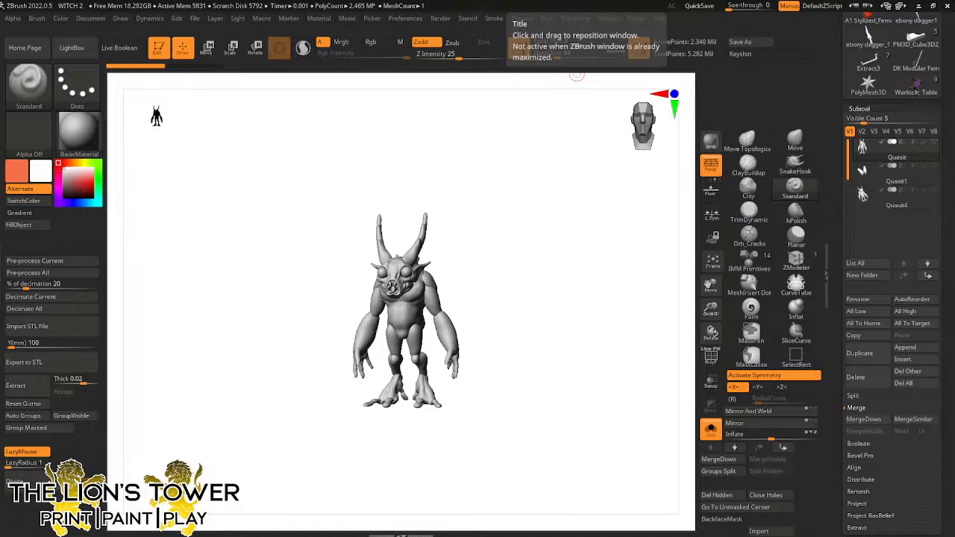
Switch to the Warlocks Table model, turn off Solo mode and frame the complete scene with all its subtools
left_click(917, 86)
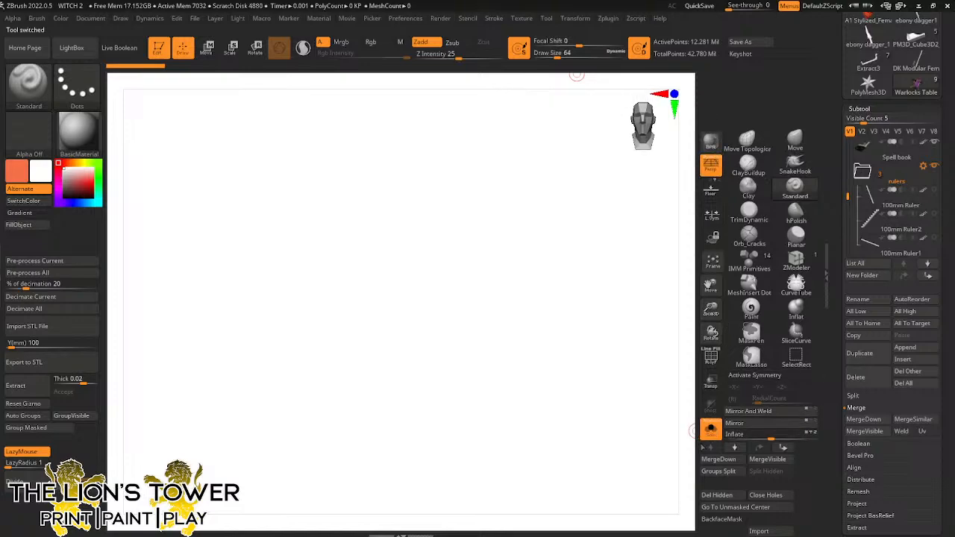
left_click(710, 427)
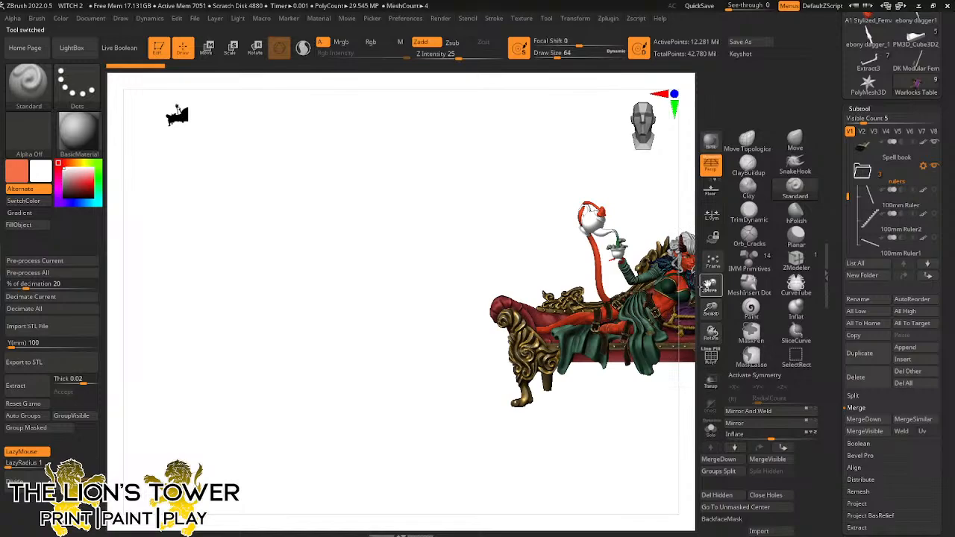
left_click_drag(710, 285, 546, 234)
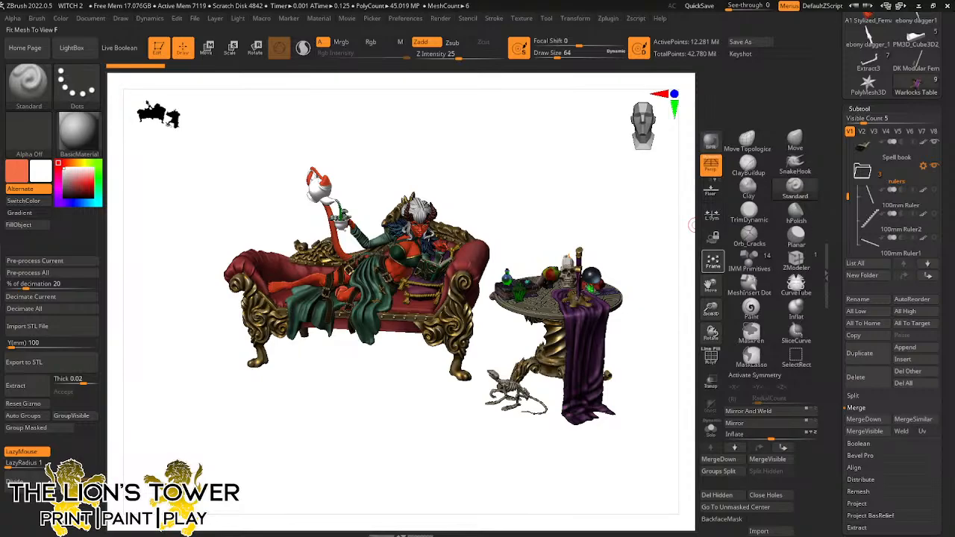
left_click(712, 261)
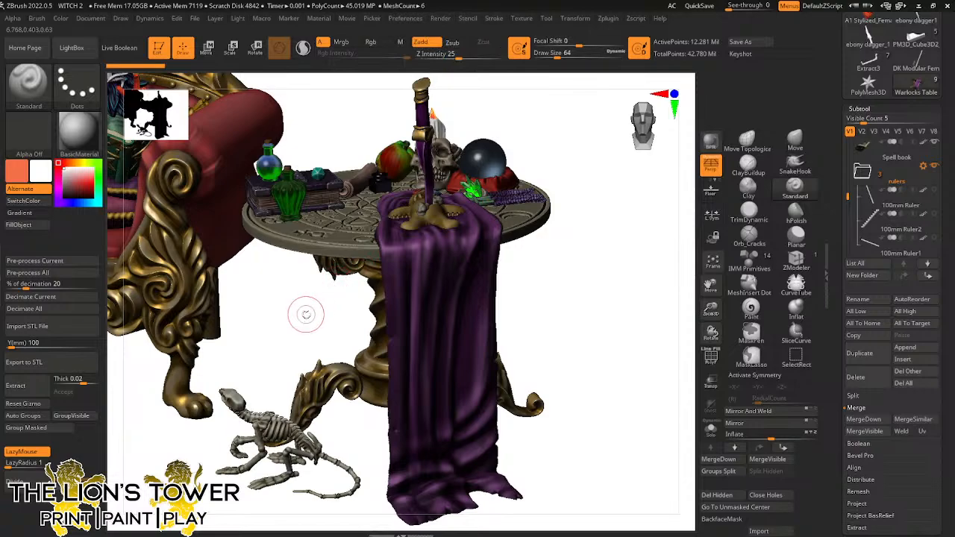
Examine the reclining figure on the couch and the prop-covered table from the front and from above
left_click_drag(711, 309, 761, 336)
left_click_drag(452, 220, 470, 305)
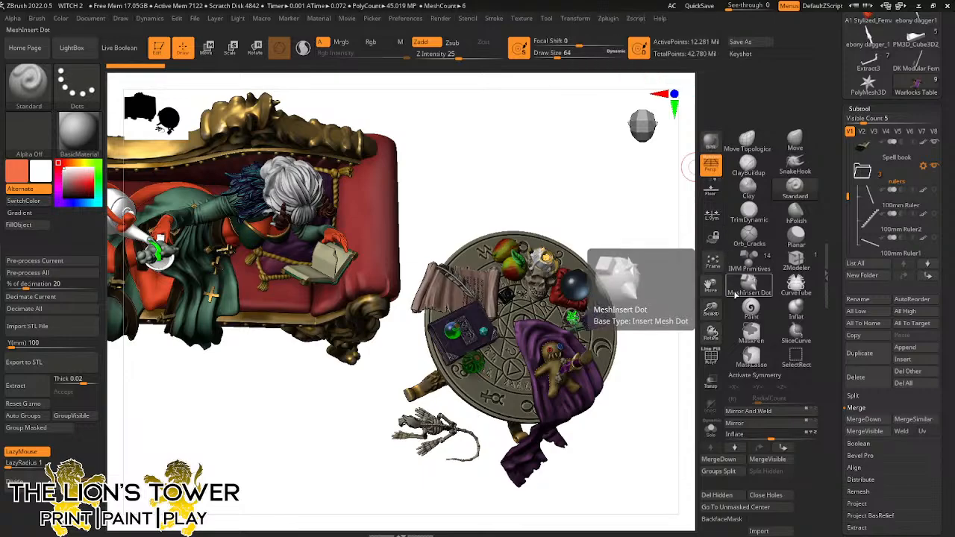
left_click_drag(710, 285, 797, 289)
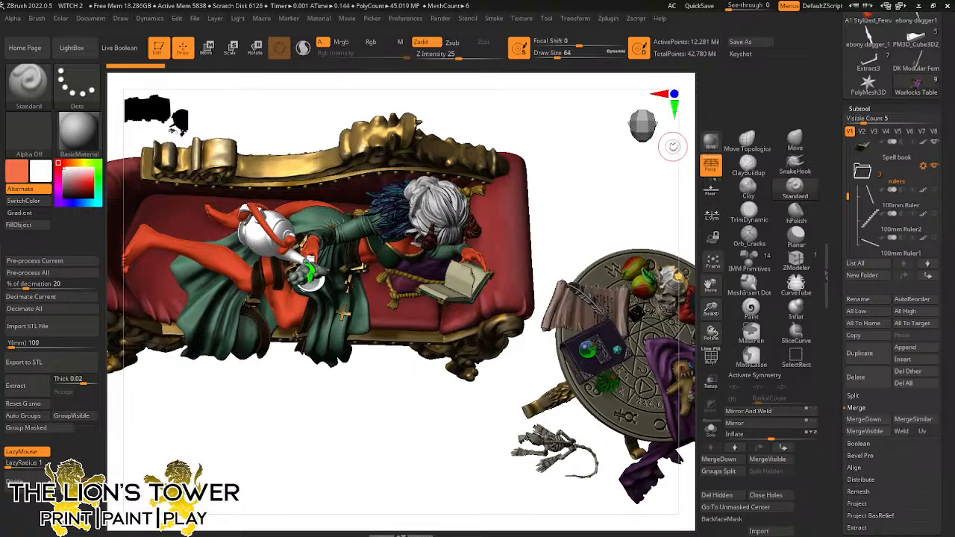
left_click_drag(600, 215, 587, 149)
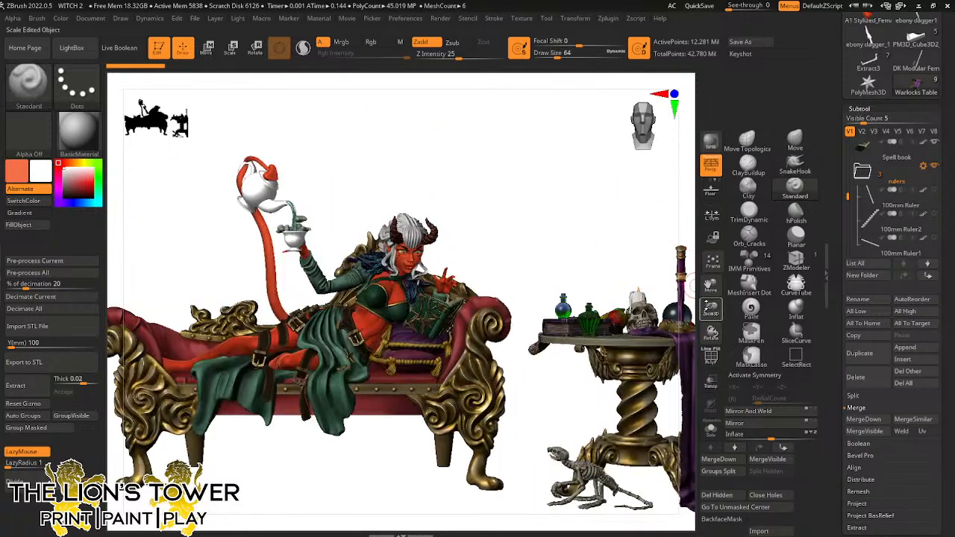
left_click_drag(713, 309, 605, 226)
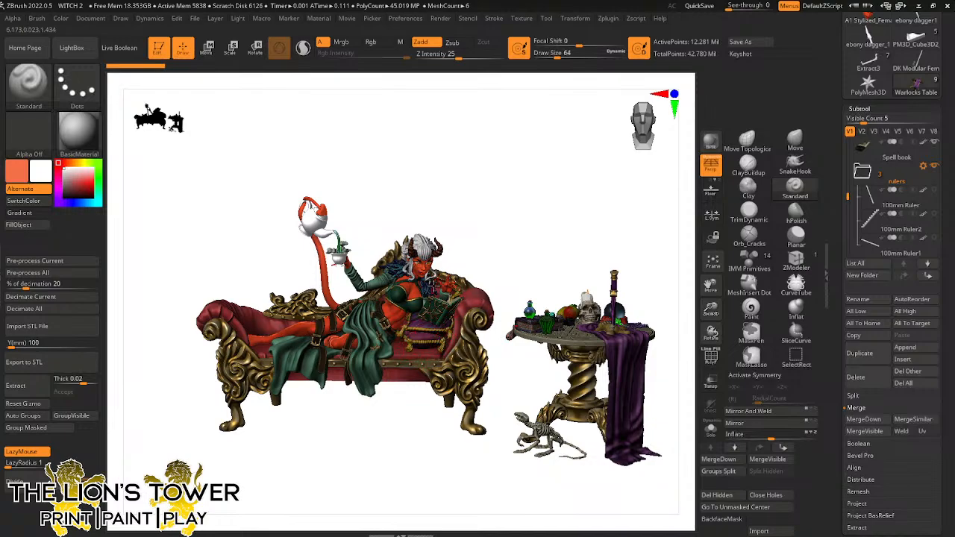
left_click_drag(522, 256, 524, 305)
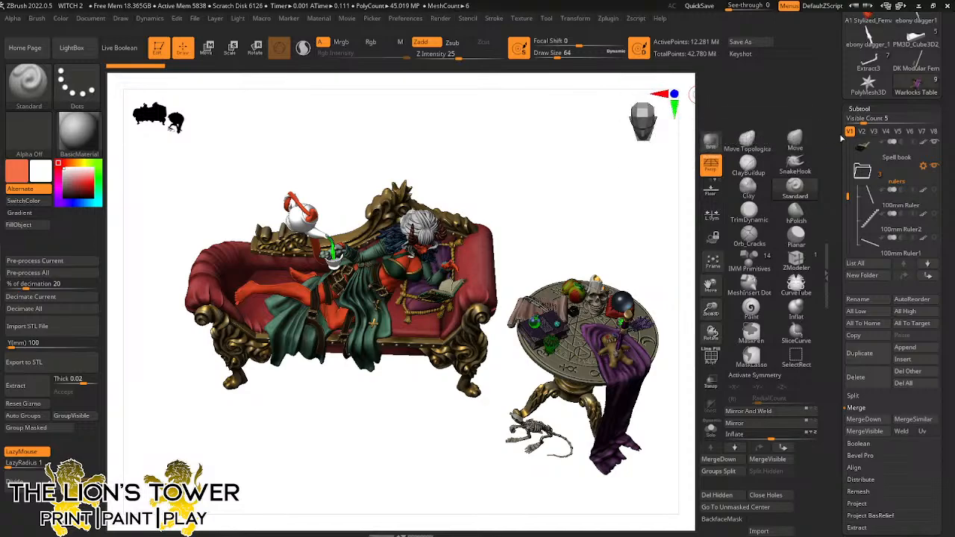
left_click_drag(636, 226, 646, 198)
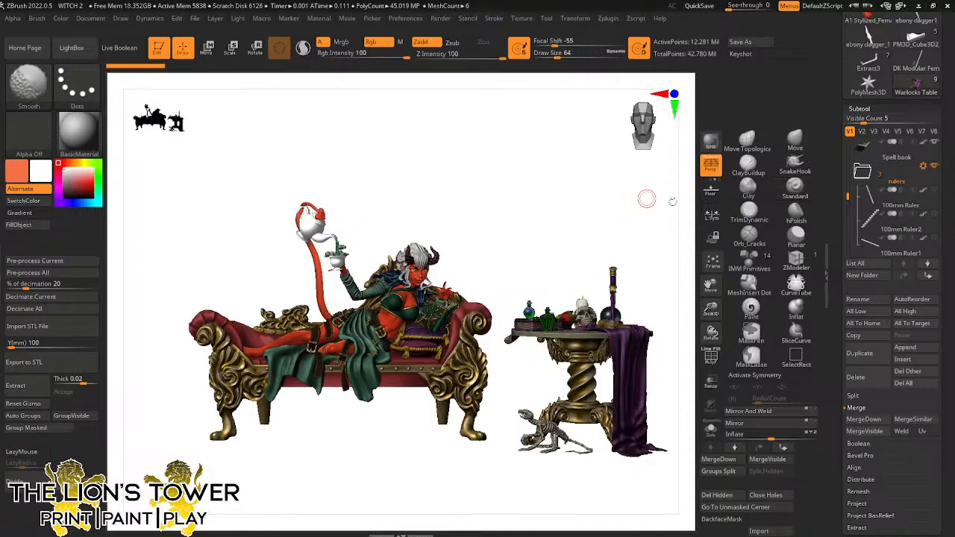
Switch to the Quasit model and frame it in the view
scroll(832, 114, "up", 3)
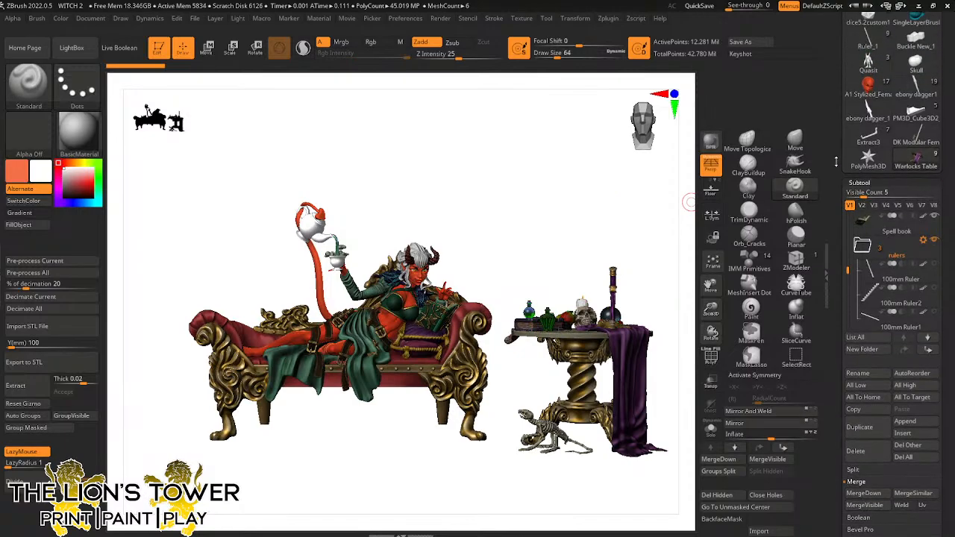
left_click(868, 96)
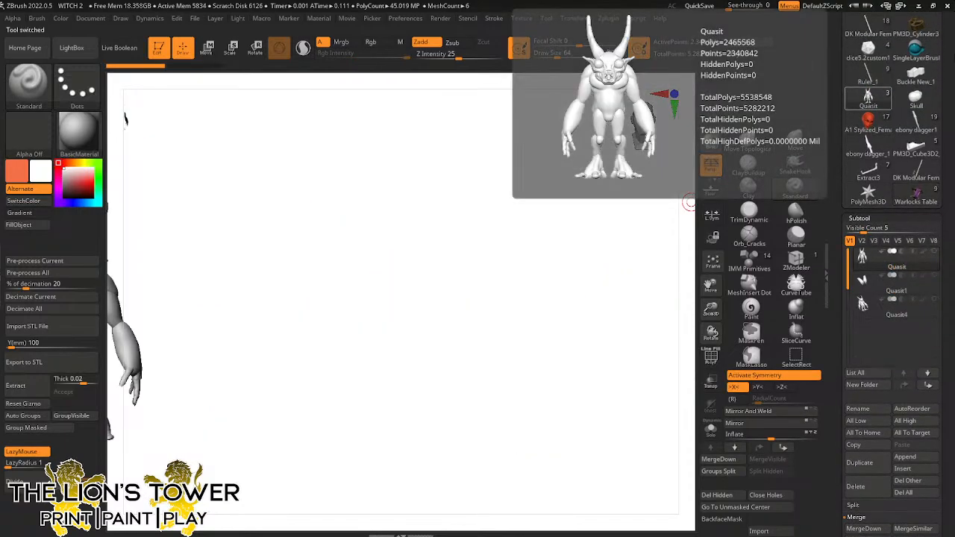
left_click_drag(711, 306, 711, 298)
left_click(713, 262)
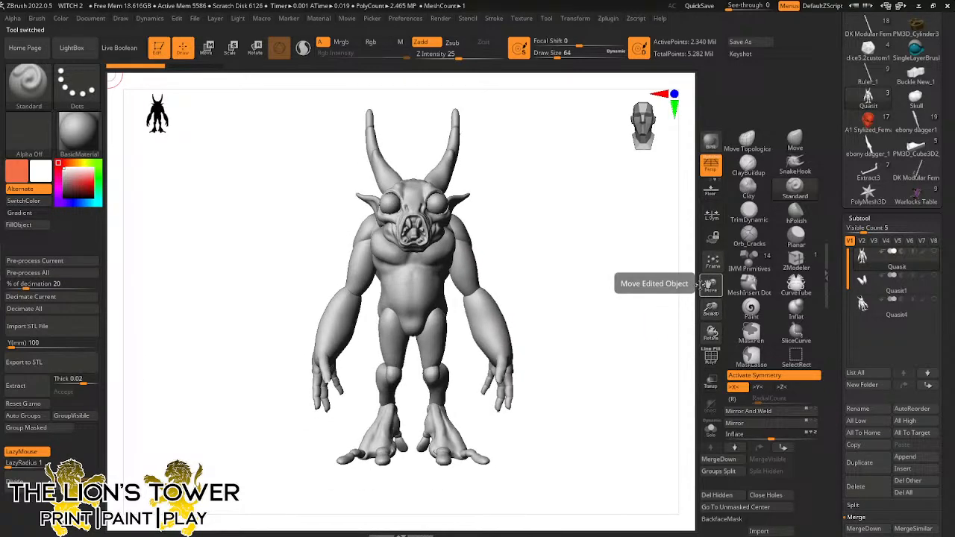
left_click_drag(712, 311, 710, 286)
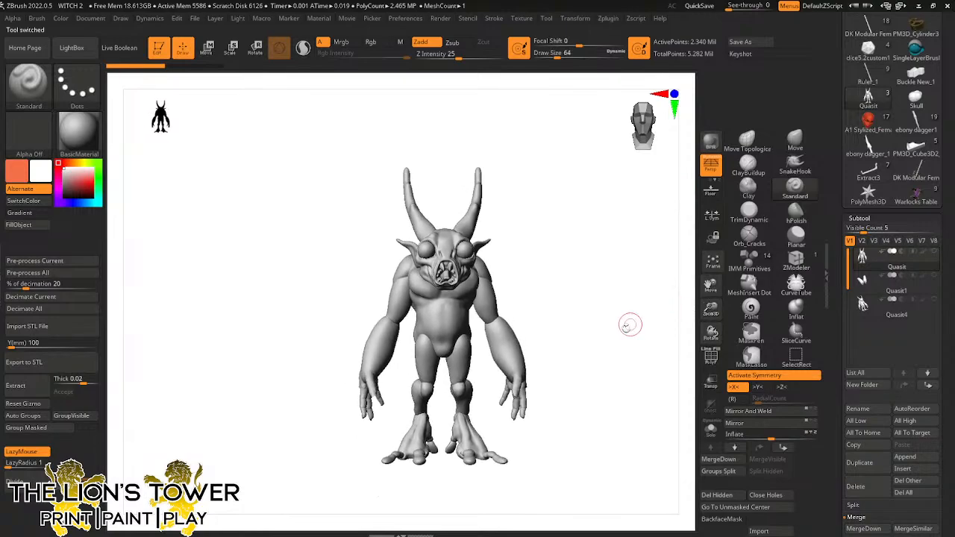
Turn off perspective for the Quasit and return it to a straight front view
mouse_move(630, 326)
left_mouse_down("shift")
mouse_move(659, 344)
mouse_move(640, 363)
mouse_move(603, 337)
mouse_move(582, 362)
mouse_move(609, 321)
left_mouse_up("shift")
left_click_drag(674, 293, 709, 288)
left_click(711, 169)
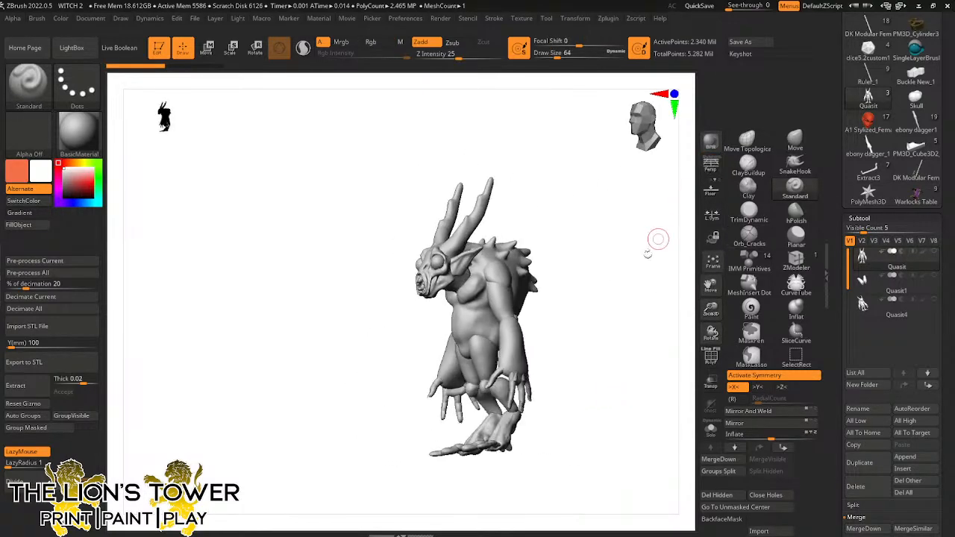
mouse_move(656, 244)
left_mouse_down("shift")
mouse_move(673, 291)
mouse_move(711, 297)
mouse_move(712, 325)
left_mouse_up("shift")
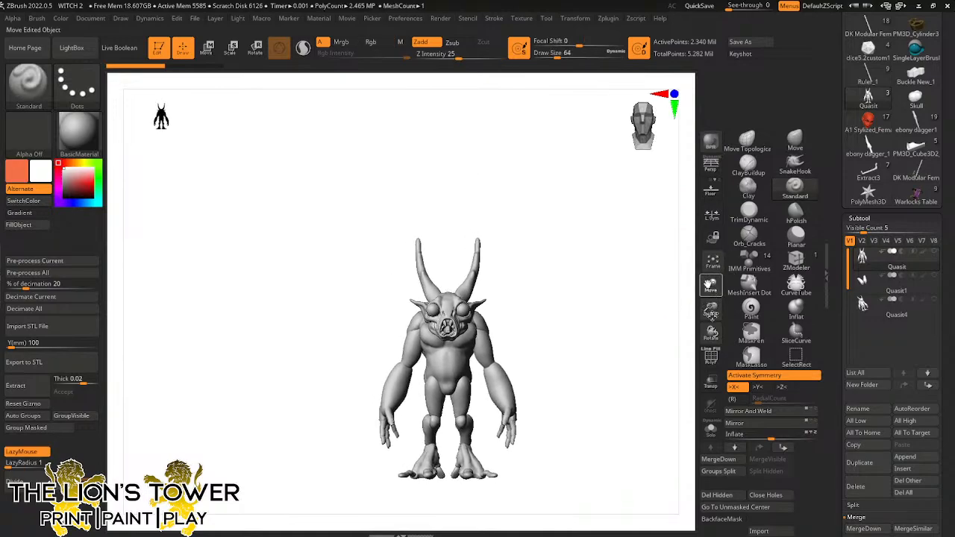
Examine the Quasit's body proportions and separate body parts from the front and side
mouse_move(654, 325)
left_mouse_down()
mouse_move(603, 354)
mouse_move(561, 348)
mouse_move(621, 330)
mouse_move(662, 336)
left_mouse_up()
left_click_drag(710, 309, 722, 318)
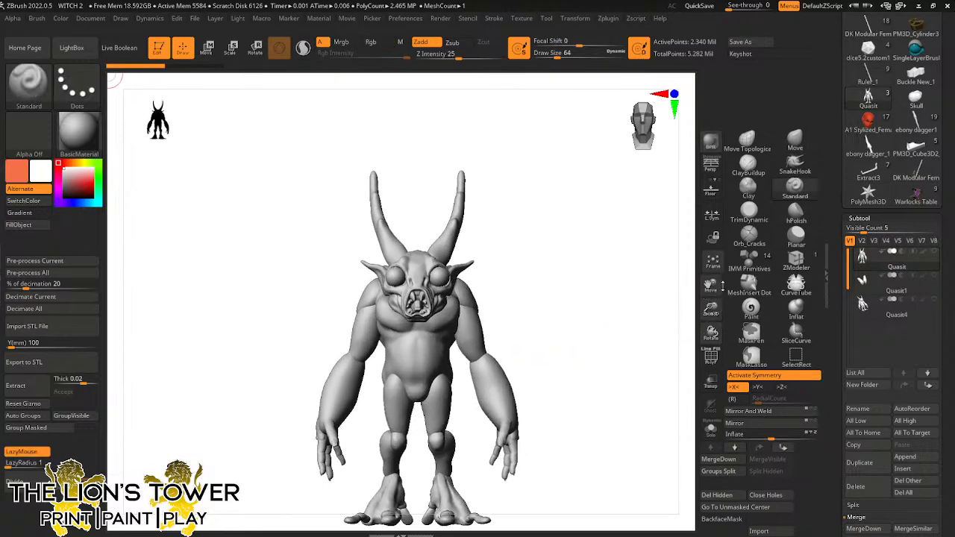
left_click_drag(616, 278, 622, 314)
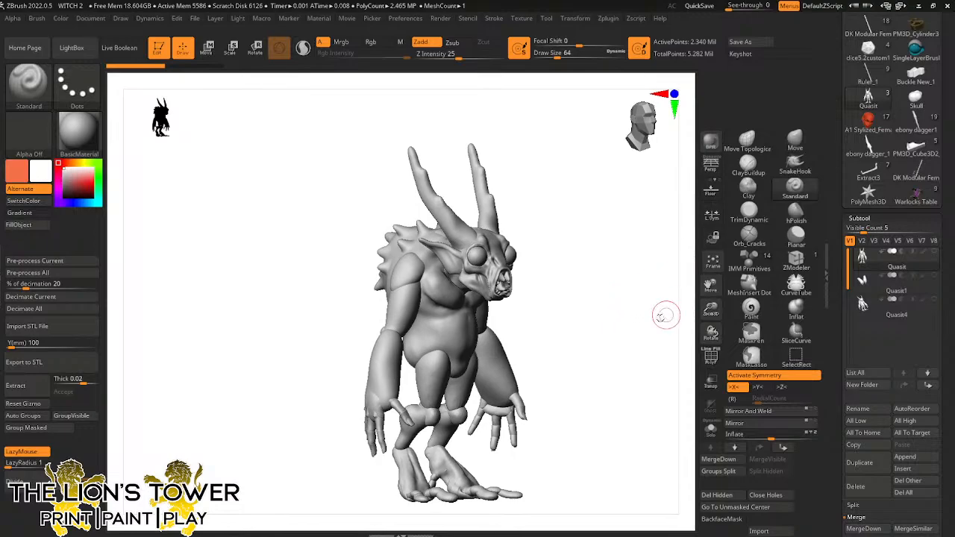
left_click_drag(665, 316, 587, 341)
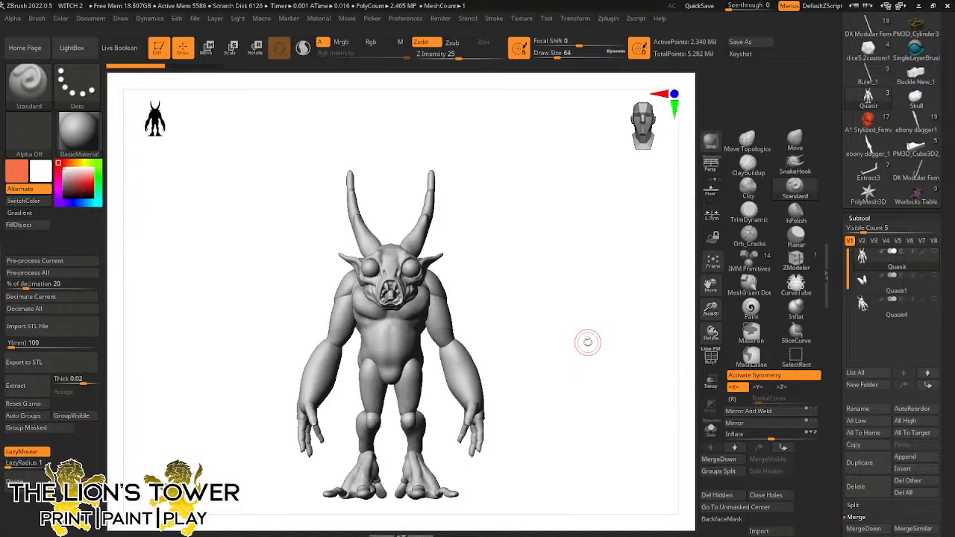
mouse_move(588, 342)
left_mouse_down()
mouse_move(627, 373)
mouse_move(656, 379)
mouse_move(649, 385)
mouse_move(621, 325)
left_mouse_up()
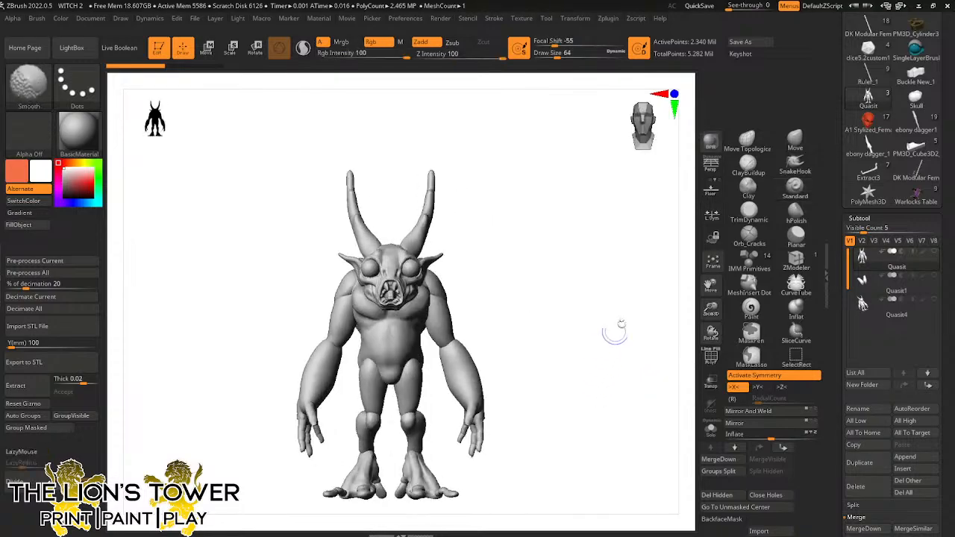
left_click_drag(711, 309, 739, 273)
mouse_move(614, 357)
left_mouse_down()
mouse_move(672, 359)
mouse_move(608, 383)
mouse_move(661, 281)
left_mouse_up()
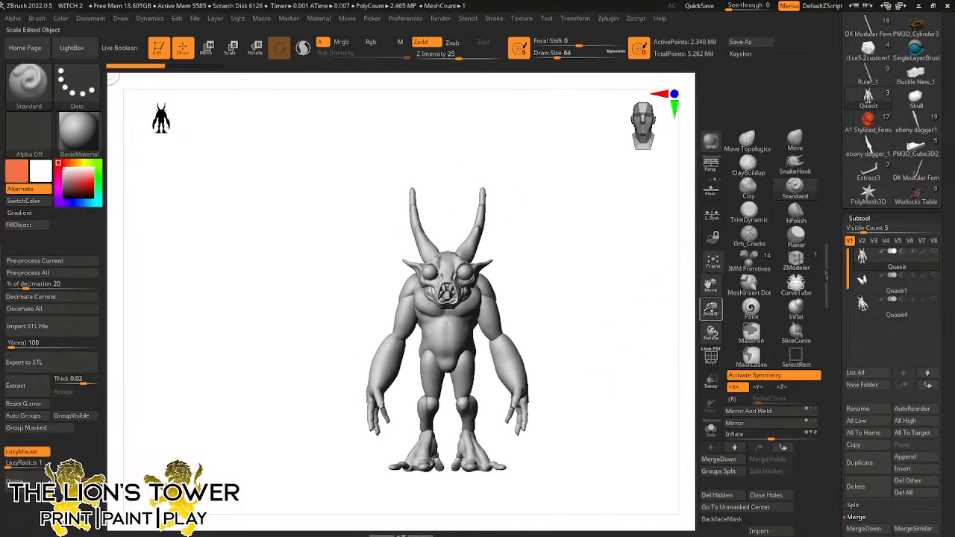
mouse_move(609, 353)
left_mouse_down()
mouse_move(644, 356)
mouse_move(583, 328)
left_mouse_up()
Hide the upper arm, forearm and several hand pieces of the Quasit's right arm by polygroup
left_click(584, 327, "ctrl")
left_click(583, 327, "ctrl")
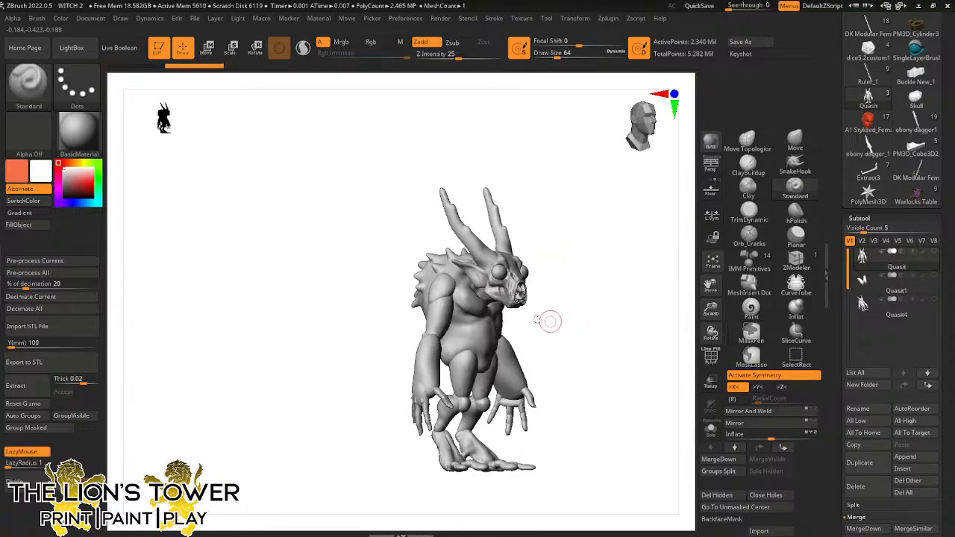
left_click(446, 317, "ctrl+shift")
left_click(444, 312, "ctrl+shift")
left_click(430, 357, "ctrl+shift")
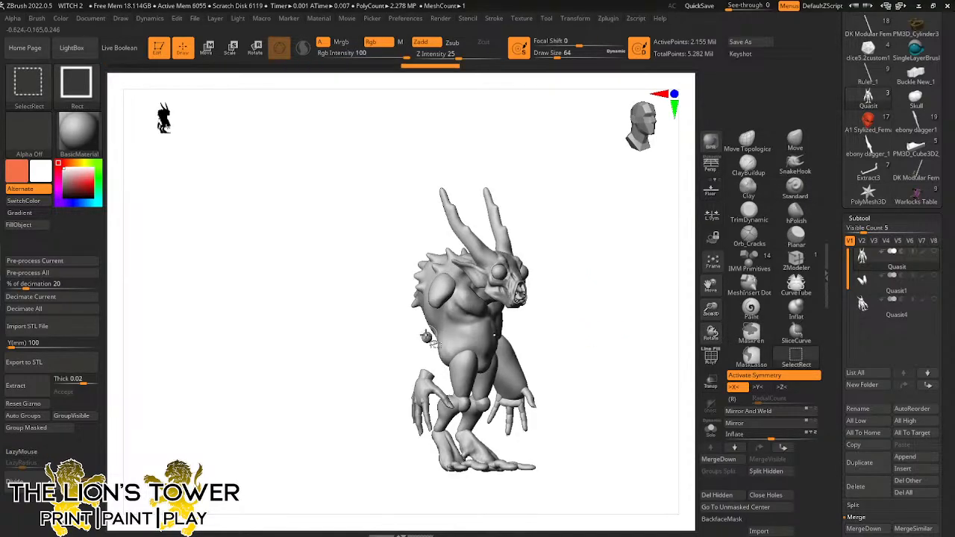
left_click(436, 385, "ctrl+shift")
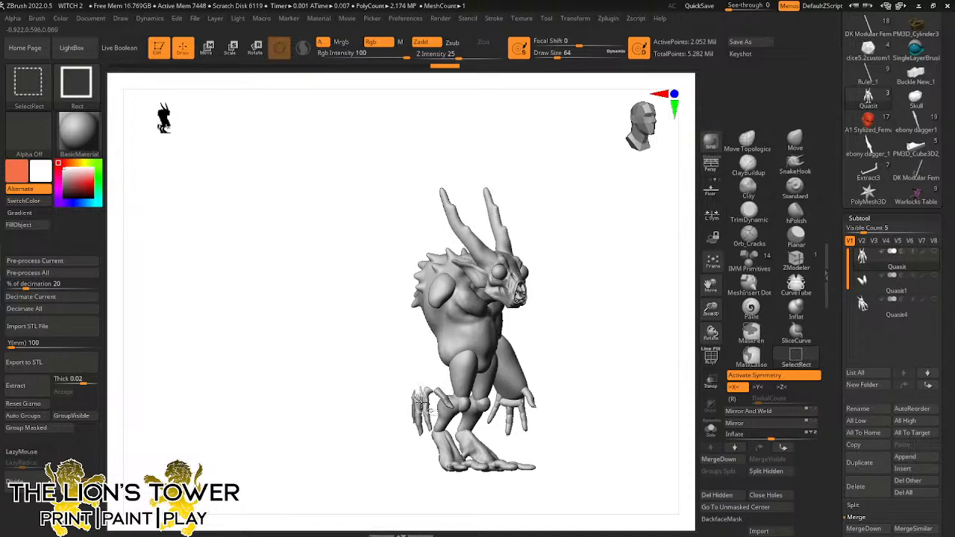
left_click(439, 393, "ctrl+shift")
left_click(447, 402, "ctrl+shift")
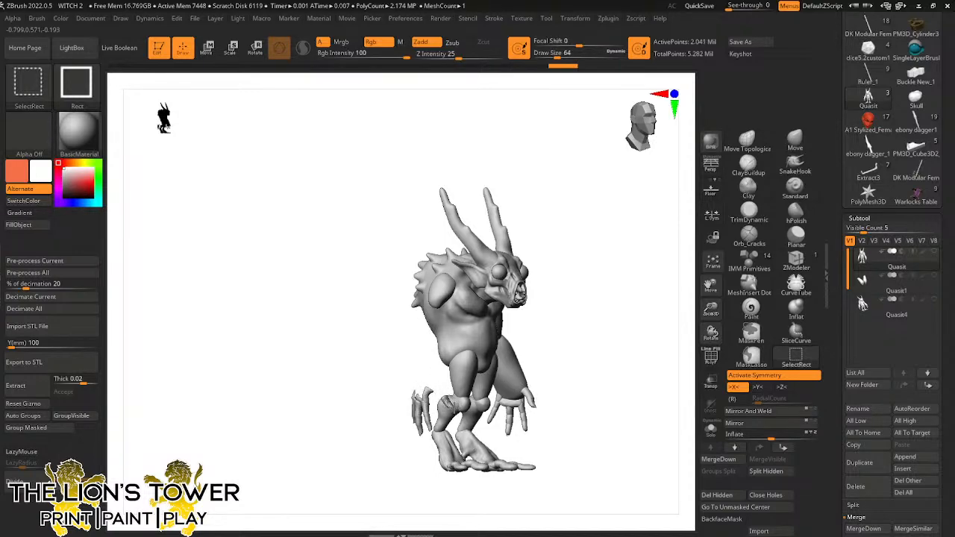
left_click(448, 403, "ctrl+shift")
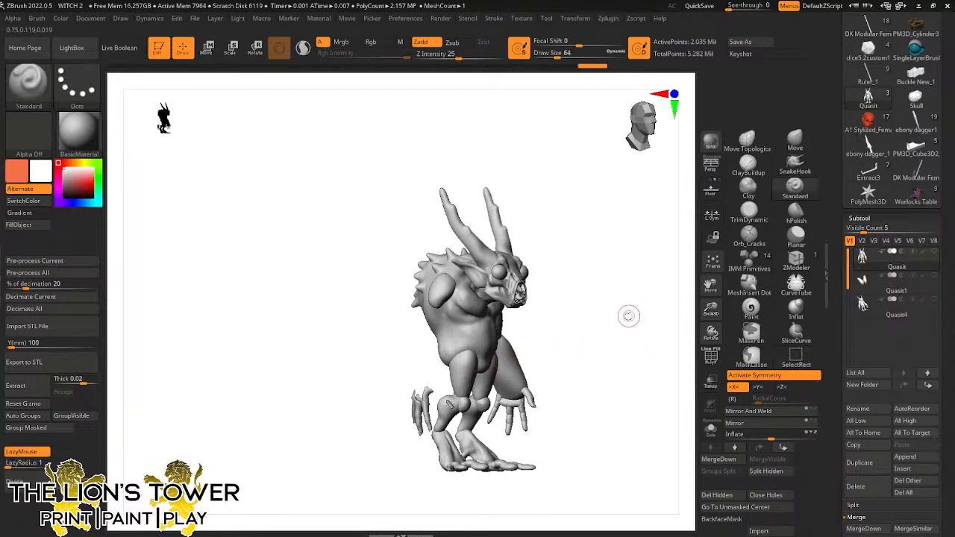
Unhide all of the Quasit's parts and snap back to the front view
left_click_drag(633, 338, 618, 358, "shift")
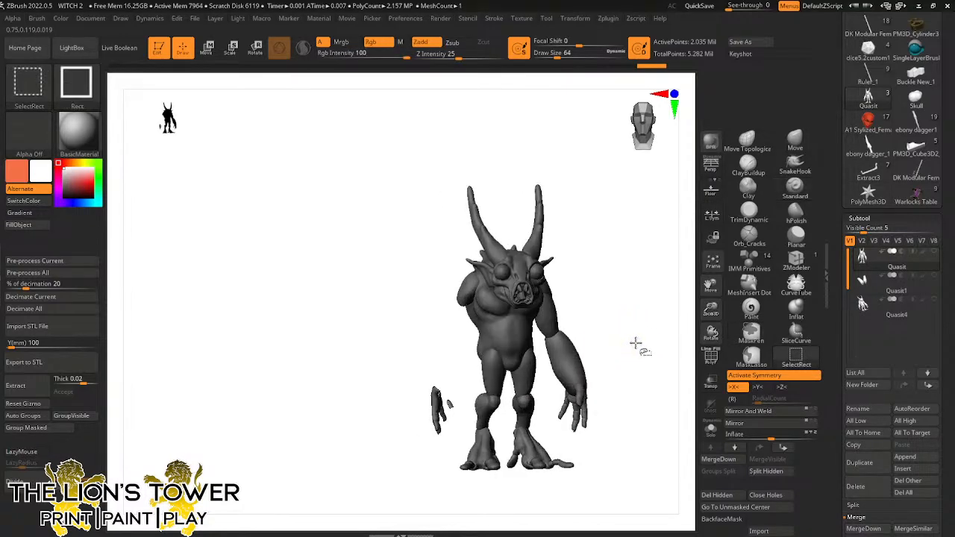
left_click(642, 339, "ctrl+shift")
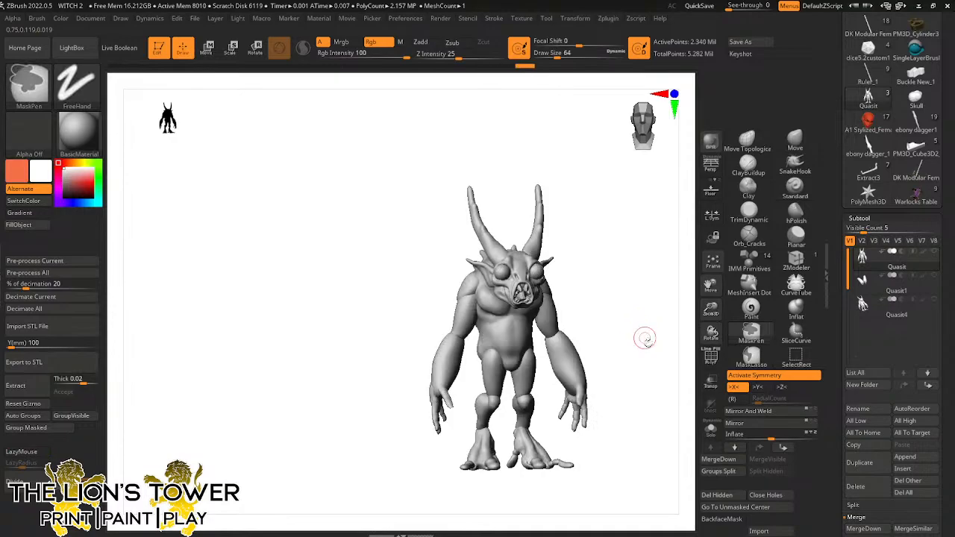
left_click_drag(646, 340, 635, 343, "shift")
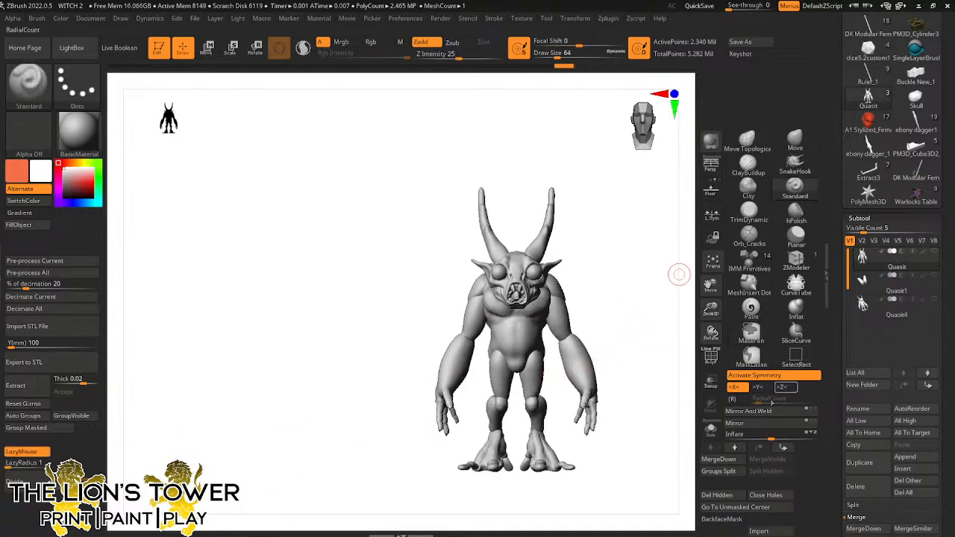
Mirror and weld the Quasit across the X axis and turn on PolyFrame to display its polygroups
left_click(775, 413)
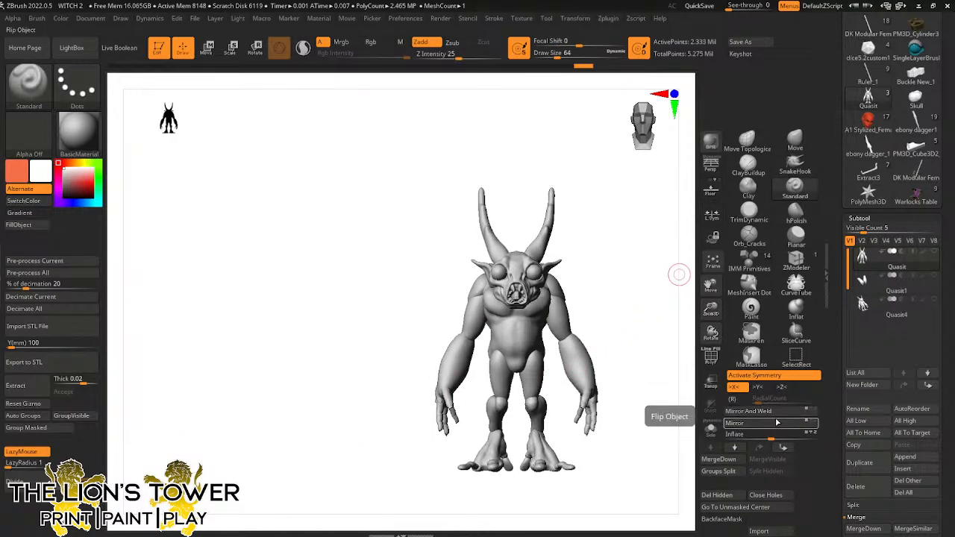
left_click(711, 358)
left_click(712, 359)
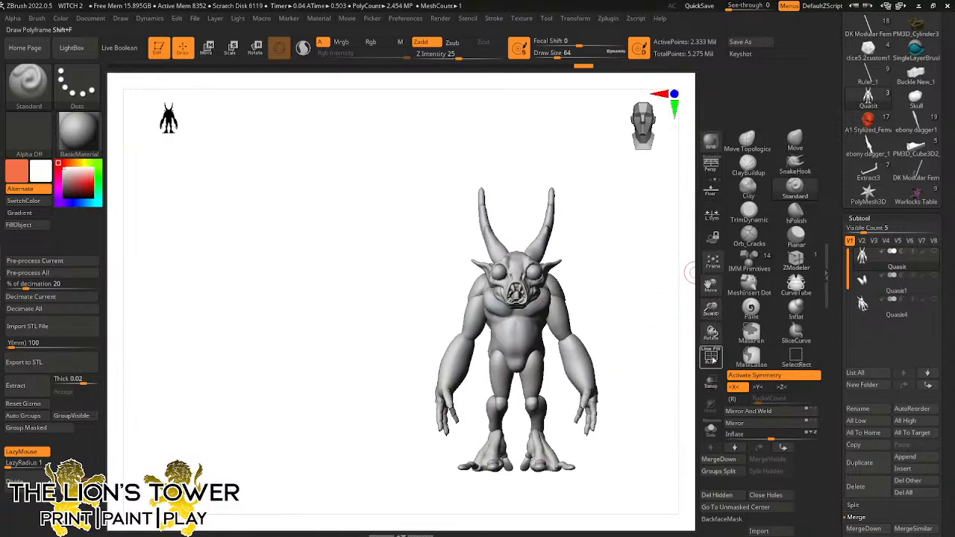
left_click(711, 357)
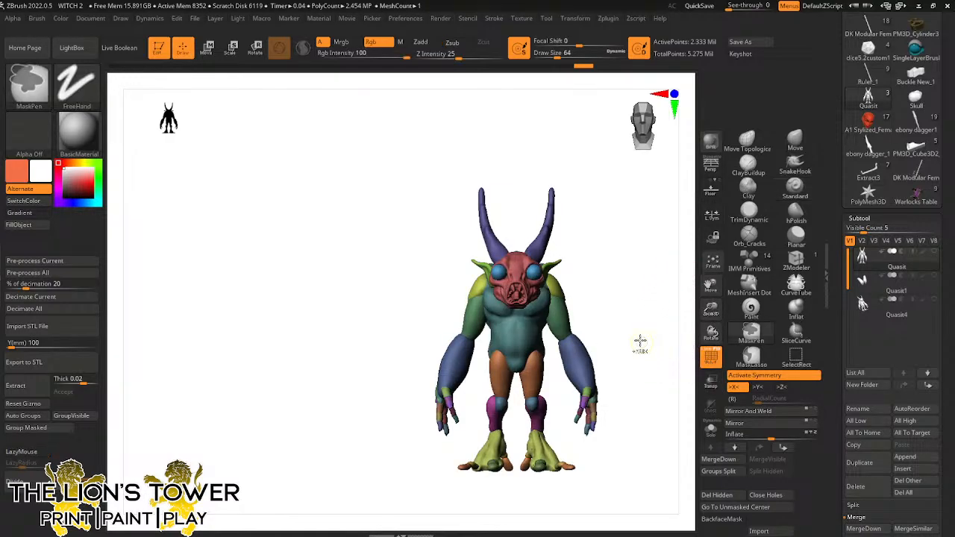
Hide both of the Quasit's arms and hands by polygroup, mask the remaining body and unhide all parts
left_click(558, 297, "ctrl+shift")
left_click(561, 292, "ctrl+shift")
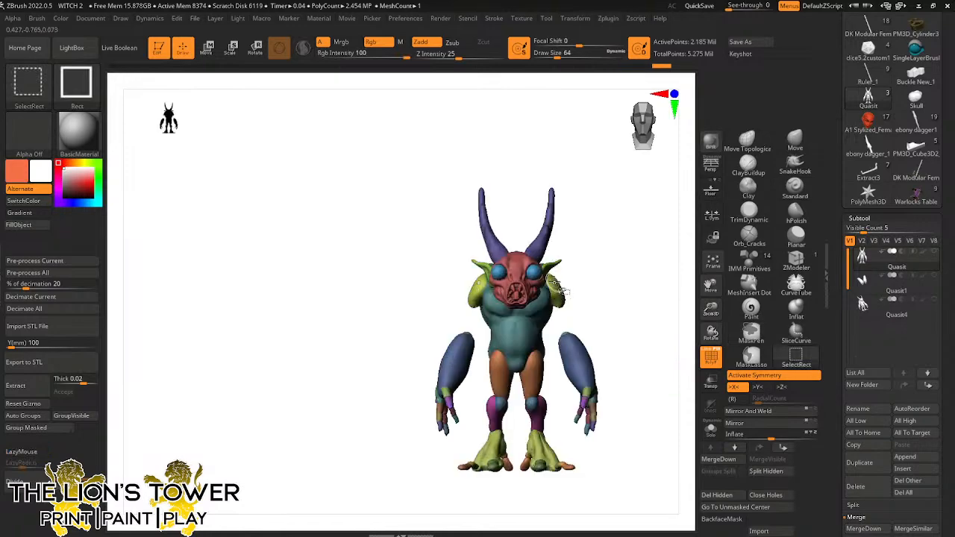
left_click(554, 283, "ctrl+shift")
left_click(574, 343, "ctrl+shift")
left_click(585, 366, "ctrl+shift")
left_click(574, 346, "ctrl+shift")
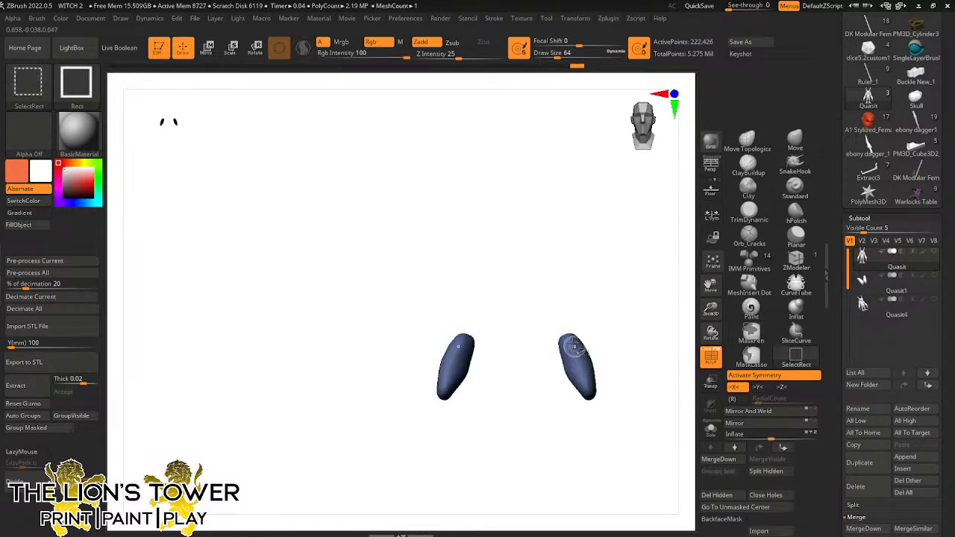
left_click(569, 333, "ctrl+shift")
left_click(561, 310, "ctrl+shift")
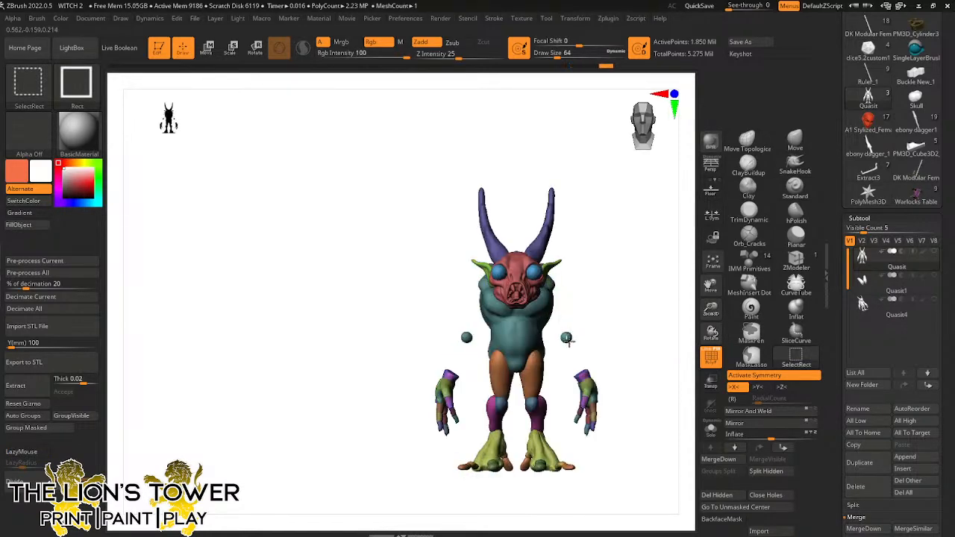
left_click(567, 338, "ctrl+alt+shift")
left_click_drag(565, 357, 621, 446, "ctrl+alt+shift")
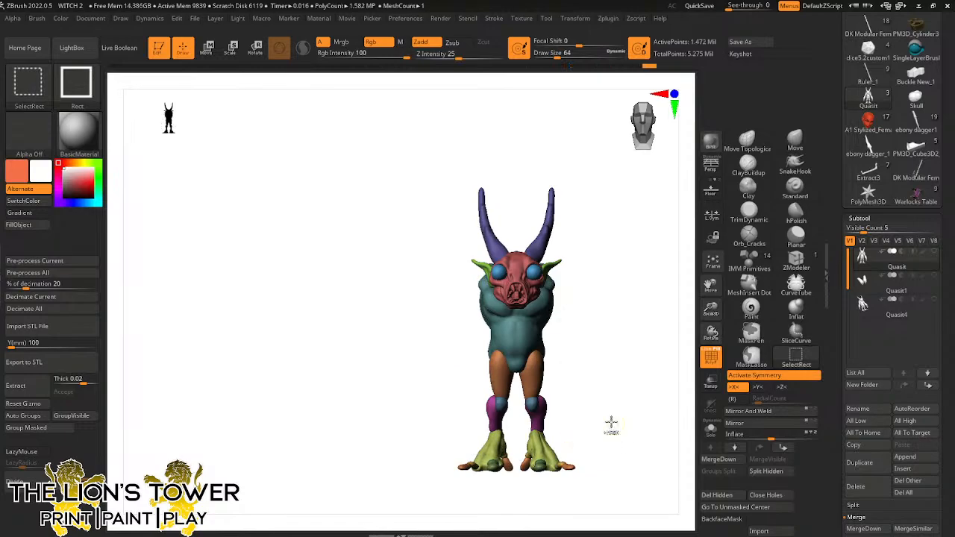
left_click(610, 349, "ctrl+shift")
Set the rotation pivot at the shoulder joint and swing both unmasked arms forward and outward from the body
left_click_drag(610, 348, 672, 333)
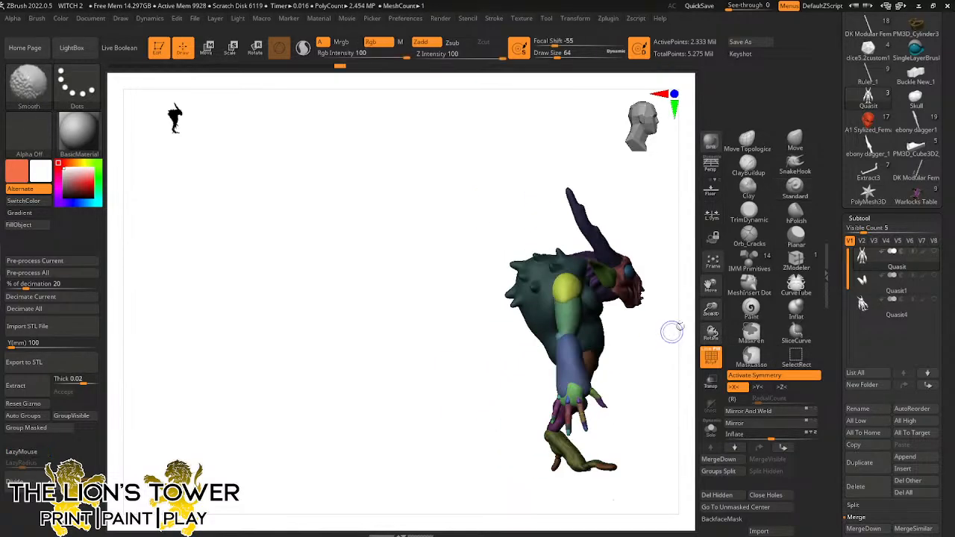
left_click_drag(711, 286, 631, 277)
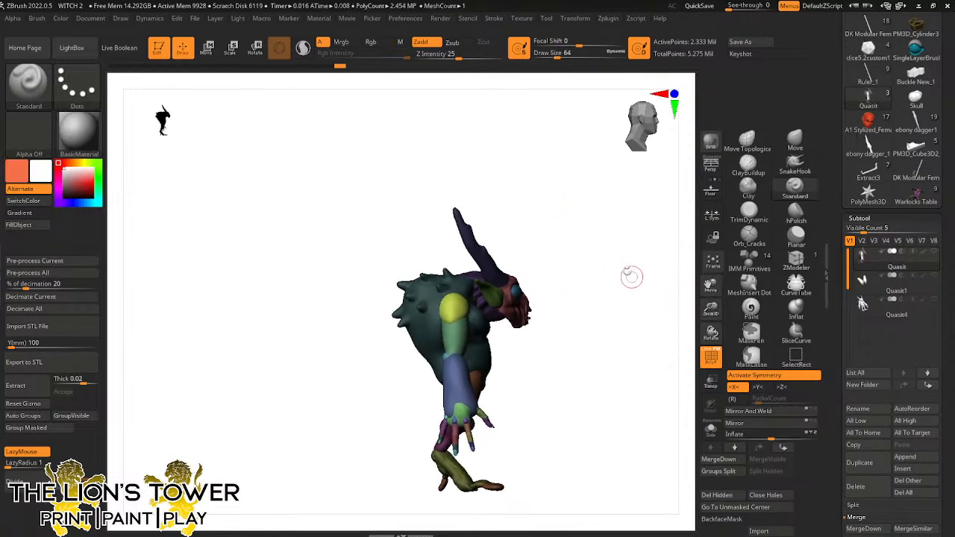
key("r")
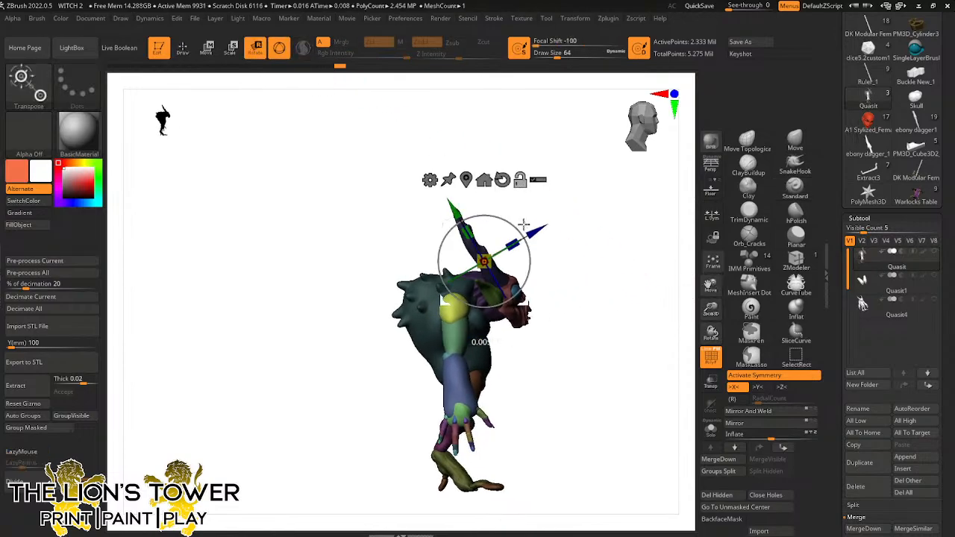
left_click_drag(523, 222, 472, 227)
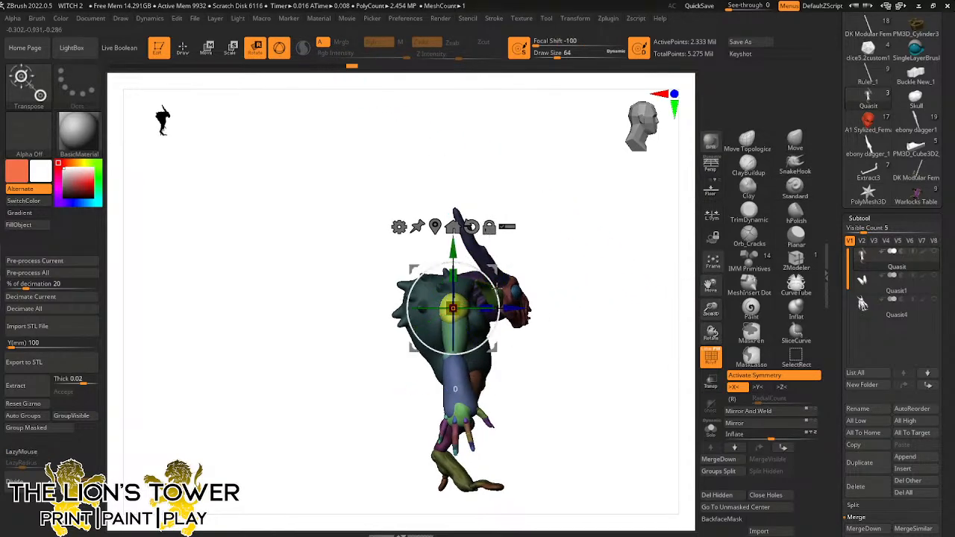
left_click_drag(454, 349, 571, 299)
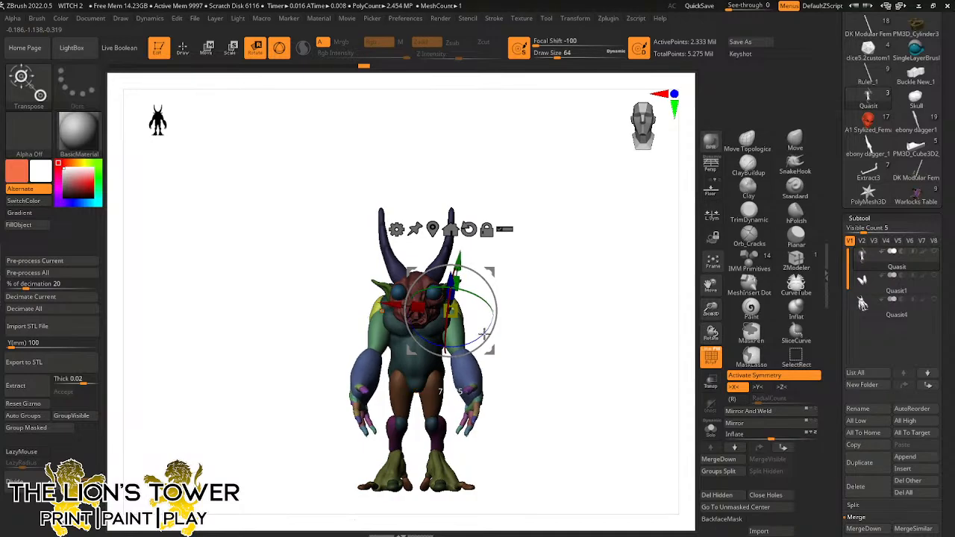
left_click_drag(488, 330, 595, 301)
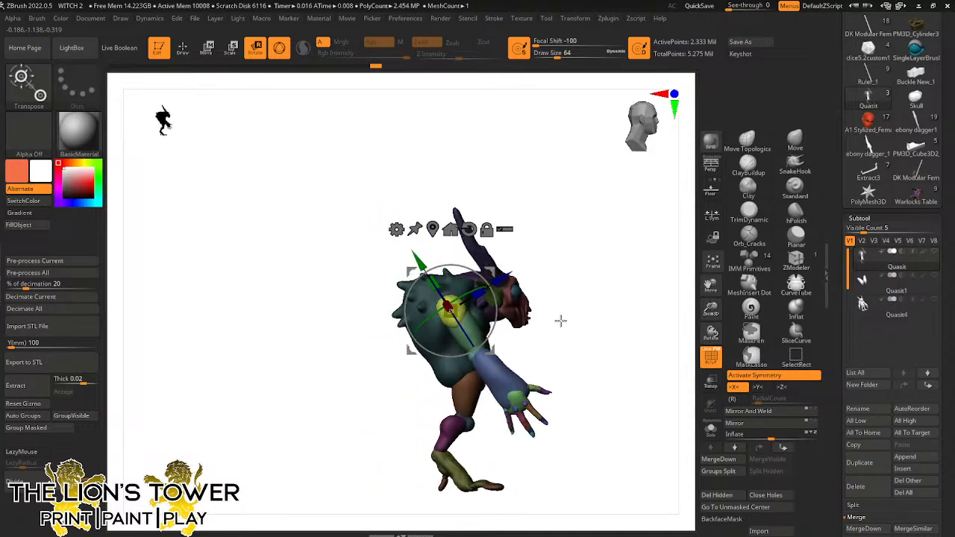
key("ctrl+z")
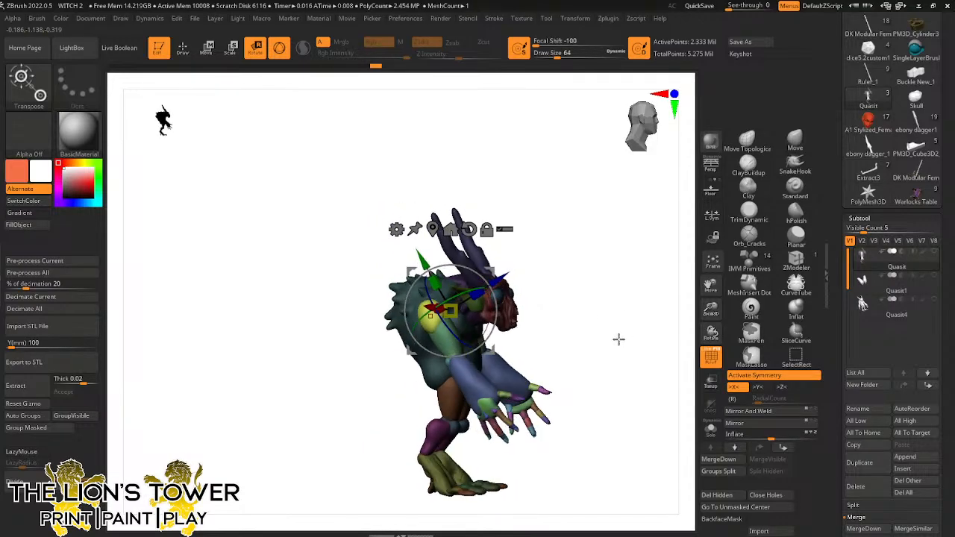
key("ctrl+shift+z")
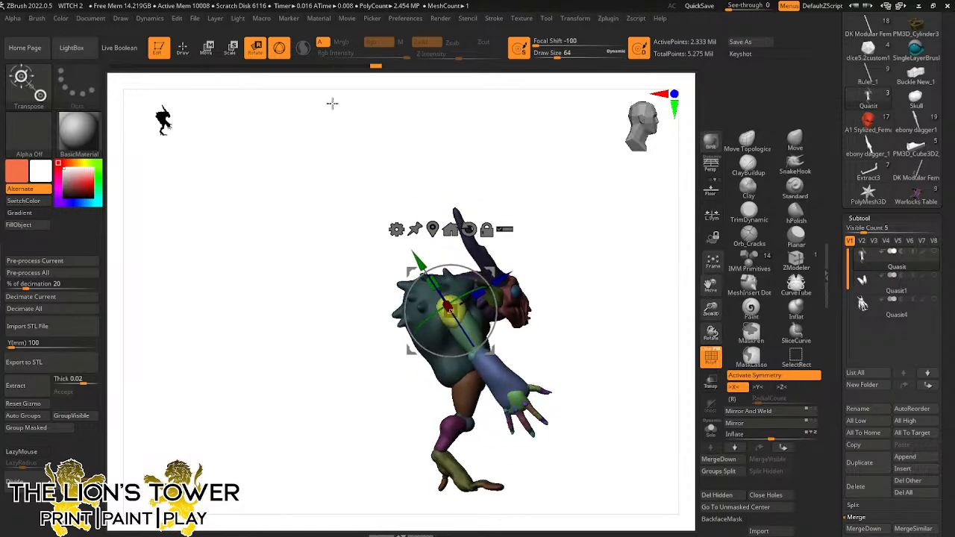
Isolate the shoulders and upper arms by polygroup, mask them and unhide all of the Quasit's parts
key("q")
left_click(469, 331, "ctrl+shift")
left_click(471, 334, "ctrl+shift")
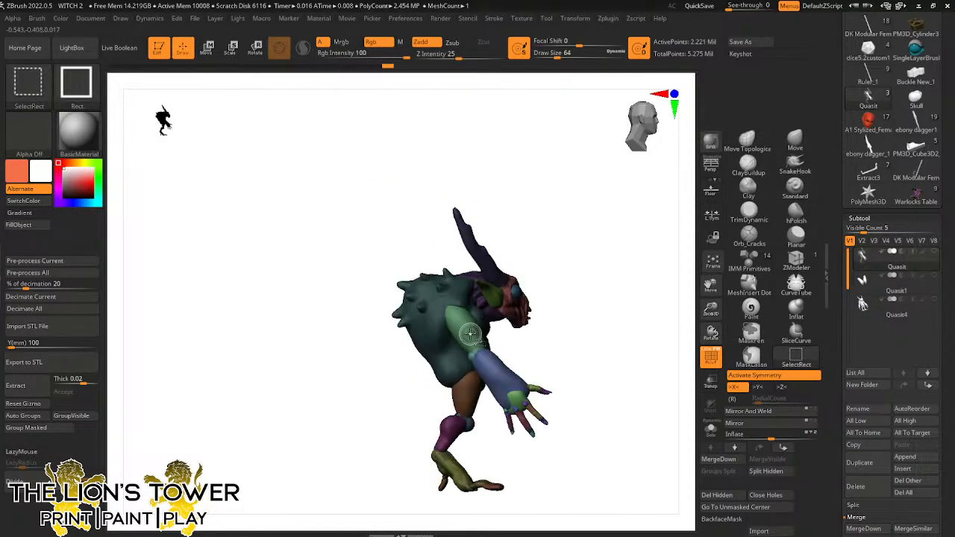
left_click(571, 280, "ctrl+shift")
left_click(572, 260, "ctrl+shift")
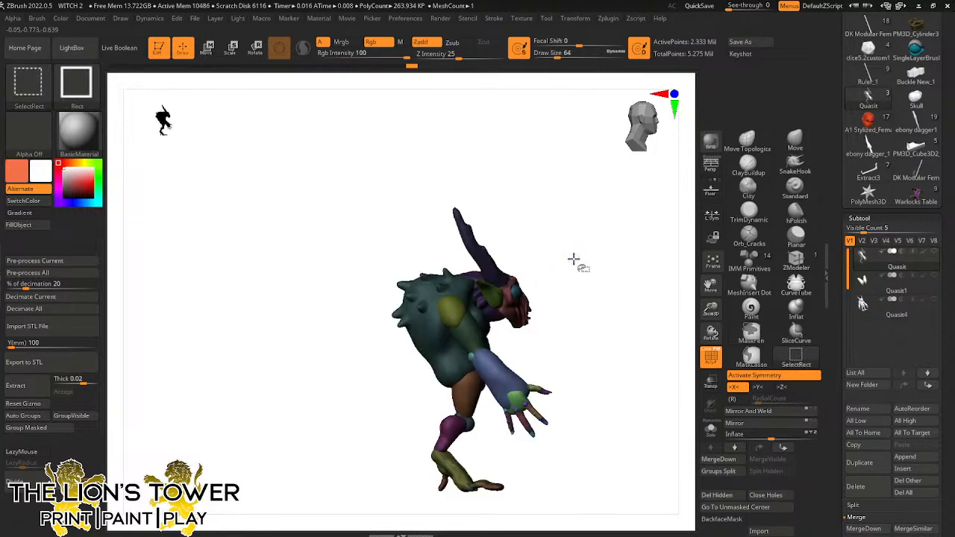
Move the rotation pivot to the elbow and bend both forearms up until they point forward with raised palms
key("r")
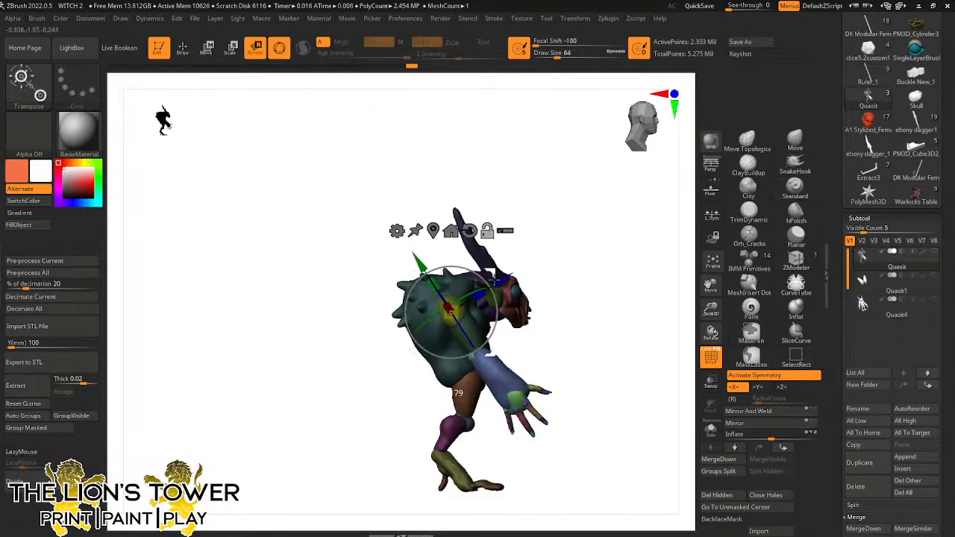
left_click_drag(451, 308, 479, 355)
left_click_drag(520, 324, 500, 294)
left_click_drag(634, 318, 590, 349, "shift")
left_click_drag(520, 287, 534, 363)
Rotate the forearms inward at the elbows in the front view and check the arm pose from the side
left_click_drag(616, 329, 573, 337)
left_click(506, 273)
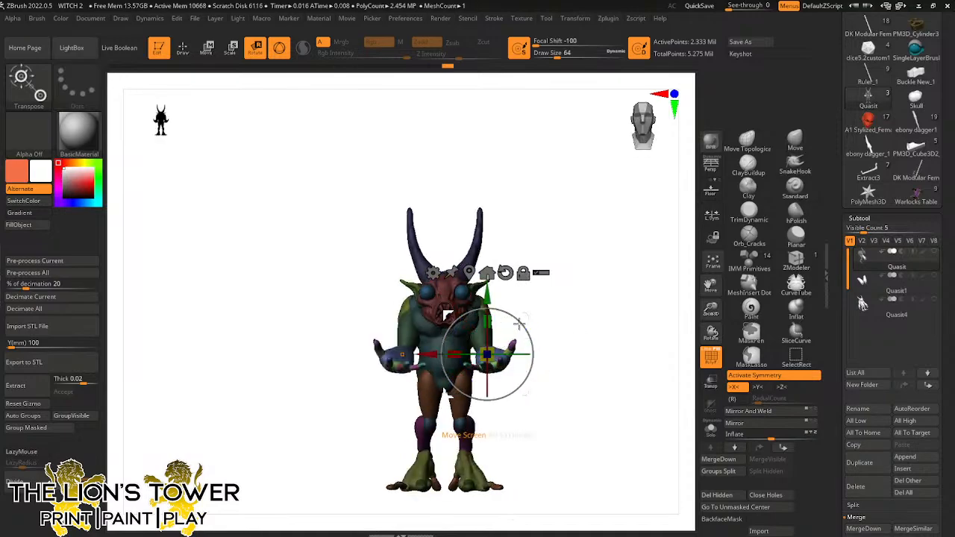
left_click_drag(522, 355, 496, 355)
left_click_drag(550, 321, 630, 277)
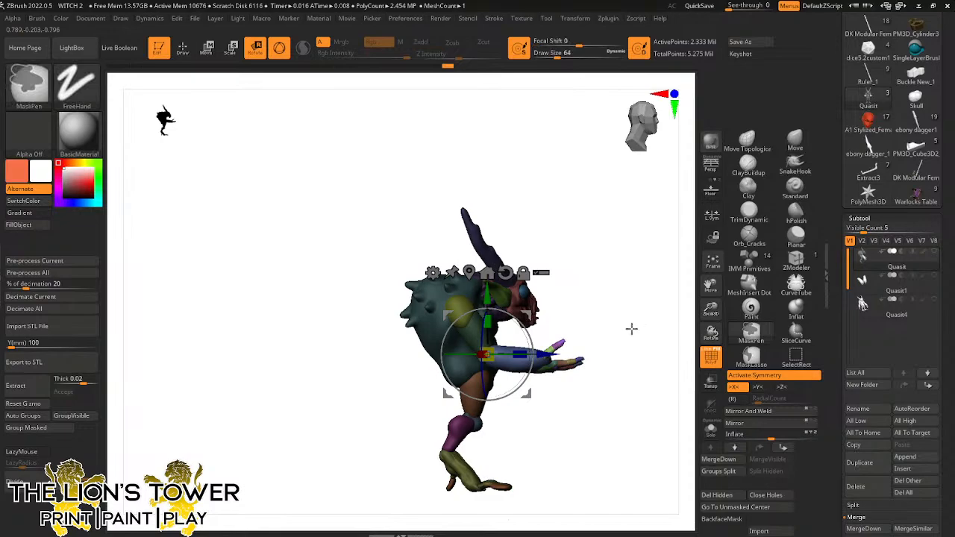
left_click_drag(647, 393, 590, 414)
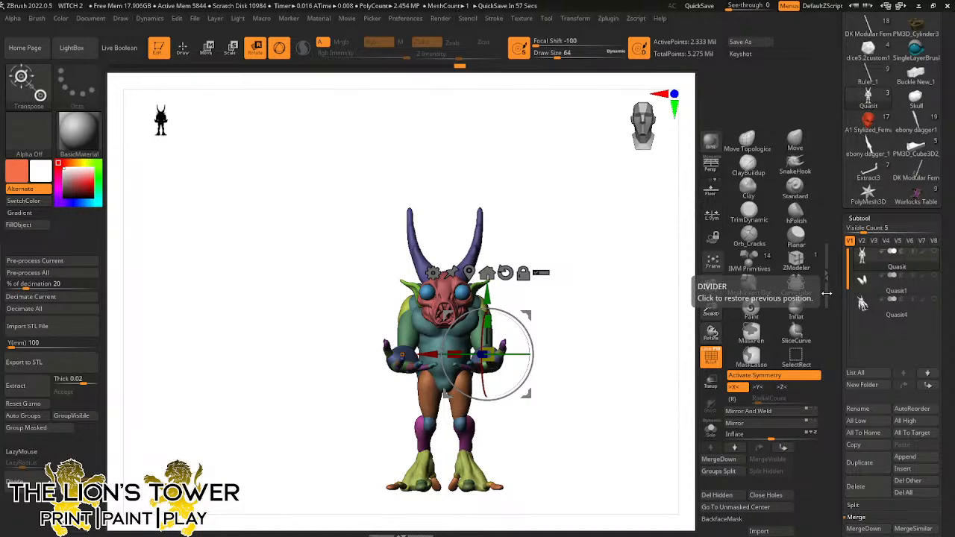
Hide the thighs, knees, shins, feet and toes by polygroup and invert the visibility to isolate both legs
mouse_move(676, 332)
left_mouse_down()
mouse_move(642, 358)
mouse_move(706, 288)
mouse_move(634, 316)
mouse_move(592, 348)
mouse_move(603, 343)
mouse_move(612, 363)
mouse_move(602, 369)
mouse_move(611, 399)
mouse_move(651, 373)
left_mouse_up()
left_click_drag(709, 284, 786, 210)
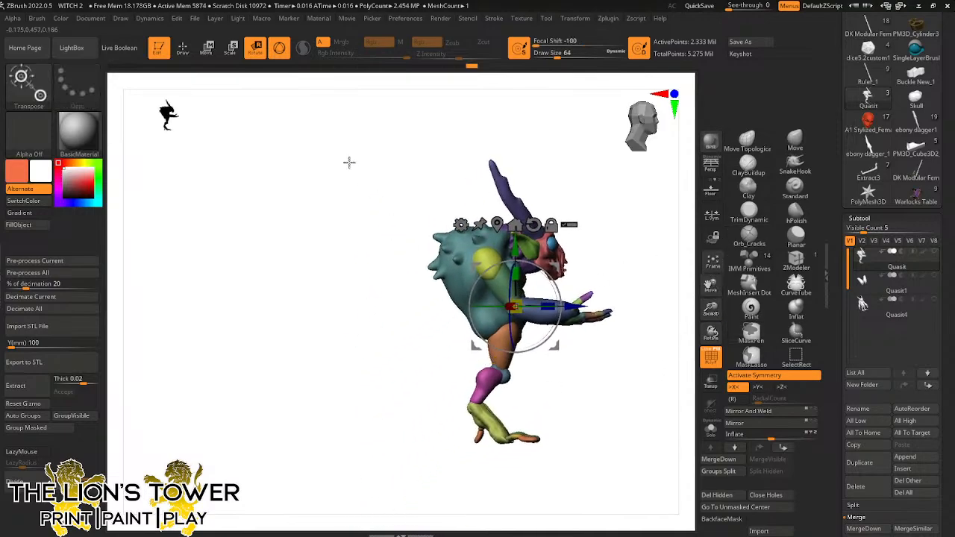
key("q")
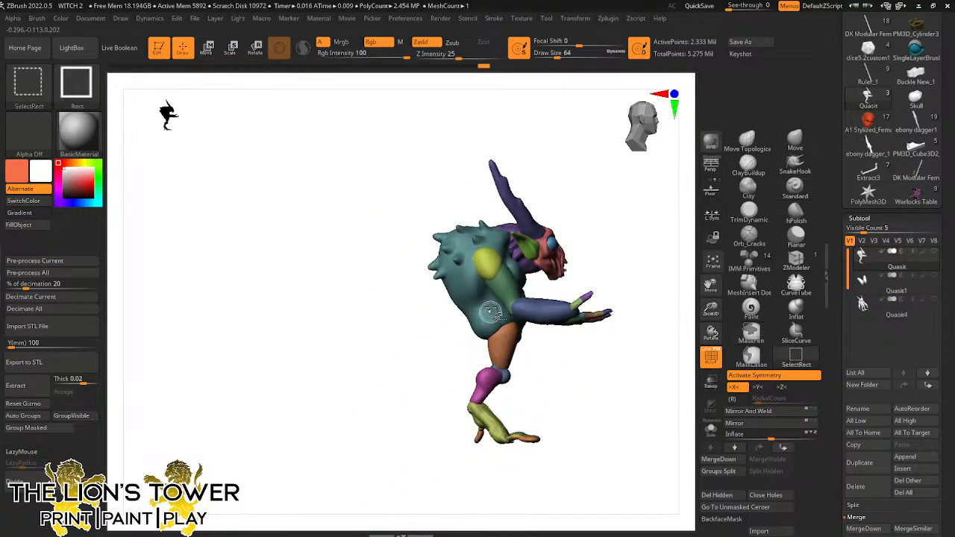
left_click(505, 358, "ctrl+shift")
left_click(502, 377, "ctrl+shift")
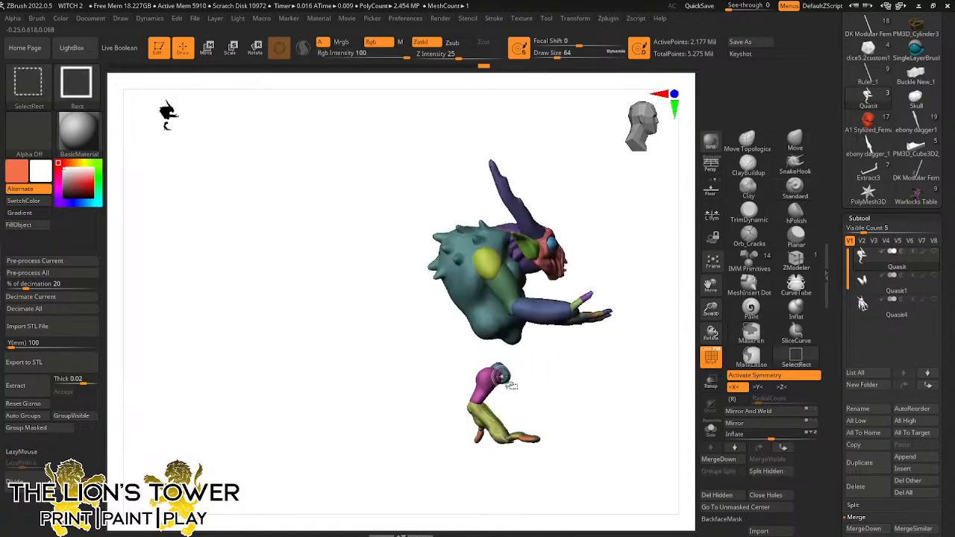
left_click(498, 379, "ctrl+shift")
left_click(480, 410, "ctrl+shift")
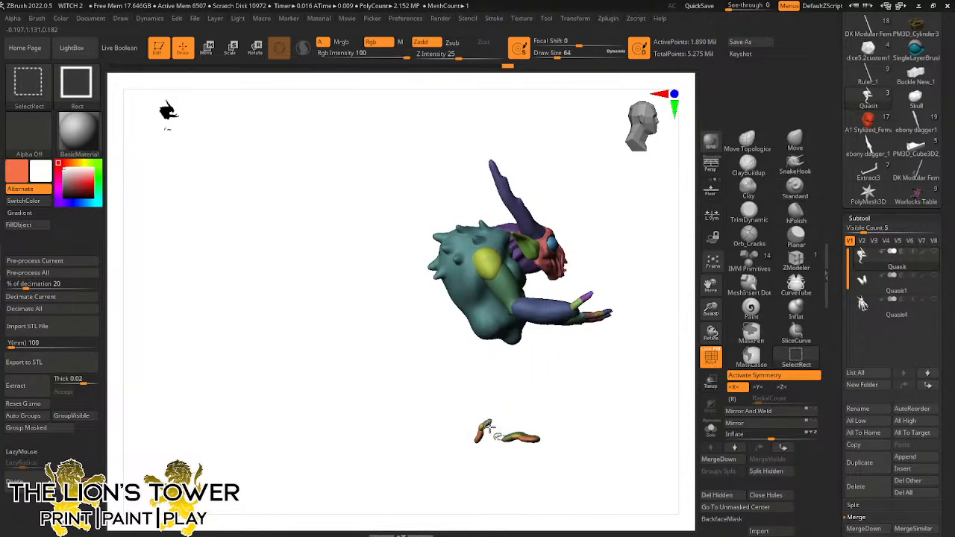
left_click(480, 437, "ctrl+shift")
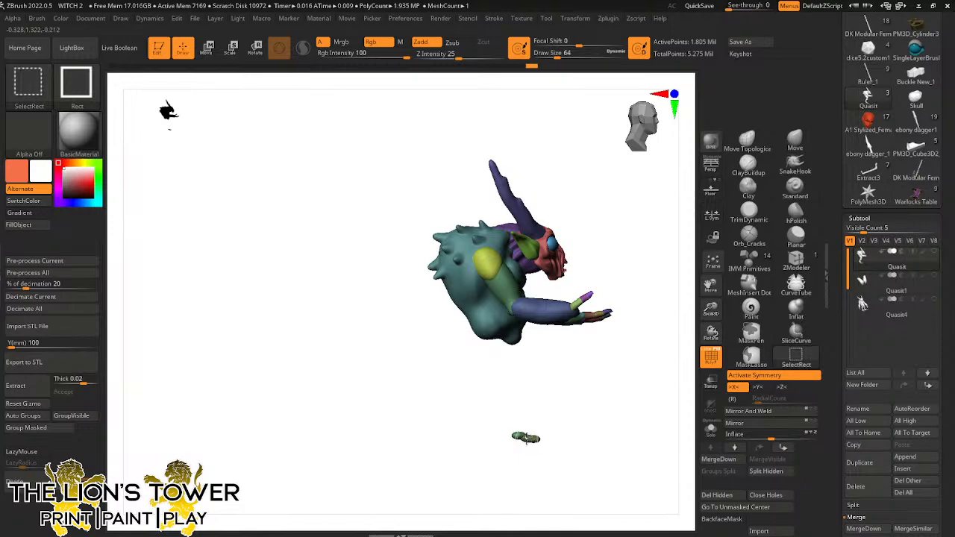
left_click_drag(574, 411, 597, 403)
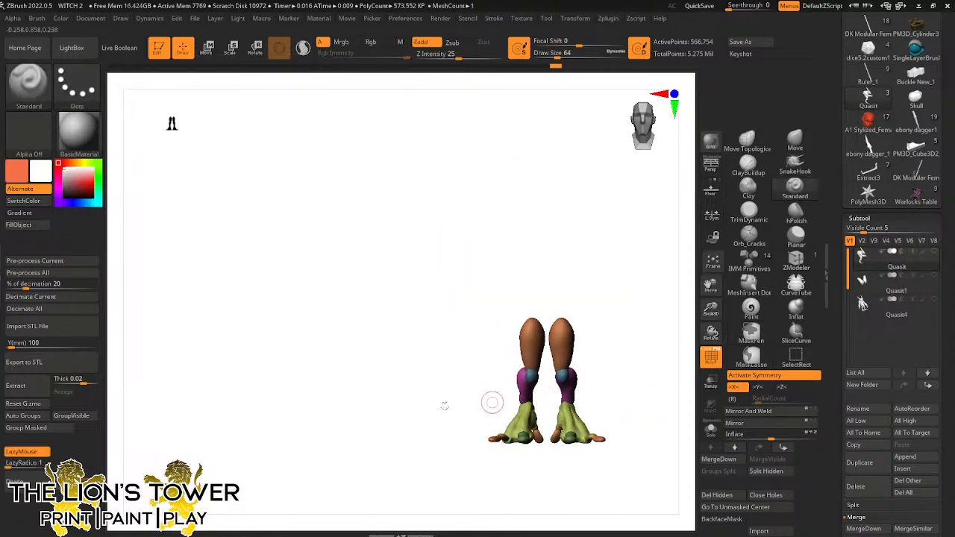
Give the leg pieces separate polygroups with Auto Groups and, with symmetry turned off, mask only the left leg
left_click(34, 416)
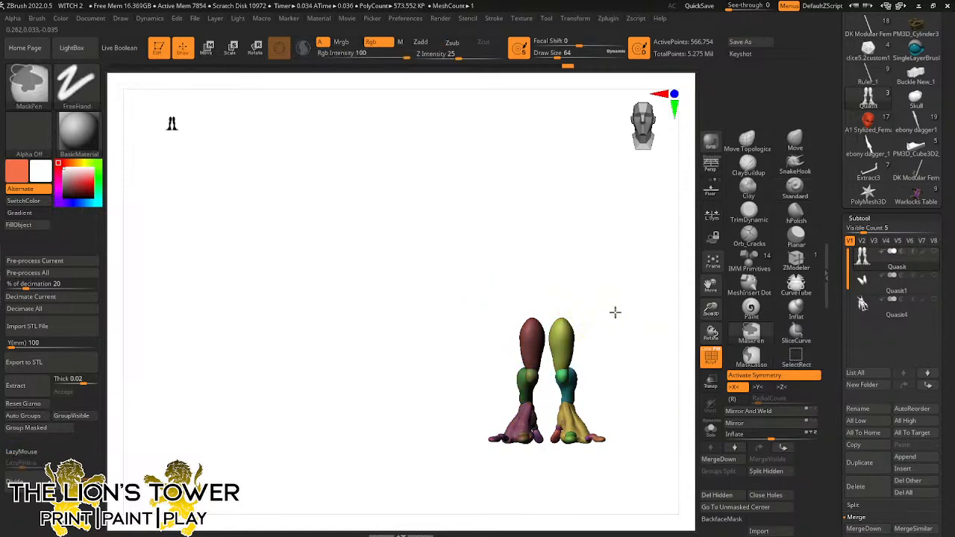
mouse_move(612, 295)
left_mouse_down("ctrl")
mouse_move(587, 478)
mouse_move(548, 473)
left_mouse_up("ctrl")
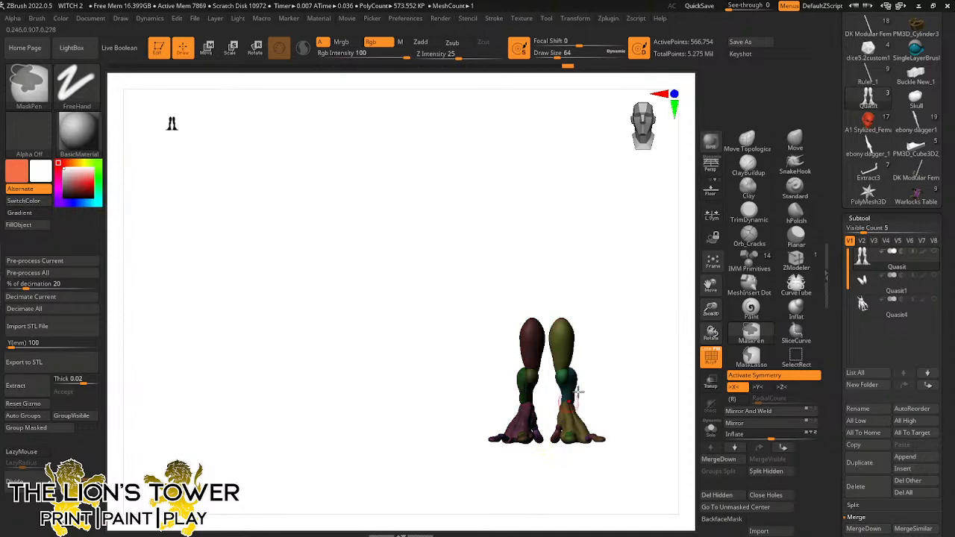
left_click(629, 368, "ctrl")
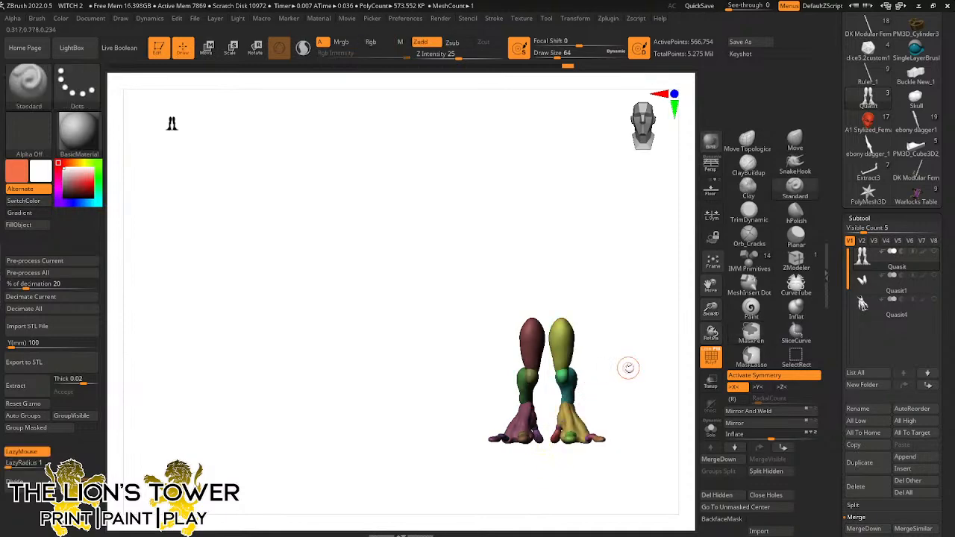
left_click_drag(634, 291, 546, 467, "ctrl")
Place the rotation pivot at the hip and swing the unmasked right leg backward in the side view
left_click_drag(613, 382, 650, 343)
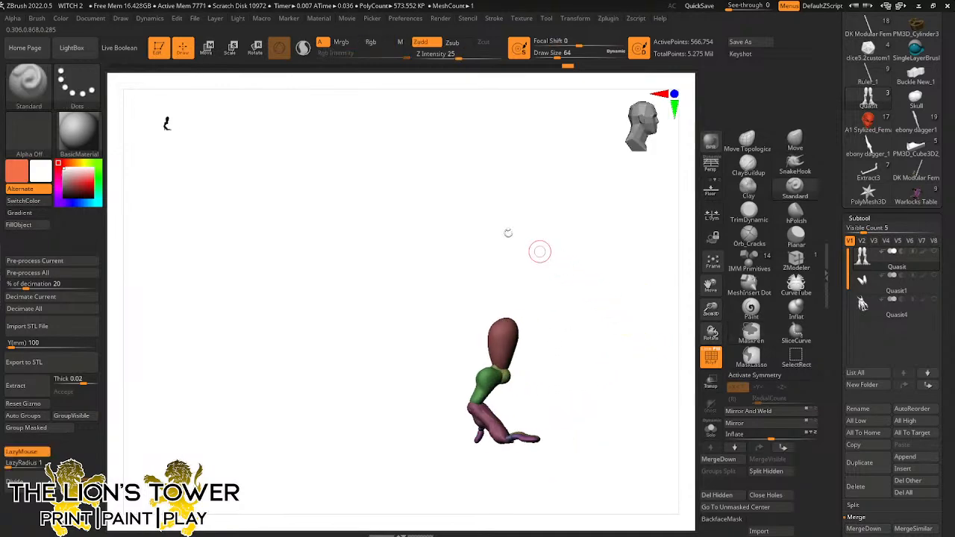
left_click(255, 48)
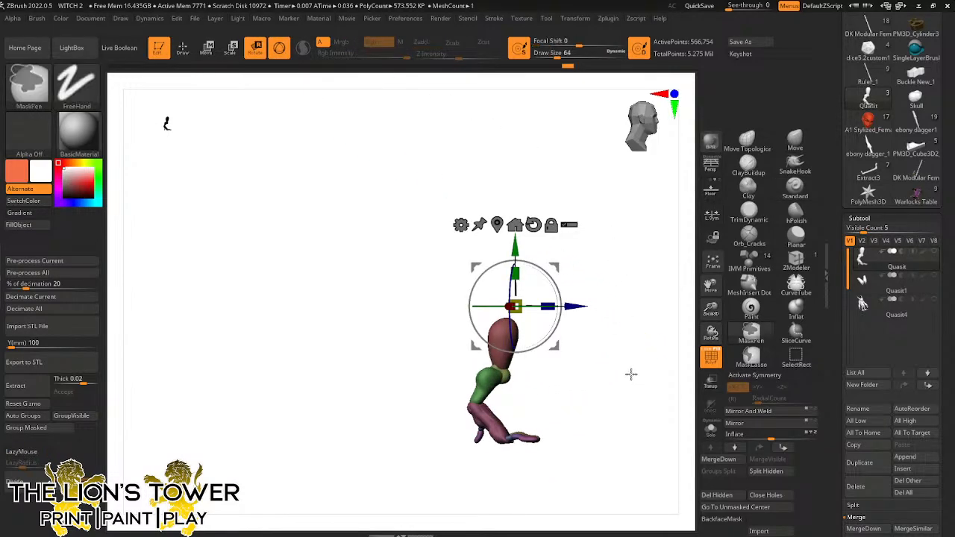
left_click(552, 225)
left_click_drag(557, 269, 533, 318)
left_click(524, 251)
left_click(541, 251)
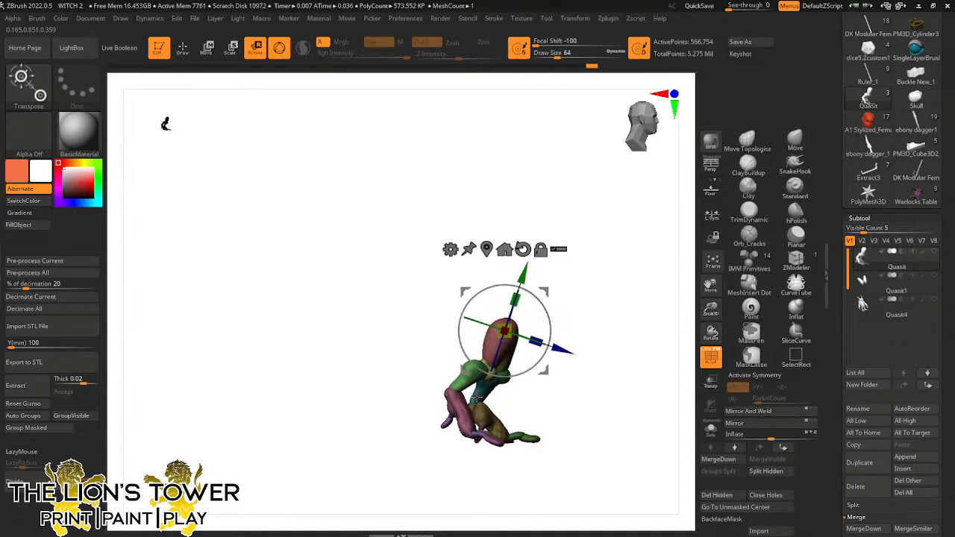
Invert the leg mask and rotate the left leg forward from the hip into a stride
left_click(585, 333, "ctrl")
left_click_drag(550, 319, 562, 329)
left_click_drag(636, 322, 539, 309)
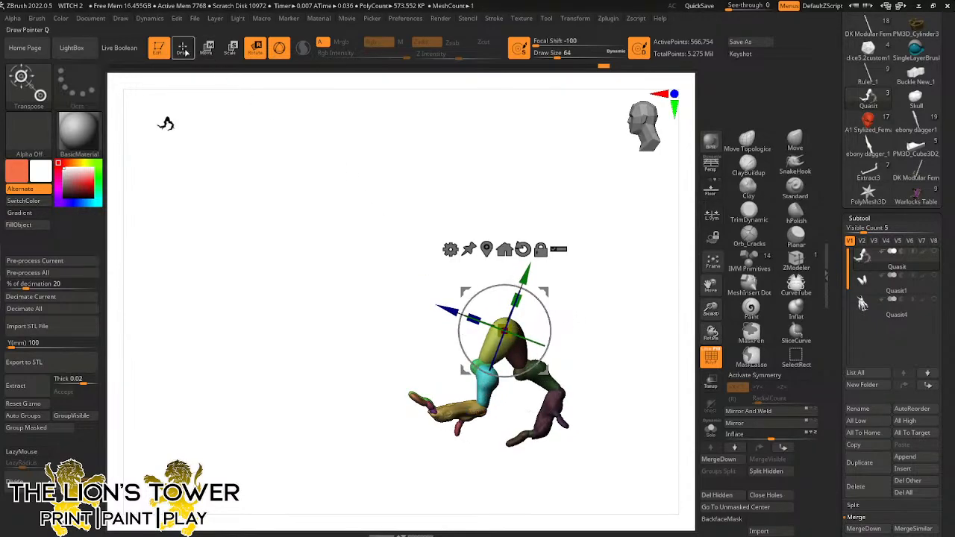
Hide the left foot by polygroup, mask everything still visible and unhide all parts so only that foot is unmasked
left_click(183, 48)
left_click(485, 382, "ctrl+shift")
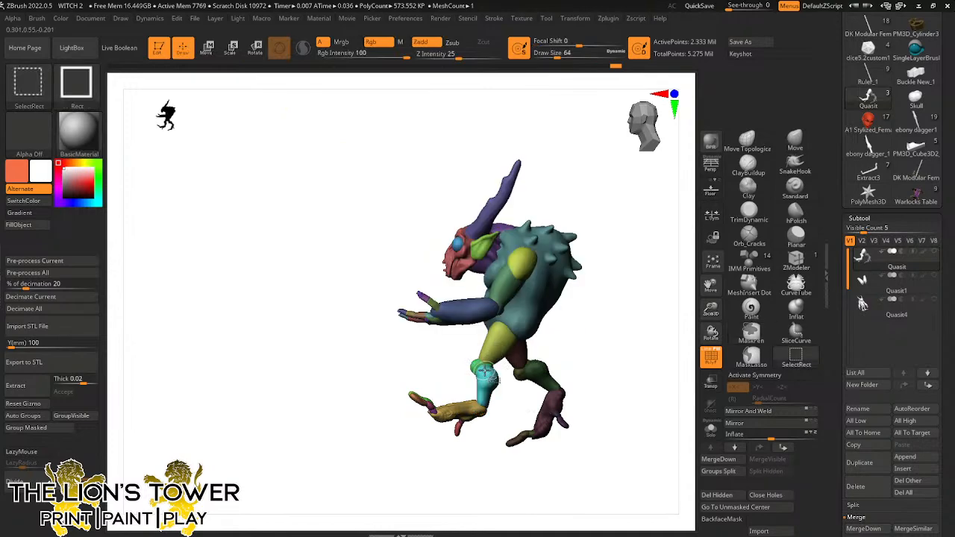
key("ctrl+z")
left_click(483, 370, "ctrl+shift")
left_click(499, 344, "ctrl+shift")
left_click_drag(551, 290, 579, 303, "ctrl+shift")
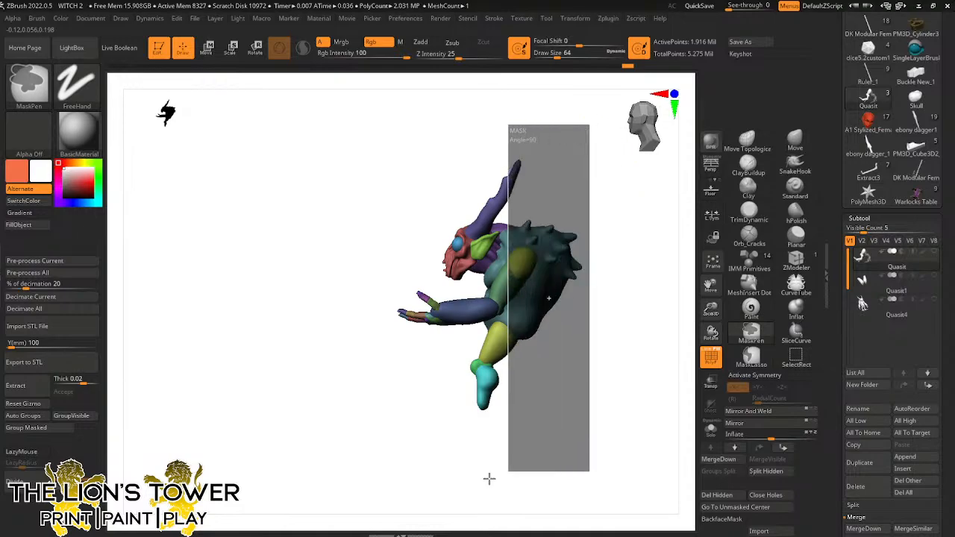
left_click_drag(590, 124, 341, 493, "ctrl")
left_click(585, 364, "ctrl+shift")
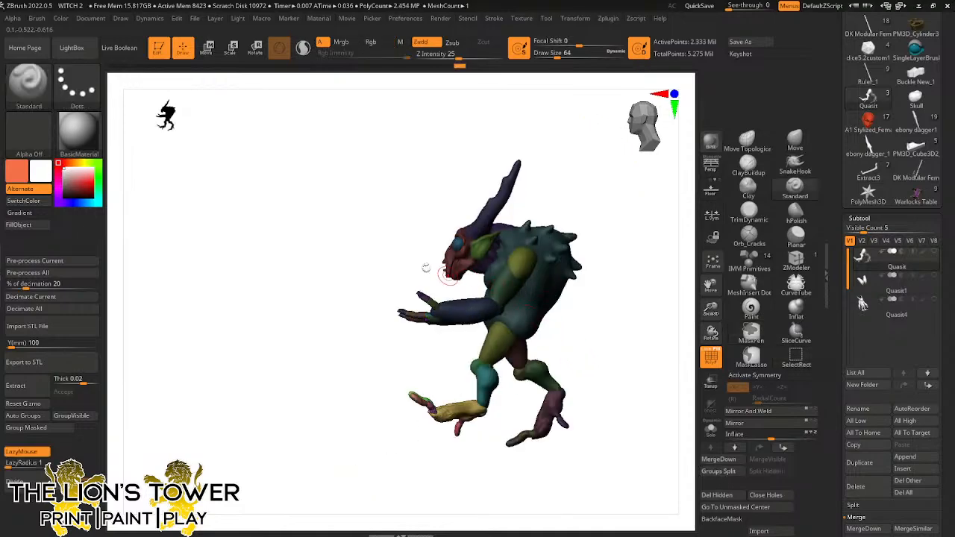
Place the rotation pivot at the left ankle and rotate the left foot downward into a grounded position
key("r")
mouse_move(571, 325)
left_mouse_down()
mouse_move(672, 341)
mouse_move(574, 338)
mouse_move(570, 323)
left_mouse_up()
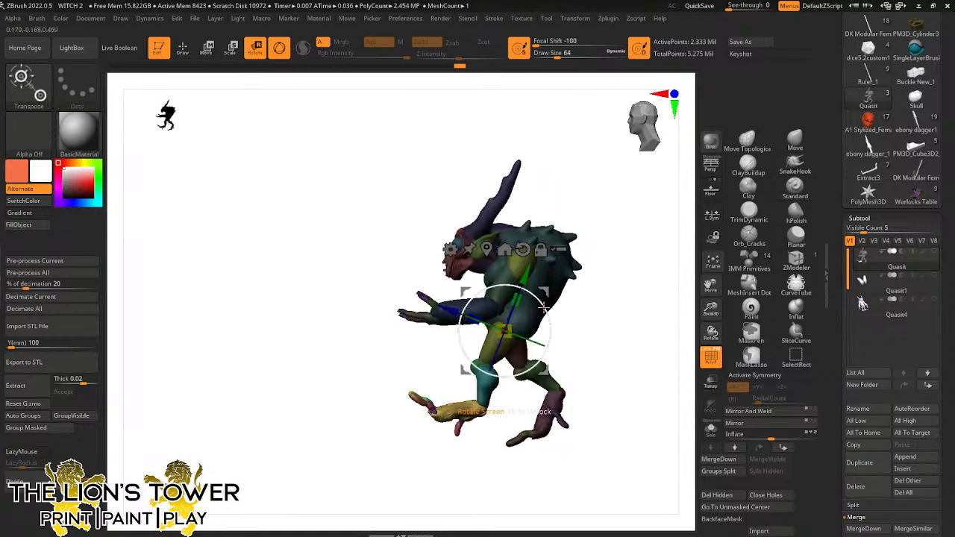
mouse_move(546, 291)
left_mouse_down()
mouse_move(560, 303)
mouse_move(549, 290)
left_mouse_up()
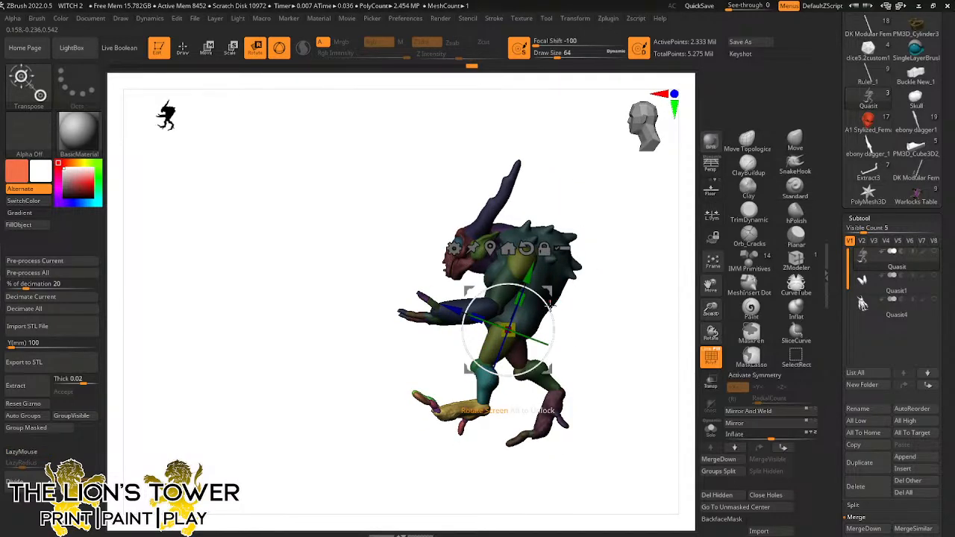
left_click(545, 250)
left_click_drag(546, 291, 522, 371)
left_click(516, 327)
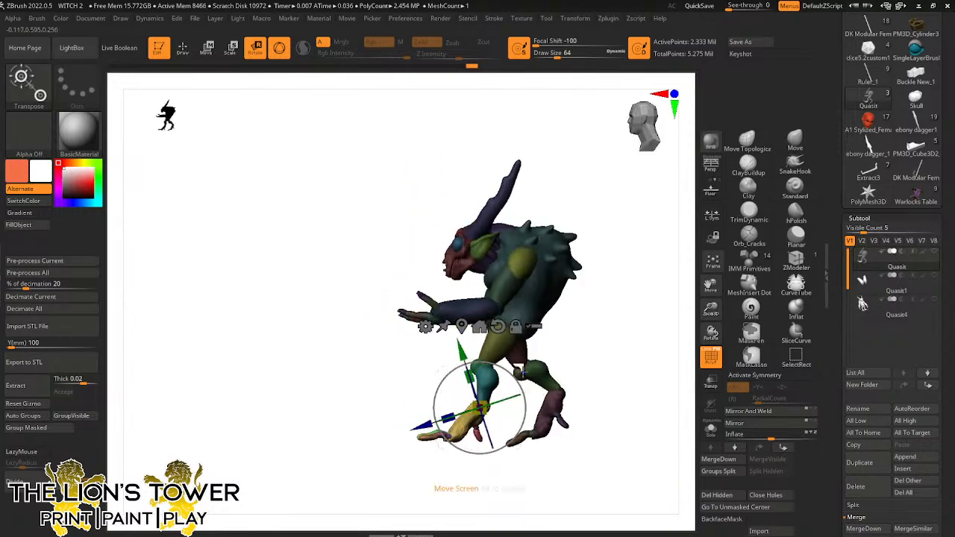
Mask everything except the right foot, set the pivot at its ankle and rotate the foot backward with toes pointing down
left_click(558, 401)
key("ctrl")
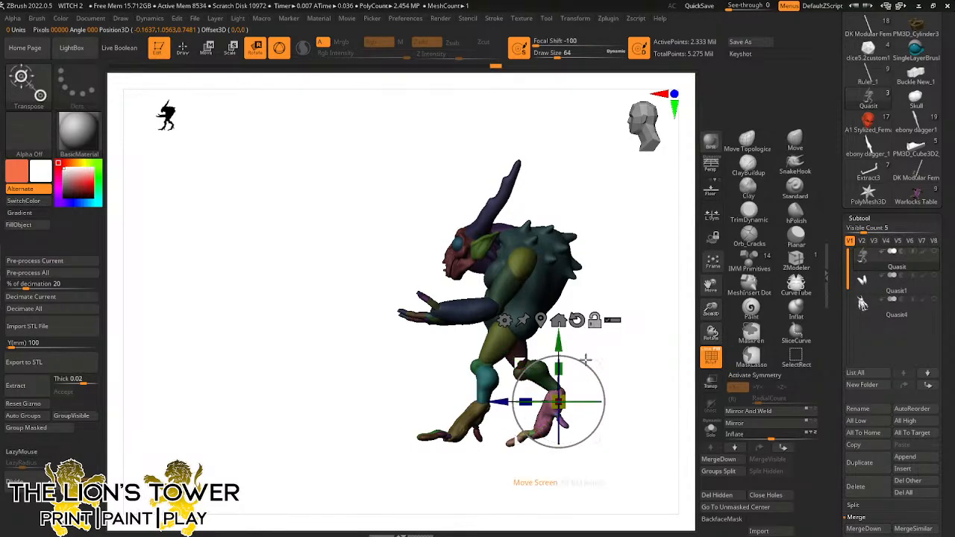
left_click(577, 321)
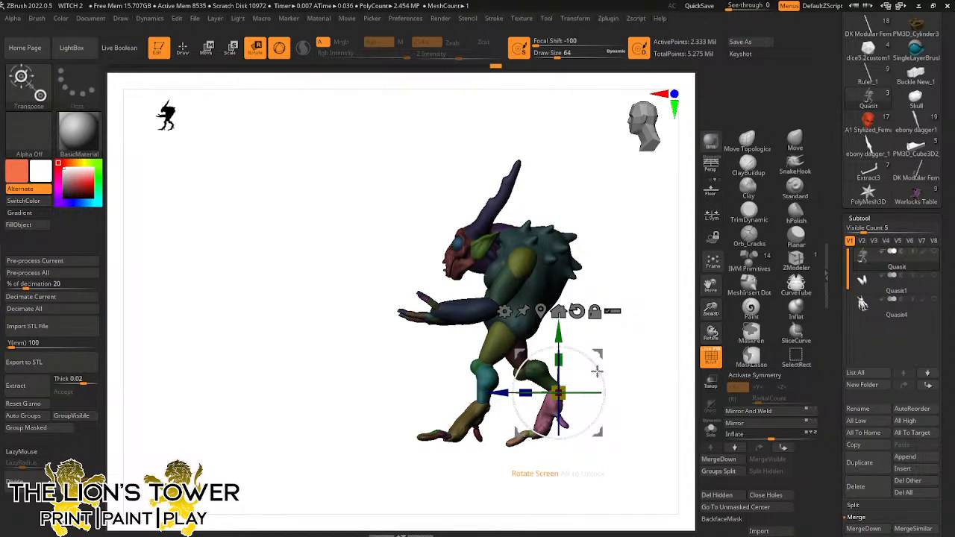
left_click_drag(597, 370, 579, 348)
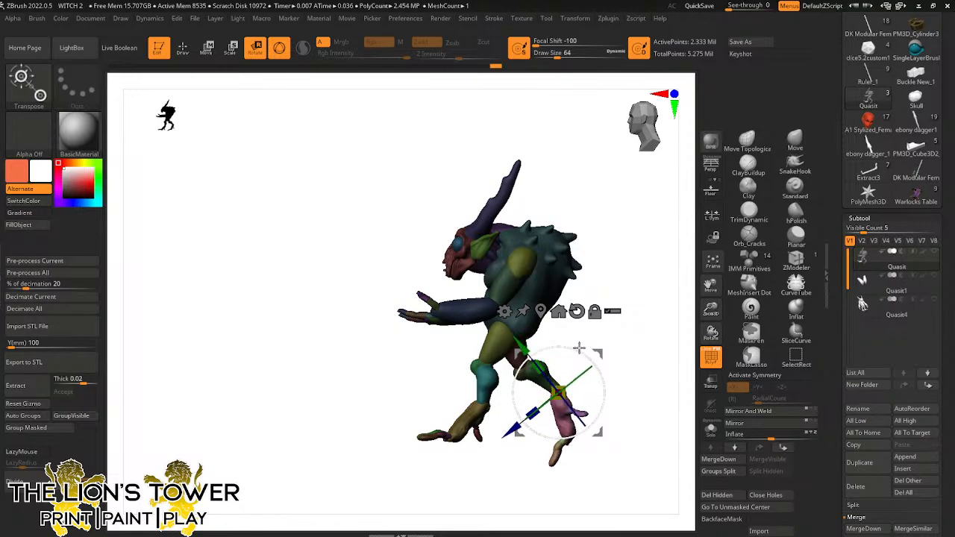
Lasso-mask the upper part of the right foot and rotate the front part forward from the ball so the toes lie flat
left_click_drag(713, 308, 713, 333)
left_click_drag(710, 279, 705, 306)
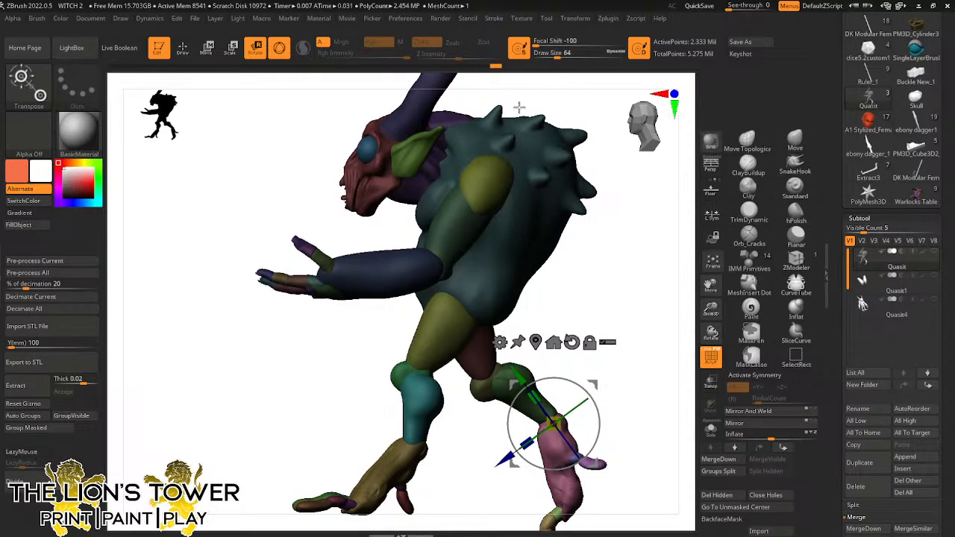
left_click(752, 353)
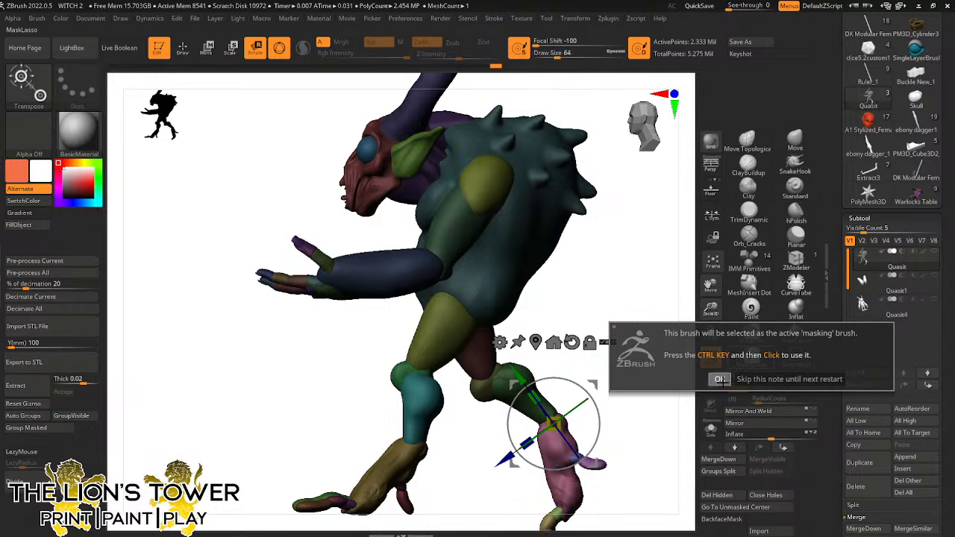
left_click(720, 380)
mouse_move(600, 313)
left_mouse_down("ctrl")
mouse_move(649, 384)
mouse_move(578, 457)
mouse_move(600, 484)
mouse_move(654, 456)
left_mouse_up("ctrl")
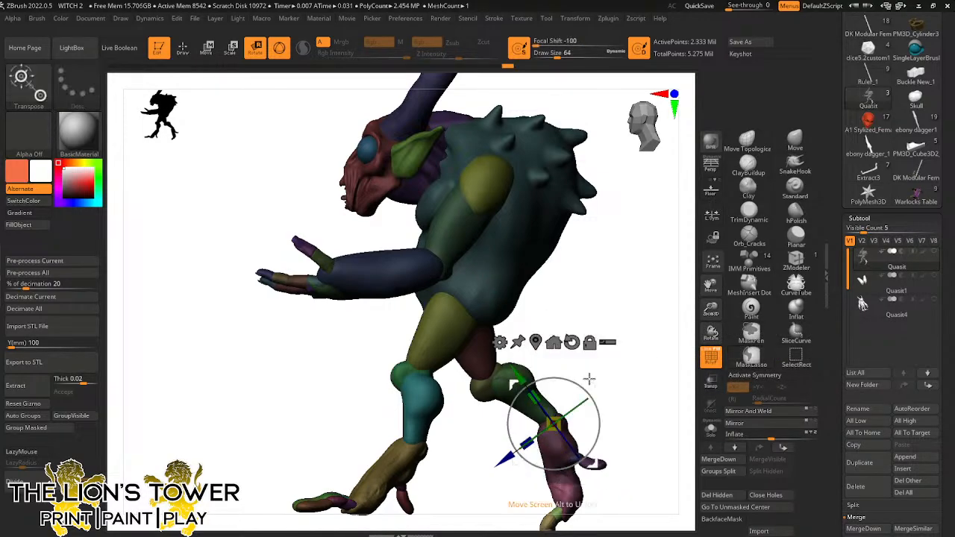
left_click_drag(596, 390, 603, 500, "alt")
left_click(600, 412)
left_click_drag(603, 452, 593, 449)
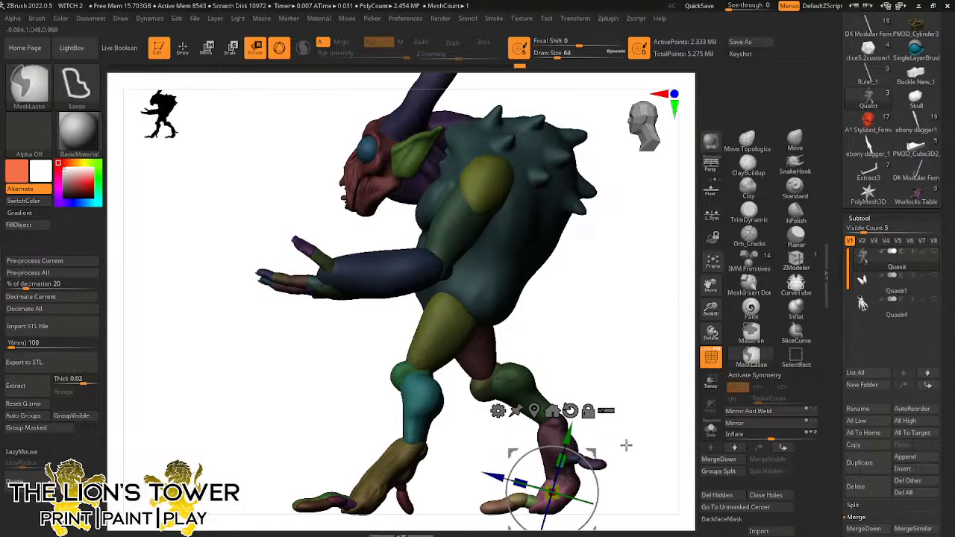
mouse_move(647, 434)
left_mouse_down()
mouse_move(593, 445)
mouse_move(650, 420)
left_mouse_up()
Unmask only the right foot's rear toe and rotate it downward toward the ground
mouse_move(714, 324)
left_mouse_down()
mouse_move(712, 301)
mouse_move(713, 339)
left_mouse_up()
left_click_drag(711, 287, 715, 196)
left_click(642, 333, "ctrl")
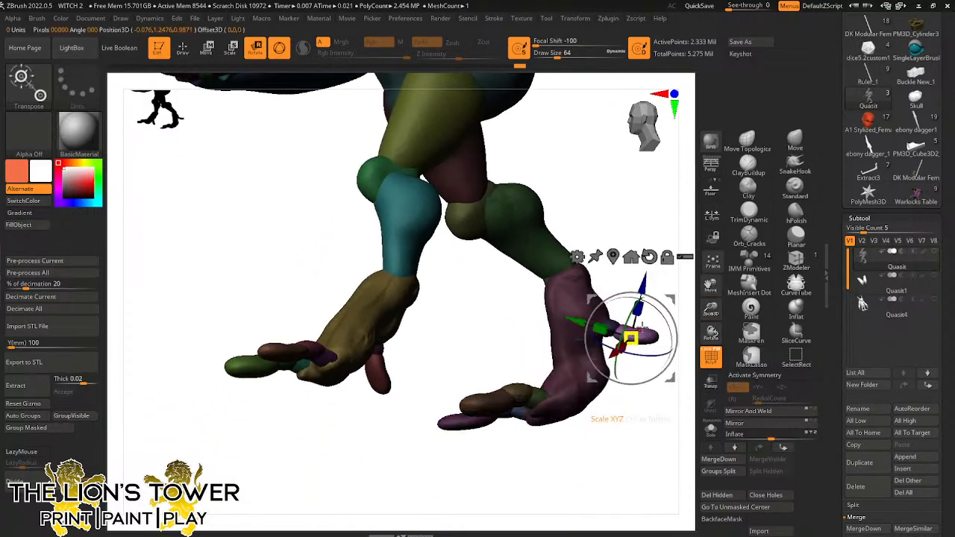
left_click_drag(658, 308, 669, 359)
left_click_drag(687, 400, 654, 419)
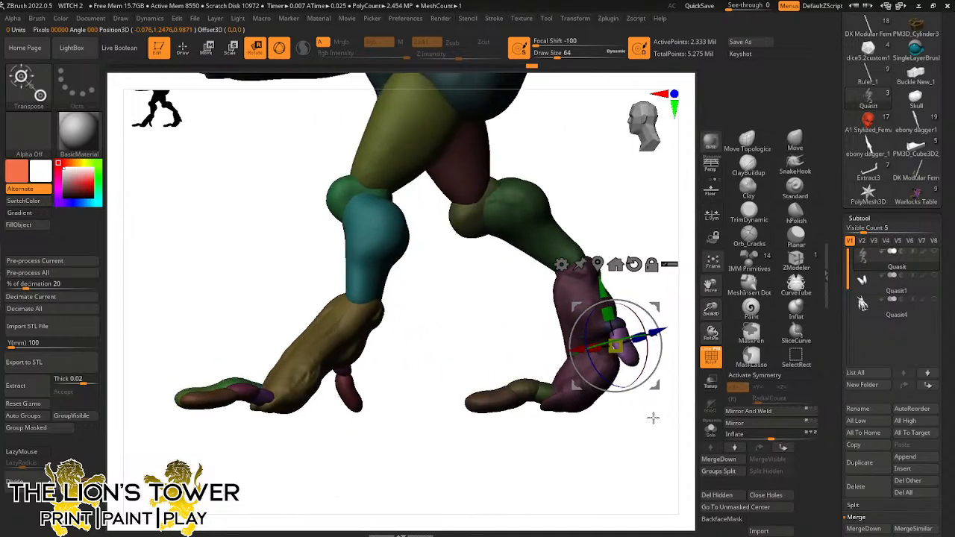
Unmask the rear toe's base joint too, then move and rotate the whole toe closer against the right foot
key("q")
key("ctrl+shift")
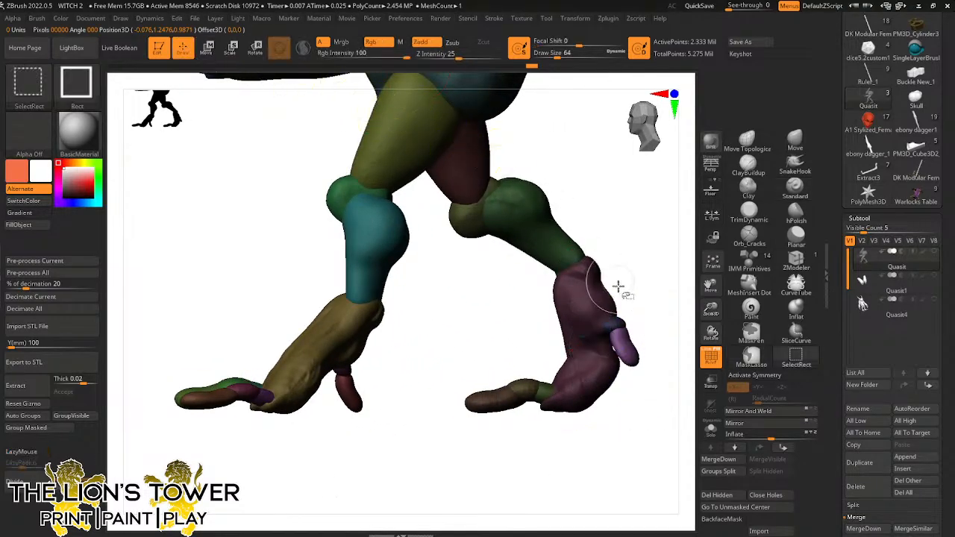
left_click(619, 326, "ctrl+shift")
left_click(638, 306, "ctrl+shift")
key("l")
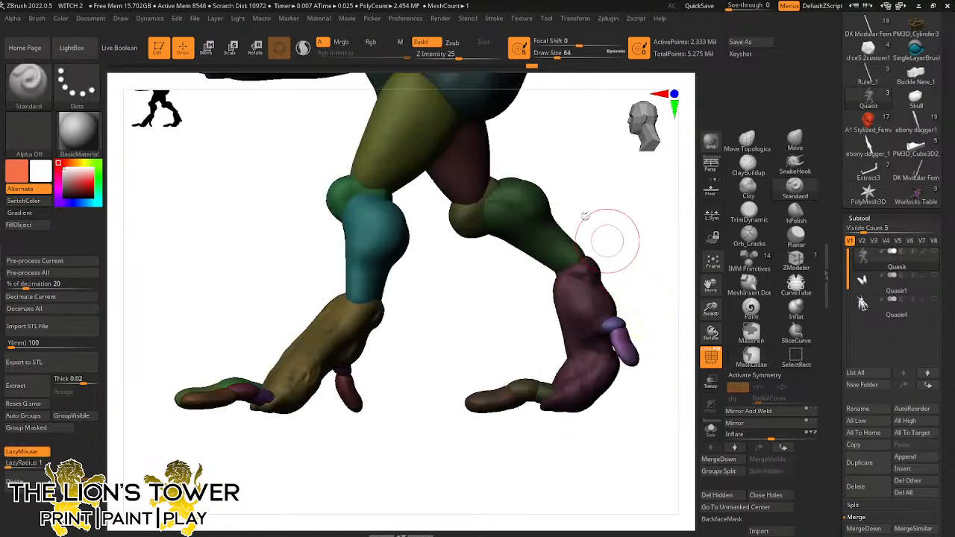
key("w")
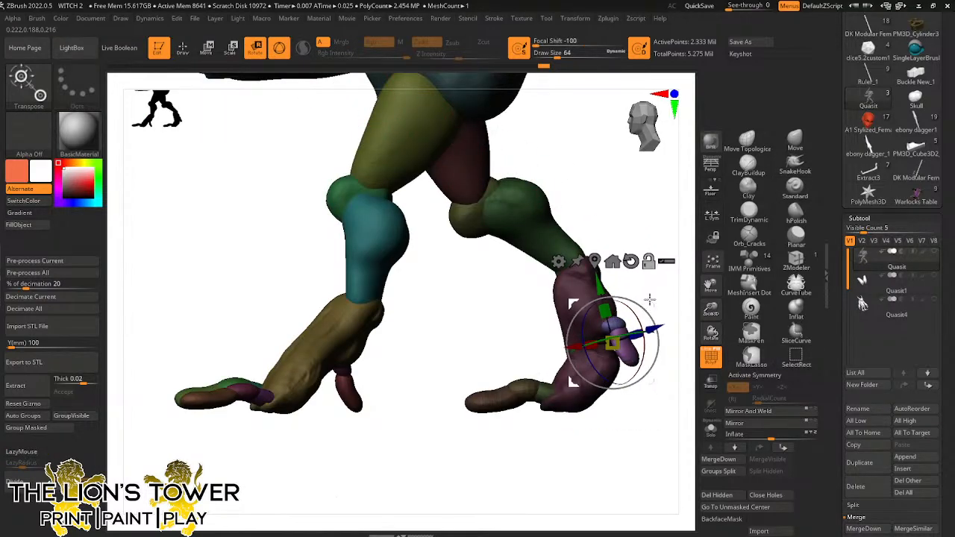
left_click(605, 323)
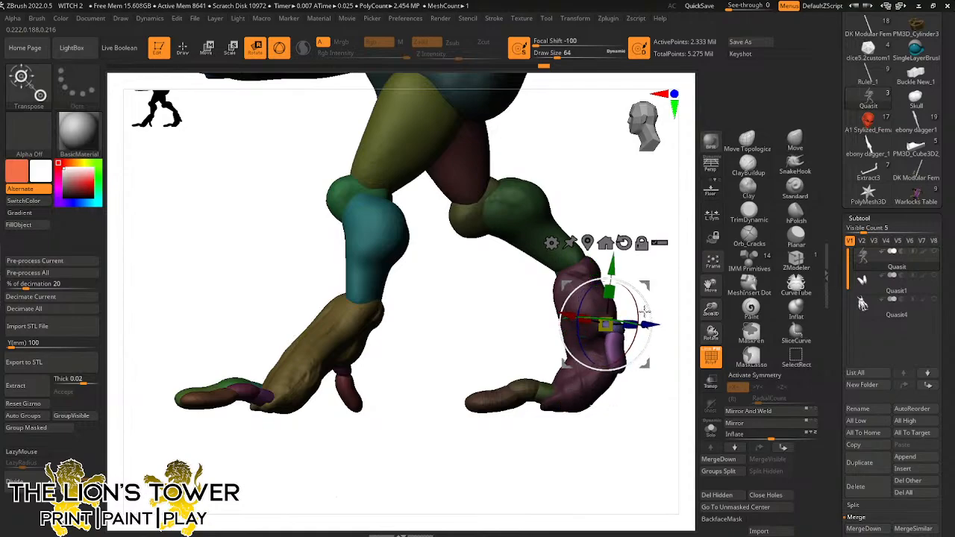
left_click_drag(640, 301, 540, 376)
left_click_drag(650, 335, 684, 291)
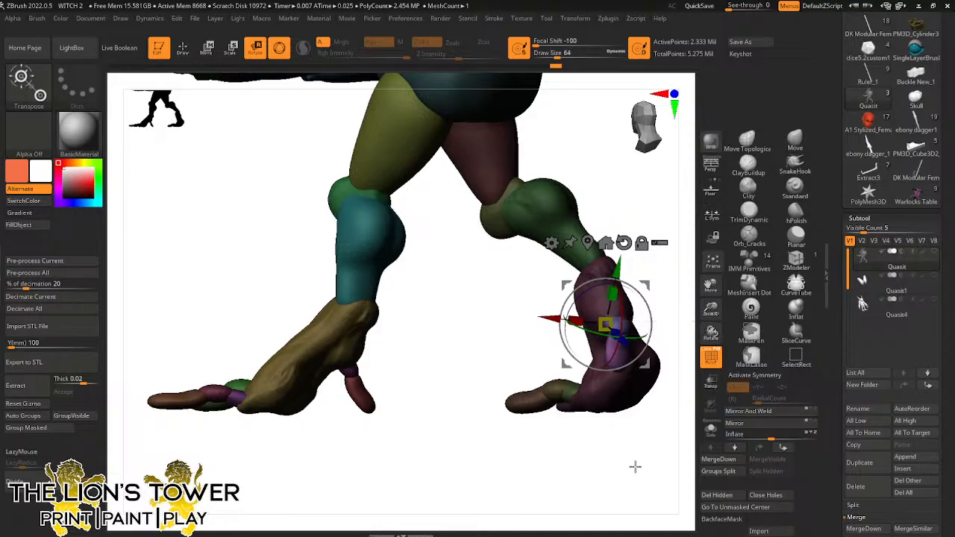
Clear the mask left from posing the foot and mask everything except the head polygroup
left_click_drag(636, 465, 687, 472)
left_click_drag(724, 296, 687, 242)
left_click_drag(710, 286, 694, 282)
left_click(637, 341, "ctrl")
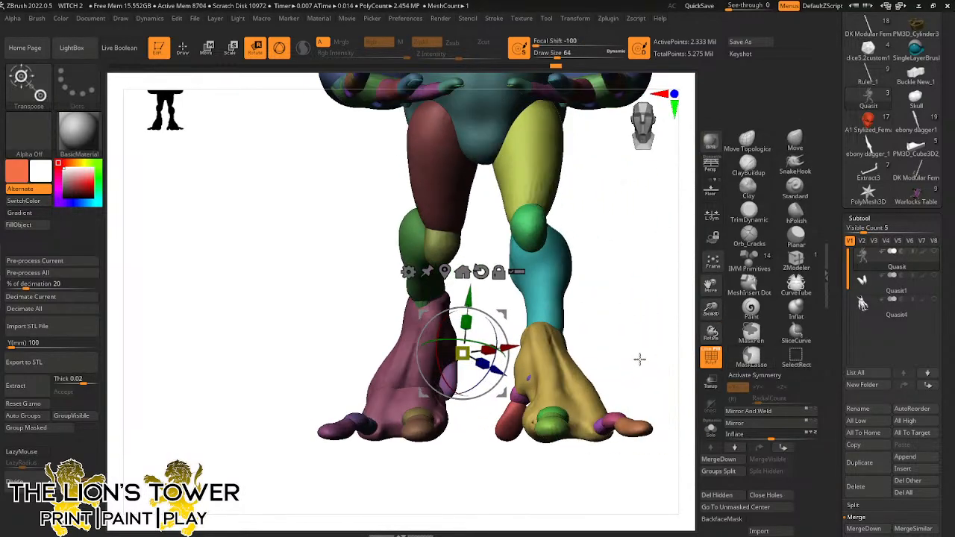
left_click_drag(710, 286, 711, 284)
left_click_drag(712, 392, 708, 379)
mouse_move(710, 310)
left_mouse_down()
mouse_move(683, 301)
mouse_move(710, 328)
left_mouse_up()
left_click_drag(710, 288, 710, 339)
left_click(481, 320, "ctrl")
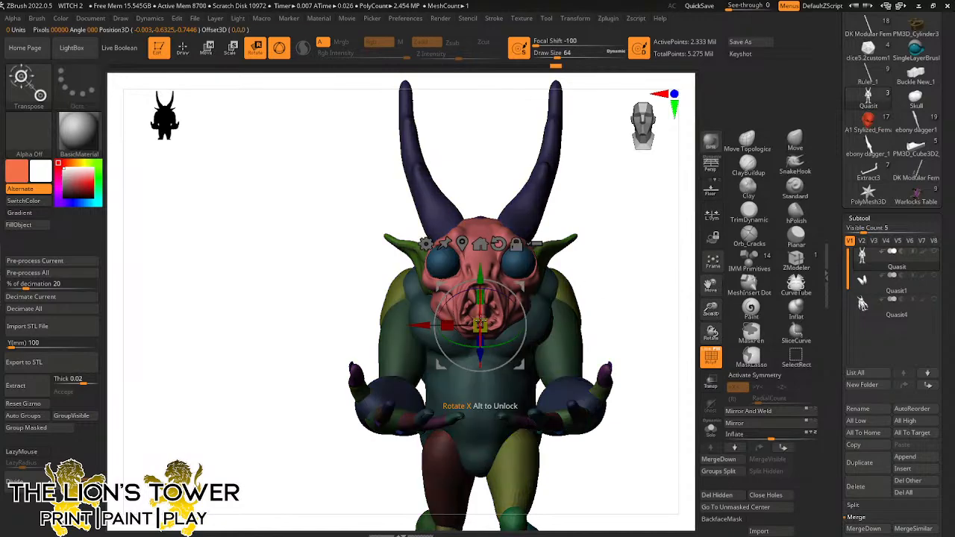
Mask the head, turn on X symmetry and isolate the head polygroup
key("q")
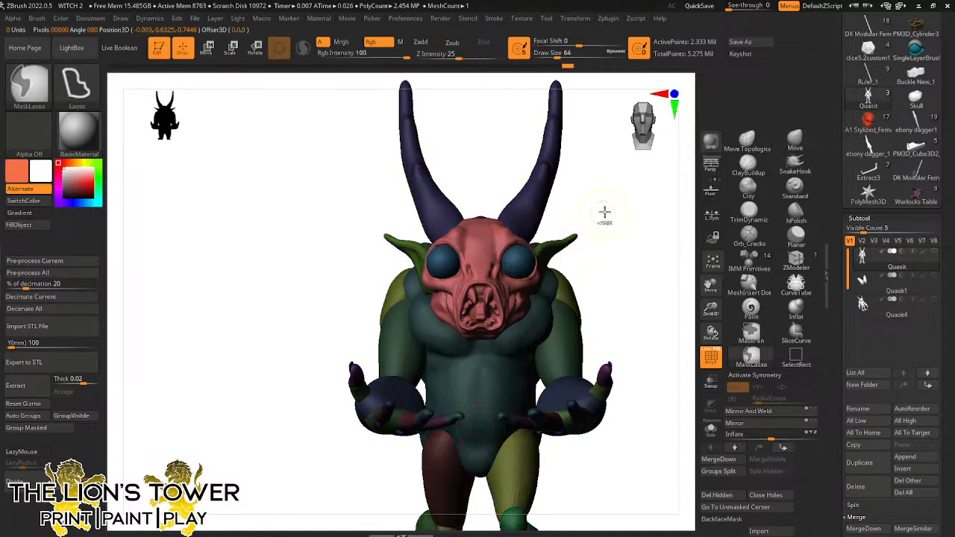
mouse_move(604, 214)
left_mouse_down("ctrl")
mouse_move(560, 283)
mouse_move(507, 314)
mouse_move(466, 317)
mouse_move(384, 231)
mouse_move(619, 260)
left_mouse_up("ctrl")
key("x")
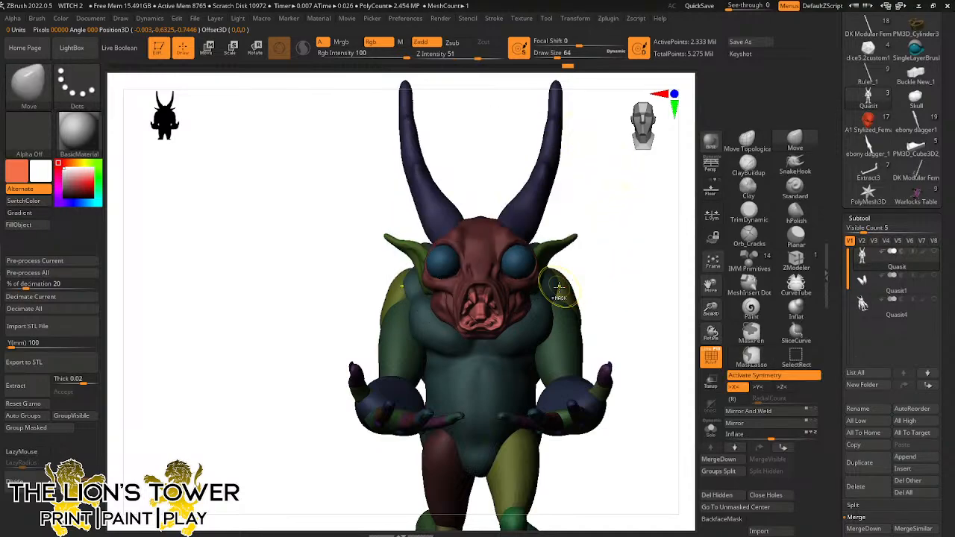
left_click(529, 303, "ctrl+shift")
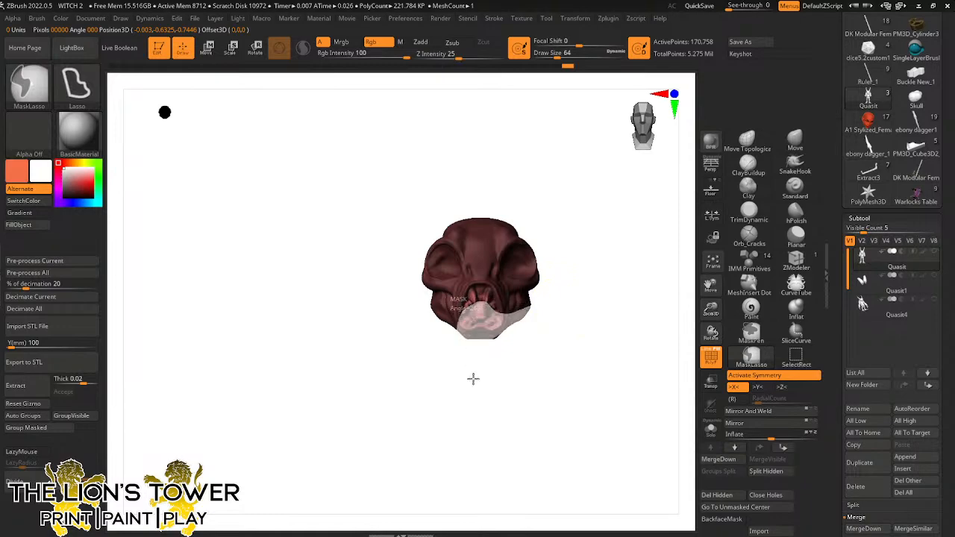
In side view, unmask the lower jaw of the isolated head with a lasso
left_click_drag(570, 330, 535, 337, "shift")
key("ctrl")
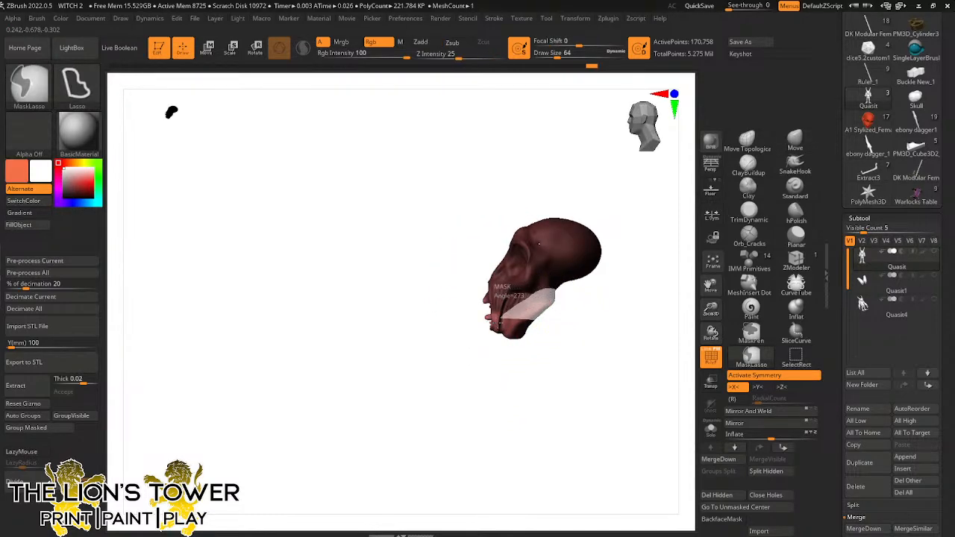
left_click_drag(498, 282, 500, 287, "ctrl")
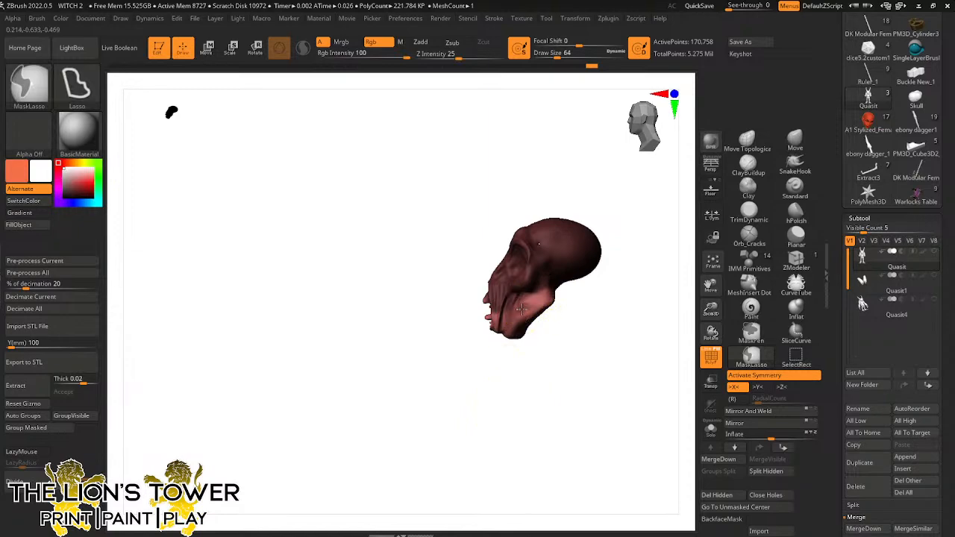
Place the pivot at the jaw hinge, refine the lasso mask around the mouth and rotate the lower jaw upward to close it
left_click(255, 47)
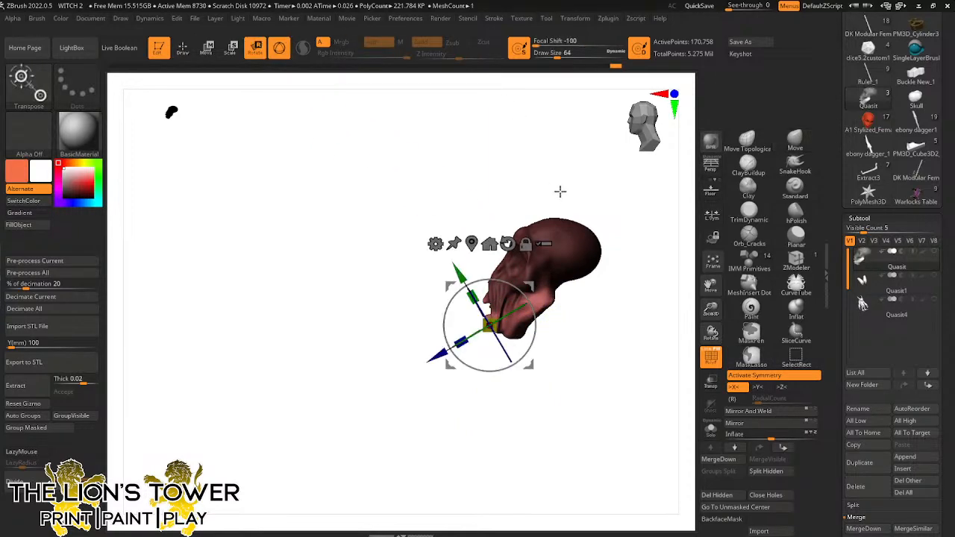
mouse_move(555, 271)
left_mouse_down()
mouse_move(589, 251)
mouse_move(582, 282)
mouse_move(576, 269)
left_mouse_up()
left_click(578, 214)
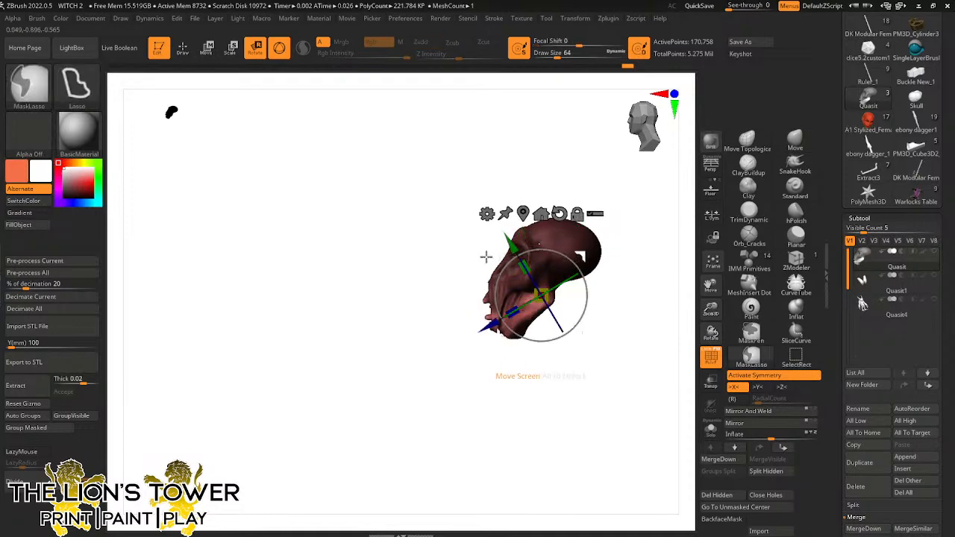
mouse_move(473, 255)
left_mouse_down("ctrl")
mouse_move(472, 302)
mouse_move(499, 278)
left_mouse_up("ctrl")
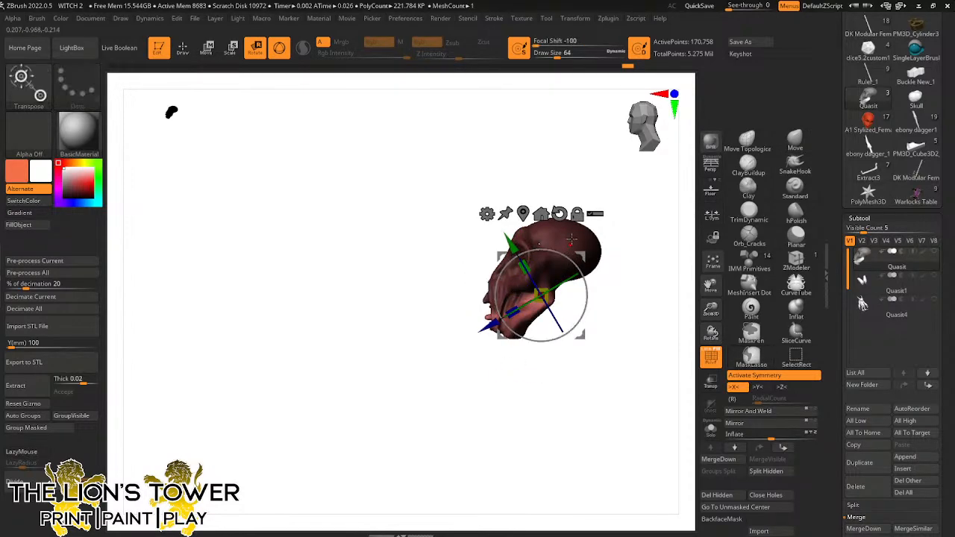
left_click_drag(564, 256, 576, 277)
Clear the mask from the isolated head and bring the side of its jaw into close view
left_click_drag(623, 336, 677, 281)
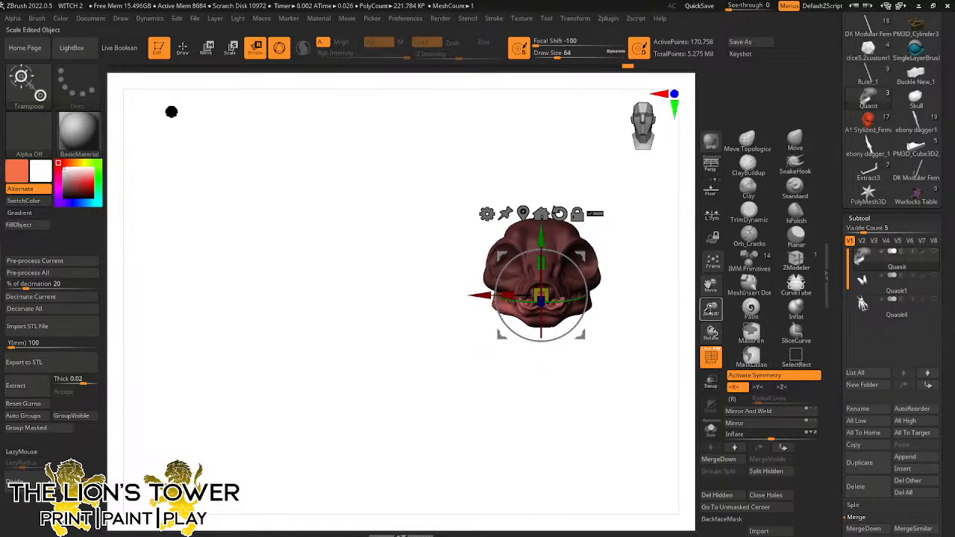
left_click_drag(711, 309, 681, 425)
left_click(660, 411, "ctrl")
left_click(672, 418, "ctrl")
left_click_drag(710, 285, 574, 300)
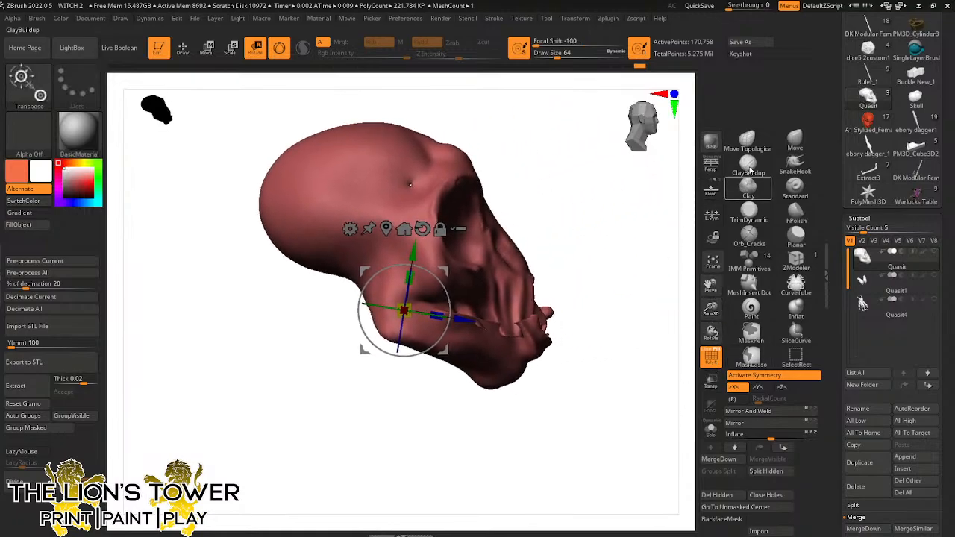
Choose ClayBuildup with a draw size of about 35, turn on Sculptris Pro and smooth the seam along the jaw
left_click(750, 170)
key("shift")
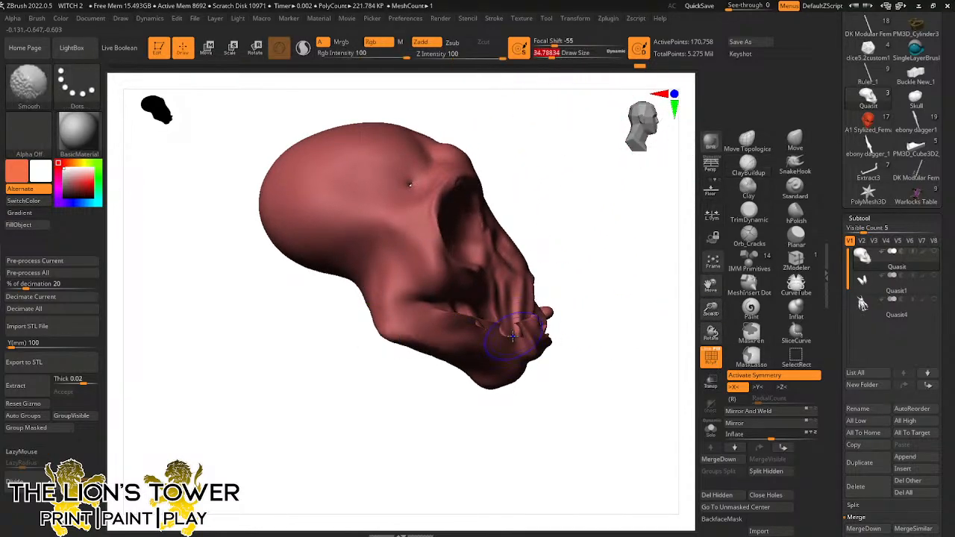
left_click(303, 49)
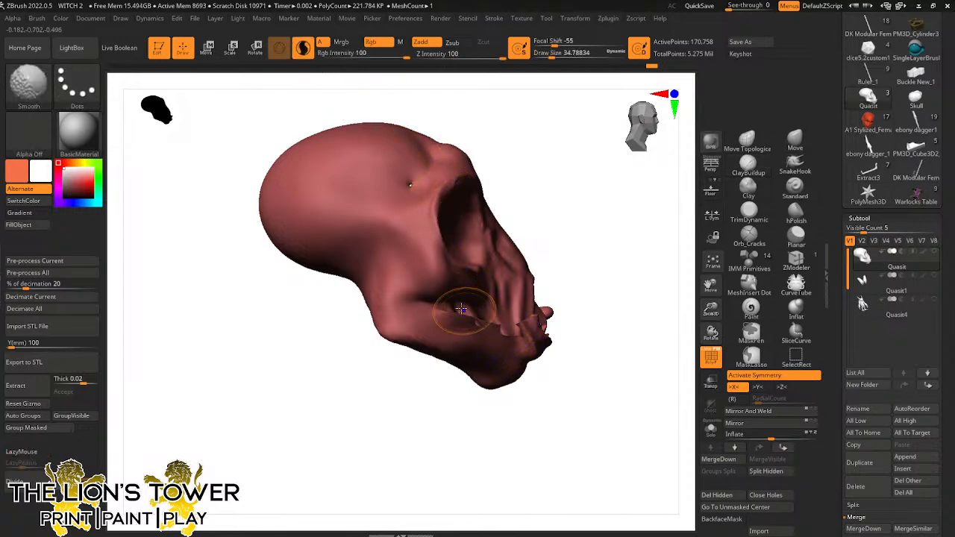
left_click_drag(464, 310, 447, 316, "shift")
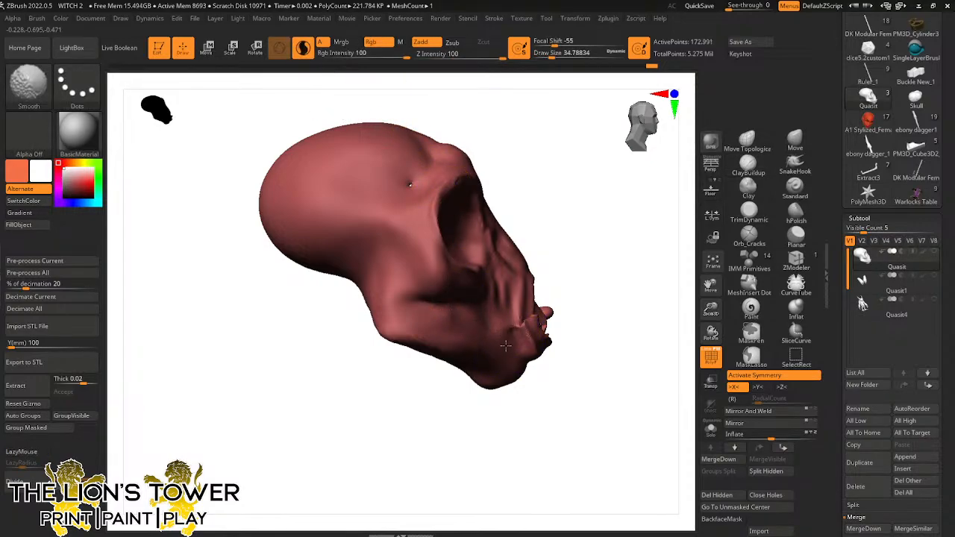
mouse_move(506, 346)
left_mouse_down("shift")
mouse_move(550, 301)
mouse_move(522, 321)
mouse_move(556, 344)
left_mouse_up("shift")
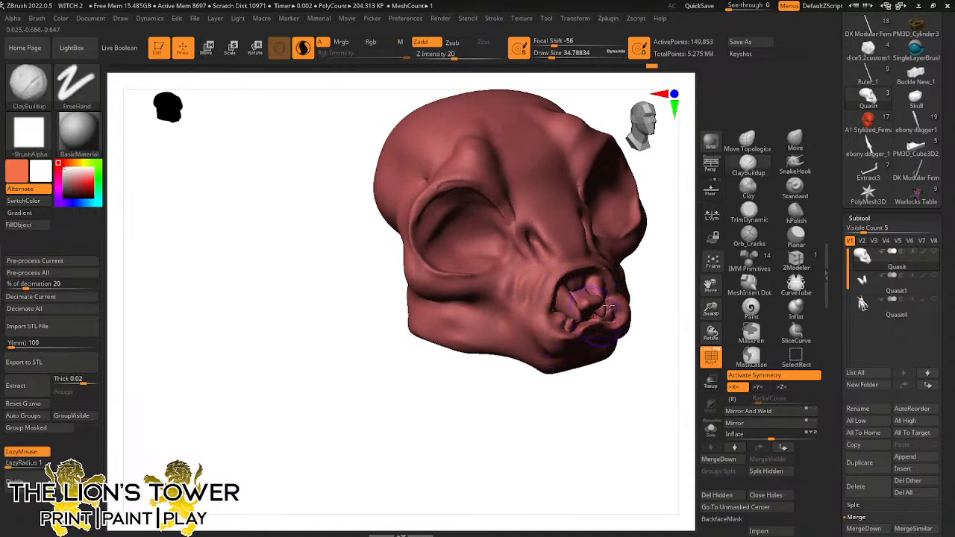
Build up the lips and muzzle around the closed mouth with symmetrical ClayBuildup strokes
mouse_move(676, 313)
left_mouse_down()
mouse_move(648, 303)
mouse_move(606, 318)
mouse_move(627, 323)
left_mouse_up()
mouse_move(670, 390)
left_mouse_down()
mouse_move(654, 396)
mouse_move(590, 295)
mouse_move(563, 296)
mouse_move(576, 316)
mouse_move(602, 297)
mouse_move(541, 334)
mouse_move(582, 306)
left_mouse_up()
mouse_move(545, 332)
left_mouse_down()
mouse_move(571, 309)
mouse_move(578, 281)
left_mouse_up()
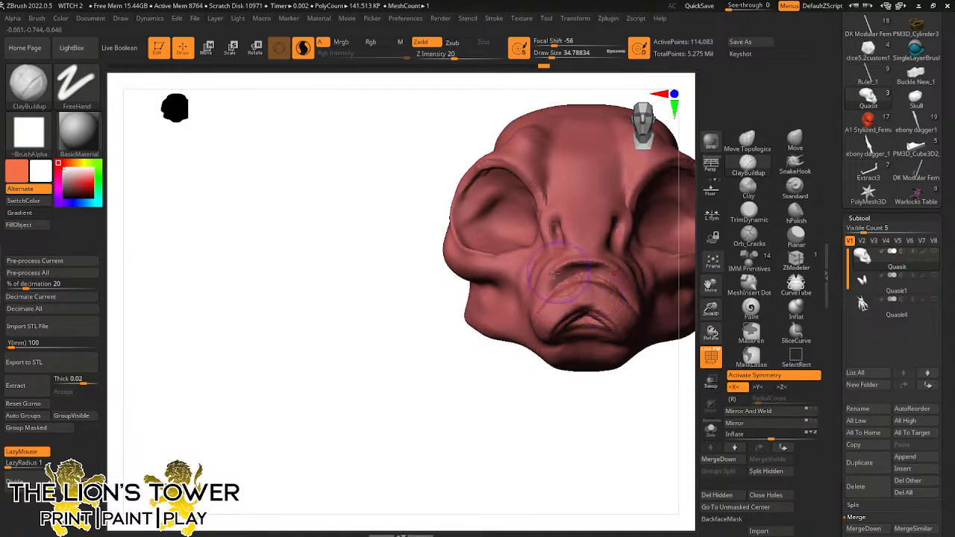
mouse_move(534, 306)
left_mouse_down()
mouse_move(563, 269)
mouse_move(600, 266)
left_mouse_up()
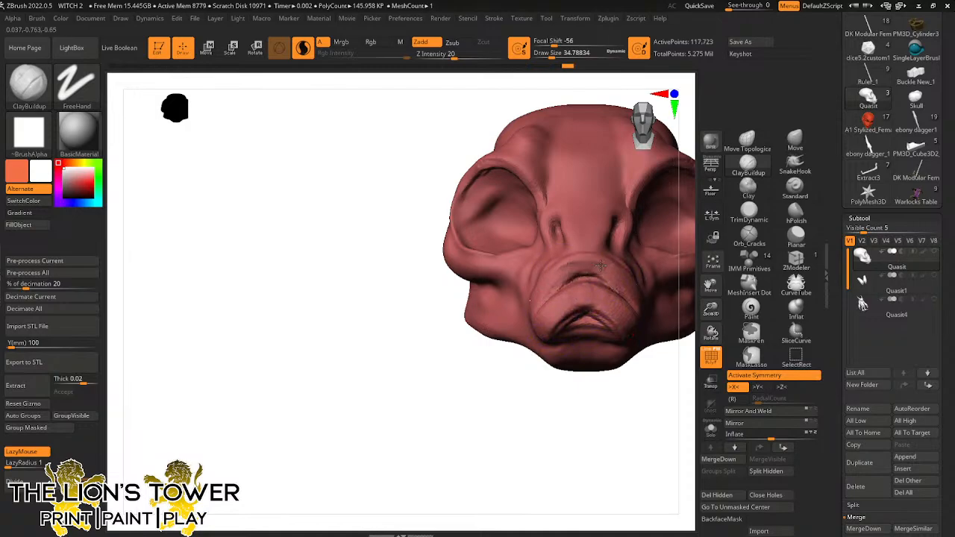
Build up the lip edges with ClayBuildup at a draw size of about 23 and smooth the upper lip
left_click_drag(529, 373, 597, 443)
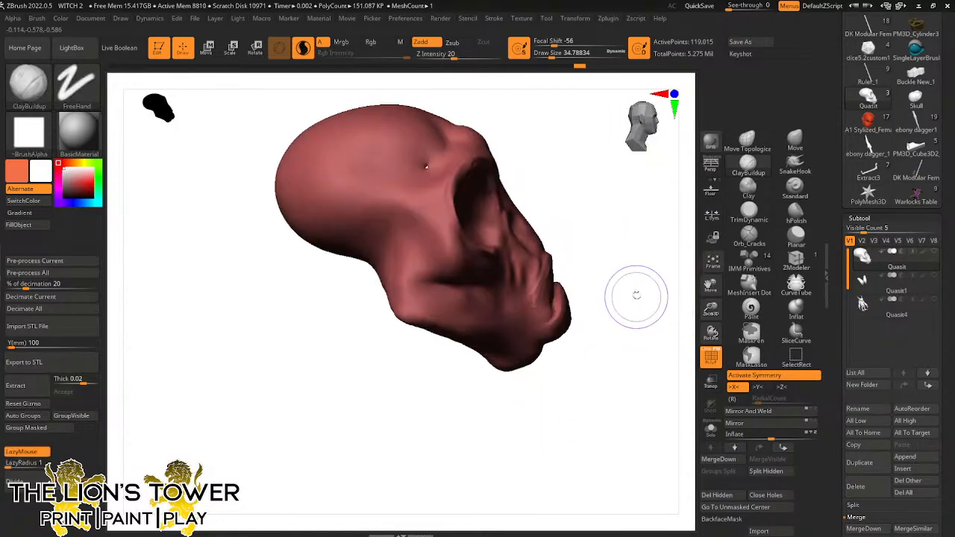
left_click_drag(635, 296, 604, 287)
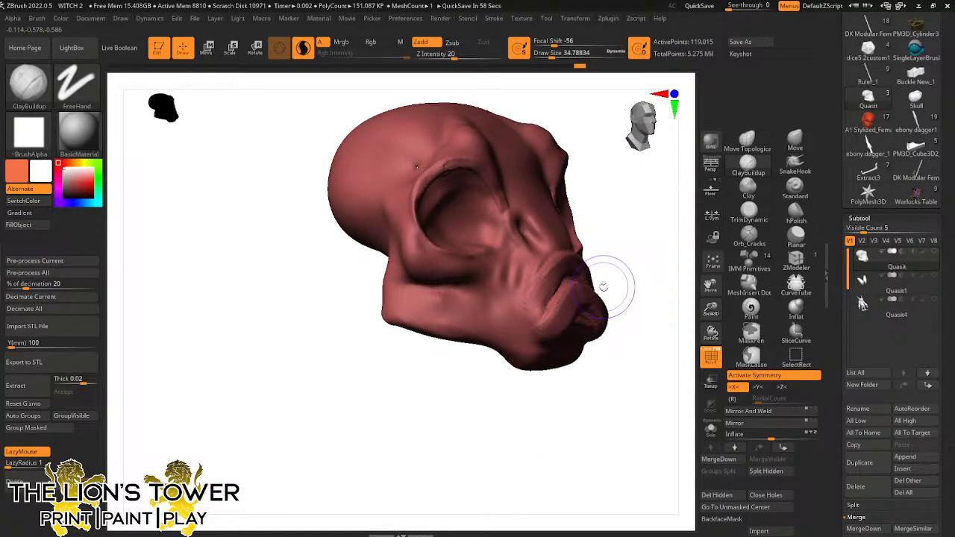
left_click(549, 56)
mouse_move(648, 277)
left_mouse_down()
mouse_move(659, 285)
mouse_move(604, 249)
mouse_move(562, 282)
mouse_move(563, 263)
left_mouse_up()
left_click_drag(518, 311, 540, 277)
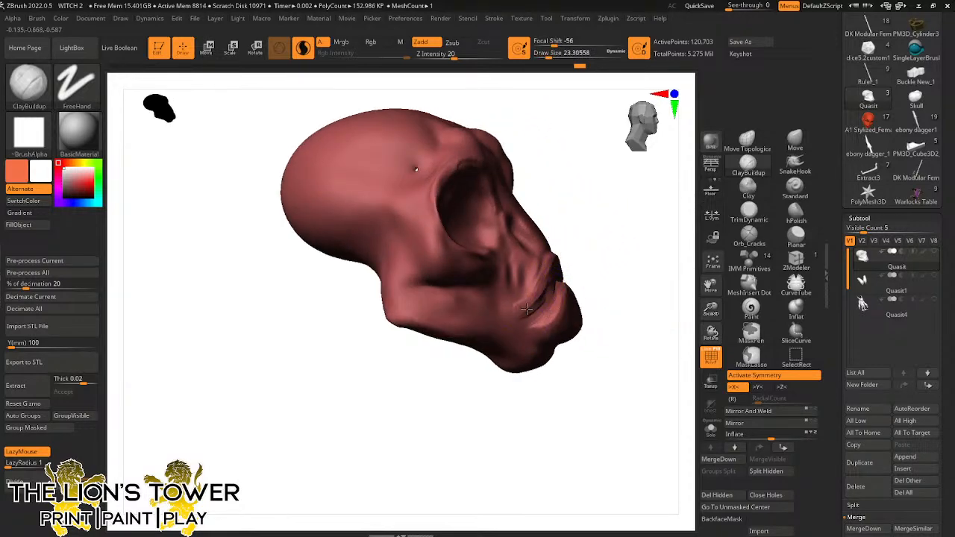
left_click_drag(582, 242, 545, 270)
mouse_move(523, 310)
left_mouse_down()
mouse_move(582, 262)
mouse_move(598, 266)
mouse_move(570, 260)
left_mouse_up()
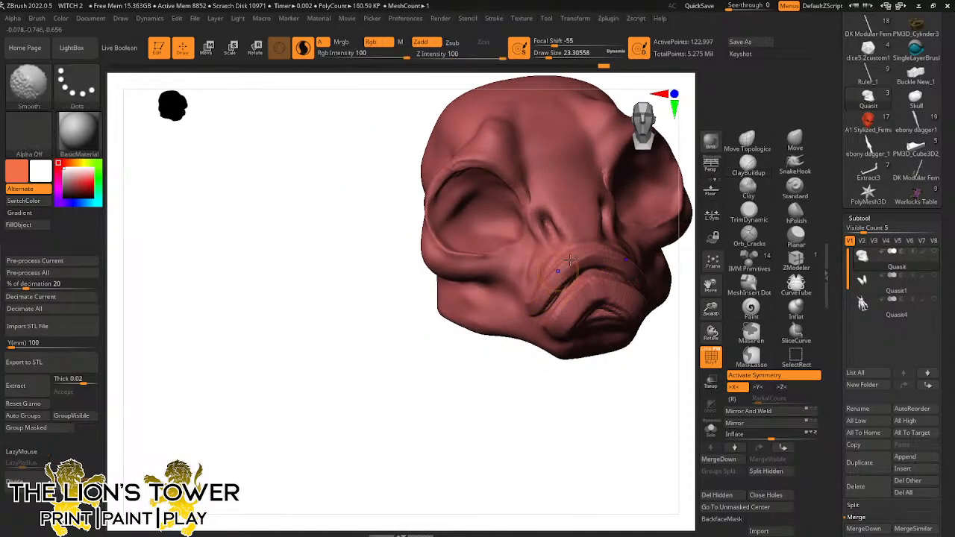
left_click_drag(551, 293, 561, 303, "shift")
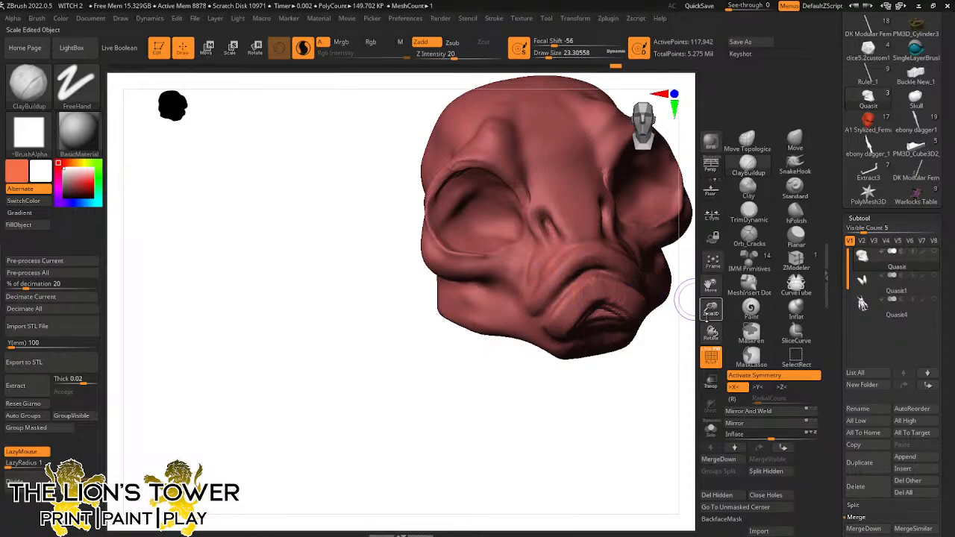
Fill the mouth opening and build a rounded chin with ClayBuildup at a draw size of about 33, then smooth it
left_click_drag(691, 303, 670, 352)
left_click_drag(710, 285, 671, 307)
left_click_drag(643, 397, 632, 336)
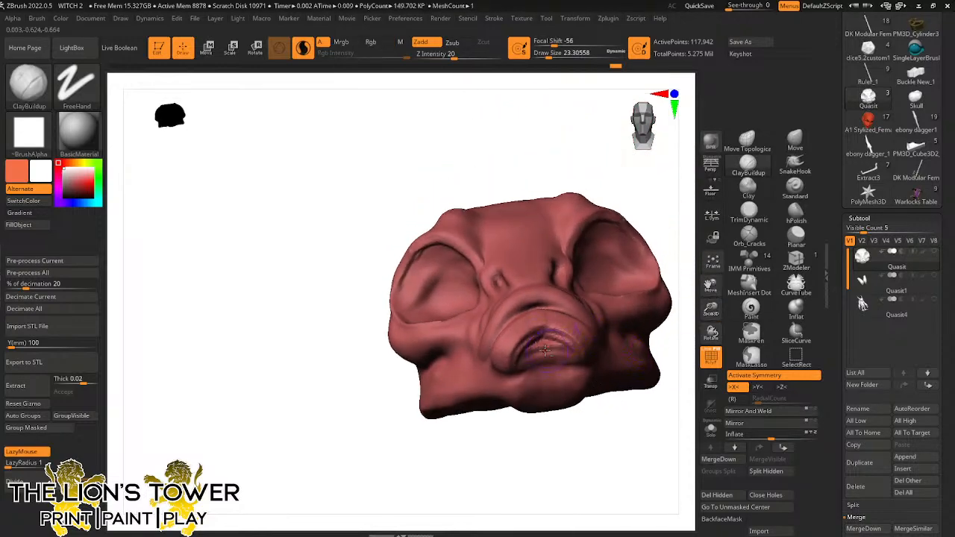
left_click_drag(548, 56, 552, 56)
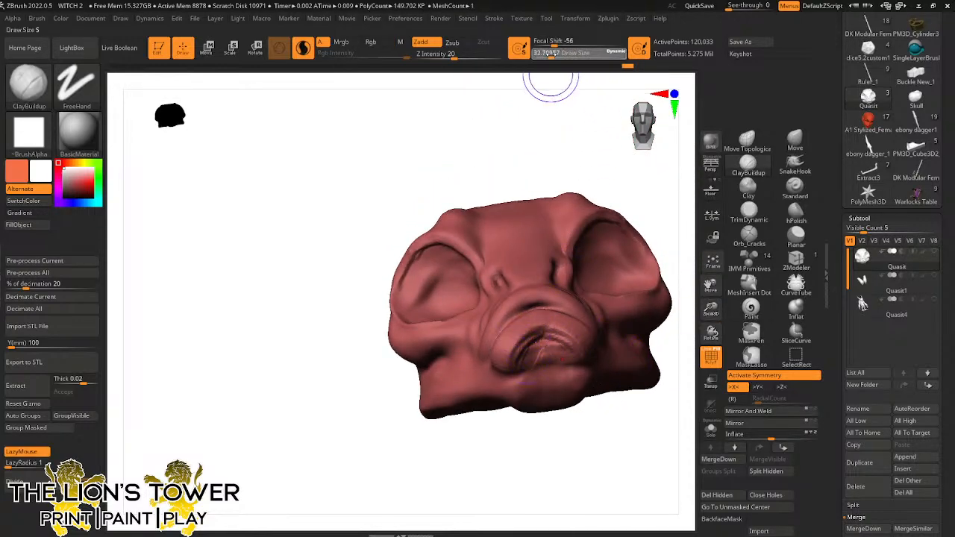
mouse_move(531, 366)
left_mouse_down()
mouse_move(530, 399)
mouse_move(528, 364)
mouse_move(572, 338)
left_mouse_up()
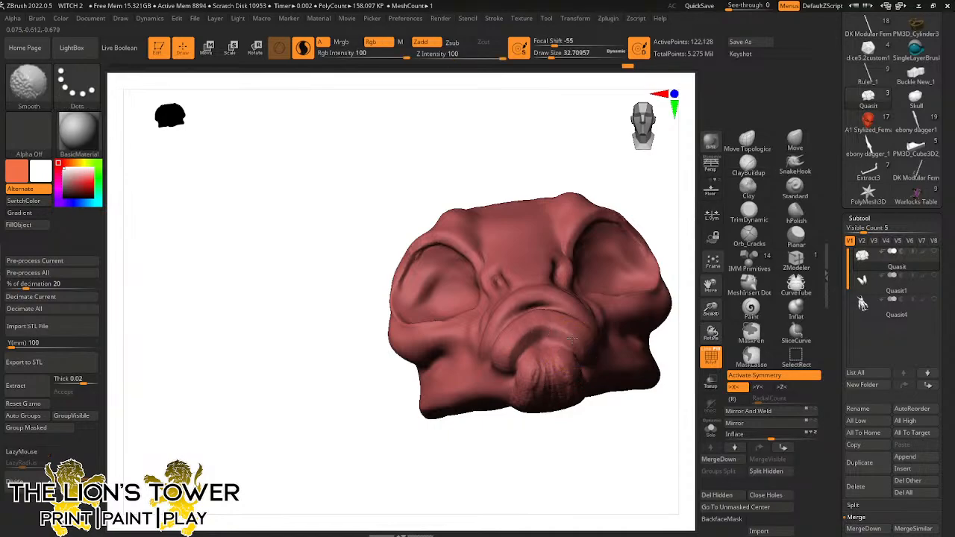
mouse_move(619, 415)
left_mouse_down()
mouse_move(595, 381)
mouse_move(569, 391)
mouse_move(565, 360)
mouse_move(576, 380)
mouse_move(645, 428)
mouse_move(592, 414)
left_mouse_up()
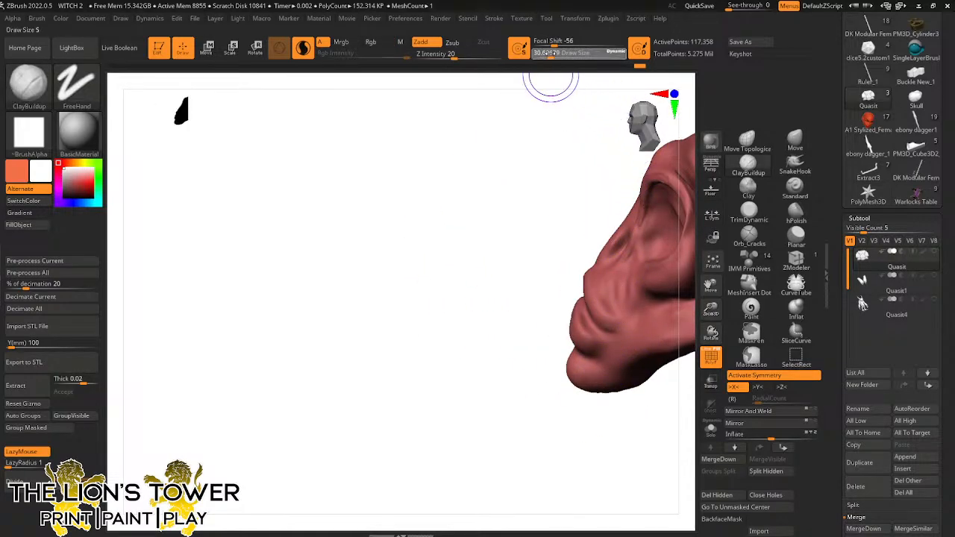
Sculpt wrinkle folds along the side of the muzzle and cheek with a draw size of about 15.5, then smooth them
left_click(550, 57)
left_click_drag(710, 308, 710, 321)
mouse_move(710, 285)
left_mouse_down()
mouse_move(692, 305)
mouse_move(589, 309)
left_mouse_up()
left_click_drag(551, 57, 546, 57)
left_click_drag(486, 318, 479, 284)
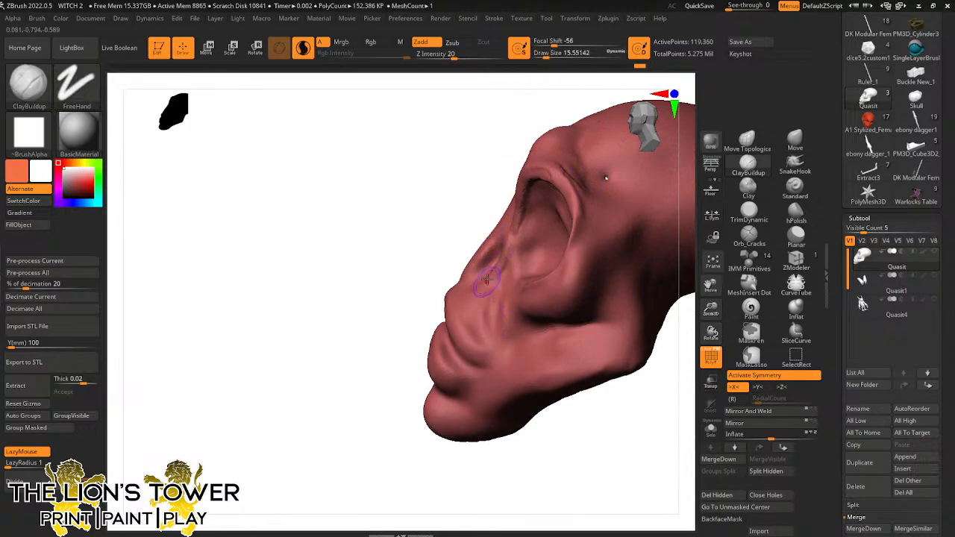
left_click_drag(494, 345, 484, 281)
mouse_move(464, 251)
left_mouse_down()
mouse_move(513, 288)
mouse_move(530, 341)
left_mouse_up()
mouse_move(525, 302)
left_mouse_down()
mouse_move(539, 334)
mouse_move(515, 381)
mouse_move(524, 392)
left_mouse_up()
left_click_drag(497, 332, 509, 362)
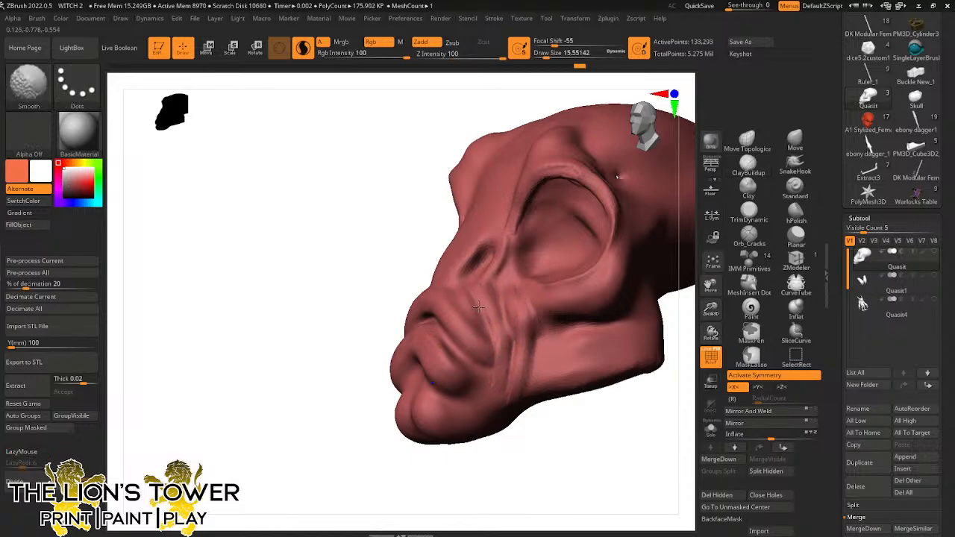
left_click_drag(505, 447, 554, 405, "shift")
Build raised rims around the nostrils with symmetrical ClayBuildup strokes
right_click_drag(516, 203, 486, 223)
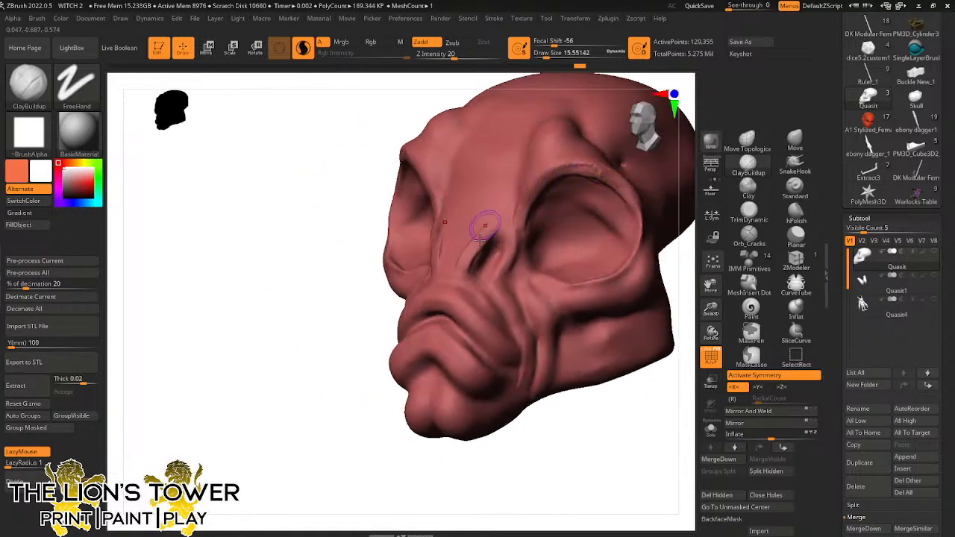
mouse_move(486, 224)
left_mouse_down()
mouse_move(470, 267)
mouse_move(496, 224)
left_mouse_up()
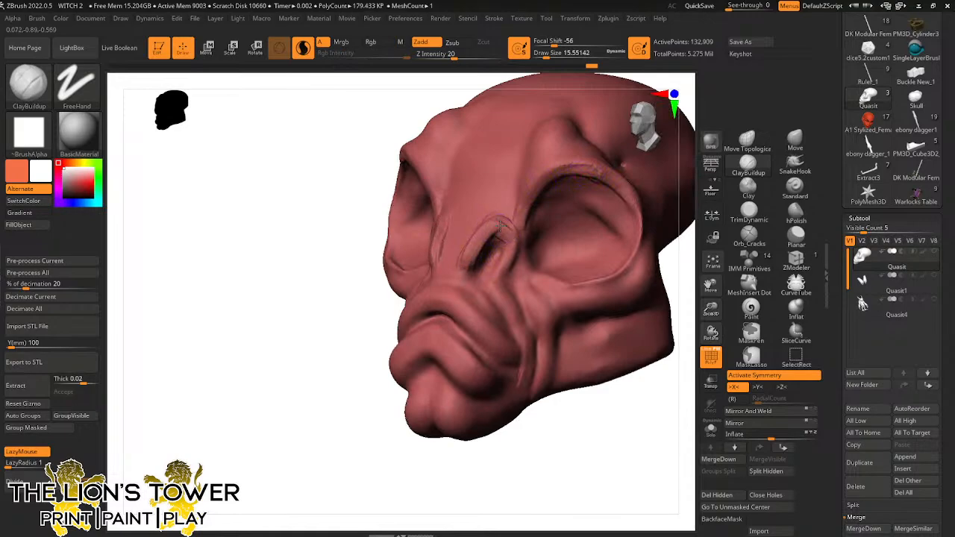
mouse_move(488, 279)
left_mouse_down()
mouse_move(485, 233)
mouse_move(476, 238)
left_mouse_up()
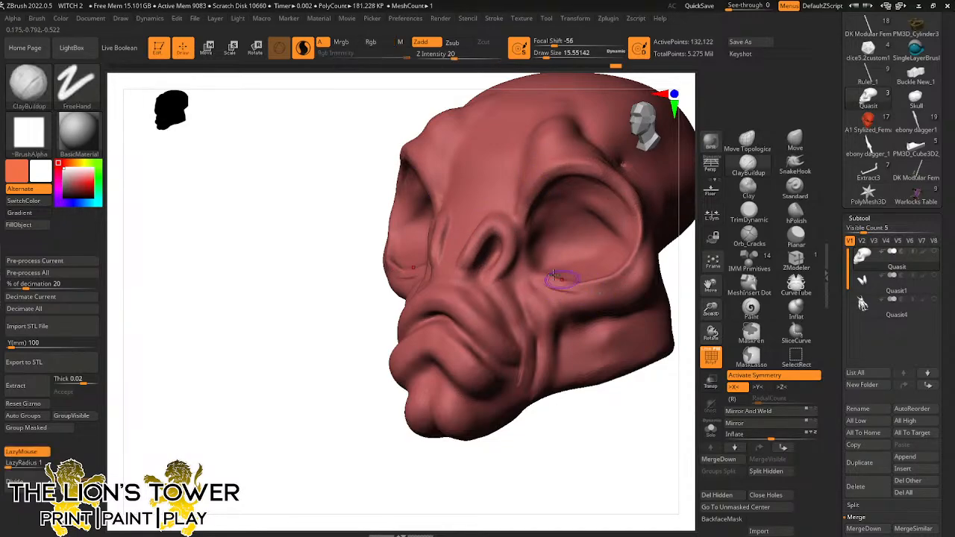
Add folds beneath the eye sockets, thicken the cheeks at a draw size of about 25 and smooth the strokes
mouse_move(553, 276)
left_mouse_down()
mouse_move(598, 266)
mouse_move(616, 290)
mouse_move(642, 257)
left_mouse_up()
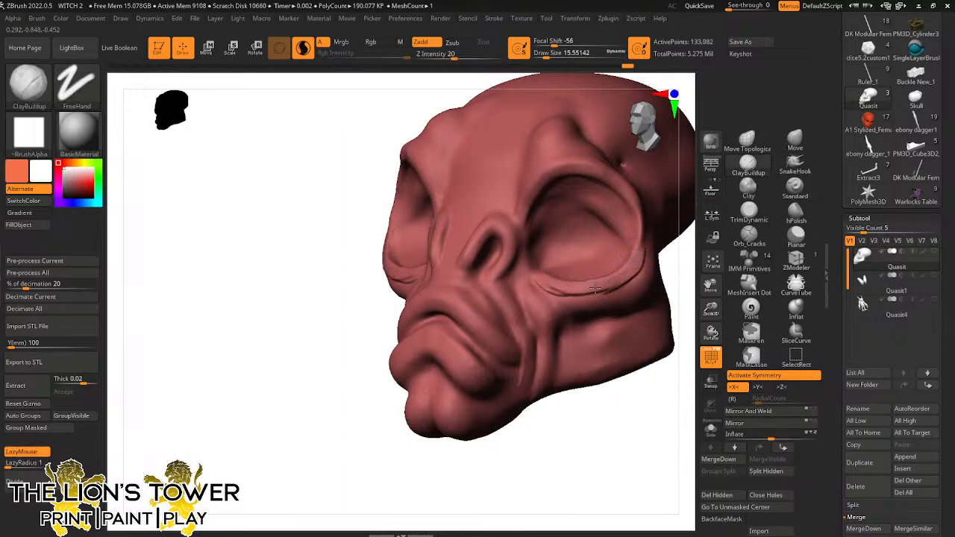
mouse_move(542, 283)
left_mouse_down()
mouse_move(581, 292)
mouse_move(632, 272)
mouse_move(579, 291)
mouse_move(616, 290)
mouse_move(585, 300)
mouse_move(633, 277)
mouse_move(567, 297)
mouse_move(659, 276)
mouse_move(677, 283)
mouse_move(657, 268)
mouse_move(642, 303)
mouse_move(664, 288)
left_mouse_up()
left_click_drag(546, 57, 552, 57)
mouse_move(527, 300)
left_mouse_down()
mouse_move(548, 299)
mouse_move(559, 285)
mouse_move(529, 288)
mouse_move(574, 278)
mouse_move(560, 307)
mouse_move(561, 286)
left_mouse_up()
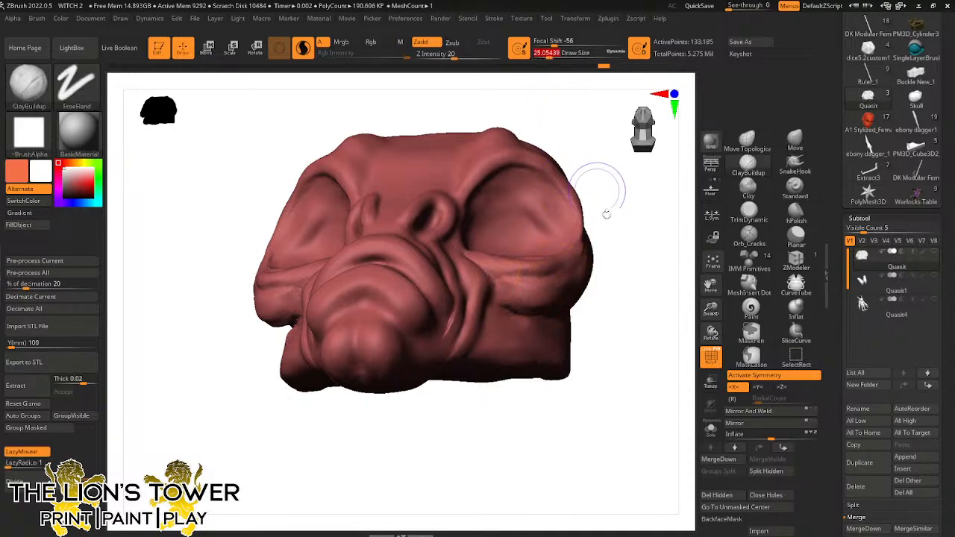
mouse_move(607, 203)
left_mouse_down()
mouse_move(614, 310)
mouse_move(517, 290)
mouse_move(490, 222)
left_mouse_up()
key("shift")
left_click_drag(627, 335, 665, 314)
left_click_drag(513, 288, 488, 224, "shift")
mouse_move(598, 286)
left_mouse_down("shift")
mouse_move(595, 305)
mouse_move(660, 327)
mouse_move(636, 316)
left_mouse_up("shift")
Cut sharper creases into the folds beneath the eye sockets using Orb_Cracks with a draw size of about 22
left_click(749, 236)
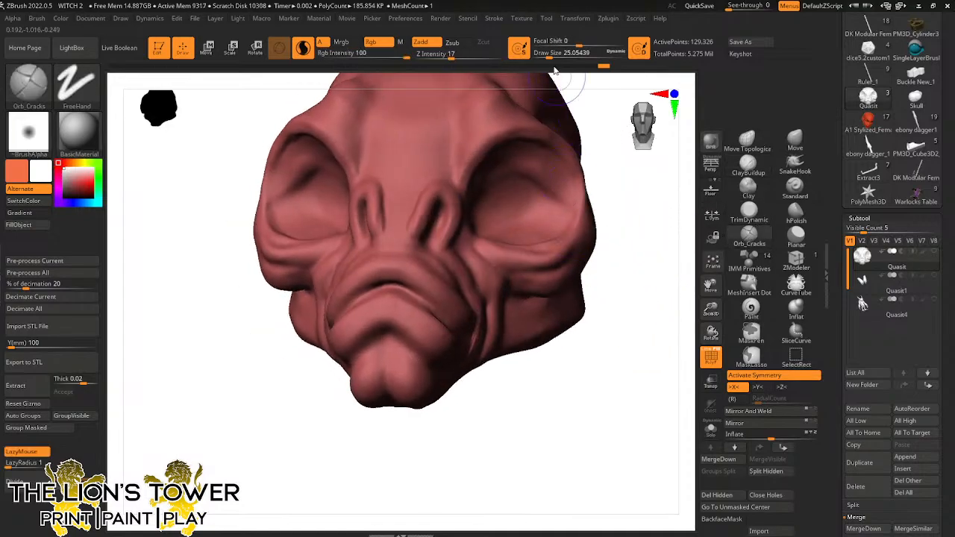
left_click(548, 57)
left_click_drag(477, 240, 539, 273)
mouse_move(613, 256)
left_mouse_down()
mouse_move(532, 263)
mouse_move(549, 263)
left_mouse_up()
left_click_drag(597, 336, 664, 321)
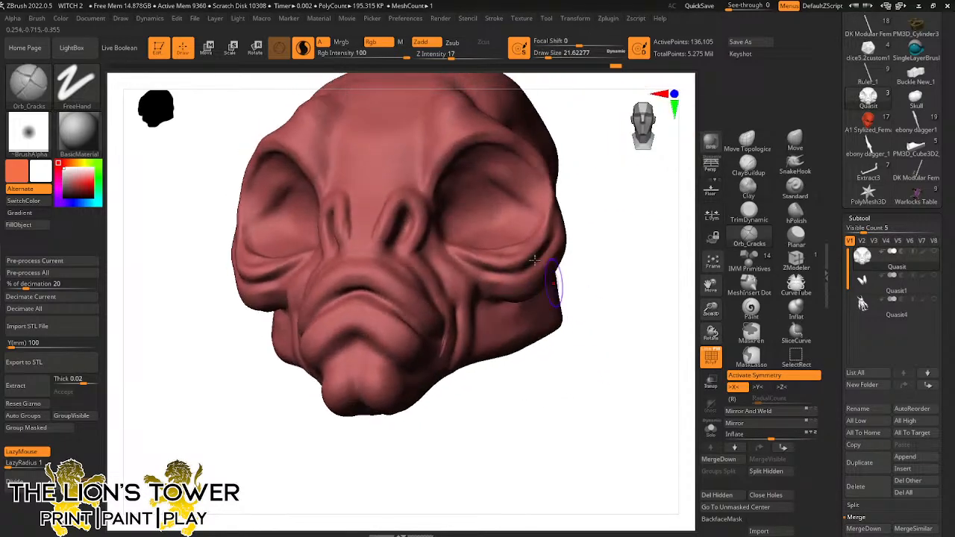
left_click_drag(536, 245, 550, 234)
left_click_drag(594, 200, 608, 215)
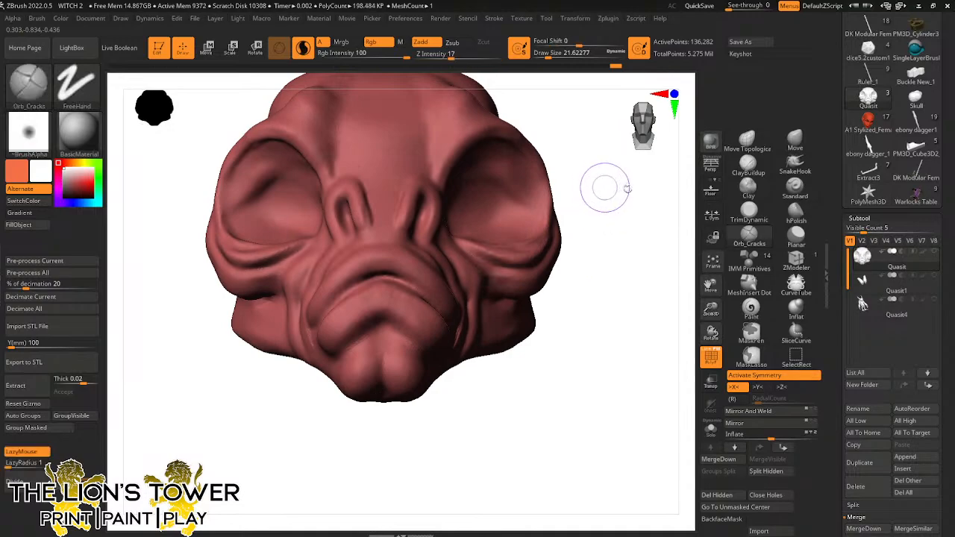
Build wrinkle ridges across the nose bridge above the nostrils with ClayBuildup and smooth them
left_click_drag(710, 295, 737, 327)
left_click_drag(624, 226, 621, 240)
key("b")
key("c")
key("b")
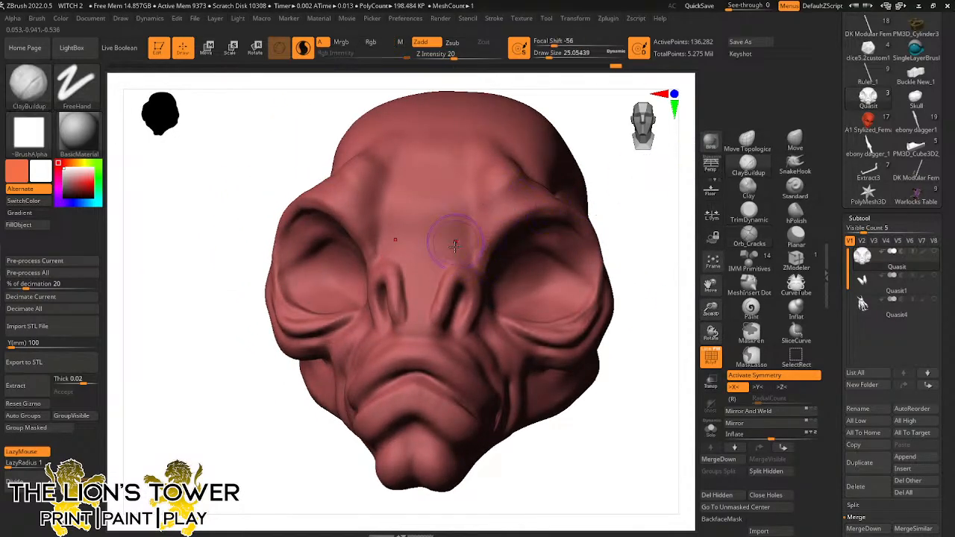
left_click_drag(456, 258, 430, 250)
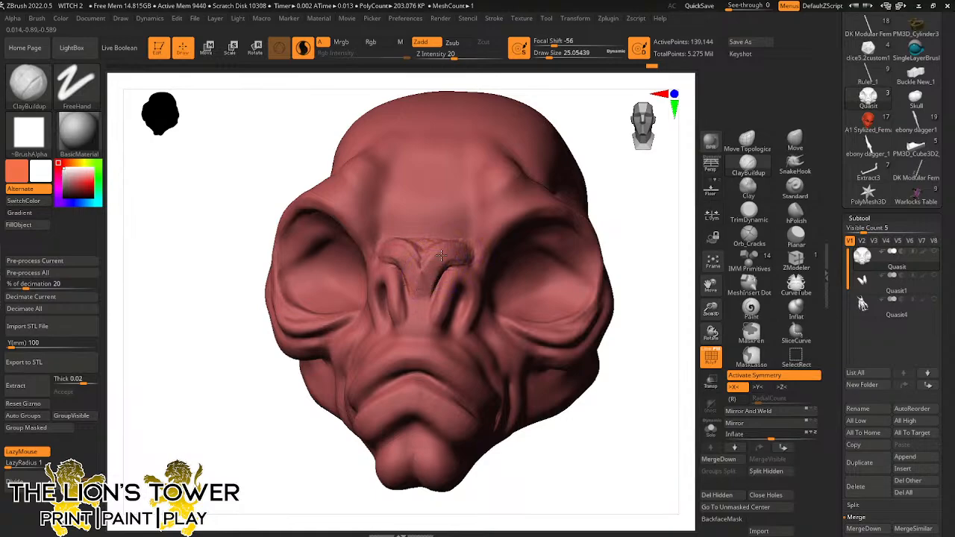
key("shift")
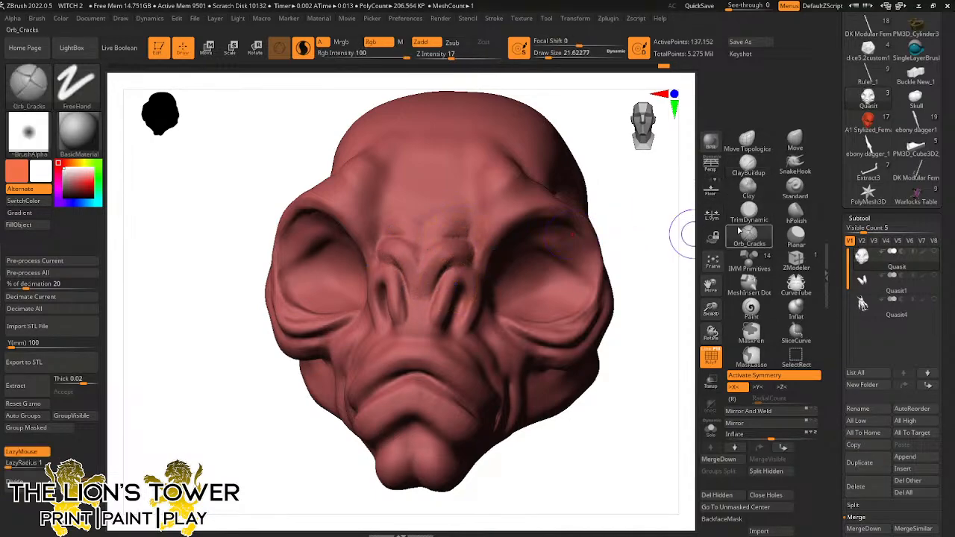
Carve creases between the nose bridge wrinkles and around the nostrils using Orb_Cracks at a draw size of about 17
left_click_drag(569, 53, 544, 54)
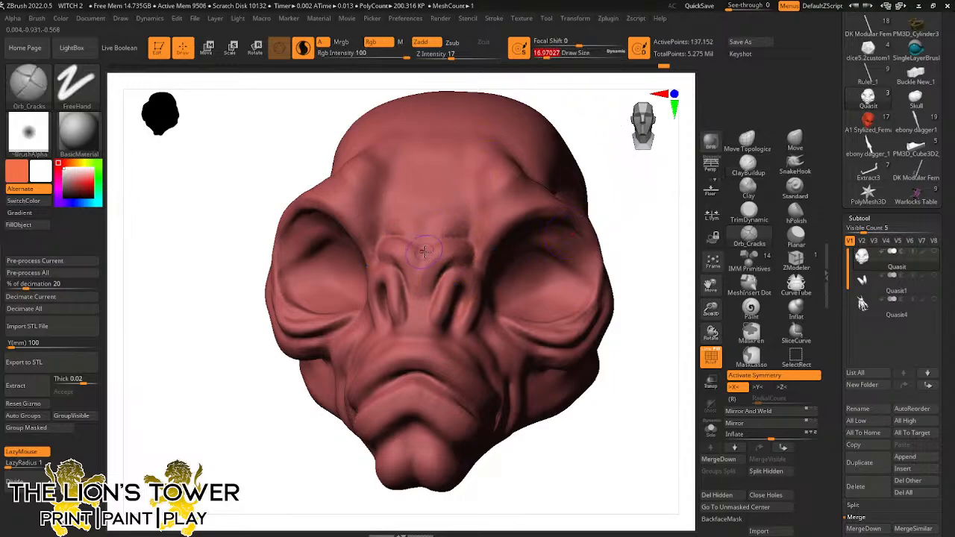
left_click_drag(431, 253, 465, 238)
left_click_drag(382, 210, 473, 215)
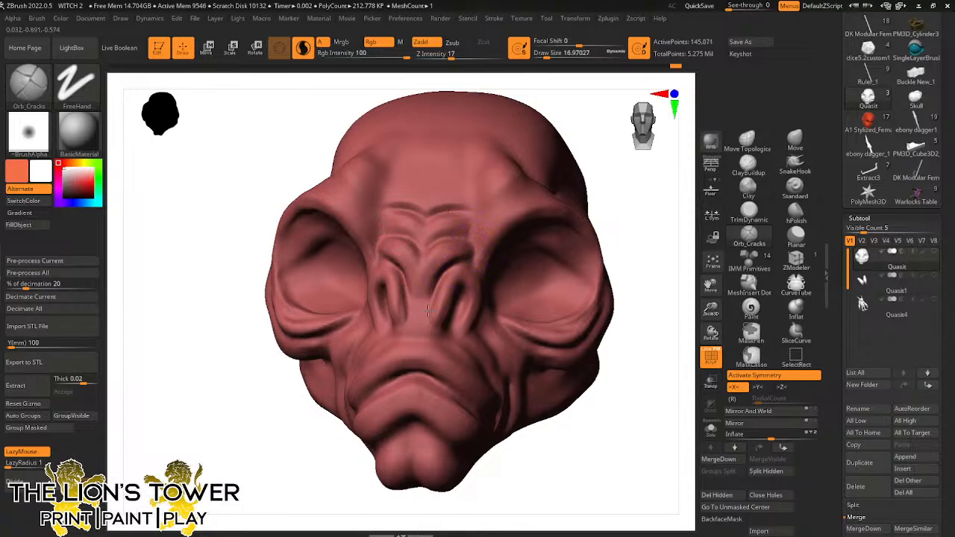
left_click_drag(646, 191, 461, 261)
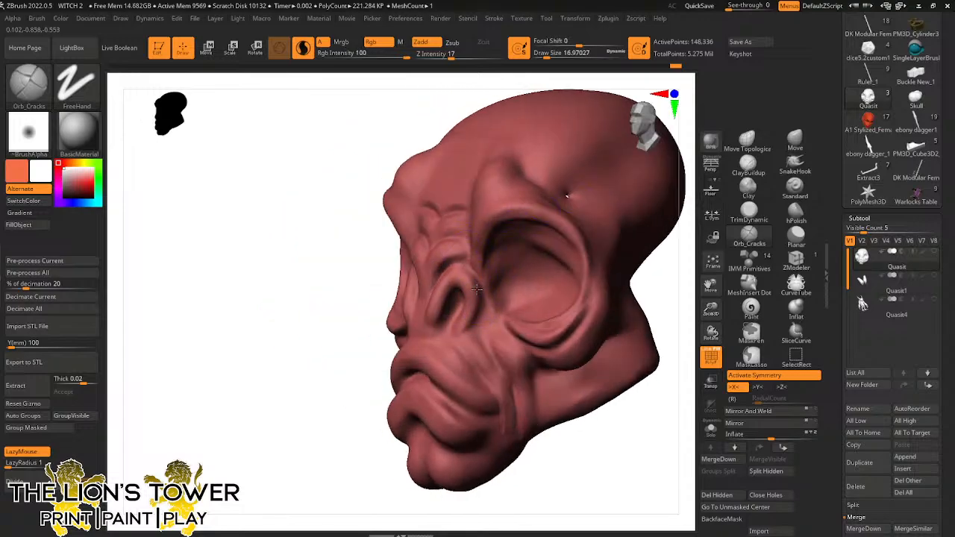
key("shift")
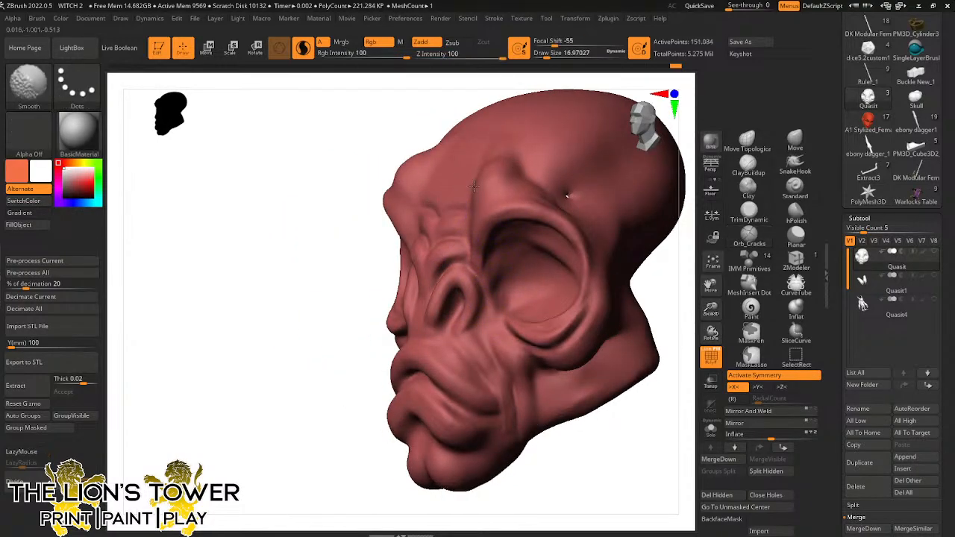
Deepen the creases around the mouth corners and muzzle folds with Orb_Cracks and smooth the cheek wrinkles
left_click_drag(358, 433, 337, 452)
left_click_drag(560, 448, 625, 453)
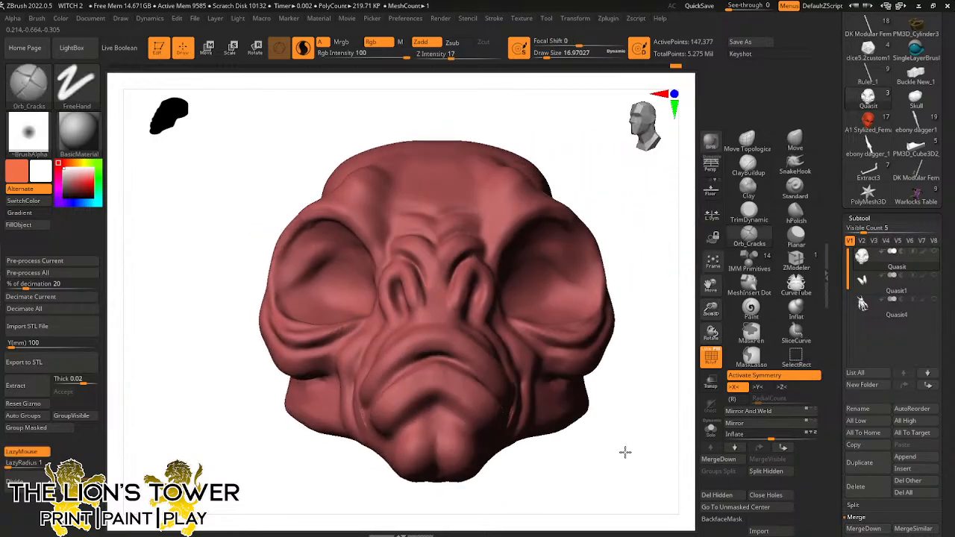
mouse_move(638, 296)
left_mouse_down()
mouse_move(665, 296)
mouse_move(493, 334)
left_mouse_up()
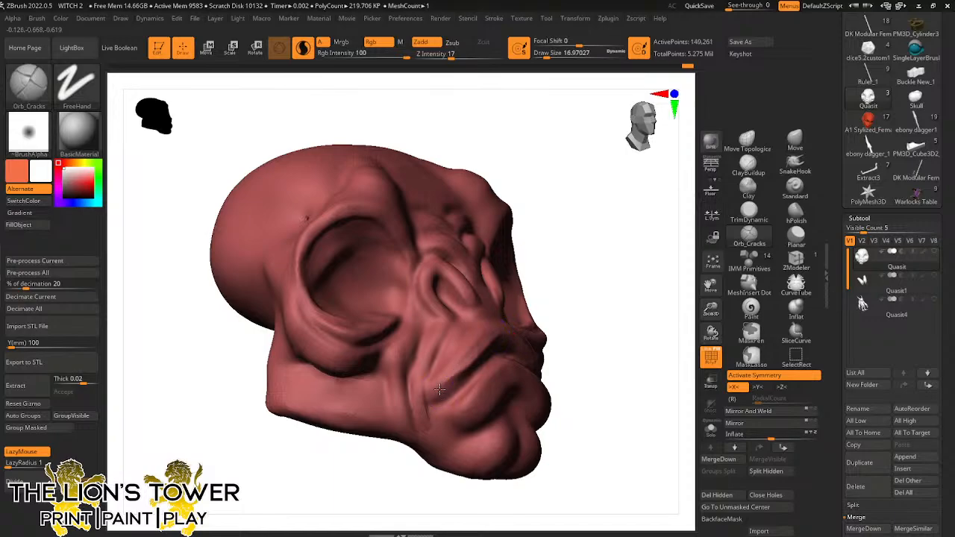
mouse_move(567, 329)
left_mouse_down()
mouse_move(592, 306)
mouse_move(469, 355)
left_mouse_up()
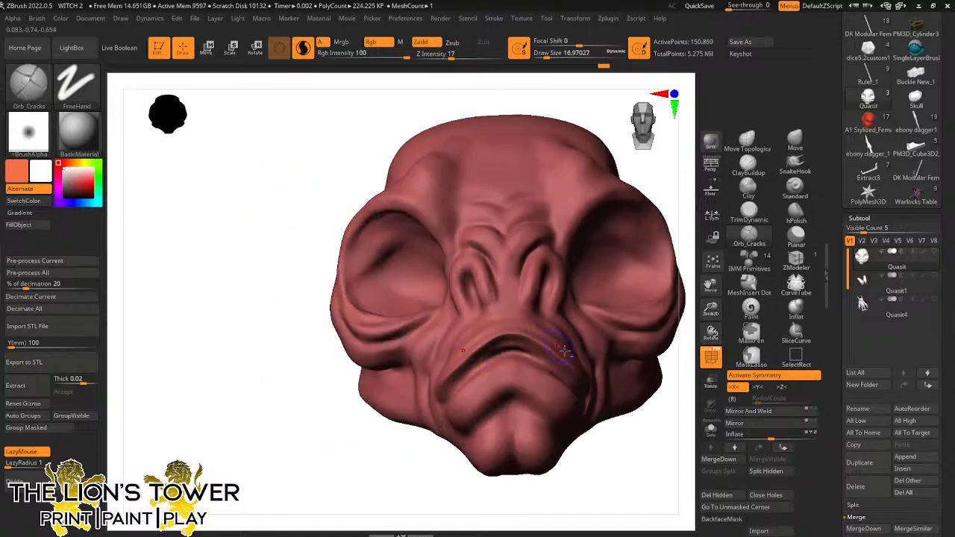
mouse_move(672, 344)
left_mouse_down("shift")
mouse_move(653, 441)
mouse_move(501, 324)
left_mouse_up("shift")
left_click_drag(569, 405, 573, 412)
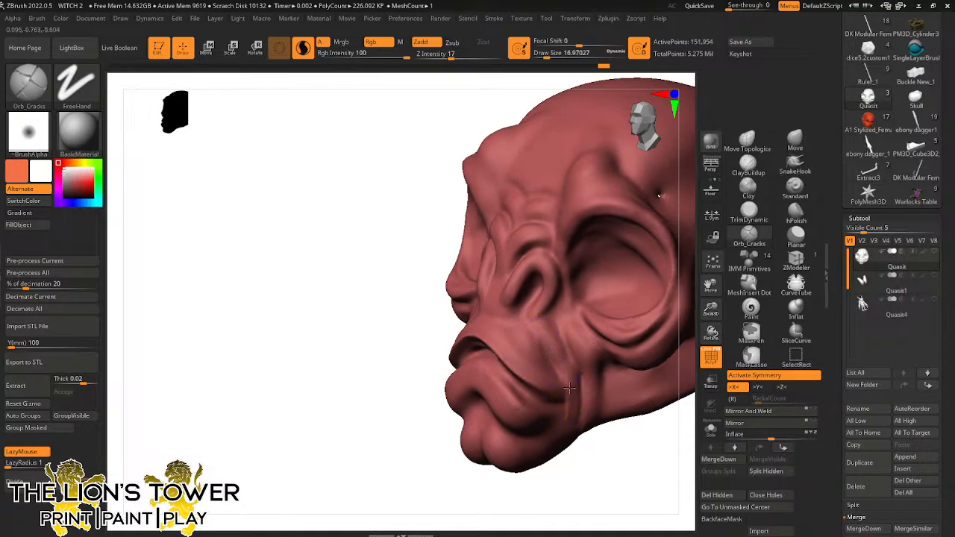
mouse_move(537, 341)
left_mouse_down("shift")
mouse_move(556, 361)
mouse_move(557, 397)
left_mouse_up("shift")
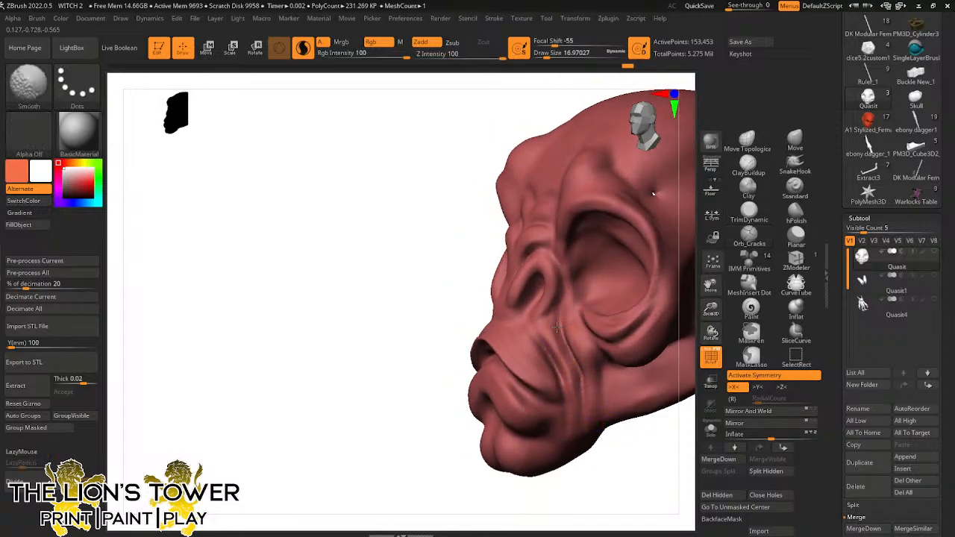
left_click_drag(624, 464, 623, 381)
mouse_move(598, 432)
left_mouse_down("shift")
mouse_move(625, 456)
mouse_move(639, 413)
left_mouse_up("shift")
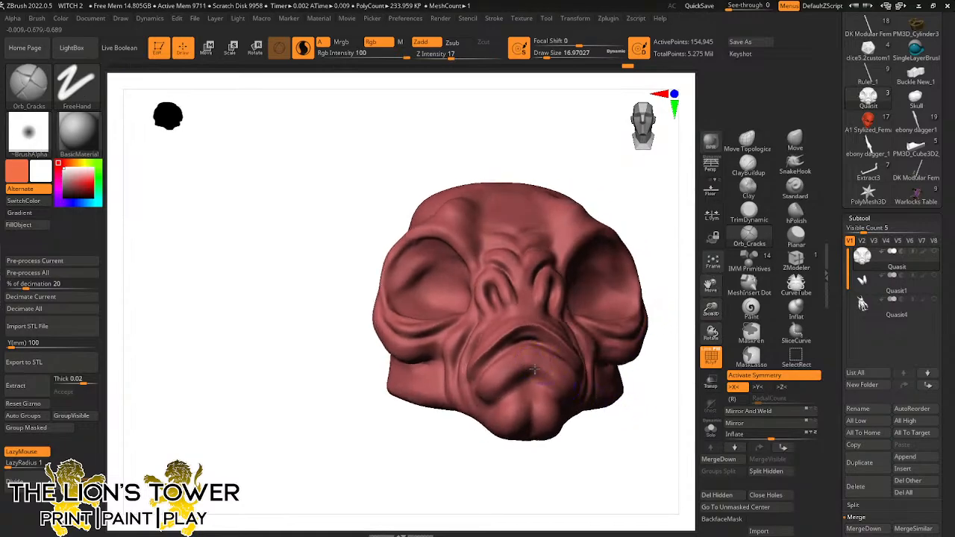
Crease the area between the lower lip and chin with Orb_Cracks and soften the strokes
left_click_drag(620, 455, 566, 438)
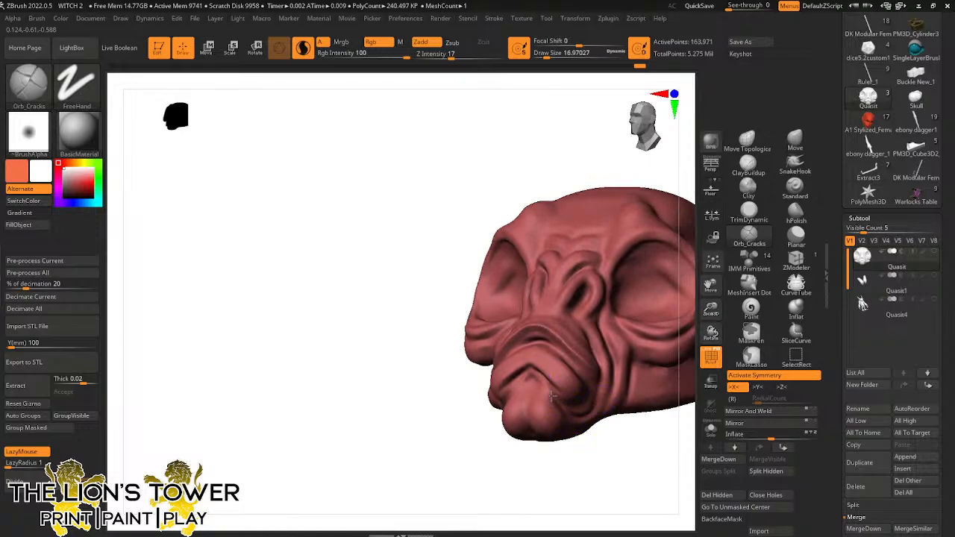
key("shift")
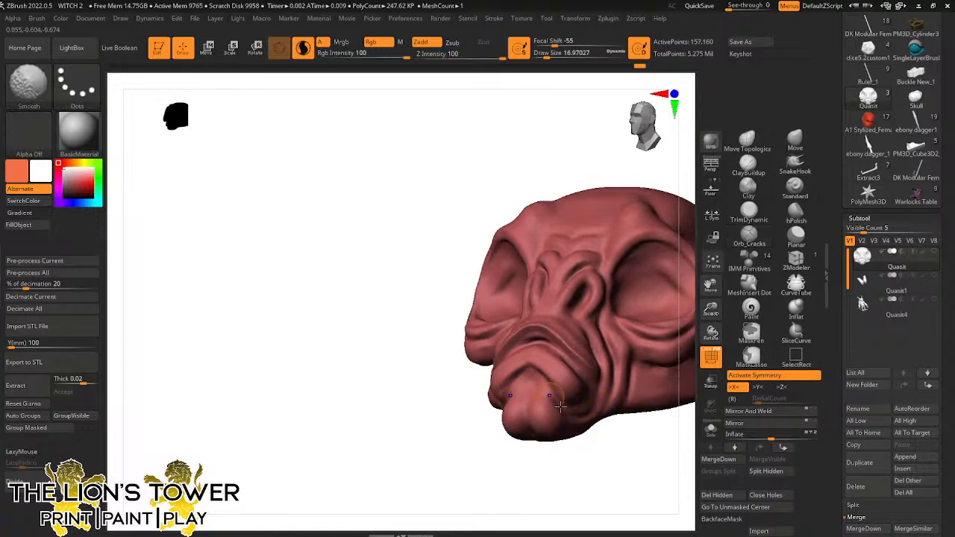
left_click_drag(586, 451, 627, 448, "shift")
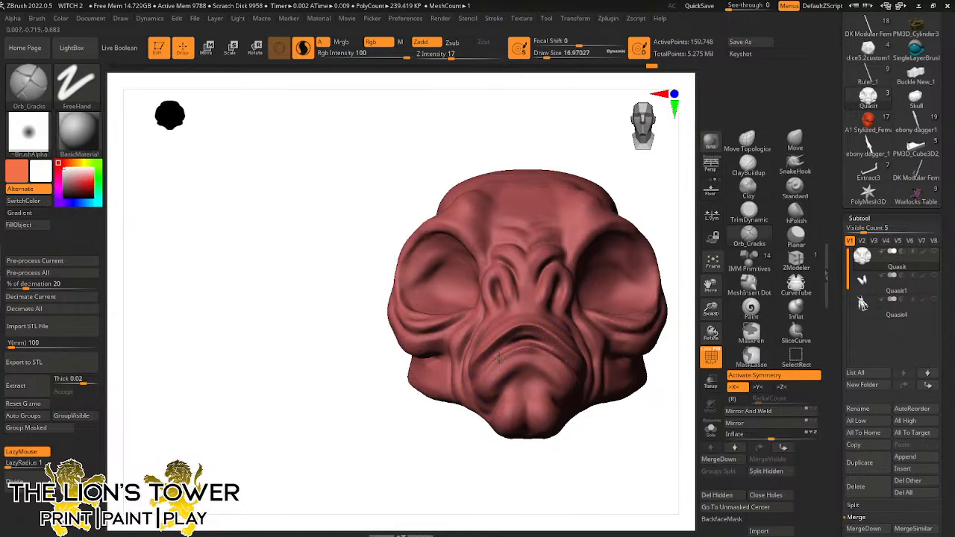
Deepen the creases at the mouth corners with Orb_Cracks and smooth the folds beside the lower lip
left_click_drag(475, 439, 511, 386)
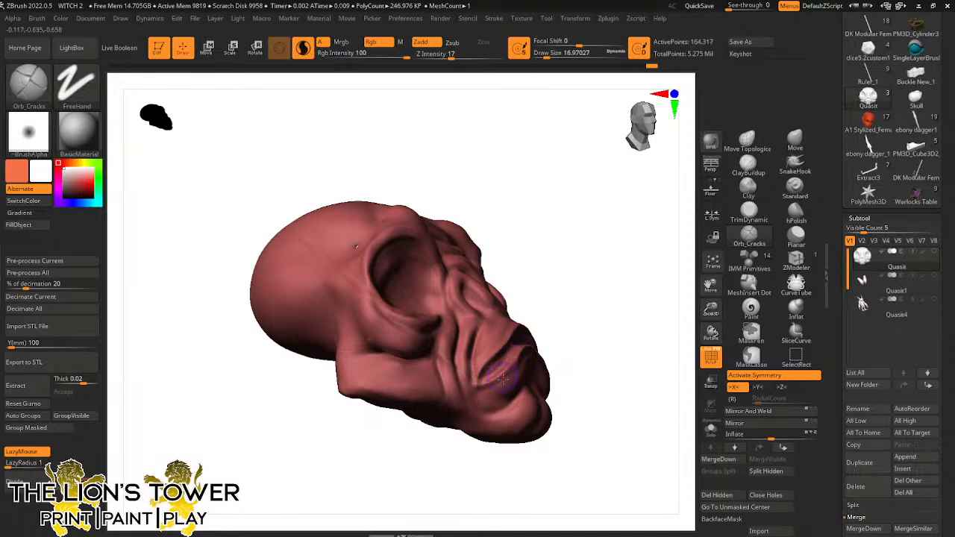
mouse_move(503, 379)
left_mouse_down("shift")
mouse_move(512, 366)
mouse_move(481, 397)
left_mouse_up("shift")
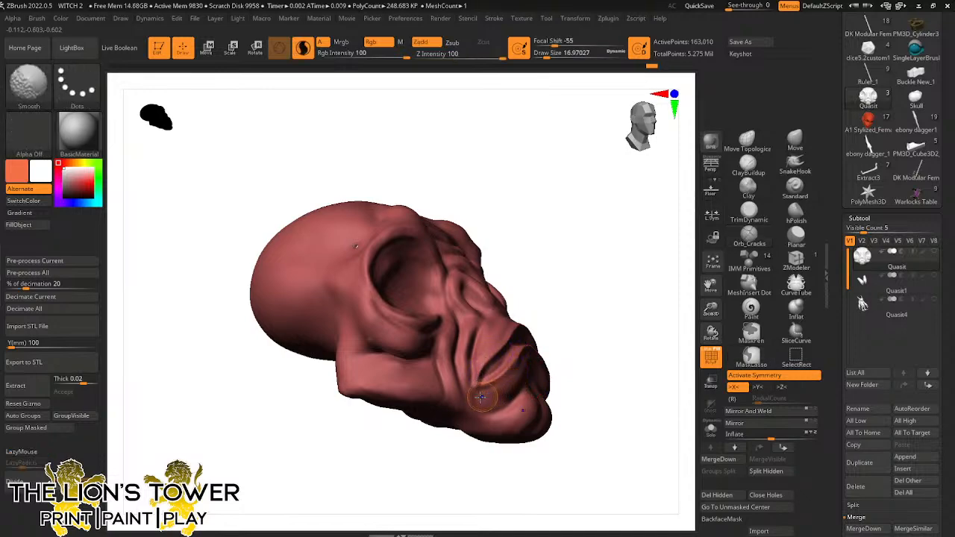
mouse_move(582, 277)
left_mouse_down()
mouse_move(587, 299)
mouse_move(552, 353)
left_mouse_up()
left_click_drag(635, 323, 576, 329)
left_click_drag(668, 253, 543, 326)
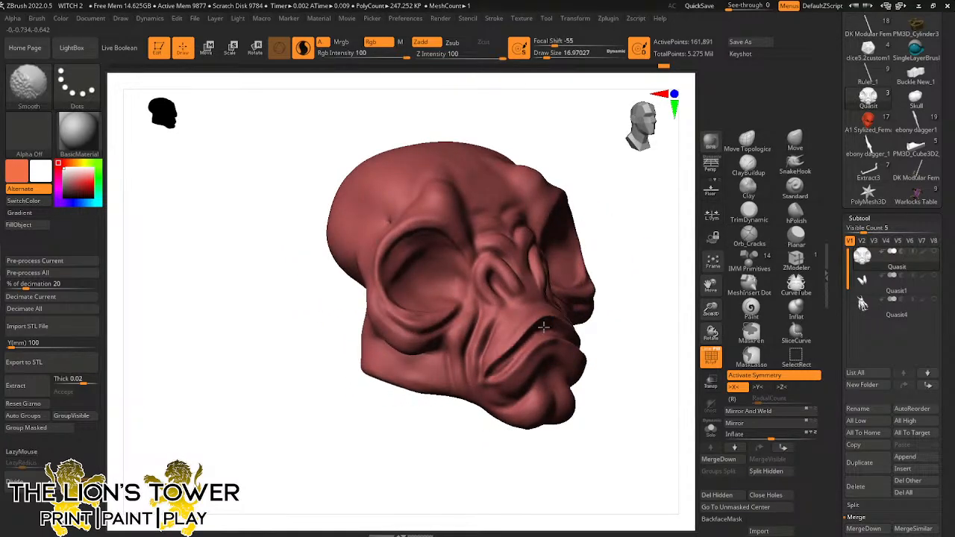
Smooth the middle of the upper lip and the area between the mouth and the nostrils
left_click_drag(619, 312, 567, 323)
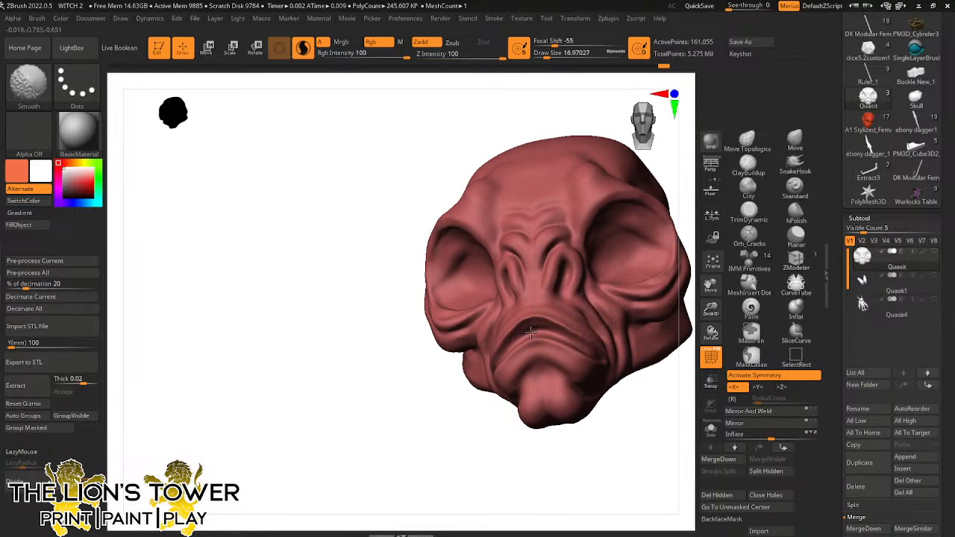
left_click_drag(603, 457, 651, 445)
left_click_drag(529, 316, 537, 316, "shift")
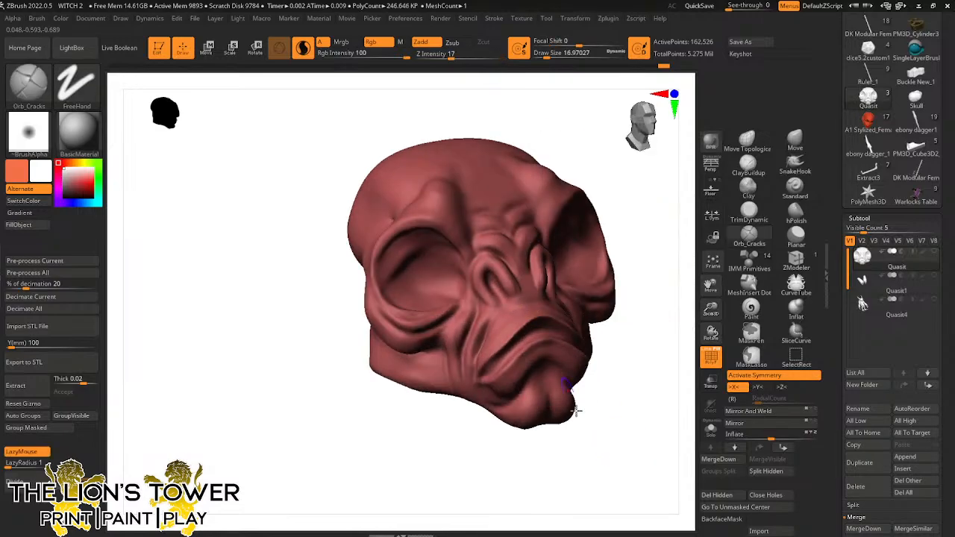
left_click_drag(575, 410, 626, 395)
left_click_drag(618, 351, 529, 307)
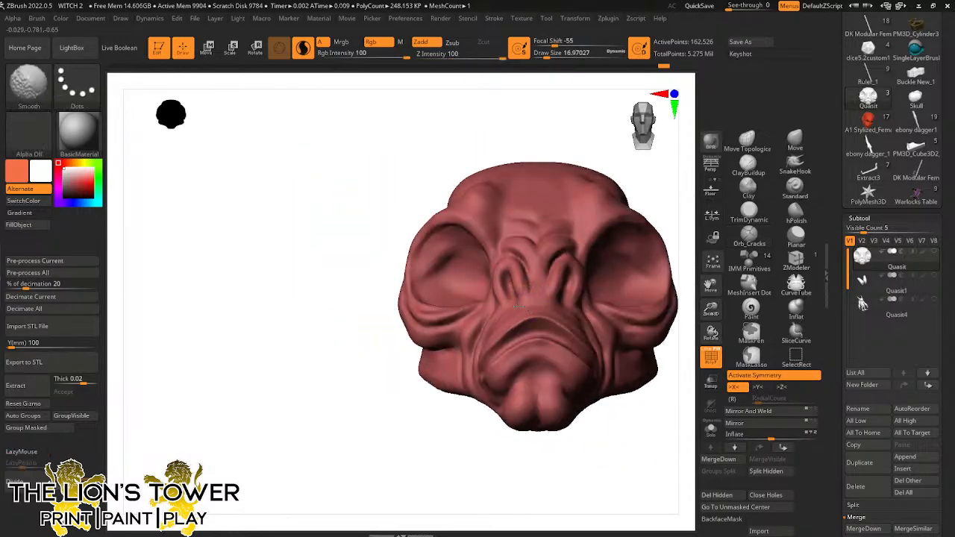
mouse_move(578, 456)
left_mouse_down()
mouse_move(633, 469)
mouse_move(629, 463)
left_mouse_up()
left_click_drag(547, 307, 542, 297, "shift")
mouse_move(626, 351)
left_mouse_down()
mouse_move(580, 333)
mouse_move(592, 324)
left_mouse_up()
Smooth the cheek and jaw folds below the eye sockets, comparing the isolated head with the full model
left_click(748, 163)
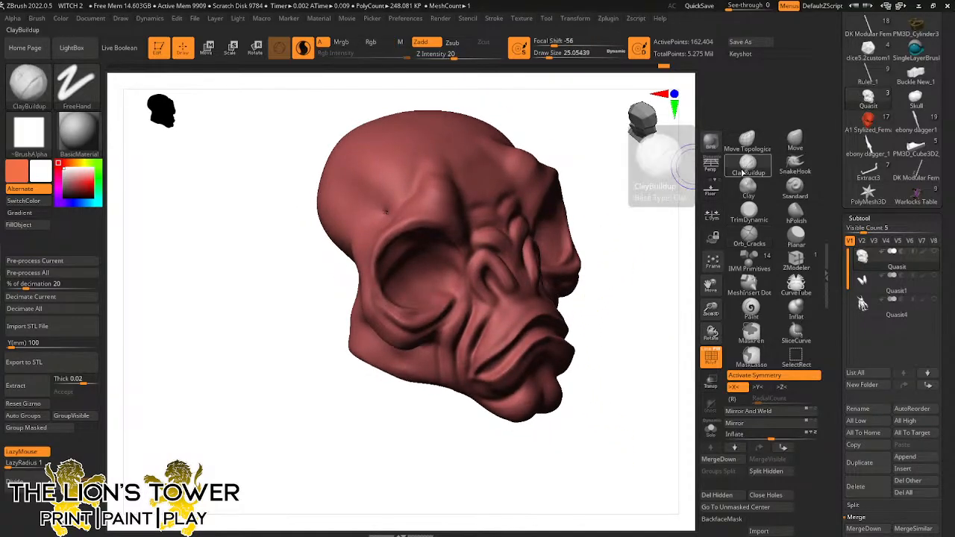
mouse_move(602, 246)
left_mouse_down()
mouse_move(632, 290)
mouse_move(518, 231)
left_mouse_up()
key("ctrl+shift")
left_click(600, 263, "ctrl+shift")
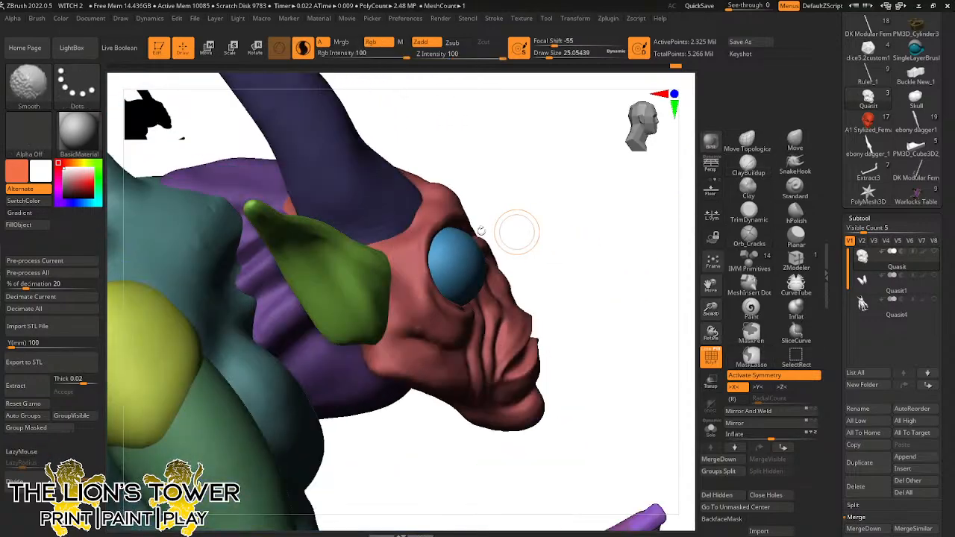
left_click_drag(422, 328, 427, 340, "shift")
left_click_drag(509, 256, 578, 187)
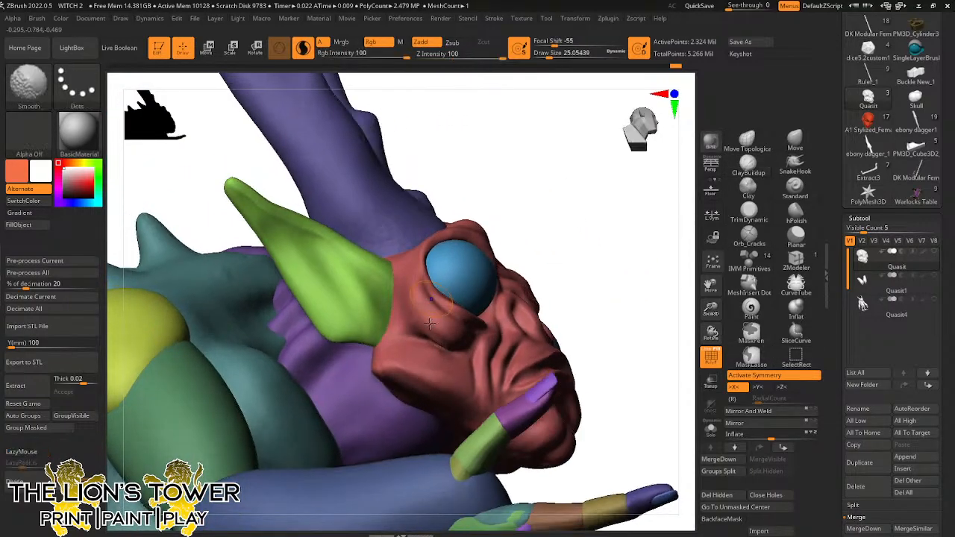
left_click(447, 338, "ctrl+shift")
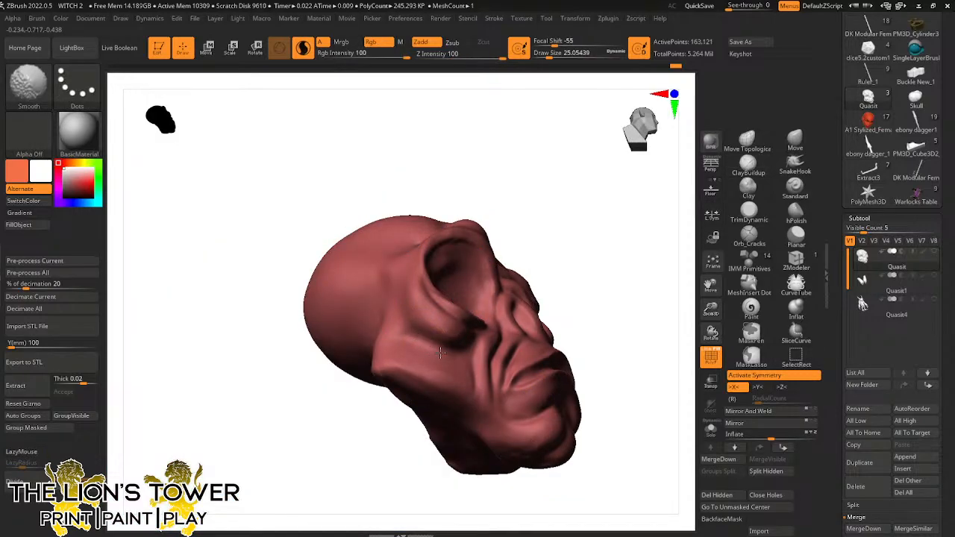
left_click_drag(471, 393, 452, 348, "shift")
left_click_drag(597, 247, 565, 260, "shift")
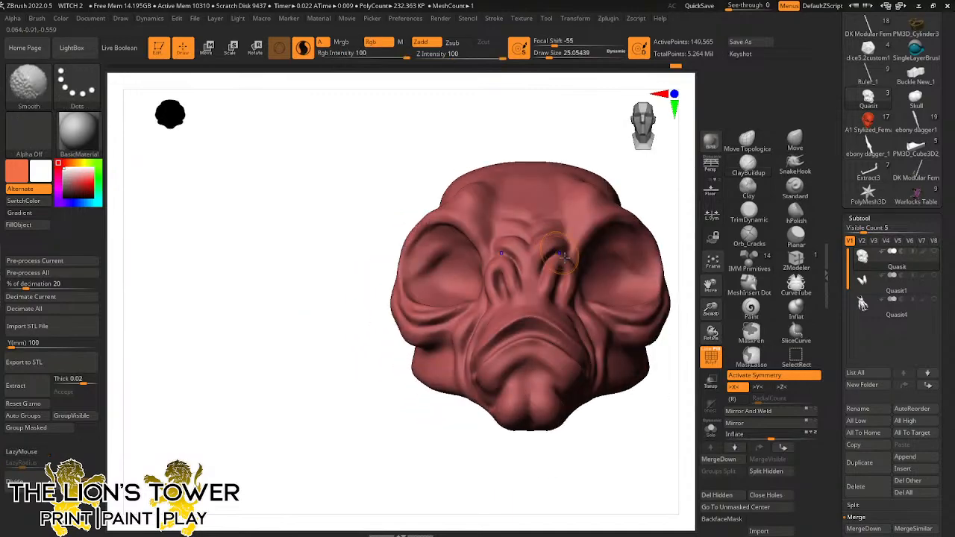
Unhide the full model and mask every part except the face polygroup
mouse_move(687, 297)
left_mouse_down("alt")
mouse_move(665, 321)
mouse_move(675, 320)
mouse_move(634, 317)
mouse_move(657, 323)
mouse_move(640, 330)
left_mouse_up("alt")
left_click(637, 316, "ctrl+shift")
mouse_move(649, 367)
left_mouse_down()
mouse_move(672, 358)
mouse_move(622, 347)
left_mouse_up()
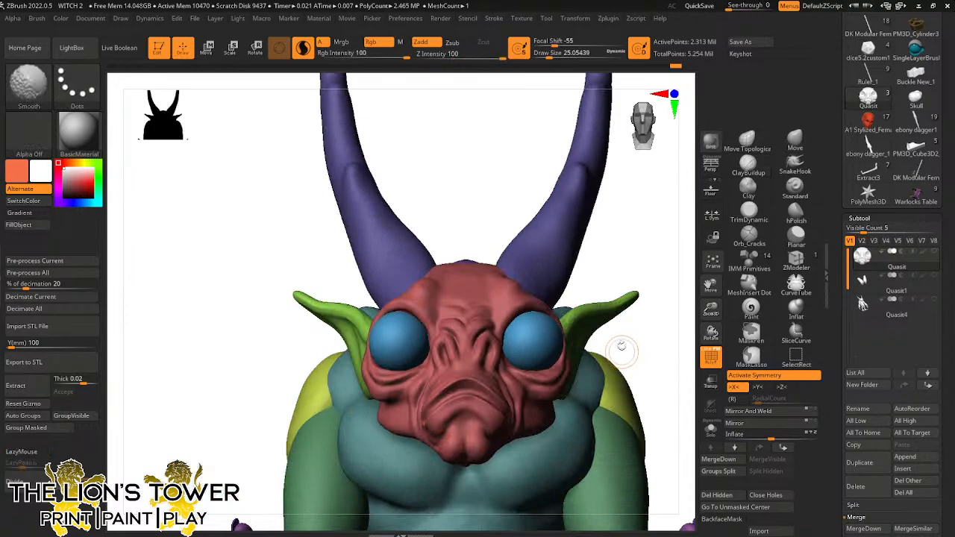
left_click(795, 140)
left_click(495, 368, "ctrl+shift")
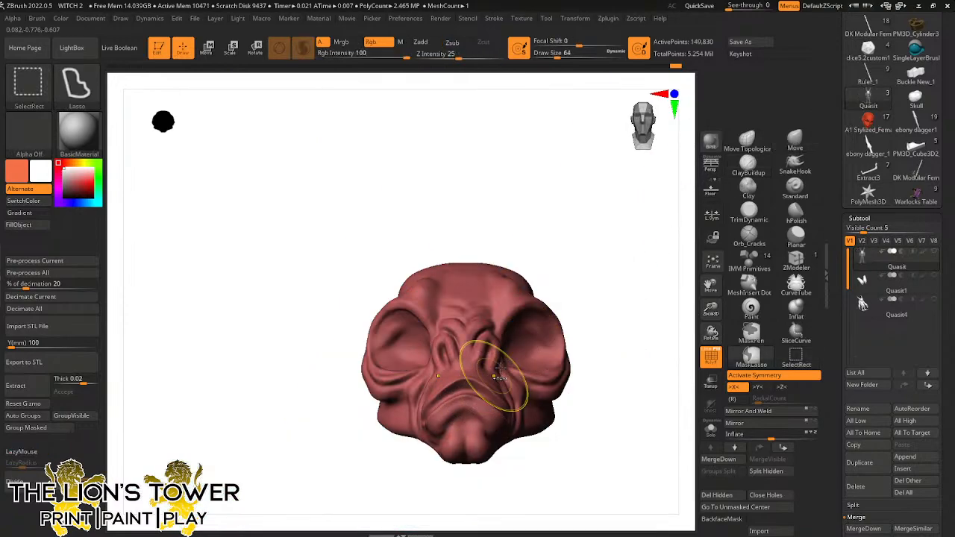
left_click(605, 277, "ctrl")
left_click(606, 279, "ctrl+shift")
left_click_drag(617, 266, 605, 251, "ctrl")
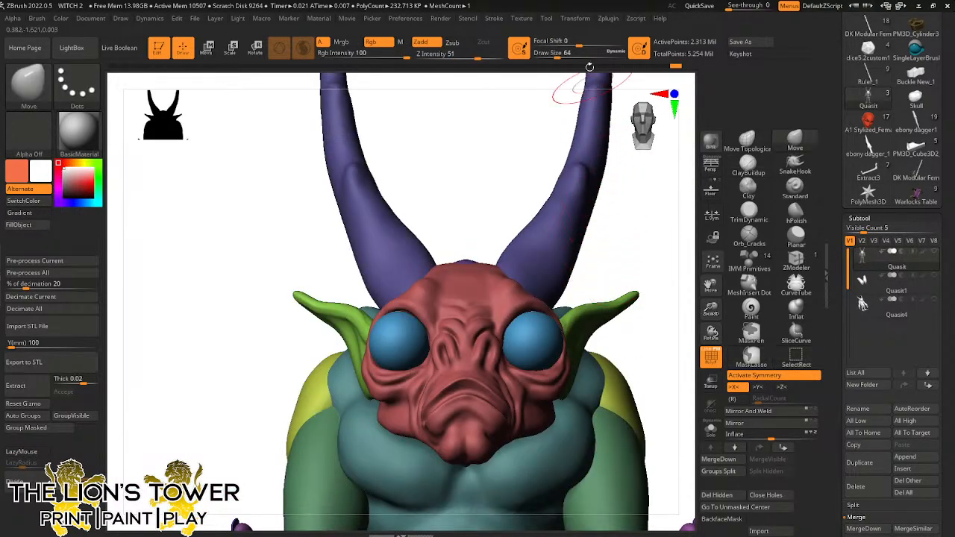
left_click(498, 320, "ctrl+shift")
left_click(490, 212, "ctrl")
left_click(489, 210, "ctrl+shift")
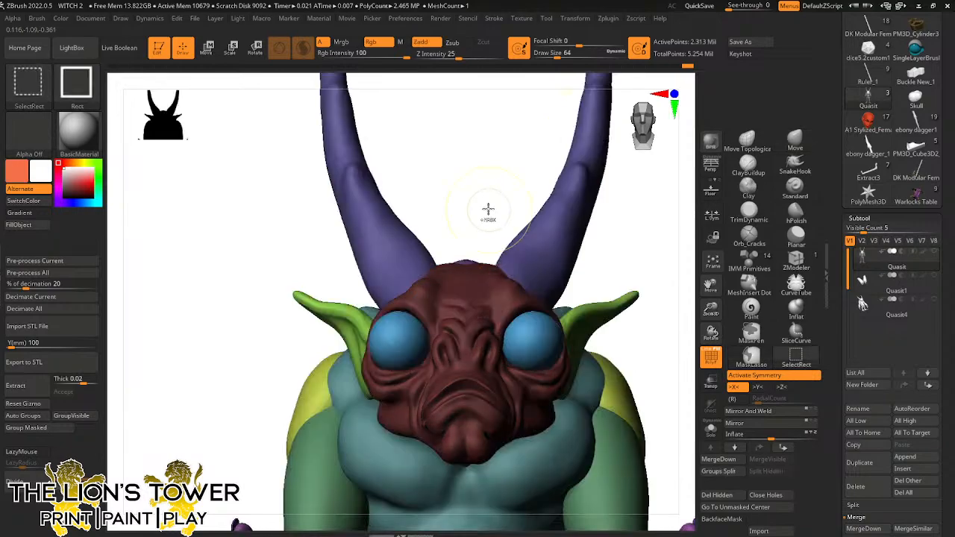
left_click(489, 205, "ctrl")
Pull the mouth and muzzle upward with the Move brush at a draw size of about 120
left_click_drag(556, 54, 567, 56)
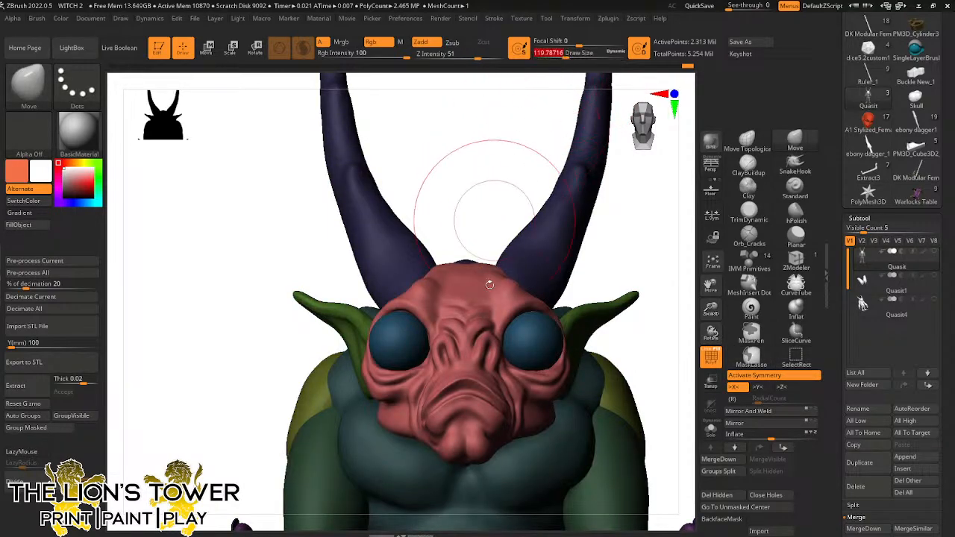
left_click_drag(482, 409, 485, 401)
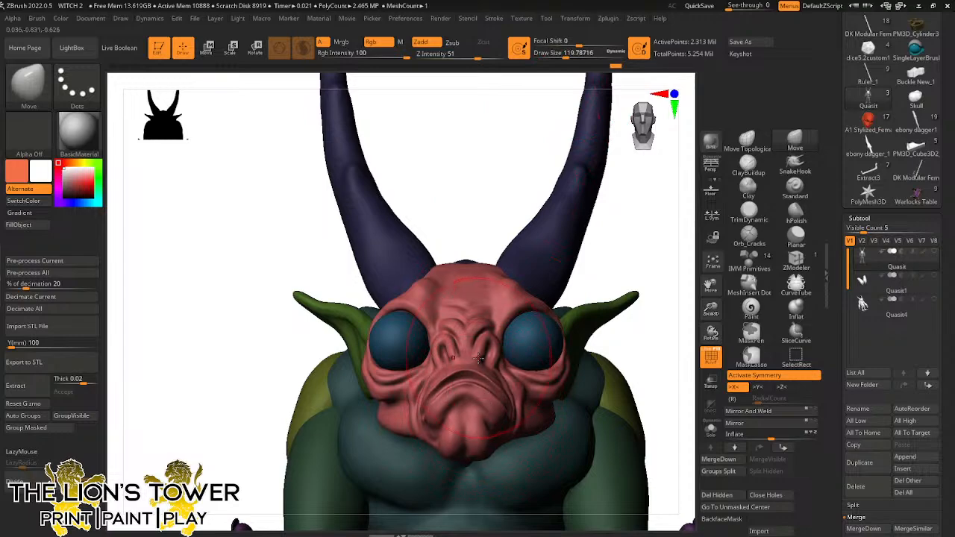
left_click_drag(479, 359, 479, 350)
left_click_drag(590, 268, 650, 258)
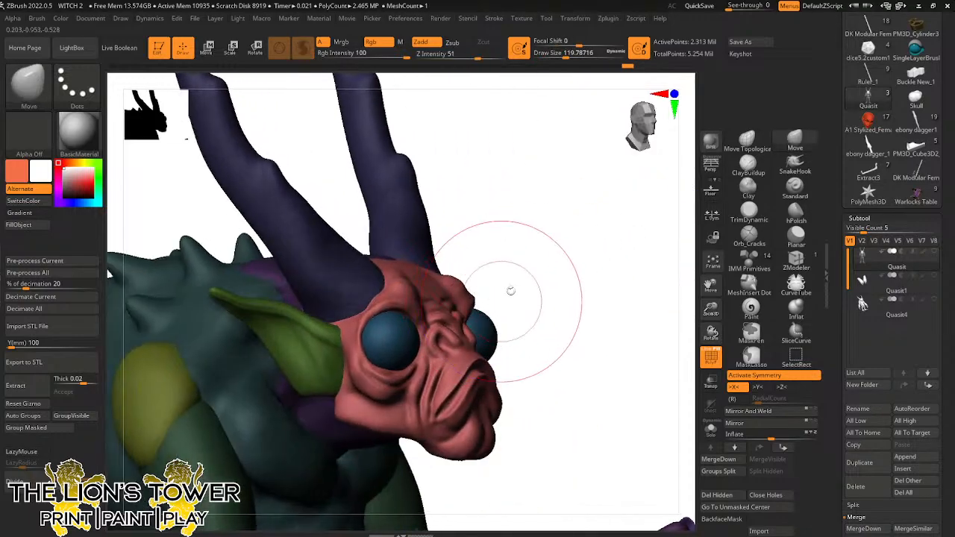
mouse_move(510, 291)
left_mouse_down()
mouse_move(462, 326)
mouse_move(470, 333)
mouse_move(522, 269)
left_mouse_up()
Pull the brow ridges down over the inner eyes with the Move brush at a draw size of about 68
left_click_drag(565, 55, 557, 55)
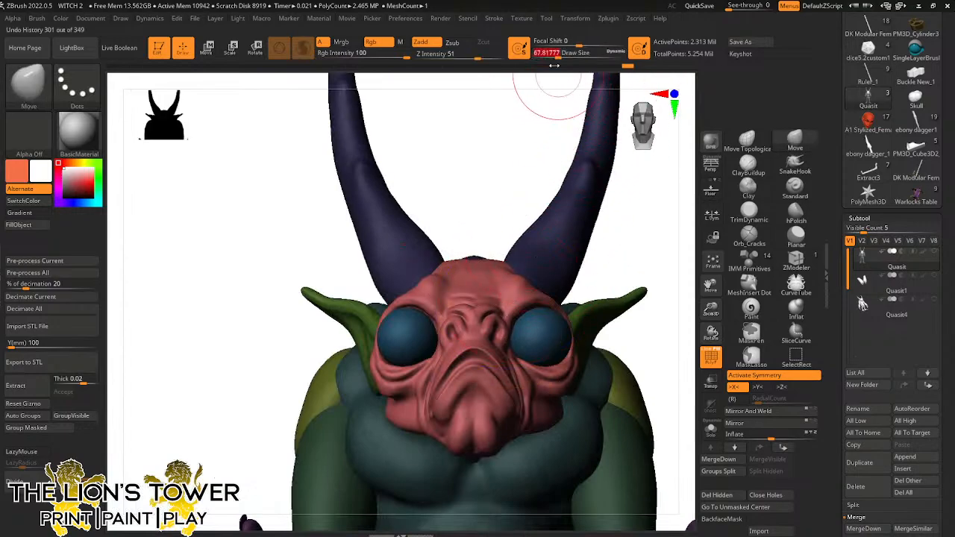
left_click_drag(616, 242, 585, 256)
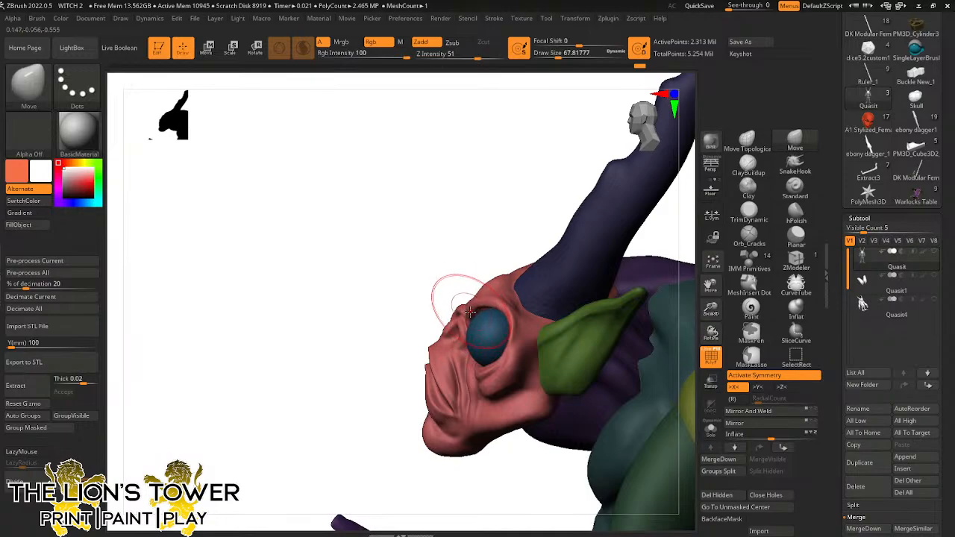
left_click_drag(572, 211, 621, 220)
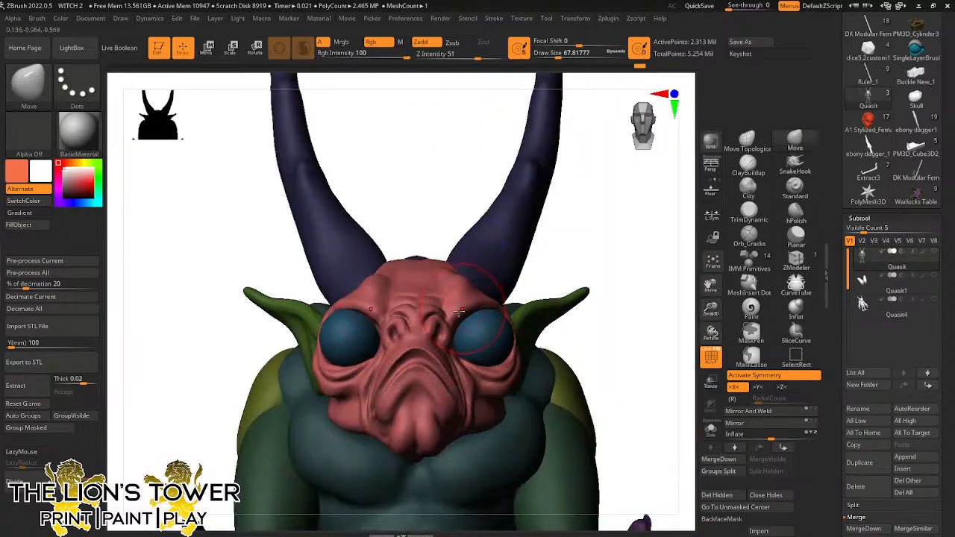
left_click_drag(558, 252, 526, 278)
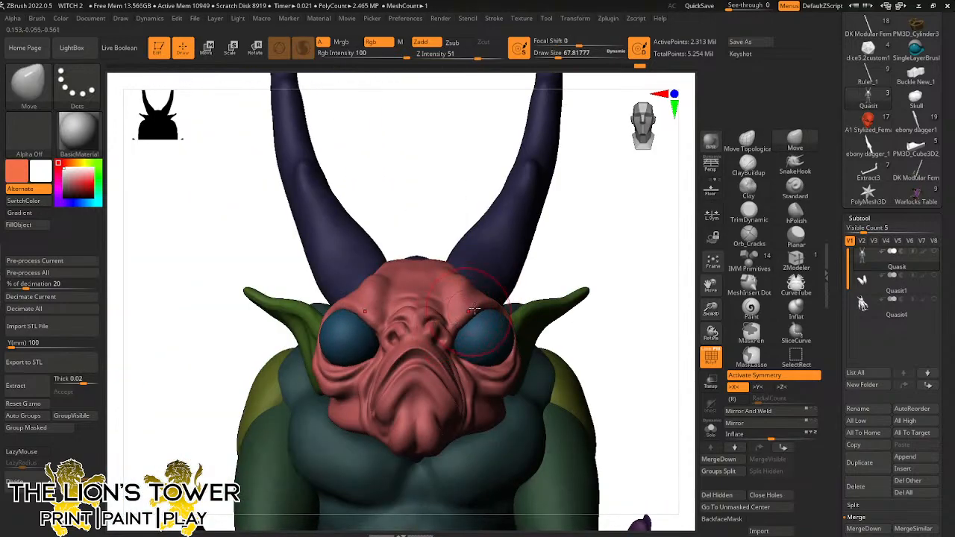
left_click_drag(556, 251, 525, 306)
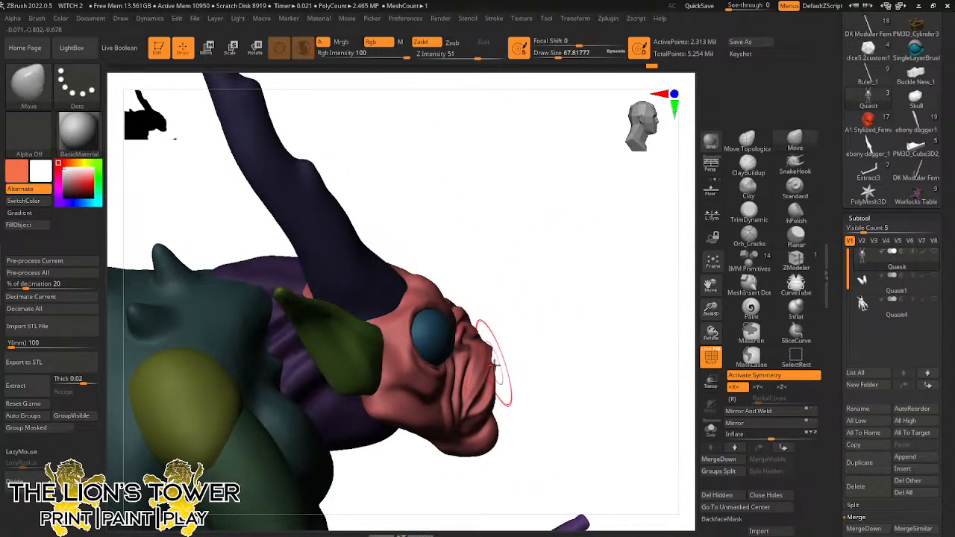
Adjust the profile of the muzzle and lips with the Move brush
left_click_drag(490, 361, 475, 397)
left_click_drag(472, 407, 469, 397)
left_click_drag(566, 348, 522, 336, "shift")
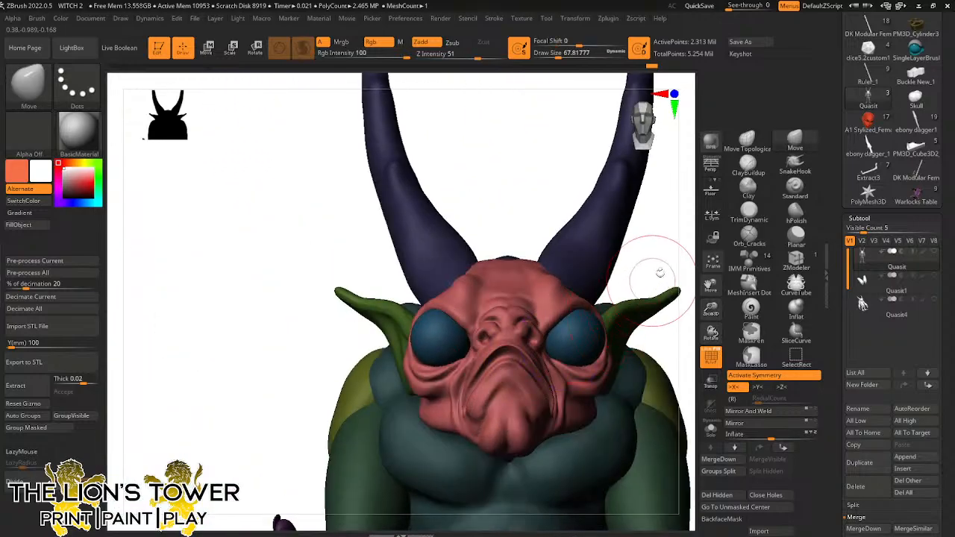
mouse_move(659, 273)
left_mouse_down()
mouse_move(619, 266)
mouse_move(543, 390)
mouse_move(550, 422)
mouse_move(550, 399)
left_mouse_up()
left_click_drag(542, 474, 603, 389)
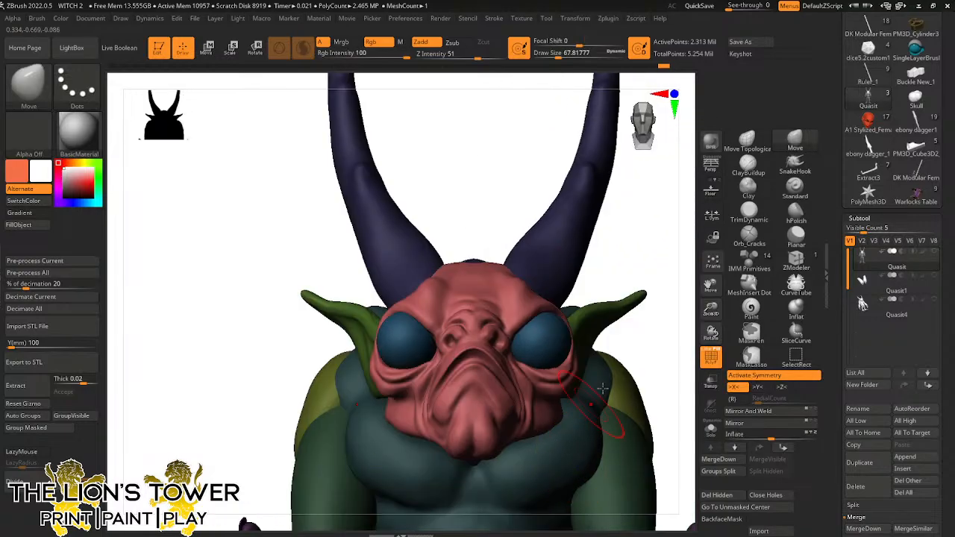
Clear the face mask and mask the whole model except the two horns
left_click_drag(709, 291, 707, 222)
left_click_drag(674, 189, 644, 184)
mouse_move(512, 263)
left_mouse_down()
mouse_move(518, 274)
mouse_move(572, 288)
left_mouse_up()
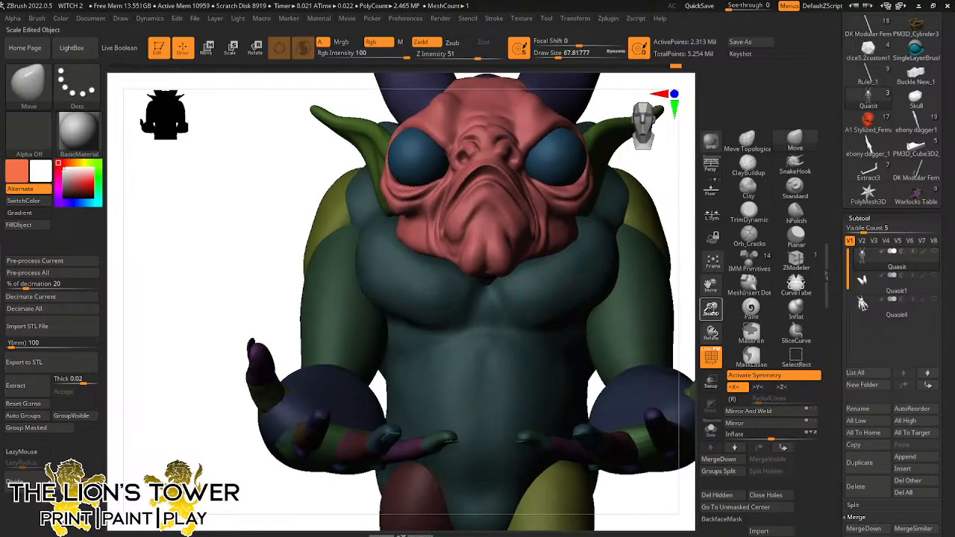
left_click_drag(711, 308, 569, 293)
mouse_move(710, 285)
left_mouse_down()
mouse_move(711, 324)
mouse_move(556, 291)
left_mouse_up()
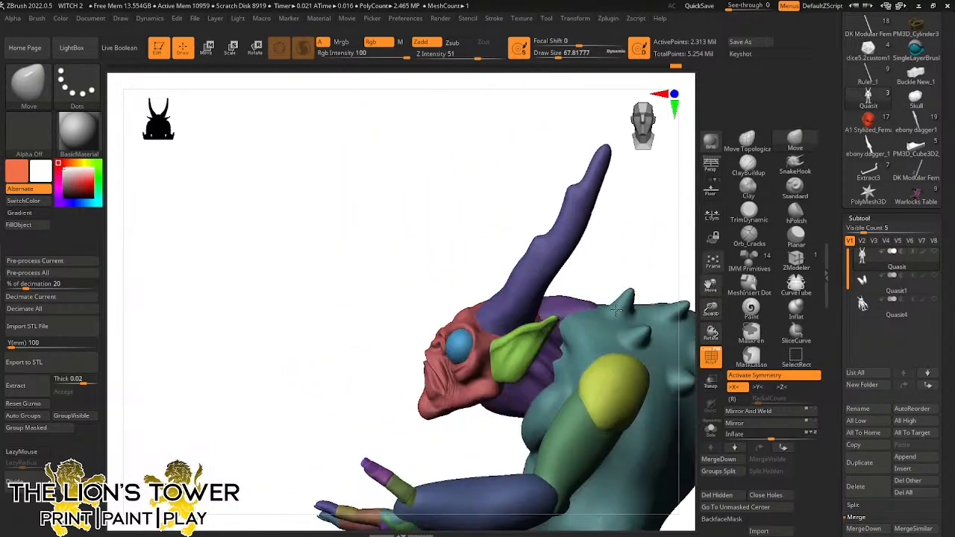
left_click(532, 284, "ctrl+shift")
left_click(541, 273, "ctrl+shift")
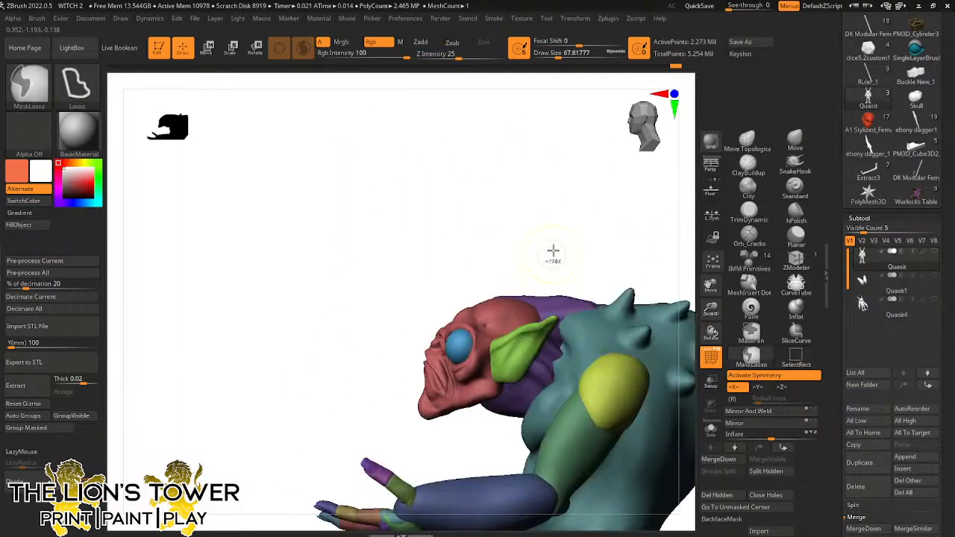
left_click(553, 249, "ctrl")
left_click(560, 242, "ctrl+shift")
Position the gizmo at the base of the horns and rotate both horns backward over the shoulders
left_click(255, 48)
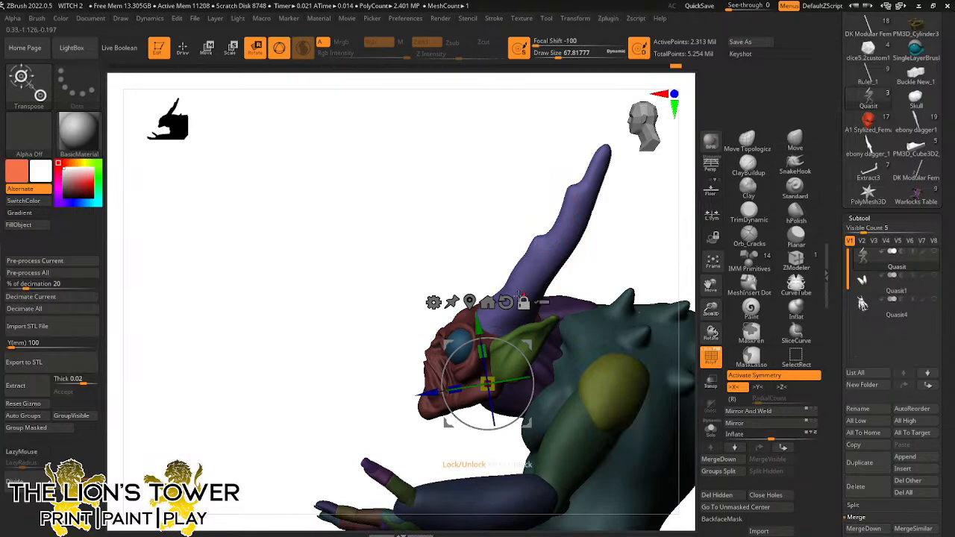
left_click_drag(527, 345, 548, 290)
left_click(533, 248)
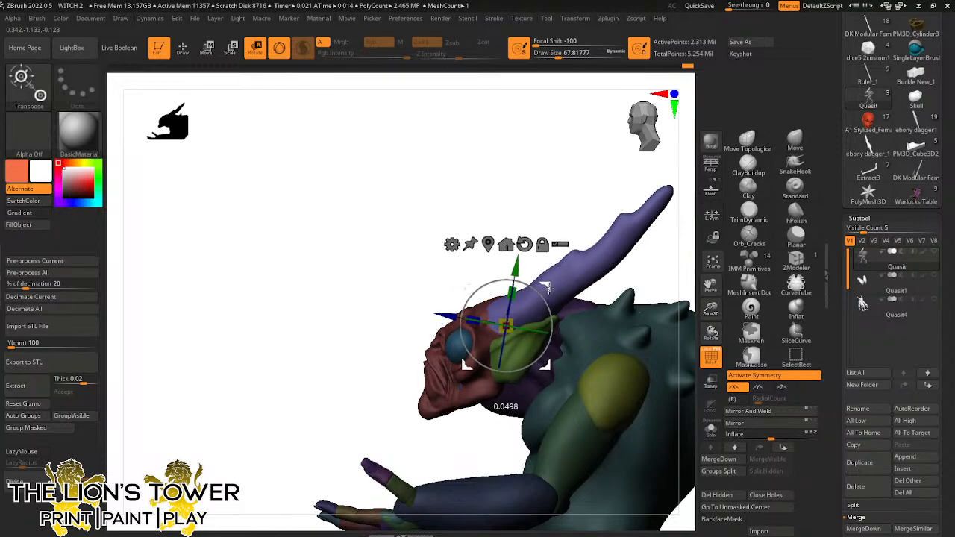
left_click_drag(553, 197, 647, 289)
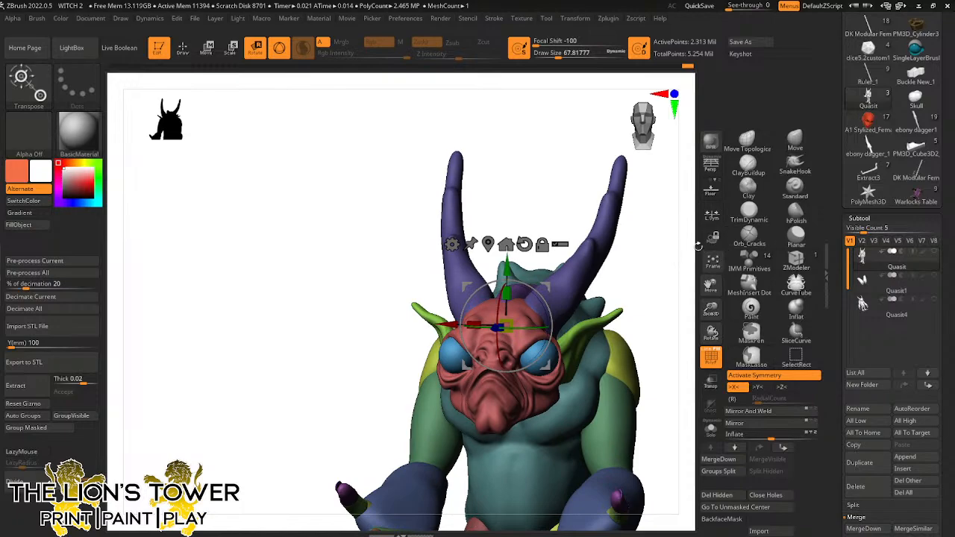
Pull pointed prongs out of the horns' front and back edges with SnakeHook at a draw size of about 46, smoothing their bases
left_click(795, 164)
left_click_drag(683, 249, 592, 235)
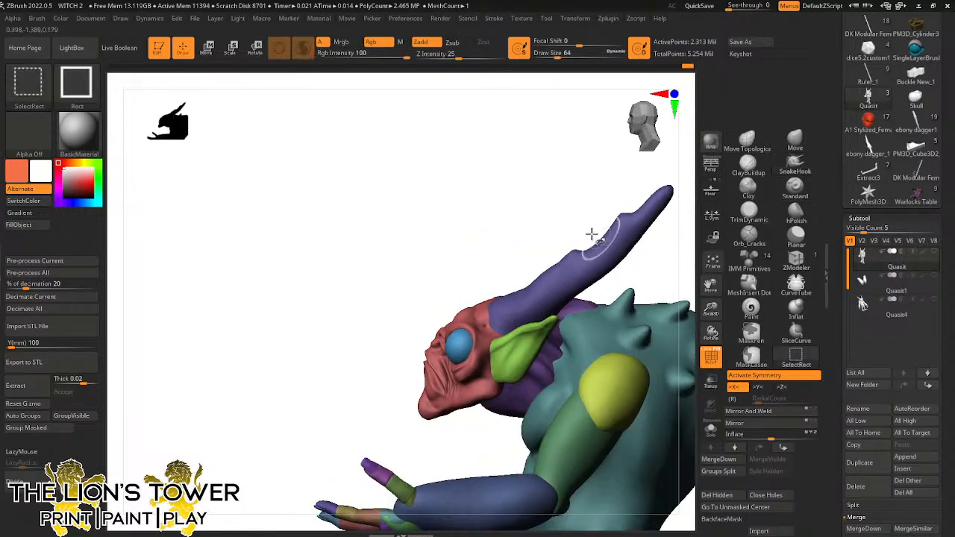
left_click_drag(561, 55, 551, 55)
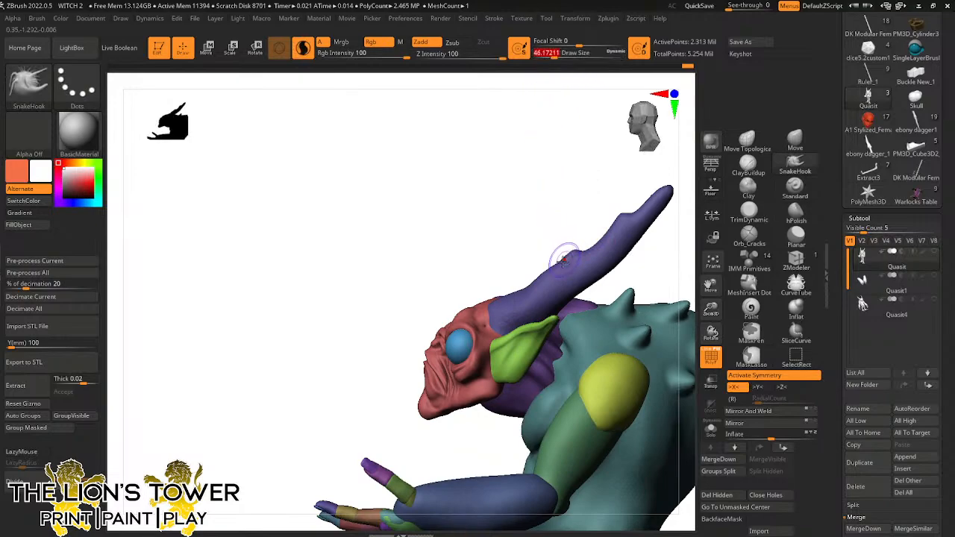
mouse_move(569, 252)
left_mouse_down()
mouse_move(561, 250)
mouse_move(576, 238)
mouse_move(574, 214)
left_mouse_up()
left_click_drag(563, 254, 526, 296, "shift")
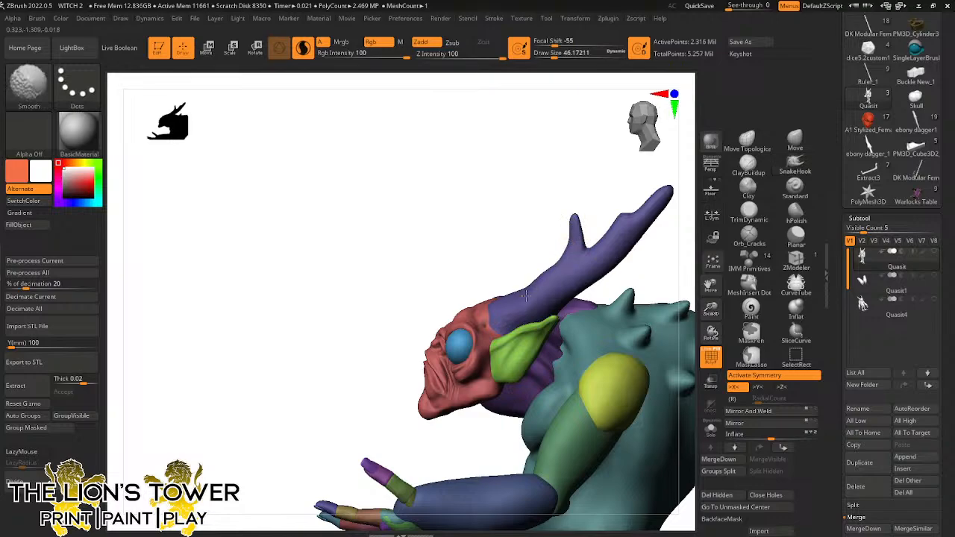
mouse_move(640, 262)
left_mouse_down()
mouse_move(679, 271)
mouse_move(605, 251)
left_mouse_up()
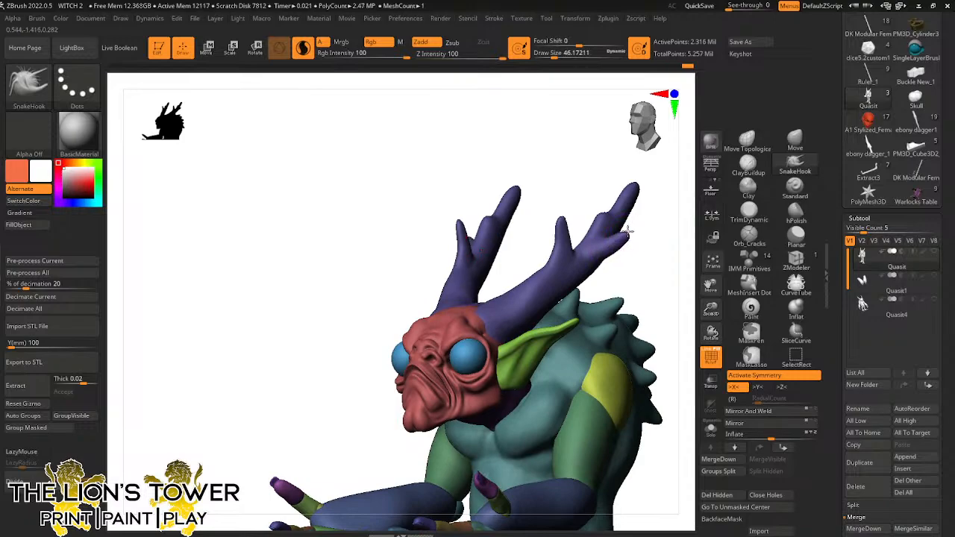
Shape the rear prongs of both horns and smooth their bases into the main shafts
left_click_drag(649, 218, 595, 264)
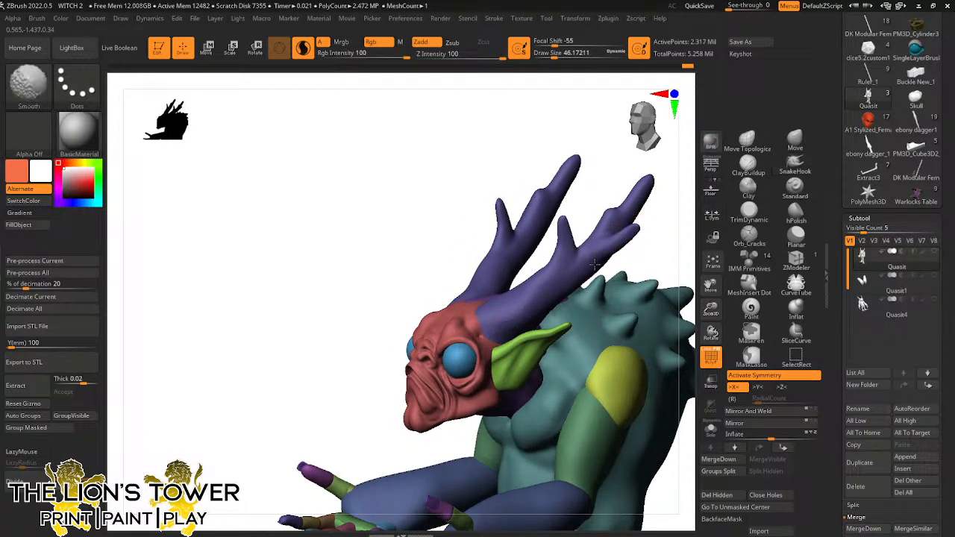
left_click_drag(656, 209, 634, 226)
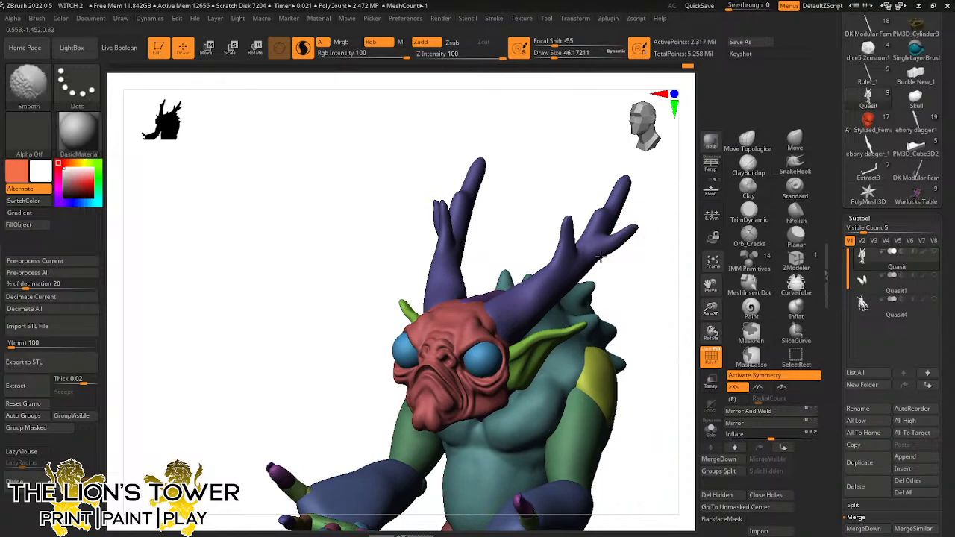
mouse_move(650, 193)
left_mouse_down("shift")
mouse_move(674, 207)
mouse_move(663, 214)
mouse_move(632, 190)
mouse_move(659, 197)
mouse_move(654, 181)
left_mouse_up("shift")
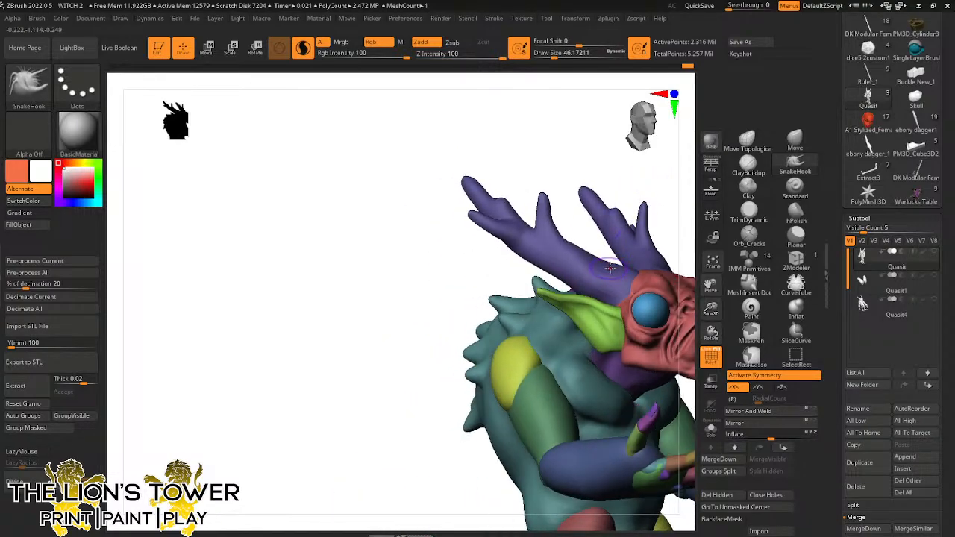
Pull a short prong out of each horn near the head with SnakeHook and smooth the horn surfaces around the prongs
mouse_move(590, 239)
left_mouse_down()
mouse_move(576, 234)
mouse_move(667, 197)
left_mouse_up()
key("shift")
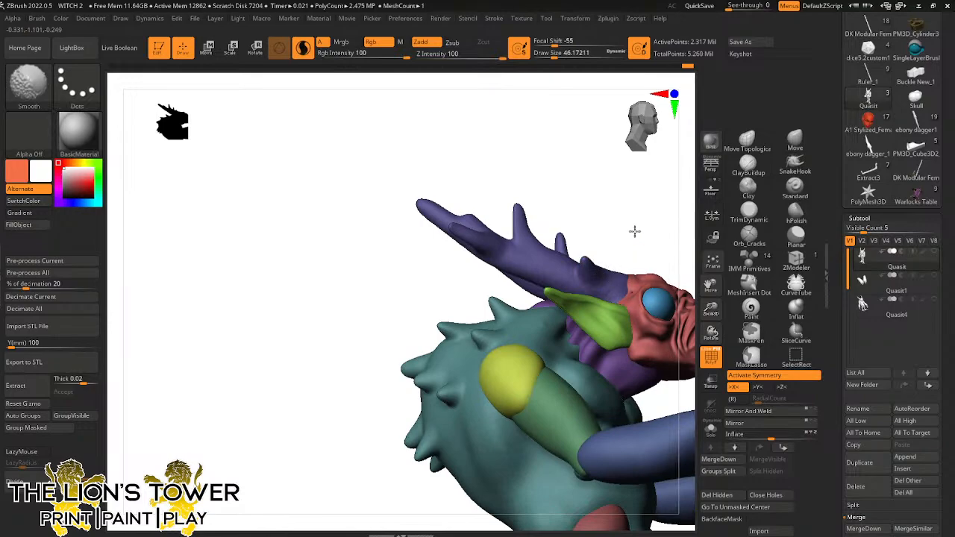
left_click_drag(634, 232, 588, 240)
left_click_drag(710, 286, 710, 344)
left_click_drag(582, 218, 496, 214, "shift")
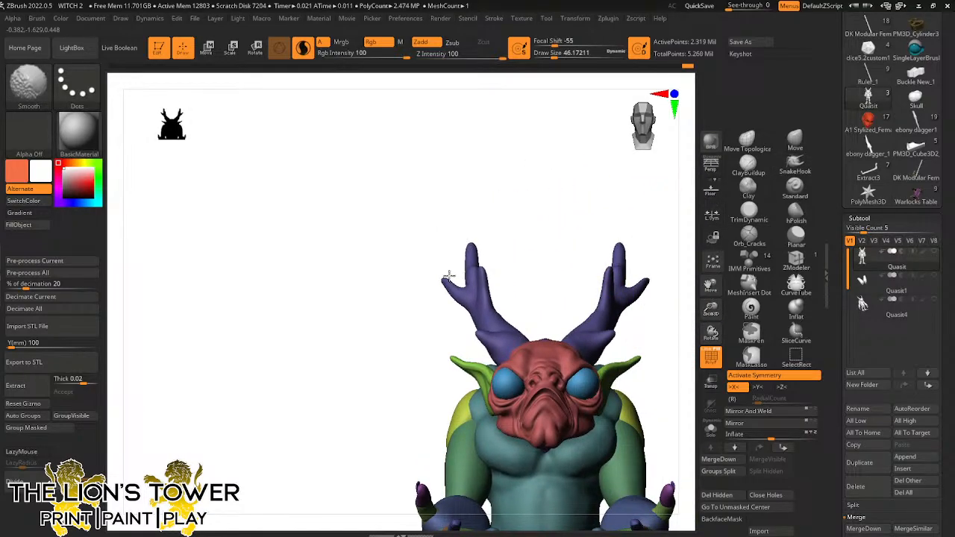
left_click_drag(558, 215, 530, 252)
left_click_drag(471, 272, 468, 297, "shift")
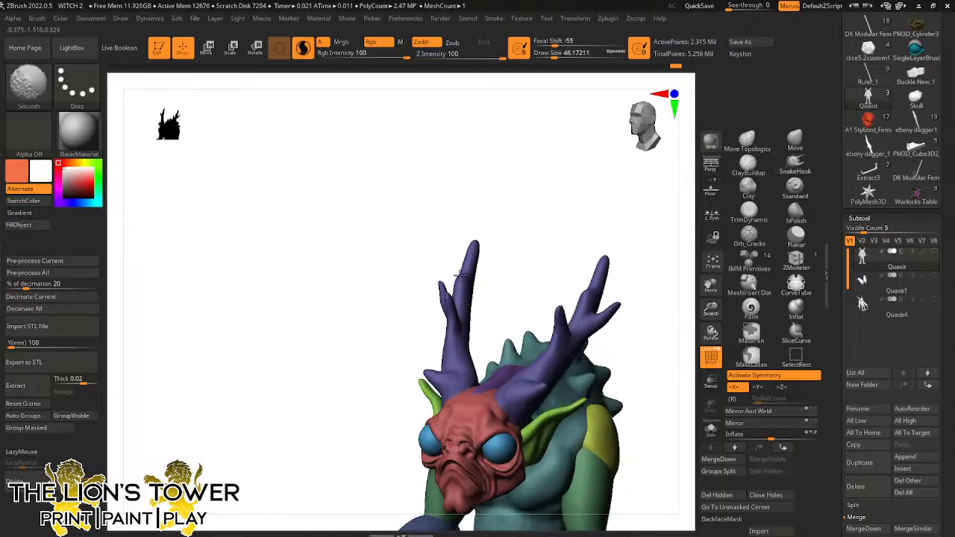
left_click_drag(521, 203, 514, 194)
Pull small prongs from the inner sides of both horns with SnakeHook at a draw size of about 41, smoothing their bases
left_click(554, 53)
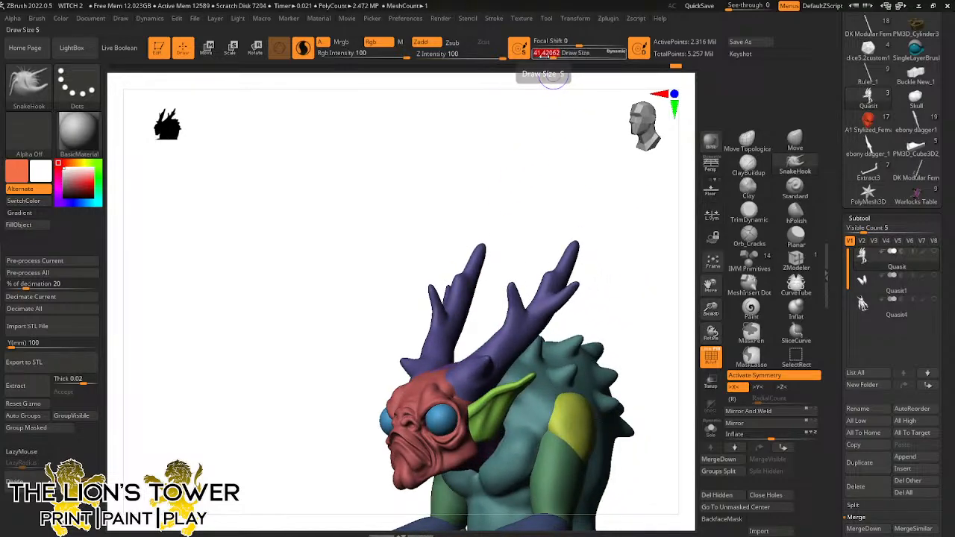
mouse_move(619, 243)
left_mouse_down()
mouse_move(575, 218)
mouse_move(629, 206)
mouse_move(607, 260)
mouse_move(589, 247)
mouse_move(602, 266)
mouse_move(605, 239)
mouse_move(610, 246)
left_mouse_up()
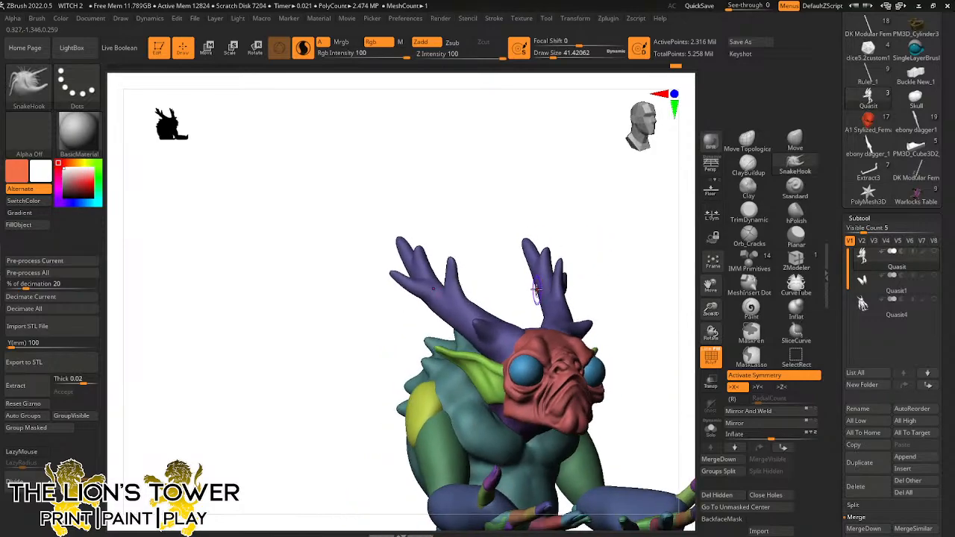
mouse_move(526, 275)
left_mouse_down()
mouse_move(575, 258)
mouse_move(527, 276)
left_mouse_up()
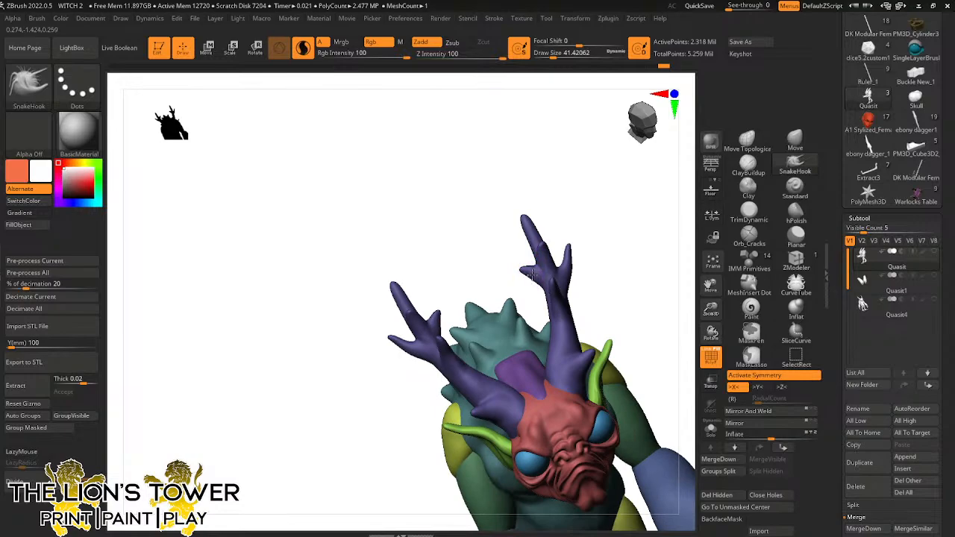
mouse_move(532, 278)
right_mouse_down("shift")
mouse_move(578, 228)
mouse_move(540, 267)
mouse_move(593, 266)
right_mouse_up("shift")
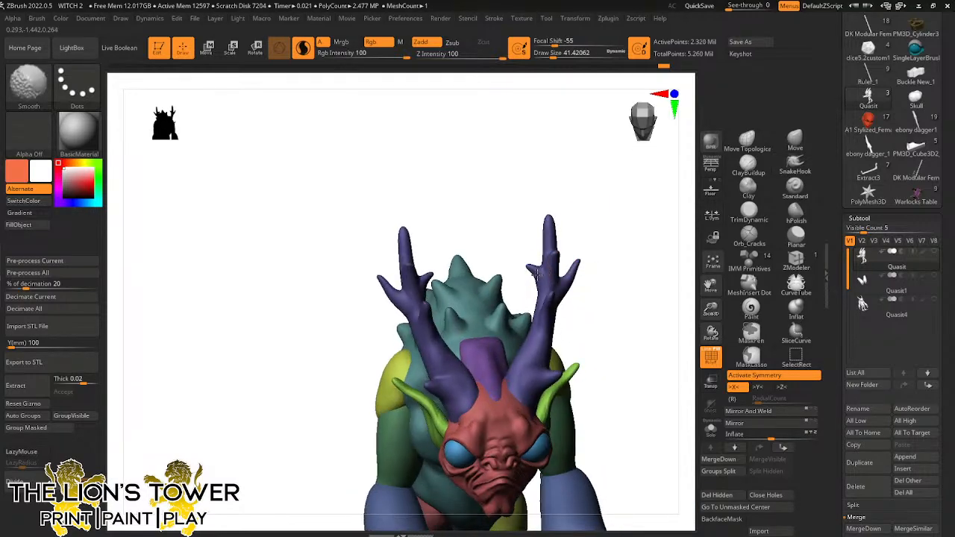
mouse_move(600, 226)
right_mouse_down()
mouse_move(635, 234)
mouse_move(606, 257)
mouse_move(580, 215)
mouse_move(605, 171)
mouse_move(600, 156)
right_mouse_up()
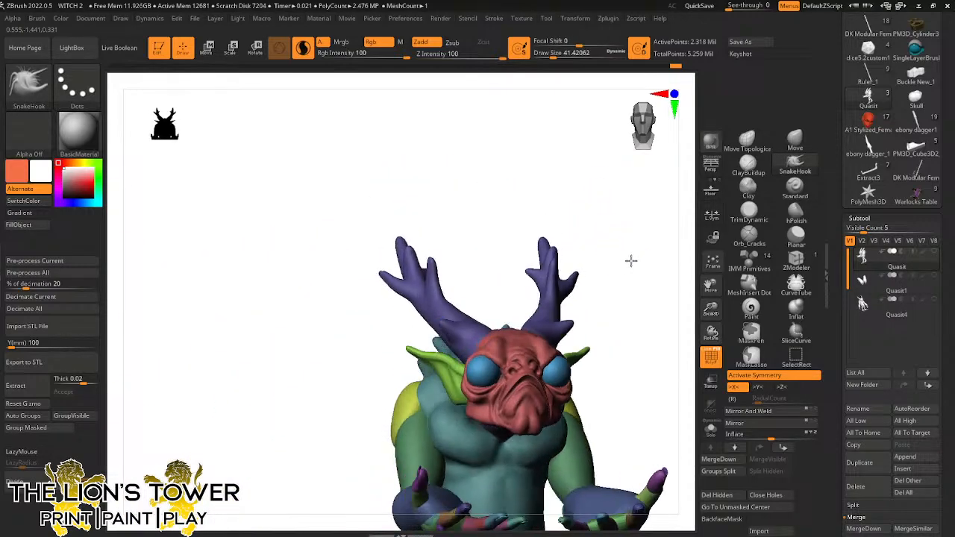
Turn off symmetry and lasso-mask the upper end of one antler, including its tip
mouse_move(631, 261)
right_mouse_down()
mouse_move(665, 262)
mouse_move(640, 303)
mouse_move(615, 295)
mouse_move(603, 244)
mouse_move(599, 256)
mouse_move(551, 251)
right_mouse_up()
key("ctrl")
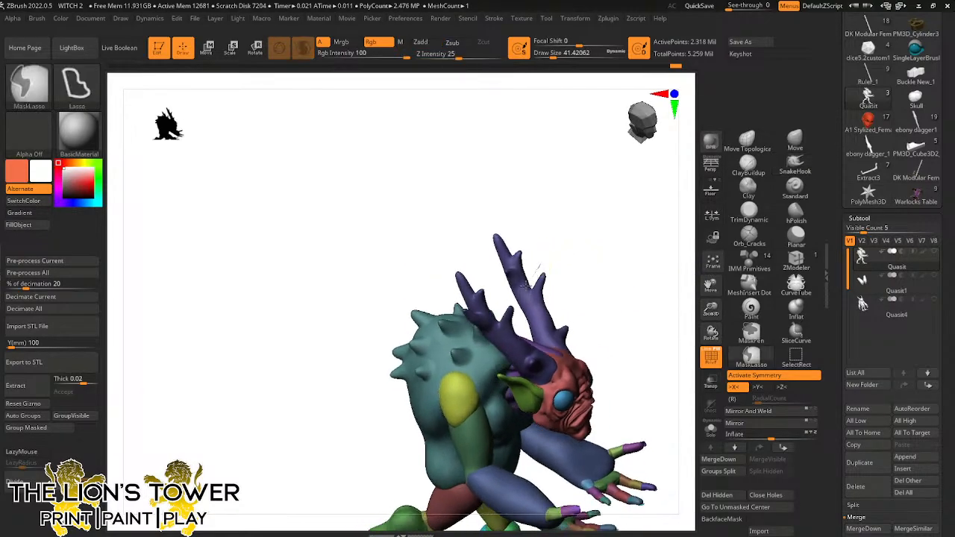
left_click_drag(486, 259, 489, 258, "ctrl")
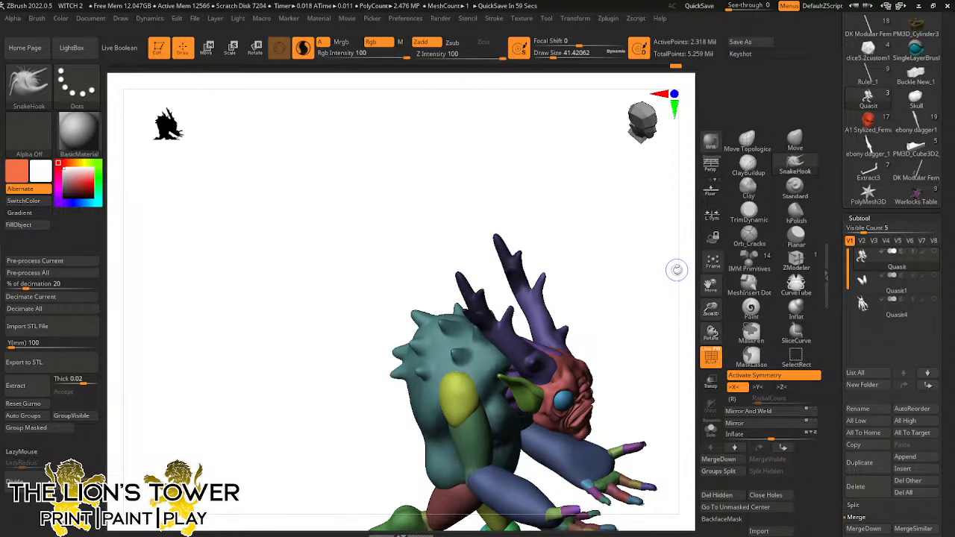
right_click_drag(677, 269, 586, 231)
key("ctrl")
right_click_drag(460, 254, 495, 233)
key("ctrl")
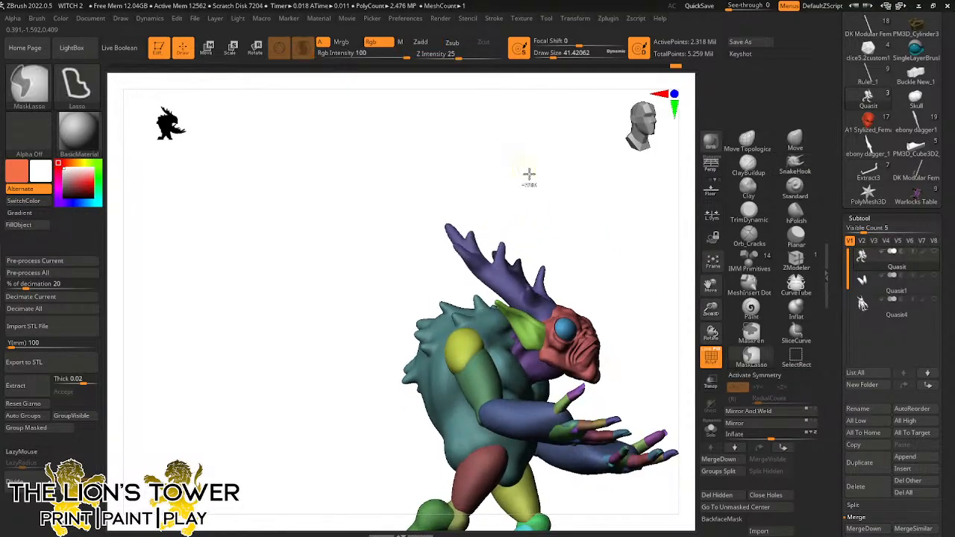
mouse_move(529, 175)
right_mouse_down()
mouse_move(565, 269)
mouse_move(580, 247)
mouse_move(575, 298)
mouse_move(572, 277)
mouse_move(601, 284)
mouse_move(607, 303)
mouse_move(624, 307)
mouse_move(554, 282)
right_mouse_up()
key("ctrl")
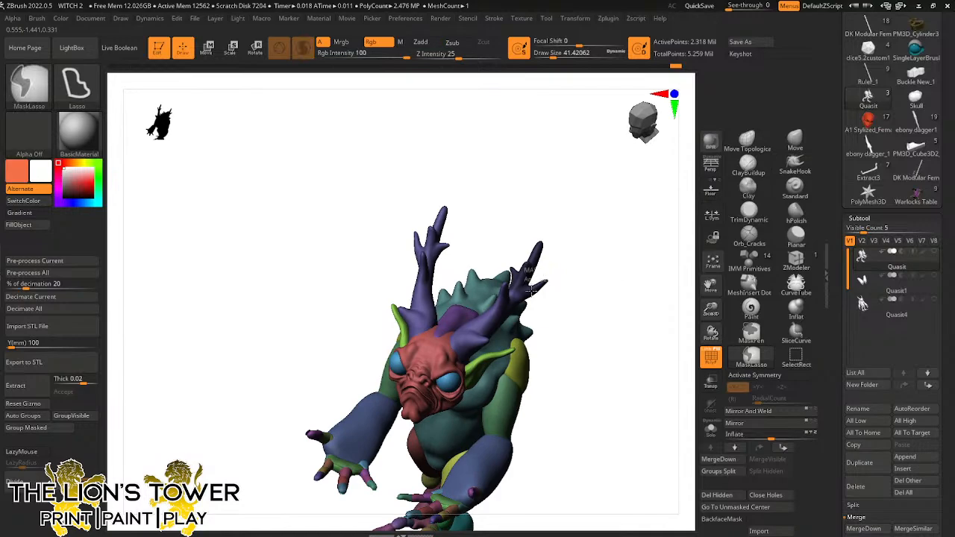
right_click_drag(534, 282, 590, 261)
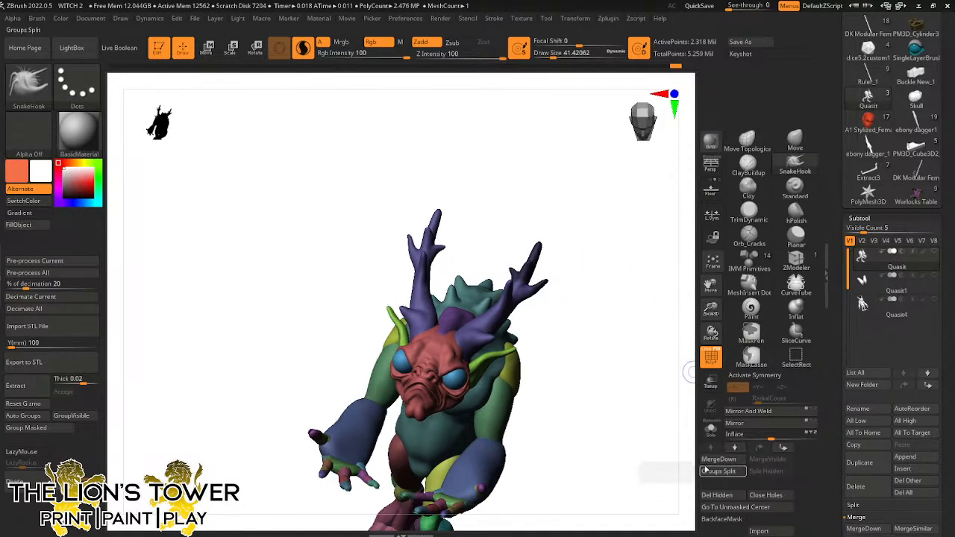
Make a separate polygroup from the masked antler end, hide it with its stray fragment, delete the hidden geometry and close the hole
left_click(58, 429)
key("ctrl+shift")
left_click(531, 266, "ctrl+shift")
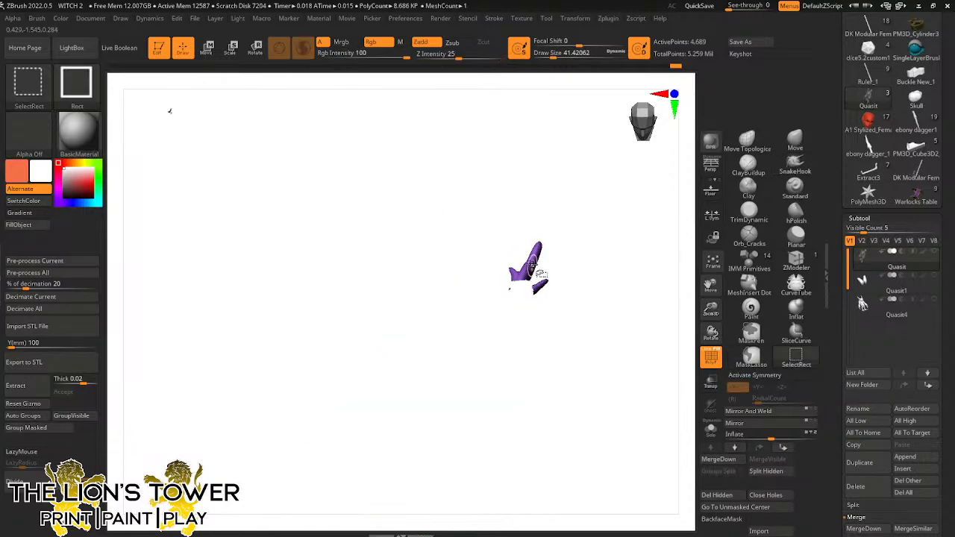
left_click(556, 276, "ctrl+shift")
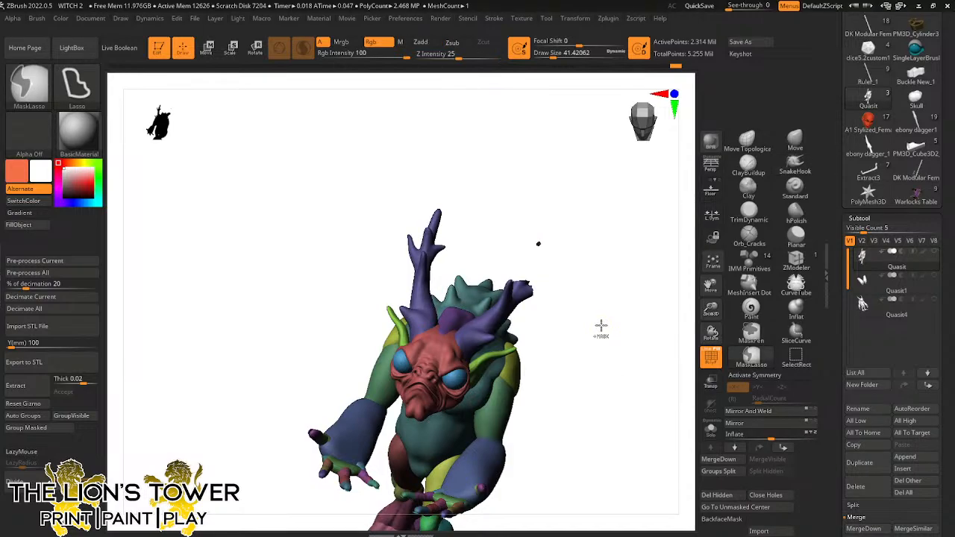
mouse_move(619, 346)
left_mouse_down()
mouse_move(572, 262)
mouse_move(568, 280)
left_mouse_up()
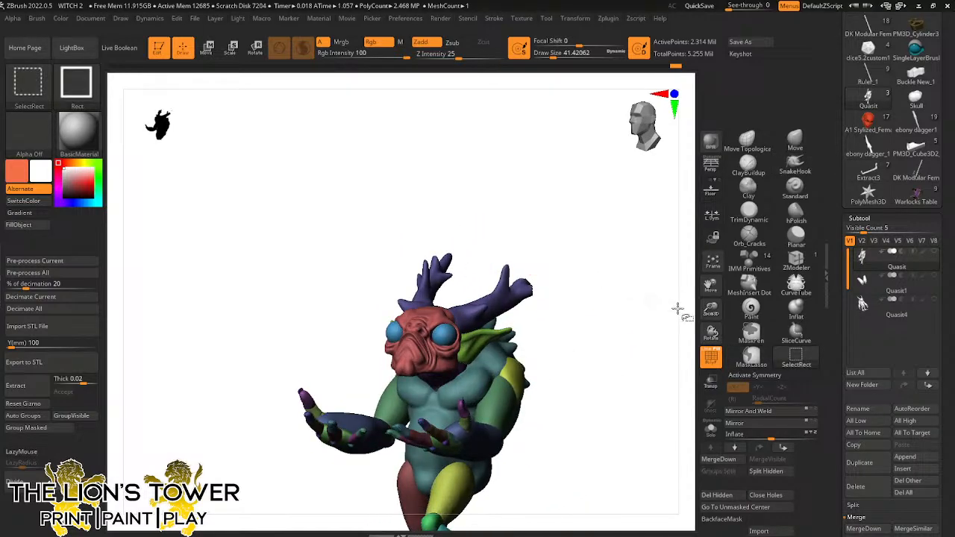
left_click(735, 496)
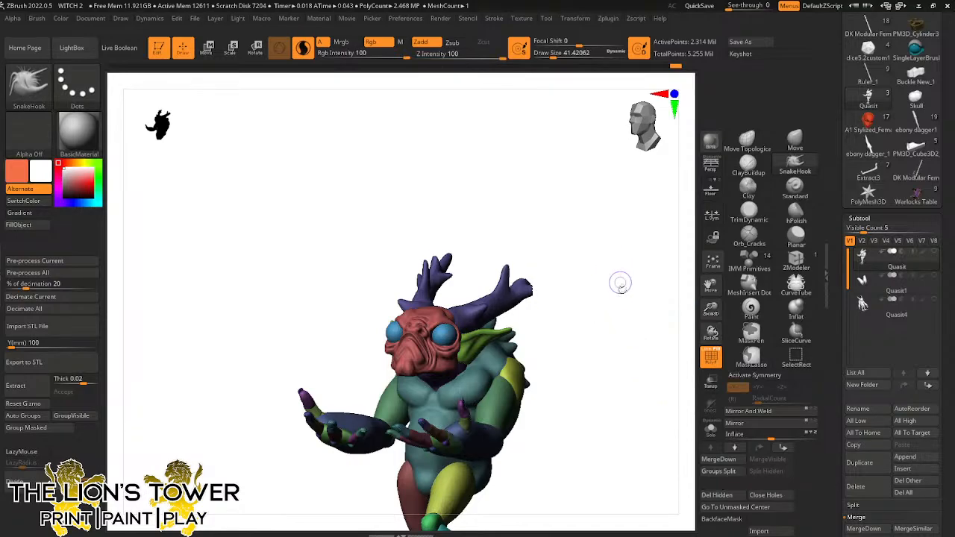
Build up a rough, uneven surface on the cut end of the antler with ClayBuildup at a draw size of about 27
mouse_move(620, 284)
left_mouse_down()
mouse_move(544, 250)
mouse_move(547, 286)
left_mouse_up()
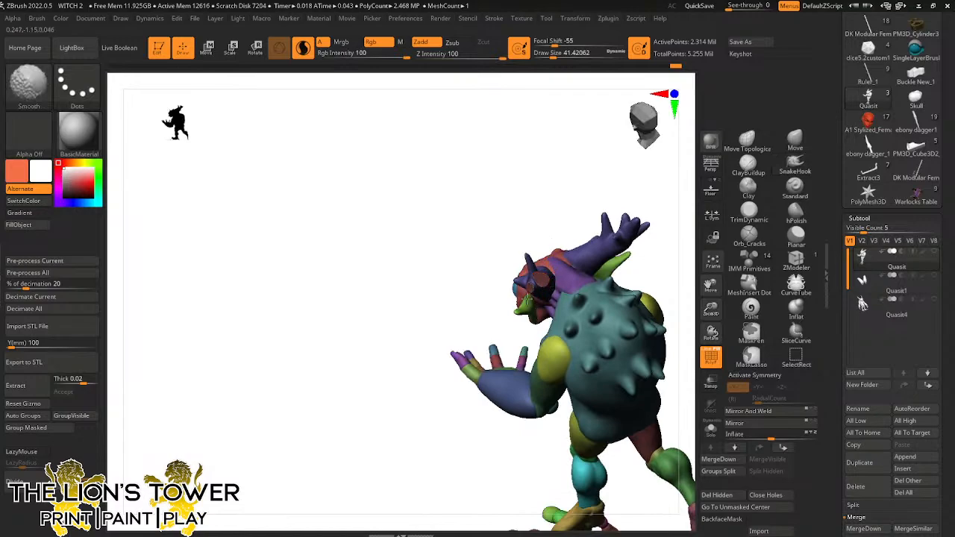
left_click(744, 166)
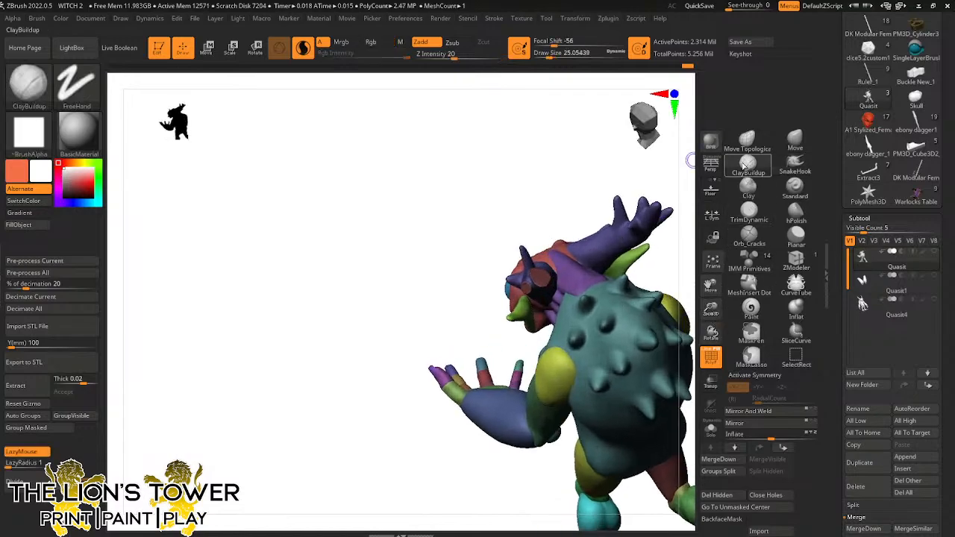
left_click_drag(551, 78, 551, 241)
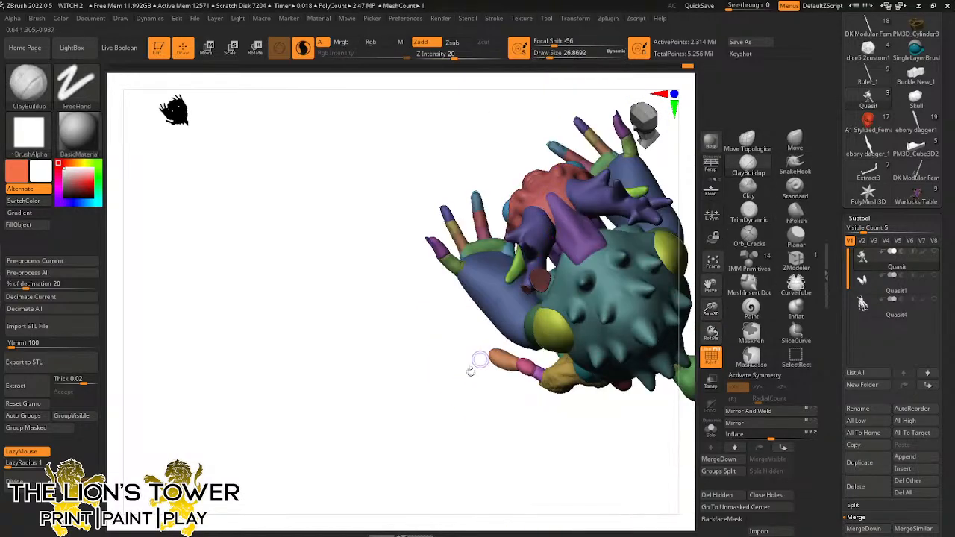
left_click_drag(471, 371, 505, 287)
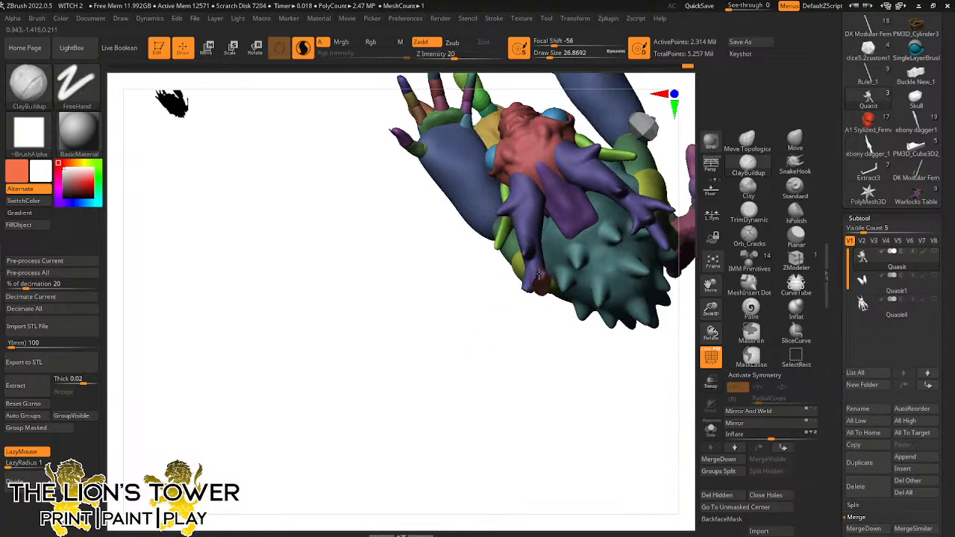
left_click_drag(548, 307, 536, 280)
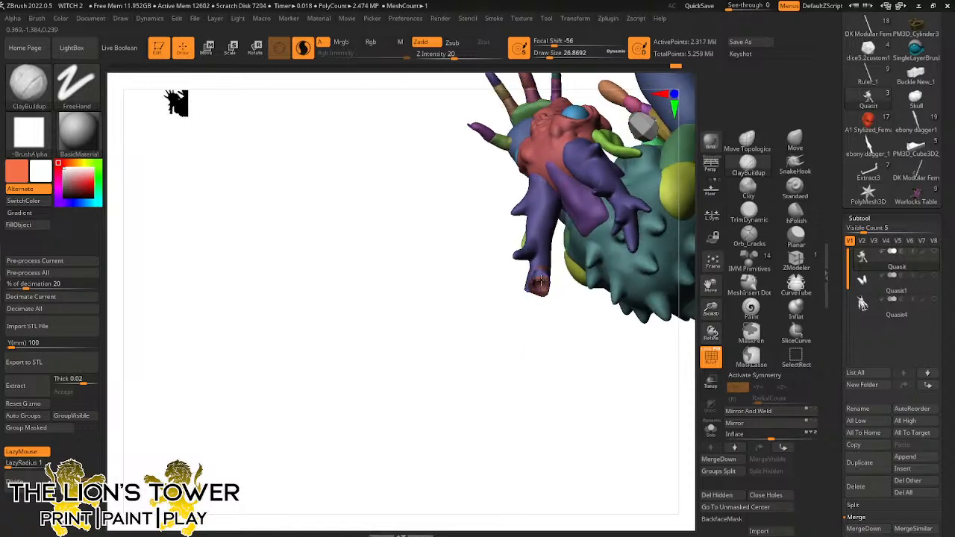
left_click_drag(563, 329, 545, 278)
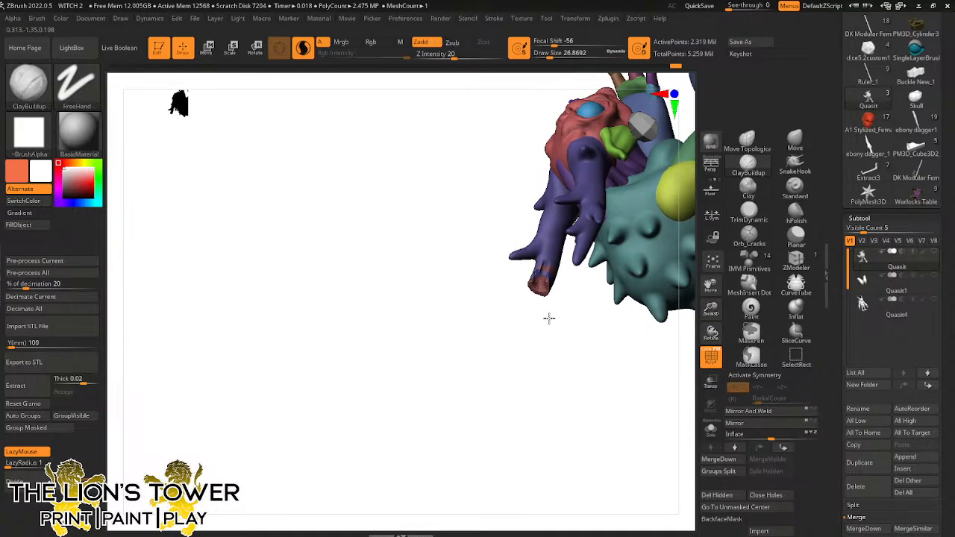
left_click_drag(548, 319, 541, 280)
key("shift")
left_click_drag(545, 347, 529, 286)
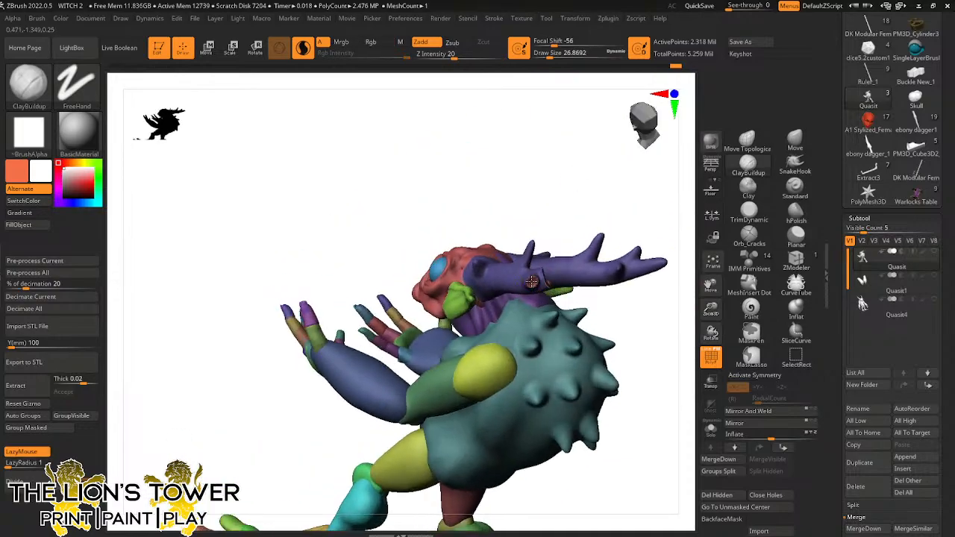
Carve cracks into the broken antler stump with Orb_Cracks at a draw size of about 25 and Z intensity 31
left_click(749, 233)
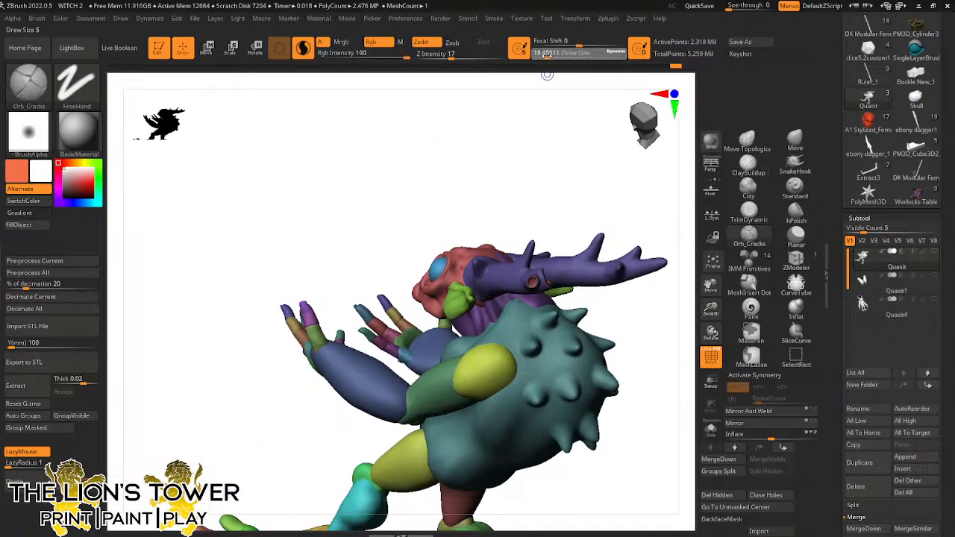
left_click(549, 54)
left_click(464, 55)
mouse_move(593, 163)
left_mouse_down()
mouse_move(594, 247)
mouse_move(542, 300)
left_mouse_up()
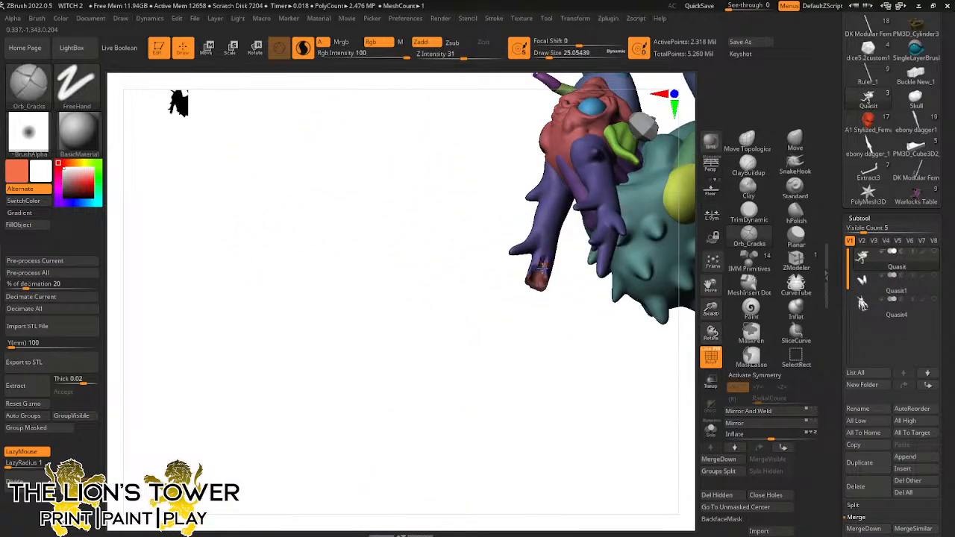
mouse_move(537, 278)
left_mouse_down()
mouse_move(572, 343)
mouse_move(534, 286)
left_mouse_up()
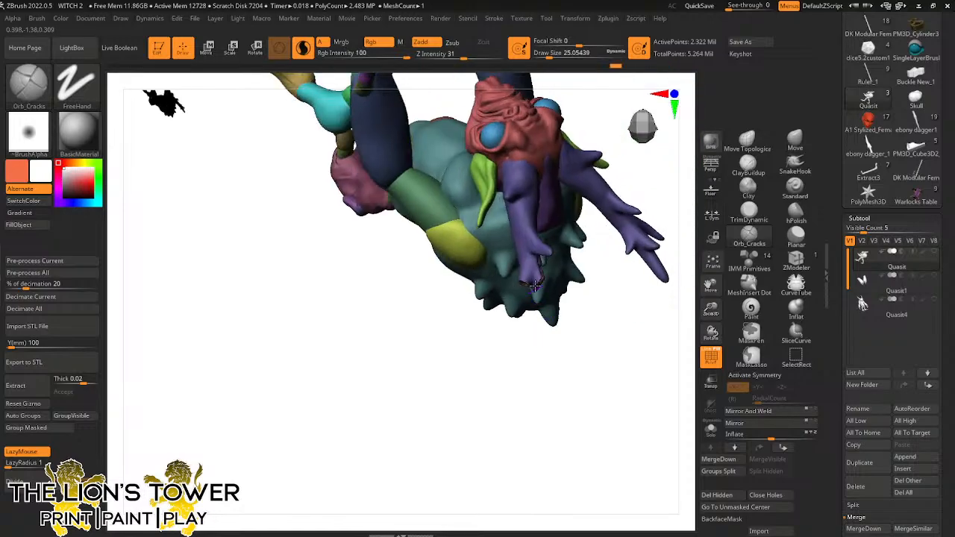
left_click_drag(600, 271, 533, 276)
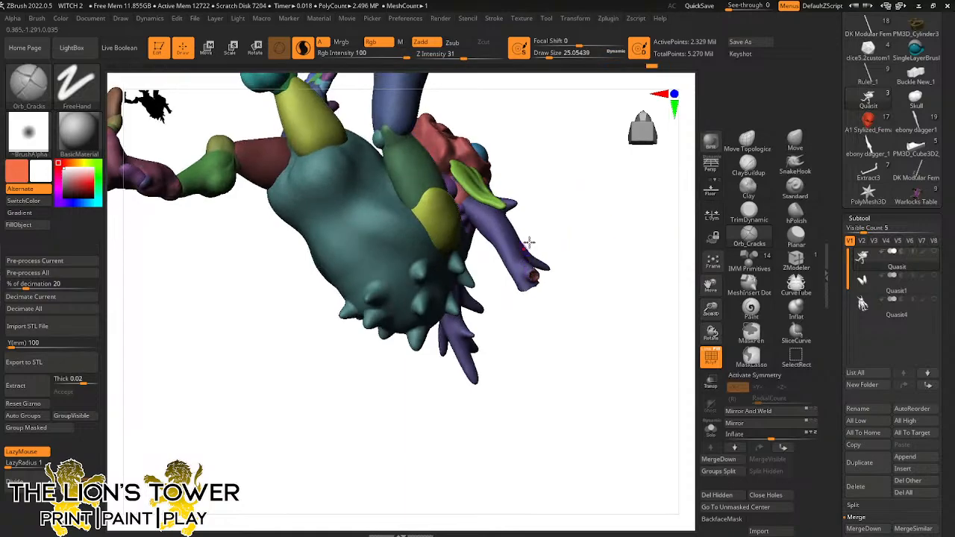
left_click_drag(529, 243, 558, 250)
Turn off LazyMouse, cut further jagged cracks around the antler's broken end, and soften the stump with the Smooth brush
left_click(25, 454)
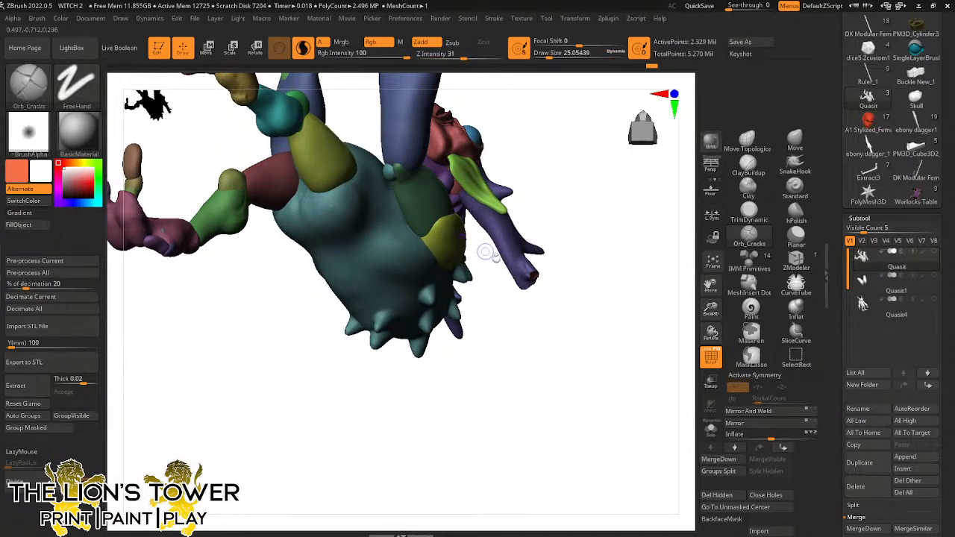
mouse_move(515, 247)
left_mouse_down()
mouse_move(545, 274)
mouse_move(515, 294)
mouse_move(529, 173)
mouse_move(570, 175)
mouse_move(545, 274)
mouse_move(554, 254)
mouse_move(587, 252)
mouse_move(549, 276)
mouse_move(602, 216)
mouse_move(547, 273)
left_mouse_up()
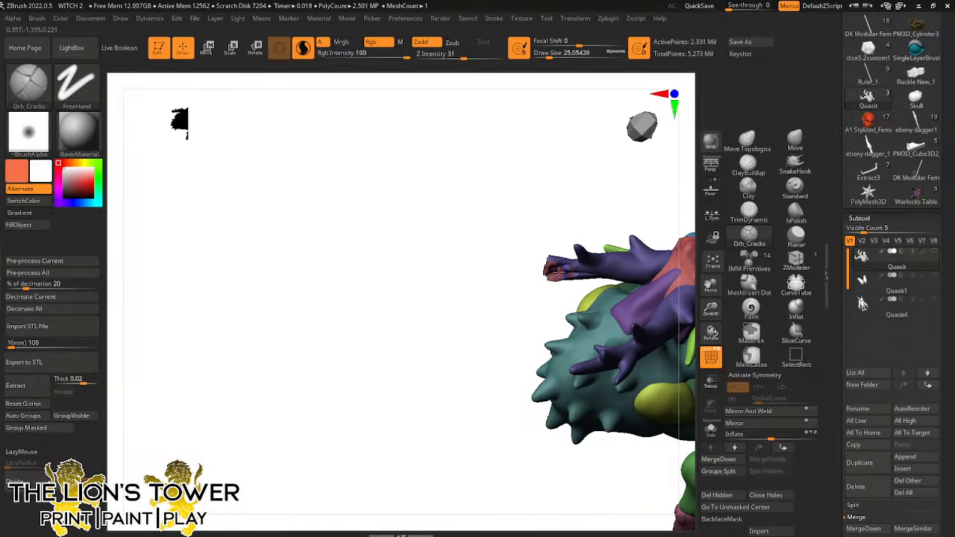
key("shift")
mouse_move(558, 269)
right_mouse_down()
mouse_move(582, 209)
mouse_move(559, 269)
right_mouse_up()
left_click_drag(566, 271, 559, 274, "shift")
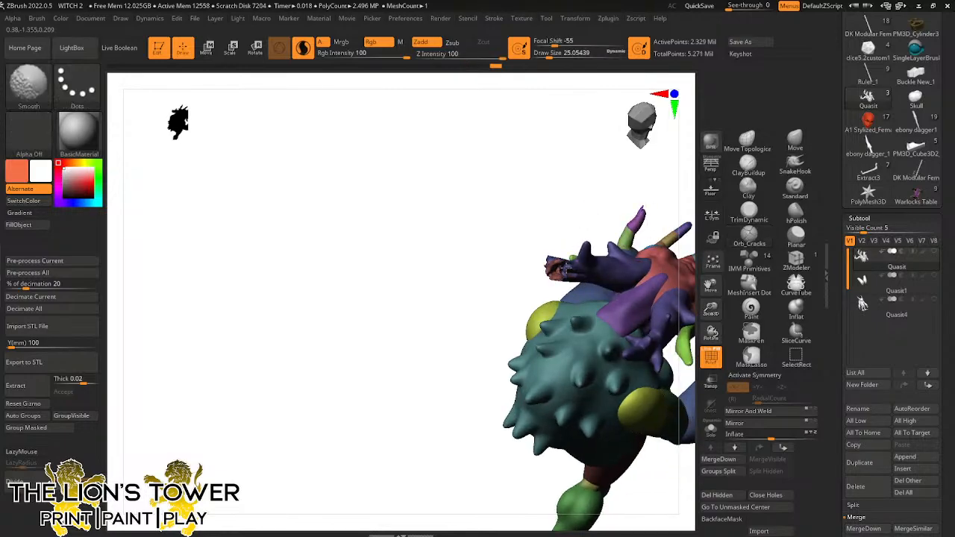
right_click_drag(574, 216, 602, 166)
right_click_drag(637, 229, 668, 328)
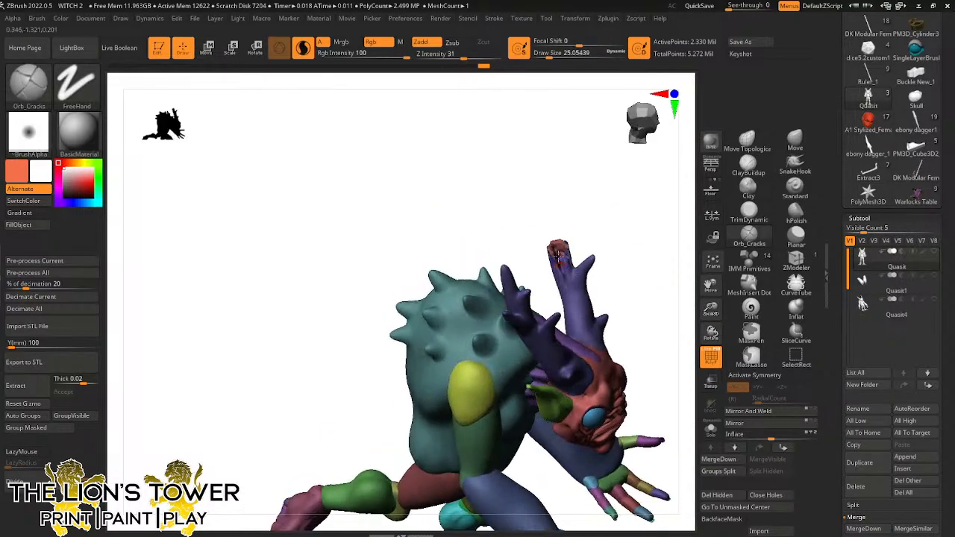
Regenerate the Quasit's polygroups with Auto Groups, clear any masking, and check the finished antlers from the front and side
left_click(32, 417)
left_click(657, 269, "ctrl")
left_click(658, 269, "ctrl")
left_click_drag(658, 269, 624, 305)
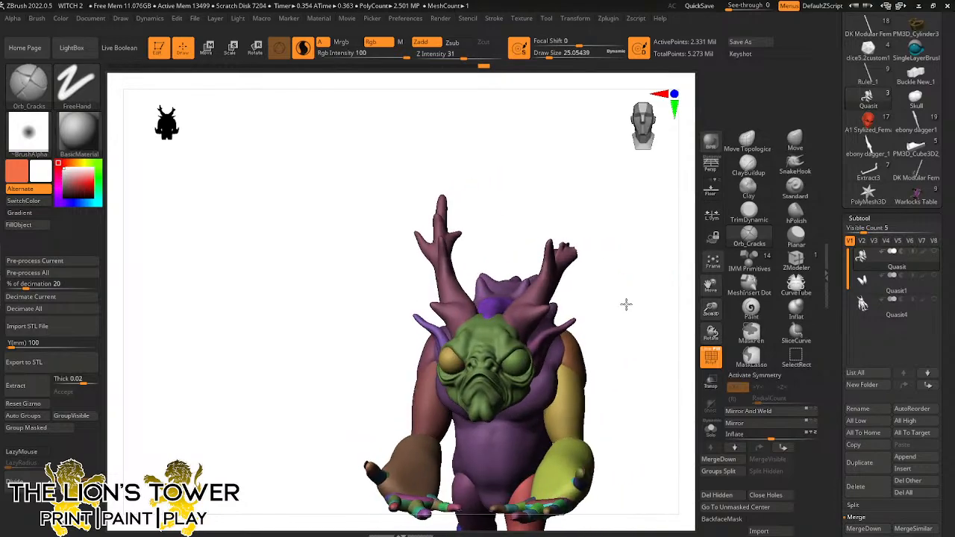
left_click_drag(658, 270, 625, 291)
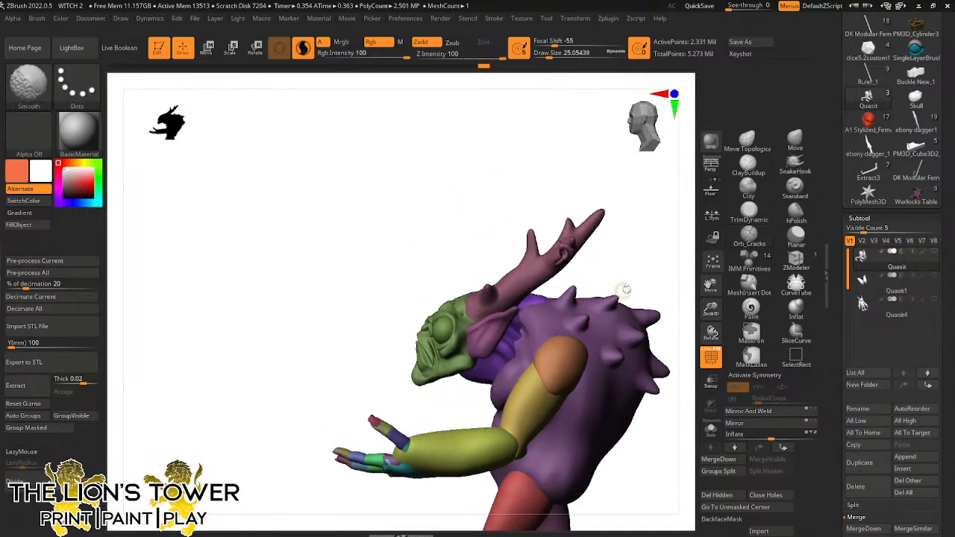
left_click_drag(710, 309, 711, 262)
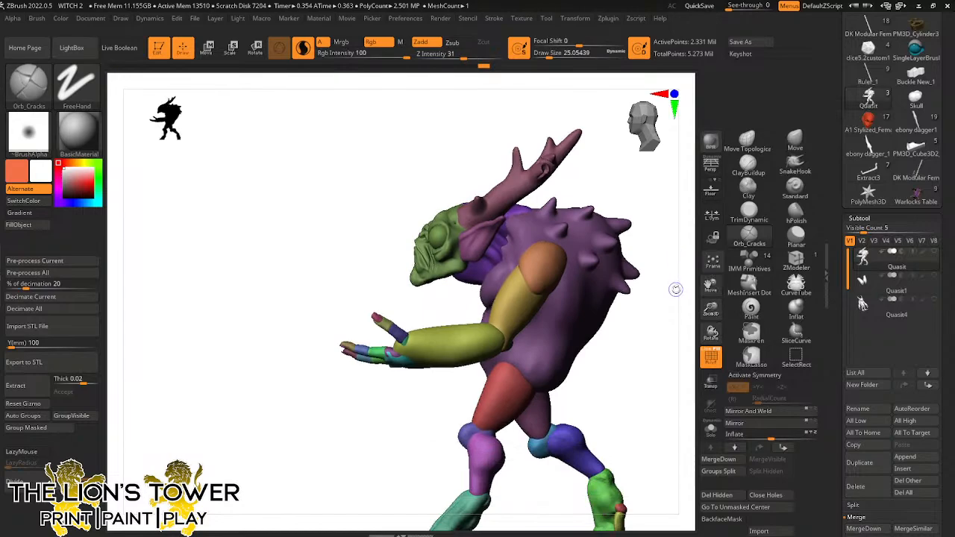
left_click_drag(710, 308, 685, 308)
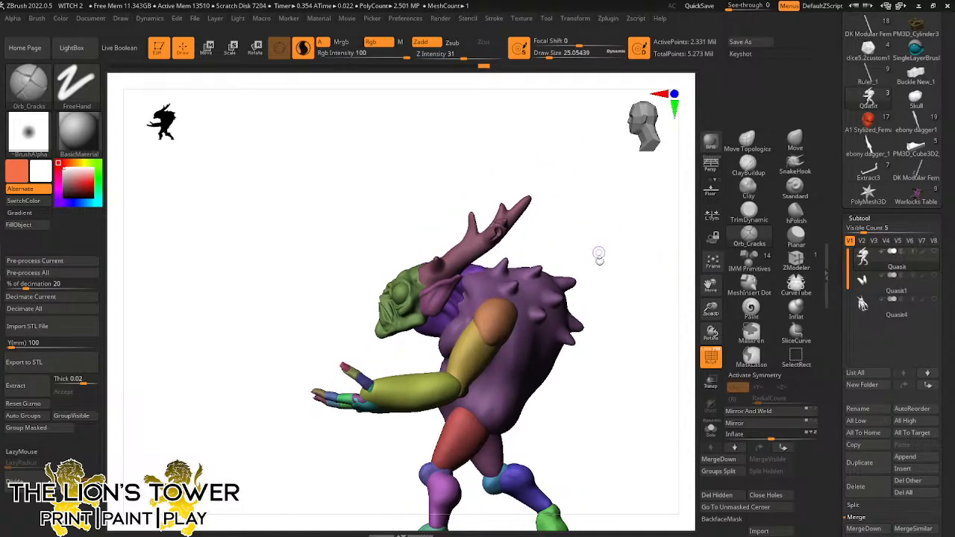
left_click_drag(598, 254, 654, 276)
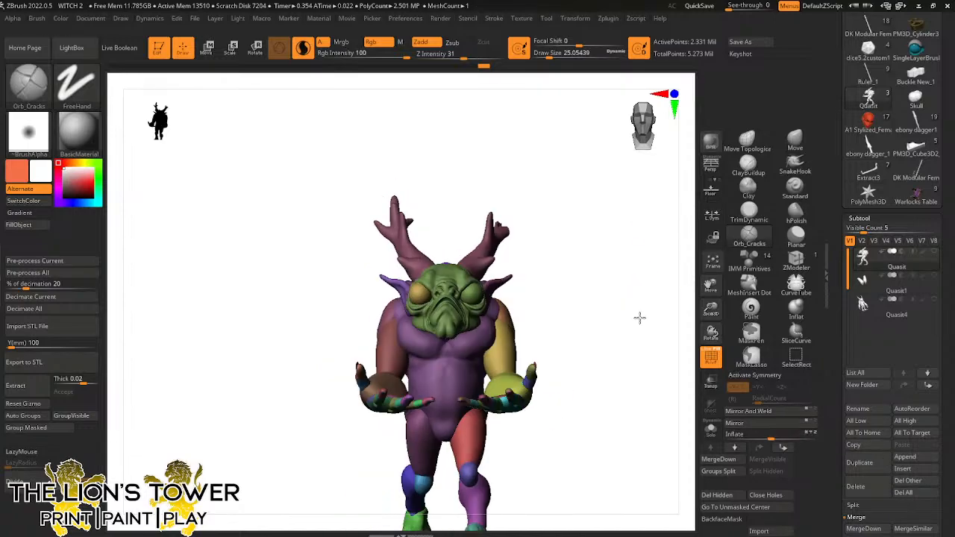
mouse_move(637, 316)
left_mouse_down()
mouse_move(678, 321)
mouse_move(616, 299)
mouse_move(691, 170)
left_mouse_up()
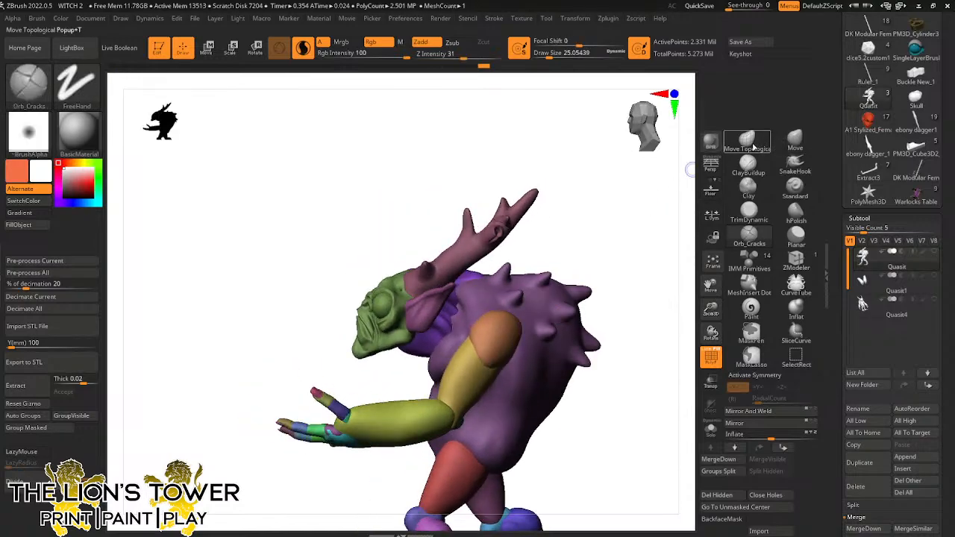
Isolate the neck polygroup for Move Topological at a draw size of about 128 and mask everything except the neck
left_click(747, 138)
left_click(471, 301, "ctrl+shift")
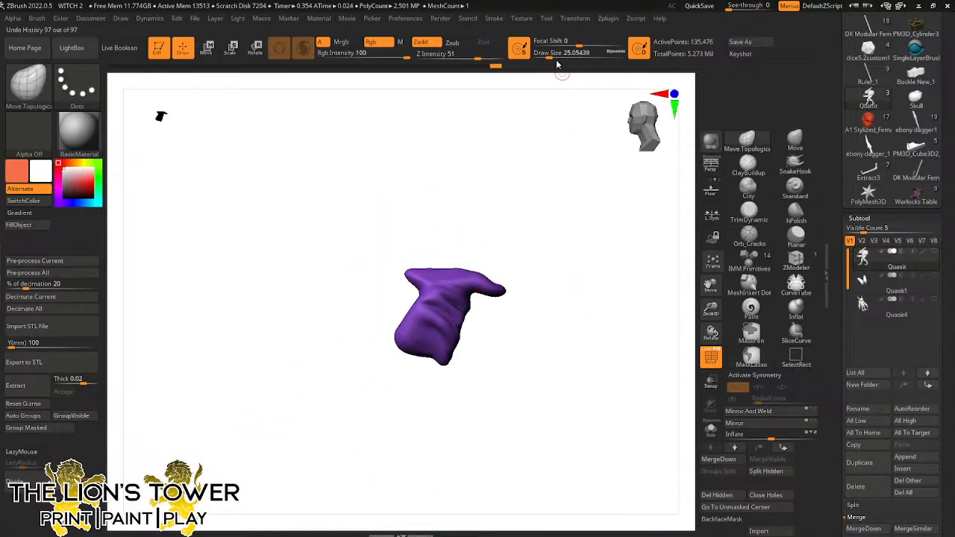
left_click_drag(553, 58, 567, 58)
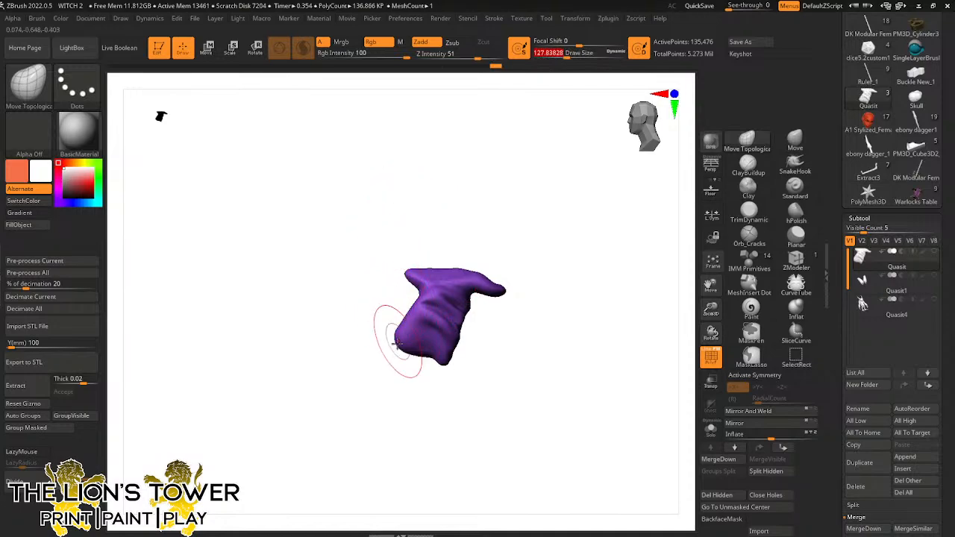
left_click(483, 219, "ctrl+shift")
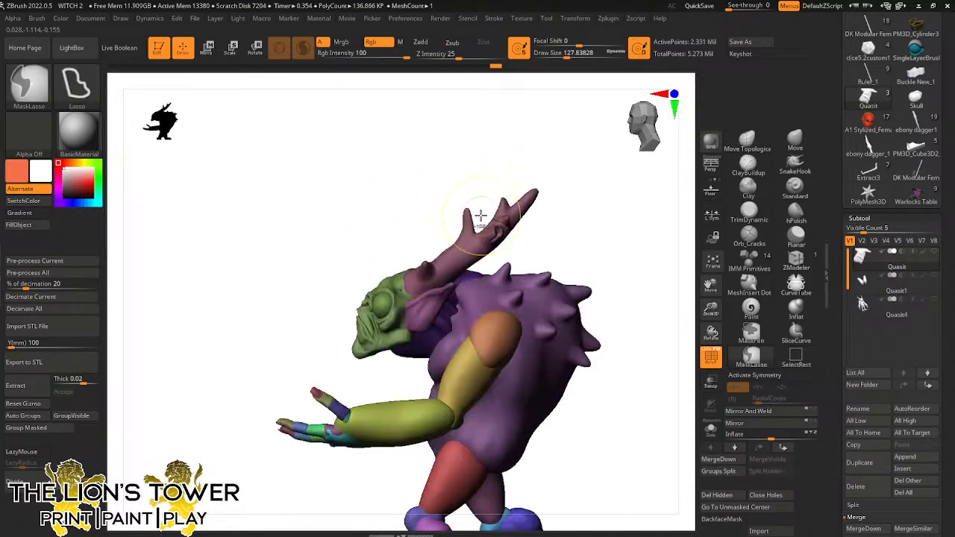
left_click(466, 172, "ctrl")
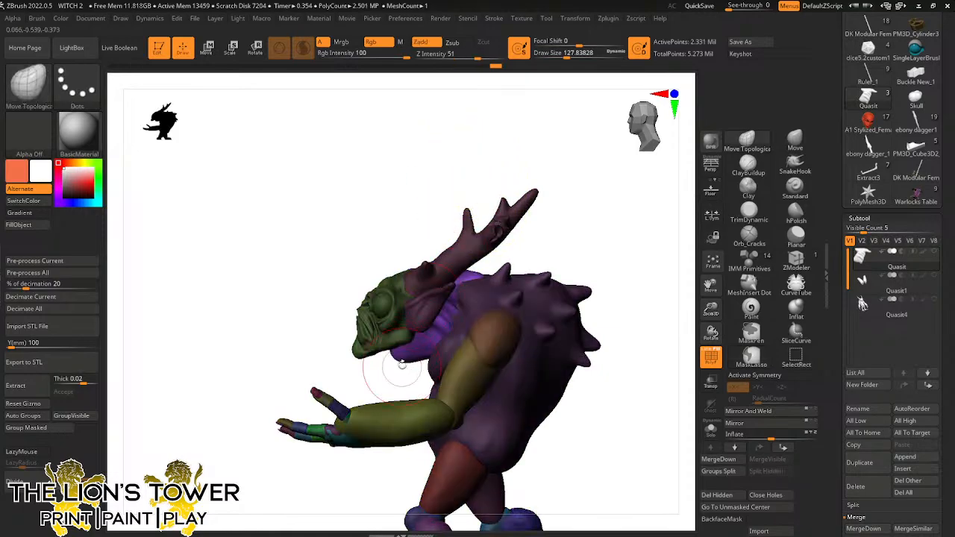
Adjust the underside of the neck with Move Topological, reduce the draw size to about 101, and clear the mask
mouse_move(403, 364)
left_mouse_down()
mouse_move(435, 176)
mouse_move(544, 79)
left_mouse_up()
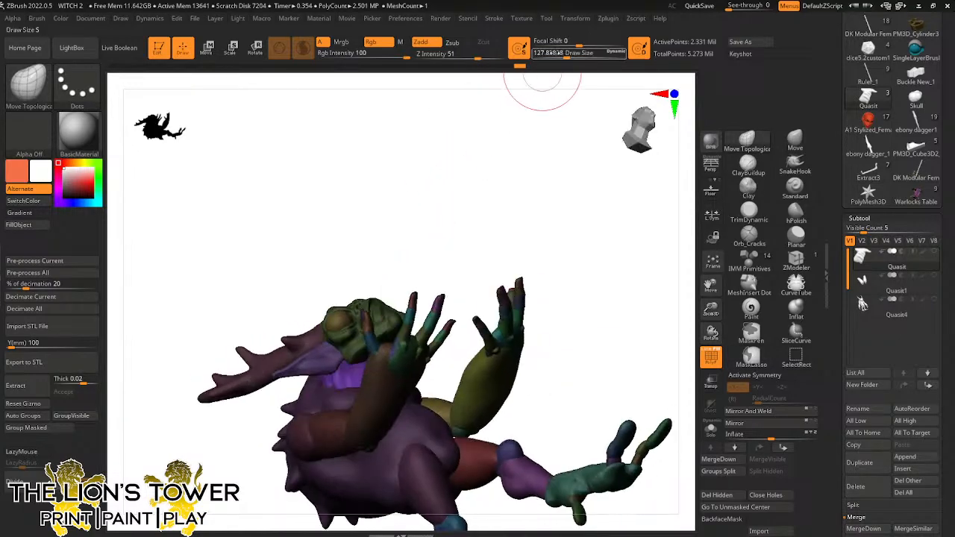
left_click(563, 53)
mouse_move(520, 146)
left_mouse_down()
mouse_move(499, 176)
mouse_move(460, 193)
mouse_move(393, 327)
mouse_move(411, 251)
mouse_move(501, 176)
left_mouse_up()
mouse_move(533, 228)
left_mouse_down()
mouse_move(545, 218)
mouse_move(529, 208)
mouse_move(564, 230)
mouse_move(612, 238)
left_mouse_up()
mouse_move(711, 309)
left_mouse_down()
mouse_move(712, 287)
mouse_move(627, 270)
left_mouse_up()
left_click(642, 279, "ctrl")
Isolate the torso polygroup, mask its lower front over the pelvis, and bring back the rest of the body
left_click(906, 458)
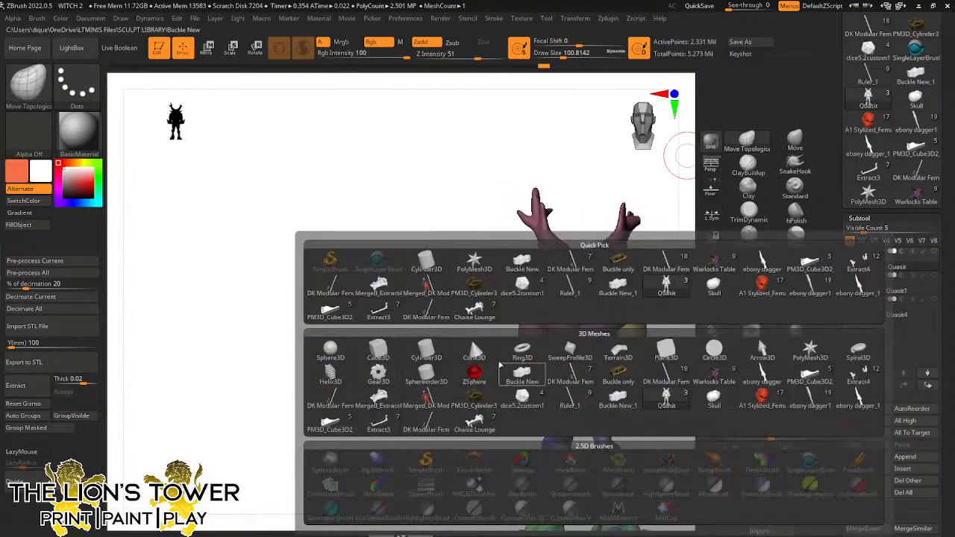
mouse_move(379, 393)
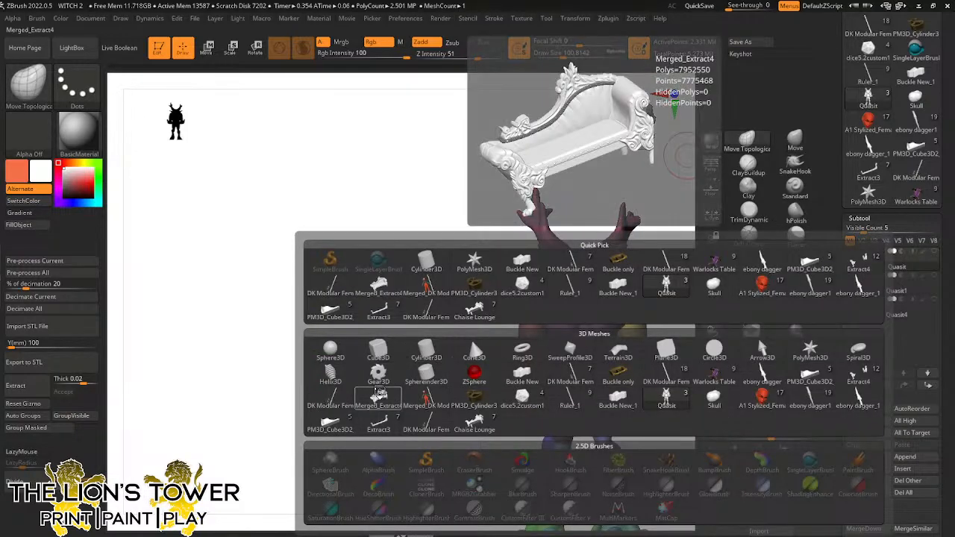
key("ctrl")
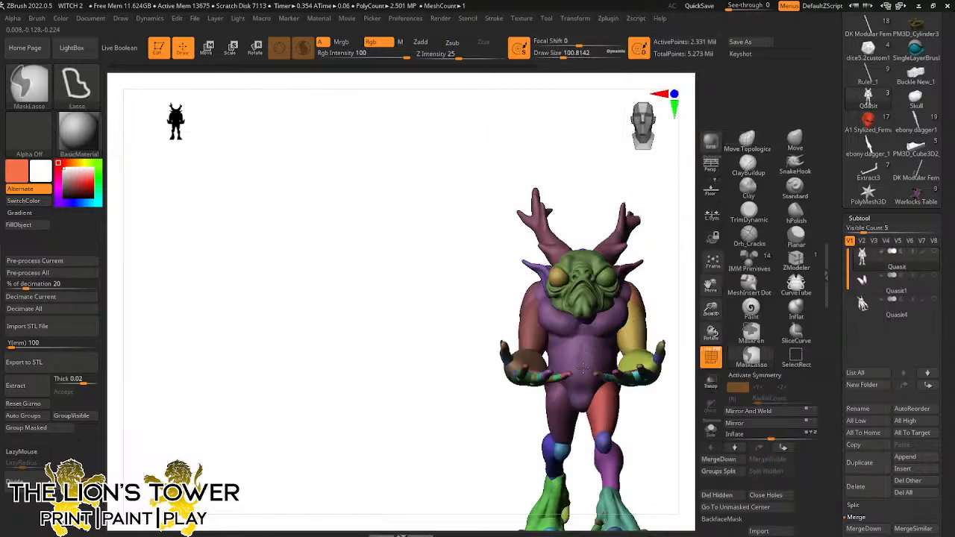
key("ctrl+shift")
left_click(583, 371, "ctrl+shift")
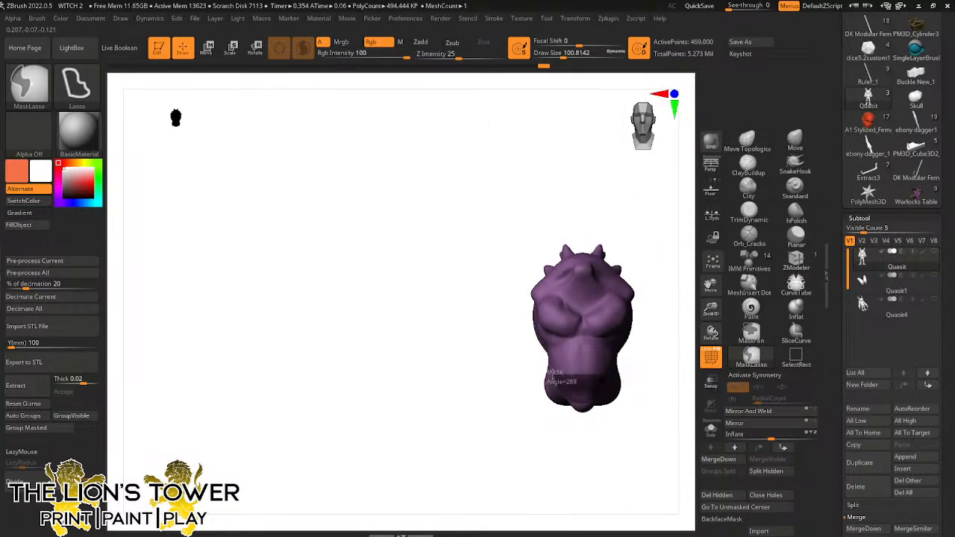
left_click_drag(635, 368, 577, 371)
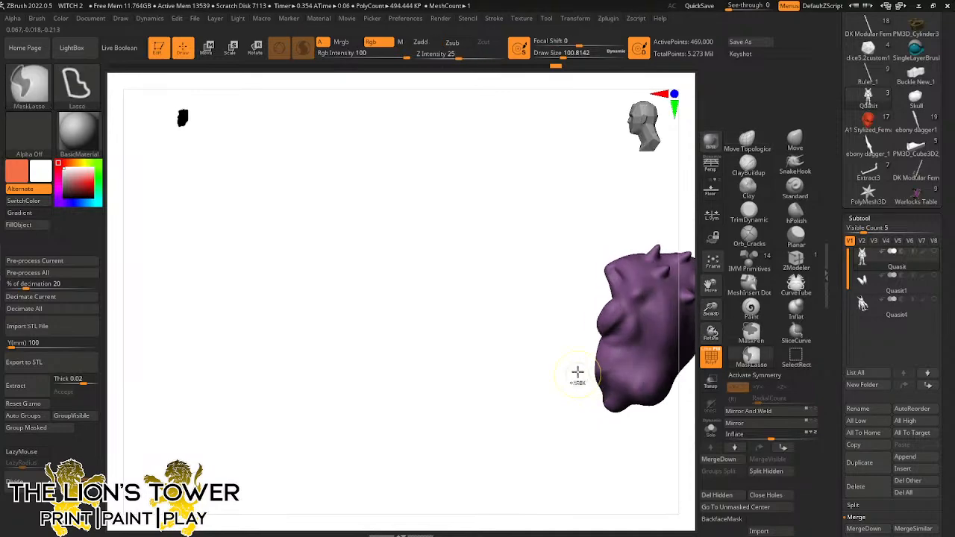
left_click_drag(638, 368, 594, 436, "ctrl")
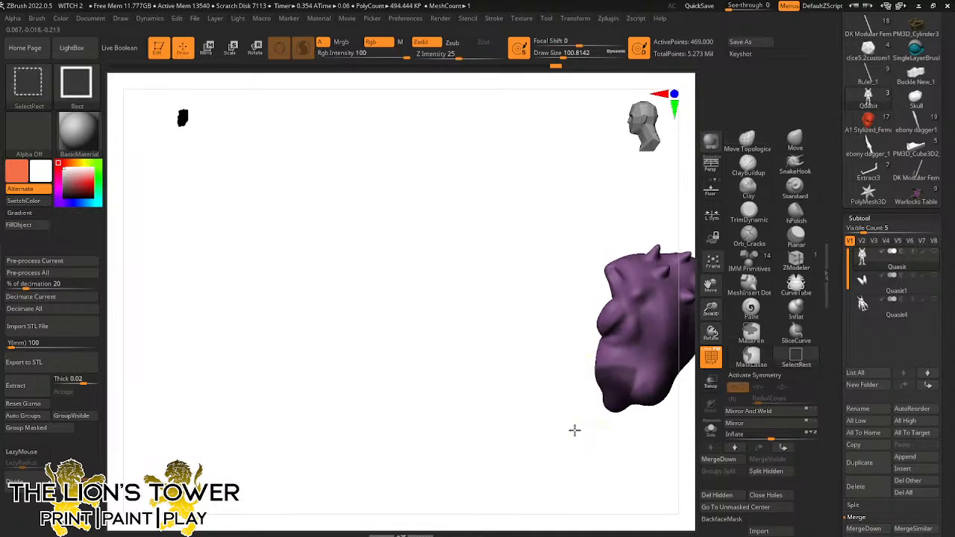
left_click(574, 430, "ctrl+shift")
left_click_drag(711, 309, 658, 296)
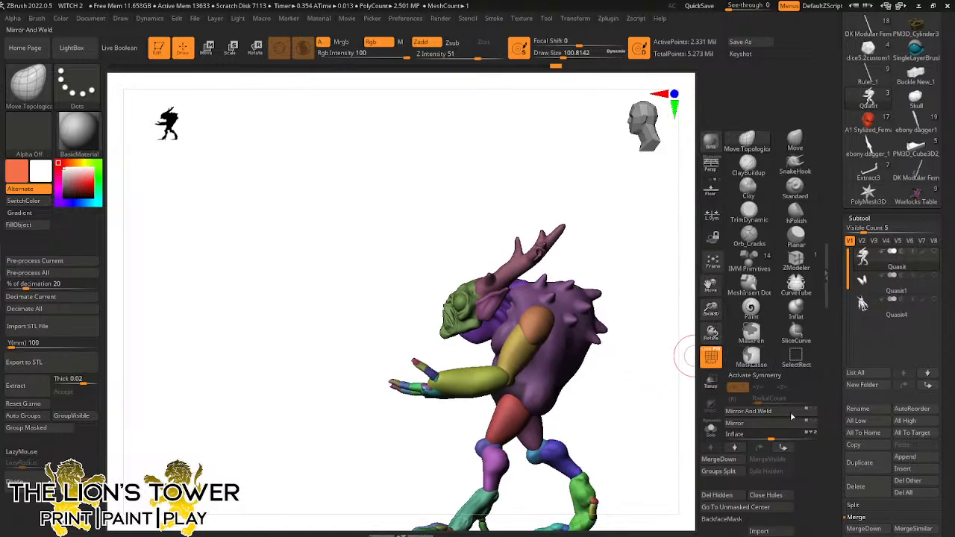
Preview an extraction of the masked area with smoothness 5 and thickness 0.02, then isolate the torso and unmask its rear edge
scroll(870, 481, "down", 3)
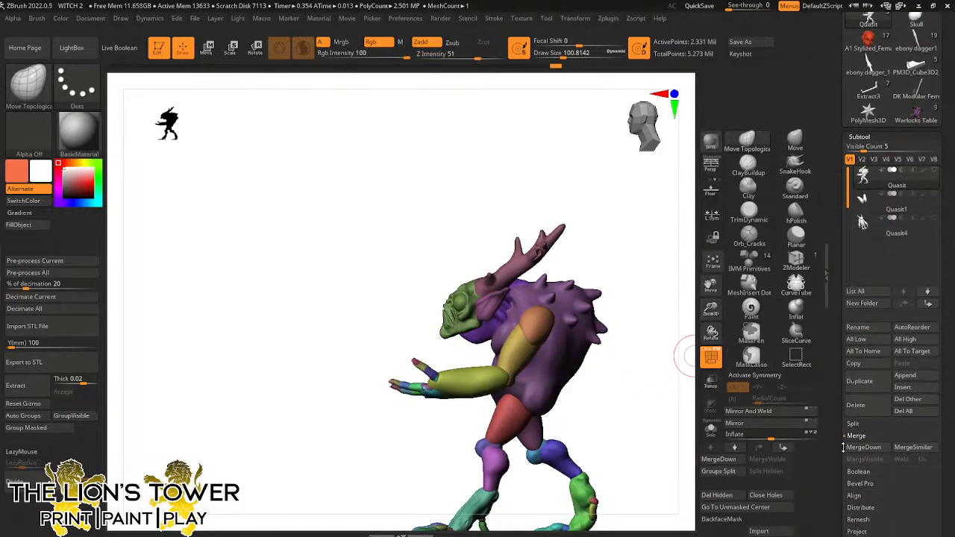
scroll(858, 463, "down", 4)
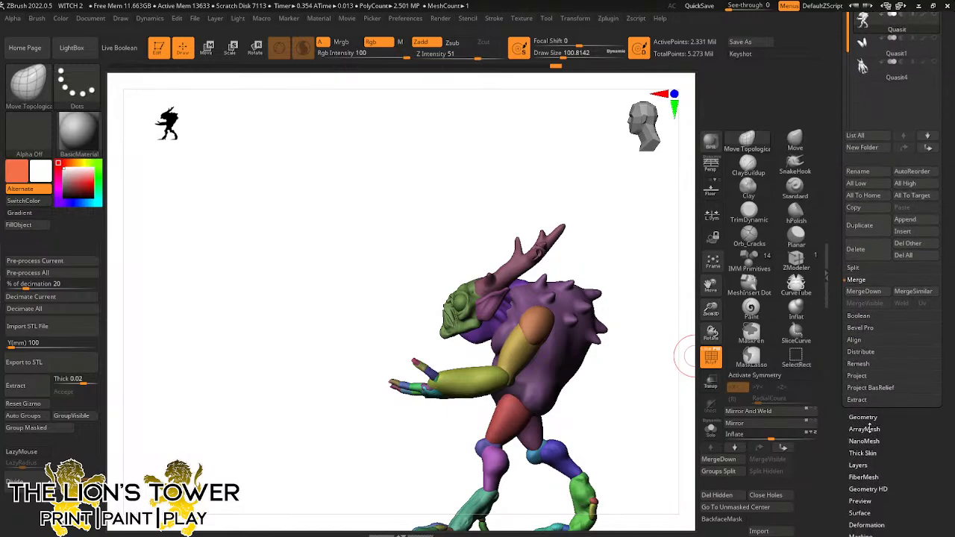
left_click(857, 400)
left_click(857, 394)
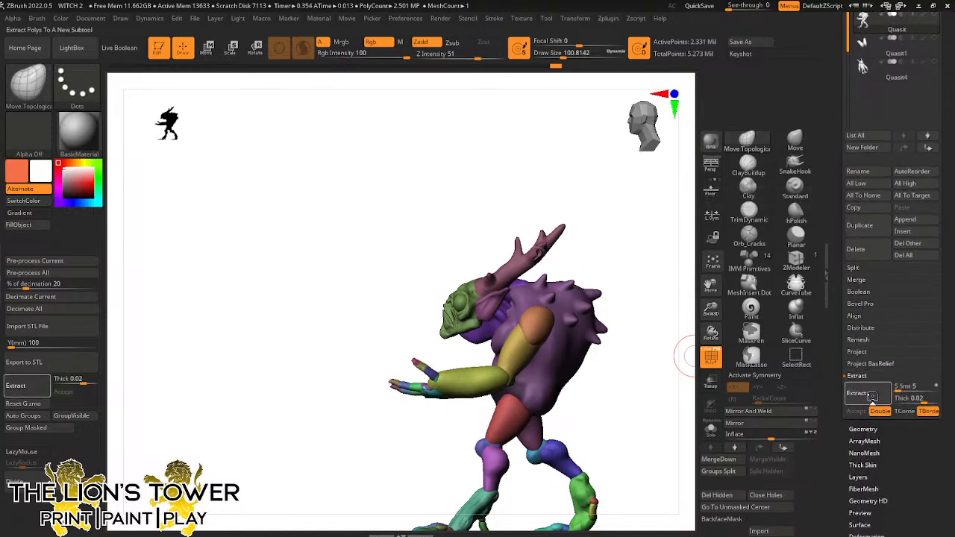
left_click(577, 362, "ctrl+shift")
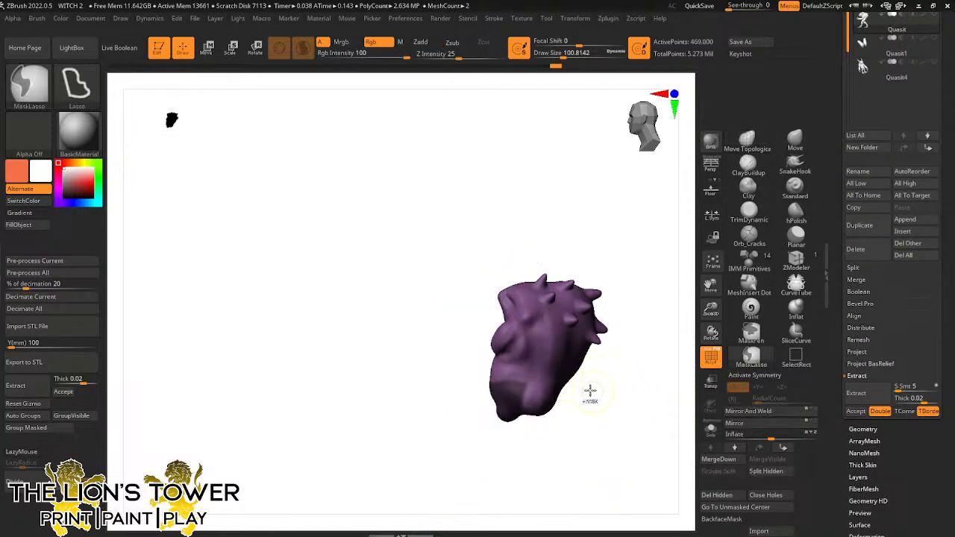
mouse_move(593, 380)
left_mouse_down("ctrl+alt")
mouse_move(554, 491)
mouse_move(601, 489)
left_mouse_up("ctrl+alt")
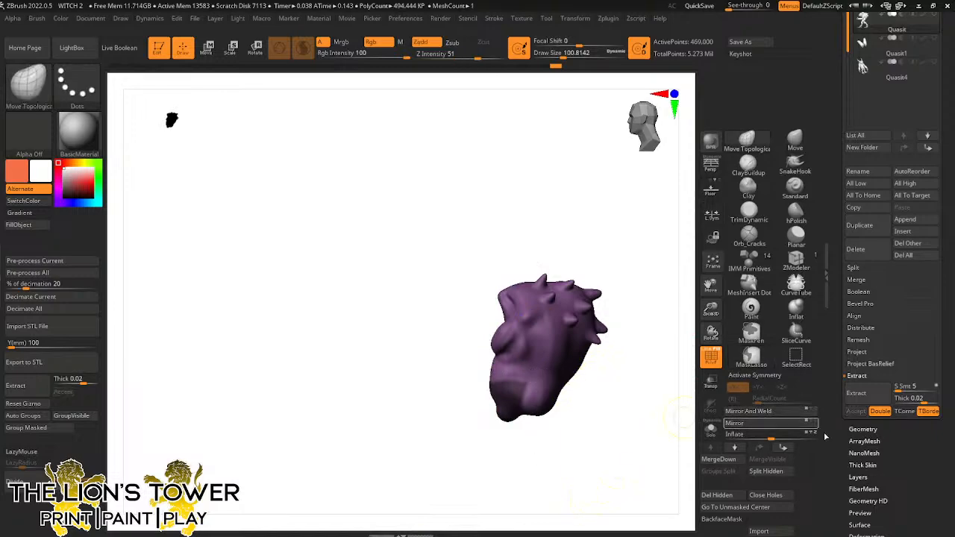
Preview the loincloth extraction, unmask the torso's lower back, then extract the front piece at thickness 0.02 and accept it
left_click(860, 395)
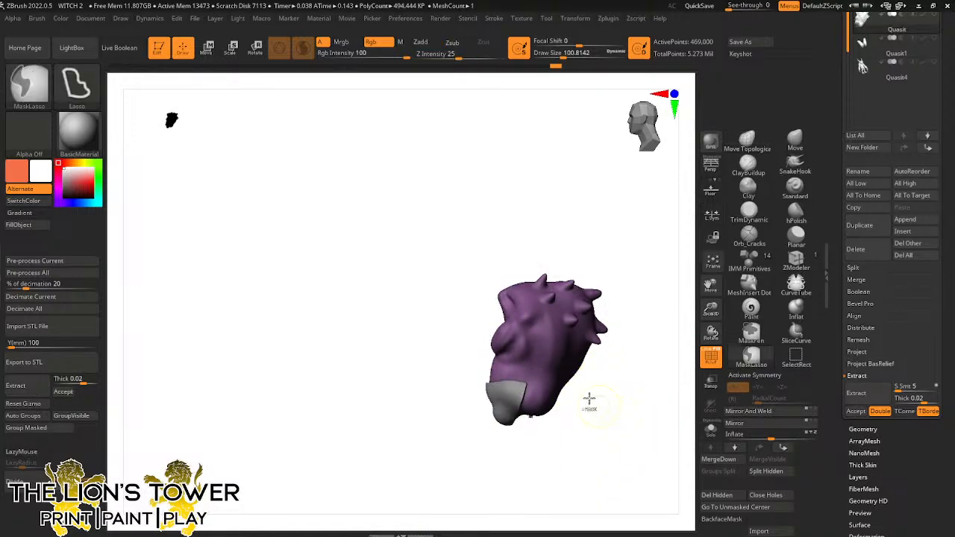
mouse_move(582, 392)
left_mouse_down("ctrl")
mouse_move(554, 373)
mouse_move(524, 424)
left_mouse_up("ctrl")
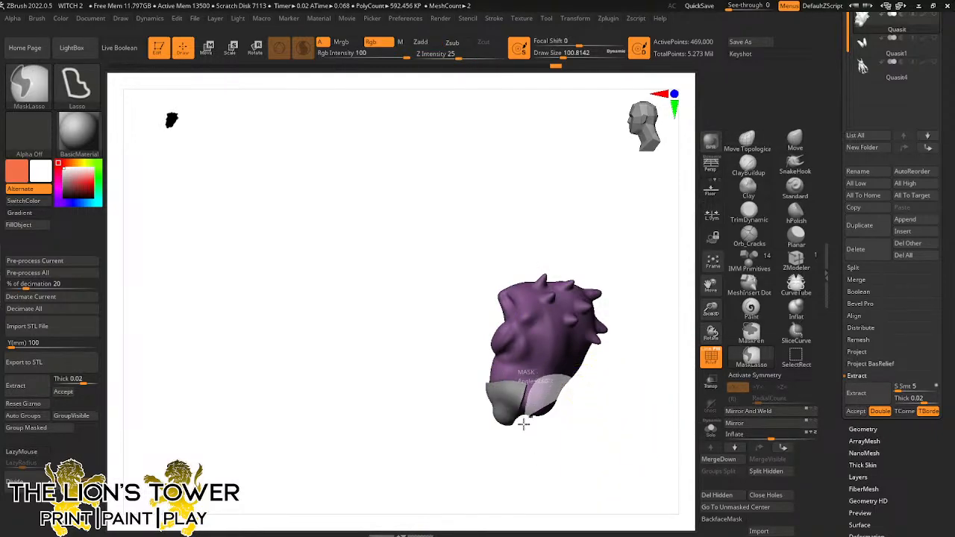
left_click(856, 393)
left_click(857, 412)
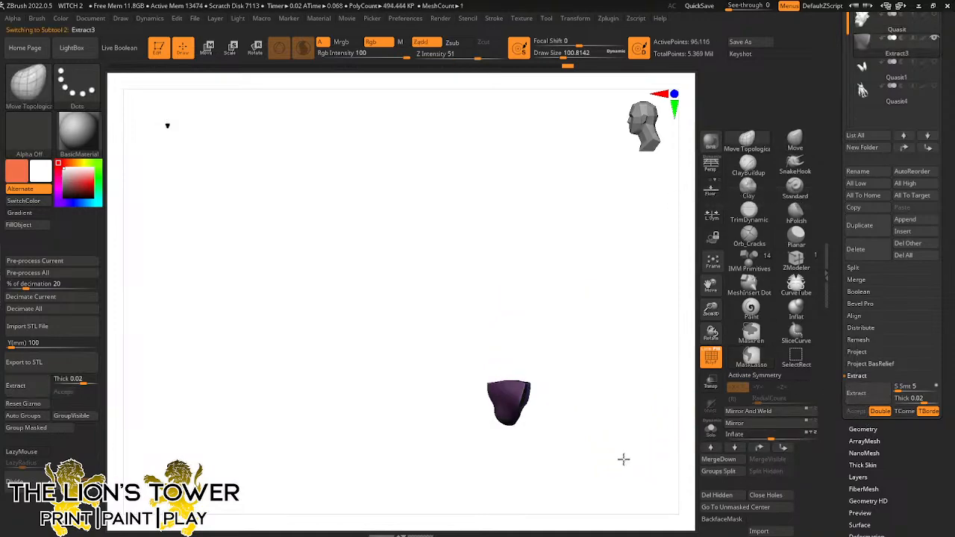
Lengthen the extracted loincloth downward into a rounded apron with the Move brush, using X symmetry and a draw size of about 145
left_click_drag(623, 456, 591, 442, "shift")
left_click(795, 140)
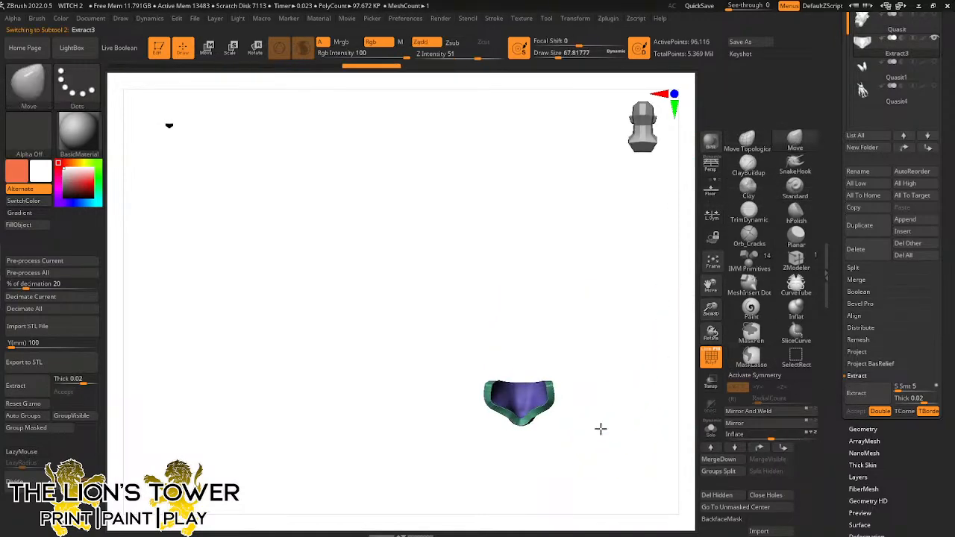
left_click_drag(553, 54, 590, 53)
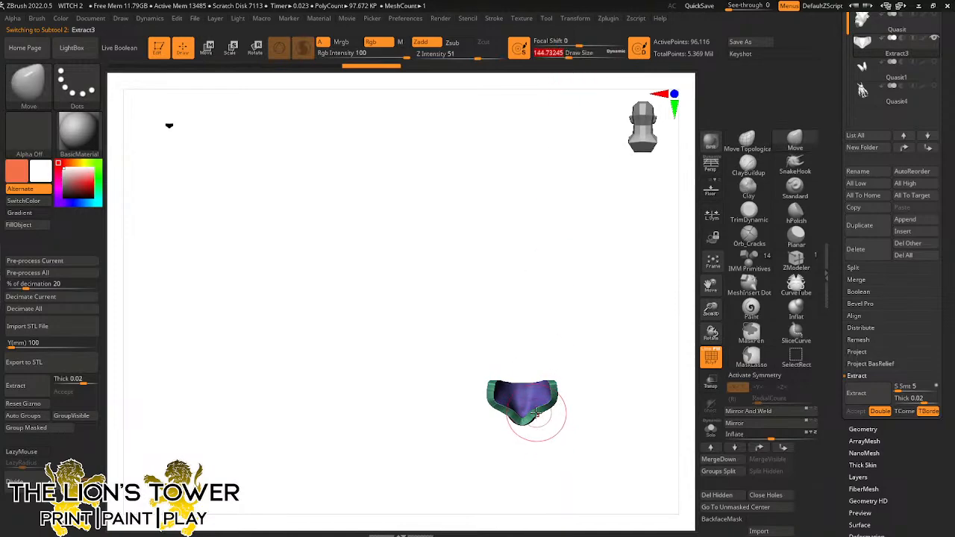
key("x")
left_click_drag(534, 417, 552, 438)
mouse_move(582, 441)
left_mouse_down()
mouse_move(595, 437)
mouse_move(543, 434)
mouse_move(514, 456)
mouse_move(591, 457)
left_mouse_up()
mouse_move(496, 446)
left_mouse_down()
mouse_move(498, 469)
mouse_move(527, 443)
left_mouse_up()
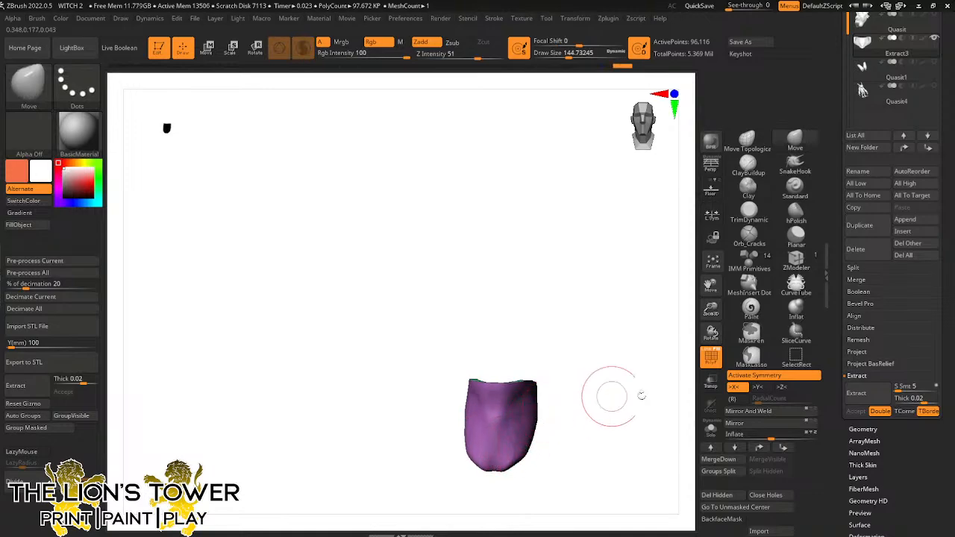
Show the Quasit subtool with all its hidden parts alongside the loincloth, and make the loincloth the active subtool
left_click(713, 432)
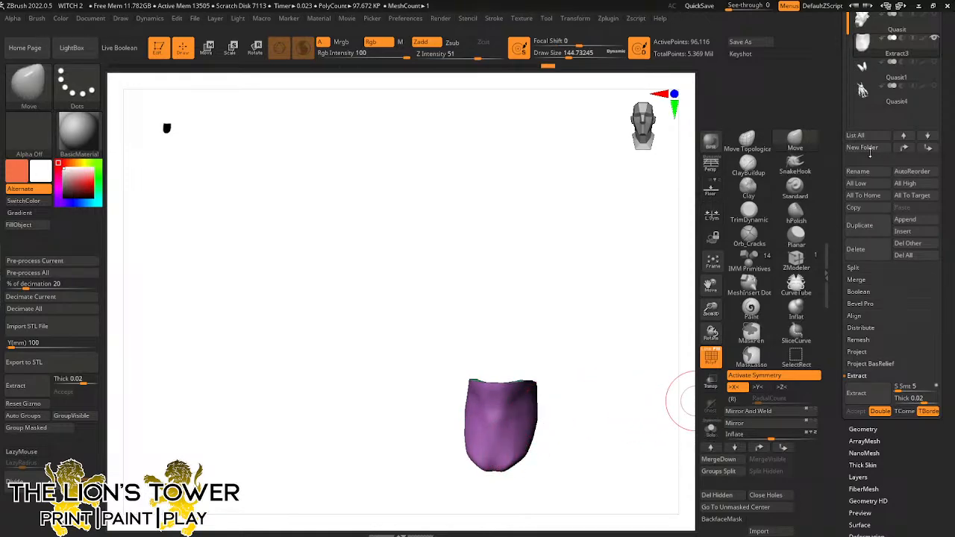
left_click_drag(832, 161, 834, 257)
left_click(934, 153)
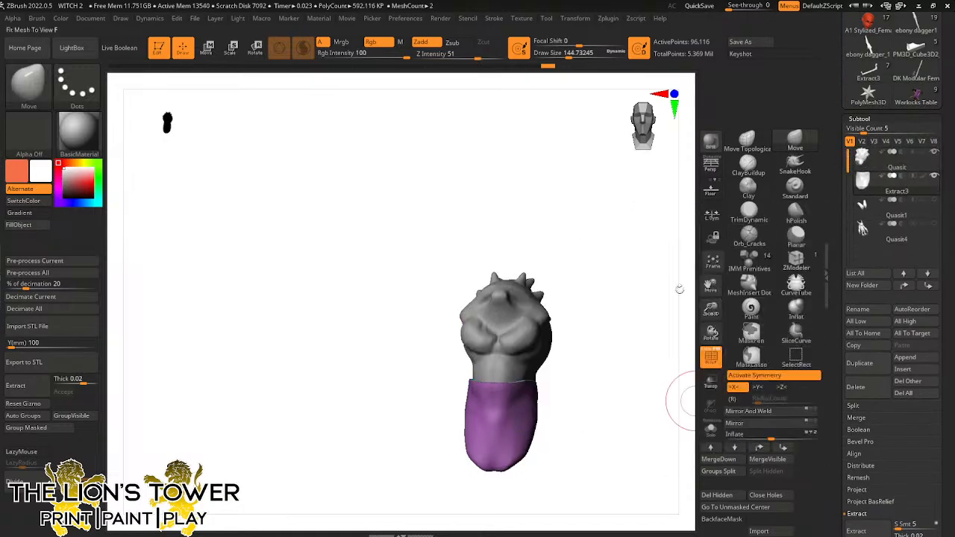
left_click(541, 339, "alt")
left_click(572, 339, "ctrl+shift")
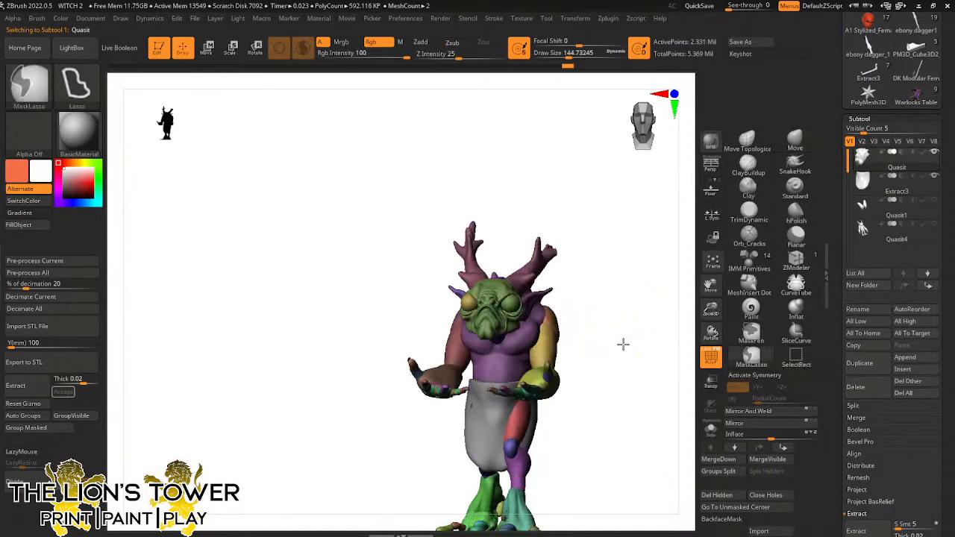
left_click(502, 453, "alt")
Reshape the loincloth's sides and lower edge around the legs with the Move brush at a draw size of about 212, without symmetry
key("x")
mouse_move(591, 431)
left_mouse_down("shift")
mouse_move(617, 425)
mouse_move(580, 438)
mouse_move(536, 428)
mouse_move(593, 420)
mouse_move(618, 441)
mouse_move(616, 432)
left_mouse_up("shift")
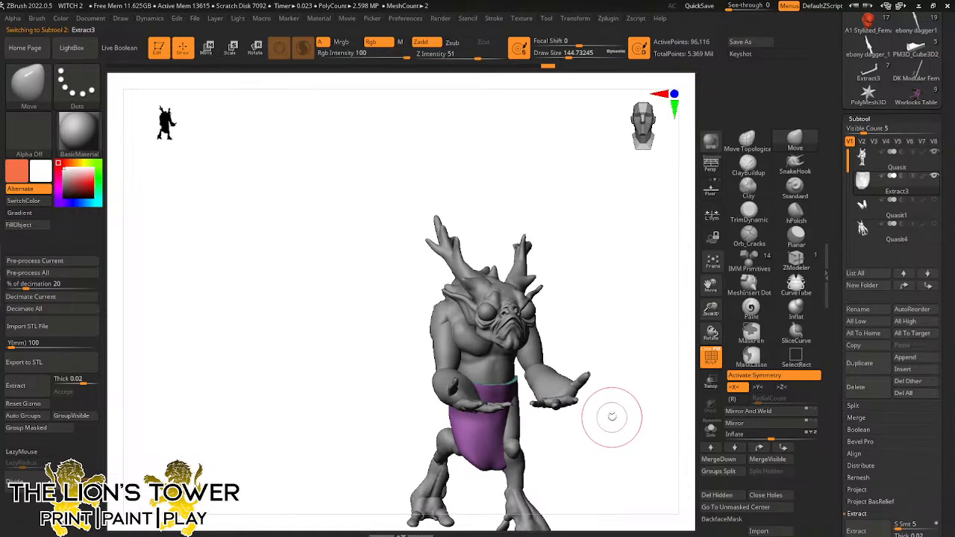
mouse_move(693, 311)
left_mouse_down()
mouse_move(624, 363)
mouse_move(600, 440)
left_mouse_up()
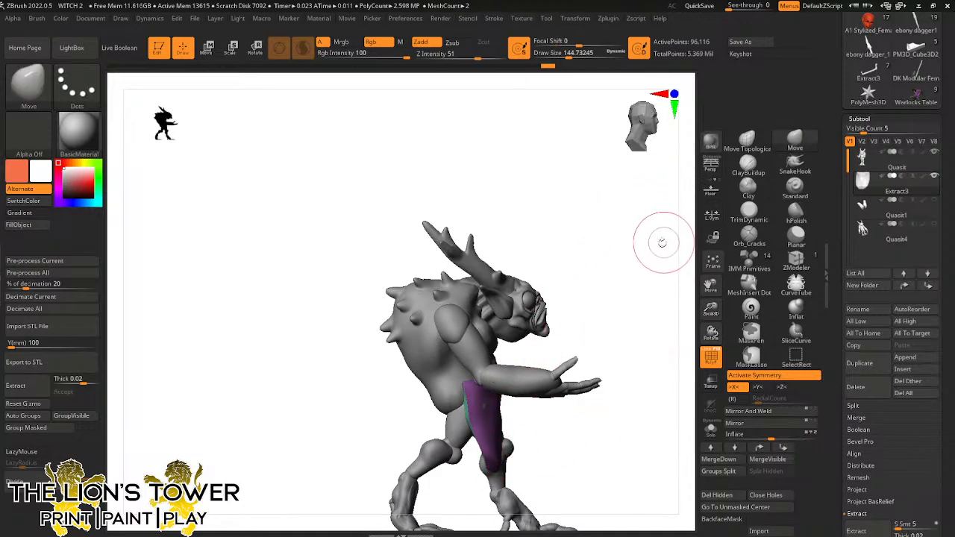
left_click_drag(567, 53, 586, 53)
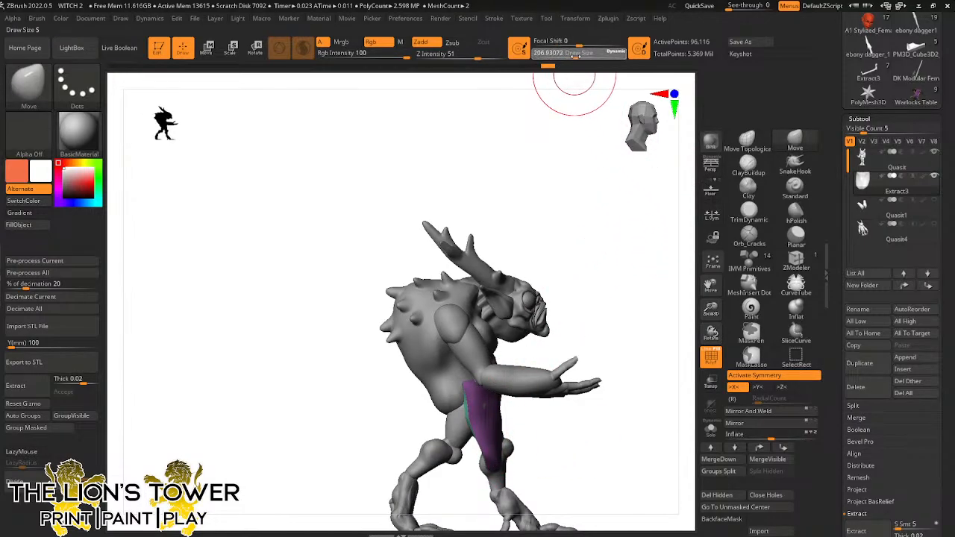
mouse_move(630, 351)
left_mouse_down()
mouse_move(650, 296)
mouse_move(651, 320)
mouse_move(593, 389)
mouse_move(602, 352)
mouse_move(503, 381)
mouse_move(590, 385)
left_mouse_up()
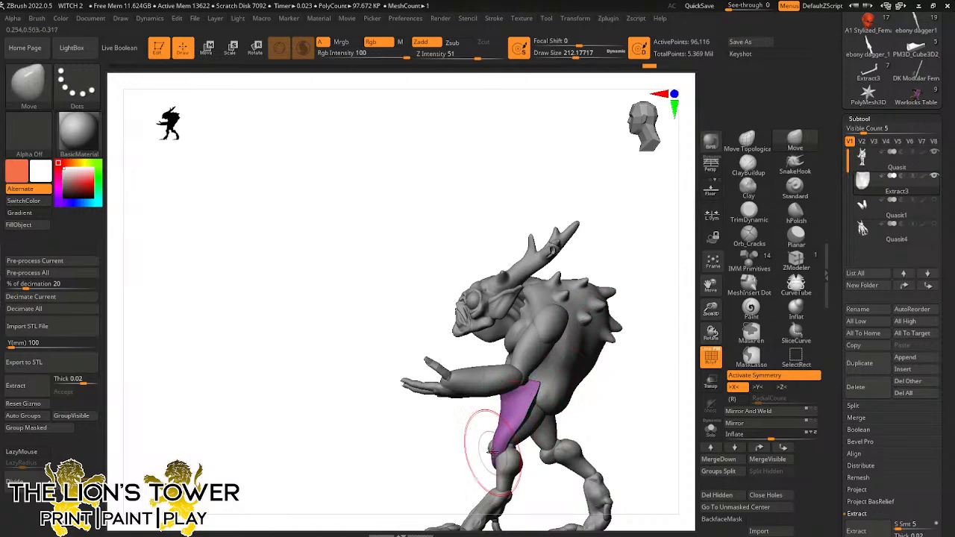
mouse_move(490, 453)
left_mouse_down()
mouse_move(513, 453)
mouse_move(538, 422)
mouse_move(507, 362)
left_mouse_up()
left_click_drag(533, 324, 478, 399)
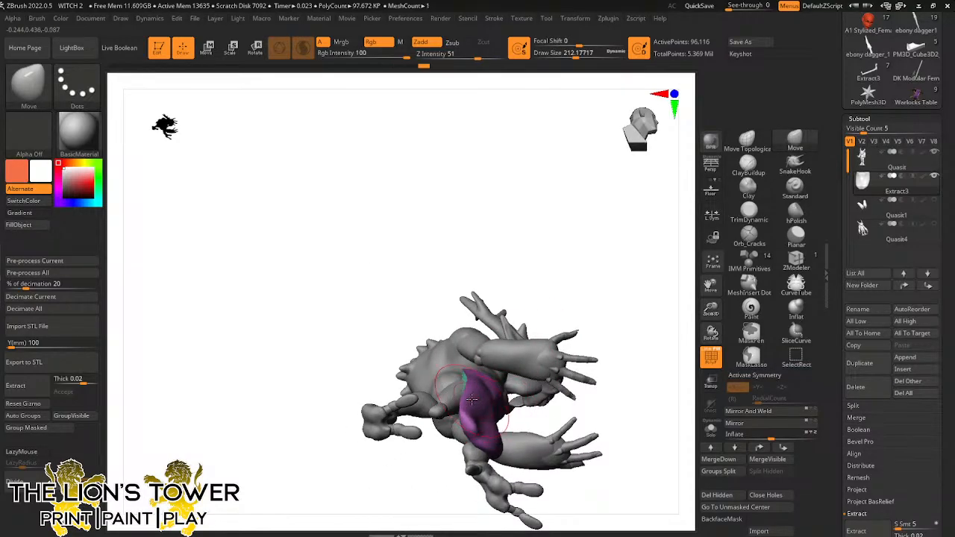
left_click_drag(476, 403, 545, 351)
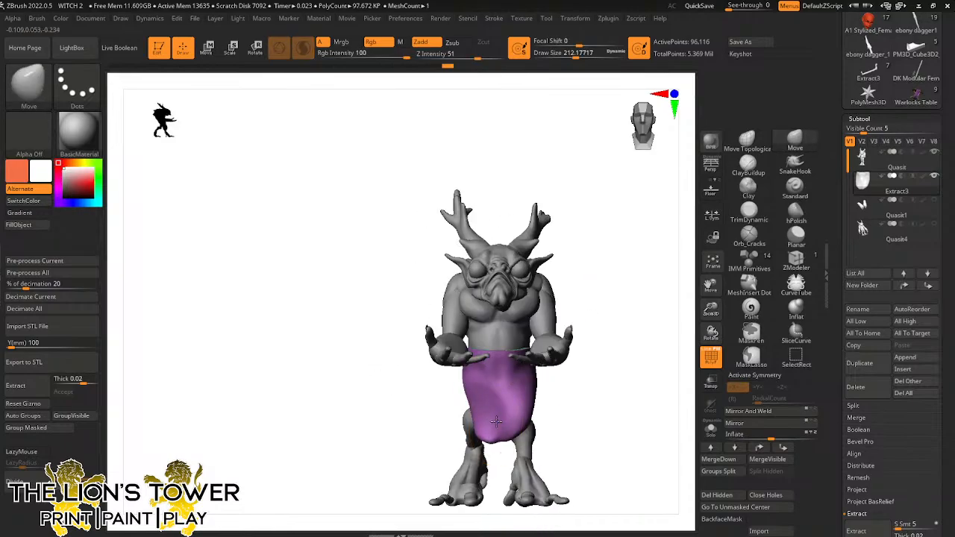
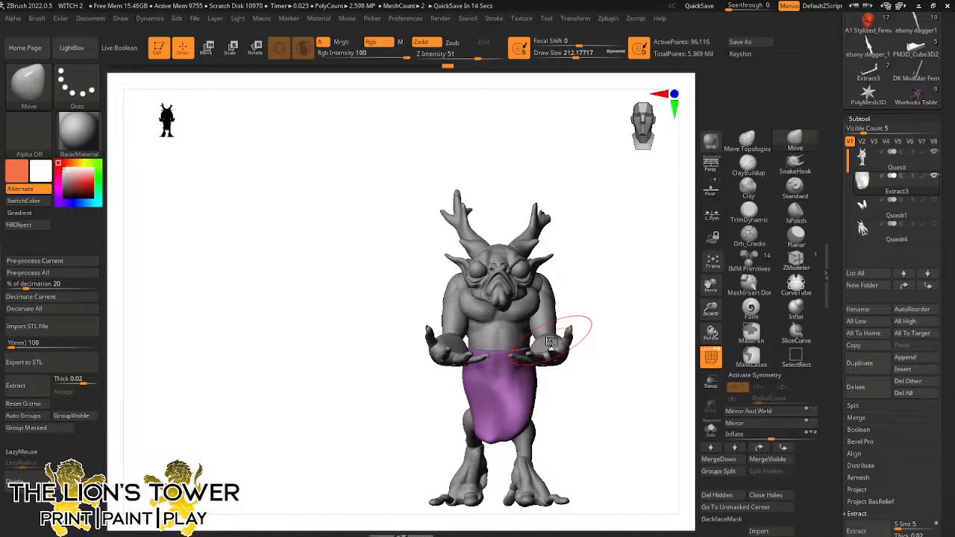
Flatten the loincloth's front surface with the hPolish brush at a draw size of about 132
left_click_drag(642, 386, 635, 336)
left_click(796, 214)
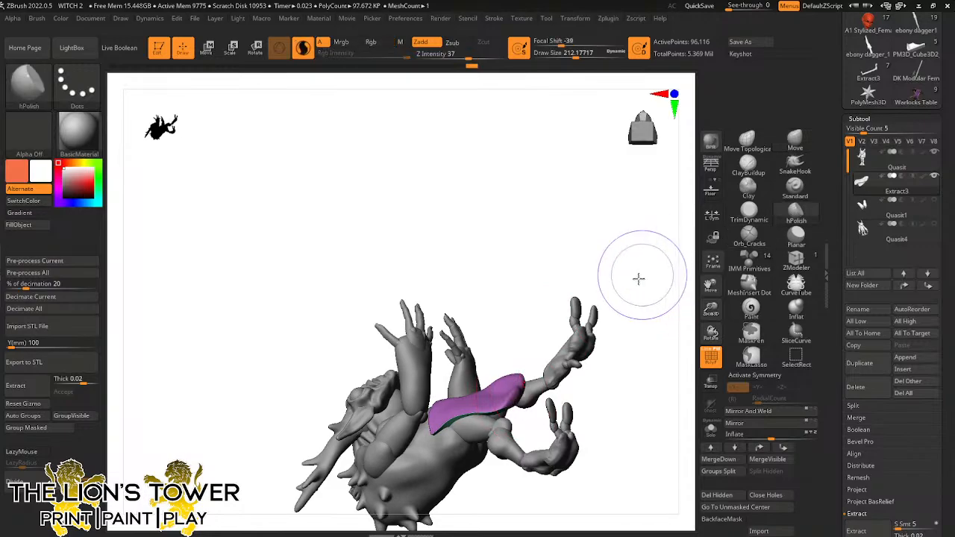
left_click_drag(637, 279, 630, 365)
left_click_drag(575, 55, 567, 54)
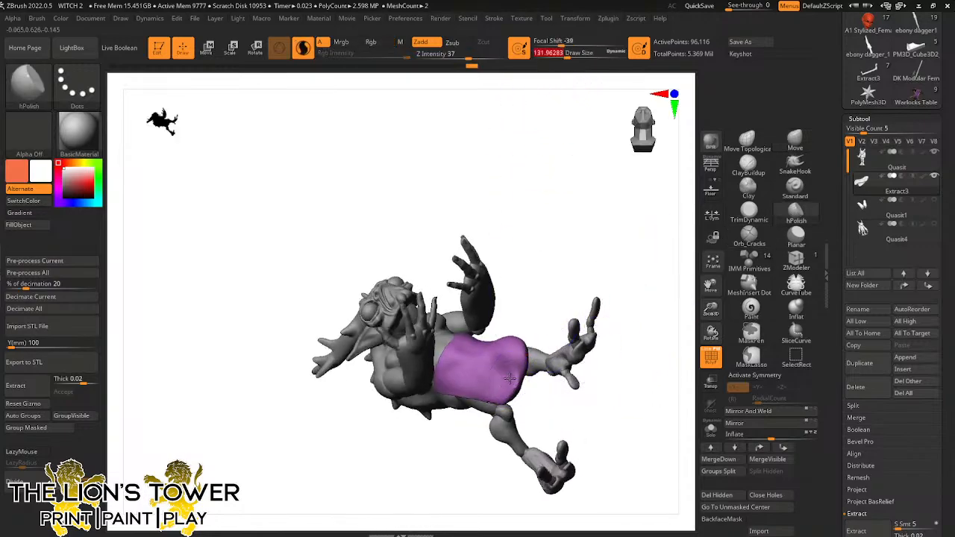
mouse_move(460, 362)
left_mouse_down()
mouse_move(481, 379)
mouse_move(513, 350)
left_mouse_up()
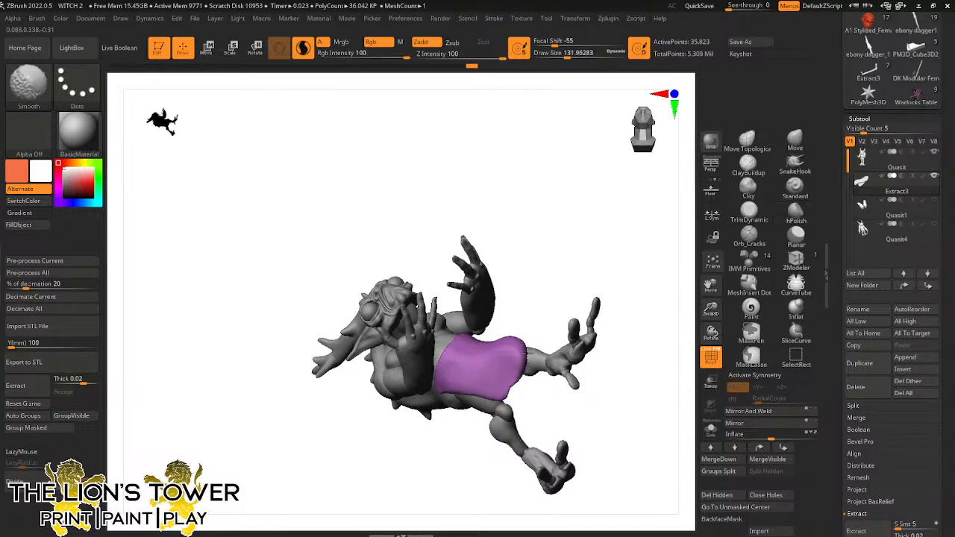
Smooth the loincloth's front, sides and lower edge from several angles
left_click_drag(590, 358, 568, 299)
left_click_drag(522, 329, 499, 374, "shift")
mouse_move(559, 309)
left_mouse_down()
mouse_move(507, 309)
mouse_move(515, 345)
left_mouse_up()
mouse_move(534, 409)
left_mouse_down()
mouse_move(542, 411)
mouse_move(577, 259)
mouse_move(567, 284)
left_mouse_up()
left_click_drag(559, 345, 539, 368, "shift")
left_click_drag(559, 359, 592, 327)
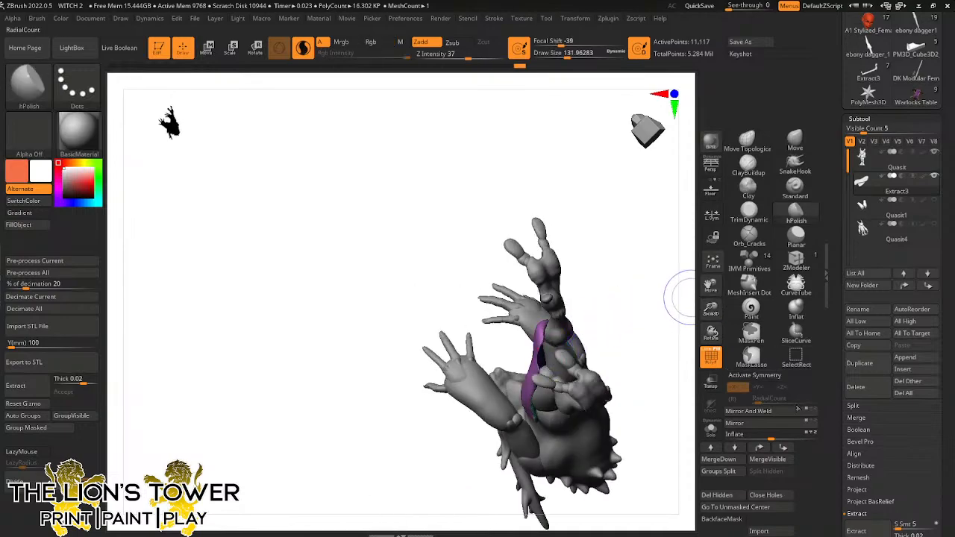
mouse_move(681, 298)
left_mouse_down()
mouse_move(680, 373)
mouse_move(682, 324)
left_mouse_up()
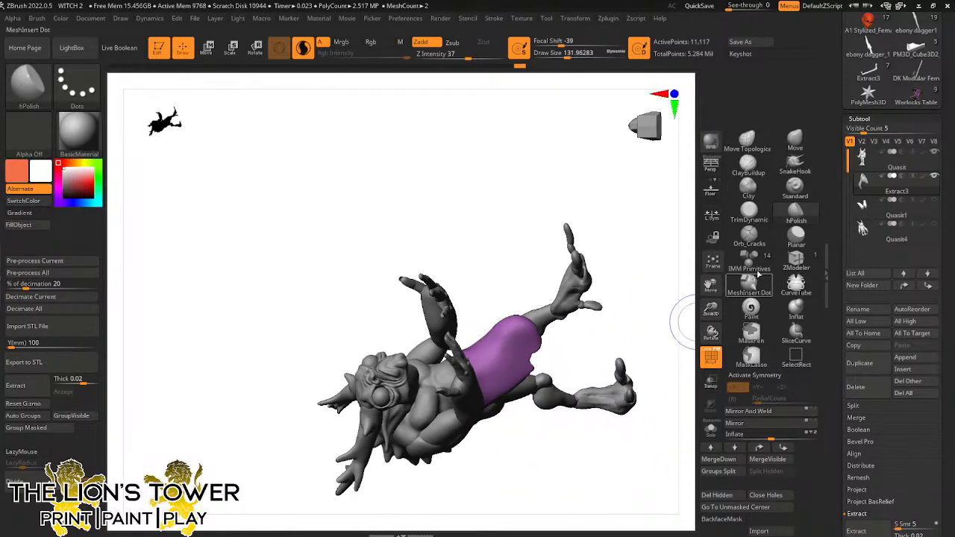
Thicken the ragged side of the loincloth's lower edge with the Inflat brush at Z Intensity 10
left_click(796, 308)
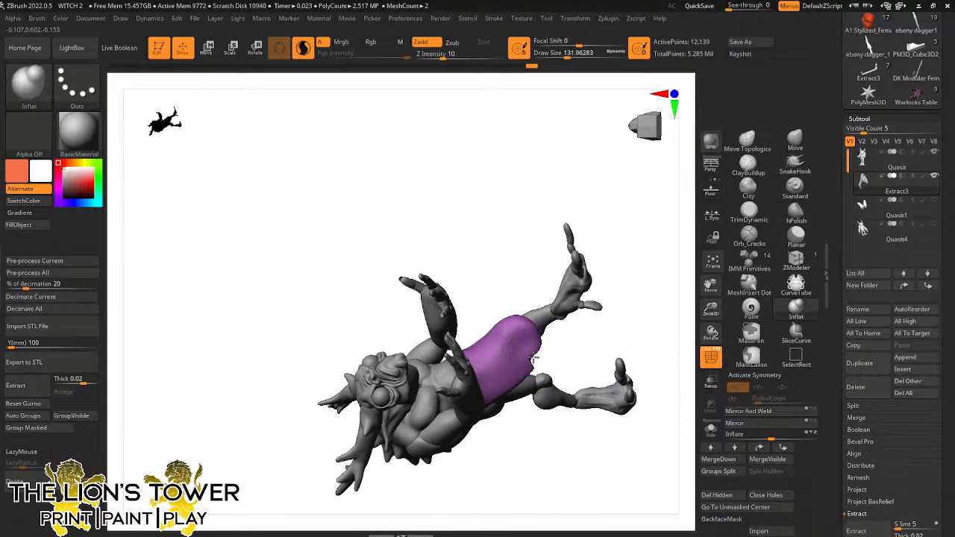
left_click_drag(537, 354, 561, 363, "shift")
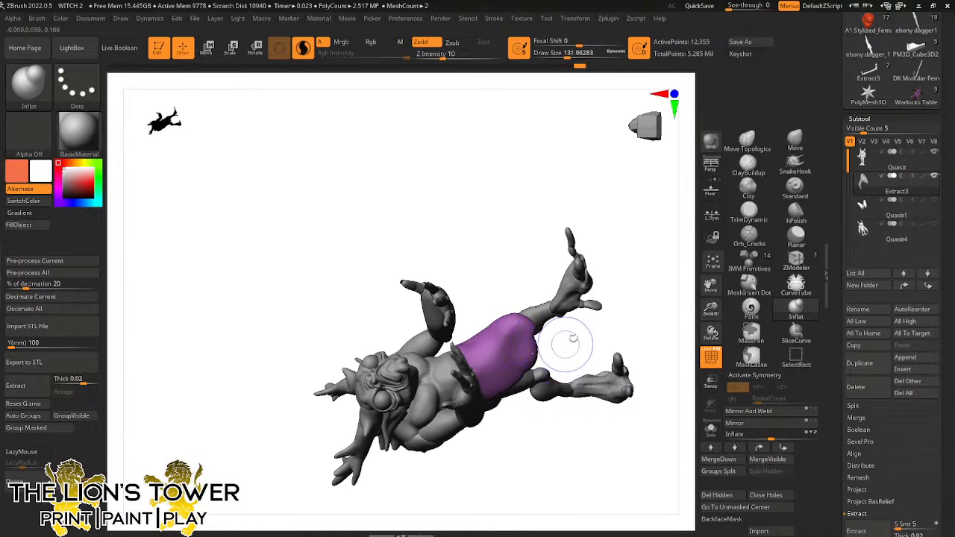
right_click_drag(572, 340, 542, 342)
right_click_drag(583, 287, 714, 366)
Isolate the loincloth to thicken its inner rim with the Inflat brush, undoing two strokes, and show the whole model again
left_click(712, 429)
right_click_drag(637, 328, 619, 276)
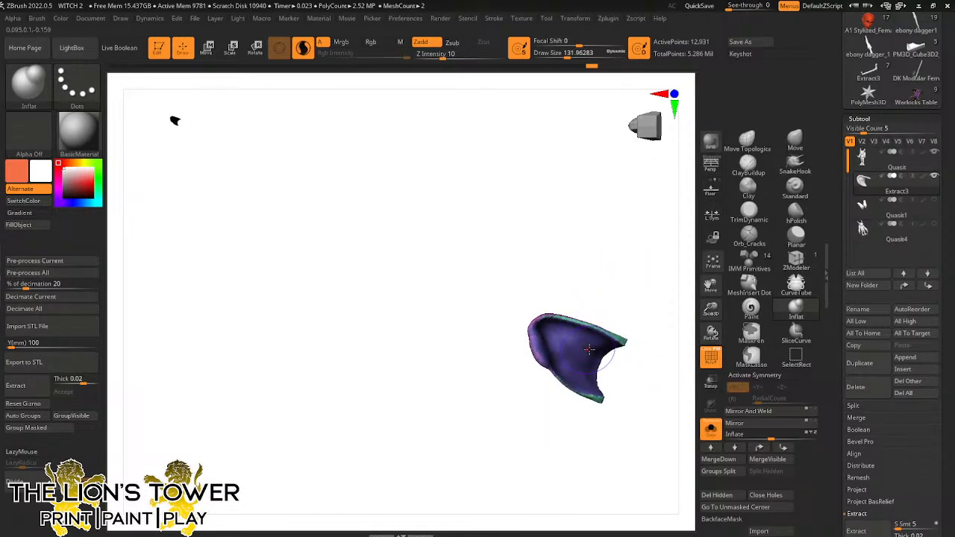
mouse_move(588, 382)
left_mouse_down()
mouse_move(597, 368)
mouse_move(548, 370)
left_mouse_up()
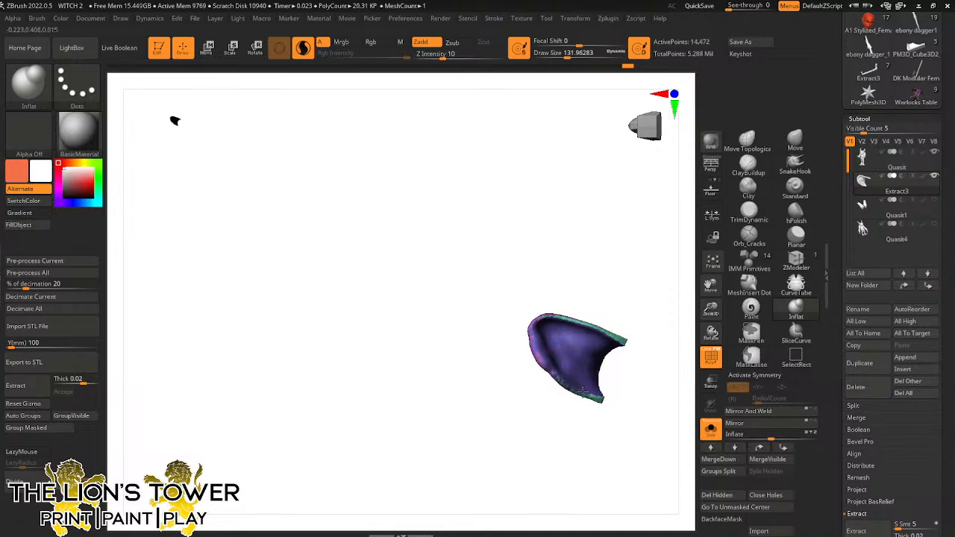
key("ctrl+z")
key("ctrl+z")
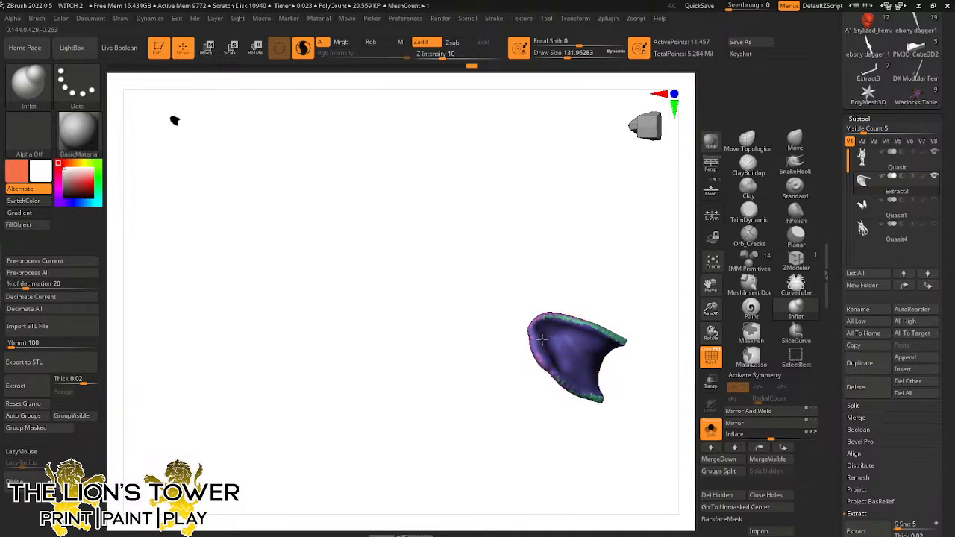
left_click_drag(599, 297, 655, 291)
left_click(710, 428)
Adjust the loincloth's hanging lower end against the legs with the Move brush at a draw size of about 187
left_click_drag(674, 403, 657, 321)
left_click(770, 142)
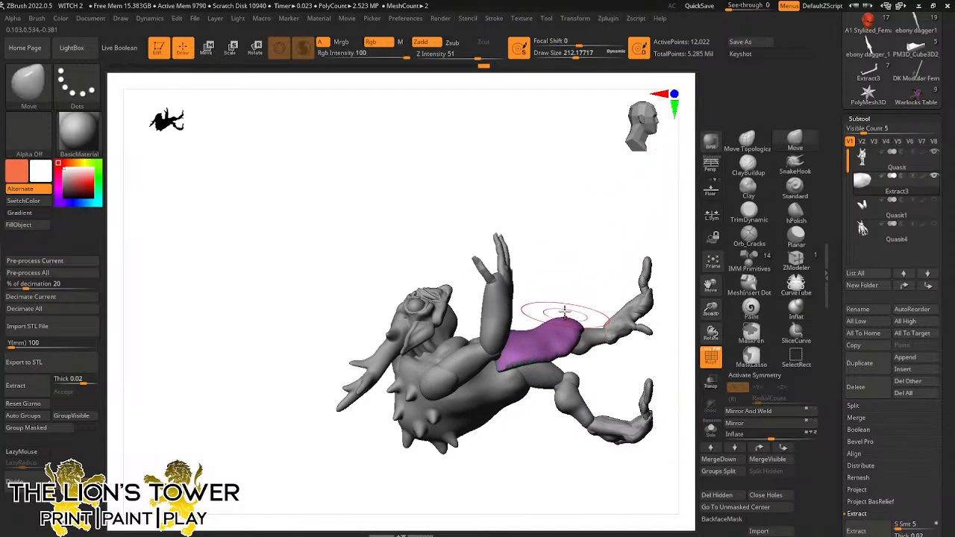
left_click_drag(576, 54, 573, 54)
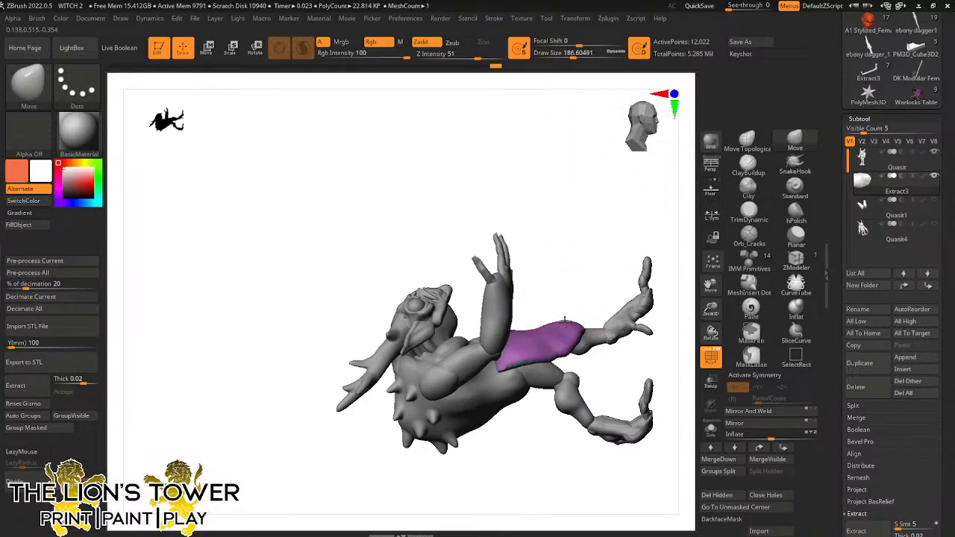
left_click_drag(579, 301, 523, 403)
left_click_drag(523, 346, 582, 331)
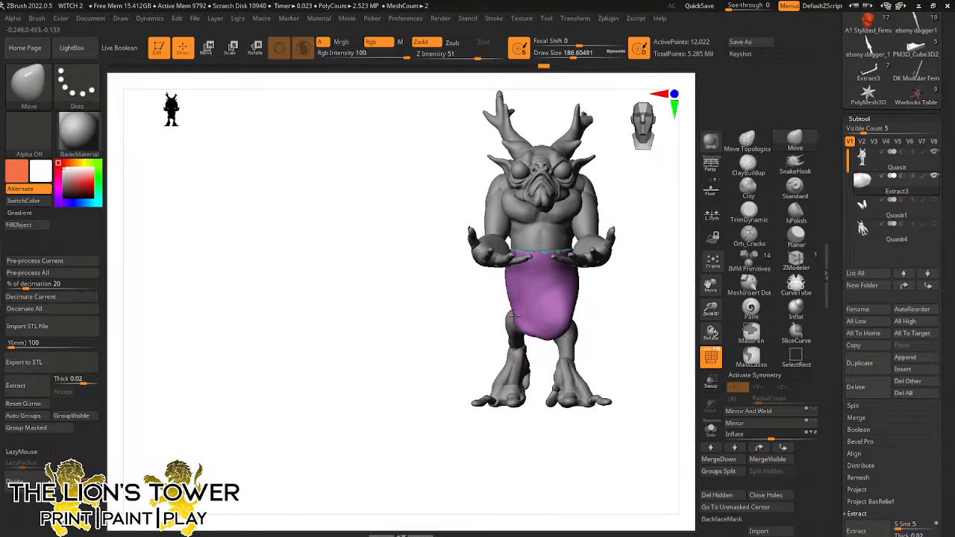
left_click_drag(514, 315, 509, 319)
Refine the loincloth's bottom corners and side edges with the Move brush at draw sizes of about 124 and 257
left_click(567, 56)
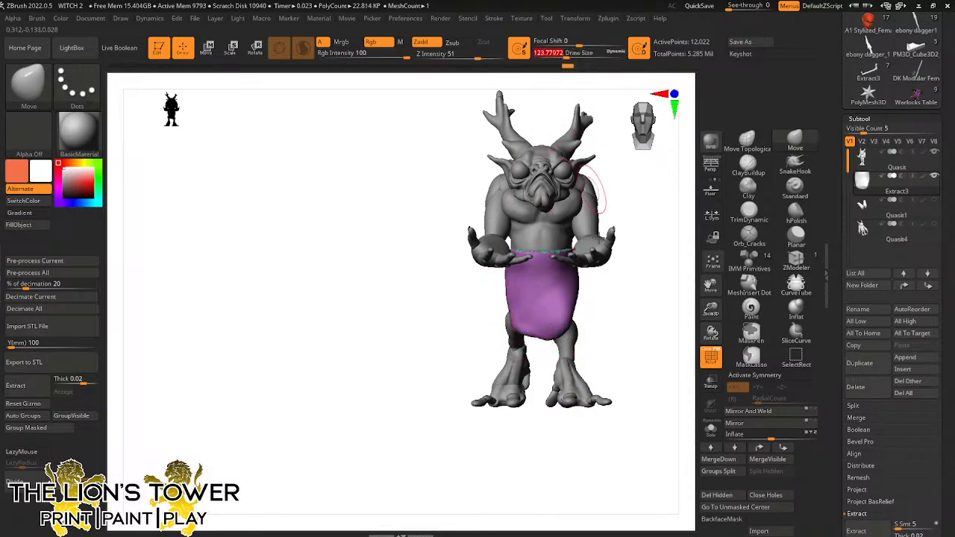
left_click_drag(584, 116, 590, 310)
left_click_drag(532, 332, 633, 266)
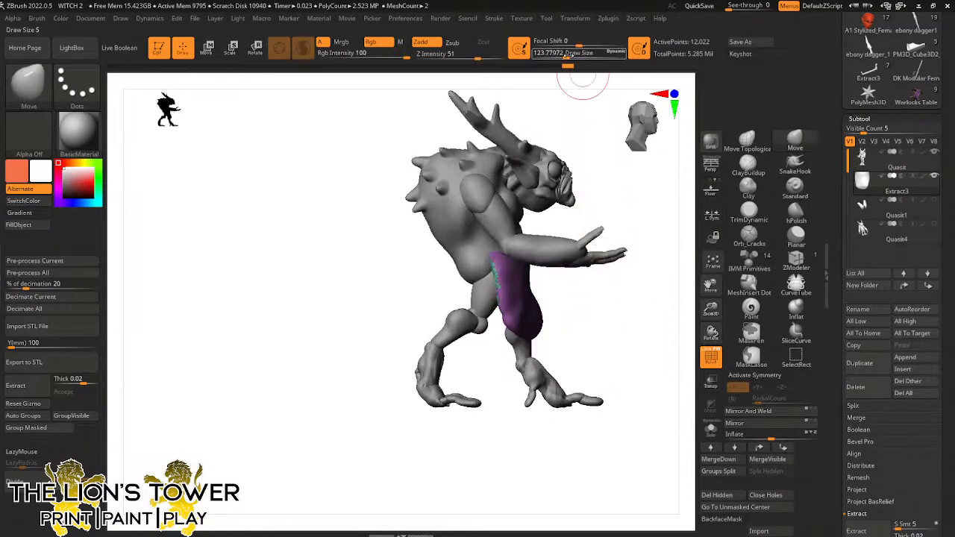
left_click(579, 56)
left_click_drag(606, 165, 590, 198)
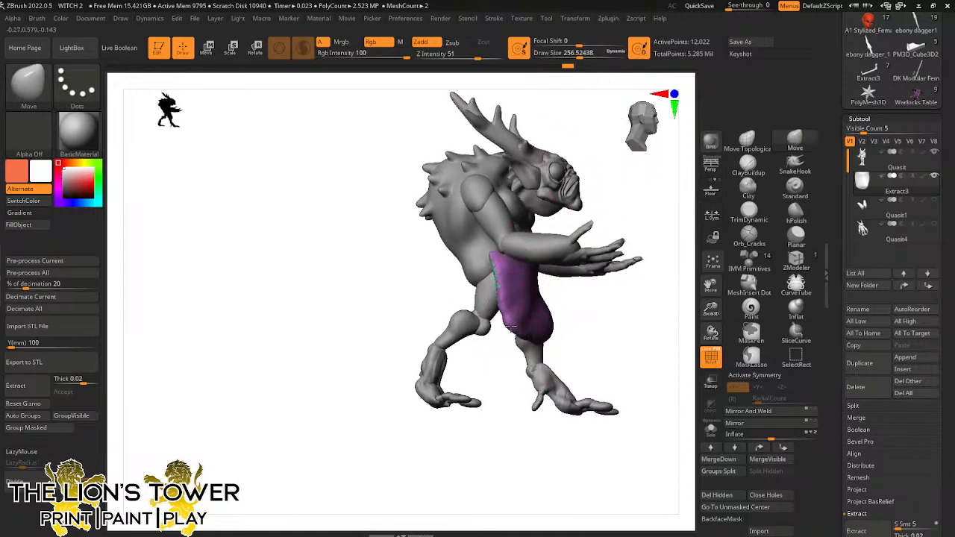
mouse_move(495, 316)
left_mouse_down()
mouse_move(562, 336)
mouse_move(584, 324)
left_mouse_up()
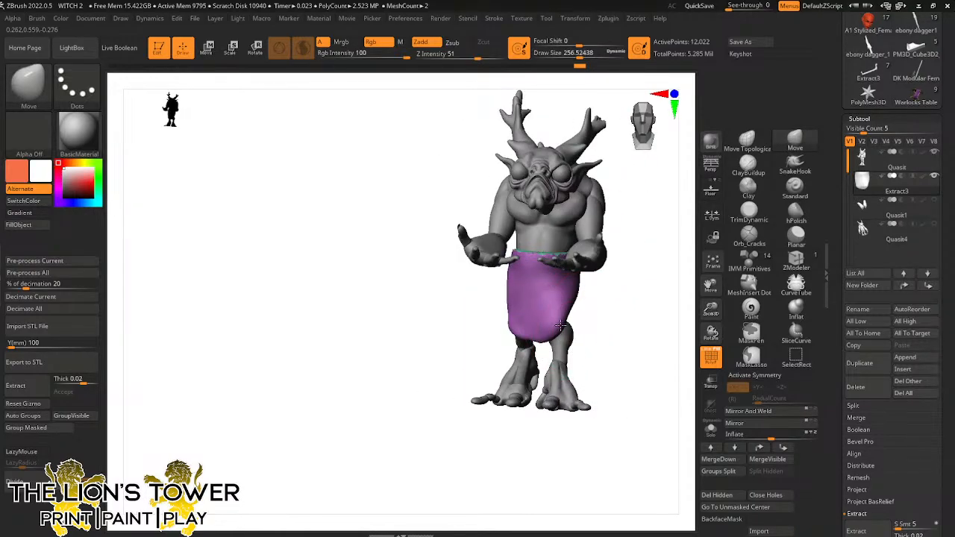
left_click_drag(507, 320, 607, 314)
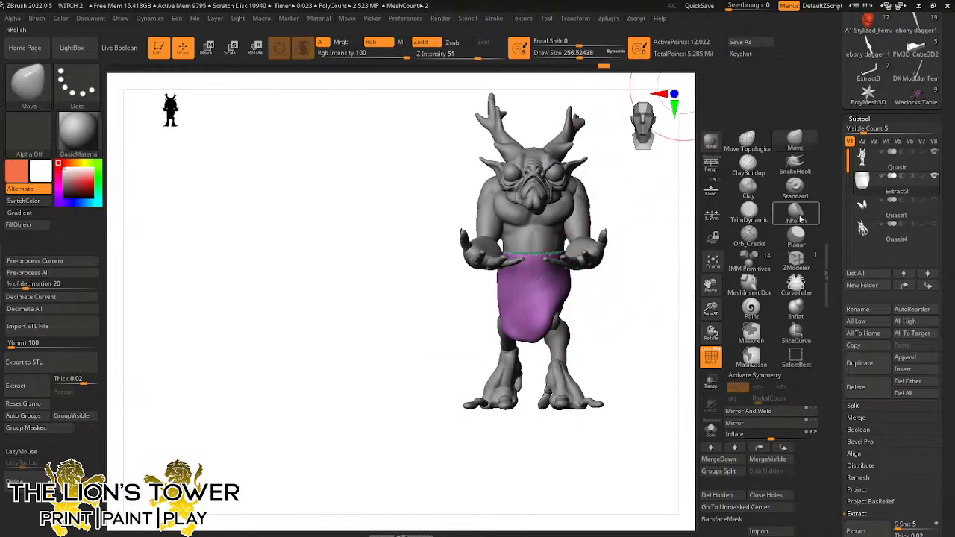
Carve diagonal cloth folds down the loincloth's front with the Orb_Cracks brush at a draw size of about 116 and Z Intensity 18
left_click(749, 234)
left_click_drag(554, 59, 566, 60)
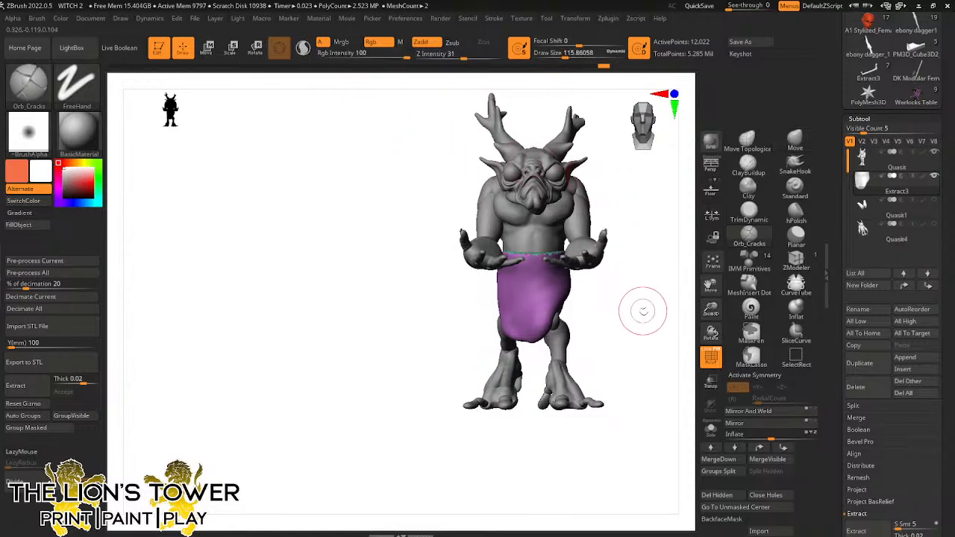
mouse_move(644, 311)
left_mouse_down()
mouse_move(657, 301)
mouse_move(643, 303)
left_mouse_up()
key("ctrl")
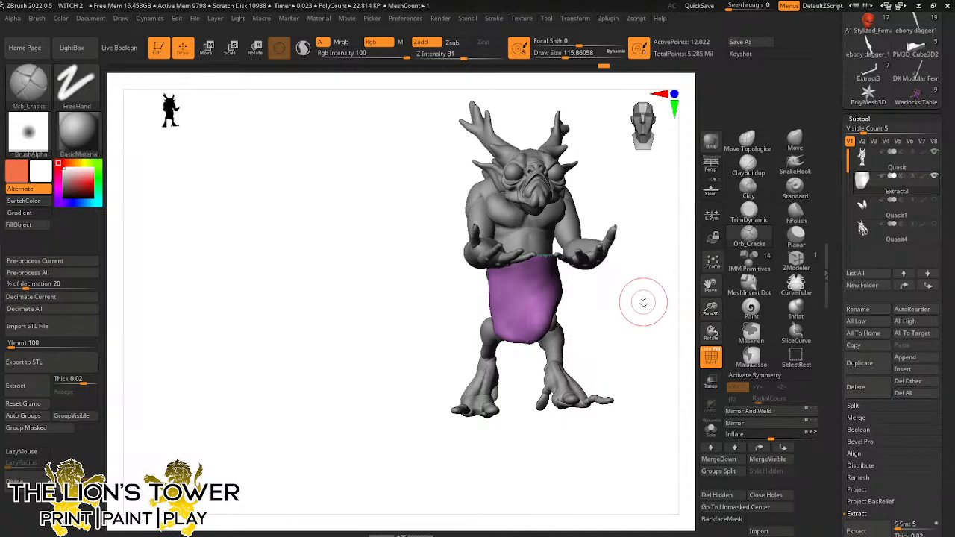
mouse_move(711, 308)
left_mouse_down()
mouse_move(633, 341)
mouse_move(549, 258)
left_mouse_up()
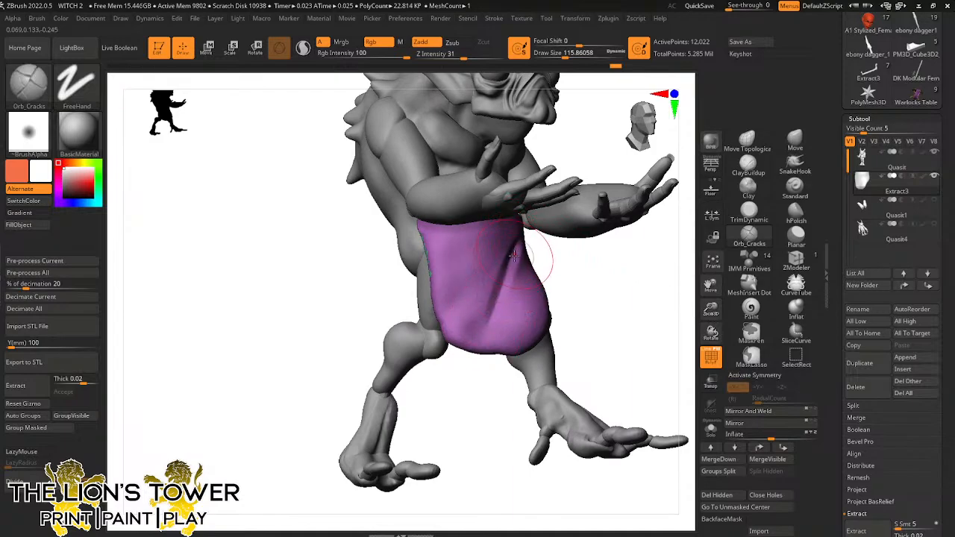
left_click(453, 55)
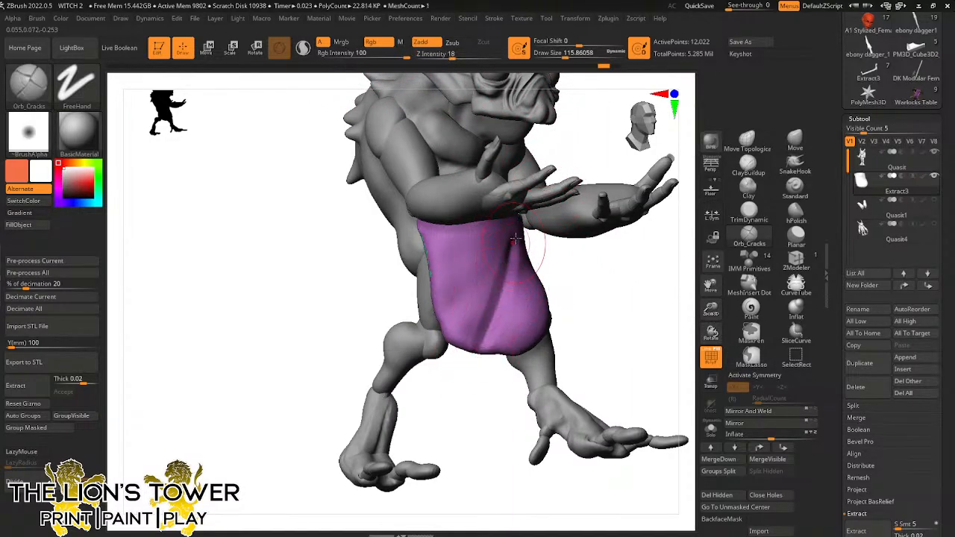
left_click_drag(517, 233, 470, 354)
left_click_drag(521, 239, 468, 371)
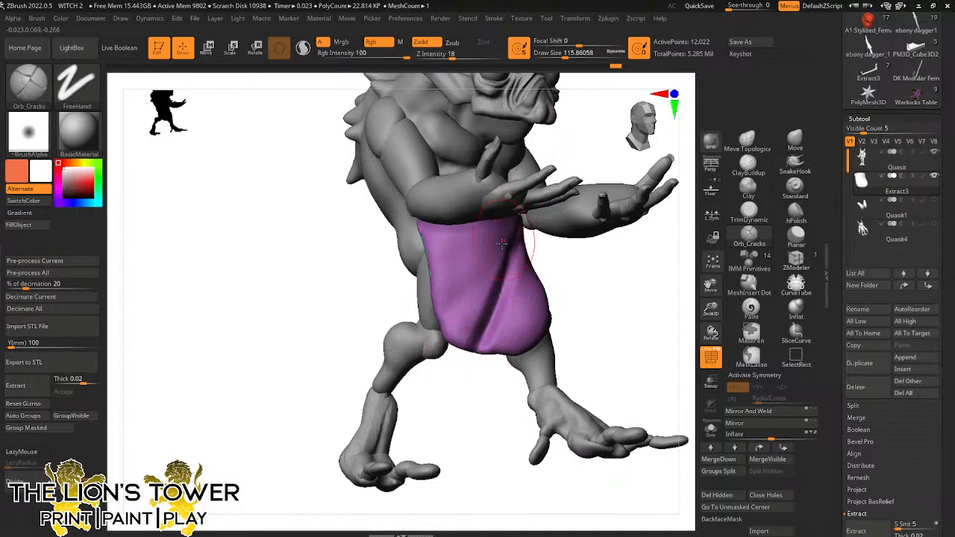
left_click_drag(506, 246, 445, 358)
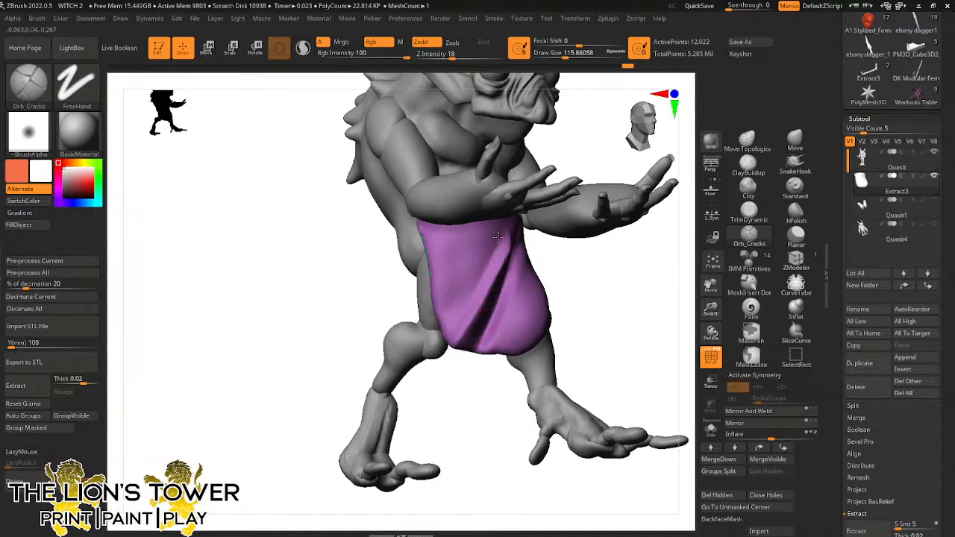
left_click_drag(499, 237, 446, 321)
Add more Orb_Cracks folds across the rest of the loincloth and soften them with the Smooth brush
left_click_drag(575, 270, 542, 241)
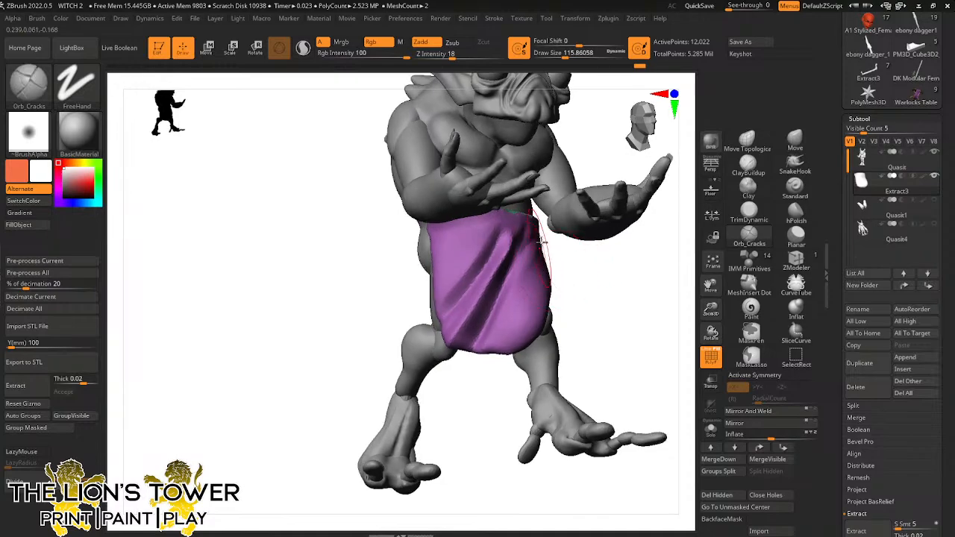
mouse_move(525, 308)
right_mouse_down()
mouse_move(537, 415)
mouse_move(525, 409)
right_mouse_up()
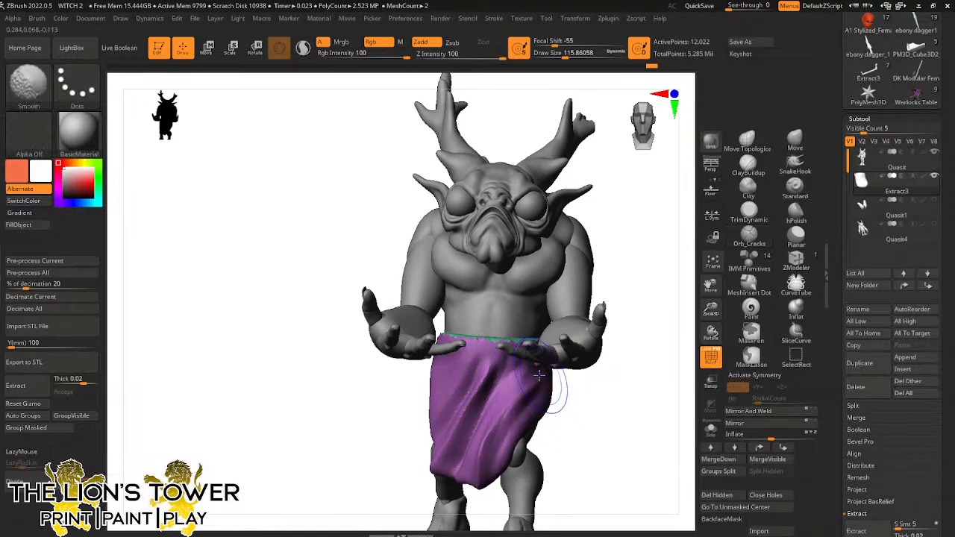
key("shift")
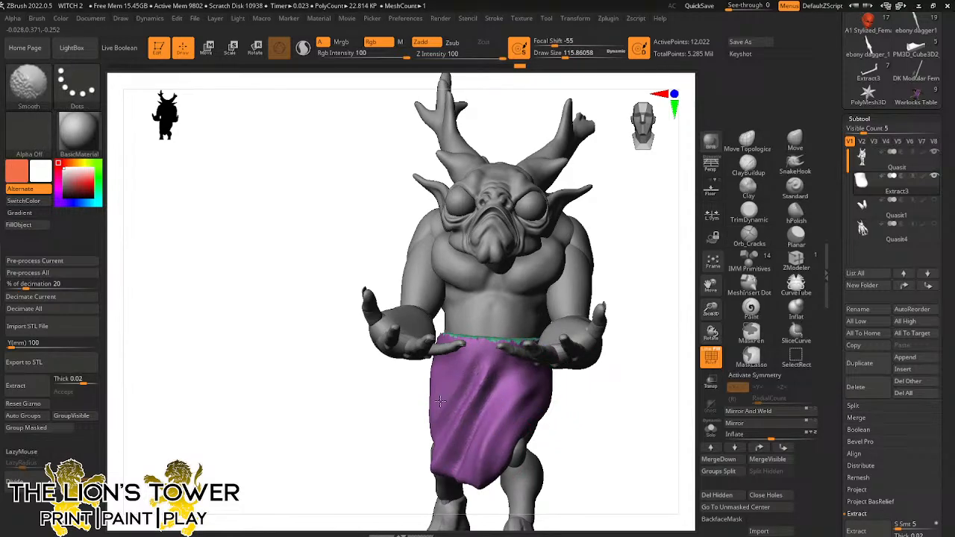
mouse_move(582, 398)
right_mouse_down()
mouse_move(639, 386)
mouse_move(603, 416)
right_mouse_up()
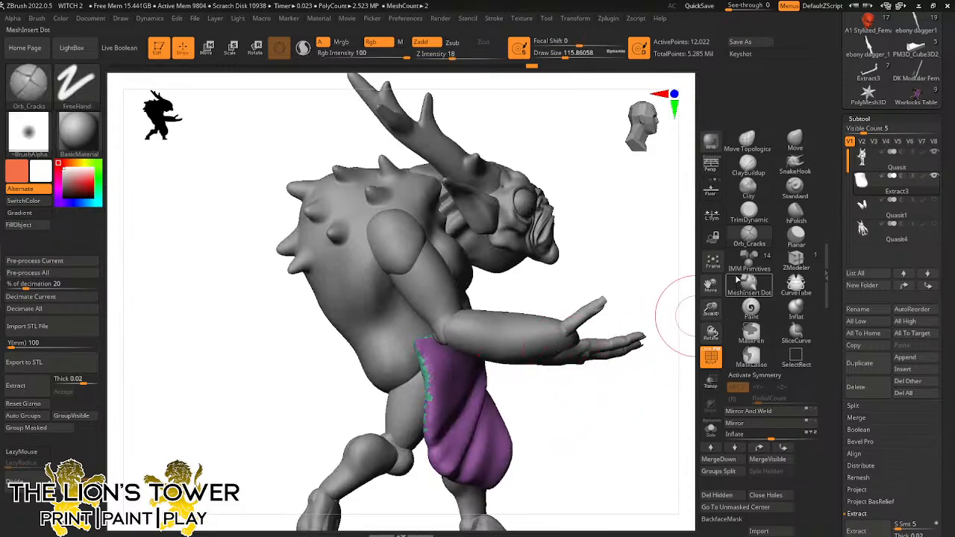
Auto-group the loincloth's mesh and DynaMesh it at resolution 704 with Polish enabled
left_click_drag(710, 308, 748, 240)
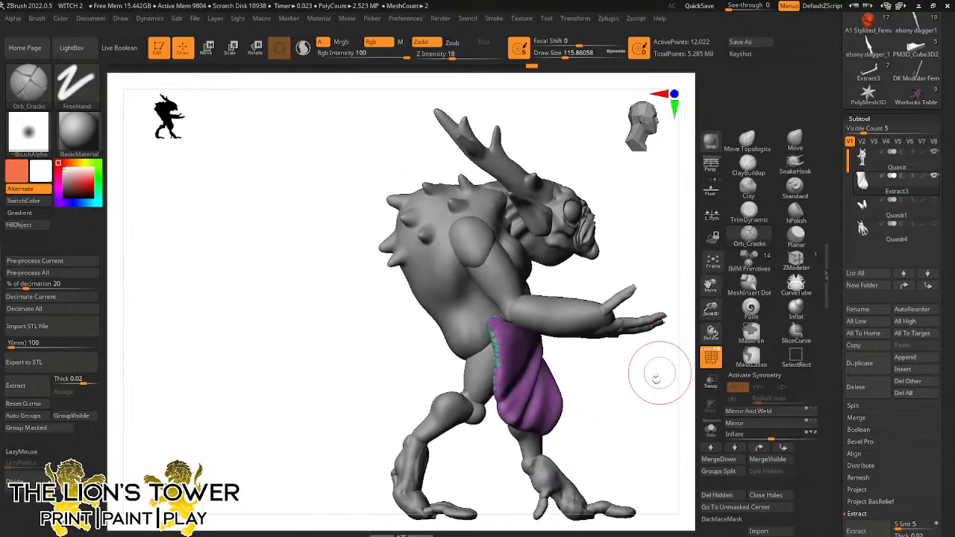
right_click_drag(656, 378, 674, 383)
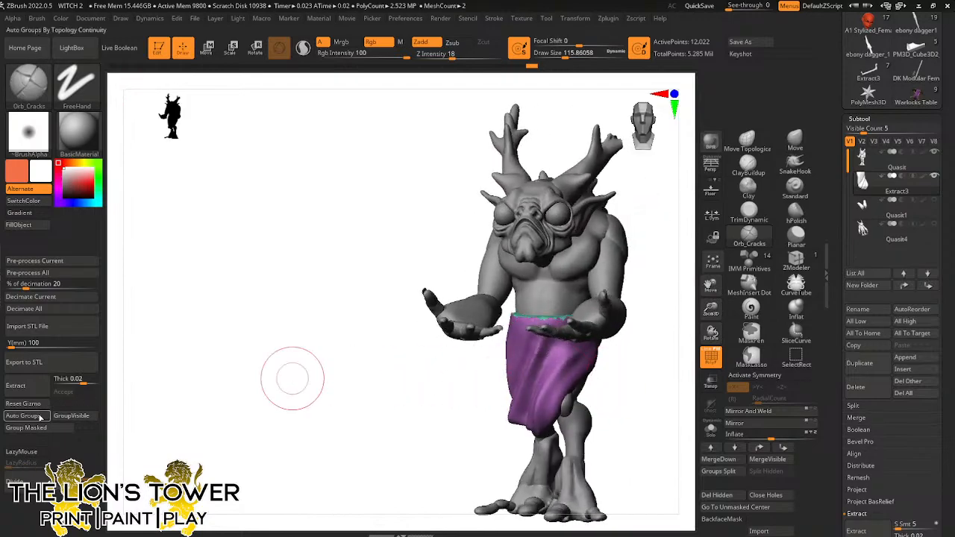
left_click(40, 418)
right_click_drag(664, 341, 699, 341)
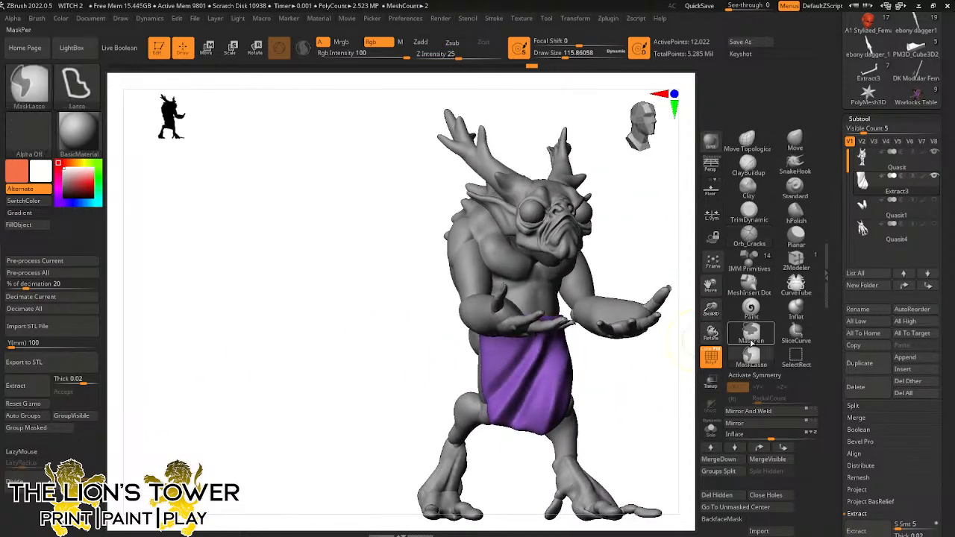
scroll(773, 448, "down", 3)
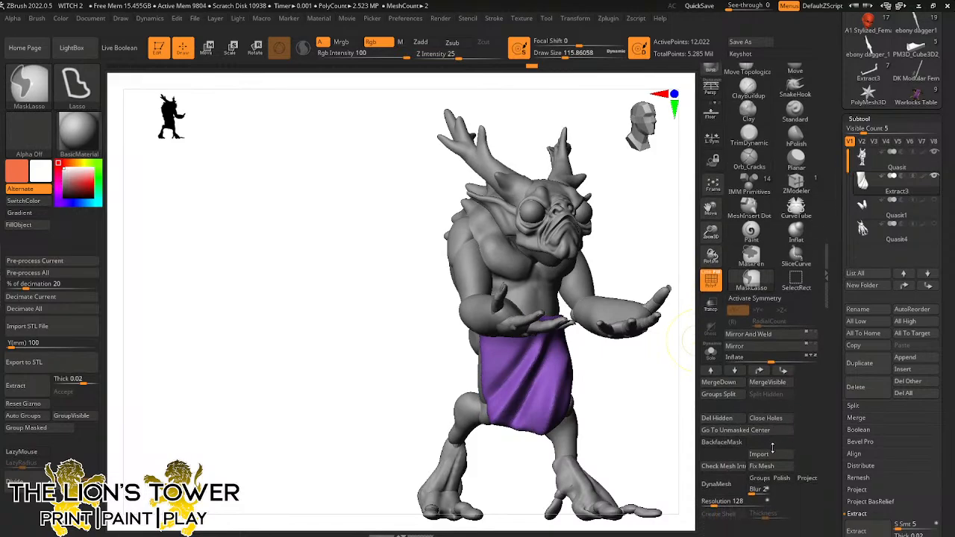
left_click(719, 502)
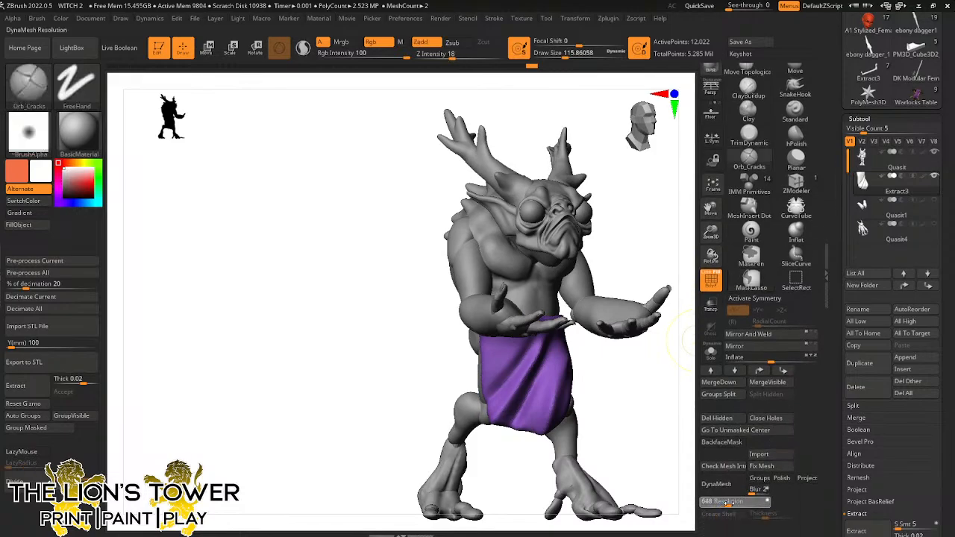
left_click_drag(728, 503, 733, 503)
left_click(782, 479)
left_click(722, 487)
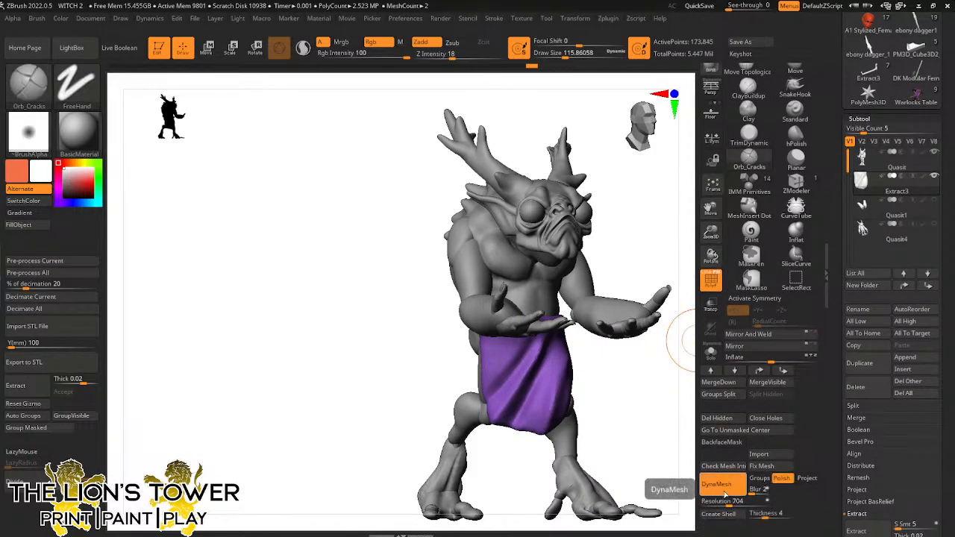
Smooth the loincloth's side folds and polish its front with the hPolish brush at a draw size of about 97
mouse_move(686, 406)
left_mouse_down()
mouse_move(722, 386)
mouse_move(580, 361)
left_mouse_up()
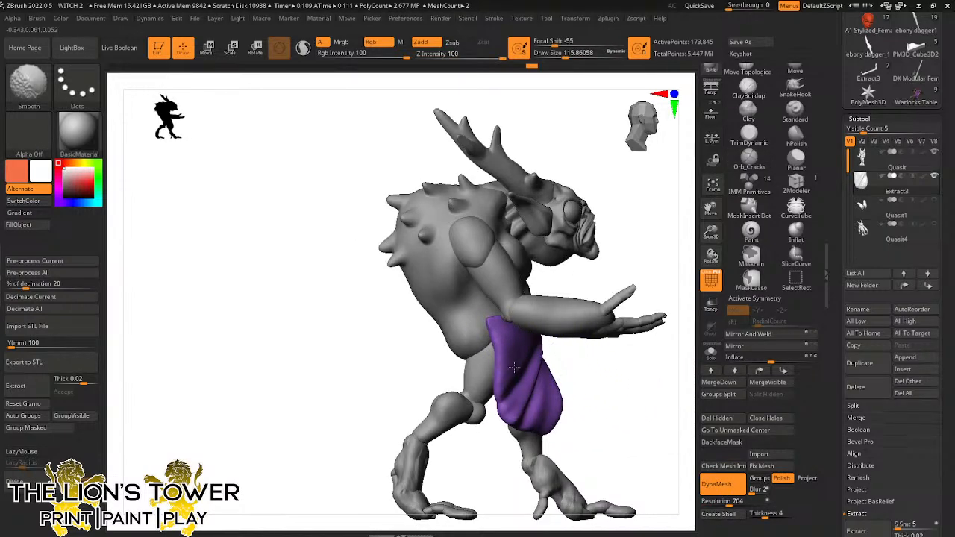
left_click_drag(678, 398, 567, 373)
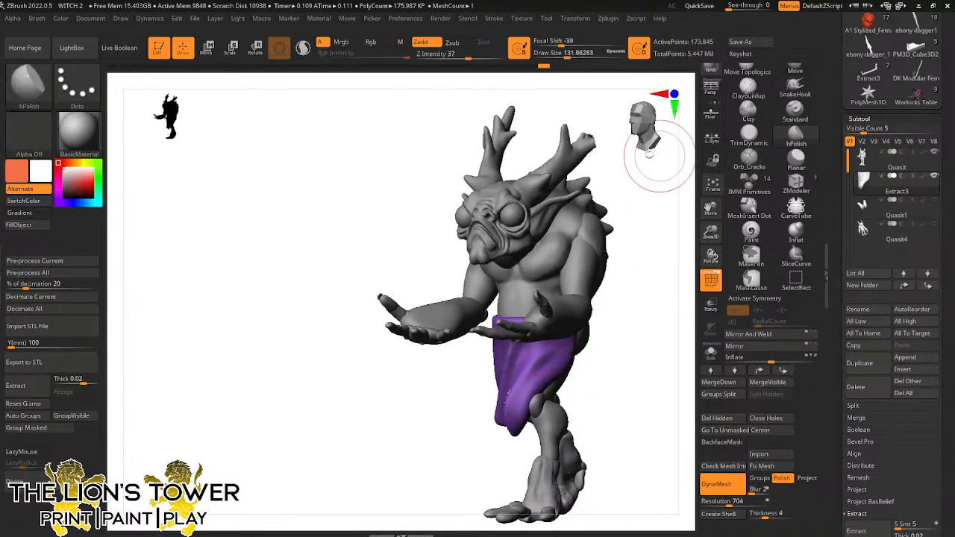
left_click_drag(569, 54, 565, 54)
left_click_drag(623, 275, 620, 384)
left_click_drag(569, 55, 563, 55)
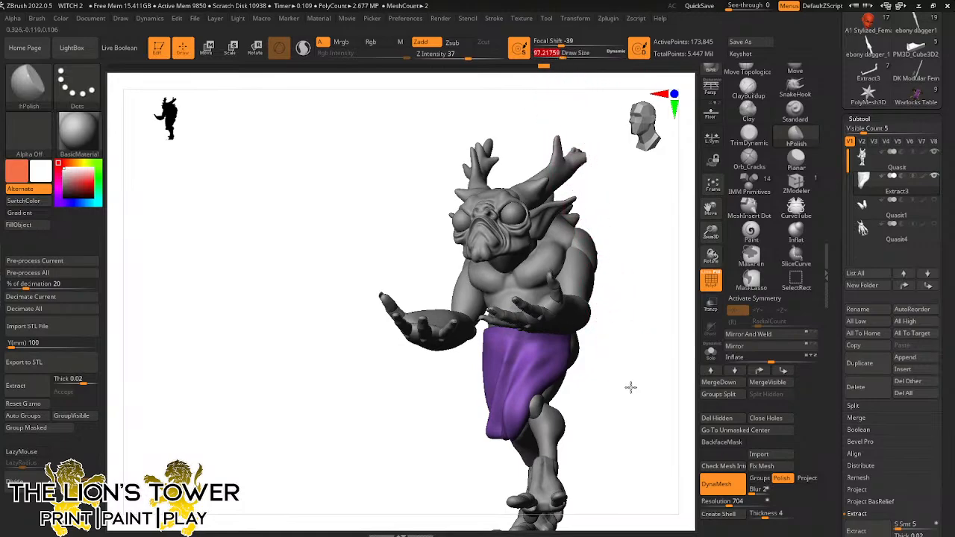
mouse_move(632, 387)
left_mouse_down()
mouse_move(606, 372)
mouse_move(639, 405)
left_mouse_up()
left_click_drag(582, 422, 643, 395)
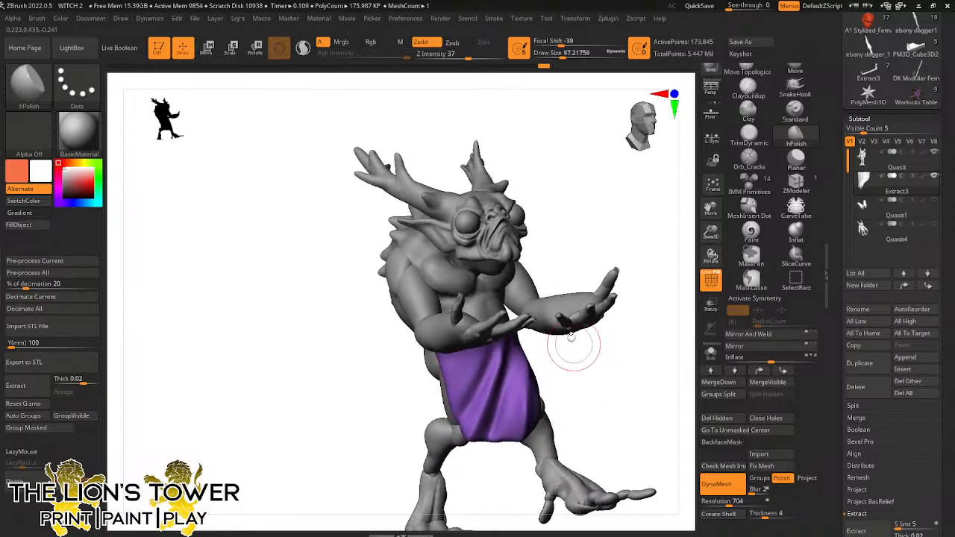
Flatten and sharpen the loincloth's front folds with hPolish at a draw size of about 80
left_click(561, 55)
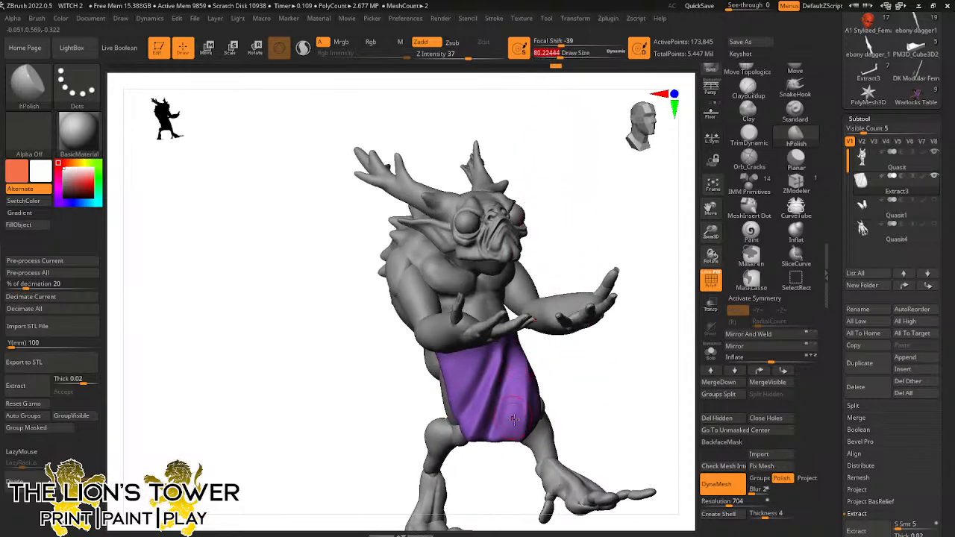
left_click_drag(520, 417, 520, 421)
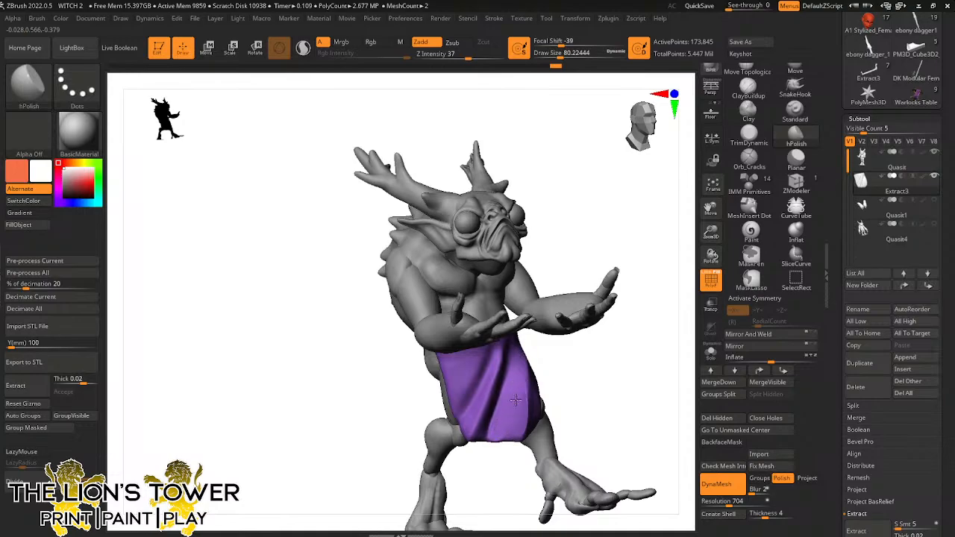
left_click_drag(574, 352, 515, 362)
mouse_move(524, 411)
left_mouse_down()
mouse_move(532, 377)
mouse_move(540, 377)
left_mouse_up()
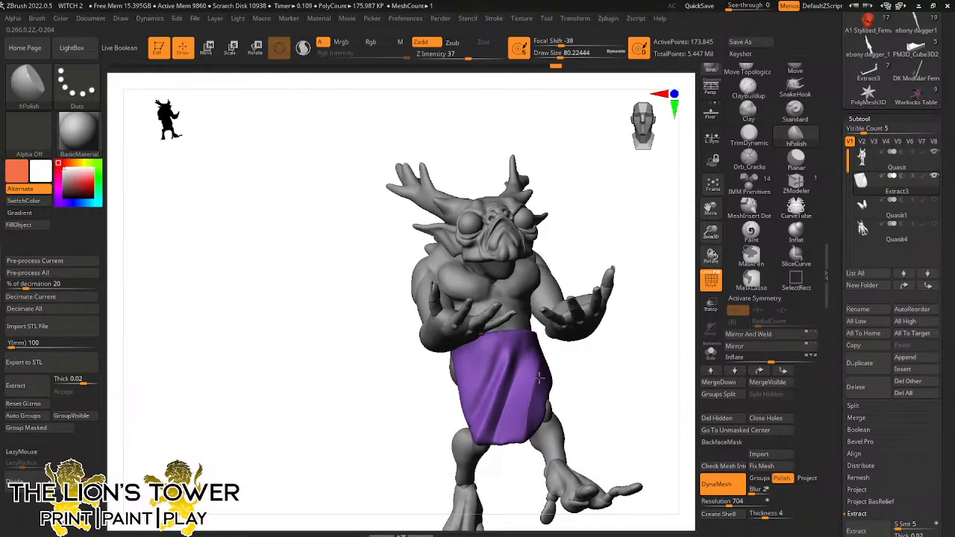
left_click_drag(501, 403, 476, 431)
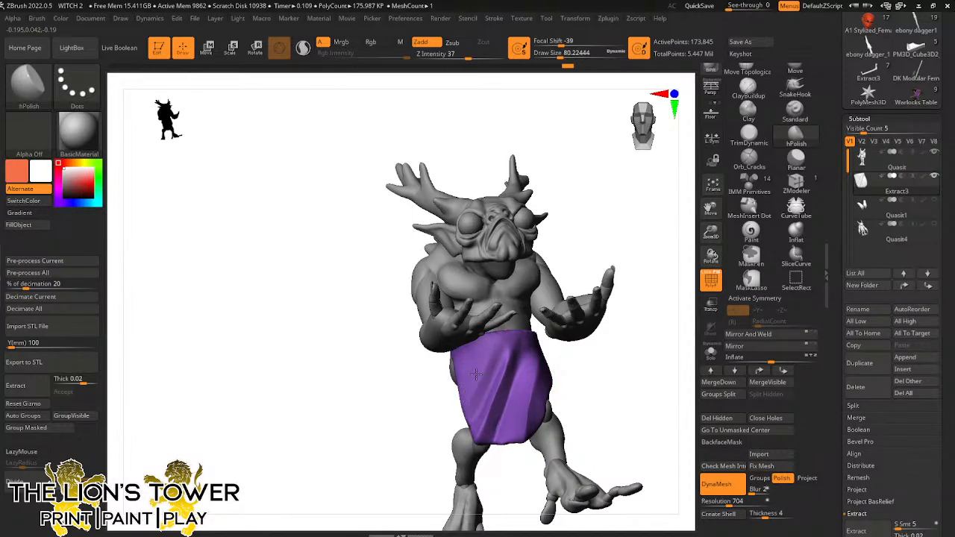
Isolate the loincloth and polish its top rim, side edges and lower hem with hPolish at a draw size of about 80
left_click(710, 354)
left_click_drag(676, 388, 619, 432)
mouse_move(460, 345)
left_mouse_down()
mouse_move(448, 344)
mouse_move(477, 347)
mouse_move(469, 347)
mouse_move(498, 325)
left_mouse_up()
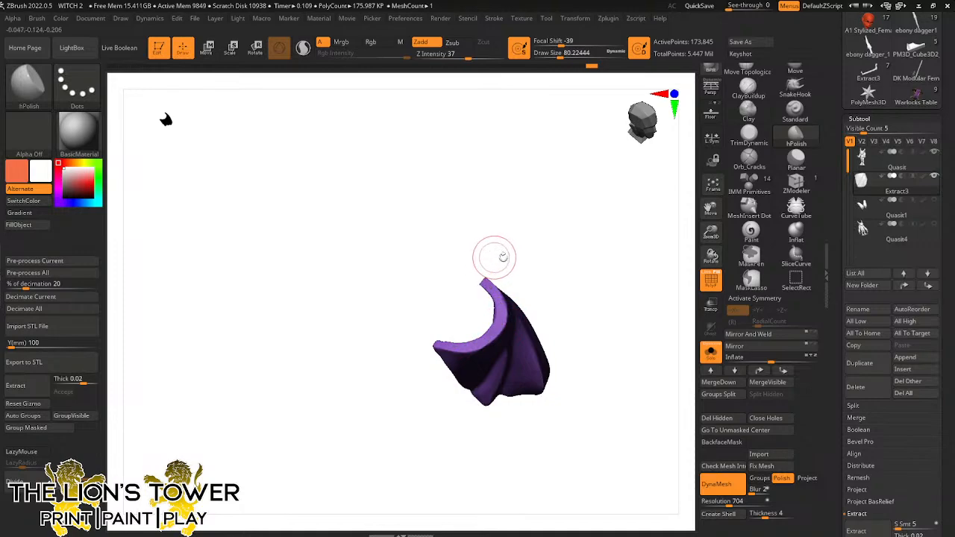
left_click_drag(503, 256, 470, 299)
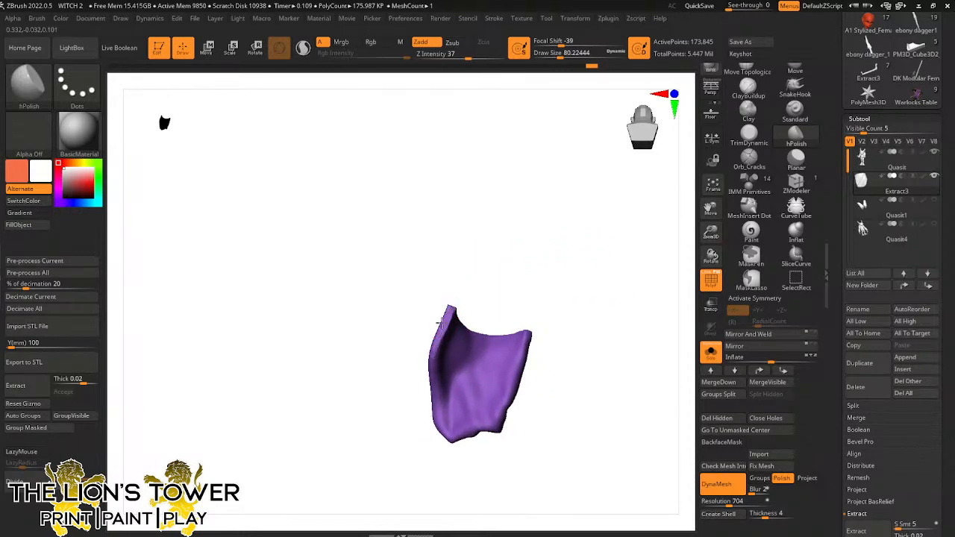
mouse_move(469, 261)
left_mouse_down()
mouse_move(486, 239)
mouse_move(461, 261)
left_mouse_up()
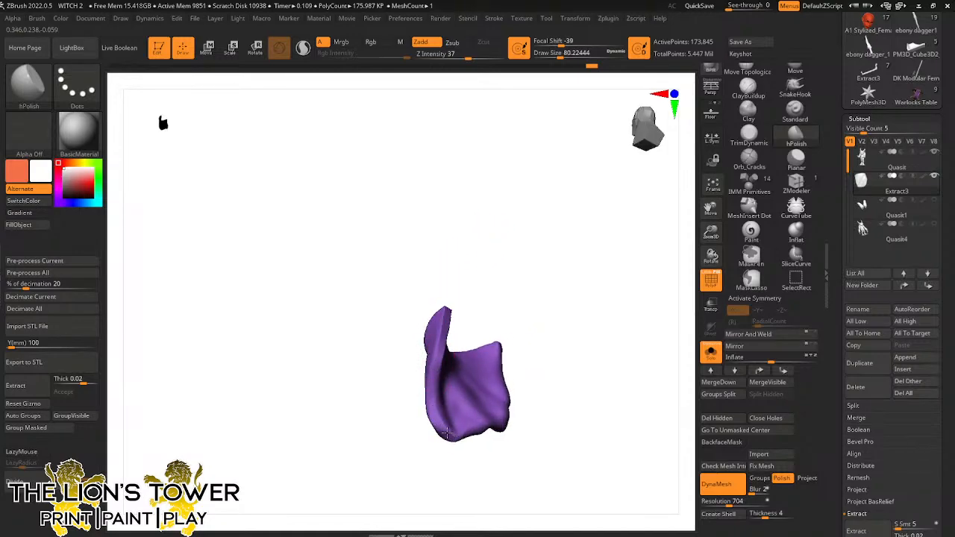
left_click_drag(550, 288, 516, 281)
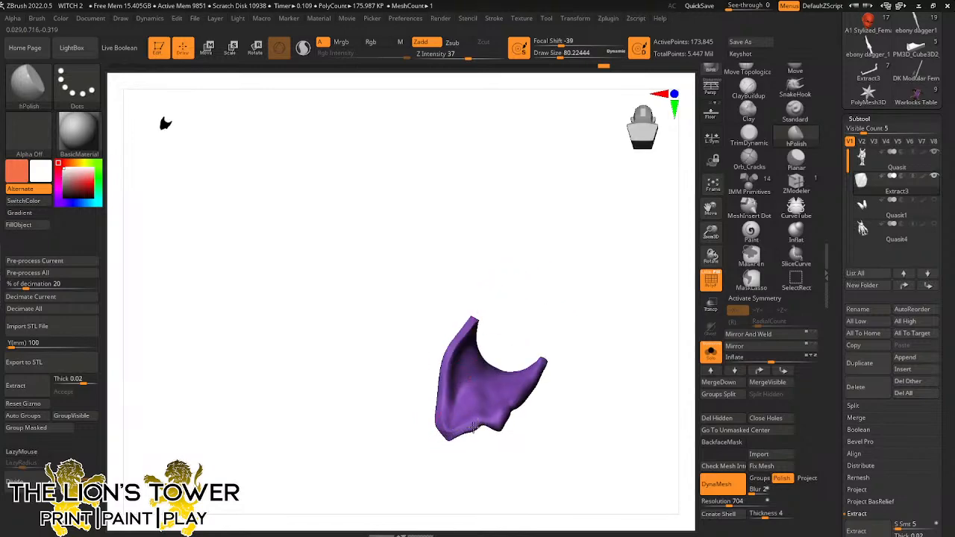
left_click_drag(534, 398, 564, 418)
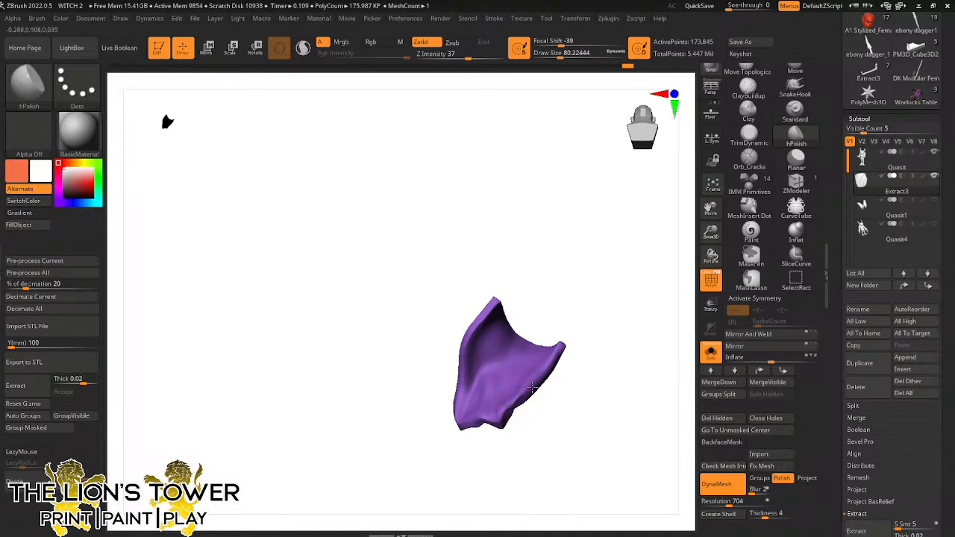
left_click_drag(591, 335, 577, 363)
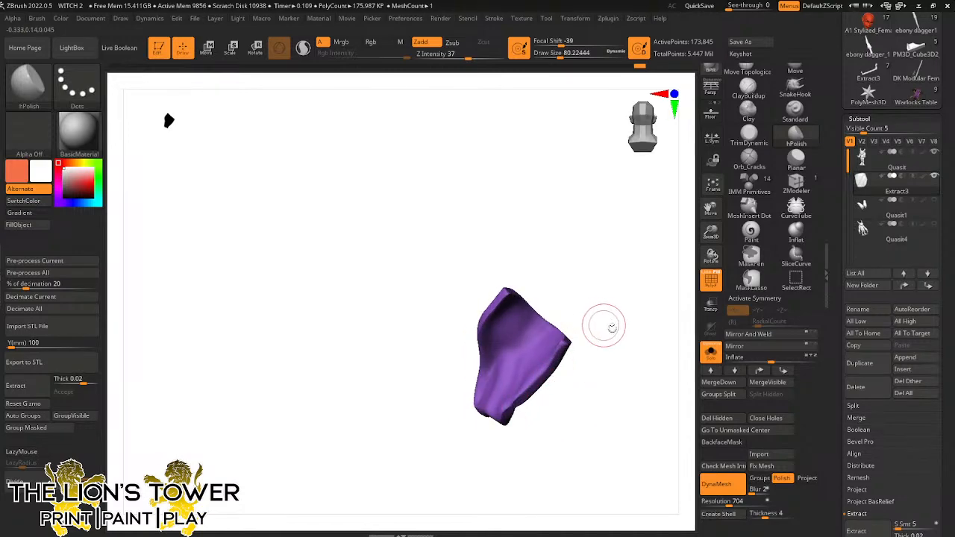
left_click_drag(608, 328, 544, 358)
left_click_drag(520, 401, 532, 352)
Refine the loincloth's lower corner with hPolish at a draw size of about 33 and soften it with the Smooth brush
left_click_drag(571, 56, 550, 57)
left_click_drag(612, 275, 518, 420)
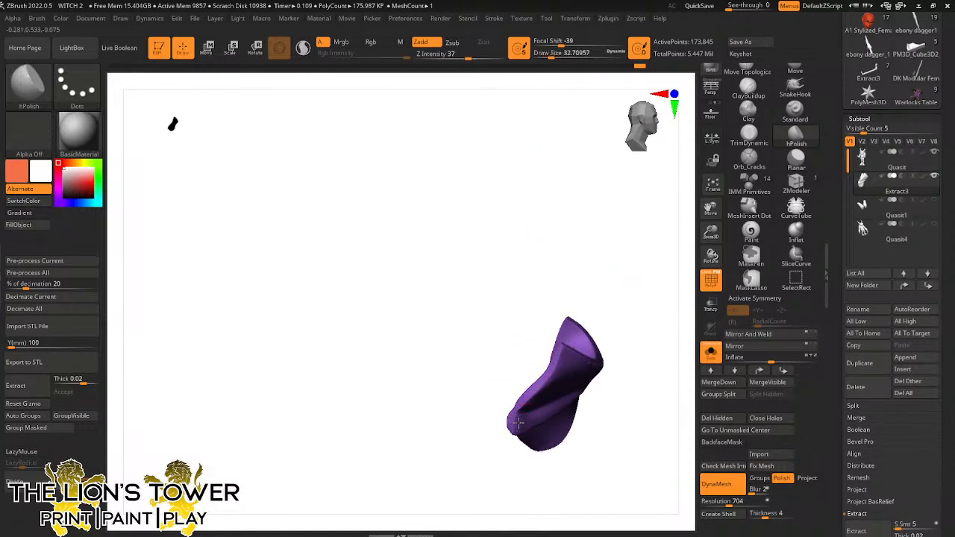
key("shift")
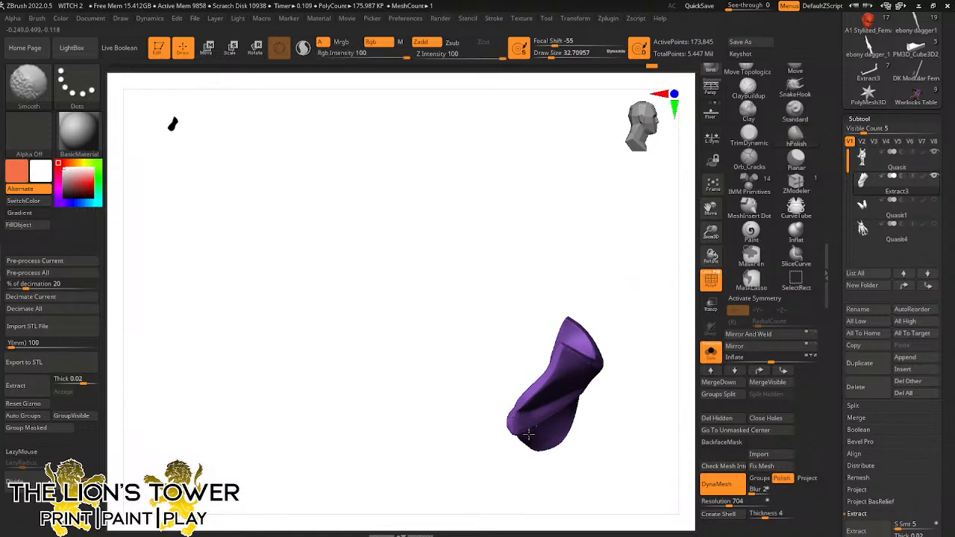
mouse_move(606, 290)
left_mouse_down()
mouse_move(635, 326)
mouse_move(535, 415)
left_mouse_up()
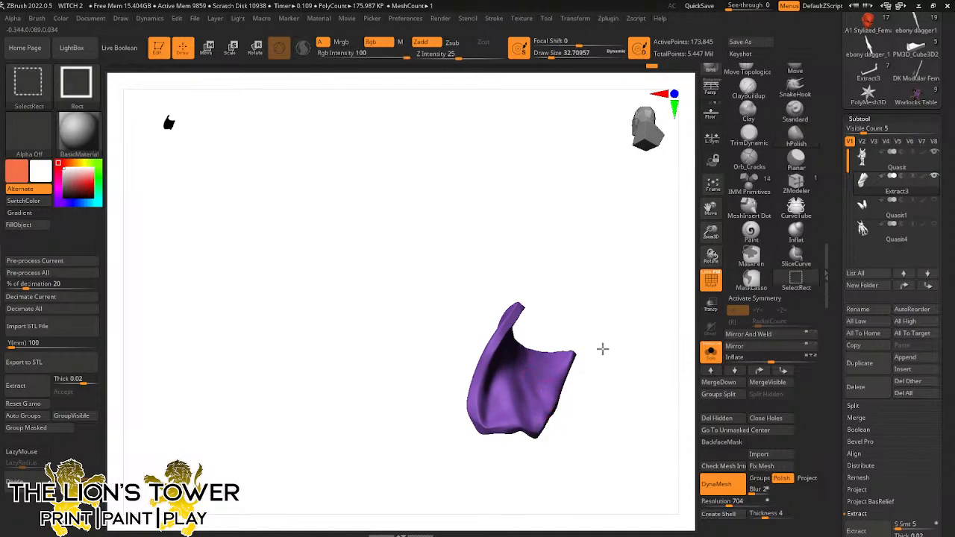
Show the whole figure again and fit the loincloth's side edge around the leg with the Move brush at a draw size of about 120
left_click(711, 352)
mouse_move(625, 336)
left_mouse_down()
mouse_move(674, 381)
mouse_move(667, 368)
left_mouse_up()
left_click(795, 70)
mouse_move(659, 303)
left_mouse_down()
mouse_move(608, 392)
mouse_move(586, 373)
left_mouse_up()
left_click_drag(579, 54, 565, 55)
left_click_drag(651, 328, 574, 358)
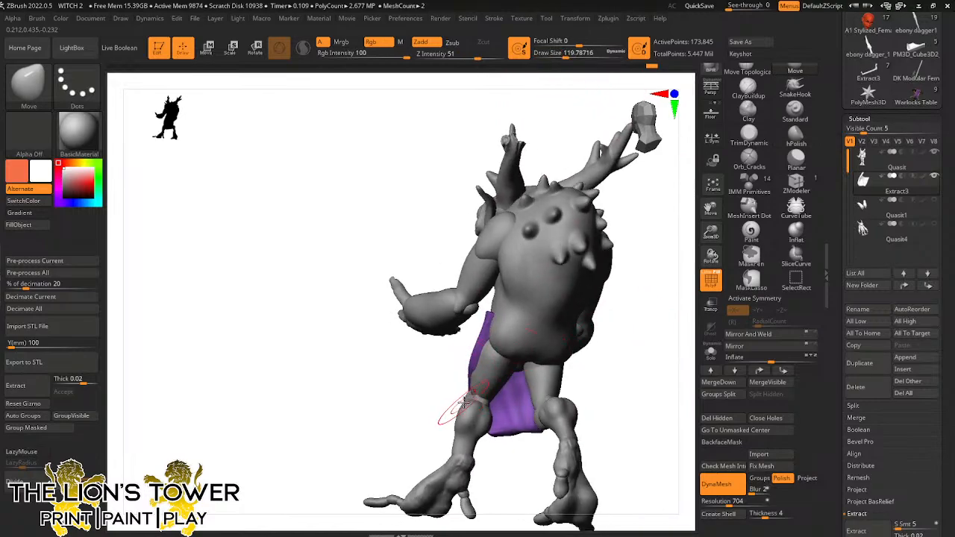
left_click_drag(448, 411, 459, 394)
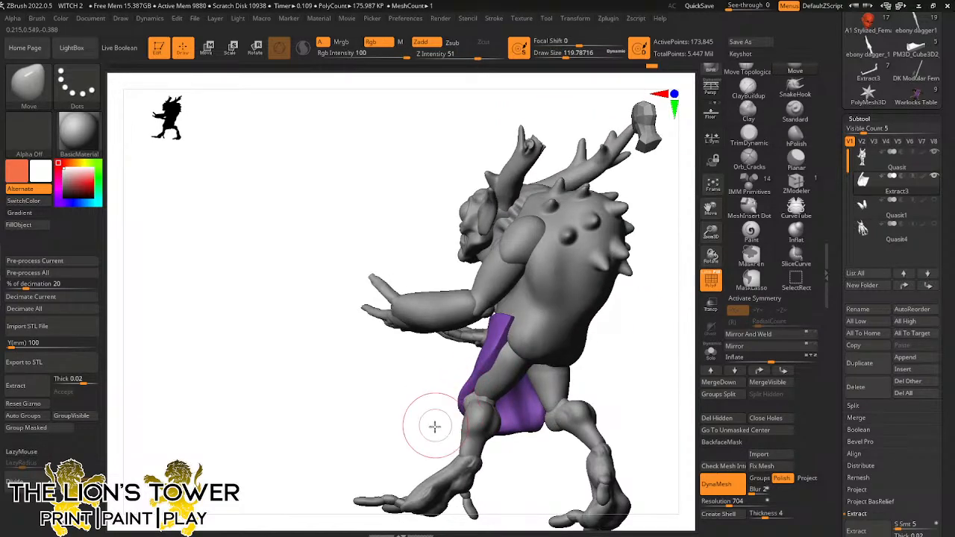
mouse_move(435, 426)
left_mouse_down()
mouse_move(534, 387)
mouse_move(501, 384)
left_mouse_up()
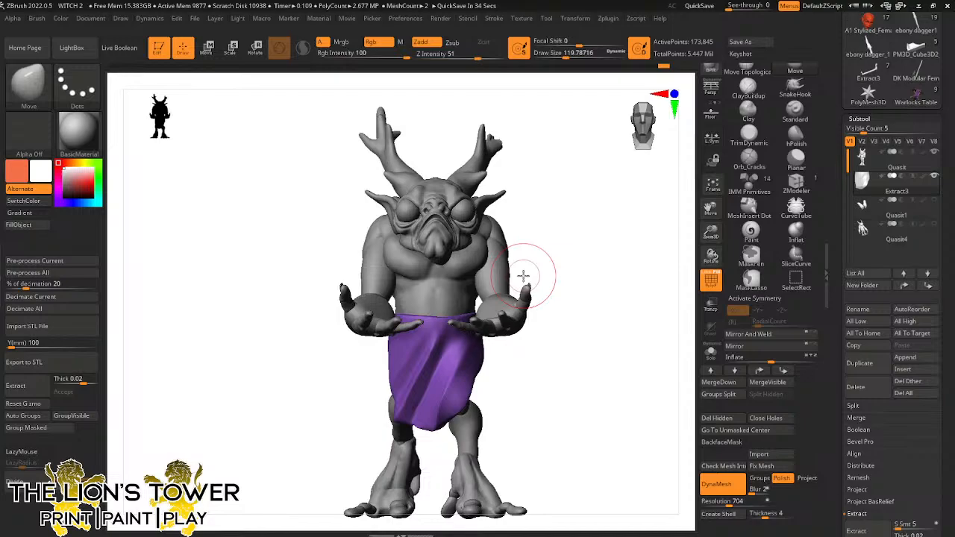
left_click_drag(678, 234, 611, 275)
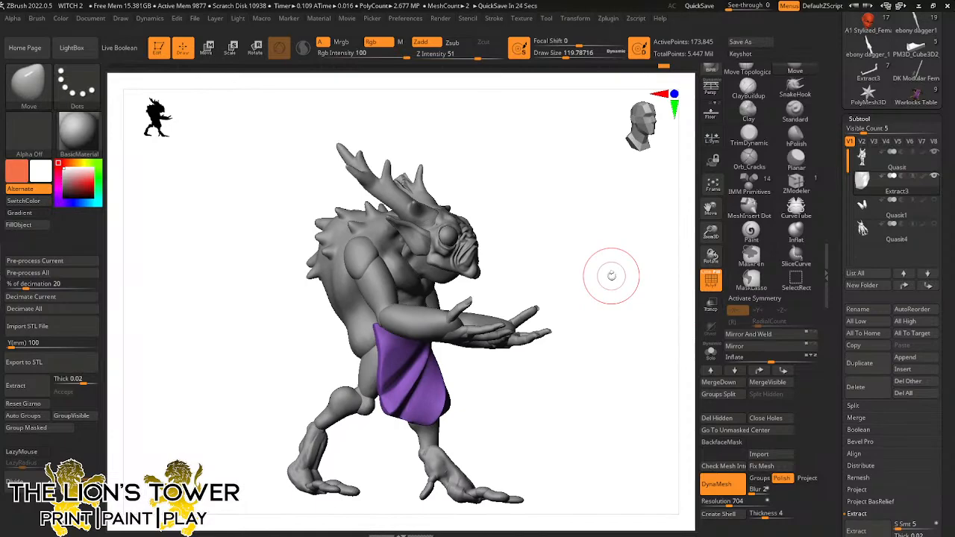
left_click_drag(609, 273, 628, 376)
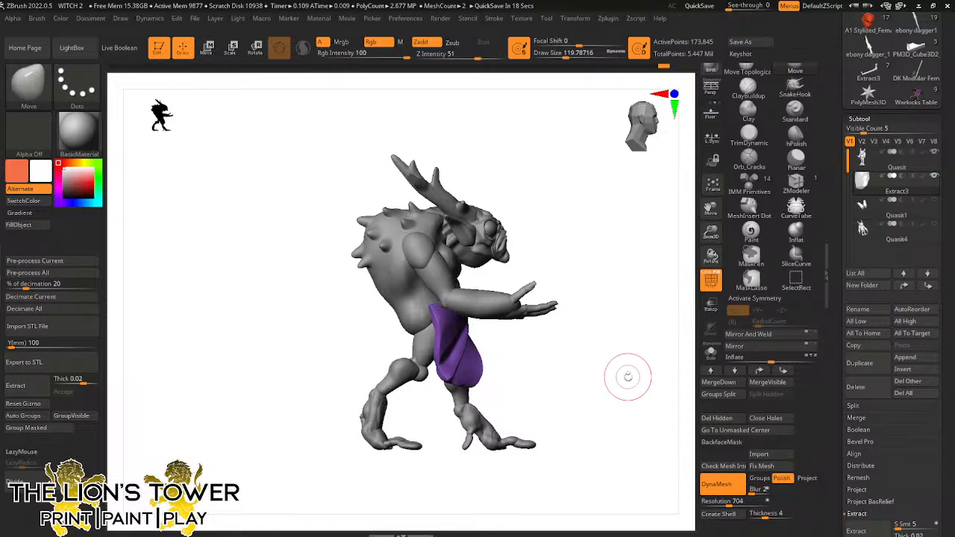
left_click_drag(623, 376, 694, 299)
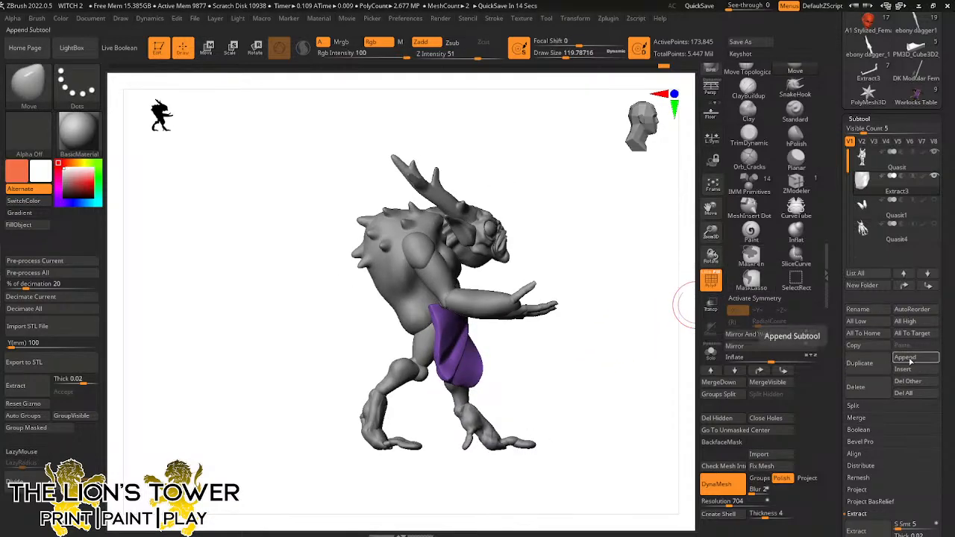
mouse_move(668, 406)
left_mouse_down()
mouse_move(616, 450)
mouse_move(644, 444)
mouse_move(679, 411)
left_mouse_up()
left_click_drag(708, 228, 710, 239)
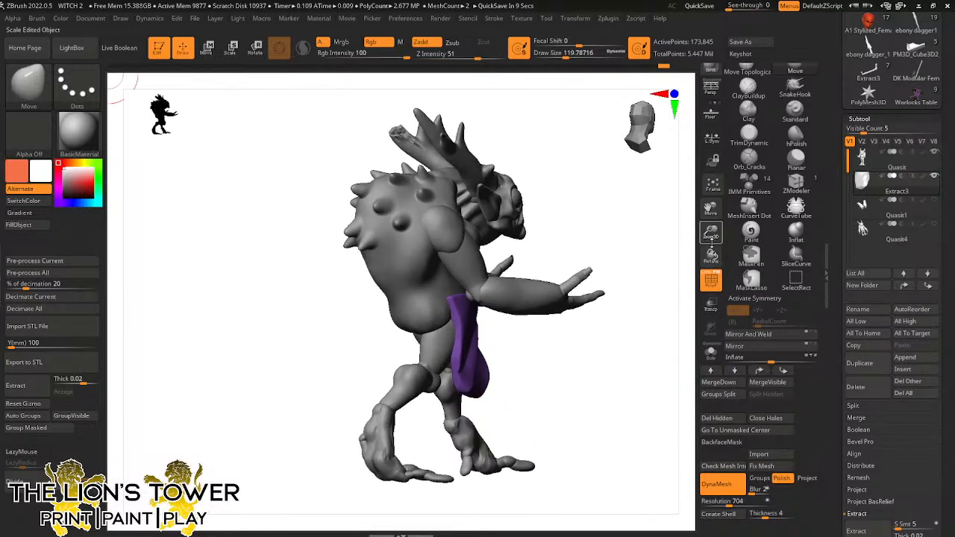
Browse the LightBox brush library's shortcut folder and the chain, rope and scale brushes in its Curves folder
left_click(84, 51)
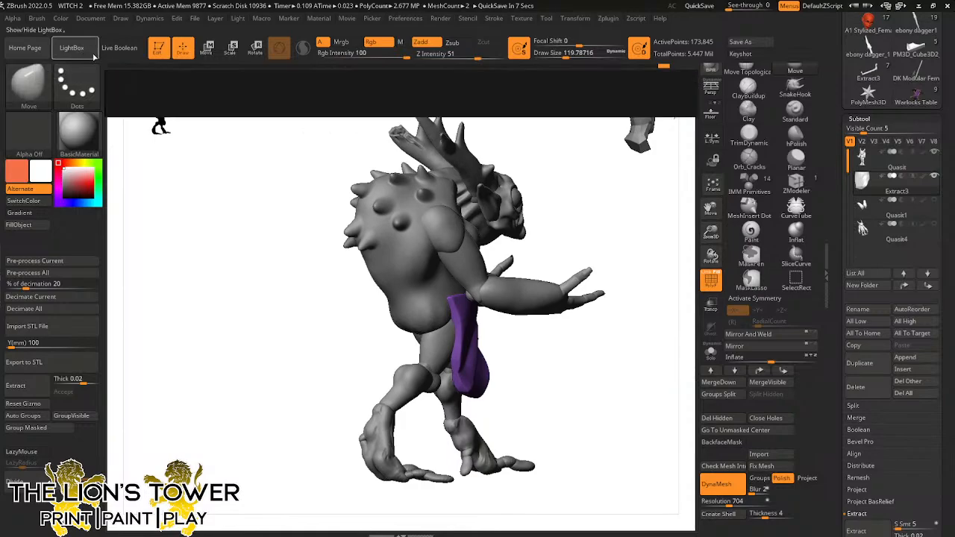
left_click(224, 79)
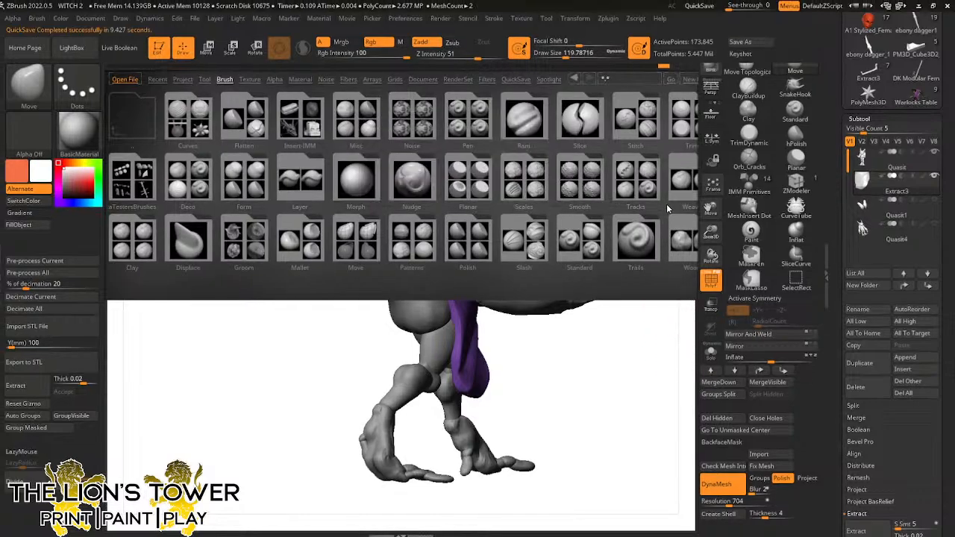
left_click_drag(667, 204, 524, 223)
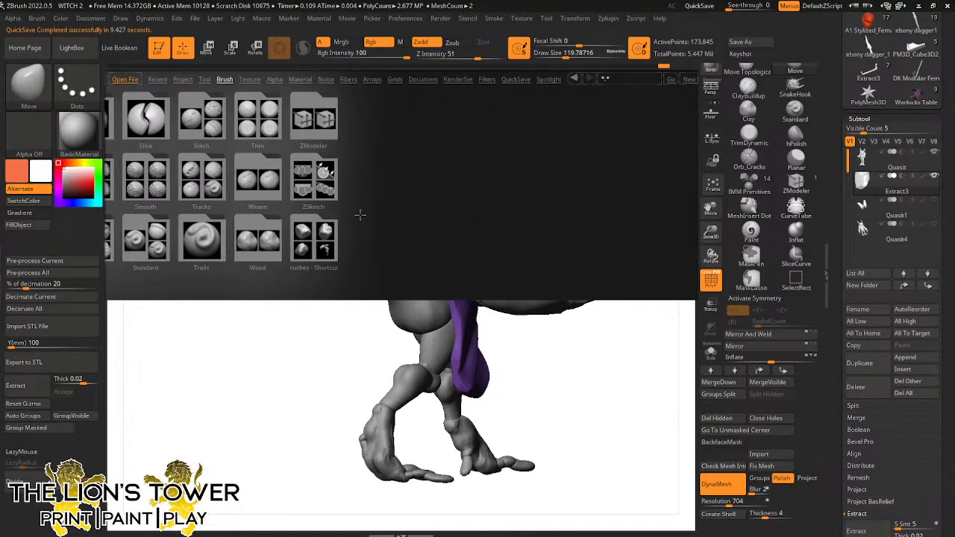
double_click(313, 238)
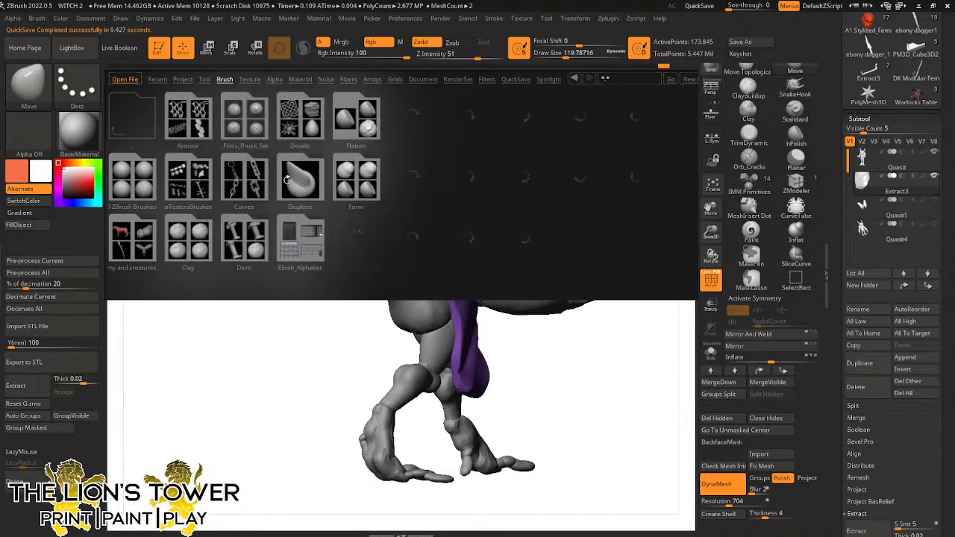
left_click_drag(375, 205, 355, 220)
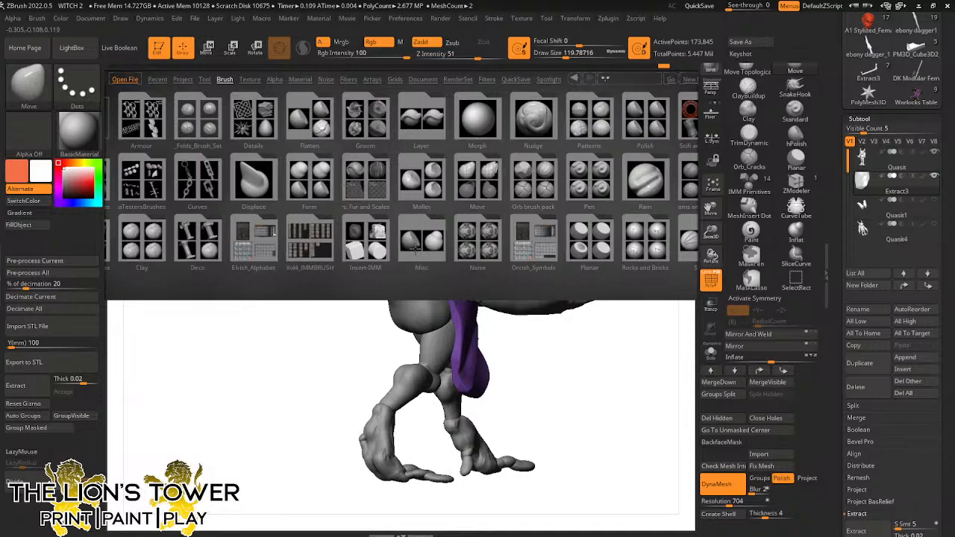
left_click_drag(239, 283, 240, 275)
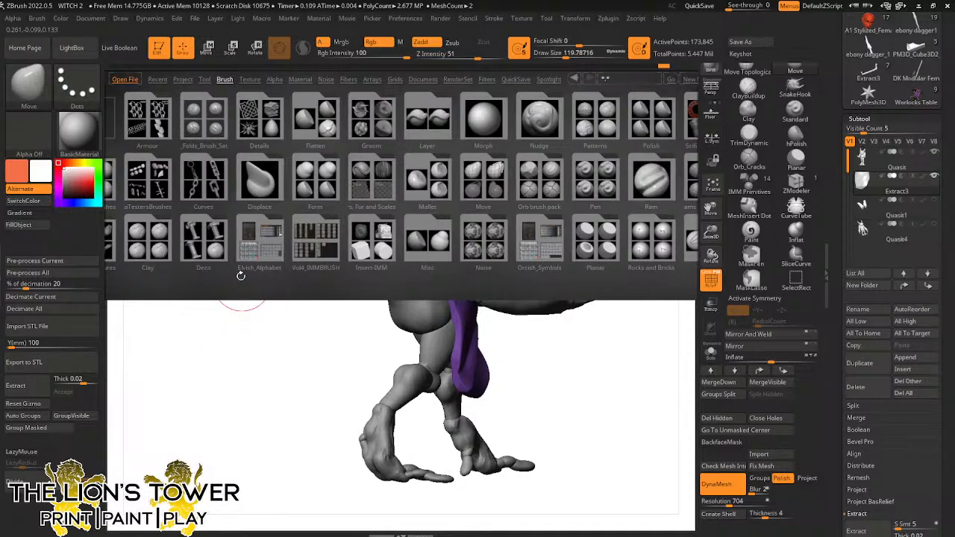
left_click(202, 181)
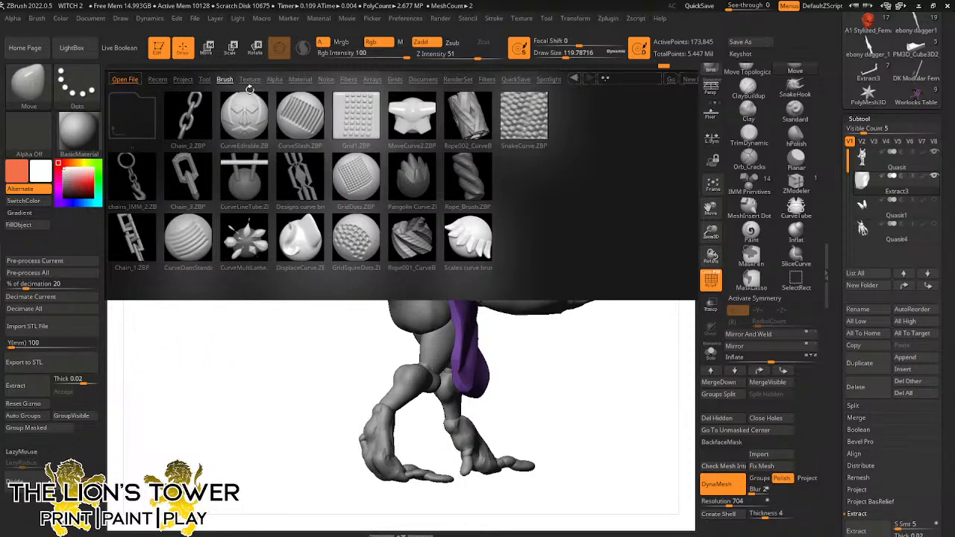
left_click(130, 120)
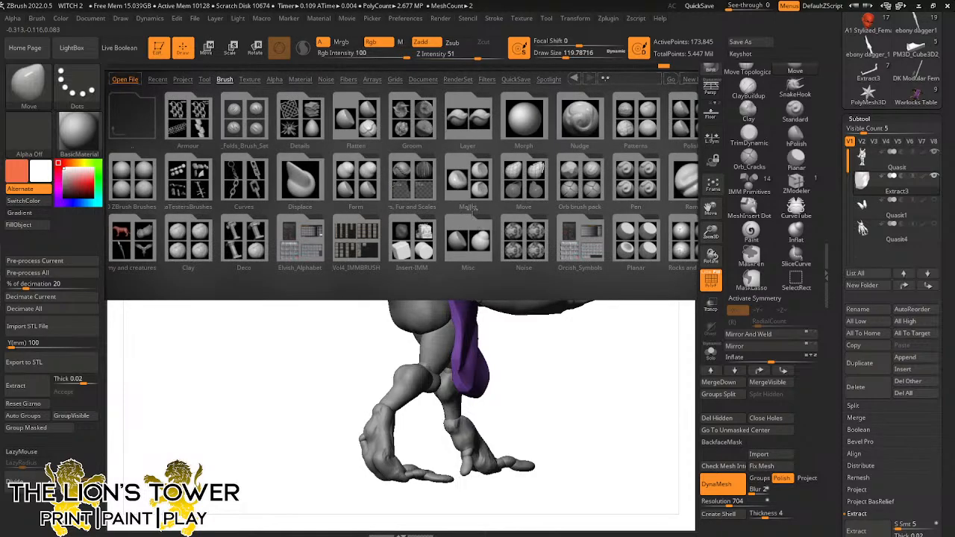
Look through the hair, fur and scales brush folder in the shortcut library
scroll(472, 209, "down", 2)
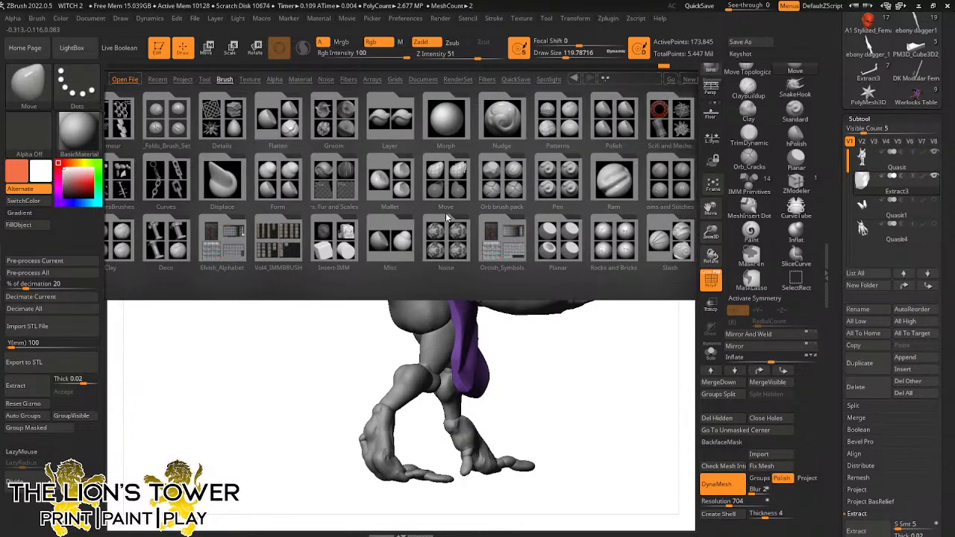
scroll(446, 213, "down", 2)
double_click(261, 172)
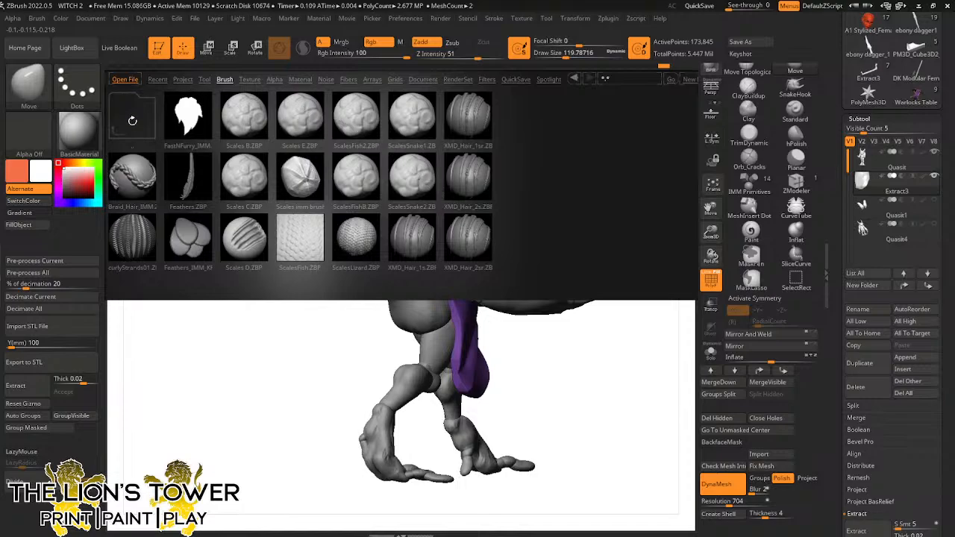
double_click(132, 121)
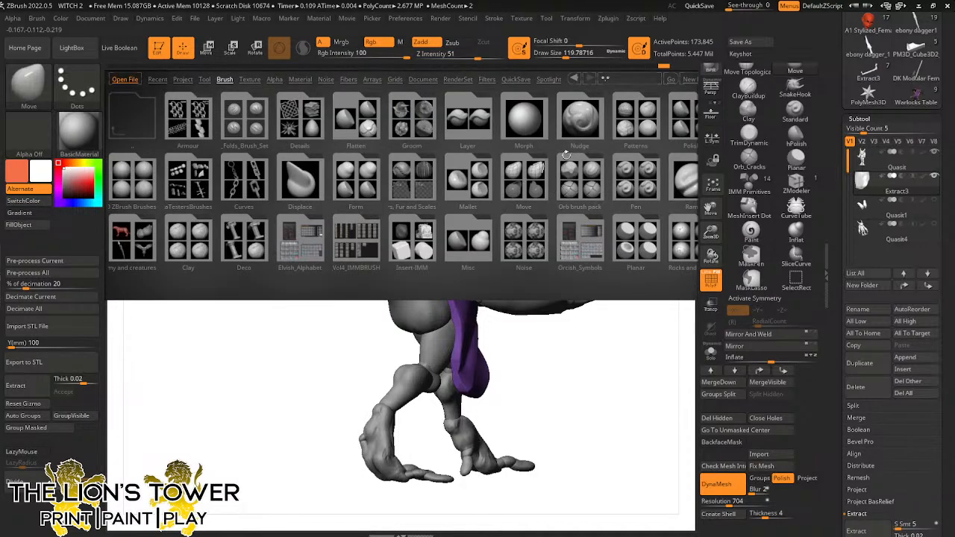
Search the remaining folders and loose insert brushes of the shortcut library for a suitable detail brush
scroll(565, 153, "down", 3)
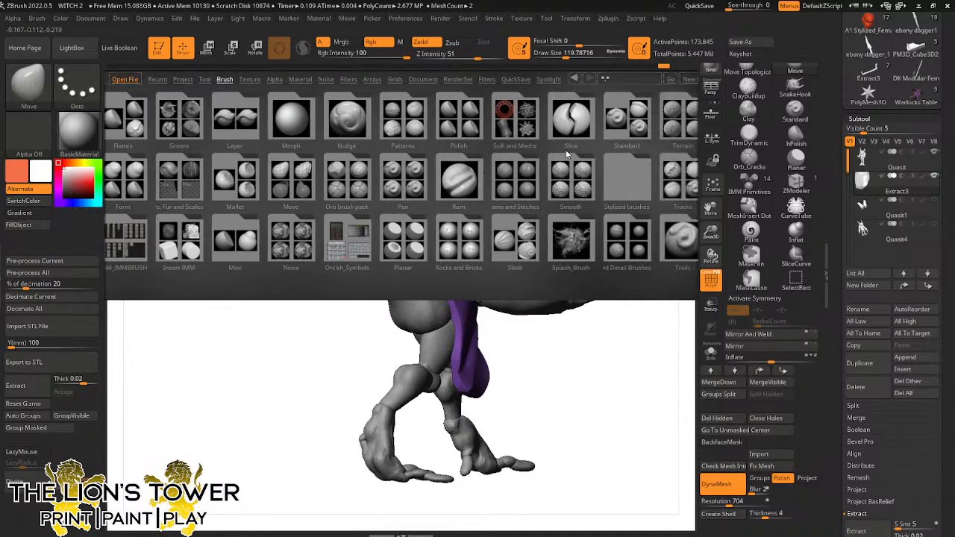
scroll(566, 153, "down", 4)
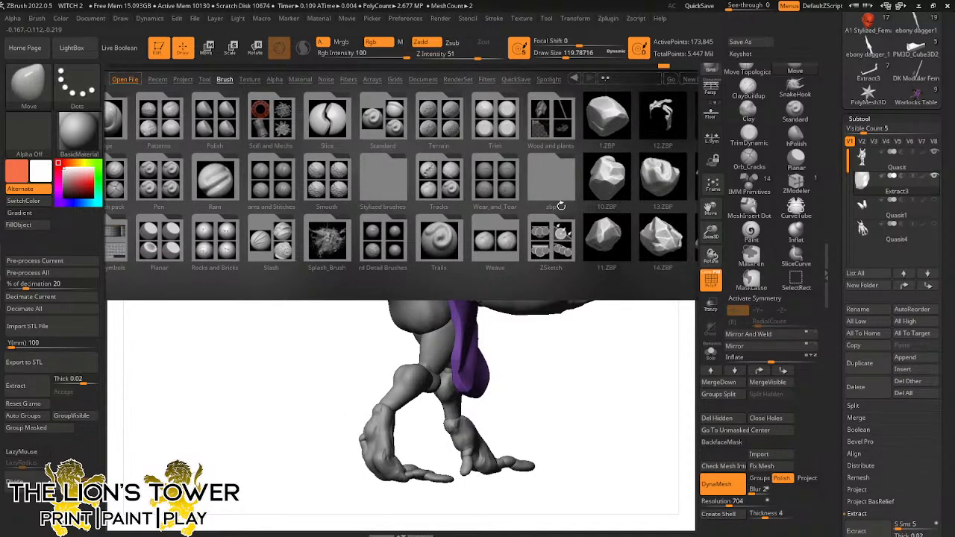
scroll(561, 206, "down", 2)
scroll(564, 207, "down", 7)
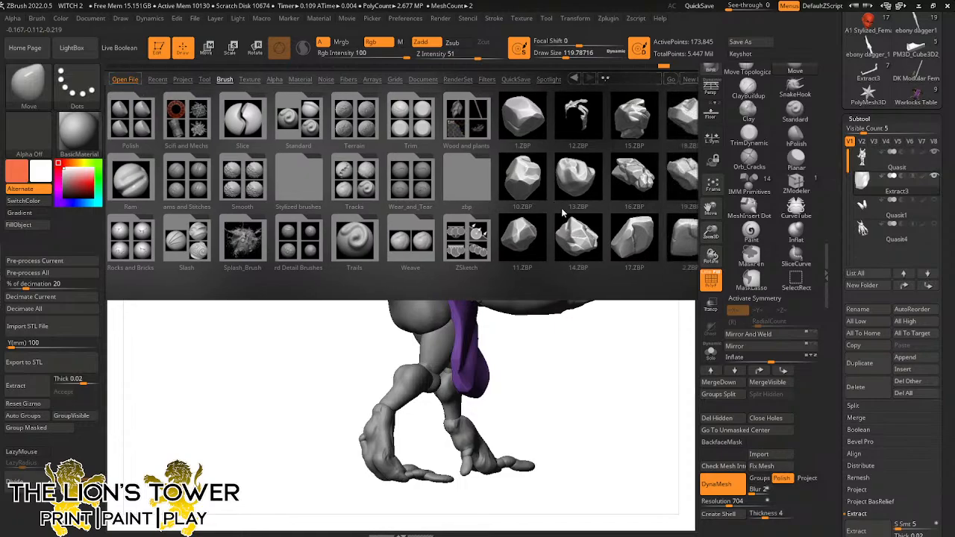
scroll(571, 214, "down", 6)
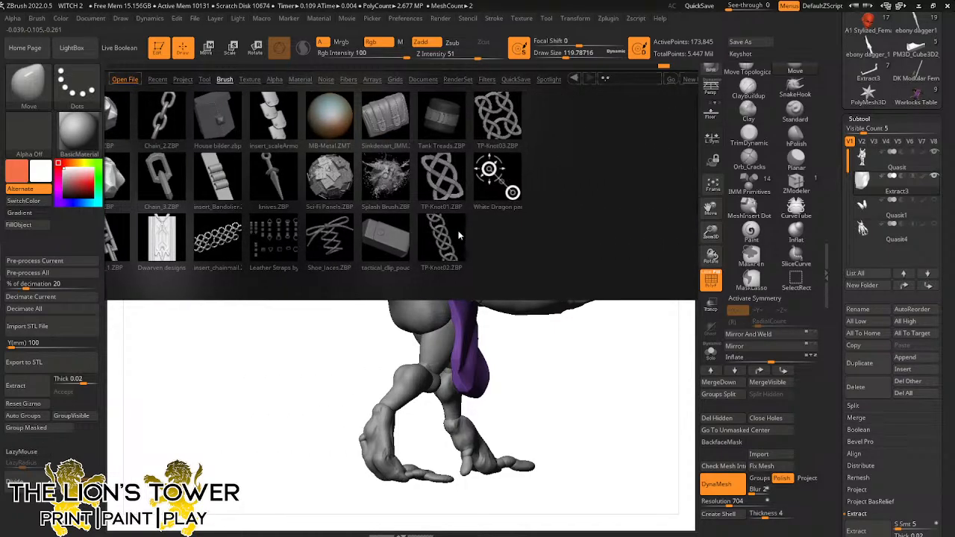
scroll(501, 235, "up", 2)
scroll(500, 234, "up", 3)
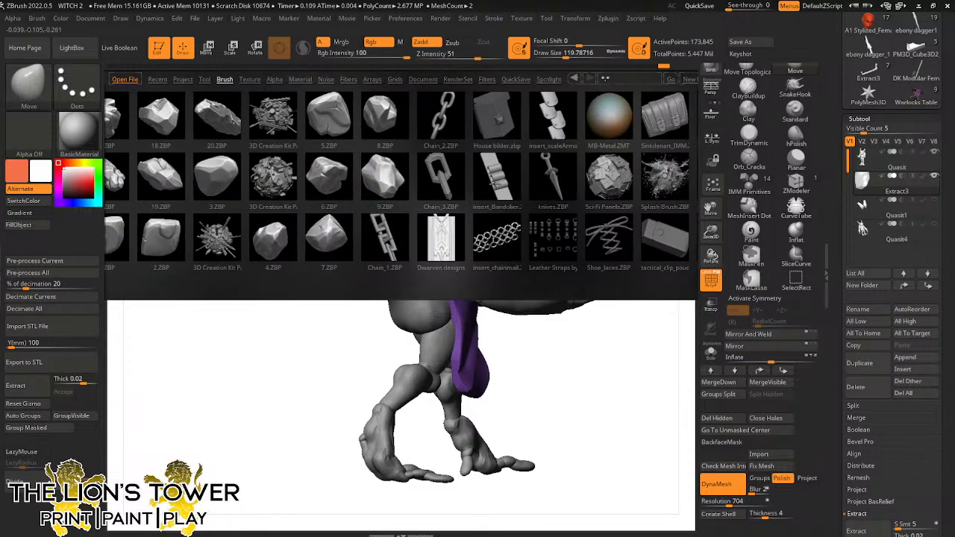
scroll(418, 202, "up", 7)
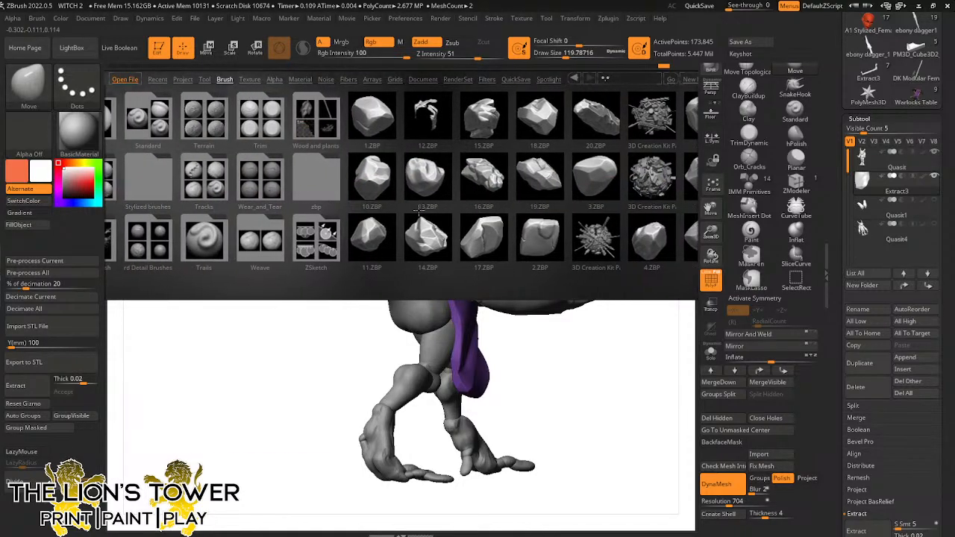
scroll(427, 206, "up", 2)
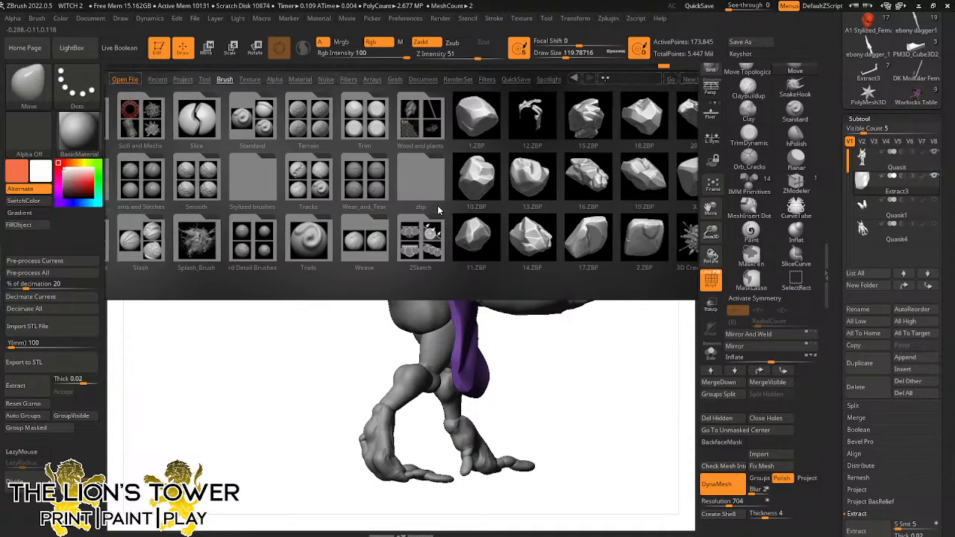
scroll(451, 215, "up", 1)
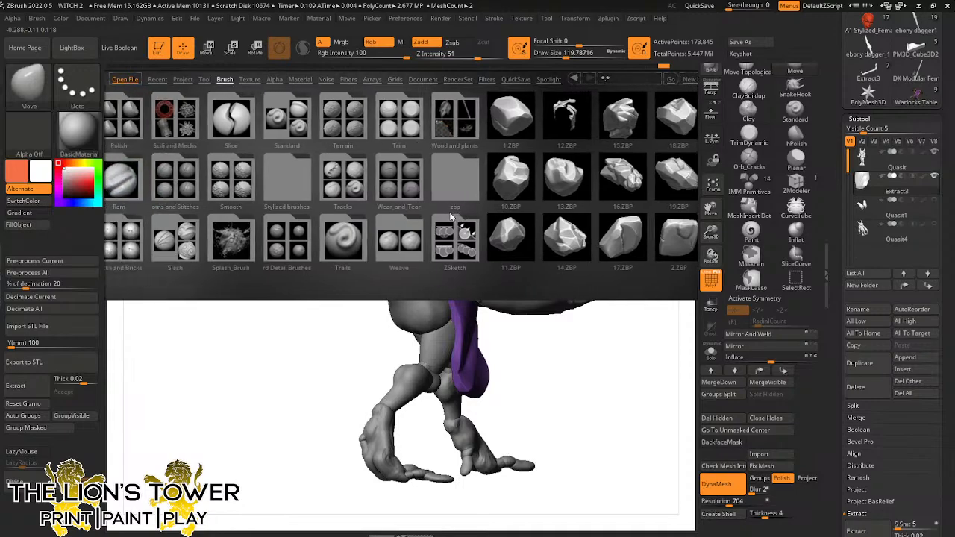
scroll(462, 215, "up", 2)
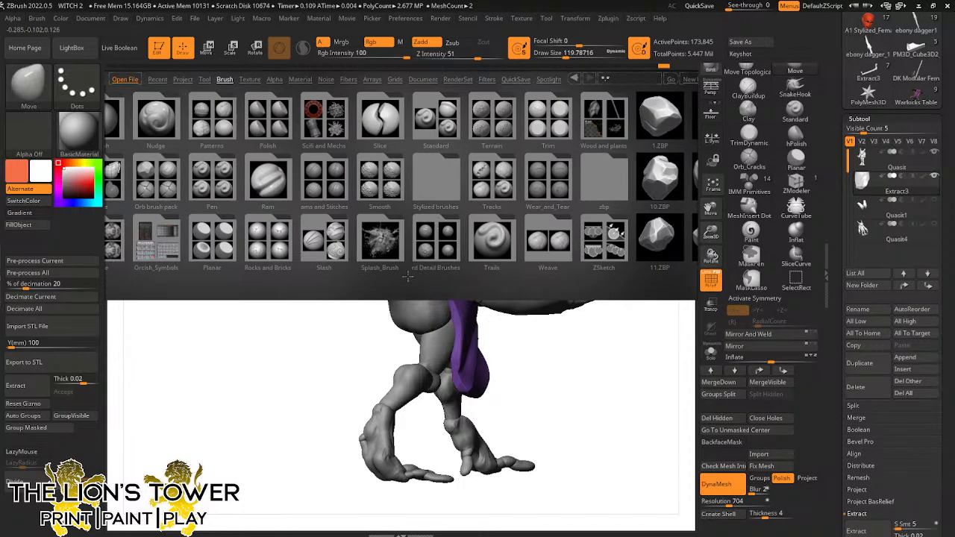
scroll(415, 276, "up", 4)
scroll(475, 265, "up", 3)
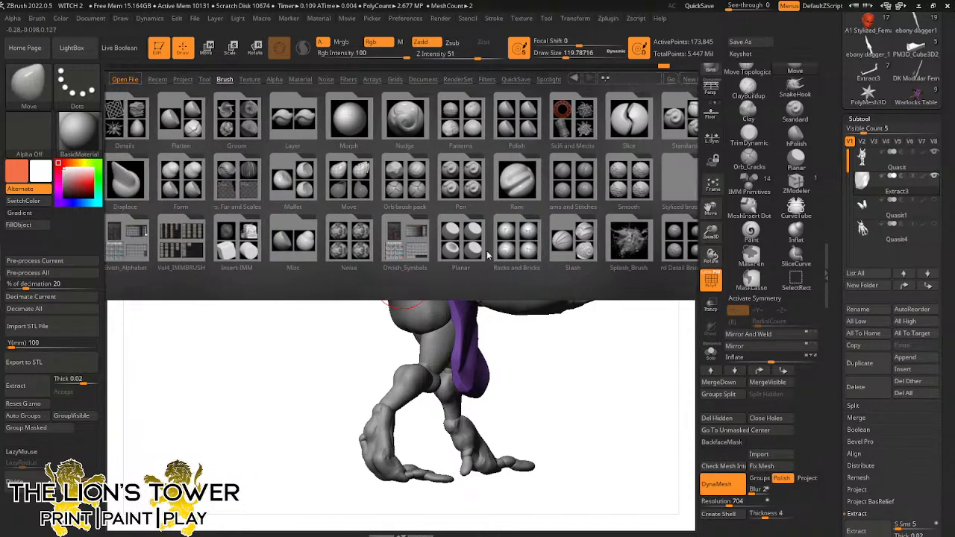
scroll(526, 239, "up", 1)
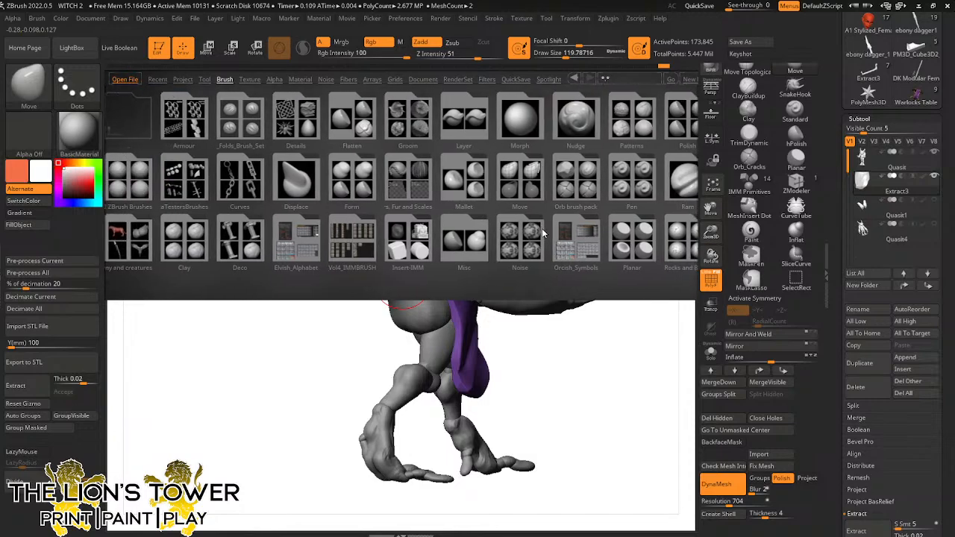
scroll(536, 233, "down", 2)
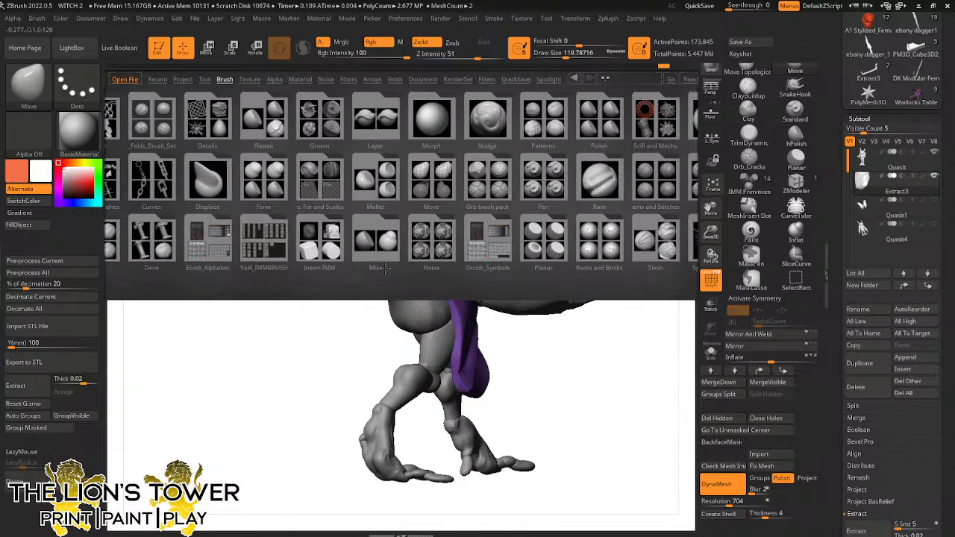
Return to the main brush library and examine the beta testers' insert brushes
double_click(277, 128)
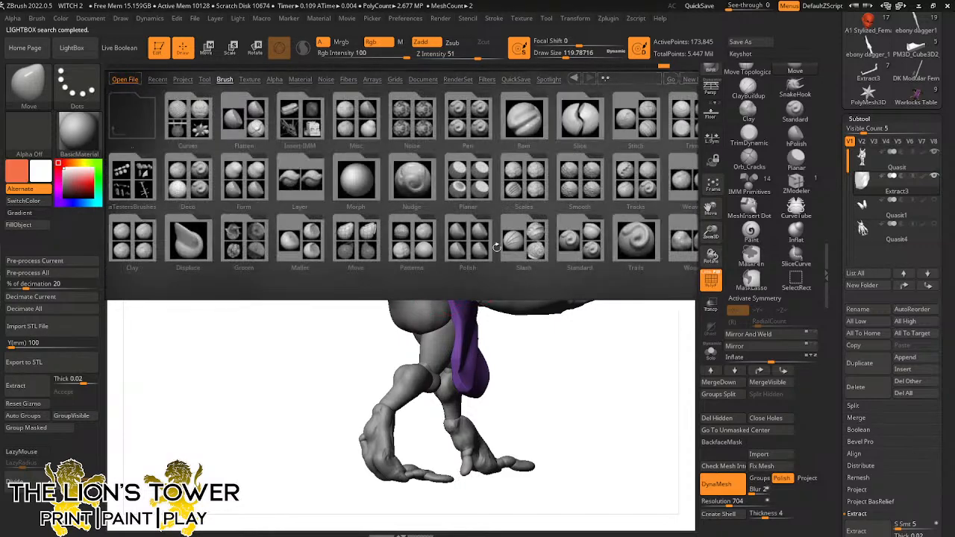
double_click(150, 194)
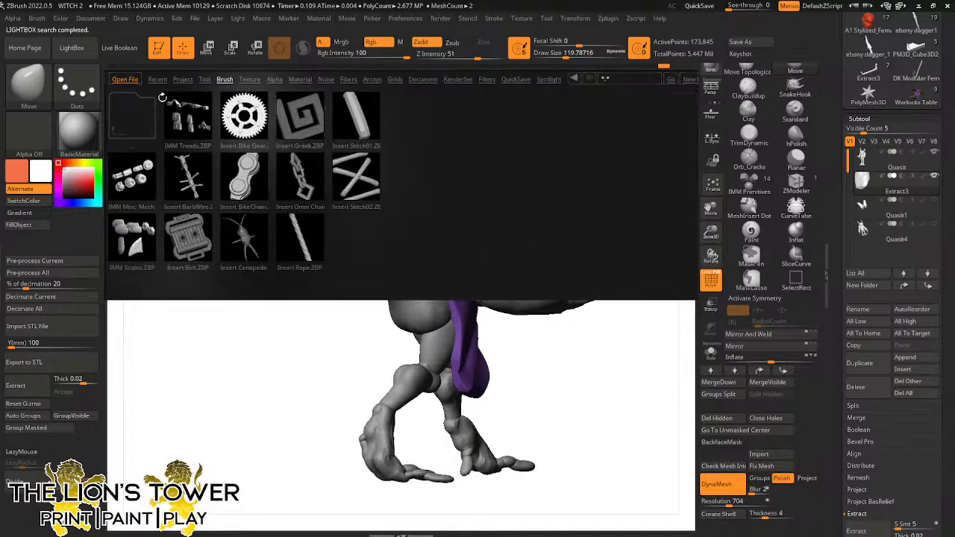
double_click(138, 115)
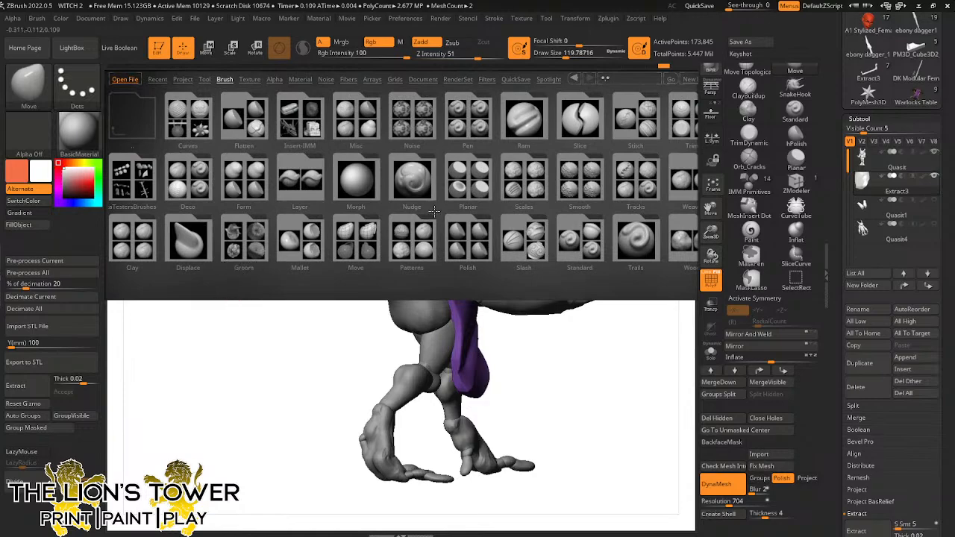
Check the main library's Curves and Insert-IMM folders for a suitable brush, and close LightBox
left_click_drag(434, 212, 316, 291)
double_click(197, 133)
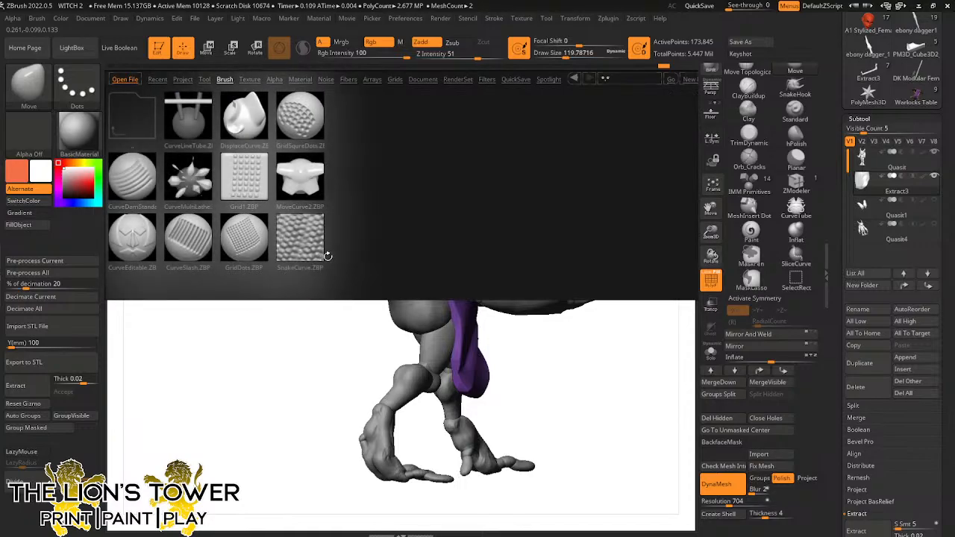
double_click(131, 121)
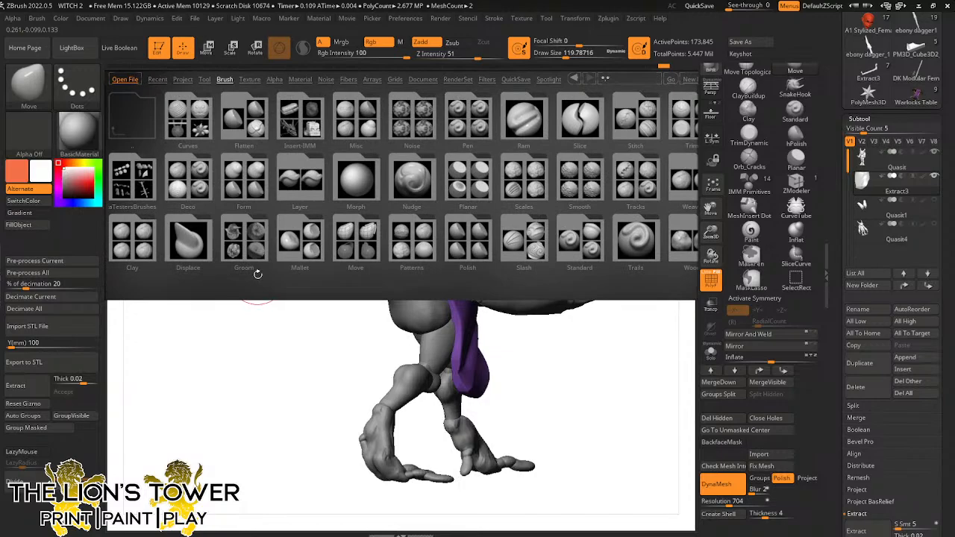
double_click(298, 118)
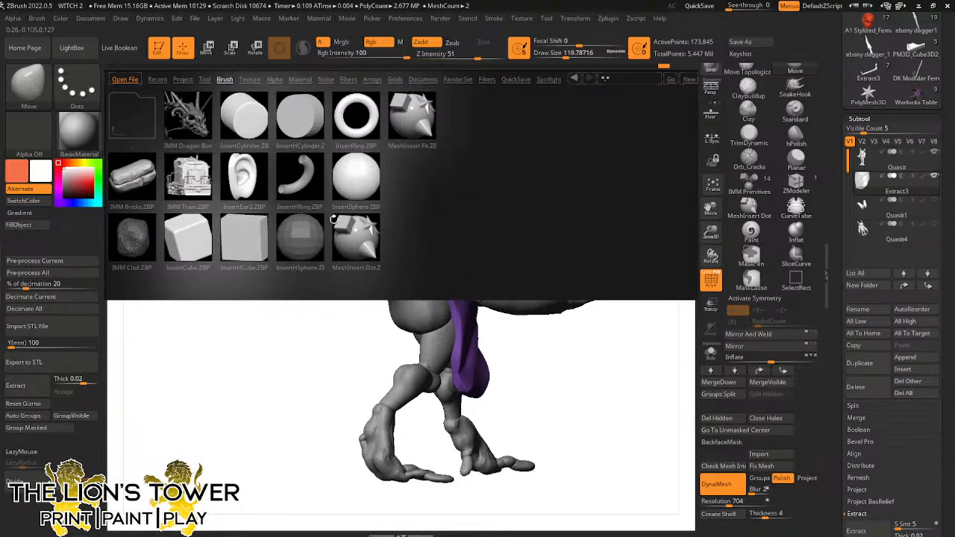
left_click(128, 123)
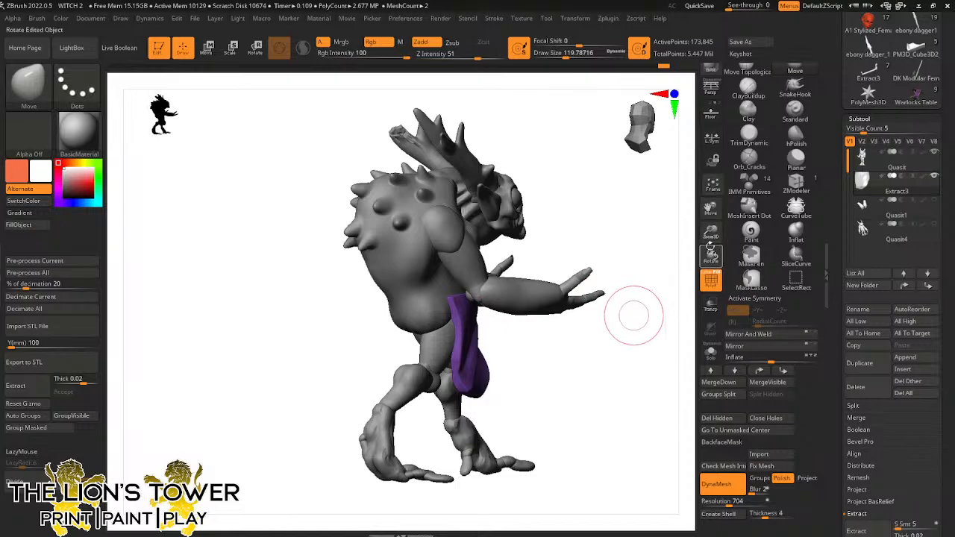
Examine the loincloth's fit on the figure from the front and both sides
mouse_move(631, 315)
left_mouse_down()
mouse_move(678, 219)
mouse_move(639, 298)
mouse_move(577, 336)
mouse_move(582, 303)
left_mouse_up()
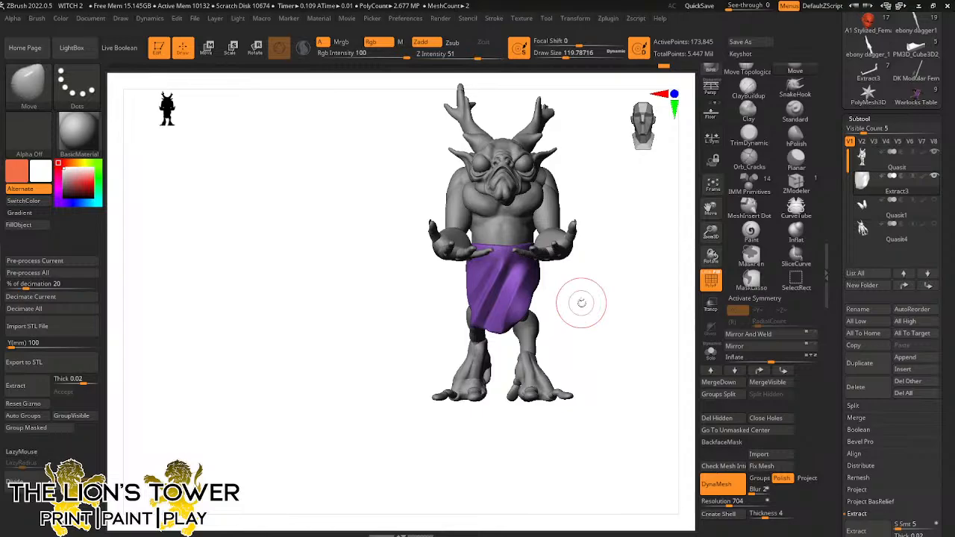
mouse_move(581, 302)
left_mouse_down()
mouse_move(674, 219)
mouse_move(674, 269)
mouse_move(632, 299)
mouse_move(641, 284)
left_mouse_up()
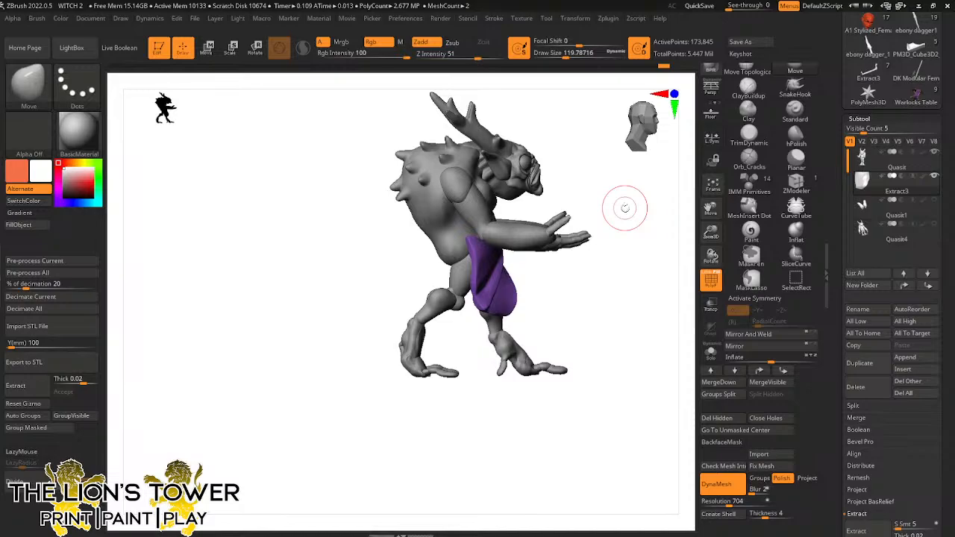
left_click_drag(710, 236, 712, 222)
mouse_move(656, 290)
left_mouse_down()
mouse_move(561, 305)
mouse_move(623, 293)
left_mouse_up()
left_click_drag(711, 233, 711, 273)
mouse_move(665, 305)
left_mouse_down()
mouse_move(616, 300)
mouse_move(640, 277)
left_mouse_up()
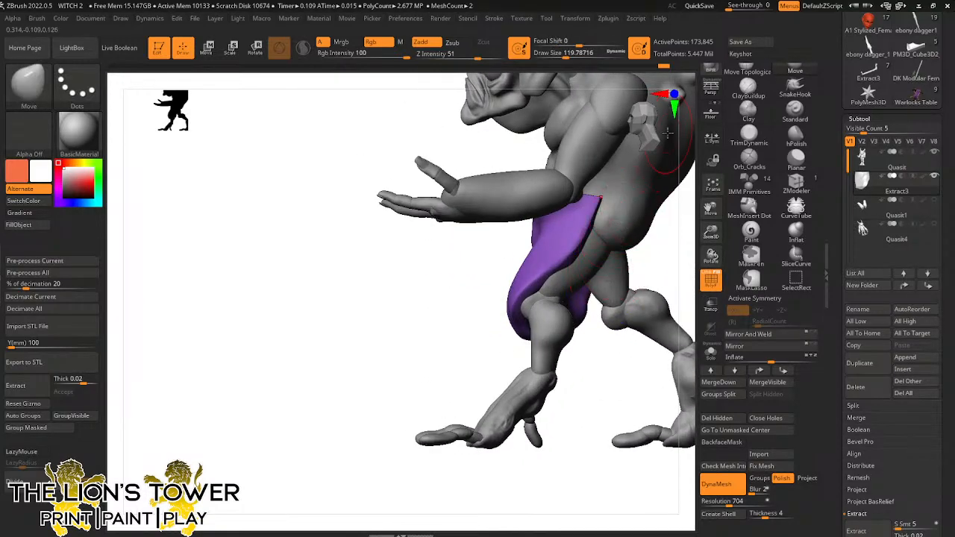
left_click_drag(668, 132, 680, 247)
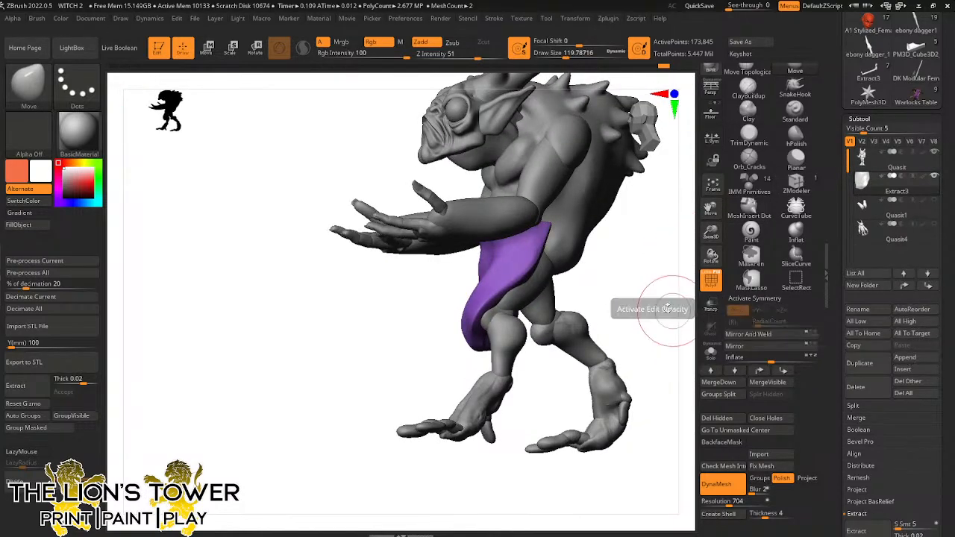
Isolate the loincloth and mask a thin strip along its side and bottom edges with a brush size of about 25
left_click(711, 352)
mouse_move(665, 333)
left_mouse_down()
mouse_move(601, 309)
mouse_move(594, 153)
left_mouse_up()
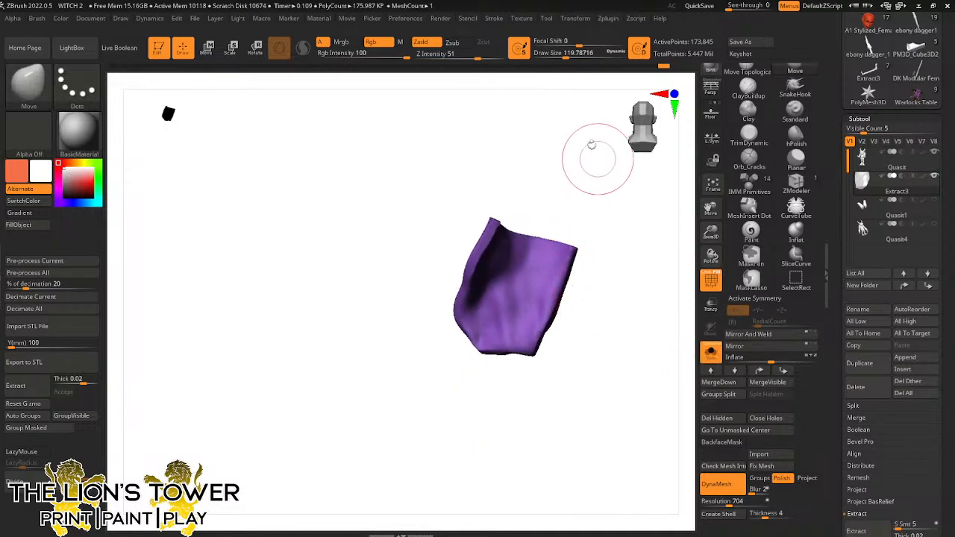
left_click_drag(566, 58, 550, 56)
key("ctrl")
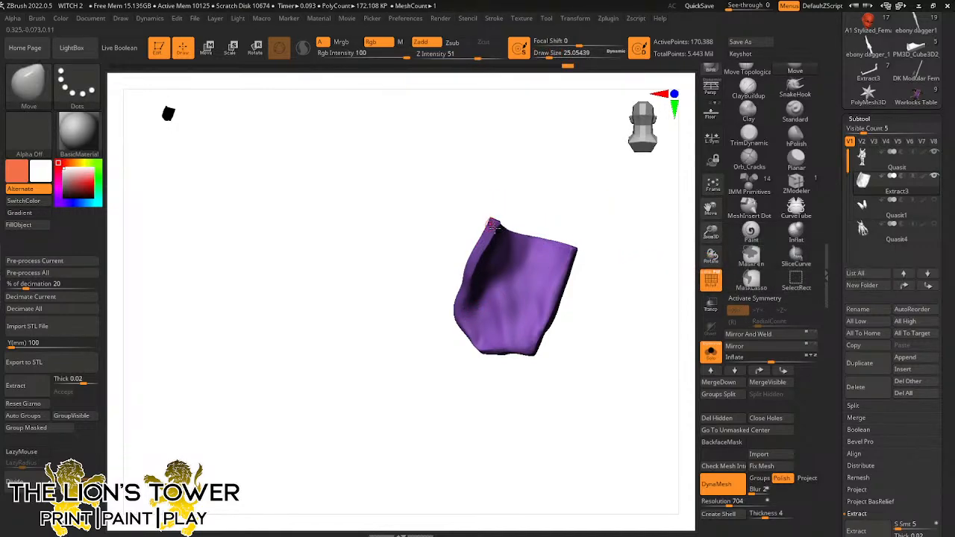
key("ctrl")
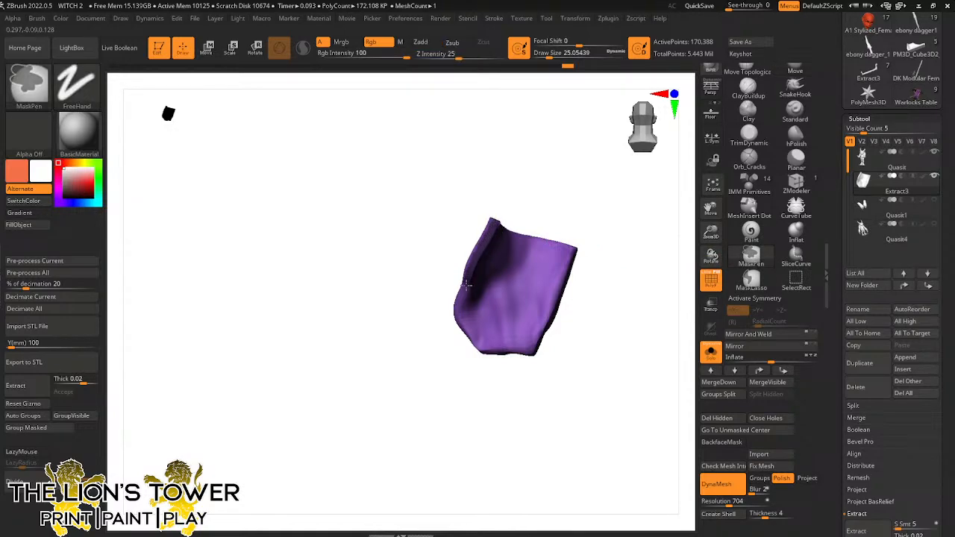
left_click_drag(582, 250, 549, 175)
key("ctrl")
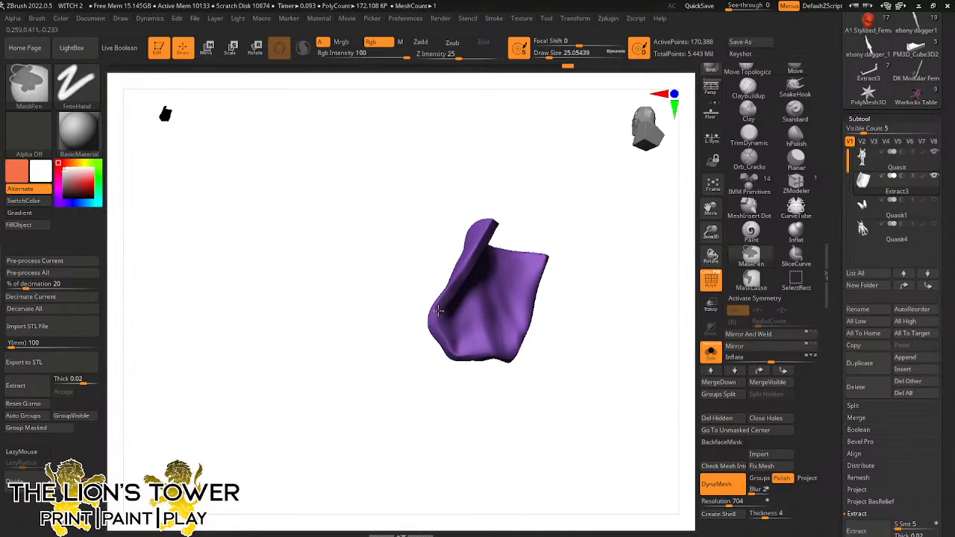
mouse_move(559, 246)
left_mouse_down()
mouse_move(616, 156)
mouse_move(522, 253)
left_mouse_up()
key("ctrl")
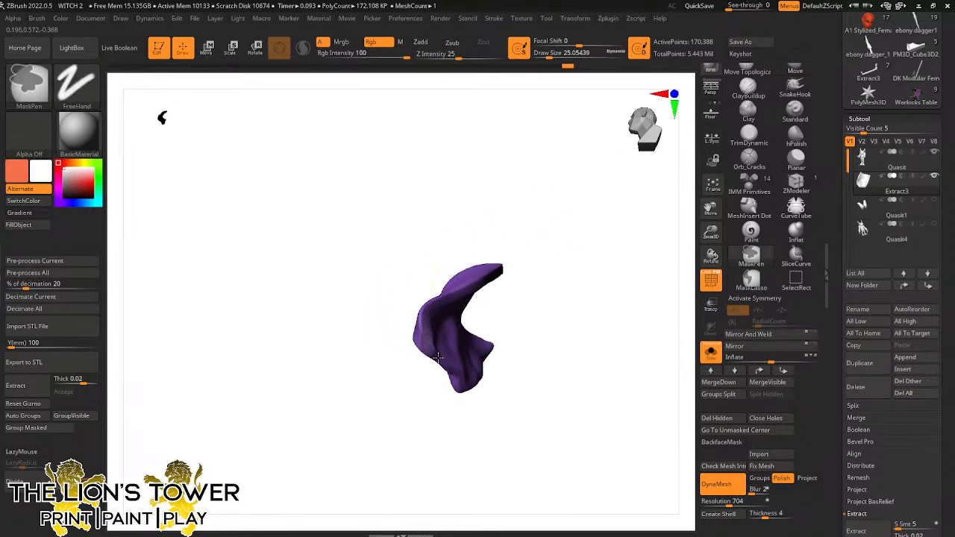
mouse_move(455, 369)
left_mouse_down()
mouse_move(544, 224)
mouse_move(534, 196)
left_mouse_up()
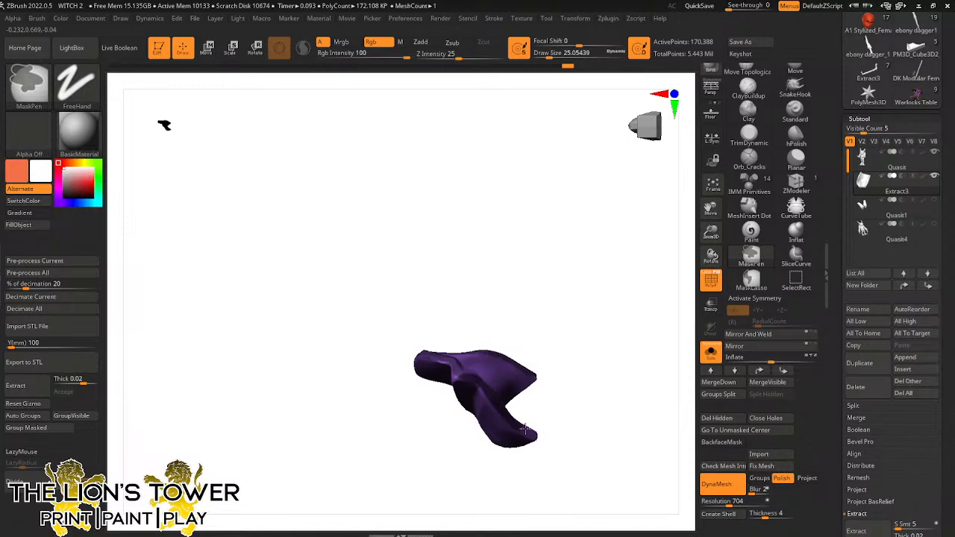
left_click_drag(525, 429, 544, 336)
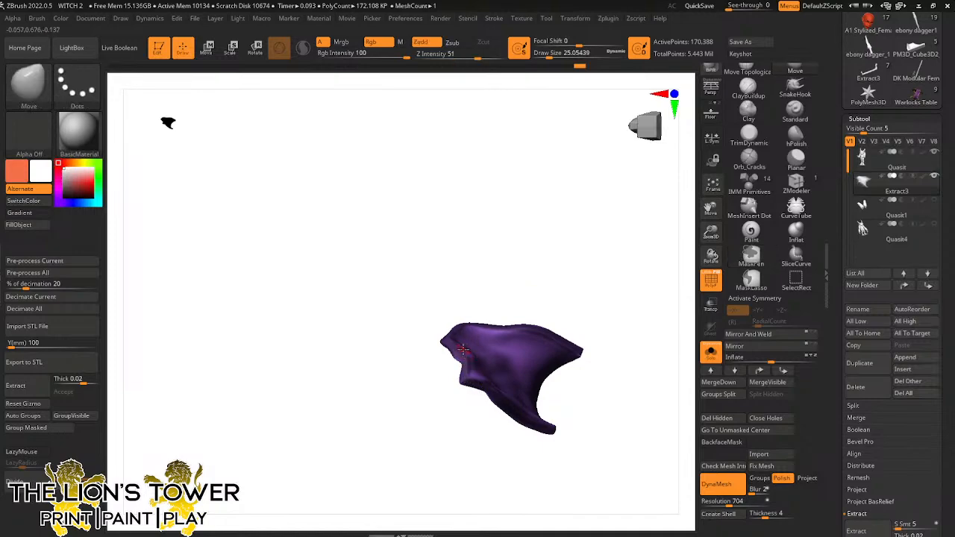
Extract the masked edge strip from the loincloth at 0.02 thickness and accept it as a new subtool
left_click(866, 530)
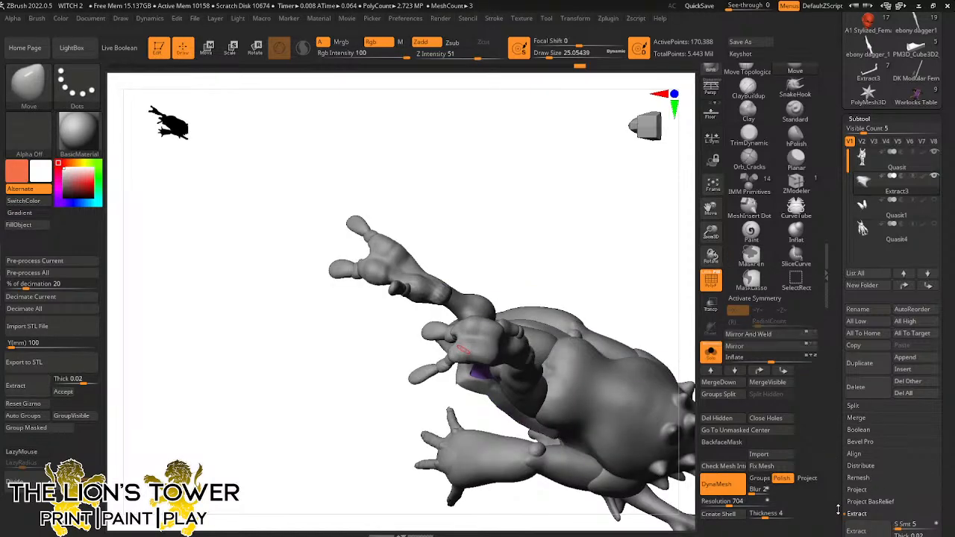
scroll(873, 522, "down", 2)
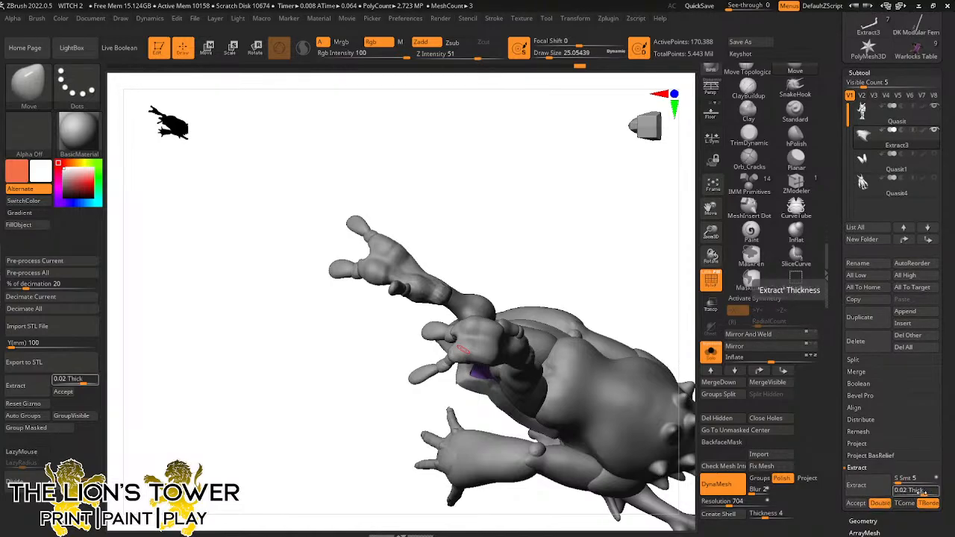
left_click(858, 504)
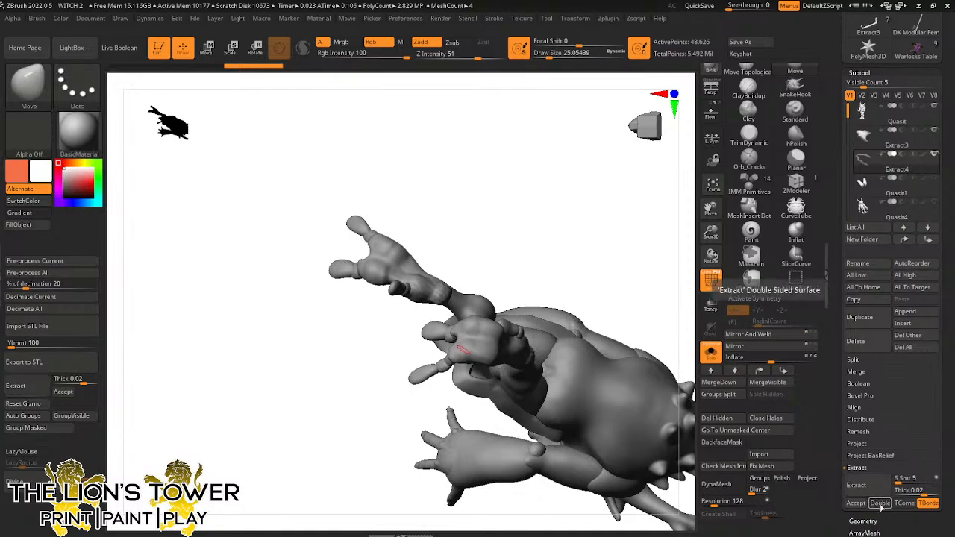
Accept another extraction of the loincloth's edge trim as a double-sided surface at 0.02 thickness, and inspect it isolated and on the figure
left_click_drag(646, 272, 686, 297)
left_click_drag(646, 368, 636, 341)
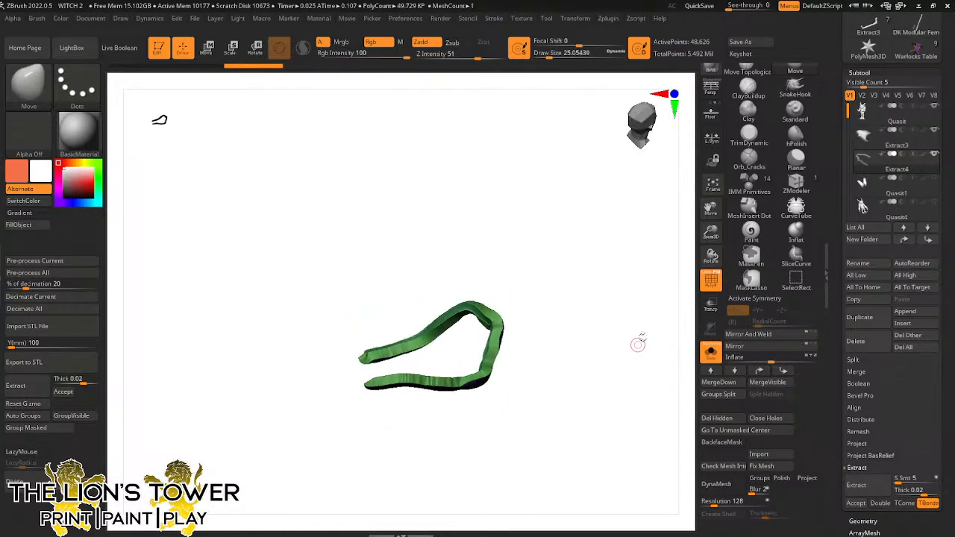
left_click(856, 503)
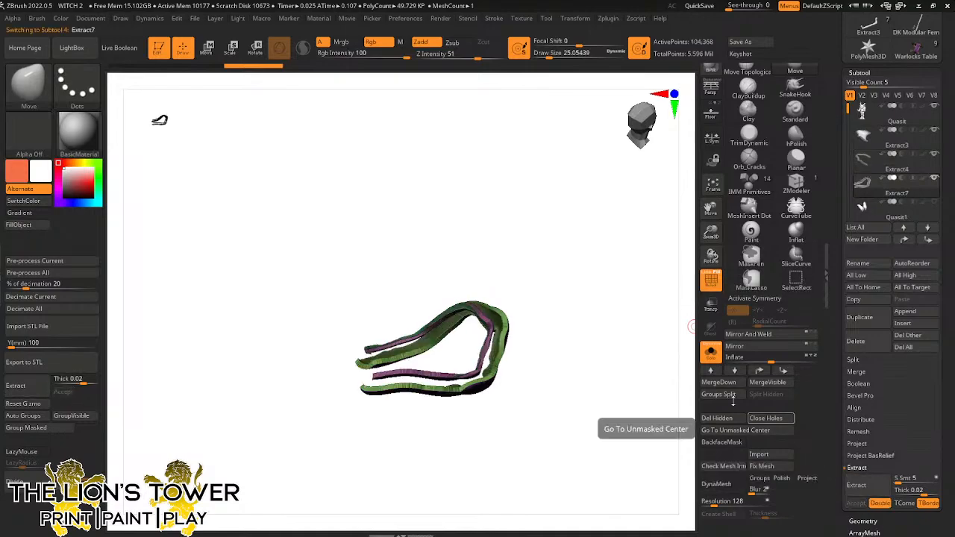
left_click(711, 353)
left_click_drag(593, 352, 606, 310)
left_click(711, 353)
left_click_drag(539, 311, 590, 319)
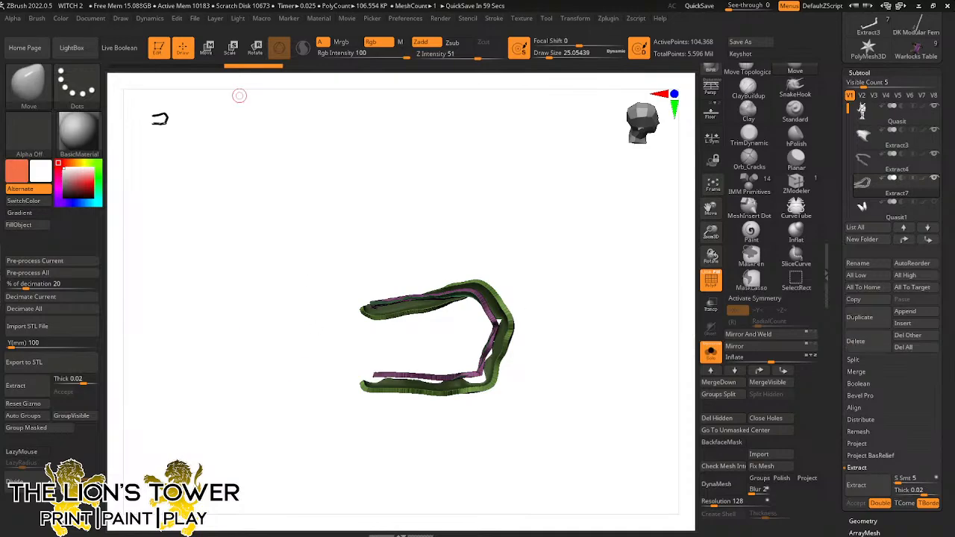
Switch to a new File Explorer window
key("super+e")
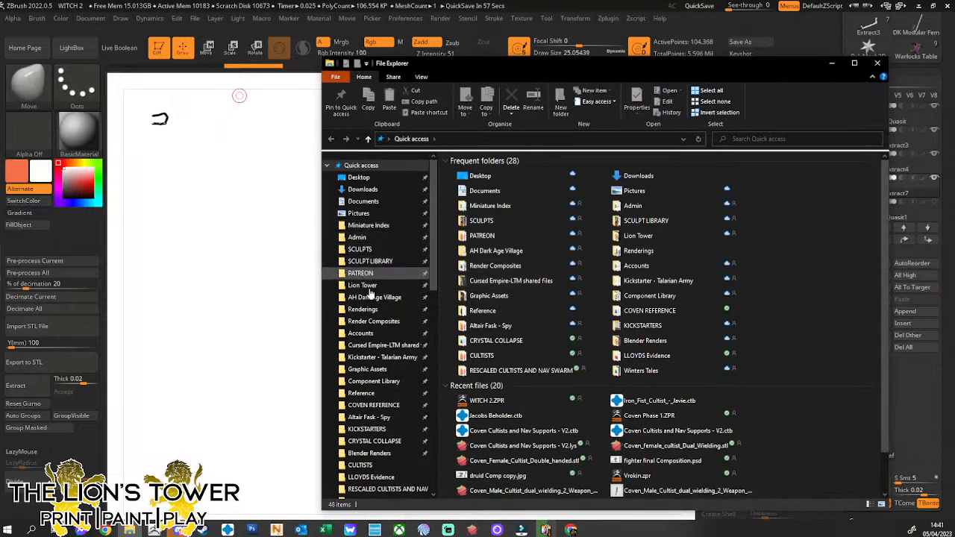
Open COLOUR_GRID_2.jpeg from the AJ Art folder of THE WARLOCK under KICKSTARTERS, examine the colour variants, and close the viewer and folder
left_click(376, 431)
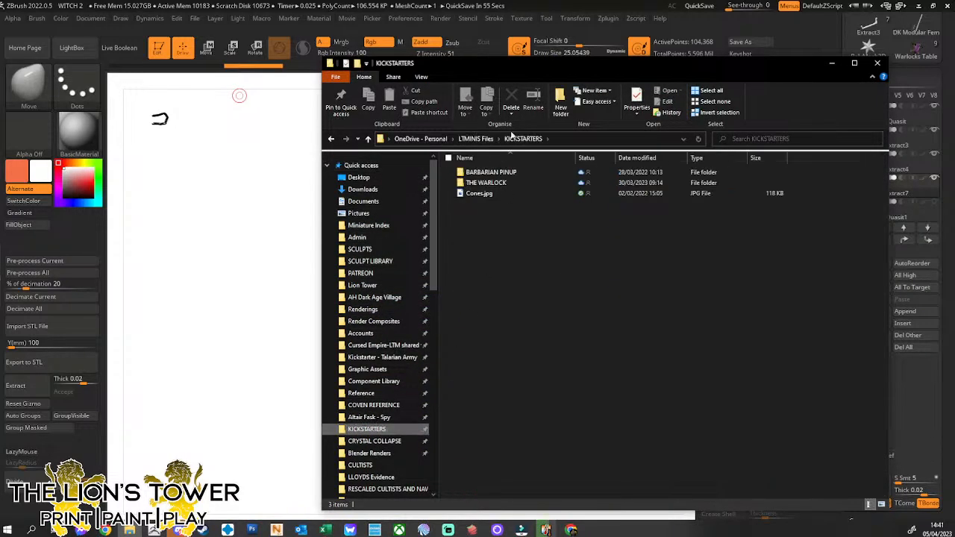
left_click(487, 185)
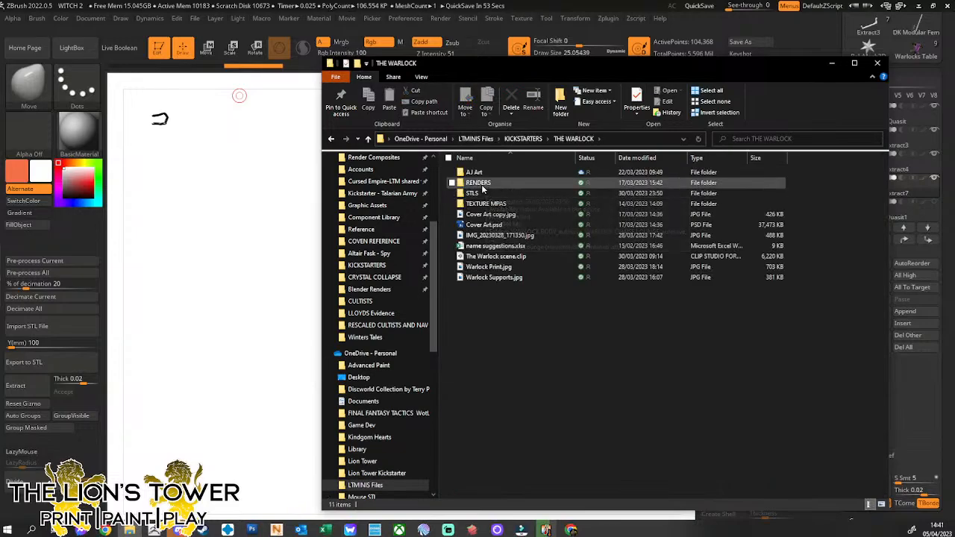
double_click(474, 173)
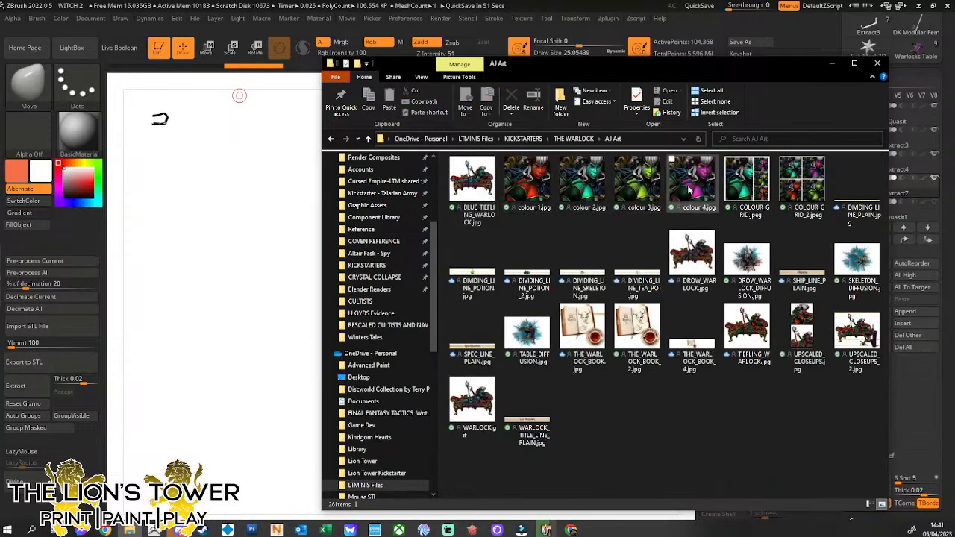
double_click(789, 186)
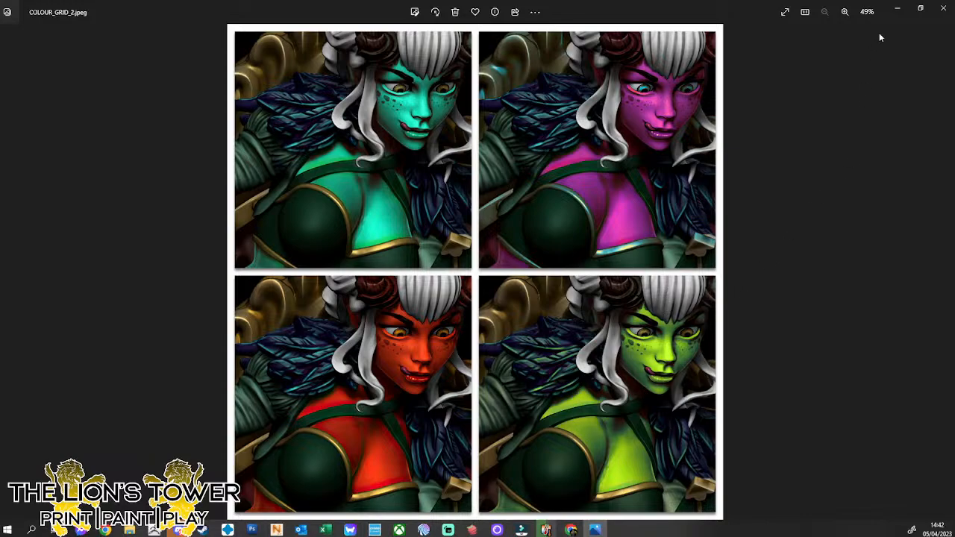
left_click(945, 10)
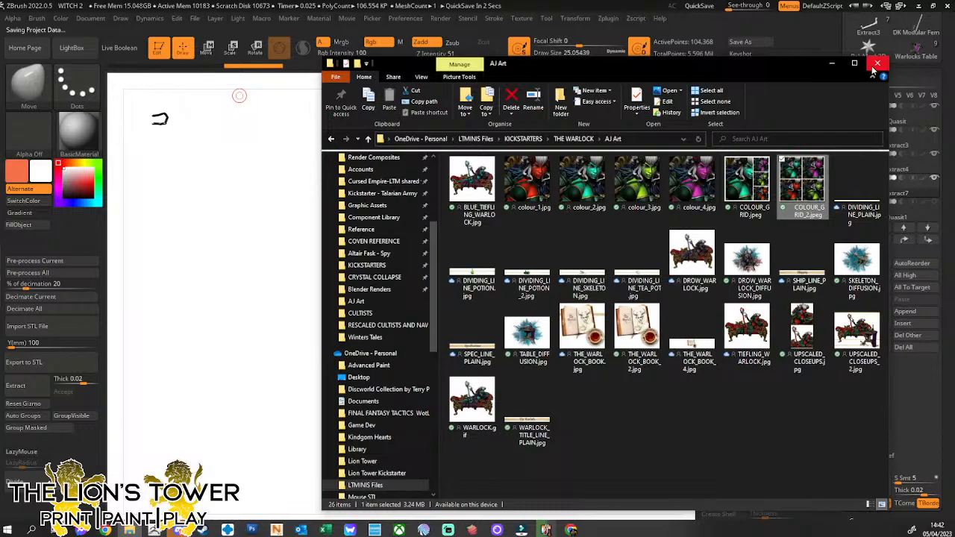
left_click(872, 66)
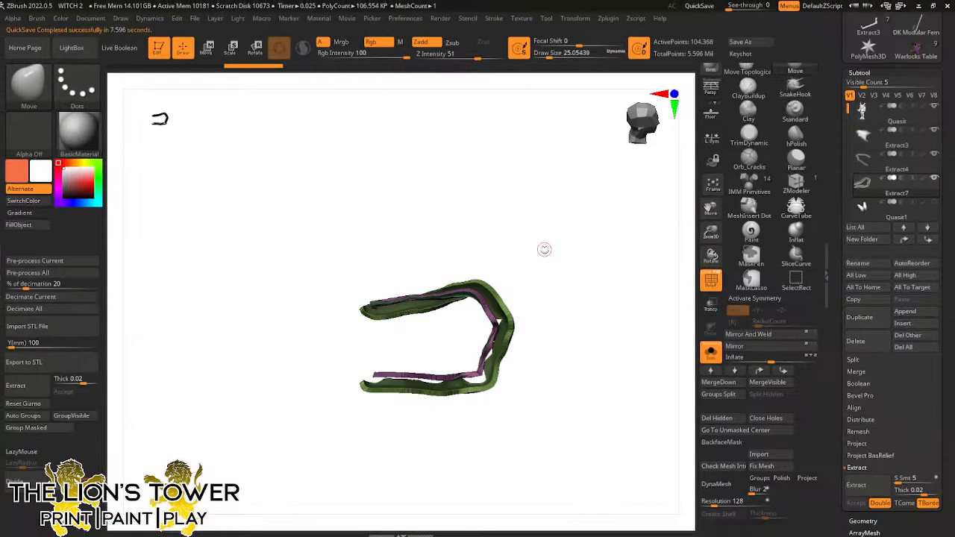
Delete the isolated Extract7 subtool, select Extract4, and show the whole creature again
left_click(855, 342)
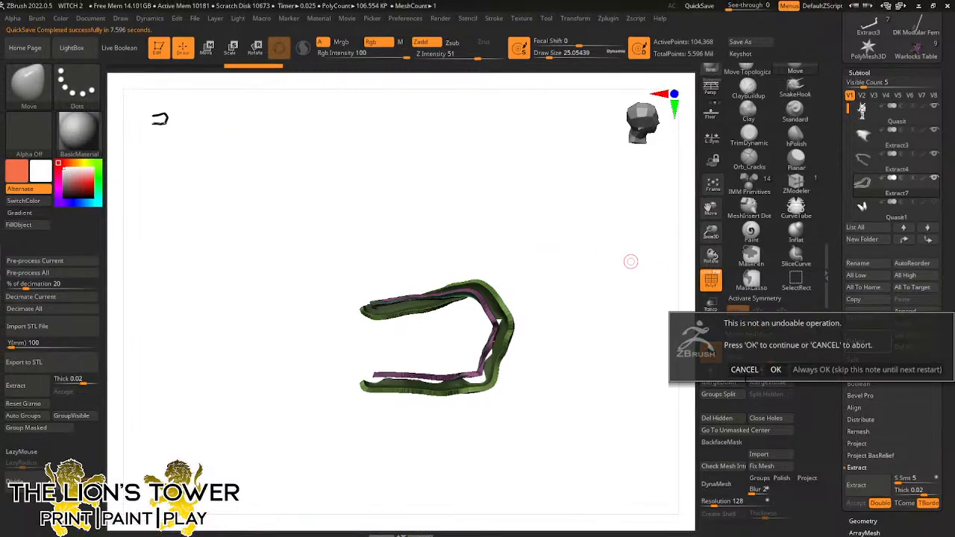
left_click(777, 369)
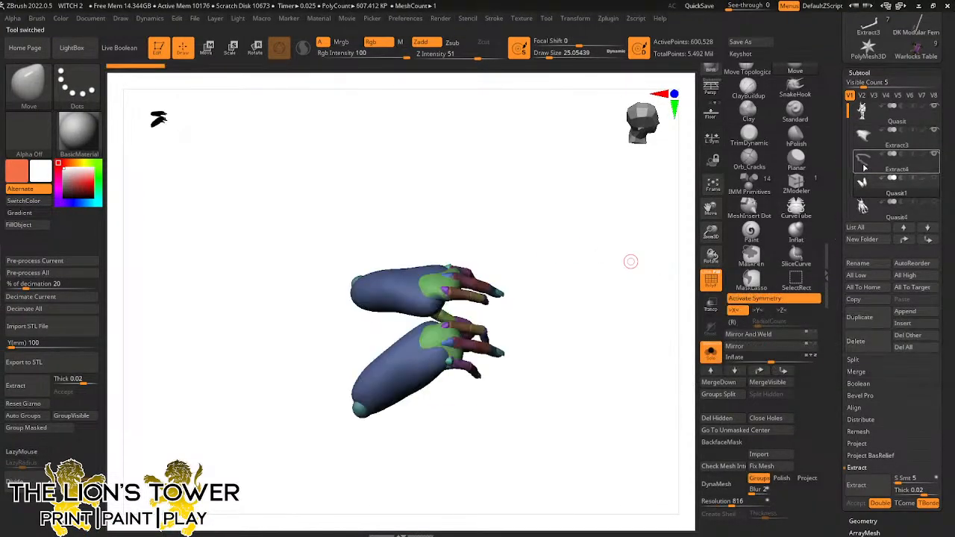
left_click(710, 353)
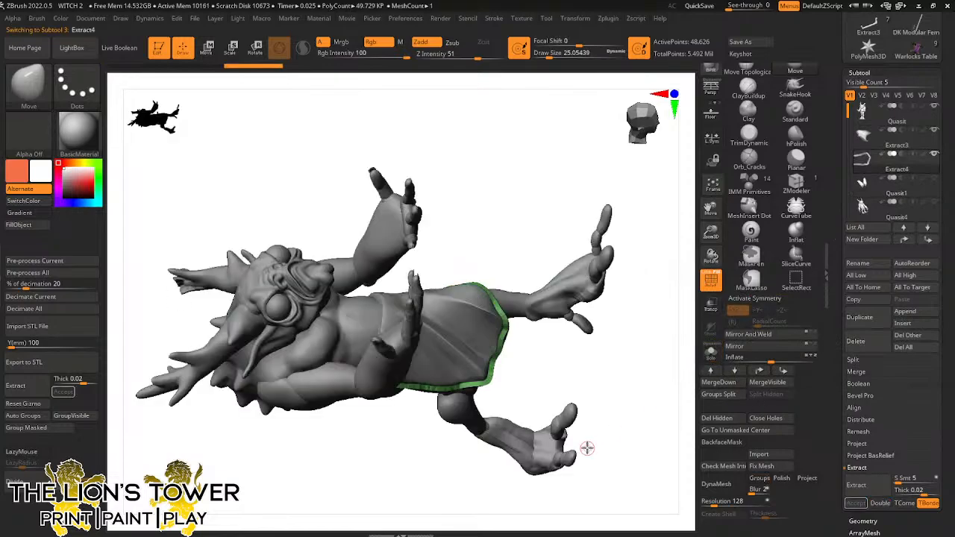
Inflate the Extract4 trim around the creature's loincloth to make it thicker
left_click_drag(587, 448, 679, 426)
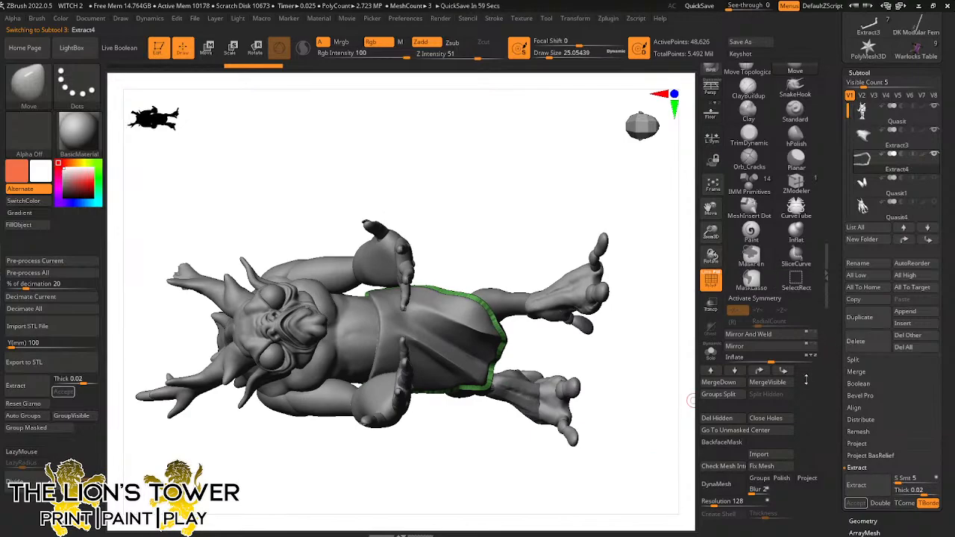
left_click_drag(772, 362, 782, 359)
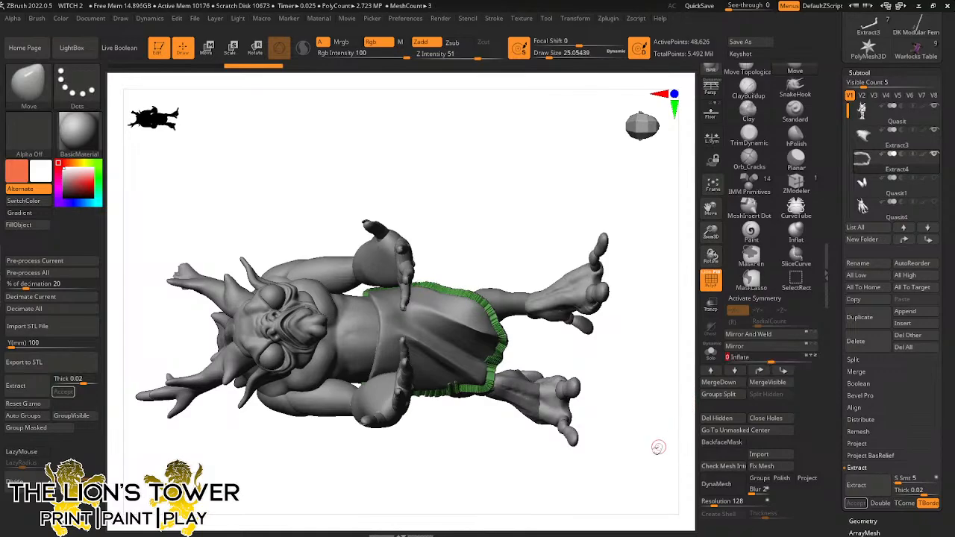
mouse_move(651, 317)
left_mouse_down()
mouse_move(660, 334)
mouse_move(651, 341)
mouse_move(649, 495)
mouse_move(640, 450)
mouse_move(644, 471)
mouse_move(657, 405)
left_mouse_up()
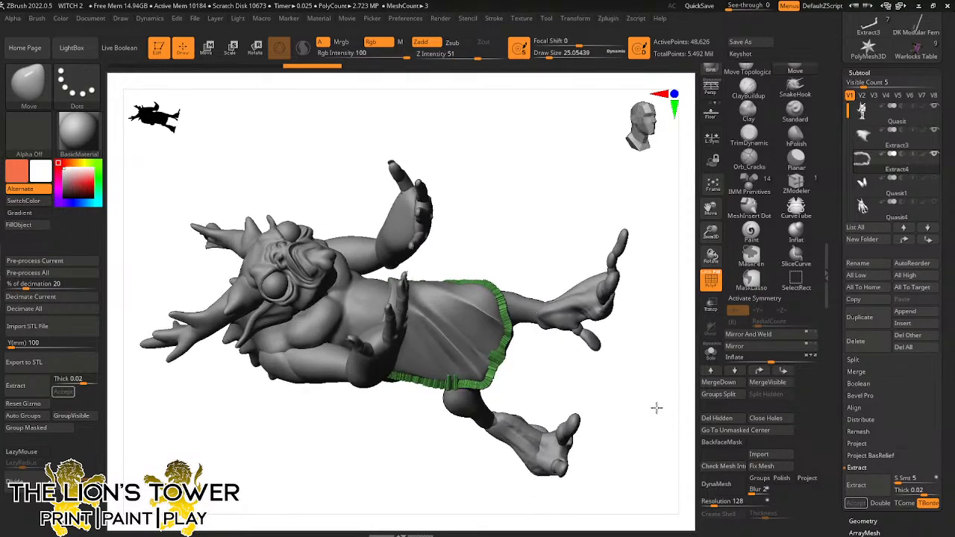
key("ctrl")
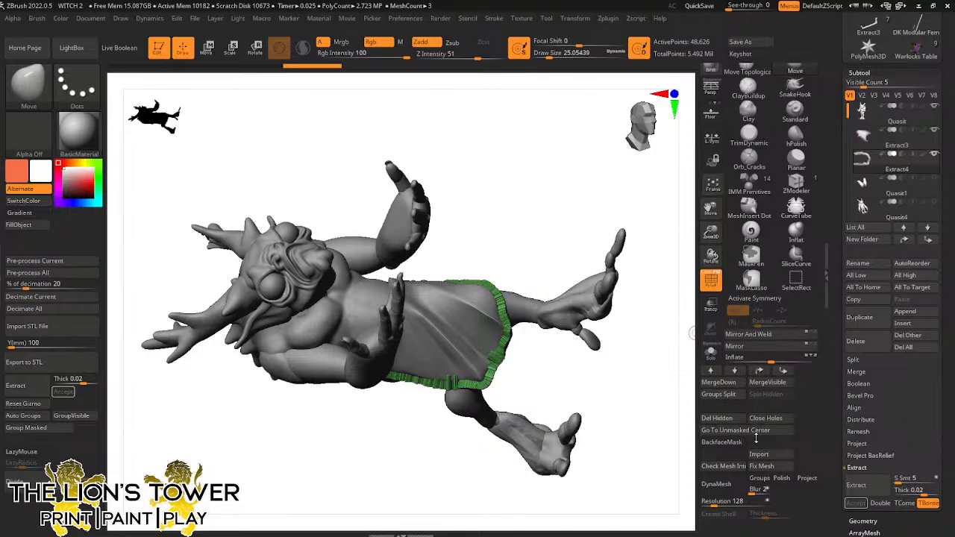
Clear the trim's mask and DynaMesh it at resolution 464 with Polish enabled
left_click_drag(665, 416, 735, 373)
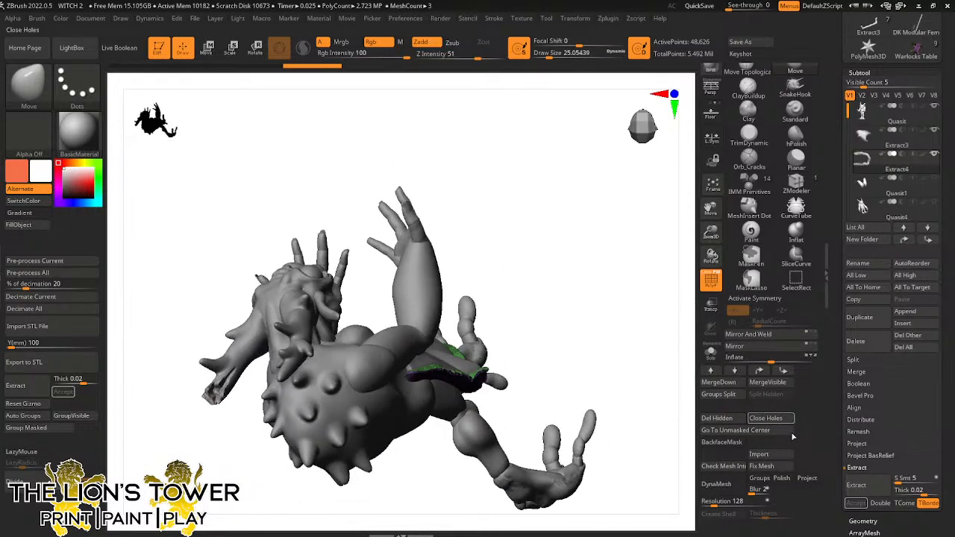
left_click_drag(717, 502, 724, 501)
left_click(782, 478)
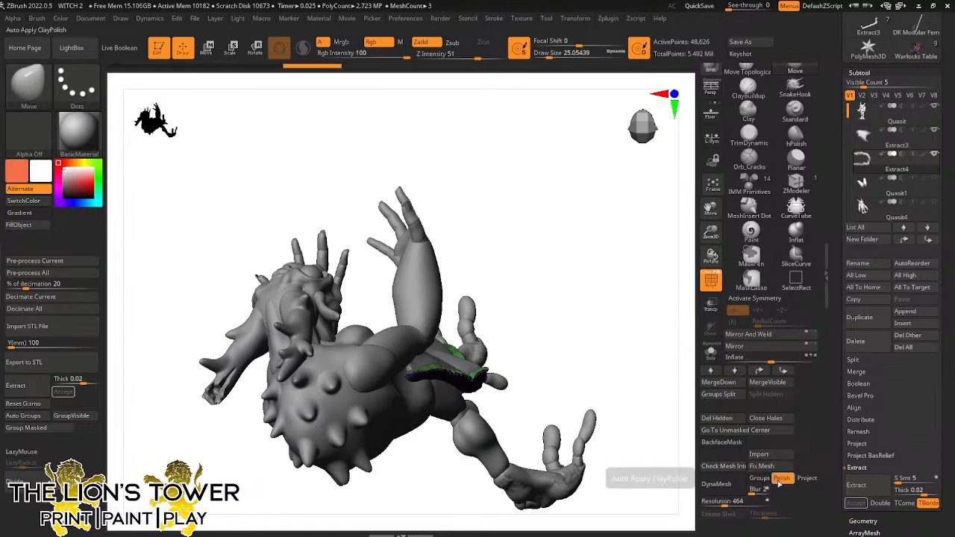
left_click(731, 487)
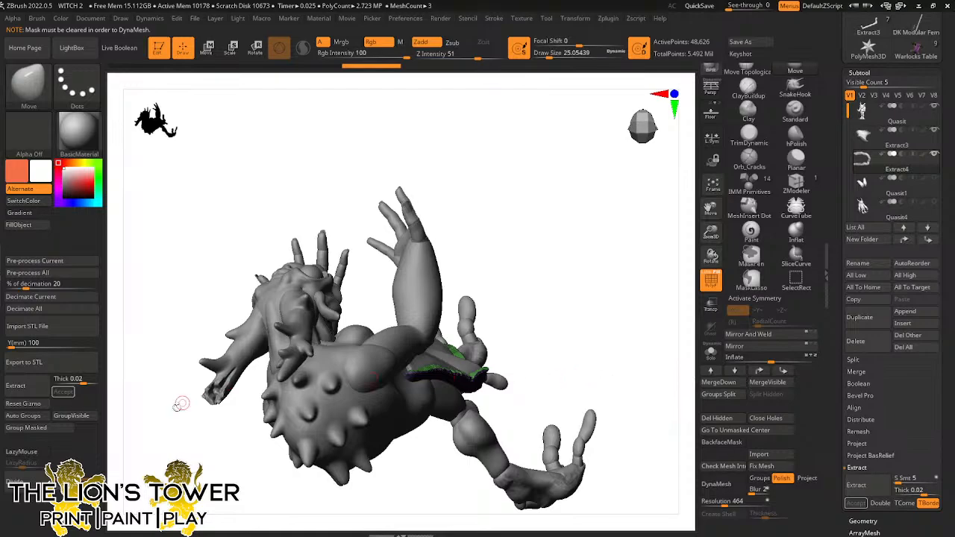
left_click_drag(565, 229, 593, 315, "ctrl")
left_click(730, 485)
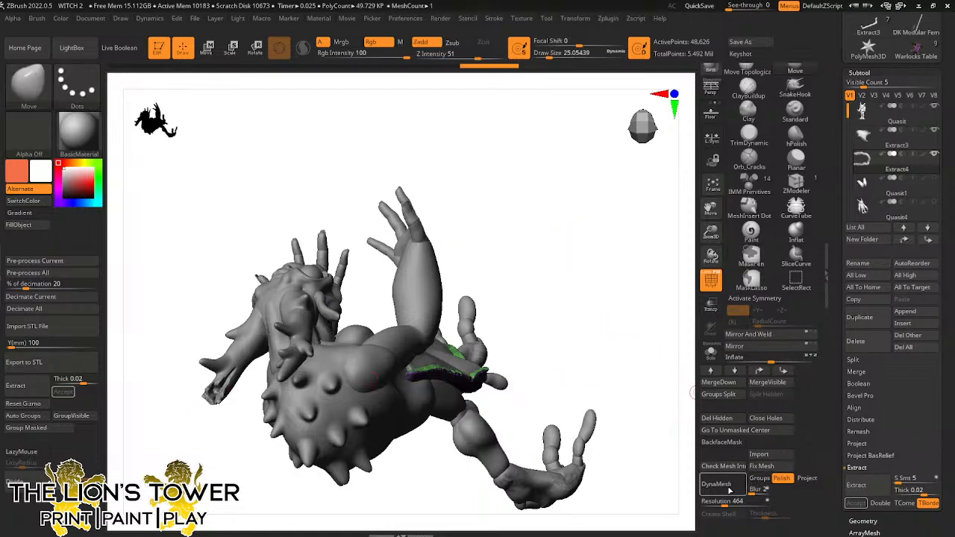
Set up the Move brush with a draw size of about 65 for shaping the loincloth trim
left_click_drag(673, 411, 642, 481)
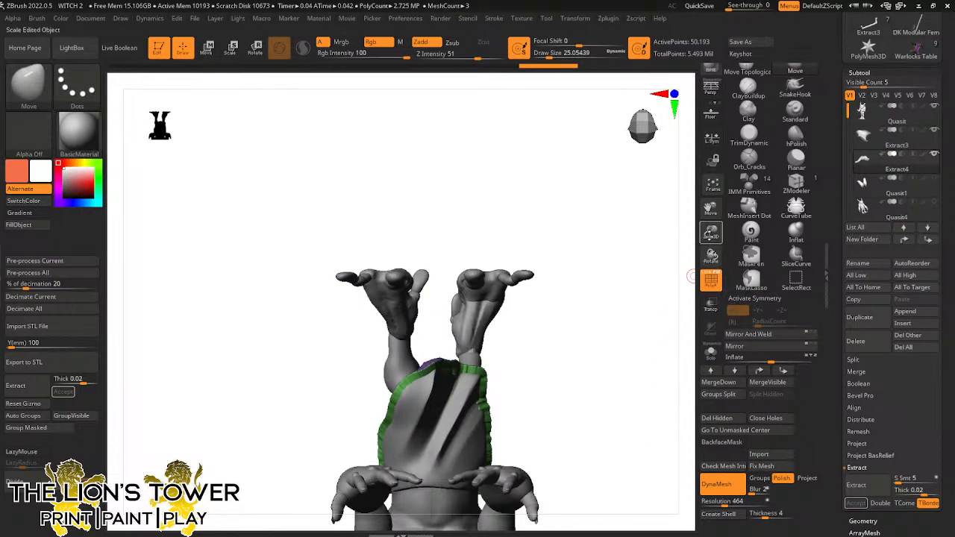
mouse_move(710, 232)
left_mouse_down()
mouse_move(702, 358)
mouse_move(638, 359)
mouse_move(599, 375)
mouse_move(612, 430)
mouse_move(639, 267)
left_mouse_up()
left_click(805, 90)
left_click_drag(821, 112, 821, 204)
left_click(795, 156)
left_click_drag(549, 56, 552, 55)
mouse_move(627, 228)
left_mouse_down()
mouse_move(640, 195)
mouse_move(603, 266)
mouse_move(565, 279)
left_mouse_up()
left_click_drag(550, 56, 557, 55)
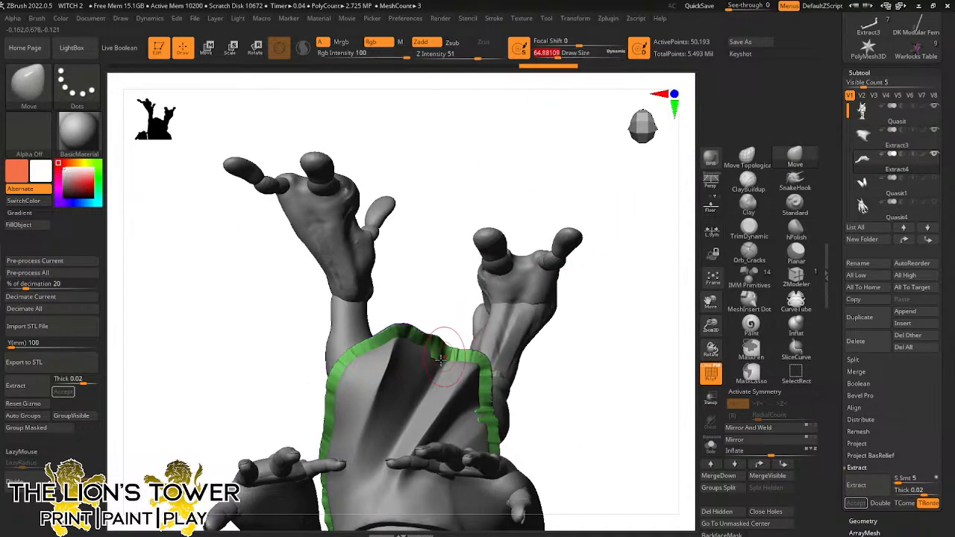
Try to reshape the trim's lower hem and corner with Move strokes, and undo those strokes
left_click_drag(436, 360, 442, 353)
right_click_drag(463, 351, 485, 409)
left_click_drag(485, 409, 498, 417)
right_click_drag(498, 417, 471, 389)
left_click_drag(471, 389, 472, 373)
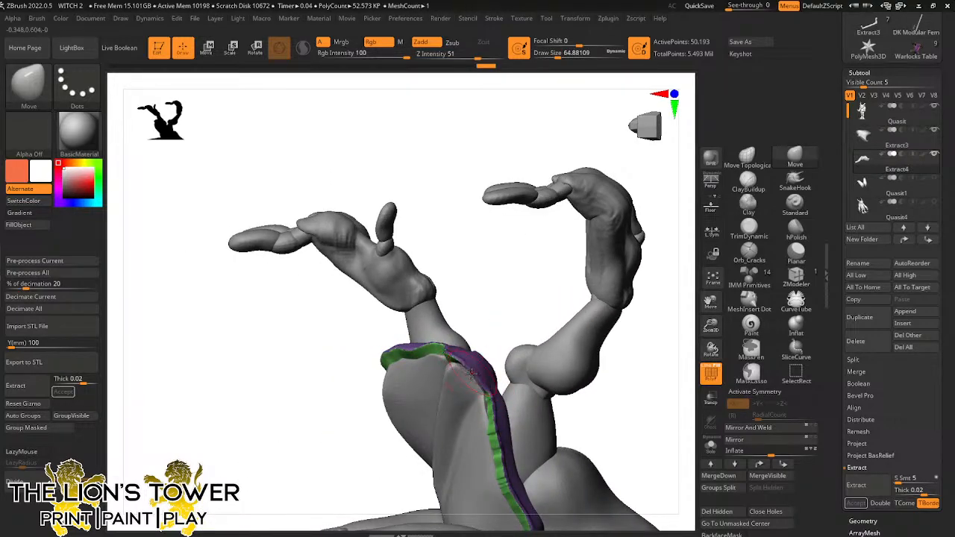
mouse_move(470, 337)
right_mouse_down()
mouse_move(492, 305)
mouse_move(461, 367)
right_mouse_up()
key("ctrl+z")
key("ctrl+z")
key("ctrl+z")
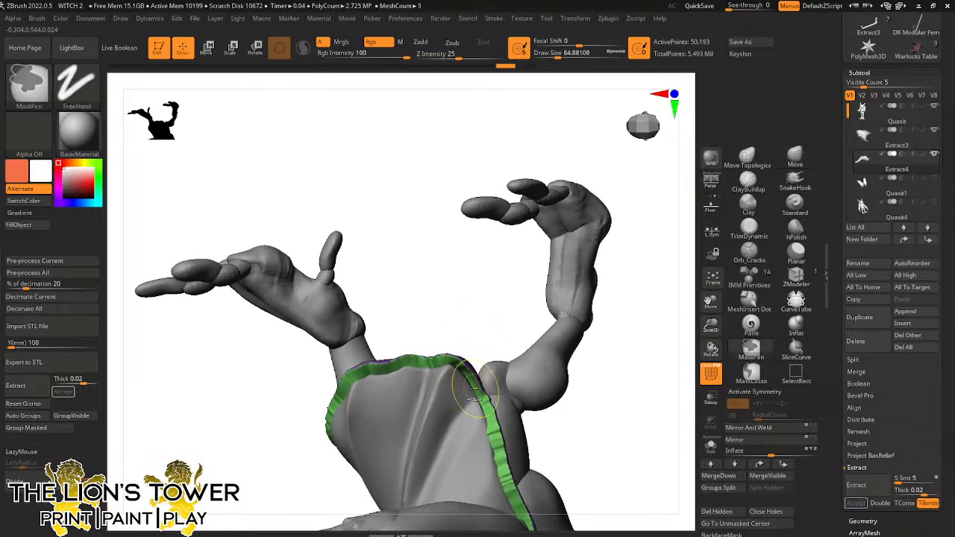
key("ctrl+z")
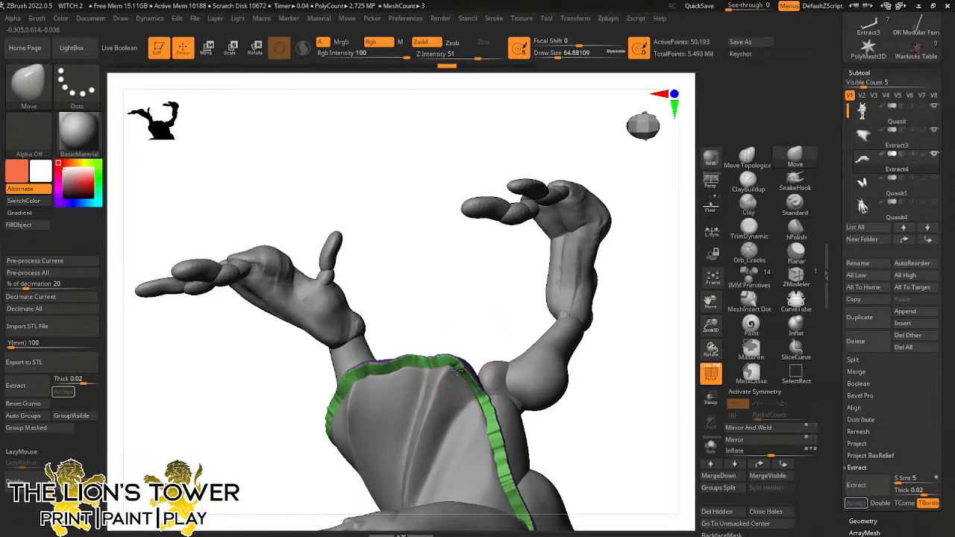
Pull the trim along the loincloth's lower hem and corners with Move strokes so it follows the cloth edge
left_click_drag(465, 379, 461, 375)
left_click_drag(460, 375, 448, 364)
mouse_move(441, 357)
right_mouse_down()
mouse_move(463, 342)
mouse_move(452, 354)
right_mouse_up()
mouse_move(453, 357)
left_mouse_down()
mouse_move(443, 365)
mouse_move(467, 335)
left_mouse_up()
right_click_drag(476, 328, 416, 316)
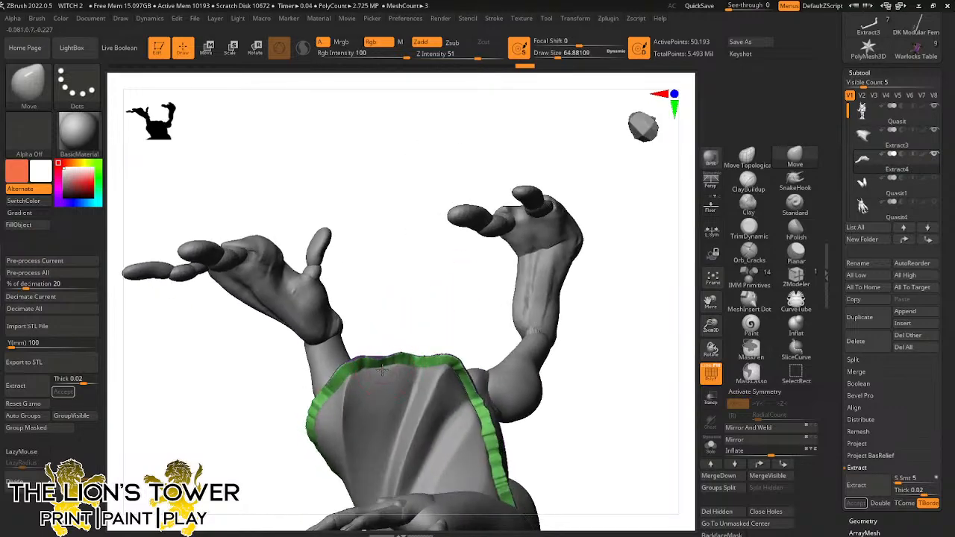
left_click_drag(382, 371, 390, 363)
right_click_drag(433, 315, 388, 334)
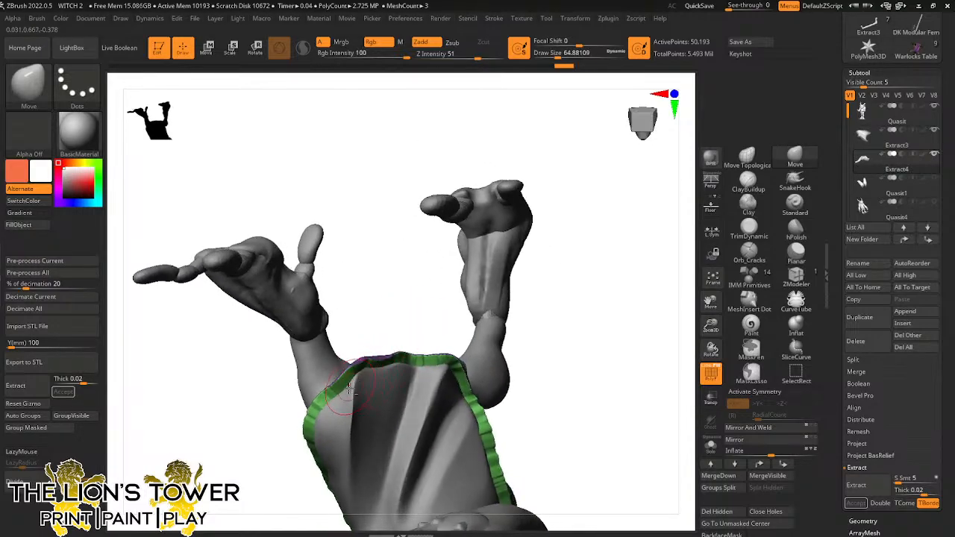
mouse_move(350, 389)
left_mouse_down()
mouse_move(343, 397)
mouse_move(350, 358)
left_mouse_up()
right_click_drag(350, 358, 403, 298)
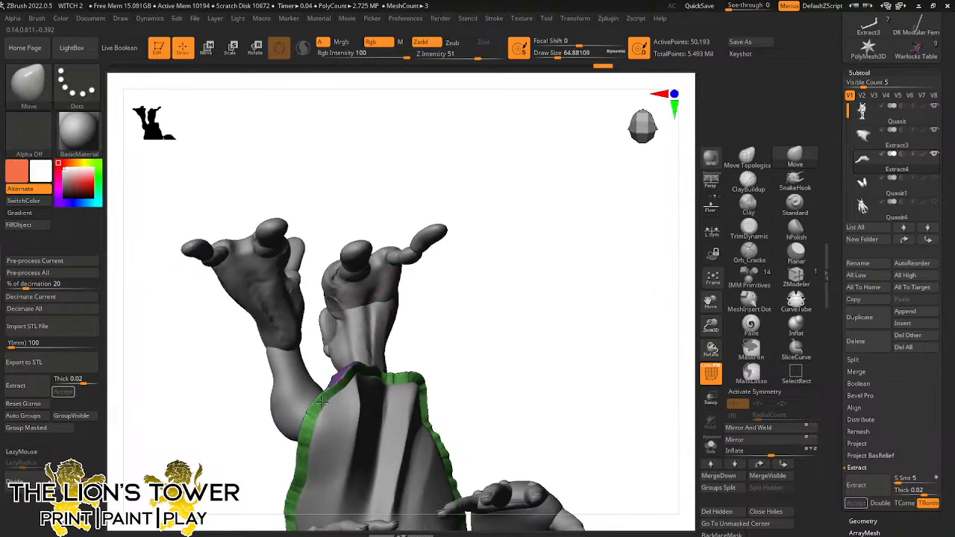
left_click_drag(322, 403, 328, 396)
mouse_move(515, 302)
right_mouse_down()
mouse_move(540, 276)
mouse_move(443, 332)
right_mouse_up()
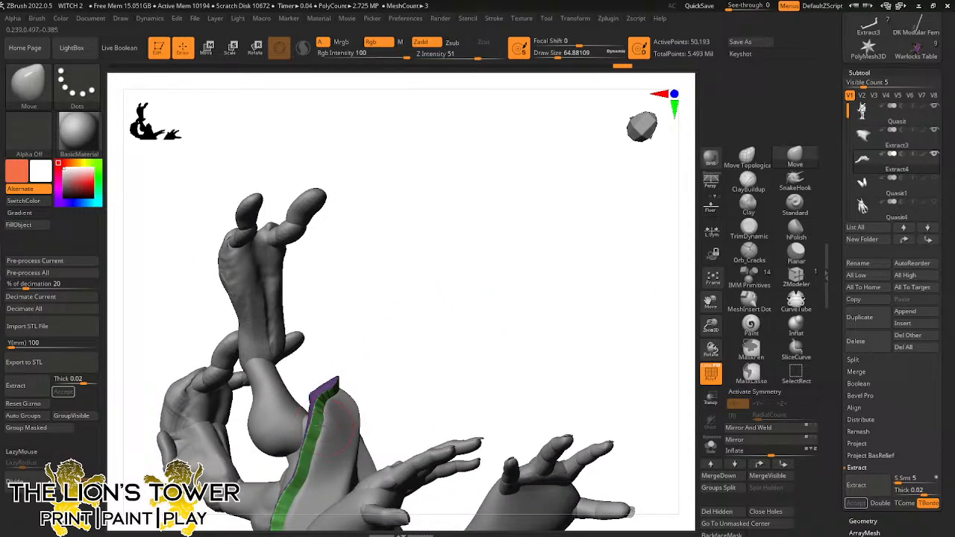
left_click_drag(334, 422, 318, 442)
key("ctrl+z")
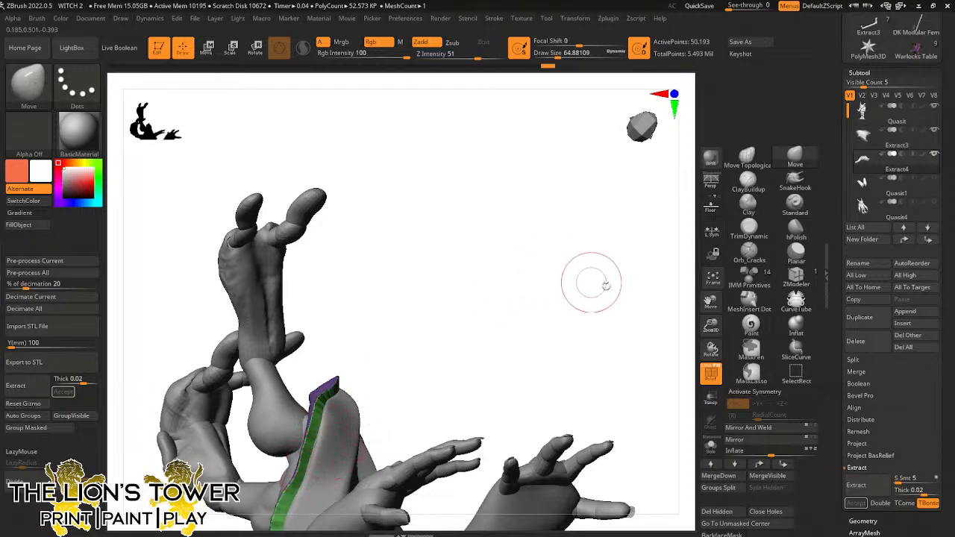
Fit the trim to the loincloth's side edge with Move strokes, from the waist end down the side
left_click_drag(710, 301, 748, 155)
mouse_move(567, 231)
right_mouse_down()
mouse_move(587, 226)
mouse_move(573, 228)
right_mouse_up()
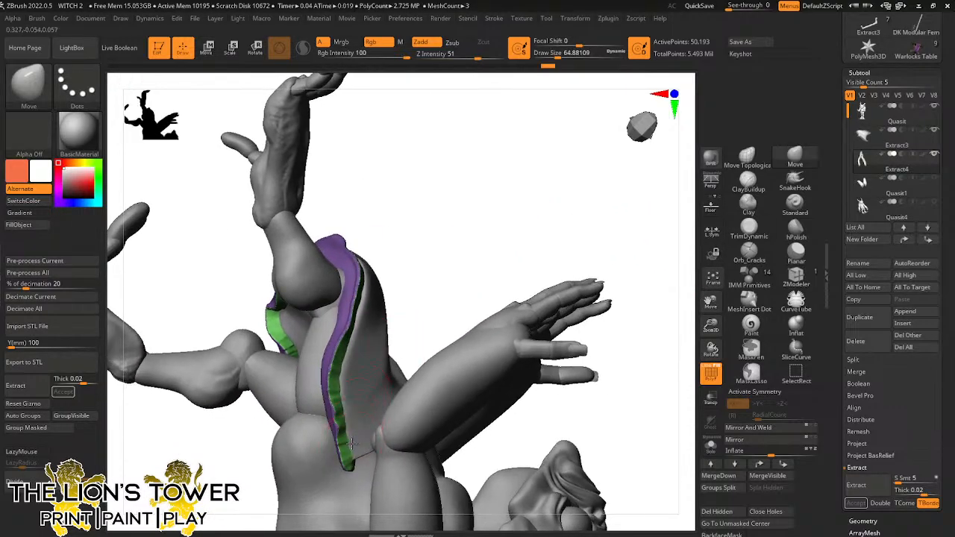
left_click_drag(344, 410, 344, 375)
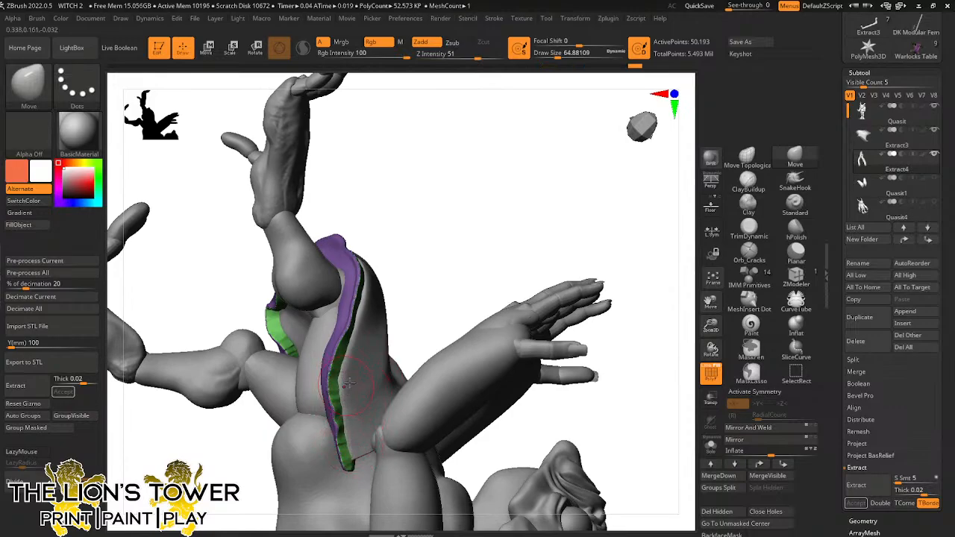
mouse_move(471, 258)
right_mouse_down()
mouse_move(554, 217)
mouse_move(480, 243)
mouse_move(436, 241)
right_mouse_up()
left_click_drag(352, 348, 328, 412)
mouse_move(446, 440)
left_mouse_down()
mouse_move(450, 421)
mouse_move(425, 422)
left_mouse_up()
left_click_drag(340, 436, 340, 457)
mouse_move(491, 421)
left_mouse_down()
mouse_move(527, 422)
mouse_move(520, 417)
mouse_move(505, 426)
mouse_move(536, 430)
mouse_move(454, 399)
left_mouse_up()
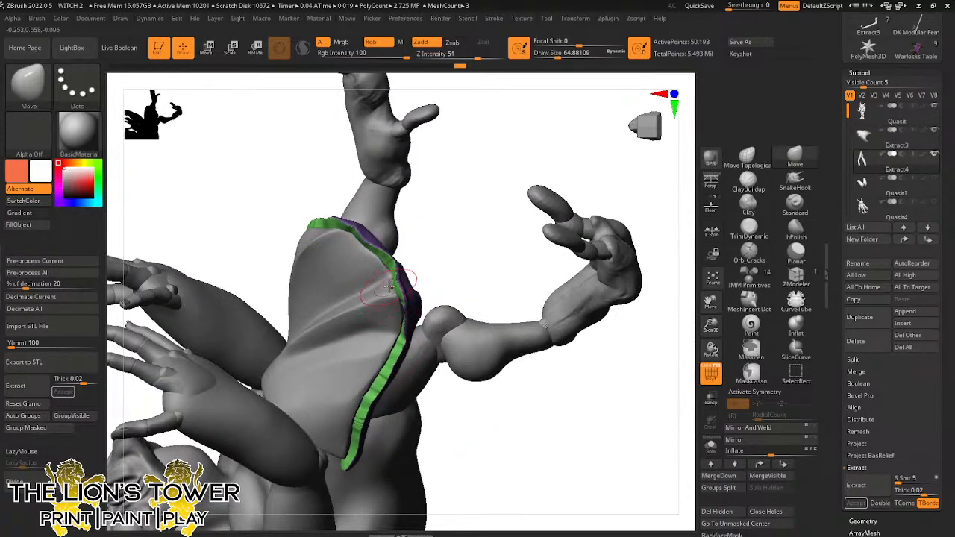
Adjust the trim around the opposite side of the hem with the Move brush and auto-group its polygroups
left_click_drag(389, 286, 399, 274)
mouse_move(426, 254)
left_mouse_down()
mouse_move(433, 249)
mouse_move(430, 299)
mouse_move(395, 285)
mouse_move(444, 173)
mouse_move(443, 239)
mouse_move(339, 230)
left_mouse_up()
mouse_move(542, 399)
left_mouse_down()
mouse_move(562, 391)
mouse_move(441, 359)
left_mouse_up()
left_click(40, 416)
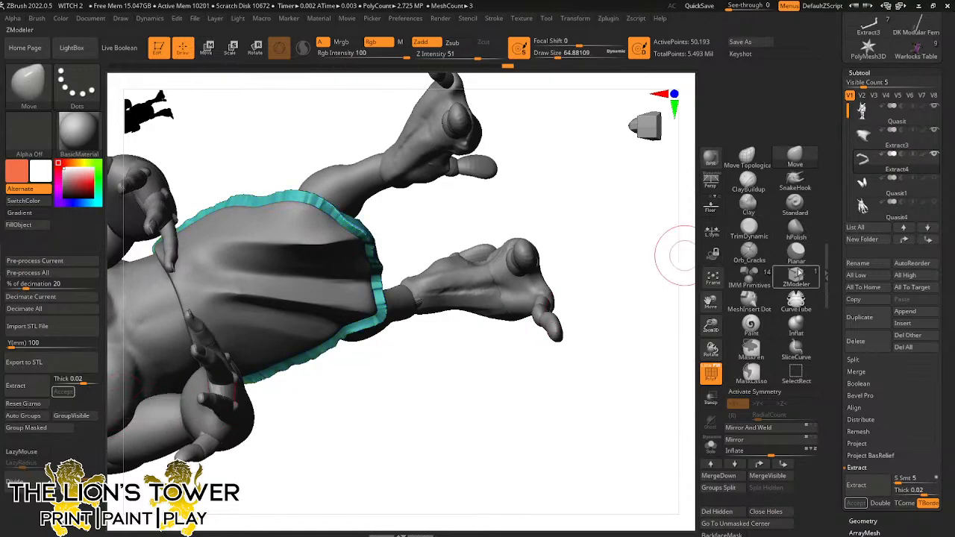
Polish the front face of the trim around the loincloth's lower hem and corners with the hPolish brush at draw size about 25
left_click(796, 228)
left_click(712, 453)
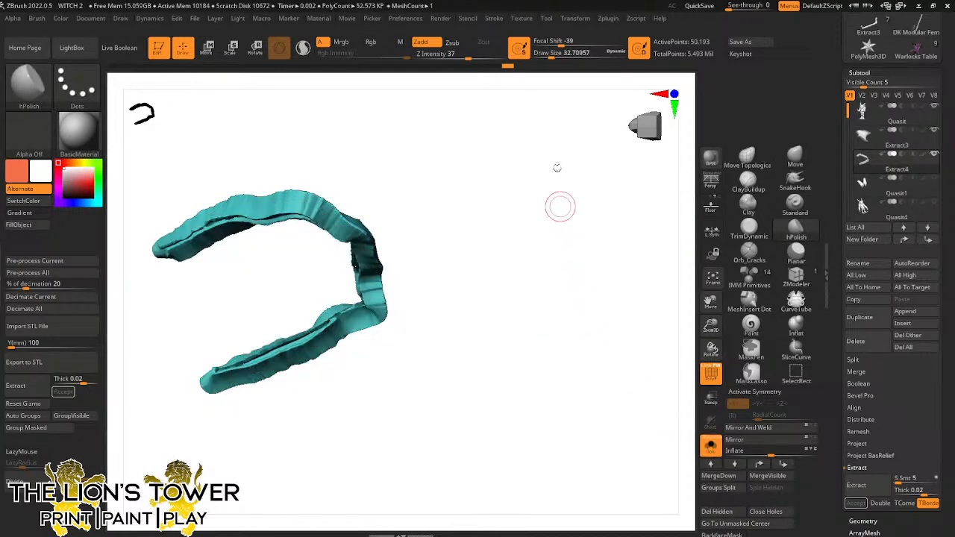
left_click(550, 56)
left_click(711, 446)
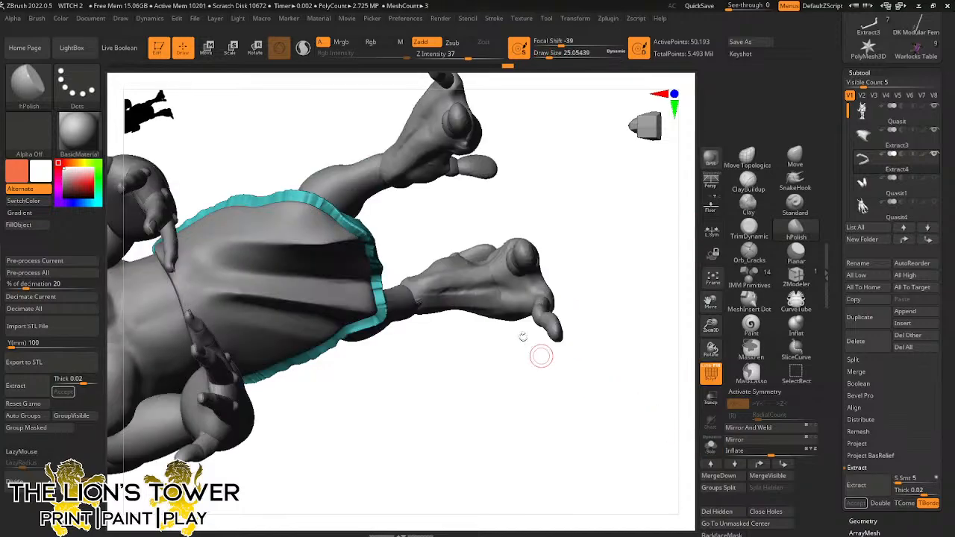
left_click_drag(500, 231, 486, 161)
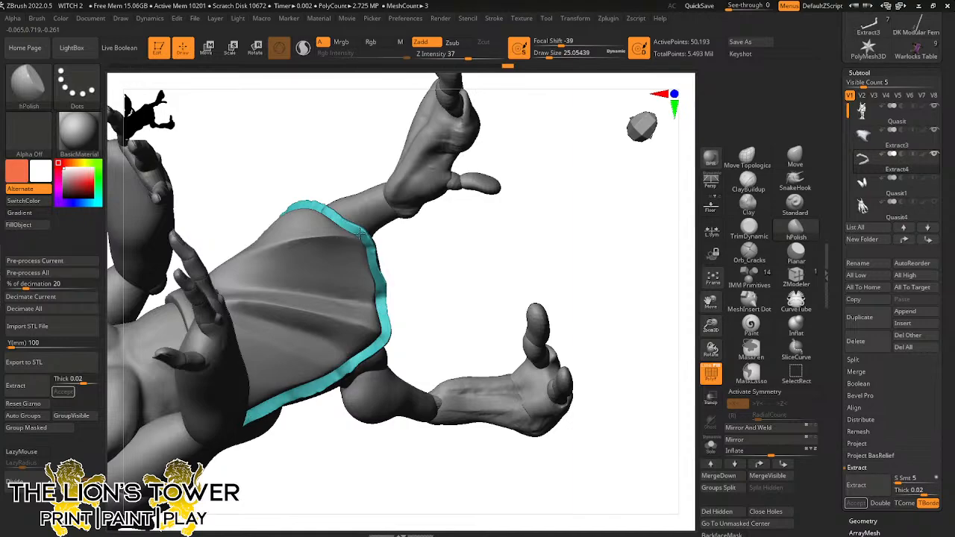
right_click_drag(298, 167, 352, 237)
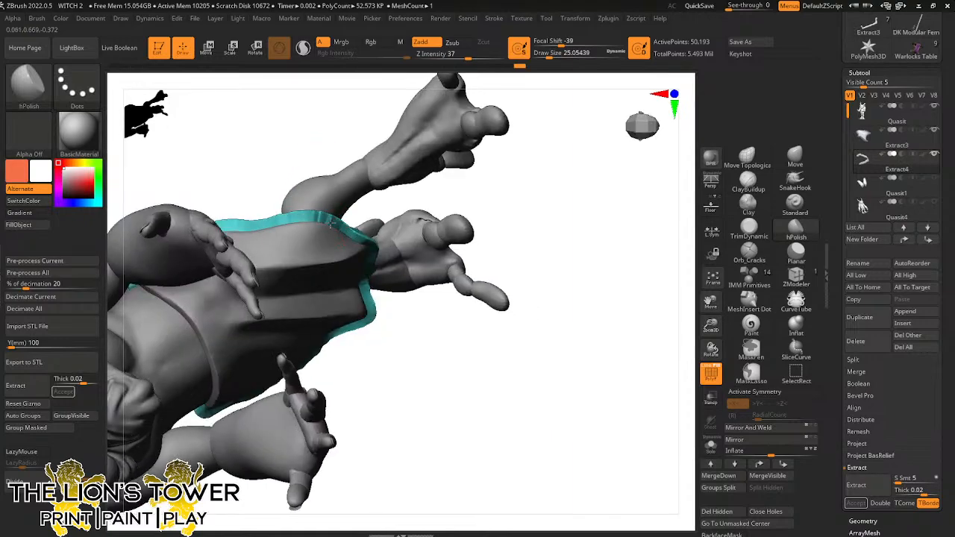
mouse_move(298, 214)
right_mouse_down()
mouse_move(271, 156)
mouse_move(271, 171)
mouse_move(276, 156)
right_mouse_up()
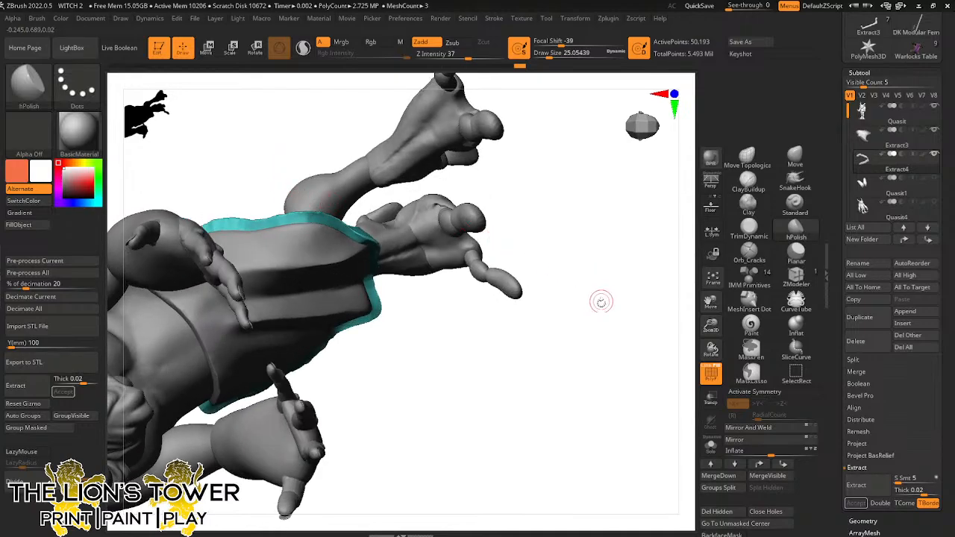
Polish the trim along the loincloth's side edge from the waist end down toward the hem with hPolish strokes
mouse_move(603, 304)
right_mouse_down()
mouse_move(630, 202)
mouse_move(574, 337)
mouse_move(560, 276)
mouse_move(612, 315)
mouse_move(559, 311)
right_mouse_up()
left_click_drag(441, 236, 425, 207)
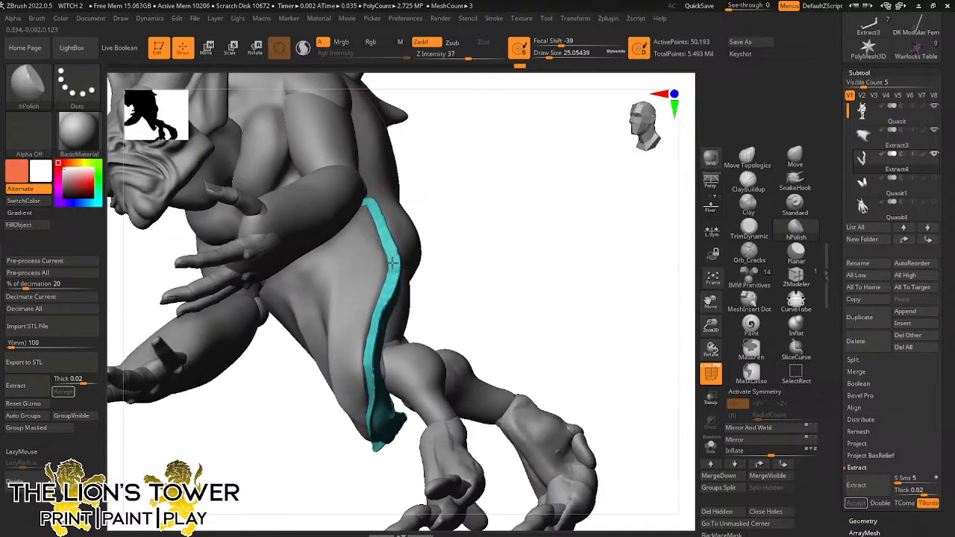
mouse_move(433, 261)
left_mouse_down()
mouse_move(437, 273)
mouse_move(417, 278)
mouse_move(405, 317)
mouse_move(408, 300)
left_mouse_up()
mouse_move(595, 290)
left_mouse_down()
mouse_move(612, 289)
mouse_move(604, 315)
mouse_move(575, 330)
mouse_move(584, 262)
left_mouse_up()
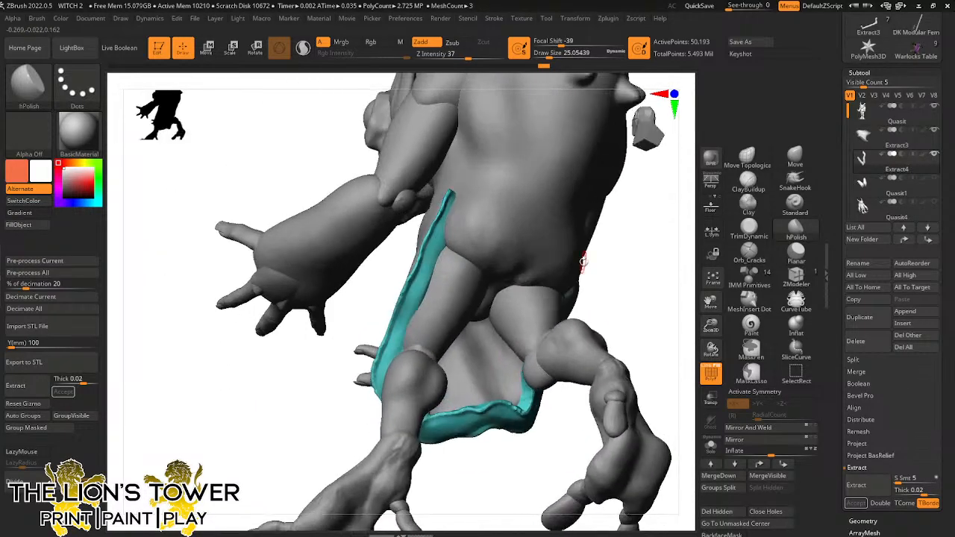
Flatten the back of the trim along the loincloth's lower hem and corner with the TrimDynamic brush
left_click(749, 182)
left_click(749, 228)
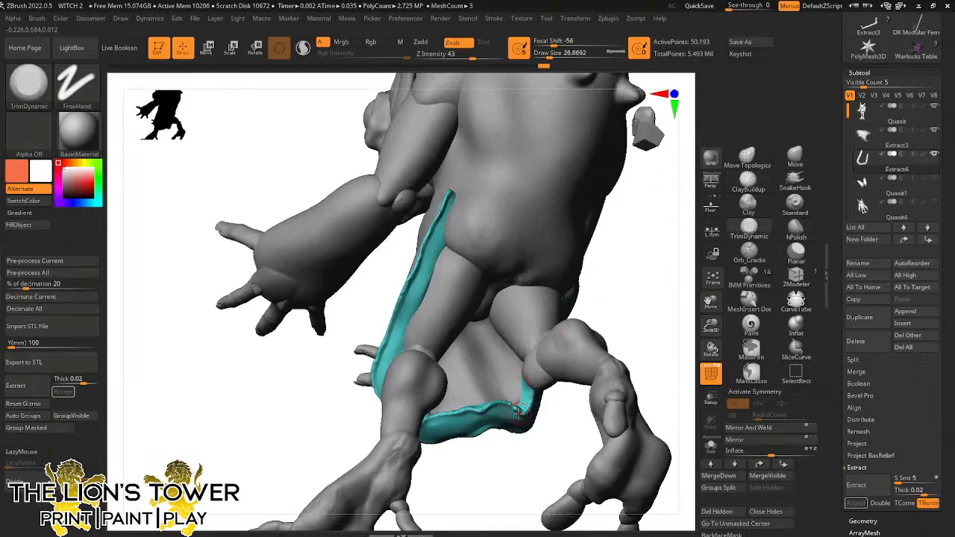
left_click_drag(520, 411, 506, 405)
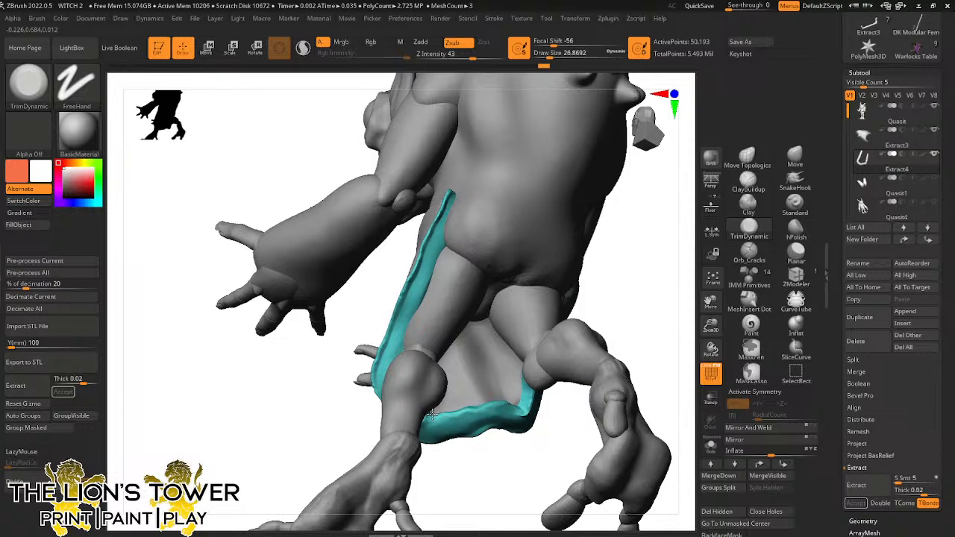
left_click_drag(478, 464, 427, 423)
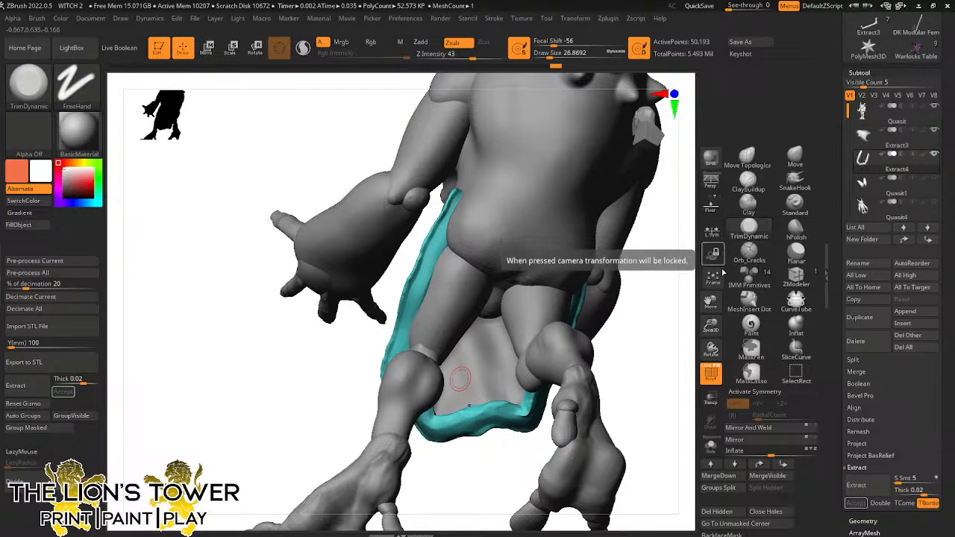
Isolate the trim and flatten the inner face of one side strip from the hem corner up to its waist end with TrimDynamic
left_click_drag(710, 301, 709, 271)
left_click_drag(676, 311, 692, 341)
left_click(710, 446)
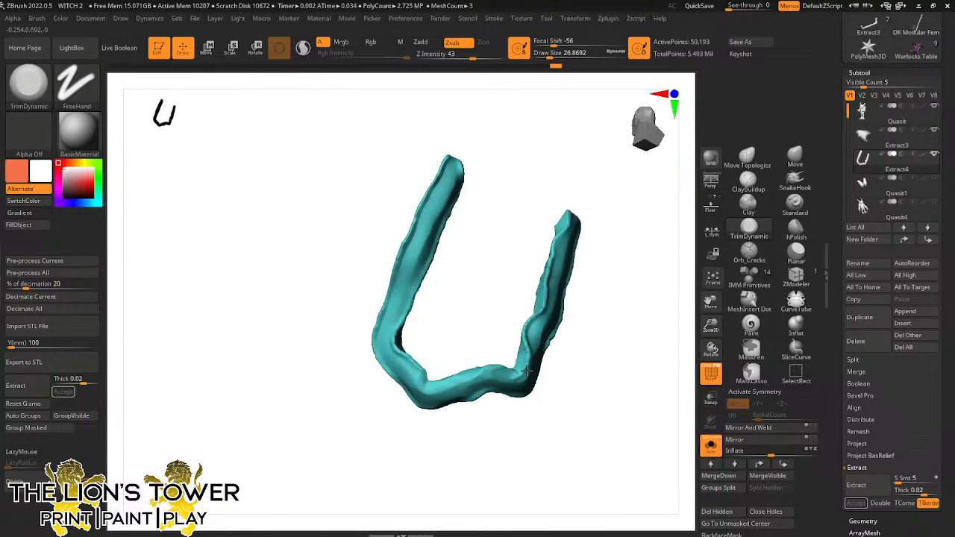
left_click_drag(527, 371, 533, 306)
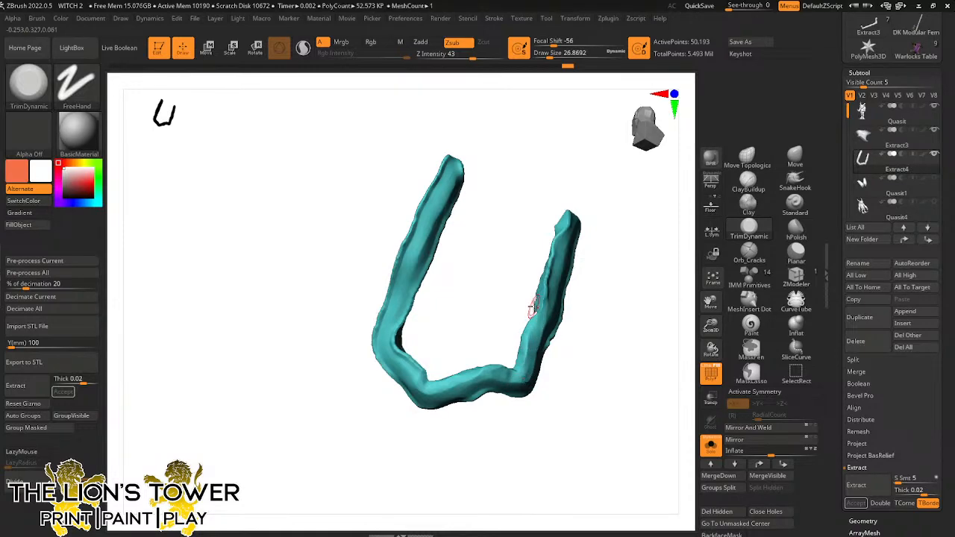
left_click_drag(599, 346, 533, 370)
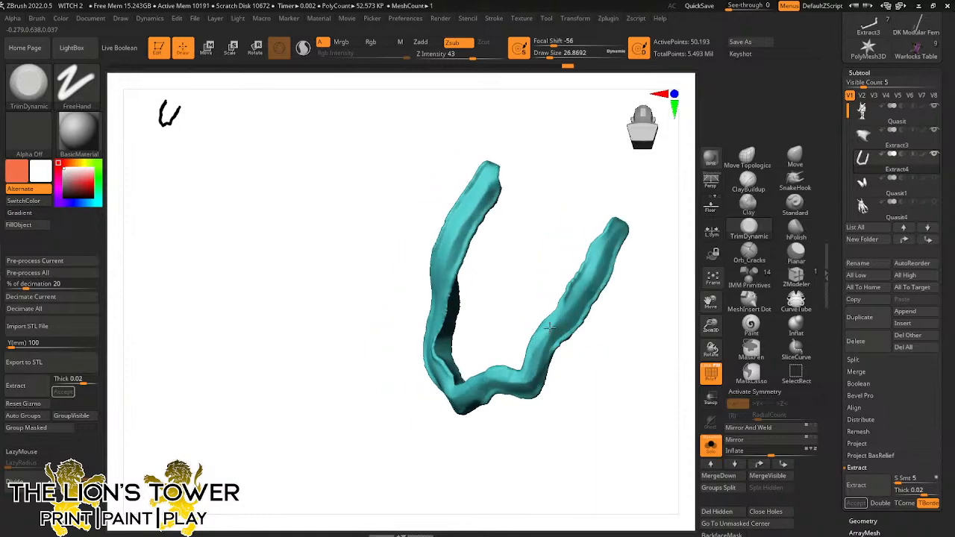
mouse_move(550, 327)
left_mouse_down()
mouse_move(535, 359)
mouse_move(573, 288)
mouse_move(623, 315)
left_mouse_up()
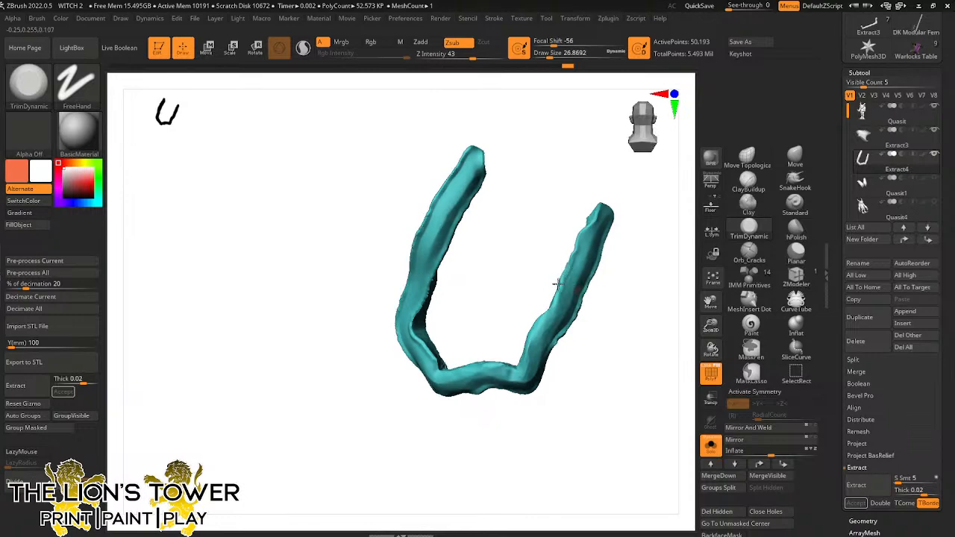
mouse_move(558, 283)
left_mouse_down()
mouse_move(597, 285)
mouse_move(568, 250)
mouse_move(573, 229)
left_mouse_up()
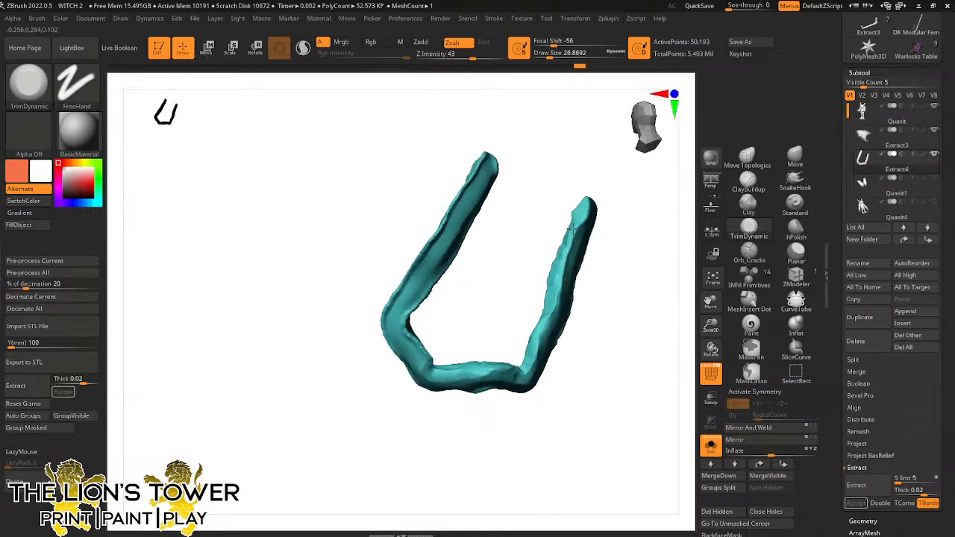
mouse_move(646, 273)
left_mouse_down()
mouse_move(597, 200)
mouse_move(543, 334)
left_mouse_up()
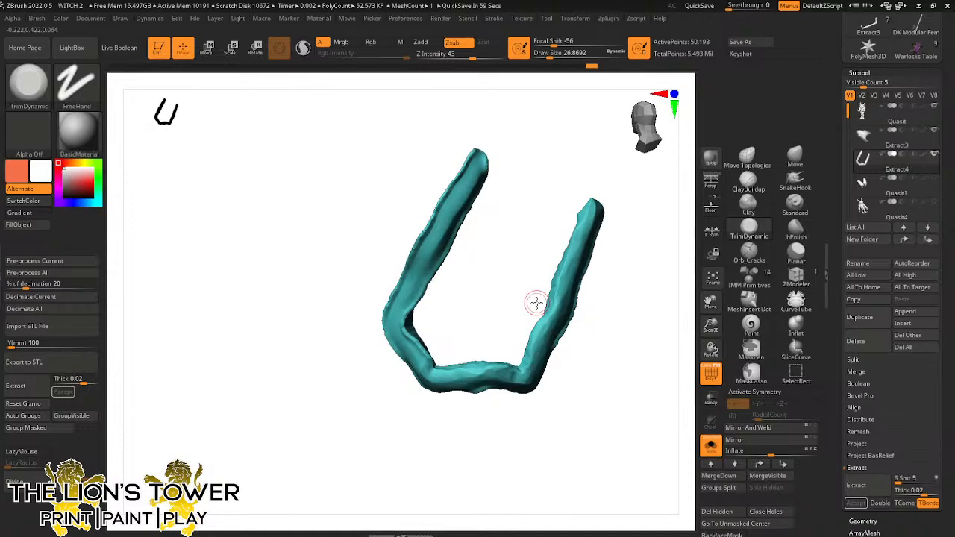
Flatten the inner face of the opposite side strip from the hem up to its waist end with TrimDynamic strokes
left_click_drag(537, 302, 601, 307)
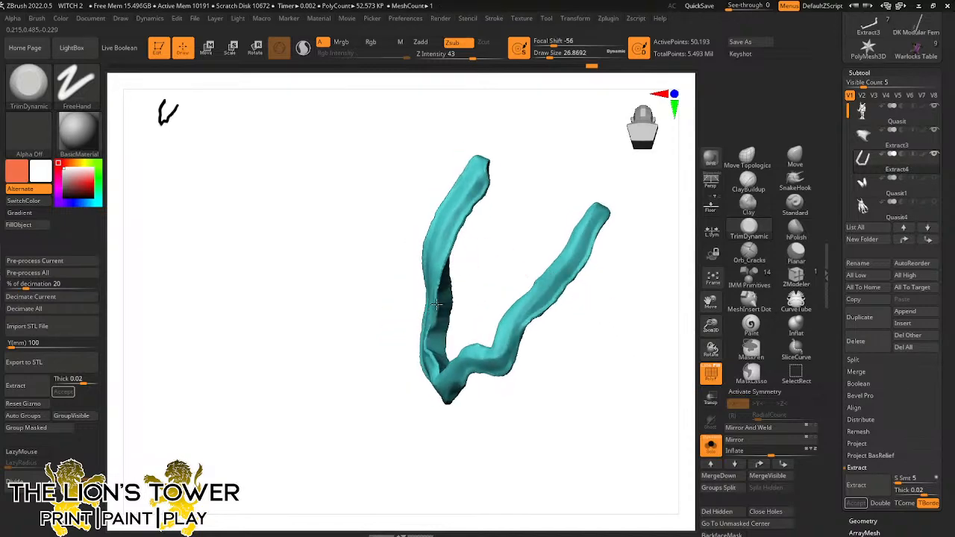
mouse_move(437, 304)
left_mouse_down()
mouse_move(439, 314)
mouse_move(442, 286)
left_mouse_up()
left_click_drag(485, 228, 469, 205)
mouse_move(443, 270)
left_mouse_down()
mouse_move(444, 251)
mouse_move(483, 215)
mouse_move(471, 206)
left_mouse_up()
mouse_move(475, 204)
left_mouse_down()
mouse_move(490, 183)
mouse_move(475, 204)
left_mouse_up()
mouse_move(502, 144)
left_mouse_down()
mouse_move(552, 145)
mouse_move(464, 236)
left_mouse_up()
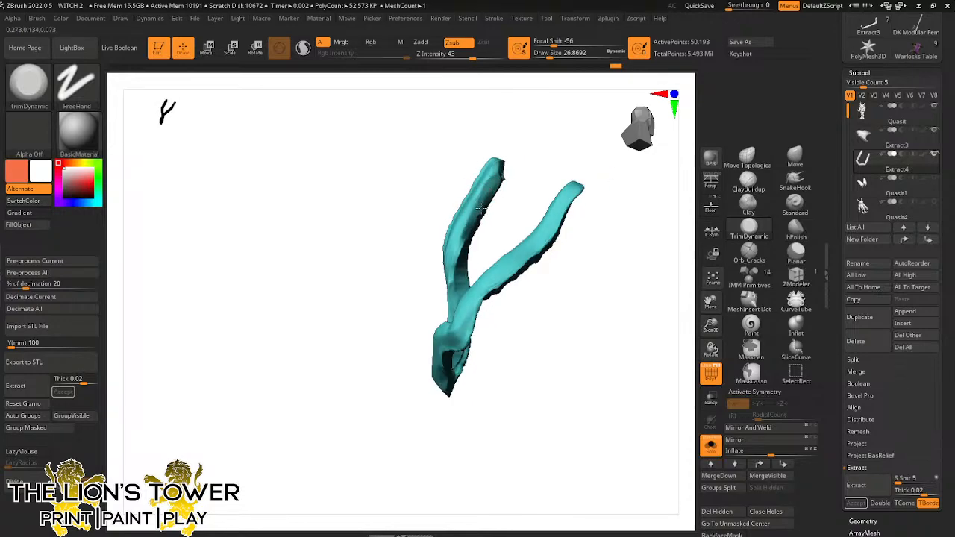
left_click_drag(471, 218, 462, 228)
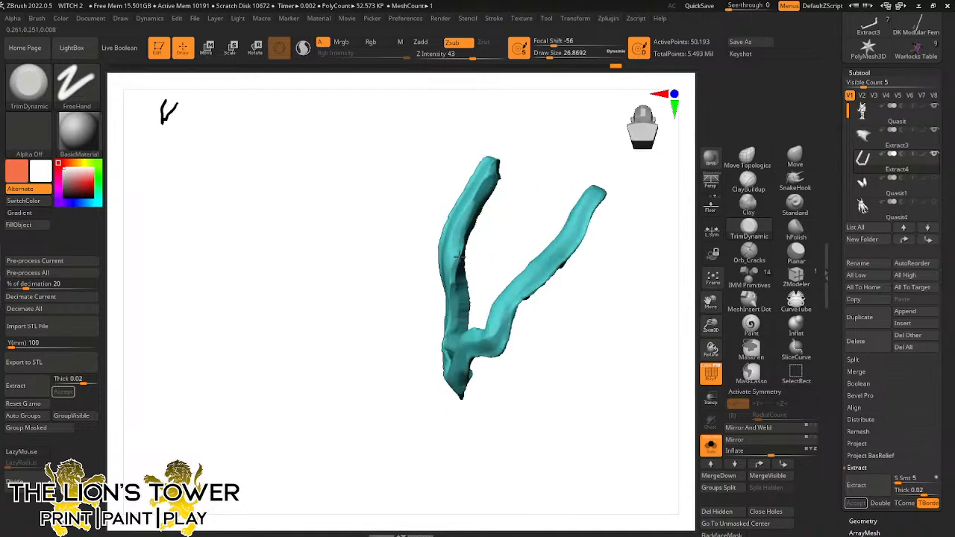
left_click_drag(454, 245, 452, 273)
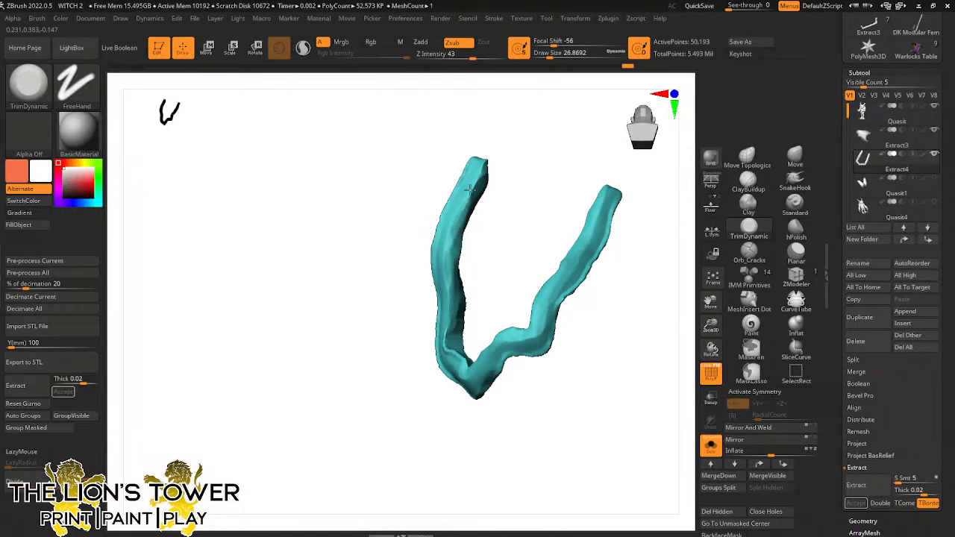
left_click_drag(508, 216, 522, 164)
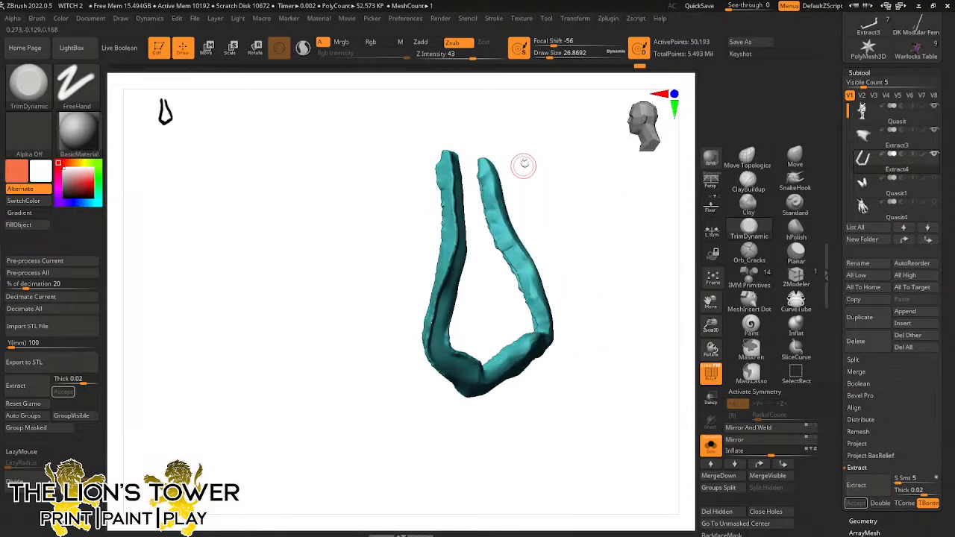
Show the whole creature and polish the back of the trim's side strip using hPolish at draw size about 62
left_click(712, 447)
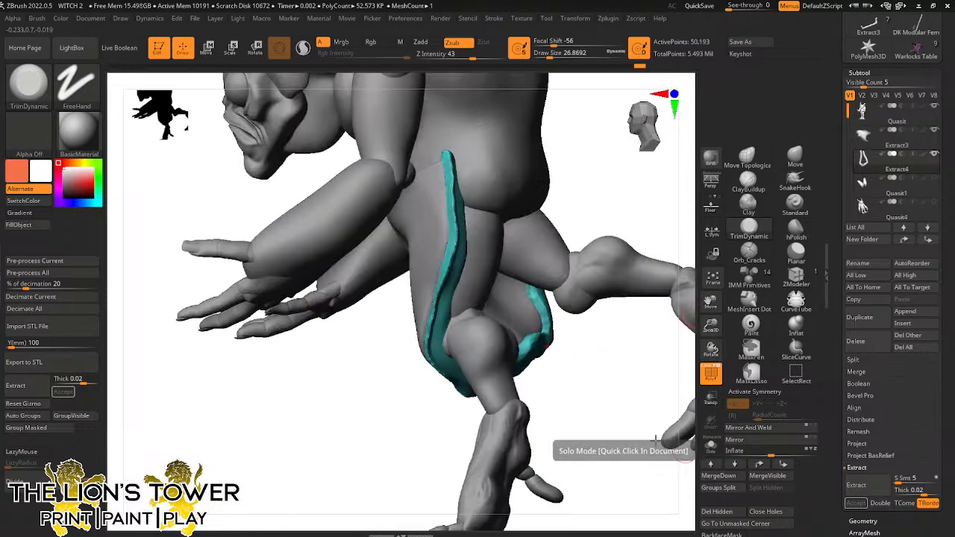
left_click_drag(635, 388, 568, 284)
left_click(798, 233)
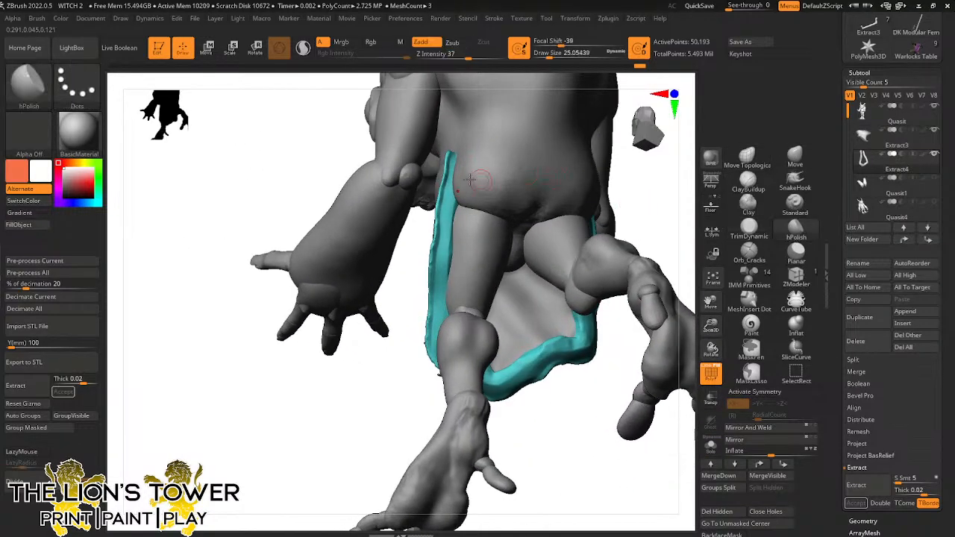
left_click(552, 53)
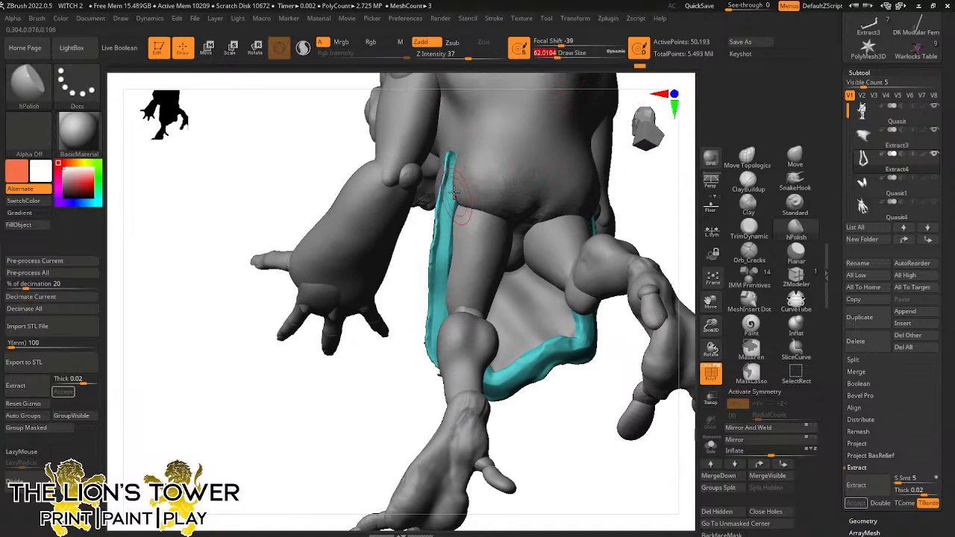
mouse_move(453, 192)
left_mouse_down()
mouse_move(450, 246)
mouse_move(454, 221)
left_mouse_up()
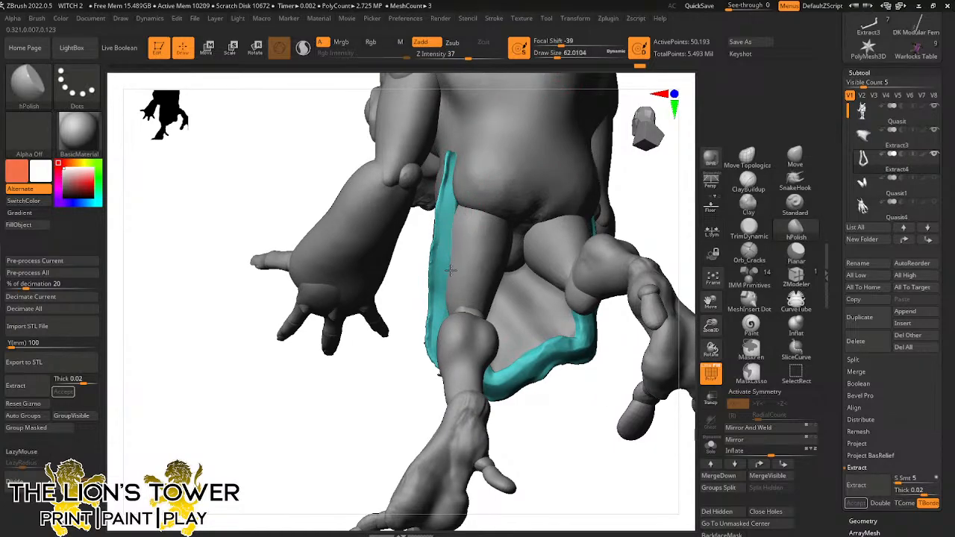
mouse_move(445, 255)
left_mouse_down()
mouse_move(437, 340)
mouse_move(437, 319)
left_mouse_up()
Isolate the trim and polish the back of its lower hem and remaining side strip with hPolish
left_click(710, 445)
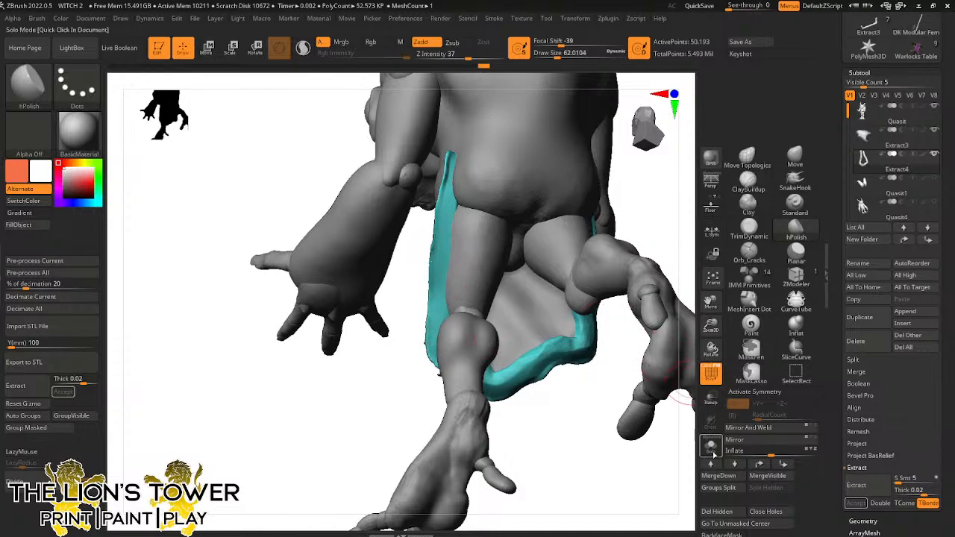
left_click_drag(649, 439, 529, 352)
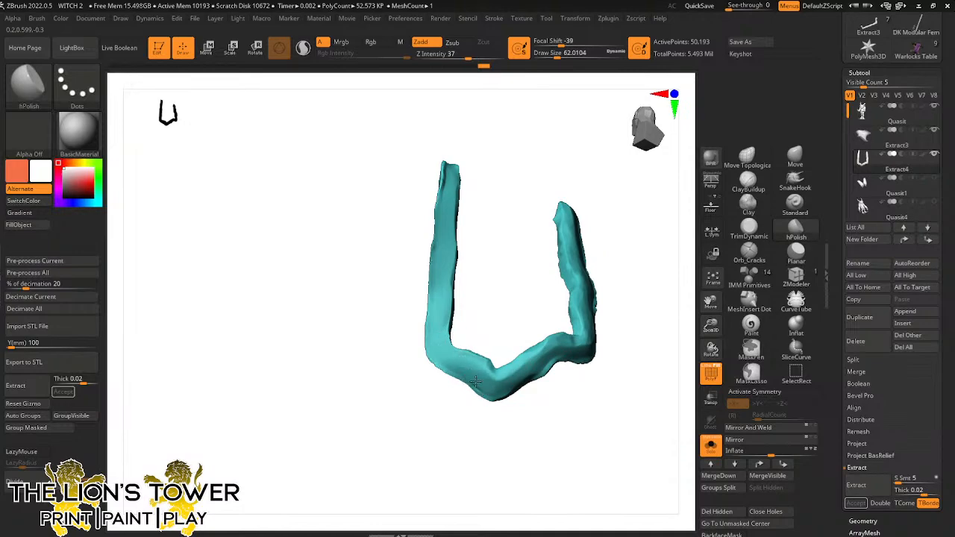
right_click_drag(529, 390, 512, 379)
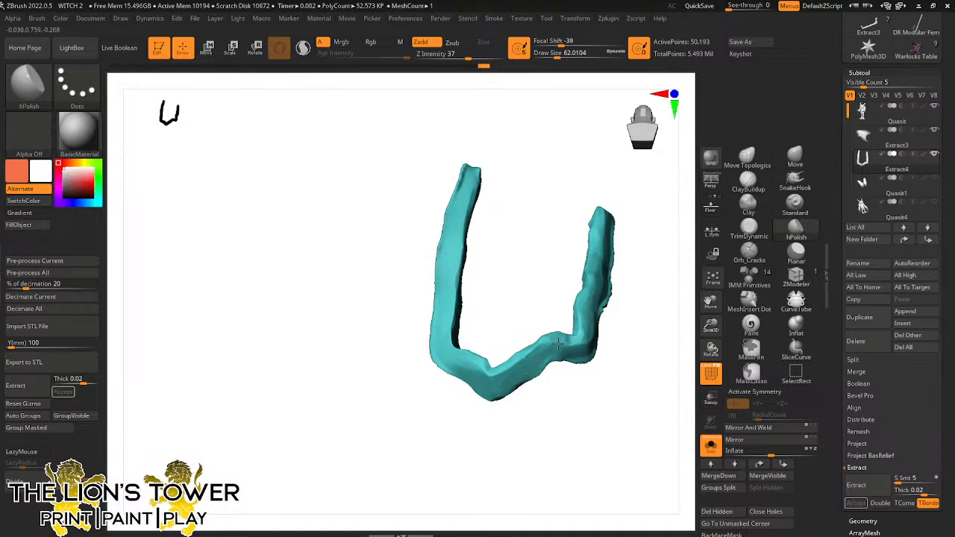
right_click_drag(618, 353, 560, 353)
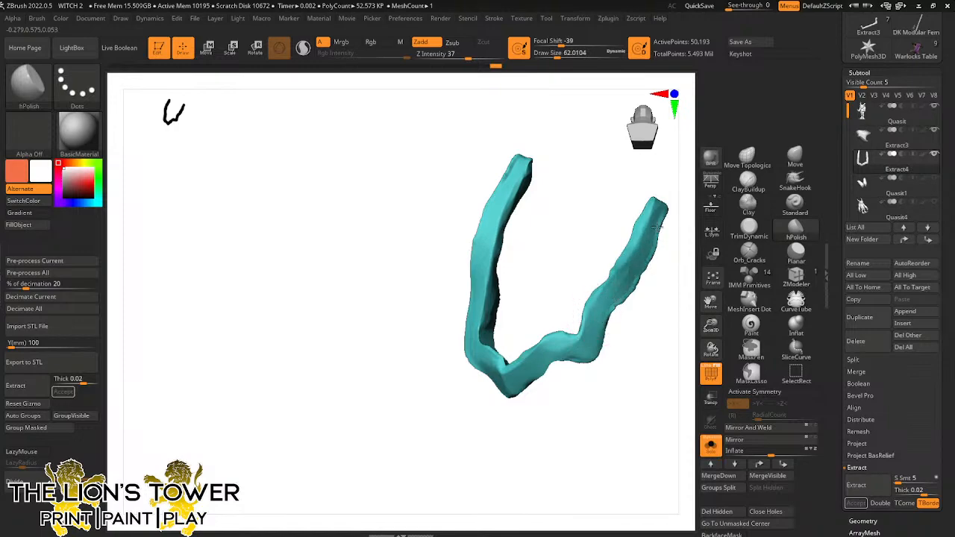
left_click_drag(712, 302, 691, 331)
mouse_move(634, 331)
right_mouse_down()
mouse_move(570, 331)
mouse_move(635, 305)
mouse_move(604, 216)
mouse_move(586, 243)
mouse_move(570, 243)
right_mouse_up()
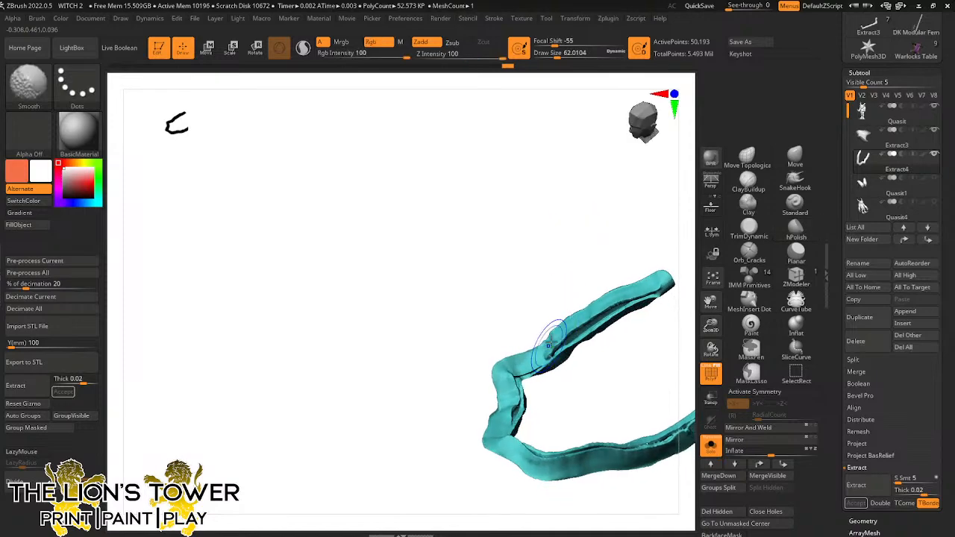
Smooth the isolated trim's outer face along both side strips and around the lower hem corner with the Smooth brush
mouse_move(551, 342)
left_mouse_down("shift")
mouse_move(533, 351)
mouse_move(507, 420)
mouse_move(500, 407)
mouse_move(522, 348)
mouse_move(562, 331)
left_mouse_up("shift")
right_click_drag(651, 275, 639, 283)
mouse_move(553, 340)
left_mouse_down("shift")
mouse_move(660, 288)
mouse_move(683, 252)
left_mouse_up("shift")
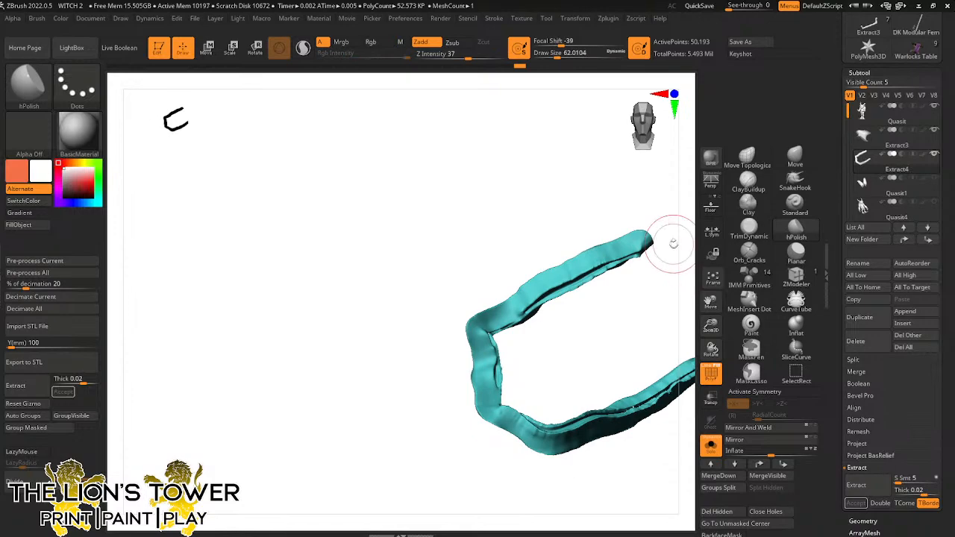
key("shift")
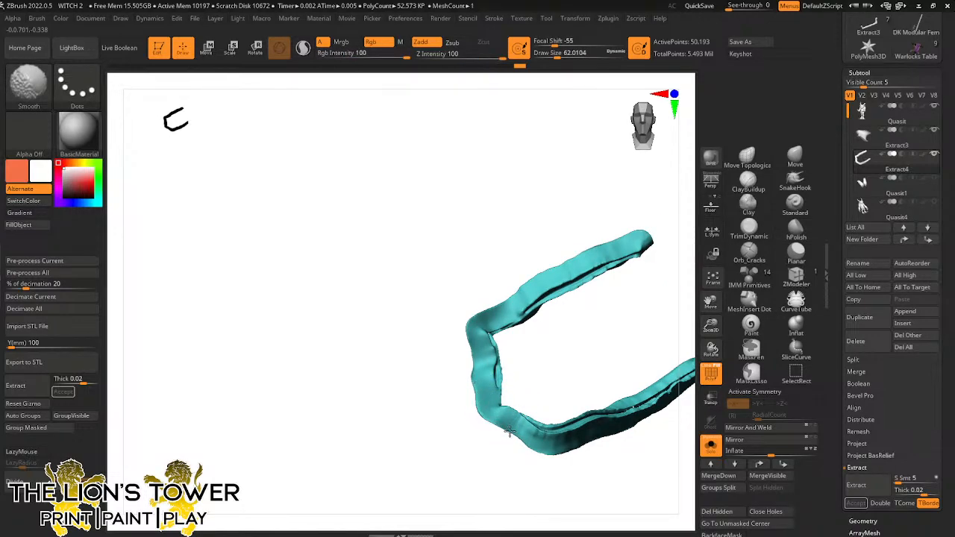
left_click_drag(510, 431, 568, 440, "shift")
mouse_move(628, 461)
left_mouse_down()
mouse_move(639, 475)
mouse_move(634, 460)
left_mouse_up()
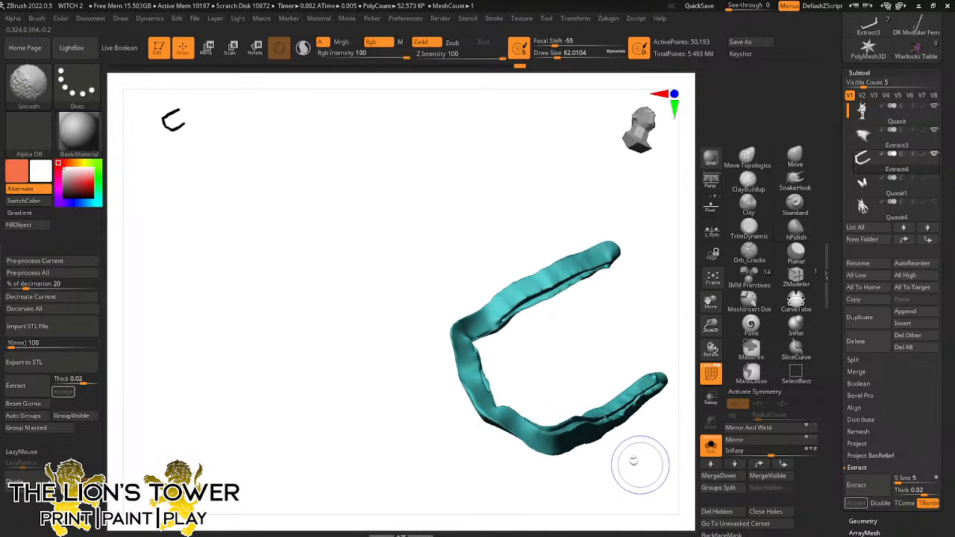
mouse_move(595, 435)
left_mouse_down("shift")
mouse_move(627, 415)
mouse_move(619, 443)
mouse_move(651, 422)
left_mouse_up("shift")
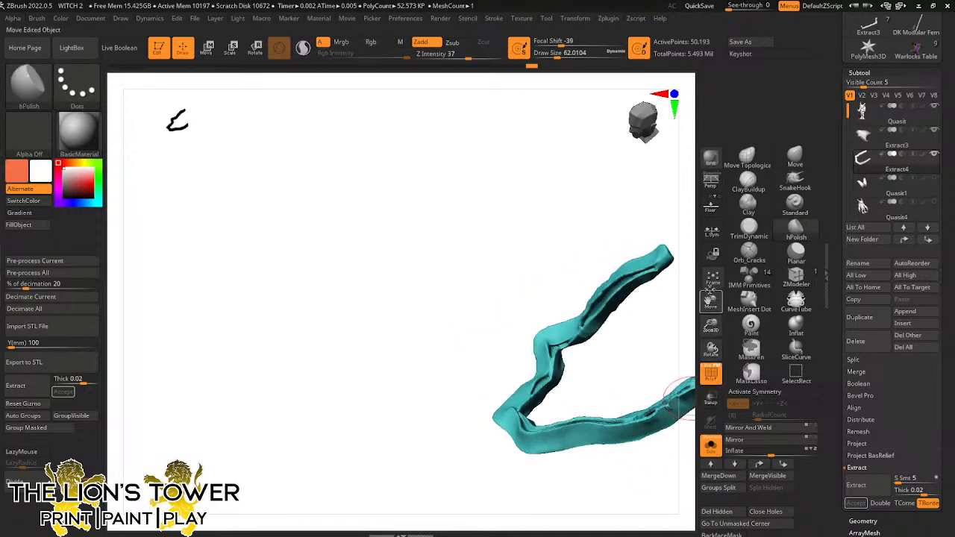
left_click_drag(710, 291, 607, 253)
mouse_move(632, 391)
left_mouse_down()
mouse_move(582, 405)
mouse_move(541, 365)
mouse_move(571, 331)
left_mouse_up()
mouse_move(562, 391)
left_mouse_down()
mouse_move(515, 348)
mouse_move(441, 376)
mouse_move(422, 407)
left_mouse_up()
left_click_drag(467, 345, 639, 326, "alt")
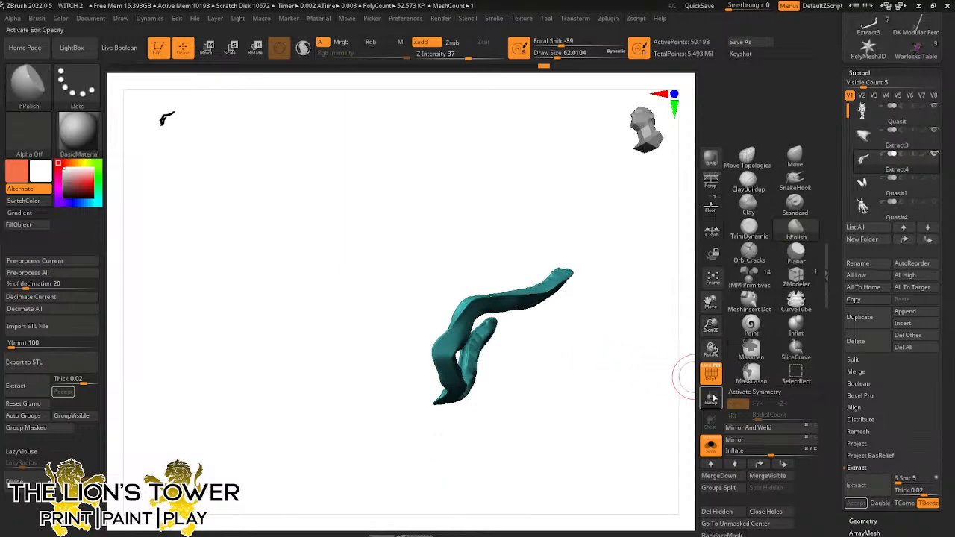
Show the whole creature and build up the trim's waist ends on both hips with short ClayBuildup strokes
left_click(711, 445)
mouse_move(631, 429)
left_mouse_down()
mouse_move(652, 460)
mouse_move(638, 465)
mouse_move(616, 387)
mouse_move(577, 409)
mouse_move(584, 391)
mouse_move(571, 352)
left_mouse_up()
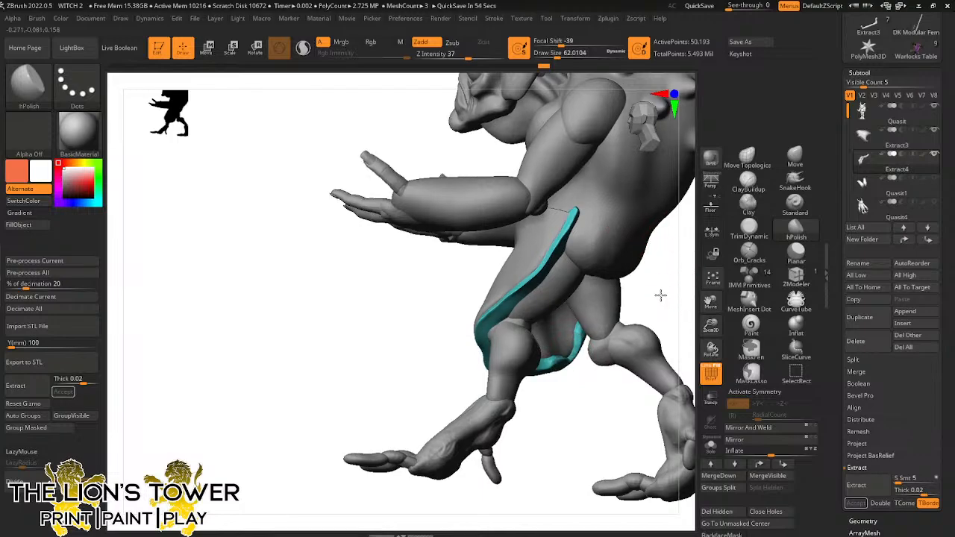
left_click_drag(662, 294, 664, 236)
left_click(748, 181)
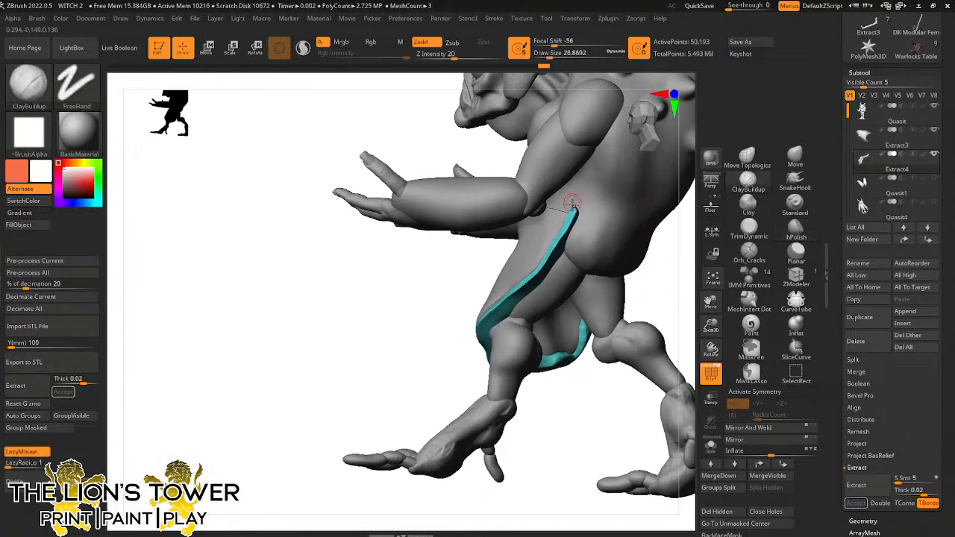
mouse_move(569, 211)
left_mouse_down()
mouse_move(554, 170)
mouse_move(575, 214)
mouse_move(562, 188)
mouse_move(574, 188)
left_mouse_up()
left_click_drag(696, 282, 552, 215)
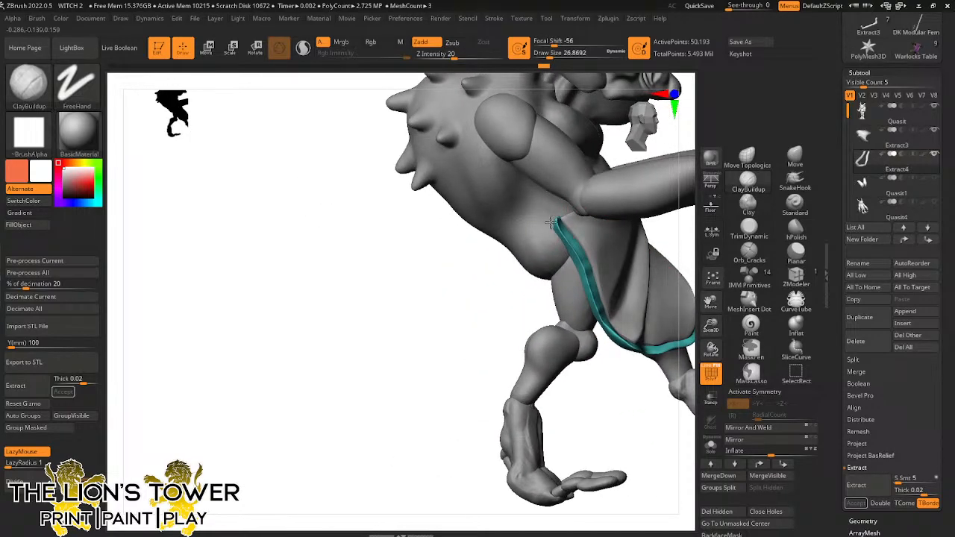
key("shift")
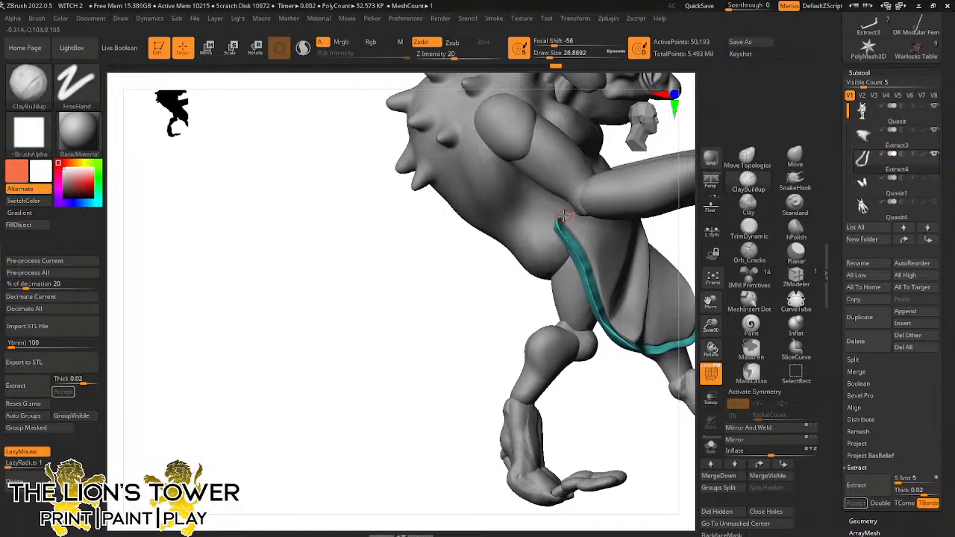
left_click_drag(544, 196, 629, 193)
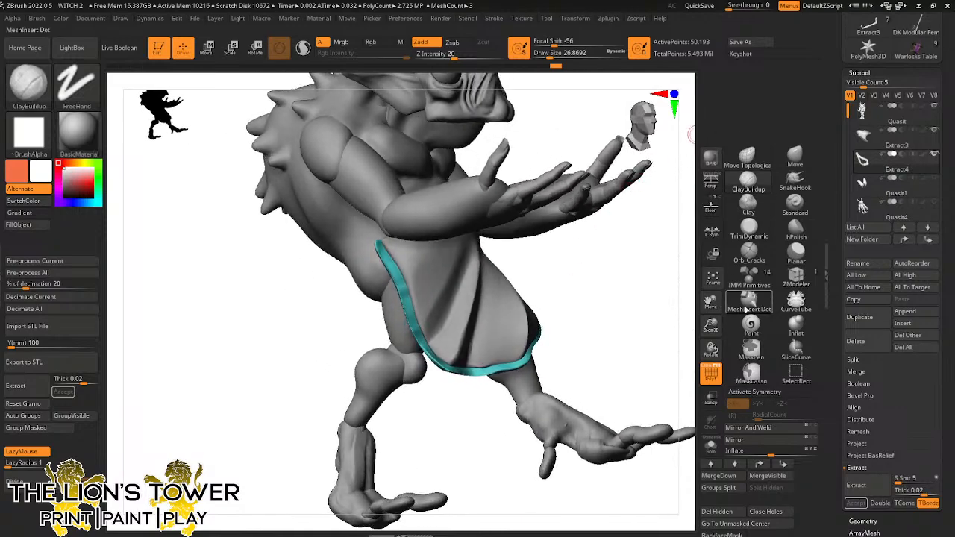
Isolate the trim and carve Orb_Cracks grooves across the upper half of one side strip at draw size about 46
left_click(749, 250)
left_click(711, 443)
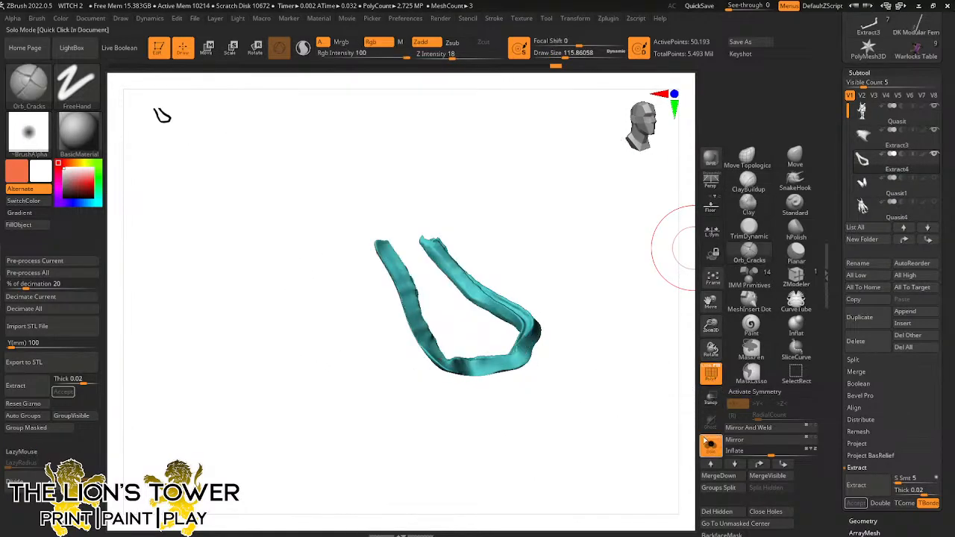
mouse_move(624, 362)
left_mouse_down()
mouse_move(608, 373)
mouse_move(609, 336)
left_mouse_up()
left_click_drag(571, 53, 561, 69)
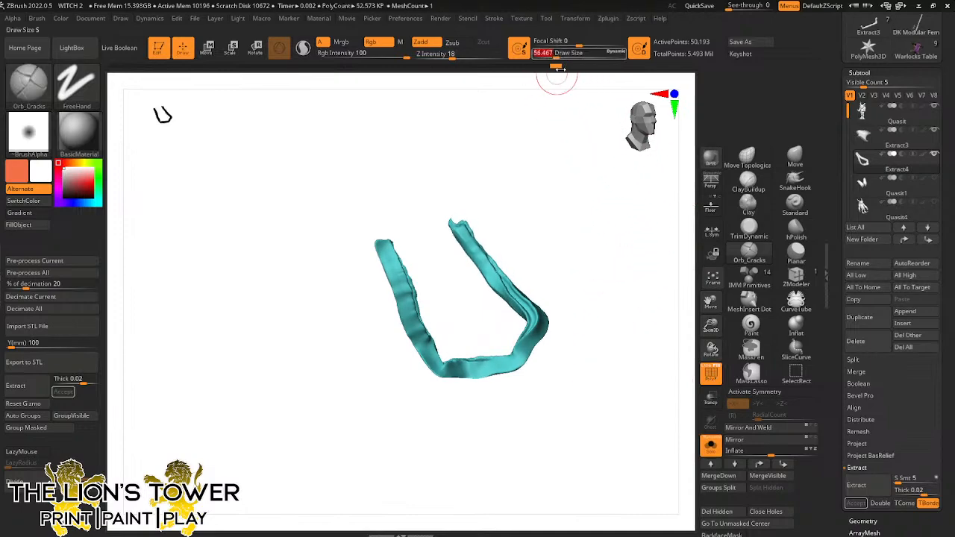
mouse_move(620, 344)
left_mouse_down()
mouse_move(640, 292)
mouse_move(602, 328)
mouse_move(603, 284)
left_mouse_up()
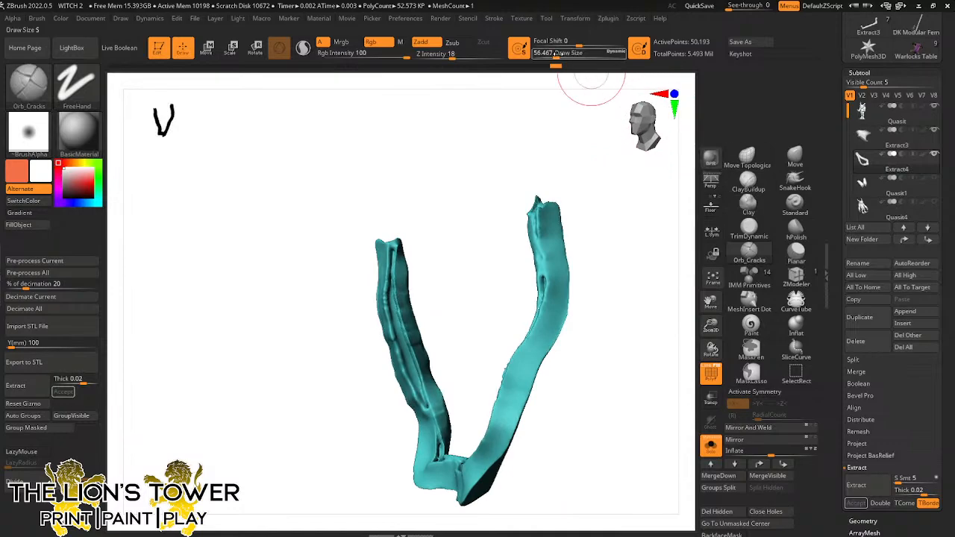
left_click_drag(556, 54, 550, 55)
left_click_drag(602, 252, 518, 246)
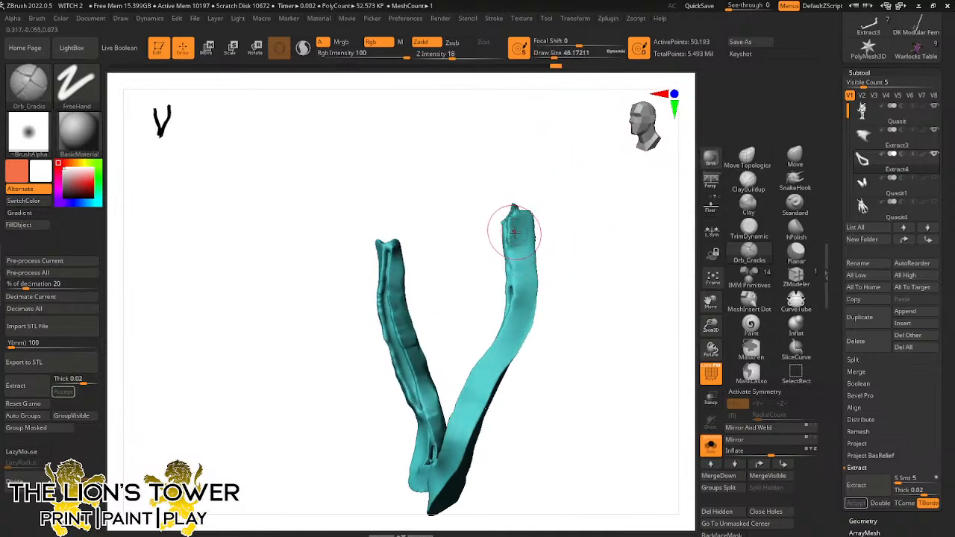
mouse_move(554, 171)
left_mouse_down()
mouse_move(590, 234)
mouse_move(571, 233)
left_mouse_up()
left_click_drag(473, 254, 506, 259)
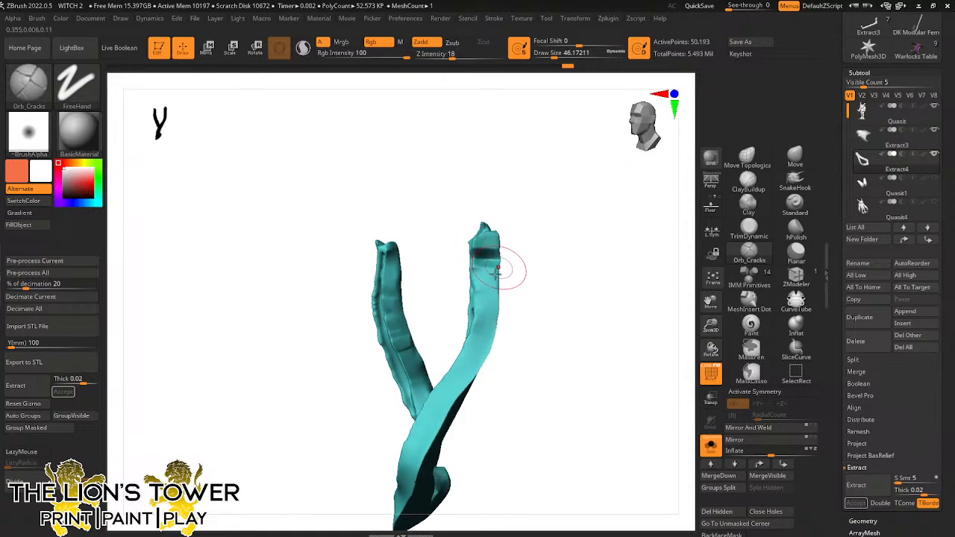
mouse_move(546, 293)
left_mouse_down()
mouse_move(515, 292)
mouse_move(542, 290)
mouse_move(478, 317)
mouse_move(468, 340)
mouse_move(497, 373)
mouse_move(462, 362)
left_mouse_up()
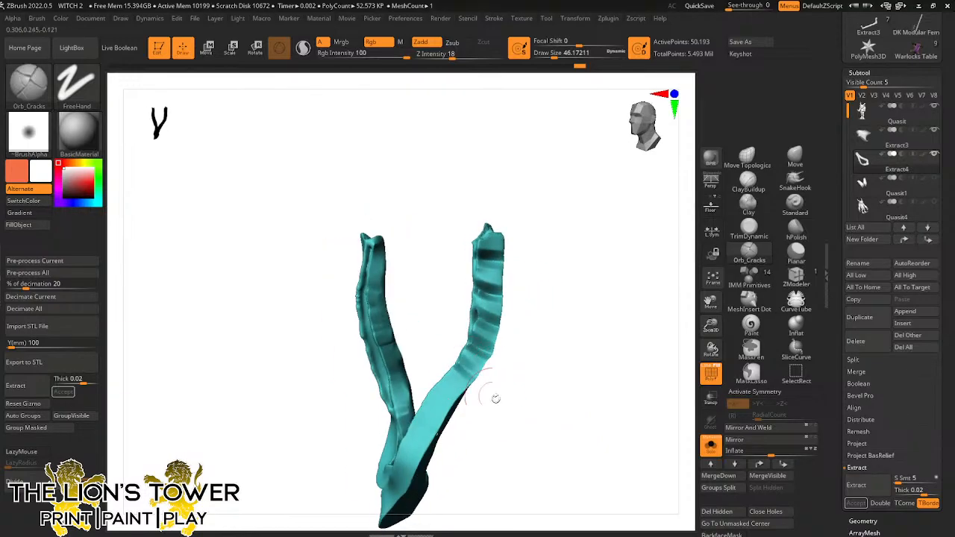
left_click_drag(496, 398, 470, 408)
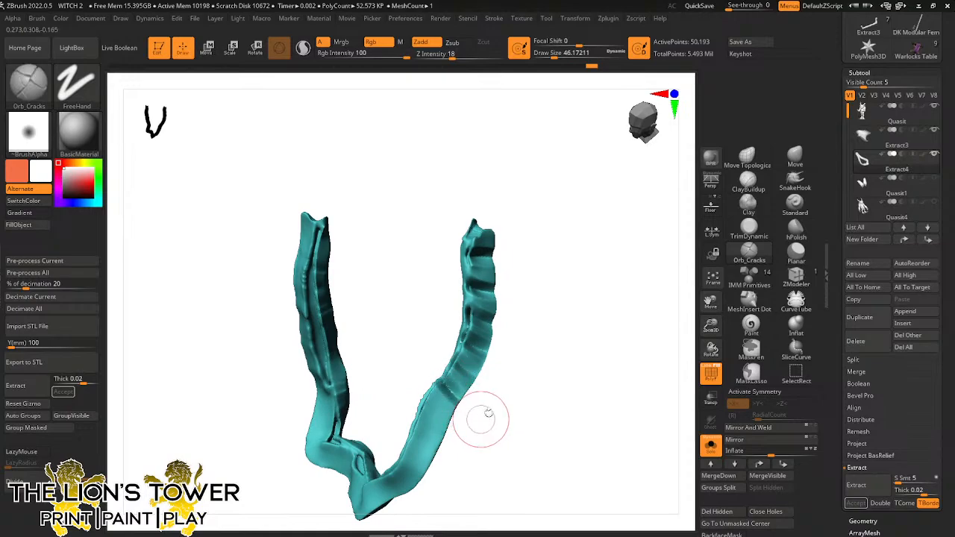
Continue the Orb_Cracks grooves across the lower half of the same side strip down toward the hem
left_click(713, 277)
left_click_drag(581, 333, 448, 359)
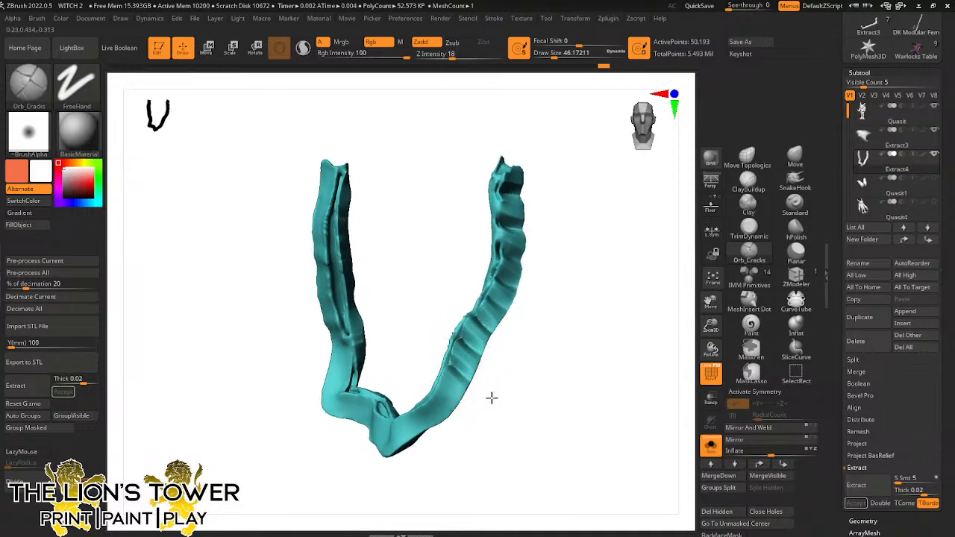
left_click_drag(491, 397, 443, 390)
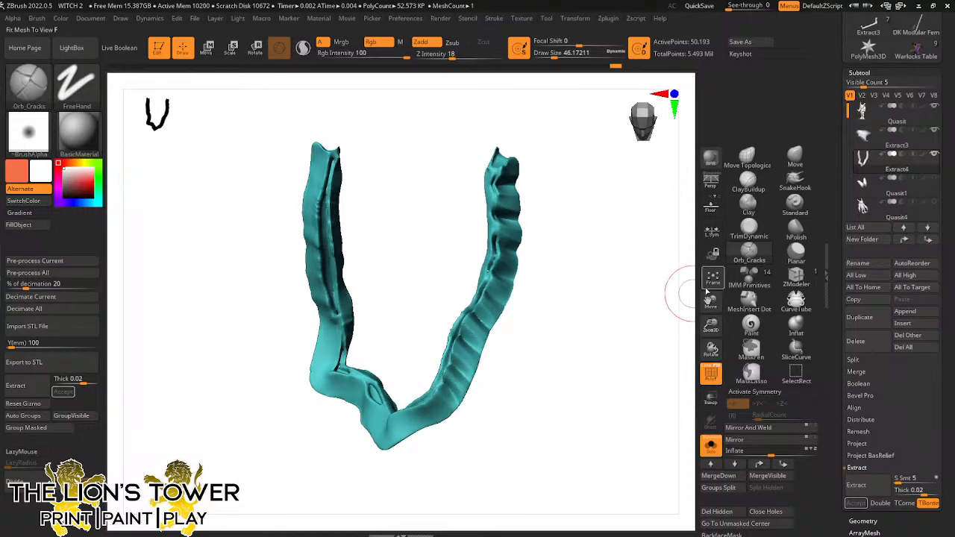
left_click_drag(691, 291, 748, 227, "alt")
left_click_drag(590, 365, 479, 339)
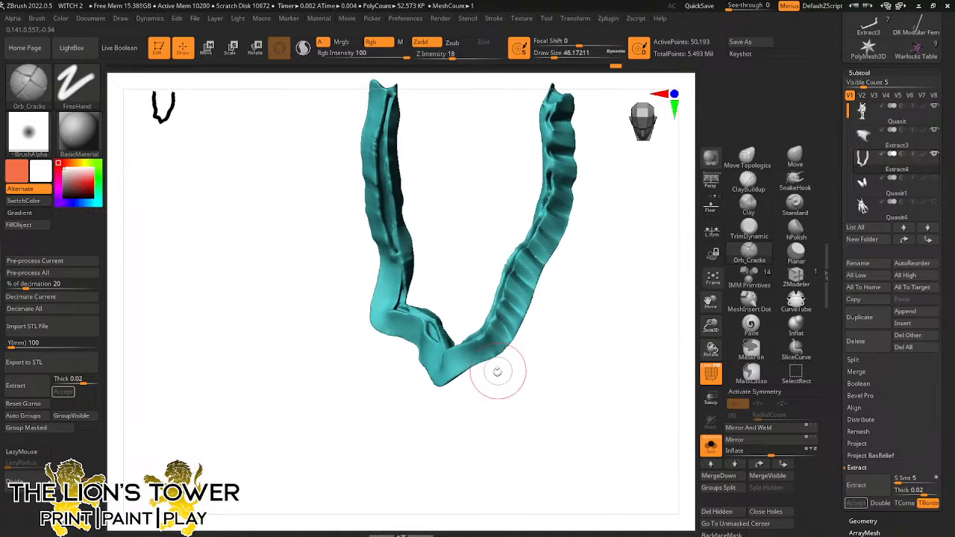
Carve evenly spaced Orb_Cracks grooves across the trim's bottom hem toward its opposite corner
mouse_move(507, 387)
left_mouse_down()
mouse_move(478, 351)
mouse_move(493, 398)
mouse_move(444, 354)
mouse_move(465, 423)
mouse_move(427, 369)
mouse_move(457, 424)
left_mouse_up()
left_click_drag(749, 305, 761, 294)
left_click_drag(590, 362, 554, 390)
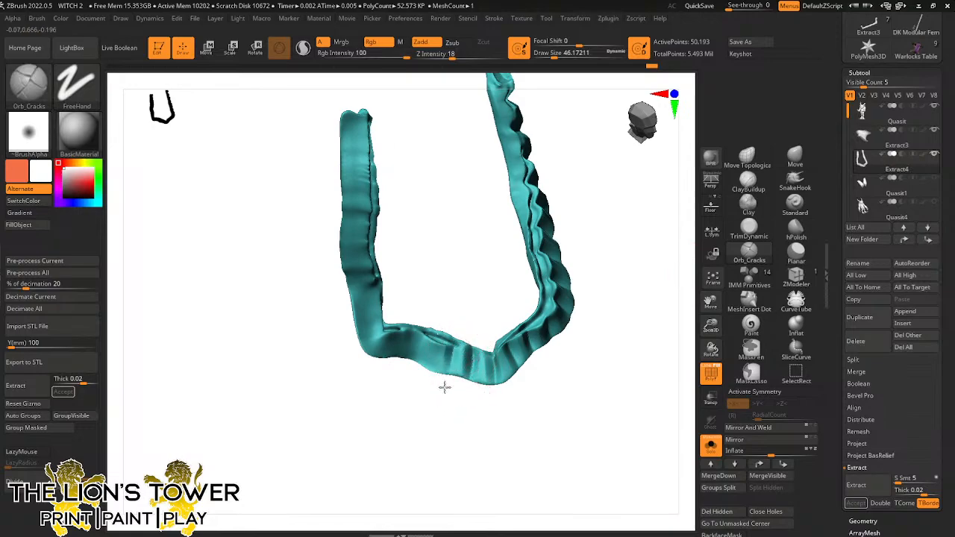
left_click_drag(433, 395, 420, 335)
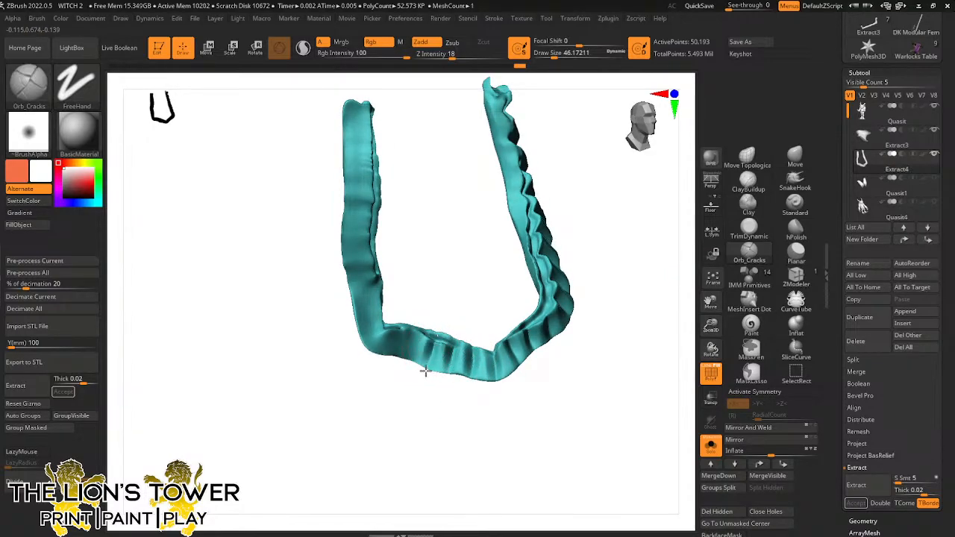
left_click_drag(405, 366, 396, 298)
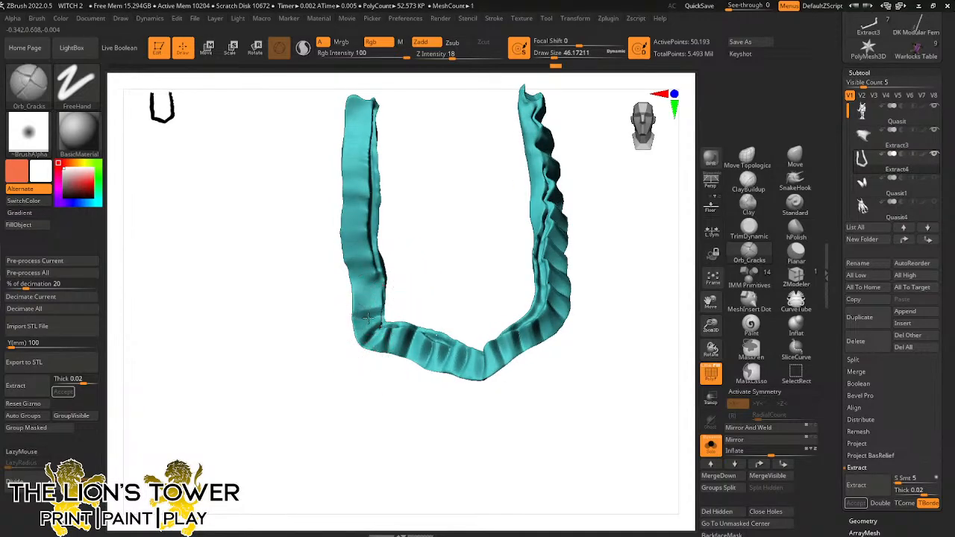
Carve Orb_Cracks grooves across the opposite side strip from the hem corner up to its waist end
mouse_move(341, 299)
left_mouse_down()
mouse_move(420, 267)
mouse_move(384, 298)
left_mouse_up()
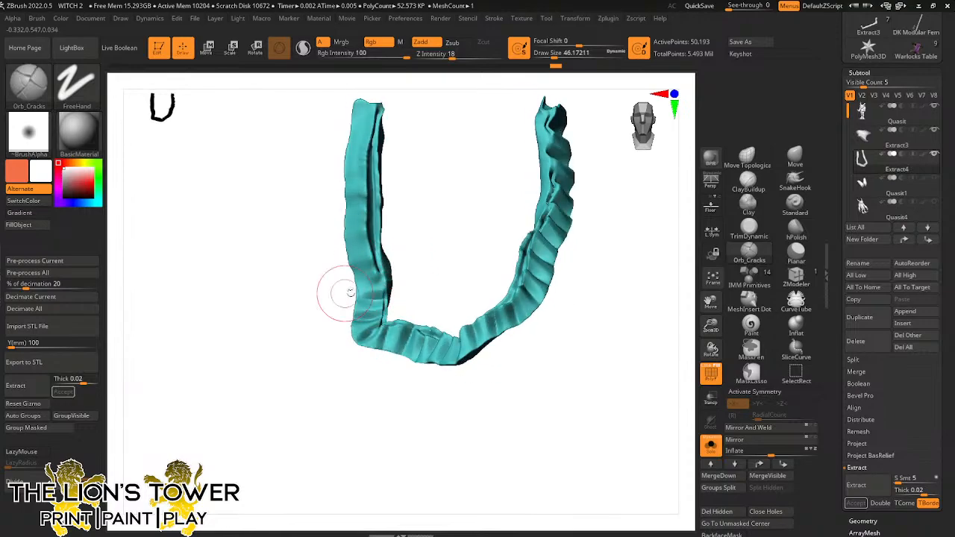
left_click_drag(331, 283, 420, 290)
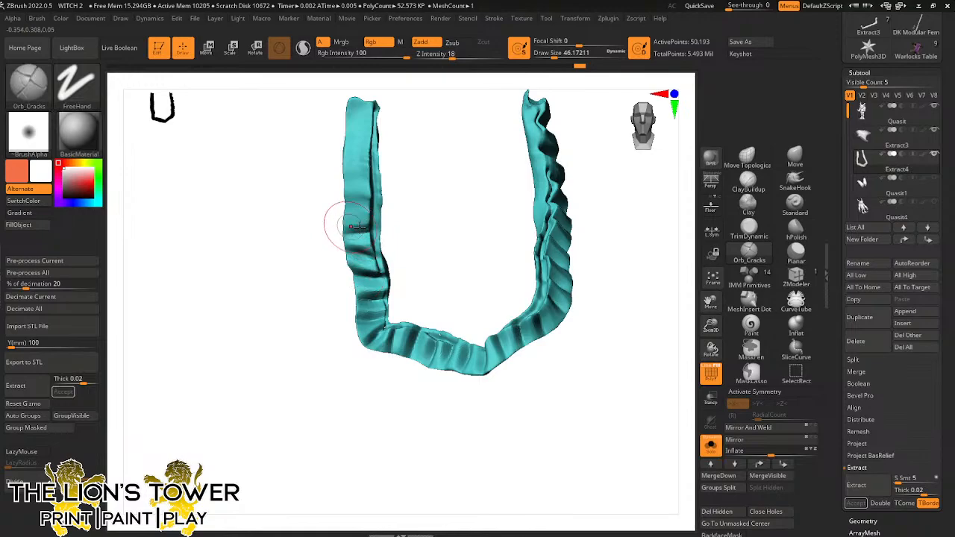
mouse_move(360, 227)
left_mouse_down()
mouse_move(375, 232)
mouse_move(377, 214)
mouse_move(366, 191)
mouse_move(334, 187)
mouse_move(337, 145)
left_mouse_up()
mouse_move(373, 143)
left_mouse_down()
mouse_move(336, 136)
mouse_move(342, 120)
mouse_move(332, 113)
left_mouse_up()
Check the grooved trim against the whole creature, isolate it again and refine the Orb_Cracks grooves along its side strips
left_click(711, 445)
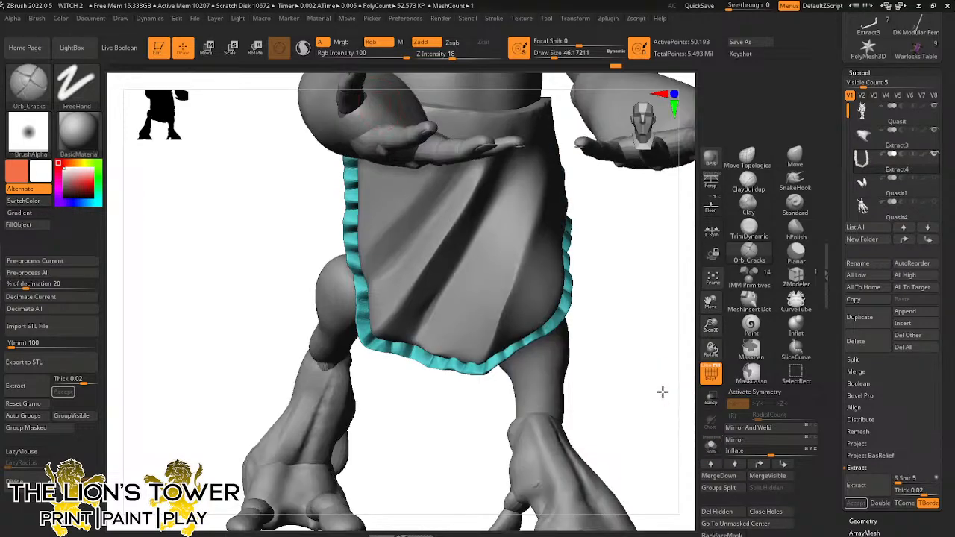
left_click_drag(661, 390, 651, 267)
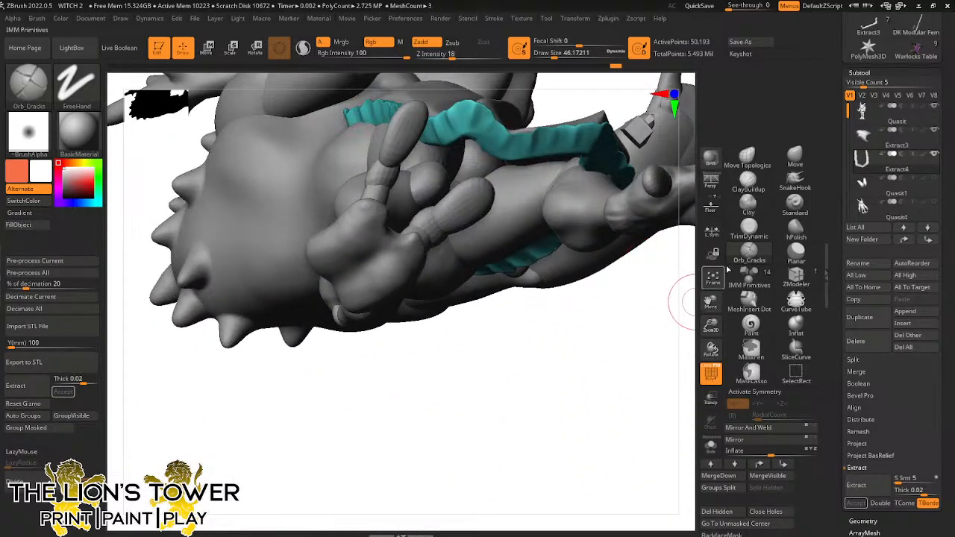
left_click_drag(713, 300, 728, 395)
left_click_drag(568, 343, 620, 423)
left_click(711, 445)
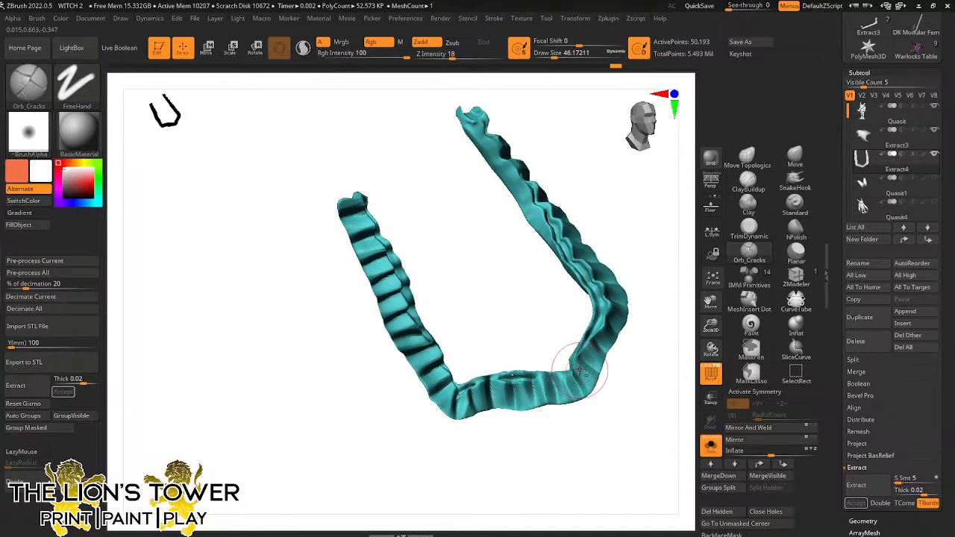
left_click_drag(633, 379, 608, 339)
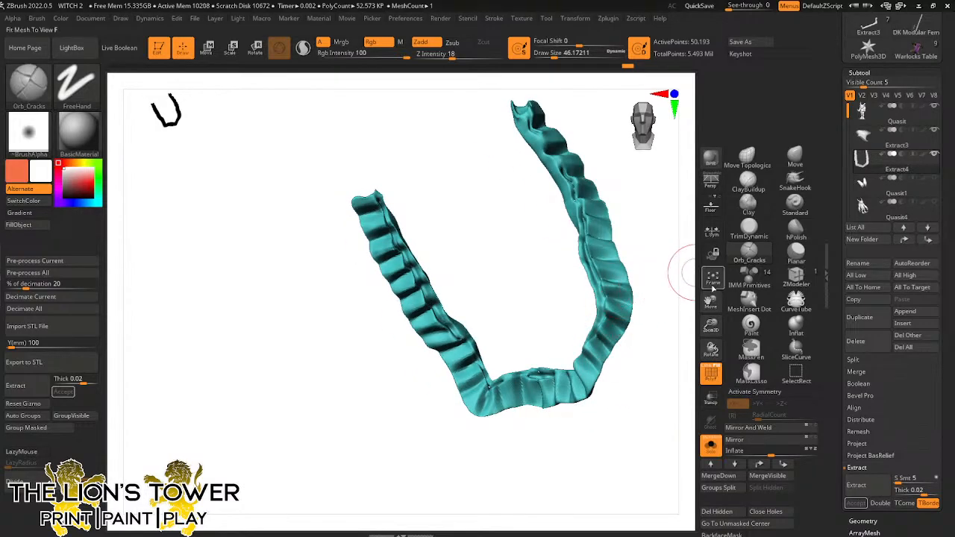
left_click(713, 289)
left_click_drag(643, 340, 621, 367)
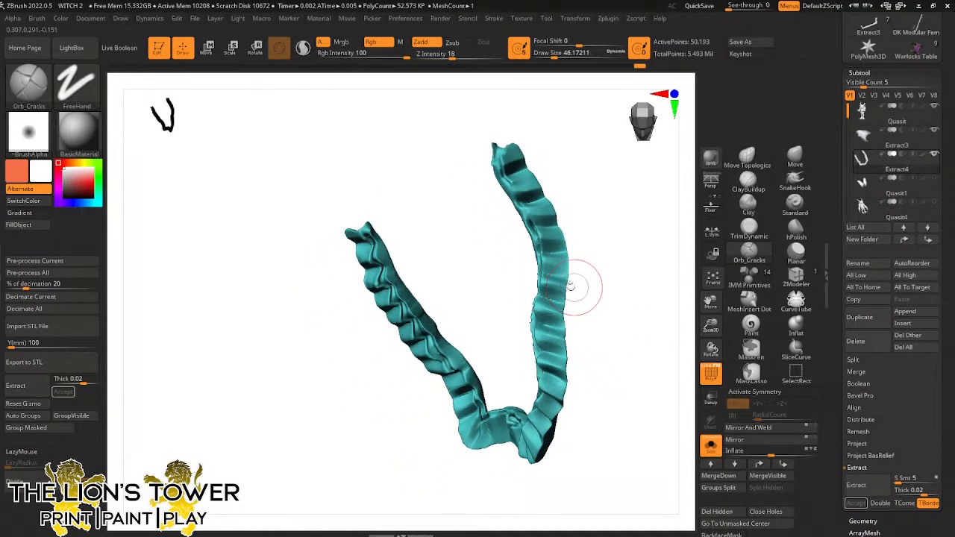
mouse_move(578, 278)
left_mouse_down()
mouse_move(560, 260)
mouse_move(580, 217)
mouse_move(568, 192)
mouse_move(588, 176)
mouse_move(536, 181)
mouse_move(620, 185)
mouse_move(608, 145)
mouse_move(454, 271)
left_mouse_up()
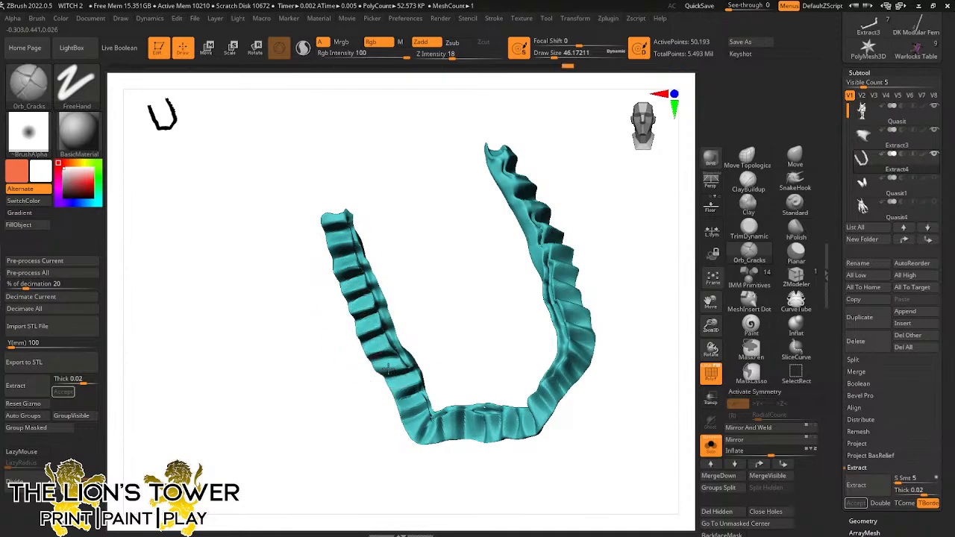
Add finishing Orb_Cracks strokes around the lower side strip and hem corner, and remesh the trim
left_click_drag(408, 348, 431, 279)
mouse_move(425, 341)
left_mouse_down()
mouse_move(406, 387)
mouse_move(405, 426)
left_mouse_up()
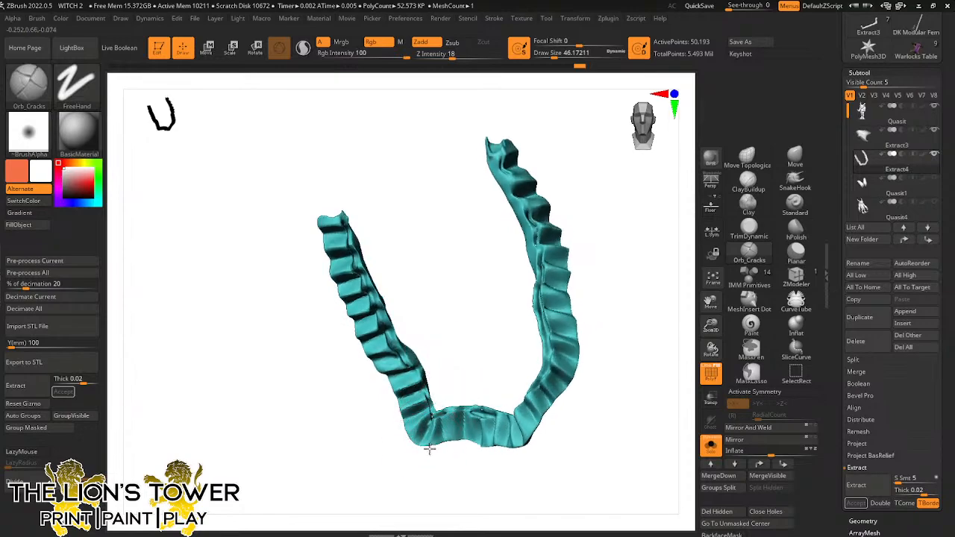
left_click_drag(473, 474, 495, 452)
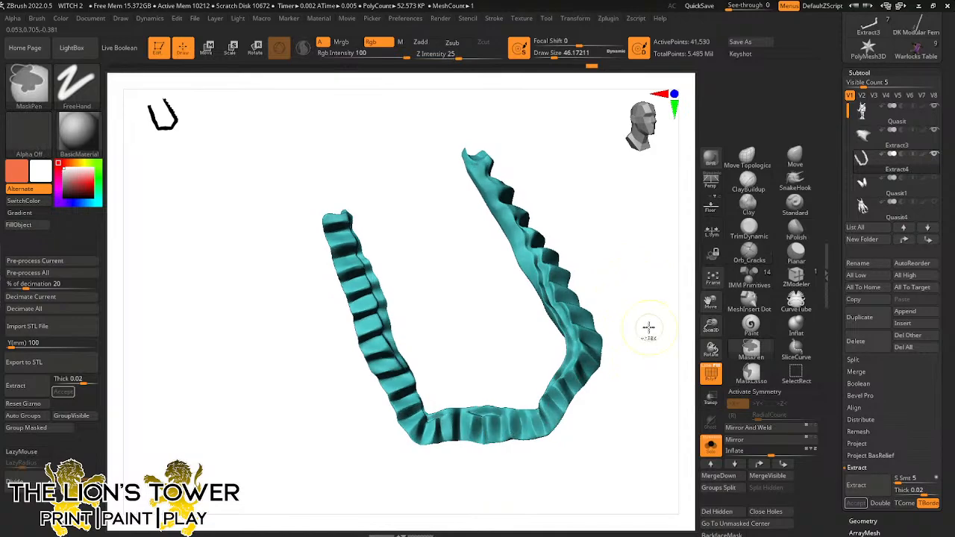
mouse_move(646, 328)
left_mouse_down()
mouse_move(645, 355)
mouse_move(664, 357)
left_mouse_up()
Show the whole creature and build up the upper side strip's thigh-facing edge with ClayBuildup at draw size about 22
left_click_drag(698, 420, 609, 385)
left_click(710, 446)
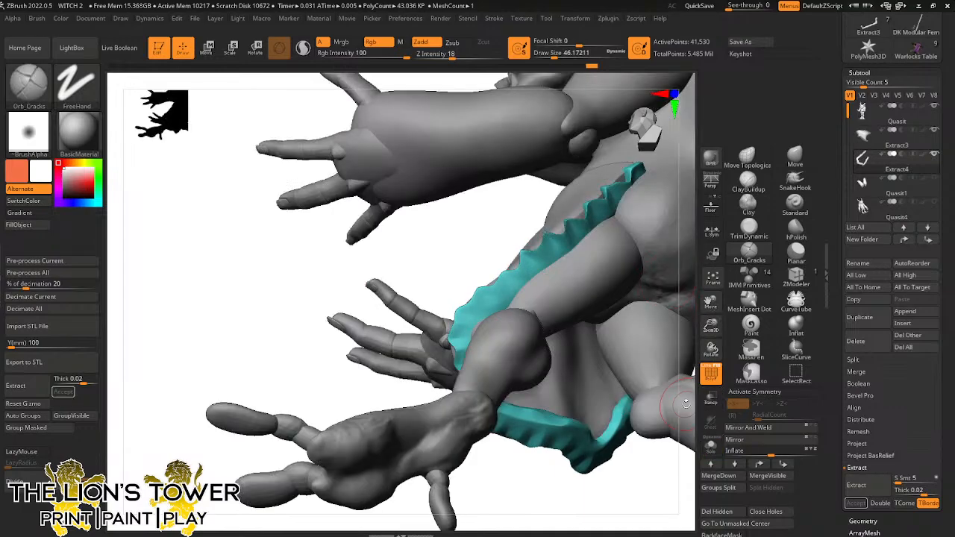
left_click_drag(685, 404, 627, 421)
left_click(748, 181)
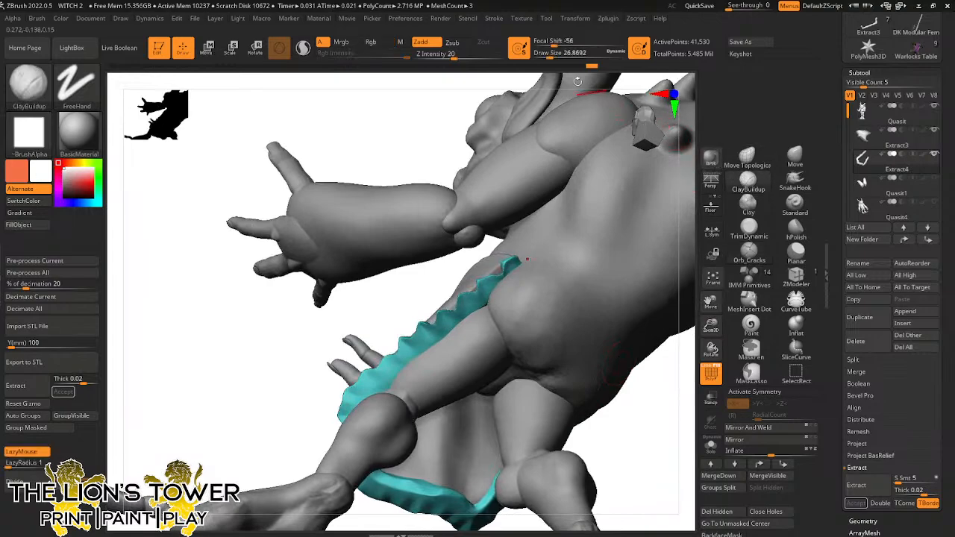
left_click(548, 54)
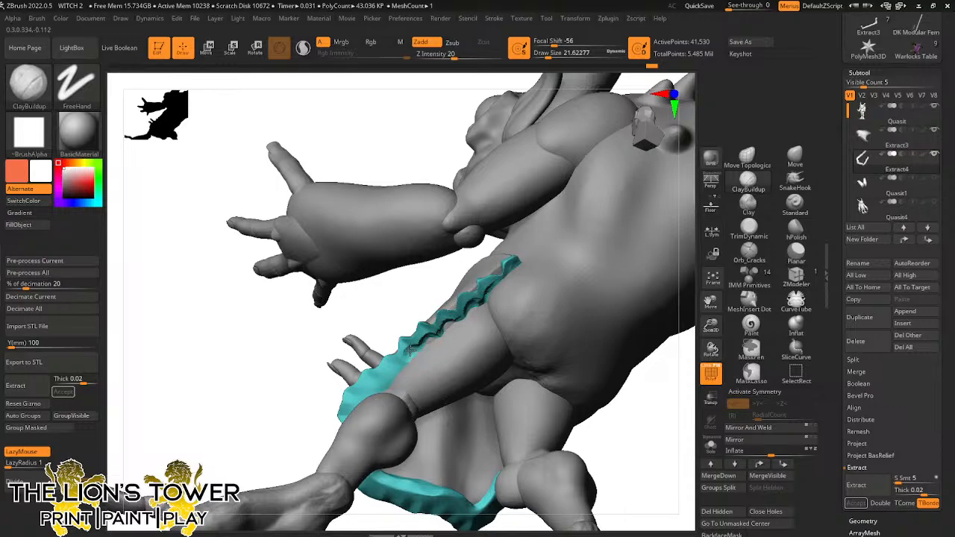
mouse_move(415, 357)
right_mouse_down()
mouse_move(431, 284)
mouse_move(386, 322)
mouse_move(408, 357)
right_mouse_up()
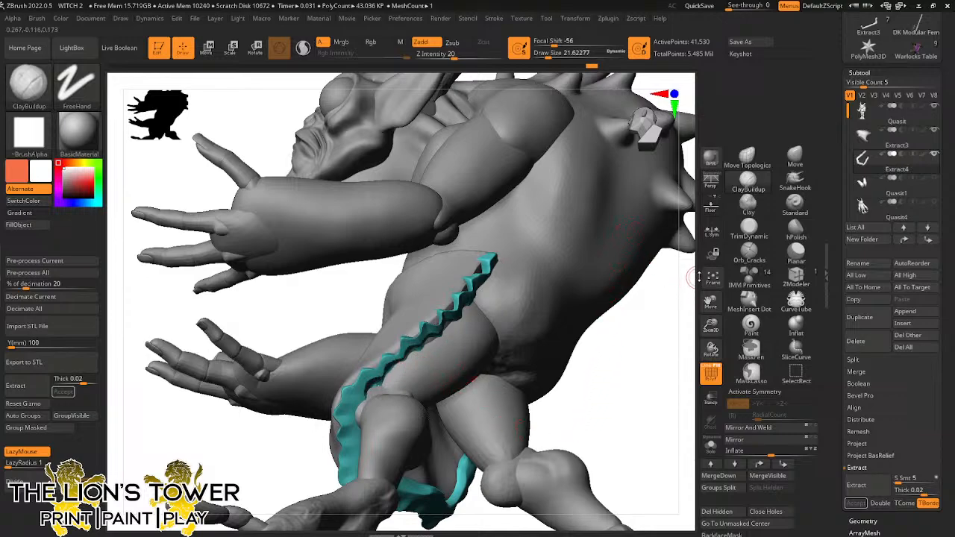
Build up the trim's inner edge around the hem corner behind the thigh with ClayBuildup and smooth it
left_click_drag(711, 302, 804, 224)
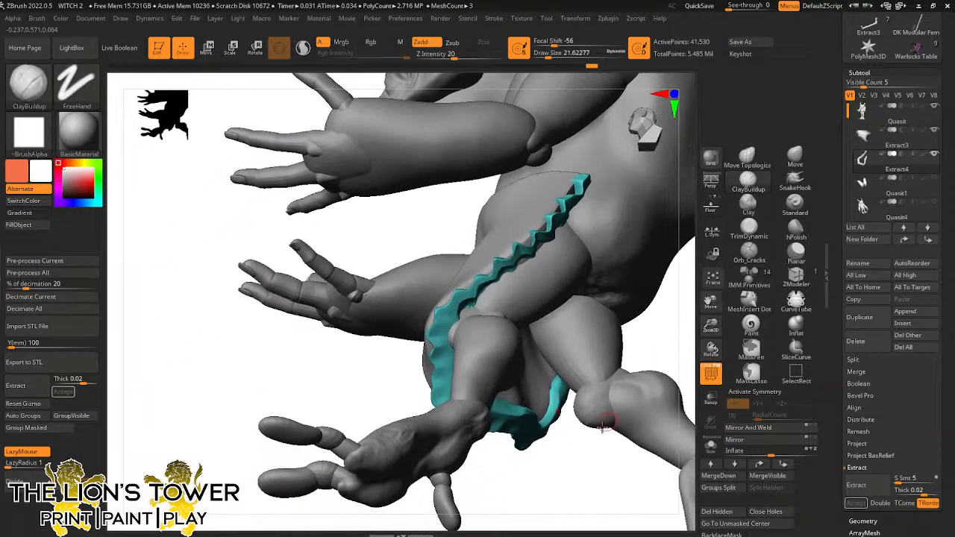
left_click_drag(583, 448, 460, 298)
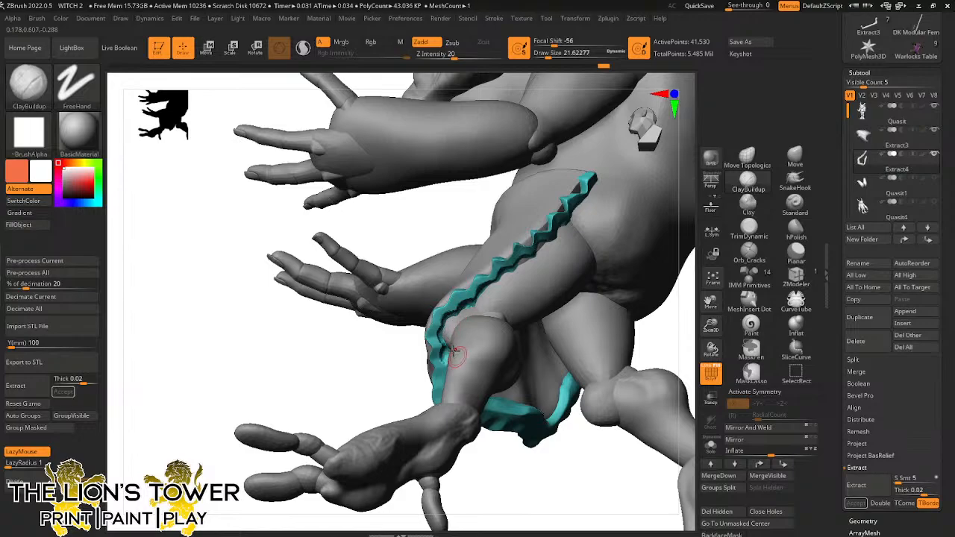
left_click_drag(553, 438, 523, 397)
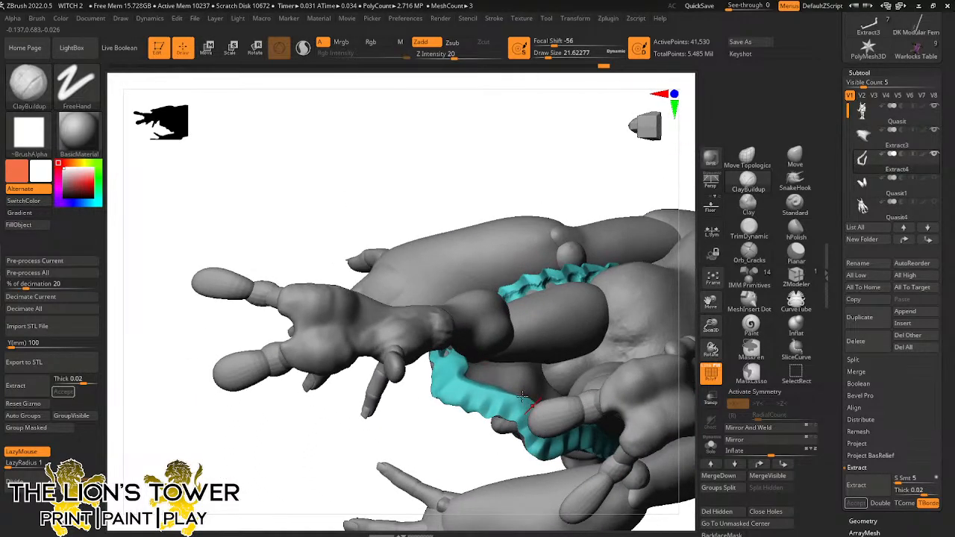
left_click_drag(440, 435, 451, 362)
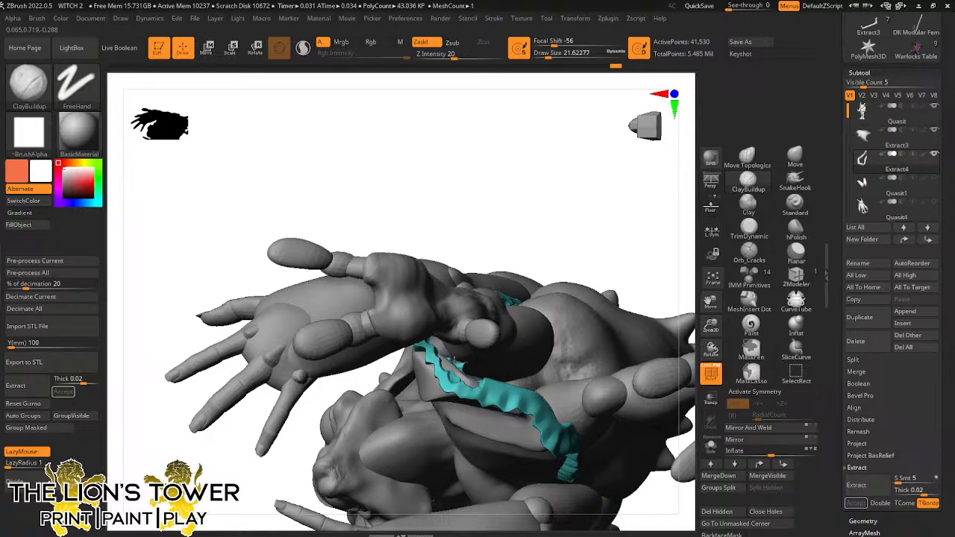
left_click_drag(548, 242, 457, 371)
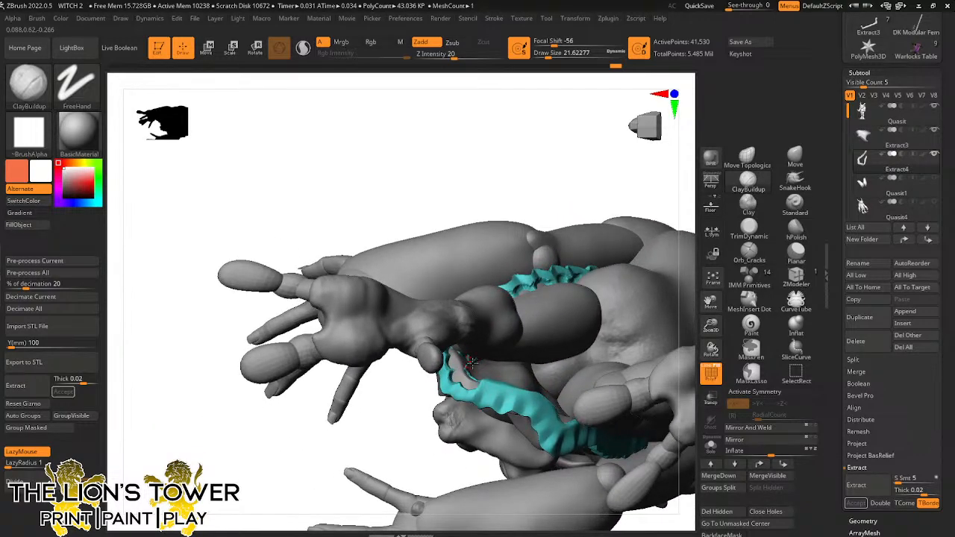
key("shift")
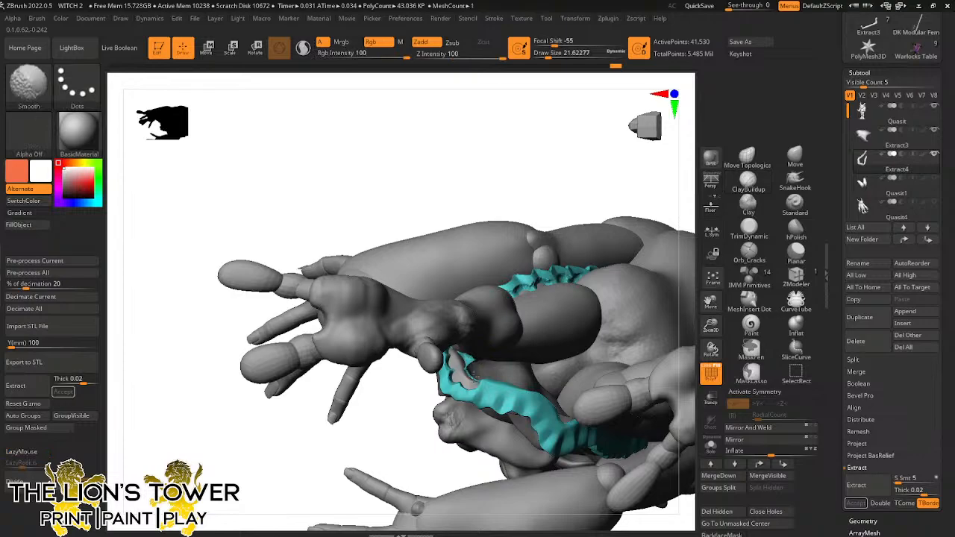
left_click_drag(529, 220, 573, 299)
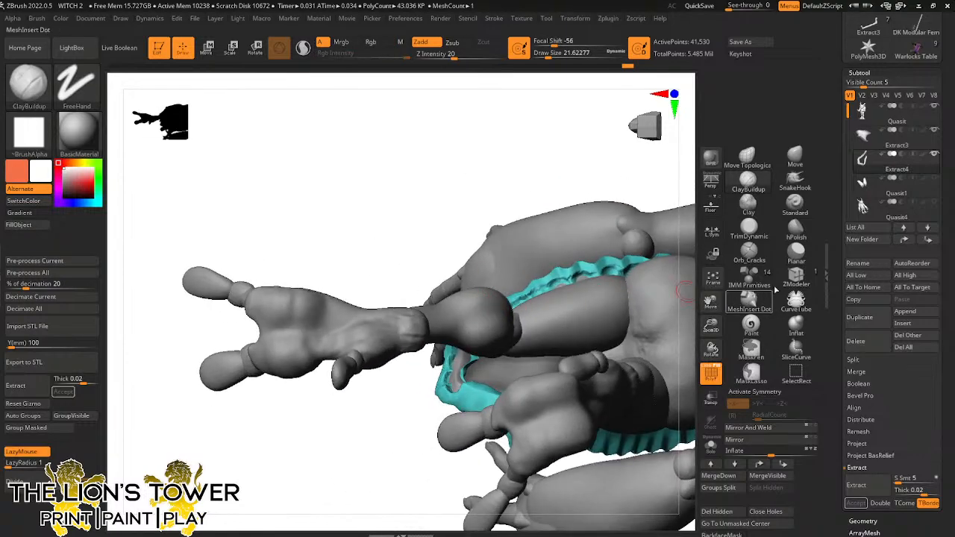
Isolate the trim, flatten its inner face near the hem corner with TrimDynamic and smooth it
left_click(750, 227)
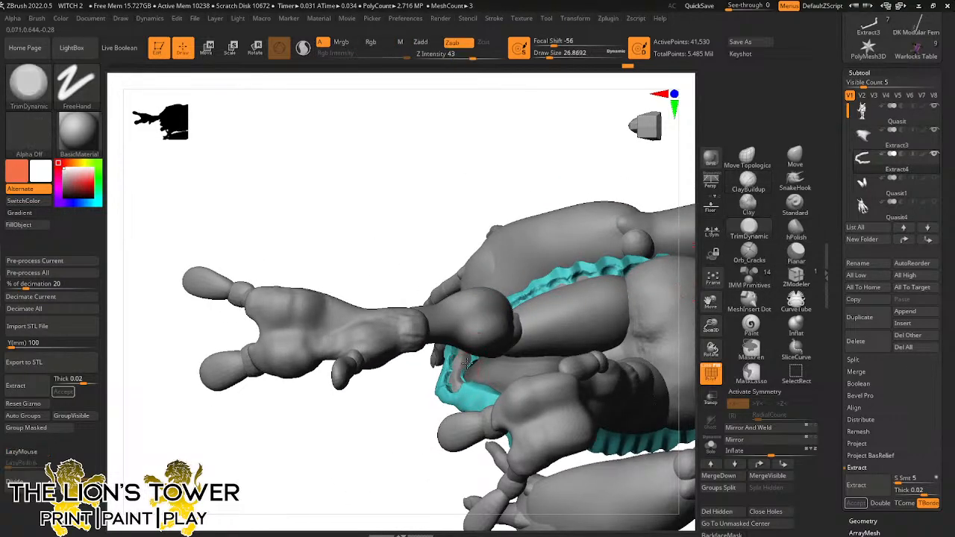
left_click(712, 446)
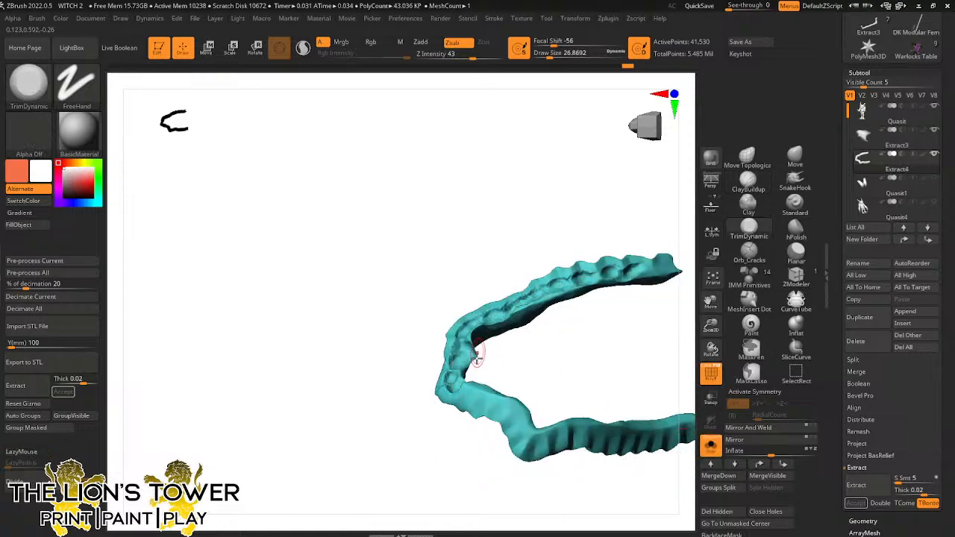
left_click_drag(506, 363, 481, 359)
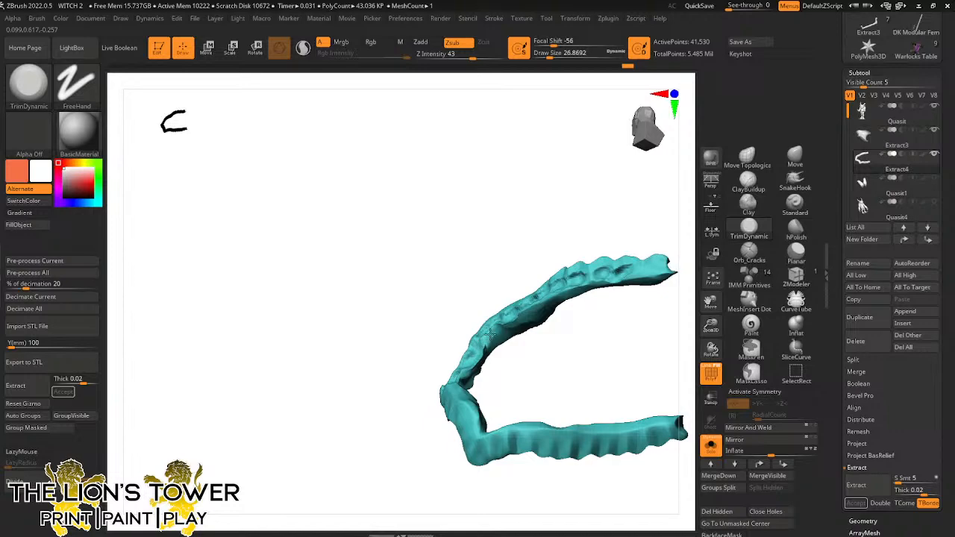
key("shift")
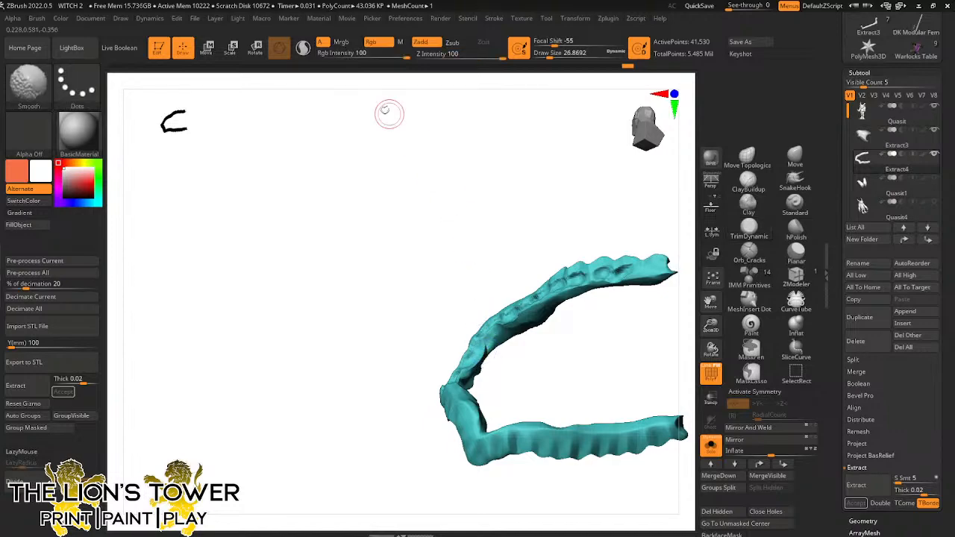
Build up the trim's inner edge along the hem with ClayBuildup and Sculptris Pro at draw size about 22
mouse_move(561, 345)
left_mouse_down()
mouse_move(498, 337)
mouse_move(529, 401)
mouse_move(572, 320)
left_mouse_up()
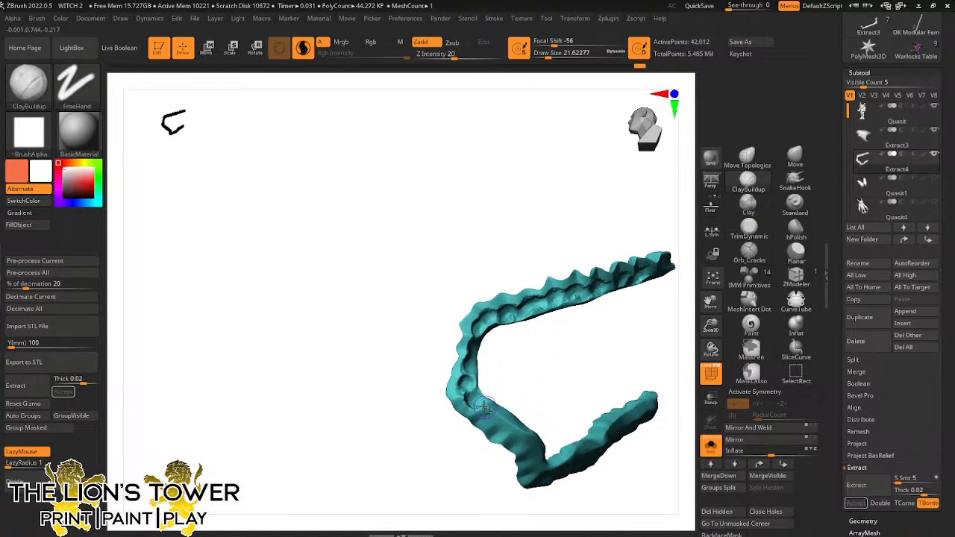
mouse_move(506, 417)
left_mouse_down()
mouse_move(497, 425)
mouse_move(532, 441)
mouse_move(511, 418)
mouse_move(499, 424)
mouse_move(616, 322)
mouse_move(605, 314)
mouse_move(612, 390)
mouse_move(686, 335)
mouse_move(709, 291)
mouse_move(616, 317)
mouse_move(610, 292)
mouse_move(544, 322)
mouse_move(487, 330)
mouse_move(495, 364)
mouse_move(517, 364)
left_mouse_up()
mouse_move(524, 335)
left_mouse_down()
mouse_move(535, 320)
mouse_move(530, 332)
left_mouse_up()
mouse_move(516, 365)
left_mouse_down()
mouse_move(542, 359)
mouse_move(538, 370)
mouse_move(525, 358)
left_mouse_up()
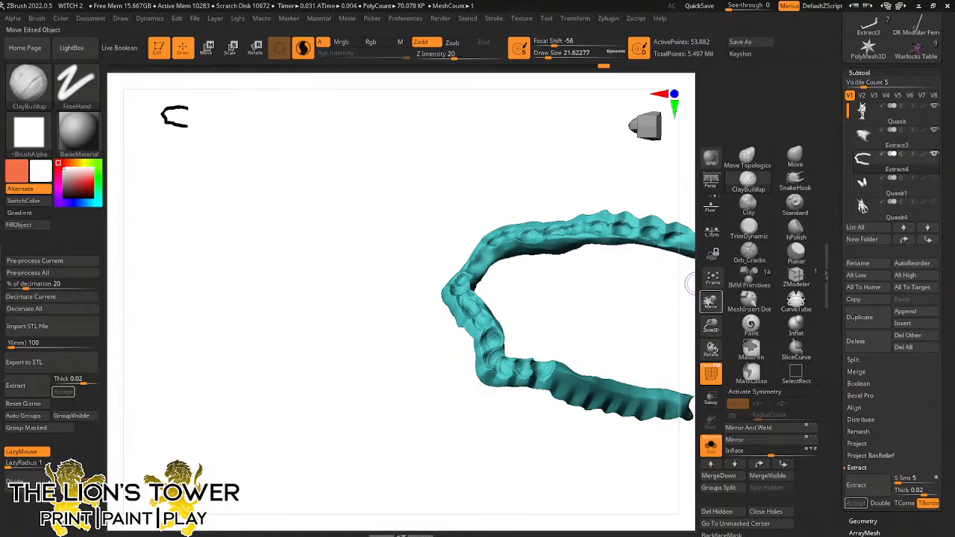
Continue the ClayBuildup strokes along the inner edge of the side strip from the hem corner to its waist end
left_click_drag(711, 303, 552, 316)
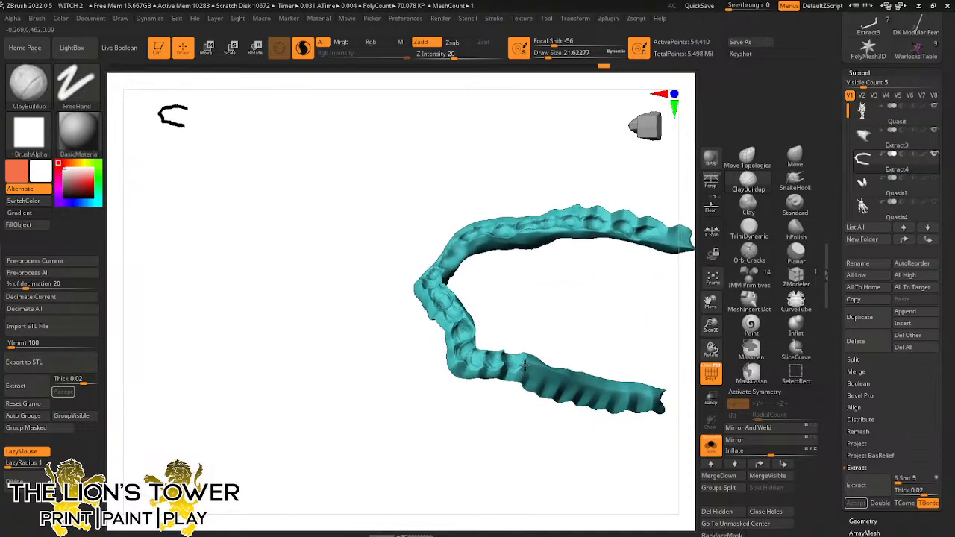
mouse_move(525, 365)
left_mouse_down()
mouse_move(542, 367)
mouse_move(534, 357)
mouse_move(527, 365)
mouse_move(548, 352)
mouse_move(552, 377)
mouse_move(572, 375)
mouse_move(572, 388)
mouse_move(571, 377)
mouse_move(539, 373)
mouse_move(591, 394)
mouse_move(600, 383)
mouse_move(631, 395)
mouse_move(659, 392)
left_mouse_up()
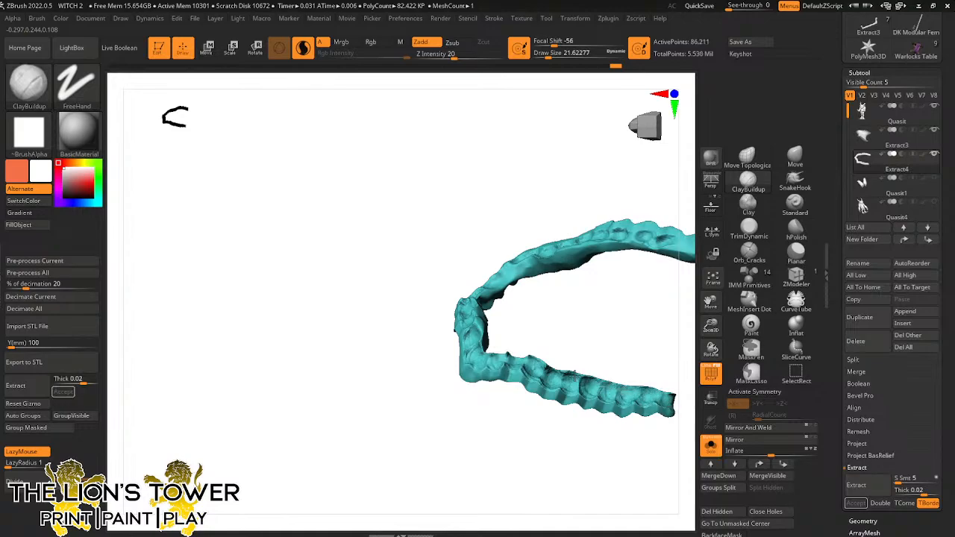
mouse_move(531, 357)
left_mouse_down()
mouse_move(593, 337)
mouse_move(576, 377)
mouse_move(525, 331)
mouse_move(629, 391)
mouse_move(599, 371)
mouse_move(617, 380)
left_mouse_up()
Smooth the built-up clay on the trim's inner face along the hem strip and around its corners
left_click_drag(614, 326, 583, 303)
mouse_move(539, 274)
left_mouse_down("shift")
mouse_move(518, 293)
mouse_move(525, 306)
left_mouse_up("shift")
left_click_drag(567, 313, 551, 344)
left_click_drag(512, 276, 513, 284, "shift")
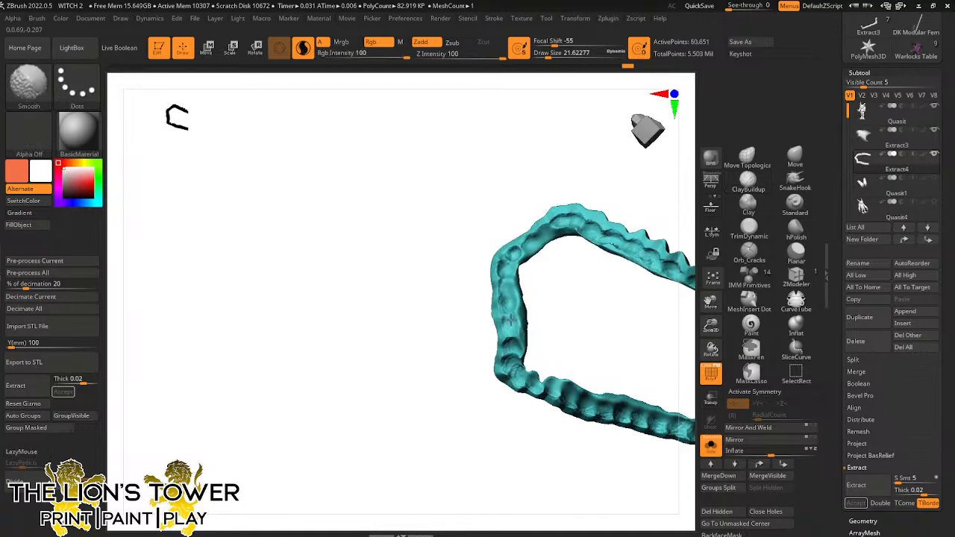
mouse_move(511, 321)
left_mouse_down("shift")
mouse_move(508, 307)
mouse_move(509, 329)
mouse_move(510, 285)
left_mouse_up("shift")
left_click_drag(513, 323, 515, 365, "shift")
left_click_drag(516, 260, 569, 309, "shift")
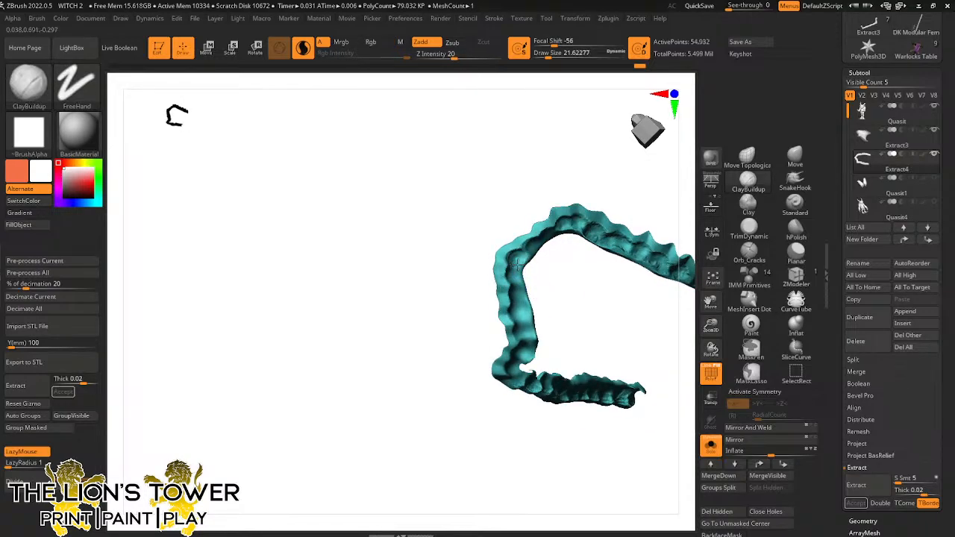
Smooth the inner face of the opposite side strip from the hem corner toward its waist end
left_click_drag(518, 262, 587, 236, "shift")
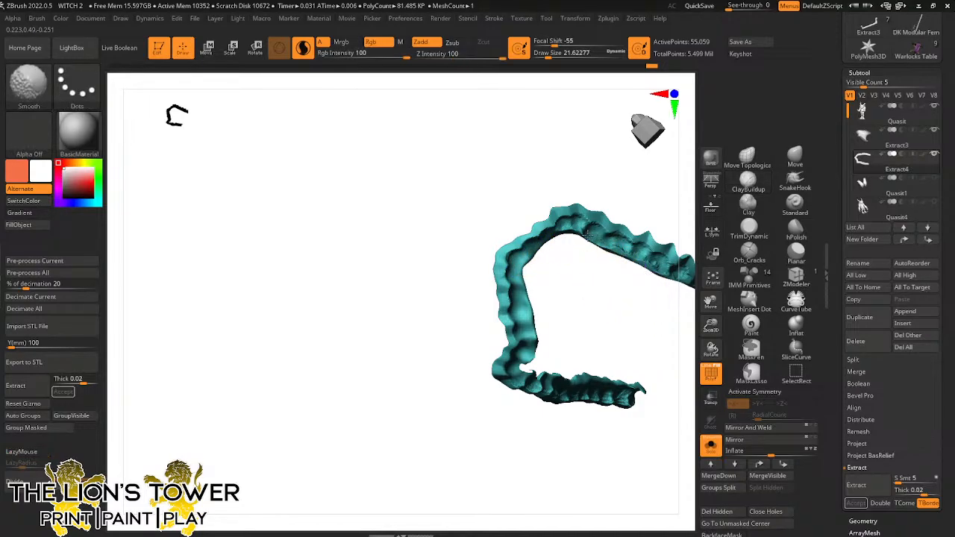
left_click_drag(711, 302, 578, 320)
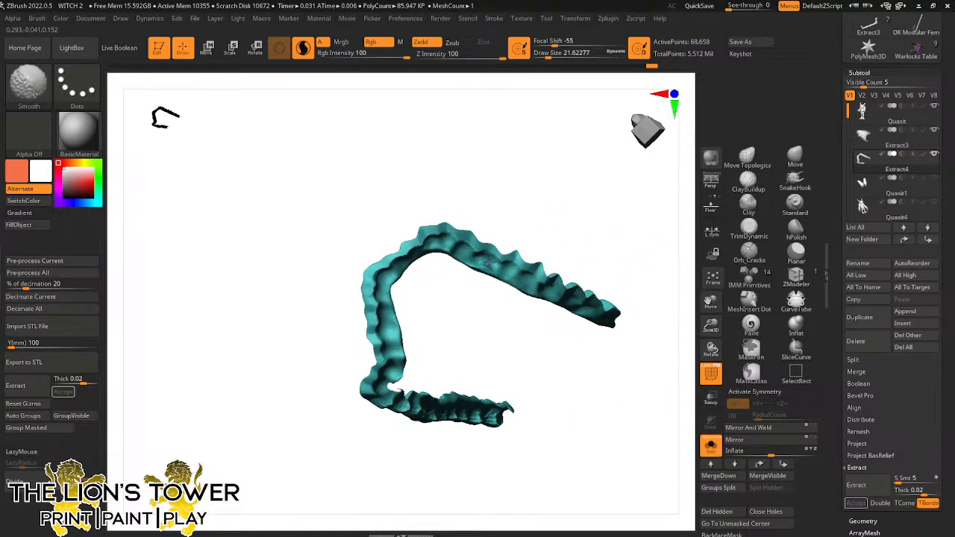
left_click_drag(490, 262, 460, 247, "shift")
Show the whole creature, smooth back the trim's inner hem edge protruding through the cloth, and undo the last smoothing stroke
left_click_drag(603, 259, 648, 194)
mouse_move(640, 355)
left_mouse_down()
mouse_move(600, 381)
mouse_move(627, 392)
mouse_move(665, 380)
left_mouse_up()
left_click(711, 445)
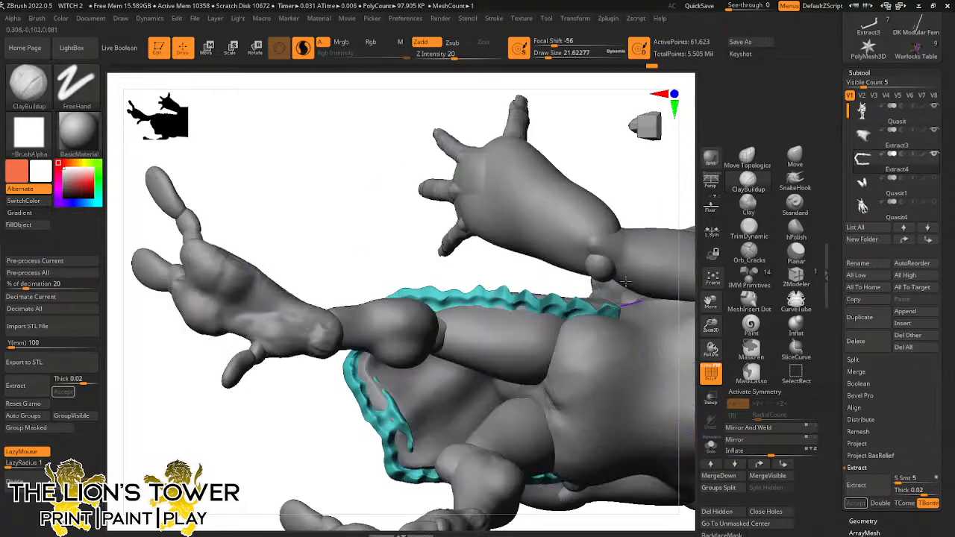
left_click_drag(640, 199, 567, 220)
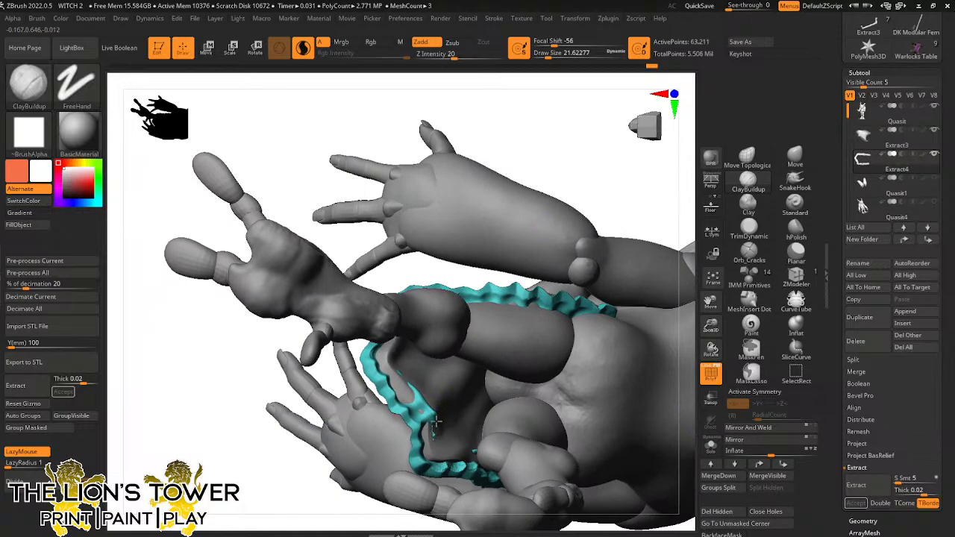
left_click_drag(430, 423, 410, 389)
key("shift")
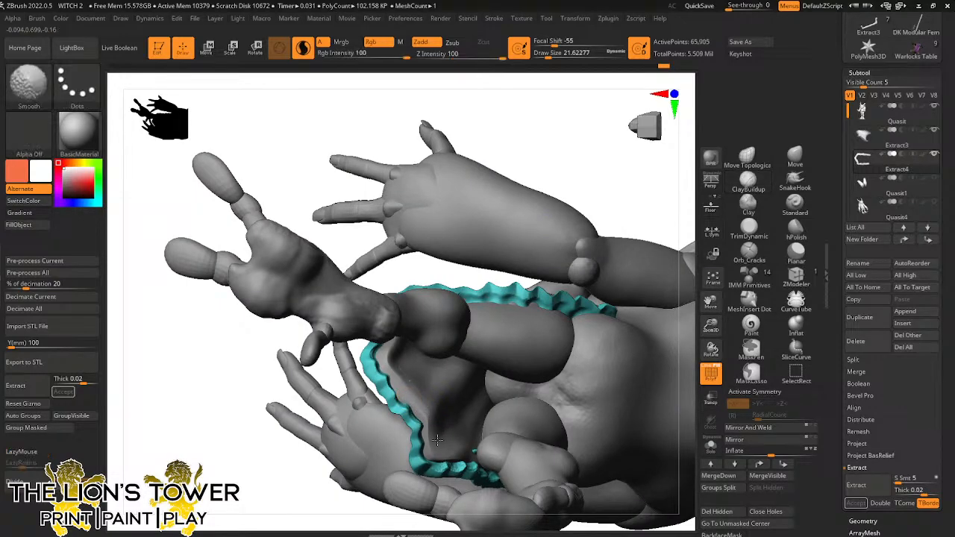
mouse_move(473, 452)
left_mouse_down("shift")
mouse_move(447, 465)
mouse_move(475, 459)
left_mouse_up("shift")
key("ctrl+z")
Fit the trim against the loincloth's lower hem using the Move brush at draw size about 41
mouse_move(620, 195)
left_mouse_down()
mouse_move(667, 316)
mouse_move(657, 256)
mouse_move(668, 227)
left_mouse_up()
left_click(795, 156)
left_click_drag(549, 59, 544, 59)
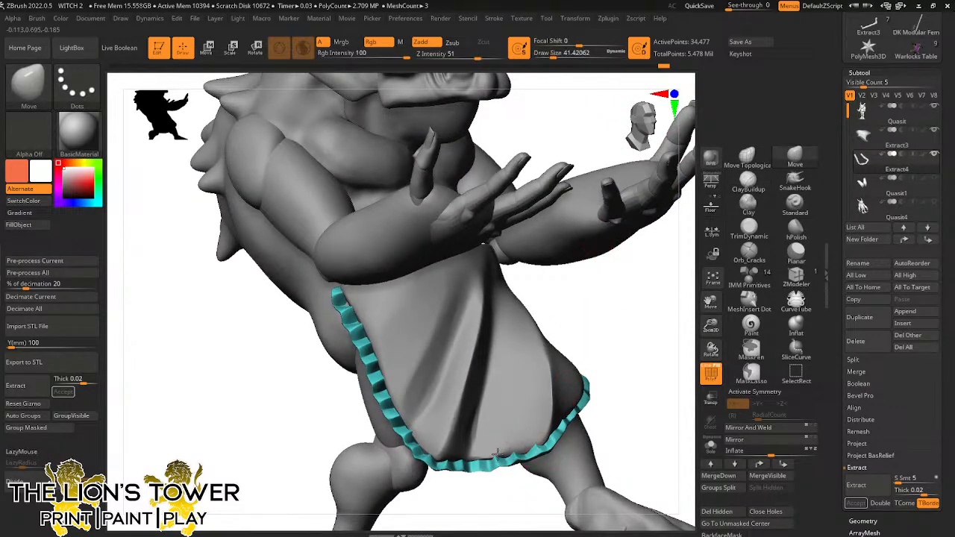
left_click_drag(591, 362, 615, 374)
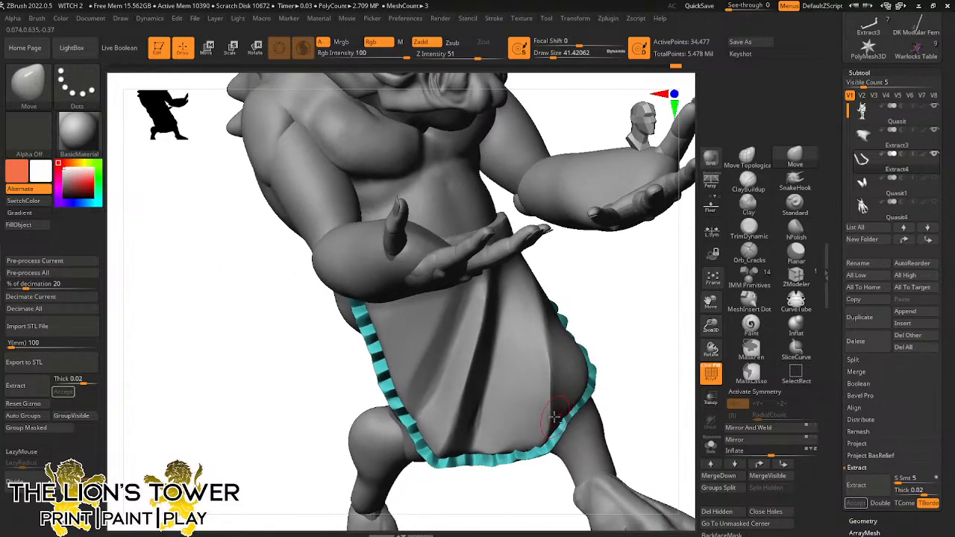
Isolate the loincloth cloth and smooth its front folds near the hem
left_click(553, 415, "alt")
left_click(640, 358, "ctrl")
left_click(640, 358, "ctrl")
left_click(710, 445)
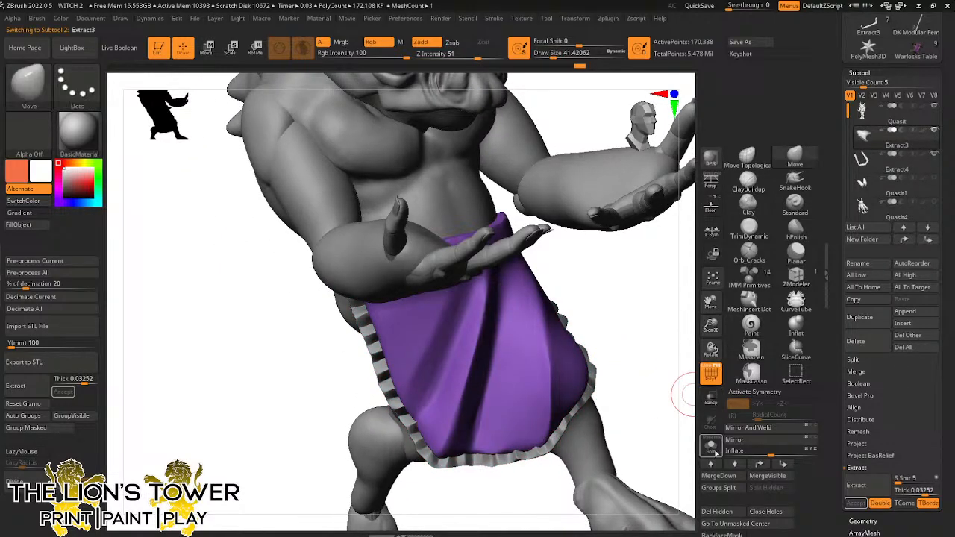
left_click_drag(683, 407, 657, 448)
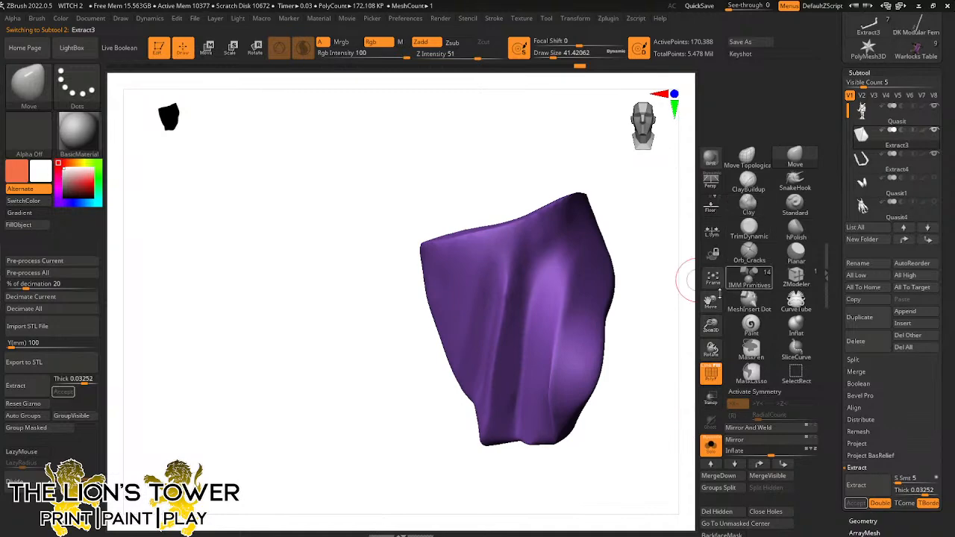
left_click_drag(645, 401, 629, 388)
left_click_drag(551, 367, 552, 397, "shift")
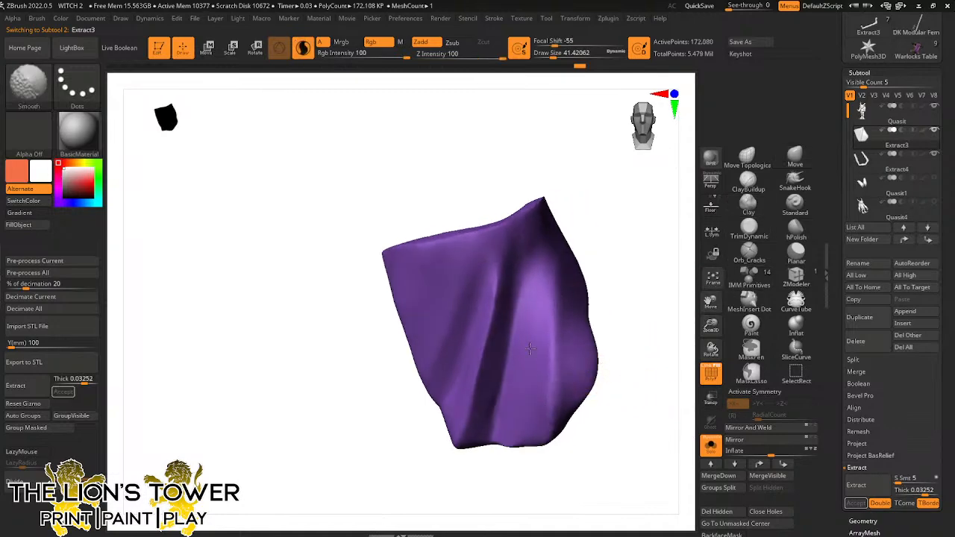
left_click_drag(483, 351, 475, 399, "shift")
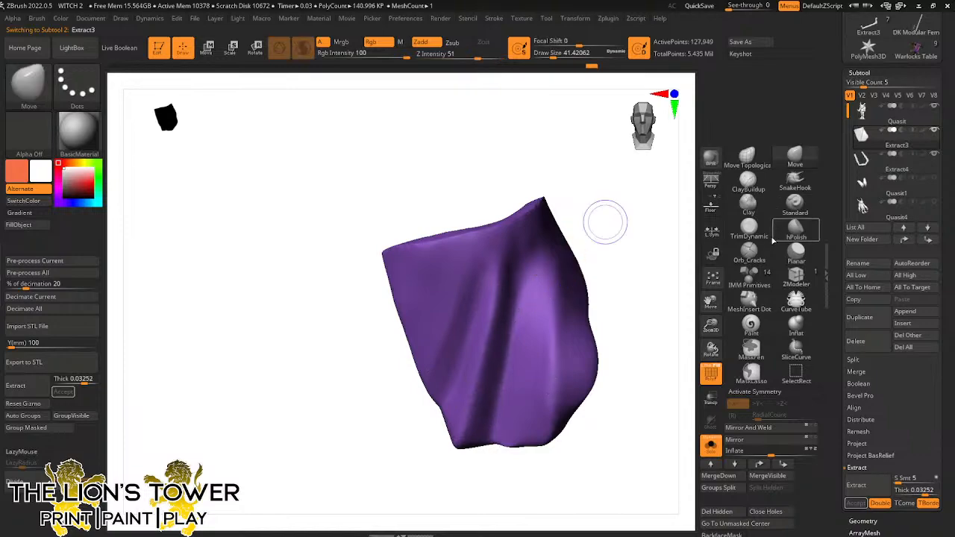
Choose the Orb_Cracks brush and set its draw size to about 17 for detailing the cloth's side edge
left_click(750, 252)
left_click_drag(643, 280, 621, 290)
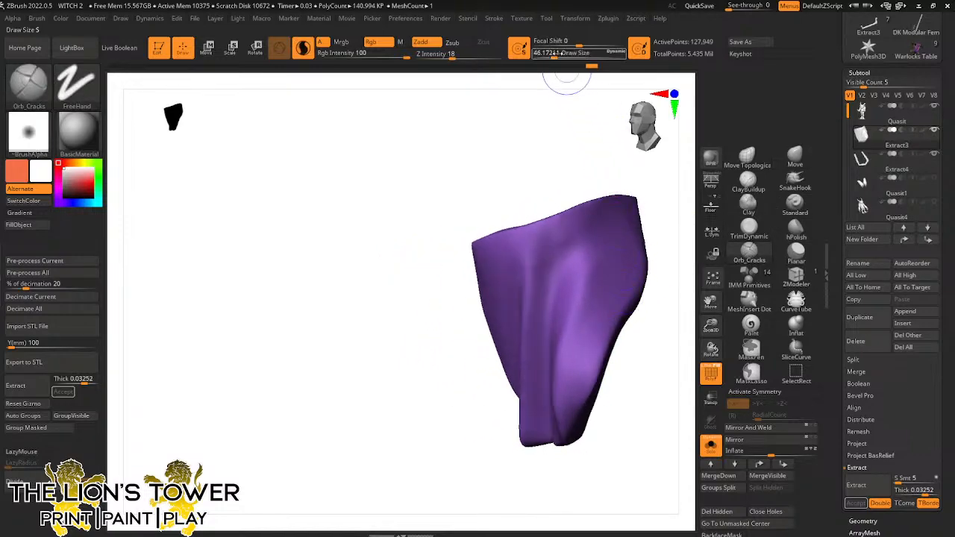
left_click_drag(562, 55, 549, 56)
mouse_move(652, 255)
left_mouse_down()
mouse_move(667, 376)
mouse_move(678, 271)
mouse_move(685, 277)
mouse_move(640, 324)
mouse_move(620, 318)
left_mouse_up()
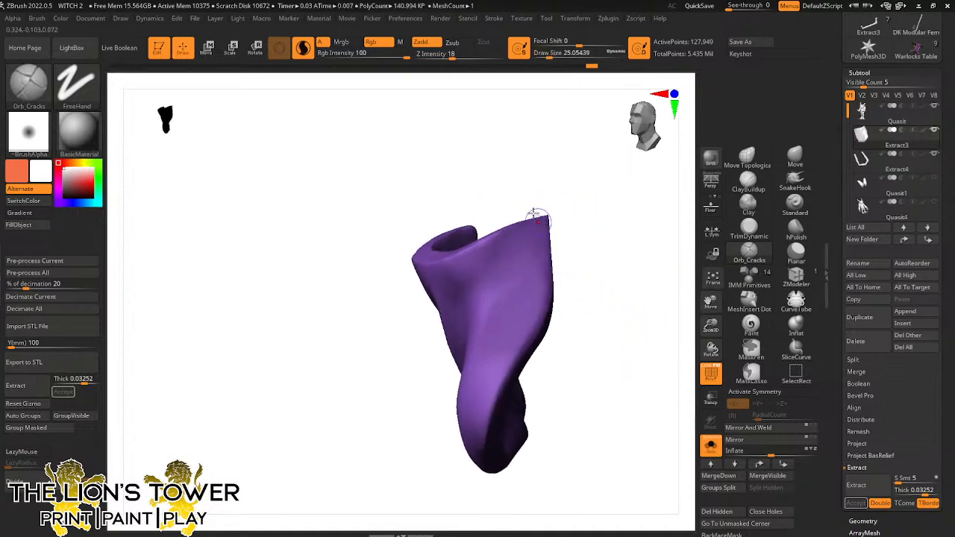
left_click_drag(553, 55, 548, 53)
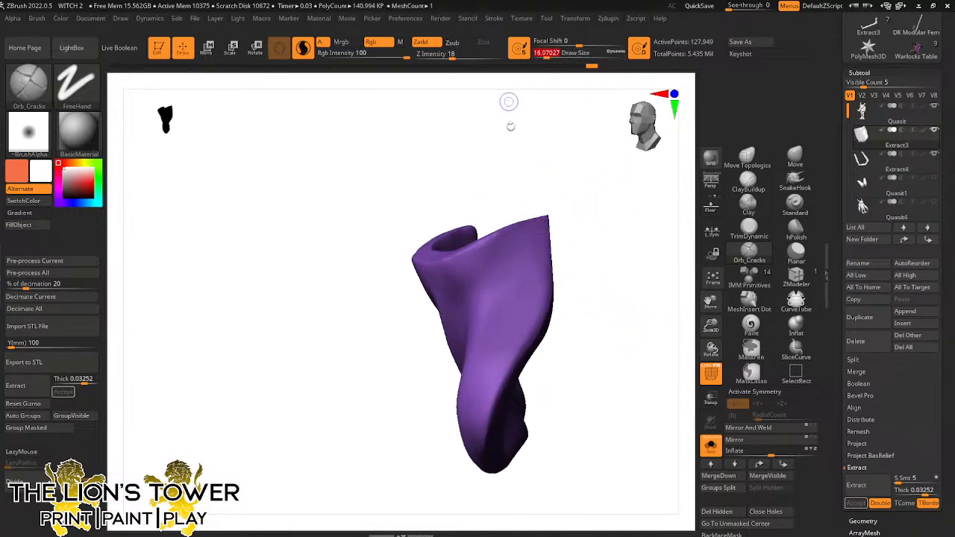
Test and undo an Orb_Cracks groove along the cloth's side edge, and turn on LazyMouse
left_click_drag(542, 227, 542, 223)
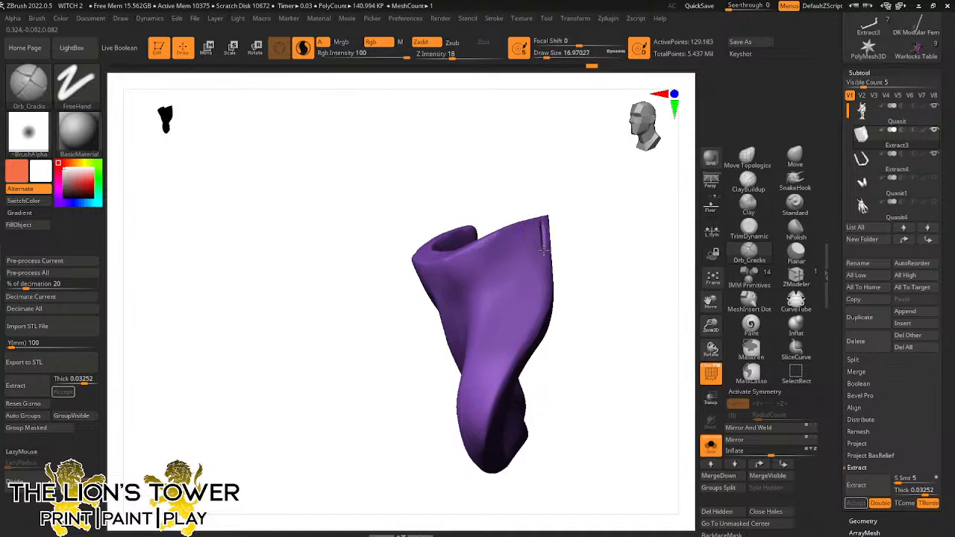
key("ctrl+z")
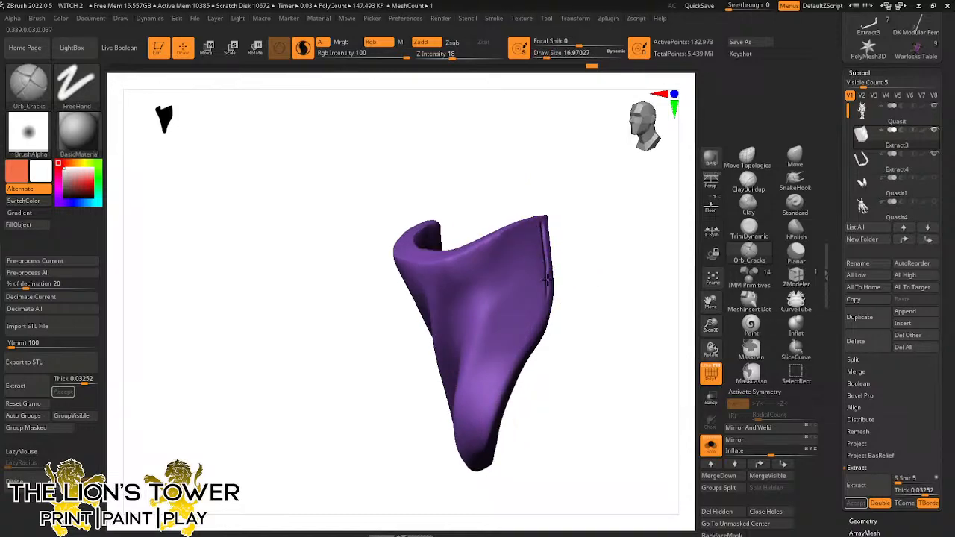
key("ctrl+z")
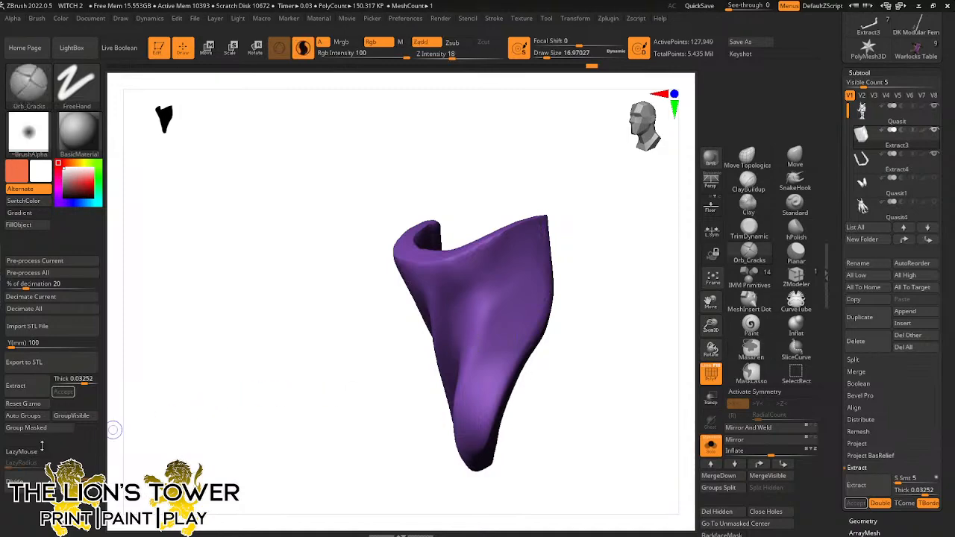
left_click(21, 451)
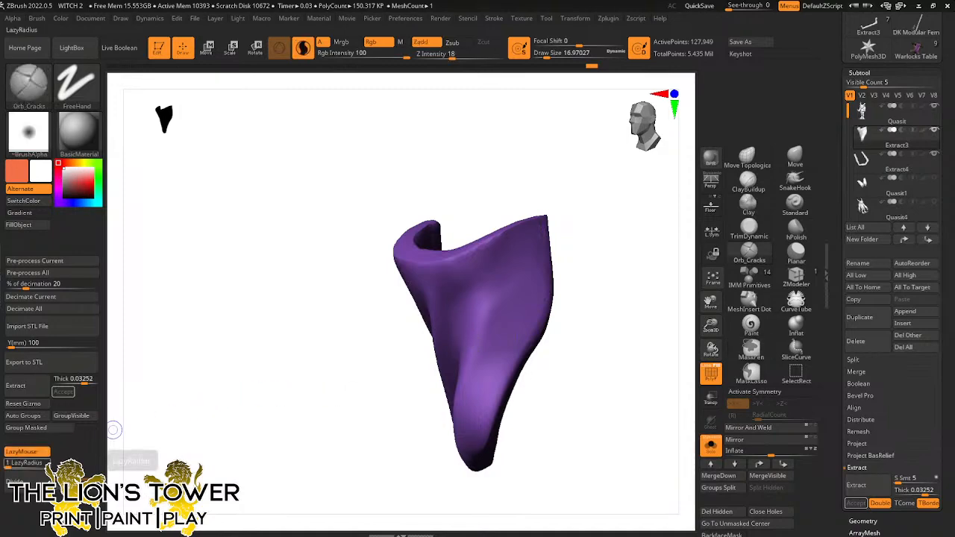
Set the Z Intensity to 23 and carve an Orb_Cracks groove down the cloth's side edge
left_click(457, 56)
left_click_drag(546, 127, 542, 235)
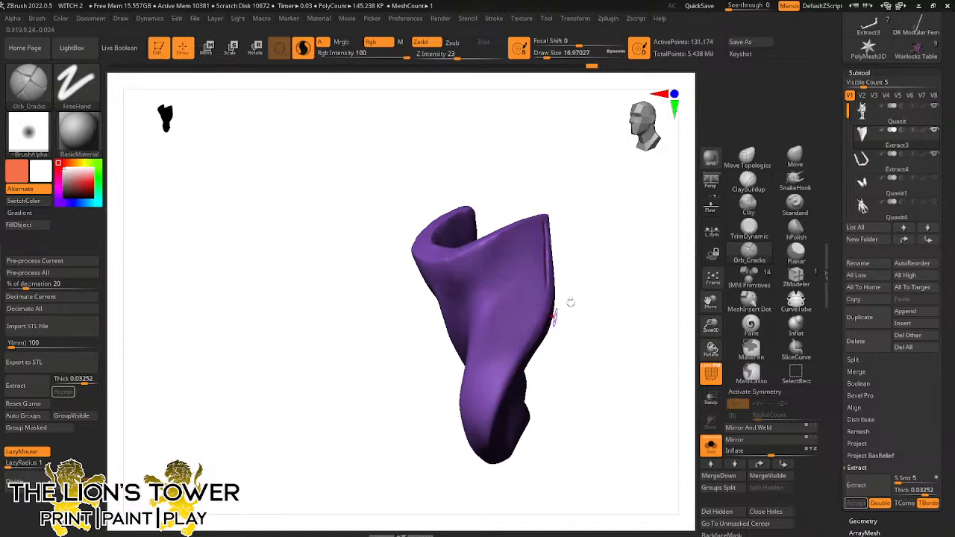
left_click_drag(570, 302, 584, 299)
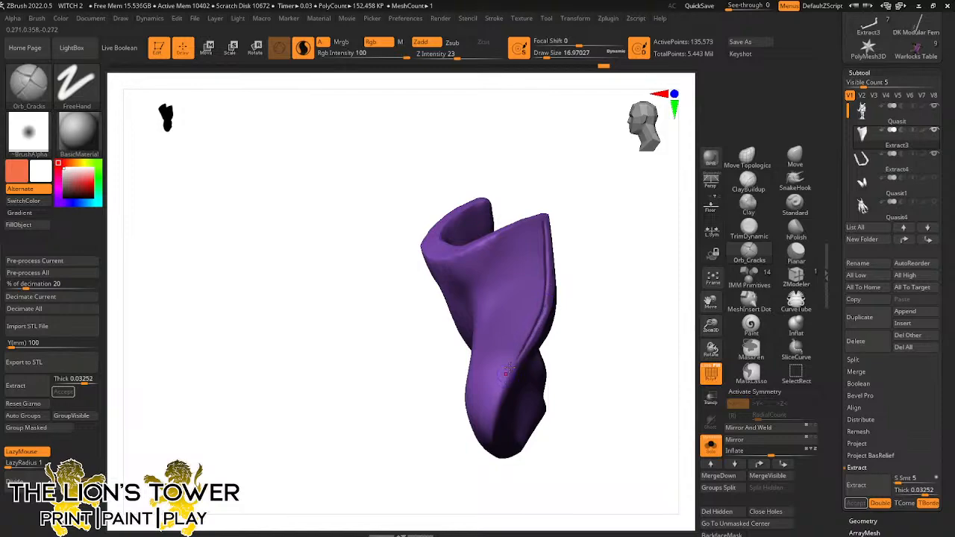
mouse_move(574, 282)
left_mouse_down()
mouse_move(542, 296)
mouse_move(533, 331)
left_mouse_up()
left_click_drag(560, 297, 572, 288)
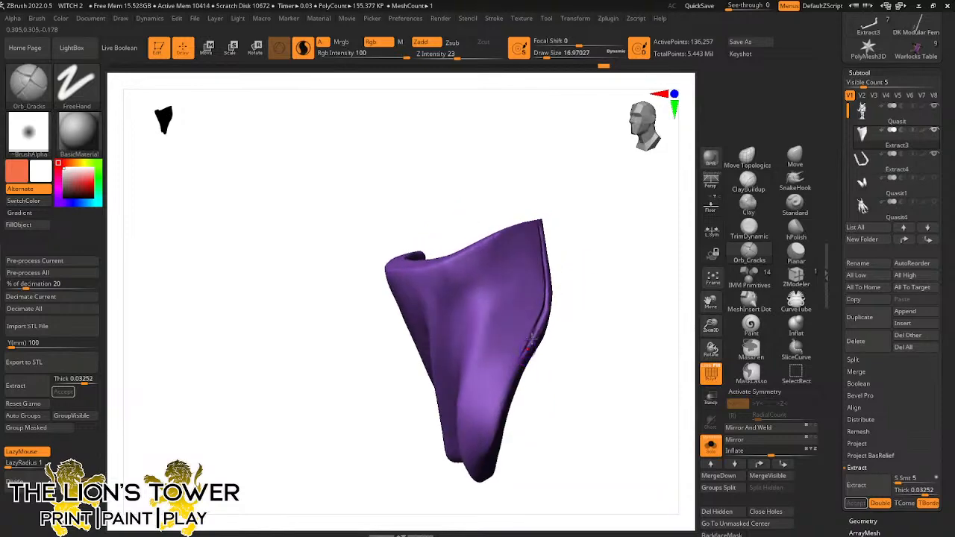
left_click_drag(521, 357, 492, 419)
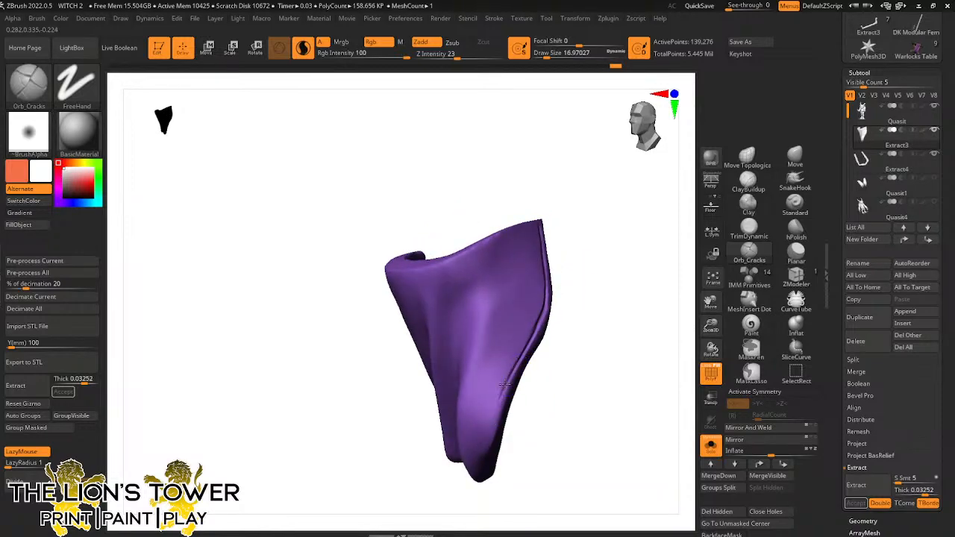
left_click_drag(518, 364, 489, 435)
Extend the groove along the lower part of the same side edge, towards the hem corner
mouse_move(534, 372)
left_mouse_down()
mouse_move(561, 353)
mouse_move(578, 358)
left_mouse_up()
left_click_drag(506, 421, 500, 433)
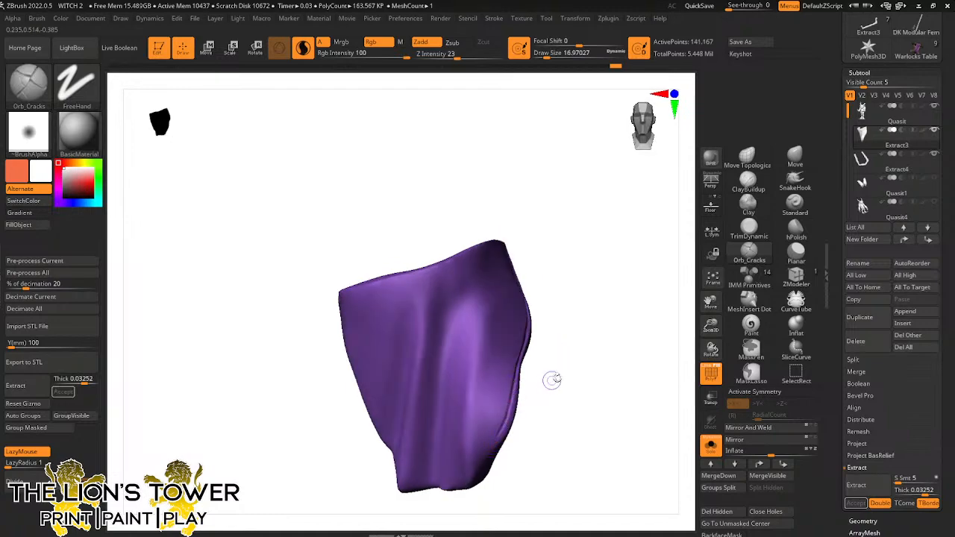
left_click_drag(551, 380, 515, 418)
left_click_drag(487, 455, 483, 459)
Carve the groove around the cloth's lower corner and along its bottom hem
mouse_move(580, 395)
left_mouse_down()
mouse_move(606, 380)
mouse_move(613, 350)
left_mouse_up()
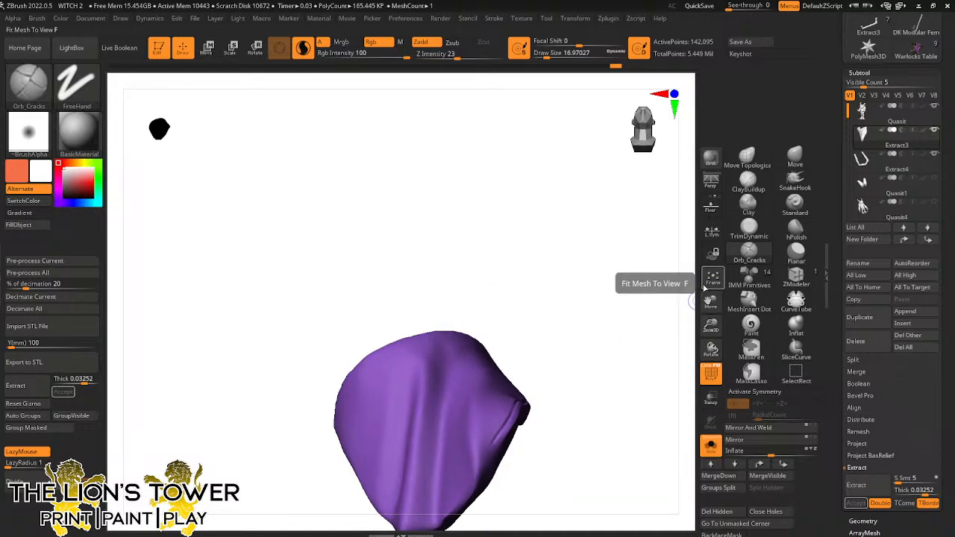
left_click(714, 276)
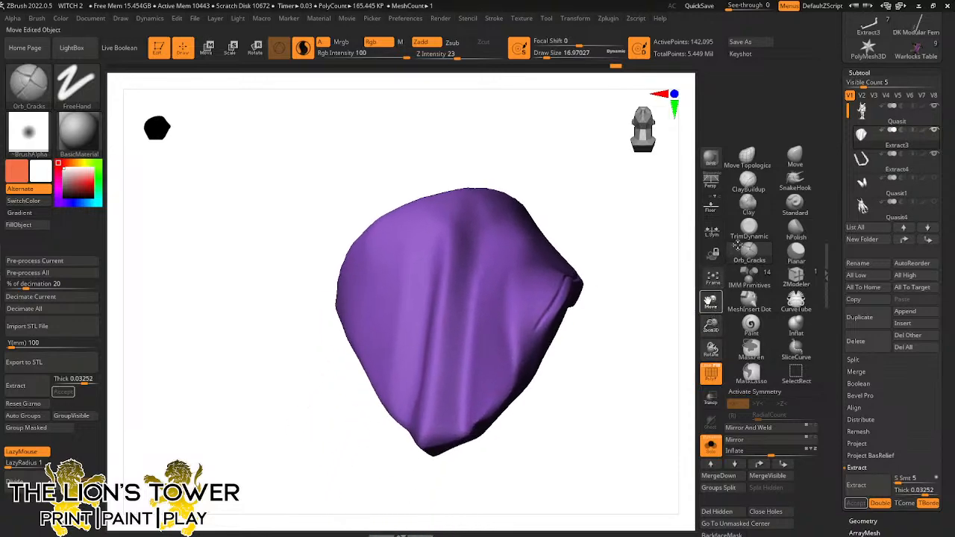
left_click_drag(628, 347, 608, 366)
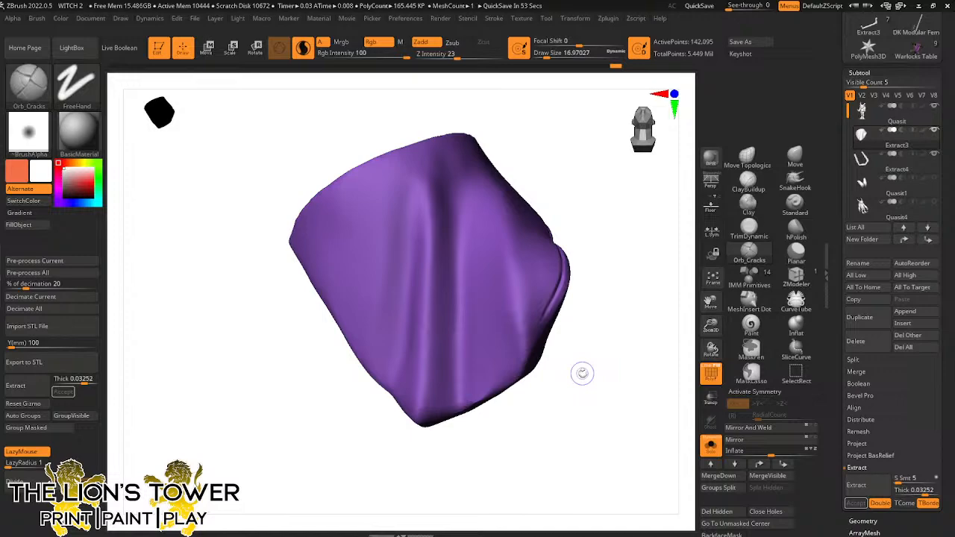
left_click_drag(710, 326, 711, 325)
mouse_move(660, 339)
left_mouse_down()
mouse_move(627, 384)
mouse_move(639, 373)
mouse_move(572, 307)
mouse_move(571, 354)
mouse_move(513, 370)
left_mouse_up()
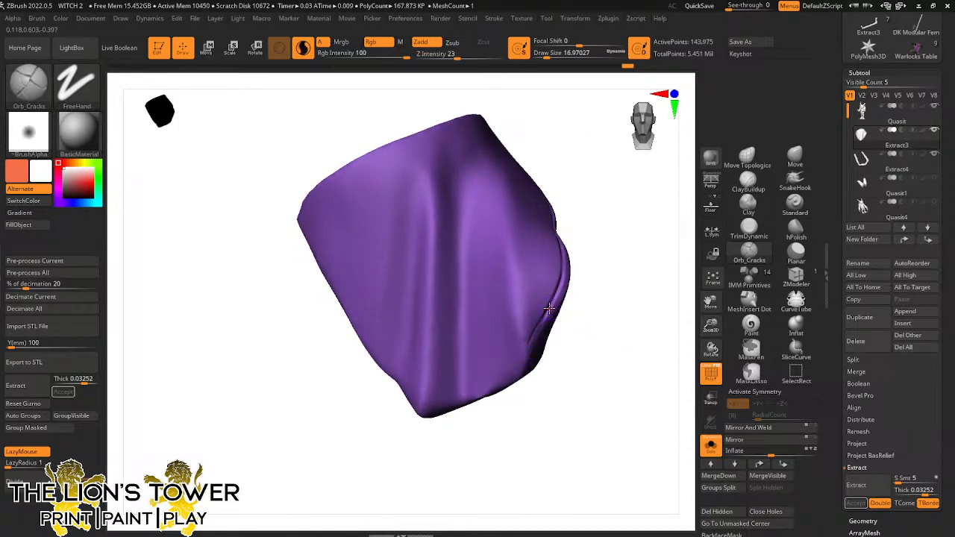
left_click_drag(547, 309, 513, 380)
right_click_drag(513, 379, 547, 333)
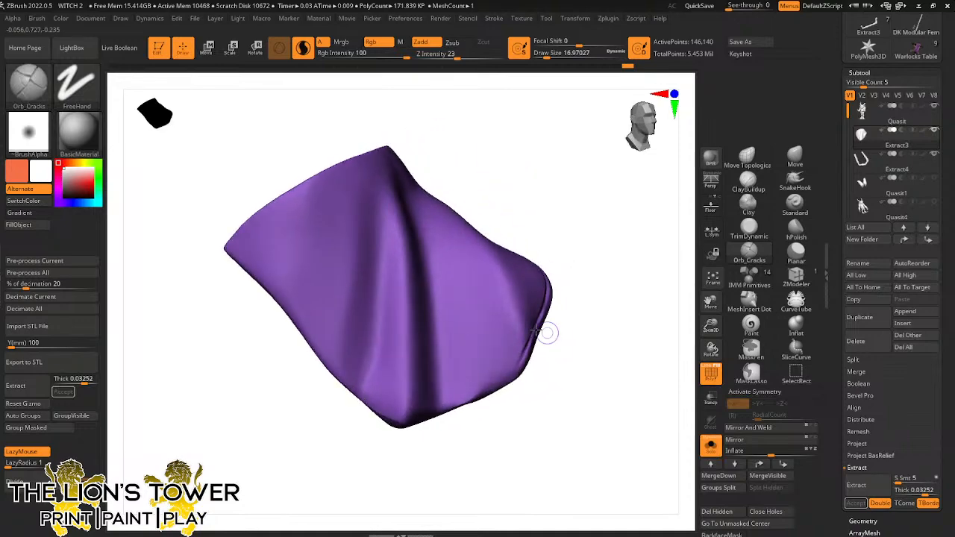
mouse_move(536, 333)
left_mouse_down()
mouse_move(514, 369)
mouse_move(485, 387)
left_mouse_up()
left_click_drag(707, 306, 749, 254)
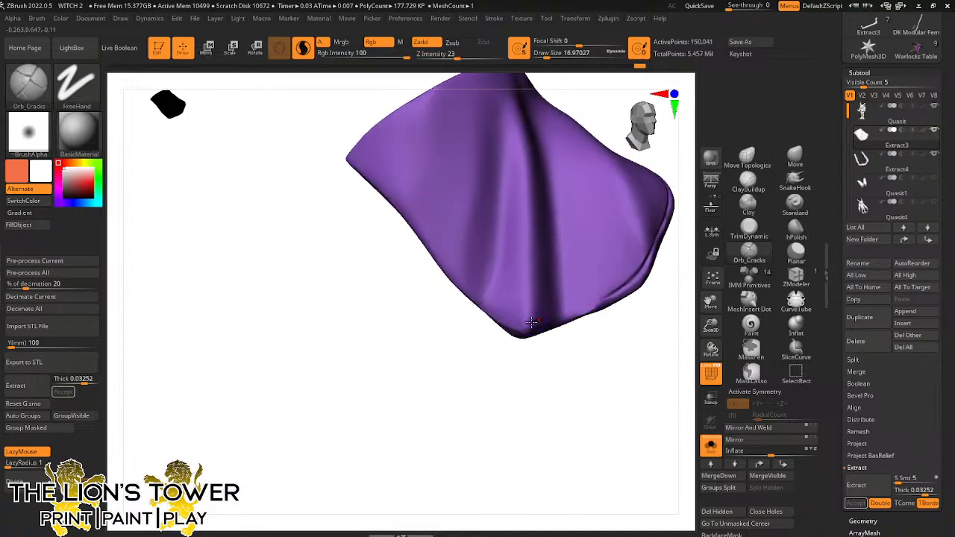
mouse_move(531, 323)
left_mouse_down()
mouse_move(624, 287)
mouse_move(667, 355)
mouse_move(654, 380)
mouse_move(594, 374)
mouse_move(531, 273)
left_mouse_up()
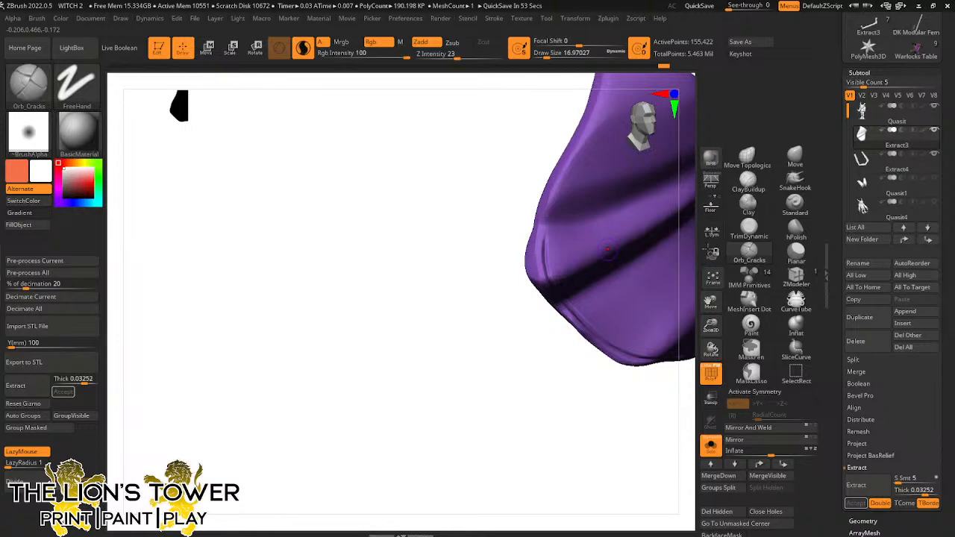
Carve a matching groove along the cloth's opposite side edge up to the waist corner, joining the separate strokes
key("f")
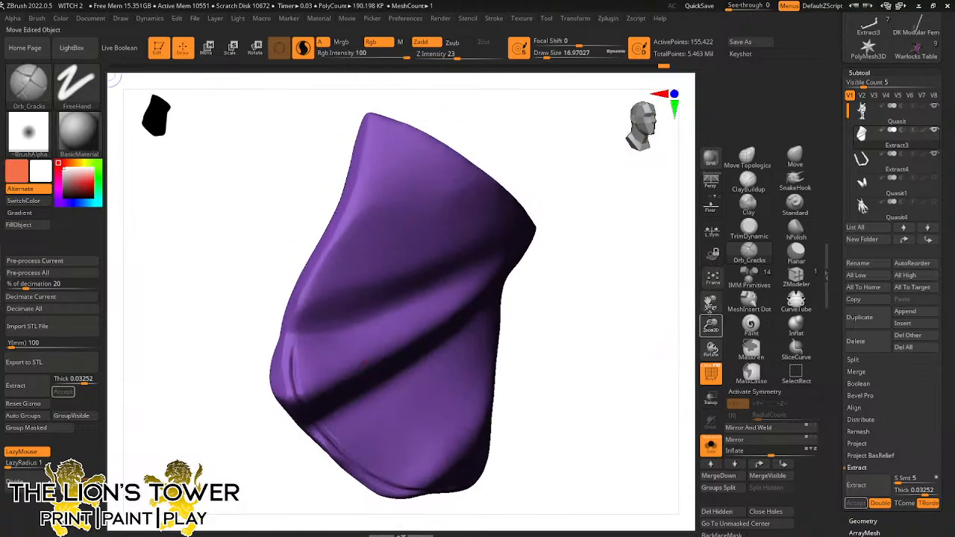
left_click_drag(366, 362, 512, 160)
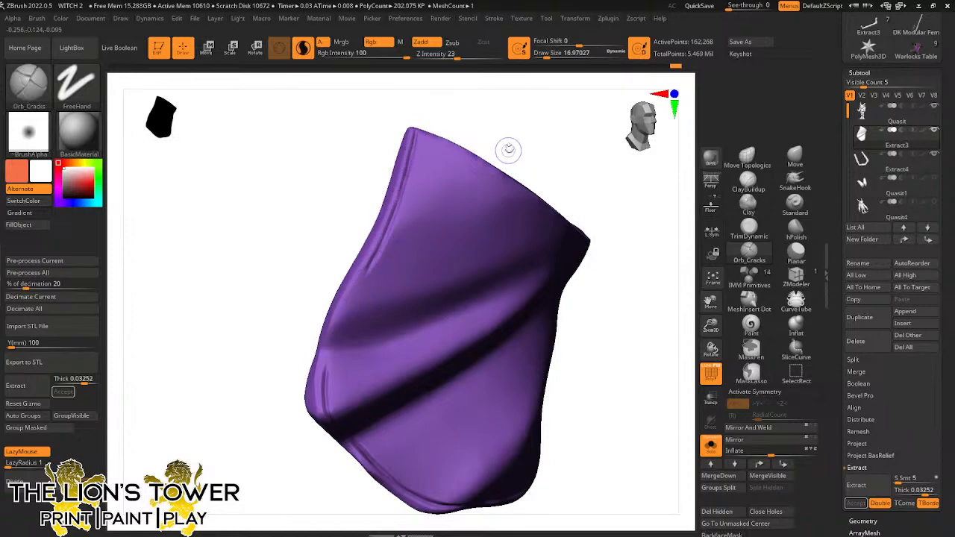
left_click_drag(507, 147, 445, 157)
key("ctrl+z")
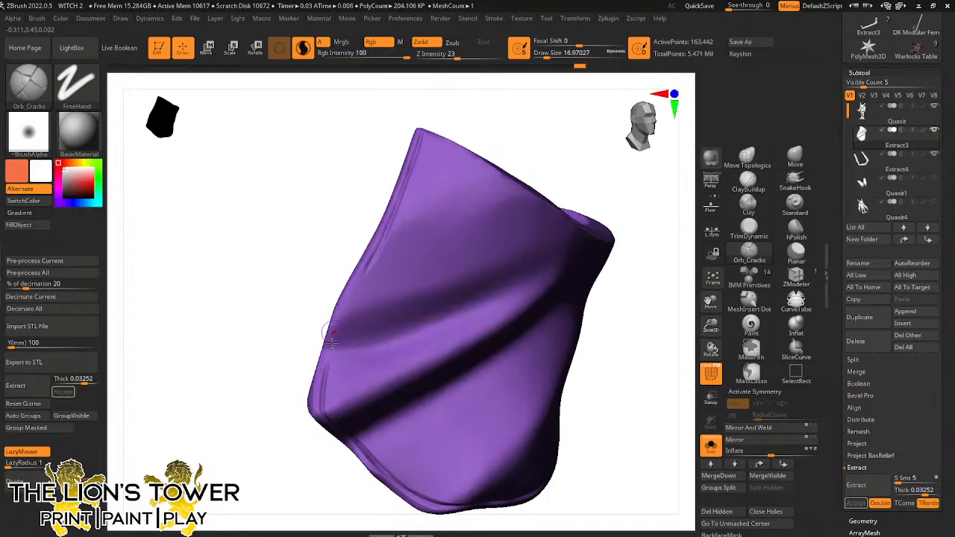
key("ctrl+shift+z")
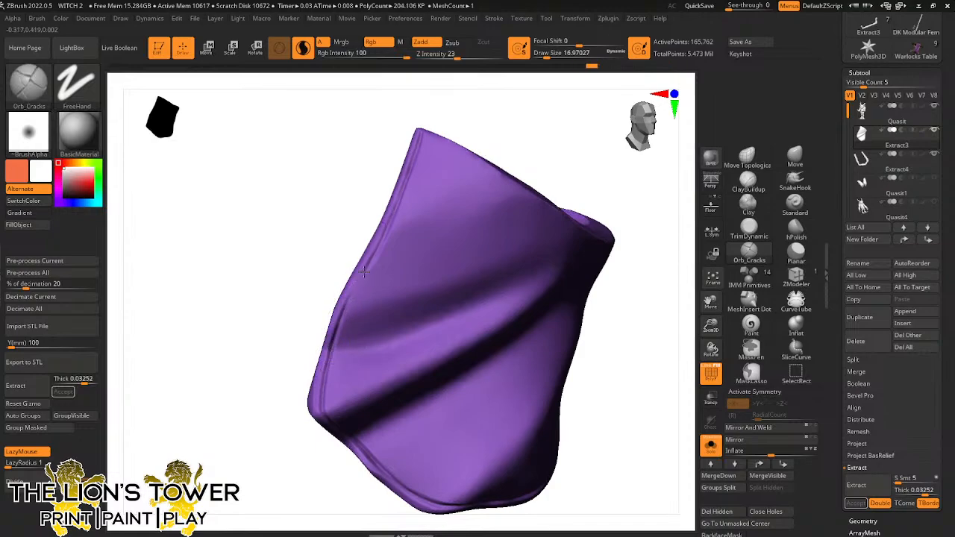
mouse_move(364, 272)
left_mouse_down()
mouse_move(352, 297)
mouse_move(380, 241)
left_mouse_up()
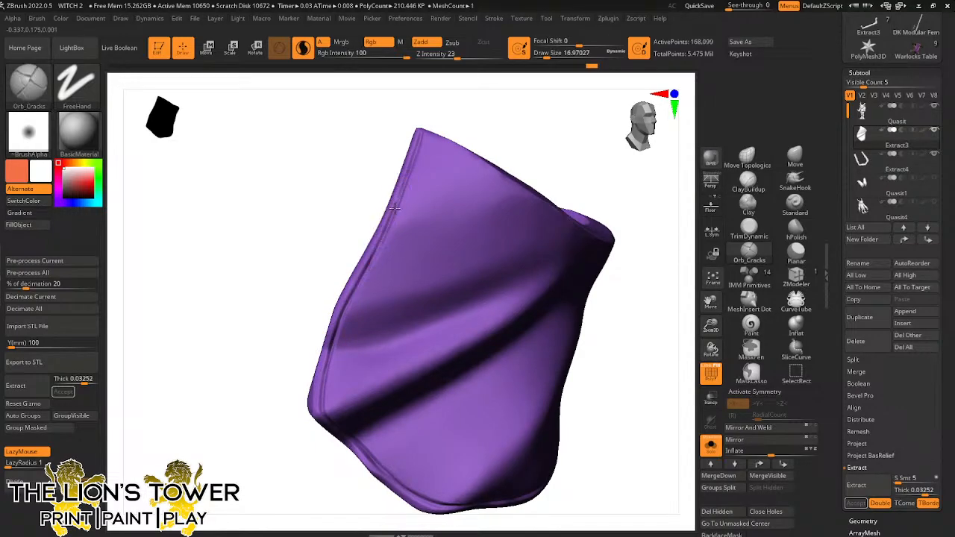
left_click_drag(394, 208, 399, 197)
mouse_move(422, 136)
left_mouse_down()
mouse_move(465, 111)
mouse_move(422, 136)
left_mouse_up()
Smooth the cloth's upper waist edge and show the rest of the creature again
mouse_move(637, 240)
left_mouse_down()
mouse_move(644, 249)
mouse_move(628, 225)
left_mouse_up()
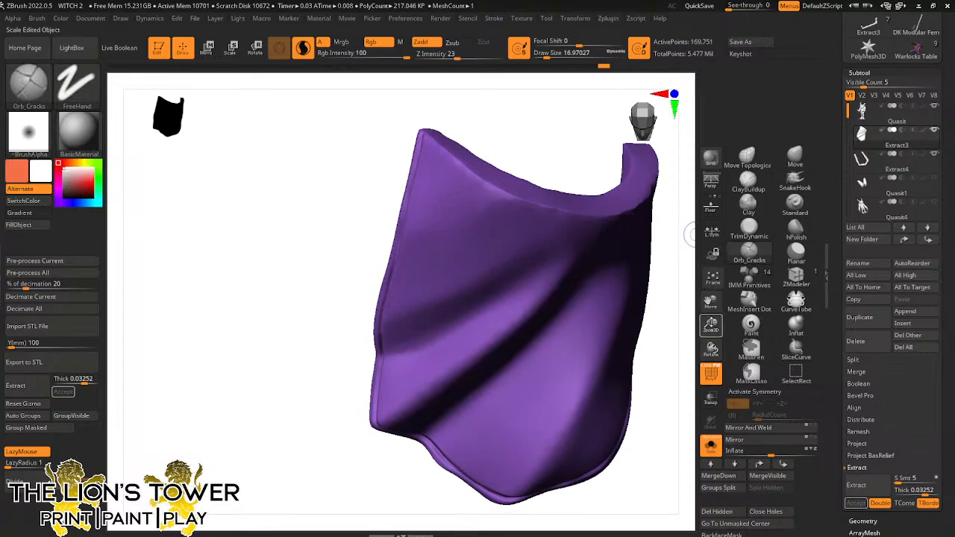
left_click_drag(710, 325, 710, 349)
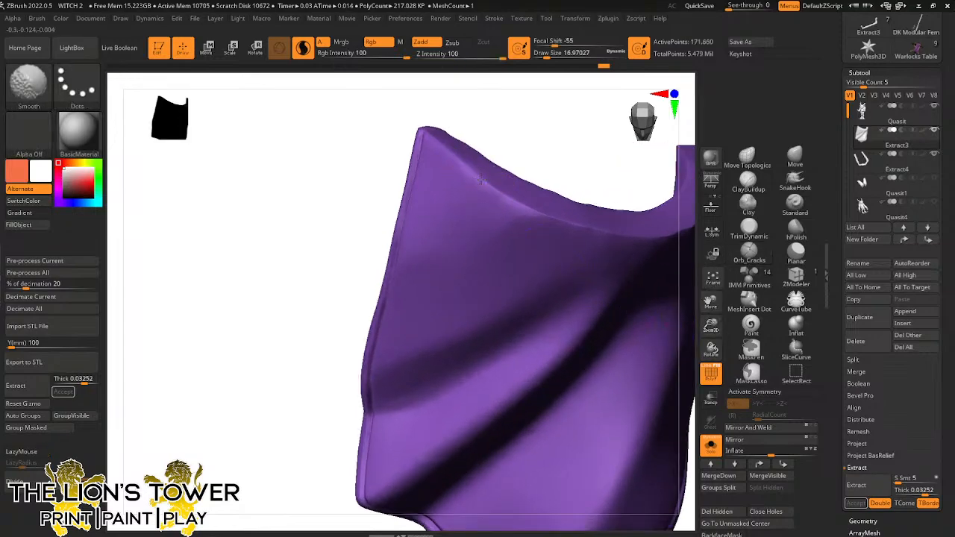
left_click_drag(535, 200, 654, 243, "shift")
left_click_drag(711, 325, 711, 301)
mouse_move(675, 213)
left_mouse_down("alt")
mouse_move(574, 284)
mouse_move(541, 265)
left_mouse_up("alt")
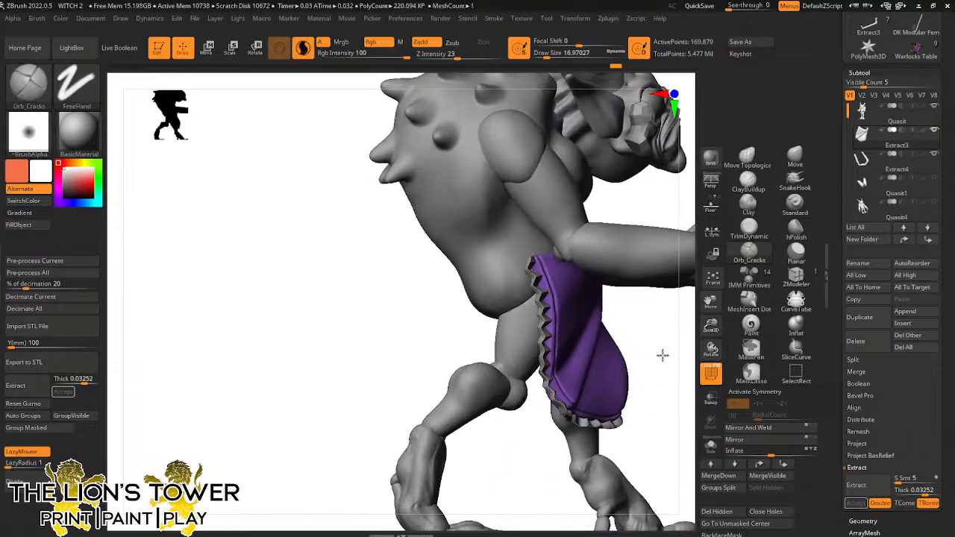
Select the zigzag trim and use the Move brush at draw size about 41 to fit it against the cloth's side edge
mouse_move(659, 360)
left_mouse_down()
mouse_move(653, 376)
mouse_move(698, 327)
mouse_move(668, 343)
left_mouse_up()
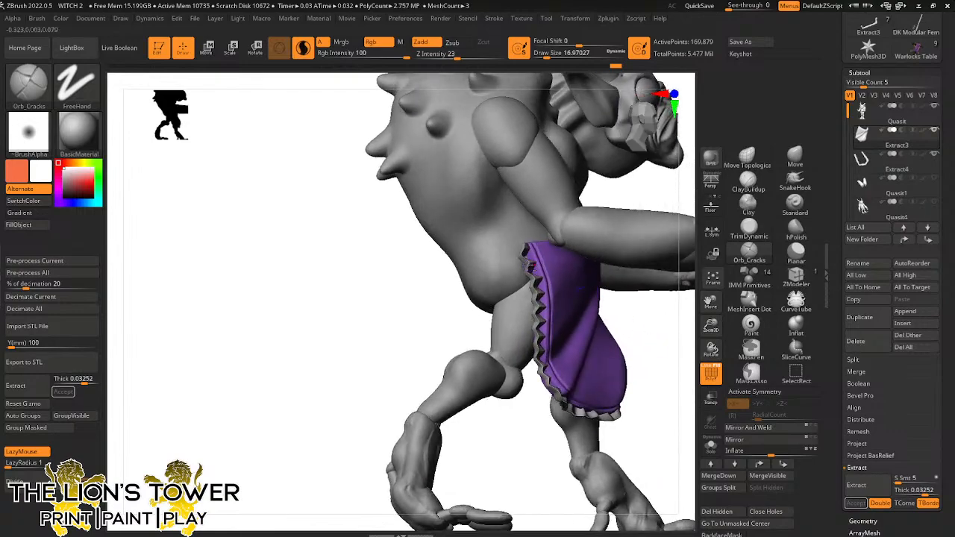
left_click(574, 321, "alt")
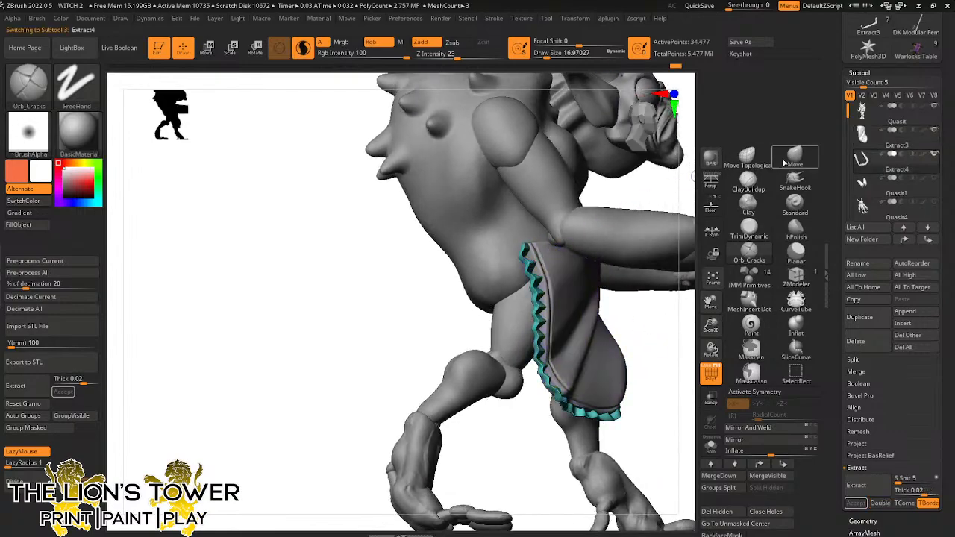
key("b")
key("m")
key("v")
left_click_drag(688, 317, 677, 327)
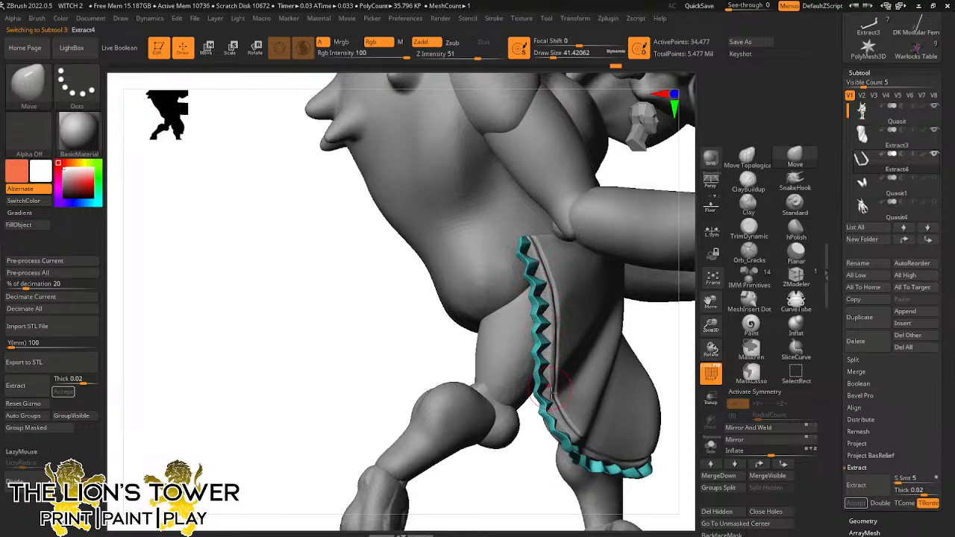
mouse_move(632, 347)
left_mouse_down()
mouse_move(674, 337)
mouse_move(731, 237)
mouse_move(650, 380)
mouse_move(598, 388)
mouse_move(578, 362)
mouse_move(462, 351)
mouse_move(560, 366)
mouse_move(527, 412)
left_mouse_up()
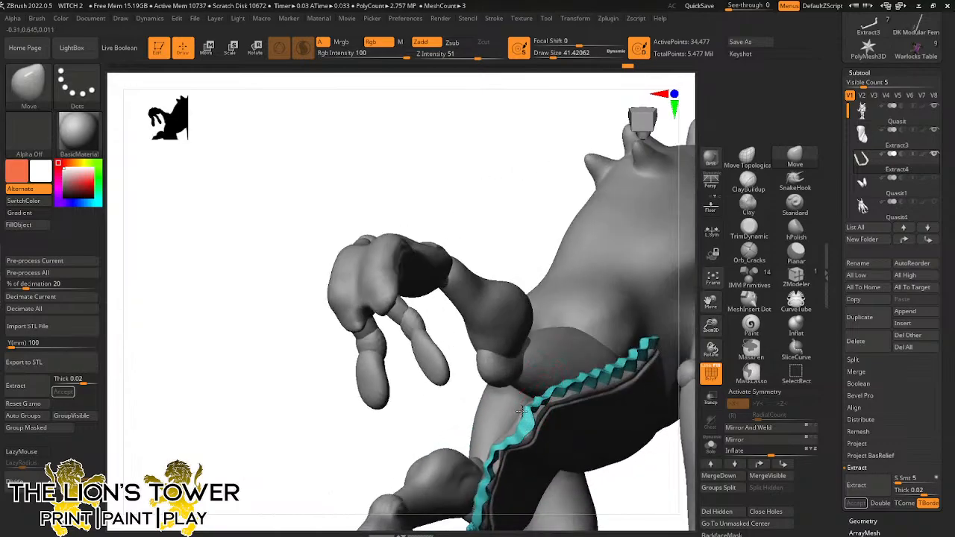
Adjust the trim on the other side of the loincloth with the Move brush so it follows the grooved edge
left_click_drag(625, 497, 613, 392)
mouse_move(451, 235)
left_mouse_down()
mouse_move(466, 226)
mouse_move(437, 243)
left_mouse_up()
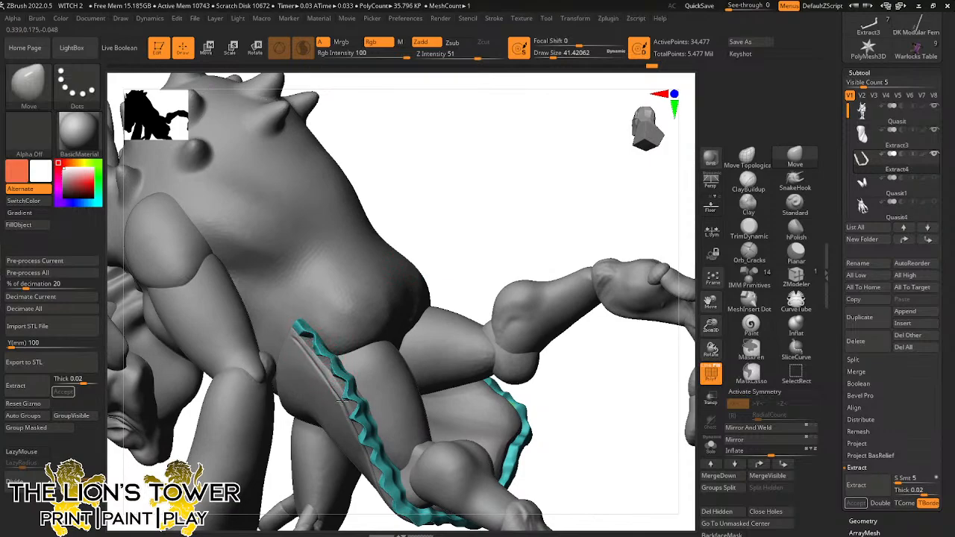
left_click_drag(449, 247, 416, 281)
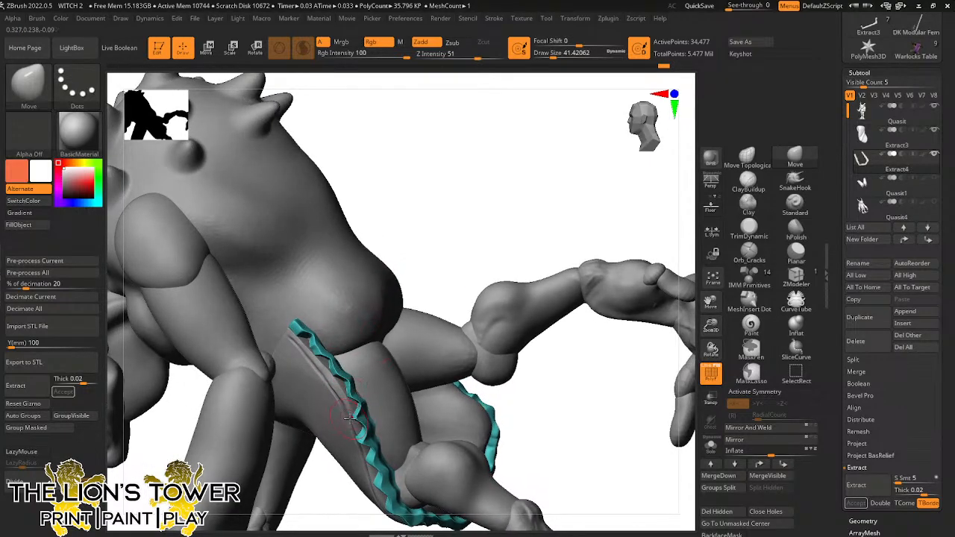
right_click_drag(382, 307, 362, 462)
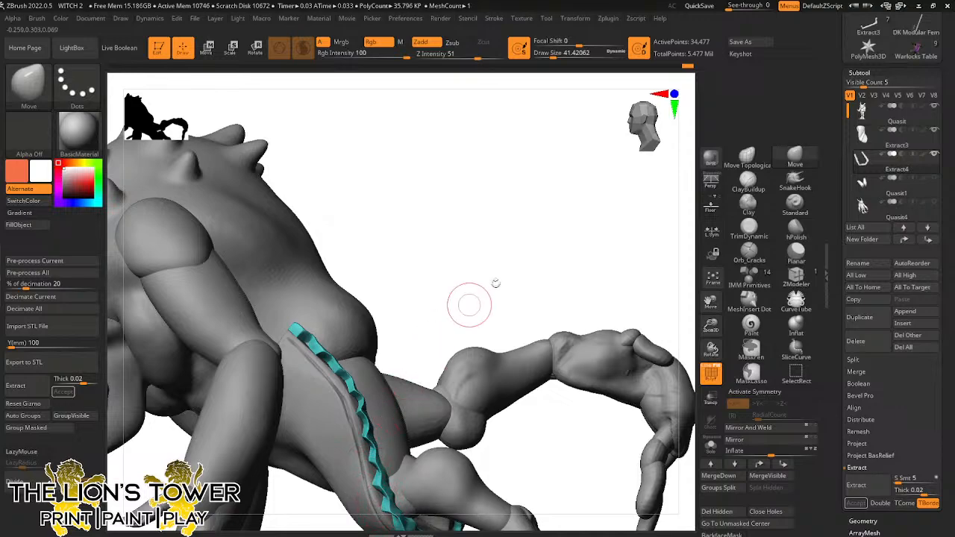
Examine how the loincloth and its trim sit on the whole creature from the front and side
mouse_move(680, 260)
right_mouse_down()
mouse_move(564, 358)
mouse_move(593, 341)
mouse_move(582, 261)
right_mouse_up()
mouse_move(672, 287)
right_mouse_down()
mouse_move(612, 294)
mouse_move(621, 346)
mouse_move(641, 250)
mouse_move(582, 358)
right_mouse_up()
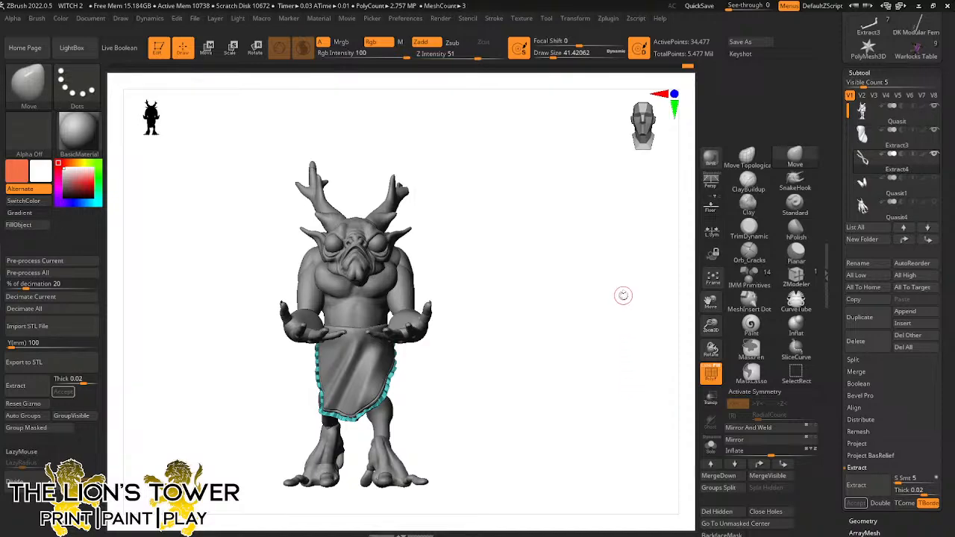
left_click_drag(711, 327, 711, 335)
left_click_drag(710, 302, 748, 321)
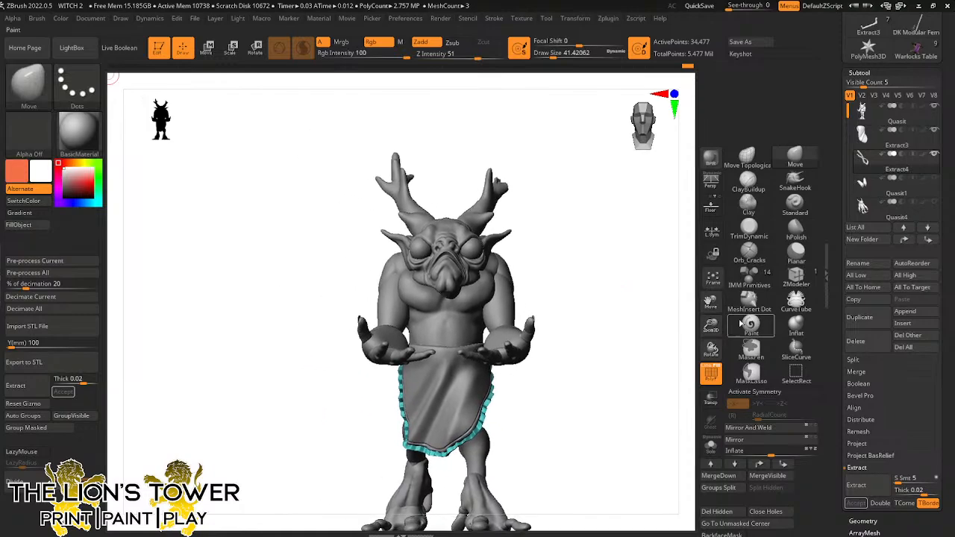
left_click_drag(645, 363, 635, 320)
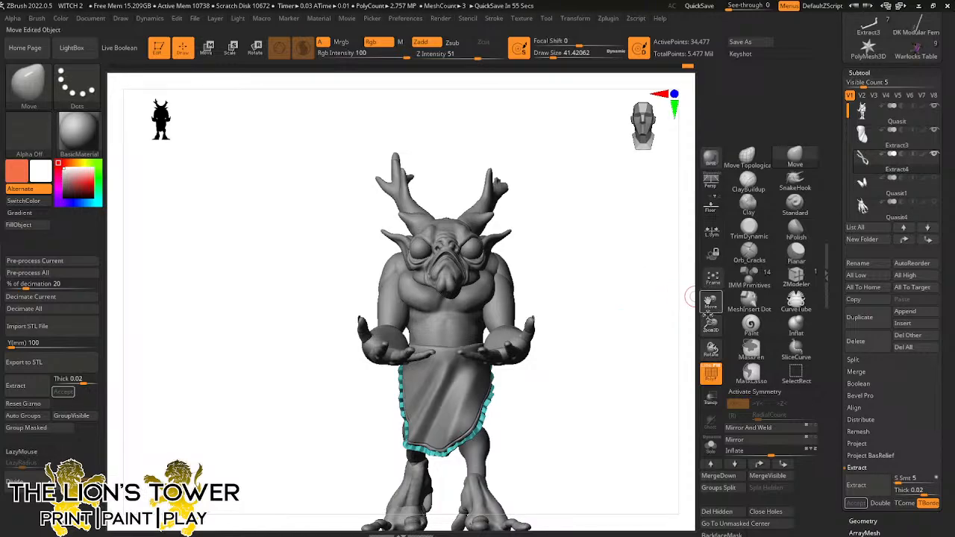
left_click_drag(711, 328, 686, 305)
mouse_move(632, 318)
left_mouse_down()
mouse_move(630, 380)
mouse_move(655, 382)
mouse_move(625, 432)
mouse_move(630, 418)
mouse_move(642, 428)
mouse_move(645, 335)
mouse_move(635, 379)
mouse_move(657, 356)
left_mouse_up()
Save the project as WITCH 2.ZPR in the SCULPTS folder, overwriting the existing file
key("ctrl")
key("ctrl+s")
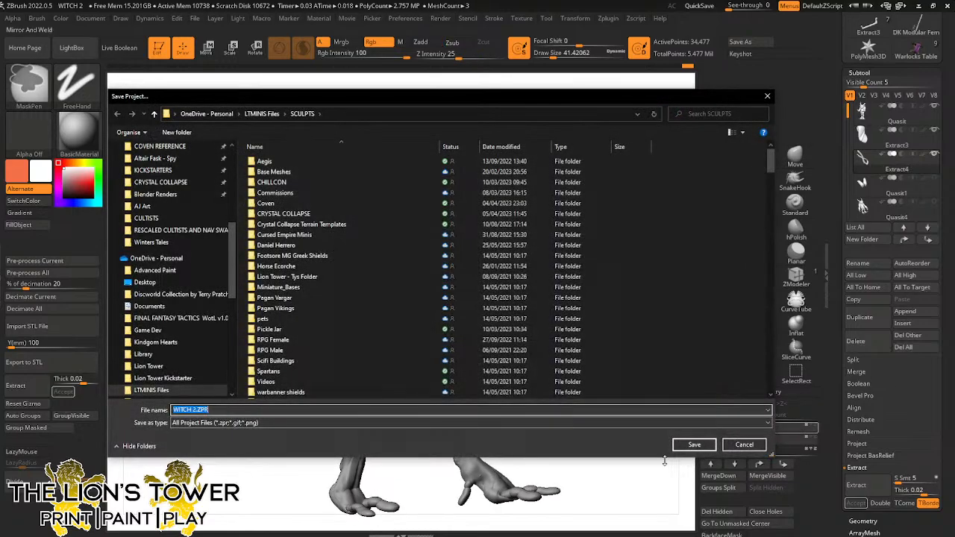
left_click(689, 503)
left_click(550, 265)
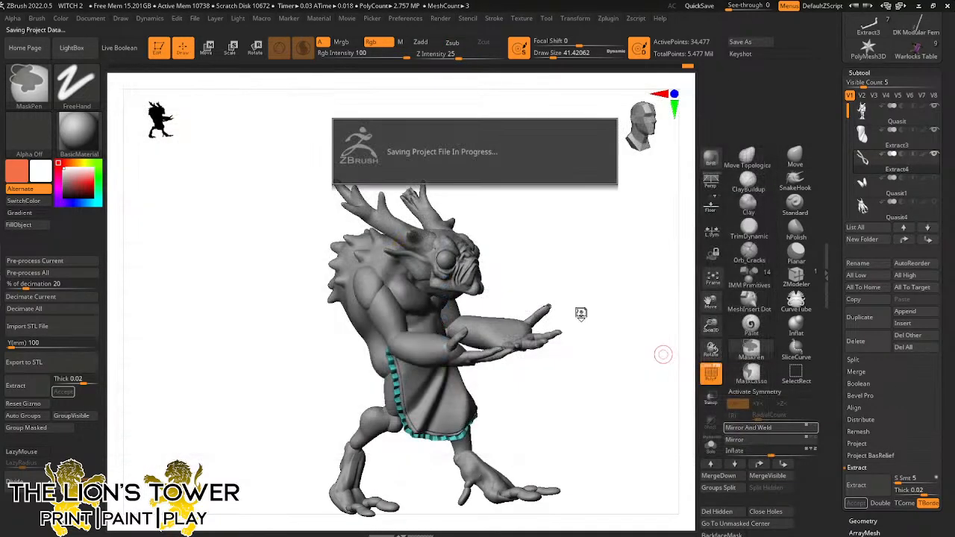
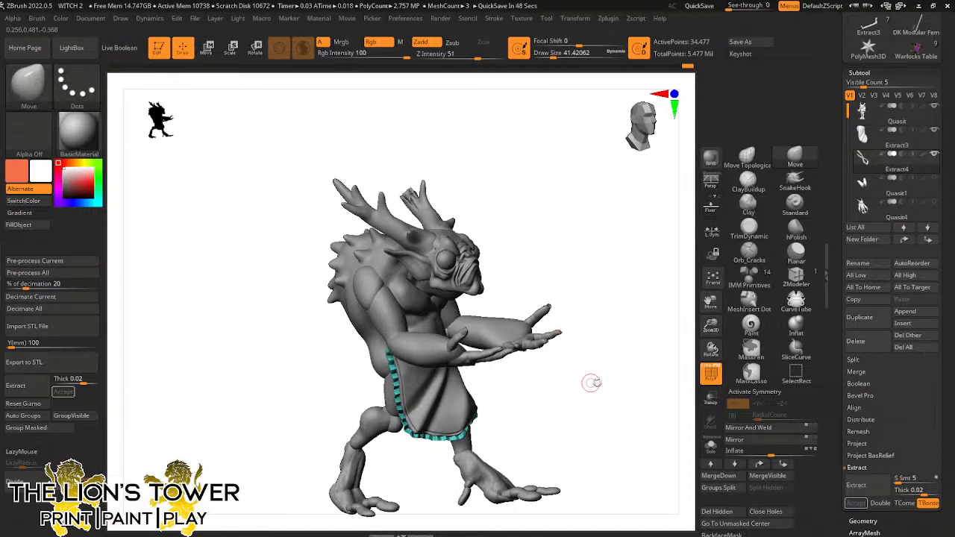
left_click_drag(612, 393, 670, 358)
left_click_drag(711, 328, 682, 301)
left_click_drag(633, 361, 567, 364)
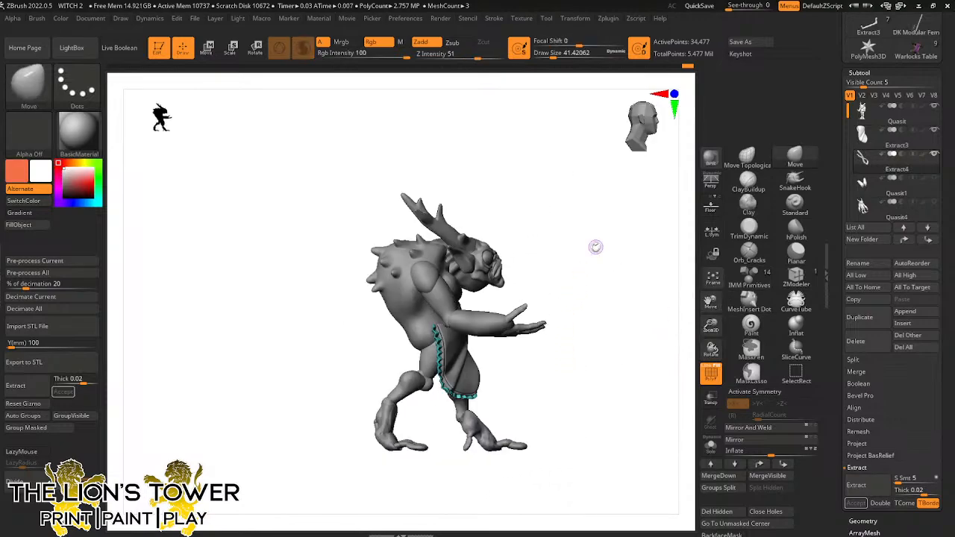
left_click_drag(711, 301, 718, 328)
left_click_drag(654, 376, 609, 401)
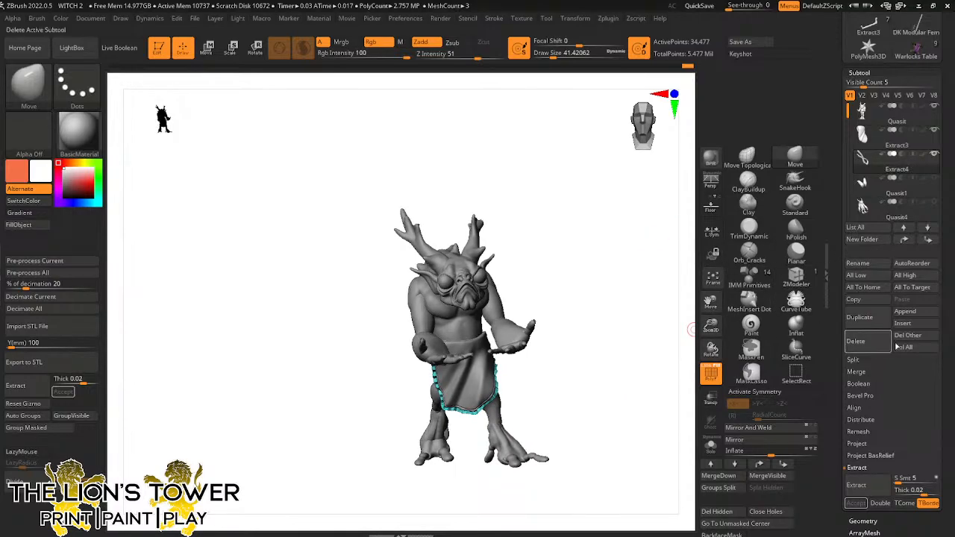
Append a cube as a new subtool and make it the active one
left_click(904, 311)
left_click(382, 342)
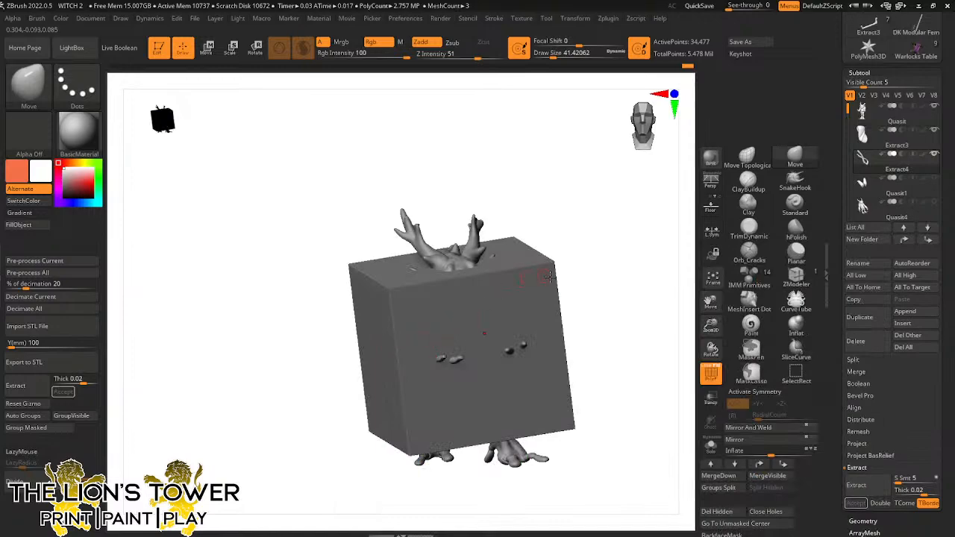
mouse_move(600, 284)
left_mouse_down()
mouse_move(612, 267)
mouse_move(597, 271)
left_mouse_up()
left_click(493, 289, "alt")
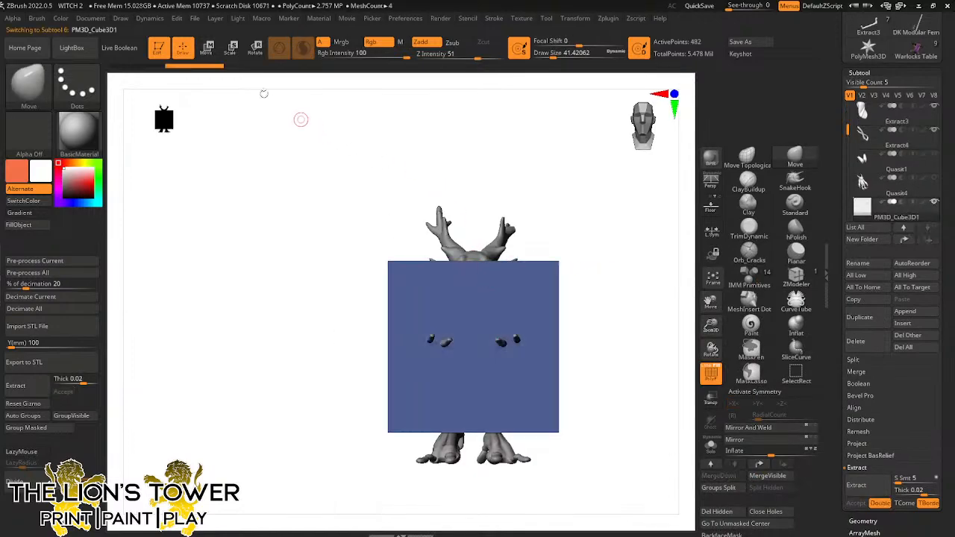
Scale the cube down and narrow its width to form a tall block in front of the creature's torso
left_click(231, 47)
left_click_drag(474, 346, 435, 346)
left_click_drag(473, 314, 473, 300)
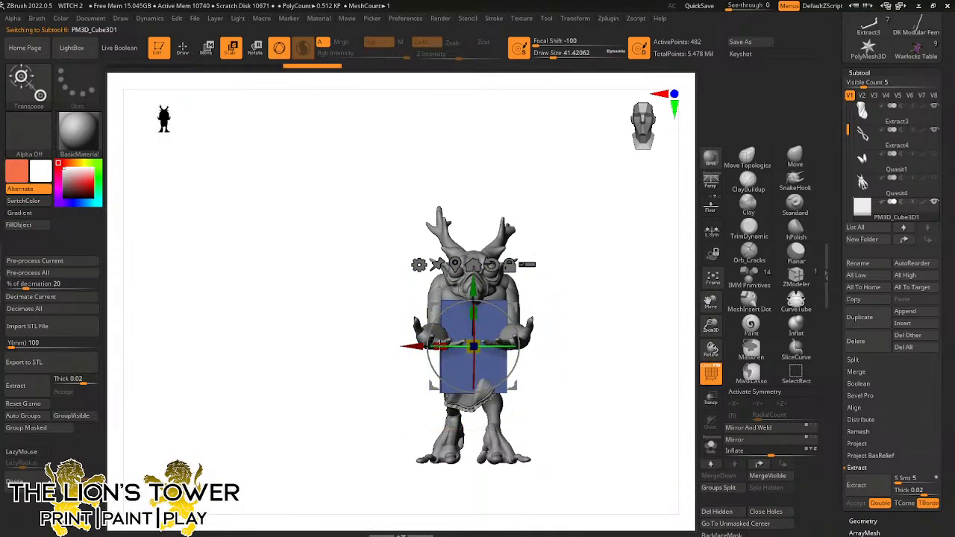
left_click_drag(442, 337, 451, 337)
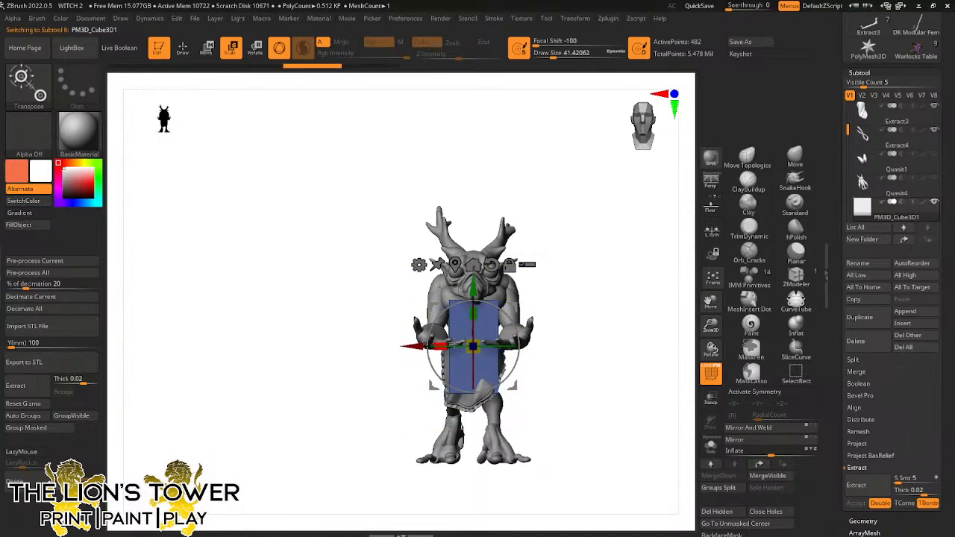
Shrink the block in height and depth and position it around the creature's raised forearm beside the loincloth
left_click_drag(512, 307, 466, 316)
left_click_drag(542, 288, 615, 279)
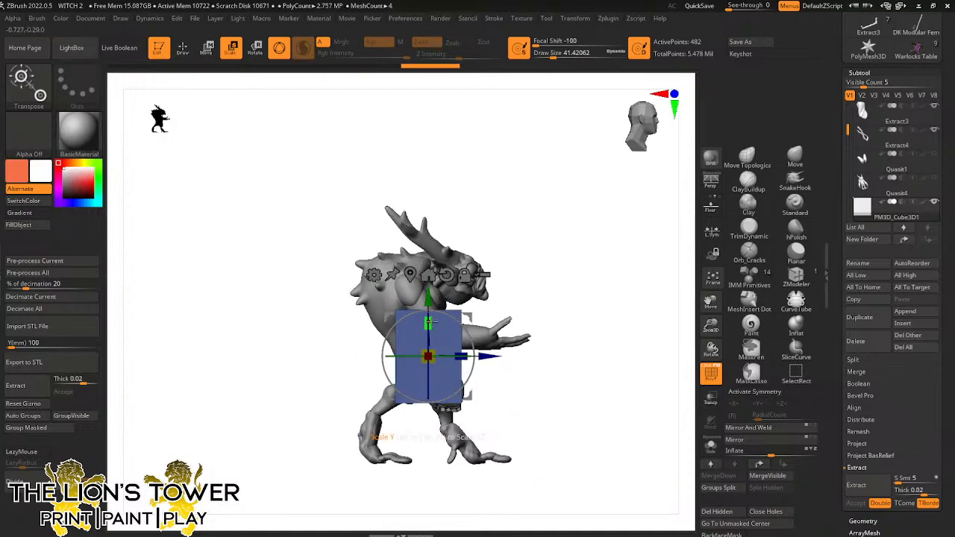
left_click_drag(428, 322, 450, 355)
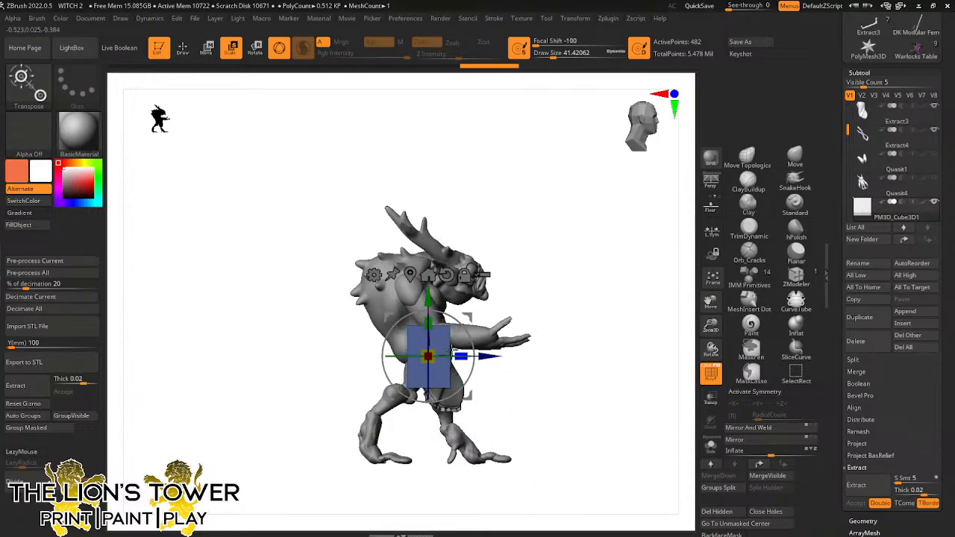
left_click_drag(470, 320, 502, 309)
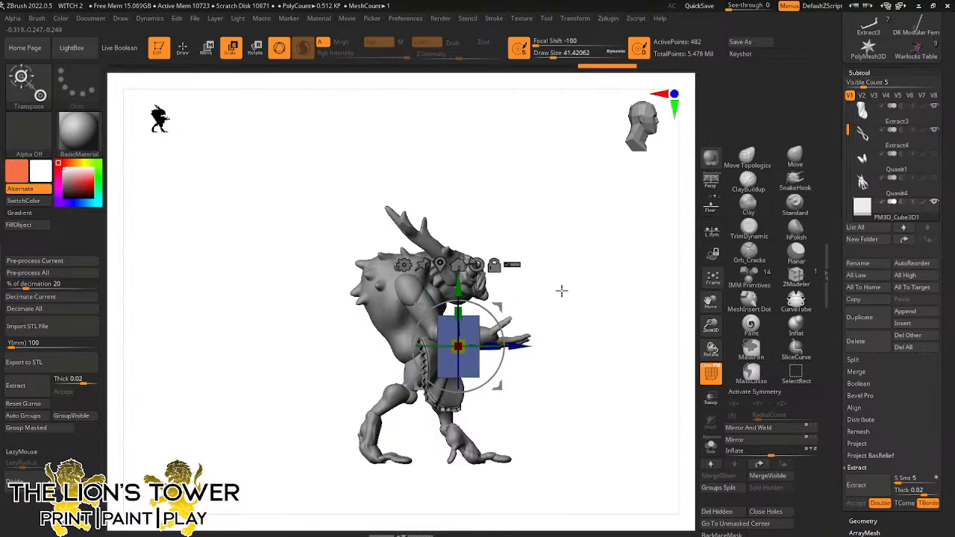
mouse_move(561, 290)
left_mouse_down()
mouse_move(560, 317)
mouse_move(612, 321)
left_mouse_up()
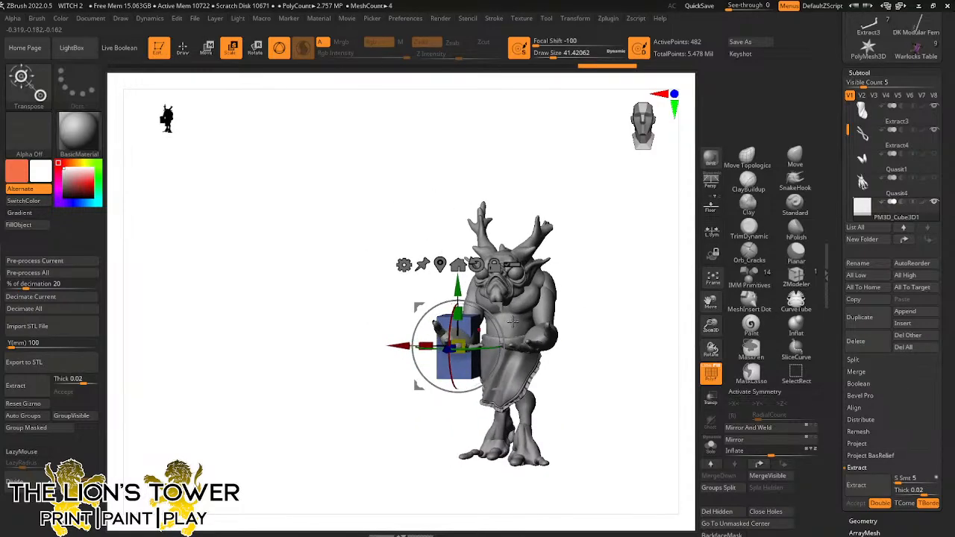
Reshape the block with the Move brush at draw size about 299 and shift it slightly down the forearm
left_click(795, 157)
left_click_drag(555, 54, 580, 53)
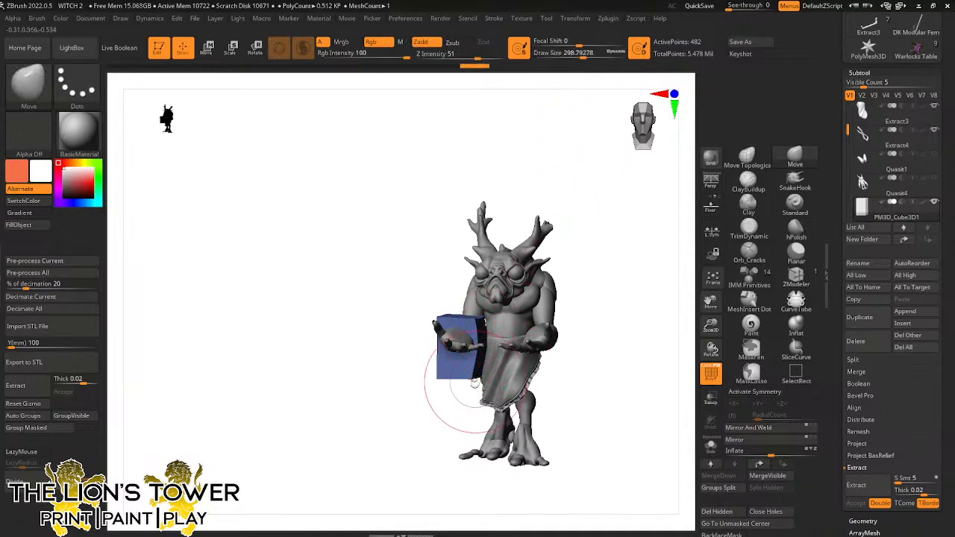
mouse_move(575, 237)
left_mouse_down()
mouse_move(632, 297)
mouse_move(560, 350)
left_mouse_up()
key("ctrl")
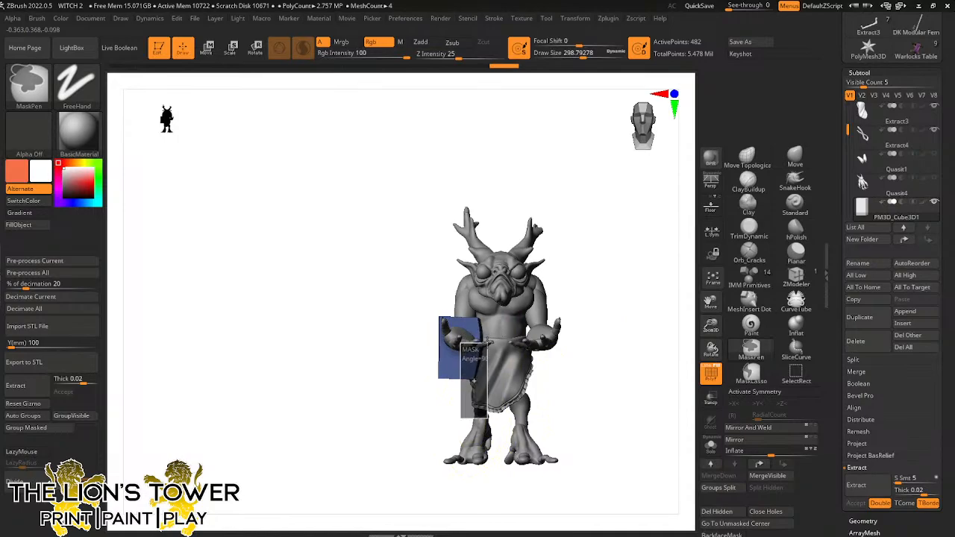
left_click_drag(488, 343, 487, 342, "ctrl")
left_click(254, 48)
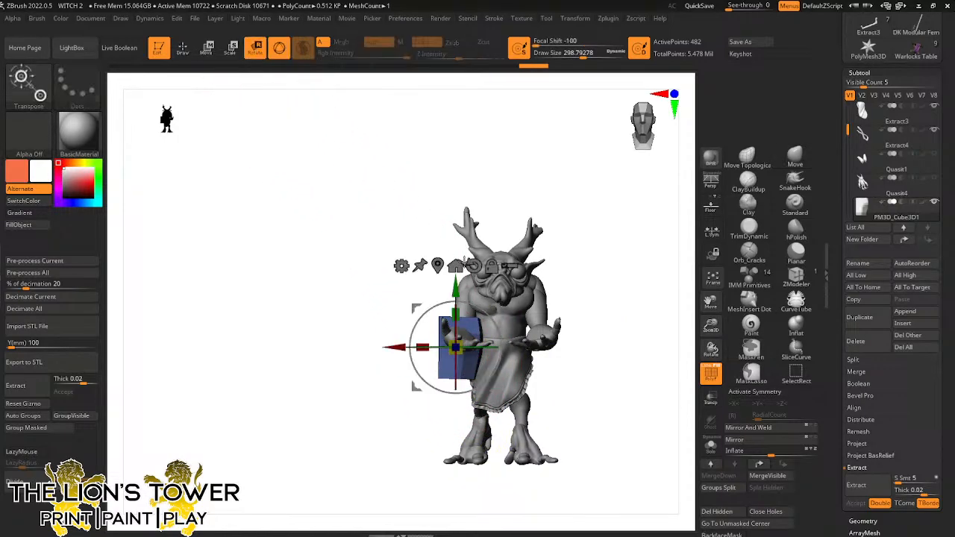
left_click_drag(456, 293, 457, 301)
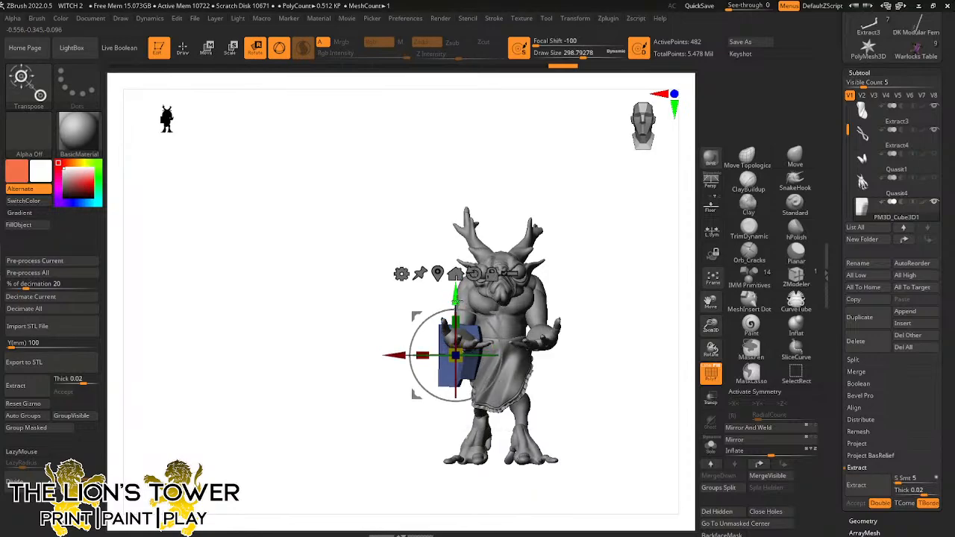
Pull the block's top and sides into a draped shape over the forearm with the Move brush at draw size about 212
key("q")
mouse_move(637, 251)
left_mouse_down()
mouse_move(666, 257)
mouse_move(635, 262)
left_mouse_up()
left_click_drag(586, 55, 576, 54)
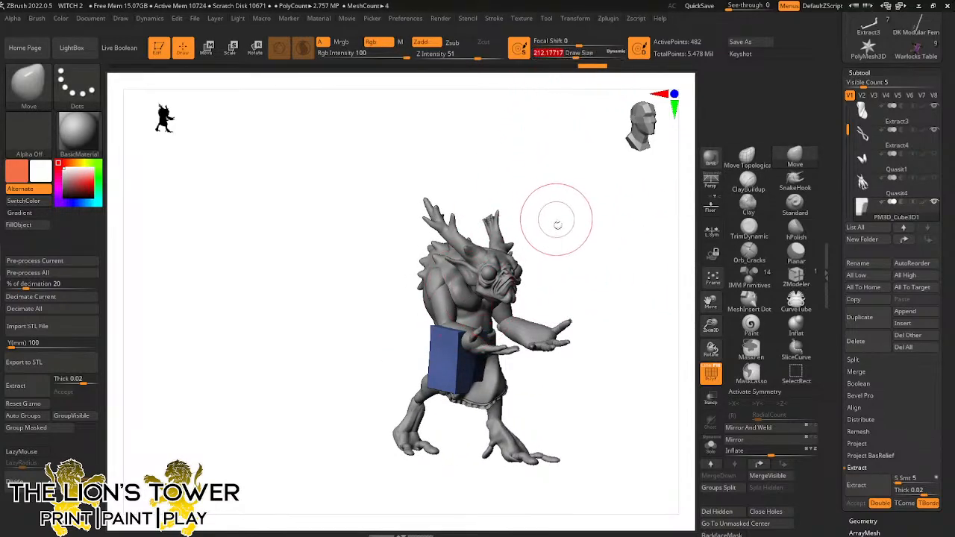
mouse_move(557, 224)
left_mouse_down()
mouse_move(554, 247)
mouse_move(562, 237)
left_mouse_up()
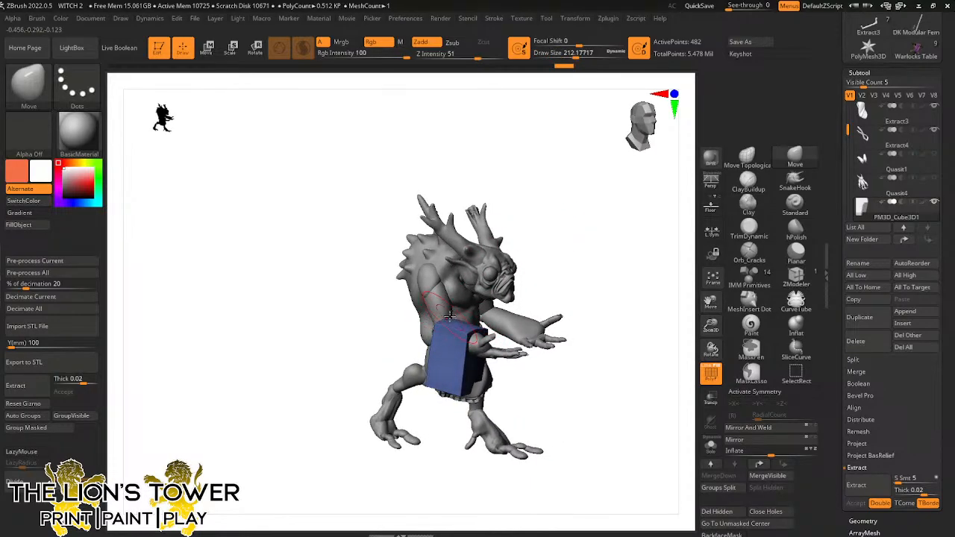
left_click_drag(544, 266, 533, 219)
Choose the TrimDynamic brush and remesh the block with DynaMesh at resolution 416
left_click(750, 225)
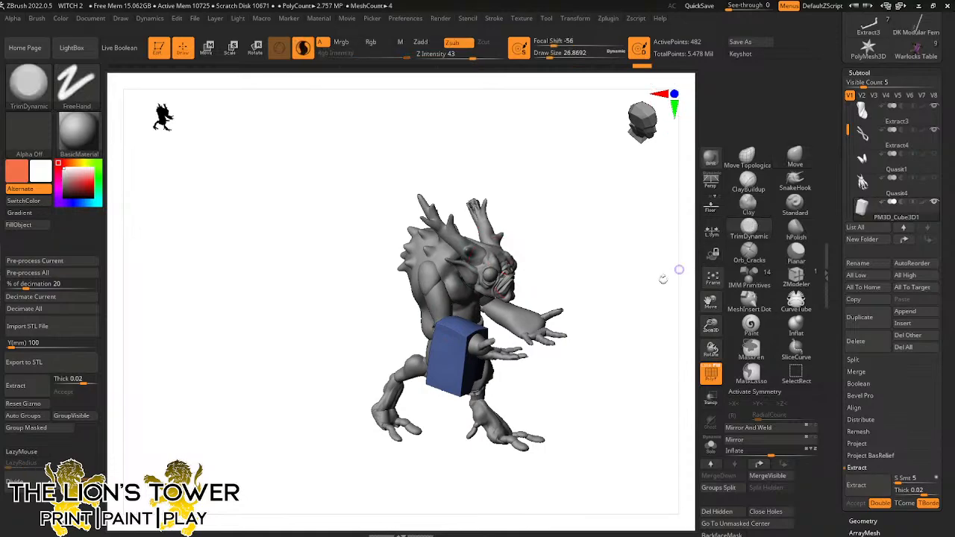
key("ctrl")
left_click(617, 292, "ctrl")
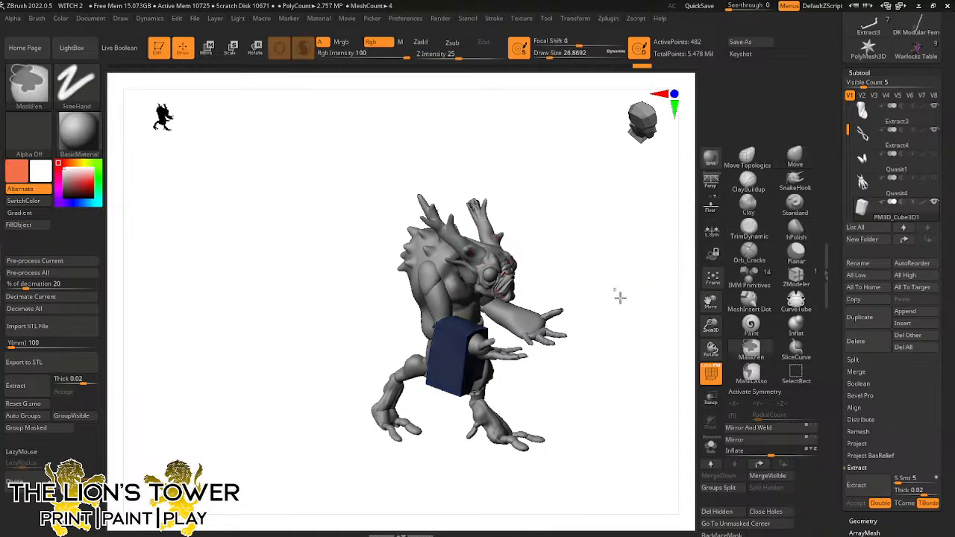
left_click(624, 308, "ctrl")
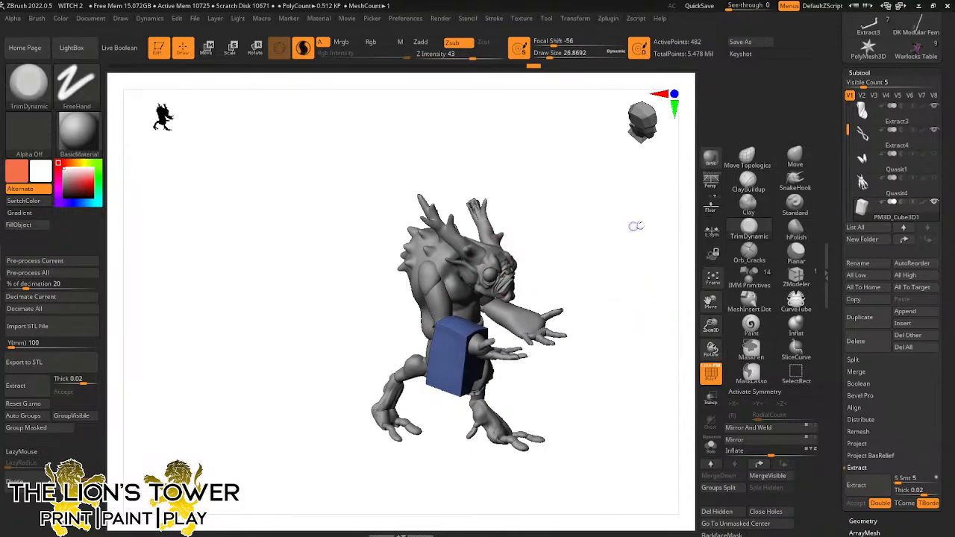
mouse_move(631, 343)
left_mouse_down()
mouse_move(599, 346)
mouse_move(598, 294)
mouse_move(595, 320)
mouse_move(625, 311)
mouse_move(574, 322)
left_mouse_up()
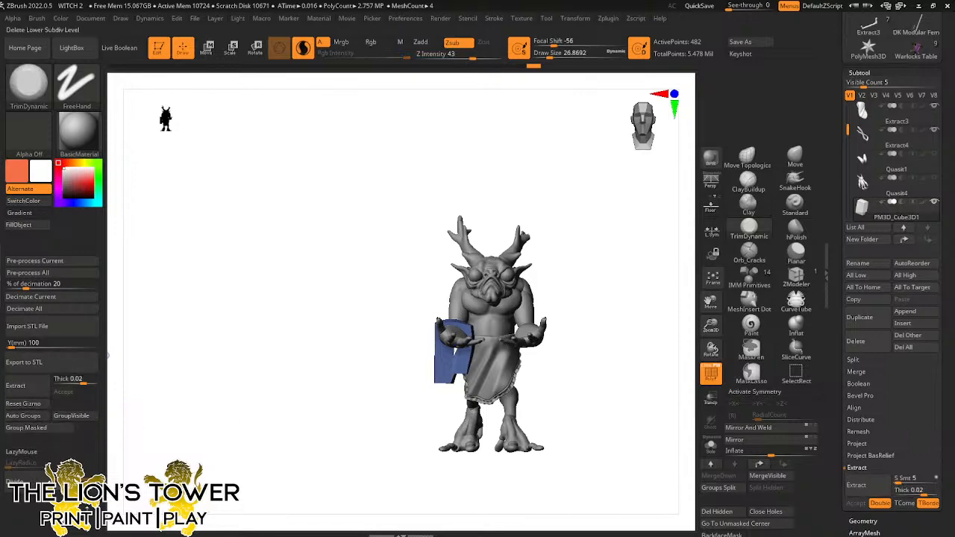
scroll(728, 485, "down", 3)
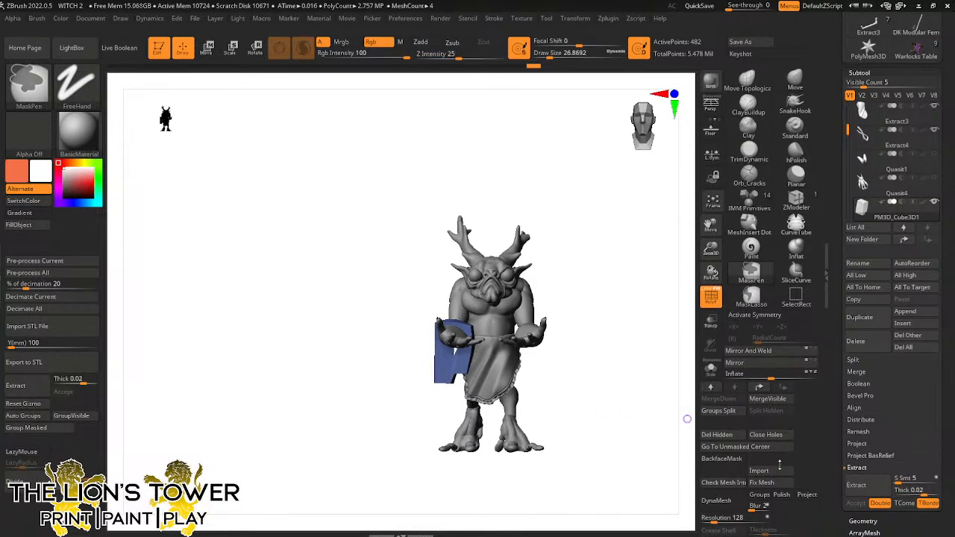
left_click_drag(731, 515, 741, 517)
left_click(717, 500)
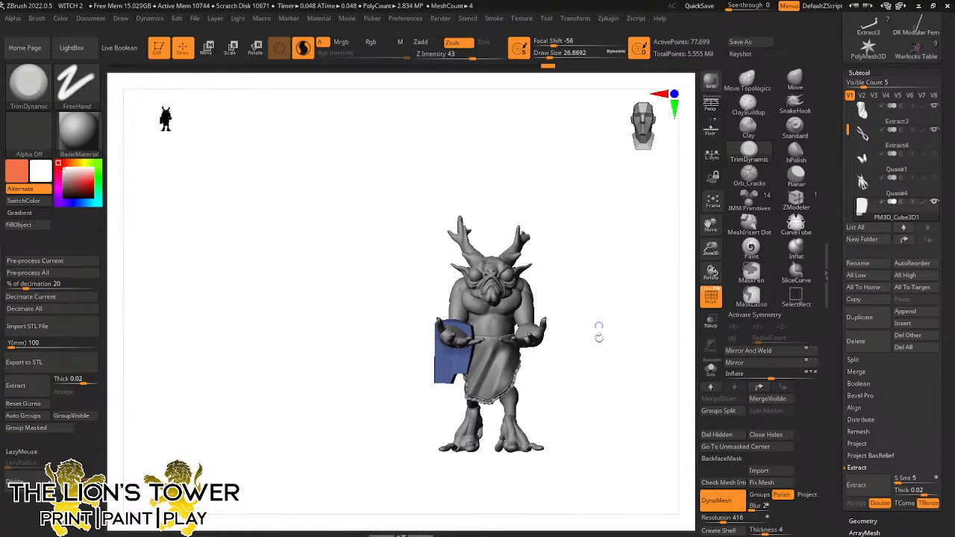
Round off the block's upper edges and corners with TrimDynamic at draw size about 94
mouse_move(589, 355)
left_mouse_down()
mouse_move(569, 373)
mouse_move(554, 81)
left_mouse_up()
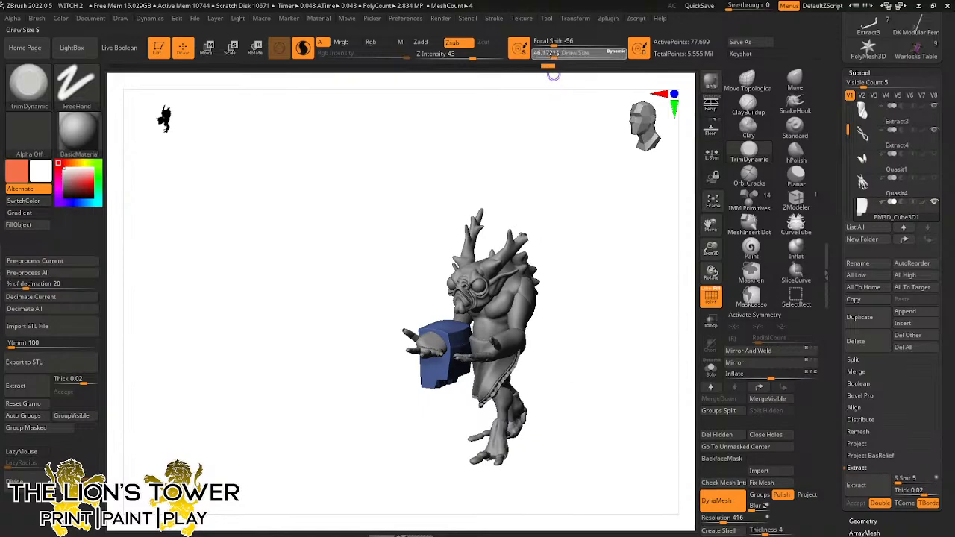
mouse_move(547, 157)
left_mouse_down()
mouse_move(563, 190)
mouse_move(453, 338)
left_mouse_up()
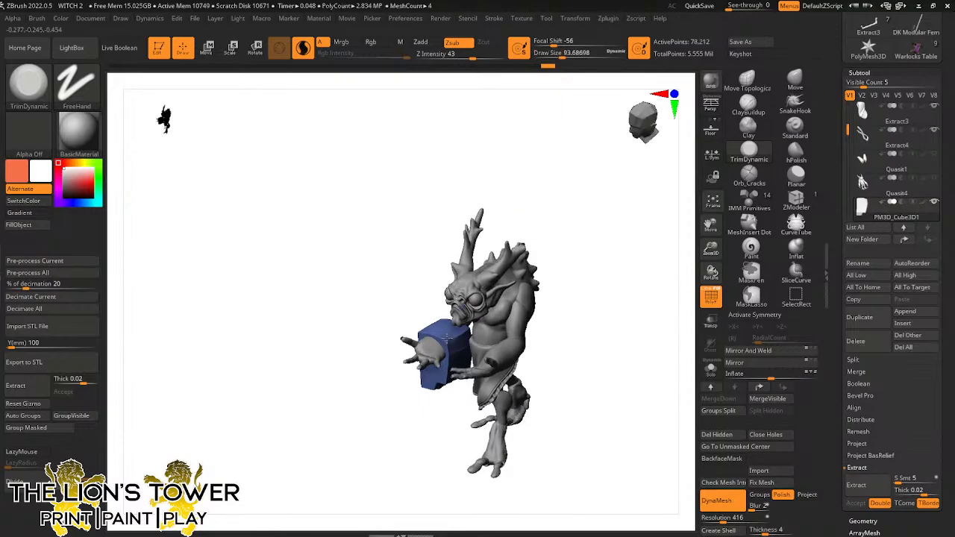
left_click(447, 339)
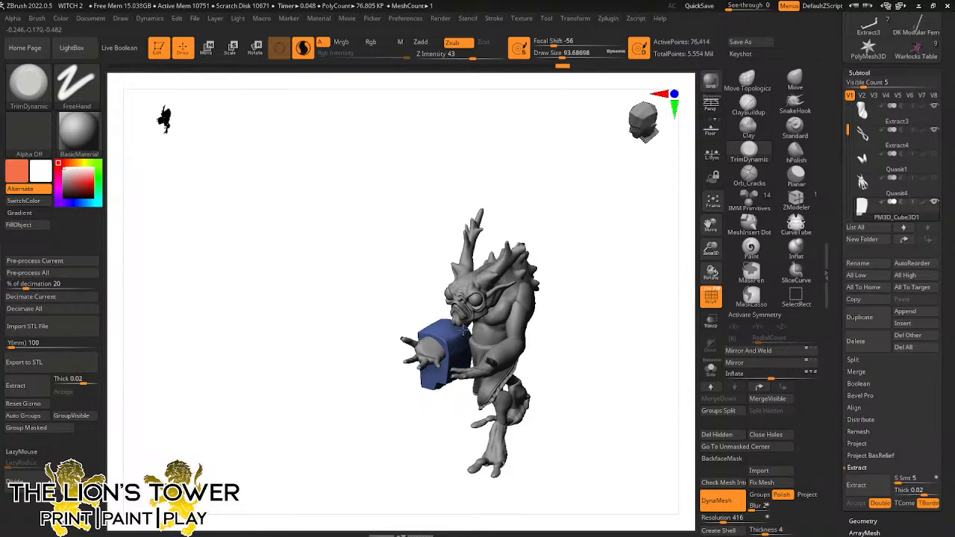
left_click_drag(464, 331, 445, 324)
mouse_move(513, 197)
left_mouse_down()
mouse_move(570, 222)
mouse_move(513, 252)
mouse_move(475, 322)
left_mouse_up()
mouse_move(446, 330)
left_mouse_down()
mouse_move(434, 344)
mouse_move(428, 328)
left_mouse_up()
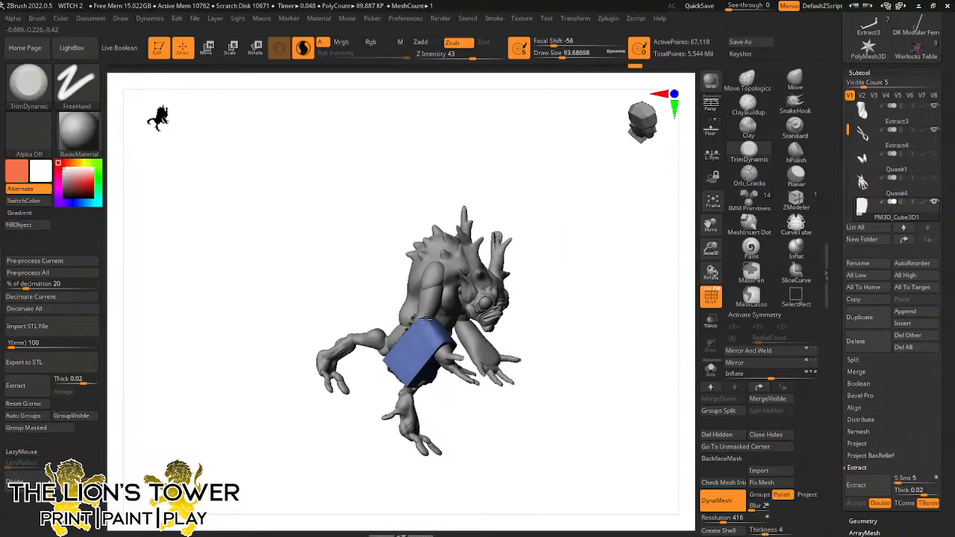
left_click(427, 323)
mouse_move(522, 220)
left_mouse_down()
mouse_move(545, 171)
mouse_move(523, 183)
mouse_move(544, 155)
left_mouse_up()
mouse_move(612, 262)
left_mouse_down()
mouse_move(627, 295)
mouse_move(638, 288)
left_mouse_up()
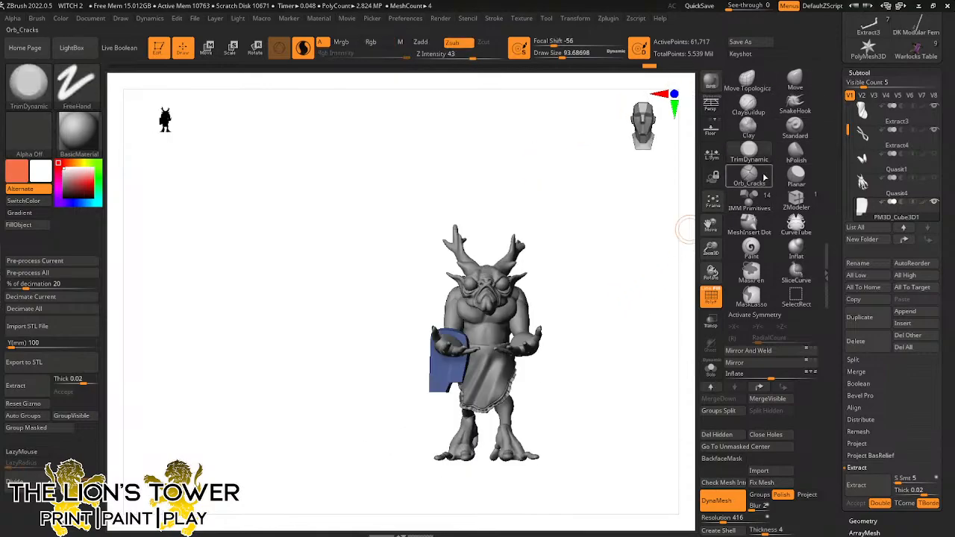
Rework the block's front corner below the hand with the ClayBuildup brush at draw size about 124
left_click(748, 105)
left_click_drag(603, 344, 611, 329)
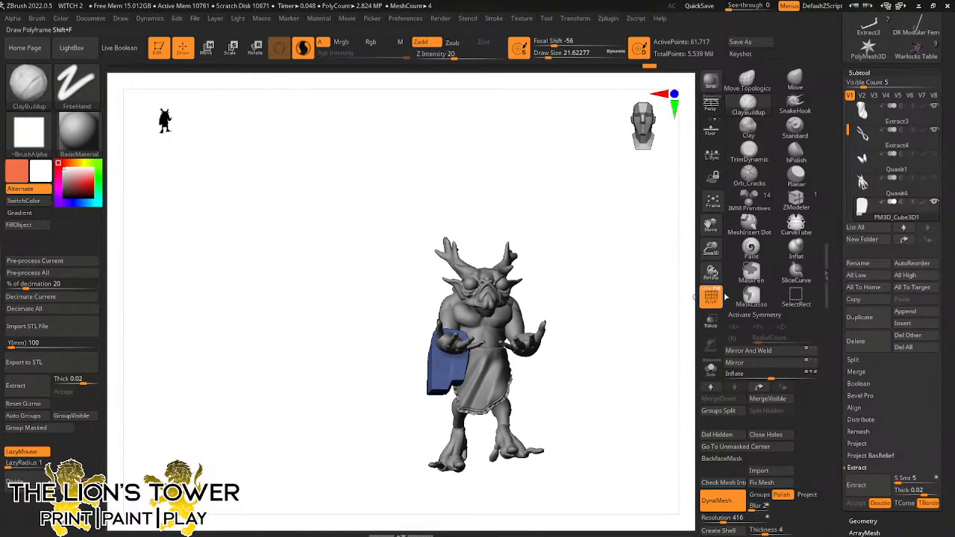
left_click_drag(711, 245, 711, 266)
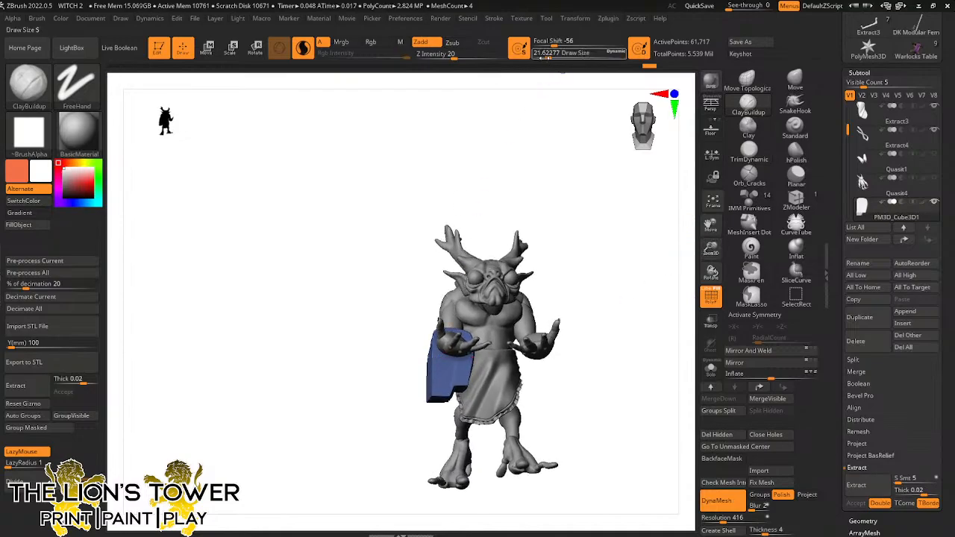
left_click_drag(548, 56, 566, 57)
left_click_drag(560, 159, 617, 168)
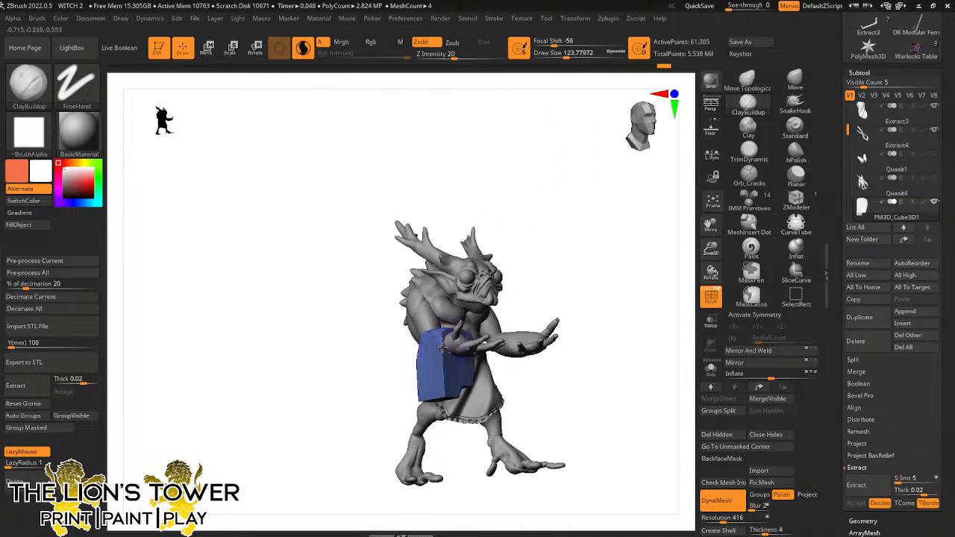
left_click_drag(447, 336, 457, 342)
Isolate the block and sculpt vertical folds into its front face with ClayBuildup
left_click(710, 368)
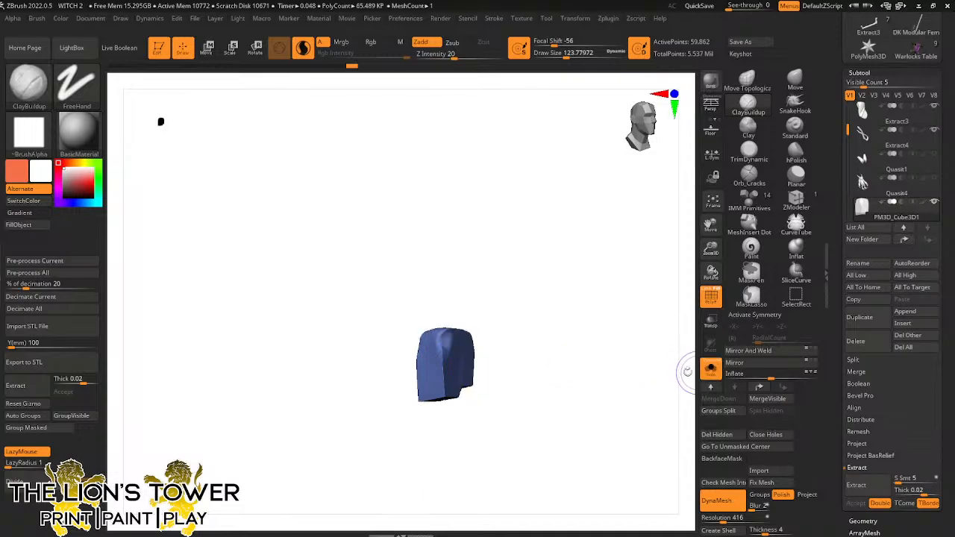
left_click_drag(634, 362, 561, 366)
left_click_drag(468, 338, 448, 346)
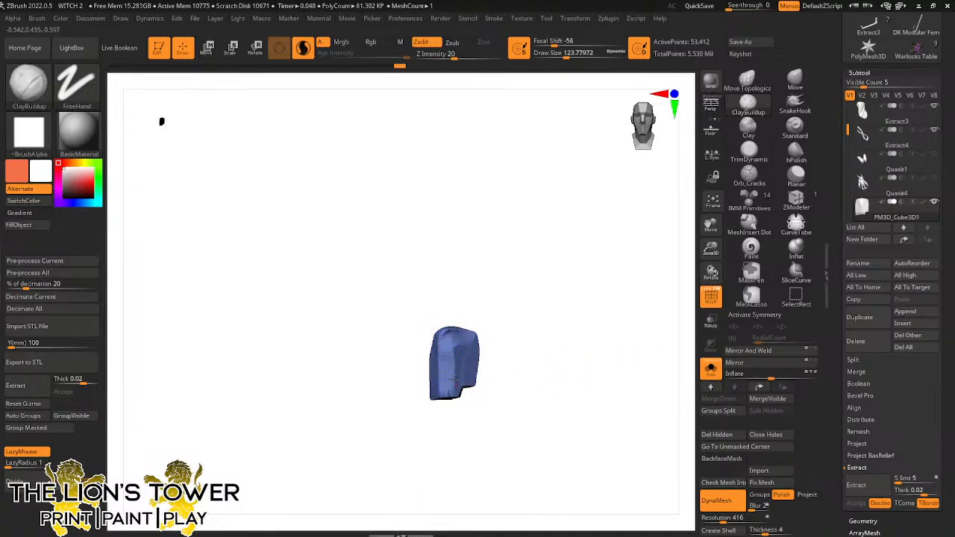
left_click_drag(447, 383, 459, 359)
Reduce the ClayBuildup draw size to about 101 and hollow out the block's underside and front into cloth-like folds
left_click_drag(494, 322, 522, 172)
left_click_drag(569, 57, 563, 57)
left_click_drag(508, 246, 442, 343)
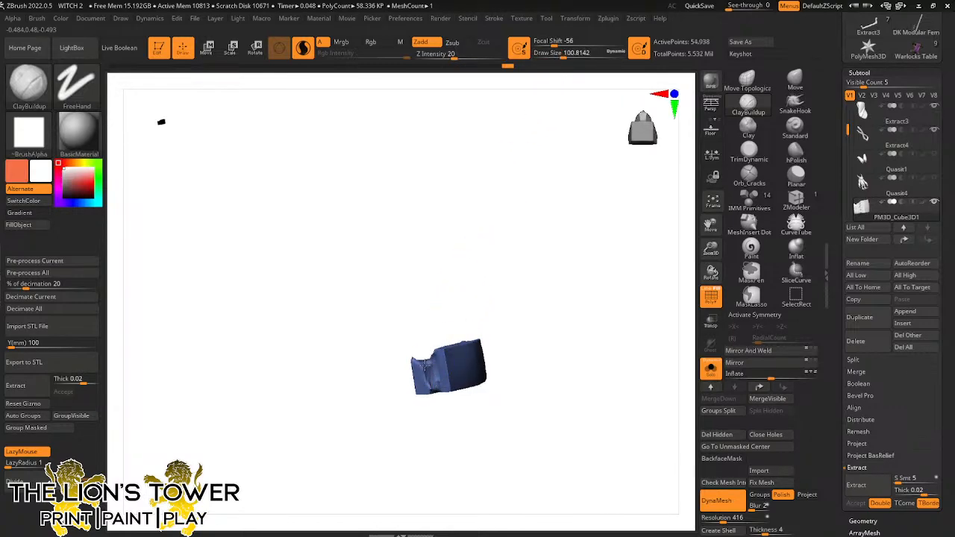
mouse_move(430, 369)
left_mouse_down()
mouse_move(433, 335)
mouse_move(433, 396)
mouse_move(440, 351)
left_mouse_up()
left_click_drag(506, 277, 528, 350)
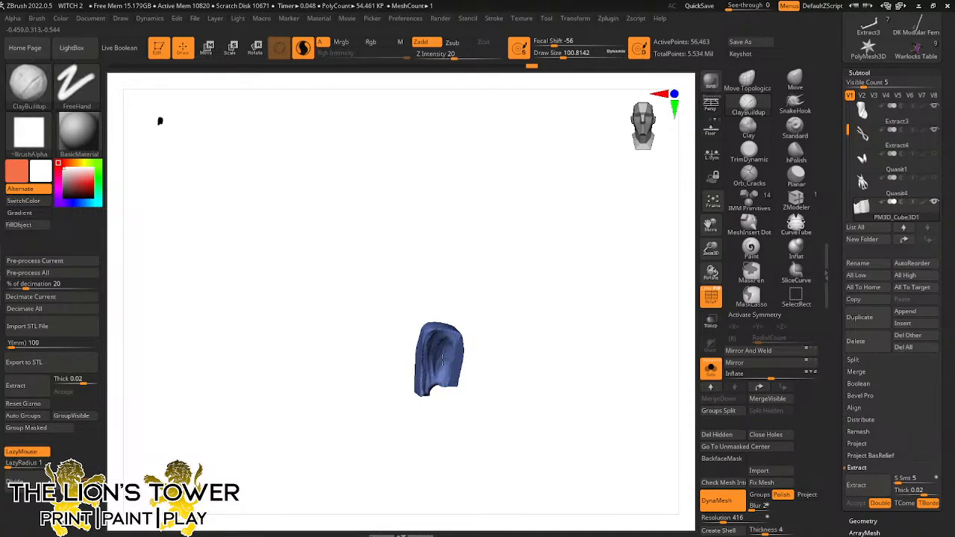
Smooth the carved front folds, rim and rear edge of the block
left_click_drag(476, 320, 442, 334, "shift")
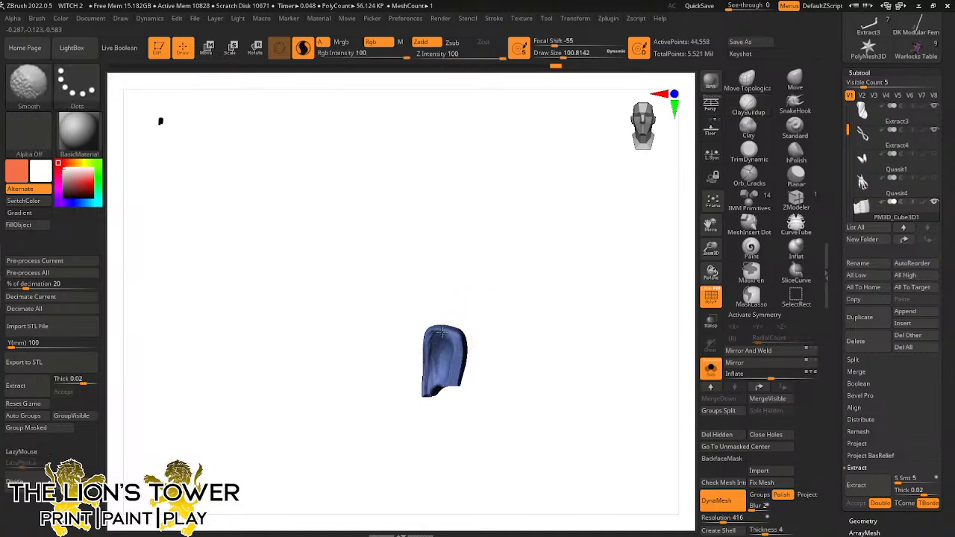
mouse_move(423, 394)
left_mouse_down("shift")
mouse_move(432, 349)
mouse_move(457, 343)
left_mouse_up("shift")
mouse_move(482, 305)
left_mouse_down()
mouse_move(563, 303)
mouse_move(490, 294)
mouse_move(475, 276)
left_mouse_up()
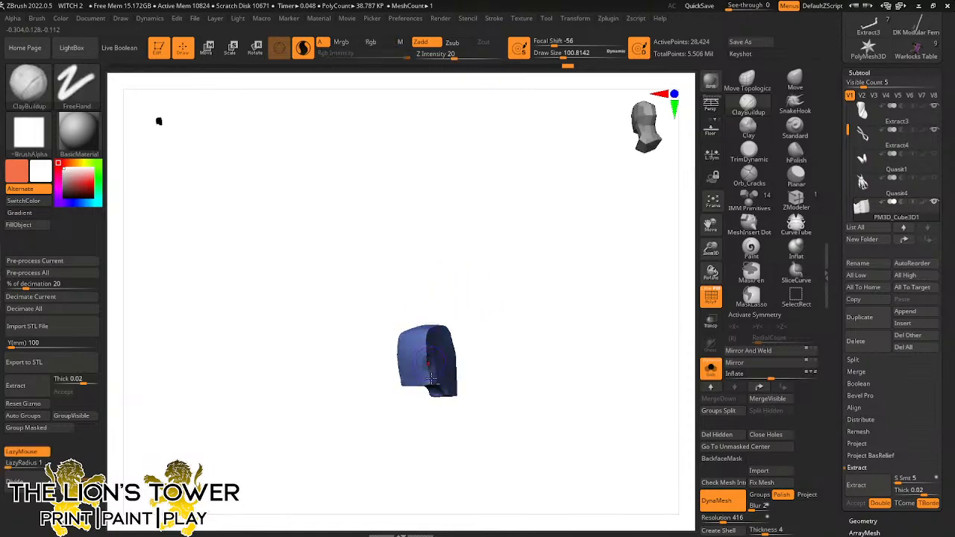
mouse_move(425, 361)
left_mouse_down("shift")
mouse_move(434, 368)
mouse_move(427, 357)
left_mouse_up("shift")
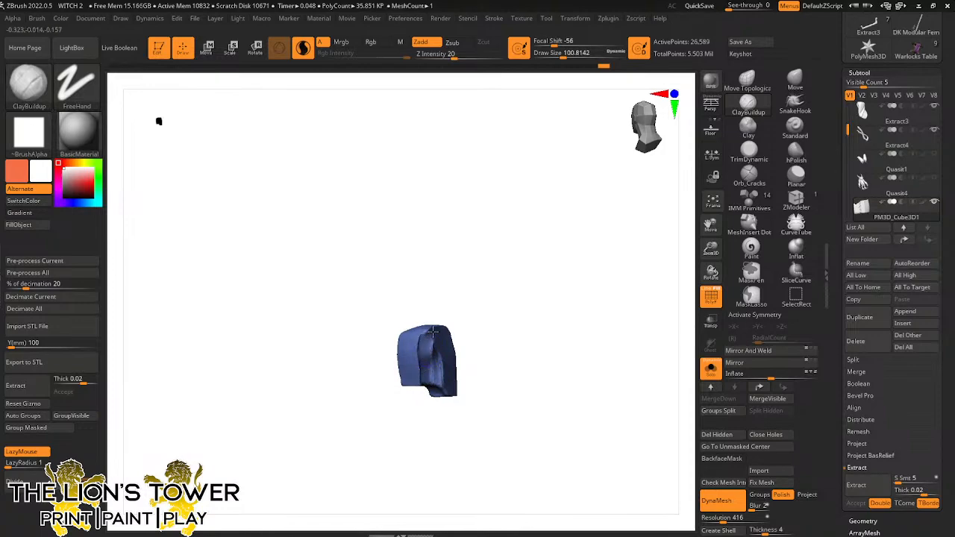
Rework the hollow's inner edge with ClayBuildup and smooth the block's front face into a softer drape
left_click_drag(473, 299, 433, 338)
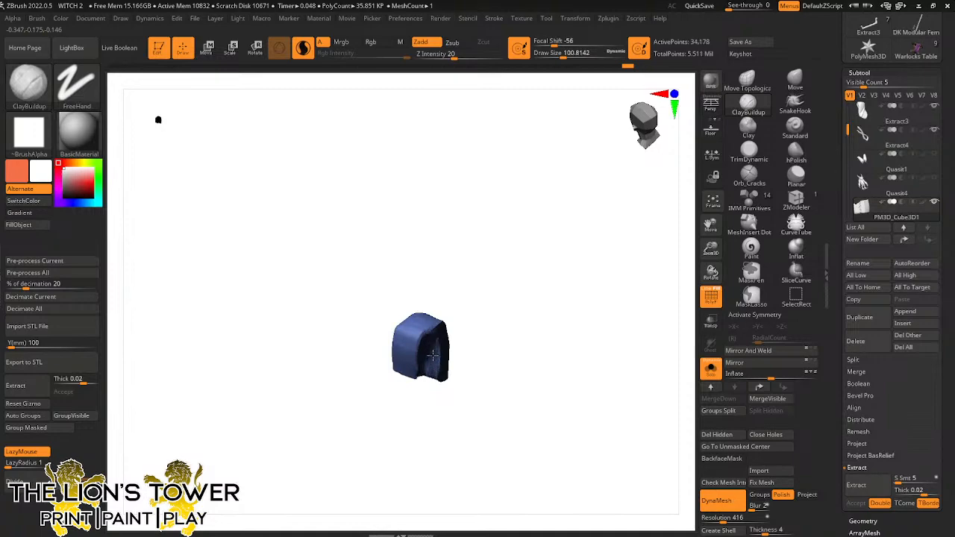
left_click_drag(426, 378, 436, 370)
left_click_drag(458, 306, 436, 280)
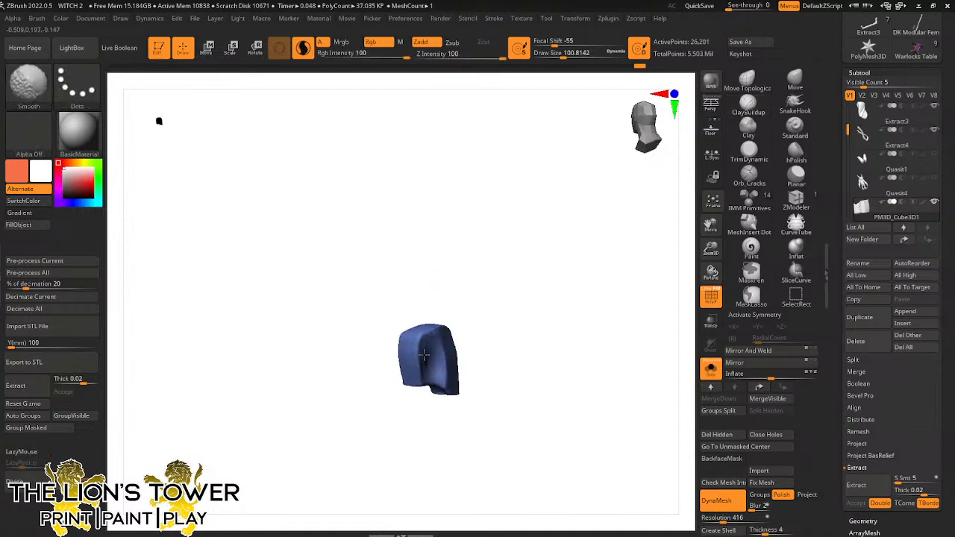
mouse_move(423, 355)
left_mouse_down("shift")
mouse_move(428, 303)
mouse_move(458, 273)
left_mouse_up("shift")
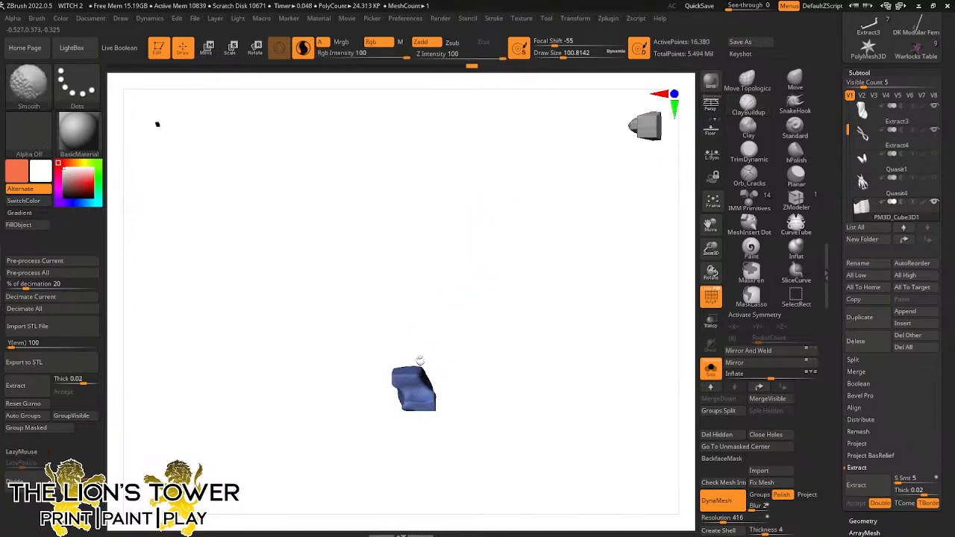
Carve lengthwise fold grooves into the block's outer side with the Orb_Cracks brush at draw size about 83
left_click(749, 176)
left_click_drag(597, 262, 524, 297)
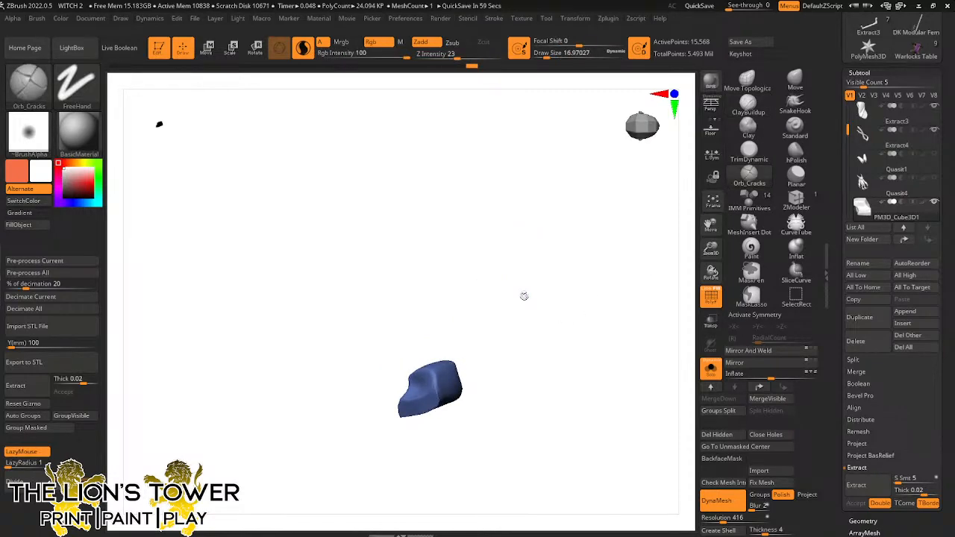
mouse_move(545, 301)
left_mouse_down()
mouse_move(550, 324)
mouse_move(530, 269)
left_mouse_up()
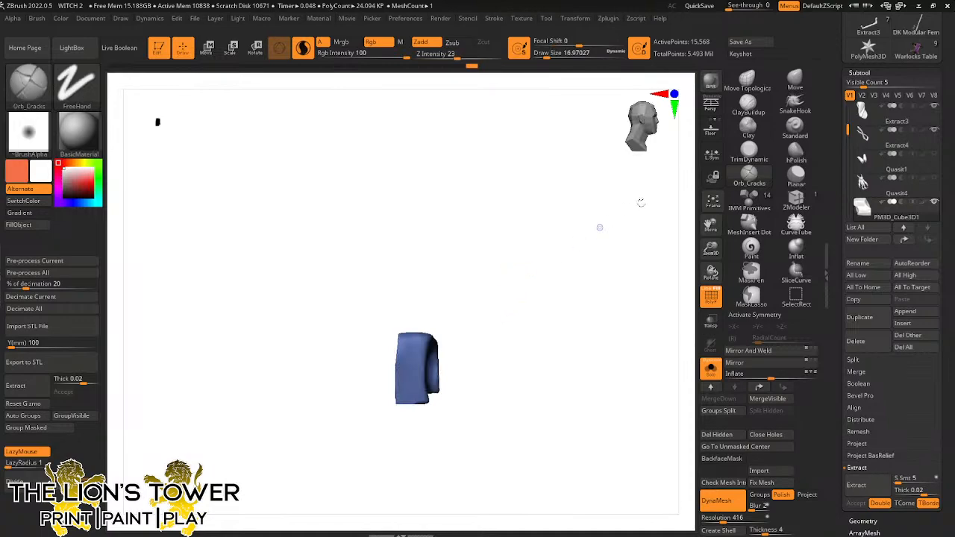
left_click_drag(547, 54, 562, 55)
left_click(712, 203)
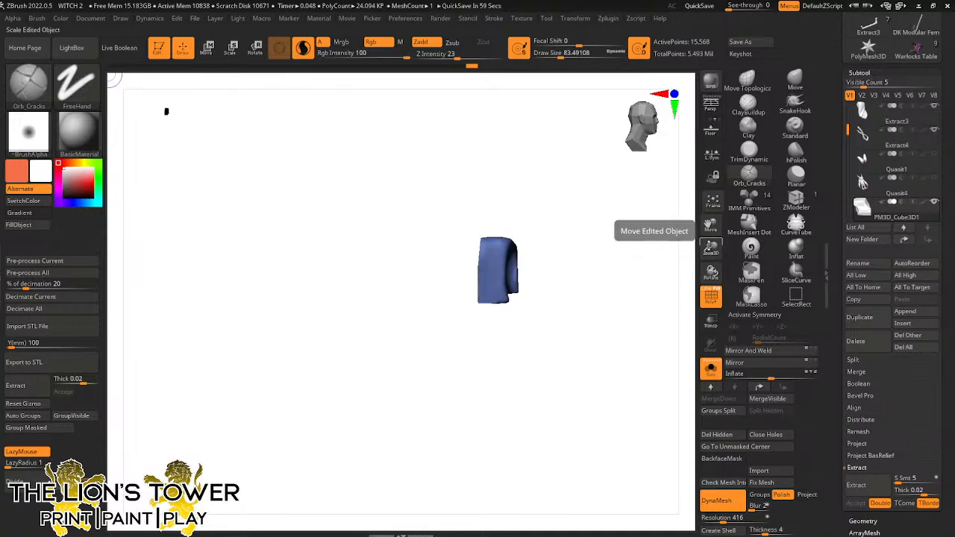
left_click_drag(710, 250, 689, 270)
mouse_move(583, 233)
left_mouse_down()
mouse_move(588, 266)
mouse_move(577, 187)
mouse_move(501, 202)
mouse_move(533, 187)
mouse_move(535, 205)
mouse_move(522, 183)
left_mouse_up()
mouse_move(506, 225)
left_mouse_down()
mouse_move(499, 313)
mouse_move(516, 299)
mouse_move(527, 187)
mouse_move(533, 247)
left_mouse_up()
mouse_move(539, 196)
left_mouse_down()
mouse_move(525, 256)
mouse_move(552, 191)
mouse_move(569, 282)
left_mouse_up()
left_click_drag(567, 190, 533, 234)
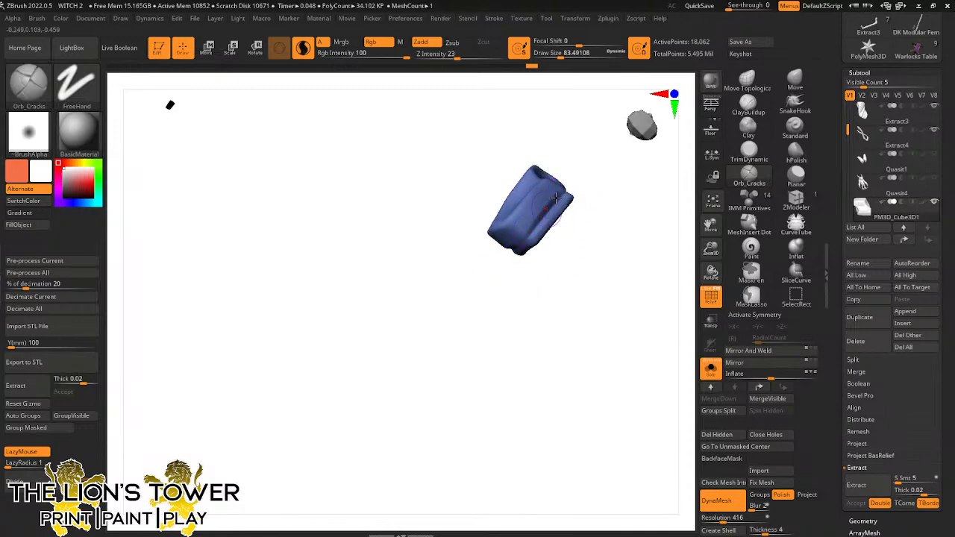
Extend and deepen the Orb_Cracks grooves over the drape's top, undoing the last stroke
mouse_move(501, 296)
left_mouse_down()
mouse_move(515, 218)
mouse_move(601, 175)
mouse_move(554, 182)
left_mouse_up()
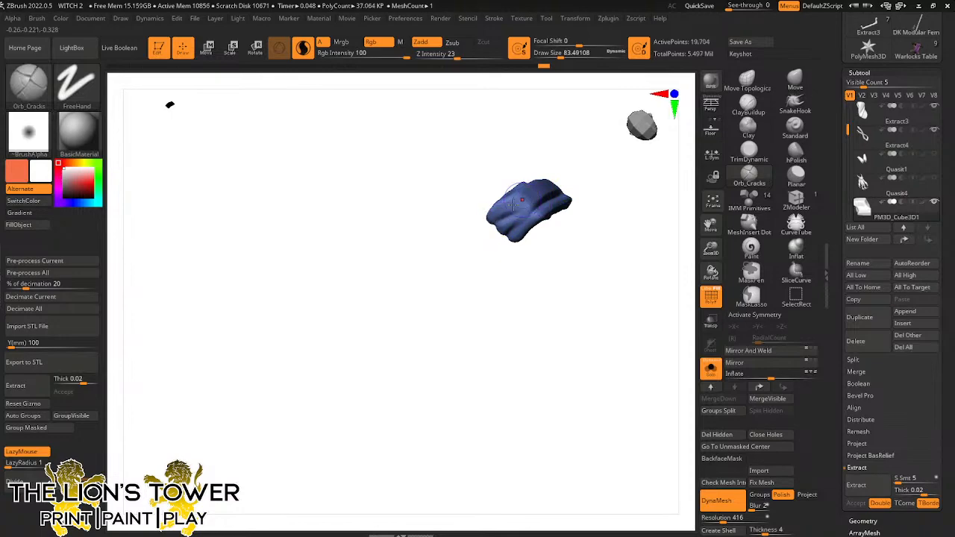
mouse_move(551, 188)
left_mouse_down()
mouse_move(485, 224)
mouse_move(535, 202)
mouse_move(500, 233)
left_mouse_up()
mouse_move(502, 235)
left_mouse_down("alt")
mouse_move(604, 185)
mouse_move(539, 200)
left_mouse_up("alt")
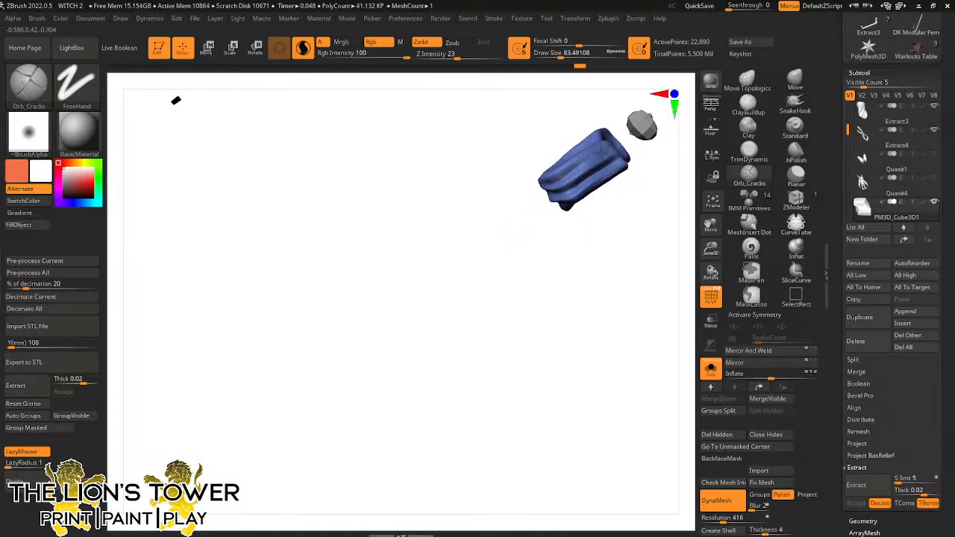
left_click_drag(601, 153, 535, 199)
left_click_drag(589, 160, 600, 154)
mouse_move(515, 294)
left_mouse_down()
mouse_move(574, 229)
mouse_move(587, 169)
left_mouse_up()
key("ctrl+z")
left_click_drag(711, 225, 607, 316)
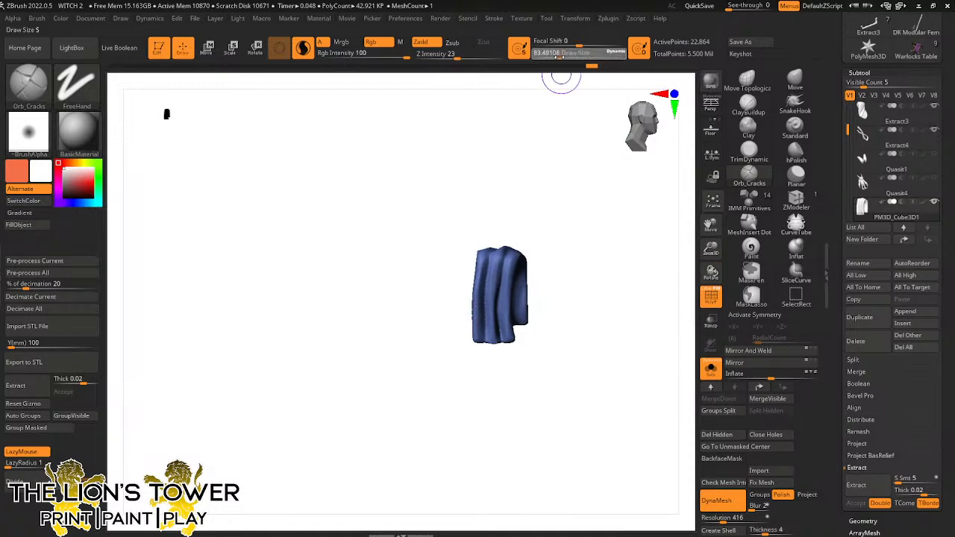
Remesh the cloth piece with DynaMesh at resolution 816
mouse_move(712, 249)
left_mouse_down()
mouse_move(710, 257)
mouse_move(709, 224)
left_mouse_up()
left_click_drag(729, 521, 734, 520)
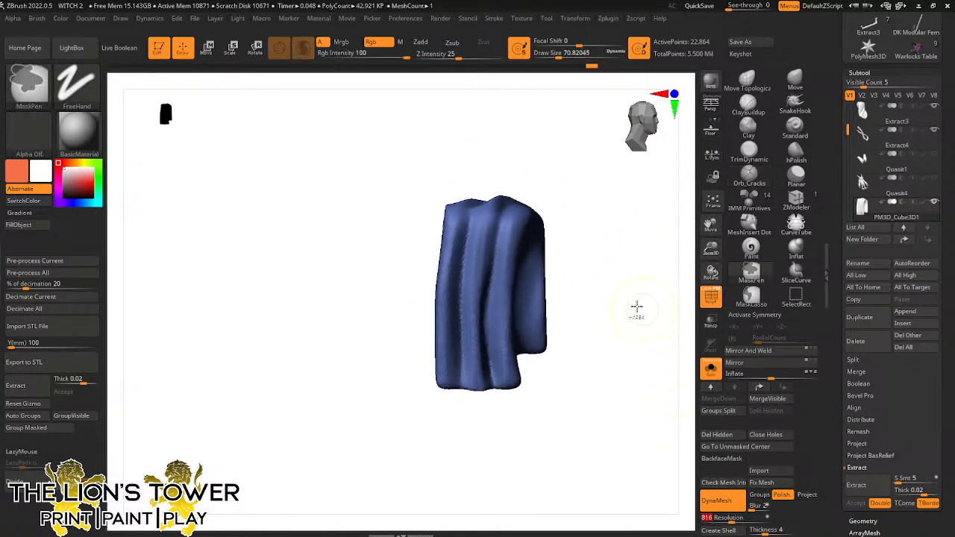
left_click_drag(635, 307, 617, 412, "ctrl")
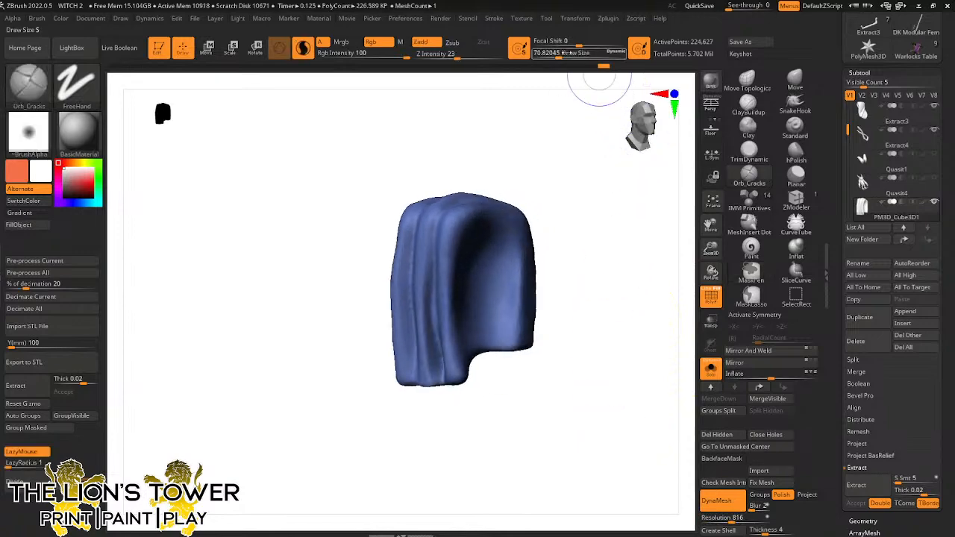
Flatten the rim around the hollow and the adjoining front fold with hPolish, reducing the draw size to about 44
left_click(796, 153)
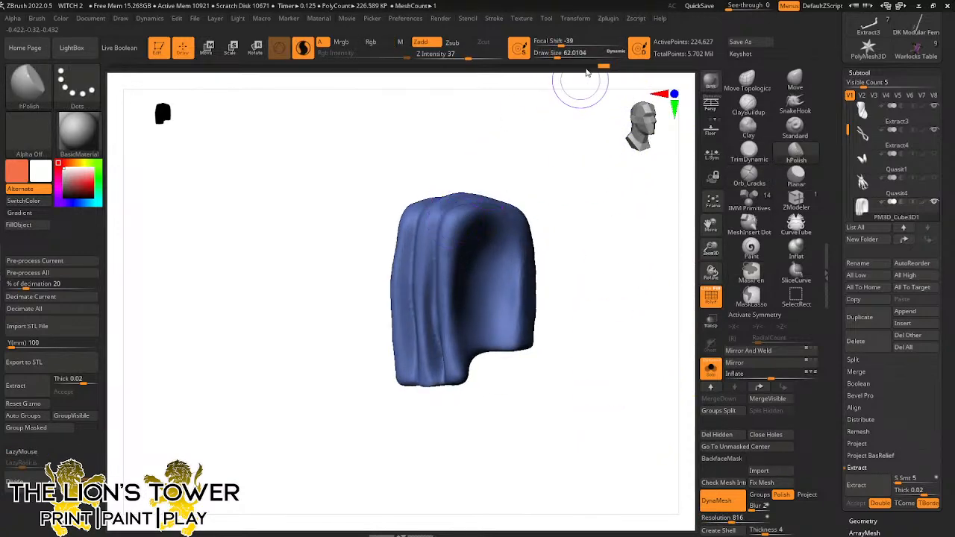
left_click(559, 56)
mouse_move(509, 221)
left_mouse_down()
mouse_move(474, 215)
mouse_move(458, 227)
left_mouse_up()
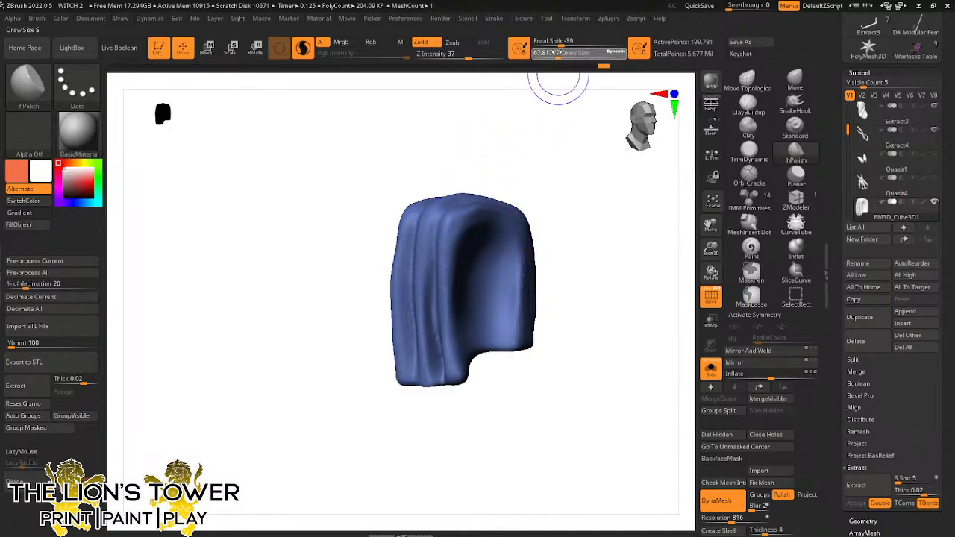
left_click_drag(580, 154, 527, 216)
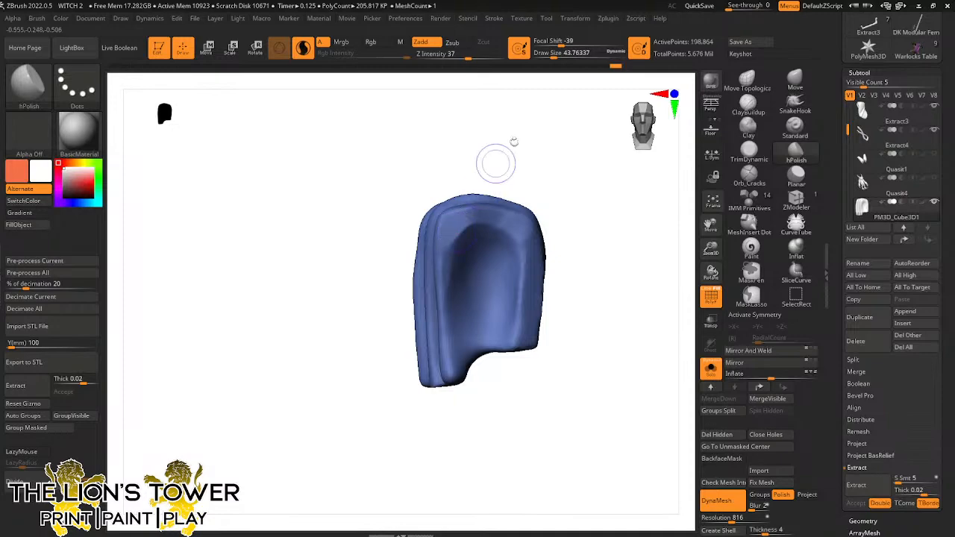
left_click_drag(497, 160, 456, 222)
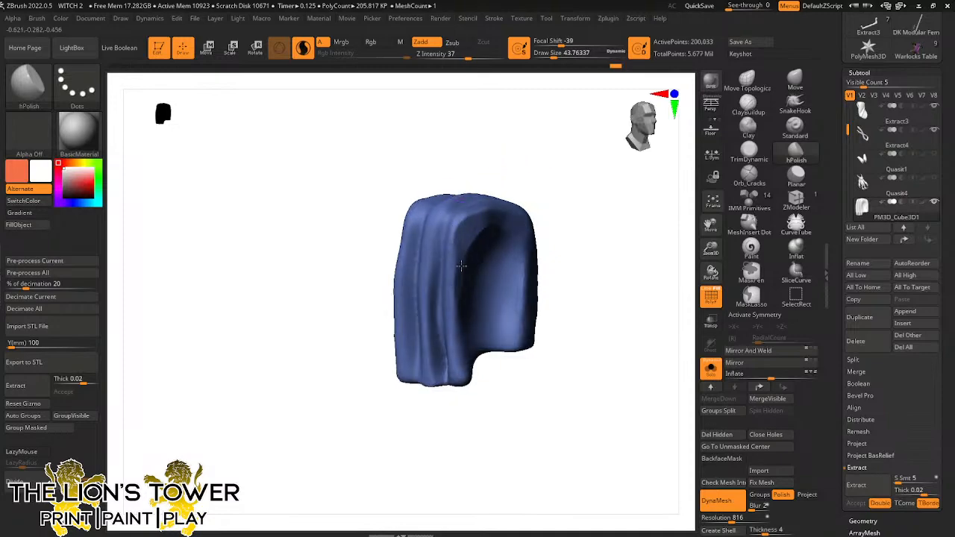
left_click_drag(524, 181, 500, 128)
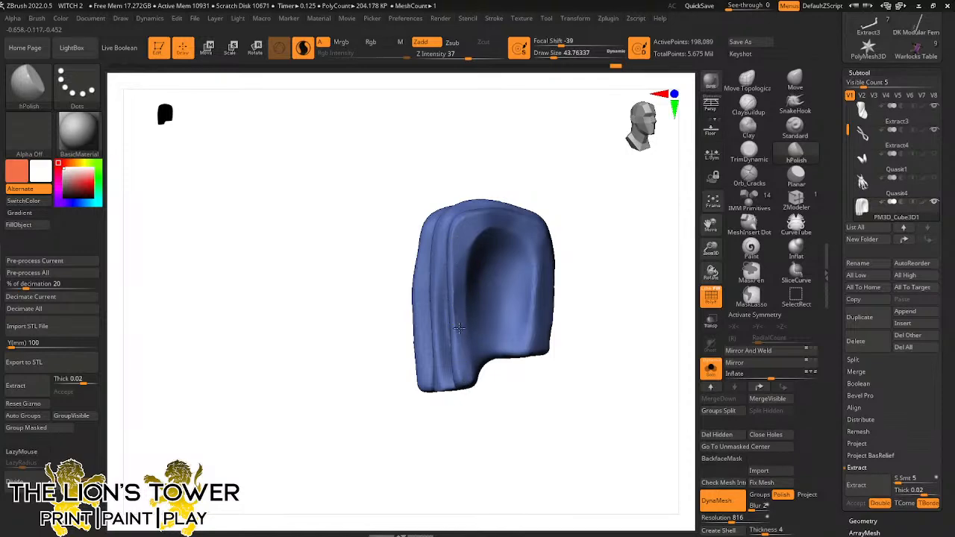
mouse_move(480, 169)
left_mouse_down()
mouse_move(520, 136)
mouse_move(471, 174)
left_mouse_up()
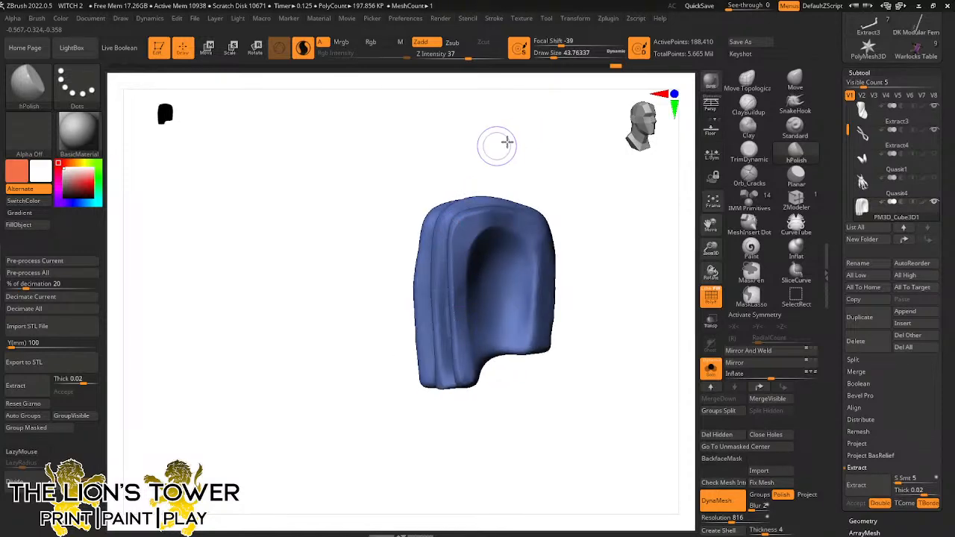
left_click_drag(508, 141, 460, 204)
Polish the outer side's edge fold and neighbouring ridges into flat planes with hPolish at draw size about 41
left_click(553, 57)
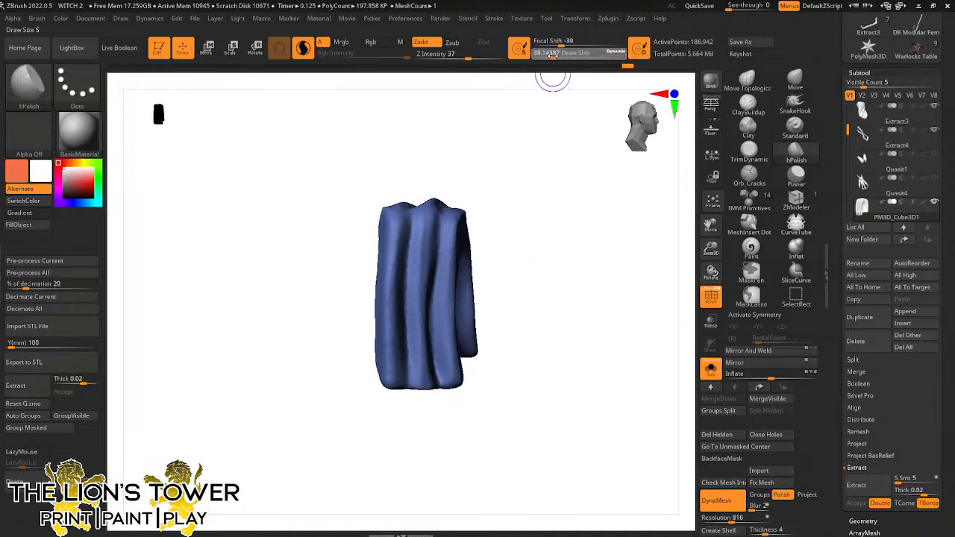
left_click_drag(445, 251, 444, 308)
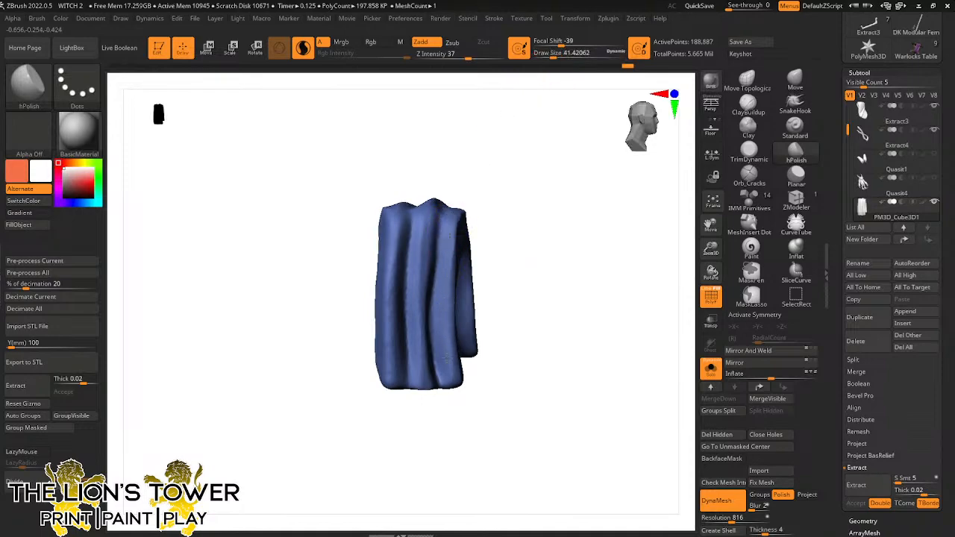
left_click_drag(439, 359, 444, 373)
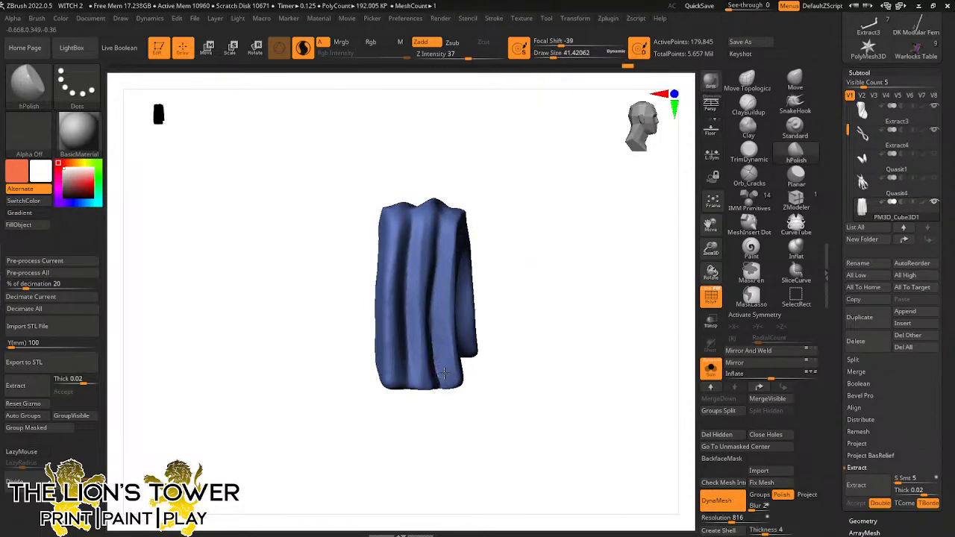
left_click_drag(505, 191, 431, 366)
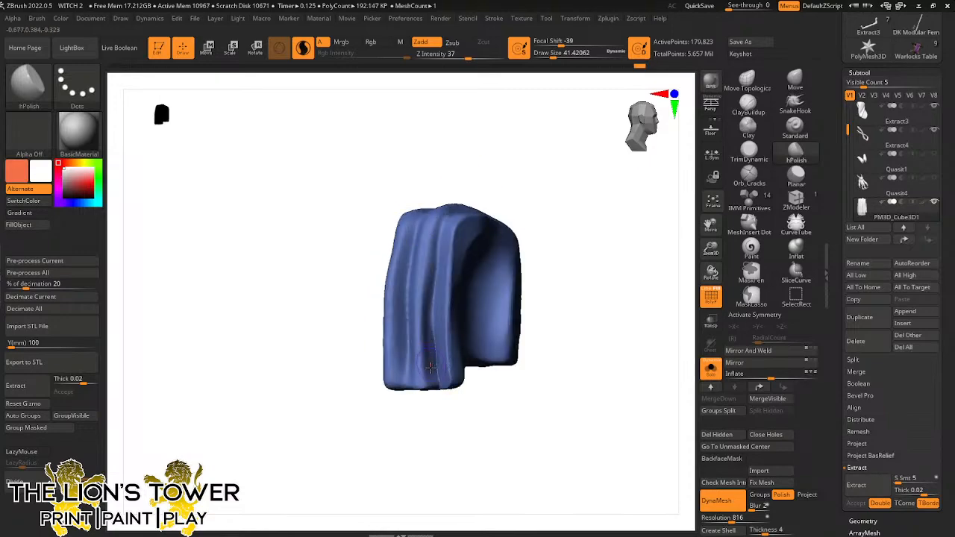
left_click_drag(447, 185, 492, 140)
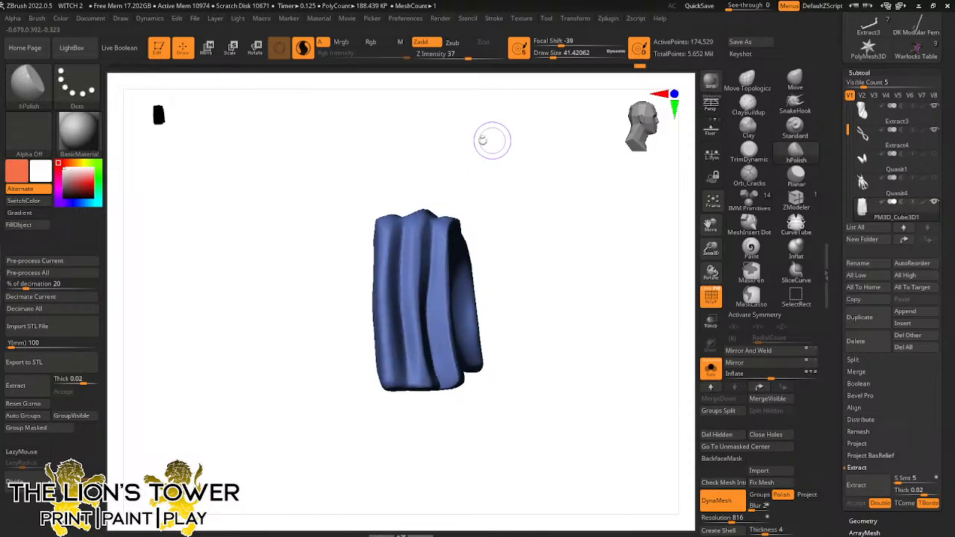
mouse_move(452, 192)
left_mouse_down()
mouse_move(434, 221)
mouse_move(471, 183)
left_mouse_up()
mouse_move(521, 167)
left_mouse_down()
mouse_move(502, 186)
mouse_move(478, 177)
left_mouse_up()
left_click_drag(533, 146, 520, 171)
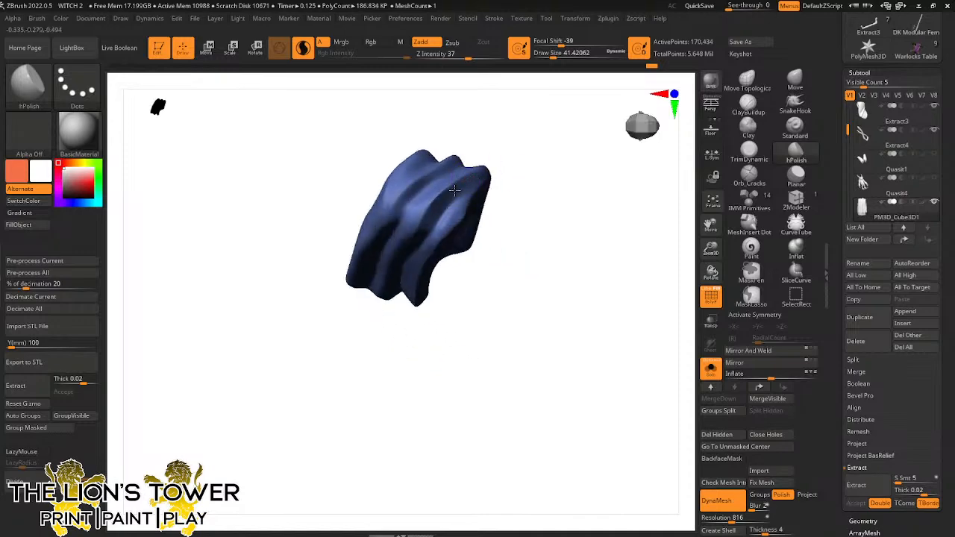
Polish the fold ridges curving over the drape's top with hPolish and undo the last strokes
left_click_drag(418, 234, 437, 203)
mouse_move(488, 151)
left_mouse_down()
mouse_move(485, 176)
mouse_move(481, 168)
left_mouse_up()
left_click_drag(542, 171, 523, 155)
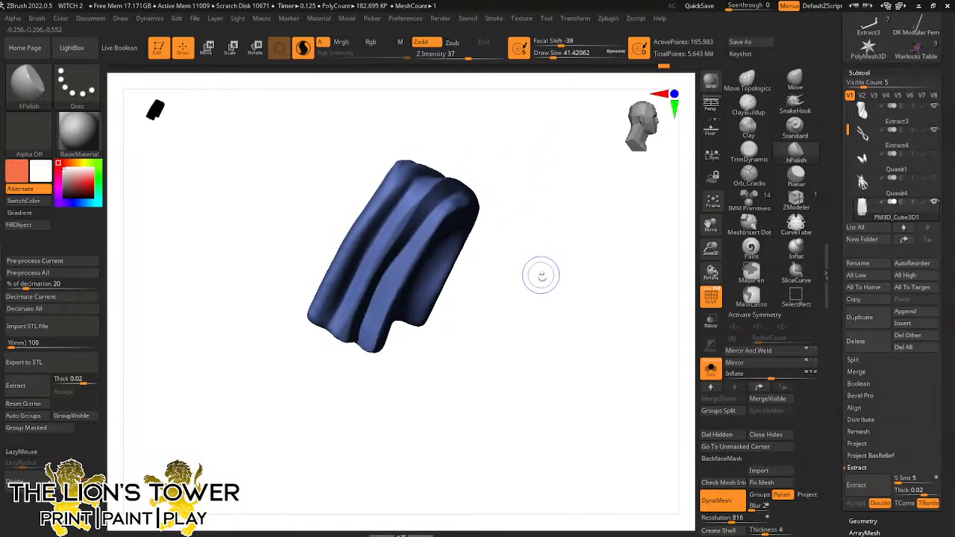
left_click_drag(543, 278, 550, 258)
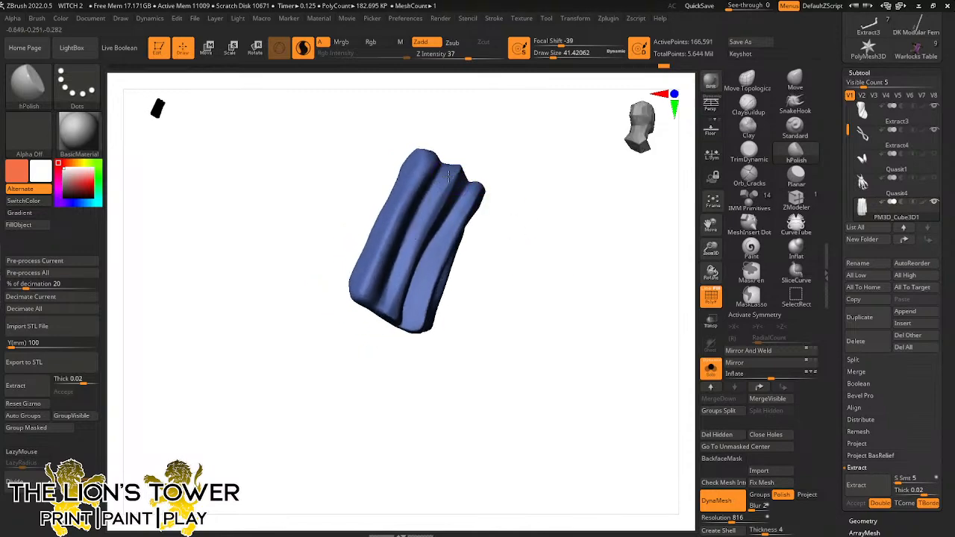
key("ctrl+z")
key("ctrl+z")
key("ctrl+z")
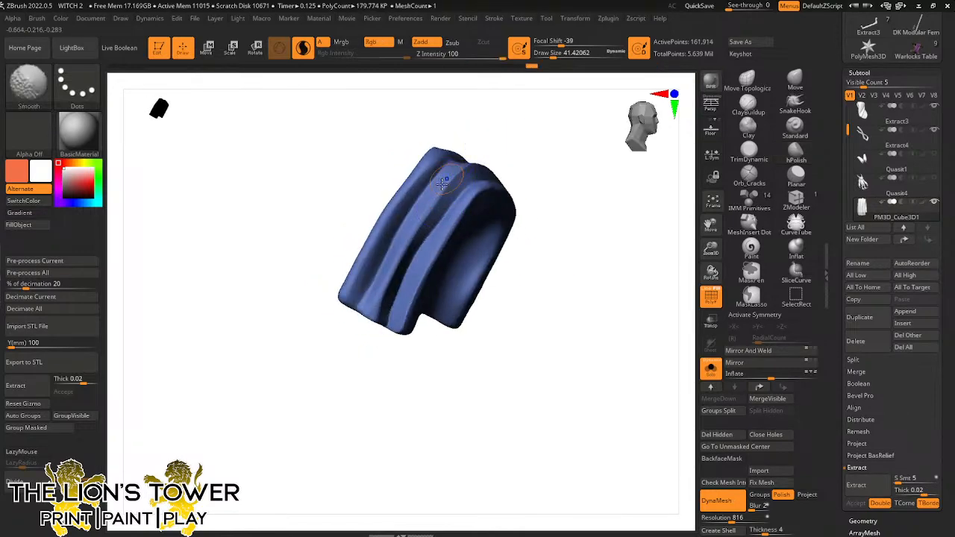
Smooth the middle folds and flatten the groove faces along the drape's outer side with hPolish, undoing unwanted strokes
left_click_drag(367, 321, 396, 235, "shift")
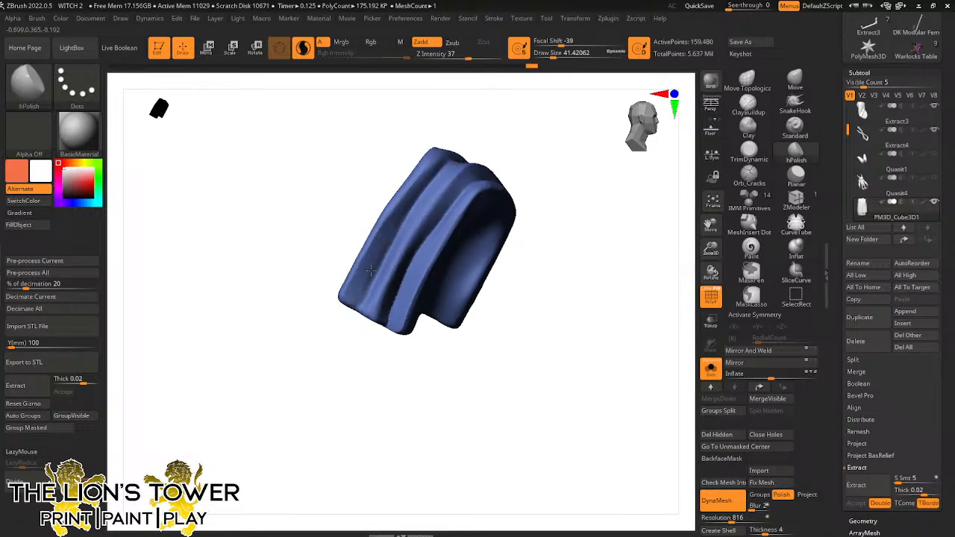
left_click_drag(441, 152, 412, 183)
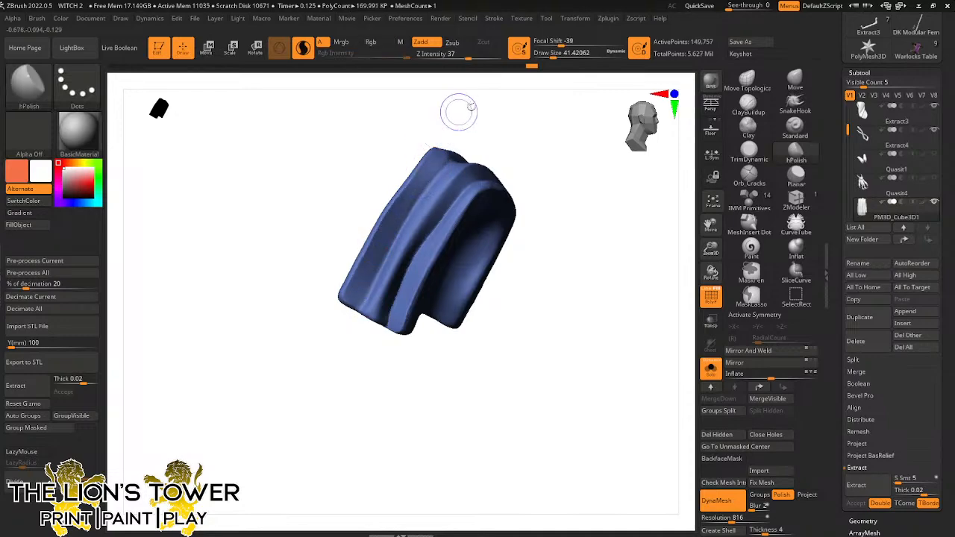
key("ctrl+z")
key("ctrl+z")
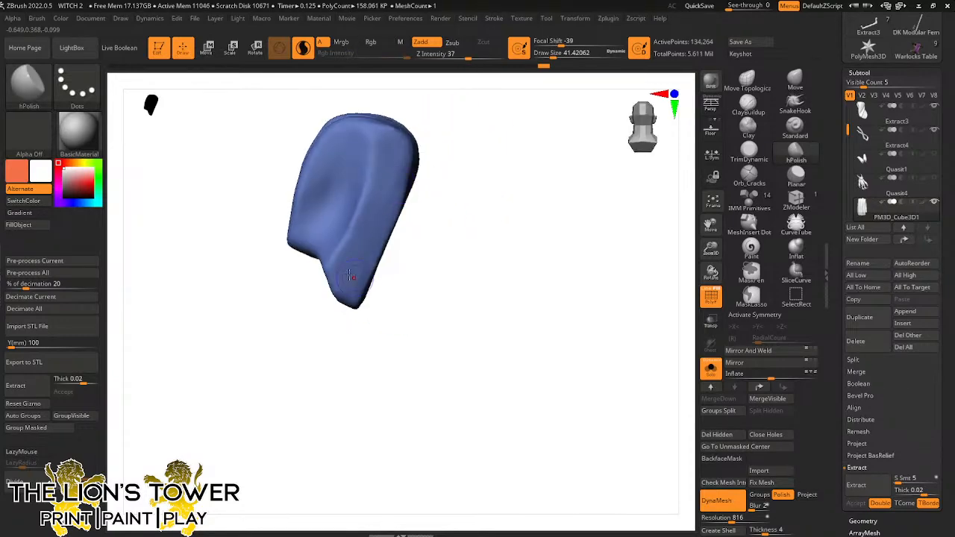
Undo the last two hPolish strokes and flatten the groove between the folds on the drape's outer side
key("ctrl+z")
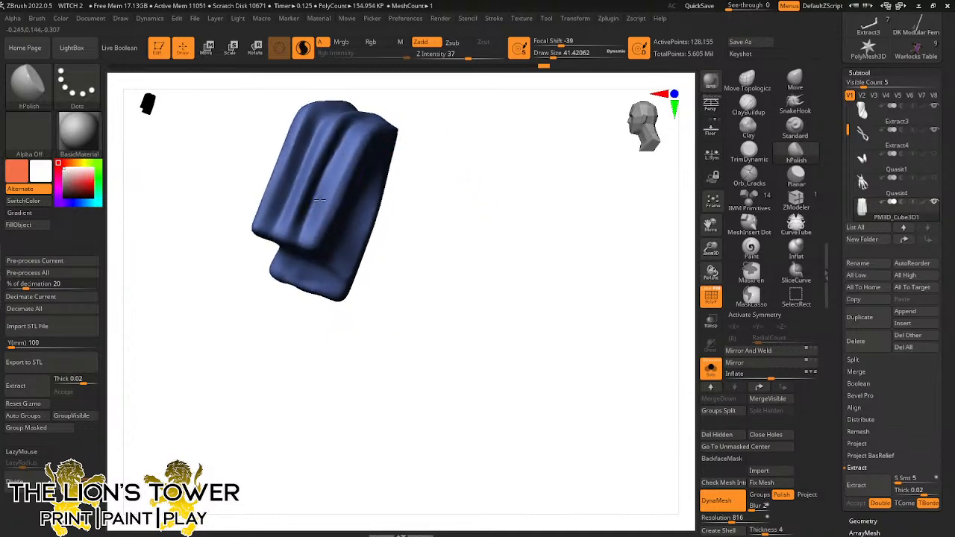
key("ctrl+z")
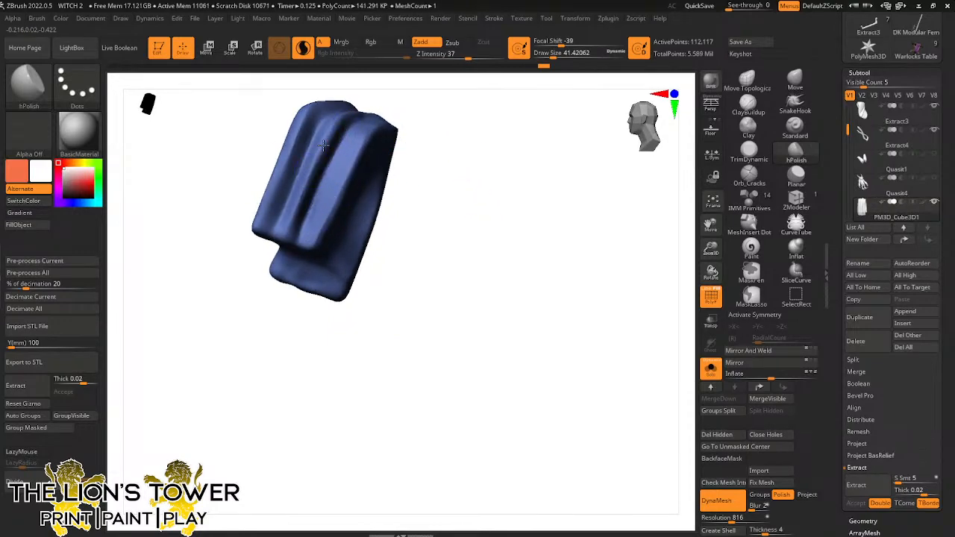
left_click_drag(292, 229, 323, 145)
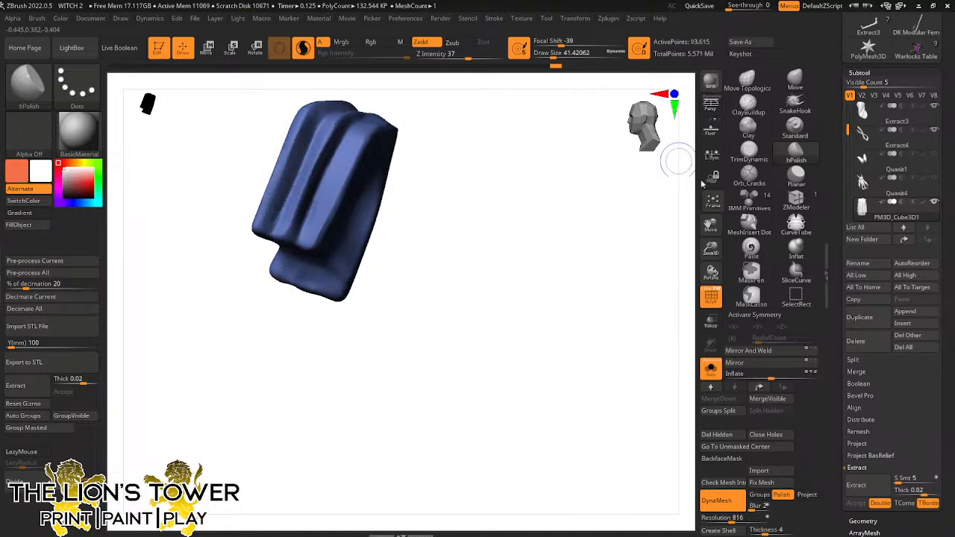
mouse_move(702, 183)
left_mouse_down()
mouse_move(677, 305)
mouse_move(560, 331)
mouse_move(492, 217)
mouse_move(346, 310)
mouse_move(491, 266)
mouse_move(423, 276)
left_mouse_up()
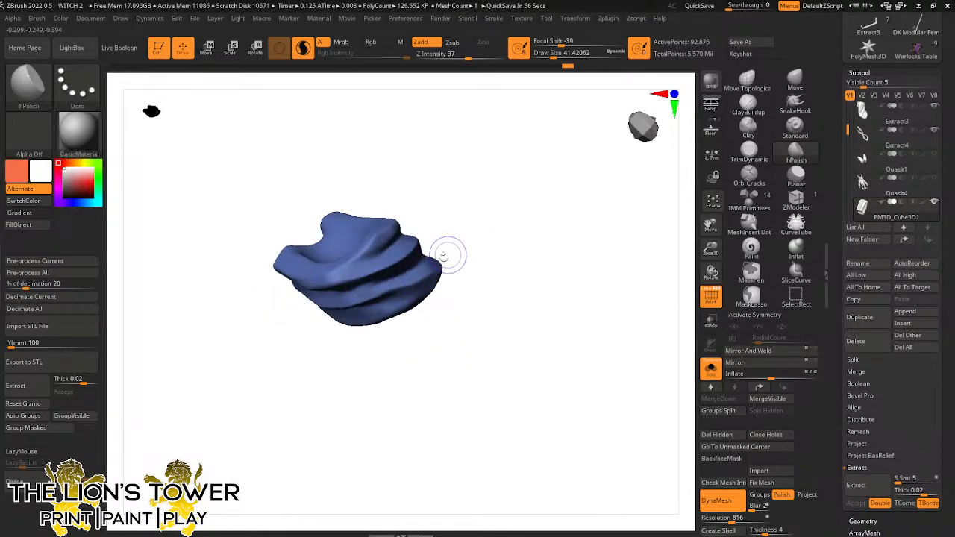
Polish the upper ridges and front edge of the drape's side folds with hPolish
left_click_drag(439, 221, 415, 239)
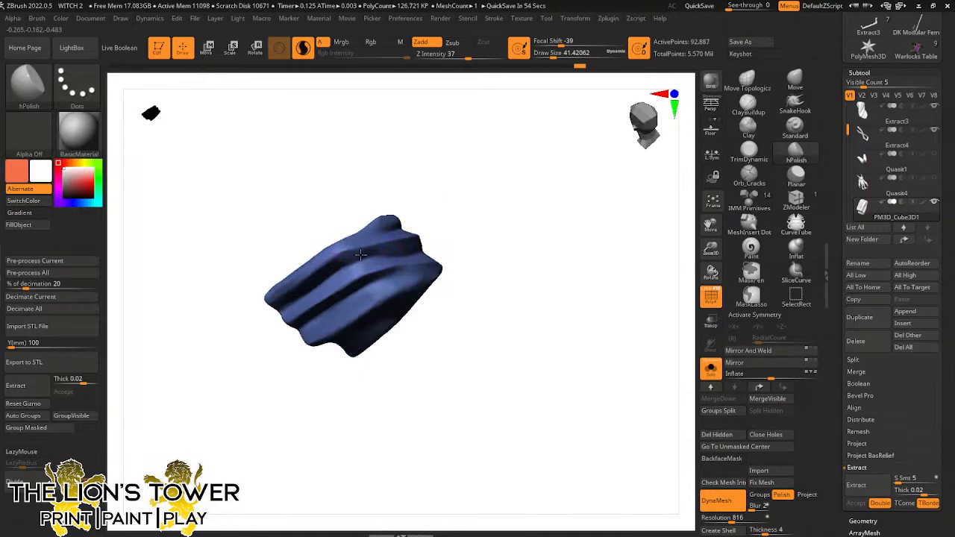
mouse_move(361, 254)
left_mouse_down()
mouse_move(475, 209)
mouse_move(383, 258)
mouse_move(366, 250)
left_mouse_up()
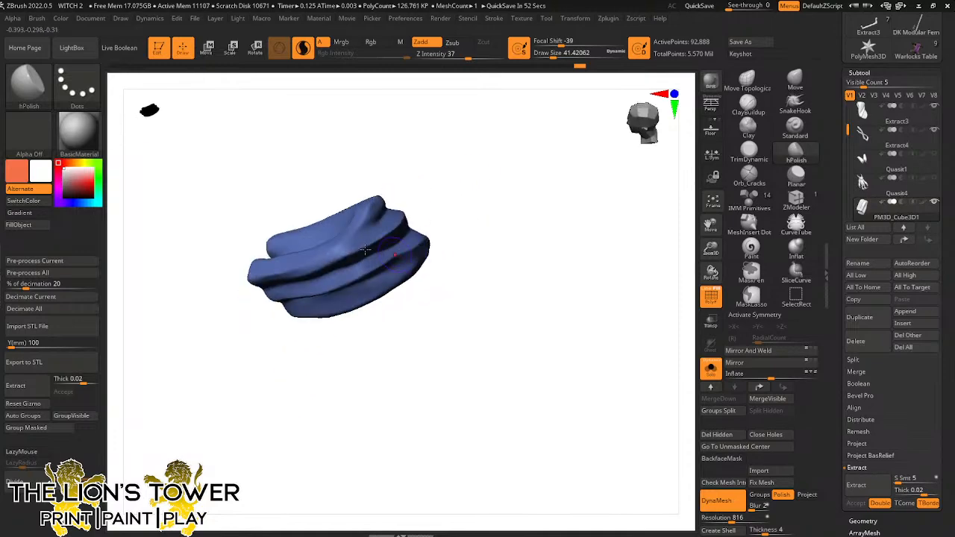
left_click_drag(396, 202, 317, 256)
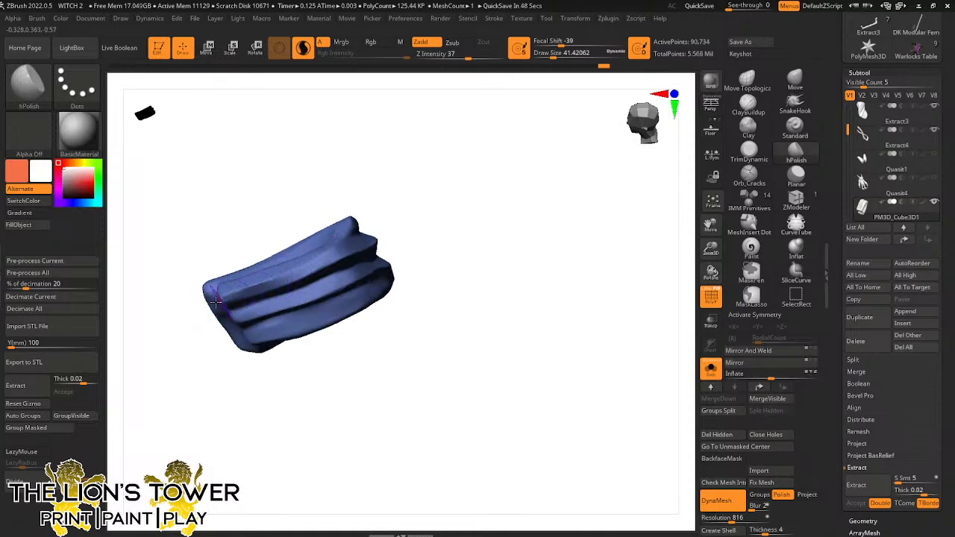
left_click_drag(294, 274, 350, 253)
Flatten the fold ends and the rim around the drape's hollow with hPolish at draw size about 41
left_click_drag(409, 212, 418, 246)
left_click_drag(358, 188, 349, 214)
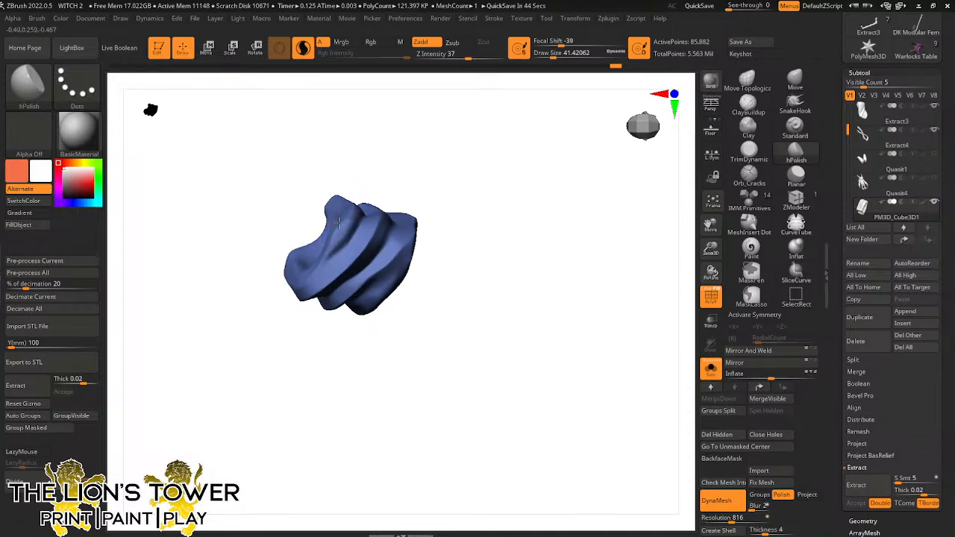
right_click_drag(339, 221, 348, 209)
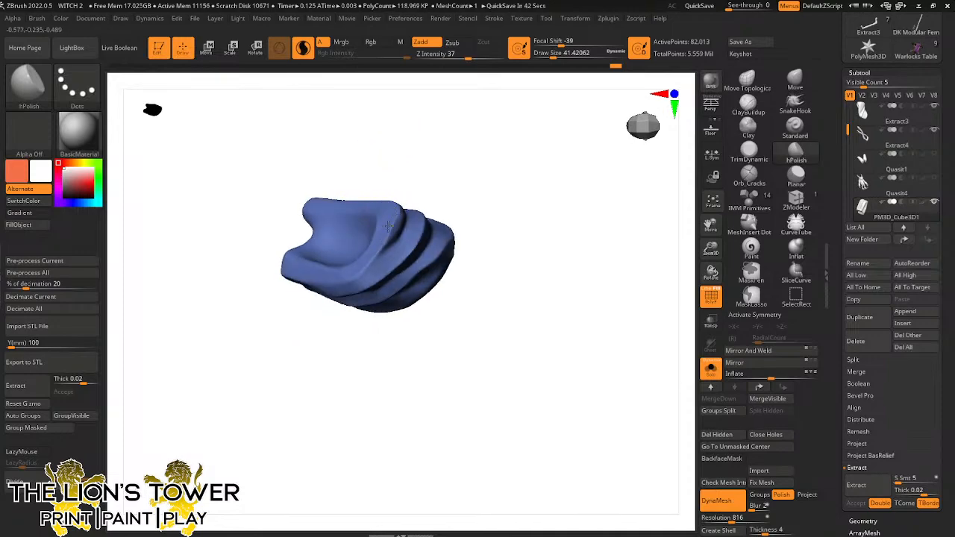
mouse_move(403, 218)
right_mouse_down()
mouse_move(420, 171)
mouse_move(465, 145)
mouse_move(432, 142)
right_mouse_up()
right_click_drag(420, 193, 602, 213)
Show the whole creature and carve the drape's underside with ClayBuildup, reducing the draw size to about 28
left_click(712, 371)
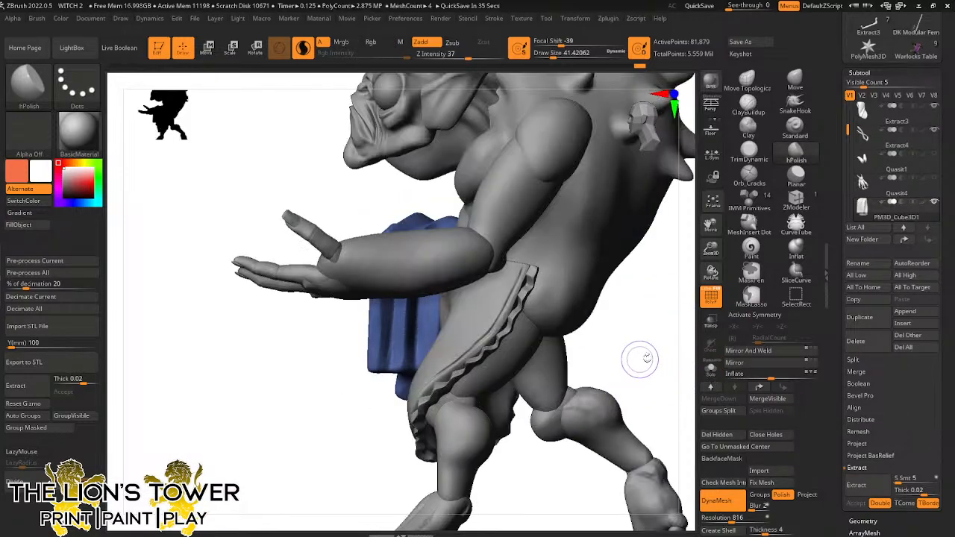
mouse_move(640, 359)
right_mouse_down()
mouse_move(676, 295)
mouse_move(647, 261)
mouse_move(671, 228)
right_mouse_up()
left_click(749, 105)
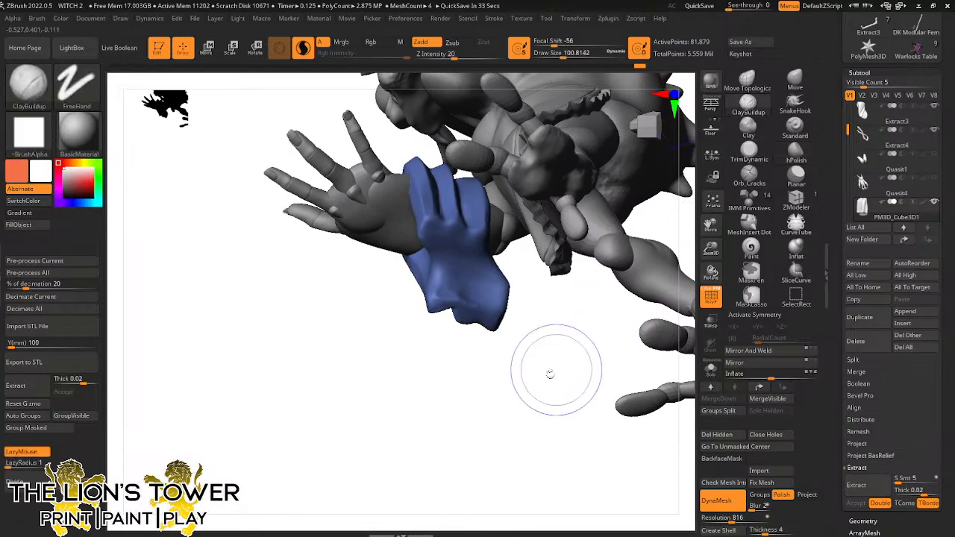
mouse_move(550, 376)
right_mouse_down()
mouse_move(533, 366)
mouse_move(432, 216)
right_mouse_up()
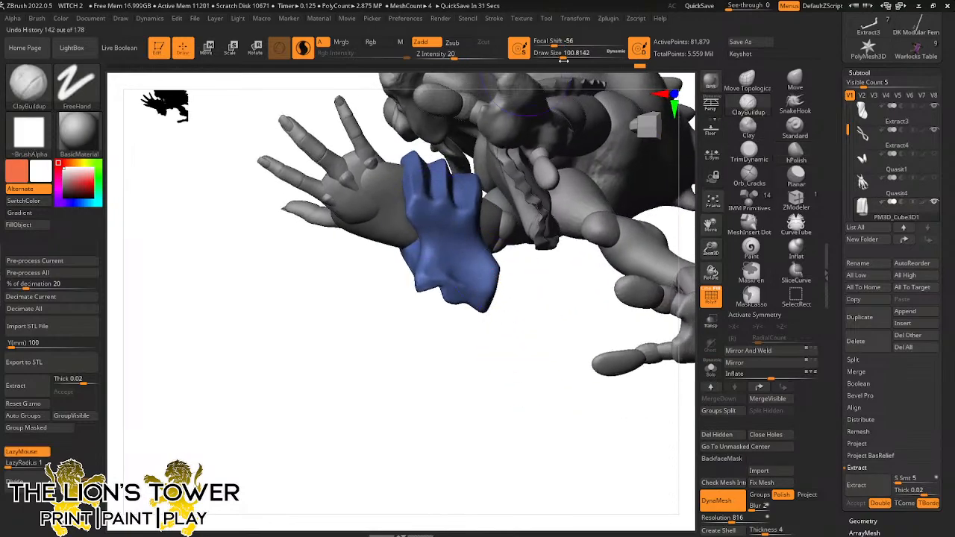
left_click_drag(563, 58, 560, 58)
right_click_drag(514, 323, 428, 198)
left_click_drag(561, 56, 555, 56)
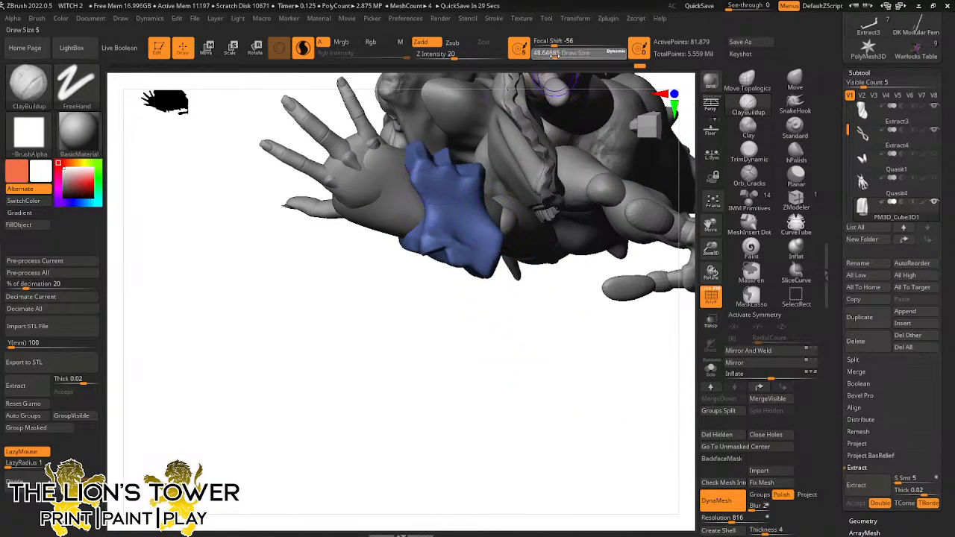
mouse_move(425, 190)
left_mouse_down()
mouse_move(427, 181)
mouse_move(448, 187)
left_mouse_up()
left_click_drag(555, 56, 554, 56)
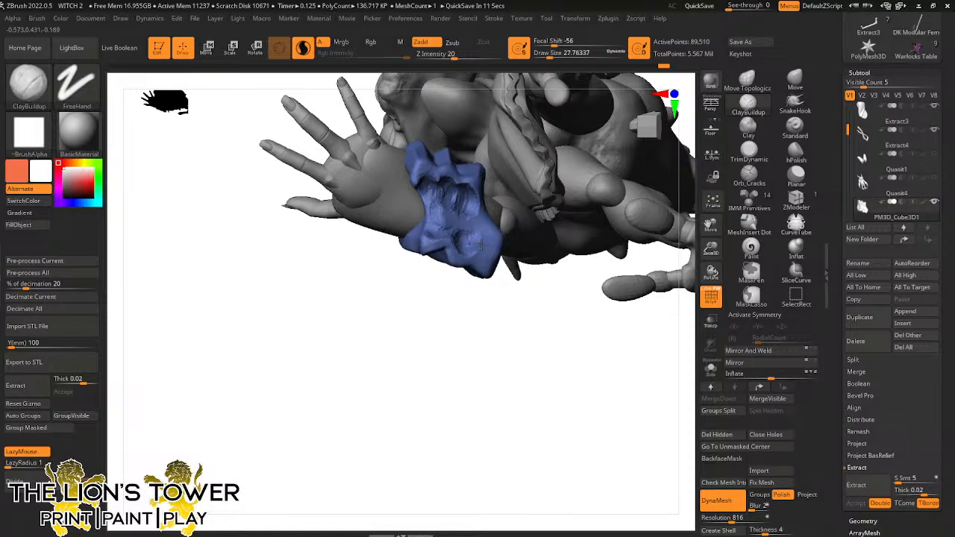
Carve fold grooves down the inner face of the hanging drape with ClayBuildup at draw size about 56, and smooth them
mouse_move(516, 307)
left_mouse_down()
mouse_move(527, 352)
mouse_move(521, 314)
mouse_move(605, 204)
mouse_move(576, 179)
left_mouse_up()
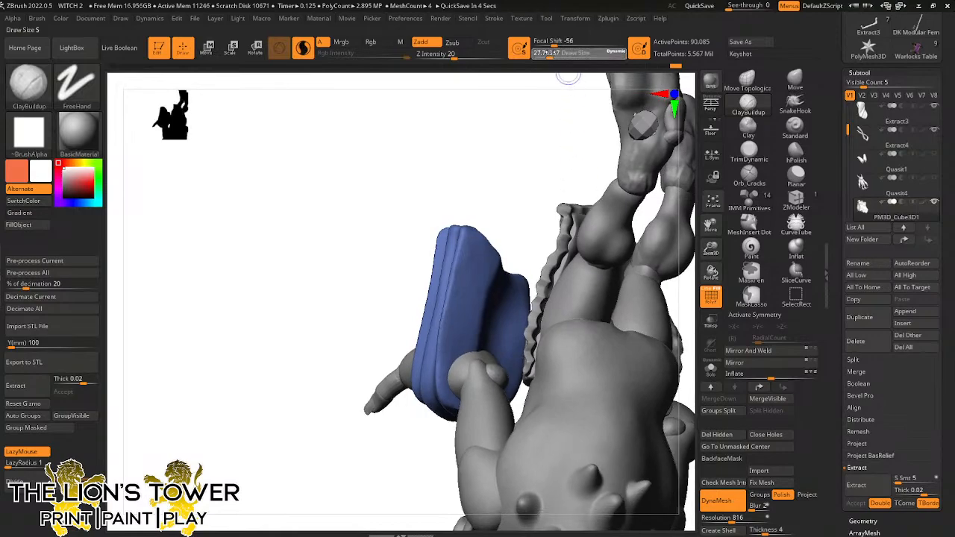
left_click_drag(549, 56, 557, 55)
left_click_drag(548, 123, 488, 258)
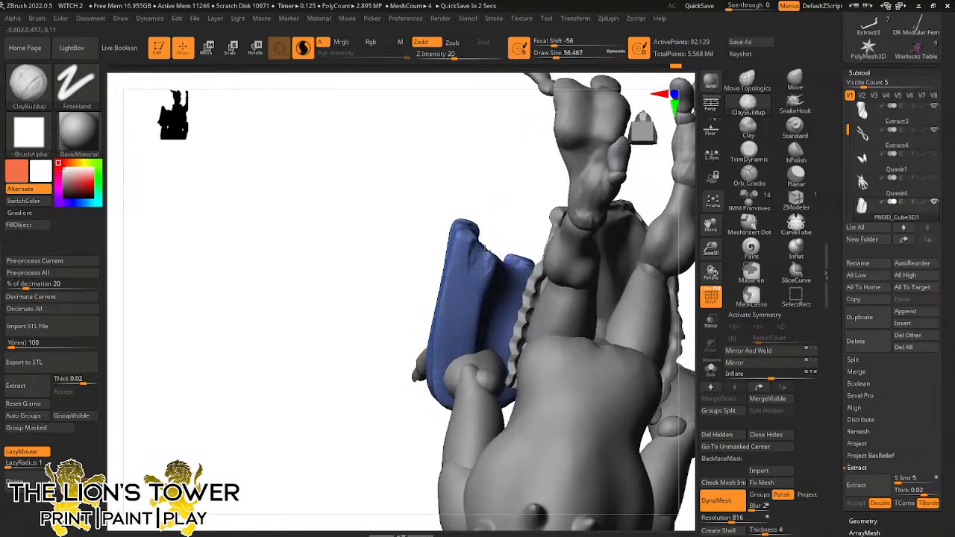
key("Escape")
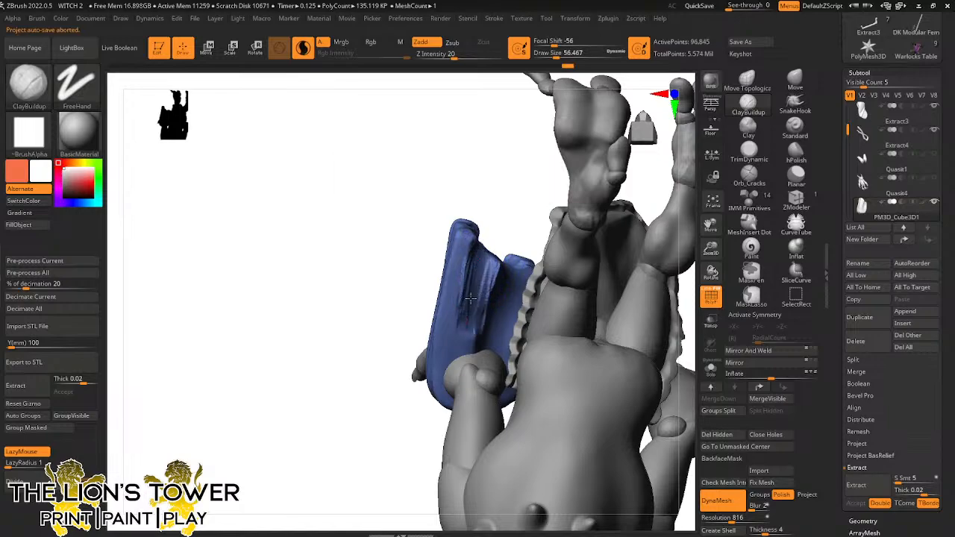
key("shift")
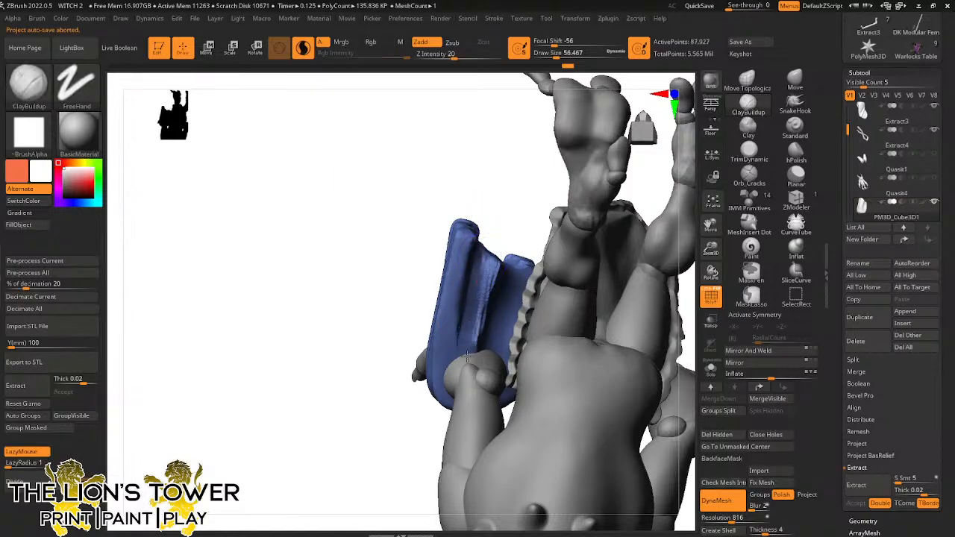
mouse_move(461, 342)
left_mouse_down()
mouse_move(481, 288)
mouse_move(477, 328)
mouse_move(516, 241)
left_mouse_up()
Continue the ClayBuildup grooves on the drape's opposite inner face and deepen the gap between its hanging ends
right_click_drag(516, 241, 505, 293)
mouse_move(505, 277)
left_mouse_down()
mouse_move(492, 336)
mouse_move(492, 299)
mouse_move(462, 337)
left_mouse_up()
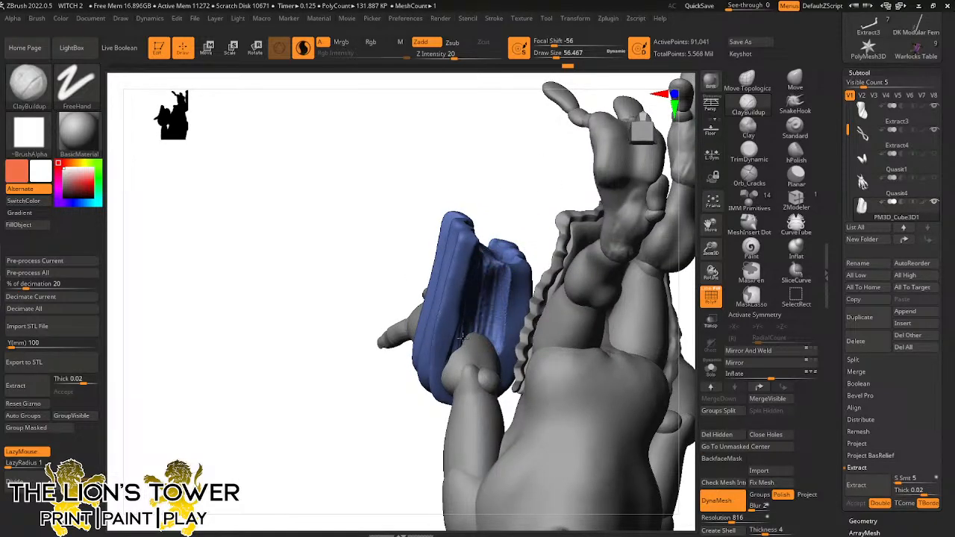
mouse_move(497, 219)
right_mouse_down()
mouse_move(497, 354)
mouse_move(480, 228)
right_mouse_up()
mouse_move(473, 259)
left_mouse_down()
mouse_move(464, 190)
mouse_move(459, 261)
mouse_move(477, 187)
mouse_move(487, 189)
left_mouse_up()
right_click_drag(488, 190, 480, 294)
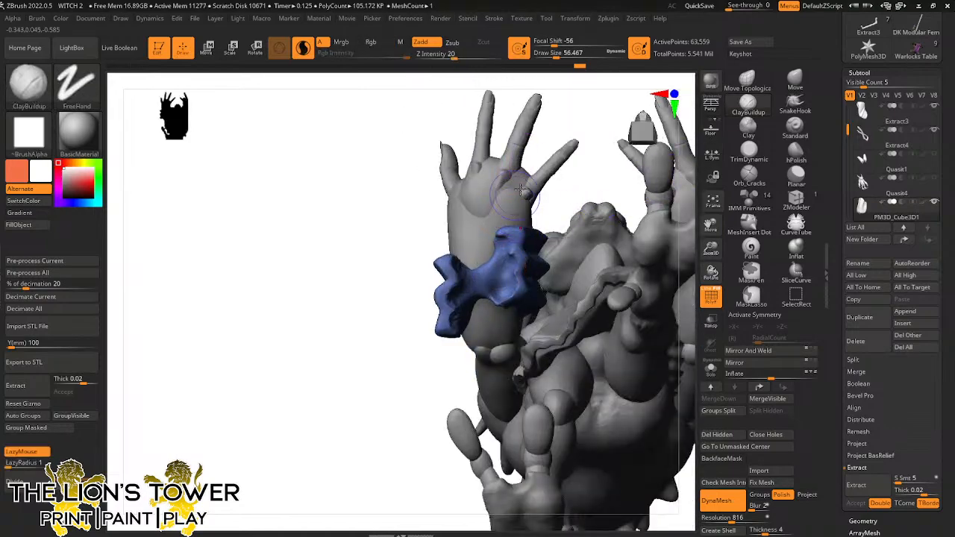
Carve away and smooth the cloth bridging the two hanging ends beneath the forearm
right_click_drag(478, 258, 495, 278)
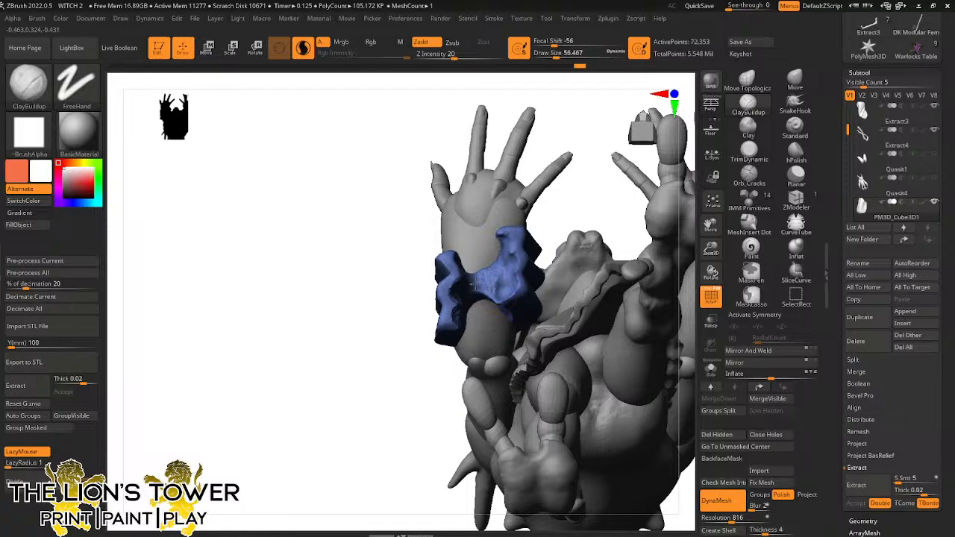
key("shift")
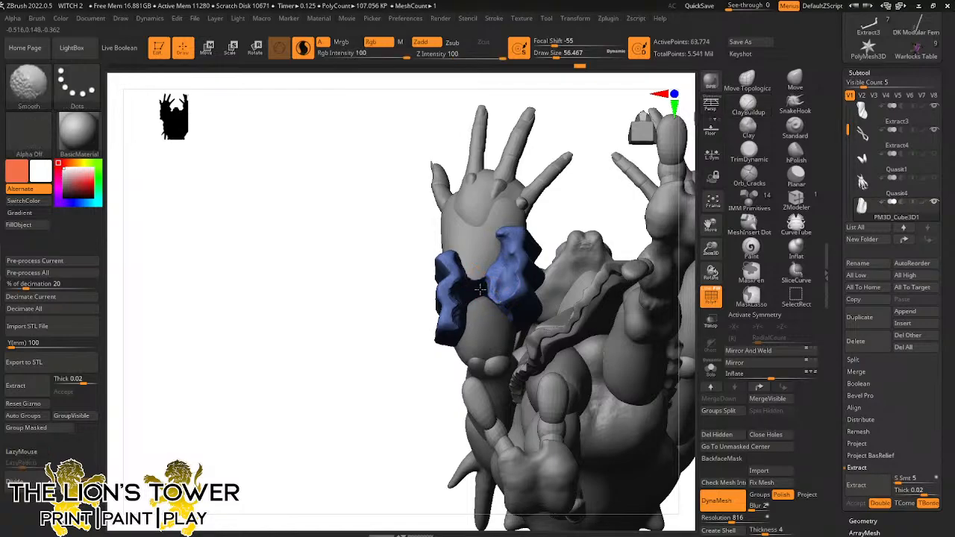
right_click_drag(485, 292, 502, 266)
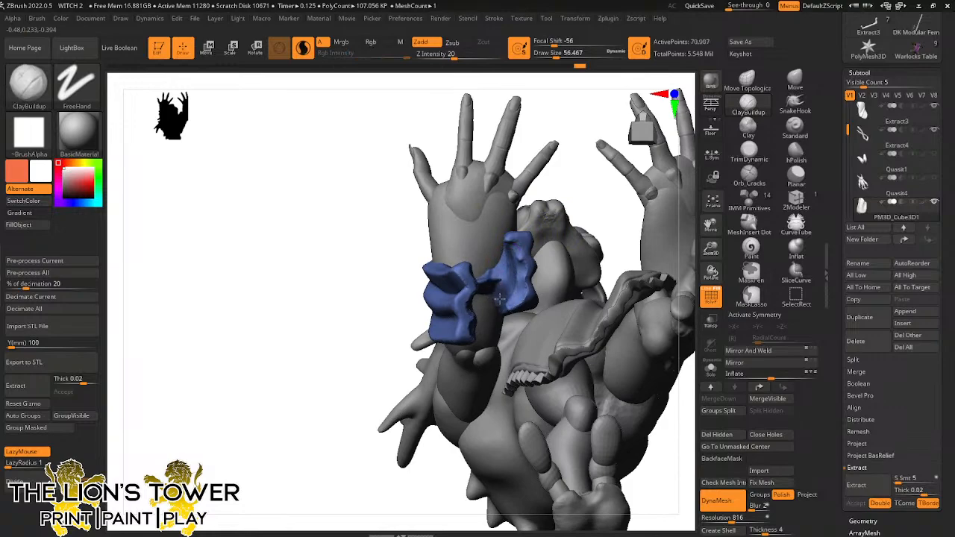
key("shift")
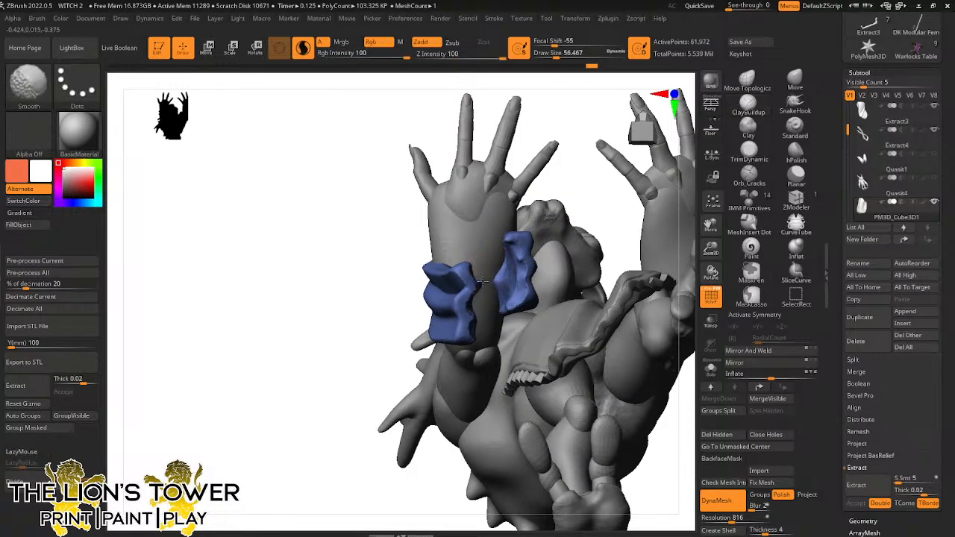
left_click_drag(559, 174, 478, 285)
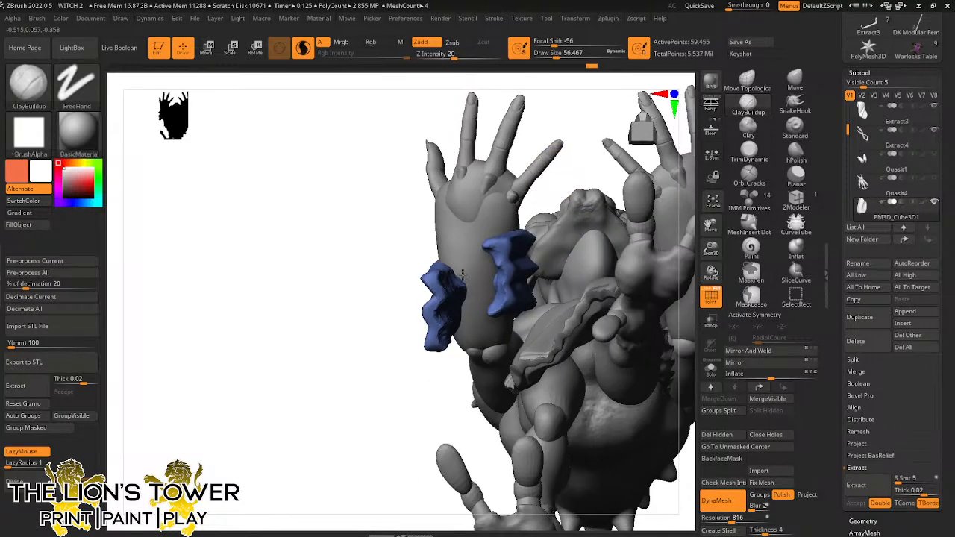
Smooth the inner edges of both hanging ends of the drape beside the forearm
key("shift")
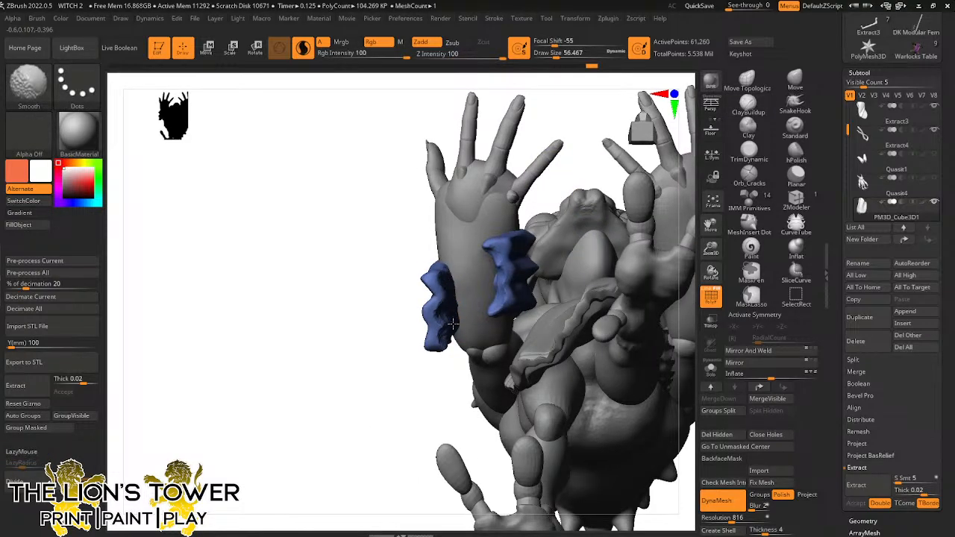
left_click_drag(542, 187, 500, 288)
key("shift")
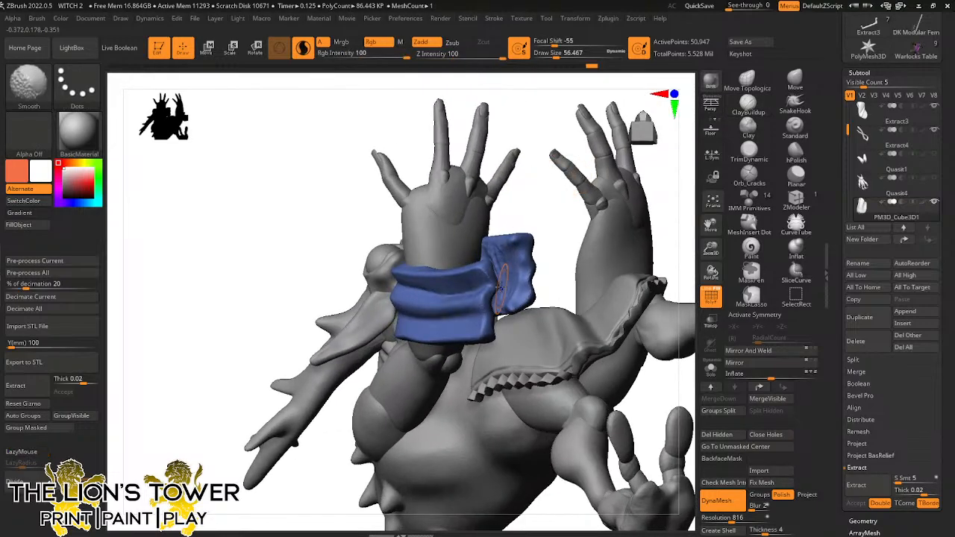
left_click_drag(514, 195, 490, 252)
left_click_drag(499, 298, 627, 161)
Isolate the drape, carve creases between its inner folds with Orb_Cracks at draw size about 49, and smooth the hollow
left_click(710, 368)
left_click_drag(635, 268, 677, 284)
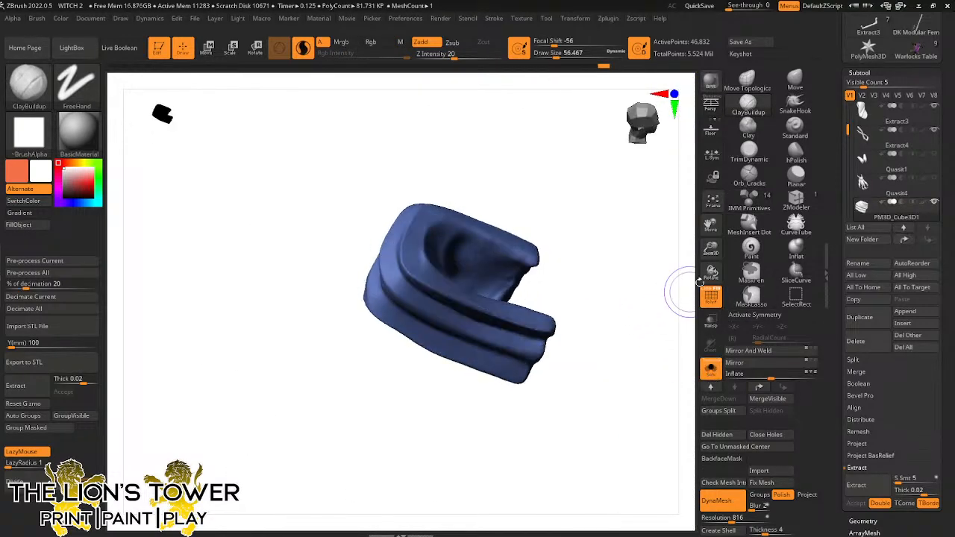
left_click(750, 174)
mouse_move(455, 239)
left_mouse_down()
mouse_move(522, 265)
mouse_move(502, 255)
mouse_move(551, 206)
mouse_move(545, 164)
mouse_move(517, 238)
left_mouse_up()
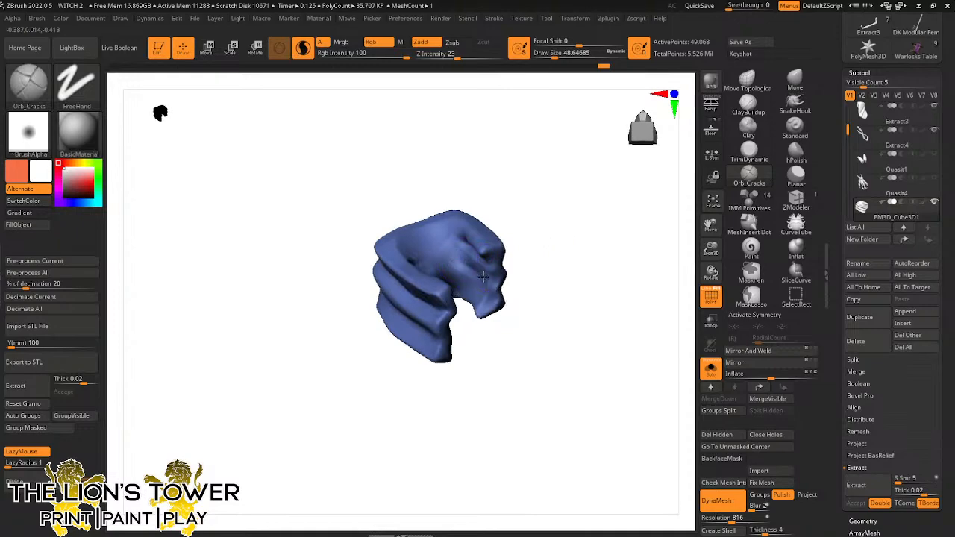
left_click_drag(523, 277, 495, 308)
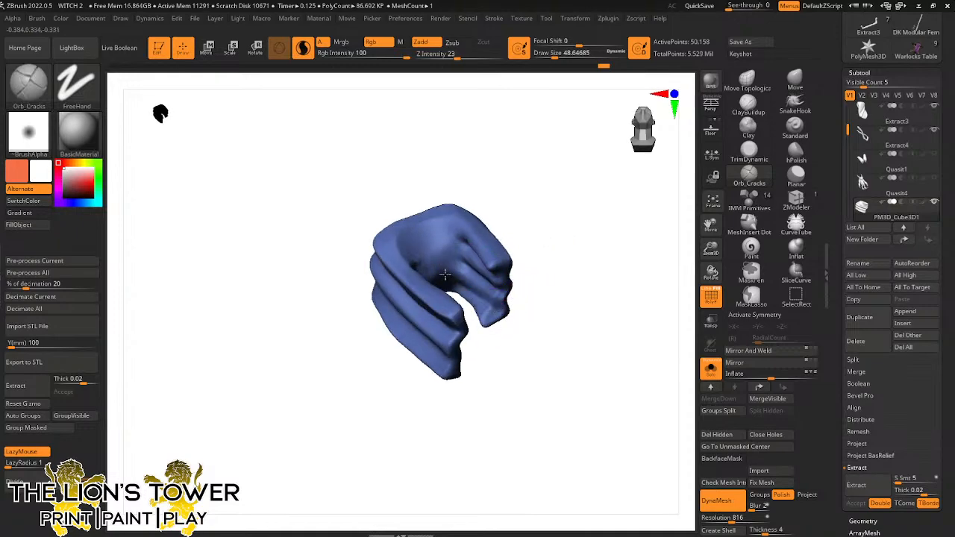
left_click_drag(463, 280, 497, 303)
left_click_drag(442, 281, 459, 267, "shift")
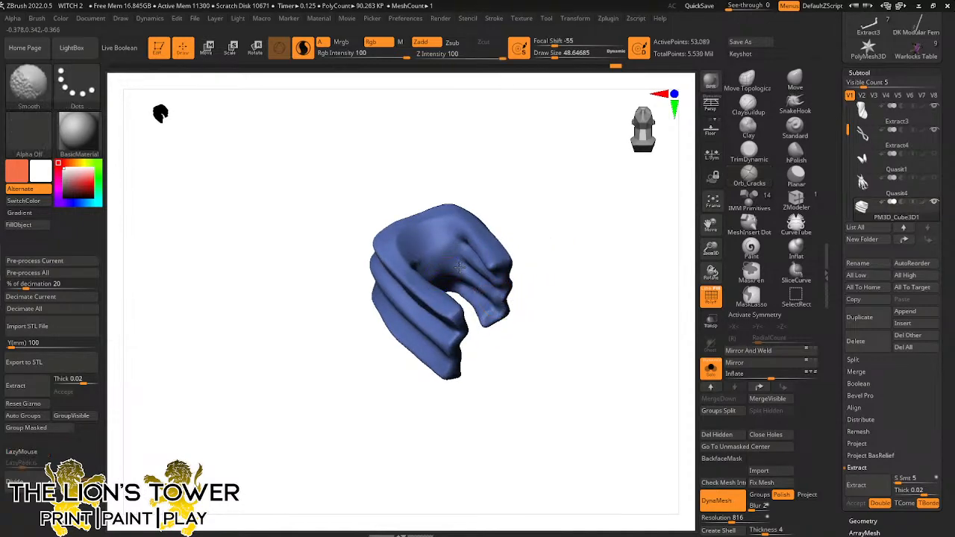
Smooth the lower ends of the drape's folds and the ridges running along its inner face
left_click_drag(522, 277, 515, 297)
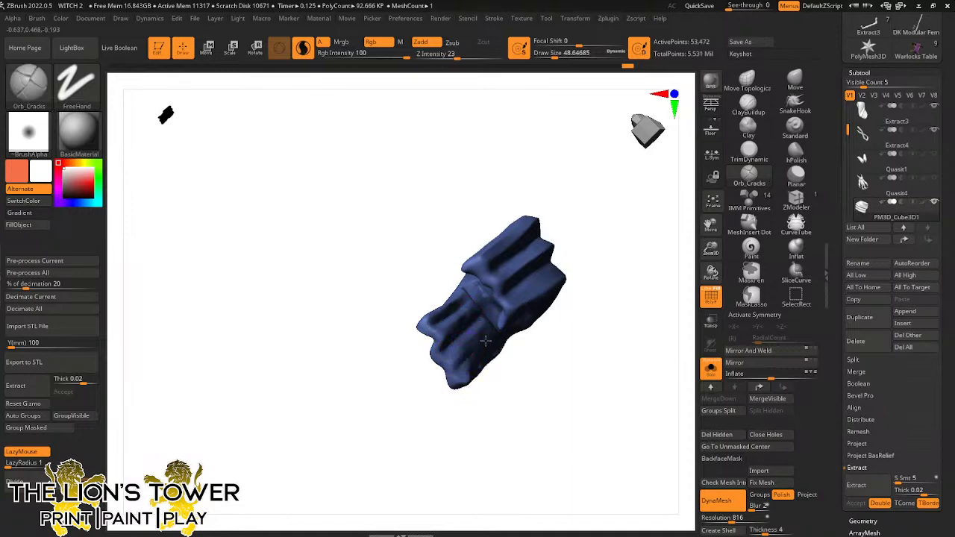
left_click_drag(453, 383, 461, 379, "shift")
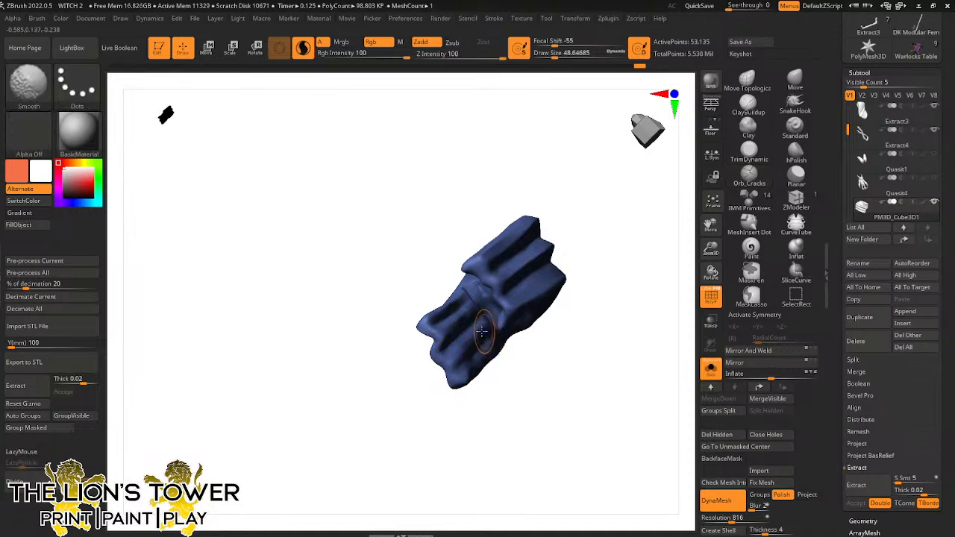
left_click_drag(451, 324, 471, 332, "shift")
mouse_move(550, 361)
left_mouse_down()
mouse_move(550, 400)
mouse_move(516, 361)
mouse_move(493, 298)
mouse_move(486, 326)
left_mouse_up()
Carve and soften creases along the drape's outer folds with Orb_Cracks, and show the whole creature again
mouse_move(531, 377)
left_mouse_down()
mouse_move(512, 346)
mouse_move(430, 365)
left_mouse_up()
mouse_move(513, 331)
left_mouse_down()
mouse_move(432, 366)
mouse_move(486, 392)
mouse_move(461, 396)
mouse_move(500, 406)
mouse_move(627, 293)
mouse_move(644, 309)
mouse_move(620, 316)
mouse_move(664, 254)
mouse_move(614, 209)
left_mouse_up()
key("shift")
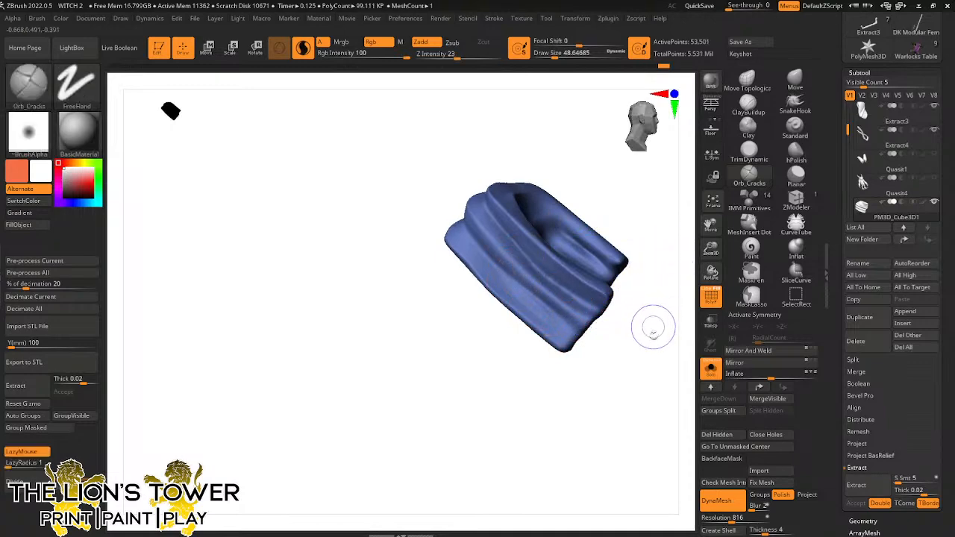
mouse_move(711, 251)
left_mouse_down()
mouse_move(711, 231)
mouse_move(683, 246)
left_mouse_up()
mouse_move(650, 313)
left_mouse_down()
mouse_move(640, 348)
mouse_move(623, 346)
mouse_move(619, 320)
left_mouse_up()
key("ctrl+shift")
left_click(711, 368)
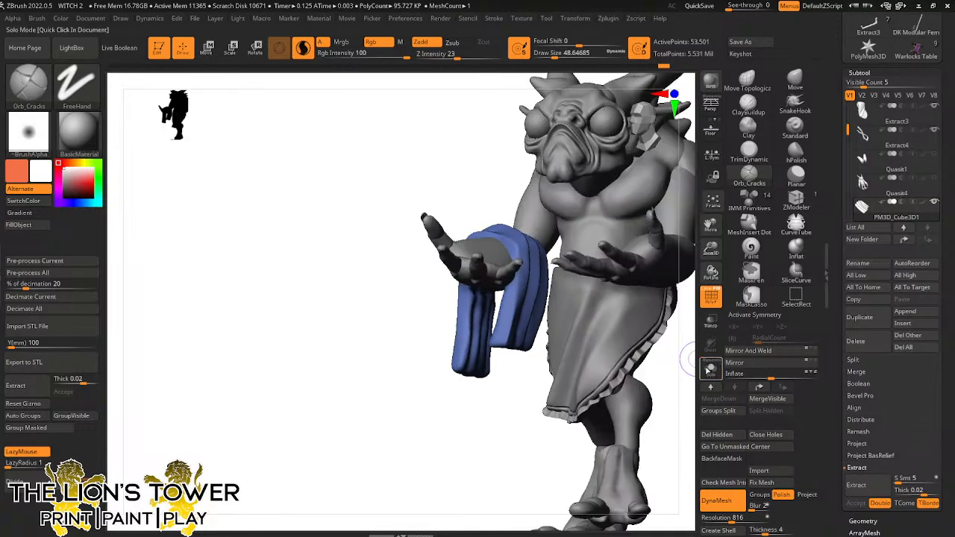
Examine the whole creature and the cloth draped over its forearm from the front and both sides
left_click_drag(558, 409, 500, 410)
left_click(795, 81)
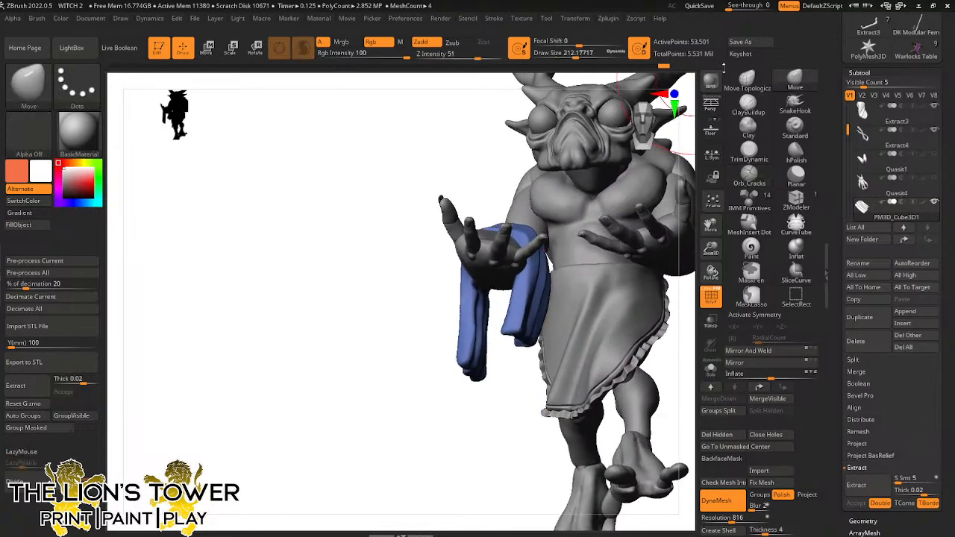
left_click_drag(577, 53, 556, 53)
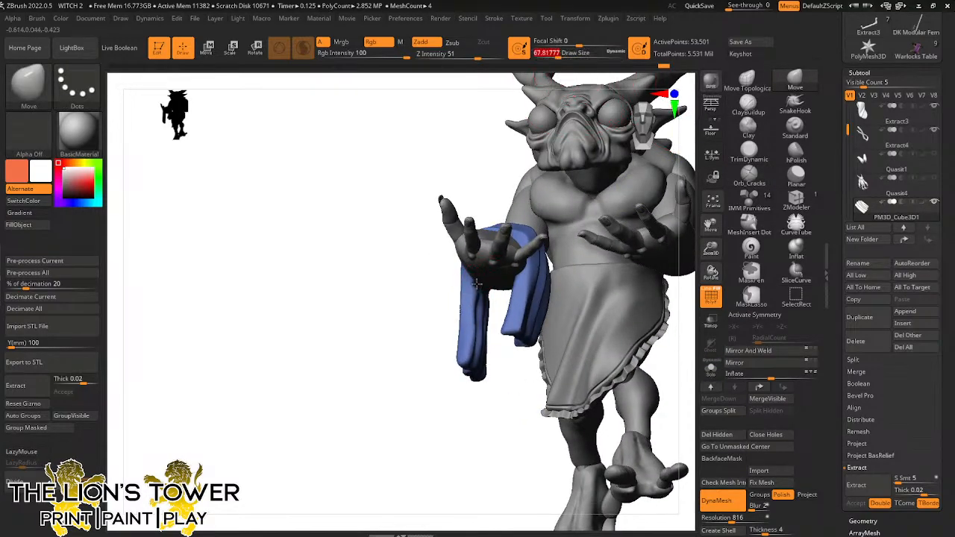
left_click_drag(495, 415, 567, 403)
left_click_drag(710, 250, 711, 216)
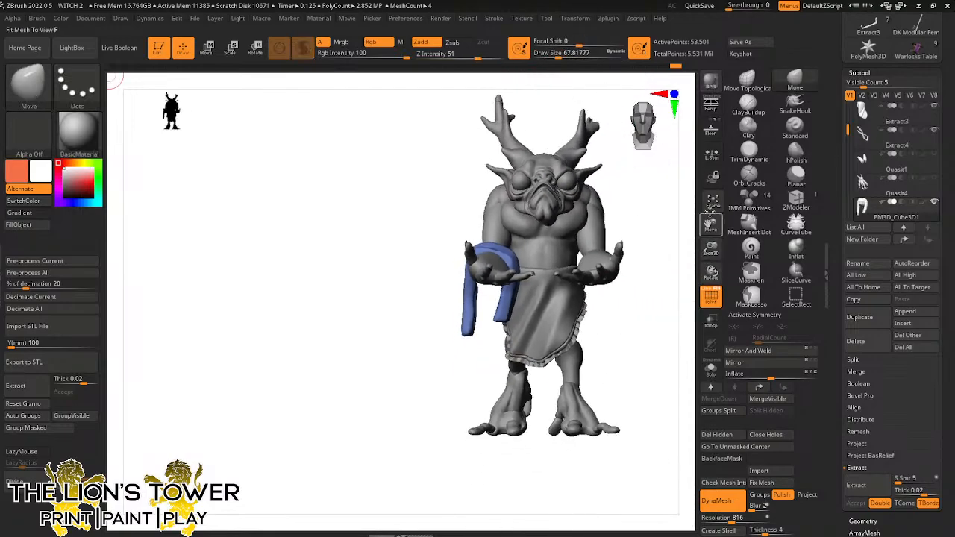
left_click(712, 202)
left_click_drag(625, 273, 629, 342)
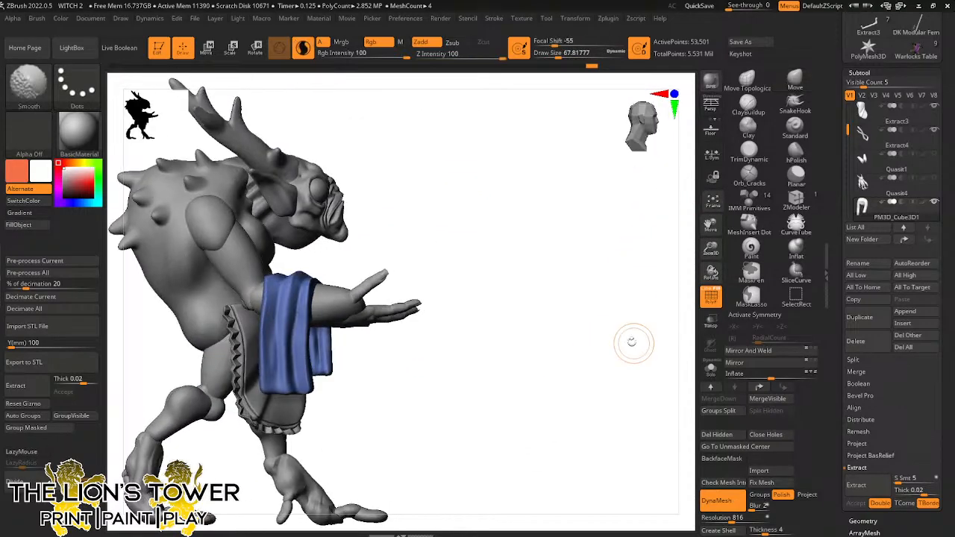
left_click_drag(710, 249, 710, 230)
left_click_drag(710, 225, 753, 221)
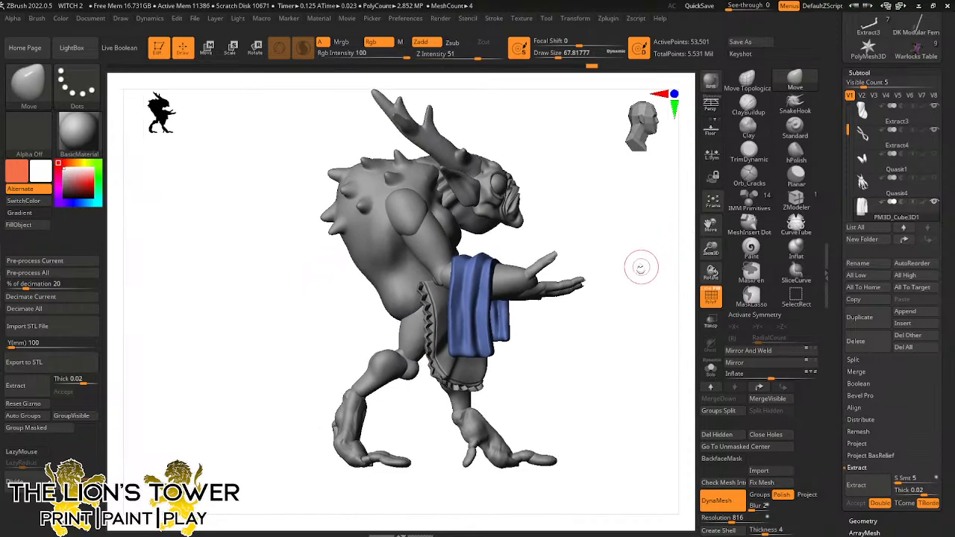
left_click_drag(640, 266, 567, 321)
left_click_drag(669, 224, 603, 289)
left_click_drag(711, 249, 681, 232)
mouse_move(650, 261)
left_mouse_down()
mouse_move(659, 290)
mouse_move(633, 290)
mouse_move(653, 277)
left_mouse_up()
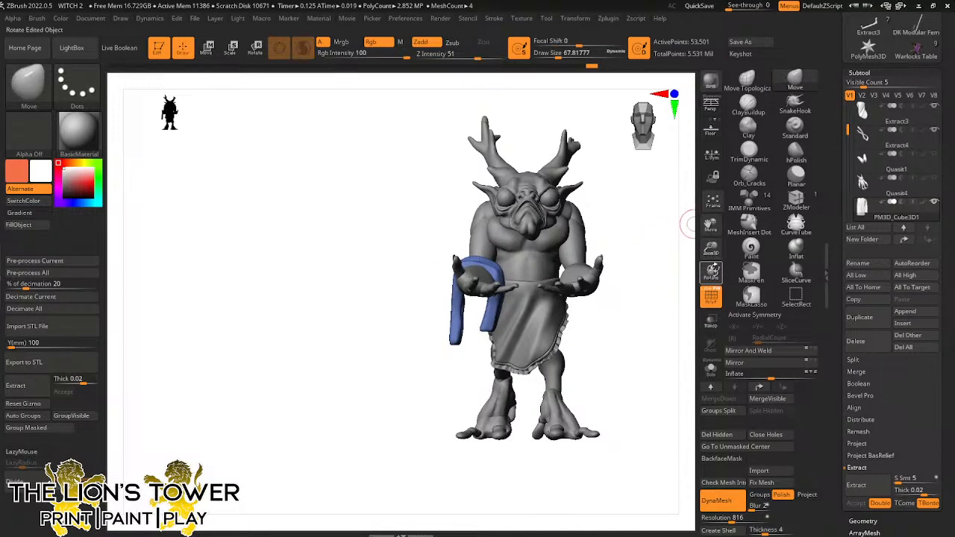
left_click_drag(711, 225, 563, 277)
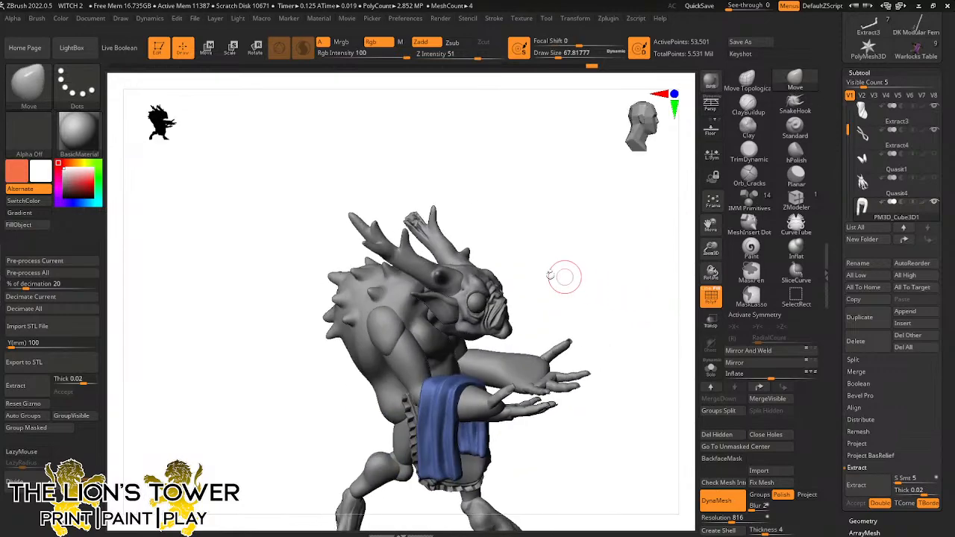
Switch to the Quasit body subtool and mask everything except the ears using their polygroups
left_click(468, 286, "alt")
left_click(552, 55)
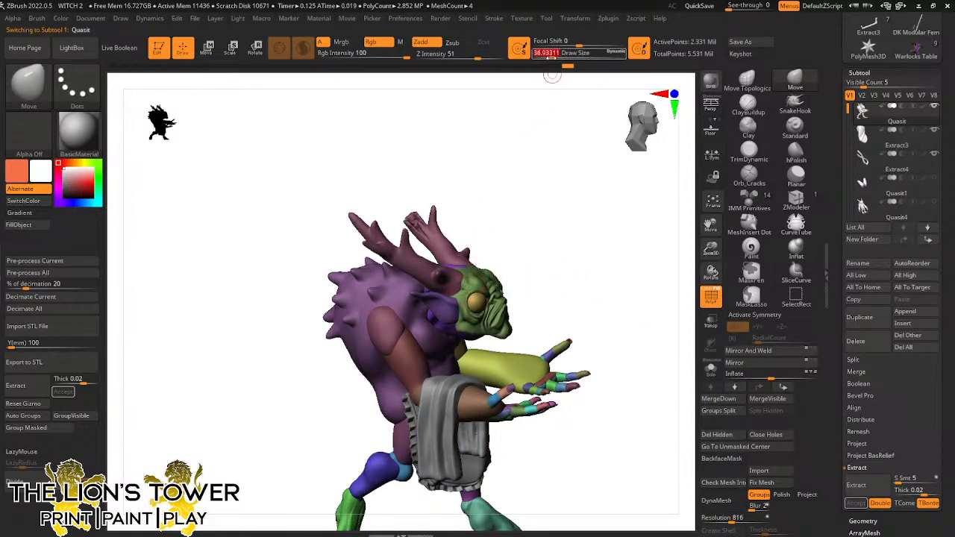
key("shift")
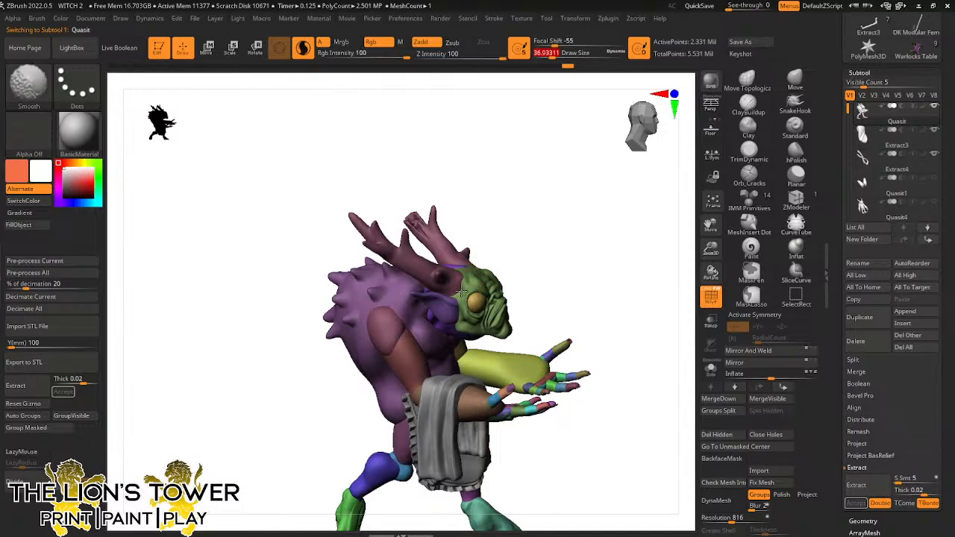
left_click_drag(532, 221, 478, 280)
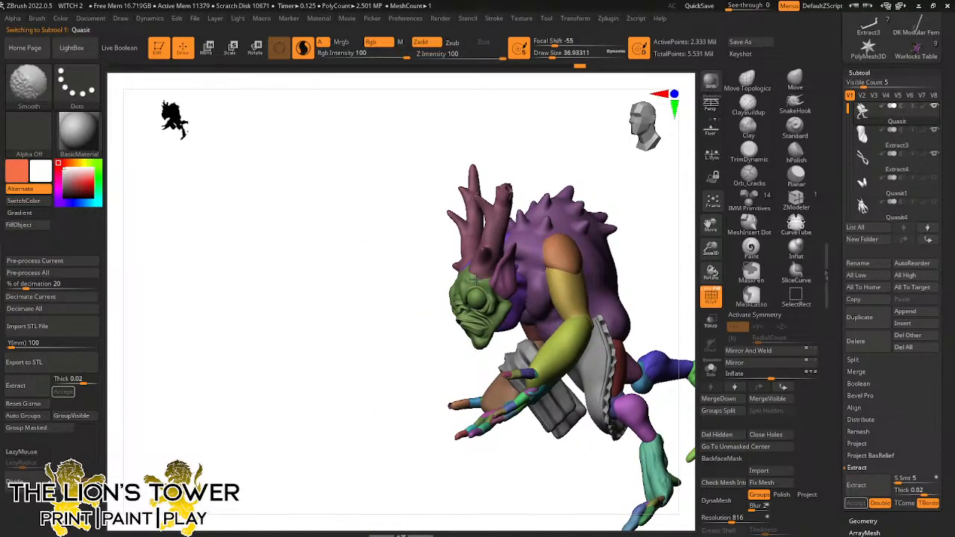
left_click_drag(612, 179, 622, 171)
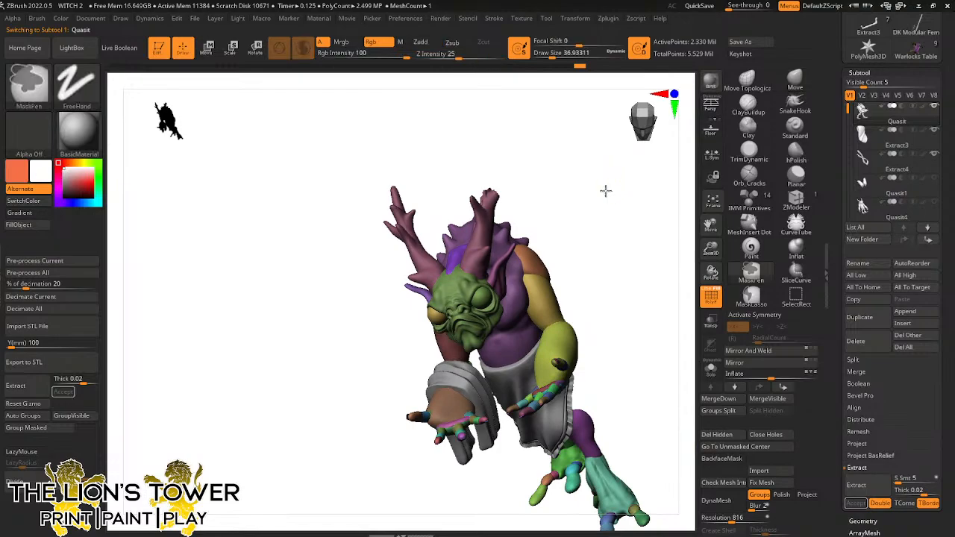
mouse_move(615, 215)
left_mouse_down("shift")
mouse_move(620, 197)
mouse_move(613, 209)
mouse_move(637, 213)
mouse_move(582, 228)
mouse_move(572, 217)
mouse_move(510, 296)
left_mouse_up("shift")
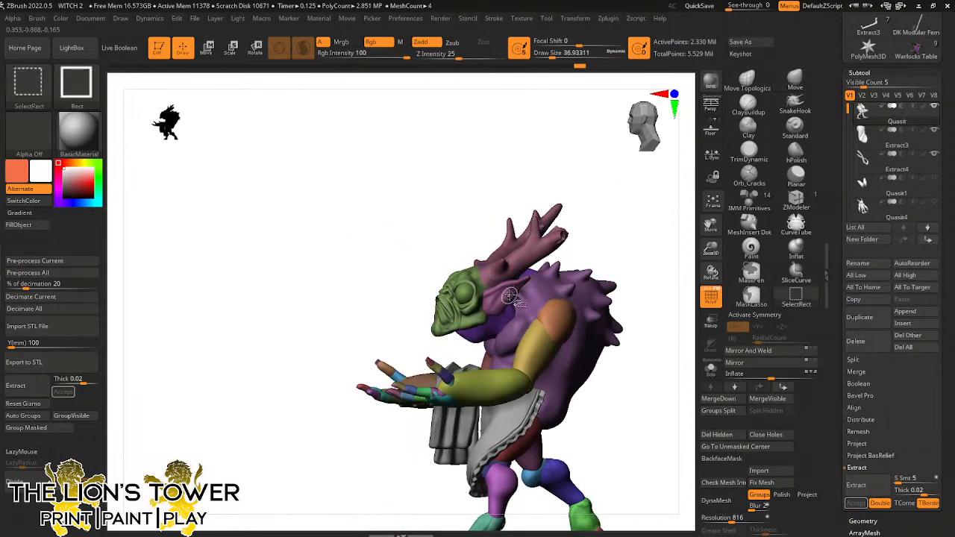
left_click(510, 297, "ctrl+shift")
left_click(565, 236, "ctrl+shift")
mouse_move(565, 235)
left_mouse_down()
mouse_move(604, 203)
mouse_move(643, 205)
left_mouse_up()
left_click(424, 284, "ctrl+shift")
left_click(558, 221, "ctrl+shift")
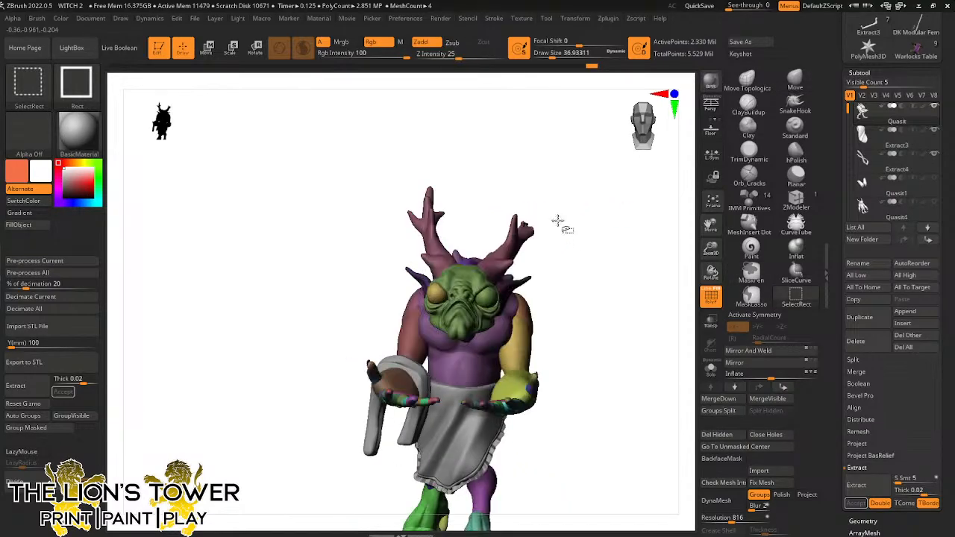
left_click(567, 219, "ctrl")
Activate X symmetry, place the transform gizmo on one ear and enlarge both ears
left_click(231, 48)
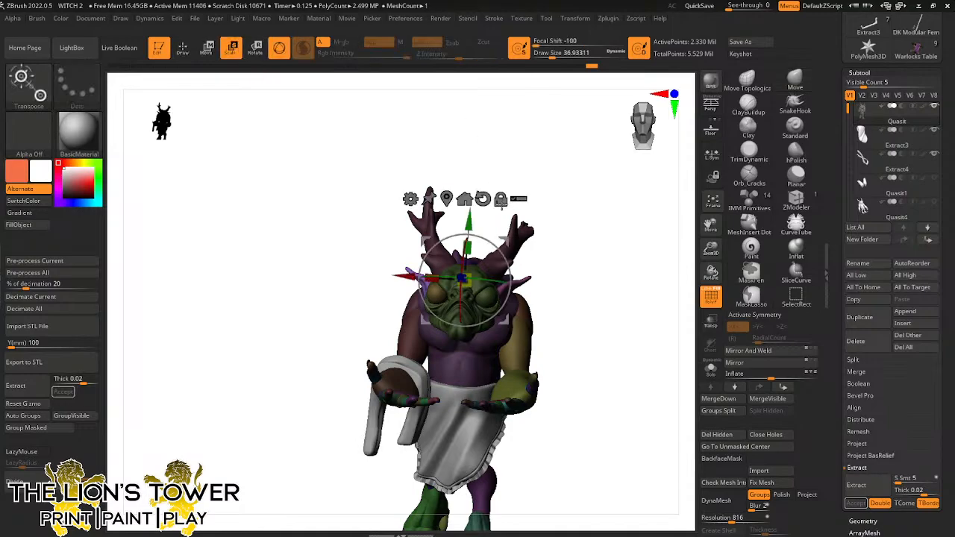
key("s")
key("x")
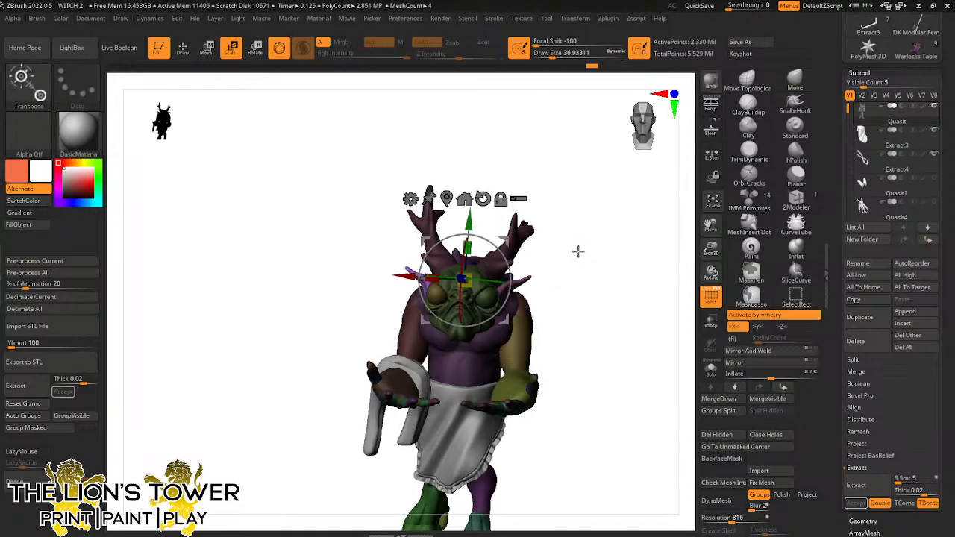
left_click_drag(577, 252, 552, 224, "shift")
left_click(448, 198)
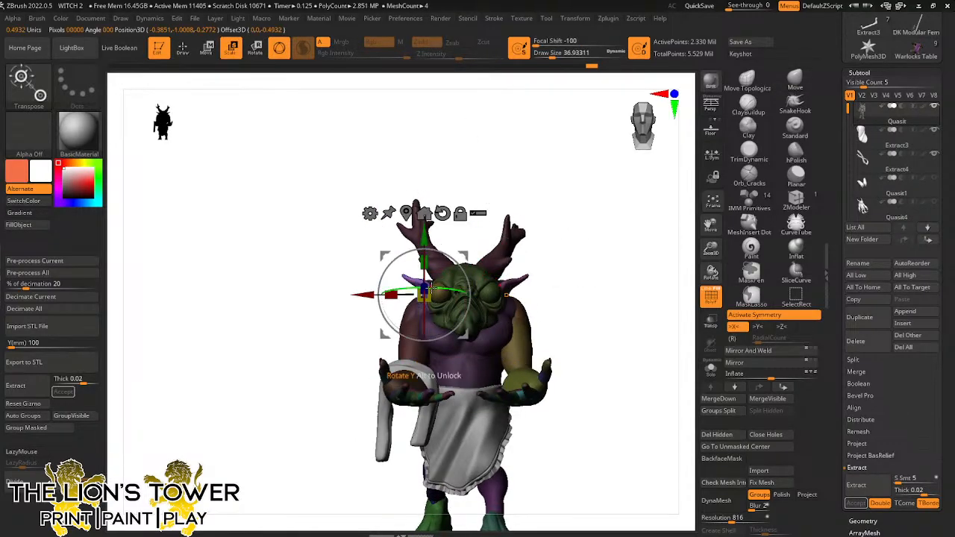
left_click_drag(442, 295, 576, 257)
key("ctrl+z")
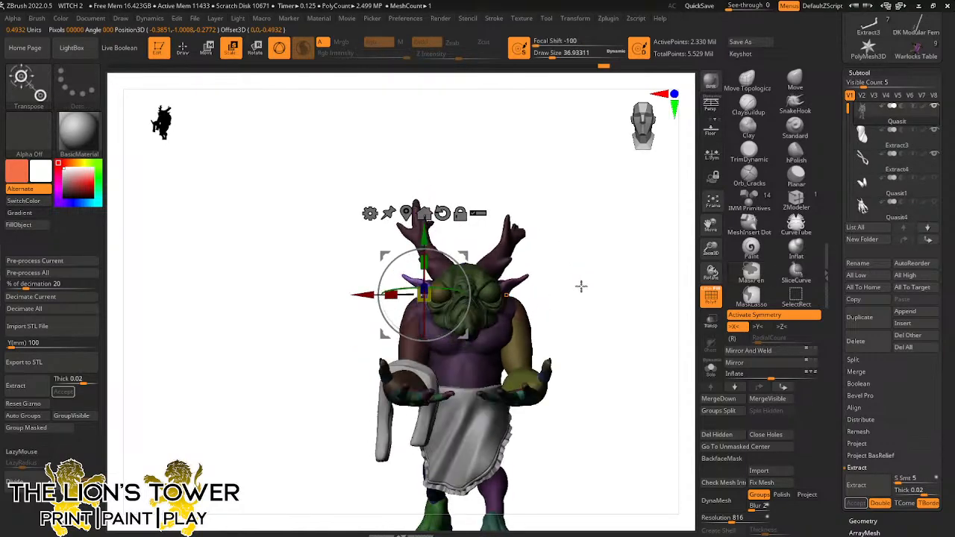
left_click_drag(425, 295, 472, 258)
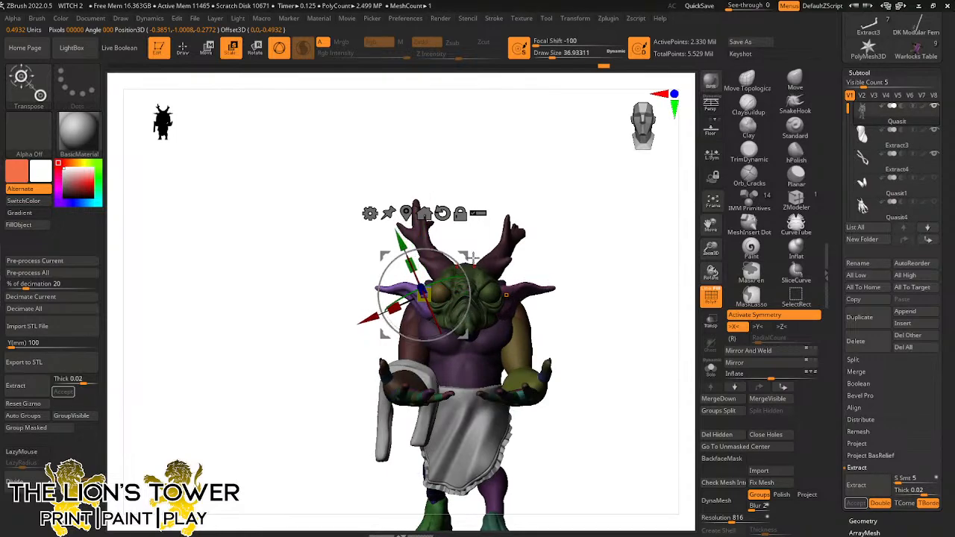
Rotate both ears to adjust their angle against the head
key("q")
key("r")
left_click_drag(471, 75, 631, 185)
left_click_drag(468, 251, 459, 248)
mouse_move(531, 209)
left_mouse_down()
mouse_move(568, 268)
mouse_move(587, 255)
left_mouse_up()
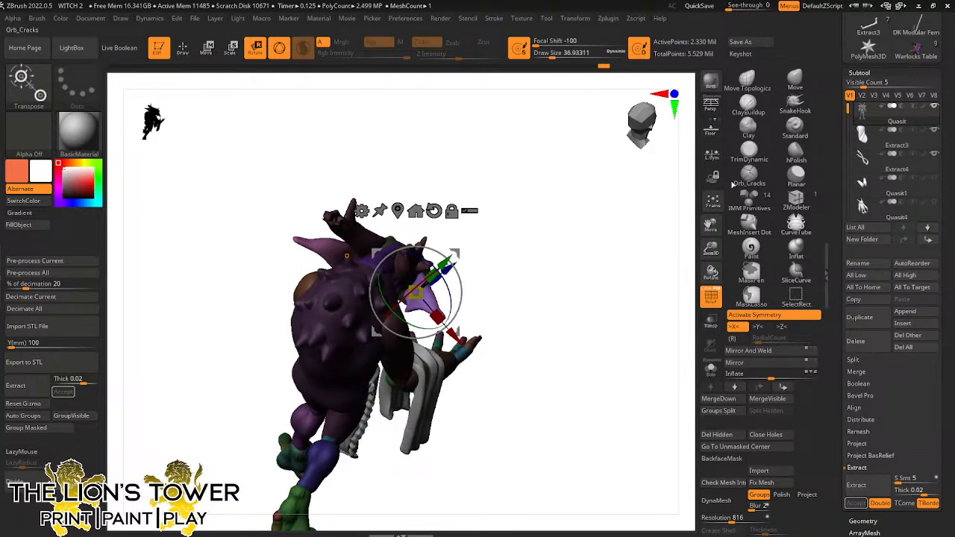
Isolate the body and thicken the backs of the ears with the Inflat brush at draw size about 59, smoothing the swollen areas
left_click(797, 249)
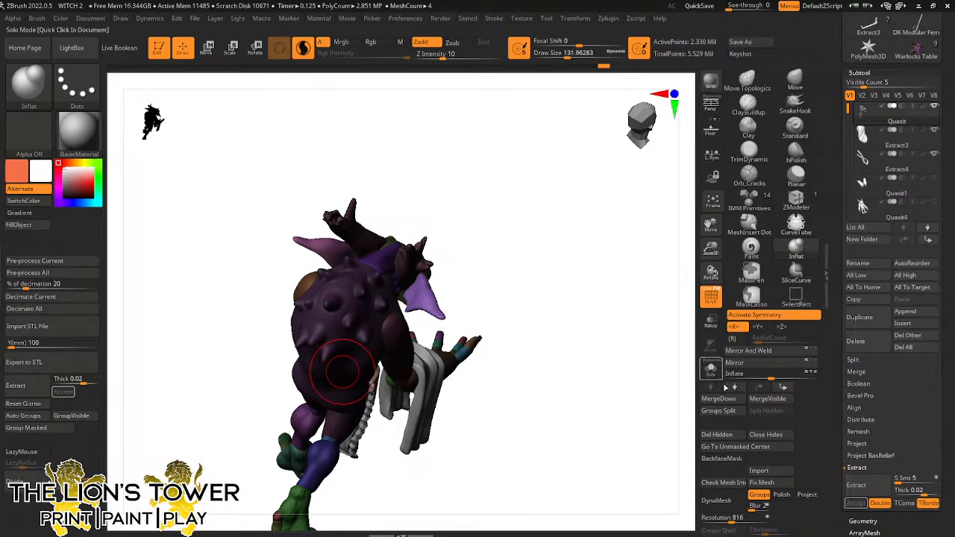
left_click_drag(647, 259, 630, 246)
left_click_drag(635, 142, 585, 149, "alt")
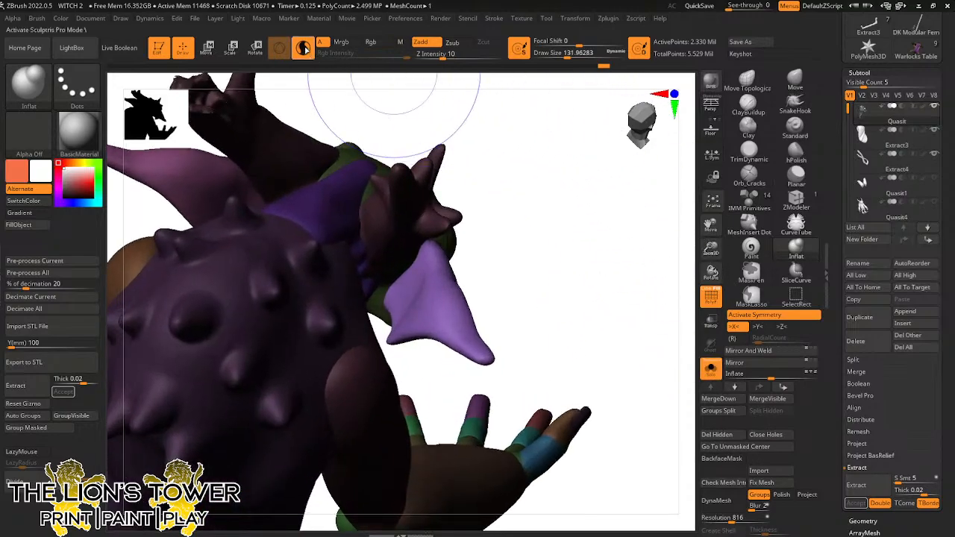
left_click(544, 53)
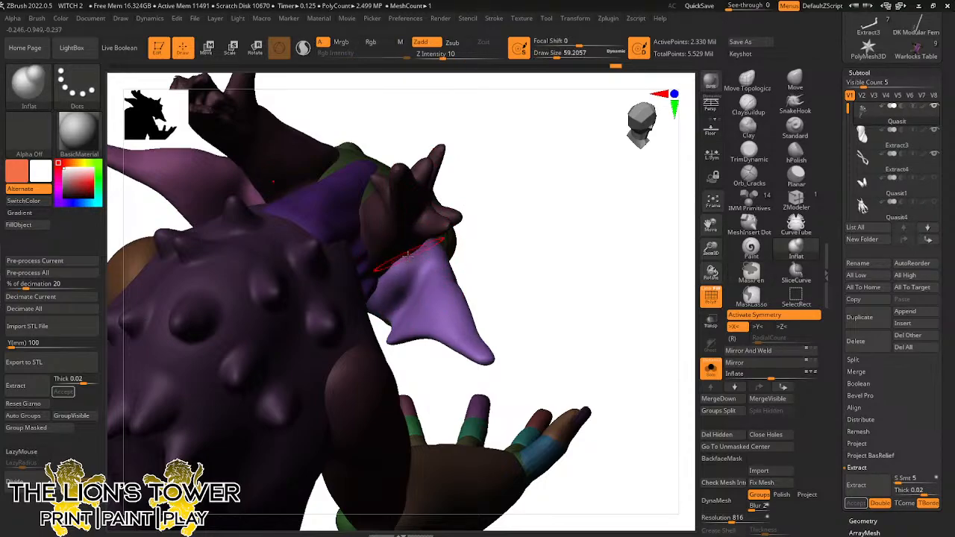
right_click_drag(398, 302, 467, 261)
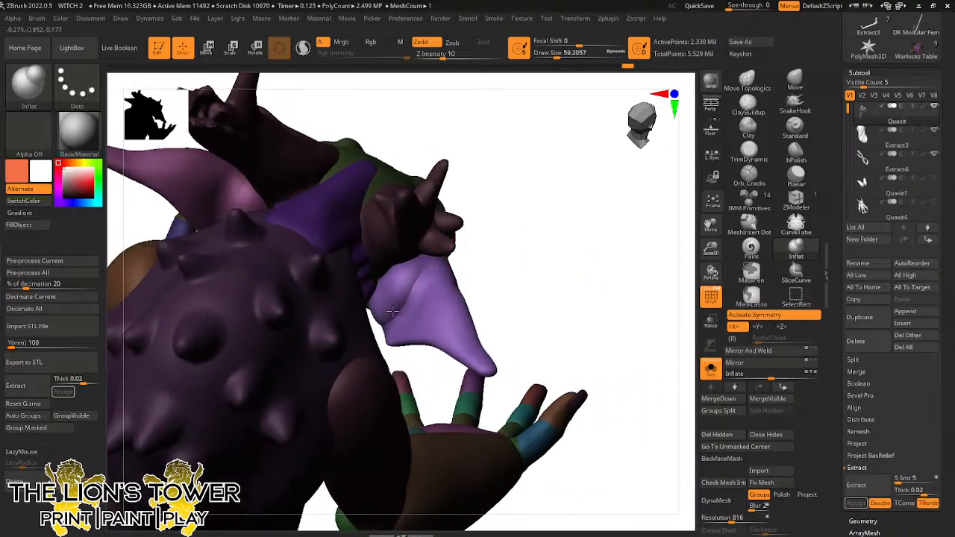
key("shift")
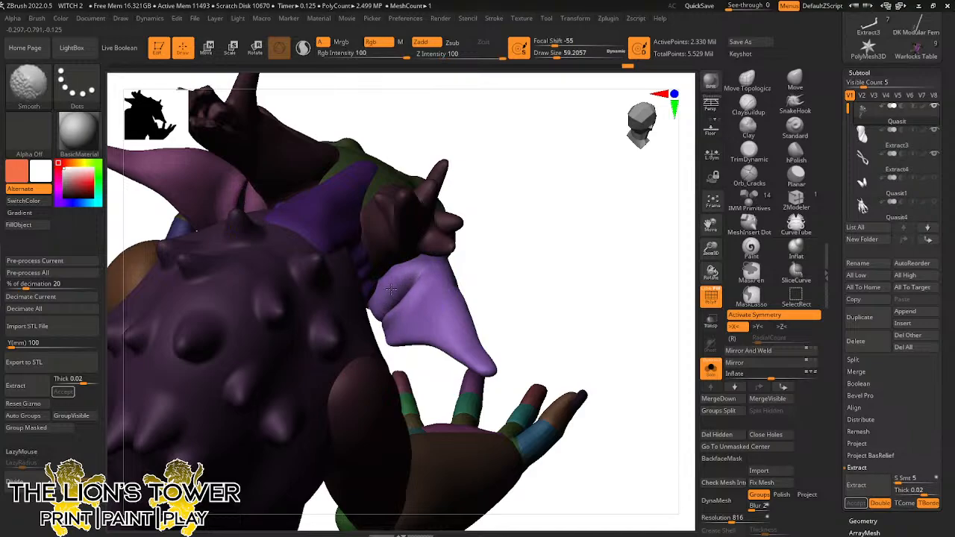
mouse_move(418, 306)
right_mouse_down()
mouse_move(420, 295)
mouse_move(510, 305)
mouse_move(407, 277)
mouse_move(561, 156)
mouse_move(403, 270)
right_mouse_up()
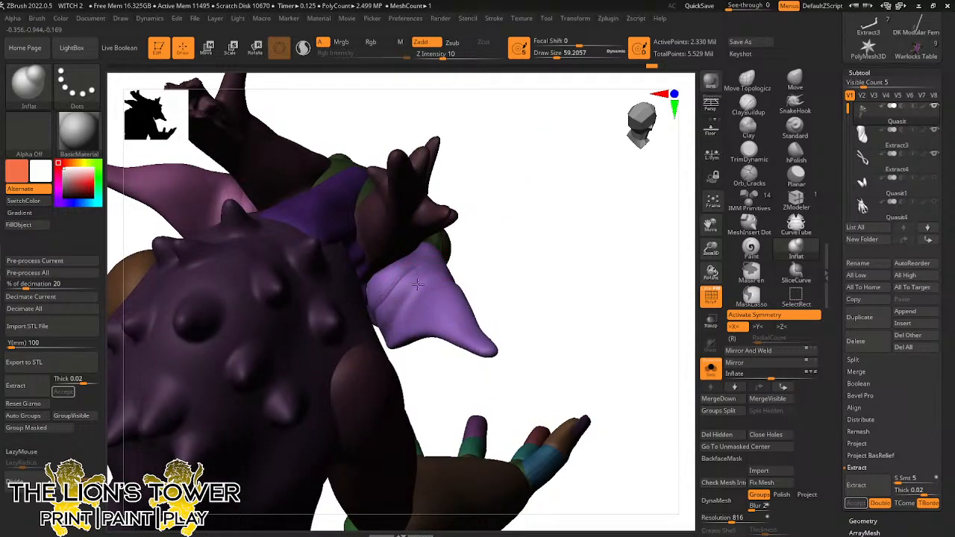
right_click_drag(404, 302, 445, 273)
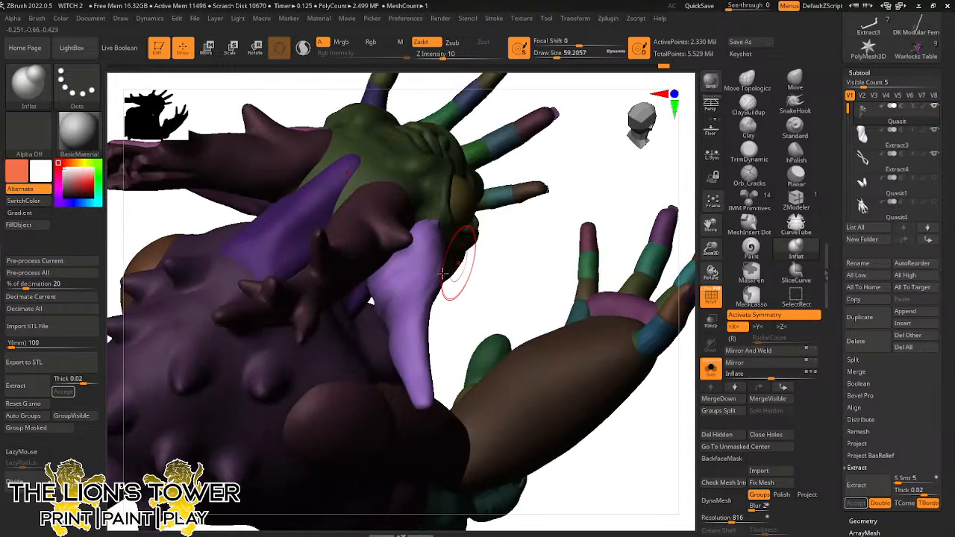
right_click_drag(385, 312, 406, 306)
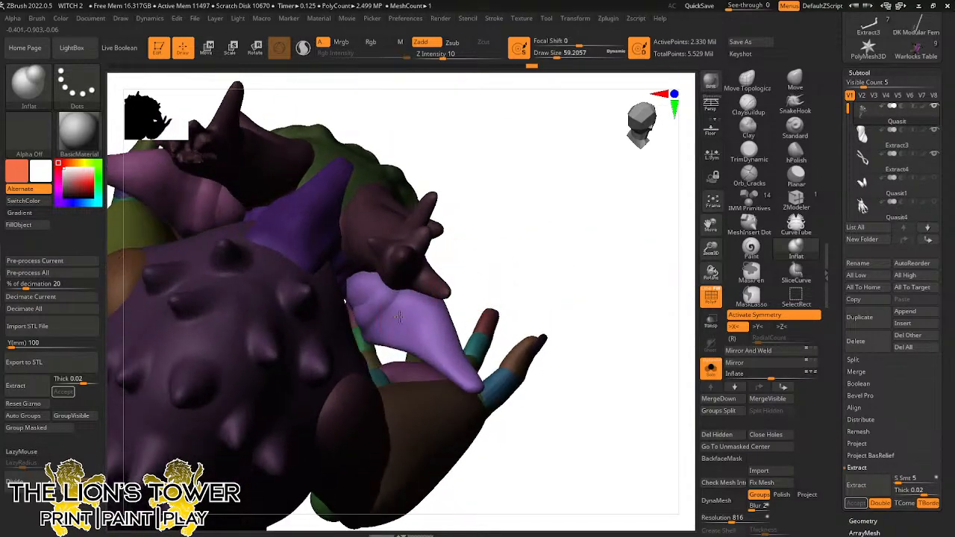
Carve a hollow with inner folds into the front of the ears with ClayBuildup at draw size about 27
mouse_move(518, 271)
right_mouse_down()
mouse_move(498, 276)
mouse_move(480, 207)
mouse_move(580, 211)
mouse_move(546, 206)
mouse_move(554, 174)
right_mouse_up()
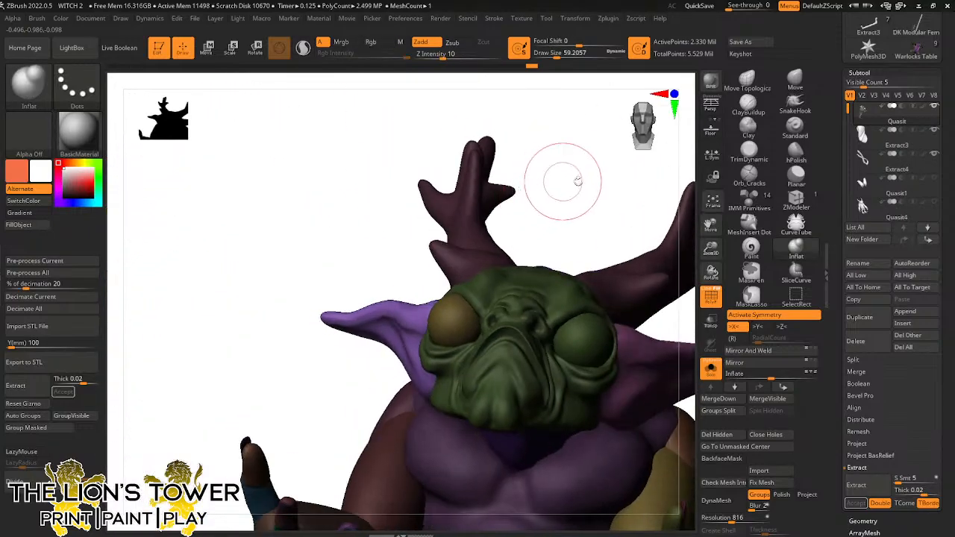
mouse_move(675, 209)
right_mouse_down()
mouse_move(633, 306)
mouse_move(486, 271)
right_mouse_up()
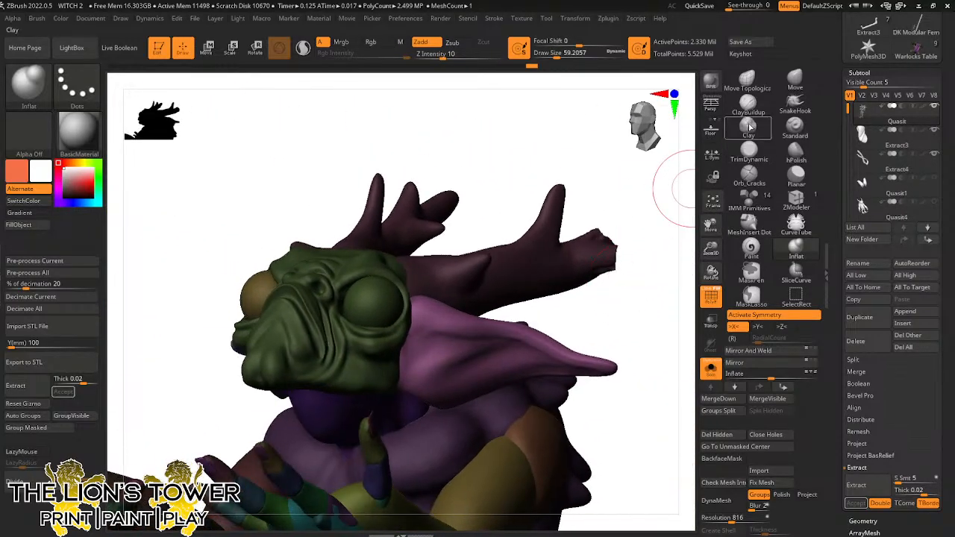
left_click(749, 105)
left_click_drag(551, 53, 547, 53)
right_click_drag(589, 130, 545, 168)
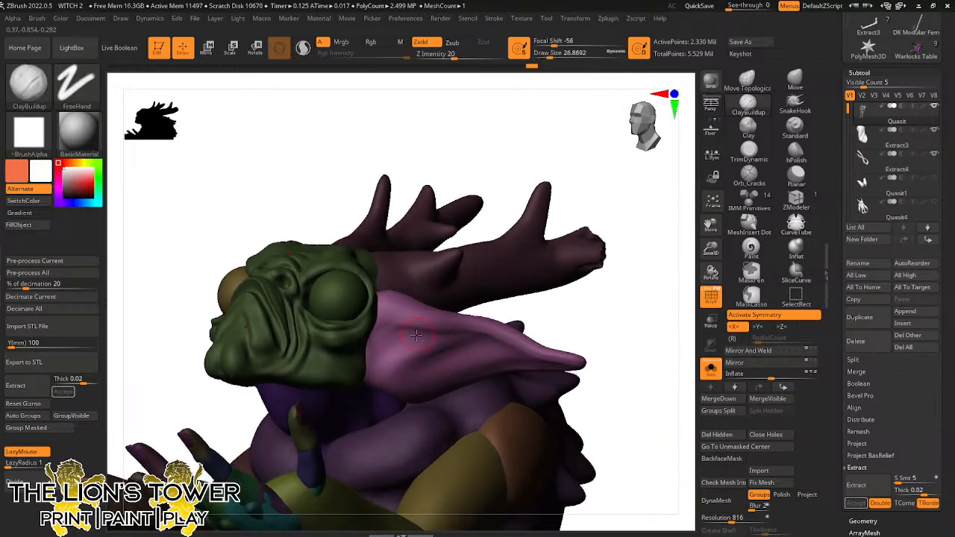
left_click_drag(407, 331, 388, 344)
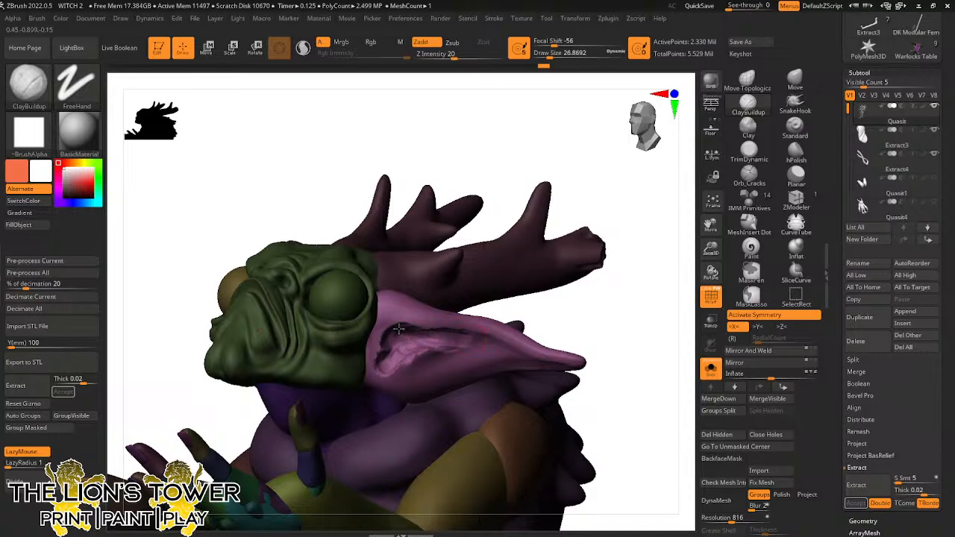
left_click_drag(398, 329, 473, 332, "shift")
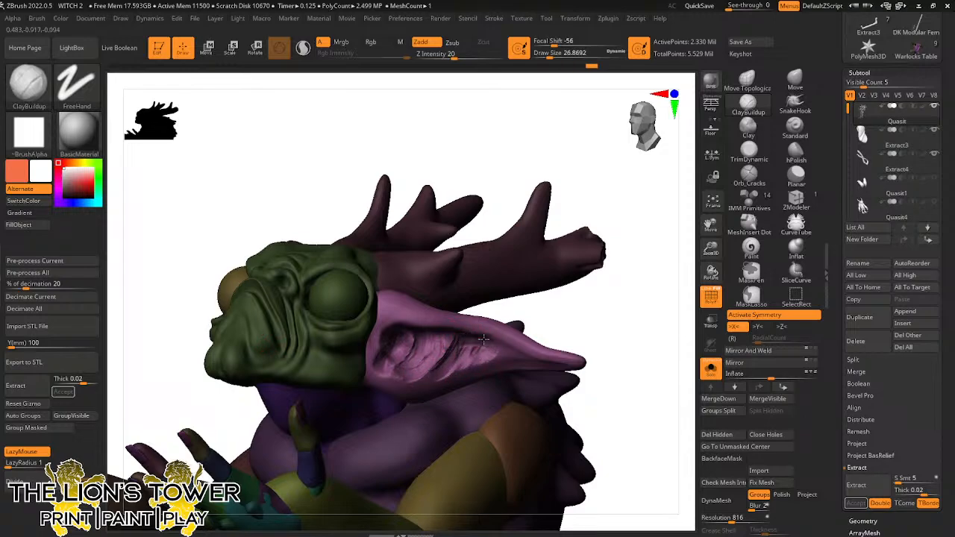
Refine and smooth the carved inner ear out toward its tip, and clear the mask from the body
key("shift")
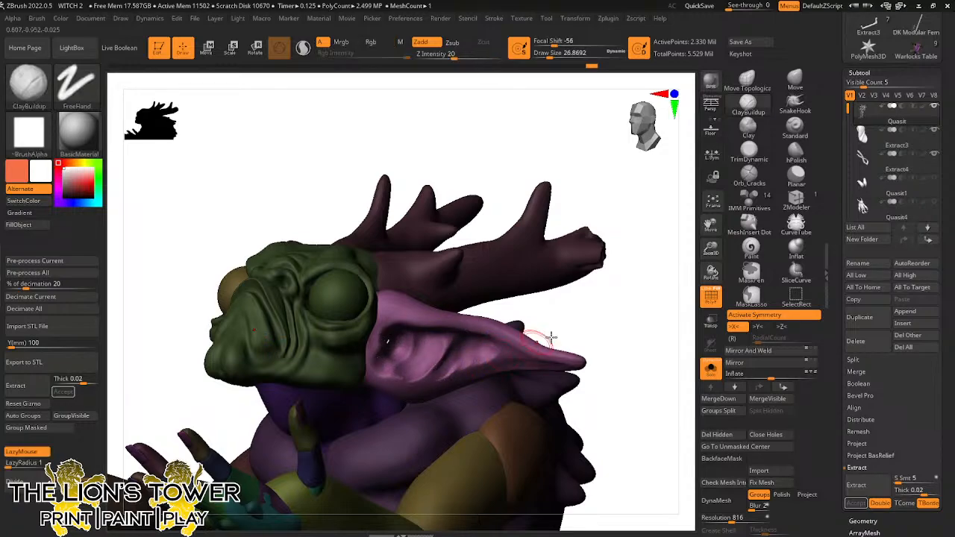
left_click_drag(550, 338, 465, 332)
key("shift")
left_click_drag(567, 239, 631, 232)
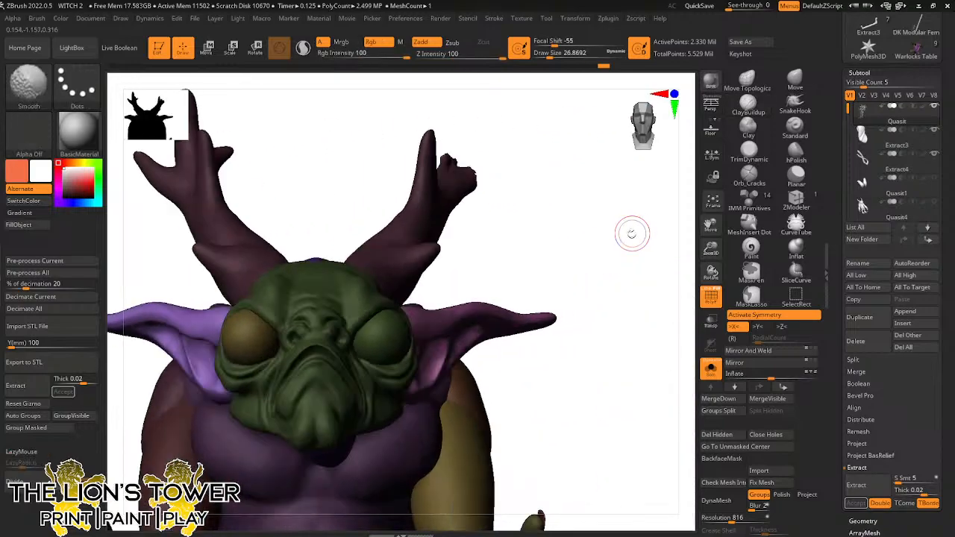
left_click_drag(688, 270, 801, 197, "alt")
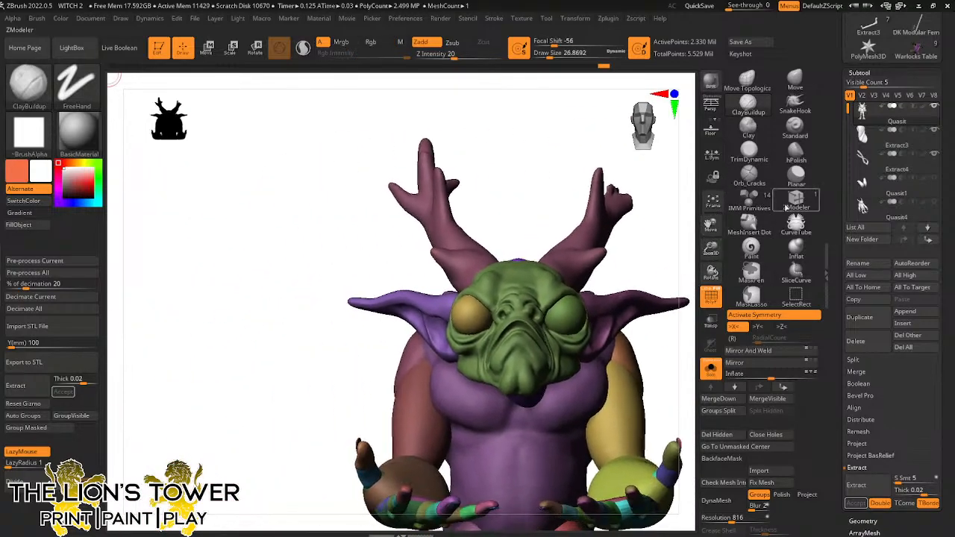
Adjust the base of the ears from above with the Move Topological brush at draw size about 120
left_click(653, 258, "ctrl")
left_click(649, 251, "ctrl")
left_click_drag(649, 251, 614, 263)
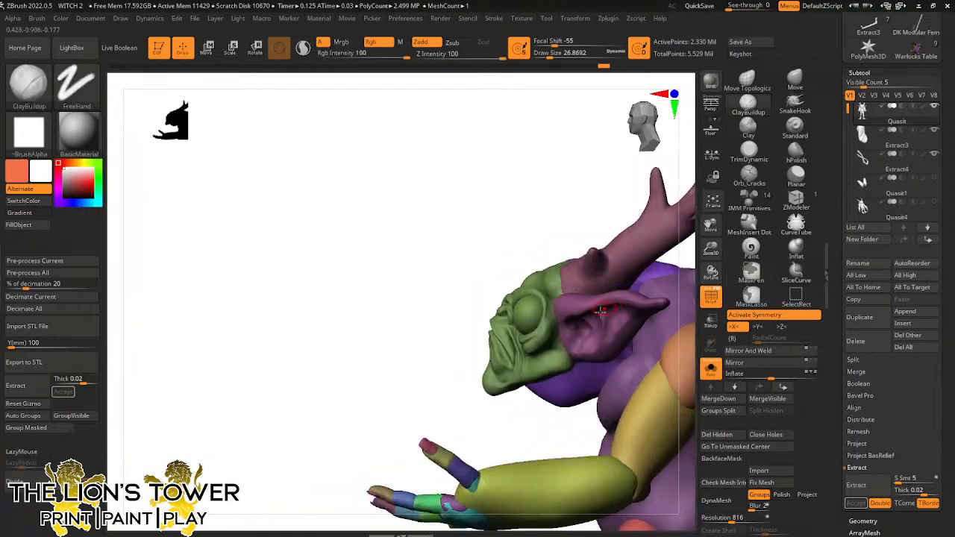
mouse_move(540, 410)
left_mouse_down()
mouse_move(632, 475)
mouse_move(574, 518)
left_mouse_up()
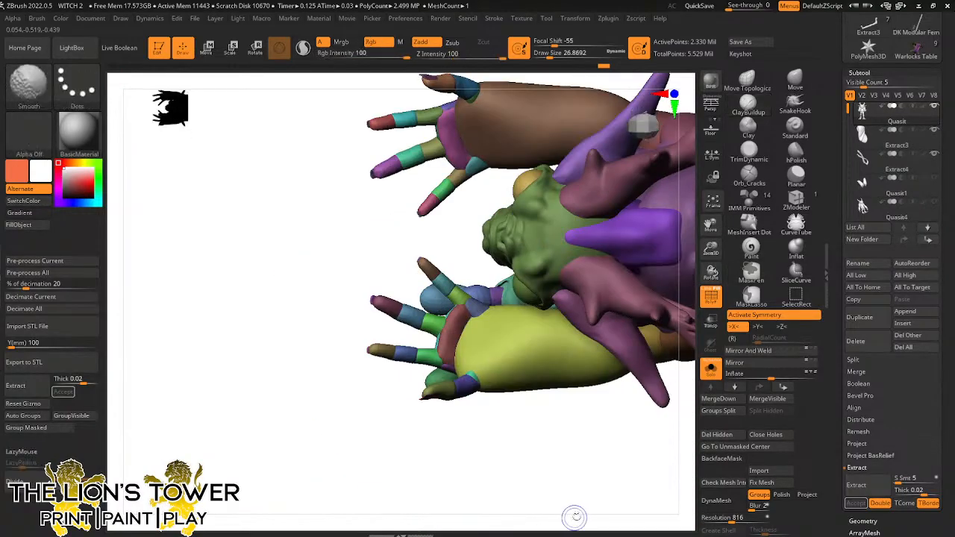
left_click(747, 81)
left_click_drag(567, 53, 580, 54)
left_click_drag(581, 161, 591, 166)
left_click_drag(613, 426, 657, 328)
left_click_drag(711, 249, 711, 233)
mouse_move(710, 224)
left_mouse_down()
mouse_move(659, 217)
mouse_move(629, 262)
mouse_move(642, 305)
mouse_move(603, 302)
mouse_move(610, 329)
mouse_move(634, 326)
mouse_move(623, 327)
mouse_move(627, 376)
mouse_move(618, 295)
left_mouse_up()
Save the project over the existing WITCH 2.ZPR file
key("ctrl+s")
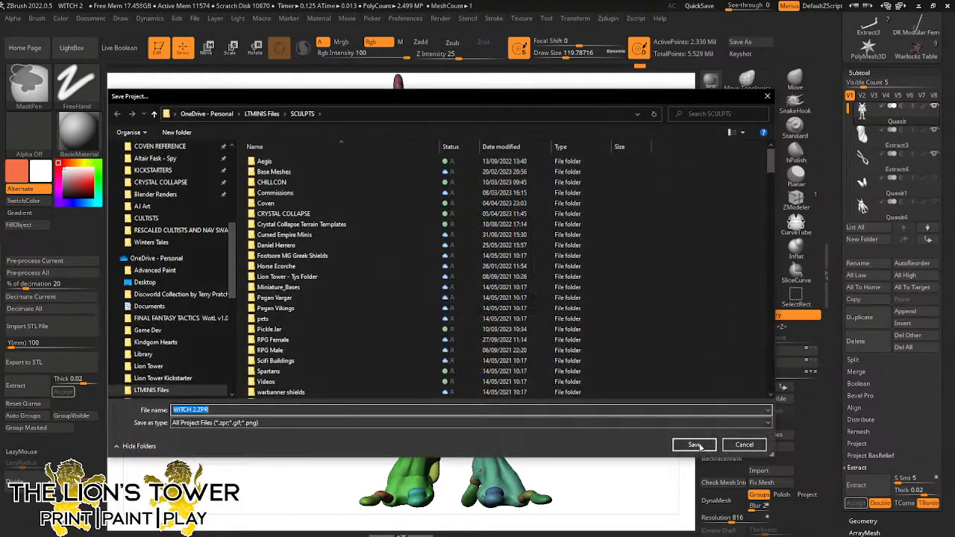
left_click(694, 444)
left_click(505, 266)
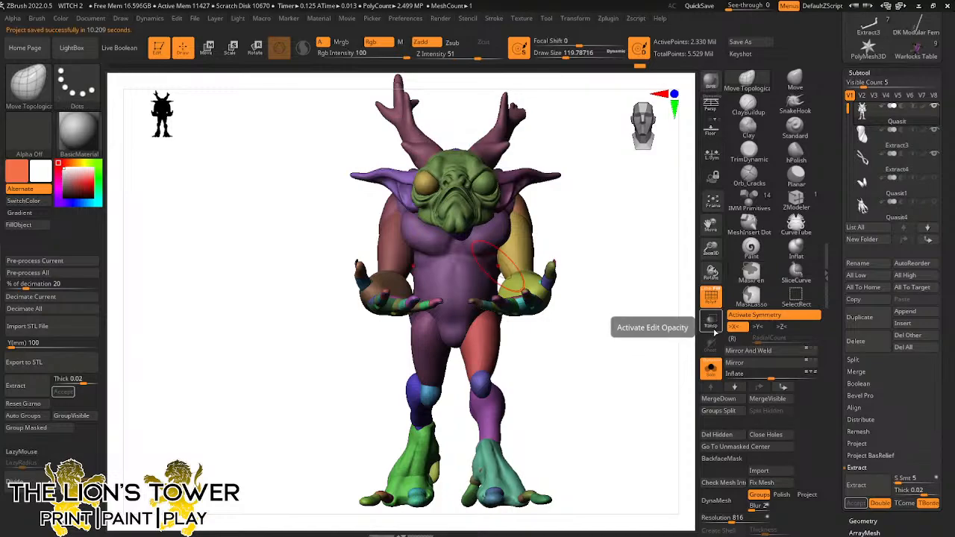
Show all the subtools again, append a Cylinder3D and select it
left_click(711, 369)
mouse_move(640, 386)
left_mouse_down()
mouse_move(584, 386)
mouse_move(597, 367)
mouse_move(628, 362)
mouse_move(632, 386)
mouse_move(620, 363)
left_mouse_up()
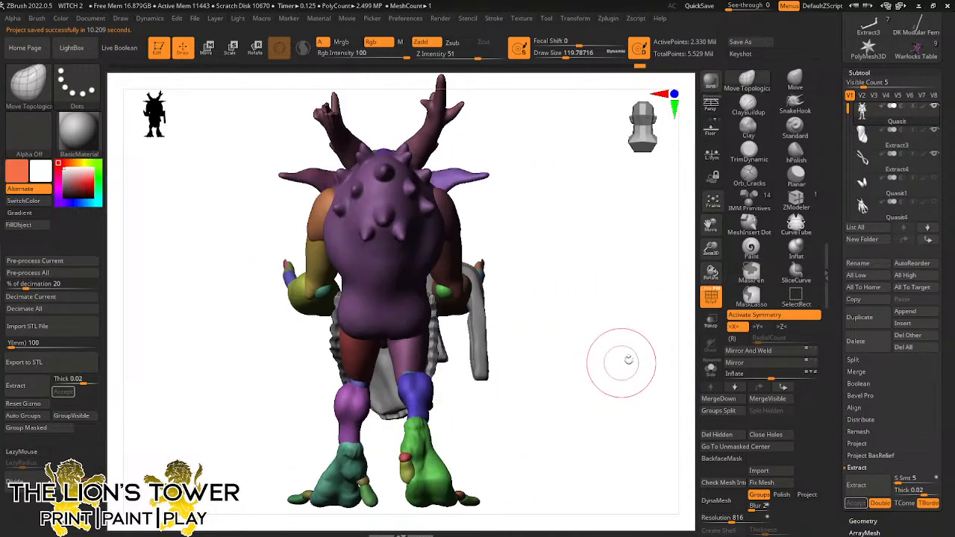
left_click(910, 313)
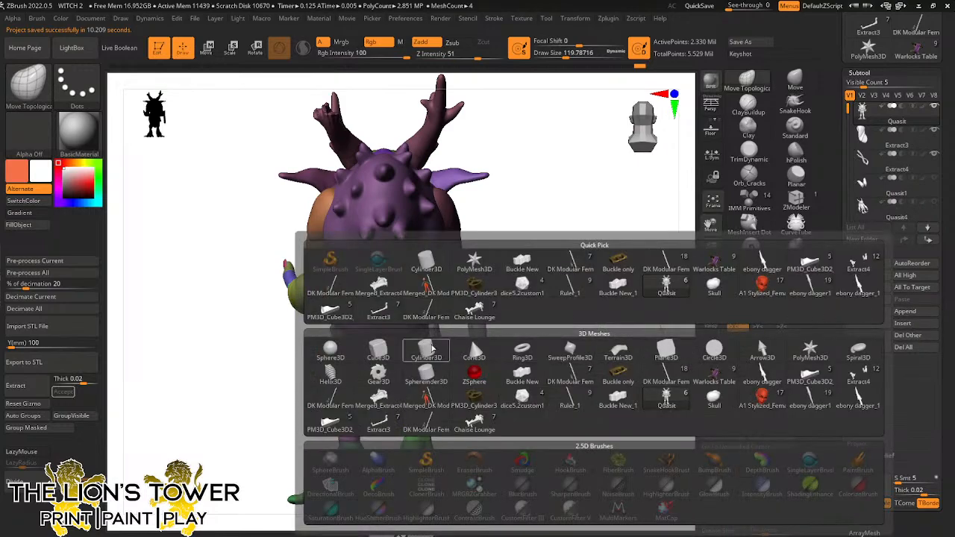
left_click(433, 348)
left_click_drag(548, 335, 605, 330, "shift")
left_click(512, 344, "alt")
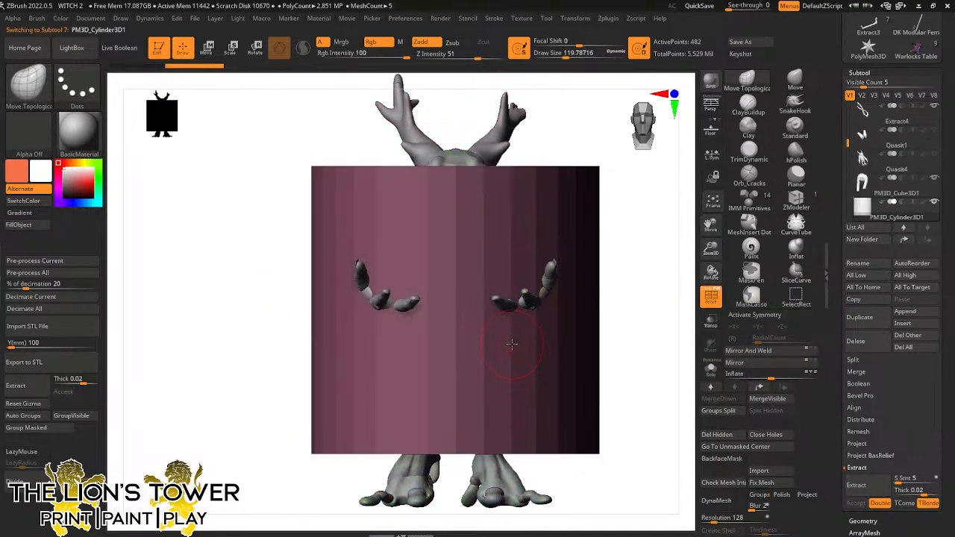
Flatten the cylinder into a thin disc, shrink it and place it in front of the creature over its open hands
key("e")
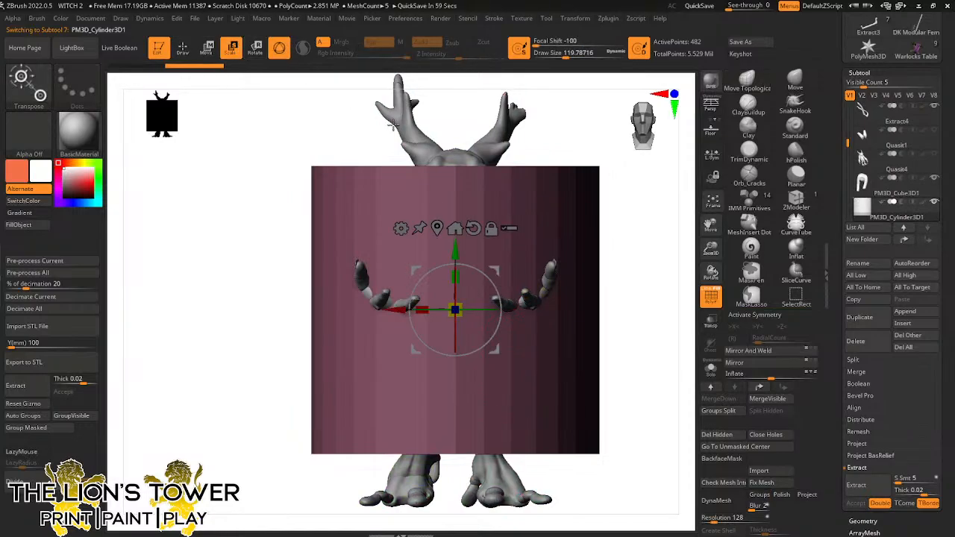
left_click_drag(459, 274, 458, 334)
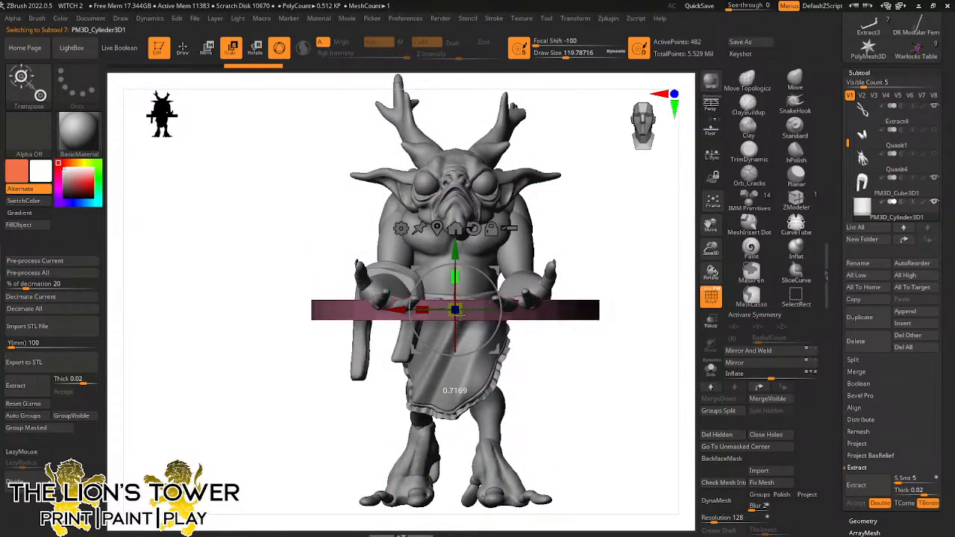
left_click_drag(578, 225, 597, 314)
left_click_drag(456, 311, 455, 336)
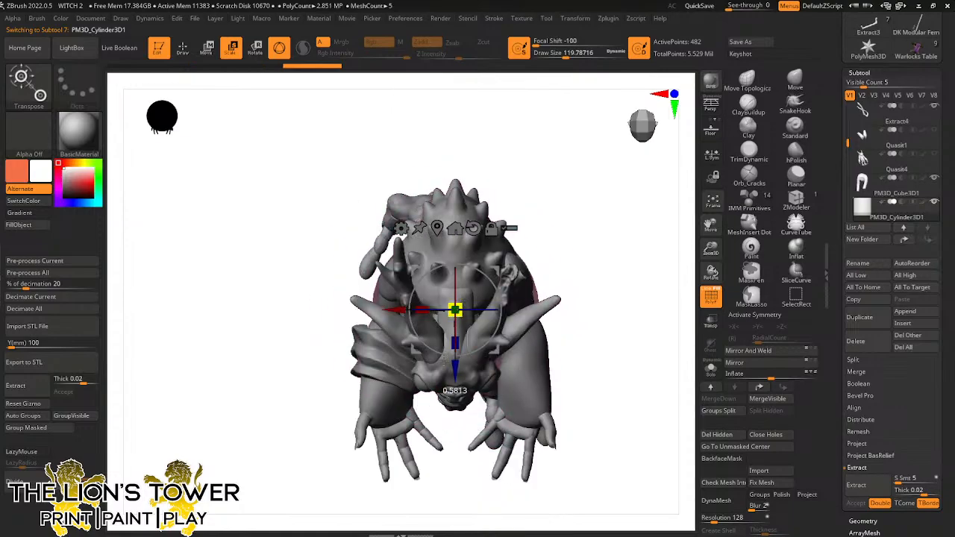
left_click_drag(456, 371, 455, 492)
left_click_drag(614, 321, 596, 240)
left_click_drag(460, 419, 464, 414)
left_click_drag(625, 330, 612, 426)
Isolate the disc, subdivide it three times and DynaMesh it with Polish at resolution 528
left_click(712, 369)
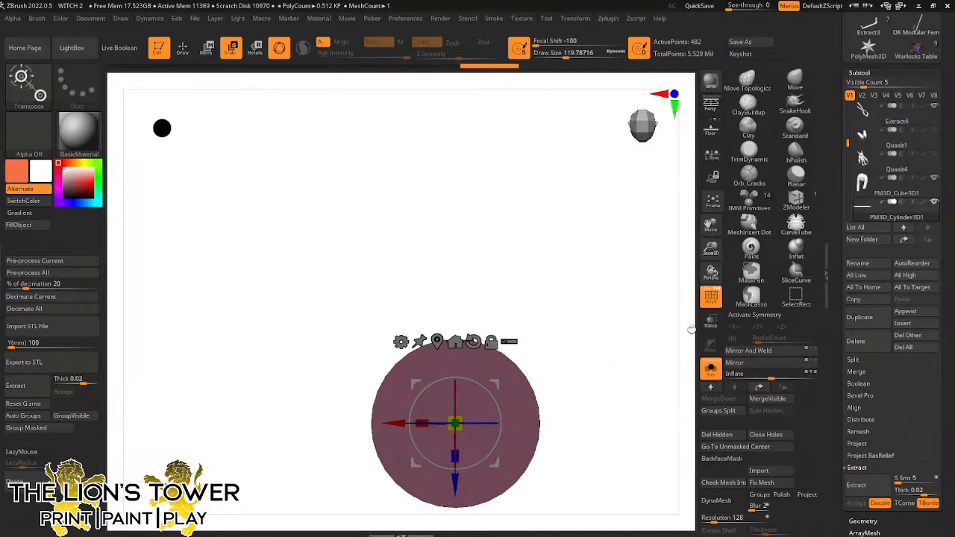
key("ctrl+d")
key("ctrl+d")
key("ctrl+d")
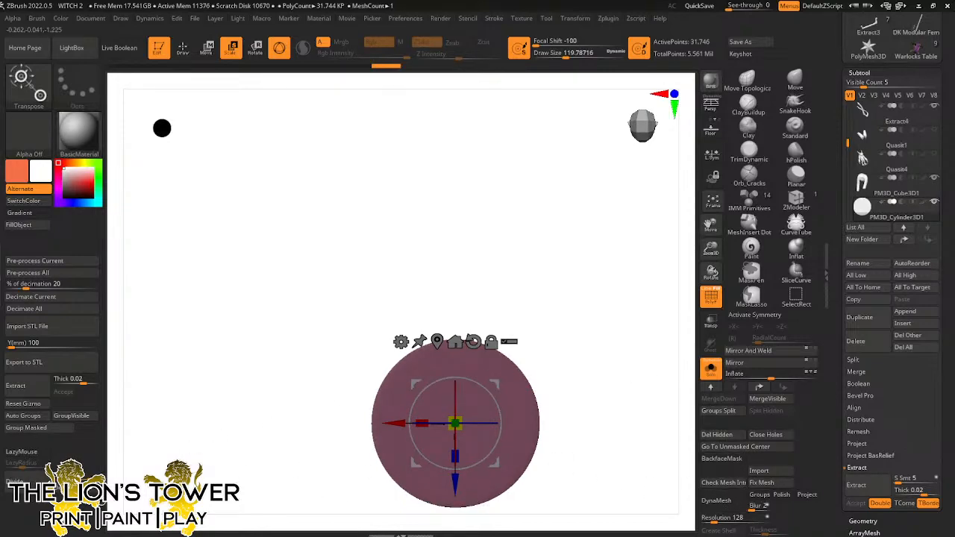
left_click(782, 495)
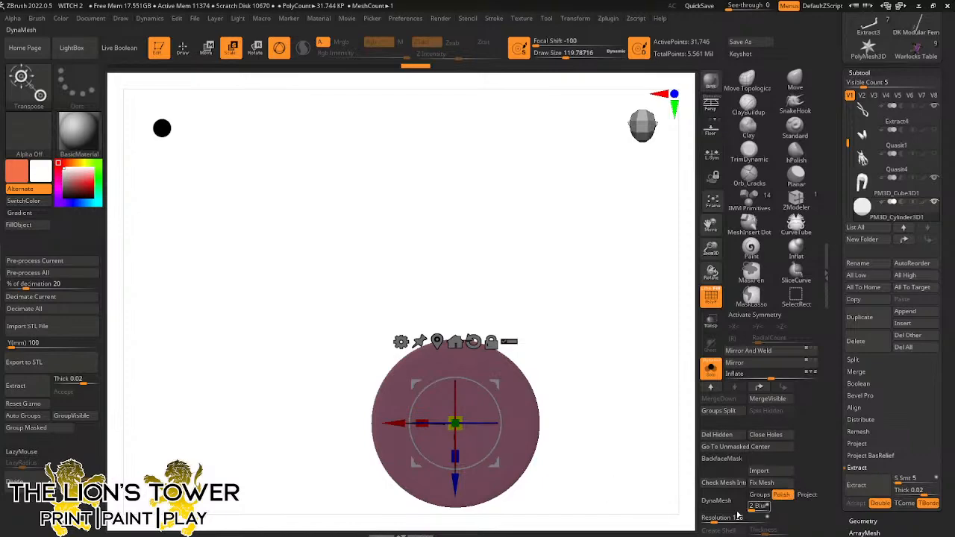
left_click_drag(713, 518, 718, 518)
left_click(716, 500)
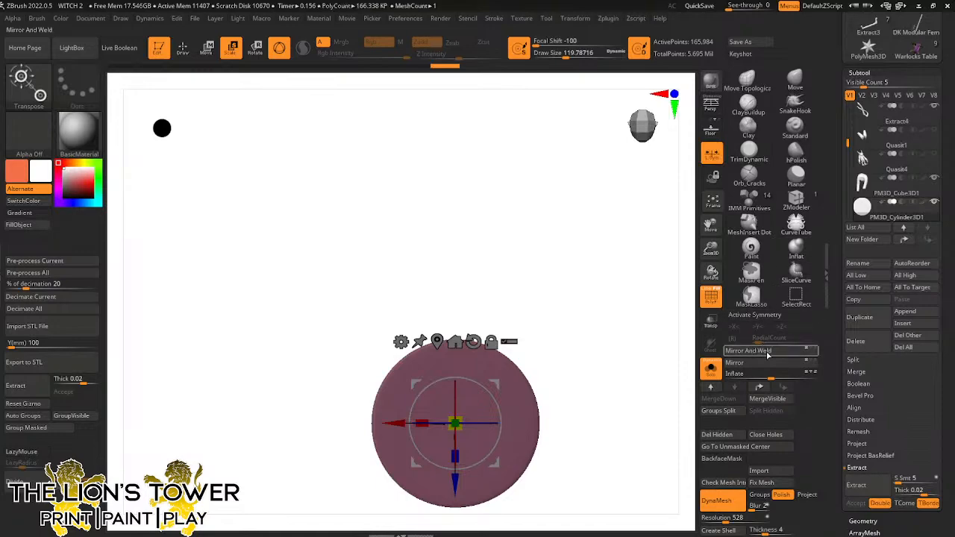
Turn on radial symmetry about Y with a count of 84 and mask a circle in the disc's centre
left_click(759, 319)
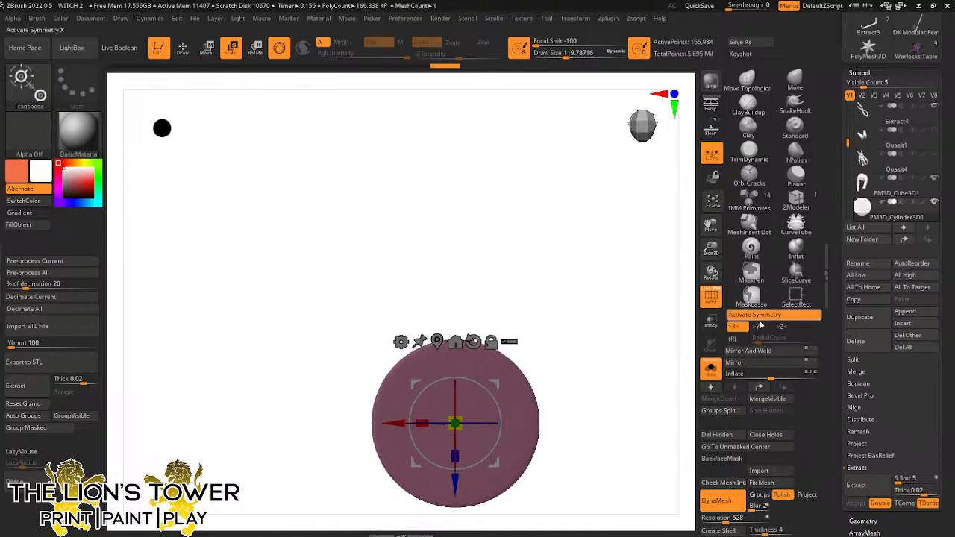
left_click(734, 339)
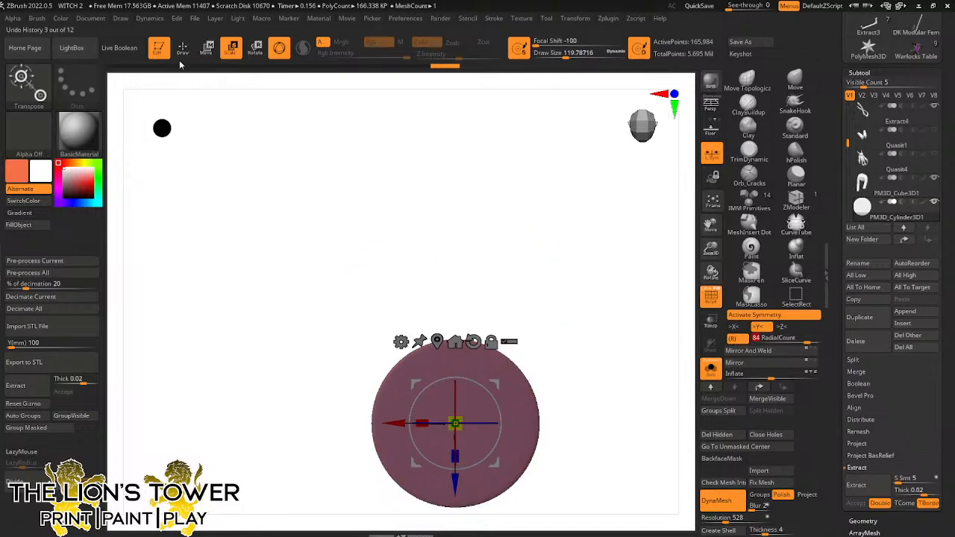
key("q")
mouse_move(466, 399)
left_mouse_down()
mouse_move(457, 418)
mouse_move(471, 415)
left_mouse_up()
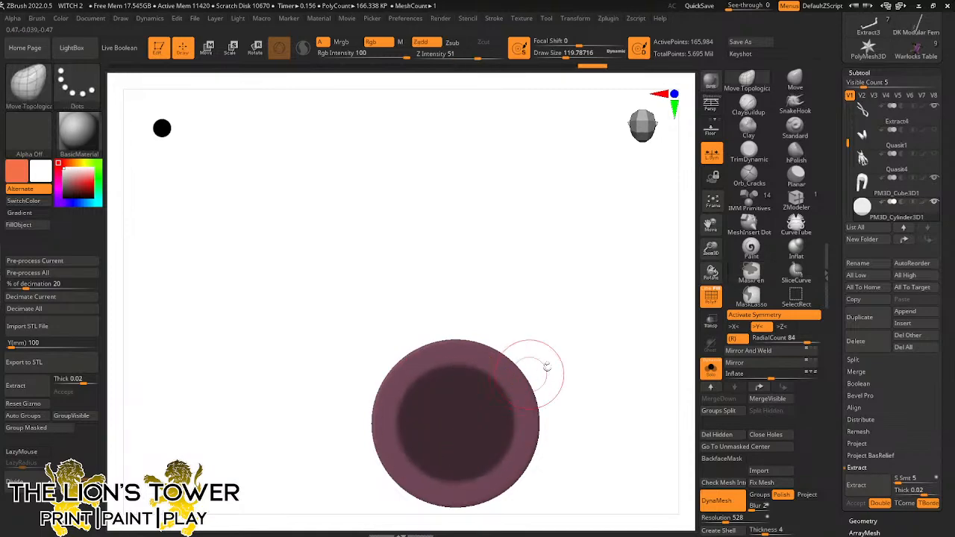
Try to offset the disc's centre from its rim along the vertical axis
mouse_move(544, 313)
left_mouse_down("shift")
mouse_move(584, 257)
mouse_move(567, 259)
mouse_move(559, 384)
left_mouse_up("shift")
key("r")
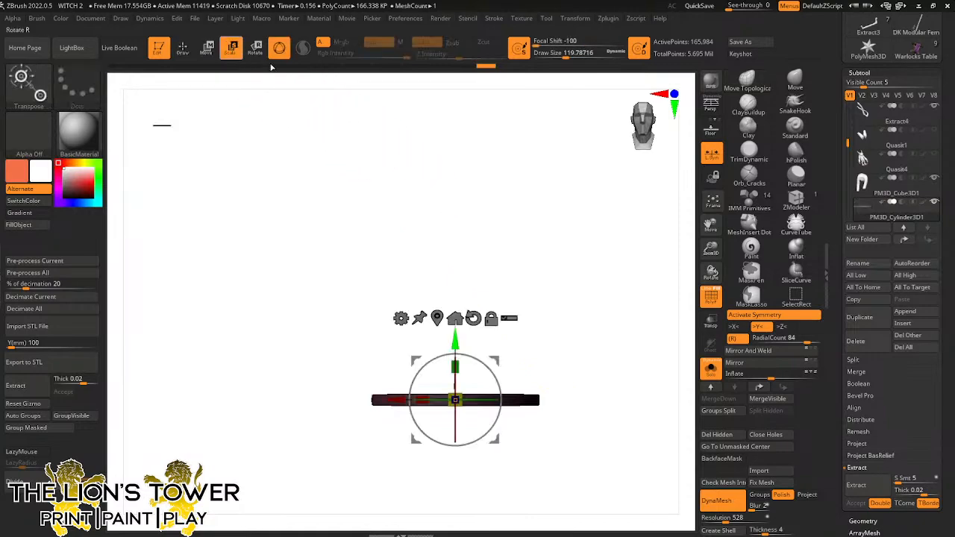
left_click_drag(455, 349, 456, 357)
mouse_move(542, 338)
left_mouse_down("shift")
mouse_move(537, 369)
mouse_move(533, 249)
mouse_move(533, 258)
left_mouse_up("shift")
left_click(534, 271, "ctrl")
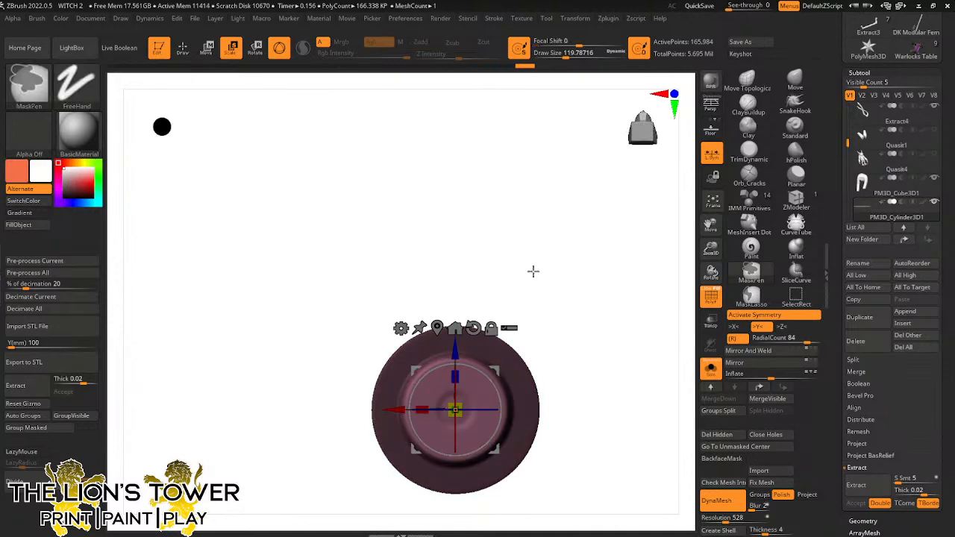
Keep only the disc's rim masked and erase the mask's inner edge to widen the unmasked centre
left_click(533, 272, "ctrl")
left_click(533, 271, "ctrl")
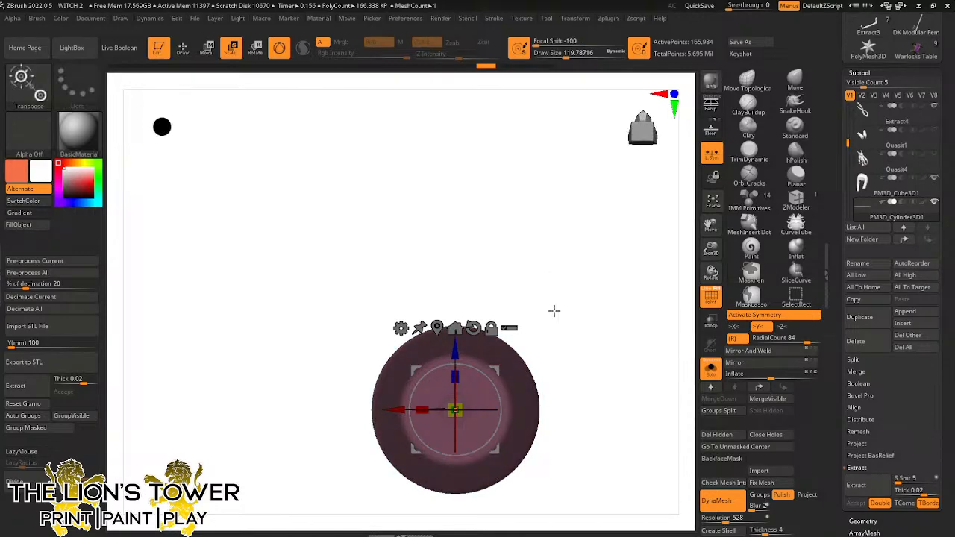
key("q")
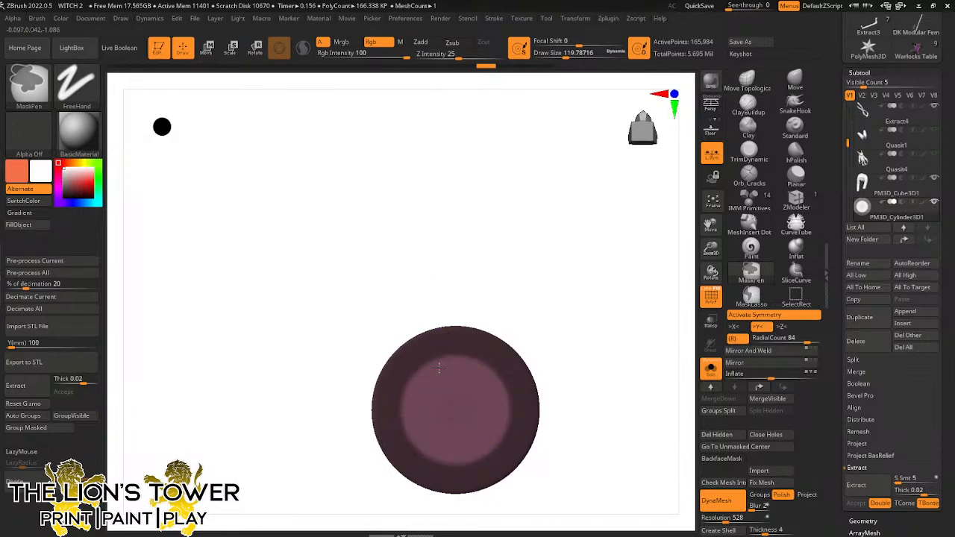
mouse_move(439, 370)
left_mouse_down("ctrl+alt")
mouse_move(427, 403)
mouse_move(425, 384)
left_mouse_up("ctrl+alt")
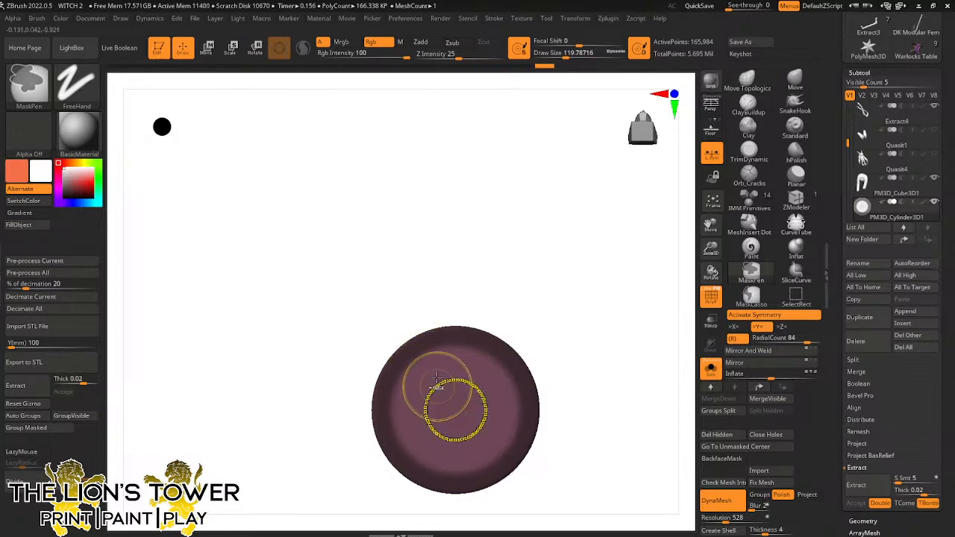
Move the unmasked centre down along Y to form a plate recess, and clear the mask
mouse_move(455, 388)
right_mouse_down()
mouse_move(529, 414)
mouse_move(533, 467)
mouse_move(509, 428)
right_mouse_up()
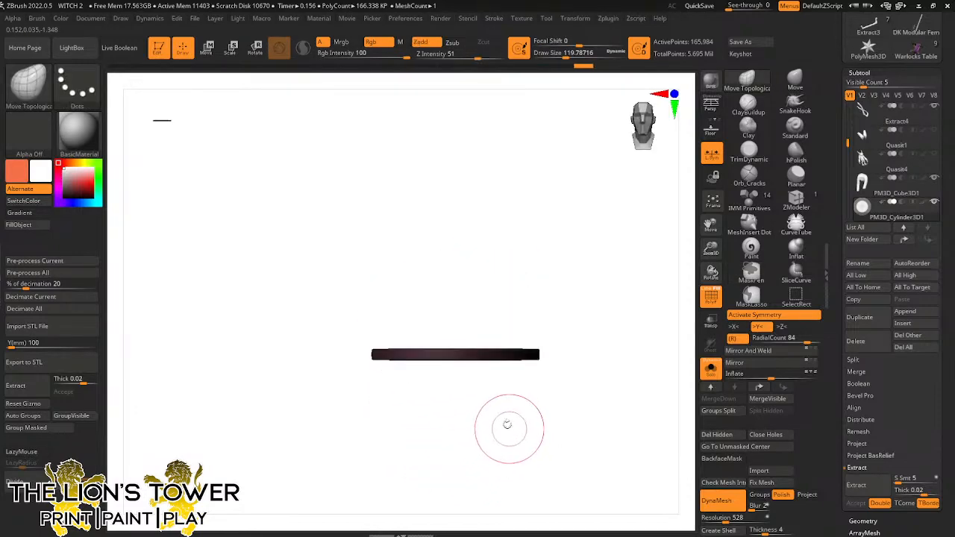
key("w")
left_click_drag(460, 298, 460, 311)
right_click_drag(559, 287, 551, 309)
left_click_drag(456, 300, 456, 296)
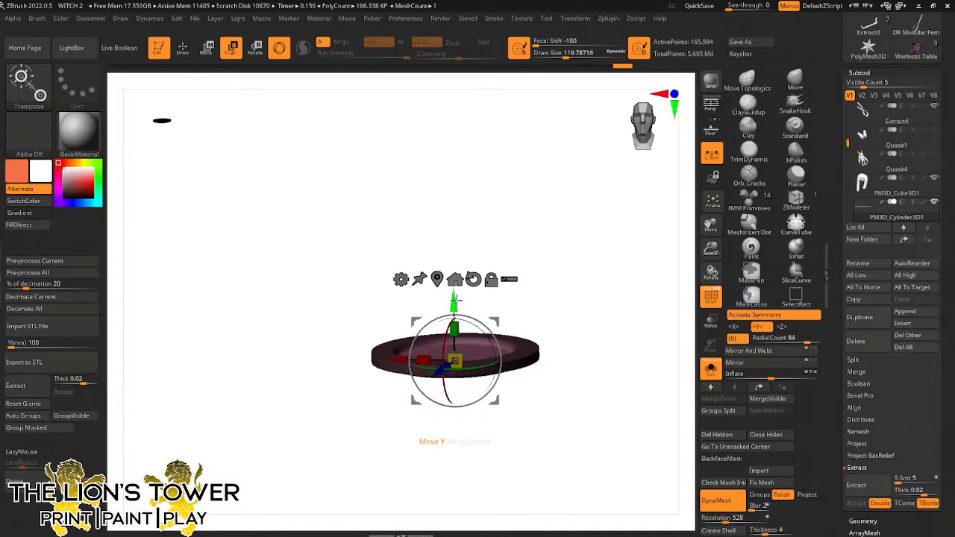
right_click_drag(585, 313, 603, 376)
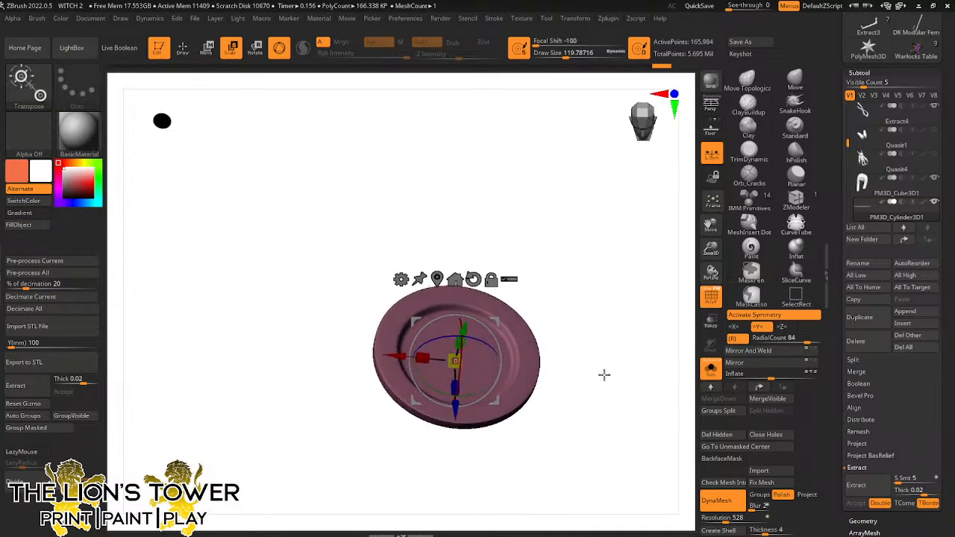
Soften the plate's inner edge into a smooth slope with the hPolish brush at draw size about 62
left_click(778, 154)
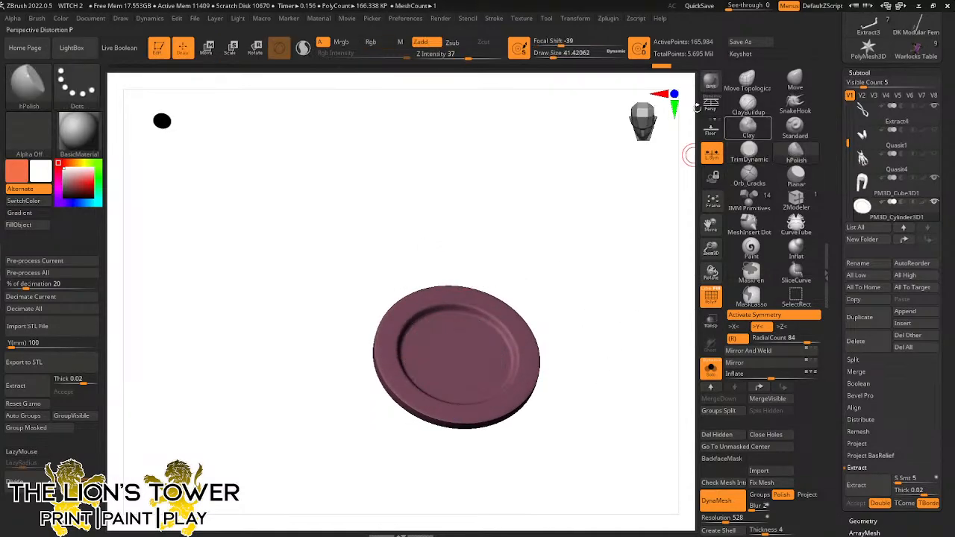
left_click_drag(553, 53, 558, 53)
left_click_drag(710, 249, 702, 300)
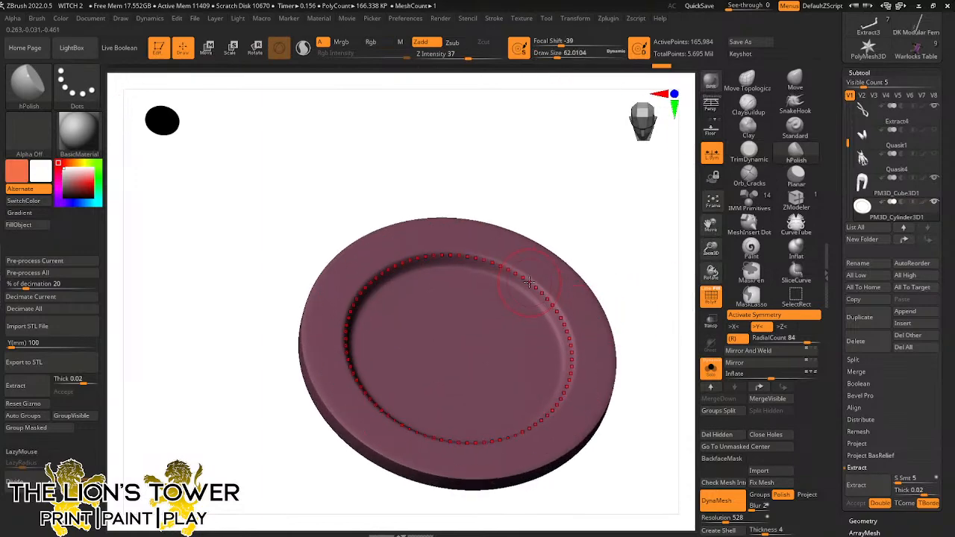
left_click(530, 283)
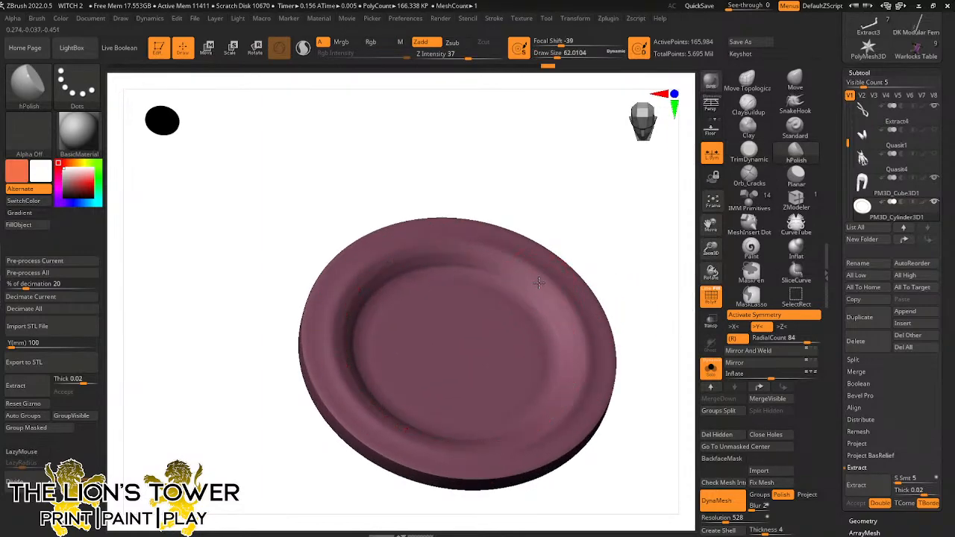
mouse_move(564, 304)
left_mouse_down()
mouse_move(561, 286)
mouse_move(550, 313)
mouse_move(523, 306)
mouse_move(532, 287)
left_mouse_up()
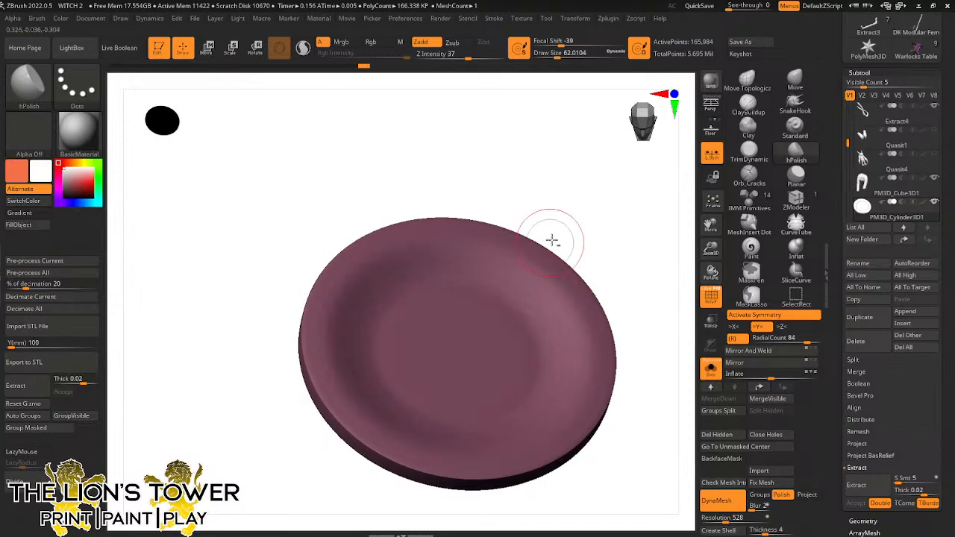
Polish the plate's underside with hPolish, rounding the outer edge and the step around the raised base
left_click_drag(628, 246, 576, 160)
left_click_drag(576, 161, 582, 140)
left_click_drag(560, 196, 525, 174)
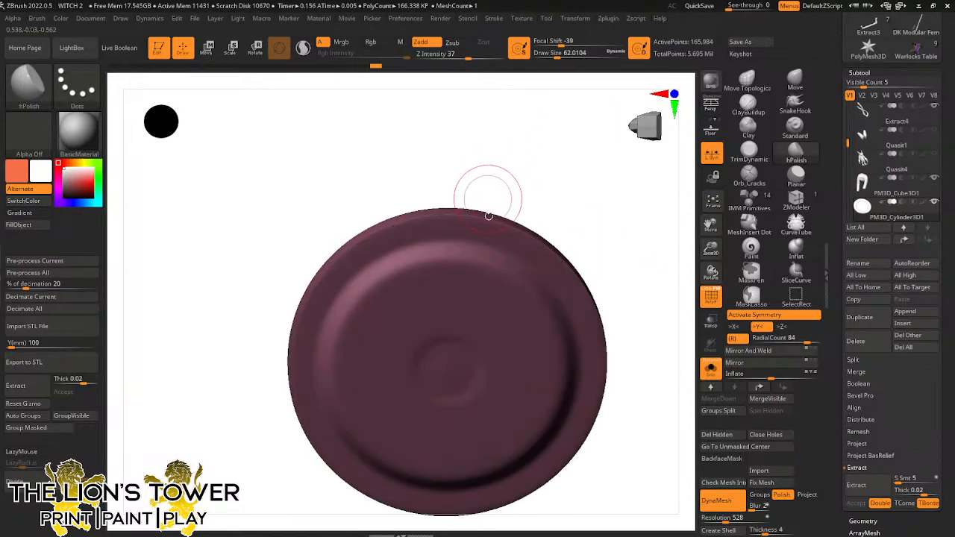
left_click_drag(480, 217, 395, 226)
left_click_drag(384, 195, 479, 174)
mouse_move(472, 216)
left_mouse_down()
mouse_move(390, 232)
mouse_move(384, 255)
left_mouse_up()
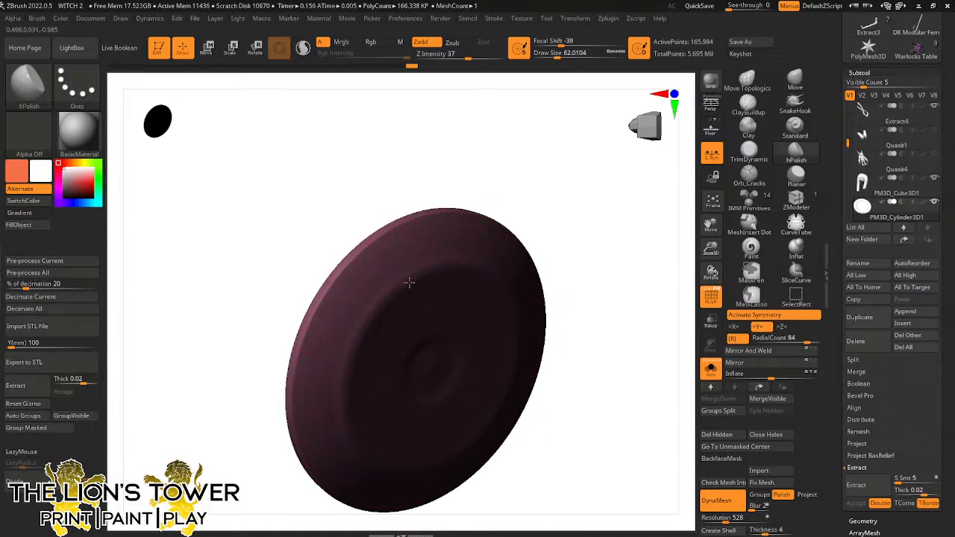
left_click_drag(387, 203, 452, 164)
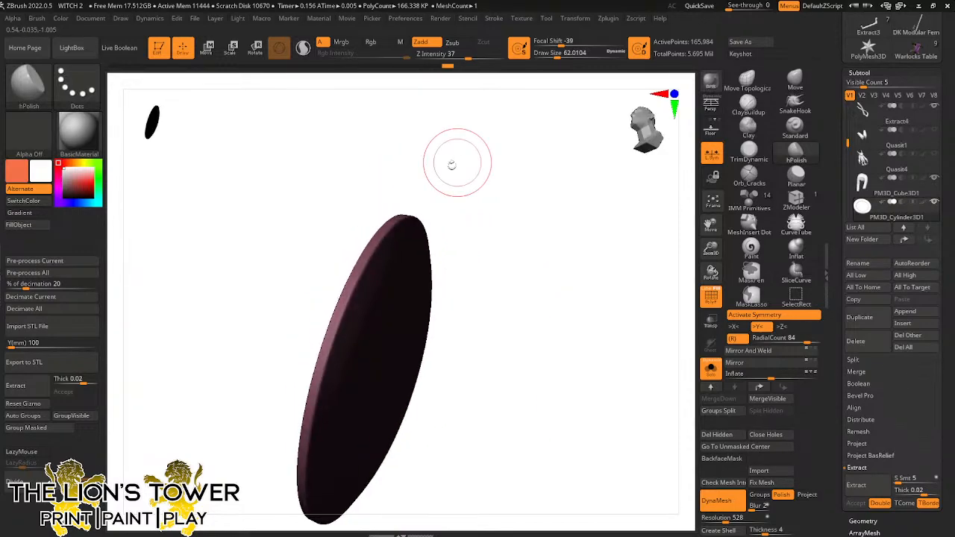
left_click_drag(435, 242, 485, 165)
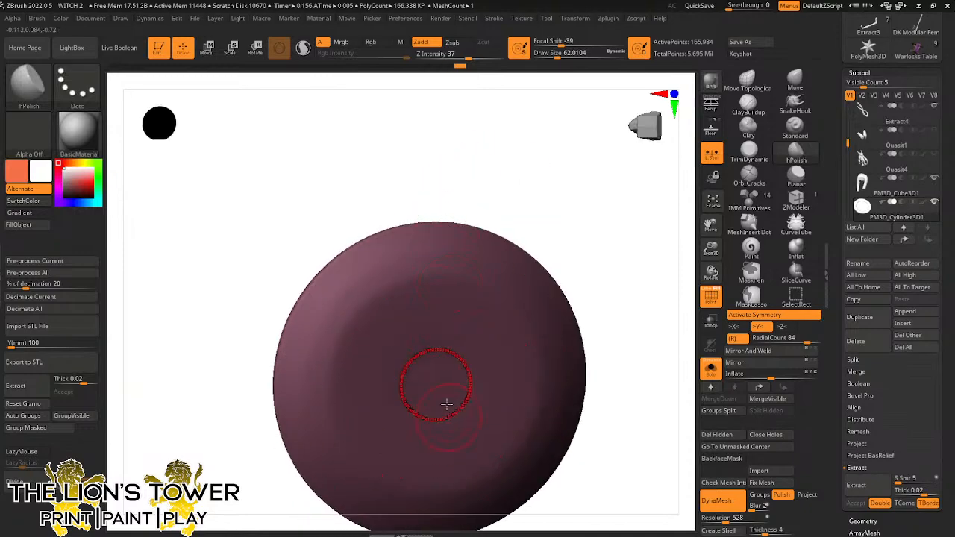
Build up a thin raised foot ring around the base on the plate's underside with the ClayBuildup brush and radial symmetry
left_click(748, 105)
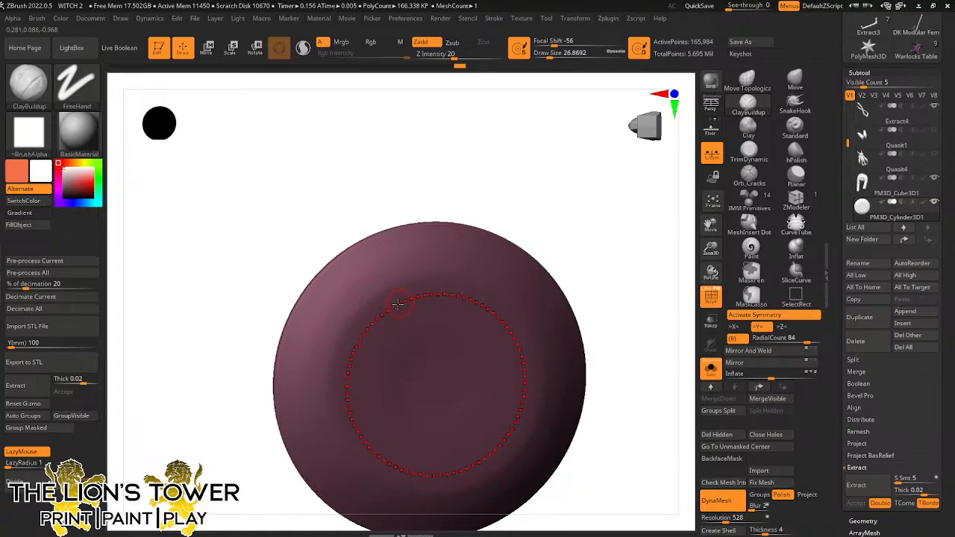
left_click_drag(422, 293, 410, 297)
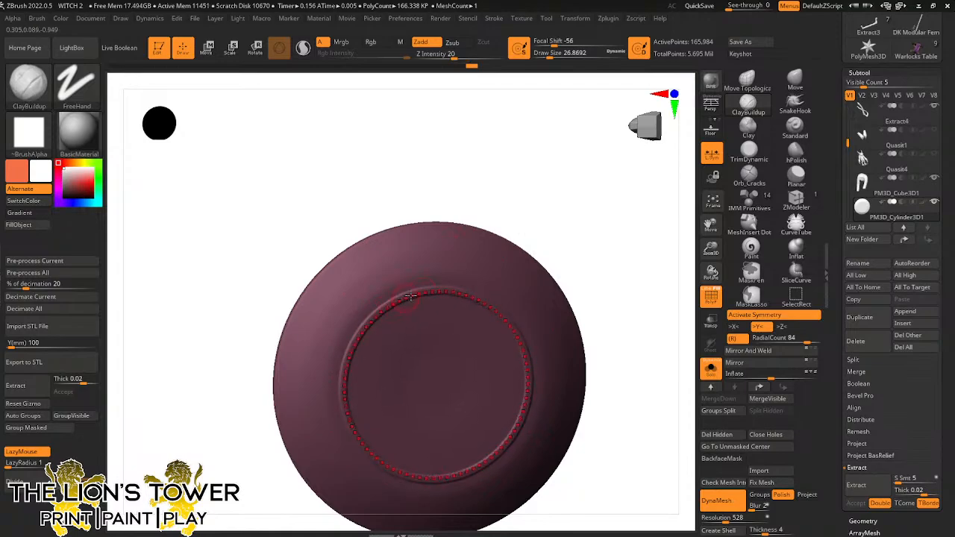
left_click_drag(590, 295, 415, 294)
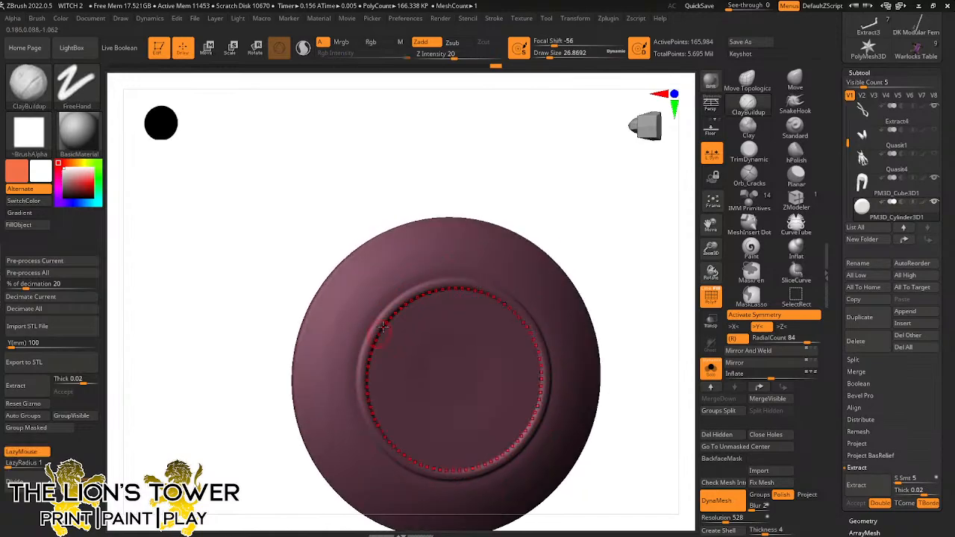
Show the whole creature again and raise the plate by about 0.155 along Y so it sits between the hands
left_click_drag(452, 213, 569, 258)
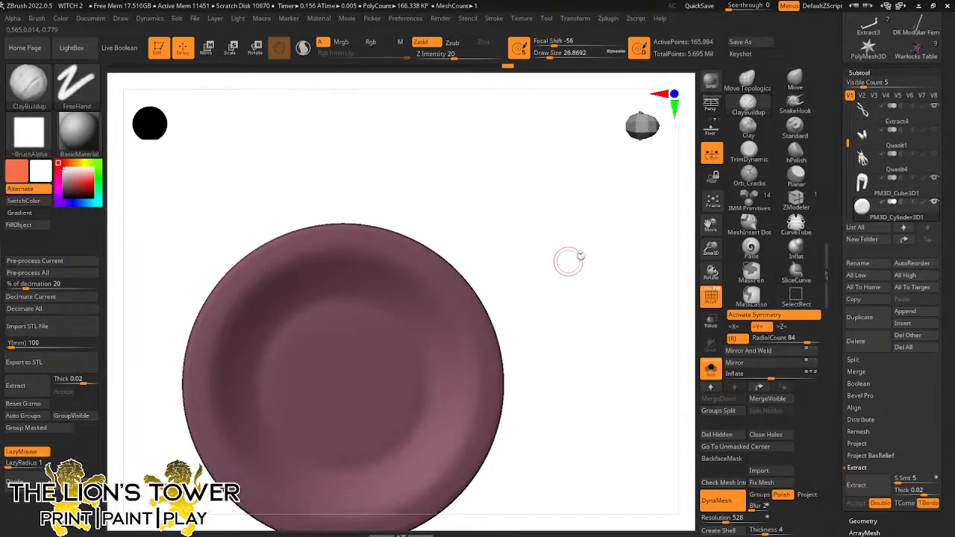
left_click_drag(709, 252, 622, 176)
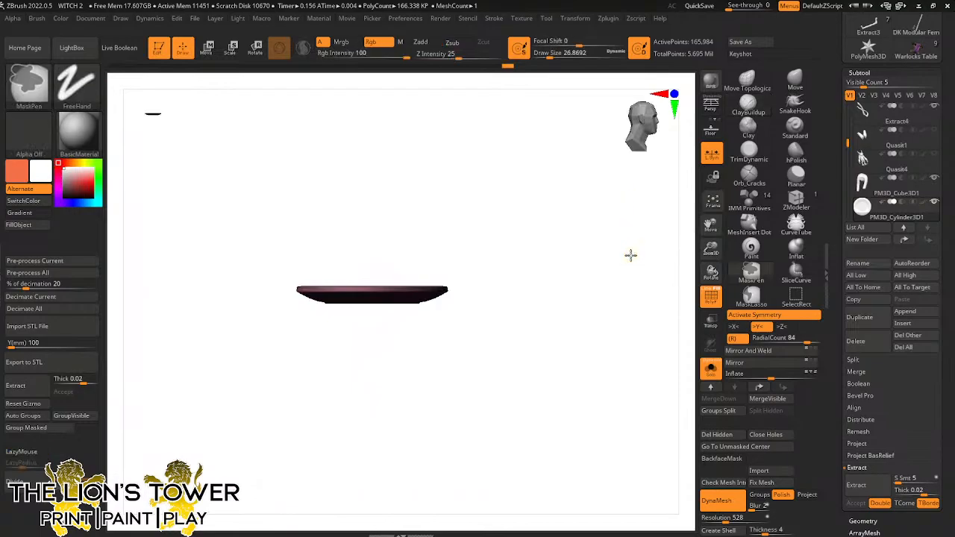
left_click(711, 368)
left_click_drag(683, 344, 600, 335)
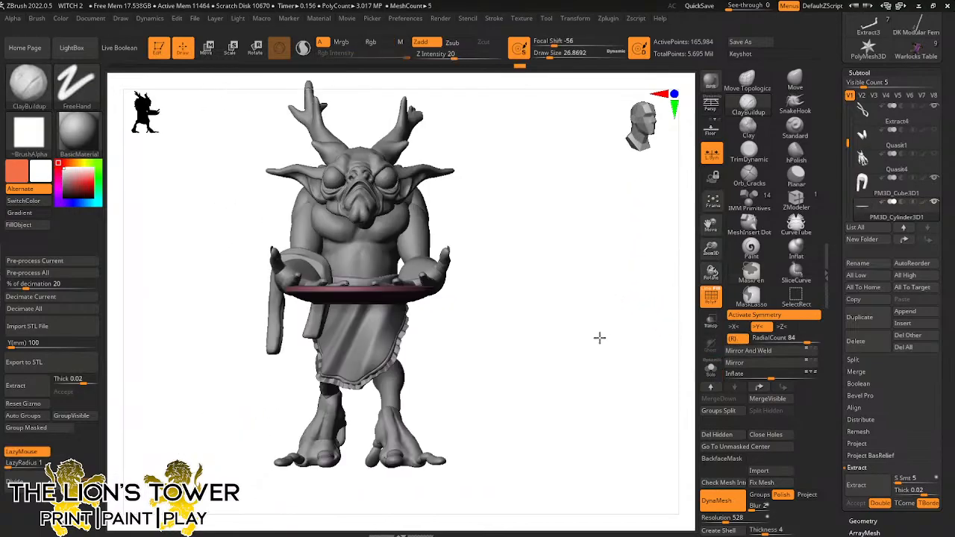
left_click(232, 48)
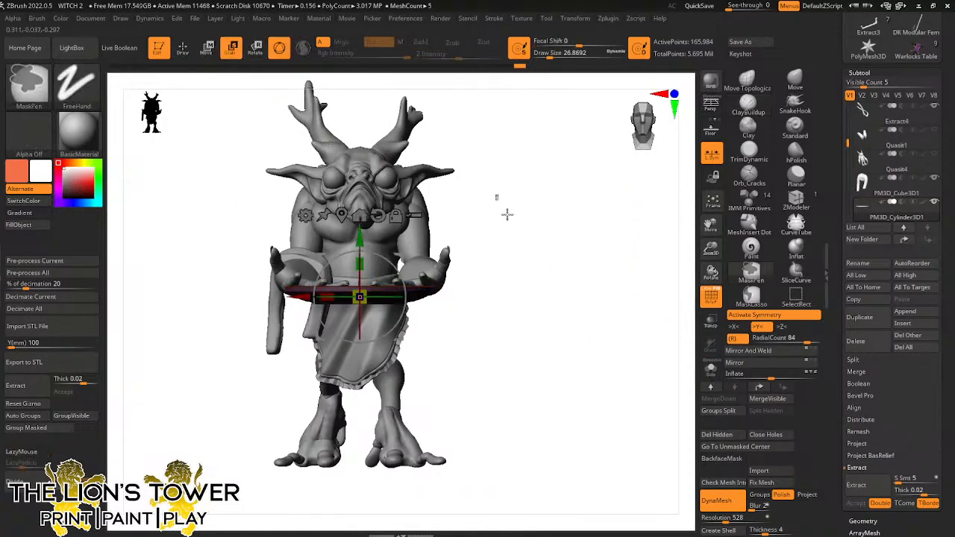
left_click_drag(359, 237, 359, 220)
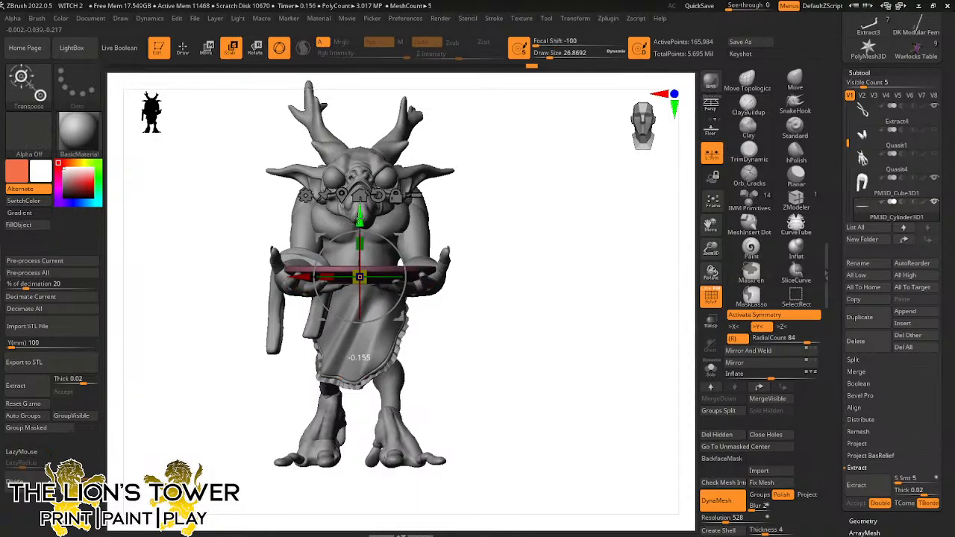
Turn off symmetry and shift the plate forward along Z over the fingers, checking its placement from below
left_click_drag(547, 200, 460, 254)
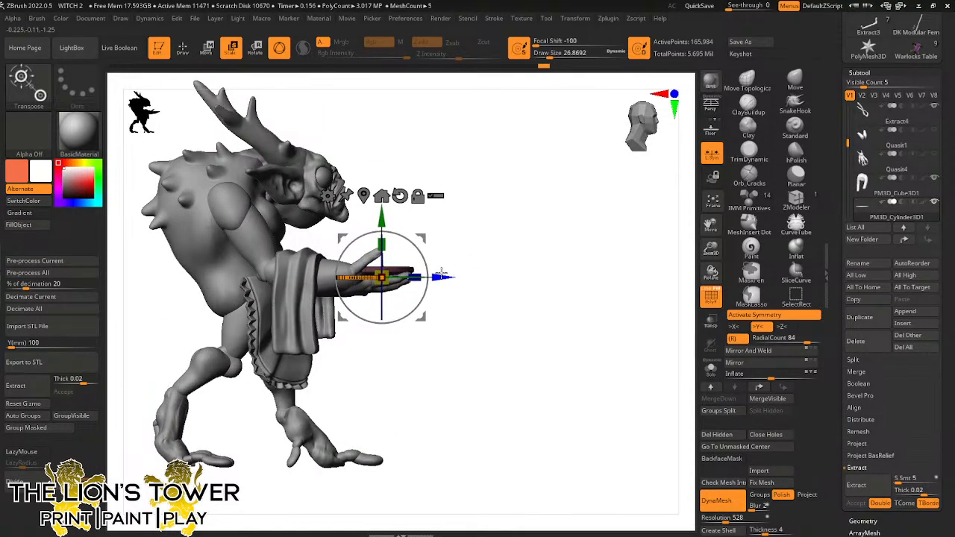
key("x")
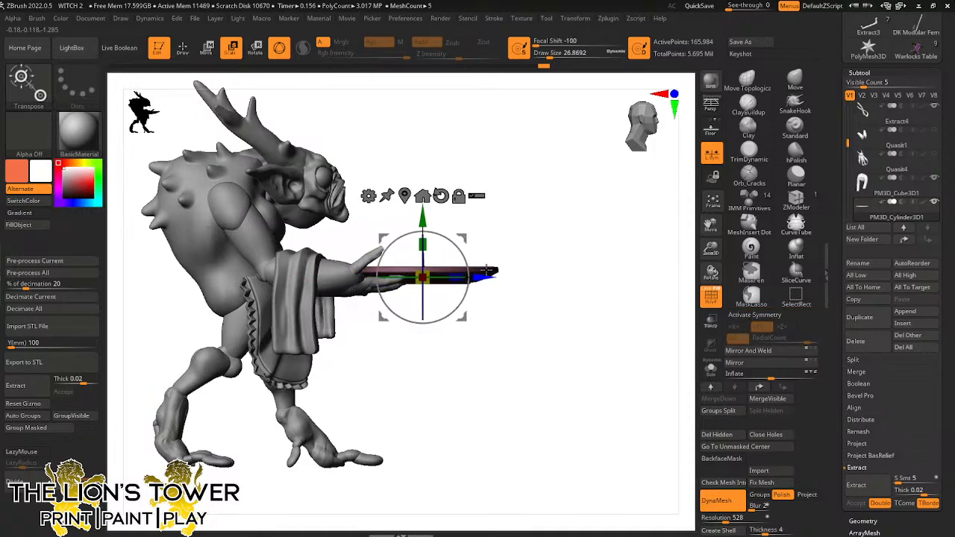
left_click_drag(465, 272, 497, 232)
mouse_move(605, 252)
left_mouse_down()
mouse_move(521, 291)
mouse_move(518, 267)
left_mouse_up()
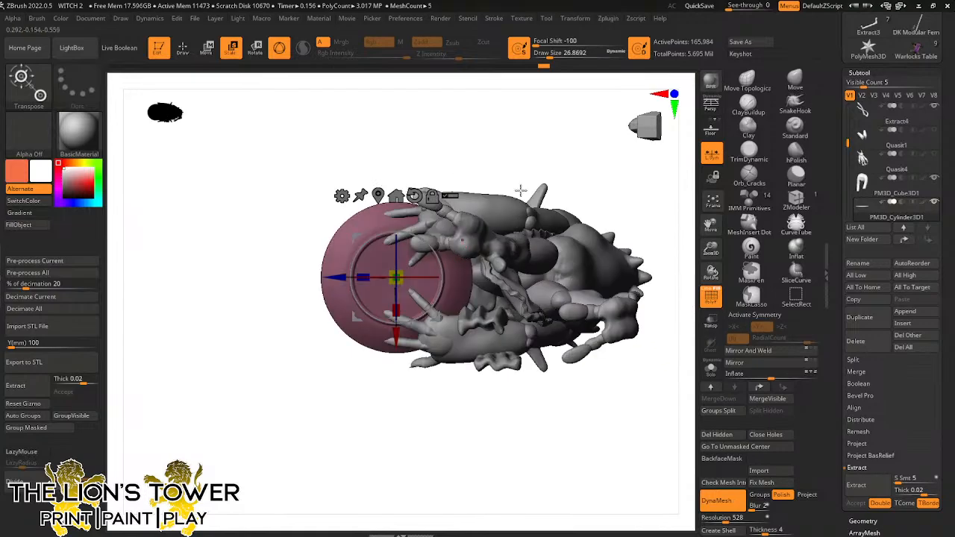
key("ctrl")
left_click_drag(707, 251, 709, 270)
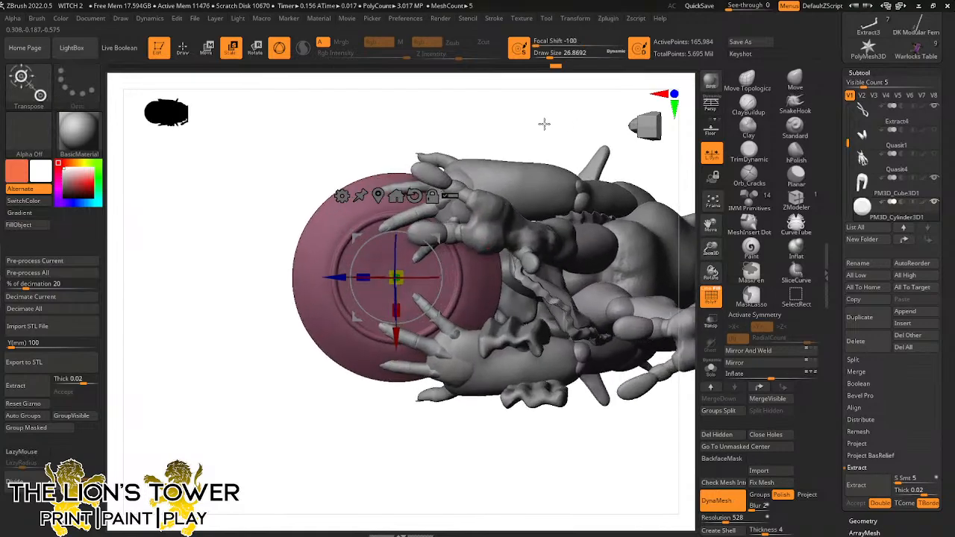
left_click_drag(544, 124, 544, 161)
Make the Quasit body the active subtool and hide the polygroup at the base of one hand's thumb
left_click(451, 161, "alt")
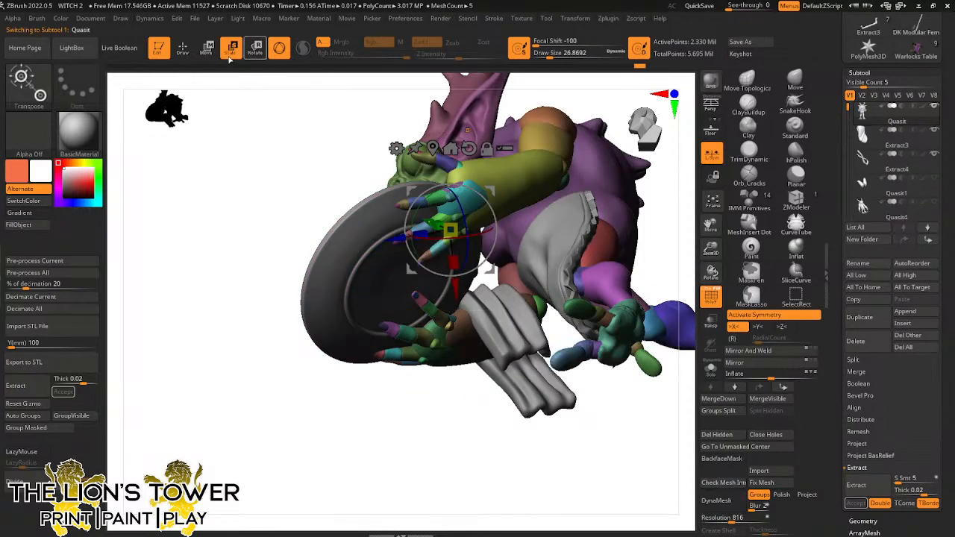
key("q")
left_click(460, 164, "ctrl+shift")
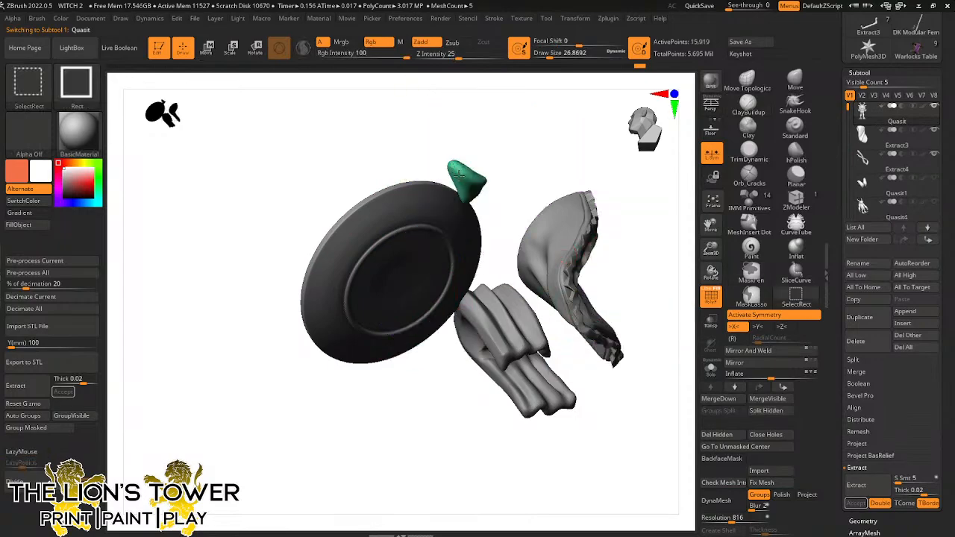
left_click(460, 172, "ctrl+shift")
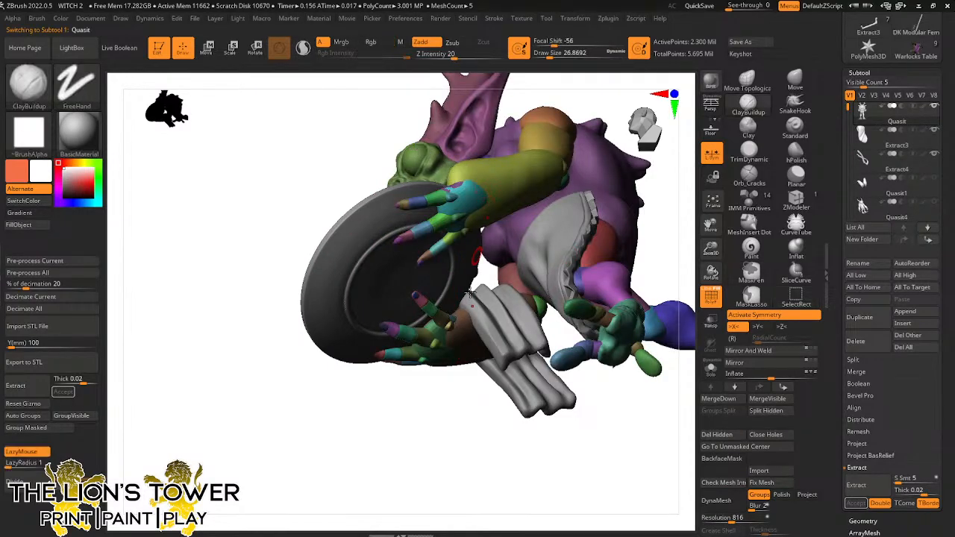
Mask the creature's whole body except the thumbs and show the full figure
left_click_drag(455, 427, 430, 329)
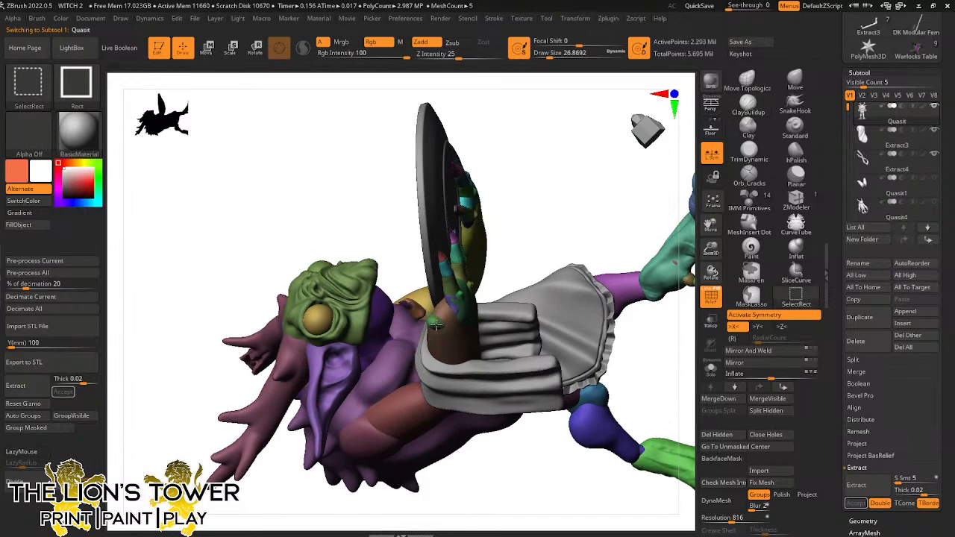
left_click(540, 184, "ctrl")
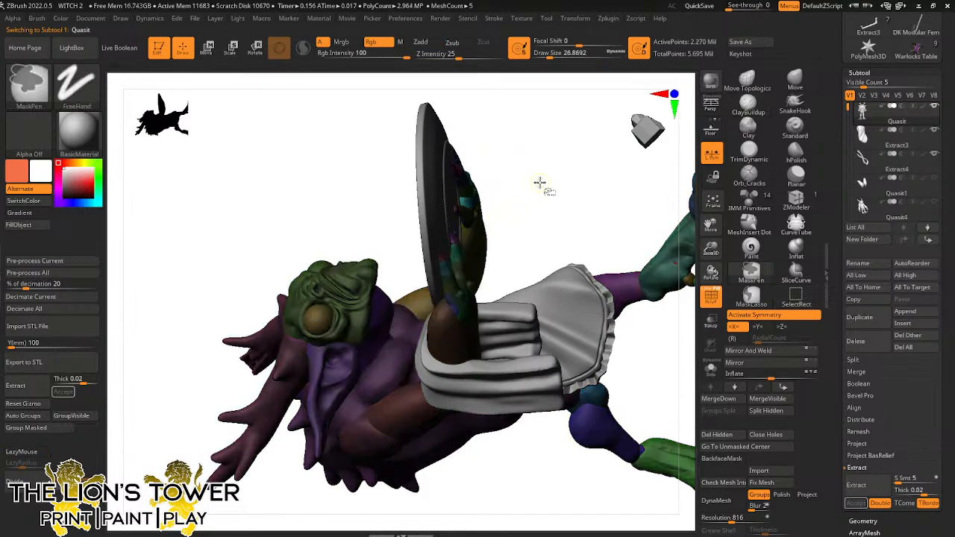
left_click(539, 182, "ctrl+shift")
left_click_drag(539, 180, 554, 167)
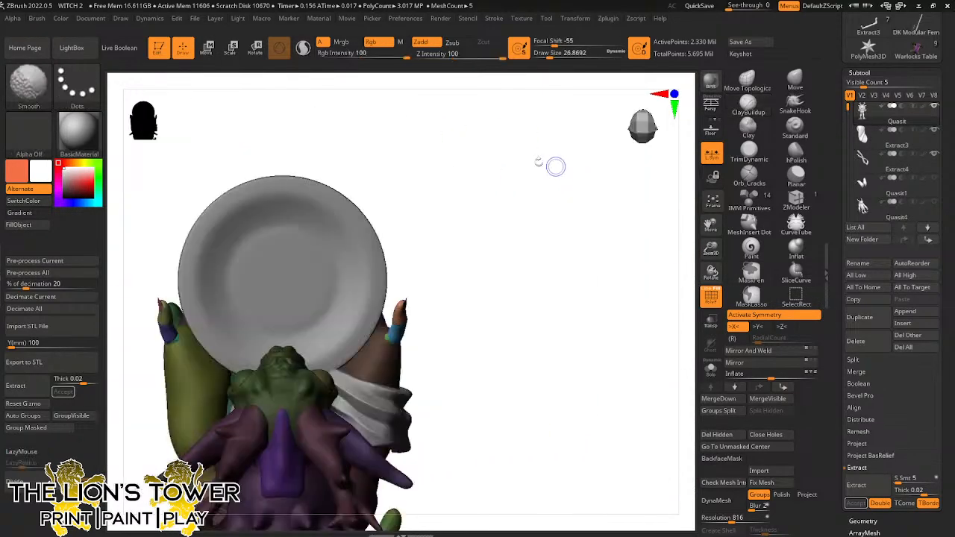
Rotate and position the unmasked thumbs with X symmetry so they rest against the plate's upper face
left_click(254, 47)
key("x")
left_click(324, 359)
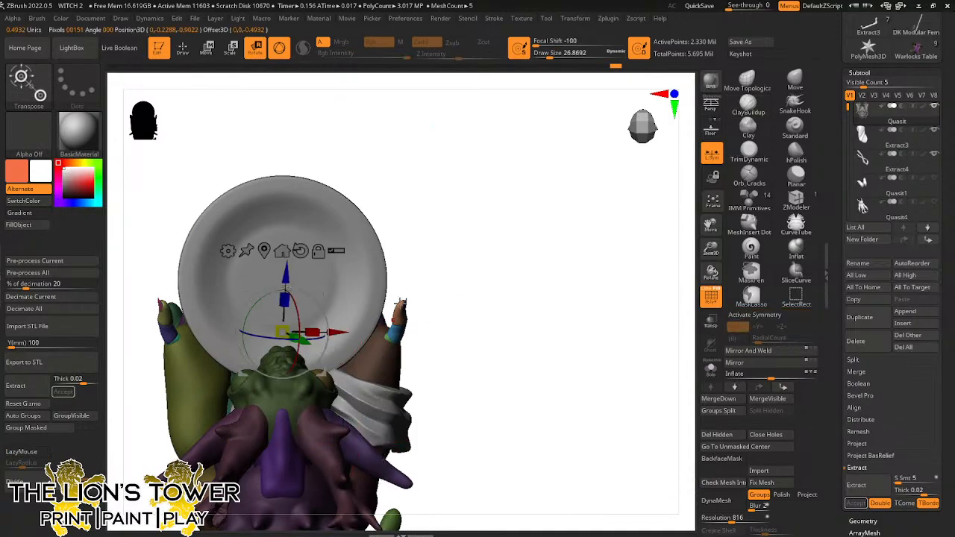
key("x")
left_click(263, 249)
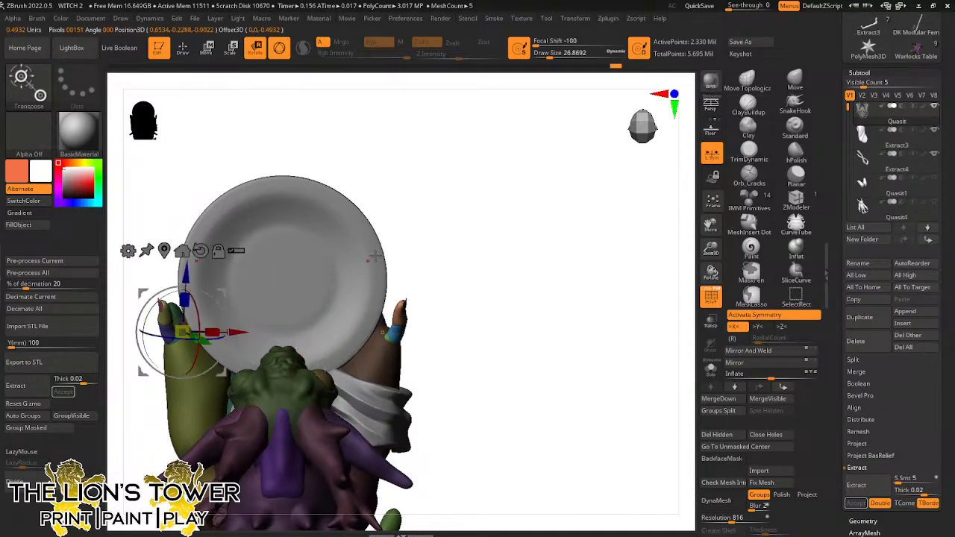
left_click_drag(710, 227, 769, 194)
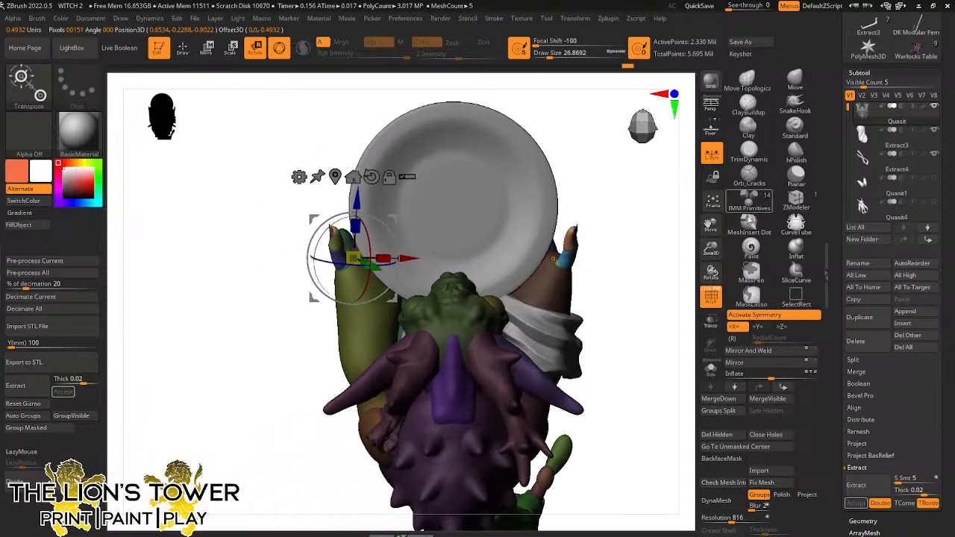
left_click_drag(712, 248, 713, 295)
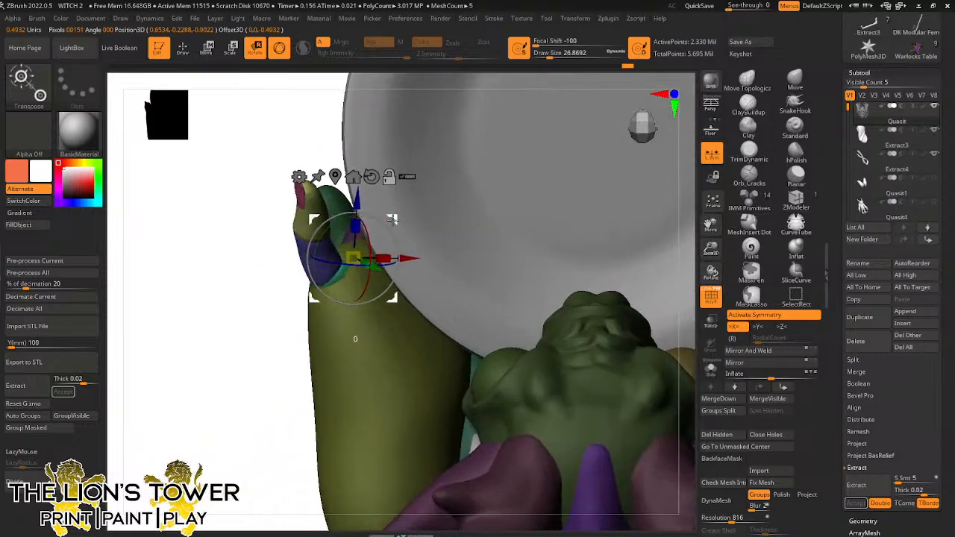
mouse_move(392, 218)
left_mouse_down()
mouse_move(377, 268)
mouse_move(383, 228)
left_mouse_up()
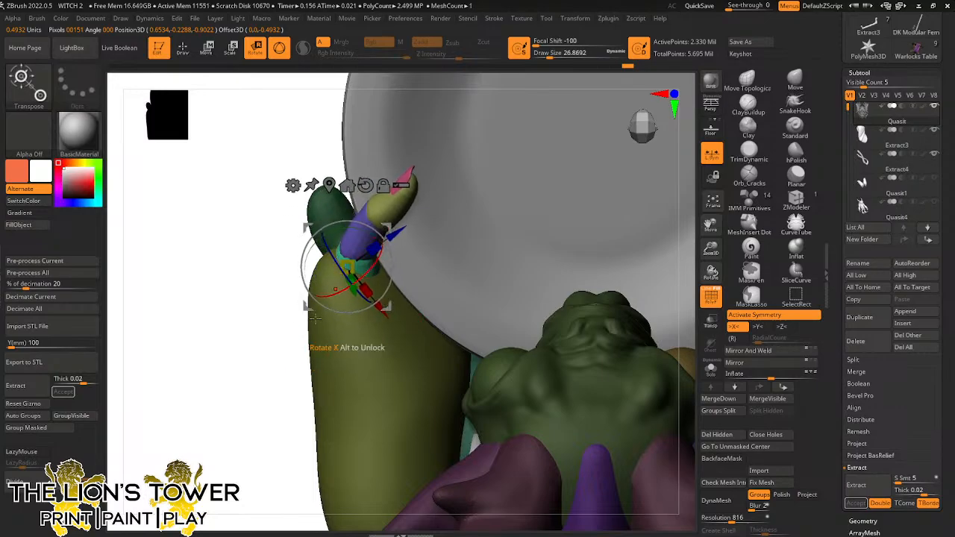
left_click_drag(315, 320, 423, 233)
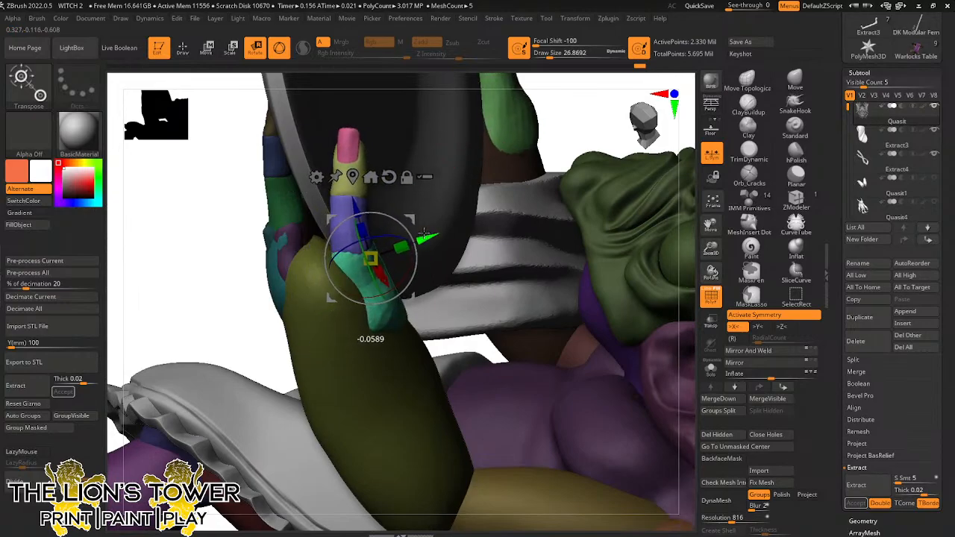
left_click_drag(452, 202, 447, 228)
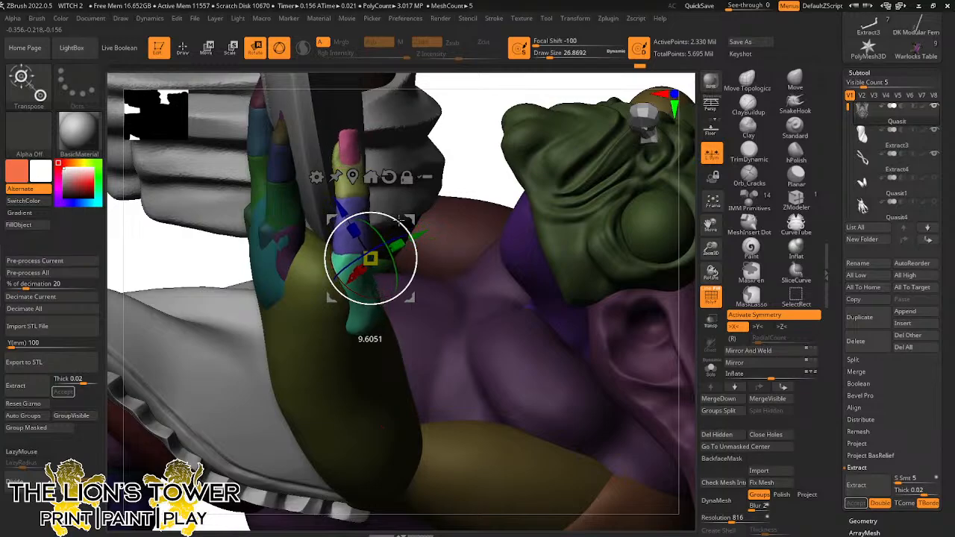
mouse_move(486, 150)
left_mouse_down()
mouse_move(459, 216)
mouse_move(443, 300)
mouse_move(480, 312)
mouse_move(482, 145)
left_mouse_up()
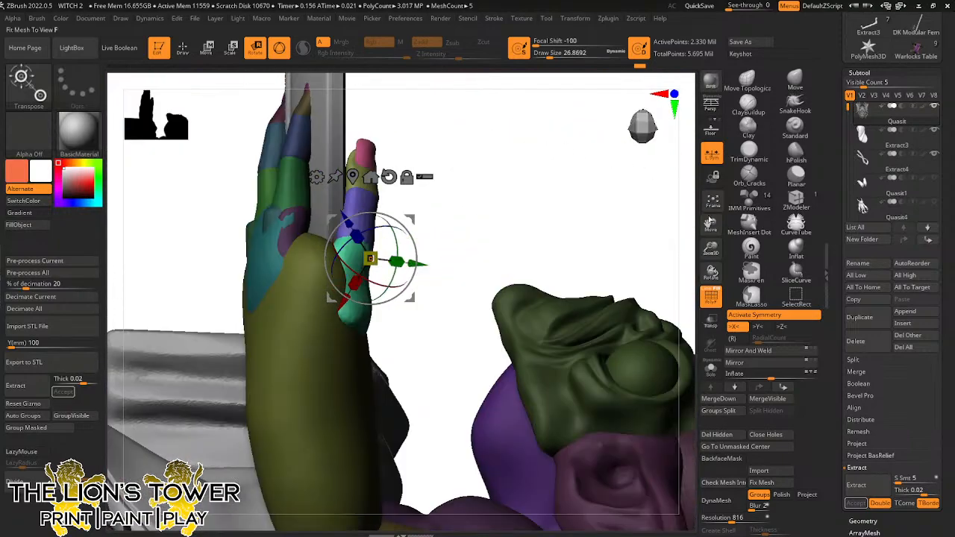
Return to Draw mode and clear the mask from the creature's body
left_click_drag(710, 223, 766, 296)
left_click(183, 47)
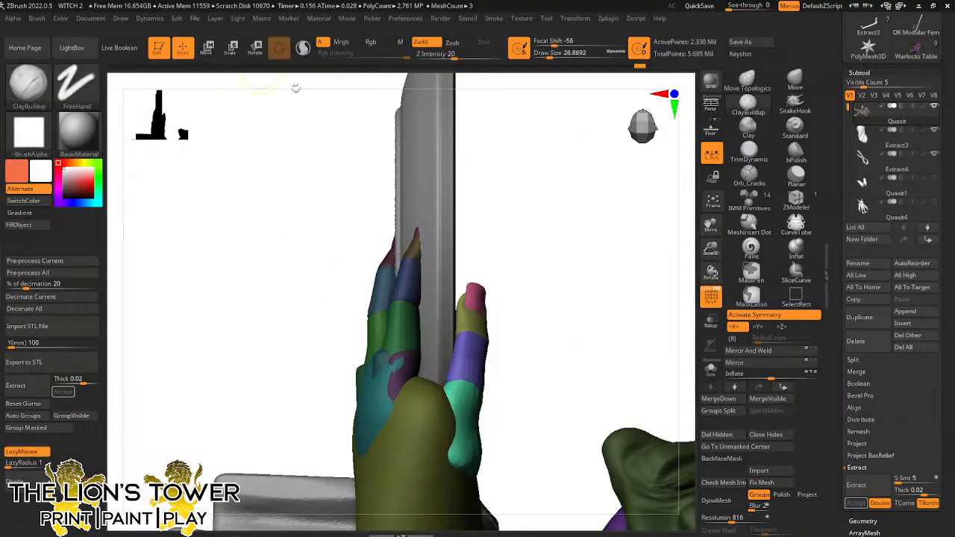
left_click(480, 194, "ctrl")
mouse_move(480, 194)
left_mouse_down("ctrl")
mouse_move(496, 212)
mouse_move(482, 219)
mouse_move(522, 216)
left_mouse_up("ctrl")
Hide the outer fingers' tip polygroups, mask the rest of the body, and show the whole figure again
left_click(416, 241, "ctrl+shift")
left_click(417, 236, "ctrl+shift")
left_click(417, 235, "ctrl+shift")
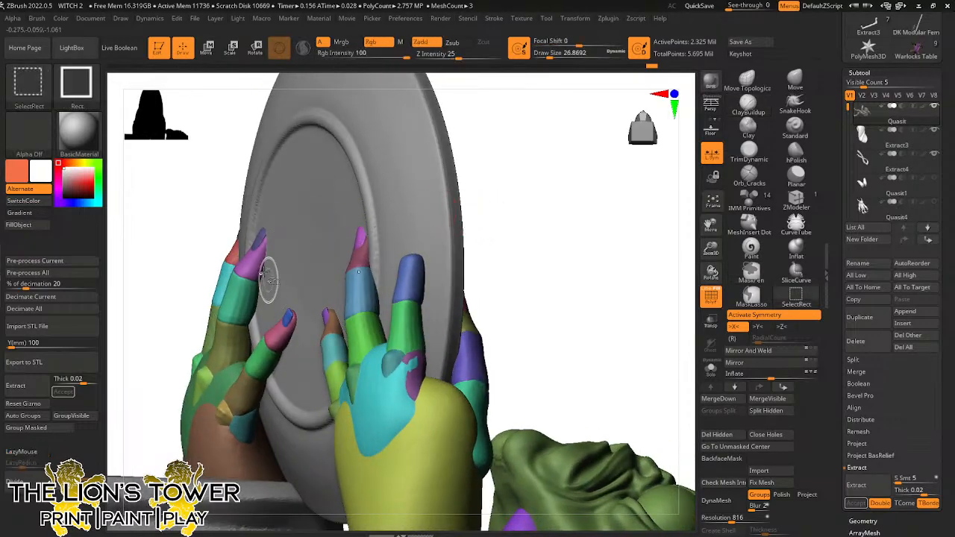
left_click_drag(190, 187, 260, 178)
left_click_drag(710, 223, 870, 272)
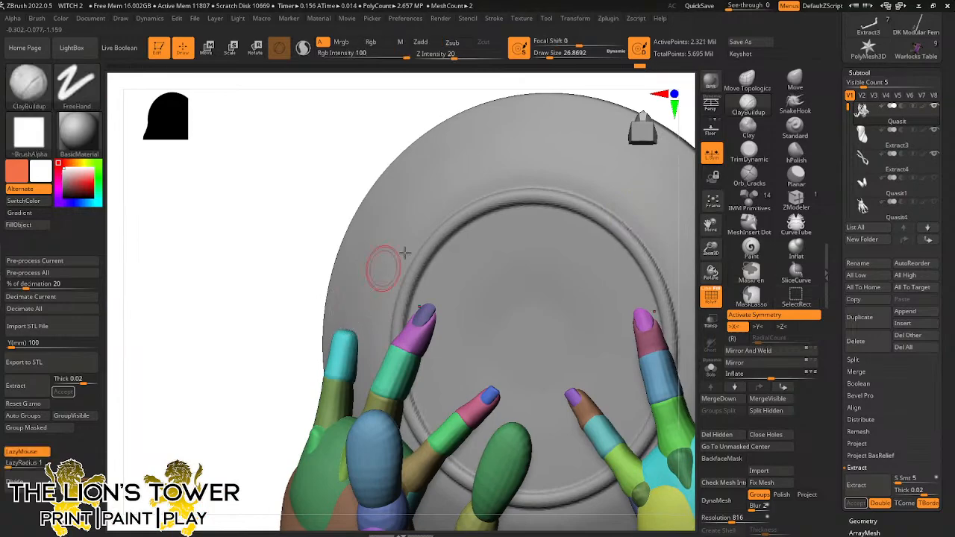
left_click_drag(681, 136, 676, 130, "shift")
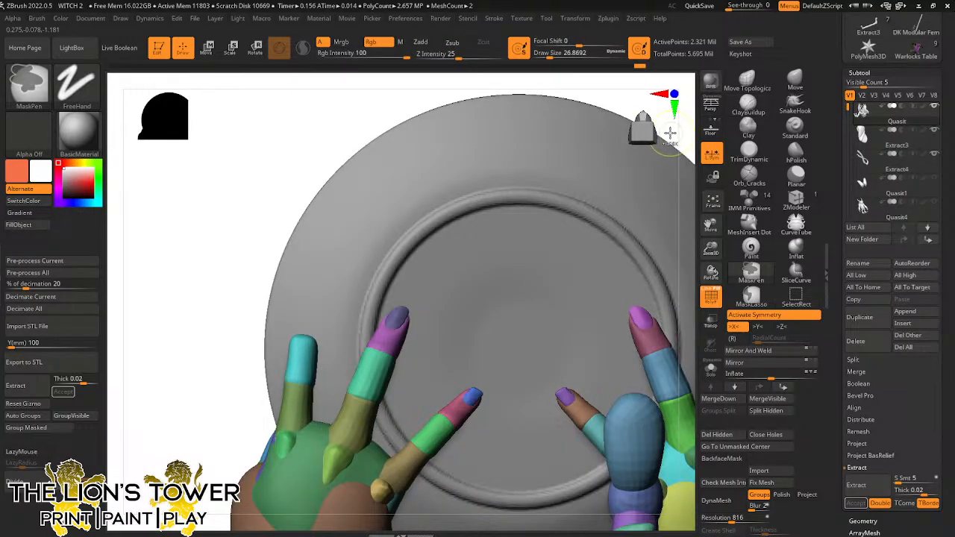
left_click(284, 180, "ctrl")
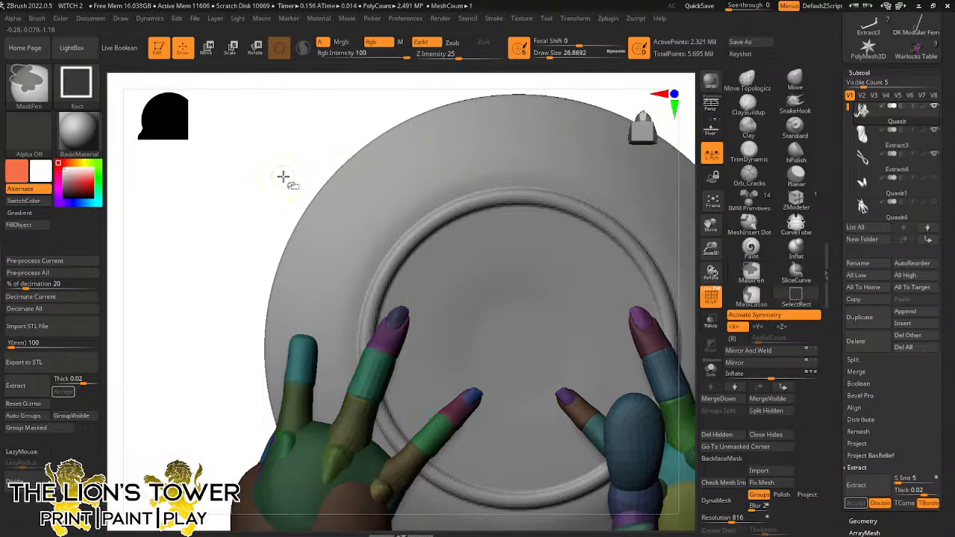
left_click(284, 174, "ctrl+shift")
Bend the unmasked outer fingertips toward the plate's underside using the Rotate gizmo, then clear the mask
left_click(255, 48)
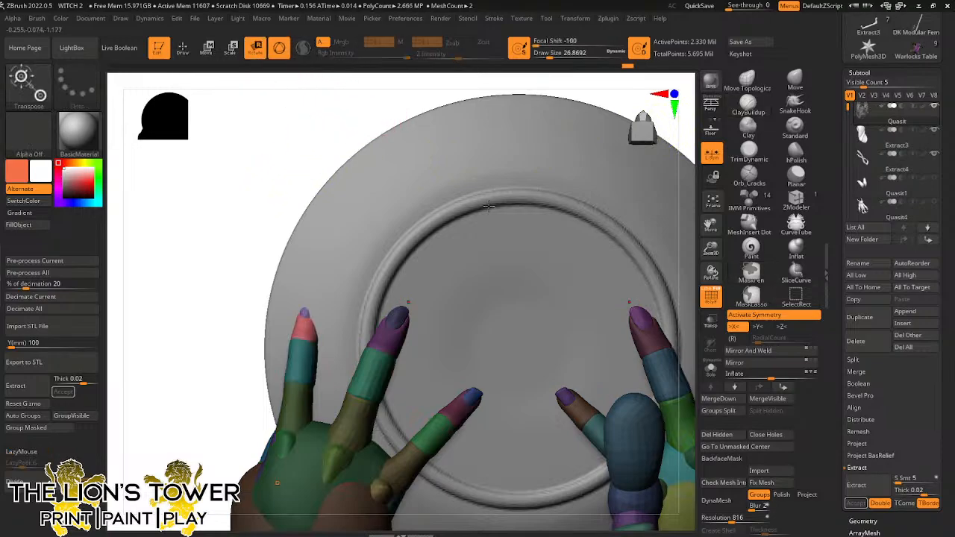
left_click_drag(784, 235, 618, 210, "alt")
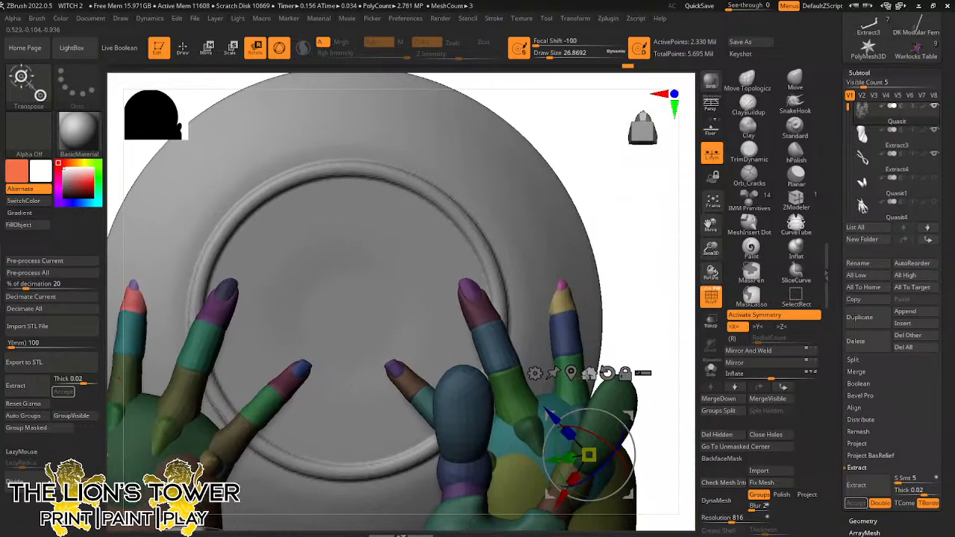
left_click(571, 372)
left_click_drag(650, 272, 552, 325)
left_click(567, 228, "alt")
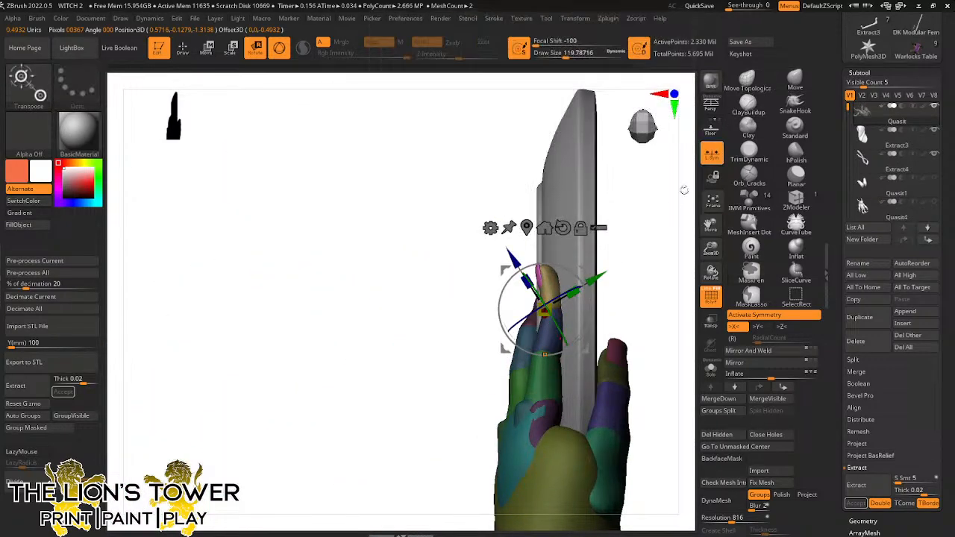
left_click(640, 229, "ctrl")
key("q")
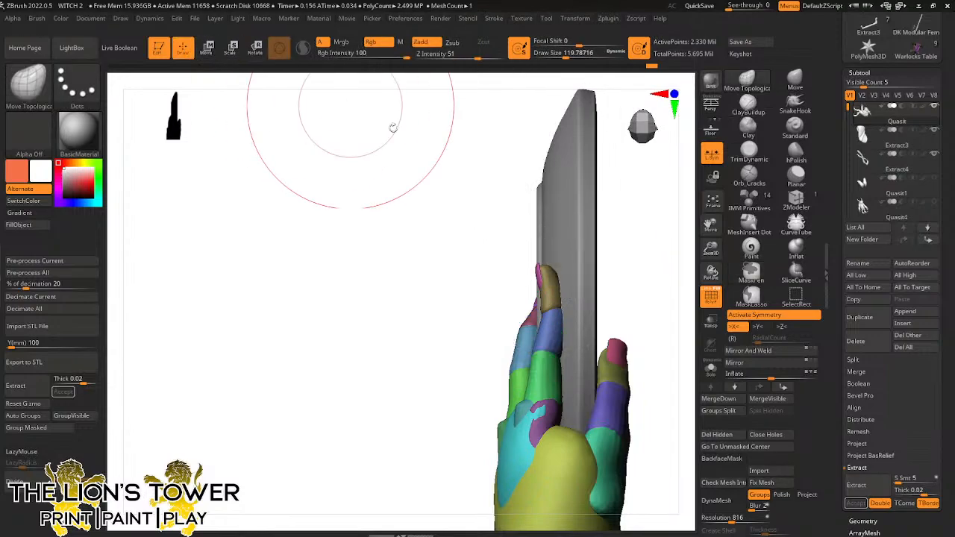
Adjust the fingertips against the plate's underside using the Move Topological brush at a draw size of about 65
left_click(558, 58)
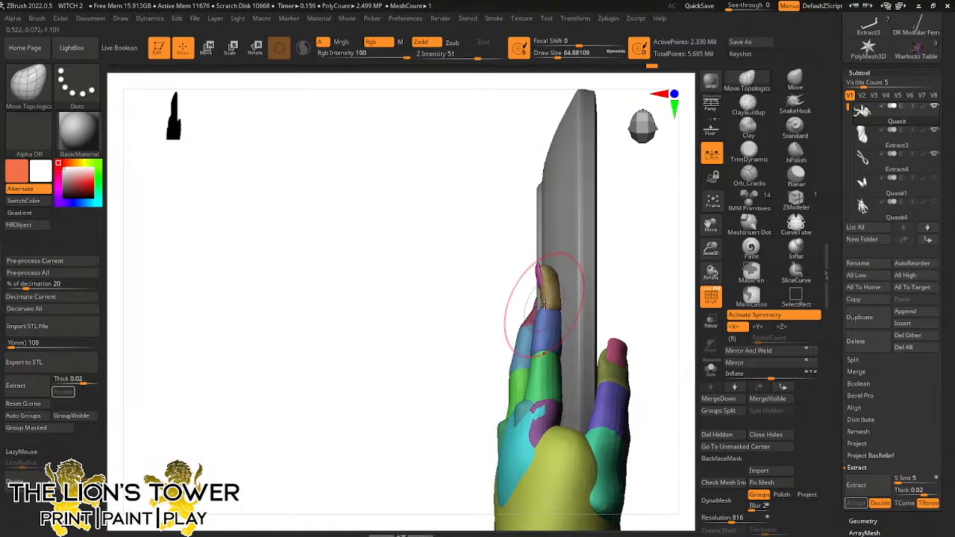
mouse_move(619, 214)
left_mouse_down()
mouse_move(619, 202)
mouse_move(512, 228)
mouse_move(557, 216)
mouse_move(512, 275)
left_mouse_up()
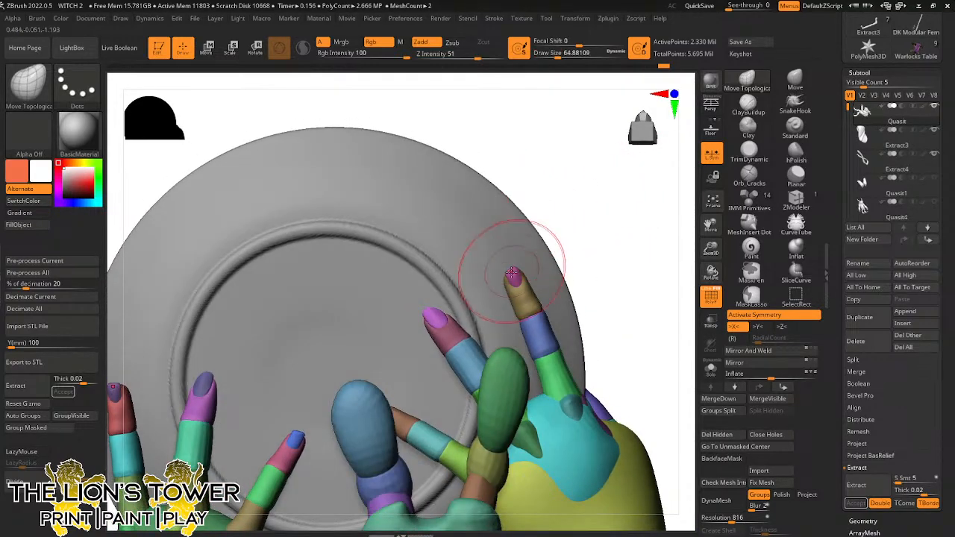
mouse_move(665, 203)
left_mouse_down()
mouse_move(665, 213)
mouse_move(674, 203)
mouse_move(615, 209)
mouse_move(509, 277)
left_mouse_up()
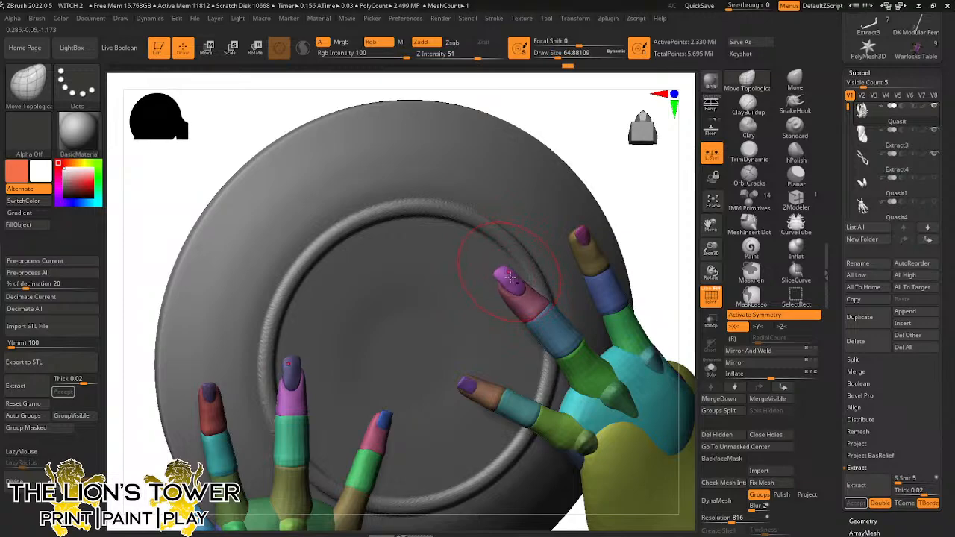
mouse_move(609, 185)
left_mouse_down()
mouse_move(639, 156)
mouse_move(506, 274)
left_mouse_up()
left_click_drag(627, 217, 549, 242)
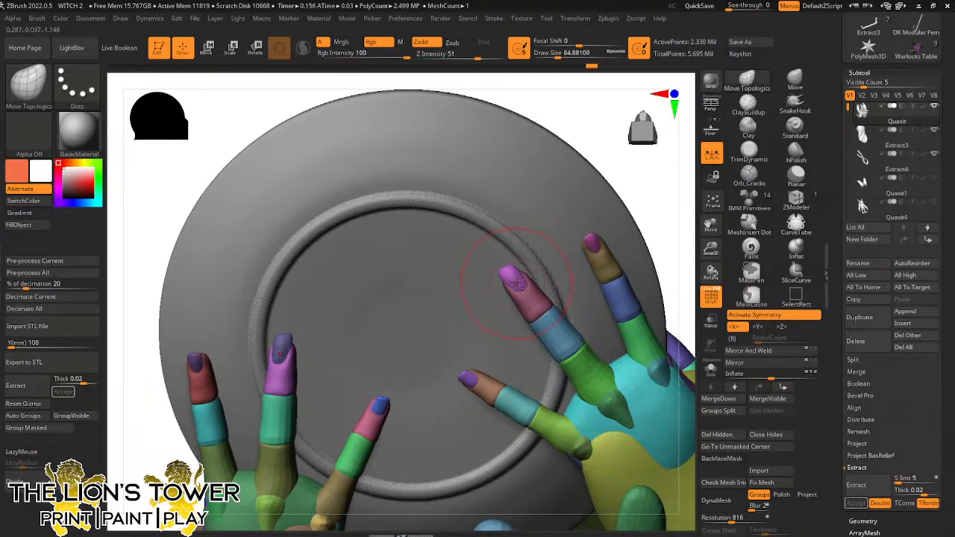
mouse_move(618, 219)
left_mouse_down()
mouse_move(644, 229)
mouse_move(639, 177)
mouse_move(628, 180)
mouse_move(630, 196)
mouse_move(654, 220)
left_mouse_up()
Enlarge the draw size to about 120 and examine the arms, hands and plate from the side and front
left_click(654, 221, "ctrl")
left_click(657, 224, "ctrl")
mouse_move(682, 267)
left_mouse_down("alt")
mouse_move(632, 237)
mouse_move(627, 308)
mouse_move(646, 335)
mouse_move(614, 341)
mouse_move(591, 273)
mouse_move(563, 241)
left_mouse_up("alt")
left_click_drag(550, 54, 564, 54)
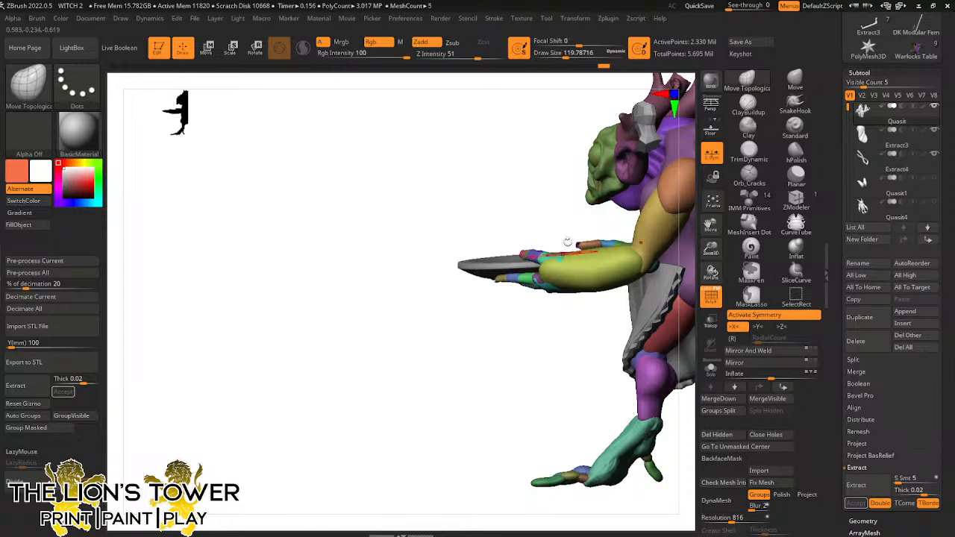
left_click_drag(568, 242, 602, 255)
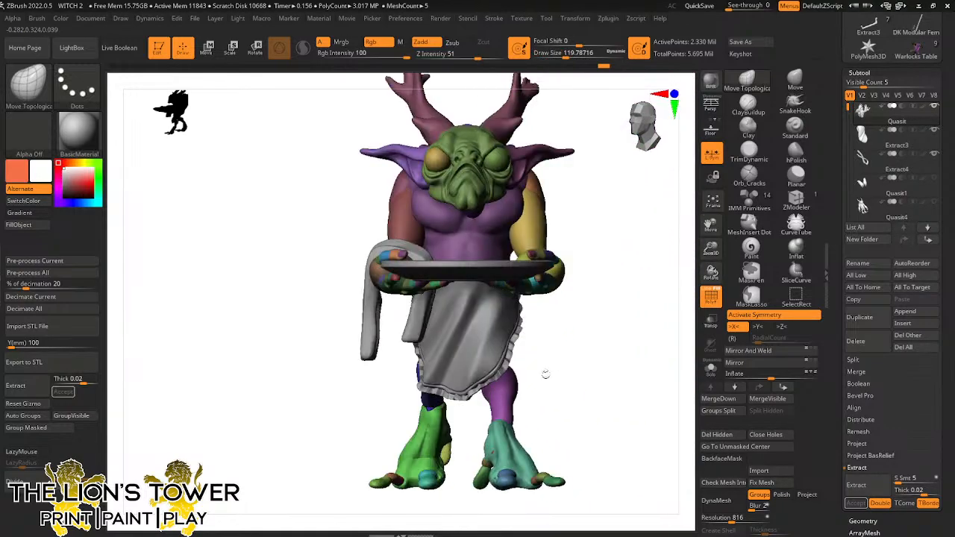
mouse_move(582, 294)
left_mouse_down()
mouse_move(660, 293)
mouse_move(613, 302)
mouse_move(674, 282)
mouse_move(645, 241)
mouse_move(690, 215)
mouse_move(679, 283)
mouse_move(635, 275)
mouse_move(623, 254)
mouse_move(659, 296)
mouse_move(635, 308)
mouse_move(636, 266)
mouse_move(618, 254)
mouse_move(640, 202)
mouse_move(634, 240)
left_mouse_up()
Turn off X symmetry and isolate the green head polygroup of the creature's body
key("ctrl")
key("x")
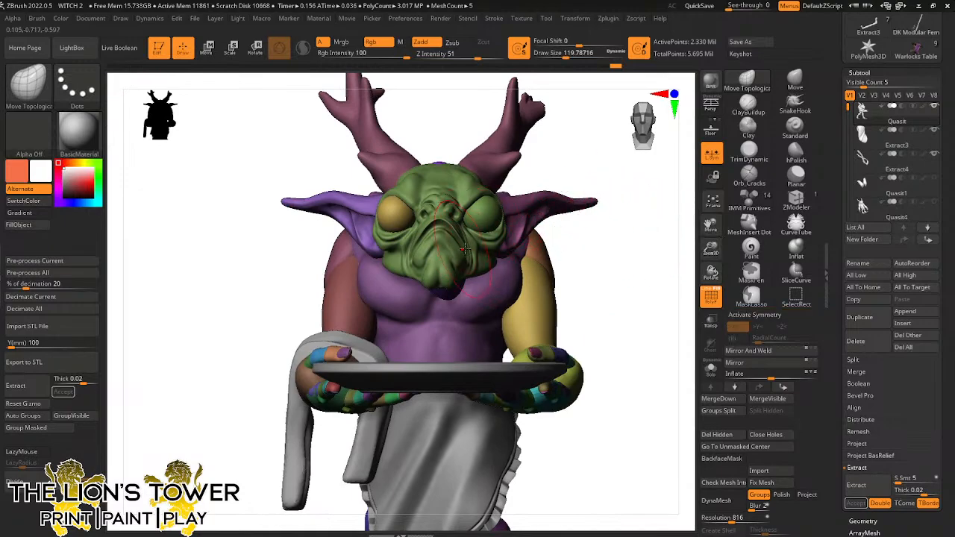
left_click(562, 164, "ctrl")
left_click(563, 164, "ctrl")
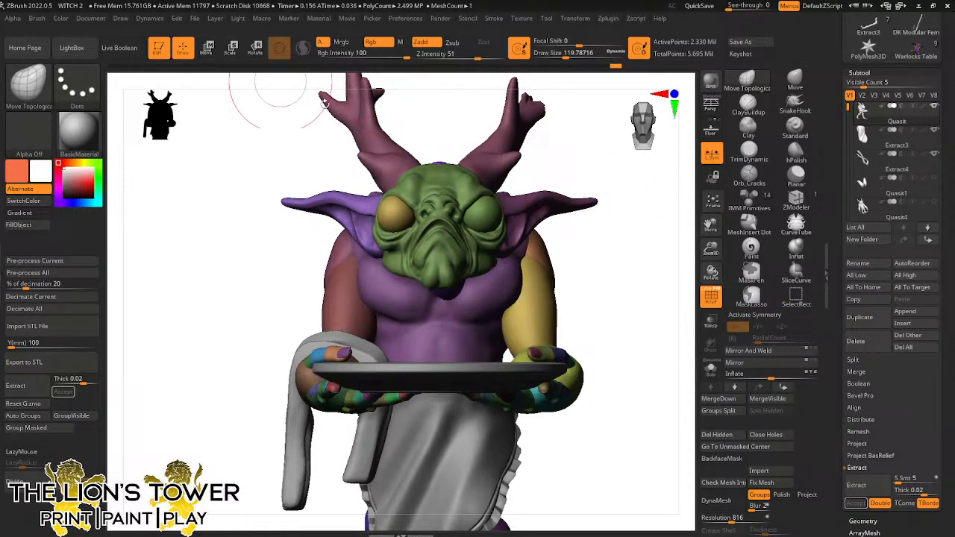
left_click(464, 252, "ctrl+shift")
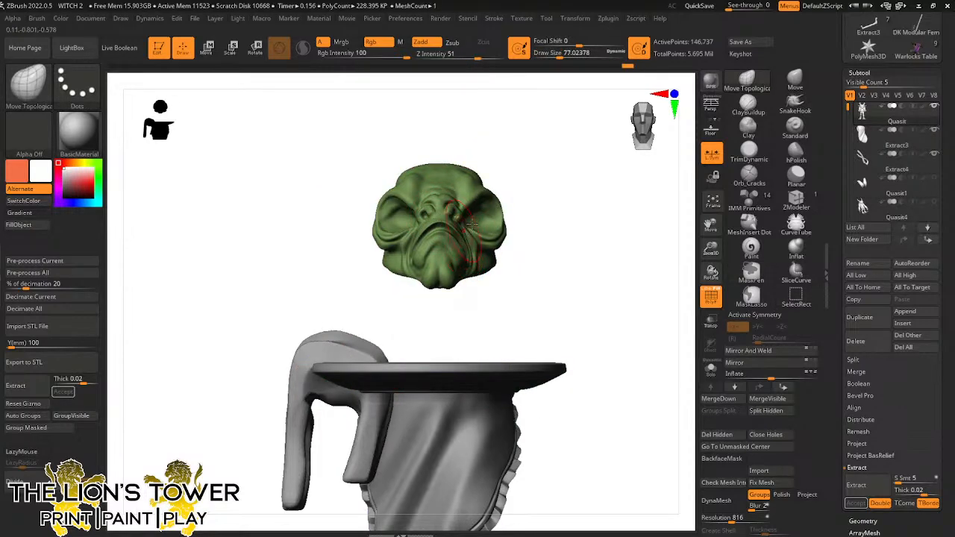
Reshape the isolated face around the mouth using the Move Topological brush at a draw size of about 77
right_click_drag(472, 224, 455, 205)
right_click_drag(541, 146, 508, 148)
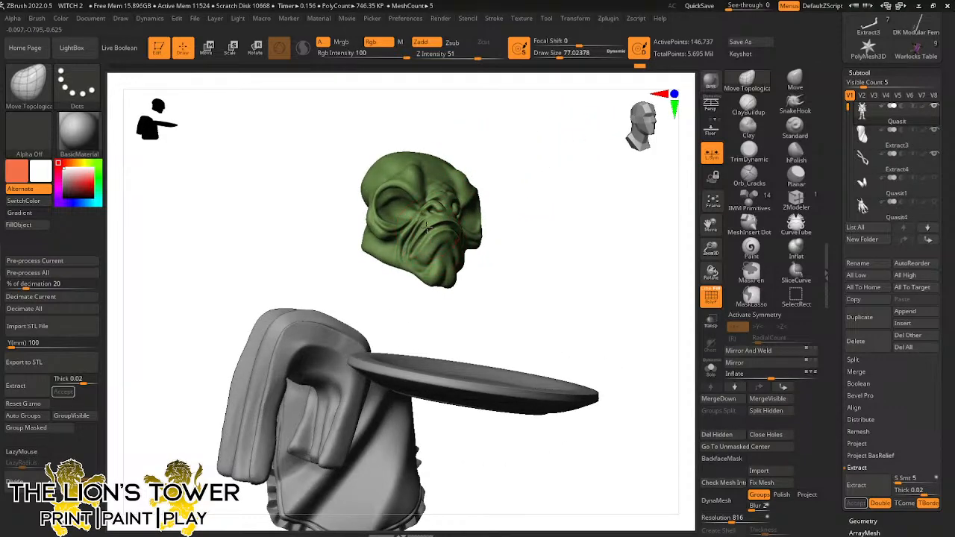
right_click_drag(507, 146, 472, 212)
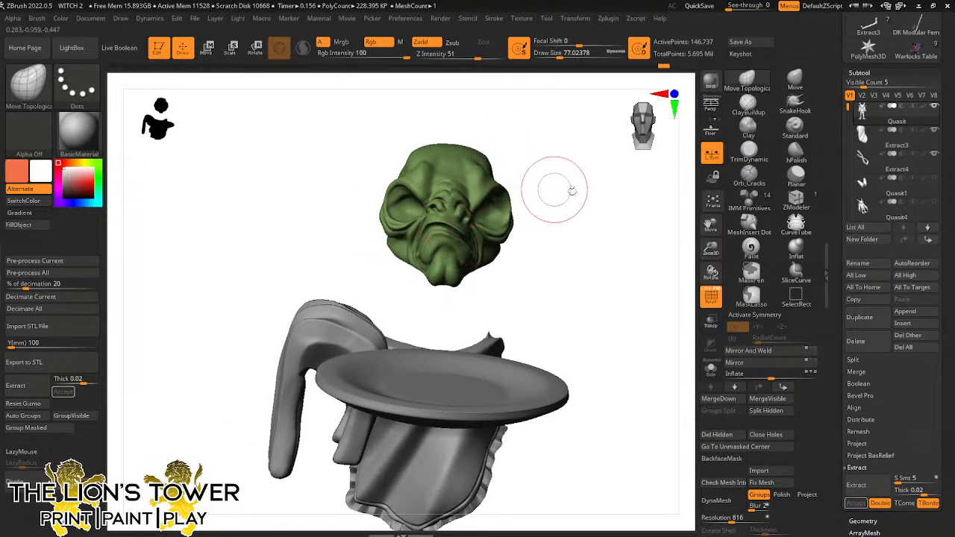
Deepen the mouth line and define the lips toward one mouth corner using the ClayBuildup brush at a draw size of about 22
left_click(749, 105)
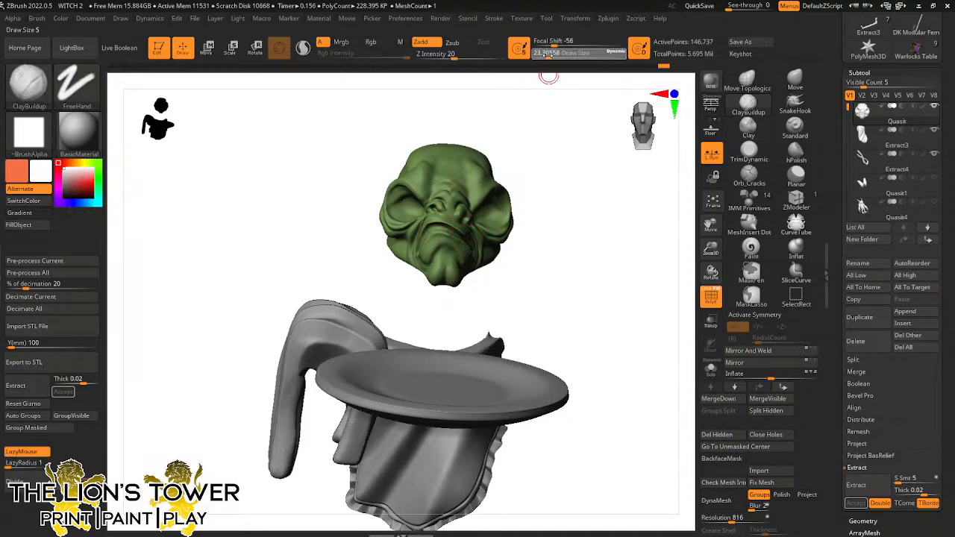
left_click_drag(548, 55, 546, 54)
mouse_move(551, 104)
right_mouse_down()
mouse_move(574, 155)
mouse_move(539, 155)
right_mouse_up()
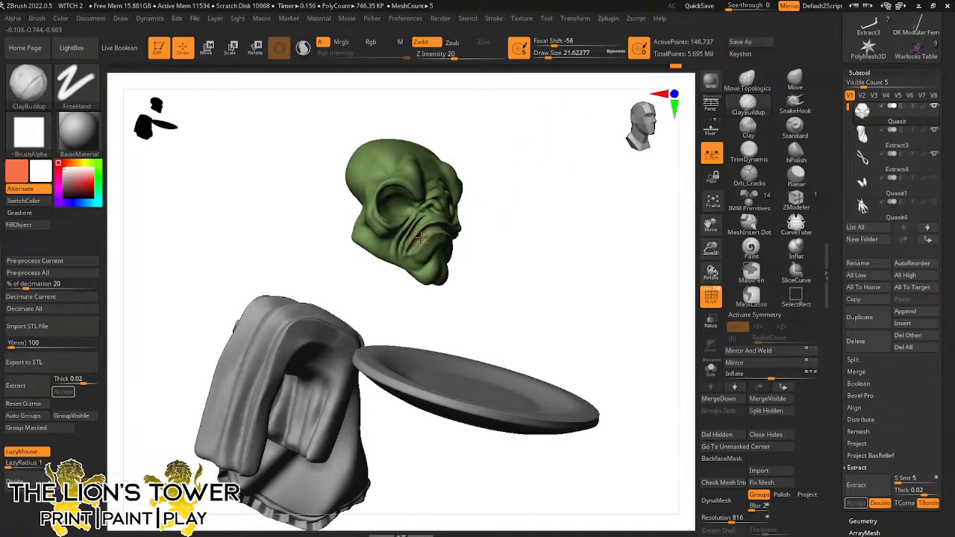
right_click_drag(430, 236, 432, 221)
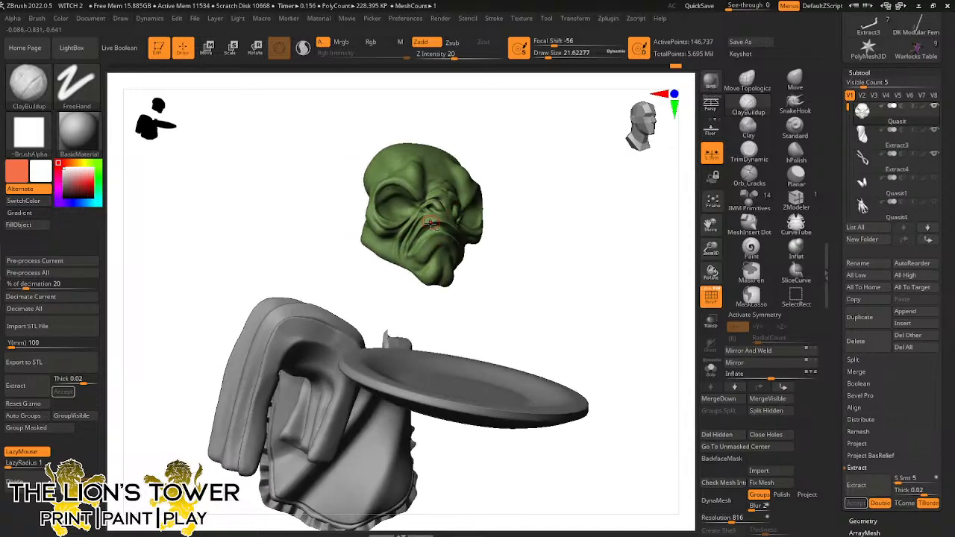
left_click_drag(420, 237, 433, 232)
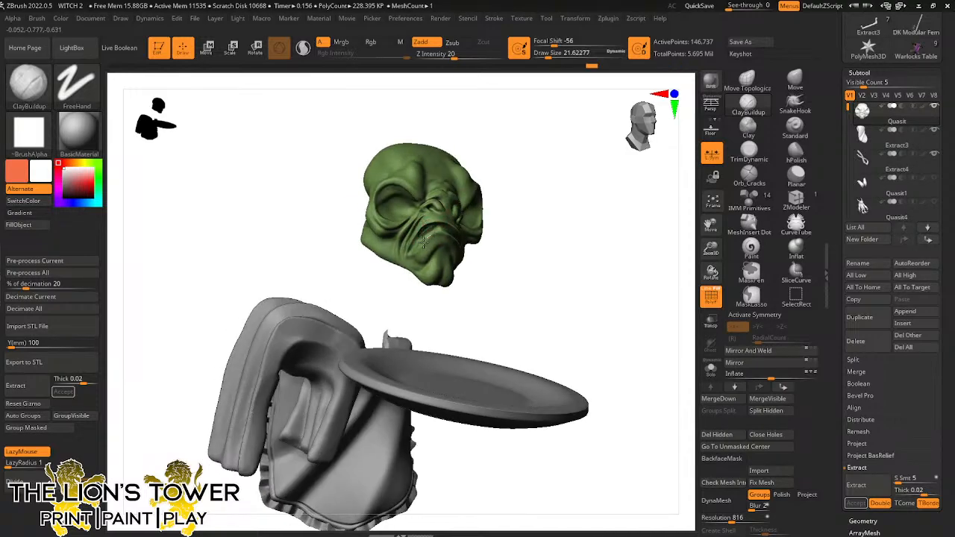
left_click_drag(432, 236, 444, 230)
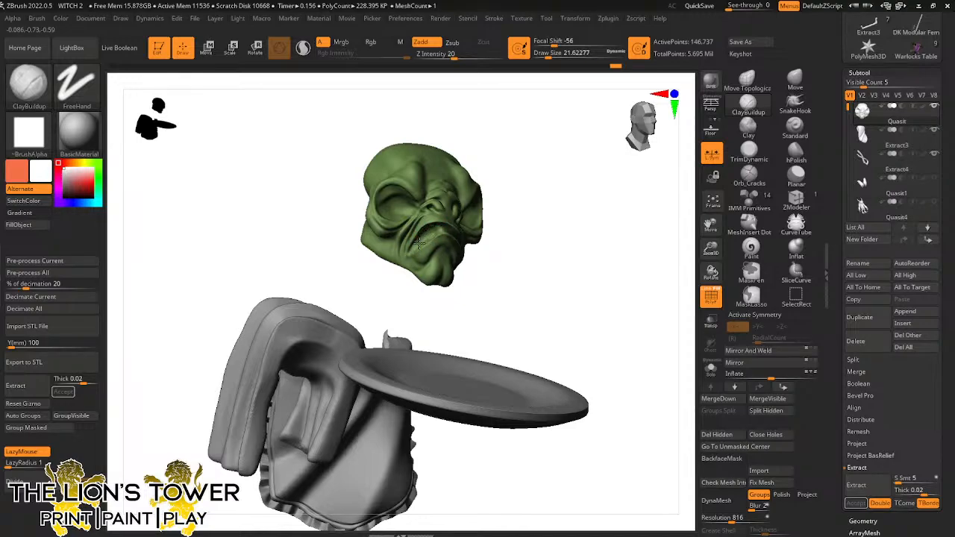
right_click_drag(481, 230, 522, 157)
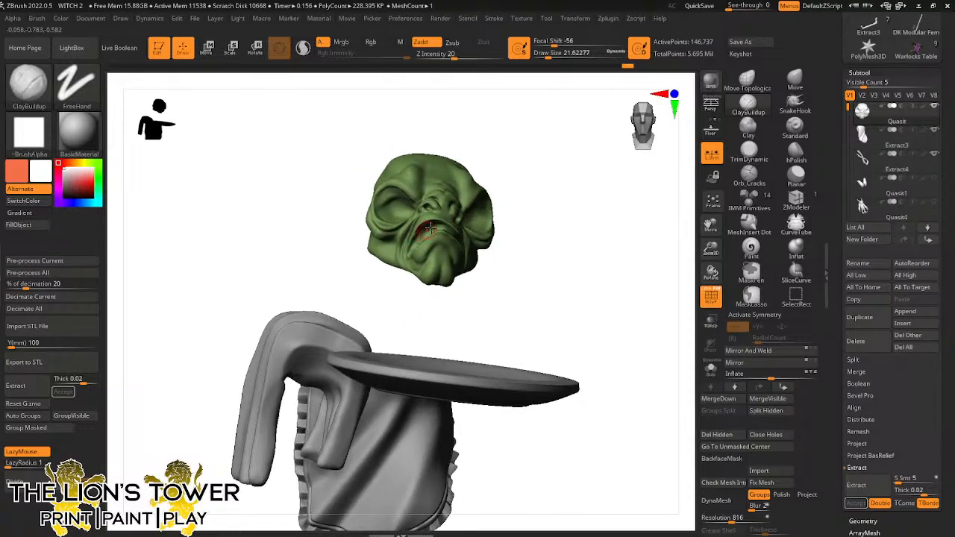
Soften the lips and mouth corner using the Smooth brush at a draw size of about 46
mouse_move(422, 243)
right_mouse_down("shift")
mouse_move(522, 177)
mouse_move(437, 235)
mouse_move(545, 230)
mouse_move(436, 239)
right_mouse_up("shift")
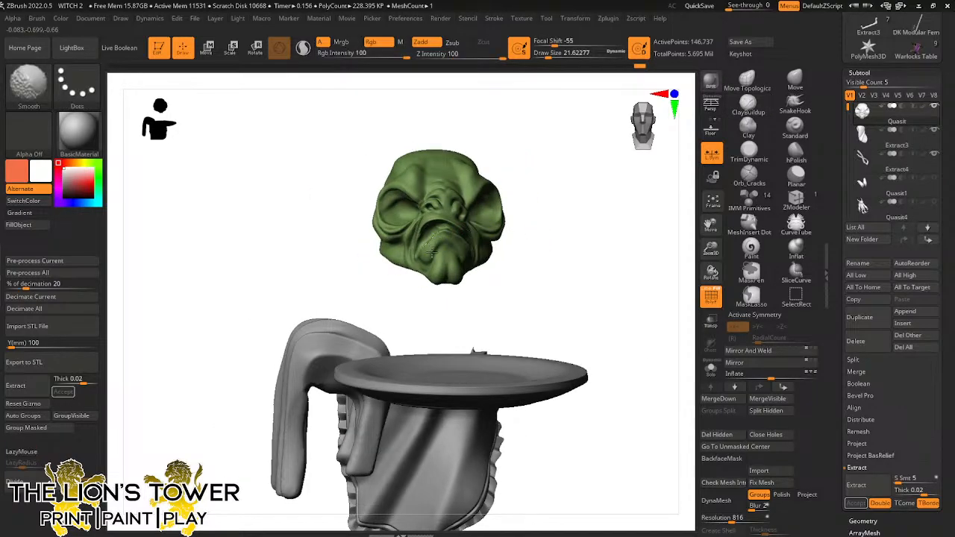
mouse_move(561, 54)
left_mouse_down()
mouse_move(552, 54)
mouse_move(561, 54)
left_mouse_up()
mouse_move(556, 119)
right_mouse_down()
mouse_move(552, 145)
mouse_move(434, 235)
mouse_move(544, 145)
mouse_move(533, 149)
right_mouse_up()
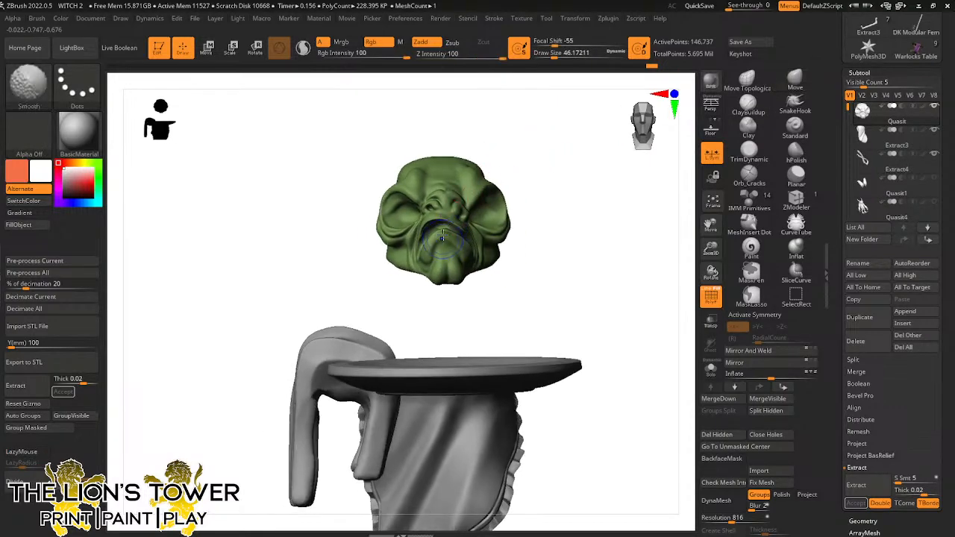
key("shift")
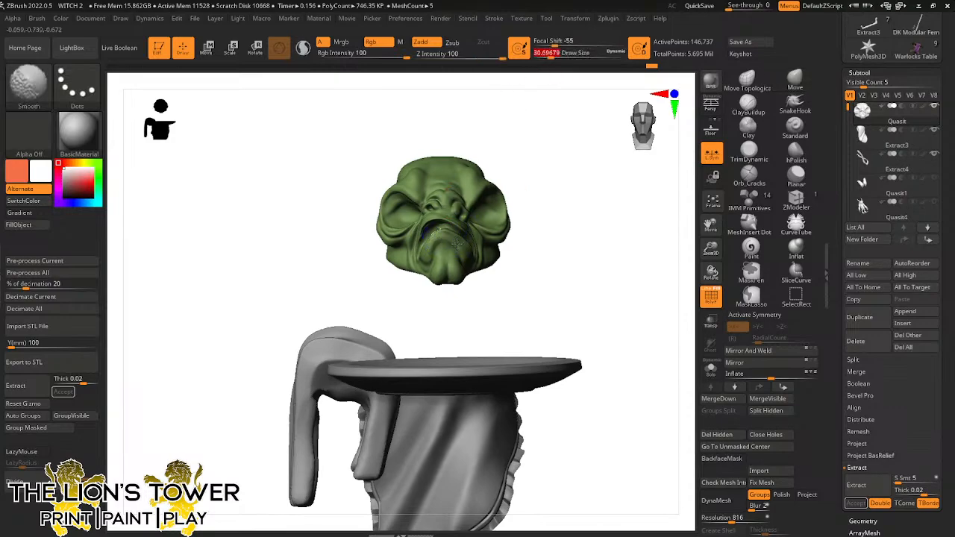
Carve sharp creases around the mouth and across the bridge of the nose using the Orb_Cracks brush at a draw size of 28.75
mouse_move(515, 158)
right_mouse_down()
mouse_move(544, 141)
mouse_move(420, 229)
right_mouse_up()
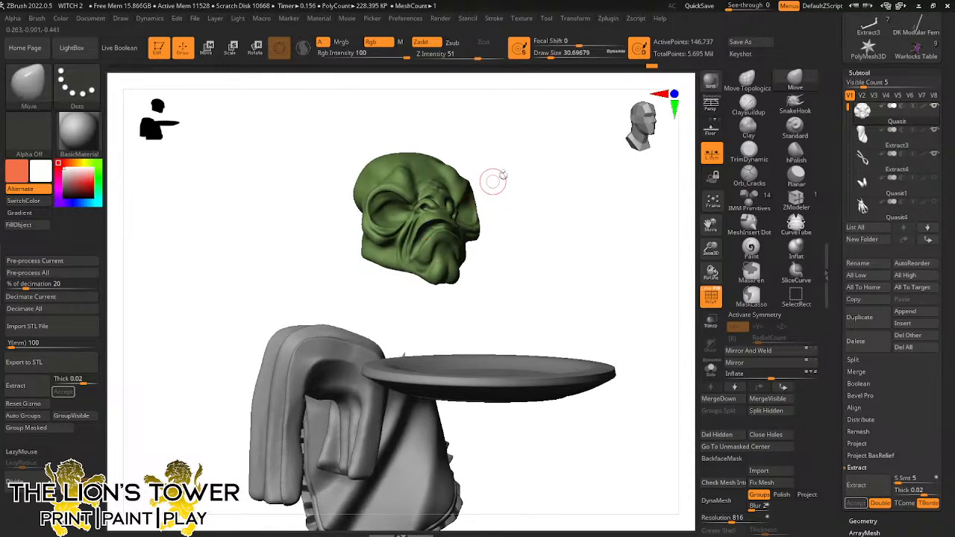
right_click_drag(502, 176, 537, 138)
left_click(749, 173)
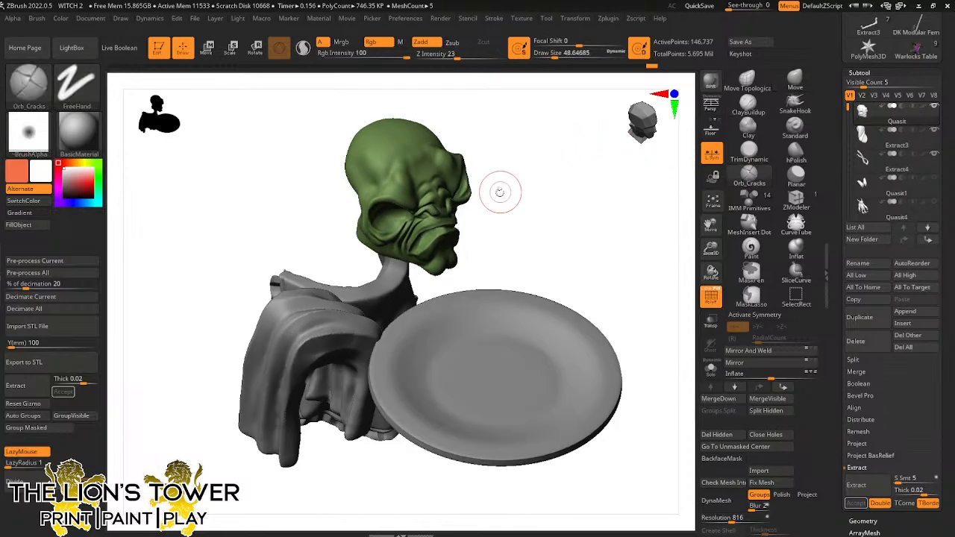
right_click_drag(501, 192, 523, 165, "ctrl")
left_click_drag(568, 53, 547, 54)
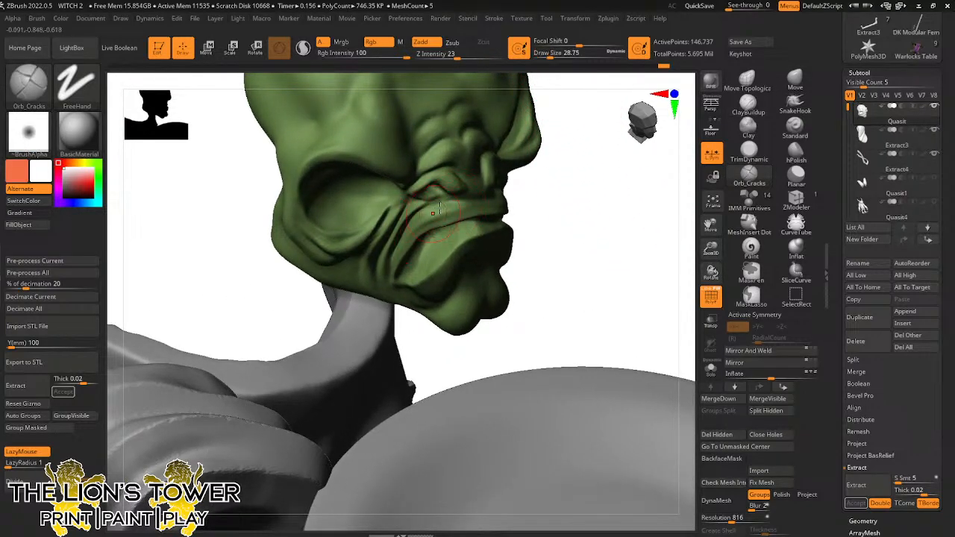
right_click_drag(440, 205, 526, 186)
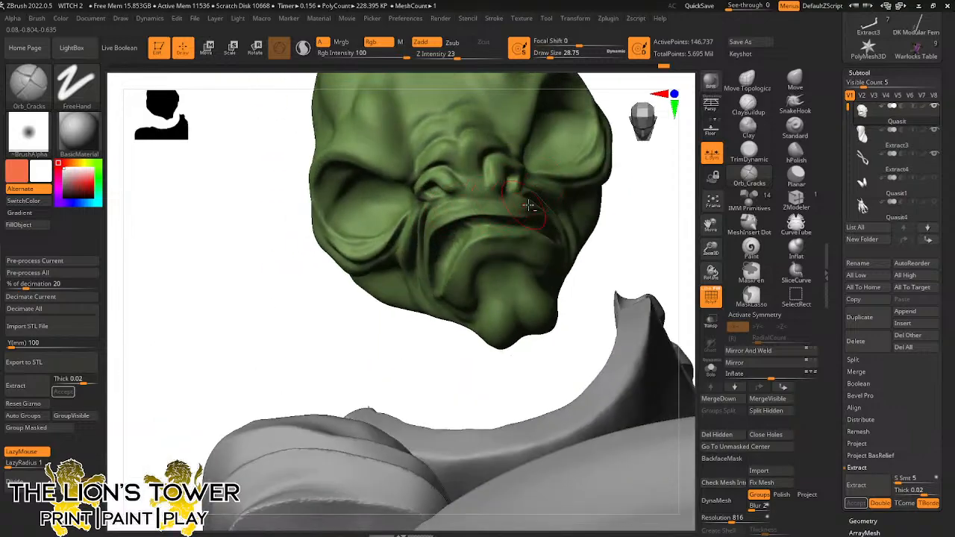
right_click_drag(640, 209, 642, 253)
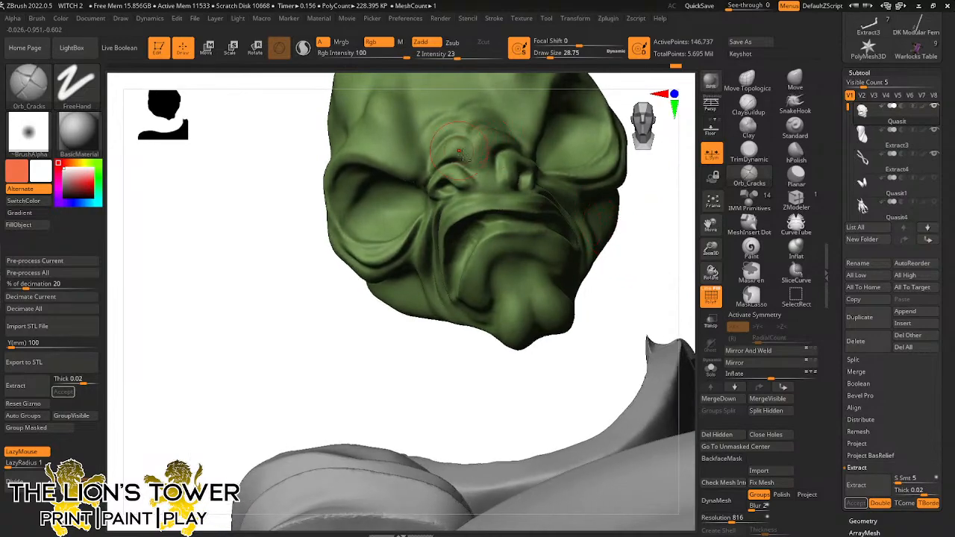
mouse_move(460, 151)
left_mouse_down()
mouse_move(429, 160)
mouse_move(432, 168)
left_mouse_up()
left_click_drag(454, 130, 427, 140)
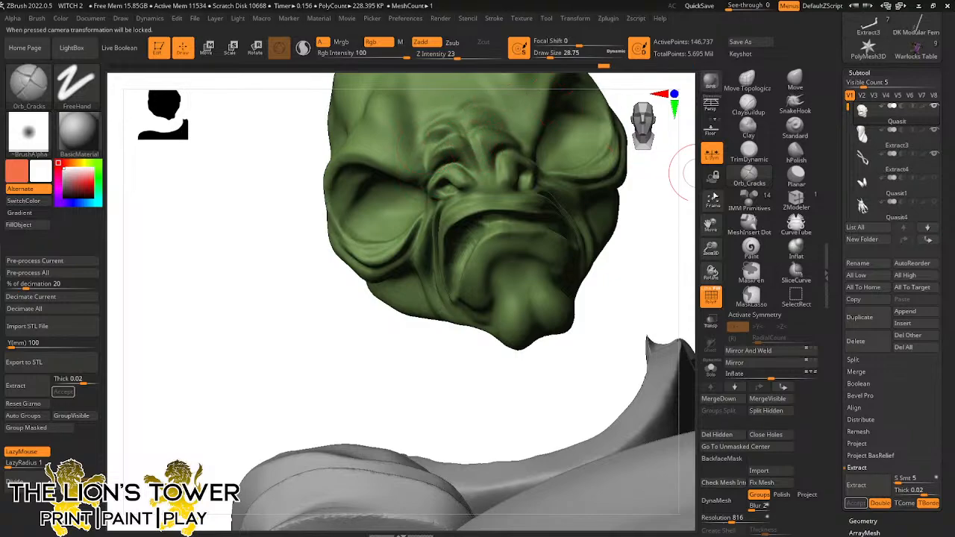
Carve frown furrows above the nose and over both brows using the Orb_Cracks brush
left_click_drag(711, 249, 629, 302)
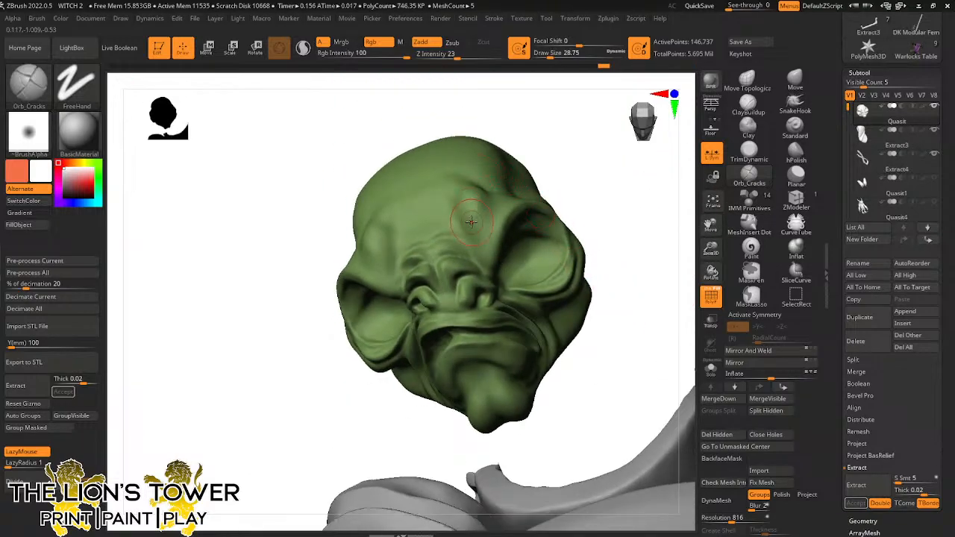
left_click_drag(470, 244, 458, 209)
left_click_drag(515, 112, 495, 183)
left_click_drag(567, 113, 506, 158)
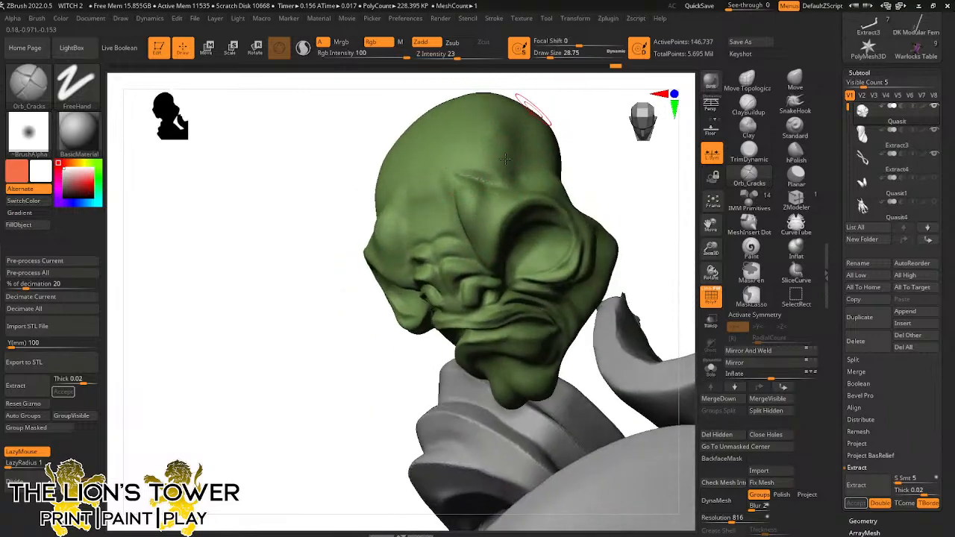
right_click_drag(539, 128, 612, 129)
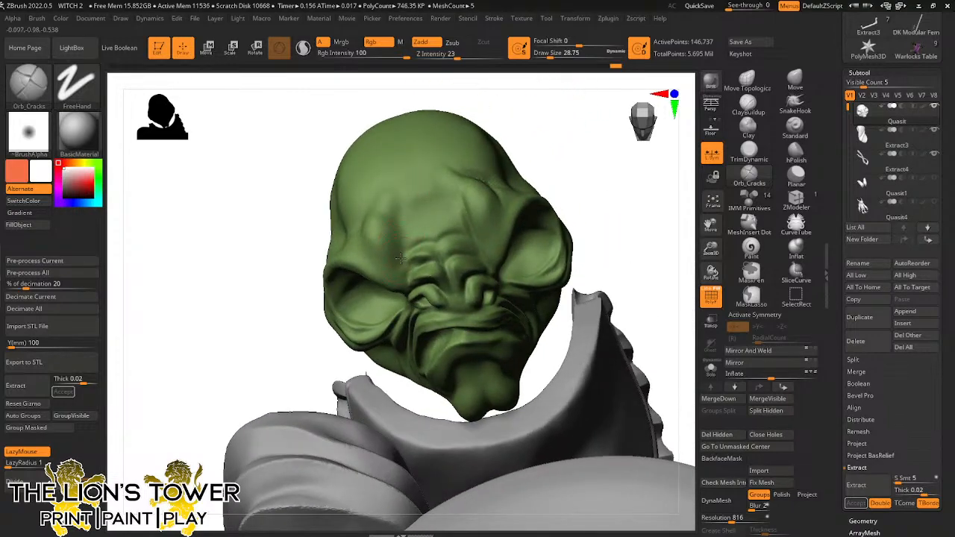
mouse_move(405, 263)
left_mouse_down()
mouse_move(390, 186)
mouse_move(388, 231)
mouse_move(358, 226)
left_mouse_up()
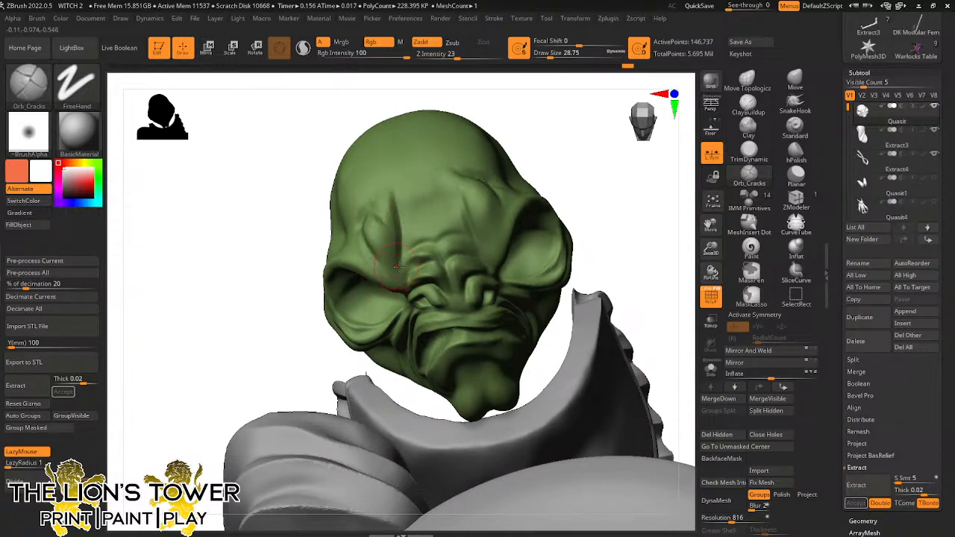
left_click_drag(398, 196, 408, 223)
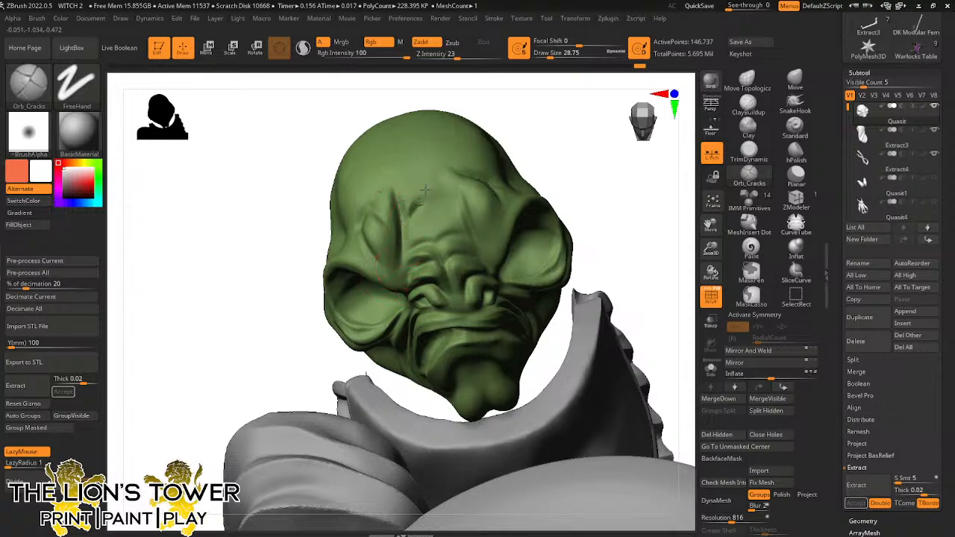
Turn on Sculptris Pro and carve finer wrinkles in the middle of the forehead and above the eye socket
left_click(303, 47)
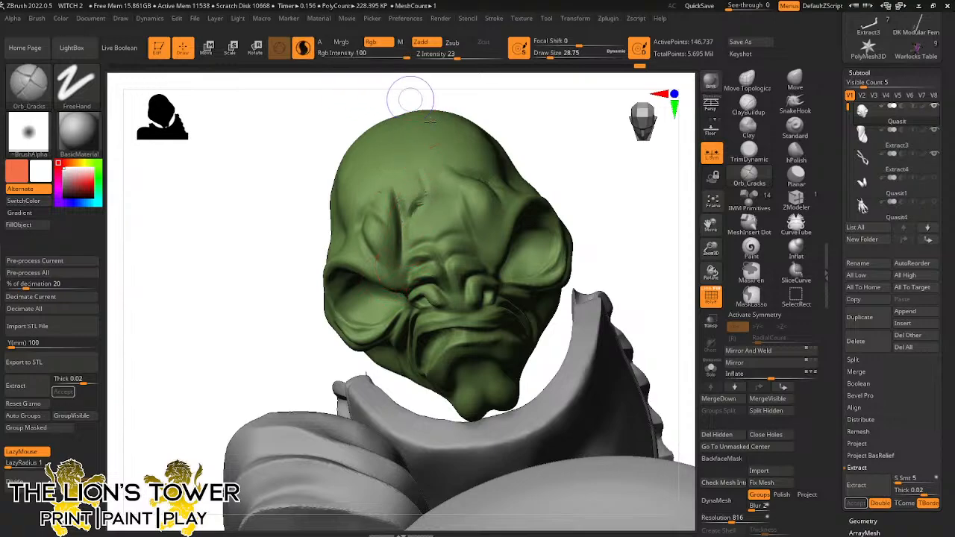
mouse_move(421, 201)
left_mouse_down()
mouse_move(419, 163)
mouse_move(477, 186)
mouse_move(433, 217)
mouse_move(445, 207)
mouse_move(440, 224)
left_mouse_up()
key("shift")
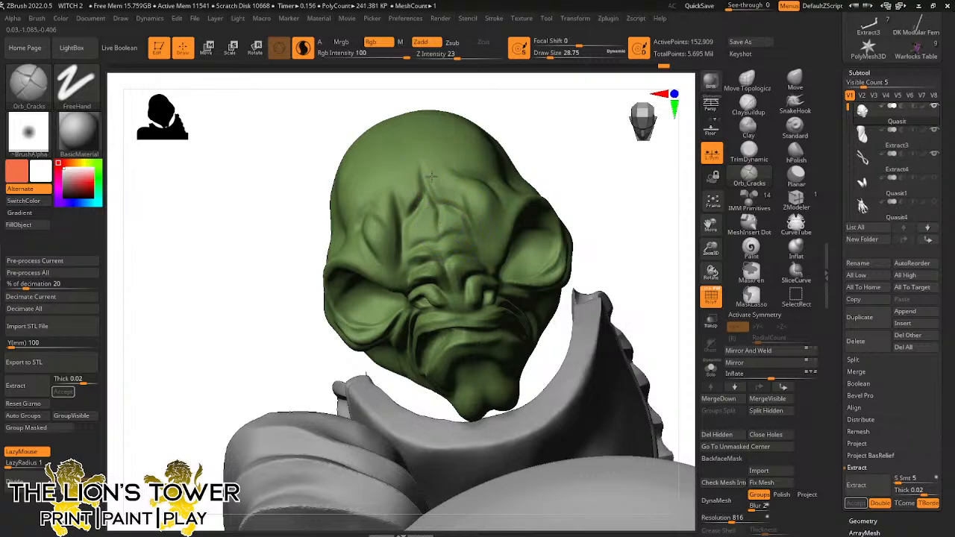
mouse_move(431, 177)
left_mouse_down()
mouse_move(446, 171)
mouse_move(437, 168)
left_mouse_up()
left_click_drag(527, 117, 462, 153)
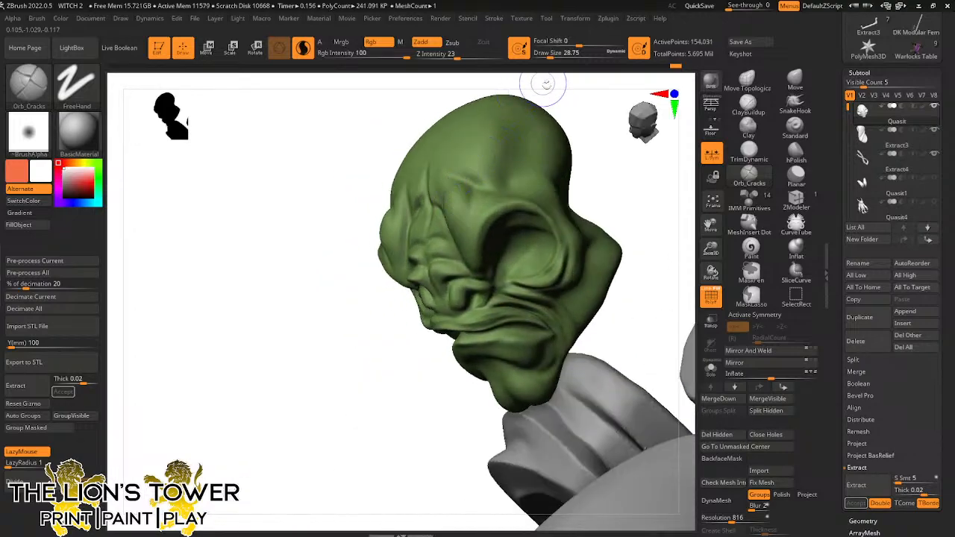
left_click_drag(544, 84, 540, 105, "shift")
left_click_drag(452, 181, 459, 218)
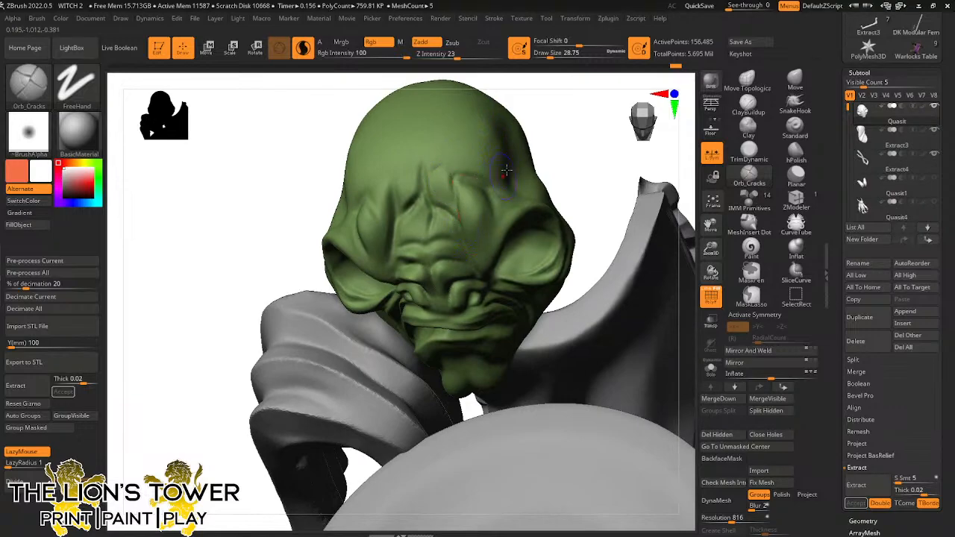
mouse_move(561, 111)
left_mouse_down()
mouse_move(479, 153)
mouse_move(483, 181)
mouse_move(541, 191)
left_mouse_up()
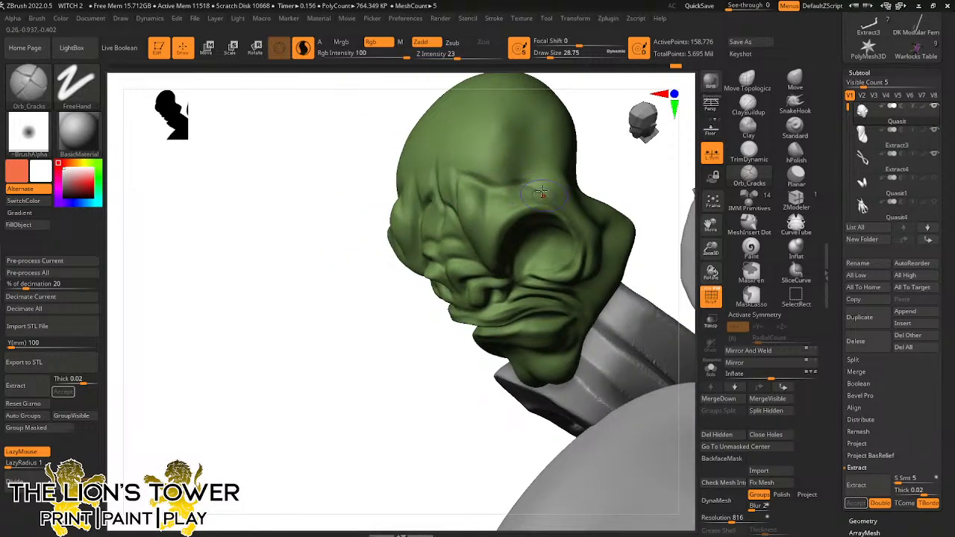
left_click_drag(598, 171, 676, 149)
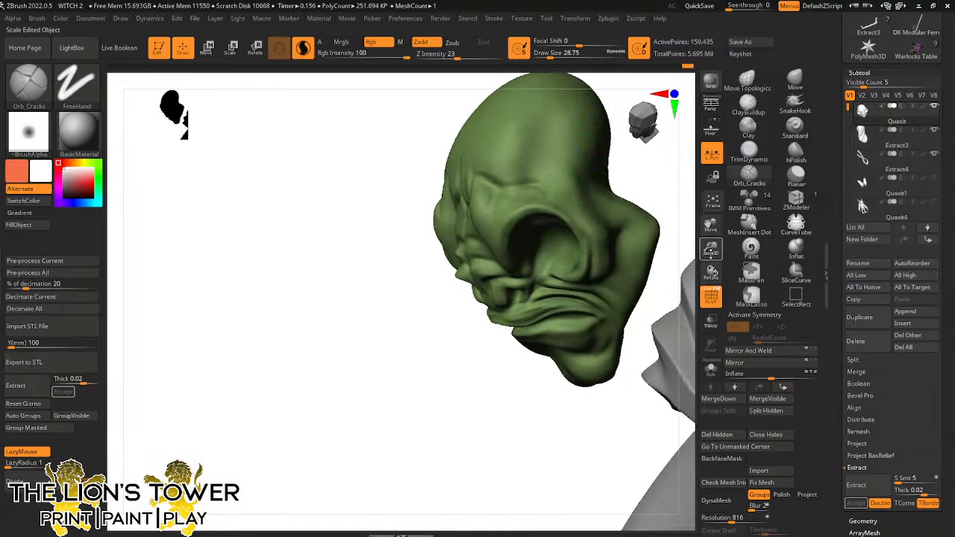
Unhide the remaining polygroups of the creature's body around the isolated face
left_click_drag(711, 249, 658, 185)
left_click(524, 400, "ctrl")
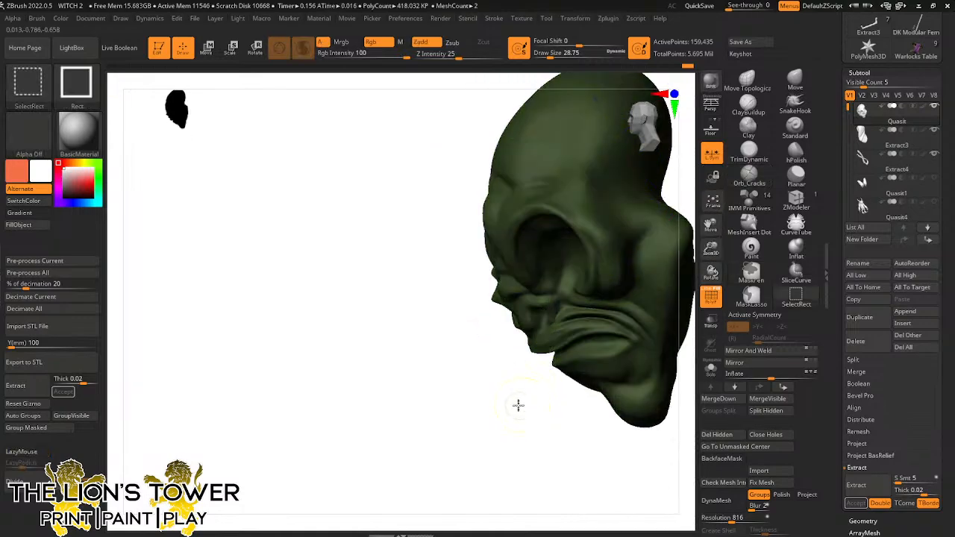
left_click(516, 412, "ctrl+shift")
left_click(515, 413, "ctrl")
left_click_drag(514, 416, 580, 311)
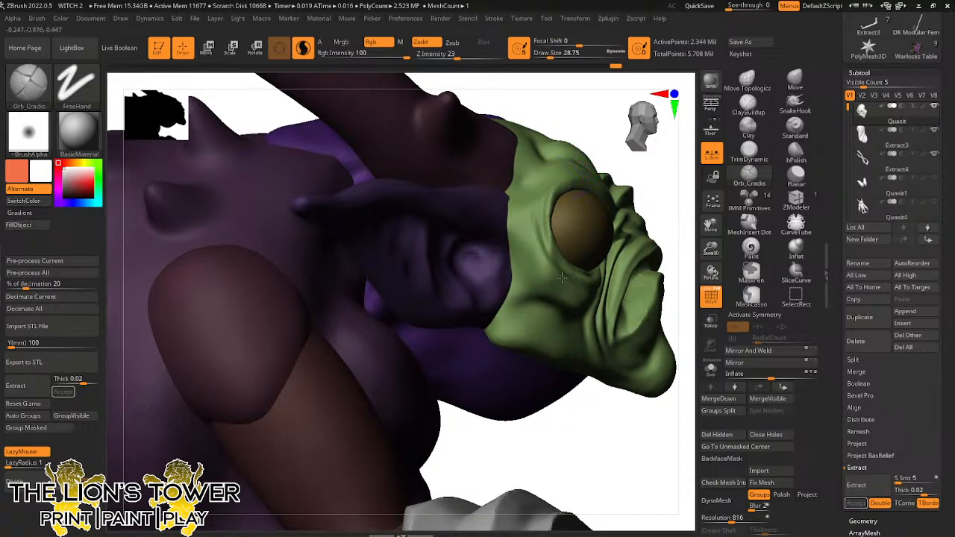
Carve curved skin folds beside and beneath both eyes using the Orb_Cracks brush
left_click_drag(531, 206, 565, 284)
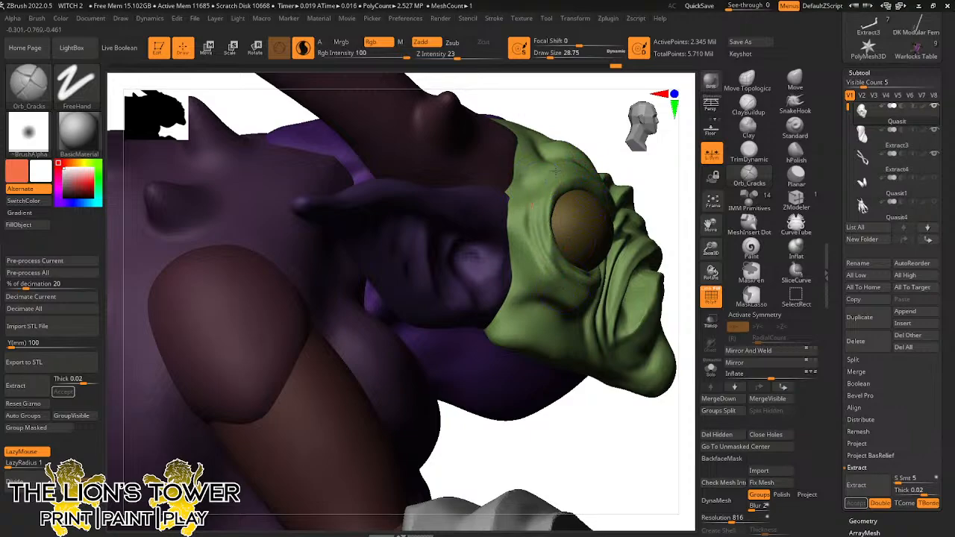
left_click_drag(649, 174, 448, 195)
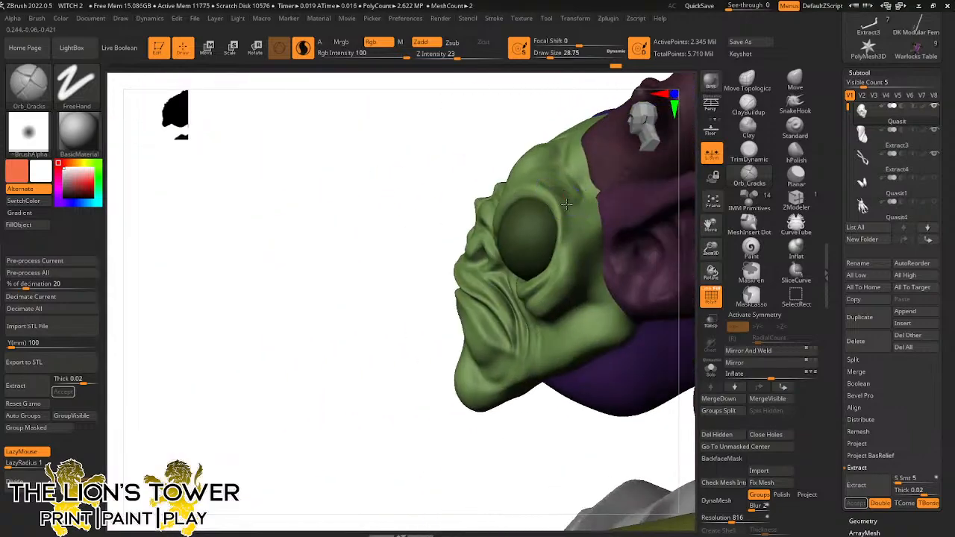
left_click_drag(567, 204, 555, 280)
left_click_drag(581, 217, 544, 297)
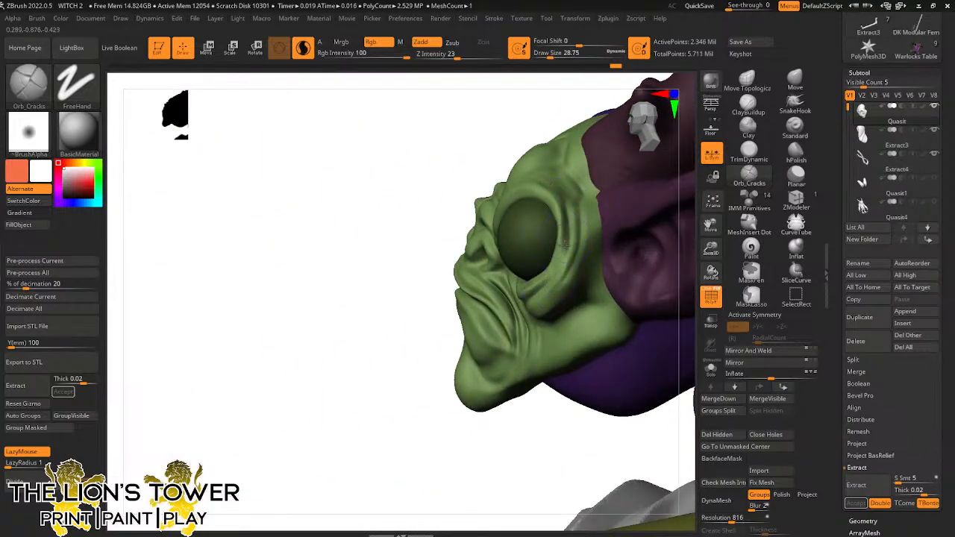
mouse_move(445, 354)
left_mouse_down()
mouse_move(406, 380)
mouse_move(405, 424)
mouse_move(438, 405)
mouse_move(500, 211)
mouse_move(485, 225)
mouse_move(517, 198)
left_mouse_up()
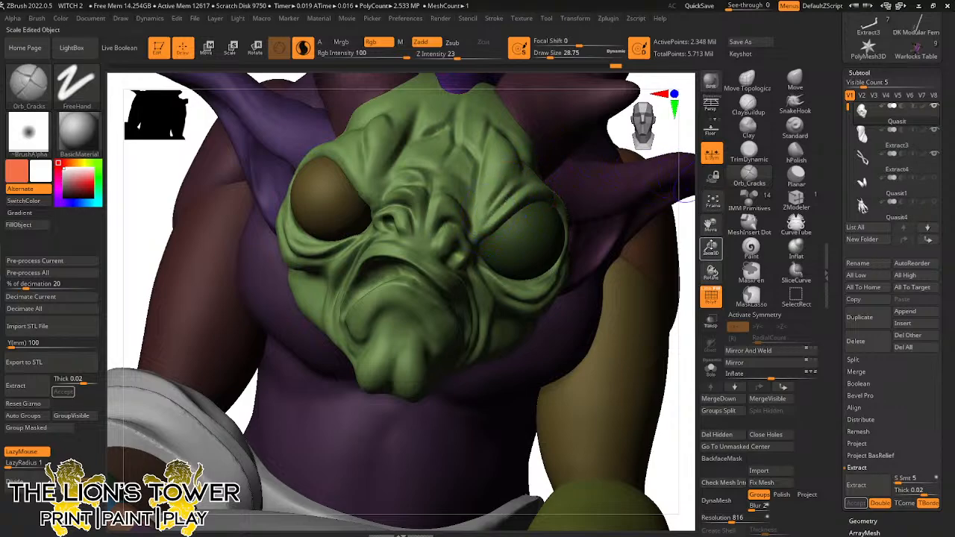
Reshape the brow ridges above the creature's eyes with the Move brush at a draw size of about 44
mouse_move(711, 224)
left_mouse_down()
mouse_move(669, 238)
mouse_move(640, 267)
mouse_move(661, 188)
left_mouse_up()
left_click(794, 80)
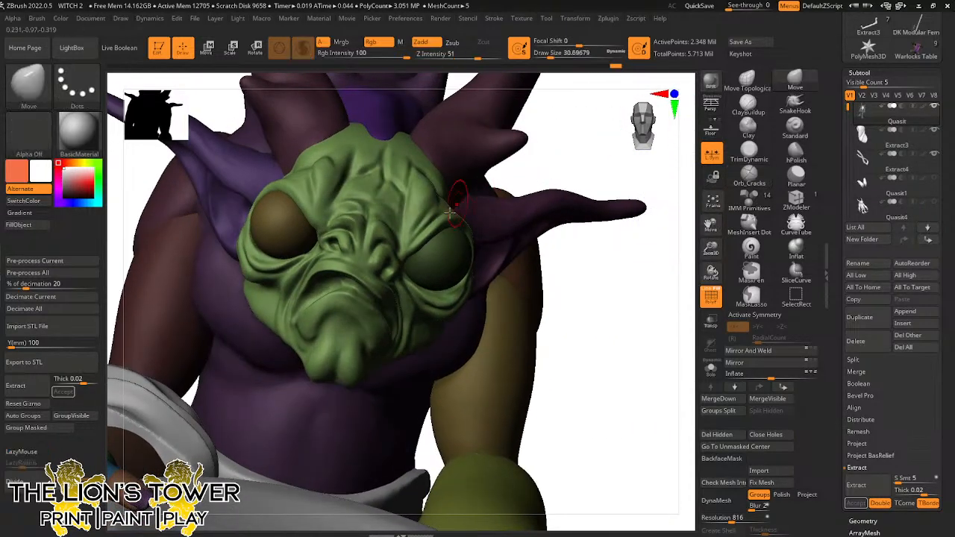
left_click(553, 56)
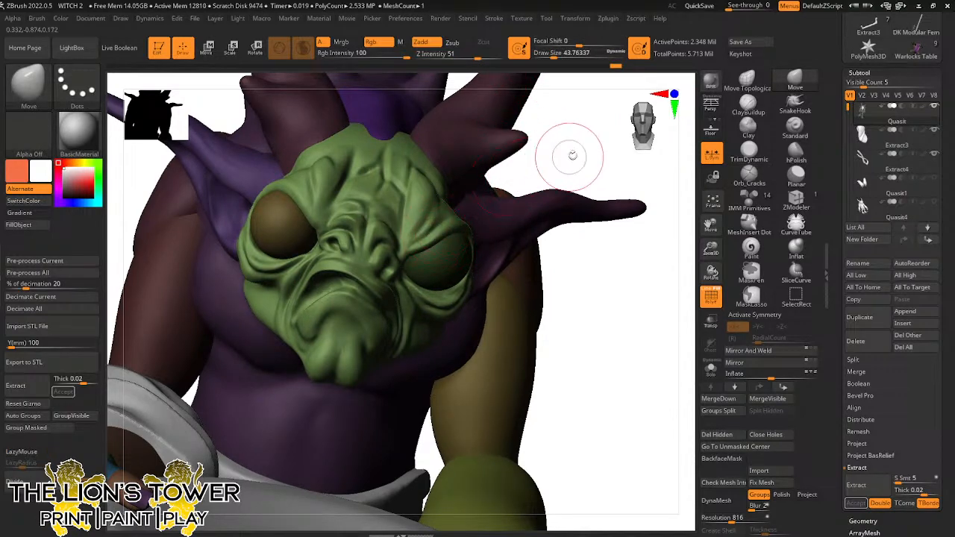
mouse_move(573, 155)
left_mouse_down()
mouse_move(522, 157)
mouse_move(555, 149)
left_mouse_up()
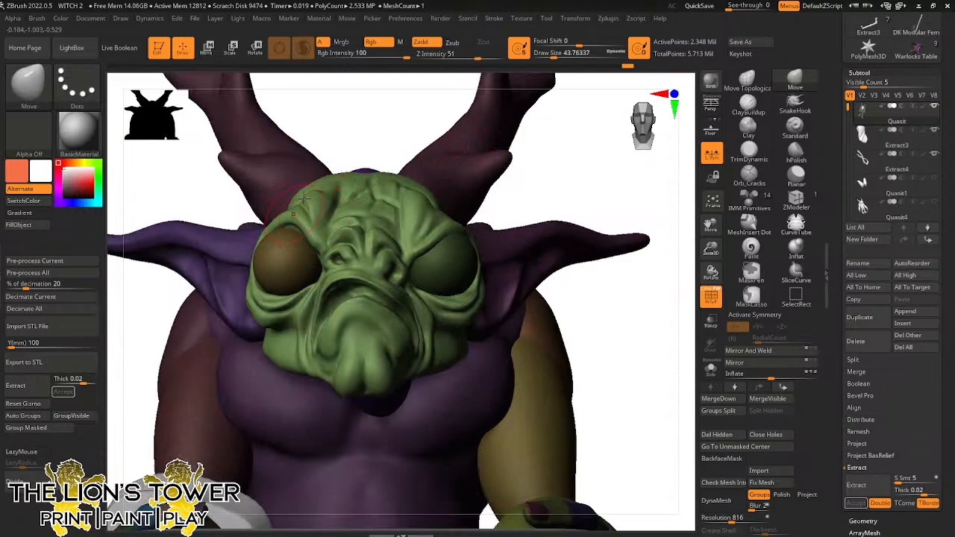
mouse_move(351, 142)
left_mouse_down()
mouse_move(395, 135)
mouse_move(418, 179)
mouse_move(350, 141)
left_mouse_up()
left_click_drag(410, 127, 470, 142)
Isolate the face polygroup, switch its masking, and bring the rest of the body back into view so only the face stays editable
left_click(370, 203, "ctrl+shift")
left_click(418, 171, "ctrl")
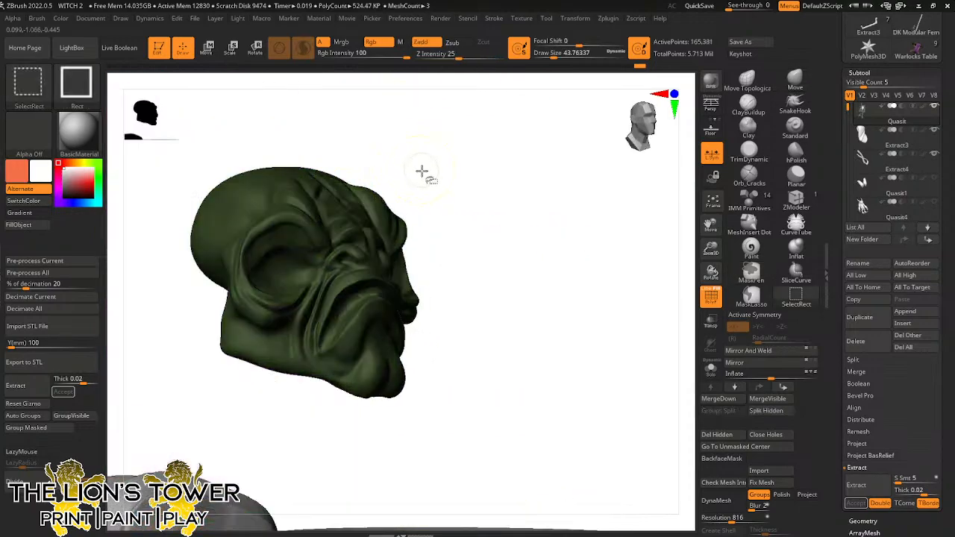
left_click(422, 171, "ctrl+shift")
left_click(426, 171, "ctrl")
left_click_drag(426, 171, 463, 162)
Adjust the overall shape of the head with the Move brush at a draw size of about 74
left_click_drag(553, 54, 559, 54)
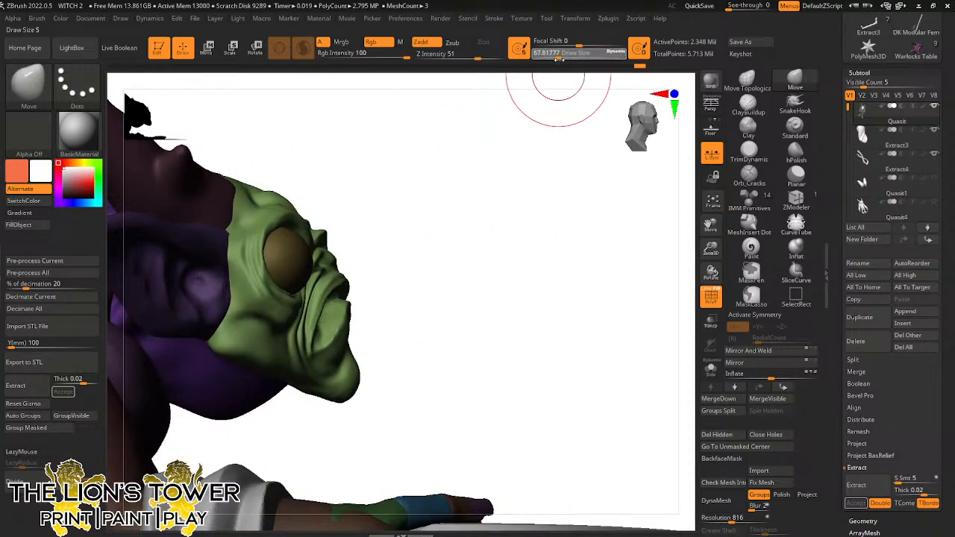
mouse_move(493, 154)
left_mouse_down()
mouse_move(453, 175)
mouse_move(312, 161)
mouse_move(514, 148)
mouse_move(454, 117)
left_mouse_up()
left_click_drag(361, 115, 297, 220)
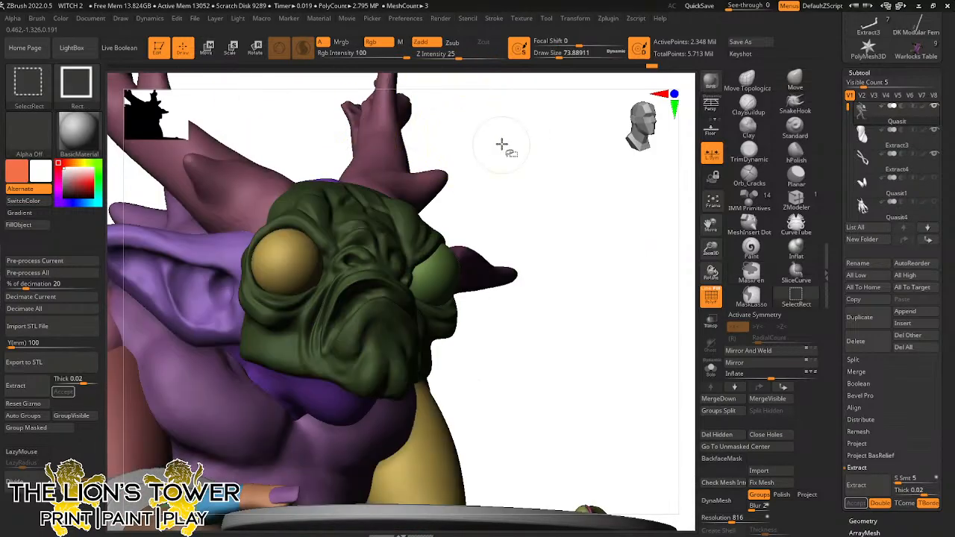
mouse_move(509, 142)
left_mouse_down()
mouse_move(512, 167)
mouse_move(543, 217)
left_mouse_up()
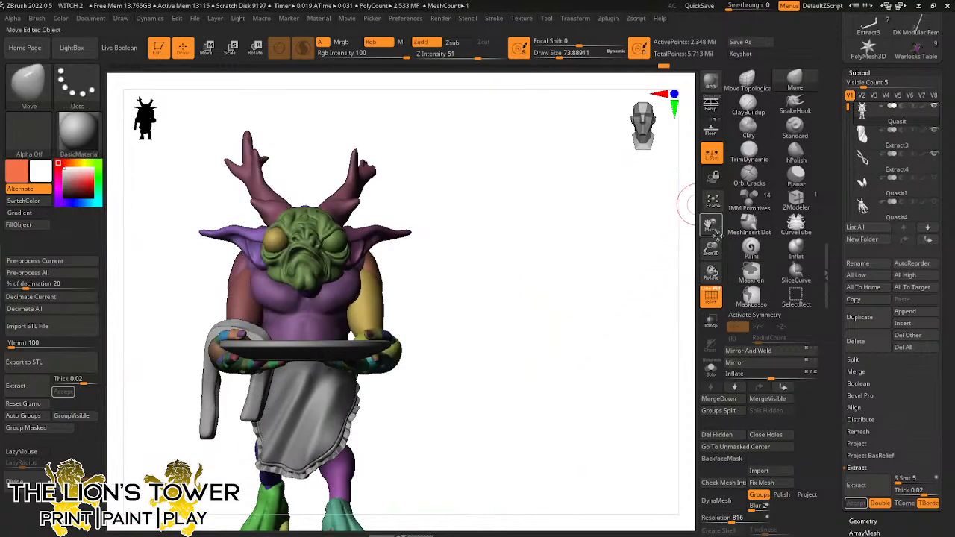
left_click_drag(713, 228, 769, 224)
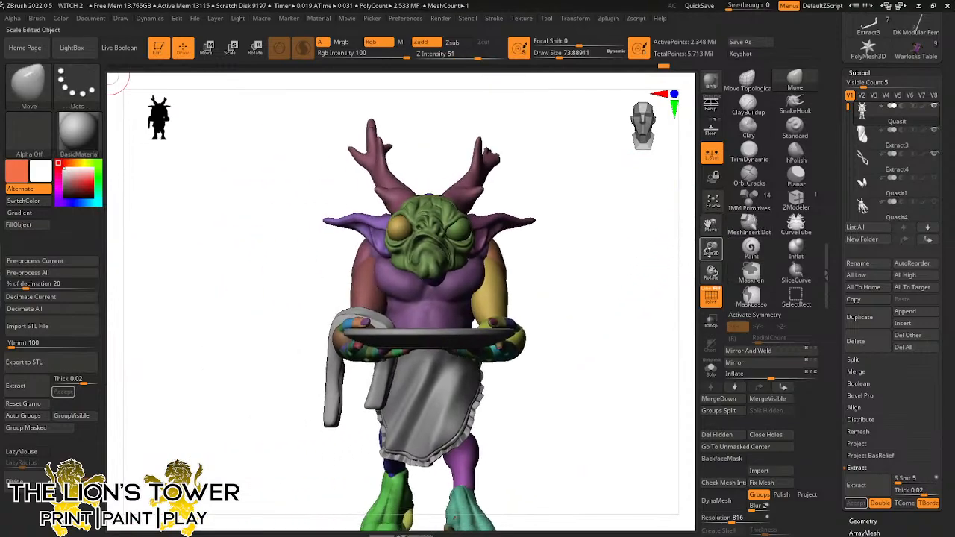
left_click_drag(711, 250, 707, 276)
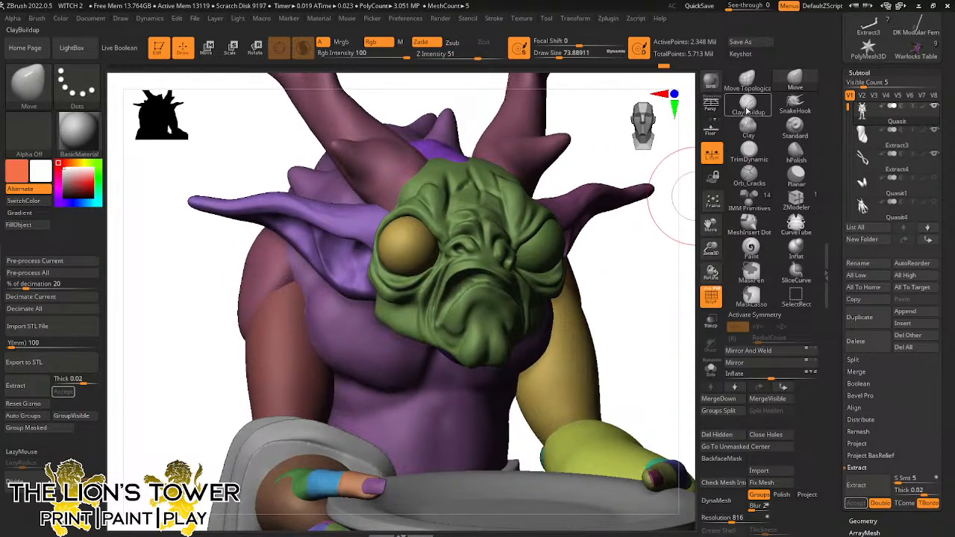
Build up clay inside the mouth with the ClayBuildup brush at a draw size of about 13, undoing the last stroke
left_click(749, 104)
left_click_drag(553, 57, 547, 59)
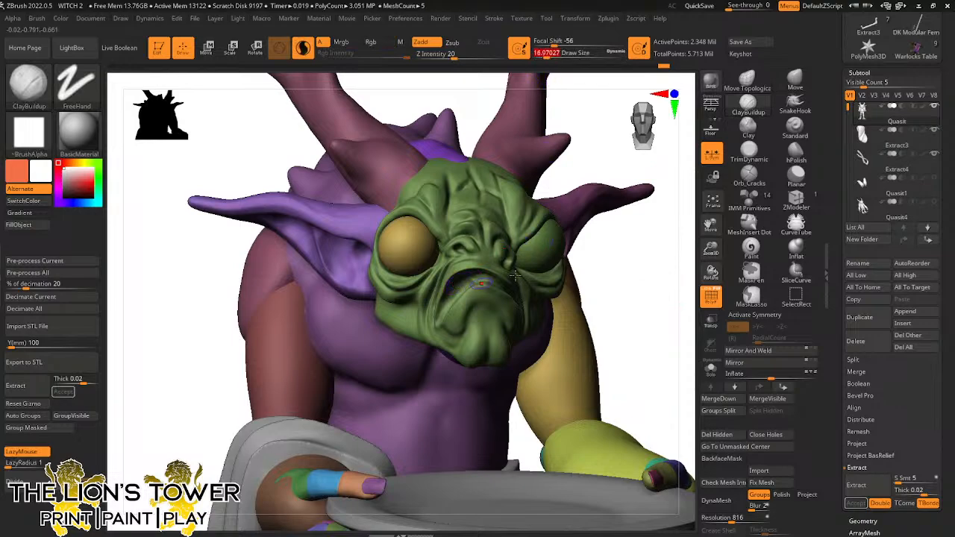
left_click_drag(711, 250, 709, 277)
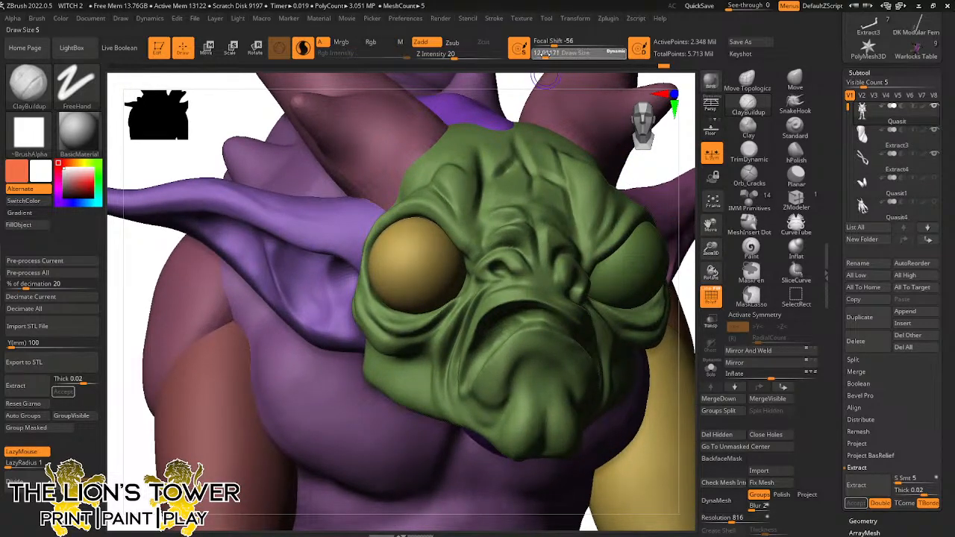
left_click_drag(547, 56, 542, 59)
left_click_drag(486, 333, 488, 337)
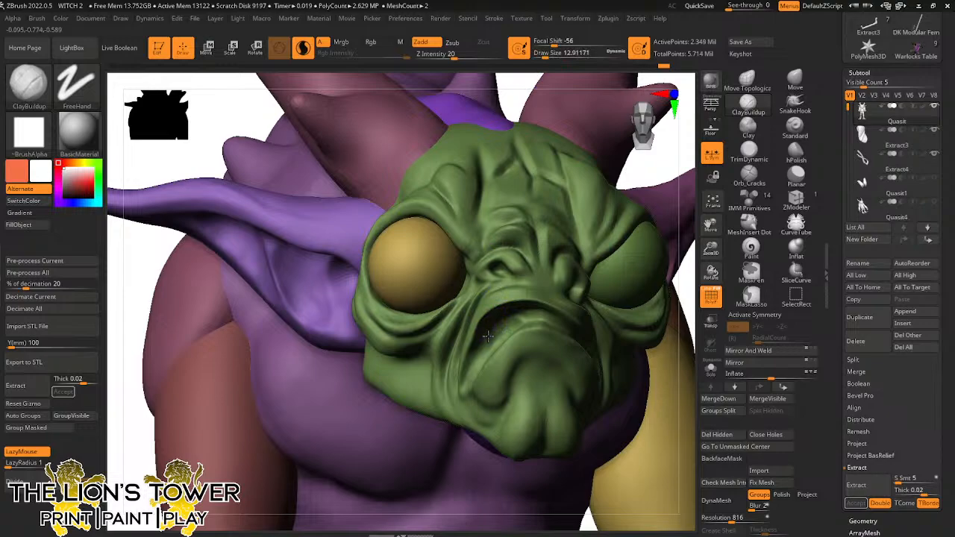
left_click_drag(674, 288, 682, 283)
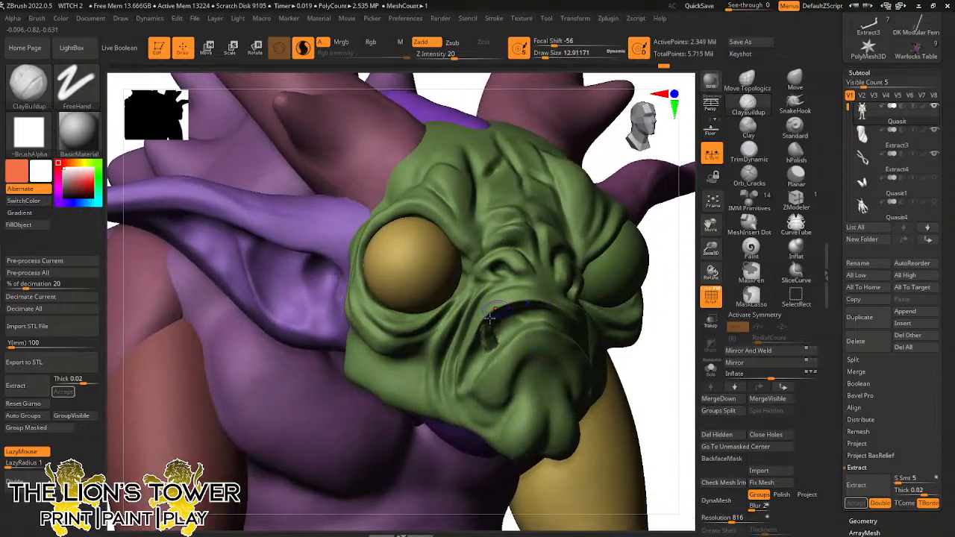
key("ctrl+z")
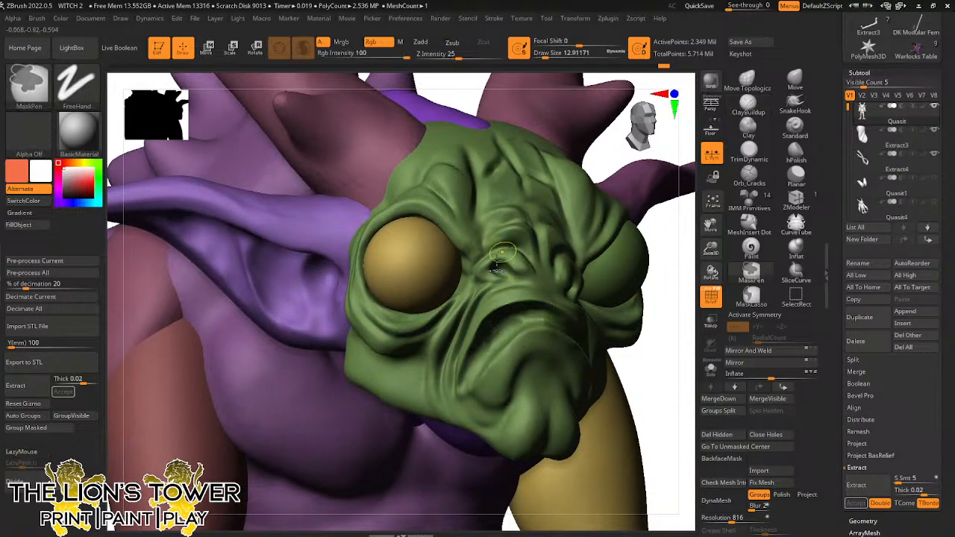
Insert a small sphere at the corner of the mouth with the MeshInsert Dot brush as the base of a tusk
left_click_drag(477, 338, 481, 365)
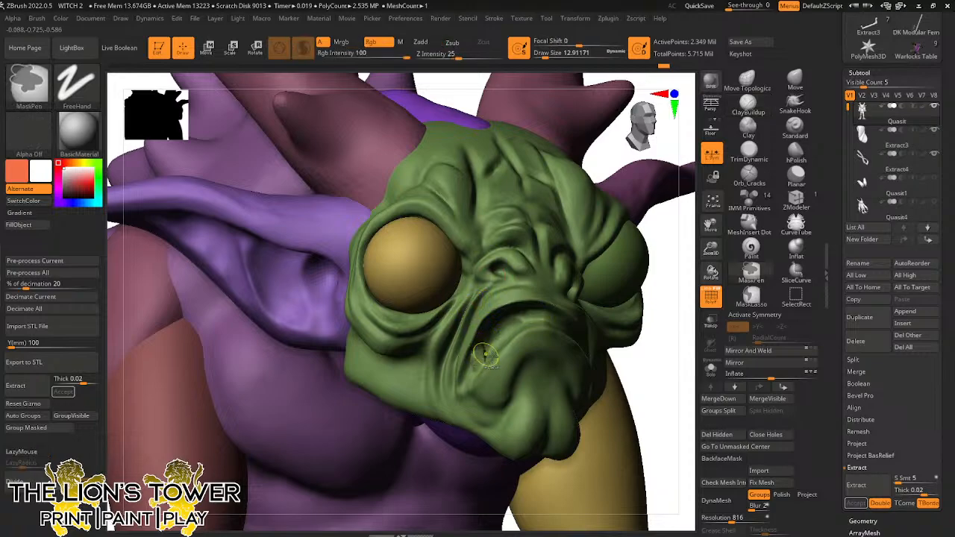
left_click(750, 222)
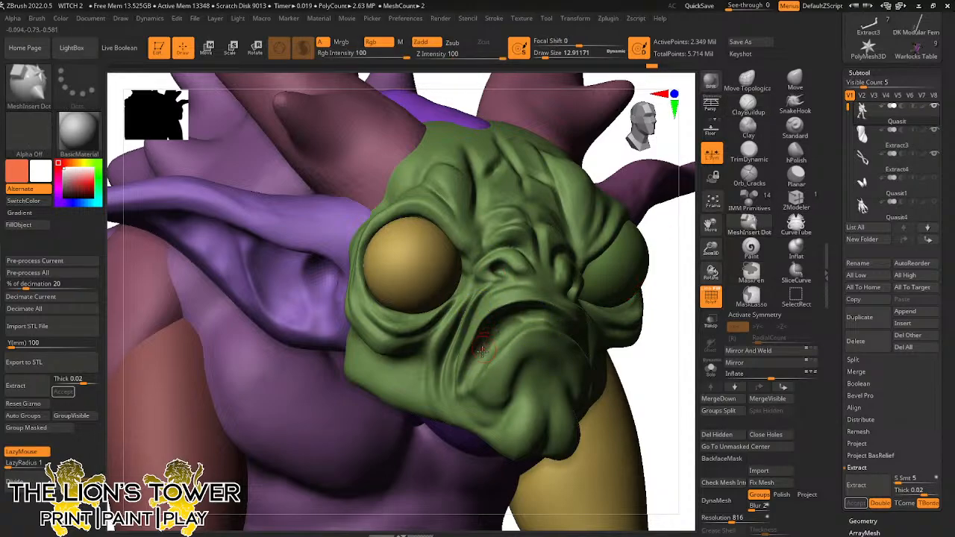
left_click_drag(483, 357, 491, 367)
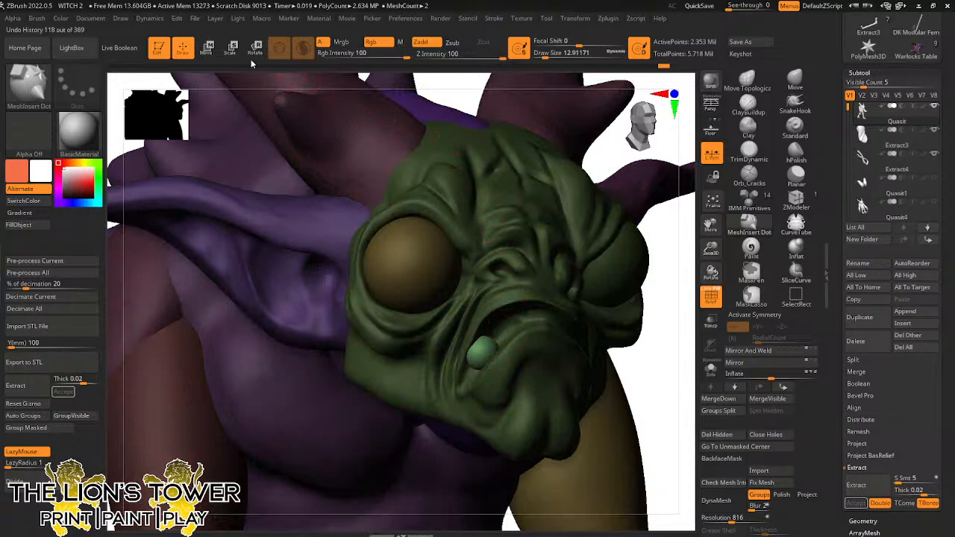
Stretch the inserted sphere upward into a tusk with the Move brush at a draw size of 28.75
left_click(795, 81)
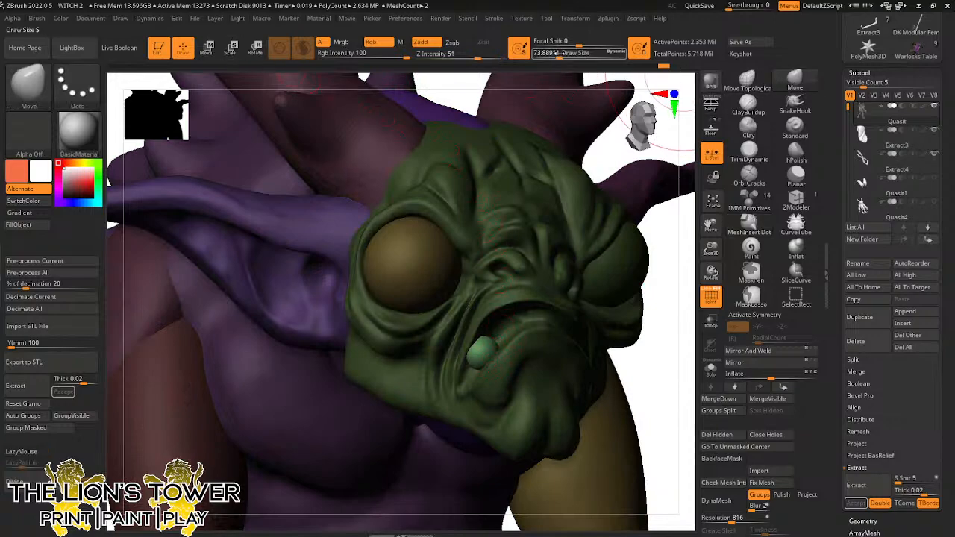
left_click_drag(556, 52, 536, 53)
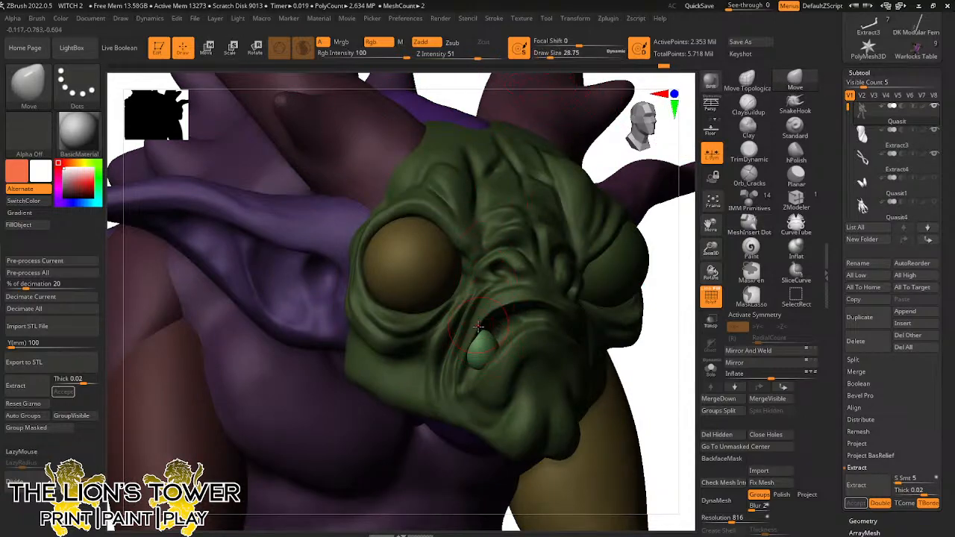
left_click_drag(478, 332, 478, 318)
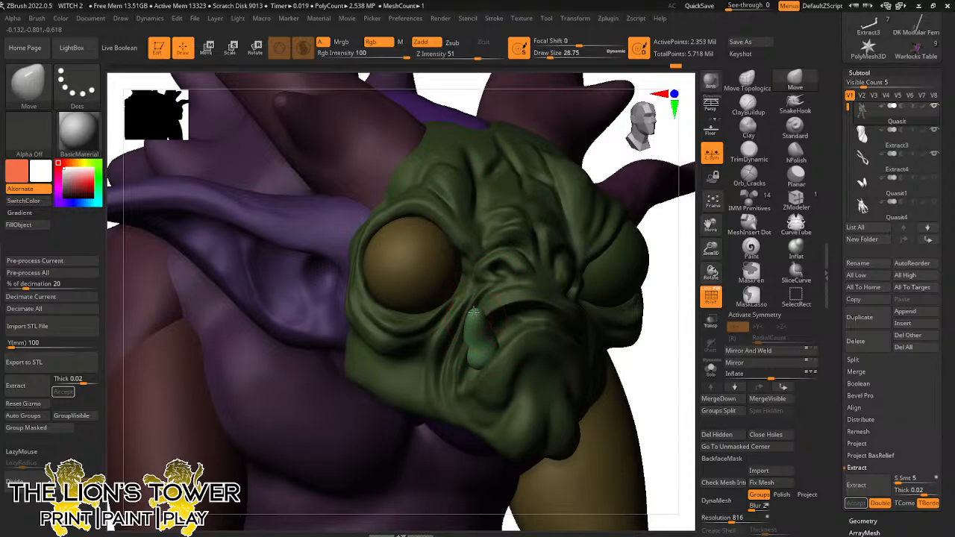
left_click_drag(668, 299, 509, 326)
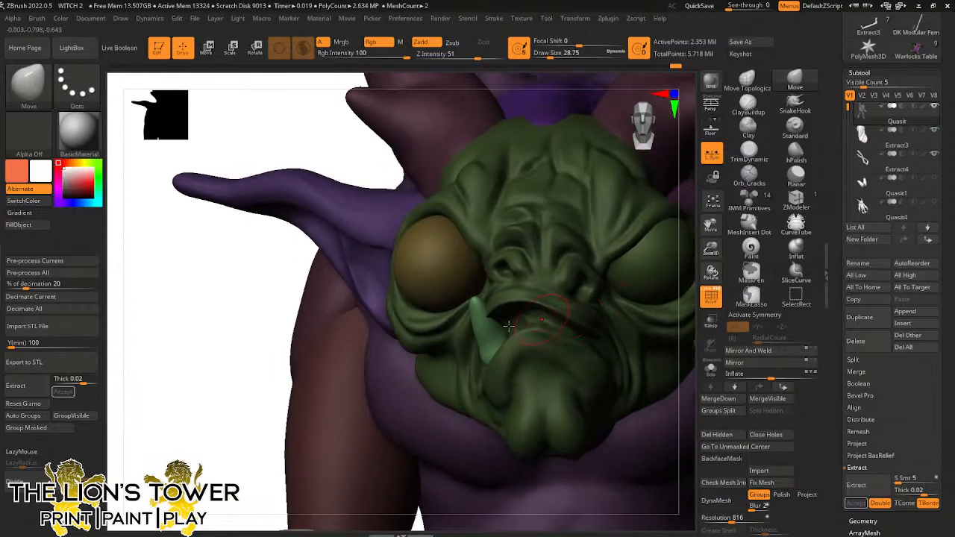
left_click(476, 345)
Refine the tusk's curve and its seating against the lip with the Move brush, working from the front and the side
left_click_drag(695, 293, 618, 205, "shift")
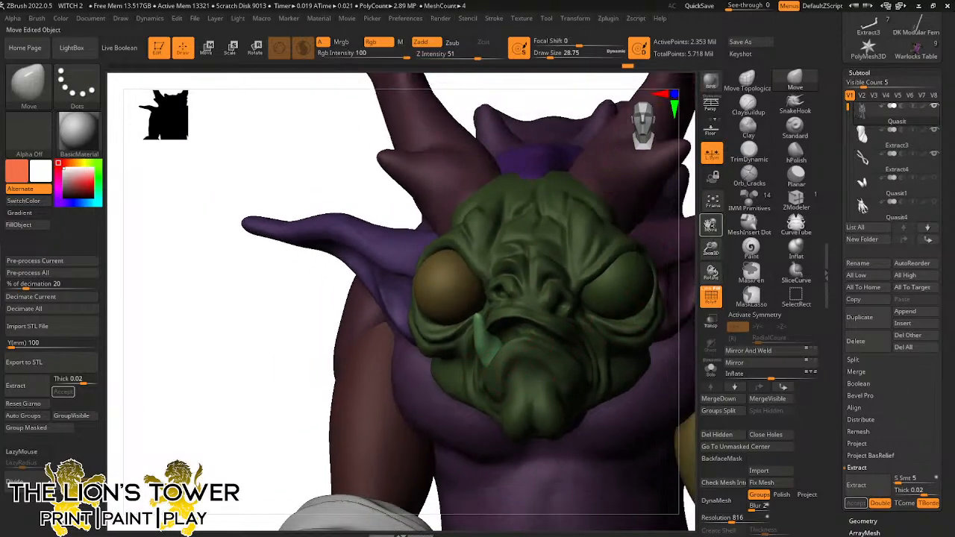
mouse_move(658, 181)
left_mouse_down()
mouse_move(661, 201)
mouse_move(649, 192)
mouse_move(606, 227)
left_mouse_up()
mouse_move(617, 268)
left_mouse_down()
mouse_move(559, 254)
mouse_move(500, 269)
left_mouse_up()
mouse_move(649, 265)
left_mouse_down()
mouse_move(619, 245)
mouse_move(597, 258)
mouse_move(492, 239)
mouse_move(508, 245)
mouse_move(504, 218)
left_mouse_up()
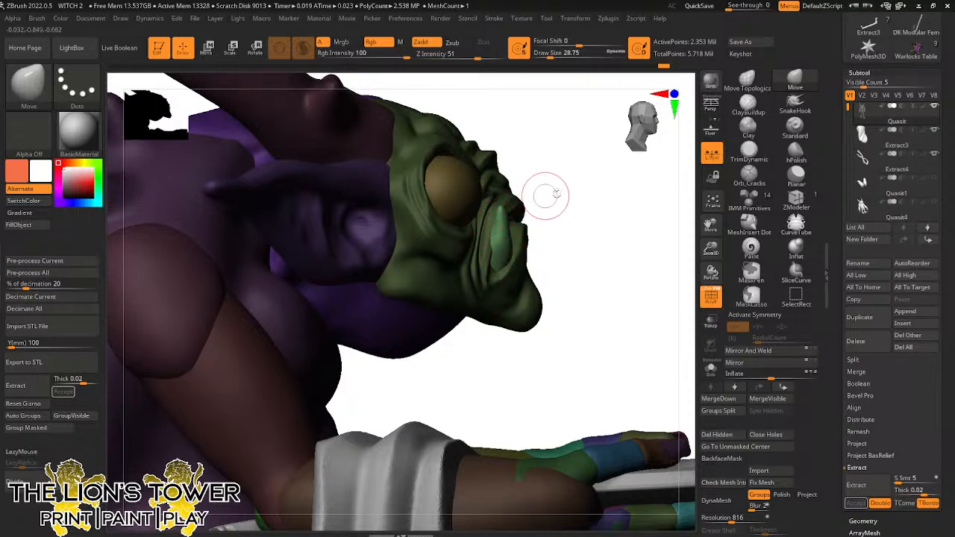
left_click_drag(545, 194, 497, 218)
left_click_drag(581, 163, 499, 202)
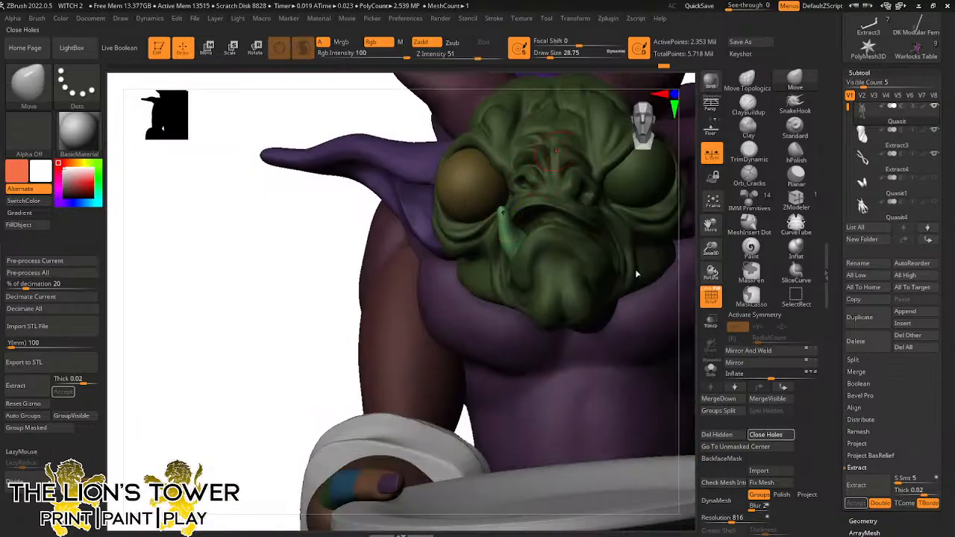
Refine the tusk's tip at a draw size of about 13 and regenerate the creature's polygroups automatically
left_click(545, 55)
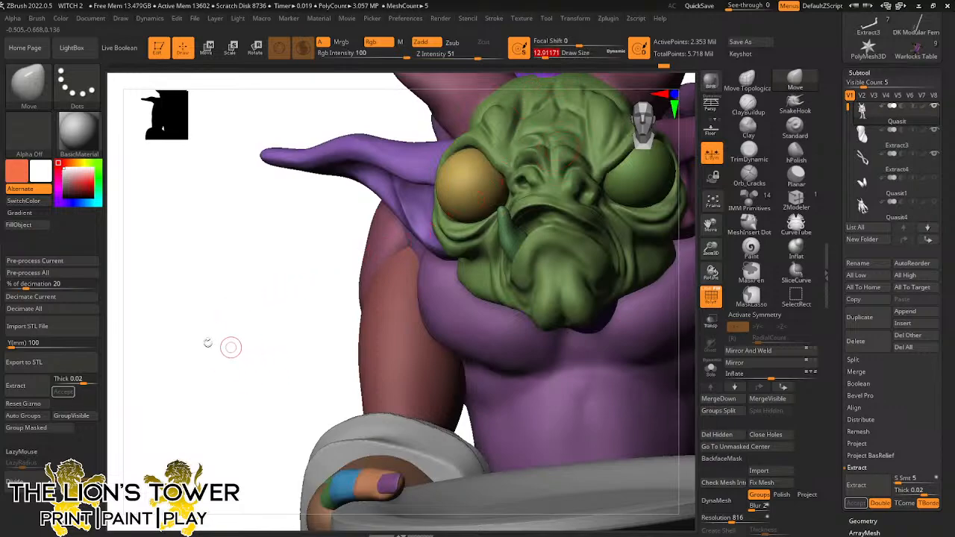
left_click(33, 417)
key("shift")
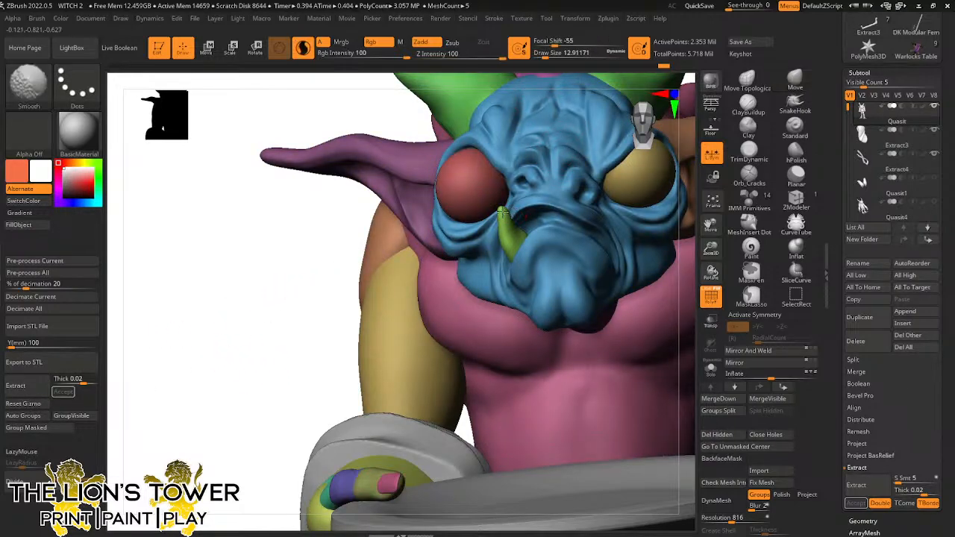
mouse_move(685, 210)
left_mouse_down("alt")
mouse_move(661, 232)
mouse_move(680, 276)
left_mouse_up("alt")
left_click(661, 232, "ctrl")
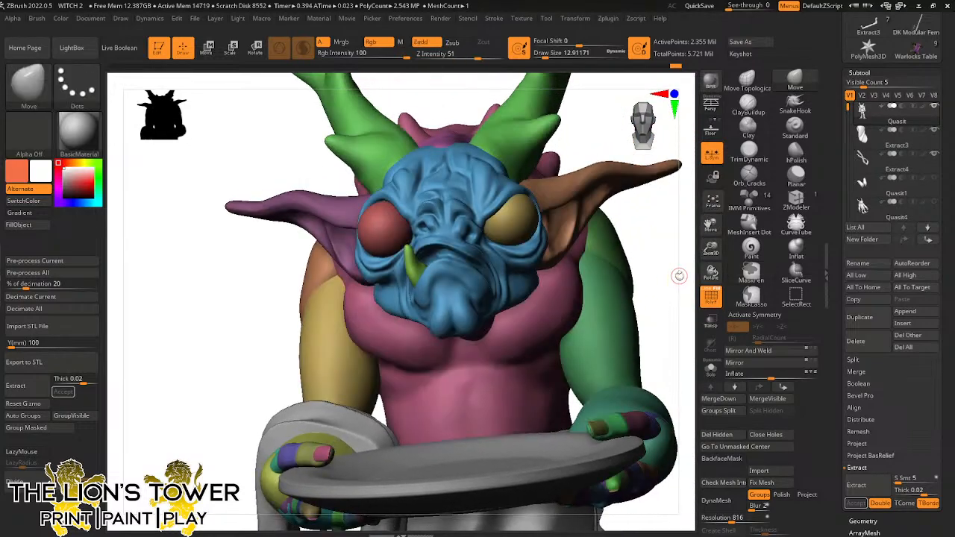
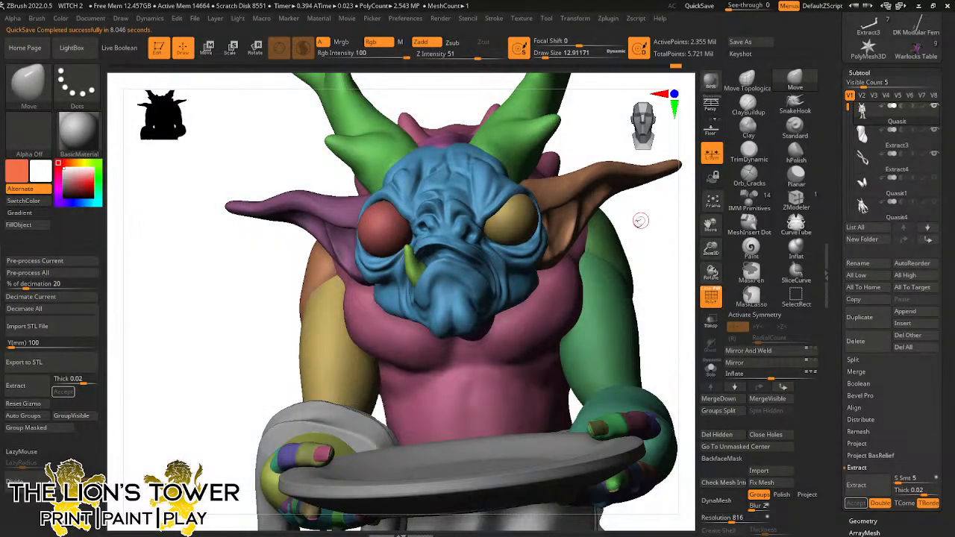
Isolate the antlers' polygroup from the rest of the creature
mouse_move(642, 221)
left_mouse_down()
mouse_move(642, 231)
mouse_move(625, 217)
left_mouse_up()
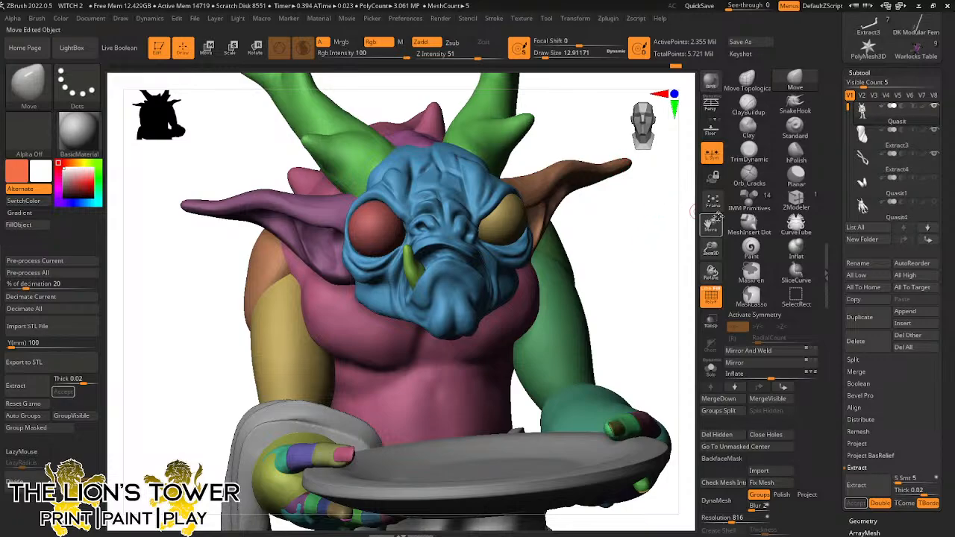
left_click_drag(710, 242, 664, 261)
mouse_move(605, 266)
left_mouse_down("shift")
mouse_move(669, 254)
mouse_move(603, 306)
mouse_move(691, 224)
mouse_move(657, 233)
left_mouse_up("shift")
key("ctrl")
key("ctrl+shift")
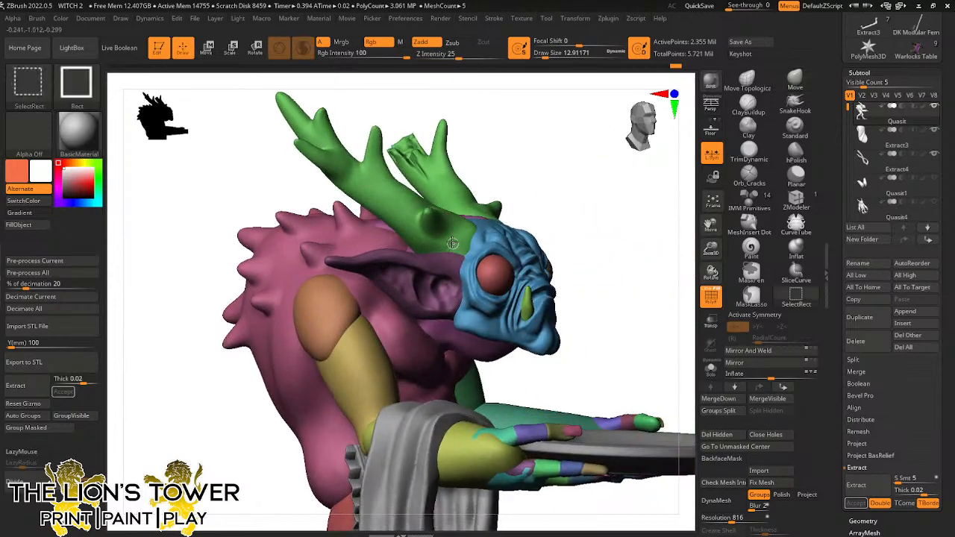
left_click(452, 242, "ctrl+shift")
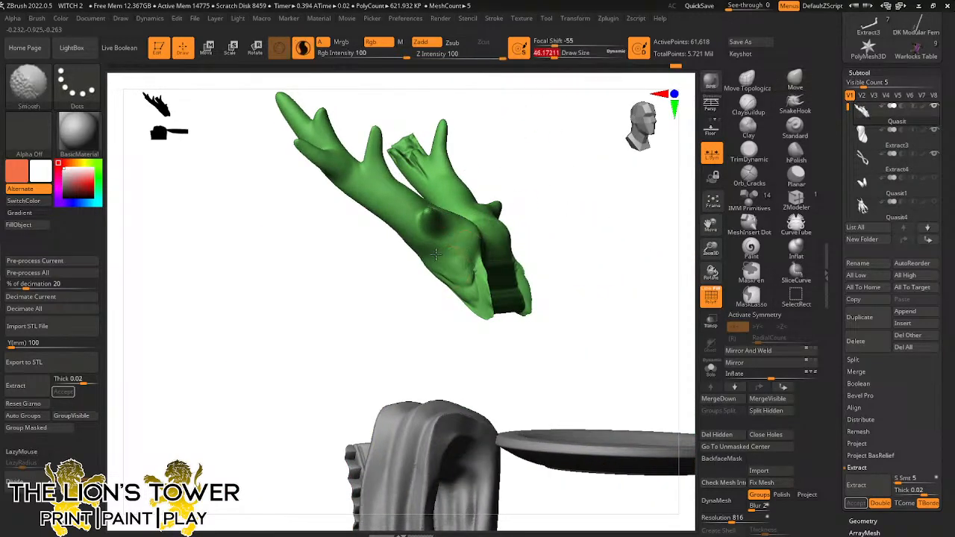
Smooth the surface of both antlers and their bases with the Smooth brush at a draw size of about 46
mouse_move(436, 254)
left_mouse_down("shift")
mouse_move(452, 283)
mouse_move(478, 280)
mouse_move(484, 295)
mouse_move(544, 279)
mouse_move(485, 278)
left_mouse_up("shift")
mouse_move(539, 263)
left_mouse_down("shift")
mouse_move(546, 295)
mouse_move(522, 258)
mouse_move(505, 254)
mouse_move(530, 282)
mouse_move(424, 236)
left_mouse_up("shift")
left_click_drag(455, 140, 515, 100)
mouse_move(557, 198)
left_mouse_down("shift")
mouse_move(524, 253)
mouse_move(425, 212)
mouse_move(515, 276)
mouse_move(507, 191)
mouse_move(471, 98)
mouse_move(459, 95)
left_mouse_up("shift")
left_click_drag(669, 161, 653, 252, "alt")
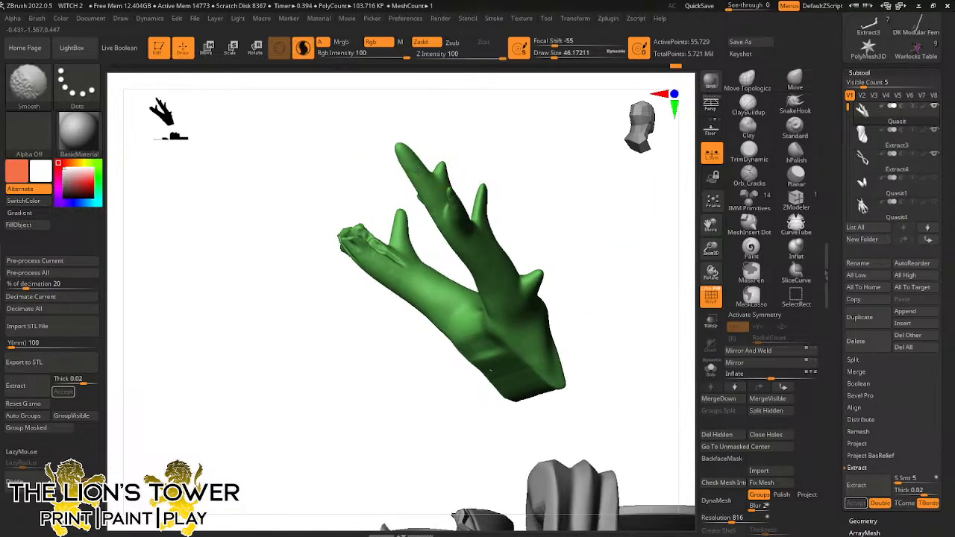
left_click_drag(419, 171, 543, 340, "shift")
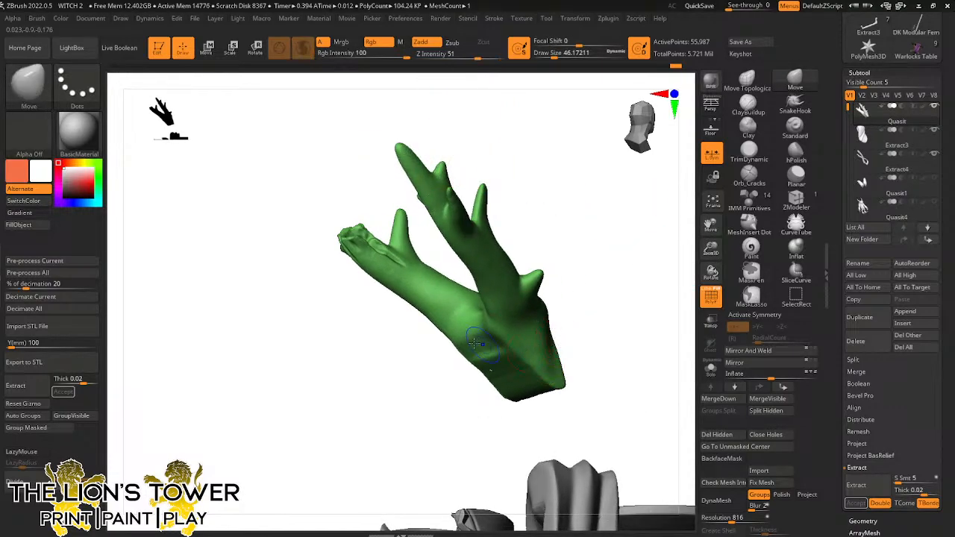
Unhide the rest of the creature around the antlers and check the whole figure from different sides
left_click(612, 225, "ctrl+shift")
left_click_drag(649, 216, 601, 239)
left_click_drag(711, 249, 711, 237)
left_click_drag(710, 225, 715, 181)
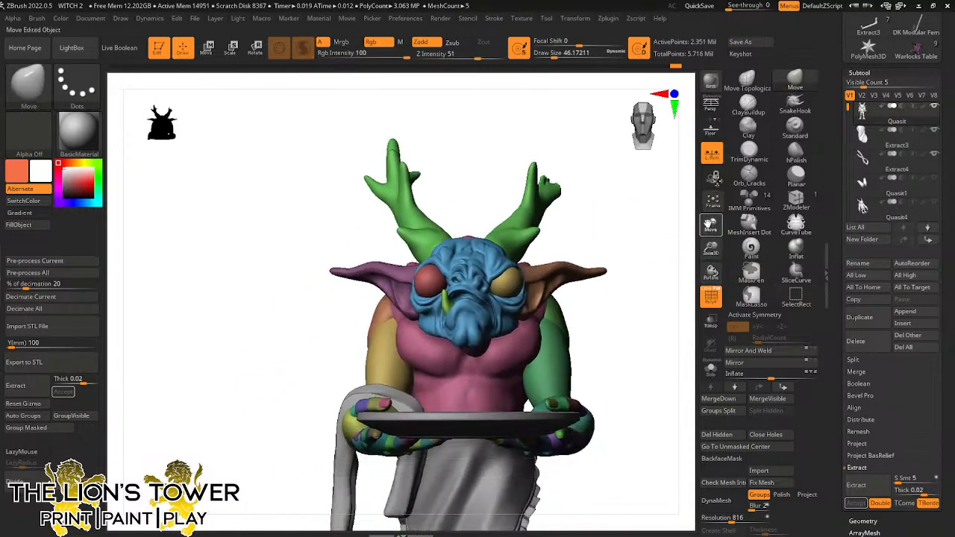
mouse_move(635, 288)
left_mouse_down()
mouse_move(655, 268)
mouse_move(633, 271)
mouse_move(670, 196)
mouse_move(616, 223)
mouse_move(665, 326)
mouse_move(615, 329)
mouse_move(637, 386)
mouse_move(516, 426)
left_mouse_up()
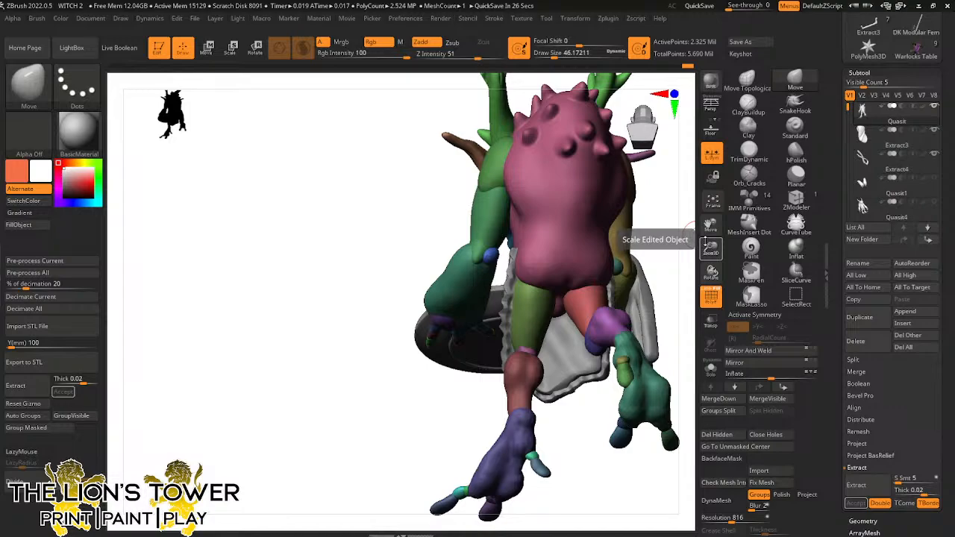
Draw a thick U-shaped tail tube from the creature's lower back with the CurveTube brush at a draw size of about 120
left_click_drag(672, 279, 718, 311)
left_click_drag(650, 305, 522, 302)
left_click_drag(716, 227, 606, 160)
left_click_drag(614, 239, 657, 233)
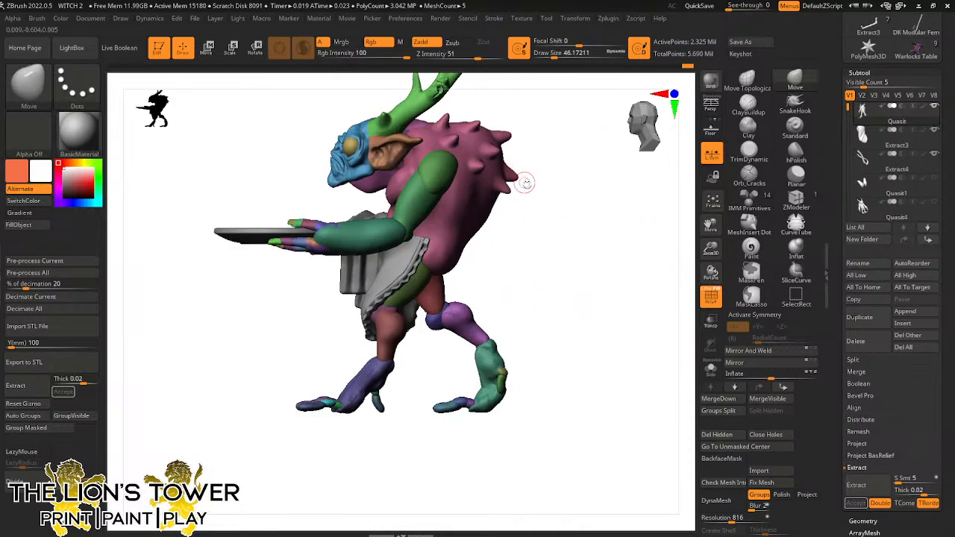
mouse_move(563, 242)
left_mouse_down()
mouse_move(542, 256)
mouse_move(554, 254)
left_mouse_up()
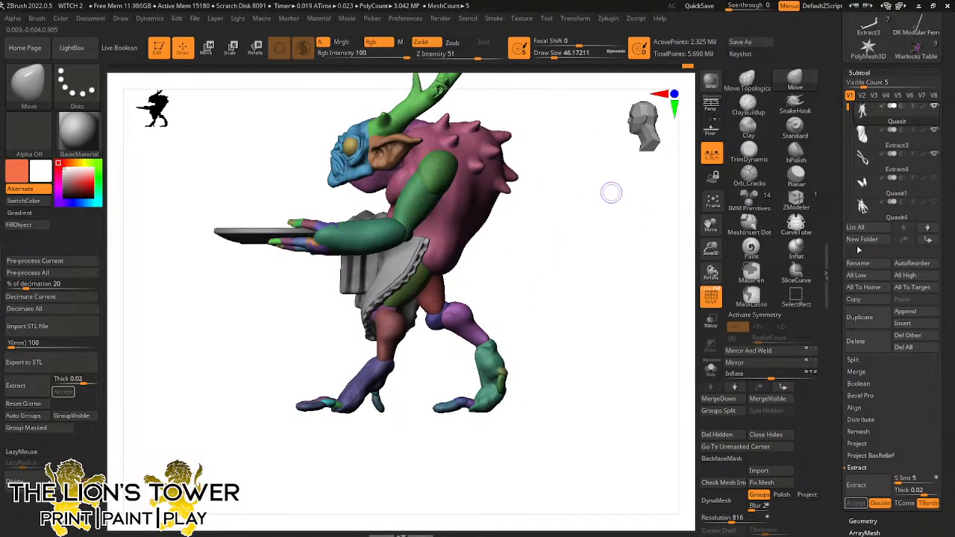
left_click(798, 226)
mouse_move(664, 320)
left_mouse_down()
mouse_move(638, 330)
mouse_move(644, 251)
left_mouse_up()
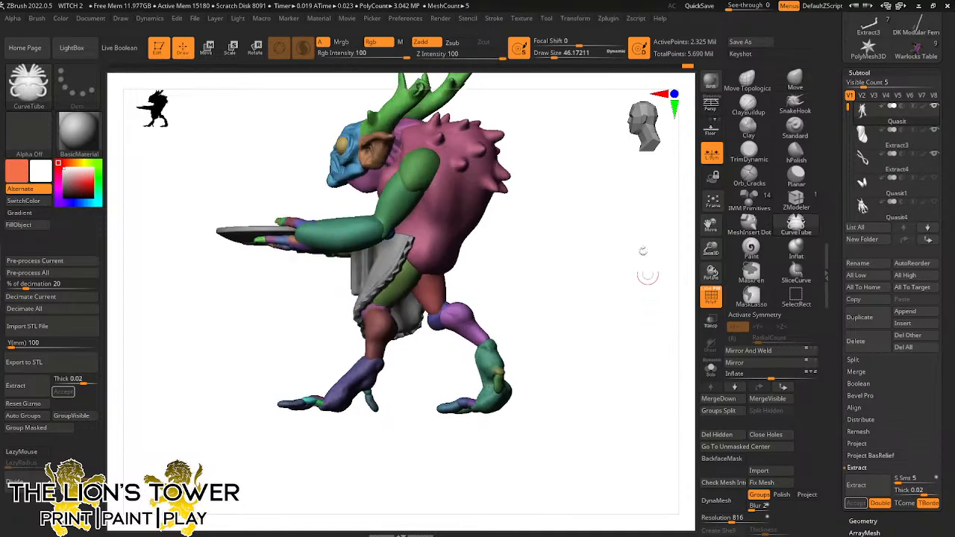
left_click_drag(554, 56, 567, 55)
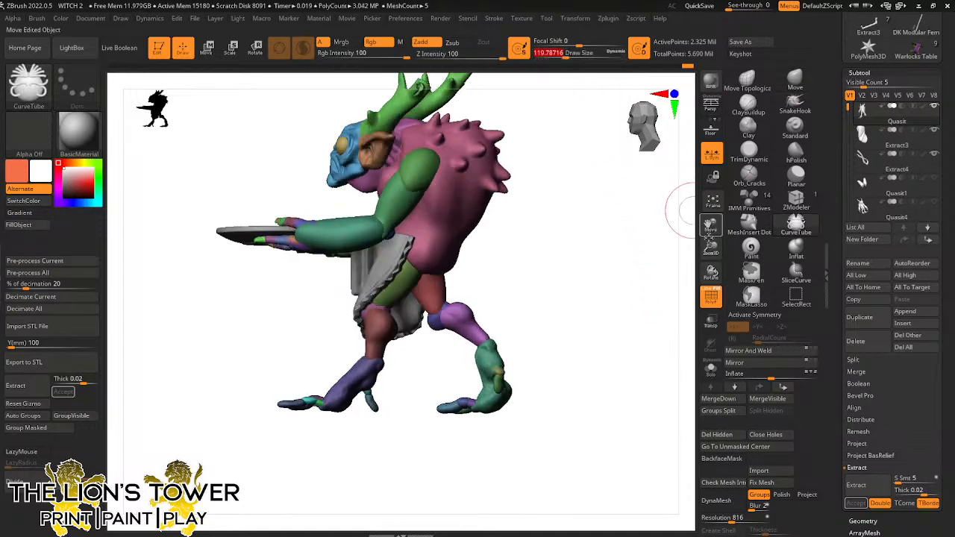
left_click_drag(709, 236, 681, 223)
left_click_drag(648, 312, 601, 312)
mouse_move(454, 255)
left_mouse_down()
mouse_move(437, 250)
mouse_move(427, 285)
mouse_move(426, 375)
mouse_move(560, 354)
mouse_move(620, 274)
left_mouse_up()
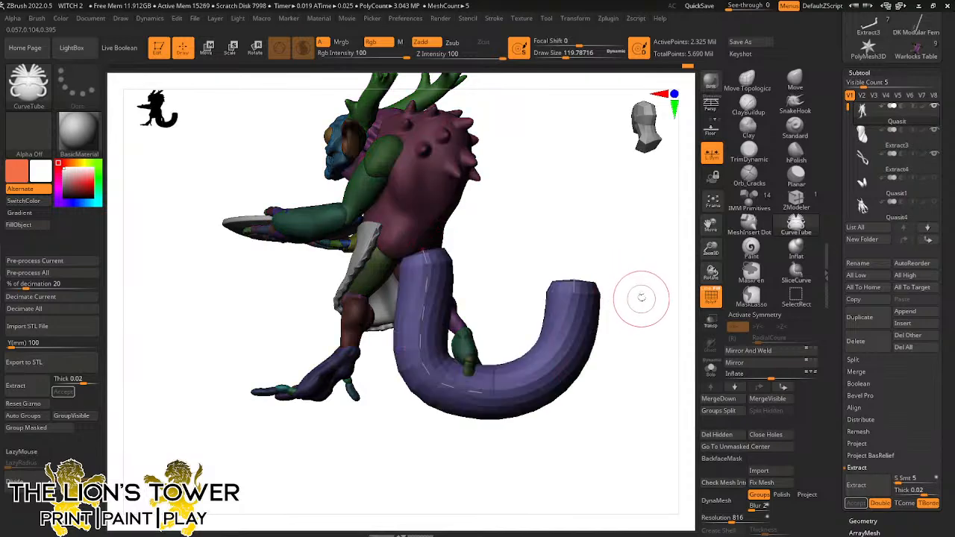
Enable Lock Start, Lock End and Bend End in the stroke's curve settings for the tail tube
left_click(494, 20)
left_click(494, 20)
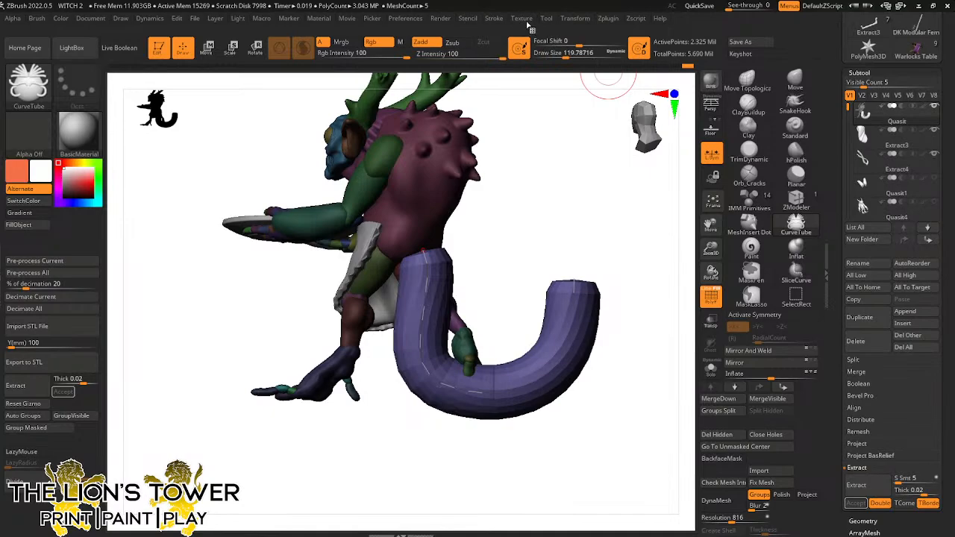
mouse_move(565, 173)
left_mouse_down()
mouse_move(579, 174)
mouse_move(560, 156)
left_mouse_up()
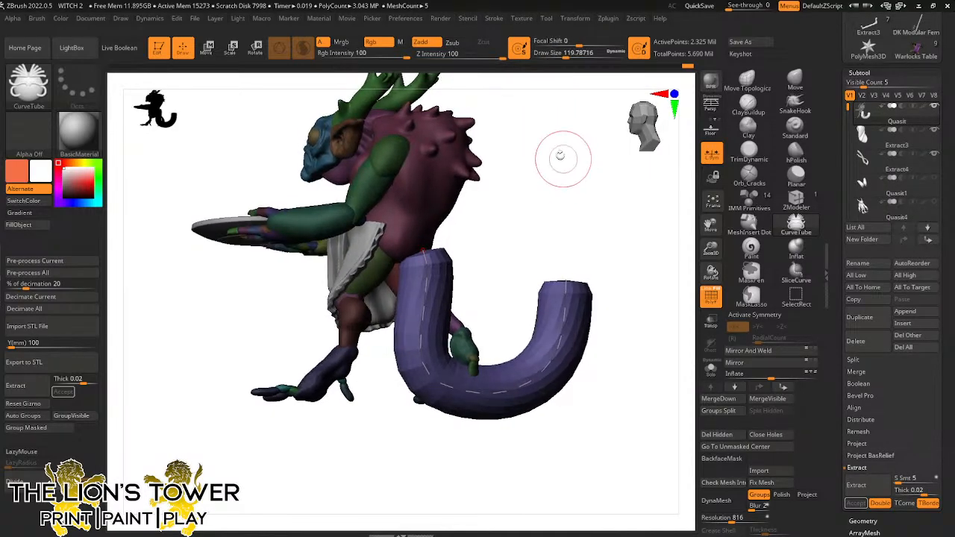
left_click(495, 20)
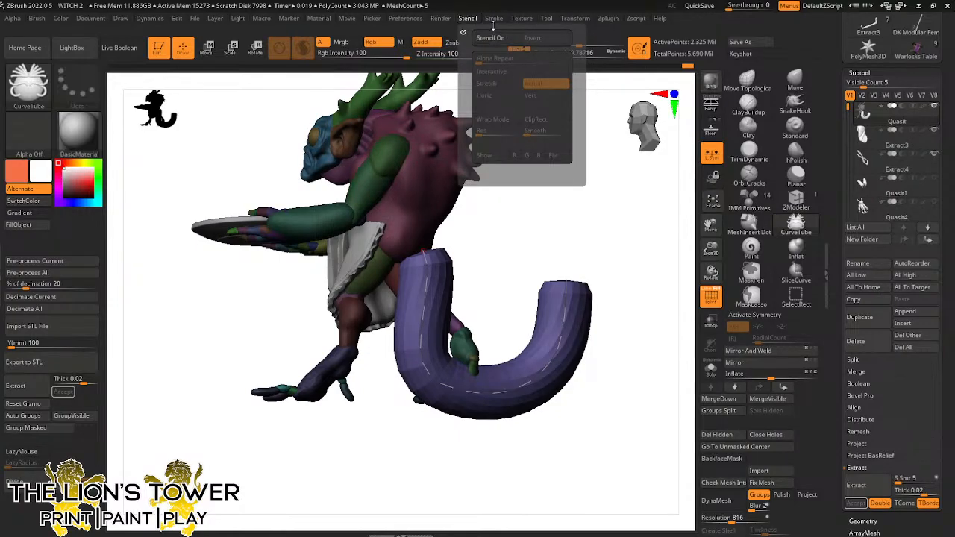
mouse_move(498, 27)
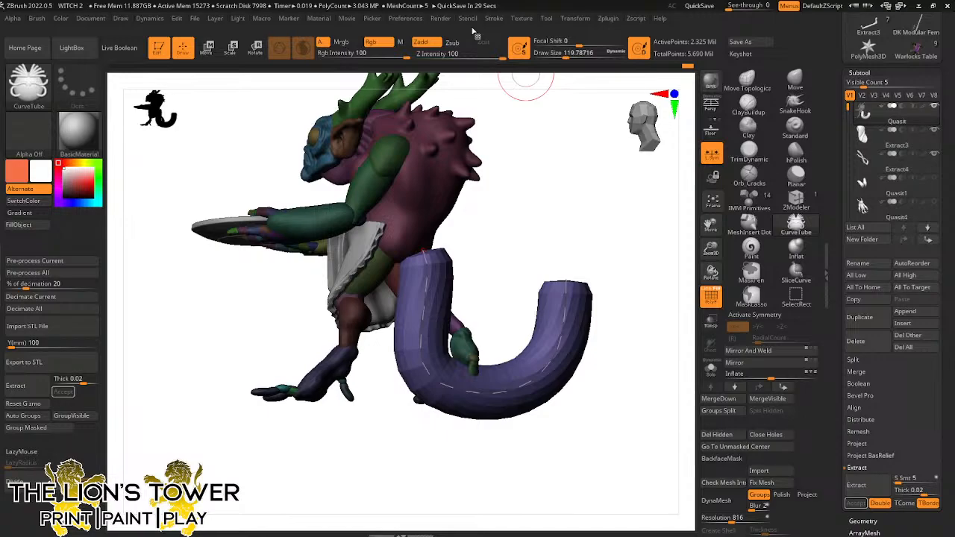
left_click_drag(588, 224, 597, 224)
left_click(494, 19)
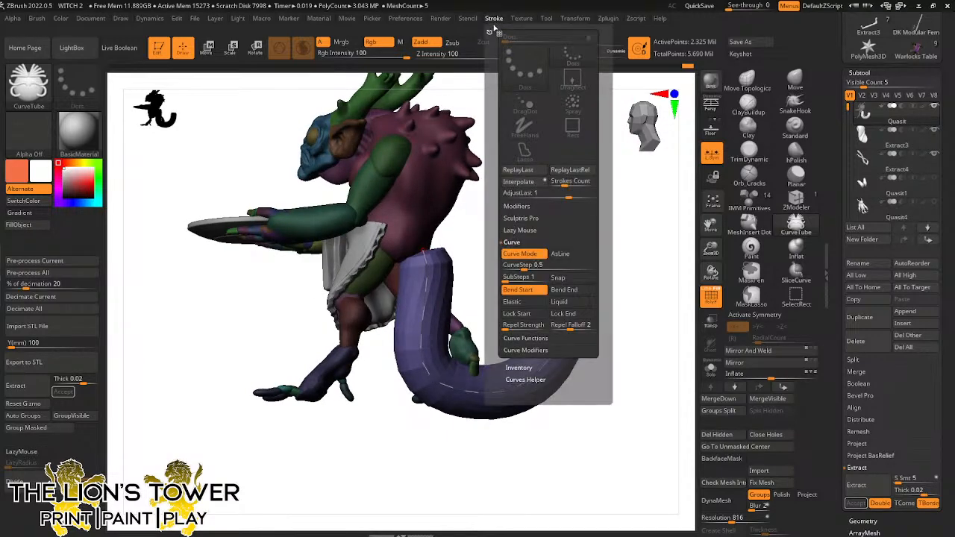
left_click(493, 20)
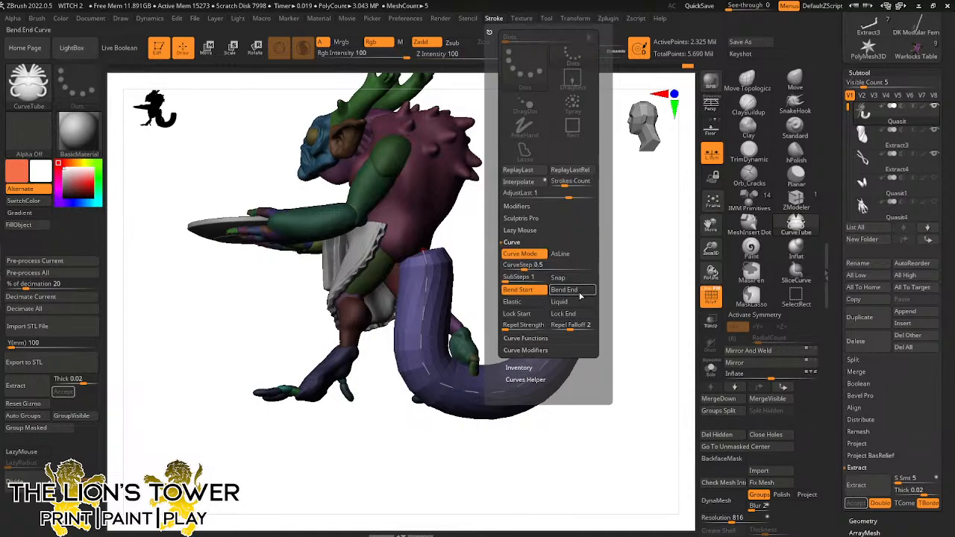
left_click(538, 314)
left_click(568, 314)
left_click(567, 290)
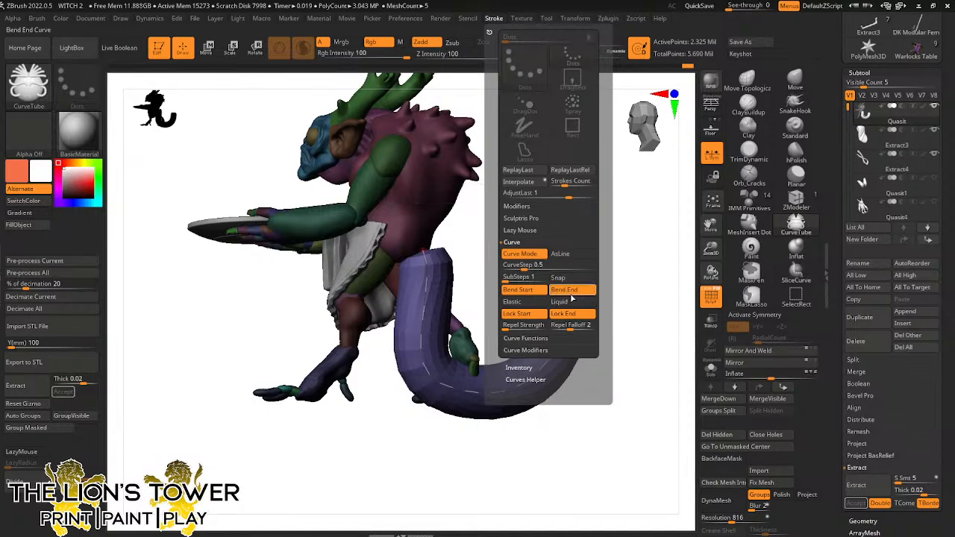
Reverse the Curve Falloff into a rounded downward slope so the tail tapers towards its tip, and apply it to the tube
left_click(539, 351)
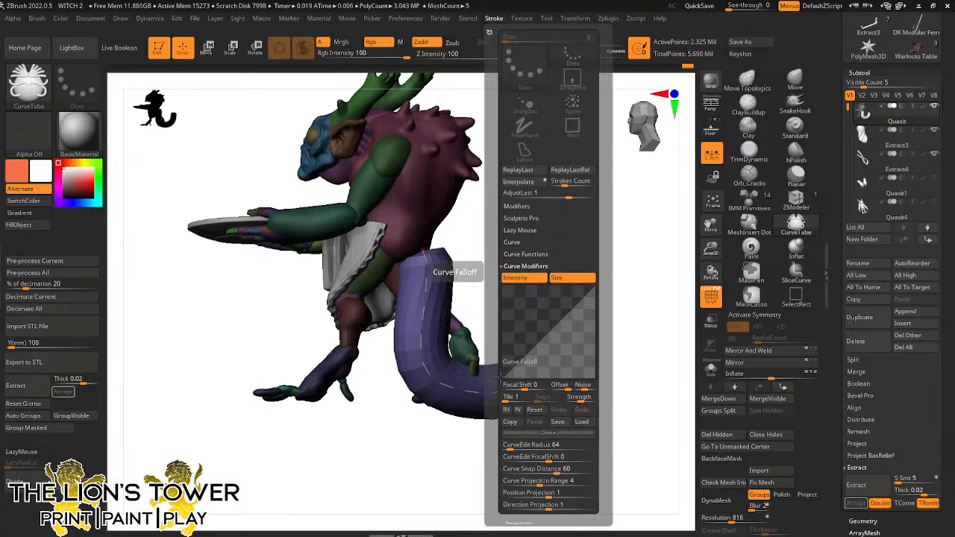
left_click_drag(503, 378, 501, 285)
left_click_drag(595, 290, 586, 345)
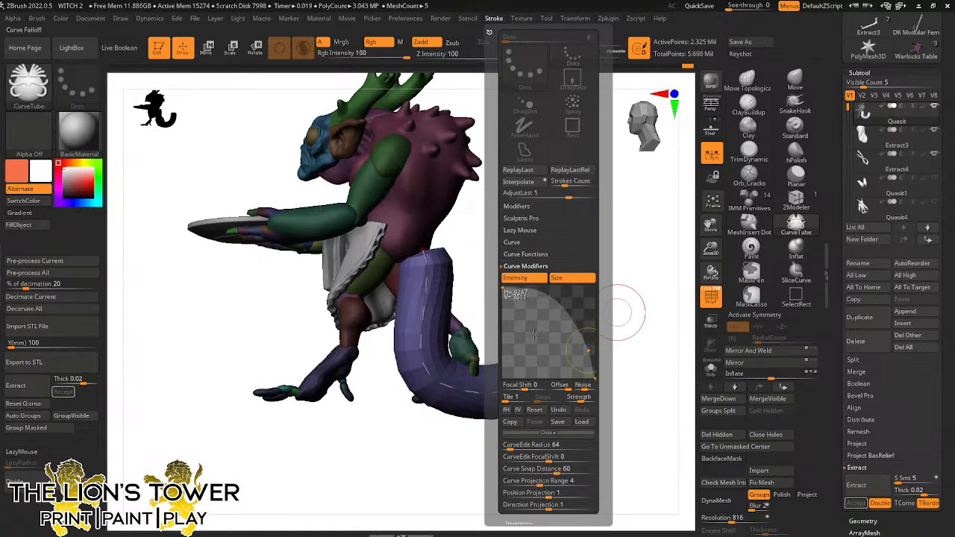
left_click(442, 383)
Reduce the draw size to about 87 and update the tail to a thinner tube
mouse_move(585, 217)
left_mouse_down()
mouse_move(593, 247)
mouse_move(605, 252)
mouse_move(582, 254)
left_mouse_up()
mouse_move(566, 56)
left_mouse_down()
mouse_move(565, 75)
mouse_move(555, 77)
mouse_move(572, 85)
mouse_move(556, 82)
left_mouse_up()
left_click(420, 307)
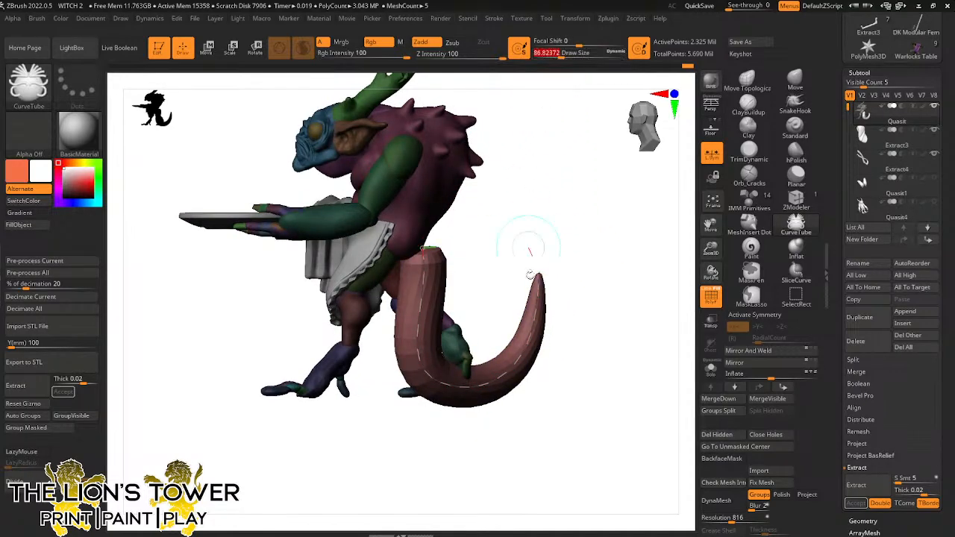
left_click(534, 342)
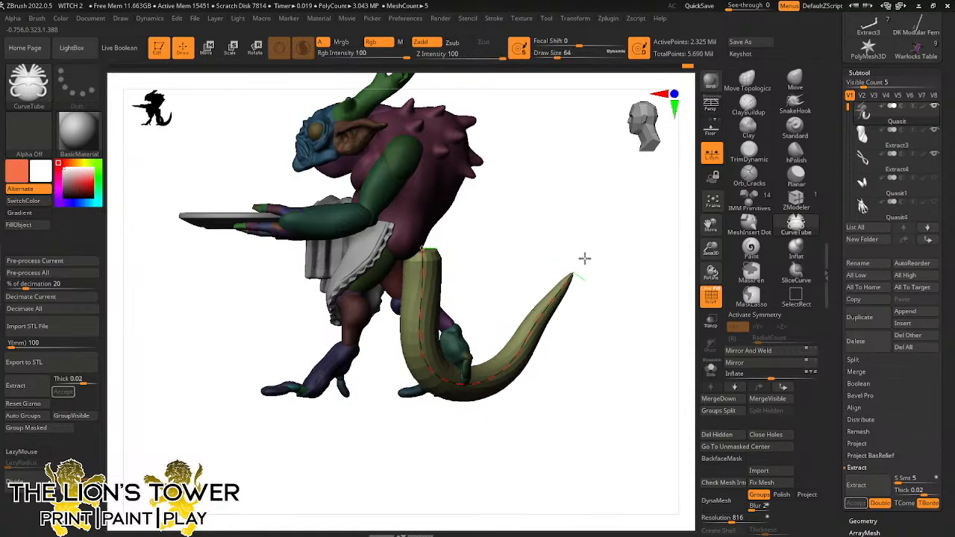
Try to bend and lengthen the tail by pulling its curve tip from behind and from below, and undo the last change
left_click_drag(633, 219, 582, 280)
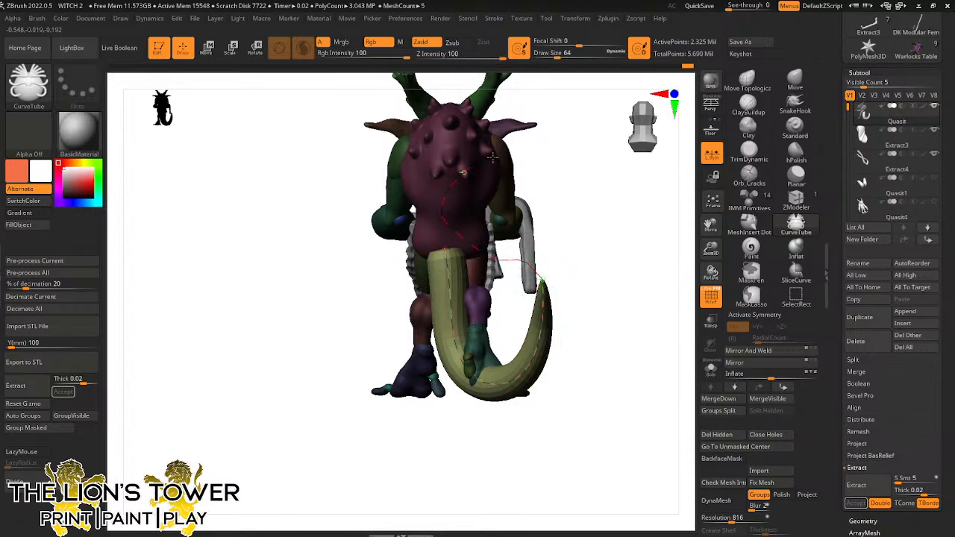
left_click_drag(590, 247, 650, 294)
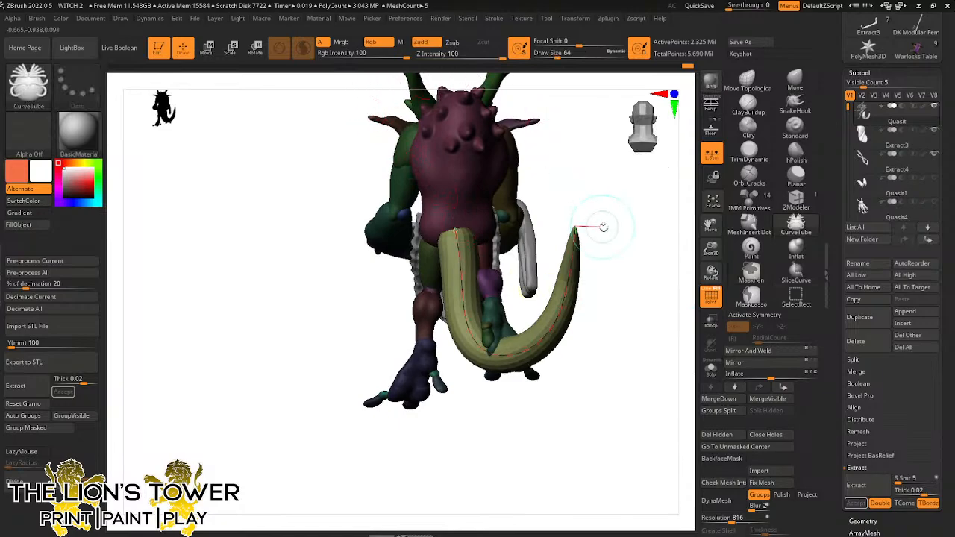
left_click_drag(636, 254, 593, 228)
left_click_drag(708, 229, 708, 392)
mouse_move(637, 289)
left_mouse_down()
mouse_move(488, 200)
mouse_move(477, 174)
left_mouse_up()
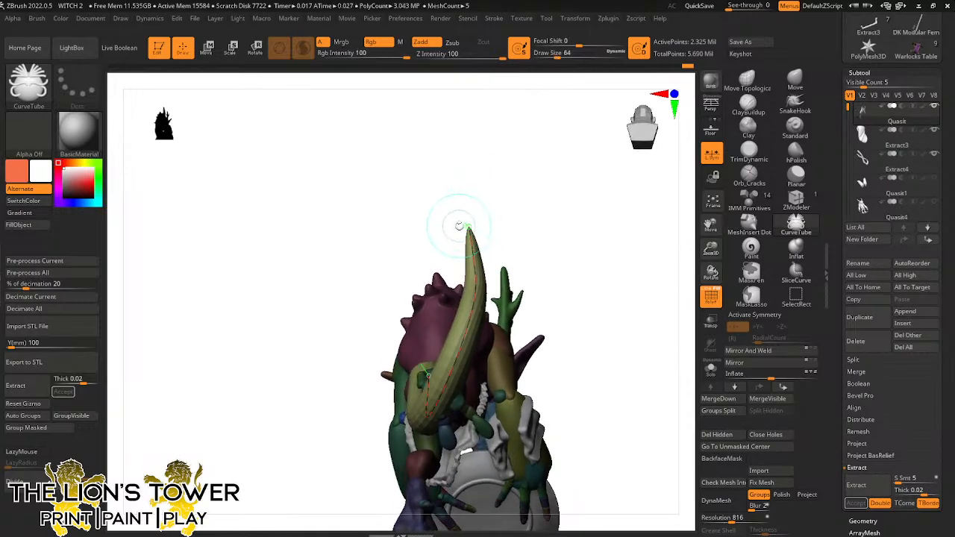
left_click(462, 218)
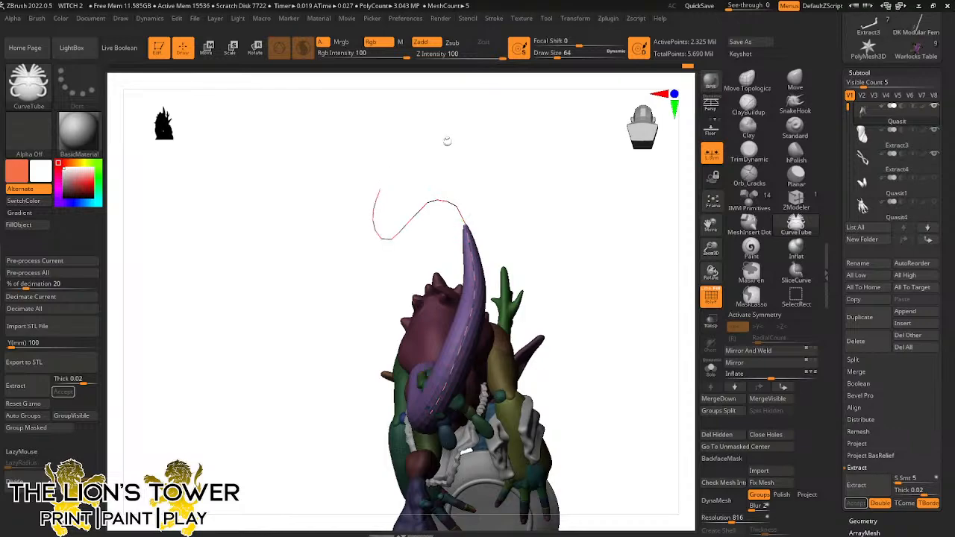
mouse_move(448, 141)
left_mouse_down()
mouse_move(507, 145)
mouse_move(530, 241)
mouse_move(568, 237)
left_mouse_up()
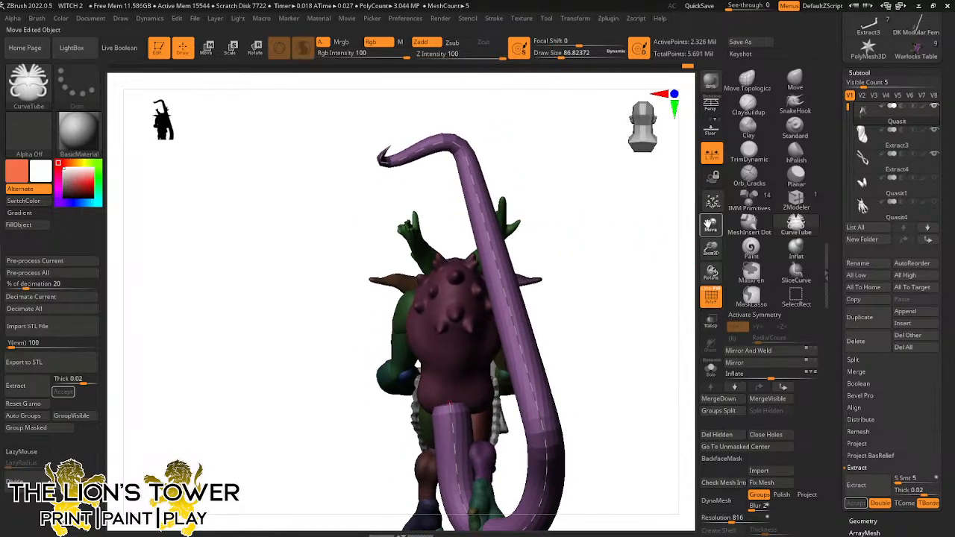
left_click_drag(708, 224, 708, 183)
left_click_drag(593, 265, 675, 261)
left_click_drag(711, 224, 610, 210)
key("ctrl+z")
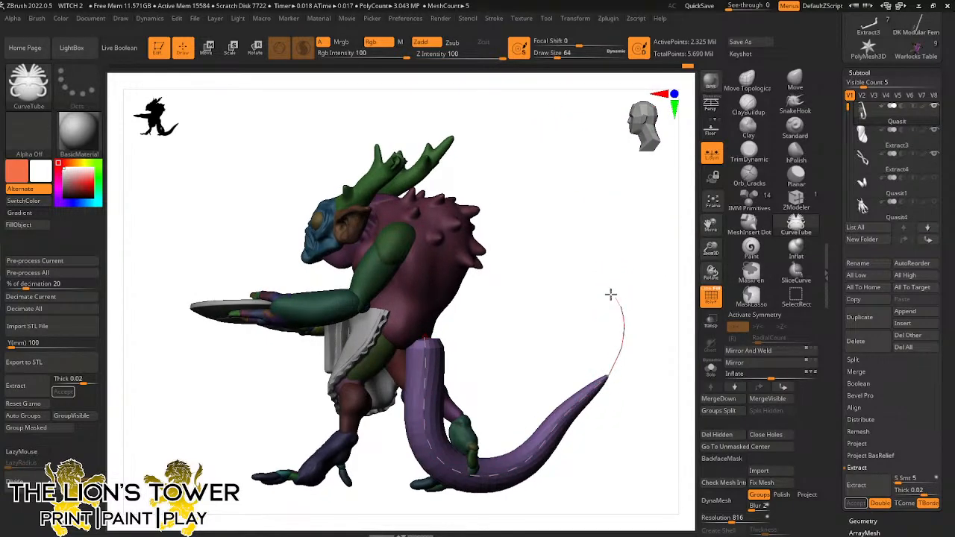
Try again to pull the tail's tip outward and upward from the side, undoing the unwanted curve changes
key("ctrl+shift+z")
left_click_drag(670, 269, 622, 274)
key("ctrl+z")
mouse_move(431, 385)
left_mouse_down()
mouse_move(441, 335)
mouse_move(428, 301)
mouse_move(503, 309)
left_mouse_up()
key("ctrl+z")
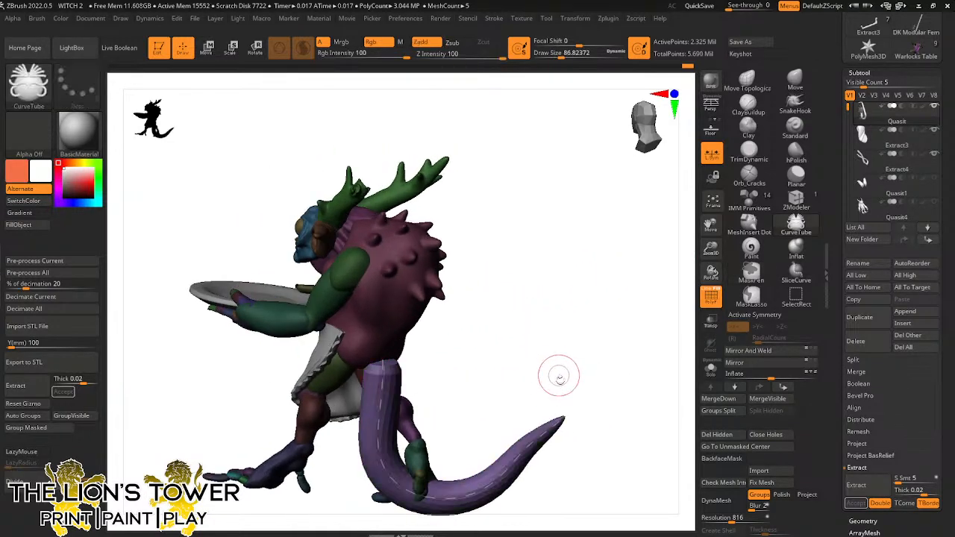
left_click_drag(569, 405, 573, 406)
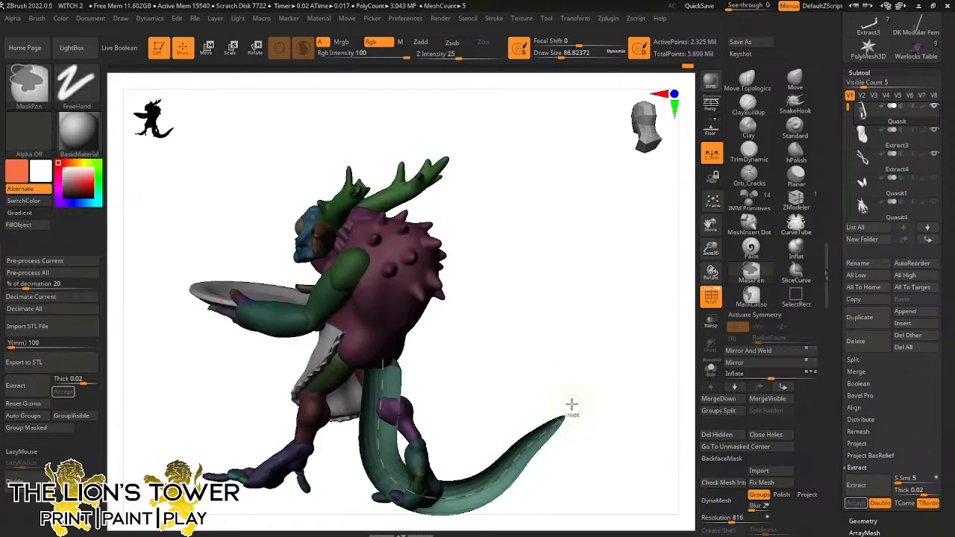
key("ctrl+z")
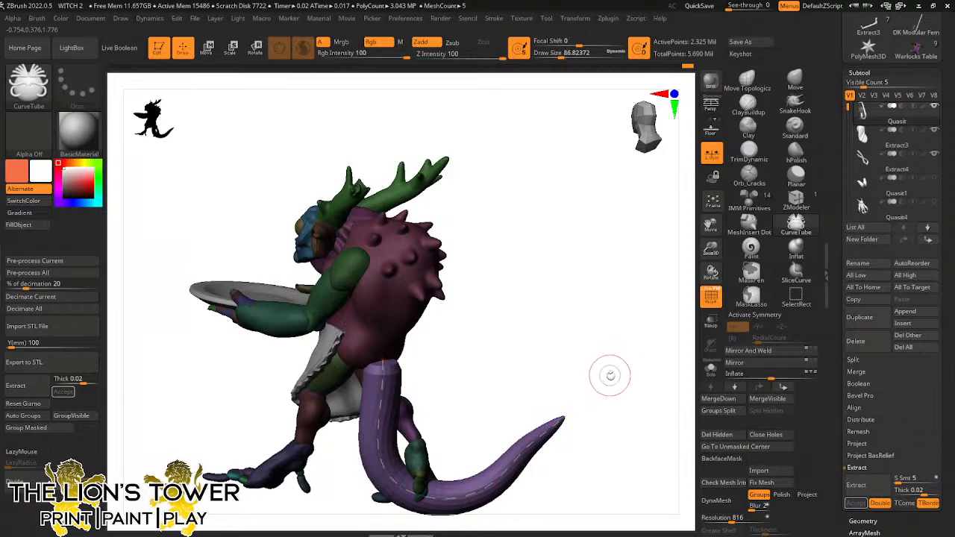
mouse_move(608, 378)
left_mouse_down()
mouse_move(615, 350)
mouse_move(596, 363)
mouse_move(609, 355)
left_mouse_up()
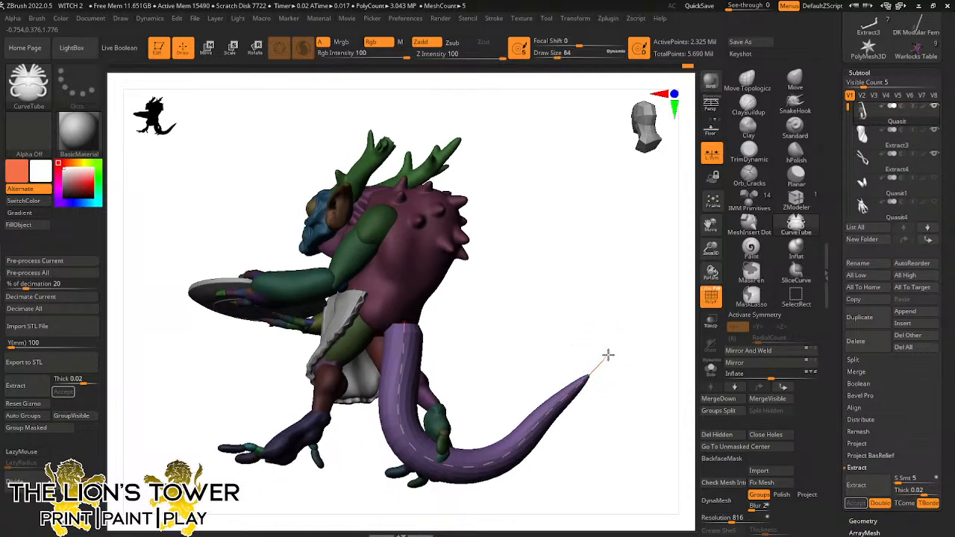
left_click_drag(646, 312, 623, 326)
key("ctrl+z")
left_click_drag(499, 294, 571, 306)
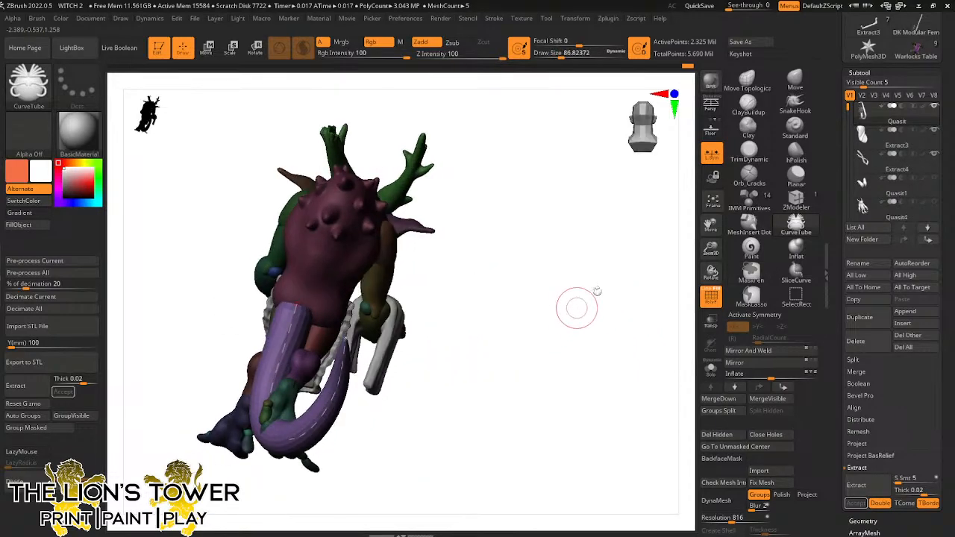
Append a Cylinder3D subtool and scale it down as a guide for the tail
left_click(911, 313)
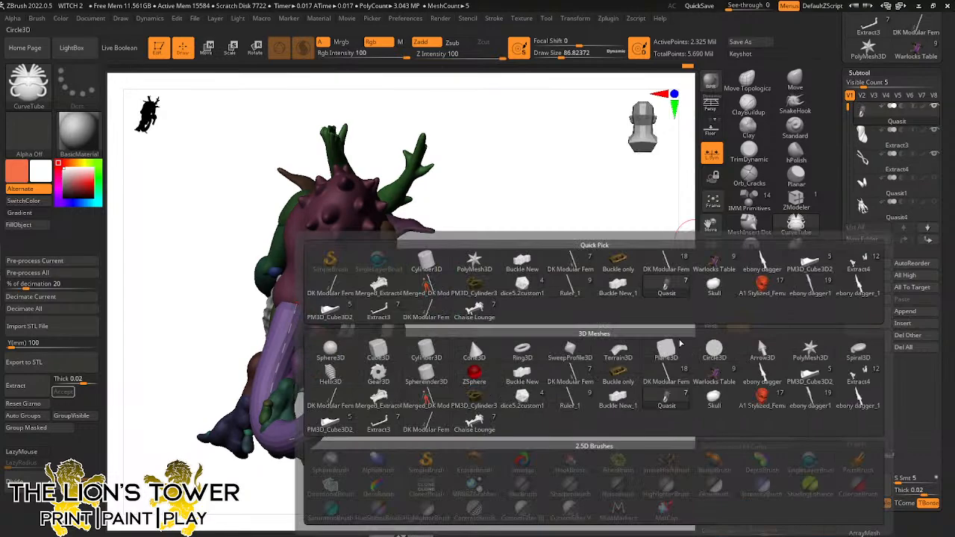
left_click(426, 350)
left_click(230, 48)
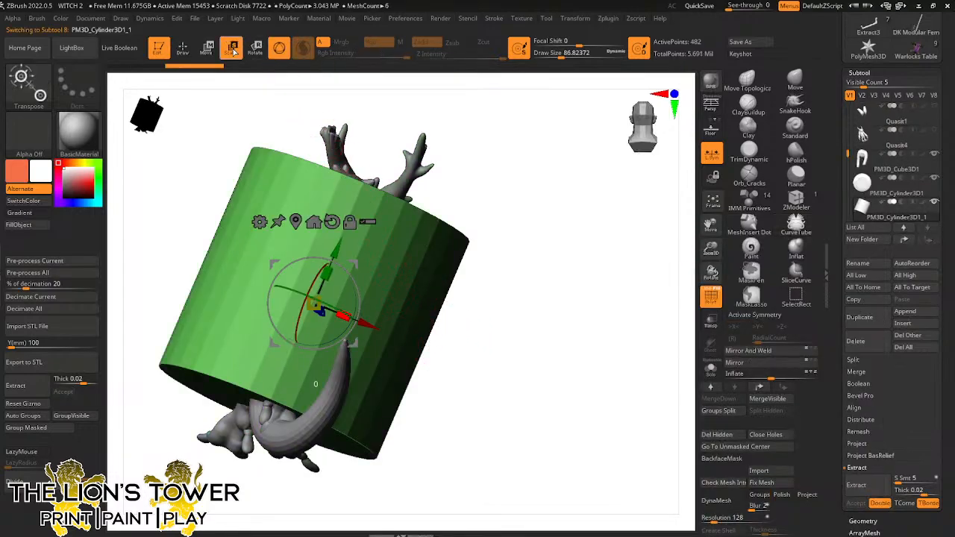
left_click_drag(354, 264, 482, 300)
left_click_drag(545, 224, 579, 258)
left_click_drag(481, 342, 470, 410)
left_click_drag(459, 357, 433, 382)
Position and tilt the cylinder behind the creature's lower back, inside the bend of the tail
left_click_drag(620, 258, 332, 381)
left_click_drag(421, 434, 437, 322)
left_click_drag(319, 388, 292, 395)
left_click_drag(381, 336, 422, 314)
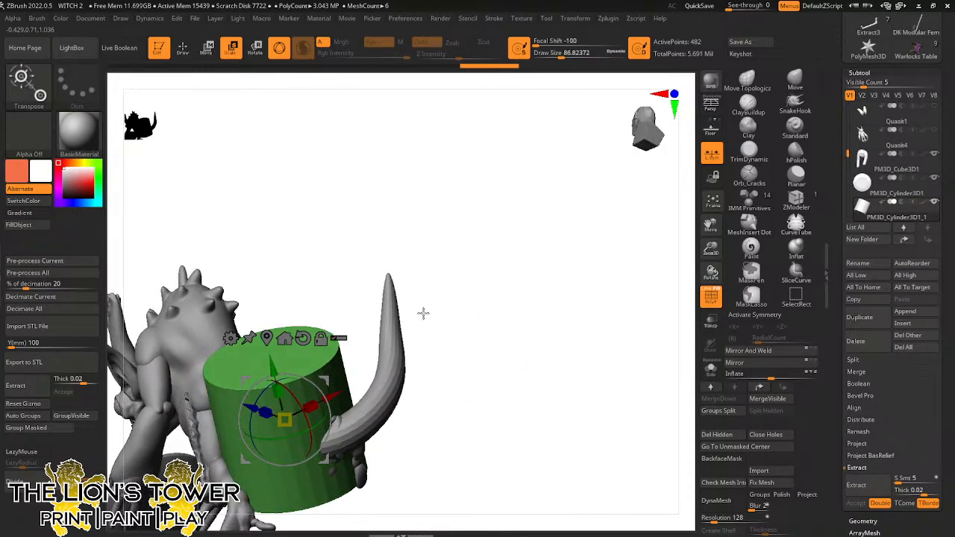
left_click_drag(331, 382, 358, 303)
left_click_drag(446, 314, 459, 349)
Select the creature's subtool again, hide the existing tail tube and delete the hidden geometry
left_click(394, 336, "alt")
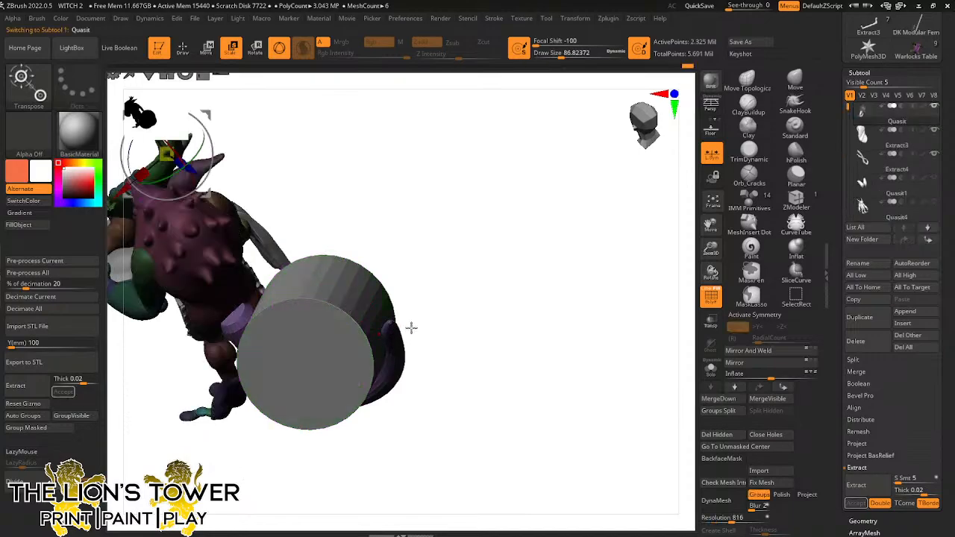
key("q")
mouse_move(428, 298)
left_mouse_down()
mouse_move(411, 246)
mouse_move(418, 227)
mouse_move(379, 337)
left_mouse_up()
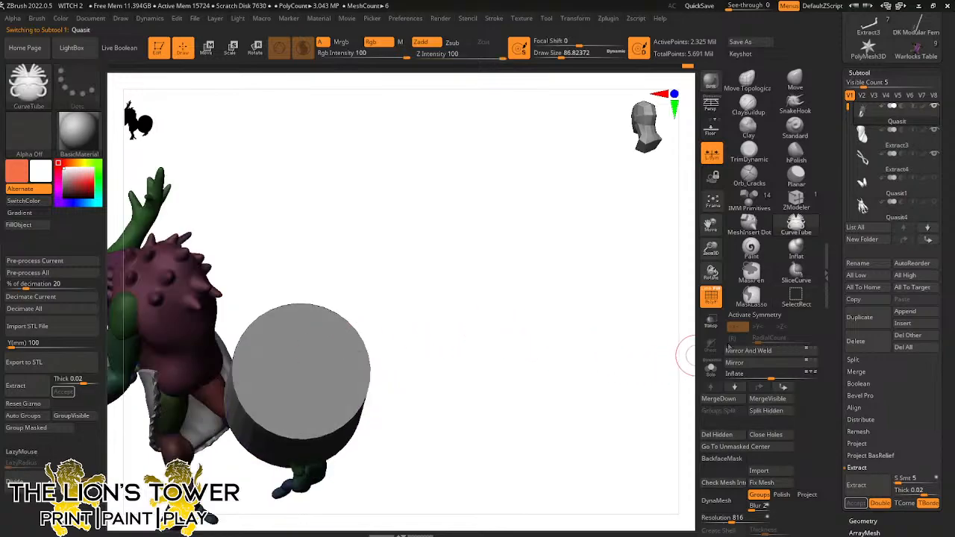
left_click(721, 433)
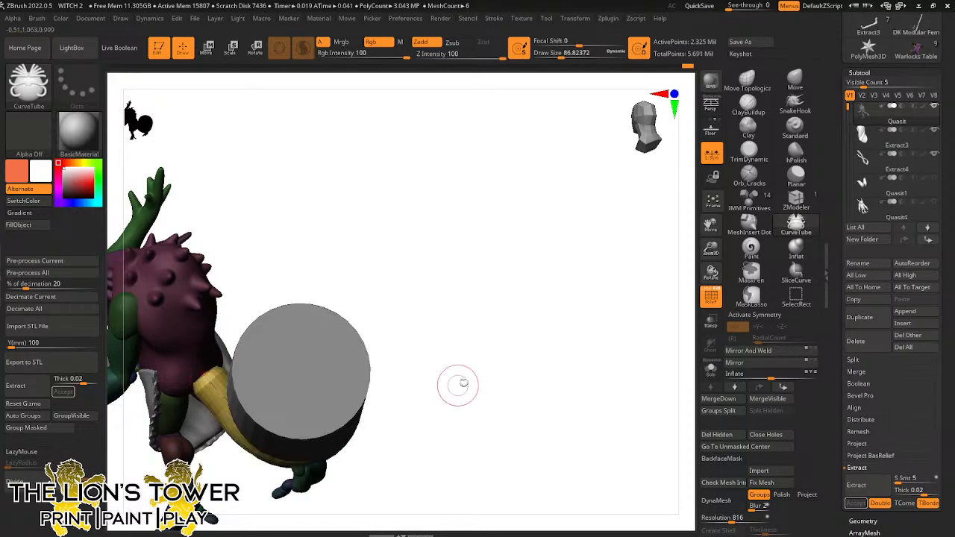
Draw a new tapered tail tube with the CurveTube brush, wrapping its curve around the guide cylinder
mouse_move(458, 384)
left_mouse_down()
mouse_move(458, 333)
mouse_move(447, 386)
left_mouse_up()
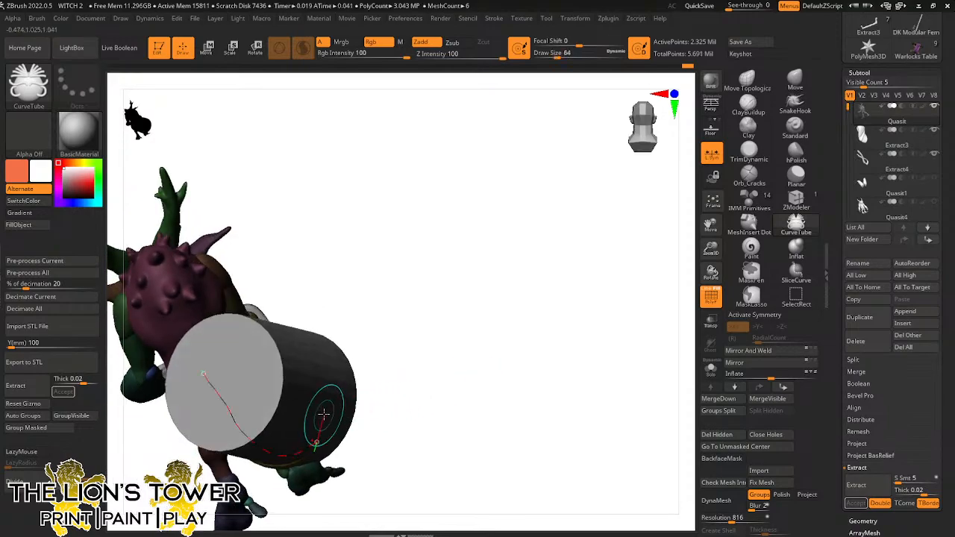
key("ctrl")
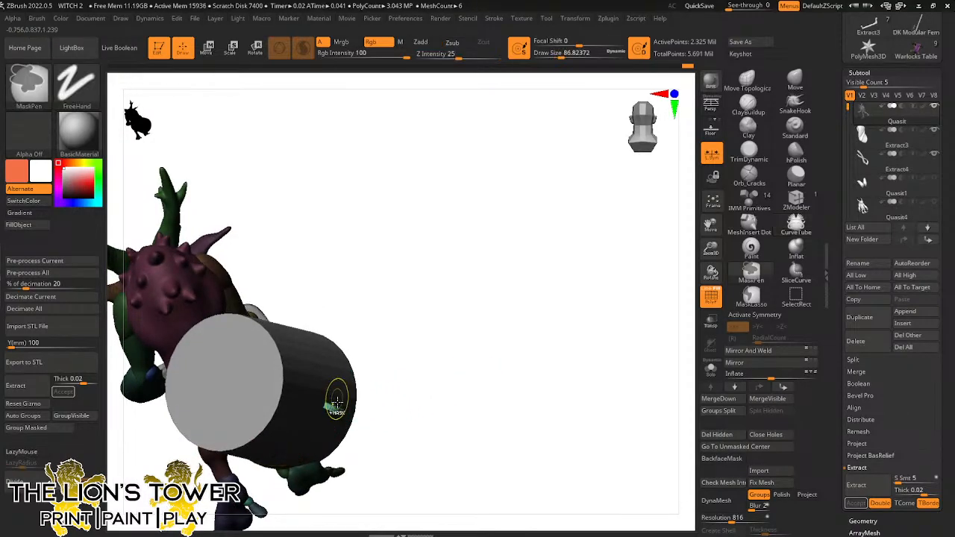
left_click_drag(327, 430, 330, 423)
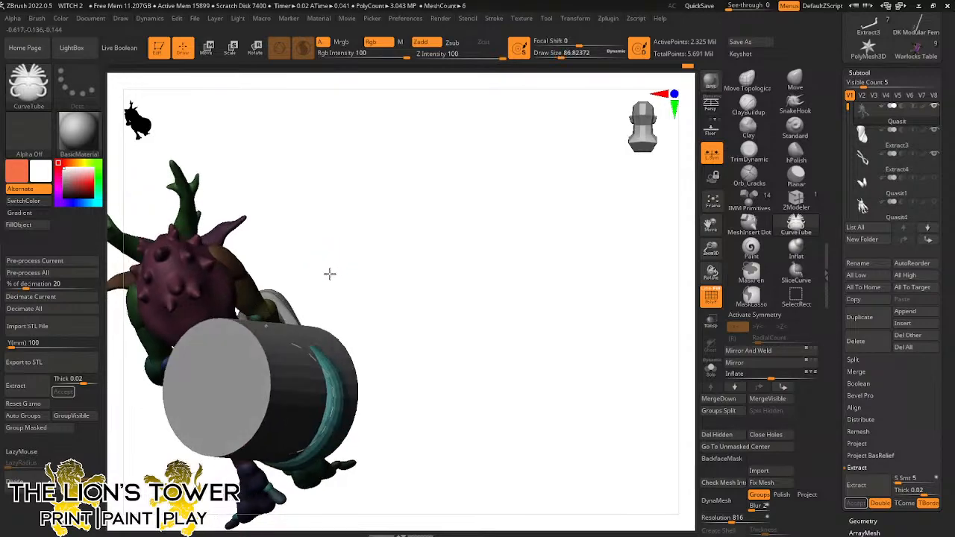
left_click_drag(331, 273, 223, 366)
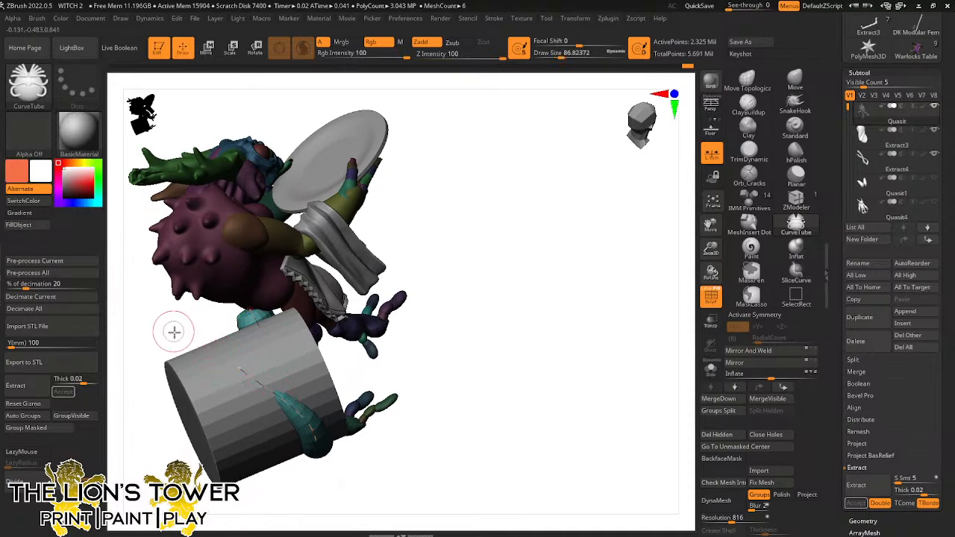
left_click_drag(171, 330, 254, 373)
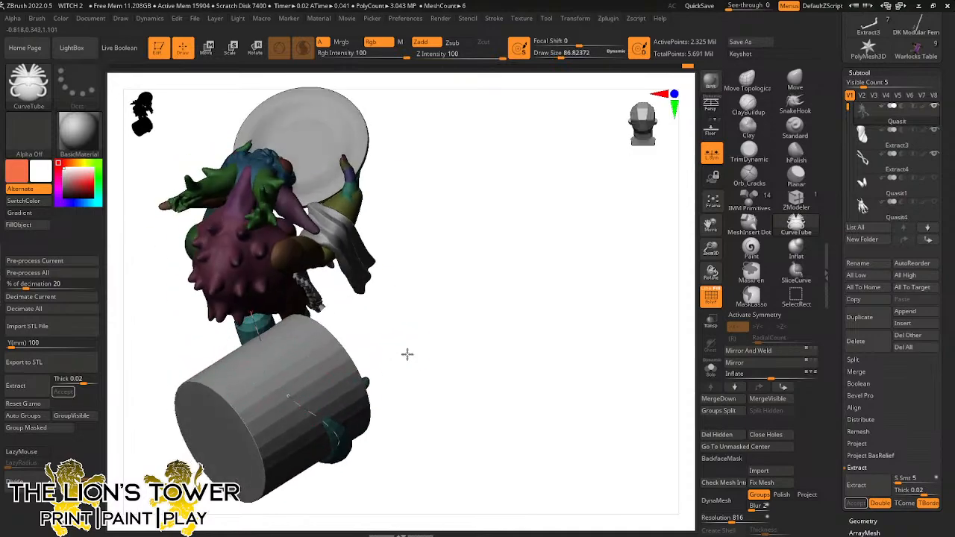
left_click_drag(405, 352, 231, 415)
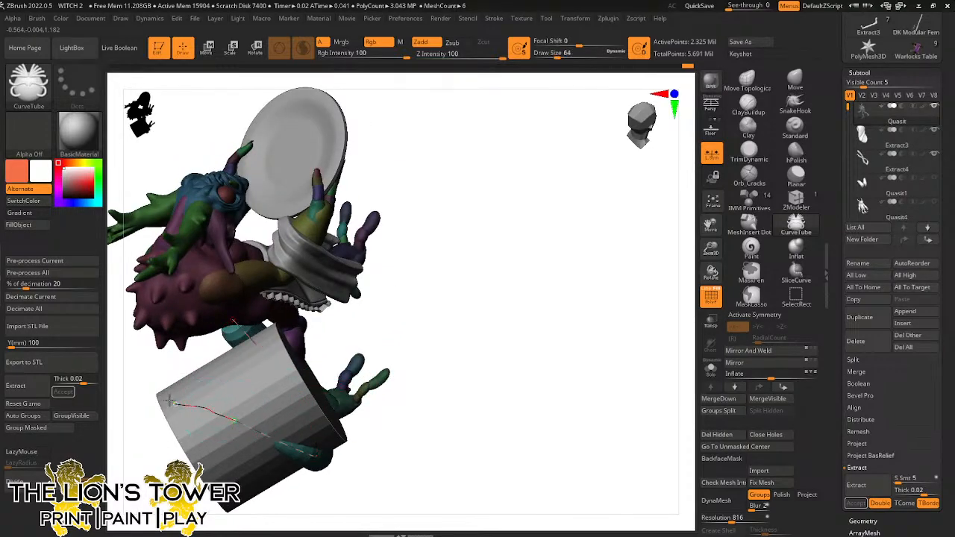
left_click_drag(170, 403, 156, 371)
mouse_move(414, 318)
left_mouse_down()
mouse_move(482, 269)
mouse_move(494, 207)
mouse_move(518, 234)
left_mouse_up()
left_click_drag(711, 252, 711, 233)
left_click_drag(711, 224, 776, 200)
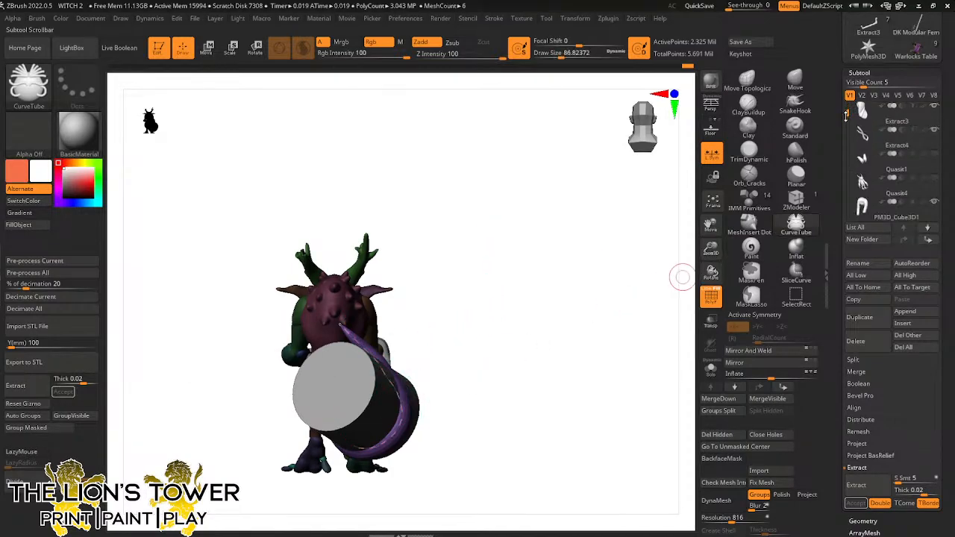
Delete the guide cylinder subtool PM3D_Cylinder3D1_1
left_click_drag(847, 108, 849, 151)
left_click(872, 212)
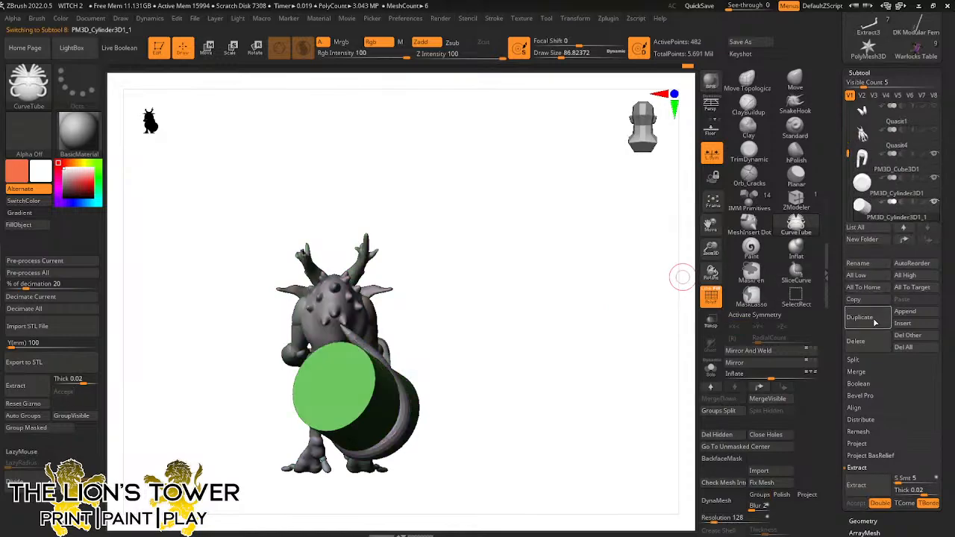
left_click(855, 341)
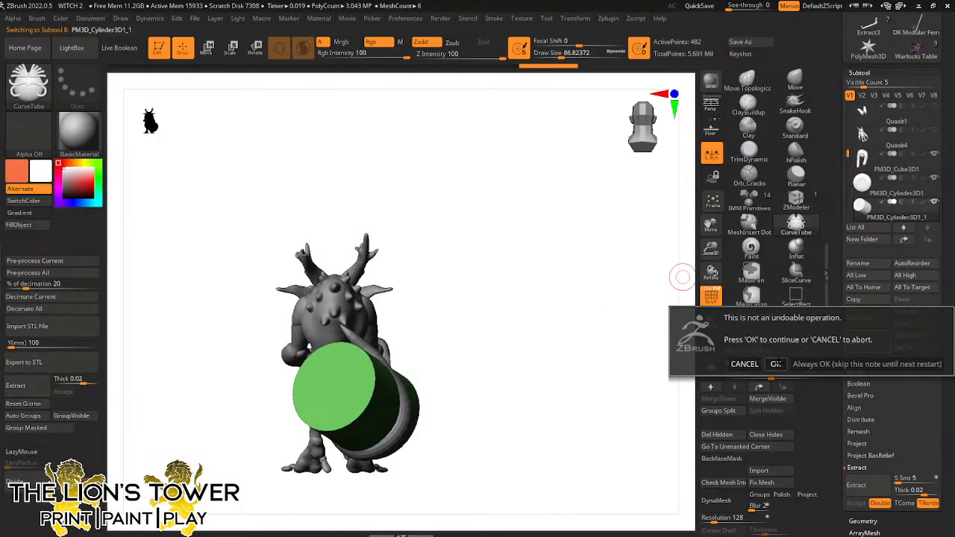
left_click(773, 366)
Select the creature's Quasit subtool and pull the tail's outer bend away from the body
left_click_drag(655, 339, 575, 277)
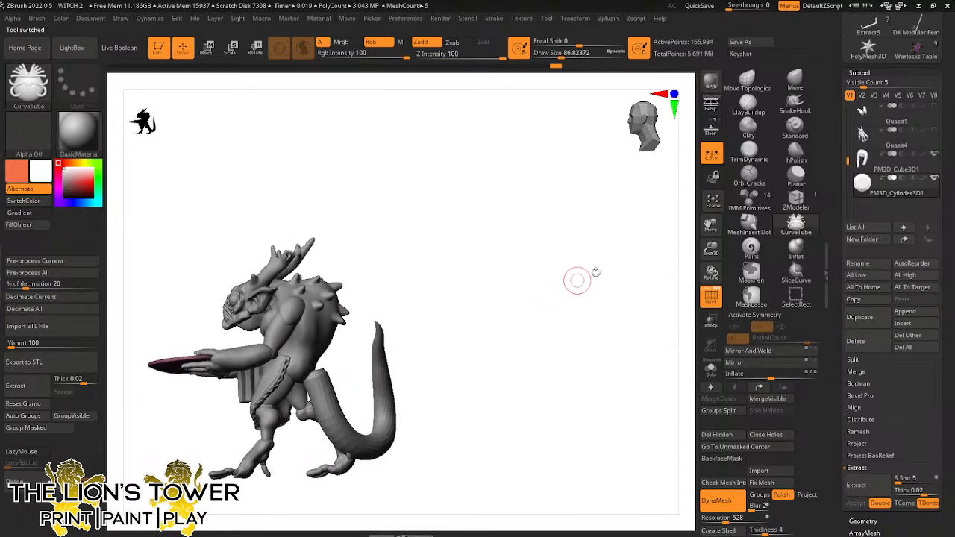
left_click_drag(575, 356, 528, 383)
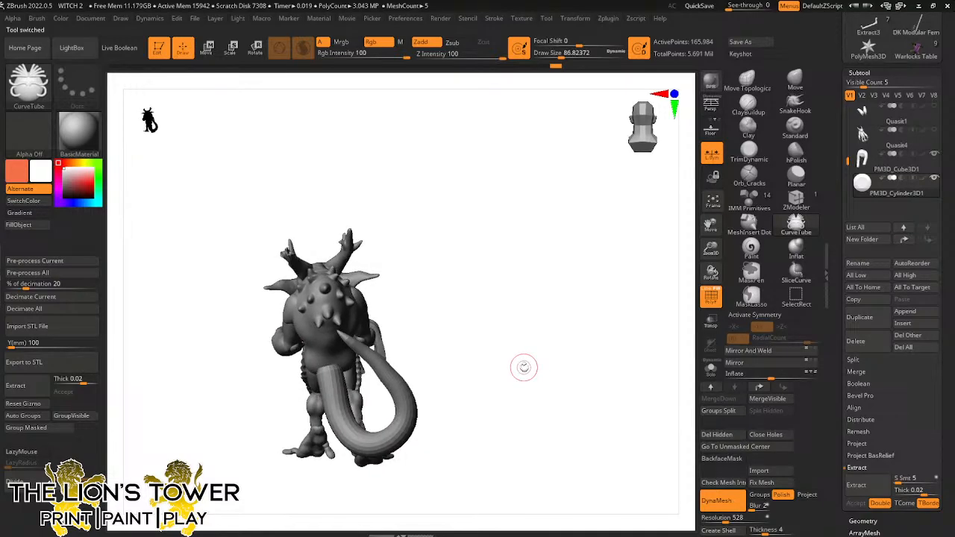
left_click_drag(710, 248, 711, 278)
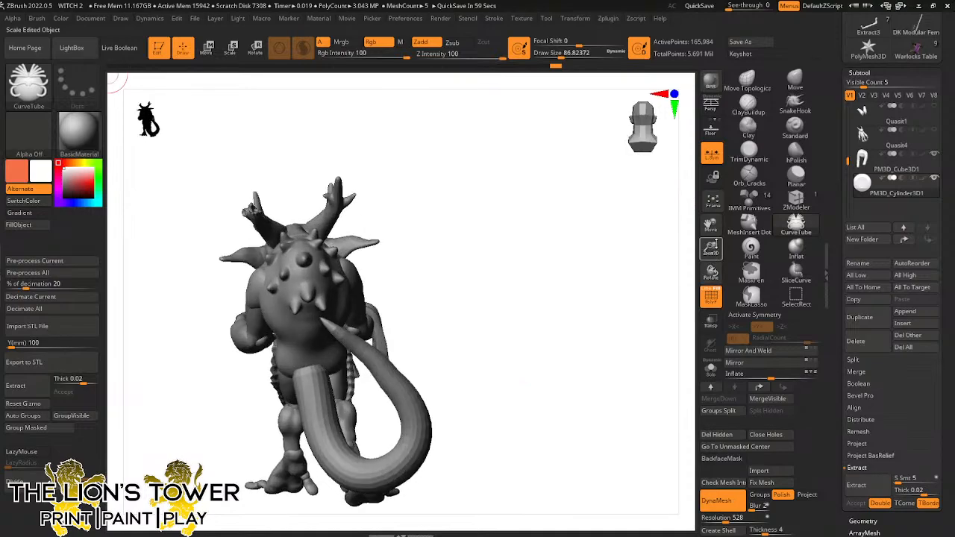
left_click_drag(711, 224, 777, 154)
left_click_drag(676, 244, 631, 321)
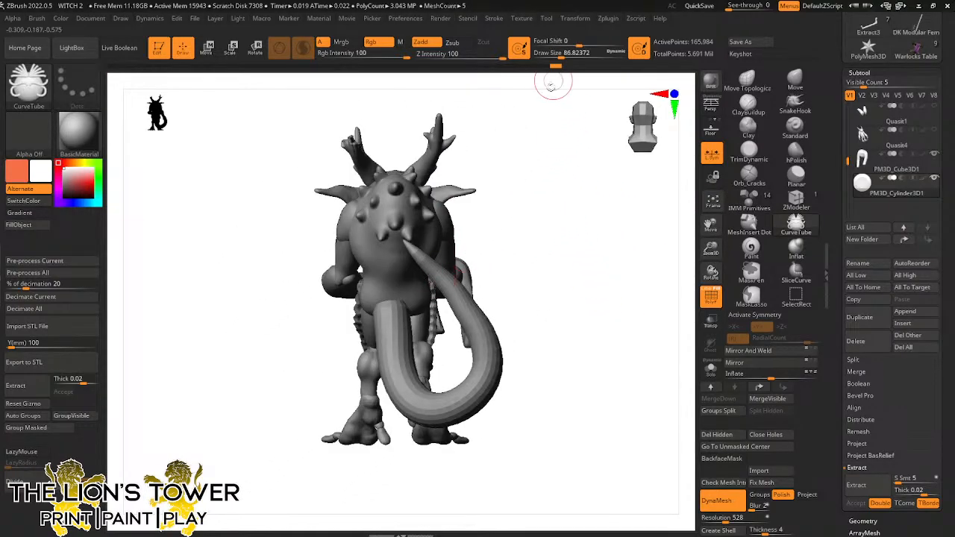
left_click(441, 400, "alt")
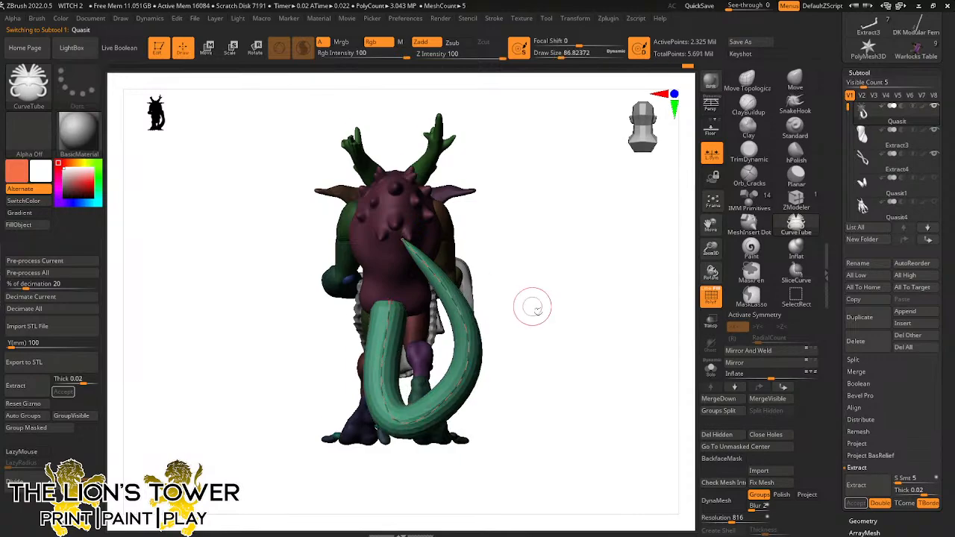
left_click_drag(533, 307, 464, 363)
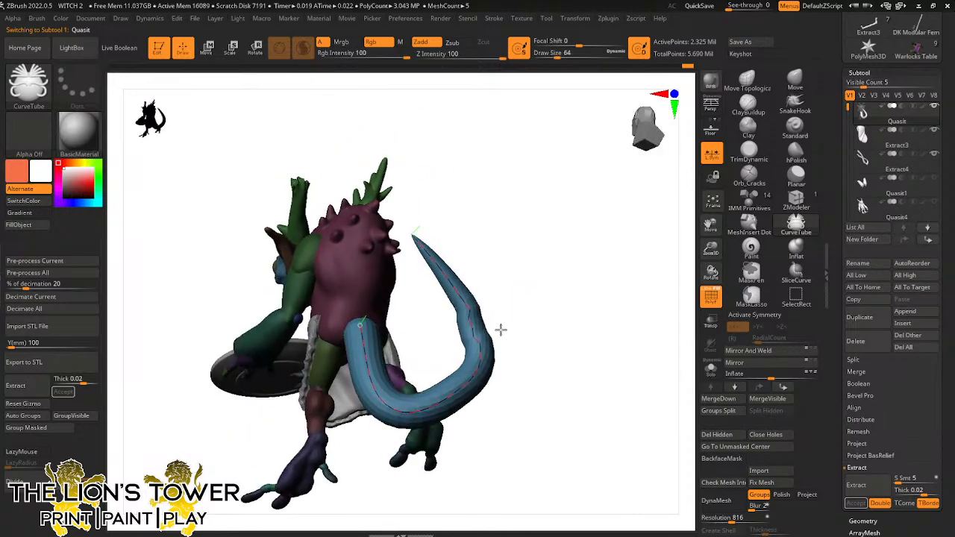
left_click_drag(501, 330, 482, 335)
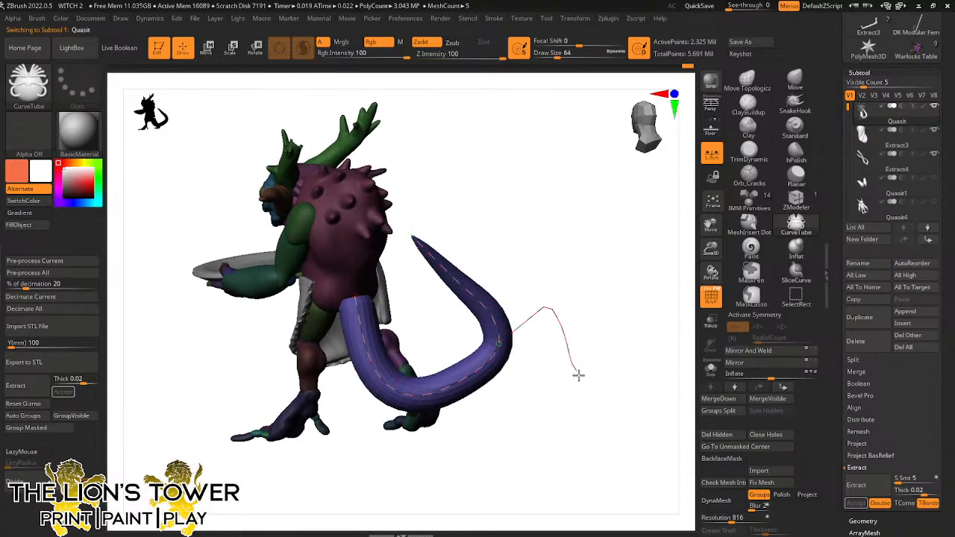
left_click_drag(550, 345, 564, 420)
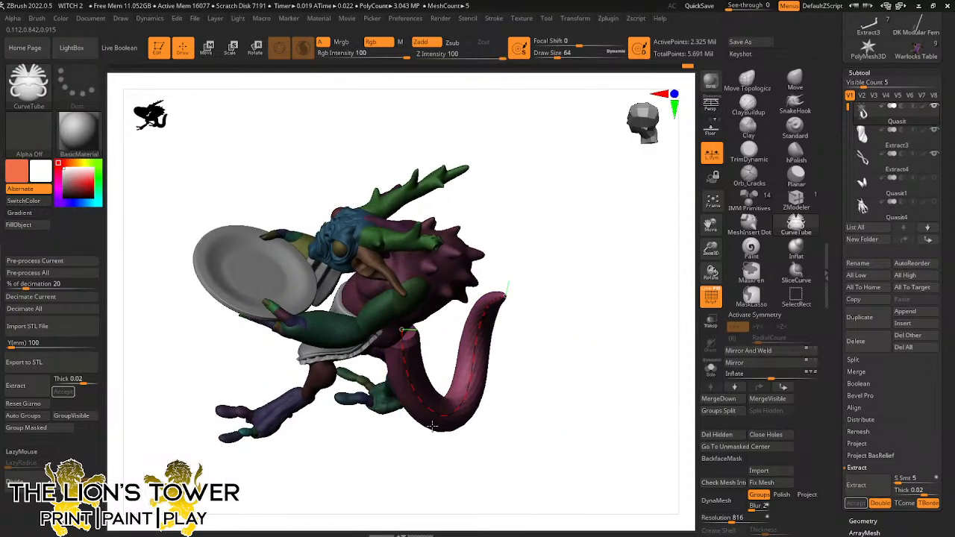
Reshape the tail's lower bend so the tail extends straight back from its base before rising to the tip
mouse_move(433, 425)
left_mouse_down()
mouse_move(533, 351)
mouse_move(550, 288)
mouse_move(523, 322)
mouse_move(459, 306)
left_mouse_up()
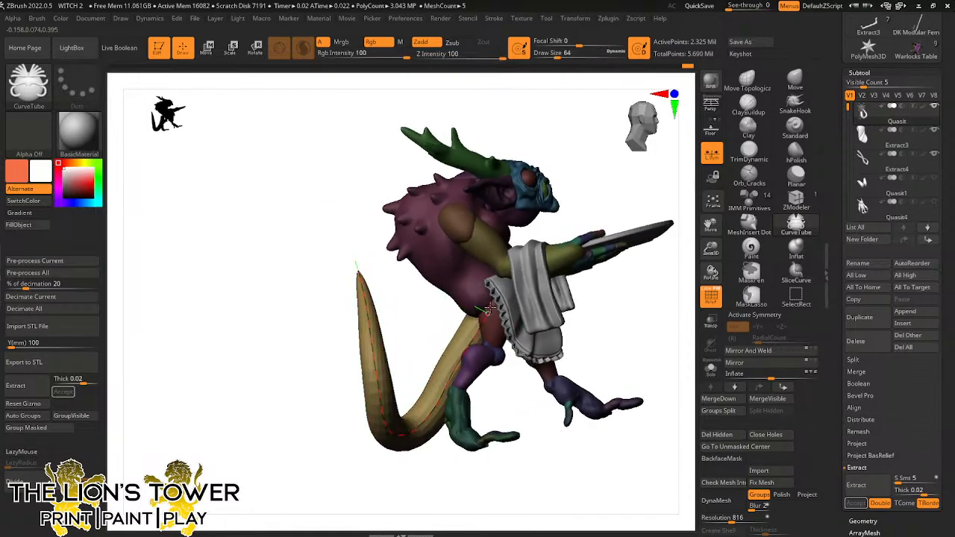
left_click_drag(526, 260, 507, 276)
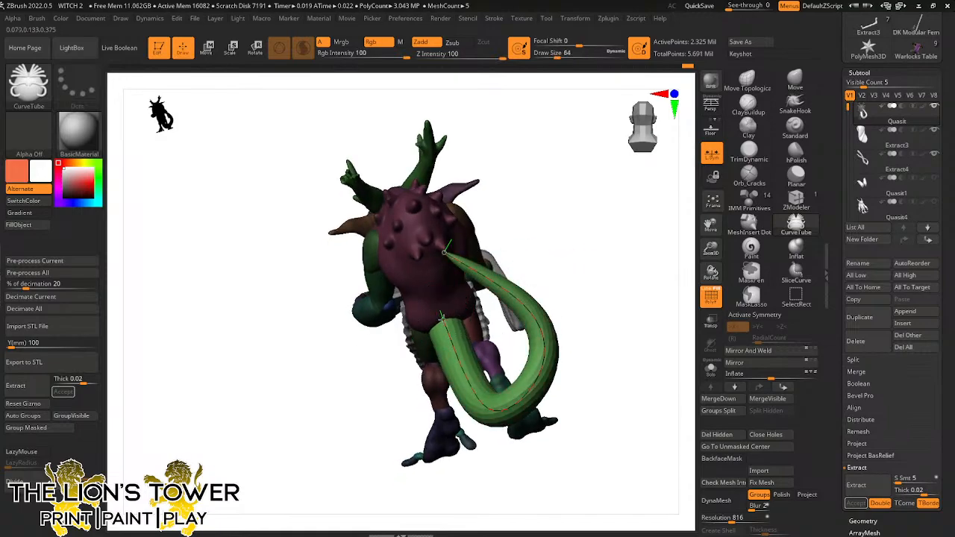
left_click_drag(572, 265, 581, 213)
left_click_drag(583, 234, 602, 243)
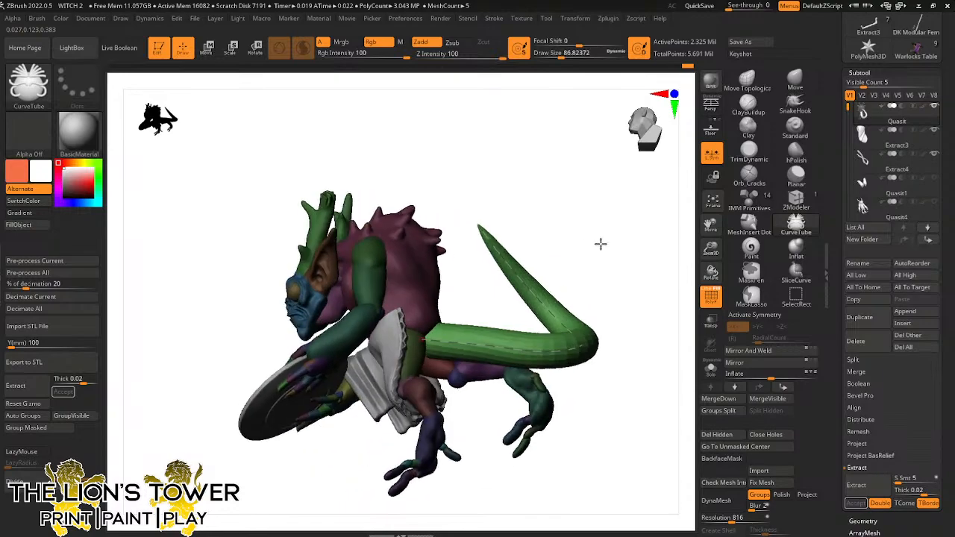
left_click_drag(457, 271, 419, 334)
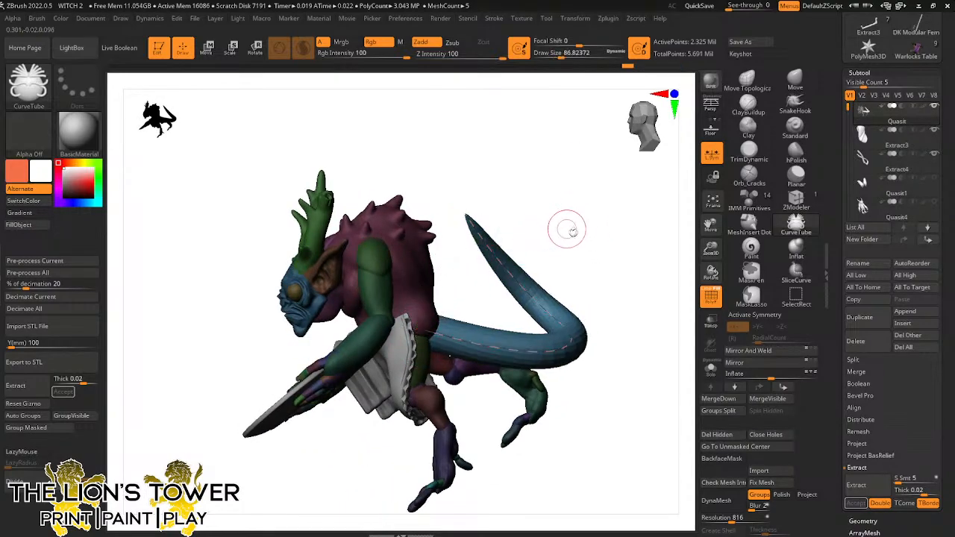
Curve the tail's outer half sideways as seen from above, undoing the unwanted bend
mouse_move(565, 229)
left_mouse_down()
mouse_move(545, 274)
mouse_move(509, 295)
mouse_move(579, 236)
mouse_move(590, 273)
mouse_move(616, 246)
mouse_move(615, 220)
mouse_move(607, 239)
mouse_move(619, 301)
mouse_move(575, 298)
mouse_move(623, 290)
mouse_move(609, 270)
left_mouse_up()
key("shift")
left_click_drag(546, 272, 570, 331)
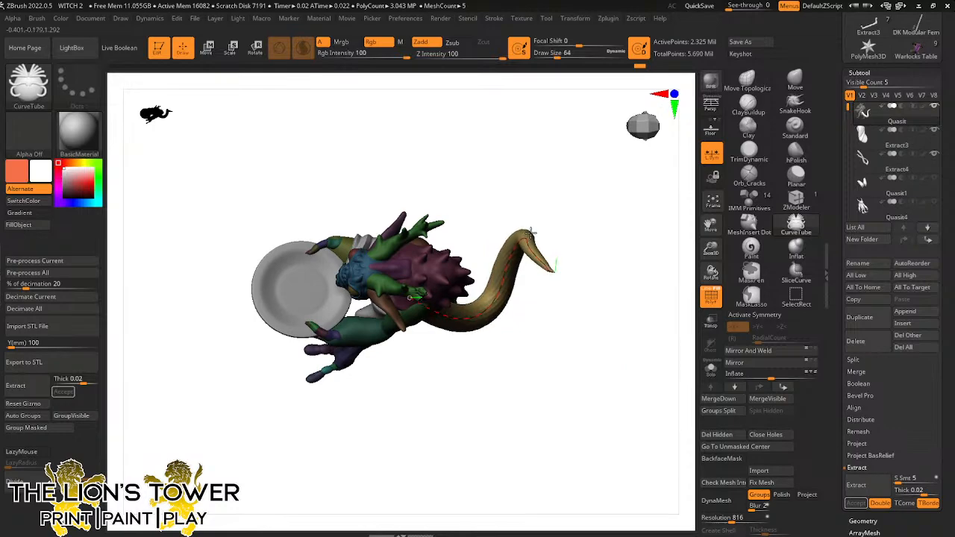
key("ctrl+z")
left_click_drag(612, 328, 569, 331)
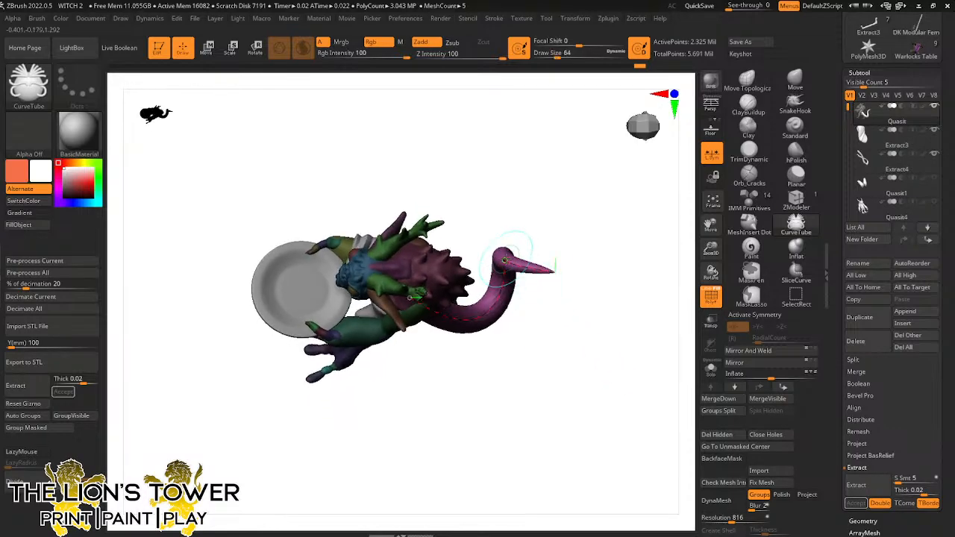
left_click_drag(557, 266, 515, 207)
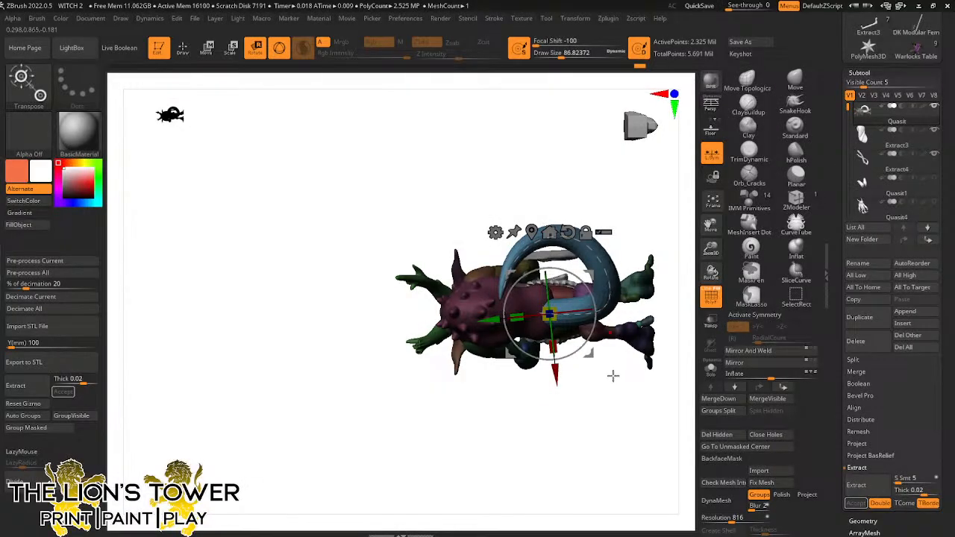
Return to the CurveTube brush and adjust the tail's curve between its base and outer bend into an even sweep
mouse_move(612, 378)
left_mouse_down()
mouse_move(633, 410)
mouse_move(621, 369)
mouse_move(627, 418)
mouse_move(523, 395)
left_mouse_up()
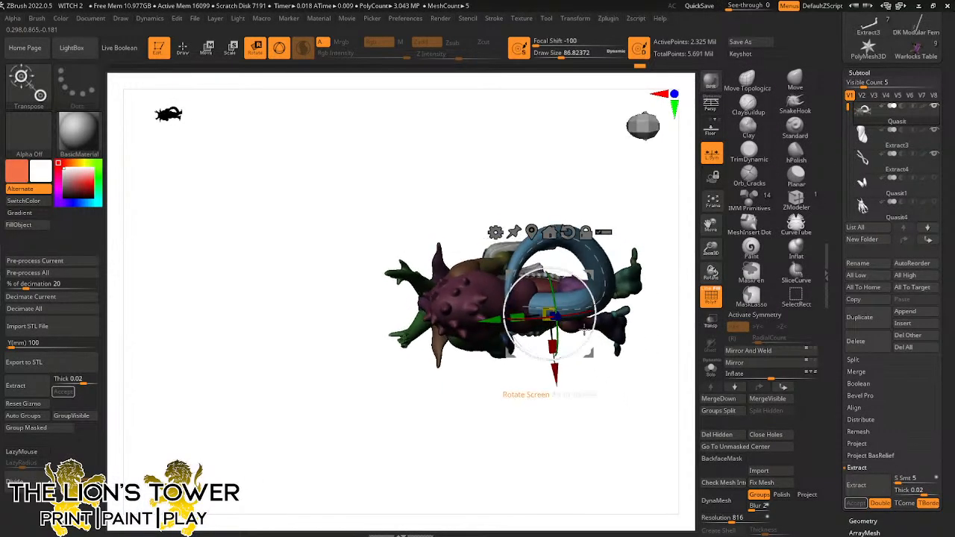
left_click(796, 224)
left_click_drag(674, 335, 661, 354)
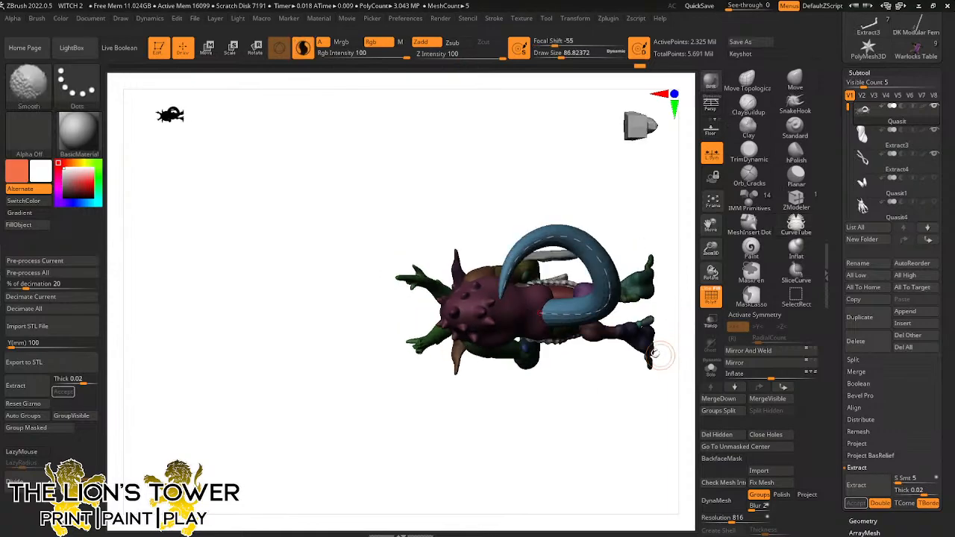
left_click_drag(600, 305, 618, 312)
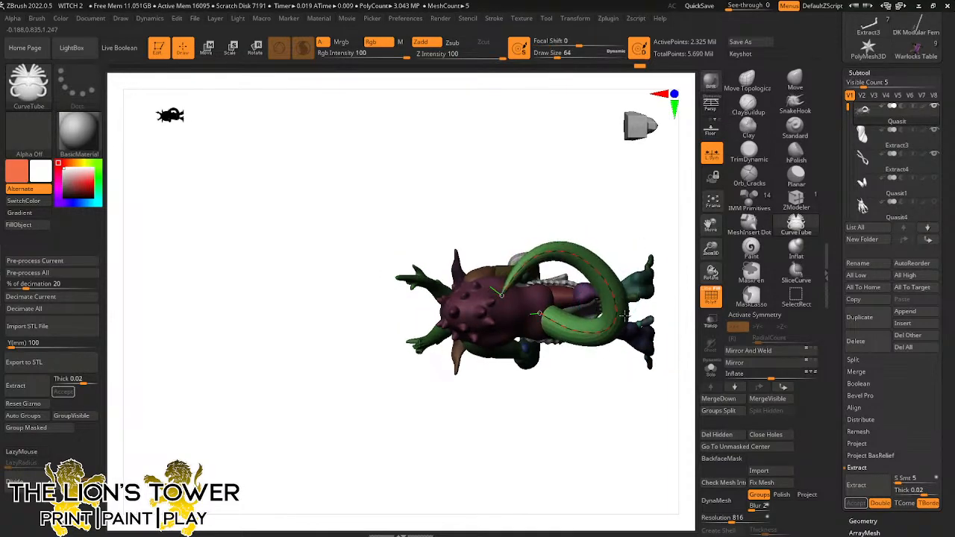
left_click_drag(566, 326, 568, 316)
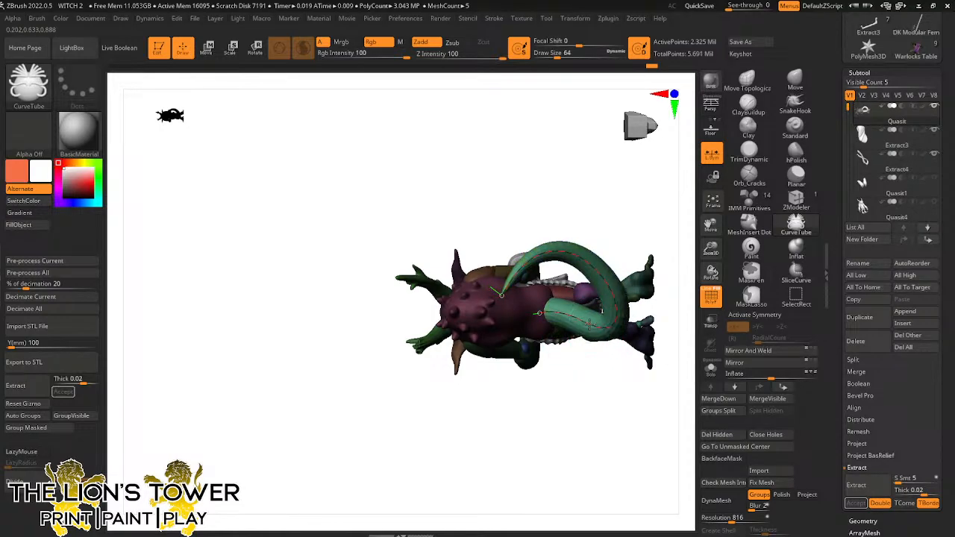
mouse_move(656, 261)
left_mouse_down()
mouse_move(653, 232)
mouse_move(655, 253)
left_mouse_up()
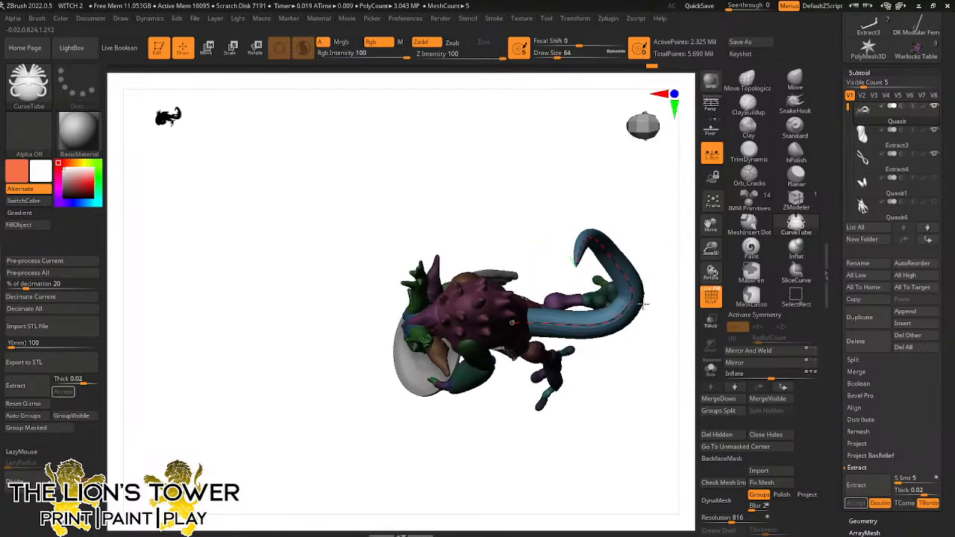
mouse_move(626, 323)
left_mouse_down()
mouse_move(625, 354)
mouse_move(643, 322)
left_mouse_up()
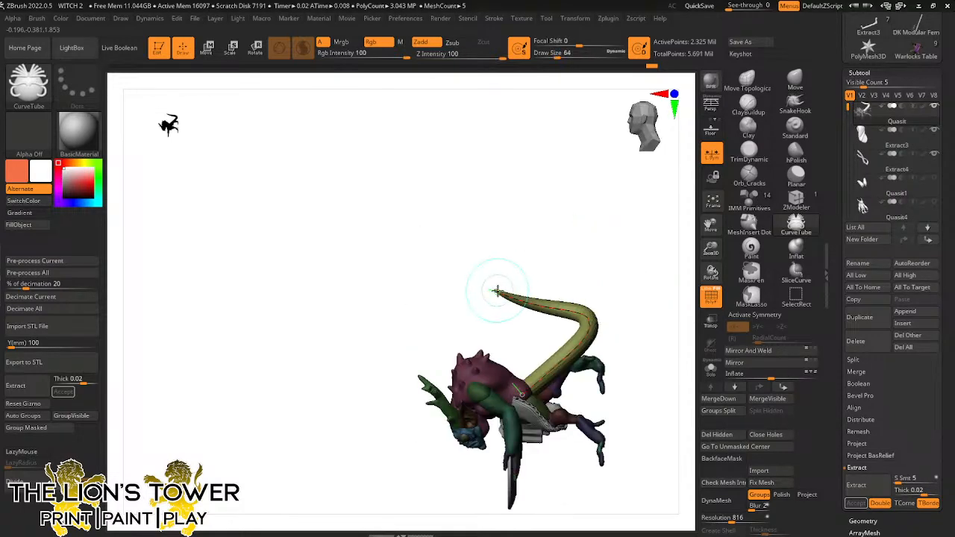
Round out the tail's upper bend from the side so it flows smoothly into the tip
mouse_move(497, 291)
left_mouse_down()
mouse_move(604, 298)
mouse_move(608, 285)
left_mouse_up()
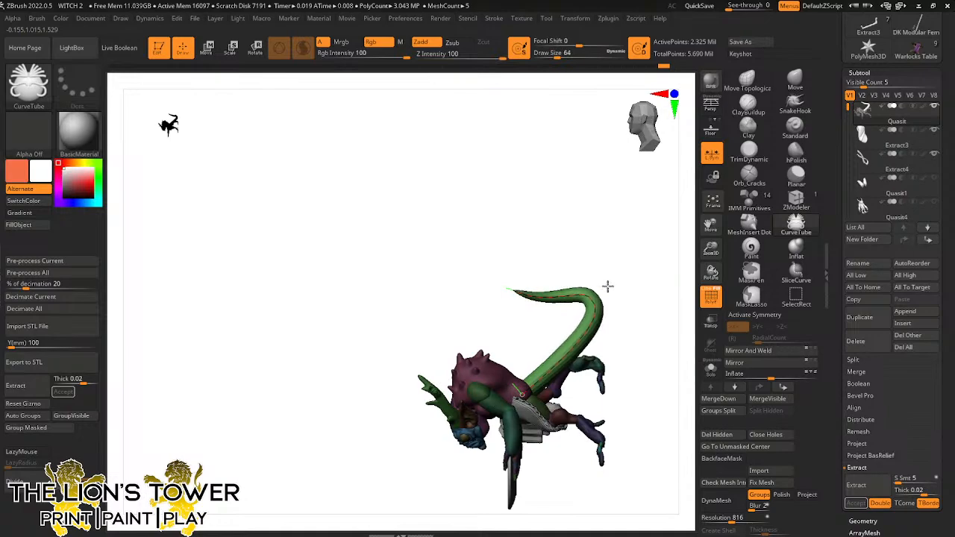
left_click_drag(711, 223, 749, 203)
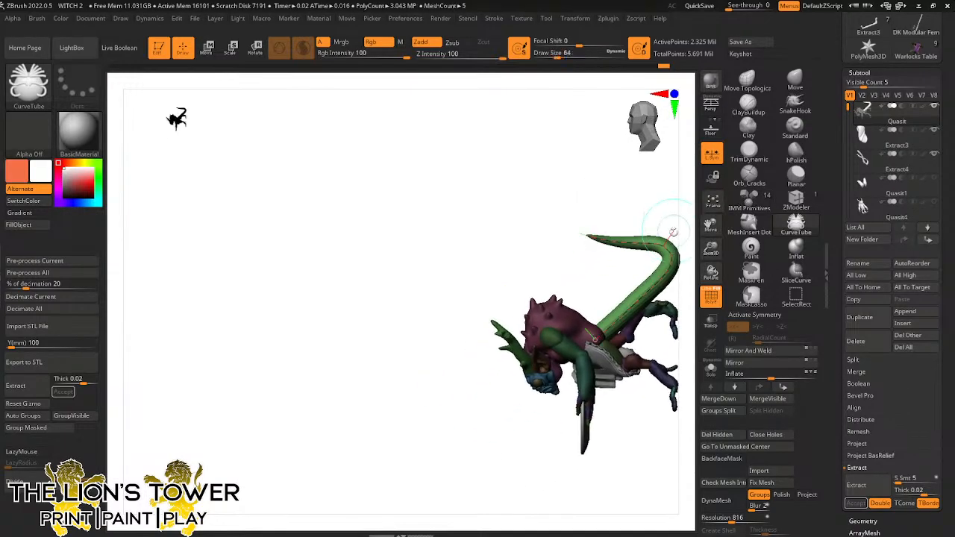
left_click_drag(658, 243, 655, 233)
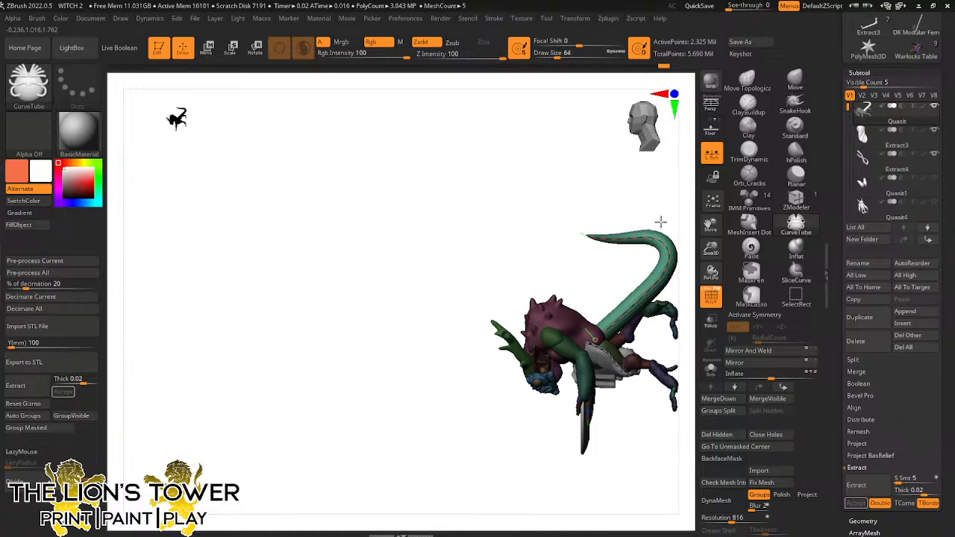
left_click_drag(714, 248, 693, 220)
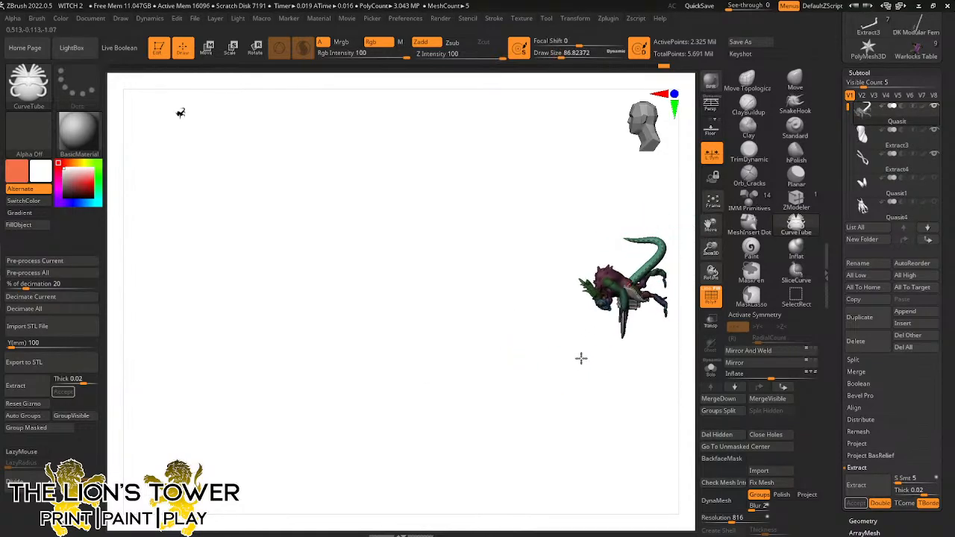
left_click_drag(582, 359, 627, 268, "shift")
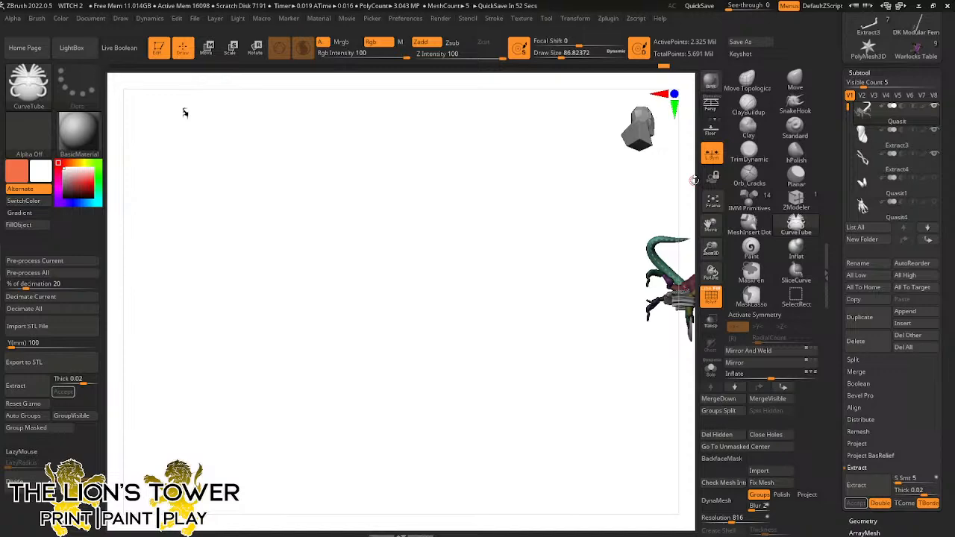
Make the separate tail subtool active and subdivide it twice to smooth its shape
mouse_move(868, 38)
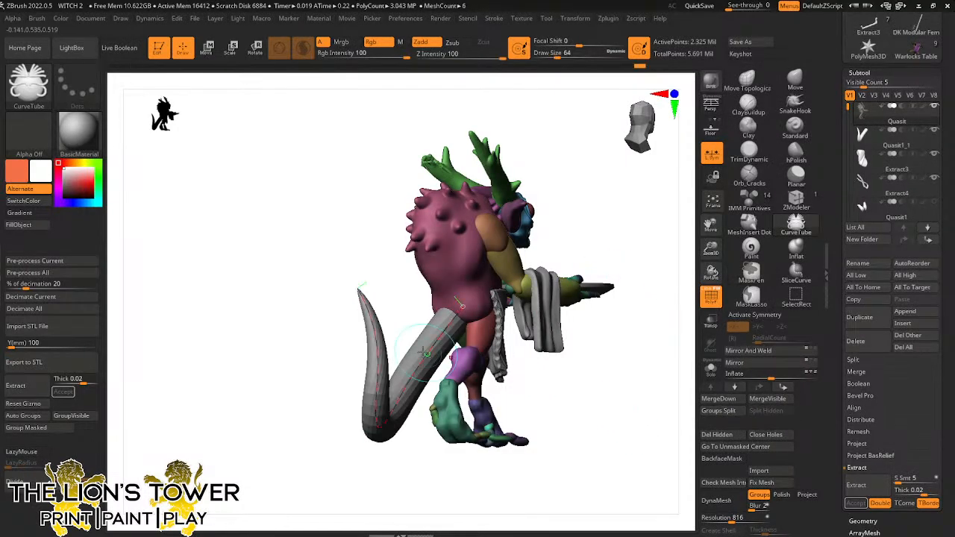
left_click(424, 352)
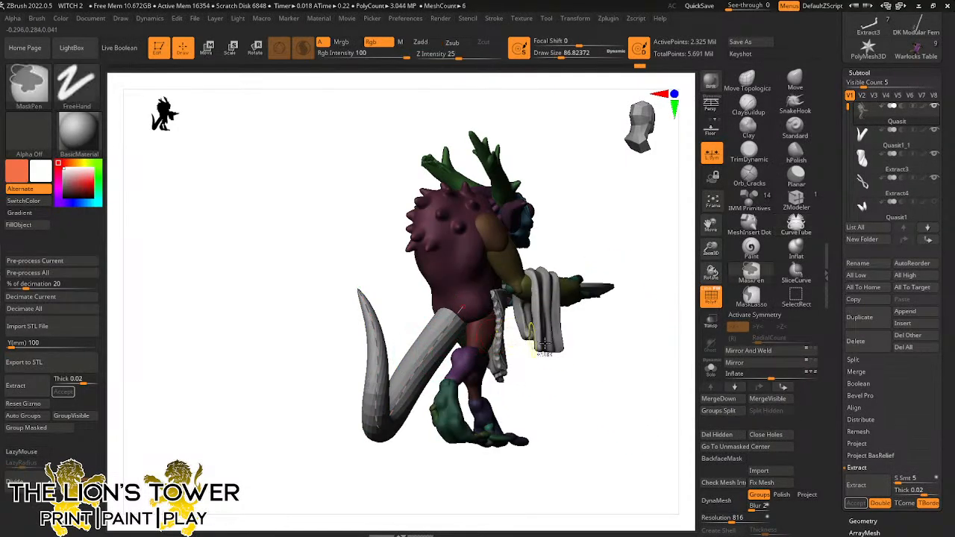
left_click_drag(552, 349, 568, 371, "ctrl")
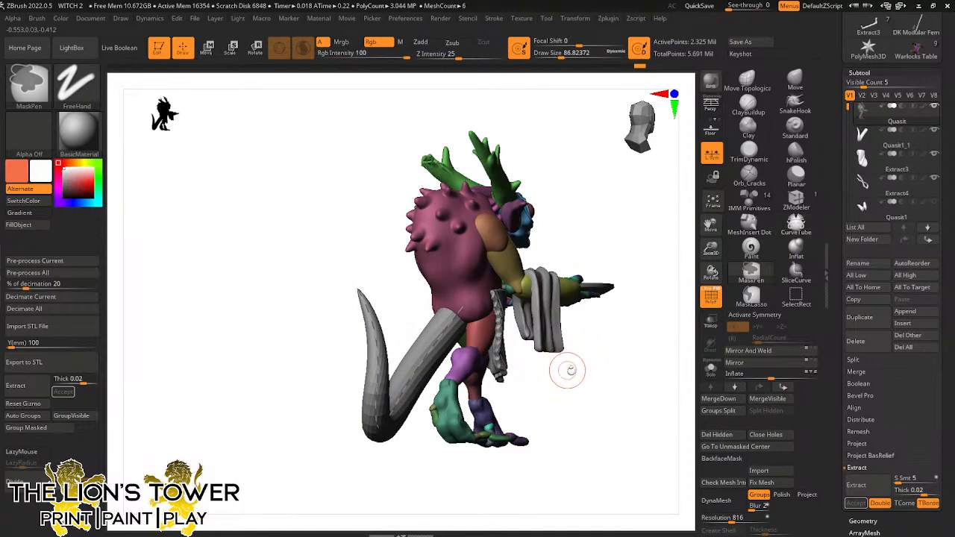
left_click(661, 313, "ctrl")
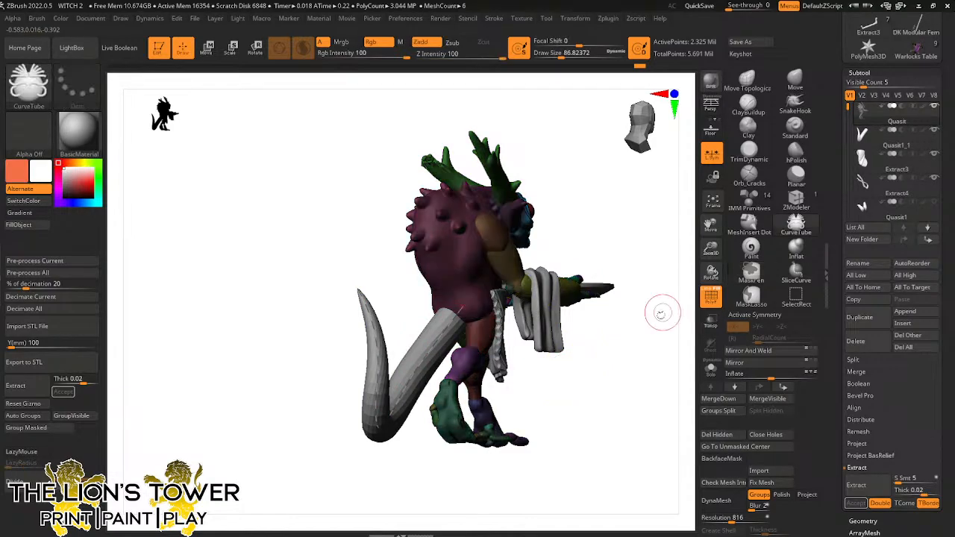
left_click(409, 377, "alt")
key("ctrl+d")
key("ctrl+d")
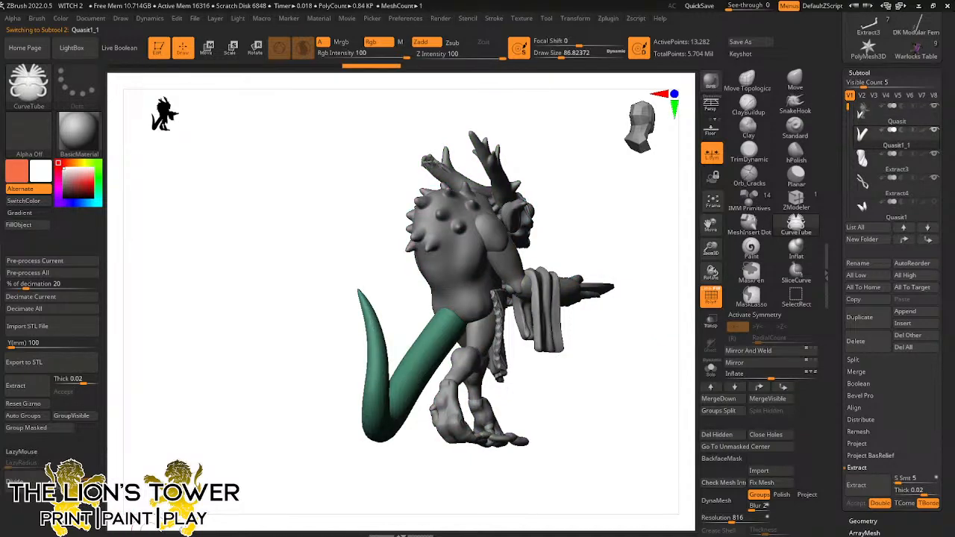
Examine the smoothed tail against the whole figure from the side and the front
mouse_move(606, 379)
left_mouse_down()
mouse_move(635, 377)
mouse_move(614, 383)
left_mouse_up()
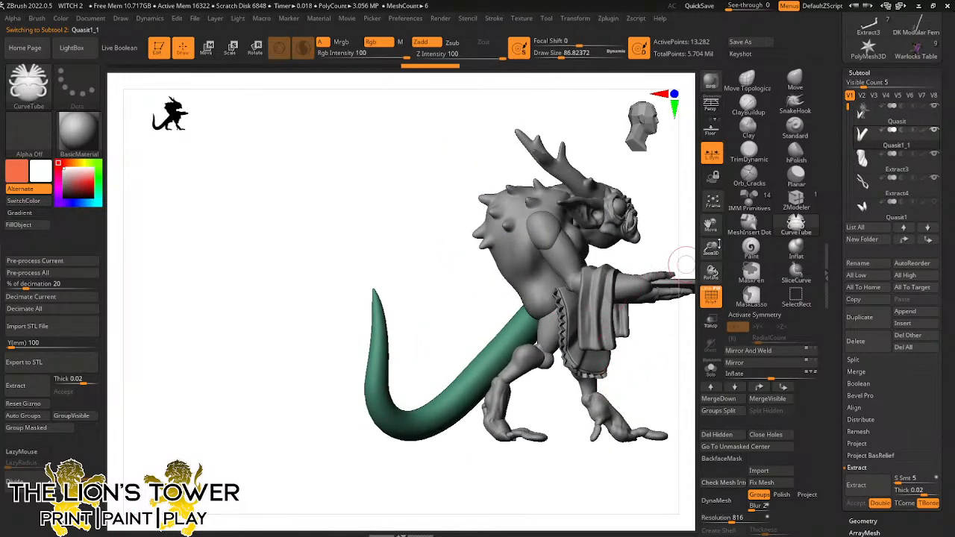
mouse_move(691, 240)
left_mouse_down()
mouse_move(623, 251)
mouse_move(632, 284)
mouse_move(676, 284)
mouse_move(642, 276)
mouse_move(674, 258)
left_mouse_up()
left_click_drag(624, 296, 661, 292)
left_click_drag(710, 255, 710, 231)
left_click_drag(711, 225, 795, 230)
mouse_move(657, 287)
left_mouse_down()
mouse_move(659, 313)
mouse_move(633, 335)
mouse_move(654, 338)
mouse_move(653, 326)
mouse_move(677, 331)
mouse_move(667, 334)
left_mouse_up()
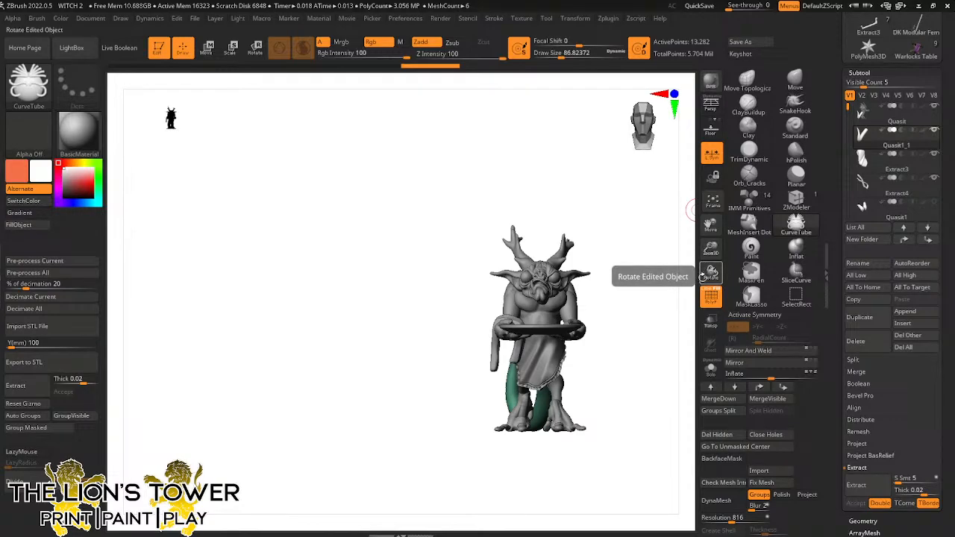
left_click_drag(711, 250, 710, 245)
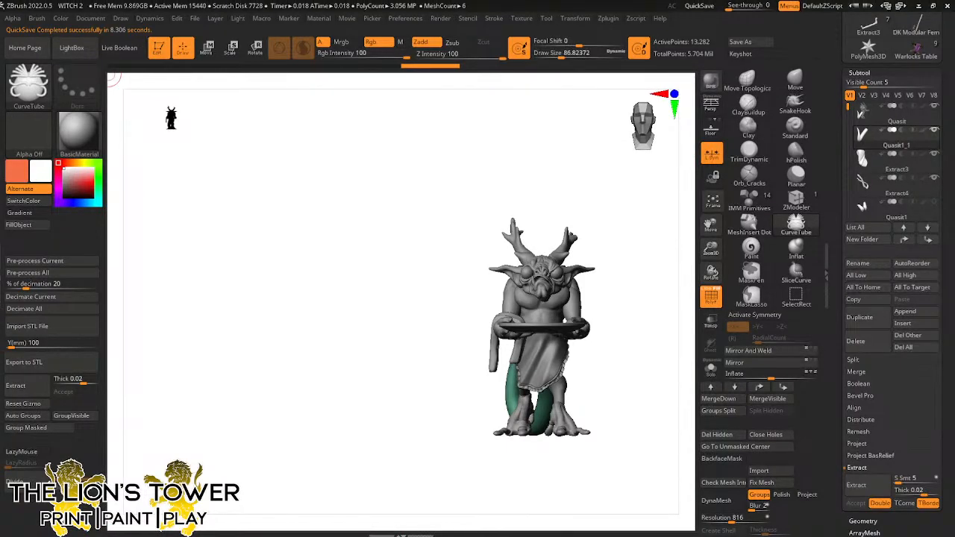
Switch to the web browser and close the speed test page
key("alt+Tab")
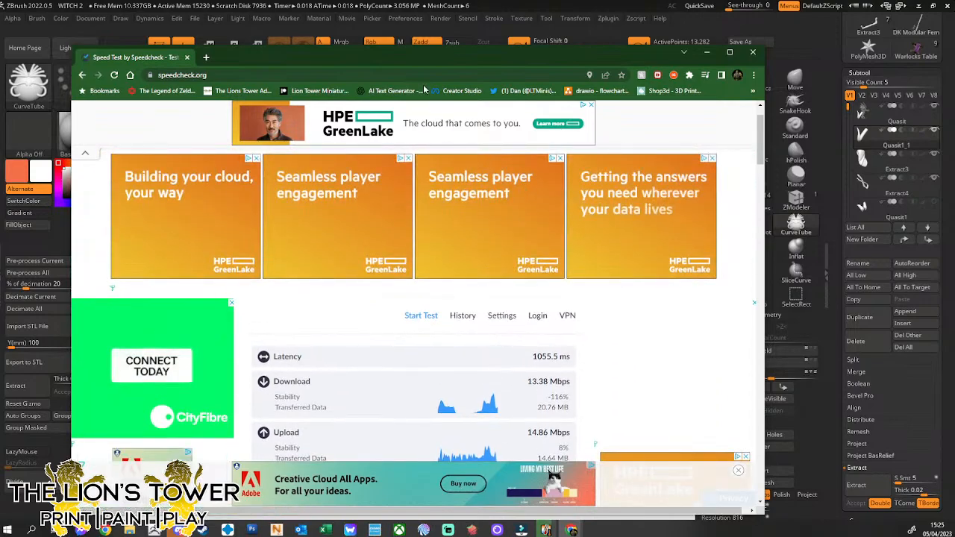
left_click(187, 57)
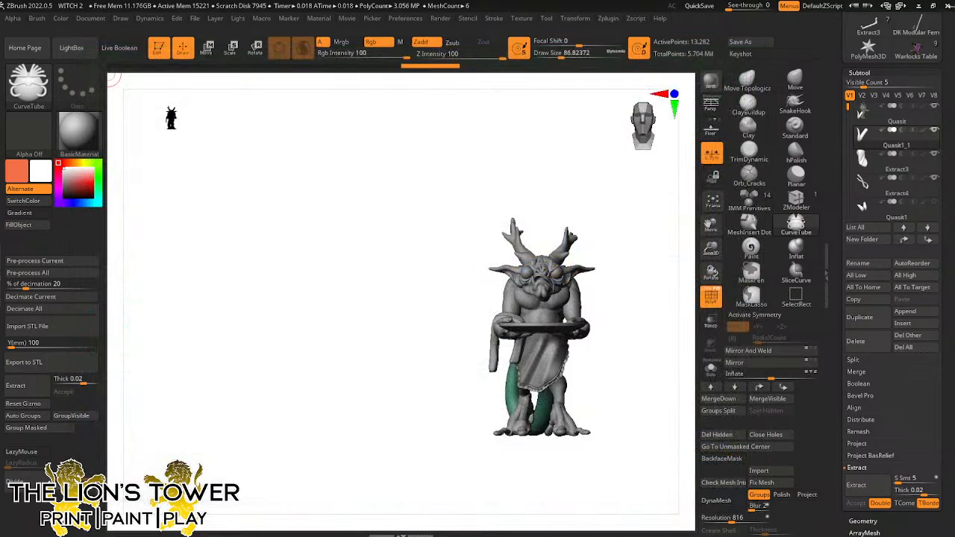
In the body subtool, isolate the leftover low-poly tail tube, invert the visibility and delete the tube's hidden geometry
key("f")
left_click_drag(710, 230, 638, 280)
left_click_drag(710, 251, 776, 228)
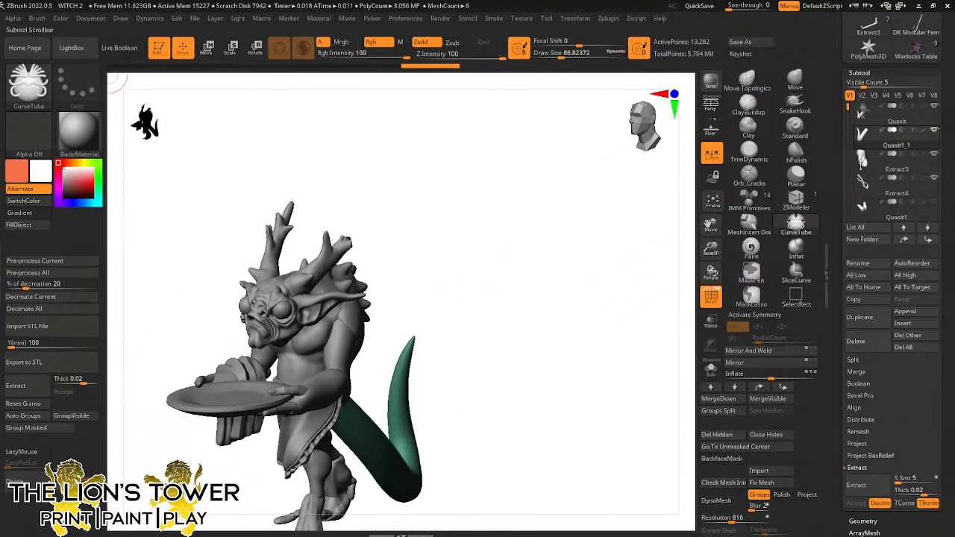
left_click(866, 121)
left_click_drag(529, 368, 616, 367)
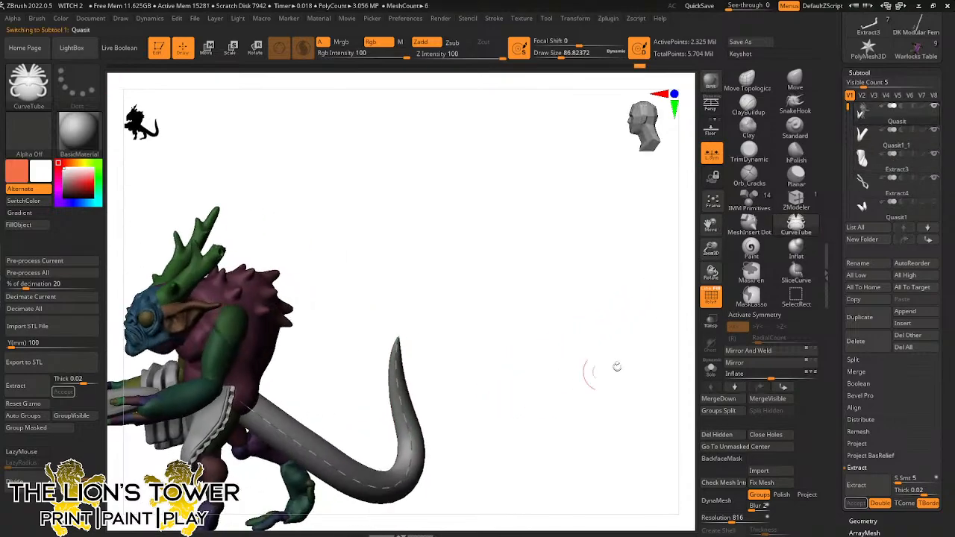
left_click(712, 371)
left_click(418, 457, "ctrl+shift")
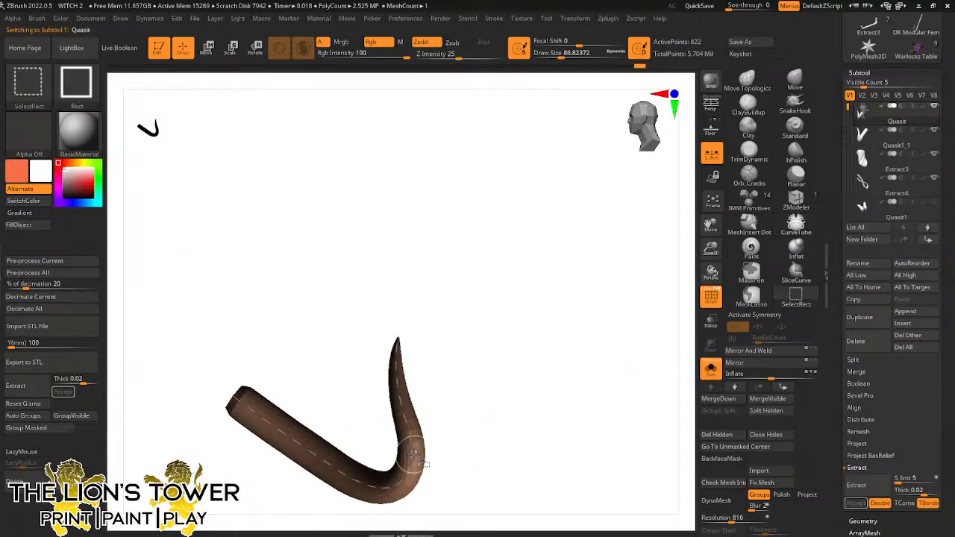
left_click(427, 445, "ctrl+shift")
left_click(728, 435)
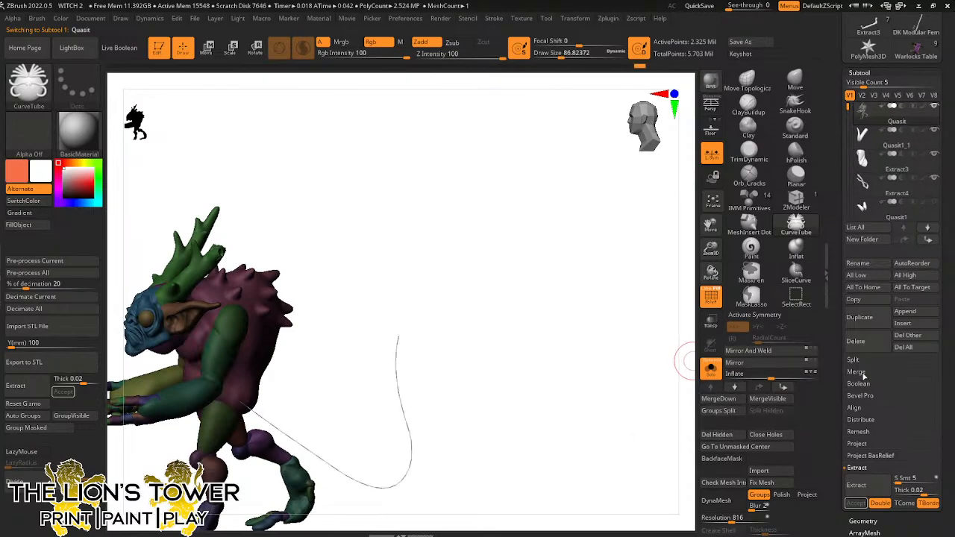
Merge the smoothed tail subtool down into the body subtool
left_click(860, 373)
left_click(864, 384)
left_click(737, 406)
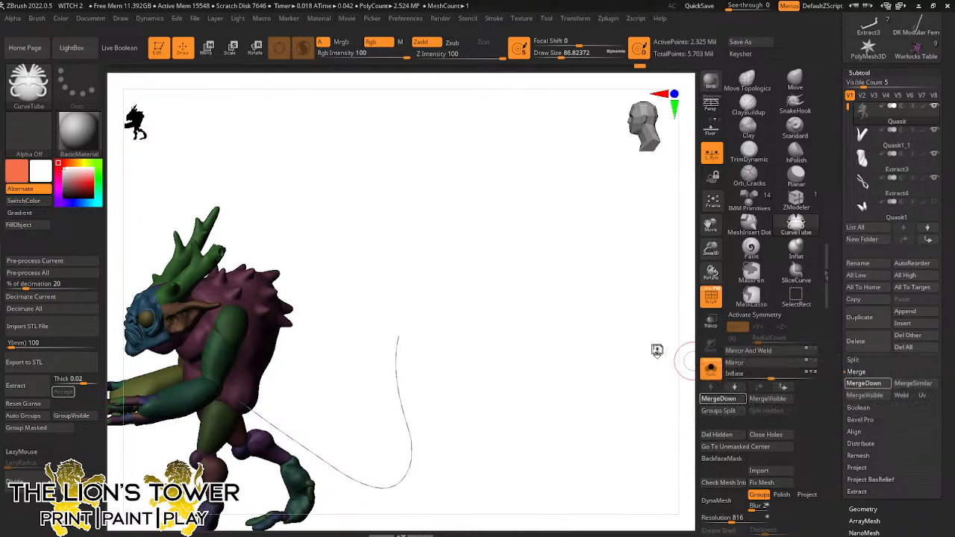
left_click_drag(686, 282, 623, 301)
left_click_drag(611, 213, 553, 254)
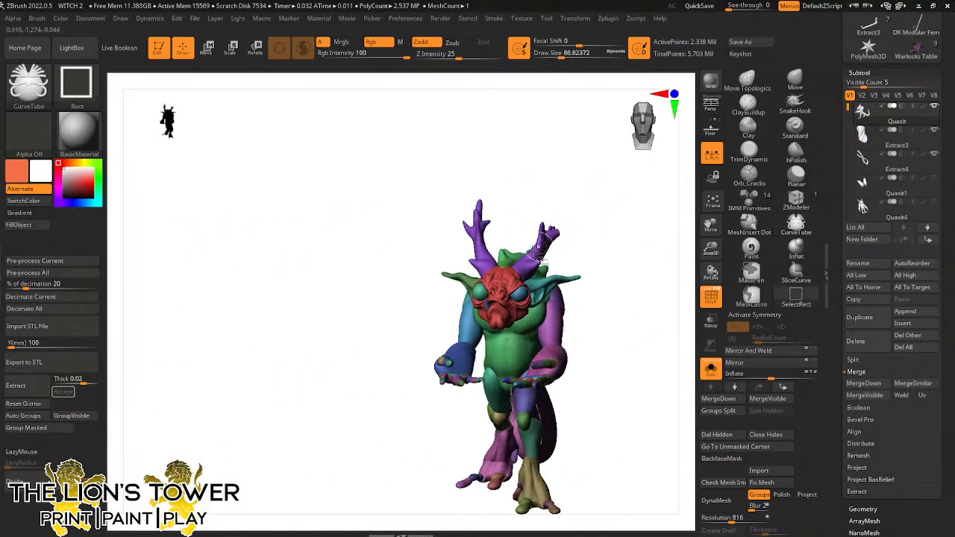
Hide the antlers, face, ears and eyes, and invert the visibility to isolate the head pieces
left_click(531, 262, "ctrl+shift")
left_click(523, 291, "ctrl+shift")
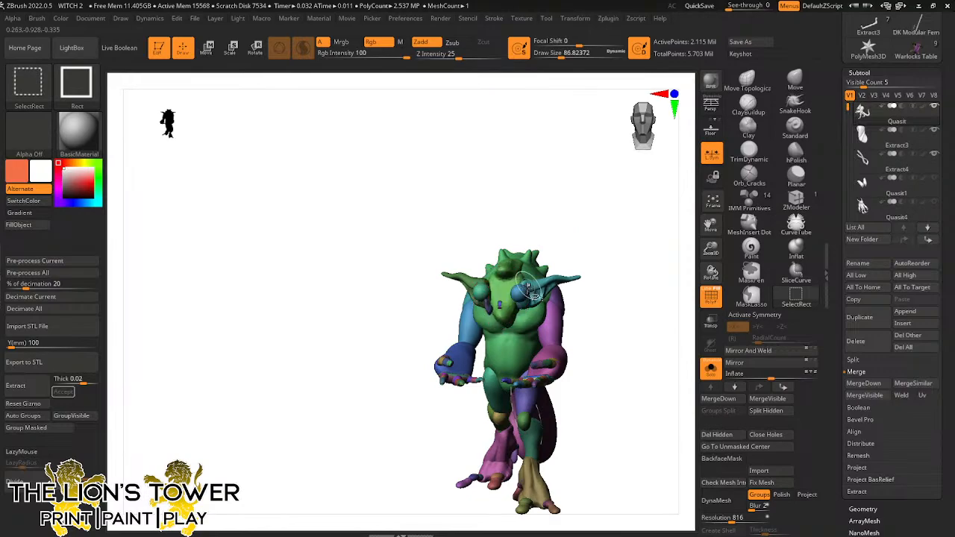
left_click(531, 288, "ctrl+alt+shift")
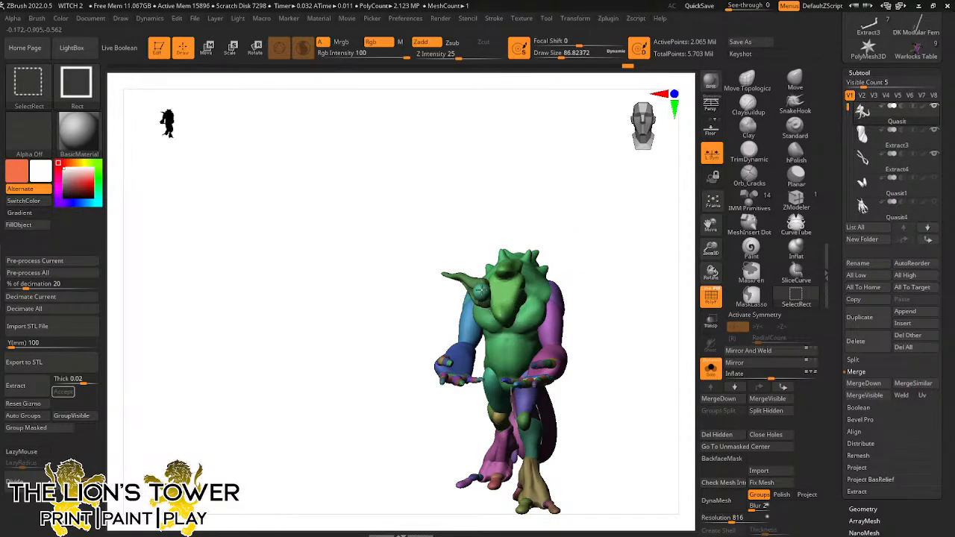
left_click_drag(560, 234, 483, 293)
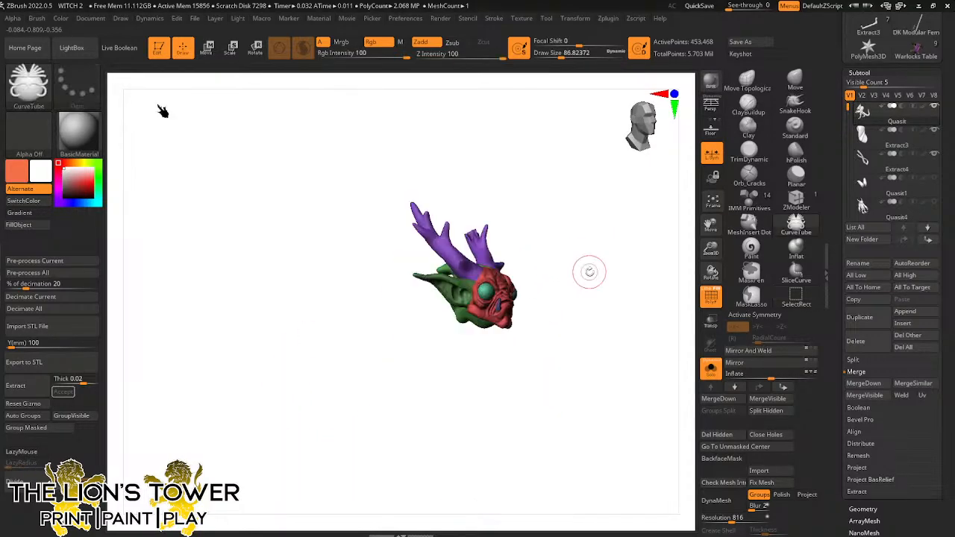
mouse_move(569, 305)
left_mouse_down()
mouse_move(550, 338)
mouse_move(533, 342)
left_mouse_up()
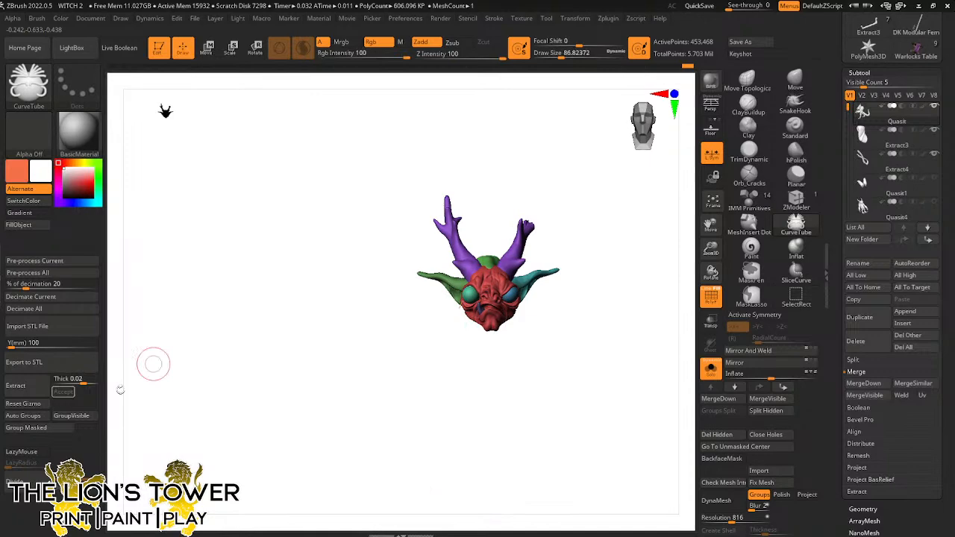
Hide both eyes, put the remaining antlers, face and ears into one polygroup, and show the full model again
left_click(41, 432)
key("ctrl+z")
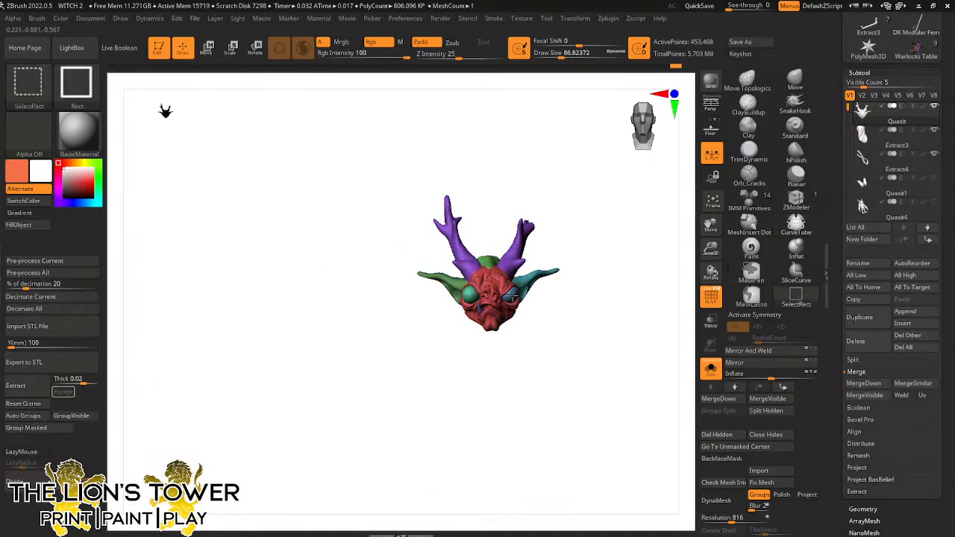
mouse_move(556, 304)
left_mouse_down()
mouse_move(572, 324)
mouse_move(561, 329)
left_mouse_up()
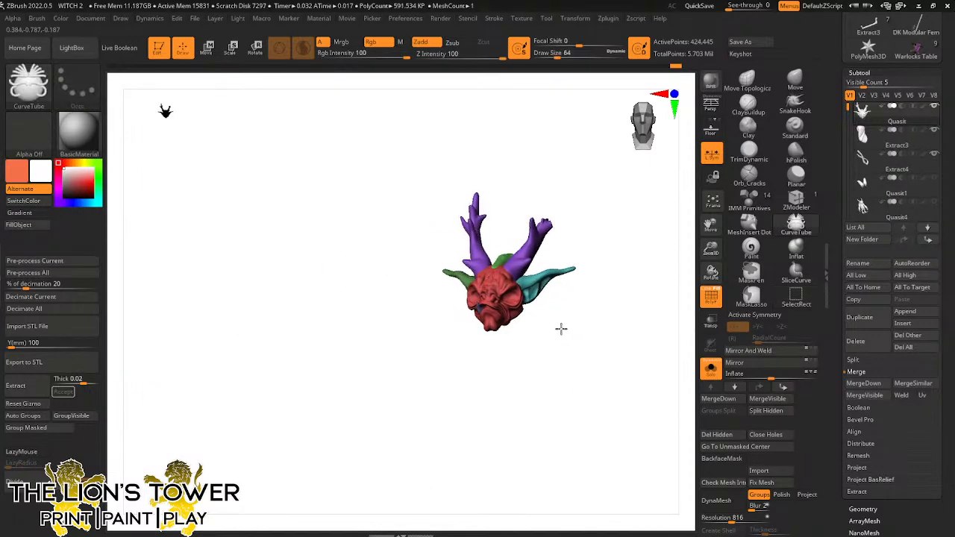
key("ctrl+z")
key("ctrl+shift+z")
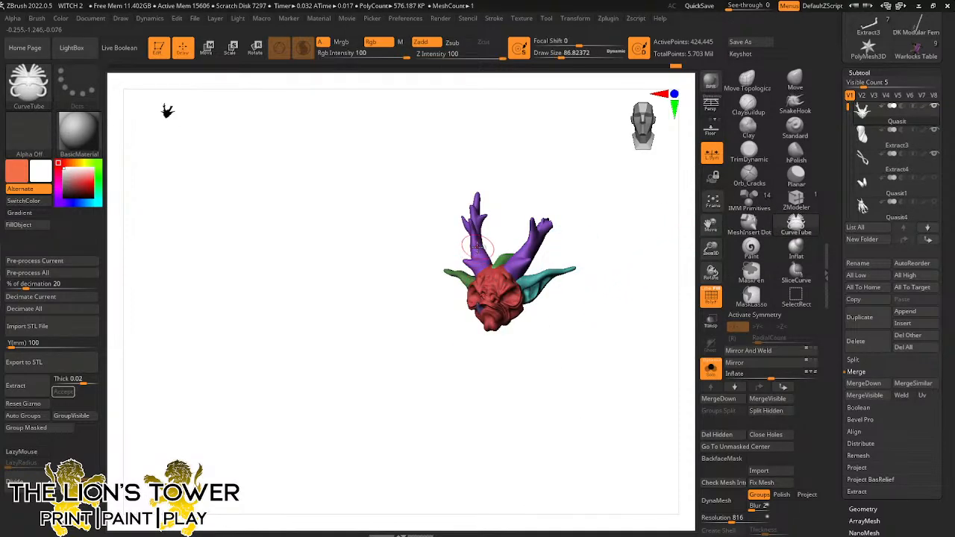
left_click_drag(554, 175, 627, 230)
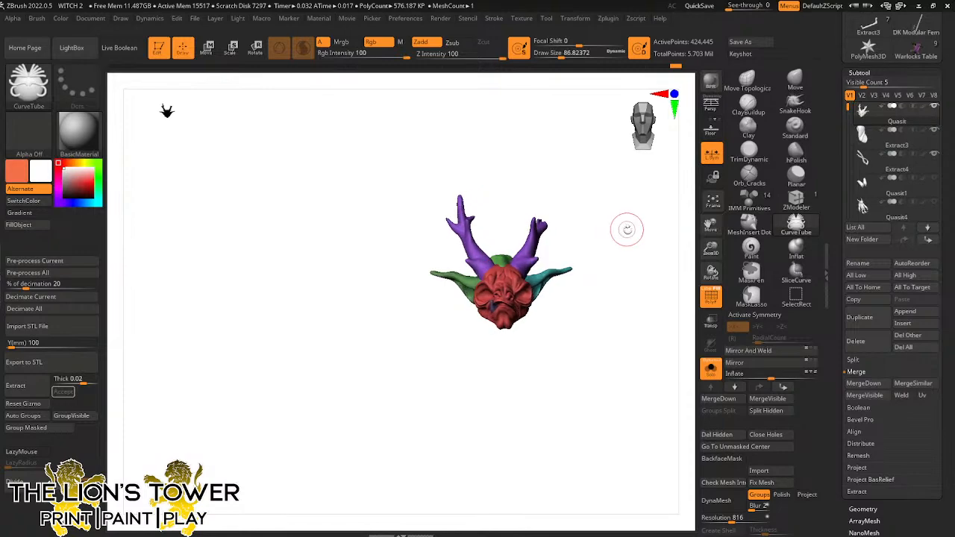
left_click(30, 429)
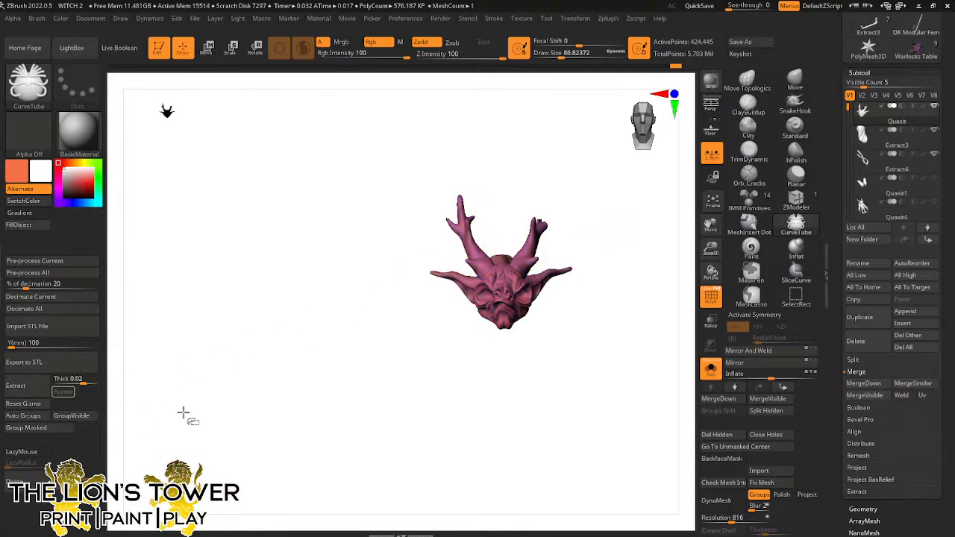
left_click(589, 315, "ctrl+shift")
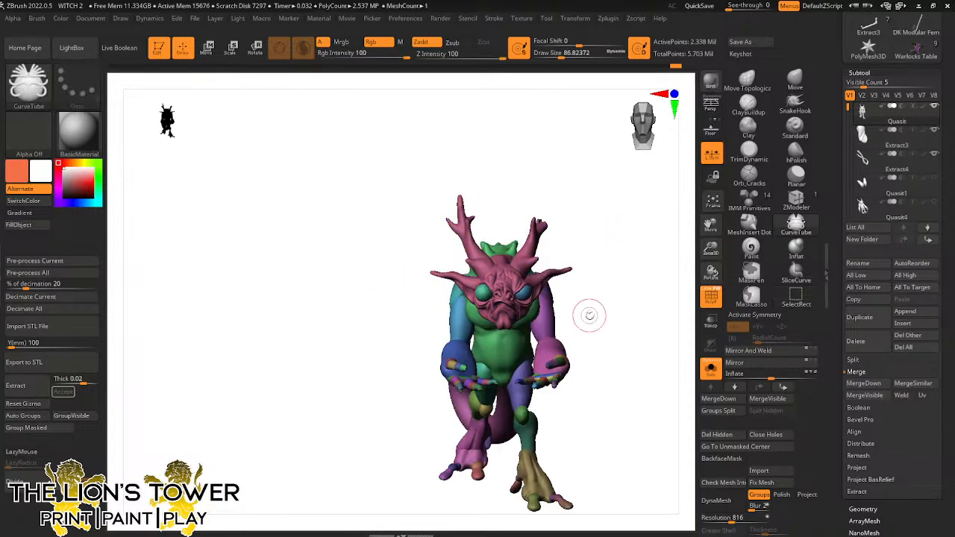
Auto-group the isolated head, hide the tongue, regroup the antlers, face and ears as one polygroup, and restore full visibility
left_click_drag(710, 249, 710, 285)
left_click(549, 383, "ctrl+shift")
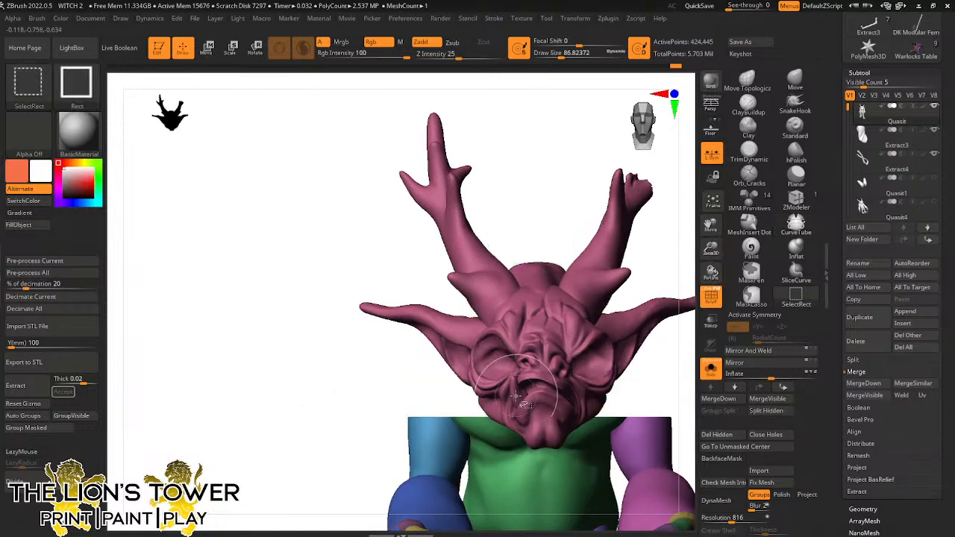
left_click(23, 416)
left_click(514, 395, "ctrl+alt+shift")
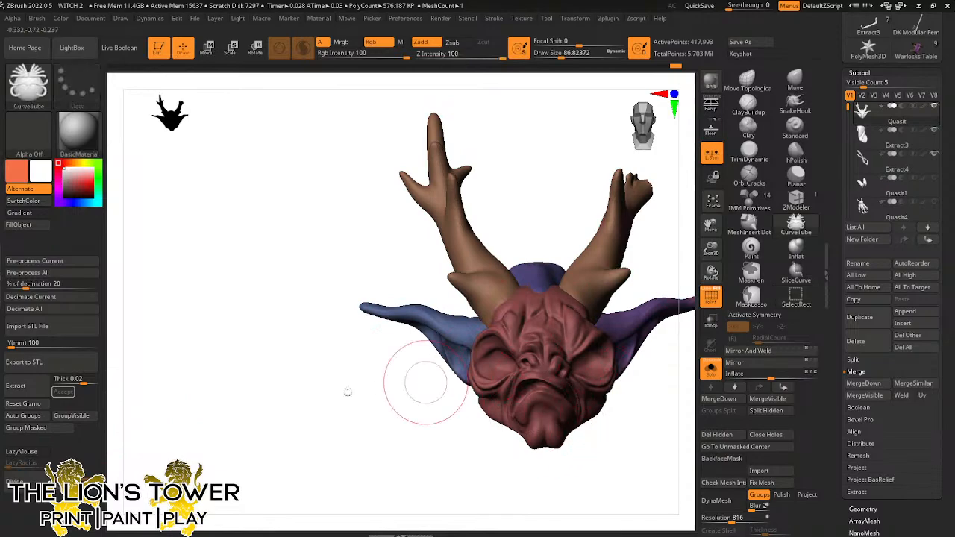
left_click(23, 418)
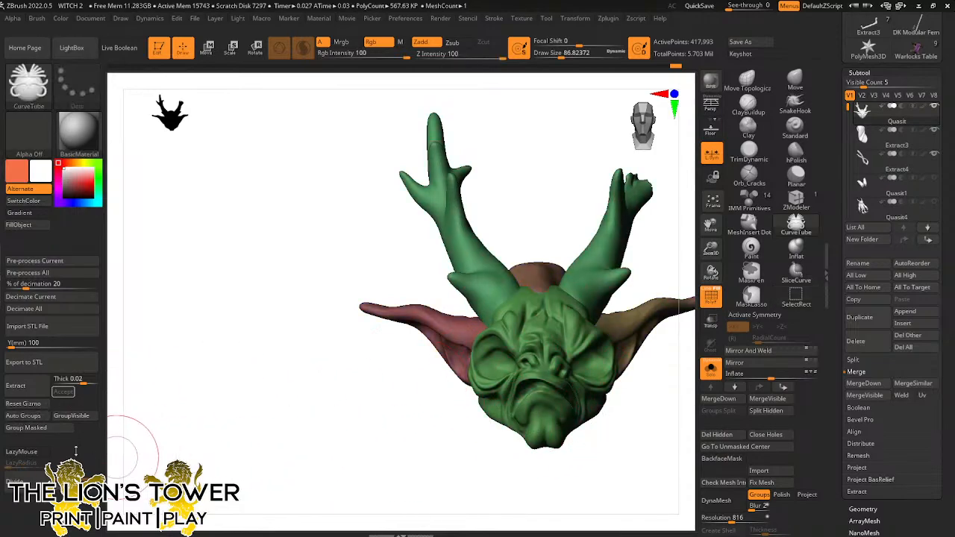
left_click(34, 428)
left_click_drag(246, 426, 269, 453, "ctrl+shift")
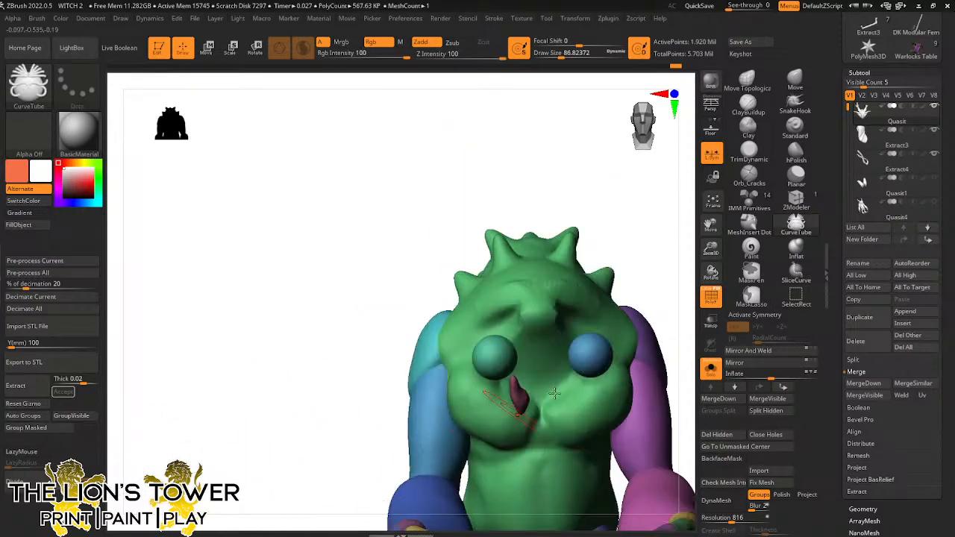
left_click(655, 250, "ctrl")
left_click(664, 251, "ctrl+shift")
Isolate the blue forearm, mask it completely, and bring back the rest of the model
left_click_drag(710, 250, 710, 224)
mouse_move(710, 224)
left_mouse_down()
mouse_move(650, 171)
mouse_move(599, 282)
mouse_move(661, 324)
mouse_move(637, 376)
mouse_move(667, 337)
mouse_move(577, 384)
mouse_move(537, 354)
mouse_move(559, 393)
mouse_move(420, 486)
mouse_move(387, 474)
left_mouse_up()
left_click(371, 418, "ctrl+shift")
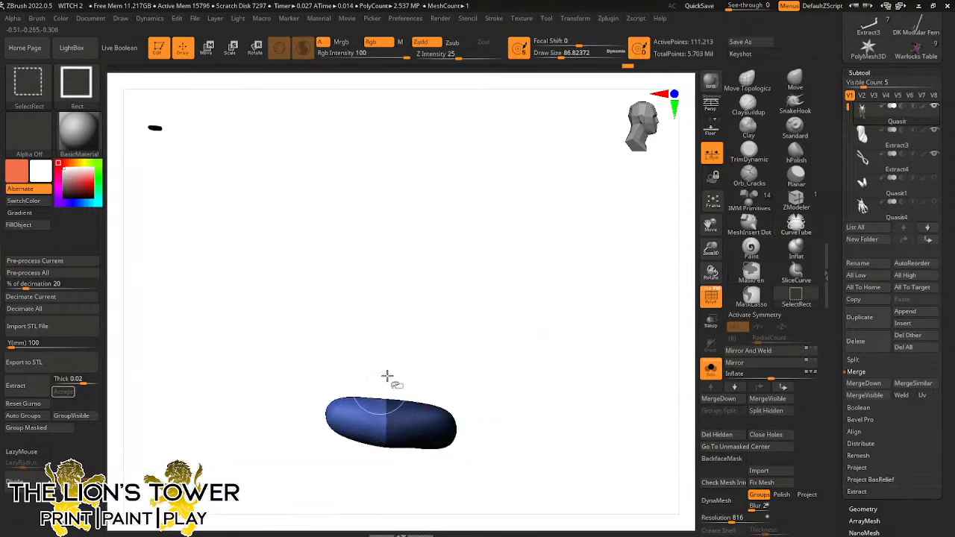
mouse_move(386, 324)
left_mouse_down("ctrl")
mouse_move(311, 455)
mouse_move(302, 514)
left_mouse_up("ctrl")
left_click_drag(453, 314, 296, 481, "ctrl")
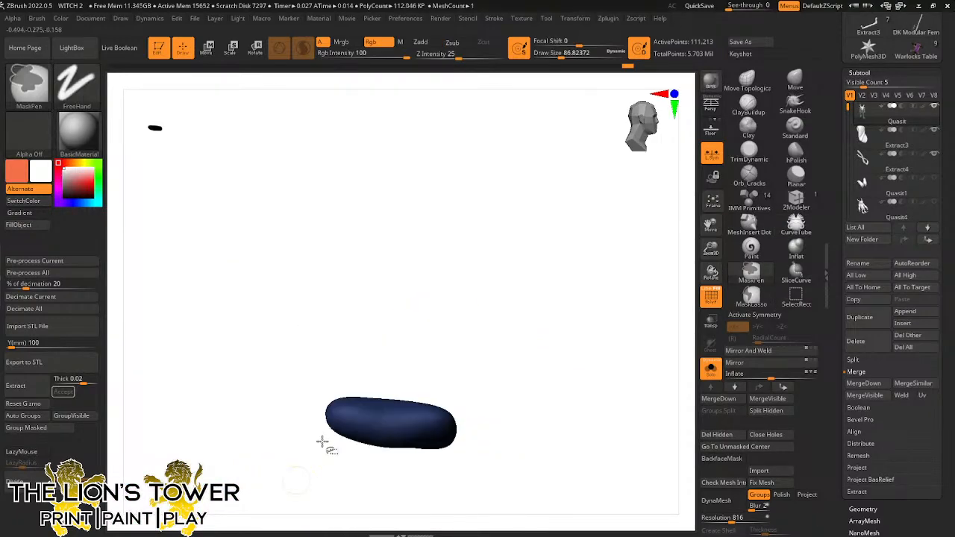
left_click(465, 330, "ctrl+shift")
Isolate the opposite, pink forearm, mask all of it, and show the whole model again
left_click_drag(493, 321, 452, 359)
left_click(459, 366, "ctrl+shift")
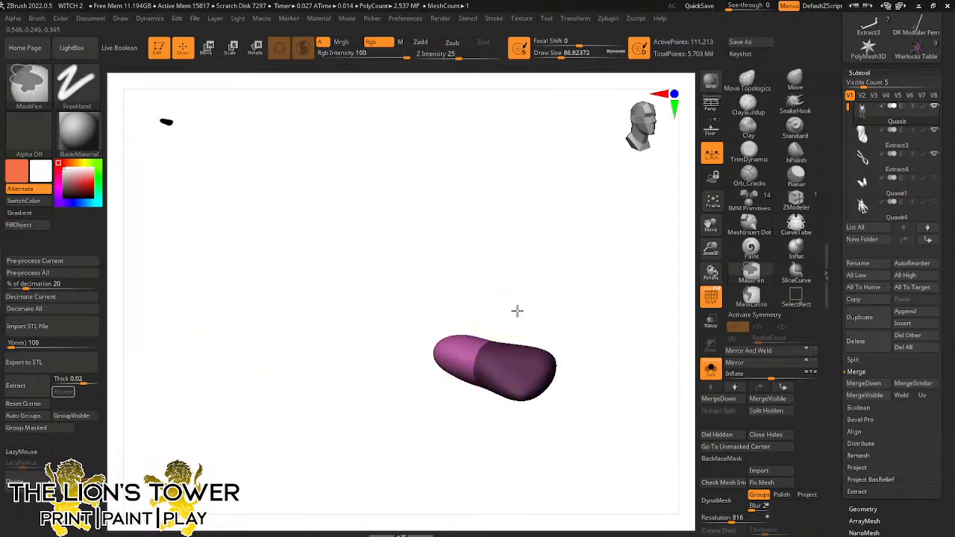
left_click_drag(525, 297, 374, 441, "ctrl")
left_click(526, 307, "ctrl+shift")
left_click_drag(528, 305, 489, 298)
Hide the upper arm and shoulder pieces on both sides of the body
left_click(473, 322, "ctrl+shift")
left_click(473, 318, "ctrl+shift")
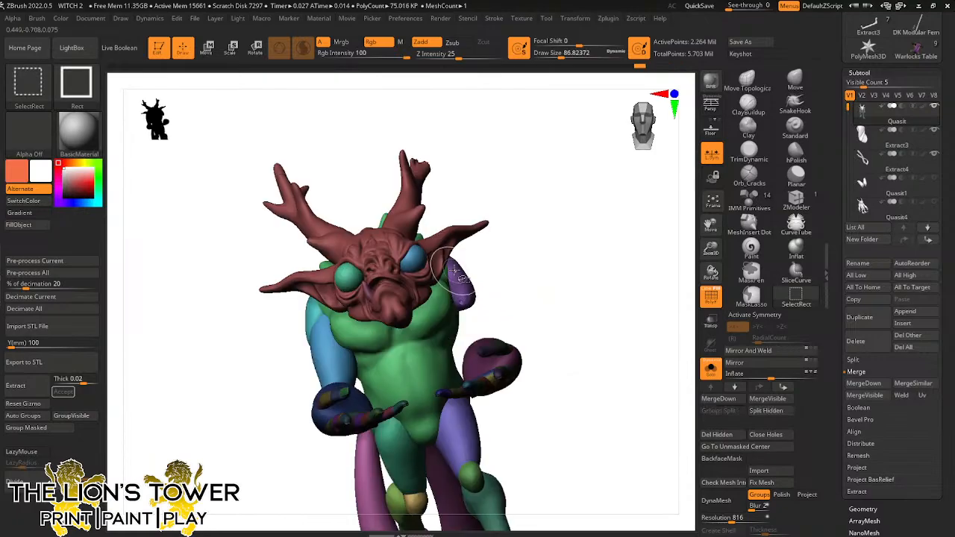
left_click(458, 280, "ctrl+shift")
left_click(309, 326, "ctrl+shift")
left_click(315, 321, "ctrl+shift")
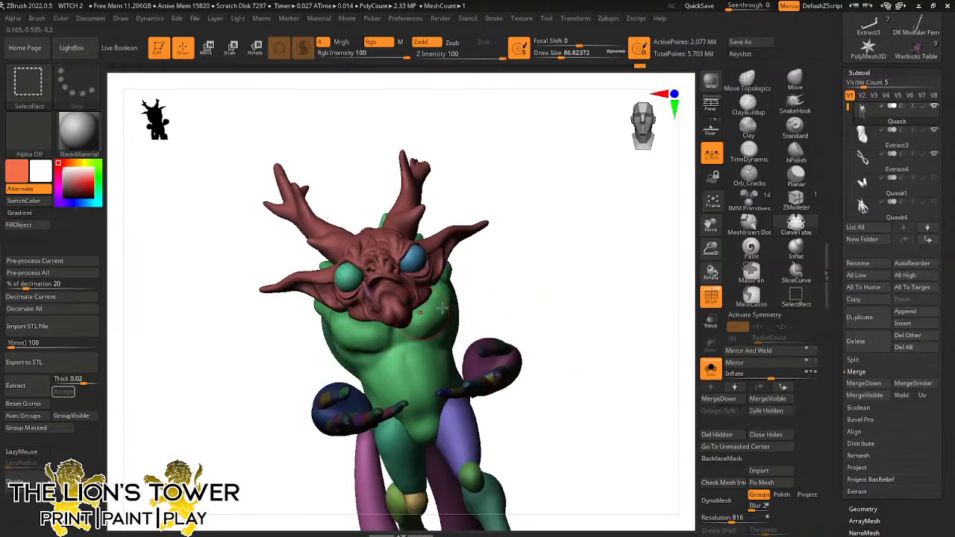
Isolate the upper arms and shoulders, mask them, group all masked arm pieces as one polygroup, and clear the mask with the full model shown
left_click_drag(471, 303, 306, 364)
left_click(501, 296, "ctrl+shift")
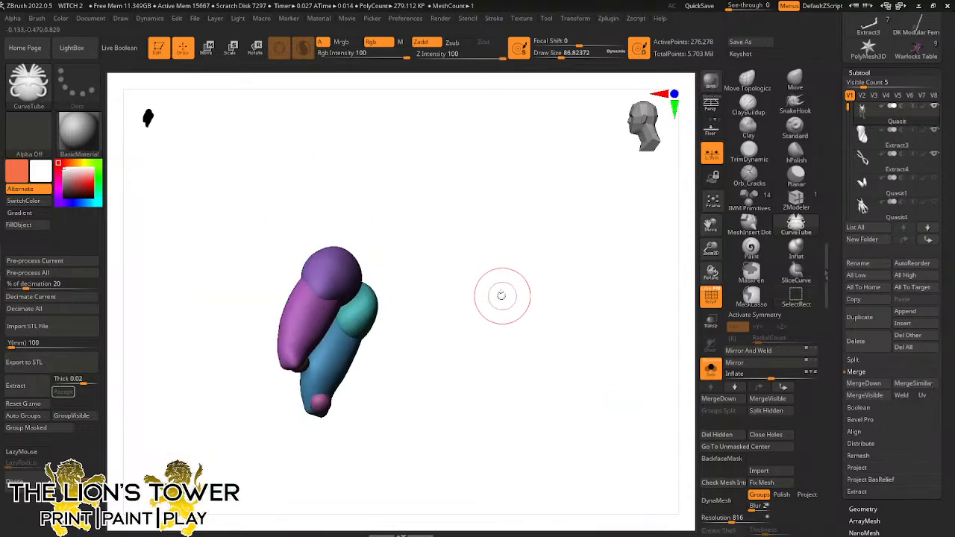
left_click(523, 316, "ctrl+shift")
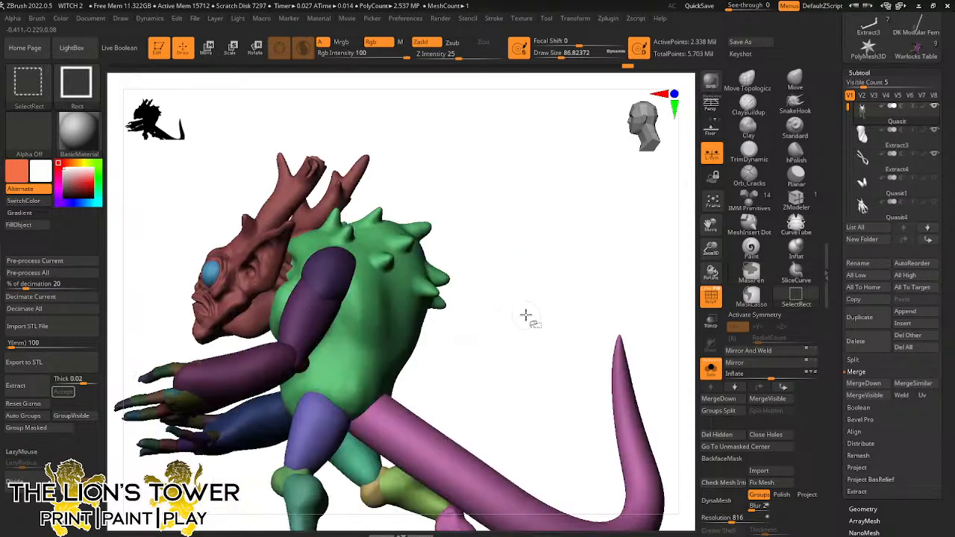
left_click_drag(530, 316, 570, 309)
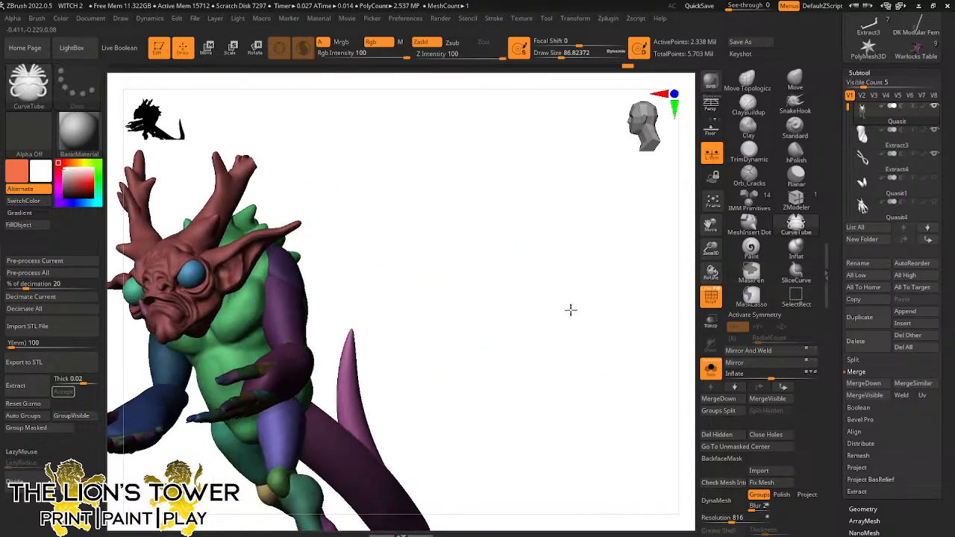
left_click(37, 431)
left_click_drag(537, 232, 691, 230, "alt")
left_click(592, 262, "ctrl")
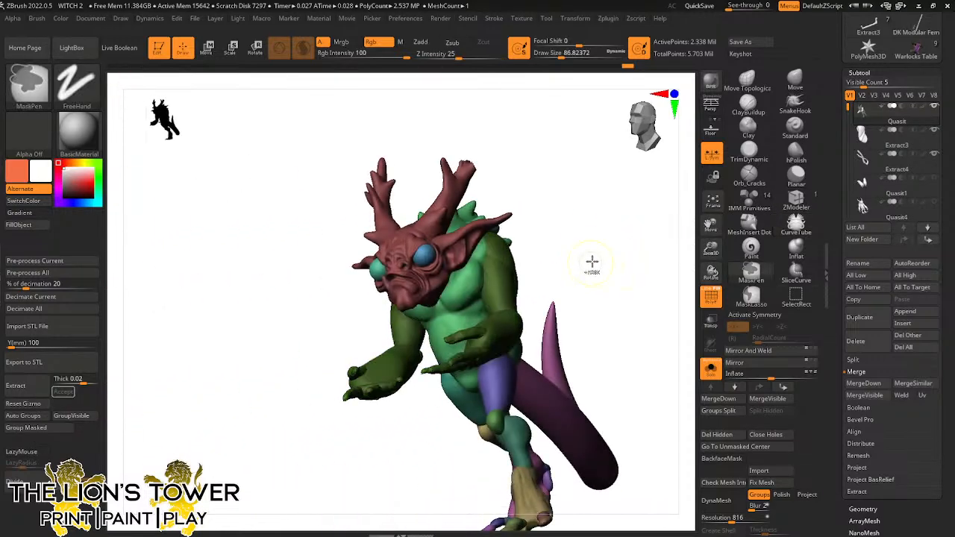
left_click_drag(637, 272, 639, 291, "ctrl")
Hide every piece of both legs, including the thighs, knees, shins, ankles, feet and toes
left_click_drag(639, 306, 683, 302)
left_click_drag(710, 250, 713, 200)
left_click_drag(661, 303, 579, 302)
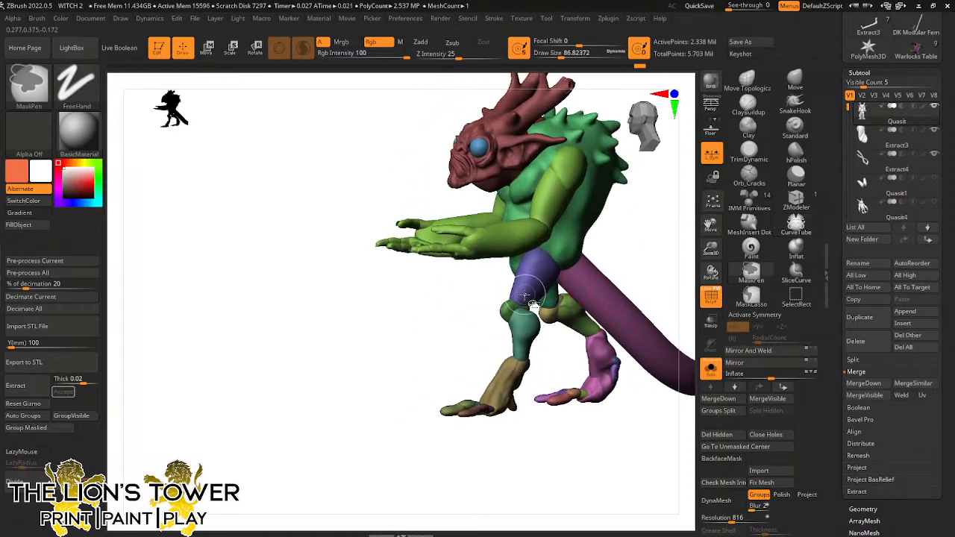
left_click(529, 289, "ctrl+shift")
left_click(557, 280, "ctrl+shift")
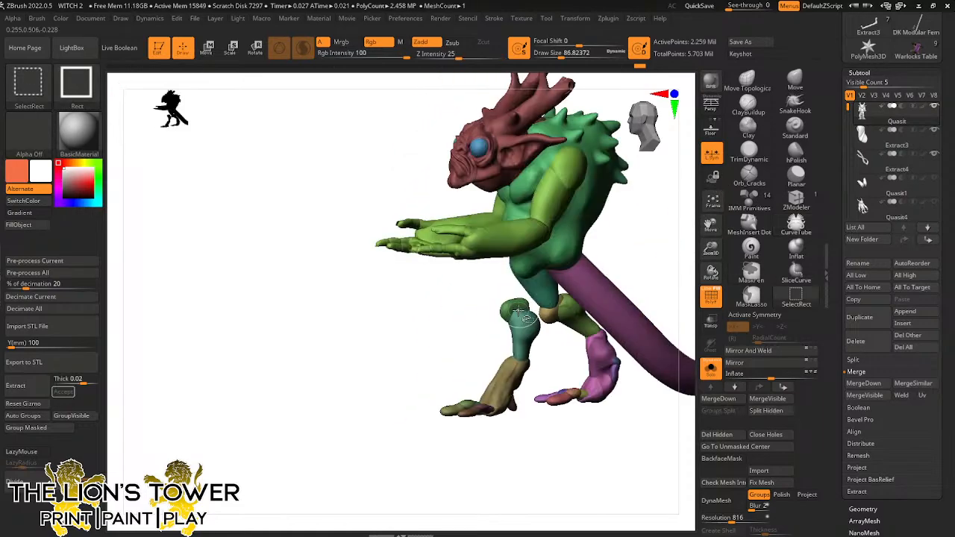
left_click(575, 316, "ctrl+shift")
left_click(520, 312, "ctrl+shift")
left_click(600, 348, "ctrl+shift")
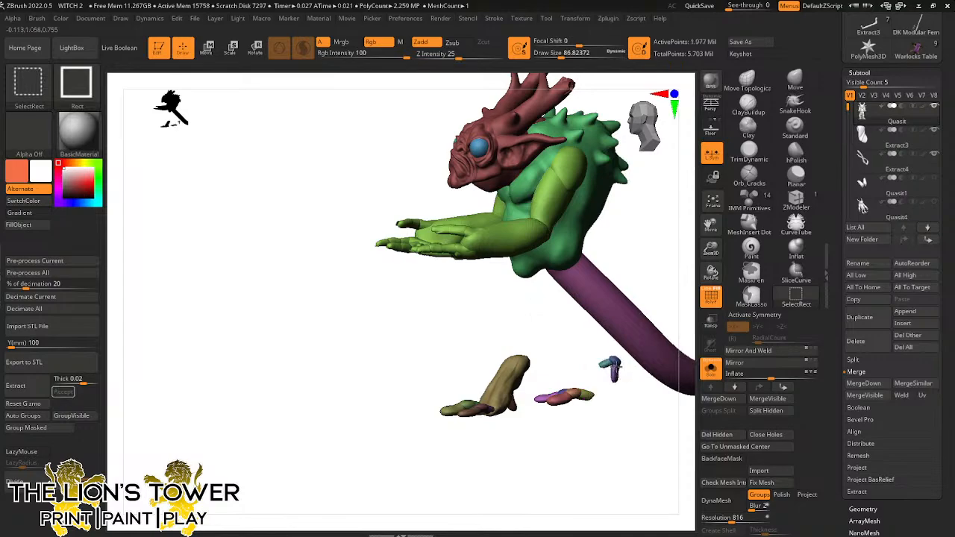
left_click(606, 364, "ctrl+shift")
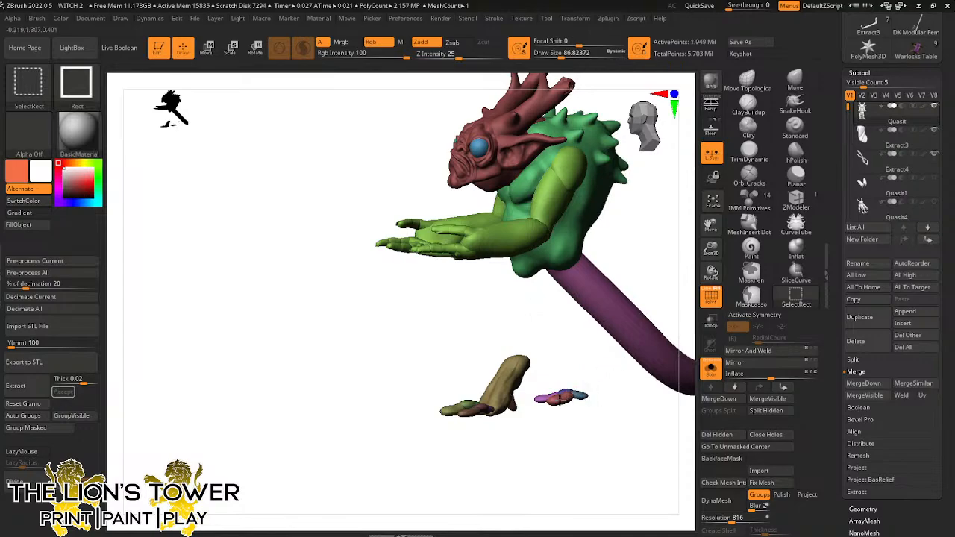
left_click(510, 413, "ctrl+shift")
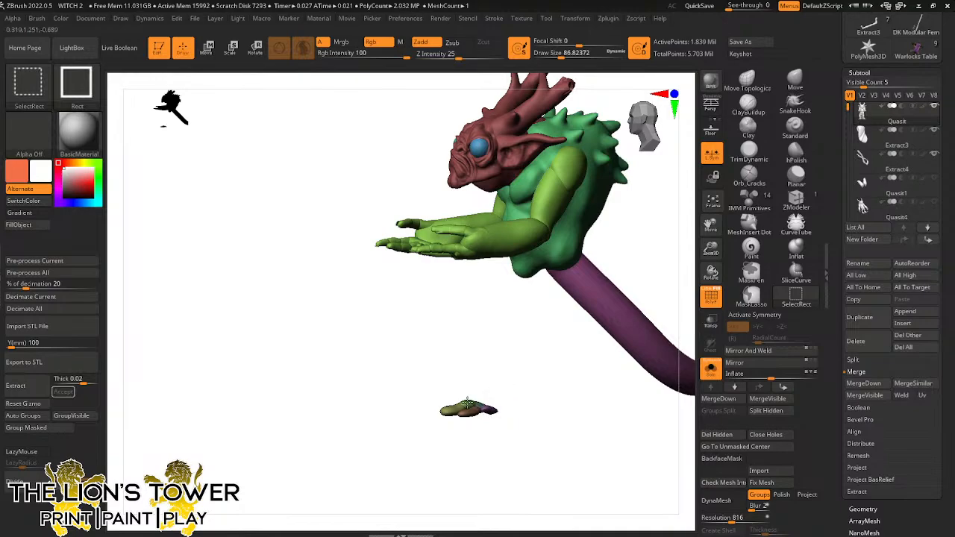
left_click(489, 411, "ctrl+shift")
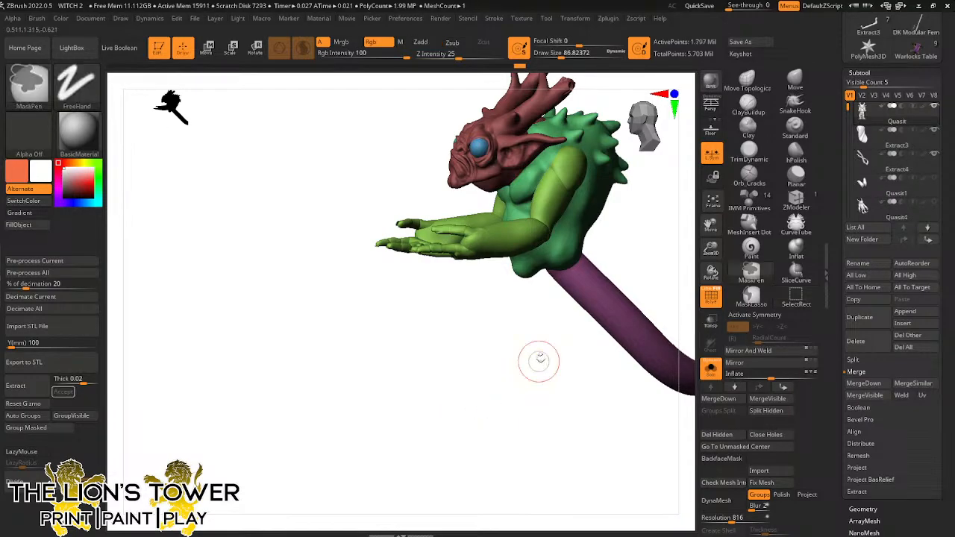
Invert the visibility to isolate the legs, combine them into one polygroup, and bring back the whole model
left_click(552, 370, "ctrl+shift")
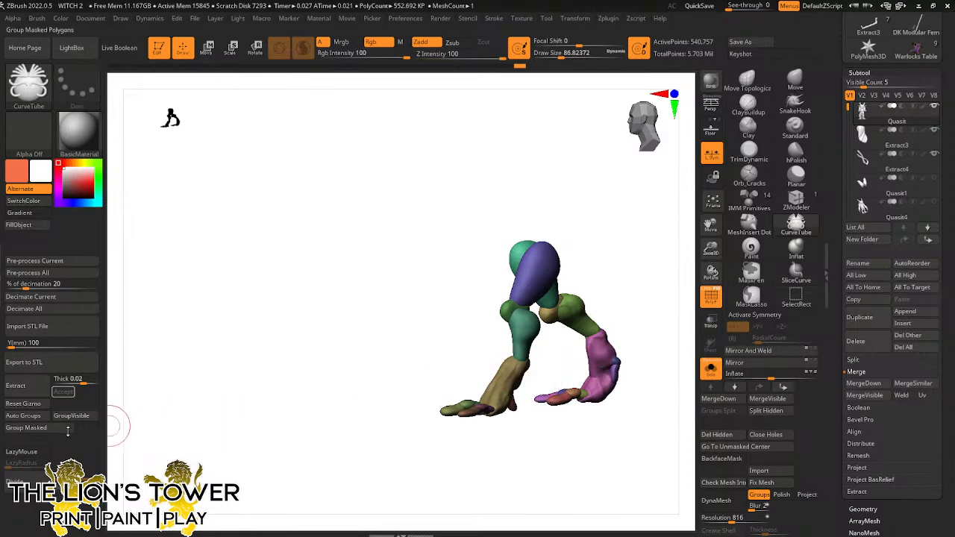
left_click(67, 431)
left_click(631, 273, "ctrl+shift")
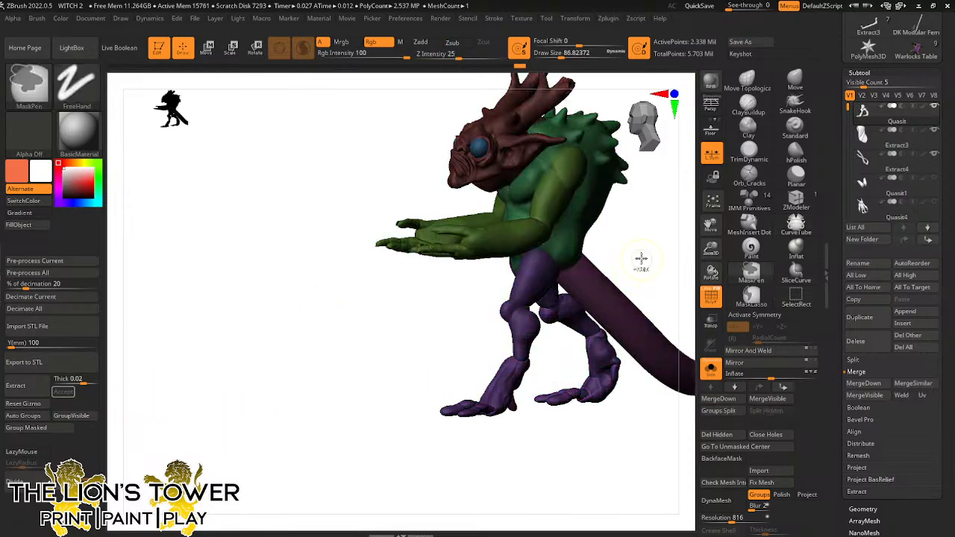
mouse_move(641, 259)
left_mouse_down("shift")
mouse_move(674, 234)
mouse_move(638, 284)
left_mouse_up("shift")
Isolate the tail and spiked torso, combine them into a single polygroup, and show the full model without a mask
left_click(396, 280, "ctrl+shift")
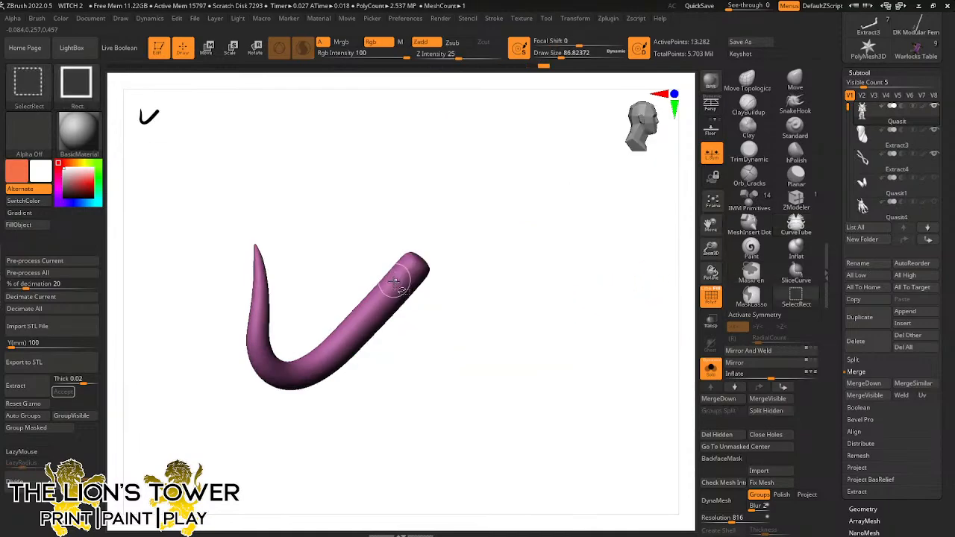
left_click(395, 281, "ctrl+shift")
left_click(423, 250, "ctrl+shift")
left_click_drag(570, 182, 590, 205, "ctrl+shift")
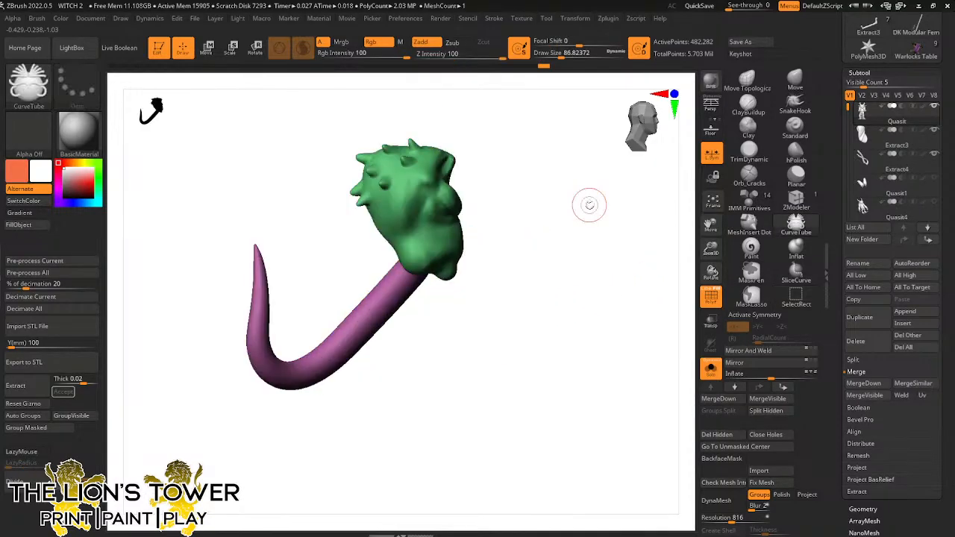
left_click(43, 431)
left_click(621, 335, "ctrl+shift")
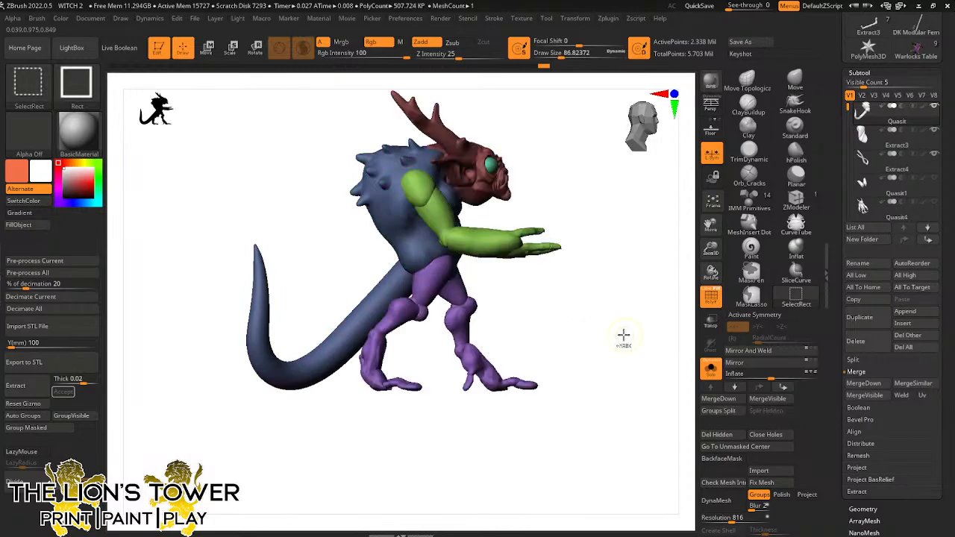
left_click(619, 333, "ctrl")
left_click(619, 333, "ctrl")
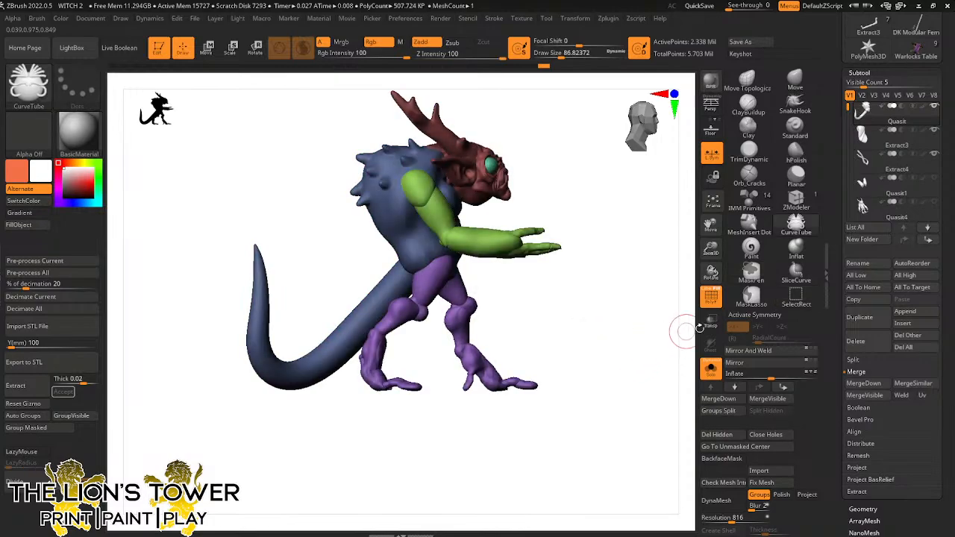
DynaMesh the creature at resolution 1536 with Groups and Polish enabled
left_click_drag(731, 520, 746, 518)
left_click(782, 495)
left_click(713, 501)
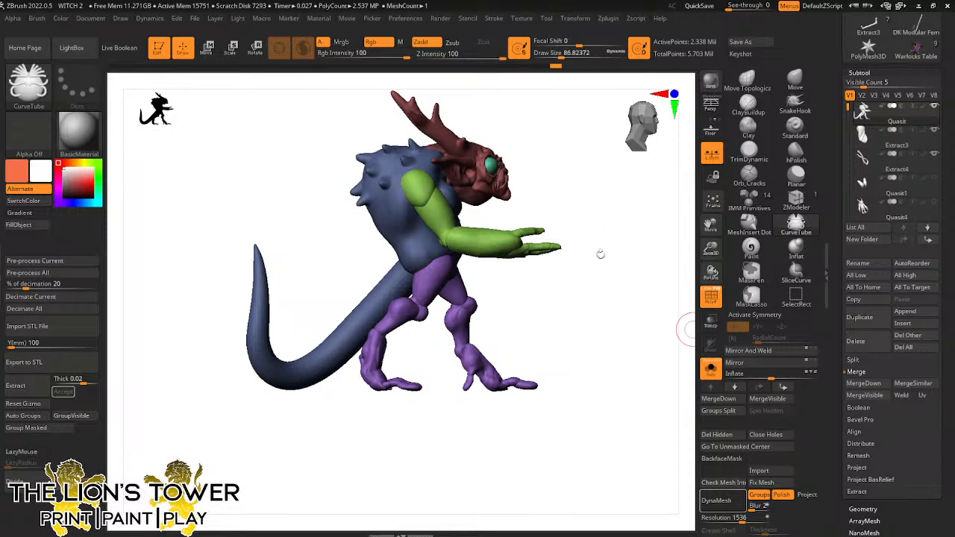
Isolate the green arms polygroup and activate X symmetry
left_click_drag(605, 239, 572, 277)
left_click_drag(711, 249, 579, 287)
key("ctrl+shift")
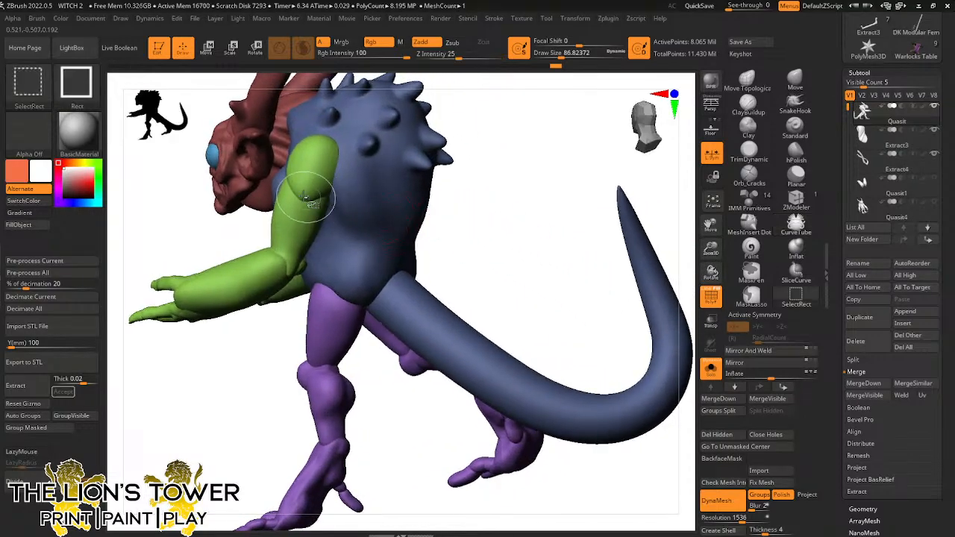
left_click(329, 195, "ctrl+shift")
left_click_drag(711, 227, 736, 312)
key("x")
Build up and smooth the shoulder muscles where they meet the upper arms using ClayBuildup at a draw size of about 80
left_click(746, 105)
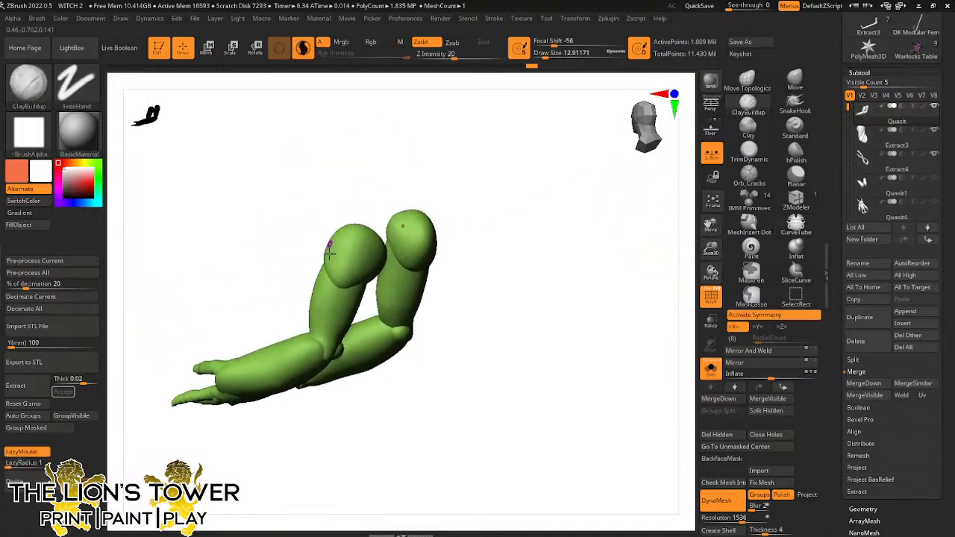
left_click_drag(427, 181, 480, 115)
left_click_drag(546, 56, 560, 80)
left_click_drag(489, 177, 461, 181)
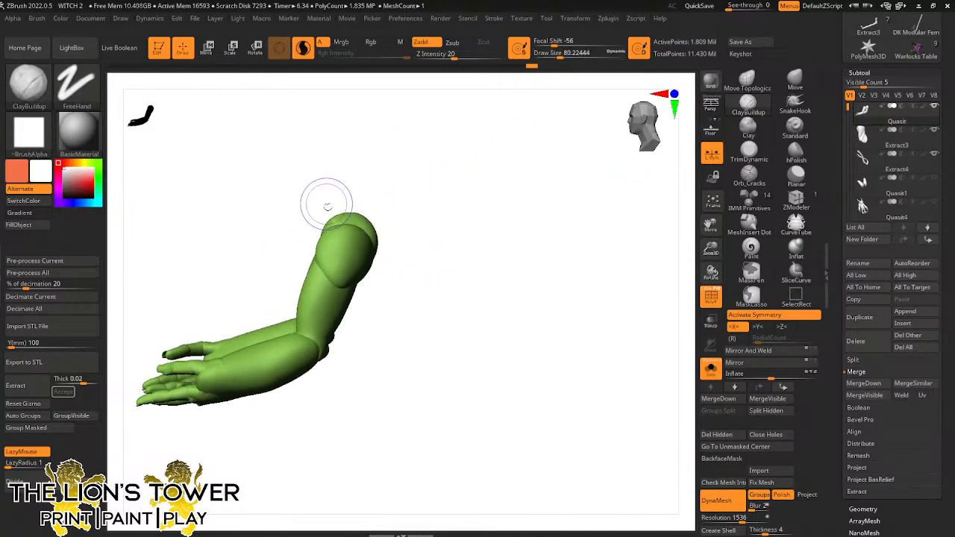
left_click_drag(327, 206, 314, 267)
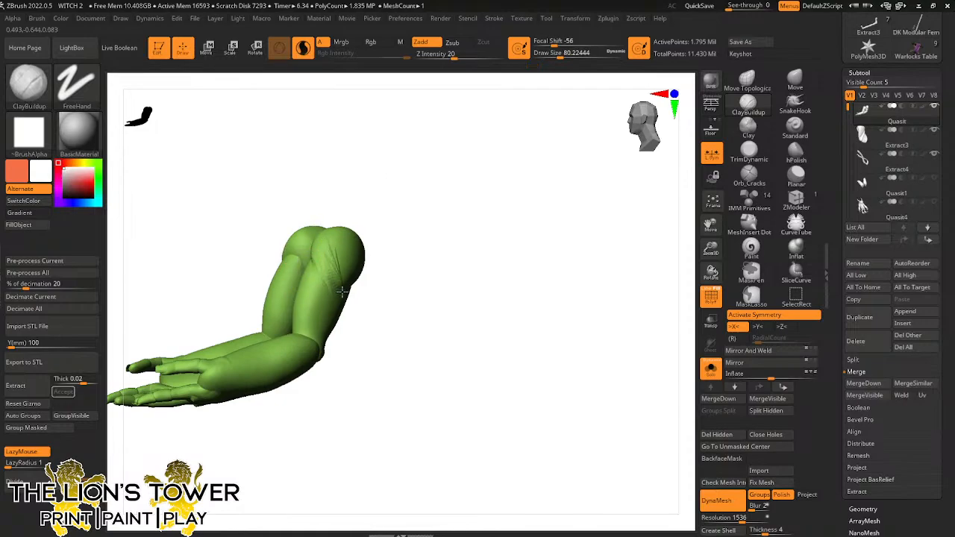
left_click_drag(421, 249, 388, 220)
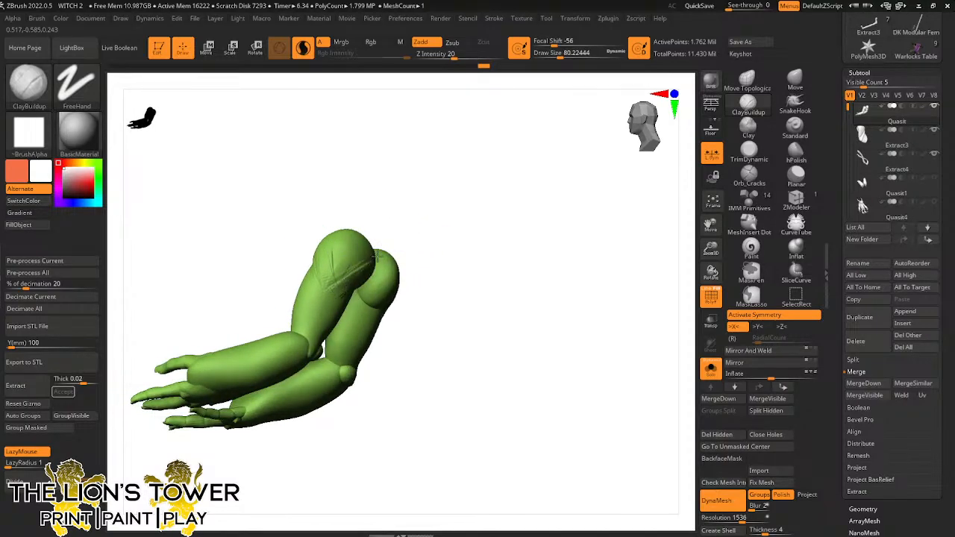
mouse_move(348, 180)
left_mouse_down()
mouse_move(343, 239)
mouse_move(321, 263)
left_mouse_up()
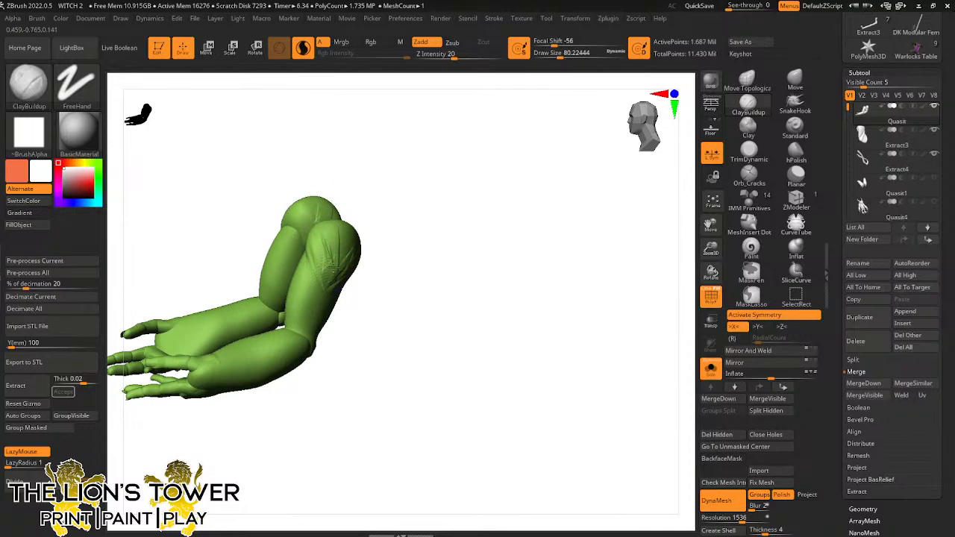
mouse_move(346, 225)
left_mouse_down()
mouse_move(353, 246)
mouse_move(326, 240)
left_mouse_up()
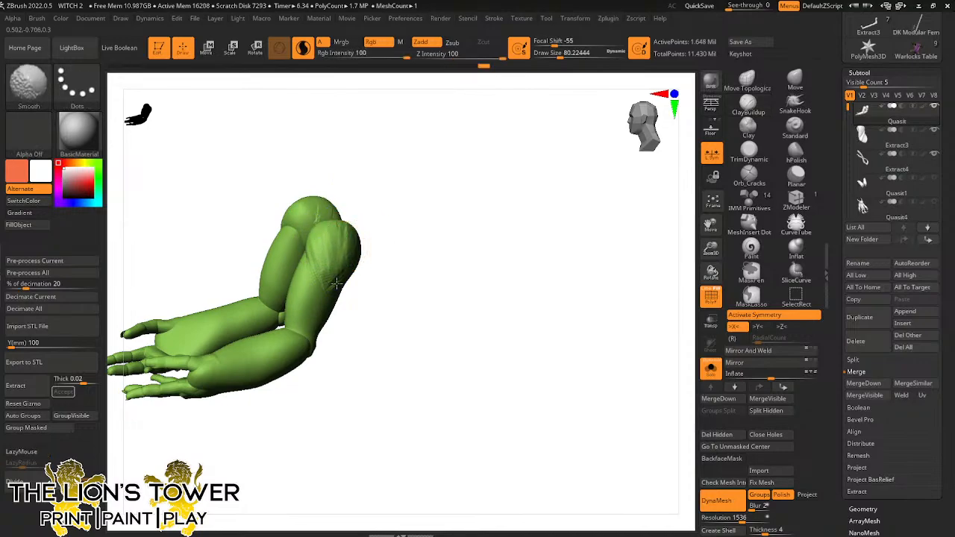
Sculpt and smooth the biceps along both upper arms, reducing the ClayBuildup draw size to about 37 for finer strokes
left_click_drag(313, 192, 408, 192)
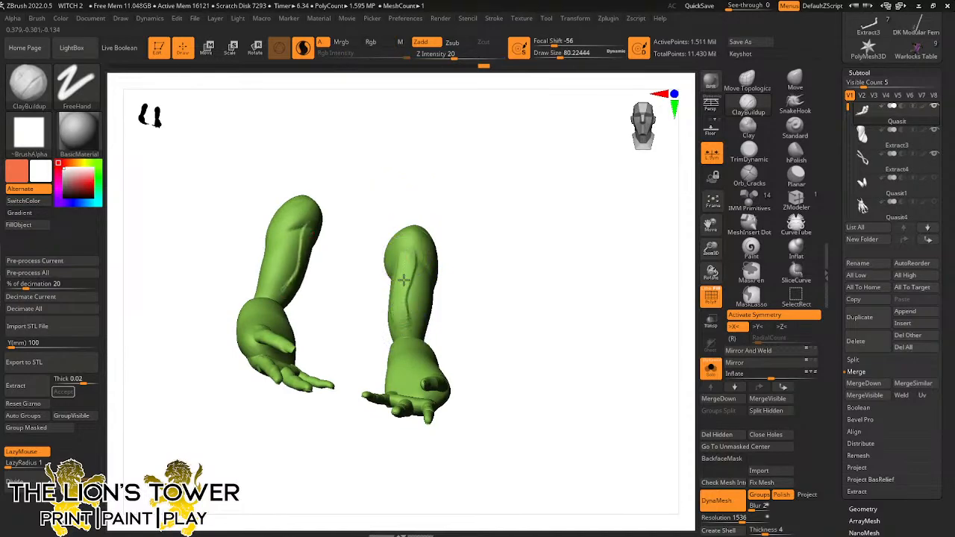
left_click_drag(427, 239, 405, 251)
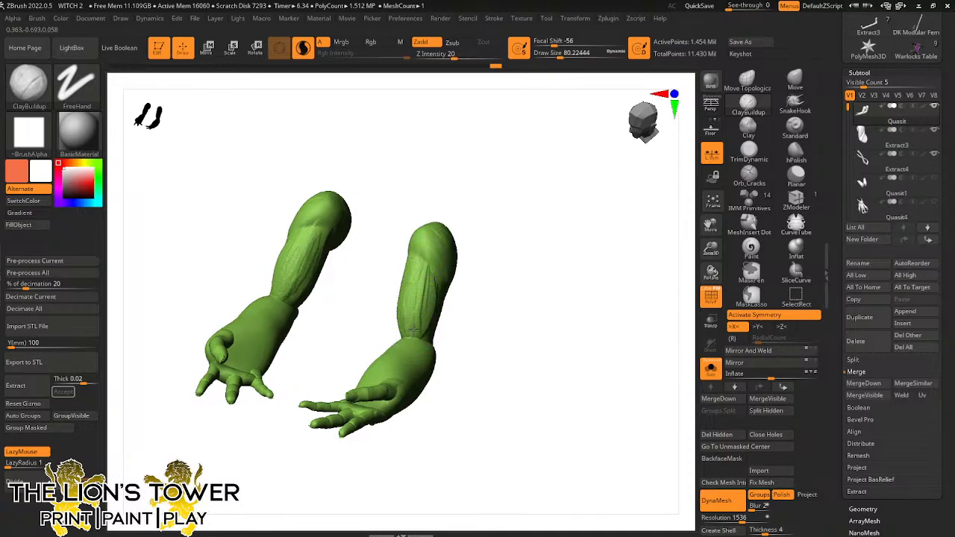
left_click_drag(561, 55, 552, 55)
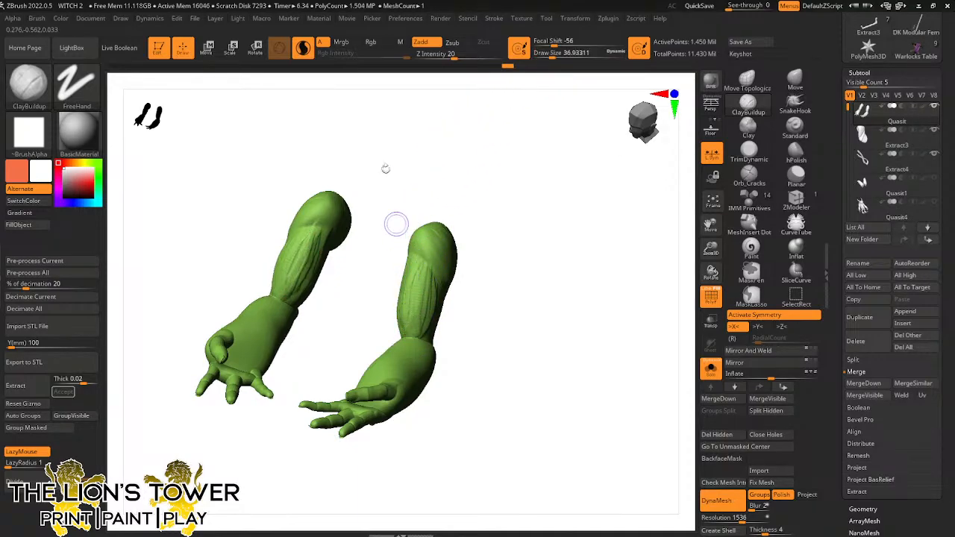
left_click_drag(415, 173, 416, 257)
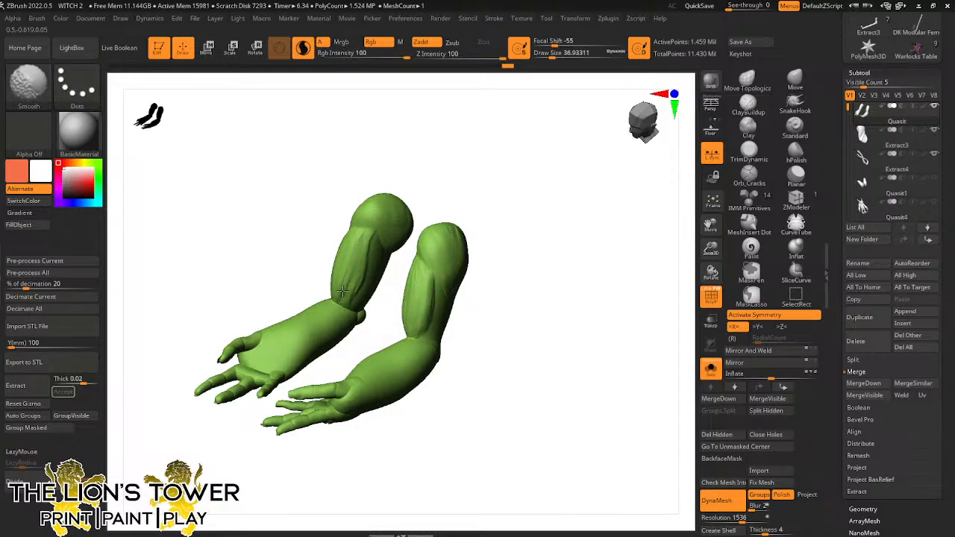
left_click(461, 261, "alt")
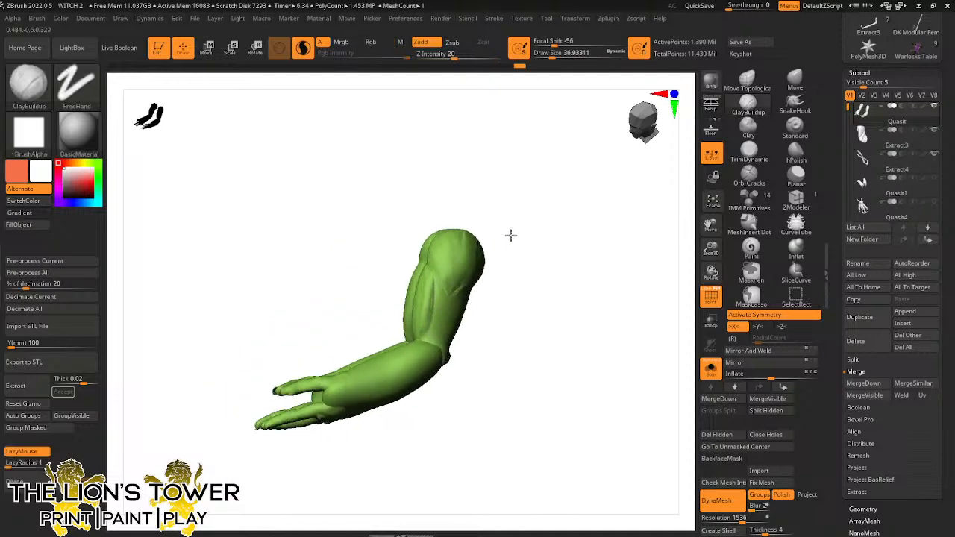
left_click_drag(509, 235, 405, 329)
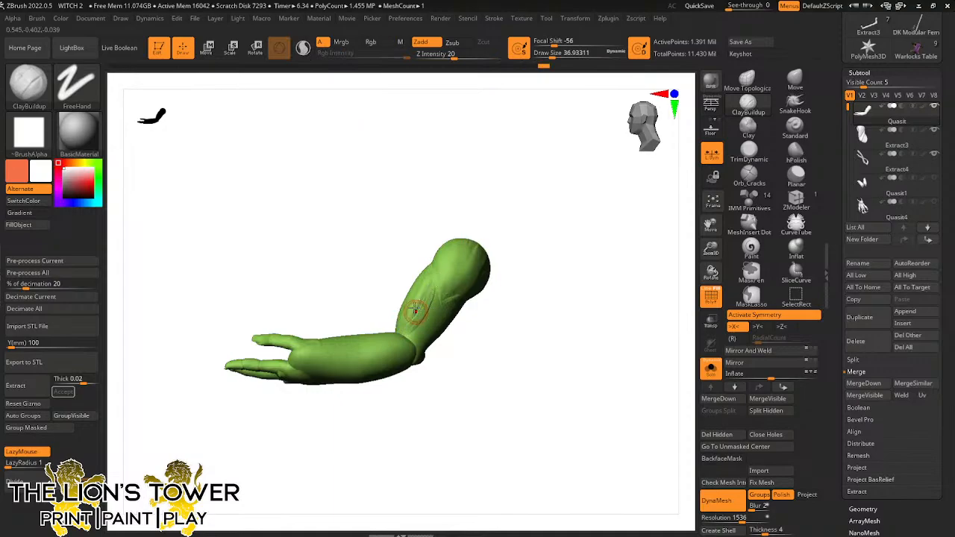
Set the draw size to about 54 and refine the muscle forms on the sides and back of the upper arms
left_click_drag(534, 52, 552, 52)
mouse_move(441, 292)
left_mouse_down()
mouse_move(410, 322)
mouse_move(432, 279)
left_mouse_up()
left_click_drag(406, 333, 429, 266)
mouse_move(478, 223)
left_mouse_down()
mouse_move(495, 220)
mouse_move(409, 326)
mouse_move(421, 302)
left_mouse_up()
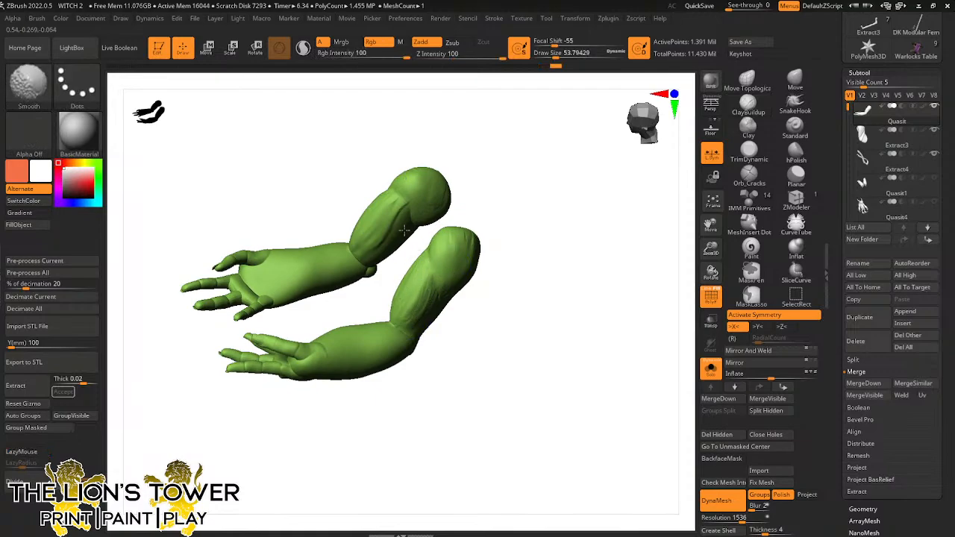
mouse_move(479, 186)
left_mouse_down()
mouse_move(463, 162)
mouse_move(436, 171)
mouse_move(494, 178)
left_mouse_up()
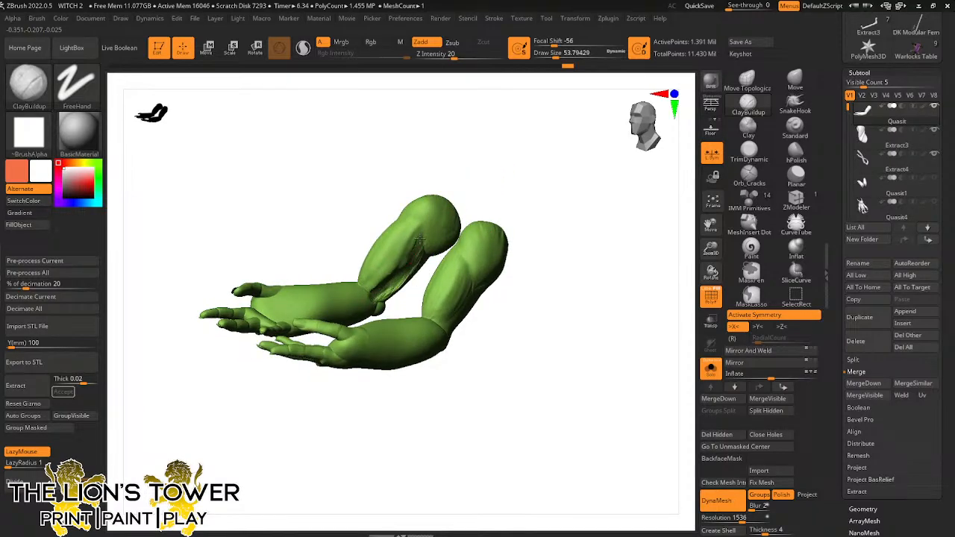
Smooth the muscle strokes on the inner upper arms down to the elbow creases
key("shift")
left_click_drag(422, 248, 421, 247, "shift")
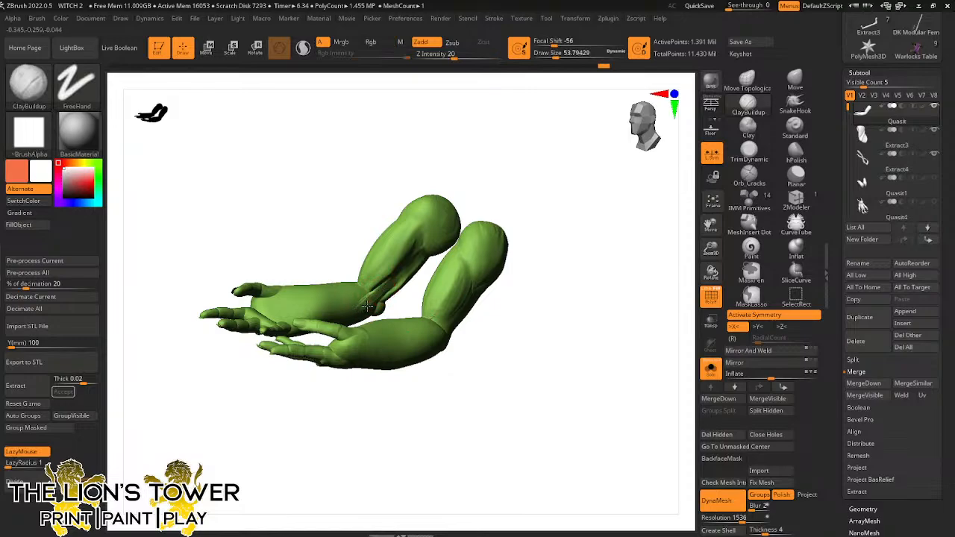
left_click_drag(347, 269, 382, 254)
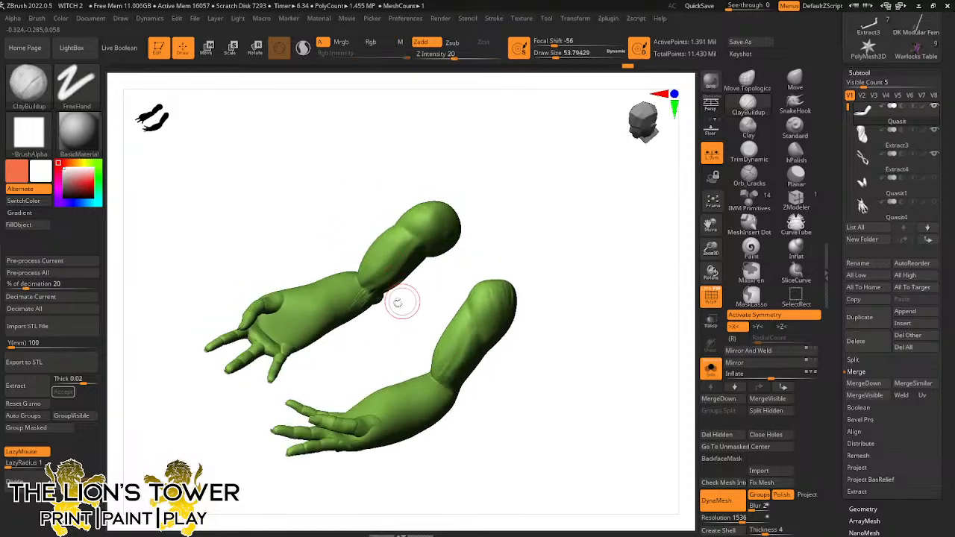
left_click_drag(403, 302, 366, 299)
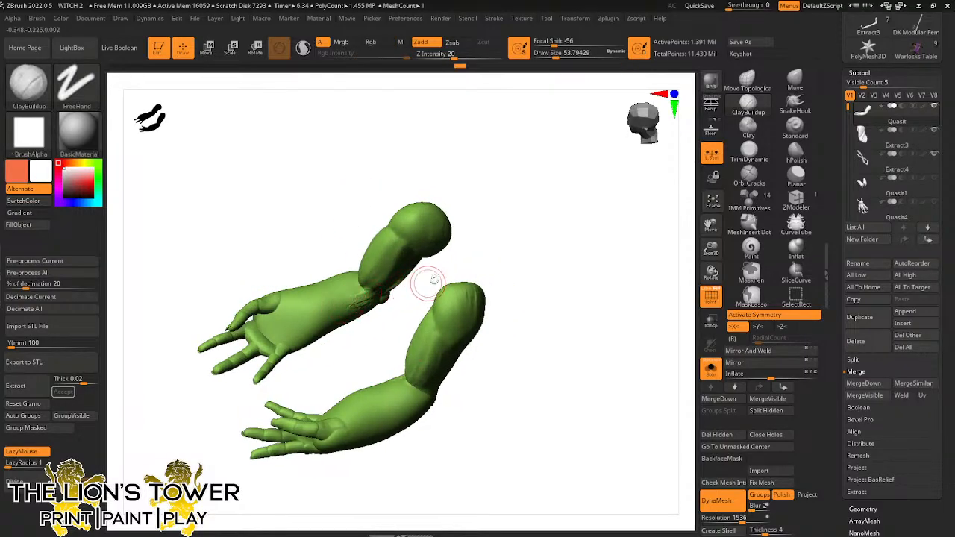
mouse_move(476, 244)
left_mouse_down()
mouse_move(447, 191)
mouse_move(487, 222)
mouse_move(466, 226)
left_mouse_up()
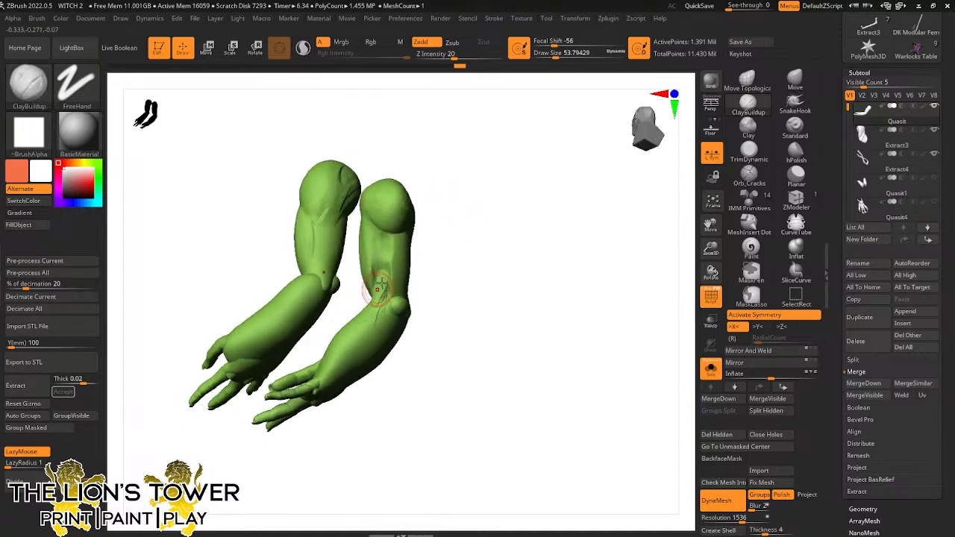
Build up muscle strands along the forearms from elbow to wrist with ClayBuildup and smooth them
mouse_move(380, 313)
left_mouse_down()
mouse_move(371, 321)
mouse_move(379, 289)
mouse_move(361, 341)
mouse_move(369, 328)
mouse_move(371, 345)
mouse_move(375, 325)
left_mouse_up()
mouse_move(343, 372)
left_mouse_down()
mouse_move(360, 346)
mouse_move(341, 365)
left_mouse_up()
mouse_move(365, 321)
left_mouse_down()
mouse_move(376, 294)
mouse_move(375, 321)
left_mouse_up()
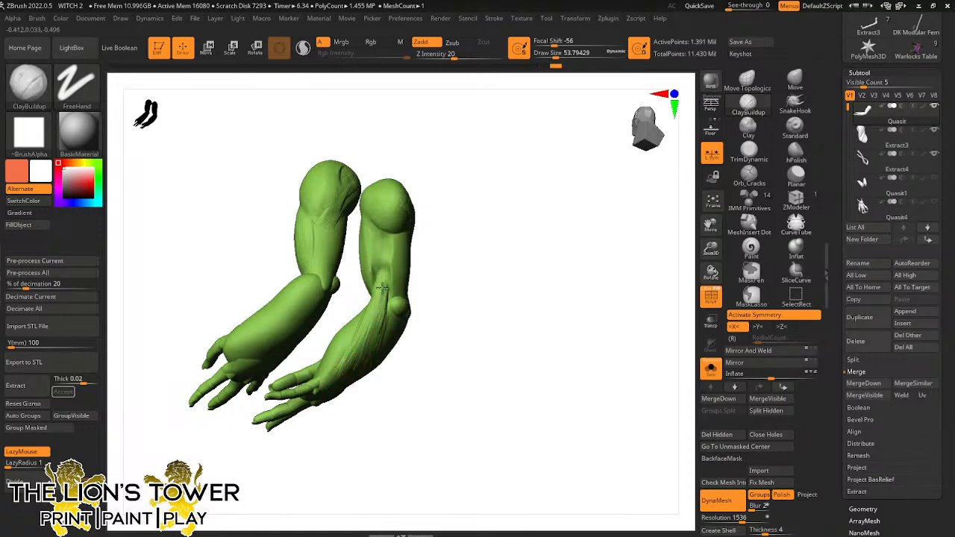
left_click_drag(376, 334, 368, 352, "shift")
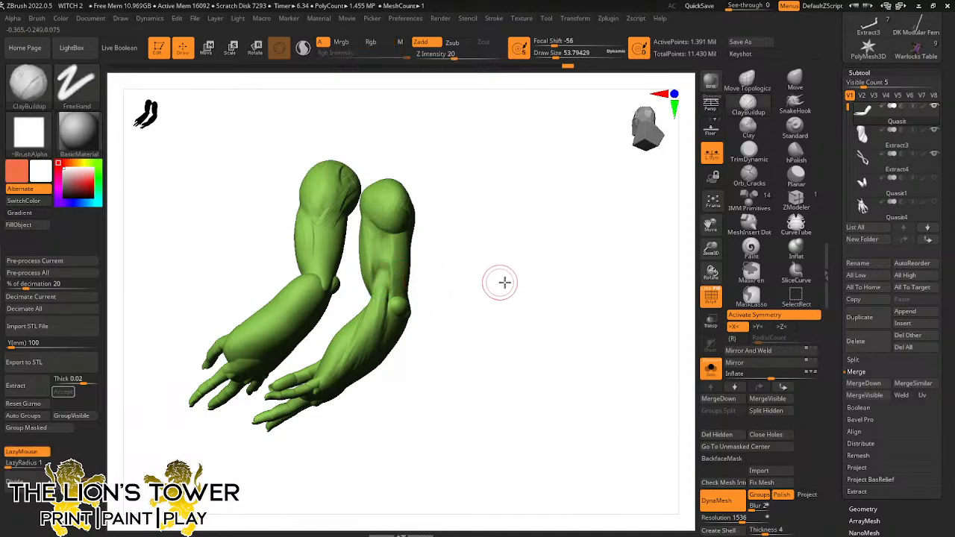
Sculpt the outer forearm muscles running from around the elbow bones toward the wrists and smooth the strokes
mouse_move(503, 281)
left_mouse_down()
mouse_move(426, 265)
mouse_move(389, 271)
left_mouse_up()
left_click_drag(389, 309, 387, 277)
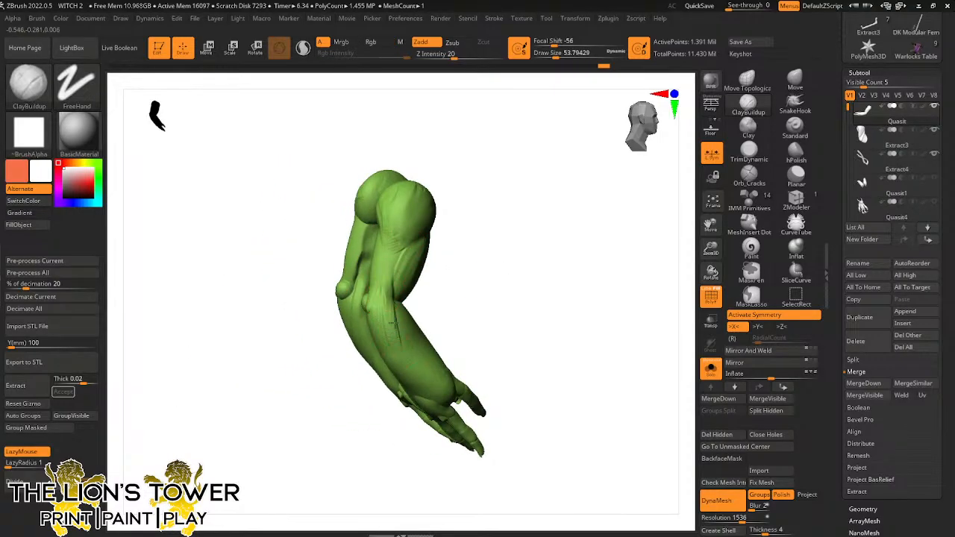
mouse_move(404, 349)
left_mouse_down()
mouse_move(387, 276)
mouse_move(392, 342)
mouse_move(379, 301)
mouse_move(404, 379)
mouse_move(410, 349)
mouse_move(389, 281)
mouse_move(400, 382)
left_mouse_up()
mouse_move(401, 330)
left_mouse_down()
mouse_move(394, 313)
mouse_move(423, 391)
left_mouse_up()
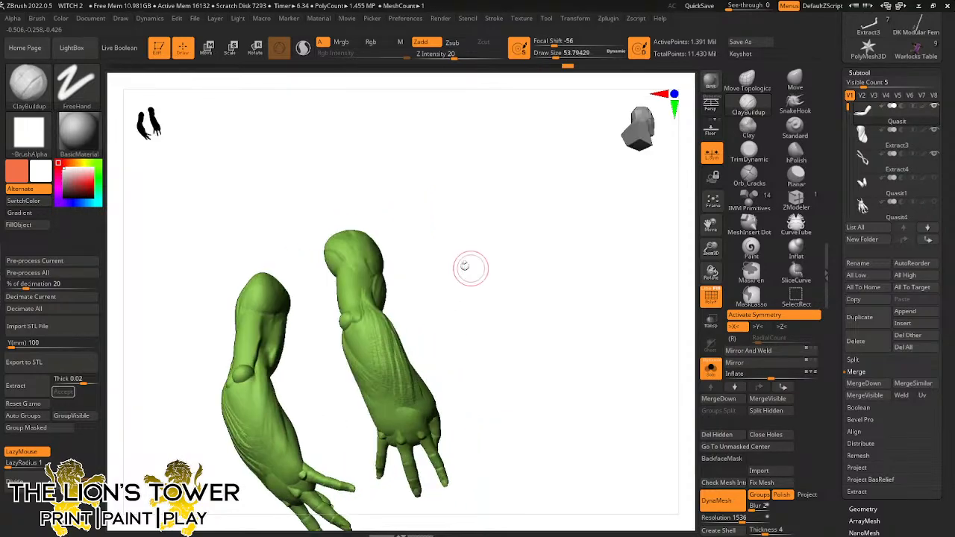
key("shift")
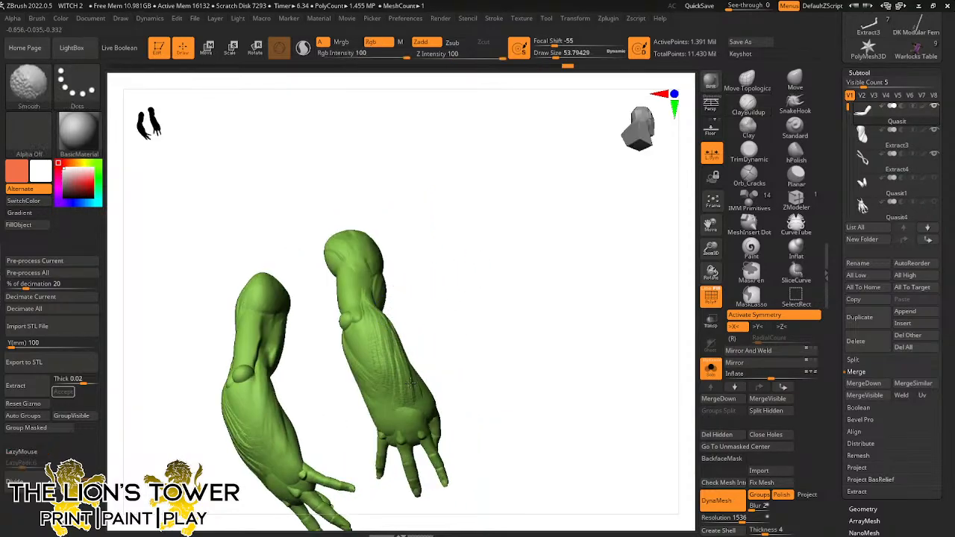
right_click_drag(372, 327, 443, 301)
mouse_move(360, 317)
left_mouse_down()
mouse_move(348, 313)
mouse_move(349, 337)
mouse_move(365, 373)
mouse_move(362, 322)
mouse_move(358, 337)
mouse_move(347, 336)
mouse_move(356, 348)
left_mouse_up()
key("shift")
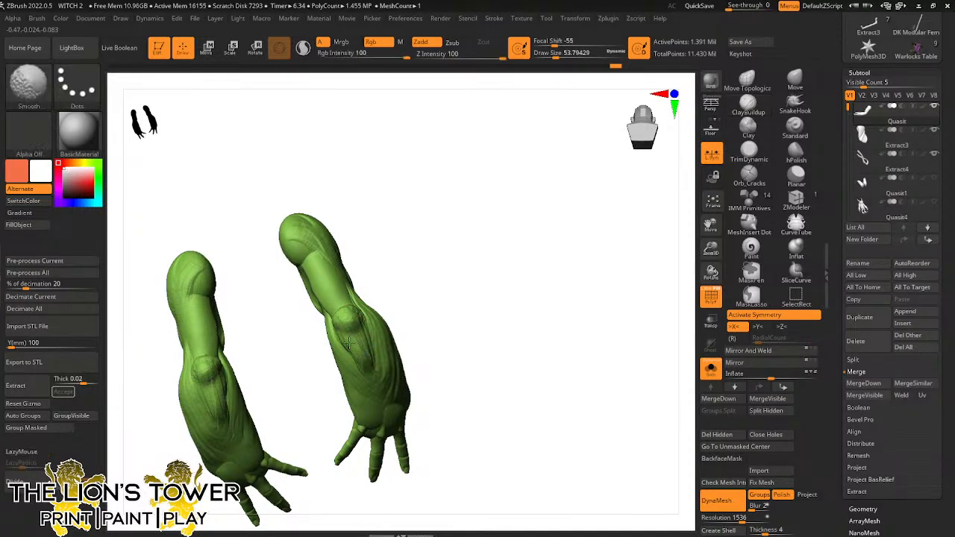
Add long ClayBuildup strokes down the backs of the forearms to form tendons leading into the hands
left_click_drag(447, 343, 435, 277)
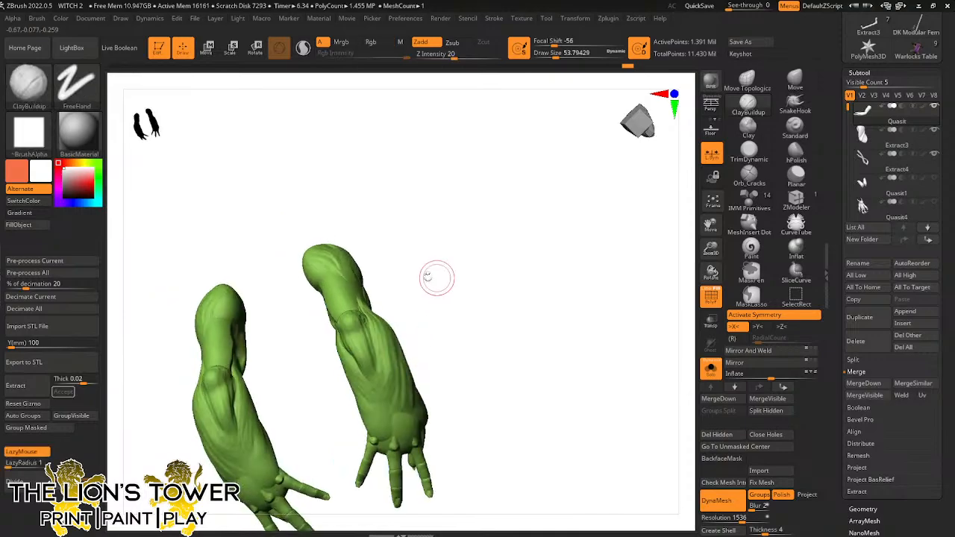
left_click_drag(380, 376, 380, 416)
left_click_drag(379, 341, 379, 414)
mouse_move(383, 377)
left_mouse_down()
mouse_move(371, 422)
mouse_move(381, 360)
mouse_move(377, 430)
mouse_move(384, 371)
mouse_move(388, 424)
mouse_move(385, 384)
mouse_move(396, 422)
mouse_move(416, 442)
mouse_move(405, 377)
mouse_move(414, 418)
left_mouse_up()
mouse_move(438, 343)
left_mouse_down()
mouse_move(449, 329)
mouse_move(437, 348)
left_mouse_up()
mouse_move(409, 424)
left_mouse_down()
mouse_move(434, 429)
mouse_move(437, 394)
mouse_move(424, 389)
mouse_move(440, 414)
mouse_move(442, 395)
left_mouse_up()
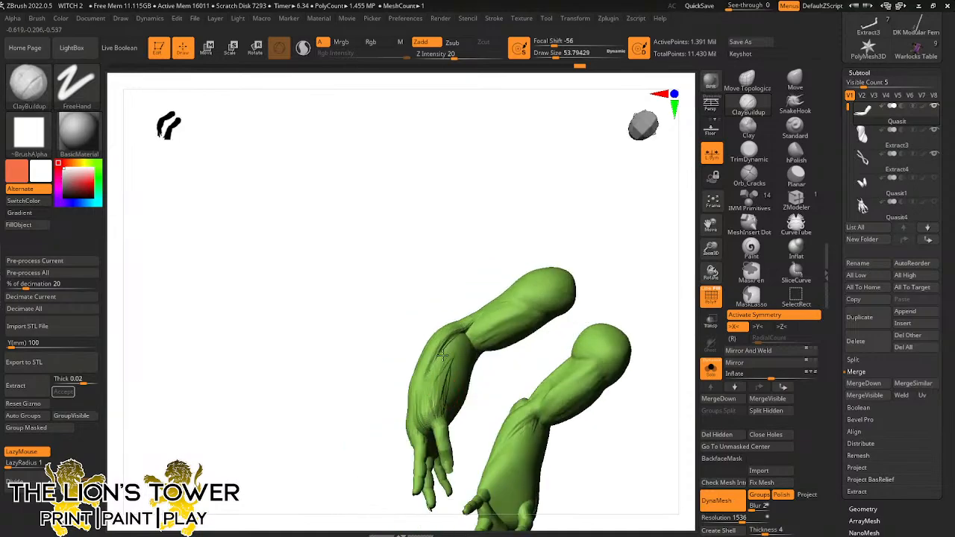
Layer ClayBuildup strokes over the inner forearms from the elbow creases to the palms and smooth them
left_click_drag(614, 277, 549, 280)
mouse_move(487, 349)
left_mouse_down()
mouse_move(480, 343)
mouse_move(466, 384)
mouse_move(490, 354)
mouse_move(488, 379)
mouse_move(506, 379)
mouse_move(503, 368)
mouse_move(438, 397)
left_mouse_up()
left_click_drag(446, 306, 450, 337)
mouse_move(452, 387)
left_mouse_down()
mouse_move(444, 406)
mouse_move(436, 392)
mouse_move(418, 426)
mouse_move(446, 419)
mouse_move(464, 436)
mouse_move(476, 424)
mouse_move(477, 443)
mouse_move(428, 400)
mouse_move(446, 430)
mouse_move(466, 427)
mouse_move(471, 436)
left_mouse_up()
key("shift")
key("shift")
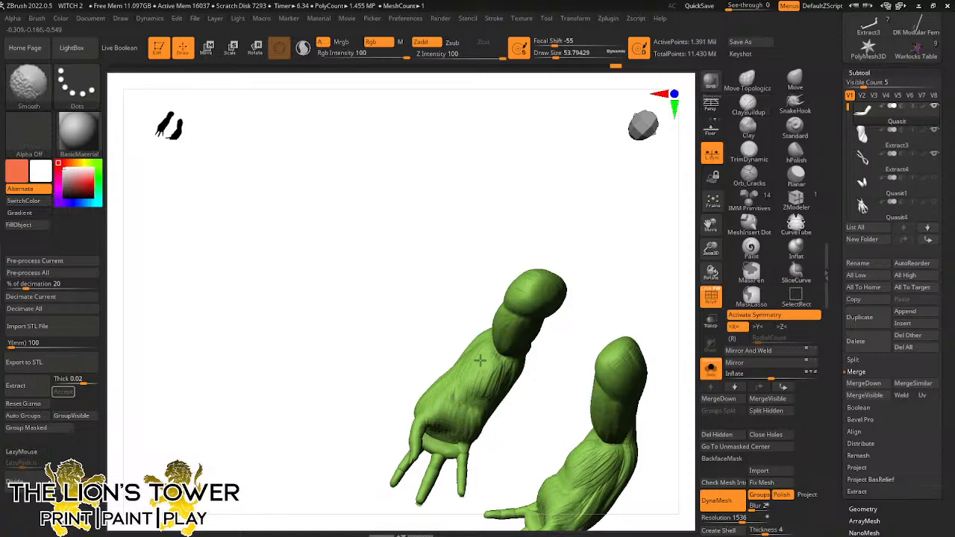
mouse_move(506, 404)
left_mouse_down()
mouse_move(563, 328)
mouse_move(523, 351)
left_mouse_up()
key("shift")
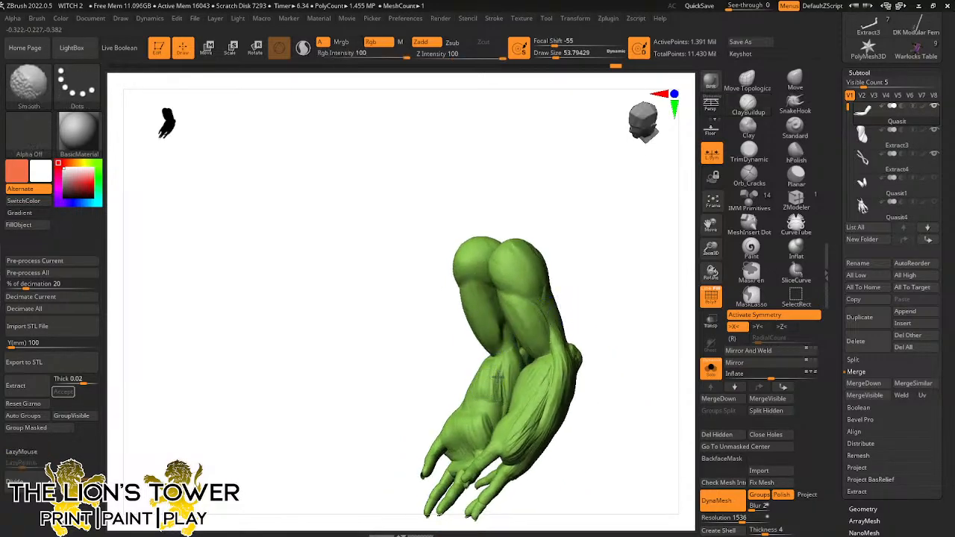
left_click_drag(496, 383, 509, 384, "shift")
Build up the inner edges of the forearms below the elbows and soften the base of the palms
left_click_drag(578, 324, 631, 317)
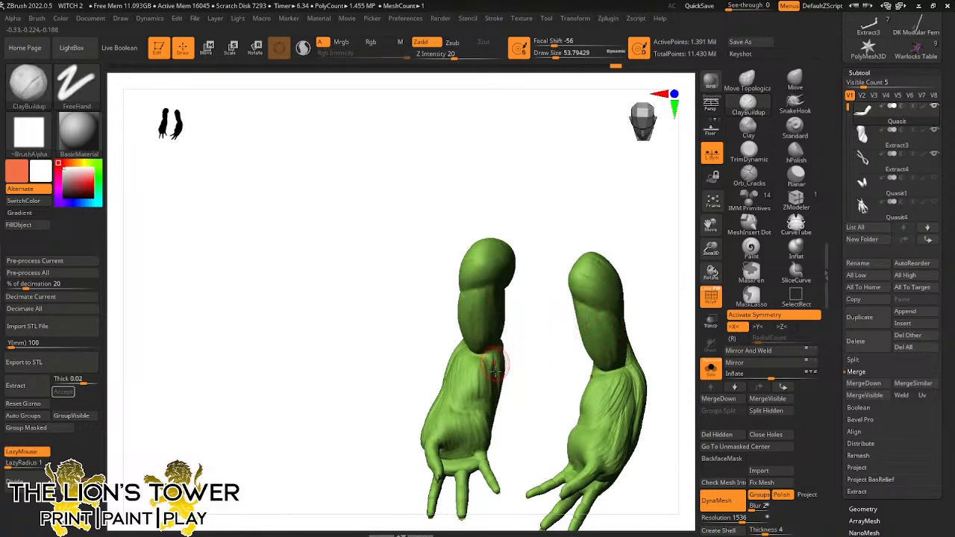
mouse_move(498, 364)
left_mouse_down()
mouse_move(487, 395)
mouse_move(484, 355)
mouse_move(456, 400)
mouse_move(457, 360)
mouse_move(452, 399)
mouse_move(469, 396)
mouse_move(493, 361)
mouse_move(494, 395)
mouse_move(492, 383)
left_mouse_up()
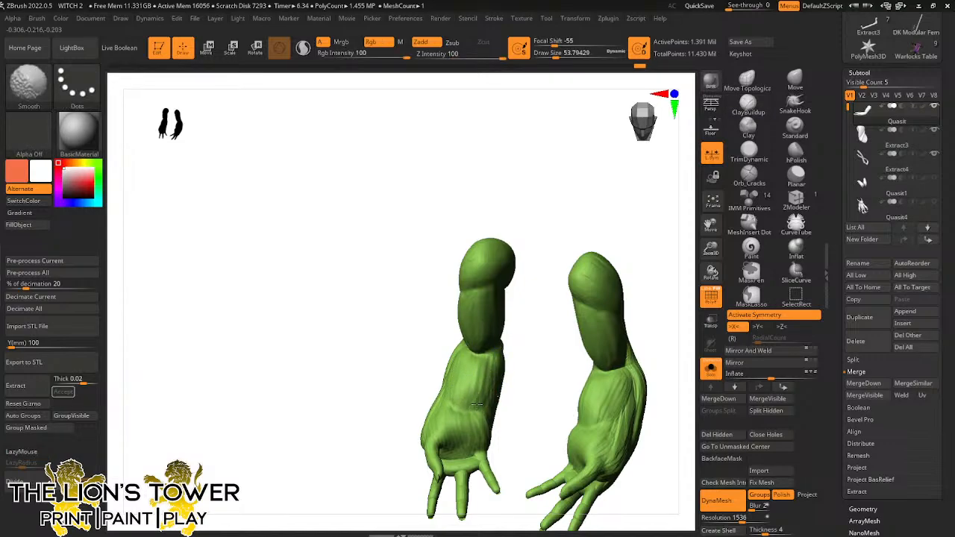
mouse_move(447, 440)
left_mouse_down("shift")
mouse_move(470, 420)
mouse_move(435, 433)
left_mouse_up("shift")
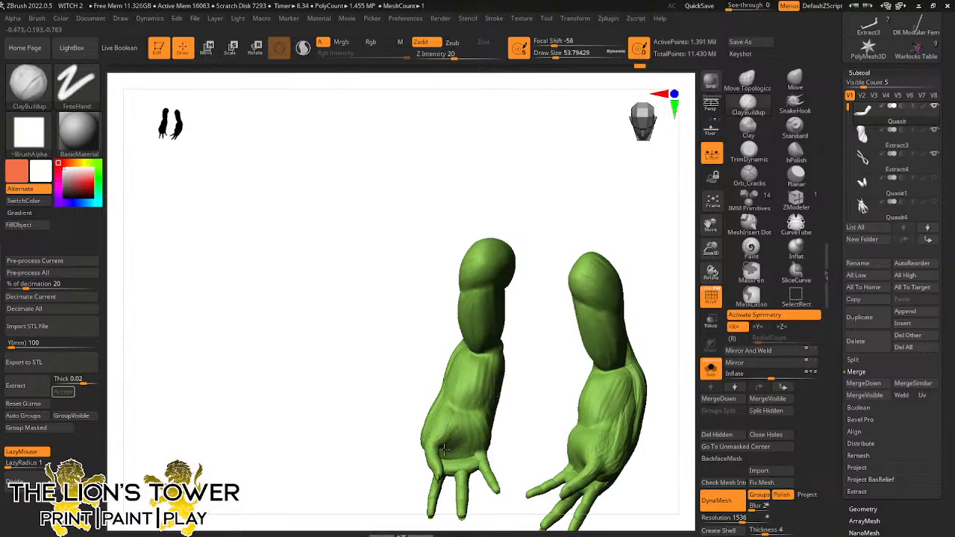
key("shift")
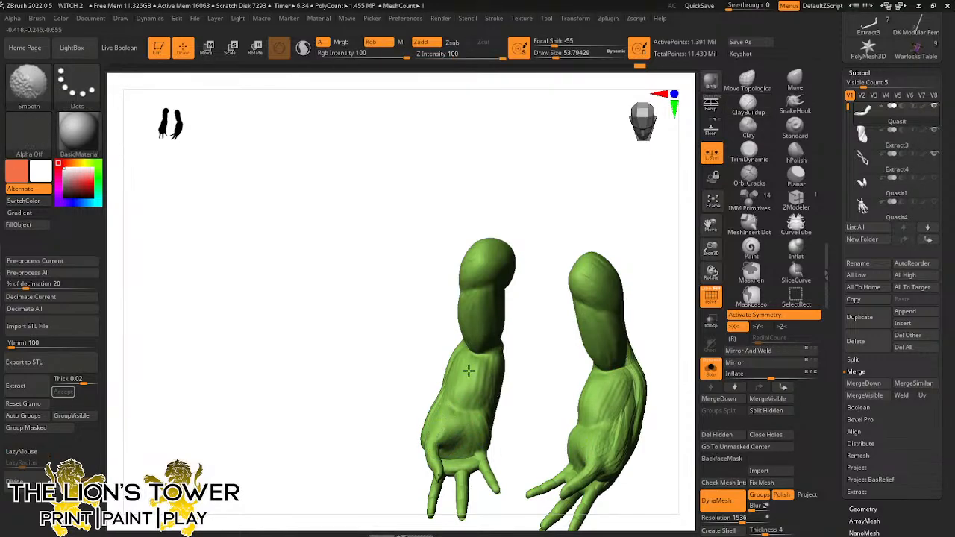
Smooth and refine the thumb-side forearm muscles where they flow into the wrists
right_click_drag(469, 371, 568, 348)
left_click_drag(431, 427, 418, 403, "shift")
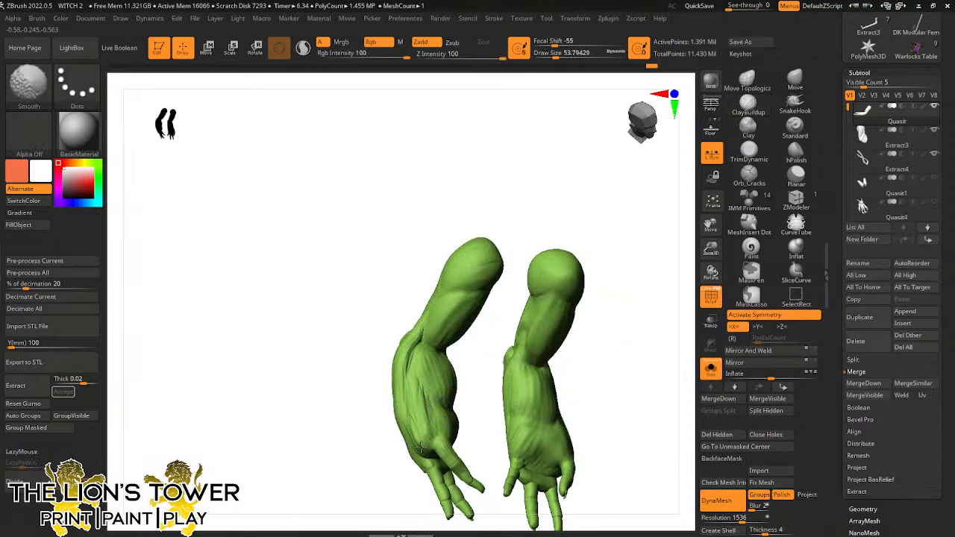
left_click_drag(421, 447, 431, 396, "shift")
mouse_move(433, 393)
right_mouse_down()
mouse_move(500, 330)
mouse_move(523, 329)
mouse_move(411, 405)
right_mouse_up()
mouse_move(417, 437)
left_mouse_down()
mouse_move(409, 414)
mouse_move(424, 456)
mouse_move(418, 418)
mouse_move(423, 434)
left_mouse_up()
mouse_move(469, 384)
left_mouse_down()
mouse_move(508, 341)
mouse_move(499, 282)
mouse_move(456, 316)
mouse_move(416, 423)
left_mouse_up()
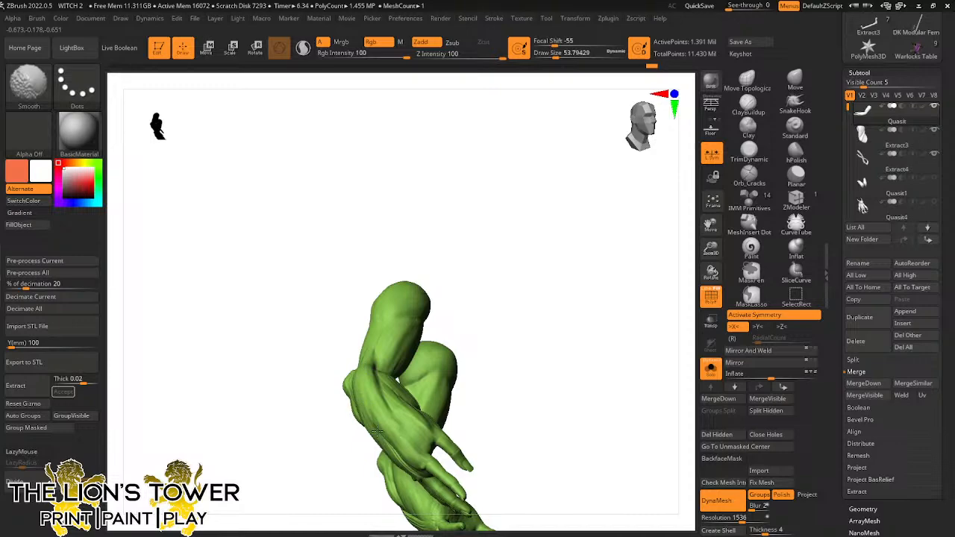
Blend the forearm muscles and tendons into the backs of the hands near the knuckles
left_click_drag(377, 431, 403, 410, "shift")
mouse_move(469, 374)
left_mouse_down()
mouse_move(446, 245)
mouse_move(373, 321)
left_mouse_up()
left_click_drag(401, 443, 408, 457, "shift")
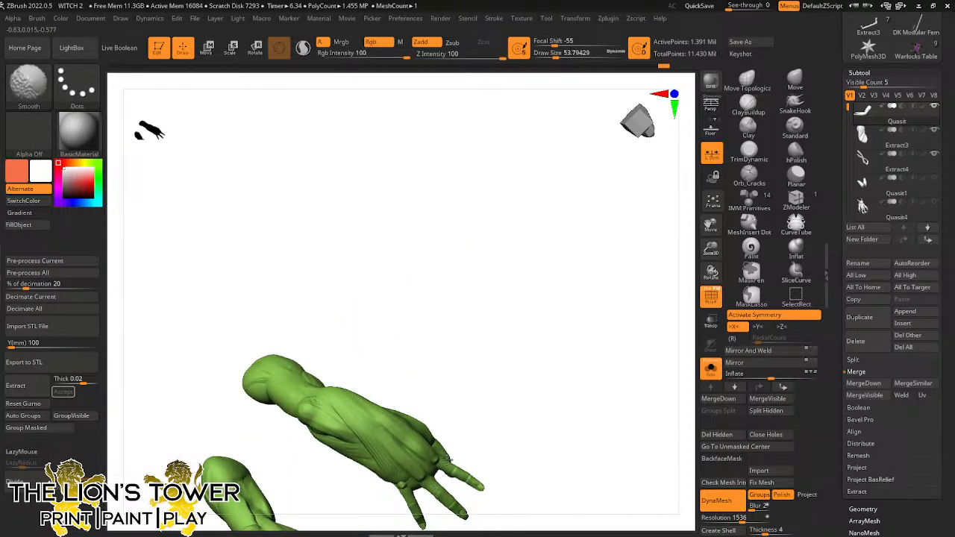
left_click_drag(402, 479, 400, 481, "shift")
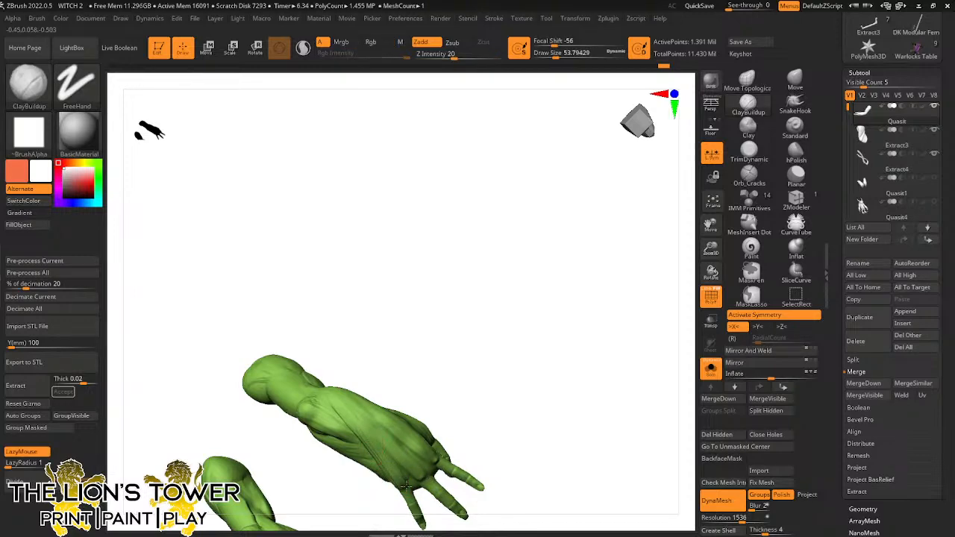
key("shift")
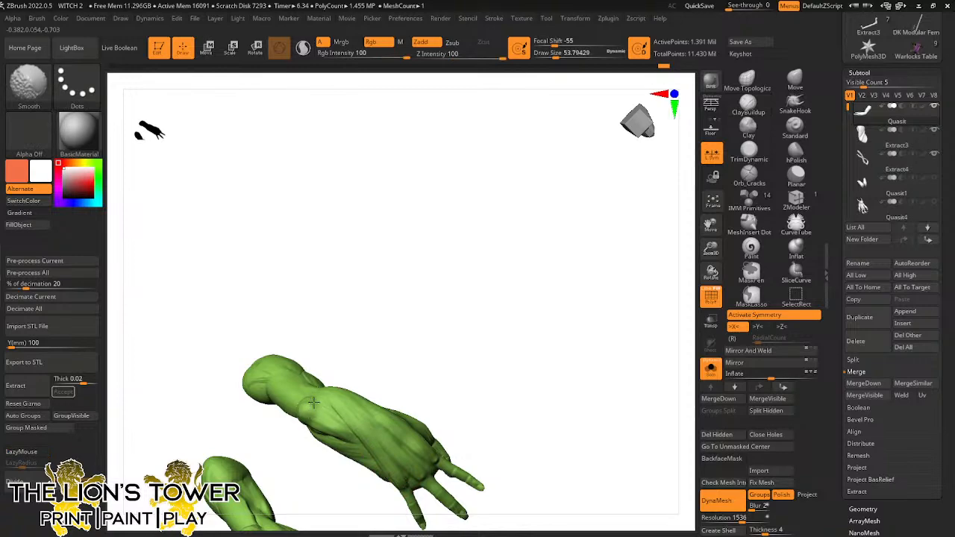
Smooth the muscle transitions around the elbows and the adjoining forearms
mouse_move(378, 347)
left_mouse_down()
mouse_move(427, 346)
mouse_move(397, 347)
left_mouse_up()
key("shift")
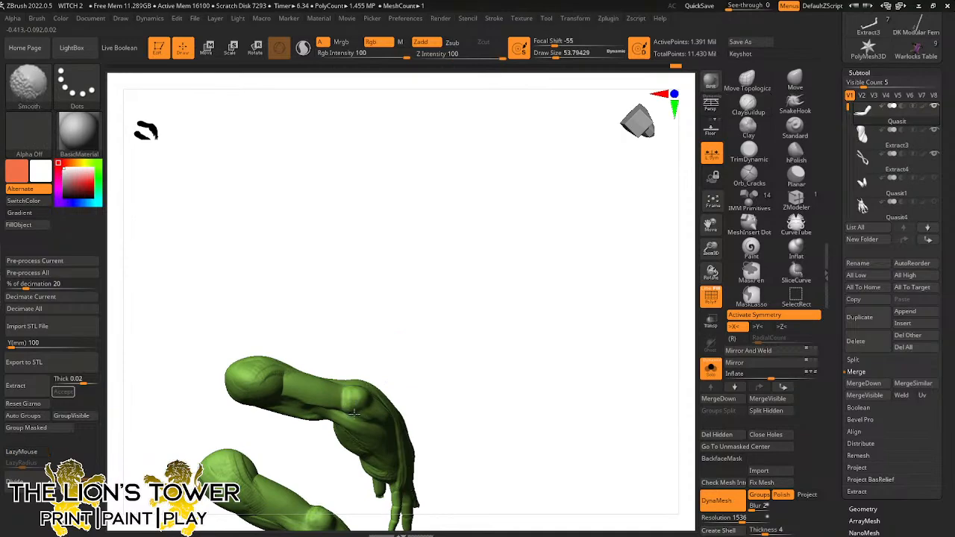
mouse_move(403, 336)
left_mouse_down()
mouse_move(465, 252)
mouse_move(465, 301)
left_mouse_up()
left_click_drag(355, 415, 360, 445, "shift")
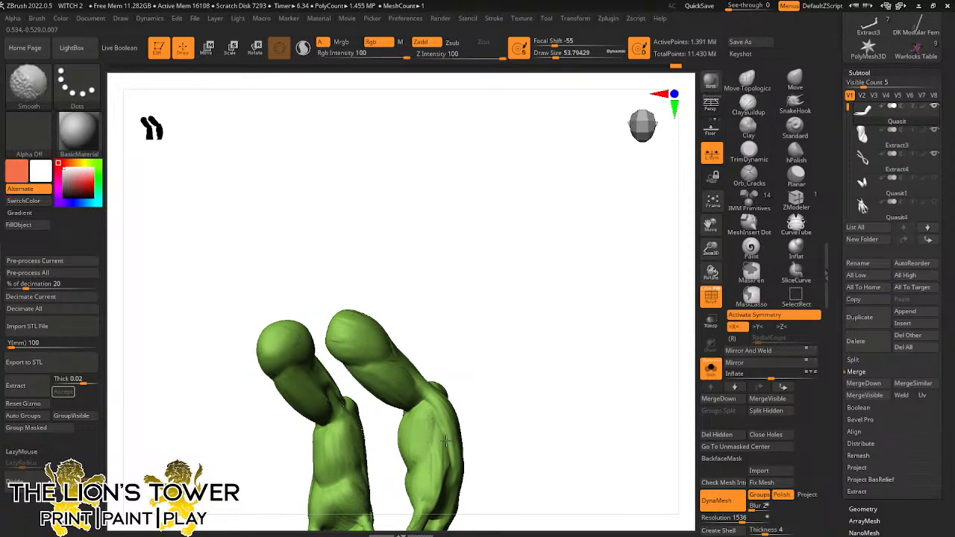
Save the project over the existing WITCH 2.ZPR file in the SCULPTS folder
key("ctrl+s")
left_click(694, 445)
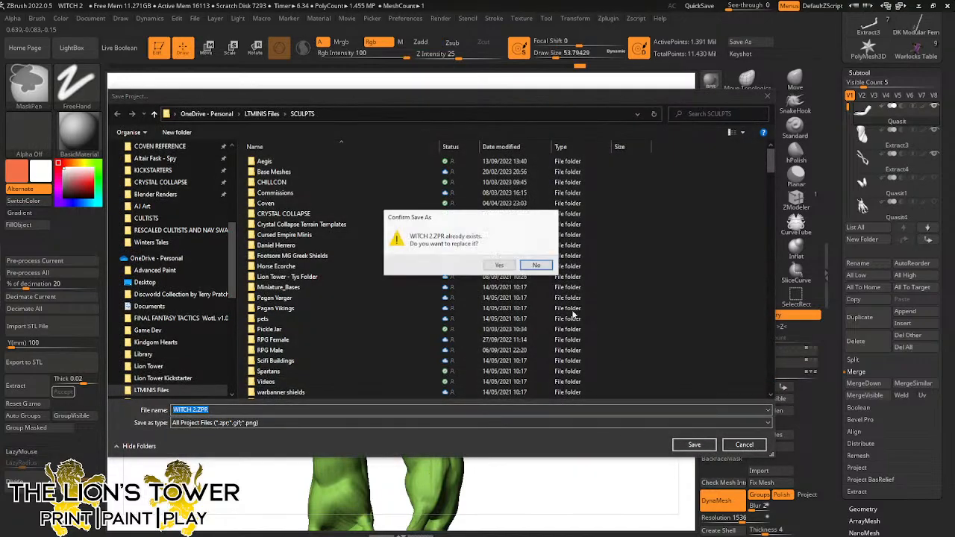
left_click(500, 265)
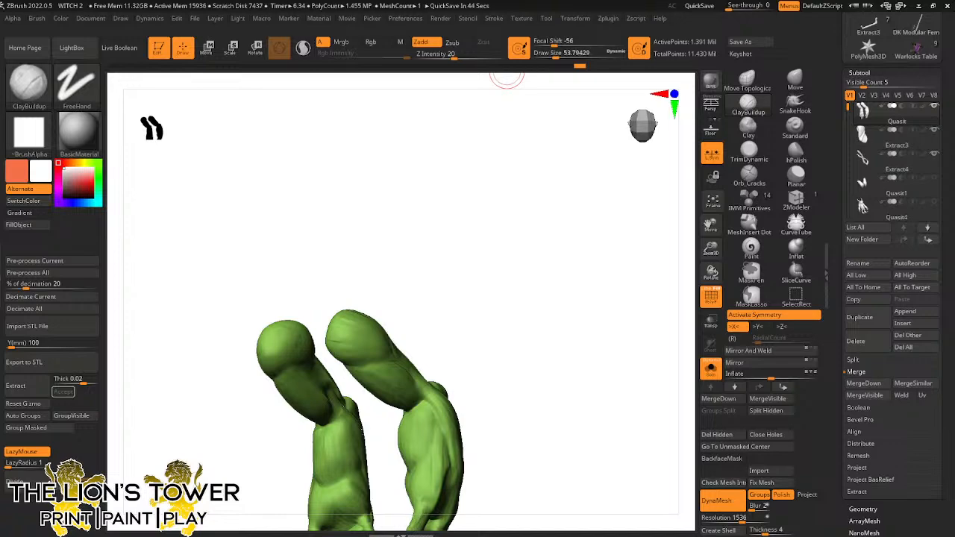
Thicken the fingers on both hands with the Inflat brush at a draw size of about 59
key("f")
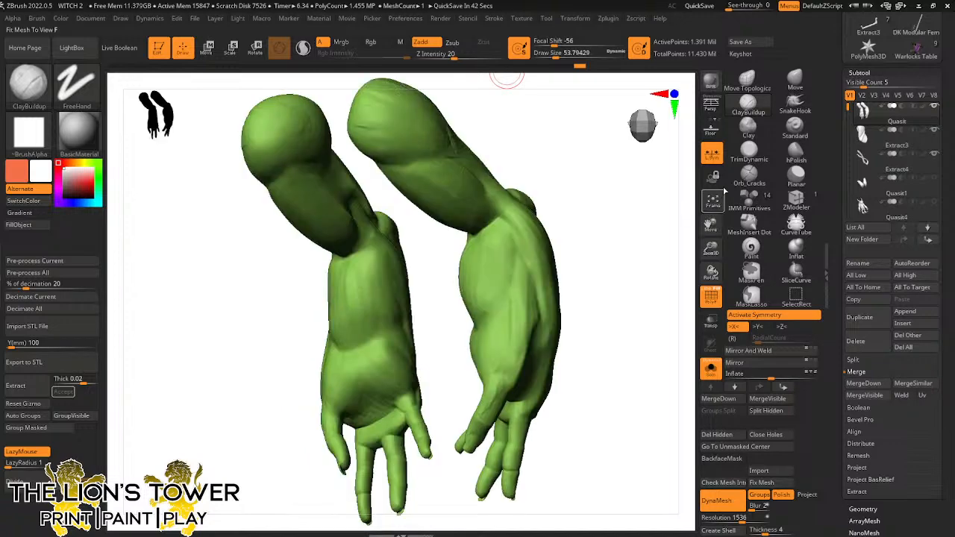
mouse_move(711, 246)
left_mouse_down()
mouse_move(597, 284)
mouse_move(619, 228)
mouse_move(597, 341)
mouse_move(622, 341)
left_mouse_up()
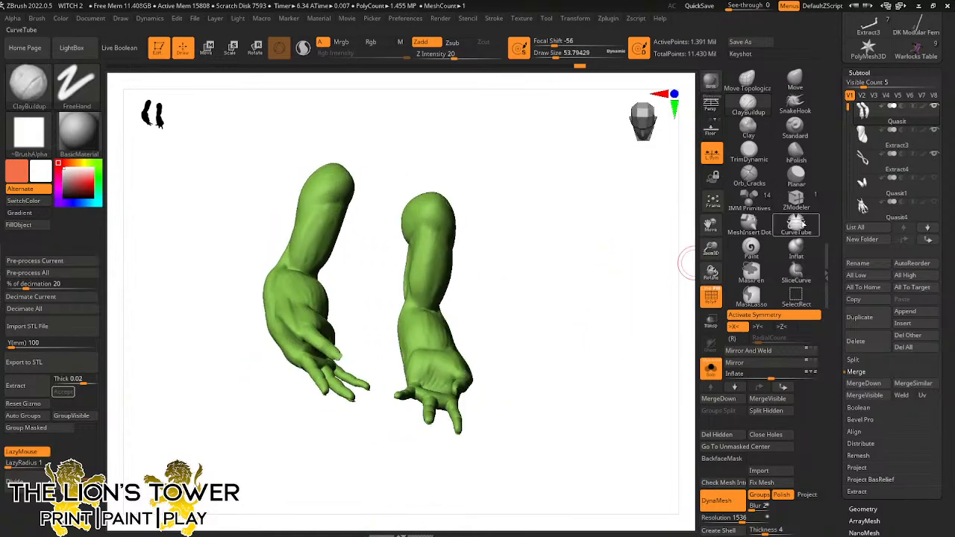
left_click(796, 250)
mouse_move(431, 362)
left_mouse_down()
mouse_move(395, 396)
mouse_move(417, 371)
mouse_move(433, 396)
mouse_move(421, 426)
mouse_move(454, 418)
left_mouse_up()
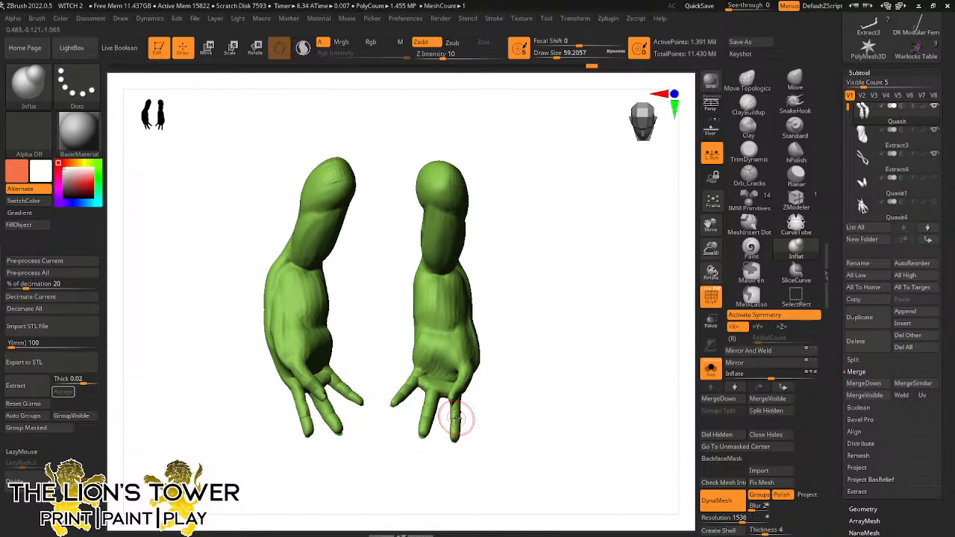
mouse_move(481, 389)
left_mouse_down()
mouse_move(461, 405)
mouse_move(492, 354)
mouse_move(505, 307)
mouse_move(442, 444)
left_mouse_up()
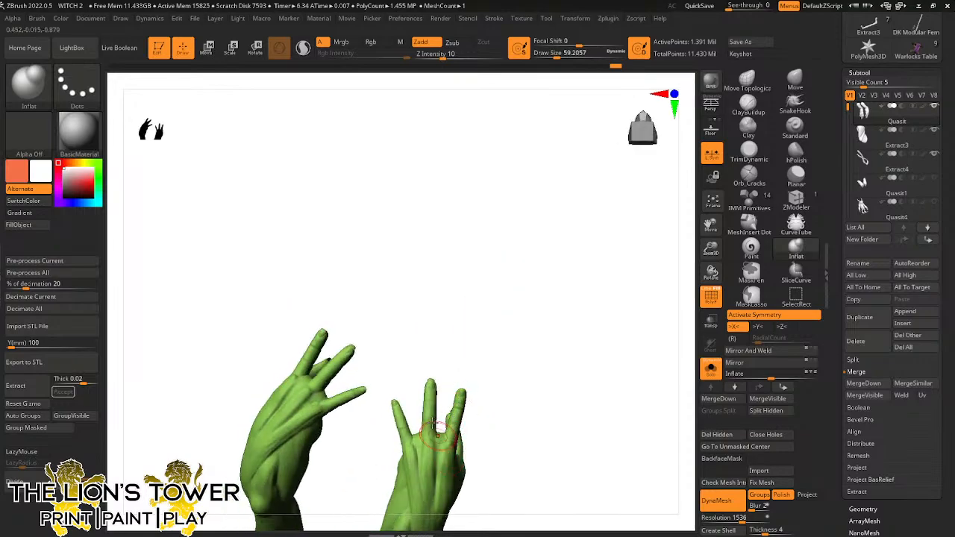
left_click_drag(396, 406, 399, 416)
mouse_move(399, 418)
left_mouse_down()
mouse_move(400, 450)
mouse_move(397, 425)
left_mouse_up()
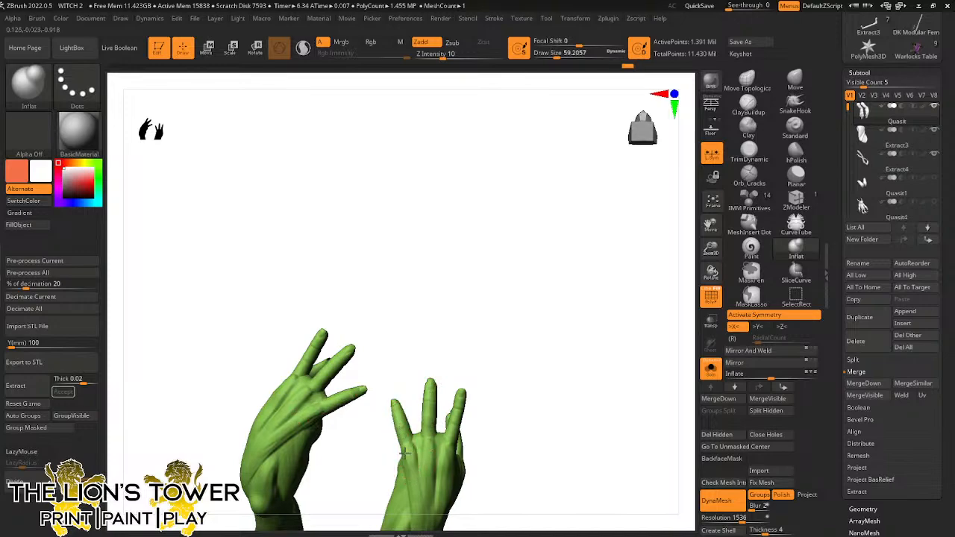
left_click_drag(463, 386, 447, 410)
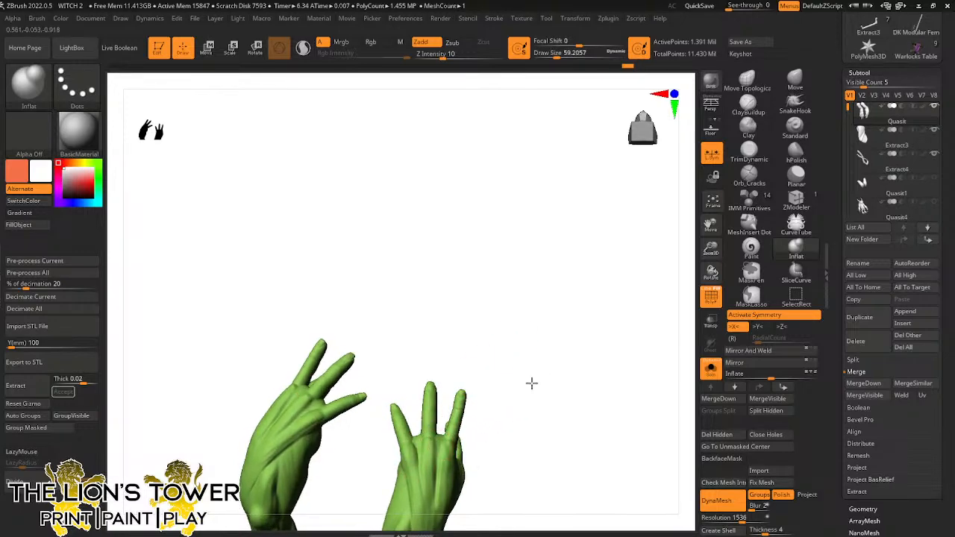
Smooth the fingers and palms of both hands
left_click_drag(531, 384, 469, 422)
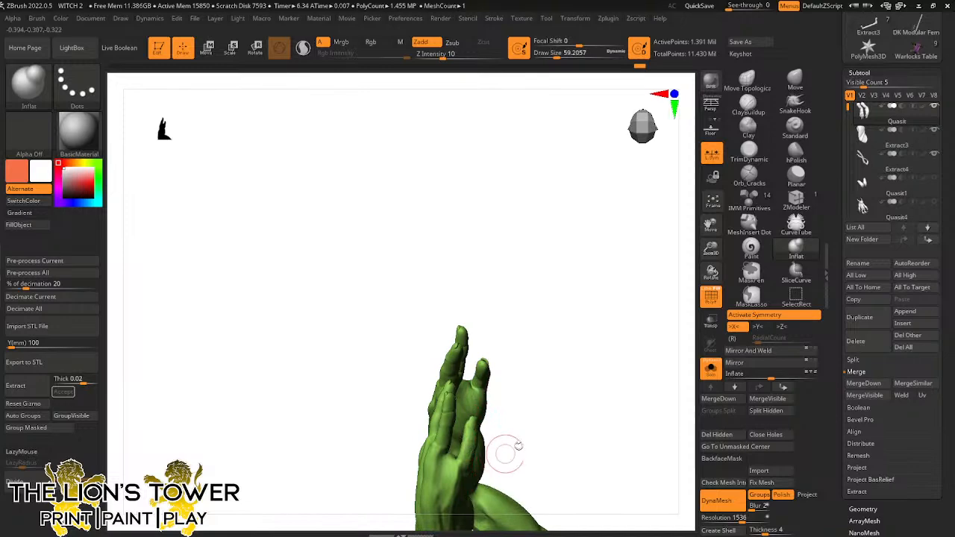
left_click_drag(506, 452, 518, 369)
key("shift")
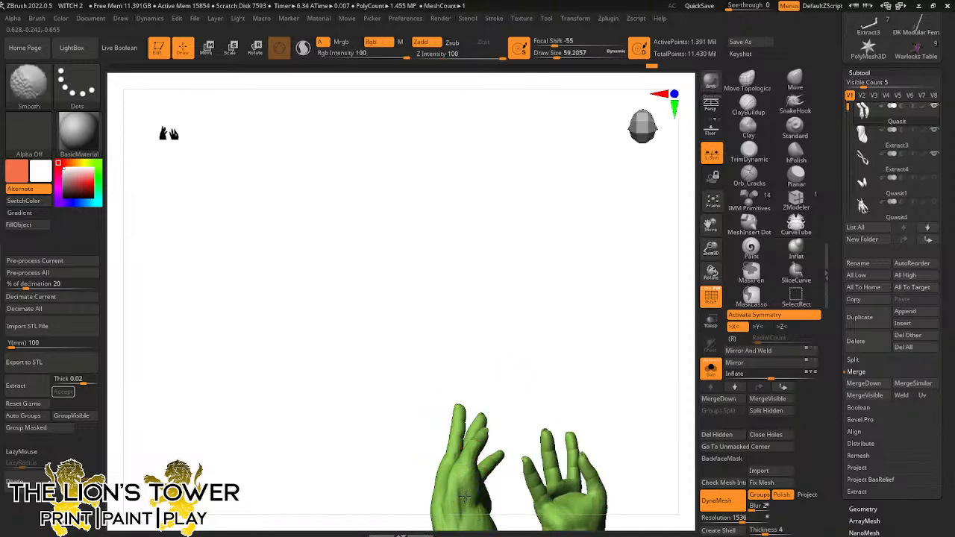
left_click_drag(497, 426, 627, 260, "alt")
Bring back the whole creature and isolate the complete green arm polygroup, including the shoulders
key("ctrl+shift")
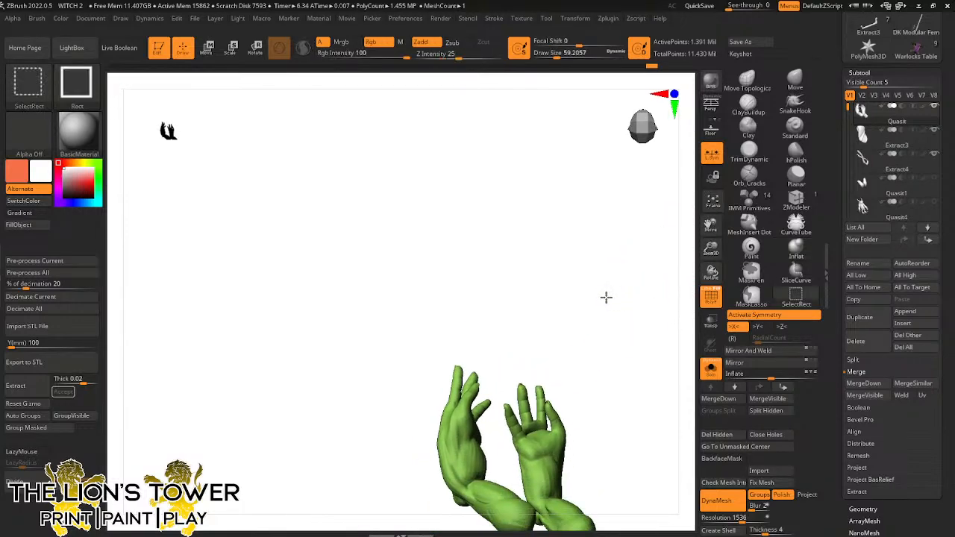
left_click(600, 305, "ctrl+shift")
left_click_drag(603, 309, 579, 335)
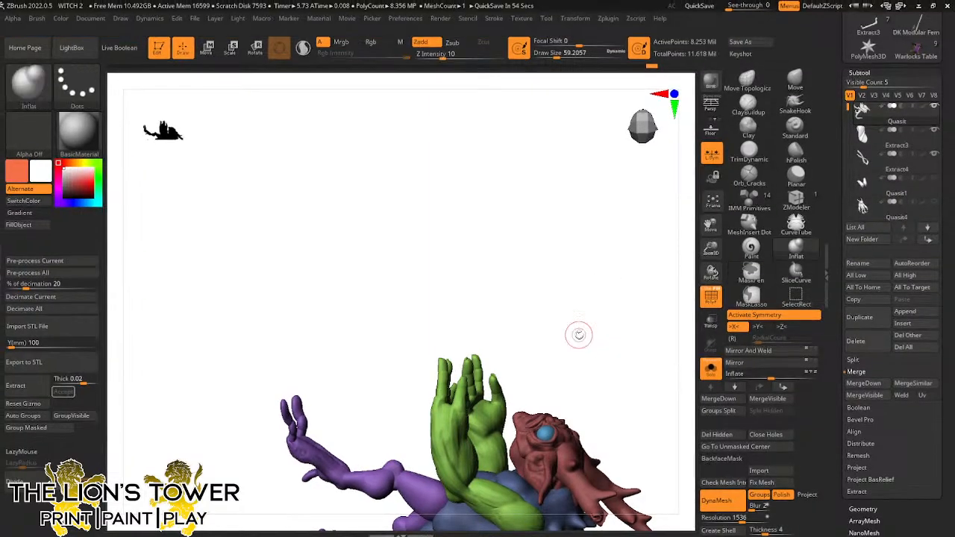
left_click_drag(579, 335, 657, 426)
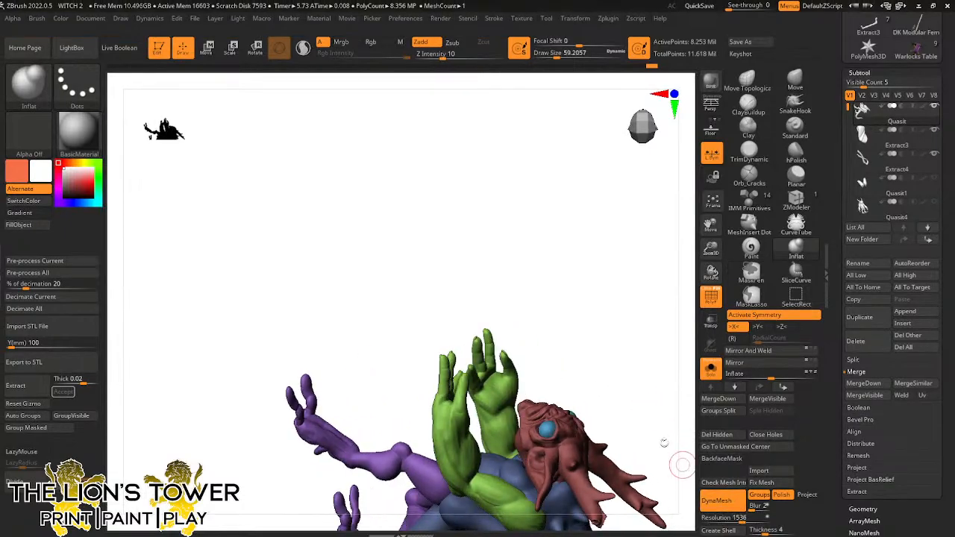
key("shift")
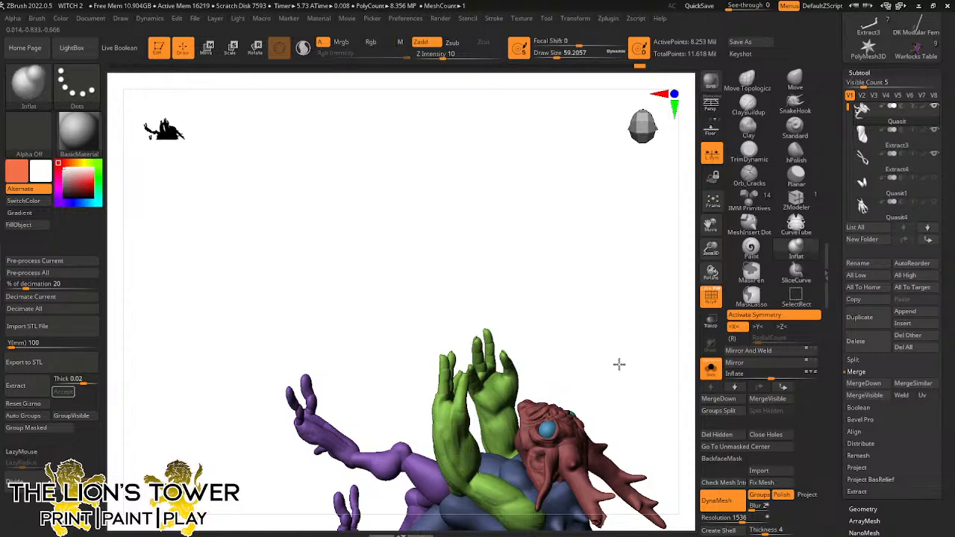
left_click_drag(619, 365, 504, 325)
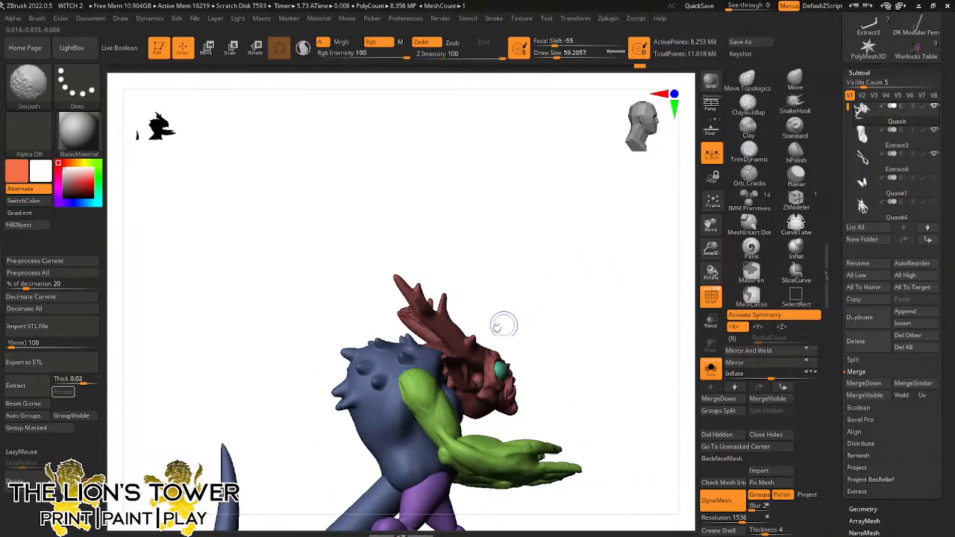
left_click(429, 407, "ctrl+shift")
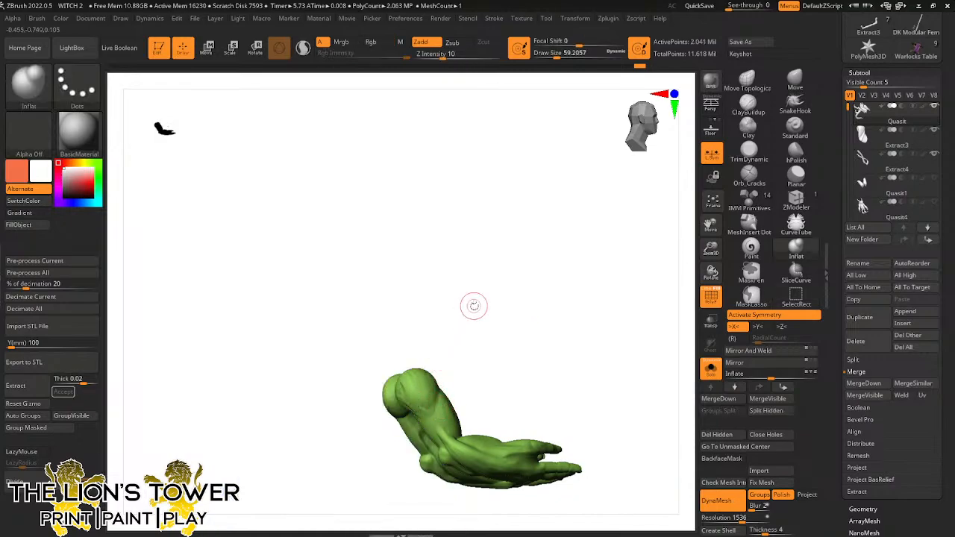
Build up the shoulder muscles on both arms with ClayBuildup at a draw size of about 80, and smooth them
left_click(746, 106)
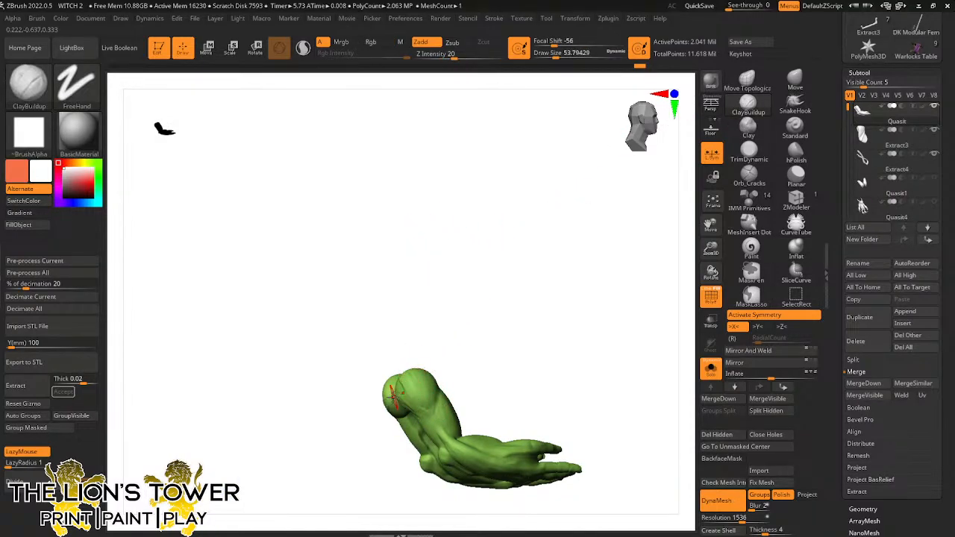
left_click_drag(554, 54, 560, 53)
mouse_move(477, 224)
left_mouse_down()
mouse_move(424, 337)
mouse_move(413, 400)
mouse_move(412, 384)
mouse_move(437, 367)
mouse_move(410, 364)
mouse_move(436, 403)
left_mouse_up()
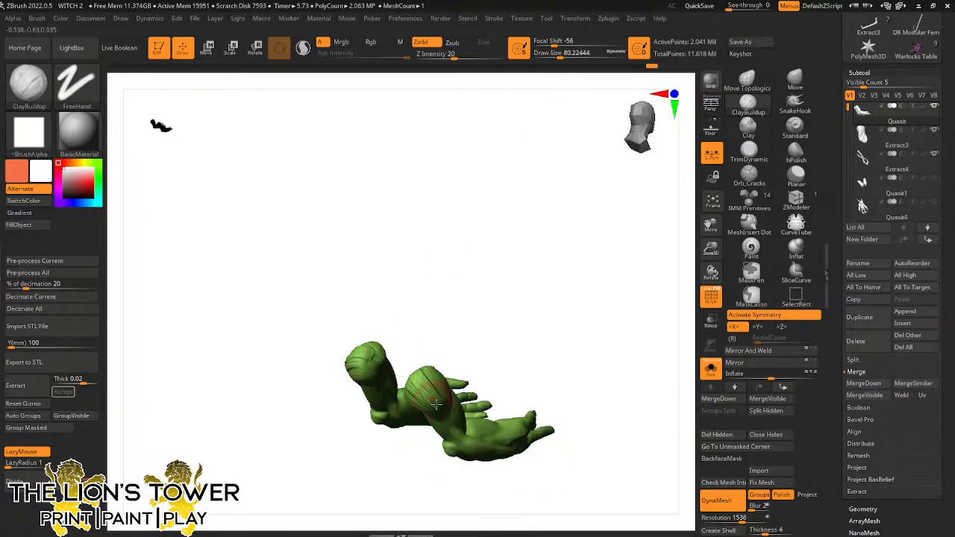
left_click_drag(485, 313, 412, 303)
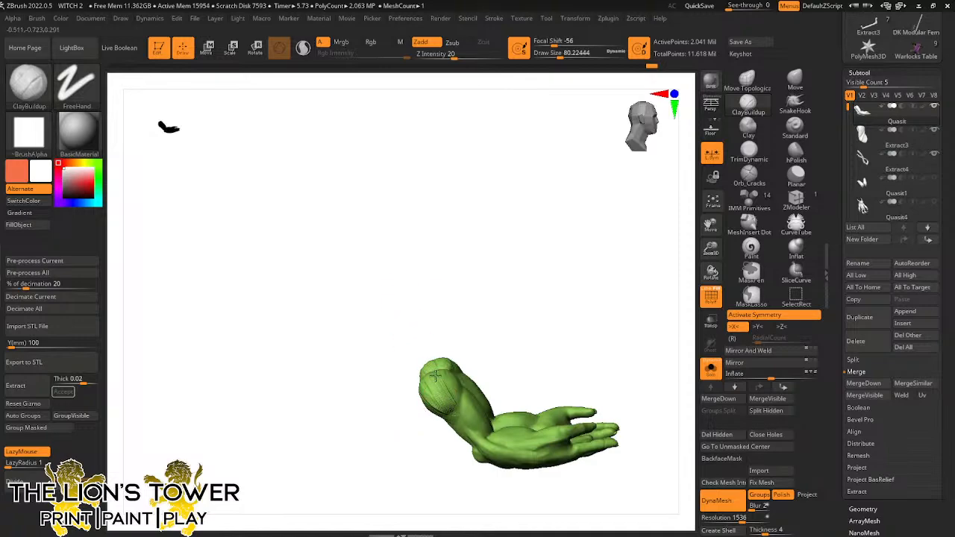
left_click_drag(482, 294, 457, 394)
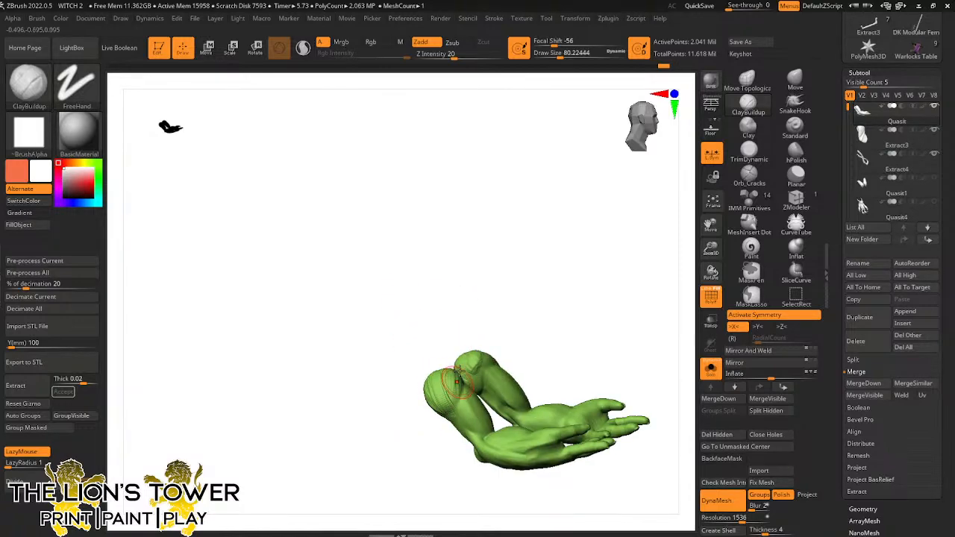
key("shift")
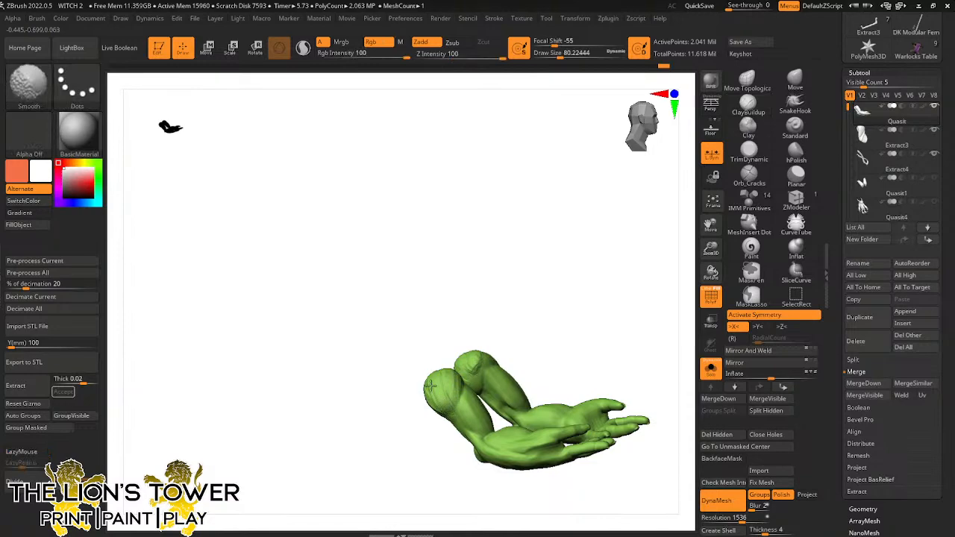
Sculpt muscle strands along the backs and sides of both upper arms with ClayBuildup
mouse_move(467, 312)
left_mouse_down()
mouse_move(488, 294)
mouse_move(463, 324)
left_mouse_up()
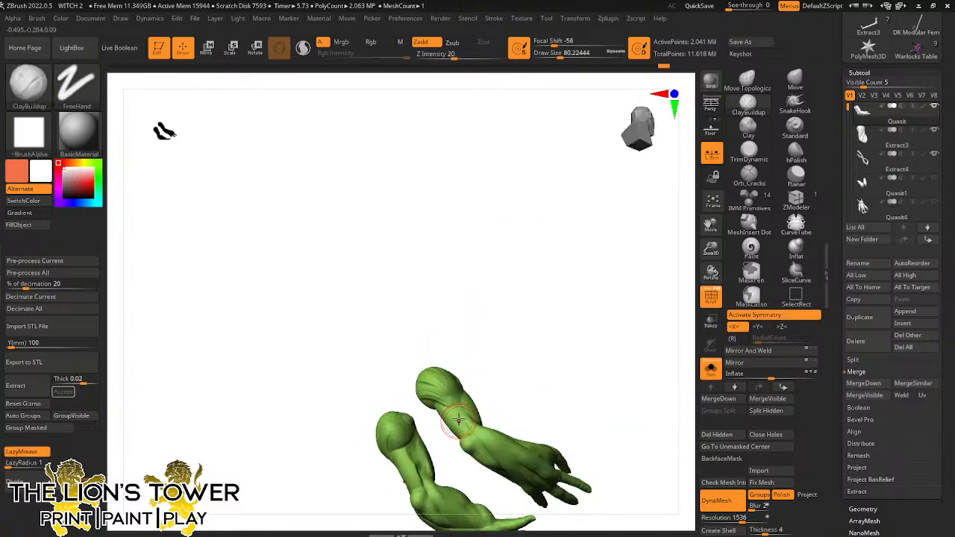
left_click_drag(456, 420, 434, 413)
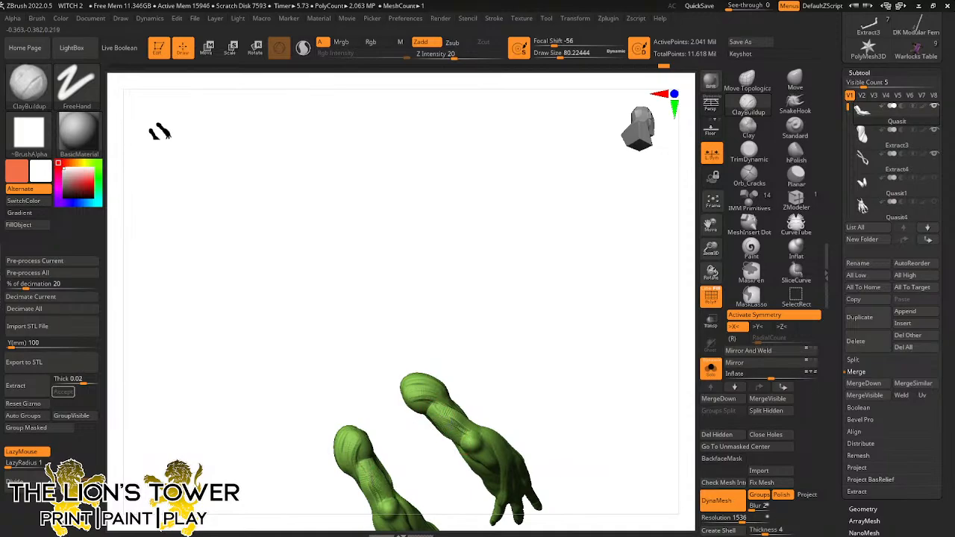
left_click_drag(452, 447, 430, 426)
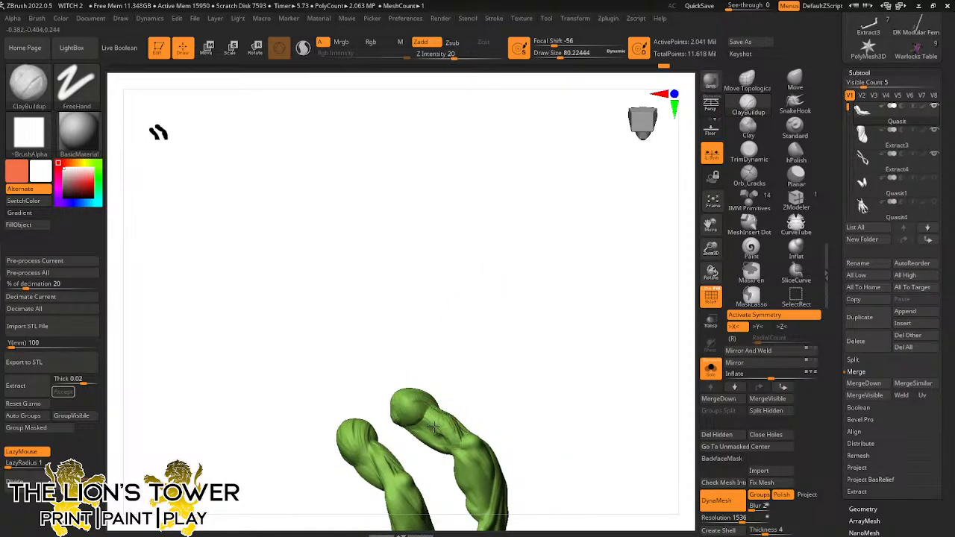
left_click_drag(477, 391, 441, 410)
Smooth the new muscle strokes on the upper arms, elbows and rounded shoulders
key("shift")
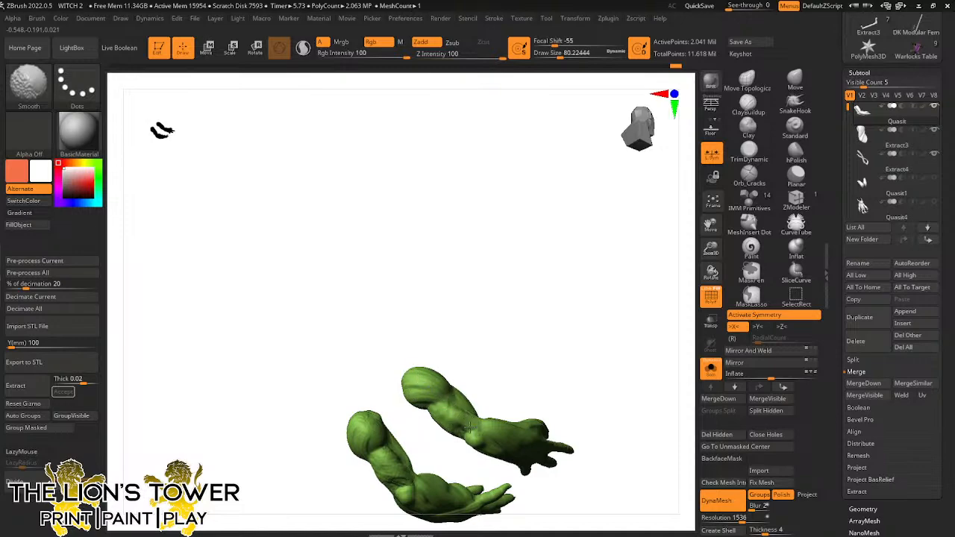
left_click_drag(395, 452, 405, 472, "shift")
mouse_move(447, 446)
left_mouse_down()
mouse_move(513, 394)
mouse_move(526, 394)
mouse_move(582, 467)
mouse_move(561, 440)
left_mouse_up()
mouse_move(526, 378)
left_mouse_down("shift")
mouse_move(507, 377)
mouse_move(496, 350)
left_mouse_up("shift")
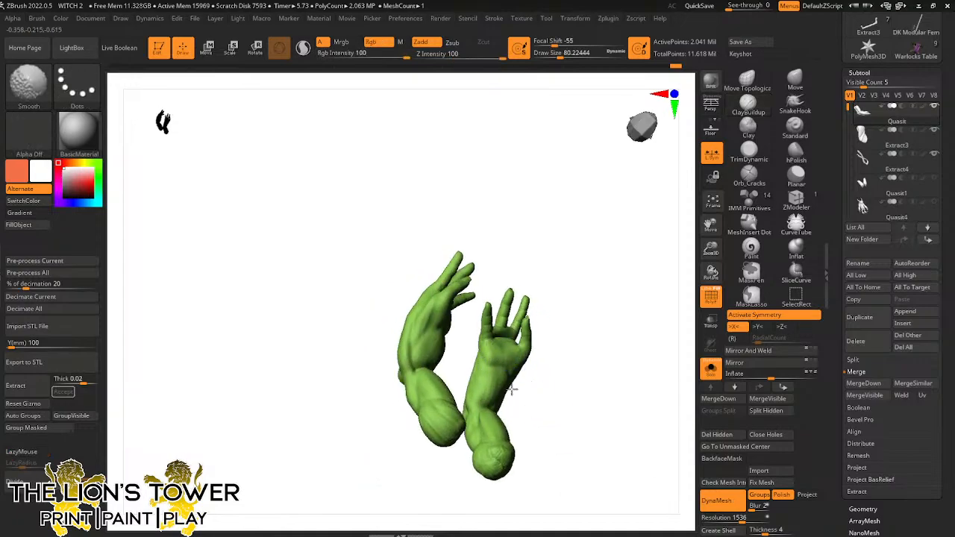
mouse_move(512, 389)
left_mouse_down()
mouse_move(602, 356)
mouse_move(590, 369)
left_mouse_up()
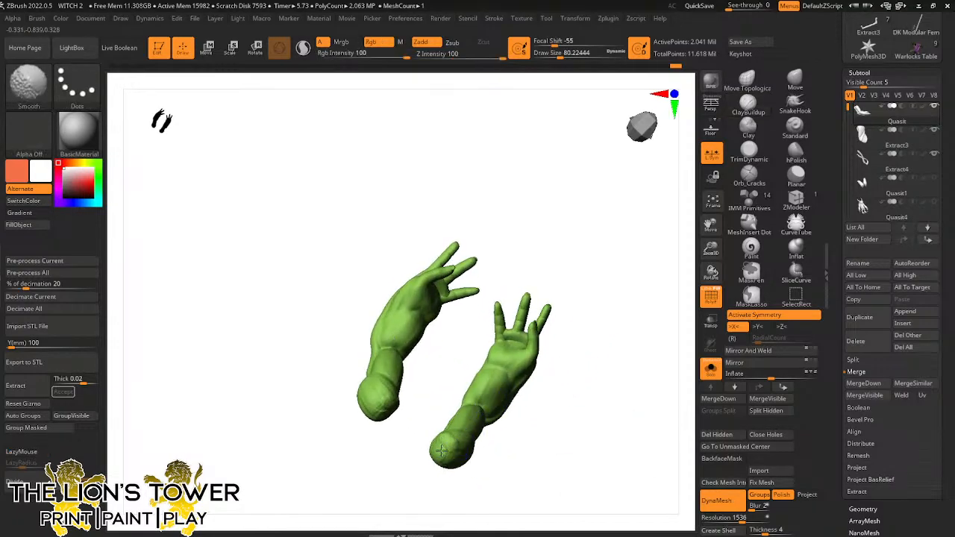
left_click_drag(441, 451, 463, 454, "shift")
Turn off solo mode and show all of the creature's body parts together with the plate and apron
left_click(711, 369)
left_click_drag(626, 409, 616, 304)
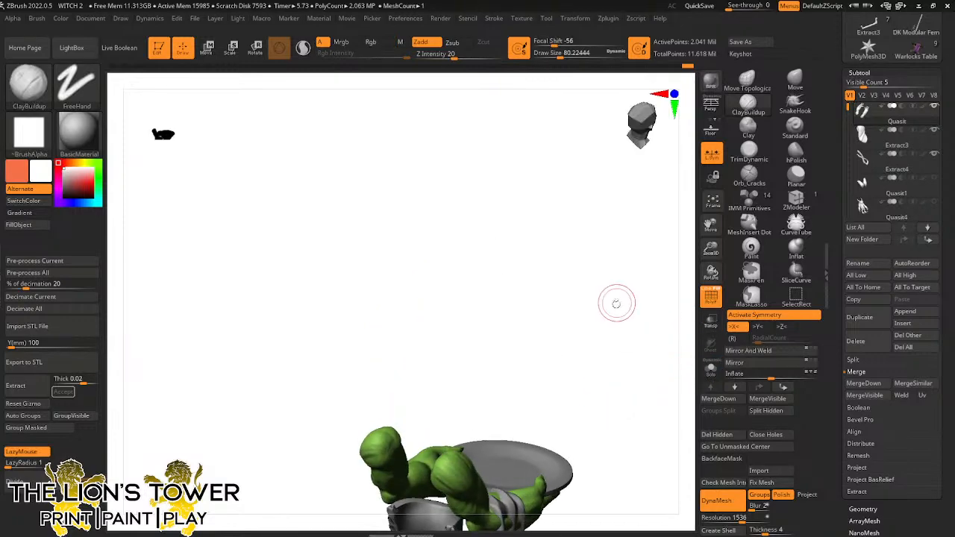
left_click(607, 335, "ctrl+shift")
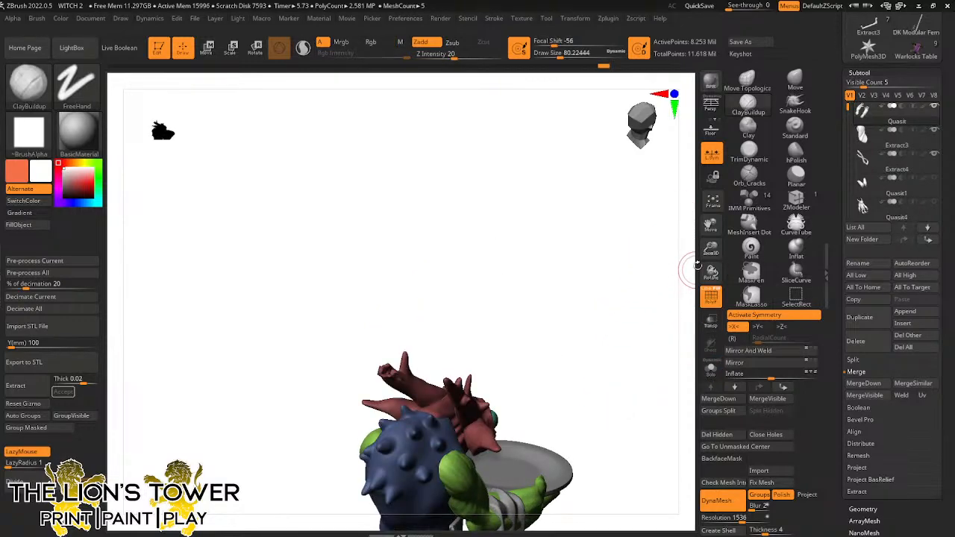
left_click_drag(697, 266, 601, 357)
Mask every body part except the blue torso and tail by isolating and masking that polygroup, showing everything and inverting the mask
left_click(523, 370, "ctrl+shift")
left_click_drag(551, 316, 578, 315)
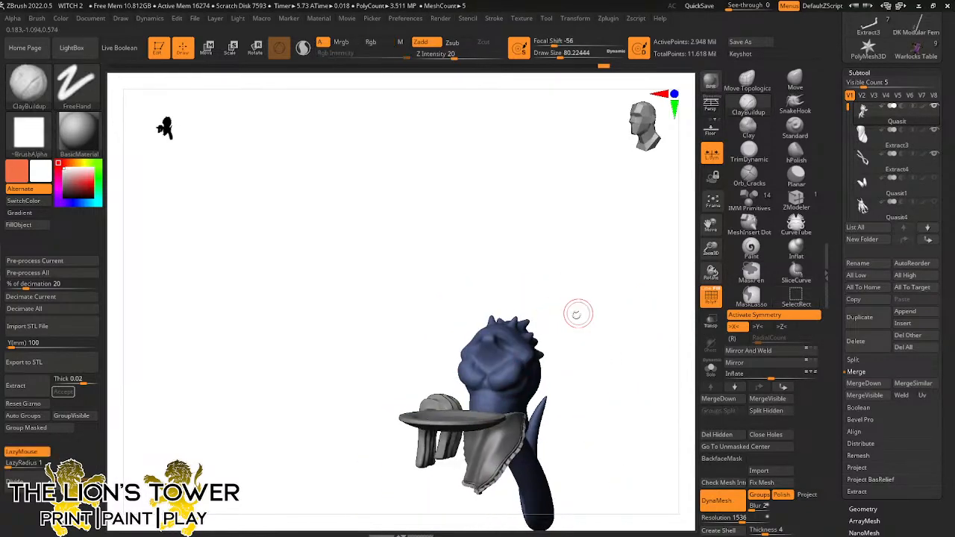
left_click(620, 344, "ctrl+shift")
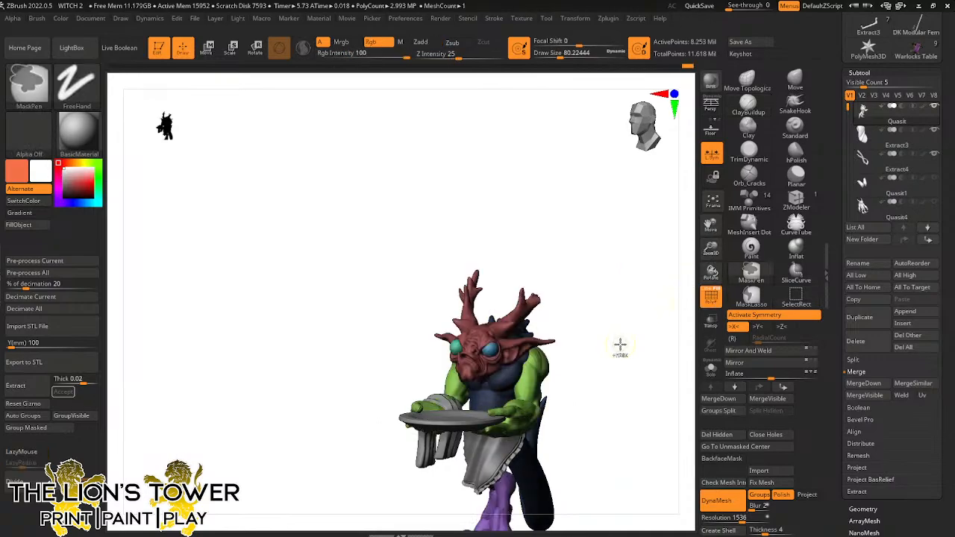
mouse_move(619, 344)
left_mouse_down()
mouse_move(687, 348)
mouse_move(632, 349)
left_mouse_up()
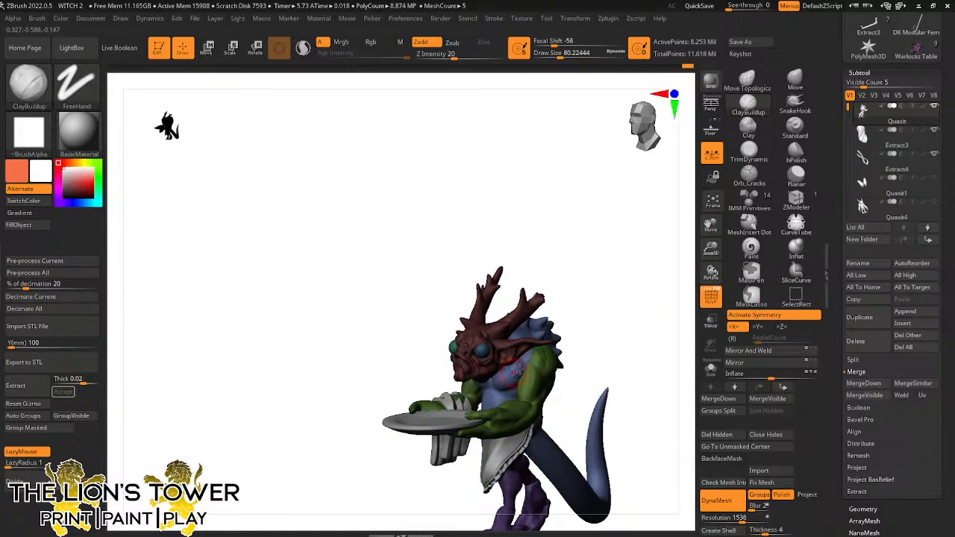
Hide the red head polygroup by isolating it and inverting the visibility, exposing the chest and neck area
left_click_drag(587, 320, 610, 357)
left_click(492, 359, "ctrl+shift")
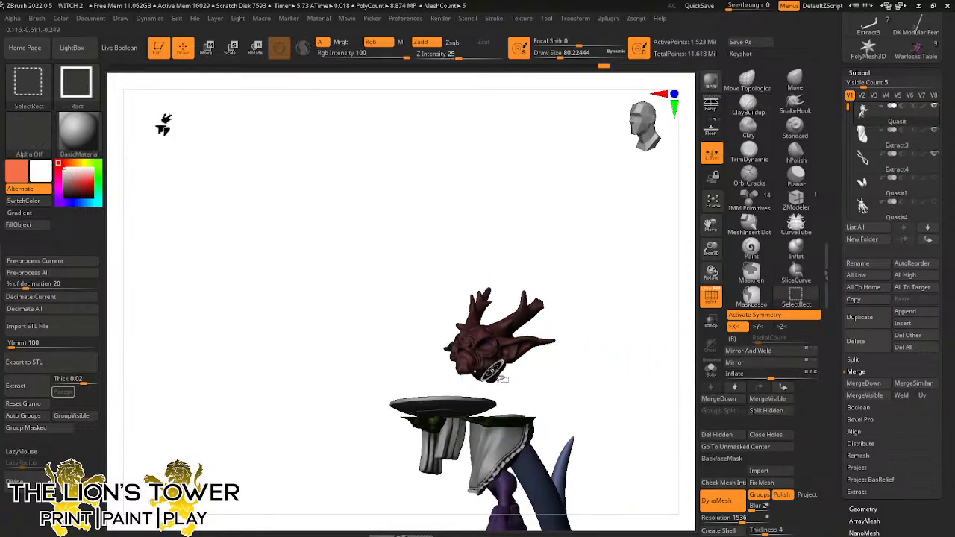
mouse_move(534, 360)
left_mouse_down("ctrl+shift")
mouse_move(546, 359)
mouse_move(562, 328)
mouse_move(574, 343)
left_mouse_up("ctrl+shift")
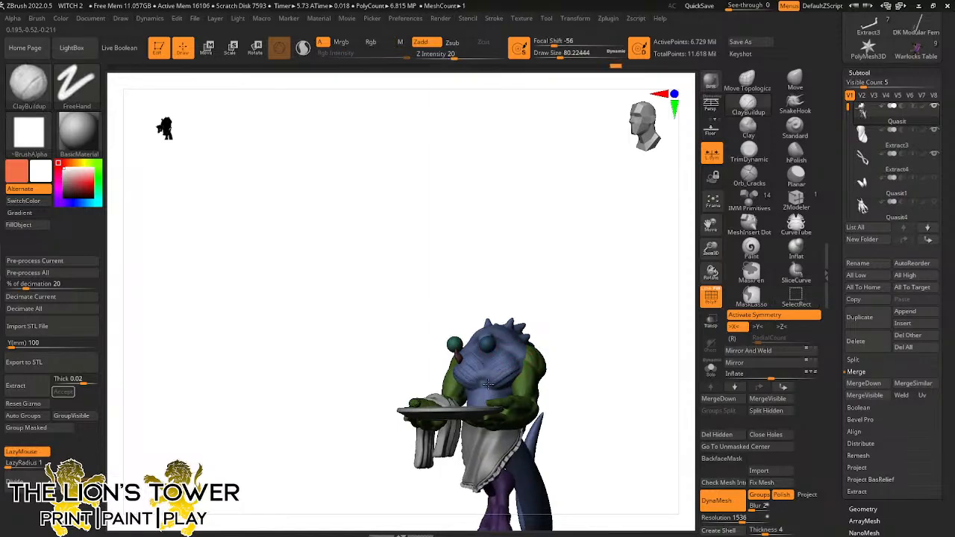
Build up the chest muscles with ClayBuildup, reducing the draw size to about 54 for the finer strokes
left_click_drag(515, 375, 529, 360)
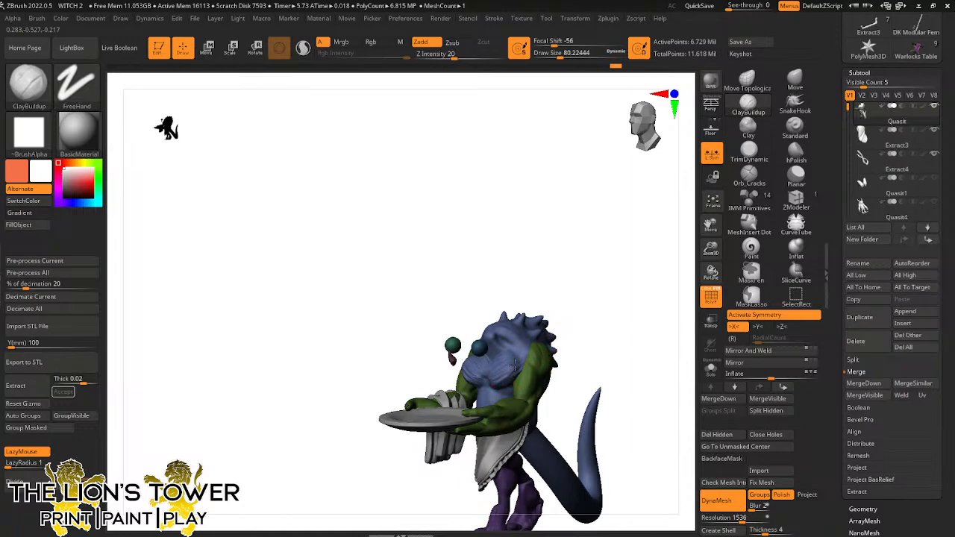
mouse_move(607, 313)
left_mouse_down()
mouse_move(599, 334)
mouse_move(596, 325)
left_mouse_up()
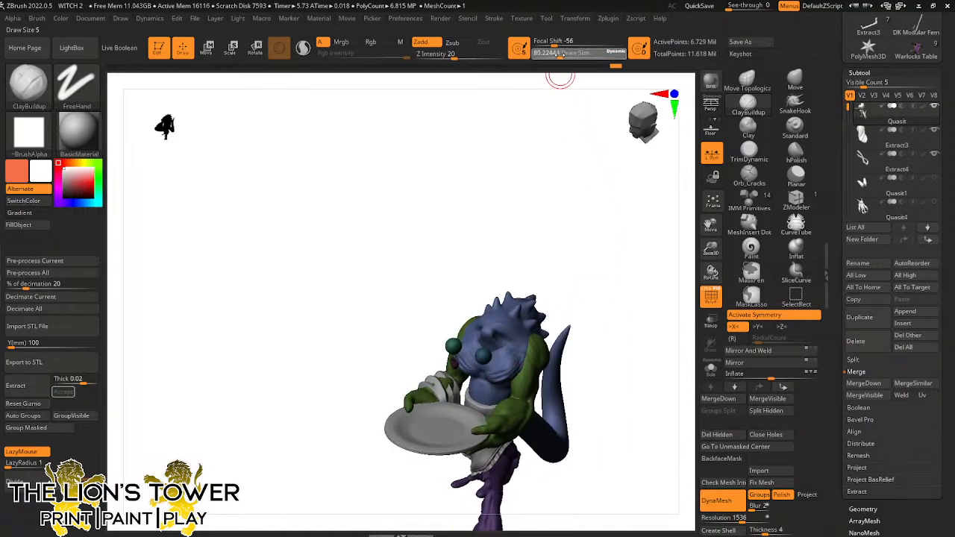
left_click_drag(560, 54, 555, 55)
left_click_drag(599, 195, 500, 348)
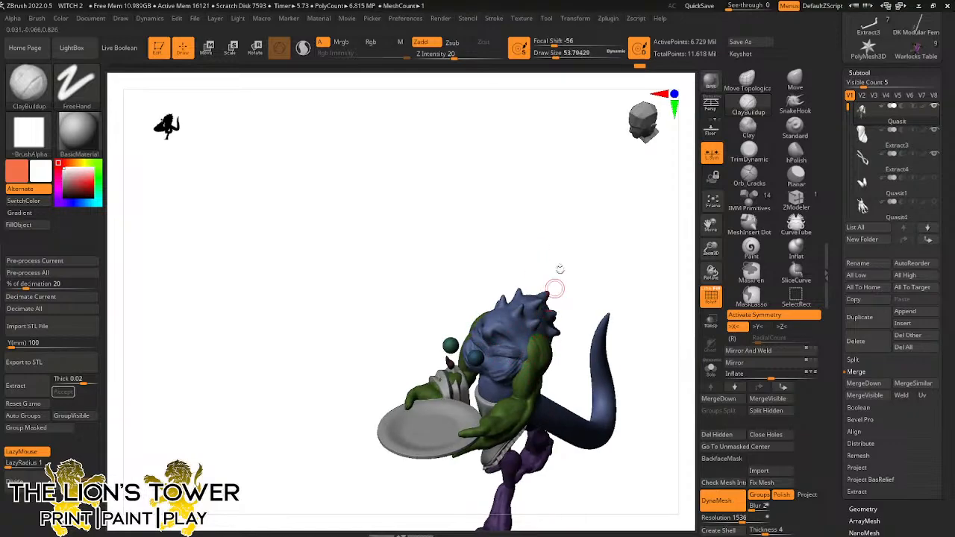
left_click_drag(556, 288, 528, 221)
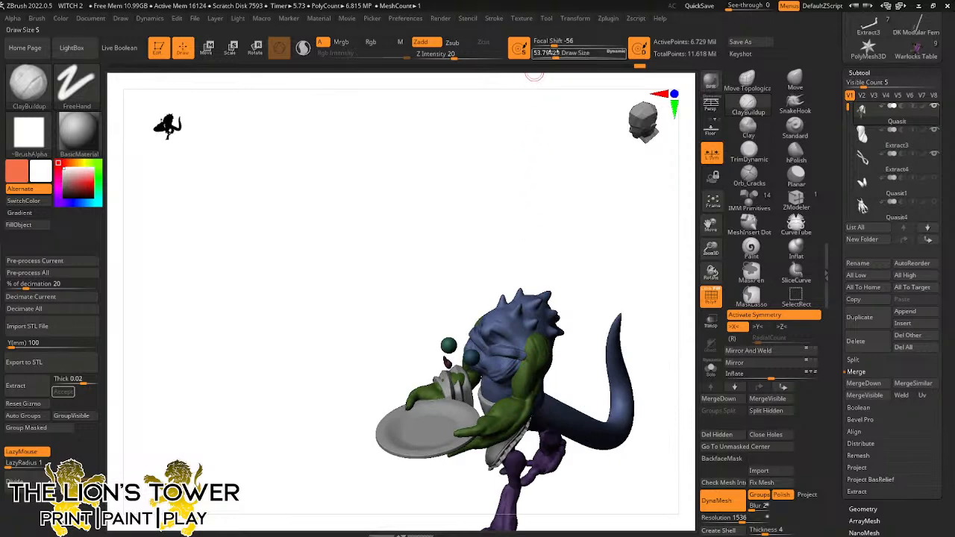
Add muscle forms to the upper chest and neck base with ClayBuildup at a draw size of about 68, and smooth them
left_click(558, 55)
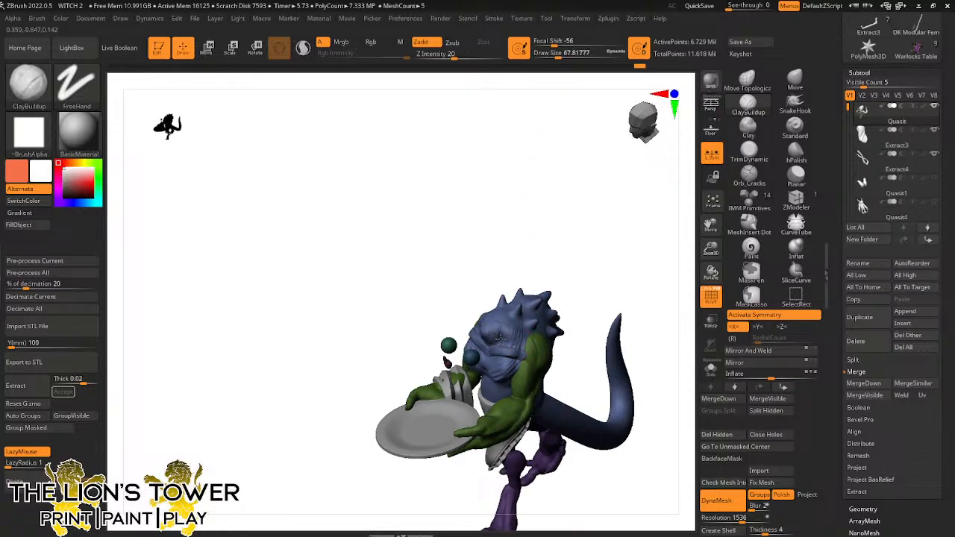
key("shift")
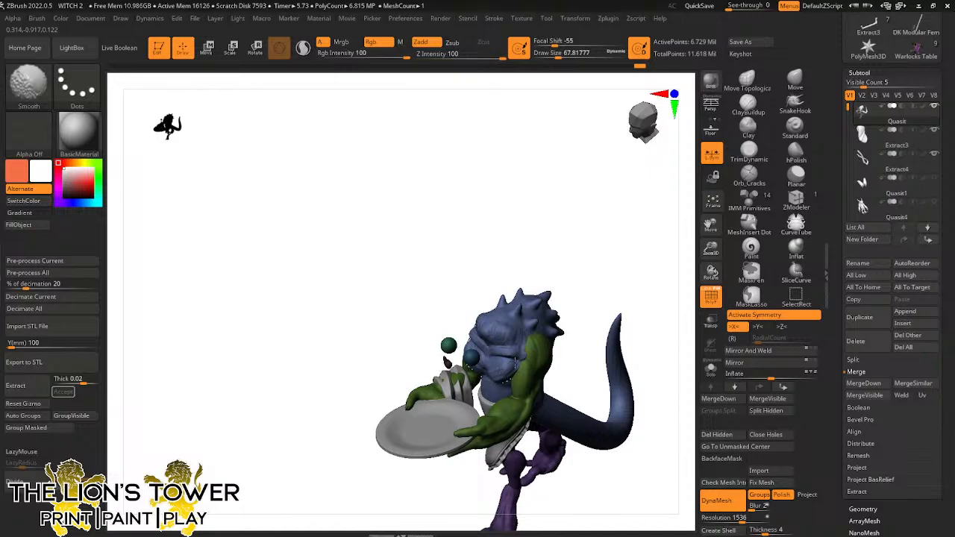
left_click_drag(550, 238, 484, 325)
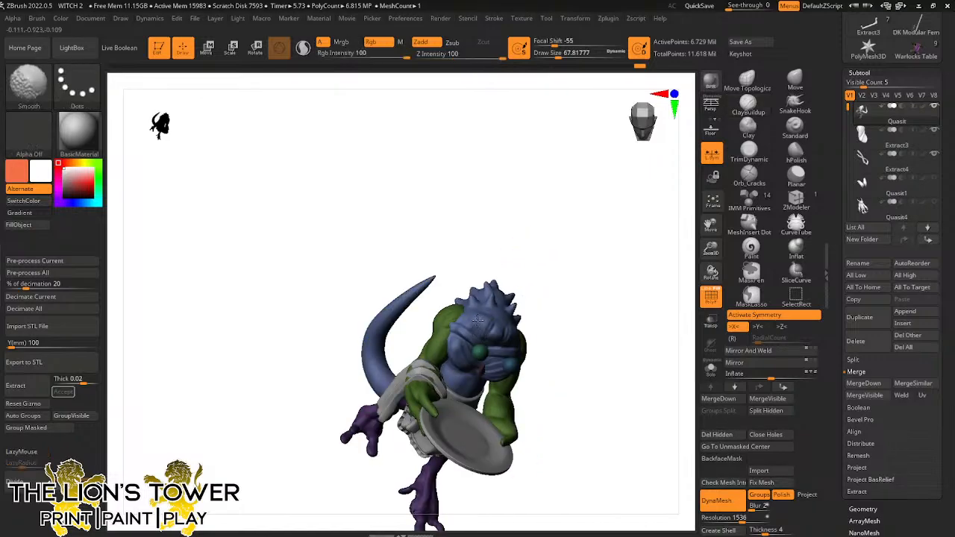
Polish the planes of the upper chest beside the shoulder with the hPolish brush
left_click(796, 150)
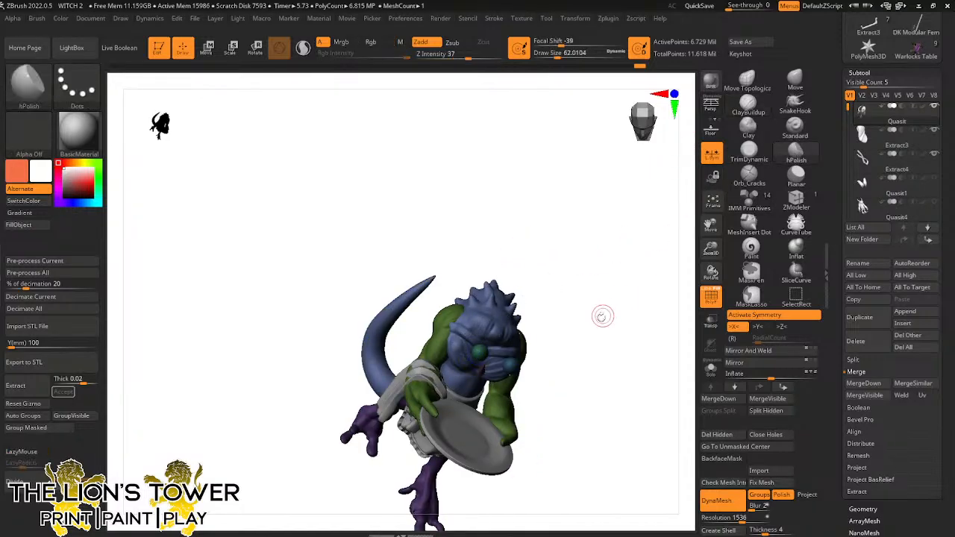
left_click_drag(603, 316, 460, 349)
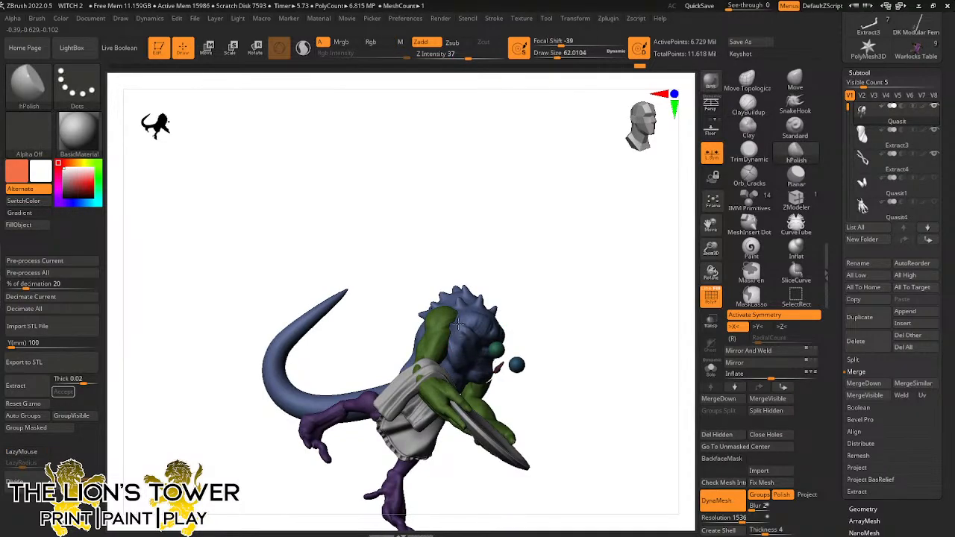
left_click_drag(469, 364, 465, 310)
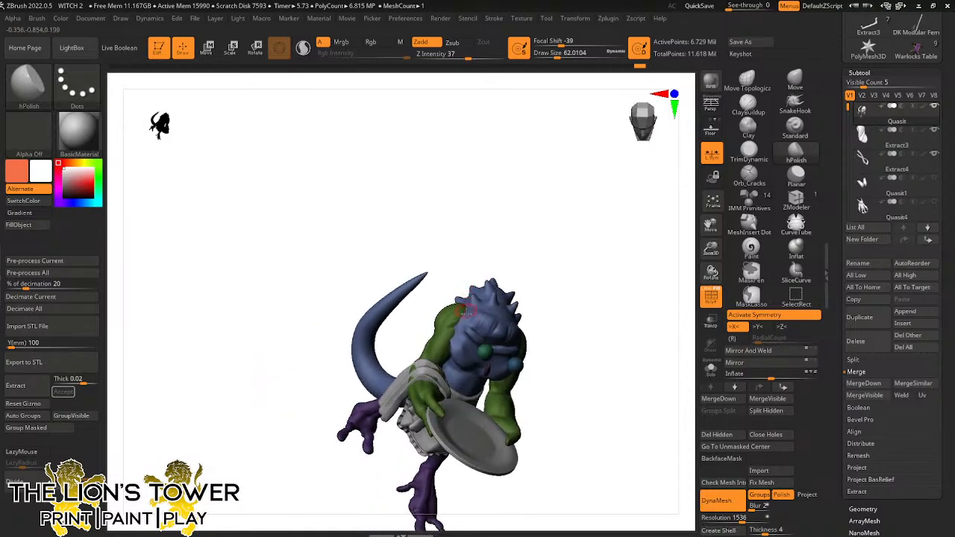
left_click_drag(642, 224, 492, 293)
Show all body parts and invert the mask, leaving the green arms and red head unmasked while the torso, tail and legs are masked
left_click(513, 271, "ctrl")
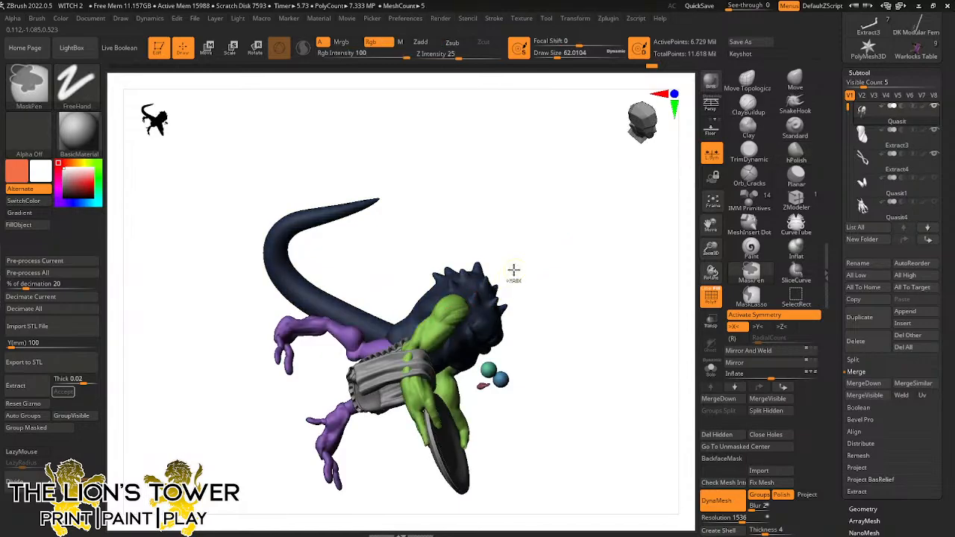
left_click(562, 280, "ctrl")
left_click(545, 306, "ctrl")
left_click(518, 295, "ctrl+shift")
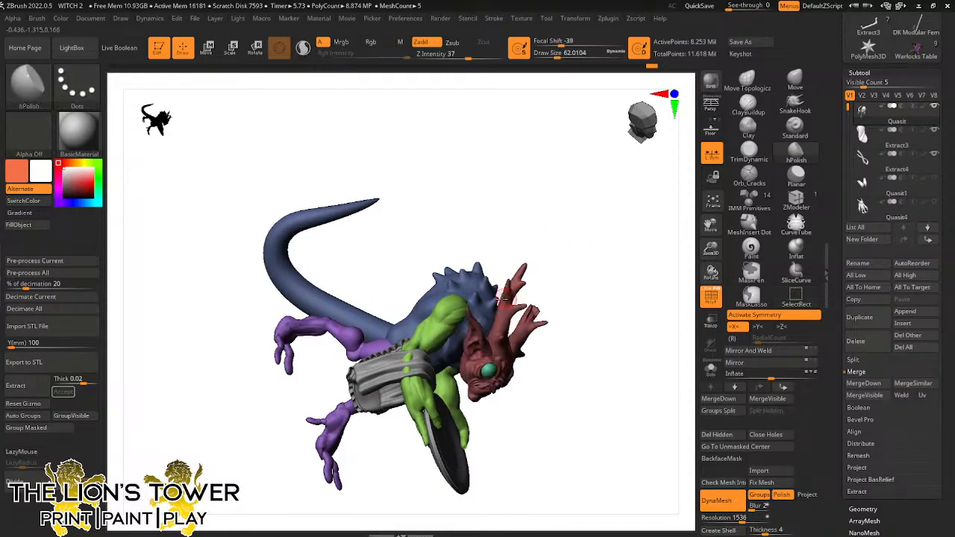
left_click(459, 313, "ctrl+shift")
left_click(505, 249, "ctrl+shift")
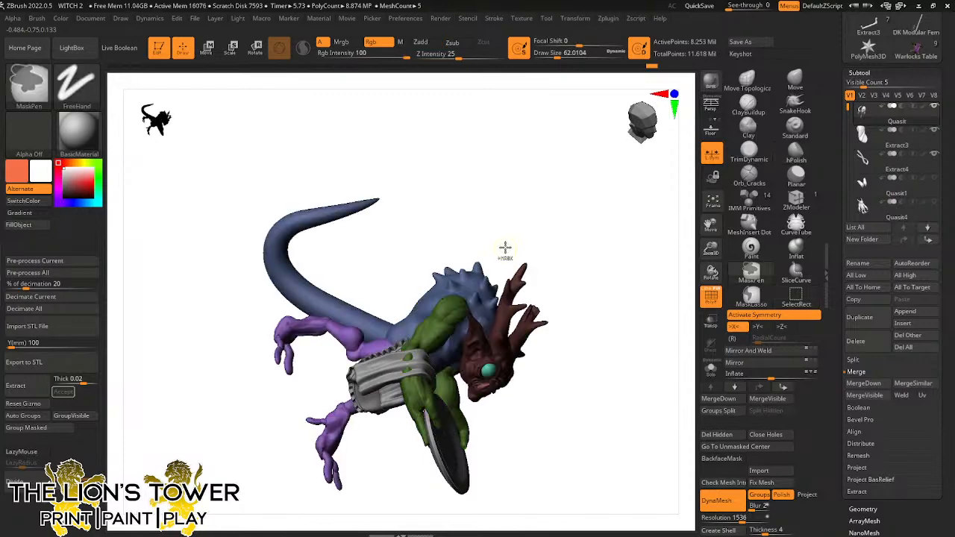
left_click(566, 230, "ctrl")
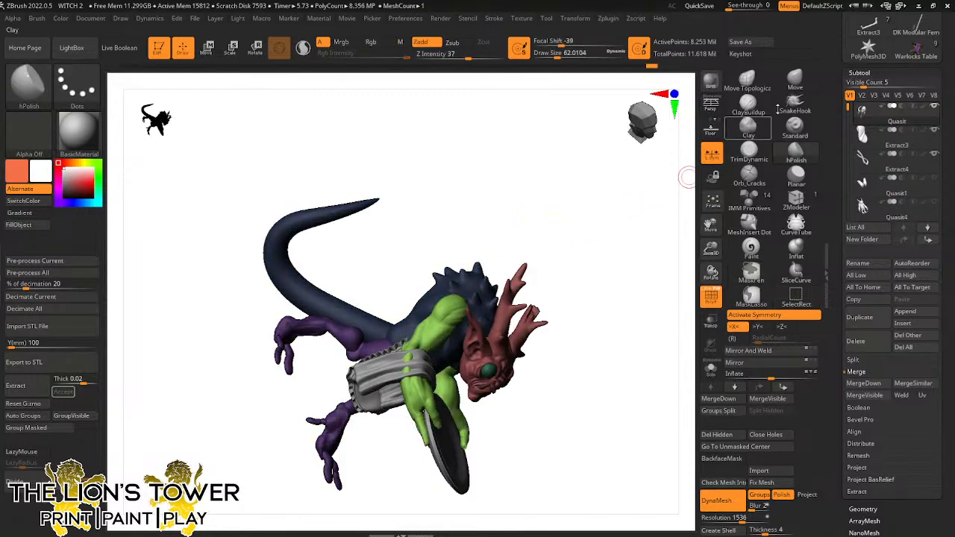
Reshape the shoulders and upper arms with the Move brush at a draw size of 112, checking the silhouette from the side, back and front
type("112")
key("Return")
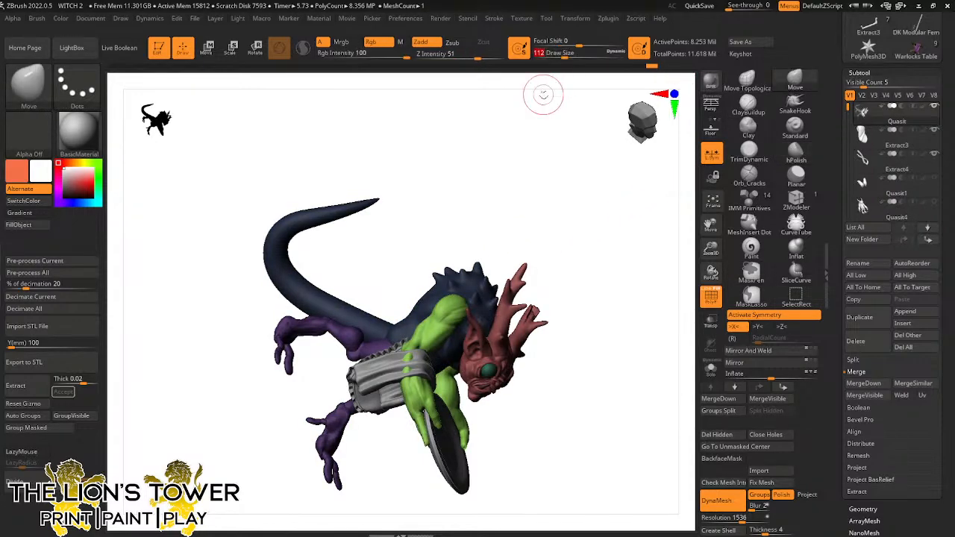
left_click_drag(544, 94, 463, 326)
left_click_drag(471, 287, 480, 223)
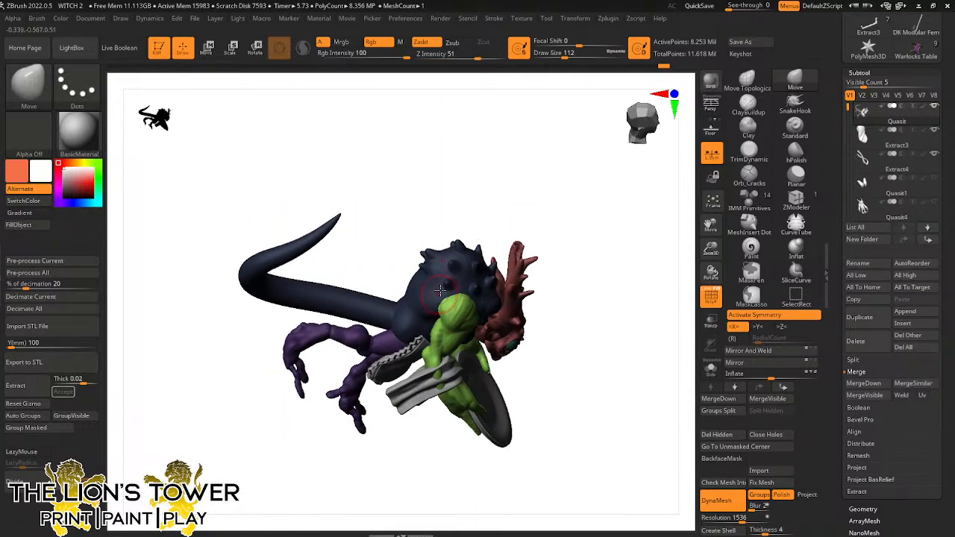
left_click_drag(441, 290, 478, 264)
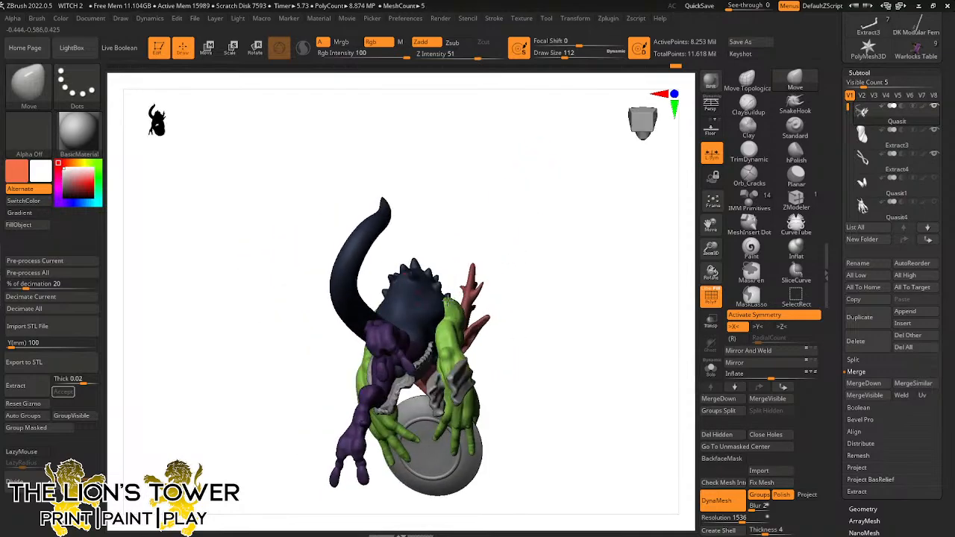
left_click_drag(449, 299, 506, 224)
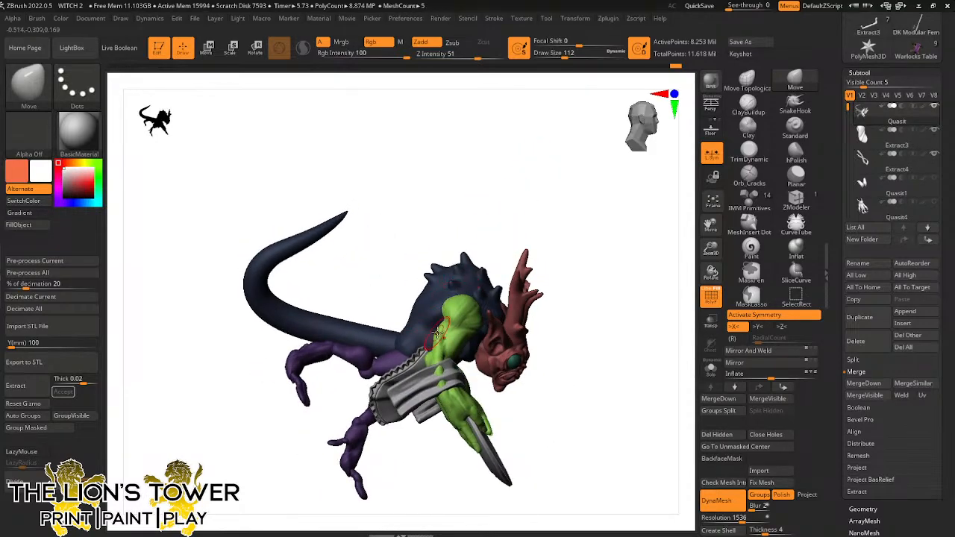
left_click_drag(500, 283, 458, 314)
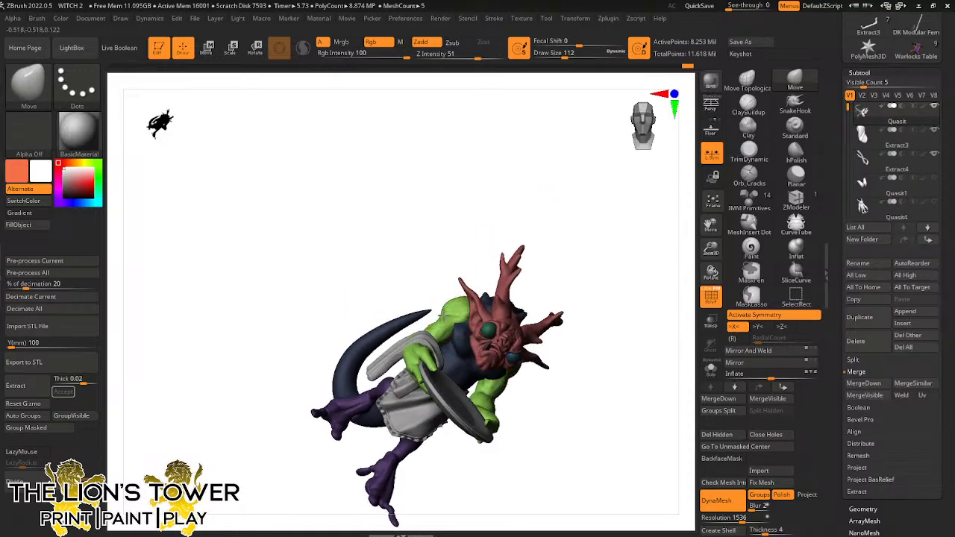
left_click_drag(493, 239, 493, 333)
mouse_move(527, 231)
left_mouse_down()
mouse_move(541, 147)
mouse_move(553, 243)
mouse_move(538, 252)
left_mouse_up()
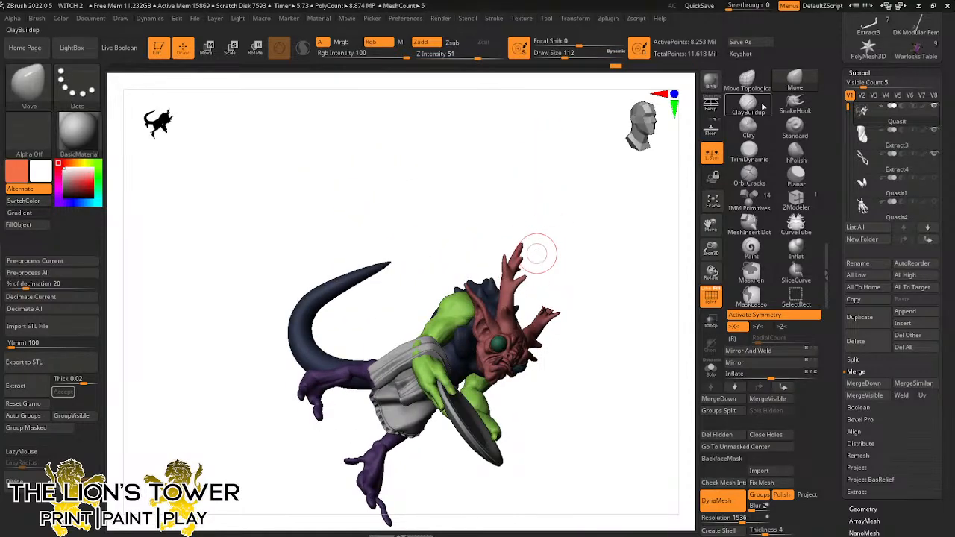
Build up the front of the shoulder with ClayBuildup at a draw size of about 71 and smooth it
key("b")
key("c")
key("b")
left_click(559, 53)
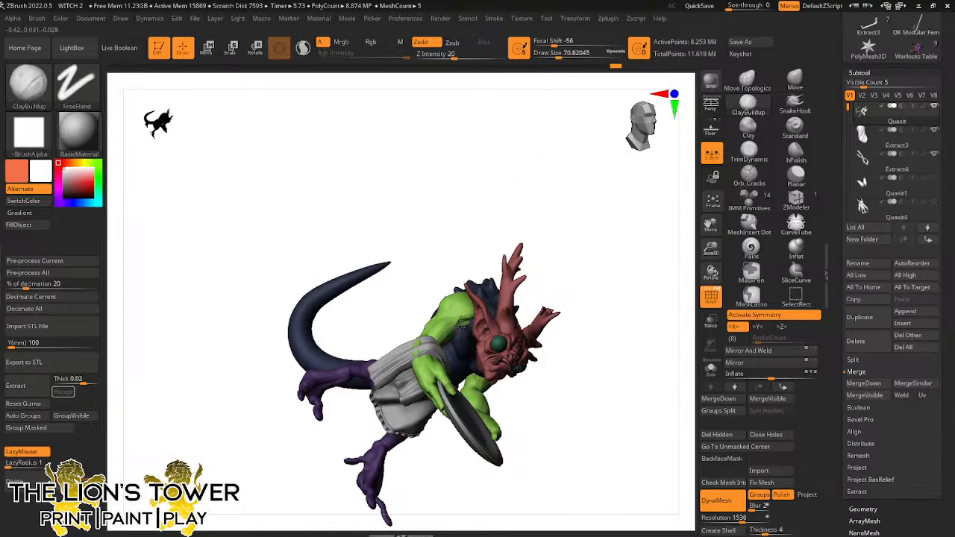
key("shift")
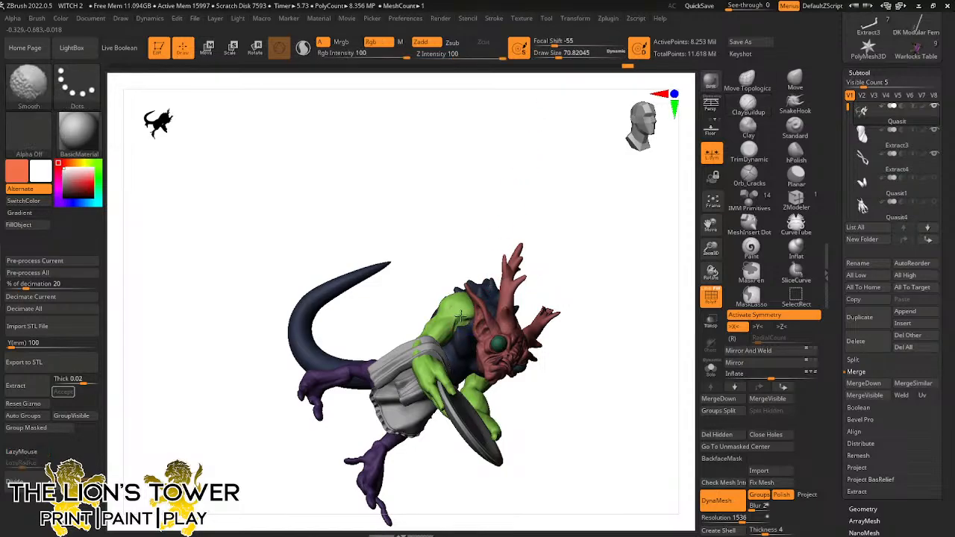
mouse_move(575, 278)
left_mouse_down()
mouse_move(572, 264)
mouse_move(559, 273)
mouse_move(567, 176)
mouse_move(535, 229)
mouse_move(548, 237)
left_mouse_up()
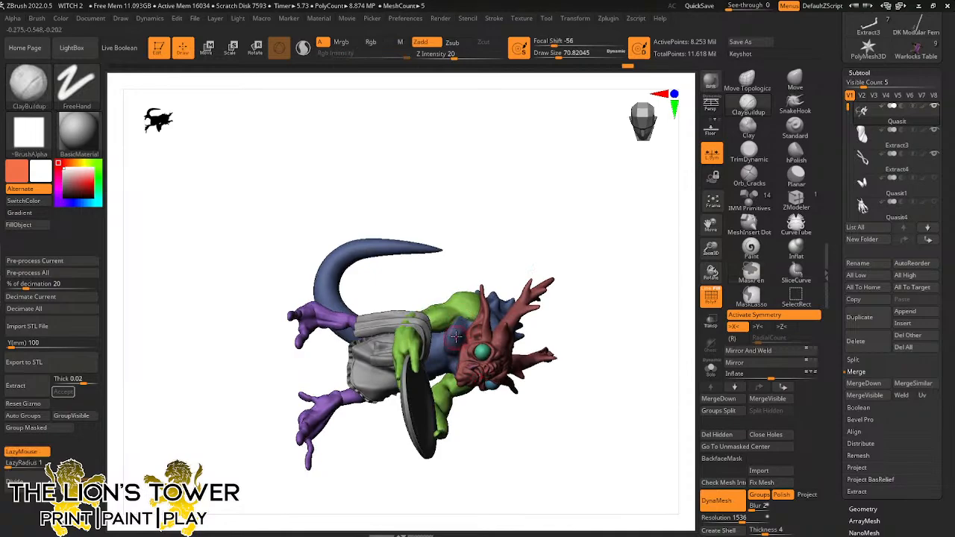
Hide the red head and purple leg polygroups, leaving only the green arms and blue torso of the body mesh visible
left_click(471, 308, "ctrl+shift")
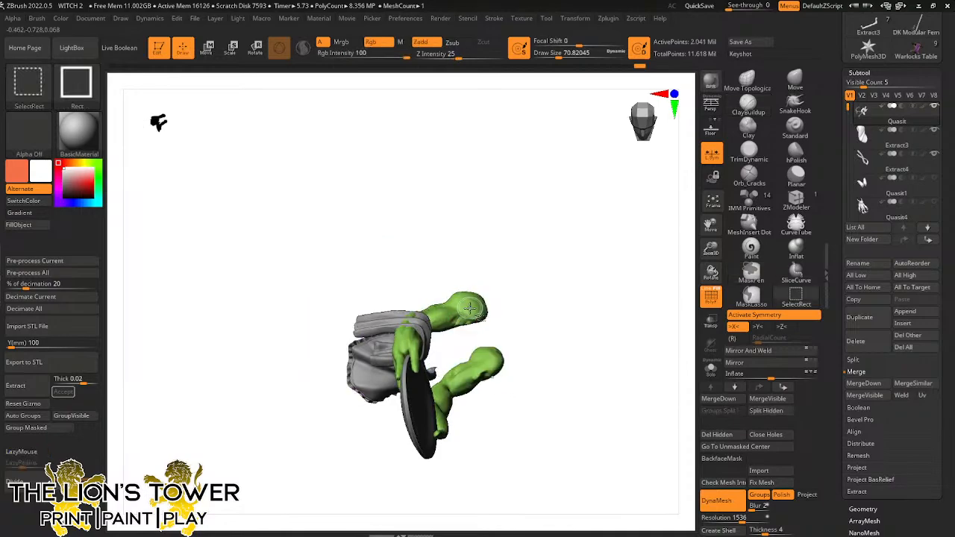
left_click(461, 332, "ctrl+shift")
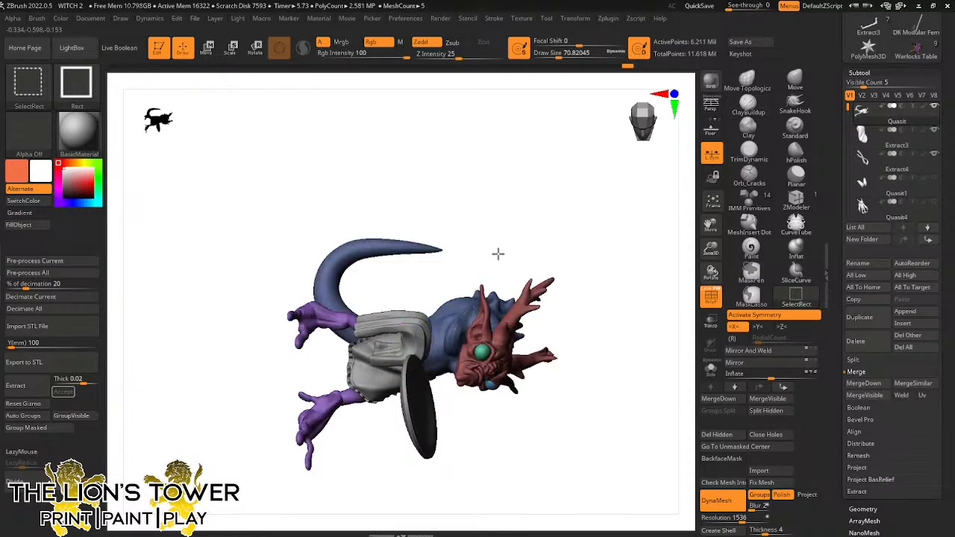
left_click_drag(501, 252, 513, 272, "ctrl+shift")
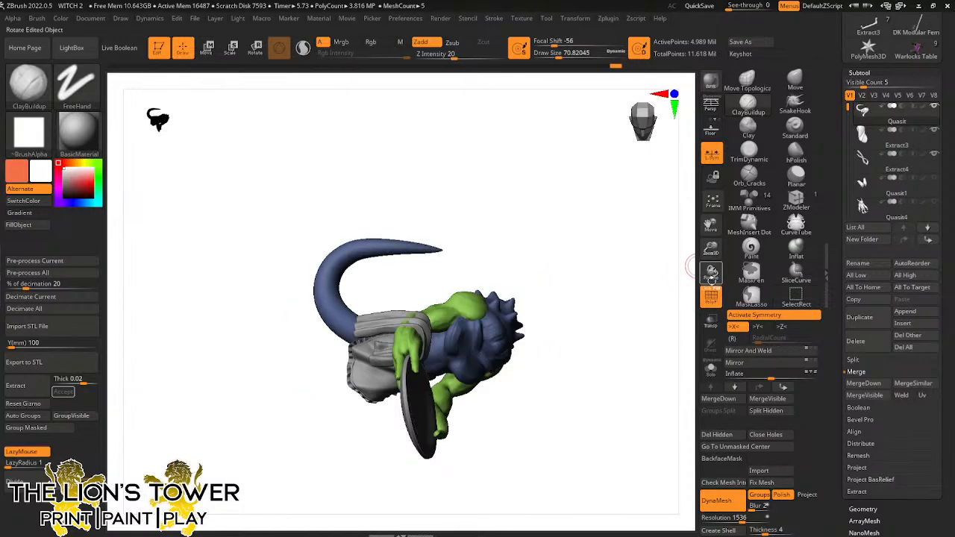
Blend the chest muscles into the front and top of the shoulder with ClayBuildup strokes across the arm and torso boundary
left_click_drag(711, 274, 619, 309)
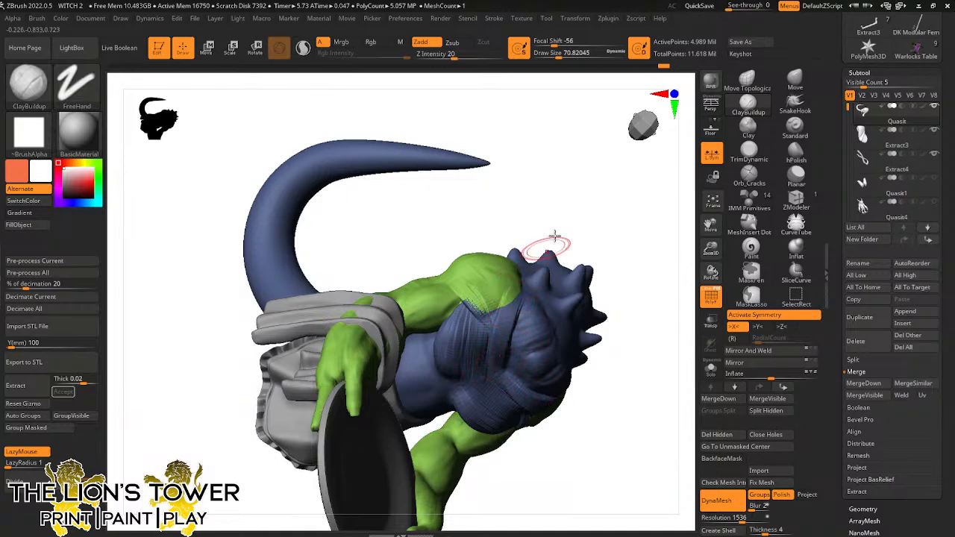
left_click_drag(558, 241, 486, 279)
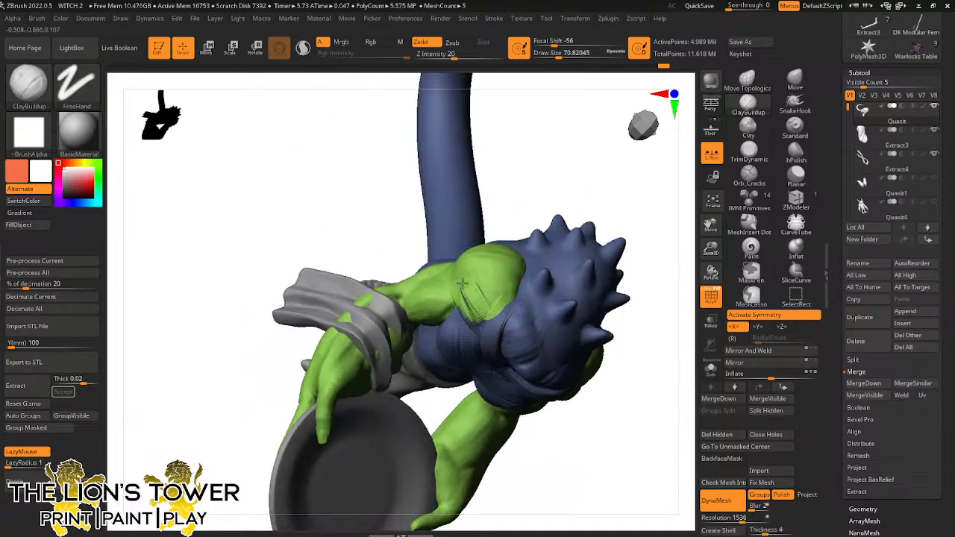
mouse_move(530, 171)
left_mouse_down()
mouse_move(559, 171)
mouse_move(568, 204)
mouse_move(473, 259)
left_mouse_up()
left_click_drag(595, 200, 523, 231)
mouse_move(591, 213)
left_mouse_down()
mouse_move(518, 242)
mouse_move(469, 280)
mouse_move(457, 267)
mouse_move(451, 273)
mouse_move(501, 253)
mouse_move(451, 270)
left_mouse_up()
left_click_drag(586, 164, 624, 176)
mouse_move(490, 215)
left_mouse_down()
mouse_move(456, 254)
mouse_move(444, 238)
mouse_move(440, 261)
left_mouse_up()
mouse_move(492, 233)
left_mouse_down()
mouse_move(455, 274)
mouse_move(468, 261)
left_mouse_up()
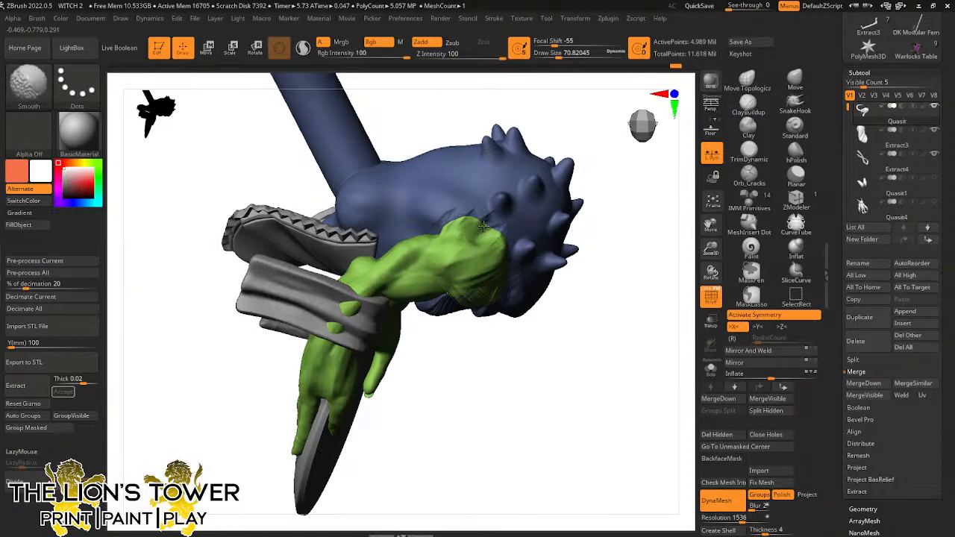
Smooth the joint between shoulder and chest, and add ClayBuildup volume to the top of the shoulder
left_click_drag(591, 254, 572, 141)
mouse_move(470, 273)
left_mouse_down("shift")
mouse_move(455, 317)
mouse_move(439, 308)
left_mouse_up("shift")
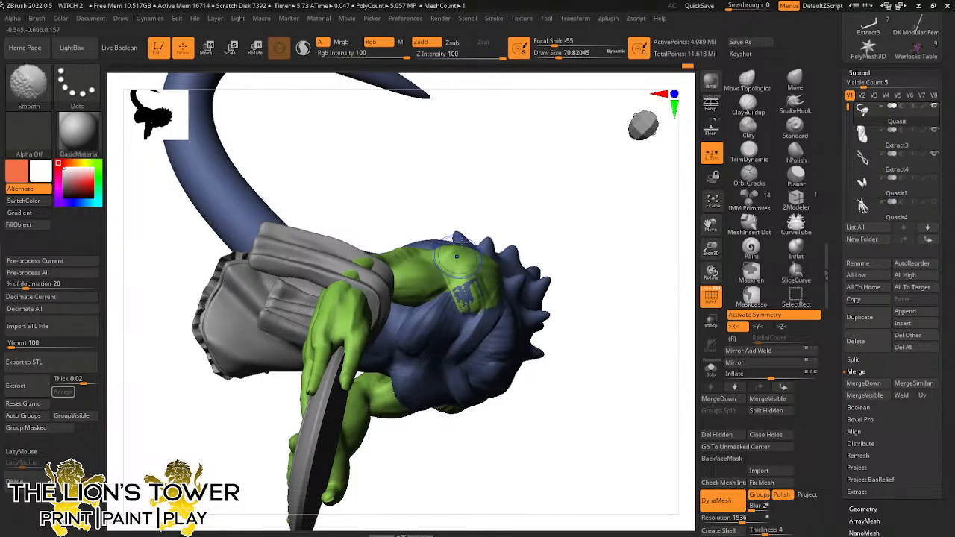
left_click_drag(559, 134, 484, 211)
left_click_drag(559, 134, 454, 247)
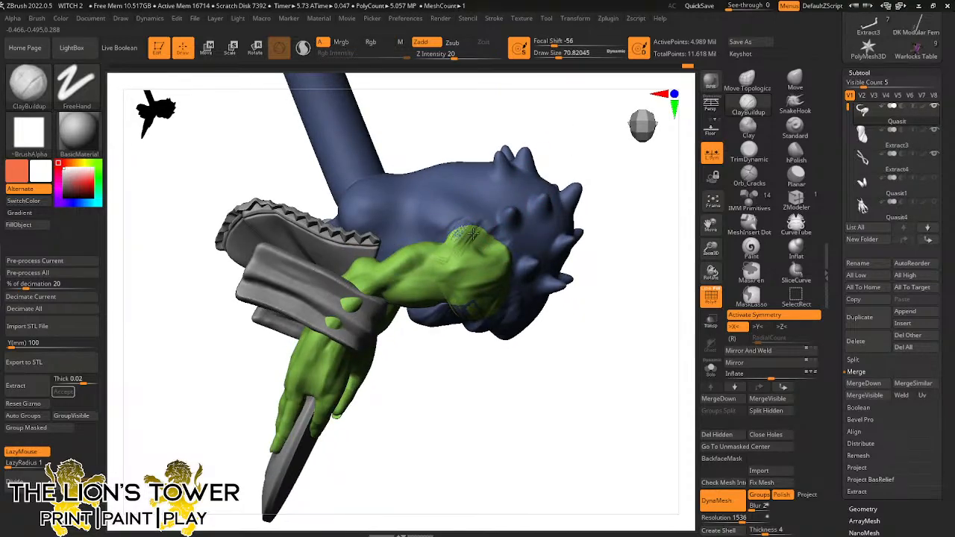
mouse_move(473, 235)
left_mouse_down()
mouse_move(465, 254)
mouse_move(492, 243)
left_mouse_up()
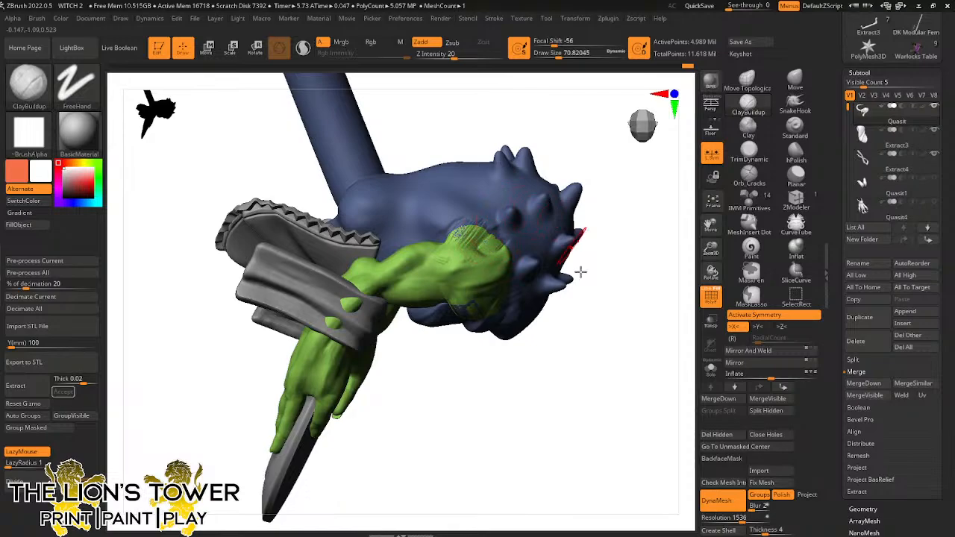
Build up the rear of the shoulder where it meets the back with ClayBuildup, and smooth the strokes
mouse_move(581, 273)
left_mouse_down()
mouse_move(640, 320)
mouse_move(640, 271)
mouse_move(657, 237)
mouse_move(668, 278)
left_mouse_up()
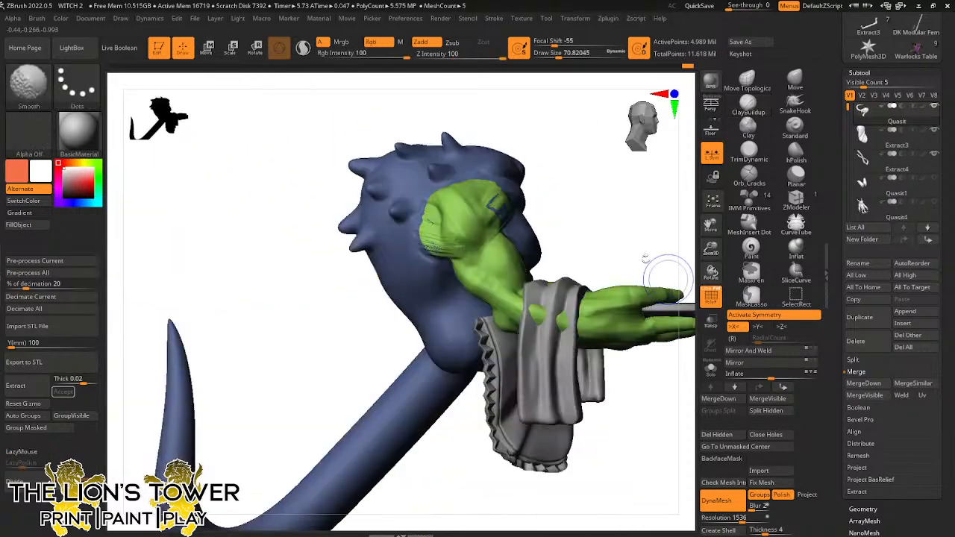
left_click_drag(419, 241, 457, 193)
right_click_drag(440, 198, 478, 195)
mouse_move(441, 202)
left_mouse_down()
mouse_move(459, 227)
mouse_move(442, 222)
left_mouse_up()
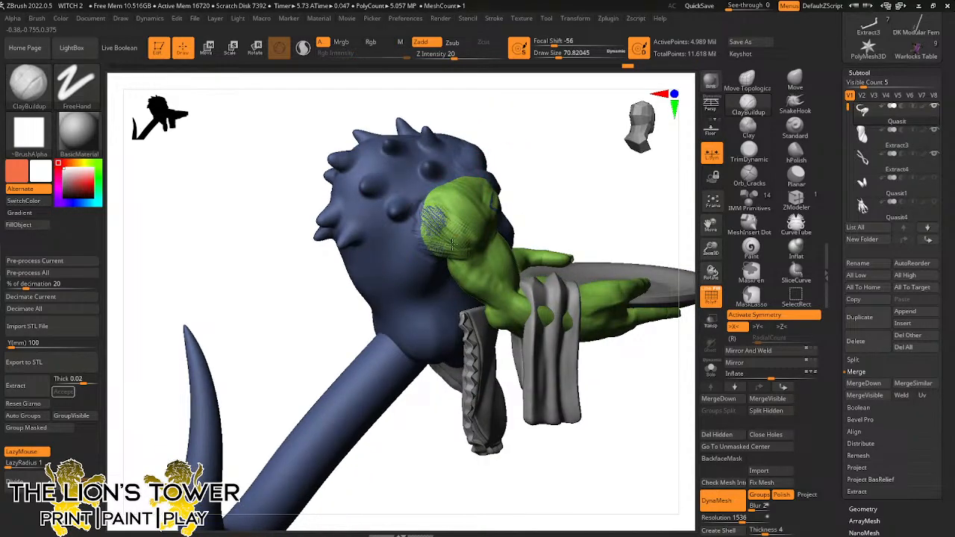
key("shift")
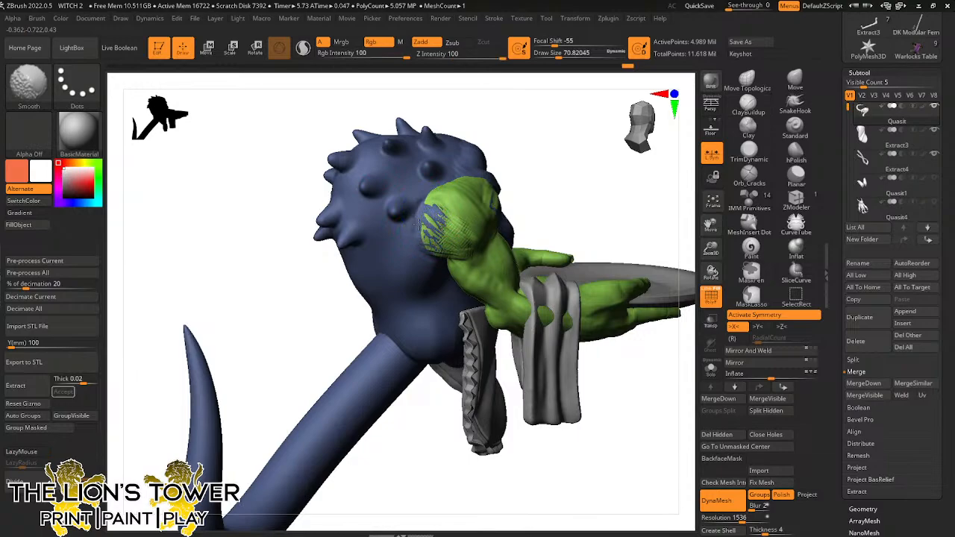
left_click_drag(433, 227, 445, 222, "shift")
left_click_drag(568, 100, 541, 112)
left_click_drag(448, 227, 463, 248, "shift")
Combine the visible arms, torso and tail into one polygroup and show the hidden head and legs again
left_click_drag(582, 190, 502, 222)
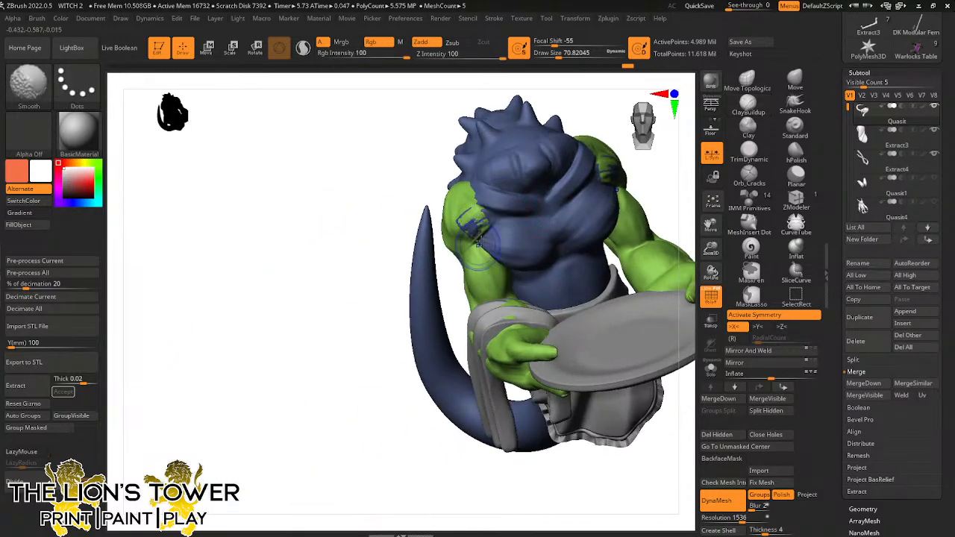
left_click(34, 430)
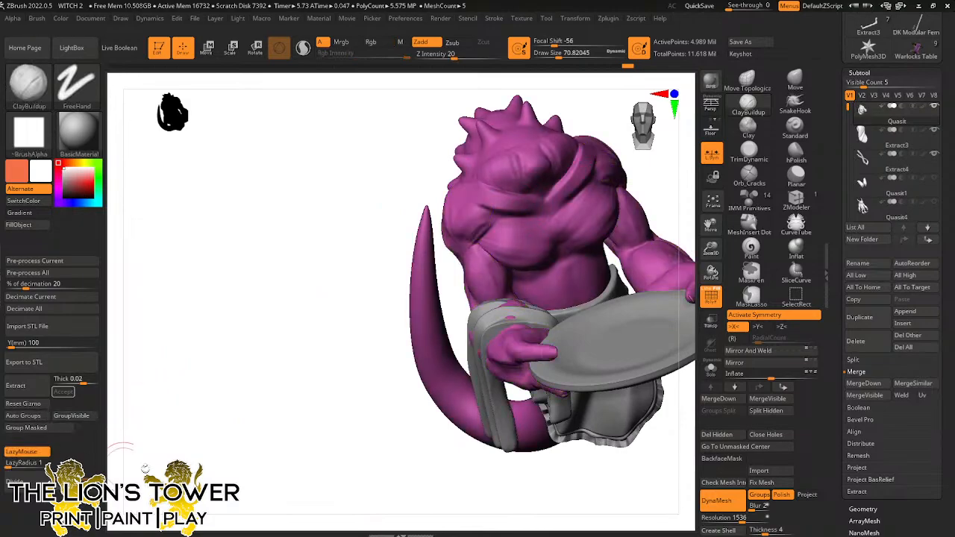
left_click(667, 180, "ctrl+shift")
Re-run DynaMesh on the whole creature to fuse the arms with the torso
mouse_move(669, 191)
left_mouse_down()
mouse_move(694, 191)
mouse_move(635, 215)
left_mouse_up()
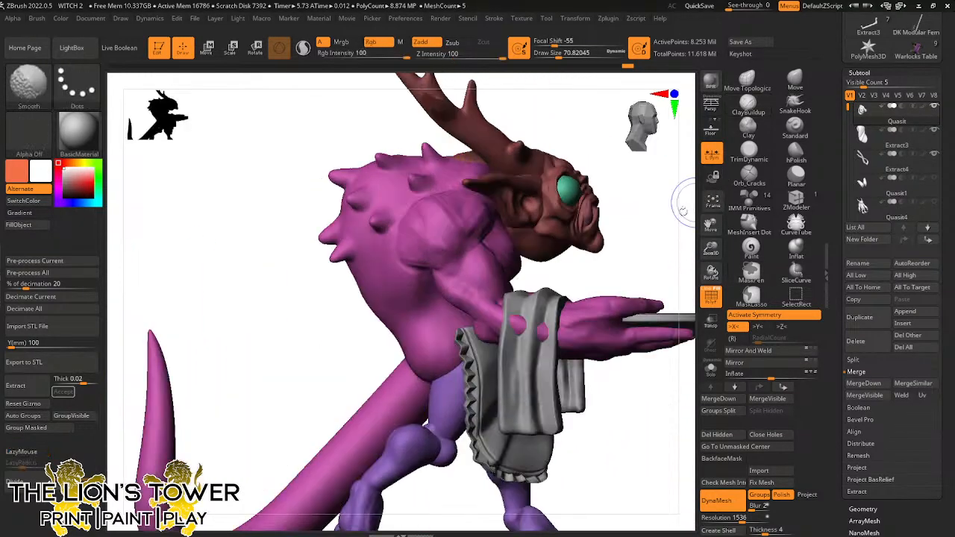
key("ctrl")
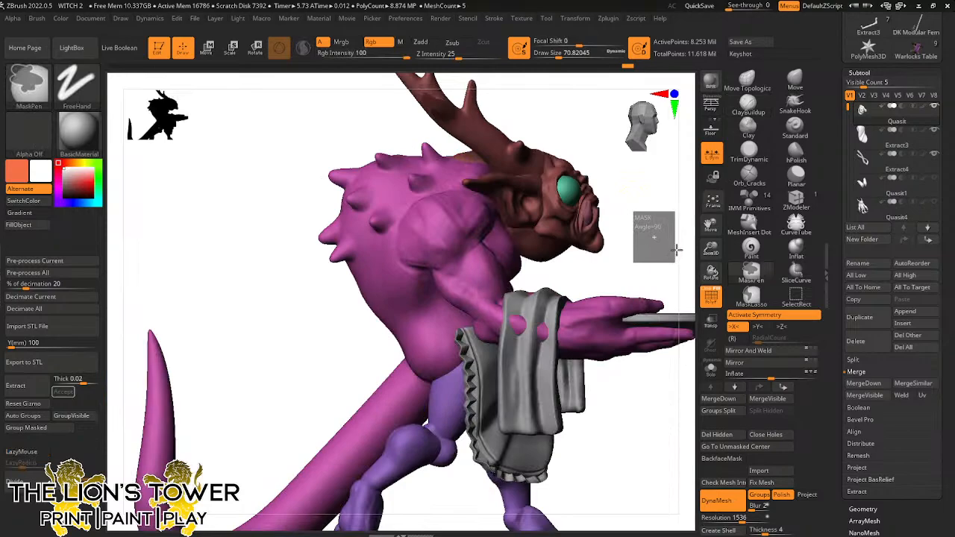
left_click(654, 237, "ctrl")
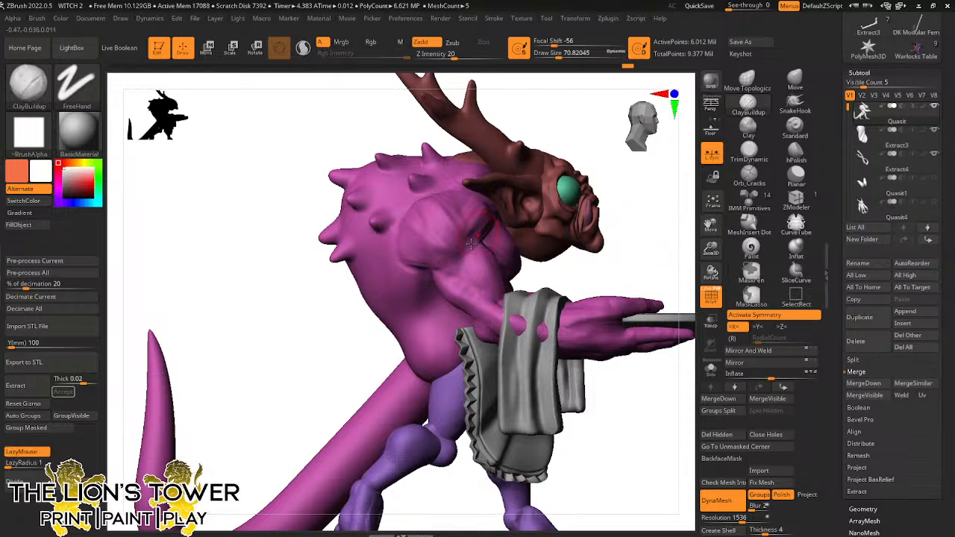
Build up the shoulder blade area behind the shoulder with ClayBuildup and smooth the strokes into the back
left_click_drag(635, 213, 463, 170)
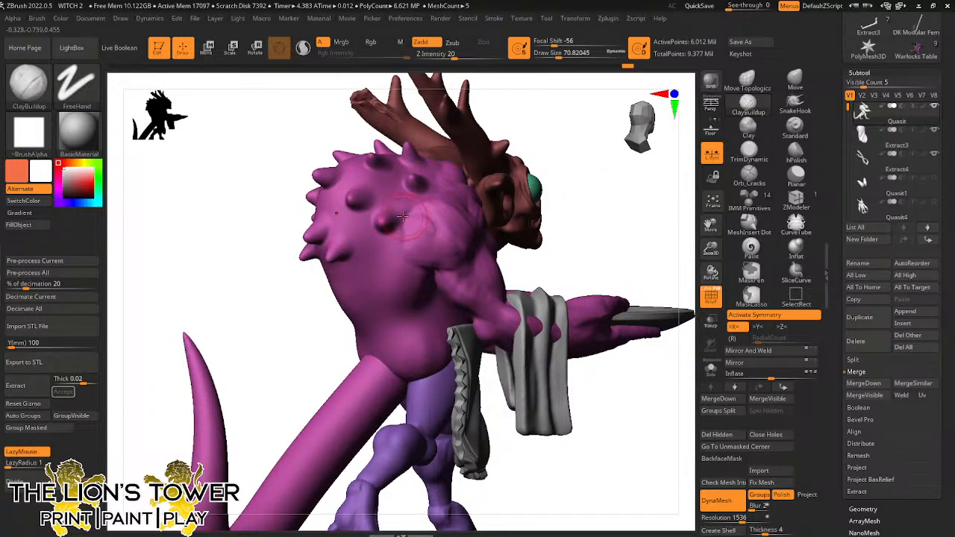
mouse_move(410, 216)
left_mouse_down()
mouse_move(449, 250)
mouse_move(400, 248)
mouse_move(459, 260)
left_mouse_up()
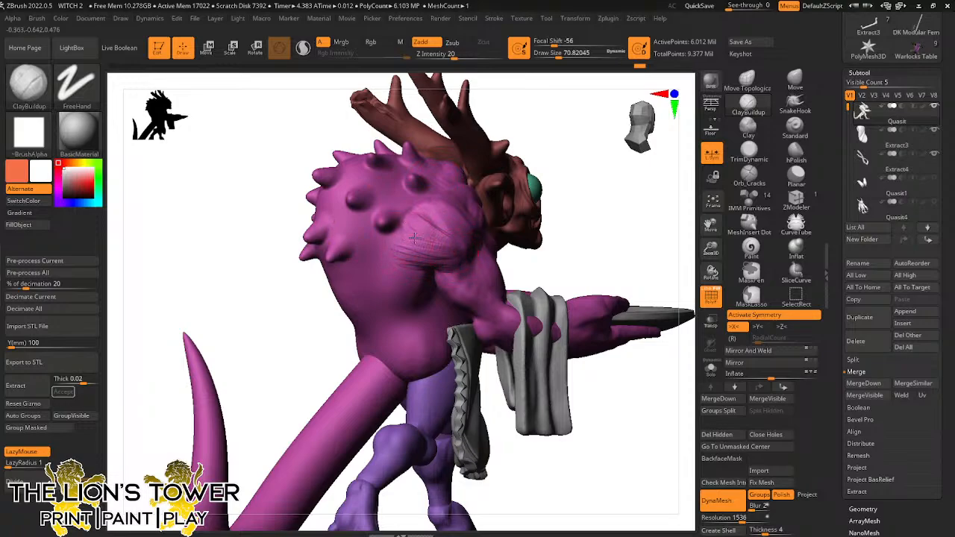
mouse_move(424, 216)
left_mouse_down()
mouse_move(448, 243)
mouse_move(435, 248)
left_mouse_up()
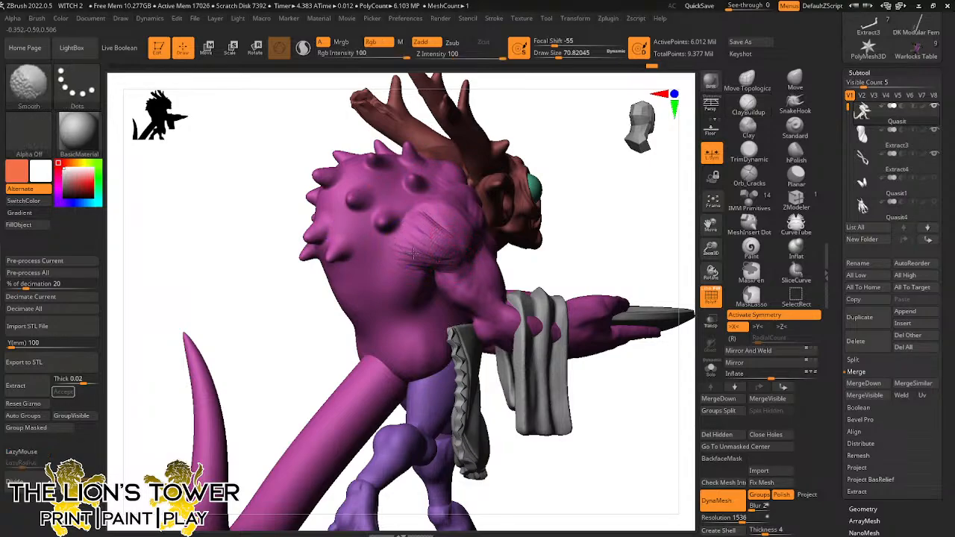
left_click_drag(568, 224, 545, 272)
left_click_drag(420, 203, 456, 238)
mouse_move(599, 120)
left_mouse_down()
mouse_move(625, 135)
mouse_move(587, 171)
left_mouse_up()
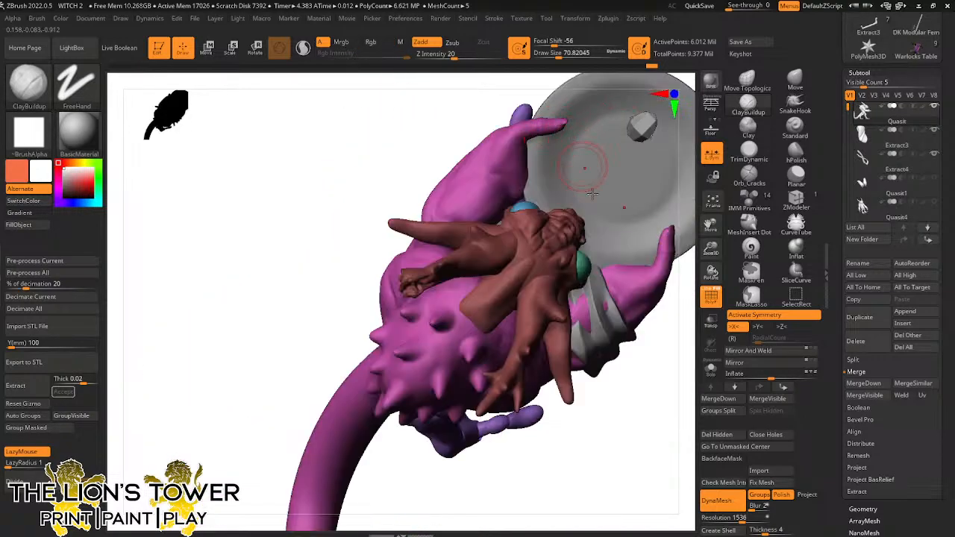
Add ClayBuildup volume to the upper shoulder beside the back spikes and smooth it
left_click_drag(633, 418, 582, 329)
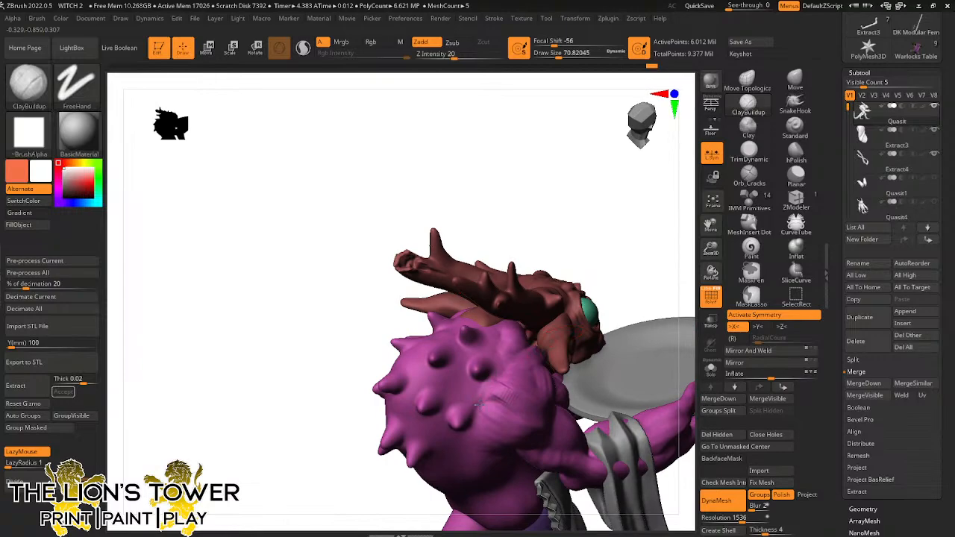
left_click_drag(493, 397, 508, 403)
left_click_drag(612, 273, 576, 252)
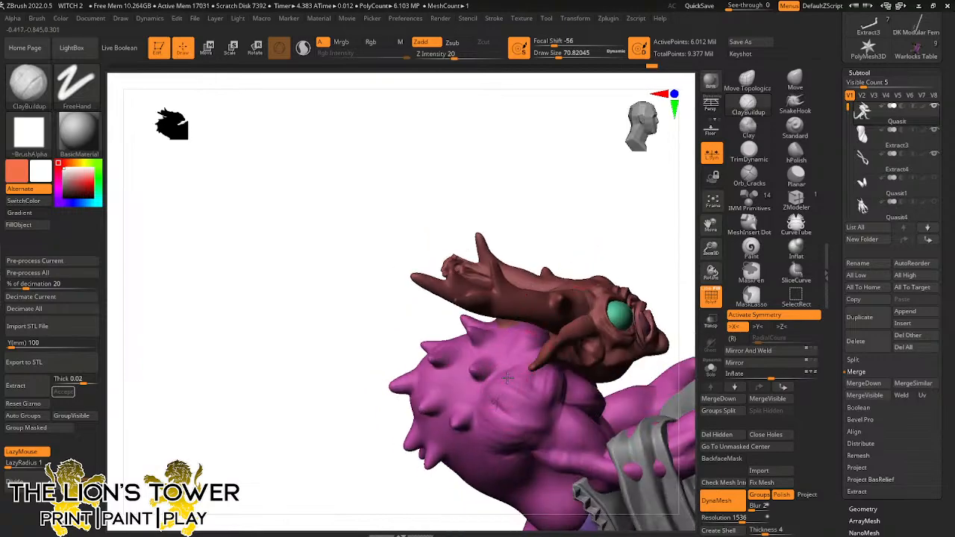
mouse_move(518, 369)
left_mouse_down()
mouse_move(500, 380)
mouse_move(525, 404)
left_mouse_up()
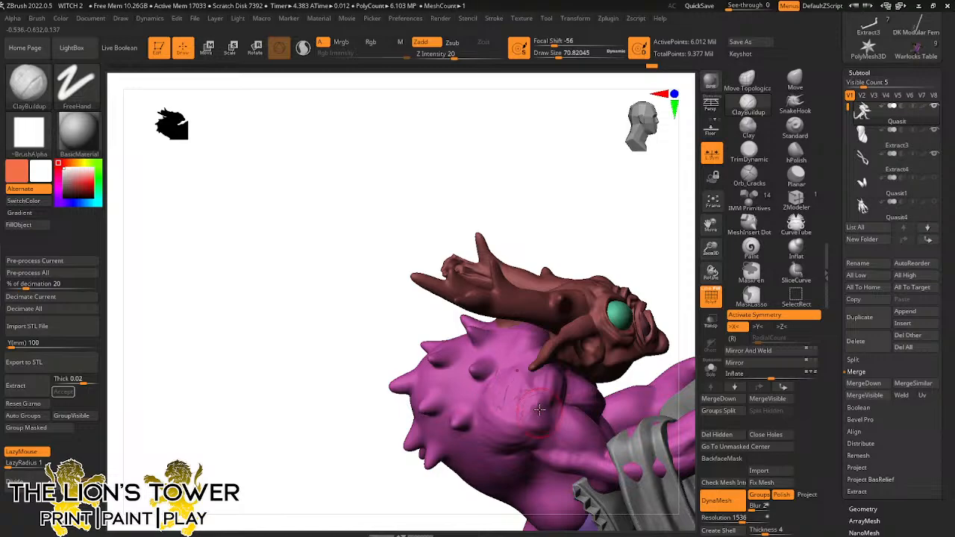
key("shift")
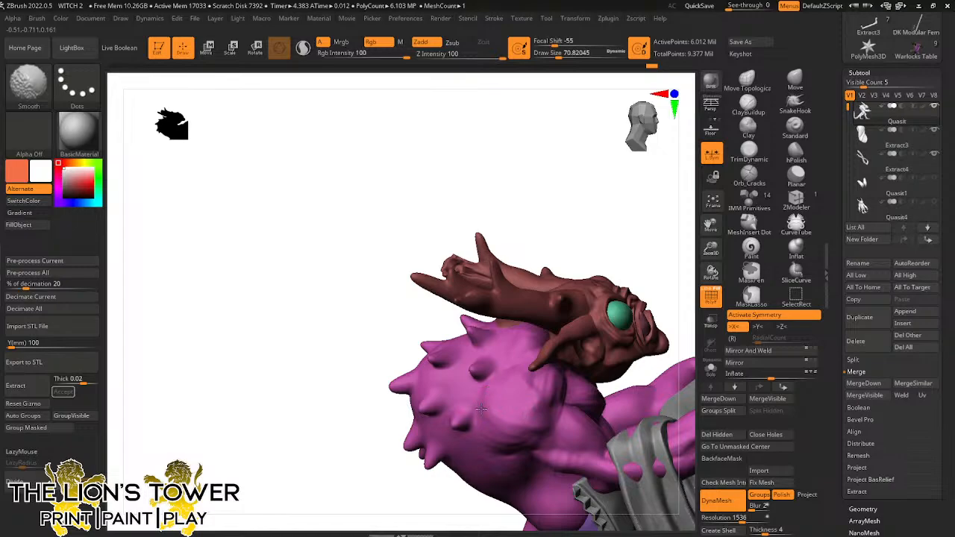
Smooth the front and top of the shoulder where it runs toward the neck and upper back
left_click_drag(665, 261, 574, 273)
key("shift")
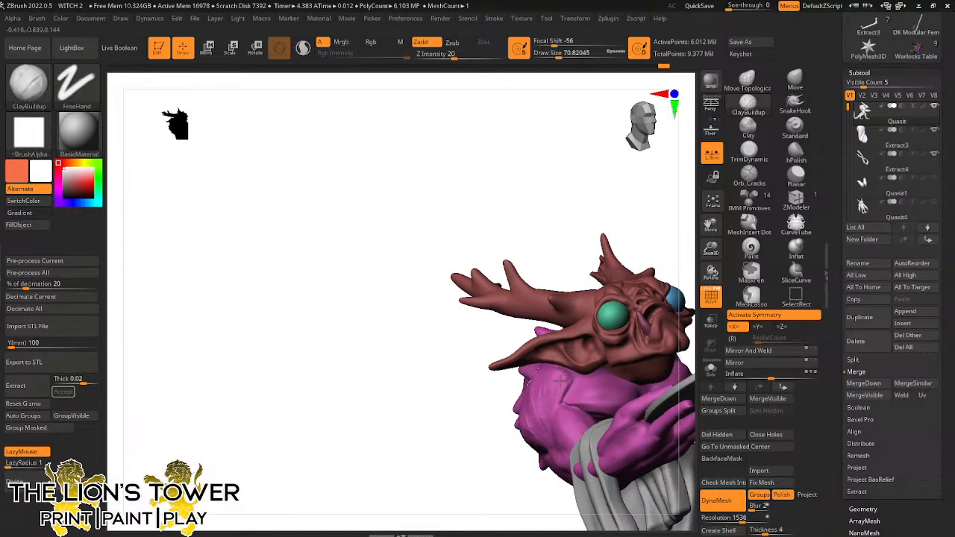
key("shift")
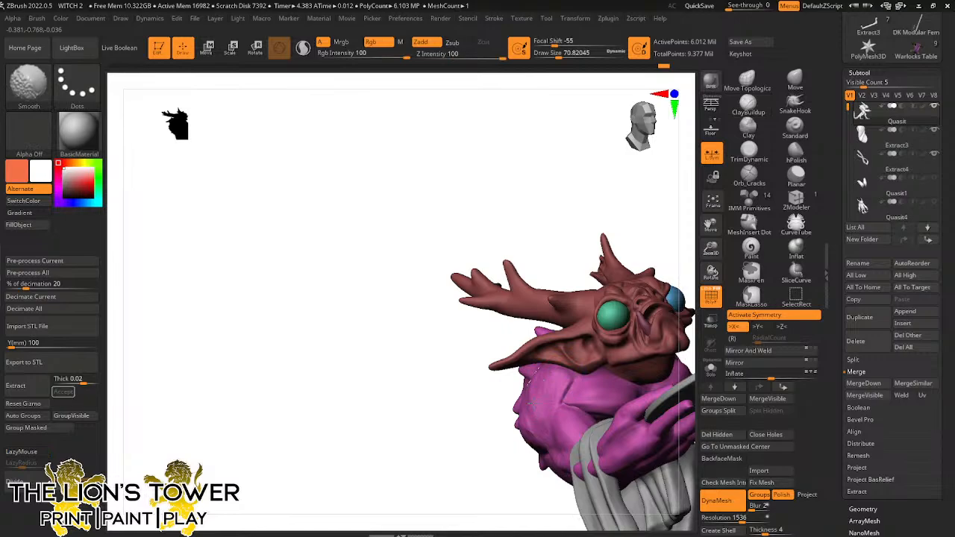
left_click_drag(557, 215, 640, 224)
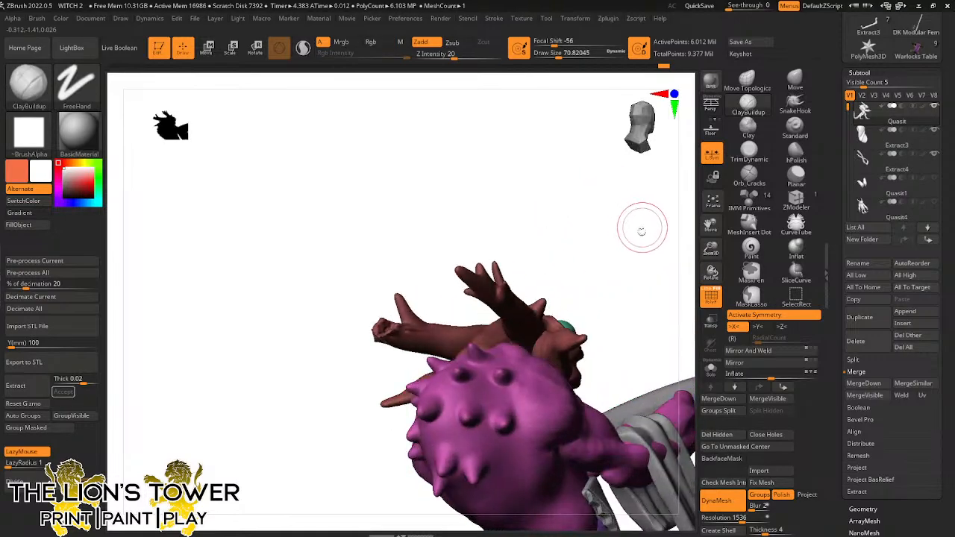
left_click_drag(544, 381, 551, 302)
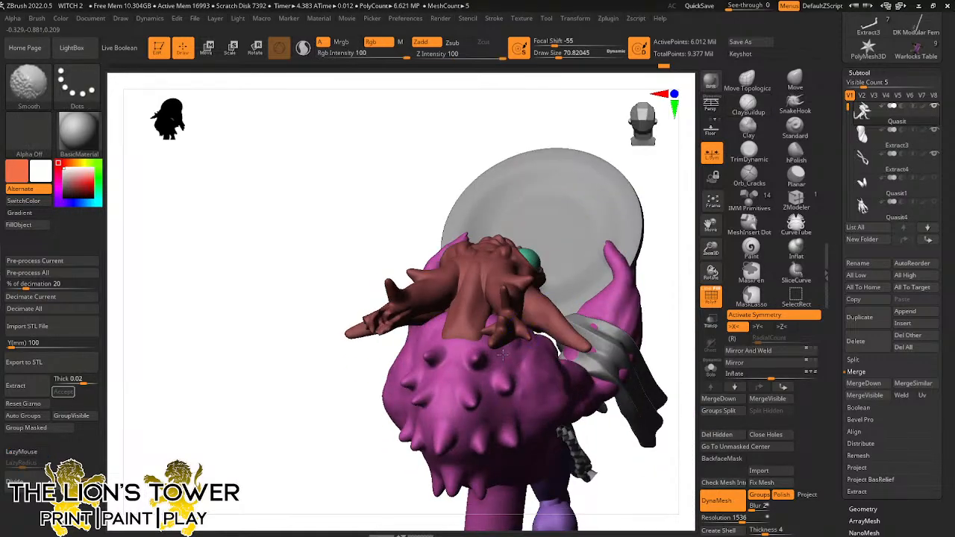
With head and legs hidden, build up and smooth the neck area at a draw size of about 104, and show all parts again
mouse_move(663, 341)
left_mouse_down()
mouse_move(671, 320)
mouse_move(652, 321)
mouse_move(651, 221)
mouse_move(665, 354)
mouse_move(537, 399)
mouse_move(560, 328)
mouse_move(480, 213)
mouse_move(566, 87)
left_mouse_up()
left_click_drag(559, 55, 564, 55)
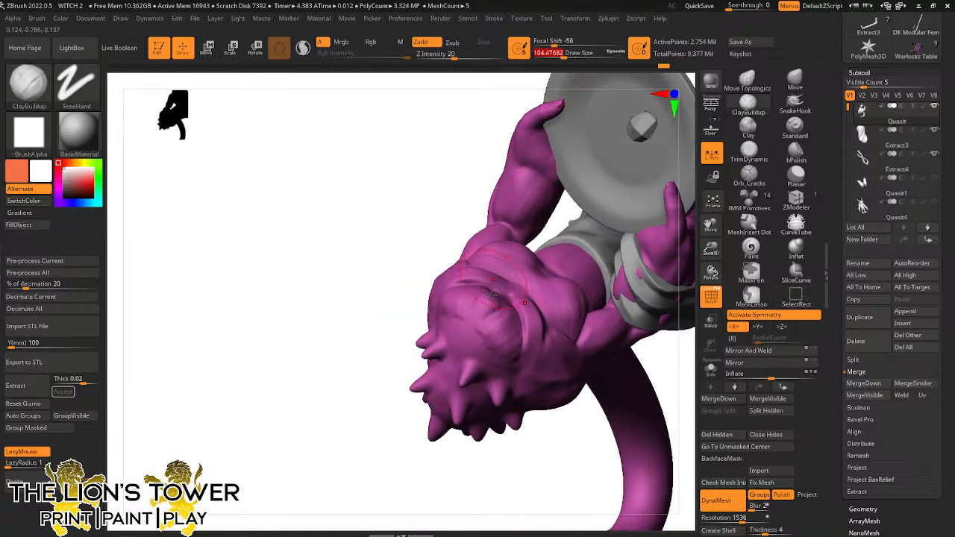
mouse_move(490, 299)
left_mouse_down()
mouse_move(471, 325)
mouse_move(496, 299)
mouse_move(491, 345)
mouse_move(483, 339)
mouse_move(478, 360)
mouse_move(459, 342)
mouse_move(470, 348)
mouse_move(478, 328)
mouse_move(463, 333)
mouse_move(502, 321)
mouse_move(513, 351)
left_mouse_up()
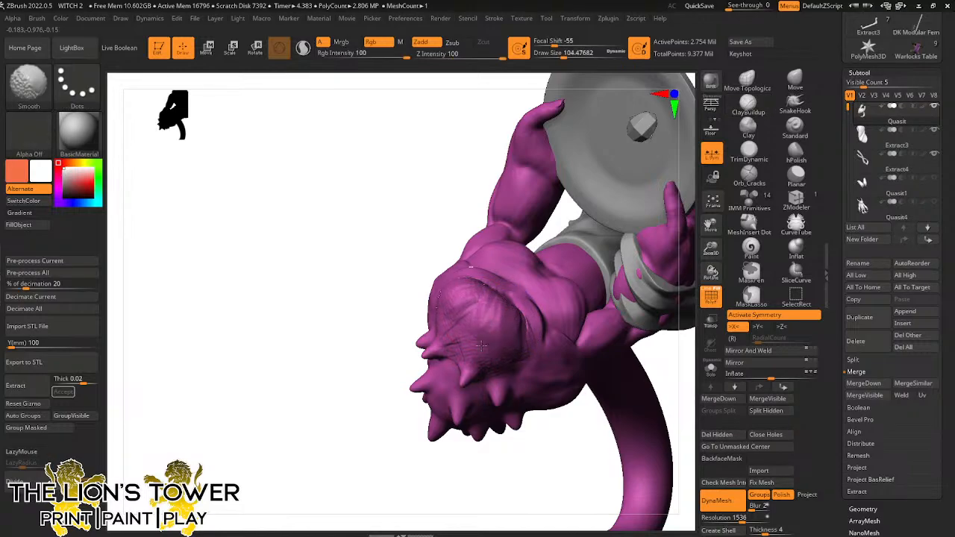
mouse_move(512, 474)
left_mouse_down()
mouse_move(559, 260)
mouse_move(675, 259)
mouse_move(698, 240)
mouse_move(638, 211)
mouse_move(648, 239)
mouse_move(687, 253)
left_mouse_up()
left_click(638, 212, "ctrl")
left_click(634, 207, "ctrl+shift")
left_click(632, 212, "ctrl")
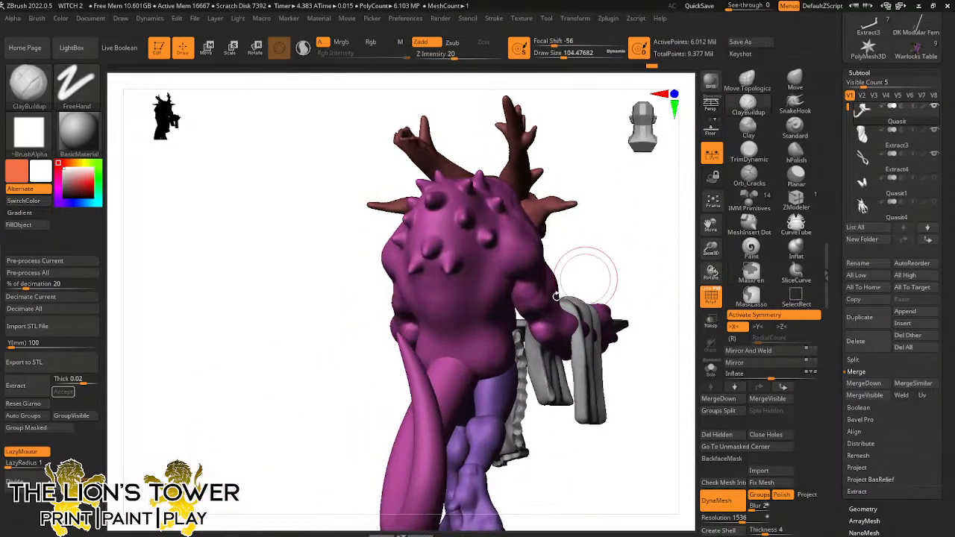
Isolate the torso, arms and tail, and build up the side of the hip beside the tail base with ClayBuildup
left_click(482, 366, "ctrl+shift")
mouse_move(582, 440)
left_mouse_down()
mouse_move(552, 435)
mouse_move(531, 382)
left_mouse_up()
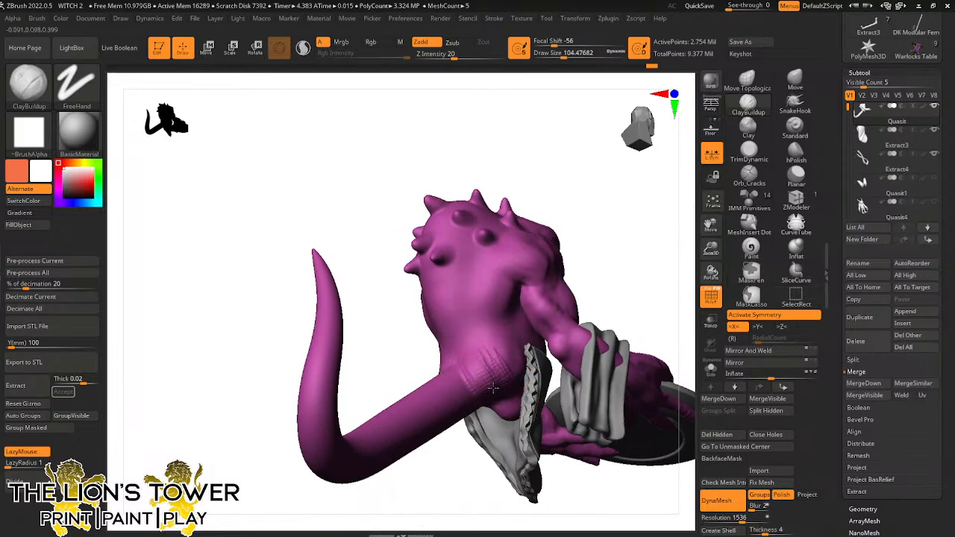
mouse_move(493, 386)
left_mouse_down()
mouse_move(511, 351)
mouse_move(502, 338)
mouse_move(464, 361)
left_mouse_up()
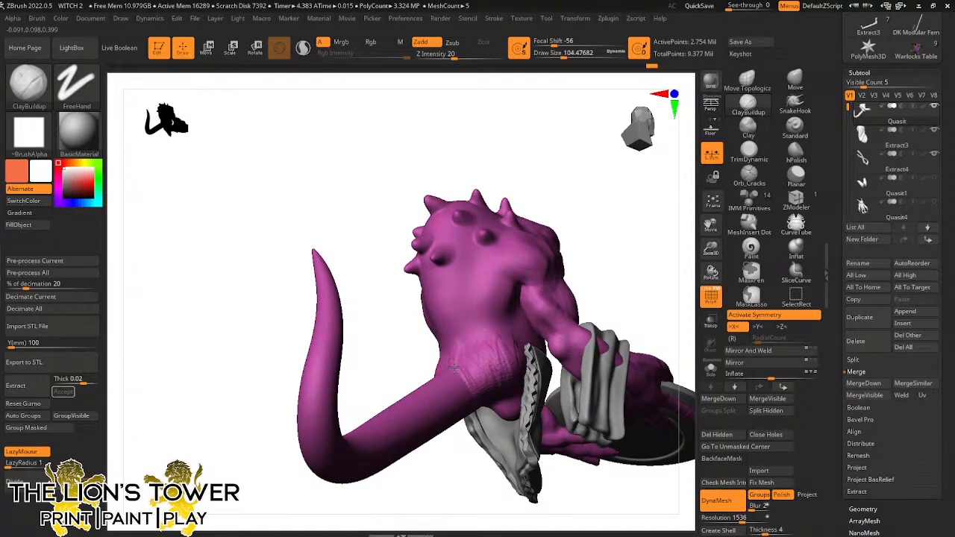
left_click_drag(476, 448, 488, 515, "shift")
Build up the root of the tail where it joins the lower back with ClayBuildup, and smooth the strokes
left_click_drag(553, 246, 533, 289)
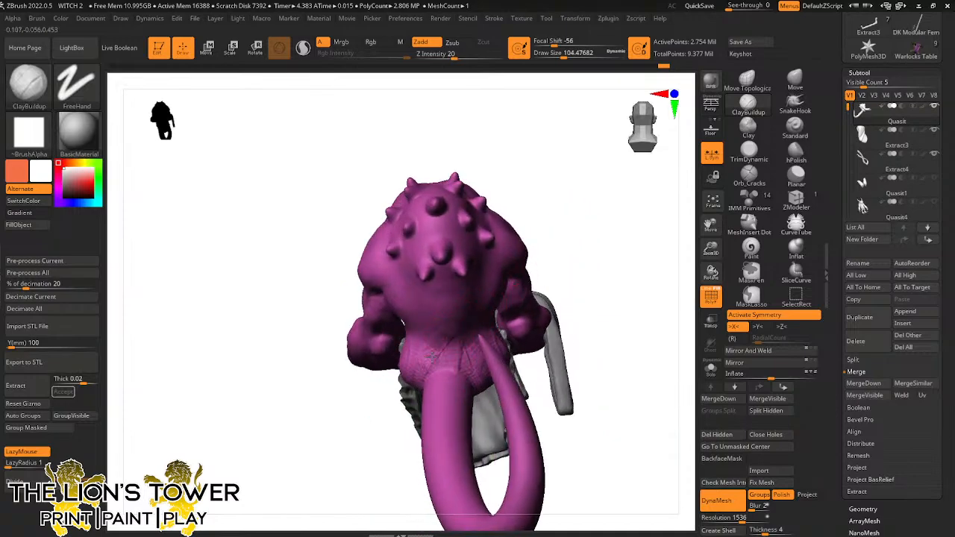
mouse_move(432, 356)
left_mouse_down()
mouse_move(453, 346)
mouse_move(448, 365)
left_mouse_up()
mouse_move(439, 403)
left_mouse_down()
mouse_move(460, 395)
mouse_move(453, 357)
mouse_move(468, 368)
left_mouse_up()
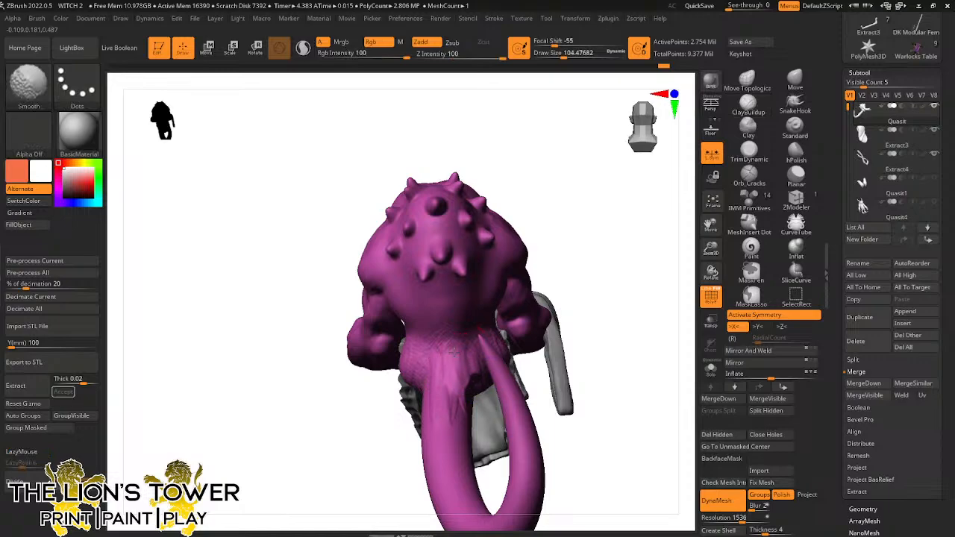
Turn off X symmetry, build up clay where the tail meets the lower back, and smooth the transition
key("x")
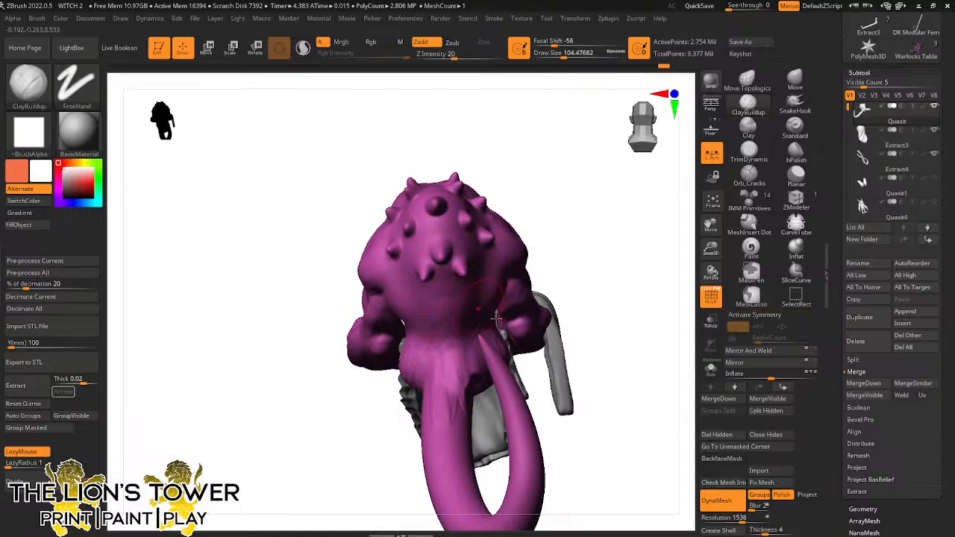
left_click_drag(583, 246, 486, 257)
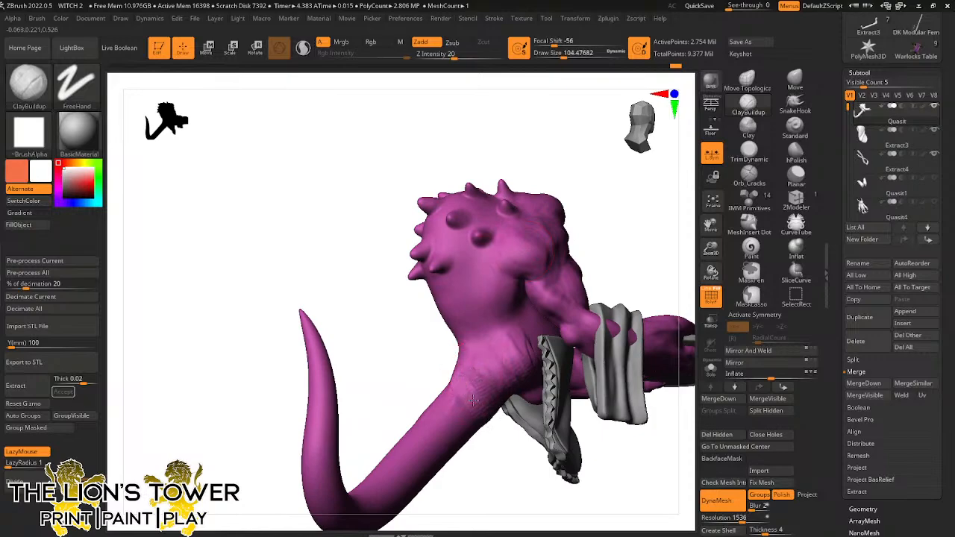
key("shift")
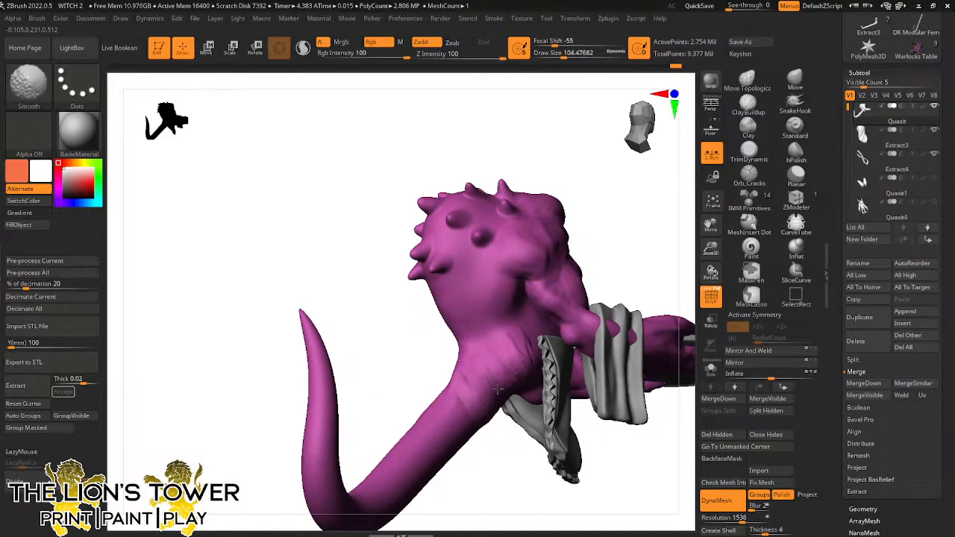
mouse_move(590, 258)
left_mouse_down()
mouse_move(649, 238)
mouse_move(676, 242)
left_mouse_up()
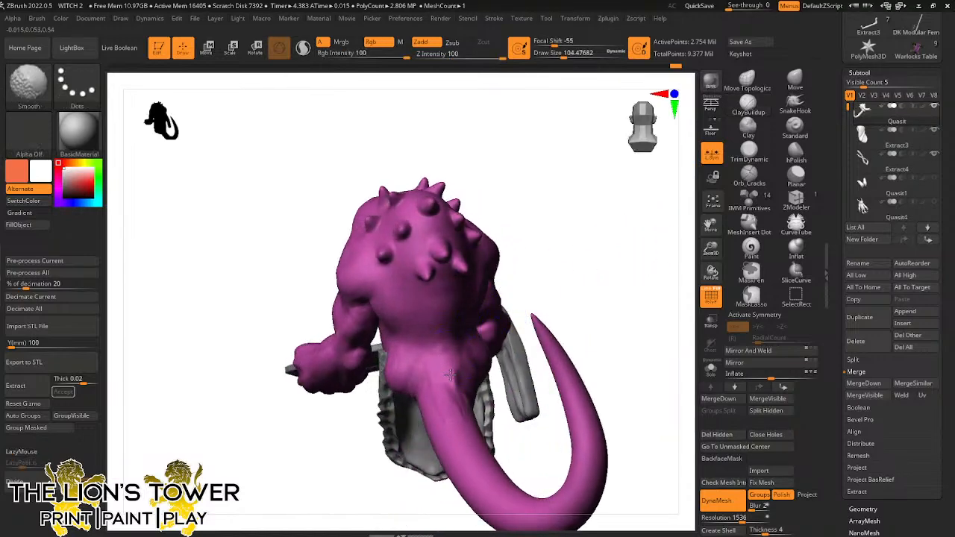
left_click_drag(448, 373, 462, 389, "shift")
Build up lengthwise ClayBuildup strokes from the hips along the upper surface of the tail
left_click_drag(523, 299, 597, 298)
left_click_drag(436, 376, 424, 368)
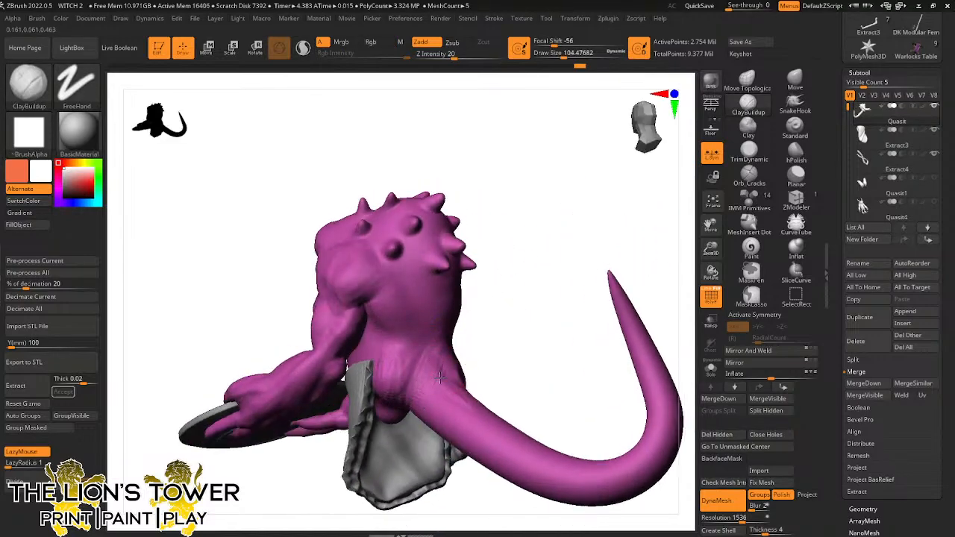
mouse_move(423, 417)
left_mouse_down()
mouse_move(427, 371)
mouse_move(439, 384)
left_mouse_up()
mouse_move(491, 348)
left_mouse_down()
mouse_move(478, 391)
mouse_move(486, 454)
mouse_move(462, 433)
mouse_move(458, 468)
mouse_move(440, 426)
left_mouse_up()
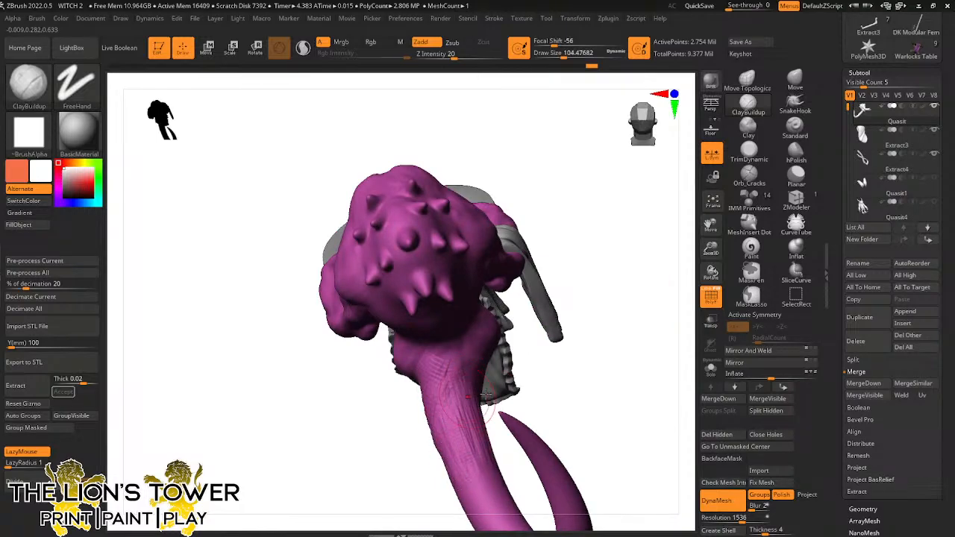
right_click_drag(494, 404, 455, 385)
left_click_drag(454, 382, 462, 459)
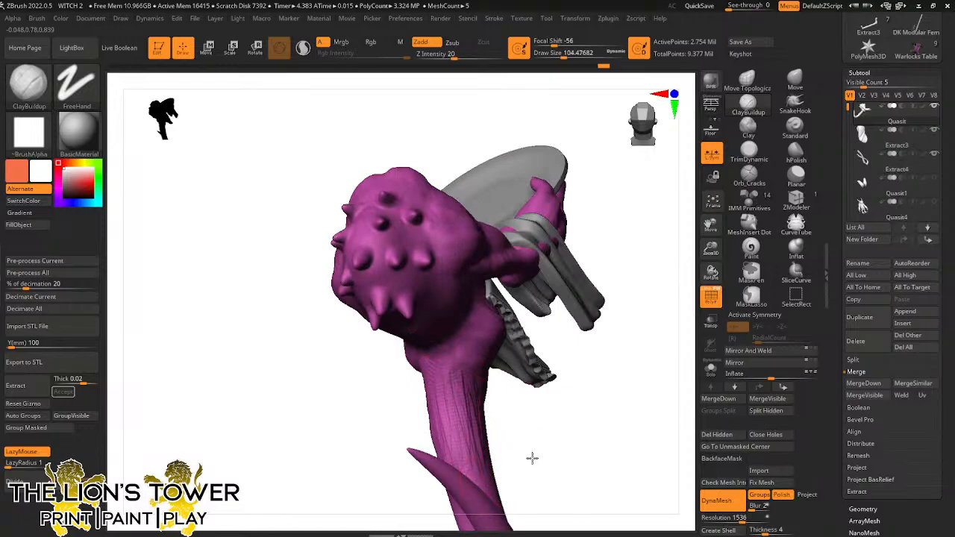
left_click_drag(530, 458, 512, 460)
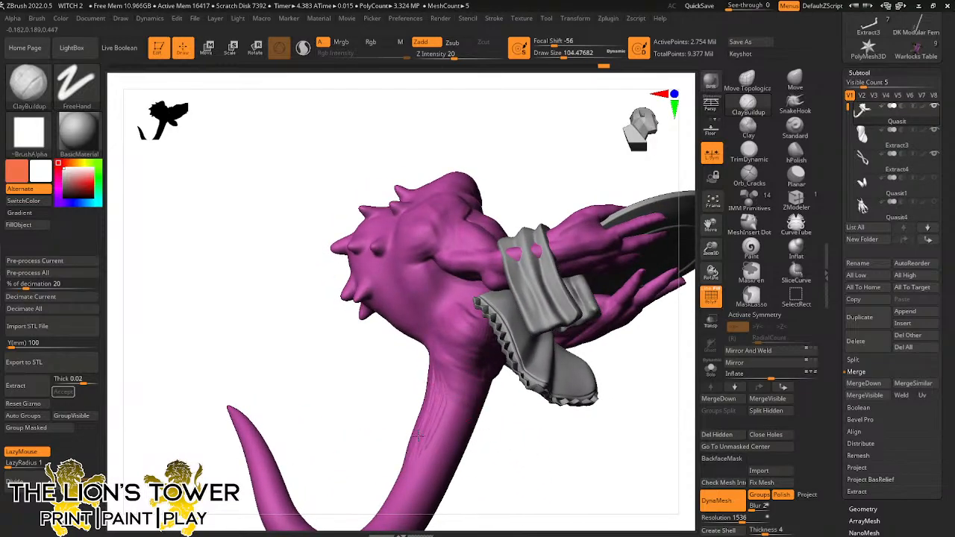
Add ClayBuildup strokes across the pelvis underside and along the underside of the tail base
mouse_move(448, 440)
right_mouse_down()
mouse_move(510, 446)
mouse_move(454, 410)
right_mouse_up()
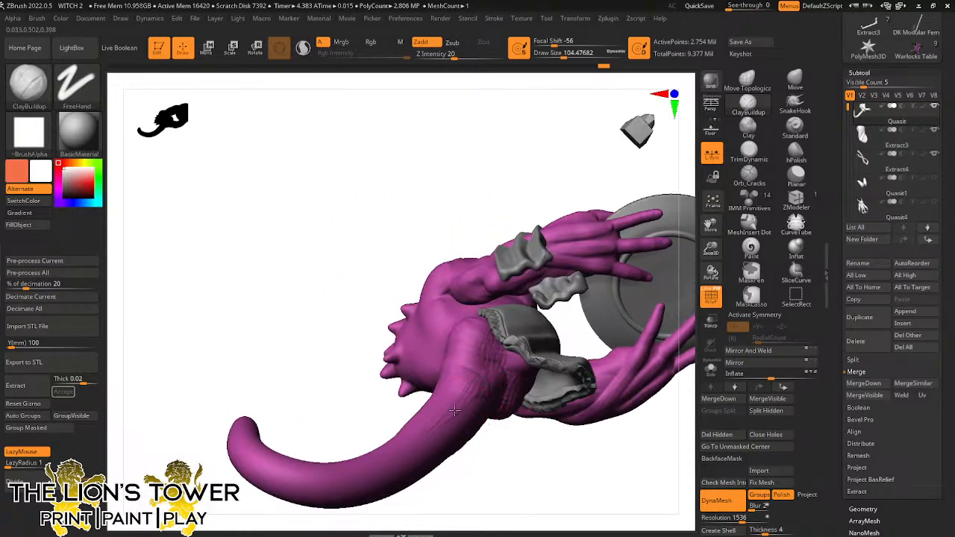
right_click_drag(499, 361, 514, 356)
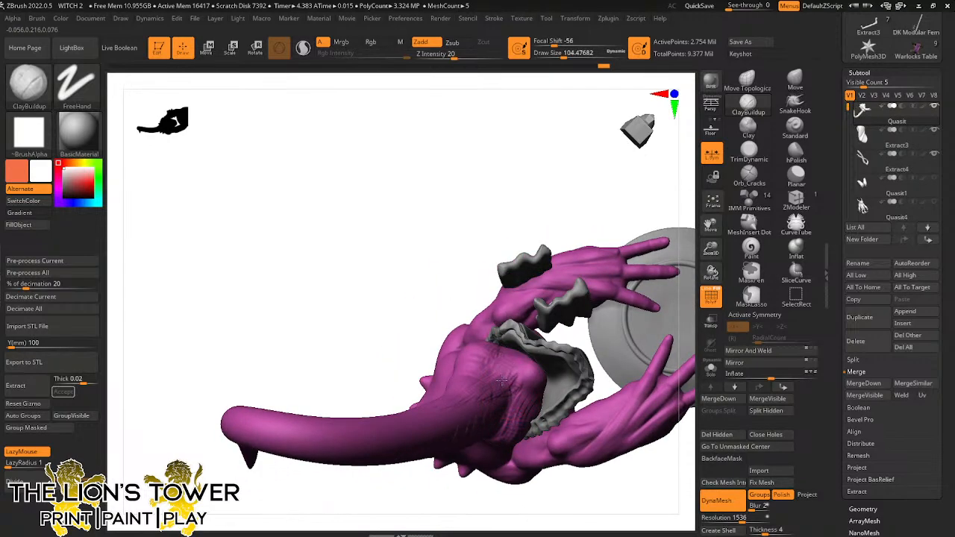
mouse_move(512, 224)
right_mouse_down()
mouse_move(657, 389)
mouse_move(577, 334)
mouse_move(599, 249)
mouse_move(540, 241)
mouse_move(504, 329)
right_mouse_up()
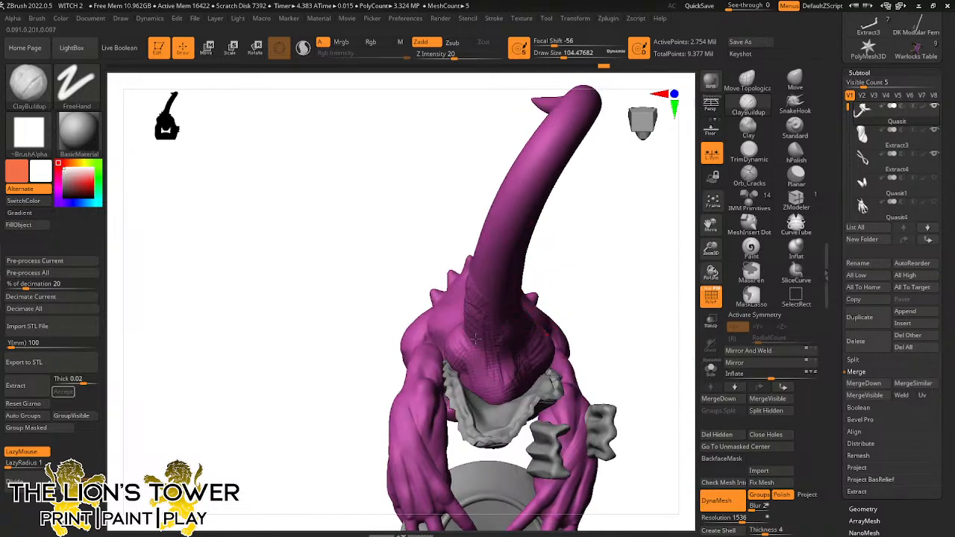
left_click_drag(490, 378, 500, 297)
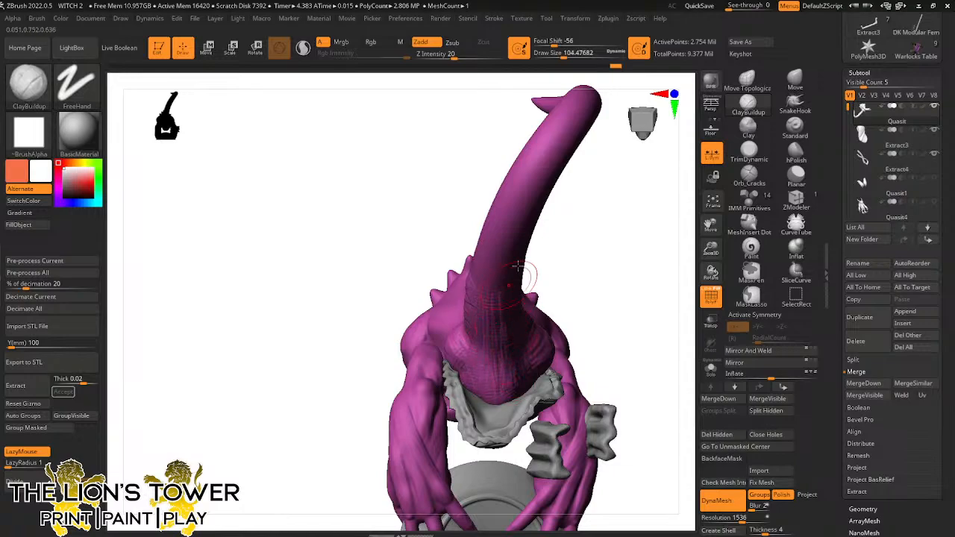
right_click_drag(521, 277, 516, 223)
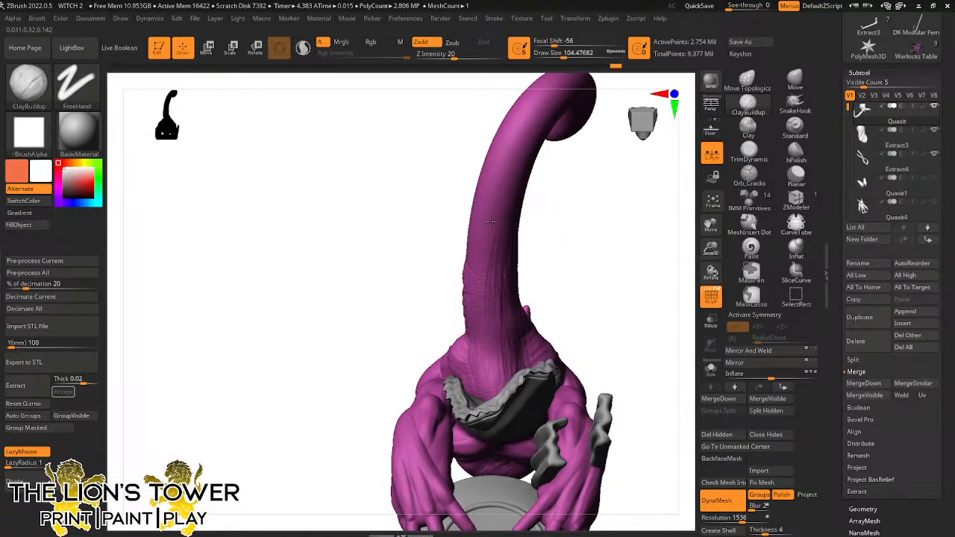
Smooth the clay strokes on the tail's underside, adding and blending more volume along its side
key("shift")
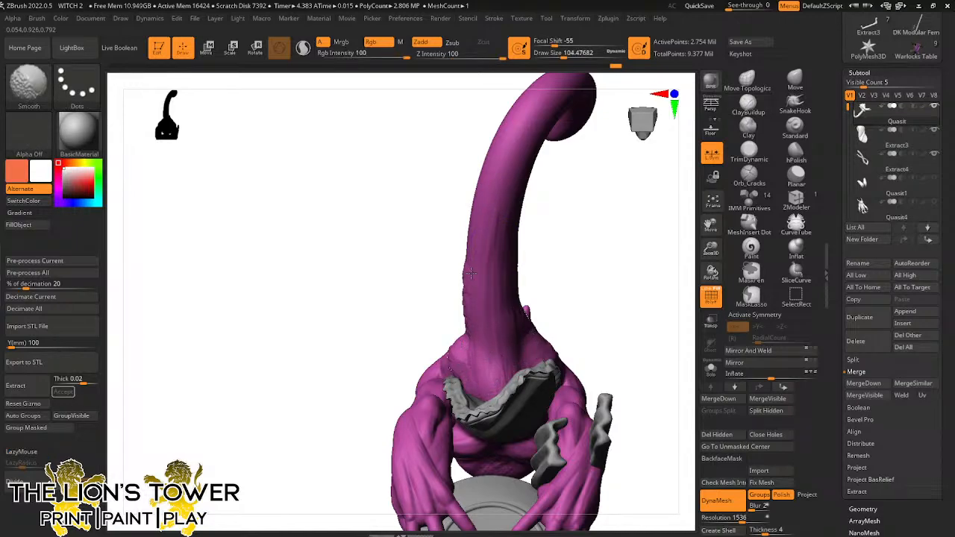
right_click_drag(471, 276, 497, 224)
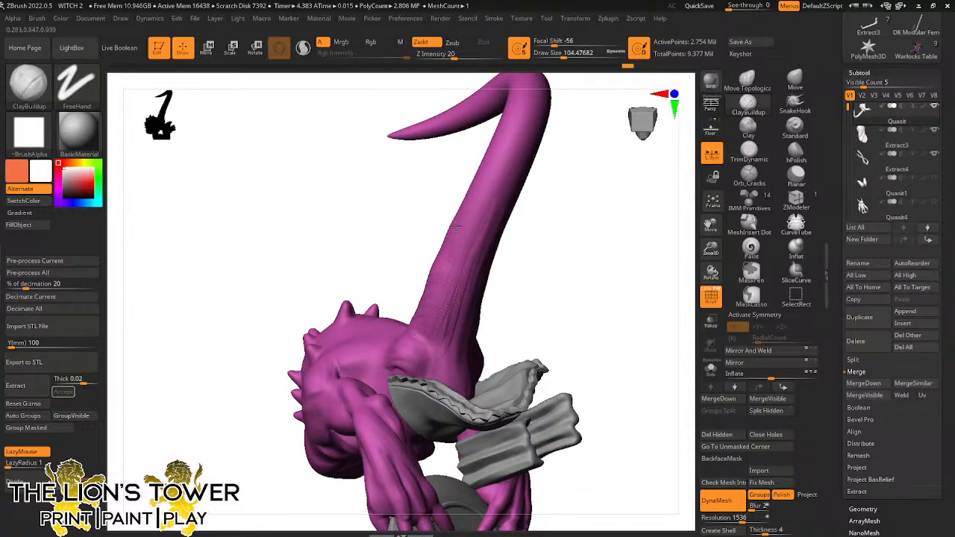
key("shift")
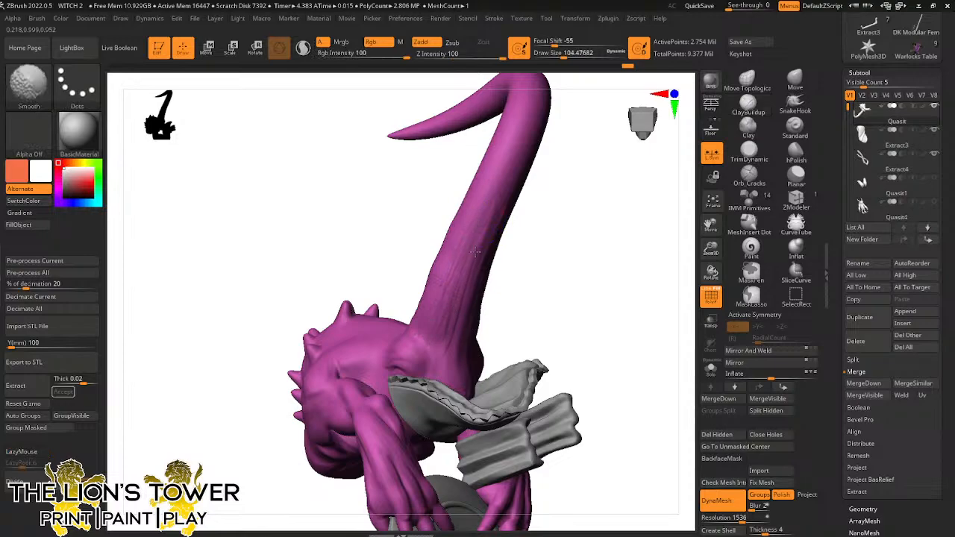
left_click_drag(415, 273, 512, 256, "shift")
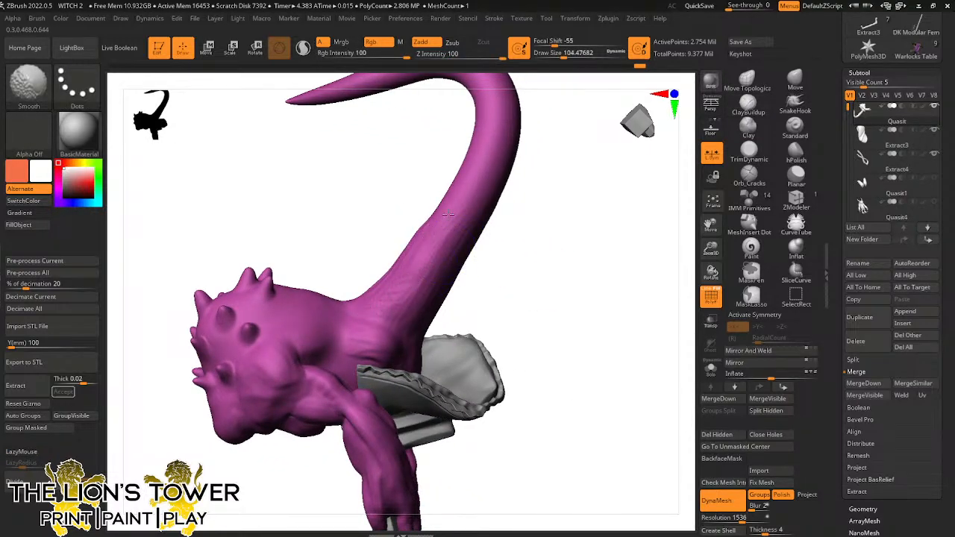
left_click_drag(470, 222, 466, 216, "shift")
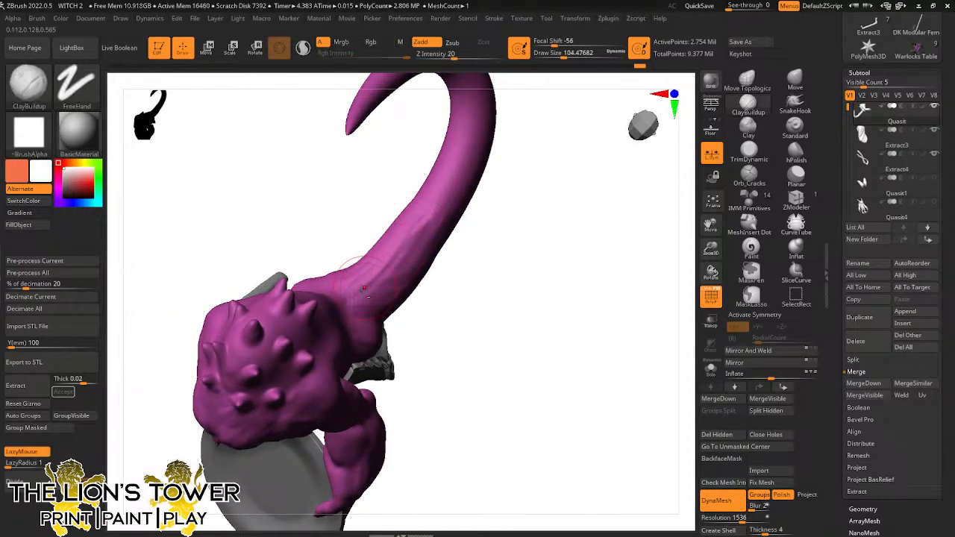
Build up and smooth the hip and tail base around both sides to blend the tail into the body
key("shift")
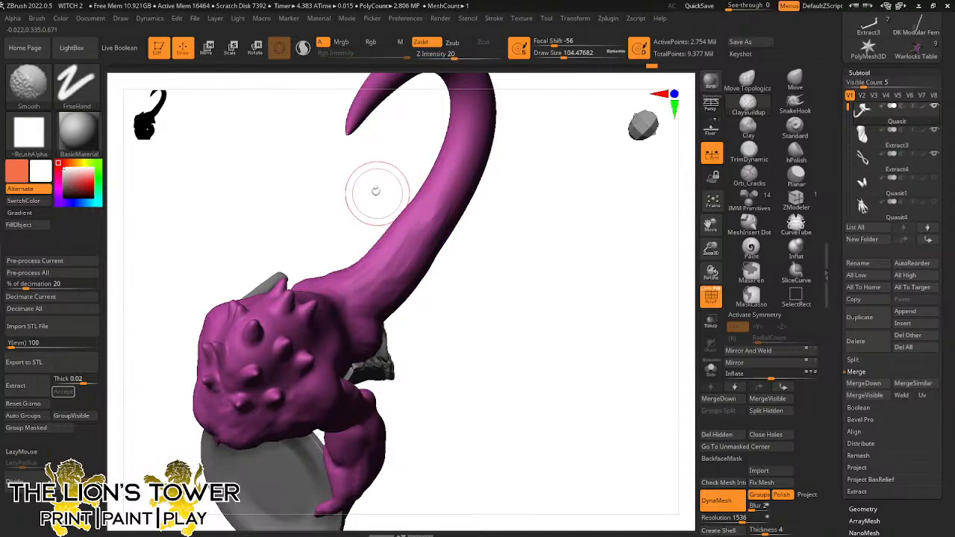
left_click_drag(374, 188, 377, 198)
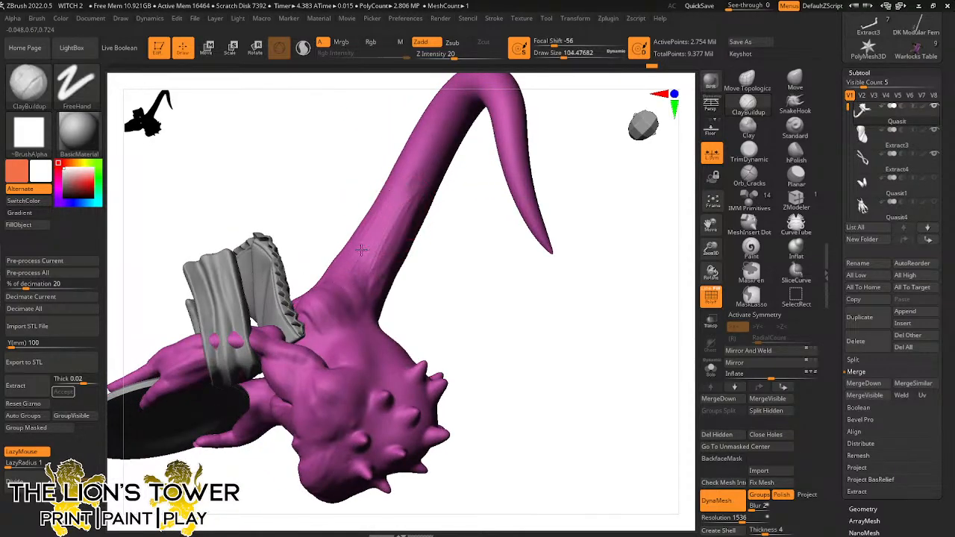
key("shift")
mouse_move(397, 241)
left_mouse_down("shift")
mouse_move(407, 199)
mouse_move(359, 269)
mouse_move(350, 242)
mouse_move(313, 300)
left_mouse_up("shift")
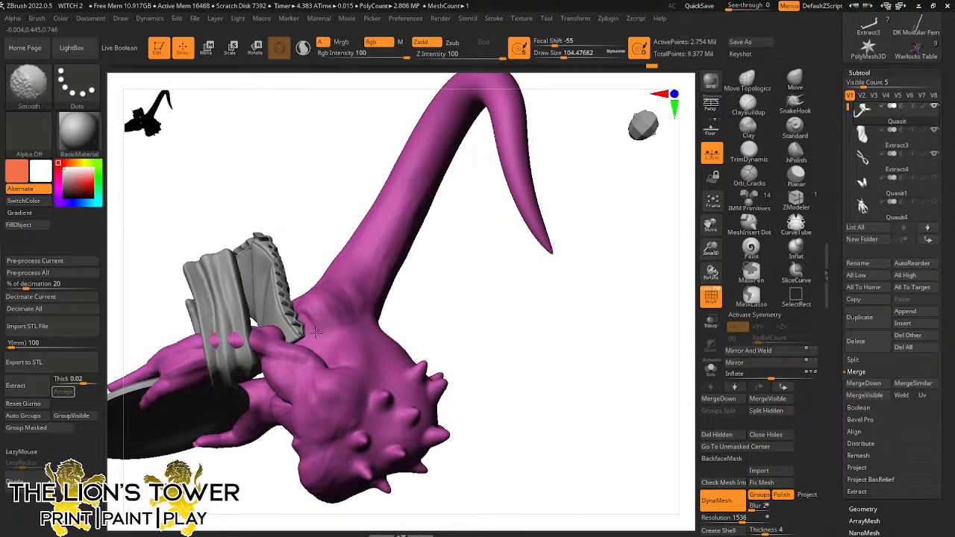
right_click_drag(317, 333, 302, 313)
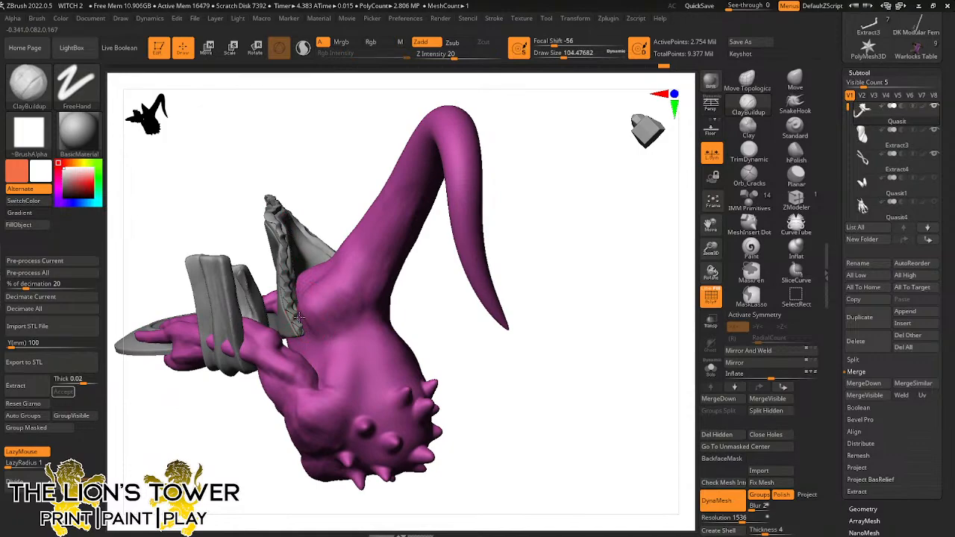
key("shift")
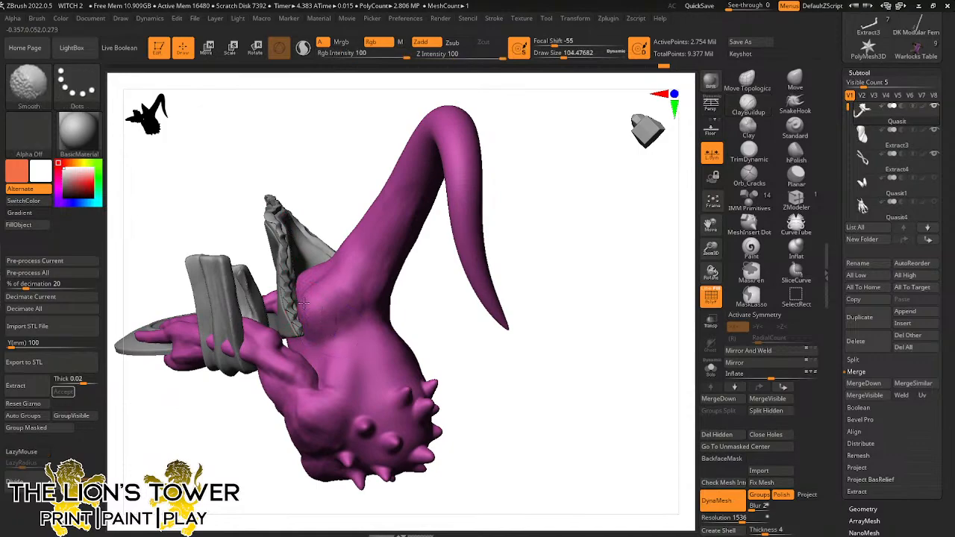
mouse_move(315, 203)
right_mouse_down()
mouse_move(316, 247)
mouse_move(362, 299)
right_mouse_up()
key("shift")
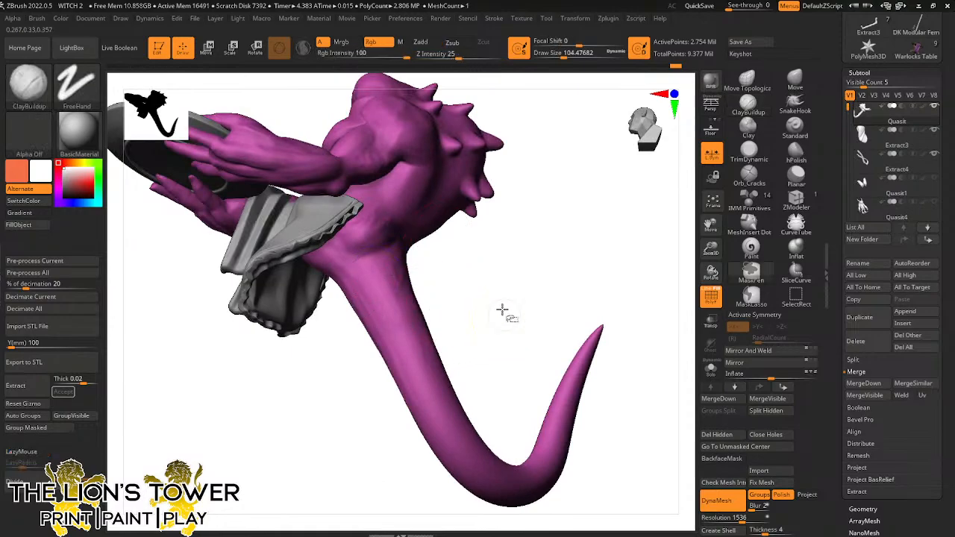
Unhide the whole figure, turn on Solo, and isolate the pink torso and tail polygroup
left_click(500, 306, "ctrl+shift")
right_click_drag(484, 271, 379, 140)
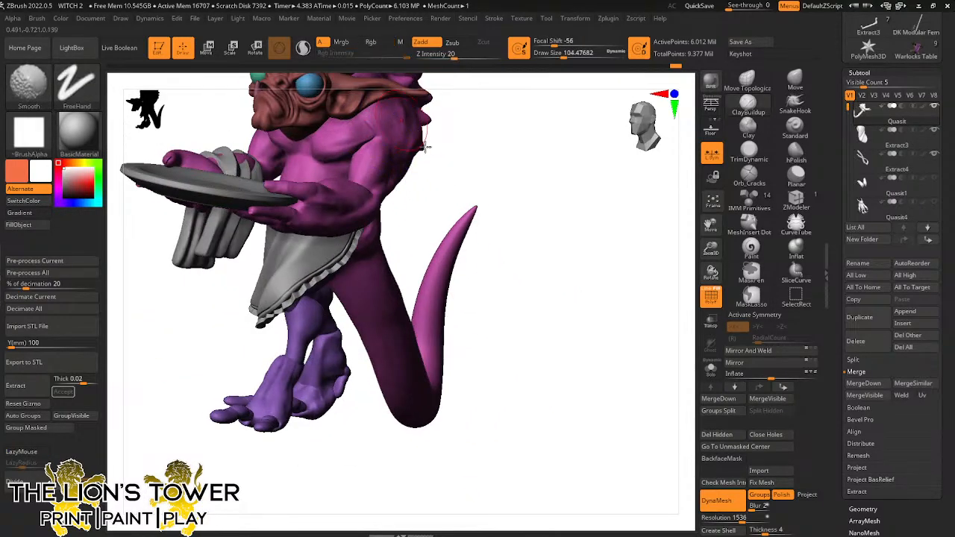
mouse_move(462, 217)
right_mouse_down()
mouse_move(494, 188)
mouse_move(565, 171)
right_mouse_up()
left_click(713, 370)
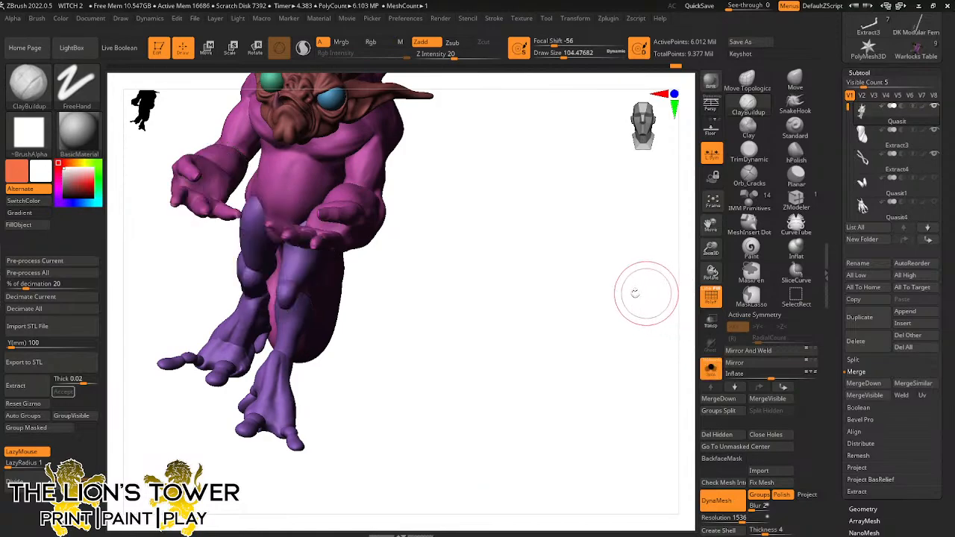
key("ctrl+shift")
left_click(430, 269, "ctrl+shift")
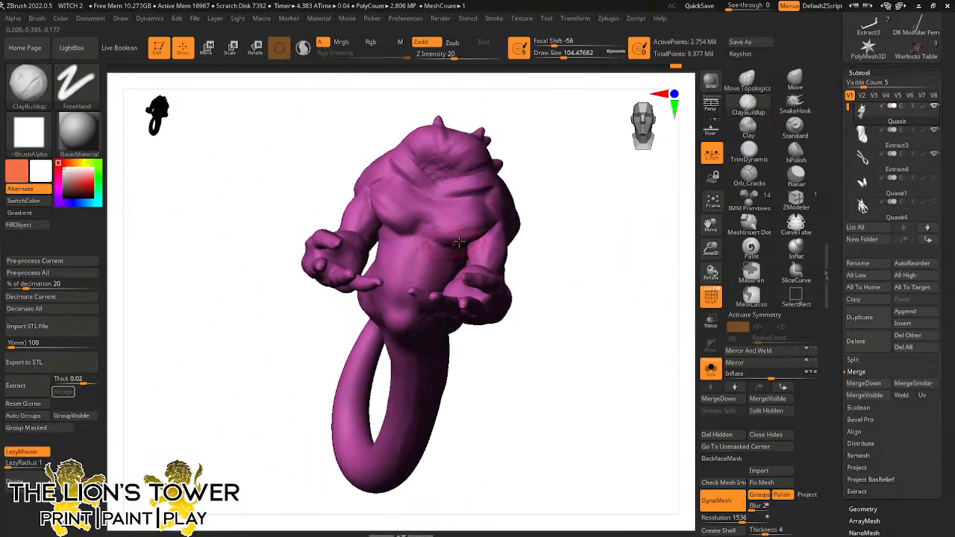
Set the draw size to about 83.5, enable X symmetry, then build up and smooth the throat above the chest
right_click_drag(606, 231, 608, 102, "ctrl")
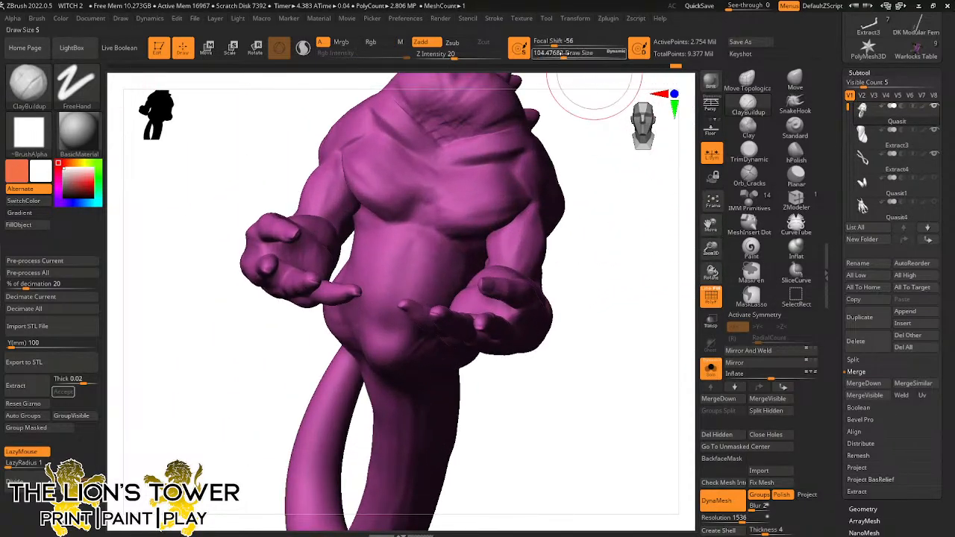
left_click_drag(576, 53, 571, 53)
key("x")
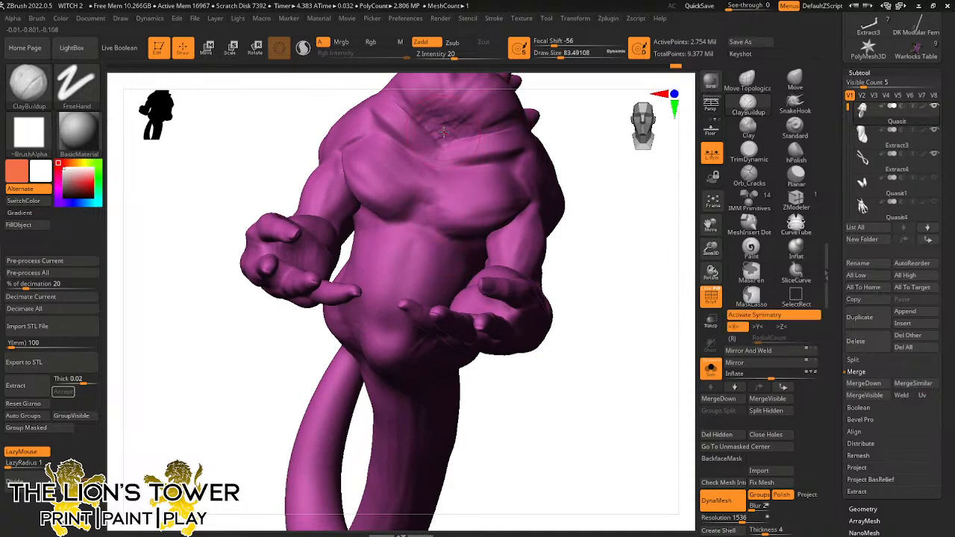
mouse_move(448, 117)
left_mouse_down()
mouse_move(446, 149)
mouse_move(442, 111)
mouse_move(459, 142)
mouse_move(481, 127)
mouse_move(449, 152)
mouse_move(470, 131)
mouse_move(433, 127)
mouse_move(437, 161)
mouse_move(473, 117)
mouse_move(453, 120)
mouse_move(436, 158)
mouse_move(449, 161)
left_mouse_up()
key("shift")
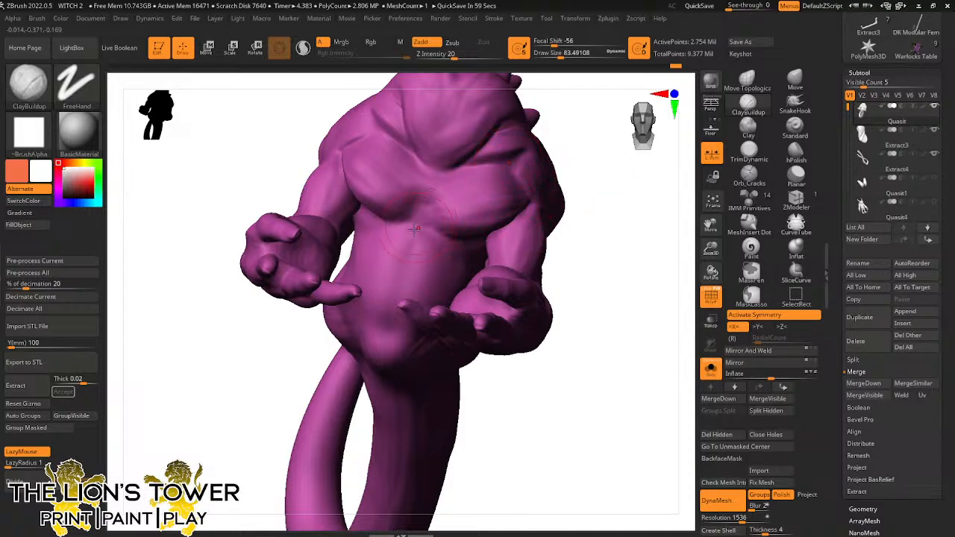
Build up clay on the upper abdomen and ribs beneath the chest muscles, then smooth the strokes
left_click_drag(422, 230, 459, 253)
mouse_move(592, 206)
left_mouse_down()
mouse_move(584, 193)
mouse_move(556, 280)
left_mouse_up()
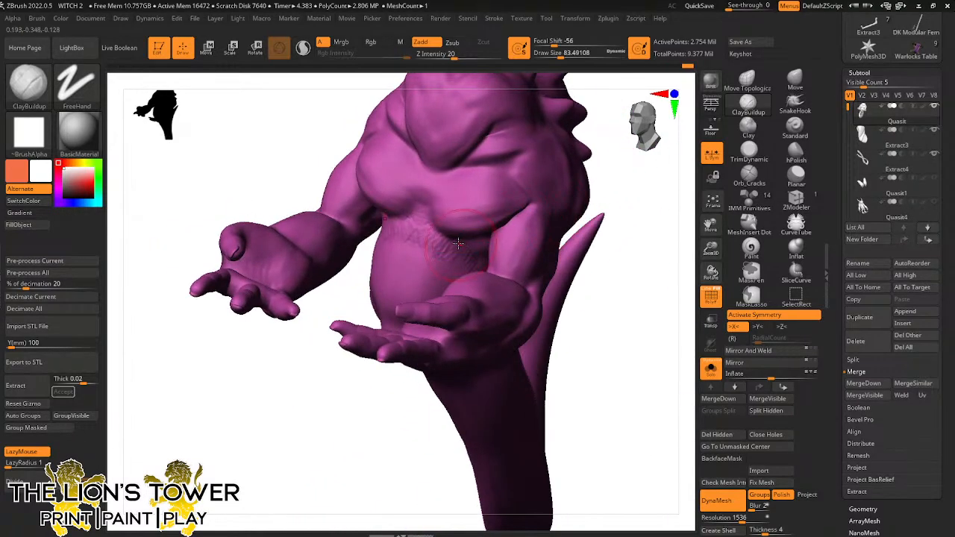
left_click_drag(636, 280, 493, 223)
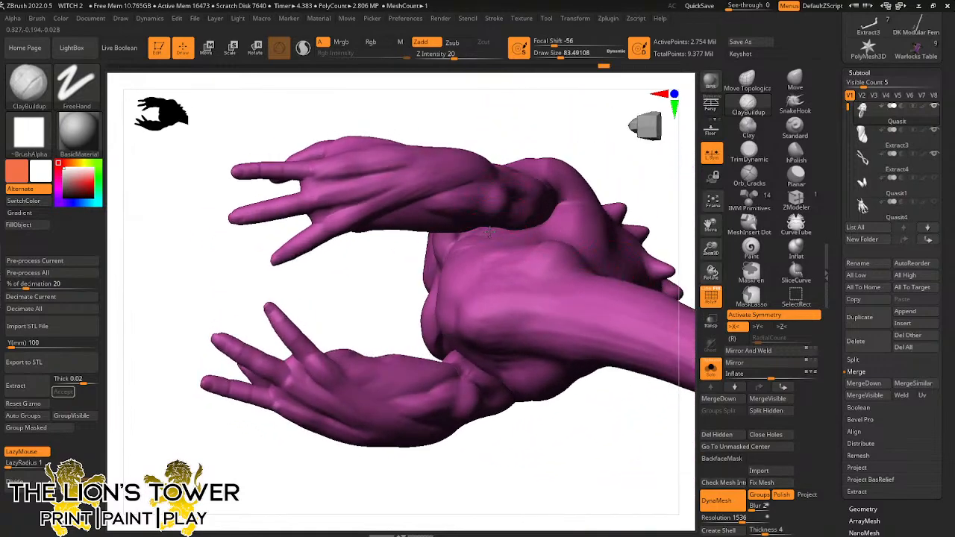
left_click_drag(512, 148, 481, 233)
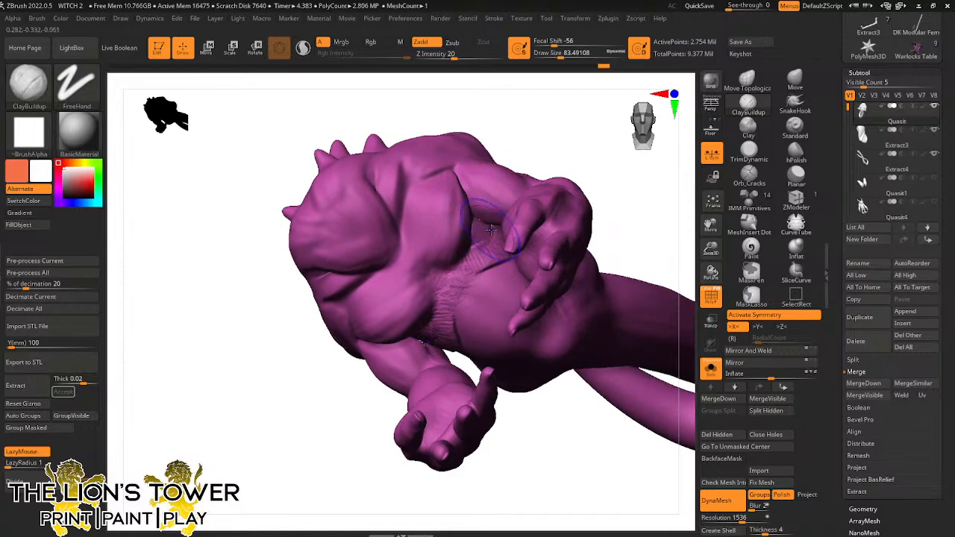
key("shift")
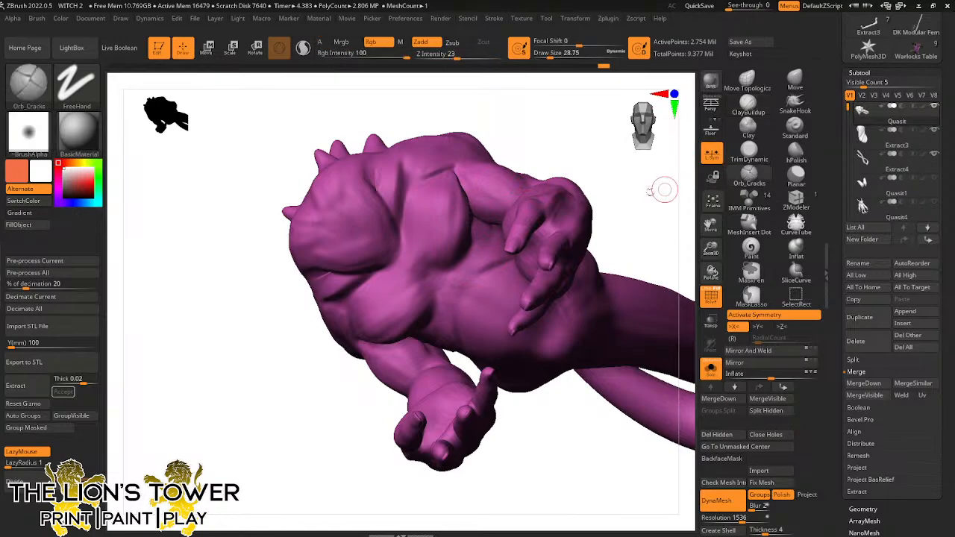
Carve crease lines into the side of the abdomen below the chest with the Orb_Cracks brush at draw size about 64.9
left_click_drag(665, 188, 489, 287, "shift")
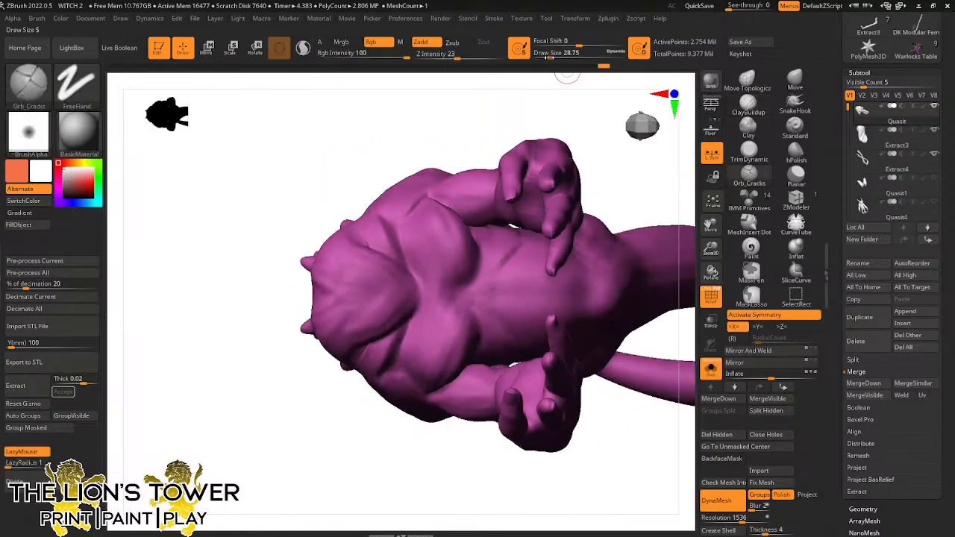
left_click(558, 56)
mouse_move(582, 97)
left_mouse_down()
mouse_move(593, 153)
mouse_move(463, 194)
left_mouse_up()
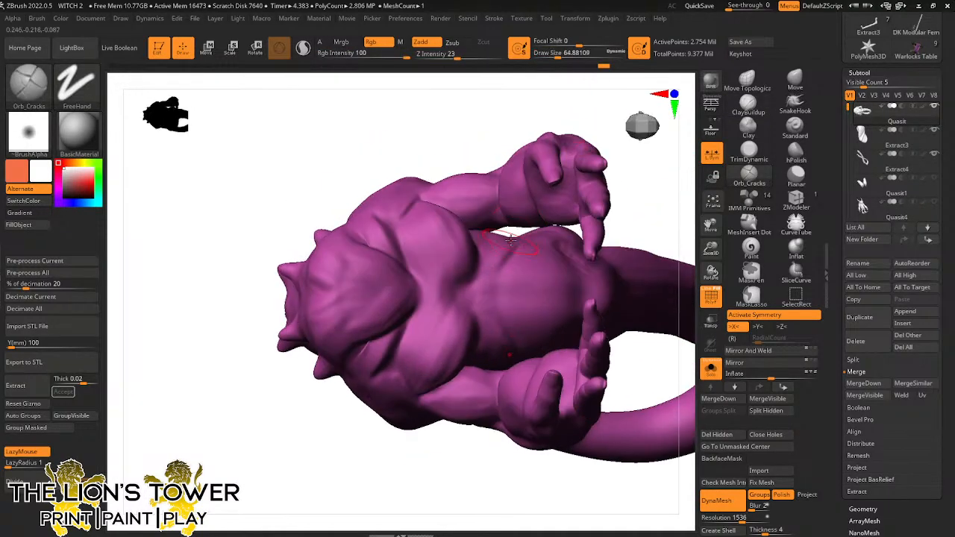
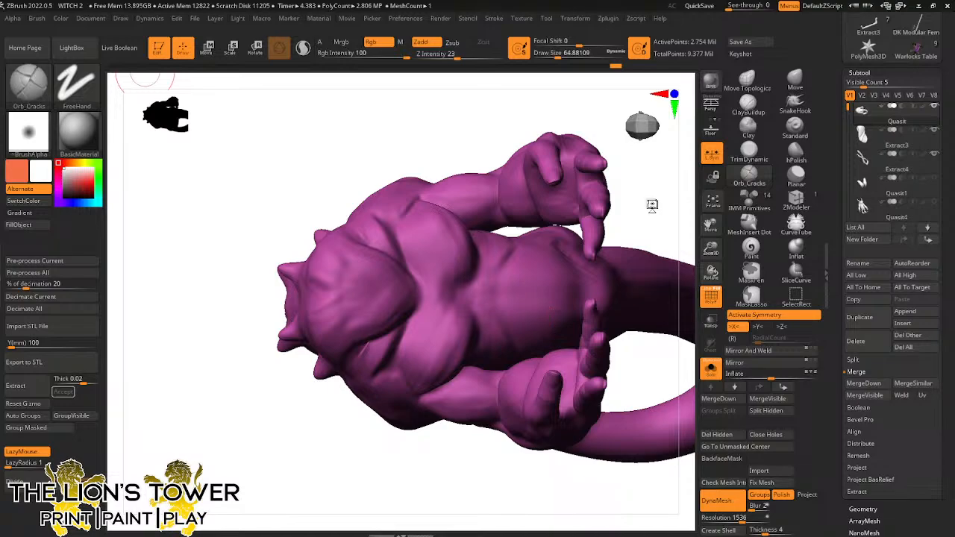
Swell the sides of the lower abdomen and hips with the Inflat brush at draw size about 56.5
mouse_move(653, 204)
left_mouse_down()
mouse_move(612, 212)
mouse_move(656, 171)
left_mouse_up()
left_click(796, 249)
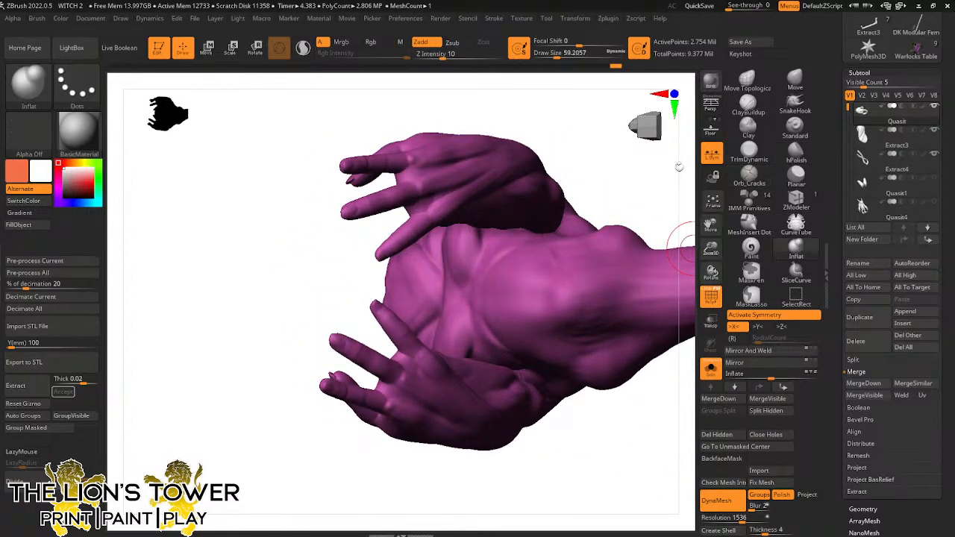
left_click(556, 56)
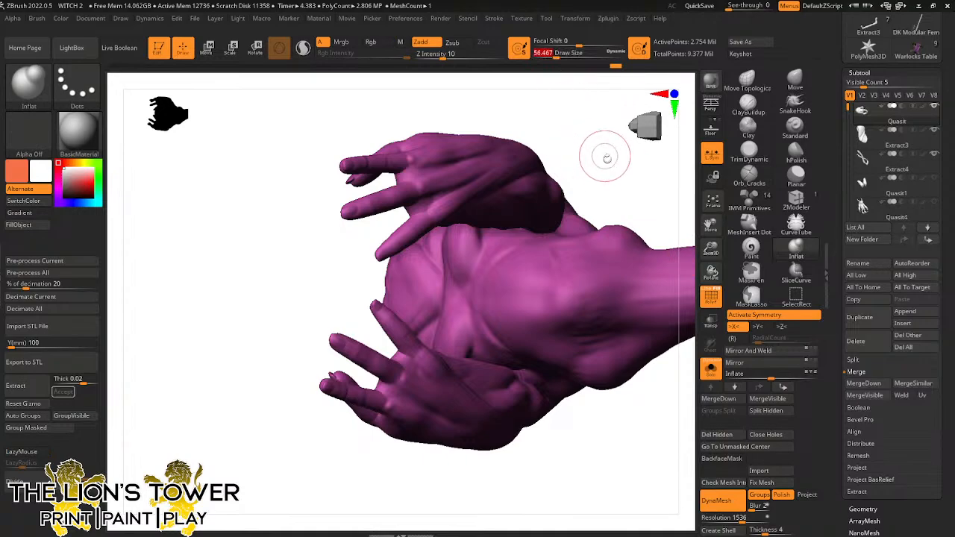
mouse_move(608, 157)
left_mouse_down()
mouse_move(525, 222)
mouse_move(615, 162)
mouse_move(623, 166)
mouse_move(505, 228)
mouse_move(630, 187)
mouse_move(603, 187)
mouse_move(618, 162)
mouse_move(557, 227)
left_mouse_up()
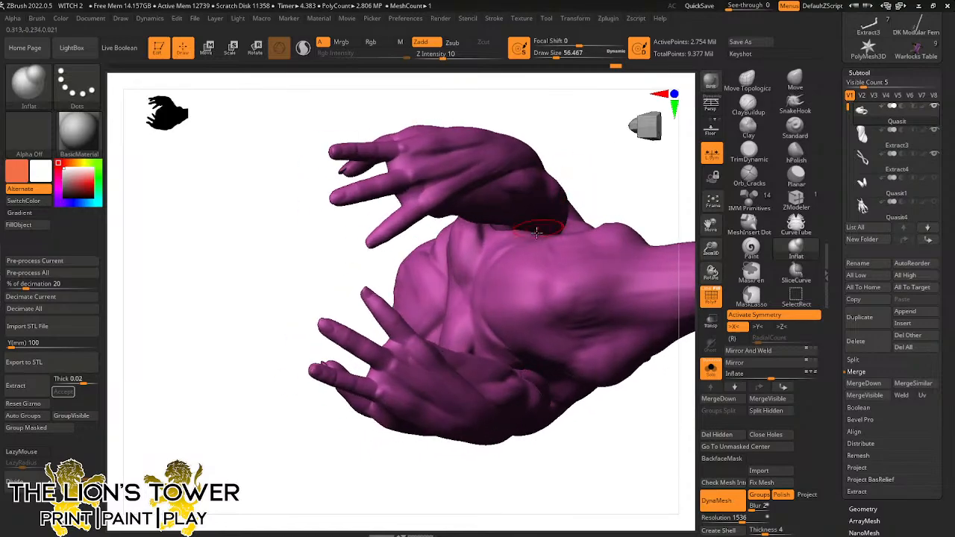
left_click_drag(615, 187, 546, 234)
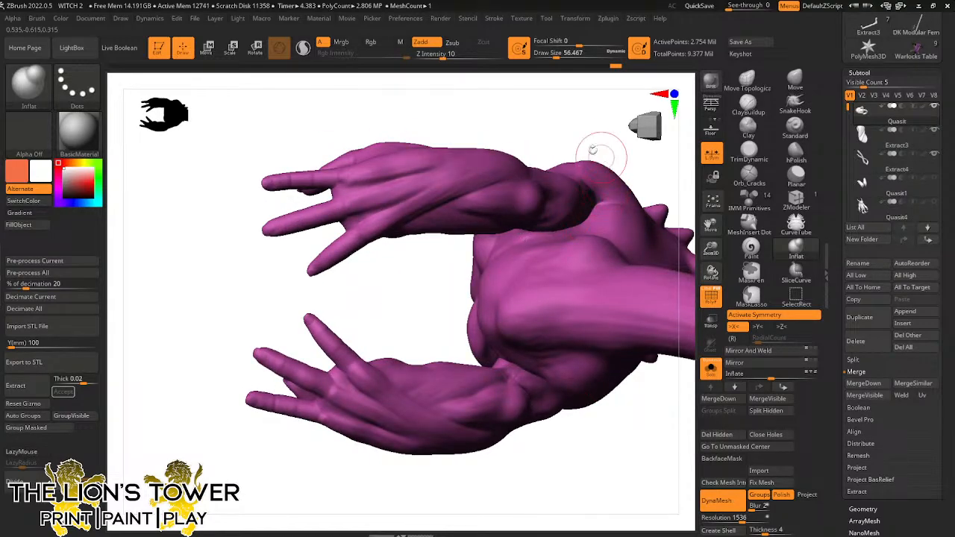
left_click_drag(605, 154, 527, 228)
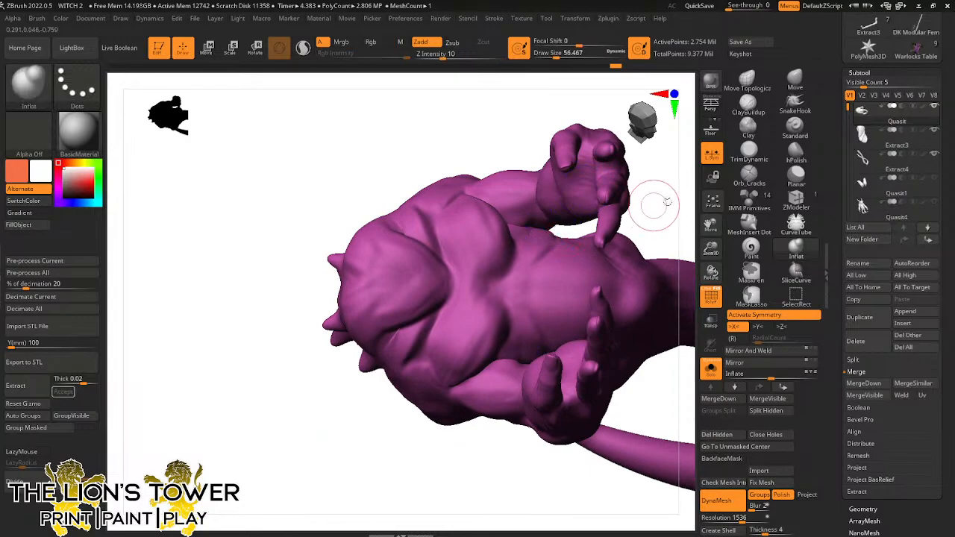
Unhide the whole figure and examine the body's proportions and silhouette from the side and front
mouse_move(657, 204)
left_mouse_down()
mouse_move(667, 216)
mouse_move(640, 371)
mouse_move(599, 377)
mouse_move(624, 351)
left_mouse_up()
left_click_drag(713, 256, 712, 245)
left_click_drag(646, 241, 567, 294)
left_click(638, 292, "ctrl+shift")
left_click_drag(713, 248, 731, 272)
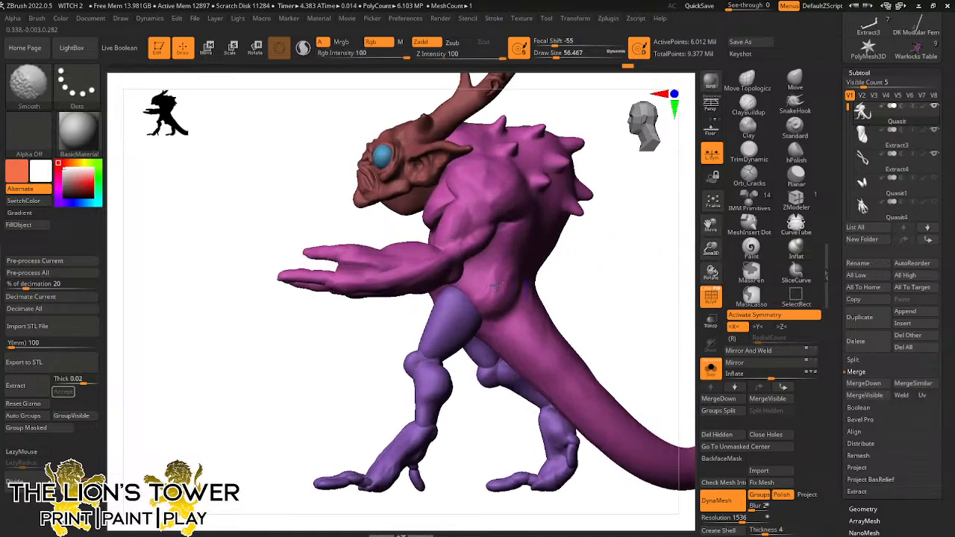
mouse_move(583, 260)
left_mouse_down()
mouse_move(609, 259)
mouse_move(604, 244)
mouse_move(584, 255)
left_mouse_up()
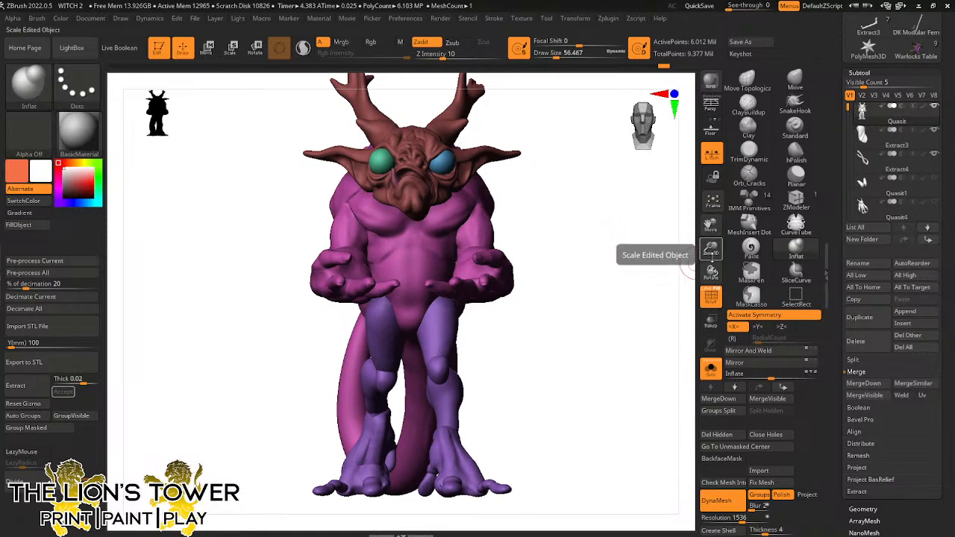
left_click_drag(711, 249, 663, 269)
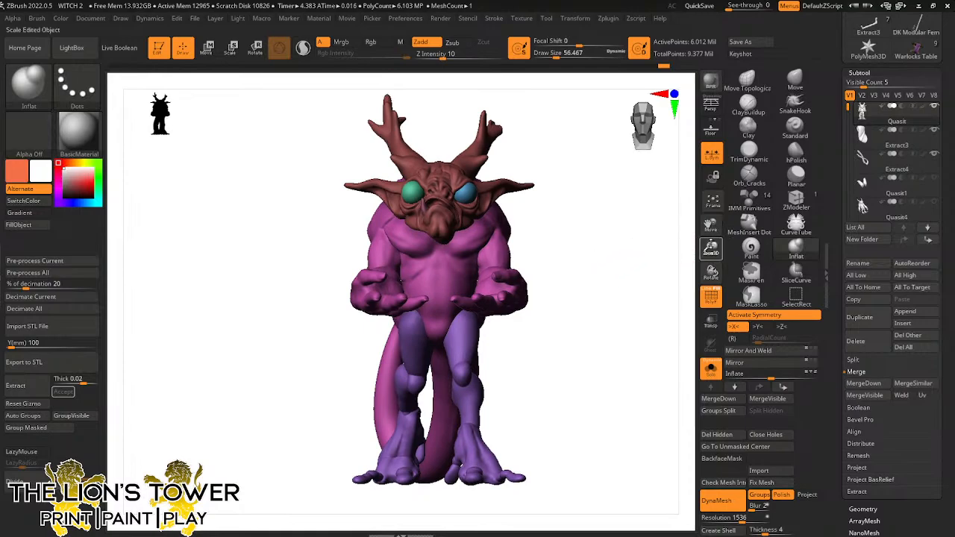
left_click_drag(712, 224, 730, 233)
left_click_drag(632, 307, 587, 331)
Isolate the pink torso and tail polygroup, then mask the rest of the figure and show all parts again
left_click(579, 324, "ctrl+shift")
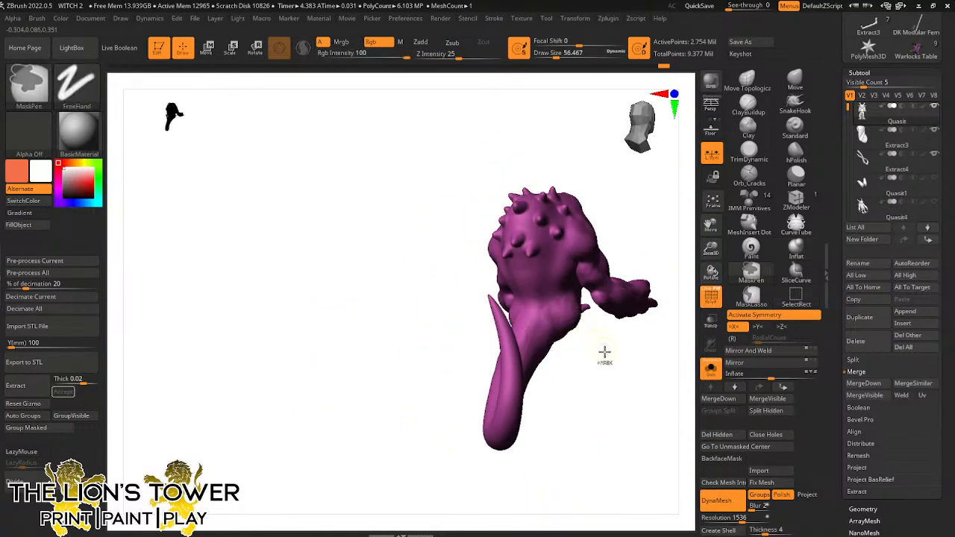
left_click(604, 353, "ctrl")
left_click(604, 356, "ctrl+shift")
left_click(606, 361, "ctrl")
left_click_drag(607, 365, 618, 371)
Reshape the hips and tail base with the Move brush at draw size about 228.3 and X symmetry on
key("x")
left_click(795, 80)
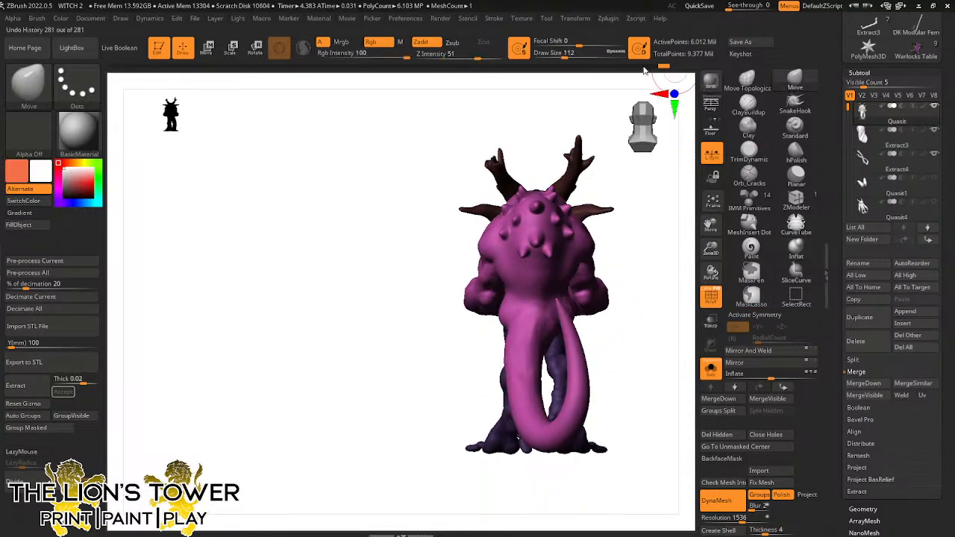
left_click_drag(557, 54, 579, 54)
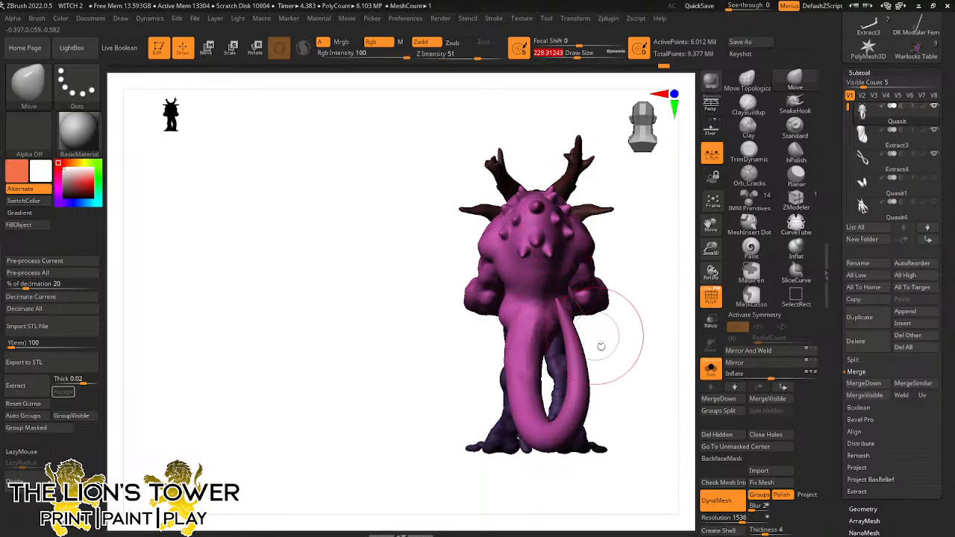
left_click_drag(601, 346, 570, 312)
key("x")
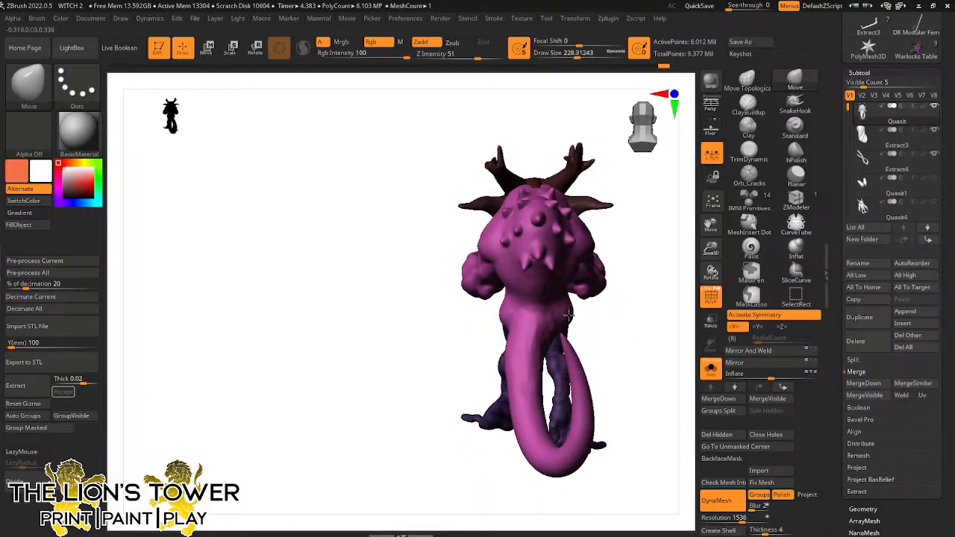
mouse_move(569, 318)
left_mouse_down()
mouse_move(590, 299)
mouse_move(599, 260)
mouse_move(585, 211)
mouse_move(632, 220)
mouse_move(601, 324)
left_mouse_up()
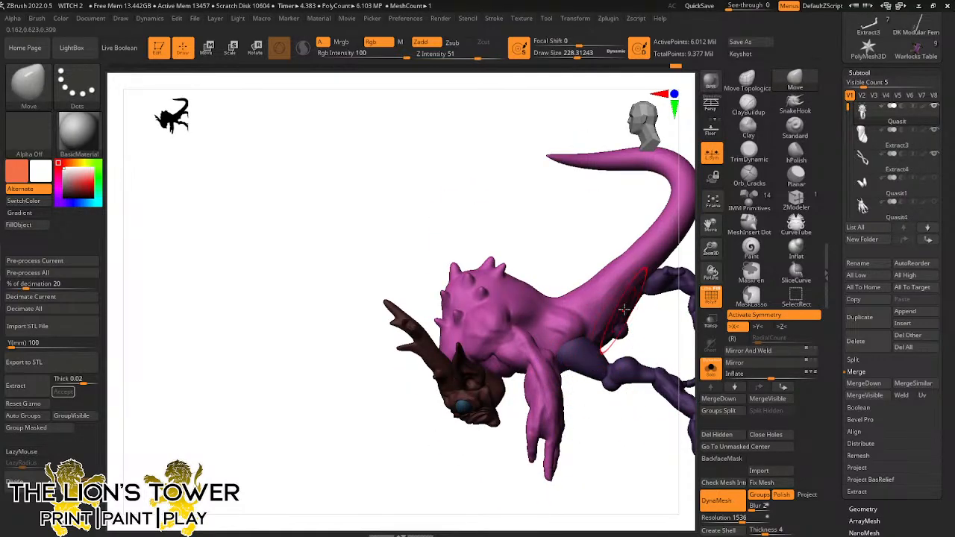
Adjust the tail's form with the Move brush, then clear the mask from the figure
left_click_drag(709, 225, 655, 247)
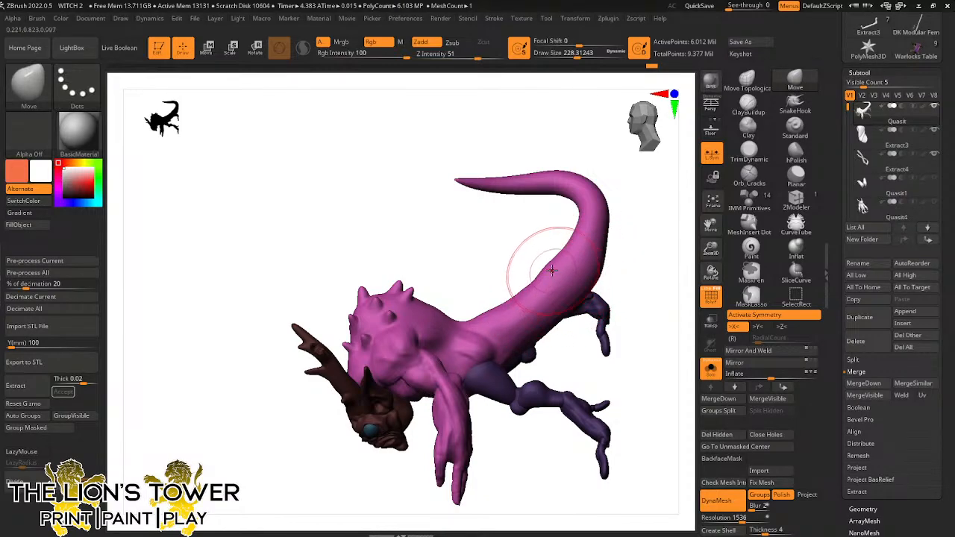
left_click_drag(664, 348, 664, 284)
left_click_drag(707, 224, 638, 380)
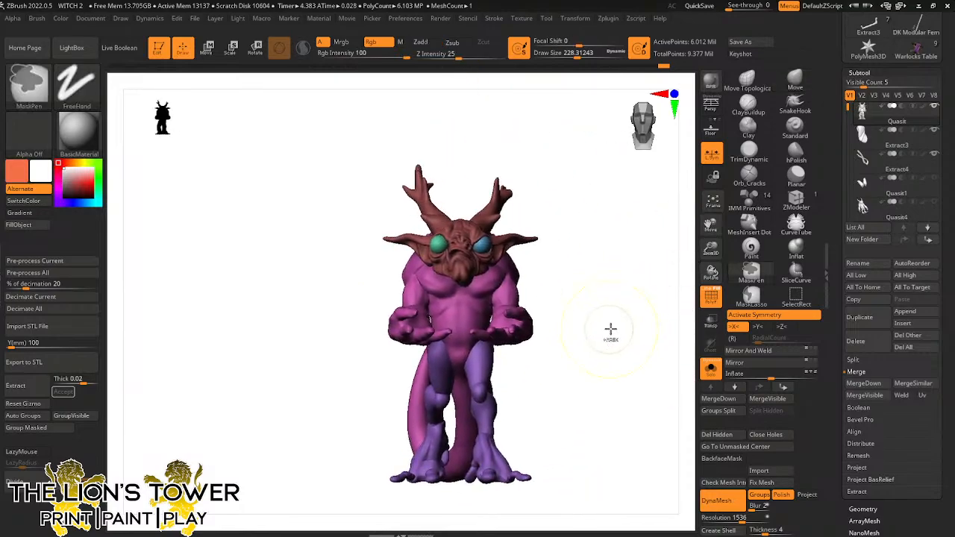
left_click(611, 321, "ctrl")
left_click(609, 315, "ctrl")
Refine the tail's curve in side view with the Move brush, reducing the draw size to about 167.3
mouse_move(617, 348)
left_mouse_down()
mouse_move(602, 378)
mouse_move(575, 390)
mouse_move(579, 338)
mouse_move(623, 307)
mouse_move(559, 337)
mouse_move(595, 381)
mouse_move(624, 374)
mouse_move(648, 392)
mouse_move(569, 401)
mouse_move(540, 383)
left_mouse_up()
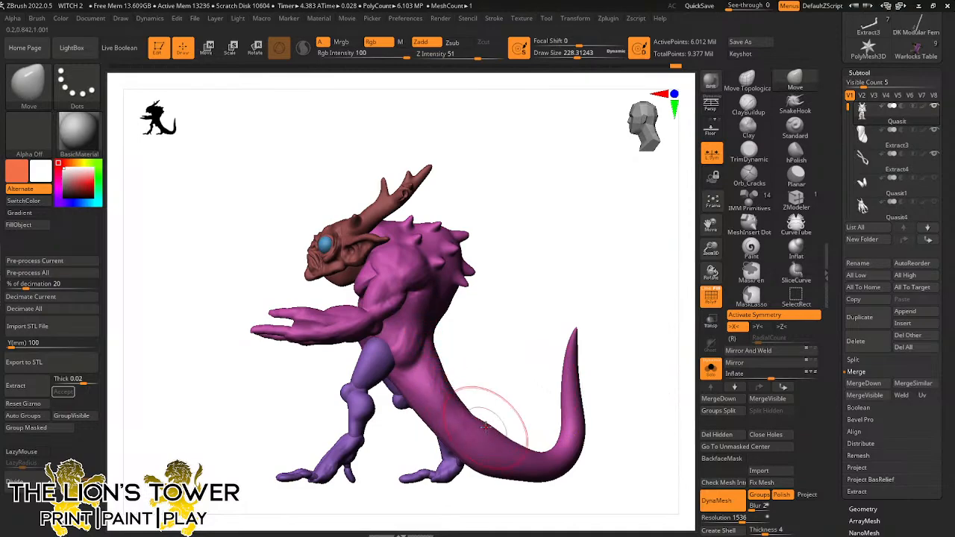
left_click_drag(534, 389, 539, 373)
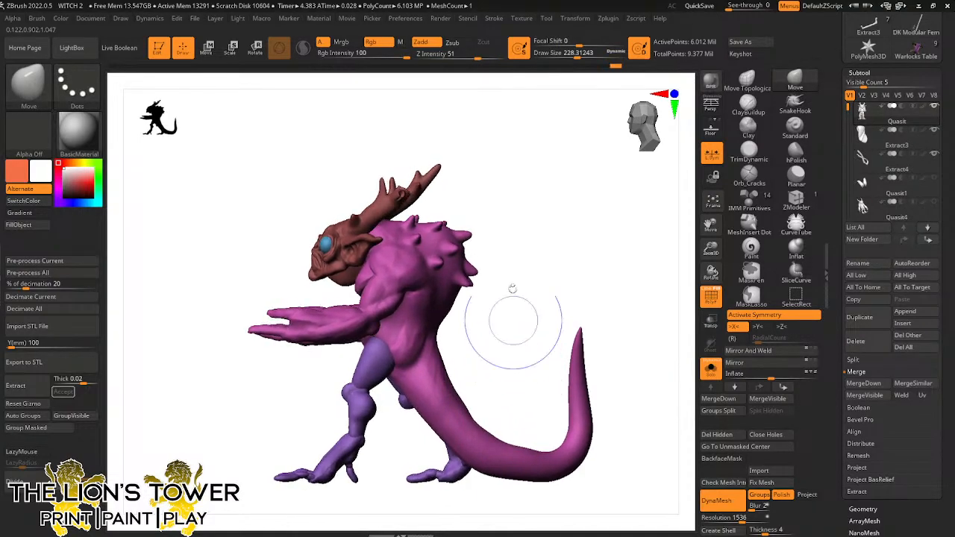
left_click(569, 54)
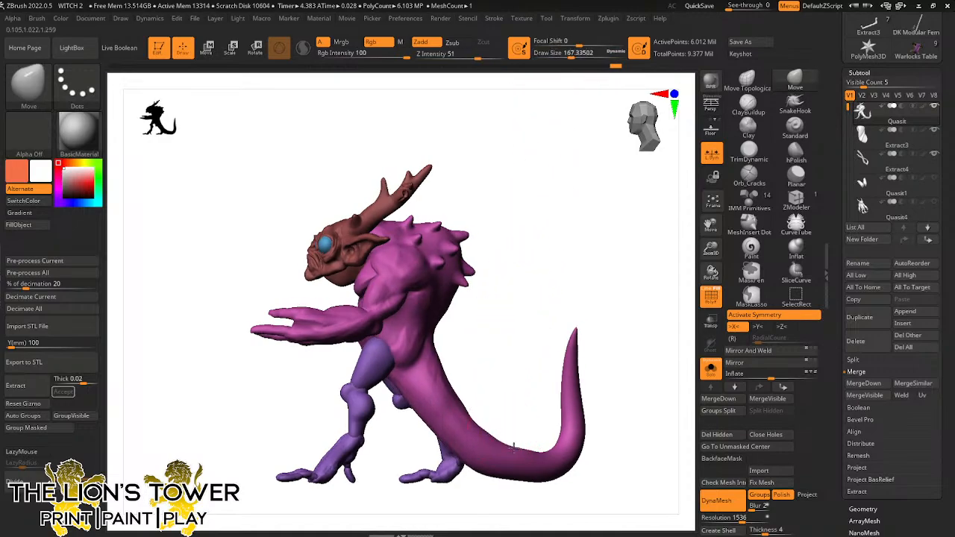
mouse_move(514, 417)
left_mouse_down()
mouse_move(490, 395)
mouse_move(470, 406)
mouse_move(527, 365)
mouse_move(556, 369)
left_mouse_up()
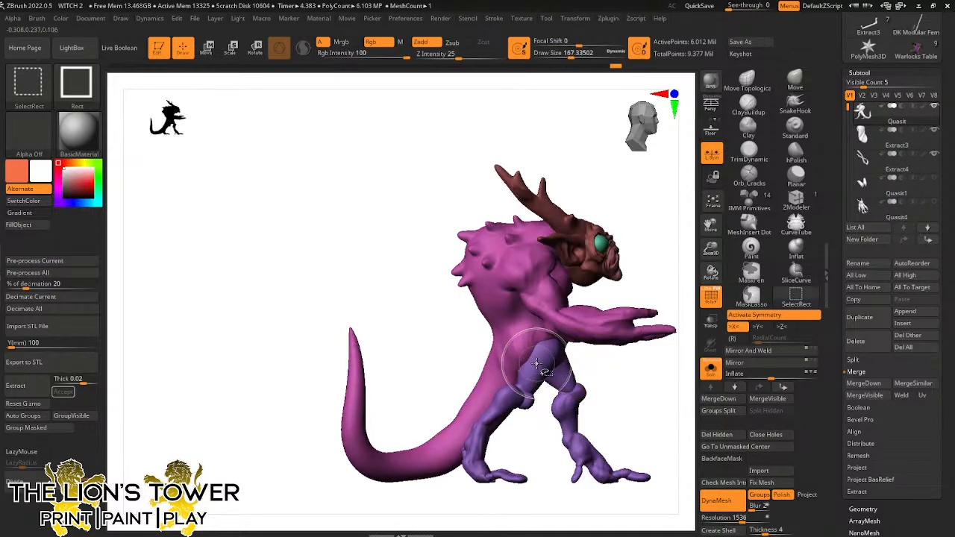
Isolate the purple legs polygroup and ready the ClayBuildup brush at draw size about 83.5
left_click(564, 375, "ctrl+shift")
key("ctrl+z")
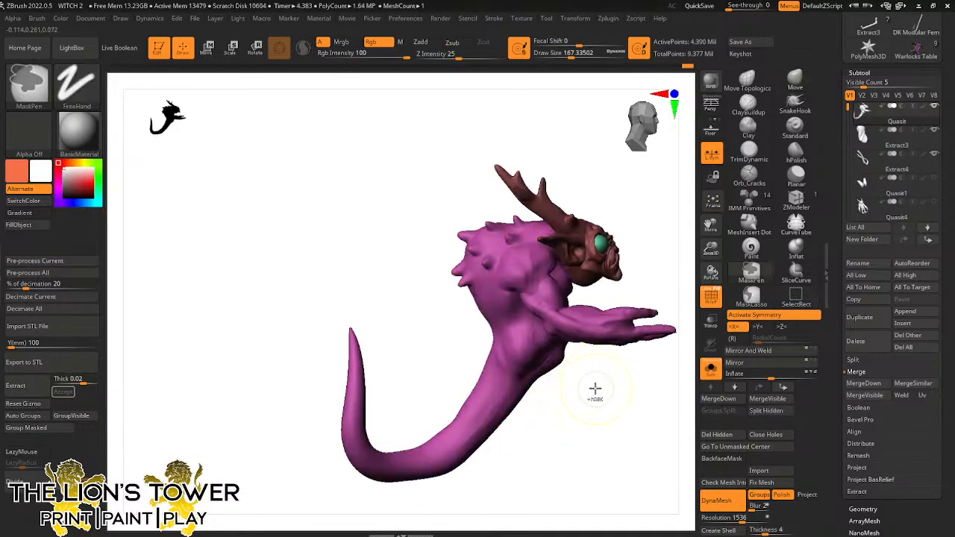
key("ctrl+shift+z")
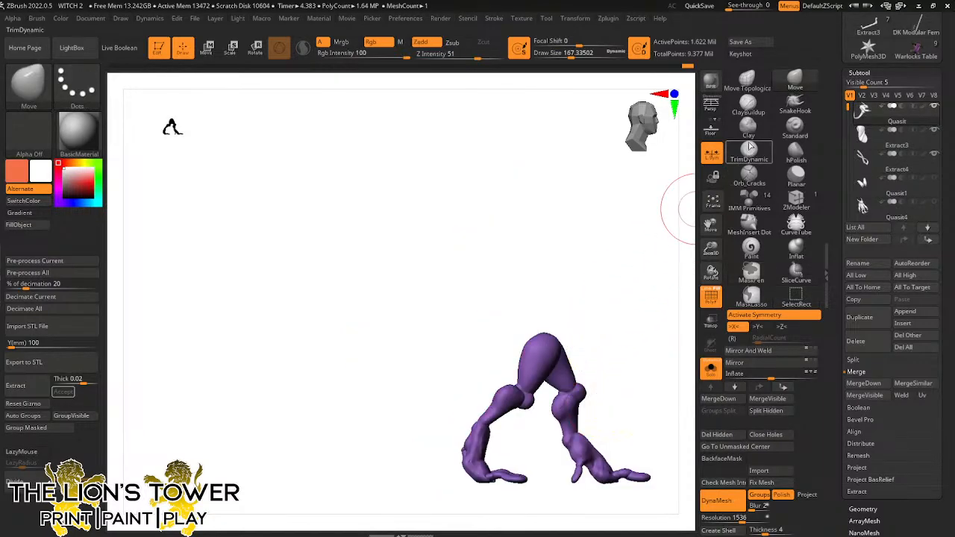
left_click_drag(712, 225, 715, 275)
mouse_move(711, 228)
left_mouse_down()
mouse_move(669, 168)
mouse_move(585, 252)
left_mouse_up()
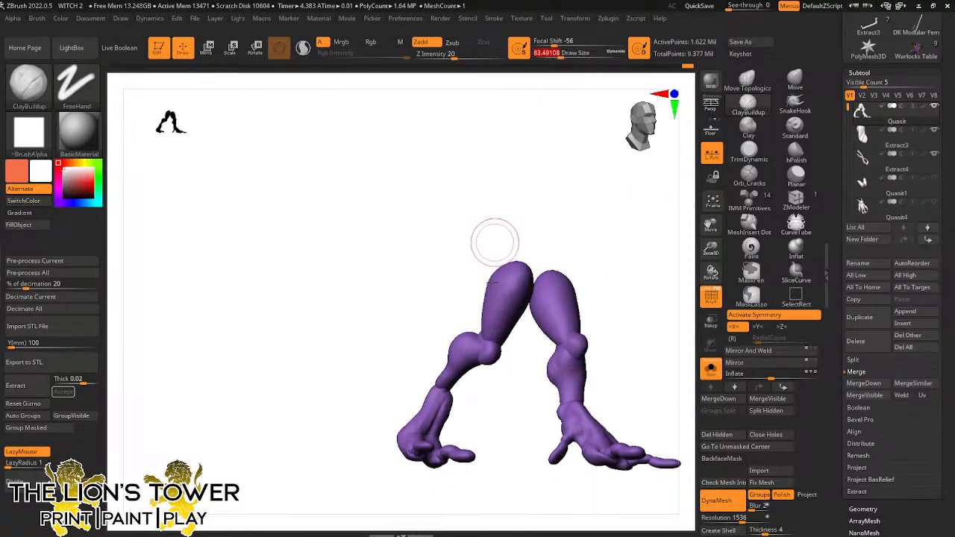
Turn off X symmetry, then build up muscle clay along the outer side of the first thigh and smooth it
key("x")
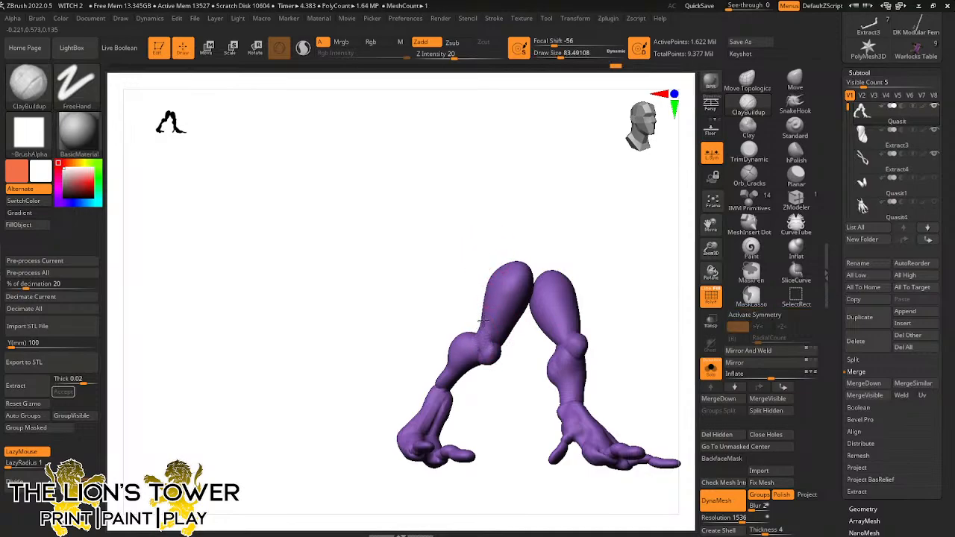
left_click_drag(480, 224, 512, 178)
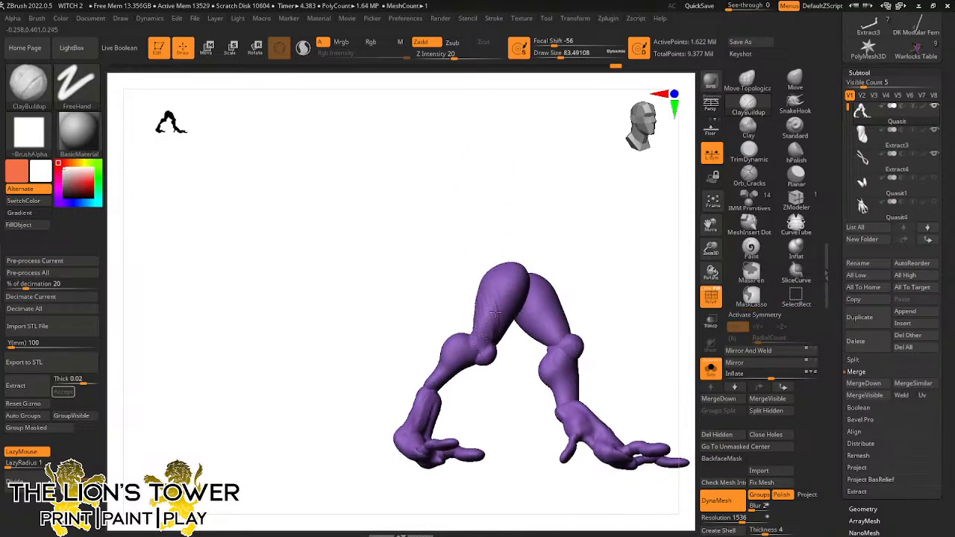
left_click_drag(495, 312, 502, 281)
left_click_drag(494, 247, 508, 217)
mouse_move(487, 327)
left_mouse_down()
mouse_move(531, 208)
mouse_move(512, 239)
left_mouse_up()
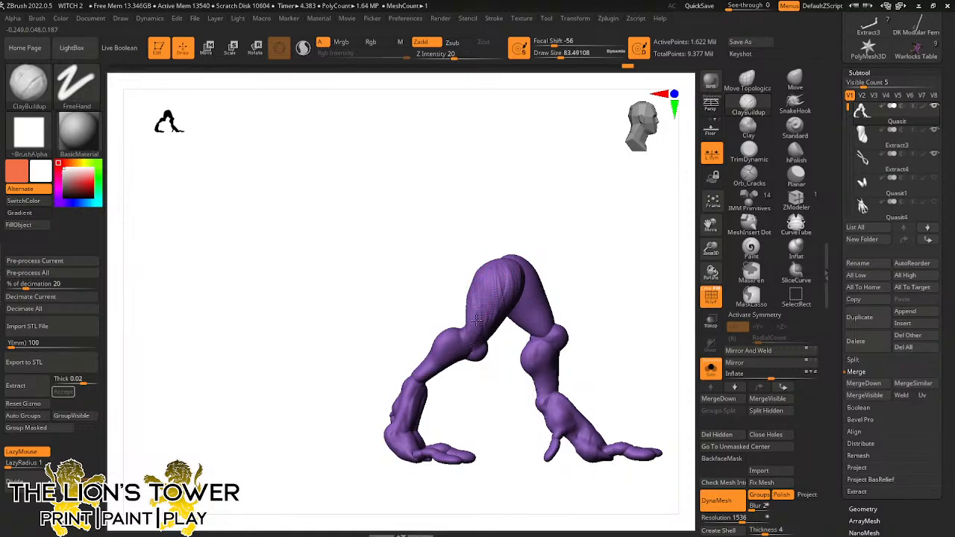
key("shift")
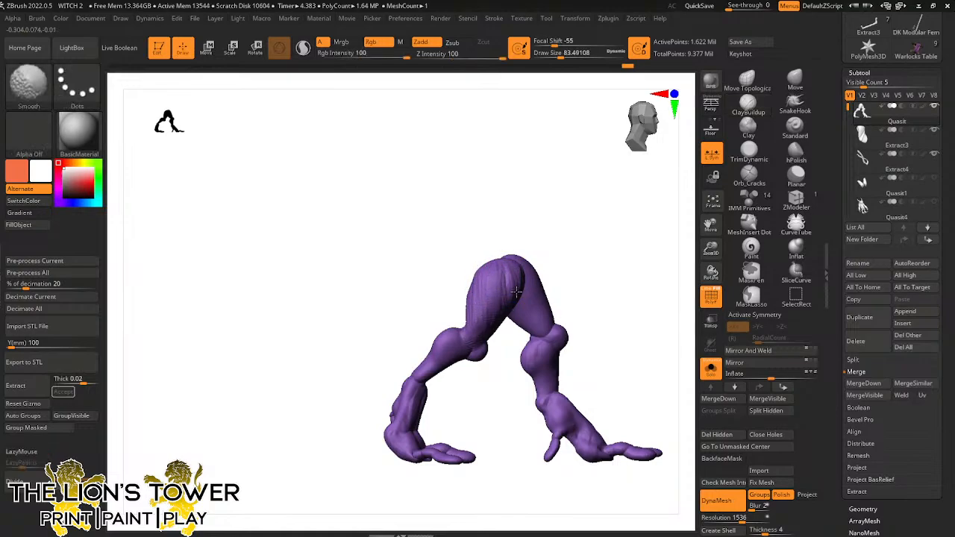
Build up muscle clay along the outer side of the opposite thigh down to the knee and smooth the strokes
left_click_drag(631, 260, 560, 263)
left_click_drag(625, 279, 596, 297)
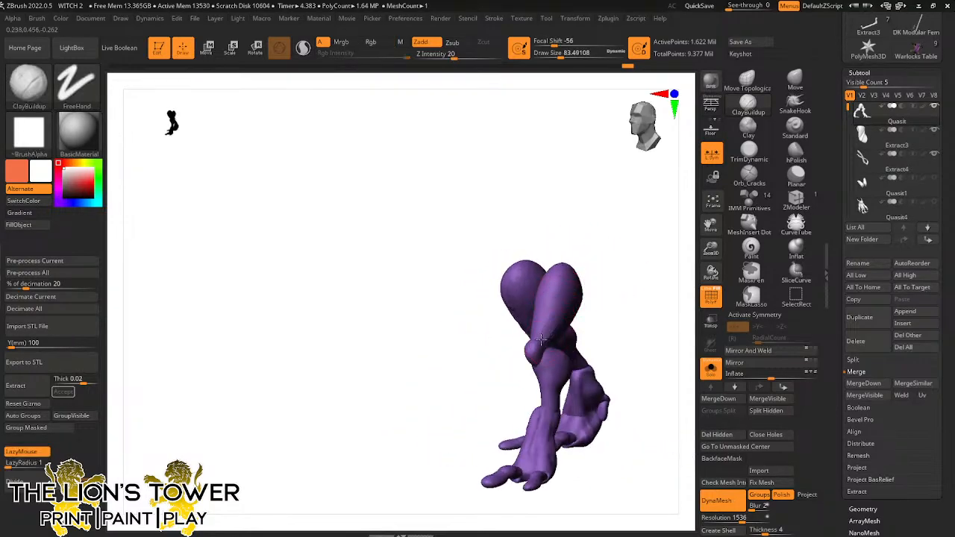
left_click_drag(648, 257, 567, 268)
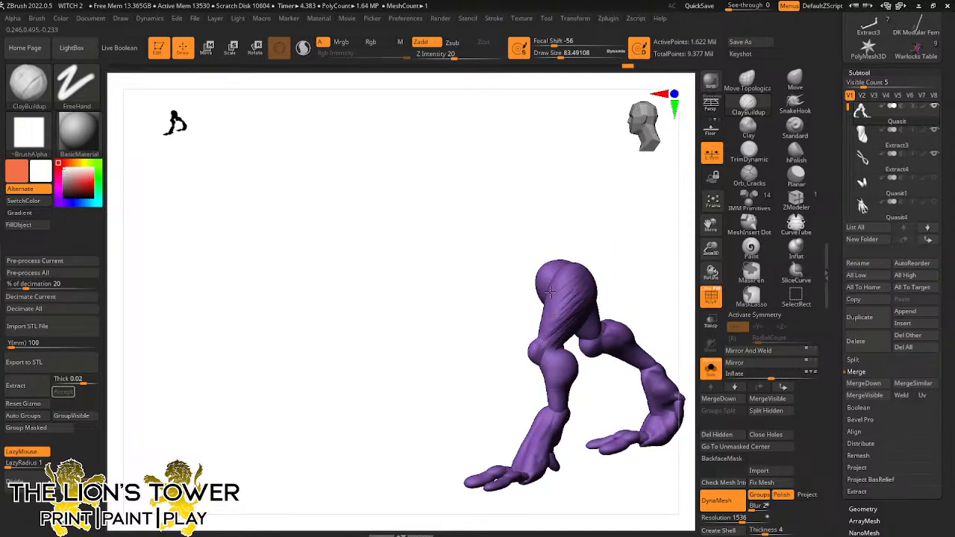
left_click_drag(619, 256, 565, 306)
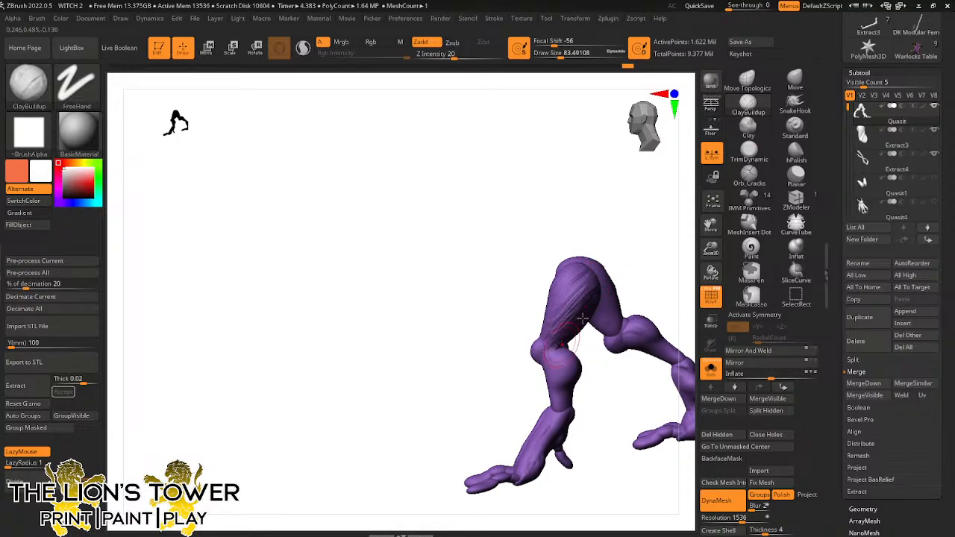
key("shift")
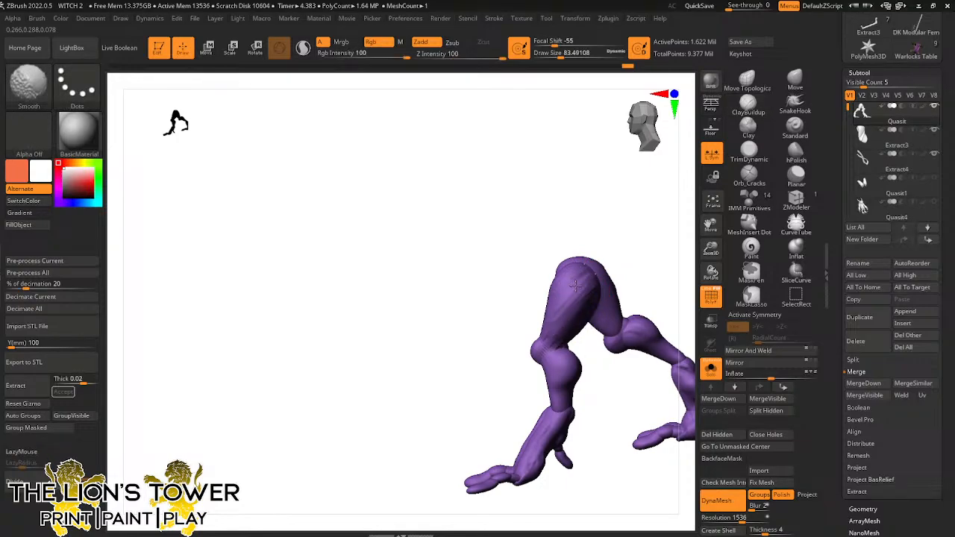
Build up muscle clay on the front of both thighs with ClayBuildup and smooth the strokes
key("l")
mouse_move(607, 192)
left_mouse_down()
mouse_move(629, 196)
mouse_move(620, 222)
mouse_move(646, 205)
mouse_move(657, 249)
mouse_move(644, 264)
mouse_move(560, 270)
mouse_move(605, 245)
left_mouse_up()
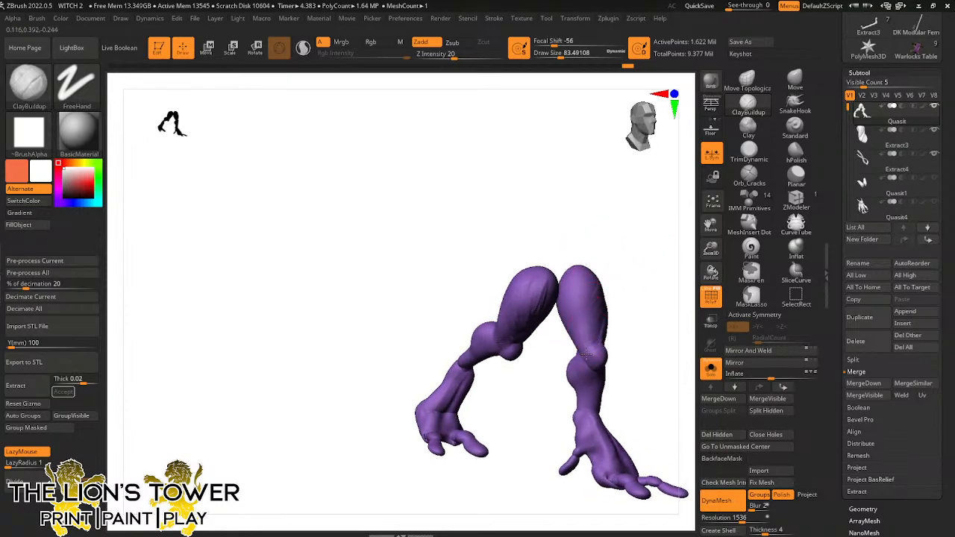
left_click_drag(582, 306, 578, 325)
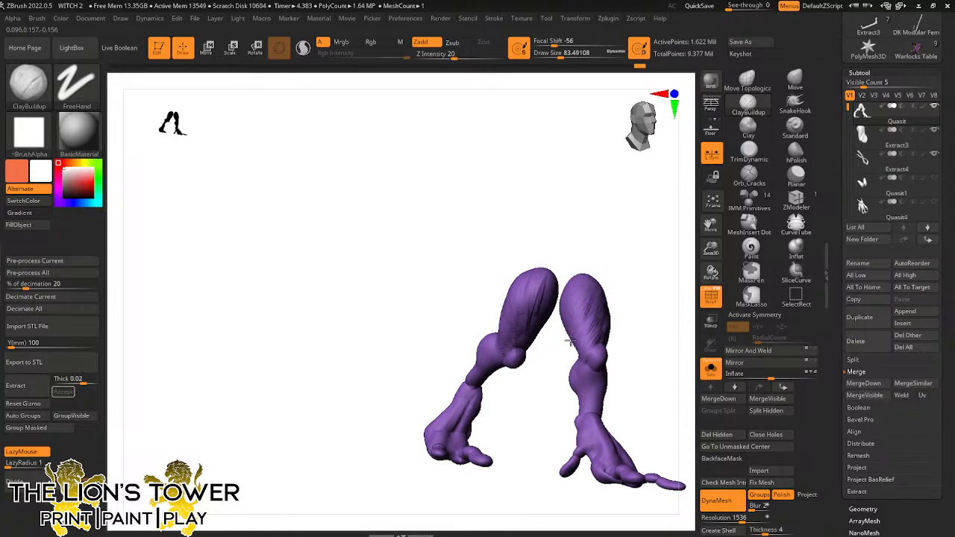
key("shift")
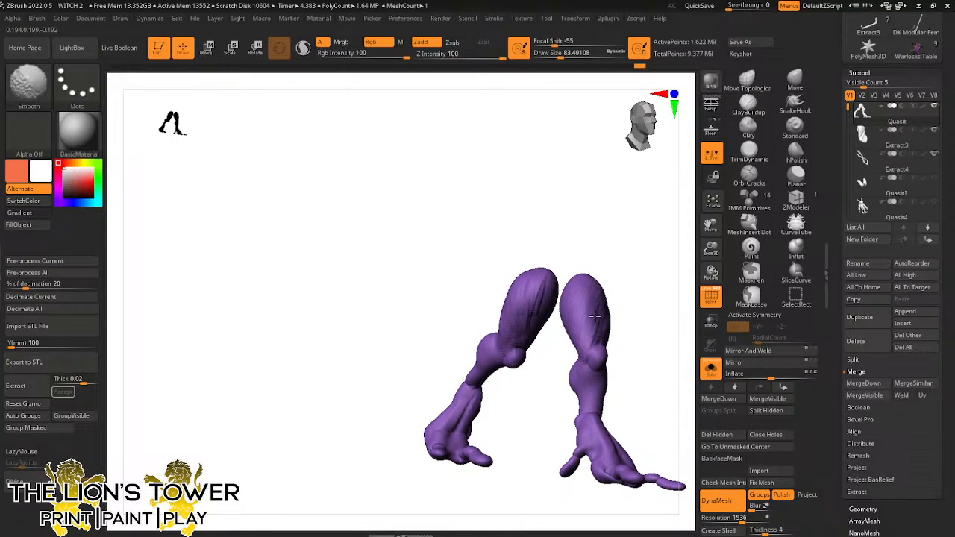
left_click_drag(532, 327, 530, 291)
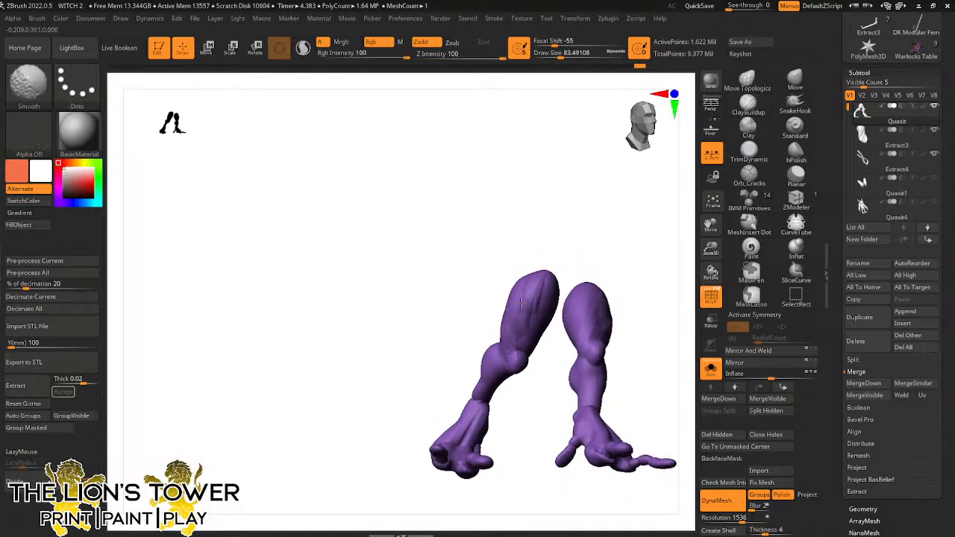
Add muscle clay along the undersides of the thighs above the knees and smooth it into the surface
mouse_move(538, 287)
right_mouse_down()
mouse_move(576, 218)
mouse_move(531, 342)
mouse_move(595, 222)
mouse_move(566, 196)
mouse_move(533, 363)
right_mouse_up()
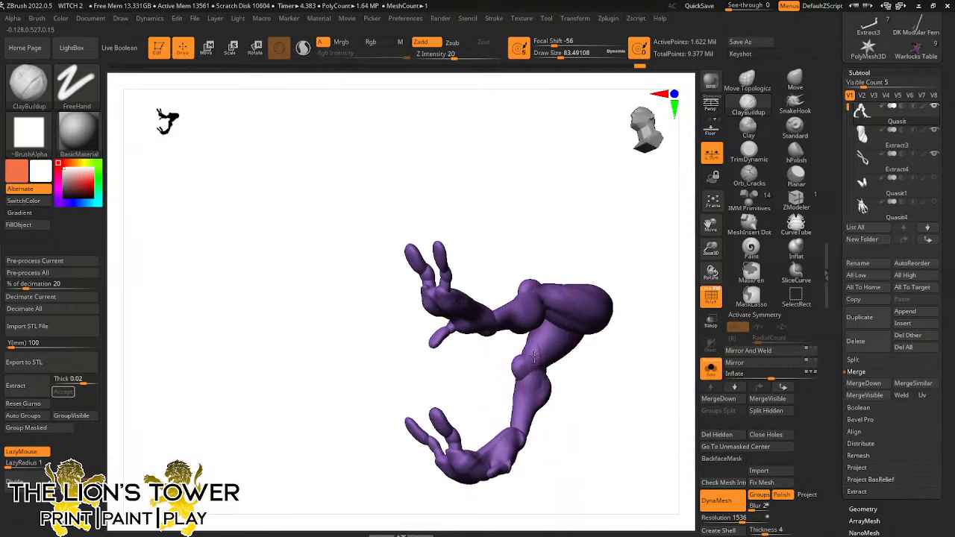
mouse_move(541, 329)
right_mouse_down()
mouse_move(604, 429)
mouse_move(536, 317)
right_mouse_up()
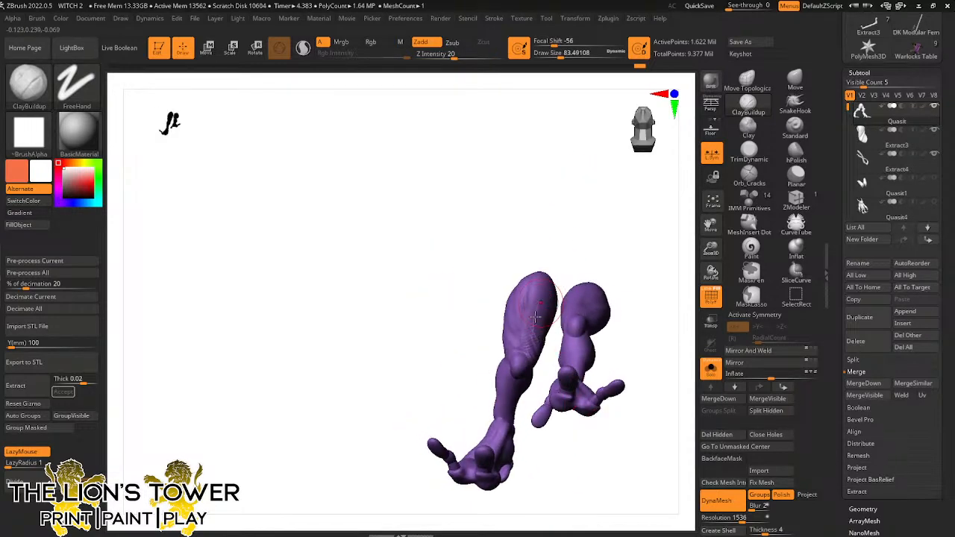
right_click_drag(541, 361, 506, 299)
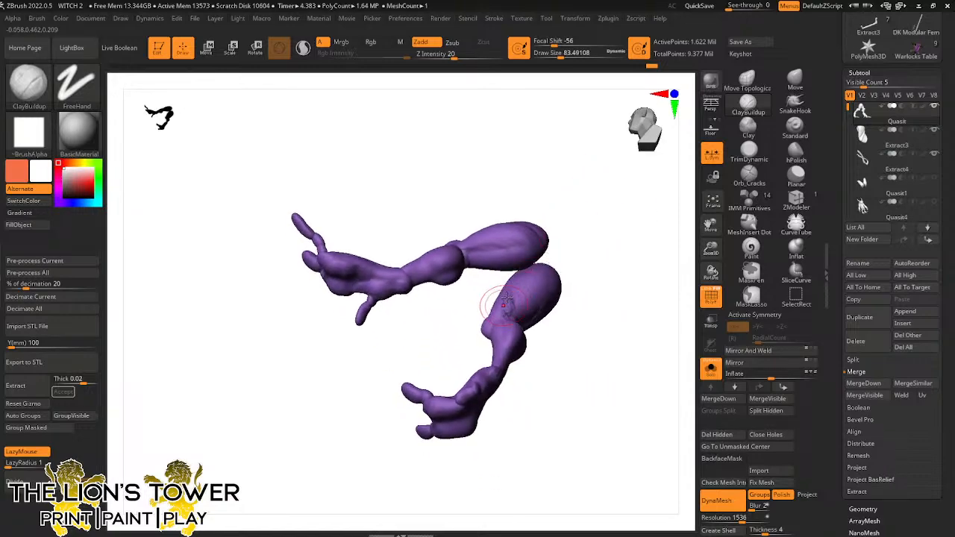
key("shift")
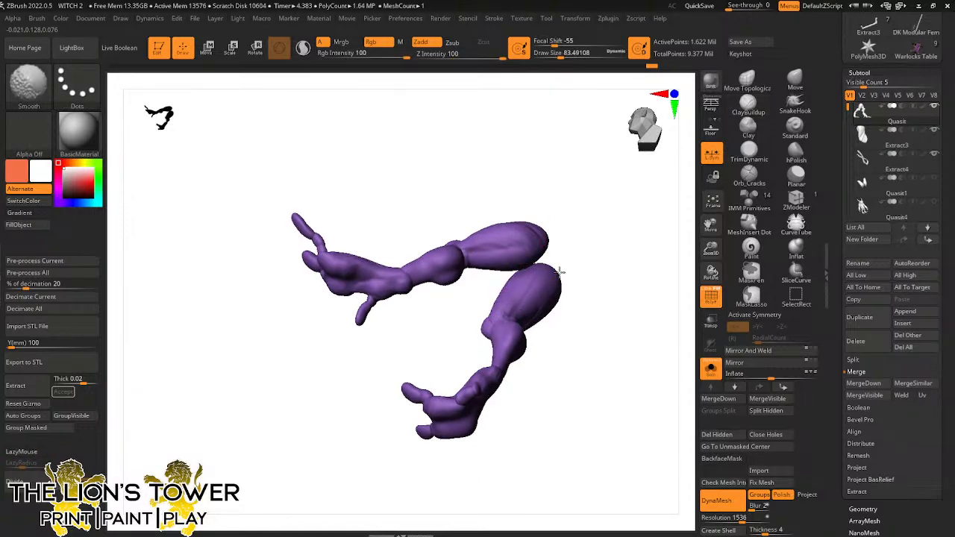
left_click_drag(537, 306, 484, 252, "shift")
left_click_drag(556, 224, 610, 300)
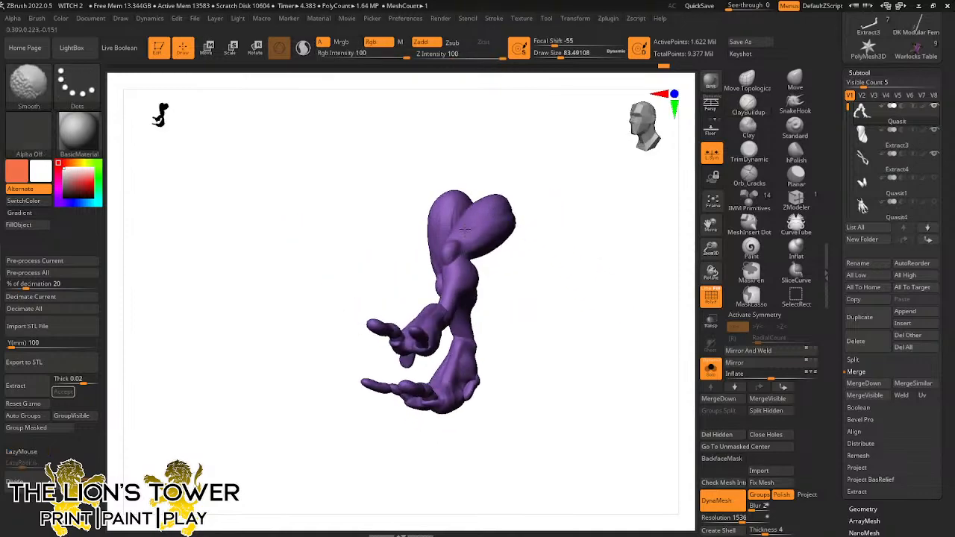
left_click_drag(474, 145, 418, 213, "shift")
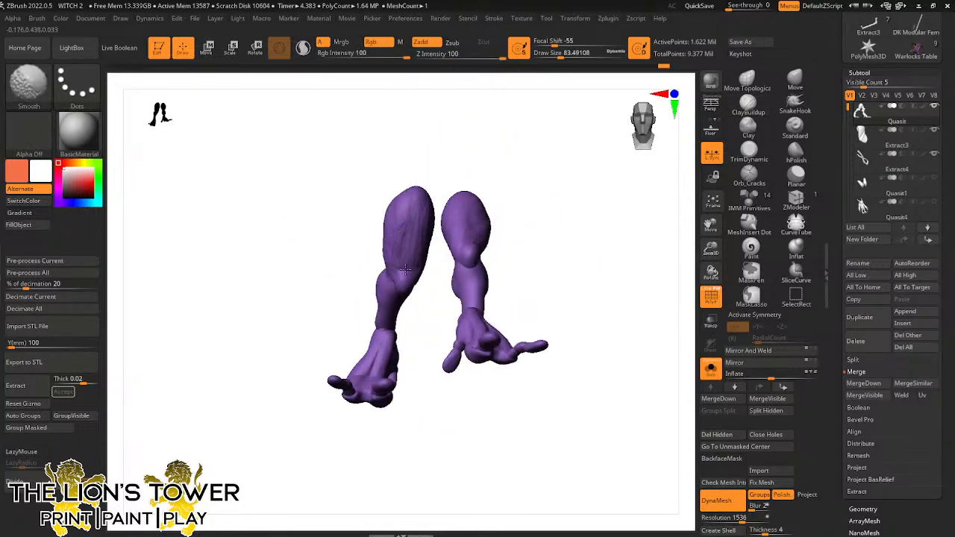
Build up long muscle strokes down the outer thighs to the knees and soften them with Smooth
mouse_move(391, 259)
right_mouse_down()
mouse_move(439, 162)
mouse_move(400, 260)
right_mouse_up()
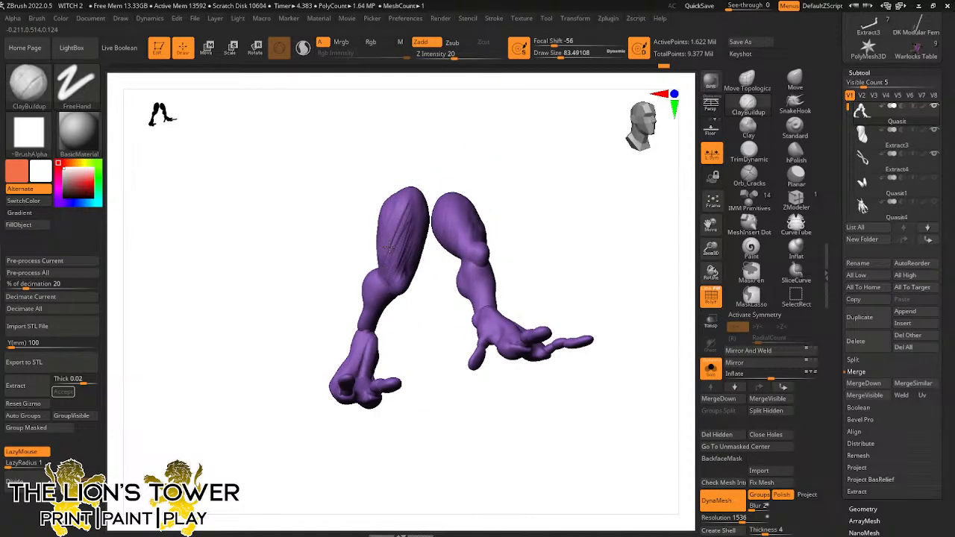
key("shift")
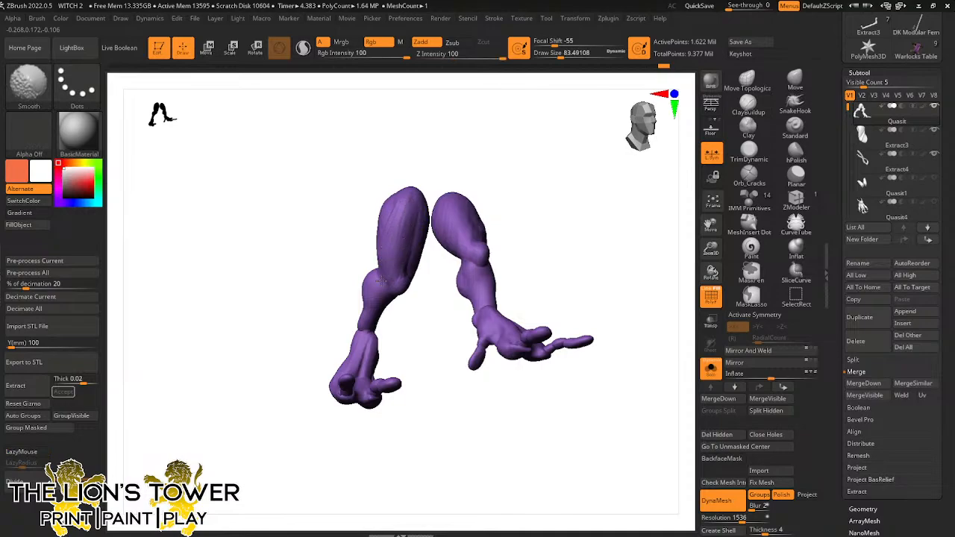
mouse_move(452, 102)
right_mouse_down()
mouse_move(467, 199)
mouse_move(479, 124)
right_mouse_up()
right_click_drag(502, 236, 497, 224)
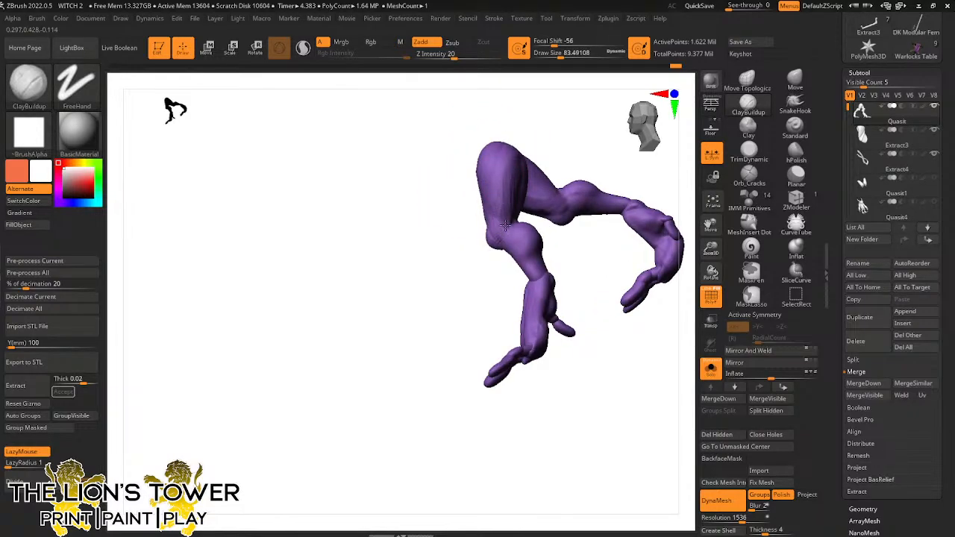
right_click_drag(491, 176, 503, 216)
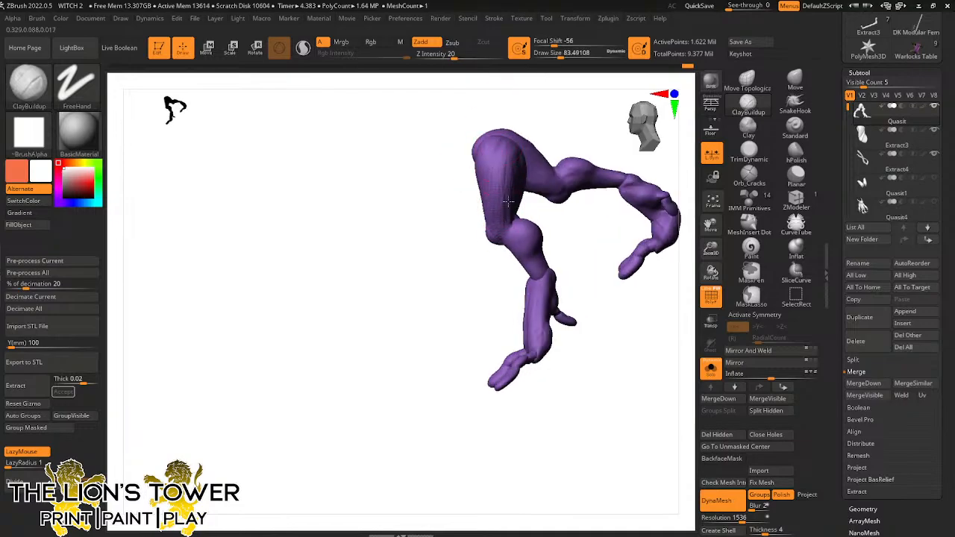
key("shift")
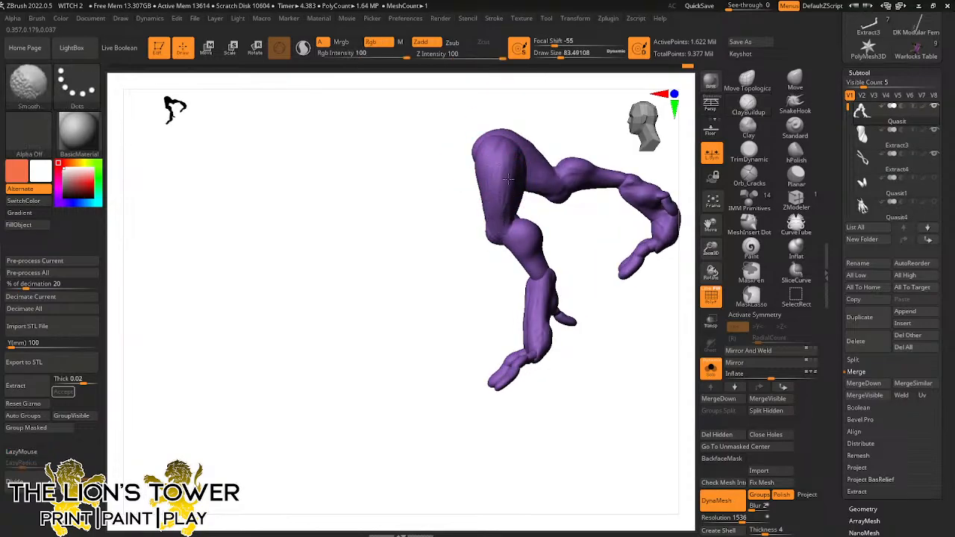
Blend the thigh muscle forms of both legs by smoothing them from the front, side and back
right_click_drag(507, 179, 552, 111, "shift")
right_click_drag(584, 187, 575, 214)
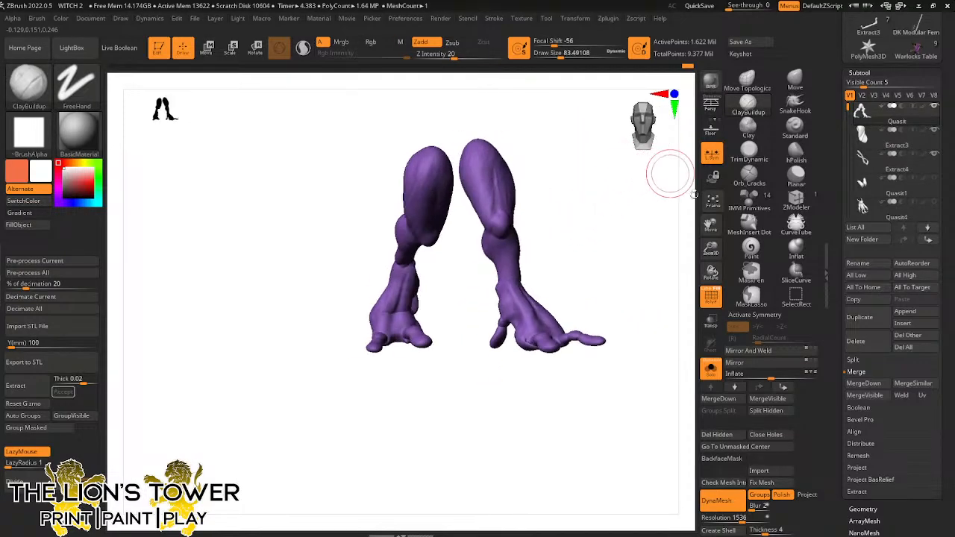
mouse_move(670, 173)
right_mouse_down()
mouse_move(649, 228)
mouse_move(607, 241)
right_mouse_up()
key("shift")
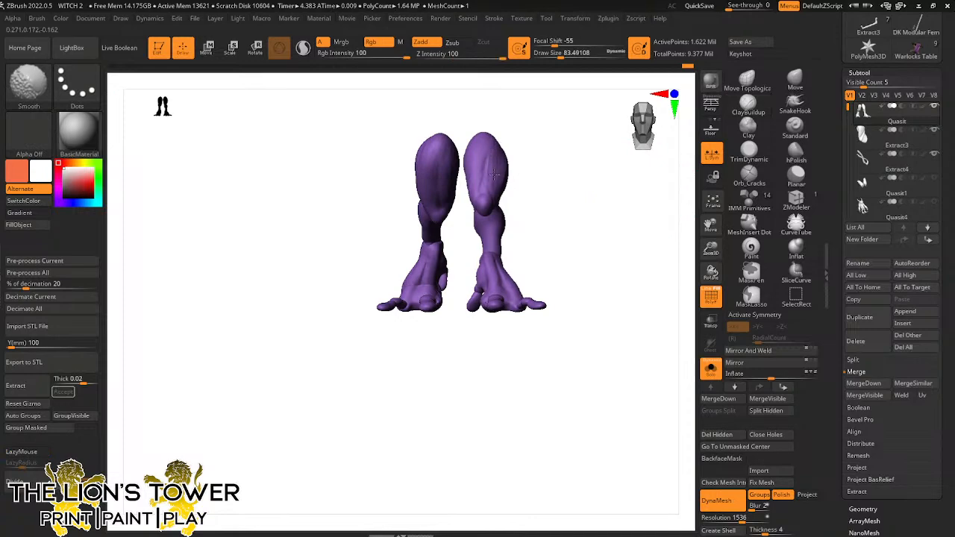
mouse_move(485, 158)
right_mouse_down()
mouse_move(473, 111)
mouse_move(453, 159)
mouse_move(486, 154)
mouse_move(512, 106)
mouse_move(409, 179)
right_mouse_up()
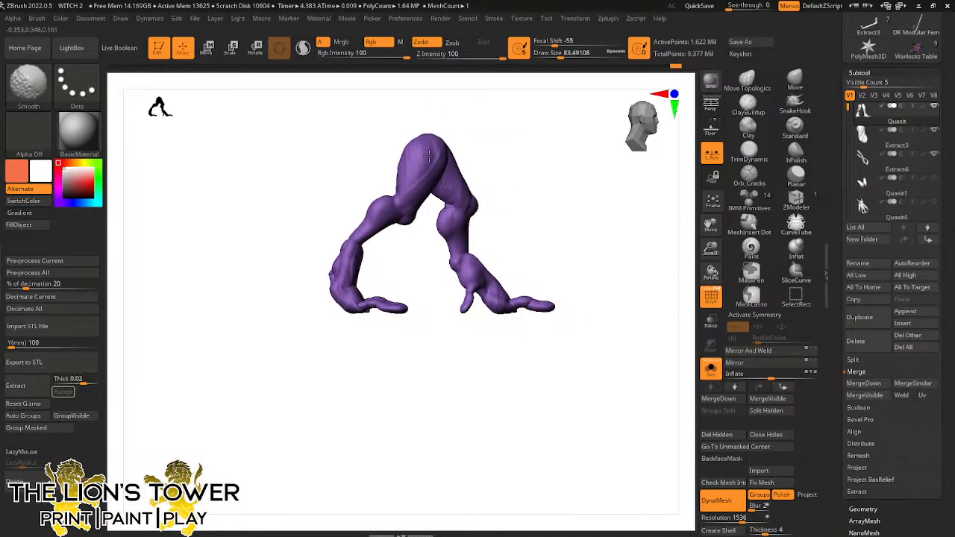
right_click_drag(465, 113, 387, 176, "shift")
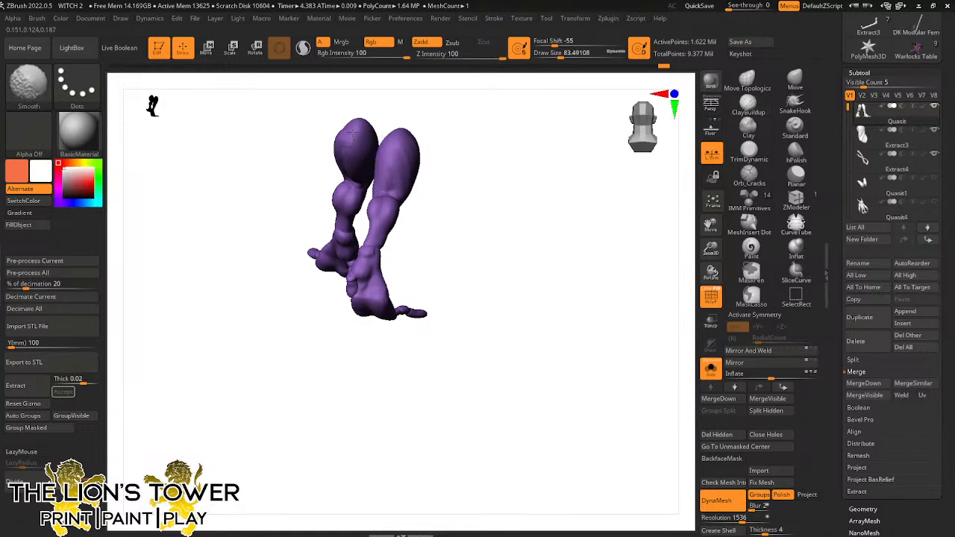
Build up clay around the back of the ankle and heel, and smooth the strokes
mouse_move(369, 131)
right_mouse_down()
mouse_move(456, 131)
mouse_move(455, 177)
mouse_move(433, 186)
right_mouse_up()
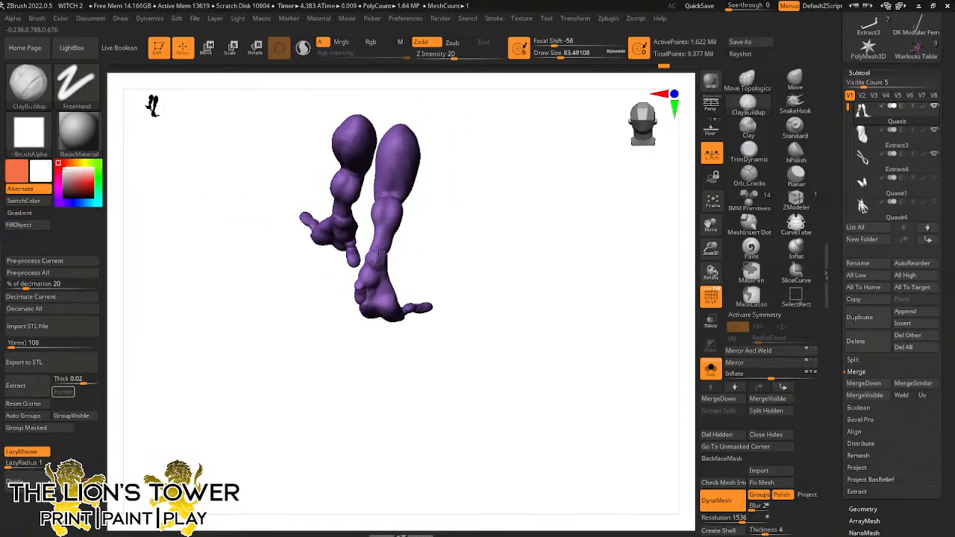
right_click_drag(379, 251, 367, 268)
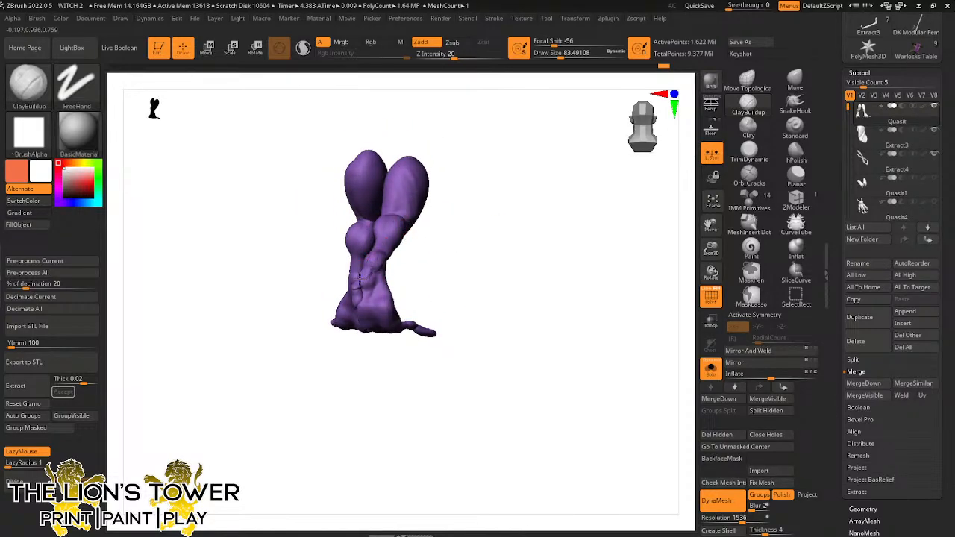
key("shift")
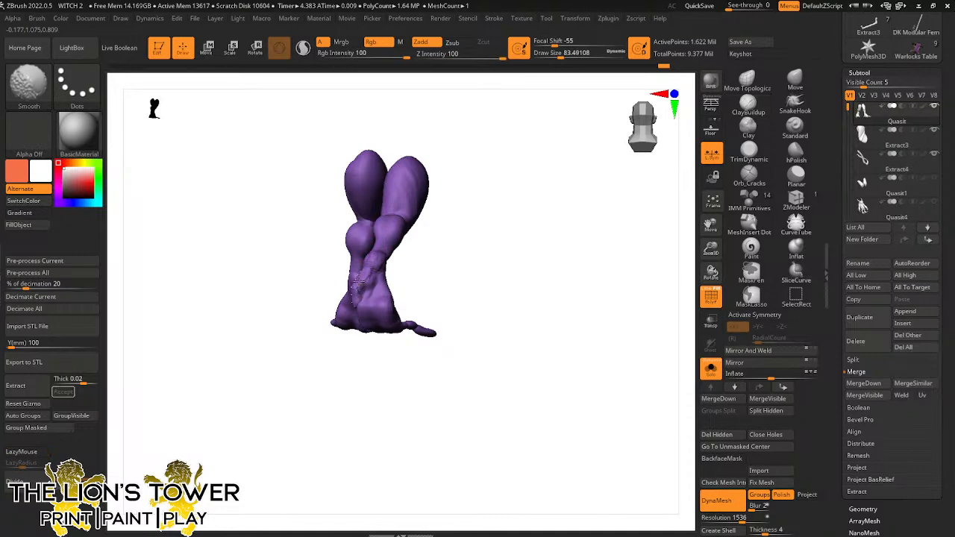
right_click_drag(356, 285, 416, 266)
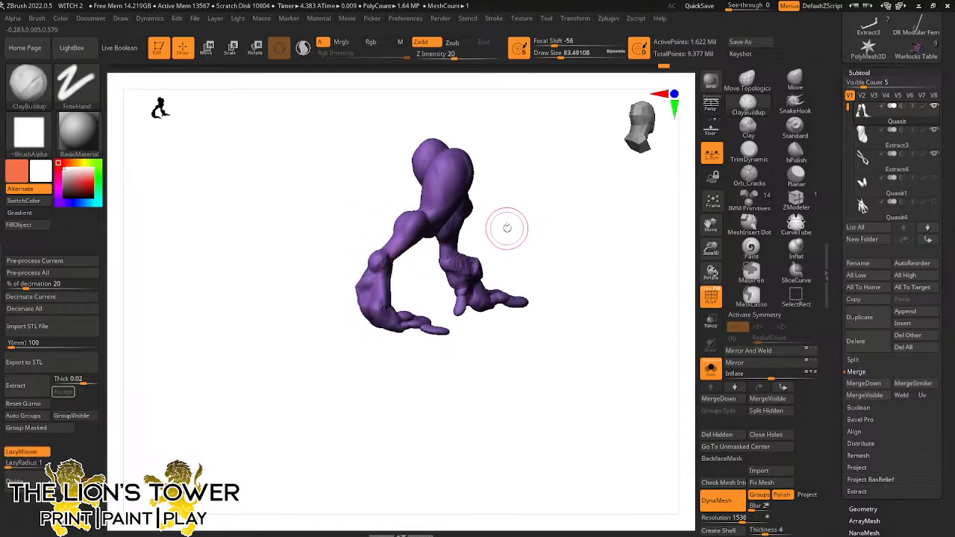
key("shift")
Reduce the ClayBuildup draw size to about 59.2 and add clay to the ankle above the rear toe
right_click_drag(512, 234, 579, 194)
left_click_drag(711, 250, 710, 273)
mouse_move(710, 225)
left_mouse_down()
mouse_move(690, 248)
mouse_move(621, 276)
left_mouse_up()
left_click_drag(561, 57, 557, 56)
mouse_move(648, 232)
right_mouse_down()
mouse_move(655, 247)
mouse_move(609, 297)
right_mouse_up()
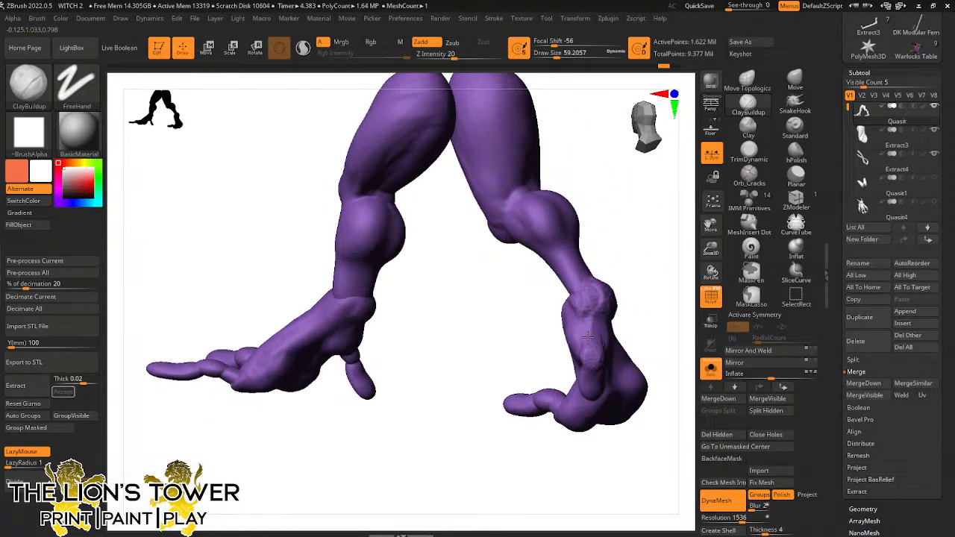
right_click_drag(597, 328, 657, 256)
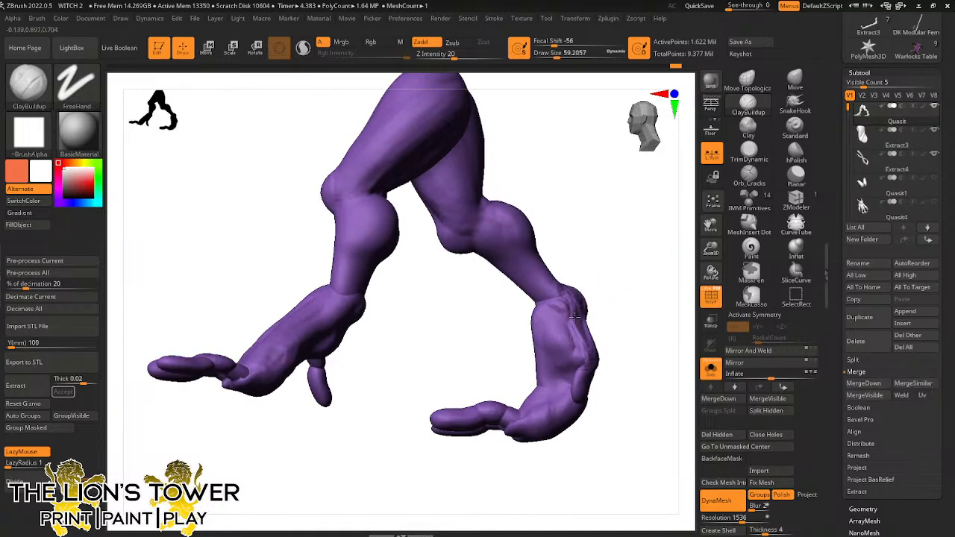
Build up tendon clay along the side of the foot from ankle to rear toe and smooth it
left_click_drag(575, 318, 575, 331)
left_click_drag(582, 363, 580, 328)
mouse_move(587, 278)
right_mouse_down()
mouse_move(614, 265)
mouse_move(603, 269)
right_mouse_up()
left_click_drag(555, 330, 577, 359)
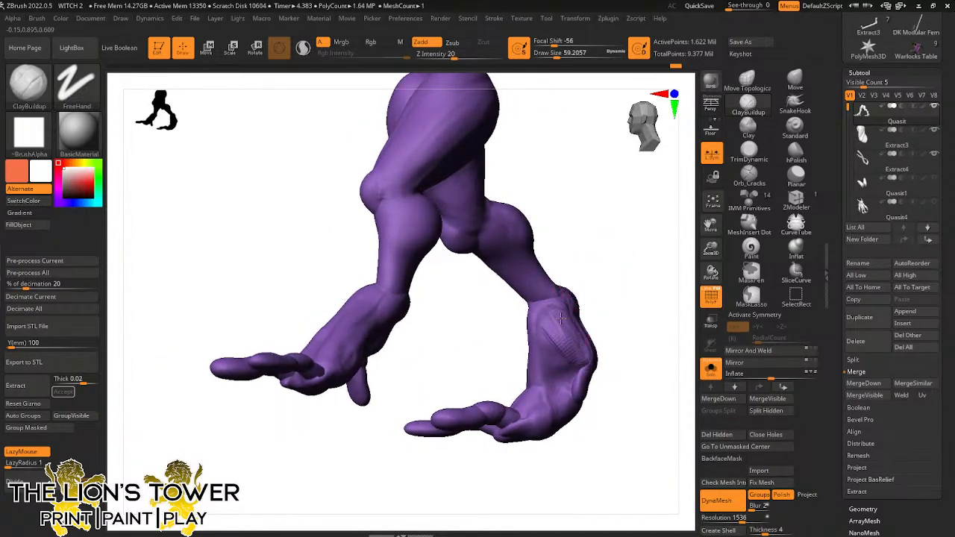
left_click_drag(561, 319, 537, 291)
key("shift")
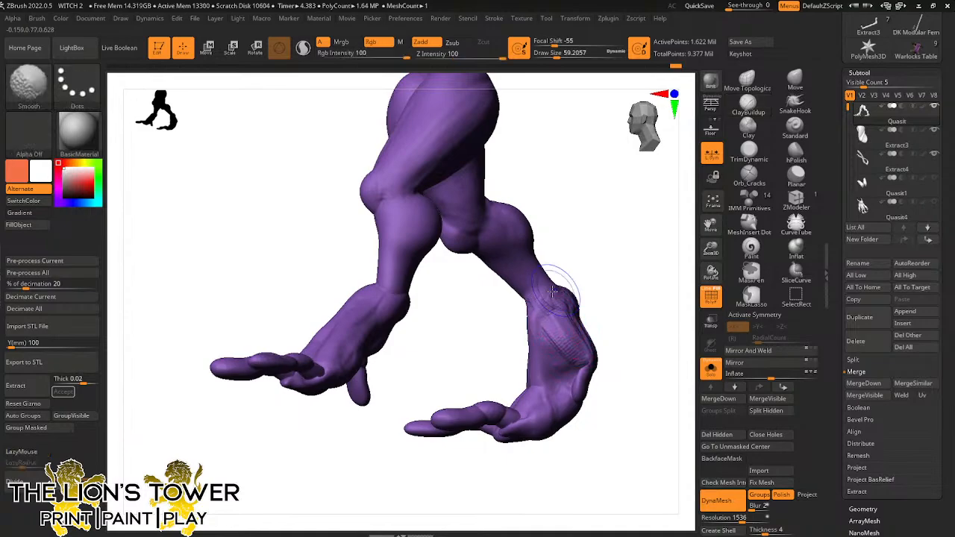
right_click_drag(603, 332, 637, 323)
Thicken the rear toes of both feet with the Inflat brush at draw size about 56.5
left_click(796, 248)
right_click_drag(683, 245, 639, 267)
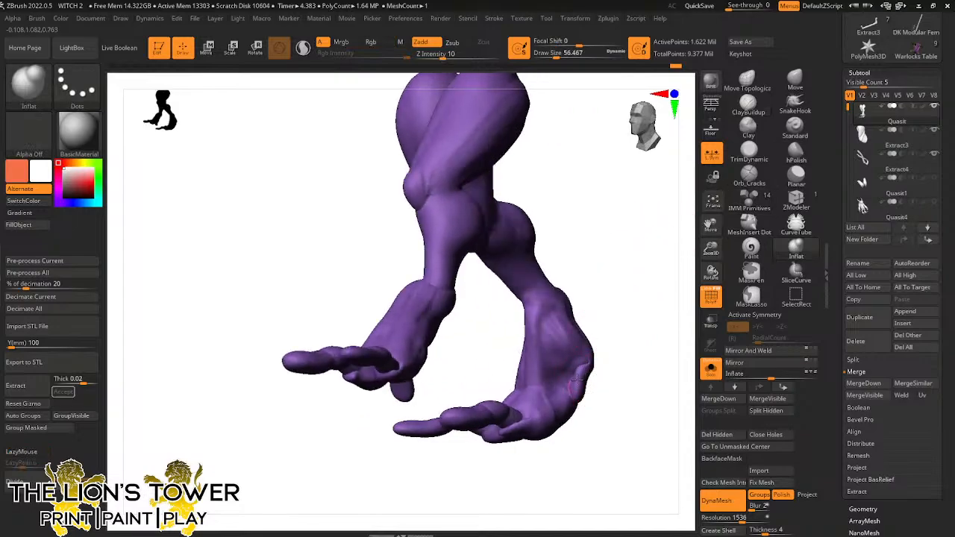
mouse_move(624, 413)
right_mouse_down()
mouse_move(631, 378)
mouse_move(621, 317)
mouse_move(631, 346)
right_mouse_up()
right_click_drag(550, 361, 571, 390)
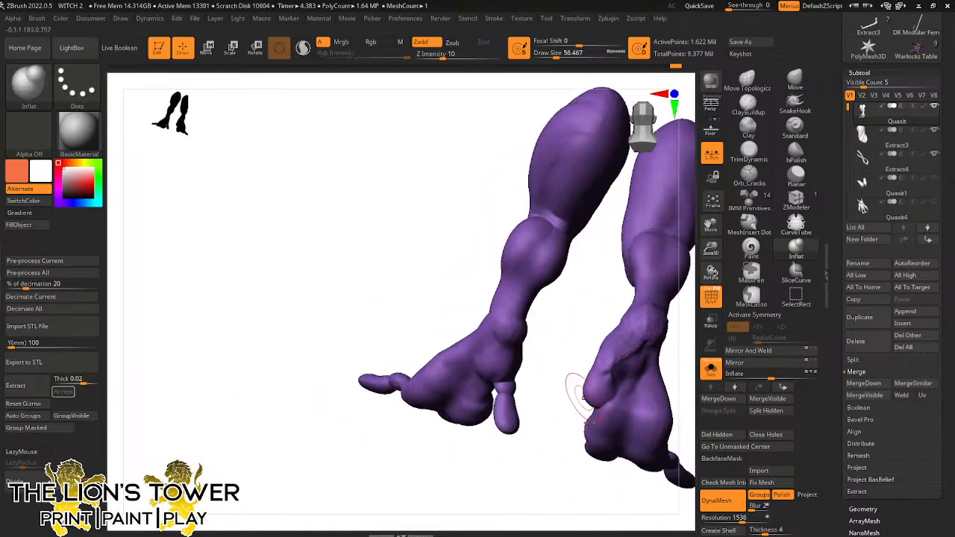
left_click_drag(515, 424, 514, 384)
right_click_drag(548, 336, 405, 403)
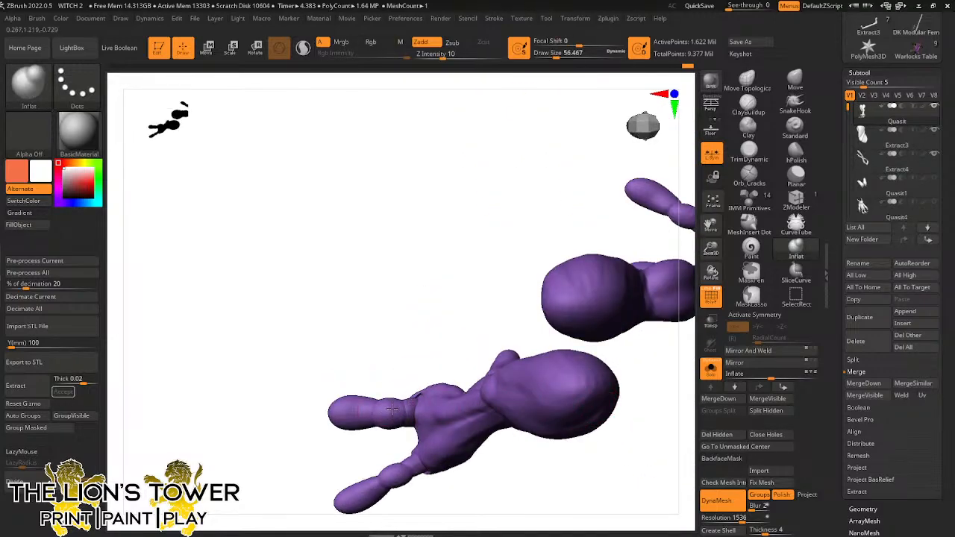
Inflate the front toes and their knuckles on the foot and blend the toe bases
right_click_drag(373, 429, 510, 259)
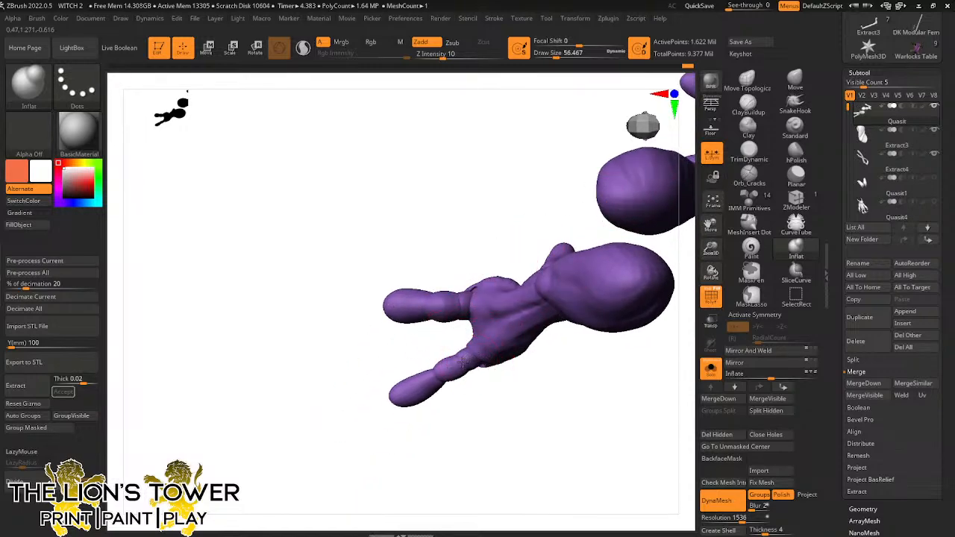
left_click_drag(444, 371, 425, 386)
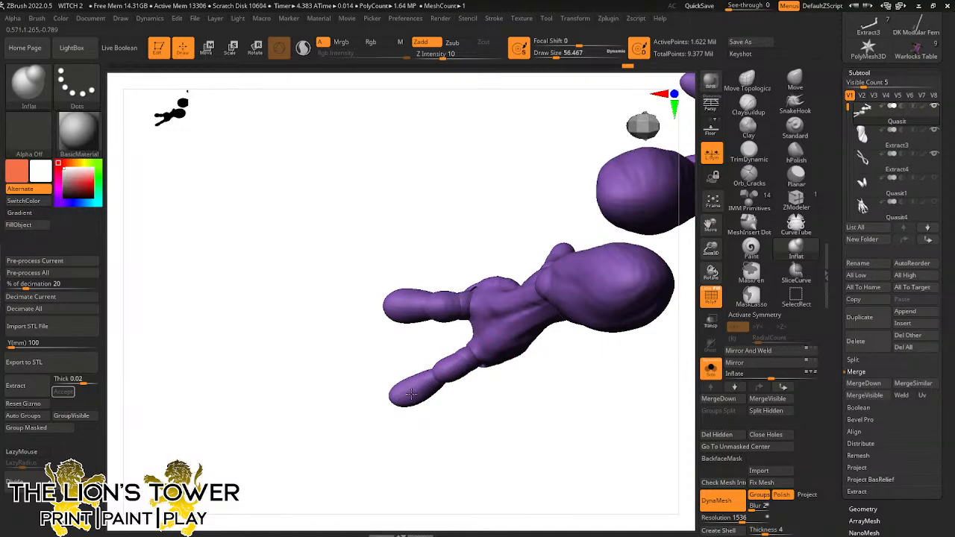
mouse_move(412, 394)
right_mouse_down()
mouse_move(438, 320)
mouse_move(468, 391)
mouse_move(422, 378)
mouse_move(448, 413)
mouse_move(454, 373)
mouse_move(405, 356)
mouse_move(448, 380)
mouse_move(486, 486)
mouse_move(437, 397)
right_mouse_up()
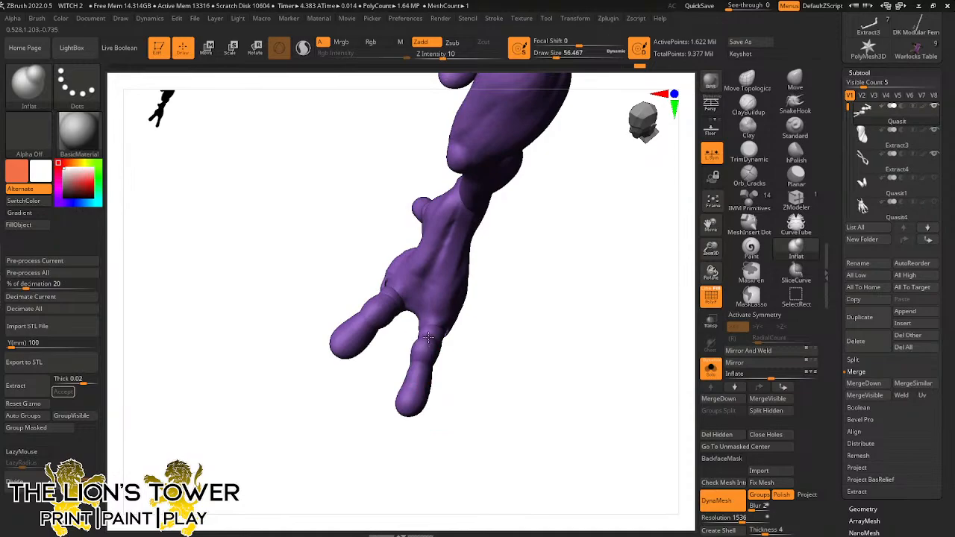
right_click_drag(428, 338, 324, 356)
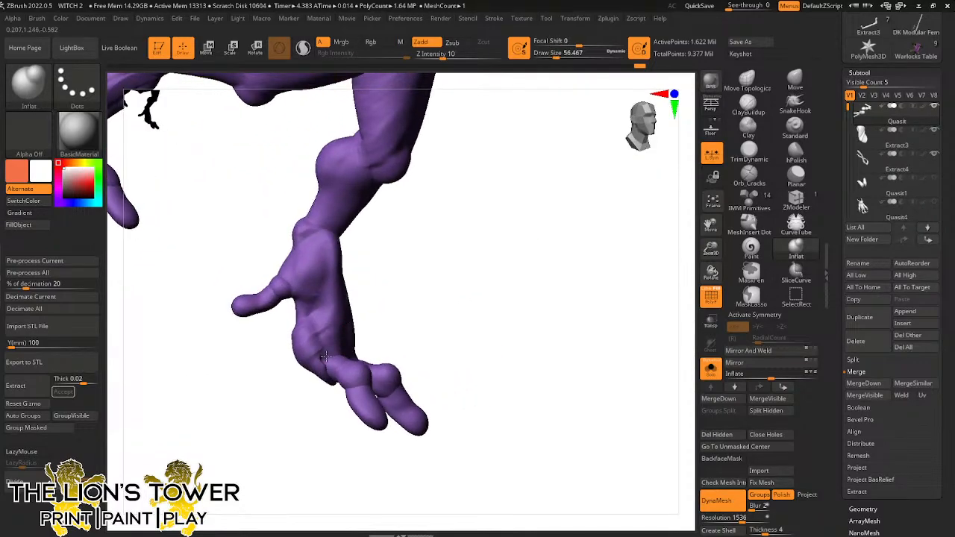
left_click_drag(326, 357, 336, 334)
mouse_move(348, 328)
right_mouse_down()
mouse_move(394, 282)
mouse_move(334, 248)
right_mouse_up()
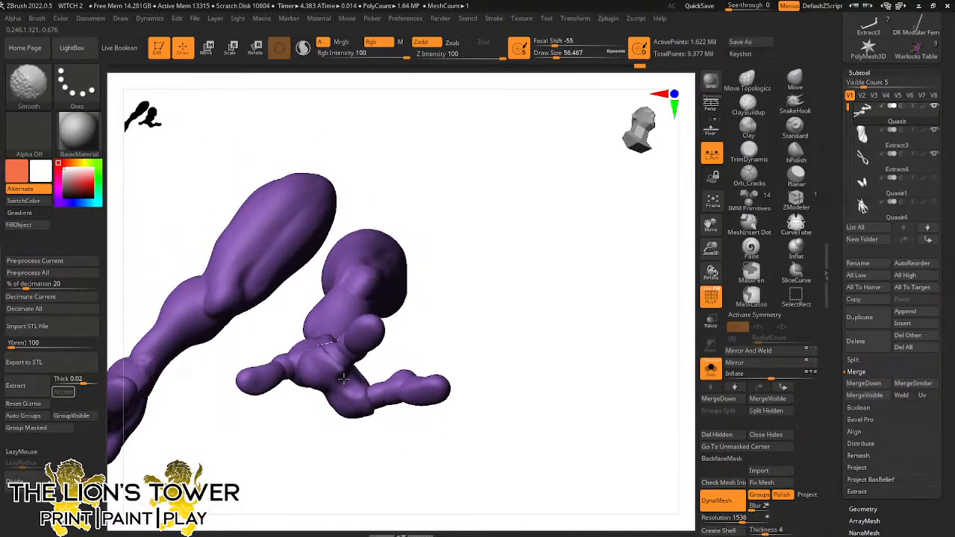
Build up clay with ClayBuildup at draw size about 59.2 over the front toe bases on top of the foot
right_click_drag(340, 342, 317, 339)
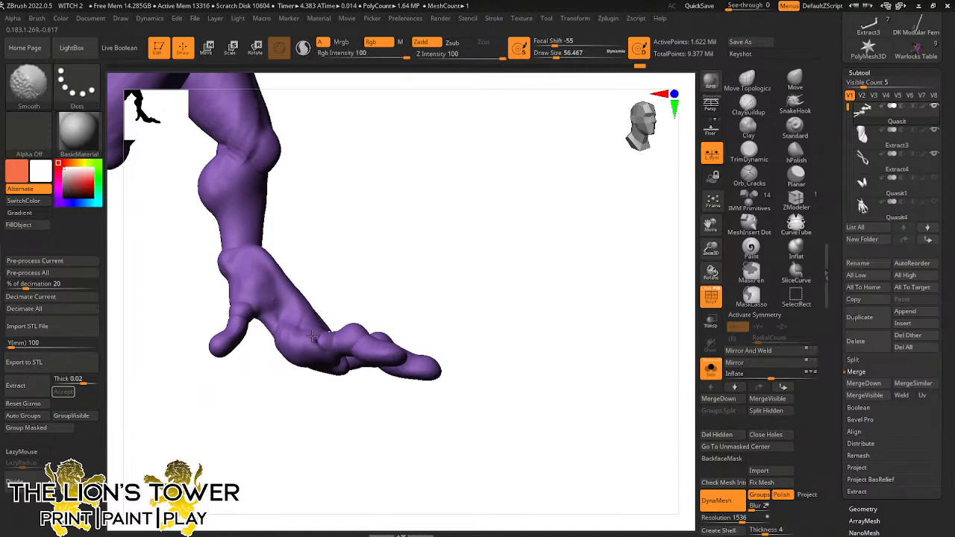
left_click(747, 105)
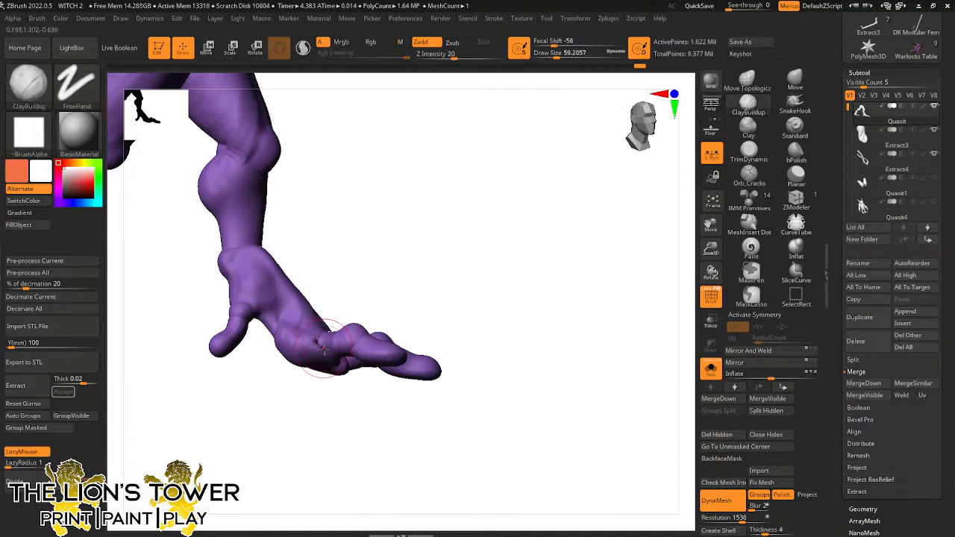
left_click_drag(339, 278, 336, 317)
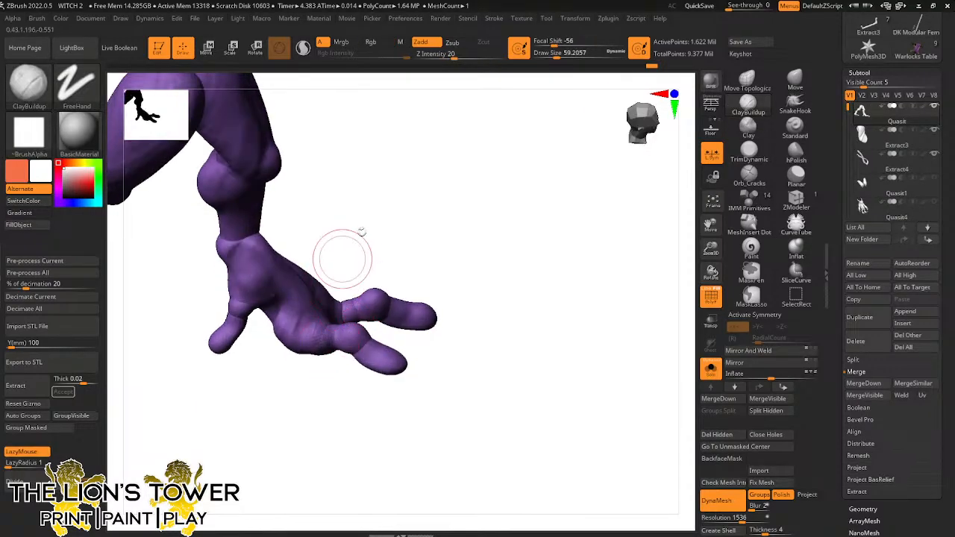
left_click_drag(343, 258, 355, 318)
left_click_drag(365, 224, 339, 312)
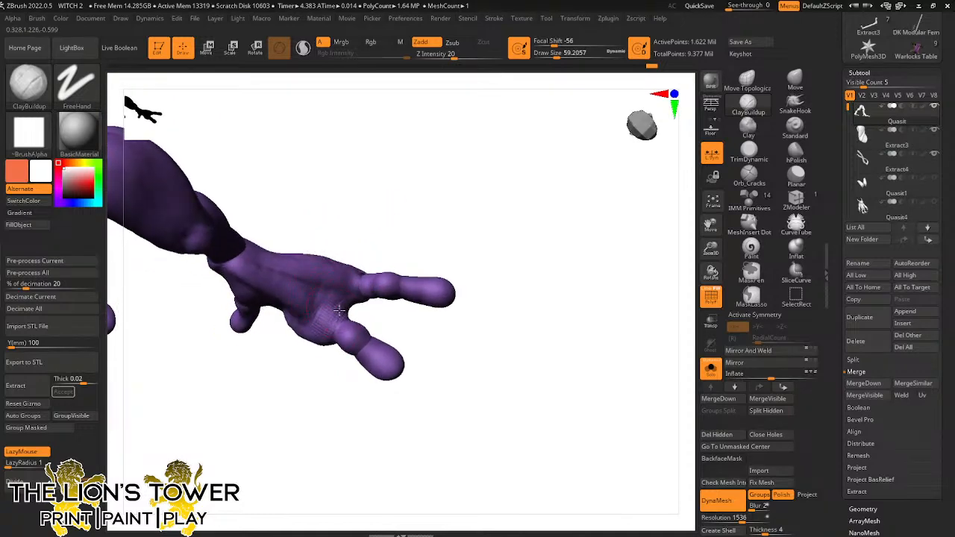
mouse_move(341, 231)
left_mouse_down()
mouse_move(314, 298)
mouse_move(380, 226)
mouse_move(386, 241)
mouse_move(361, 271)
mouse_move(371, 239)
mouse_move(354, 223)
mouse_move(380, 145)
mouse_move(392, 207)
mouse_move(402, 206)
mouse_move(393, 196)
mouse_move(418, 150)
mouse_move(391, 212)
mouse_move(360, 240)
mouse_move(379, 250)
left_mouse_up()
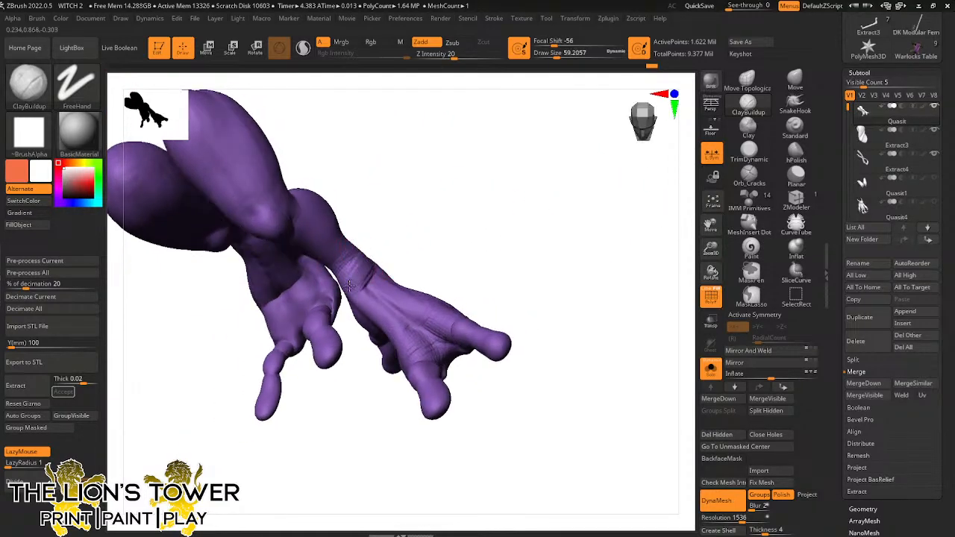
Add ClayBuildup strokes across the front of the ankle and up the lower shin
left_click_drag(349, 285, 365, 255)
left_click_drag(392, 186, 397, 144)
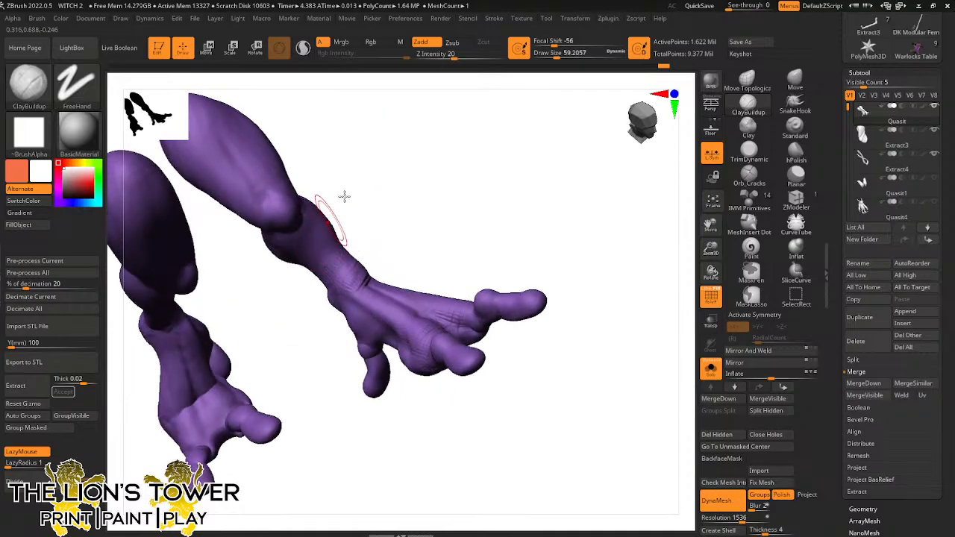
left_click_drag(344, 195, 327, 263)
left_click_drag(358, 199, 343, 231)
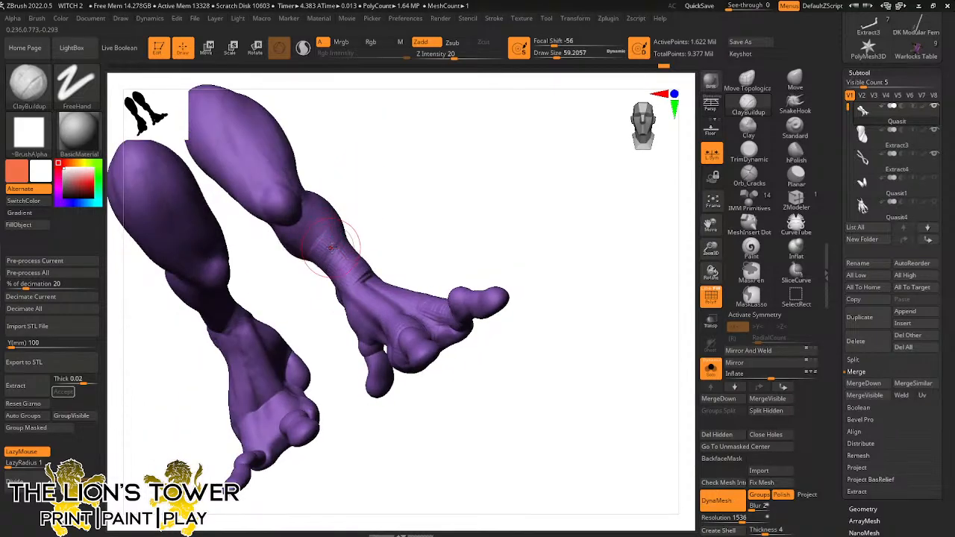
left_click_drag(358, 190, 356, 238)
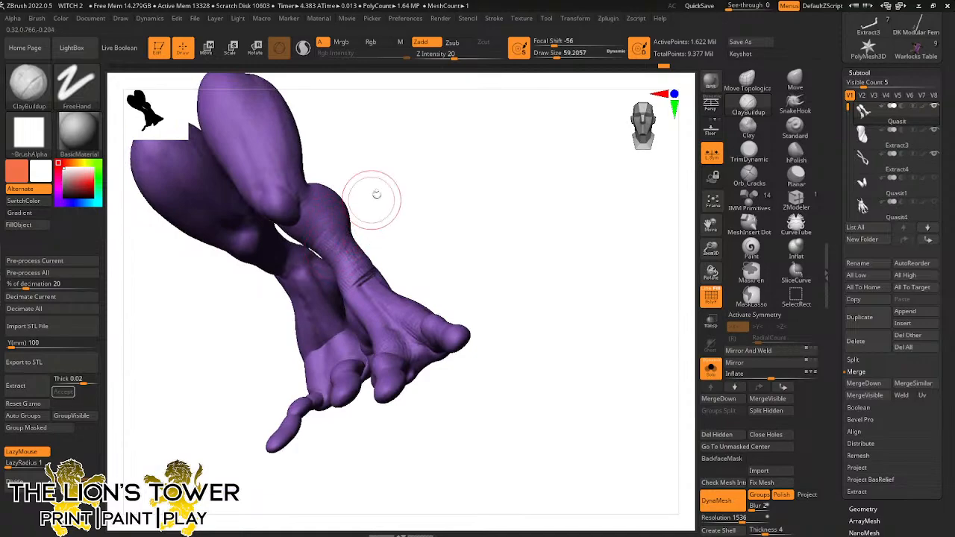
left_click_drag(375, 196, 407, 213)
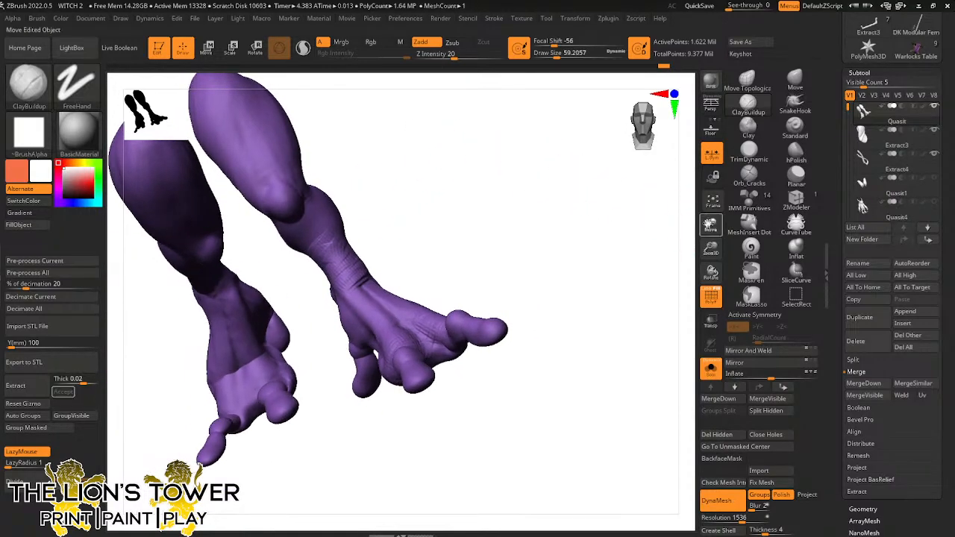
left_click_drag(498, 152, 495, 179)
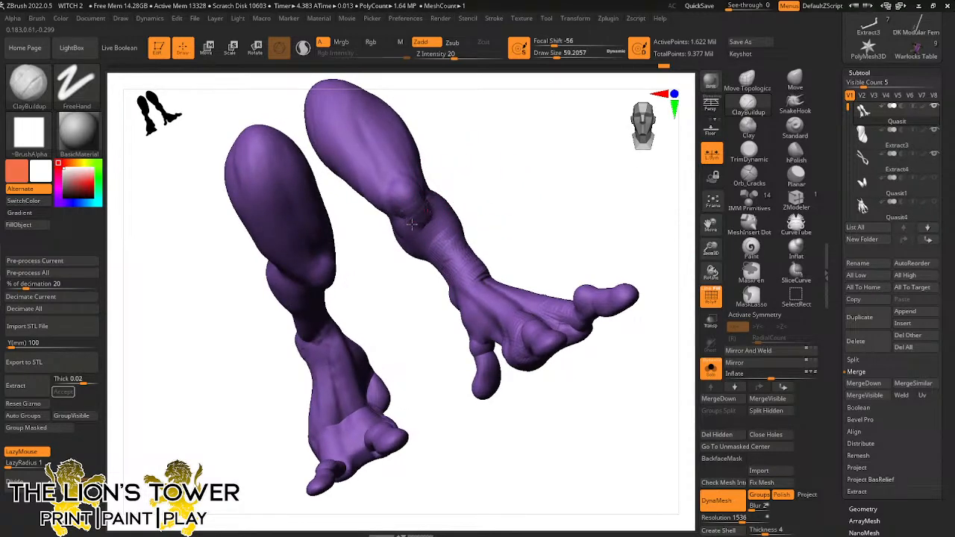
Build up clay across the shin just below the knee
left_click_drag(412, 224, 440, 240)
left_click_drag(502, 195, 491, 205)
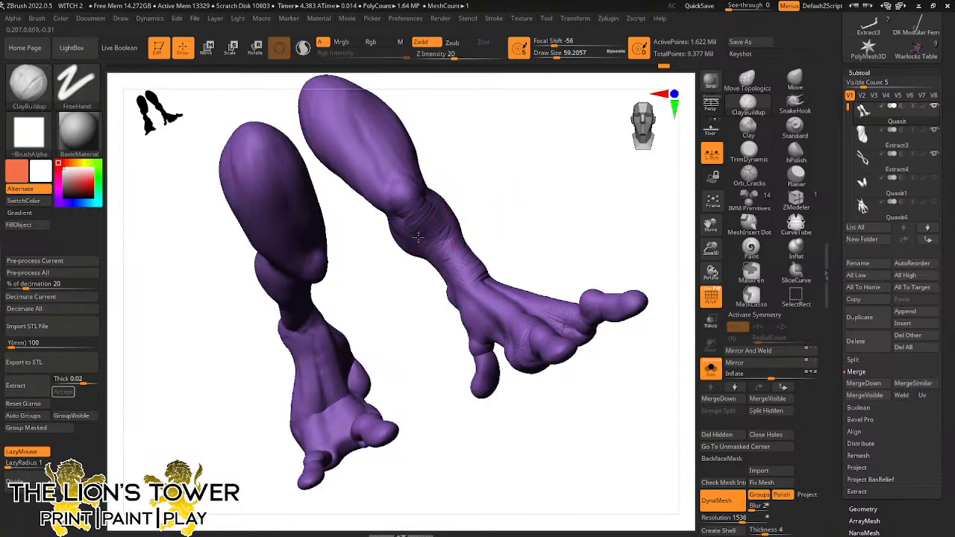
mouse_move(419, 238)
left_mouse_down()
mouse_move(440, 236)
mouse_move(447, 250)
left_mouse_up()
left_click_drag(493, 213, 480, 234)
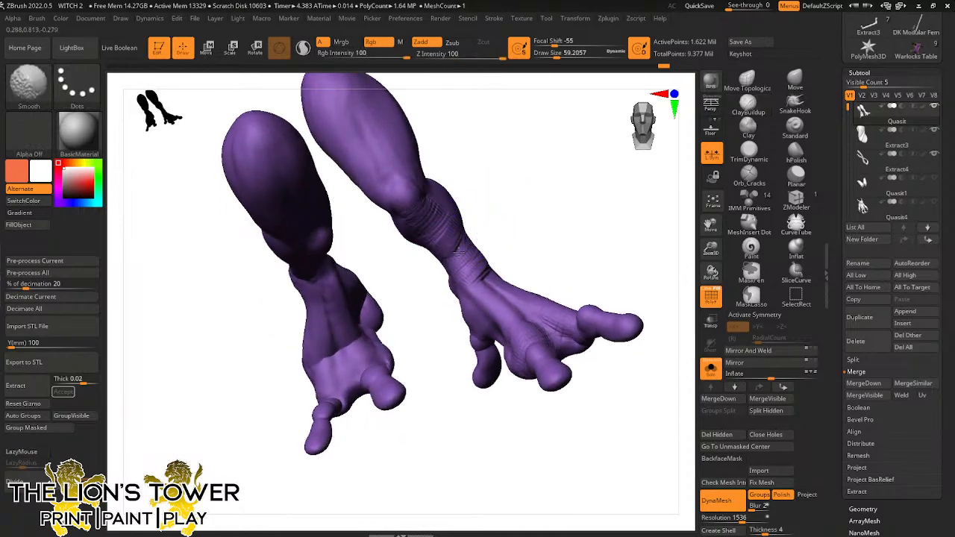
Smooth the built-up clay from the knee down the shin to the ankle
left_click_drag(503, 197, 461, 154)
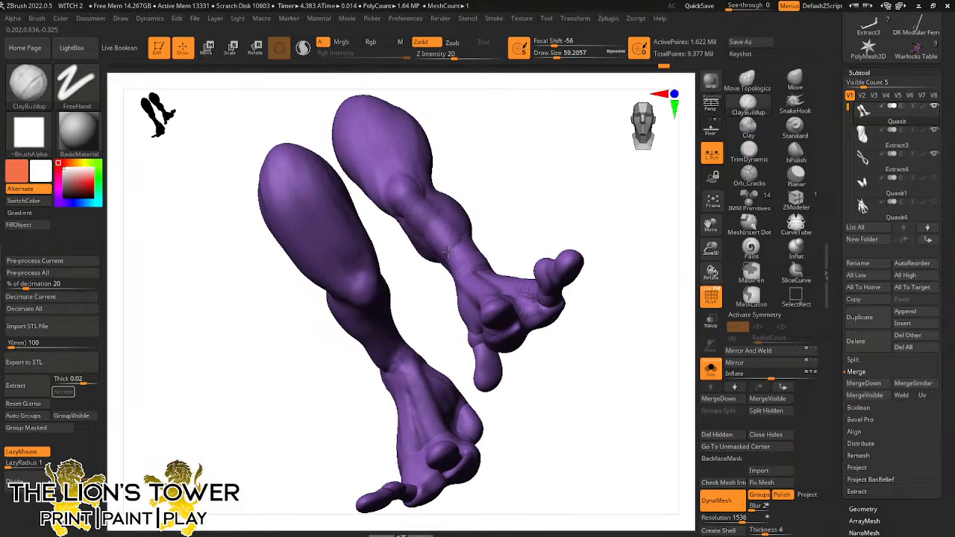
left_click_drag(493, 227, 513, 266)
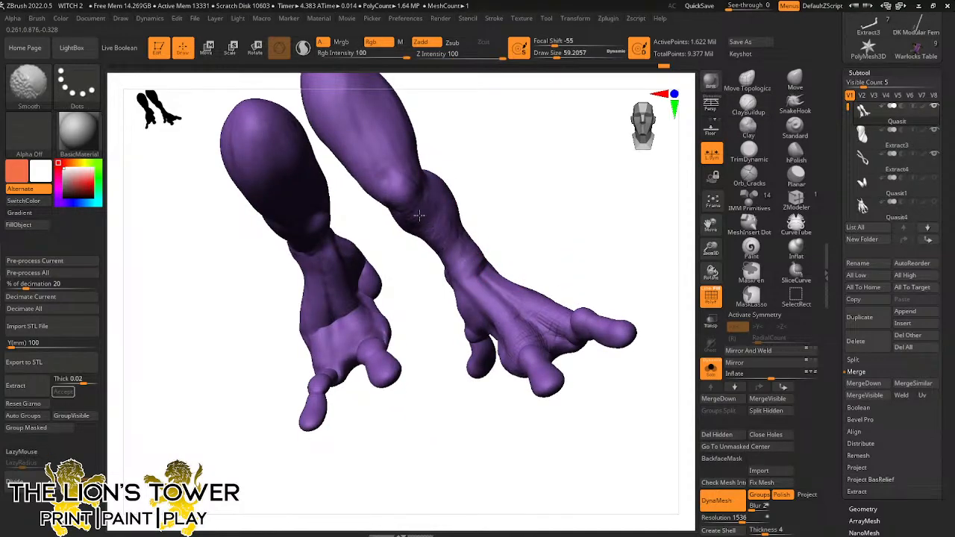
left_click_drag(486, 187, 415, 221)
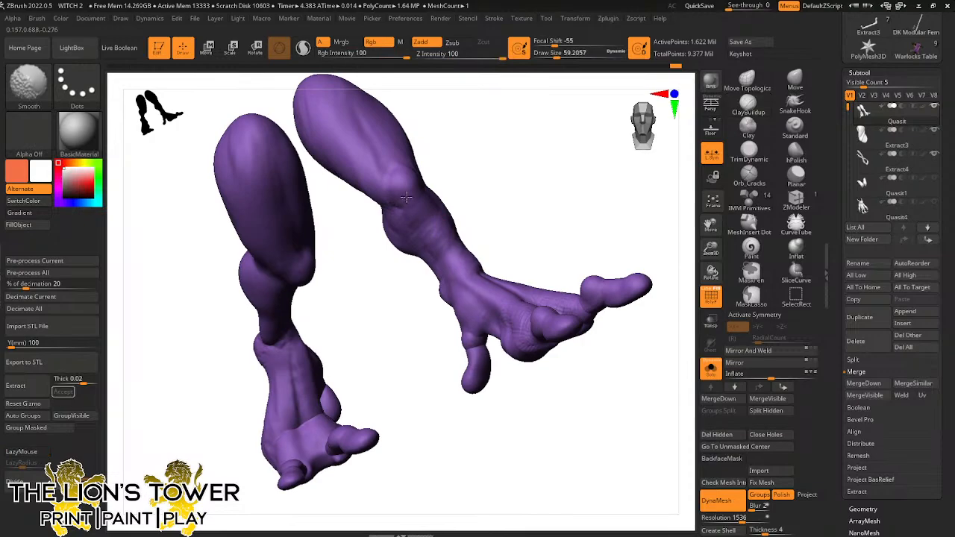
left_click_drag(531, 224, 469, 264)
left_click_drag(502, 237, 532, 227)
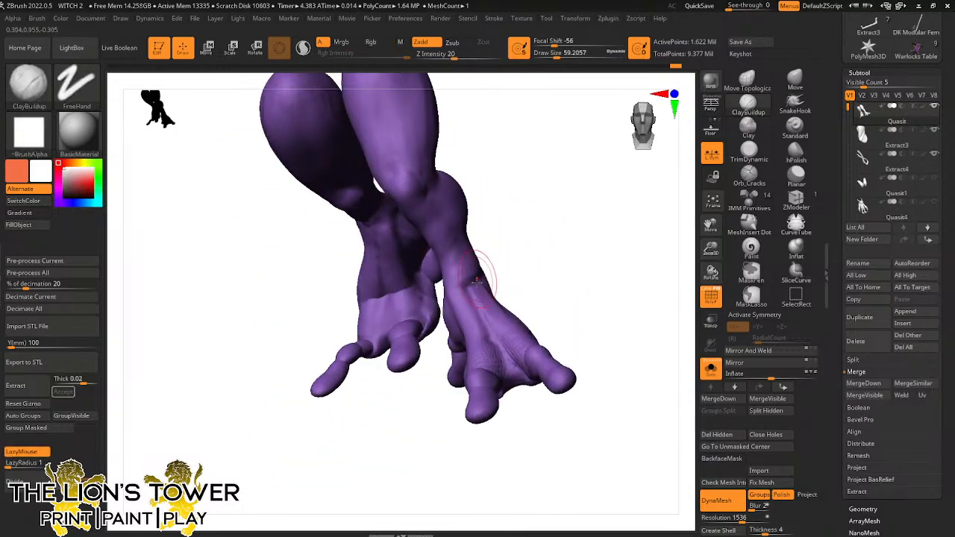
Add clay to the front of the ankle and smooth the side of the foot towards the toe base
left_click_drag(479, 272, 463, 289)
mouse_move(535, 284)
left_mouse_down()
mouse_move(487, 286)
mouse_move(477, 306)
mouse_move(486, 273)
left_mouse_up()
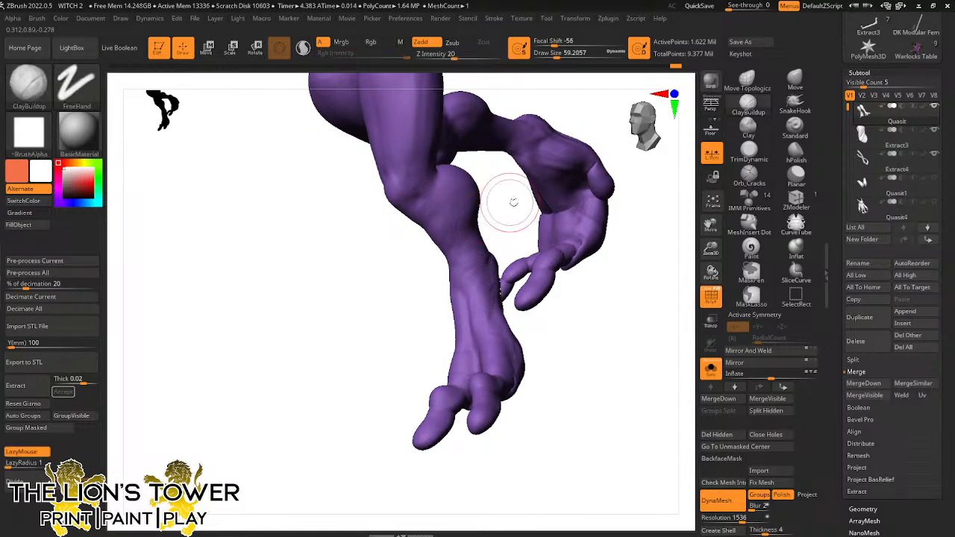
left_click_drag(512, 201, 493, 255)
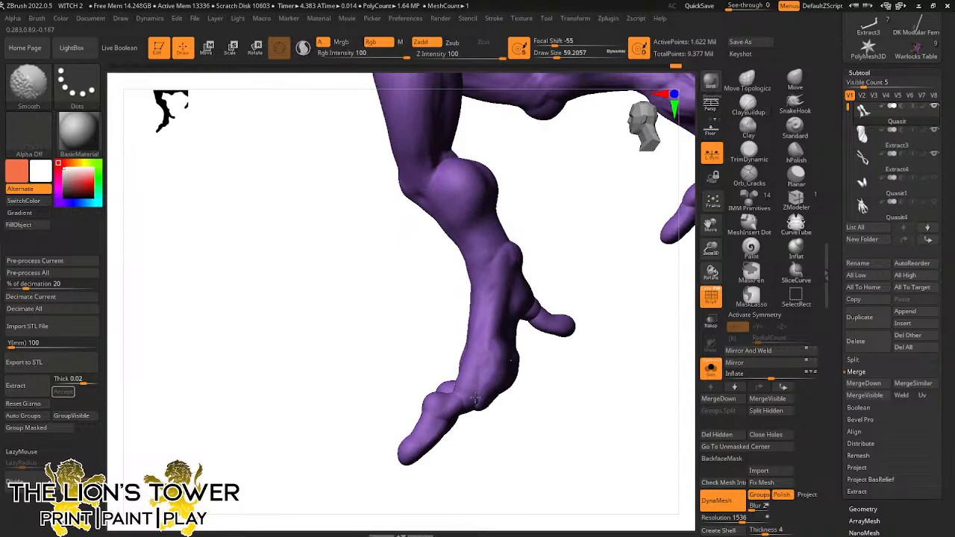
mouse_move(446, 401)
left_mouse_down()
mouse_move(518, 438)
mouse_move(586, 337)
mouse_move(603, 267)
left_mouse_up()
Unhide the whole body, remesh it with DynaMesh, and isolate the legs' polygroup again
left_click_drag(713, 234, 686, 361, "alt")
left_click(634, 187, "ctrl+shift")
left_click(657, 286, "ctrl")
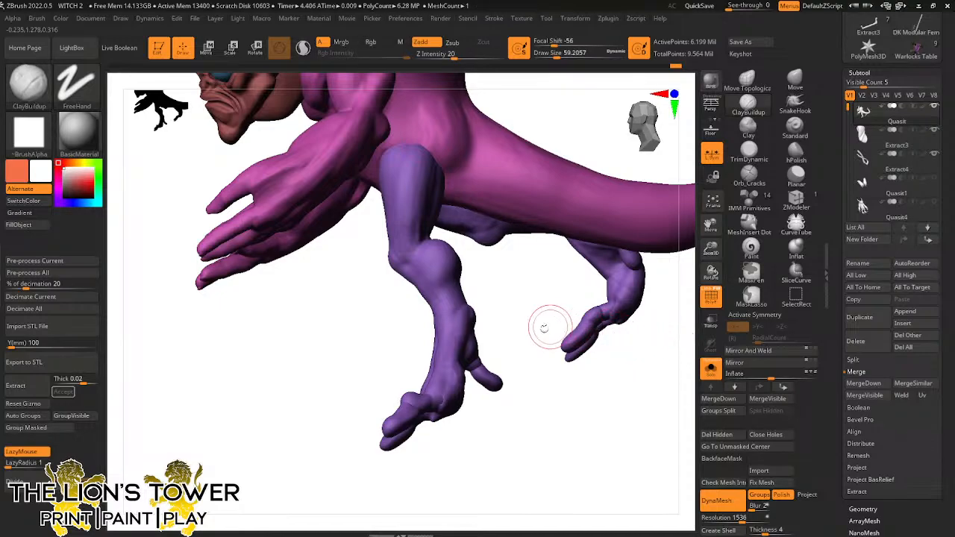
left_click(455, 395, "ctrl+shift")
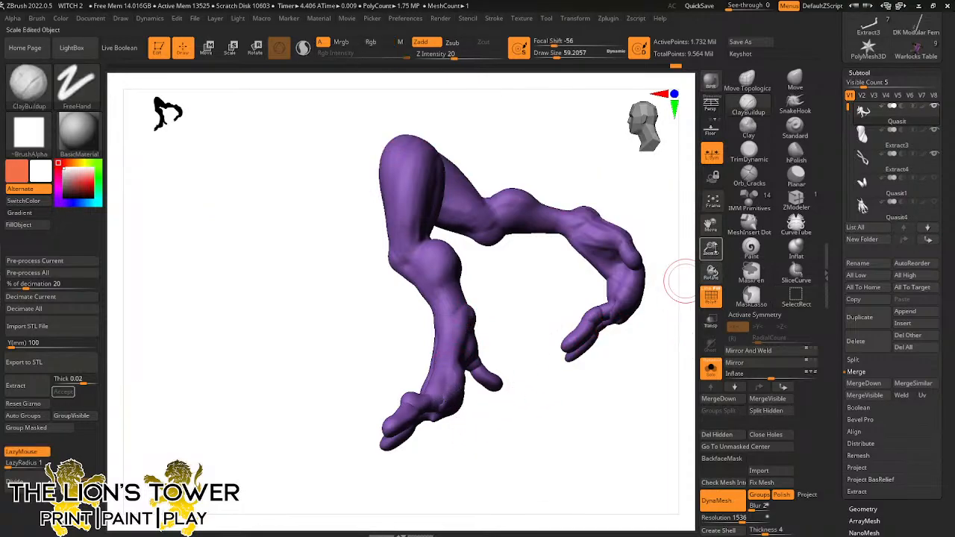
Reduce the draw size to about 26.9, enable Sculptris Pro, and smooth out the dent at the front toe base
left_click_drag(710, 249, 711, 291)
left_click_drag(560, 53, 555, 53)
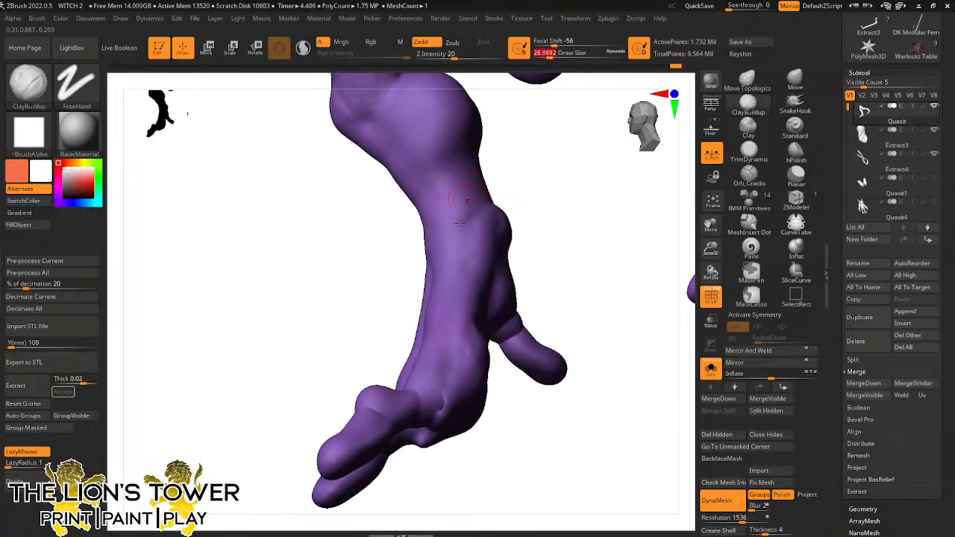
key("shift")
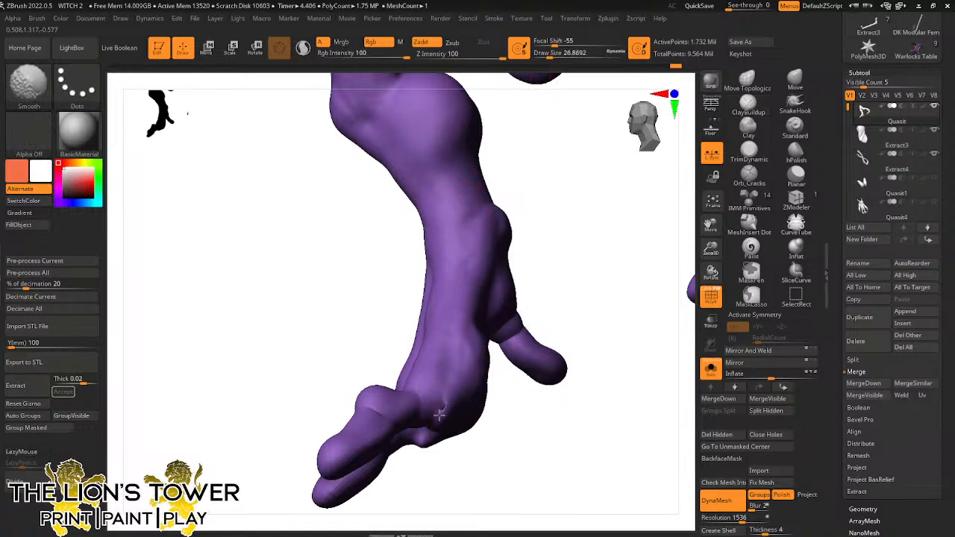
left_click(303, 47)
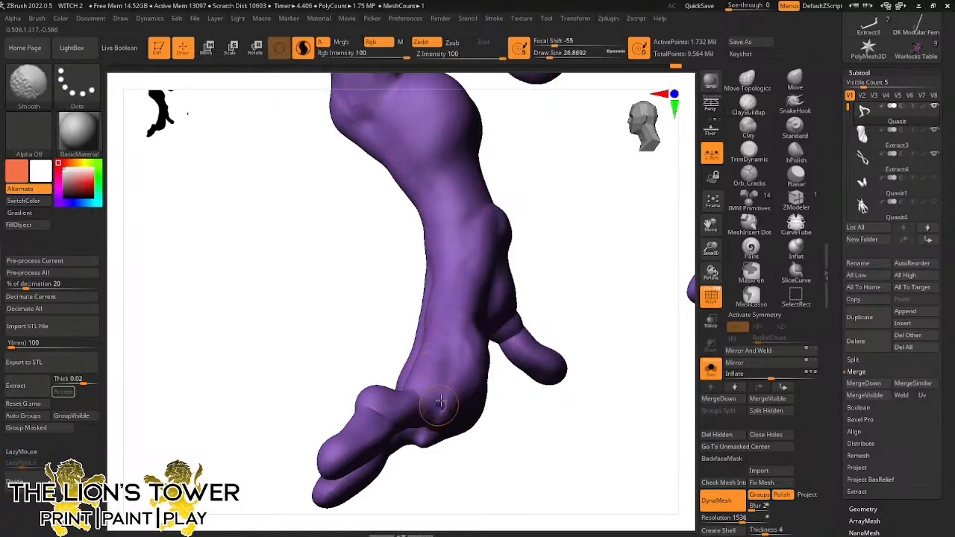
left_click_drag(445, 400, 383, 403)
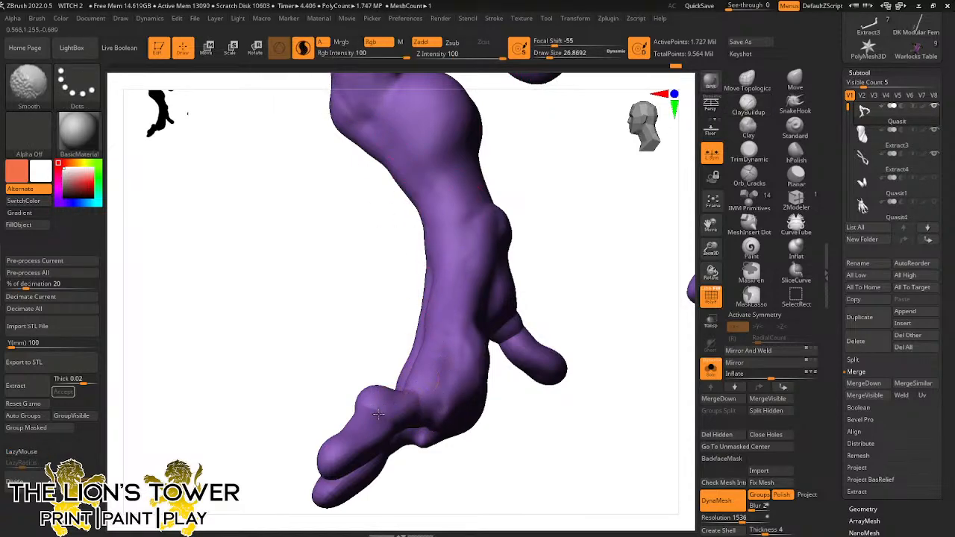
left_click_drag(433, 425, 440, 418, "shift")
Smooth the sole, the toe bases and the area around the rear toe from beneath the foot
right_click_drag(441, 418, 453, 371)
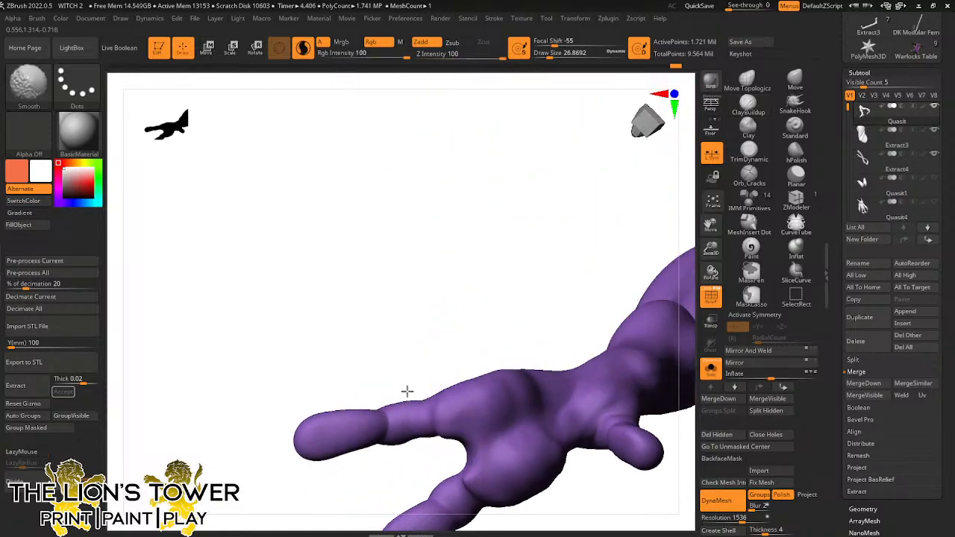
right_click_drag(668, 242, 662, 176, "alt")
left_click_drag(456, 383, 461, 420, "shift")
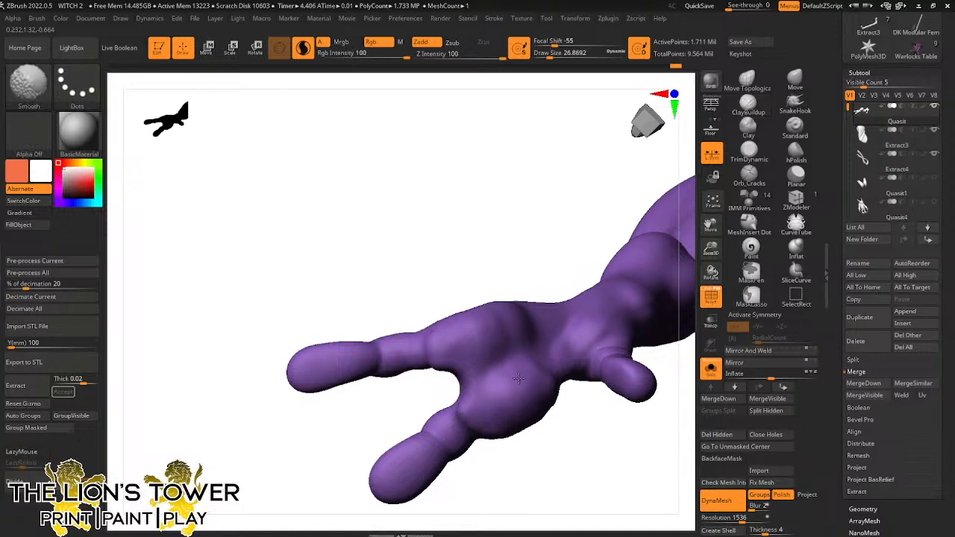
left_click_drag(519, 379, 580, 453, "shift")
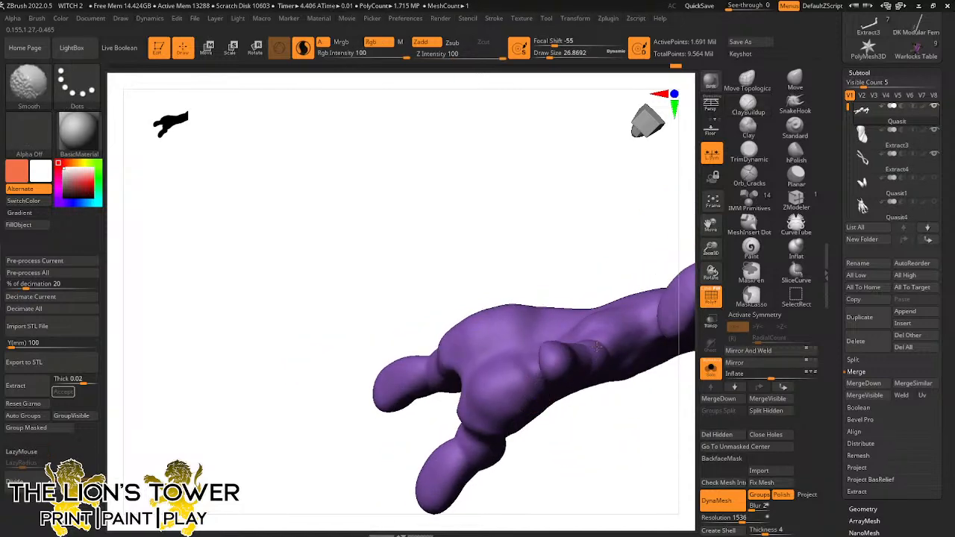
mouse_move(610, 333)
left_mouse_down()
mouse_move(568, 403)
mouse_move(597, 396)
mouse_move(588, 399)
mouse_move(604, 412)
mouse_move(614, 361)
left_mouse_up()
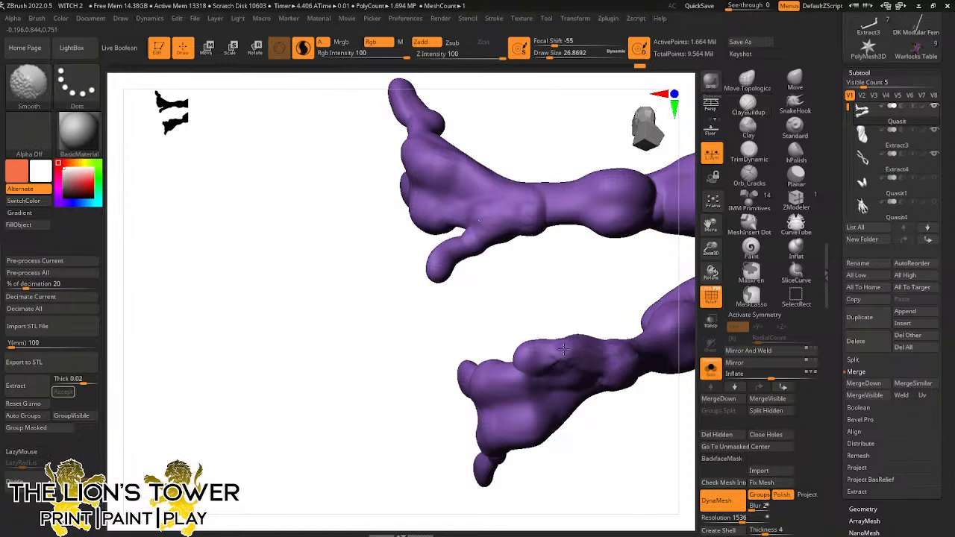
Carve a crease along the rear toe's base with the Orb_Cracks brush and smooth the surrounding surface
left_click_drag(583, 281, 558, 359)
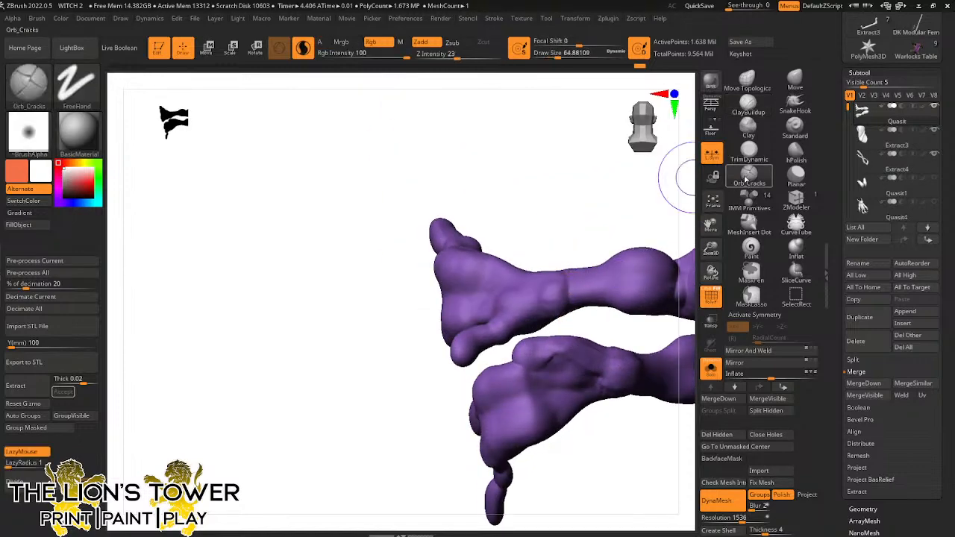
mouse_move(535, 362)
left_mouse_down()
mouse_move(592, 360)
mouse_move(576, 356)
left_mouse_up()
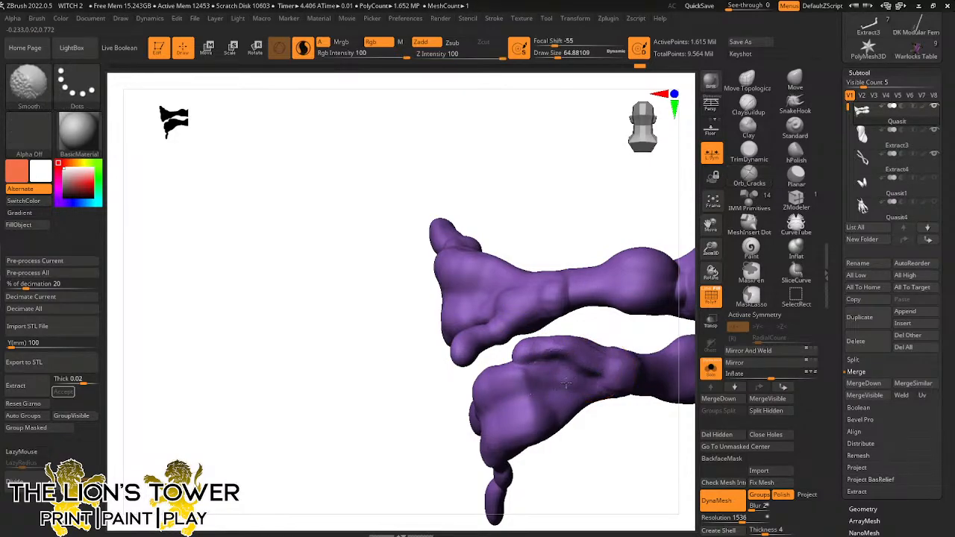
left_click_drag(560, 88, 587, 175)
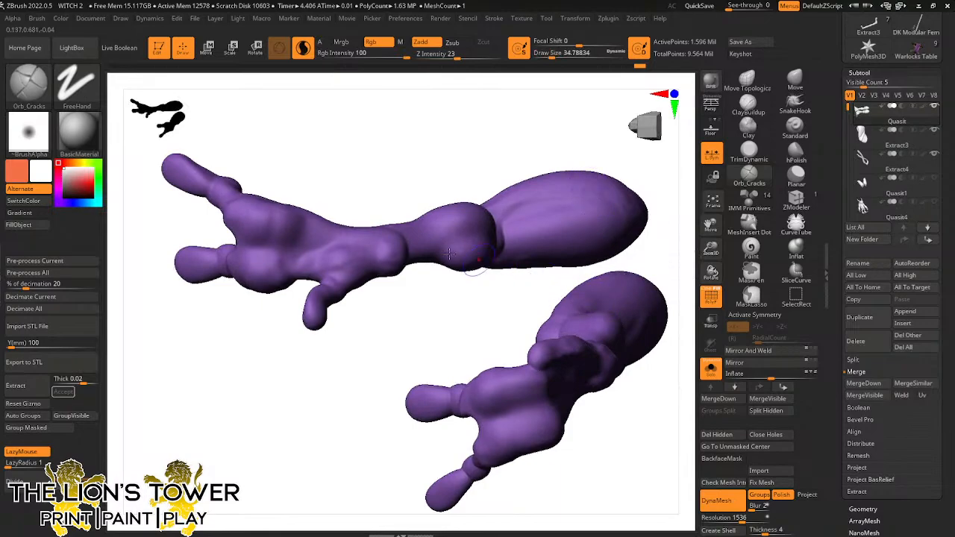
Build up clay with ClayBuildup at draw size about 48.6 where the rear toe joins the foot, and smooth it
left_click_drag(356, 188, 362, 224, "alt")
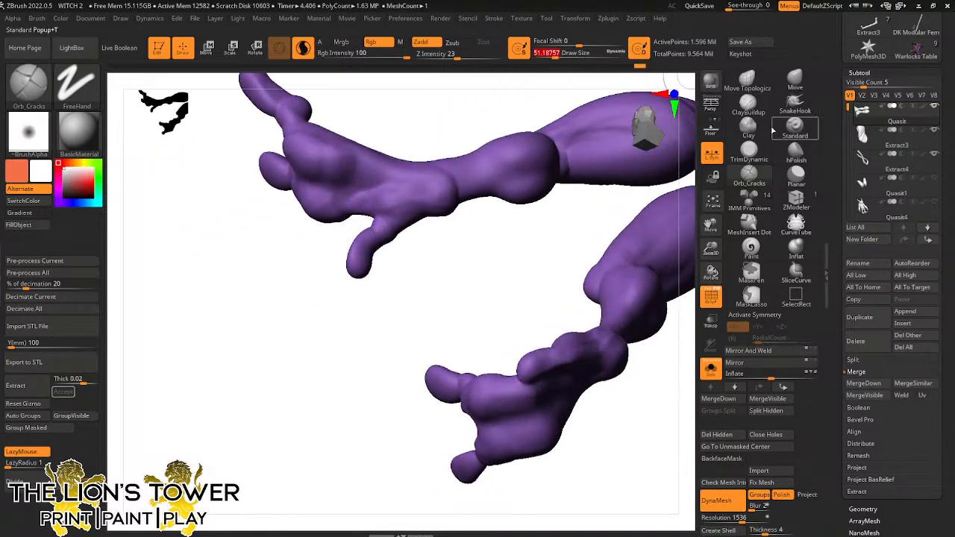
left_click(749, 104)
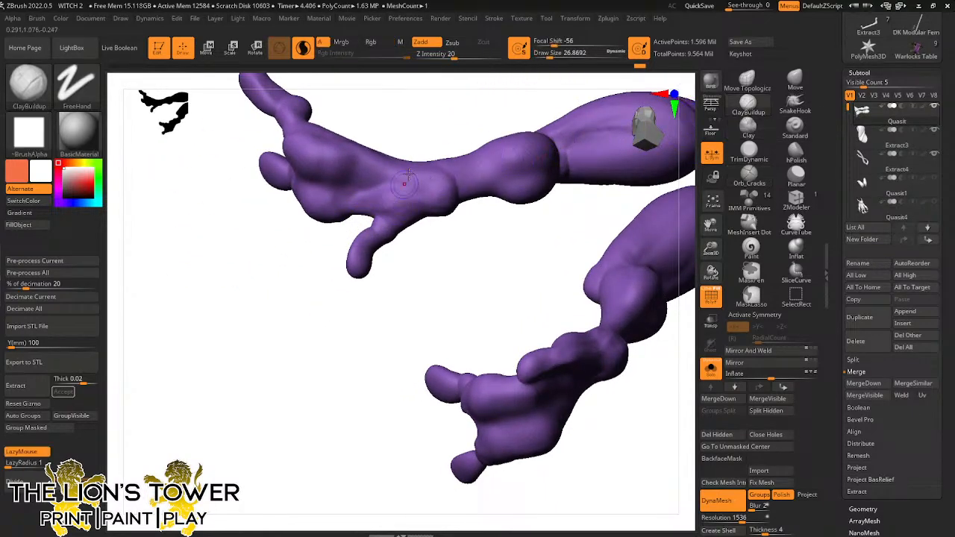
key("bracketright")
key("bracketright")
key("bracketright")
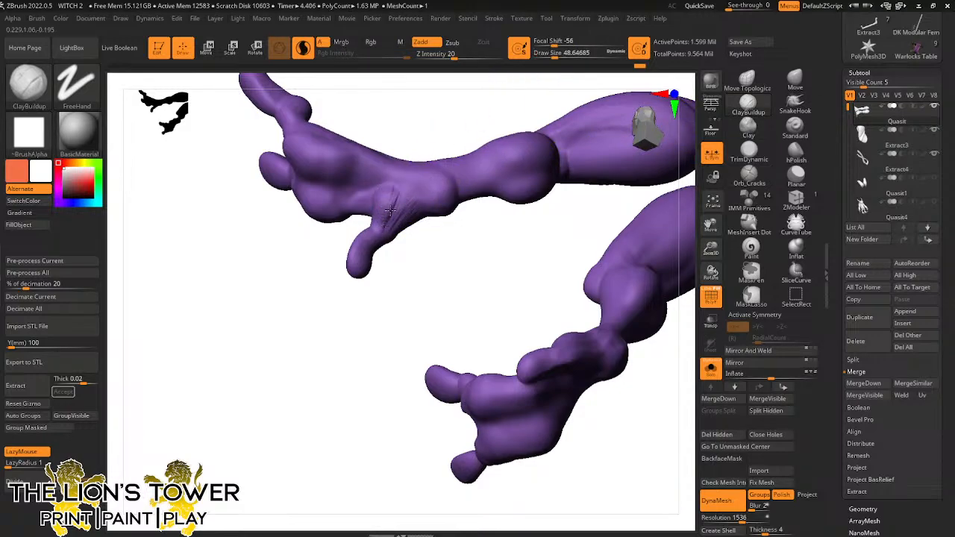
key("shift")
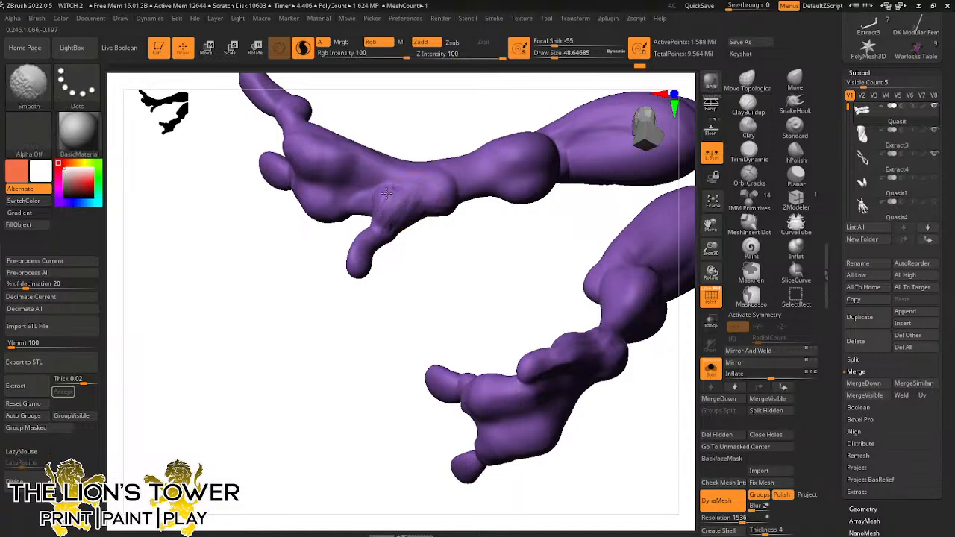
Build up clay along the upper side of the rear toe and its base, and smooth the strokes
mouse_move(619, 380)
left_mouse_down()
mouse_move(610, 398)
mouse_move(674, 474)
mouse_move(677, 245)
mouse_move(406, 160)
mouse_move(465, 109)
mouse_move(333, 273)
mouse_move(356, 298)
left_mouse_up()
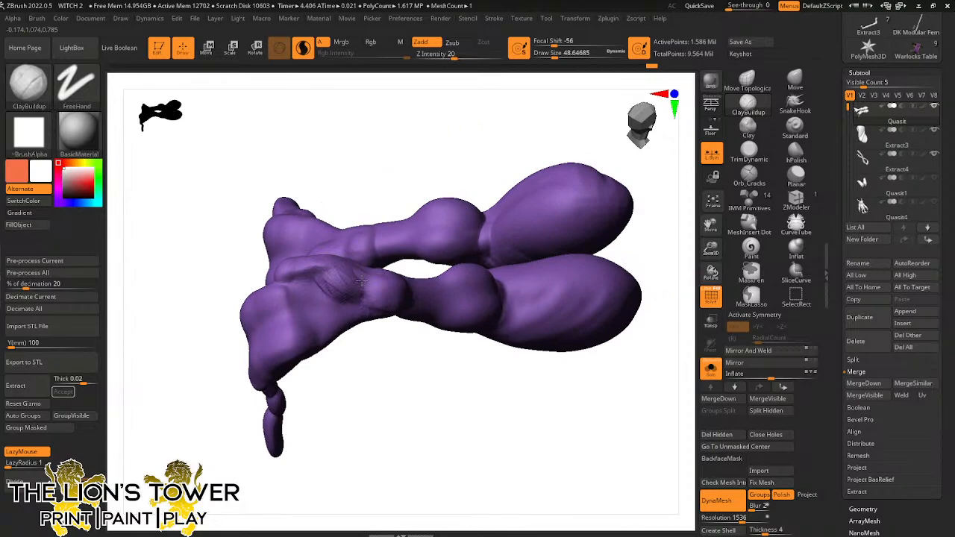
left_click_drag(329, 224, 319, 214)
key("shift")
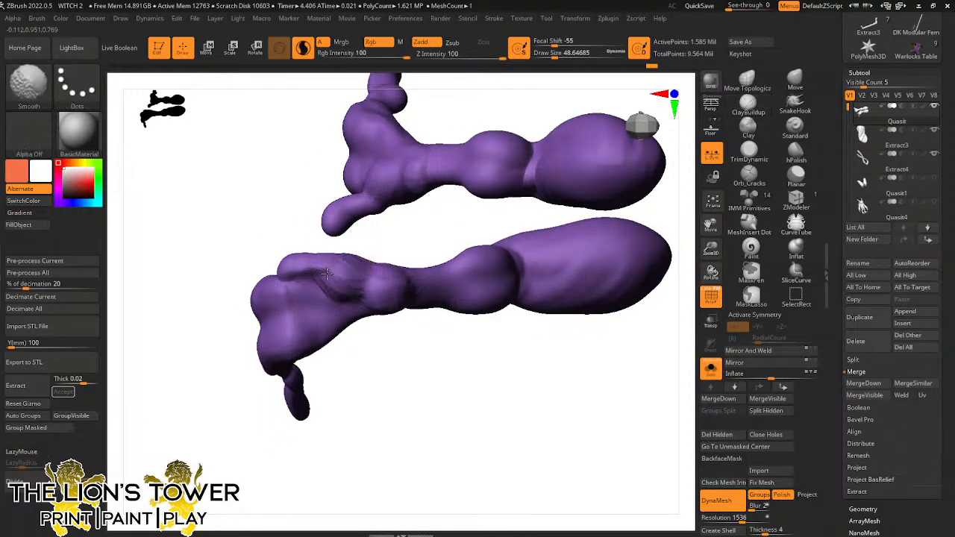
mouse_move(303, 272)
left_mouse_down("shift")
mouse_move(279, 249)
mouse_move(305, 268)
left_mouse_up("shift")
mouse_move(388, 358)
left_mouse_down()
mouse_move(467, 414)
mouse_move(476, 405)
mouse_move(446, 381)
left_mouse_up()
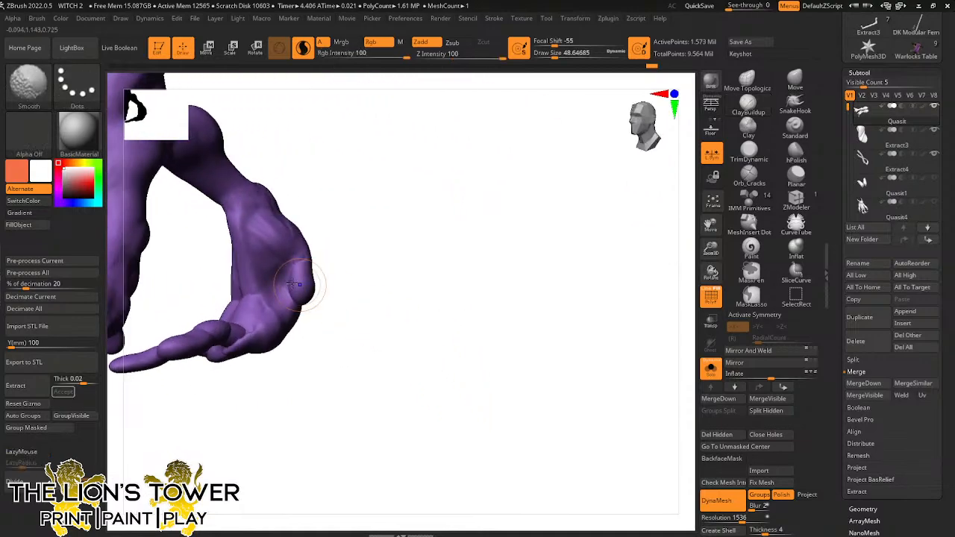
Smooth the rear toe, the back of the foot above it and the side of the foot
mouse_move(300, 286)
left_mouse_down("shift")
mouse_move(294, 263)
mouse_move(314, 239)
mouse_move(281, 197)
mouse_move(299, 222)
mouse_move(278, 235)
mouse_move(274, 215)
left_mouse_up("shift")
mouse_move(385, 221)
left_mouse_down()
mouse_move(413, 234)
mouse_move(338, 287)
left_mouse_up()
left_click_drag(266, 332, 261, 334, "shift")
left_click_drag(324, 322, 253, 329)
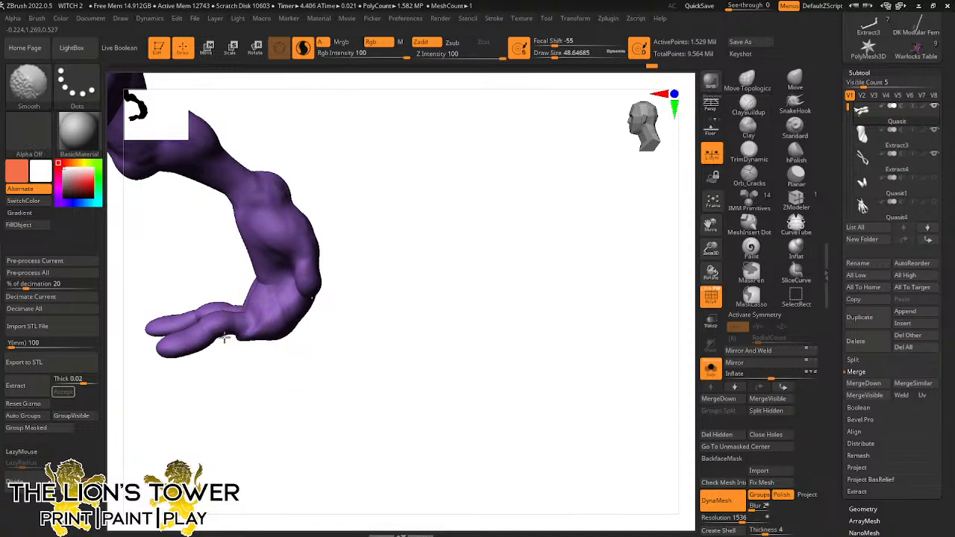
Smooth the bases of the two front toes and the ball of the foot
left_click_drag(275, 360, 238, 301)
left_click_drag(300, 354, 250, 343)
left_click_drag(250, 343, 242, 345, "shift")
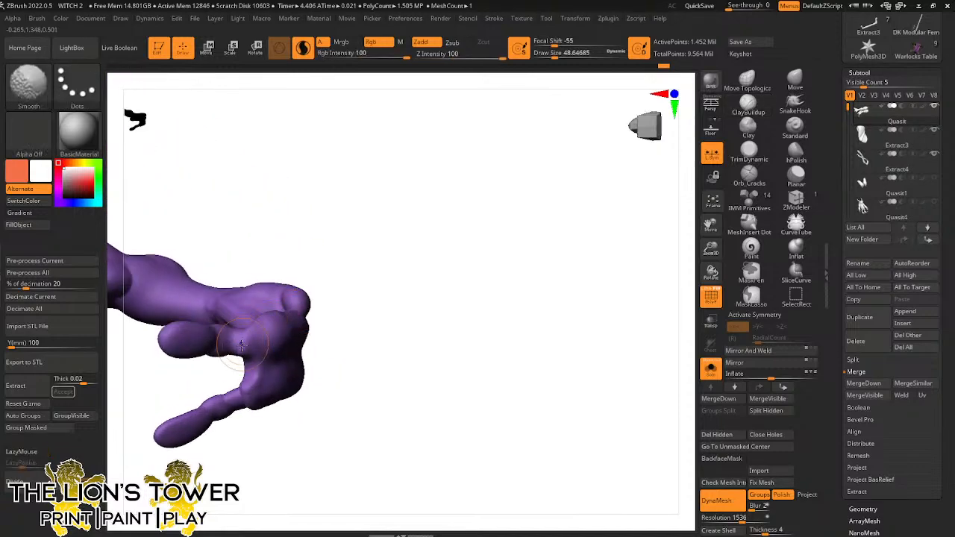
left_click_drag(238, 384, 302, 423, "shift")
left_click_drag(435, 343, 427, 294)
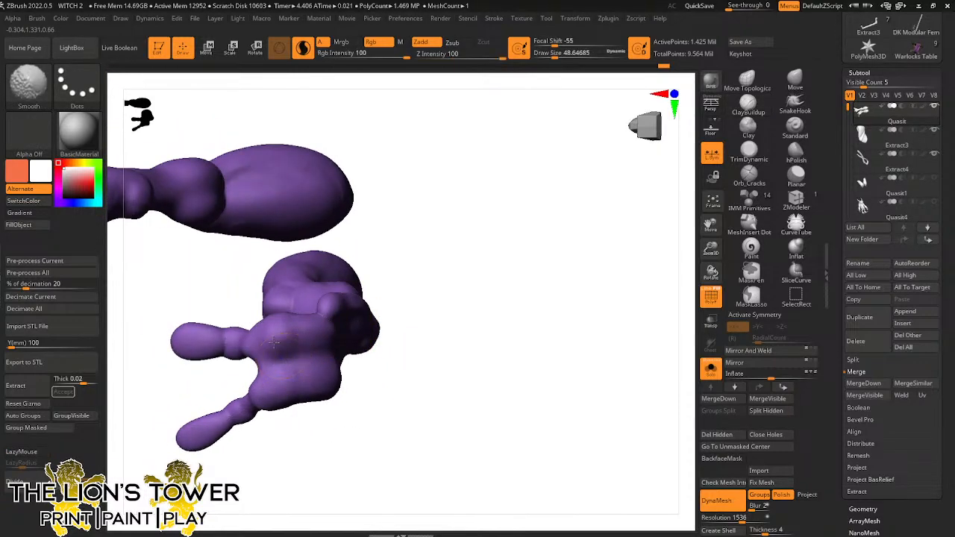
Smooth the ankle where it meets the heel and the area behind the front toes
left_click_drag(320, 357, 532, 217)
left_click_drag(436, 399, 426, 409, "shift")
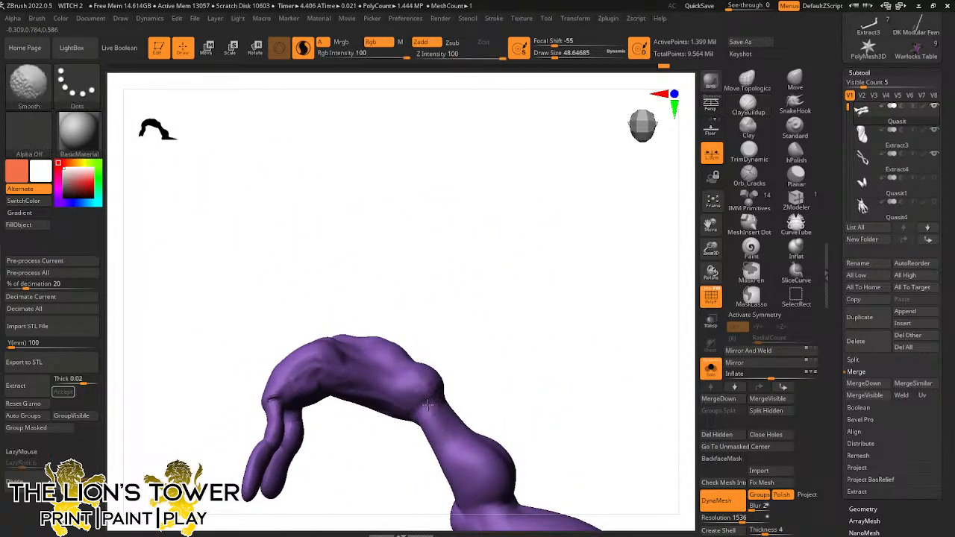
left_click_drag(282, 395, 283, 381, "shift")
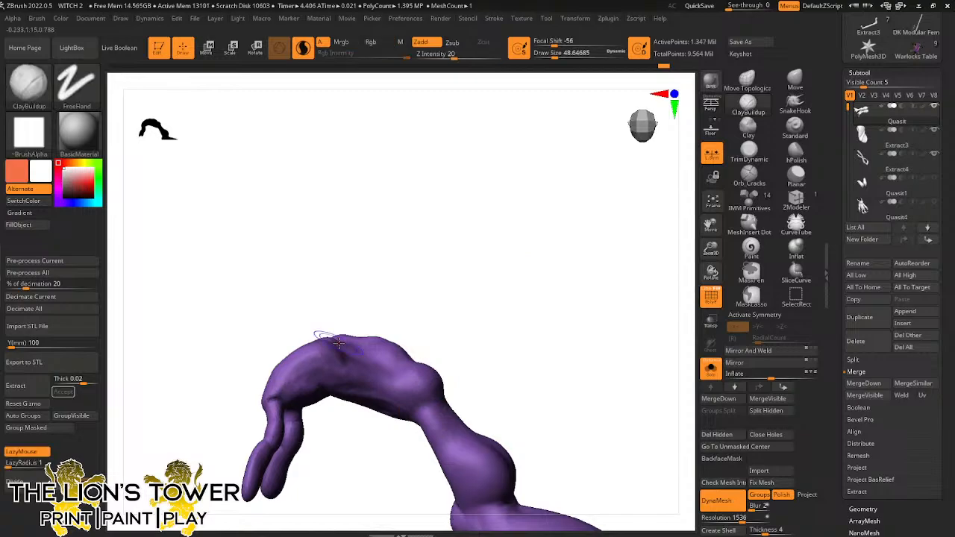
Build up clay with ClayBuildup at draw size about 46.2 across the top of the foot and the front toe bases, and smooth it
left_click(749, 104)
left_click_drag(604, 299, 480, 369)
left_click_drag(555, 55, 562, 55)
left_click_drag(711, 225, 738, 156)
left_click_drag(563, 326, 553, 377)
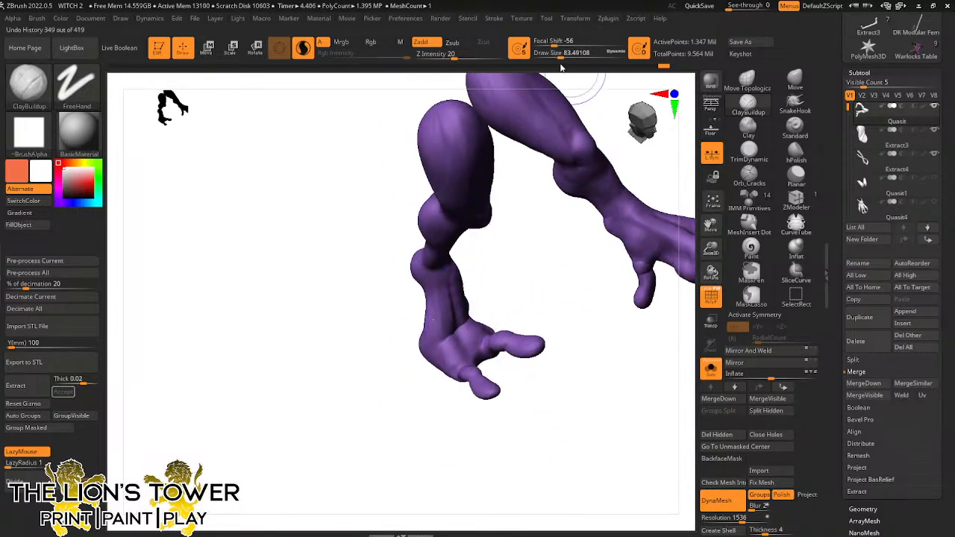
left_click_drag(561, 55, 556, 55)
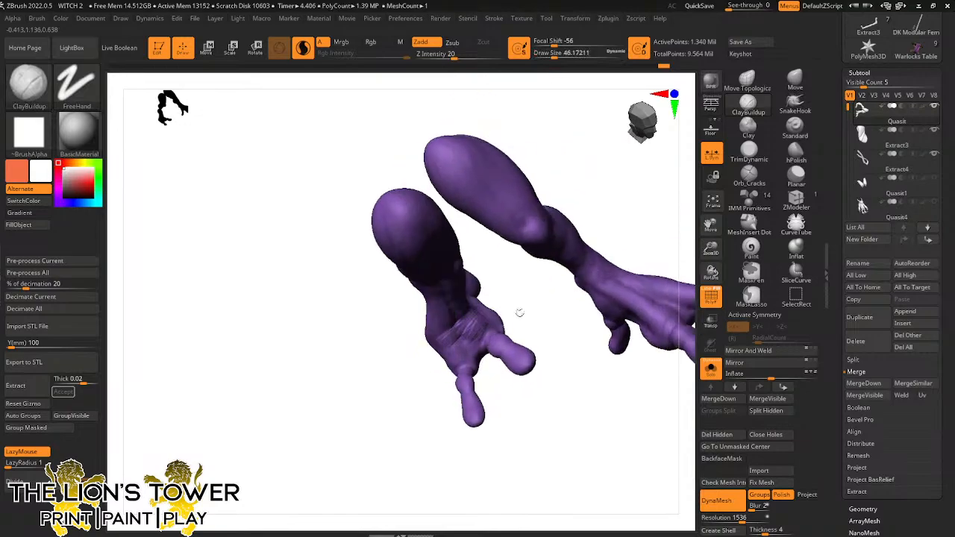
right_click_drag(484, 344, 491, 331)
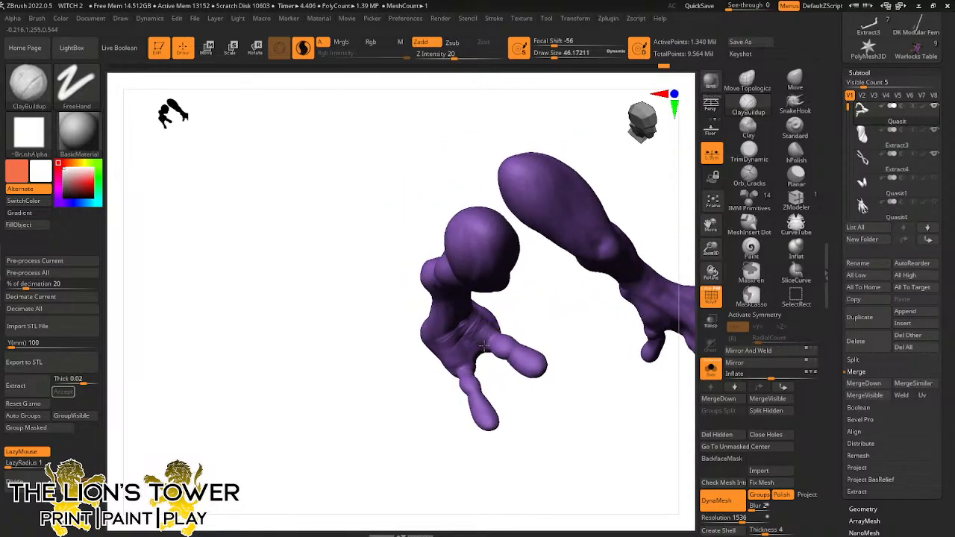
left_click_drag(484, 346, 494, 332)
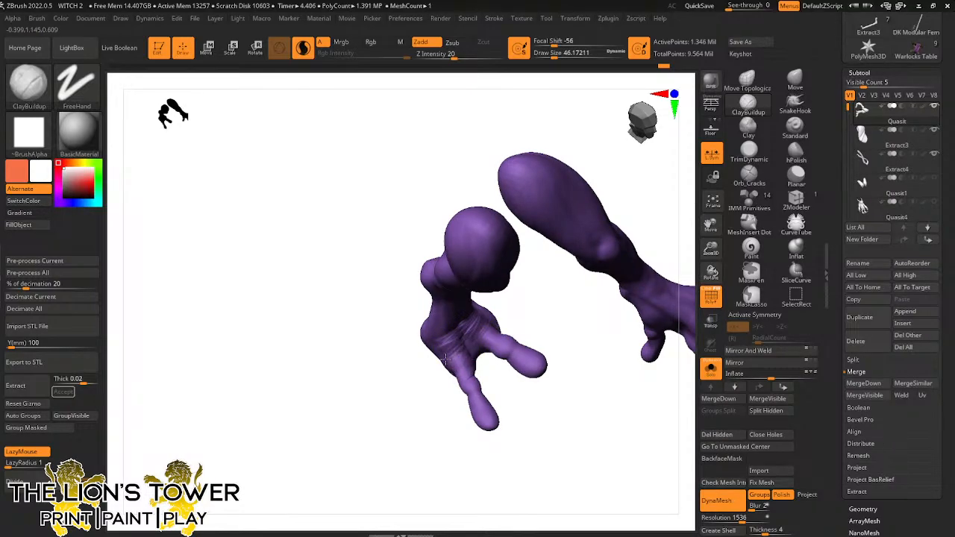
mouse_move(446, 360)
left_mouse_down()
mouse_move(463, 296)
mouse_move(463, 385)
left_mouse_up()
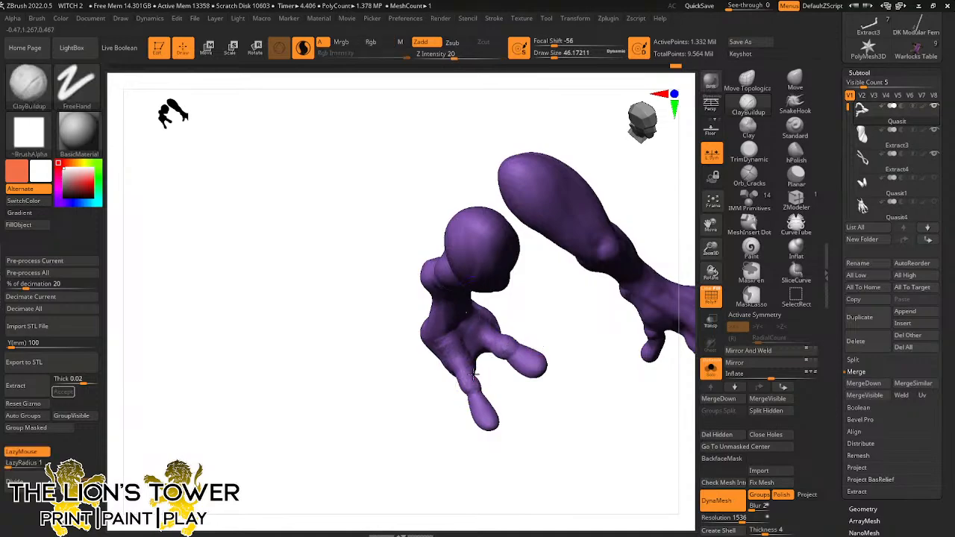
right_click_drag(473, 374, 529, 241)
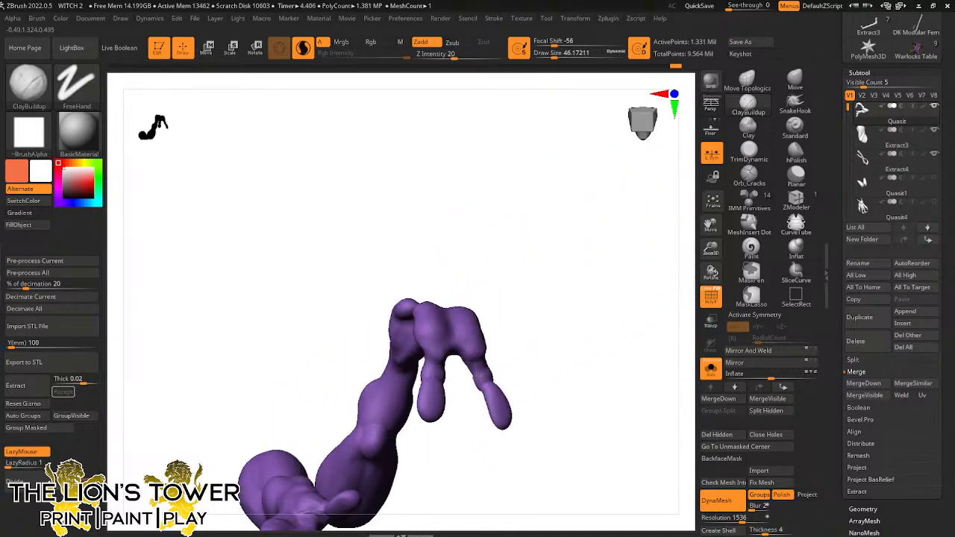
mouse_move(485, 386)
right_mouse_down()
mouse_move(552, 324)
mouse_move(478, 367)
mouse_move(447, 288)
mouse_move(518, 254)
mouse_move(545, 296)
mouse_move(444, 342)
mouse_move(493, 322)
mouse_move(495, 266)
mouse_move(448, 401)
mouse_move(415, 394)
mouse_move(478, 401)
mouse_move(440, 368)
mouse_move(414, 384)
mouse_move(528, 368)
mouse_move(473, 391)
mouse_move(449, 377)
right_mouse_up()
key("shift")
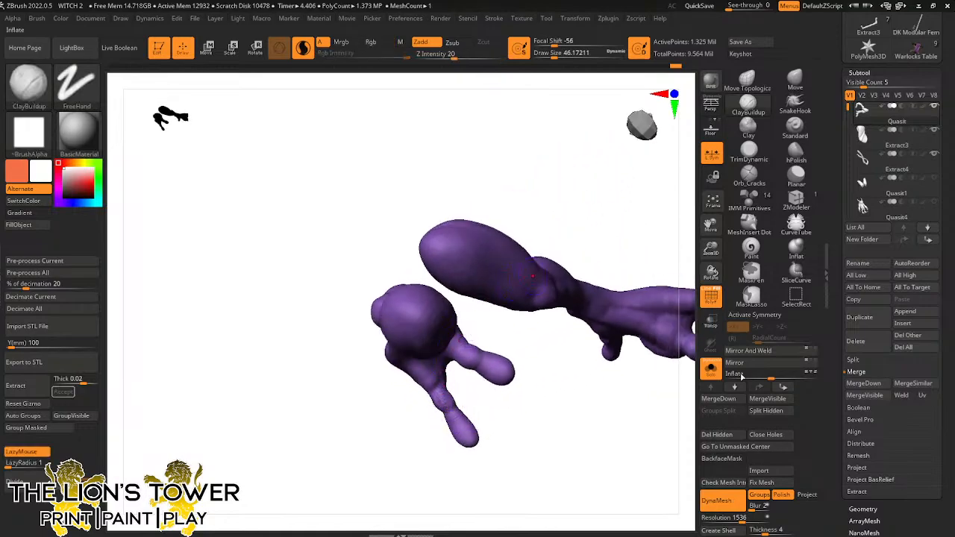
Enable BackfaceMask and build up clay over the joints and tips of both front toes
left_click(739, 461)
left_click_drag(711, 245, 711, 270)
left_click_drag(711, 228, 709, 191)
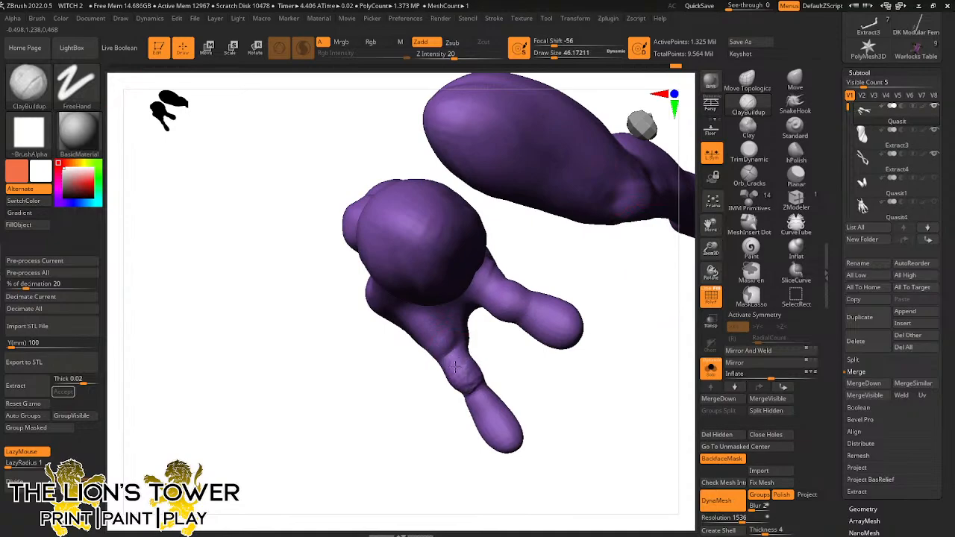
right_click_drag(531, 288, 535, 250)
mouse_move(524, 288)
left_mouse_down()
mouse_move(516, 320)
mouse_move(504, 318)
left_mouse_up()
left_click_drag(515, 280, 499, 309)
right_click_drag(532, 261, 535, 296)
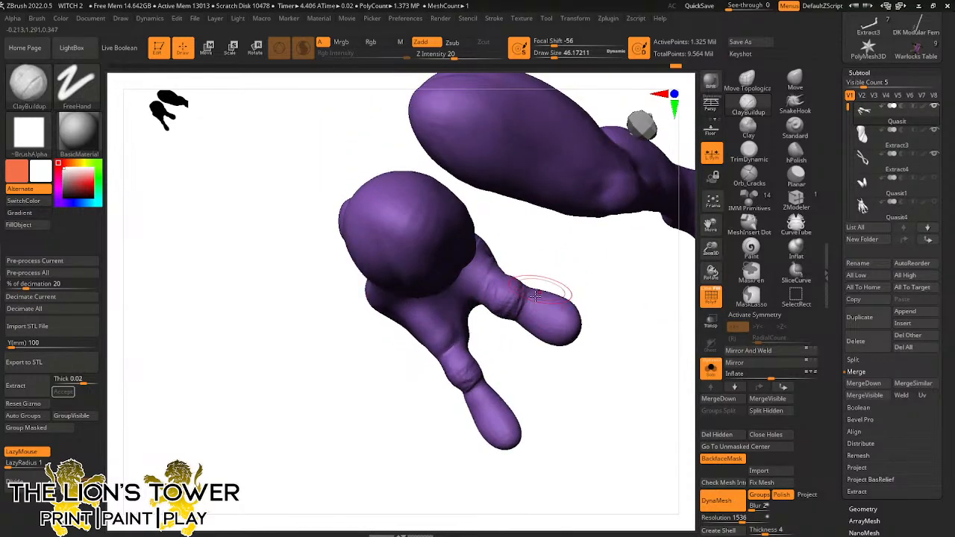
mouse_move(535, 297)
left_mouse_down()
mouse_move(536, 317)
mouse_move(569, 327)
left_mouse_up()
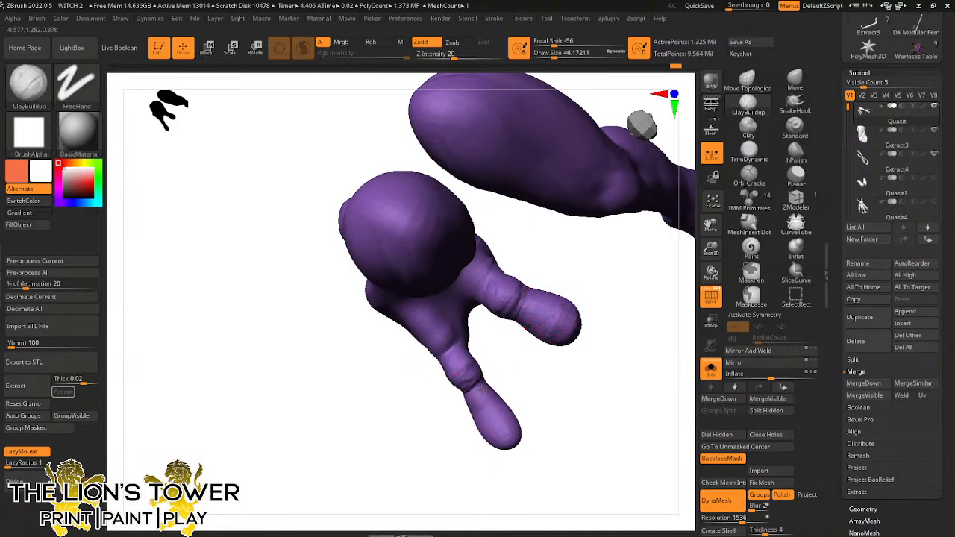
mouse_move(482, 389)
left_mouse_down()
mouse_move(471, 383)
mouse_move(493, 416)
mouse_move(506, 410)
mouse_move(490, 420)
mouse_move(473, 388)
mouse_move(473, 350)
left_mouse_up()
mouse_move(473, 350)
right_mouse_down()
mouse_move(465, 365)
mouse_move(533, 250)
mouse_move(426, 335)
mouse_move(463, 342)
right_mouse_up()
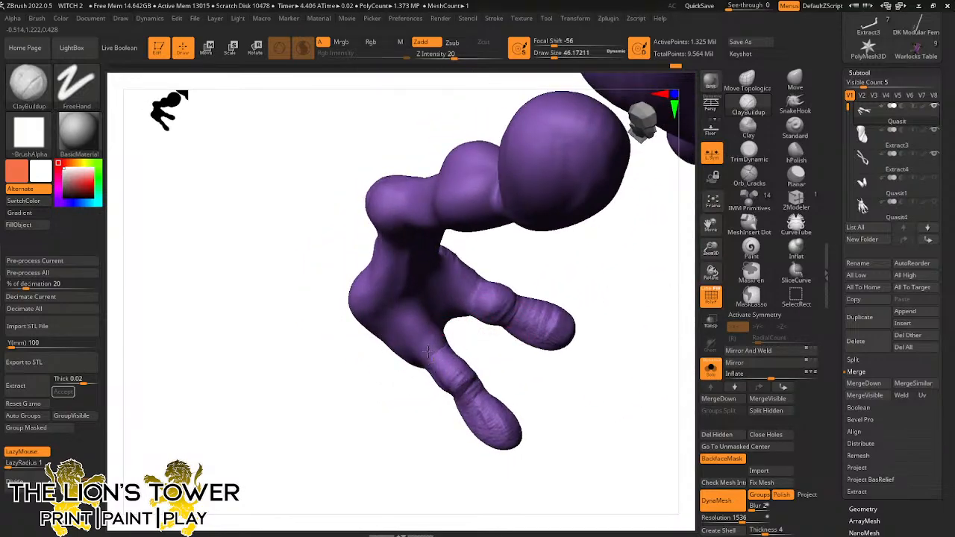
right_click_drag(437, 343, 553, 249)
Unhide the whole body and update its DynaMesh at resolution 1536
key("ctrl+shift")
left_click(568, 252, "ctrl+shift")
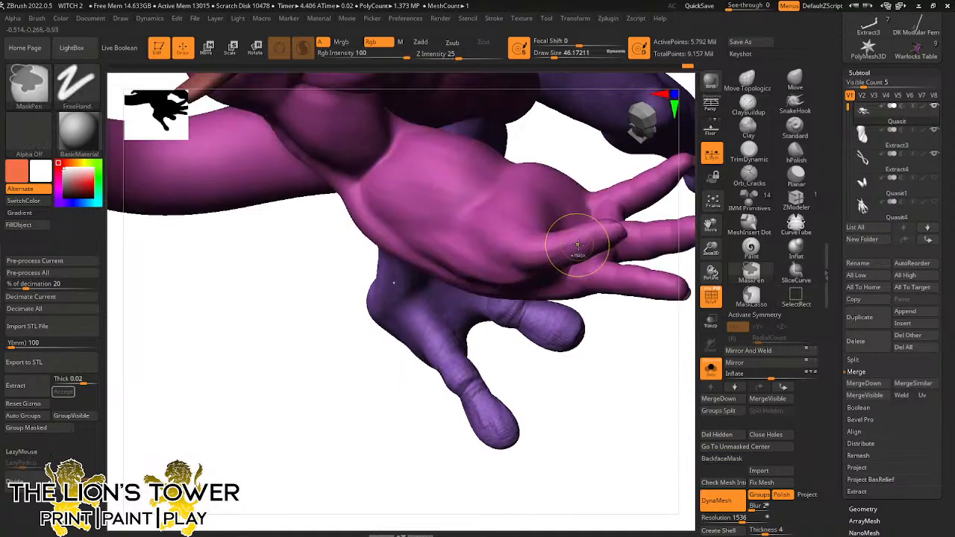
left_click(549, 268)
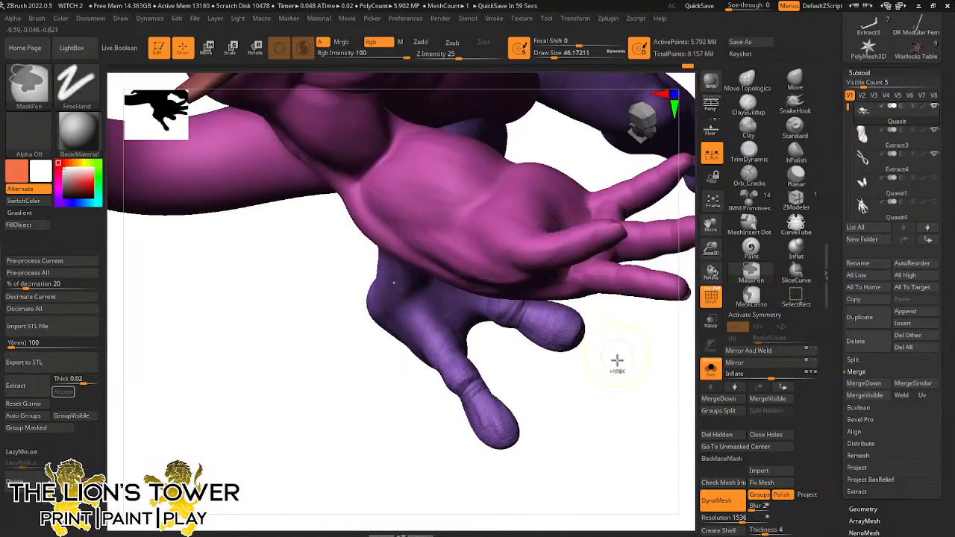
left_click_drag(607, 355, 634, 426, "ctrl")
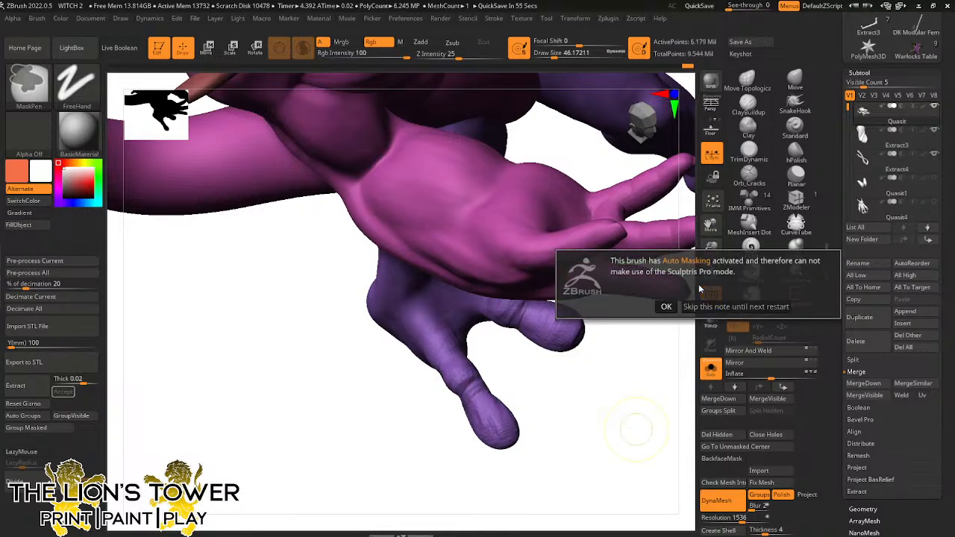
left_click(667, 306)
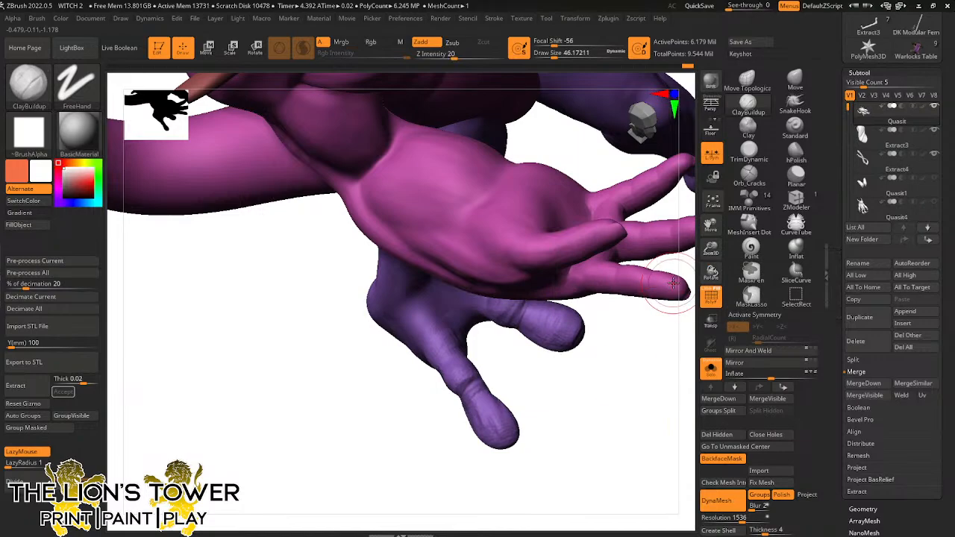
Isolate the purple legs again and smooth the clay strokes on both front toes
right_click_drag(674, 282, 602, 336)
left_click(570, 338, "ctrl+shift")
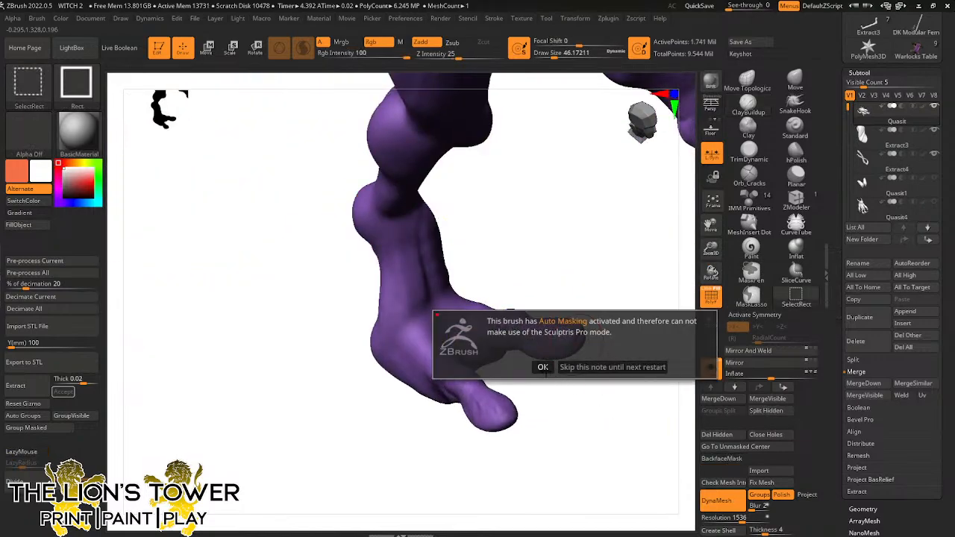
left_click(545, 368)
right_click_drag(597, 290, 577, 331, "shift")
left_click_drag(575, 331, 553, 331, "shift")
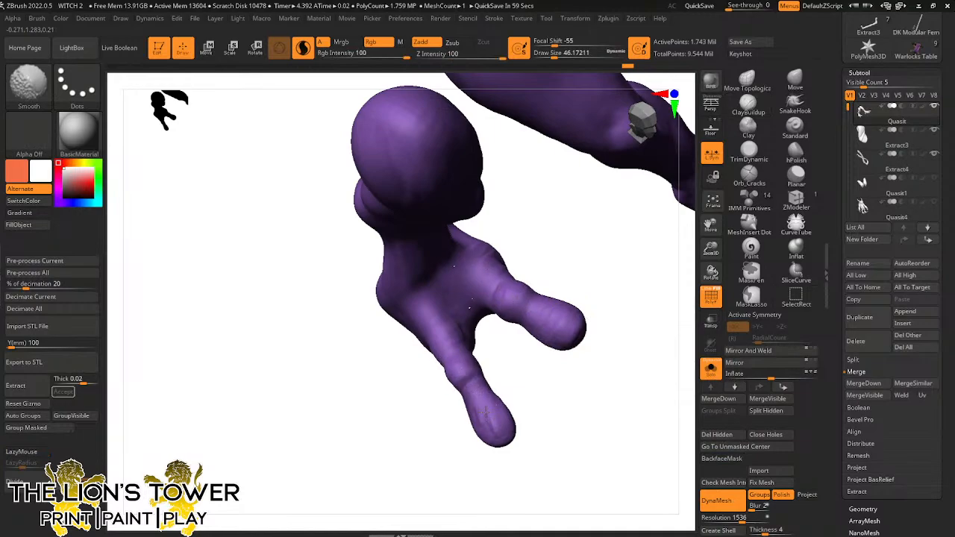
left_click_drag(486, 412, 535, 396, "shift")
left_click(521, 368)
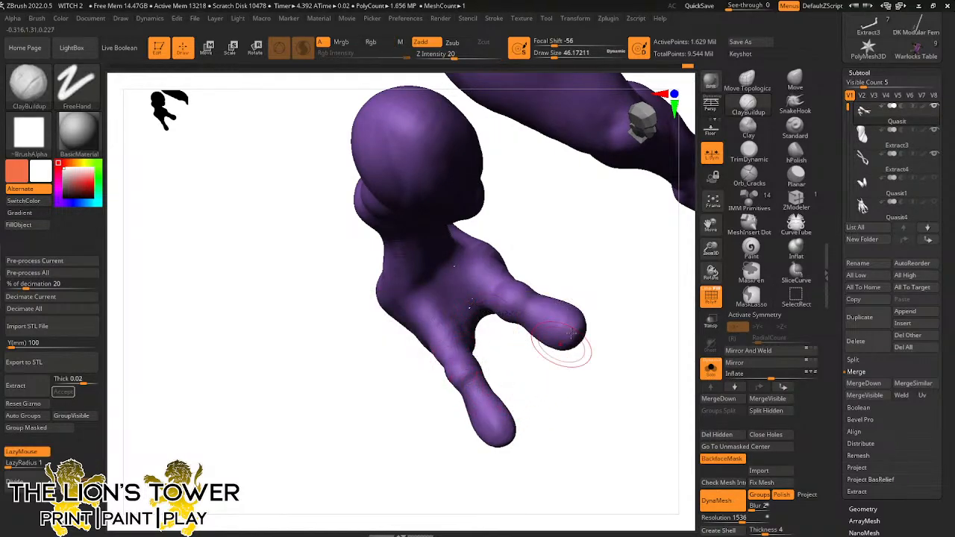
Disable BackfaceMask and build up clay along the top of the foot and the outer front toe
left_click_drag(711, 250, 698, 290)
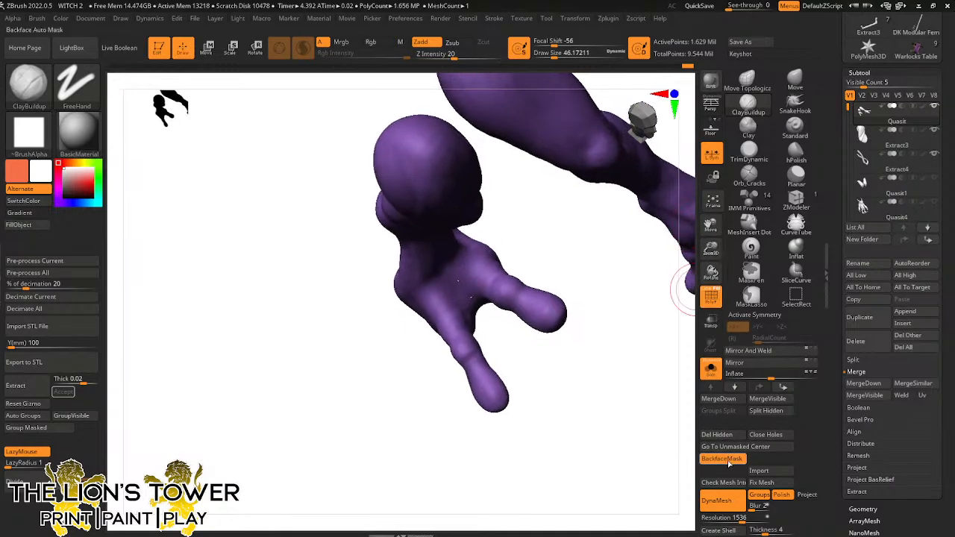
left_click(729, 460)
left_click_drag(341, 80, 478, 322)
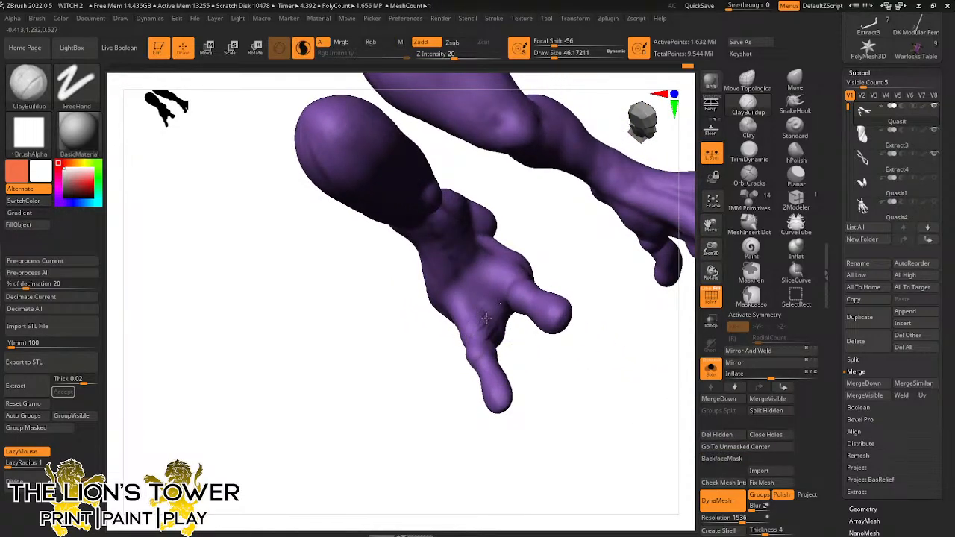
mouse_move(490, 344)
left_mouse_down()
mouse_move(512, 383)
mouse_move(549, 385)
left_mouse_up()
left_click_drag(496, 400, 502, 385)
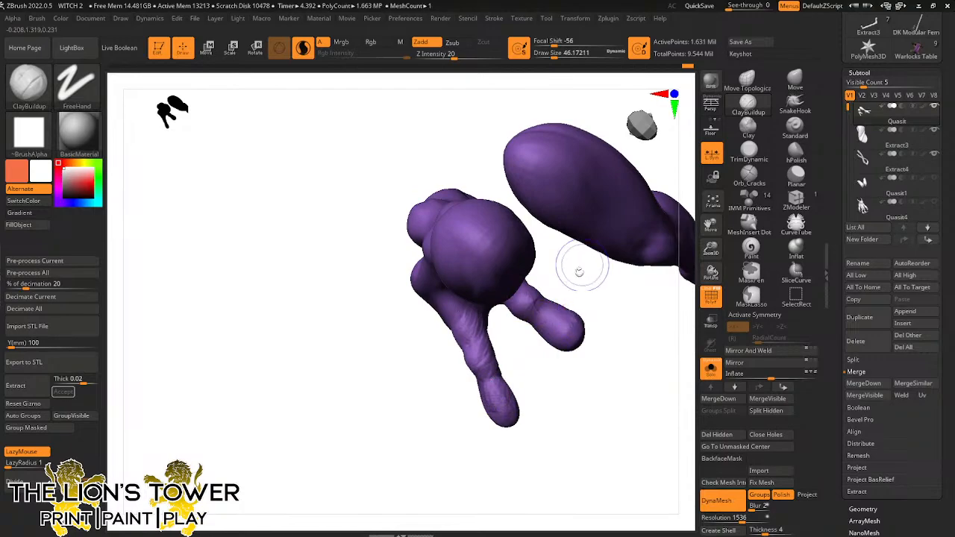
Smooth the front toes, the web between them and the top of the foot
left_click_drag(582, 304, 583, 256)
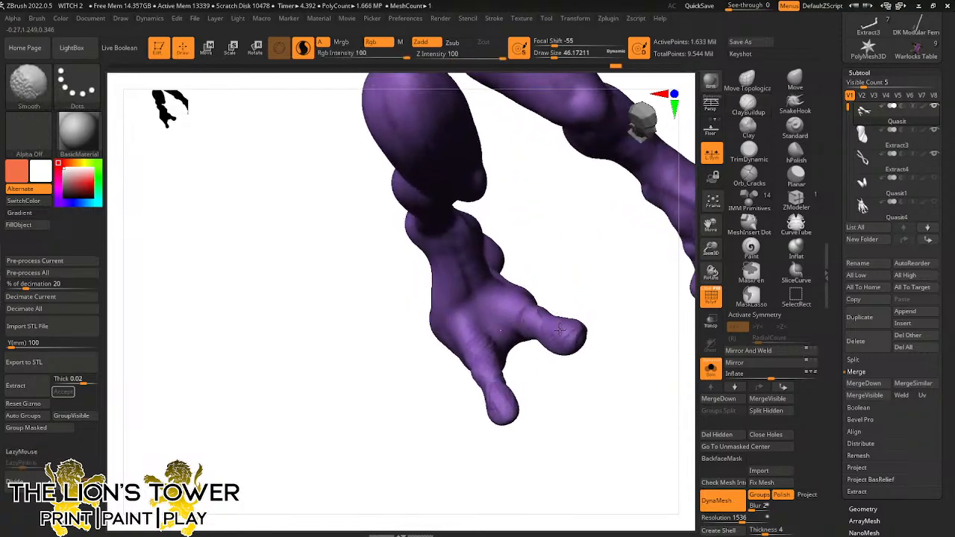
mouse_move(526, 303)
right_mouse_down()
mouse_move(511, 304)
mouse_move(546, 264)
mouse_move(516, 292)
right_mouse_up()
mouse_move(481, 298)
left_mouse_down()
mouse_move(484, 279)
mouse_move(542, 238)
mouse_move(511, 304)
mouse_move(497, 300)
left_mouse_up()
left_click_drag(472, 344, 480, 336)
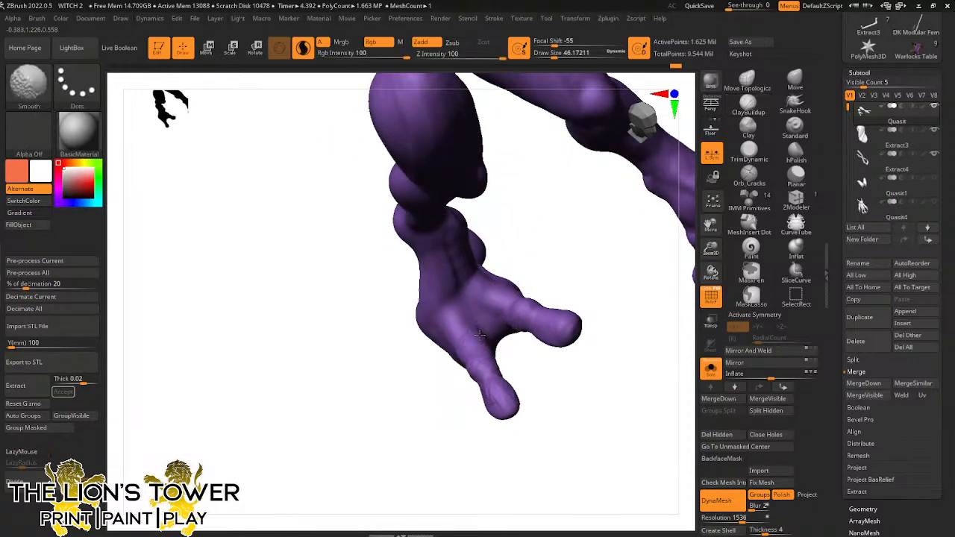
Build up knuckle forms with ClayBuildup where the front toes join the foot, and smooth them
mouse_move(514, 382)
right_mouse_down()
mouse_move(565, 346)
mouse_move(563, 267)
mouse_move(567, 357)
mouse_move(492, 360)
mouse_move(536, 348)
mouse_move(465, 334)
mouse_move(565, 250)
mouse_move(496, 299)
right_mouse_up()
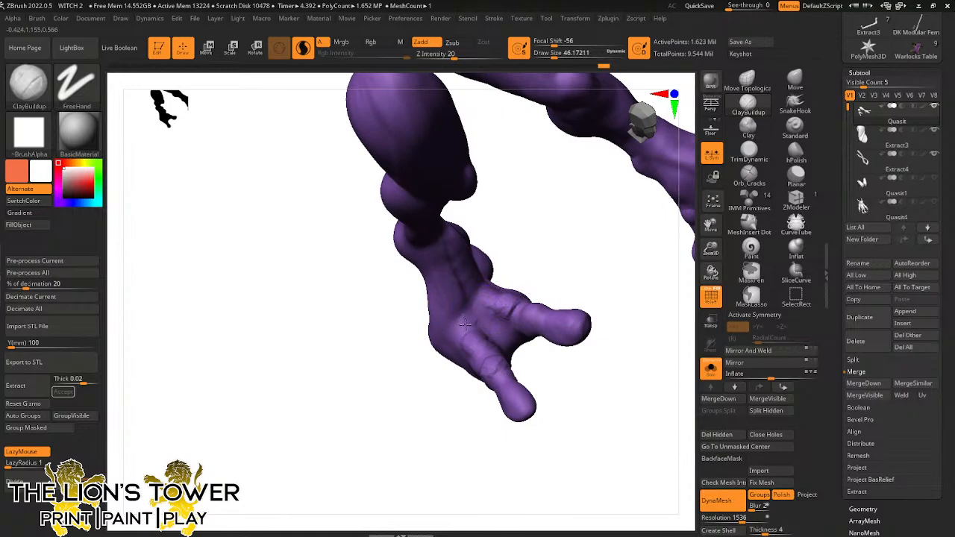
key("shift")
right_click_drag(508, 312, 494, 327)
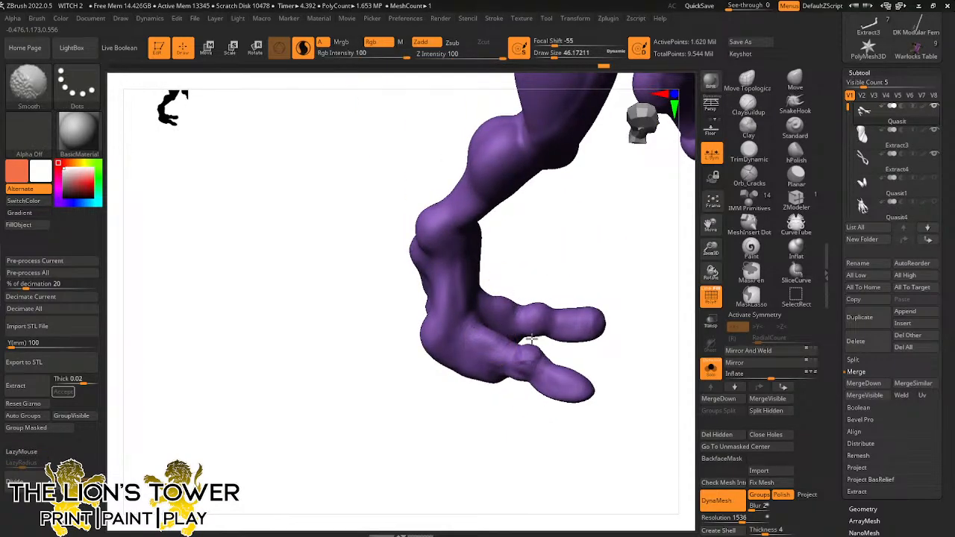
mouse_move(627, 356)
right_mouse_down()
mouse_move(559, 363)
mouse_move(587, 280)
mouse_move(559, 314)
right_mouse_up()
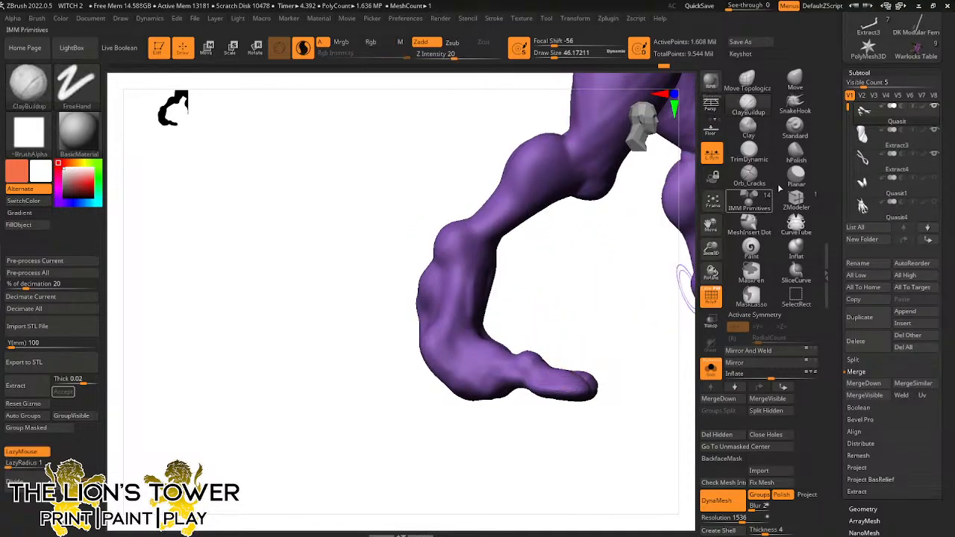
Swell the tips of the front toes on the rear foot with the Inflat brush
left_click(796, 250)
right_click_drag(634, 336, 592, 376)
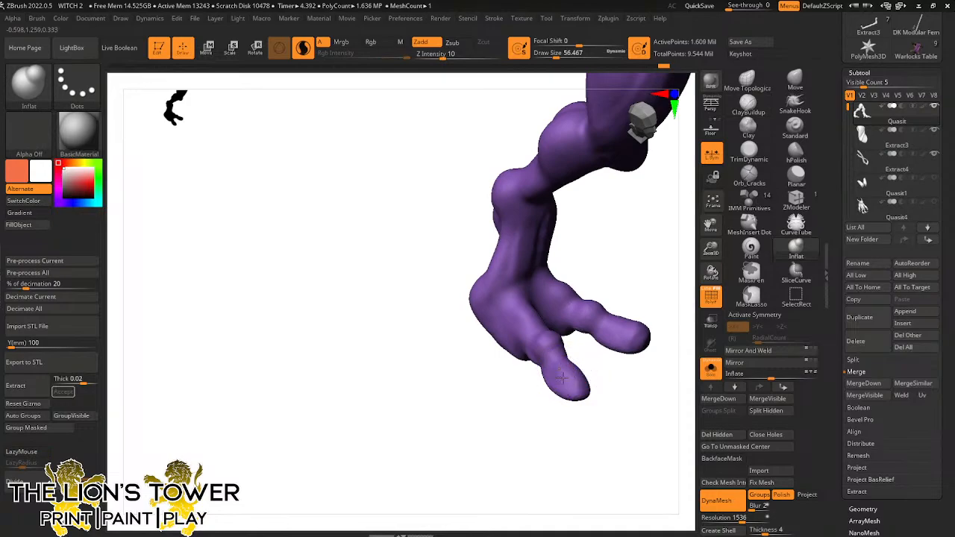
left_click_drag(562, 377, 577, 396)
right_click_drag(604, 367, 644, 375)
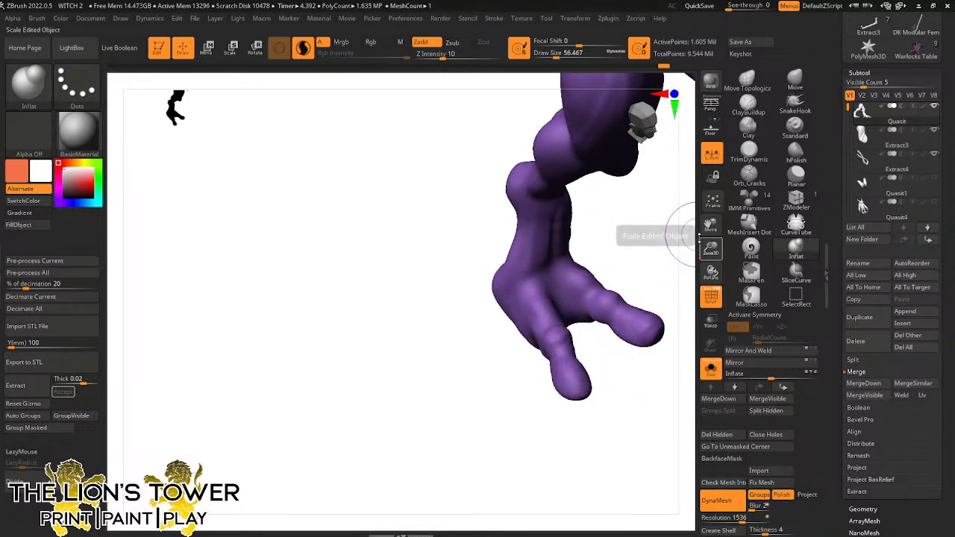
left_click_drag(711, 225, 650, 244)
right_click_drag(635, 320, 550, 401)
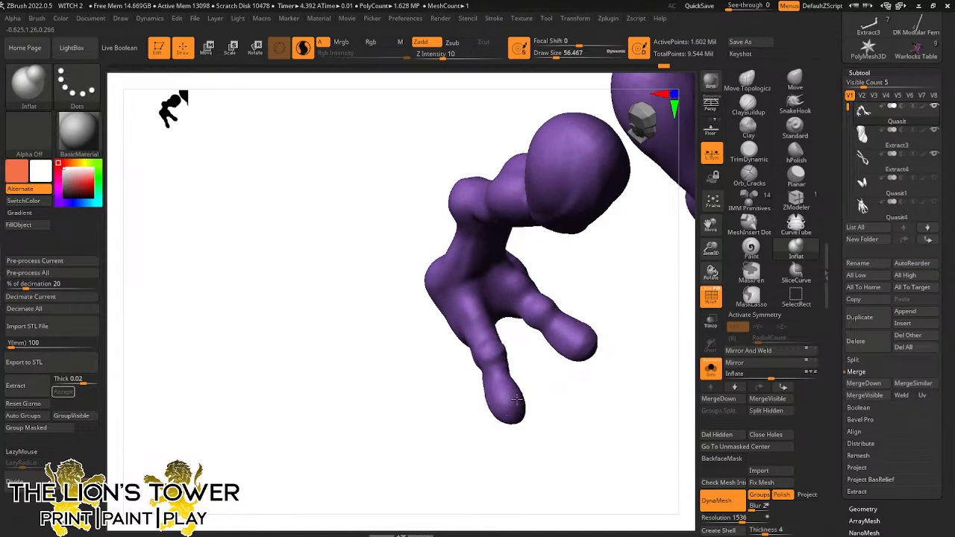
right_click_drag(567, 306, 644, 371)
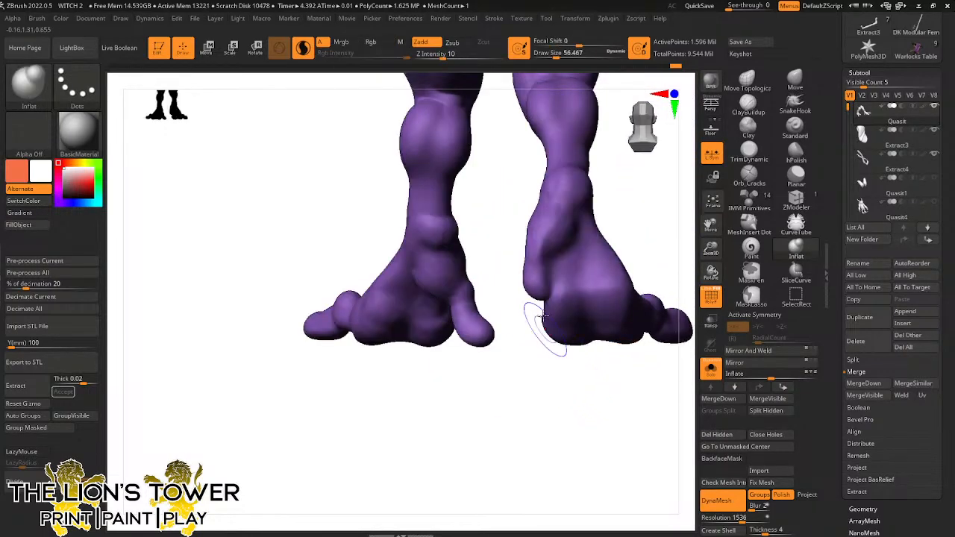
Inflate the ankle forms on the backs of both legs and smooth the heel and back toe
left_click_drag(547, 211, 561, 177)
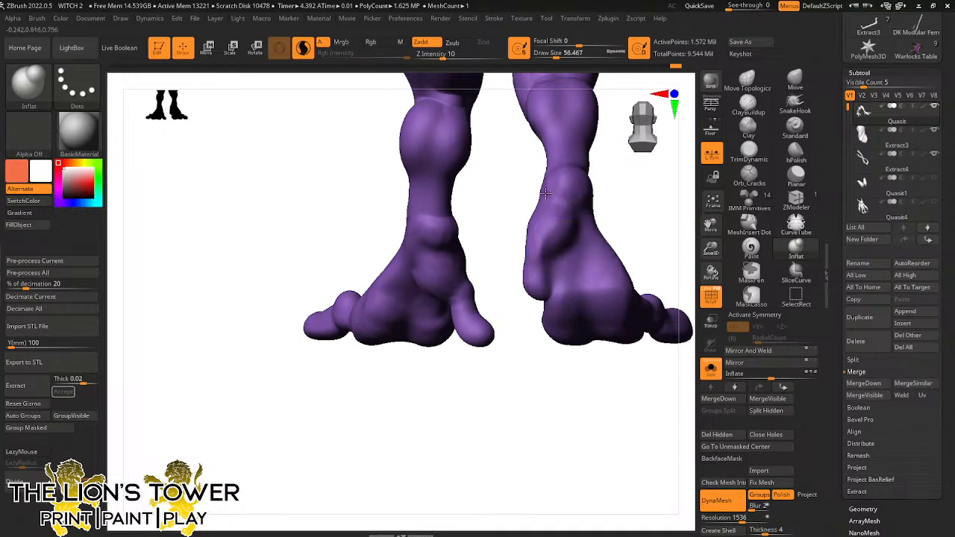
mouse_move(456, 188)
left_mouse_down()
mouse_move(431, 222)
mouse_move(451, 237)
left_mouse_up()
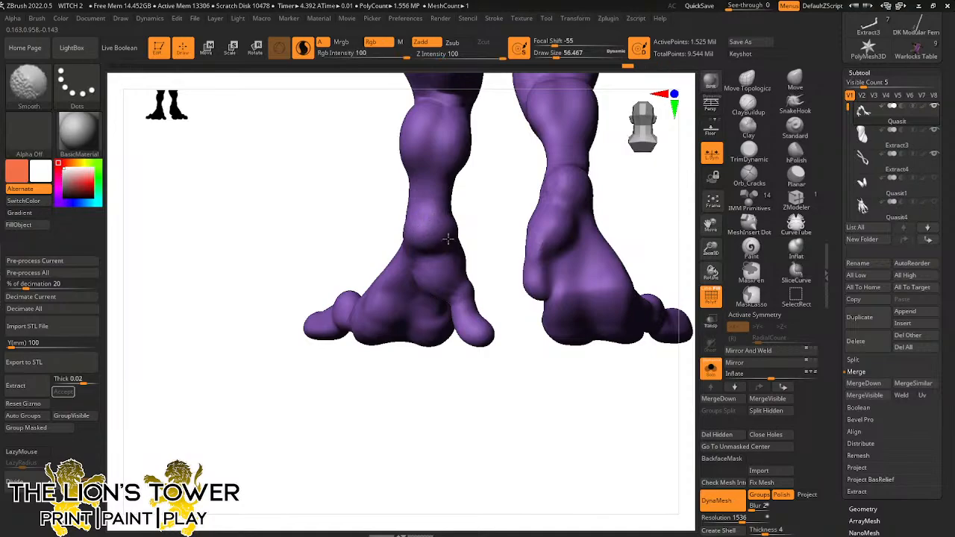
left_click_drag(441, 297, 579, 191, "shift")
mouse_move(642, 195)
left_mouse_down()
mouse_move(649, 202)
mouse_move(640, 187)
mouse_move(694, 145)
left_mouse_up()
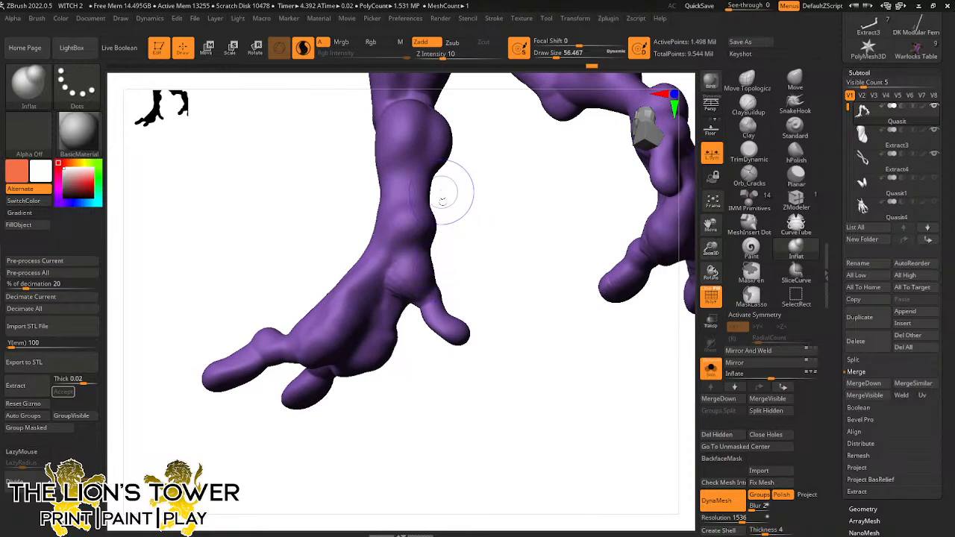
left_click_drag(418, 267, 416, 288, "shift")
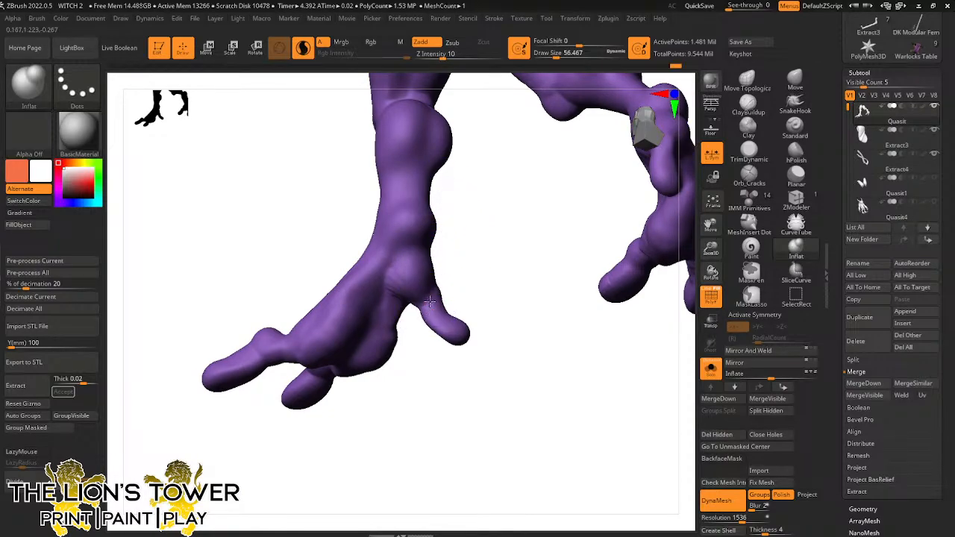
left_click_drag(470, 328, 418, 324)
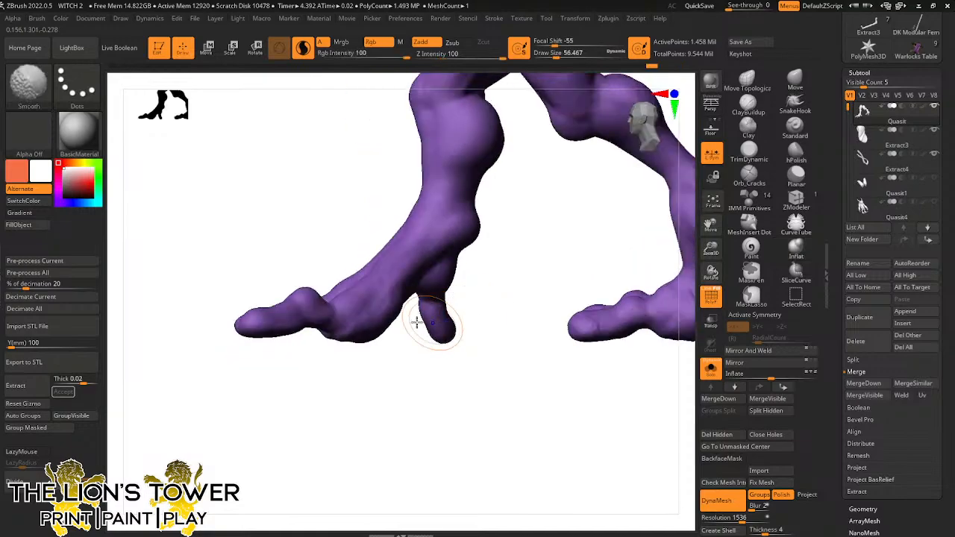
Inflate the toe tips and sole pads of the forward foot and smooth the transitions between them
left_click_drag(256, 323, 485, 366)
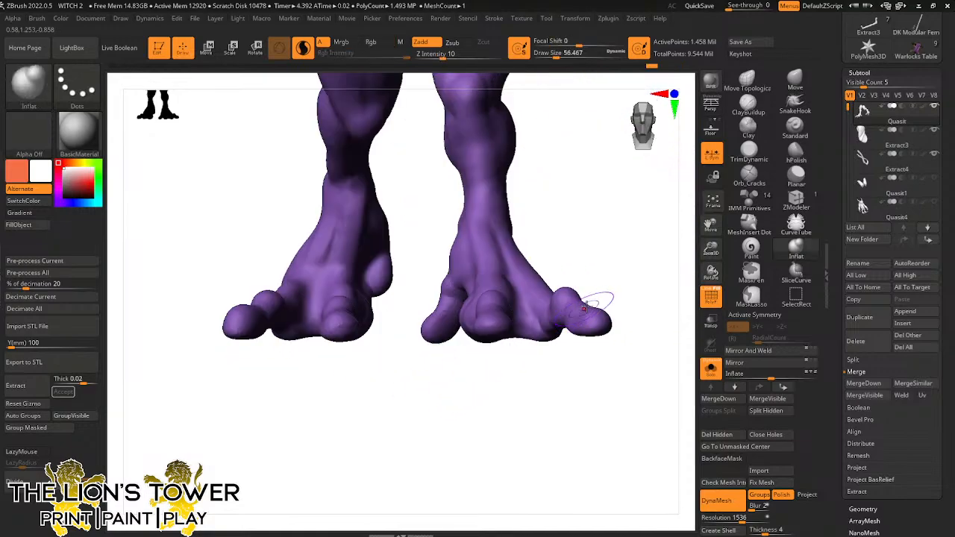
left_click_drag(547, 333, 500, 181)
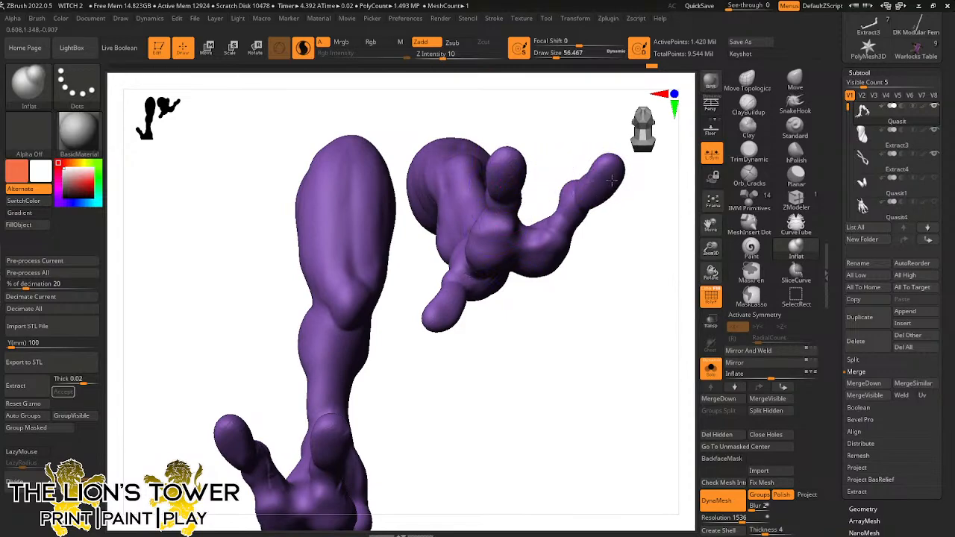
left_click_drag(640, 239, 612, 180)
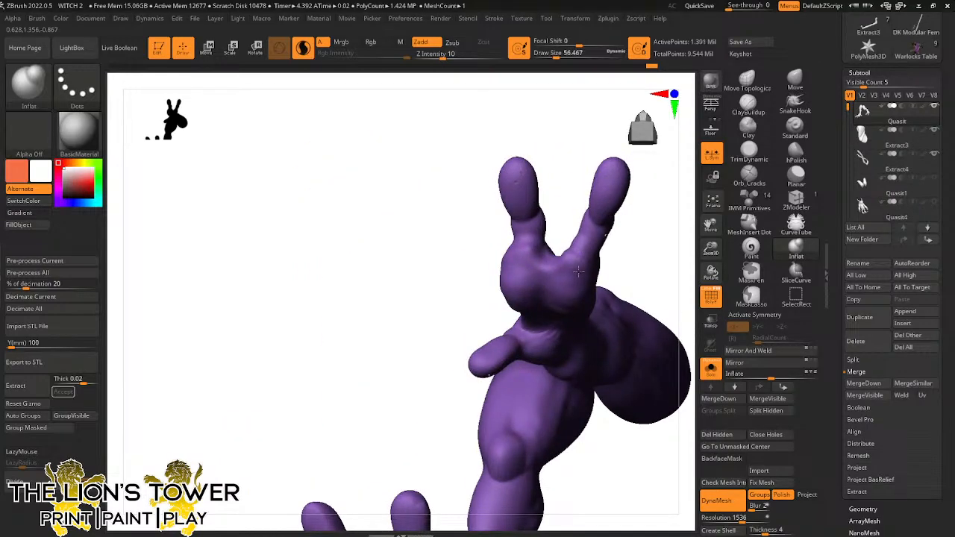
mouse_move(518, 278)
left_mouse_down()
mouse_move(511, 275)
mouse_move(535, 220)
left_mouse_up()
mouse_move(629, 256)
left_mouse_down("shift")
mouse_move(661, 274)
mouse_move(661, 345)
left_mouse_up("shift")
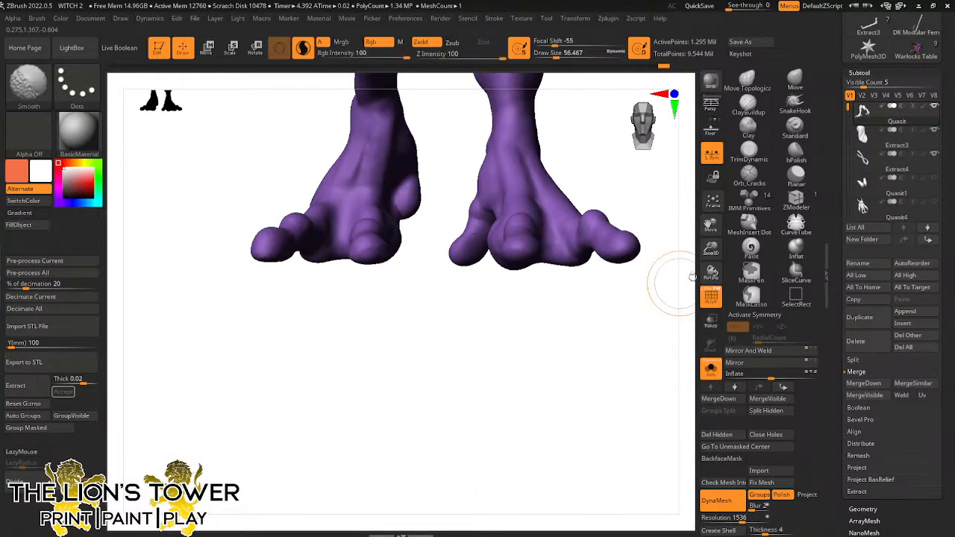
mouse_move(669, 277)
left_mouse_down()
mouse_move(655, 235)
mouse_move(601, 379)
left_mouse_up()
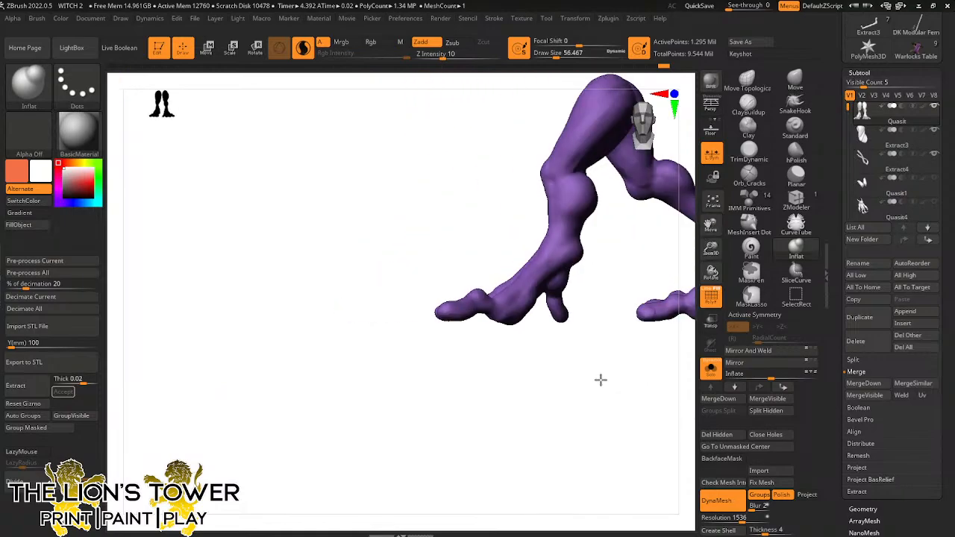
Unhide the creature's head, torso, arms and tail around the isolated purple legs
mouse_move(710, 249)
left_mouse_down()
mouse_move(710, 225)
mouse_move(608, 305)
left_mouse_up()
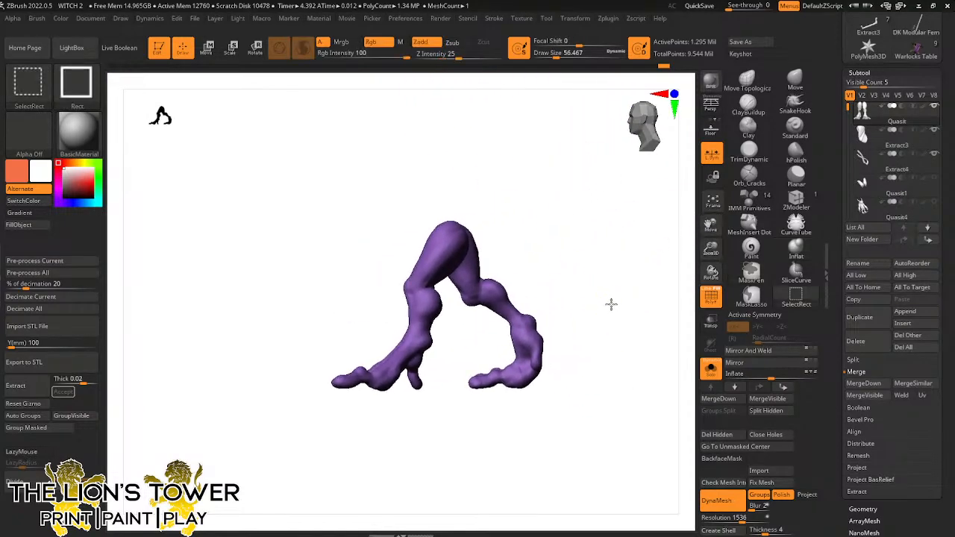
left_click(608, 307, "ctrl+shift")
left_click(596, 291, "ctrl")
left_click(595, 290, "ctrl")
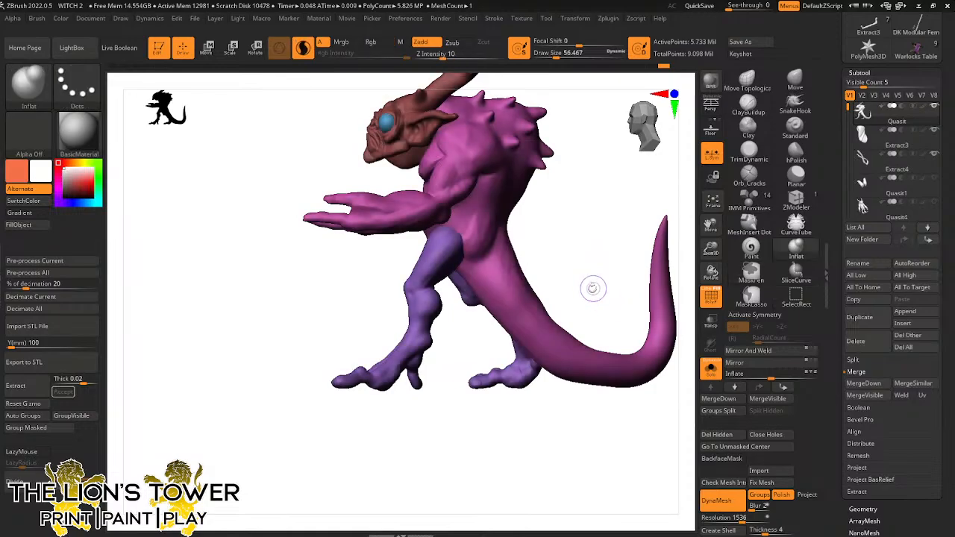
mouse_move(594, 288)
left_mouse_down()
mouse_move(650, 270)
mouse_move(623, 290)
mouse_move(674, 271)
mouse_move(657, 280)
mouse_move(601, 254)
left_mouse_up()
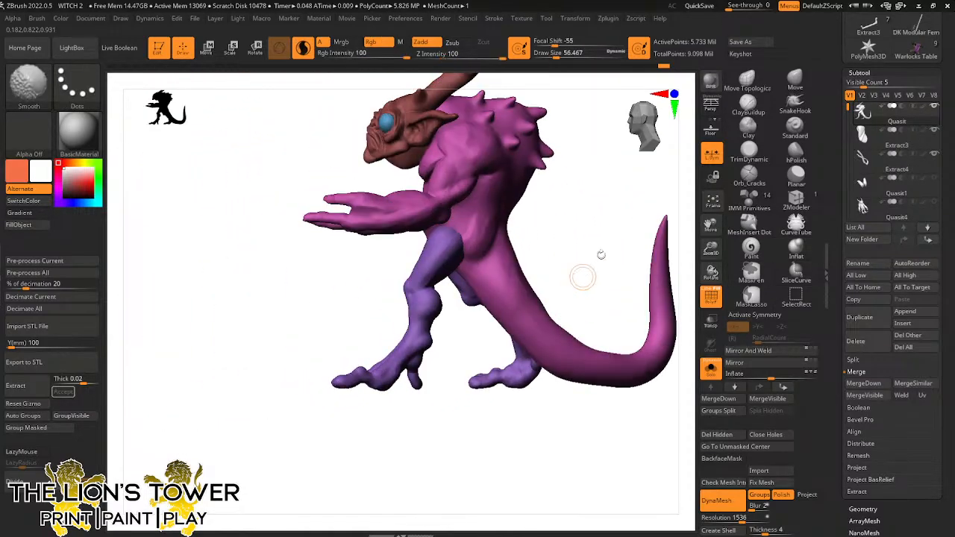
Reshape the tops of both thighs into the hips with Move Topological at a draw size of about 245
left_click(749, 81)
left_click_drag(561, 56, 579, 57)
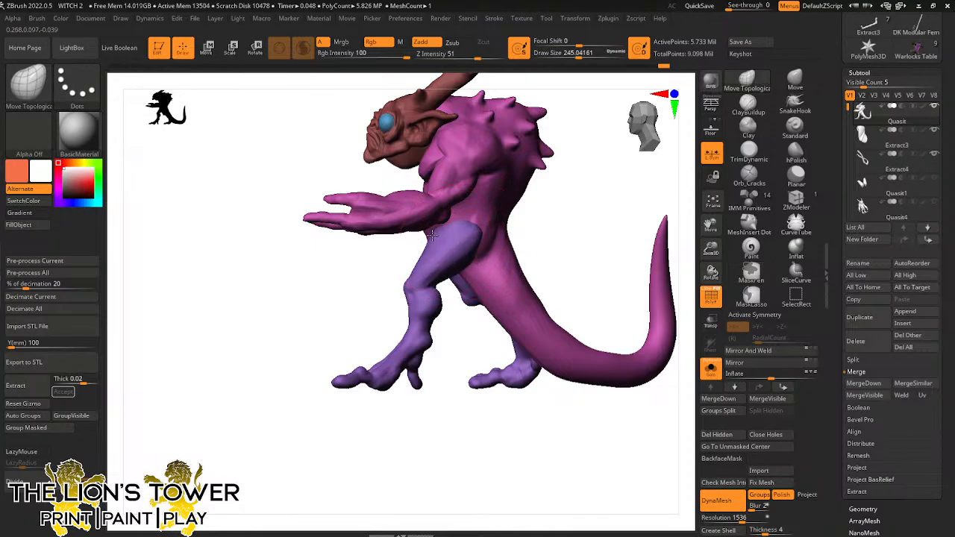
mouse_move(529, 234)
left_mouse_down()
mouse_move(669, 203)
mouse_move(595, 241)
mouse_move(468, 222)
left_mouse_up()
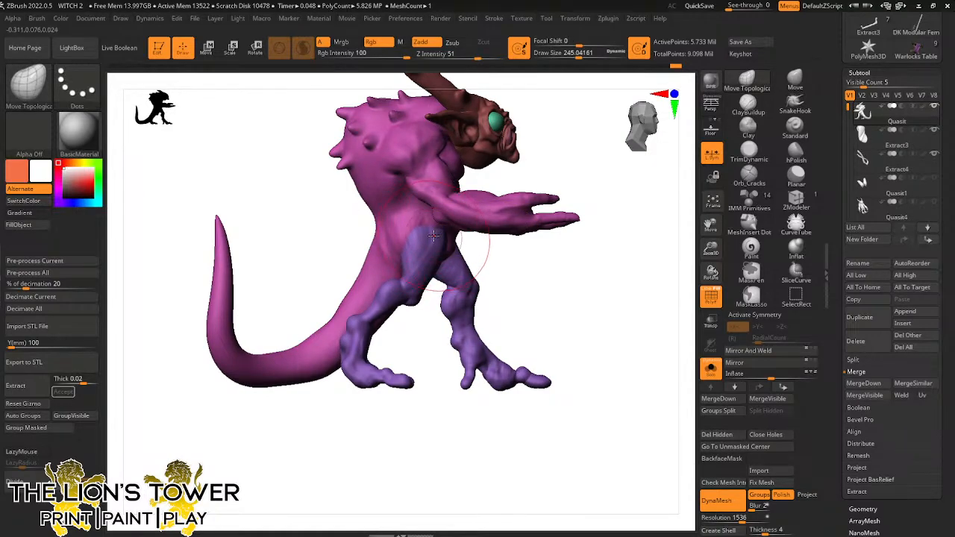
mouse_move(612, 262)
left_mouse_down()
mouse_move(547, 260)
mouse_move(642, 272)
left_mouse_up()
left_click(550, 294, "ctrl")
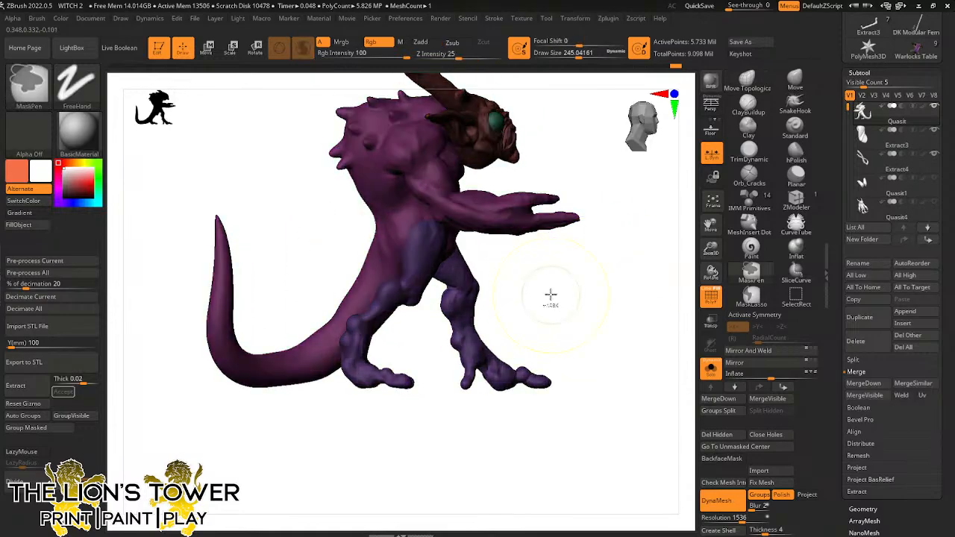
left_click(551, 295, "ctrl")
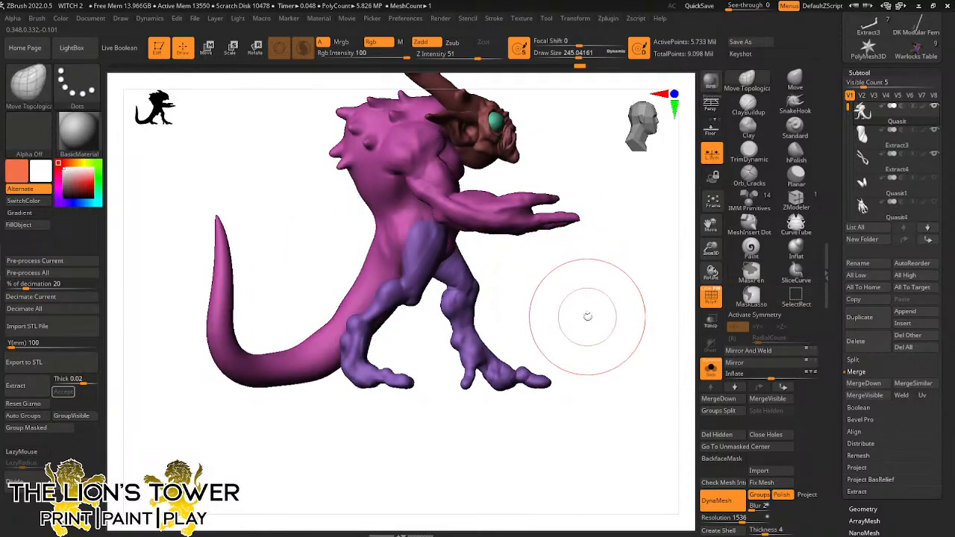
Turn off Solo, select the cloth draped over the forearm and adjust its hang with the Move brush
left_click(710, 368)
mouse_move(659, 321)
left_mouse_down()
mouse_move(612, 353)
mouse_move(618, 363)
mouse_move(559, 301)
left_mouse_up()
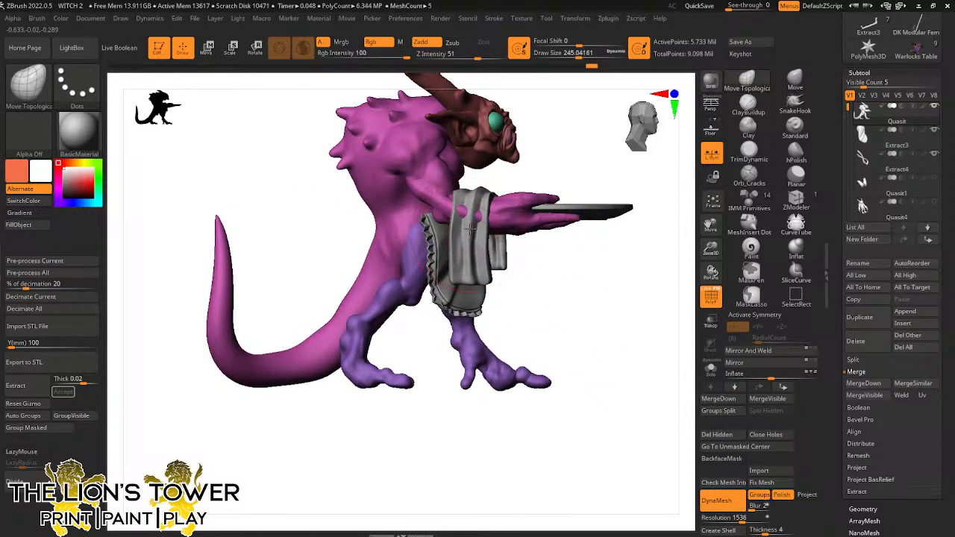
left_click(793, 79)
left_click(470, 233, "alt")
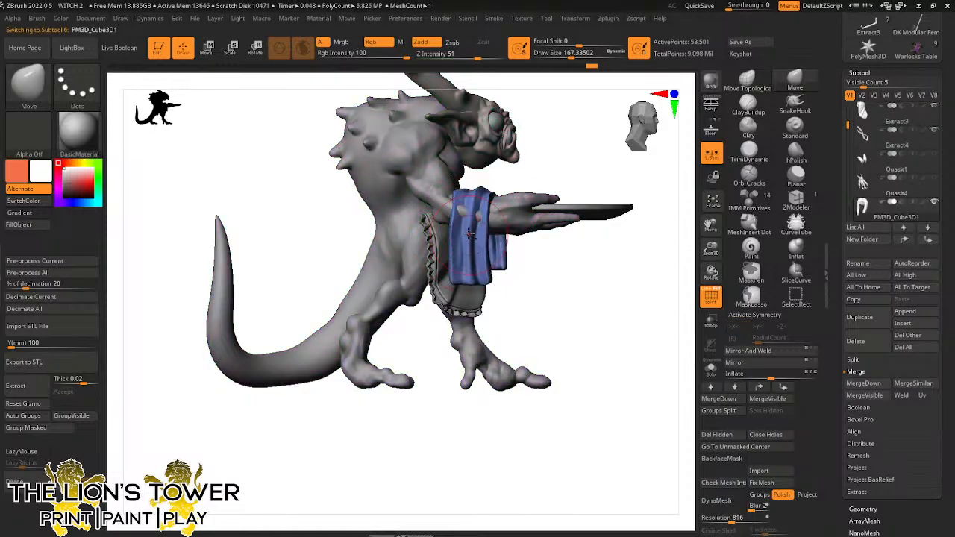
left_click_drag(542, 247, 488, 305)
left_click_drag(665, 213, 622, 210)
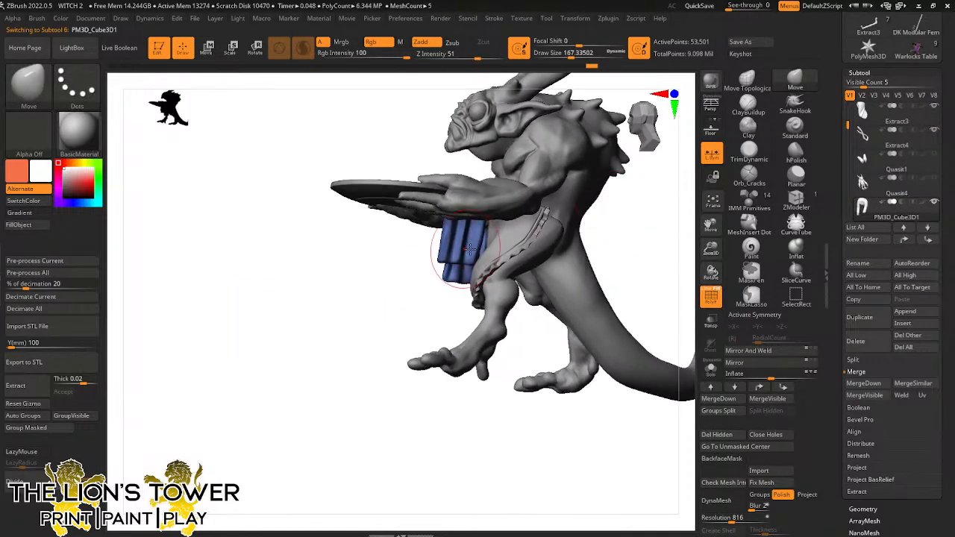
Reshape the cloth's hanging ends and its bend over the arm using Move draw sizes of about 305 and 149
left_click_drag(462, 291, 425, 303, "shift")
left_click_drag(571, 57, 584, 57)
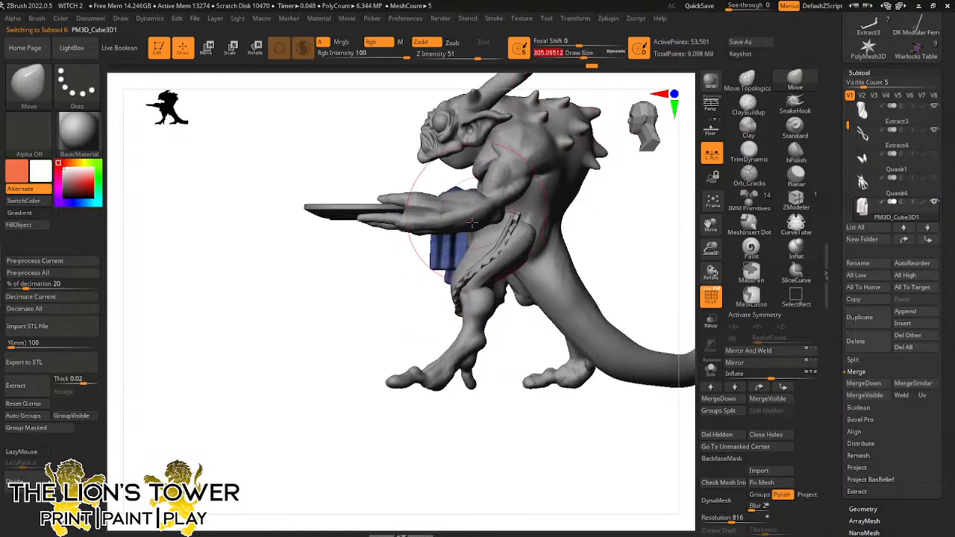
mouse_move(403, 310)
left_mouse_down()
mouse_move(520, 279)
mouse_move(459, 267)
mouse_move(515, 261)
mouse_move(464, 273)
mouse_move(525, 273)
mouse_move(479, 247)
mouse_move(510, 241)
mouse_move(502, 231)
left_mouse_up()
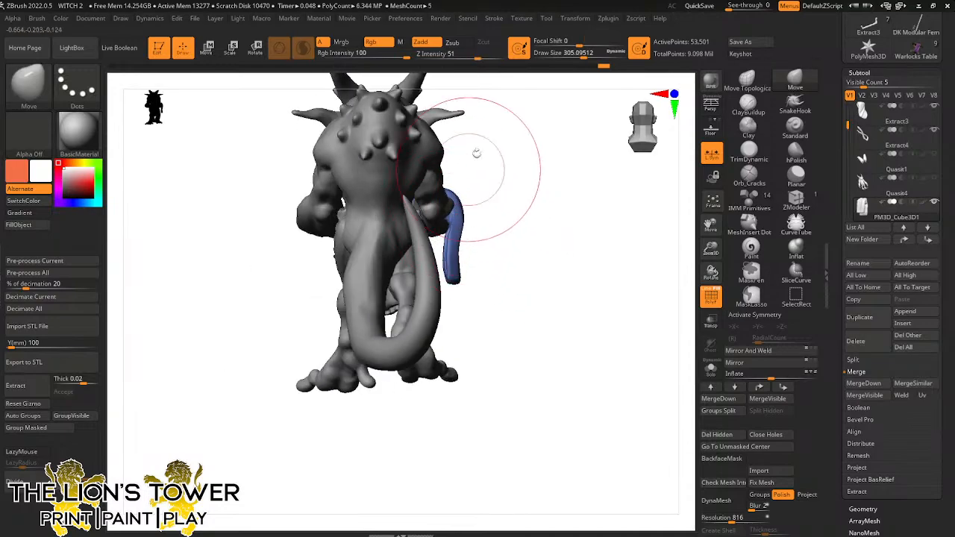
left_click_drag(585, 55, 569, 55)
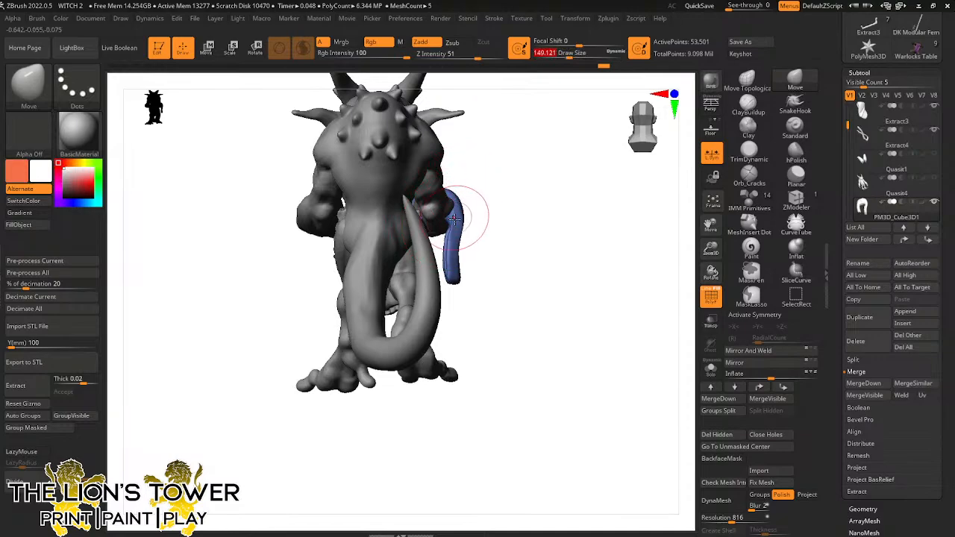
mouse_move(470, 209)
left_mouse_down()
mouse_move(516, 213)
mouse_move(522, 202)
mouse_move(471, 179)
mouse_move(550, 281)
mouse_move(521, 258)
left_mouse_up()
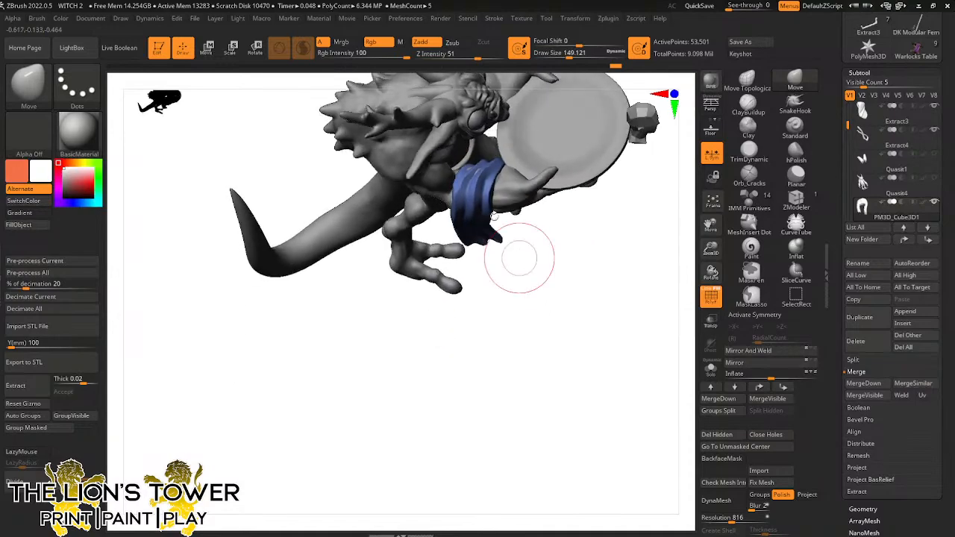
Fit the cloth's folds around the forearm with the Move brush at a draw size of about 212
mouse_move(465, 164)
left_mouse_down()
mouse_move(520, 249)
mouse_move(516, 309)
mouse_move(527, 262)
mouse_move(515, 279)
mouse_move(522, 270)
left_mouse_up()
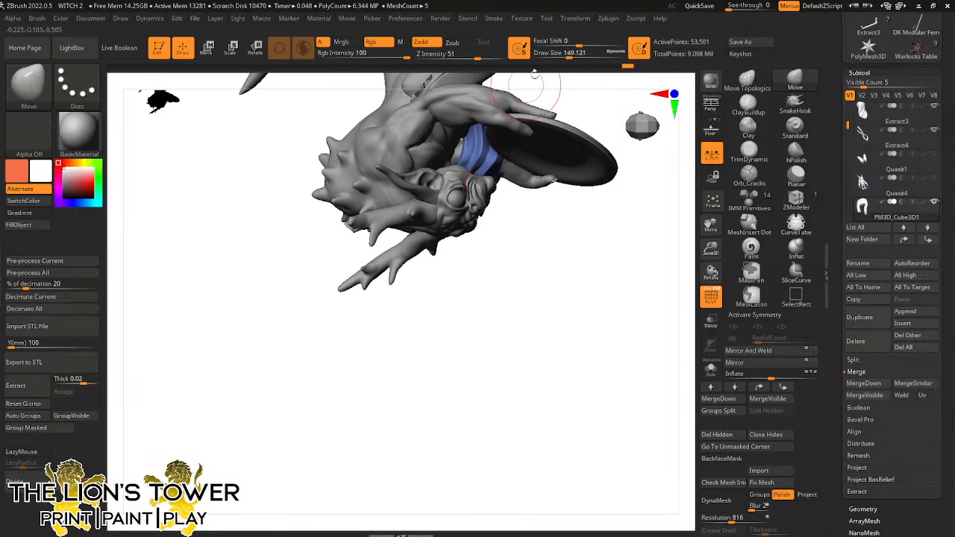
left_click(575, 56)
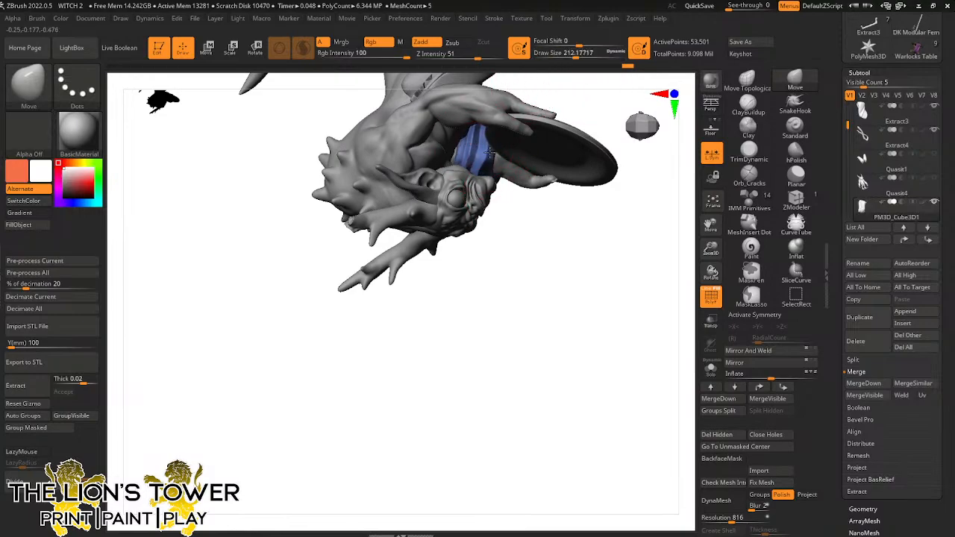
left_click_drag(503, 163, 504, 277)
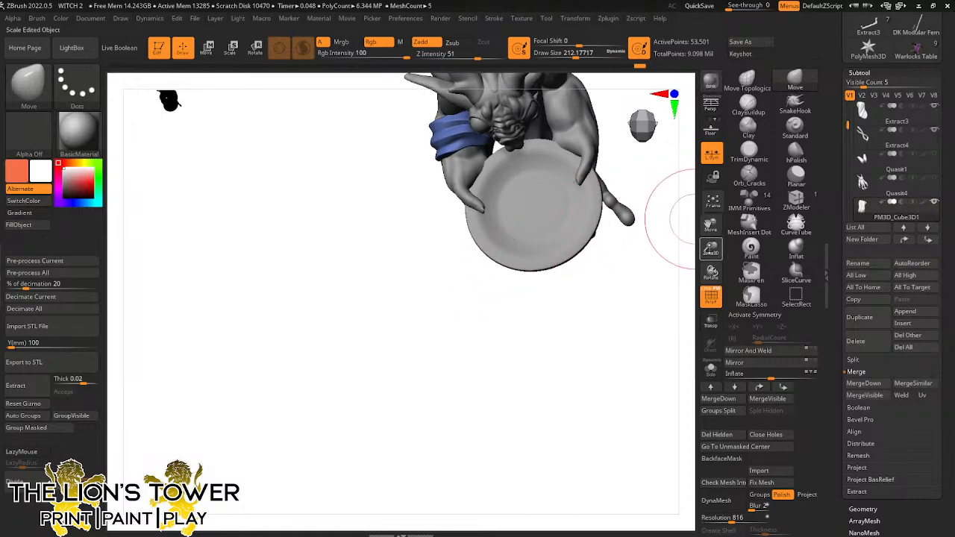
left_click_drag(650, 224, 627, 207)
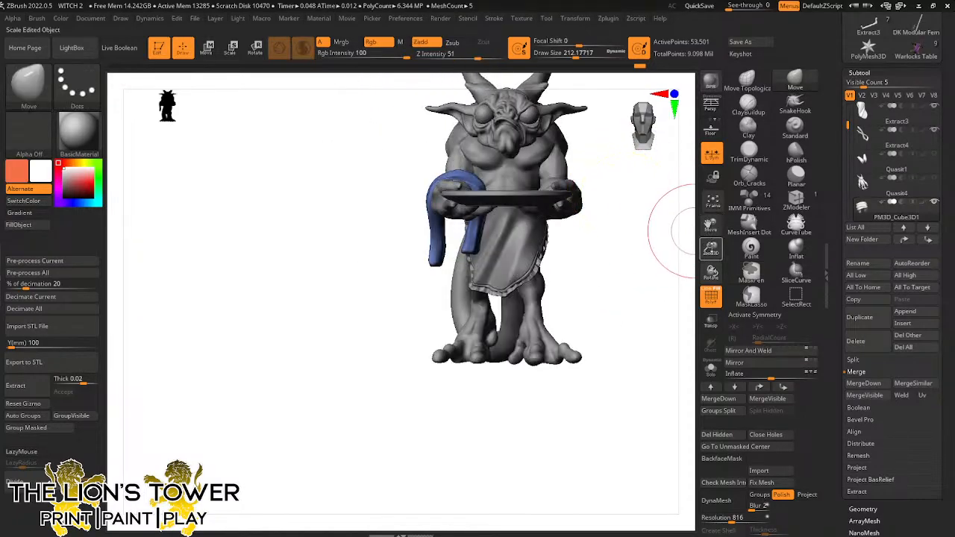
Switch the active subtool from the draped cloth back to the Quasit body
mouse_move(711, 247)
left_mouse_down()
mouse_move(605, 263)
mouse_move(614, 219)
mouse_move(607, 268)
mouse_move(582, 225)
mouse_move(619, 247)
mouse_move(627, 215)
mouse_move(715, 254)
mouse_move(676, 284)
left_mouse_up()
left_click(610, 212, "ctrl")
left_click(610, 212, "ctrl")
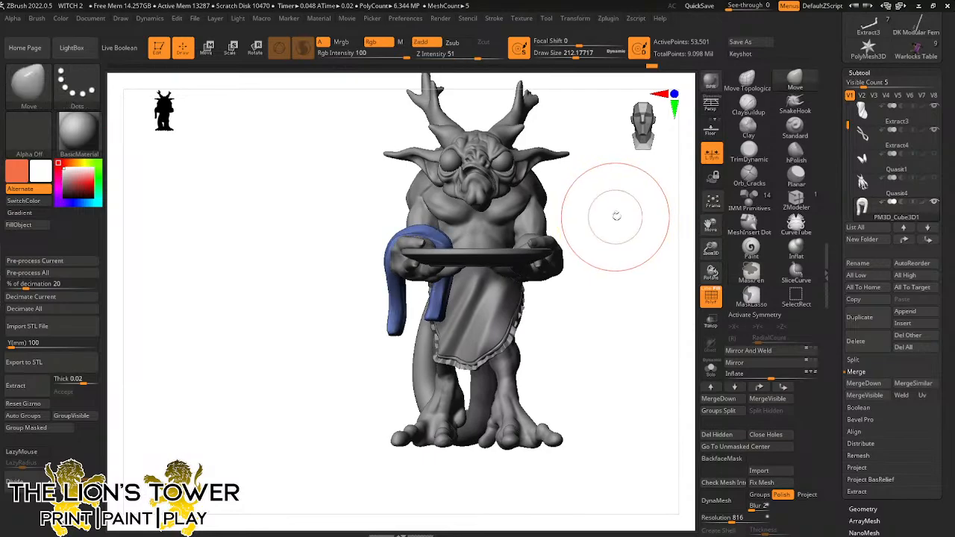
left_click(612, 231, "ctrl")
left_click(607, 239, "ctrl")
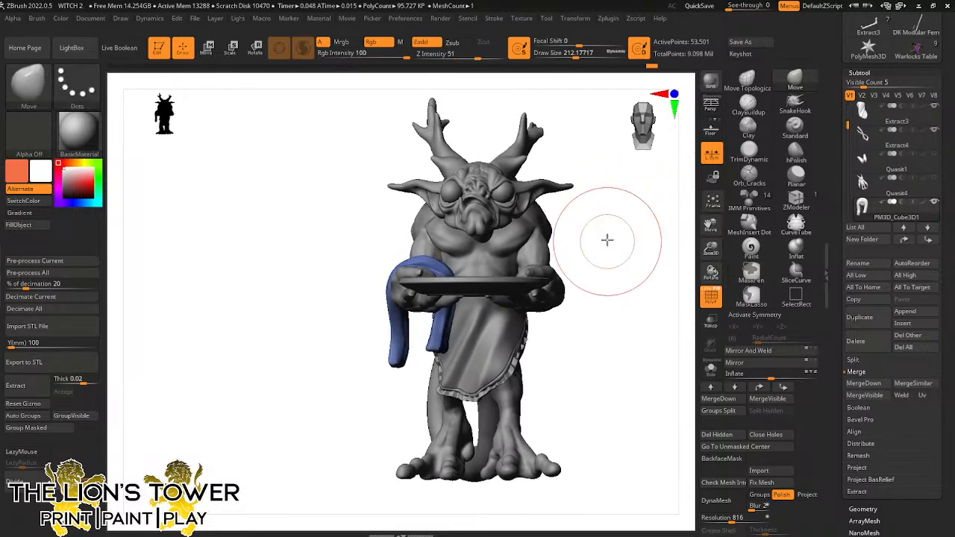
mouse_move(608, 239)
left_mouse_down()
mouse_move(643, 211)
mouse_move(580, 216)
mouse_move(620, 216)
mouse_move(462, 177)
left_mouse_up()
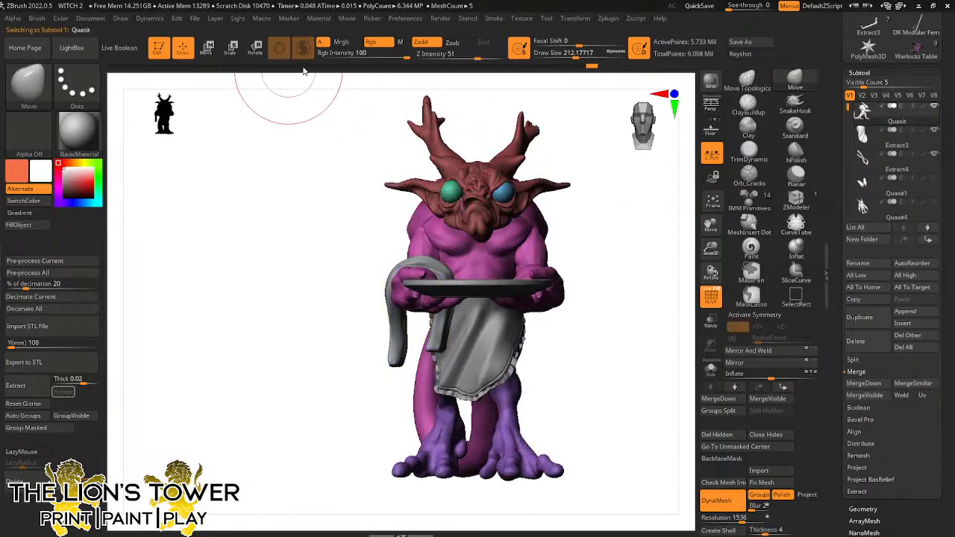
Isolate the Quasit's head polygroup and mask the rest of the body so only the head can be transformed
key("ctrl")
left_click(600, 205, "ctrl")
left_click(601, 205, "ctrl")
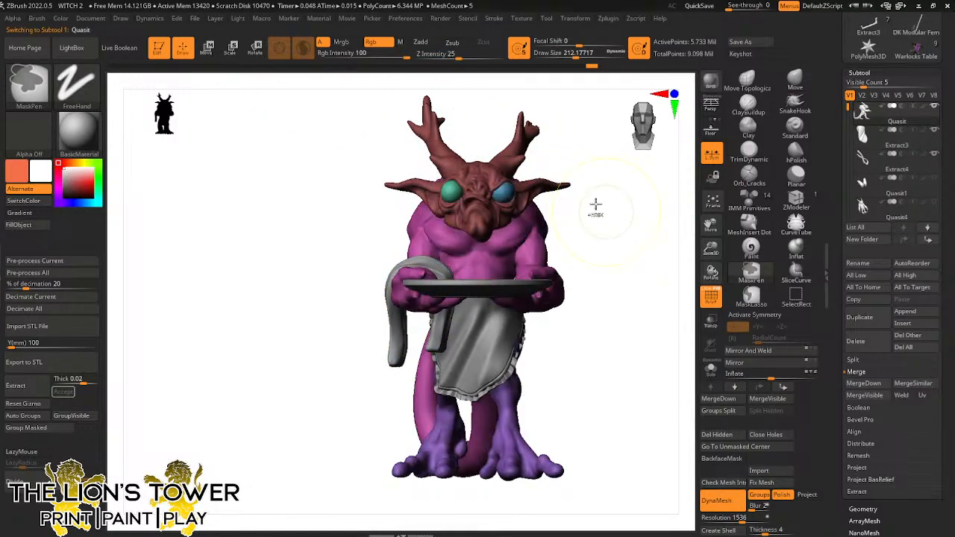
left_click(507, 192, "ctrl+shift")
left_click(465, 200, "ctrl+shift")
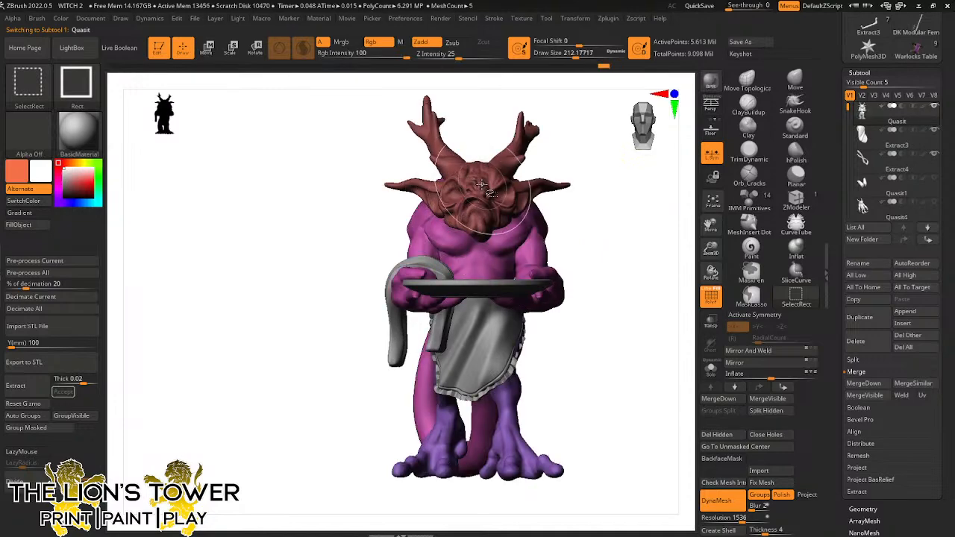
left_click(523, 162, "ctrl+shift")
left_click(556, 156, "ctrl")
left_click(555, 158, "ctrl+shift")
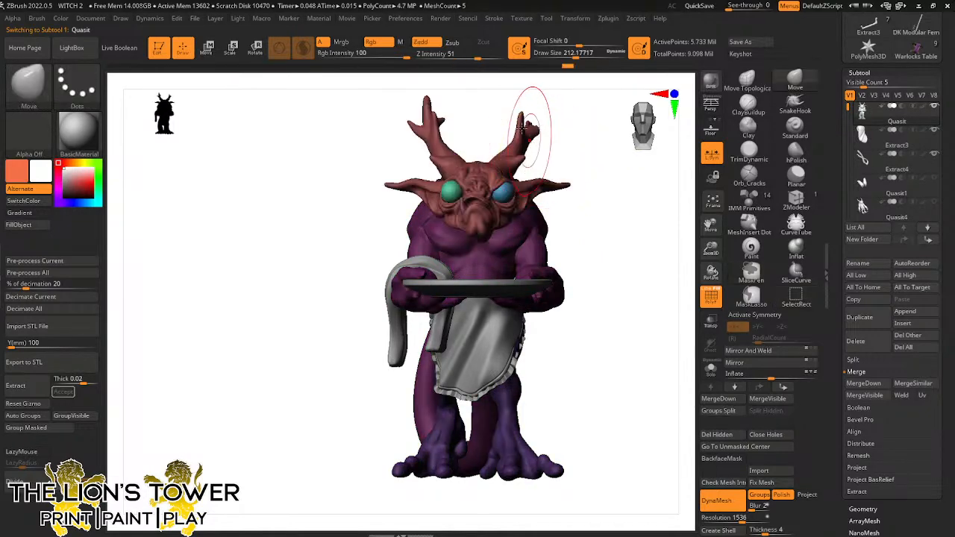
Rotate the unmasked head with the gizmo so it tilts and turns toward the cloth-draped arm
left_click(254, 46)
left_click(407, 253)
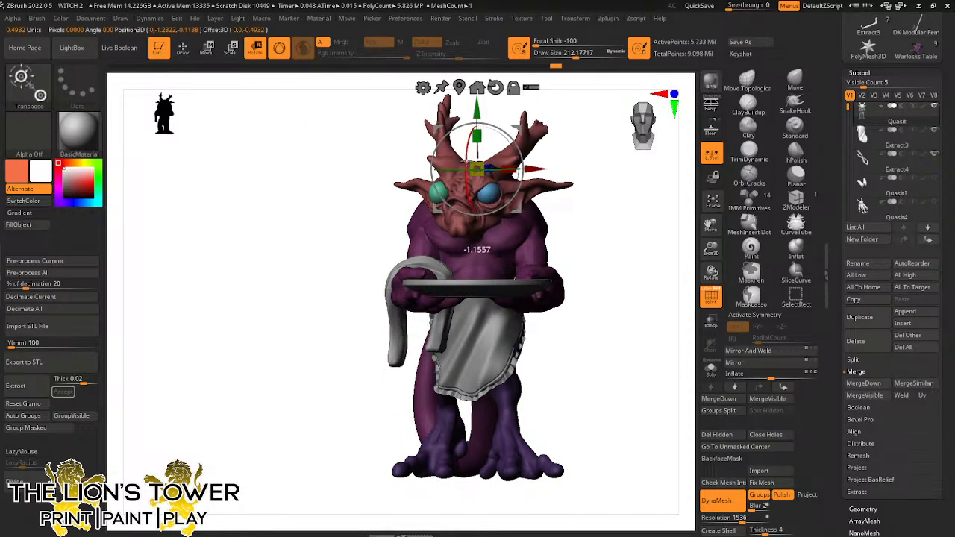
left_click_drag(579, 169, 602, 153)
left_click_drag(515, 131, 514, 117)
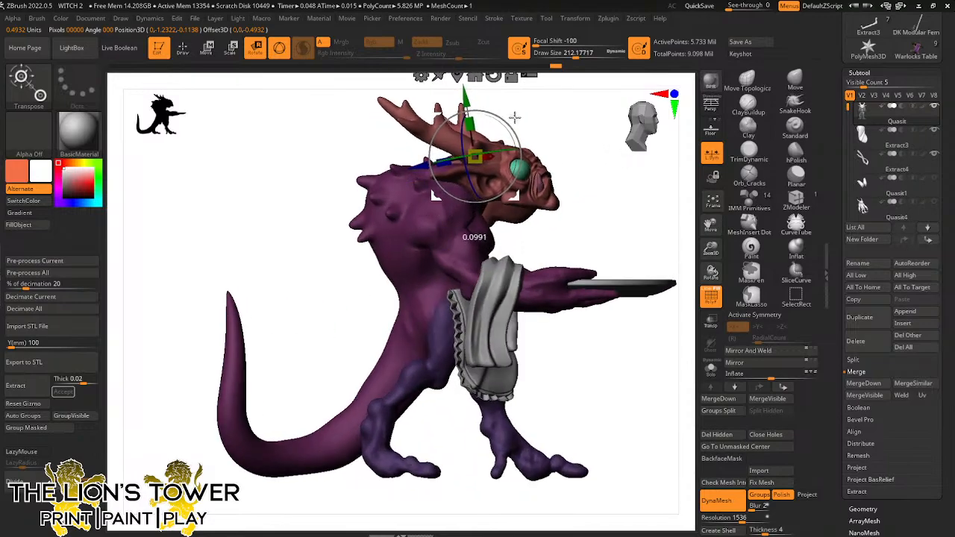
left_click_drag(569, 138, 515, 146)
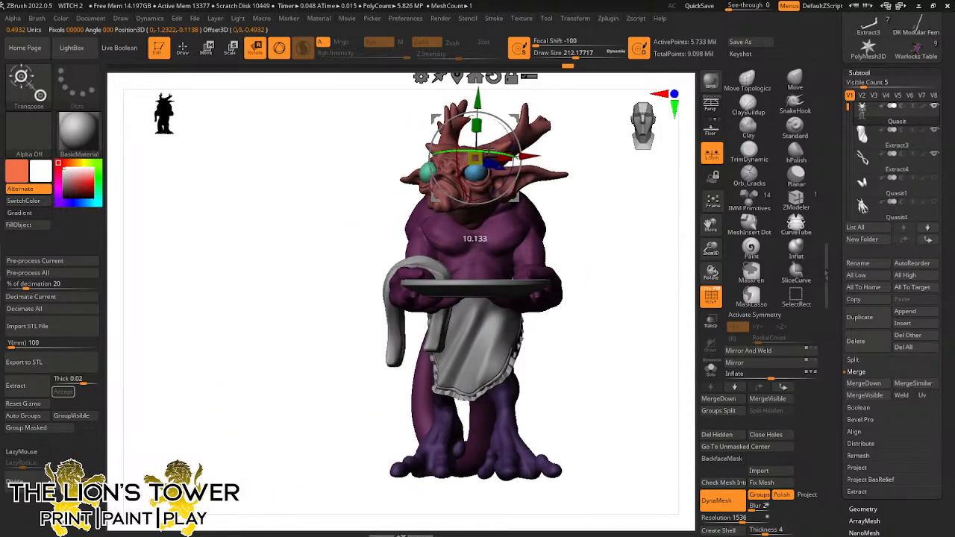
mouse_move(569, 169)
left_mouse_down()
mouse_move(603, 179)
mouse_move(599, 201)
mouse_move(580, 178)
mouse_move(567, 126)
mouse_move(532, 237)
mouse_move(520, 229)
mouse_move(585, 135)
mouse_move(604, 149)
left_mouse_up()
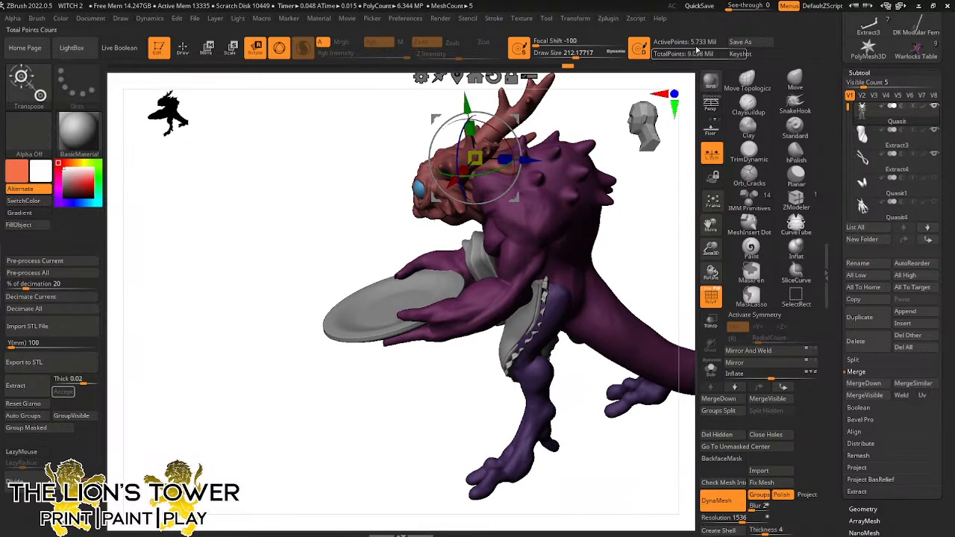
Adjust the base of the turned head with the Move brush at a draw size of about 223
left_click(795, 80)
mouse_move(681, 198)
left_mouse_down()
mouse_move(668, 219)
mouse_move(642, 184)
left_mouse_up()
left_click_drag(574, 55, 577, 55)
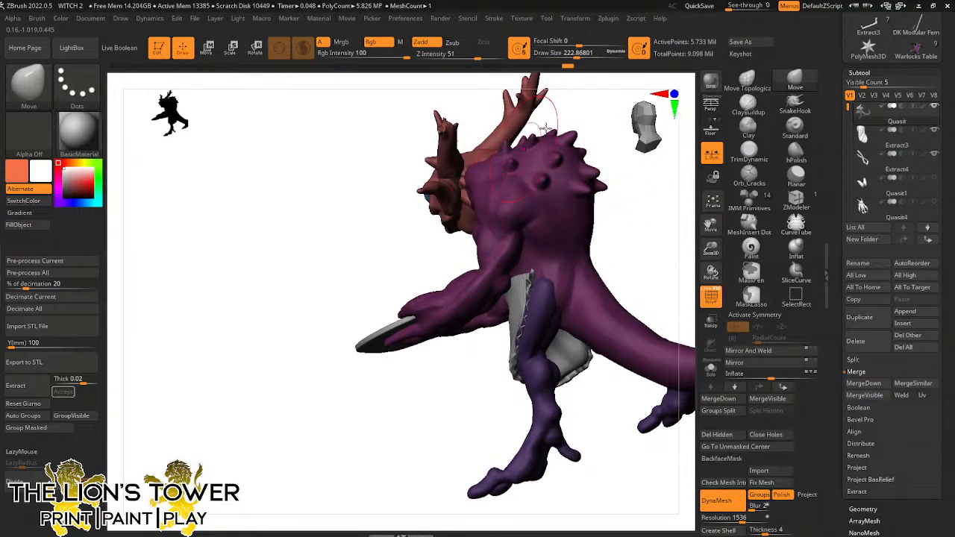
left_click_drag(545, 128, 593, 126)
Invert the mask to protect the head and fit the shoulders and upper back around the neck with the Move brush
left_click(593, 126, "ctrl")
left_click_drag(580, 91, 502, 113)
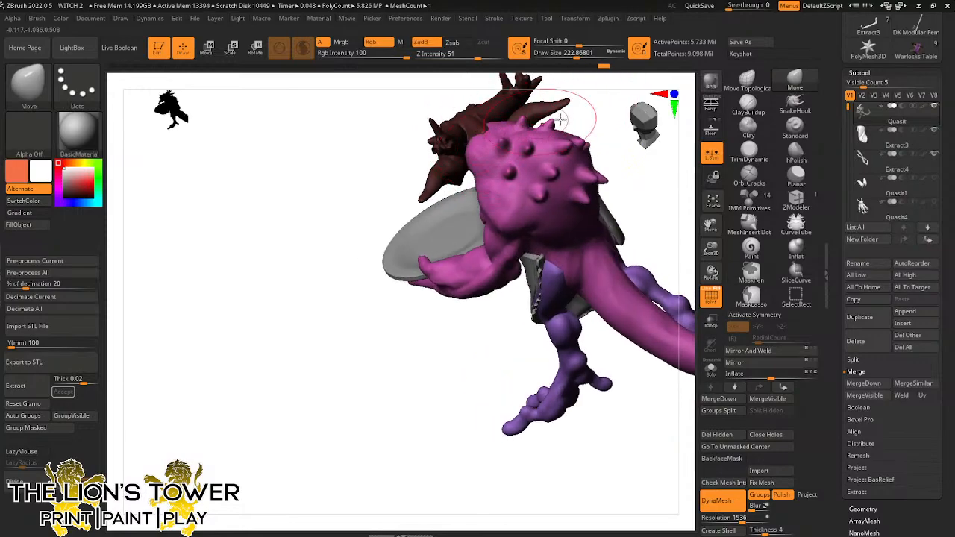
left_click_drag(559, 120, 477, 119)
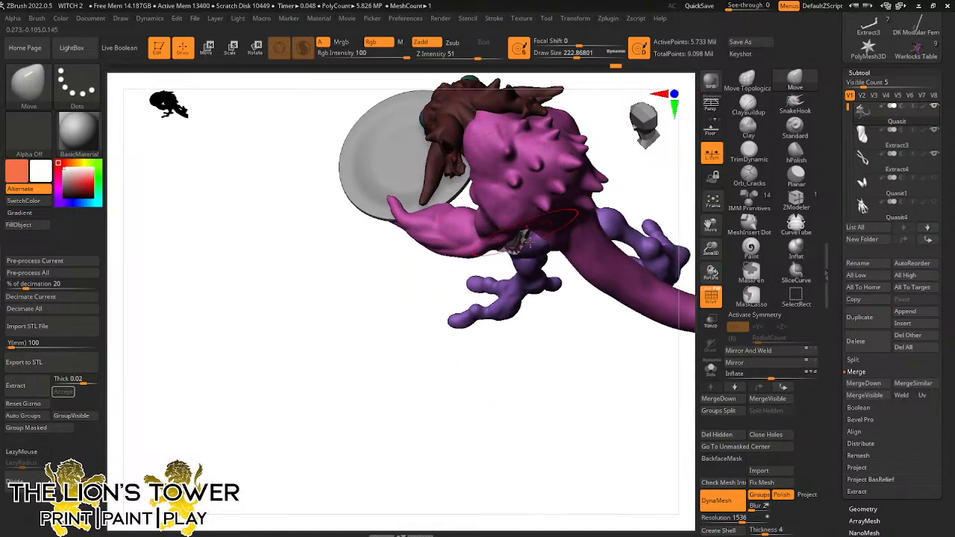
left_click_drag(527, 239, 513, 299)
right_click_drag(470, 143, 474, 122)
left_click_drag(567, 136, 595, 88)
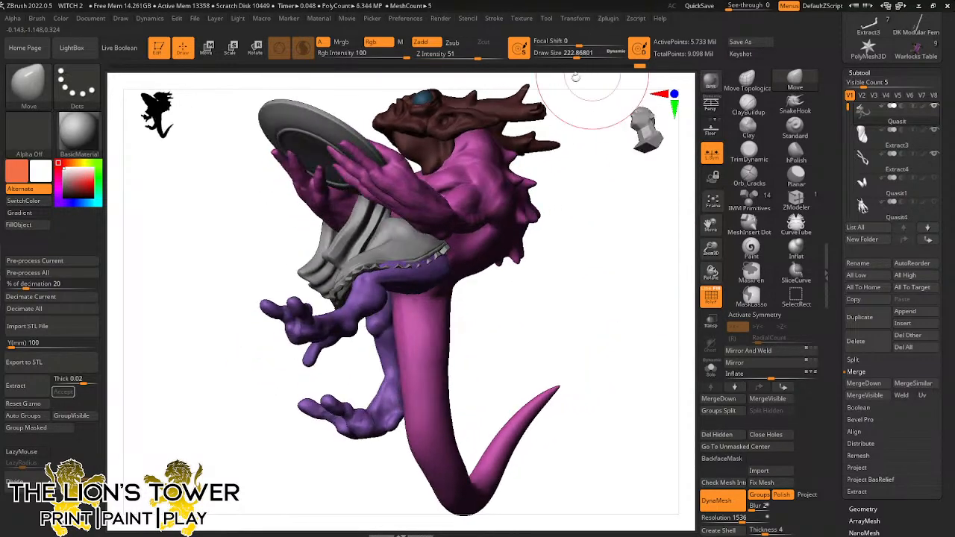
left_click_drag(557, 186, 485, 184)
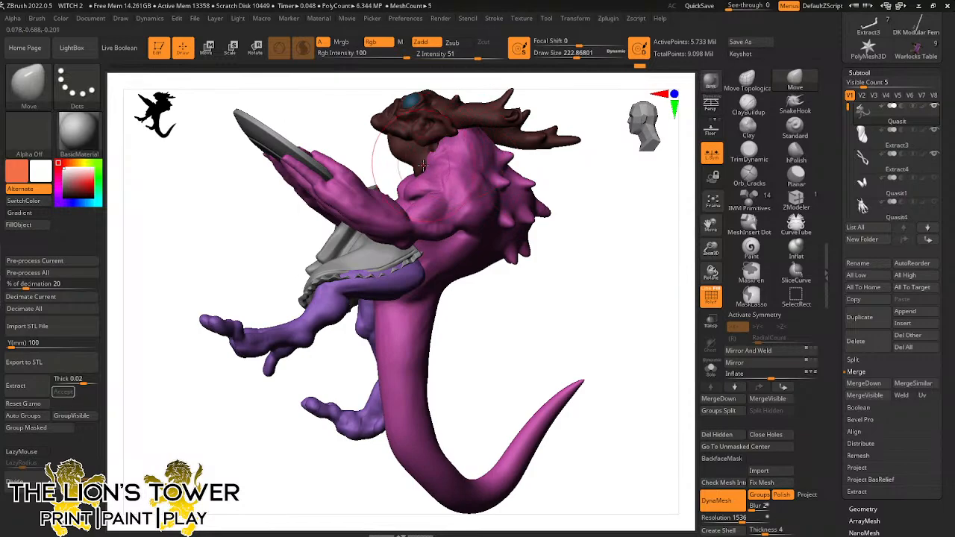
left_click_drag(537, 95, 590, 149)
Solo the body, isolate the head and sculpt skin folds on the neck with ClayBuildup at a draw size of about 83
left_click(711, 368)
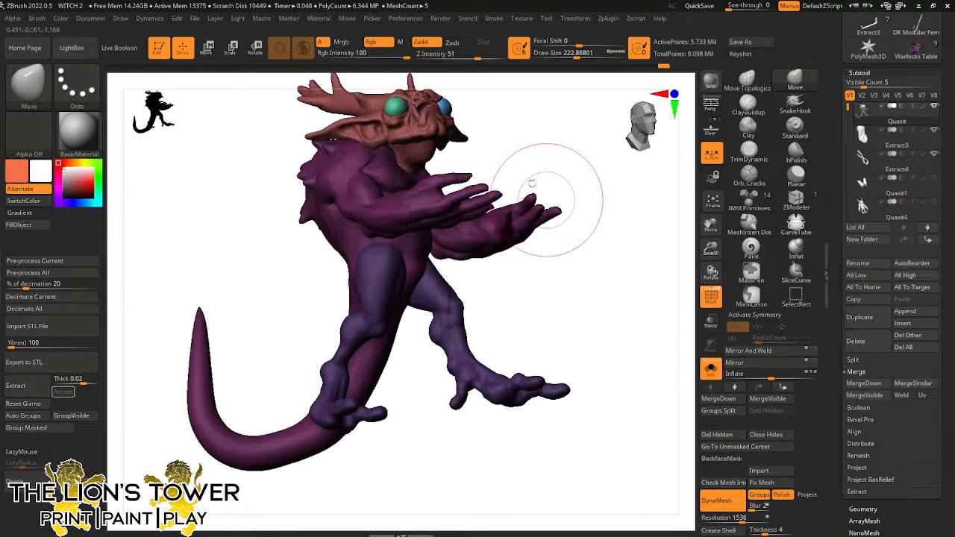
left_click(437, 134, "ctrl+shift")
left_click(495, 147, "ctrl+shift")
key("b")
key("c")
key("b")
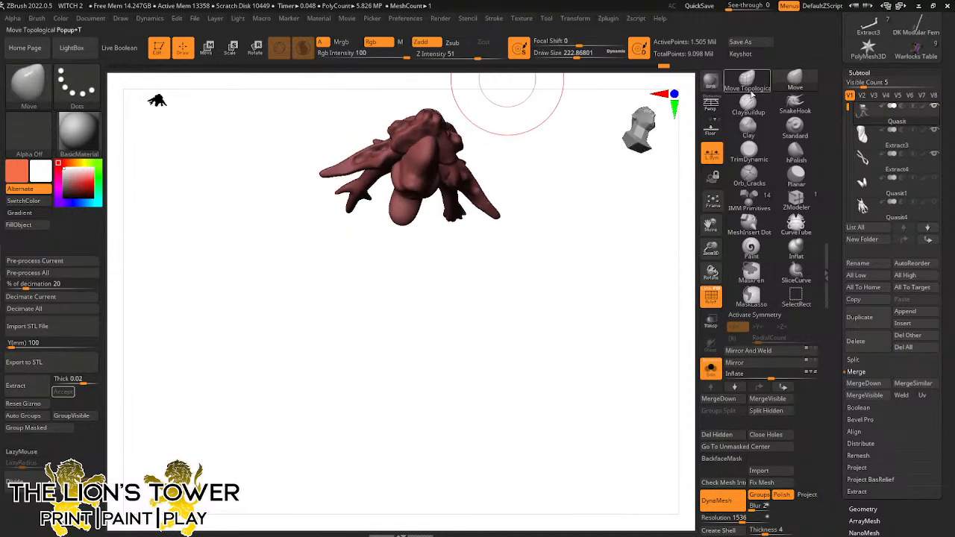
left_click_drag(554, 55, 560, 56)
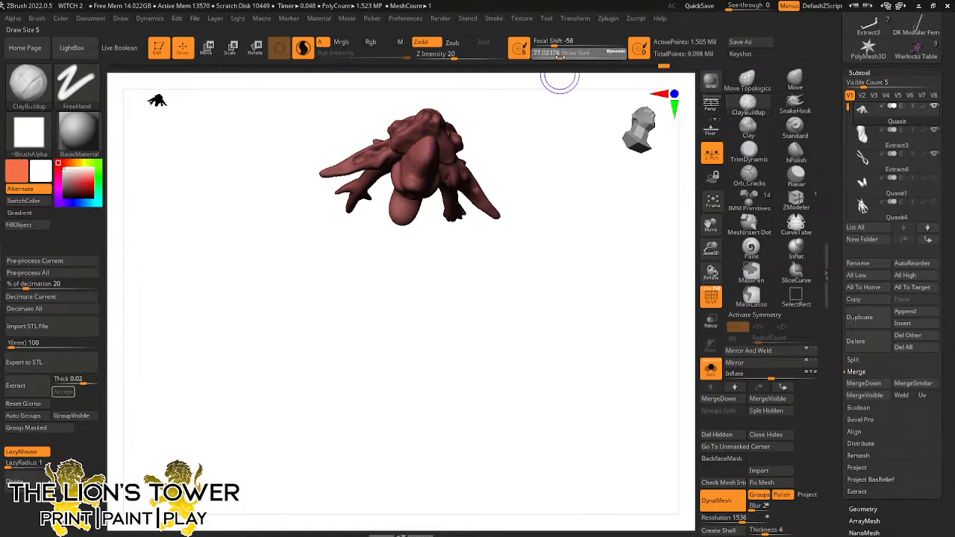
left_click_drag(539, 96, 512, 89)
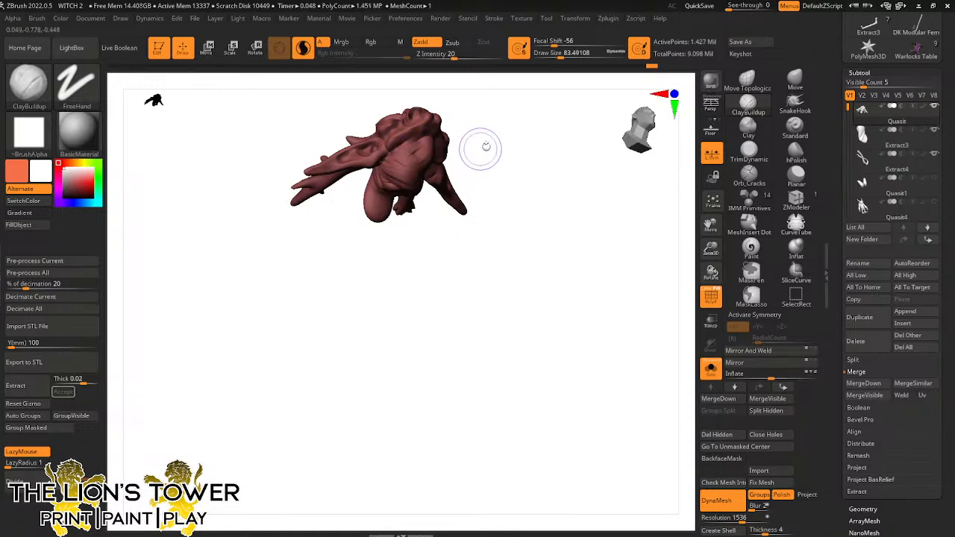
left_click_drag(486, 147, 470, 122)
left_click_drag(440, 166, 529, 92)
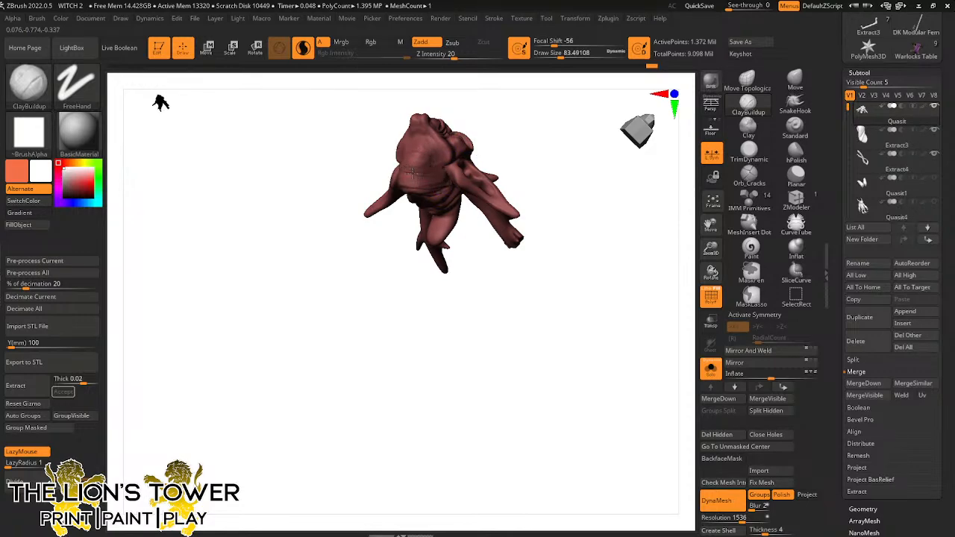
mouse_move(490, 130)
left_mouse_down()
mouse_move(406, 191)
mouse_move(405, 182)
left_mouse_up()
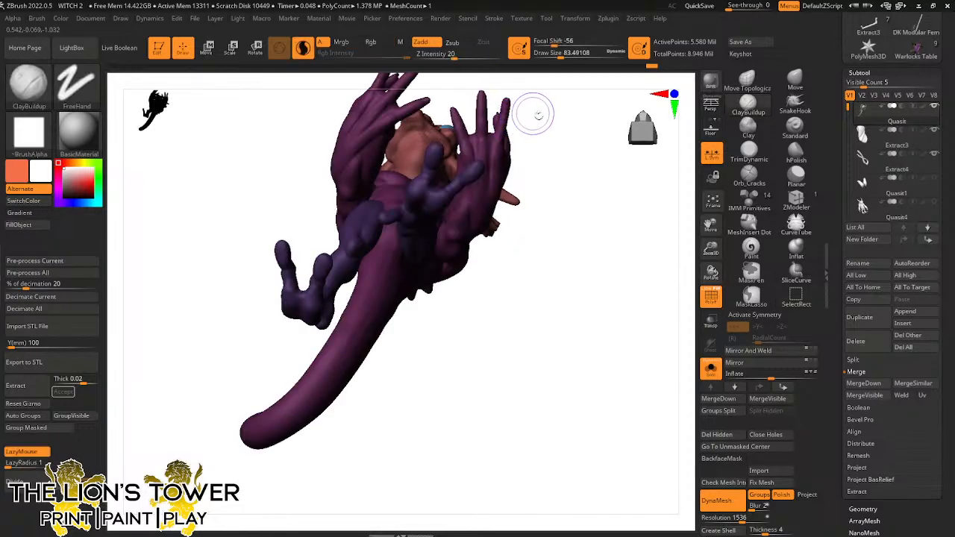
Reshape the Quasit's thigh with Move Topological at a draw size of about 245
mouse_move(538, 115)
left_mouse_down()
mouse_move(546, 220)
mouse_move(555, 207)
mouse_move(503, 112)
mouse_move(490, 115)
mouse_move(500, 126)
mouse_move(526, 118)
left_mouse_up()
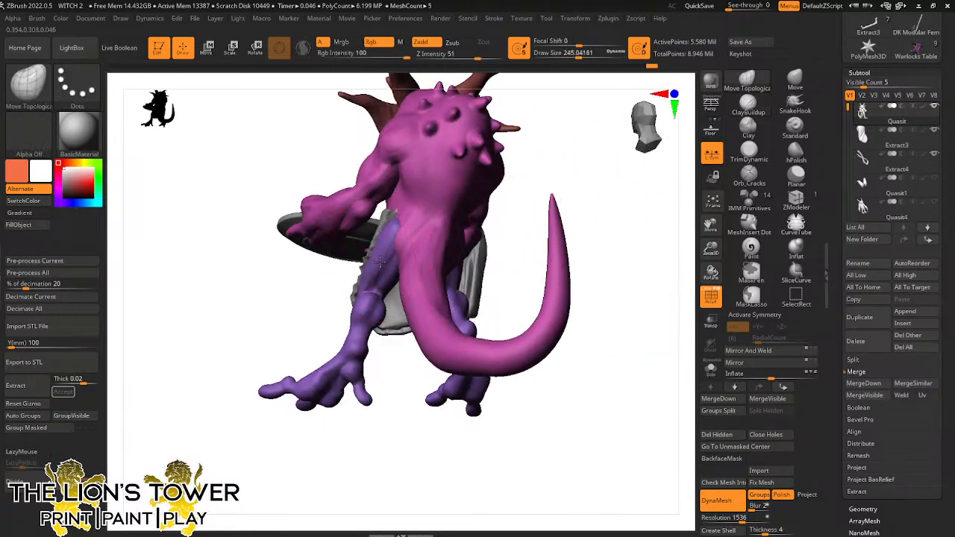
left_click_drag(380, 260, 350, 278)
left_click_drag(523, 179, 341, 242)
left_click_drag(544, 186, 441, 209)
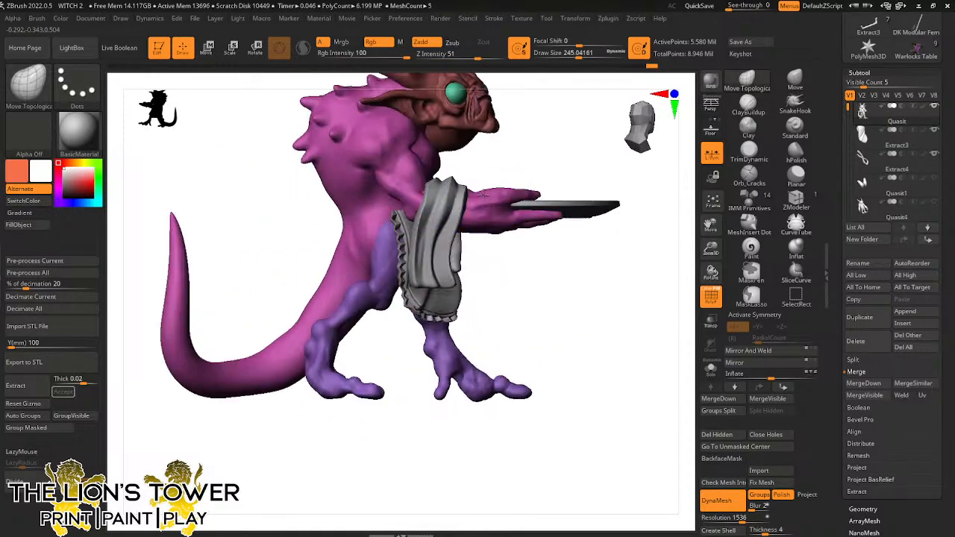
Save the project as WITCH 2.ZPR, replacing the existing file
mouse_move(522, 289)
left_mouse_down()
mouse_move(537, 256)
mouse_move(508, 285)
mouse_move(552, 281)
mouse_move(523, 273)
left_mouse_up()
left_click_drag(683, 276, 616, 303)
left_click_drag(590, 266, 627, 291)
mouse_move(712, 249)
left_mouse_down()
mouse_move(711, 227)
mouse_move(619, 277)
left_mouse_up()
key("ctrl+s")
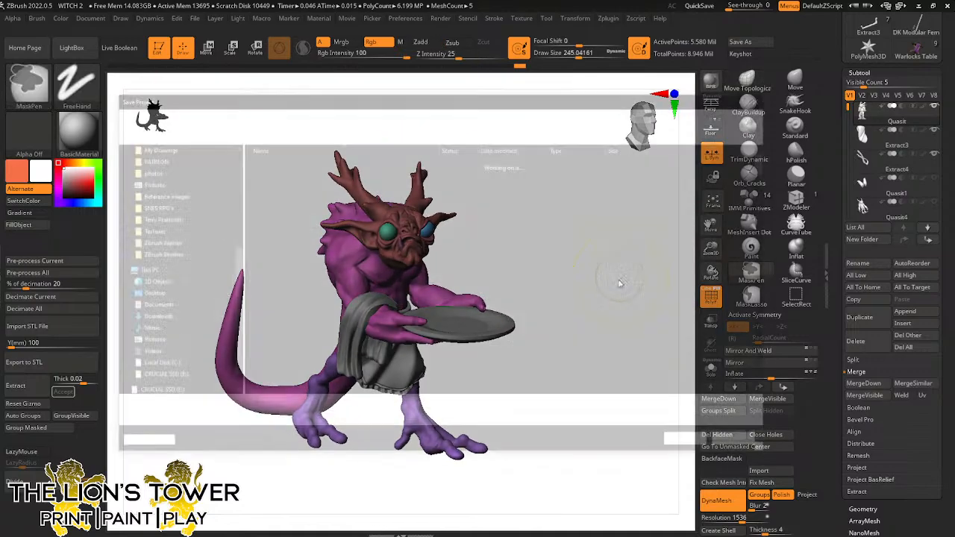
left_click(694, 446)
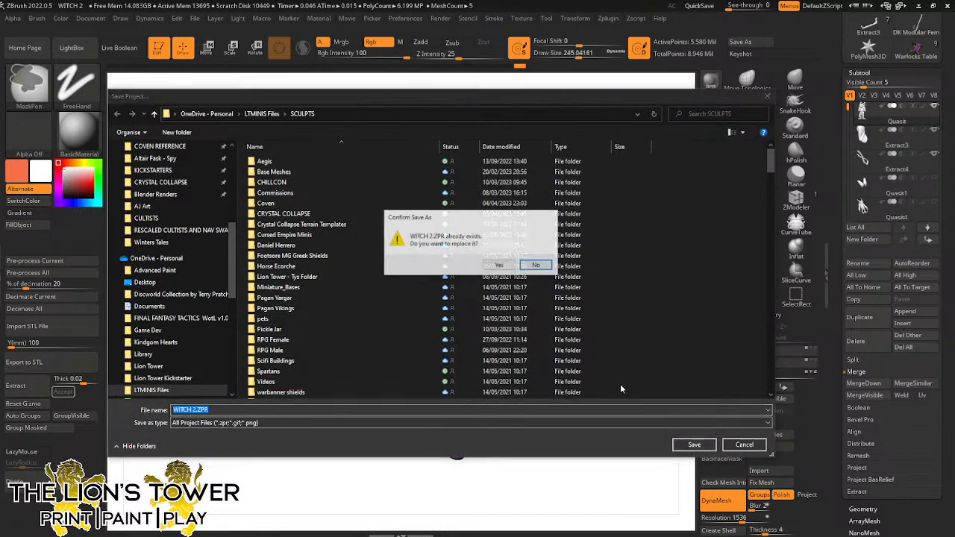
left_click(505, 268)
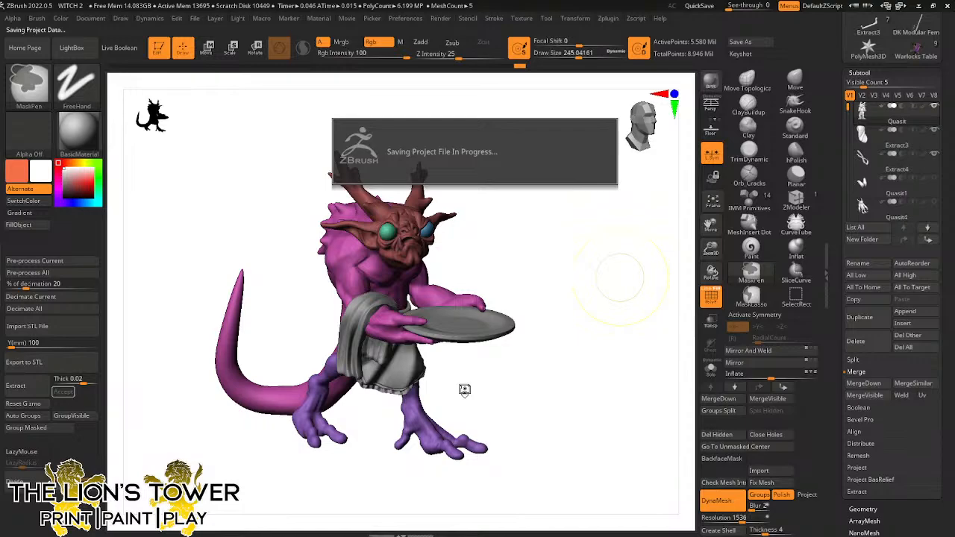
Append a cylinder as a new subtool, make it active and scale it down within the Quasit's body
left_click(910, 315)
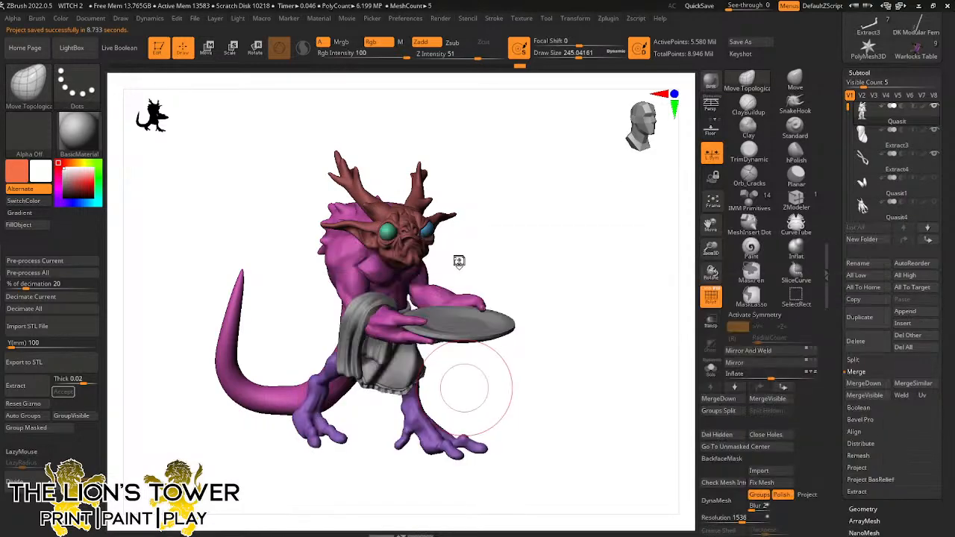
left_click(231, 48)
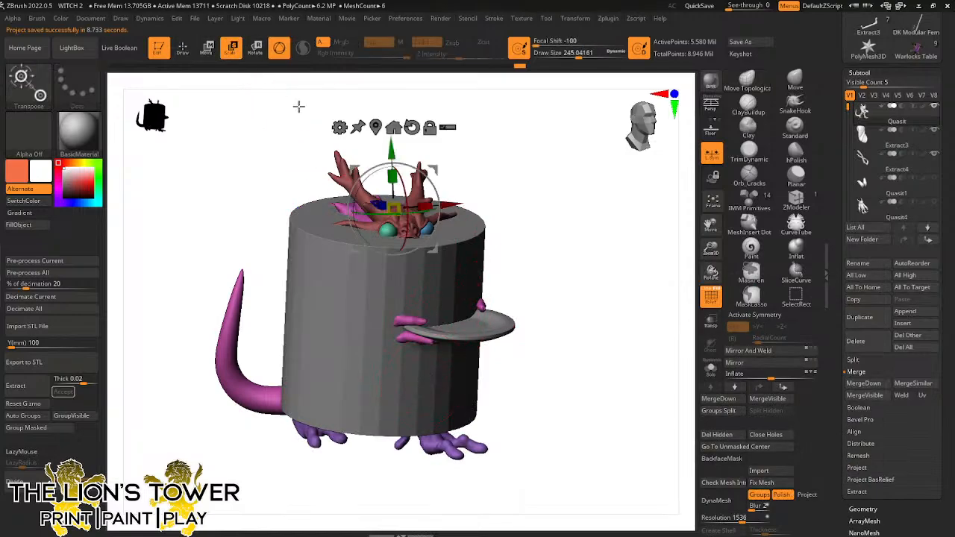
left_click(434, 265, "alt")
left_click_drag(383, 315, 387, 311)
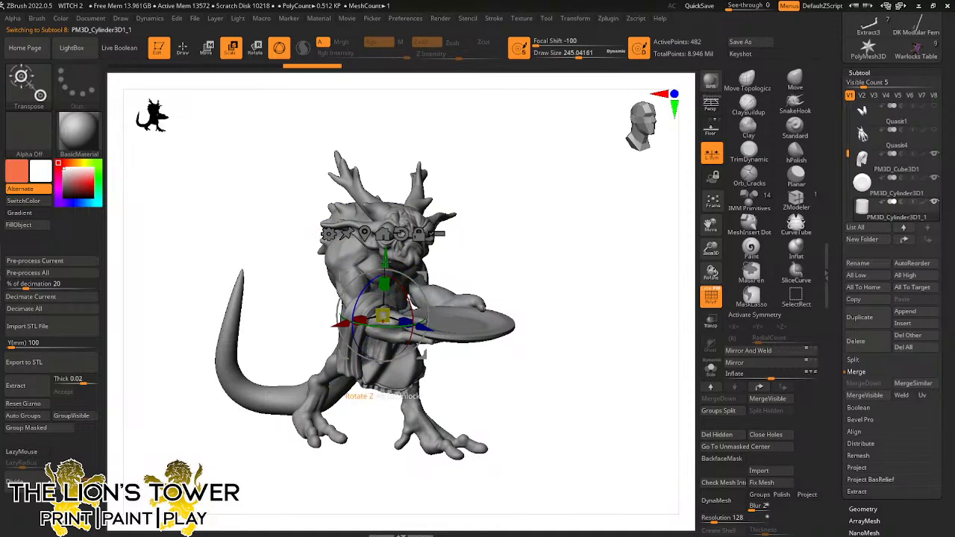
Move the cylinder above the Quasit's horns and flatten it into a thin disc
left_click_drag(386, 263, 502, 80)
left_click_drag(711, 247, 710, 222)
left_click_drag(664, 273, 623, 241)
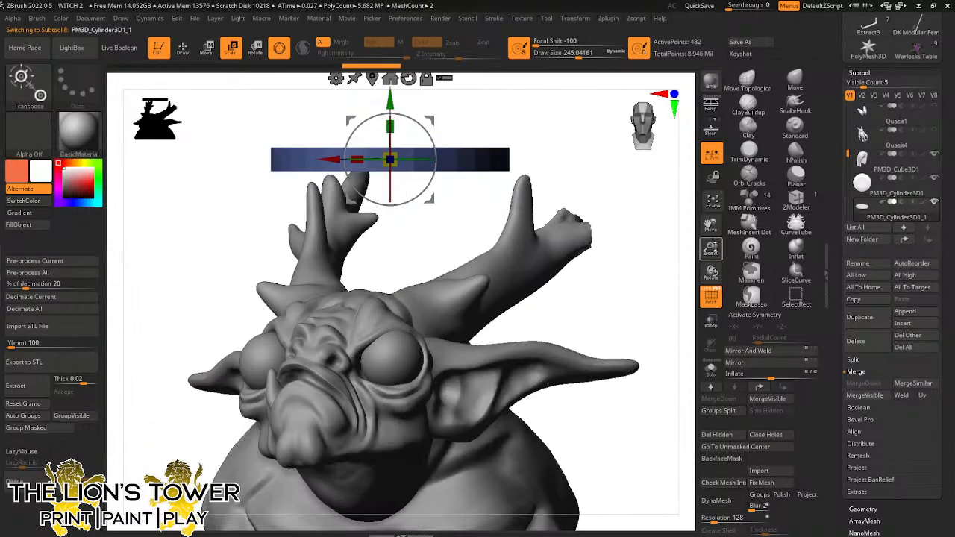
left_click_drag(711, 249, 710, 222)
left_click_drag(625, 251, 680, 288)
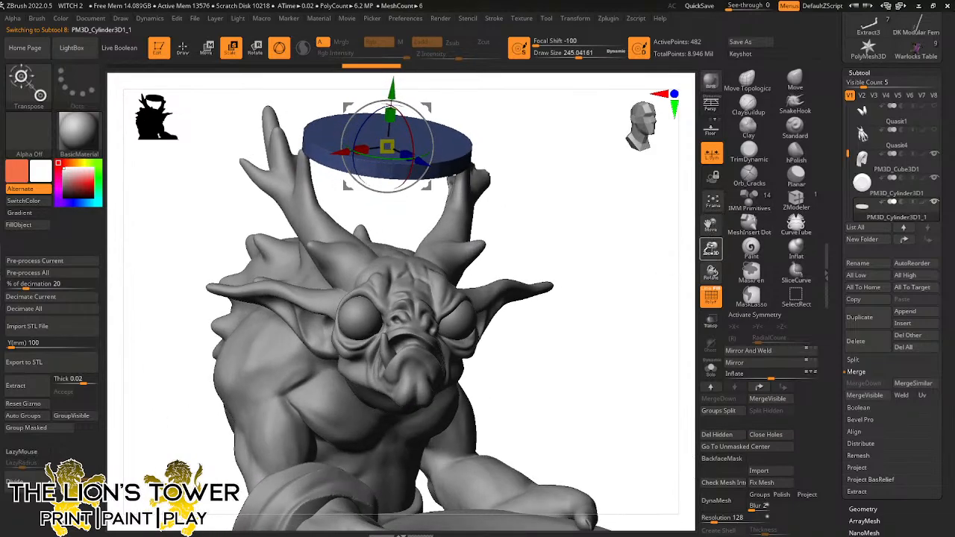
left_click_drag(711, 249, 711, 240)
left_click_drag(390, 115, 403, 74)
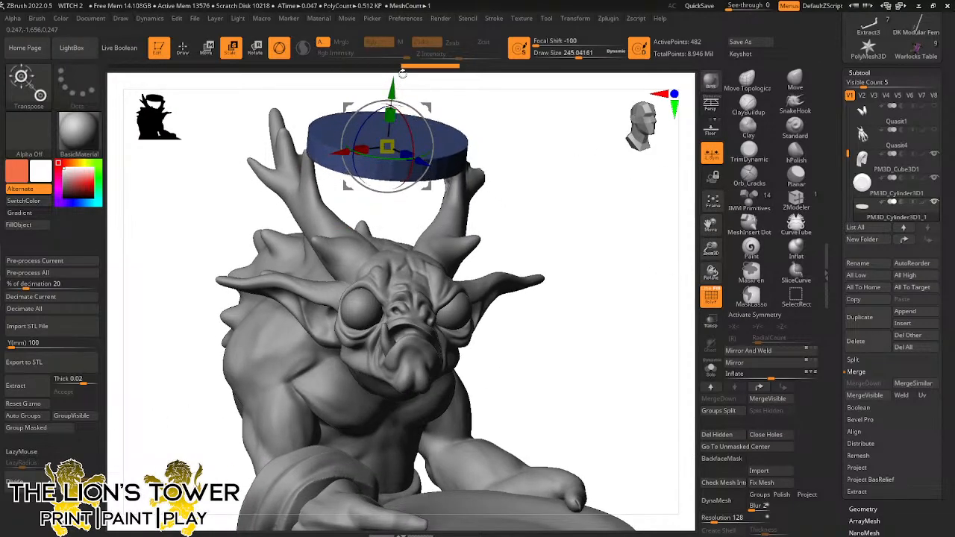
left_click_drag(710, 223, 763, 274)
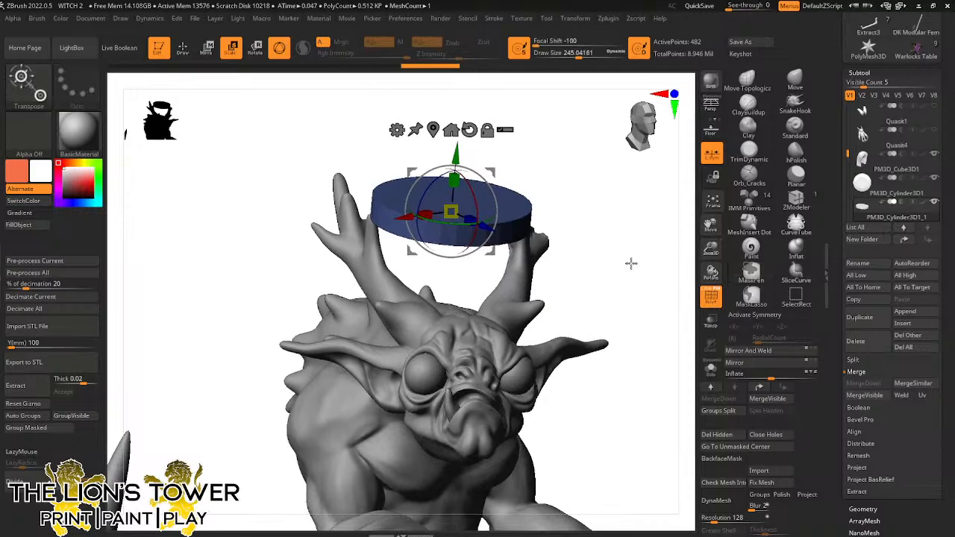
Duplicate the disc upward into a stack of three, with a narrower disc in the middle, and clear the mask
left_click_drag(632, 264, 629, 245, "shift")
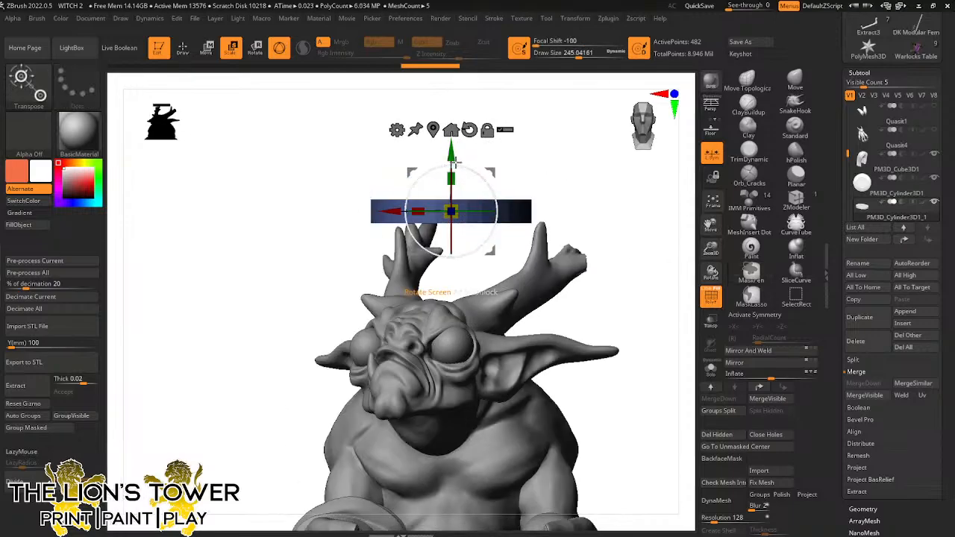
mouse_move(453, 157)
left_mouse_down("ctrl")
mouse_move(454, 113)
mouse_move(452, 139)
left_mouse_up("ctrl")
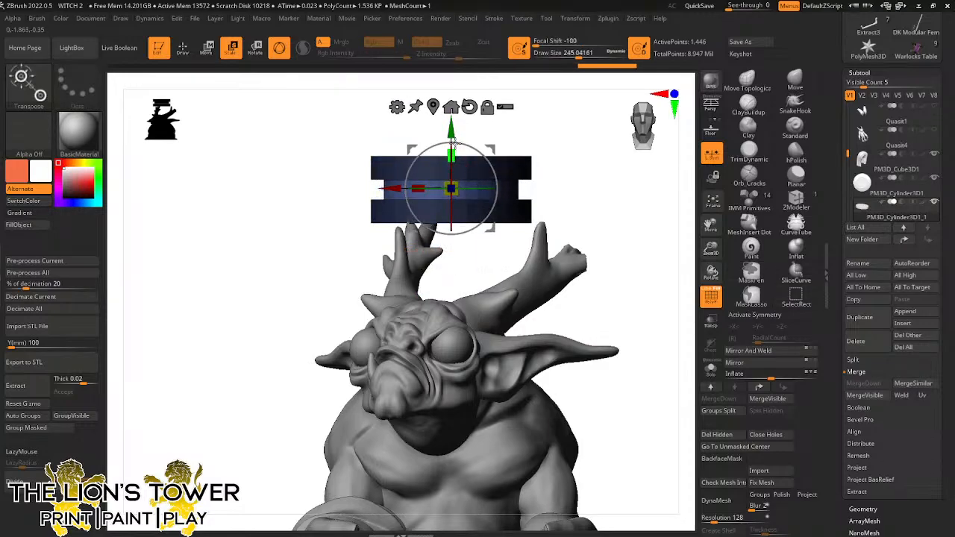
left_click(587, 182, "ctrl")
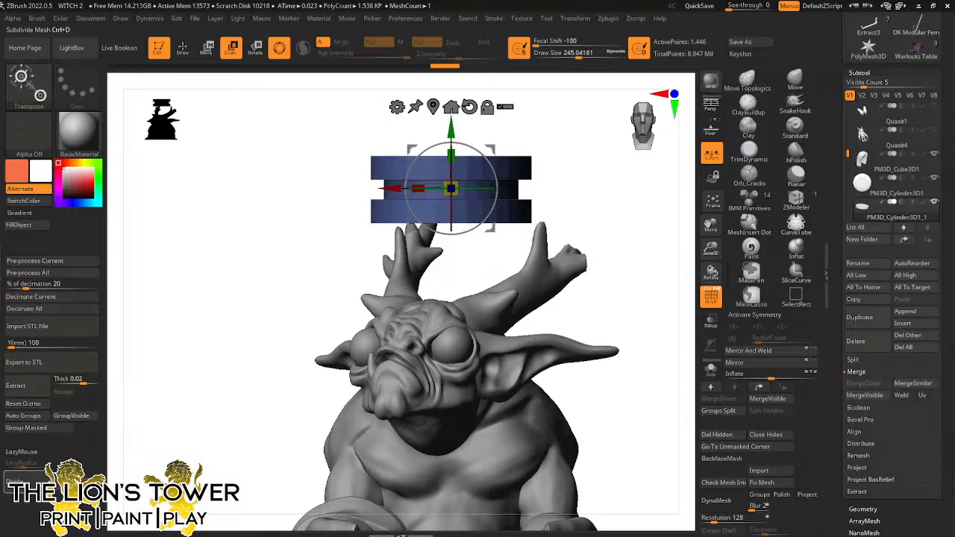
Subdivide the stacked-disc mesh four times and leave it unmasked
key("ctrl+d")
key("ctrl+d")
key("ctrl+d")
key("ctrl+d")
left_click(629, 251, "ctrl")
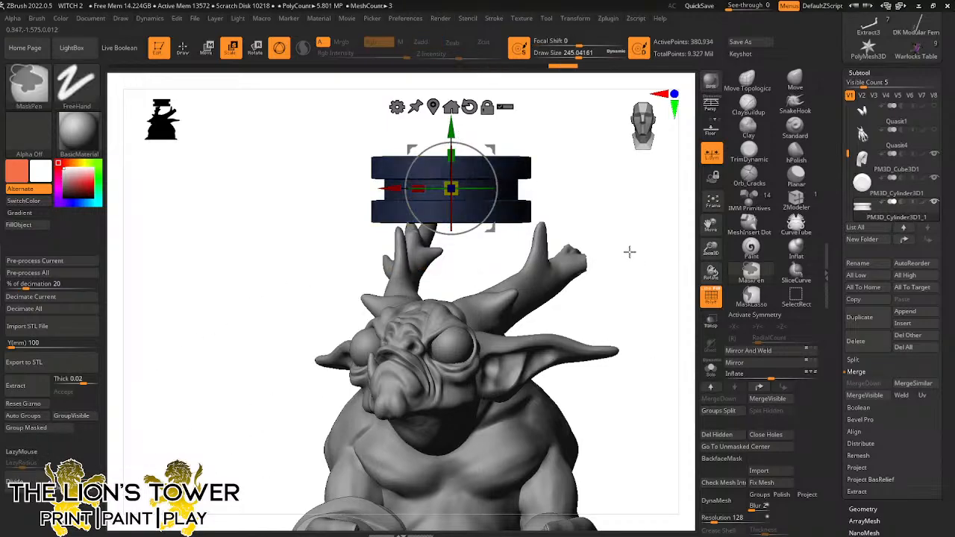
left_click(629, 252, "ctrl")
left_click_drag(660, 251, 664, 291)
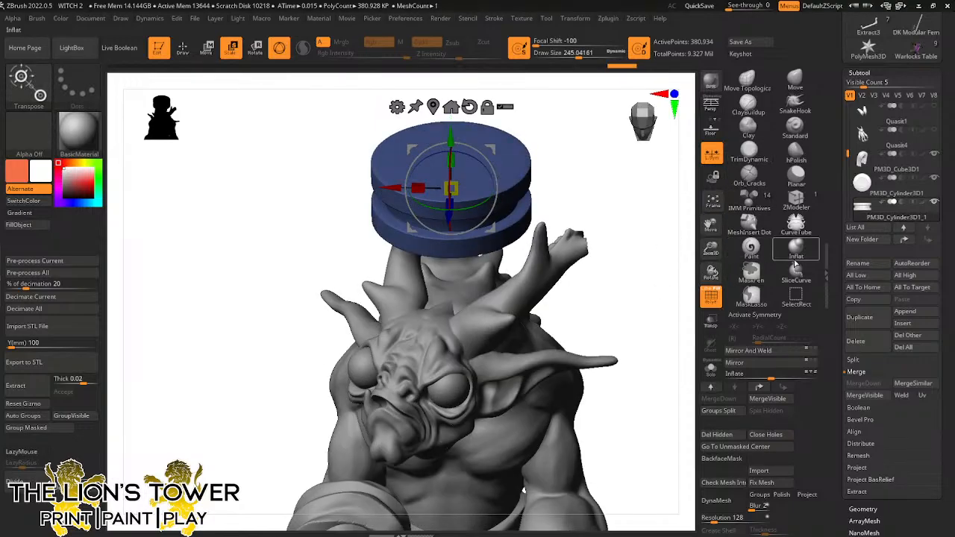
Auto-group the three discs and DynaMesh them at resolution 680 with Groups enabled, without freezing the subdivision levels
left_click(24, 415)
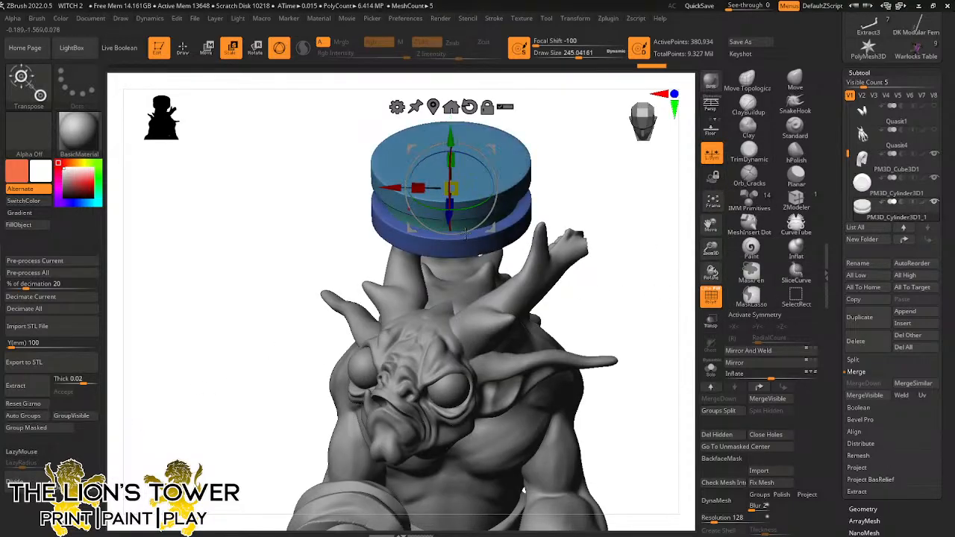
left_click_drag(713, 519, 729, 519)
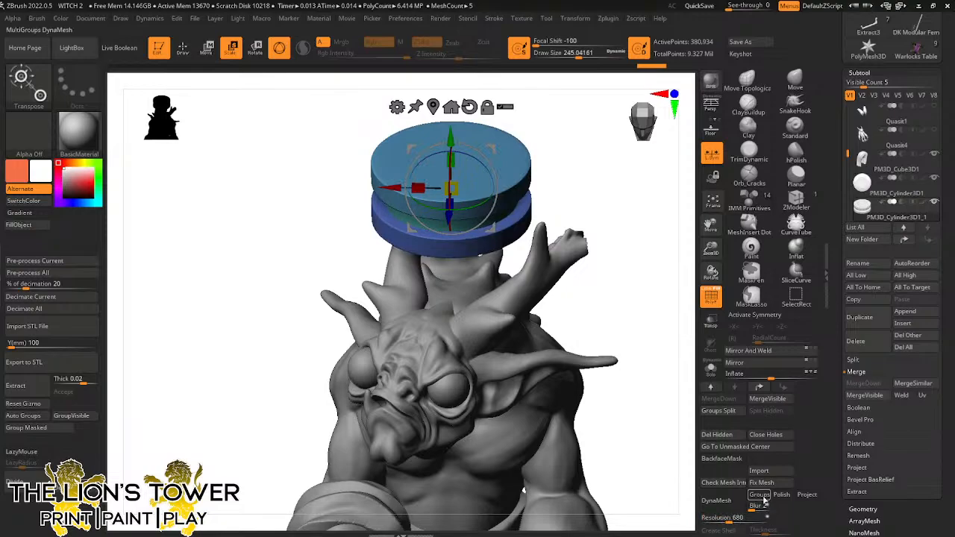
left_click(762, 497)
left_click(730, 503)
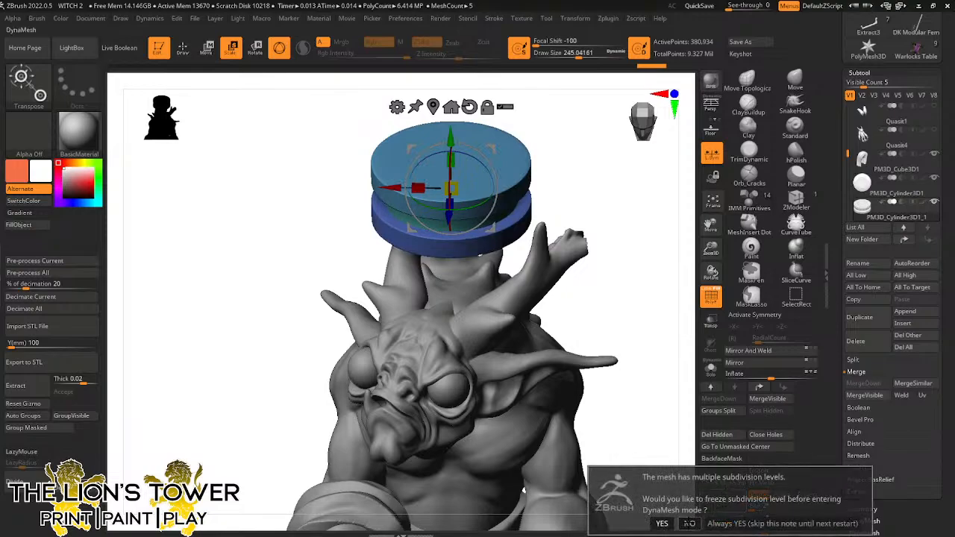
left_click(689, 523)
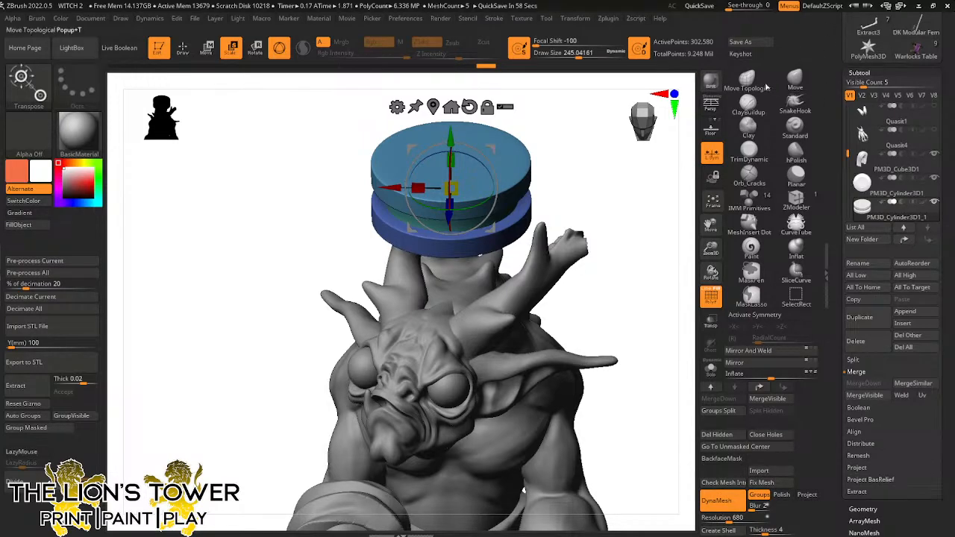
Trim the top disc's upper rim using TrimDynamic at draw size about 39 with radial Y symmetry, count 8
left_click(750, 151)
left_click(755, 315)
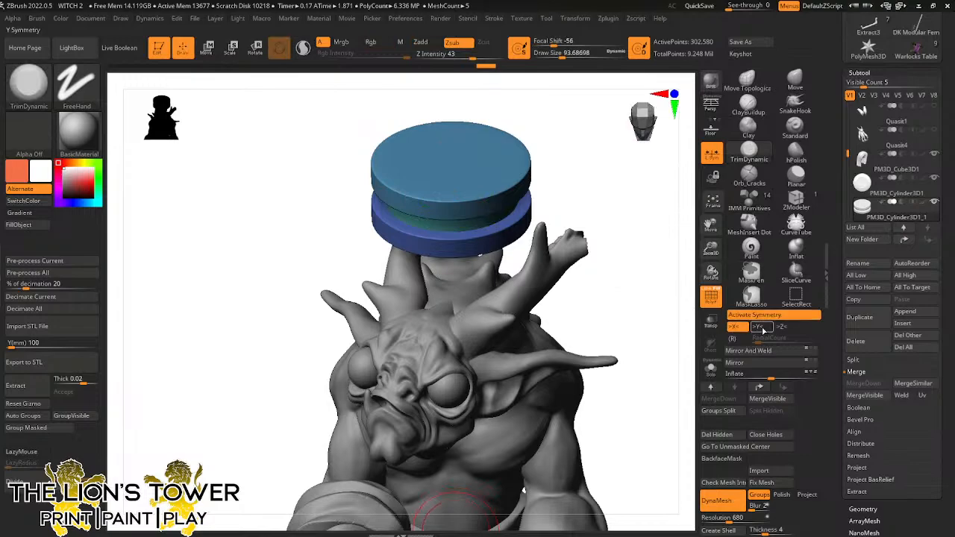
left_click(762, 329)
left_click(736, 327)
left_click(735, 338)
left_click_drag(562, 54, 550, 54)
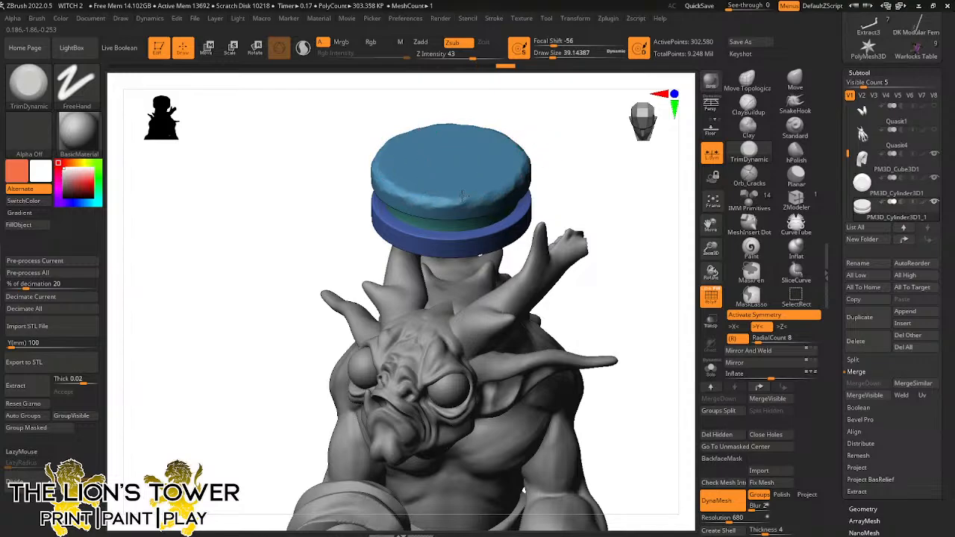
left_click_drag(593, 140, 586, 187)
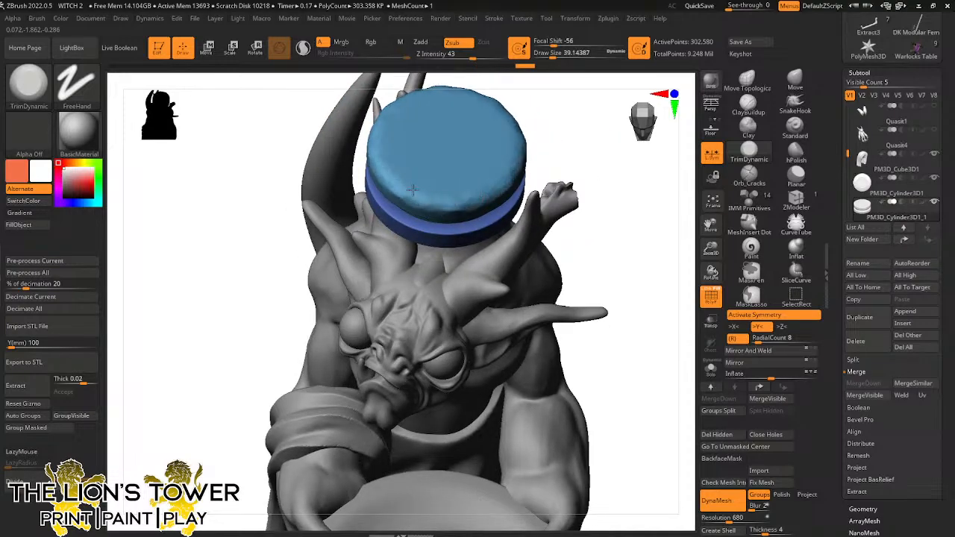
left_click_drag(583, 145, 533, 119)
Isolate the top disc and trim its lower rim into a rounded edge
left_click(544, 155, "ctrl+shift")
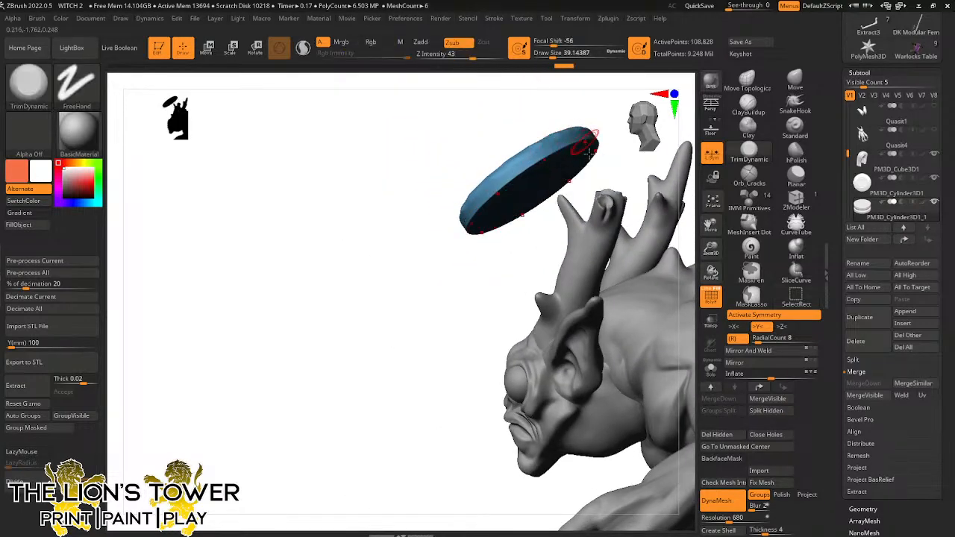
left_click_drag(529, 255, 521, 167)
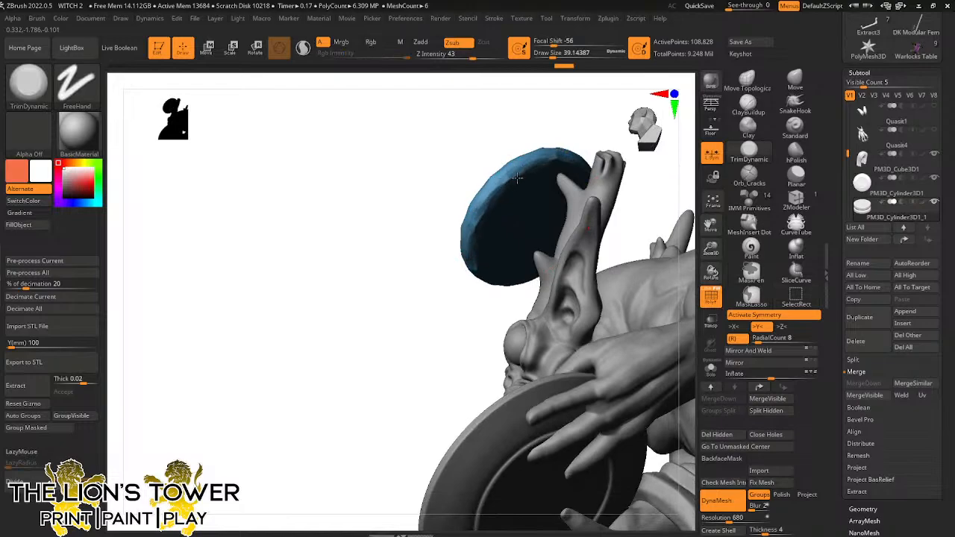
left_click_drag(533, 172, 513, 160)
Isolate the bottom disc, trim both of its rims into rounded edges and bring back all three discs
left_click(575, 107, "ctrl+shift")
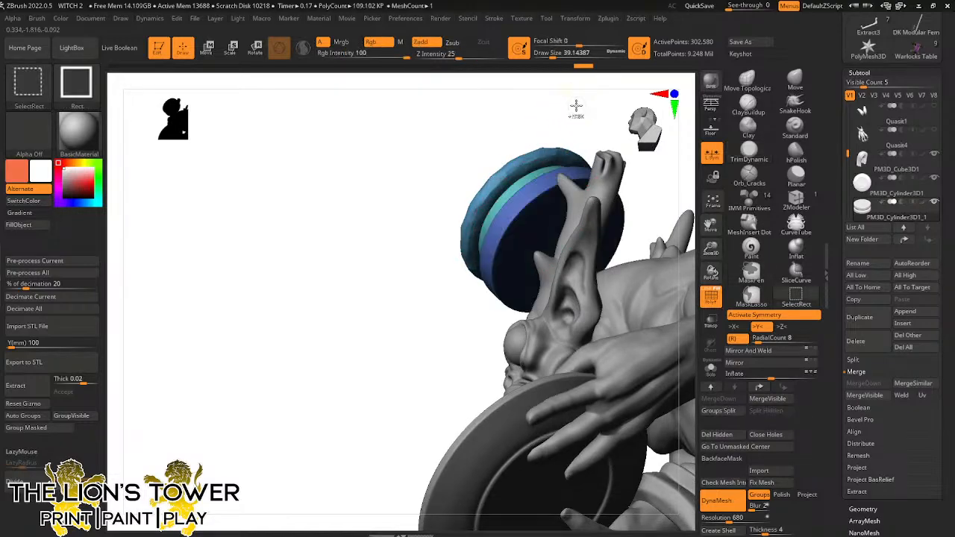
left_click_drag(575, 106, 567, 135)
left_click(550, 175, "ctrl+shift")
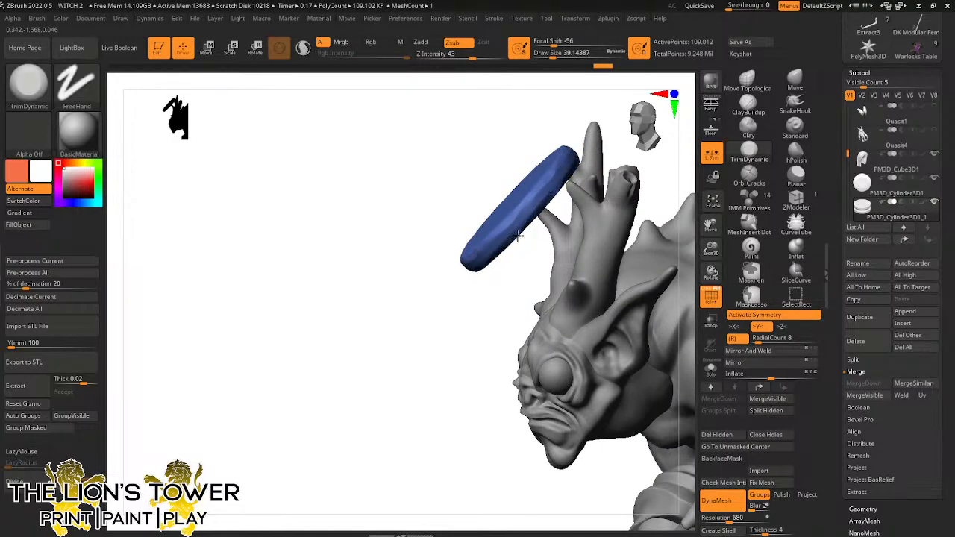
mouse_move(565, 180)
left_mouse_down()
mouse_move(572, 146)
mouse_move(569, 193)
left_mouse_up()
left_click_drag(589, 141, 588, 146)
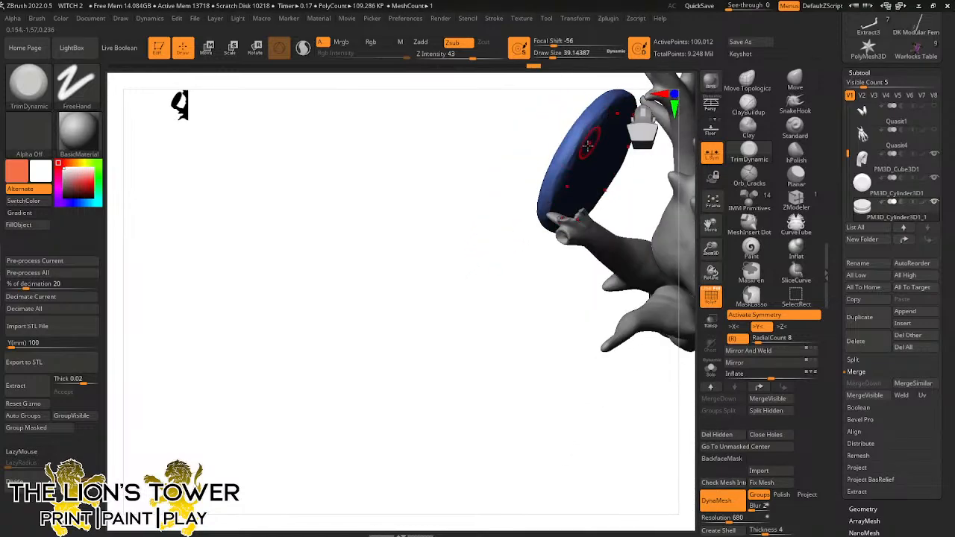
left_click(552, 197, "ctrl+shift")
left_click_drag(502, 268, 516, 288)
left_click(516, 288, "ctrl+shift")
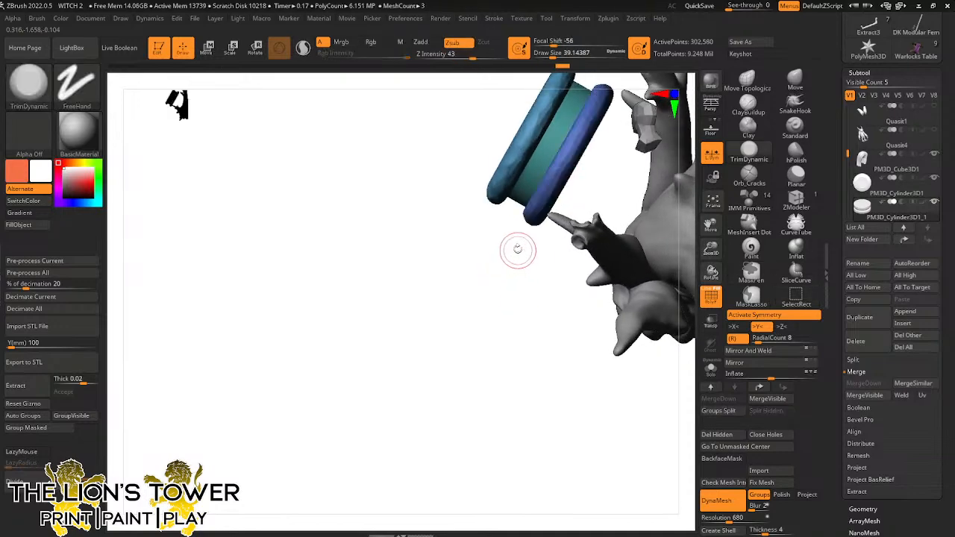
Isolate the narrower middle disc and bevel the edges of both its faces with TrimDynamic
left_click(546, 167, "ctrl+shift")
left_click_drag(593, 132, 593, 106)
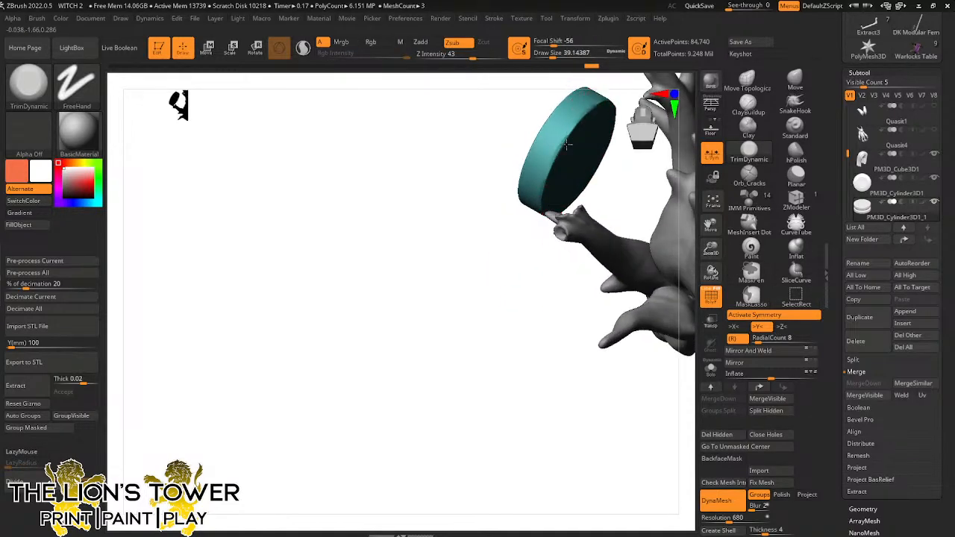
left_click_drag(567, 145, 595, 104)
left_click_drag(541, 190, 538, 149)
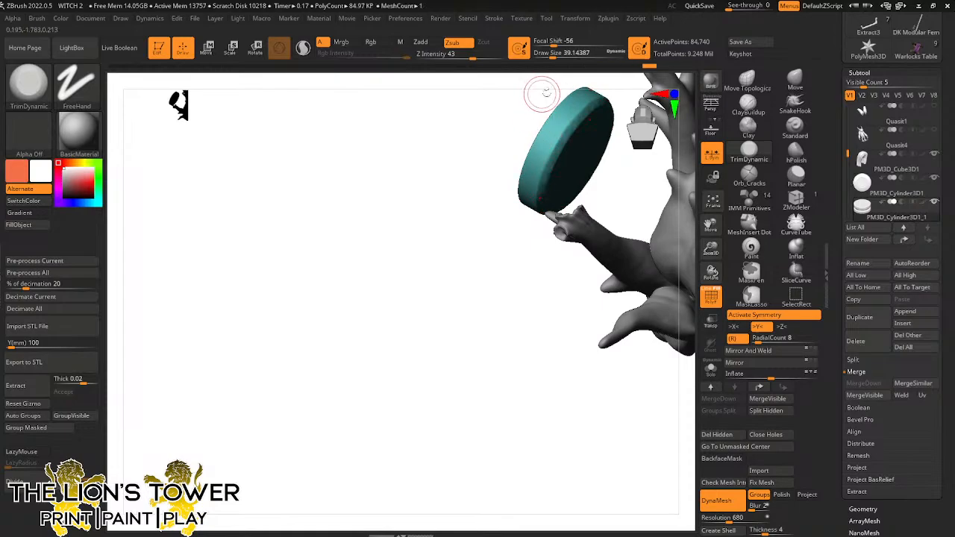
mouse_move(558, 104)
left_mouse_down()
mouse_move(526, 152)
mouse_move(516, 149)
left_mouse_up()
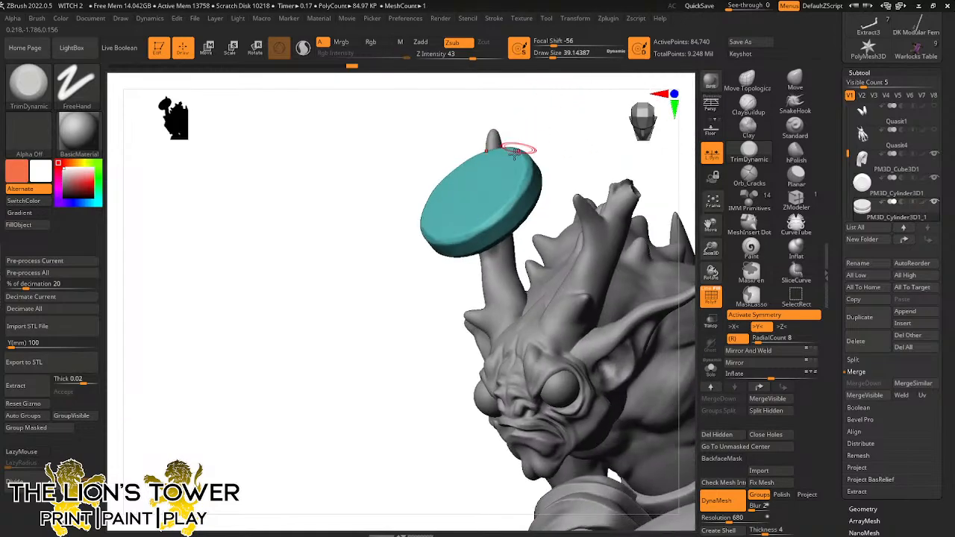
left_click_drag(575, 123, 531, 146)
left_click_drag(491, 210, 533, 143)
Trim the middle disc's side wall at draw size about 49 and smooth it into a rounded profile
left_click(555, 56)
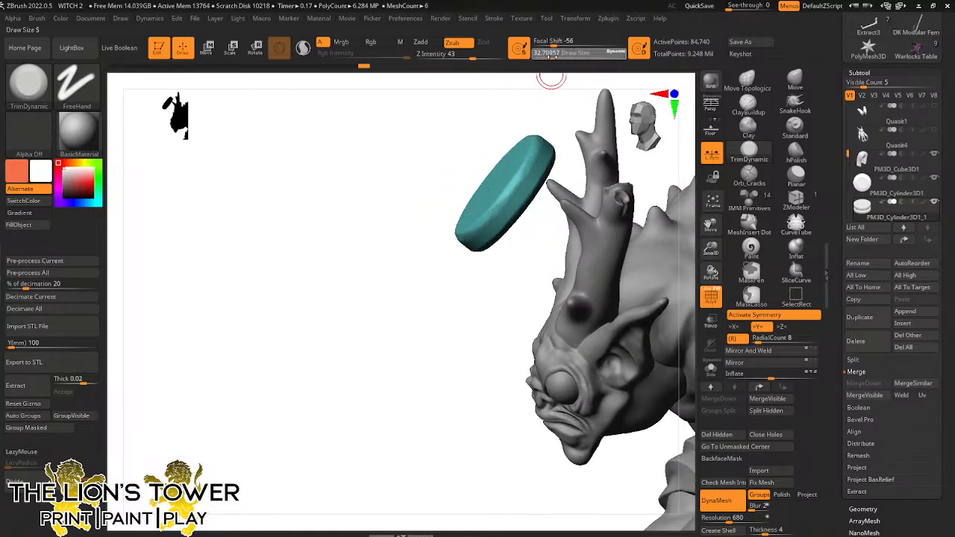
left_click_drag(559, 94, 510, 188)
left_click_drag(553, 111, 546, 182)
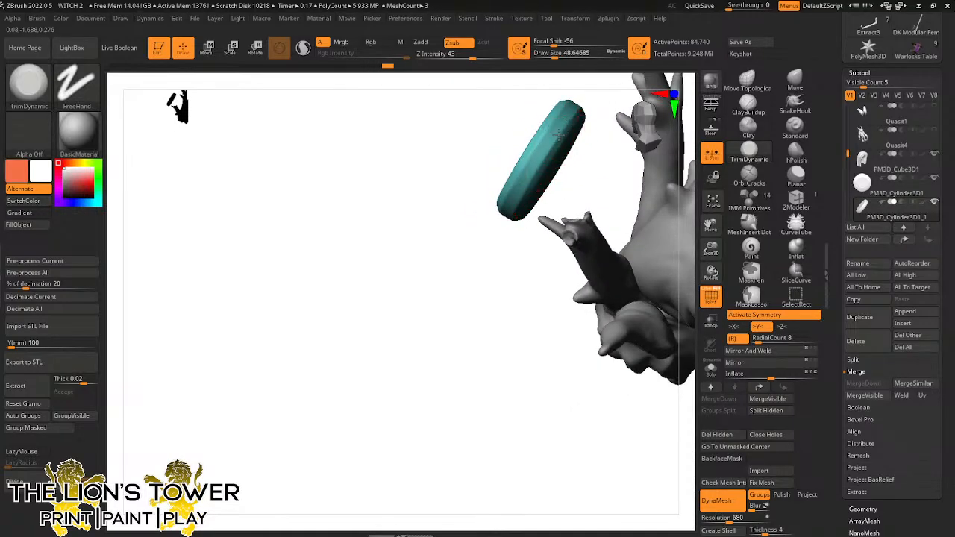
key("shift")
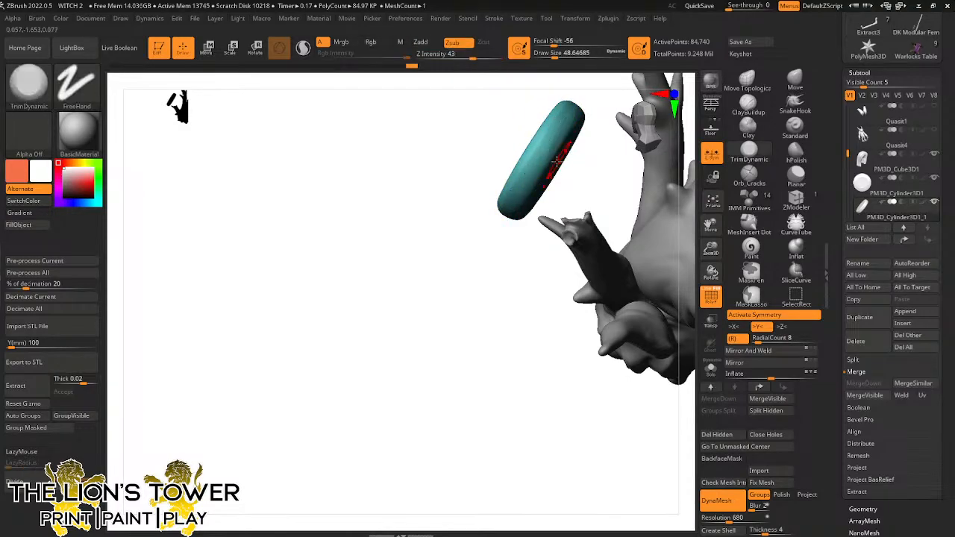
left_click_drag(503, 246, 514, 179)
Unhide all three discs and refine their rims and outer faces with TrimDynamic from several angles
left_click(484, 259, "ctrl+shift")
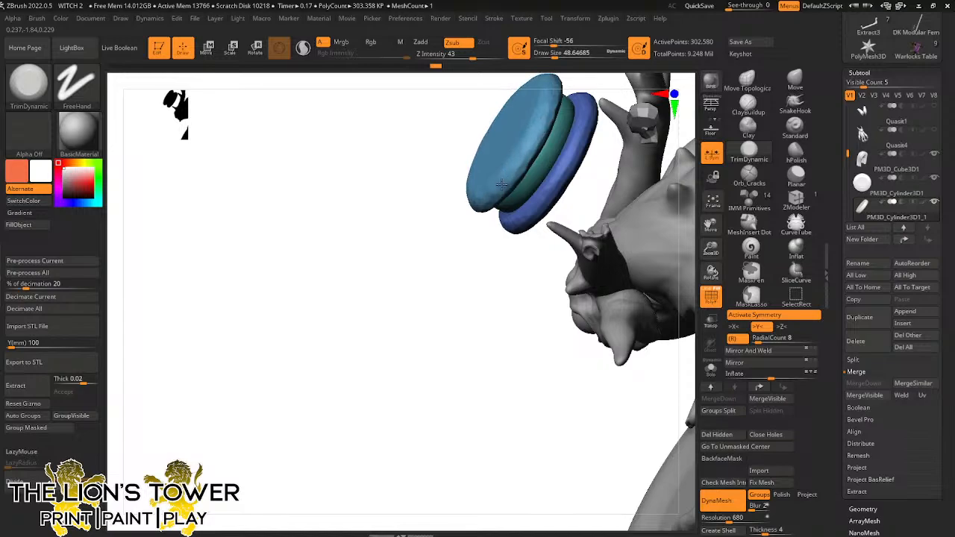
mouse_move(495, 193)
right_mouse_down()
mouse_move(530, 132)
mouse_move(505, 217)
mouse_move(508, 204)
right_mouse_up()
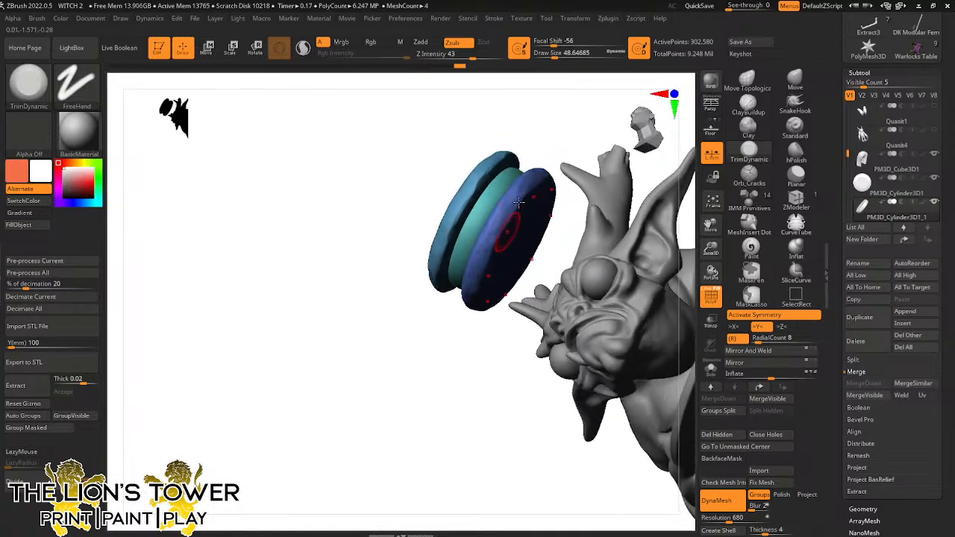
right_click_drag(543, 145, 509, 179)
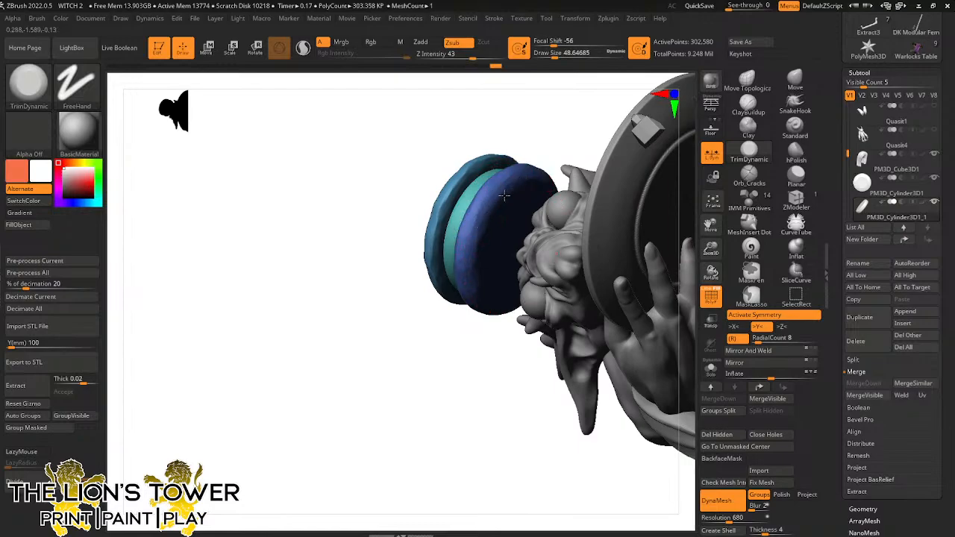
mouse_move(531, 158)
right_mouse_down()
mouse_move(541, 157)
mouse_move(490, 169)
right_mouse_up()
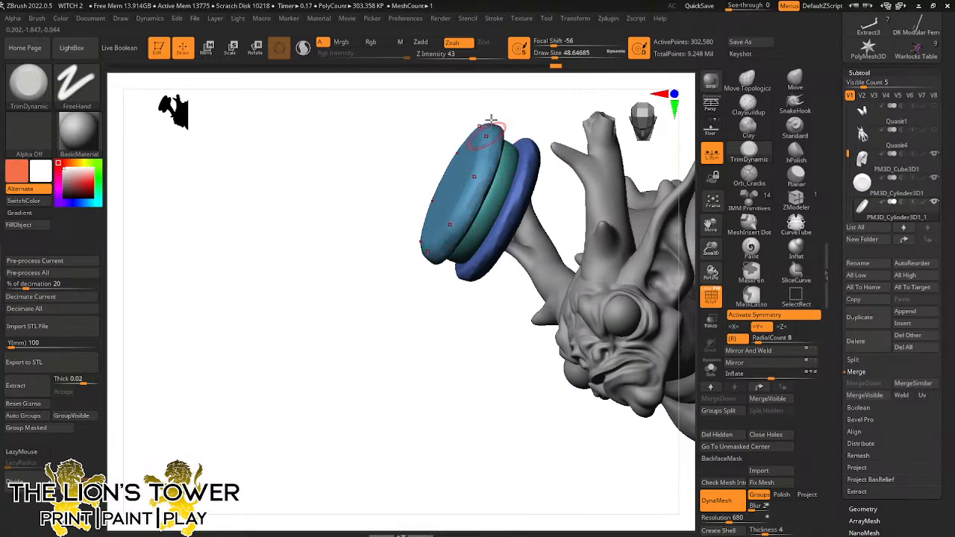
right_click_drag(491, 120, 500, 131)
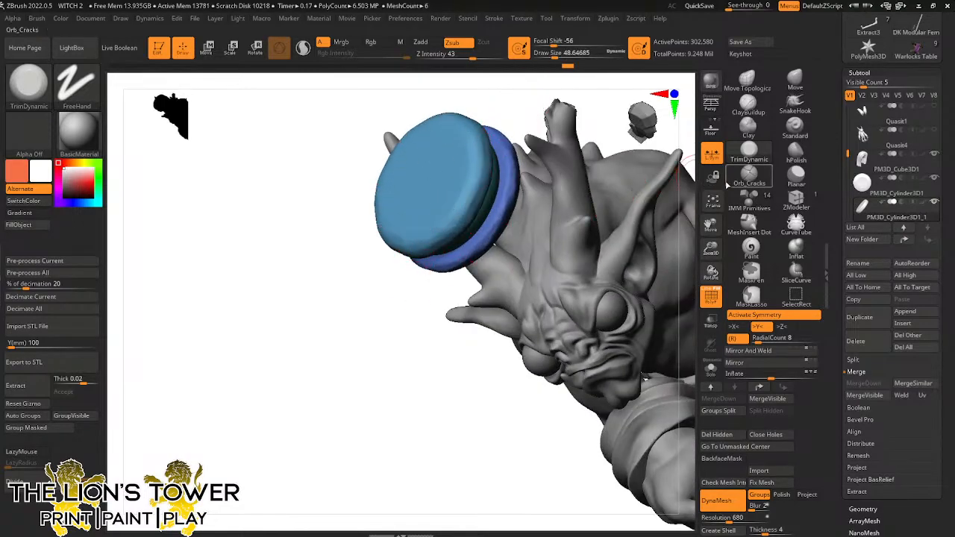
left_click_drag(711, 225, 714, 295)
mouse_move(473, 202)
left_mouse_down()
mouse_move(470, 285)
mouse_move(481, 247)
left_mouse_up()
mouse_move(499, 171)
left_mouse_down()
mouse_move(531, 158)
mouse_move(529, 253)
mouse_move(498, 239)
left_mouse_up()
left_click(525, 164, "ctrl")
left_click(525, 165, "ctrl")
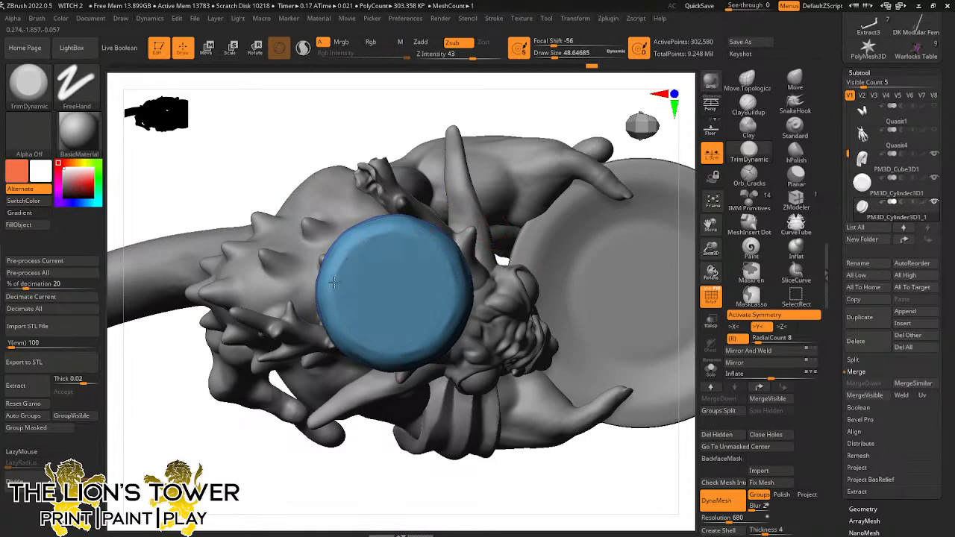
Turn off symmetry, move the disc stack from above the horns to just over the held plate, and rescale it uniformly
mouse_move(406, 198)
left_mouse_down()
mouse_move(559, 112)
mouse_move(546, 112)
mouse_move(539, 152)
left_mouse_up()
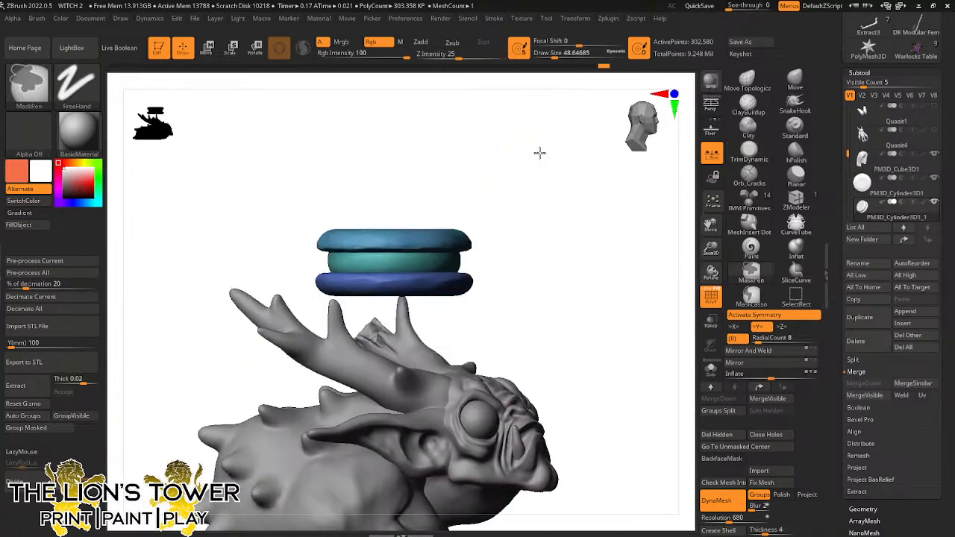
left_click_drag(553, 197, 531, 201)
left_click_drag(704, 253, 704, 298)
left_click_drag(612, 290, 540, 241, "alt")
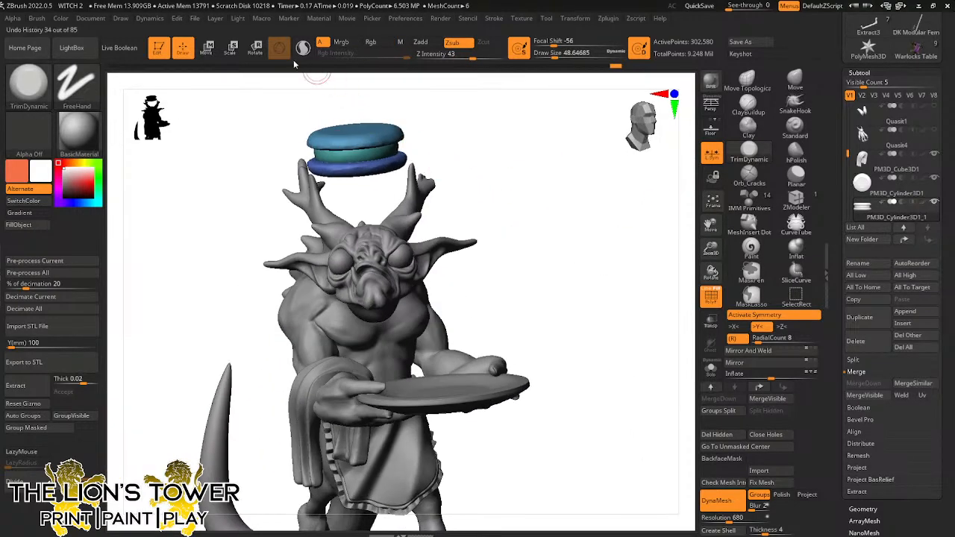
left_click(230, 48)
key("x")
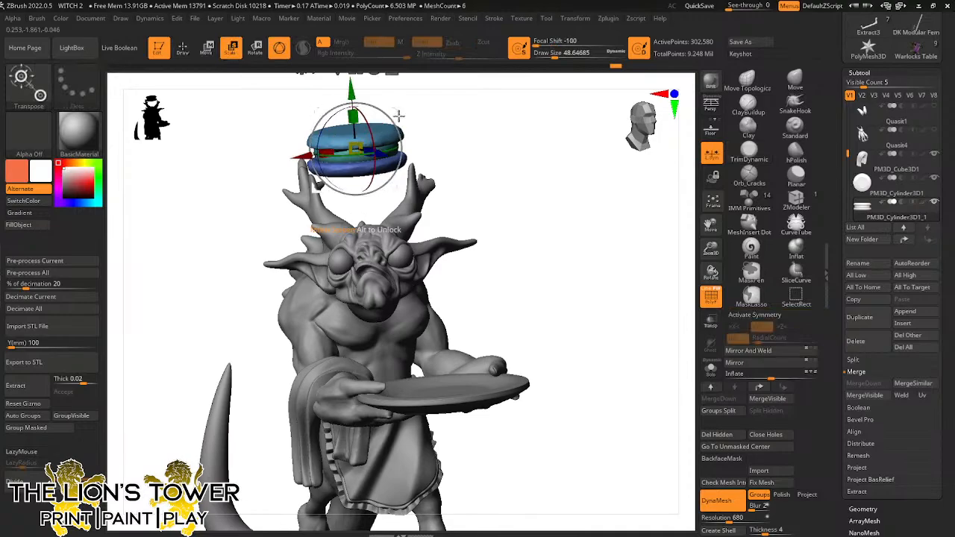
left_click_drag(396, 104, 505, 335)
left_click_drag(634, 268, 632, 362)
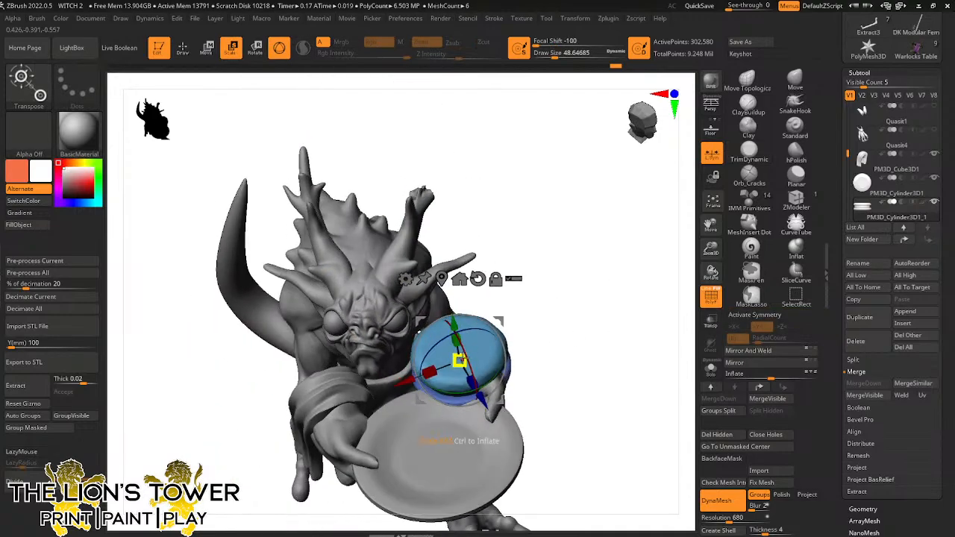
left_click_drag(463, 358, 461, 370)
Solo the disc stack and carve connected cracks into the top disc with Orb_Cracks at draw size about 13 and Z Intensity 39
left_click_drag(705, 249, 733, 332)
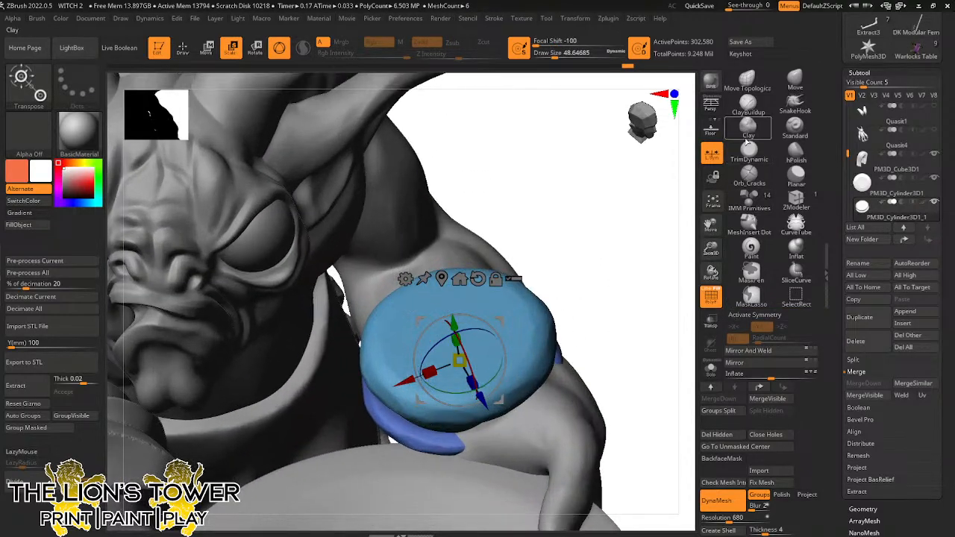
left_click(749, 177)
left_click_drag(560, 57, 547, 57)
left_click_drag(458, 57, 453, 56)
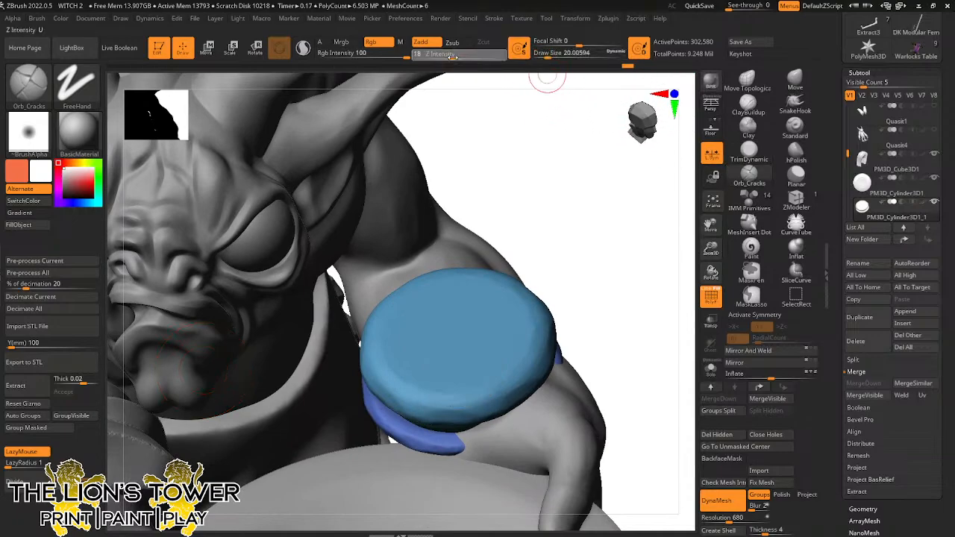
left_click_drag(547, 57, 542, 56)
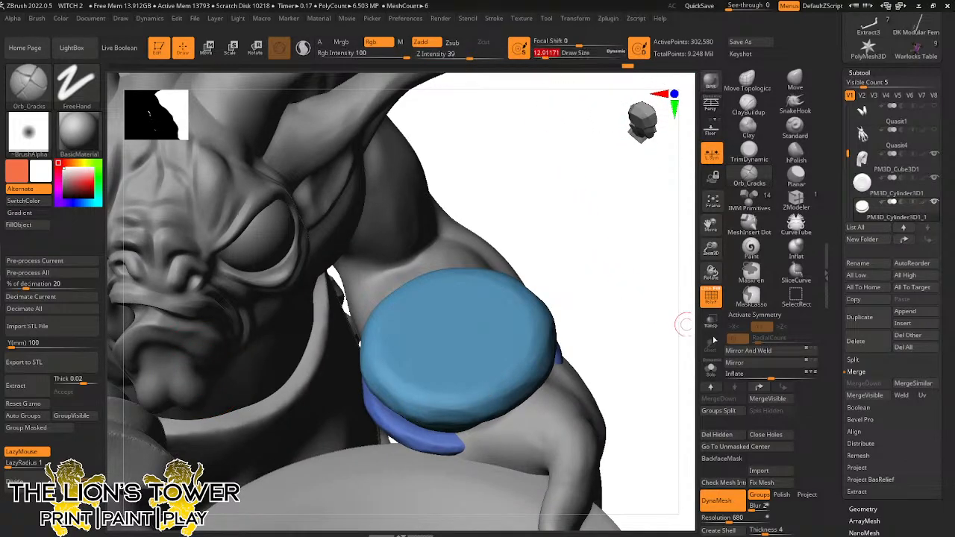
left_click(712, 368)
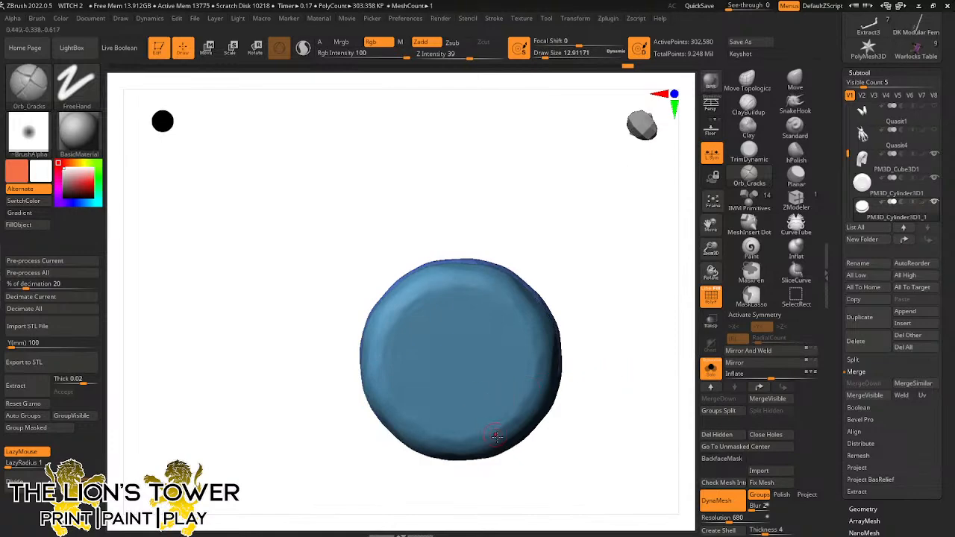
mouse_move(499, 441)
left_mouse_down()
mouse_move(493, 416)
mouse_move(464, 387)
mouse_move(438, 397)
mouse_move(413, 431)
left_mouse_up()
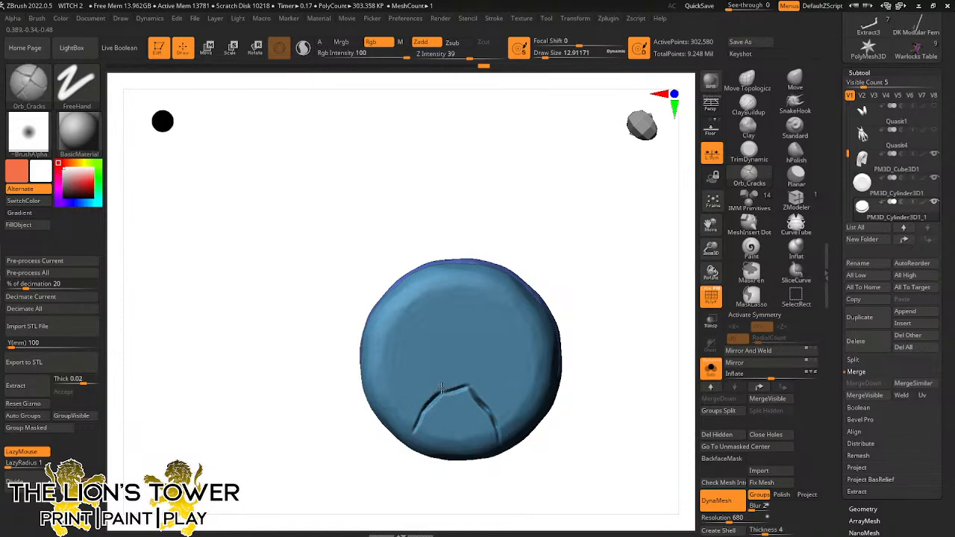
mouse_move(442, 389)
left_mouse_down()
mouse_move(423, 362)
mouse_move(424, 302)
mouse_move(423, 322)
mouse_move(466, 310)
mouse_move(473, 360)
mouse_move(453, 391)
mouse_move(507, 347)
mouse_move(486, 321)
mouse_move(506, 325)
mouse_move(510, 349)
mouse_move(528, 375)
mouse_move(536, 369)
left_mouse_up()
mouse_move(513, 333)
left_mouse_down()
mouse_move(539, 301)
mouse_move(516, 314)
left_mouse_up()
key("ctrl+z")
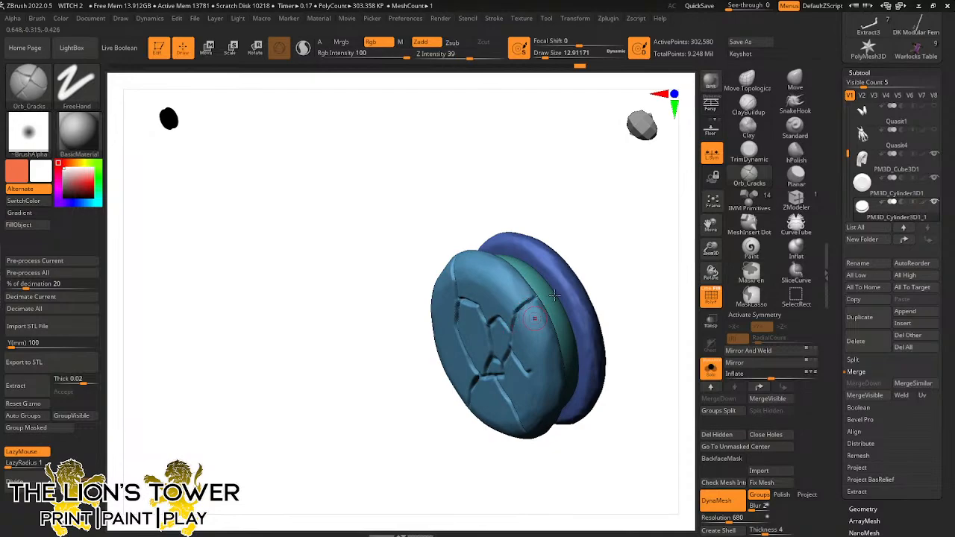
Carve more Orb_Cracks lines across the disc rims and branch the cracks near the top disc's outer edge
left_click_drag(621, 255, 550, 329)
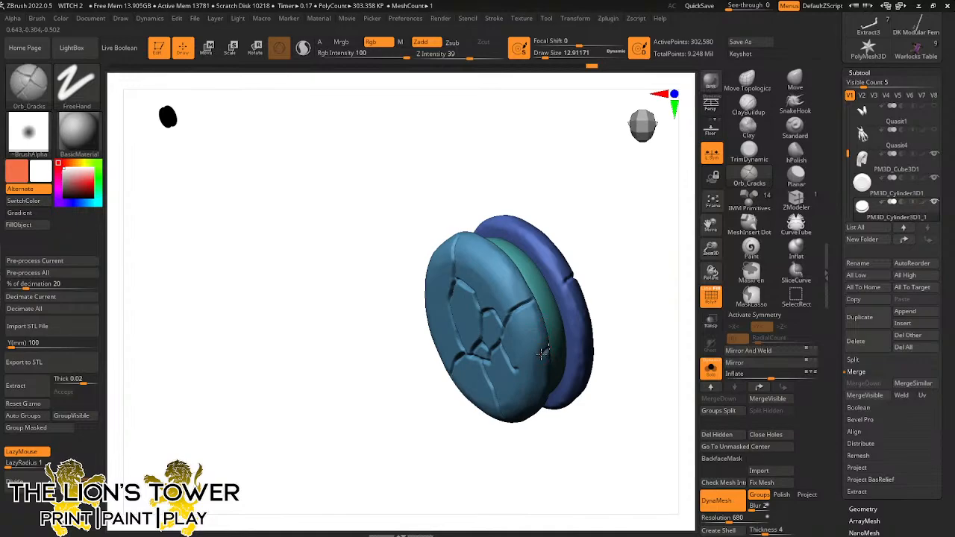
left_click_drag(610, 246, 662, 243)
mouse_move(543, 353)
left_mouse_down()
mouse_move(497, 361)
mouse_move(497, 345)
mouse_move(510, 415)
left_mouse_up()
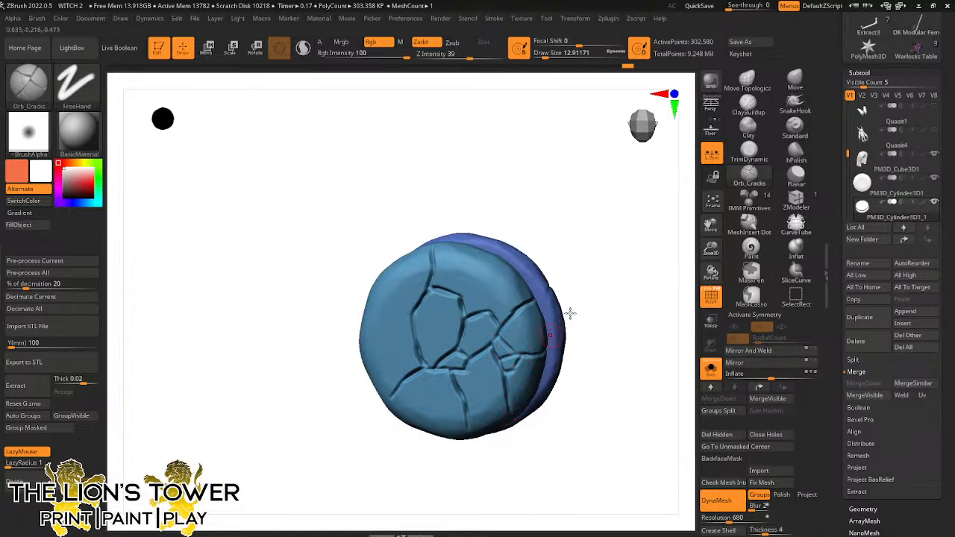
mouse_move(571, 314)
left_mouse_down()
mouse_move(604, 234)
mouse_move(624, 261)
left_mouse_up()
left_click_drag(710, 228, 712, 197)
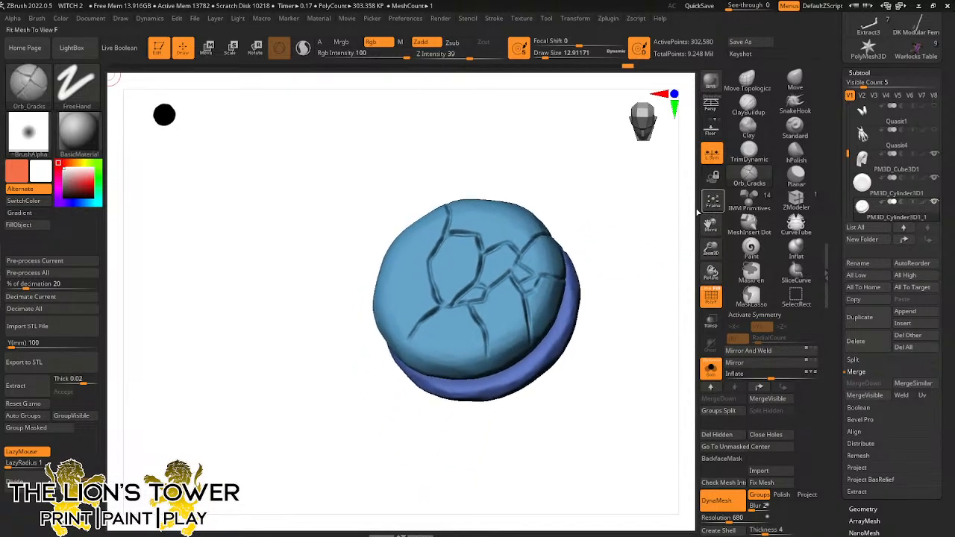
left_click_drag(616, 360, 608, 332)
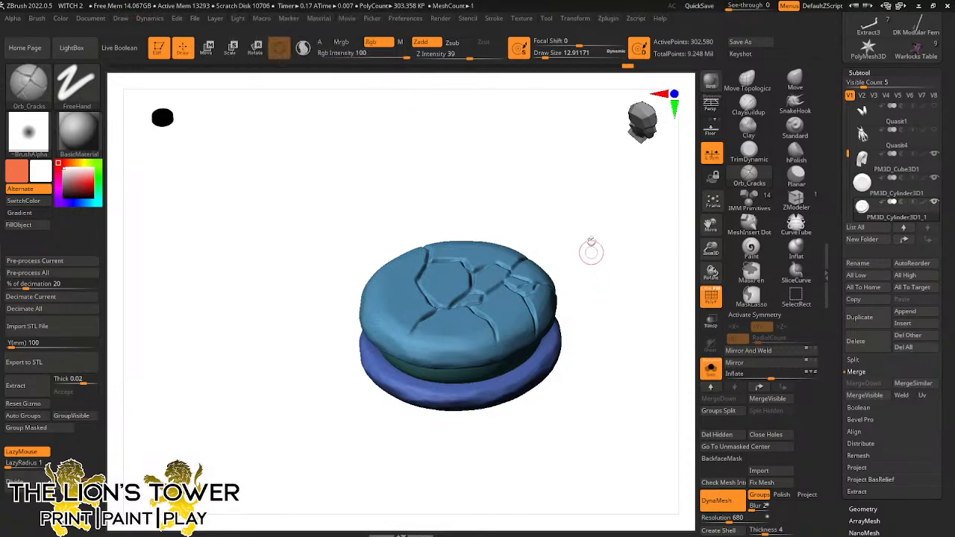
left_click_drag(603, 287, 500, 306)
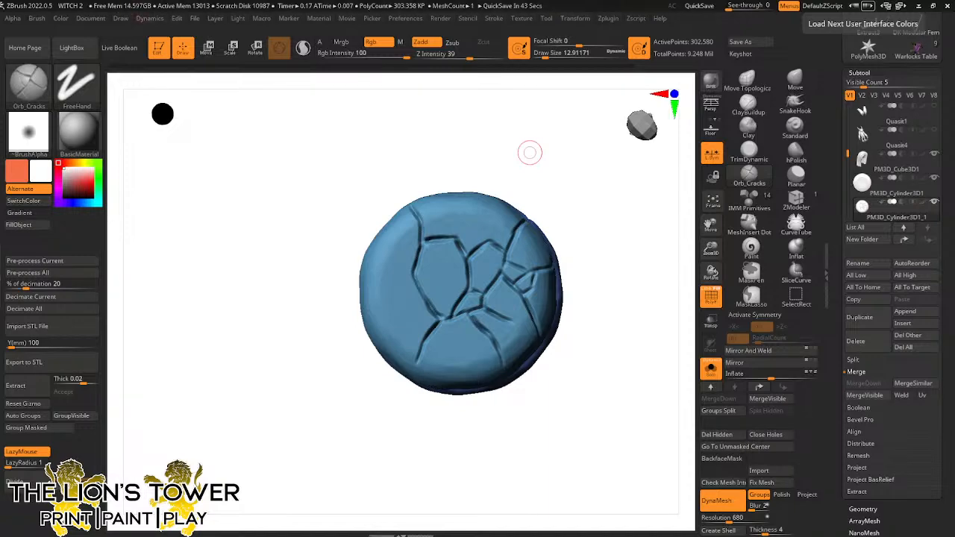
left_click_drag(587, 223, 561, 213, "shift")
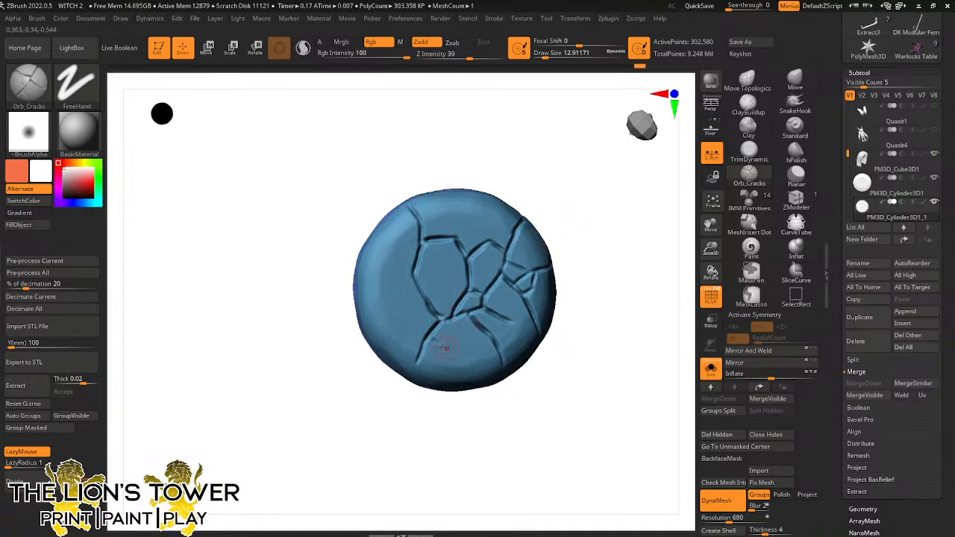
Carve branching cracks toward two opposite rims of the top disc, joining them to the central crack network
left_click_drag(430, 337, 446, 355)
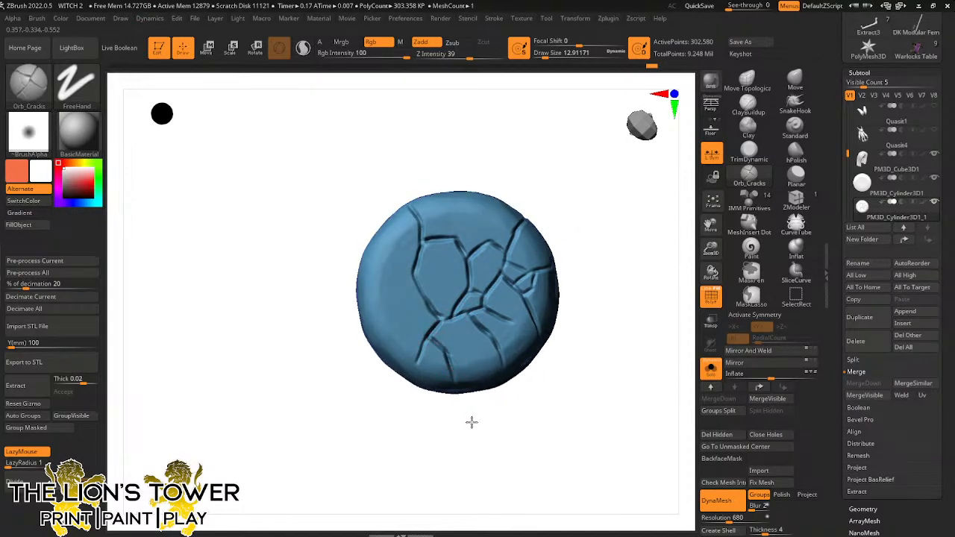
mouse_move(471, 422)
left_mouse_down()
mouse_move(448, 351)
mouse_move(504, 318)
mouse_move(524, 323)
left_mouse_up()
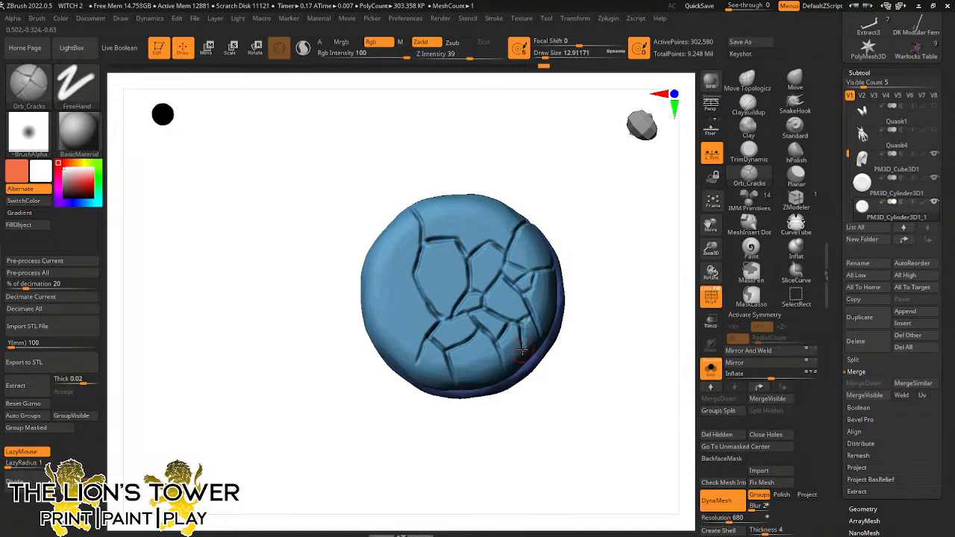
left_click_drag(550, 231, 479, 203)
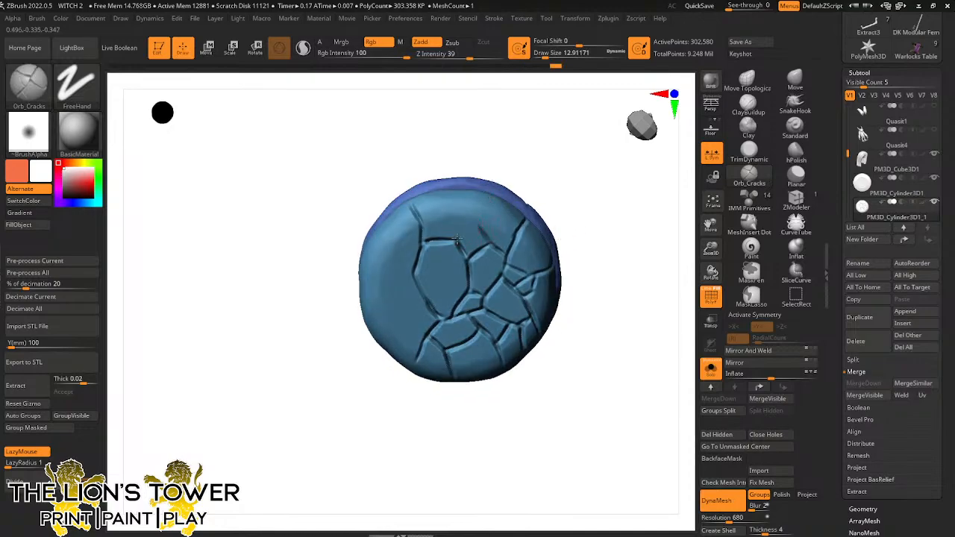
mouse_move(458, 240)
left_mouse_down()
mouse_move(471, 223)
mouse_move(458, 197)
mouse_move(477, 224)
left_mouse_up()
mouse_move(502, 160)
left_mouse_down()
mouse_move(540, 144)
mouse_move(544, 120)
left_mouse_up()
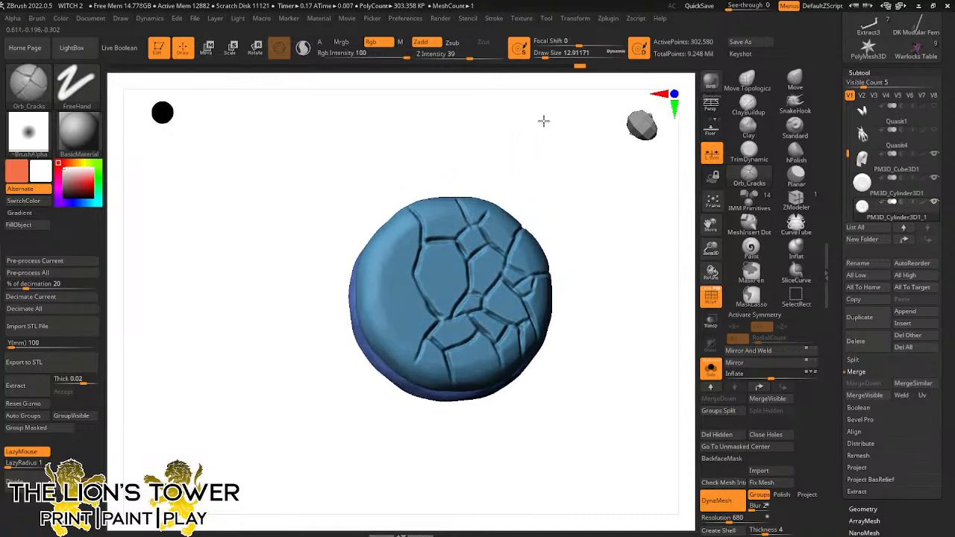
Carve connected cracks into the top disc's remaining smooth side, thicken the central cracks, and undo the last stroke
left_click_drag(415, 261, 375, 272)
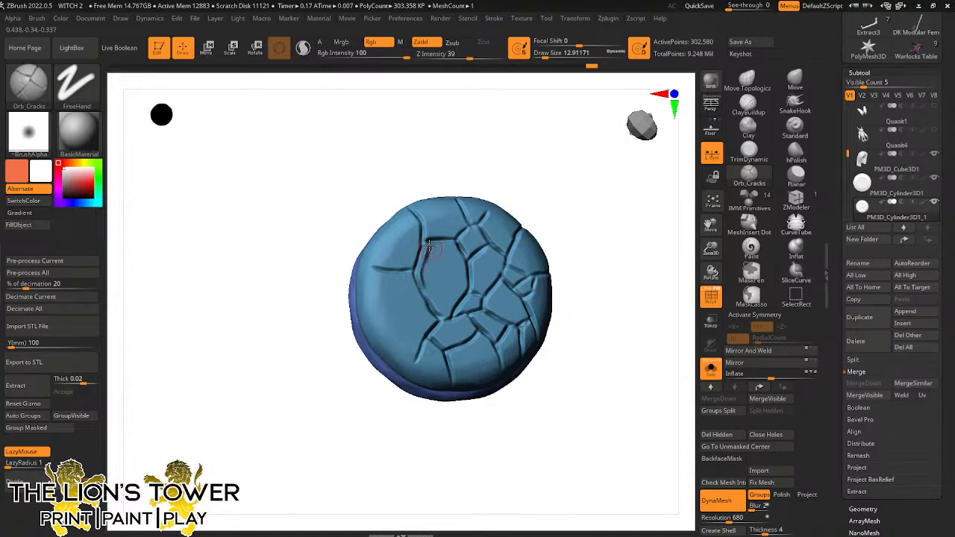
mouse_move(473, 227)
left_mouse_down()
mouse_move(464, 239)
mouse_move(470, 253)
mouse_move(426, 235)
mouse_move(486, 233)
mouse_move(499, 254)
mouse_move(484, 255)
mouse_move(475, 272)
mouse_move(464, 265)
mouse_move(465, 290)
mouse_move(443, 320)
mouse_move(462, 321)
mouse_move(442, 342)
left_mouse_up()
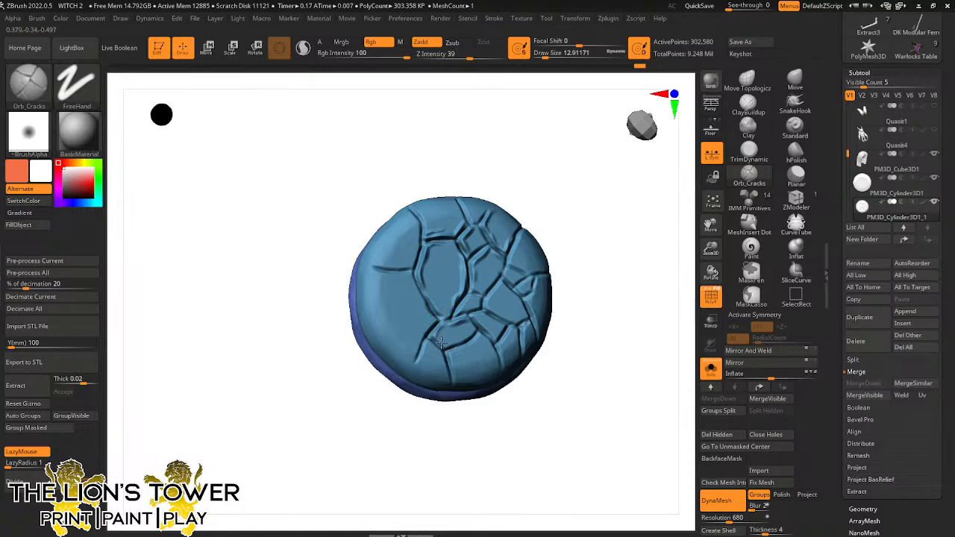
mouse_move(421, 291)
left_mouse_down()
mouse_move(411, 314)
mouse_move(376, 341)
mouse_move(404, 342)
mouse_move(394, 356)
mouse_move(424, 336)
left_mouse_up()
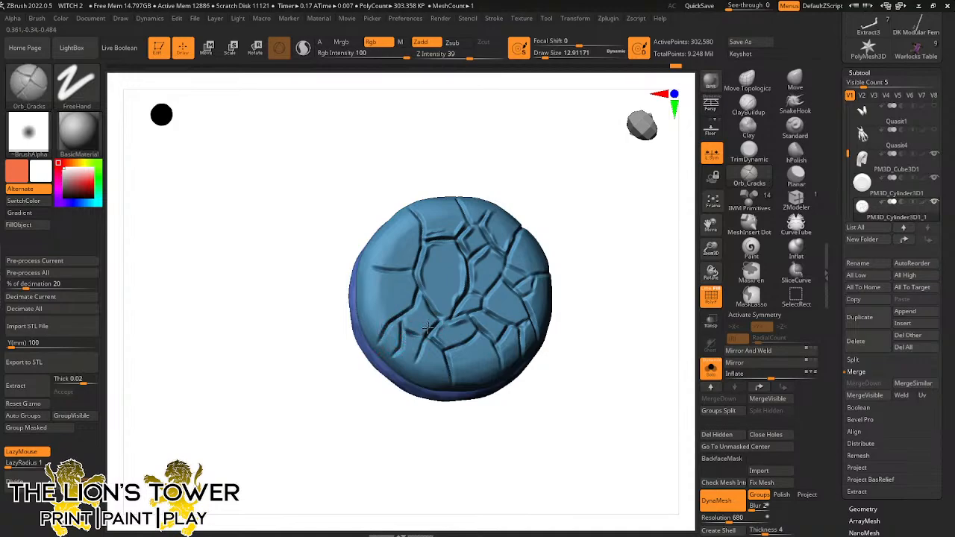
key("ctrl+z")
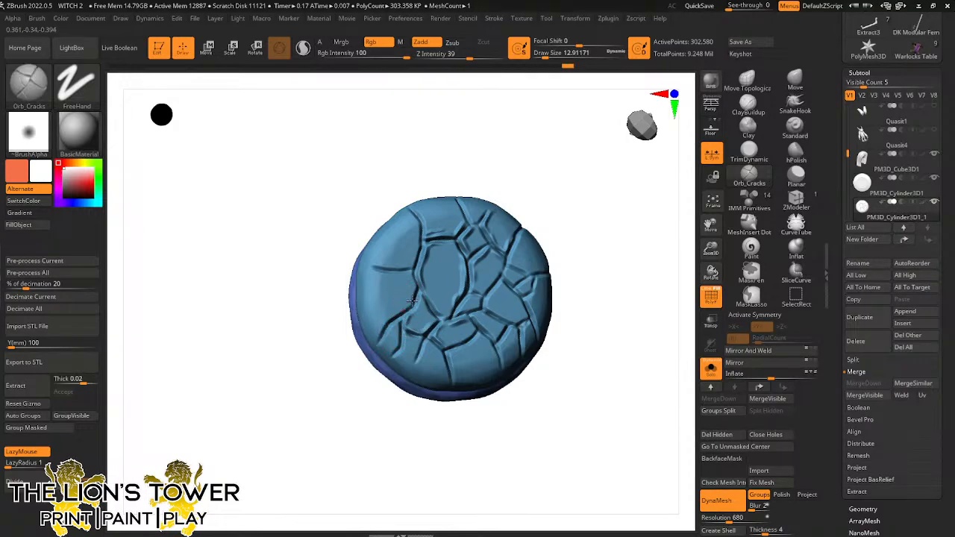
Deepen and widen the existing cracks on the top disc by retracing them with Orb_Cracks
left_click_drag(409, 275, 352, 270)
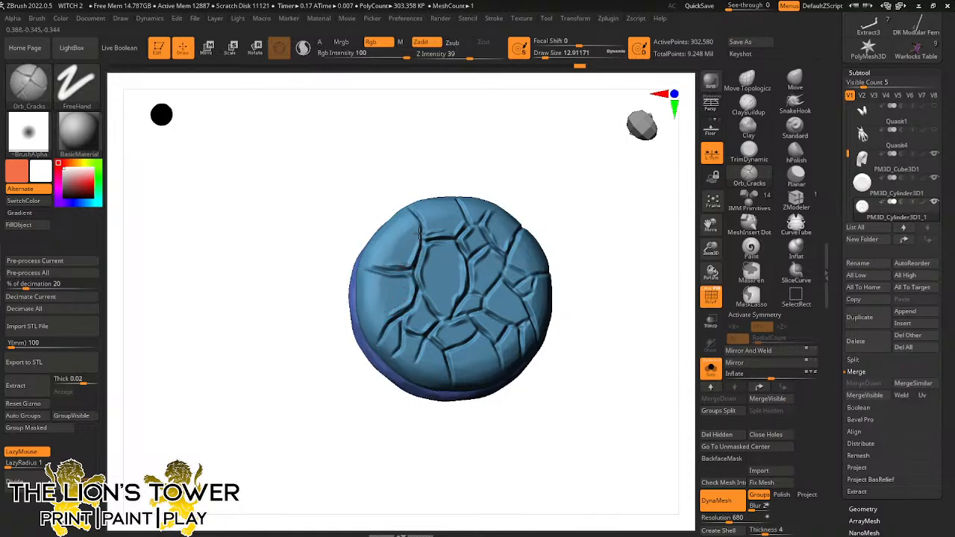
mouse_move(529, 210)
left_mouse_down()
mouse_move(502, 214)
mouse_move(491, 201)
left_mouse_up()
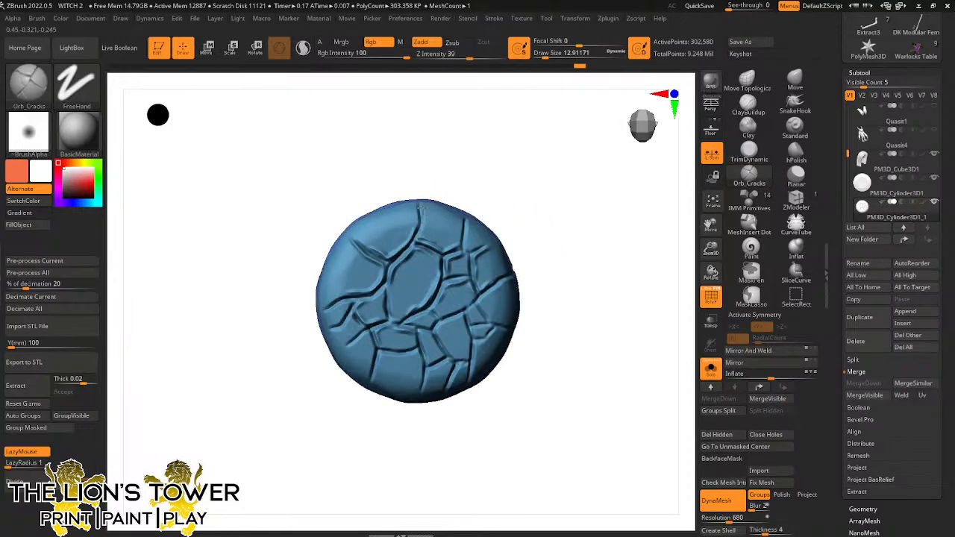
mouse_move(366, 326)
left_mouse_down()
mouse_move(371, 364)
mouse_move(382, 352)
mouse_move(415, 355)
mouse_move(426, 367)
left_mouse_up()
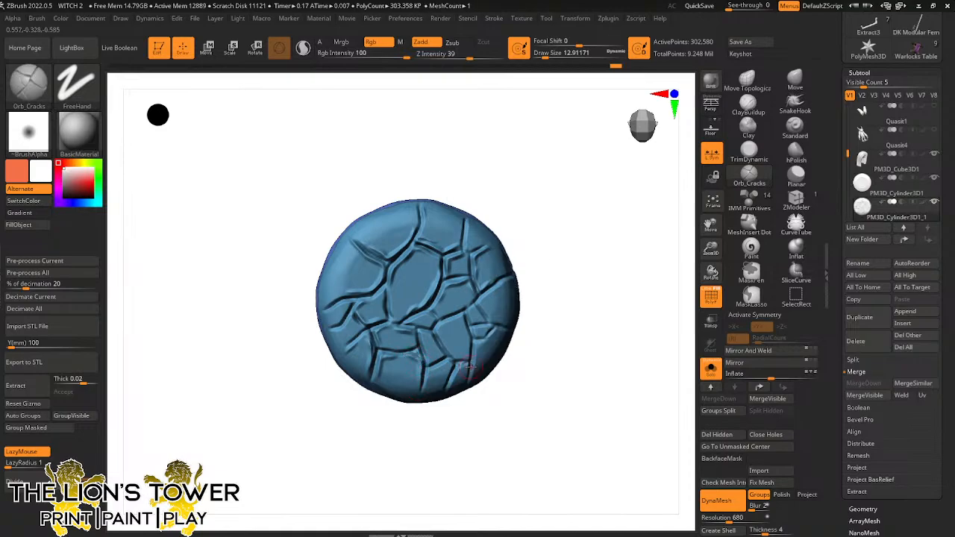
mouse_move(588, 300)
left_mouse_down()
mouse_move(640, 286)
mouse_move(560, 299)
left_mouse_up()
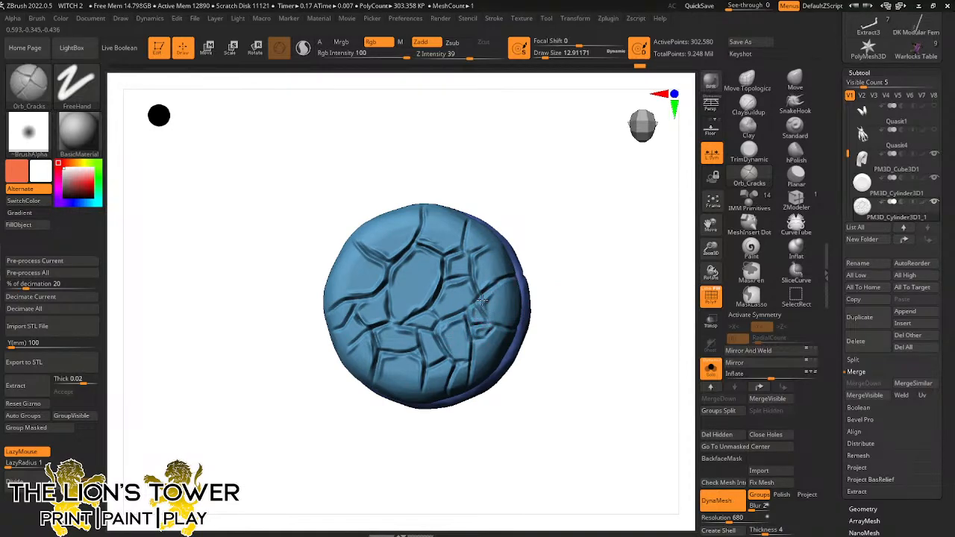
left_click_drag(485, 299, 433, 320)
Turn off Solo to bring back the whole figure around the cracked disc stack
left_click(597, 328, "ctrl")
left_click(598, 329, "ctrl")
left_click_drag(709, 247, 706, 227)
left_click_drag(657, 272, 604, 260)
left_click(712, 368)
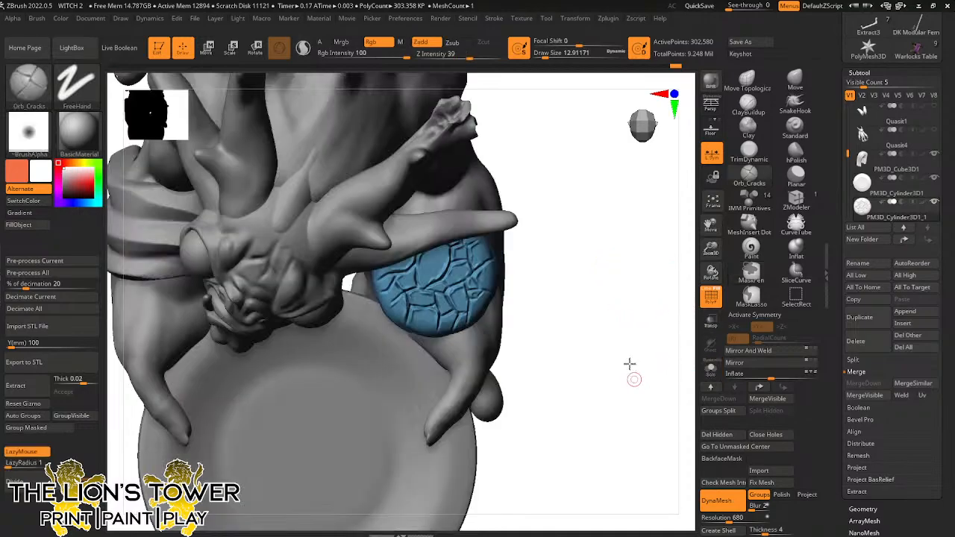
left_click_drag(629, 364, 606, 261, "shift")
Scale the disc stack down uniformly and rest it on the plate beside the creature's hand
key("w")
left_click_drag(551, 201, 276, 343)
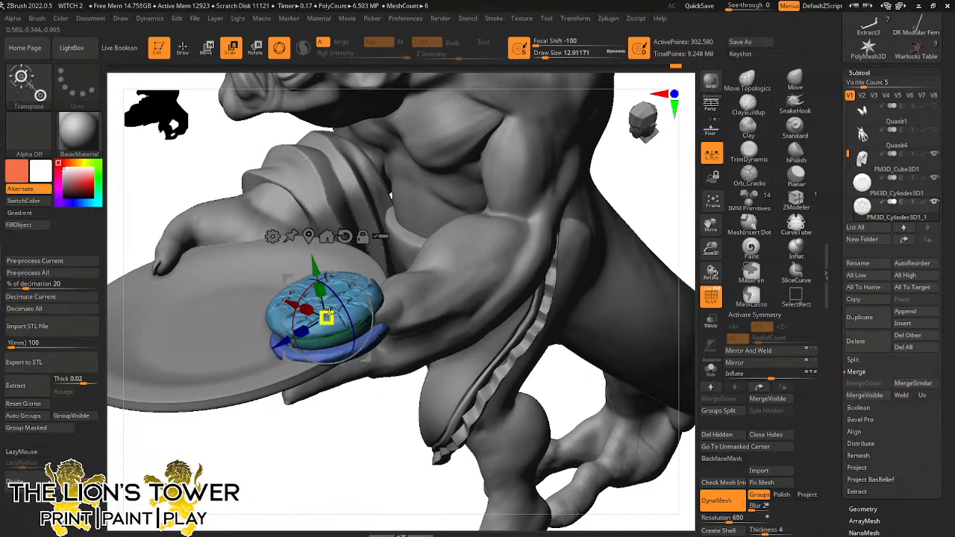
left_click_drag(326, 318, 332, 377)
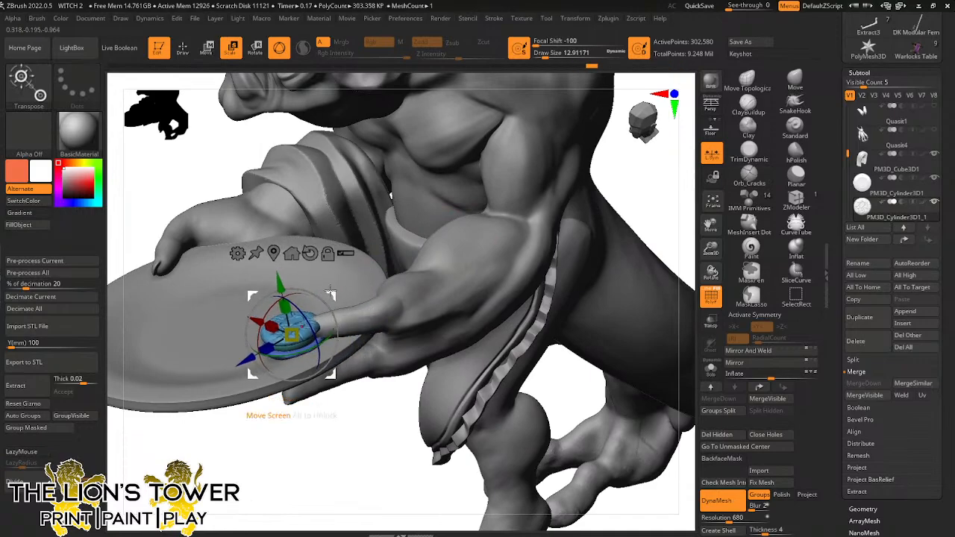
left_click_drag(322, 430, 426, 288)
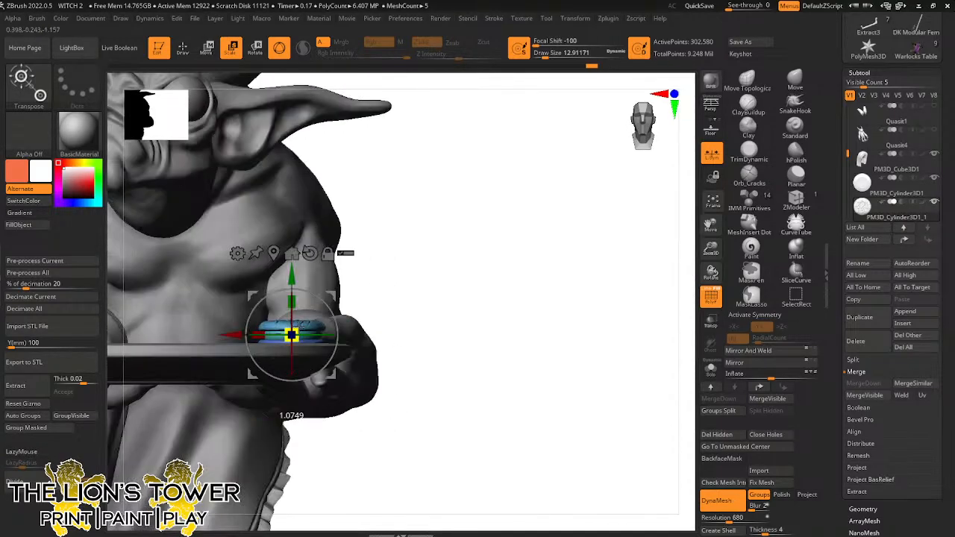
left_click_drag(339, 287, 390, 307)
left_click_drag(329, 299, 270, 320)
left_click_drag(433, 288, 440, 218)
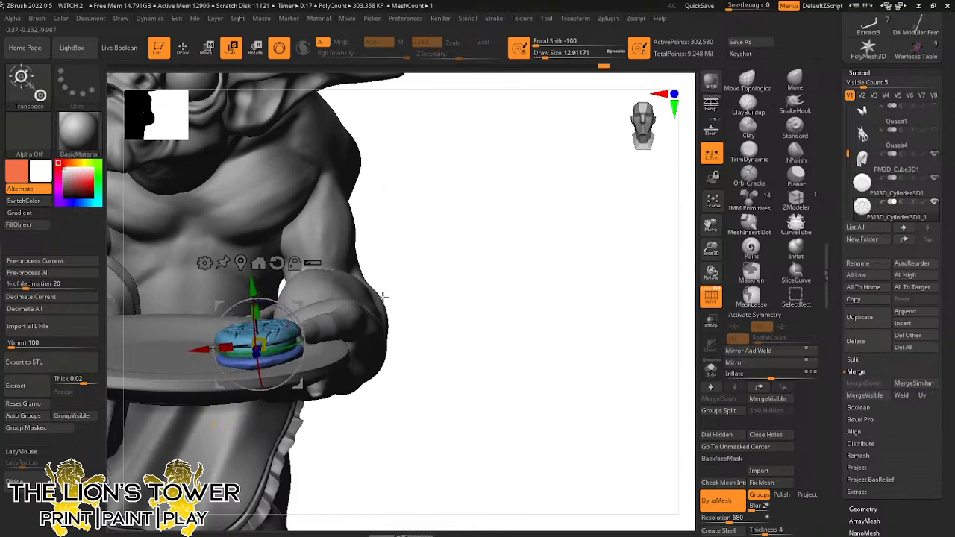
Examine the disc stack's size and placement on the plate from the front, side and above
key("ctrl")
left_click_drag(544, 297, 578, 339, "ctrl")
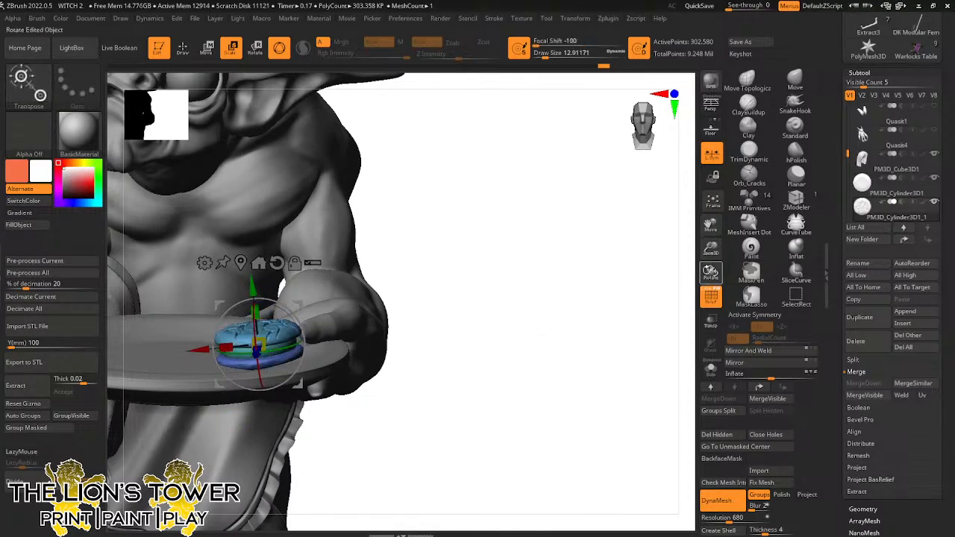
left_click_drag(711, 251, 713, 233)
left_click_drag(714, 224, 937, 174)
left_click_drag(632, 320, 641, 380, "ctrl")
left_click_drag(623, 376, 629, 351)
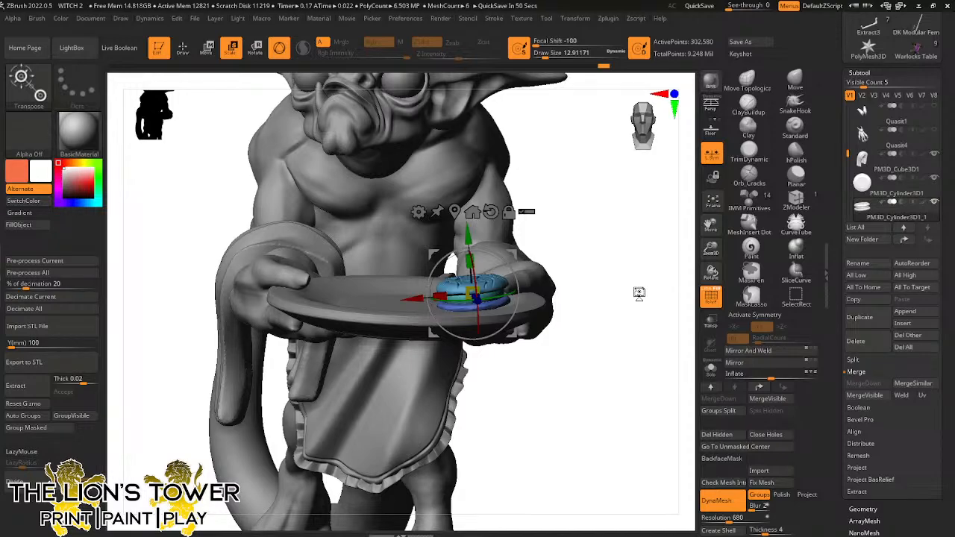
scroll(781, 149, "up", 3)
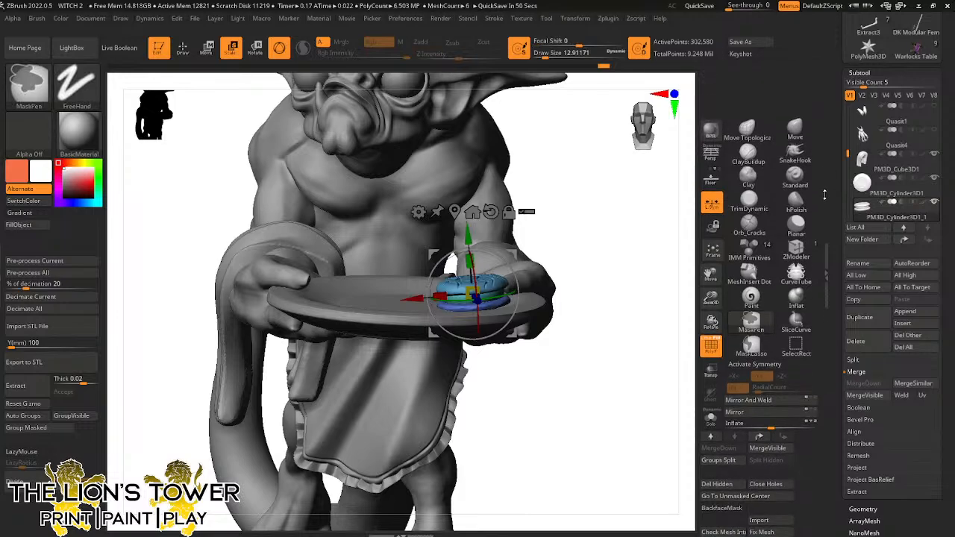
left_click_drag(711, 291, 710, 265)
left_click_drag(629, 262, 660, 280, "alt")
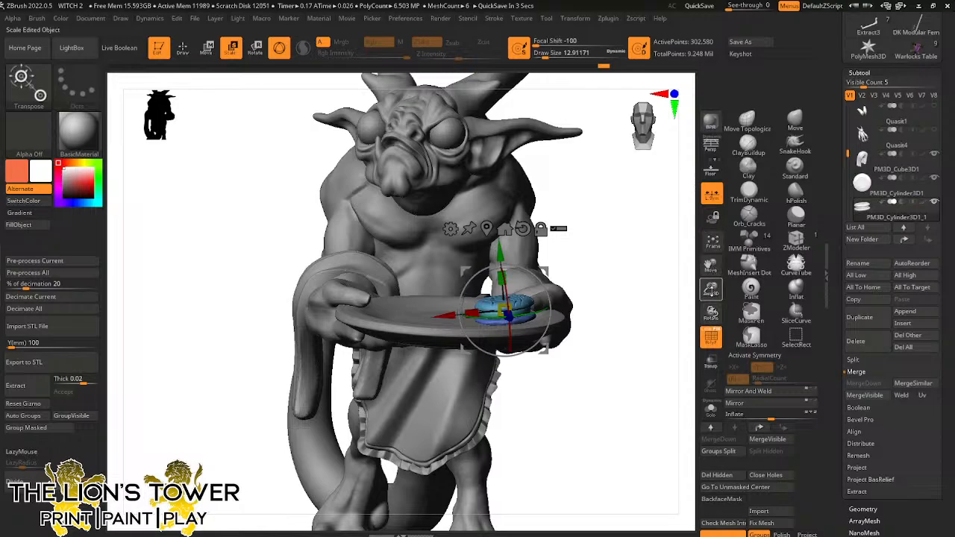
left_click_drag(638, 298, 686, 329)
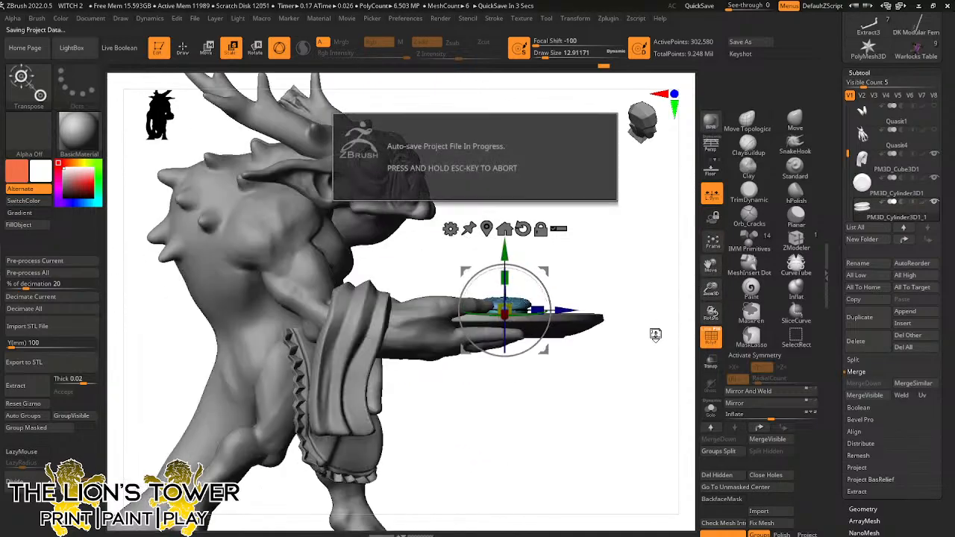
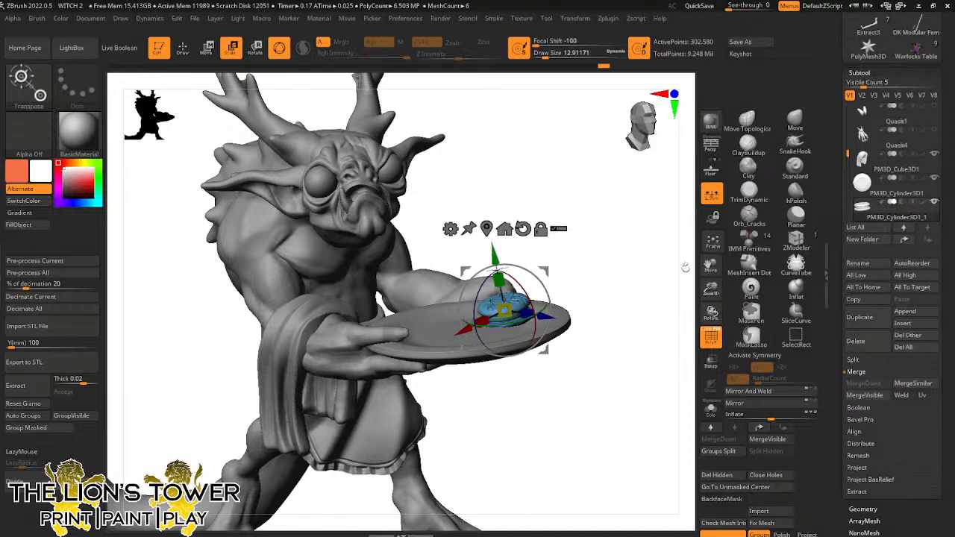
left_click_drag(711, 289, 649, 202)
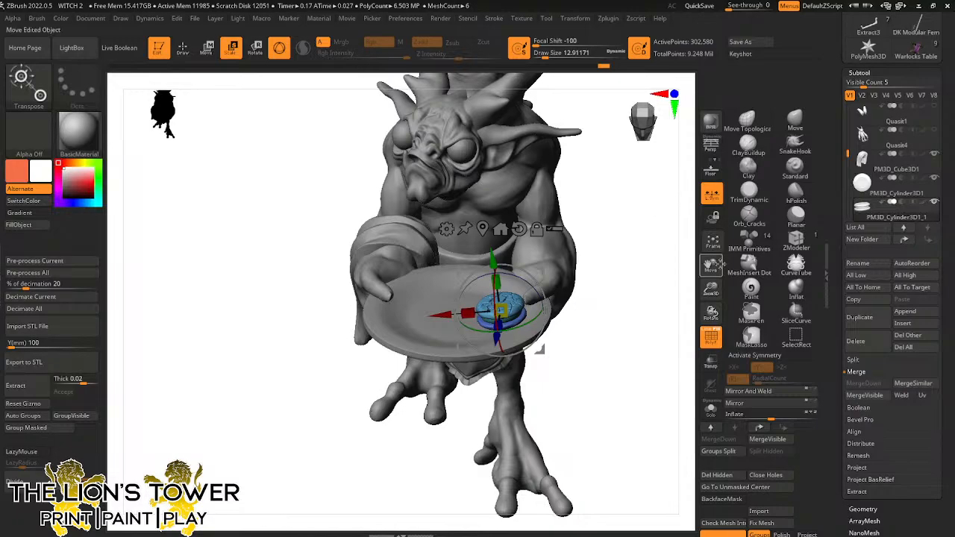
Duplicate the disc stack on the plate and tilt the copy so it leans against the original
left_click_drag(653, 221, 632, 357)
left_click_drag(712, 289, 710, 235)
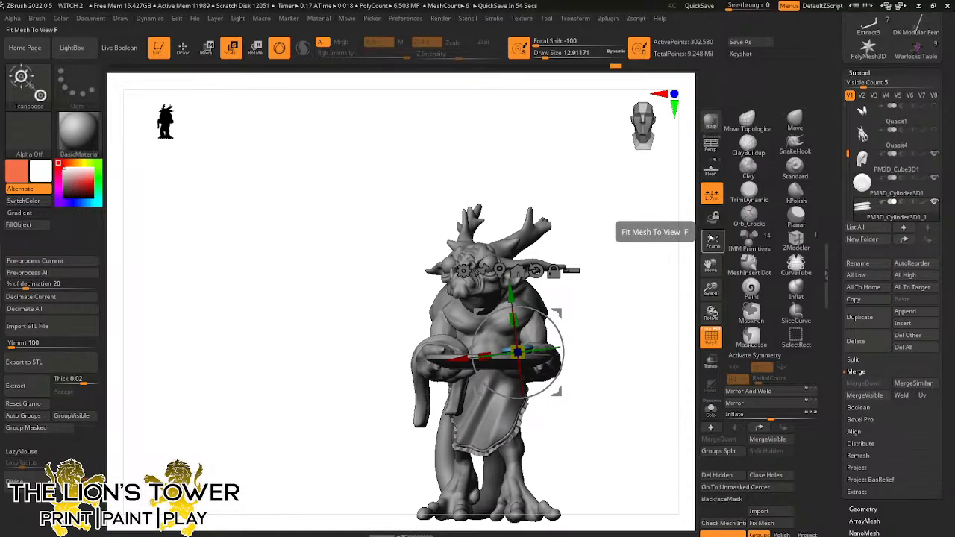
left_click_drag(618, 323, 631, 388)
left_click_drag(713, 290, 624, 318)
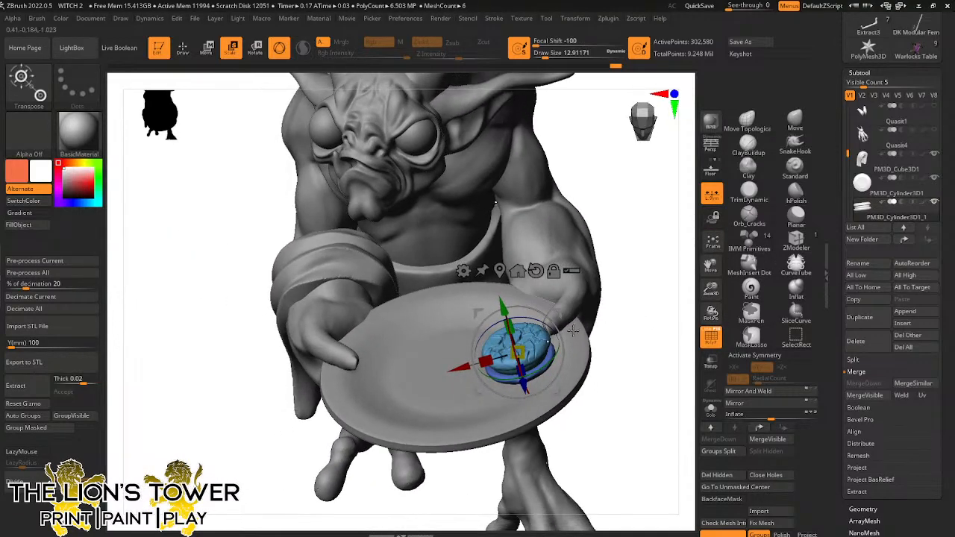
left_click_drag(526, 386, 567, 332)
right_click_drag(569, 332, 616, 299)
left_click_drag(546, 324, 506, 264)
right_click_drag(584, 301, 635, 266)
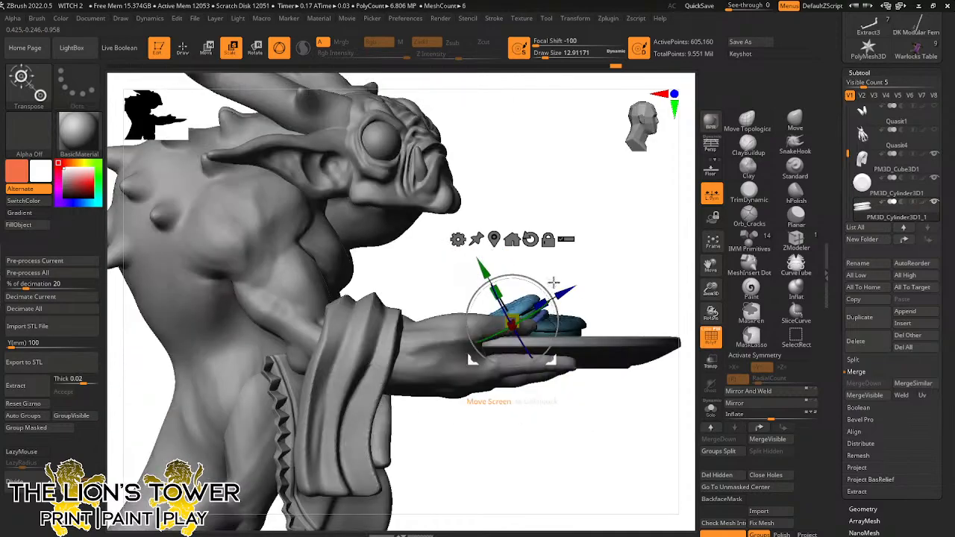
Shift the tilted disc stack closer to the creature's hand and settle it beside the original stack on the plate
left_click_drag(552, 283, 545, 282)
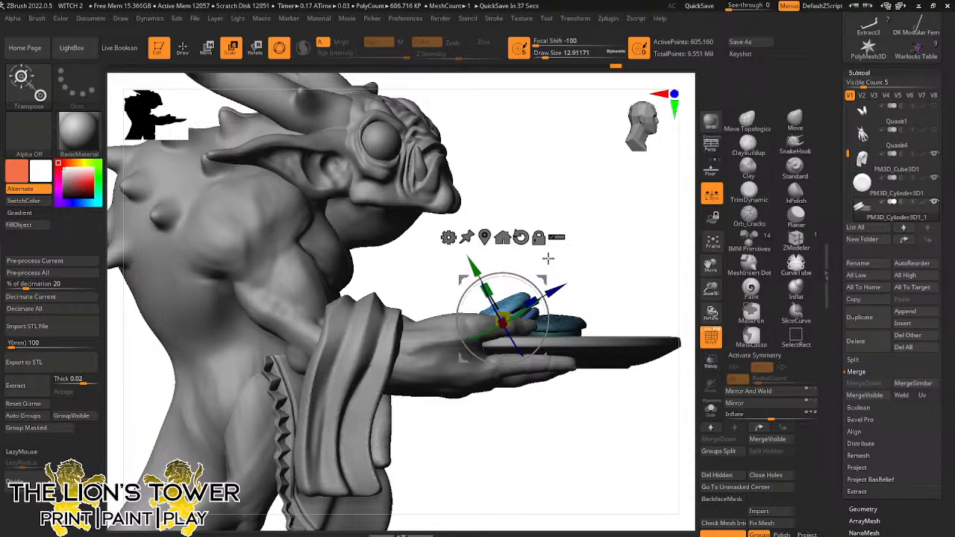
mouse_move(631, 248)
left_mouse_down()
mouse_move(623, 262)
mouse_move(635, 232)
mouse_move(623, 285)
mouse_move(634, 257)
left_mouse_up()
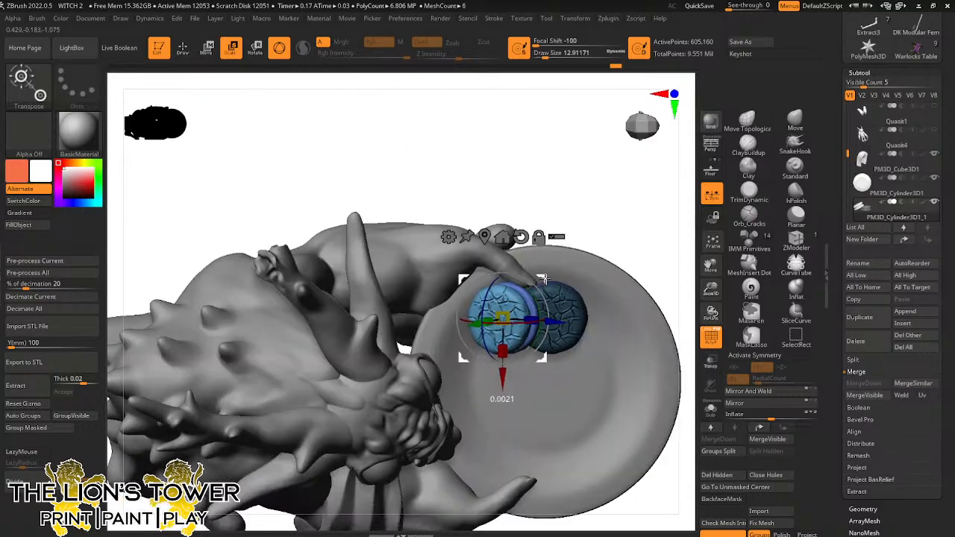
left_click_drag(550, 285, 523, 291)
left_click_drag(668, 261, 624, 230)
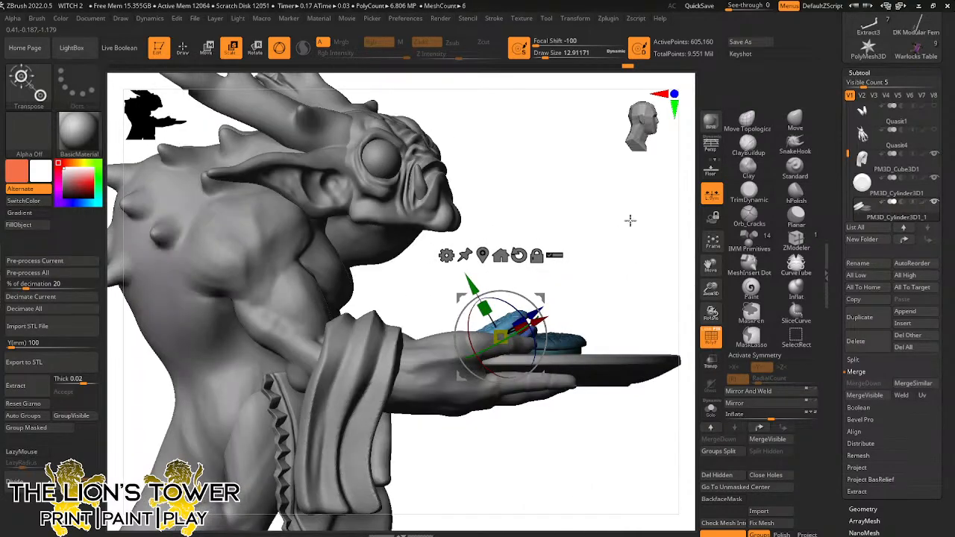
Append a Cube3D subtool to the figure and make it the active subtool
left_click(905, 311)
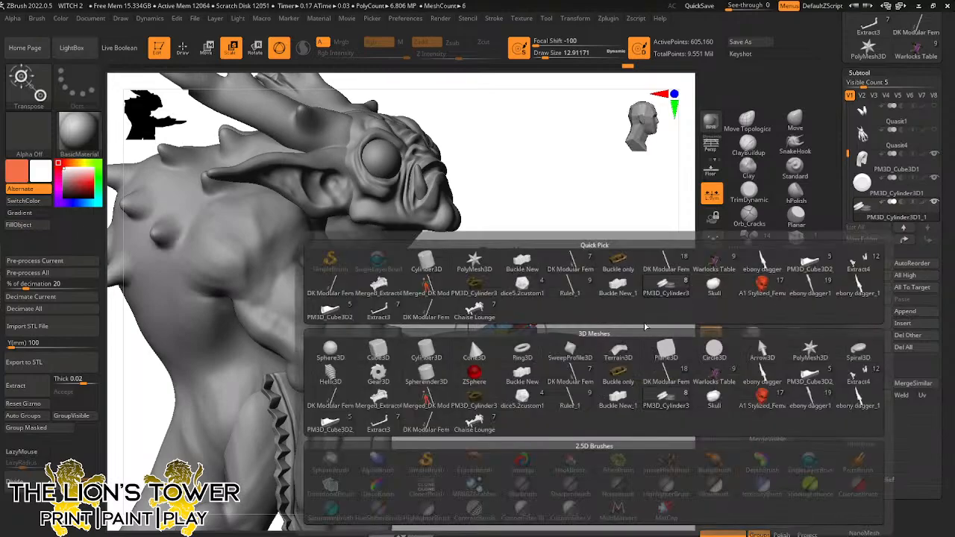
left_click(379, 350)
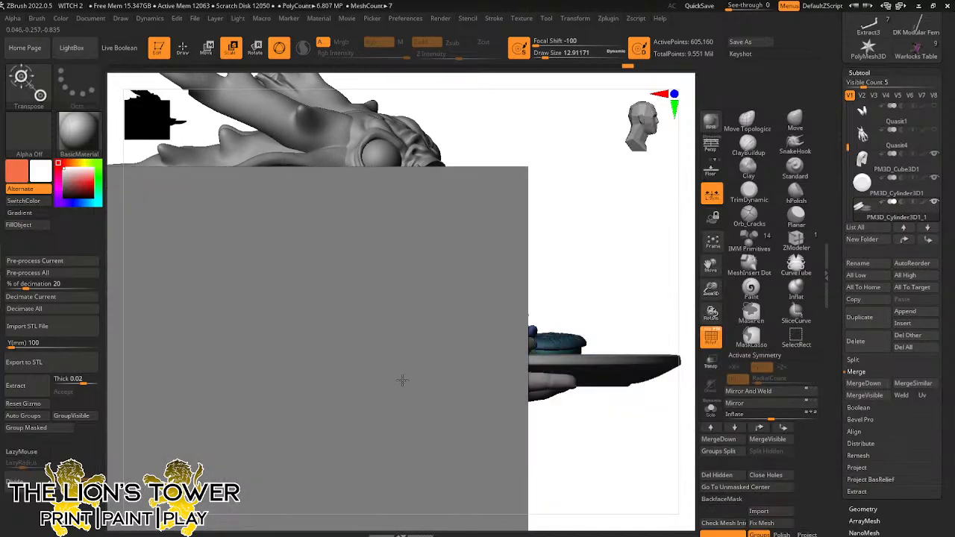
left_click(403, 382, "alt")
left_click_drag(683, 240, 682, 206, "alt")
left_click_drag(508, 313, 661, 209, "alt")
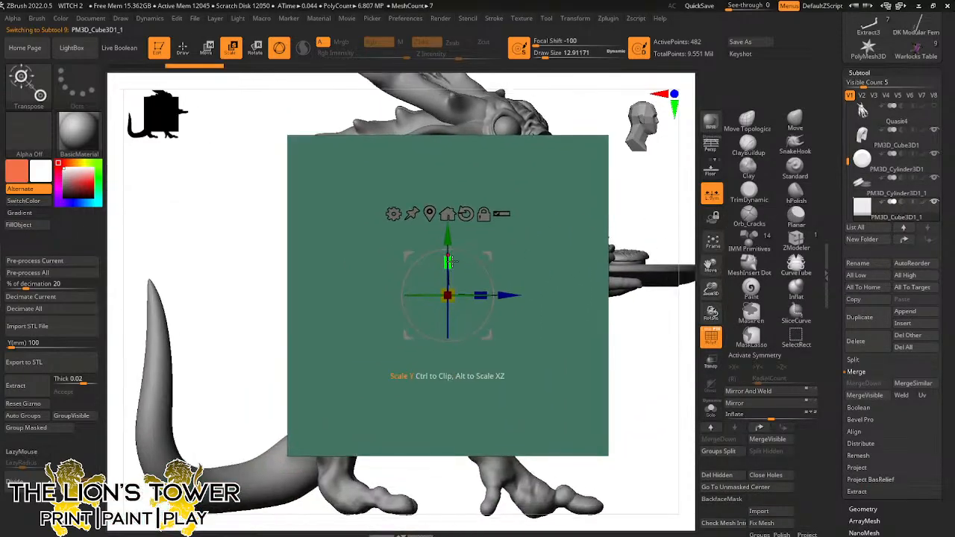
Scale the cube into a thin rectangular slab about half as wide as it is long and isolate it with Solo
left_click_drag(449, 262, 461, 436)
left_click_drag(583, 213, 575, 336)
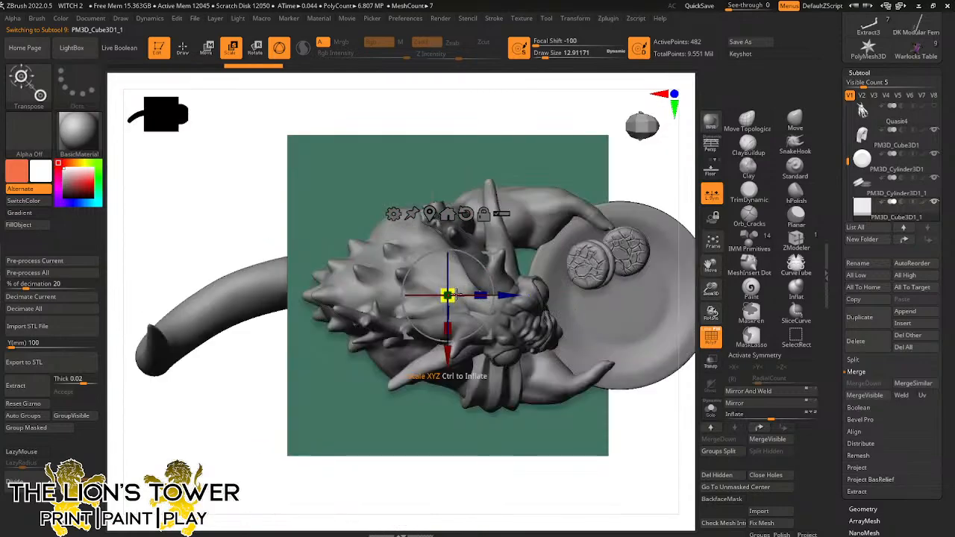
left_click_drag(447, 328, 463, 258)
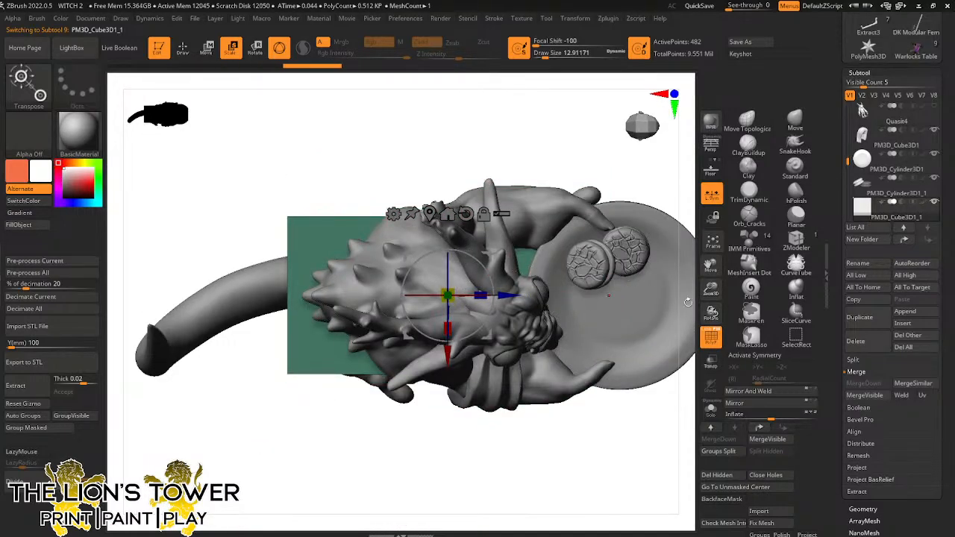
left_click(710, 408)
left_click_drag(673, 405, 614, 305, "shift")
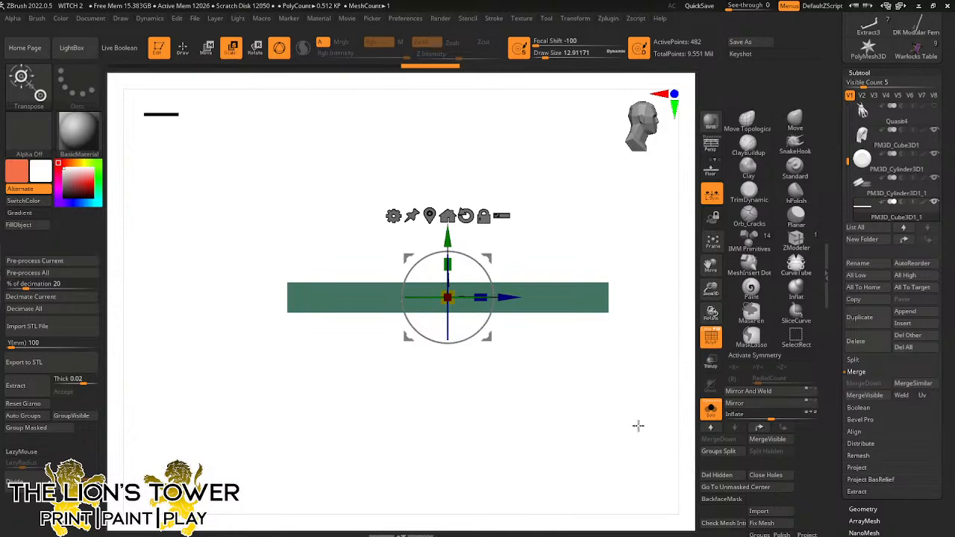
Subdivide the slab with Divide until its corners and edges are softly rounded
left_click_drag(638, 426, 631, 465)
key("q")
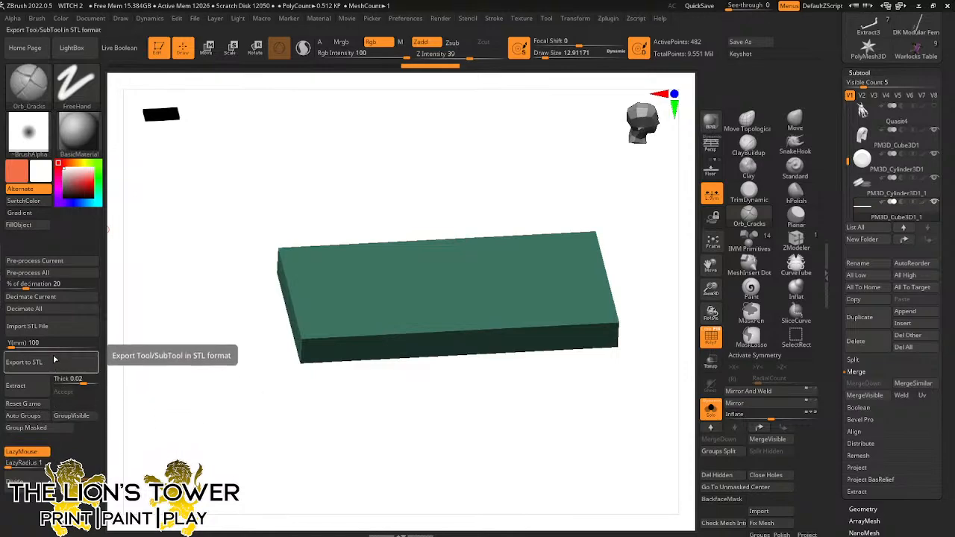
left_click(33, 482)
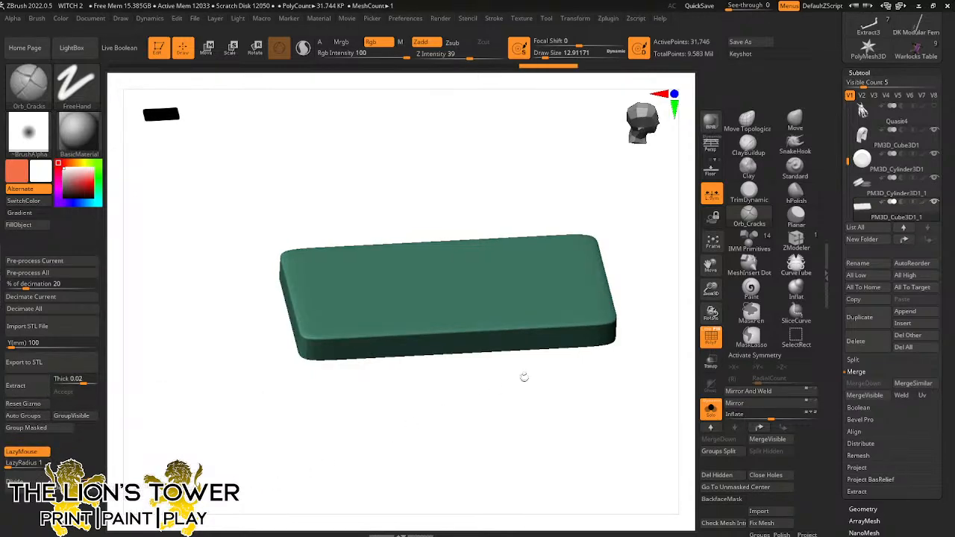
left_click_drag(522, 377, 620, 299)
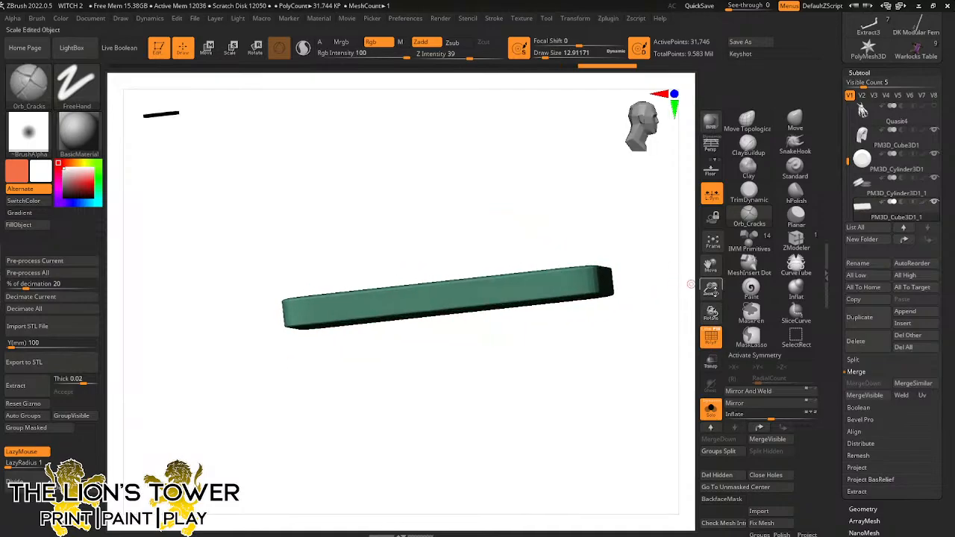
left_click(712, 417)
left_click_drag(625, 387, 634, 440)
left_click(711, 410)
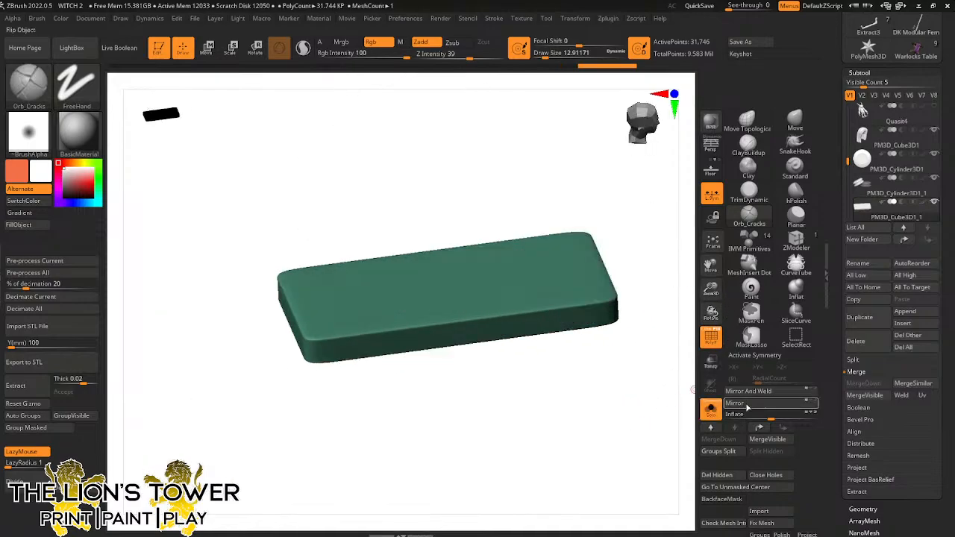
DynaMesh the slab at resolution 872 without freezing its subdivision levels
scroll(746, 485, "down", 2)
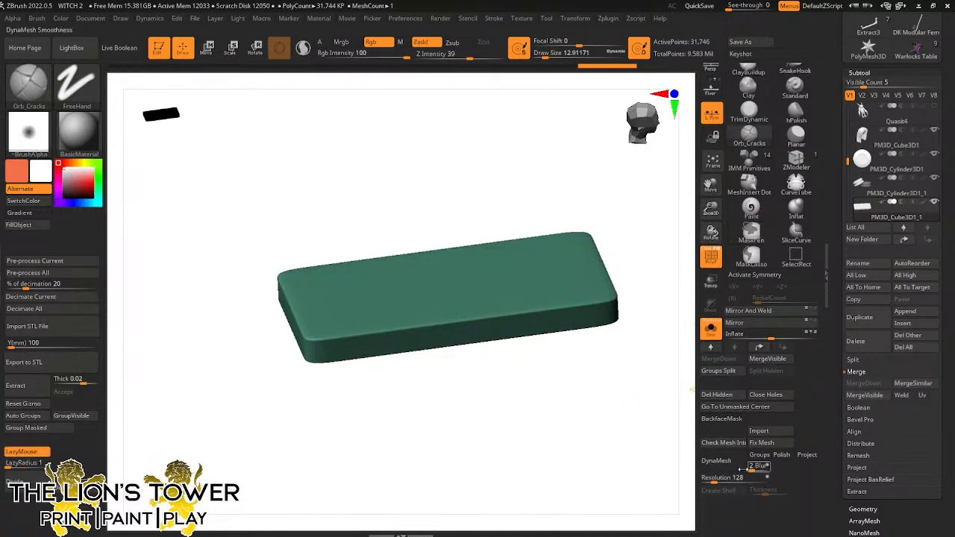
left_click(716, 461)
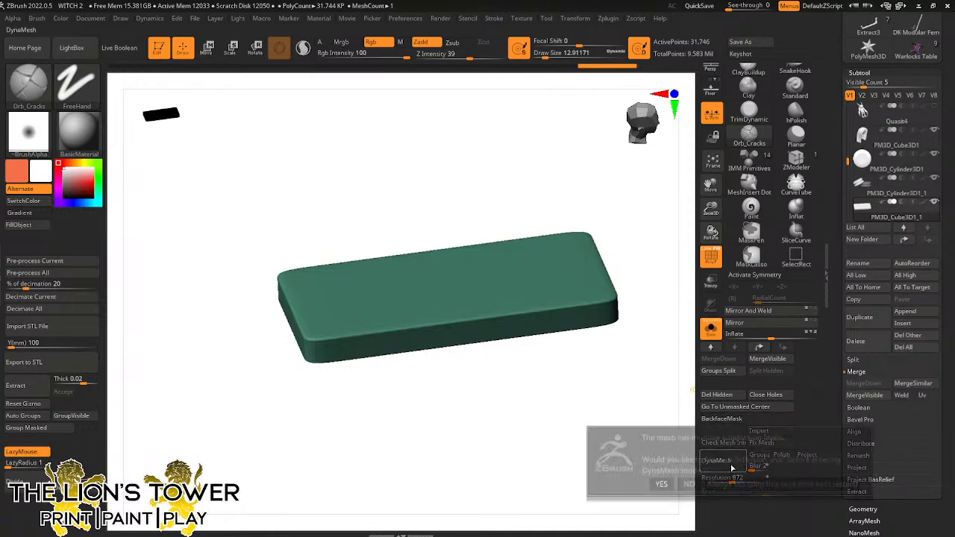
left_click(689, 484)
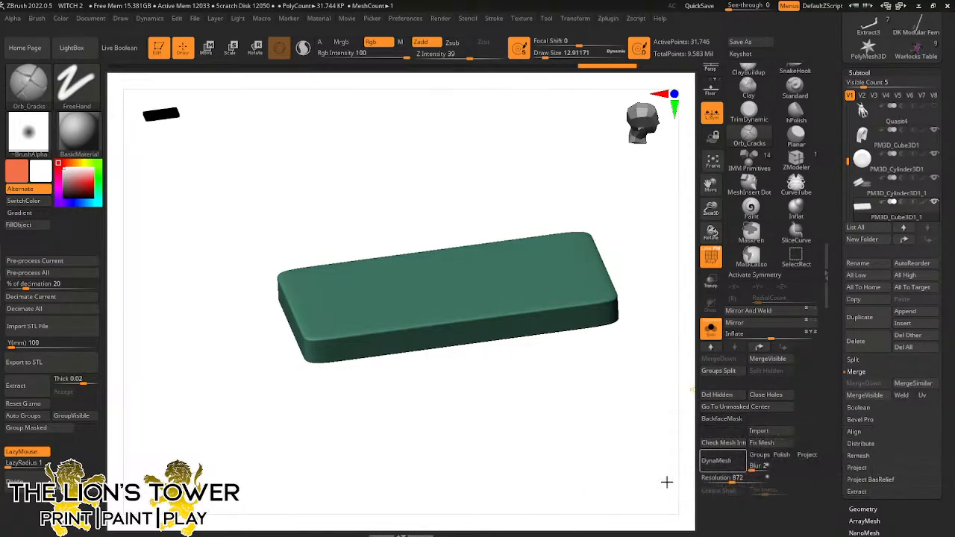
left_click_drag(643, 406, 624, 467, "shift")
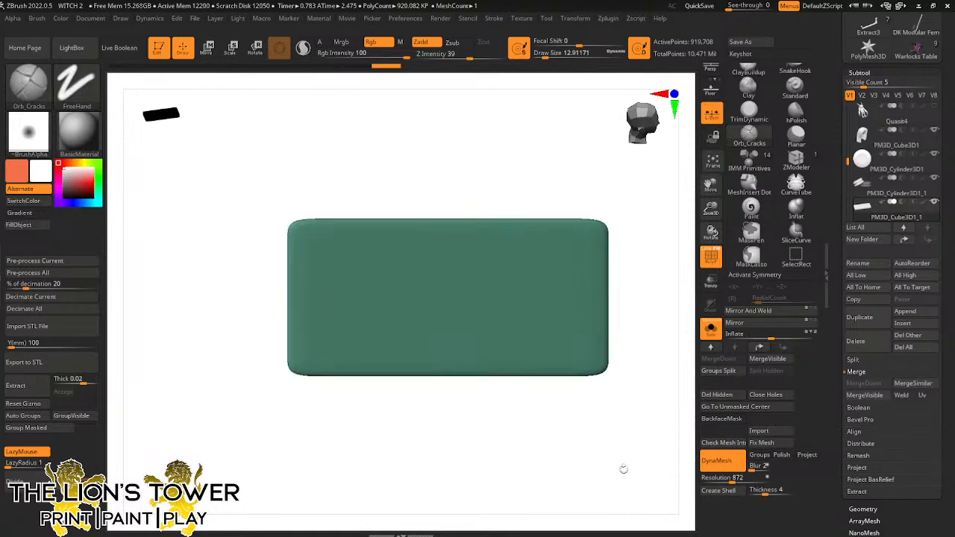
Flatten the slab's rounded edges unevenly using TrimDynamic with X, Y and Z symmetry active
left_click(750, 112)
left_click_drag(666, 289, 599, 221)
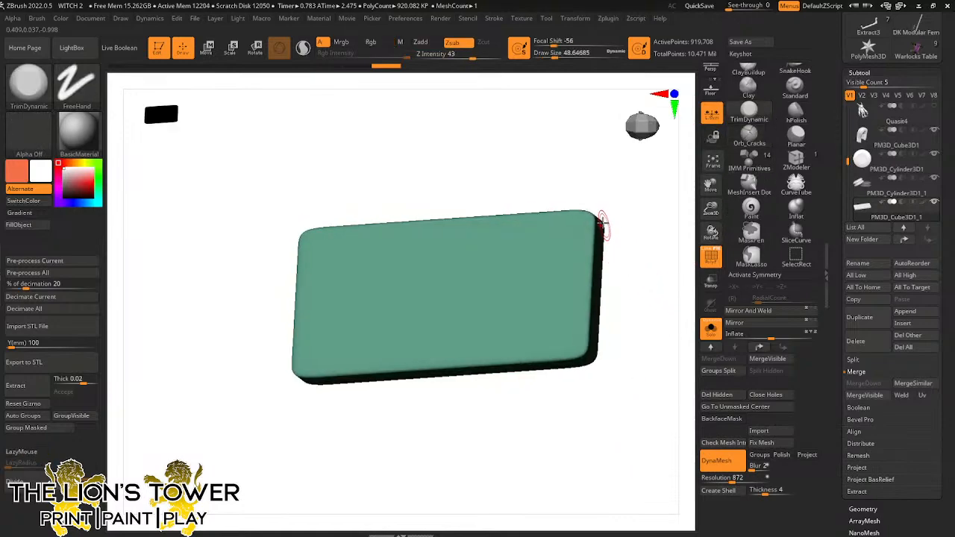
key("x")
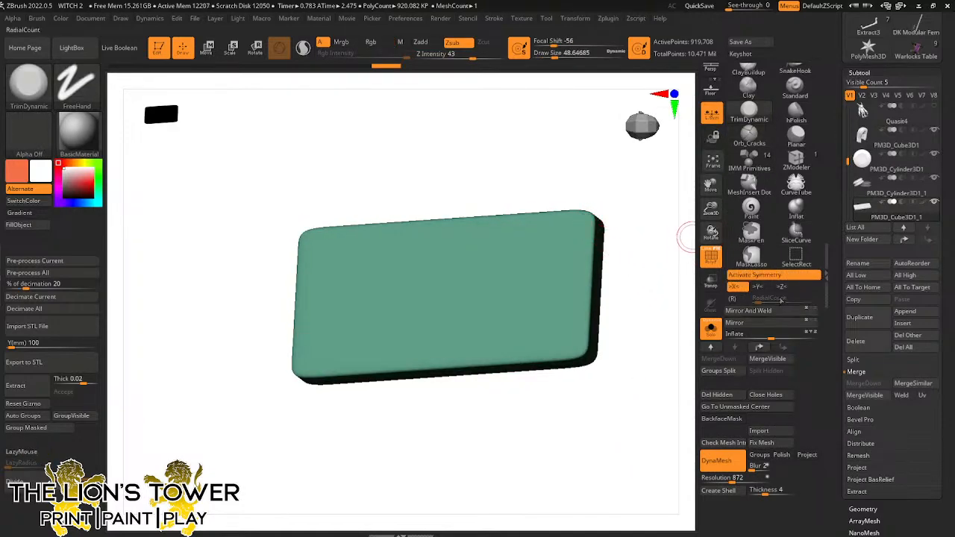
left_click(759, 287)
left_click(782, 286)
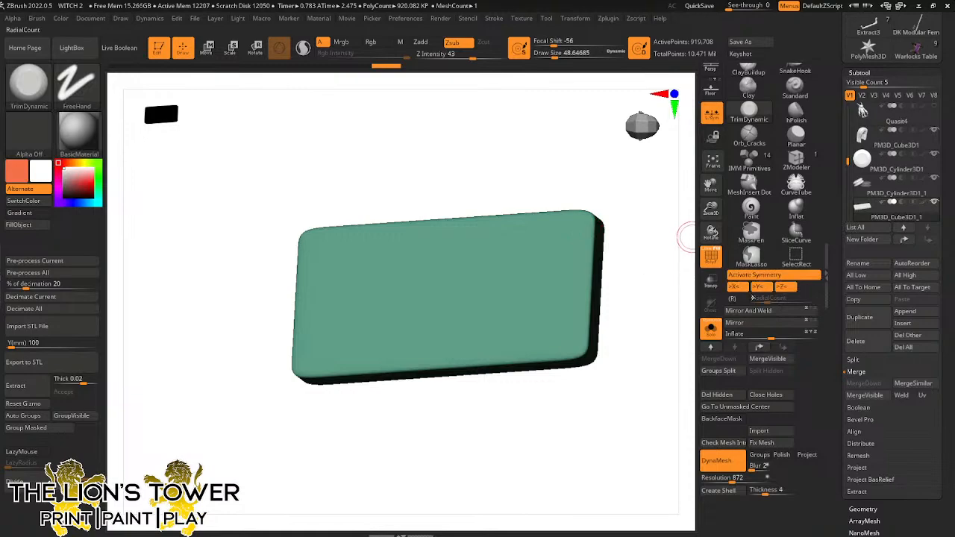
mouse_move(593, 220)
left_mouse_down()
mouse_move(593, 246)
mouse_move(588, 237)
left_mouse_up()
left_click_drag(587, 233, 584, 270)
mouse_move(583, 257)
left_mouse_down()
mouse_move(578, 351)
mouse_move(433, 373)
left_mouse_up()
left_click_drag(538, 383, 604, 360)
left_click_drag(439, 362, 548, 360)
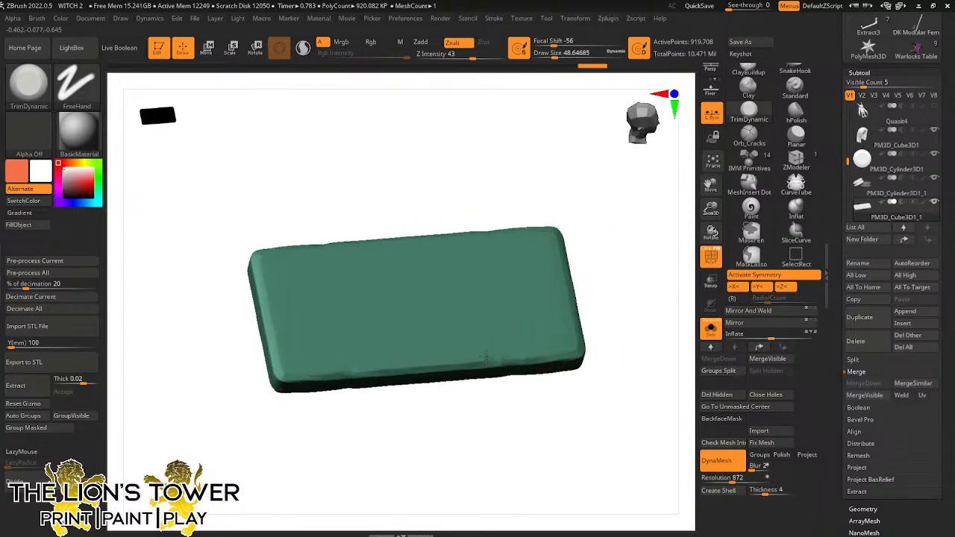
Trim the slab's remaining corners and short edges with TrimDynamic and smooth the worn edge
left_click_drag(340, 382, 288, 377)
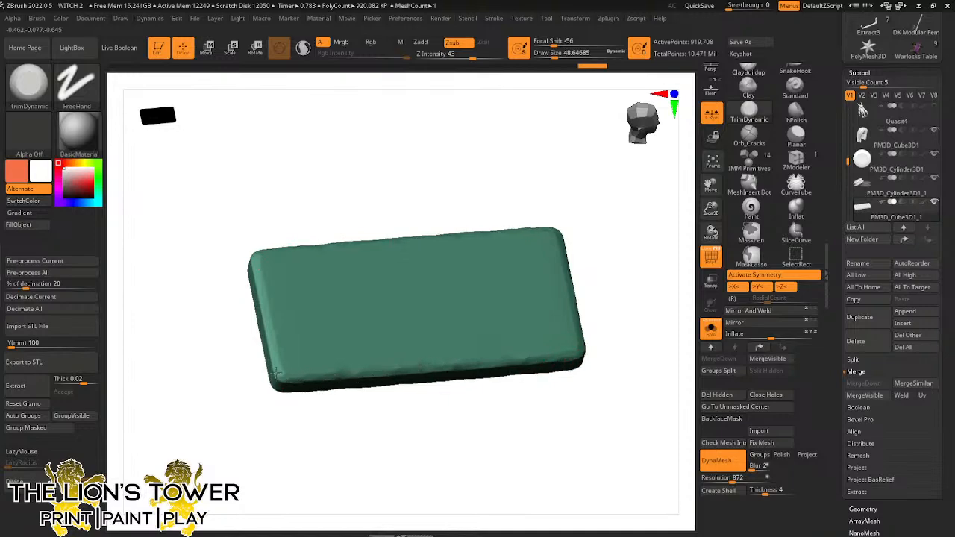
left_click_drag(276, 418, 337, 198)
left_click_drag(301, 377, 281, 316)
left_click_drag(269, 276, 274, 300, "shift")
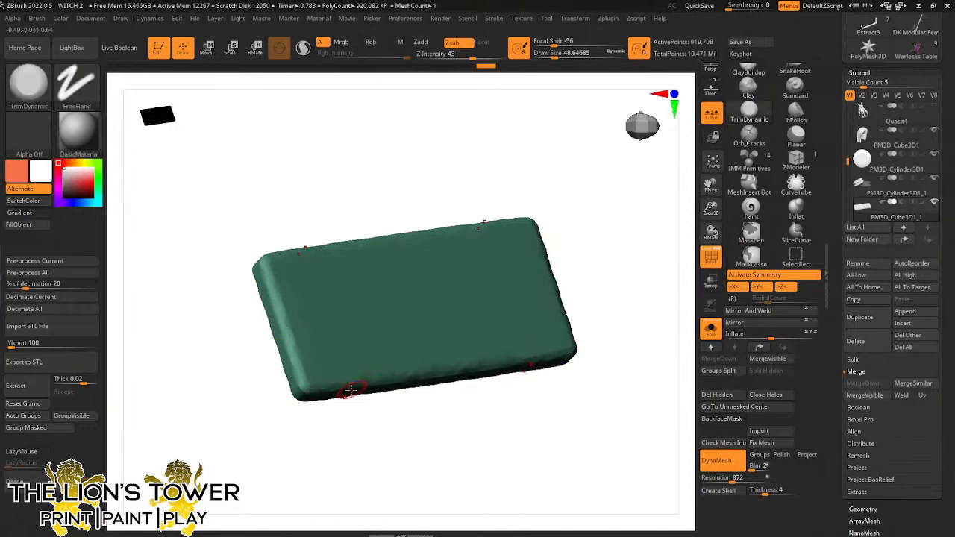
left_click_drag(418, 433, 587, 432, "shift")
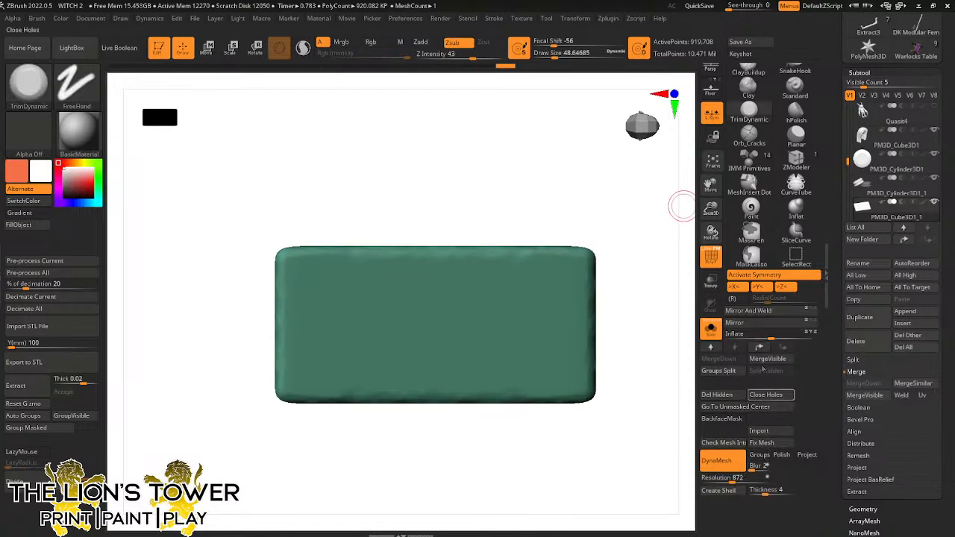
Turn off Y symmetry and carve four round dimples near the slab's corners using ClayBuildup at draw size about 54
left_click(758, 287)
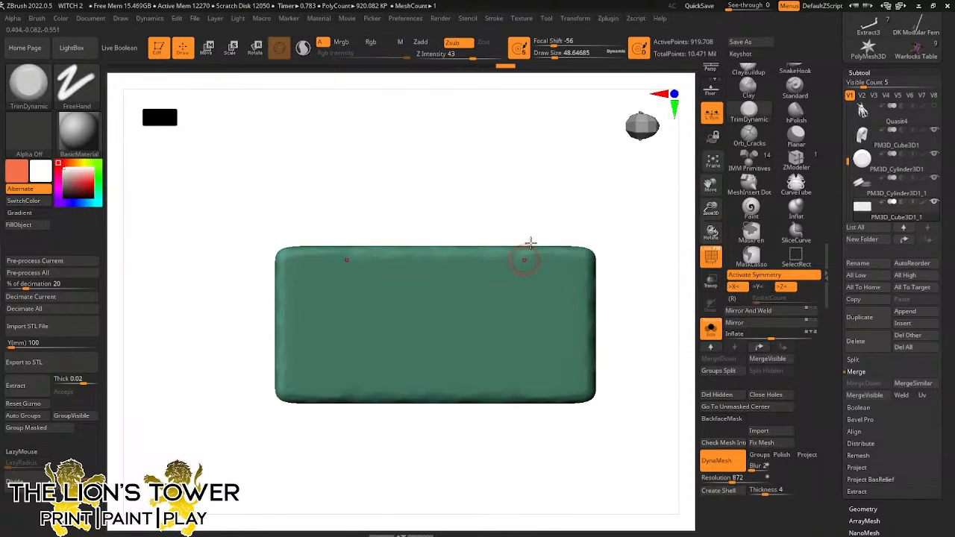
left_click_drag(548, 60, 542, 60)
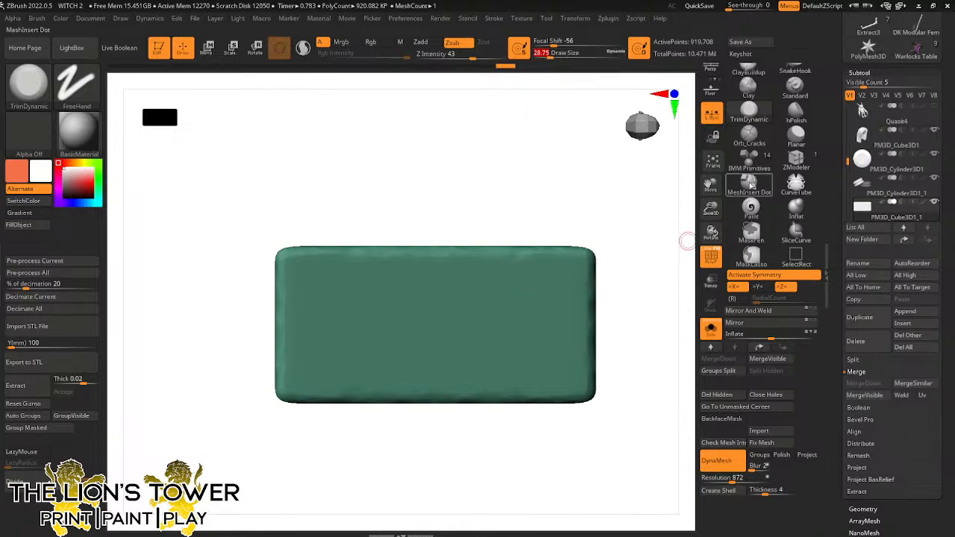
left_click(748, 71)
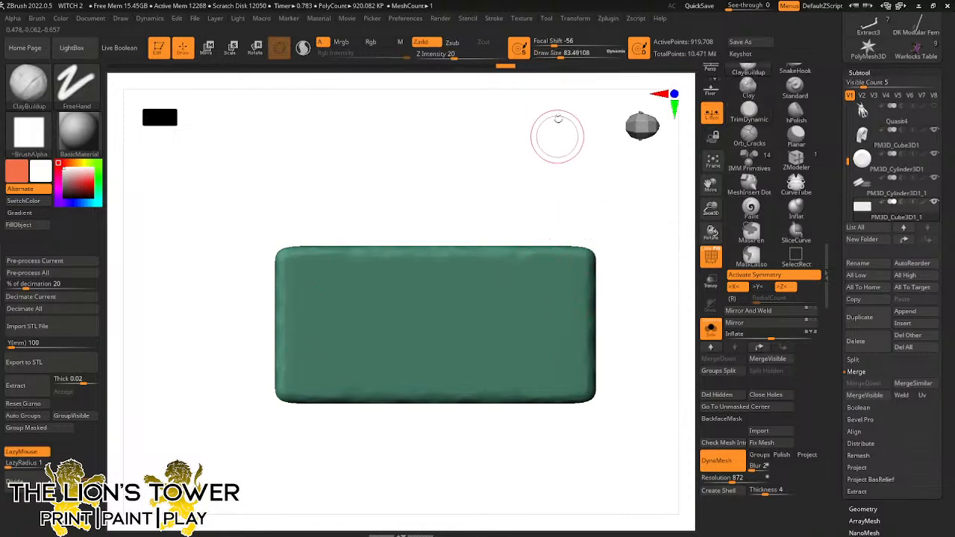
left_click_drag(558, 53, 553, 54)
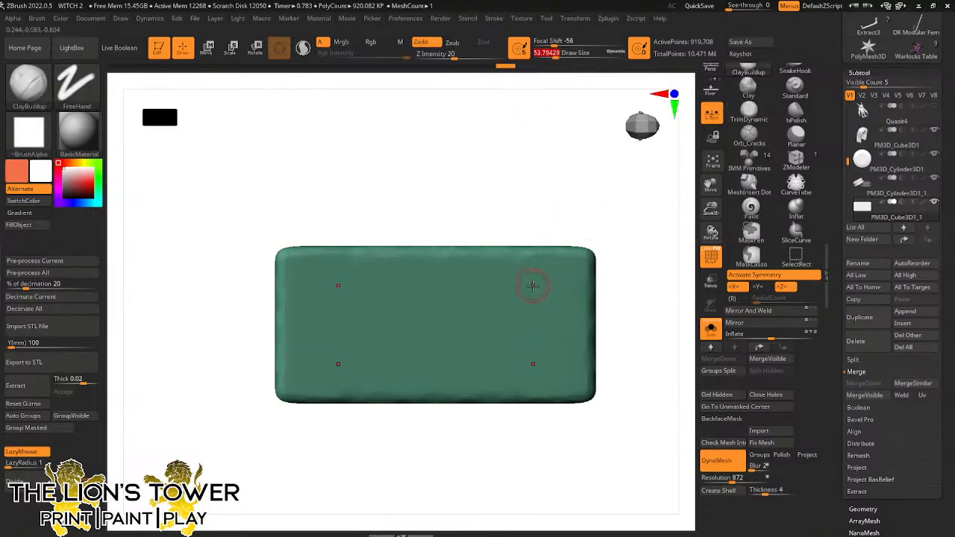
left_click(533, 288)
left_click(532, 362)
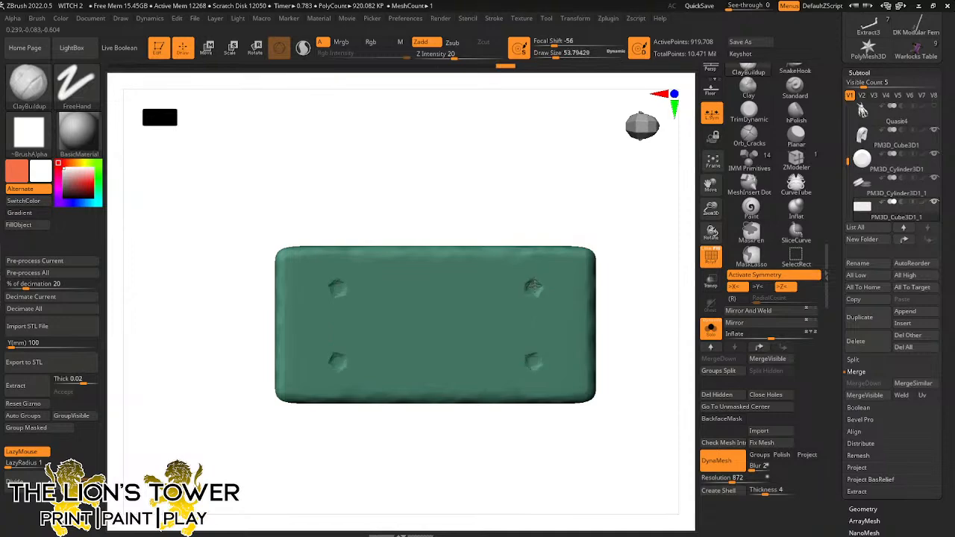
left_click(535, 286)
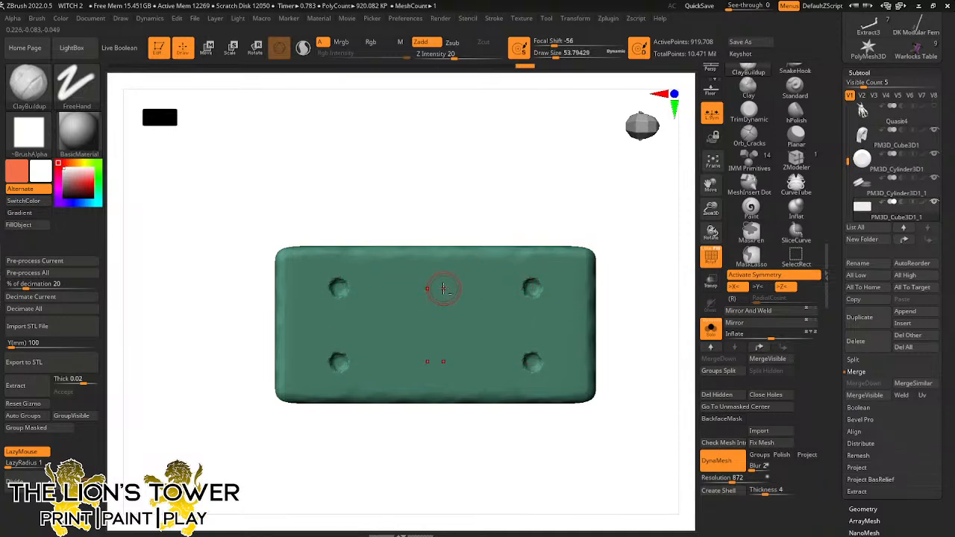
Carve four inner dimples with ClayBuildup between the corner ones, making two rows of four on the slab's face
left_click(466, 287)
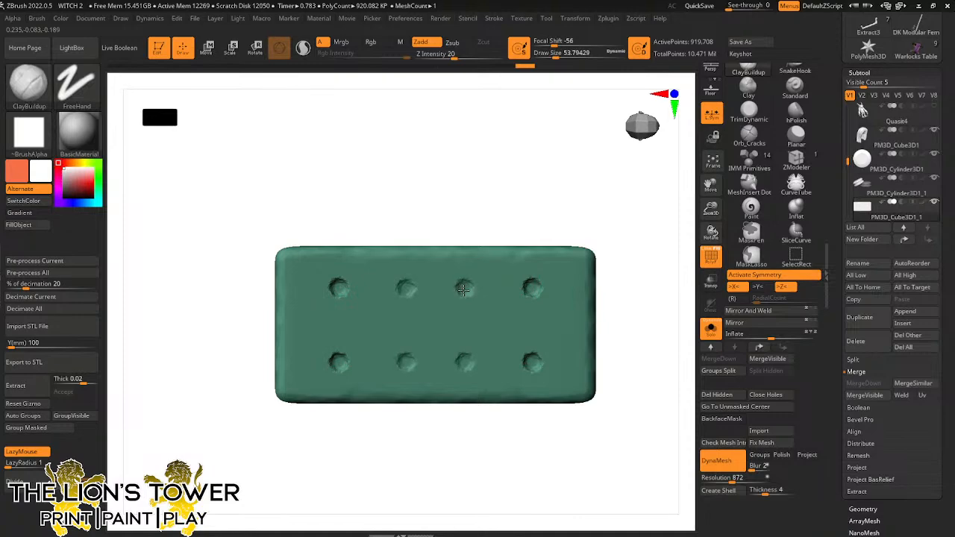
left_click(466, 287)
left_click(463, 288)
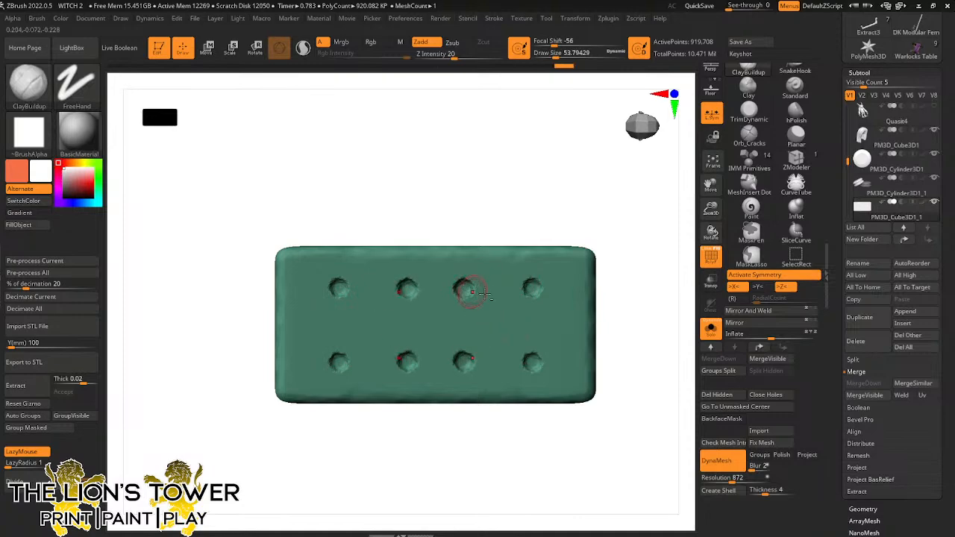
Deepen the slab's end and inner dimples with further ClayBuildup strokes at draw size about 54
left_click_drag(532, 287, 533, 289)
left_click_drag(466, 288, 464, 294)
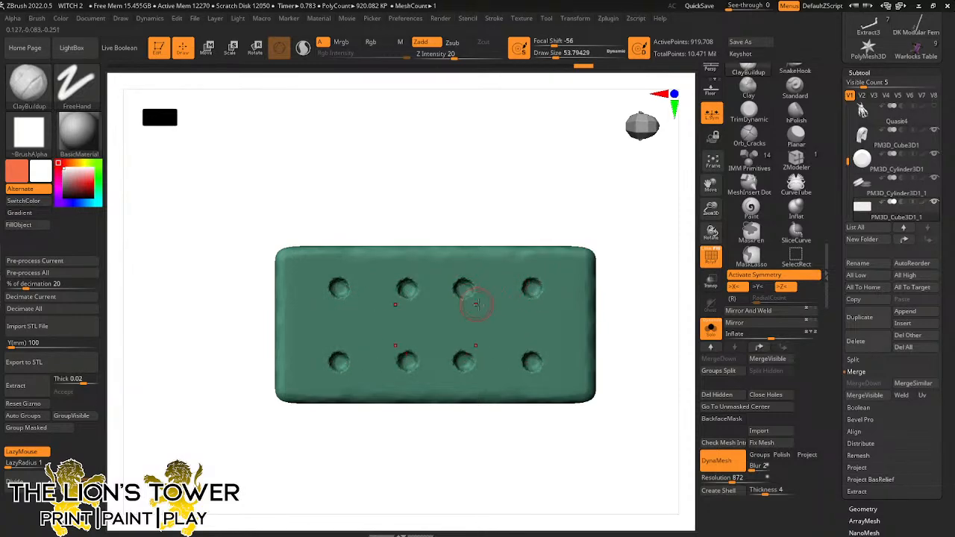
Turn off X symmetry and carve a middle row of three dimples between the two rows using ClayBuildup at draw size about 27
left_click_drag(558, 54, 546, 55)
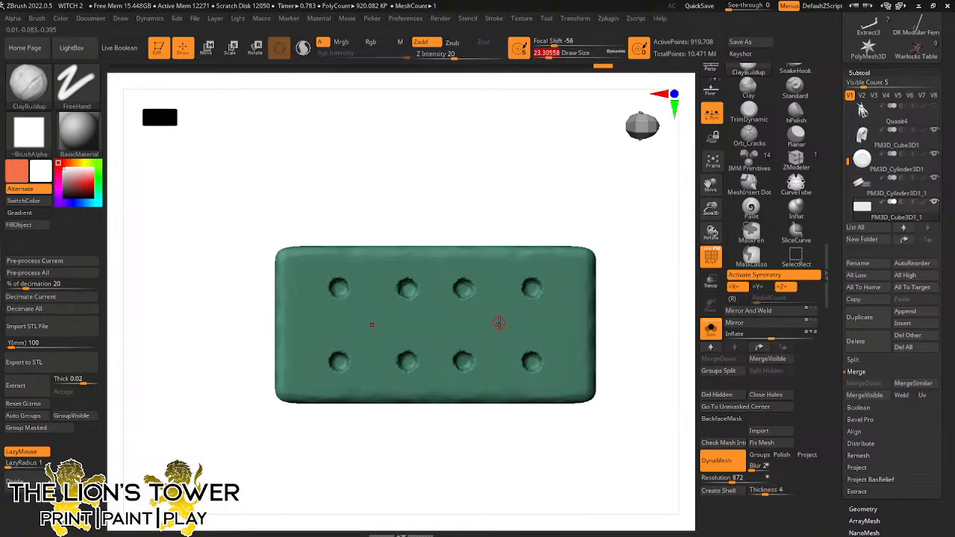
key("x")
key("x")
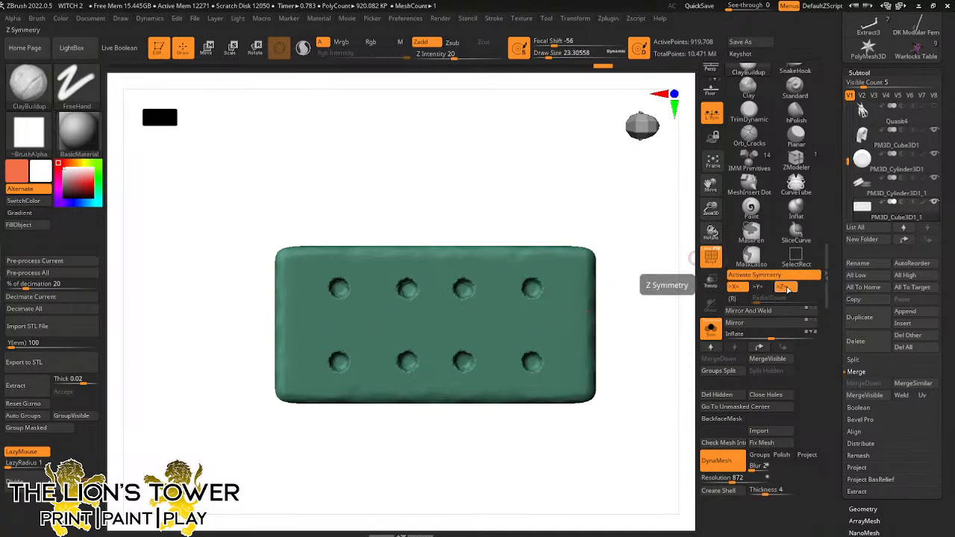
left_click(784, 288)
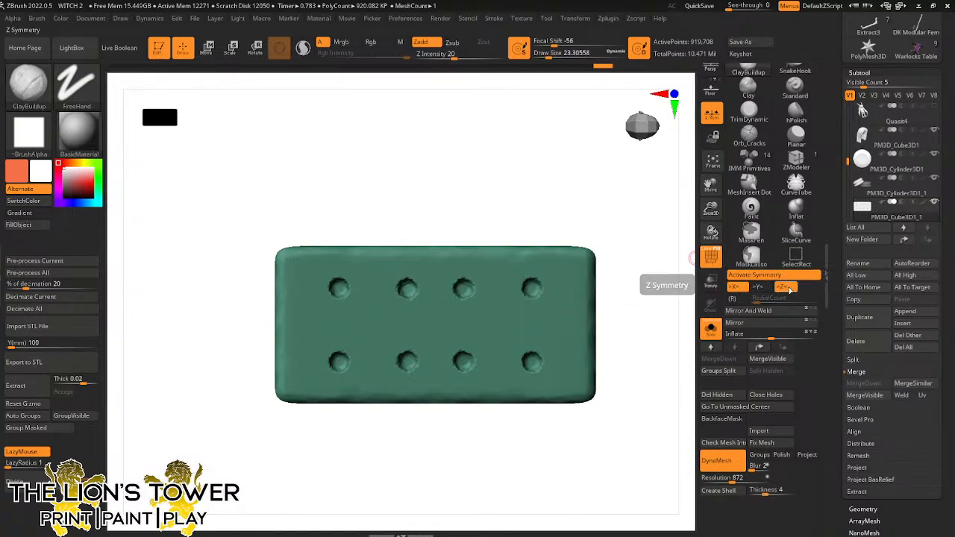
left_click(784, 288)
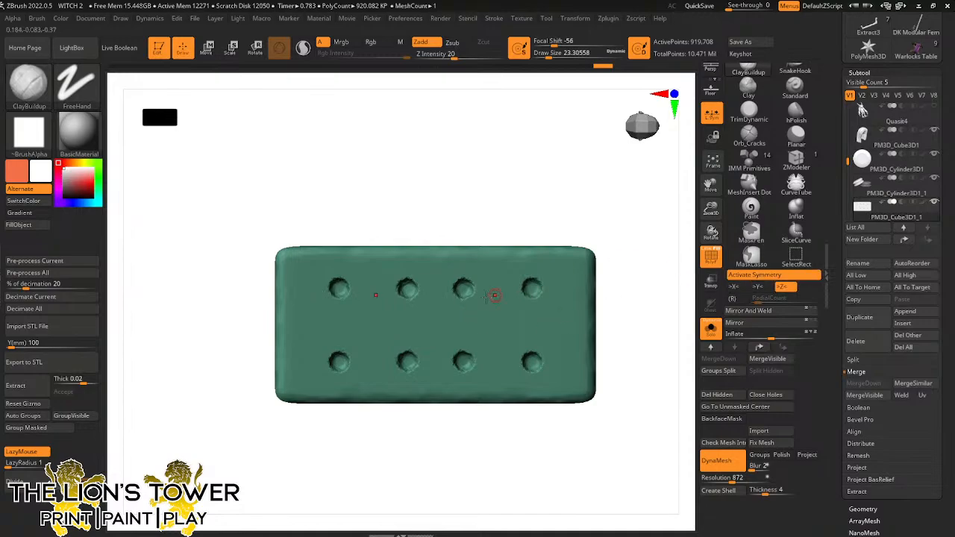
left_click(498, 323)
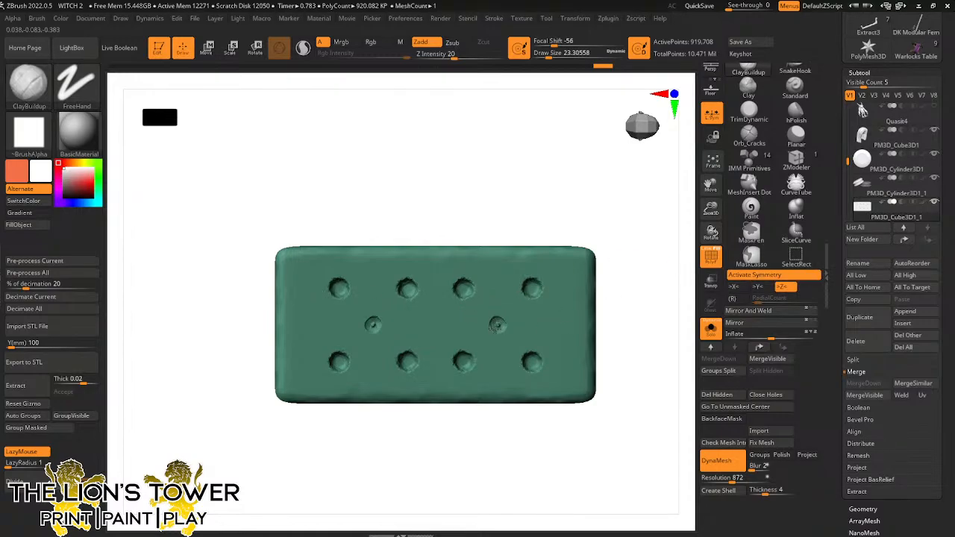
key("ctrl")
left_click_drag(550, 54, 555, 55)
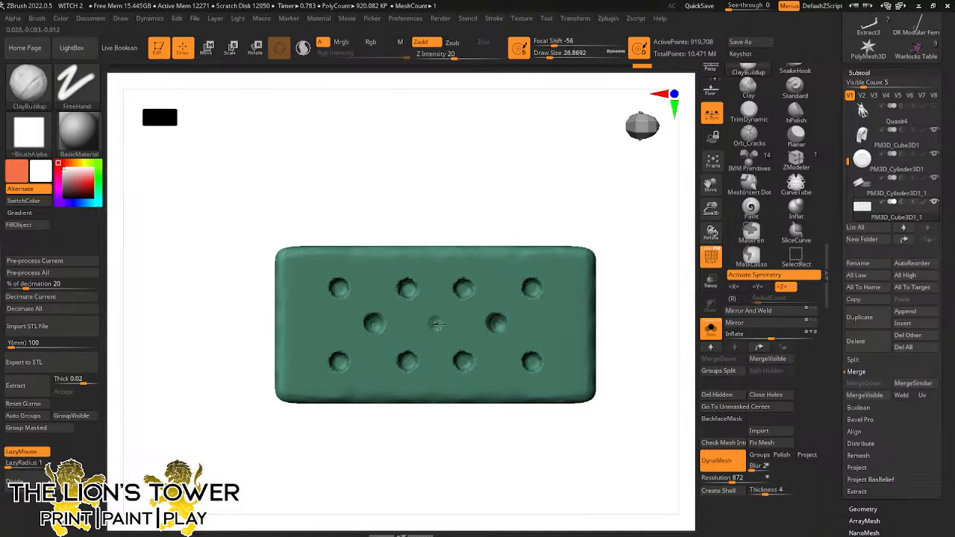
key("shift")
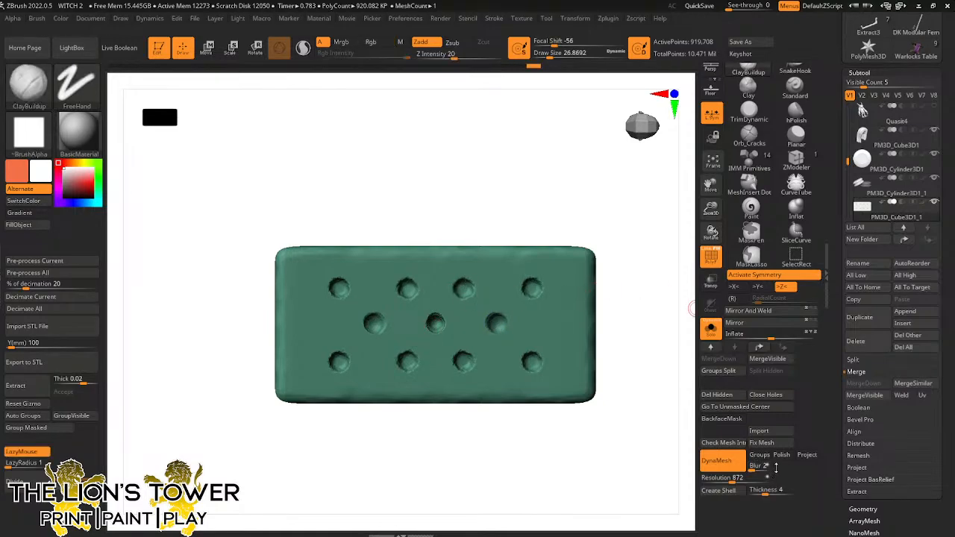
Try remeshing the slab using DynaMesh with Polish enabled and lower the DynaMesh resolution to 576
key("ctrl")
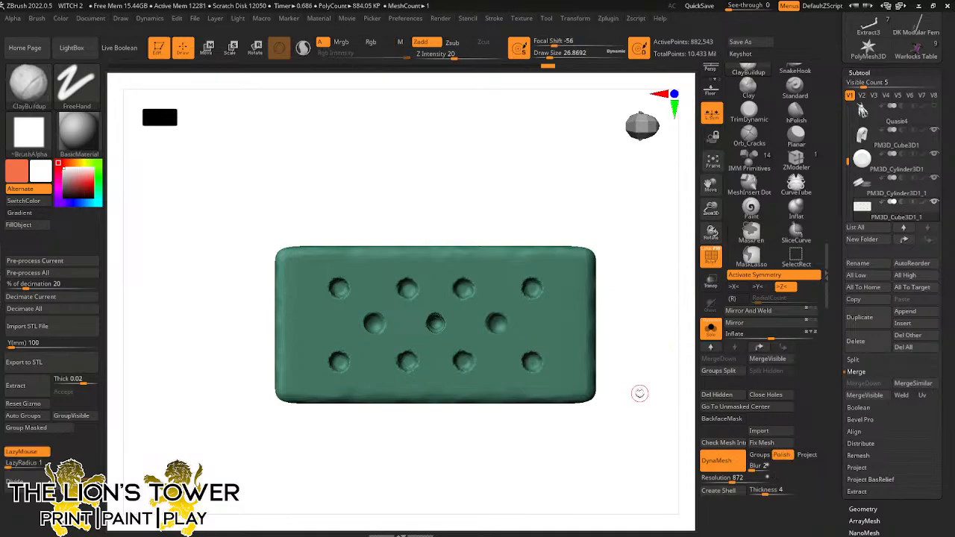
left_click(721, 478)
type("600")
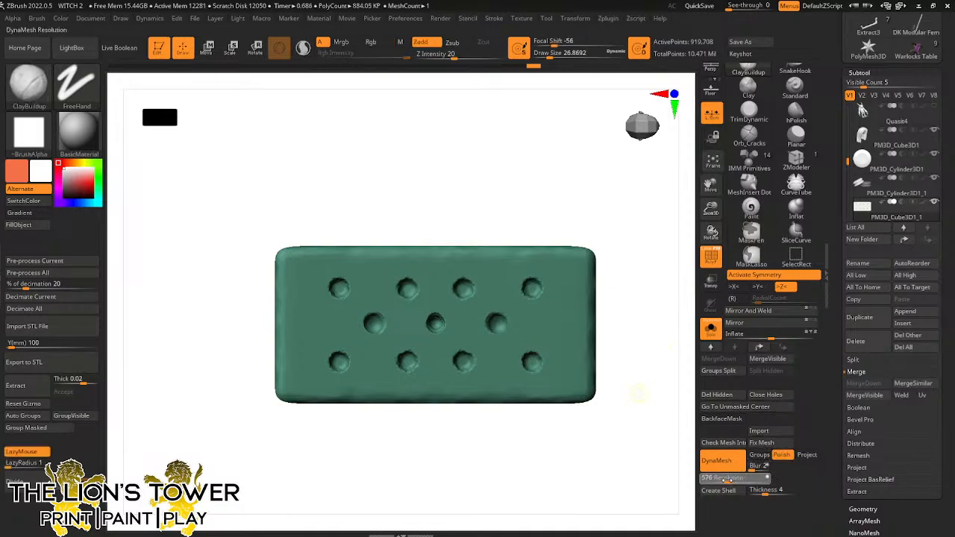
Remesh the rectangular biscuit with DynaMesh at resolution 600
key("Return")
key("ctrl")
left_click_drag(651, 309, 649, 315, "ctrl")
Duplicate the biscuit in side view and place the copy a short distance directly below the original
key("shift")
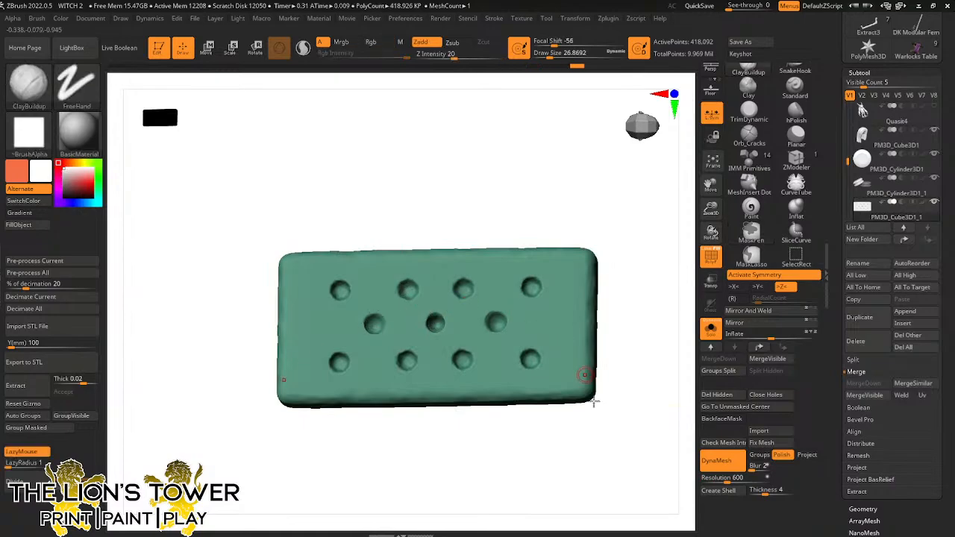
left_click_drag(593, 401, 608, 284, "shift")
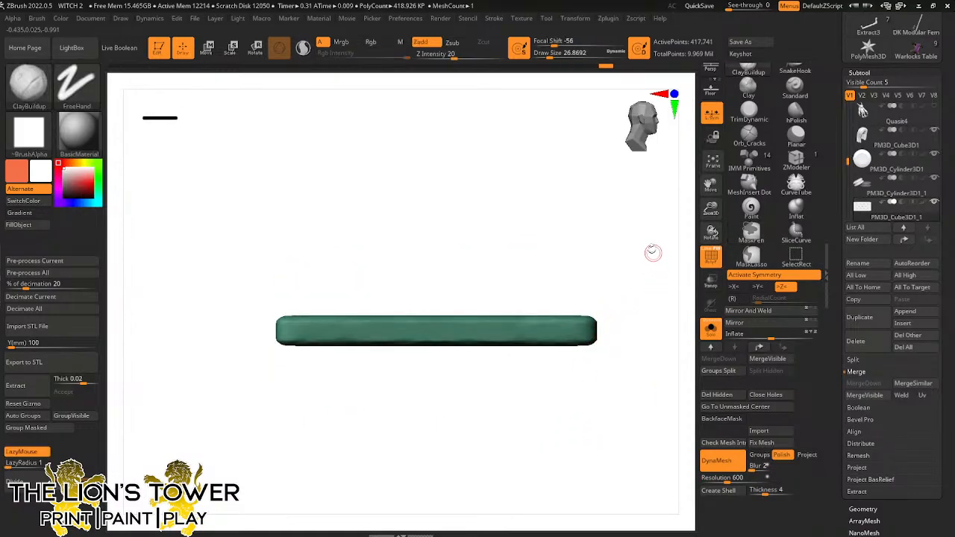
mouse_move(653, 251)
left_mouse_down("shift")
mouse_move(627, 326)
mouse_move(657, 241)
left_mouse_up("shift")
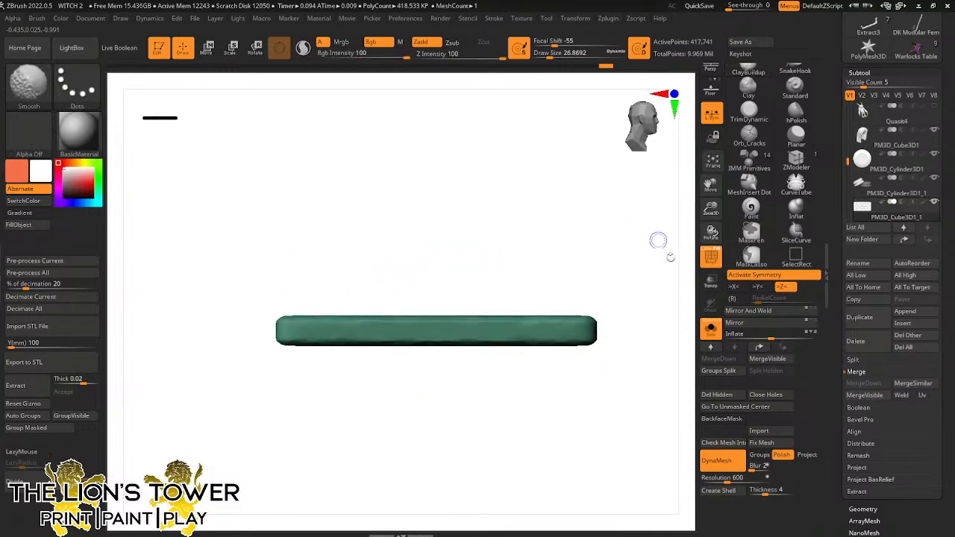
left_click_drag(232, 46, 230, 47)
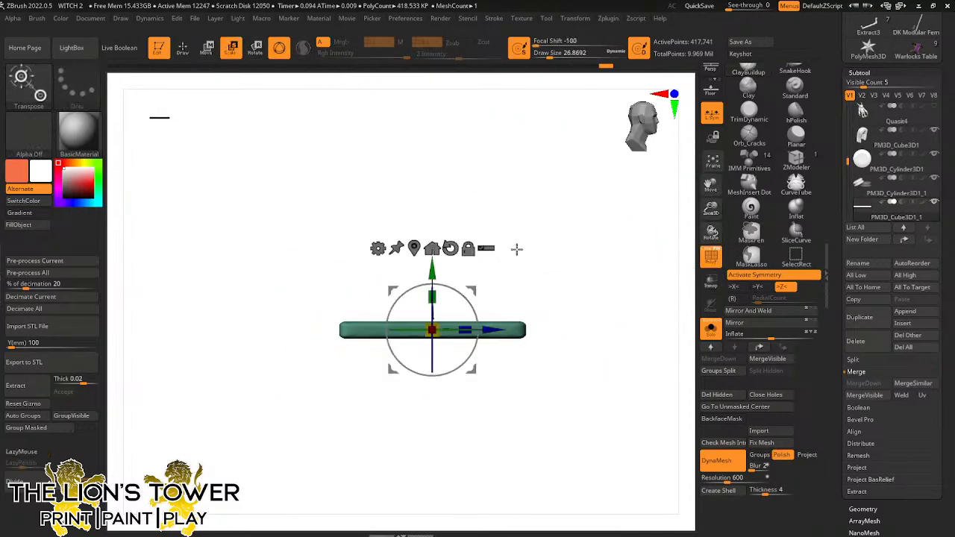
left_click_drag(434, 272, 436, 304, "ctrl")
left_click_drag(433, 363, 480, 363, "alt")
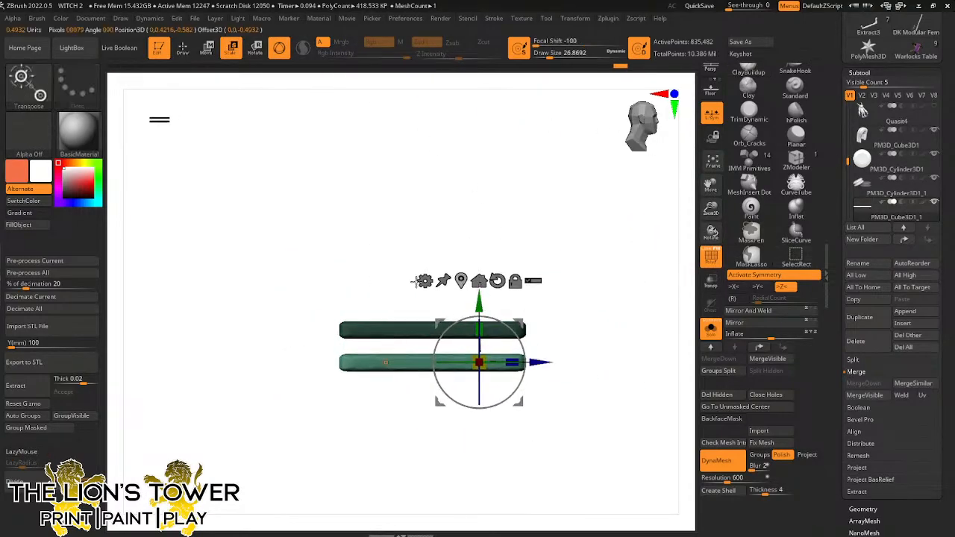
Turn off symmetry, centre the gizmo on the lower copy and flip that copy upside down
key("x")
left_click(461, 281)
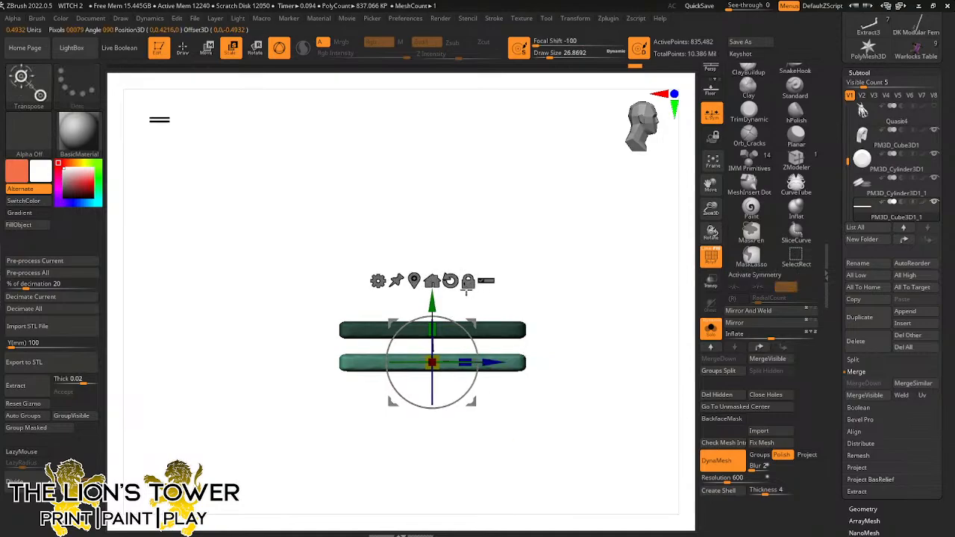
left_click_drag(432, 354, 445, 247)
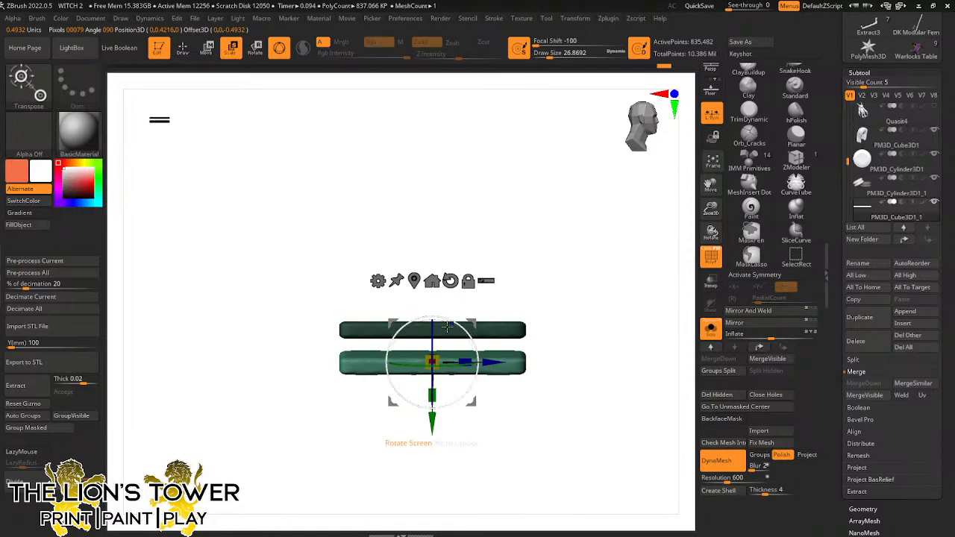
Bring the two biscuit halves closer together and add a slightly smaller copy between them as the filling
mouse_move(552, 243)
left_mouse_down()
mouse_move(540, 207)
mouse_move(539, 246)
left_mouse_up()
left_click_drag(432, 417, 432, 405)
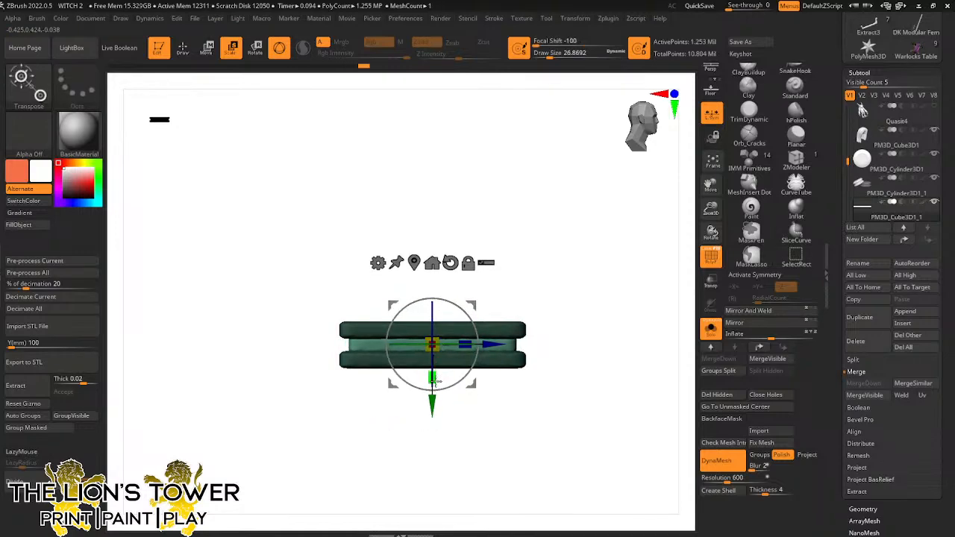
left_click_drag(533, 292, 600, 296, "shift")
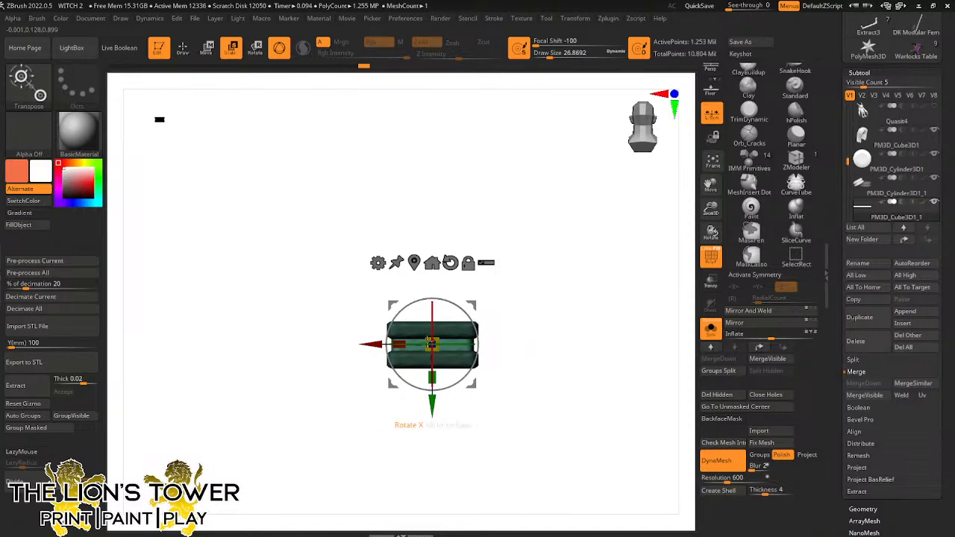
left_click_drag(521, 297, 582, 298, "shift")
Show all the subtools again and move the sandwich biscuit forward and up toward the creature's plate
left_click(711, 329)
left_click_drag(710, 209, 715, 167)
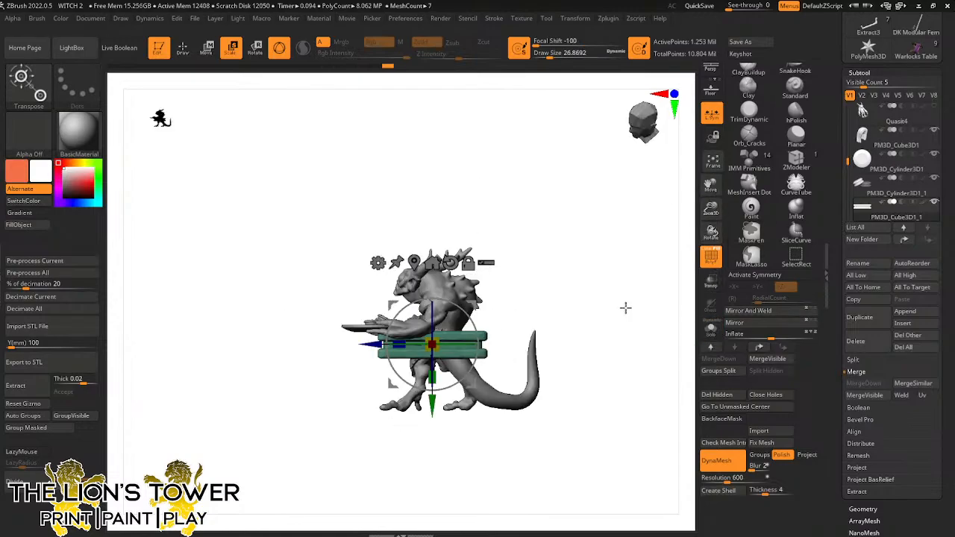
left_click_drag(473, 305, 431, 267)
left_click_drag(390, 306, 390, 321)
left_click_drag(573, 252, 590, 354, "shift")
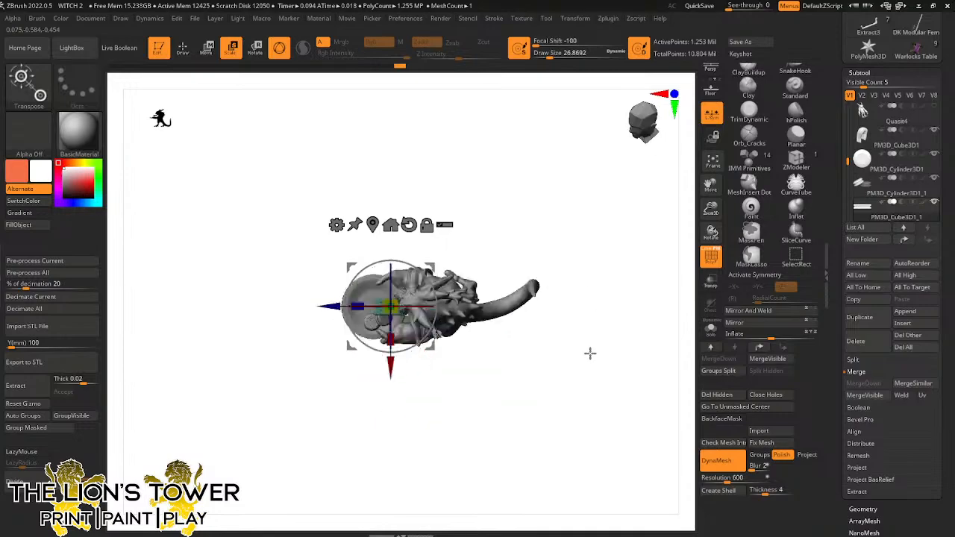
Scale the sandwich biscuit to about 0.7, place it on the plate beside the round biscuits and rotate it to an angle
left_click_drag(711, 209, 709, 250)
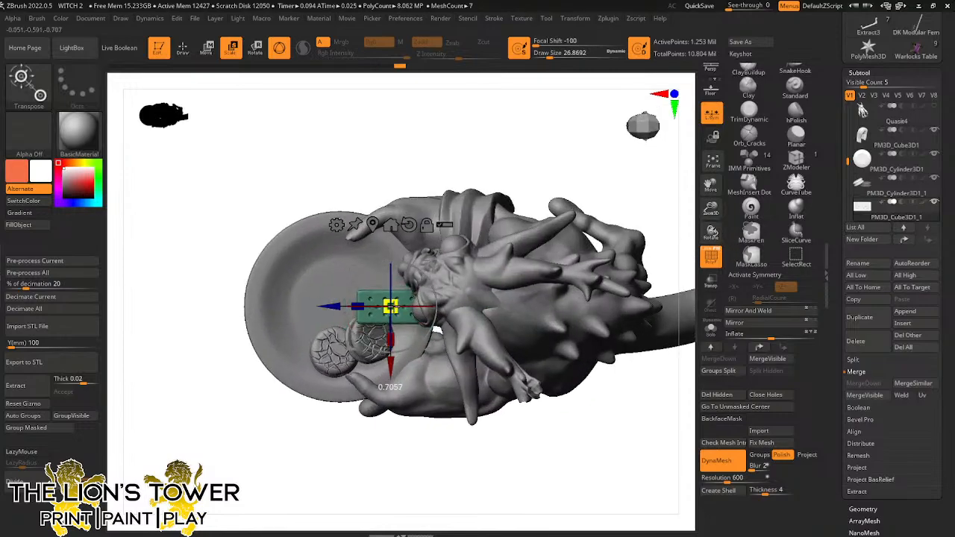
left_click_drag(399, 297, 260, 349)
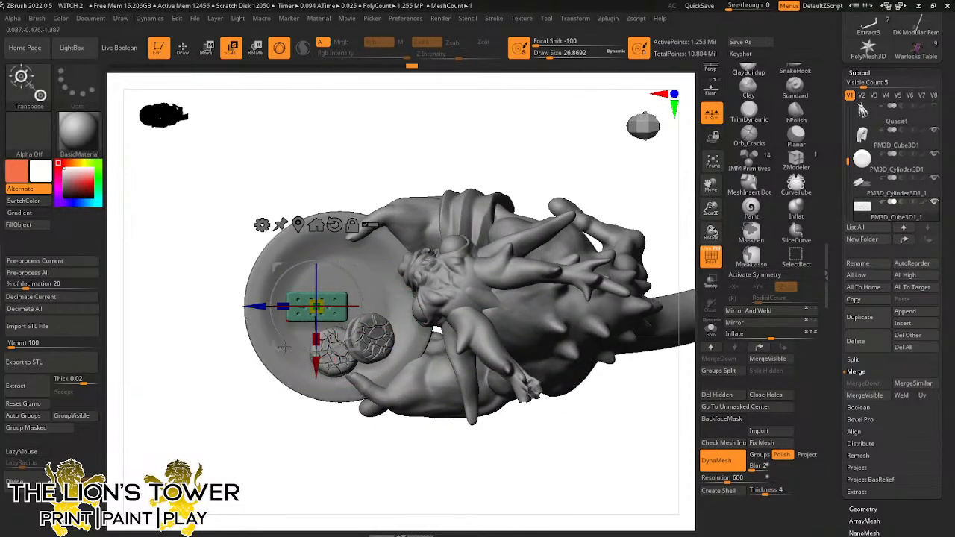
left_click_drag(361, 297, 355, 277)
left_click_drag(357, 267, 355, 272)
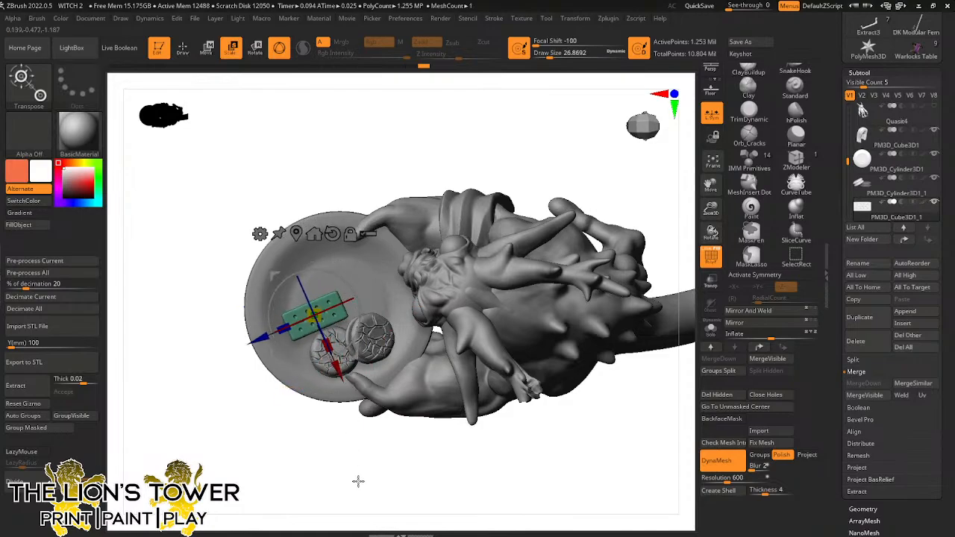
Duplicate the sandwich biscuit on the plate, then position and rotate the copy so it lies at an angle beside the first
left_click_drag(359, 482, 313, 407, "shift")
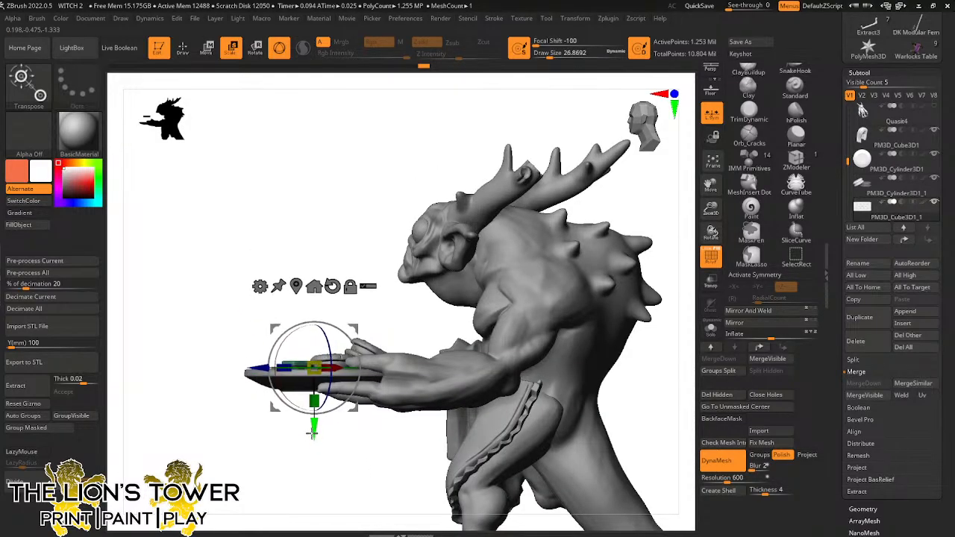
left_click_drag(358, 313, 458, 336)
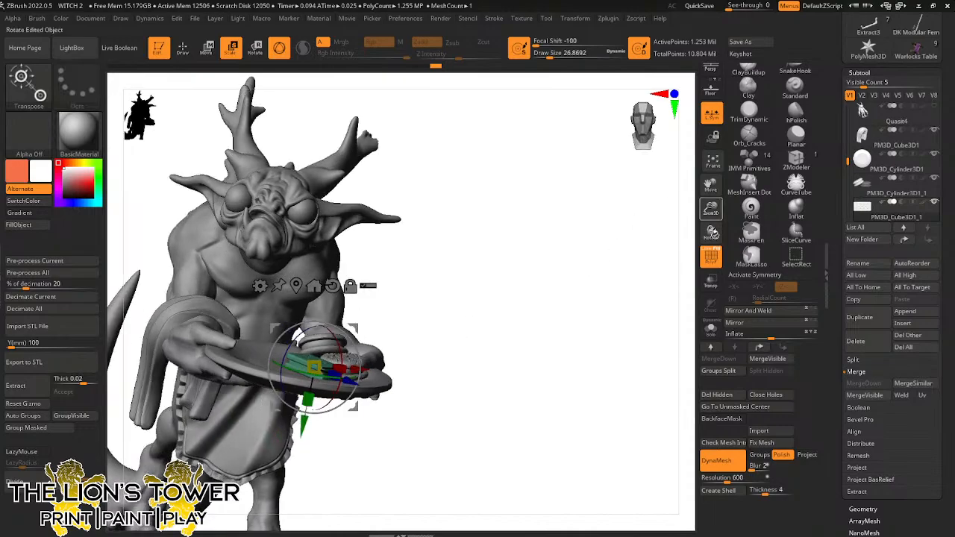
left_click_drag(712, 209, 478, 306)
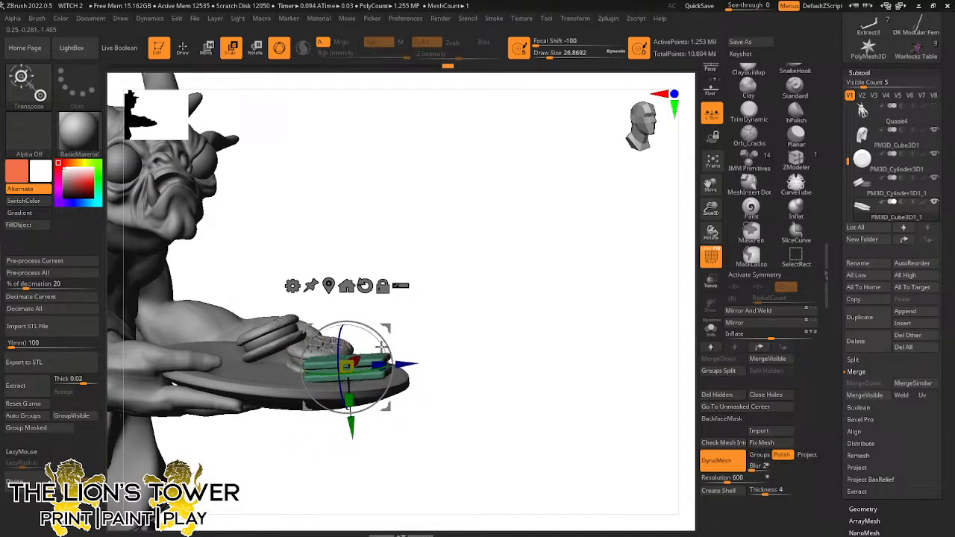
left_click_drag(383, 347, 352, 332)
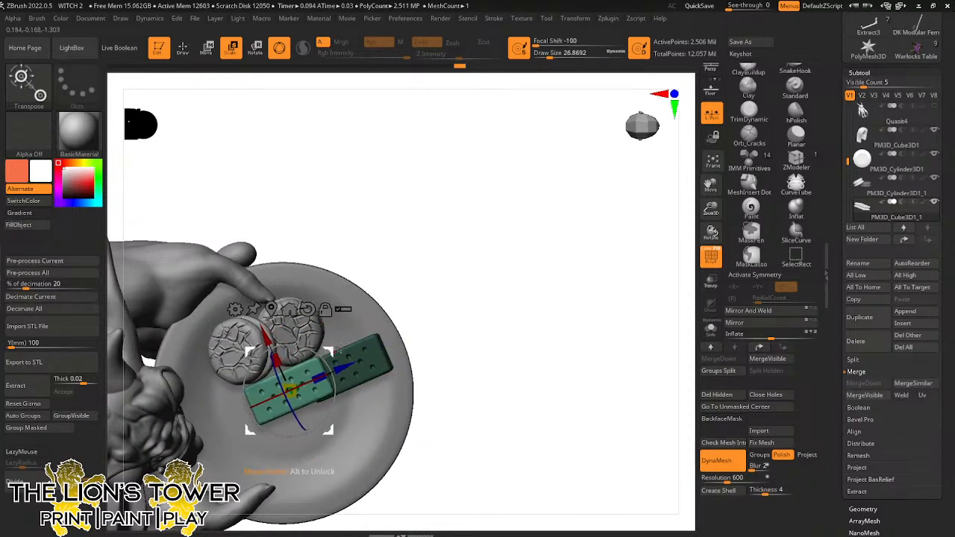
left_click_drag(422, 346, 384, 273)
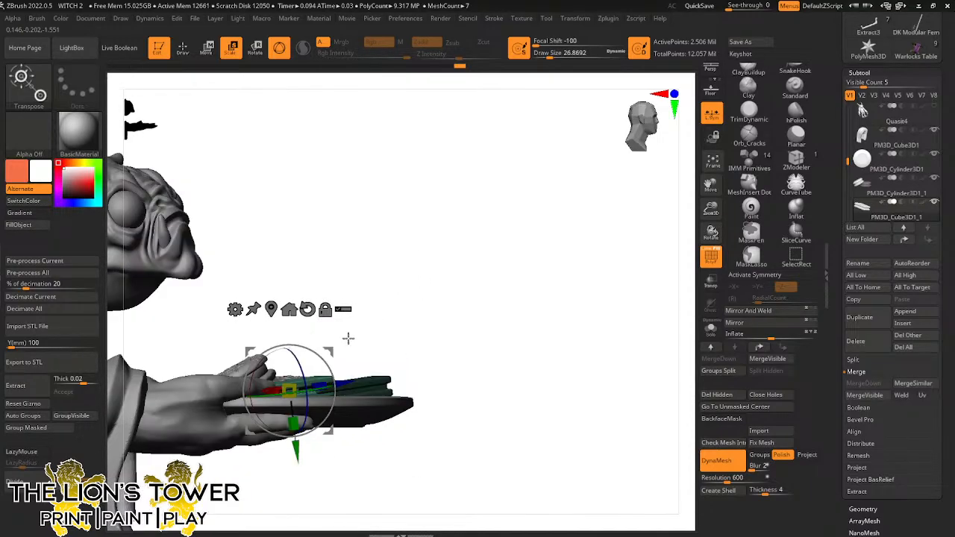
left_click_drag(347, 336, 331, 382)
left_click_drag(407, 287, 401, 218)
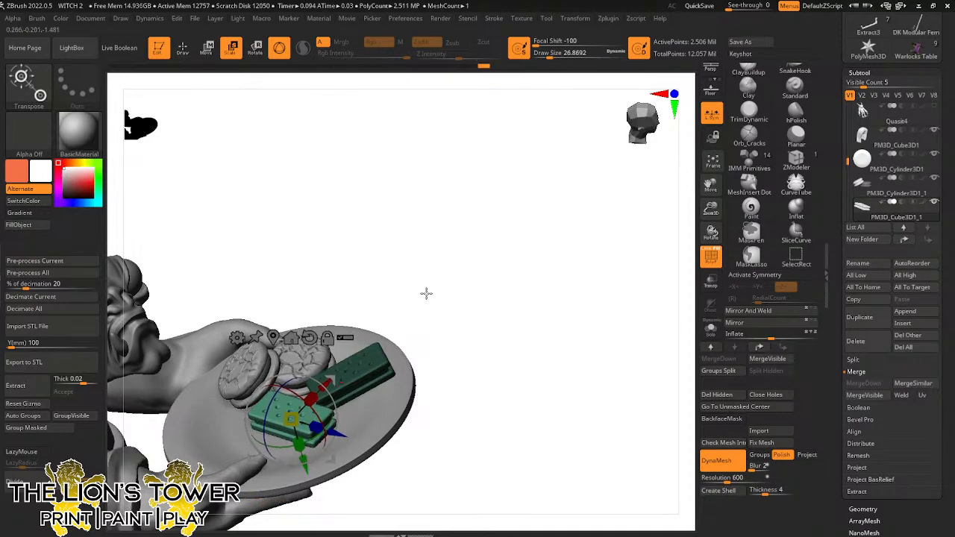
left_click_drag(426, 294, 436, 266)
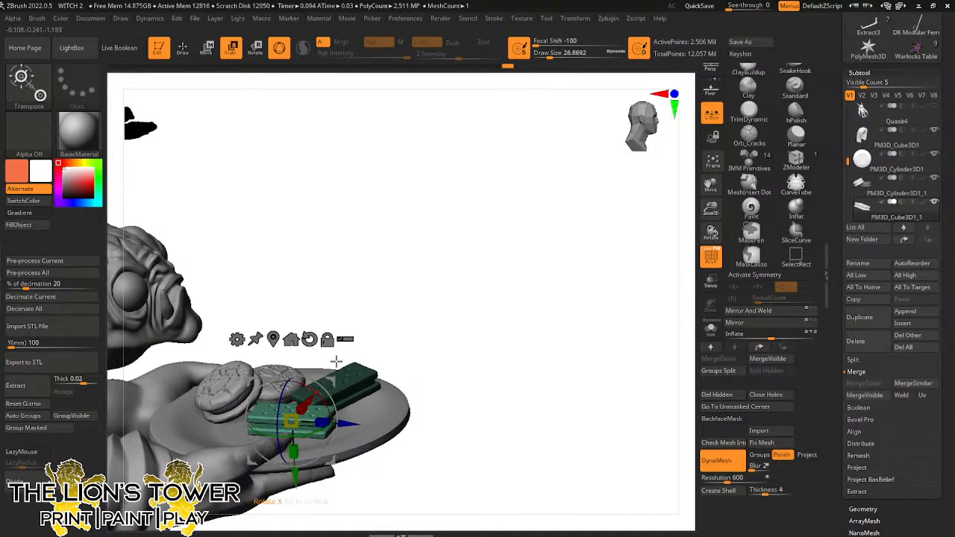
Clear the mask on the sandwich biscuits and append a Cylinder3D as a new subtool
left_click(478, 273, "ctrl")
left_click(477, 263, "ctrl")
left_click_drag(476, 259, 527, 194, "ctrl")
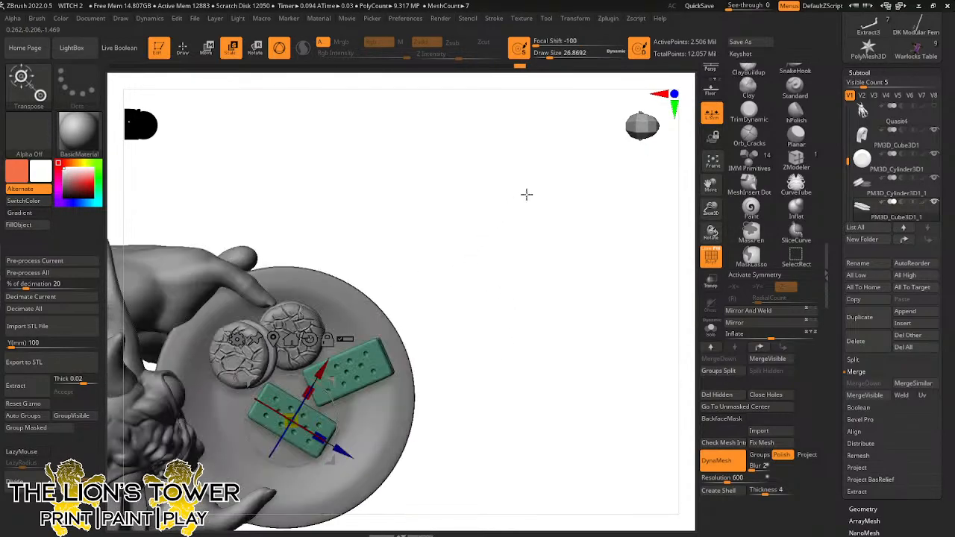
left_click(910, 315)
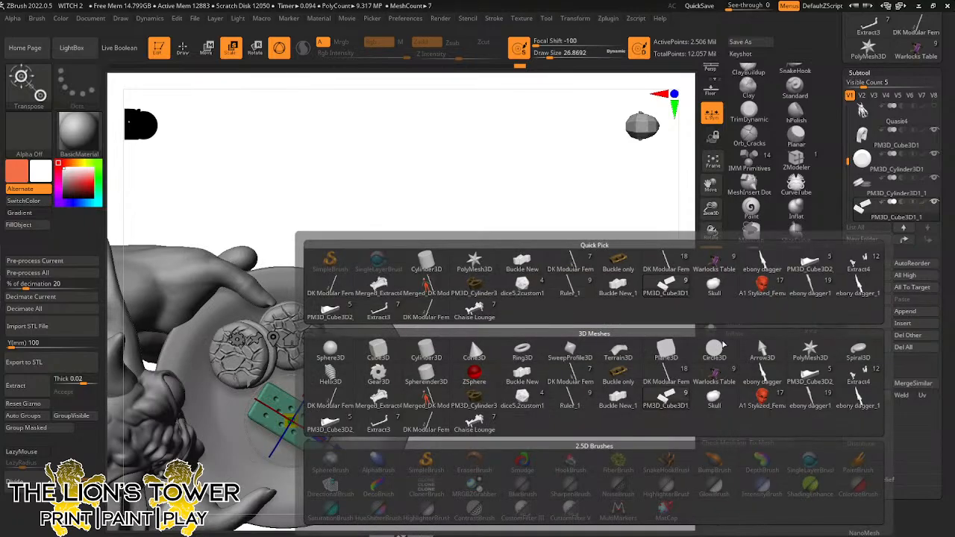
left_click(426, 350)
Save the project as WITCH 2.ZPR in the SCULPTS folder
key("ctrl+s")
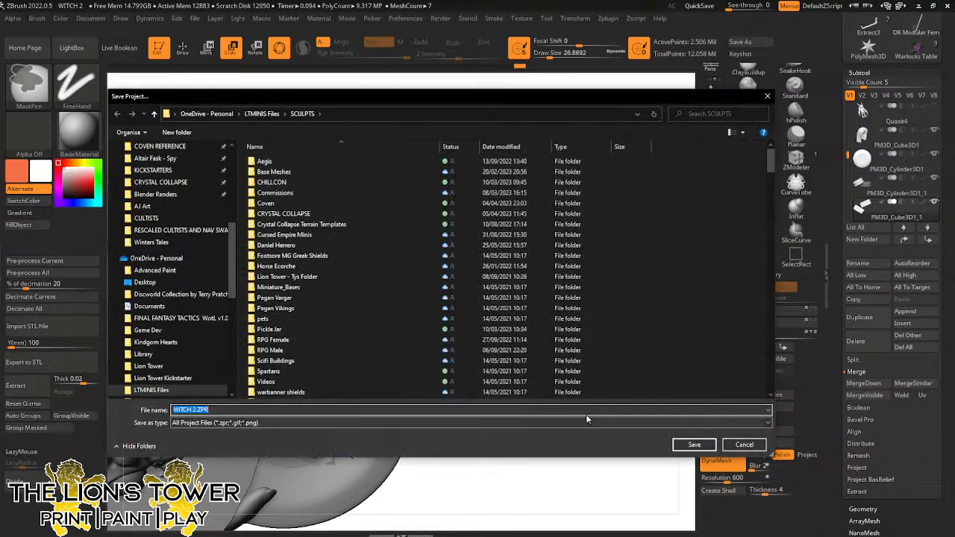
left_click(694, 446)
left_click(491, 265)
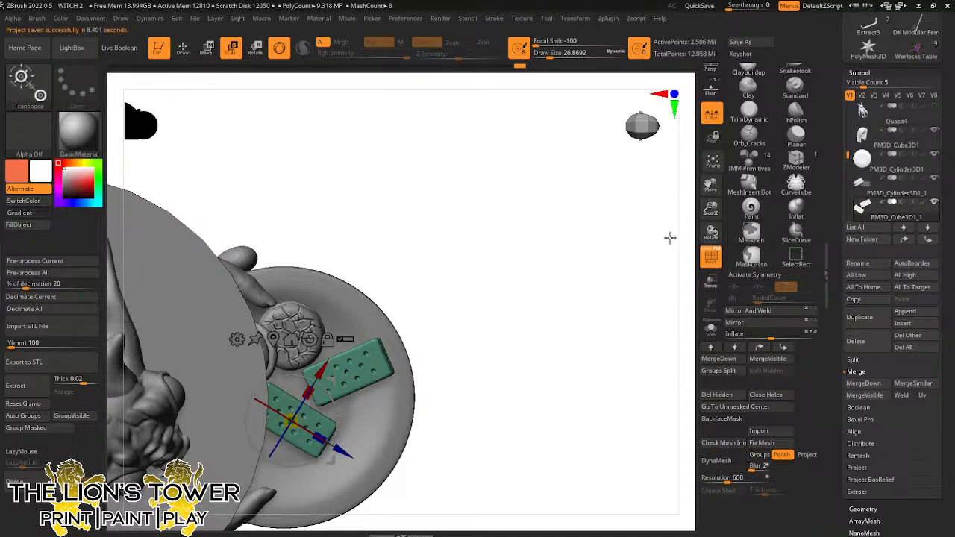
Select the appended cylinder, flatten it into a thin disc, subdivide it and delete the lower subdivision levels
left_click_drag(709, 227, 571, 239)
left_click_drag(433, 257, 481, 202)
left_click(335, 375, "alt")
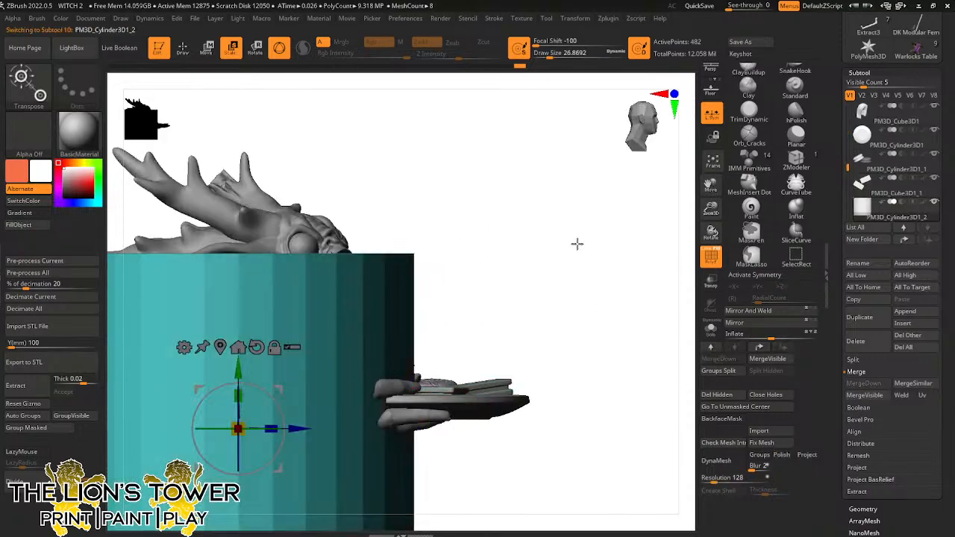
left_click_drag(711, 209, 711, 191)
left_click_drag(711, 184, 881, 123)
left_click_drag(452, 312, 462, 477)
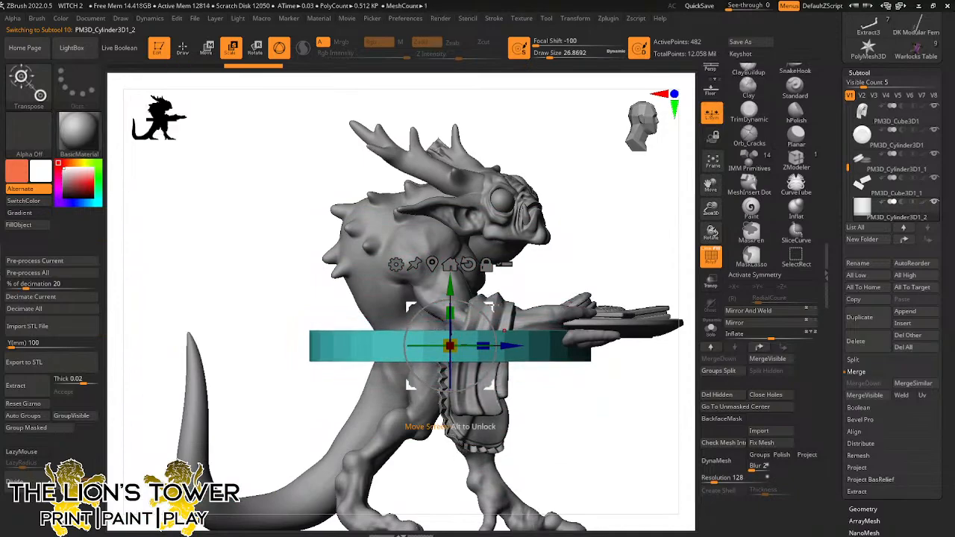
left_click_drag(450, 286, 454, 261)
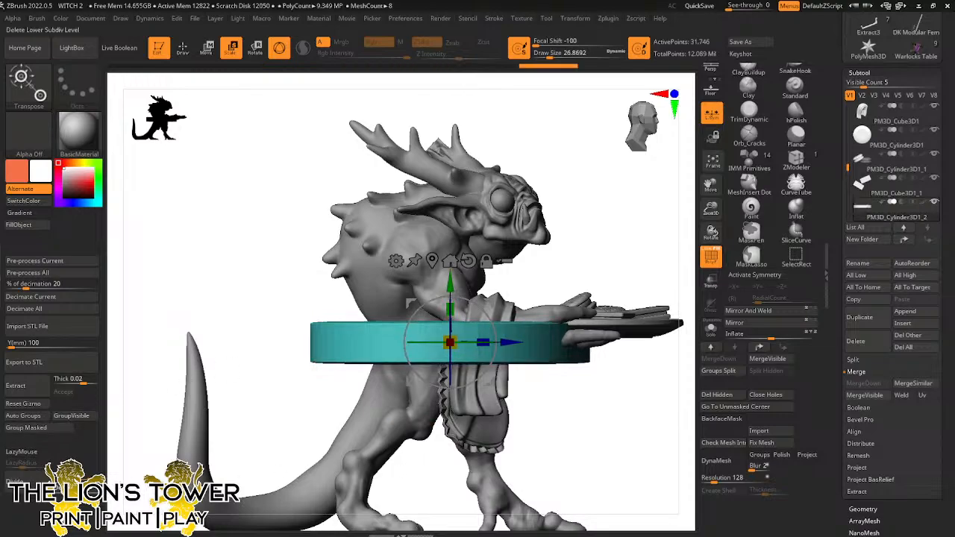
Isolate the disc and set up the TrimDynamic brush with radial symmetry around Y and a radial count of 79
left_click_drag(711, 210, 709, 243)
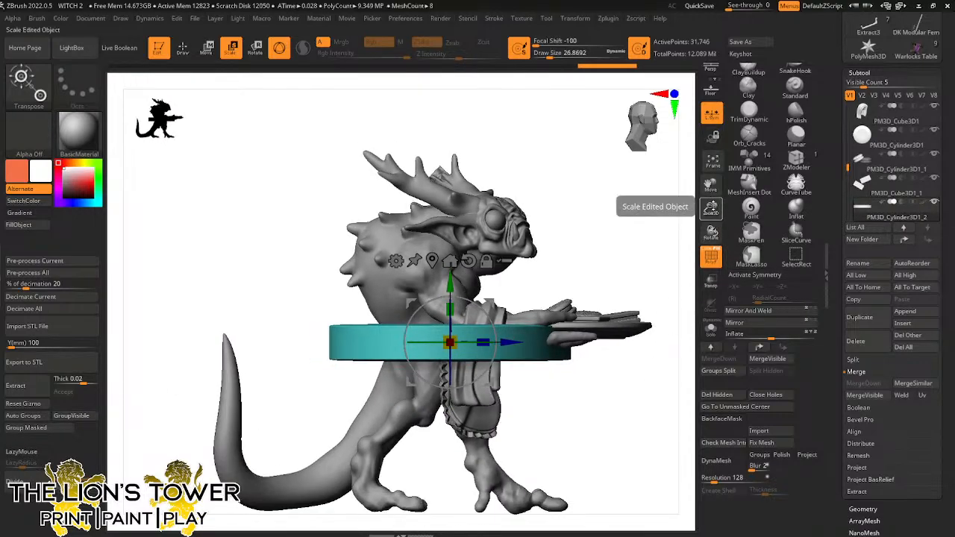
left_click(712, 328)
left_click_drag(646, 351, 645, 304, "shift")
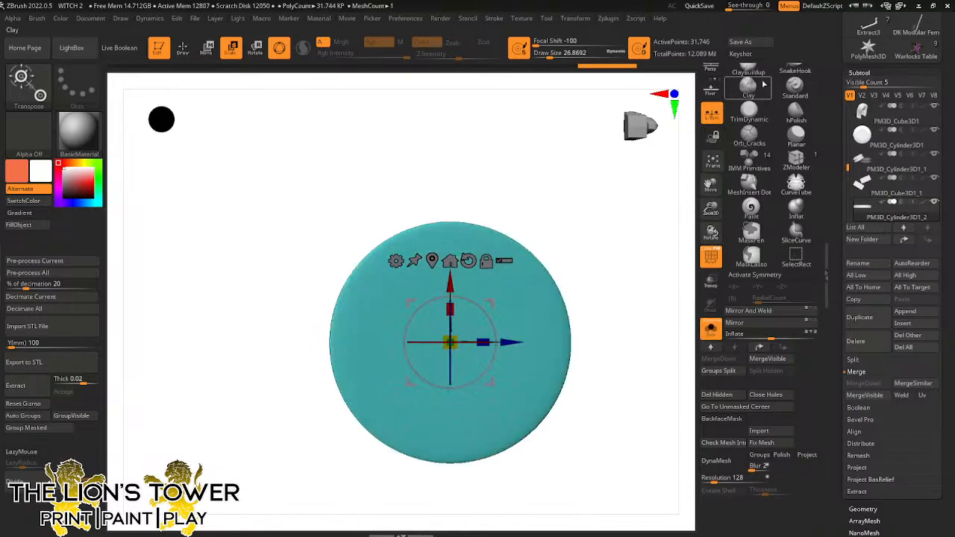
left_click(750, 112)
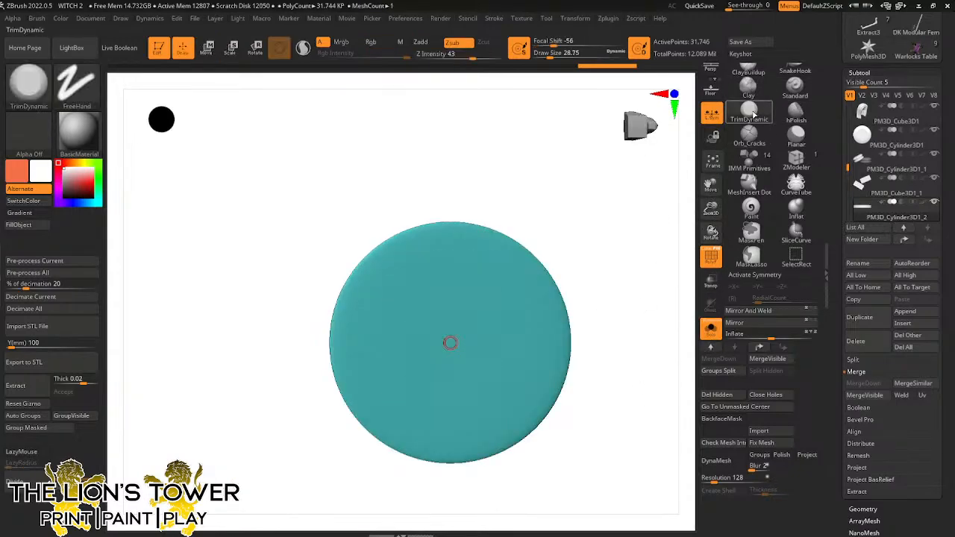
right_click_drag(447, 341, 566, 211)
left_click(754, 274)
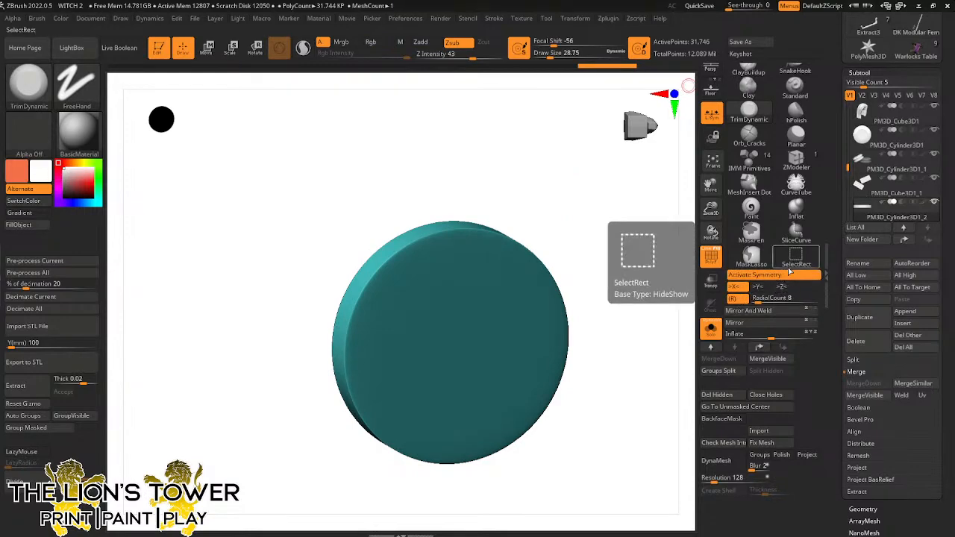
left_click(762, 288)
left_click(737, 288)
left_click(784, 301)
left_click_drag(801, 299, 803, 299)
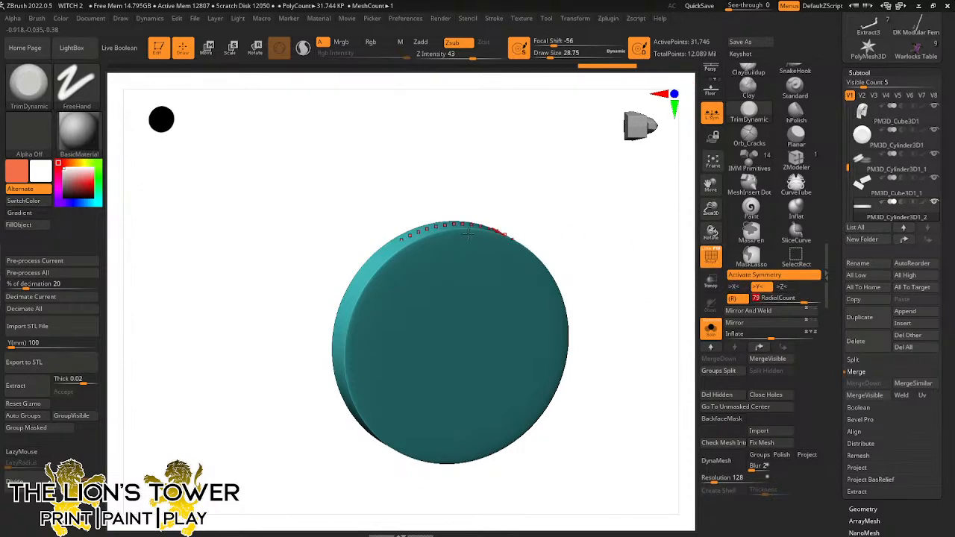
Set the draw size to about 83.5 and trim around the disc's rim to round off its edge
left_click(561, 53)
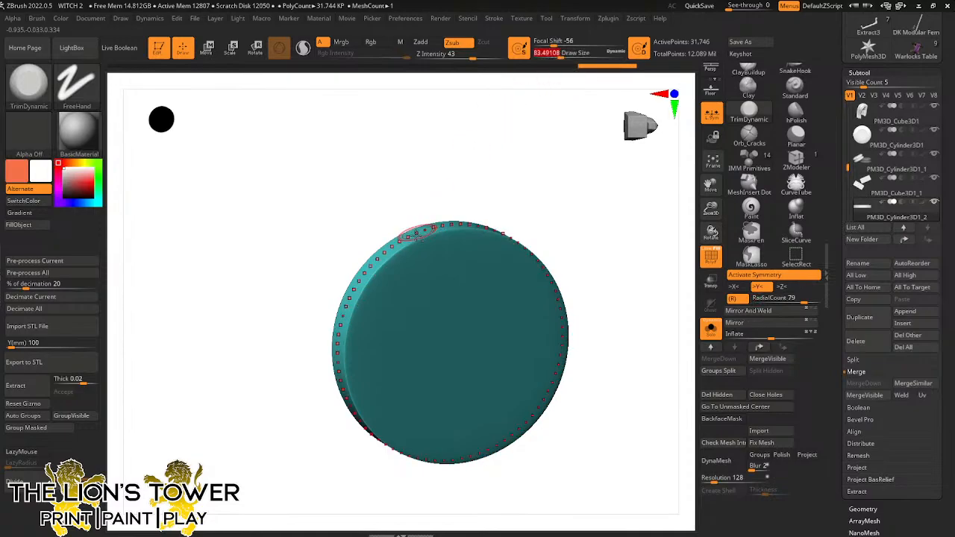
left_click_drag(420, 235, 369, 291)
mouse_move(388, 233)
left_mouse_down()
mouse_move(397, 257)
mouse_move(404, 241)
mouse_move(428, 277)
left_mouse_up()
Convert the disc to DynaMesh at resolution 440 with Polish enabled
left_click(716, 479)
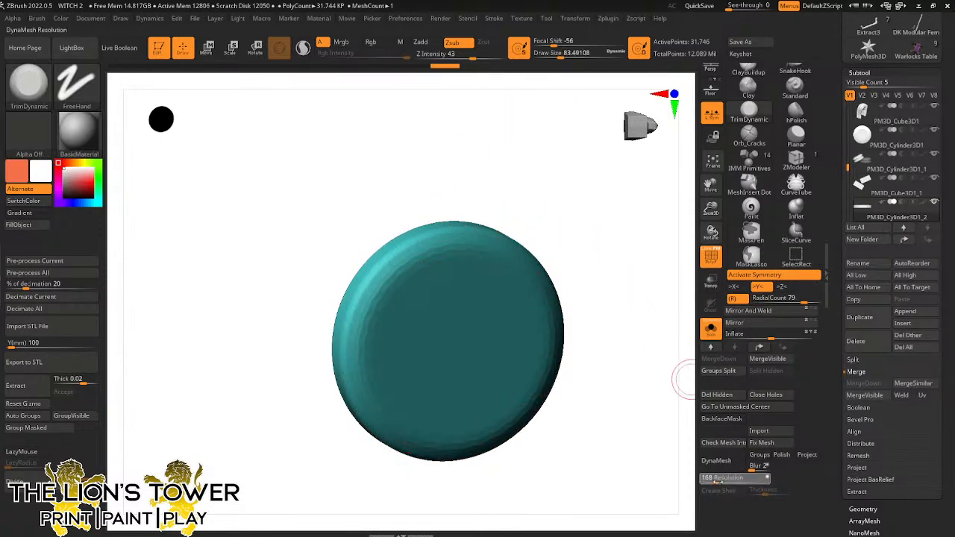
left_click(781, 456)
left_click(724, 480)
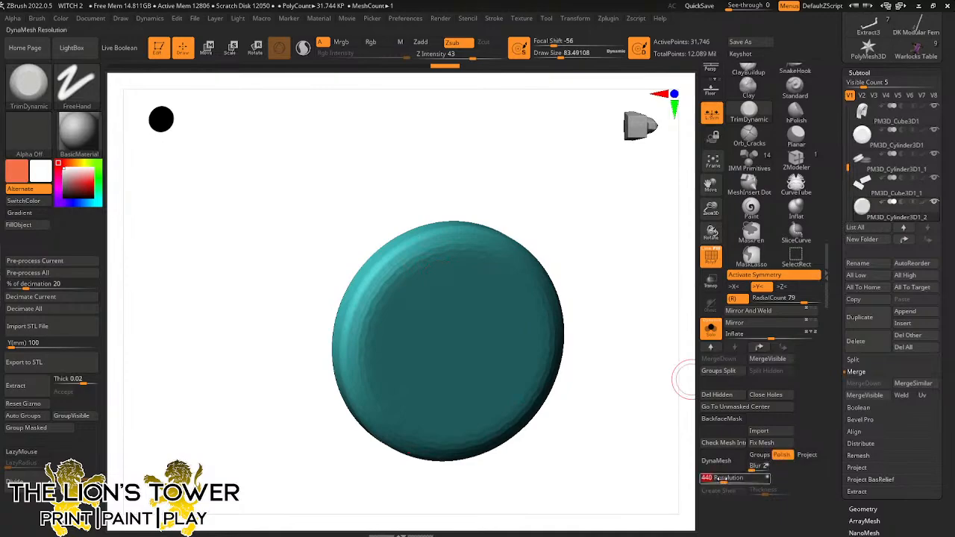
left_click(715, 461)
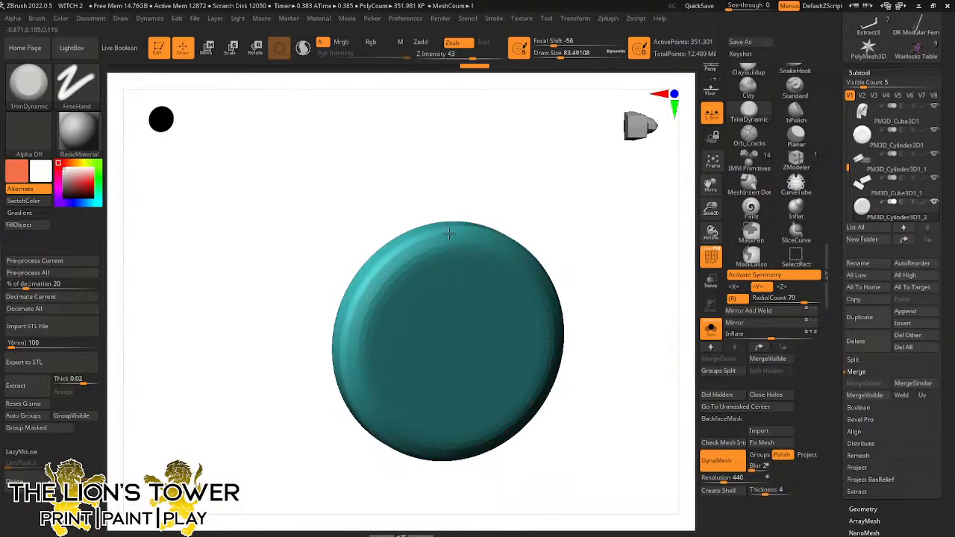
Trim and smooth the remeshed disc's rim all the way round with the TrimDynamic and Smooth brushes
left_click_drag(433, 191, 515, 187)
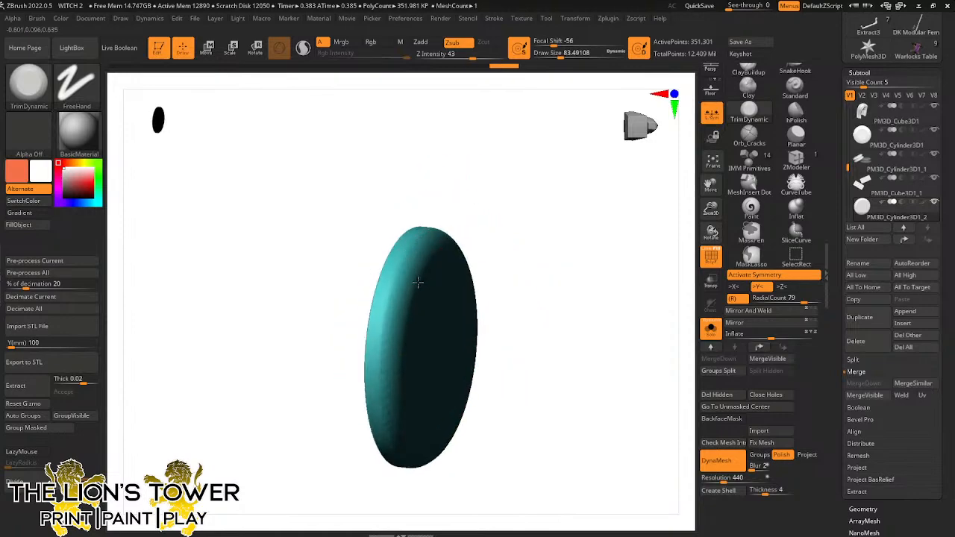
right_click_drag(407, 255, 438, 247)
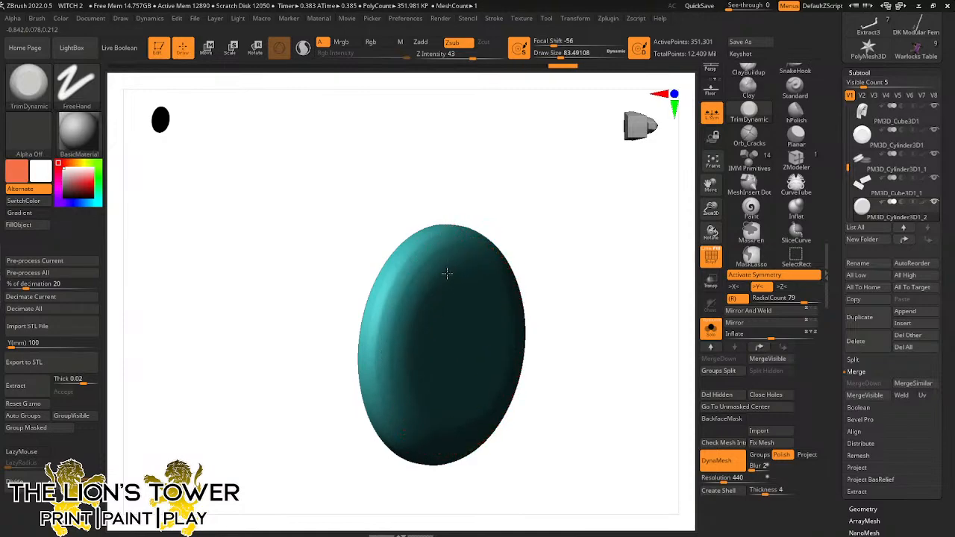
mouse_move(433, 242)
right_mouse_down()
mouse_move(433, 263)
mouse_move(422, 257)
mouse_move(420, 267)
mouse_move(461, 224)
mouse_move(426, 240)
right_mouse_up()
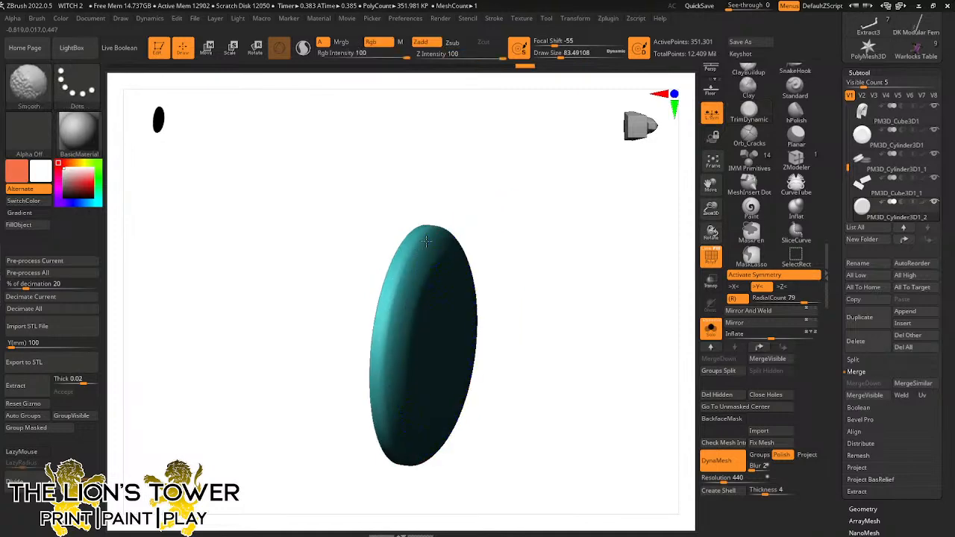
right_click_drag(406, 353, 446, 266)
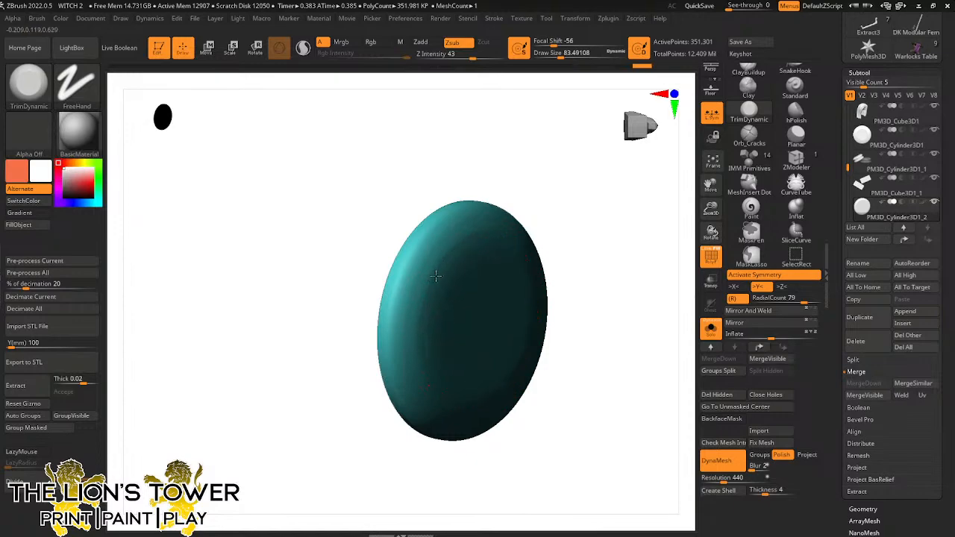
left_click_drag(436, 276, 440, 259)
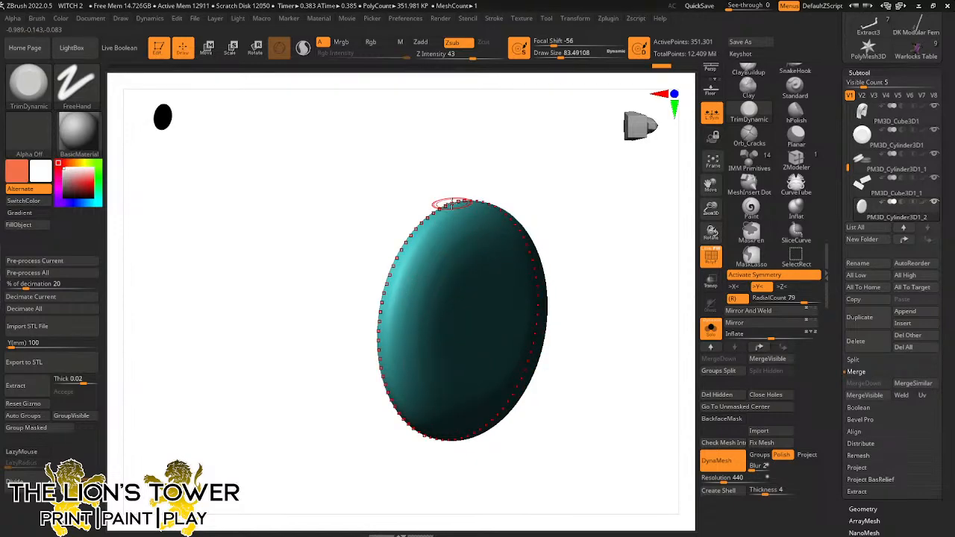
right_click_drag(453, 203, 485, 219)
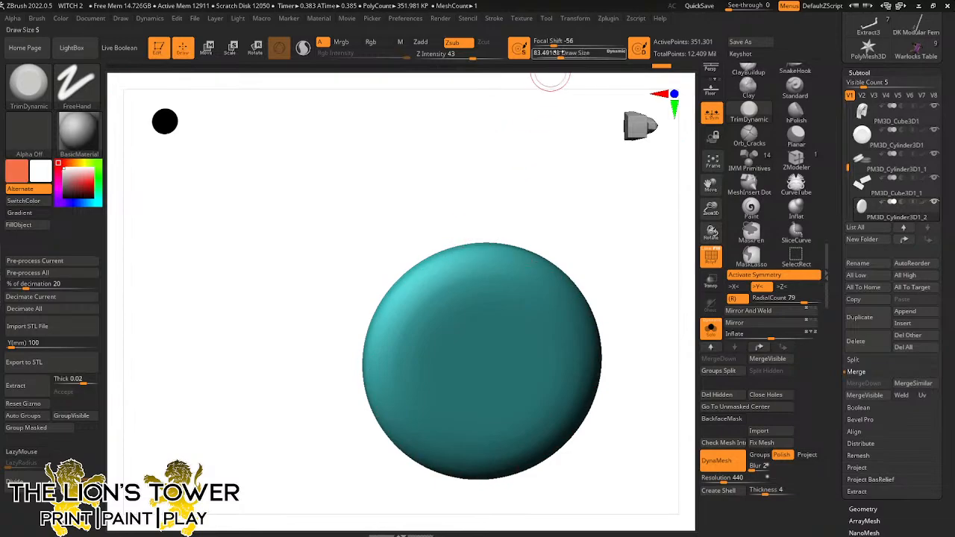
Set the draw size to about 104.5 and trim and smooth the disc's edge into a softer curve
left_click_drag(560, 52, 564, 52)
mouse_move(460, 262)
left_mouse_down()
mouse_move(469, 294)
mouse_move(460, 302)
left_mouse_up()
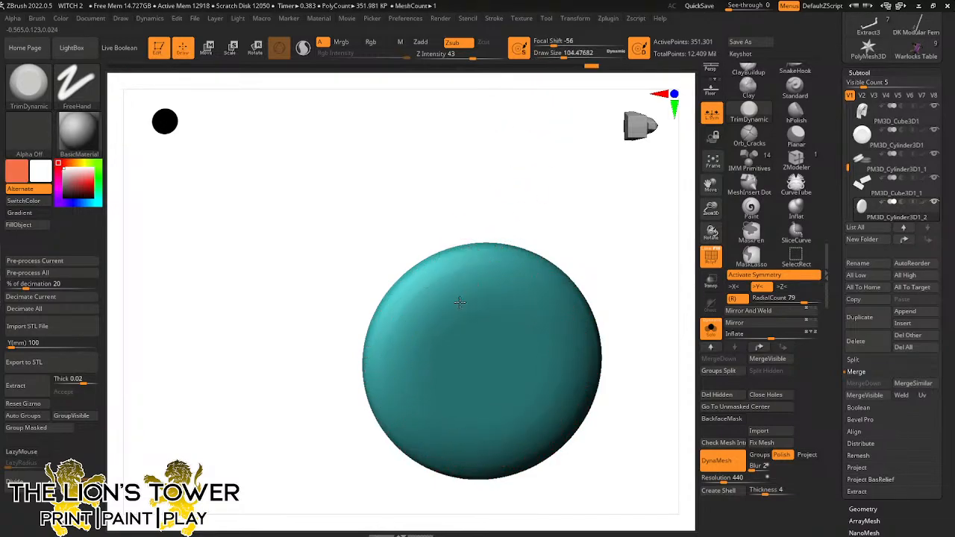
mouse_move(460, 302)
right_mouse_down()
mouse_move(512, 194)
mouse_move(454, 295)
mouse_move(457, 246)
right_mouse_up()
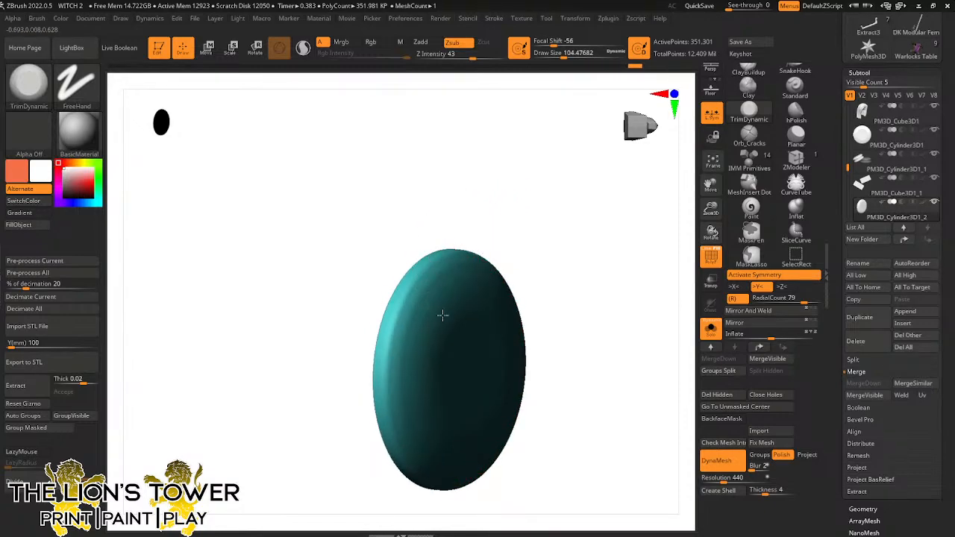
key("shift")
mouse_move(424, 298)
right_mouse_down()
mouse_move(510, 231)
mouse_move(514, 269)
mouse_move(429, 283)
mouse_move(438, 333)
right_mouse_up()
left_click_drag(435, 324, 447, 292)
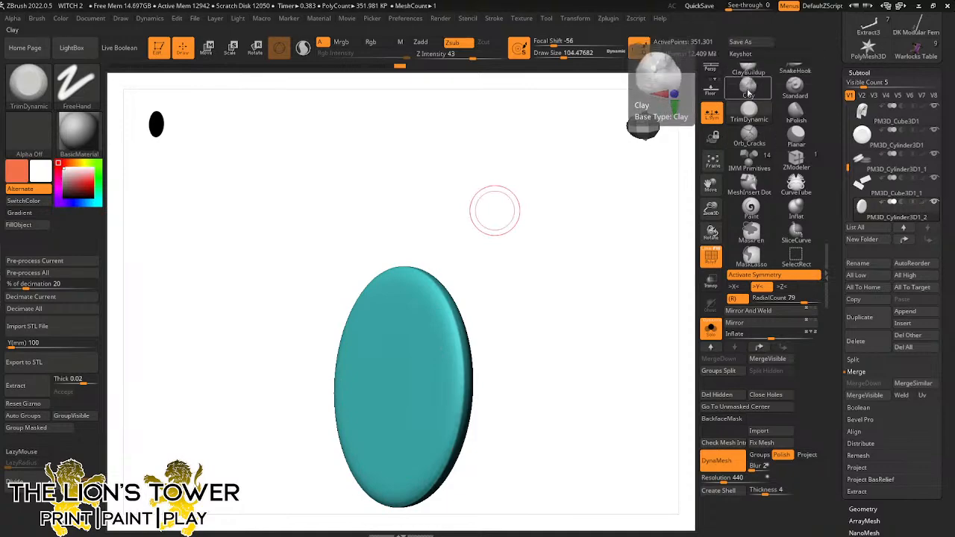
Build up a thin ring around the disc's rim with the ClayBuildup brush at a draw size of about 43.8
left_click(748, 86)
left_click(748, 70)
left_click_drag(552, 53, 555, 53)
mouse_move(578, 224)
right_mouse_down()
mouse_move(555, 226)
mouse_move(490, 198)
mouse_move(499, 197)
right_mouse_up()
mouse_move(441, 277)
left_mouse_down()
mouse_move(443, 286)
mouse_move(438, 277)
left_mouse_up()
right_click_drag(461, 236, 467, 214)
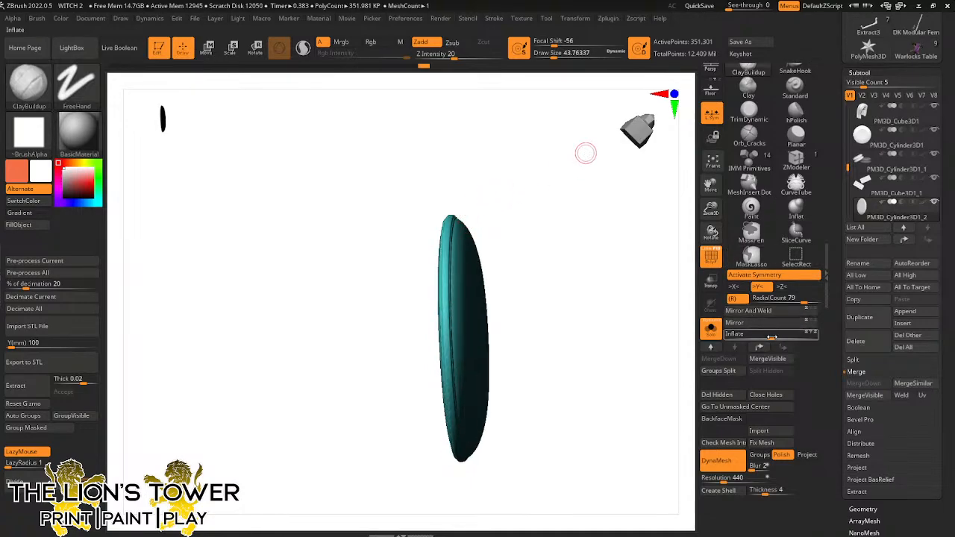
Set the radial count to 25 and the draw size to about 83.5, and build up swirling clay texture across the disc's face
left_click_drag(800, 300, 792, 300)
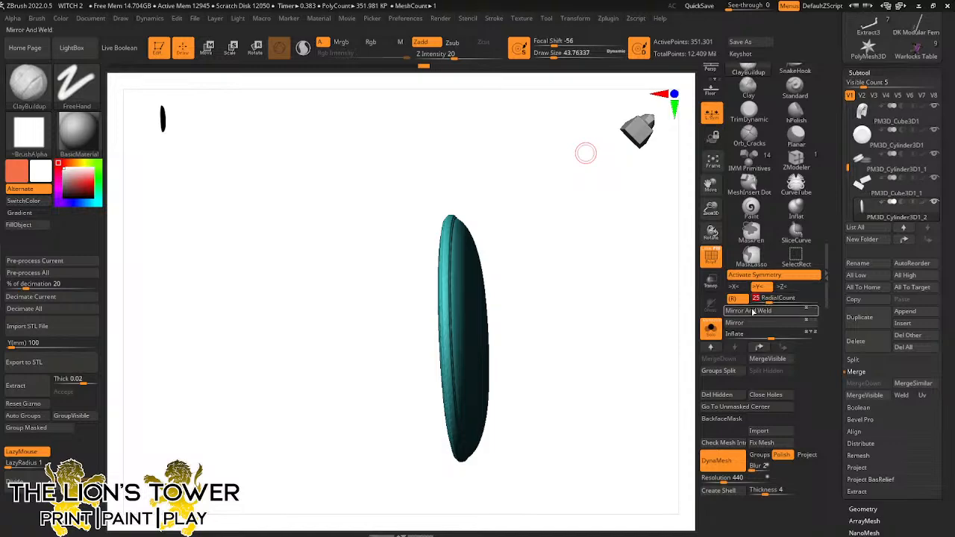
left_click_drag(459, 202, 515, 197)
left_click_drag(556, 54, 559, 54)
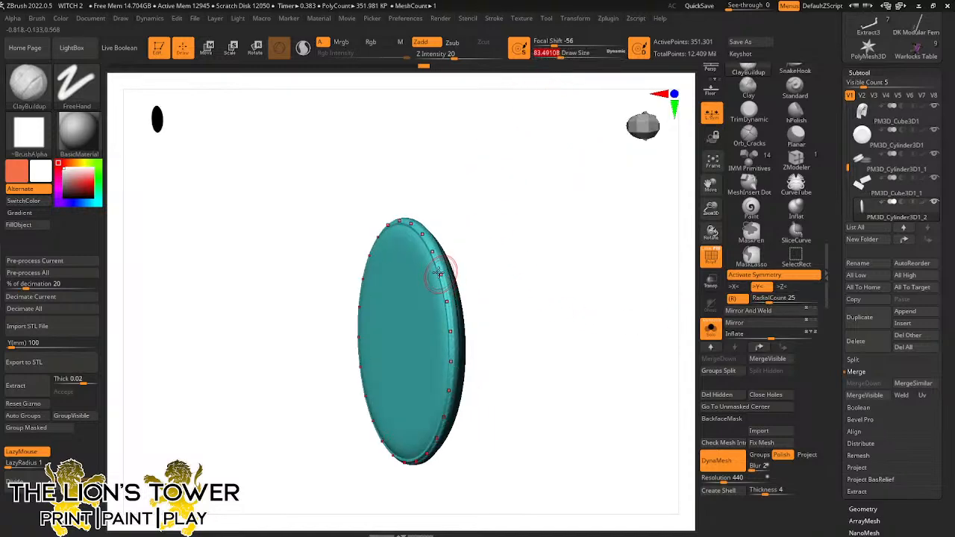
mouse_move(439, 299)
left_mouse_down()
mouse_move(432, 284)
mouse_move(388, 388)
mouse_move(403, 283)
mouse_move(384, 403)
mouse_move(424, 323)
mouse_move(380, 388)
mouse_move(406, 306)
mouse_move(392, 358)
mouse_move(403, 332)
left_mouse_up()
left_click_drag(448, 209, 488, 205)
Smooth the swirling clay texture on the disc's face into soft concentric rings
left_click_drag(404, 295, 388, 288, "shift")
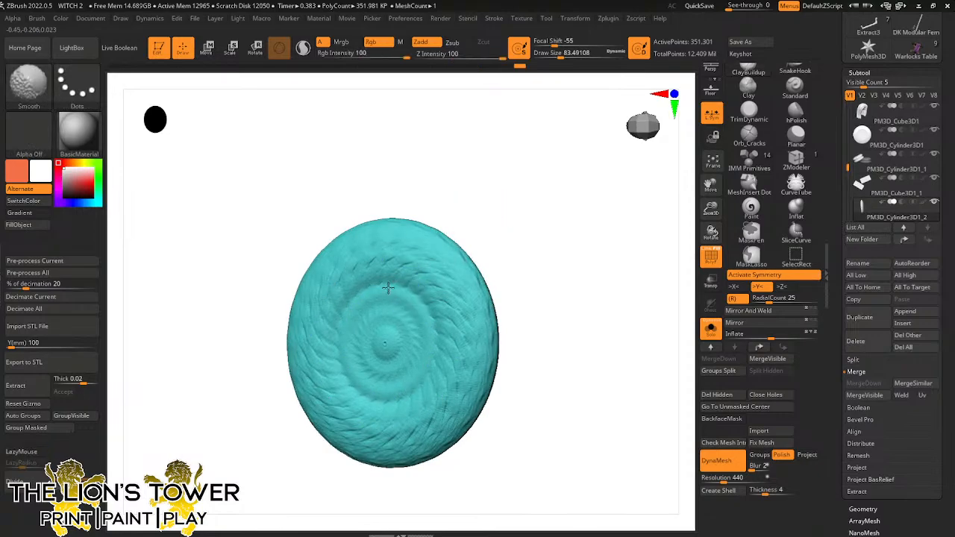
left_click_drag(477, 321, 399, 278, "shift")
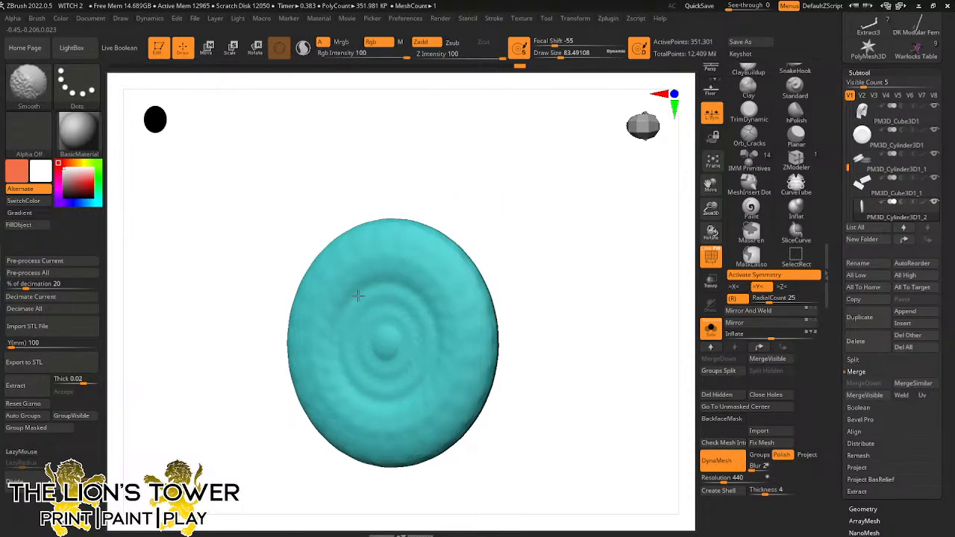
left_click_drag(542, 314, 563, 303, "shift")
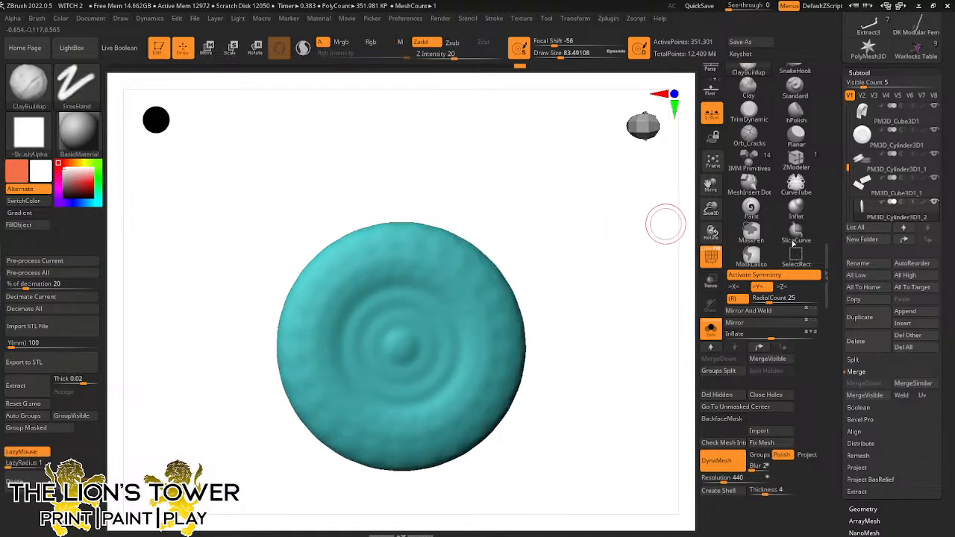
Turn off symmetry and draw parallel wavy lines across the biscuit's face with Orb_Cracks at draw size about 73.9 and Z intensity 19
left_click(776, 274)
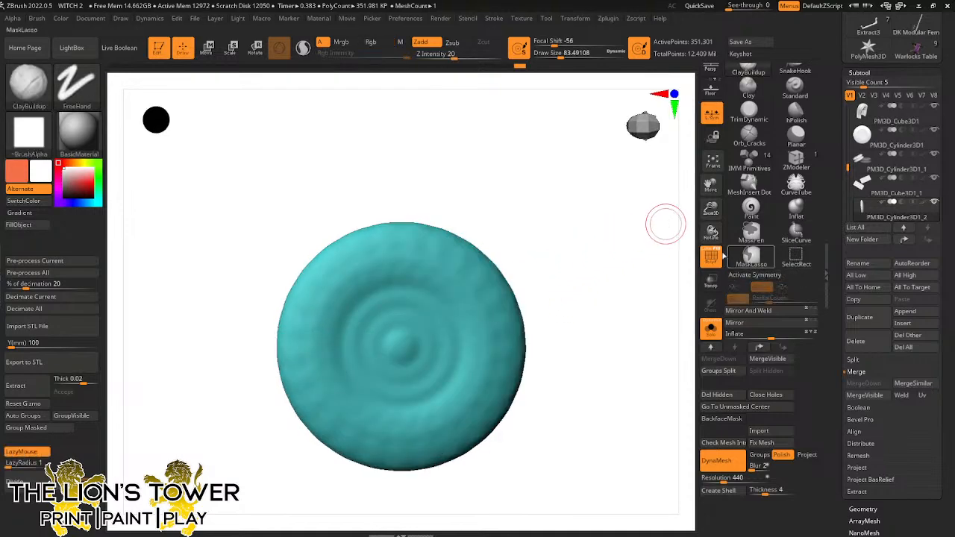
left_click(750, 134)
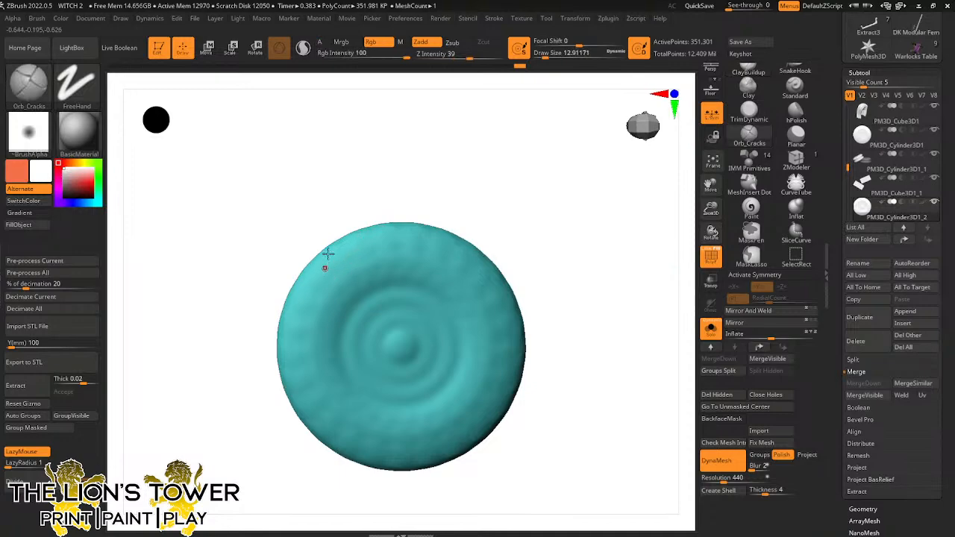
left_click_drag(546, 56, 559, 56)
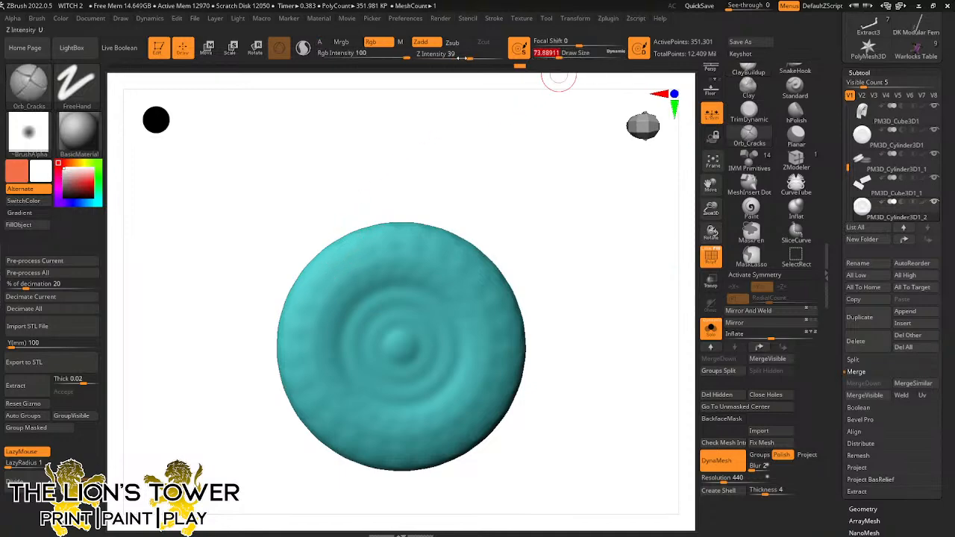
left_click_drag(470, 57, 455, 56)
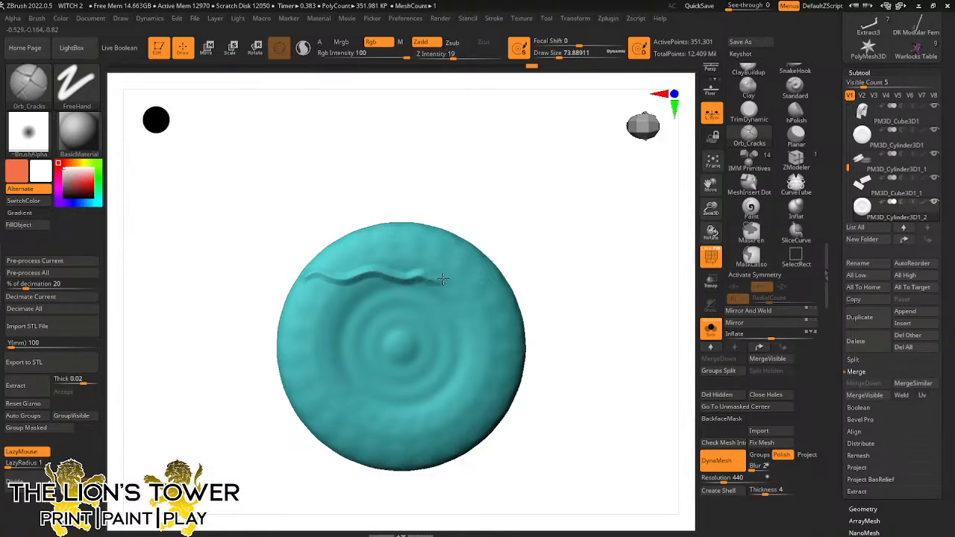
left_click_drag(443, 278, 492, 284)
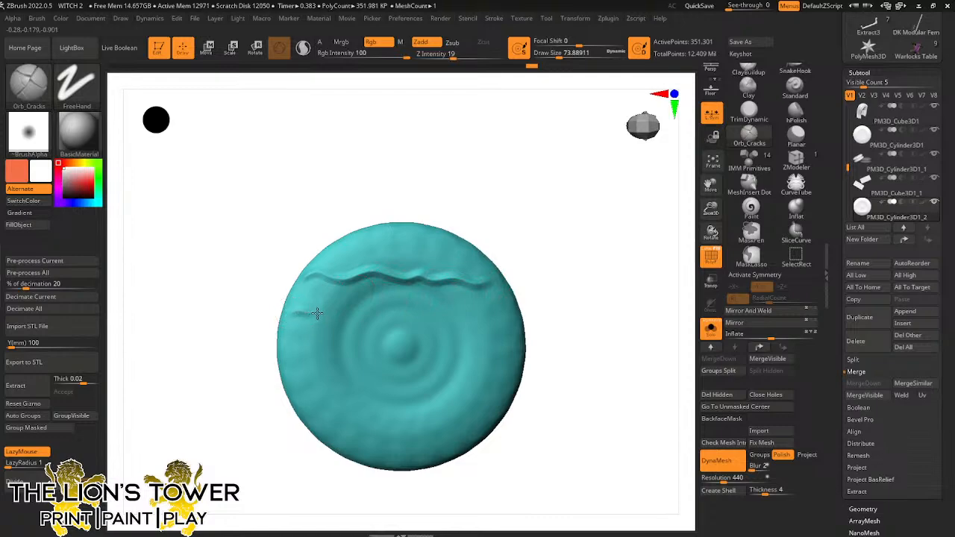
left_click_drag(317, 314, 500, 312)
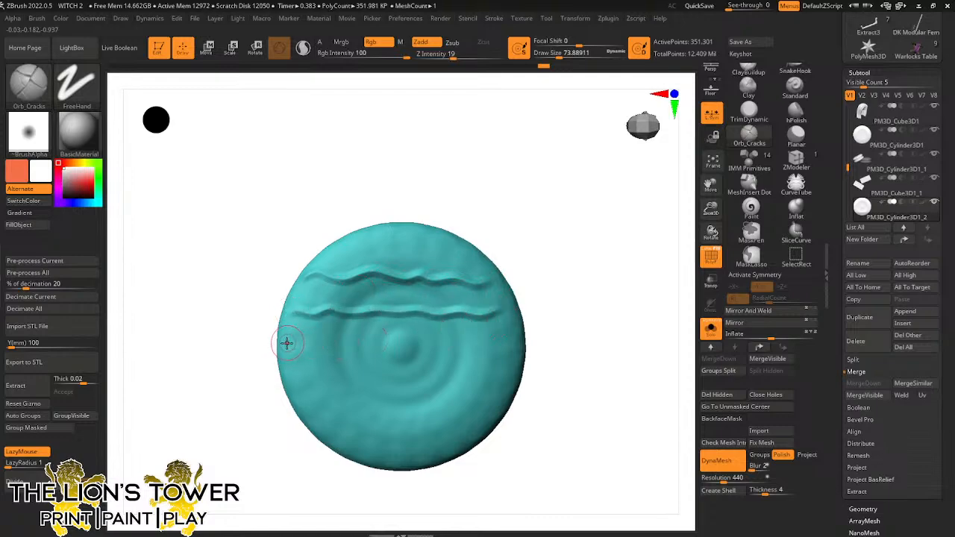
left_click_drag(286, 342, 525, 353)
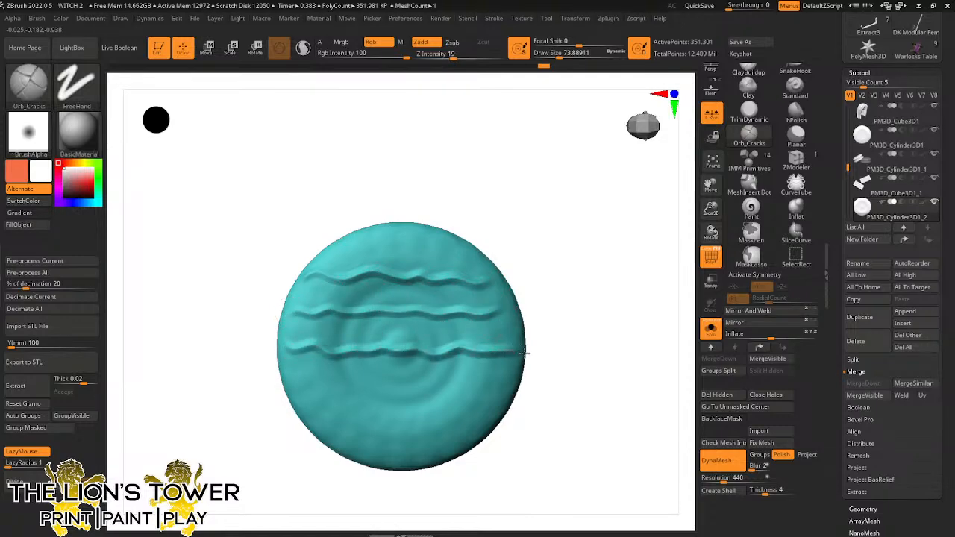
left_click_drag(322, 386, 524, 382)
left_click_drag(306, 416, 519, 415)
left_click_drag(353, 446, 478, 439)
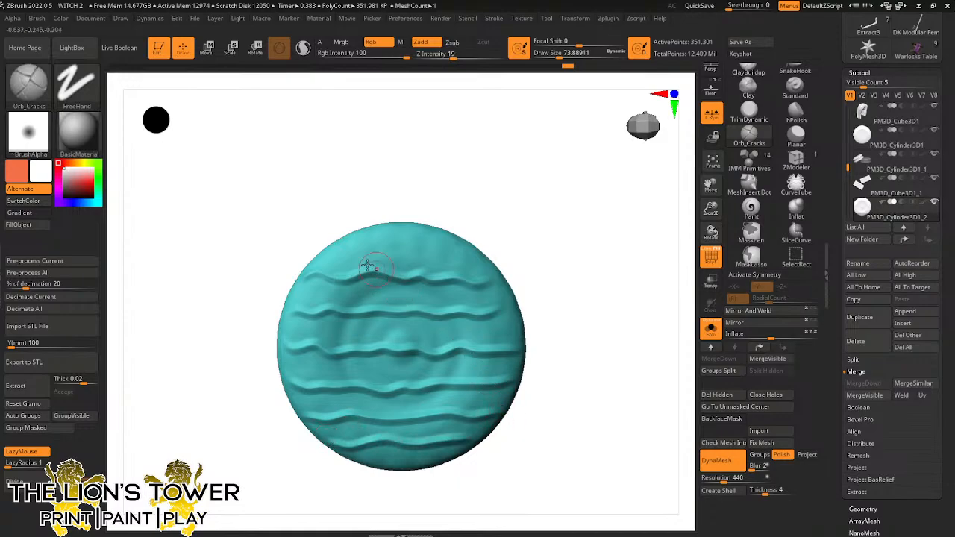
mouse_move(341, 249)
left_mouse_down()
mouse_move(487, 251)
mouse_move(480, 259)
left_mouse_up()
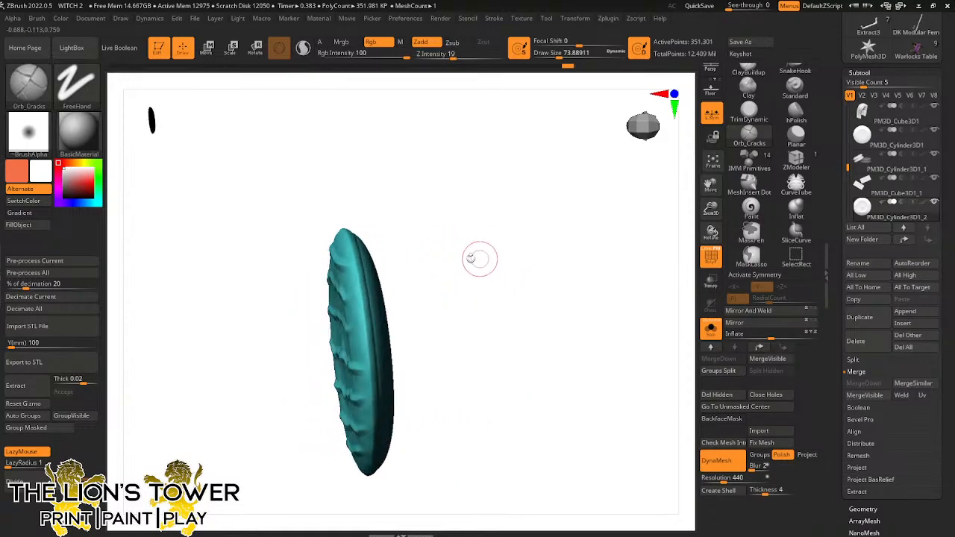
Polish the wavy ridges on the biscuit's face with hPolish at draw size about 62 and remesh the biscuit with DynaMesh
mouse_move(414, 238)
left_mouse_down()
mouse_move(395, 248)
mouse_move(342, 318)
left_mouse_up()
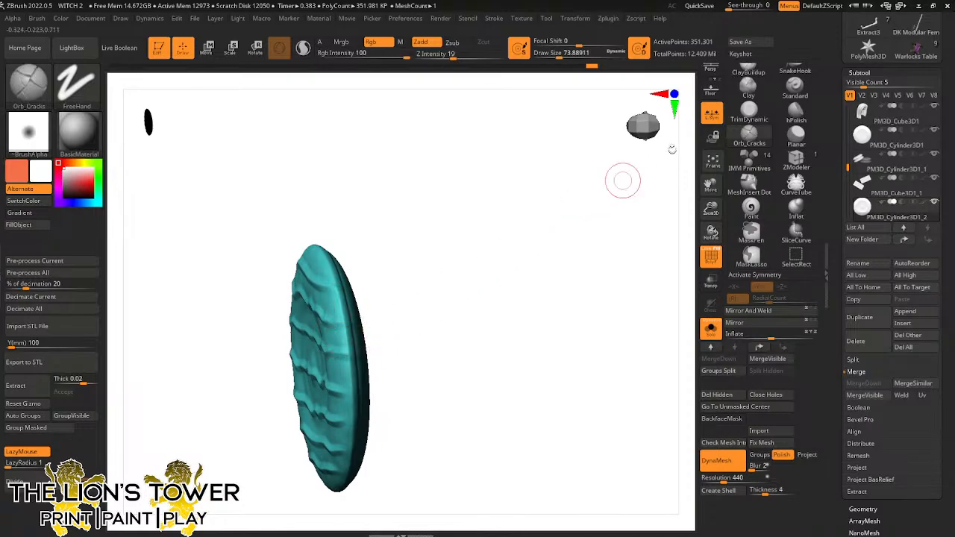
mouse_move(498, 293)
left_mouse_down()
mouse_move(544, 229)
mouse_move(553, 198)
mouse_move(493, 224)
mouse_move(505, 367)
mouse_move(456, 356)
left_mouse_up()
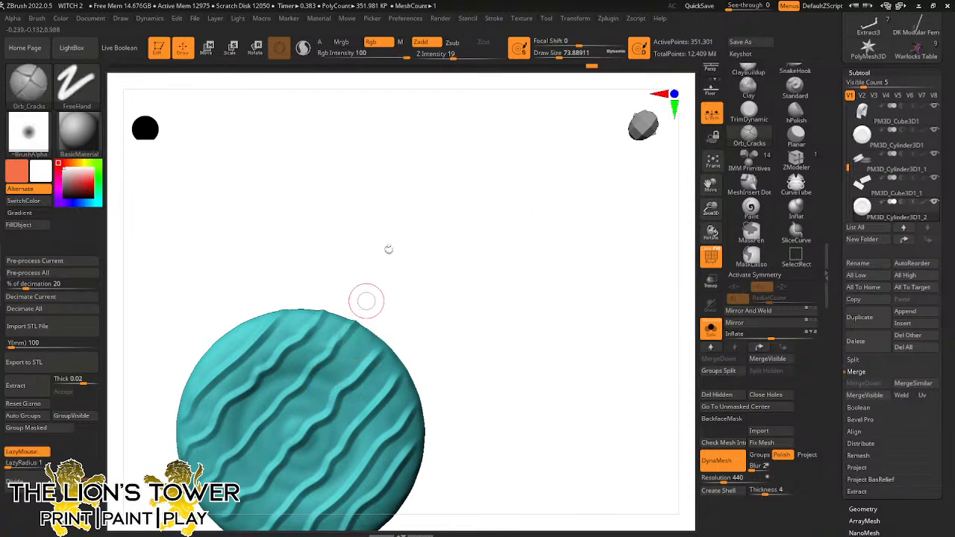
left_click(567, 53)
left_click_drag(711, 187, 759, 156)
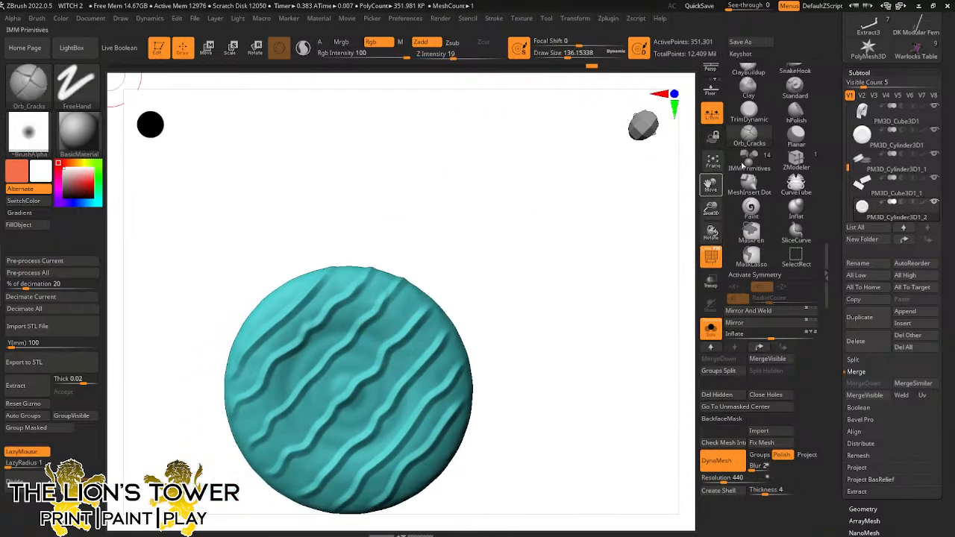
left_click(796, 111)
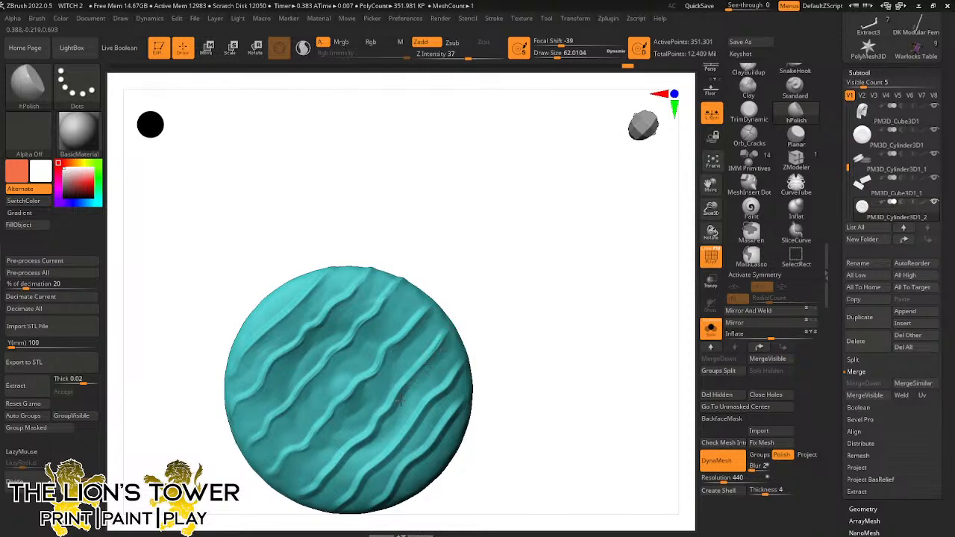
left_click_drag(705, 191, 779, 75)
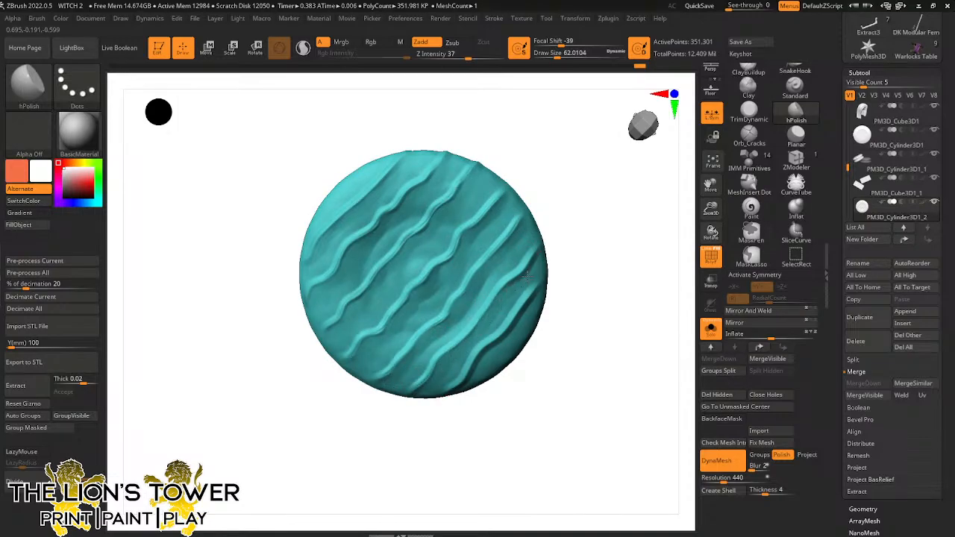
key("ctrl+z")
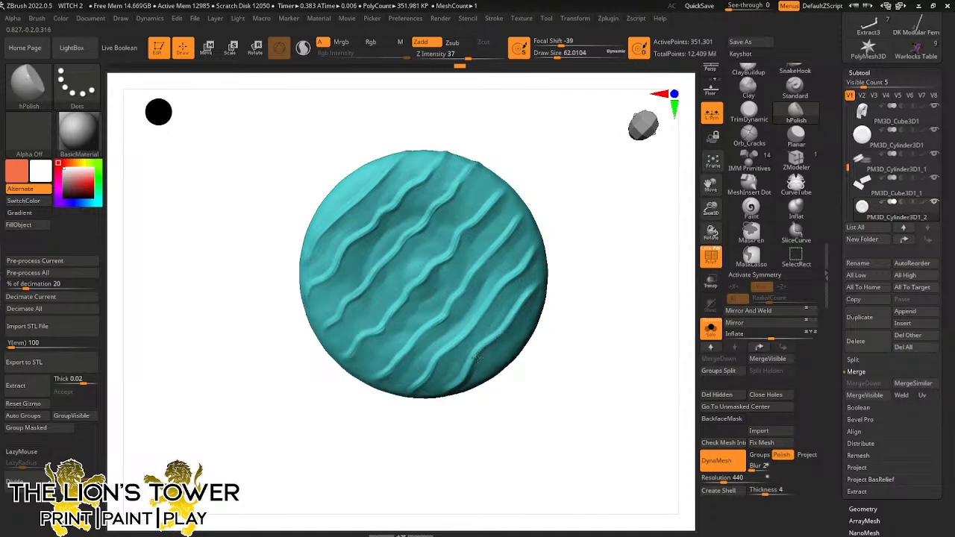
key("ctrl+shift+z")
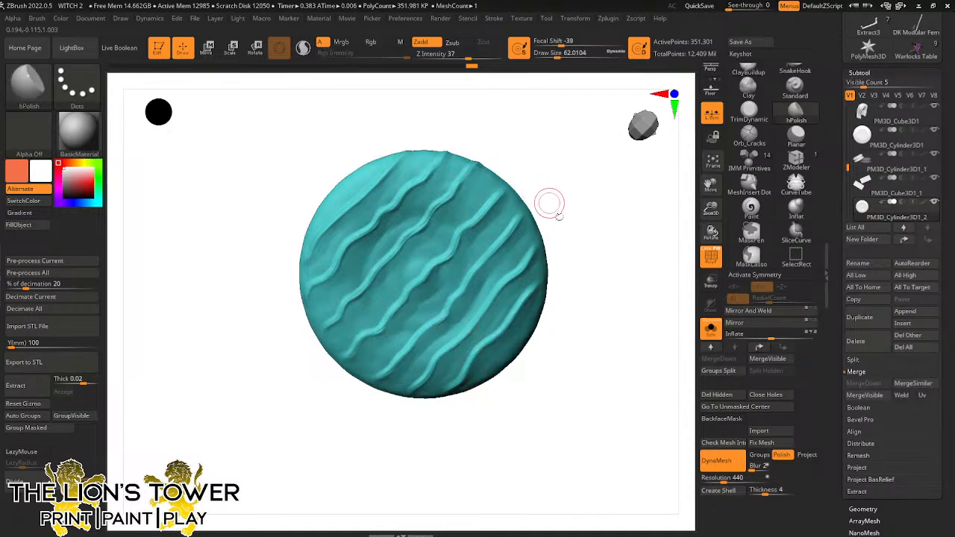
left_click_drag(587, 203, 610, 320, "ctrl")
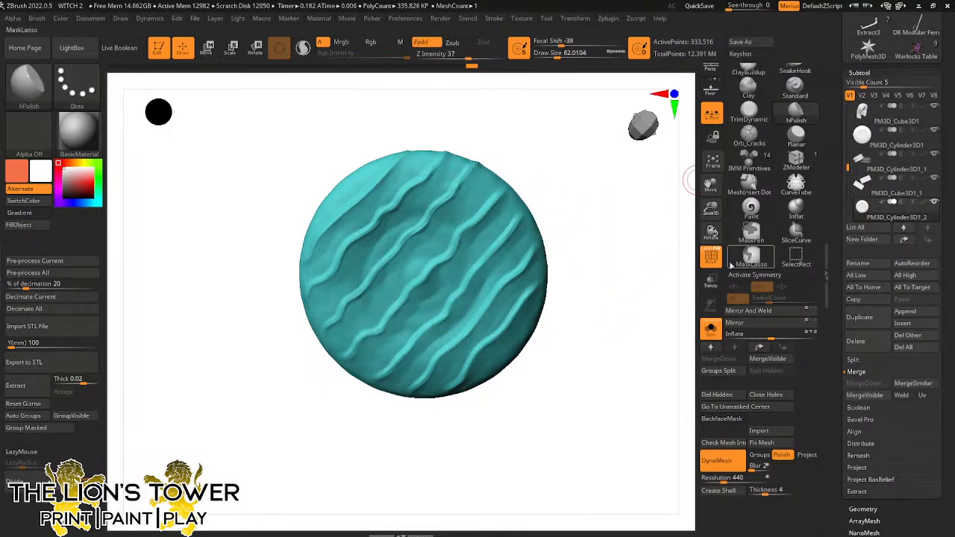
Compare the round biscuit with the whole creature model from the side and from below
left_click_drag(712, 215, 707, 186)
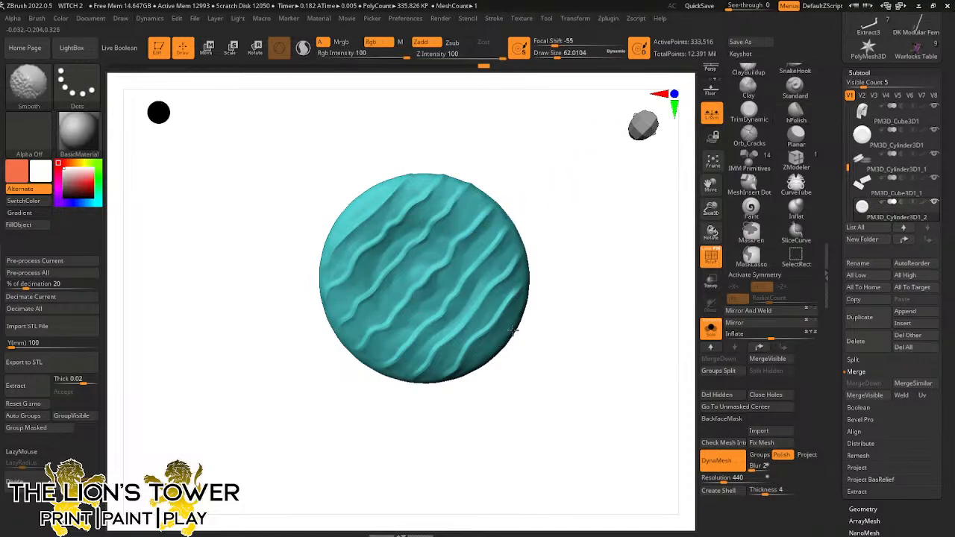
left_click_drag(523, 328, 575, 206)
left_click(711, 328)
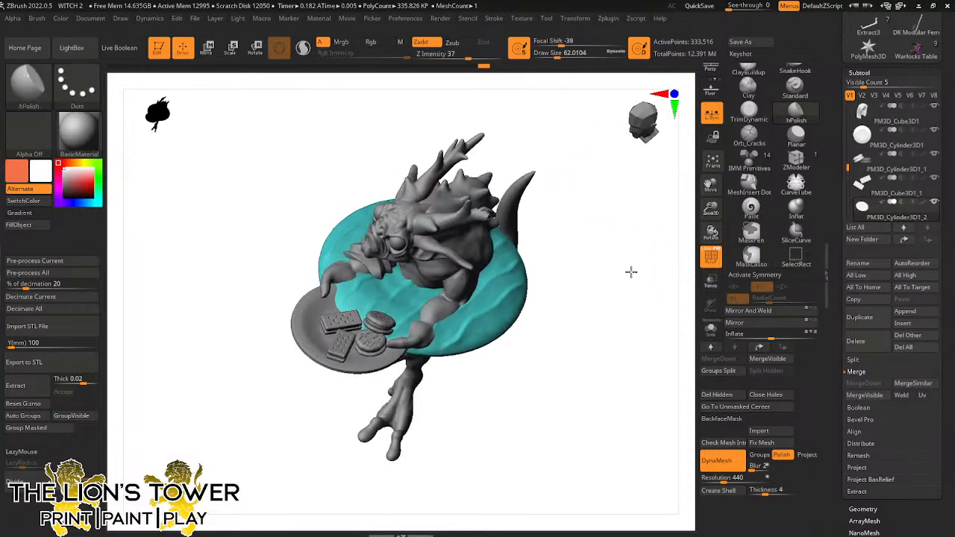
left_click_drag(631, 271, 585, 214, "shift")
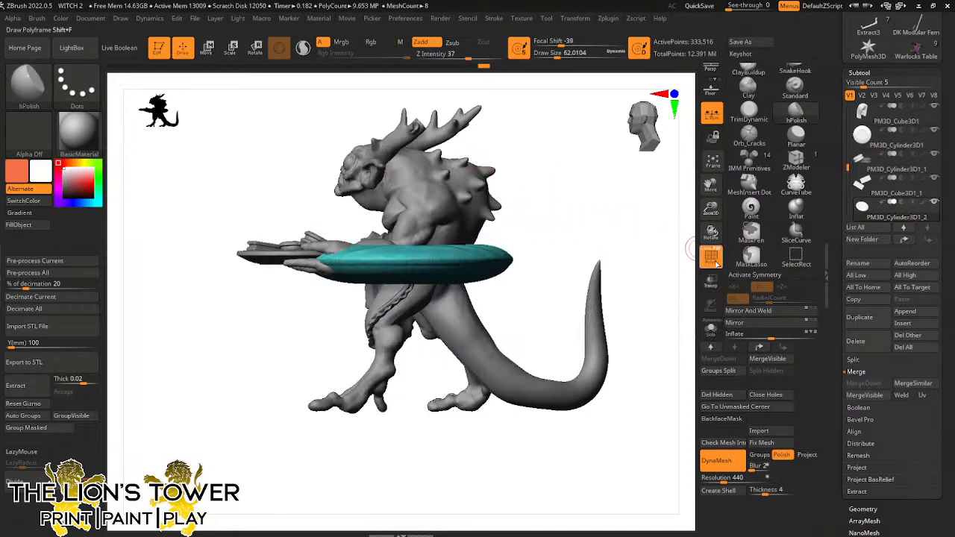
left_click(711, 330)
left_click_drag(714, 211, 662, 213)
left_click(711, 330)
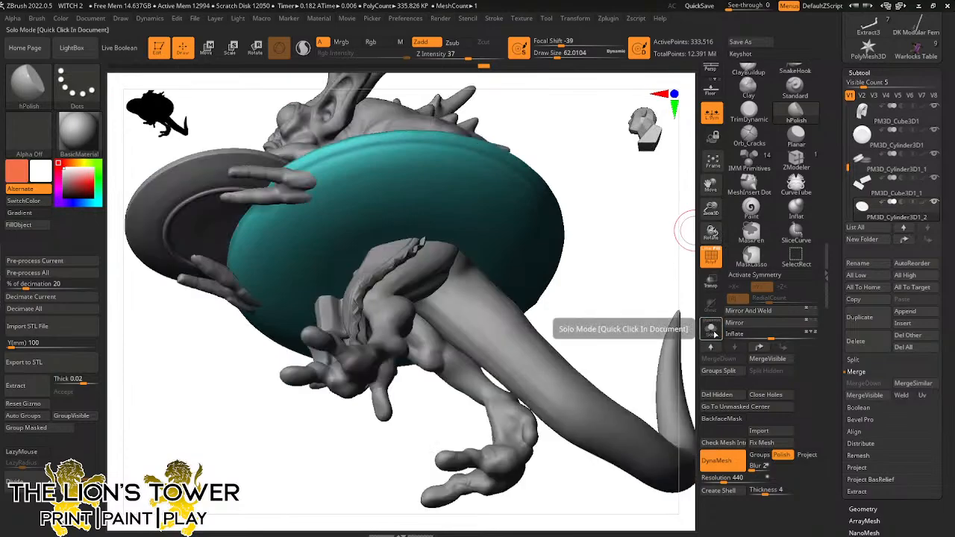
left_click(711, 330)
Turn on radial symmetry with count 9 and carve a ring of dents into the biscuit's plain underside with ClayBuildup, deepening them at draw size about 36.9
left_click_drag(665, 301, 645, 259)
left_click_drag(710, 212, 707, 196)
left_click_drag(709, 185, 721, 232)
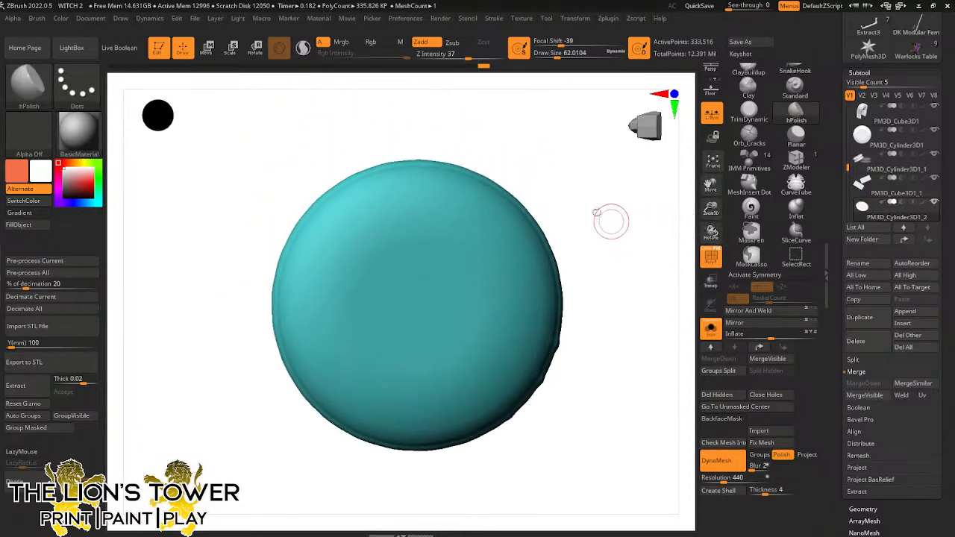
key("x")
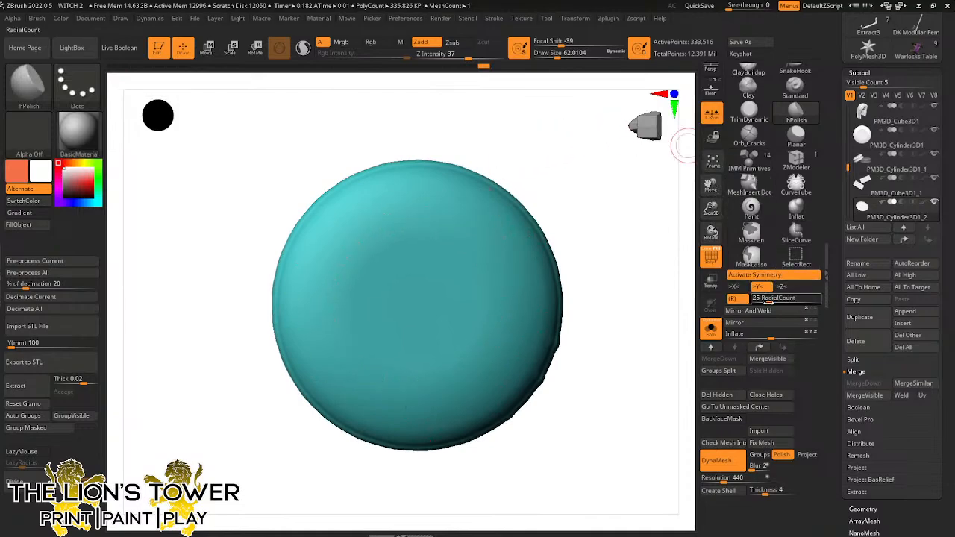
left_click_drag(766, 302, 760, 302)
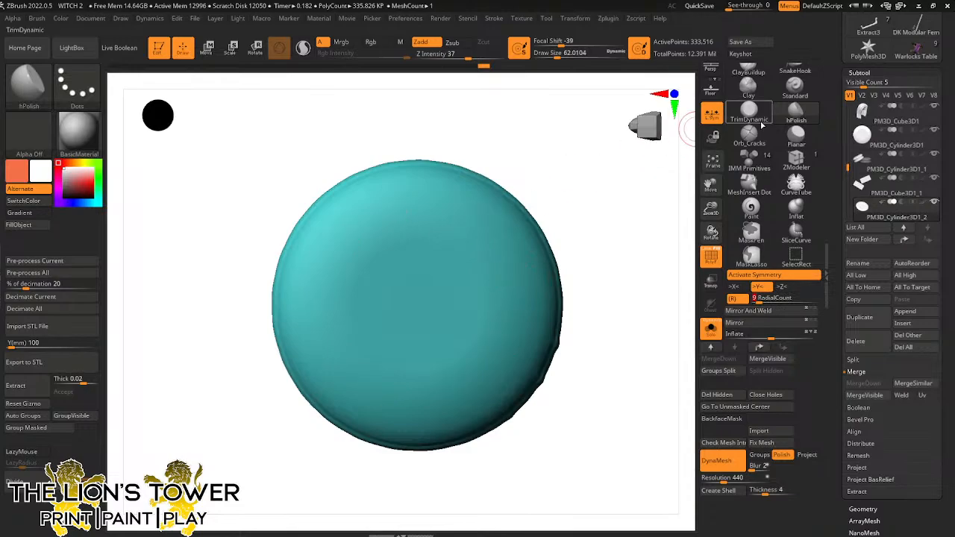
left_click(748, 72)
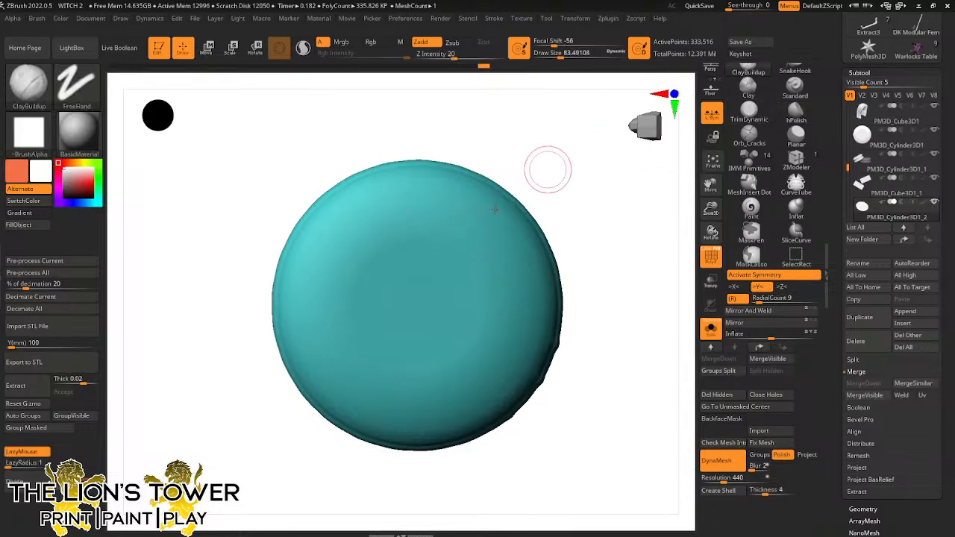
left_click(474, 248)
left_click(474, 248)
left_click(474, 248)
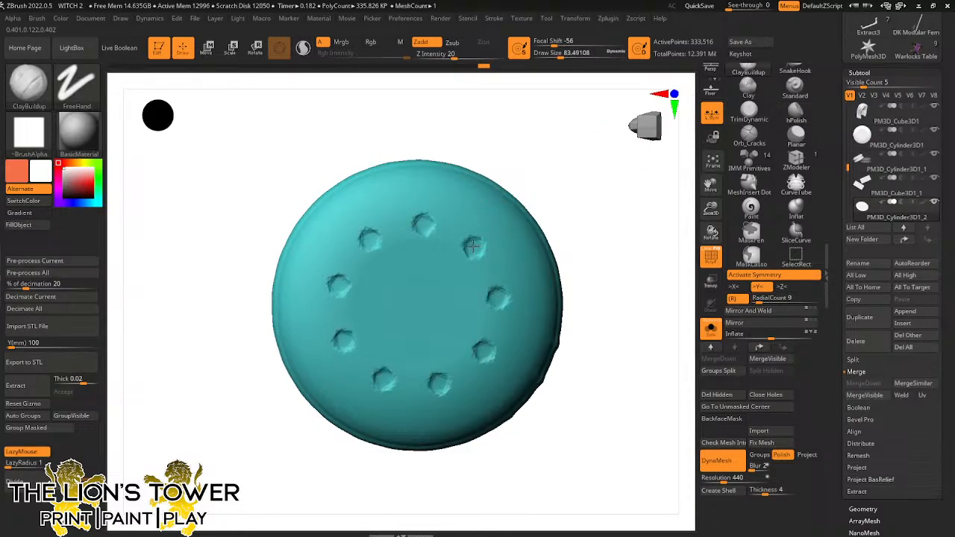
left_click_drag(562, 55, 552, 55)
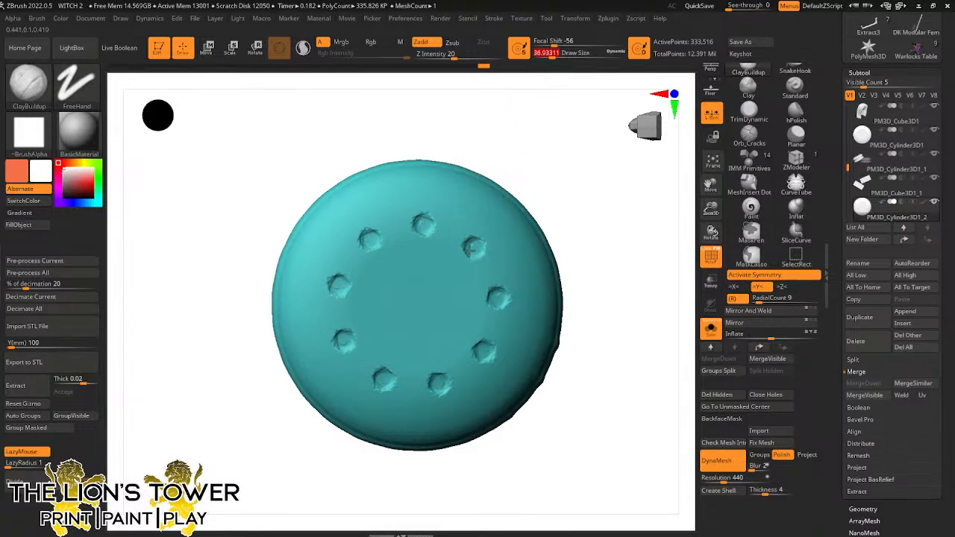
left_click_drag(469, 252, 471, 246, "alt")
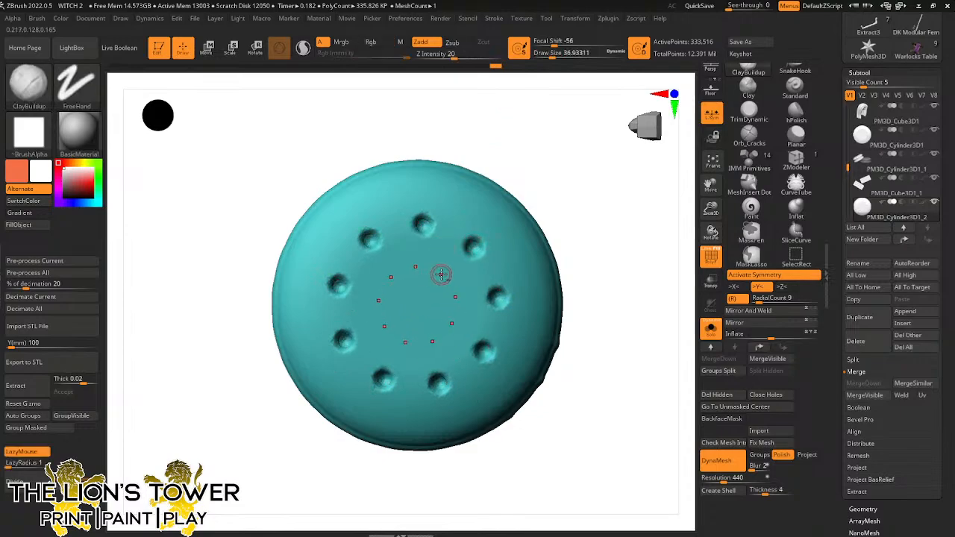
Set the radial count to 5, carve a smaller inner ring of dents into the underside, and smooth the dents
left_click(758, 298)
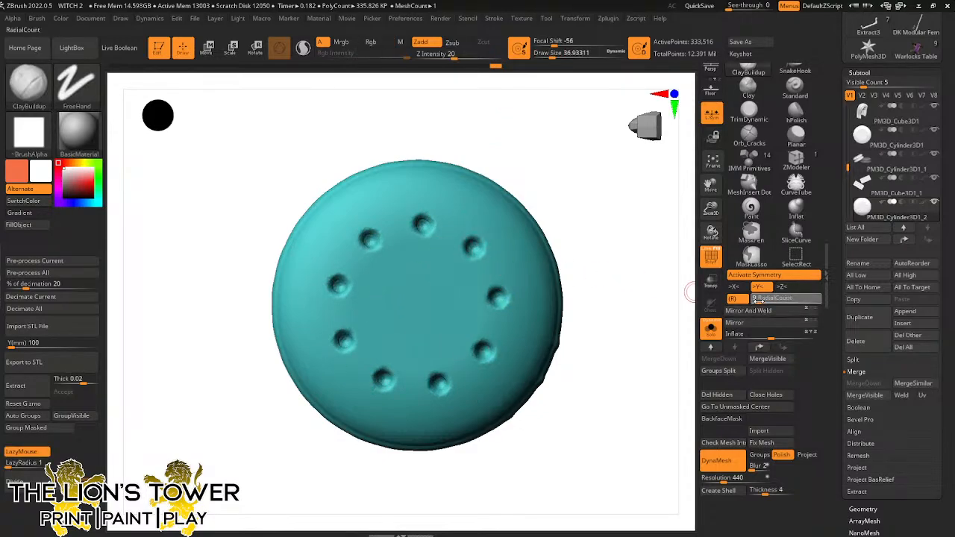
type("5")
key("Return")
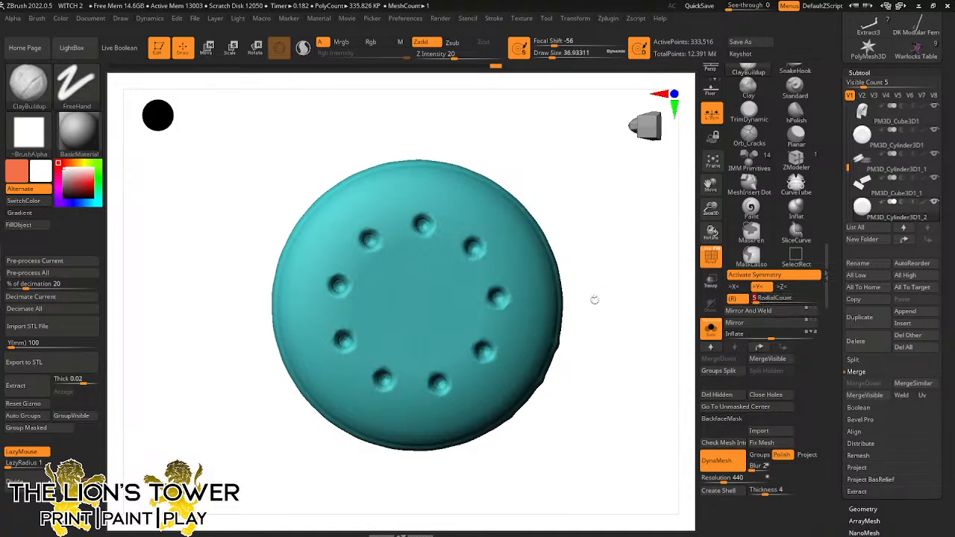
left_click(440, 285, "alt")
key("shift")
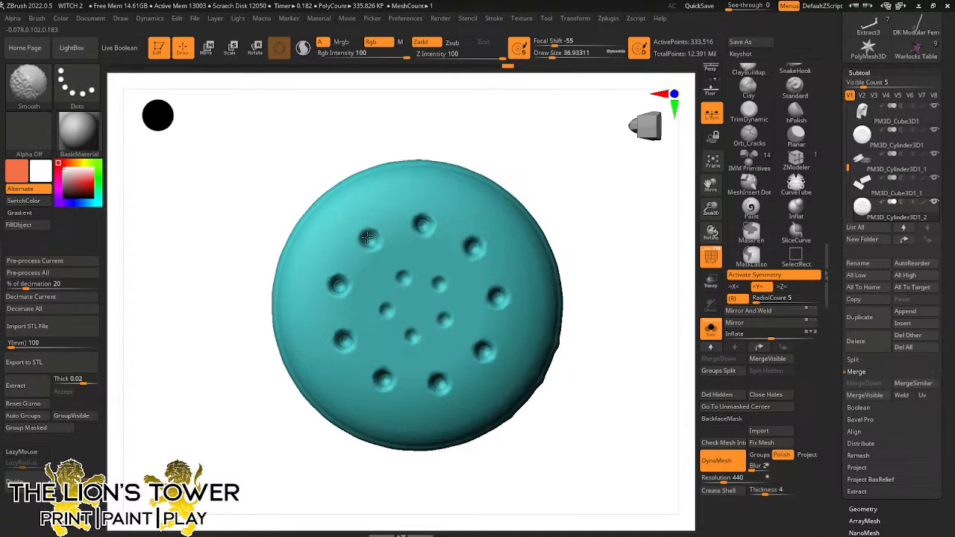
Turn off symmetry and build up an irregular wavy lip along the first stretch of the biscuit's rim with ClayBuildup at draw size about 46.2
left_click_drag(629, 316, 646, 333)
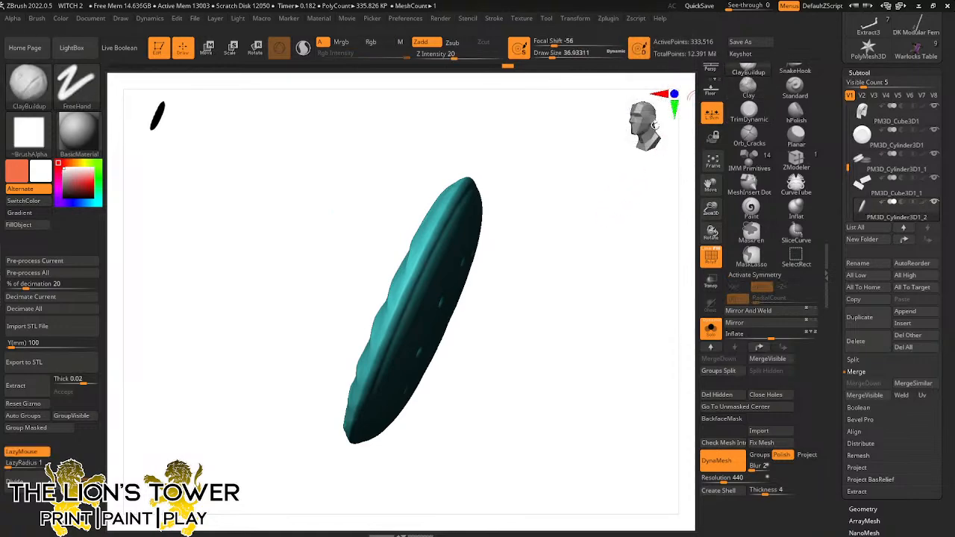
left_click_drag(549, 55, 555, 54)
left_click_drag(528, 144, 497, 168)
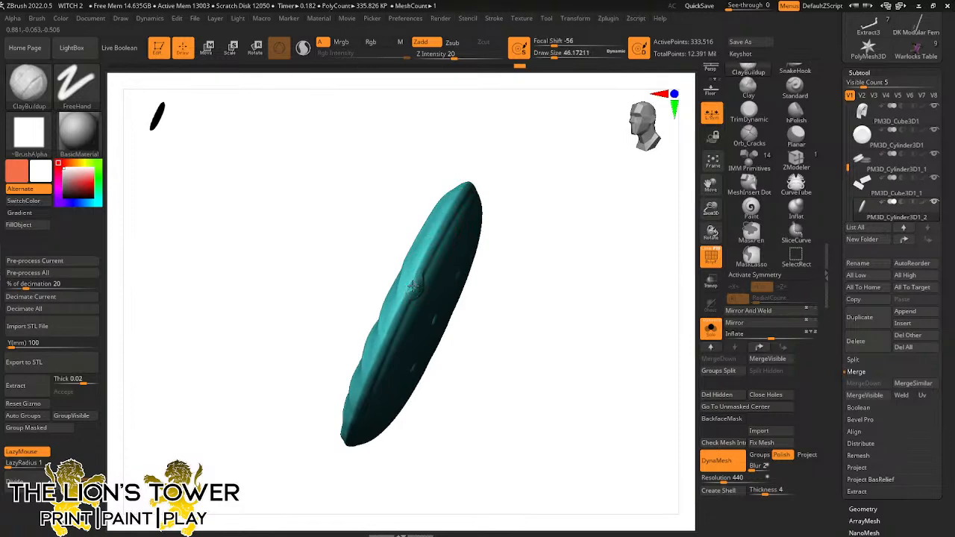
left_click_drag(512, 222, 407, 306)
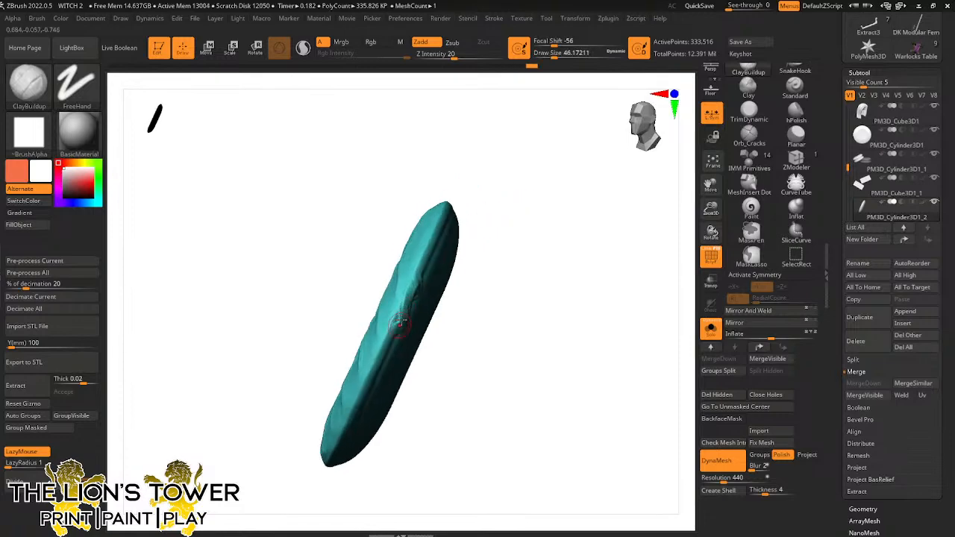
left_click_drag(426, 380, 446, 250)
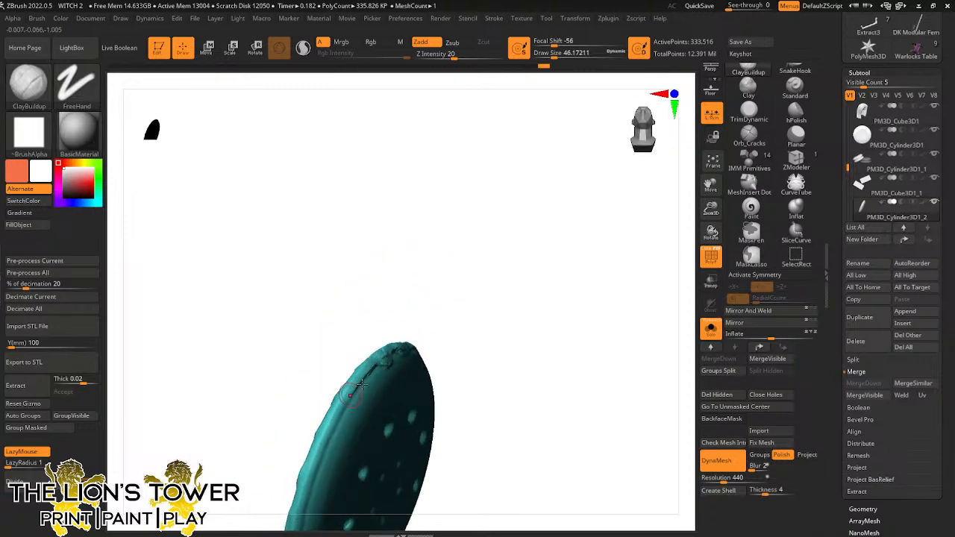
left_click_drag(528, 304, 538, 216, "alt")
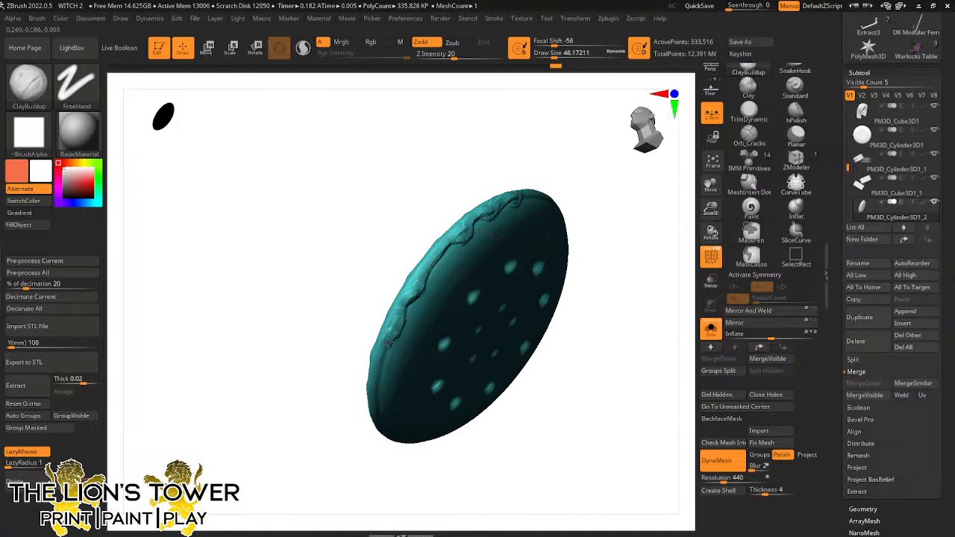
left_click_drag(372, 370, 366, 435)
Continue the raised wavy lip along the next stretch of the rim and smooth its rough buildup
left_click_drag(554, 236, 463, 236)
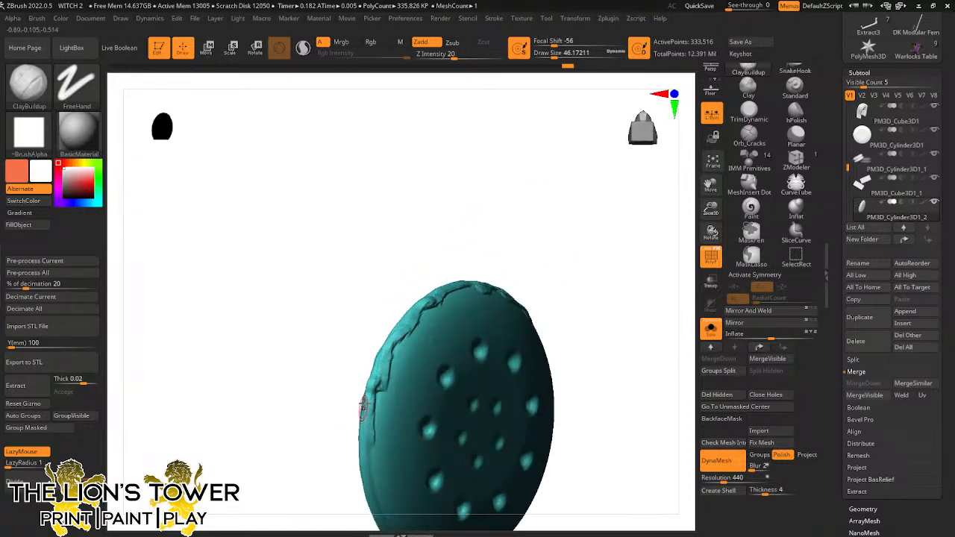
left_click_drag(366, 405, 365, 447)
left_click_drag(709, 186, 740, 17)
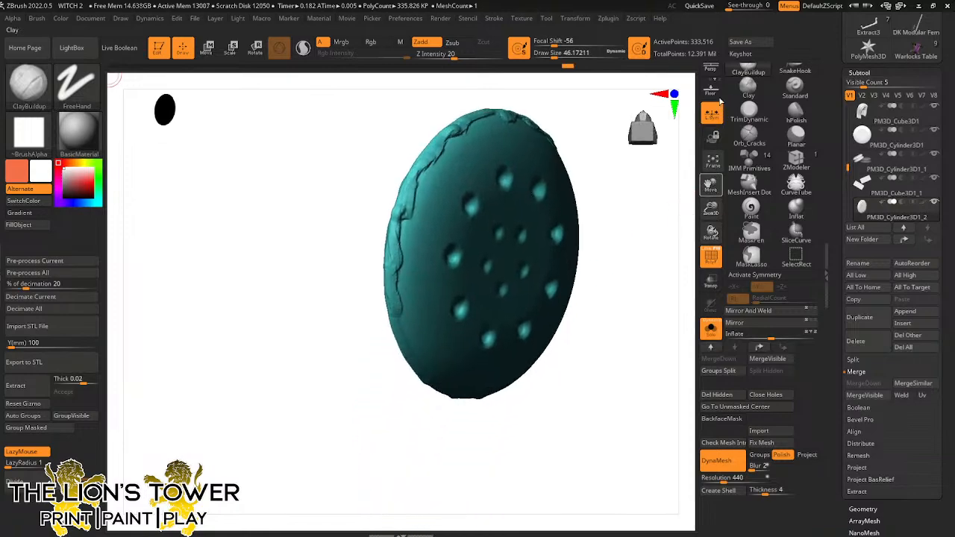
left_click_drag(590, 149, 512, 190)
left_click_drag(392, 319, 399, 330)
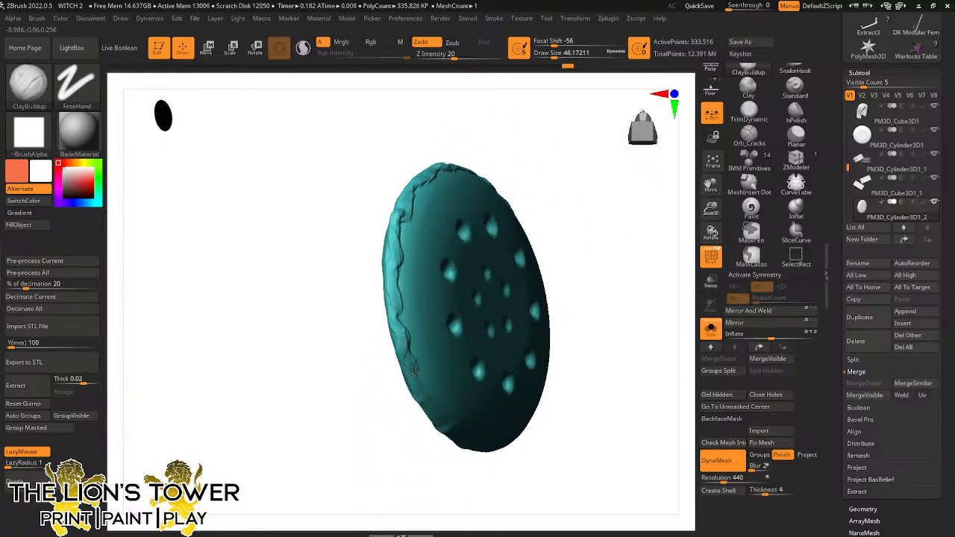
left_click_drag(415, 371, 420, 390)
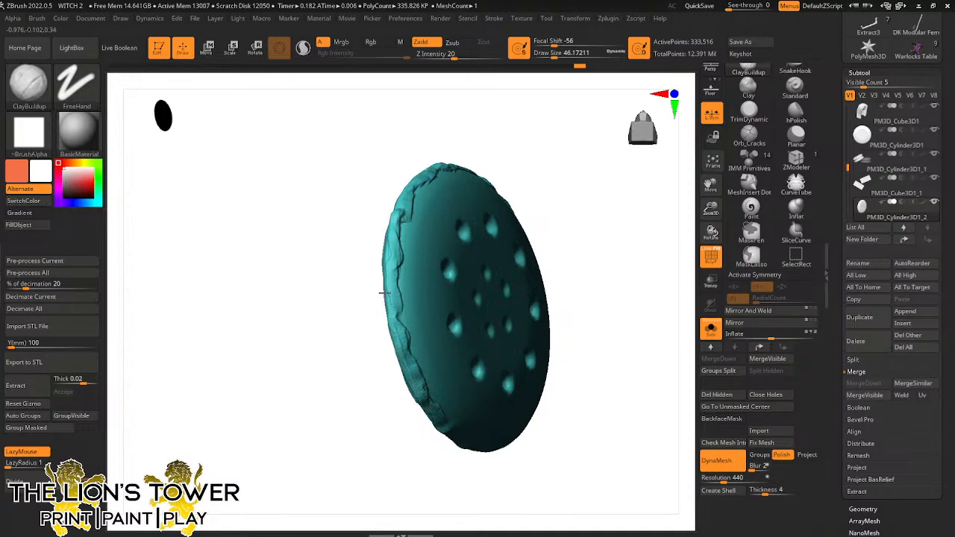
left_click_drag(384, 293, 392, 340)
left_click_drag(403, 226, 394, 253, "shift")
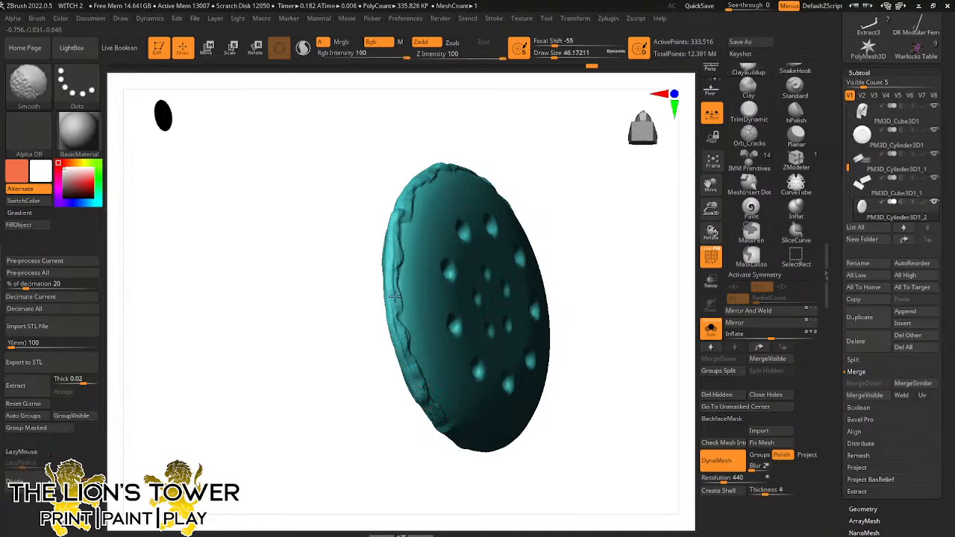
Extend the wavy clay lip around the still-plain far side of the biscuit's rim
mouse_move(567, 358)
left_mouse_down()
mouse_move(643, 231)
mouse_move(589, 301)
mouse_move(554, 299)
left_mouse_up()
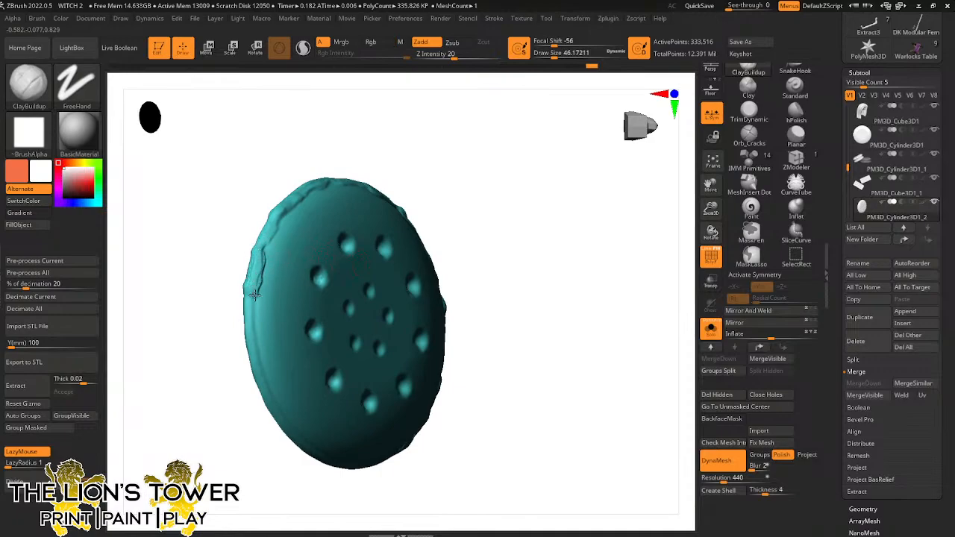
left_click_drag(255, 295, 259, 328)
mouse_move(343, 149)
left_mouse_down()
mouse_move(420, 104)
mouse_move(427, 117)
left_mouse_up()
left_click_drag(262, 335, 283, 406)
left_click_drag(500, 153, 437, 199)
left_click_drag(286, 393, 333, 478)
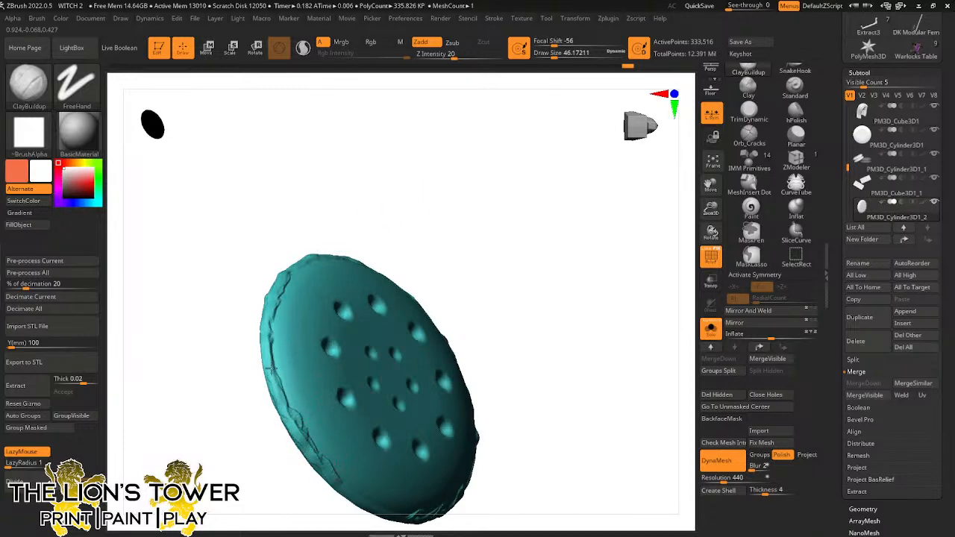
Fill the remaining gap in the wavy lip with ClayBuildup so it runs around the whole rim
mouse_move(501, 284)
left_mouse_down()
mouse_move(606, 316)
mouse_move(595, 275)
left_mouse_up()
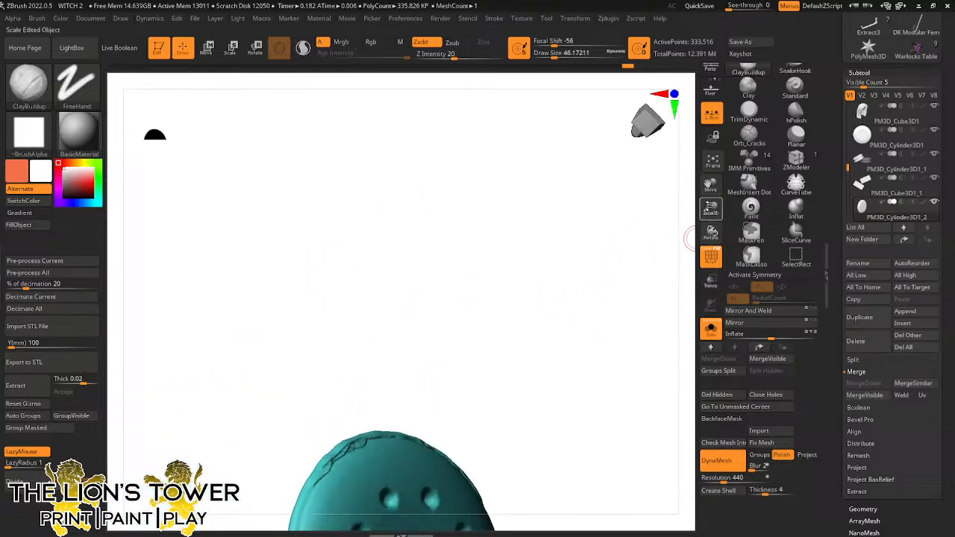
left_click_drag(710, 184, 735, 104)
left_click_drag(612, 262, 574, 264)
left_click_drag(392, 266, 390, 284)
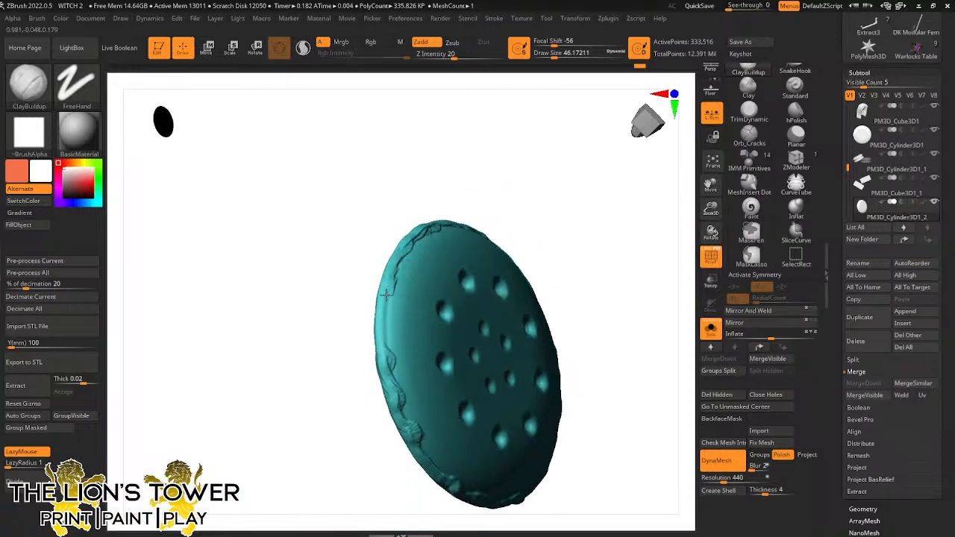
key("shift")
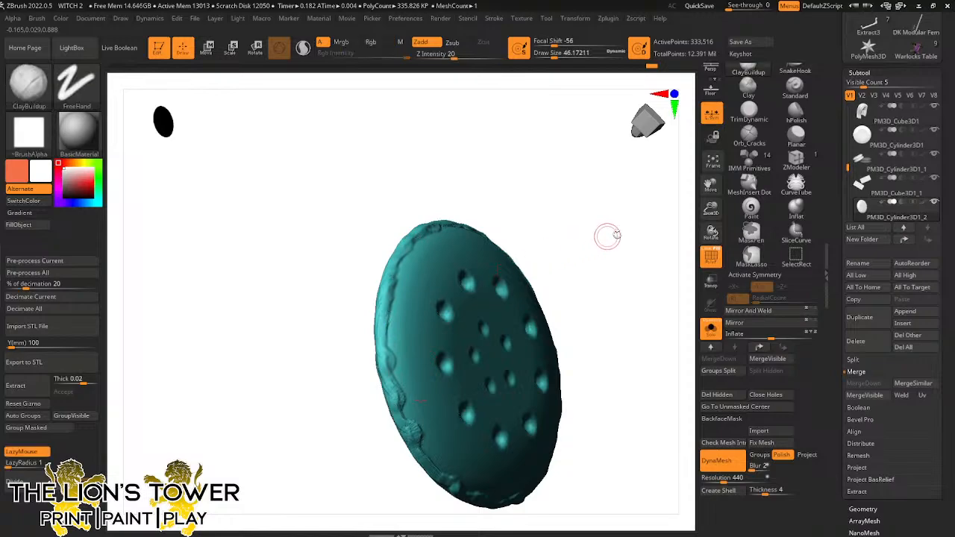
Smooth the clay lip all around the biscuit's rim, working from both the dented underside and the wavy-lined face
left_click_drag(608, 234, 476, 211, "shift")
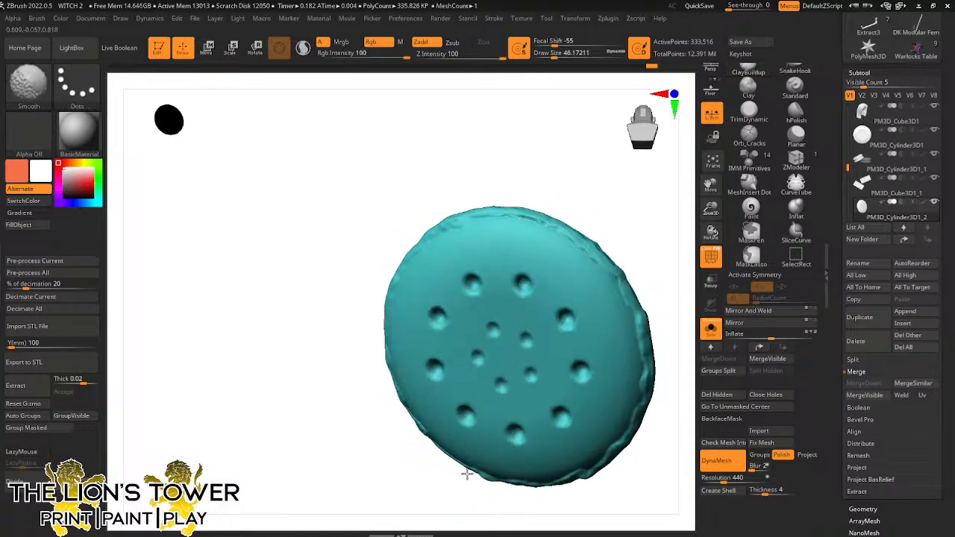
left_click_drag(354, 294, 433, 441)
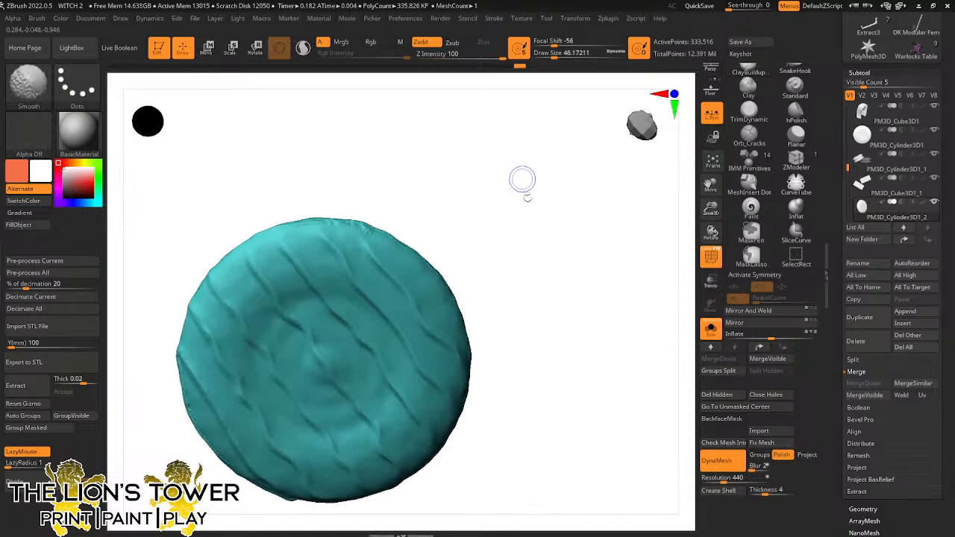
left_click_drag(522, 182, 512, 228)
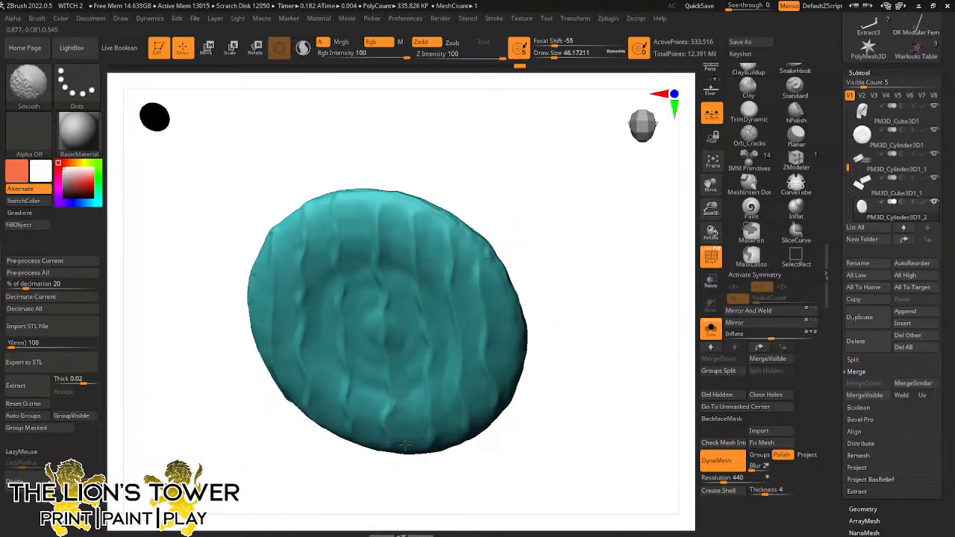
left_click_drag(349, 194, 426, 97, "shift")
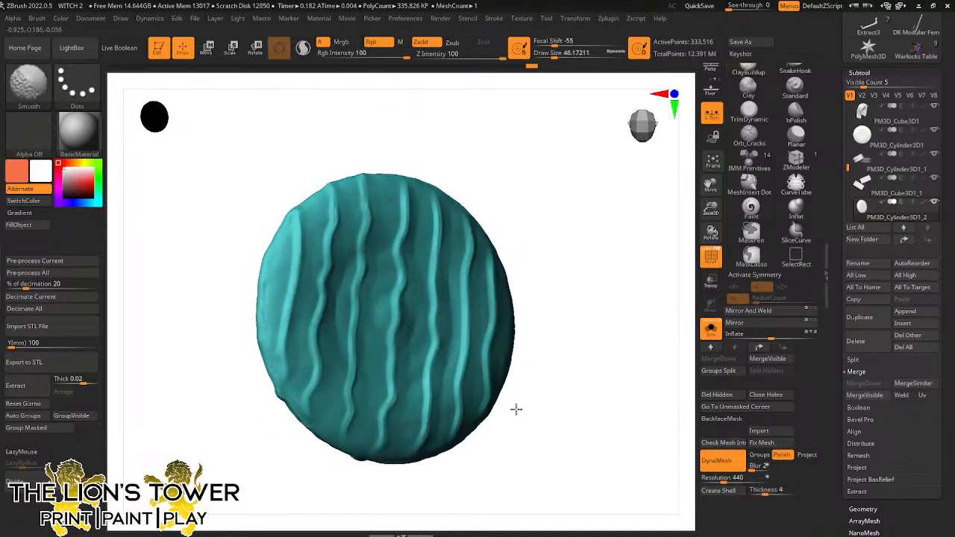
mouse_move(516, 409)
left_mouse_down()
mouse_move(582, 365)
mouse_move(605, 256)
mouse_move(645, 304)
mouse_move(559, 234)
left_mouse_up()
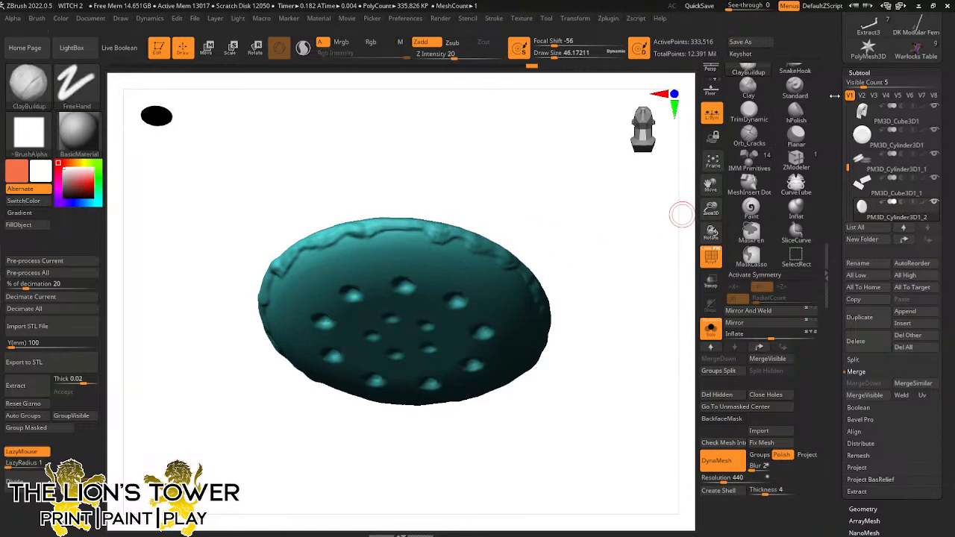
left_click_drag(650, 298, 604, 102)
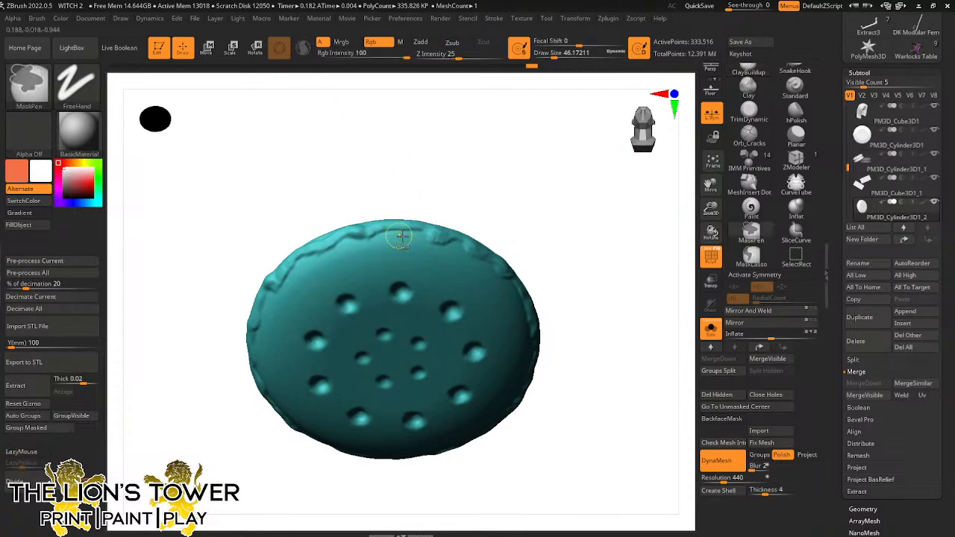
Mask the dented underside up to the inner edge of the wavy lip, leaving the lip itself unmasked
left_click_drag(423, 233, 374, 246, "ctrl")
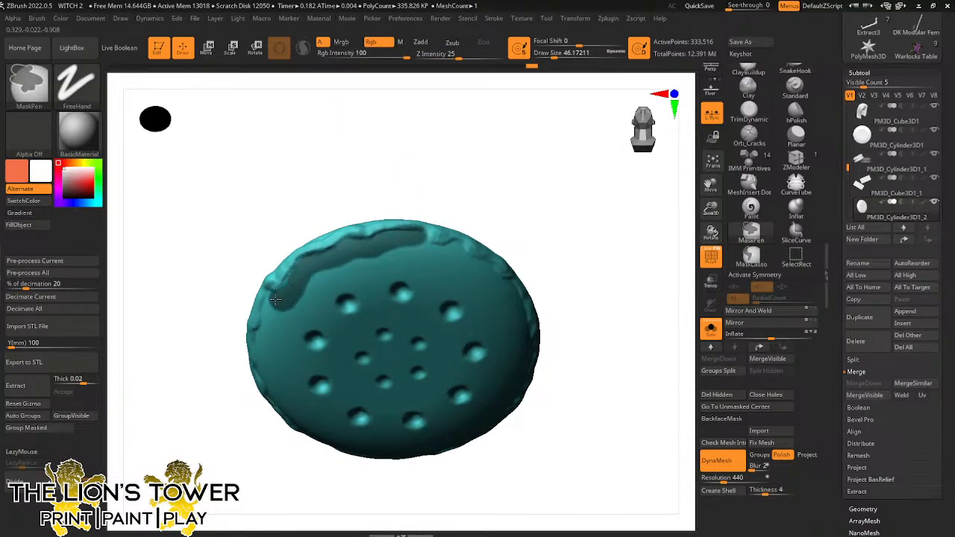
left_click_drag(271, 311, 261, 338, "ctrl")
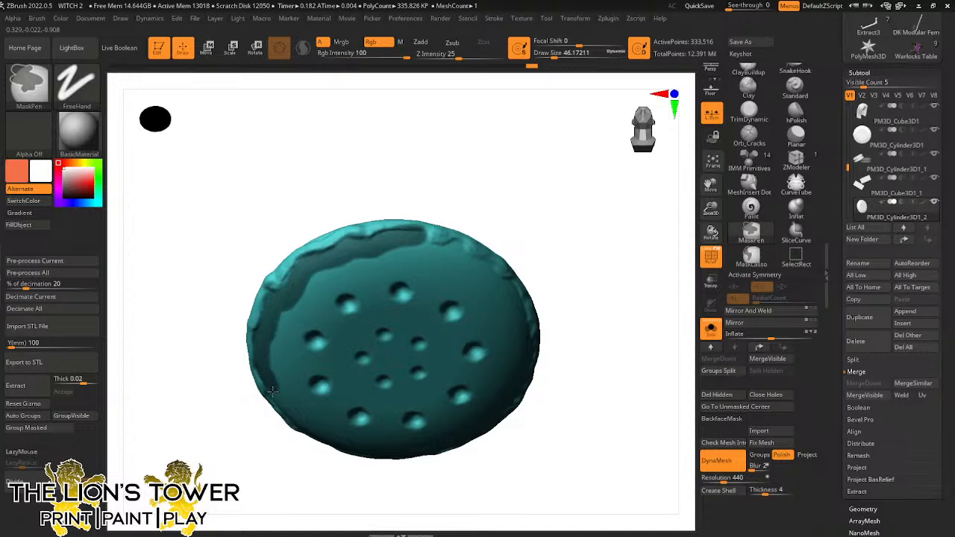
mouse_move(272, 391)
left_mouse_down("ctrl")
mouse_move(288, 325)
mouse_move(309, 297)
mouse_move(321, 340)
mouse_move(355, 261)
left_mouse_up("ctrl")
left_click_drag(522, 179, 320, 305)
left_click_drag(191, 394, 555, 228, "ctrl")
Extend the mask along the remaining stretches of the underside where it meets the wavy lip
left_click_drag(582, 254, 556, 195)
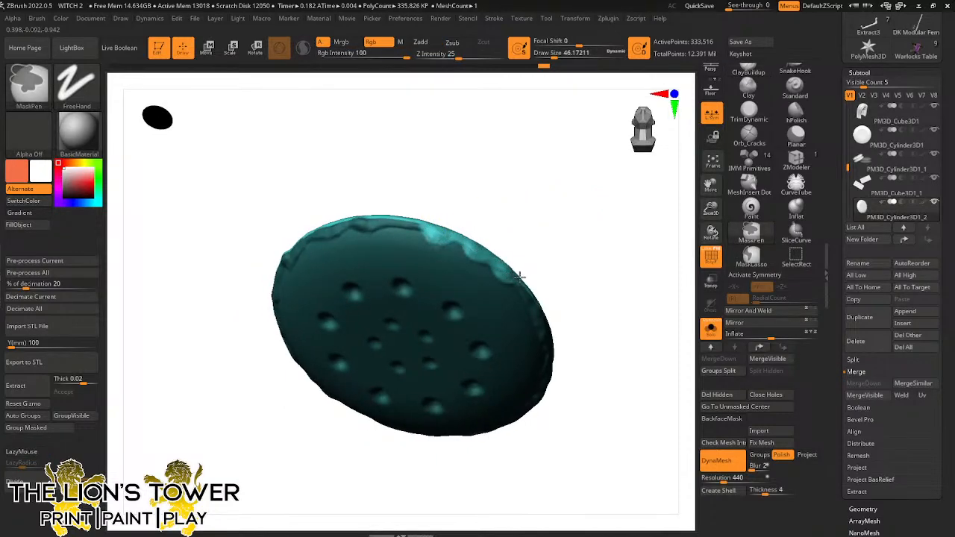
left_click_drag(556, 329, 576, 284)
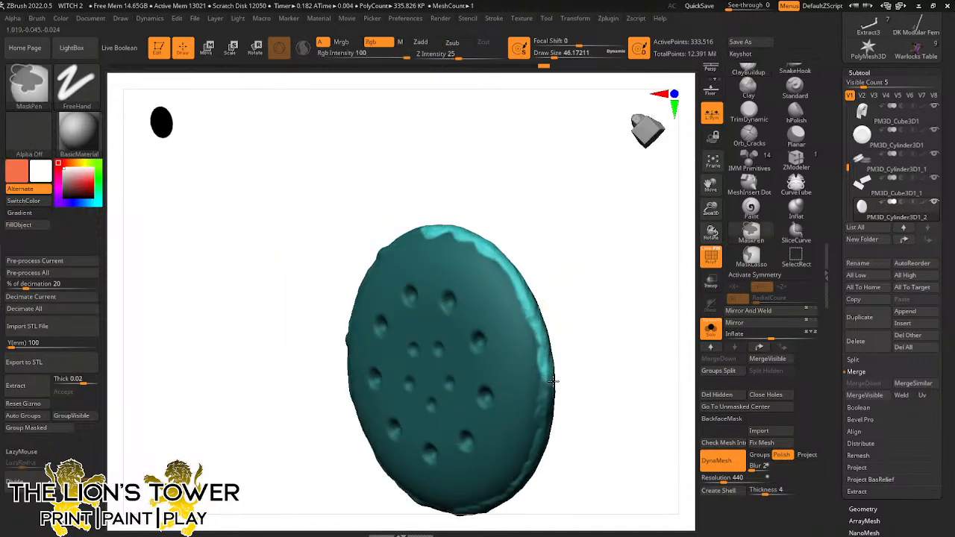
left_click_drag(571, 380, 574, 294)
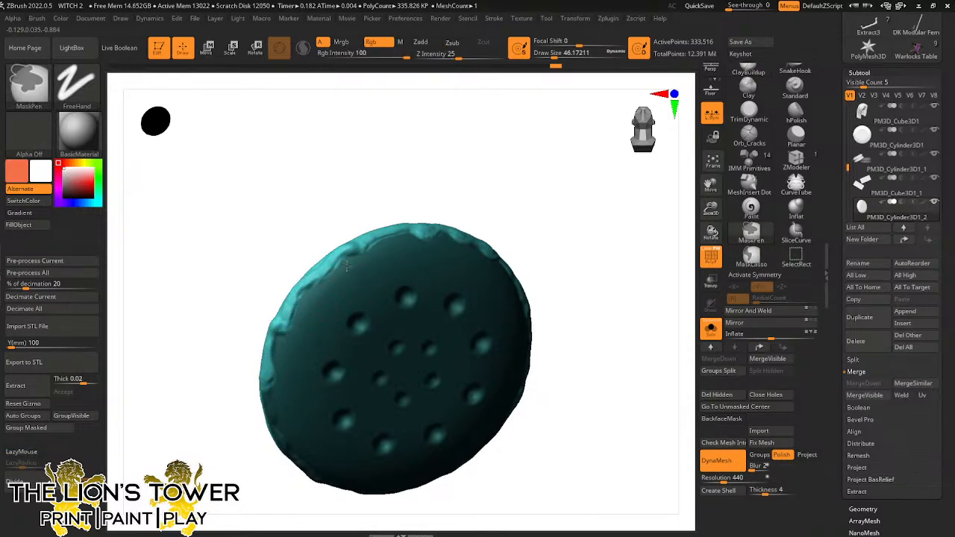
left_click_drag(586, 256, 597, 221)
Reduce the draw size to about 23.3 and refine the mask's edge along the curves of the wavy lip
left_click_drag(711, 186, 783, 122)
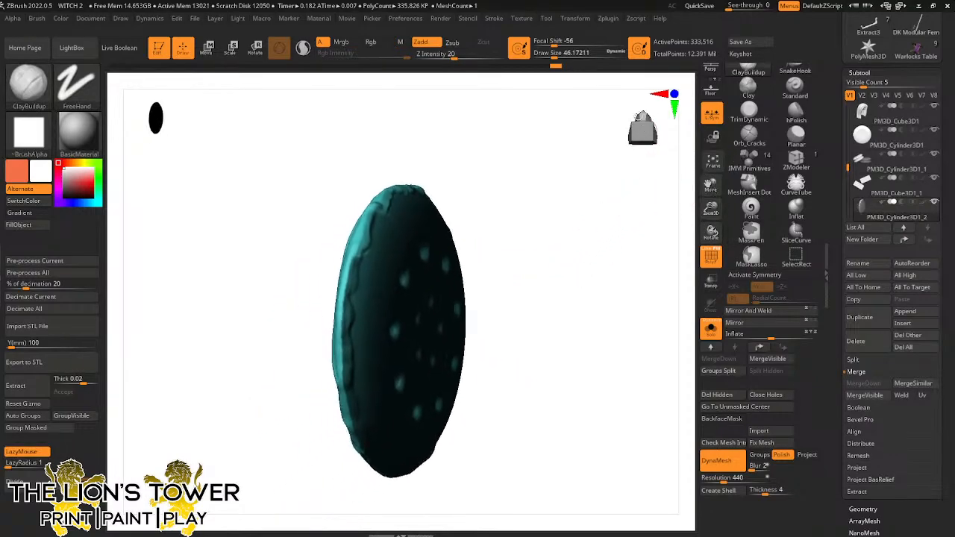
left_click_drag(603, 56, 549, 58)
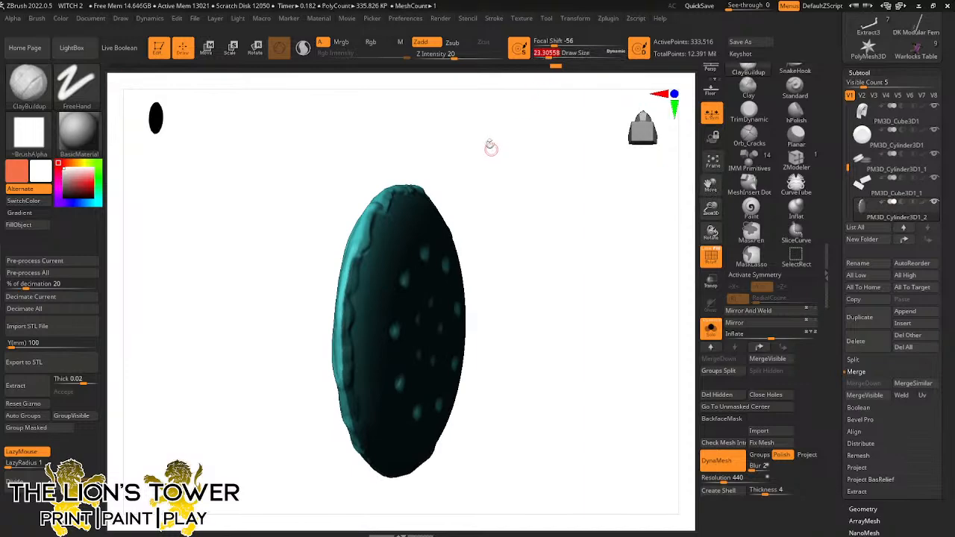
mouse_move(488, 151)
left_mouse_down()
mouse_move(480, 167)
mouse_move(418, 179)
left_mouse_up()
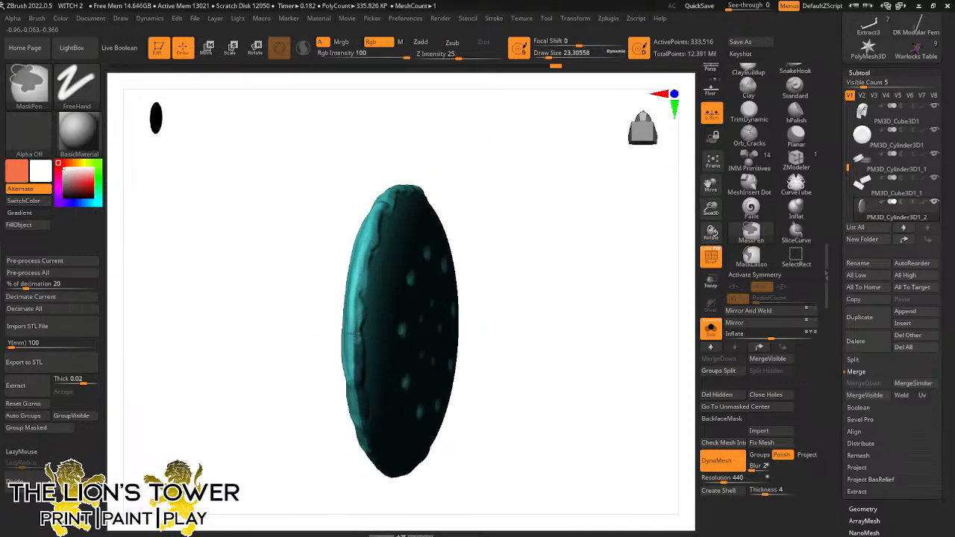
left_click_drag(493, 307, 356, 282)
left_click(377, 251, "ctrl")
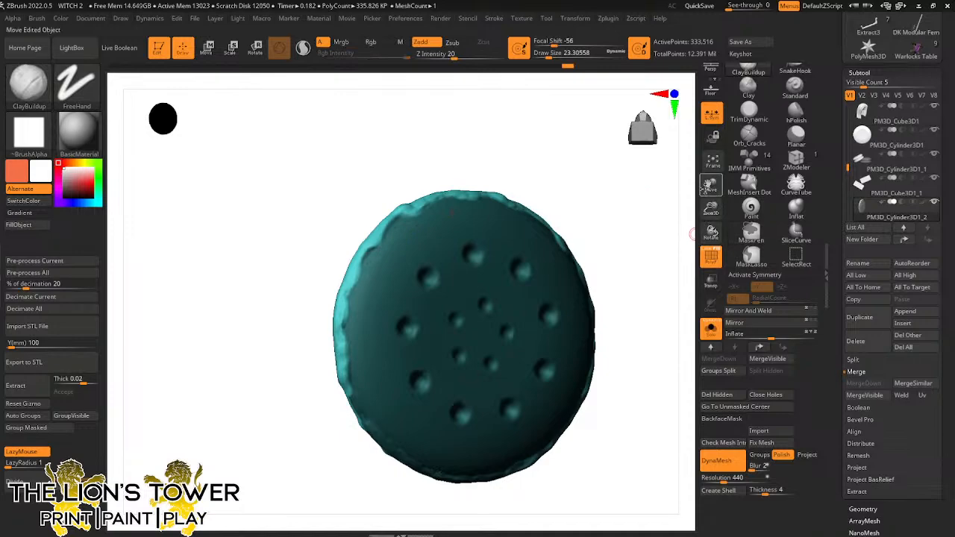
left_click_drag(709, 187, 691, 111)
mouse_move(587, 354)
left_mouse_down()
mouse_move(625, 288)
mouse_move(604, 301)
mouse_move(650, 301)
mouse_move(583, 306)
mouse_move(437, 288)
mouse_move(292, 227)
mouse_move(296, 297)
left_mouse_up()
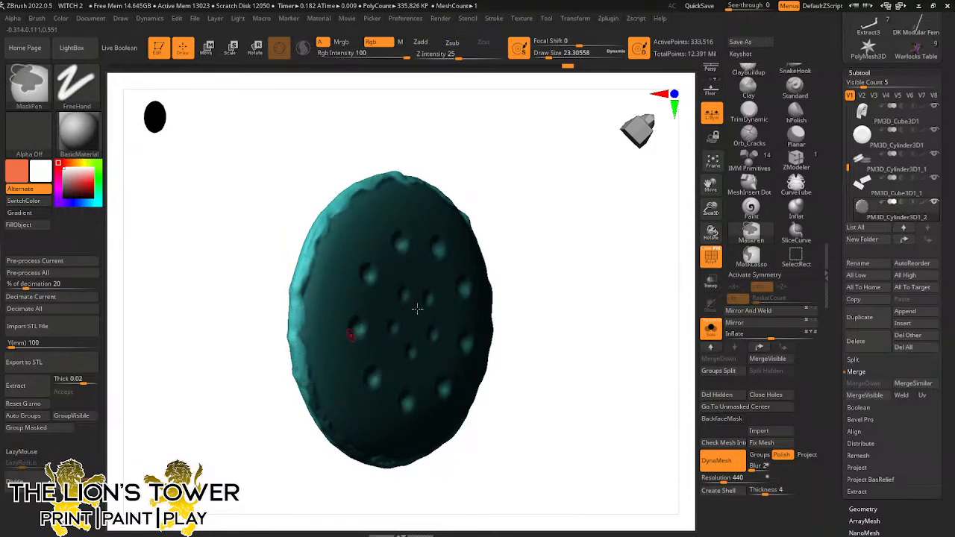
left_click_drag(418, 309, 471, 286, "shift")
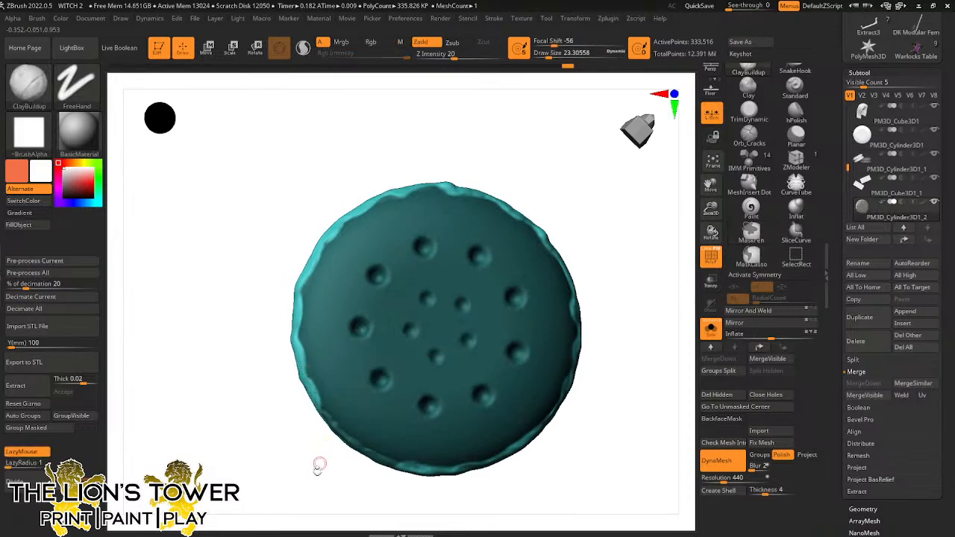
Work around the rest of the rim, tidying the mask boundary between the dented face and the raised lip
left_click_drag(316, 466, 322, 397)
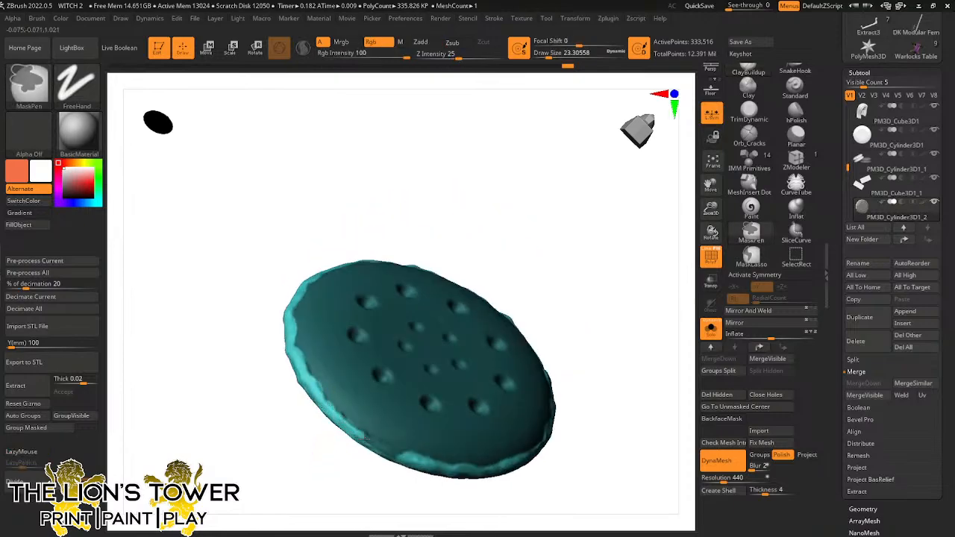
mouse_move(593, 324)
left_mouse_down()
mouse_move(582, 320)
mouse_move(505, 363)
mouse_move(599, 262)
mouse_move(578, 280)
mouse_move(571, 311)
left_mouse_up()
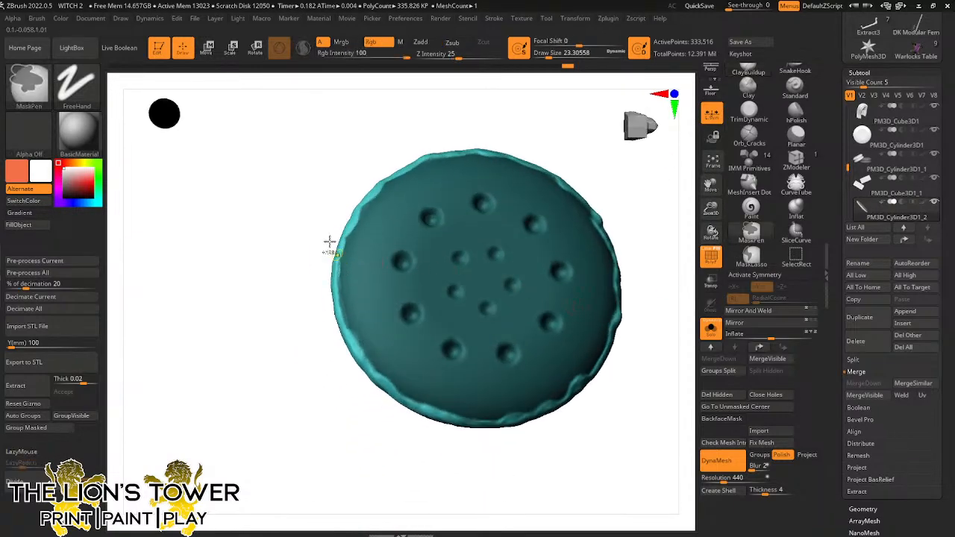
left_click_drag(328, 244, 349, 265)
key("ctrl")
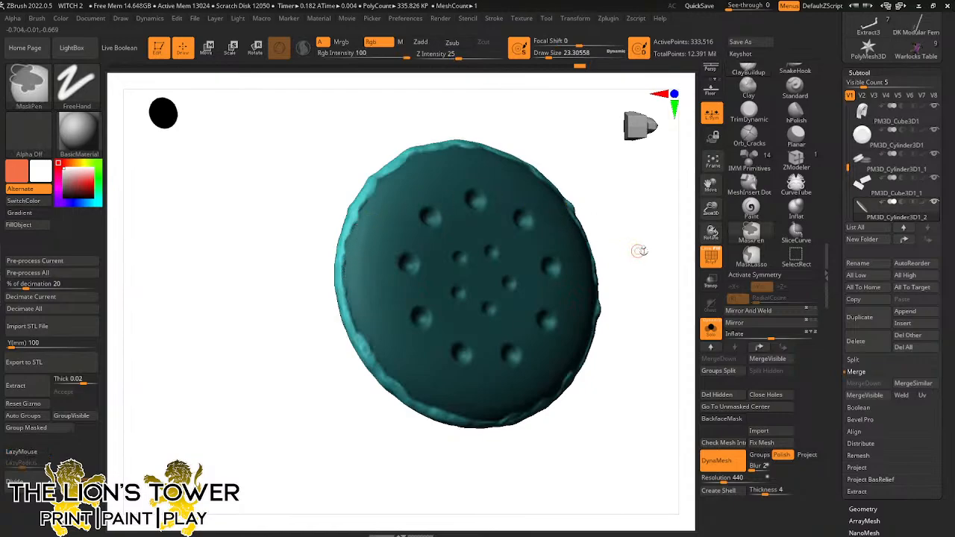
mouse_move(636, 251)
left_mouse_down()
mouse_move(619, 323)
mouse_move(523, 226)
mouse_move(589, 220)
left_mouse_up()
key("ctrl")
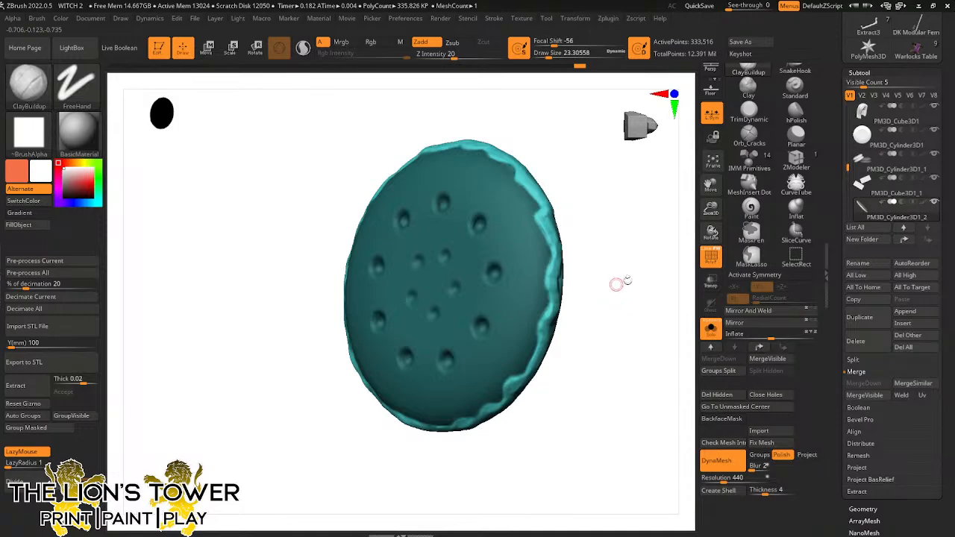
mouse_move(617, 282)
left_mouse_down()
mouse_move(615, 251)
mouse_move(608, 259)
mouse_move(614, 219)
mouse_move(601, 224)
left_mouse_up()
key("ctrl")
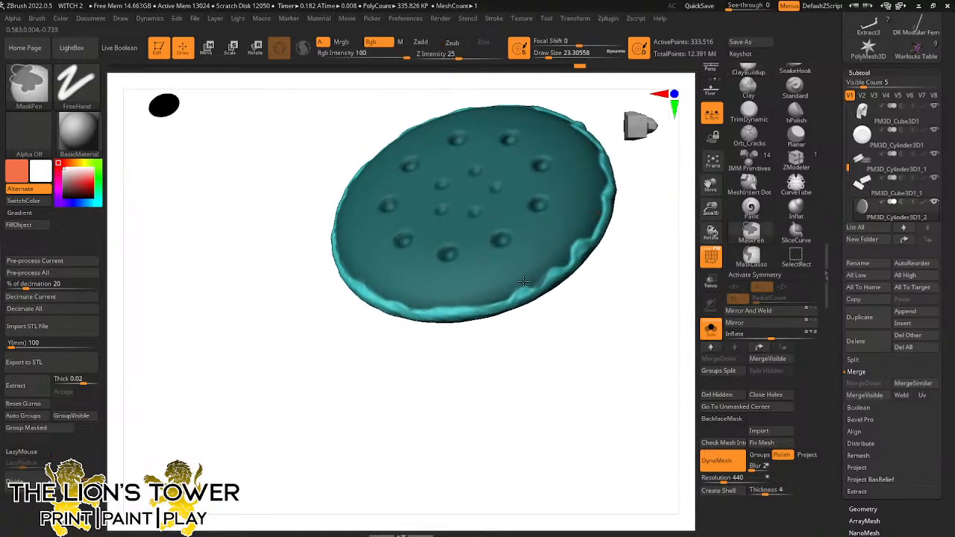
Finish the mask at the rim and invert it so the lip and iced side are protected instead of the underside
key("ctrl")
mouse_move(497, 340)
left_mouse_down()
mouse_move(514, 390)
mouse_move(503, 396)
mouse_move(495, 373)
mouse_move(538, 392)
left_mouse_up()
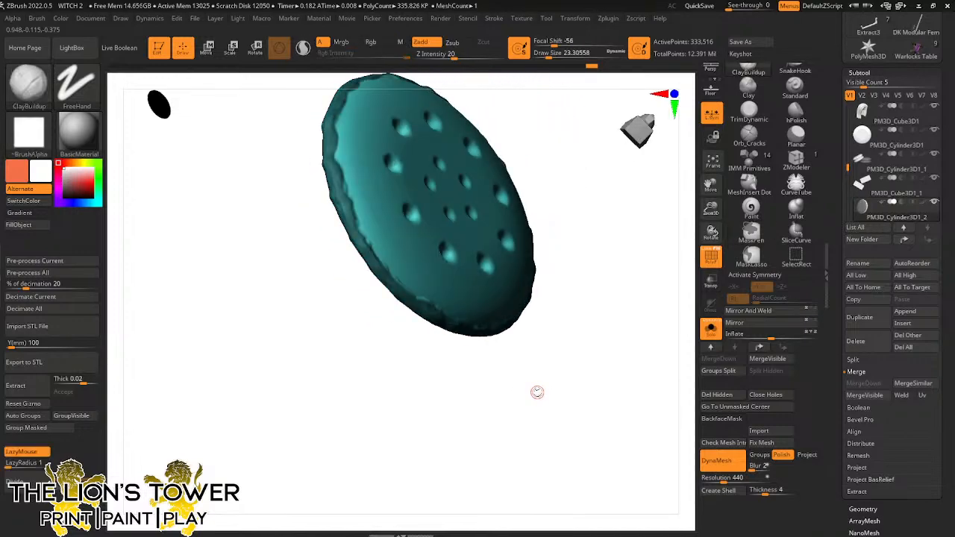
key("ctrl")
key("l")
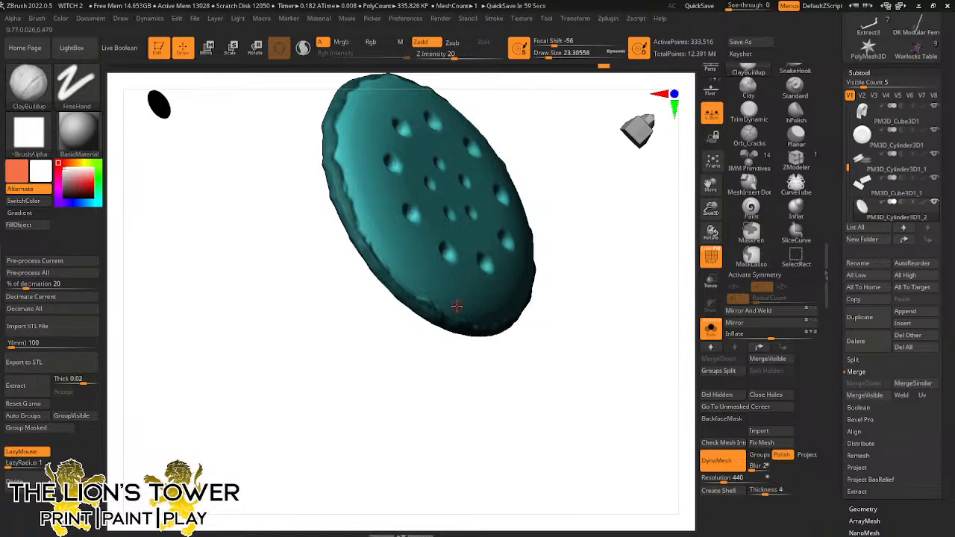
Fill the unmasked dented underside with golden brown (RGB 199, 138, 44) using the Paint brush, and turn off the polyframe display
key("b")
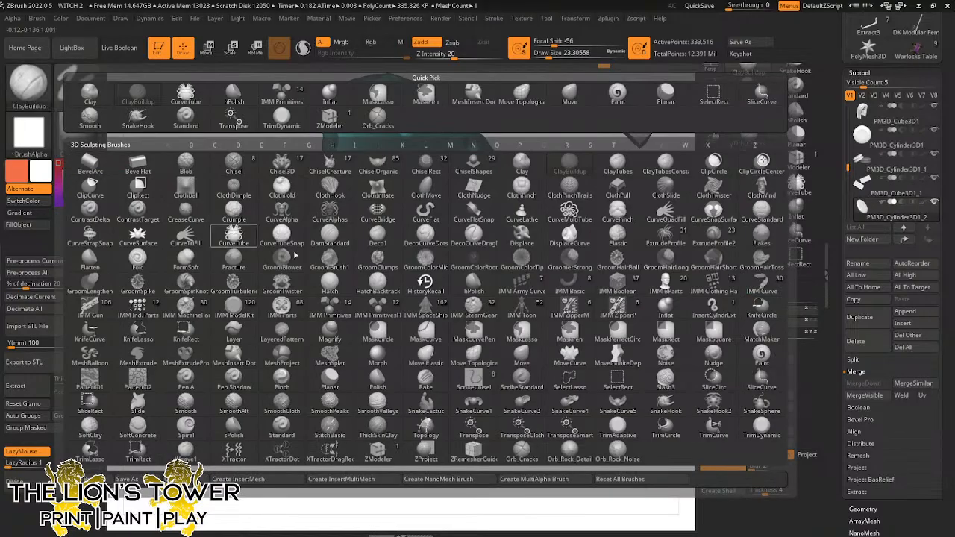
left_click(616, 99)
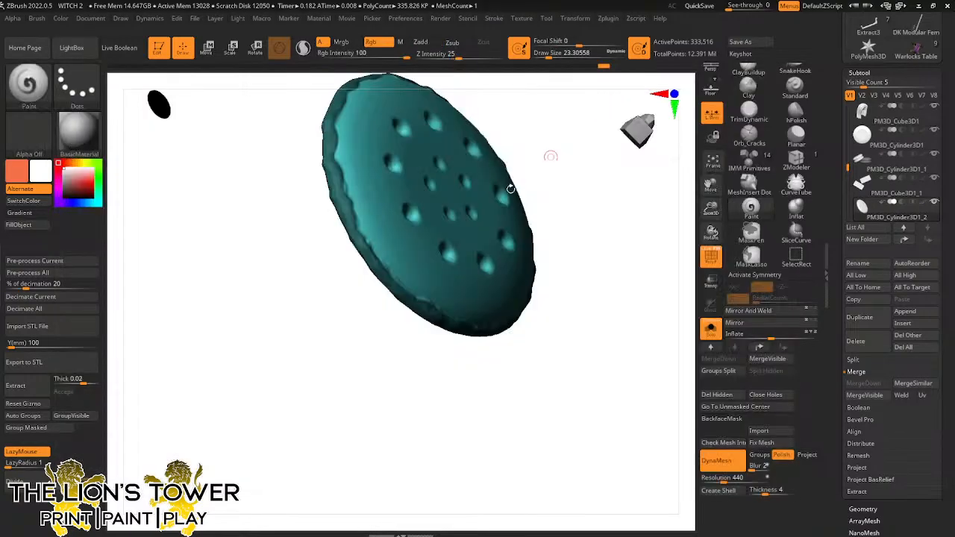
left_click(75, 163)
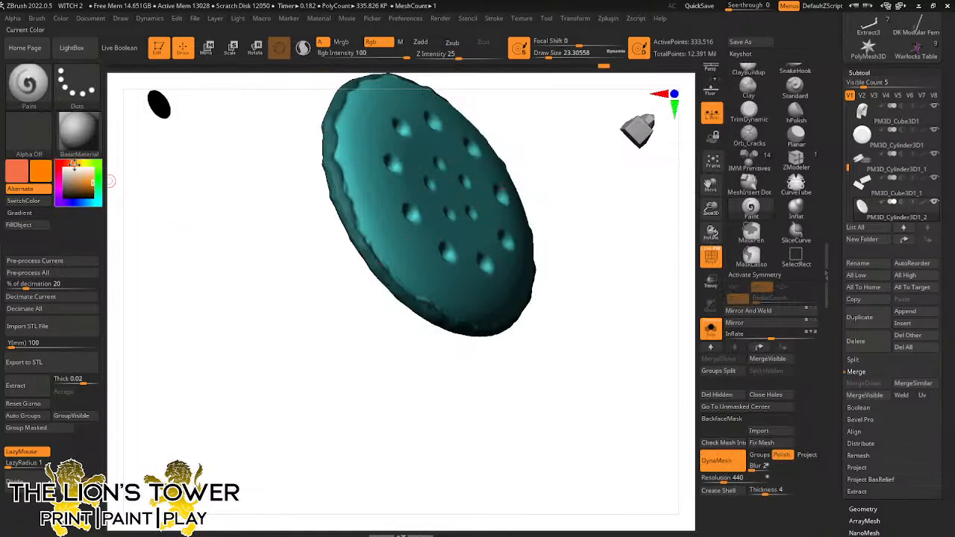
left_click(76, 164)
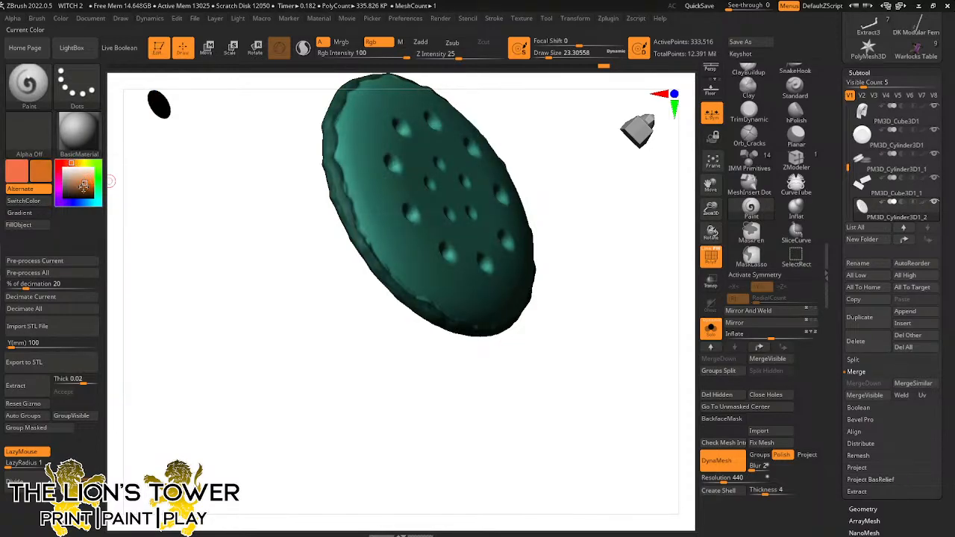
left_click(82, 186)
left_click_drag(81, 188, 82, 184)
left_click(82, 184)
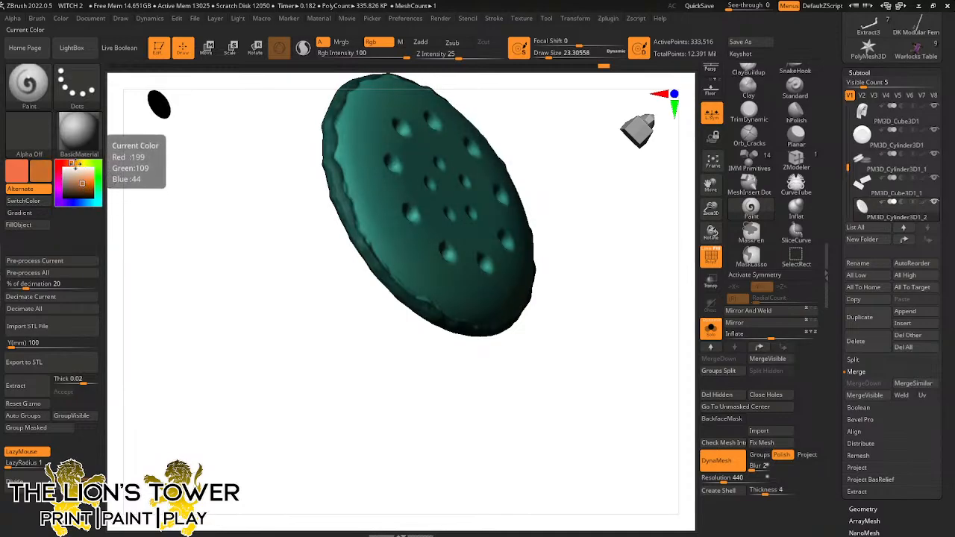
left_click(74, 163)
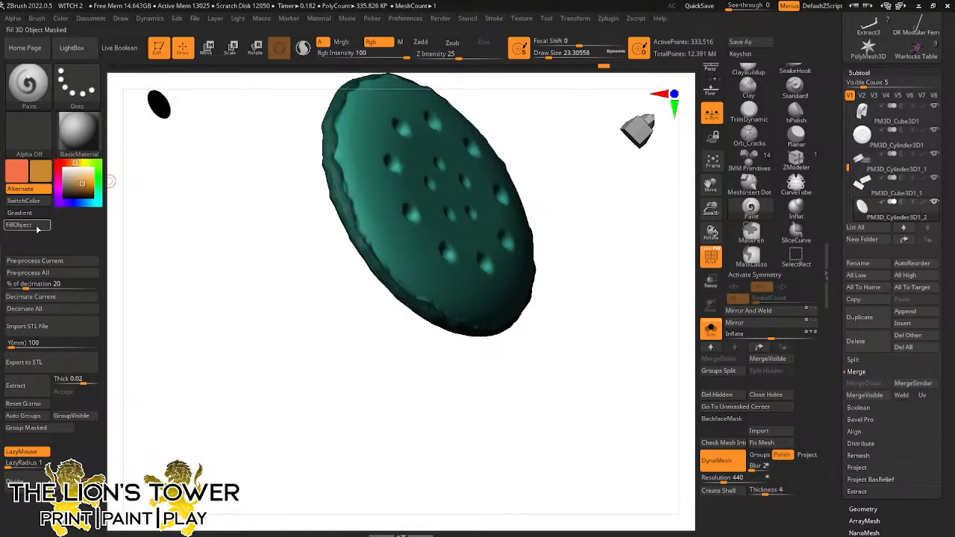
left_click(712, 333)
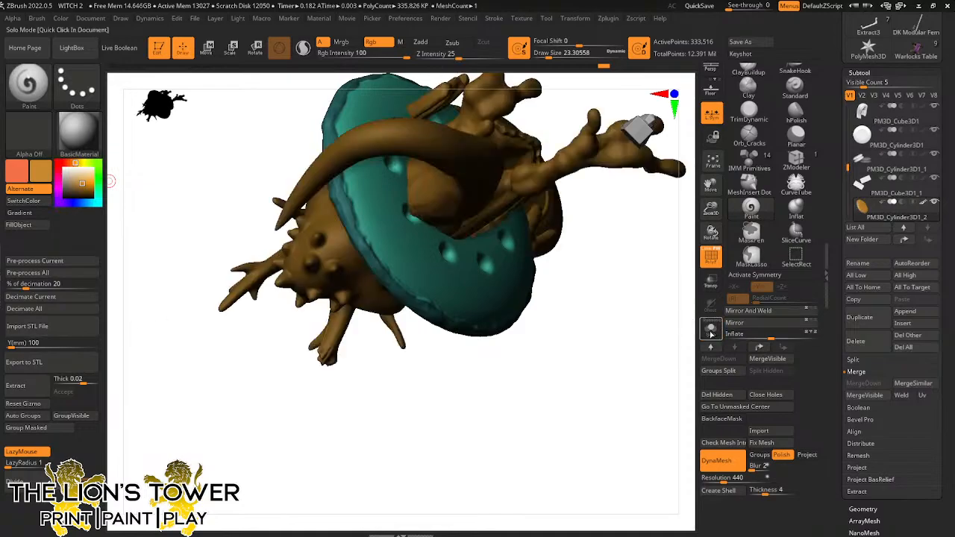
left_click(712, 329)
left_click(711, 256)
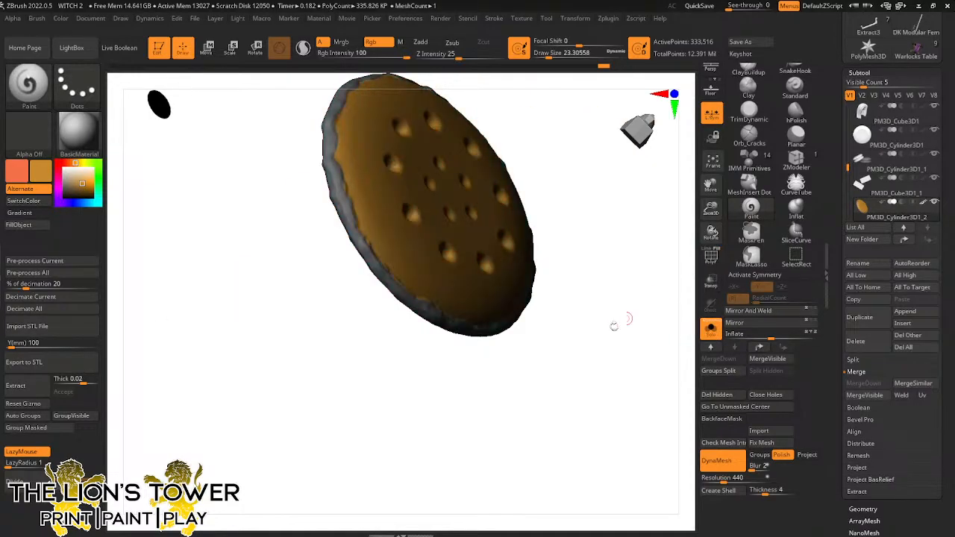
Fill the wavy-lined iced side with dark chocolate brown, clear the solo view and show the biscuits on the creature's plate
mouse_move(618, 321)
left_mouse_down()
mouse_move(613, 342)
mouse_move(609, 335)
mouse_move(634, 313)
mouse_move(437, 249)
left_mouse_up()
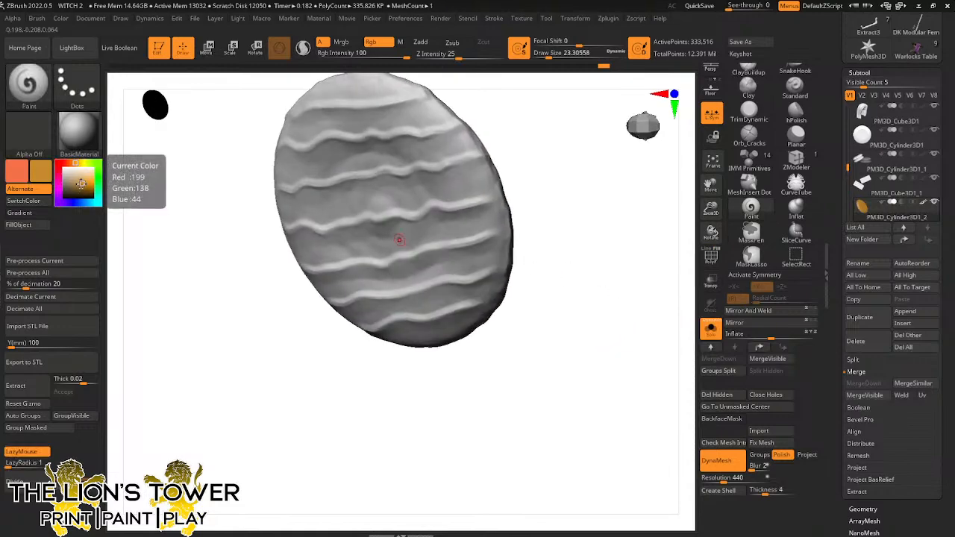
left_click_drag(81, 183, 75, 191)
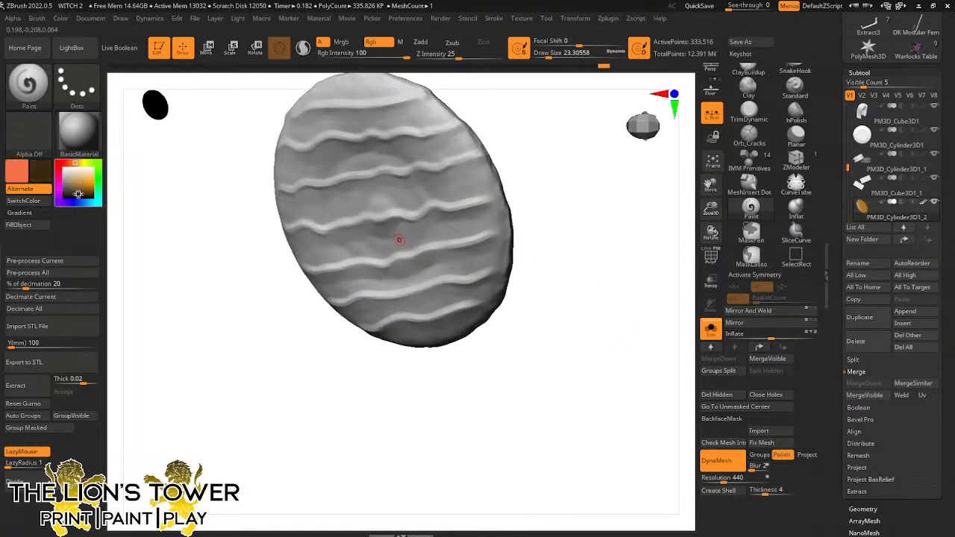
left_click(19, 225)
key("ctrl")
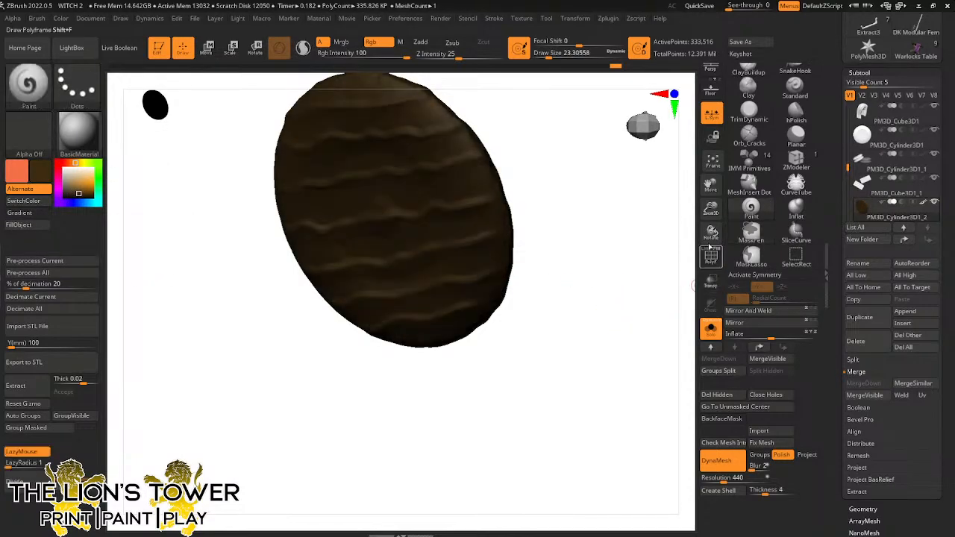
mouse_move(623, 333)
left_mouse_down("shift")
mouse_move(639, 226)
mouse_move(606, 189)
mouse_move(608, 262)
mouse_move(631, 319)
mouse_move(601, 383)
left_mouse_up("shift")
left_click(717, 336)
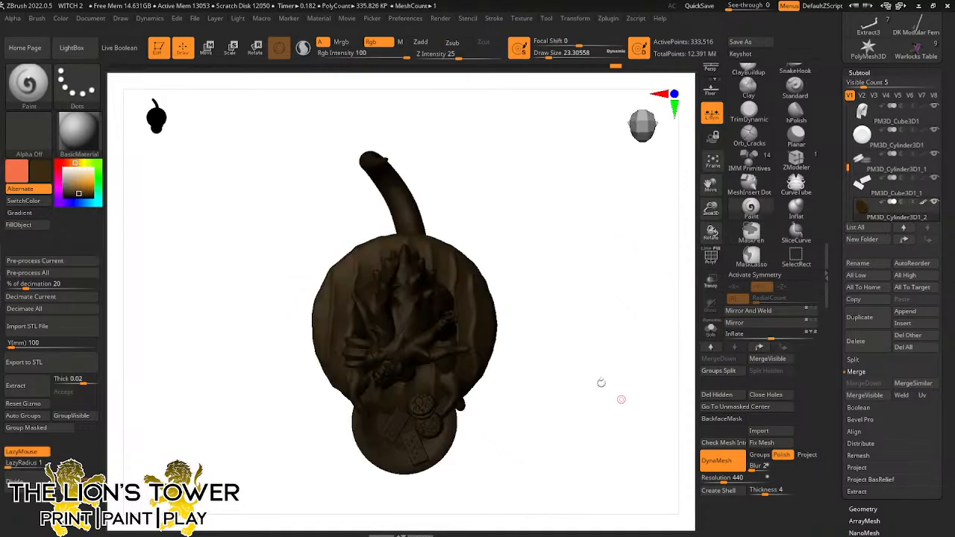
left_click_drag(675, 263, 633, 306, "alt")
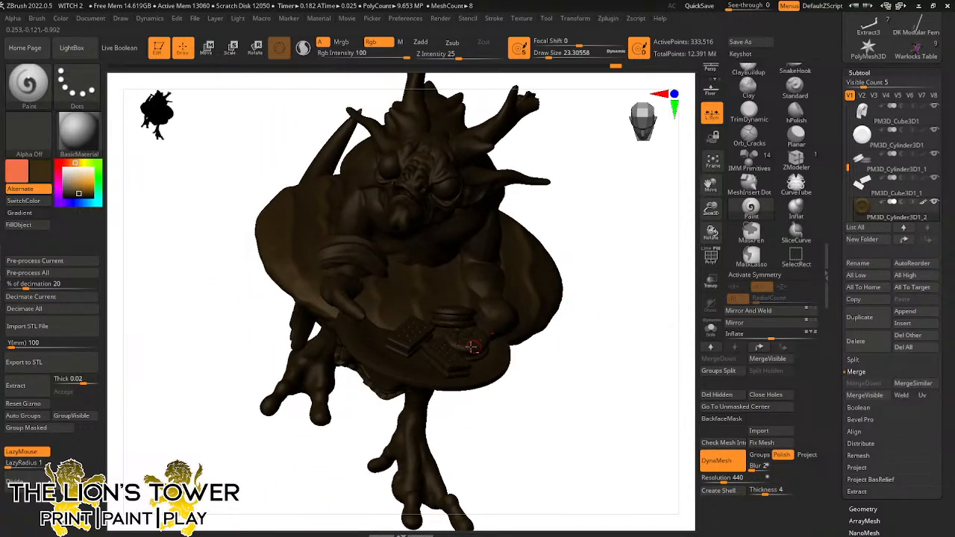
Select the rectangular biscuits on the plate, solo them and isolate the filling layer of one sandwich biscuit
left_click(453, 363, "alt")
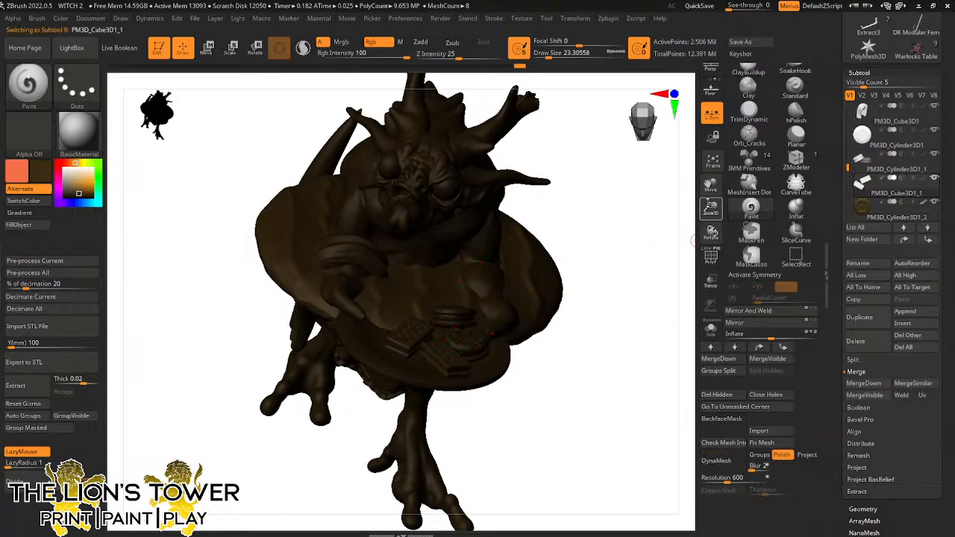
left_click_drag(713, 211, 713, 255)
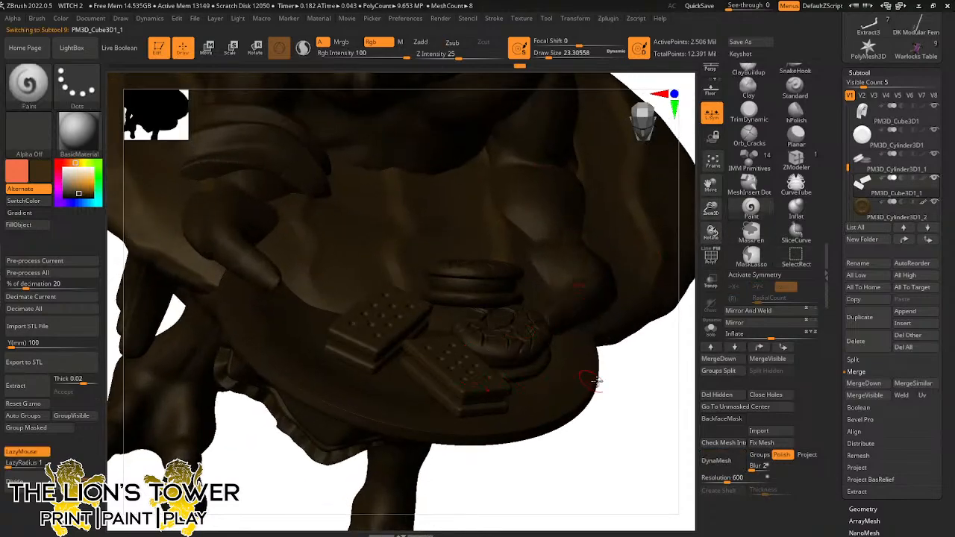
left_click(712, 329)
left_click_drag(631, 371, 595, 348)
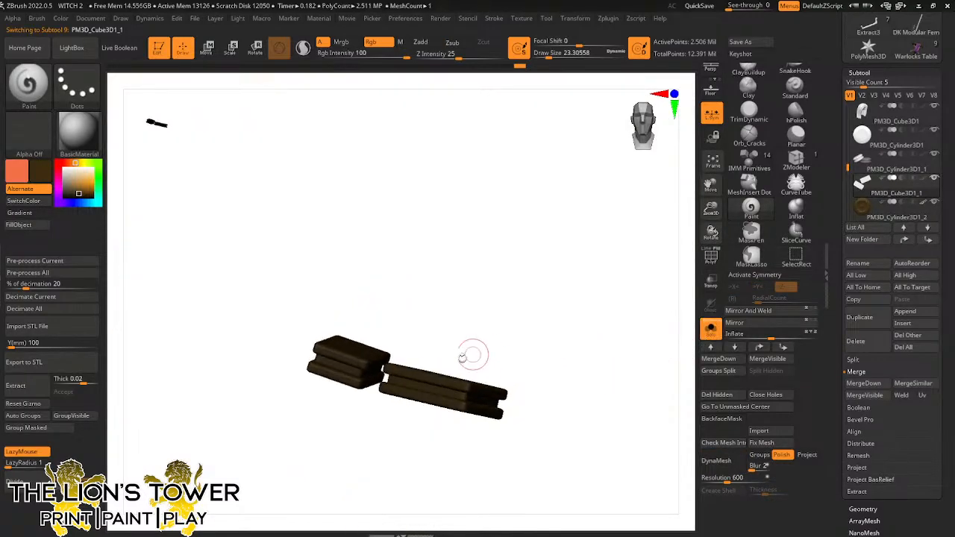
left_click(356, 368, "ctrl+shift")
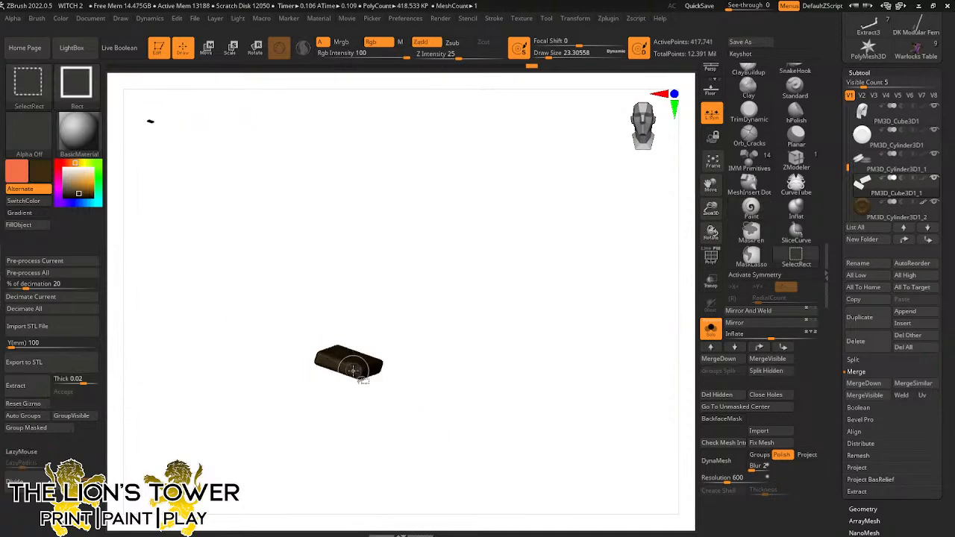
Bring back all layers of both rectangular sandwich biscuits and fill them with dark chocolate brown after trying a medium brown
left_click(411, 383, "ctrl+shift")
left_click_drag(531, 329, 585, 329)
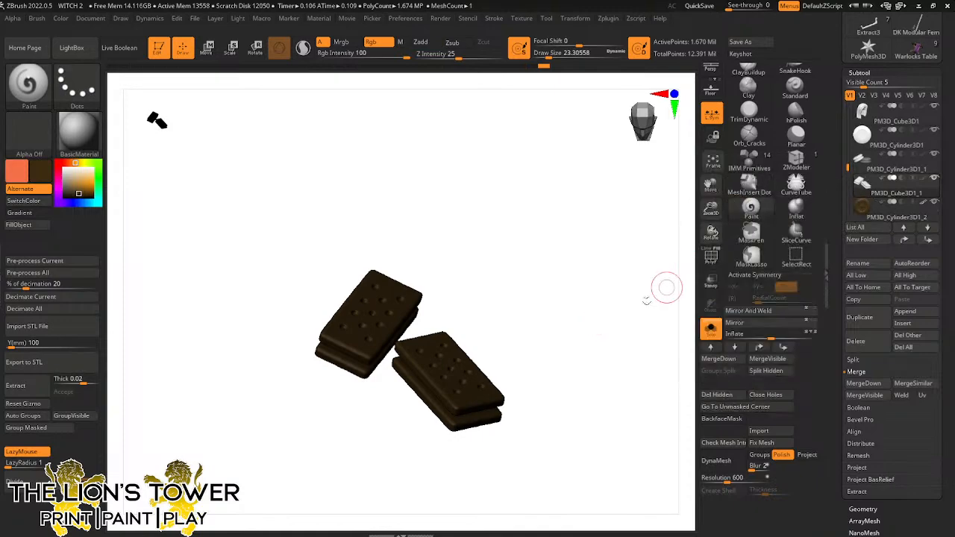
left_click_drag(602, 310, 621, 257)
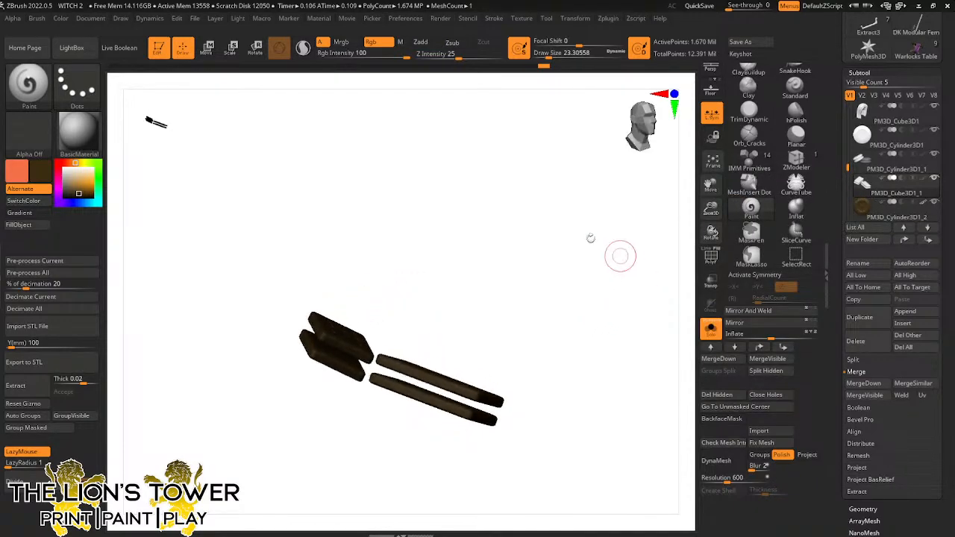
left_click(76, 188)
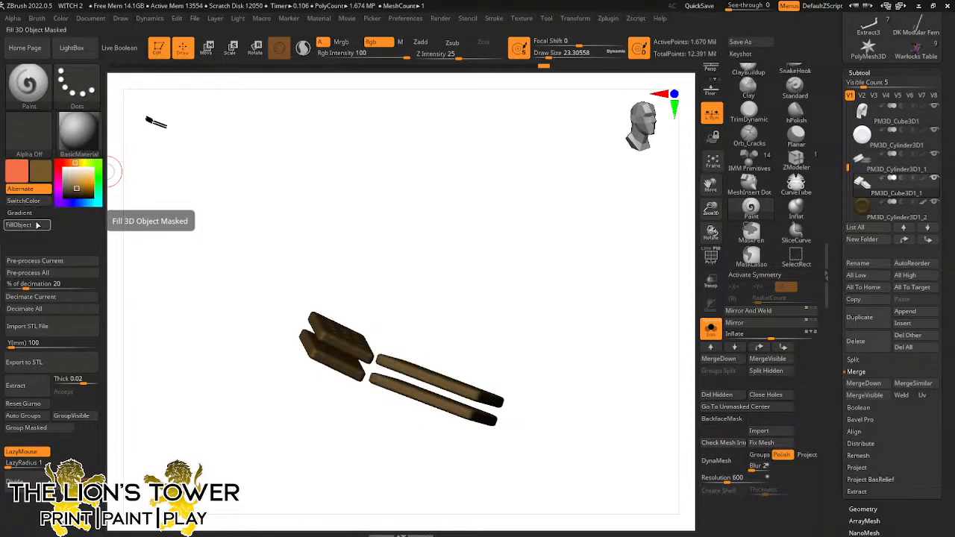
left_click(73, 193)
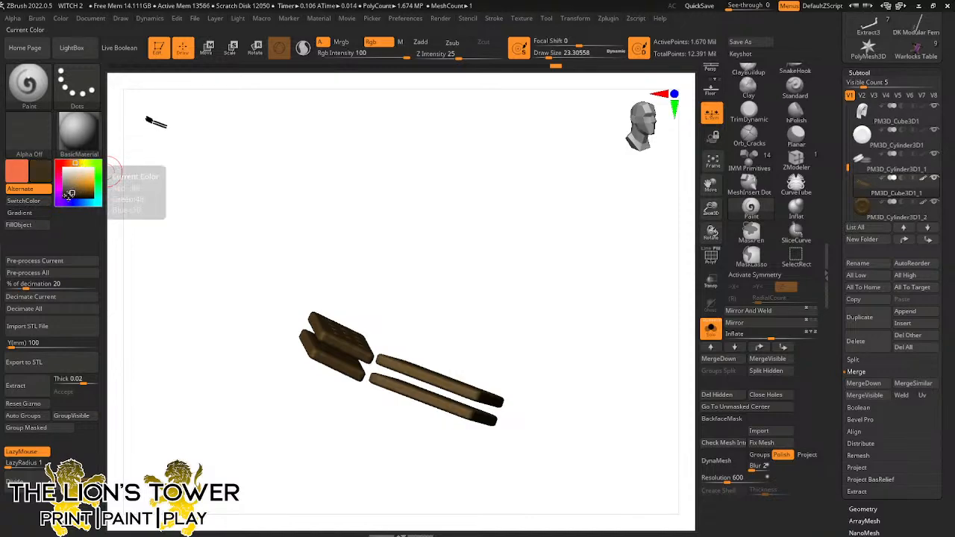
left_click(36, 224)
Fill the isolated filling layers of the rectangular biscuits with medium brown, show the complete biscuits and clear the mask
key("ctrl+z")
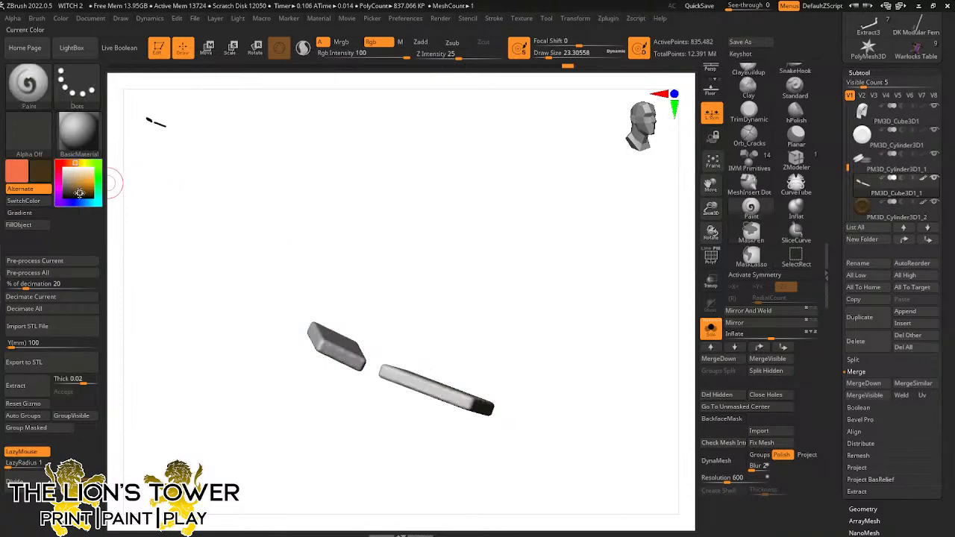
left_click_drag(80, 193, 78, 190)
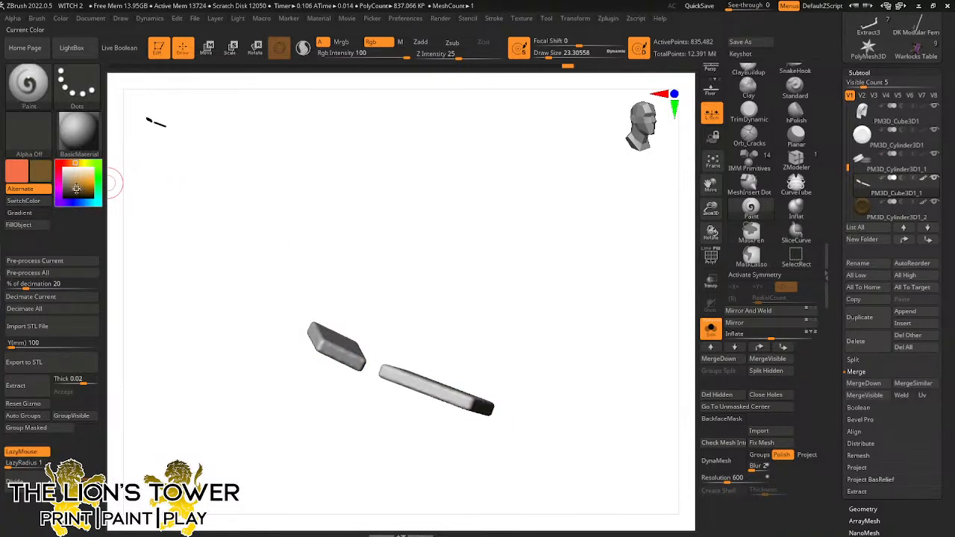
left_click(46, 223)
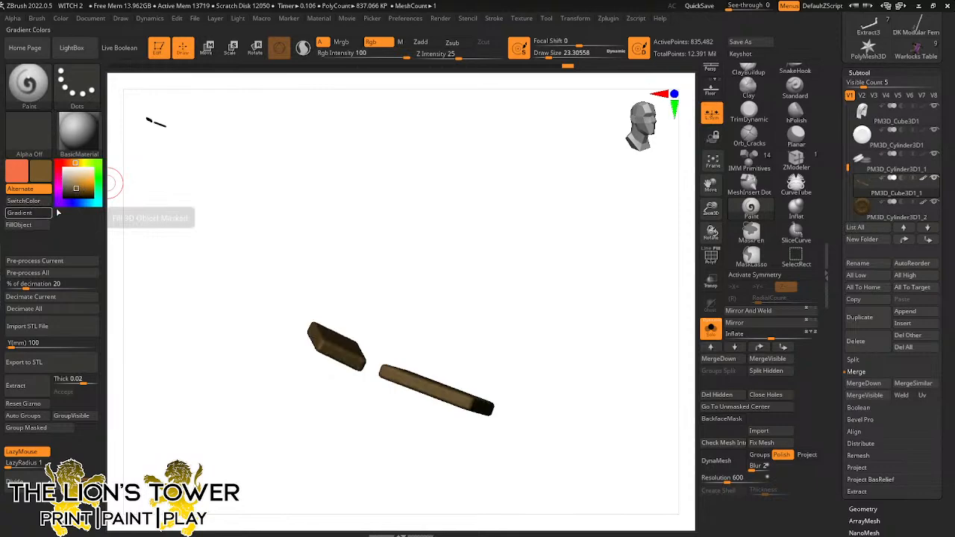
left_click(527, 305, "ctrl+shift")
left_click(575, 299, "ctrl")
left_click_drag(576, 299, 617, 336, "ctrl")
Leave the solo view, select the round cracked sandwich biscuits on the plate and clear their mask
left_click_drag(689, 288, 635, 309)
left_click(709, 329)
left_click(482, 292, "alt")
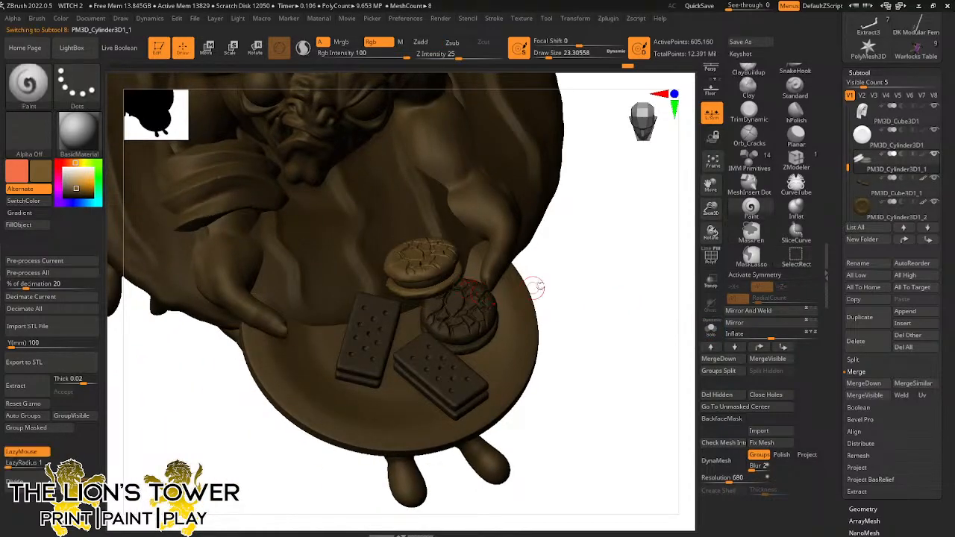
left_click(564, 265, "ctrl")
left_click_drag(563, 265, 565, 292, "ctrl")
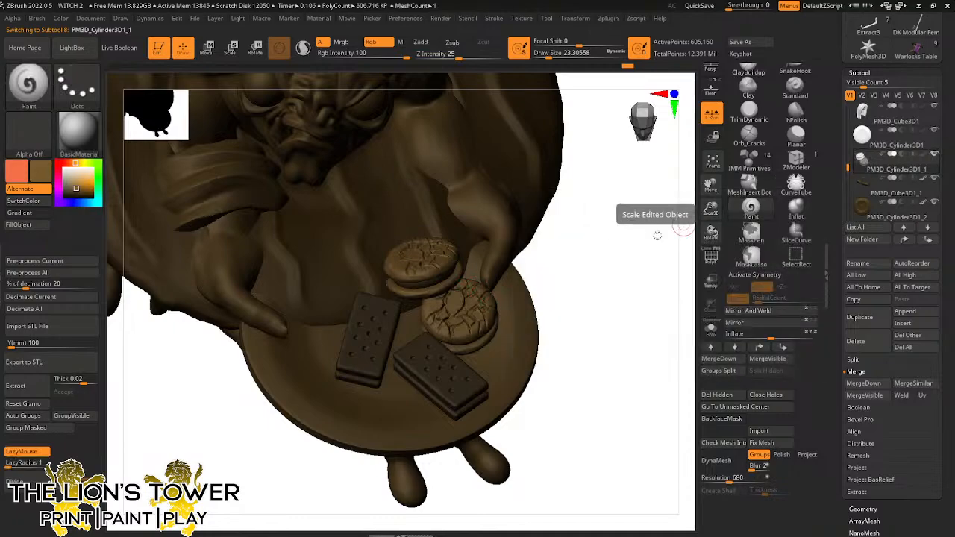
Hide the filling of the round cracked biscuits, fill their outer shells with golden yellow-orange and show all parts again
left_click(473, 304, "ctrl+shift")
left_click(473, 304, "ctrl+shift")
left_click(489, 331, "ctrl+shift")
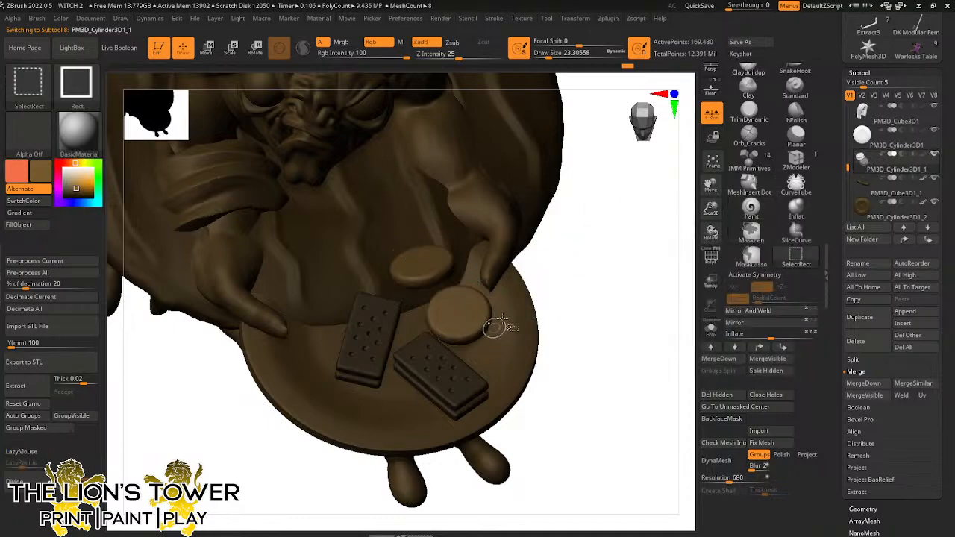
left_click(559, 282, "ctrl+shift")
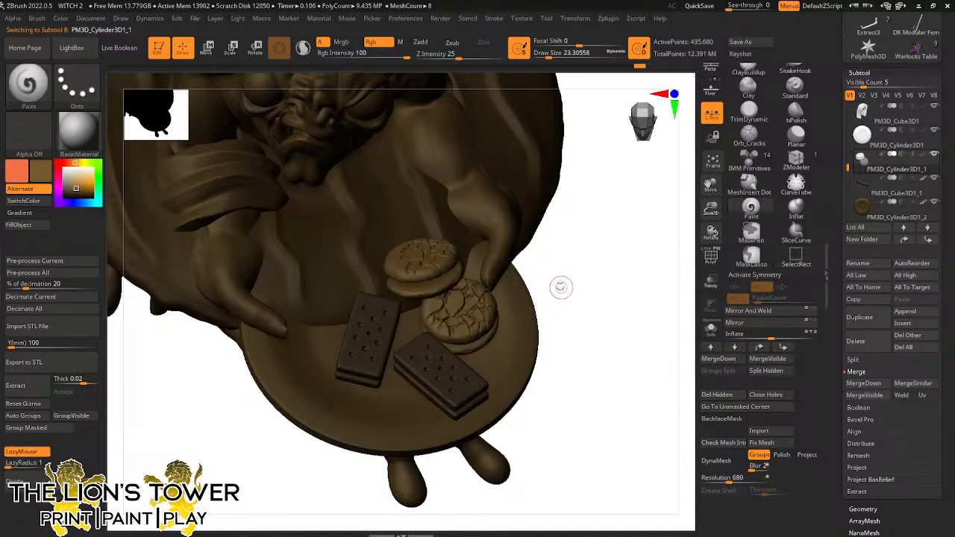
left_click(86, 178)
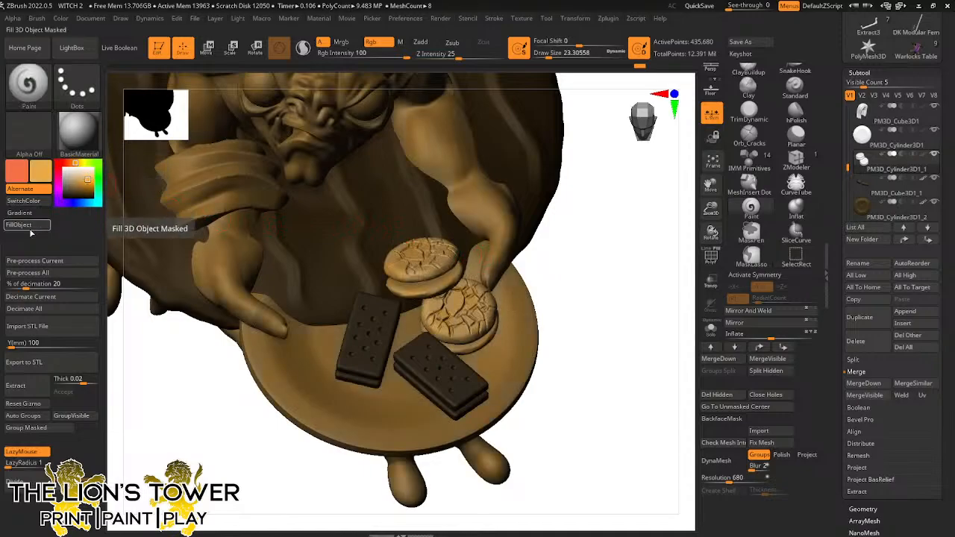
left_click(30, 228)
left_click(567, 305, "ctrl+shift")
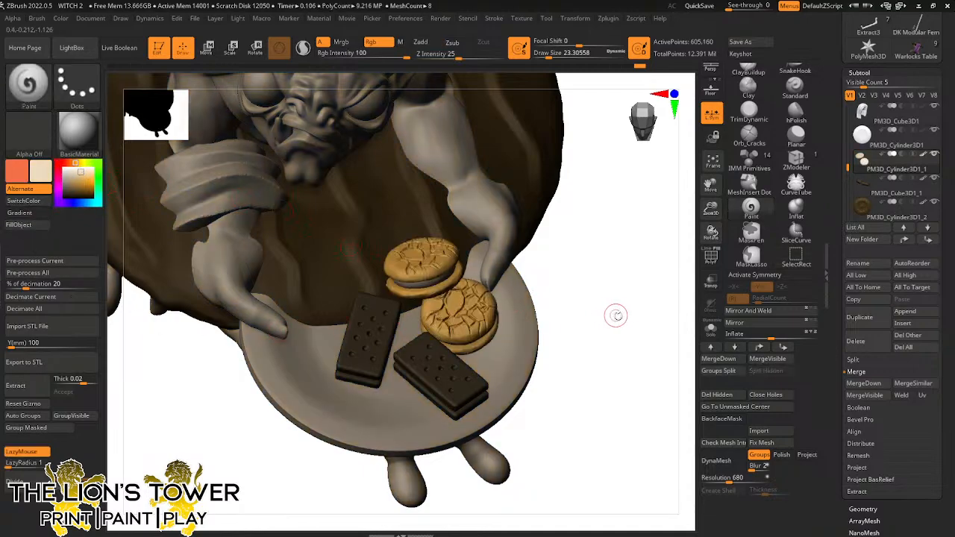
Select the oversized round chocolate-iced biscuit around the creature and scale it down to roughly match the other round biscuits
left_click_drag(617, 315, 580, 313)
mouse_move(614, 252)
left_mouse_down()
mouse_move(601, 307)
mouse_move(552, 238)
left_mouse_up()
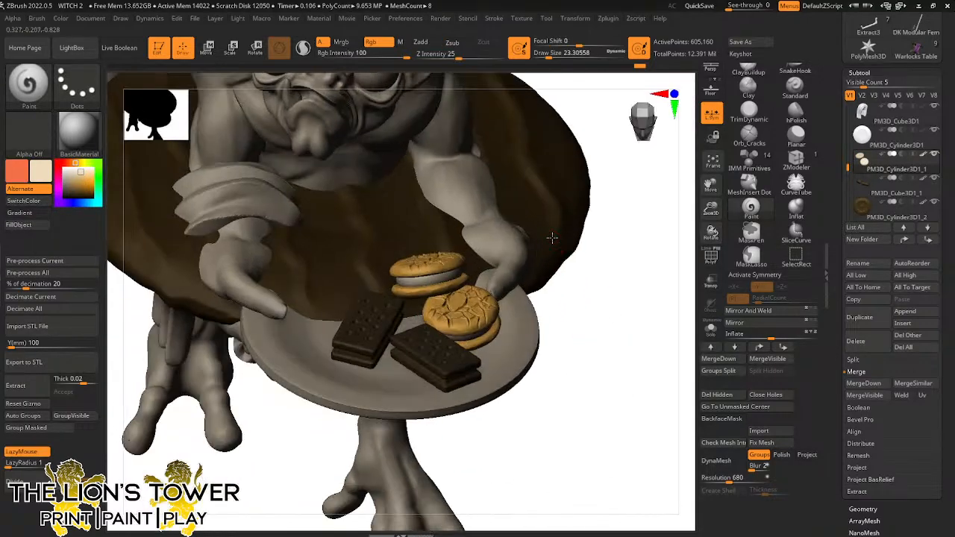
left_click(552, 238, "alt")
mouse_move(712, 210)
left_mouse_down()
mouse_move(714, 228)
mouse_move(719, 217)
left_mouse_up()
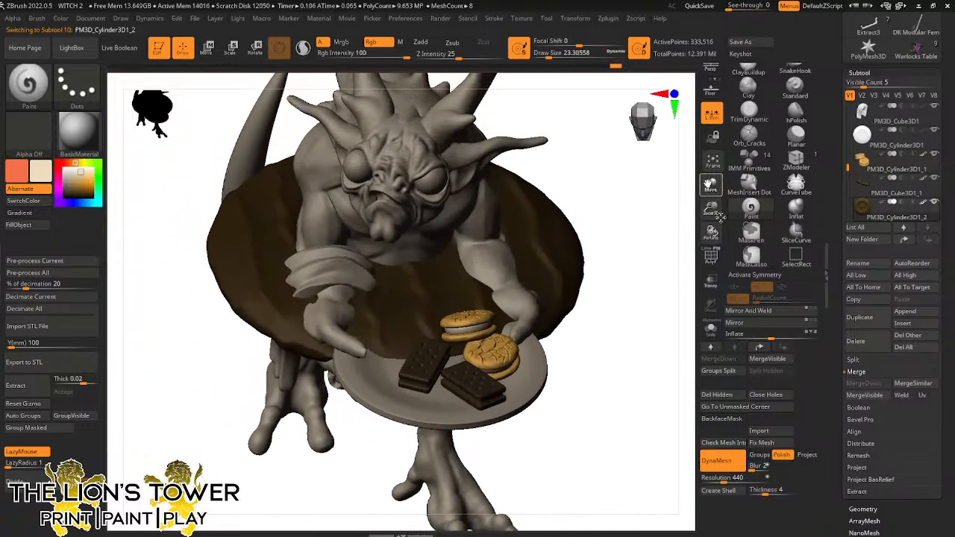
left_click_drag(622, 322, 618, 242)
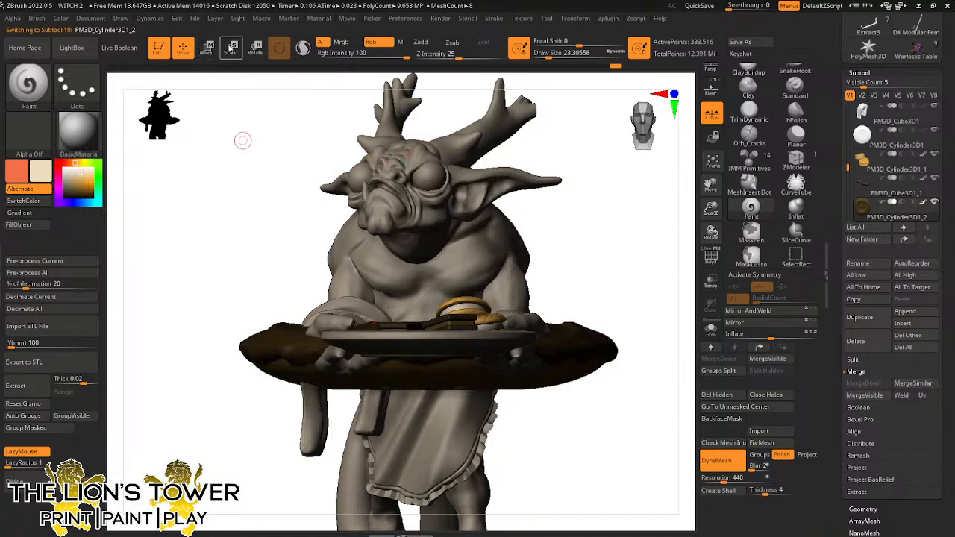
left_click(231, 47)
left_click_drag(427, 362, 427, 381)
mouse_move(536, 271)
left_mouse_down()
mouse_move(590, 285)
mouse_move(560, 298)
mouse_move(590, 310)
left_mouse_up()
left_click_drag(620, 269, 586, 298)
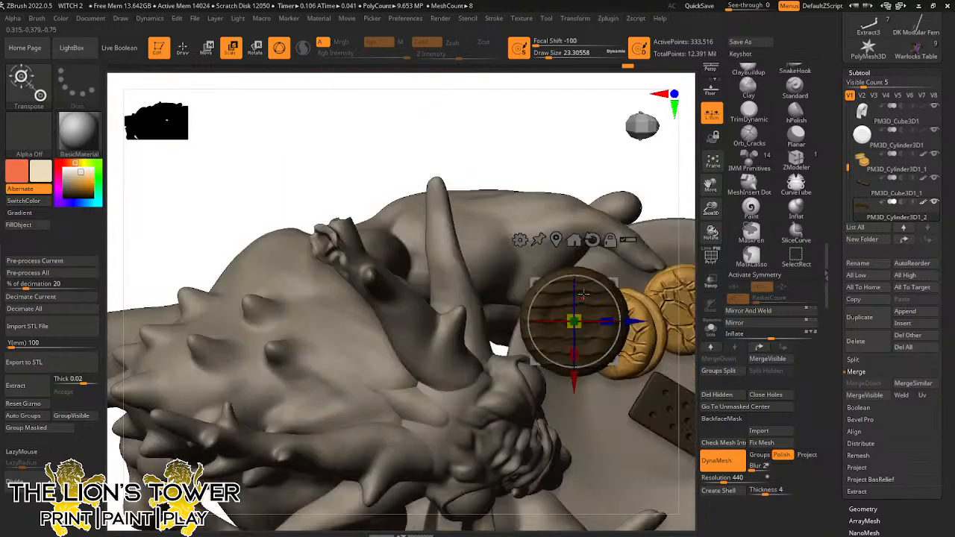
Move the chocolate-iced biscuit onto the creature's plate and tilt it so it leans beside the round cracked biscuits
left_click_drag(576, 384, 606, 475)
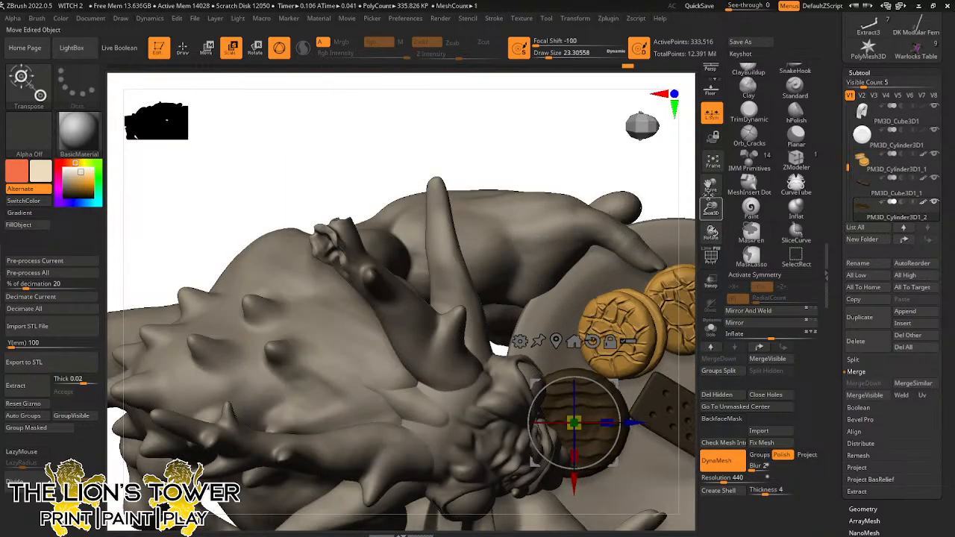
left_click_drag(675, 187, 342, 376)
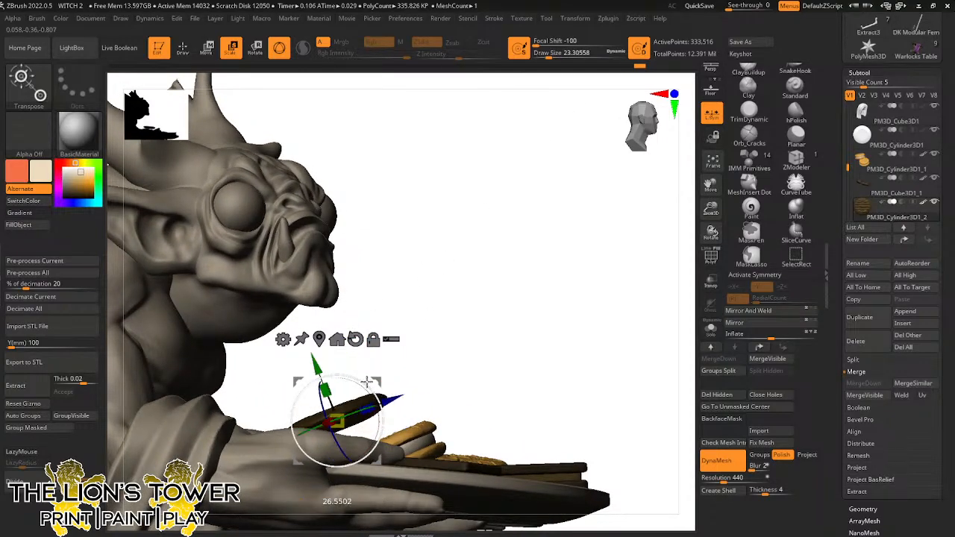
mouse_move(422, 412)
left_mouse_down()
mouse_move(533, 357)
mouse_move(406, 418)
left_mouse_up()
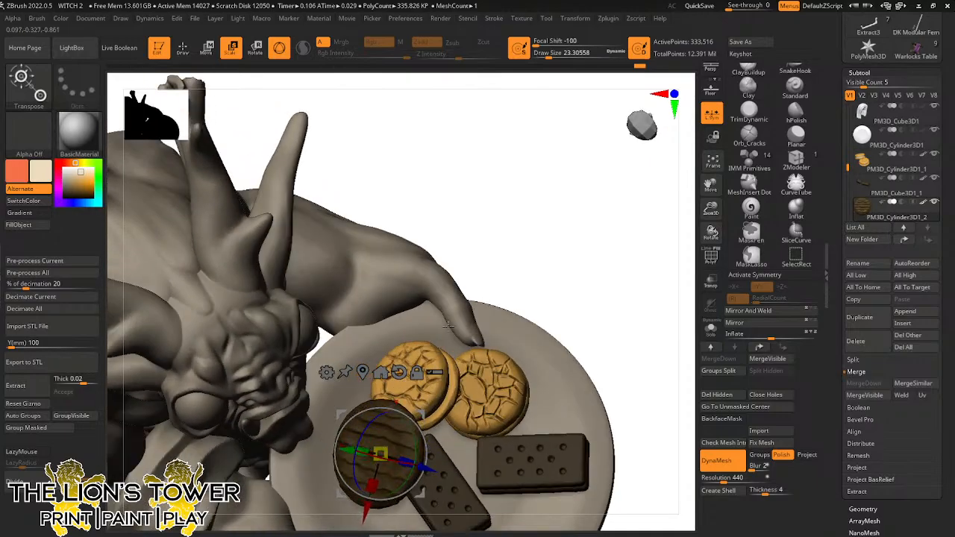
left_click_drag(571, 238, 462, 305)
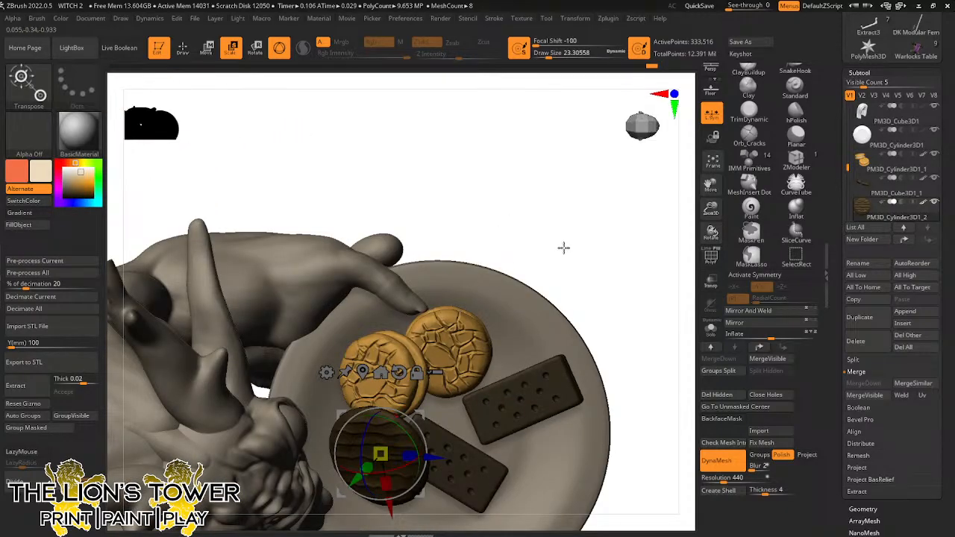
left_click_drag(564, 248, 495, 266)
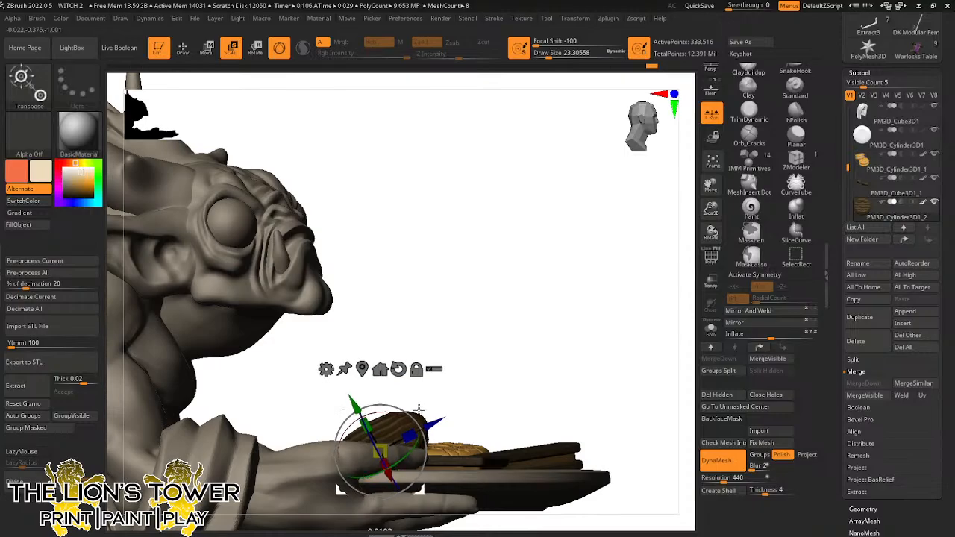
left_click_drag(485, 356, 498, 374)
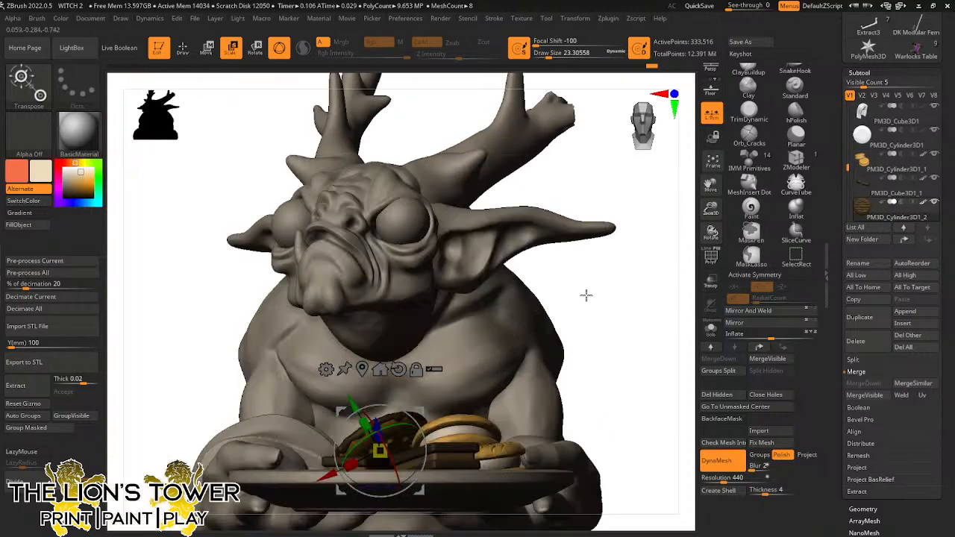
left_click_drag(586, 296, 602, 318)
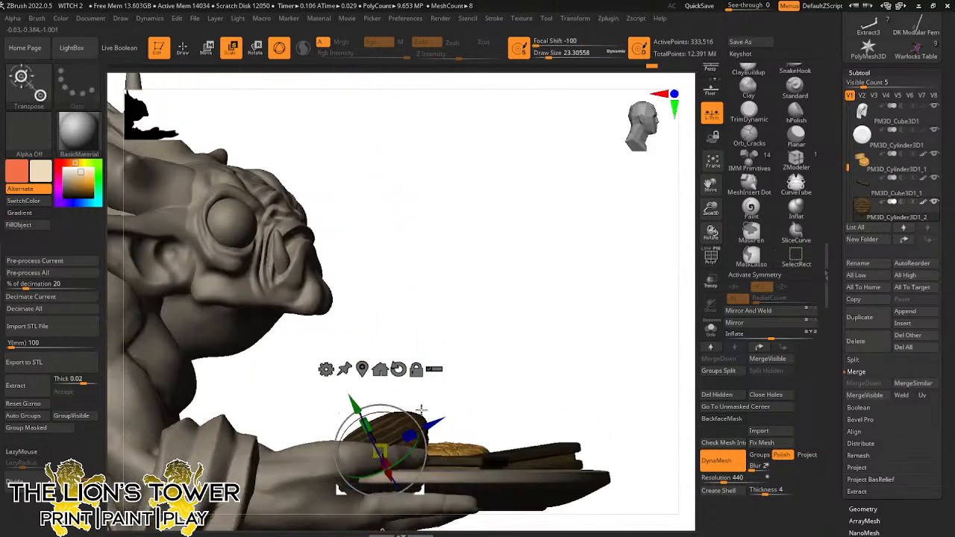
Duplicate the chocolate-iced biscuit and move the copy in front of the original, over a rectangular biscuit
left_click_drag(421, 410, 491, 398, "ctrl")
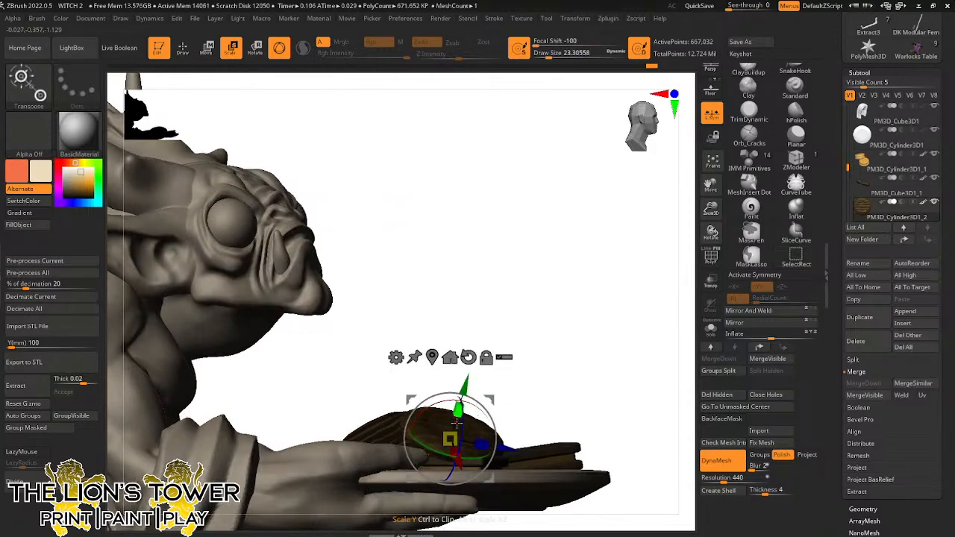
left_click_drag(459, 445, 460, 445)
left_click_drag(537, 356, 539, 440)
left_click_drag(490, 401, 462, 443)
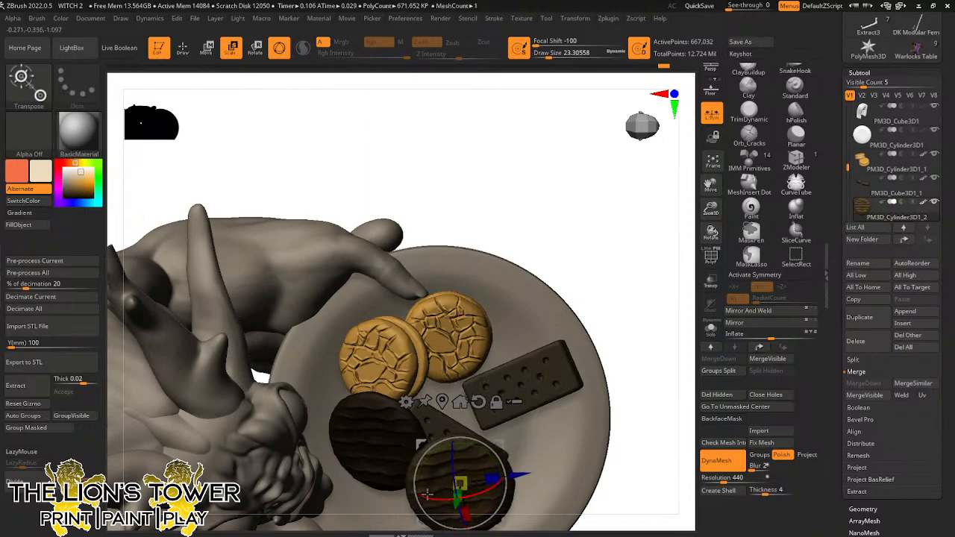
Rotate the copied chocolate-iced biscuit and move it to the plate's rim beside the creature's thumb
left_click_drag(591, 266, 517, 358)
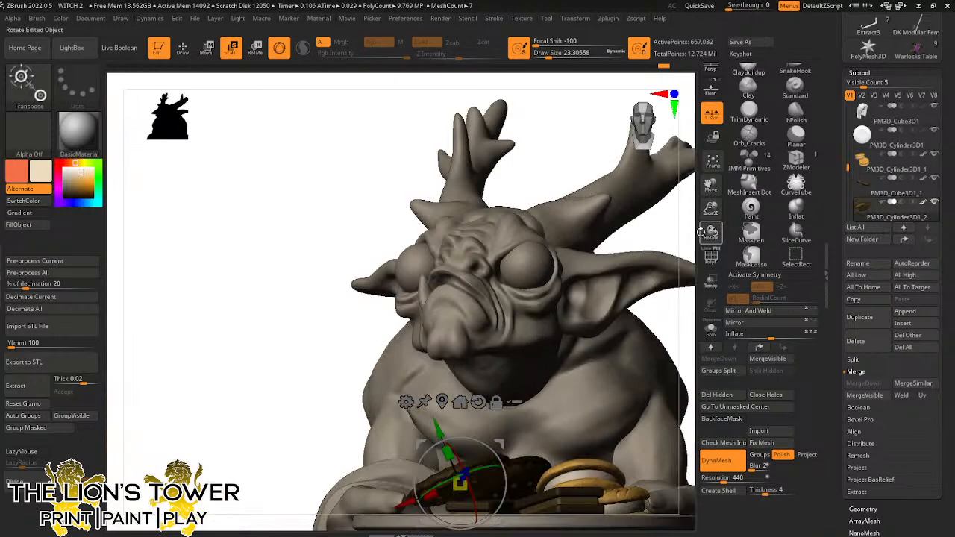
left_click_drag(568, 287, 615, 144)
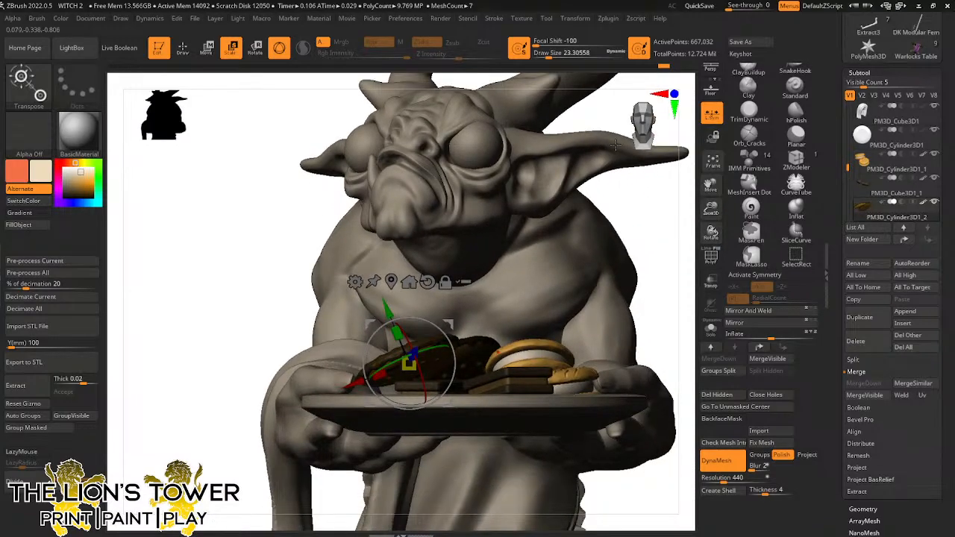
left_click_drag(647, 214, 550, 269)
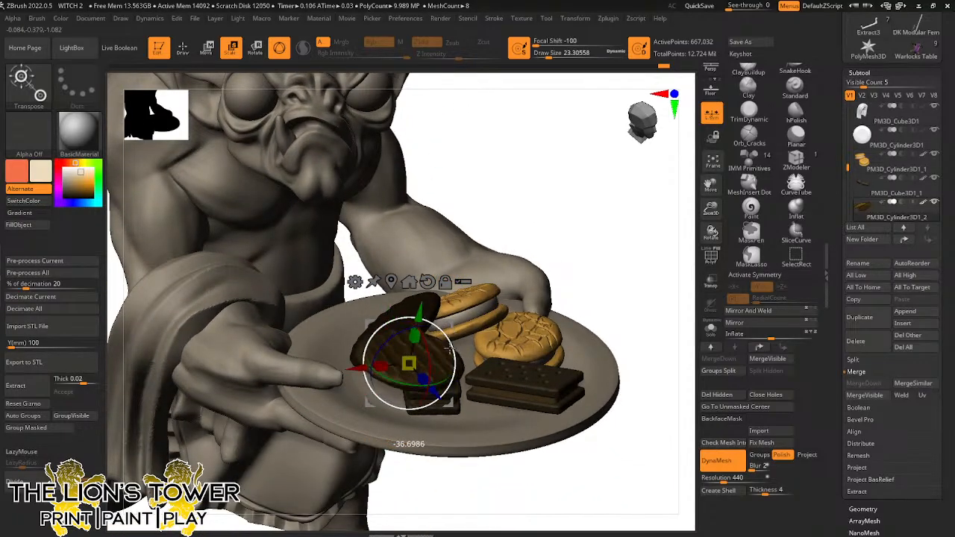
left_click_drag(449, 326, 401, 311)
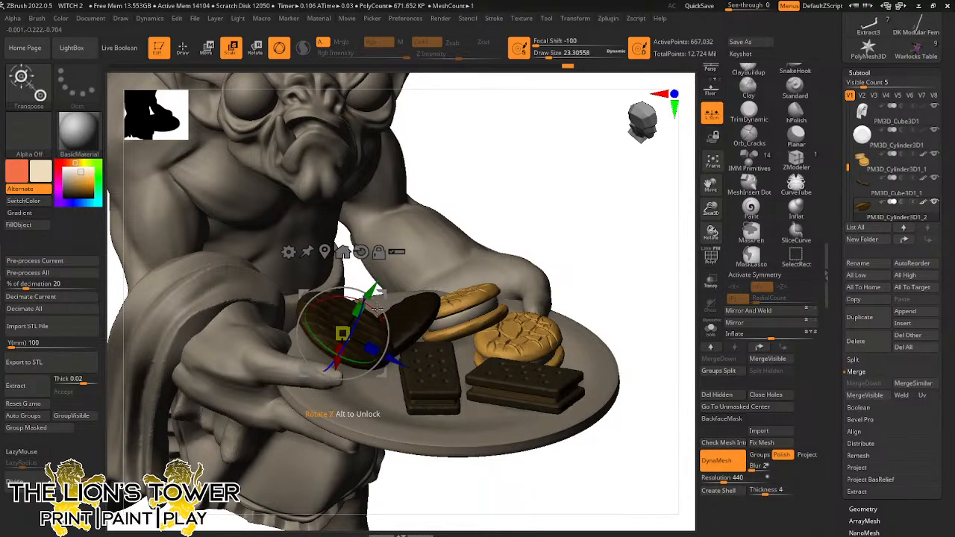
left_click_drag(352, 285, 346, 314)
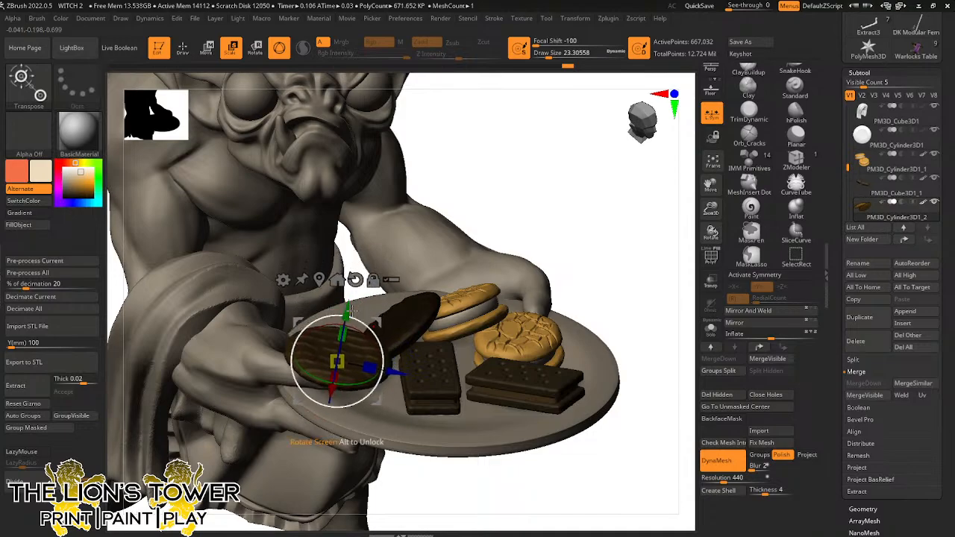
Shift the copied chocolate-iced biscuit inward and adjust its height so it rests overlapping the original one
right_click_drag(403, 209, 405, 293)
left_click_drag(336, 362, 347, 312)
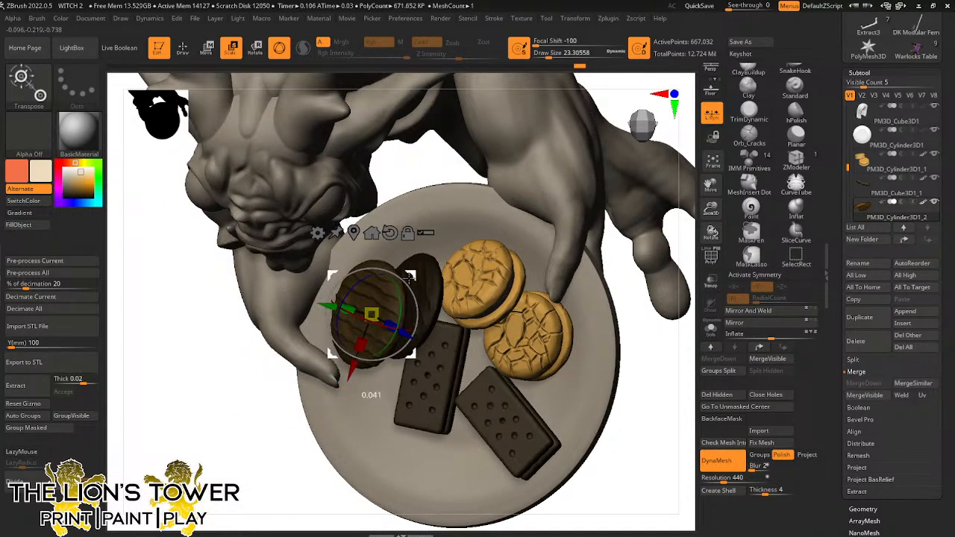
right_click_drag(627, 346, 415, 286)
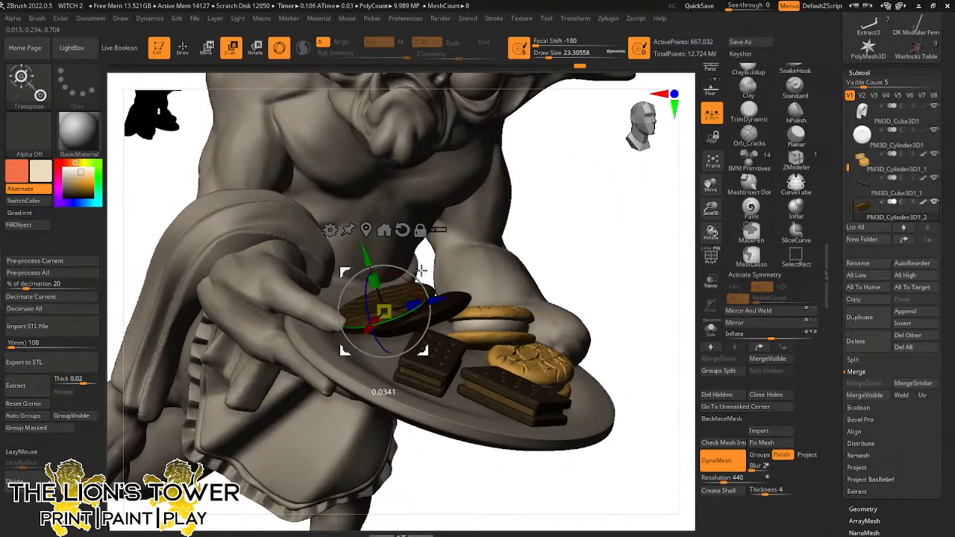
right_click_drag(563, 228, 478, 262)
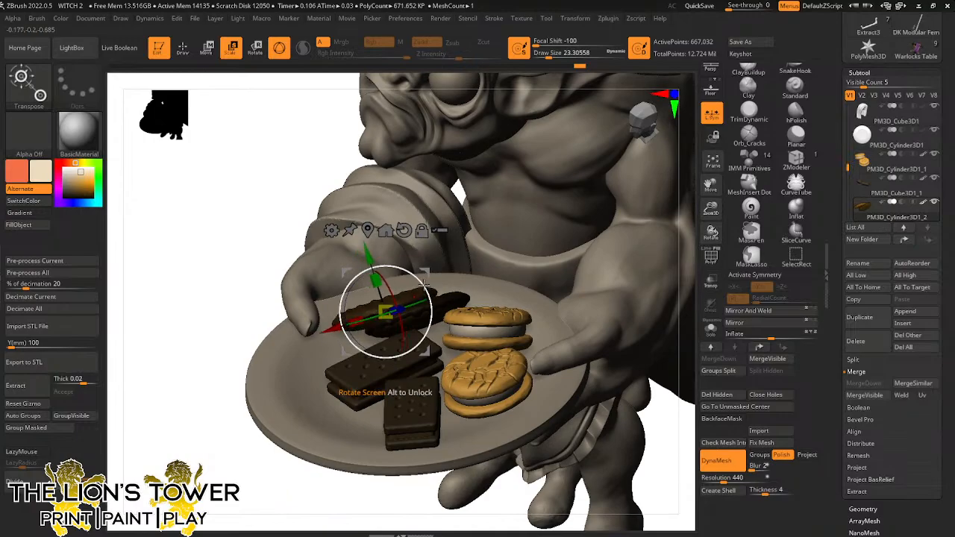
right_click_drag(321, 503, 587, 249)
key("ctrl")
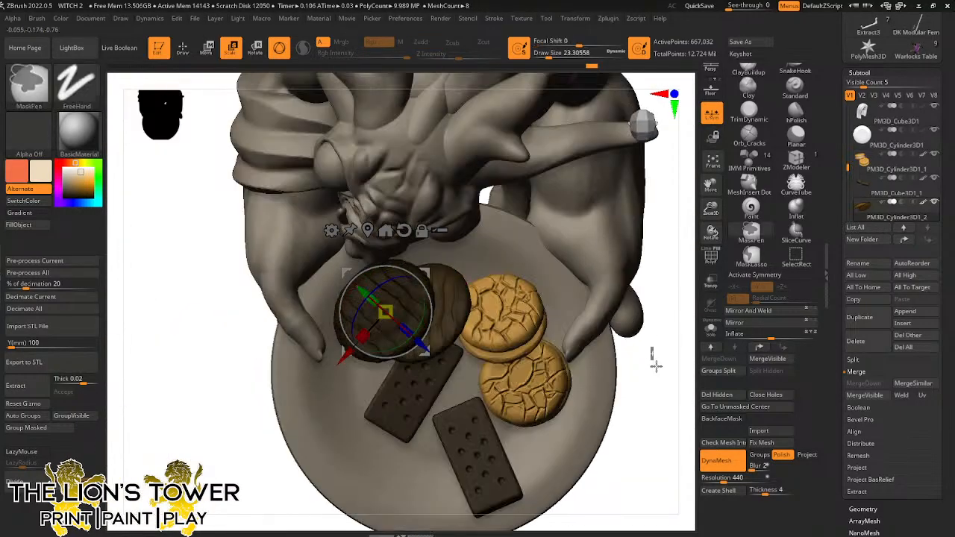
Select the plate under the biscuits and colour it white
left_click_drag(711, 210, 703, 162)
right_click_drag(627, 296, 613, 228)
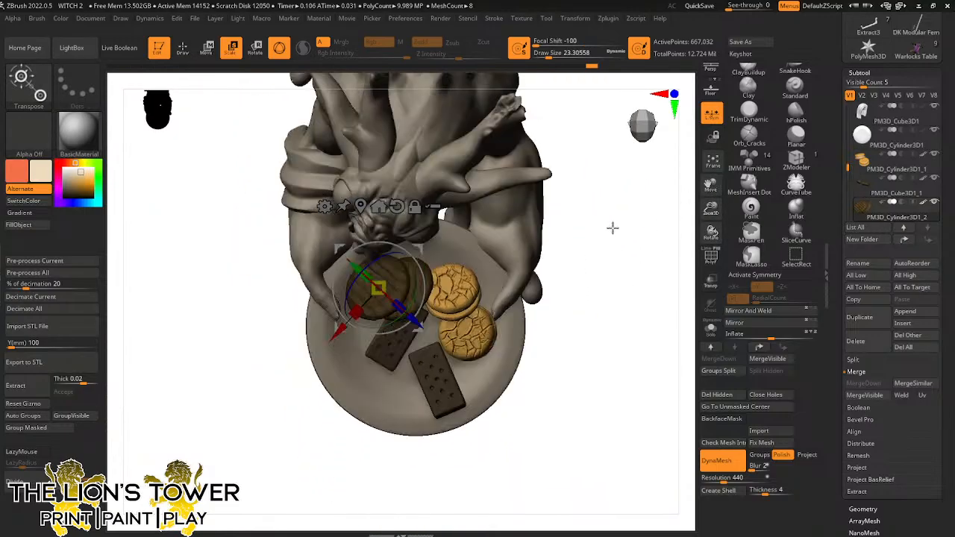
mouse_move(607, 346)
right_mouse_down()
mouse_move(609, 251)
mouse_move(600, 267)
right_mouse_up()
key("ctrl")
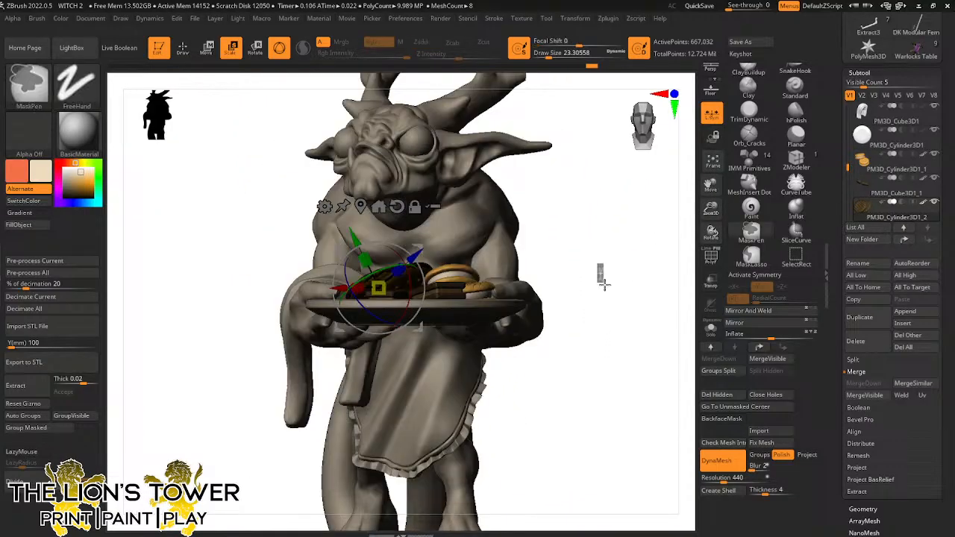
right_click_drag(607, 330, 589, 305)
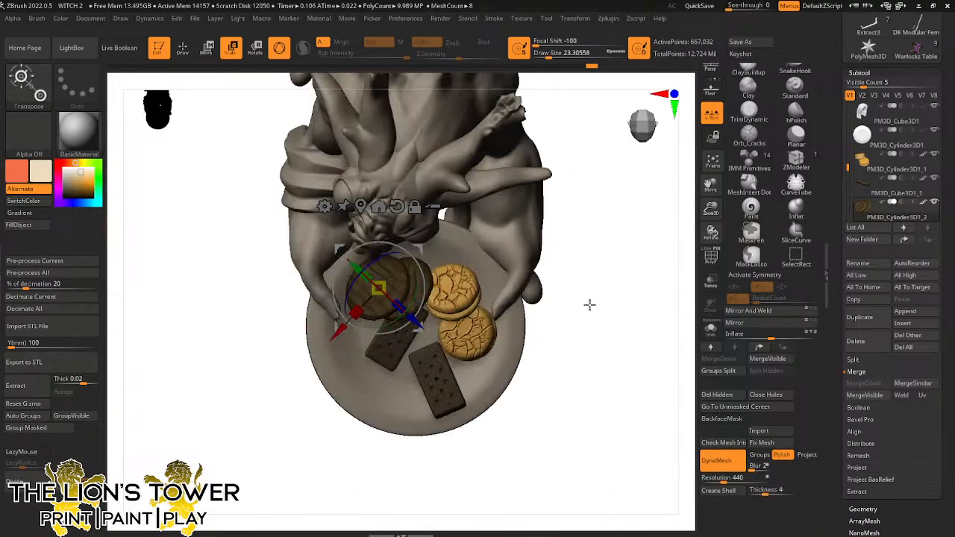
left_click(493, 370)
left_click(67, 165)
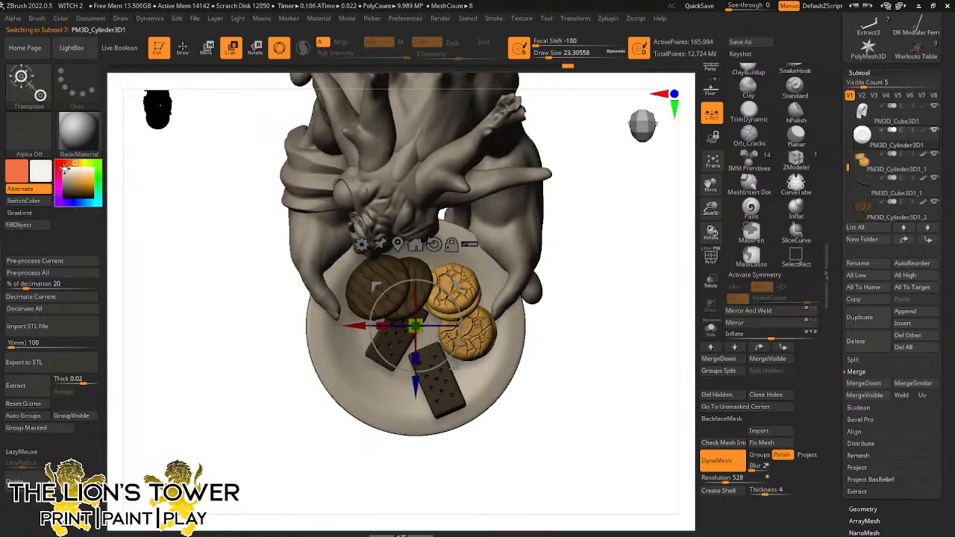
right_click_drag(695, 243, 589, 288, "ctrl")
left_click(589, 288, "ctrl")
left_click(582, 318, "ctrl")
Select the creature's body and fill it with a deep green of about RGB 8, 162, 102
left_click(463, 310, "alt")
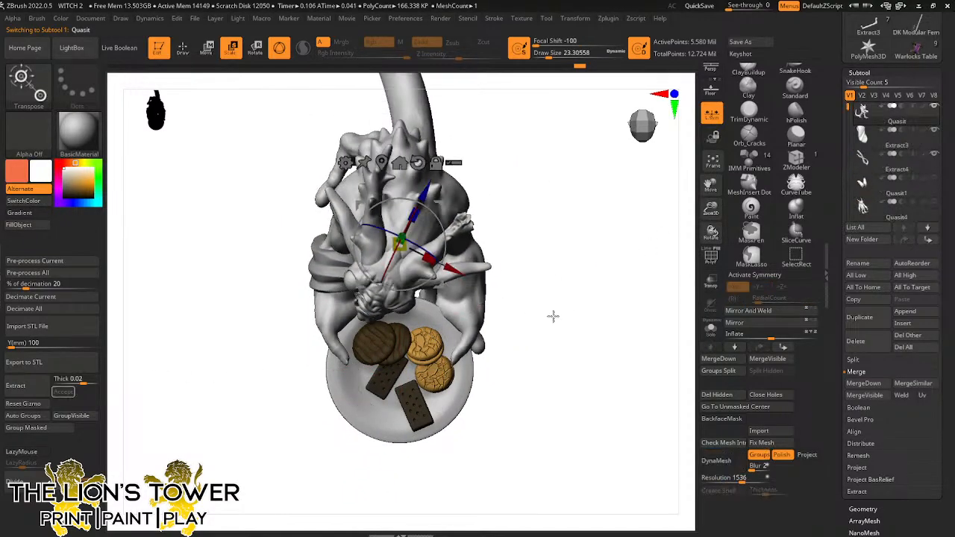
right_click_drag(553, 317, 545, 237)
mouse_move(558, 275)
right_mouse_down()
mouse_move(597, 290)
mouse_move(584, 297)
mouse_move(560, 274)
mouse_move(541, 282)
right_mouse_up()
left_click(97, 182)
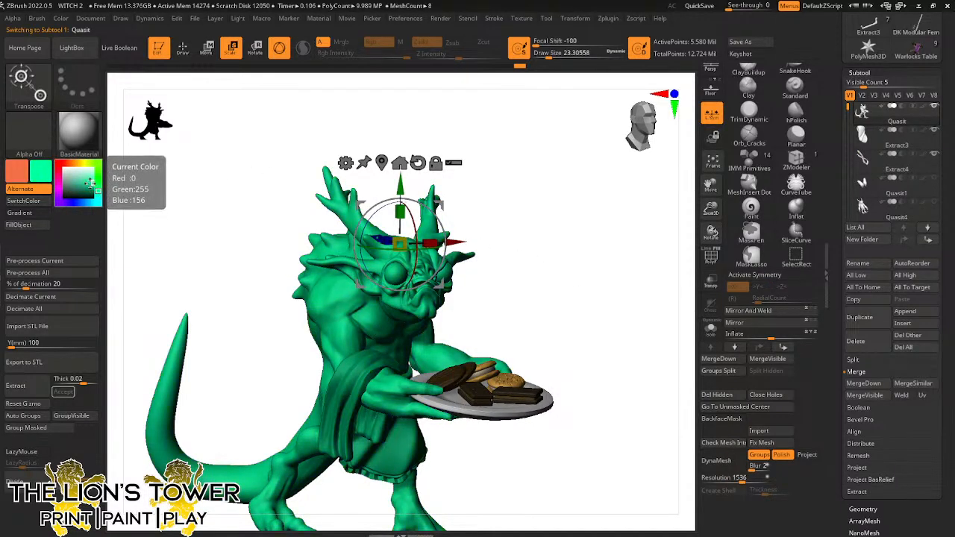
left_click(90, 185)
left_click(90, 189)
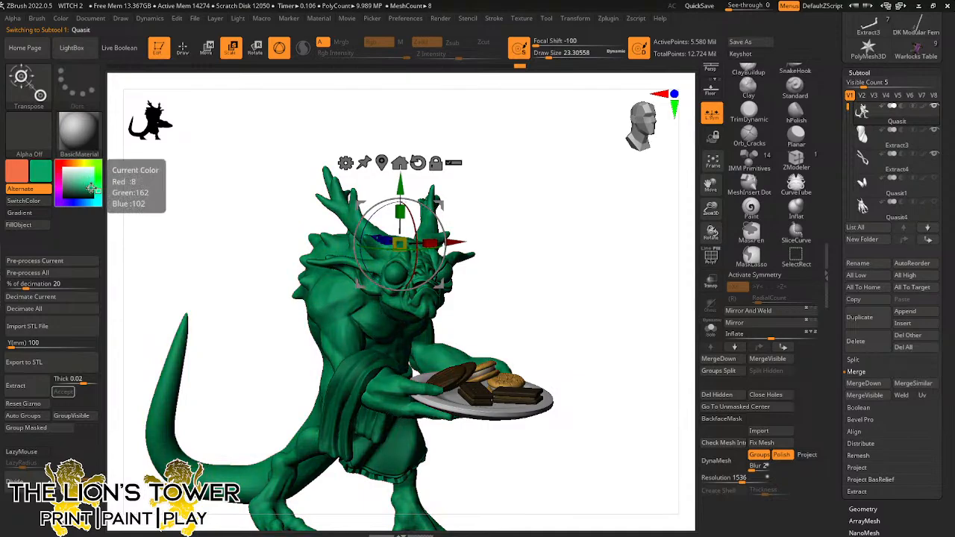
left_click(43, 224)
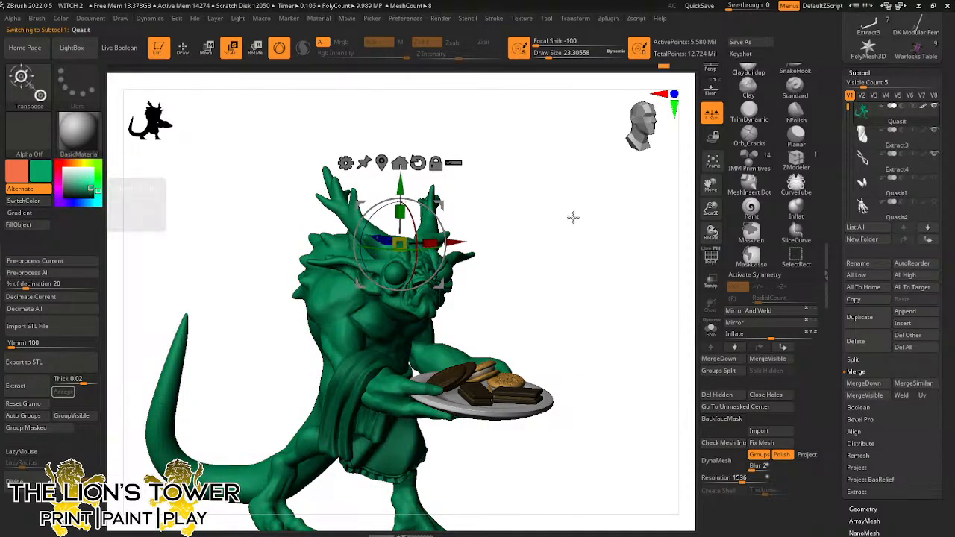
Isolate the creature's two eyeballs, fill them with black and show the whole body again
left_click(571, 286, "ctrl")
left_click_drag(574, 293, 586, 321, "ctrl")
left_click_drag(710, 209, 712, 216)
left_click_drag(657, 286, 589, 286)
left_click(179, 47)
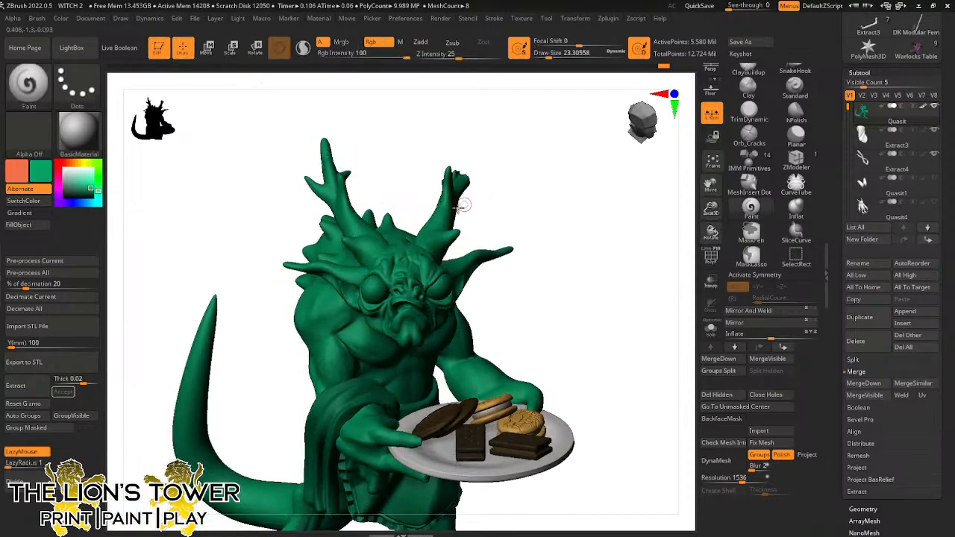
left_click(440, 288, "ctrl+shift")
left_click(391, 291, "ctrl+shift")
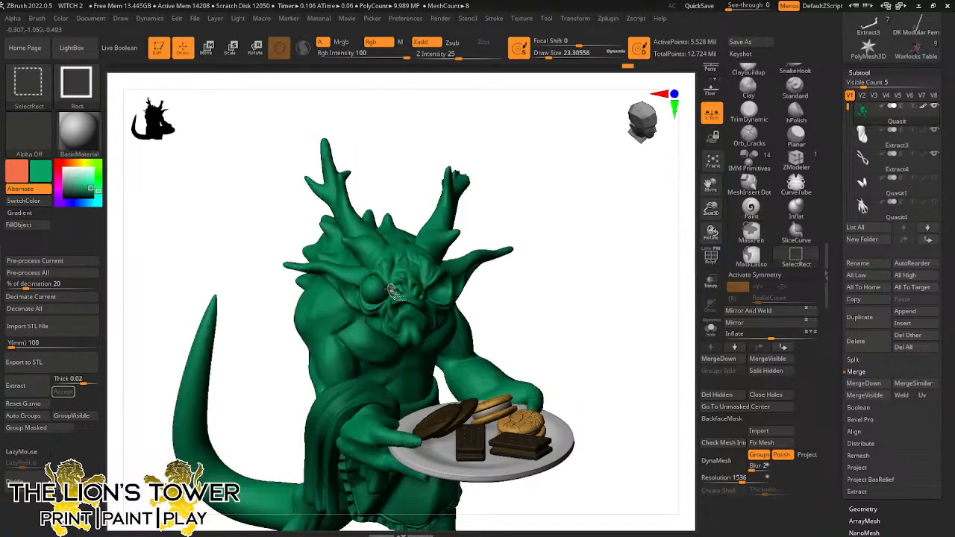
left_click(380, 288, "ctrl+shift")
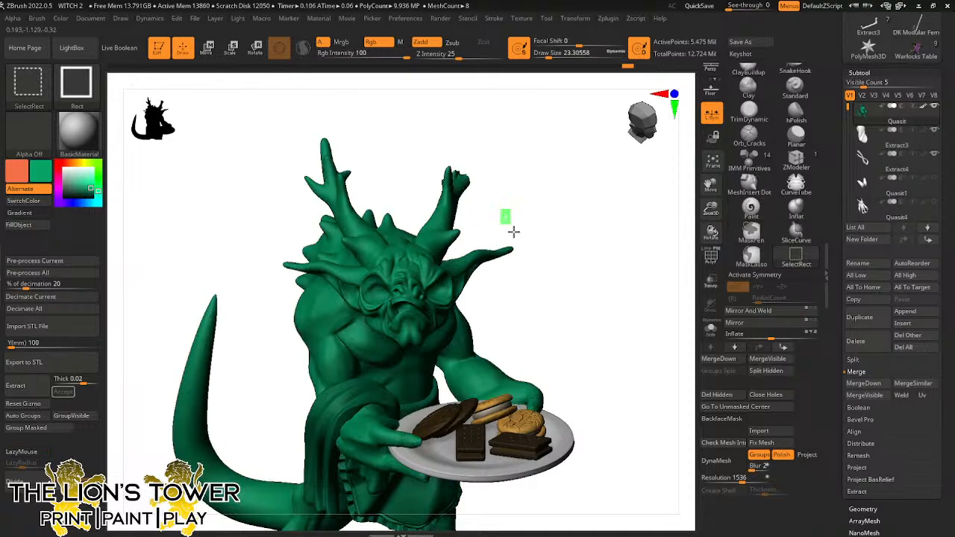
left_click(431, 287, "ctrl+shift")
left_click(87, 200)
left_click(18, 224)
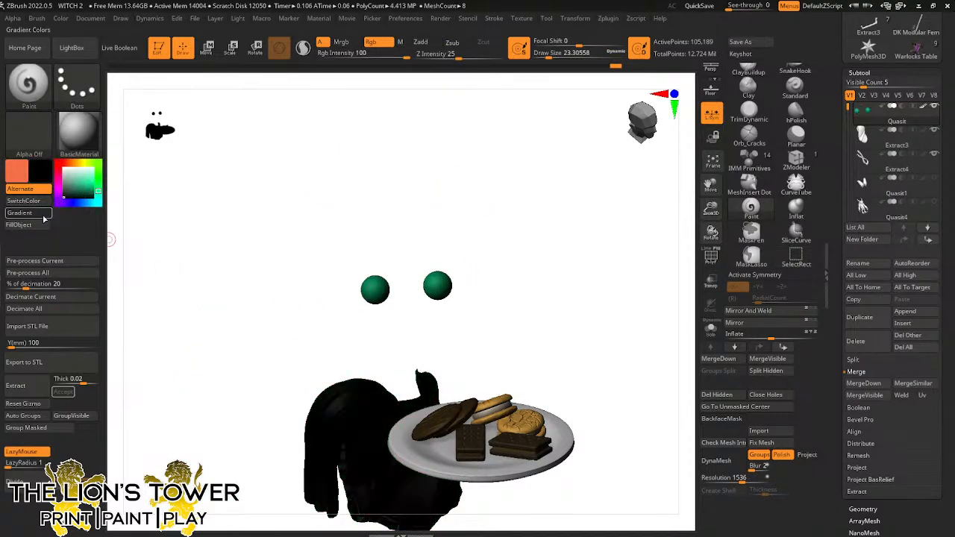
left_click(531, 271, "ctrl+shift")
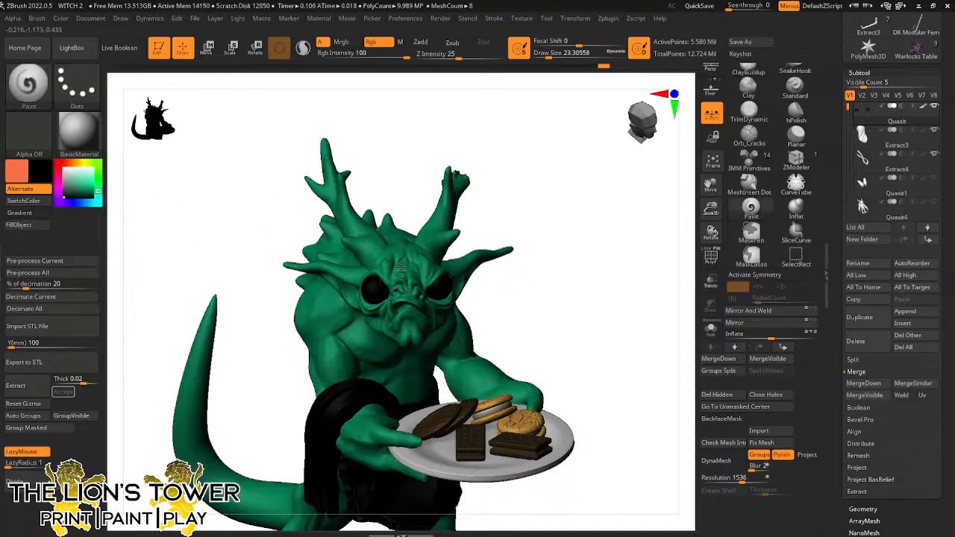
Try a bright turquoise, RGB 0, 255, 199, as the colour of the apron and draped cloth
left_click(95, 184)
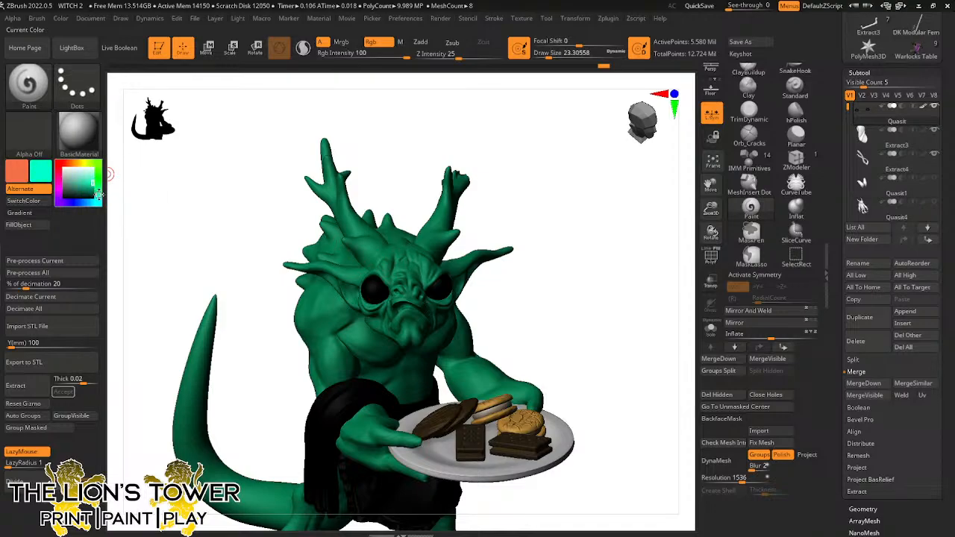
left_click_drag(710, 210, 710, 189)
left_click_drag(710, 185, 714, 110)
left_click_drag(561, 240, 518, 220)
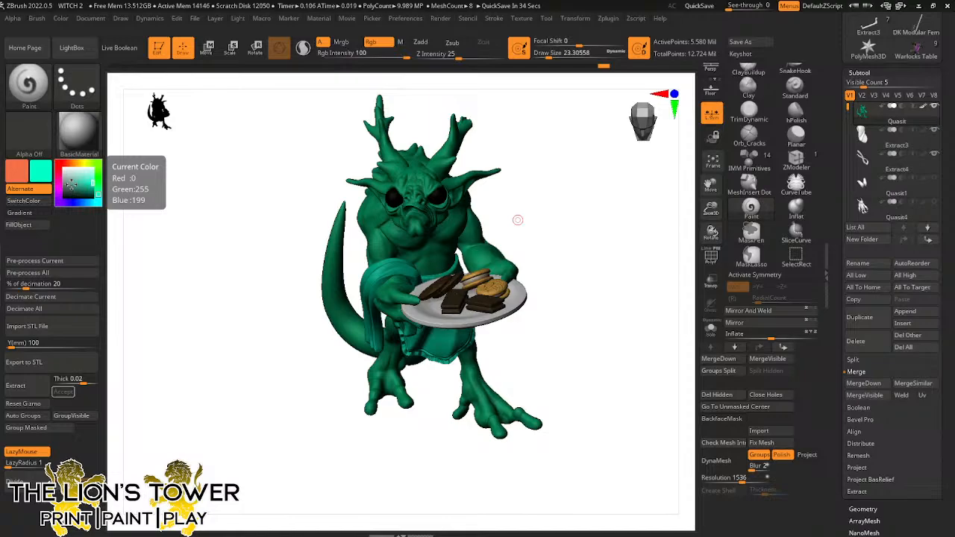
left_click_drag(589, 220, 608, 241)
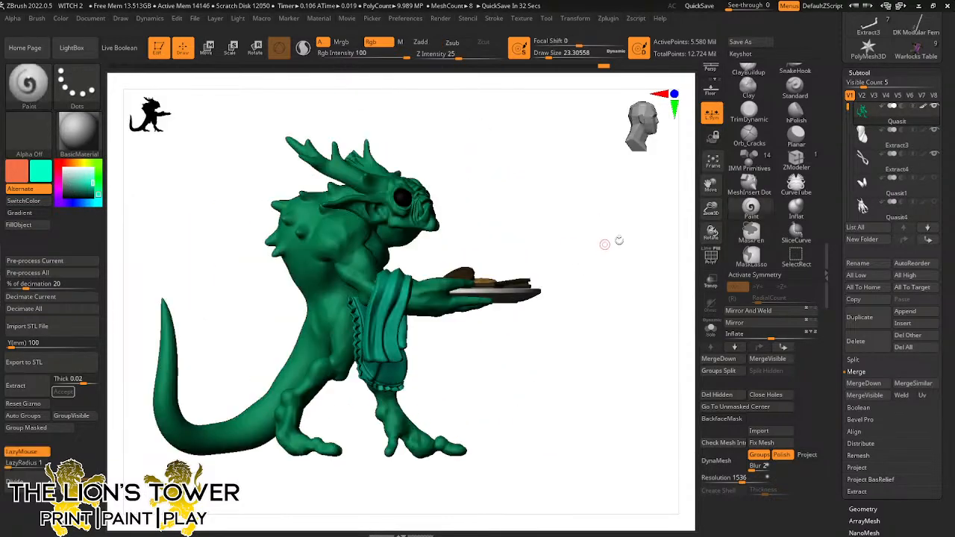
Isolate the creature's tusk, fill it with a pale cream colour and show the whole body again
left_click_drag(711, 207, 712, 227)
left_click_drag(710, 184, 714, 258)
left_click(447, 325, "ctrl+shift")
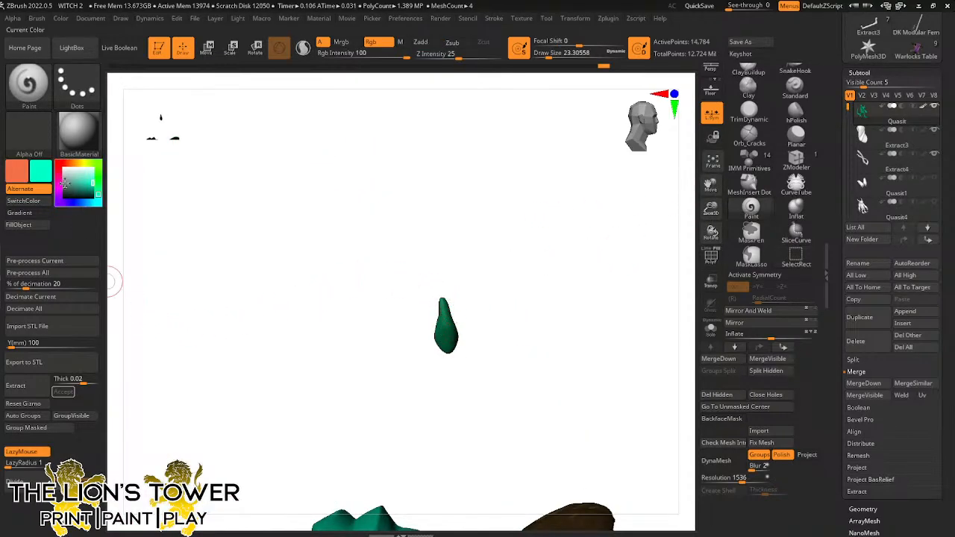
left_click(85, 168)
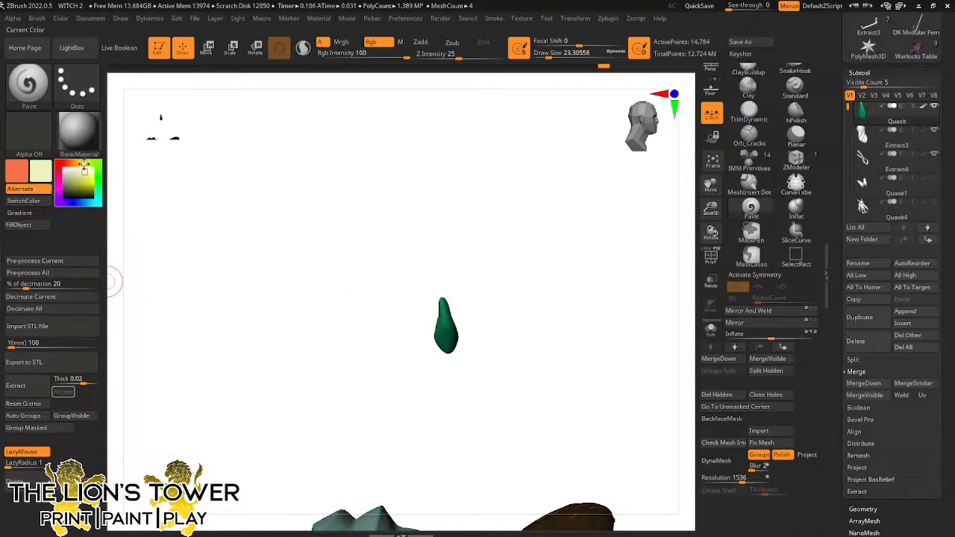
left_click(78, 174)
left_click(27, 225)
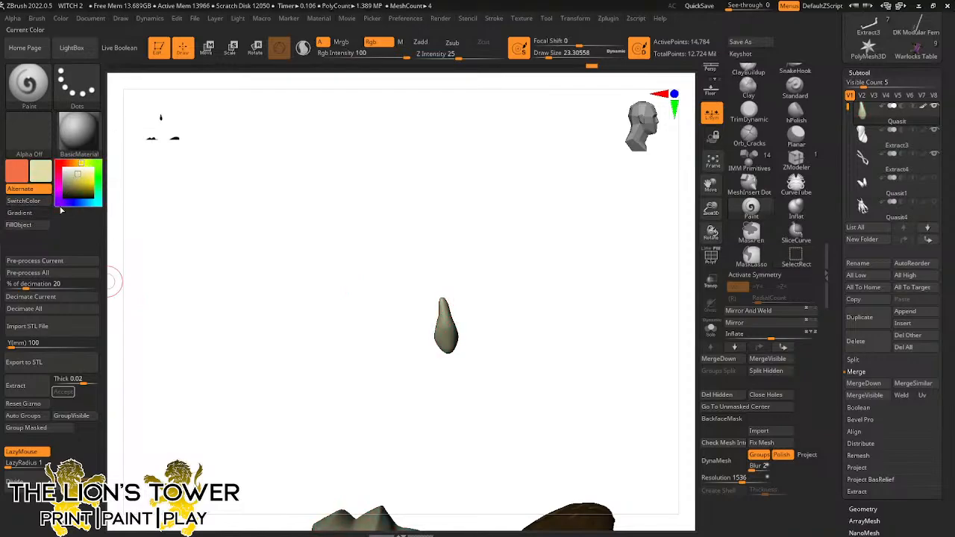
left_click(577, 322, "ctrl+shift")
Isolate the creature's head with its ears and horns for painting
left_click_drag(711, 211, 711, 246)
left_click_drag(710, 186, 674, 188)
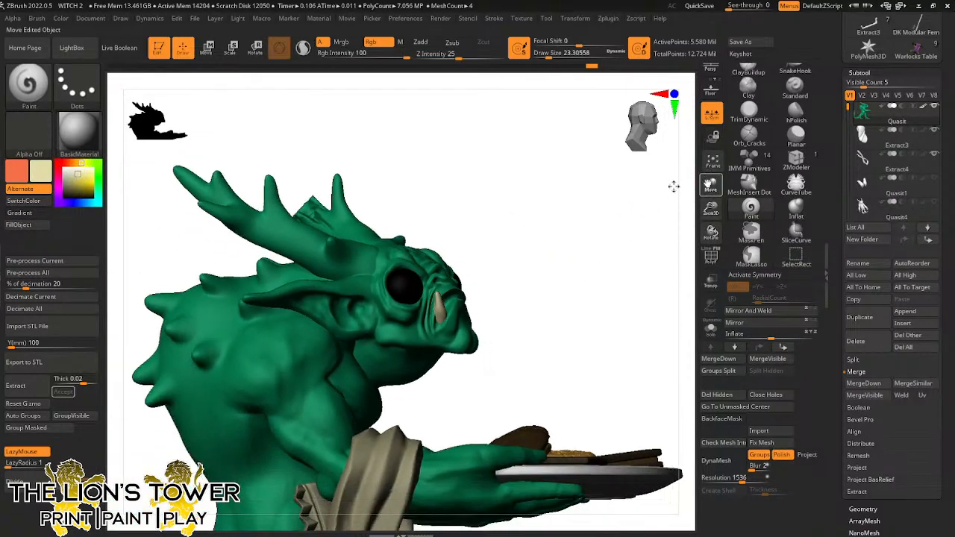
left_click_drag(646, 287, 573, 293)
left_click(439, 302, "ctrl+shift")
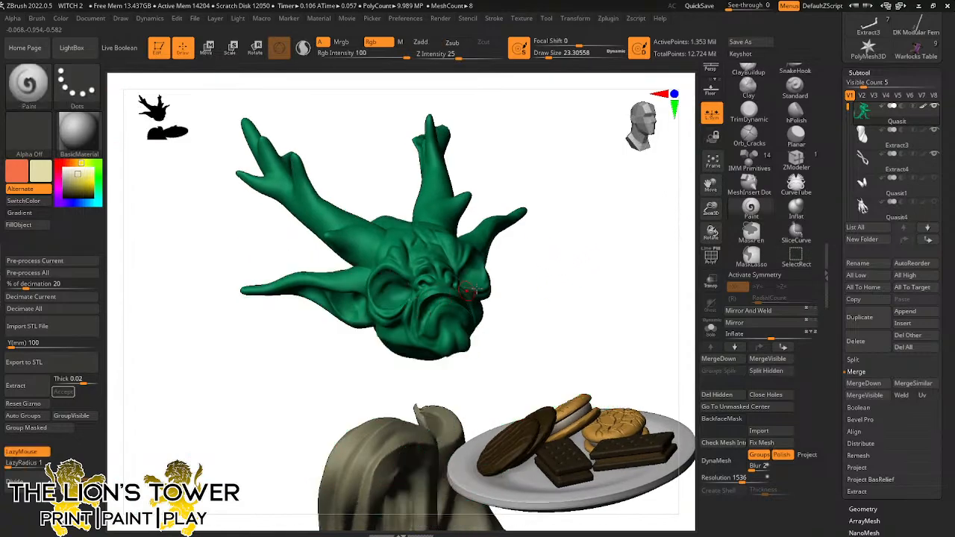
left_click_drag(705, 217, 710, 197)
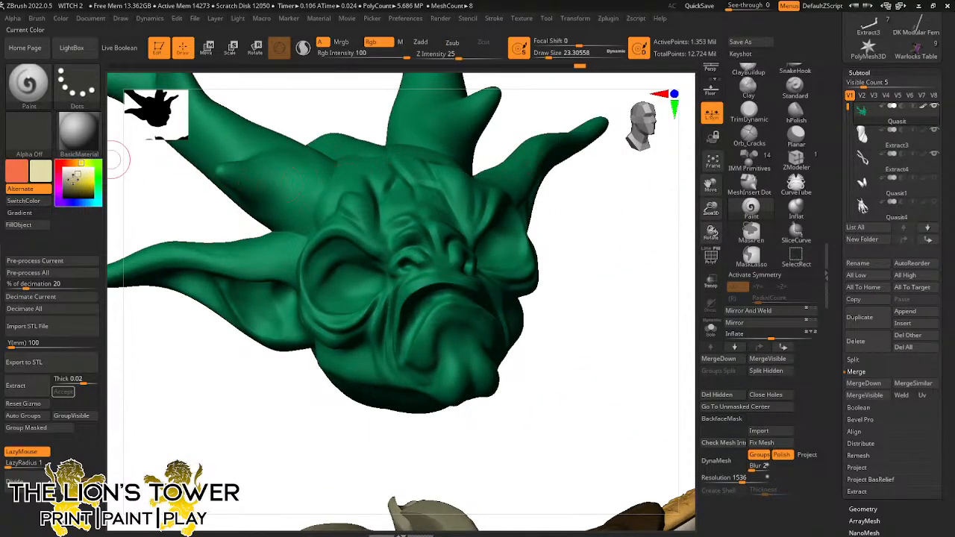
Sample the head's green into both colour swatches, darken one to a very dark green and swap them
left_click_drag(79, 179, 412, 194)
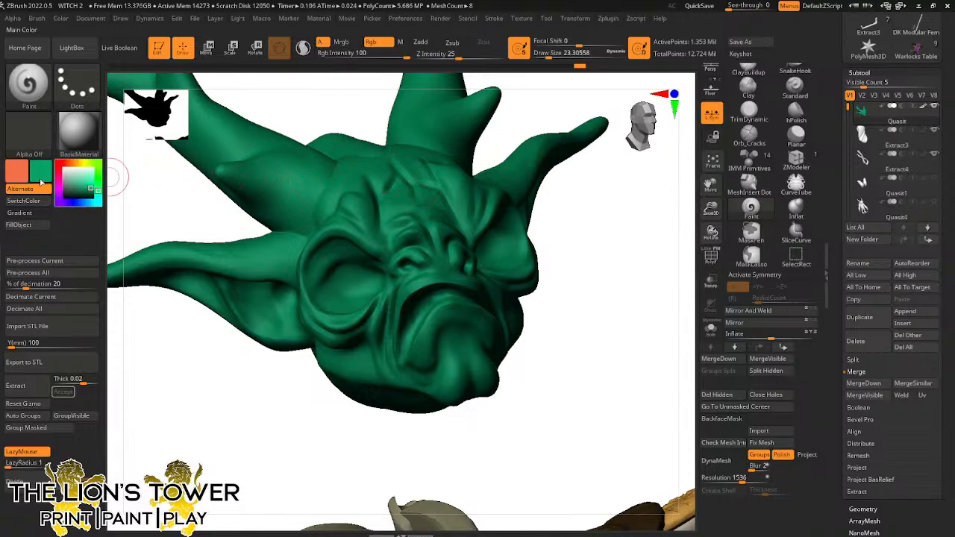
left_click_drag(23, 173, 397, 203)
left_click(87, 188)
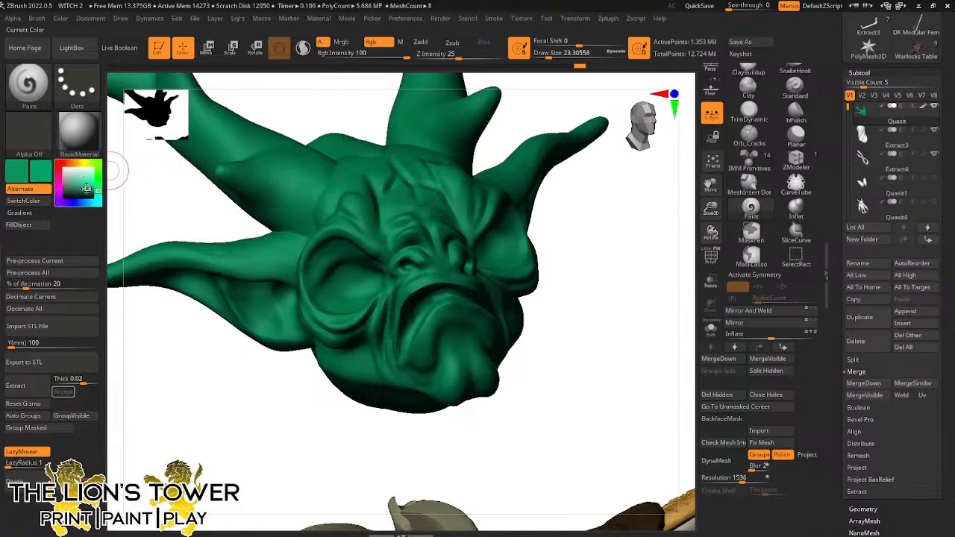
left_click_drag(86, 188, 84, 195)
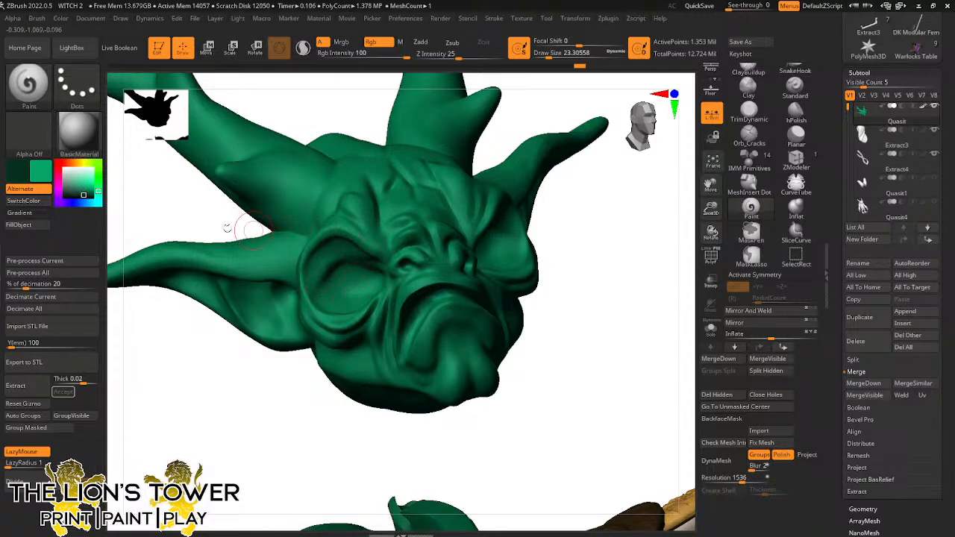
left_click(34, 203)
Paint the insides of both eye sockets dark green with the Paint brush at a draw size of about 30.7
mouse_move(548, 55)
left_mouse_down()
mouse_move(540, 87)
mouse_move(508, 100)
left_mouse_up()
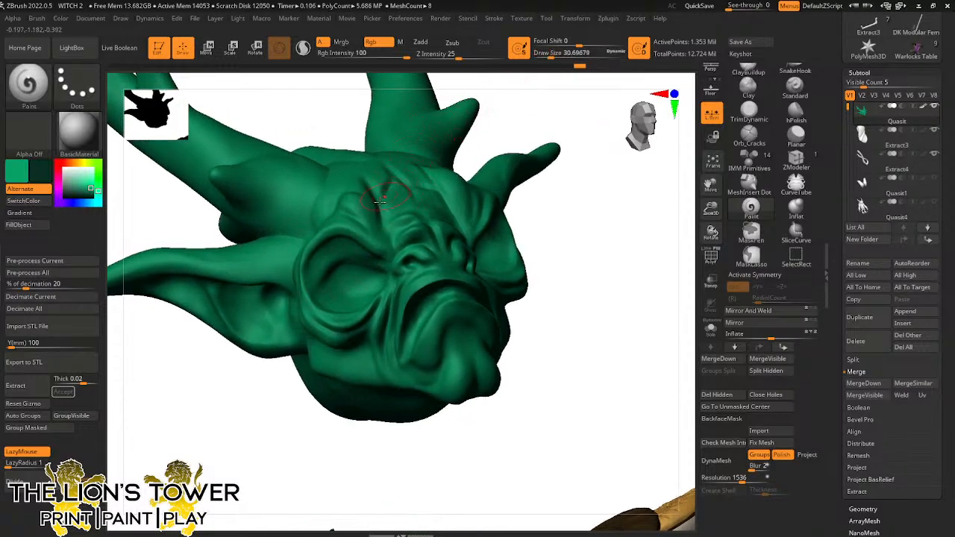
left_click_drag(363, 277, 330, 297)
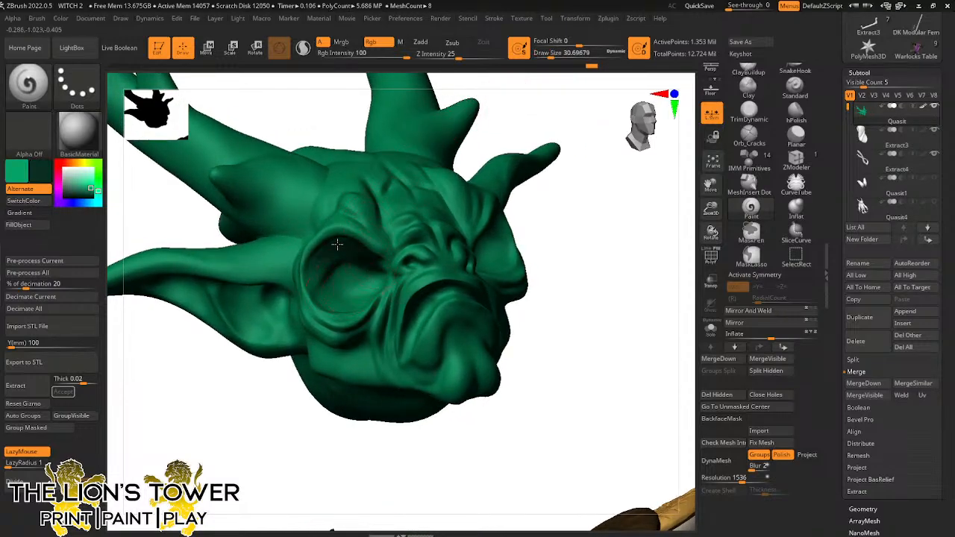
mouse_move(379, 268)
left_mouse_down()
mouse_move(327, 308)
mouse_move(313, 270)
mouse_move(329, 317)
mouse_move(375, 306)
mouse_move(338, 322)
mouse_move(381, 271)
mouse_move(363, 274)
left_mouse_up()
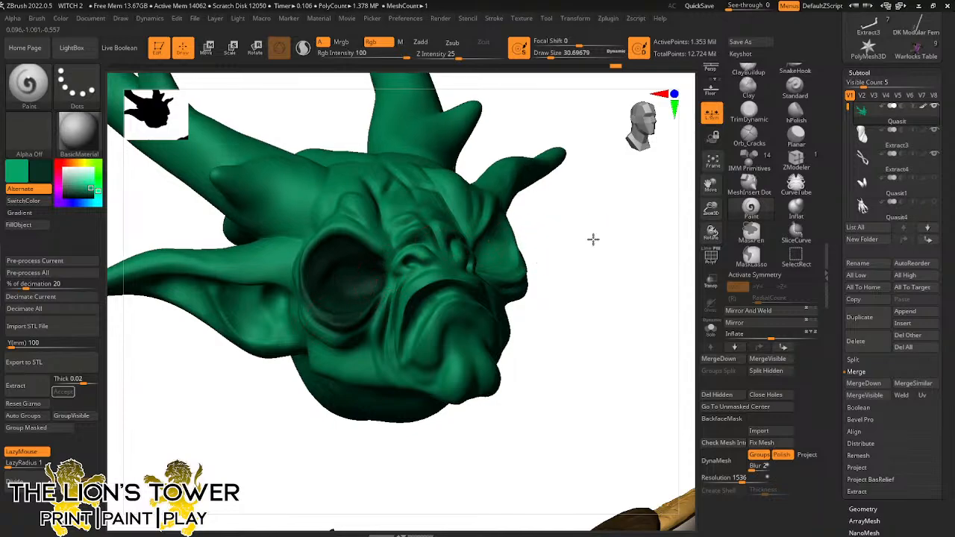
mouse_move(592, 239)
left_mouse_down()
mouse_move(552, 242)
mouse_move(511, 223)
mouse_move(526, 261)
mouse_move(473, 268)
mouse_move(516, 267)
mouse_move(518, 245)
mouse_move(484, 240)
left_mouse_up()
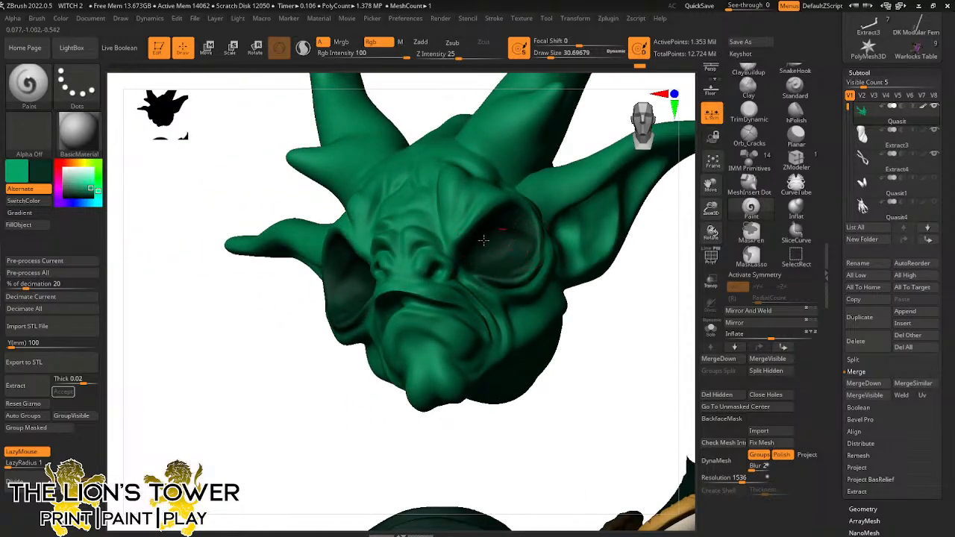
mouse_move(514, 211)
left_mouse_down()
mouse_move(520, 266)
mouse_move(455, 257)
mouse_move(511, 261)
mouse_move(518, 237)
mouse_move(553, 246)
left_mouse_up()
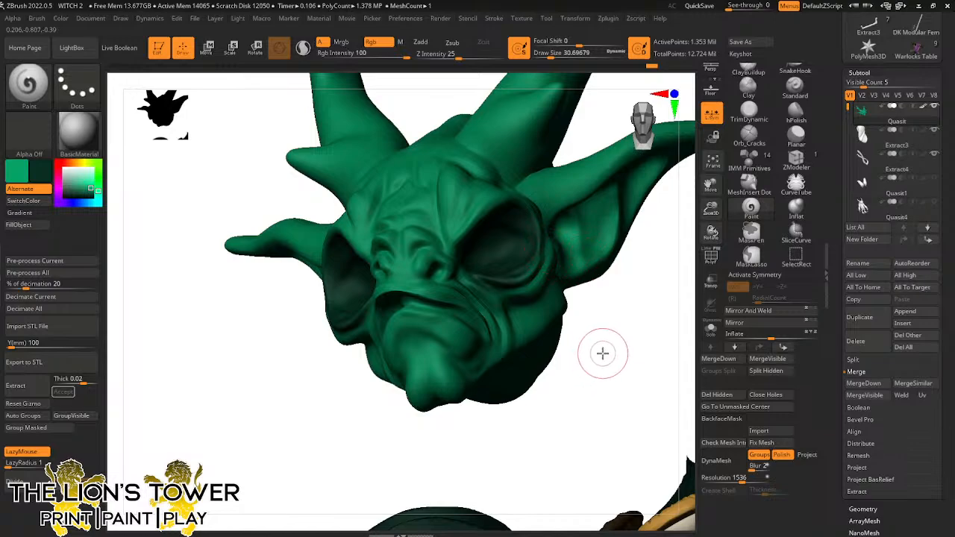
Reduce the draw size to about 10.7 and paint dark green into the nostrils and the creases around the nose
left_click_drag(604, 352, 610, 345)
key("bracketleft")
left_click_drag(370, 396, 354, 434)
left_click_drag(433, 270, 433, 276)
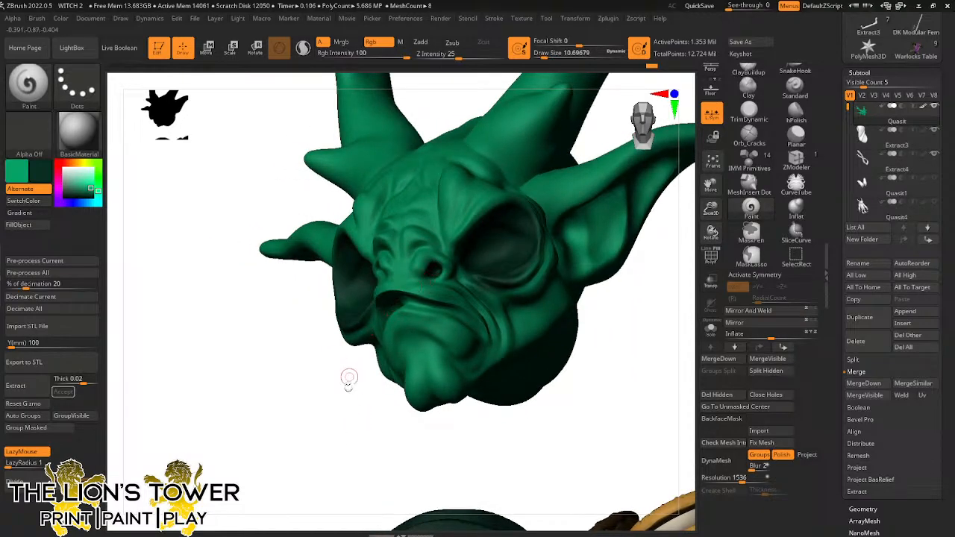
left_click_drag(348, 380, 441, 379)
left_click_drag(378, 269, 387, 274)
left_click_drag(547, 214, 481, 225)
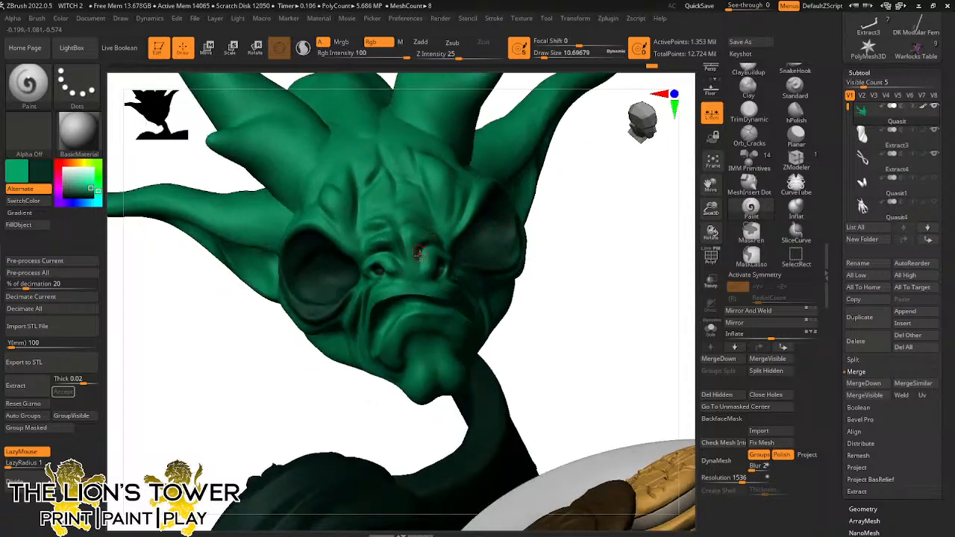
left_click_drag(421, 256, 430, 251)
Paint dark green shading into the brow, forehead and nose-bridge wrinkles
mouse_move(553, 228)
left_mouse_down()
mouse_move(444, 232)
mouse_move(462, 250)
mouse_move(418, 225)
mouse_move(402, 235)
mouse_move(444, 232)
mouse_move(432, 166)
mouse_move(450, 240)
mouse_move(461, 184)
mouse_move(472, 202)
mouse_move(454, 237)
mouse_move(456, 203)
mouse_move(432, 176)
mouse_move(425, 143)
mouse_move(403, 168)
mouse_move(404, 196)
mouse_move(433, 185)
mouse_move(405, 171)
mouse_move(384, 181)
mouse_move(366, 230)
mouse_move(362, 167)
mouse_move(333, 200)
left_mouse_up()
left_click_drag(320, 335, 328, 358)
mouse_move(322, 200)
left_mouse_down()
mouse_move(337, 158)
mouse_move(331, 214)
left_mouse_up()
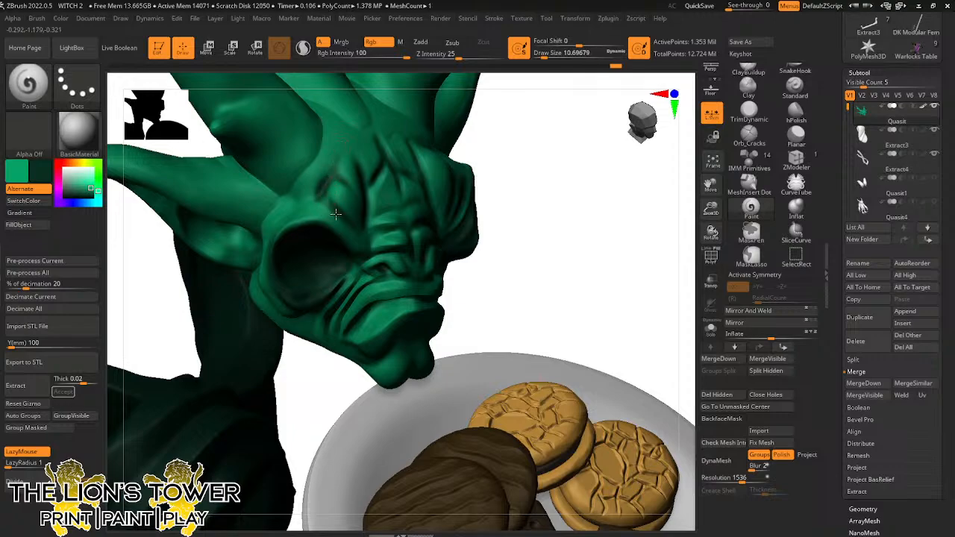
left_click_drag(533, 221, 471, 224)
mouse_move(372, 181)
left_mouse_down()
mouse_move(363, 203)
mouse_move(382, 168)
mouse_move(363, 201)
mouse_move(379, 135)
mouse_move(404, 181)
mouse_move(412, 245)
mouse_move(372, 221)
mouse_move(368, 240)
mouse_move(399, 235)
mouse_move(386, 250)
mouse_move(409, 264)
left_mouse_up()
Paint dark green into the cheek folds beside the nose and along the inside of the mouth
left_click_drag(556, 195, 597, 220)
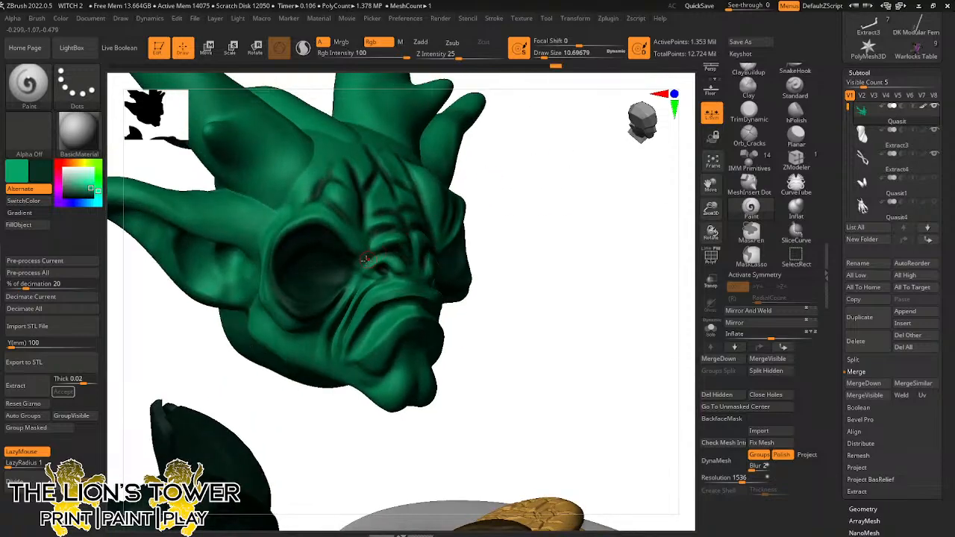
mouse_move(365, 261)
left_mouse_down()
mouse_move(372, 277)
mouse_move(343, 321)
mouse_move(333, 366)
left_mouse_up()
mouse_move(381, 286)
left_mouse_down()
mouse_move(343, 357)
mouse_move(377, 286)
mouse_move(359, 304)
mouse_move(346, 342)
mouse_move(364, 338)
mouse_move(351, 352)
mouse_move(382, 321)
mouse_move(370, 335)
left_mouse_up()
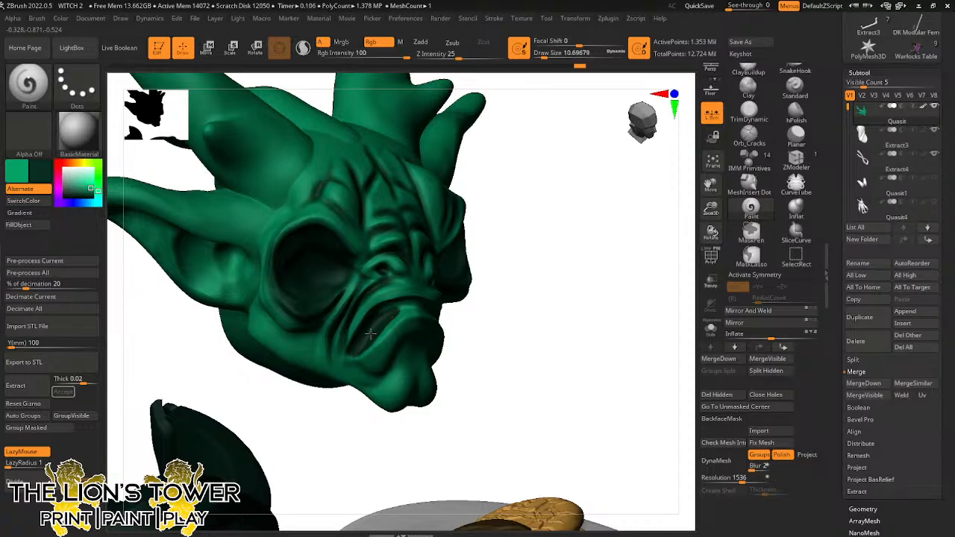
Paint dark green deeper into the mouth opening and under the upper lip on one half of the face
left_click_drag(515, 299, 525, 252)
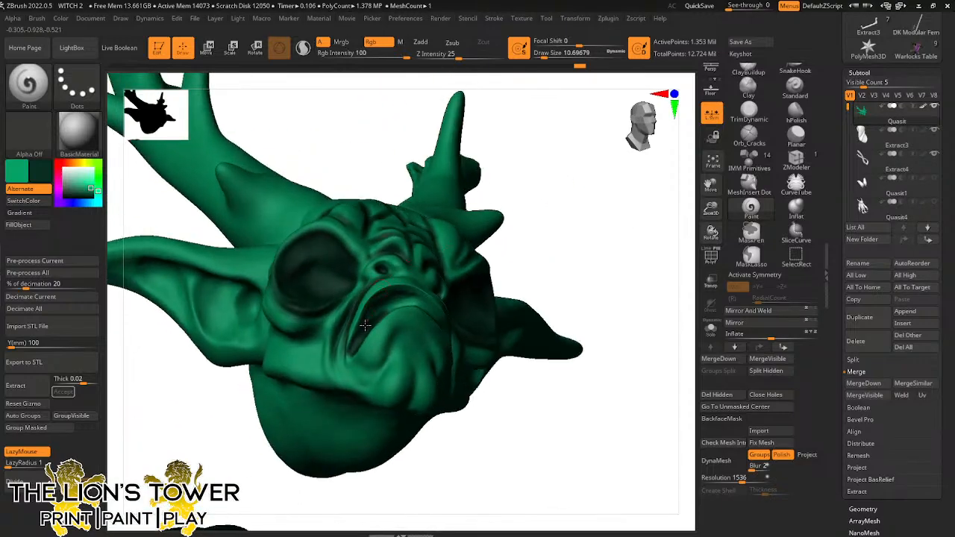
left_click_drag(388, 292, 390, 313)
left_click_drag(495, 236, 506, 193)
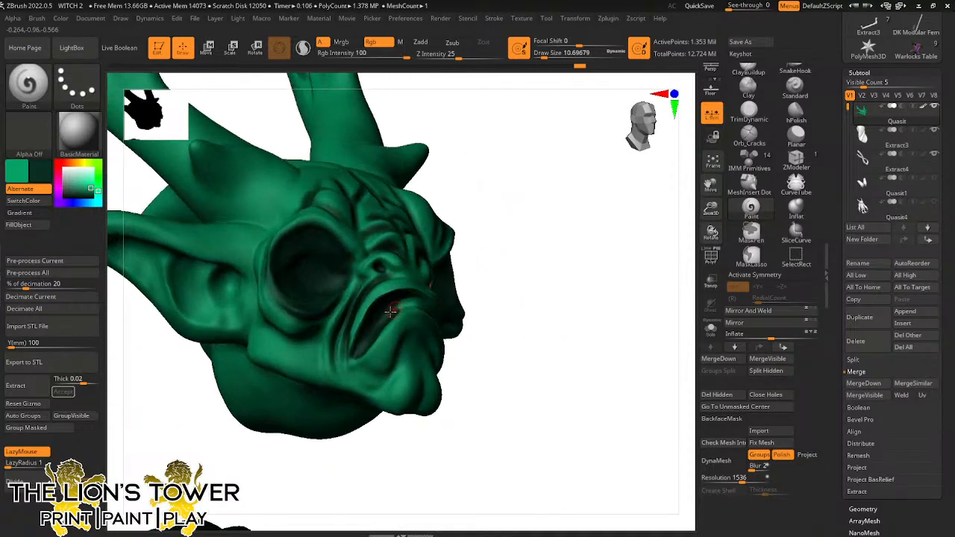
left_click_drag(405, 305, 396, 310)
left_click_drag(508, 269, 511, 232)
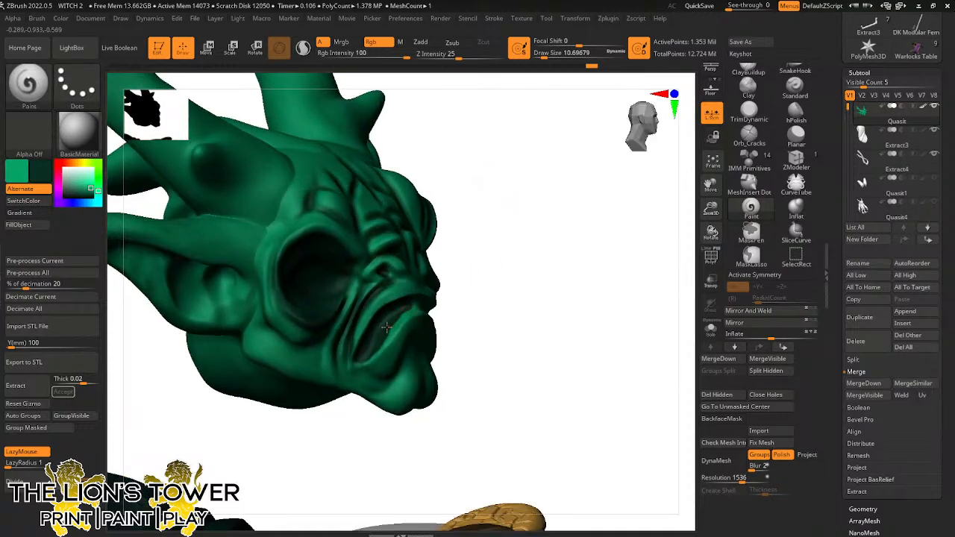
mouse_move(452, 279)
left_mouse_down()
mouse_move(559, 227)
mouse_move(518, 277)
mouse_move(433, 306)
mouse_move(437, 330)
left_mouse_up()
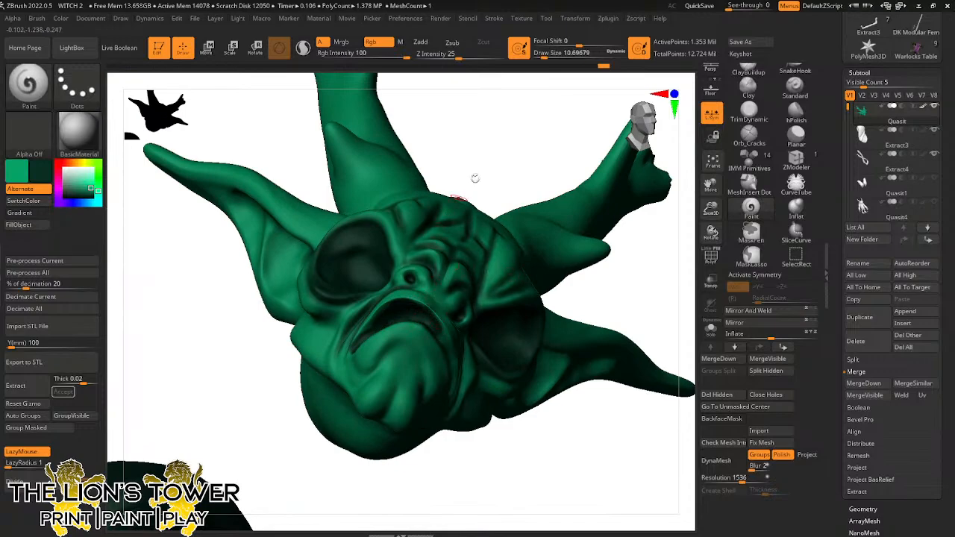
Paint dark green along the opposite half of the mouth and into the neighbouring nose folds
left_click_drag(475, 179, 420, 217)
mouse_move(434, 339)
left_mouse_down()
mouse_move(424, 329)
mouse_move(454, 392)
left_mouse_up()
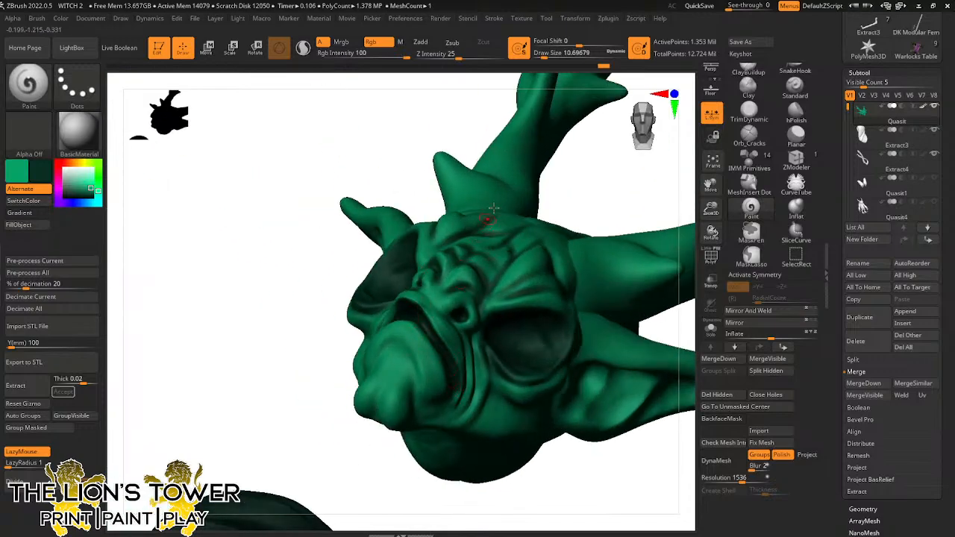
left_click_drag(570, 184, 544, 166)
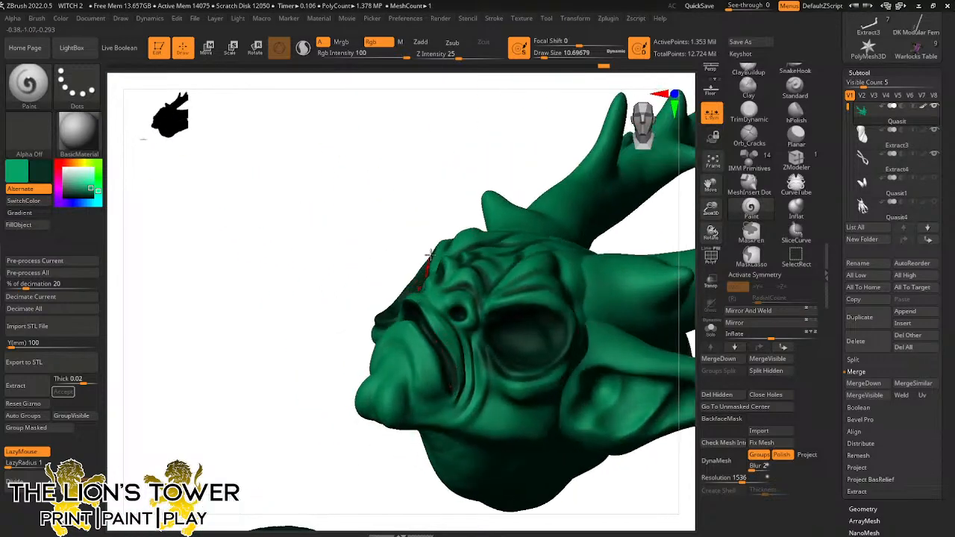
mouse_move(430, 246)
left_mouse_down()
mouse_move(440, 205)
mouse_move(425, 304)
left_mouse_up()
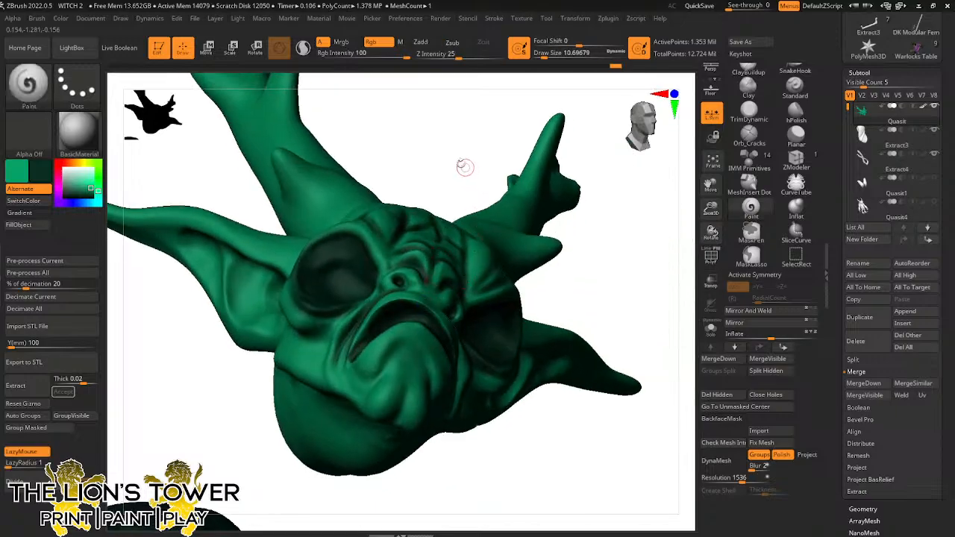
left_click_drag(465, 165, 450, 194)
left_click_drag(572, 255, 686, 110)
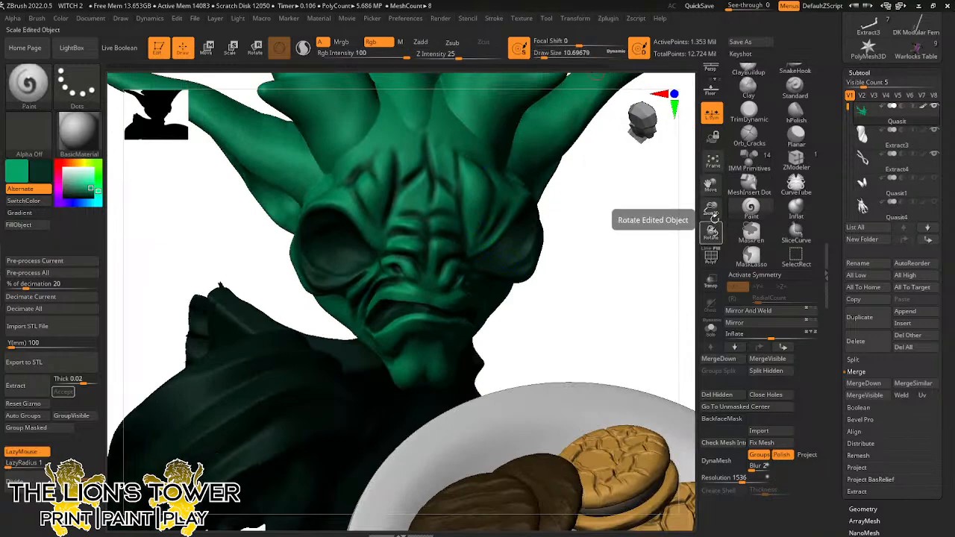
Enable Sculptris Pro, set the draw size to about 30.7 and smooth the creature's skull, chin and neck
left_click_drag(711, 209, 711, 188)
left_click(304, 48)
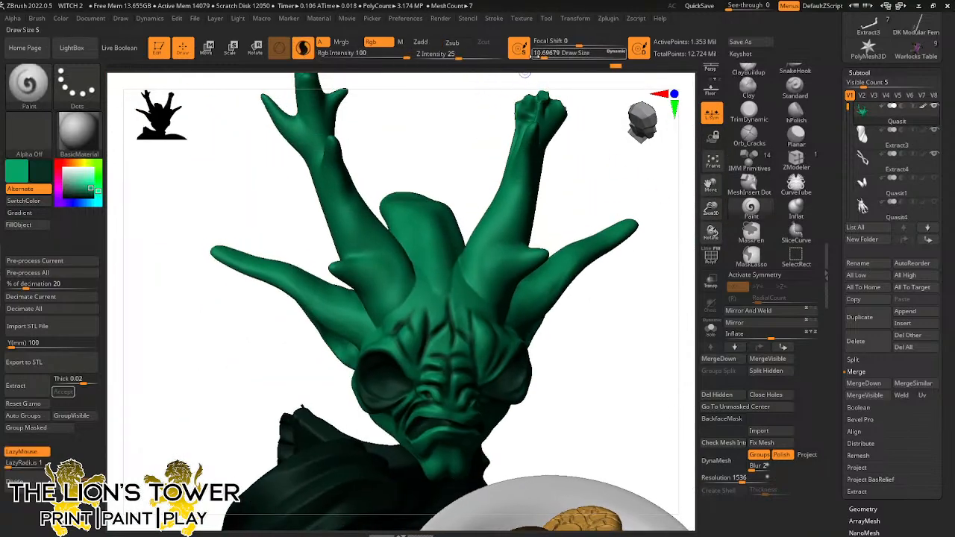
left_click_drag(543, 54, 550, 76)
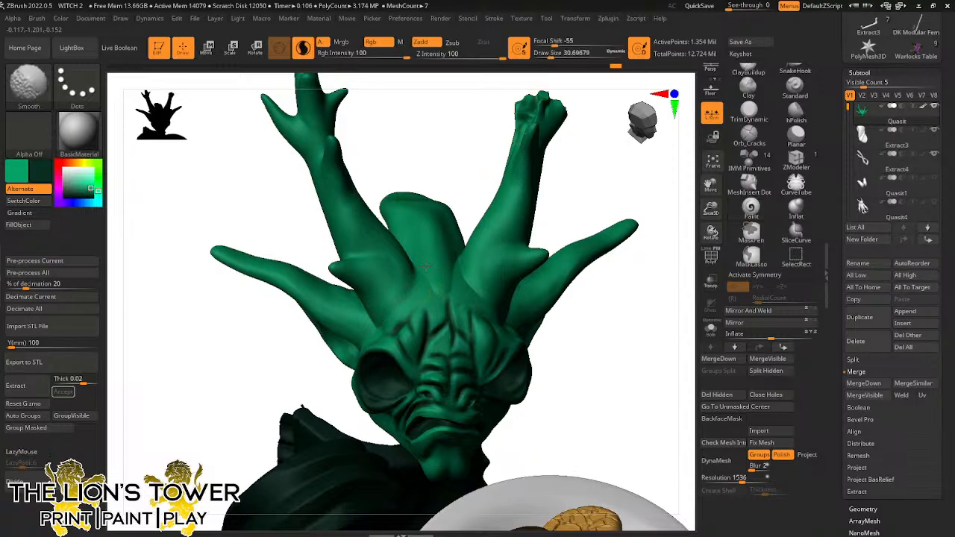
left_click_drag(447, 274, 457, 262, "shift")
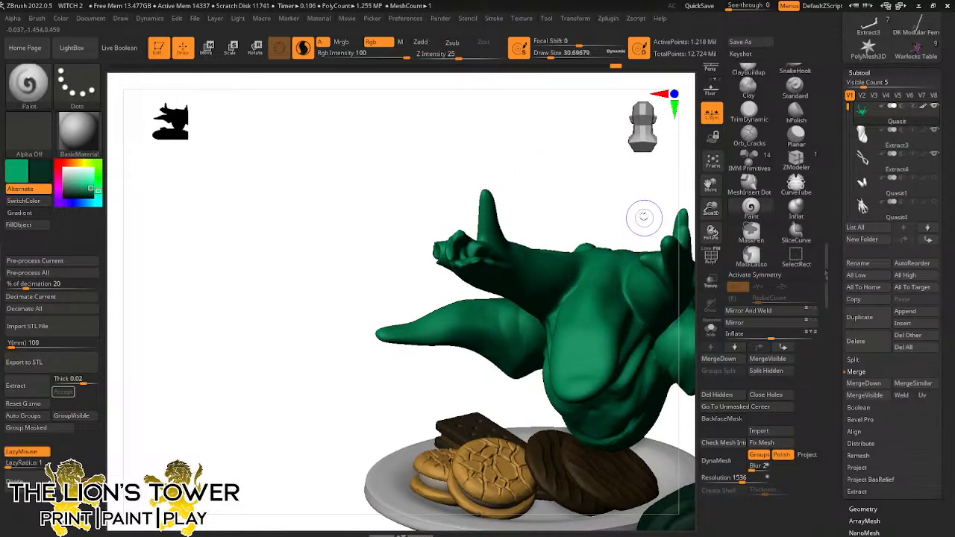
mouse_move(448, 239)
left_mouse_down()
mouse_move(589, 190)
mouse_move(625, 202)
left_mouse_up()
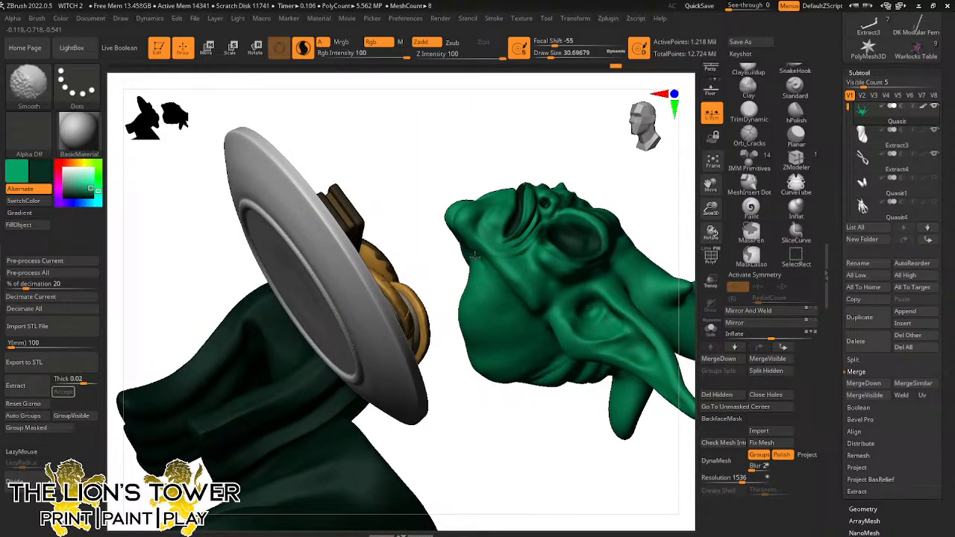
left_click_drag(459, 150, 439, 253)
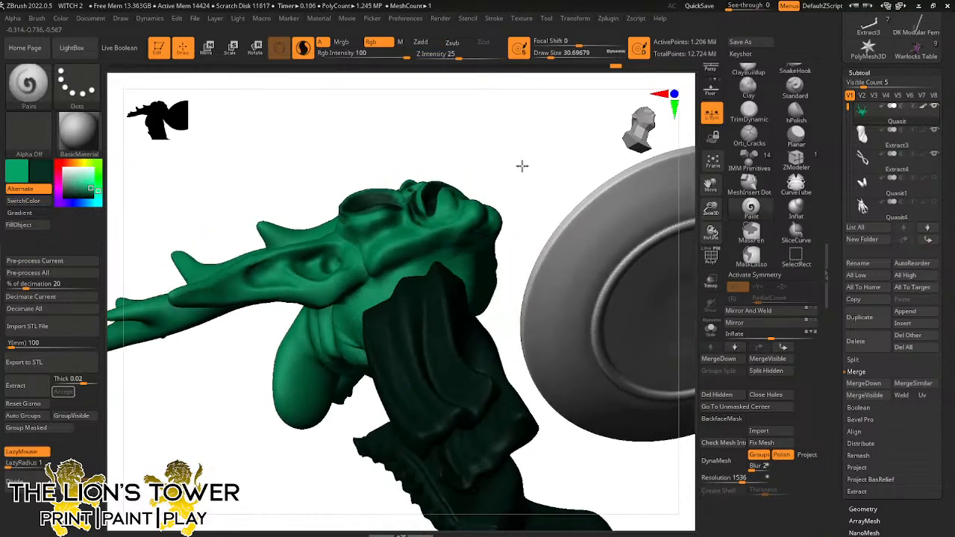
left_click_drag(520, 165, 531, 194)
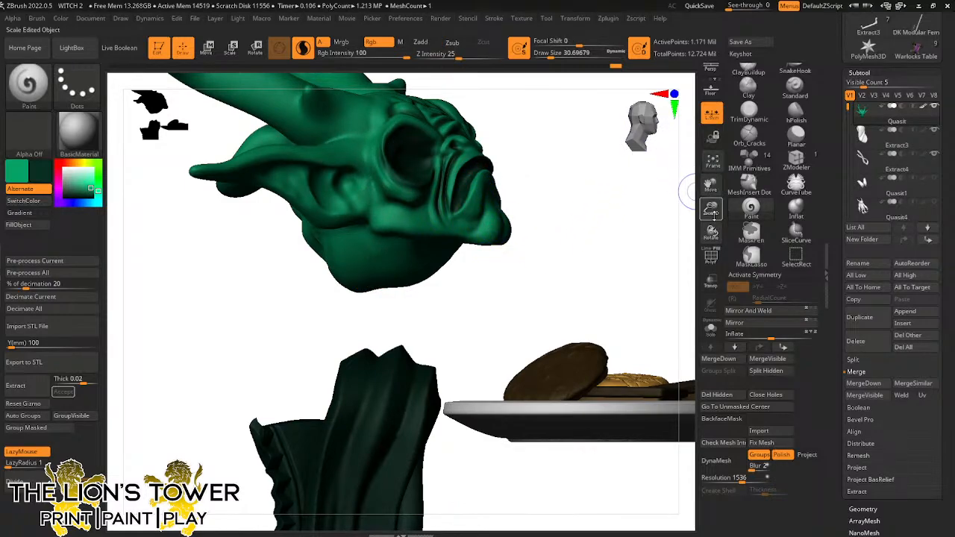
Smooth the forehead between the horns with the Smooth brush, and turn Sculptris Pro off
left_click_drag(712, 187, 733, 228)
mouse_move(609, 255)
left_mouse_down()
mouse_move(593, 273)
mouse_move(578, 264)
mouse_move(572, 286)
mouse_move(597, 232)
mouse_move(533, 202)
left_mouse_up()
key("shift")
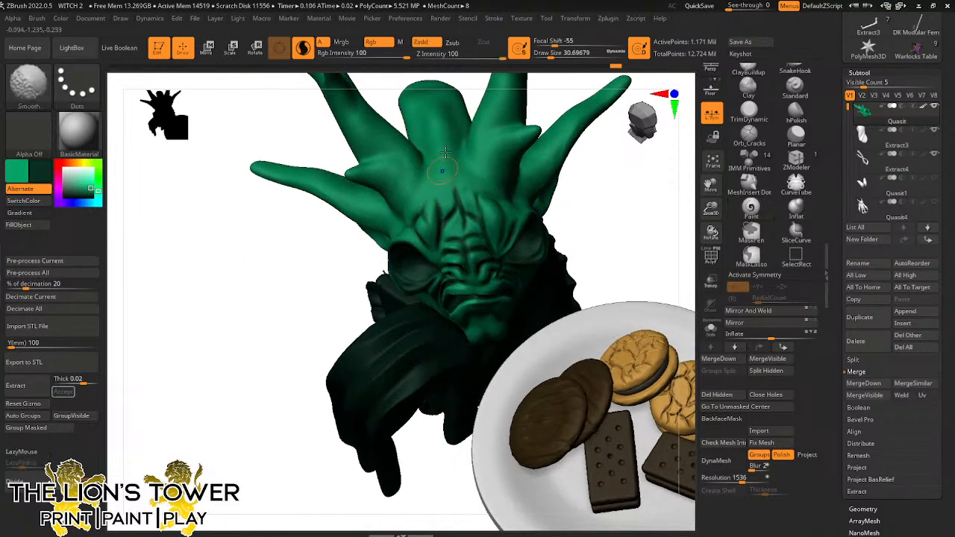
left_click(429, 45)
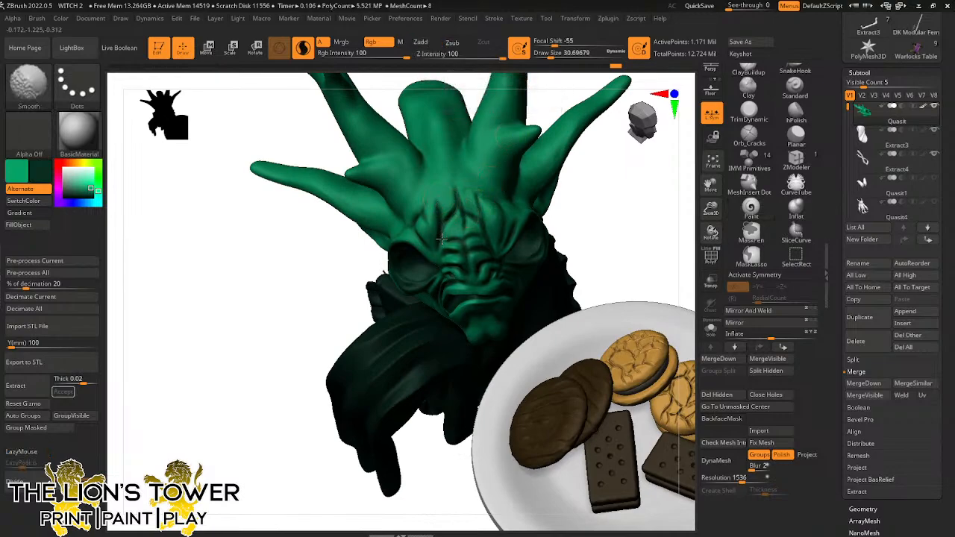
key("shift")
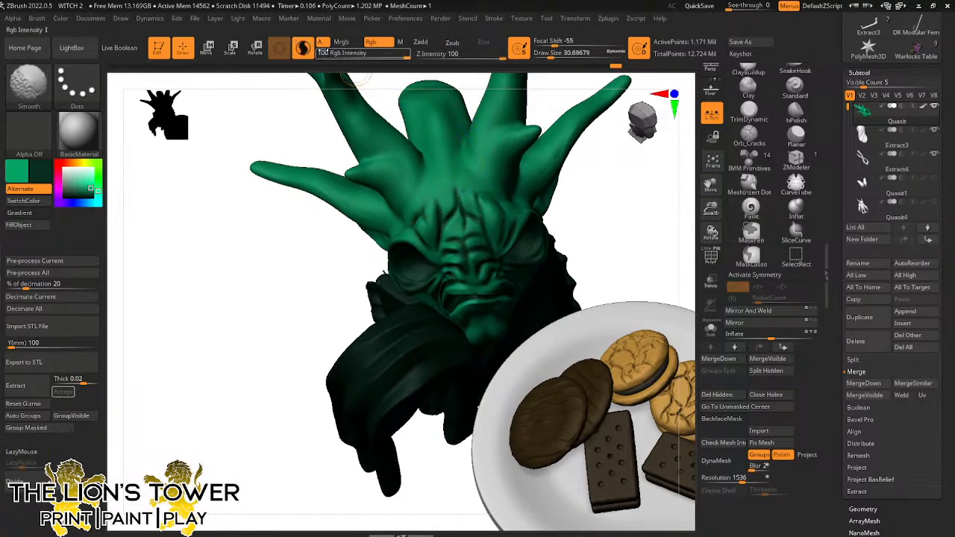
left_click(303, 48)
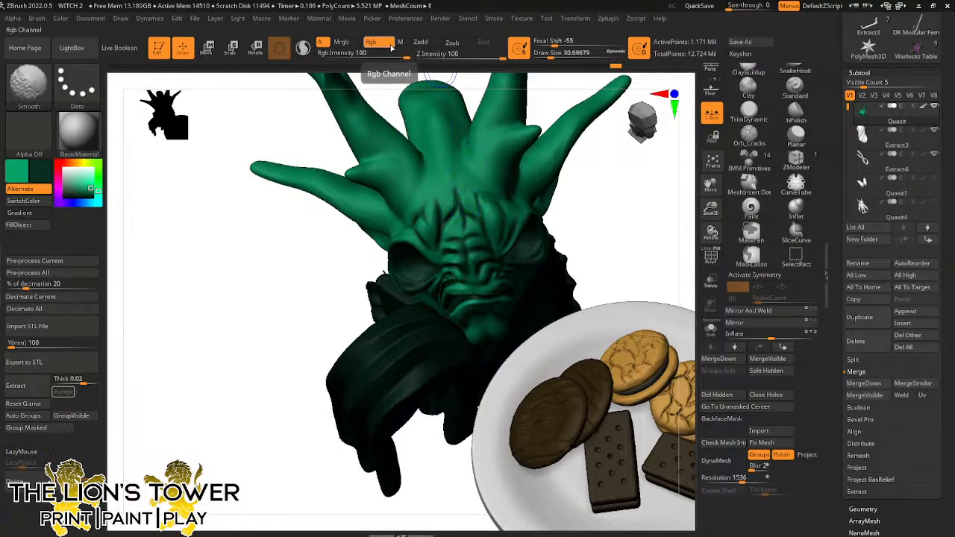
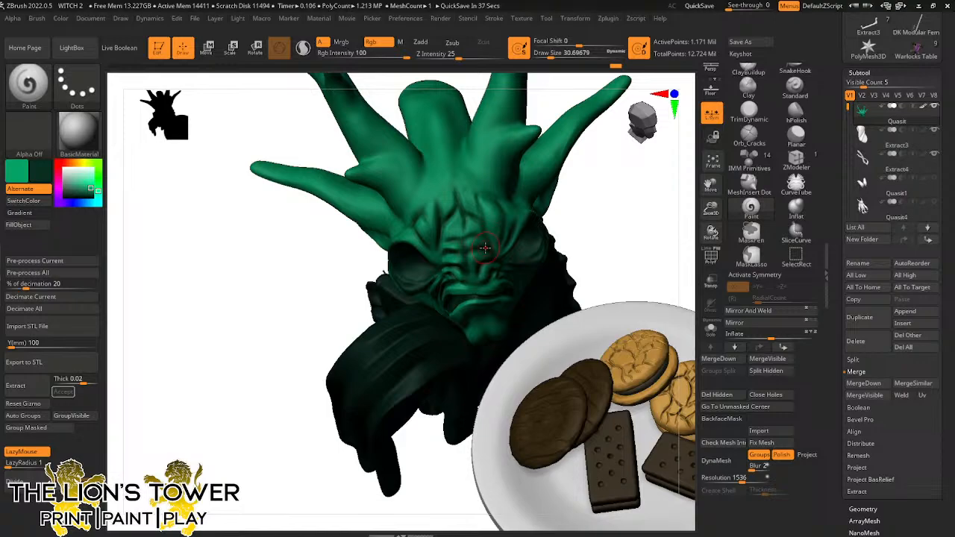
Paint dark green shading above the eye socket, between the brow and the horn base, with the Paint brush
right_click_drag(485, 248, 635, 241)
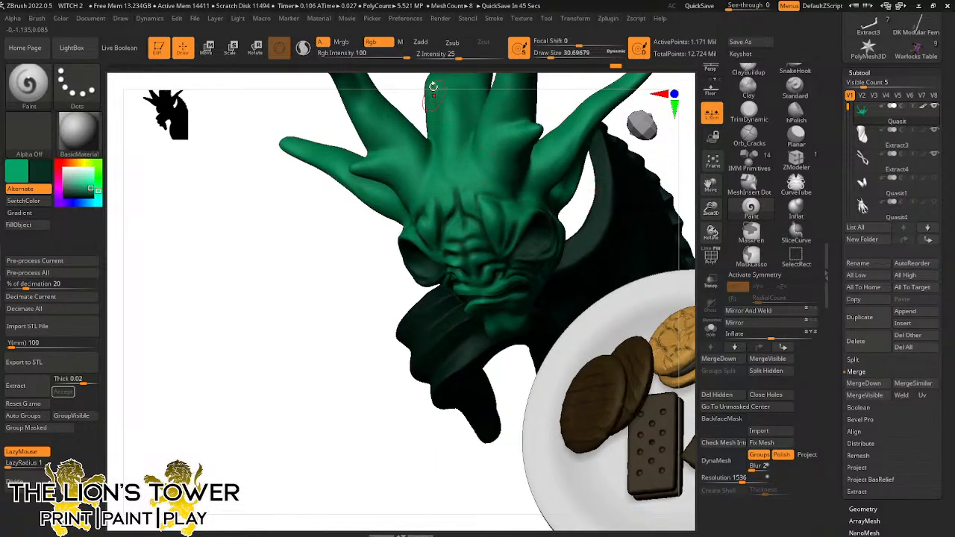
left_click(752, 212)
right_click_drag(679, 196, 552, 211)
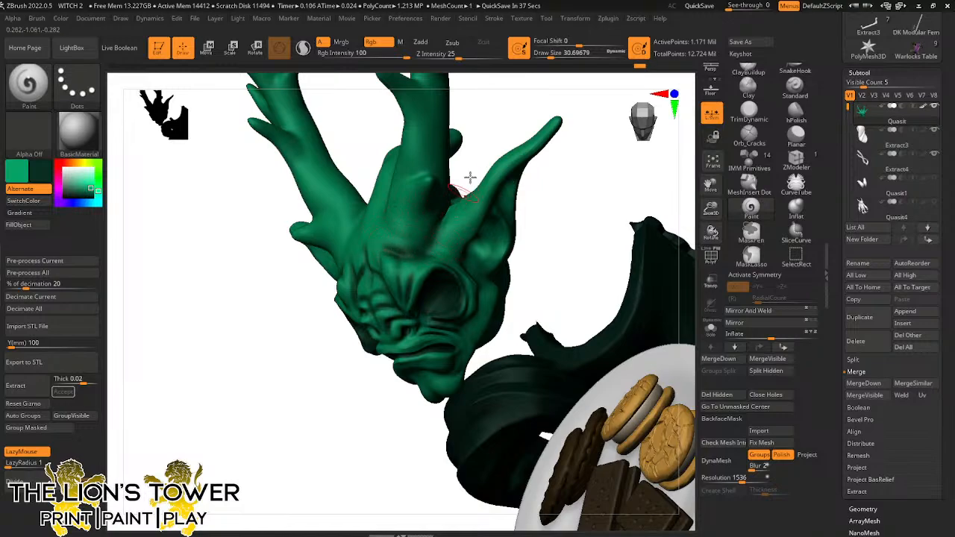
right_click_drag(470, 178, 470, 126)
right_click_drag(453, 197, 432, 245)
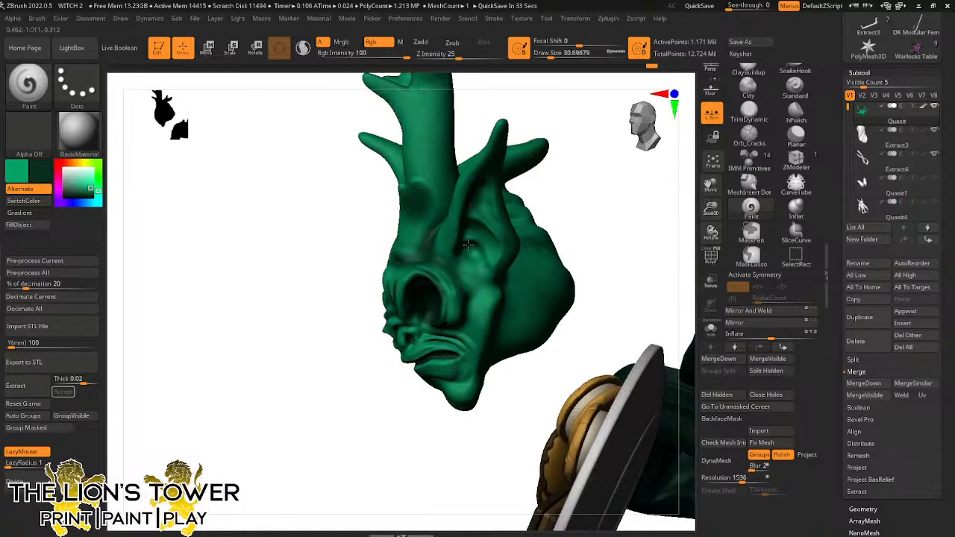
Paint dark green shading into the hollows inside the ears and beside the eye socket
mouse_move(468, 244)
left_mouse_down()
mouse_move(464, 255)
mouse_move(473, 230)
mouse_move(486, 241)
mouse_move(492, 221)
left_mouse_up()
left_click_drag(574, 129, 498, 187)
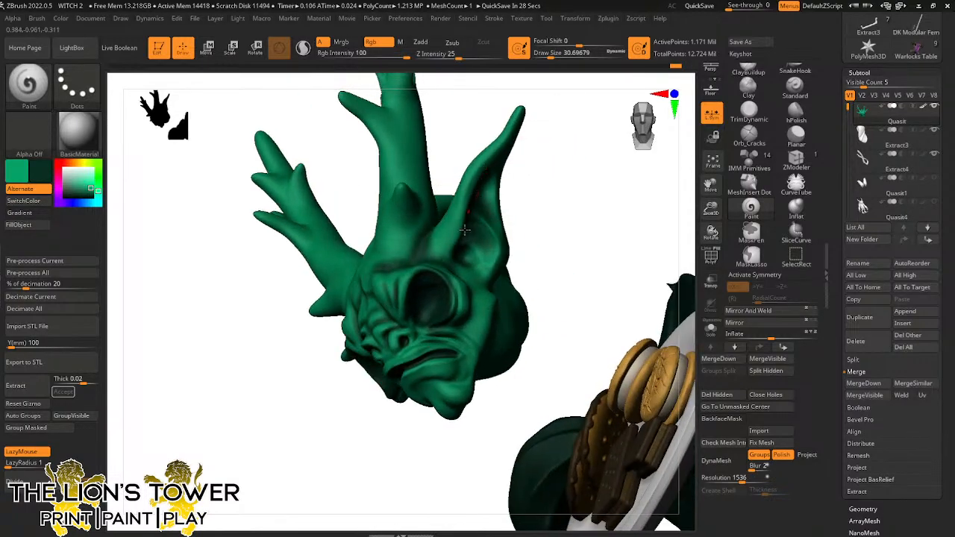
left_click_drag(574, 131, 515, 187)
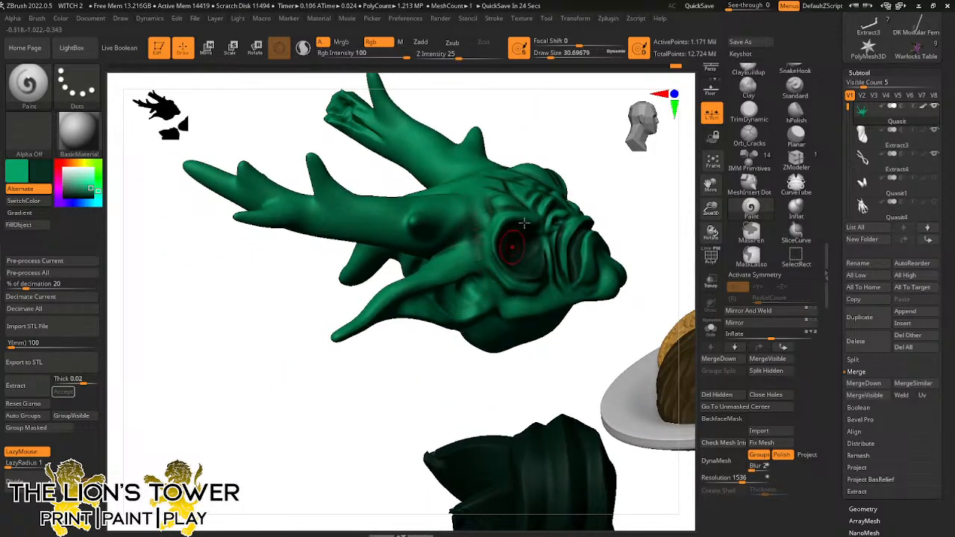
left_click_drag(480, 258, 471, 240)
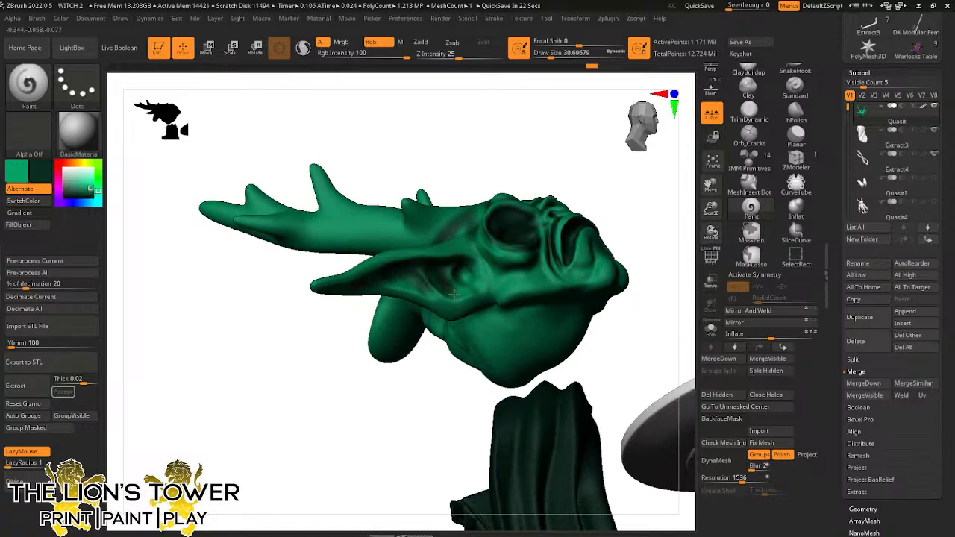
right_click_drag(470, 278, 467, 266)
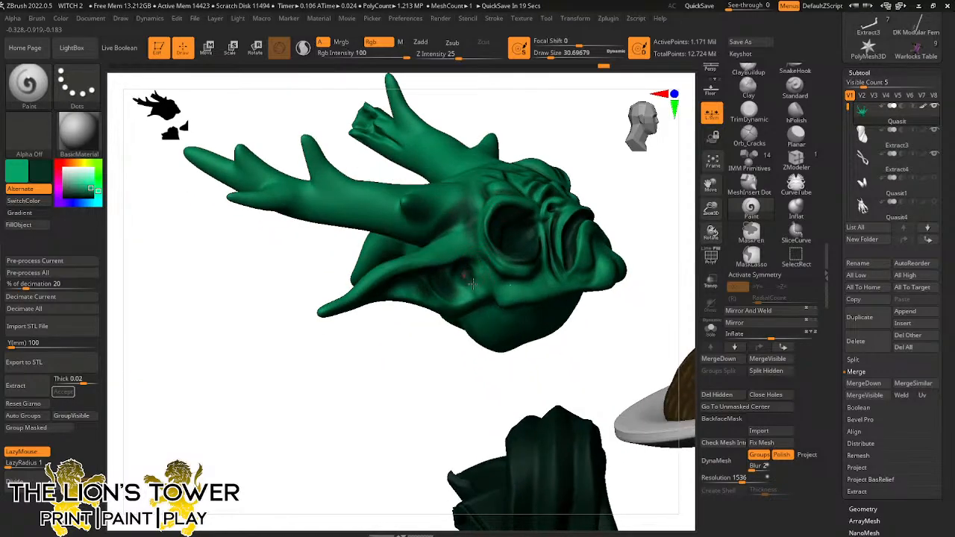
Reduce the draw size to about 20 and refine the dark shading in the inner ear, blending it with Smooth
left_click_drag(558, 54, 541, 54)
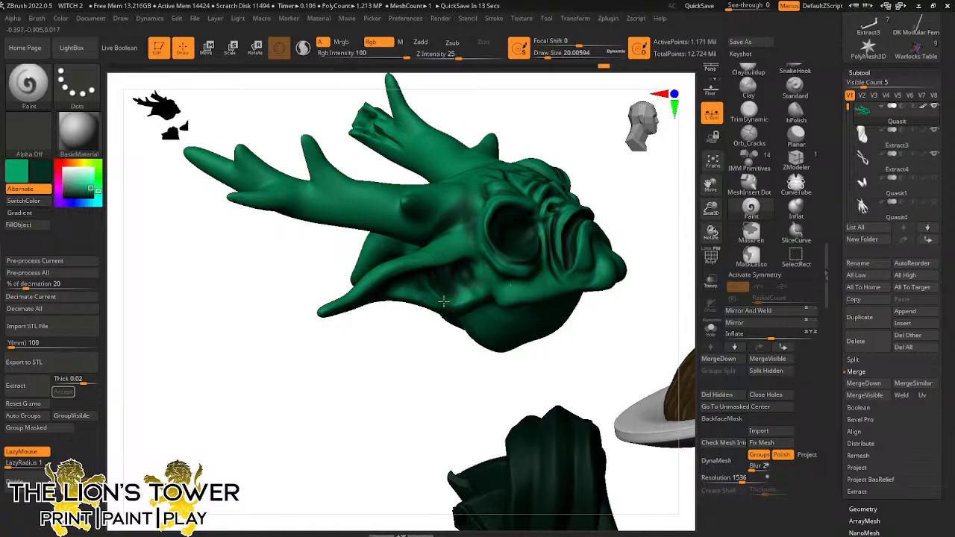
left_click_drag(446, 275, 480, 302)
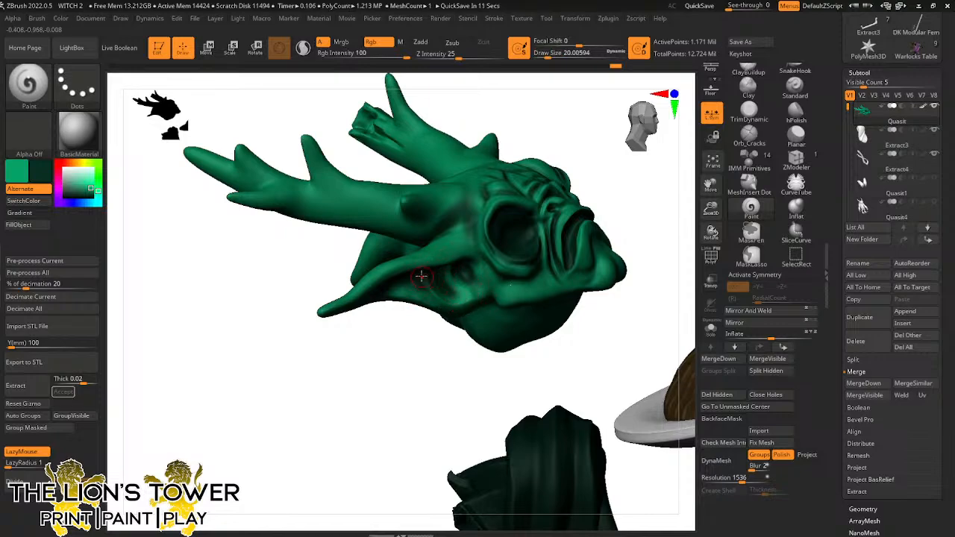
key("shift")
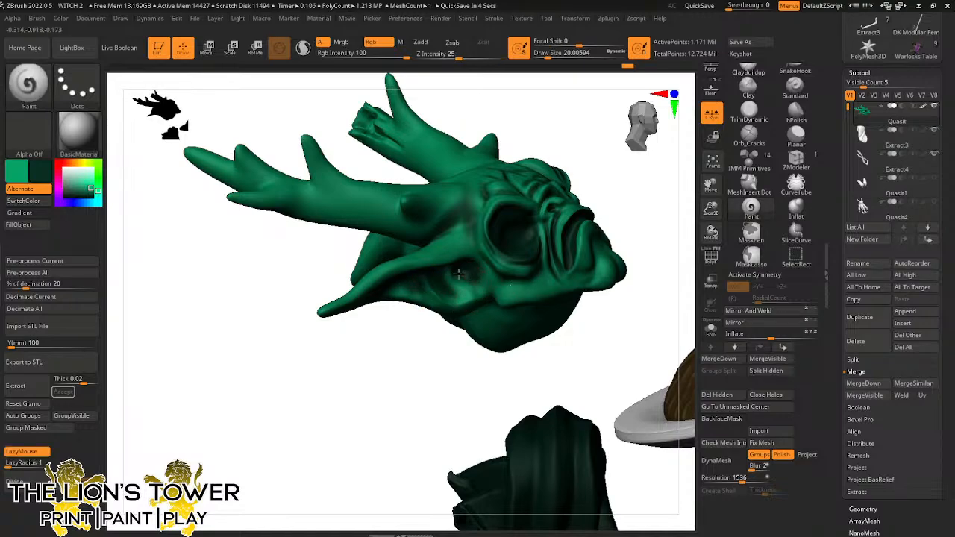
Shade and smooth the area between the ear, brow and horn base, aborting the project auto-save
mouse_move(532, 142)
left_mouse_down()
mouse_move(527, 128)
mouse_move(507, 164)
left_mouse_up()
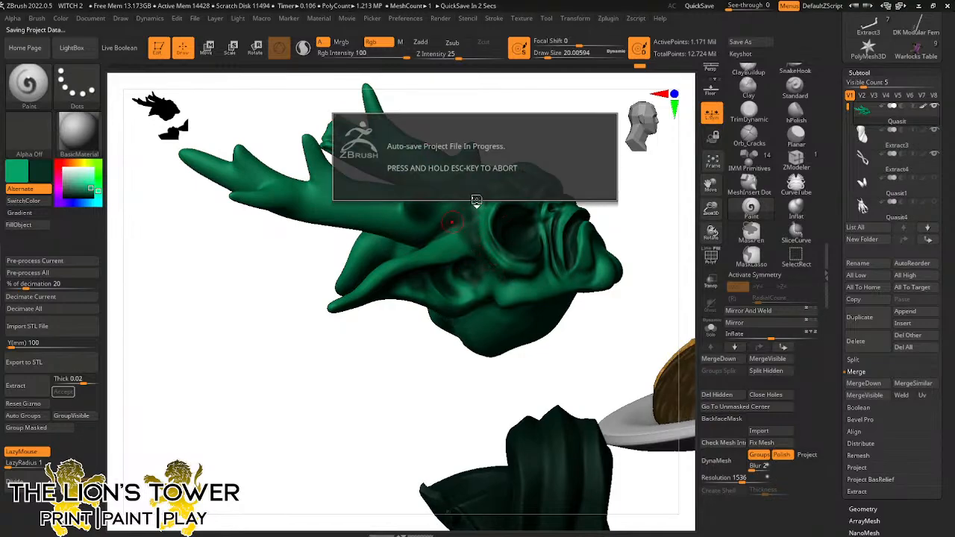
key("Escape")
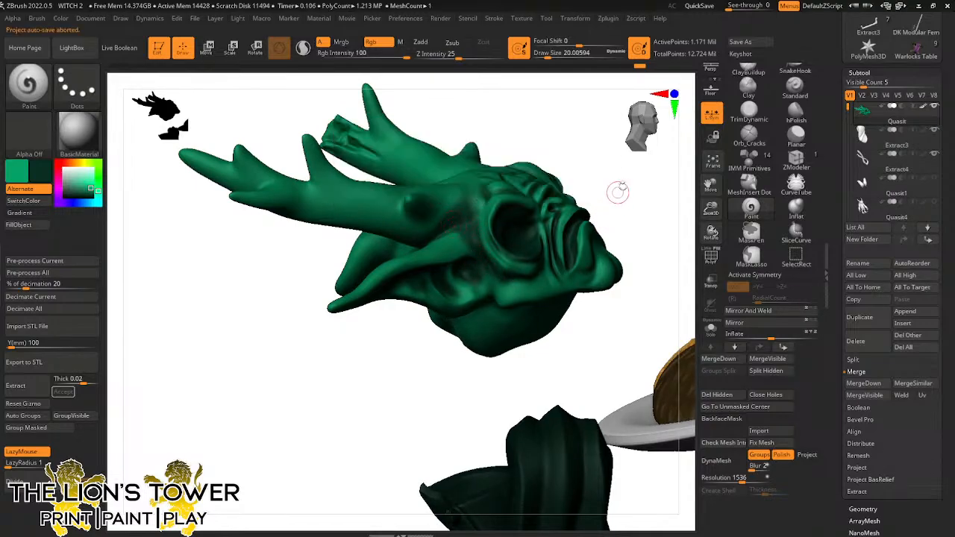
mouse_move(618, 192)
left_mouse_down()
mouse_move(640, 211)
mouse_move(567, 216)
left_mouse_up()
key("shift")
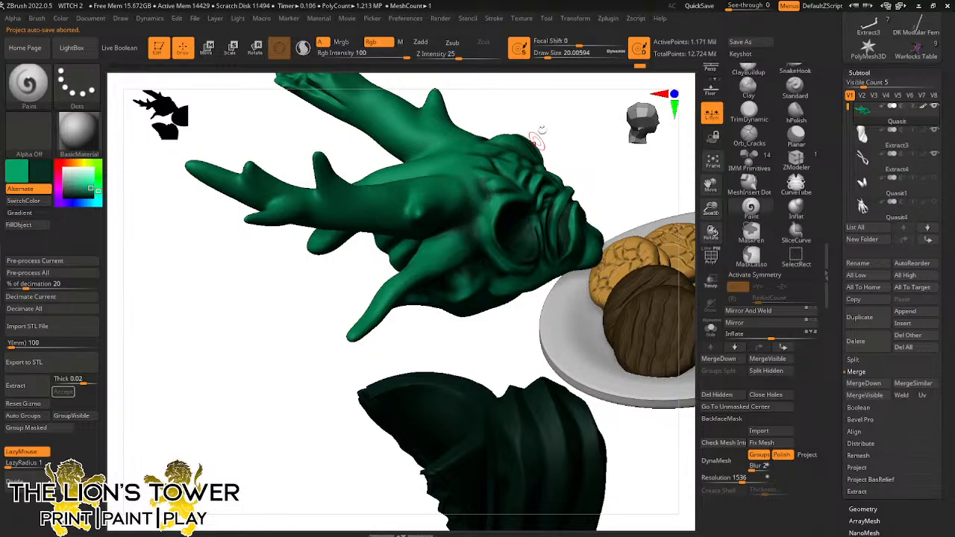
right_click_drag(495, 189, 486, 155)
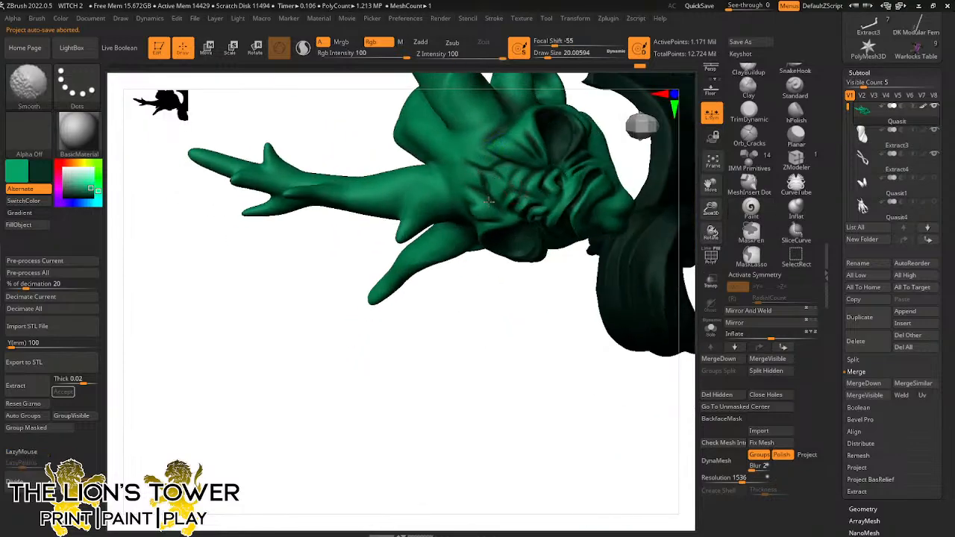
Paint dark green shading around the bases of both horns and behind the ears at a draw size of about 49
mouse_move(712, 211)
left_mouse_down()
mouse_move(498, 151)
mouse_move(544, 196)
mouse_move(495, 159)
mouse_move(535, 186)
mouse_move(547, 75)
mouse_move(565, 54)
left_mouse_up()
left_click_drag(495, 181, 422, 222)
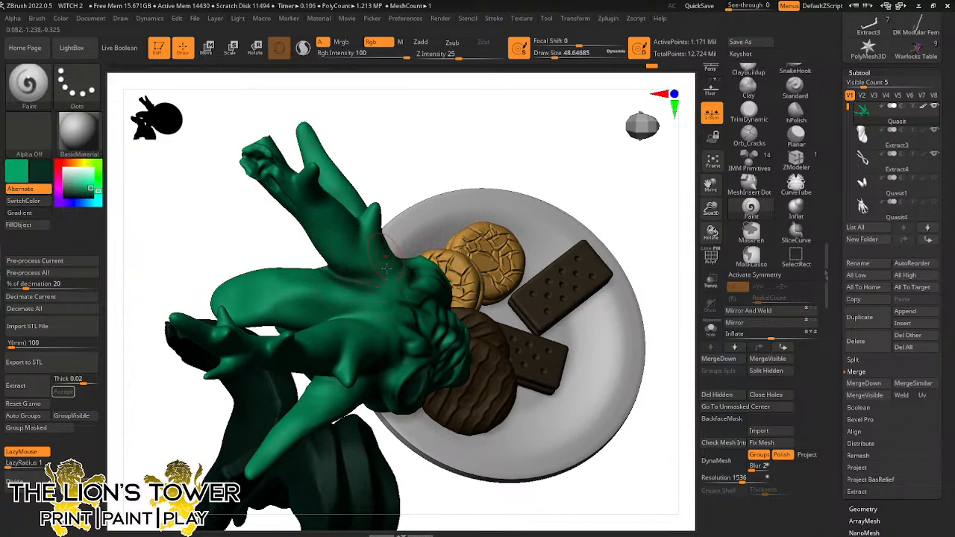
left_click_drag(404, 160, 362, 307)
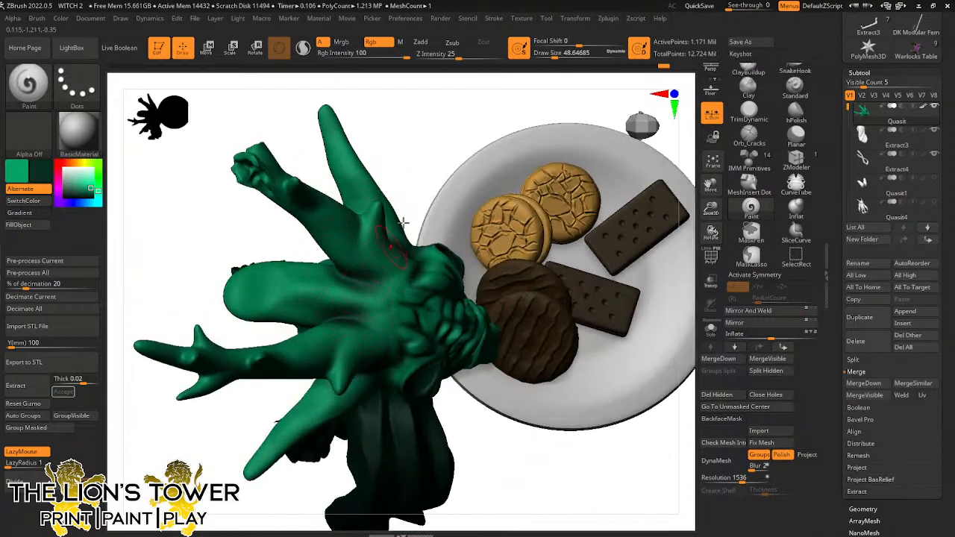
left_click_drag(403, 219, 457, 171)
left_click_drag(328, 328, 304, 361)
left_click_drag(403, 276, 308, 351)
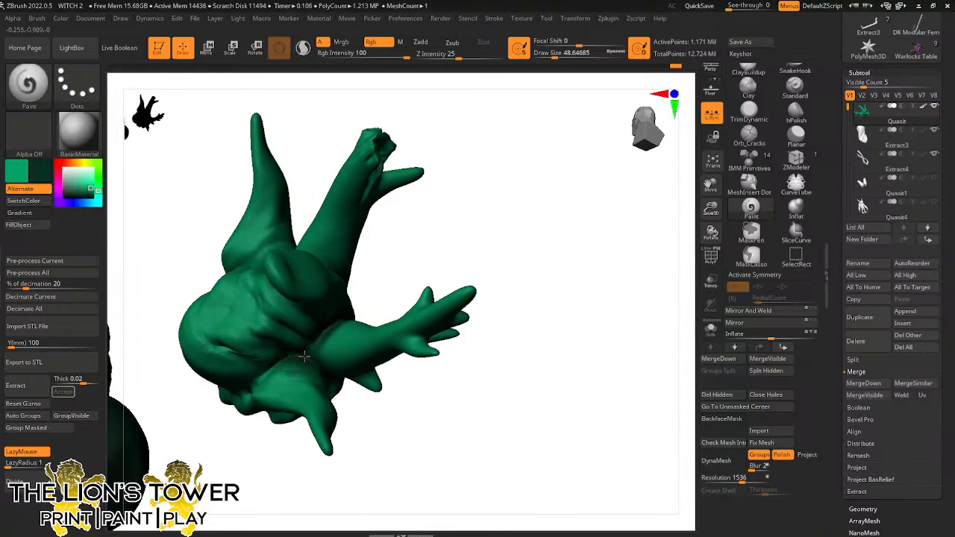
Paint dark green shading into the crease between the horn base and the ear, blending it with Smooth
right_click_drag(270, 226, 280, 258)
mouse_move(280, 258)
left_mouse_down()
mouse_move(261, 262)
mouse_move(280, 245)
left_mouse_up()
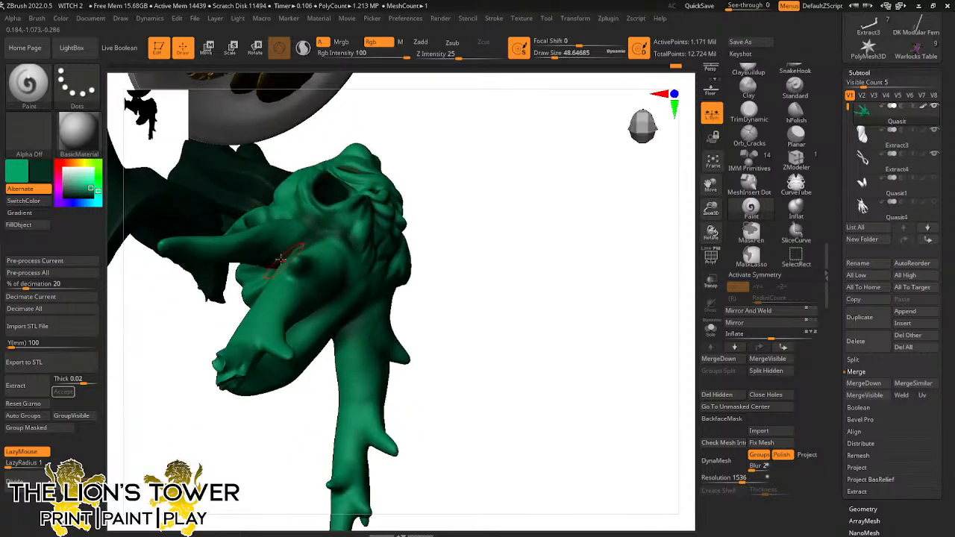
left_click_drag(433, 211, 297, 248)
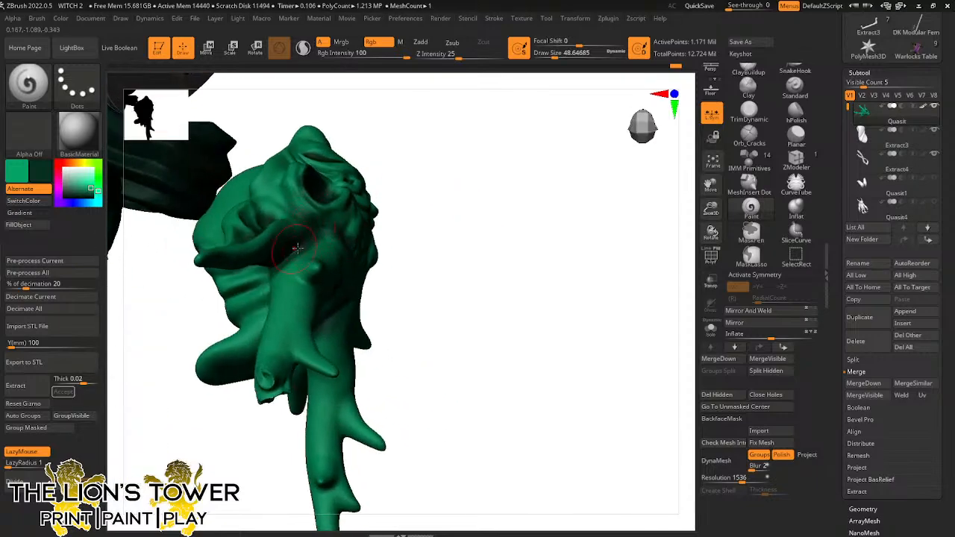
key("shift")
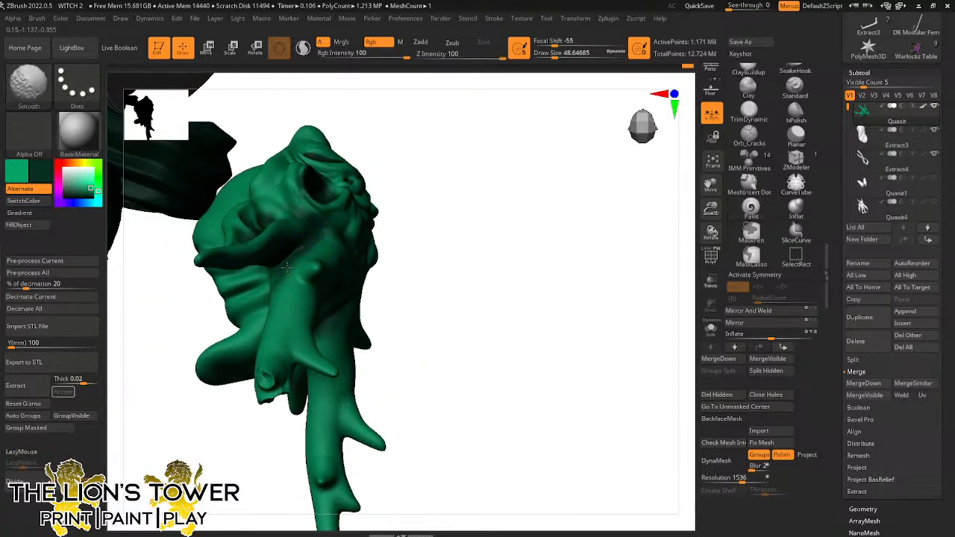
mouse_move(420, 188)
left_mouse_down()
mouse_move(448, 254)
mouse_move(398, 254)
left_mouse_up()
key("shift")
key("shift")
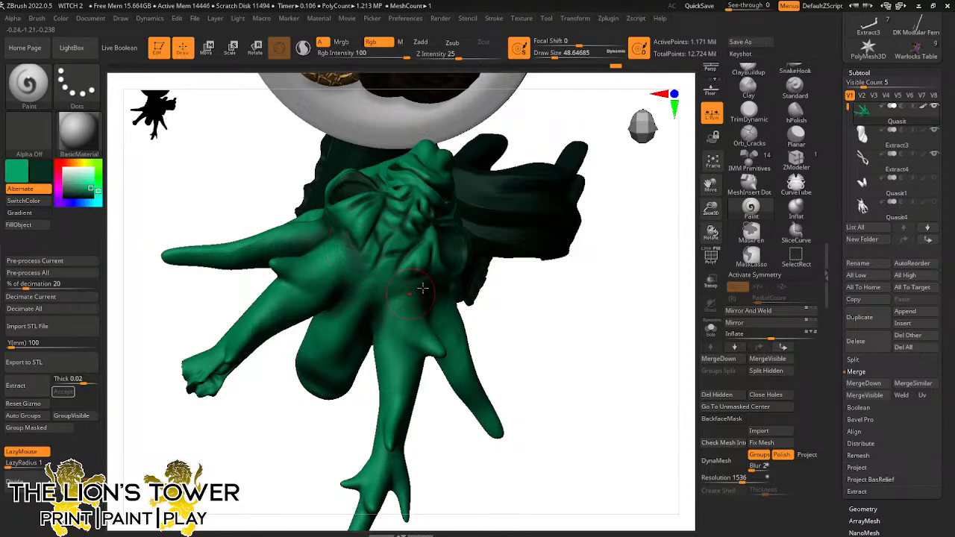
Isolate the head, paint dark green shading under the chin at a draw size of about 54, and show the other parts again
mouse_move(527, 326)
left_mouse_down()
mouse_move(560, 242)
mouse_move(548, 187)
mouse_move(518, 207)
mouse_move(535, 226)
mouse_move(522, 246)
mouse_move(493, 253)
left_mouse_up()
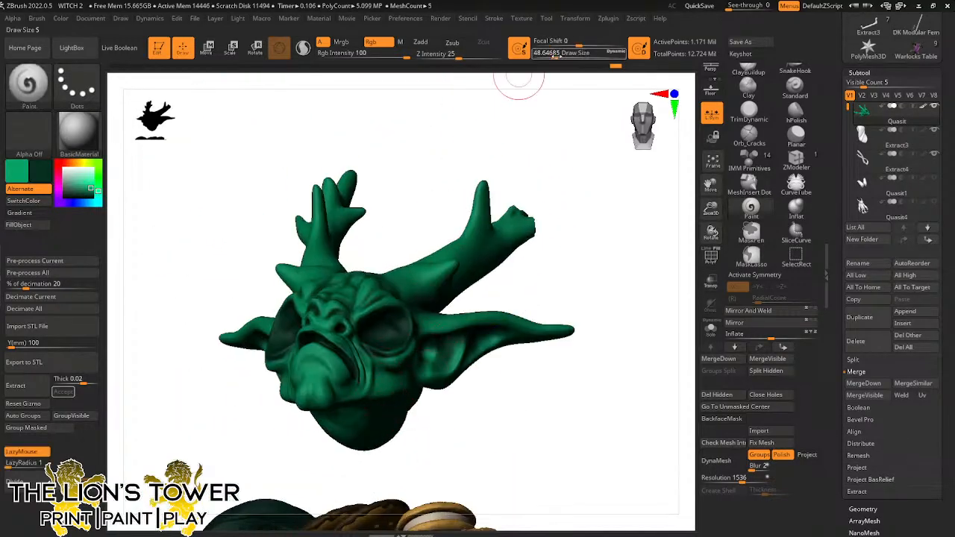
mouse_move(553, 54)
left_mouse_down()
mouse_move(534, 54)
mouse_move(546, 54)
left_mouse_up()
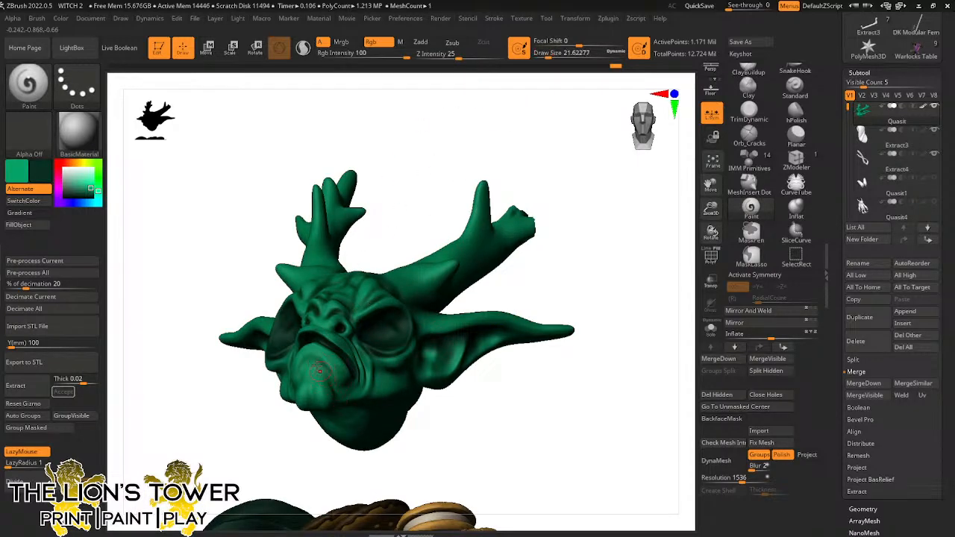
left_click_drag(299, 179, 403, 179)
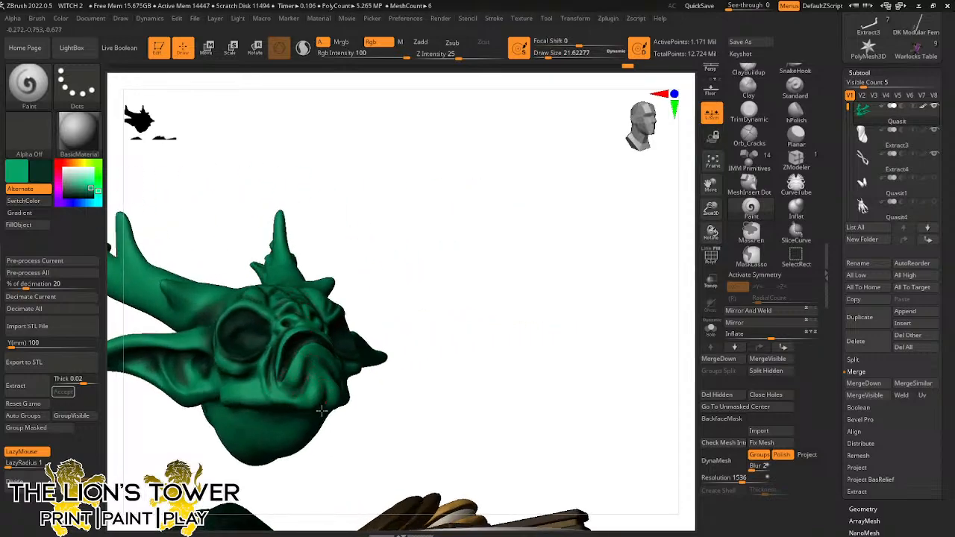
left_click_drag(418, 239, 345, 384)
left_click(710, 327)
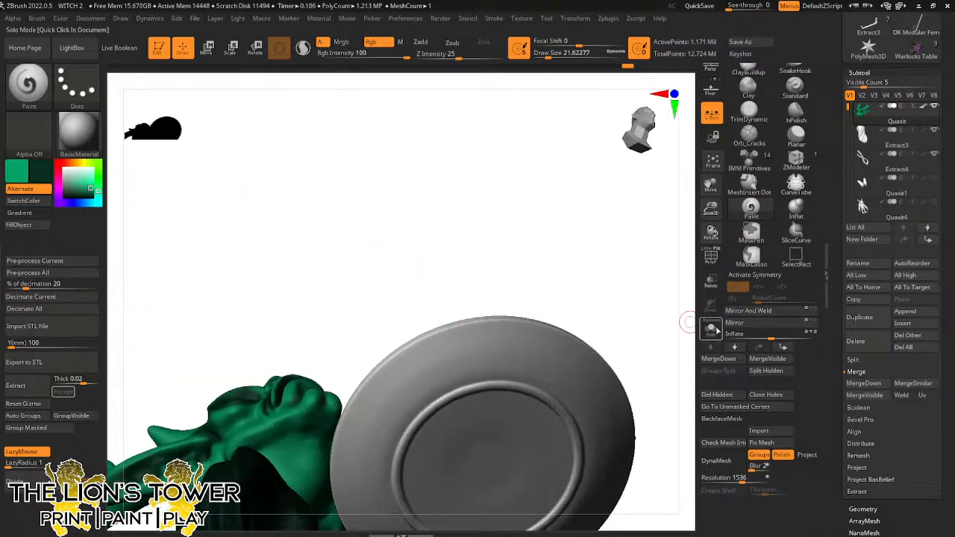
left_click_drag(551, 54, 556, 53)
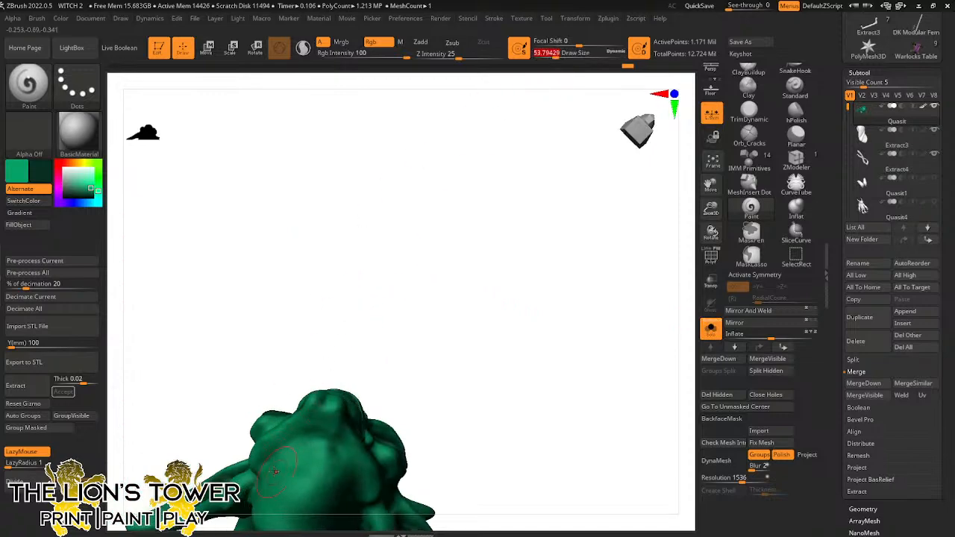
mouse_move(276, 451)
left_mouse_down()
mouse_move(341, 440)
mouse_move(358, 486)
left_mouse_up()
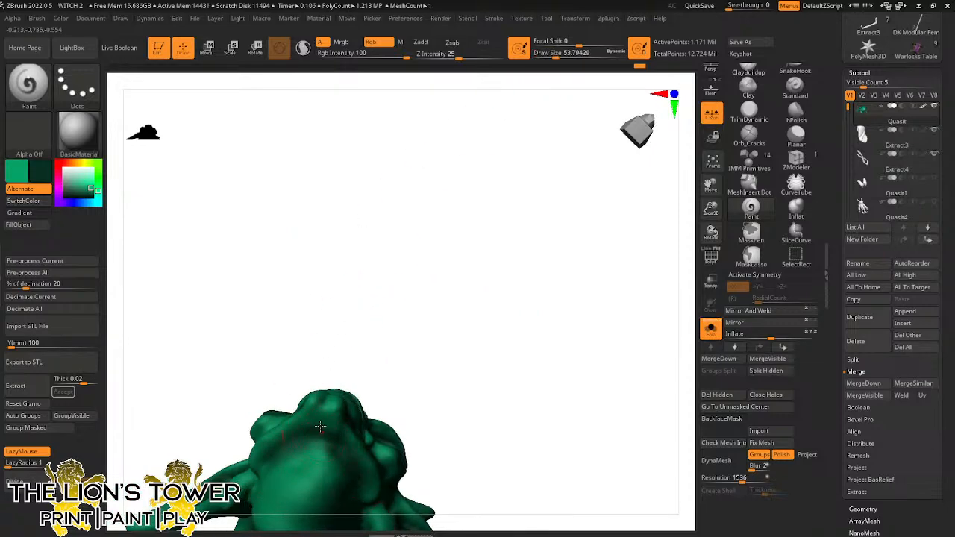
left_click_drag(462, 373, 452, 438)
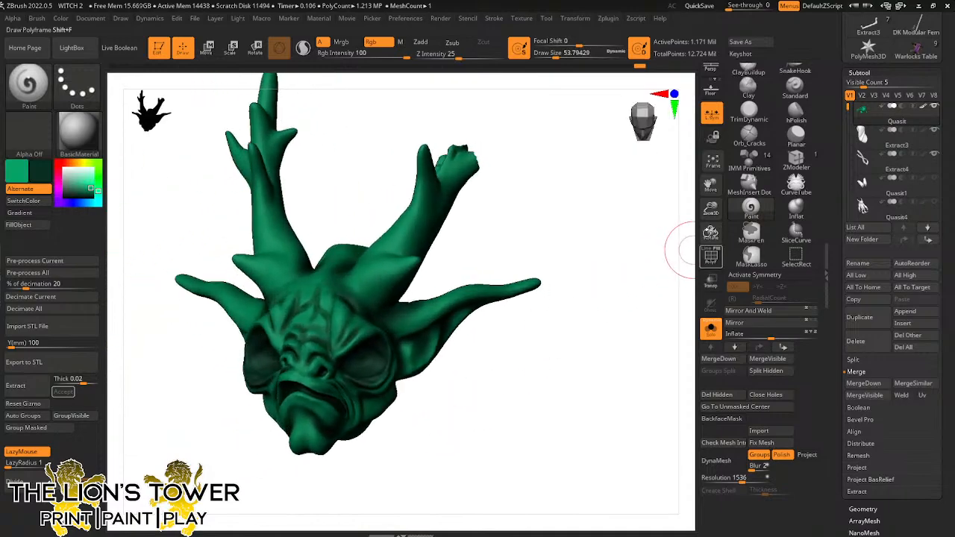
left_click_drag(711, 209, 711, 167)
left_click(710, 328)
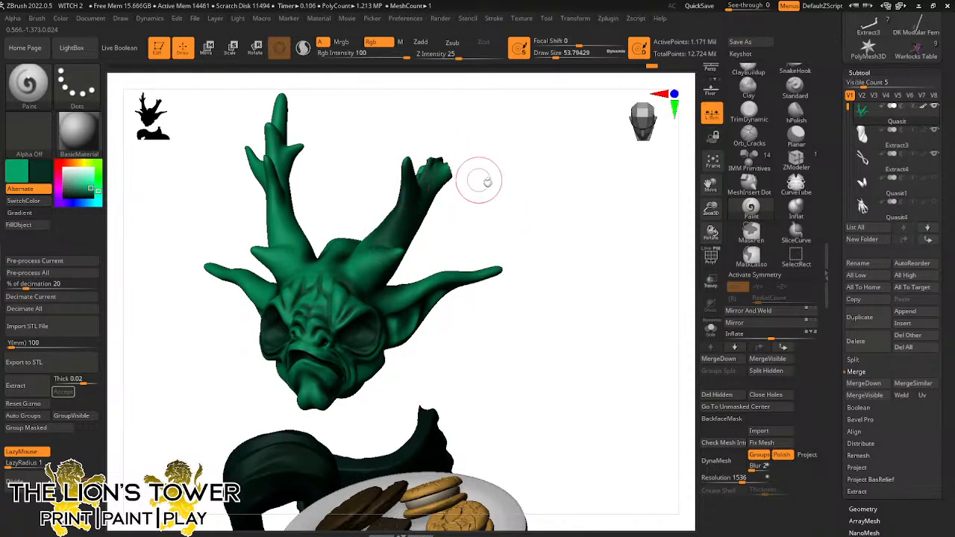
Paint the broken horn dark green from its stump down towards the base
left_click_drag(473, 175, 399, 247)
mouse_move(475, 191)
left_mouse_down()
mouse_move(398, 256)
mouse_move(431, 236)
mouse_move(473, 170)
mouse_move(468, 182)
left_mouse_up()
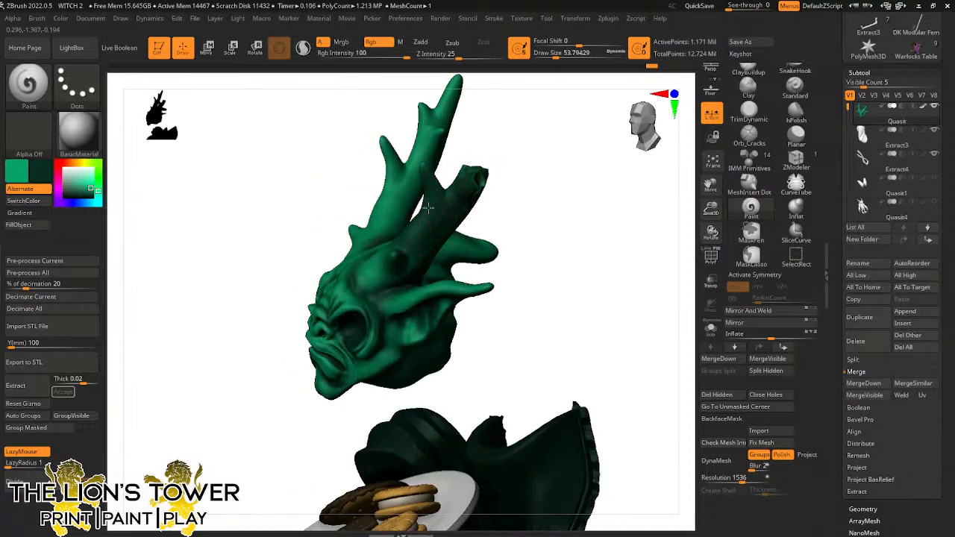
mouse_move(490, 131)
left_mouse_down()
mouse_move(512, 132)
mouse_move(440, 228)
mouse_move(473, 133)
mouse_move(435, 205)
mouse_move(447, 216)
mouse_move(424, 229)
left_mouse_up()
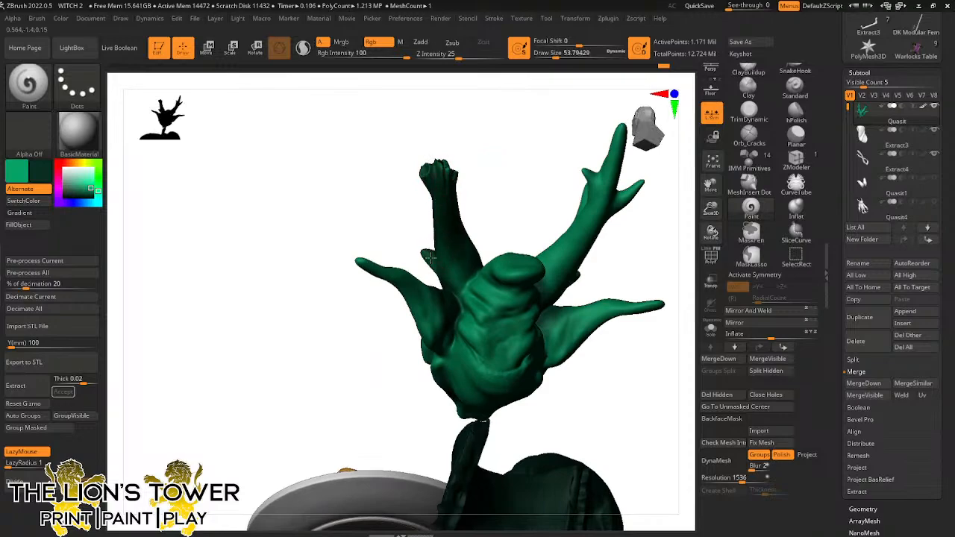
Paint the back and outer side of the intact branching horn dark green
mouse_move(576, 224)
left_mouse_down()
mouse_move(619, 121)
mouse_move(601, 173)
mouse_move(553, 251)
left_mouse_up()
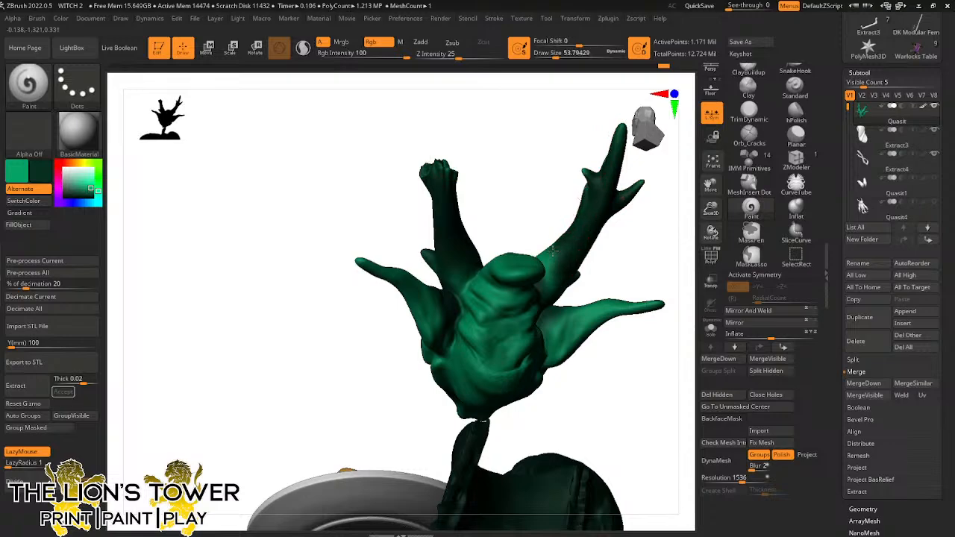
mouse_move(534, 174)
left_mouse_down()
mouse_move(573, 183)
mouse_move(600, 172)
mouse_move(580, 184)
left_mouse_up()
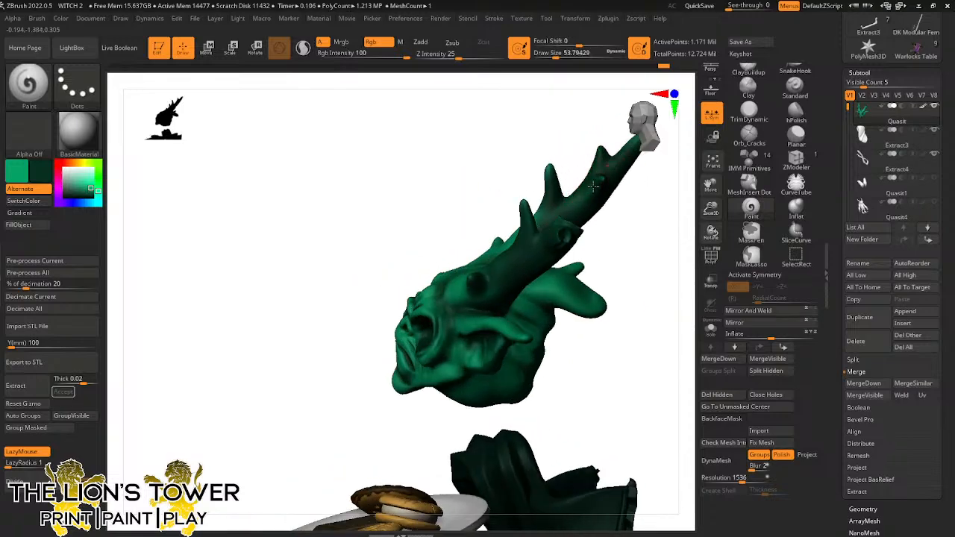
left_click_drag(636, 214, 640, 187)
left_click_drag(712, 185, 473, 192)
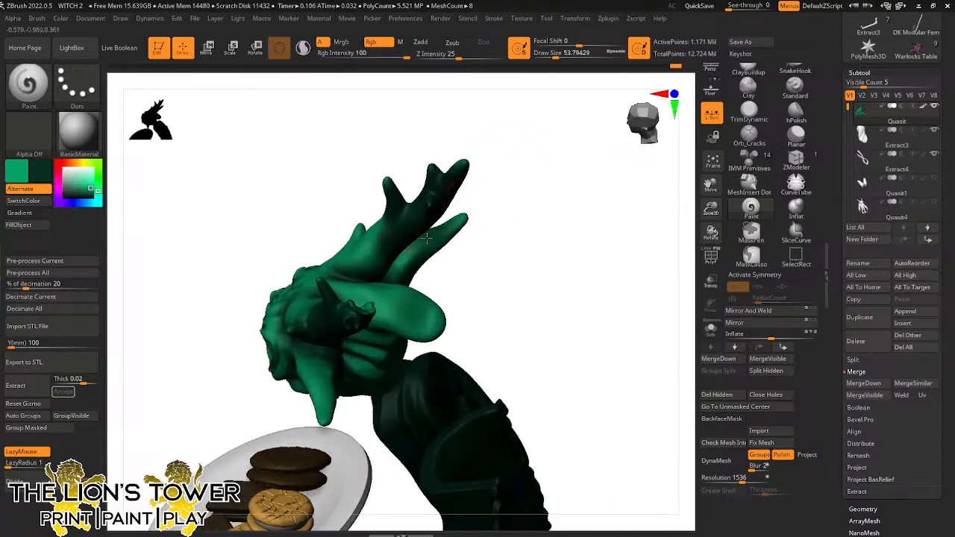
Paint the front and prongs of the intact horn dark green down towards its base
left_click_drag(427, 238, 440, 233)
left_click_drag(492, 209, 537, 224)
left_click_drag(555, 217, 563, 212, "shift")
left_click_drag(582, 257, 573, 286)
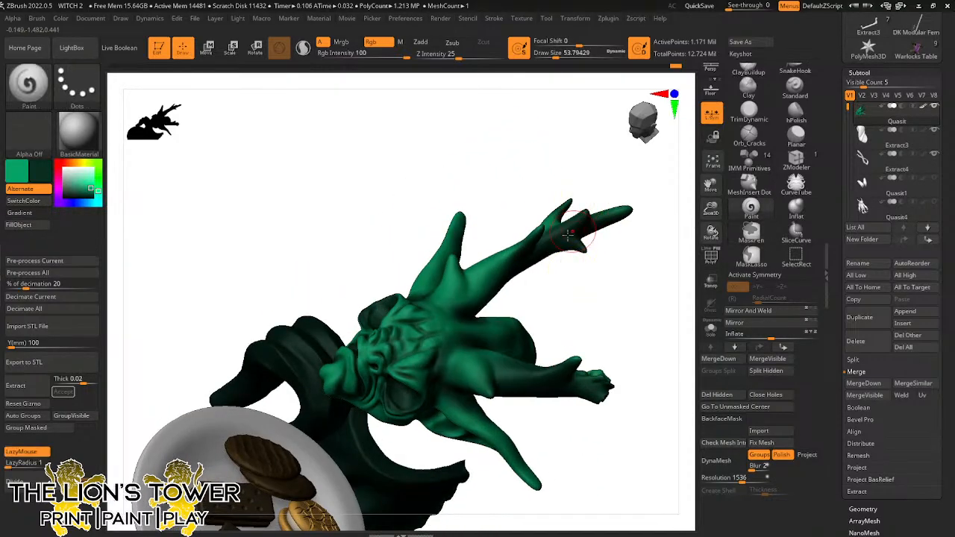
mouse_move(568, 235)
left_mouse_down("shift")
mouse_move(565, 252)
mouse_move(562, 211)
mouse_move(552, 227)
left_mouse_up("shift")
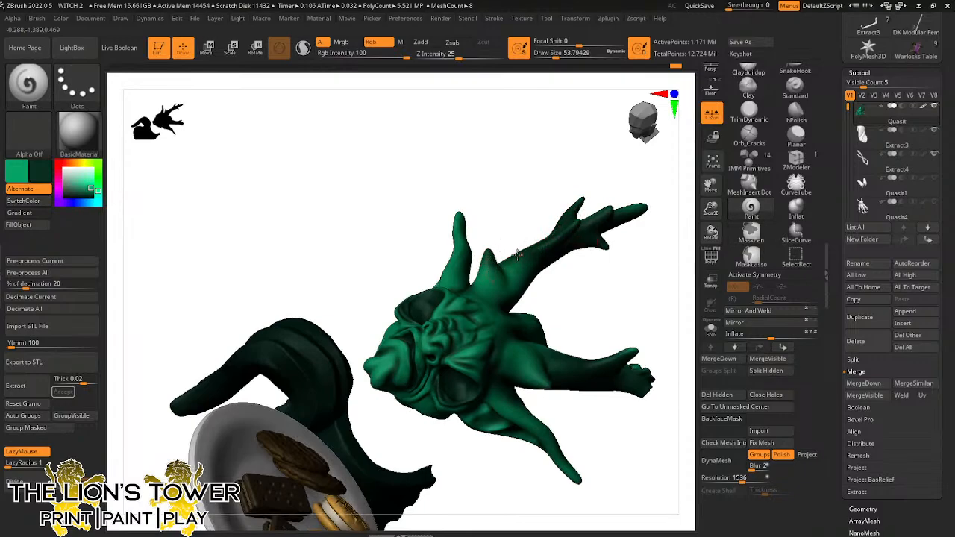
mouse_move(603, 261)
left_mouse_down()
mouse_move(526, 268)
mouse_move(516, 294)
left_mouse_up()
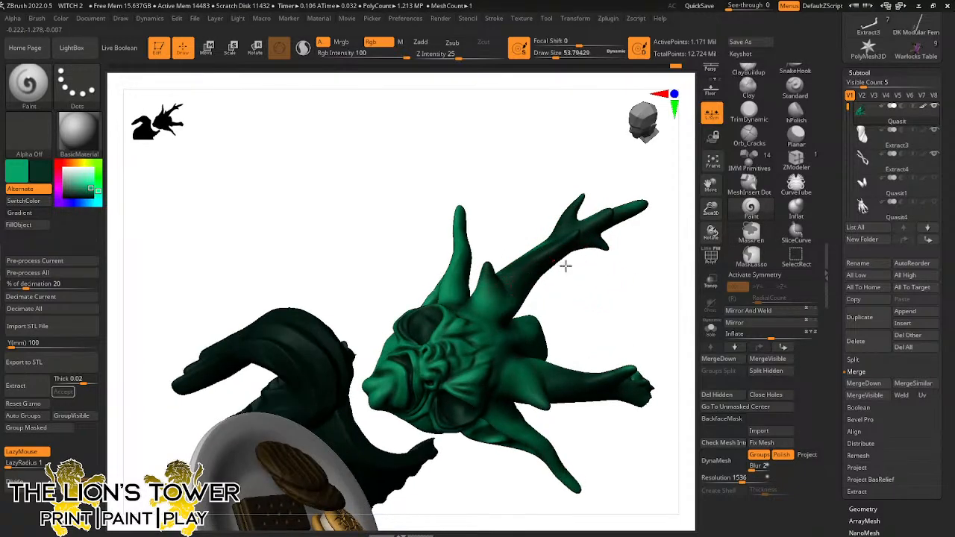
Cover the remaining light areas on the inner side and prong tips of the intact horn with dark green
left_click_drag(566, 267, 567, 329)
left_click_drag(516, 245, 609, 176)
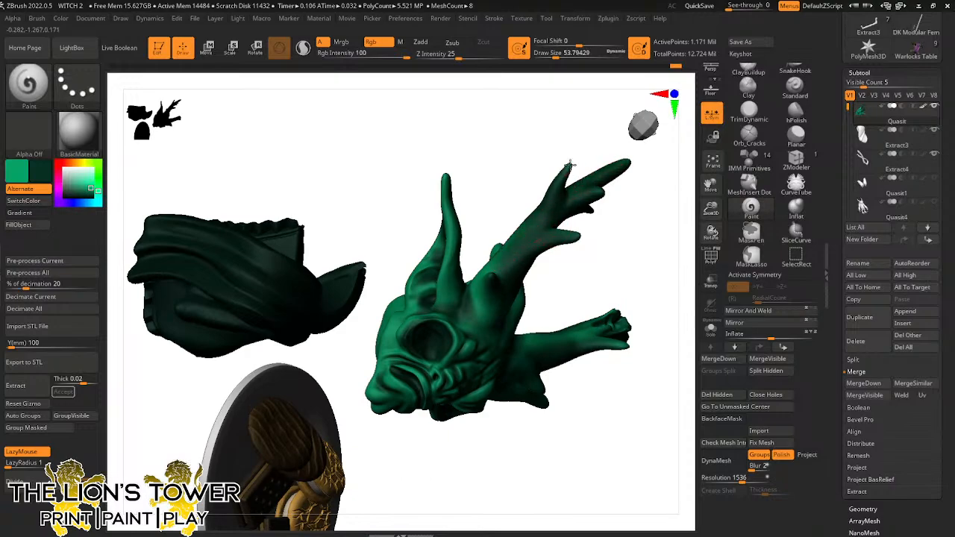
left_click_drag(568, 277, 598, 308)
mouse_move(501, 254)
left_mouse_down()
mouse_move(482, 273)
mouse_move(505, 245)
left_mouse_up()
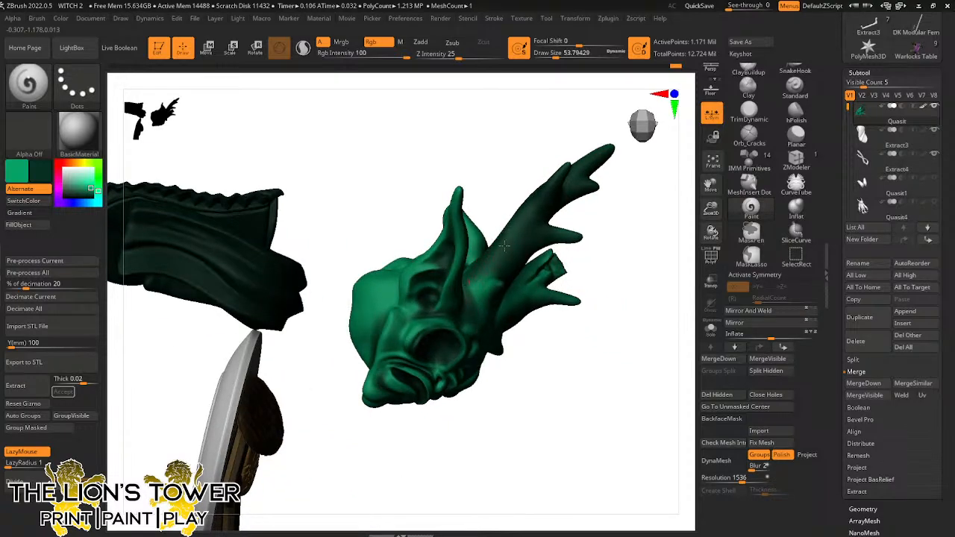
mouse_move(484, 284)
left_mouse_down()
mouse_move(547, 253)
mouse_move(565, 285)
left_mouse_up()
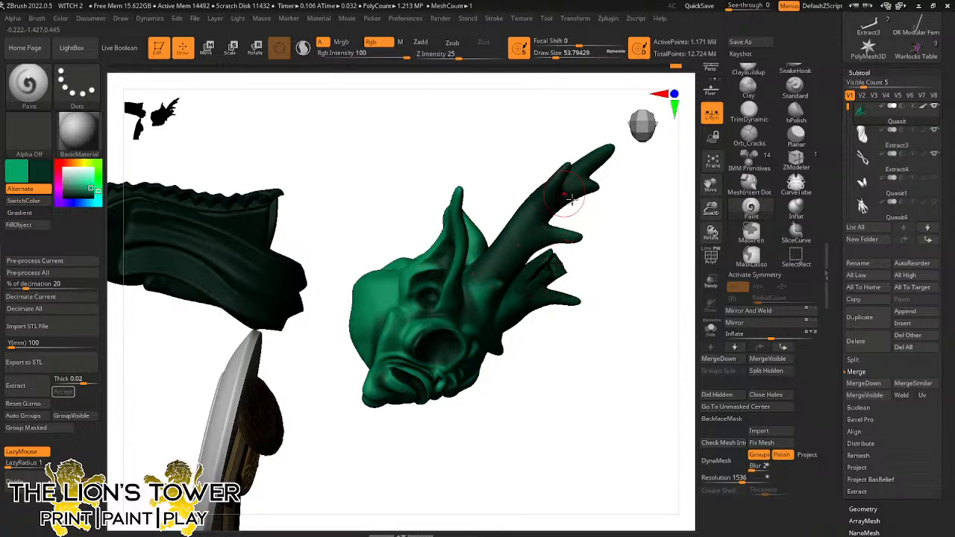
left_click_drag(592, 209, 620, 242)
left_click_drag(565, 210, 489, 154)
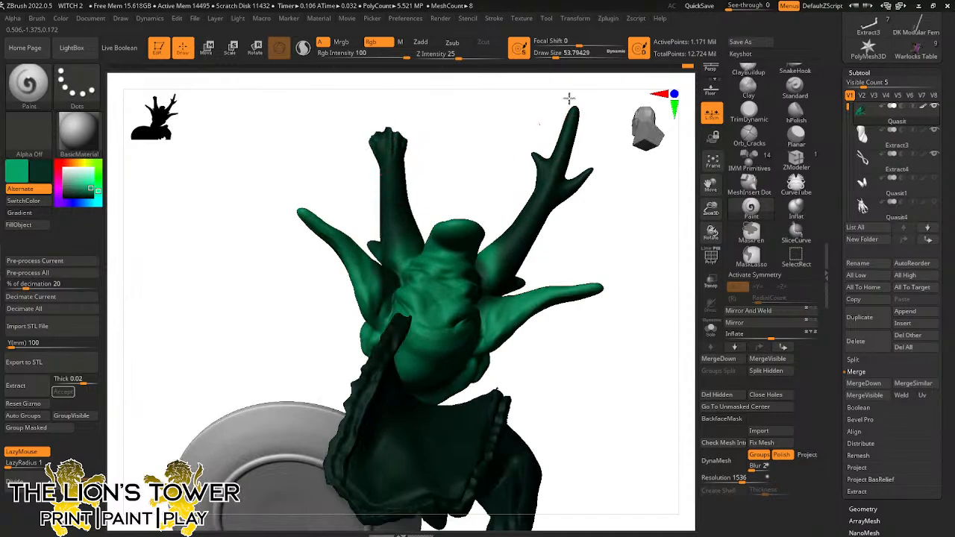
Smooth the colour transition at the broken horn's base and paint dark shading on the backs of the ears
key("shift")
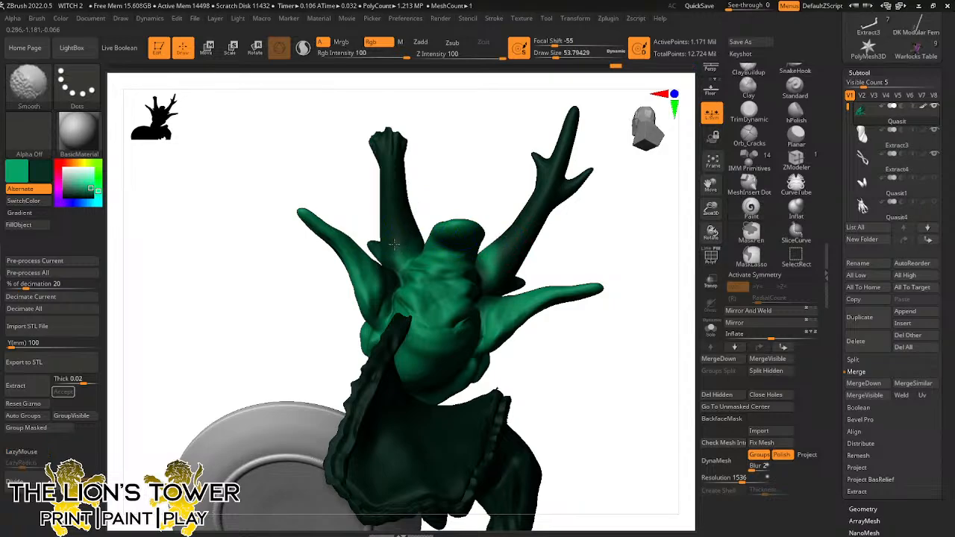
mouse_move(411, 167)
left_mouse_down()
mouse_move(452, 214)
mouse_move(480, 205)
left_mouse_up()
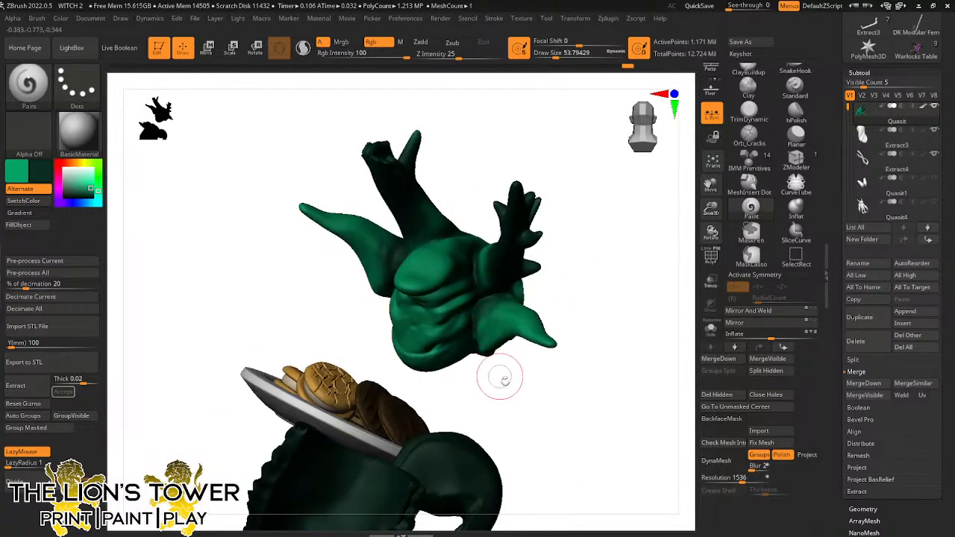
left_click_drag(499, 380, 486, 309)
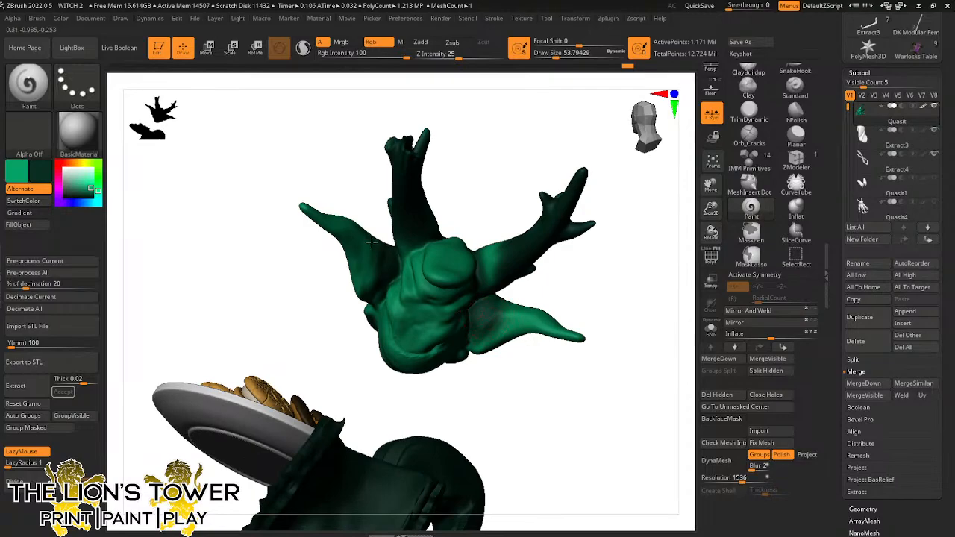
mouse_move(454, 159)
left_mouse_down()
mouse_move(516, 186)
mouse_move(480, 217)
mouse_move(486, 226)
left_mouse_up()
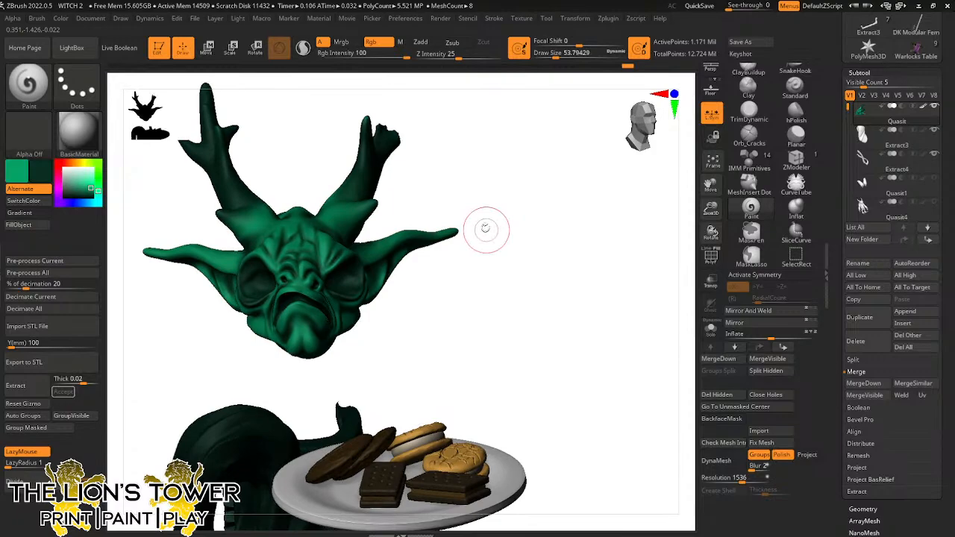
Isolate the creature's subtool and unhide its body, eyes and tusks
left_click(711, 329)
key("ctrl+shift")
left_click(596, 313, "ctrl+shift")
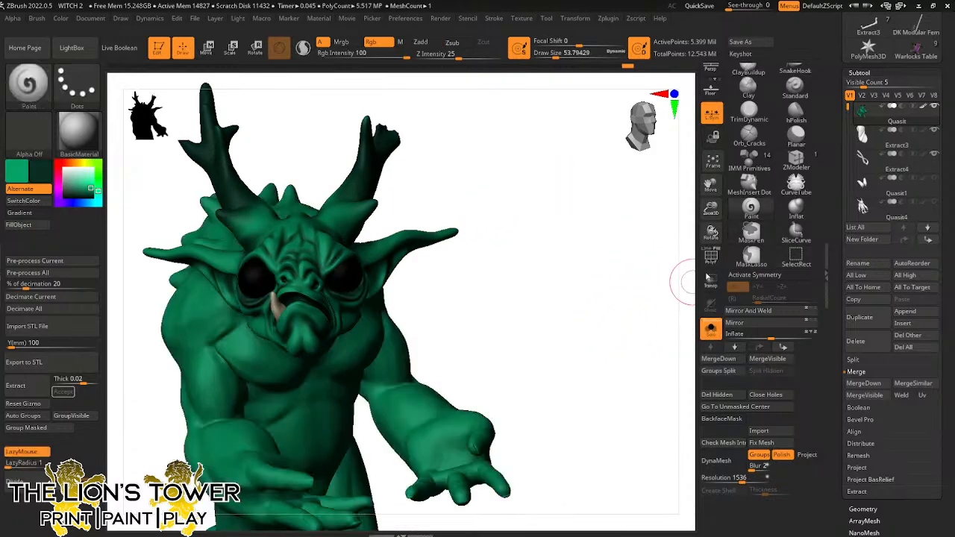
Paint dark green shading under the pectorals and into the creases between the neck and shoulder
right_click_drag(686, 281, 610, 219, "ctrl")
mouse_move(444, 293)
left_mouse_down()
mouse_move(375, 334)
mouse_move(386, 350)
left_mouse_up()
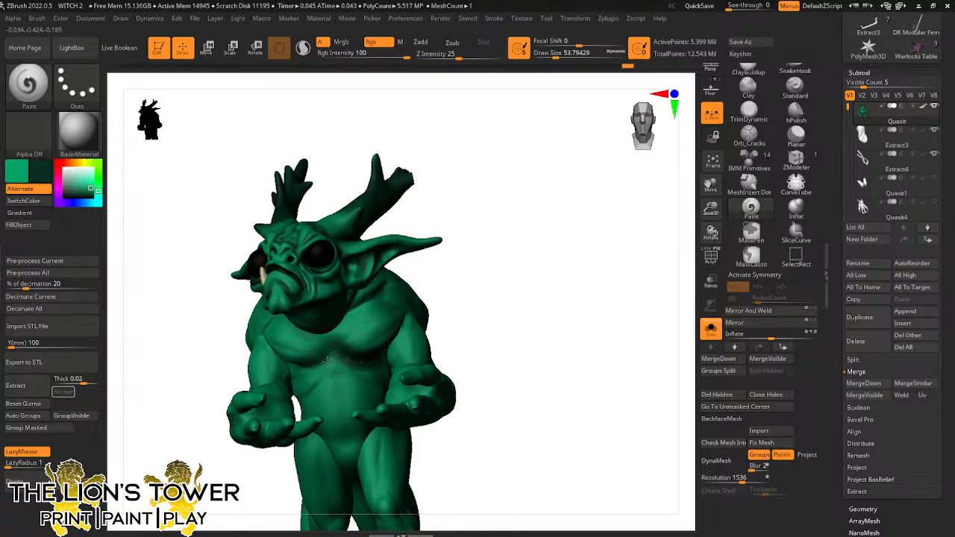
mouse_move(327, 361)
left_mouse_down()
mouse_move(310, 367)
mouse_move(327, 334)
left_mouse_up()
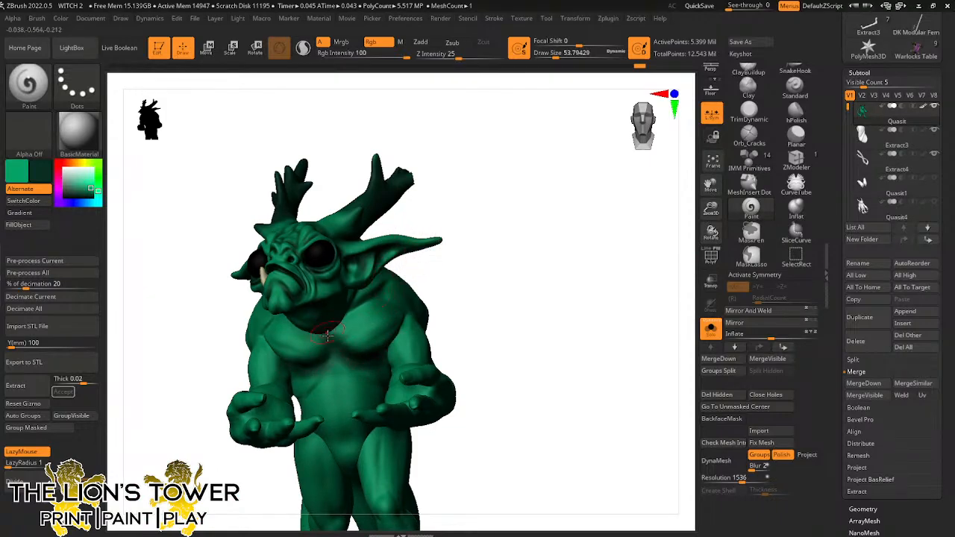
mouse_move(419, 278)
right_mouse_down()
mouse_move(434, 255)
mouse_move(441, 265)
right_mouse_up()
mouse_move(348, 311)
left_mouse_down()
mouse_move(371, 296)
mouse_move(357, 307)
mouse_move(416, 315)
left_mouse_up()
right_click_drag(508, 267, 408, 312)
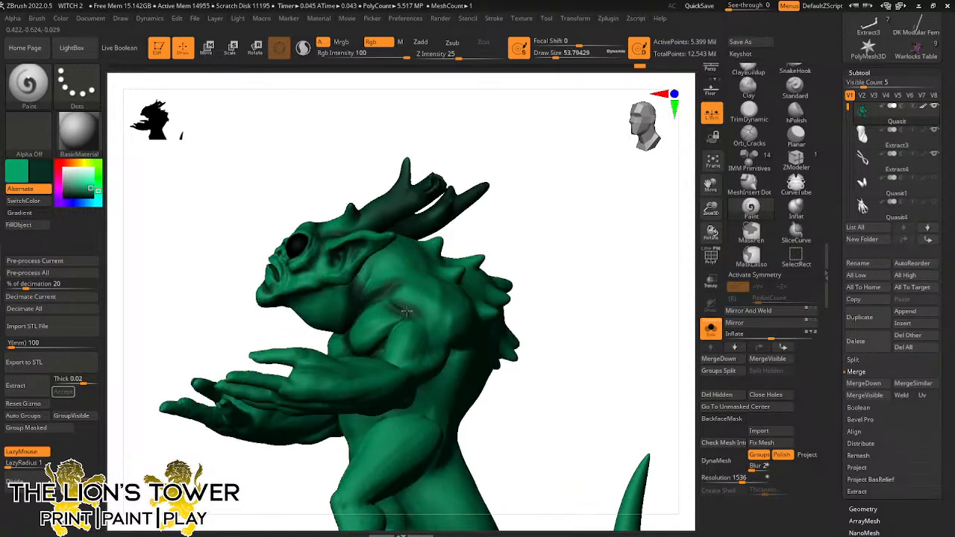
Darken the creases around the shoulder and upper arm and the side of the neck beneath the ear
right_click_drag(454, 349, 456, 317)
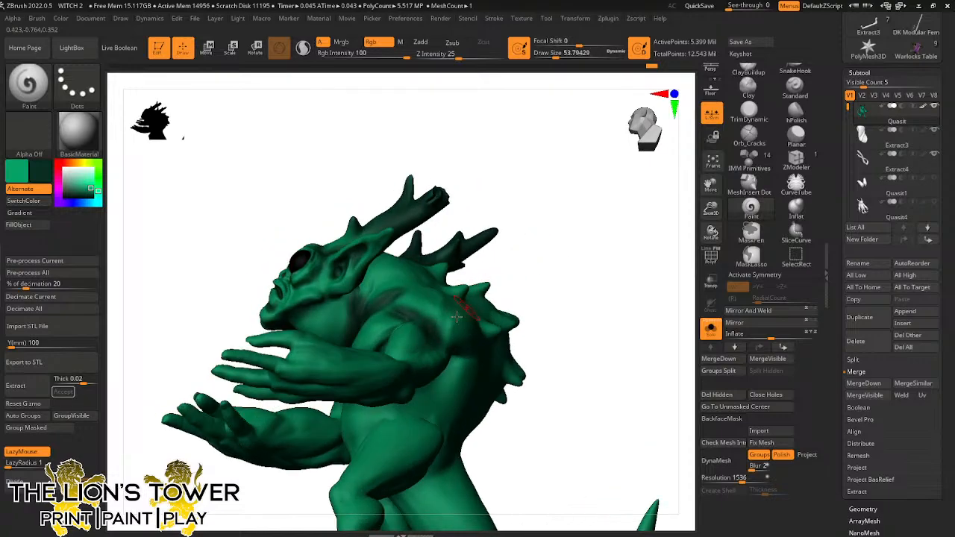
right_click_drag(559, 277, 454, 331)
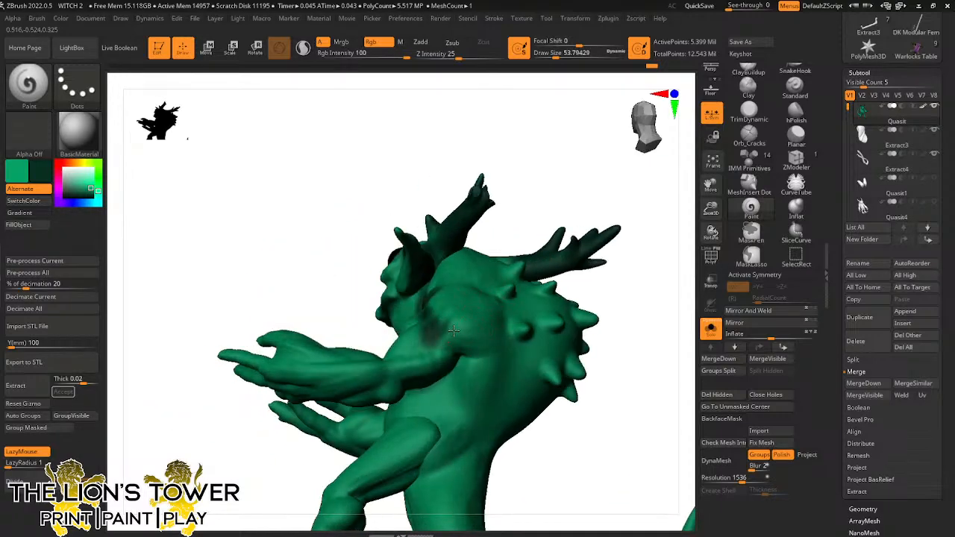
mouse_move(466, 344)
left_mouse_down()
mouse_move(499, 344)
mouse_move(457, 344)
left_mouse_up()
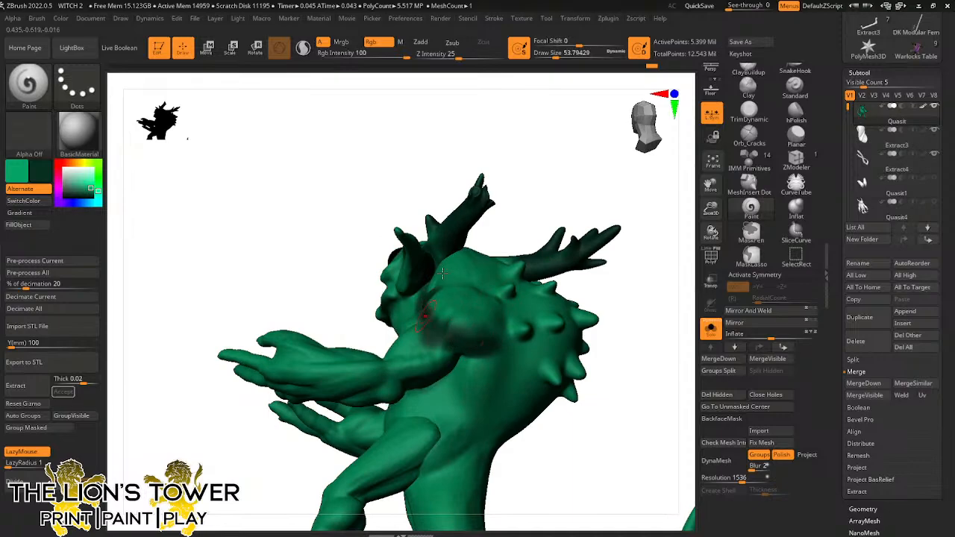
right_click_drag(442, 274, 416, 295)
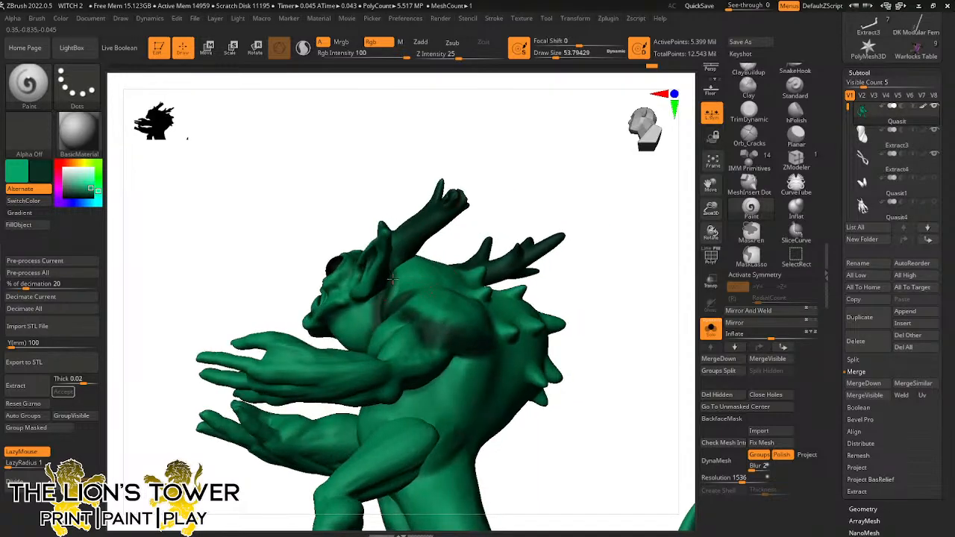
left_click_drag(391, 279, 380, 285)
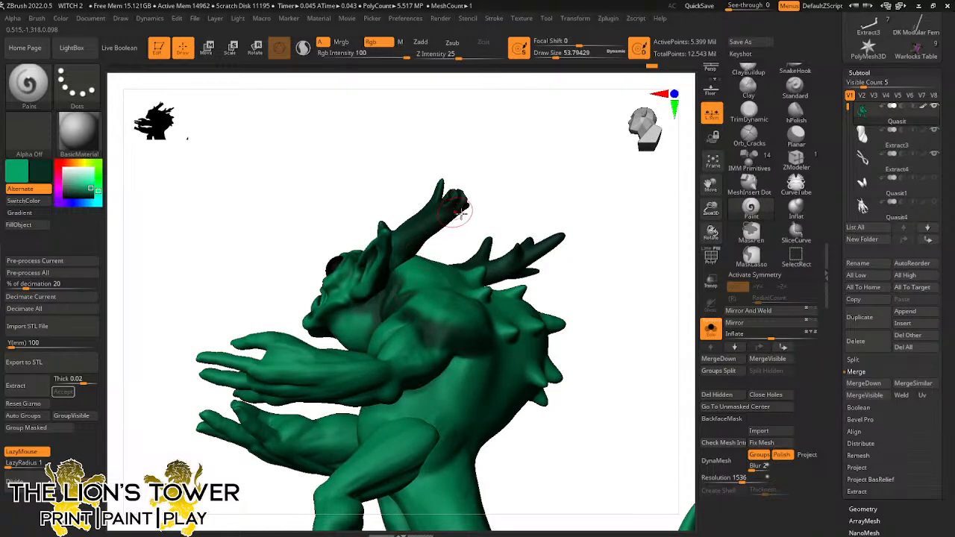
right_click_drag(437, 219, 409, 268)
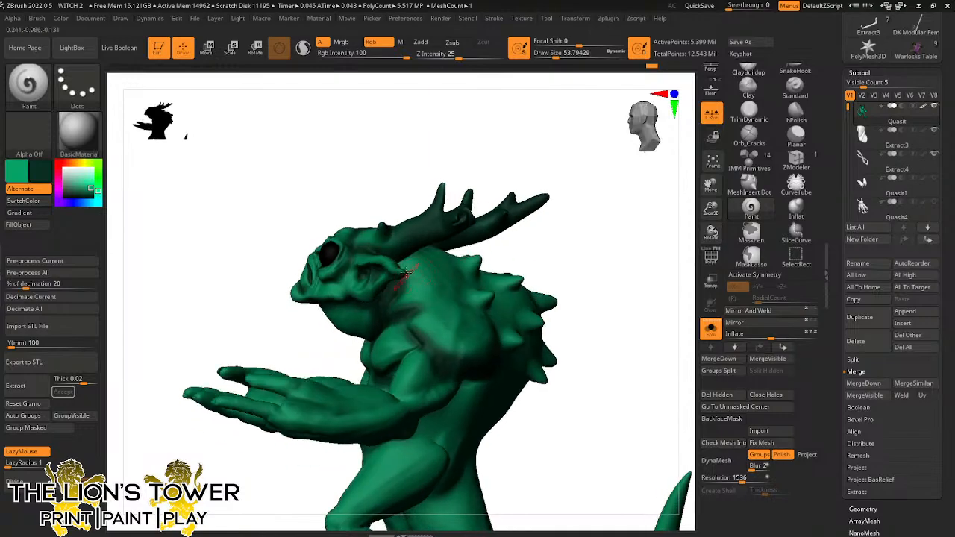
right_click_drag(492, 188, 403, 301)
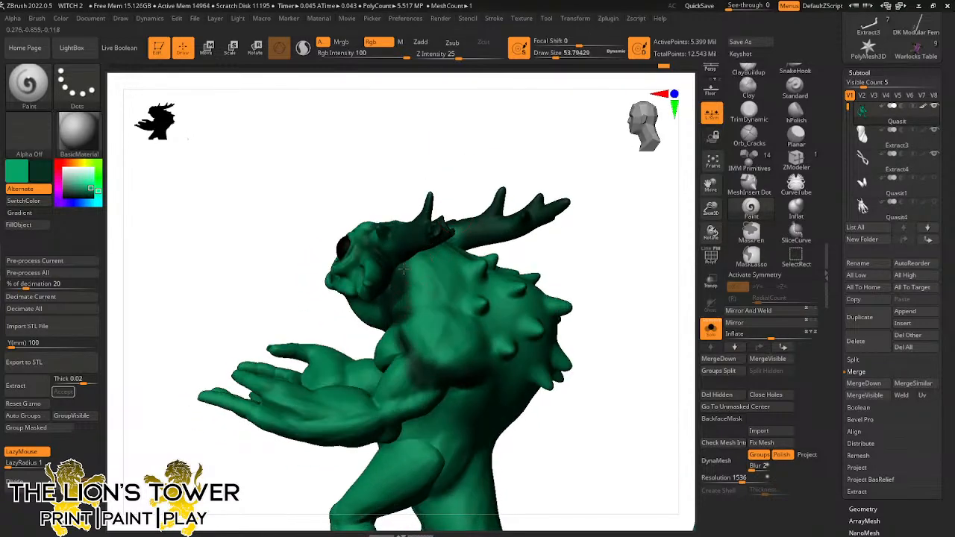
Isolate the torso polygroup so the head and horns no longer cover the neck
right_click_drag(508, 260, 545, 266)
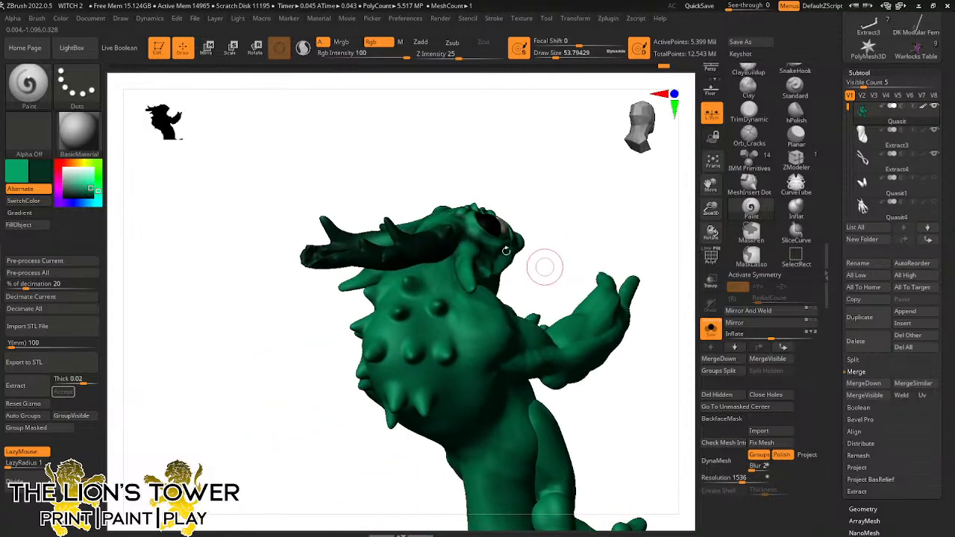
right_click_drag(437, 256, 537, 164)
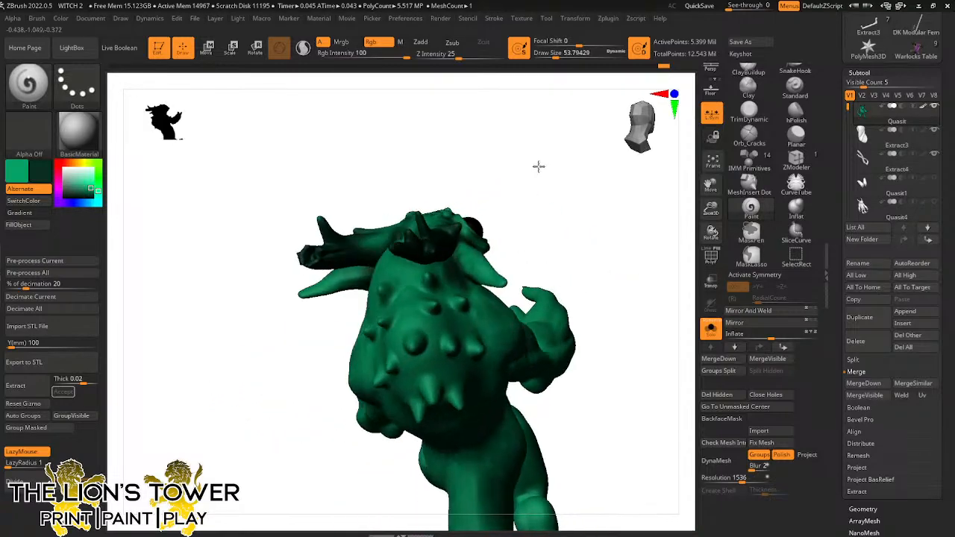
key("ctrl+shift")
left_click(455, 273, "ctrl+shift")
Paint dark shading over the side of the exposed neck and along its base at the shoulder
right_click_drag(518, 200, 460, 240)
mouse_move(460, 240)
left_mouse_down()
mouse_move(471, 235)
mouse_move(471, 282)
mouse_move(481, 269)
left_mouse_up()
right_click_drag(557, 218, 480, 263)
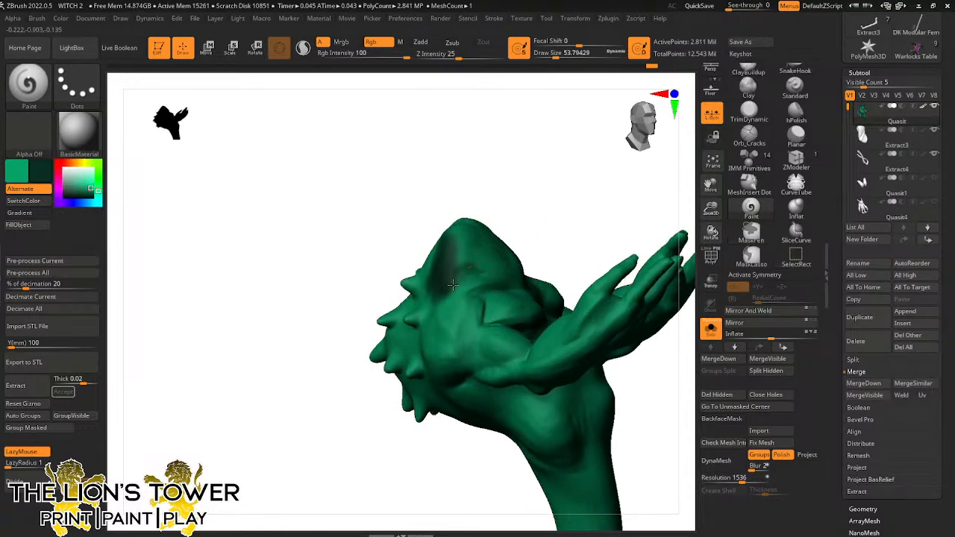
mouse_move(454, 285)
left_mouse_down()
mouse_move(467, 252)
mouse_move(476, 282)
mouse_move(503, 289)
left_mouse_up()
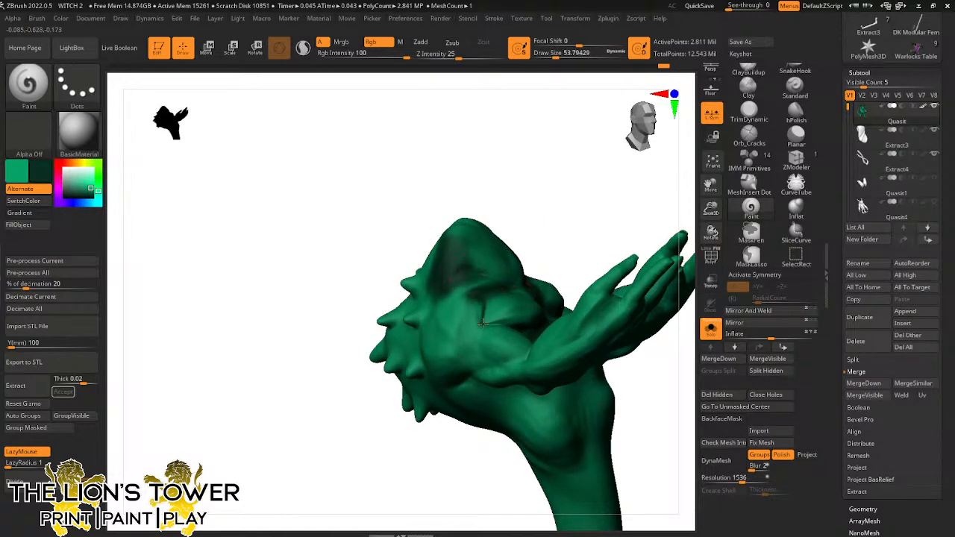
Paint dark shading into the creases between the chest, shoulder and upper arm and inside the elbow
left_click_drag(483, 323, 478, 318)
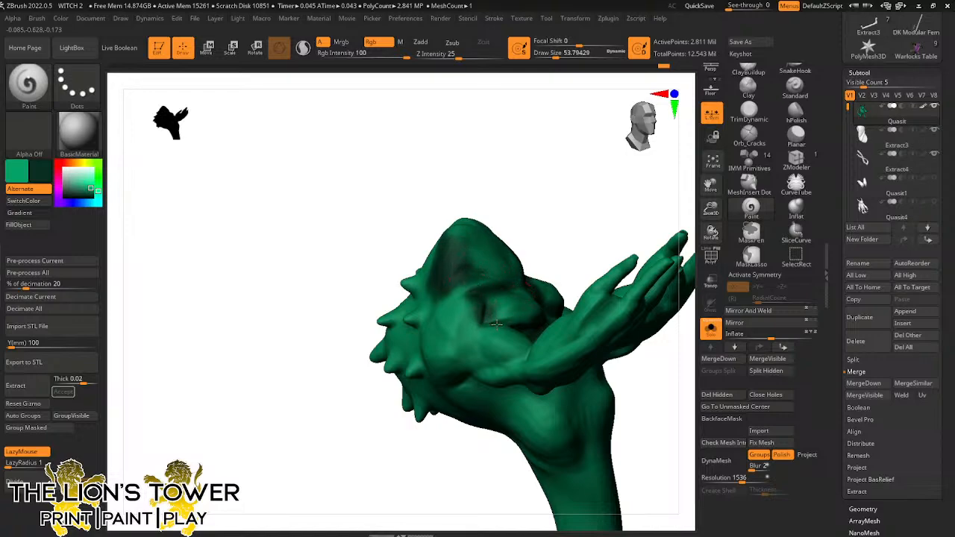
left_click_drag(518, 355, 523, 353)
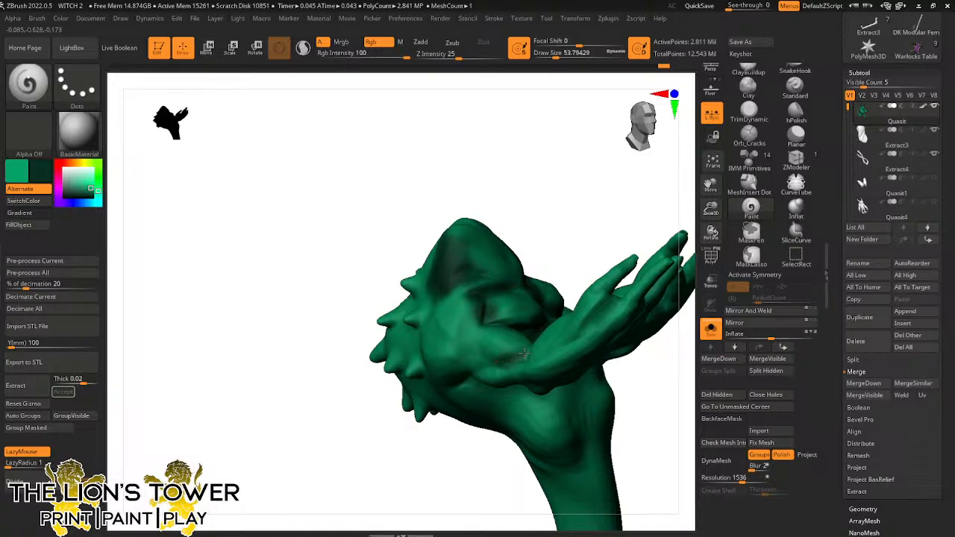
right_click_drag(519, 357, 532, 346)
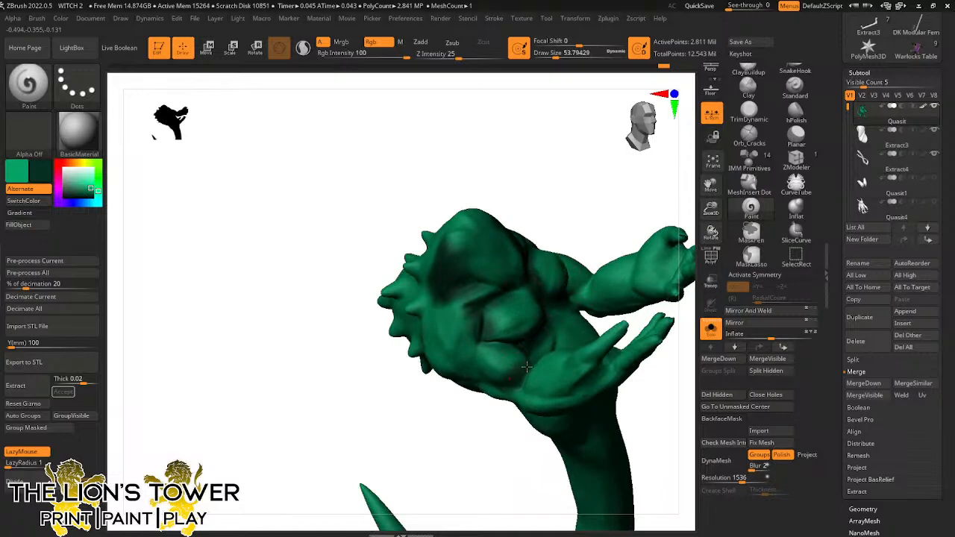
mouse_move(526, 366)
right_mouse_down()
mouse_move(577, 242)
mouse_move(617, 216)
mouse_move(601, 257)
right_mouse_up()
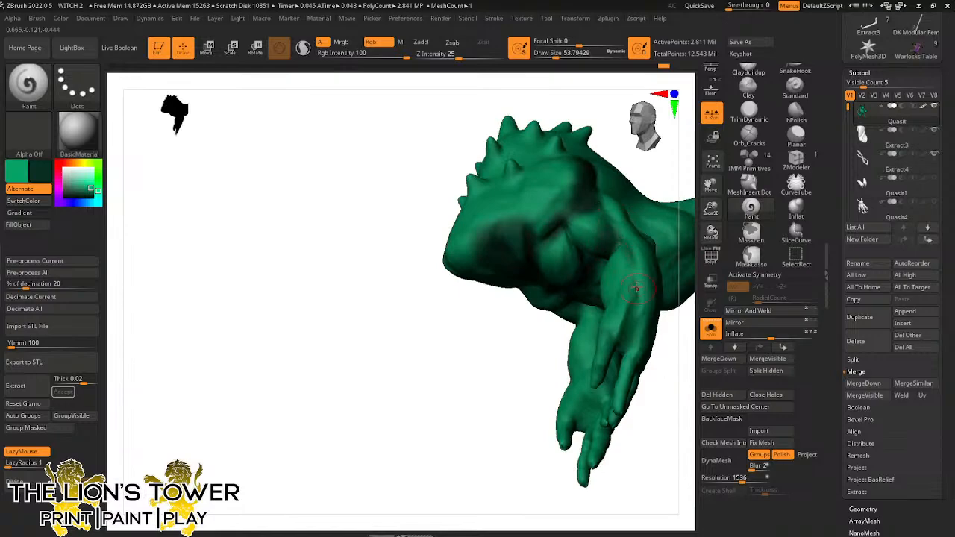
Deepen the dark shading along the collarbone, between the pectorals and around the upper arm muscles
mouse_move(641, 322)
right_mouse_down()
mouse_move(516, 401)
mouse_move(633, 336)
mouse_move(611, 270)
mouse_move(522, 354)
mouse_move(512, 321)
mouse_move(488, 428)
mouse_move(495, 450)
mouse_move(473, 433)
mouse_move(567, 291)
right_mouse_up()
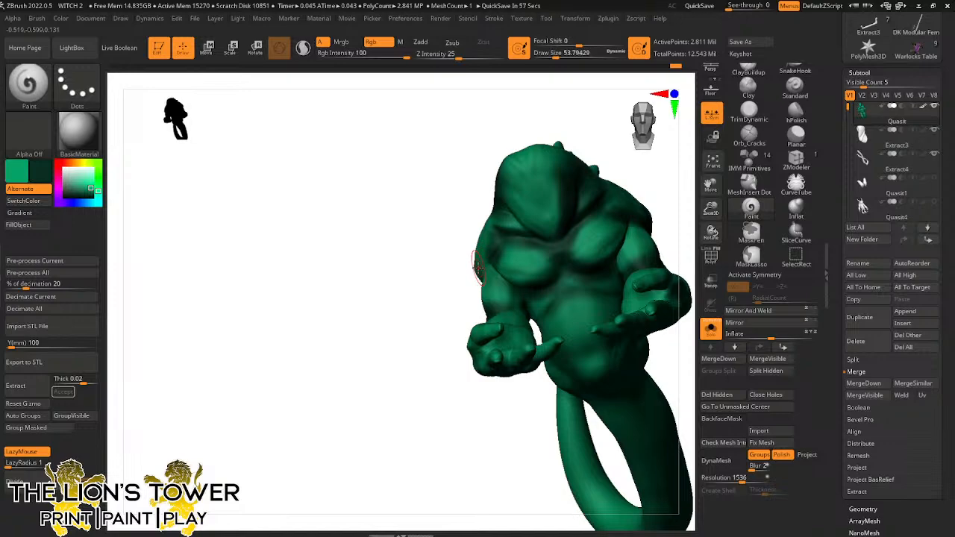
left_click_drag(654, 181, 621, 185)
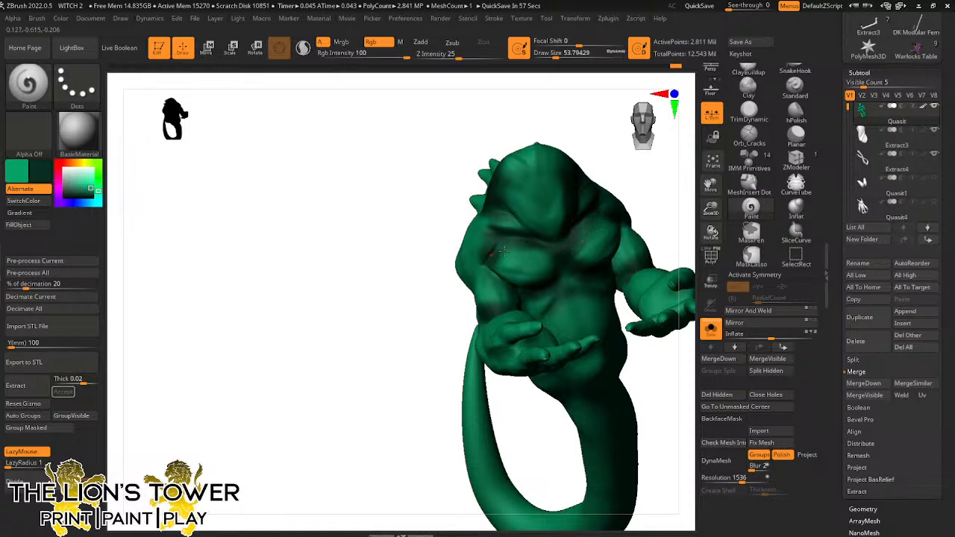
left_click_drag(412, 266, 409, 292)
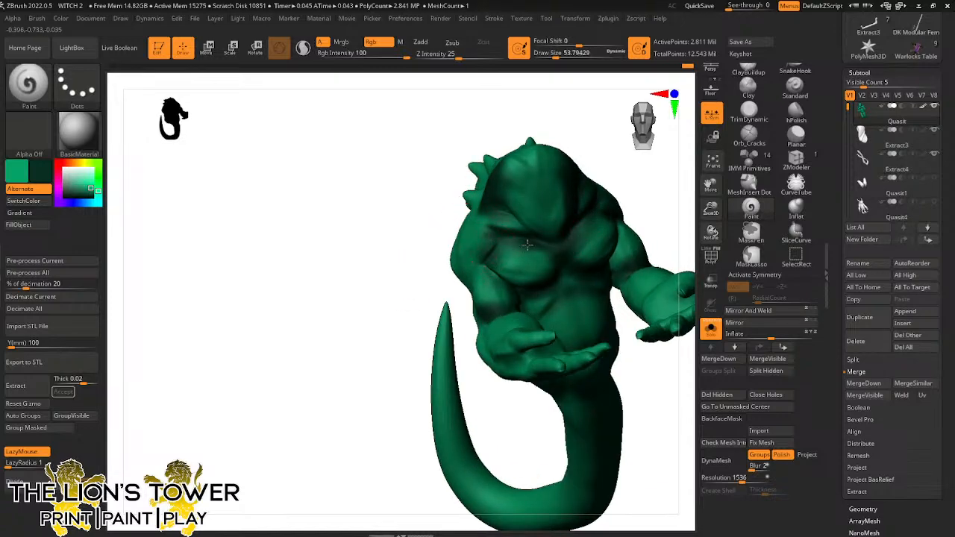
left_click_drag(664, 184, 569, 207)
left_click_drag(669, 197, 597, 224)
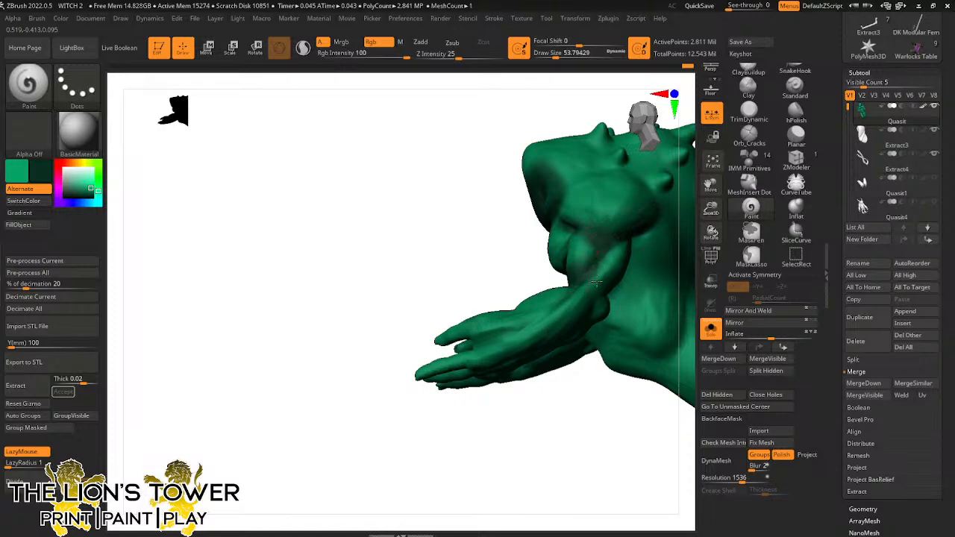
Shade the elbow area and the outer side of the forearm with dark green
right_click_drag(594, 291, 582, 308)
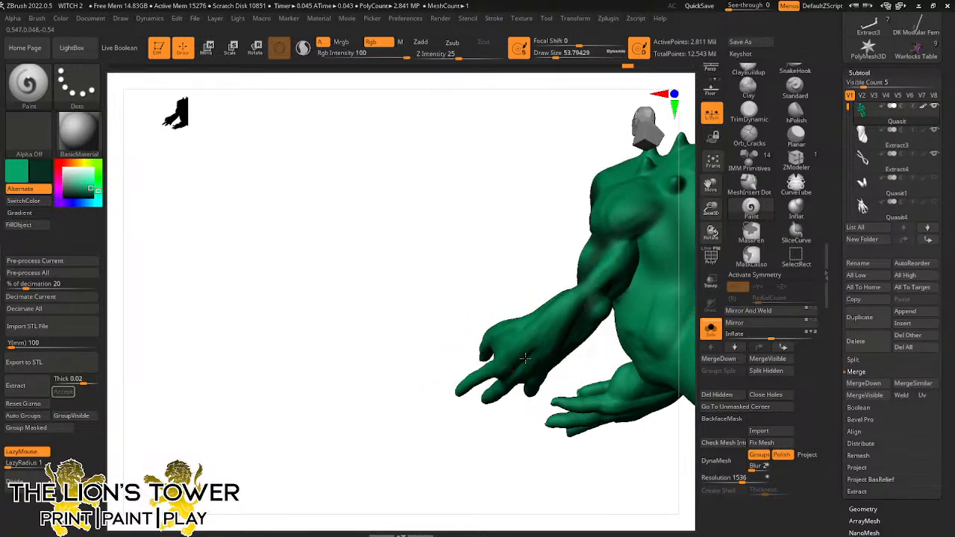
right_click_drag(525, 394, 512, 358)
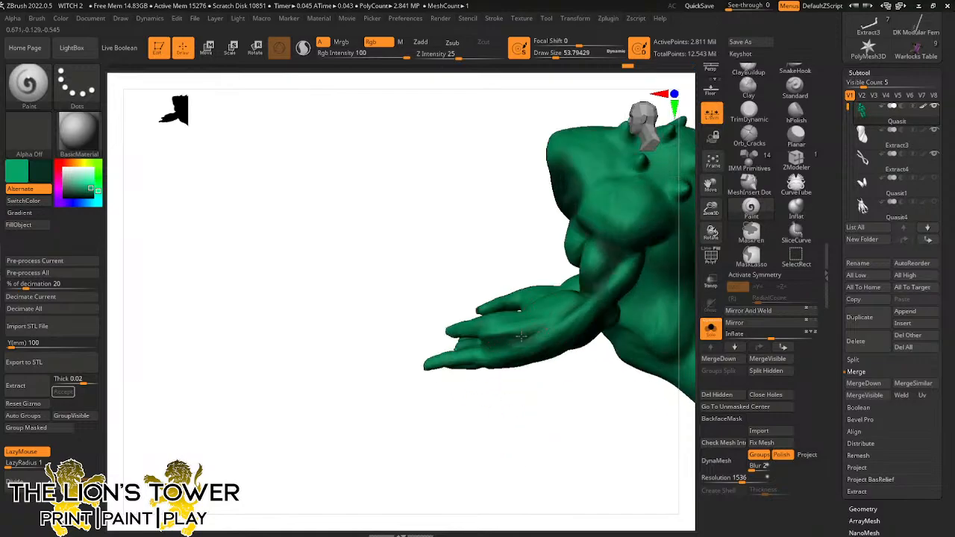
mouse_move(564, 310)
right_mouse_down()
mouse_move(572, 390)
mouse_move(605, 348)
mouse_move(555, 328)
right_mouse_up()
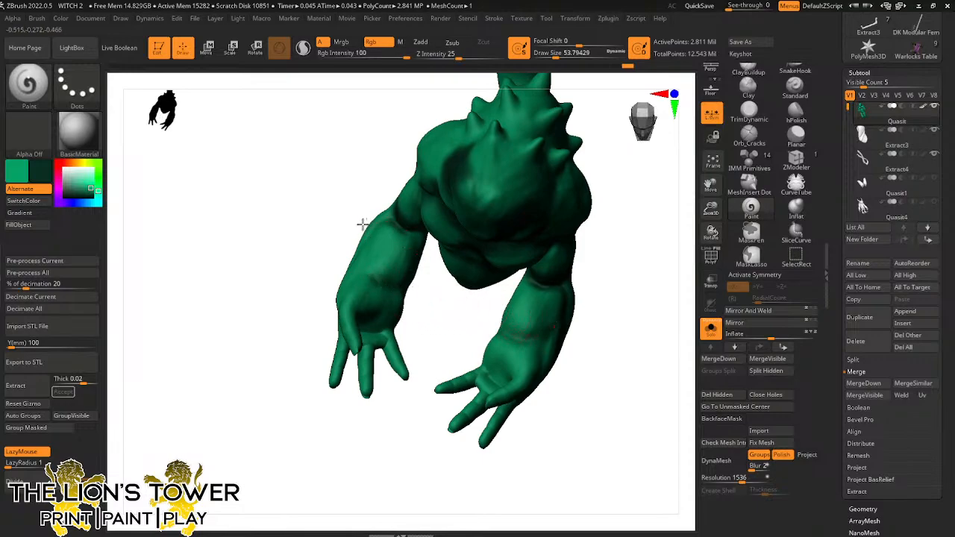
Paint dark shading along the forearm muscles and across the crease at the wrist
right_click_drag(367, 168, 371, 221)
mouse_move(338, 259)
left_mouse_down()
mouse_move(340, 297)
mouse_move(363, 303)
mouse_move(358, 282)
mouse_move(378, 286)
mouse_move(365, 270)
left_mouse_up()
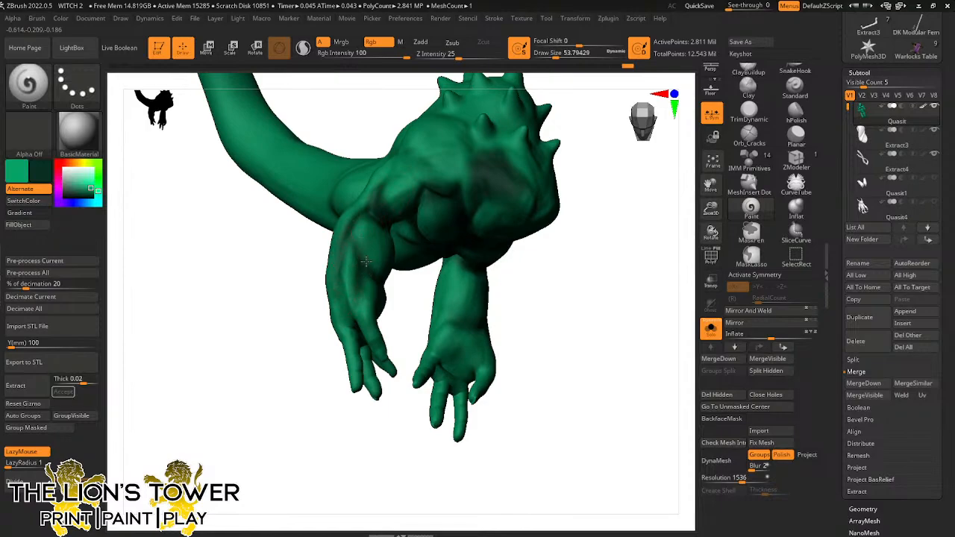
right_click_drag(403, 315, 369, 261)
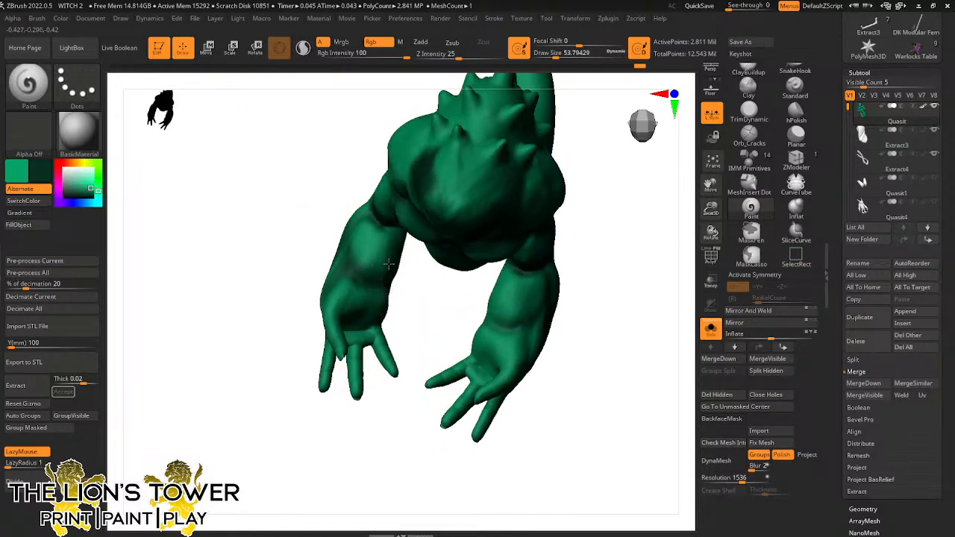
mouse_move(420, 304)
right_mouse_down()
mouse_move(391, 244)
mouse_move(410, 247)
mouse_move(408, 231)
right_mouse_up()
Shade the grooves on the underside of the forearm and hand, and smooth the paint near the fingers
mouse_move(550, 228)
right_mouse_down()
mouse_move(602, 202)
mouse_move(512, 195)
mouse_move(572, 141)
mouse_move(618, 257)
mouse_move(510, 198)
right_mouse_up()
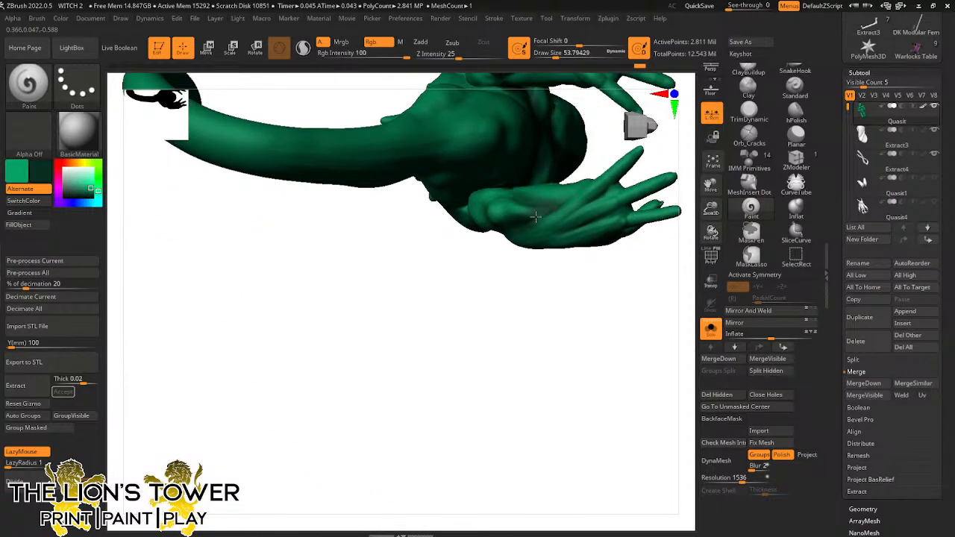
mouse_move(500, 215)
right_mouse_down()
mouse_move(473, 273)
mouse_move(486, 196)
right_mouse_up()
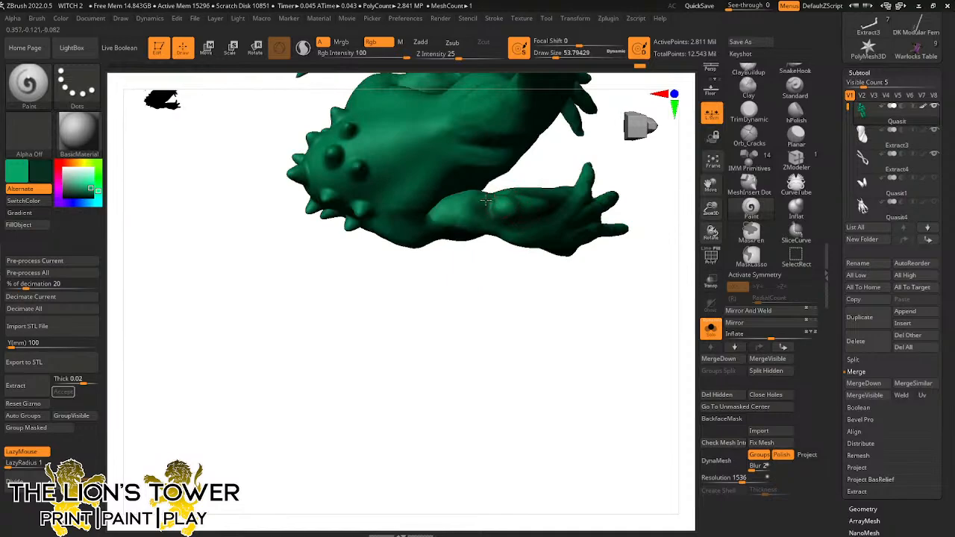
right_click_drag(634, 158, 533, 216)
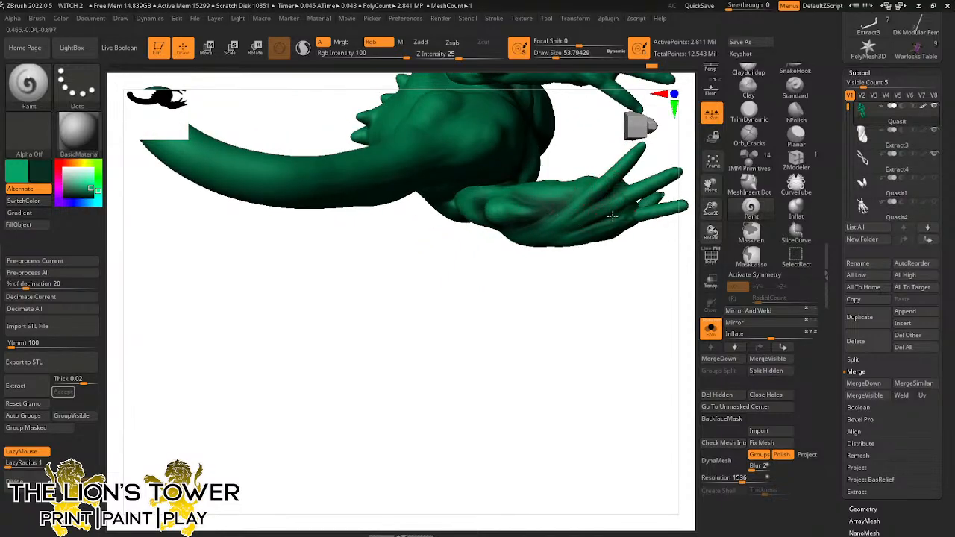
key("shift")
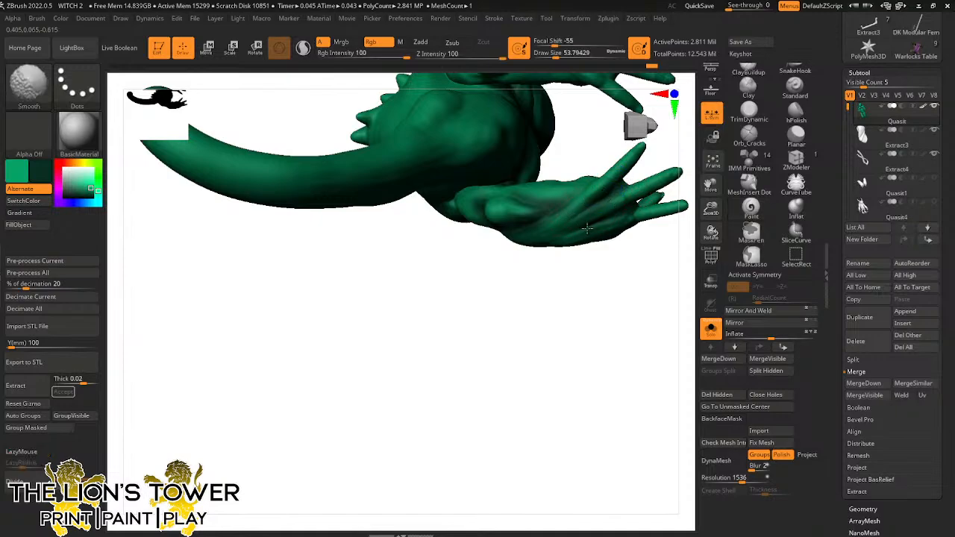
left_click_drag(606, 216, 623, 240, "shift")
Paint dark green shading beneath the armpit and along the flank, and smooth the painted edge
left_click_drag(709, 208, 671, 196)
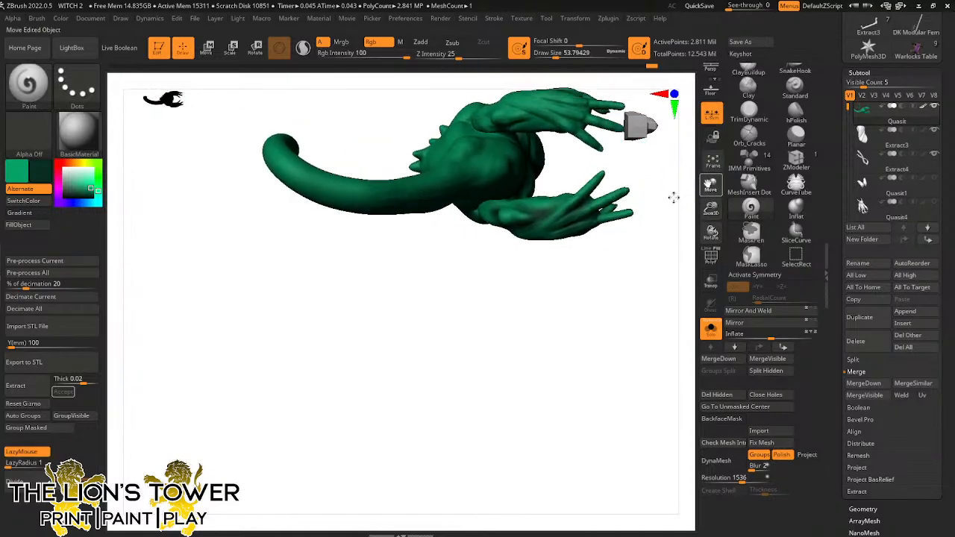
mouse_move(671, 196)
right_mouse_down("alt")
mouse_move(565, 231)
mouse_move(575, 219)
mouse_move(551, 241)
mouse_move(590, 186)
mouse_move(544, 192)
mouse_move(604, 192)
right_mouse_up("alt")
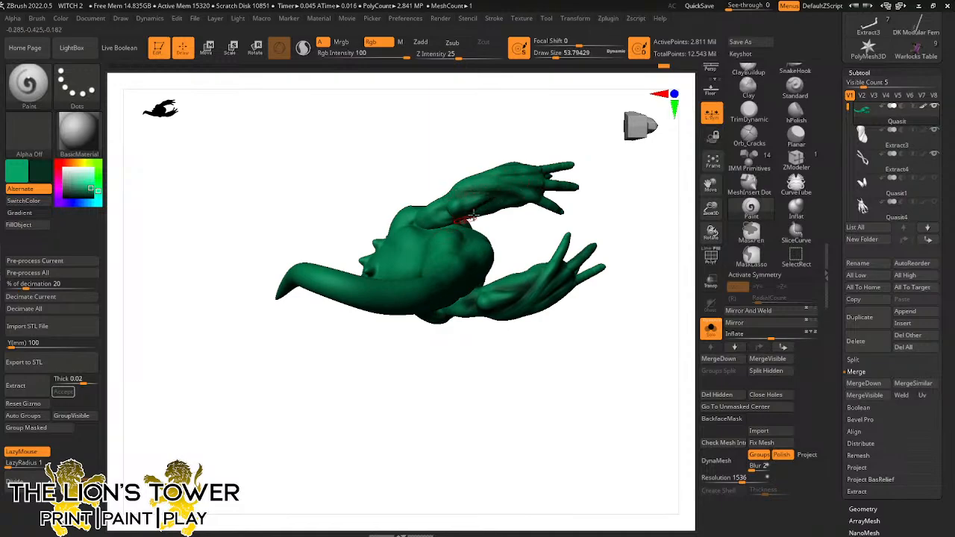
right_click_drag(441, 216, 496, 194)
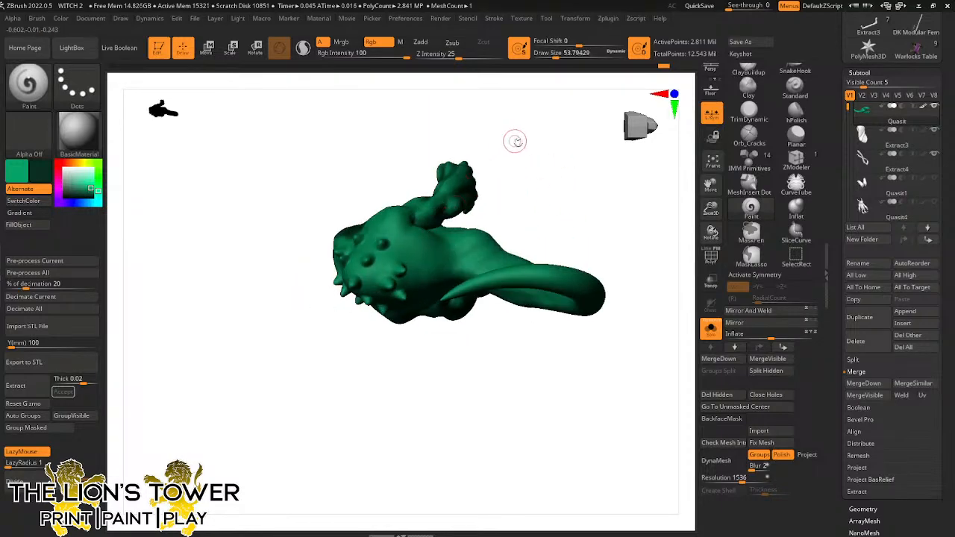
right_click_drag(514, 143, 503, 215)
right_click_drag(413, 144, 408, 204)
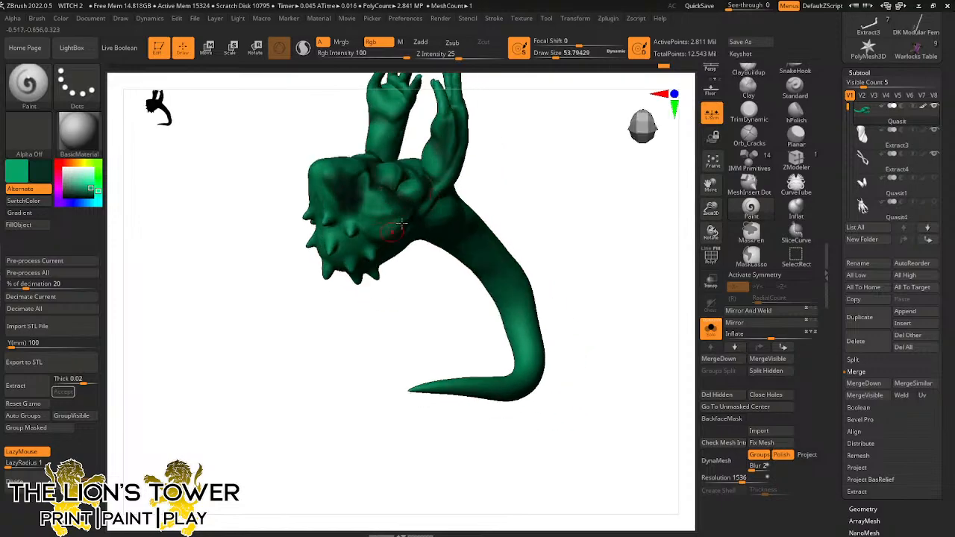
right_click_drag(519, 179, 366, 223)
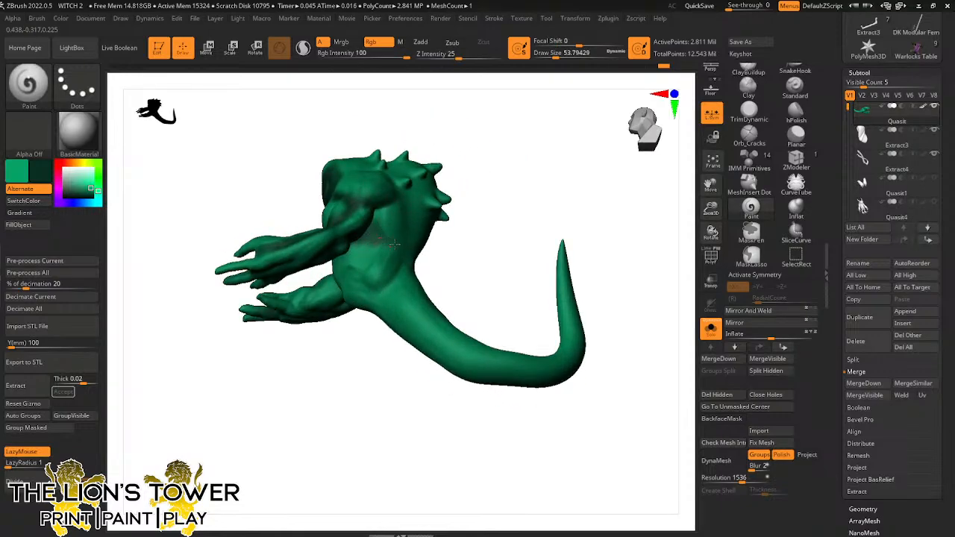
key("shift")
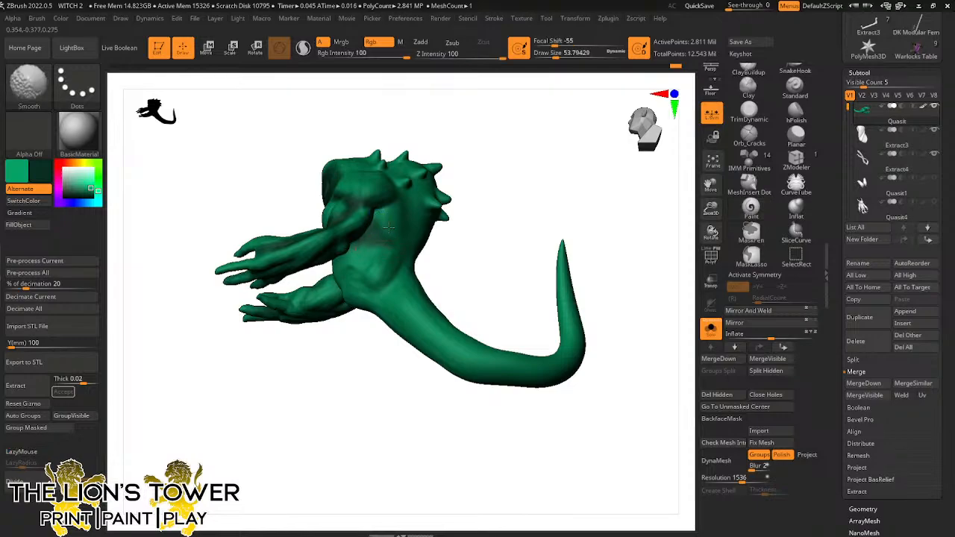
Blend the dark shading across the chest muscles and the front of the shoulder
mouse_move(477, 141)
right_mouse_down()
mouse_move(488, 171)
mouse_move(473, 167)
mouse_move(318, 261)
right_mouse_up()
right_click_drag(433, 162, 363, 223)
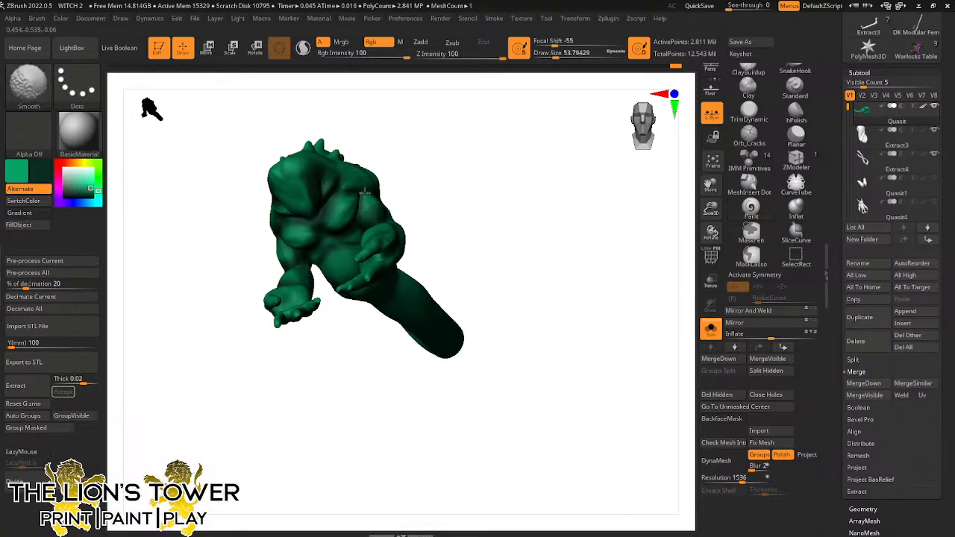
right_click_drag(356, 210, 348, 186)
key("shift")
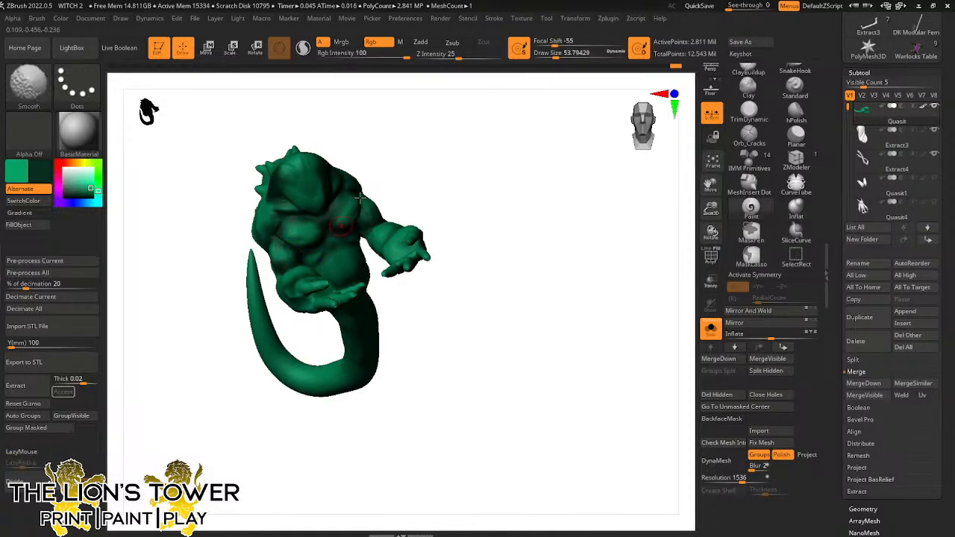
right_click_drag(276, 266, 316, 205, "shift")
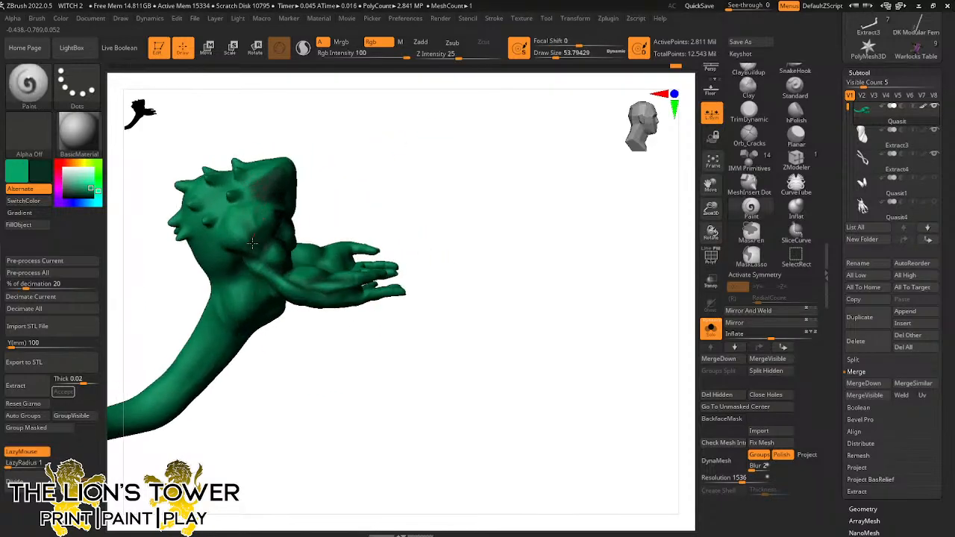
Shade the outer shoulder muscle and the creases near the neck with dark green, undoing one stroke
left_click_drag(264, 233, 261, 214)
right_click_drag(298, 163, 316, 124)
mouse_move(255, 217)
left_mouse_down()
mouse_move(266, 247)
mouse_move(240, 227)
mouse_move(245, 234)
left_mouse_up()
key("shift")
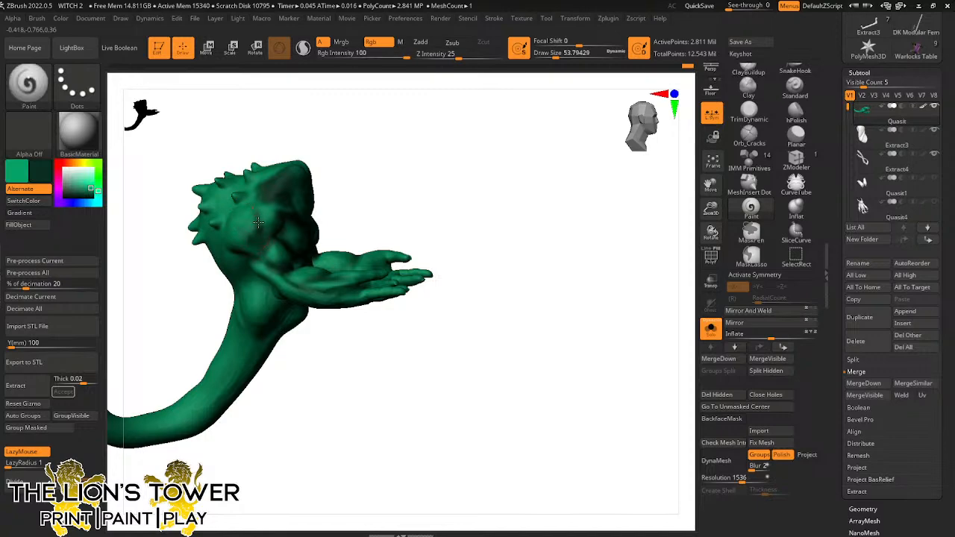
key("ctrl+z")
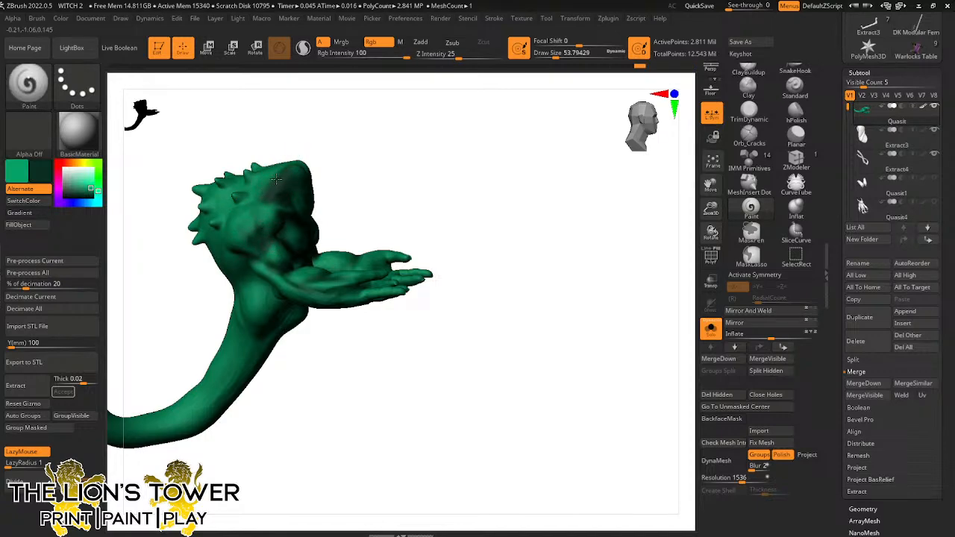
right_click_drag(418, 177, 250, 212)
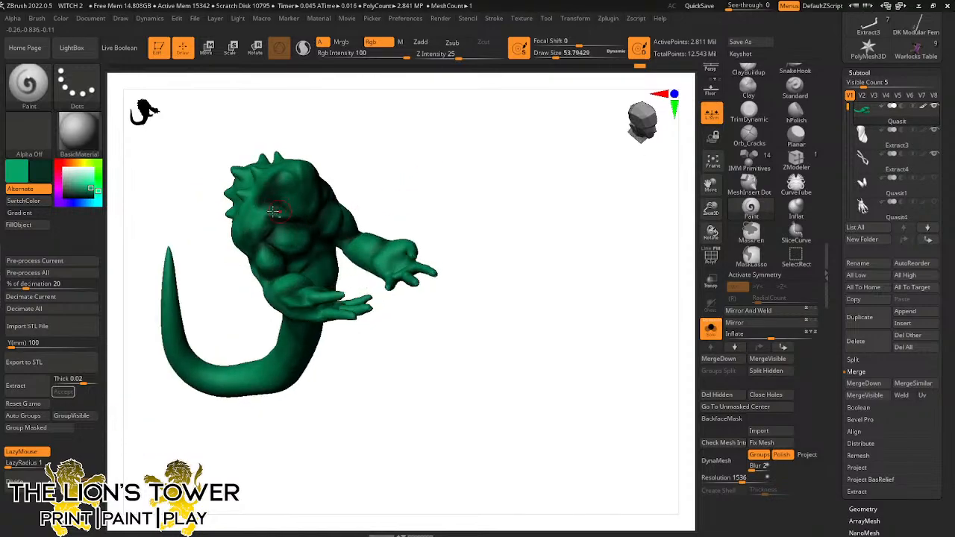
right_click_drag(413, 144, 389, 180)
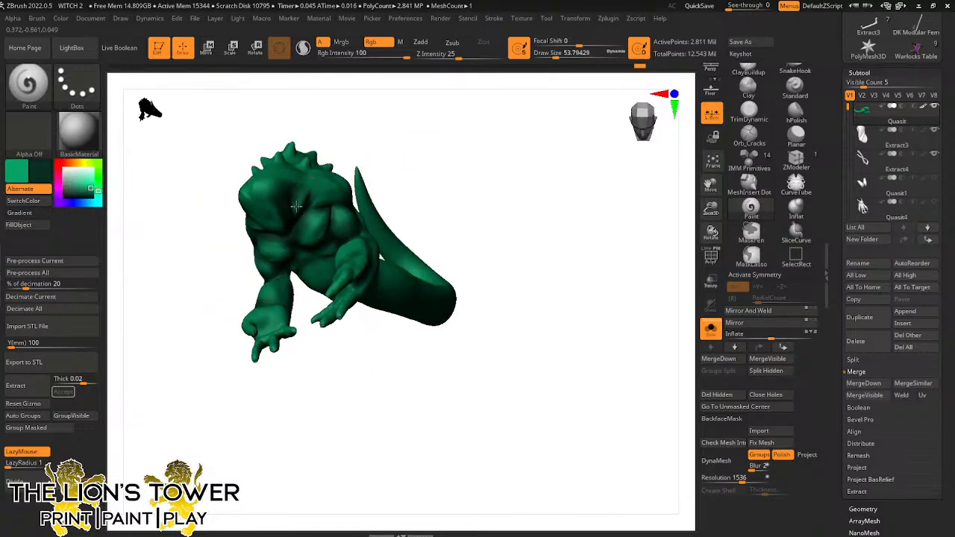
Paint dark shading behind the upper arm and under the armpit from the back, and smooth it into the flank
right_click_drag(551, 232, 533, 322)
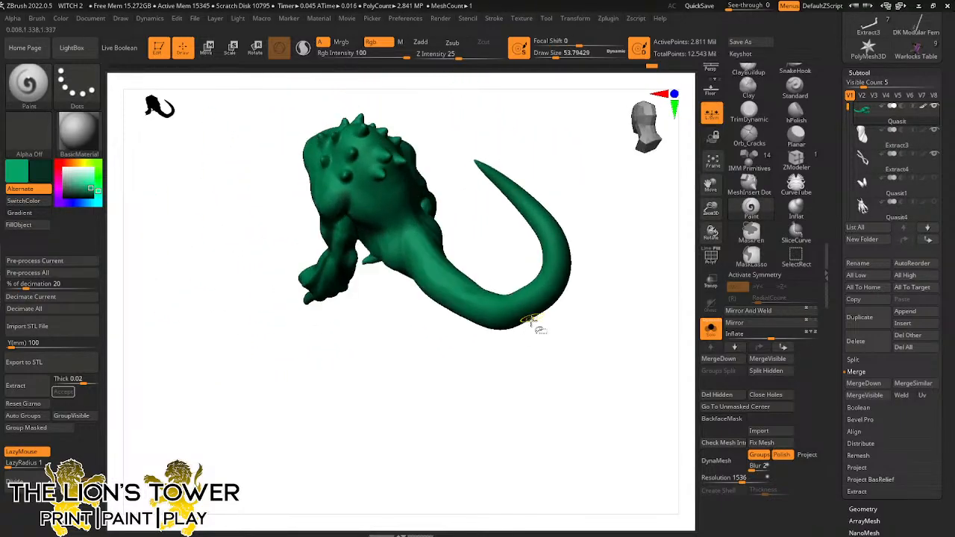
right_click_drag(523, 376, 298, 209)
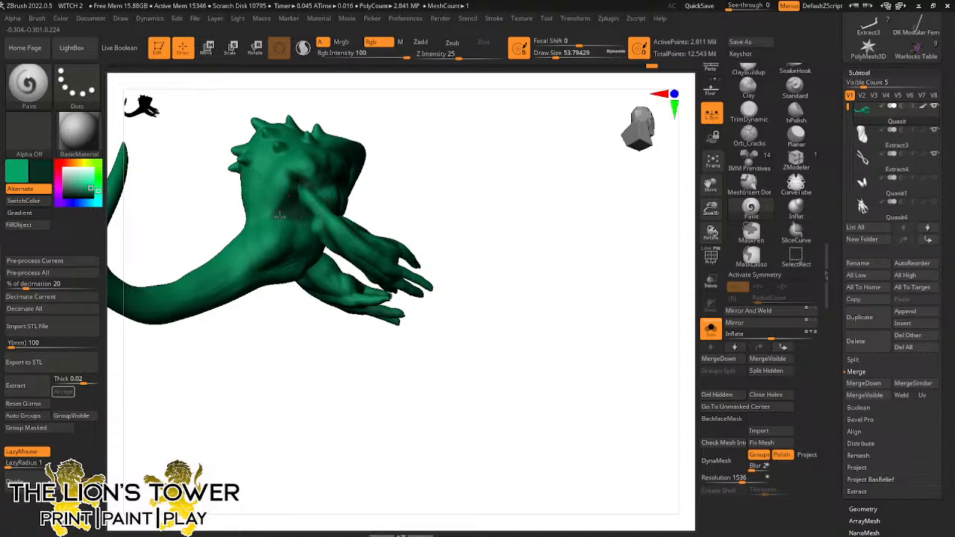
key("shift")
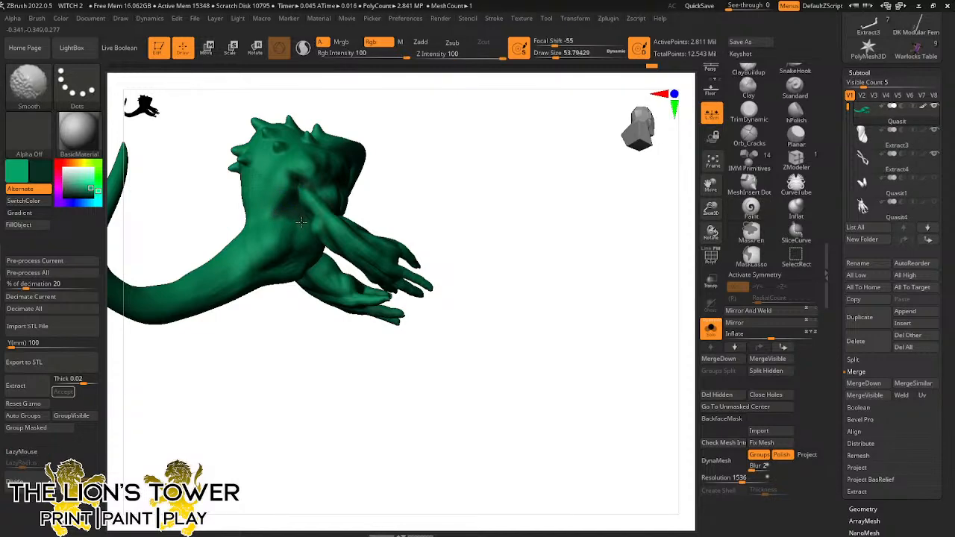
left_click_drag(413, 184, 339, 202)
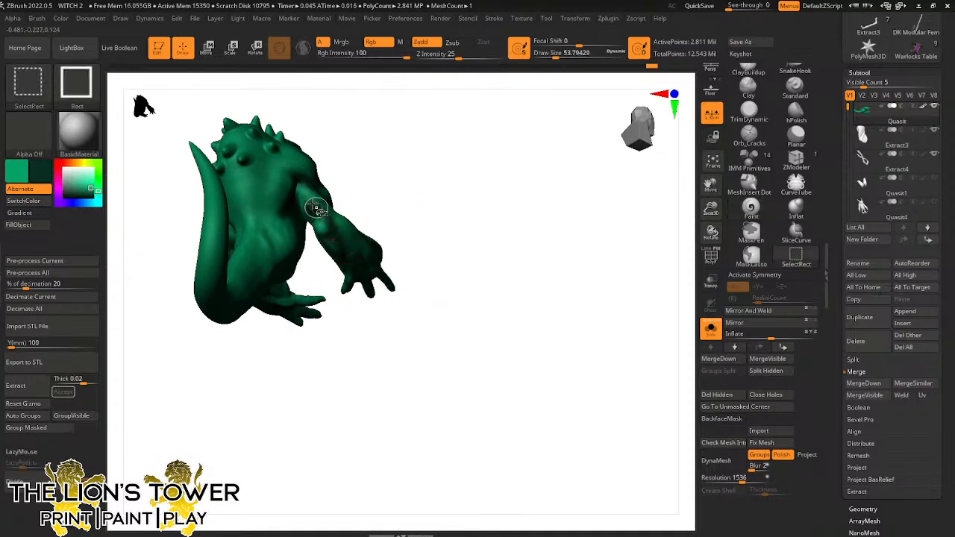
Hide the rest of the body so that only the creature's two legs are visible
left_click(418, 183, "ctrl+shift")
left_click_drag(463, 211, 529, 261, "ctrl+shift")
mouse_move(574, 293)
left_mouse_down()
mouse_move(560, 285)
mouse_move(540, 339)
mouse_move(309, 273)
left_mouse_up()
left_click(562, 287, "ctrl+shift")
left_click(368, 252, "ctrl+shift")
mouse_move(608, 288)
left_mouse_down()
mouse_move(410, 239)
mouse_move(358, 280)
mouse_move(375, 248)
left_mouse_up()
Shade the lower thighs and the backs of the knees on both legs with dark green
left_click_drag(392, 212, 357, 226)
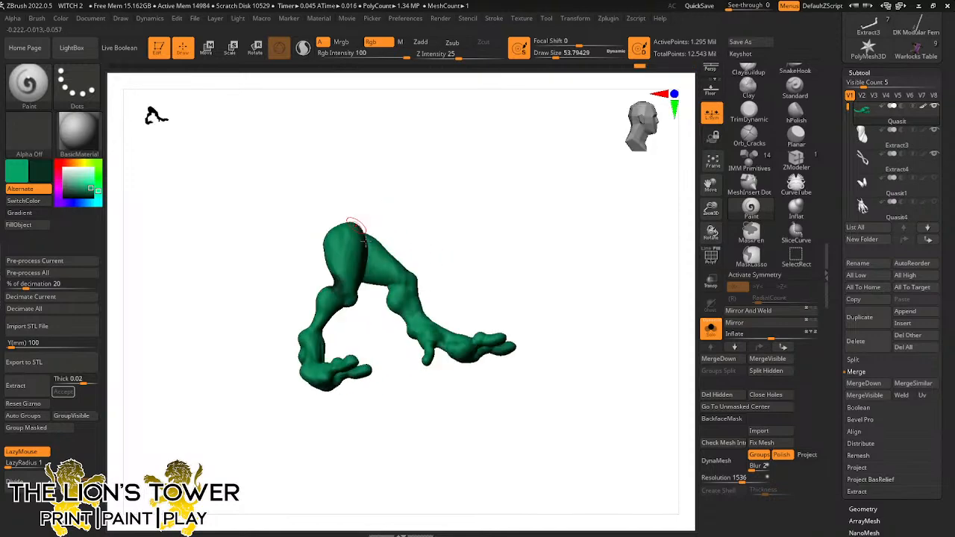
left_click_drag(425, 232, 382, 277)
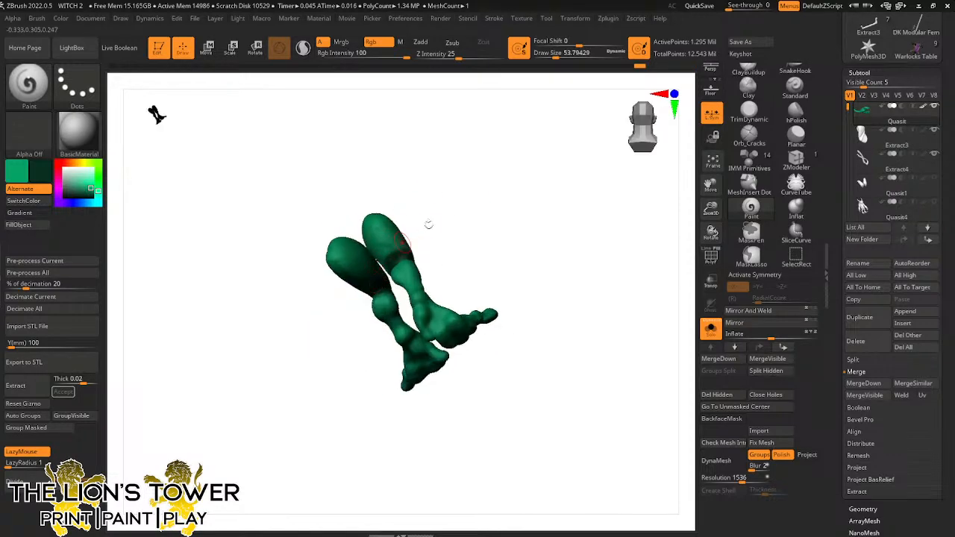
left_click_drag(426, 222, 440, 171)
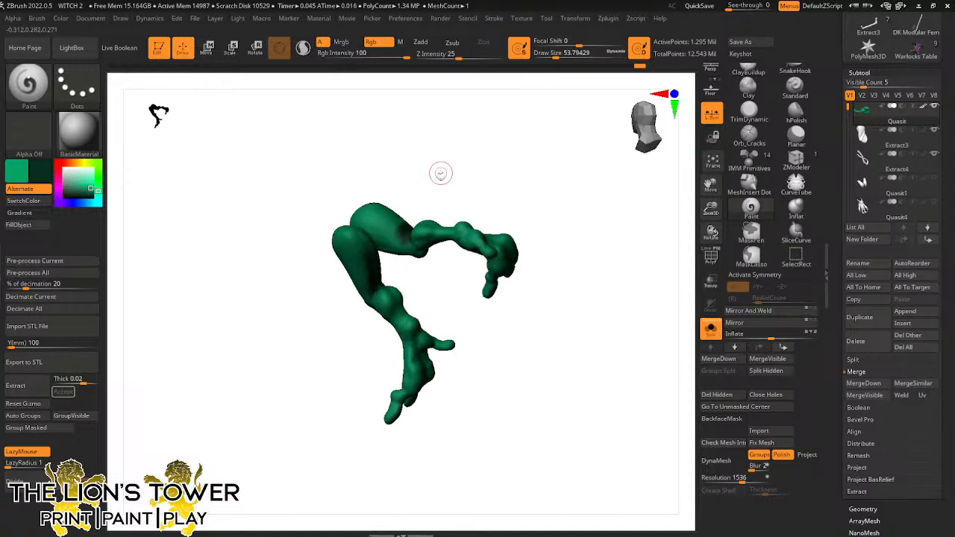
left_click_drag(422, 216, 403, 216, "shift")
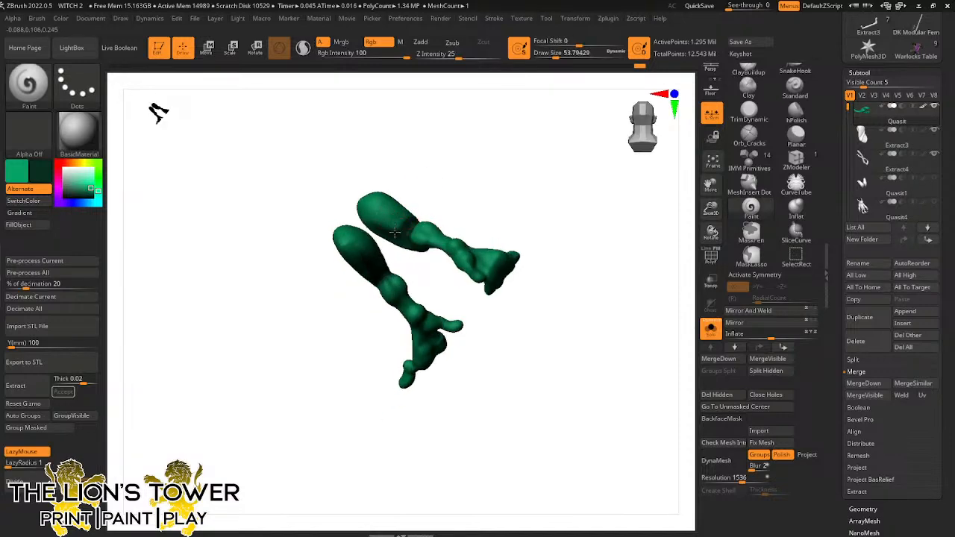
left_click_drag(434, 162, 327, 221)
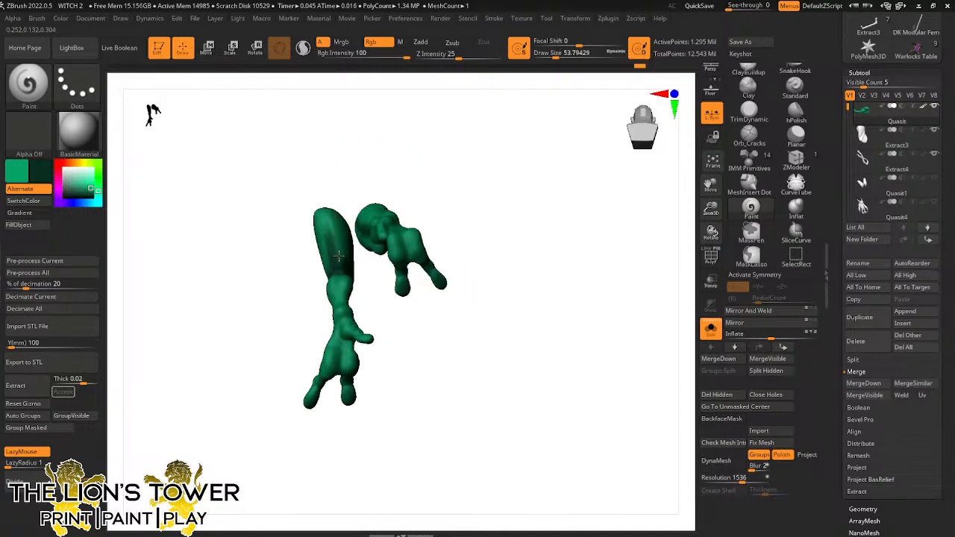
left_click_drag(391, 304, 340, 251)
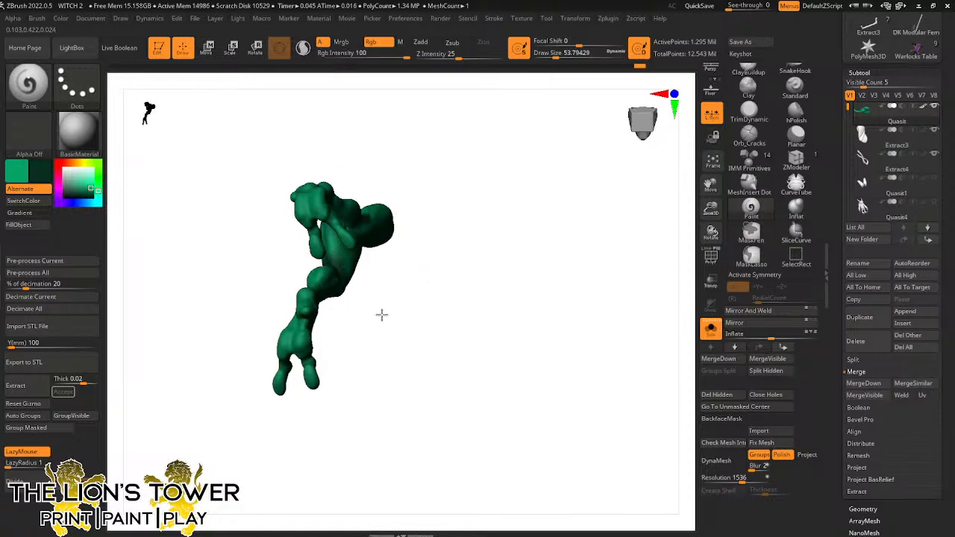
Paint dark shading around the ankle and into the hollows above the heel
left_click_drag(381, 316, 390, 273)
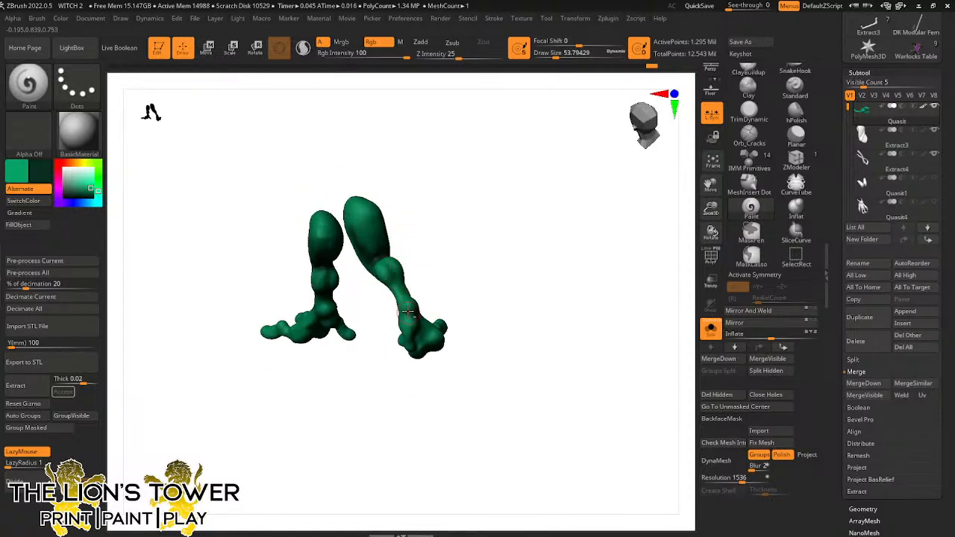
left_click_drag(408, 313, 436, 256)
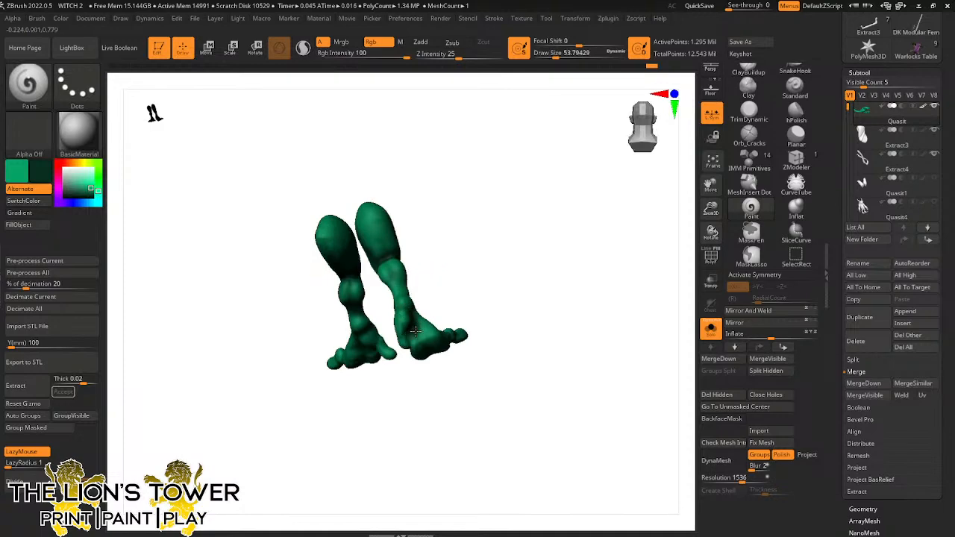
left_click_drag(441, 301, 409, 345)
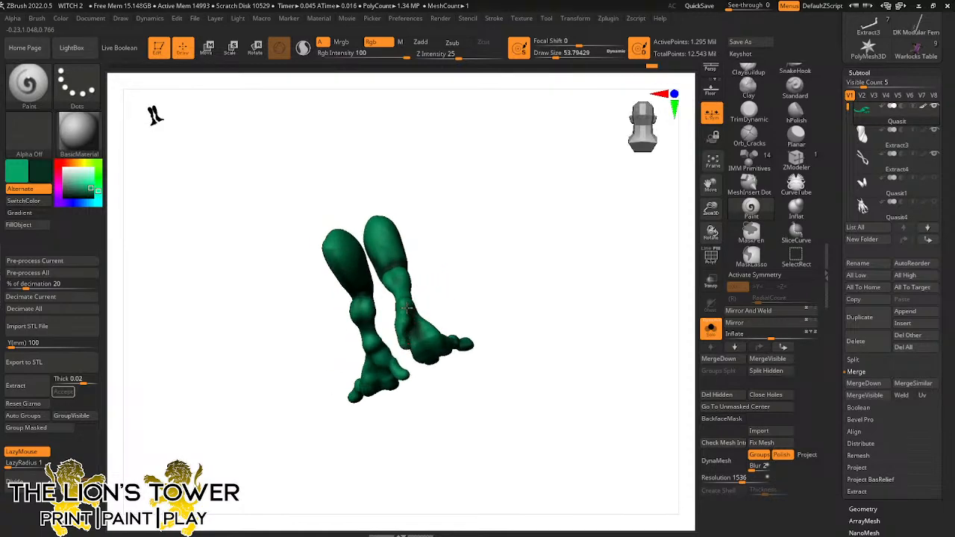
left_click_drag(450, 297, 452, 260)
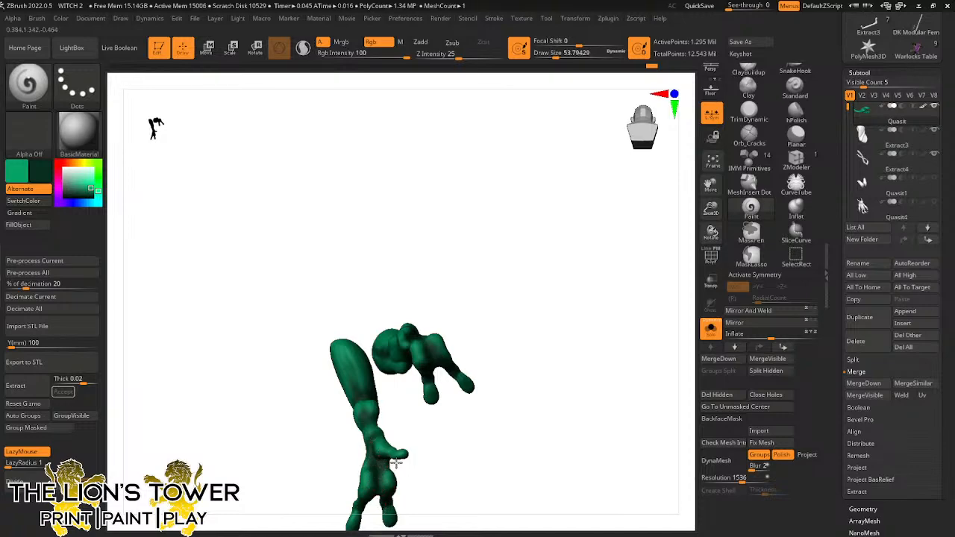
Add dark green shading around the feet and between the toes
left_click_drag(412, 419, 527, 311)
left_click_drag(680, 240, 422, 363)
left_click_drag(423, 406, 361, 357)
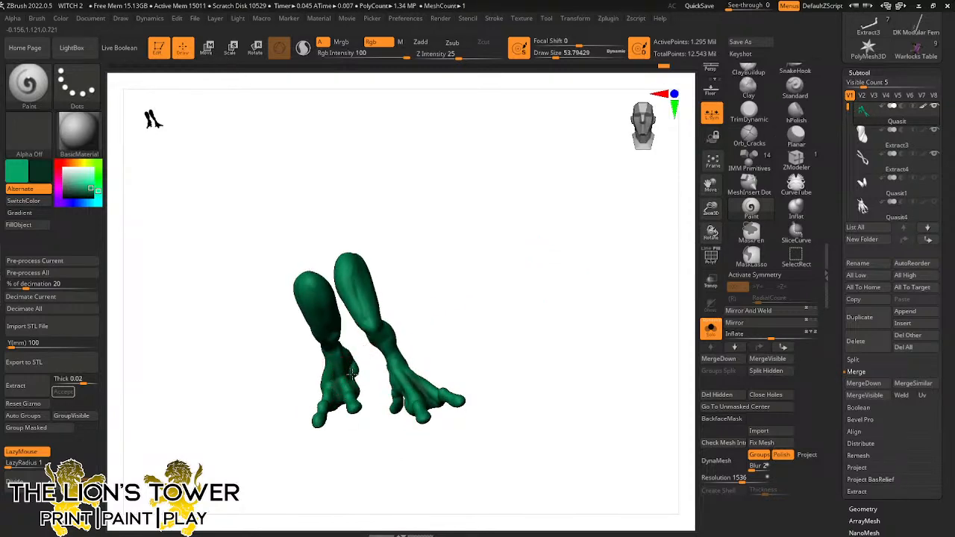
left_click_drag(378, 409, 327, 328)
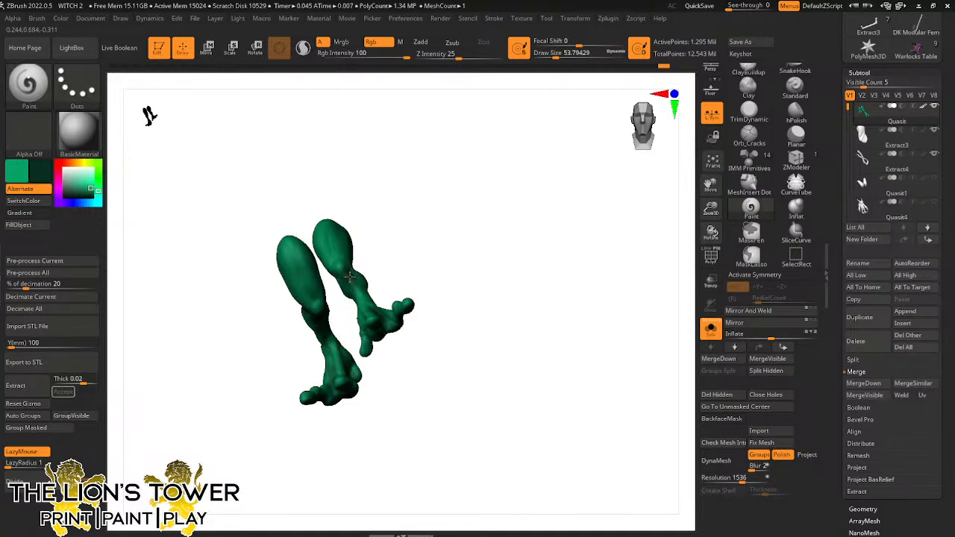
Shade the fronts of the knees and the thigh muscle grooves, and smooth the paint on the legs
mouse_move(349, 277)
right_mouse_down()
mouse_move(357, 261)
mouse_move(397, 271)
mouse_move(407, 224)
mouse_move(357, 325)
mouse_move(359, 345)
mouse_move(319, 399)
mouse_move(260, 348)
mouse_move(369, 288)
mouse_move(294, 358)
right_mouse_up()
key("shift")
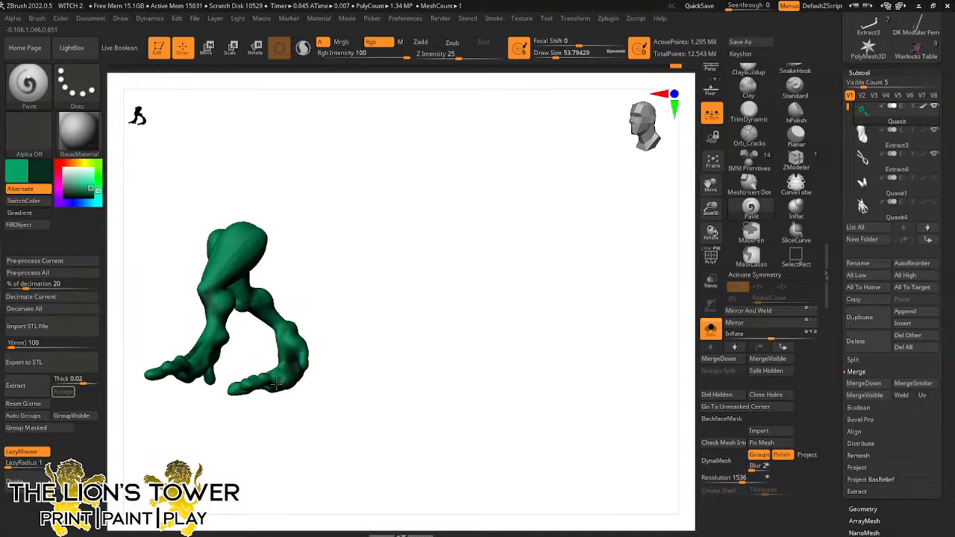
right_click_drag(276, 384, 391, 266)
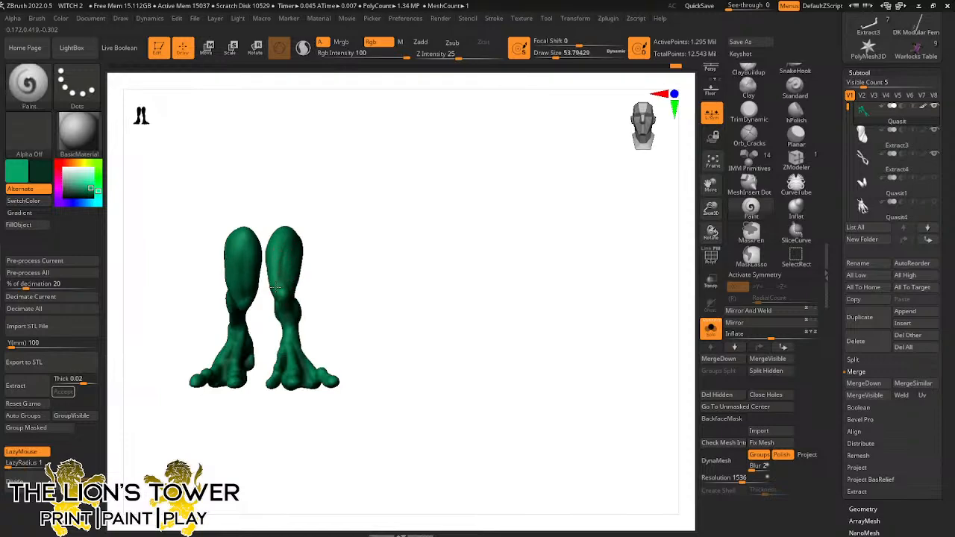
right_click_drag(281, 267, 309, 156)
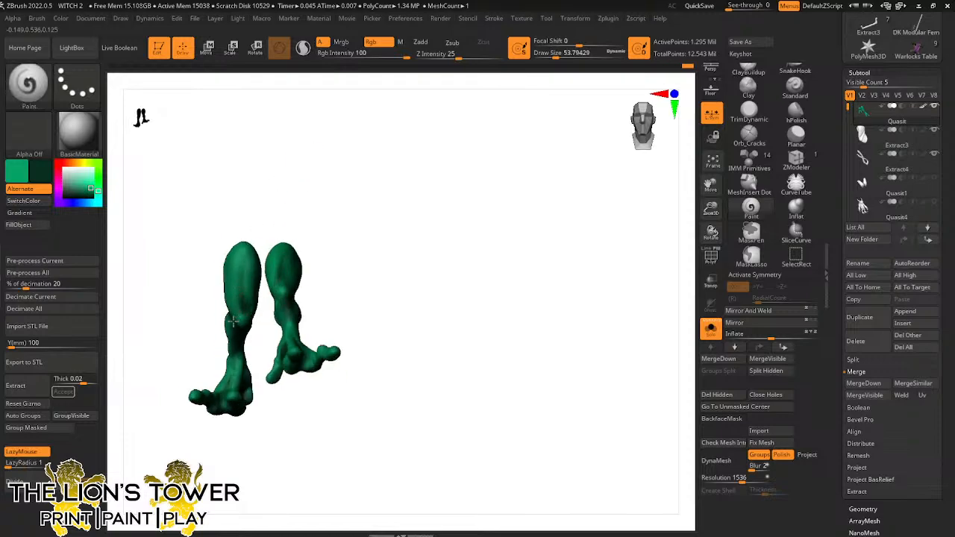
Unhide the whole body and bring the full creature into view
key("ctrl+shift")
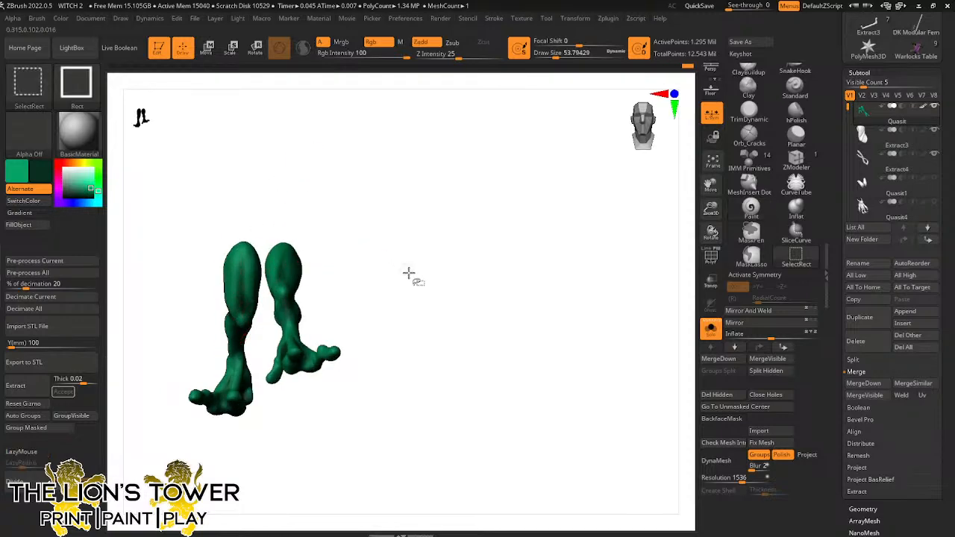
left_click(580, 289, "ctrl+shift")
mouse_move(570, 358)
left_mouse_down()
mouse_move(583, 409)
mouse_move(596, 266)
mouse_move(601, 291)
left_mouse_up()
Paint a round white highlight on each black eye using a brush with focal shift -100 and draw size about 12
left_click(58, 163)
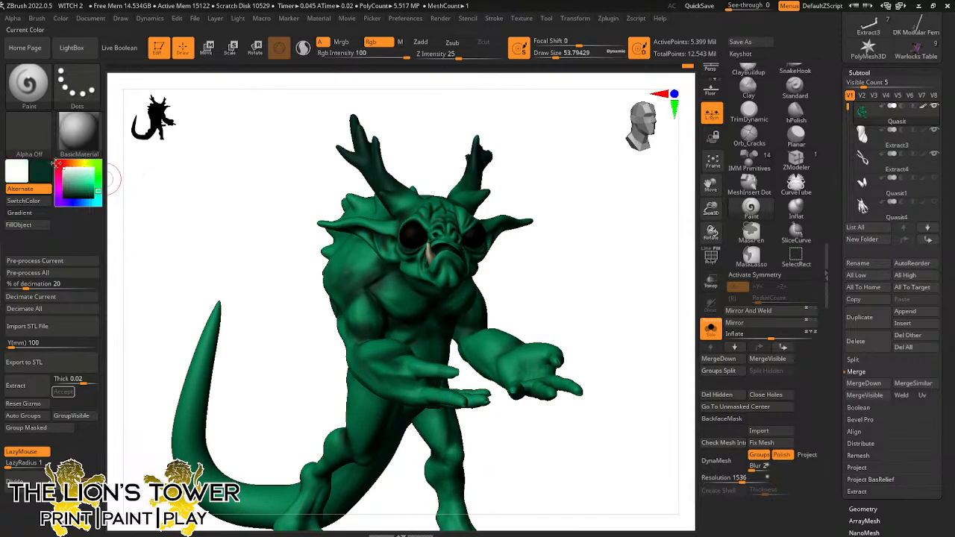
left_click_drag(556, 54, 547, 74)
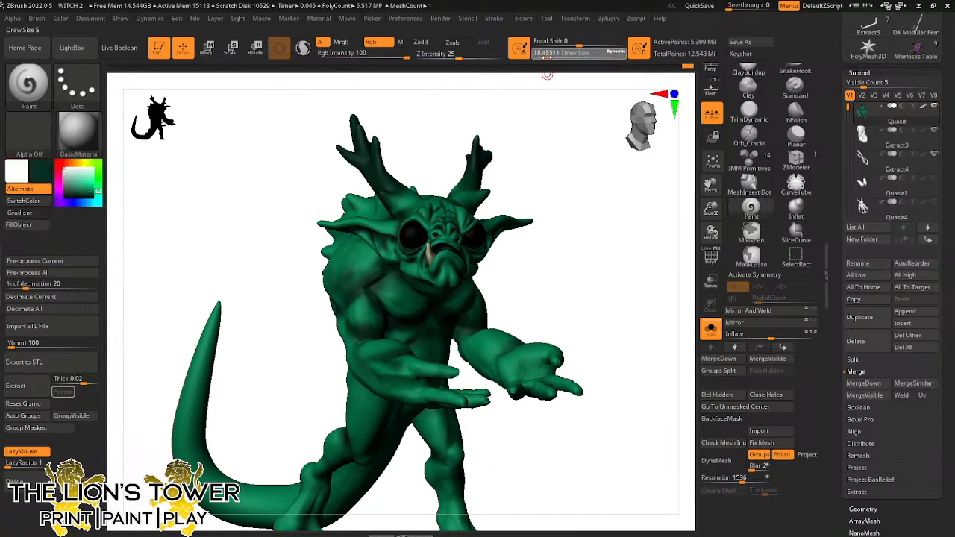
left_click_drag(711, 211, 711, 202)
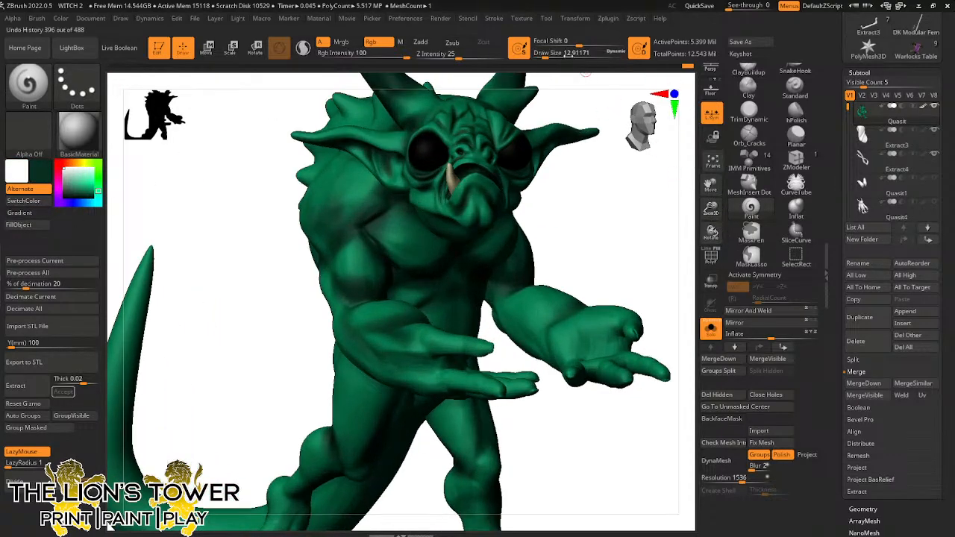
left_click_drag(539, 54, 544, 56)
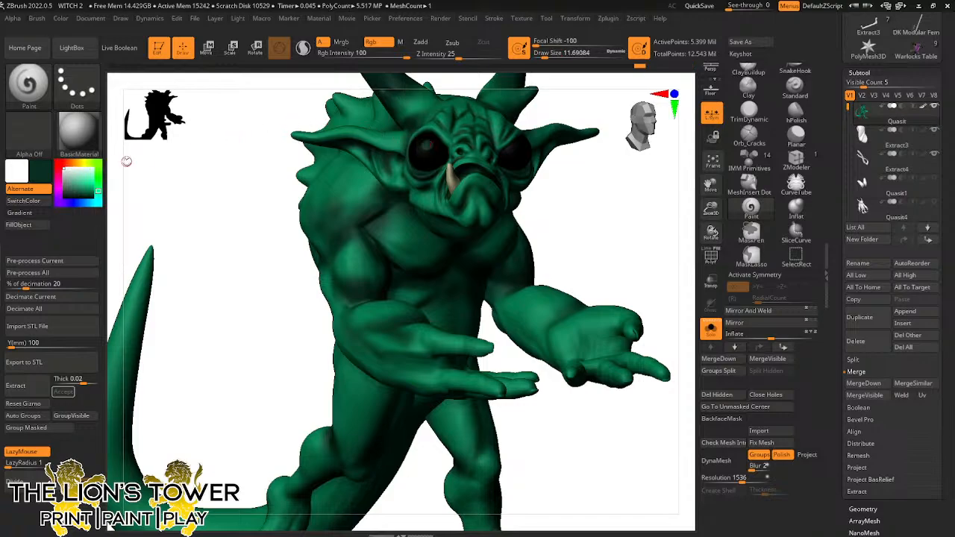
left_click_drag(580, 183, 619, 186)
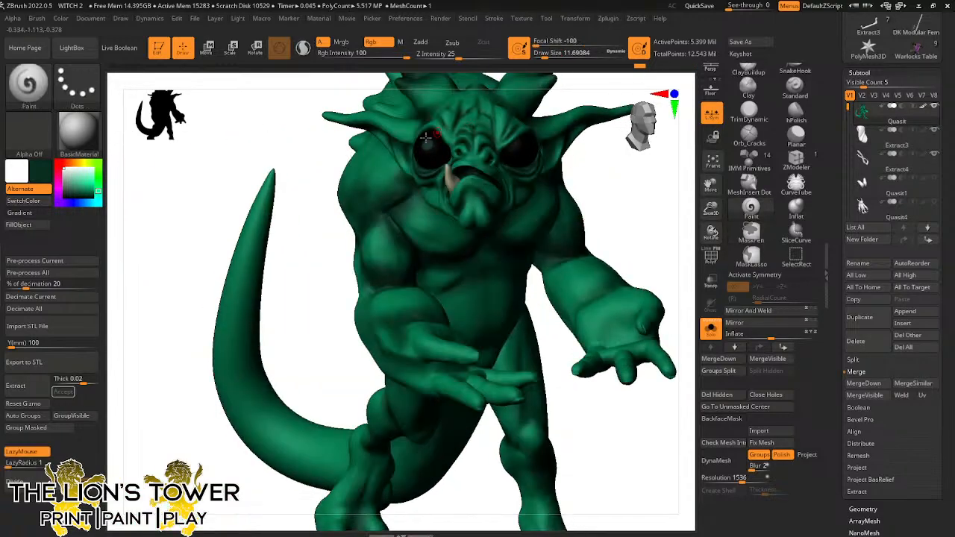
left_click(23, 201)
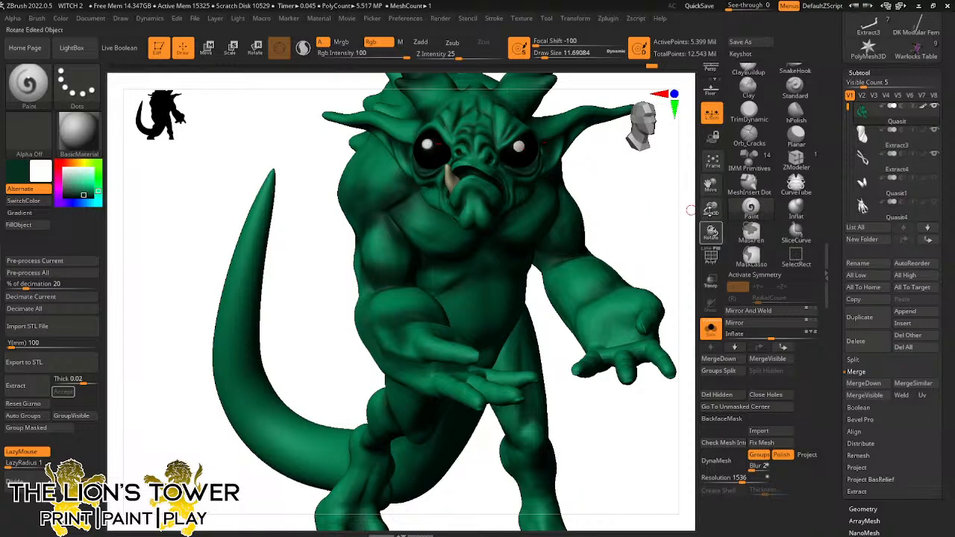
mouse_move(616, 194)
left_mouse_down()
mouse_move(634, 186)
mouse_move(467, 141)
left_mouse_up()
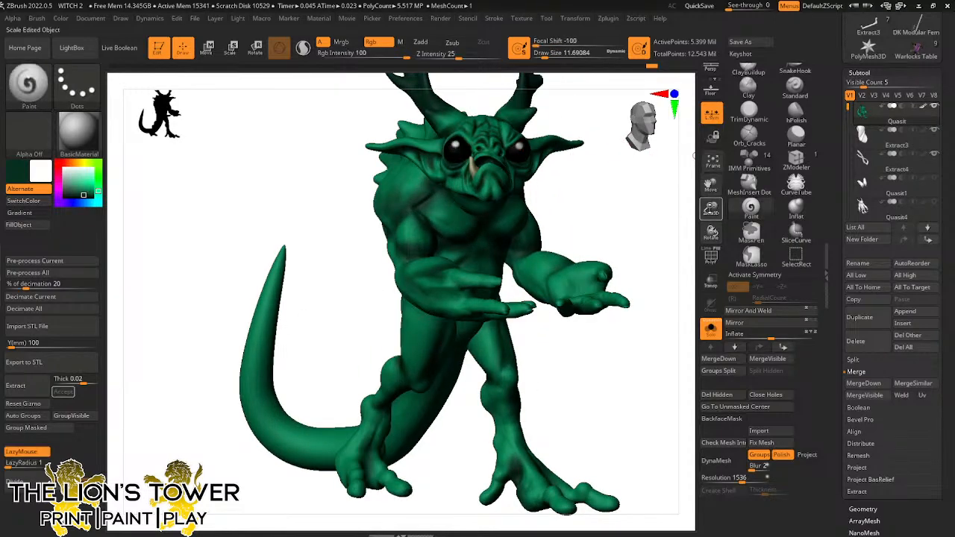
Reduce the draw size to about 4.3 and add smaller highlight details to both eyes
left_click_drag(710, 208, 710, 246)
left_click_drag(711, 186, 703, 260)
left_click(542, 54)
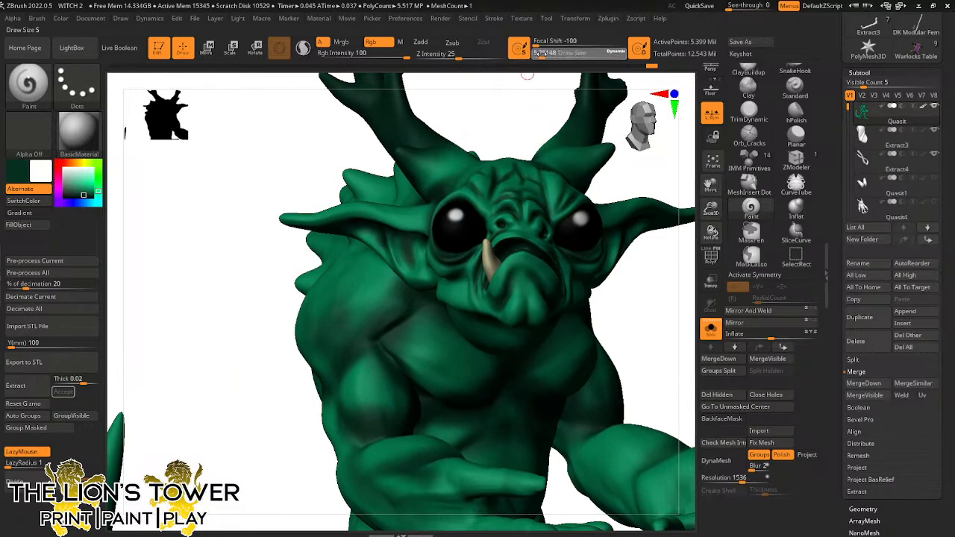
mouse_move(540, 74)
left_mouse_down()
mouse_move(497, 104)
mouse_move(445, 215)
left_mouse_up()
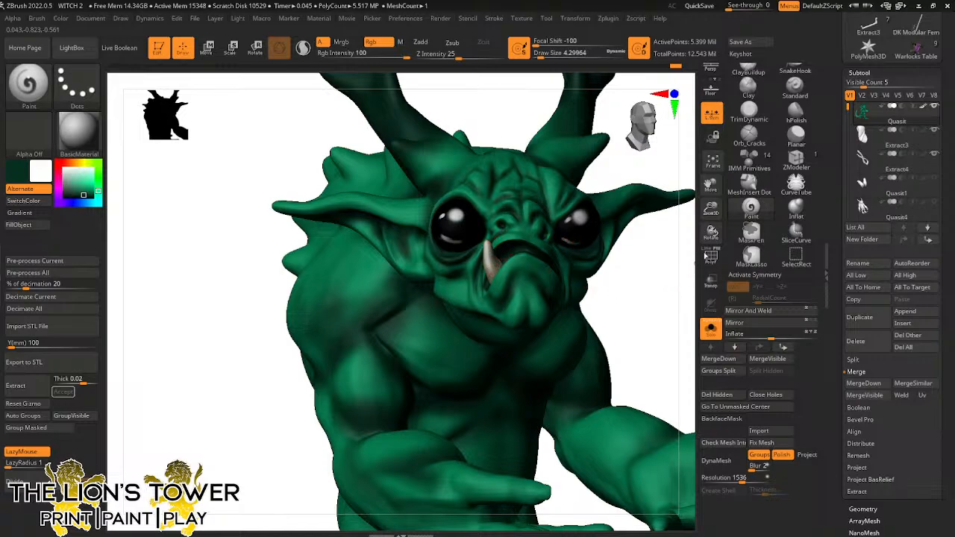
Turn off Solo to show the creature together with its plate, towel and apron
left_click_drag(711, 209, 678, 194)
left_click_drag(631, 243, 654, 276)
left_click_drag(711, 211, 710, 197)
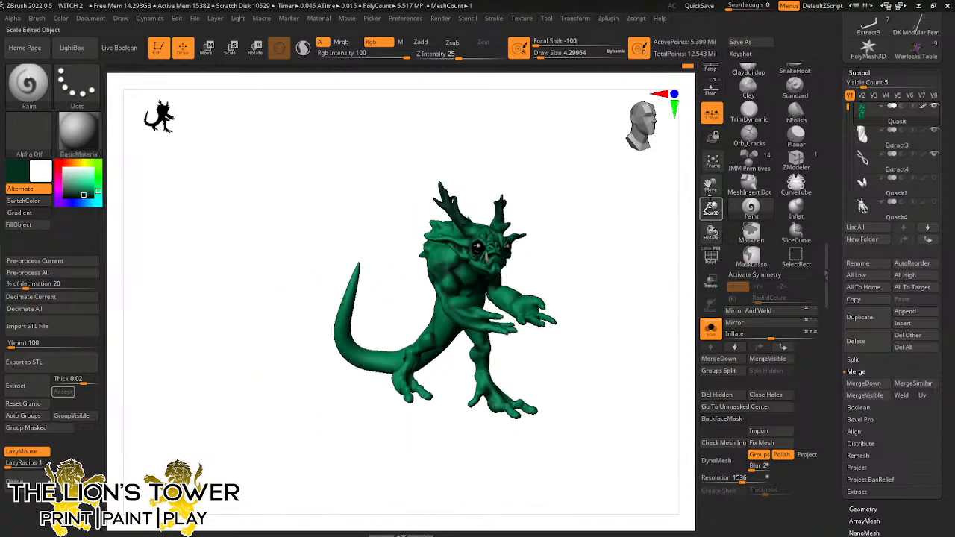
left_click(711, 328)
mouse_move(646, 284)
left_mouse_down()
mouse_move(640, 275)
mouse_move(657, 305)
mouse_move(613, 304)
left_mouse_up()
Make the apron the active subtool and choose a light pink paint colour
left_click(499, 355, "alt")
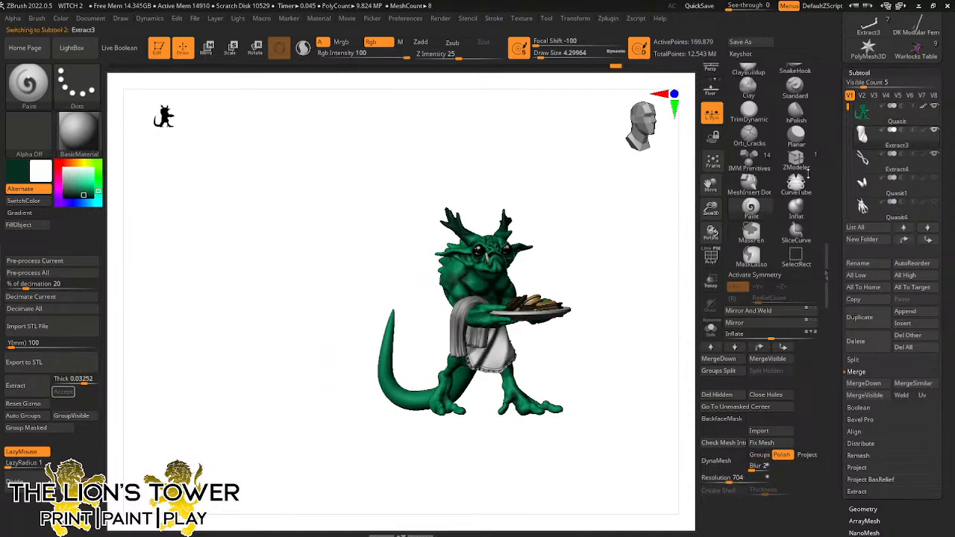
left_click(59, 187)
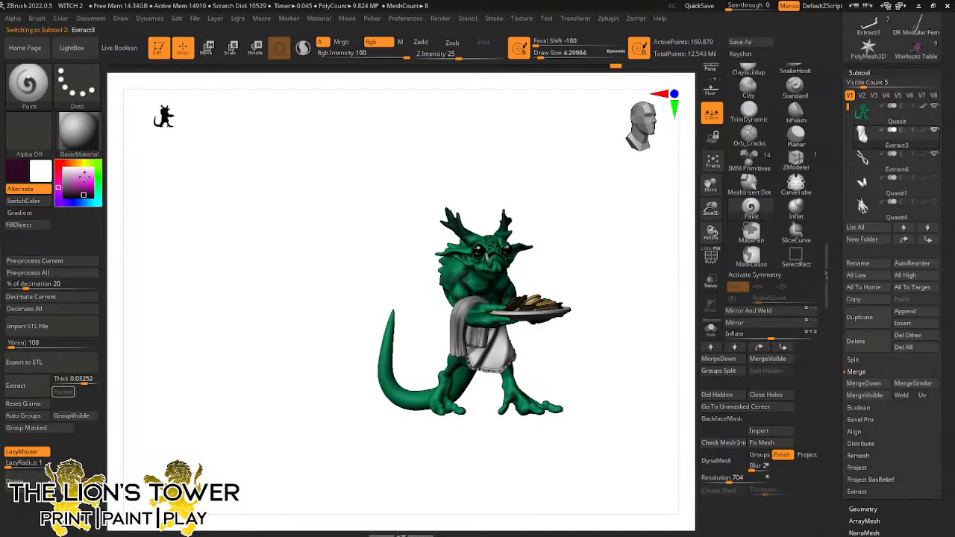
left_click(79, 175)
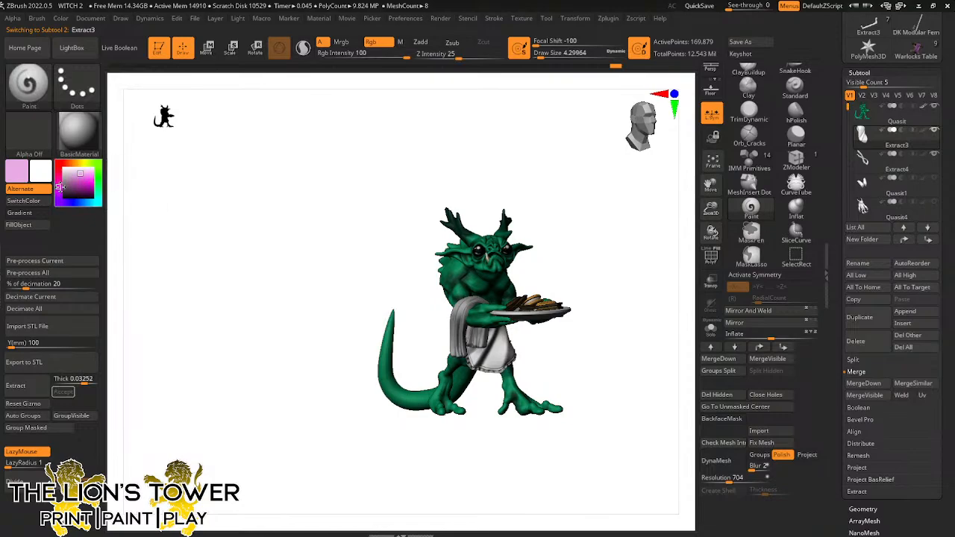
Choose a medium pink, swap it in as the main color and fill the apron with it
left_click_drag(81, 173, 81, 178)
left_click(30, 224)
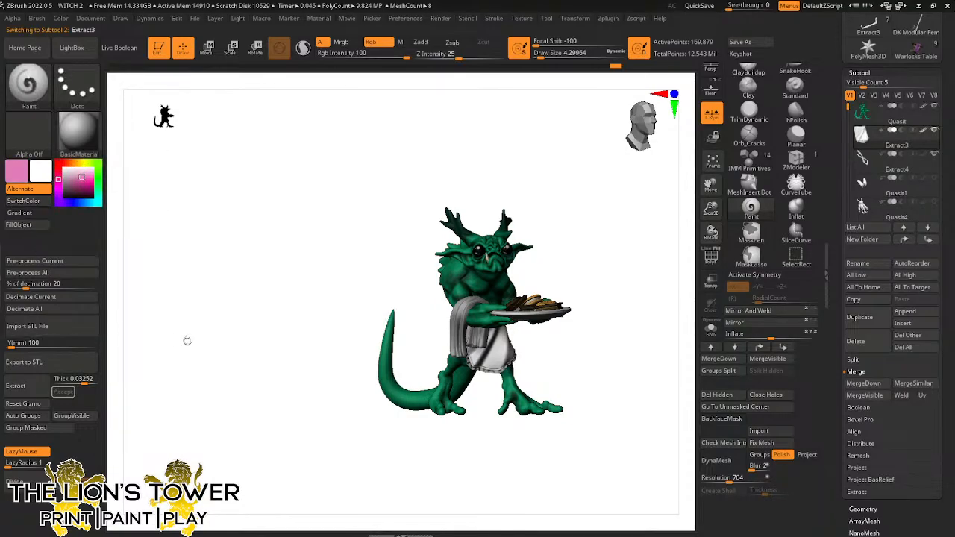
left_click(24, 200)
left_click(18, 224)
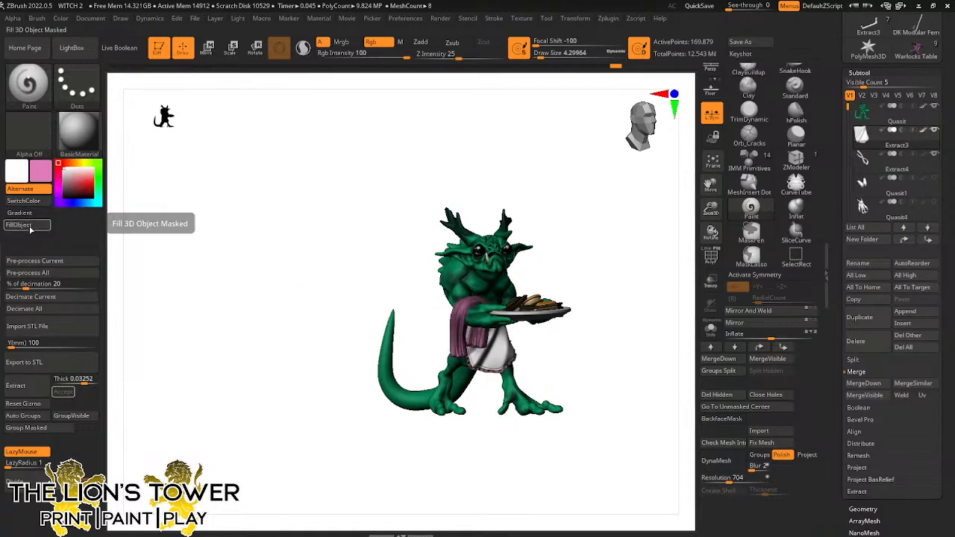
Paint light pink highlights along the raised folds on the apron's front using a draw size of about 62
left_click_drag(620, 355, 567, 351)
left_click_drag(711, 211, 687, 305)
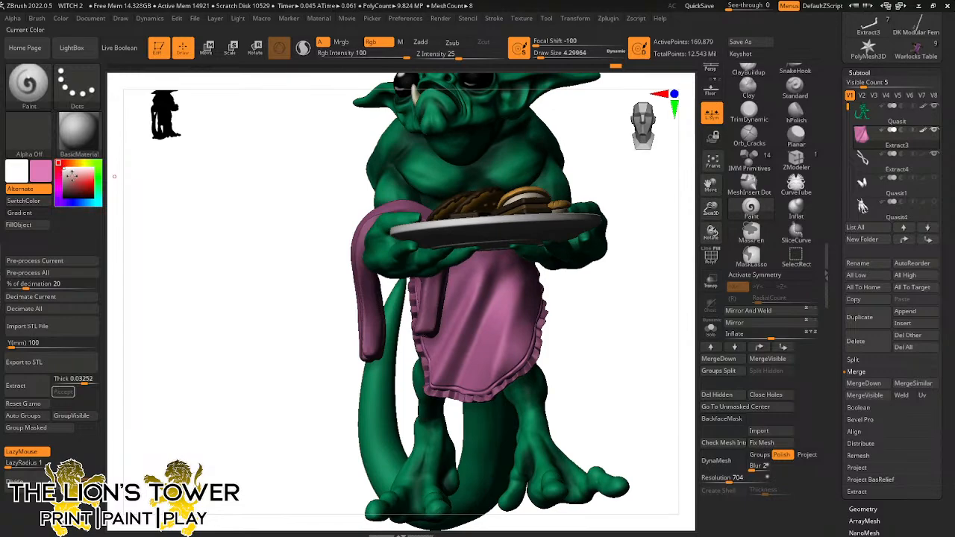
left_click(40, 173)
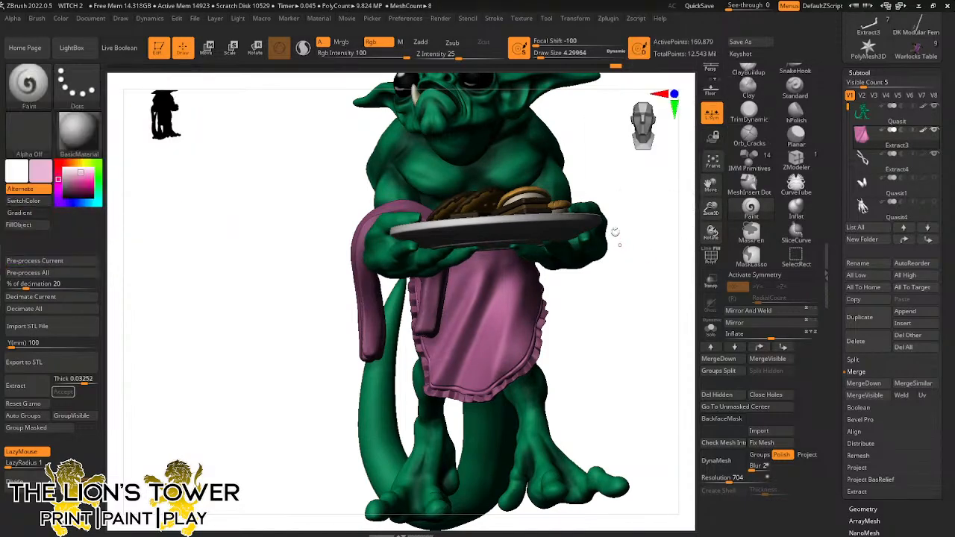
left_click(539, 53)
left_click_drag(554, 57, 558, 56)
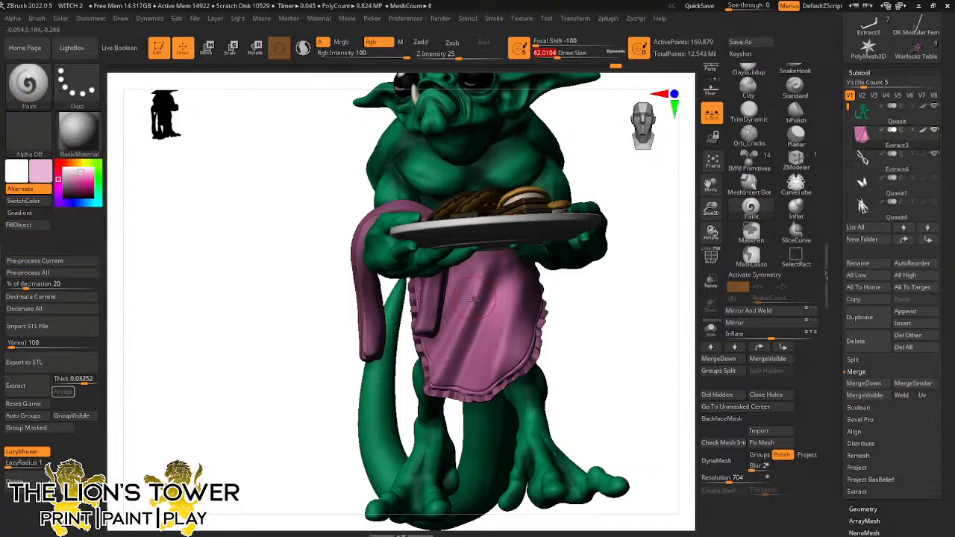
mouse_move(438, 378)
left_mouse_down()
mouse_move(493, 249)
mouse_move(442, 364)
mouse_move(500, 359)
mouse_move(515, 291)
mouse_move(514, 349)
left_mouse_up()
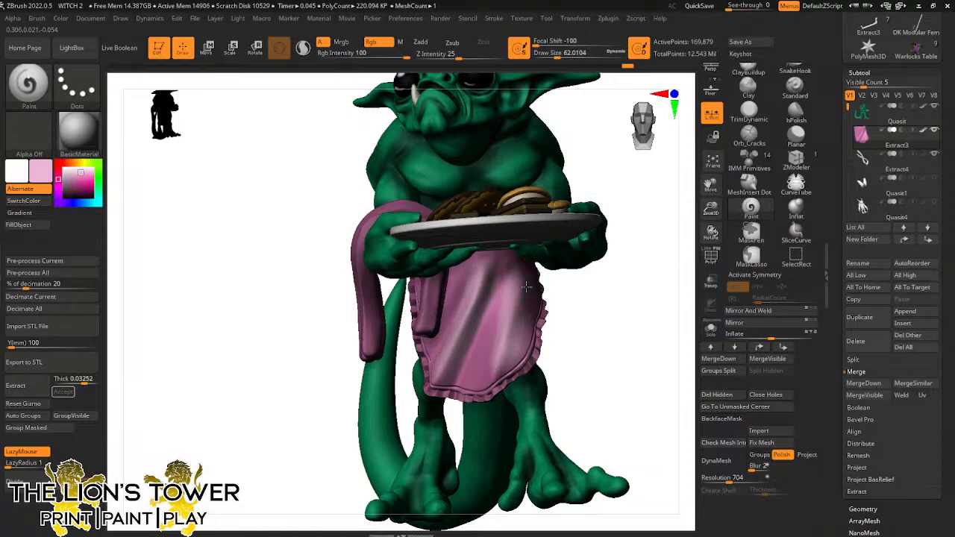
left_click_drag(527, 287, 484, 398)
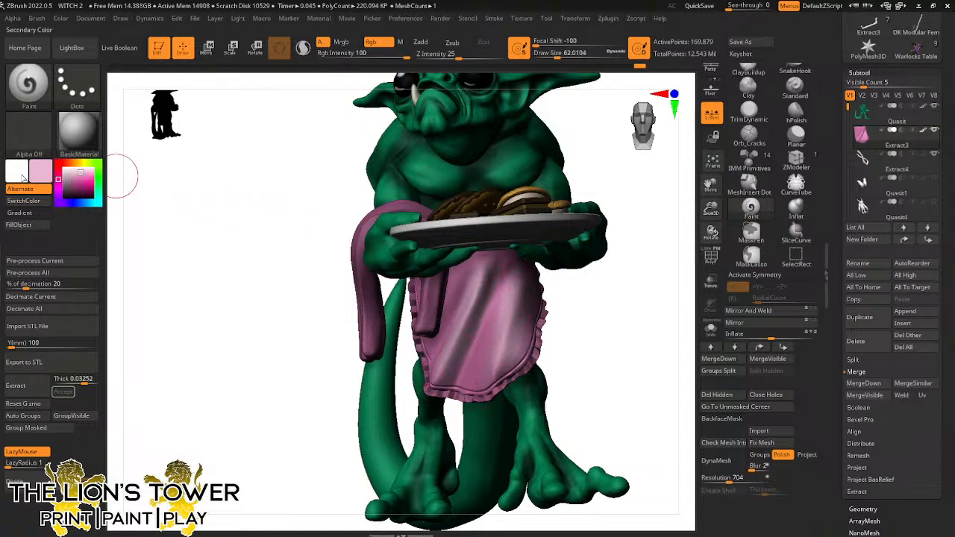
Touch up the isolated apron with light pink at a draw size of about 21.6 and mask the whole apron
left_click_drag(21, 175, 453, 291)
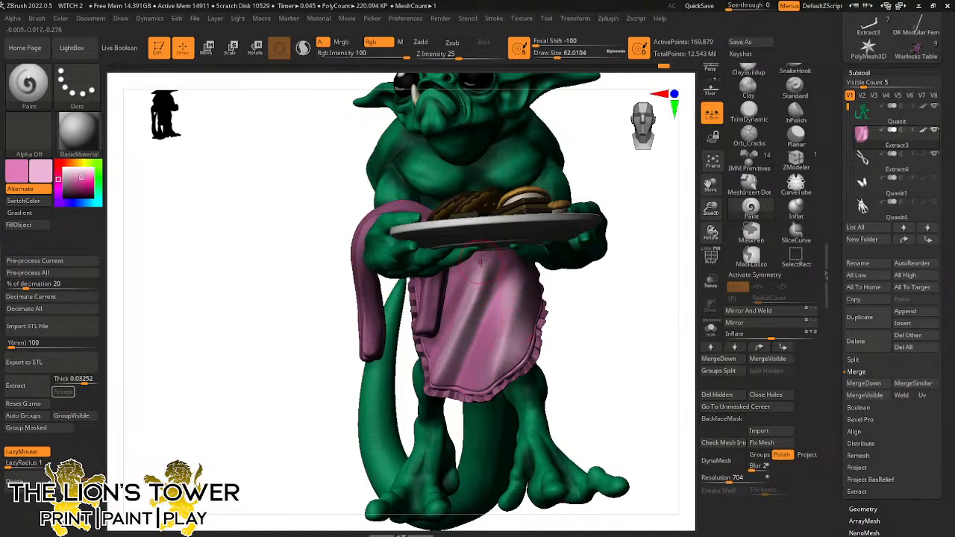
left_click(710, 329)
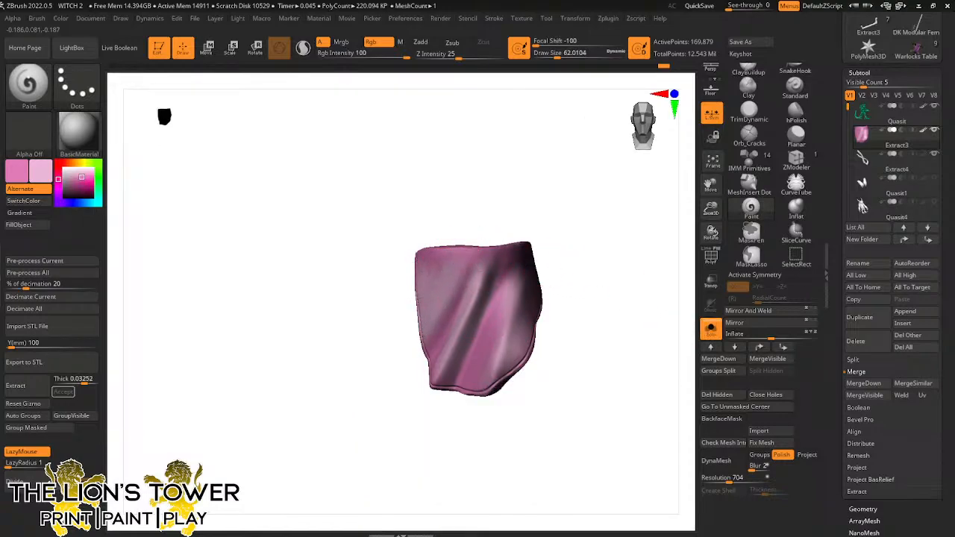
left_click(79, 173)
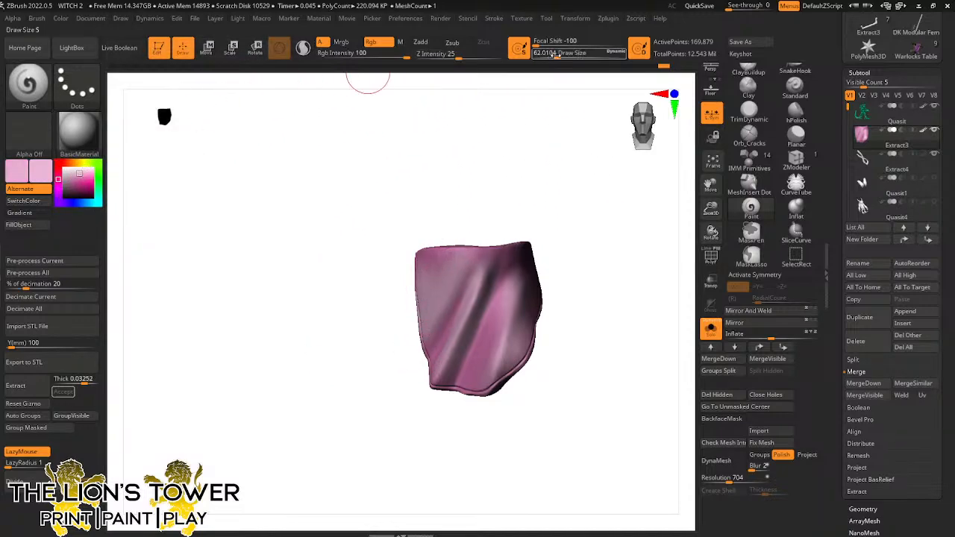
left_click_drag(557, 56, 546, 56)
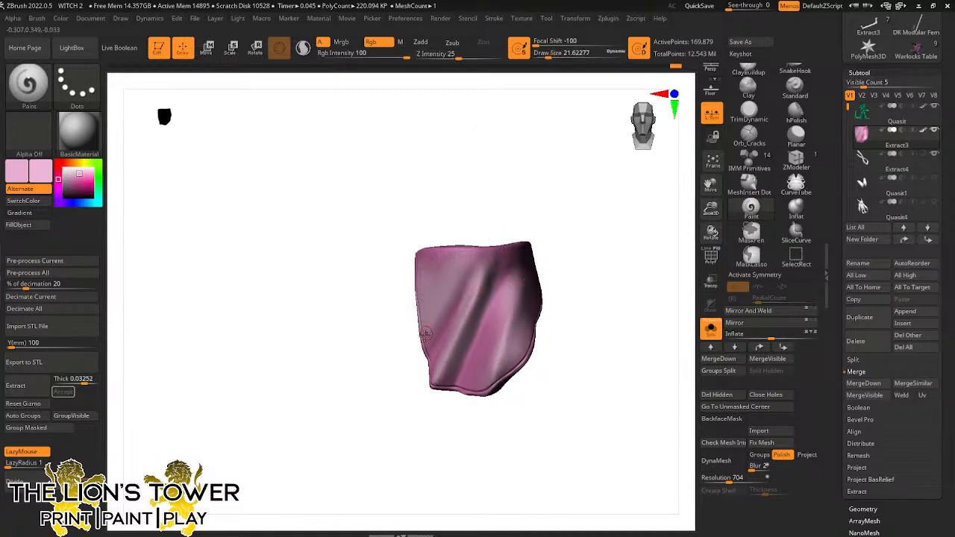
left_click(608, 297, "ctrl")
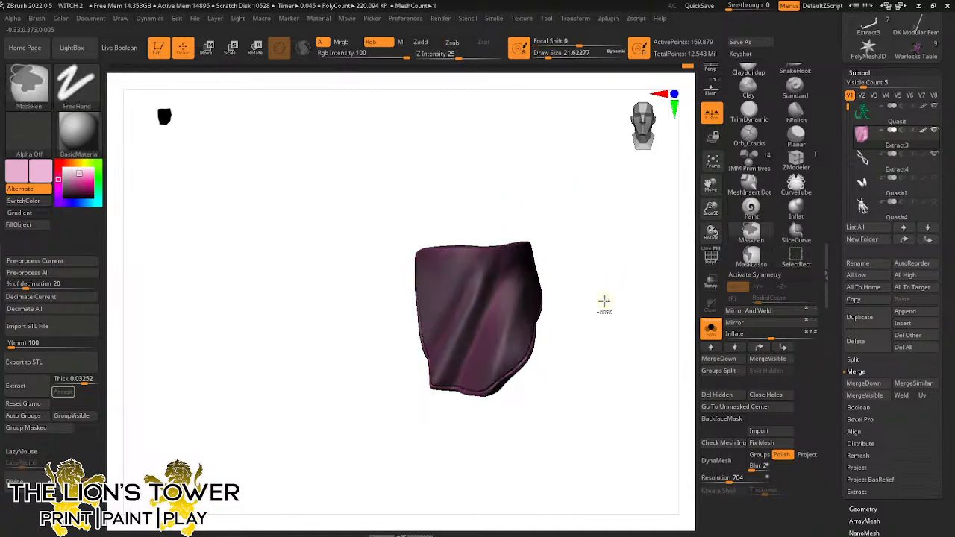
Select the apron's ruffled trim, Extract4, and isolate it in a close front view
left_click(711, 328)
left_click(535, 351, "alt")
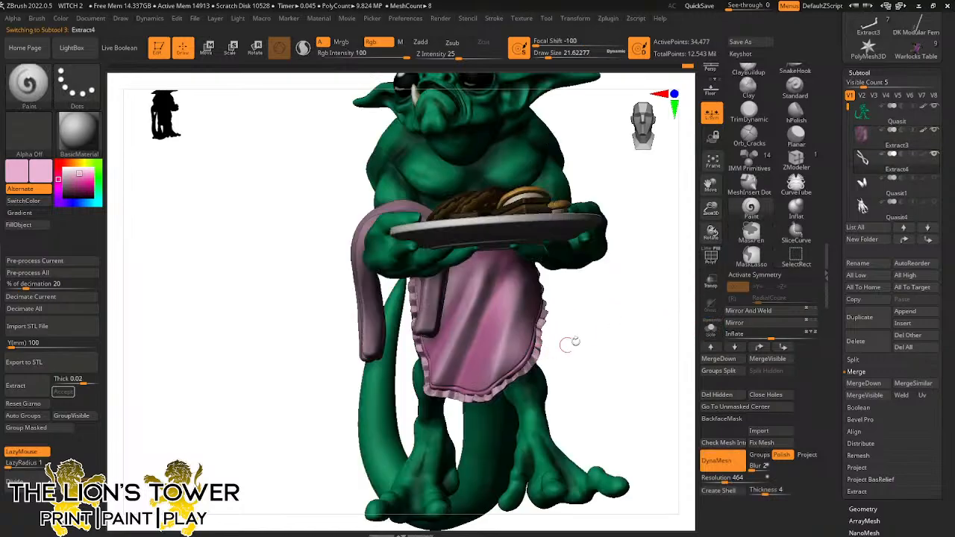
left_click_drag(572, 341, 493, 305)
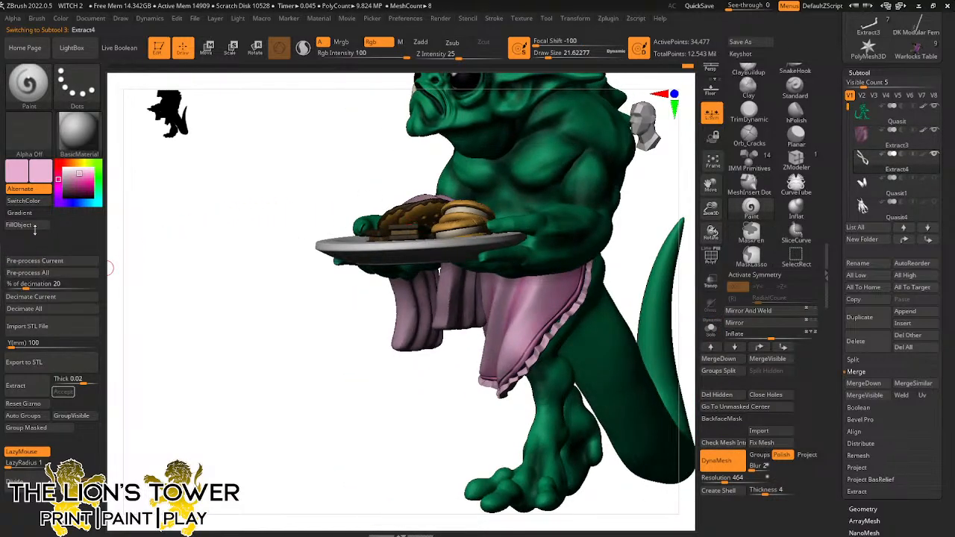
left_click(711, 331)
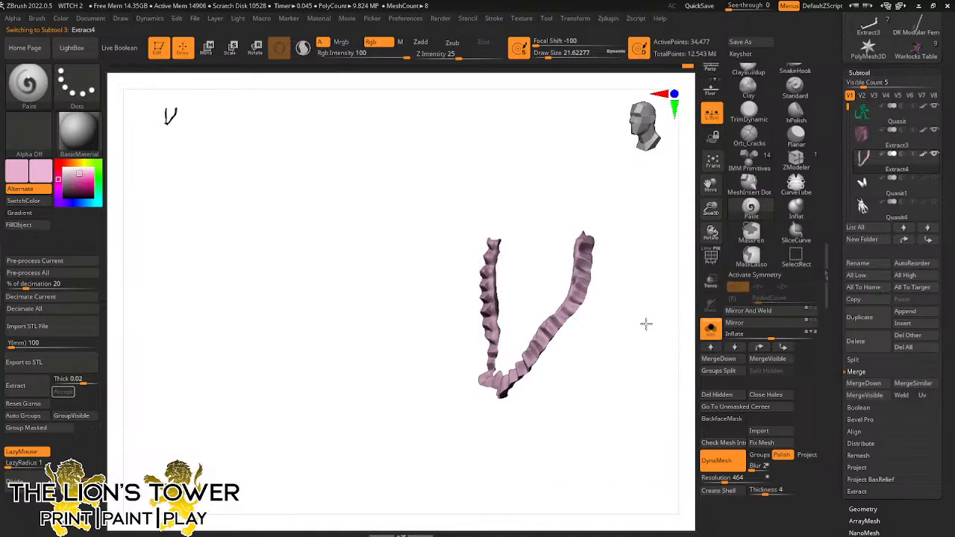
left_click_drag(646, 324, 683, 291)
left_click_drag(711, 209, 713, 246)
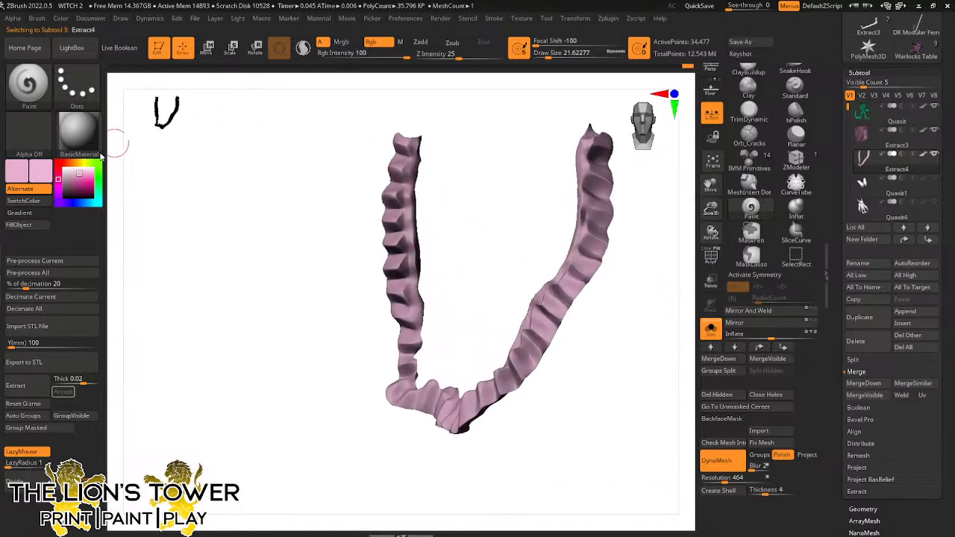
Test a white paint stroke on the ruffled trim, reduce the draw size to about 10.5 and undo the stroke
left_click(77, 170)
left_click_drag(550, 382, 515, 364)
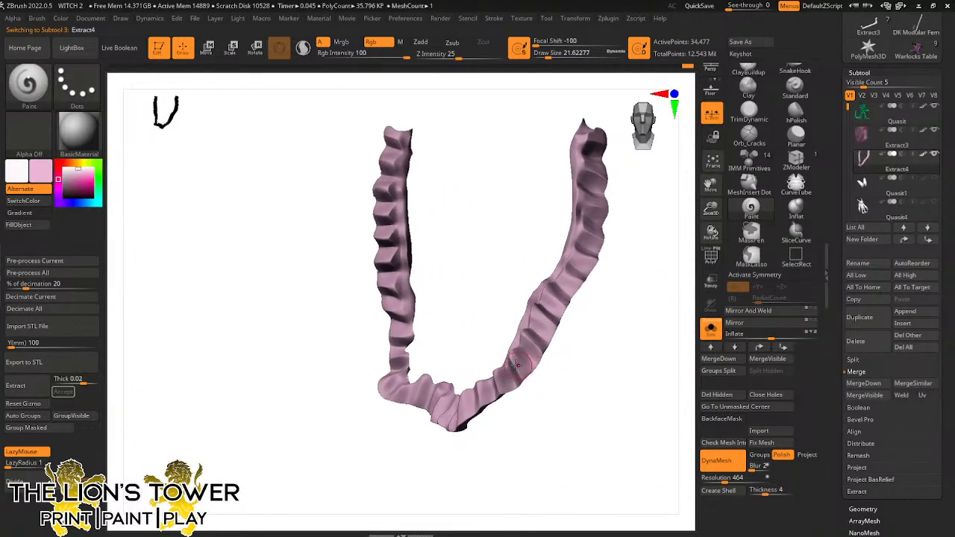
left_click(33, 201)
left_click_drag(499, 372, 505, 390)
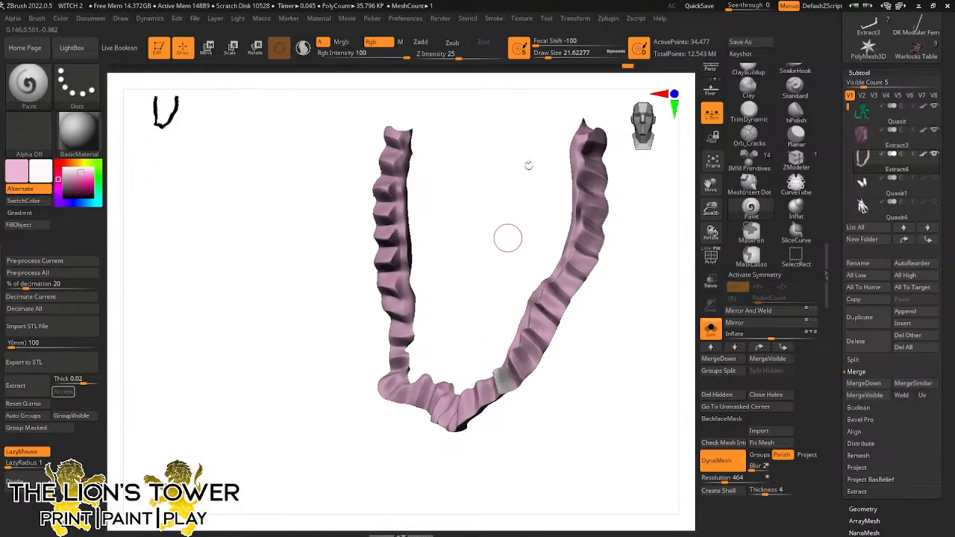
left_click(545, 57)
left_click_drag(635, 369, 545, 363)
key("ctrl+z")
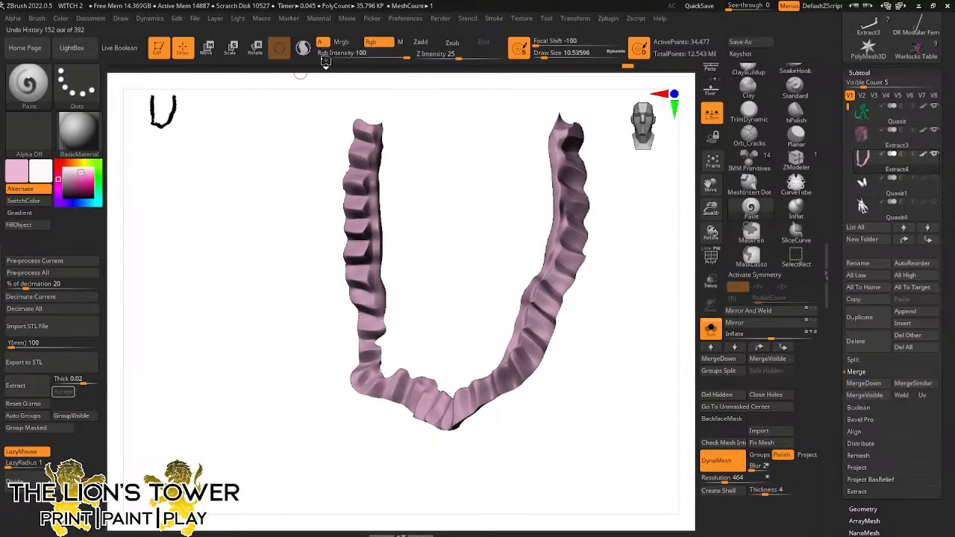
Switch the Paint brush to Mrgb and paint white highlights on the raised ridges all along the ruffled trim
left_click(341, 43)
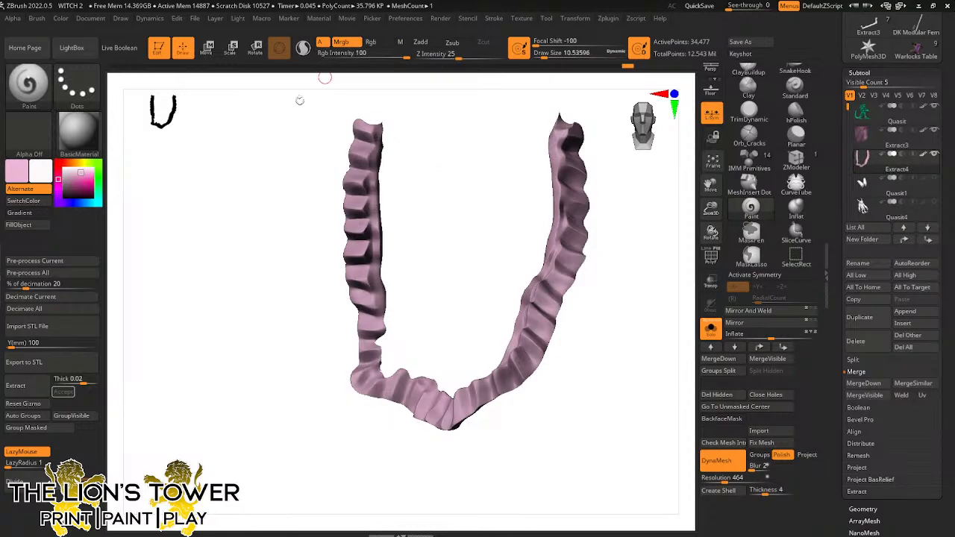
left_click(33, 201)
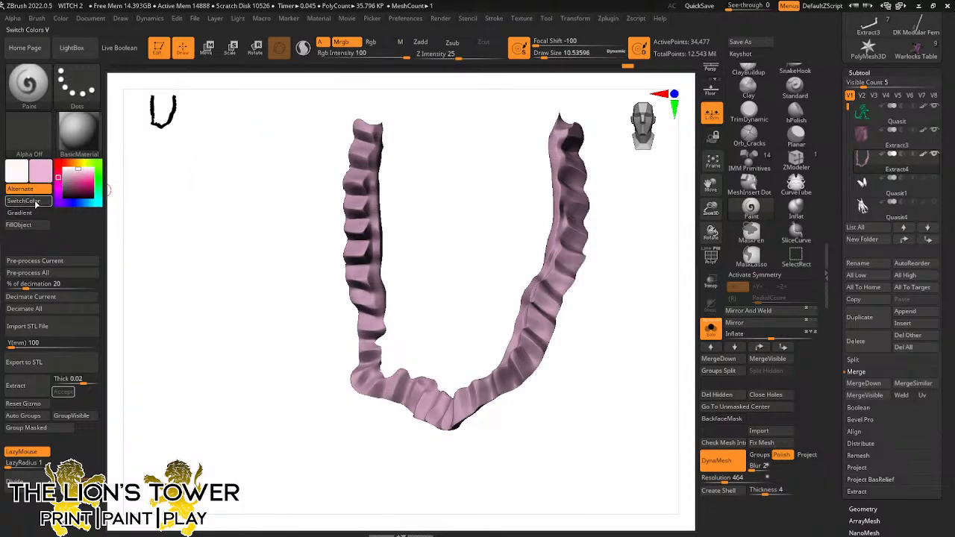
left_click(33, 201)
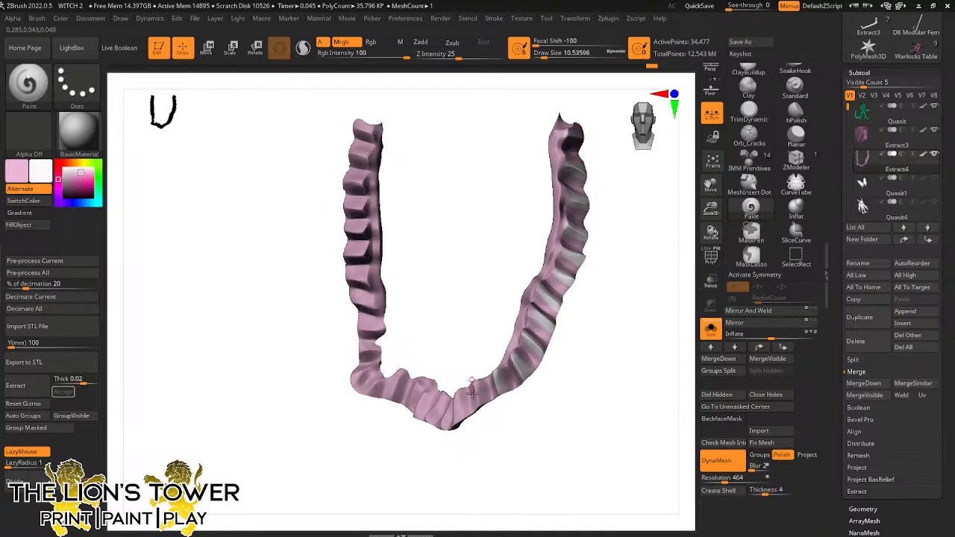
left_click_drag(533, 446, 454, 415)
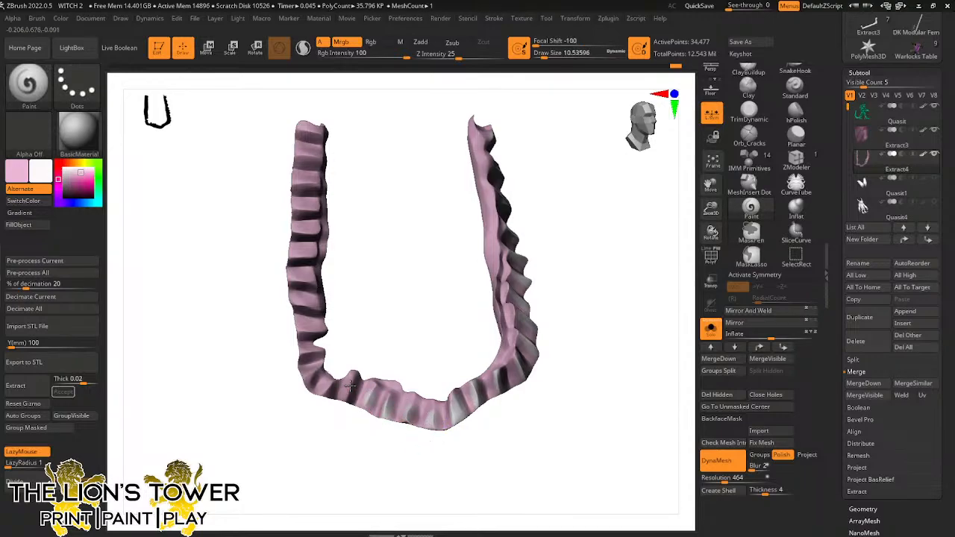
left_click_drag(352, 309, 315, 368)
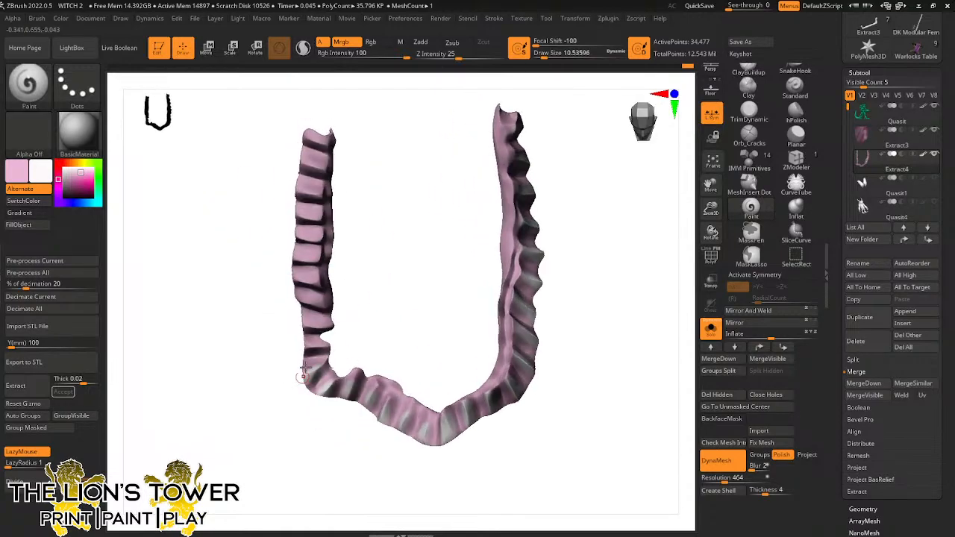
mouse_move(319, 324)
left_mouse_down()
mouse_move(304, 319)
mouse_move(327, 284)
left_mouse_up()
left_click_drag(294, 252, 328, 258)
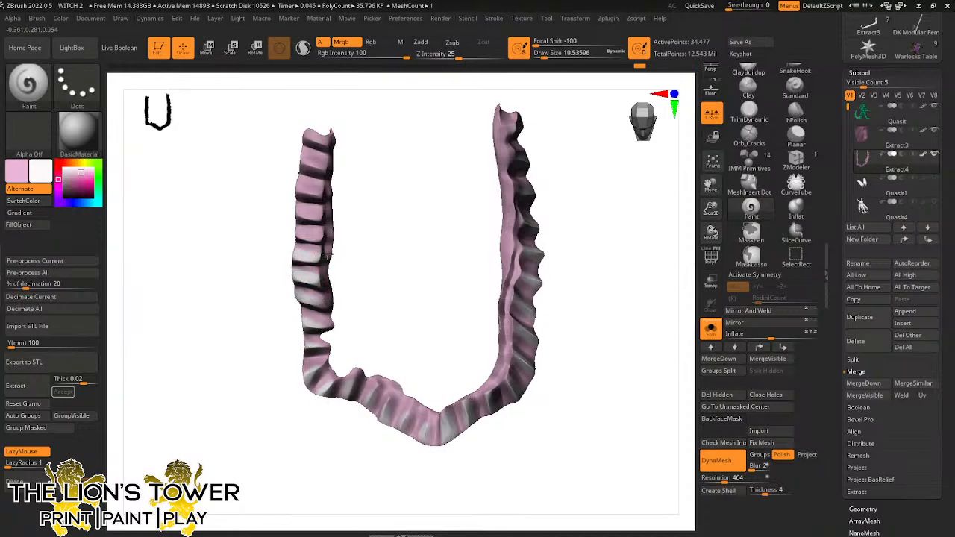
left_click_drag(294, 229, 327, 233)
left_click_drag(295, 213, 334, 221)
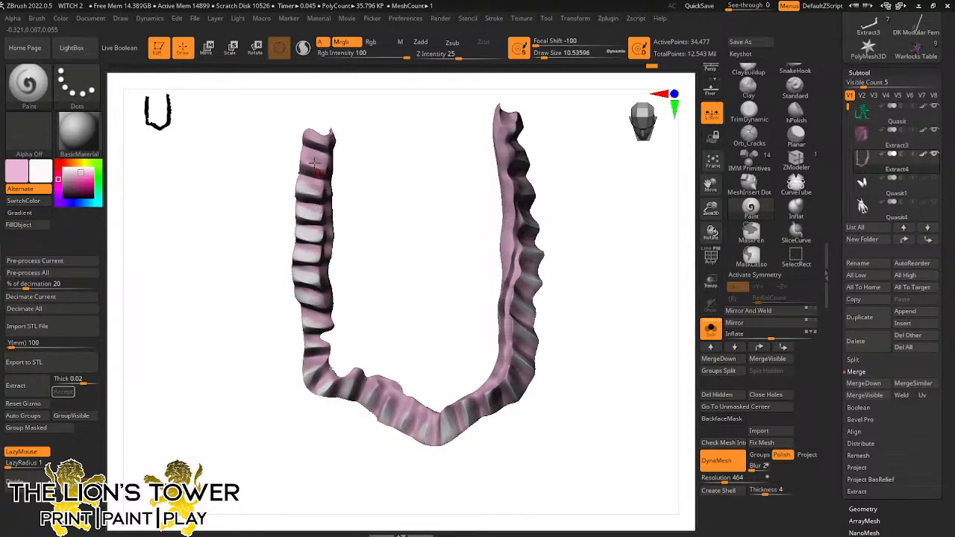
Show the whole figure again, select the towel draped over its arm and choose light blue as the secondary color
key("shift")
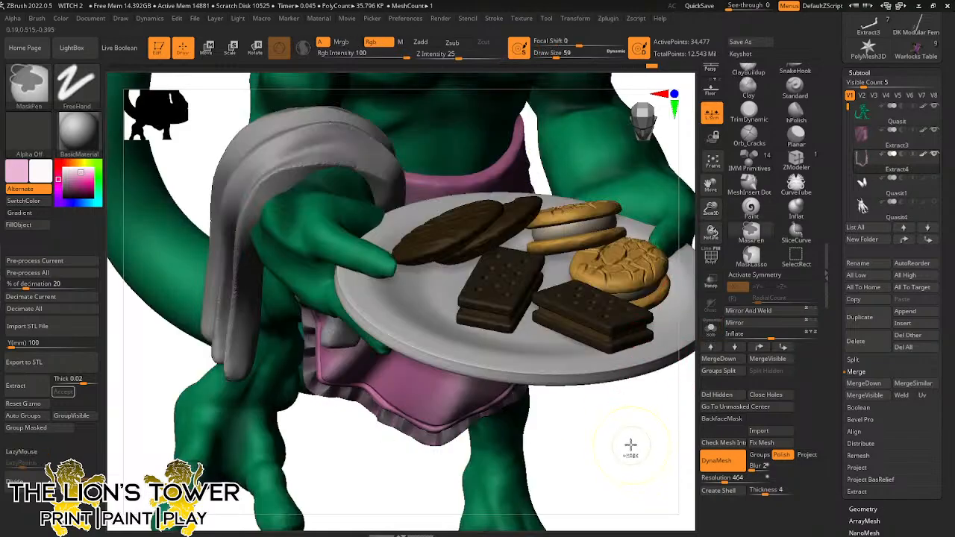
right_click_drag(683, 300, 629, 314, "ctrl")
left_click_drag(624, 299, 485, 306)
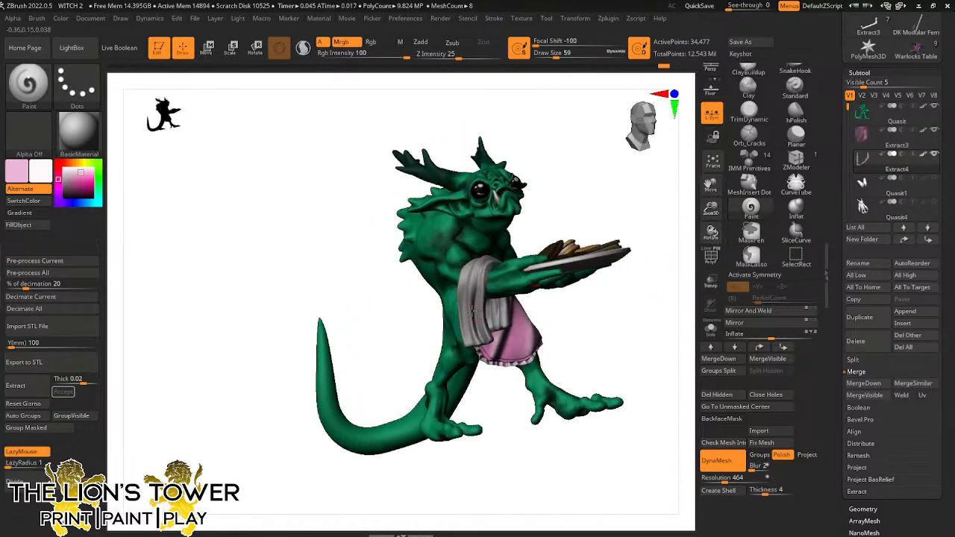
left_click(481, 306, "alt")
left_click_drag(589, 286, 640, 348)
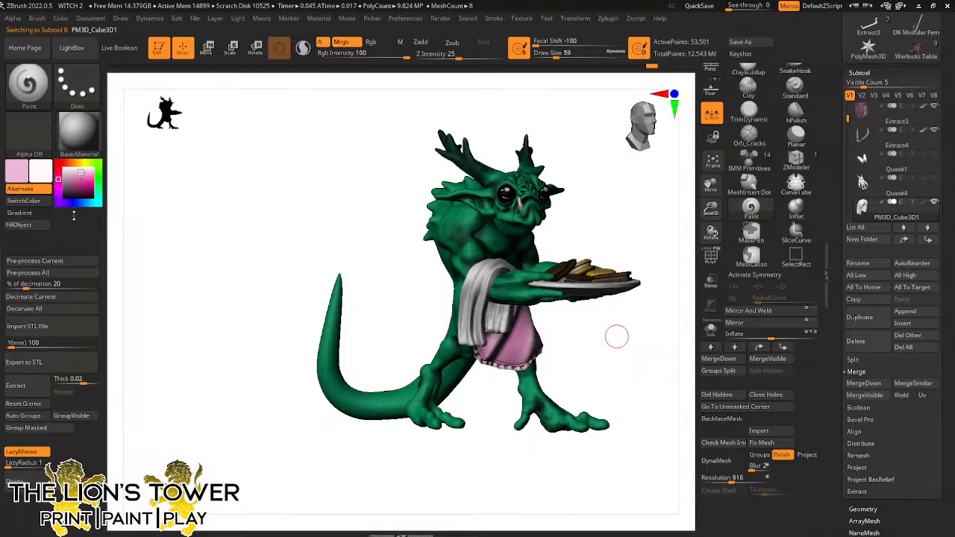
left_click(89, 203)
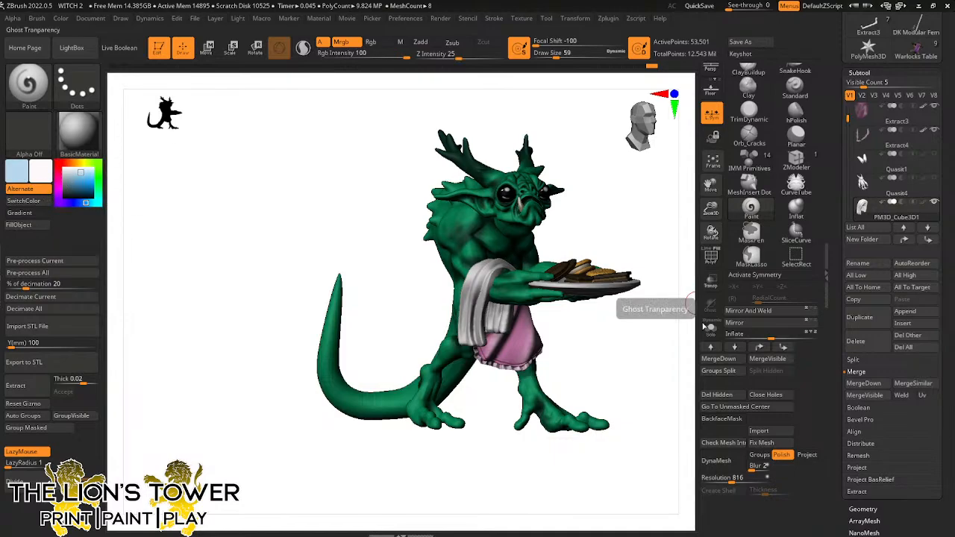
Load the Warlocks Table model, sample dark purple from its hanging cloth as the secondary color and set the main color near white
scroll(915, 97, "up", 1)
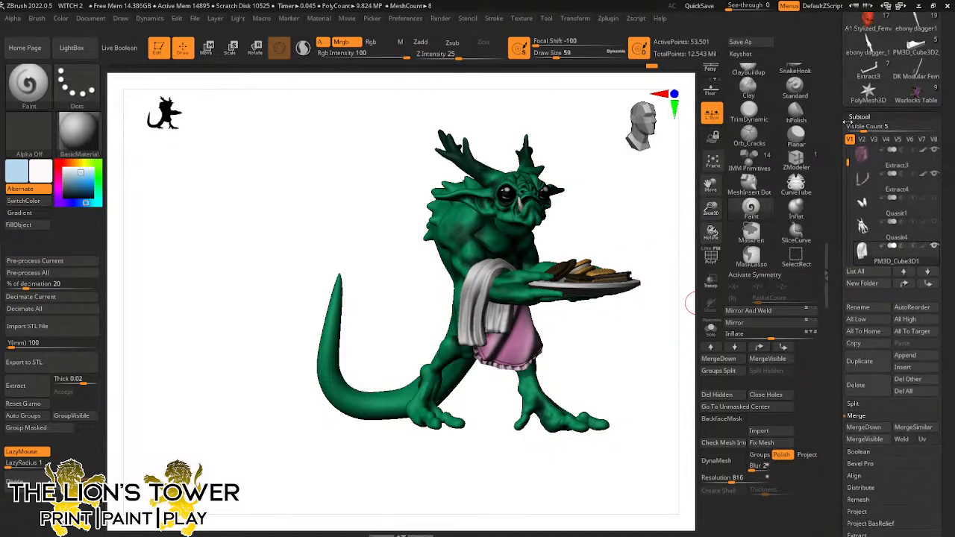
left_click(899, 96)
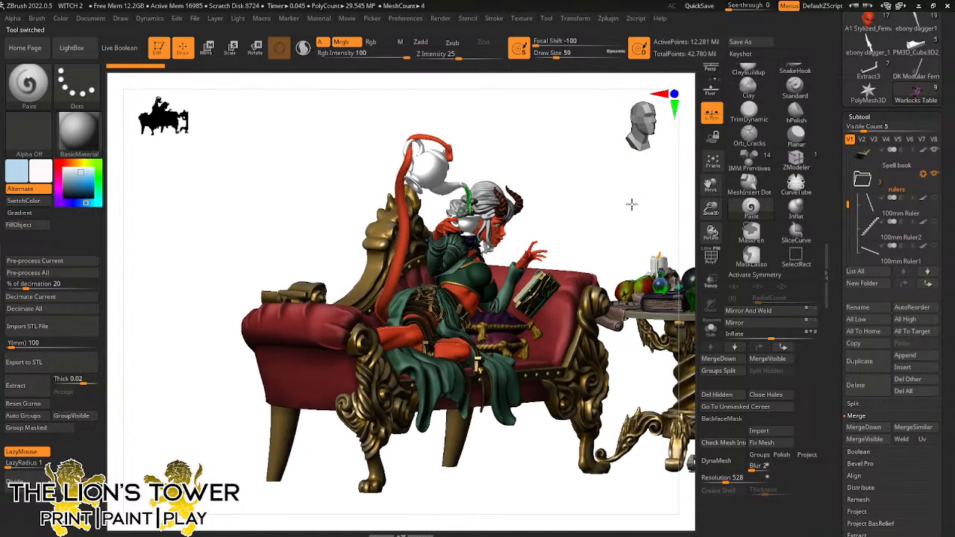
left_click_drag(625, 207, 592, 187)
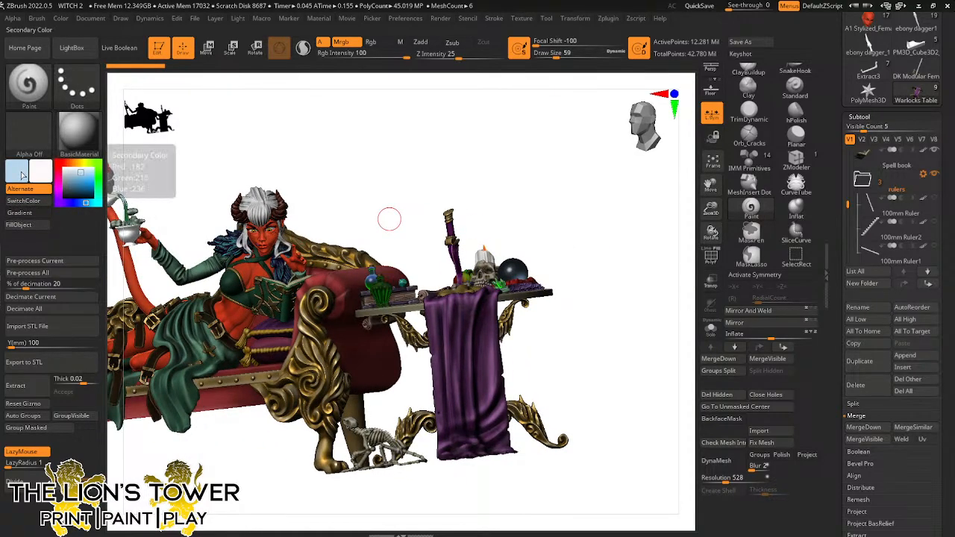
left_click_drag(22, 176, 481, 330)
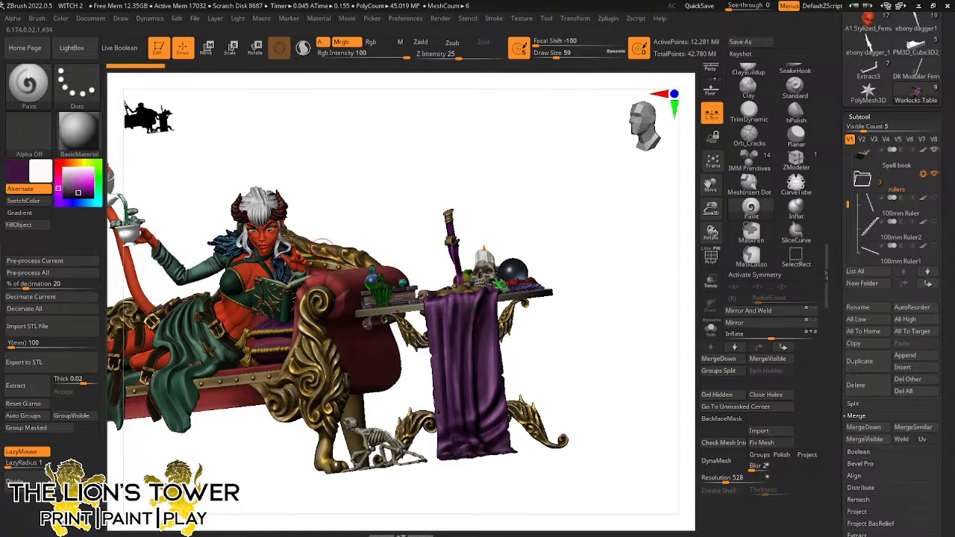
left_click(78, 169)
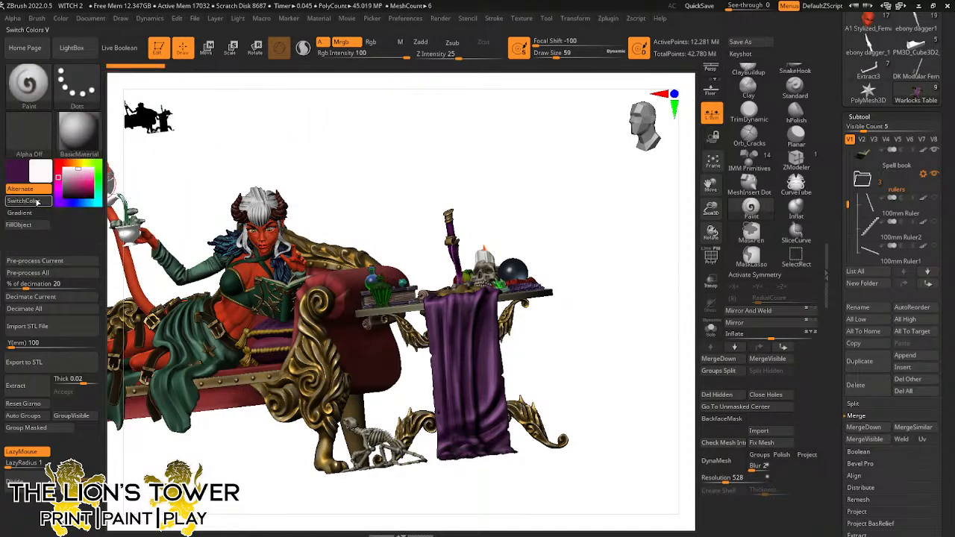
Sample light purple from the table's hanging cloth as the main color and load the green Quasit waiter model again
mouse_move(40, 171)
left_mouse_down()
mouse_move(160, 274)
mouse_move(481, 310)
mouse_move(477, 287)
left_mouse_up()
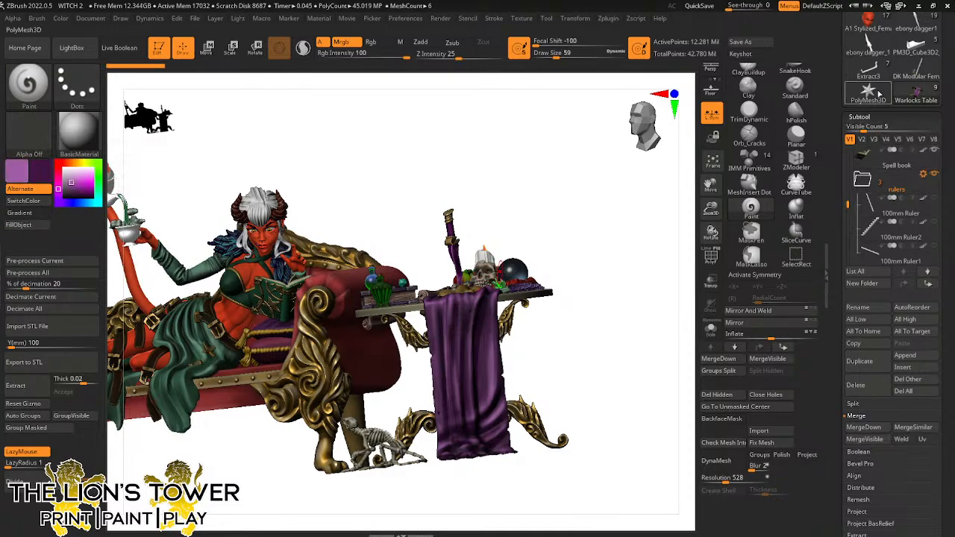
scroll(924, 113, "up", 5)
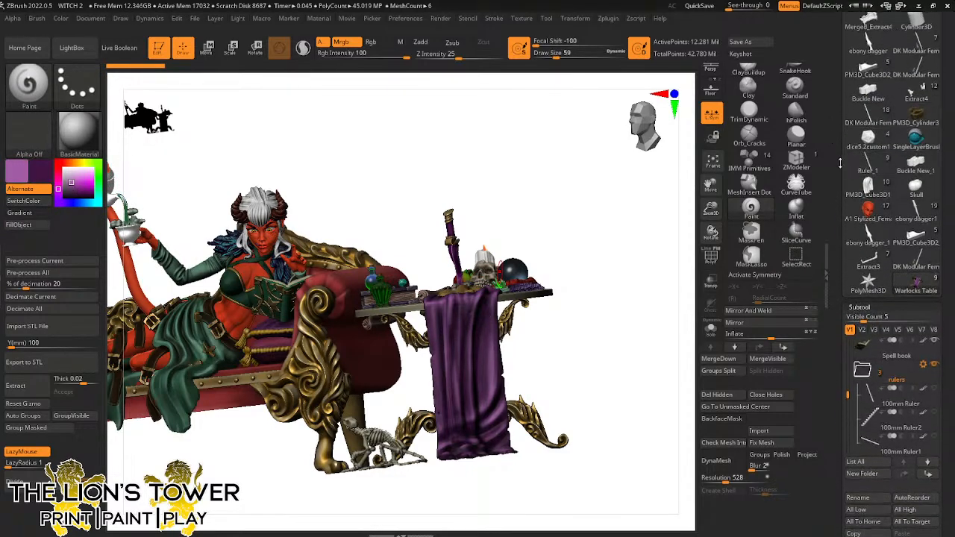
scroll(924, 113, "up", 2)
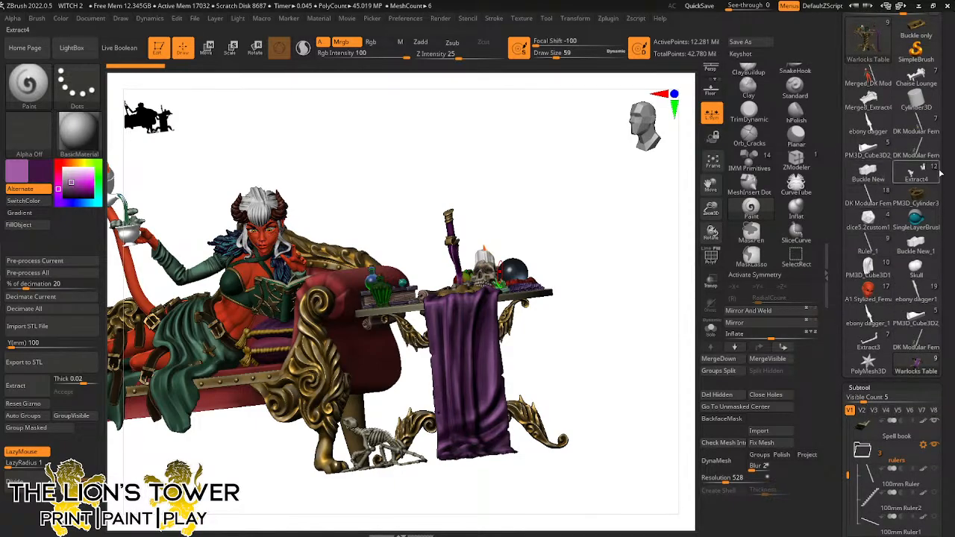
scroll(840, 158, "up", 1)
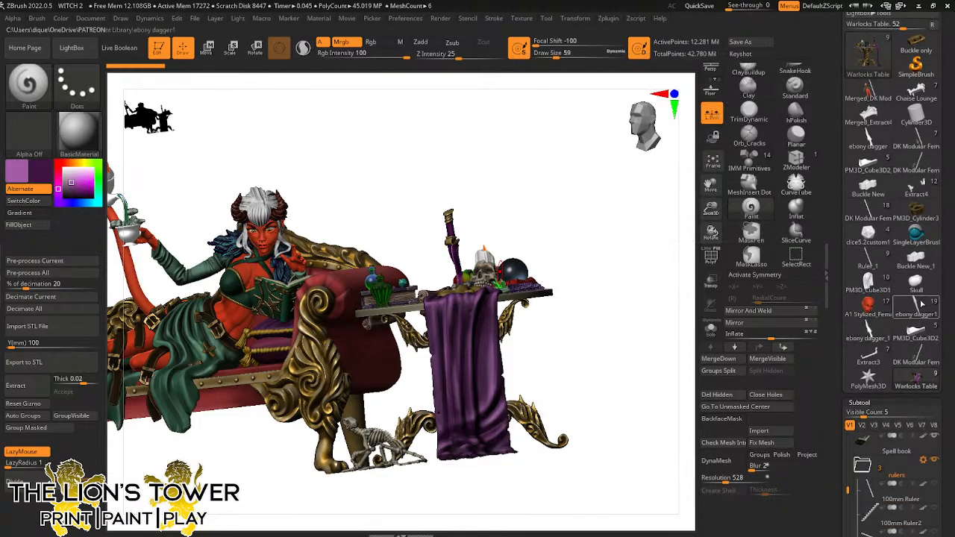
left_click(860, 269)
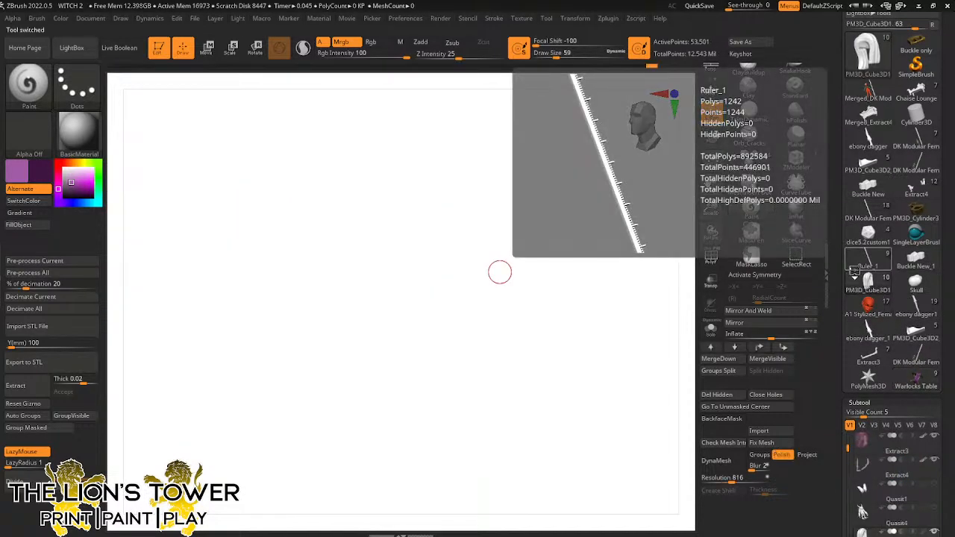
left_click(713, 161)
left_click_drag(595, 313, 614, 306)
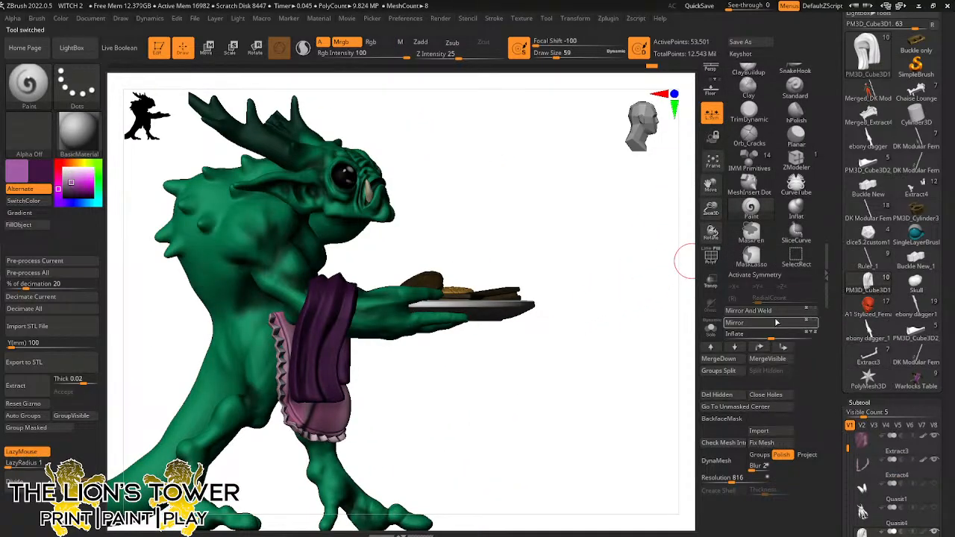
Select the towel over the arm, swap the colors so light purple is secondary, and set the draw size to about 25
left_click(331, 322, "alt")
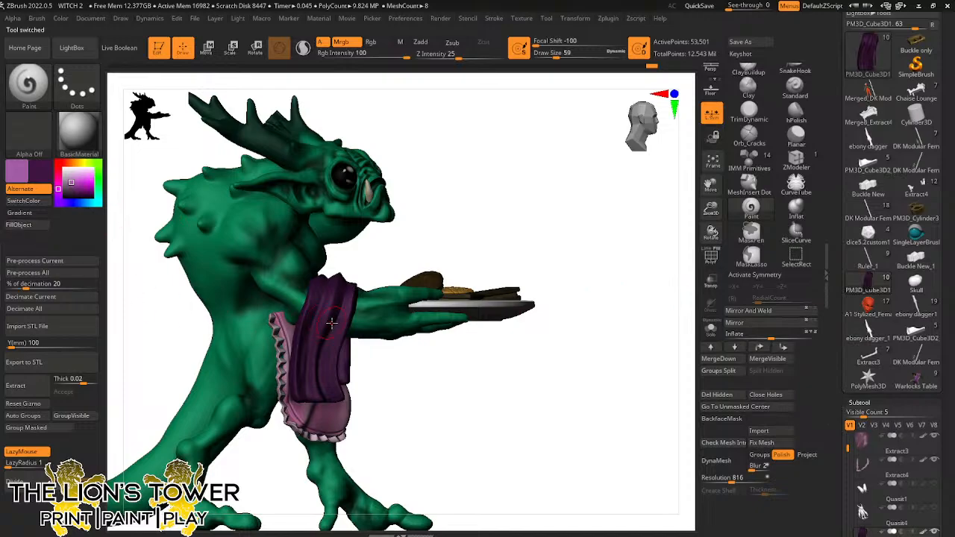
left_click(23, 201)
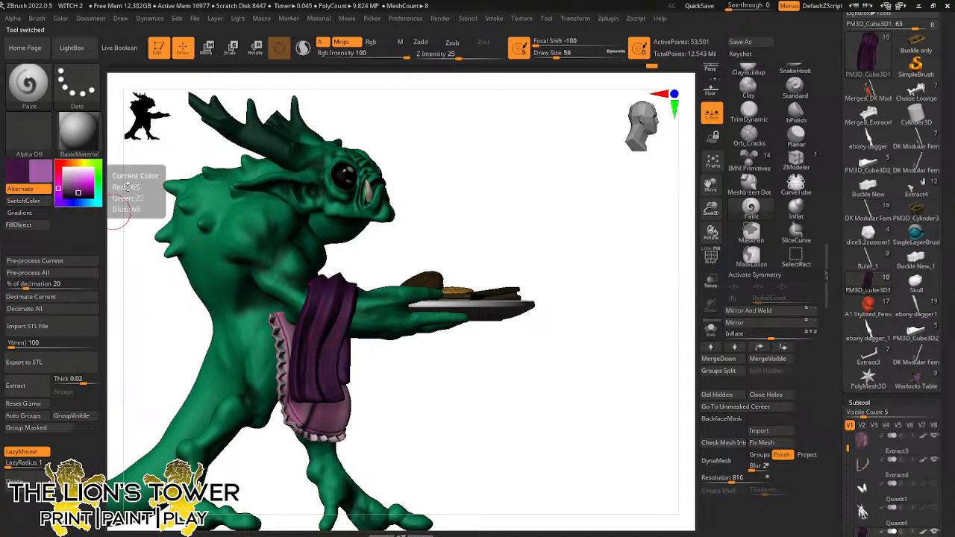
left_click_drag(552, 54, 548, 54)
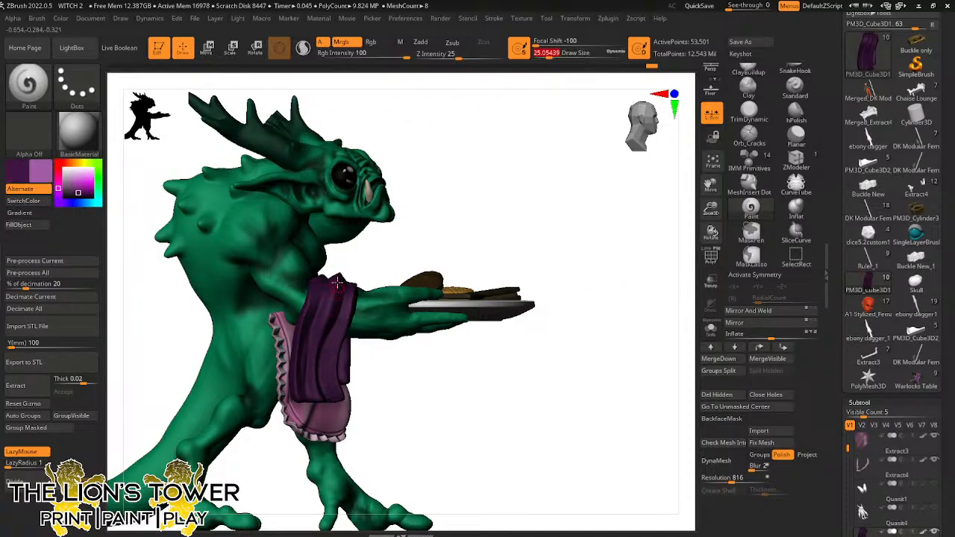
Paint light purple highlights along the raised folds on the towel's outer side and where it drapes over the arm
mouse_move(305, 368)
left_mouse_down()
mouse_move(320, 303)
mouse_move(320, 412)
left_mouse_up()
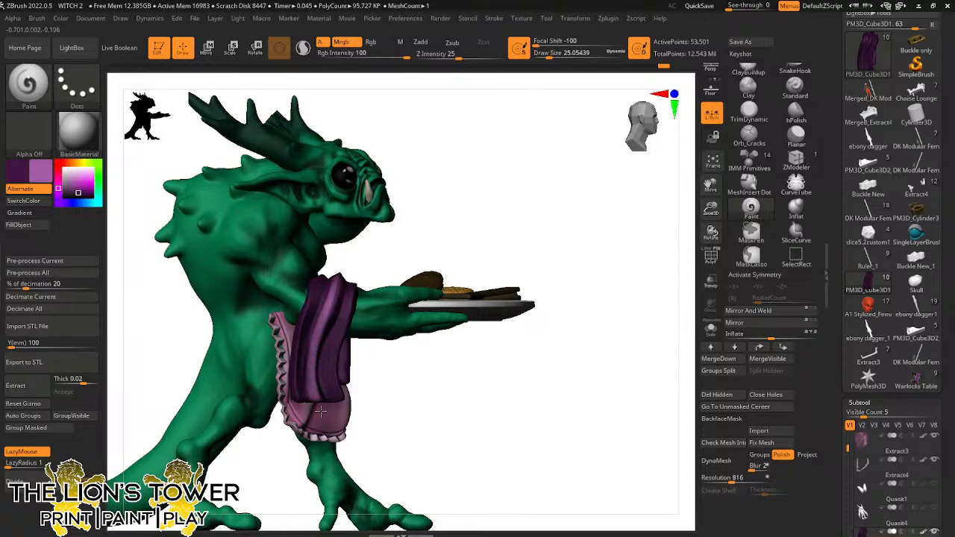
left_click_drag(352, 280, 331, 371)
left_click_drag(351, 300, 339, 401)
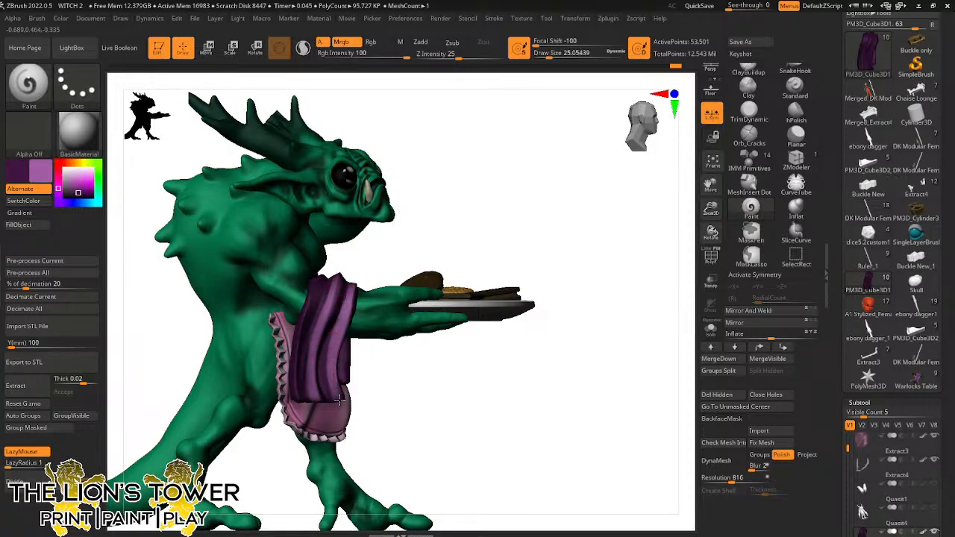
right_click_drag(352, 282, 325, 276)
mouse_move(325, 276)
left_mouse_down()
mouse_move(306, 315)
mouse_move(296, 379)
left_mouse_up()
left_click_drag(300, 340, 302, 415)
right_click_drag(439, 373, 406, 470)
mouse_move(357, 299)
left_mouse_down()
mouse_move(347, 317)
mouse_move(324, 287)
left_mouse_up()
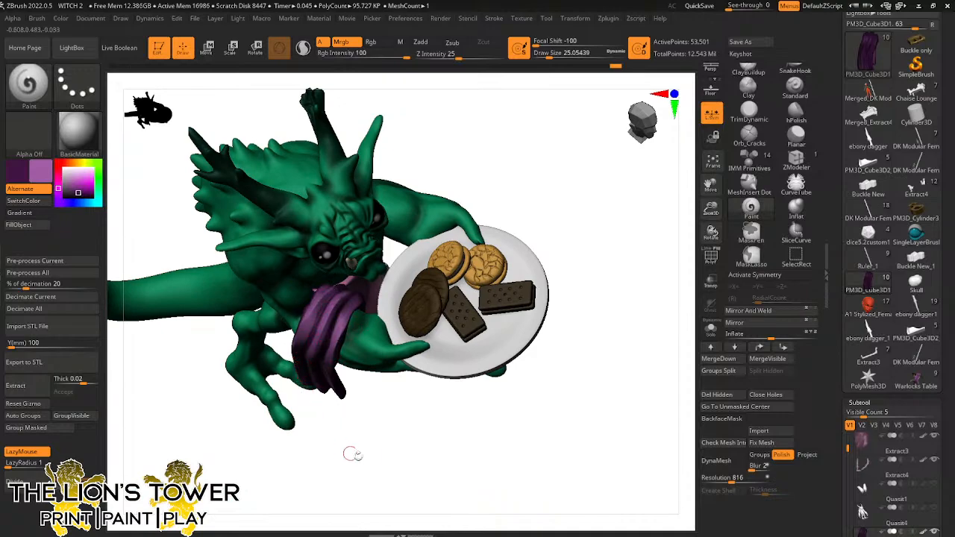
Isolate the towel, paint light purple highlights along the folds of its opposite side and smooth the strokes
left_click_drag(353, 454, 459, 311)
left_click(711, 328)
mouse_move(522, 291)
left_mouse_down()
mouse_move(478, 278)
mouse_move(389, 281)
left_mouse_up()
left_click_drag(289, 272, 292, 358)
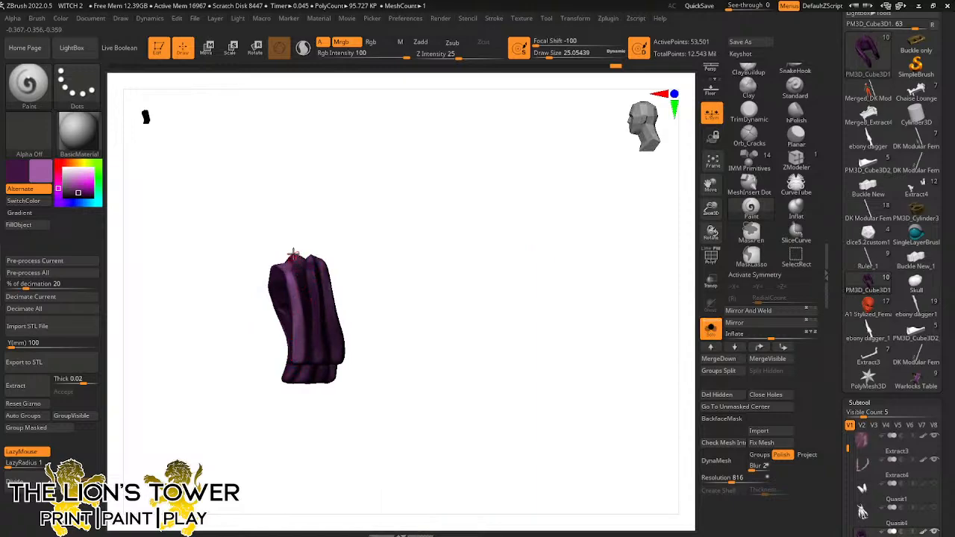
left_click_drag(293, 255, 323, 369)
mouse_move(351, 343)
left_mouse_down()
mouse_move(359, 249)
mouse_move(342, 251)
mouse_move(333, 381)
left_mouse_up()
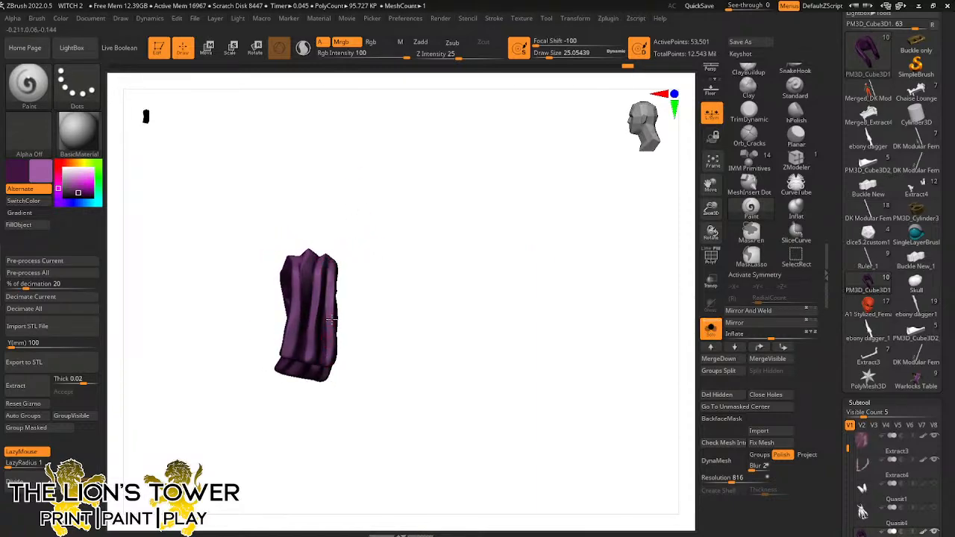
key("shift")
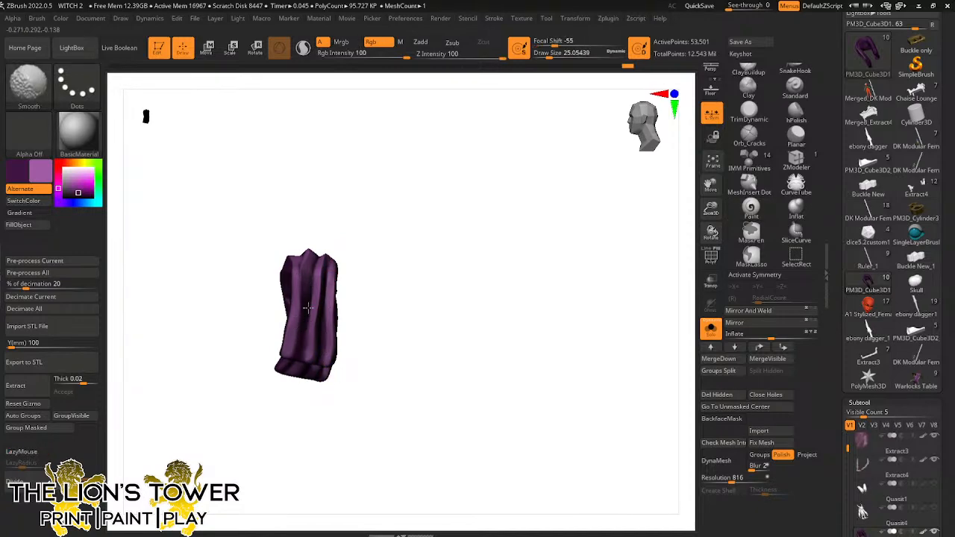
left_click_drag(305, 216, 307, 250)
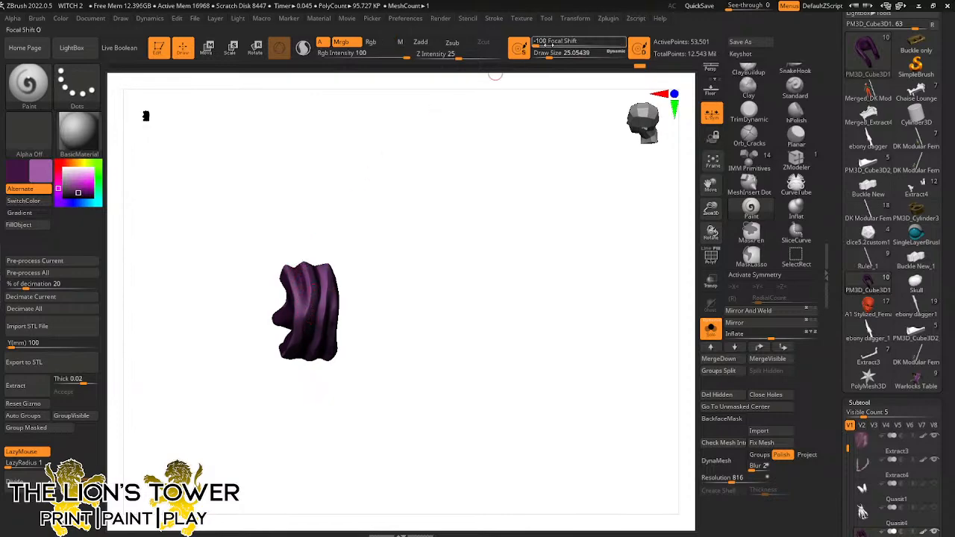
Set the focal shift to -41 and paint softer light purple highlights down the towel's upper and outer folds, smoothing them
left_click_drag(536, 44, 560, 43)
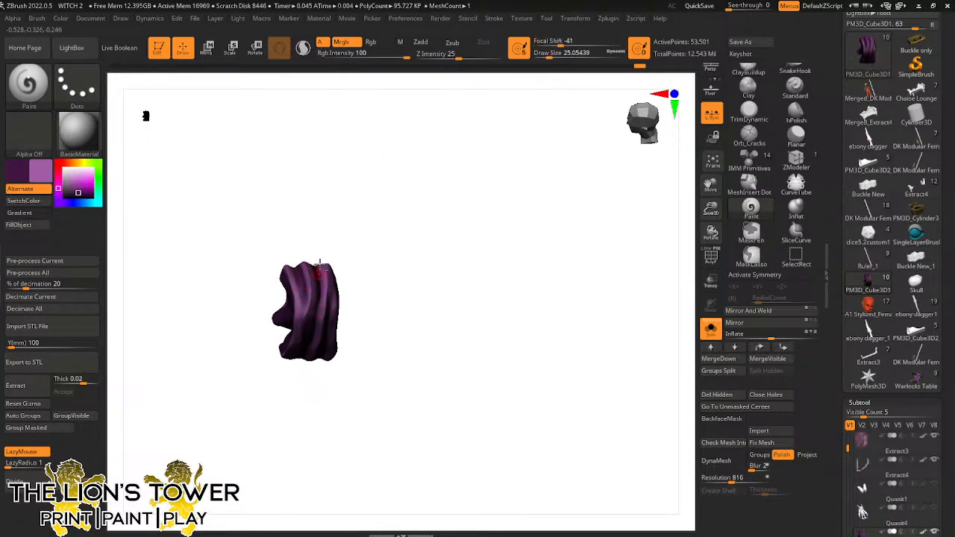
right_click_drag(318, 327, 322, 401, "alt")
mouse_move(297, 292)
left_mouse_down()
mouse_move(298, 340)
mouse_move(297, 284)
left_mouse_up()
left_click_drag(280, 244, 300, 298, "alt")
right_click_drag(299, 321, 315, 351, "alt")
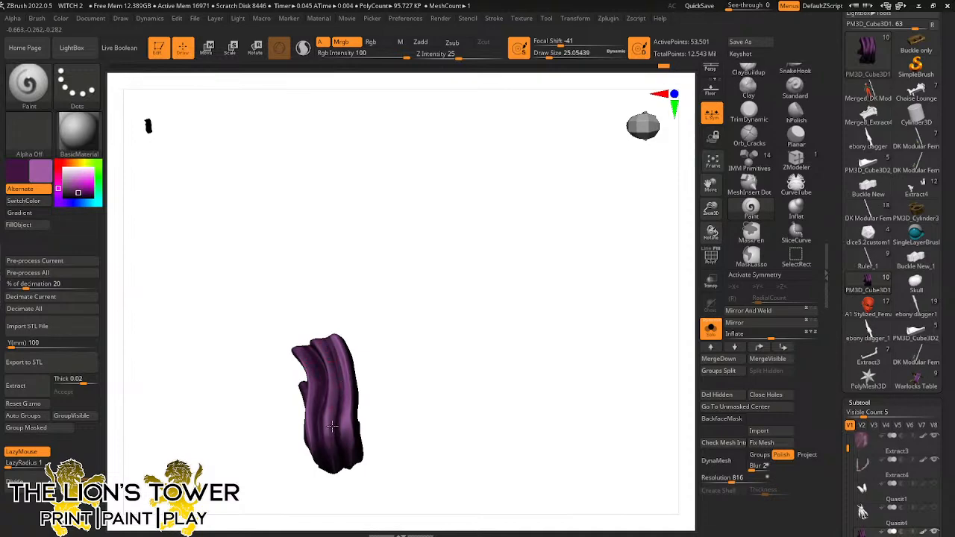
key("shift")
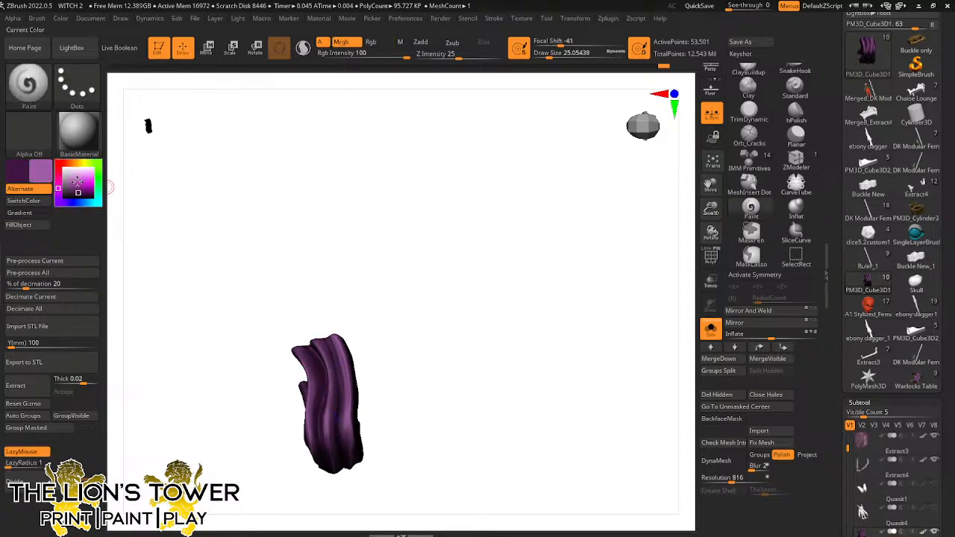
Lighten the light purple to a pale lilac and make it the secondary color, with dark purple as the main color
left_click(39, 201)
left_click_drag(72, 183, 74, 175)
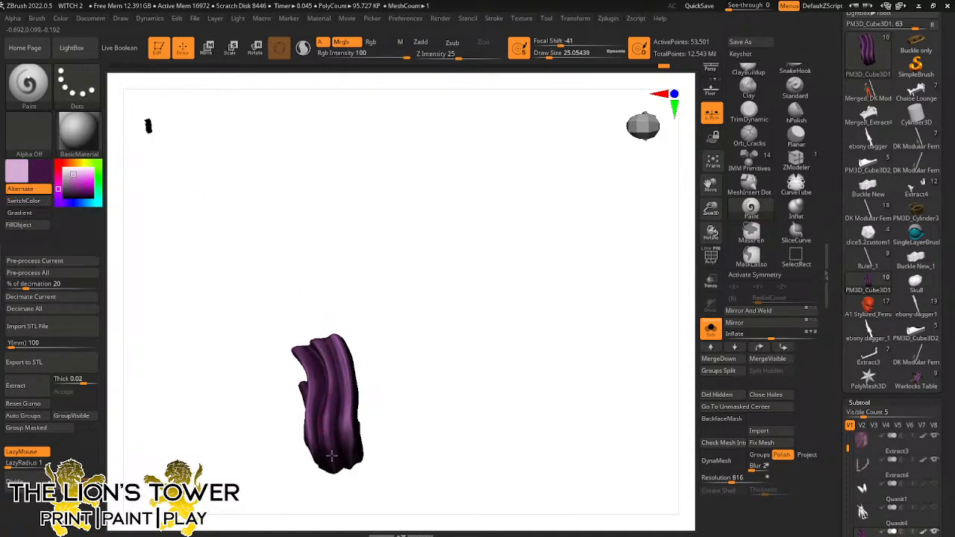
key("v")
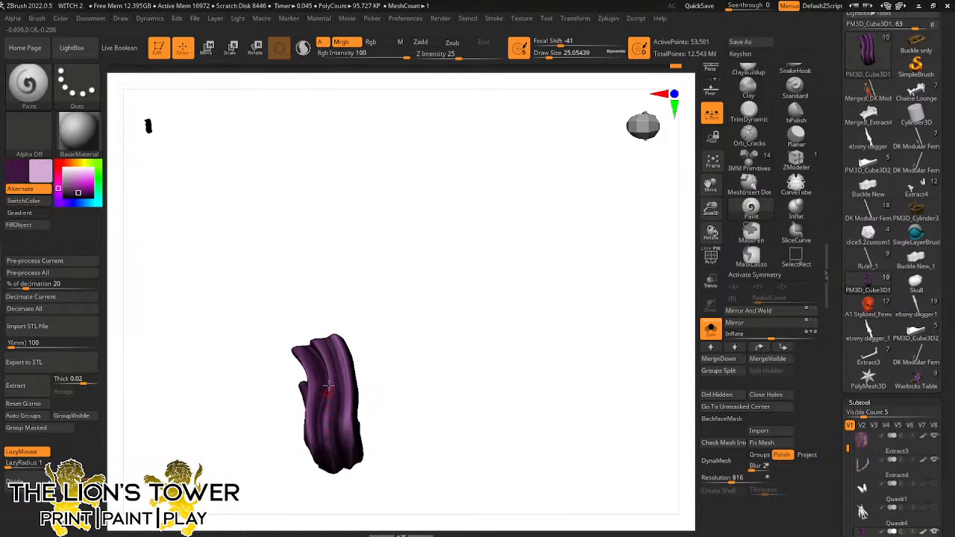
Paint pale lilac highlights on the crests of the isolated towel's folds, along its outer side, top and curved edge
mouse_move(328, 385)
left_mouse_down()
mouse_move(329, 457)
mouse_move(343, 483)
left_mouse_up()
left_click_drag(345, 358, 358, 471)
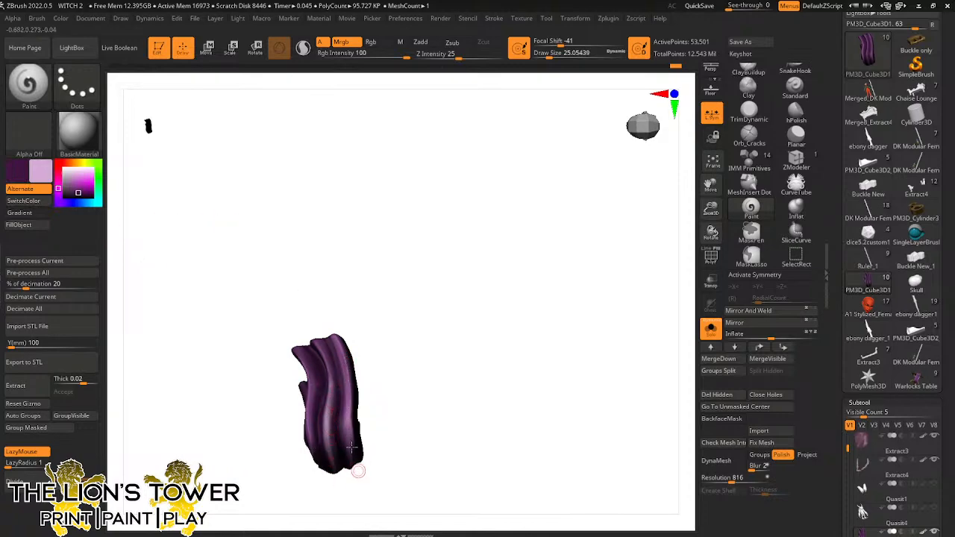
left_click_drag(309, 394, 325, 480)
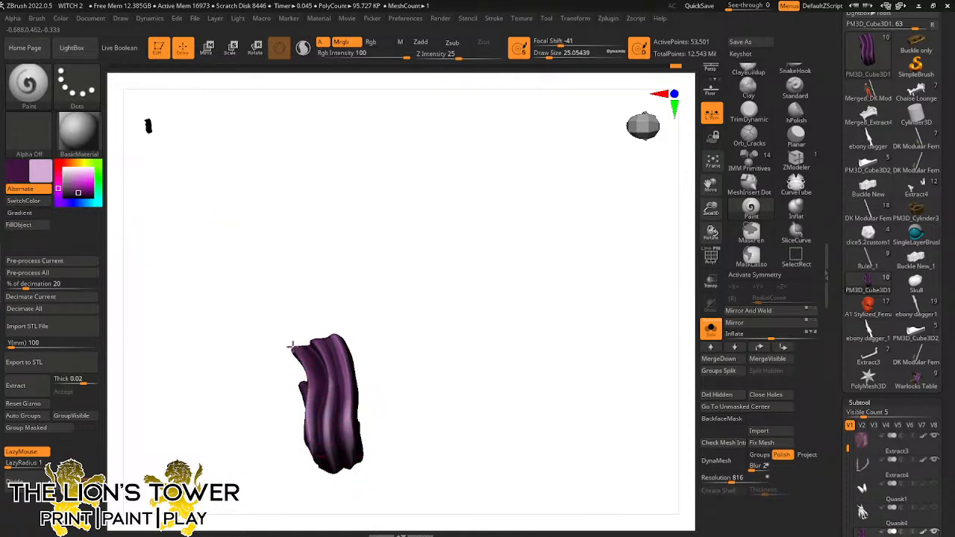
left_click_drag(291, 345, 323, 364)
mouse_move(404, 391)
left_mouse_down()
mouse_move(413, 247)
mouse_move(397, 224)
left_mouse_up()
left_click_drag(328, 239, 334, 289)
mouse_move(341, 241)
left_mouse_down()
mouse_move(350, 329)
mouse_move(452, 288)
left_mouse_up()
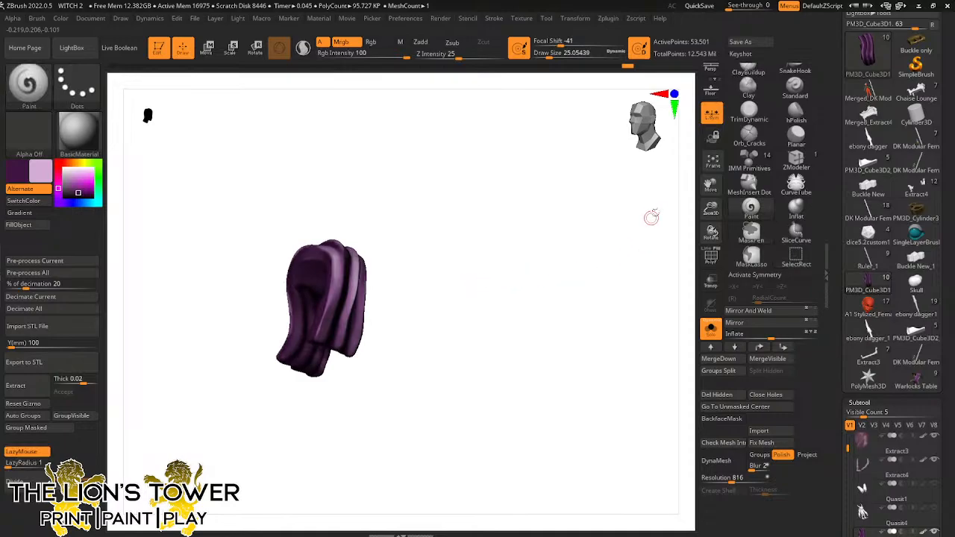
Show the whole figure again, paint pale lilac along the towel's front hanging edge and smooth the strokes
left_click(712, 328)
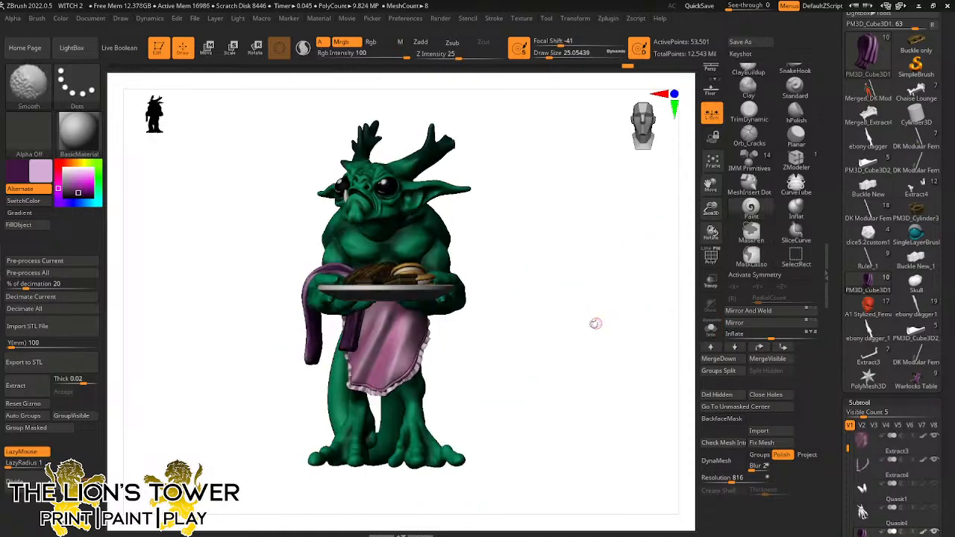
mouse_move(350, 335)
left_mouse_down()
mouse_move(343, 359)
mouse_move(305, 380)
mouse_move(312, 375)
left_mouse_up()
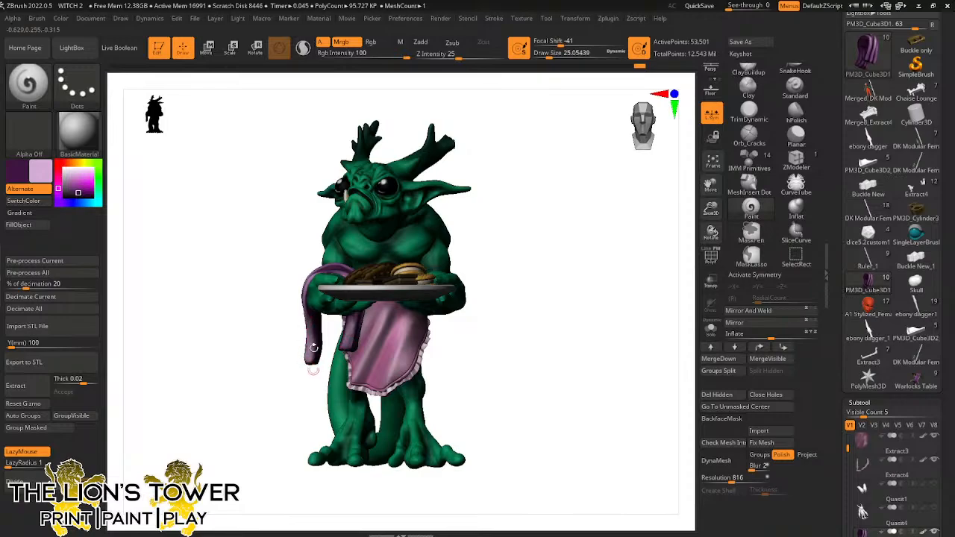
left_click_drag(310, 310, 312, 331)
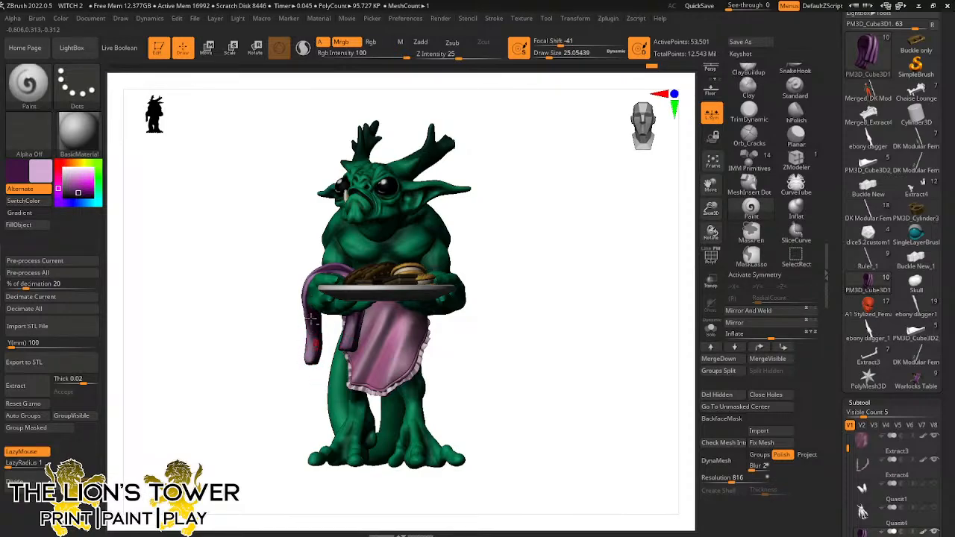
key("shift")
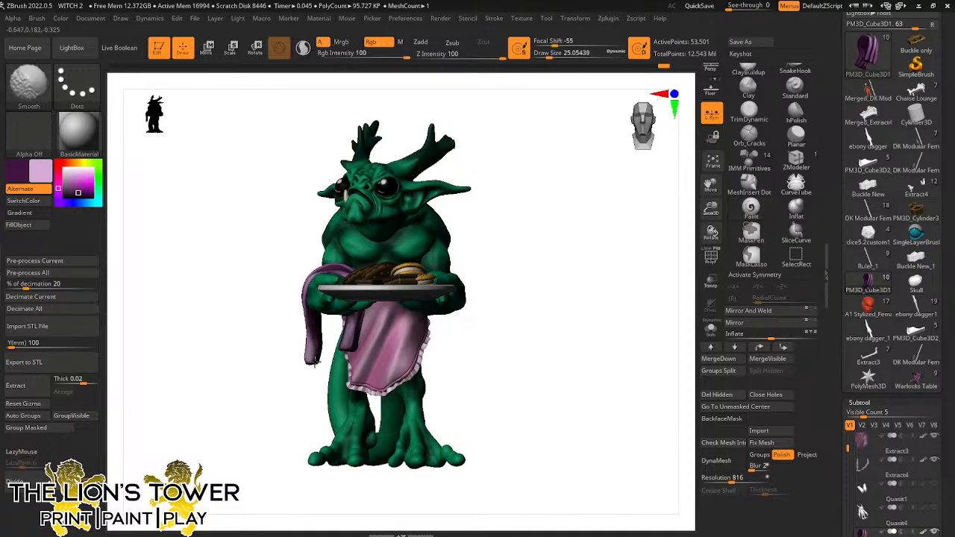
Paint pale lilac highlights down the towel's rear edge, as seen from behind the figure, and smooth them
mouse_move(295, 359)
left_mouse_down()
mouse_move(320, 395)
mouse_move(420, 363)
mouse_move(389, 347)
left_mouse_up()
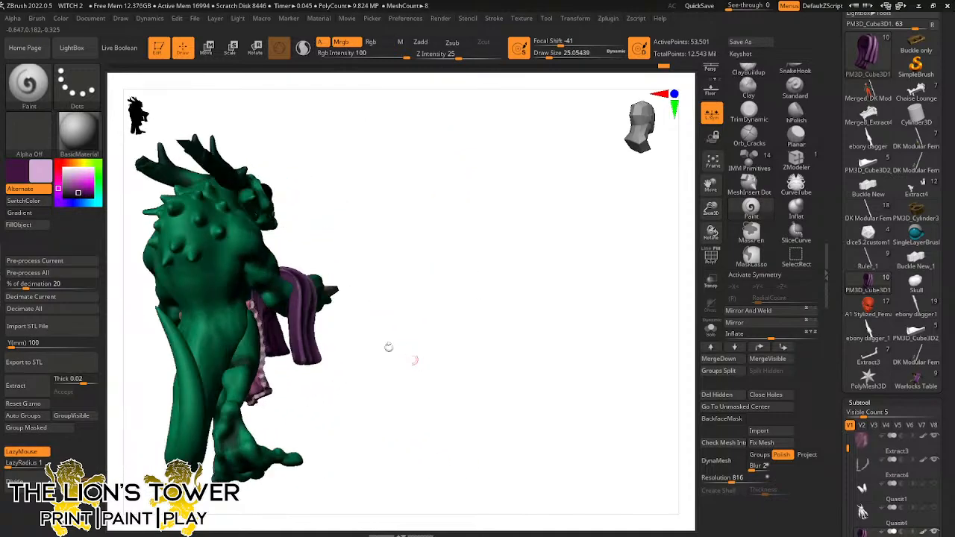
left_click_drag(297, 290, 310, 380)
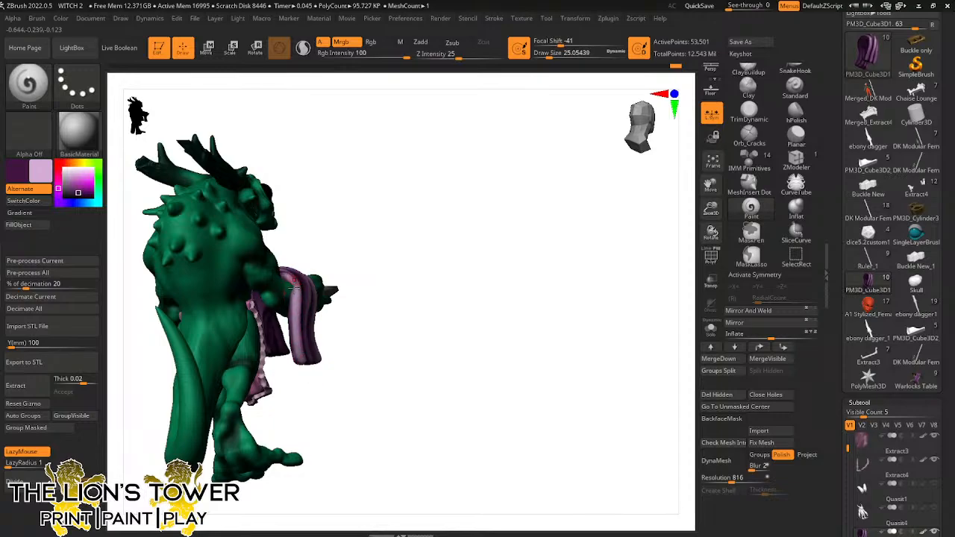
key("shift")
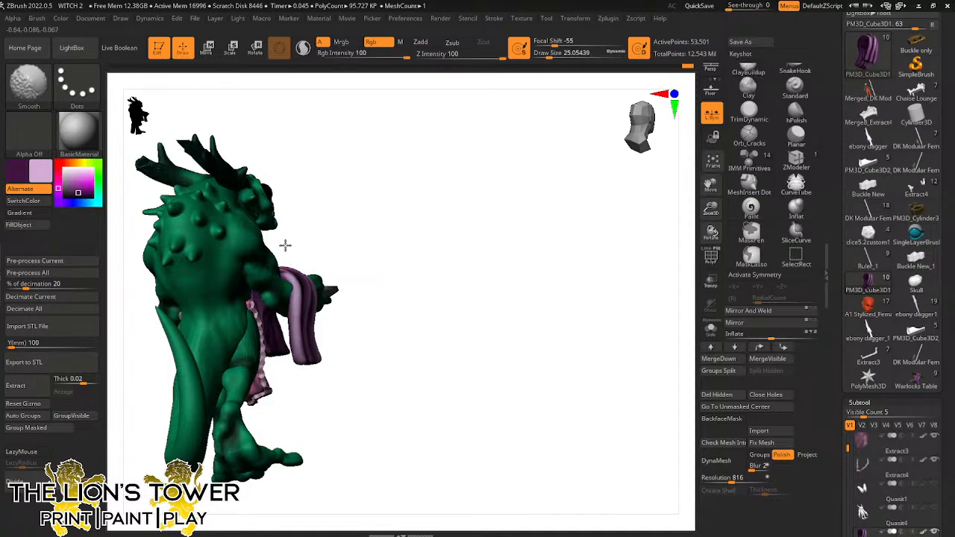
left_click_drag(285, 245, 307, 278)
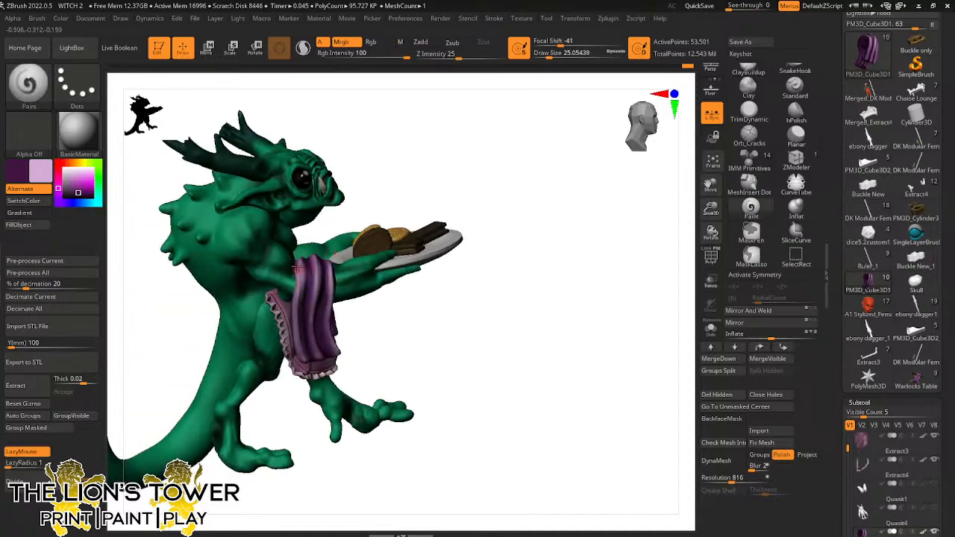
Add pale lilac highlights to the towel folds over the forearm and check the whole figure from the front
right_click_drag(299, 267, 319, 282)
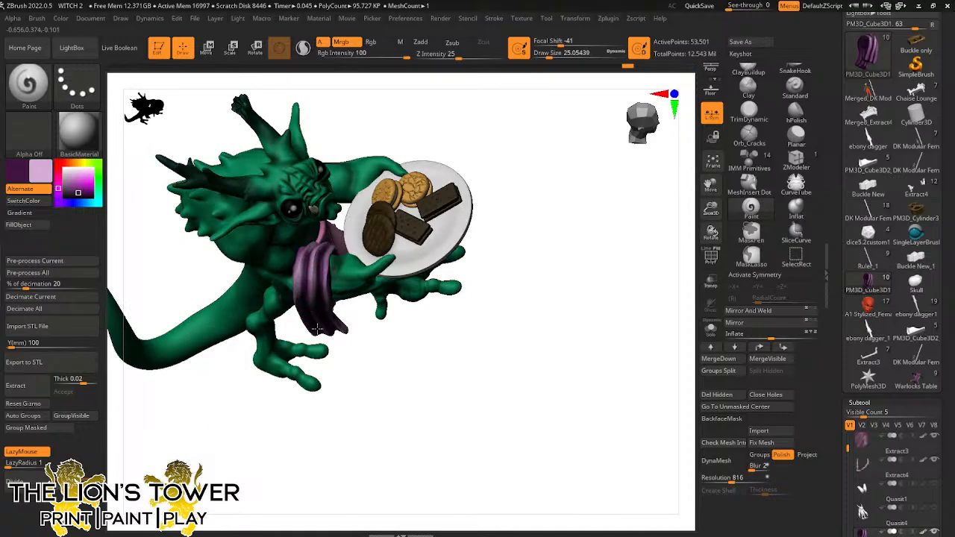
right_click_drag(323, 301, 353, 270)
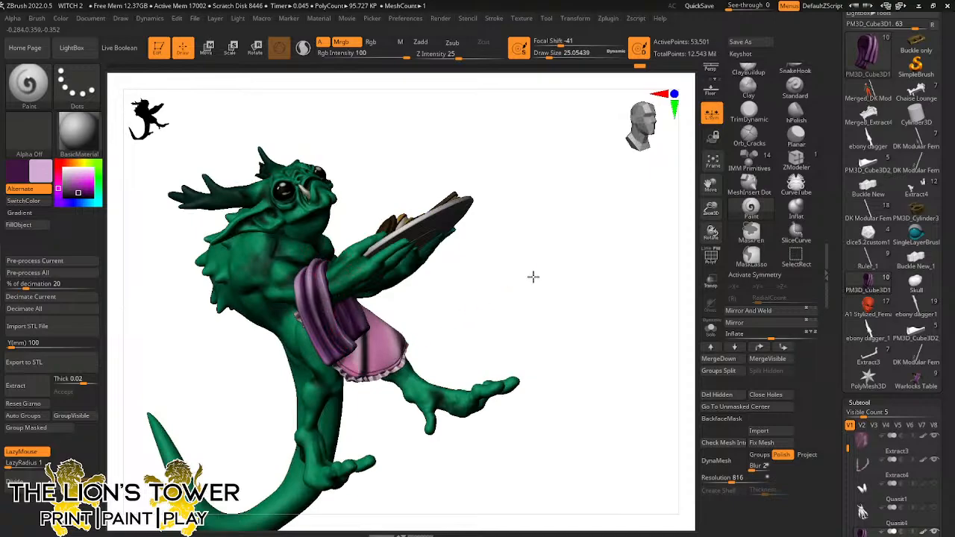
right_click_drag(533, 277, 600, 292)
right_click_drag(636, 329, 652, 276)
left_click_drag(710, 209, 713, 180)
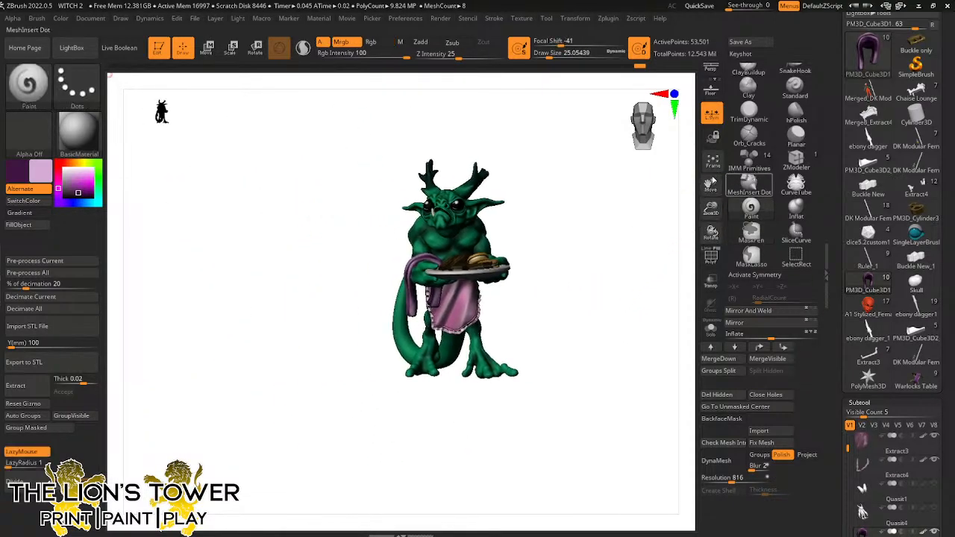
Select the apron, sample its light pink as the paint color and isolate the apron
left_click(462, 305, "alt")
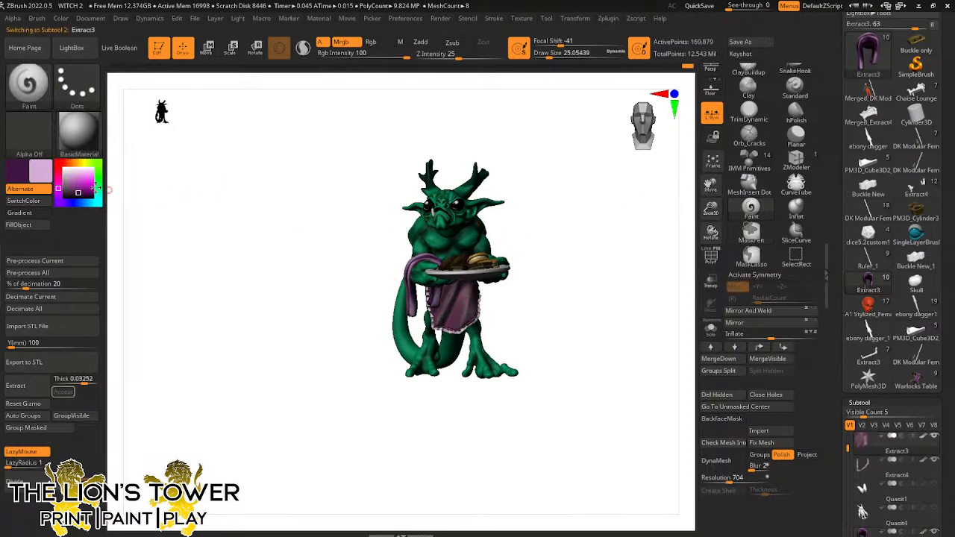
left_click_drag(446, 315, 453, 317)
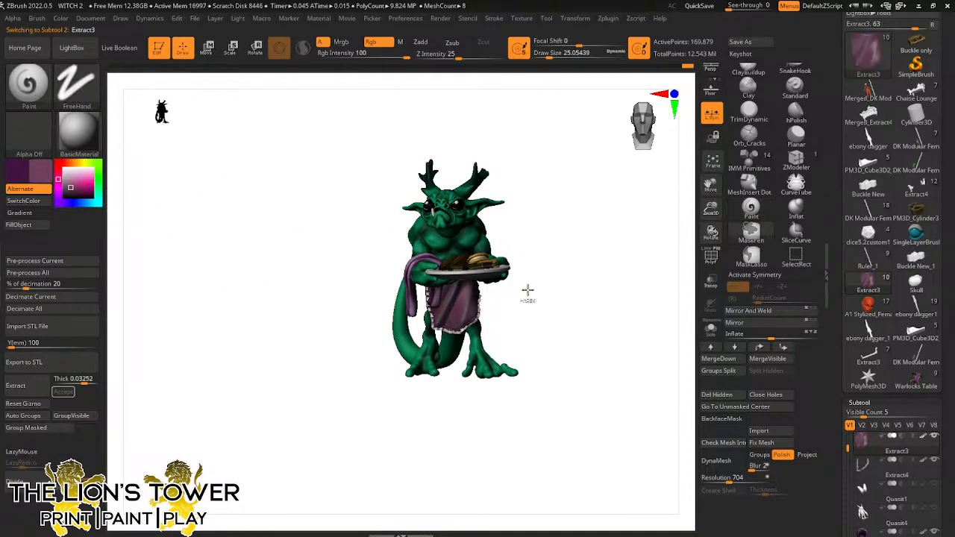
left_click_drag(529, 290, 550, 305, "ctrl")
key("ctrl+z")
mouse_move(45, 171)
left_mouse_down()
mouse_move(61, 186)
mouse_move(453, 322)
left_mouse_up()
left_click_drag(711, 209, 680, 297)
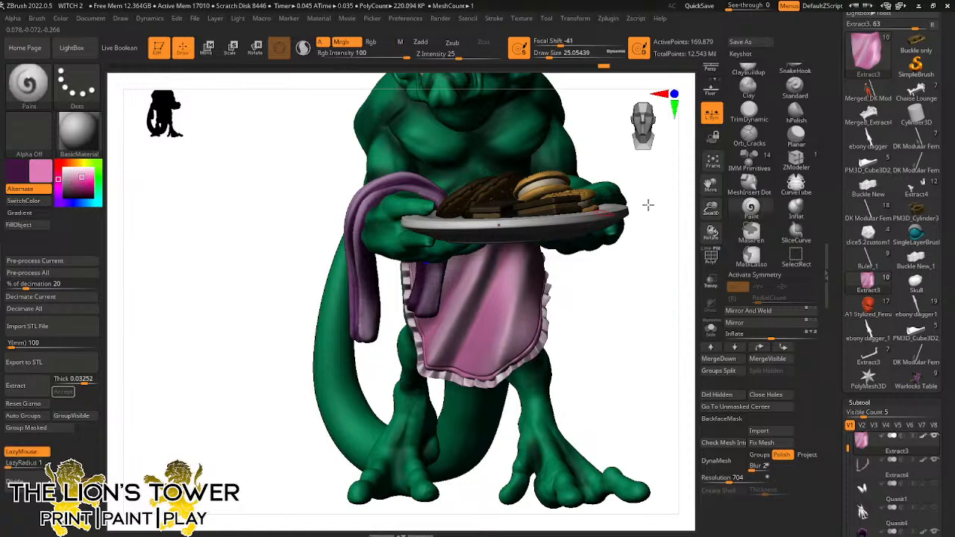
left_click(712, 329)
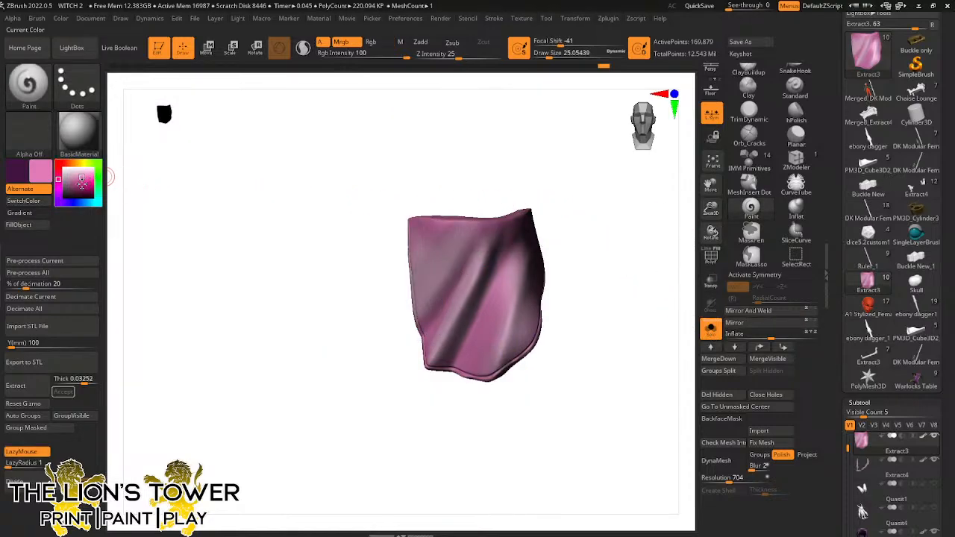
Paint a deeper magenta pink along the apron's diagonal folds with a draw size of about 37
left_click(78, 184)
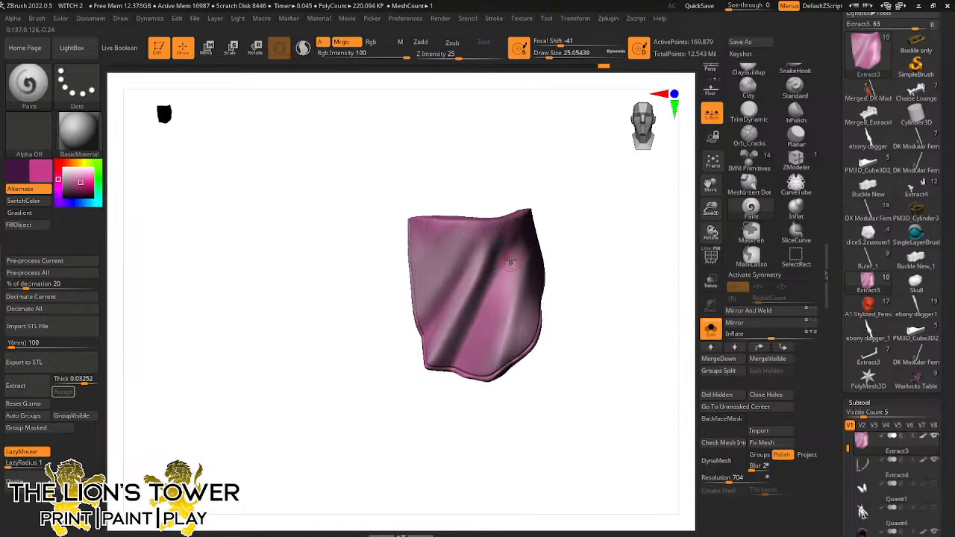
left_click_drag(549, 57, 553, 58)
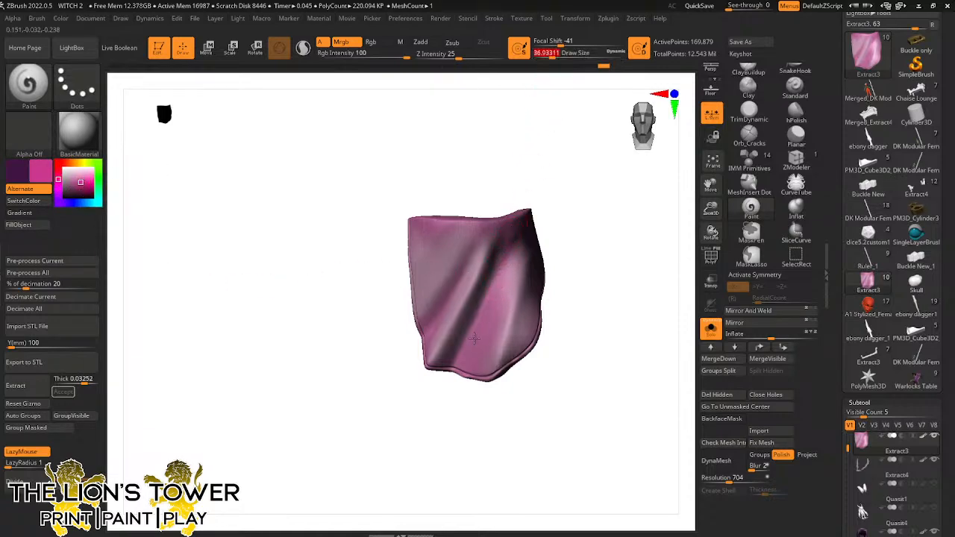
mouse_move(504, 252)
left_mouse_down()
mouse_move(457, 353)
mouse_move(502, 254)
left_mouse_up()
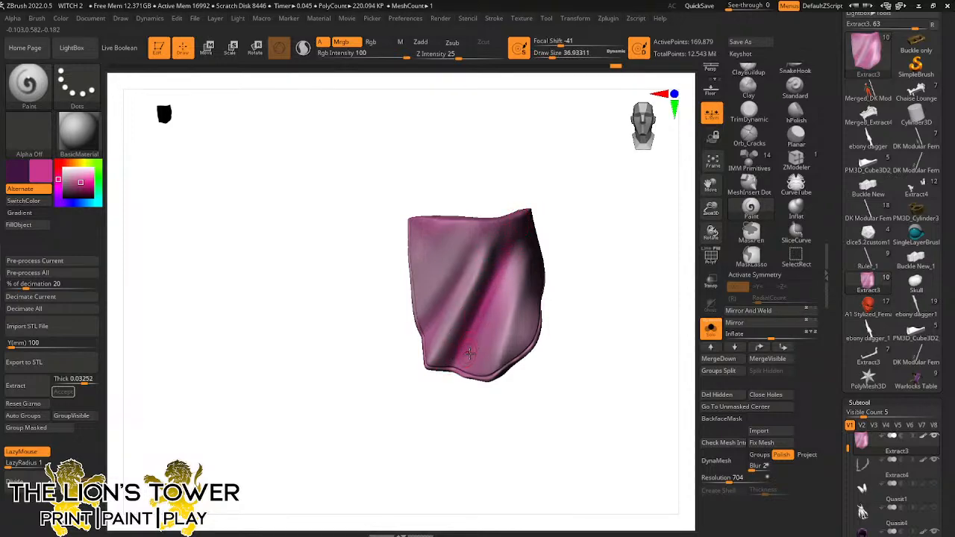
left_click_drag(454, 286, 434, 325)
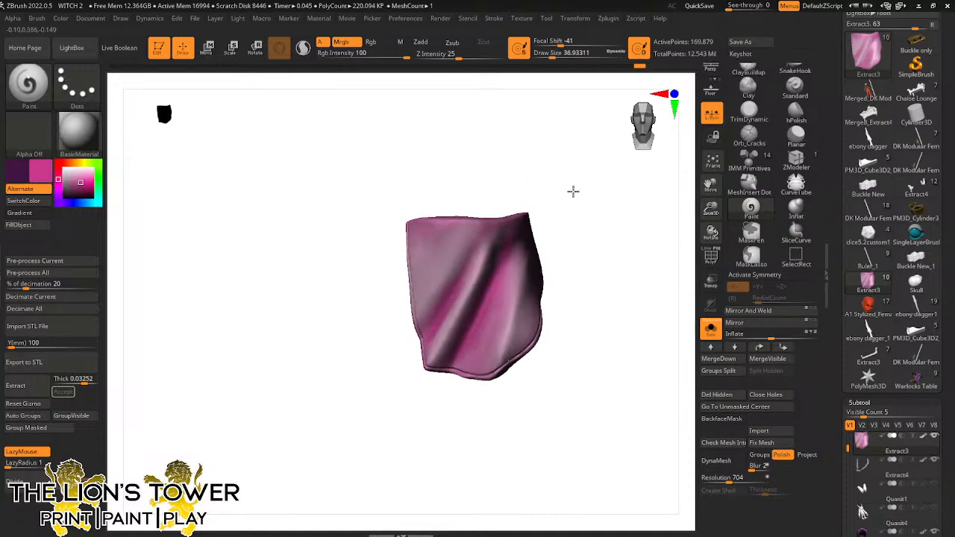
Paint deeper pink along the groove of the apron's side hem with a draw size of about 4.3
mouse_move(632, 192)
left_mouse_down()
mouse_move(524, 256)
mouse_move(579, 295)
mouse_move(556, 258)
left_mouse_up()
left_click_drag(567, 53, 543, 54)
left_click_drag(571, 226, 584, 228)
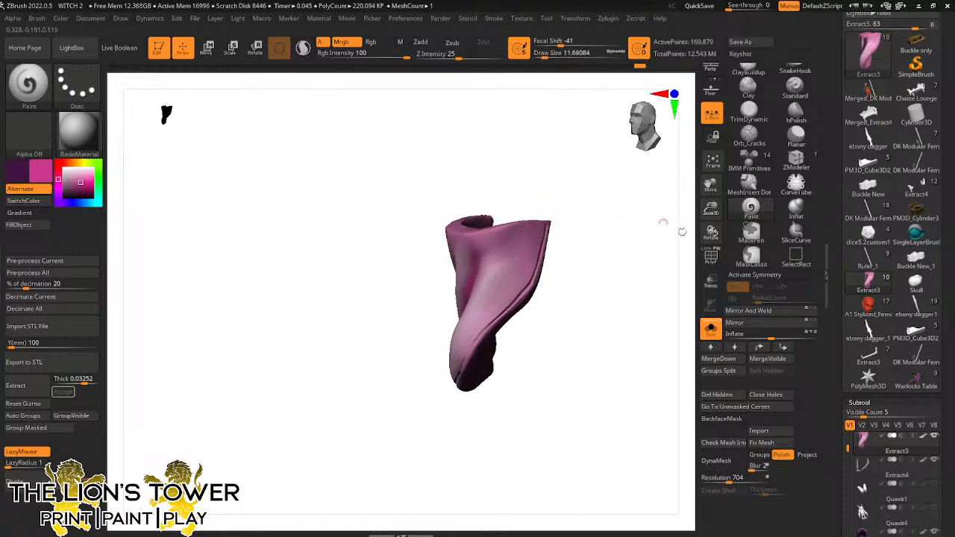
mouse_move(711, 209)
left_mouse_down()
mouse_move(709, 224)
mouse_move(671, 232)
left_mouse_up()
left_click(540, 56)
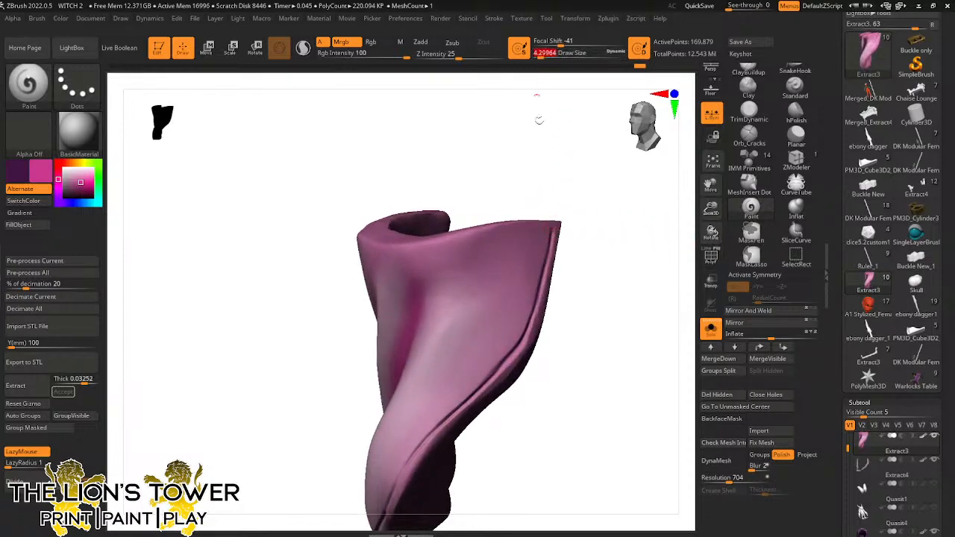
left_click_drag(552, 236, 545, 269)
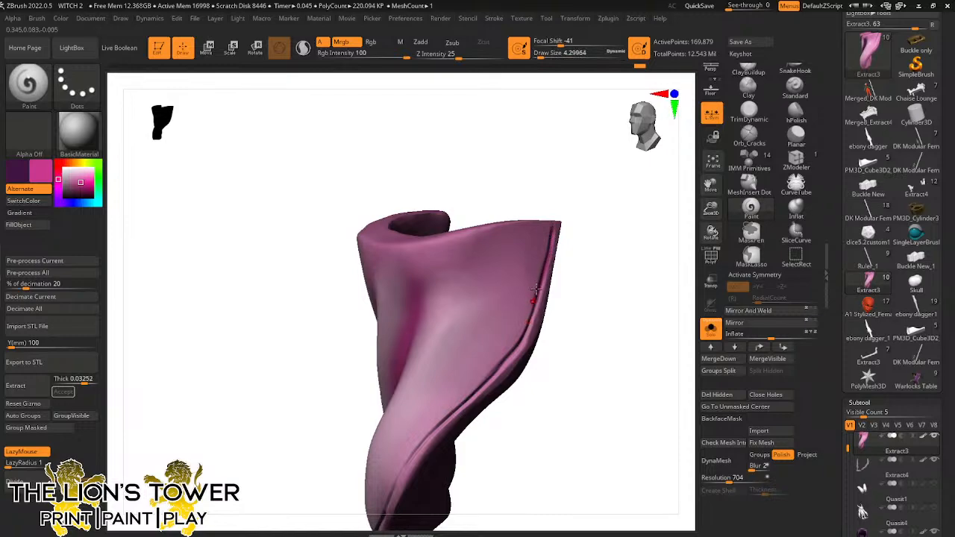
left_click_drag(536, 309, 537, 303)
left_click_drag(558, 349, 476, 394)
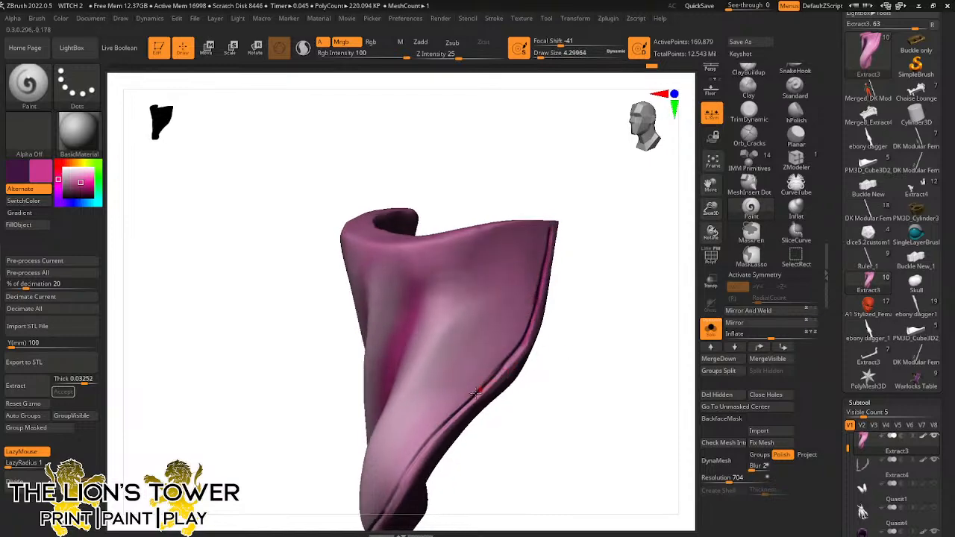
left_click_drag(527, 332, 499, 371)
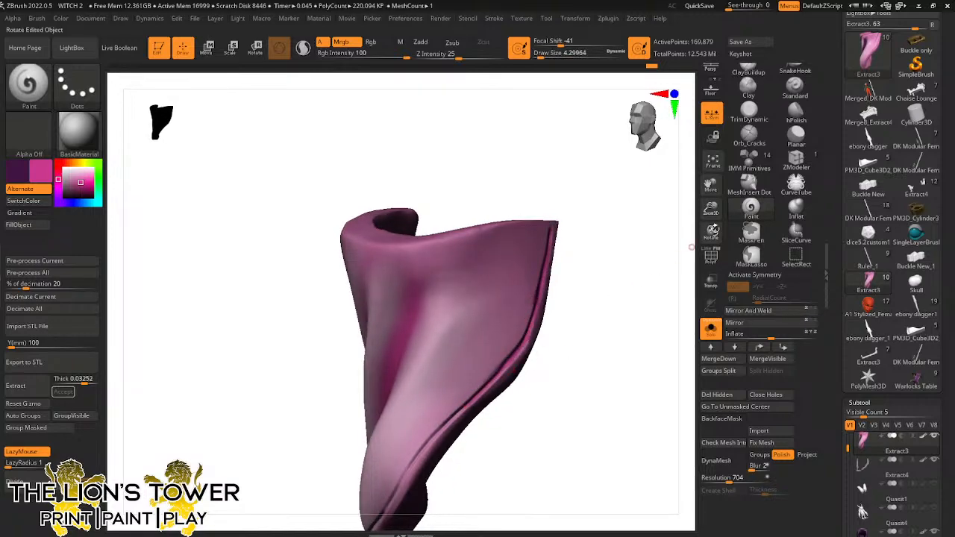
Continue the deeper pink line along the apron's lower hem and up its opposite side edge
left_click_drag(711, 185, 791, 1)
left_click_drag(599, 258, 578, 188)
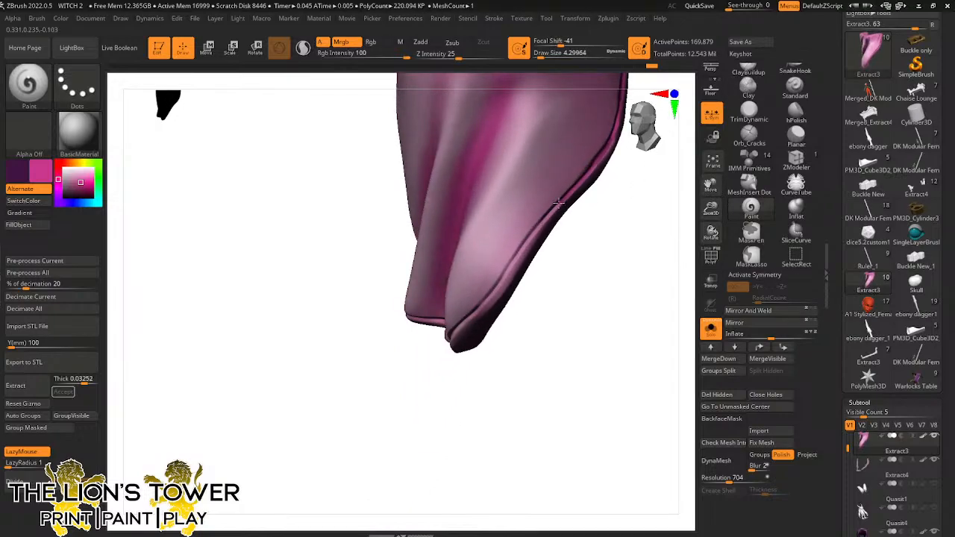
left_click_drag(538, 287, 600, 194)
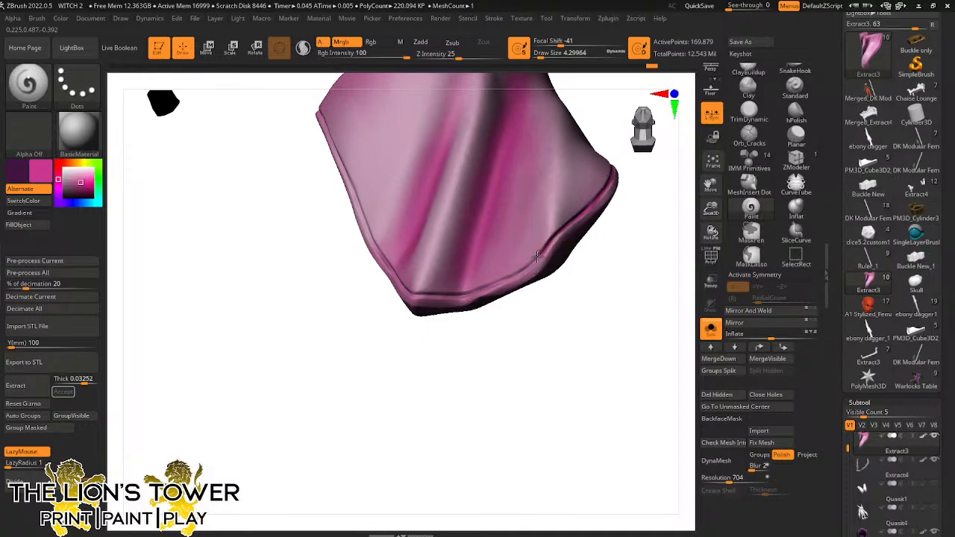
left_click_drag(537, 256, 579, 259)
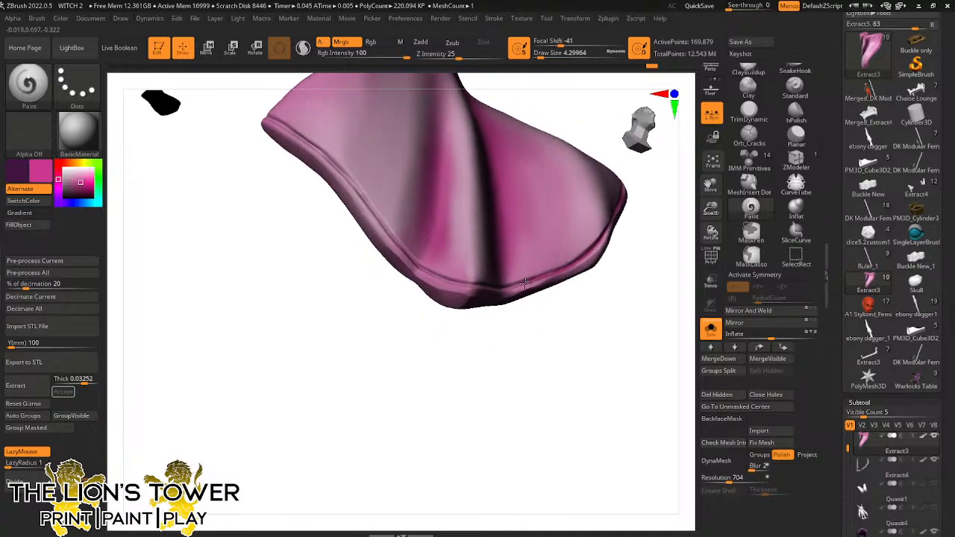
left_click_drag(574, 333, 466, 246)
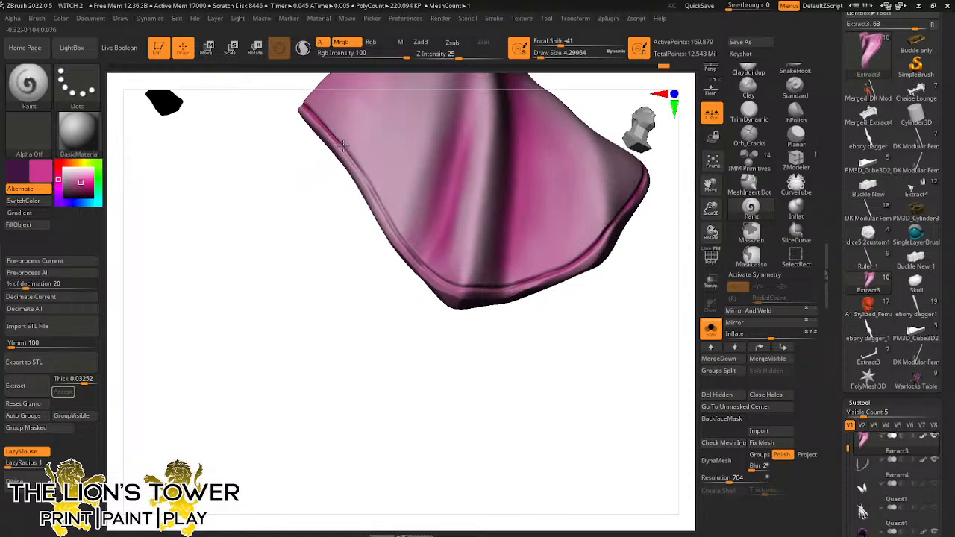
left_click_drag(333, 135, 365, 195)
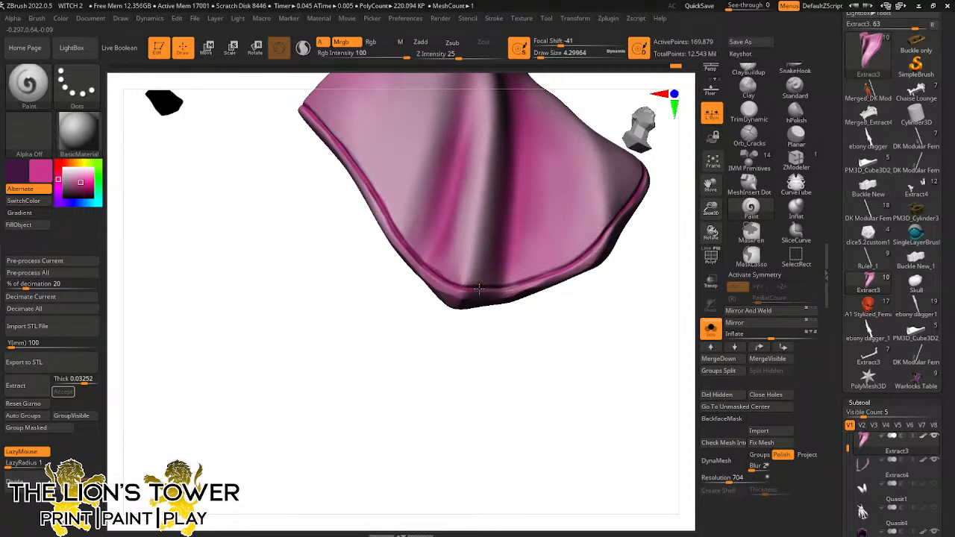
left_click_drag(573, 273, 419, 230)
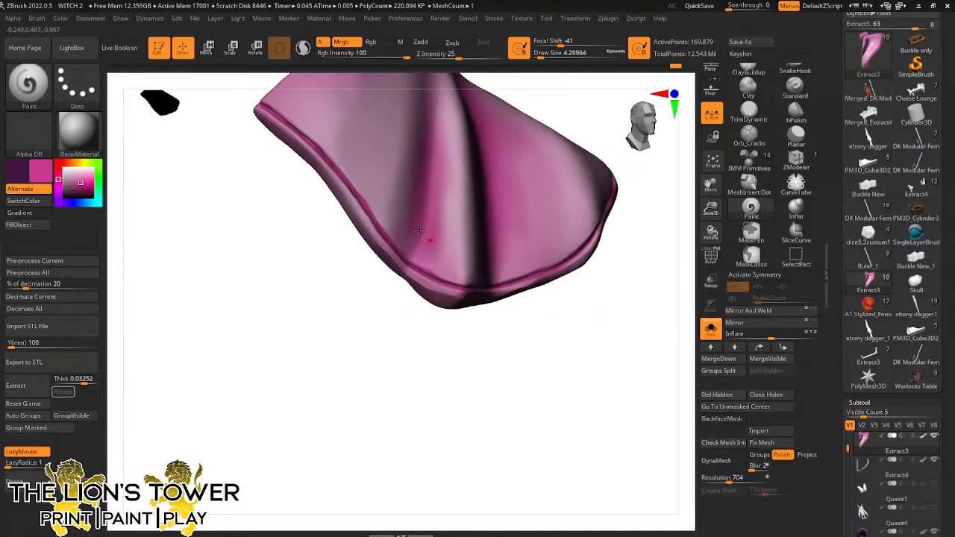
Sample the apron's light pink, touch up the cloth just inside the hem line and smooth the color
left_click_drag(40, 171, 416, 244)
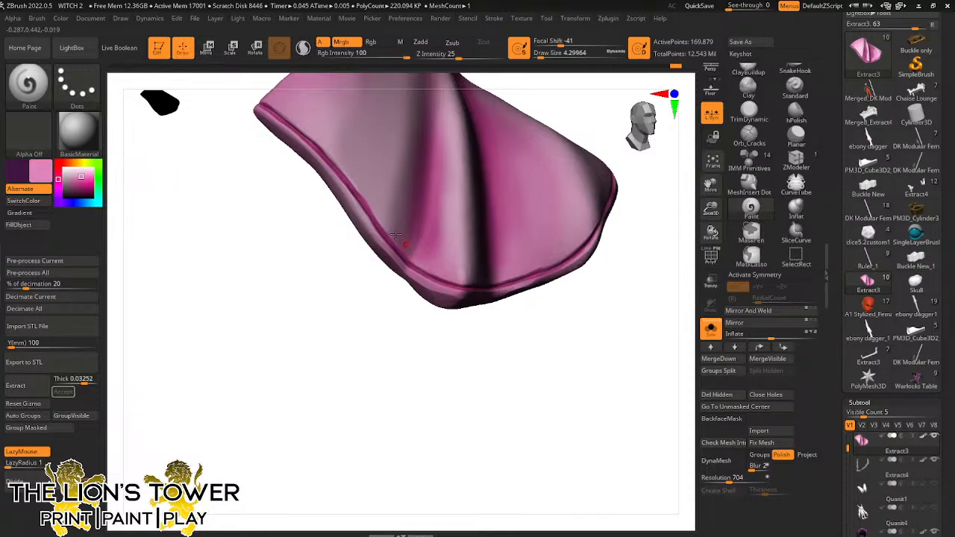
left_click_drag(381, 221, 360, 190)
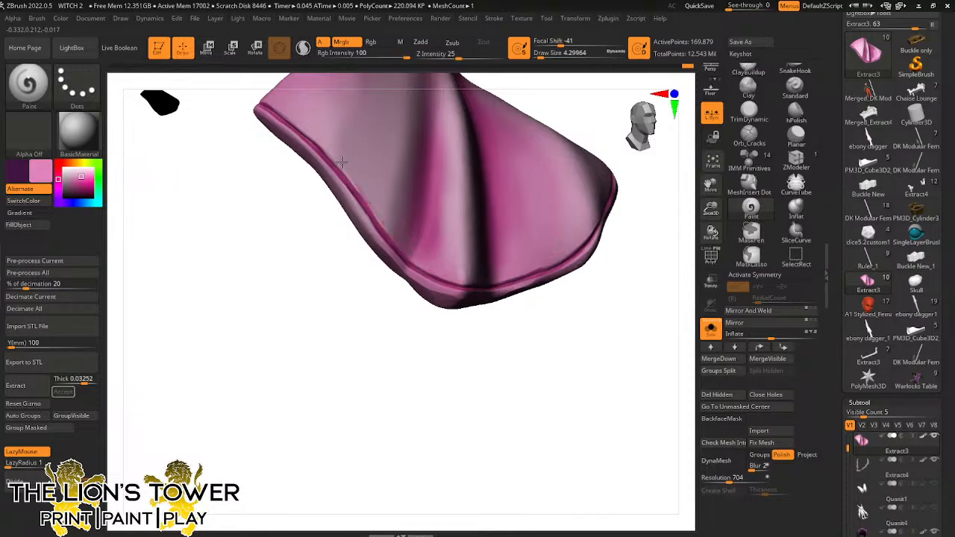
left_click_drag(545, 358, 349, 179)
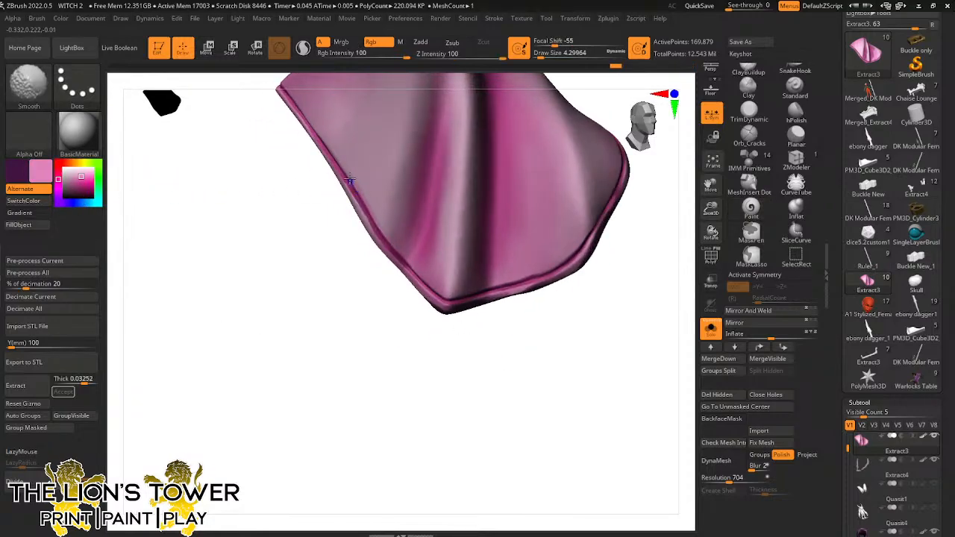
Show the whole figure, select the Quasit body, choose a light green paint color and isolate the body
mouse_move(575, 351)
left_mouse_down()
mouse_move(598, 272)
mouse_move(620, 309)
mouse_move(606, 302)
mouse_move(599, 277)
mouse_move(546, 290)
mouse_move(523, 277)
mouse_move(561, 326)
mouse_move(575, 254)
mouse_move(589, 247)
left_mouse_up()
key("ctrl+shift+s")
left_click(589, 247, "ctrl")
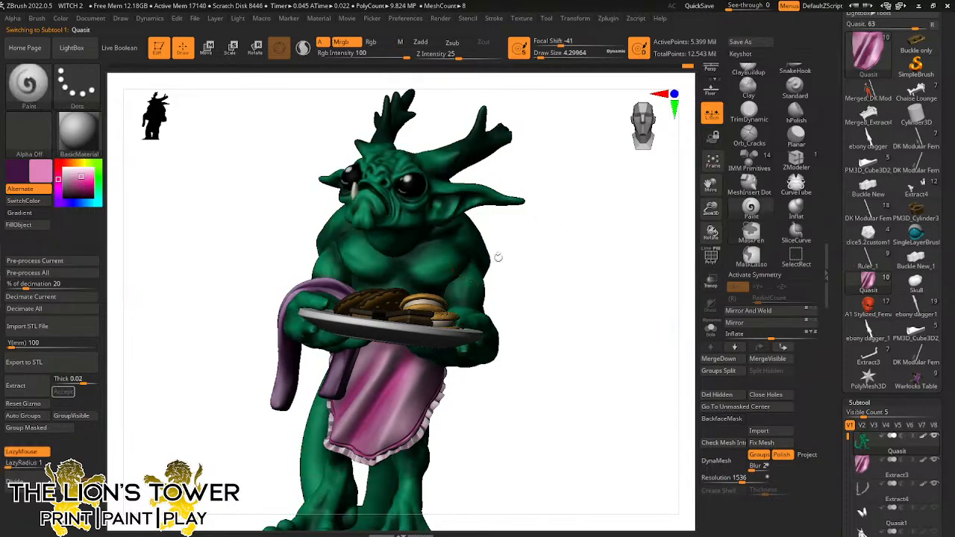
left_click(82, 164)
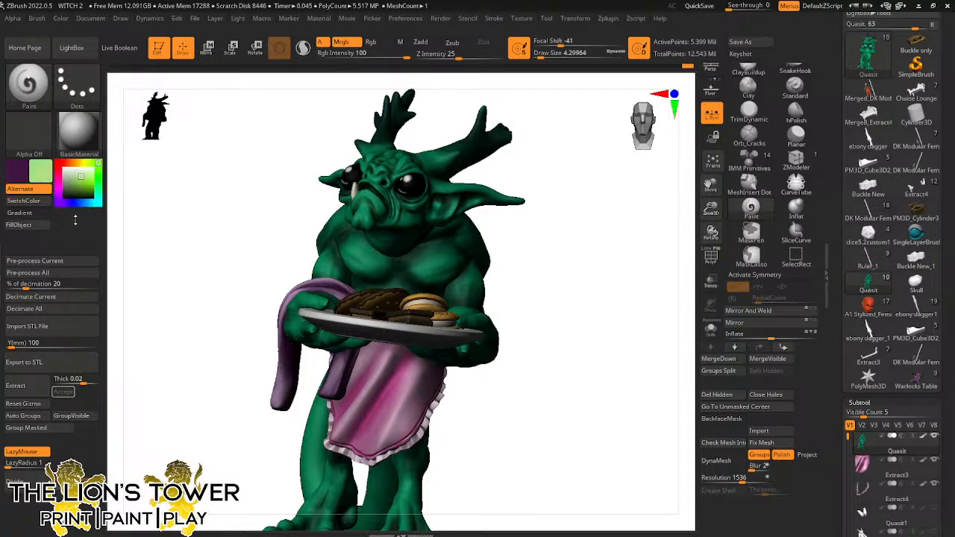
left_click(711, 329)
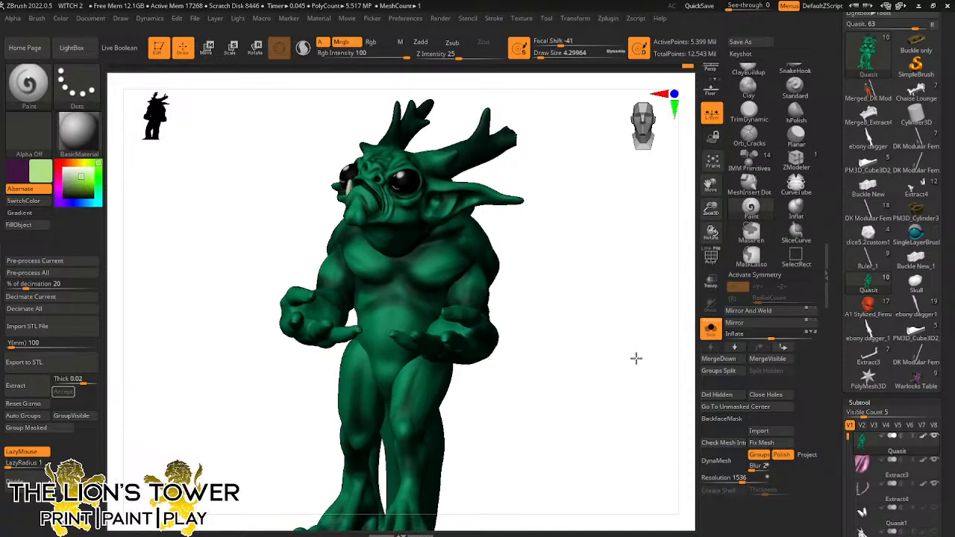
Paint light green over the Quasit's throat and chest with a draw size of about 65 and RGB intensity 44
left_click_drag(636, 359, 646, 345)
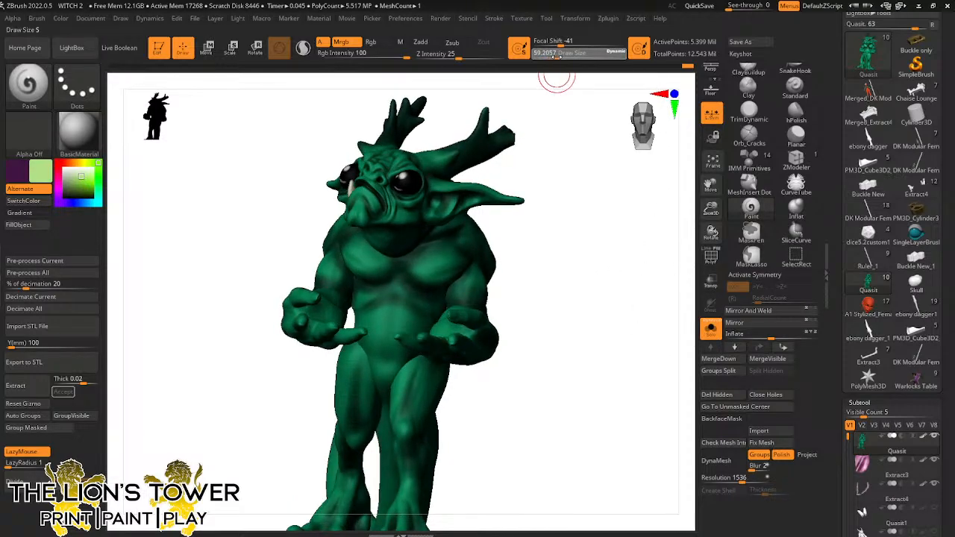
left_click_drag(549, 54, 557, 54)
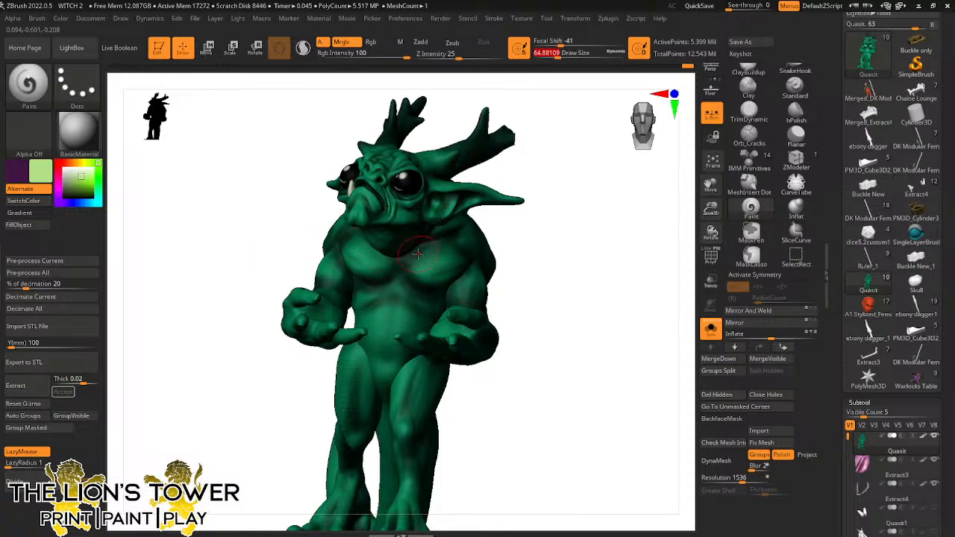
left_click_drag(527, 215, 503, 60)
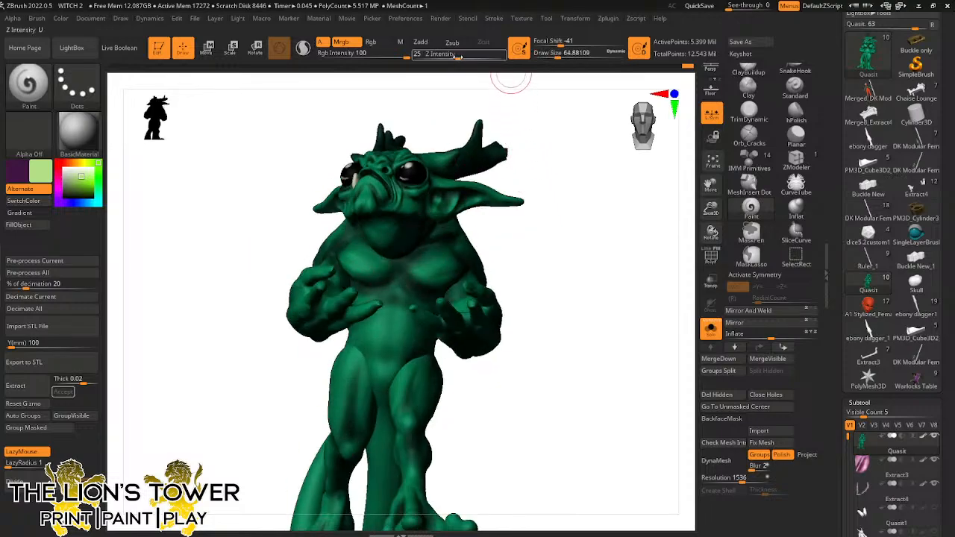
left_click_drag(403, 53, 375, 55)
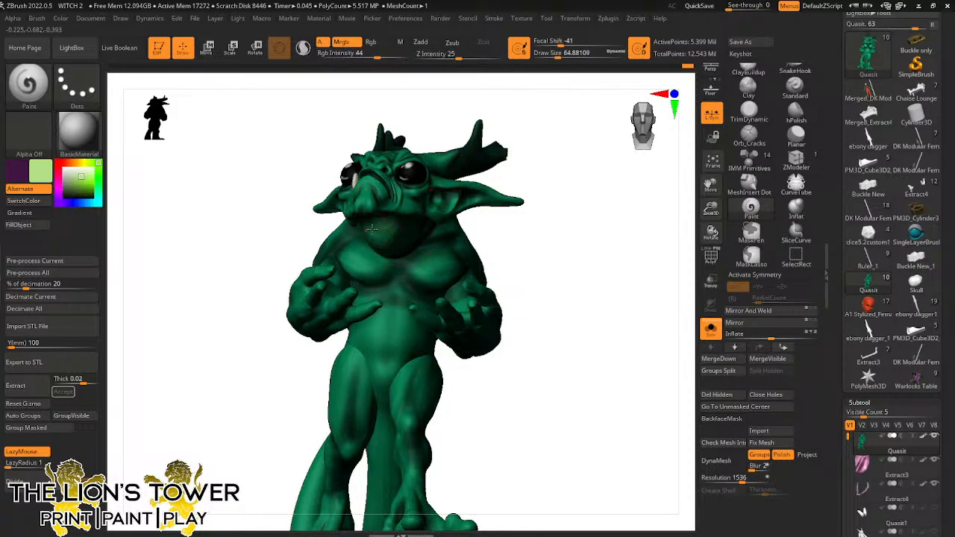
mouse_move(371, 229)
left_mouse_down()
mouse_move(404, 252)
mouse_move(380, 275)
mouse_move(370, 269)
mouse_move(441, 278)
left_mouse_up()
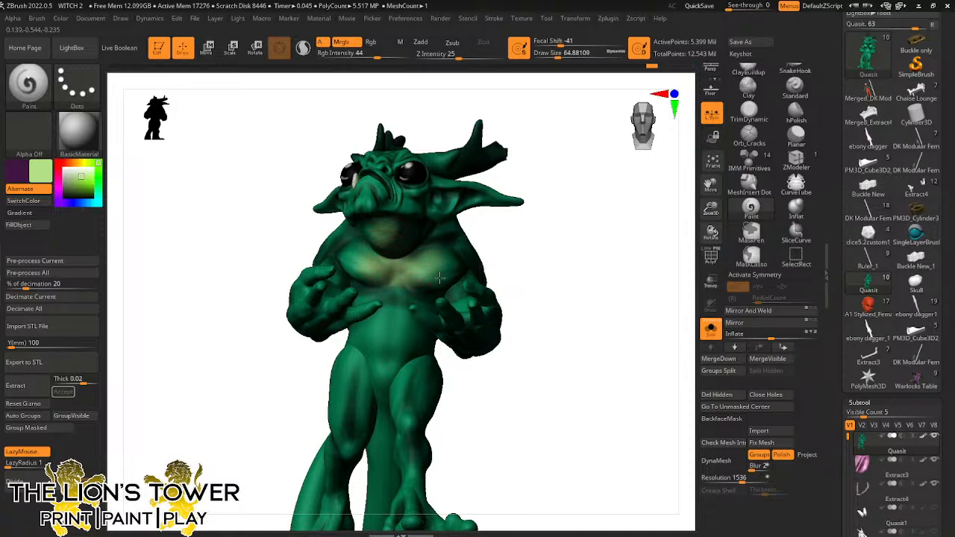
left_click_drag(480, 236, 409, 240)
Extend the light green down the Quasit's belly and along the sides of its torso
mouse_move(522, 229)
left_mouse_down()
mouse_move(569, 212)
mouse_move(547, 262)
mouse_move(551, 314)
left_mouse_up()
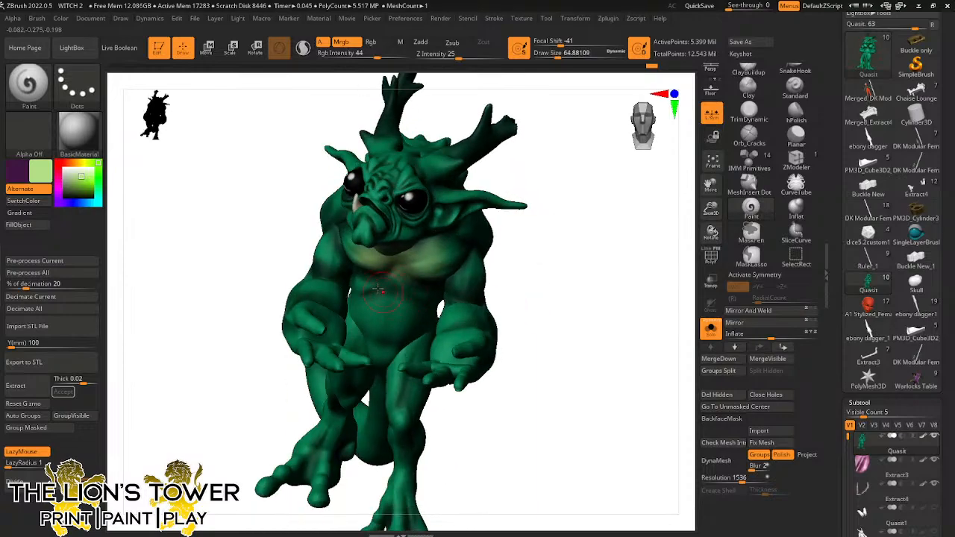
mouse_move(368, 277)
left_mouse_down()
mouse_move(371, 318)
mouse_move(399, 284)
mouse_move(418, 326)
mouse_move(365, 329)
mouse_move(380, 355)
left_mouse_up()
left_click_drag(380, 283, 393, 329)
left_click_drag(485, 261, 497, 241)
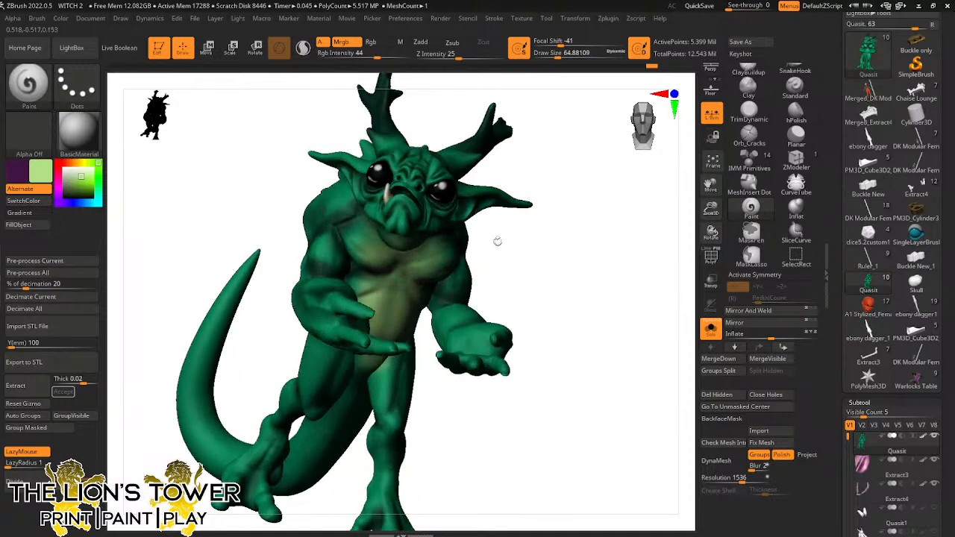
left_click_drag(437, 291, 441, 308)
Paint light green over the palms and inner forearms of both of the Quasit's arms
left_click_drag(498, 278, 497, 316)
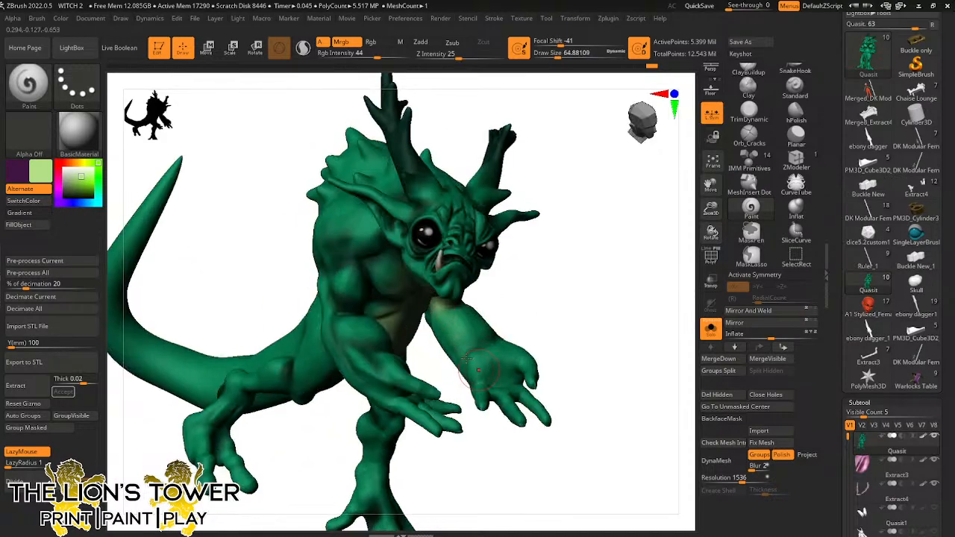
left_click_drag(507, 363, 481, 385)
left_click_drag(506, 351, 444, 325)
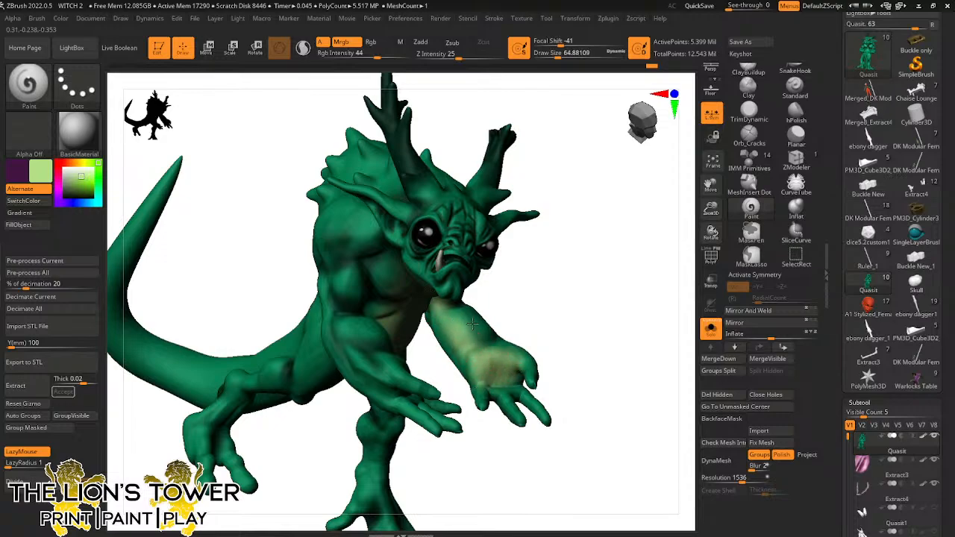
mouse_move(526, 321)
left_mouse_down()
mouse_move(358, 304)
mouse_move(392, 312)
mouse_move(334, 366)
mouse_move(329, 396)
mouse_move(360, 409)
left_mouse_up()
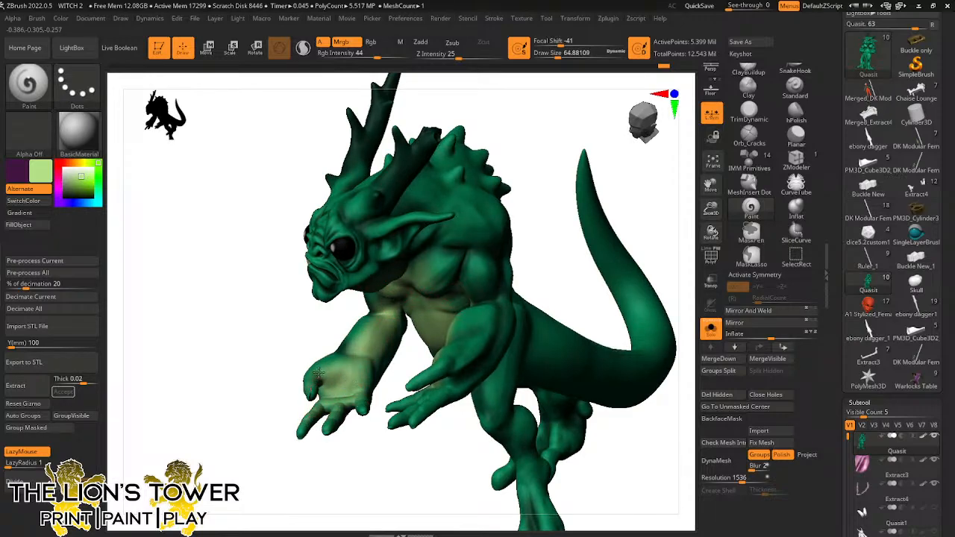
Extend the light green paint over the Quasit's lower belly and down between its legs
mouse_move(396, 467)
left_mouse_down()
mouse_move(420, 486)
mouse_move(601, 358)
mouse_move(486, 420)
mouse_move(479, 448)
mouse_move(451, 419)
left_mouse_up()
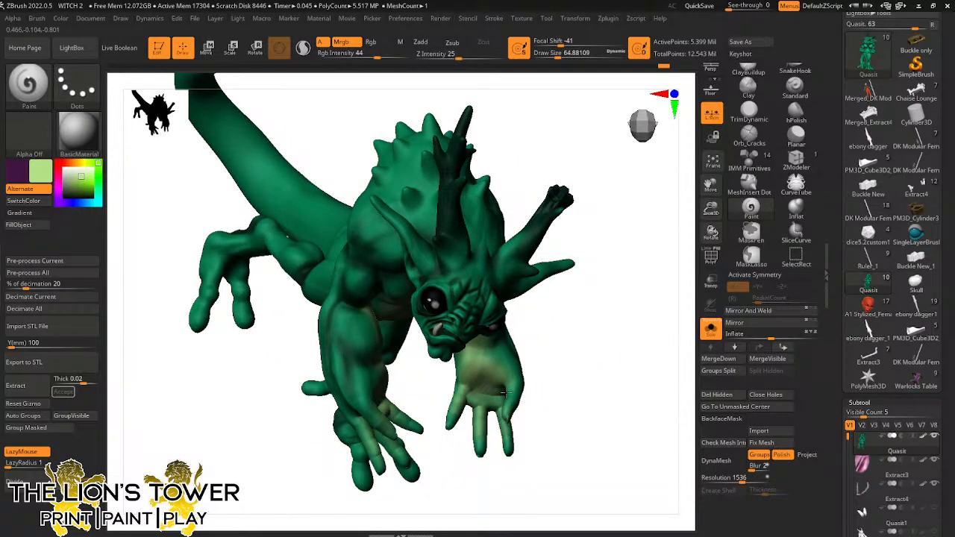
mouse_move(538, 356)
left_mouse_down()
mouse_move(513, 356)
mouse_move(502, 340)
mouse_move(375, 297)
mouse_move(360, 329)
left_mouse_up()
left_click_drag(602, 267, 601, 224)
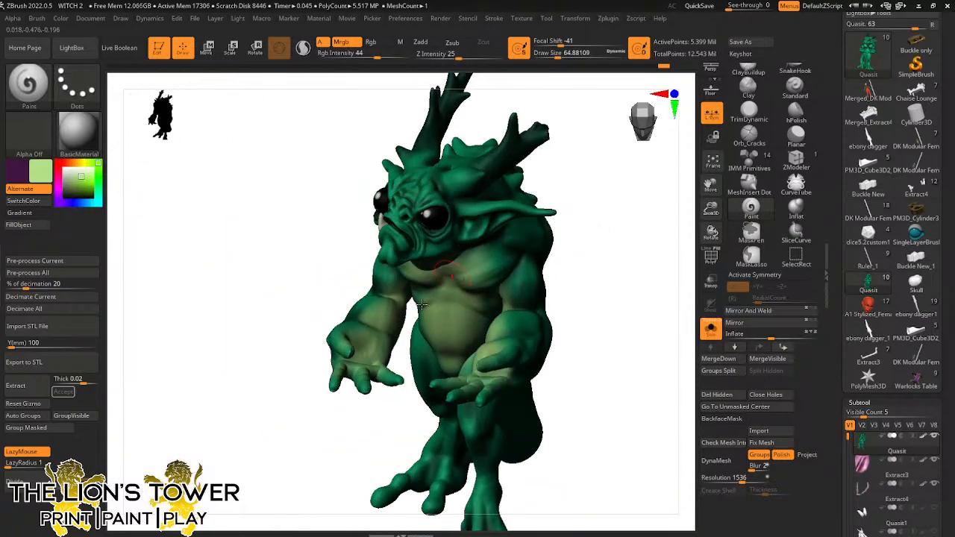
left_click_drag(572, 295, 461, 365)
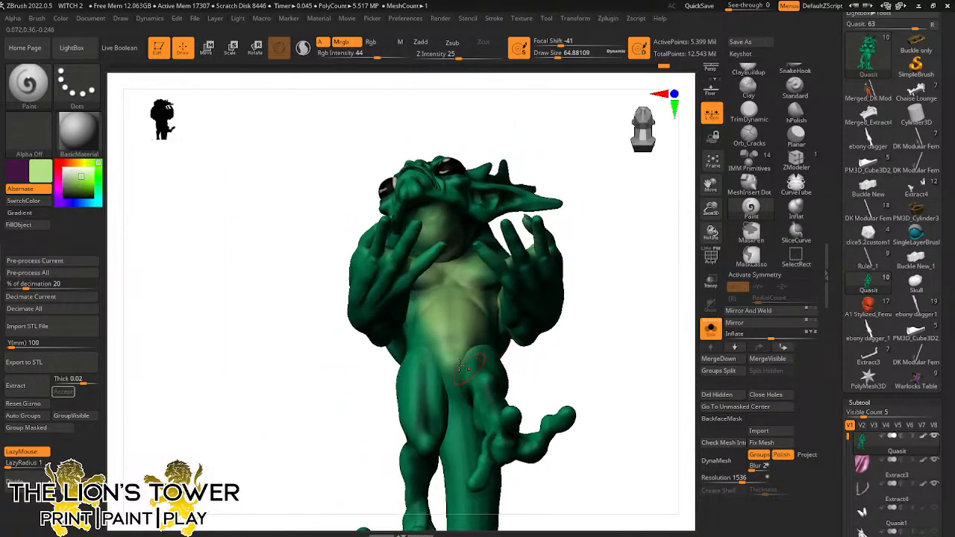
mouse_move(456, 402)
left_mouse_down()
mouse_move(569, 371)
mouse_move(469, 381)
mouse_move(497, 388)
left_mouse_up()
left_click_drag(561, 352, 520, 375)
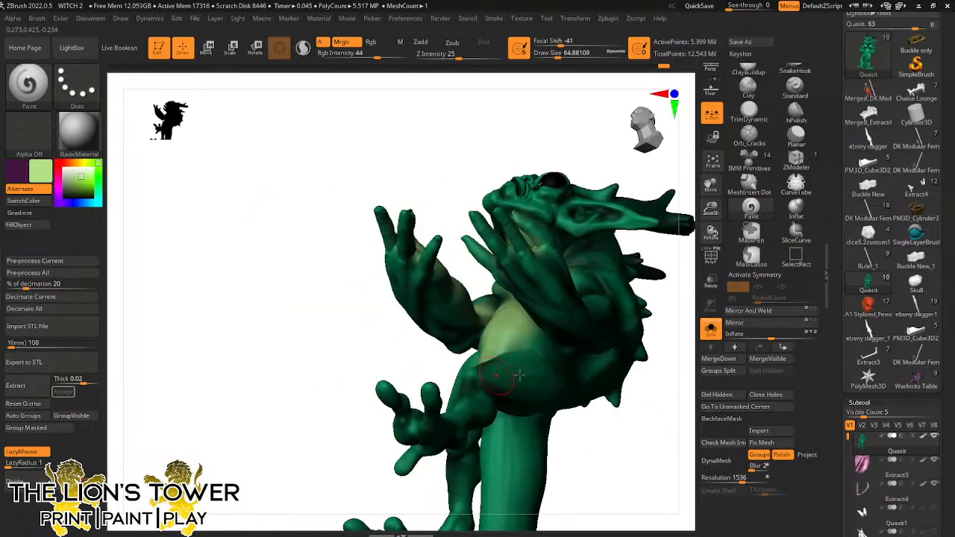
mouse_move(519, 374)
right_mouse_down()
mouse_move(578, 336)
mouse_move(567, 328)
right_mouse_up()
Paint light green from the Quasit's groin along the underside of its tail towards the tip
mouse_move(489, 418)
left_mouse_down()
mouse_move(477, 435)
mouse_move(506, 455)
mouse_move(485, 470)
left_mouse_up()
left_click_drag(687, 252, 699, 107, "alt")
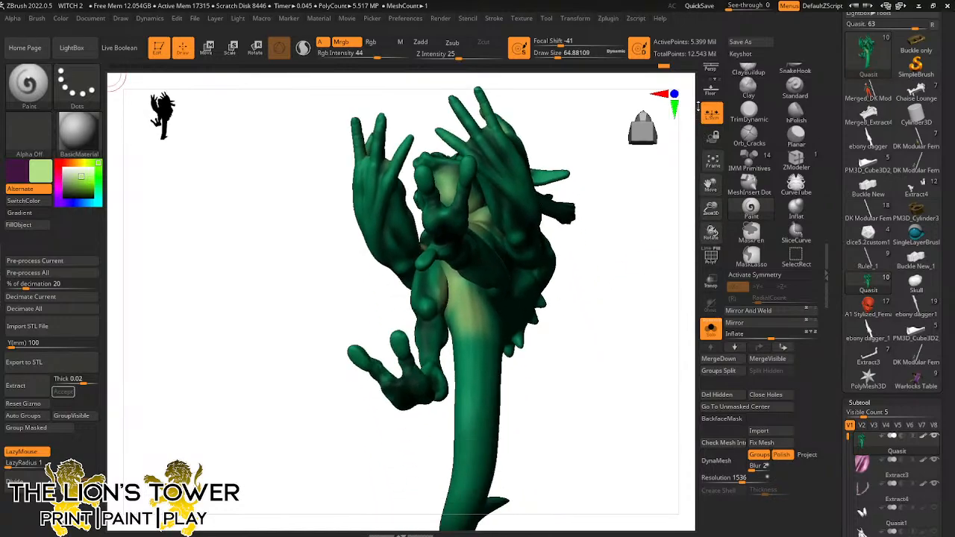
left_click_drag(626, 183, 597, 299)
mouse_move(462, 329)
left_mouse_down()
mouse_move(493, 377)
mouse_move(498, 434)
mouse_move(483, 350)
mouse_move(496, 446)
left_mouse_up()
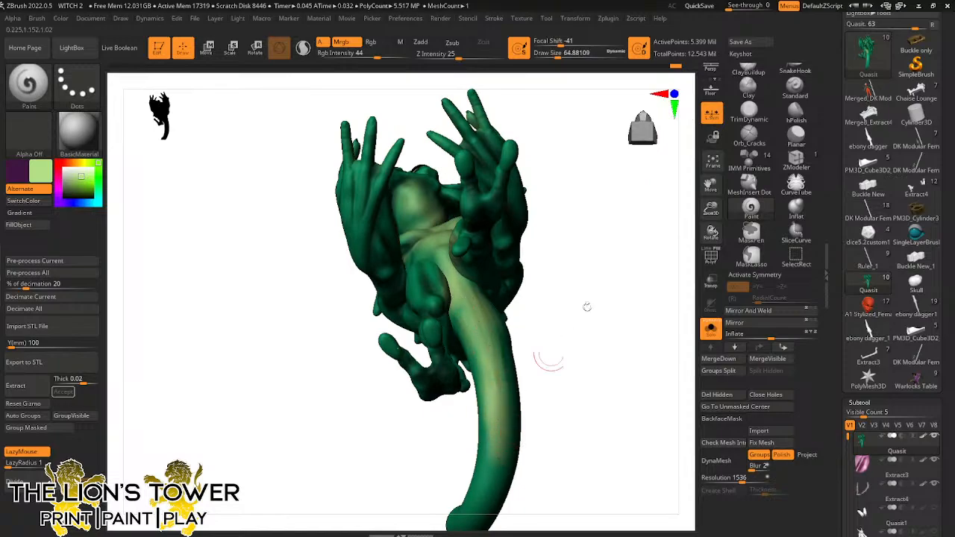
mouse_move(584, 305)
left_mouse_down()
mouse_move(621, 187)
mouse_move(591, 236)
mouse_move(569, 216)
mouse_move(516, 233)
mouse_move(518, 291)
mouse_move(571, 242)
mouse_move(539, 257)
mouse_move(516, 320)
left_mouse_up()
left_click_drag(527, 278, 484, 342)
mouse_move(535, 300)
left_mouse_down()
mouse_move(513, 331)
mouse_move(411, 372)
left_mouse_up()
left_click_drag(518, 358, 379, 338)
Choose a paler green and paint highlights over the Quasit's chest, belly and palms with a draw size of about 49
left_click_drag(691, 230, 649, 246, "alt")
left_click_drag(711, 210, 712, 195)
left_click_drag(711, 185, 713, 281)
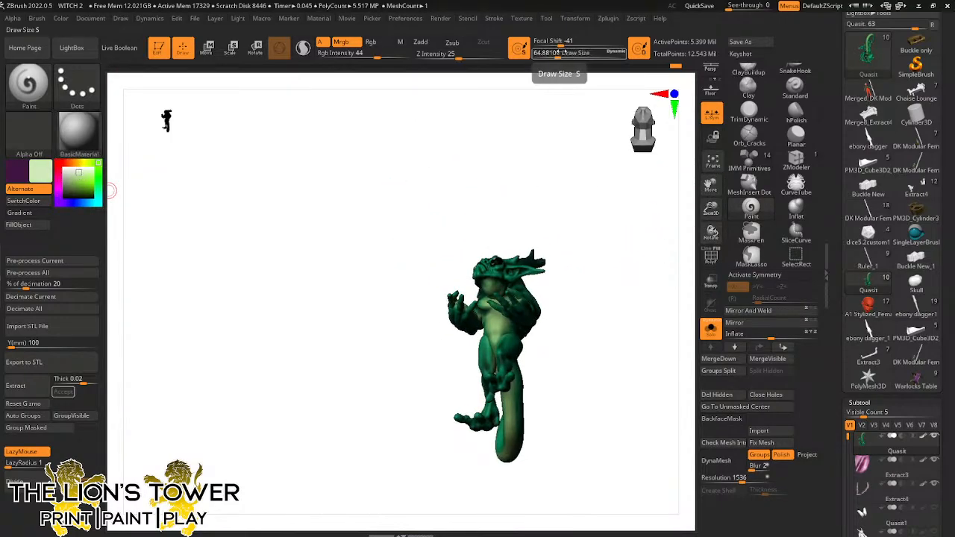
mouse_move(557, 76)
left_mouse_down()
mouse_move(576, 254)
mouse_move(519, 308)
left_mouse_up()
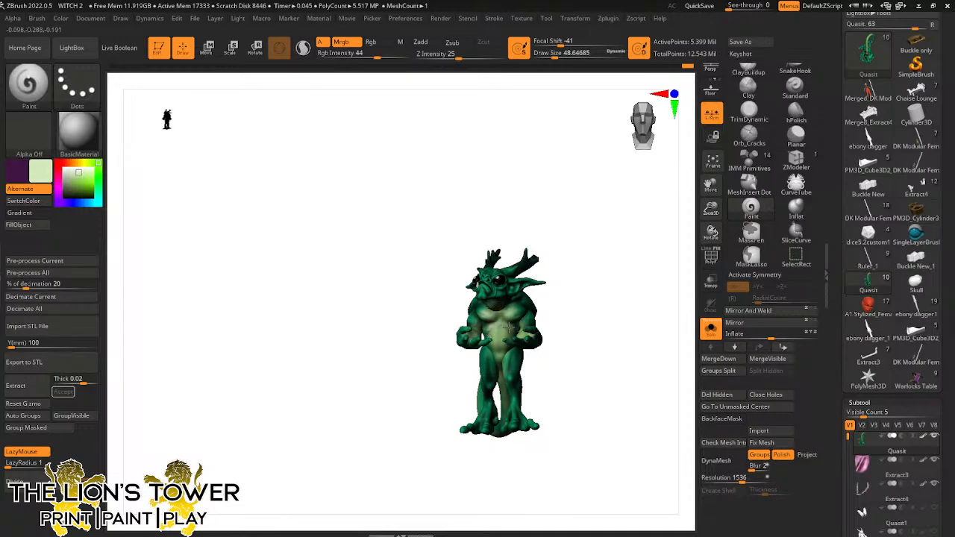
right_click_drag(497, 334, 505, 314)
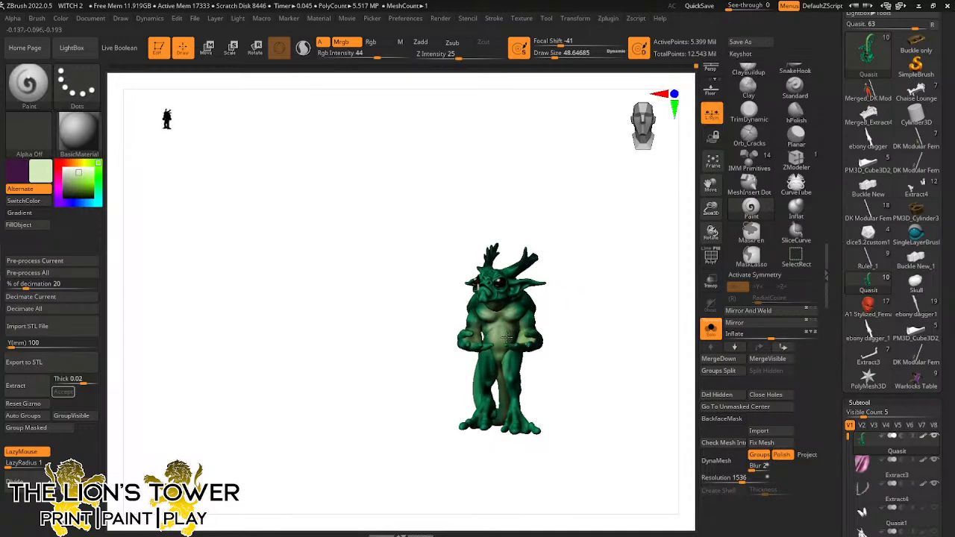
right_click_drag(498, 341, 657, 250)
left_click_drag(711, 209, 713, 262)
right_click_drag(661, 270, 562, 248)
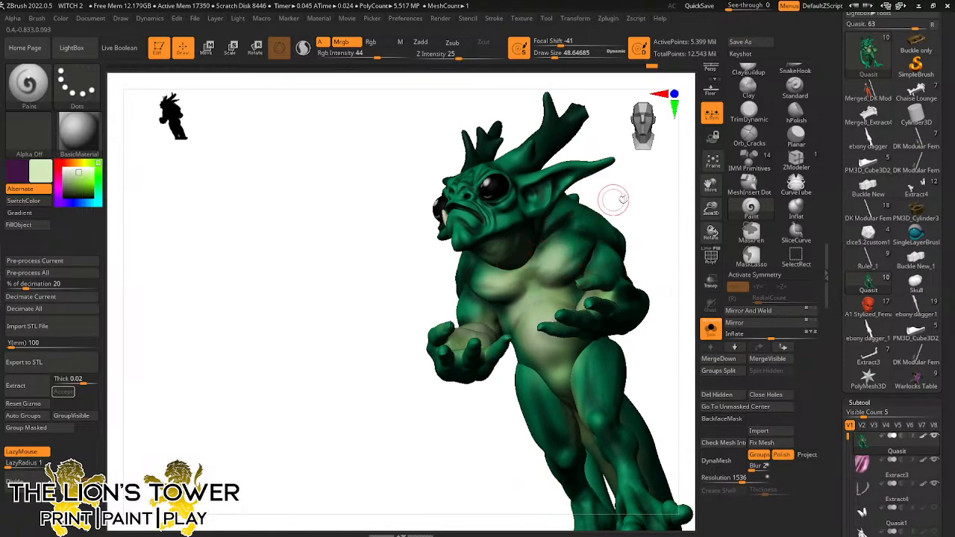
right_click_drag(613, 200, 487, 239)
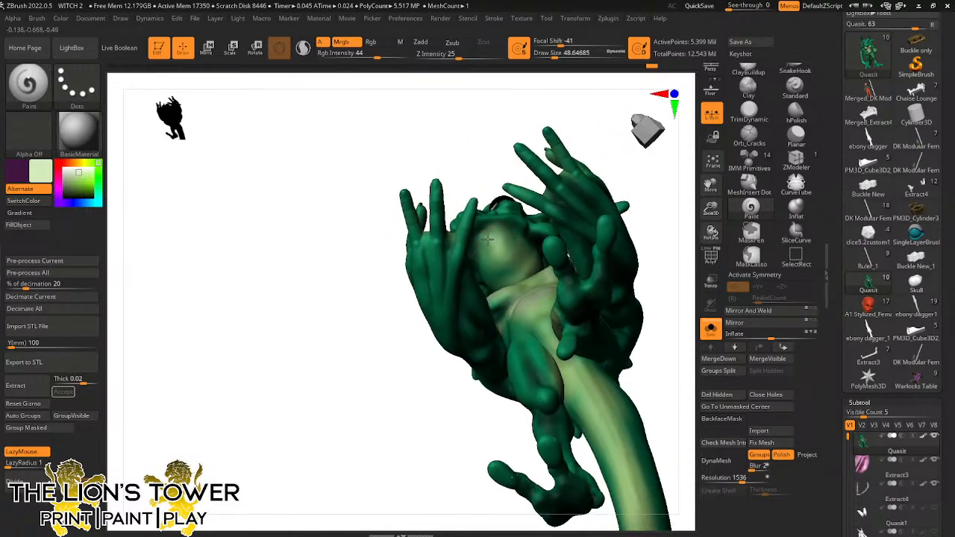
left_click_drag(658, 171, 709, 165)
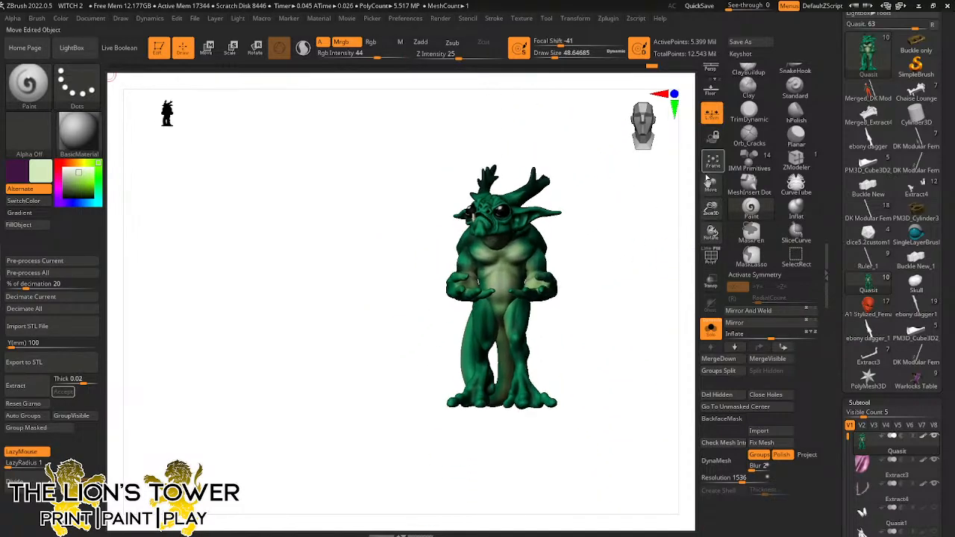
Choose a darker mid green and blend the edges of the light areas on the chest and forearms, smoothing the forearm paint
left_click(75, 187)
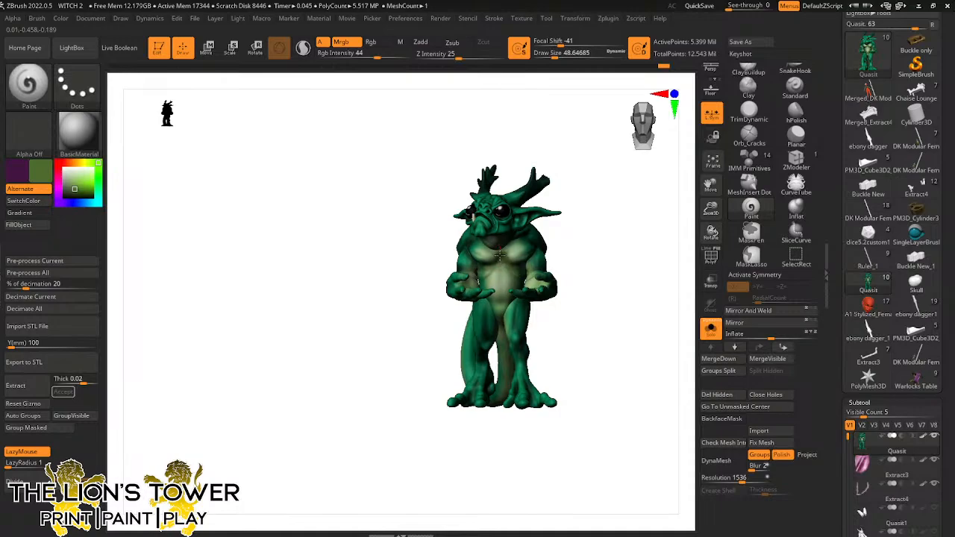
left_click_drag(598, 216, 572, 189)
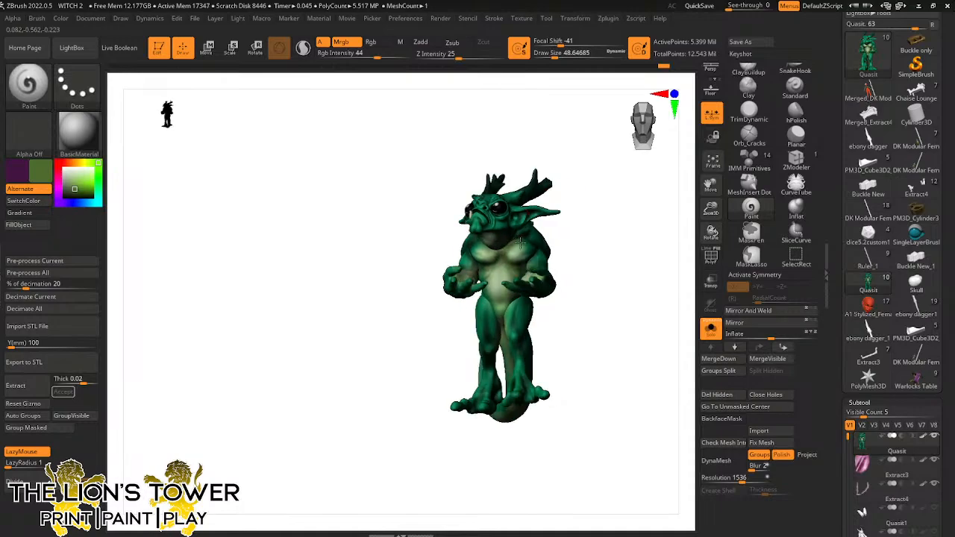
right_click_drag(509, 250, 525, 263)
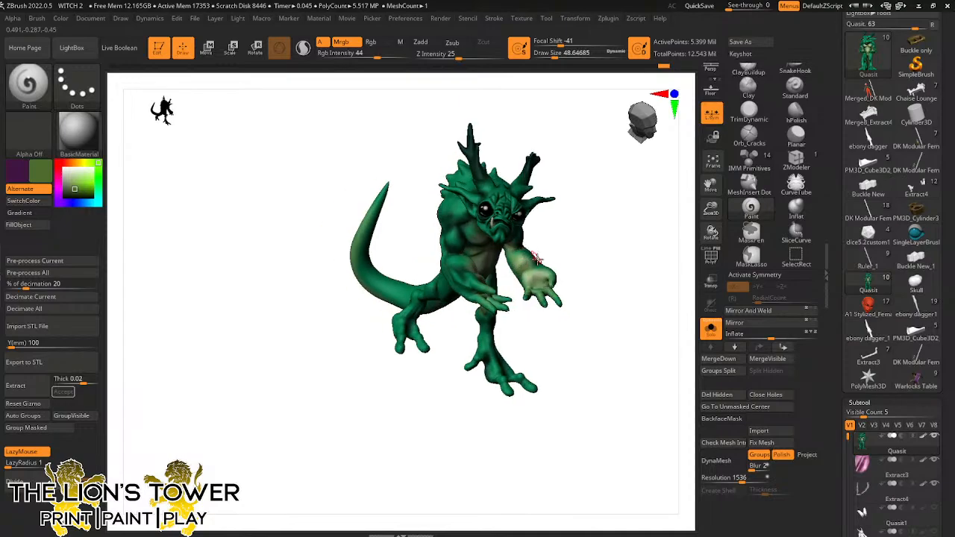
key("shift")
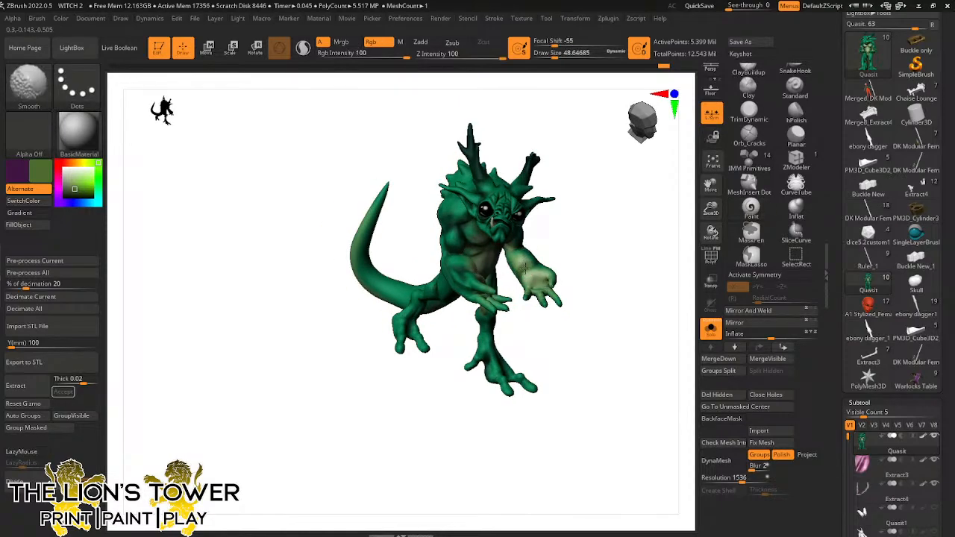
right_click_drag(524, 268, 477, 276)
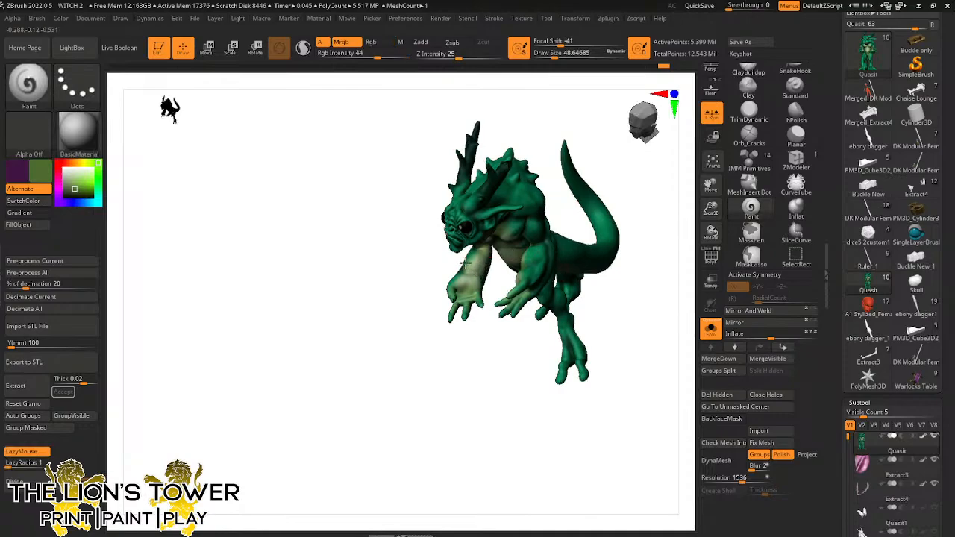
right_click_drag(549, 301, 549, 348)
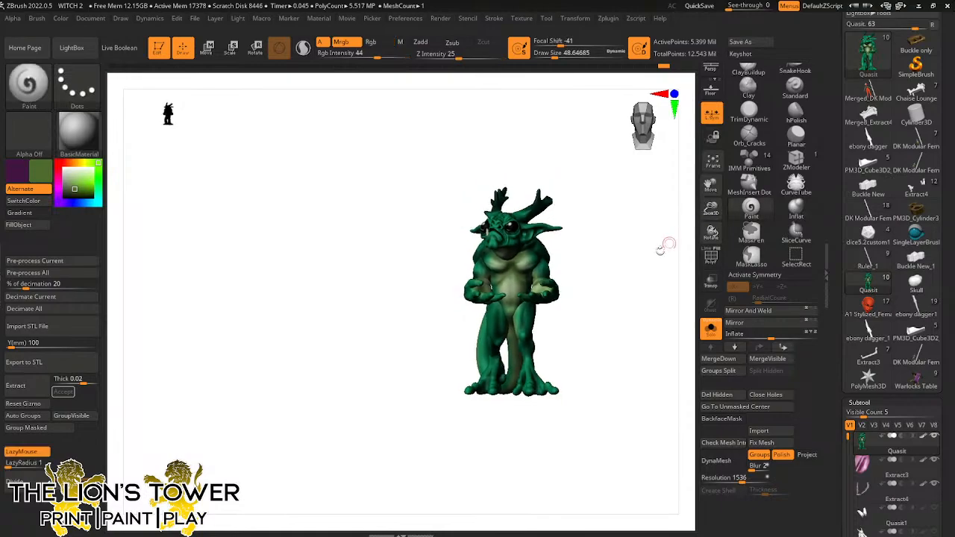
Show all parts of the figure again, turn to its spiked back and select the SnakeHook brush
right_click_drag(651, 302, 679, 289)
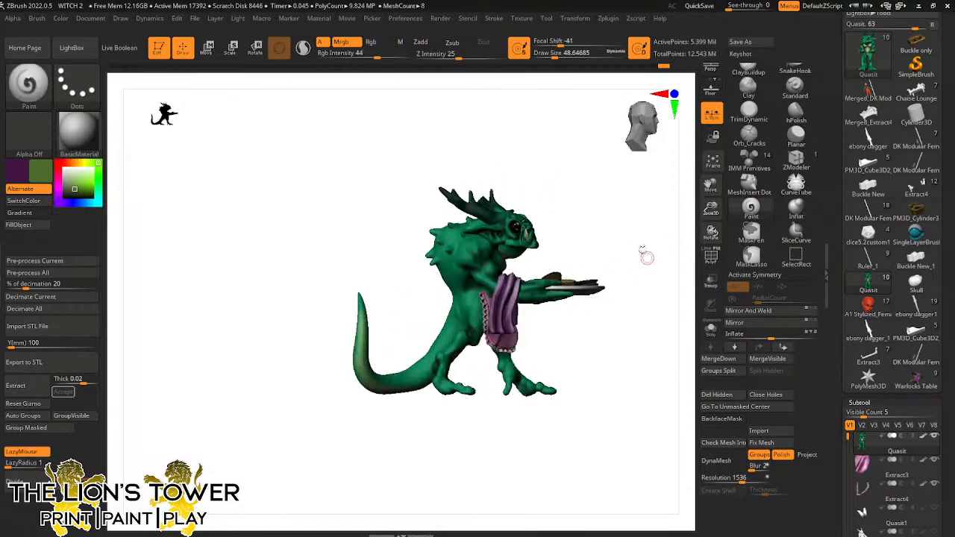
right_click_drag(647, 256, 689, 250)
right_click_drag(676, 292, 634, 236)
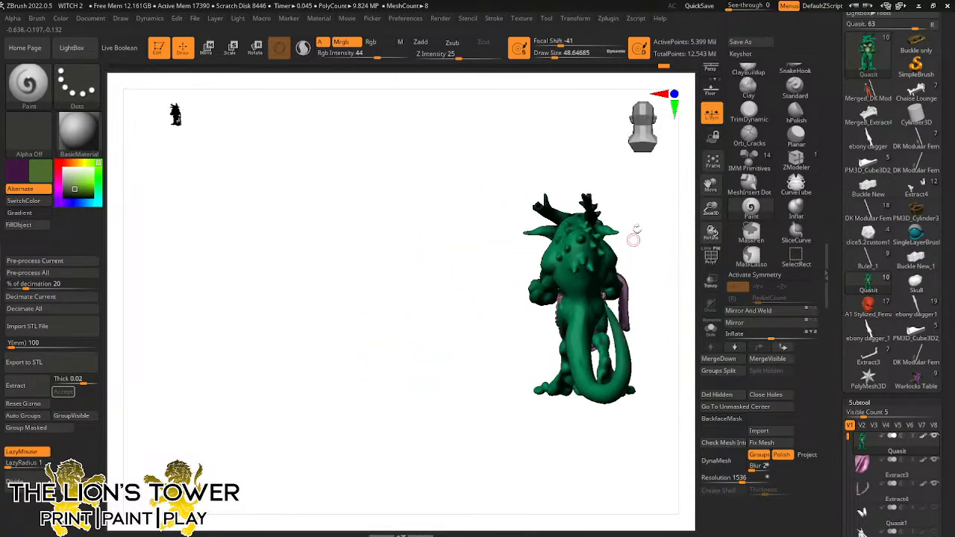
left_click(797, 112)
left_click(824, 105)
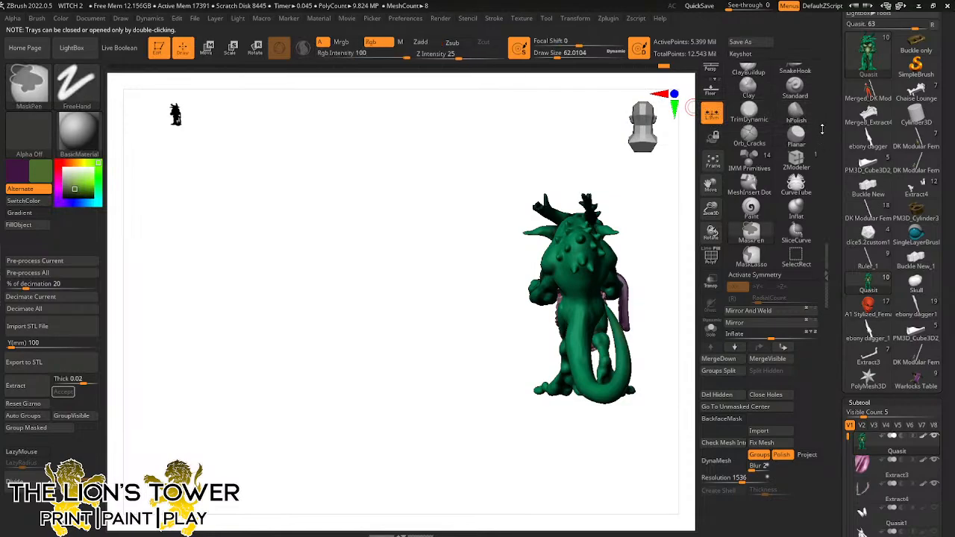
left_click_drag(823, 128, 819, 179, "shift")
left_click(795, 119)
left_click(764, 142)
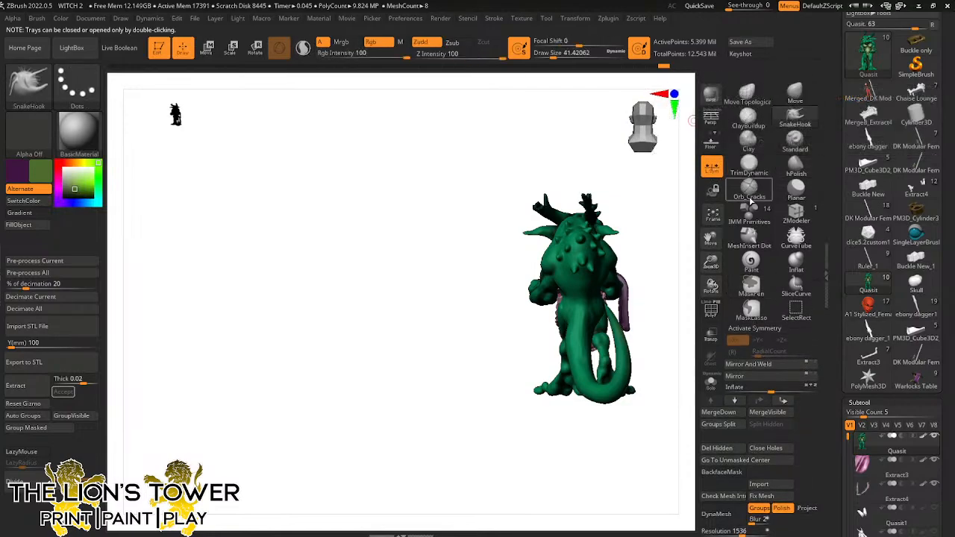
Save the project as WITCH 2.ZPR, replacing the existing file
left_click_drag(712, 263, 720, 259)
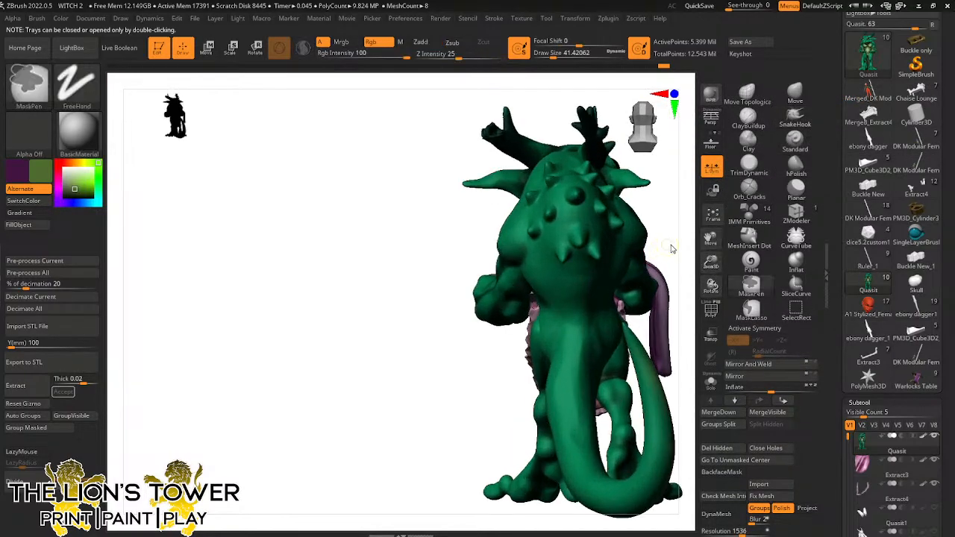
key("ctrl+s")
key("Return")
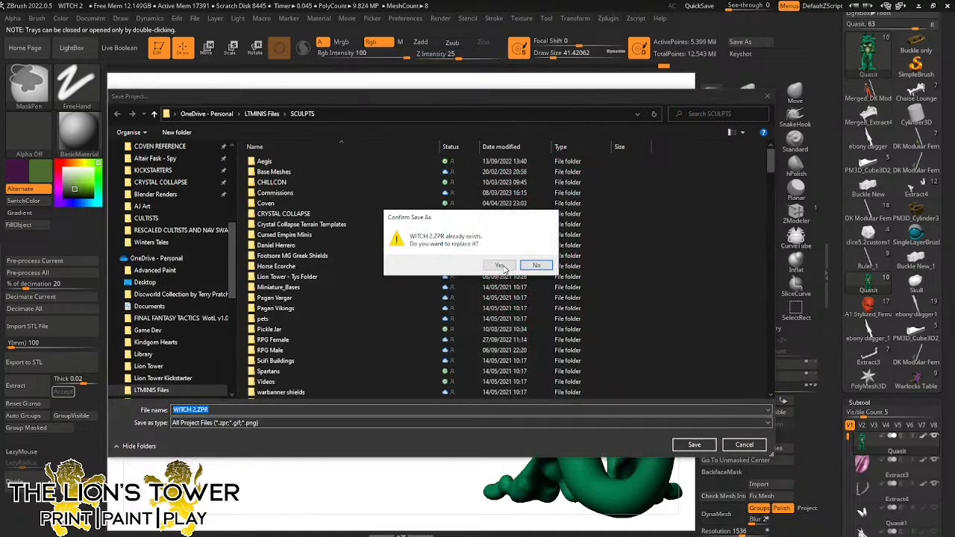
left_click(504, 266)
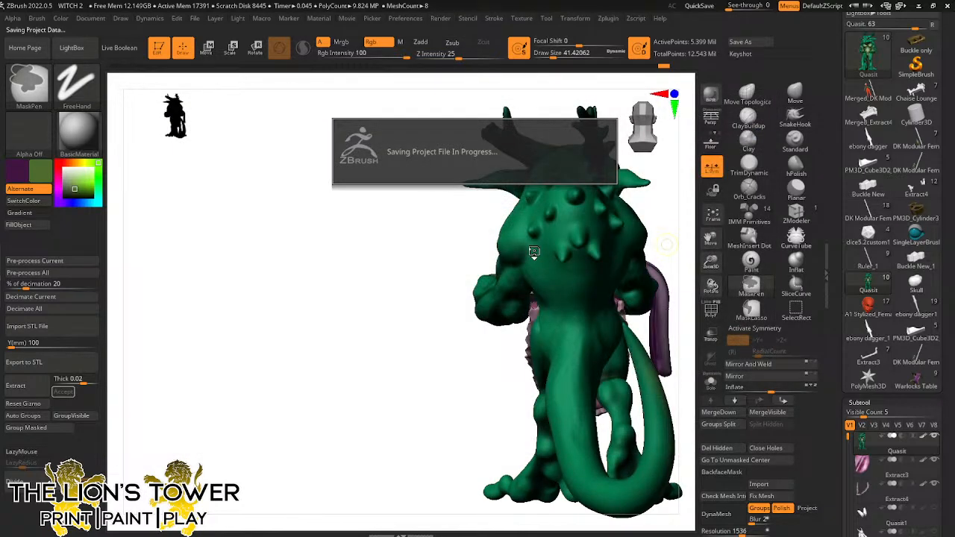
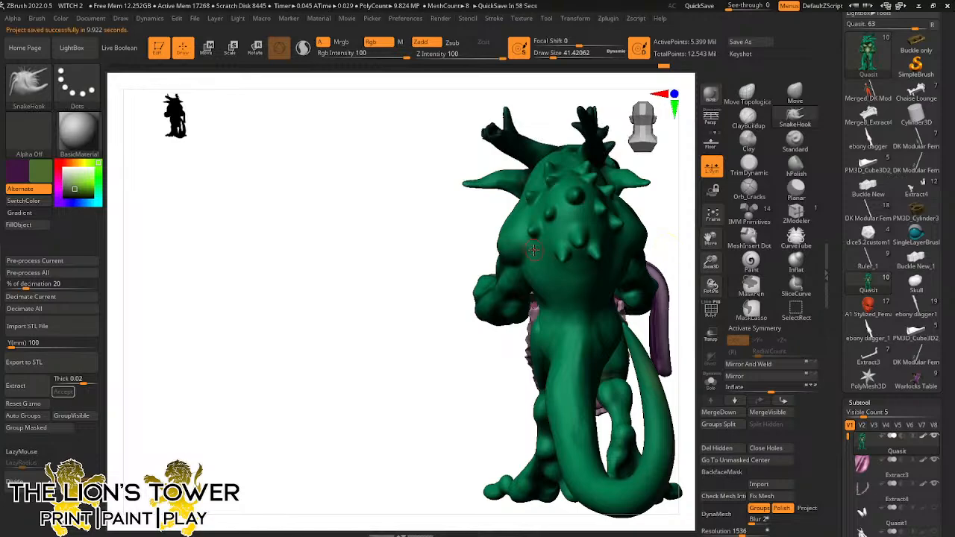
Set SnakeHook's draw size to about 68, turn off its RGB color and pull a spike on the Quasit's back outwards
left_click_drag(657, 265, 612, 276)
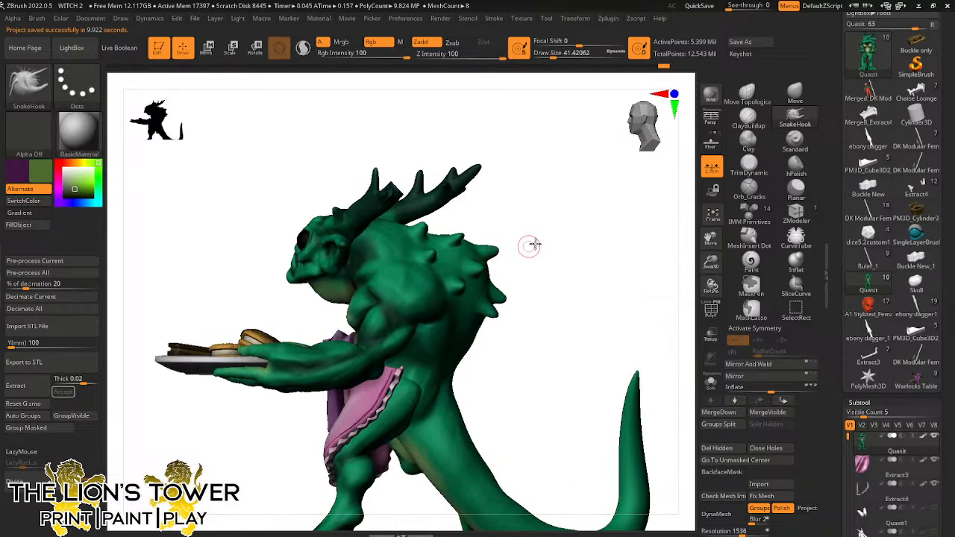
left_click_drag(530, 245, 538, 224)
left_click_drag(549, 54, 559, 77)
left_click_drag(556, 149, 550, 241)
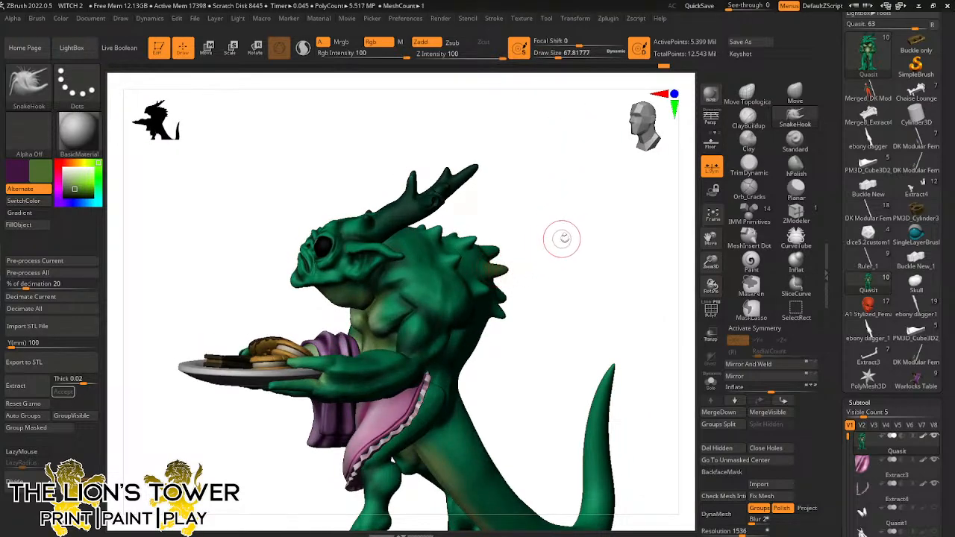
mouse_move(336, 191)
left_mouse_down()
mouse_move(565, 231)
mouse_move(557, 219)
left_mouse_up()
left_click(371, 43)
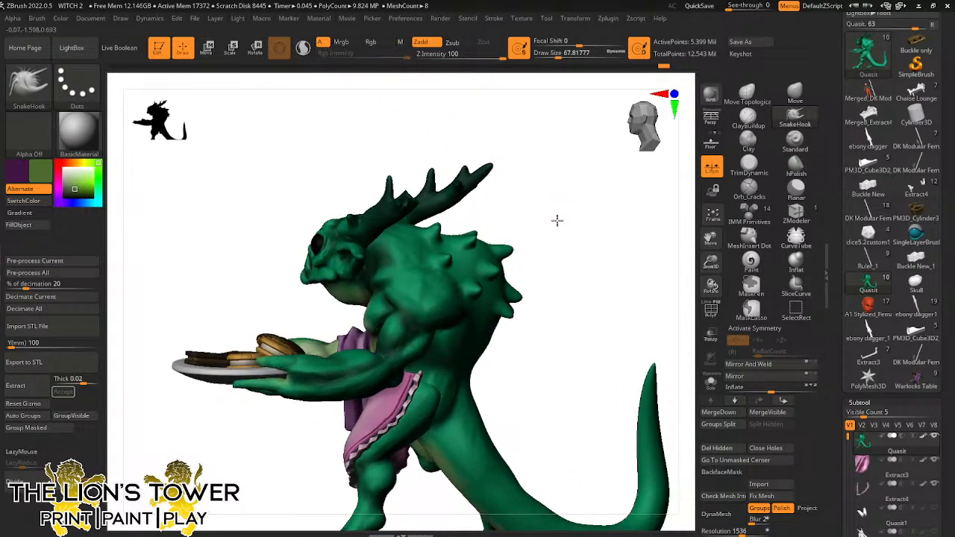
left_click_drag(498, 271, 507, 271)
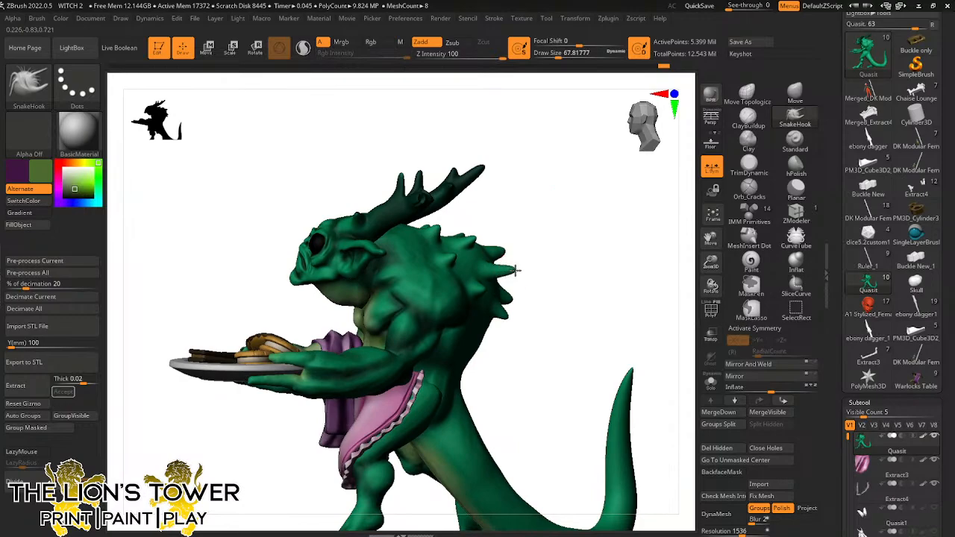
Pull the spikes on the Quasit's upper and middle back outwards into longer points with SnakeHook
left_click_drag(530, 222, 527, 206)
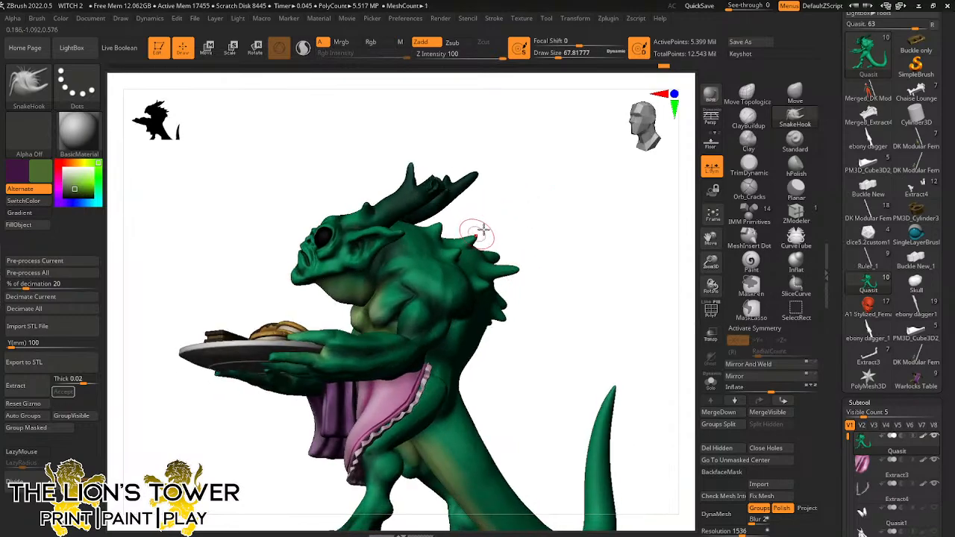
mouse_move(483, 230)
left_mouse_down()
mouse_move(550, 239)
mouse_move(503, 215)
left_mouse_up()
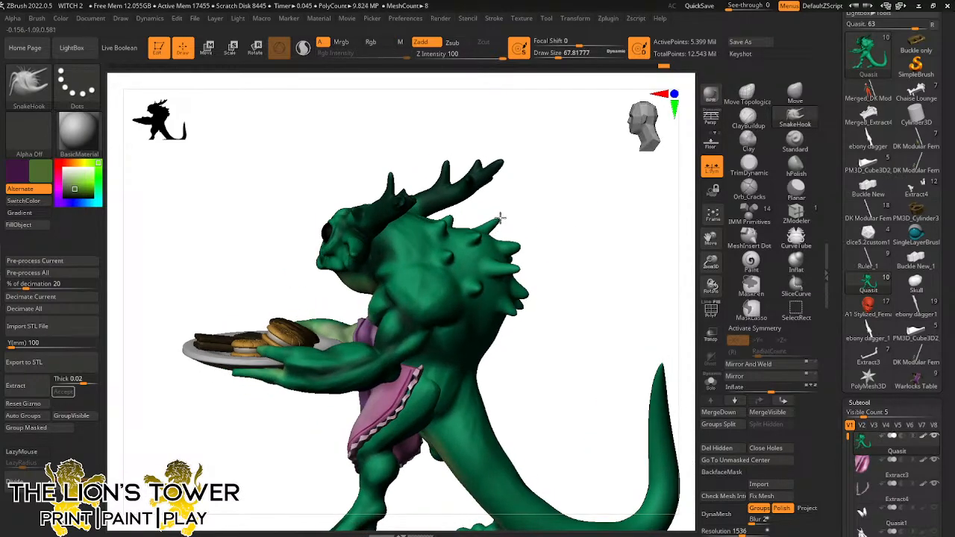
mouse_move(568, 215)
left_mouse_down()
mouse_move(512, 230)
mouse_move(465, 292)
mouse_move(467, 356)
mouse_move(685, 247)
mouse_move(597, 243)
left_mouse_up()
left_click_drag(541, 275, 565, 256)
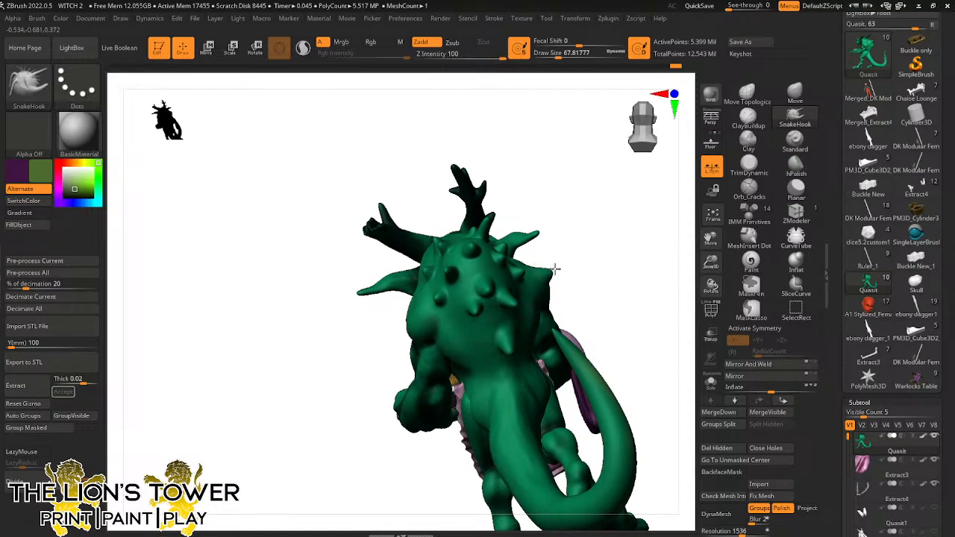
mouse_move(565, 264)
left_mouse_down()
mouse_move(605, 246)
mouse_move(583, 111)
left_mouse_up()
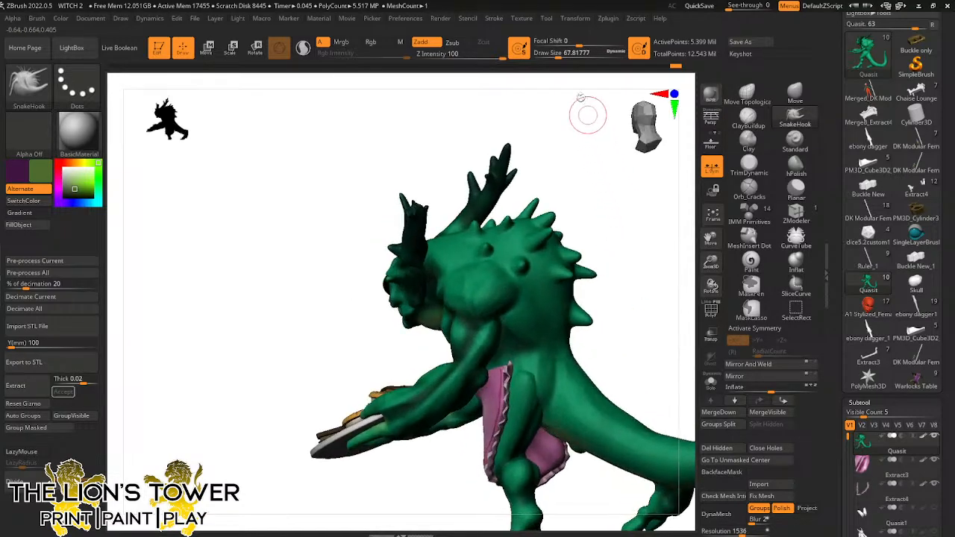
Set the draw size to about 44 and pull smaller spikes out between the horns and across the neck and shoulders
mouse_move(556, 76)
left_mouse_down()
mouse_move(622, 206)
mouse_move(656, 191)
mouse_move(628, 213)
left_mouse_up()
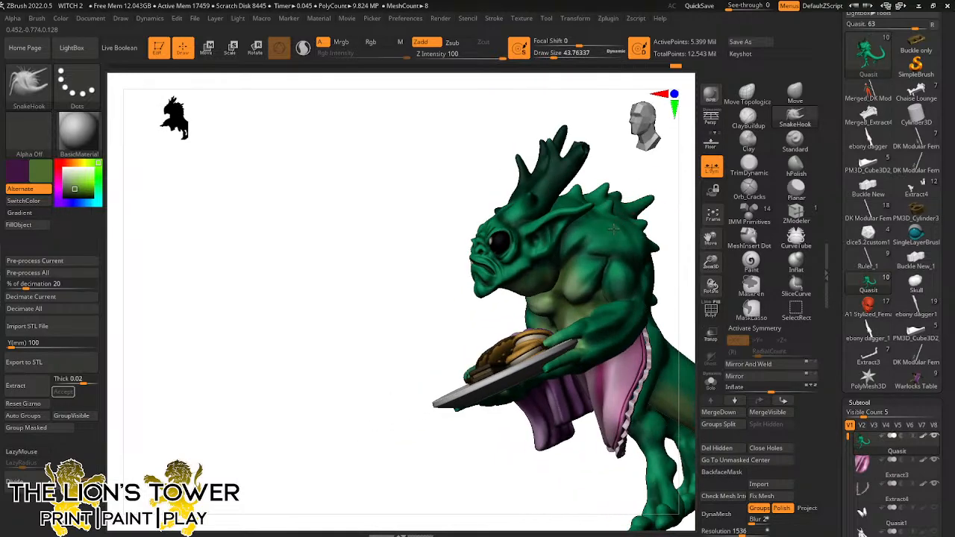
left_click_drag(641, 180, 539, 203)
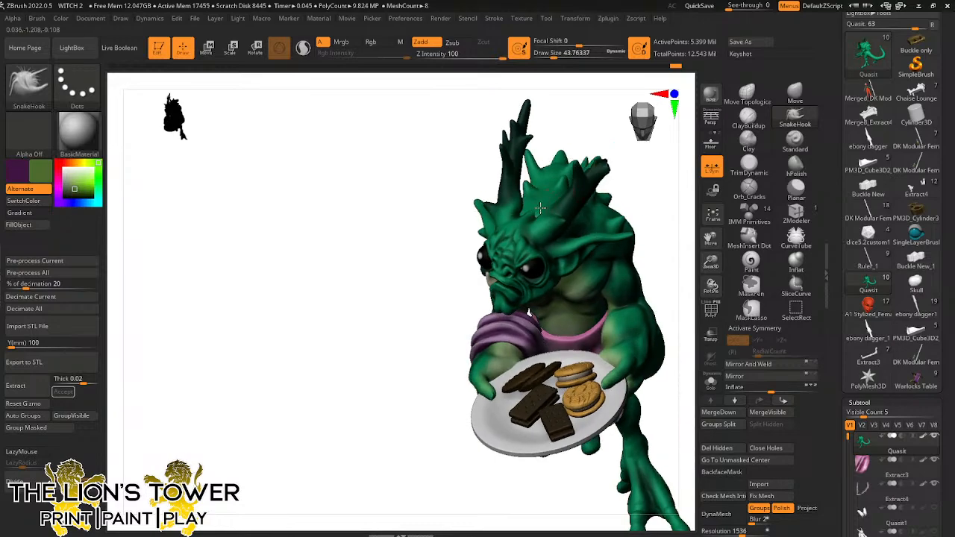
mouse_move(575, 123)
left_mouse_down()
mouse_move(587, 111)
mouse_move(586, 134)
mouse_move(535, 189)
left_mouse_up()
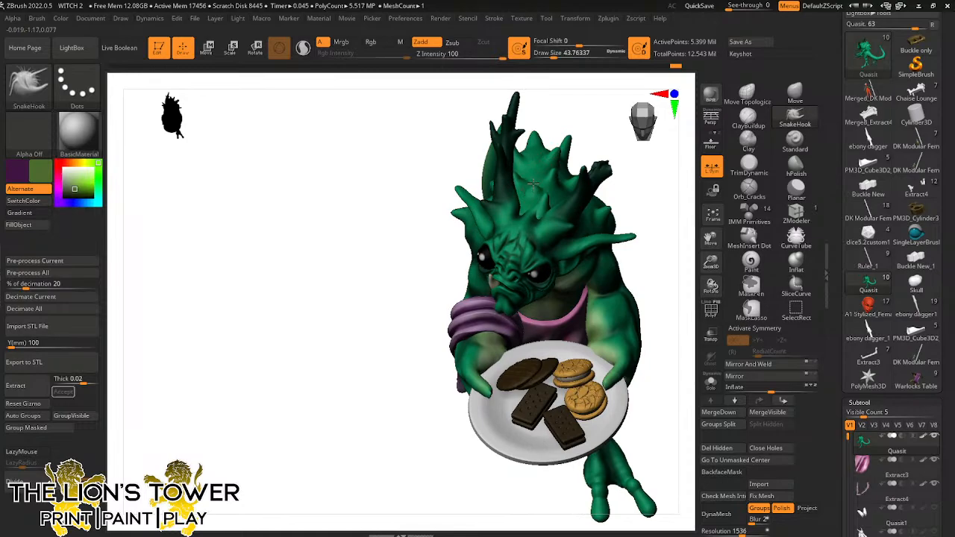
left_click_drag(589, 120, 541, 291)
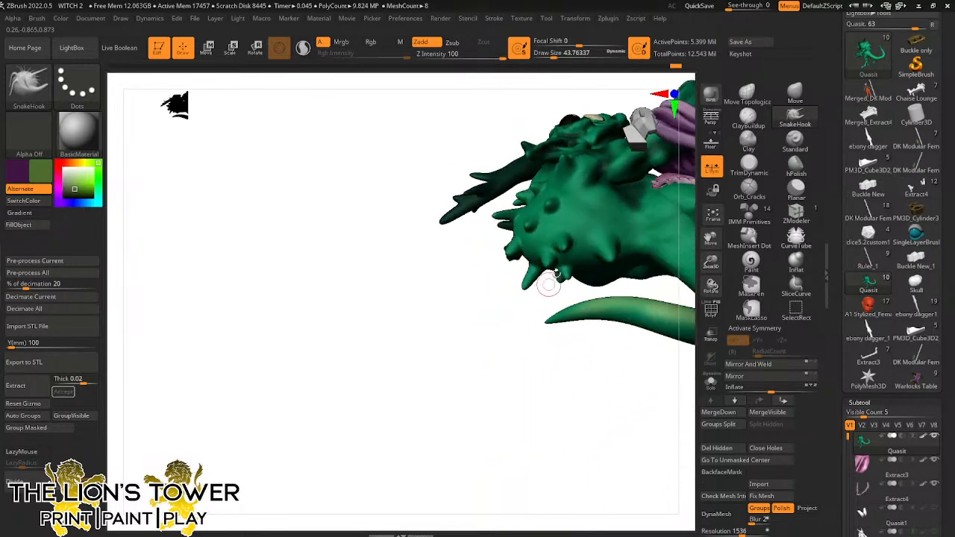
left_click_drag(520, 335, 595, 253)
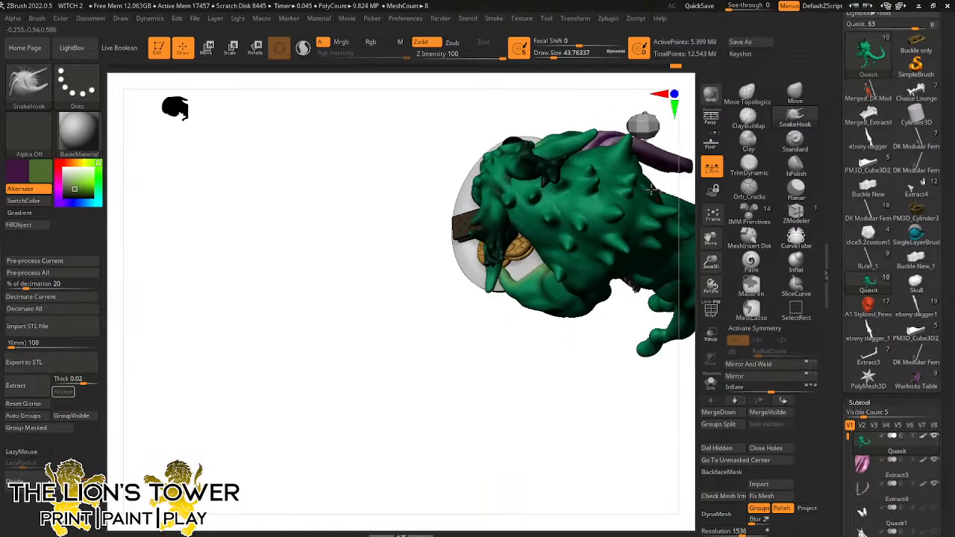
Pull a line of small spikes out of the tail, from its base towards the tip, with SnakeHook
left_click_drag(658, 188, 483, 293)
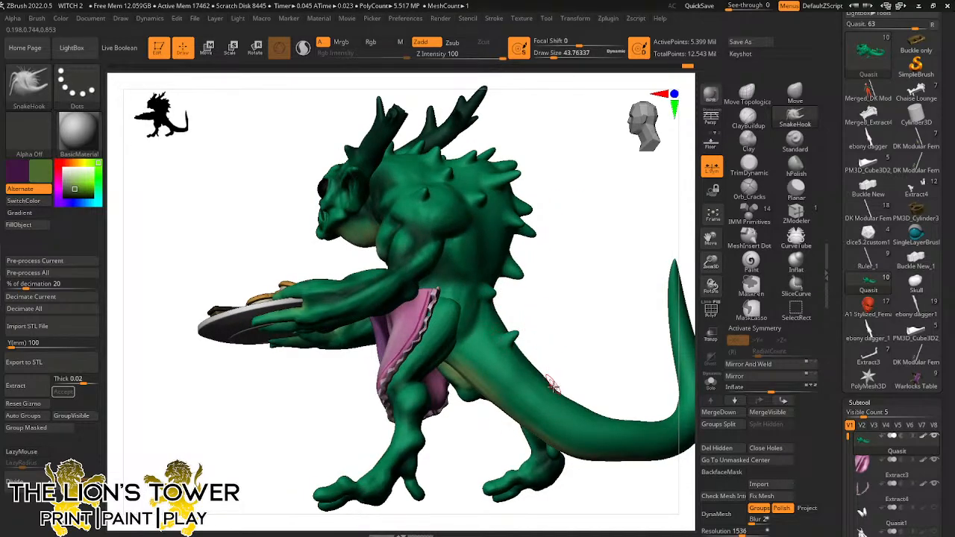
left_click_drag(660, 258, 592, 332)
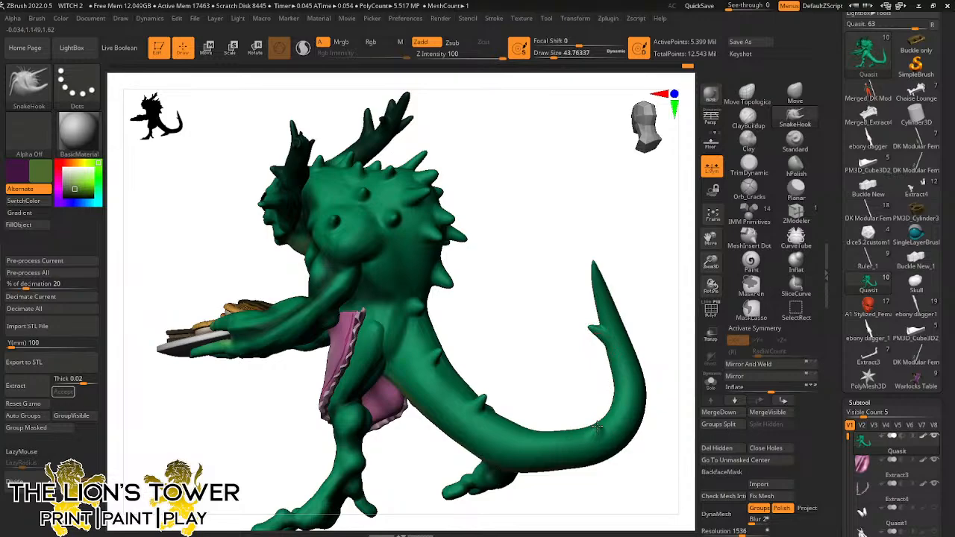
left_click_drag(639, 356, 542, 381)
left_click_drag(545, 333, 561, 273)
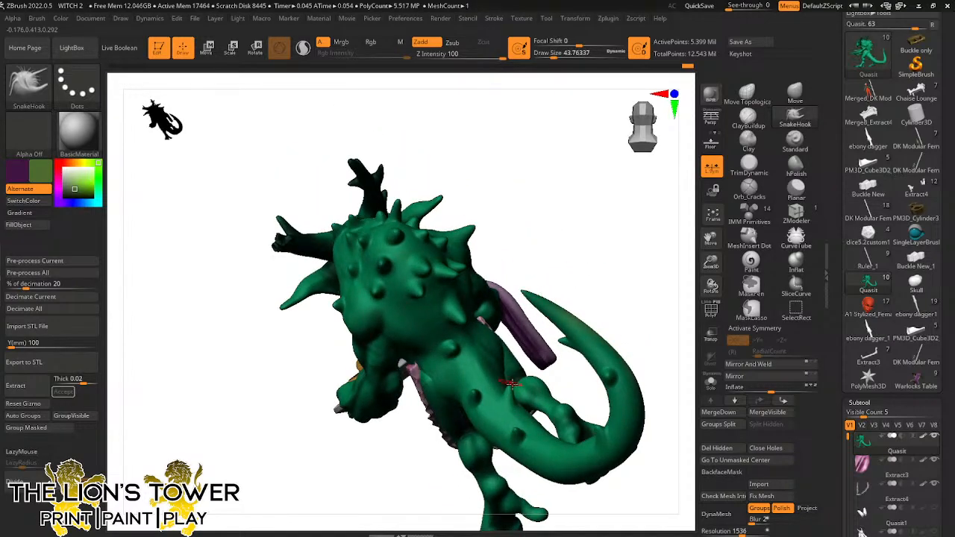
left_click_drag(620, 297, 601, 457)
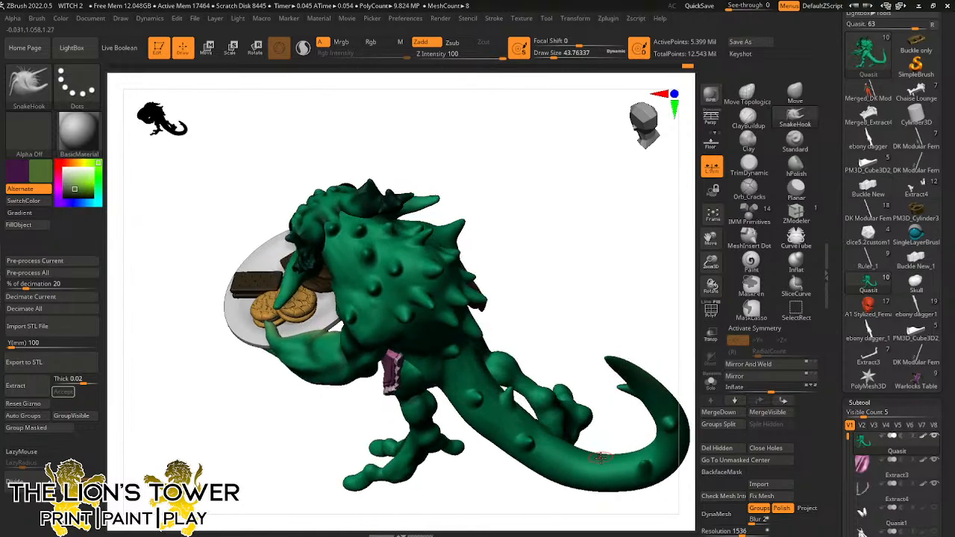
Pull extra small spikes out of the Quasit's flank and the sides of the tail
left_click_drag(609, 423, 453, 199)
left_click_drag(386, 281, 350, 302)
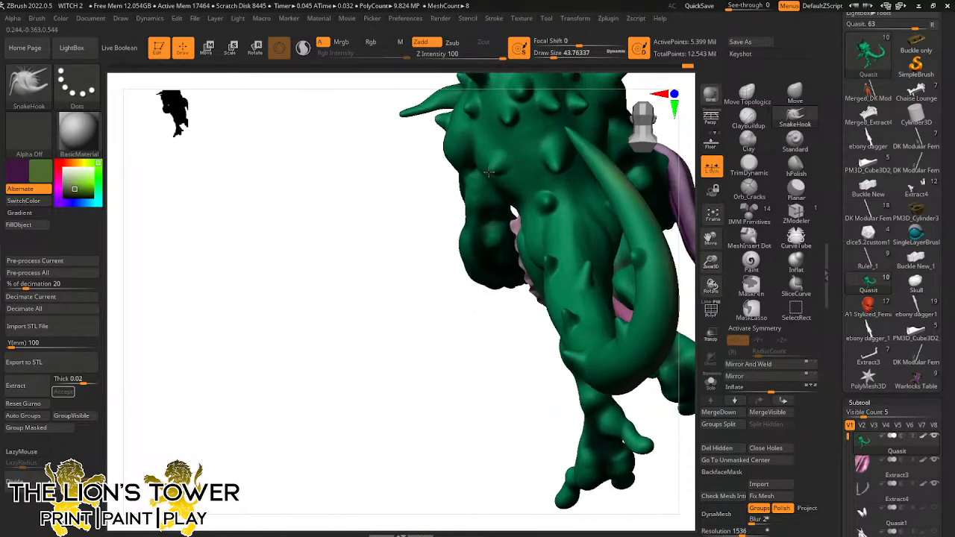
left_click_drag(690, 239, 636, 194)
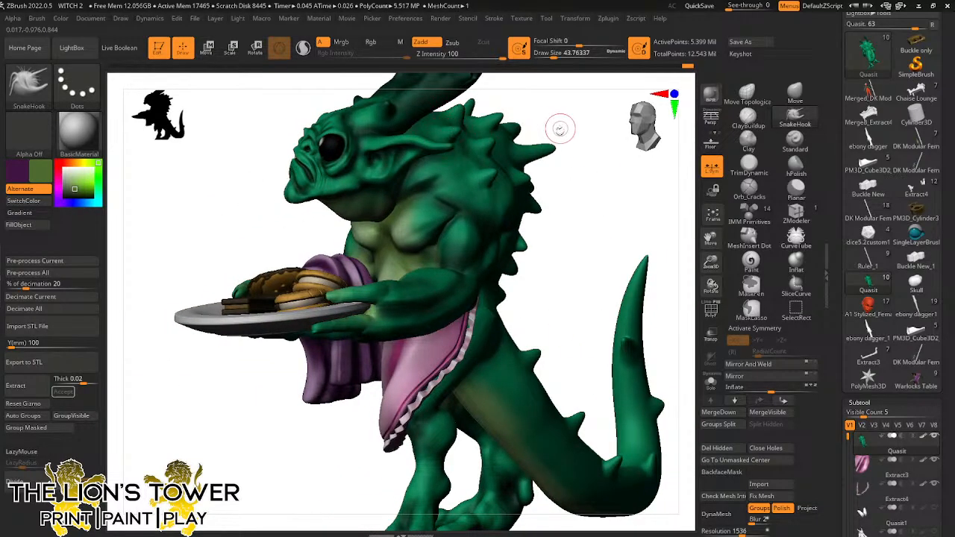
Switch to ClayBuildup, set the draw size to about 37 and build a round bump on the towel-side shoulder
left_click_drag(549, 128, 644, 223)
left_click_drag(712, 261, 711, 239)
mouse_move(650, 224)
left_mouse_down()
mouse_move(664, 219)
mouse_move(653, 233)
mouse_move(657, 261)
mouse_move(649, 193)
mouse_move(650, 243)
mouse_move(661, 237)
left_mouse_up()
left_click_drag(712, 262, 712, 240)
mouse_move(711, 238)
left_mouse_down()
mouse_move(684, 291)
mouse_move(644, 306)
mouse_move(655, 313)
mouse_move(629, 318)
mouse_move(608, 300)
mouse_move(635, 311)
mouse_move(681, 289)
mouse_move(584, 299)
left_mouse_up()
left_click(760, 119)
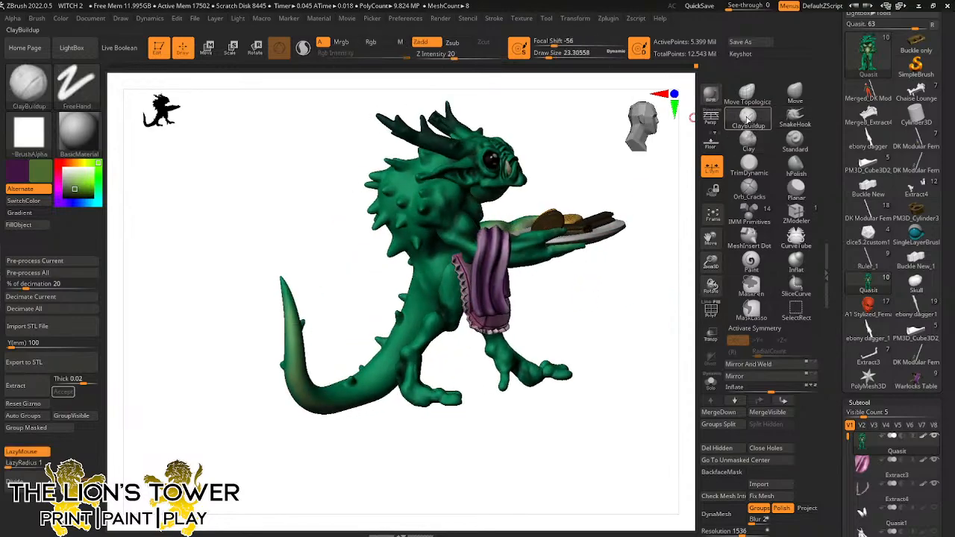
left_click_drag(554, 55, 556, 55)
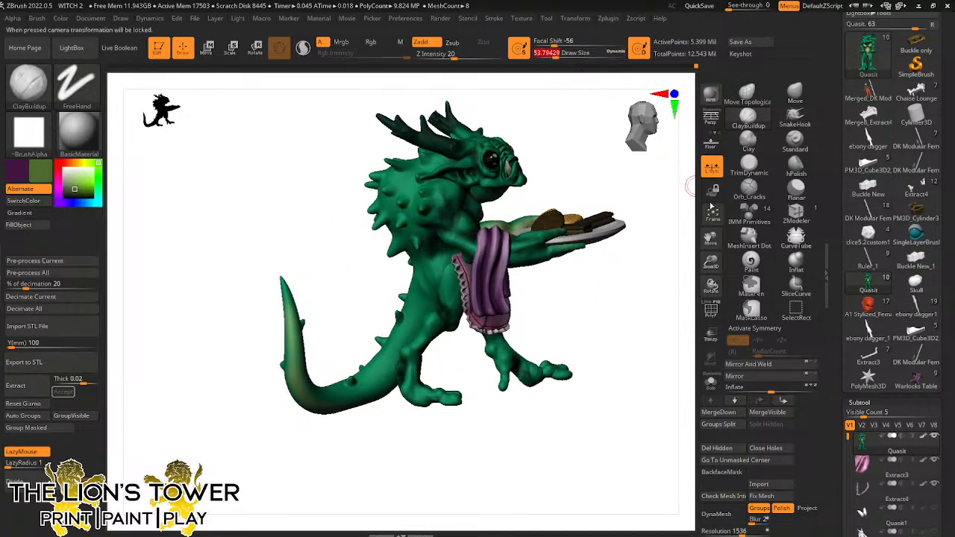
right_click_drag(435, 196, 431, 311, "ctrl")
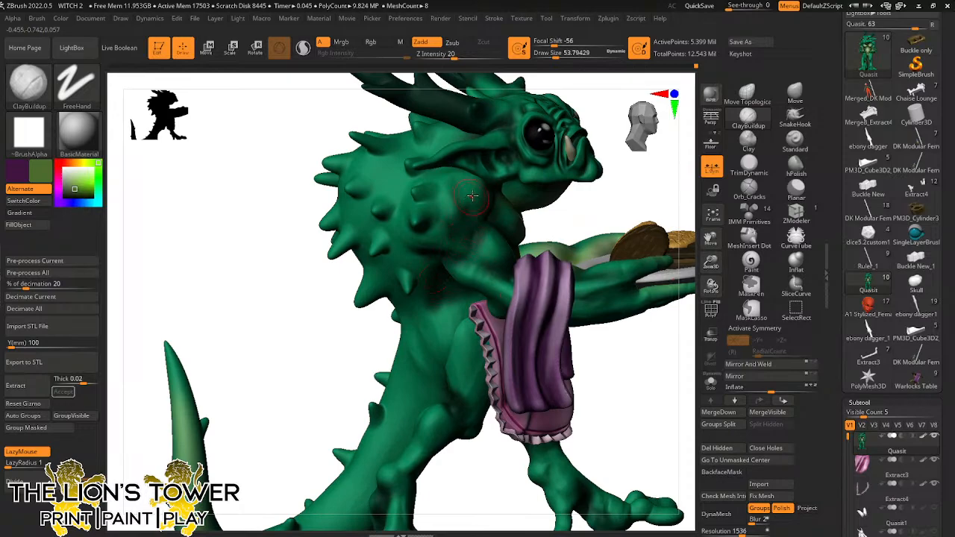
left_click(552, 56)
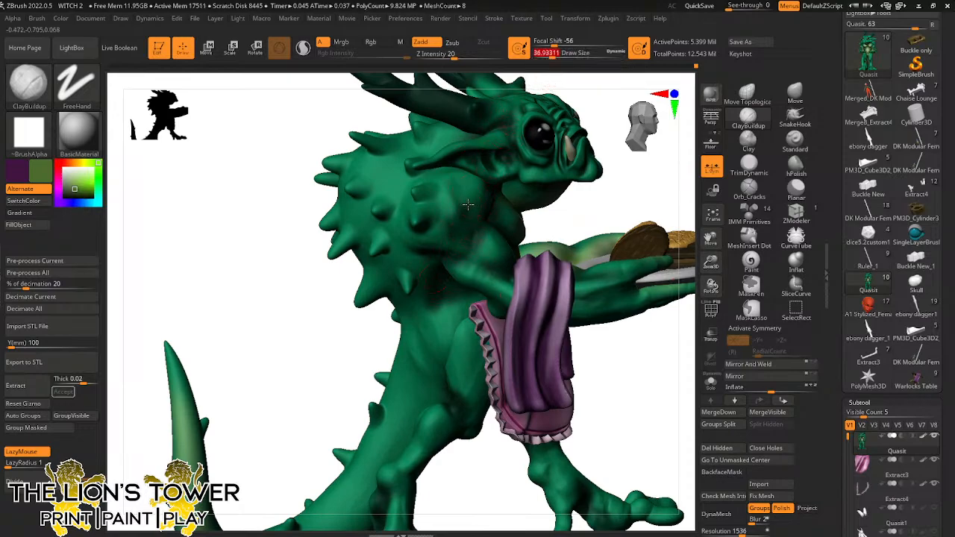
left_click_drag(468, 206, 472, 202)
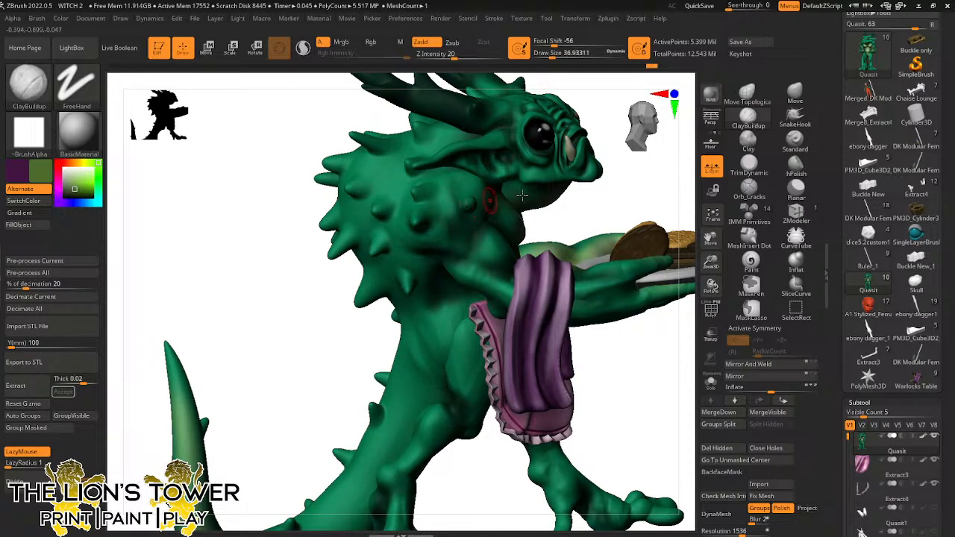
Reduce the draw size to about 23, switch the Smooth brush from Rgb to Zadd and soften the shoulder bump
left_click_drag(620, 189, 586, 190)
left_click(549, 53)
left_click_drag(550, 54, 548, 53)
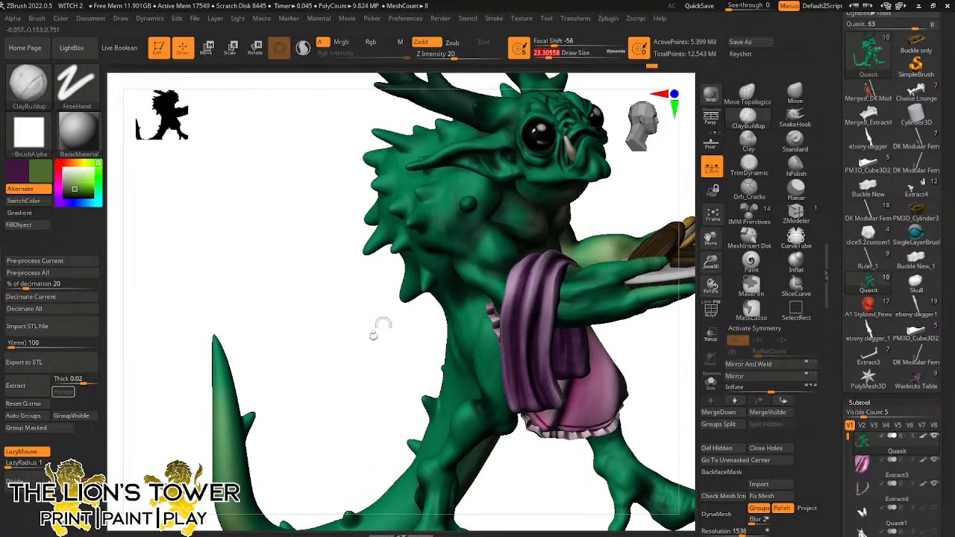
left_click_drag(381, 335, 335, 335)
key("shift")
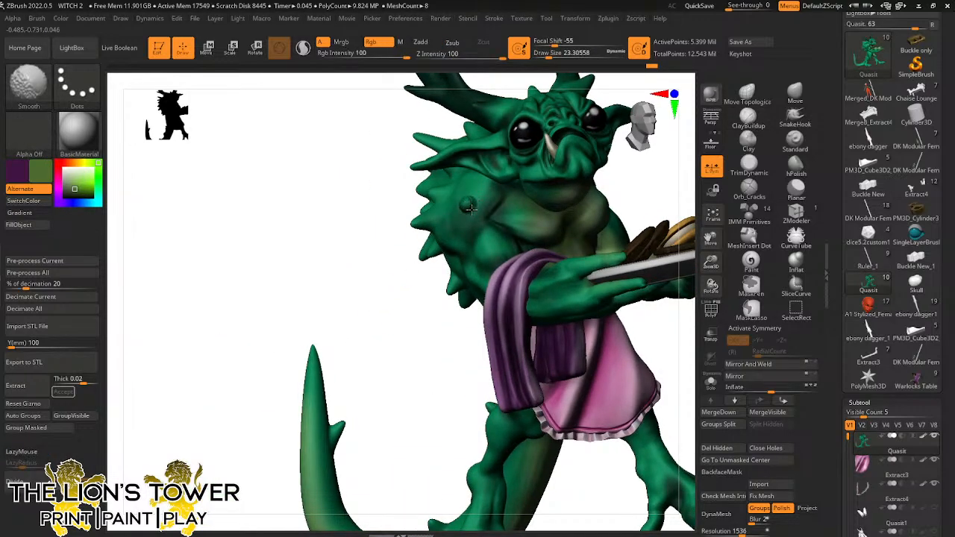
left_click(371, 42)
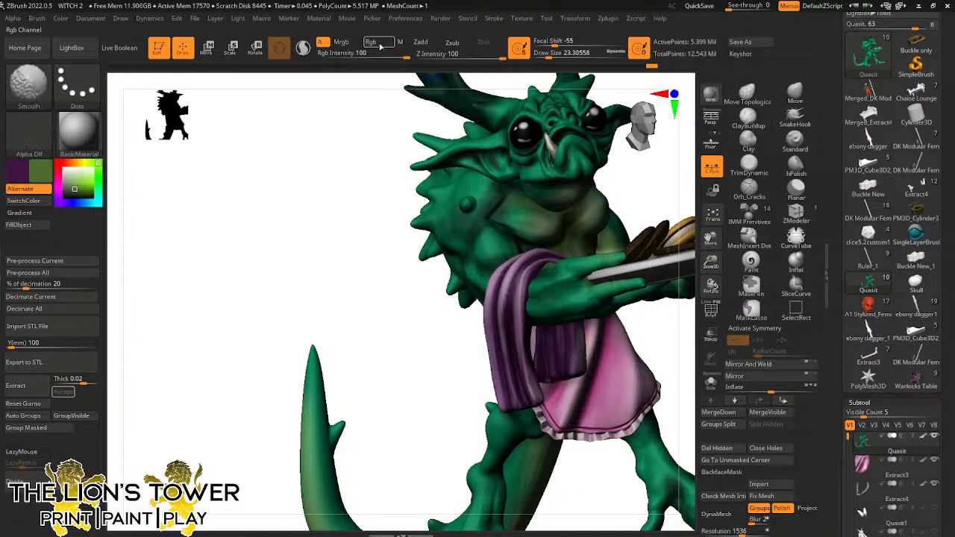
left_click(423, 43)
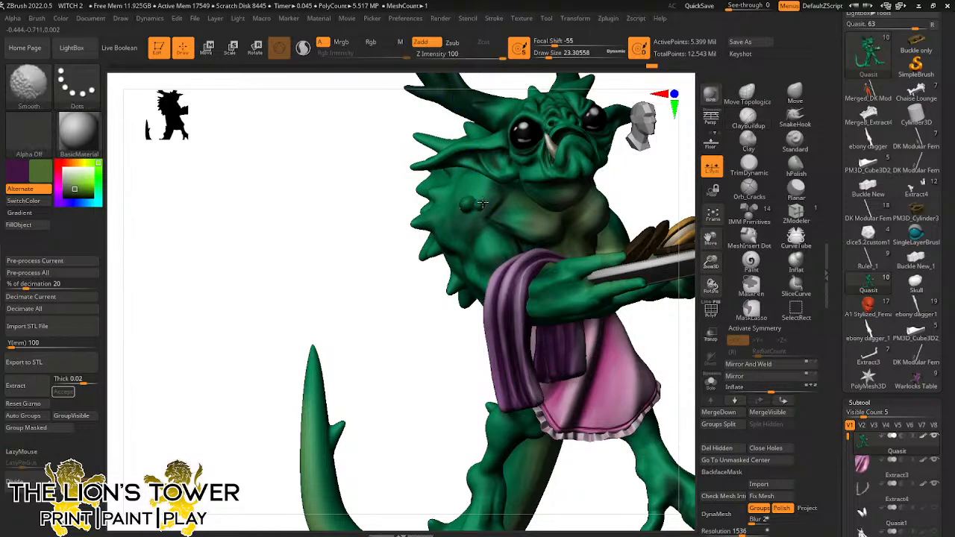
Build small warts beside the shoulder bump and between the back spikes with ClayBuildup, smoothing their edges
right_click_drag(482, 204, 505, 247)
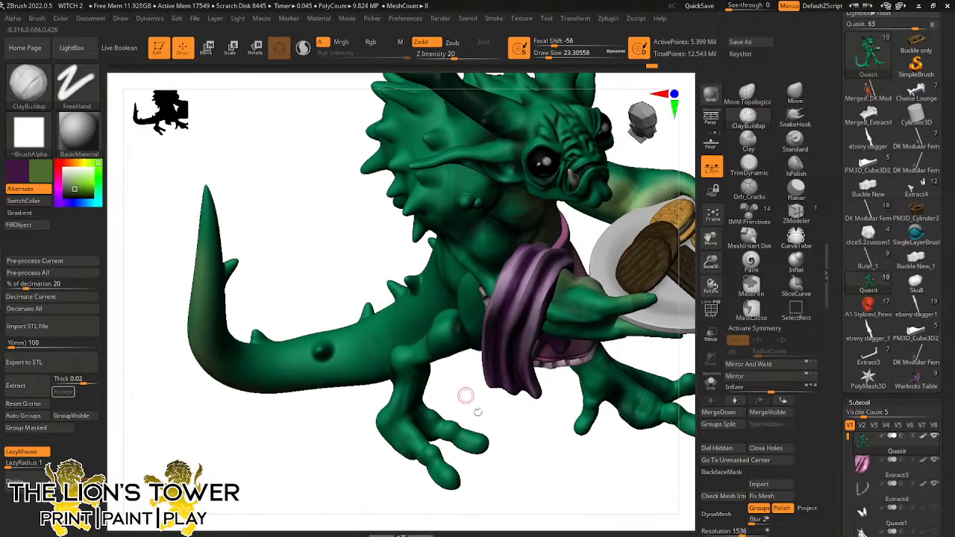
right_click_drag(466, 396, 367, 295)
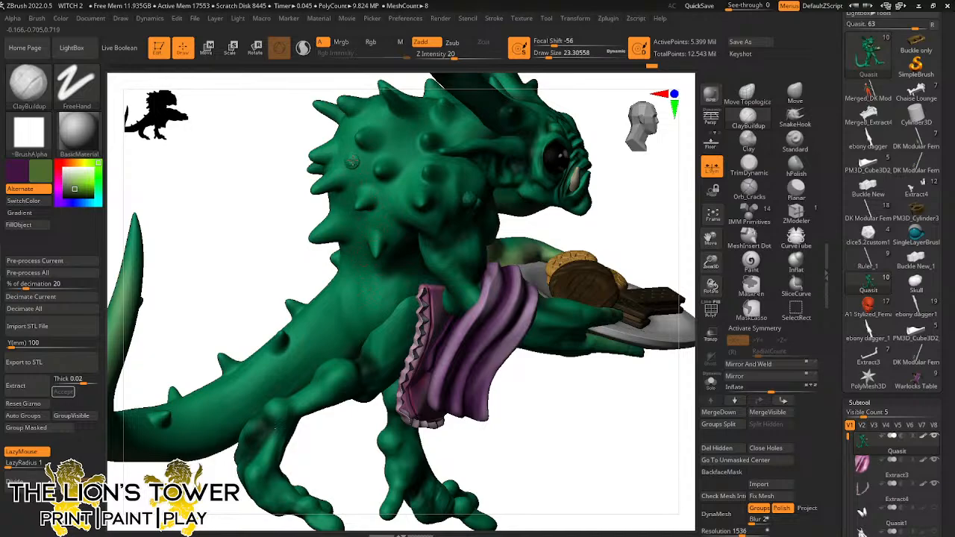
key("shift")
mouse_move(348, 165)
right_mouse_down()
mouse_move(305, 241)
mouse_move(354, 156)
right_mouse_up()
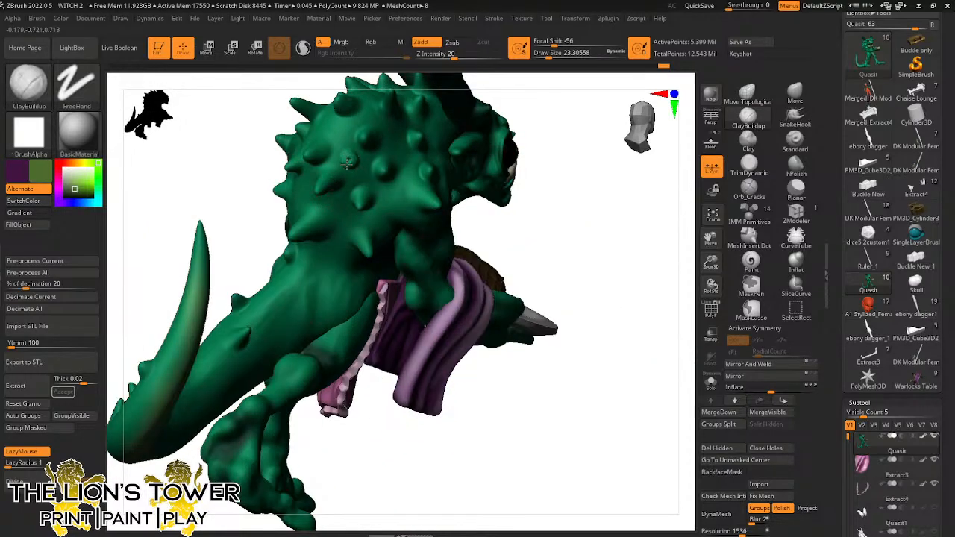
key("shift")
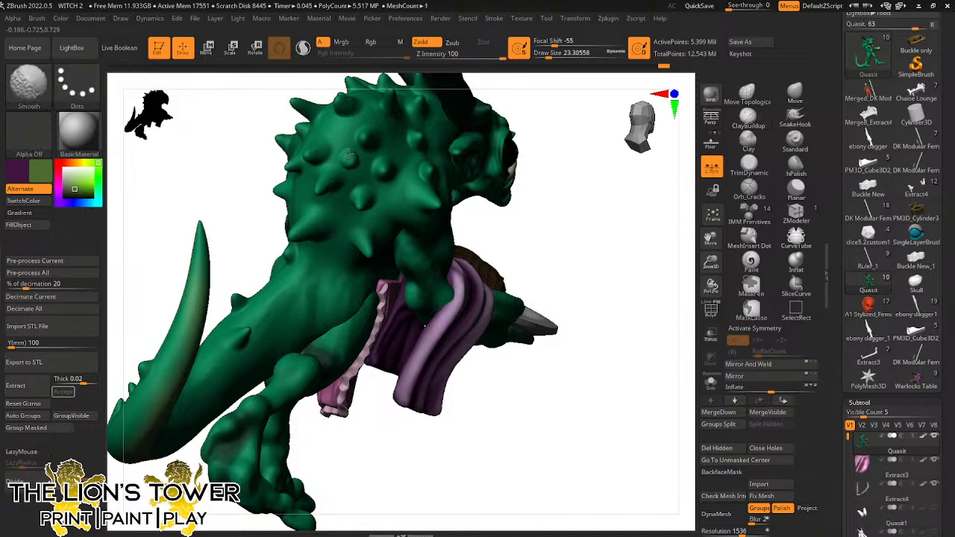
Set the draw size to about 39 and build a larger, smoothed wart on the side of the tail's base
left_click(553, 56)
mouse_move(553, 112)
right_mouse_down()
mouse_move(546, 141)
mouse_move(549, 128)
mouse_move(461, 100)
mouse_move(350, 158)
right_mouse_up()
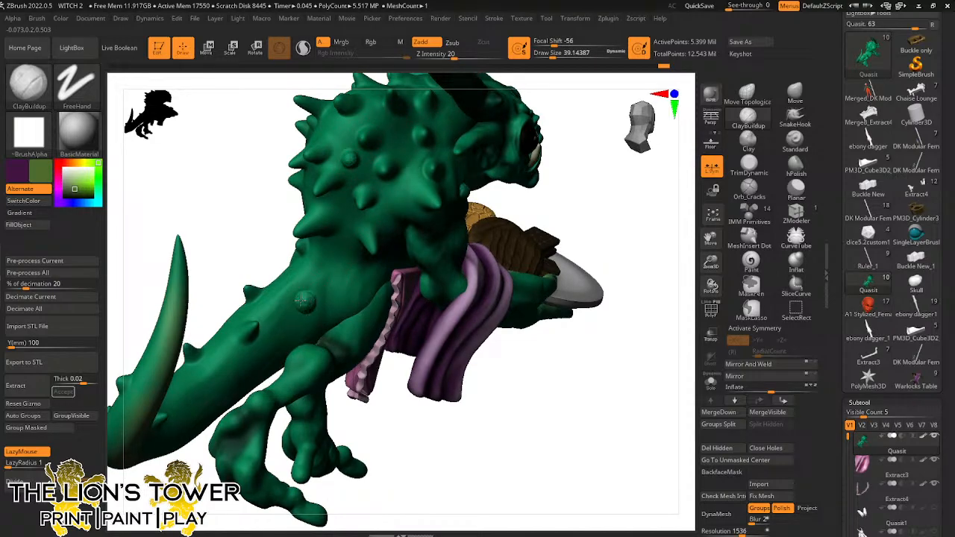
key("shift")
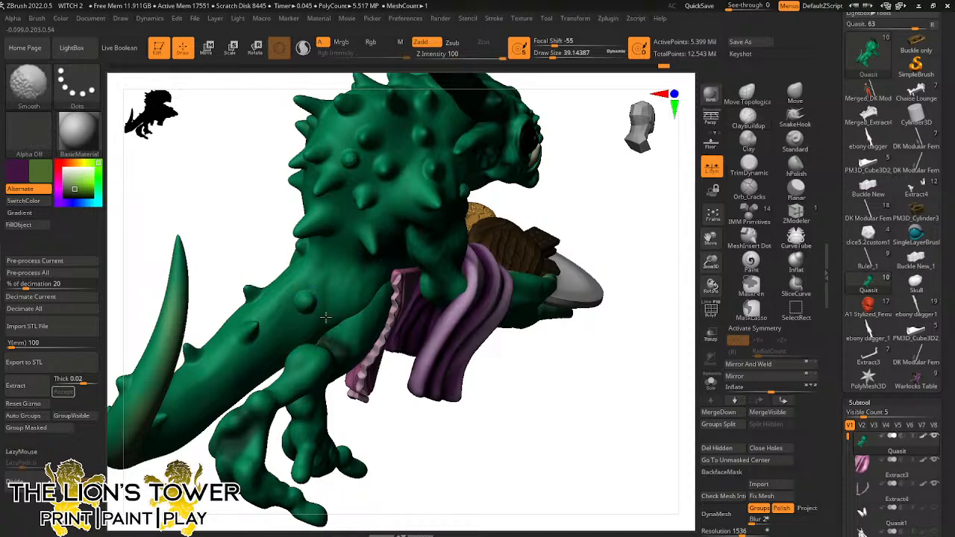
Set the draw size to about 18 and add small, smoothed warts to the chest and throat with ClayBuildup
mouse_move(590, 205)
right_mouse_down()
mouse_move(450, 209)
mouse_move(476, 136)
right_mouse_up()
left_click_drag(555, 55, 547, 55)
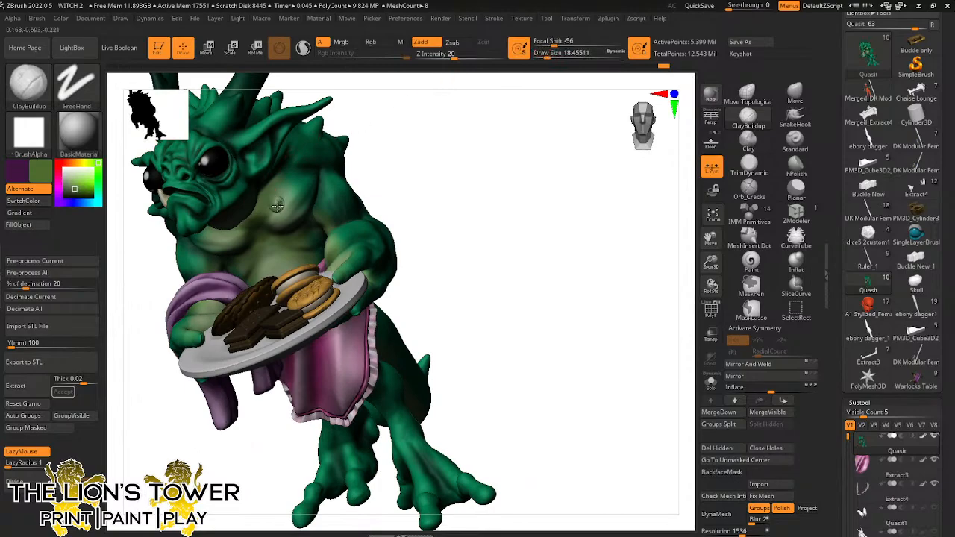
key("shift")
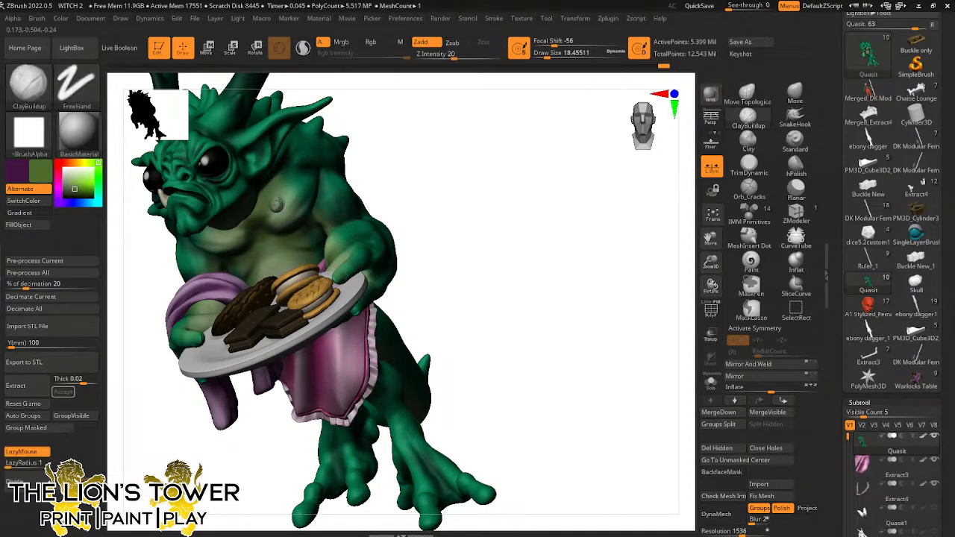
key("shift")
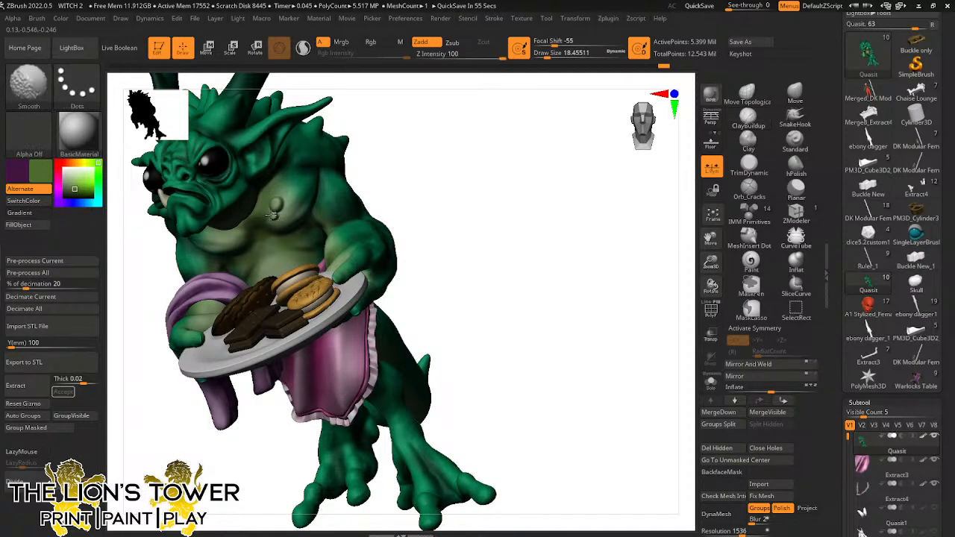
left_click_drag(356, 152, 225, 190)
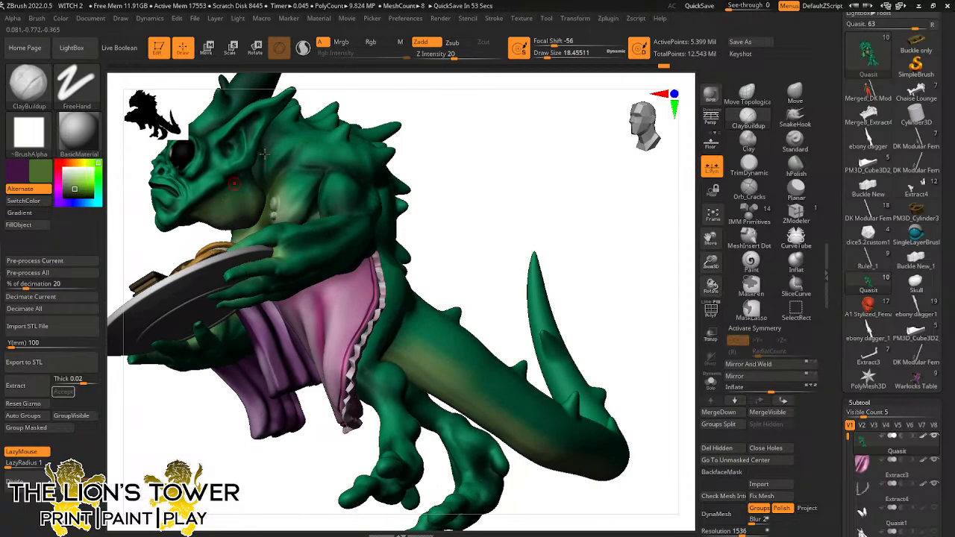
left_click_drag(367, 93, 228, 207)
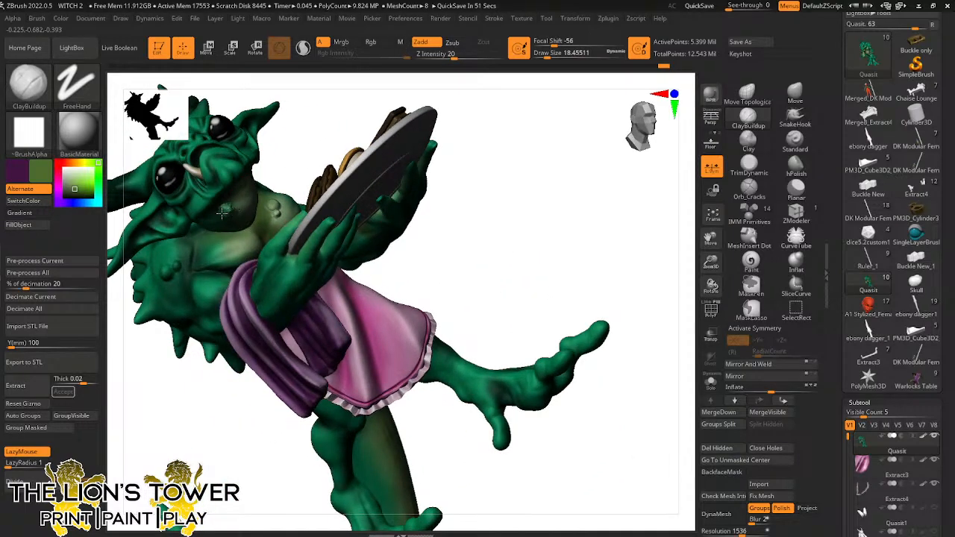
Build up and smooth another small wart on the throat below the jaw
key("shift")
left_click_drag(225, 213, 251, 189, "shift")
left_click_drag(314, 109, 279, 127)
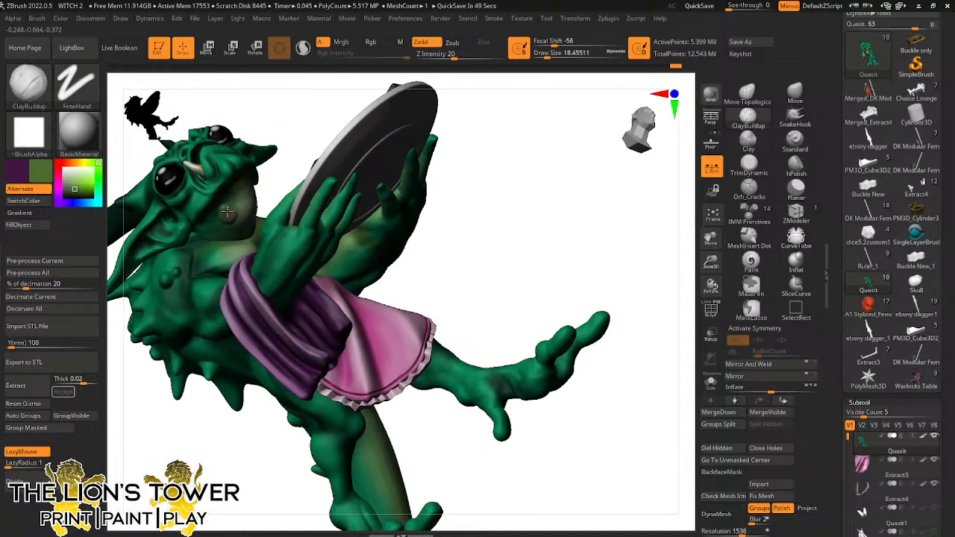
key("shift")
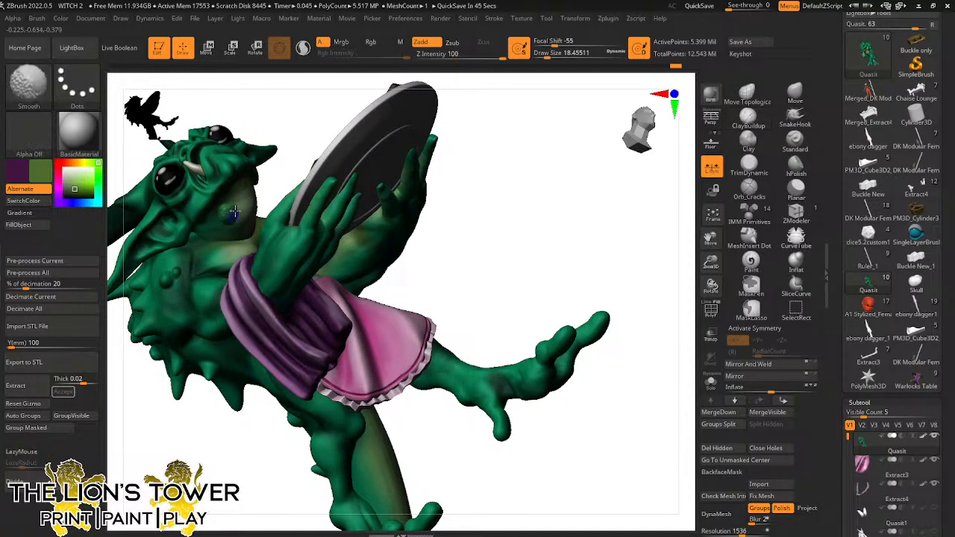
left_click_drag(230, 207, 228, 217, "shift")
Set the draw size to about 23 and build smoothed warts on the bare upper arm and forearm
mouse_move(478, 169)
left_mouse_down()
mouse_move(447, 176)
mouse_move(510, 261)
mouse_move(546, 171)
mouse_move(546, 209)
mouse_move(489, 299)
mouse_move(402, 244)
left_mouse_up()
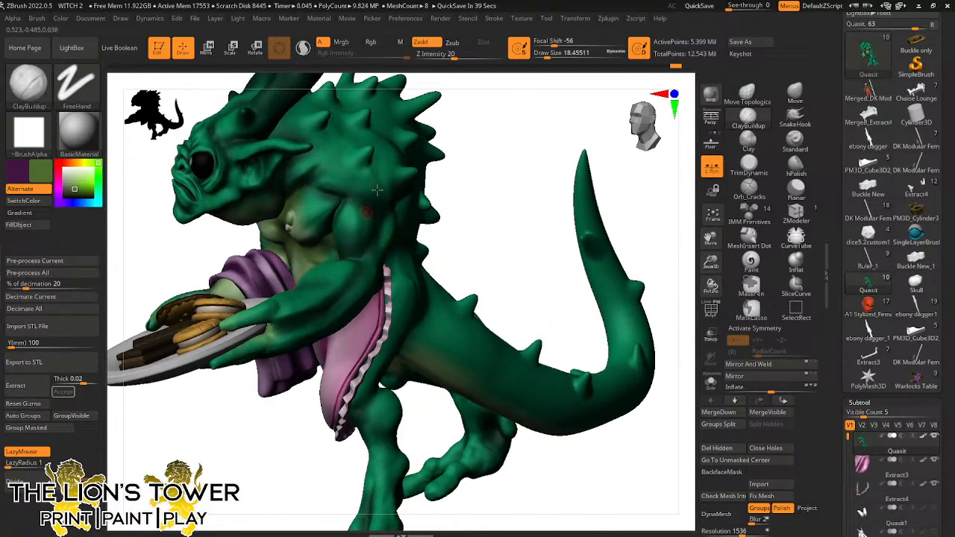
left_click_drag(547, 53, 550, 53)
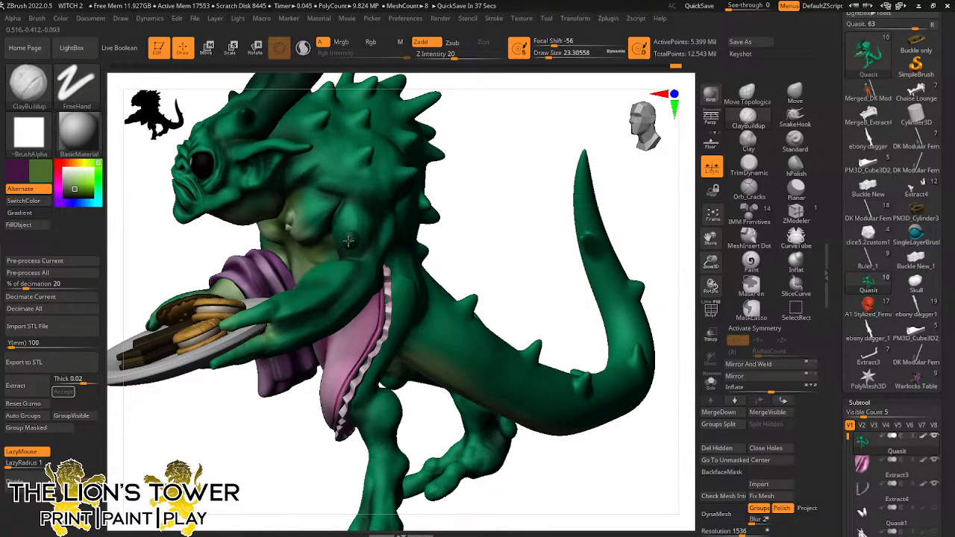
left_click_drag(434, 184, 350, 238)
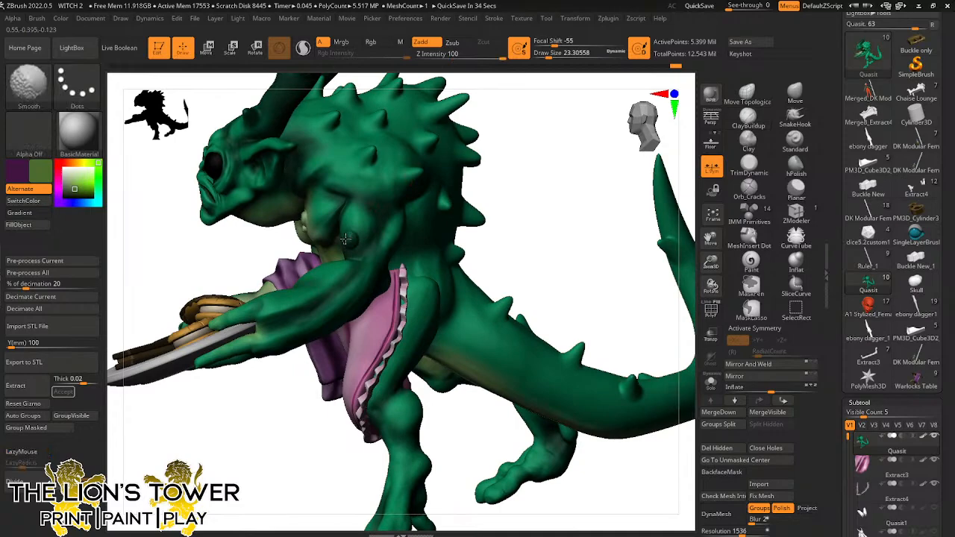
left_click_drag(494, 156, 456, 168)
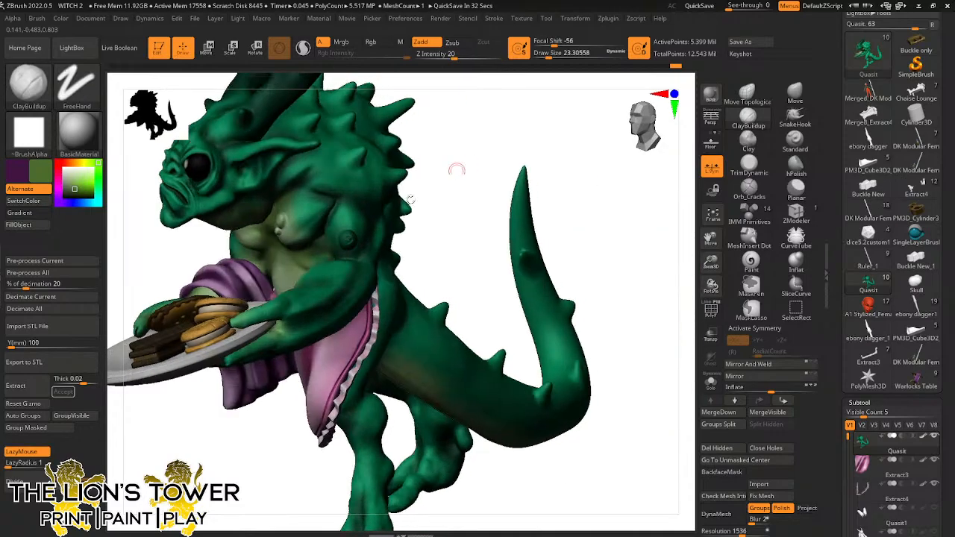
mouse_move(352, 227)
right_mouse_down()
mouse_move(362, 236)
mouse_move(335, 403)
mouse_move(314, 284)
right_mouse_up()
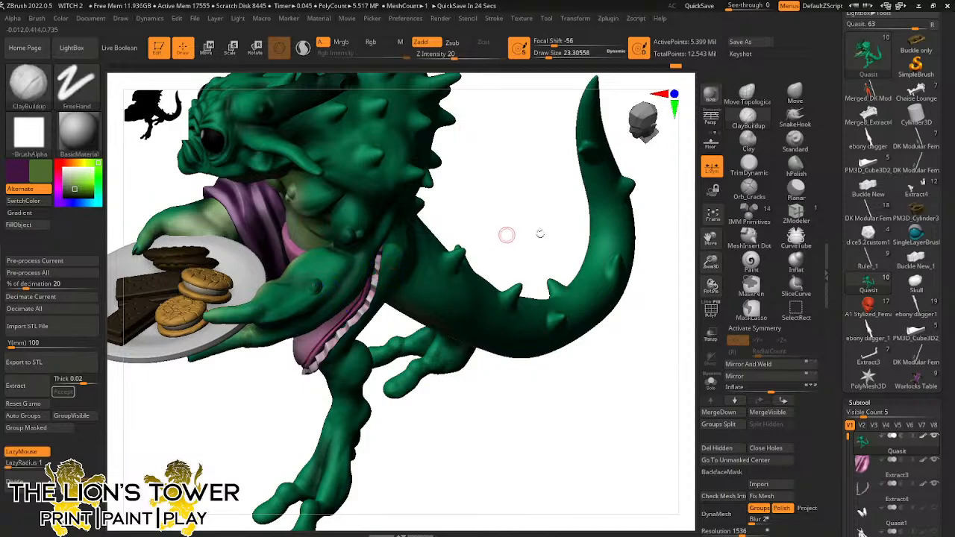
Build a pair of small warts beside the spikes midway along the tail, smoothing their edges
right_click_drag(694, 243, 580, 276)
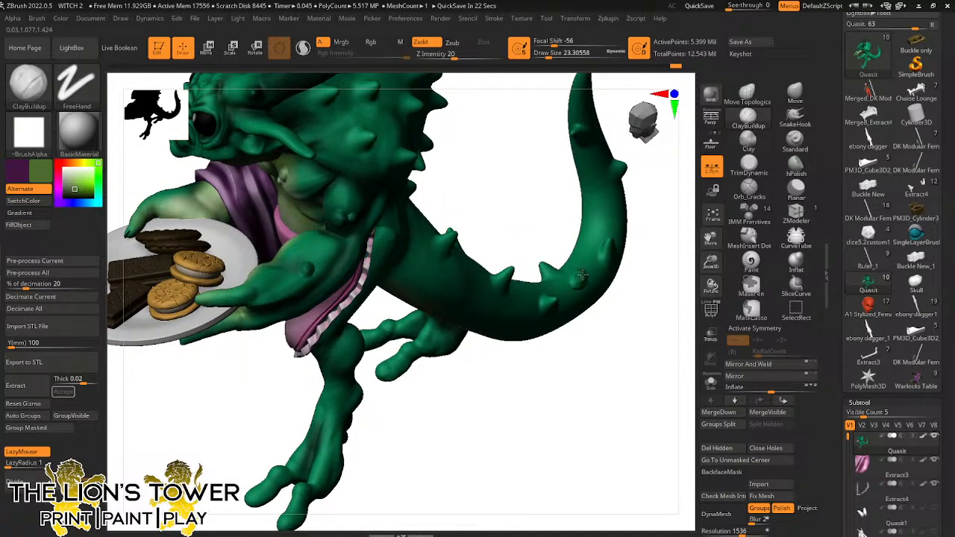
key("shift")
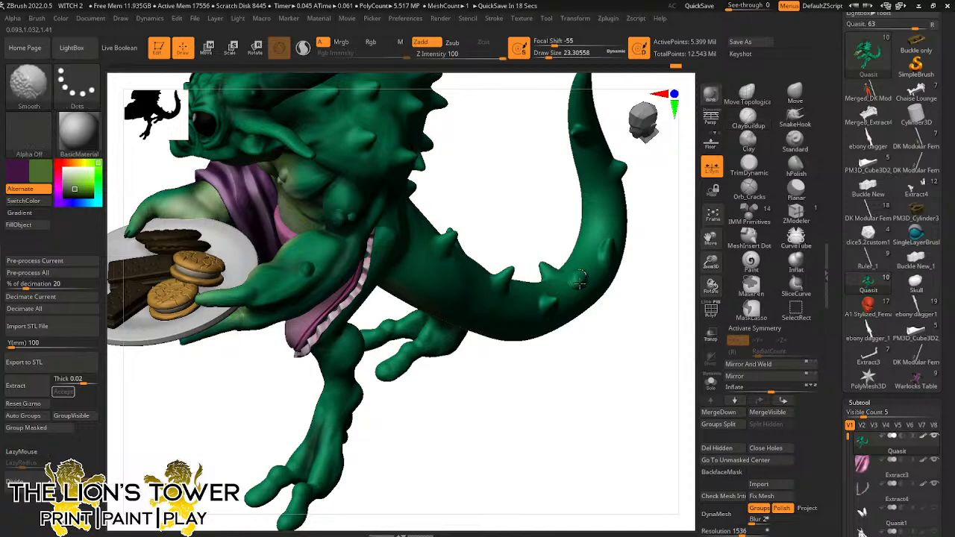
mouse_move(600, 320)
right_mouse_down()
mouse_move(594, 276)
mouse_move(585, 321)
right_mouse_up()
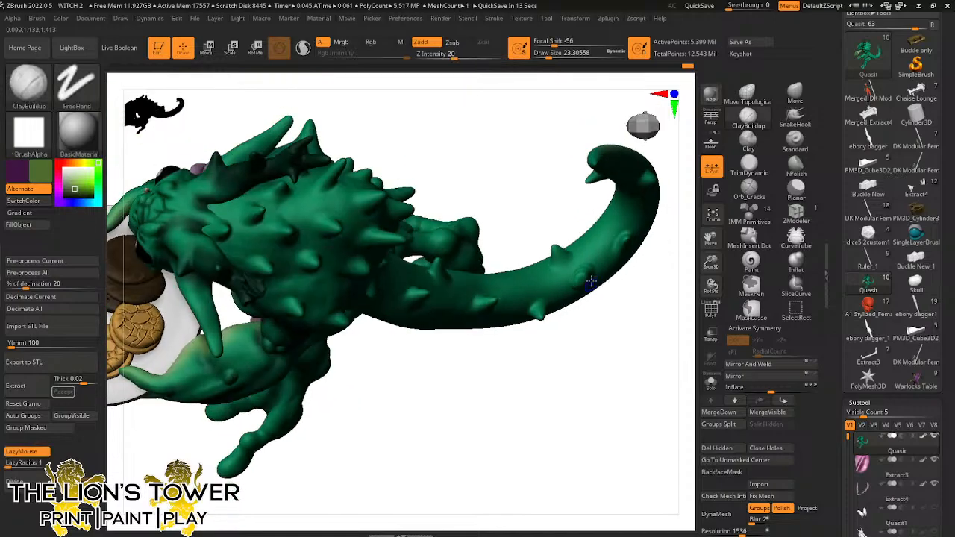
key("shift")
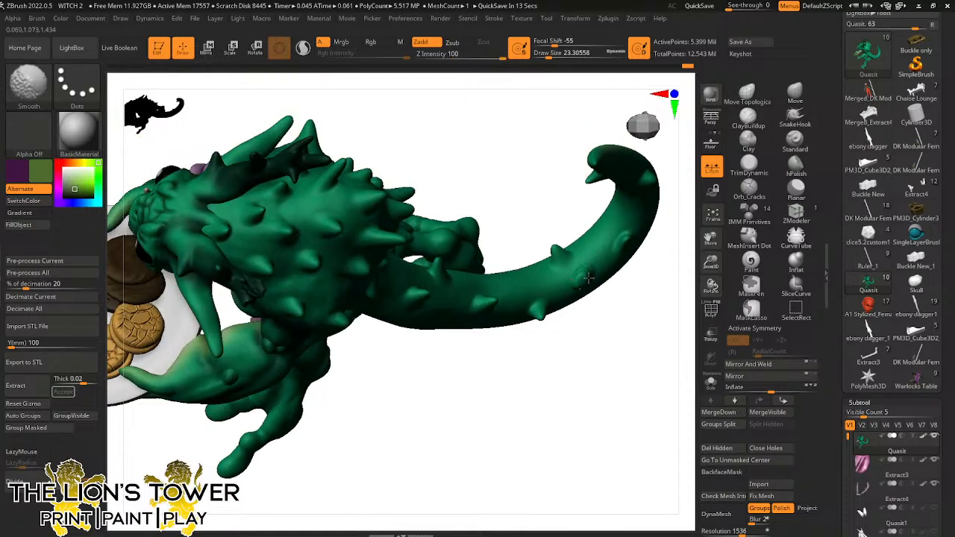
right_click_drag(609, 302, 592, 267)
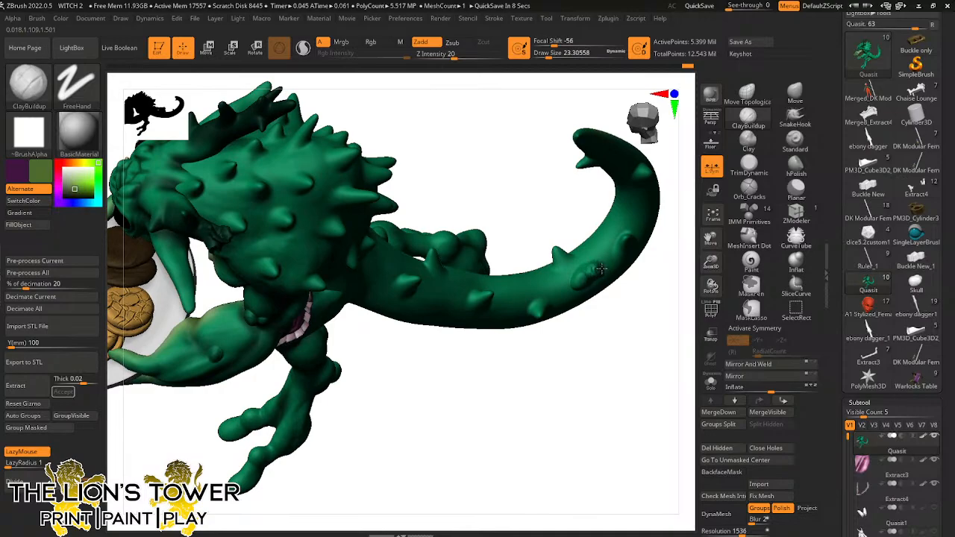
key("shift")
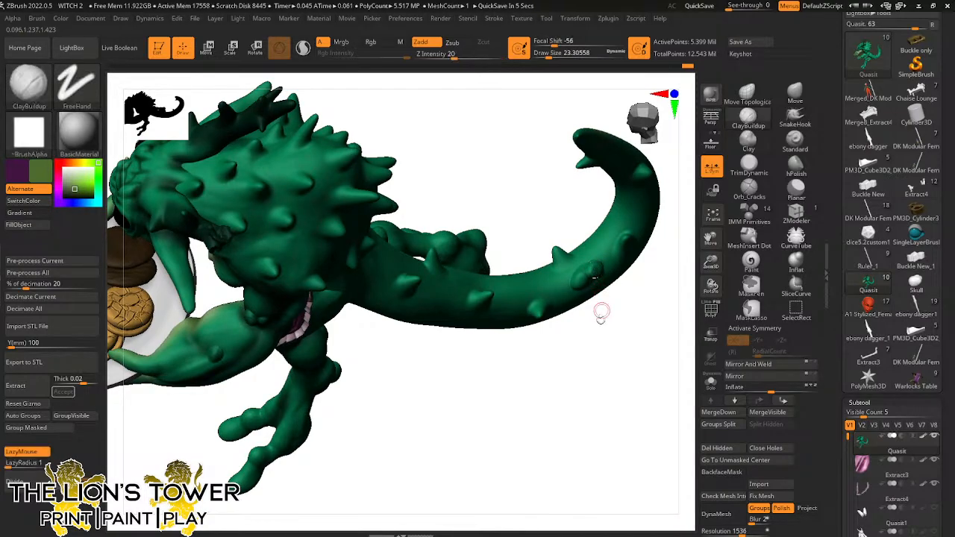
Add another wart to the cluster on the middle of the tail and blend its edges with Smooth
right_click_drag(590, 274, 584, 254)
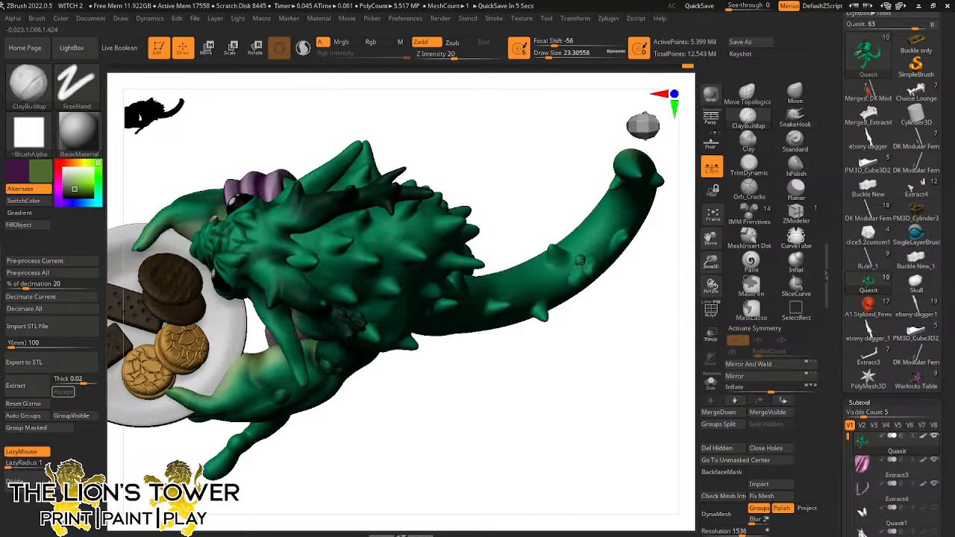
left_click_drag(580, 261, 585, 273, "shift")
mouse_move(585, 273)
right_mouse_down()
mouse_move(587, 243)
mouse_move(588, 268)
right_mouse_up()
key("shift")
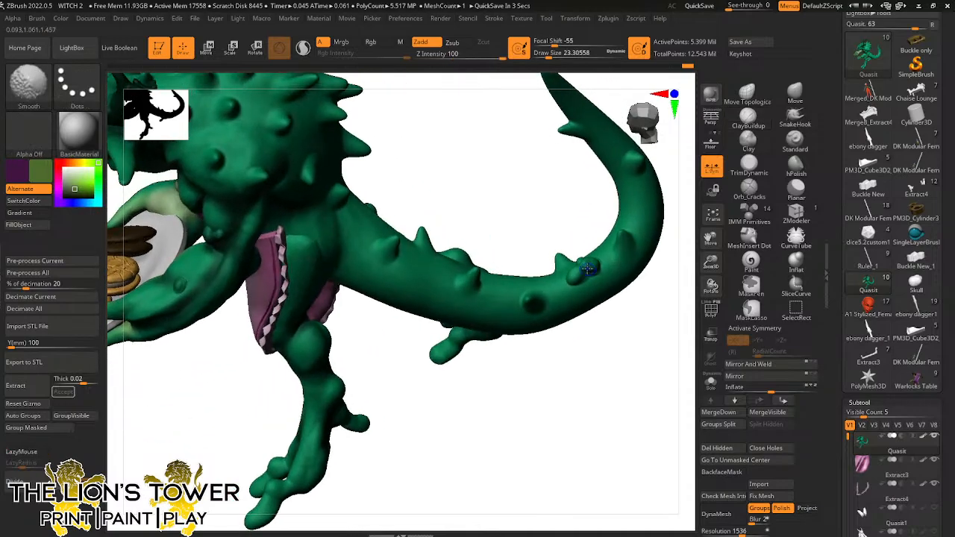
left_click_drag(587, 269, 585, 275, "shift")
key("Escape")
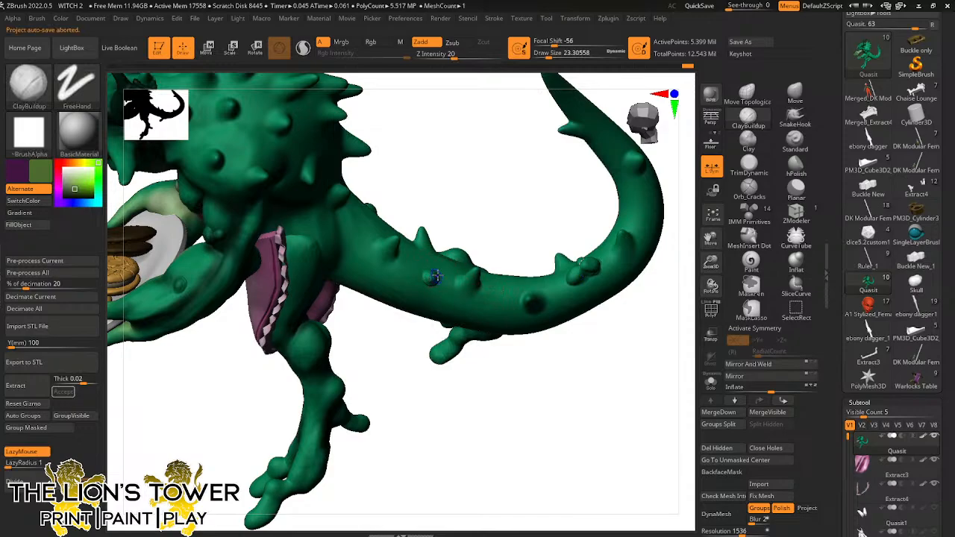
Build small, smoothed warts near the tail's base and on the thigh beside the apron on the towel side
mouse_move(435, 277)
right_mouse_down()
mouse_move(518, 186)
mouse_move(296, 357)
mouse_move(363, 329)
mouse_move(301, 367)
right_mouse_up()
key("shift")
right_click_drag(383, 260, 437, 226)
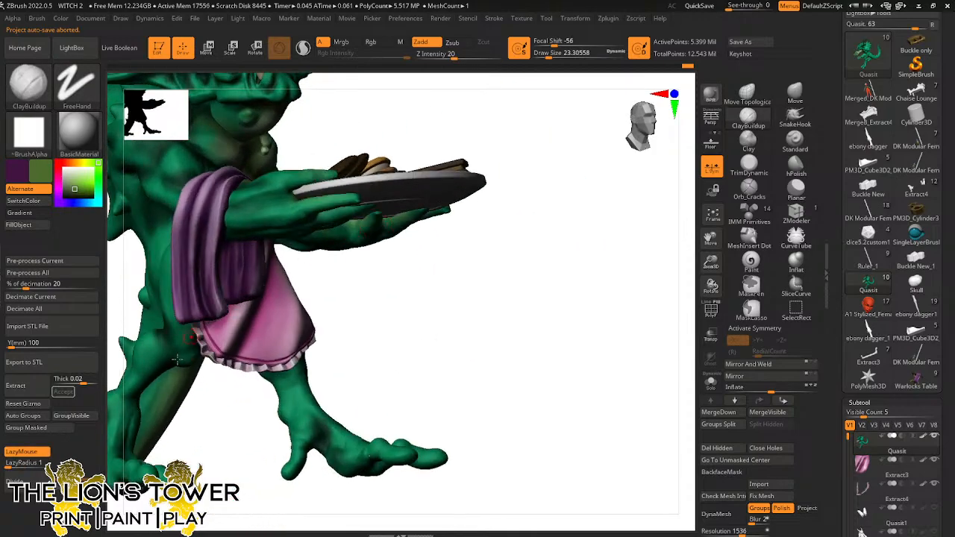
left_click_drag(710, 236, 750, 236)
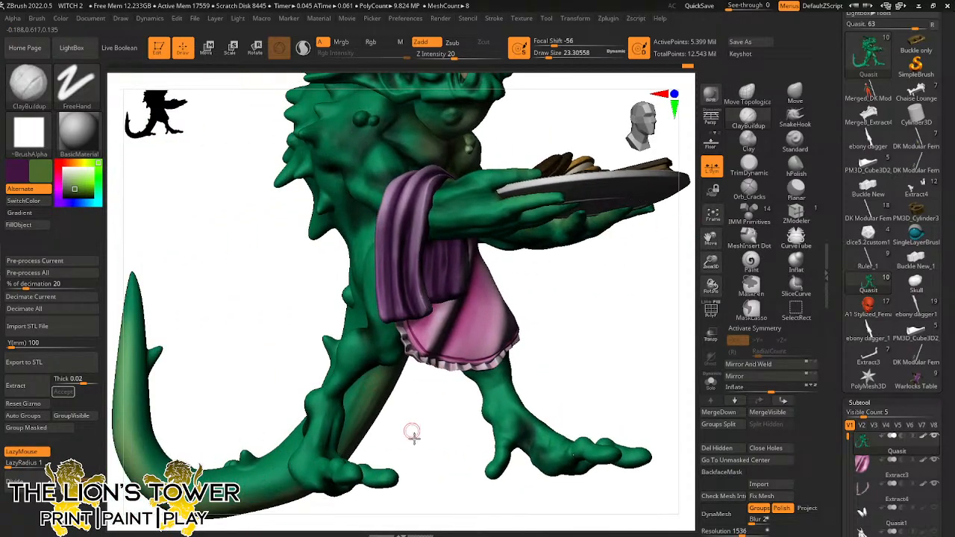
right_click_drag(411, 436, 420, 327)
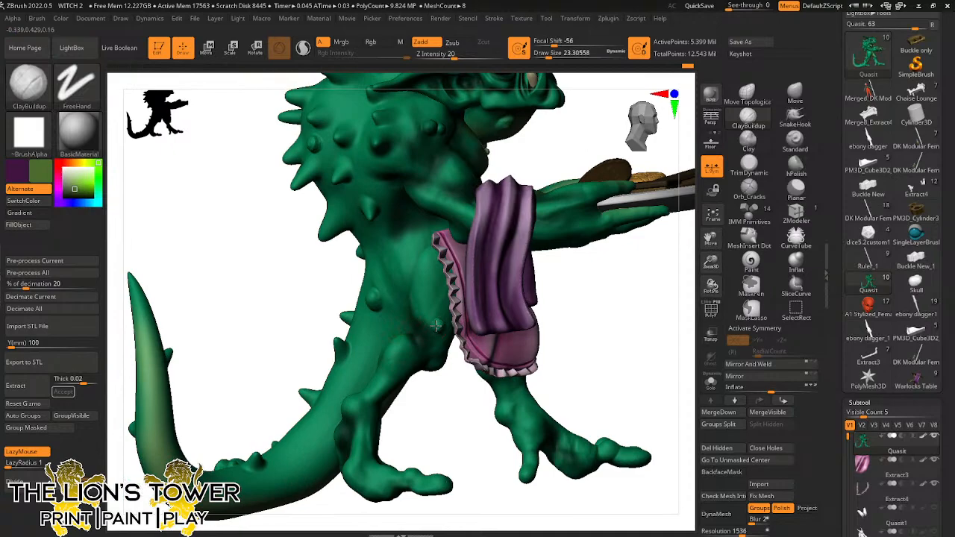
left_click_drag(436, 326, 436, 333, "shift")
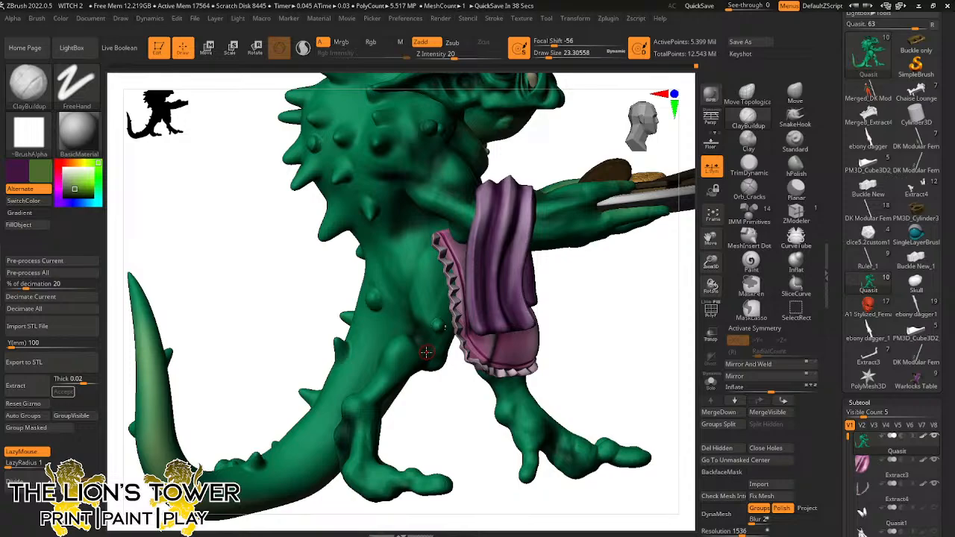
Add small, smoothed warts to the side of the tail and to the lower back on the towel side
left_click_drag(597, 311, 331, 381)
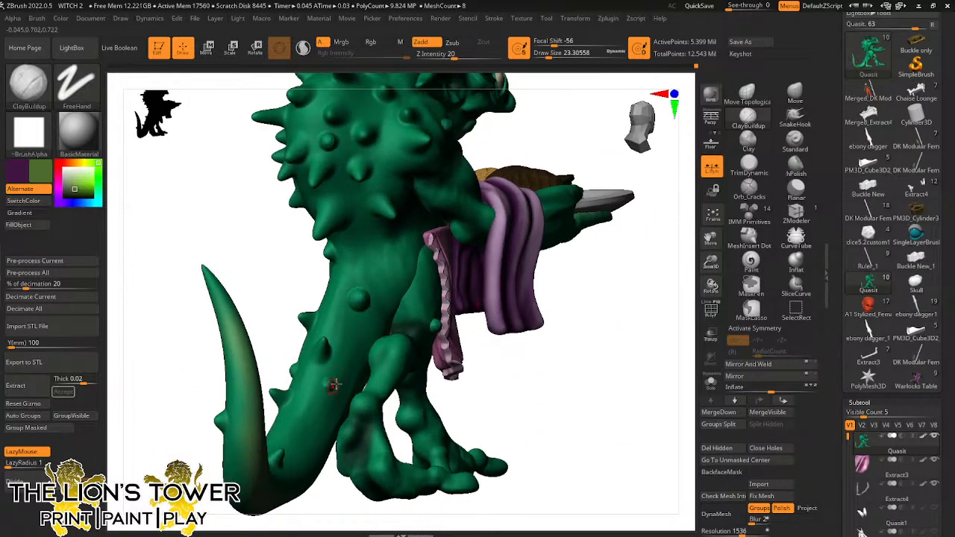
key("shift")
left_click_drag(524, 386, 371, 244)
key("shift")
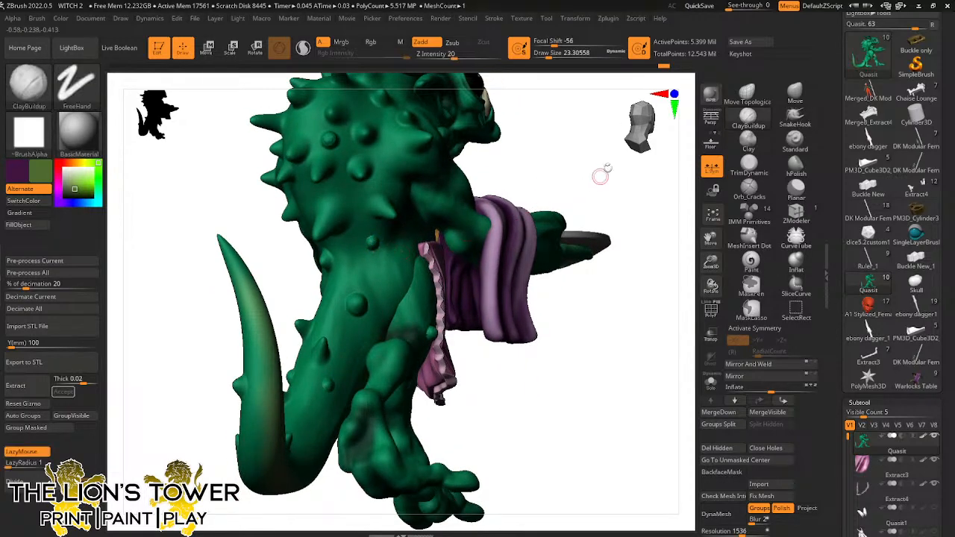
Build smoothed warts on the upper arm carrying the towel and on the back of its hand under the plate
left_click_drag(604, 174, 458, 194)
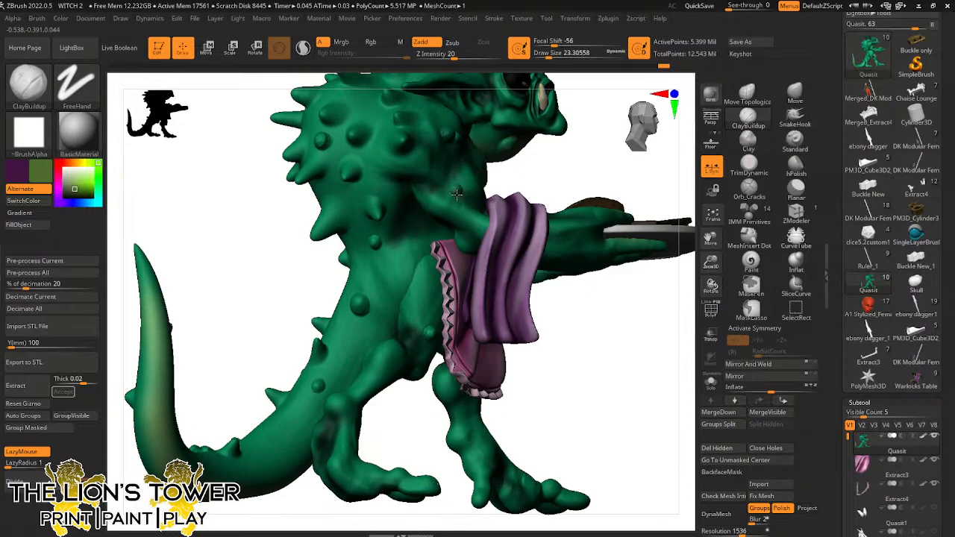
key("shift")
left_click_drag(597, 176, 617, 283)
mouse_move(711, 262)
left_mouse_down()
mouse_move(711, 238)
mouse_move(523, 179)
left_mouse_up()
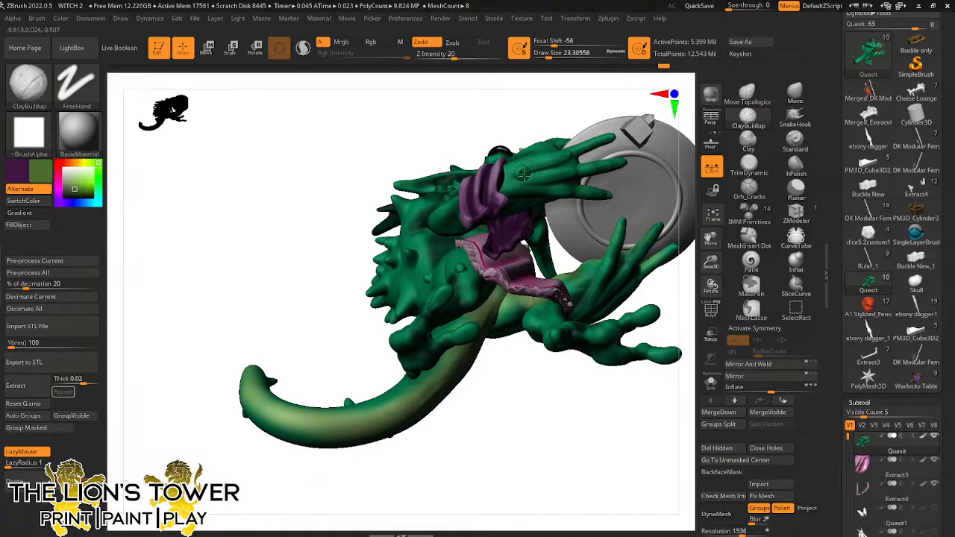
key("shift")
key("shift")
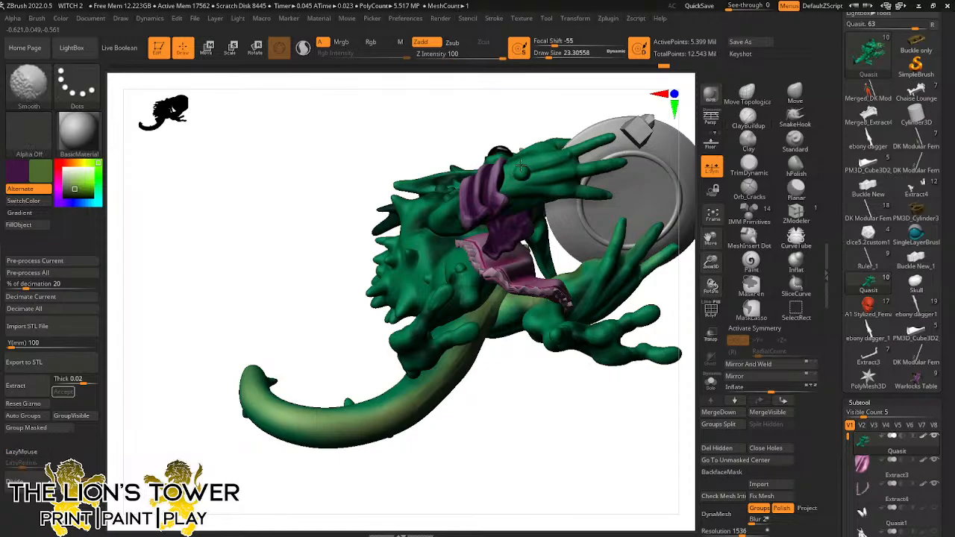
left_click_drag(569, 119, 553, 120)
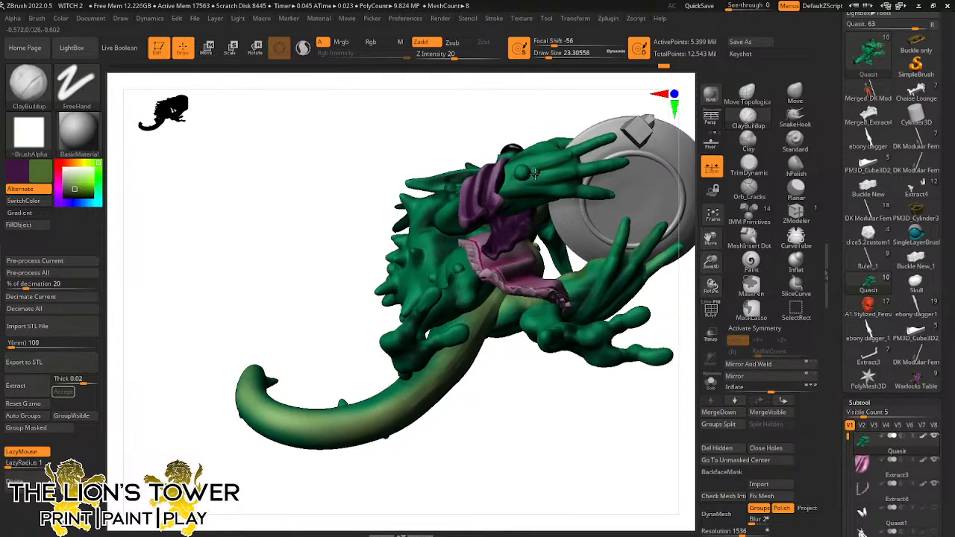
Undo the last back stroke, set the draw size to about 27 and build a wart between the lower back spikes
left_click_drag(686, 314, 619, 253)
left_click_drag(625, 192, 439, 222)
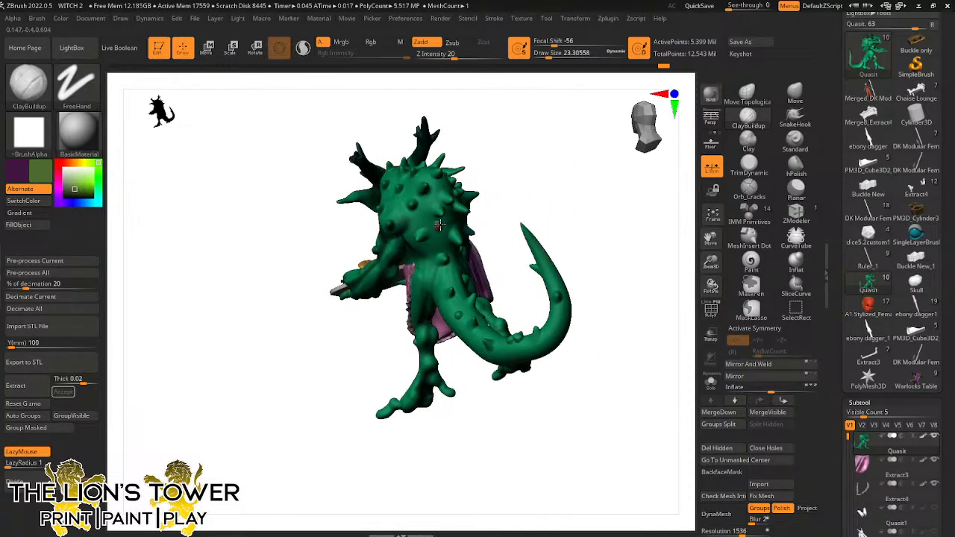
key("ctrl+z")
left_click_drag(548, 58, 551, 58)
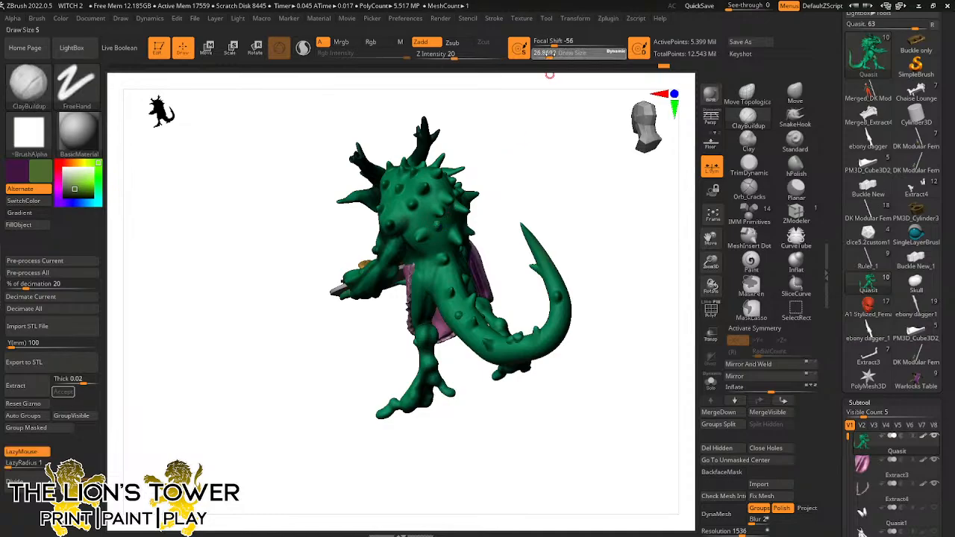
mouse_move(529, 147)
left_mouse_down()
mouse_move(512, 152)
mouse_move(436, 227)
left_mouse_up()
Set the draw size to about 41 and smooth the skin between the spikes on the back
left_click_drag(550, 55, 554, 54)
left_click_drag(526, 120, 489, 156)
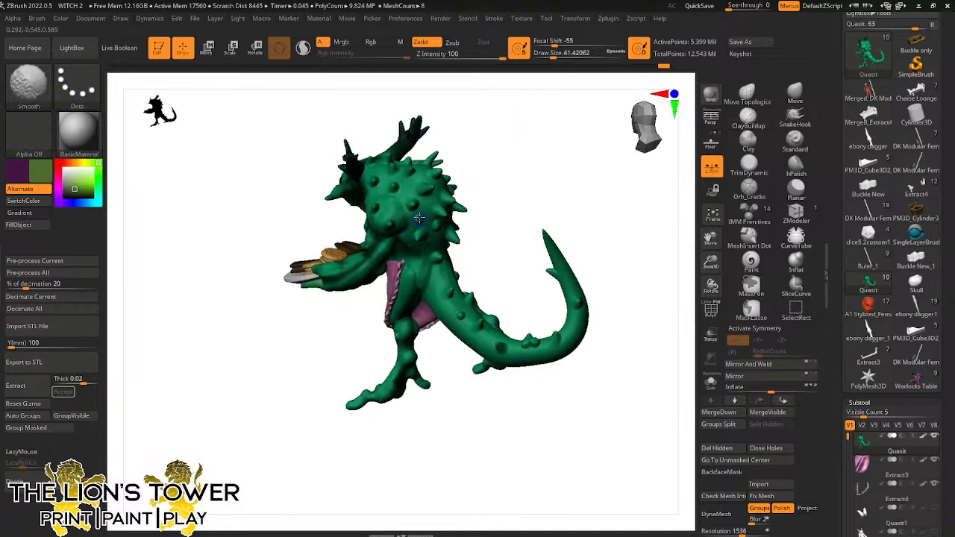
left_click_drag(419, 220, 419, 219, "shift")
left_click_drag(459, 160, 489, 163)
left_click_drag(421, 218, 421, 218, "shift")
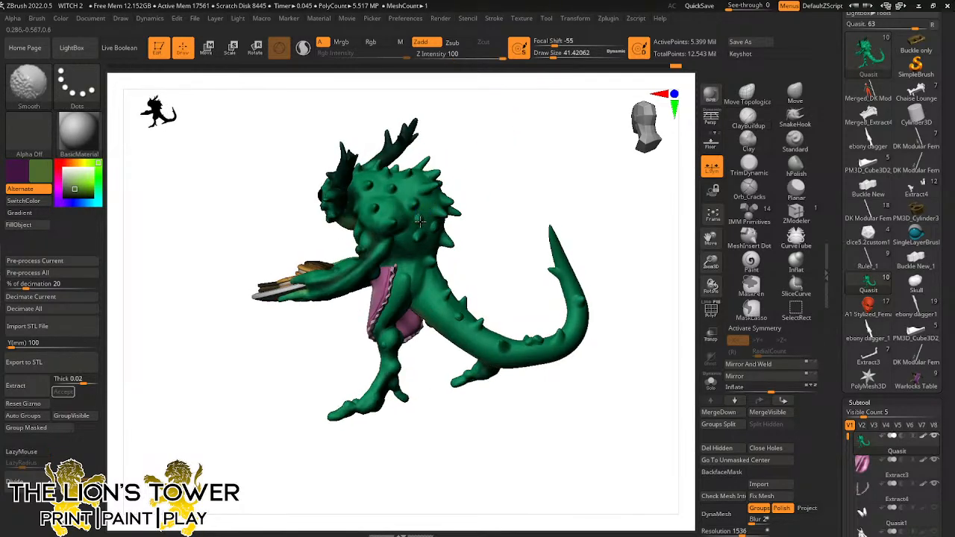
mouse_move(491, 187)
left_mouse_down()
mouse_move(514, 192)
mouse_move(500, 190)
left_mouse_up()
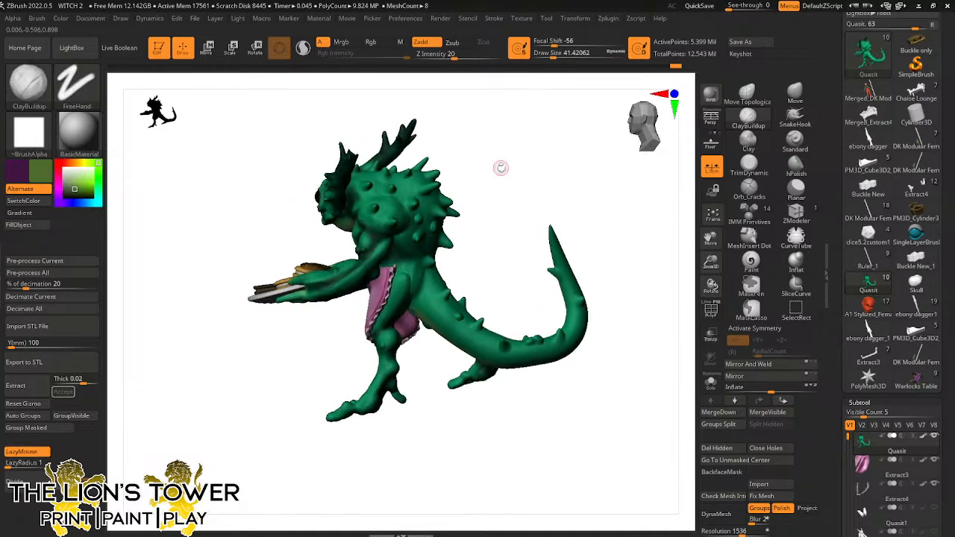
Isolate the Quasit body in Solo mode, turn off the DynaMesh Groups option and remesh the body with DynaMesh
left_click(711, 381)
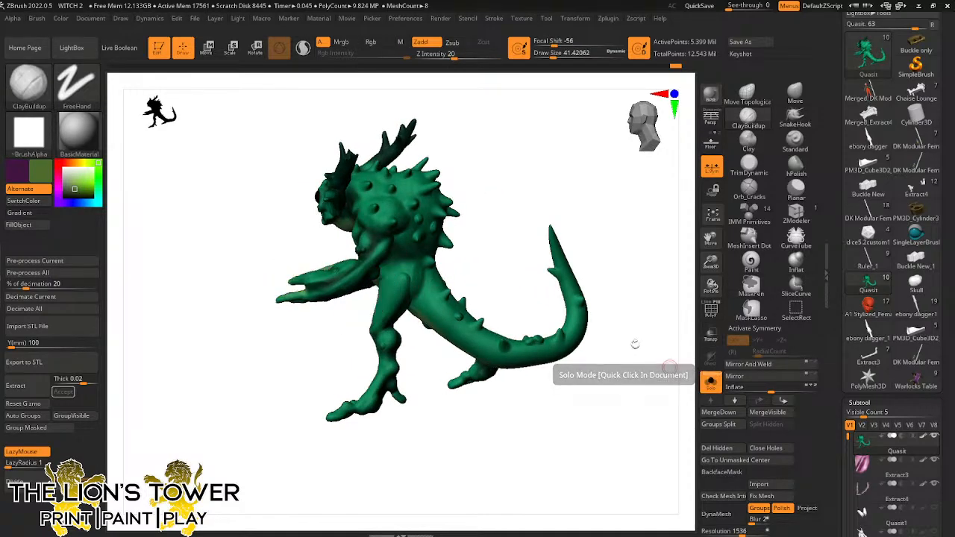
left_click_drag(582, 206, 656, 197)
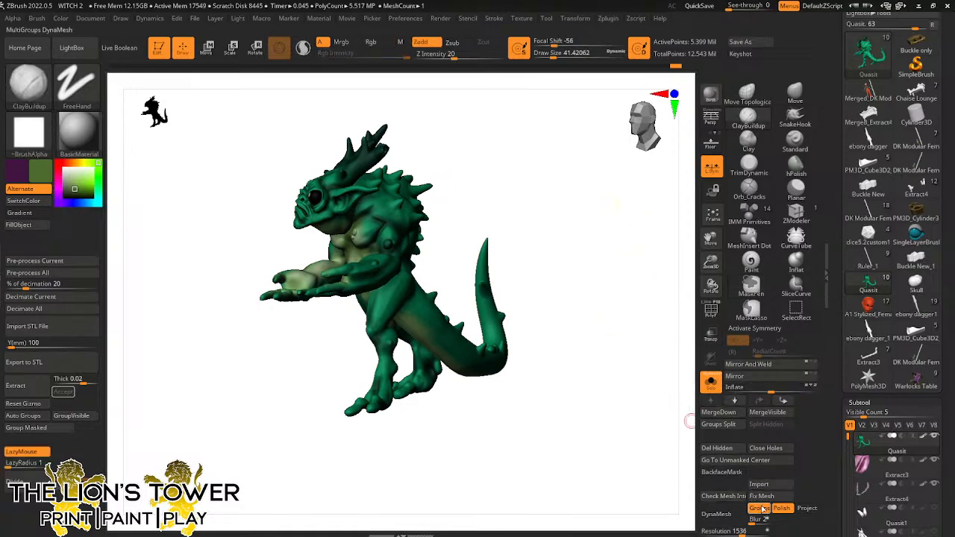
left_click_drag(604, 308, 624, 358, "ctrl")
left_click(718, 514)
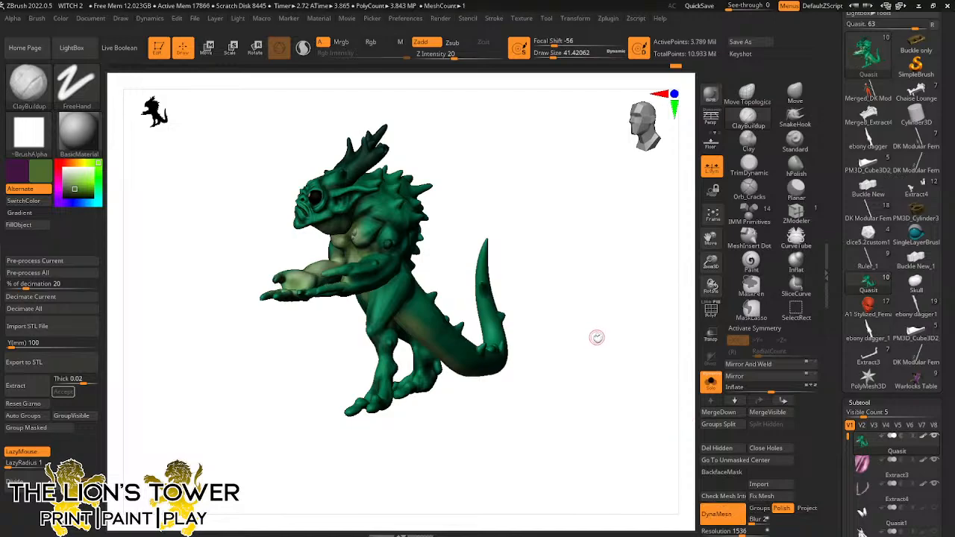
left_click_drag(597, 335, 572, 350)
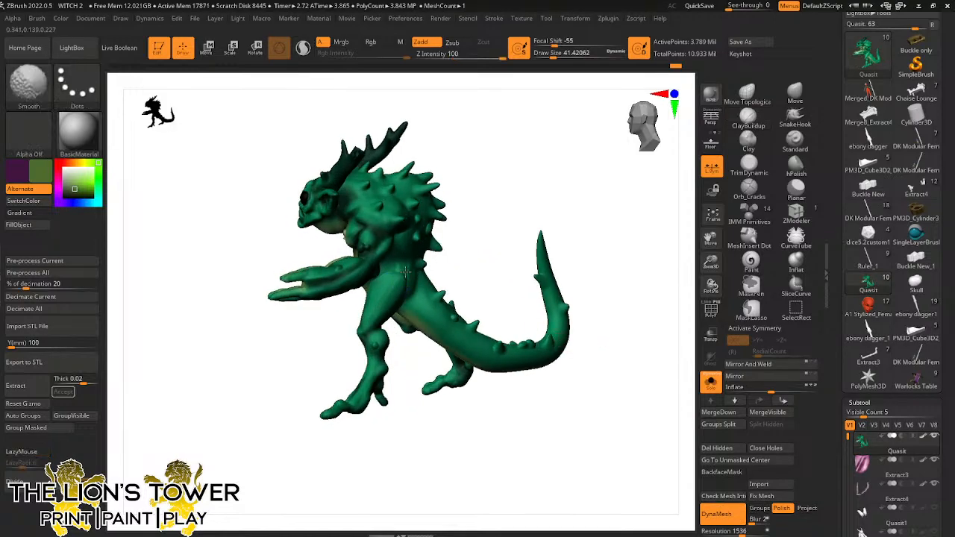
Turn on Sculptris Pro, set the draw size to 68 and smooth the skin around the isolated Quasit's hips, legs and tail
key("backslash")
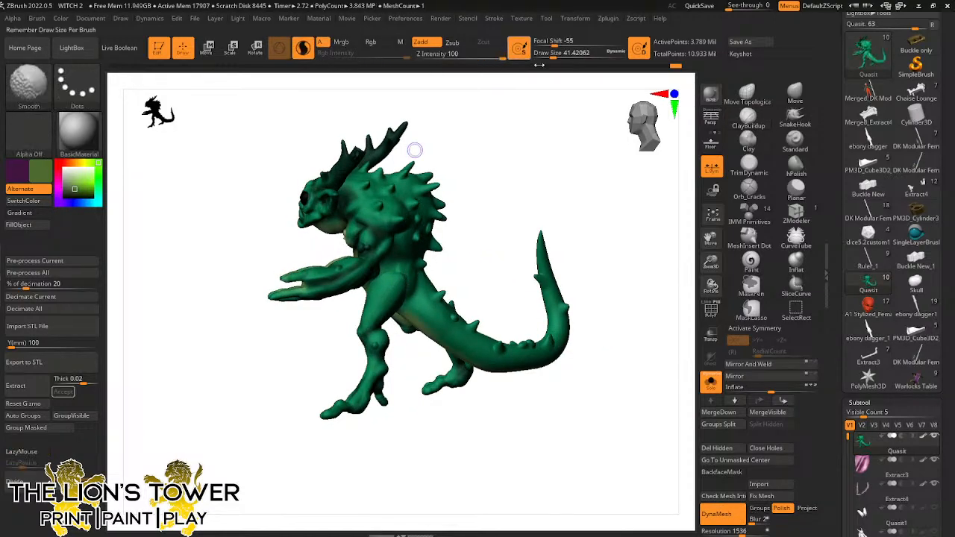
left_click_drag(555, 57, 559, 58)
left_click_drag(533, 143, 501, 153)
left_click_drag(426, 262, 405, 296, "shift")
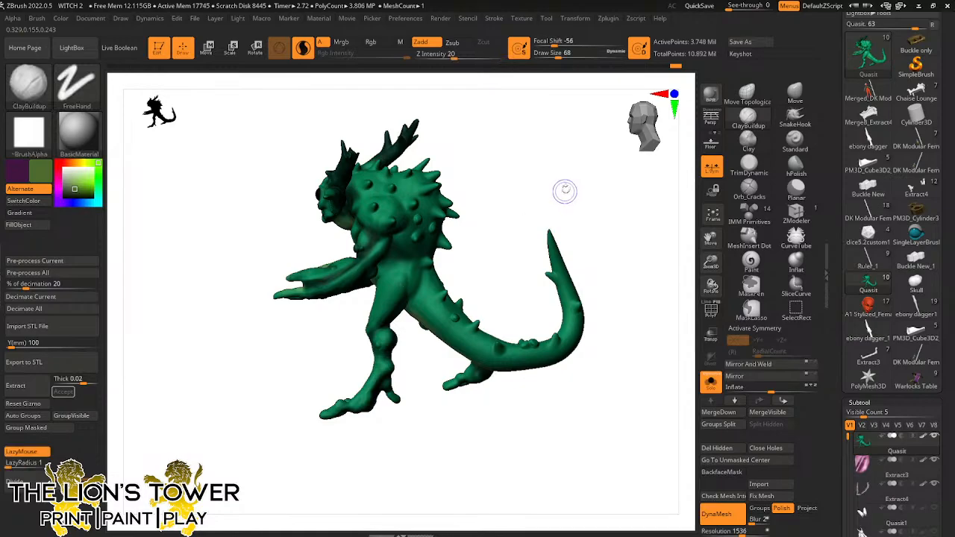
left_click_drag(565, 187, 418, 278)
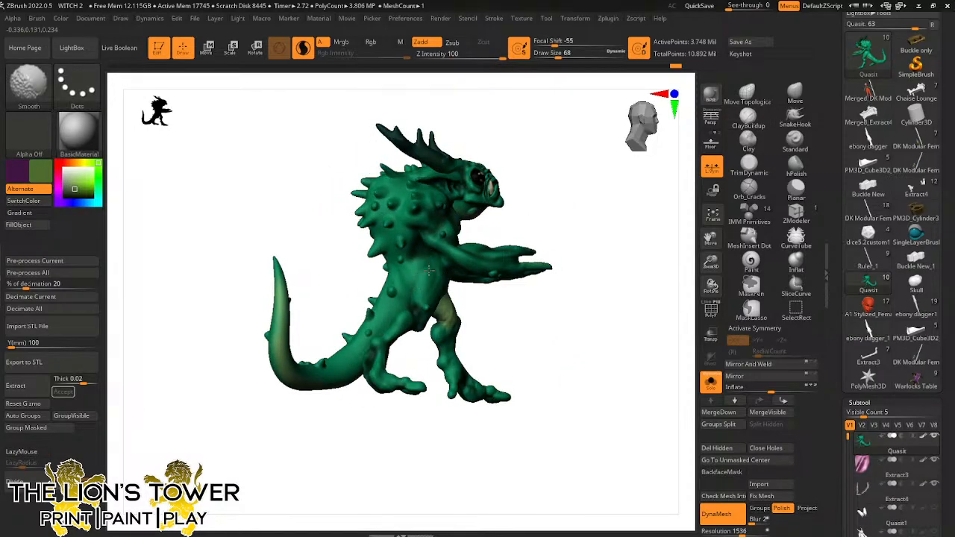
mouse_move(571, 211)
left_mouse_down()
mouse_move(550, 206)
mouse_move(567, 143)
mouse_move(530, 149)
left_mouse_up()
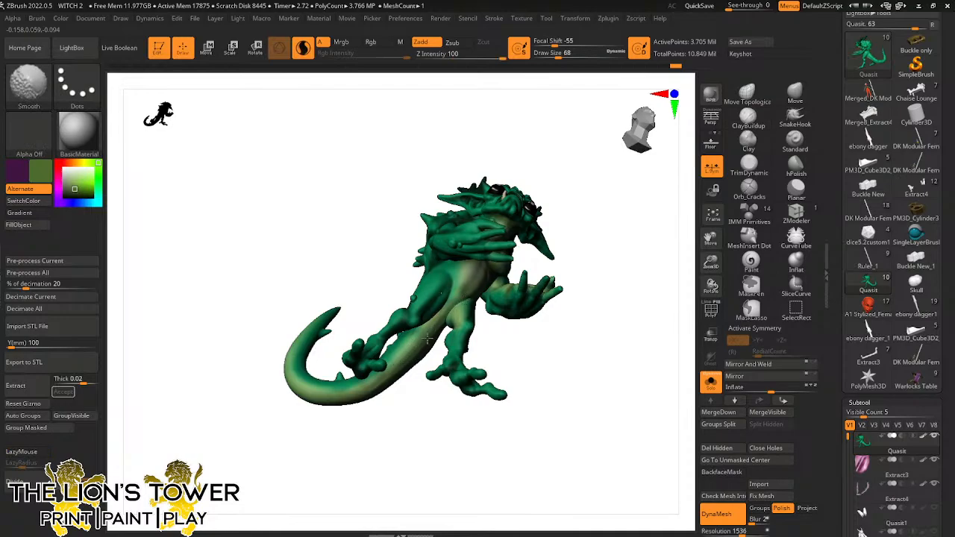
left_click_drag(588, 204, 624, 273)
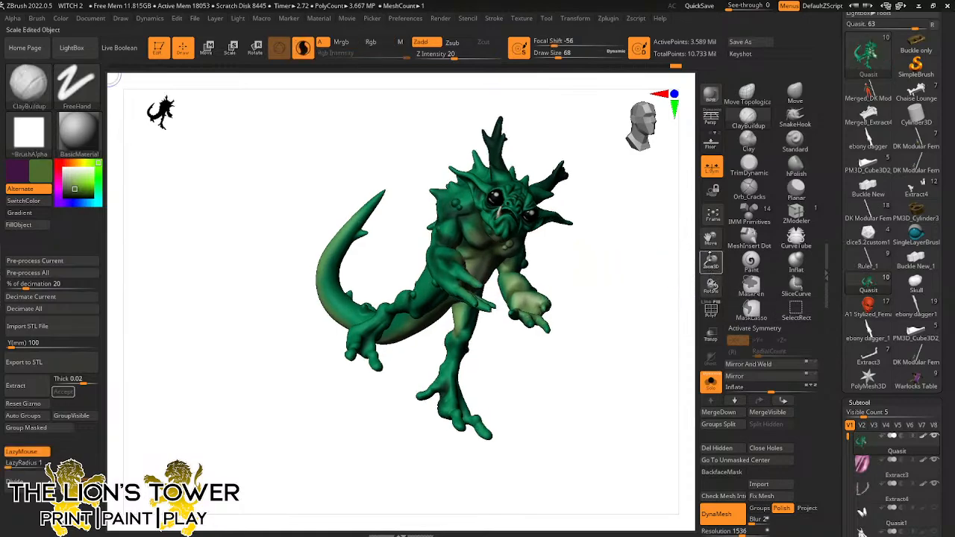
Leave Solo mode to show all subtools and smooth the skin of the Quasit's chest, arms, shoulders and neck
left_click(711, 381)
left_click_drag(647, 371, 712, 282)
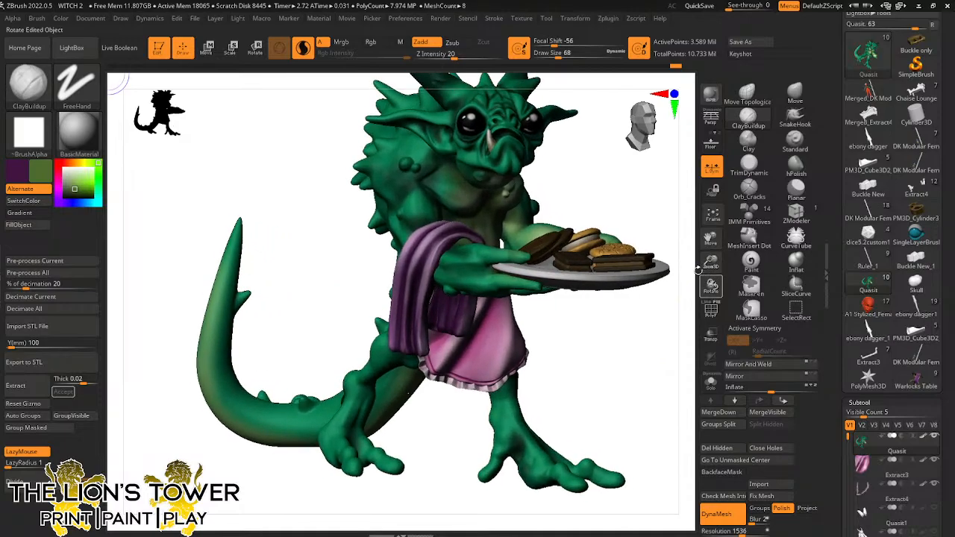
left_click_drag(710, 237, 706, 321)
mouse_move(665, 278)
left_mouse_down("shift")
mouse_move(651, 279)
mouse_move(670, 292)
mouse_move(641, 305)
mouse_move(674, 253)
mouse_move(657, 269)
left_mouse_up("shift")
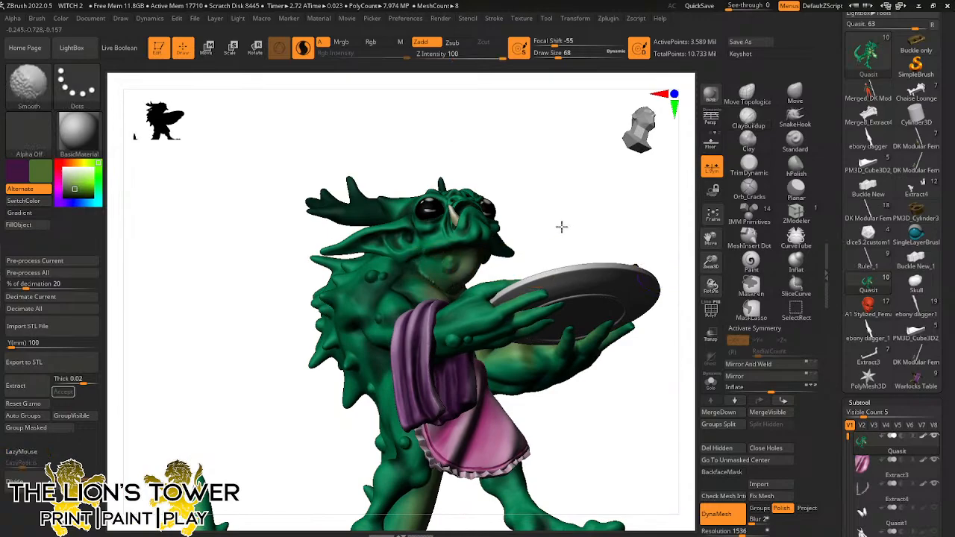
left_click_drag(562, 226, 448, 284, "shift")
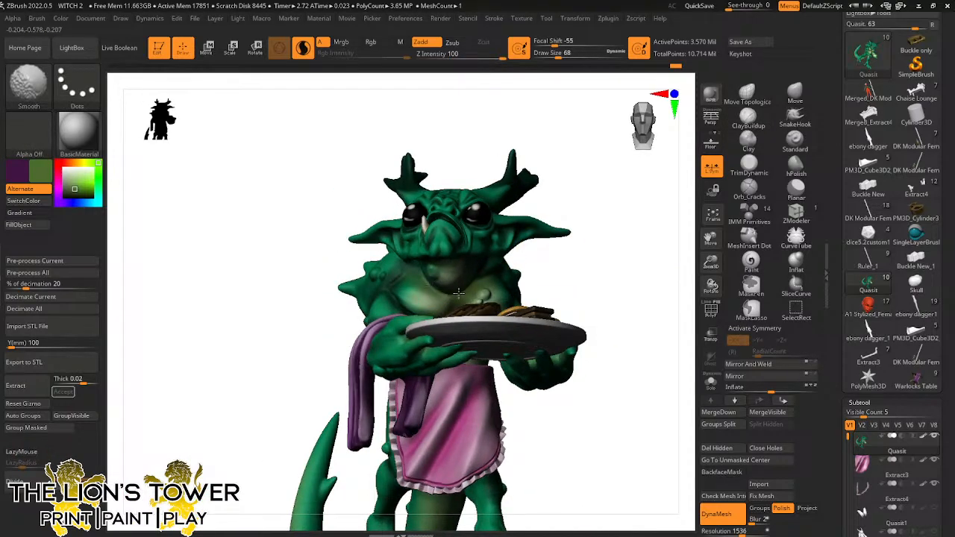
left_click_drag(580, 249, 457, 292)
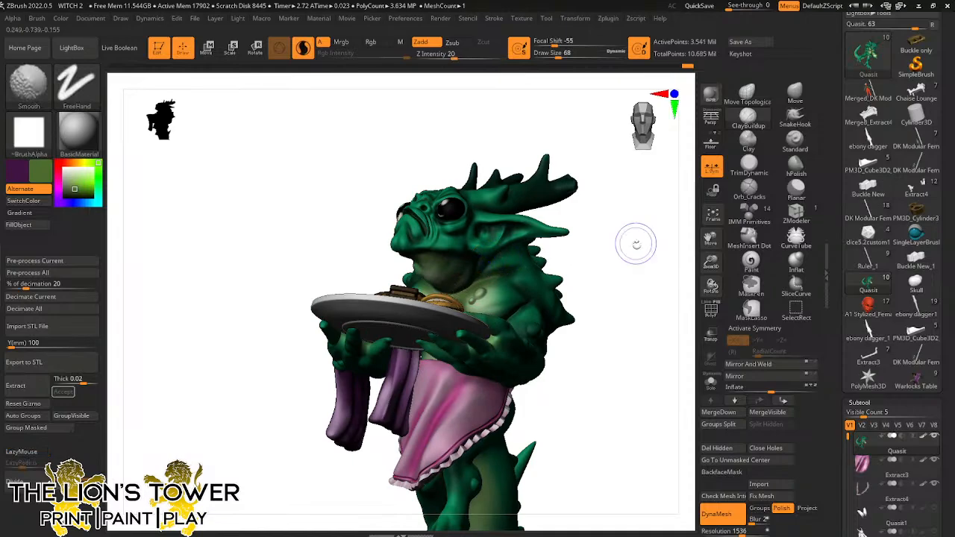
left_click_drag(636, 245, 482, 248)
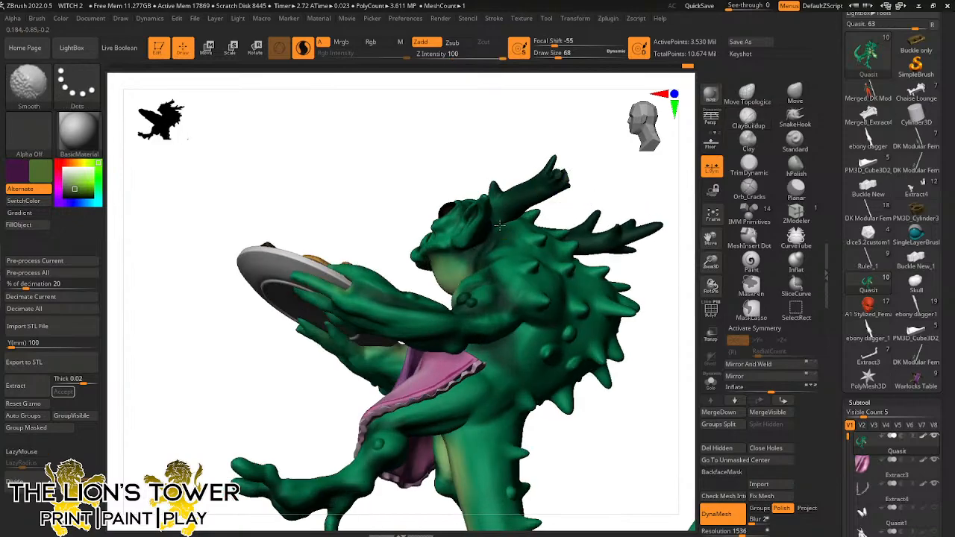
left_click_drag(637, 187, 686, 228, "shift")
mouse_move(711, 262)
left_mouse_down()
mouse_move(602, 255)
mouse_move(612, 290)
mouse_move(675, 274)
left_mouse_up()
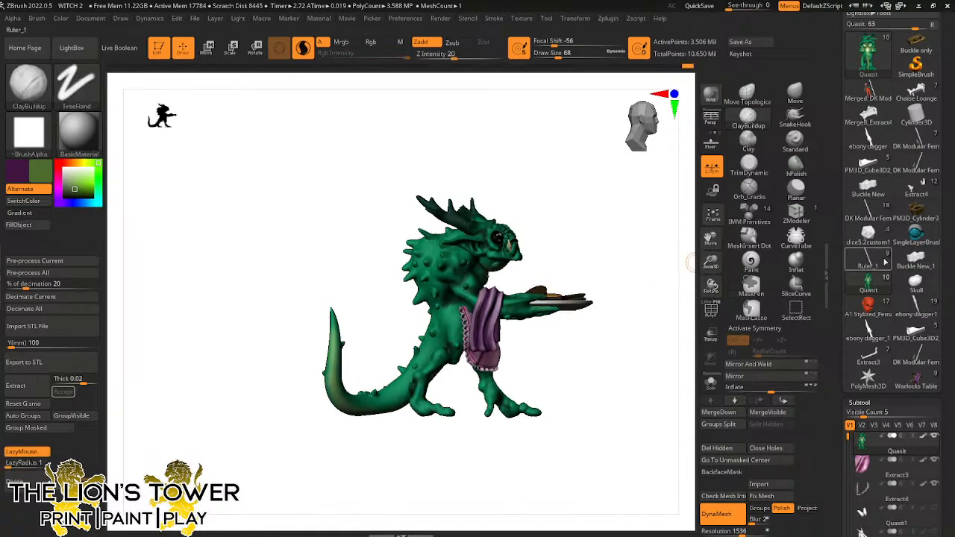
Append a cylinder as a new subtool and make it the active one
scroll(896, 261, "down", 5)
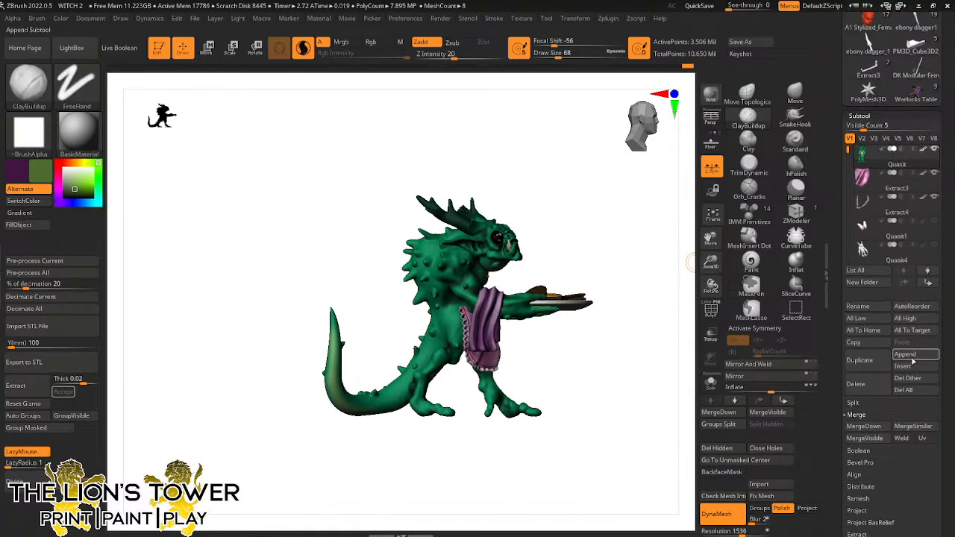
left_click(906, 355)
left_click(426, 350)
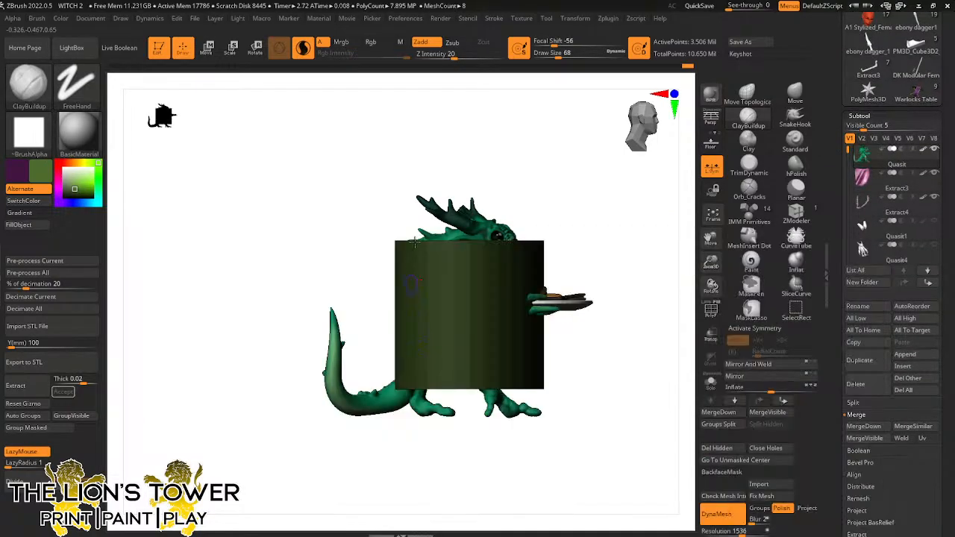
left_click(473, 304, "alt")
Flatten the cylinder and scale its width and depth into a thin band around the Quasit's waist
left_click(231, 48)
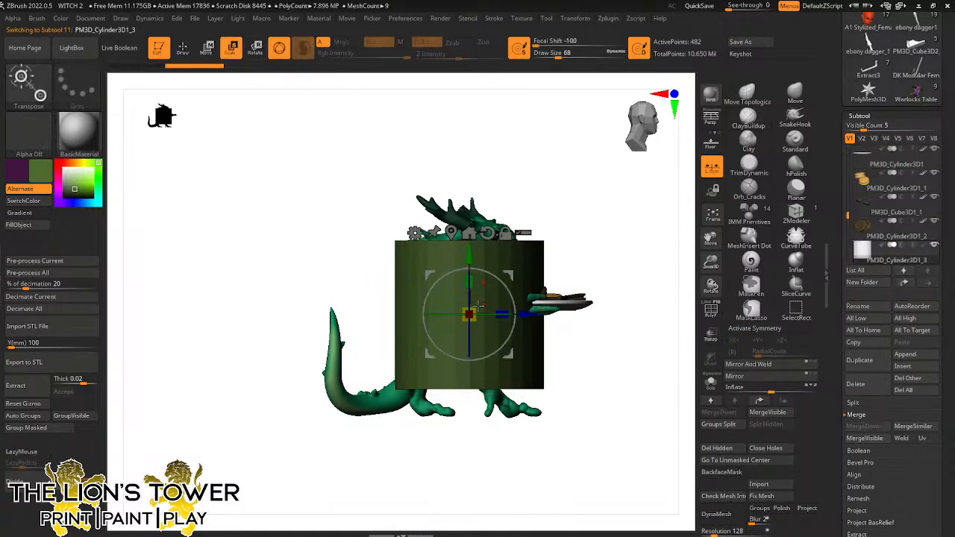
left_click_drag(472, 311, 460, 327)
left_click_drag(470, 281, 476, 329)
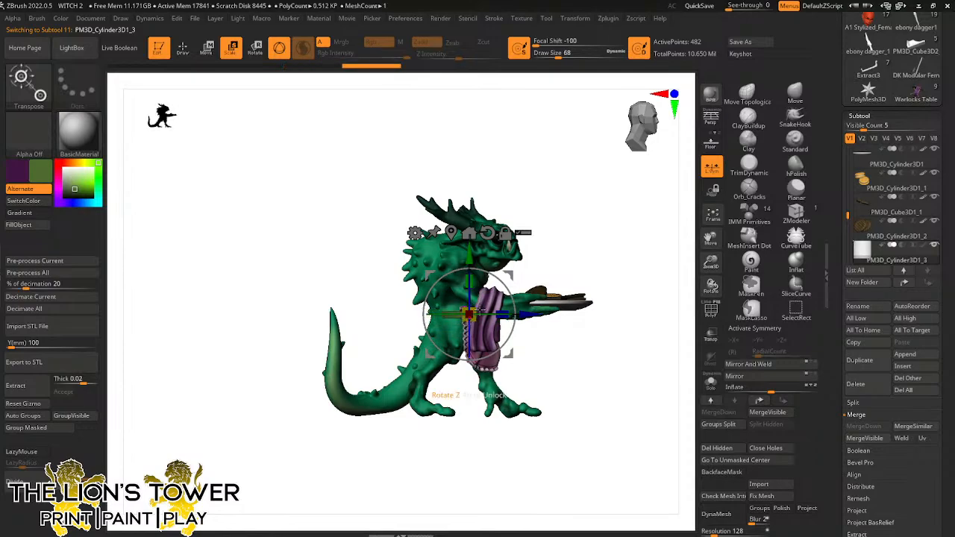
left_click_drag(510, 275, 494, 275)
left_click_drag(598, 233, 533, 251)
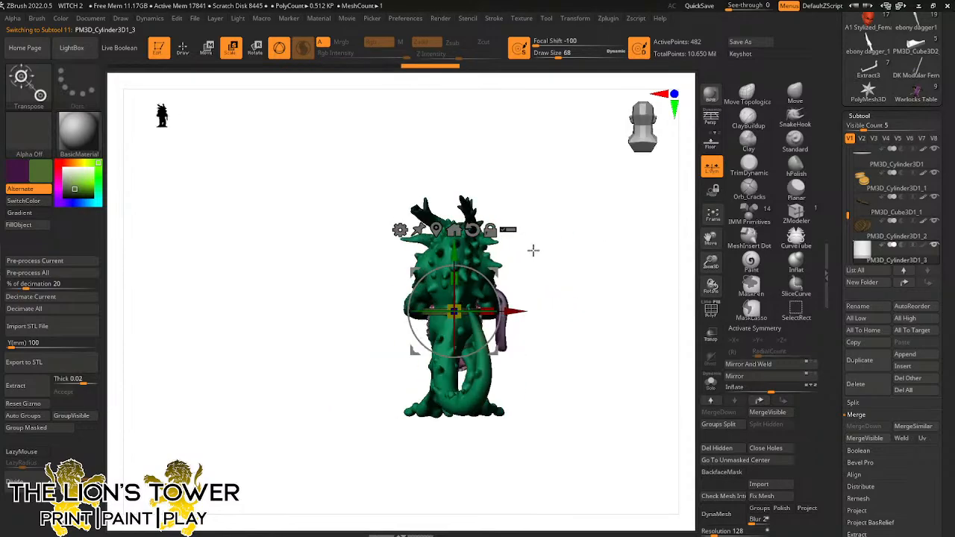
left_click_drag(711, 262, 711, 314)
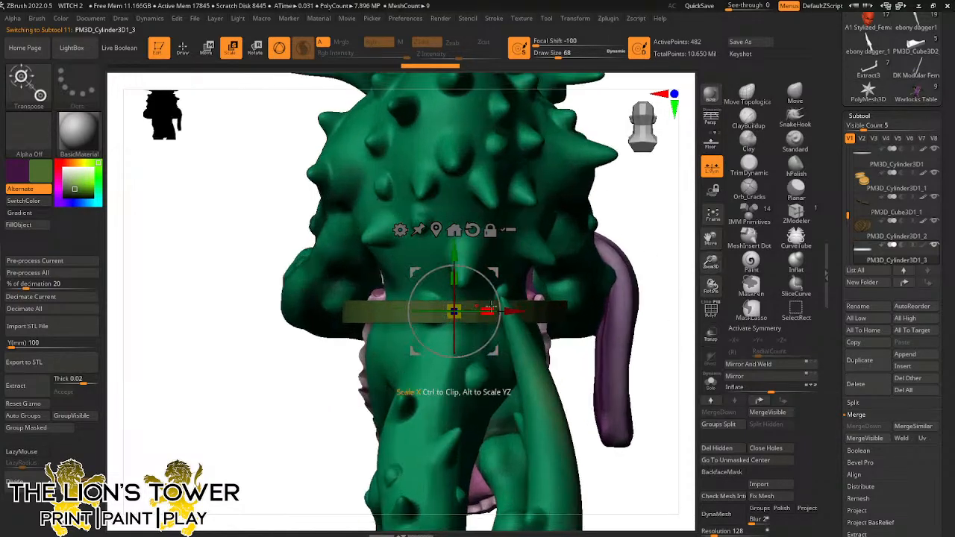
left_click_drag(489, 308, 462, 309)
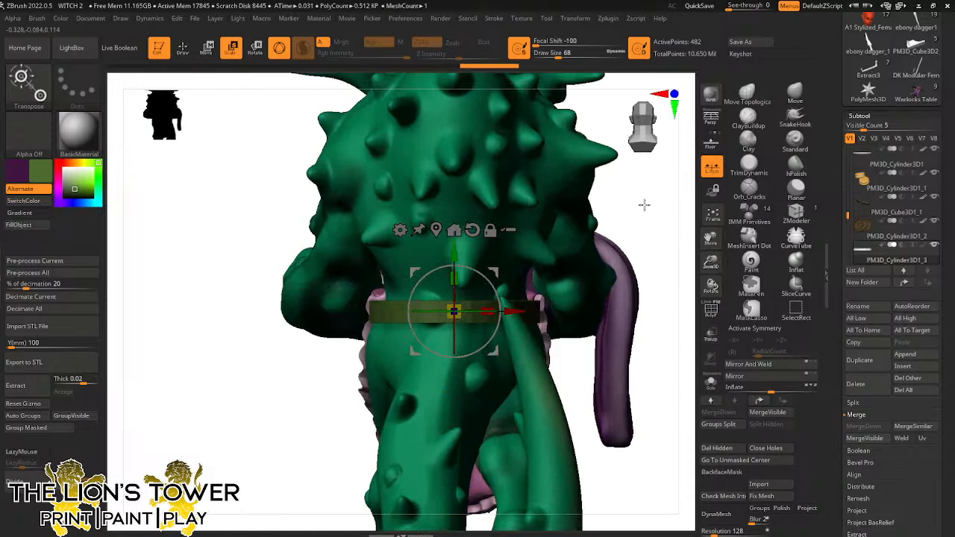
left_click_drag(603, 213, 651, 223)
left_click_drag(422, 309, 399, 312)
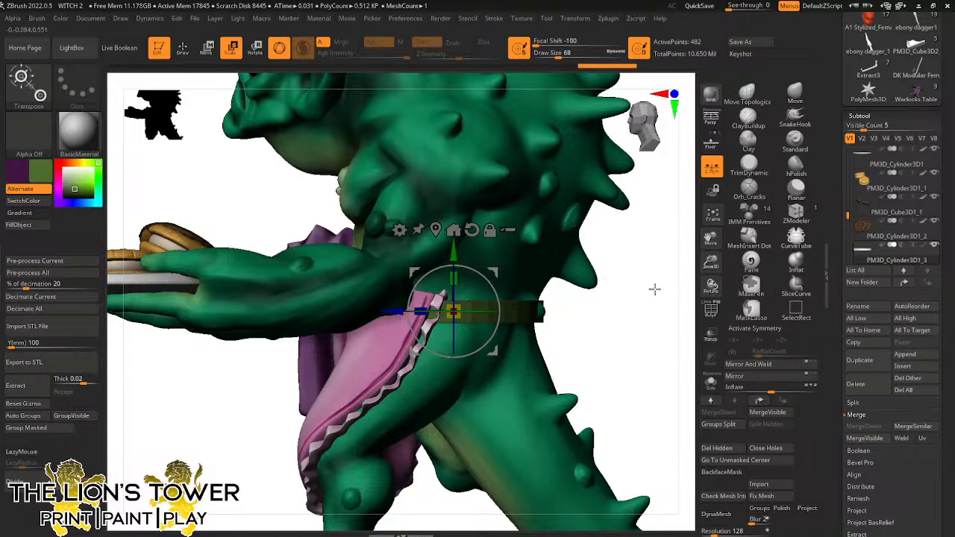
Tilt the waistband and shape it with the Move brush to run from the apron's edge around the lower back
mouse_move(687, 288)
left_mouse_down()
mouse_move(680, 305)
mouse_move(565, 285)
left_mouse_up()
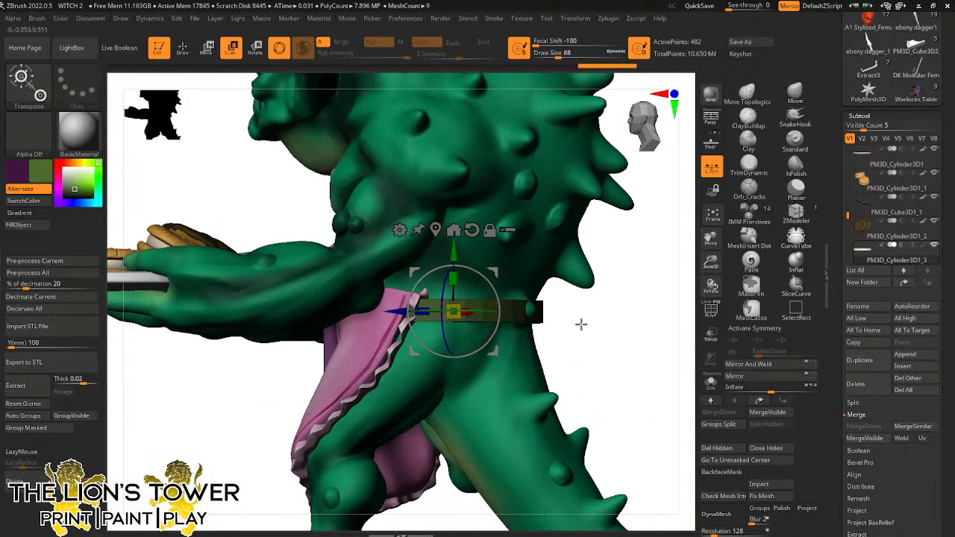
left_click_drag(581, 324, 553, 317)
key("q")
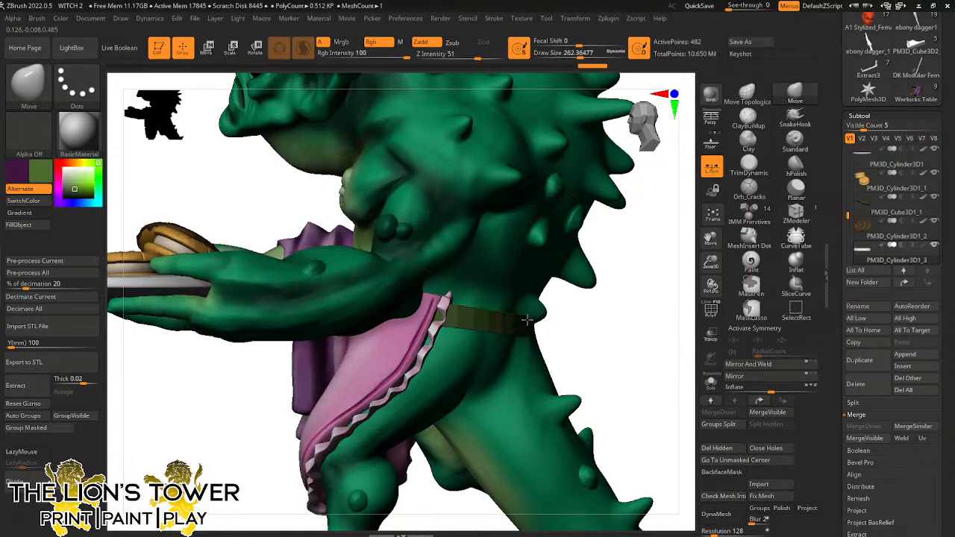
mouse_move(593, 326)
left_mouse_down()
mouse_move(642, 321)
mouse_move(580, 315)
mouse_move(592, 320)
mouse_move(546, 334)
mouse_move(634, 321)
left_mouse_up()
left_click_drag(711, 237, 607, 216)
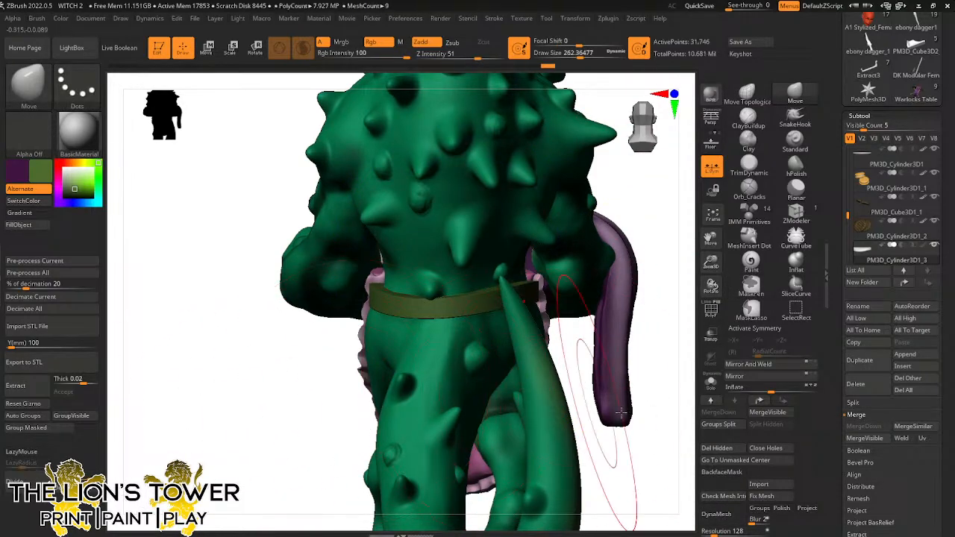
Pick the apron's pink and fill the waistband with it
left_click_drag(579, 433, 655, 438)
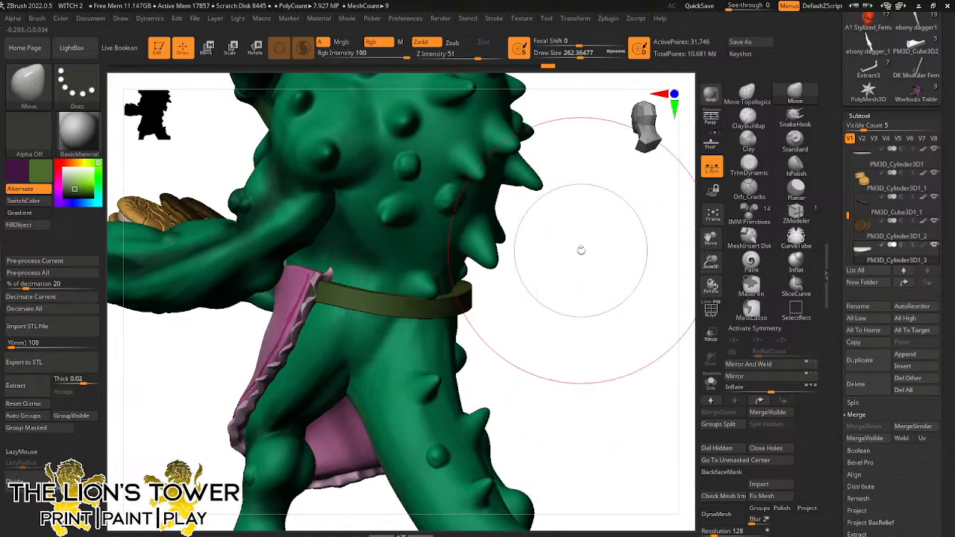
left_click_drag(34, 172, 297, 297)
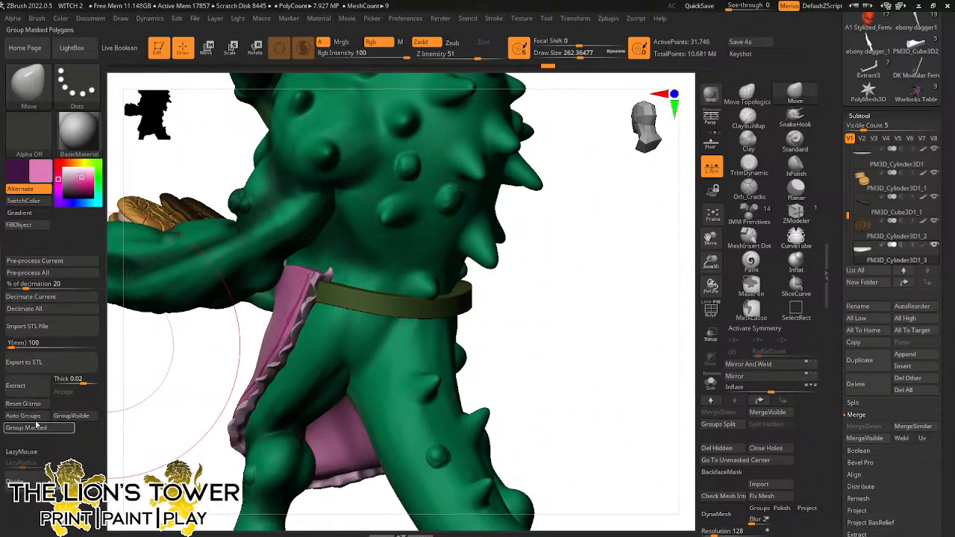
left_click(19, 225)
left_click_drag(585, 315, 661, 224)
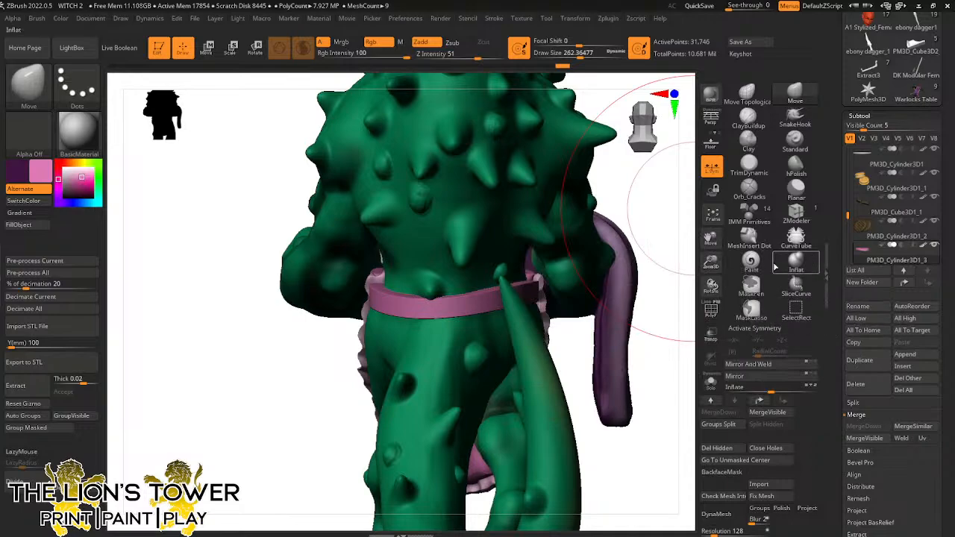
Draw a narrow loop curve below the back of the waistband with the CurveTube brush at a draw size of about 41
left_click(797, 250)
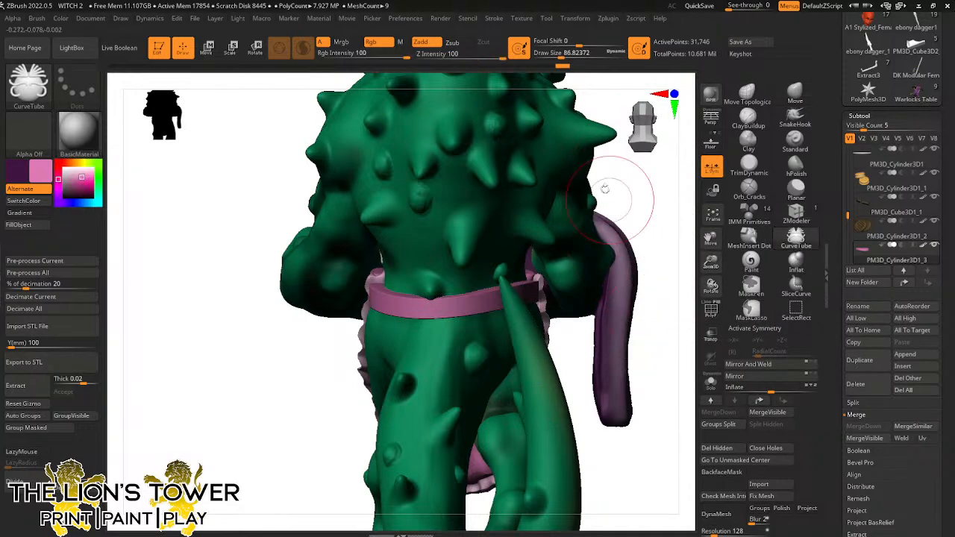
left_click_drag(562, 56, 553, 56)
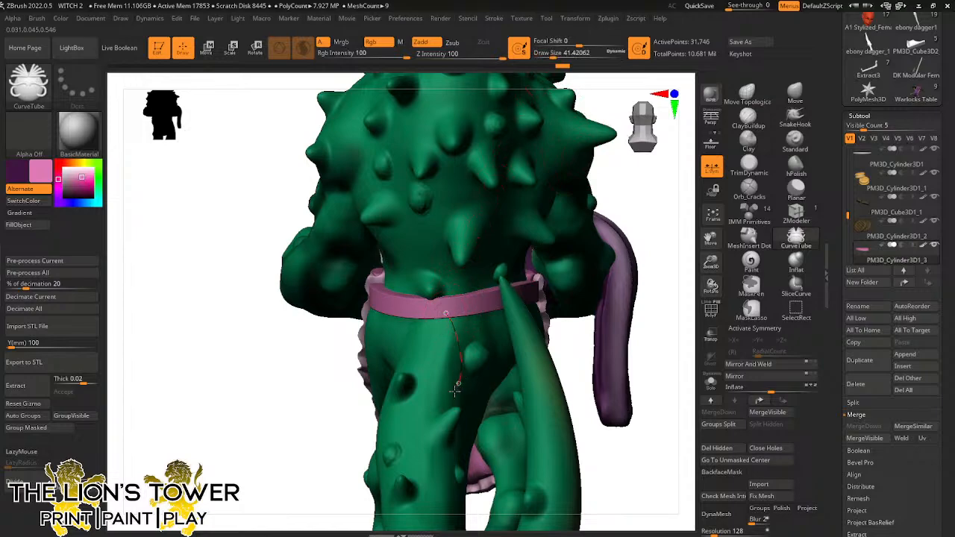
left_click_drag(437, 323, 444, 309)
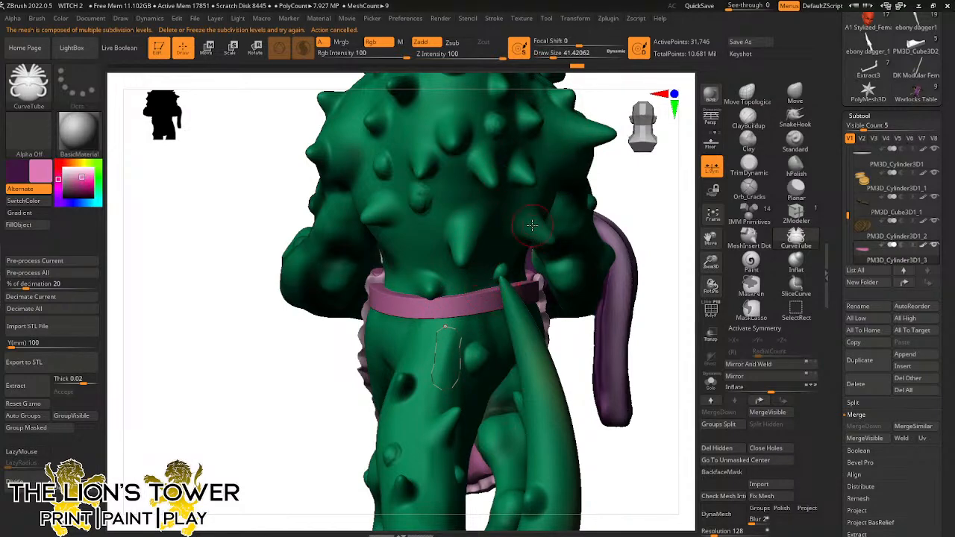
left_click_drag(642, 208, 529, 241)
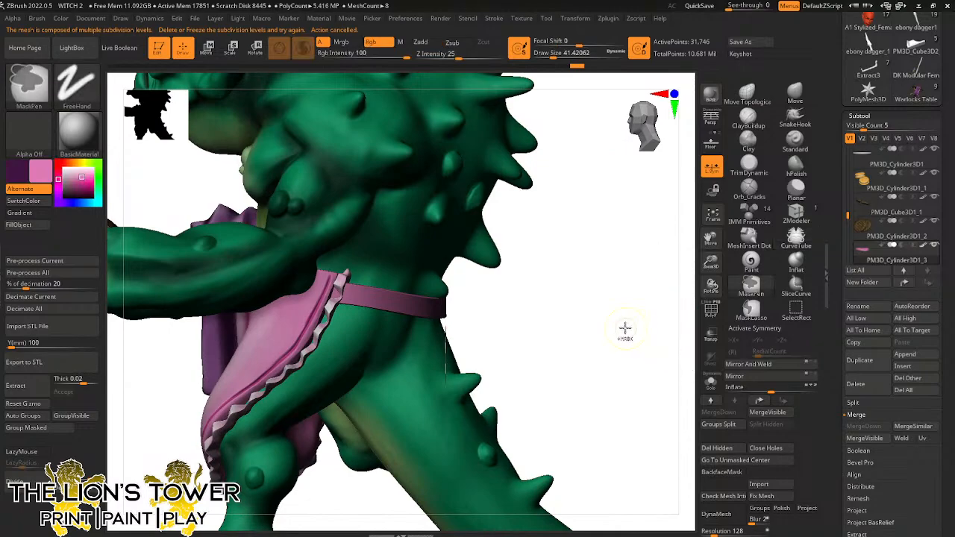
Generate the tube along the loop curve and thin it to a draw size of about 20
left_click_drag(518, 295, 437, 332)
left_click(464, 341)
left_click(547, 56)
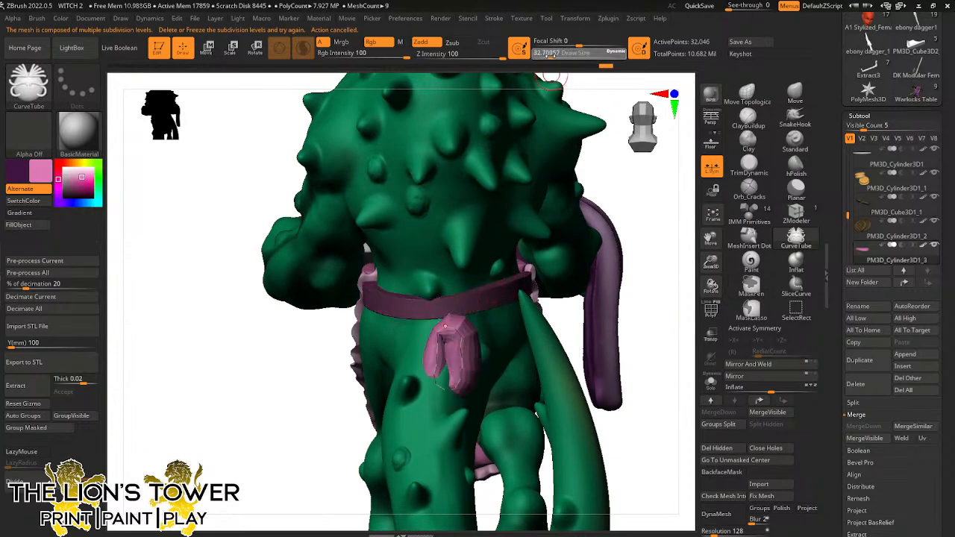
left_click(466, 339)
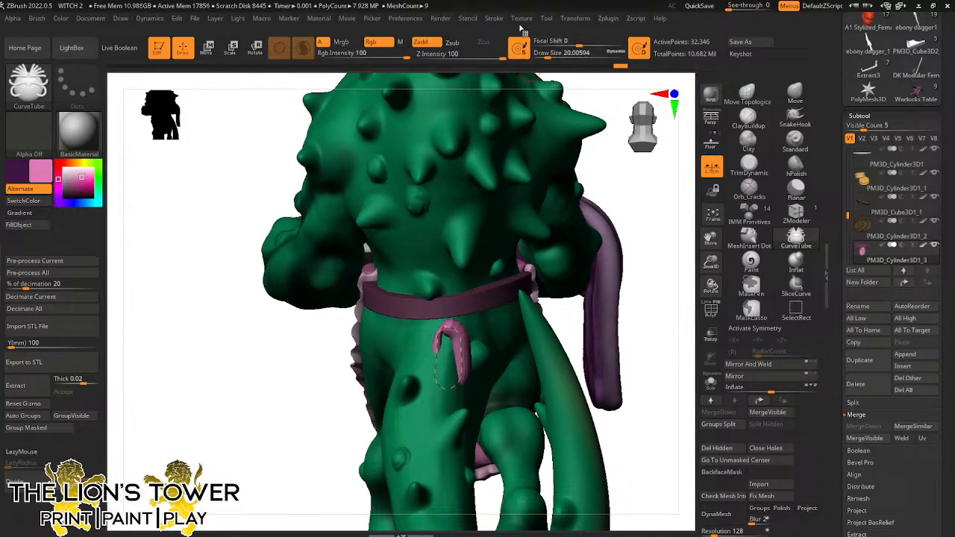
Turn off the Size option in the curve modifiers and choose the CurveStrapSnap brush
left_click(493, 20)
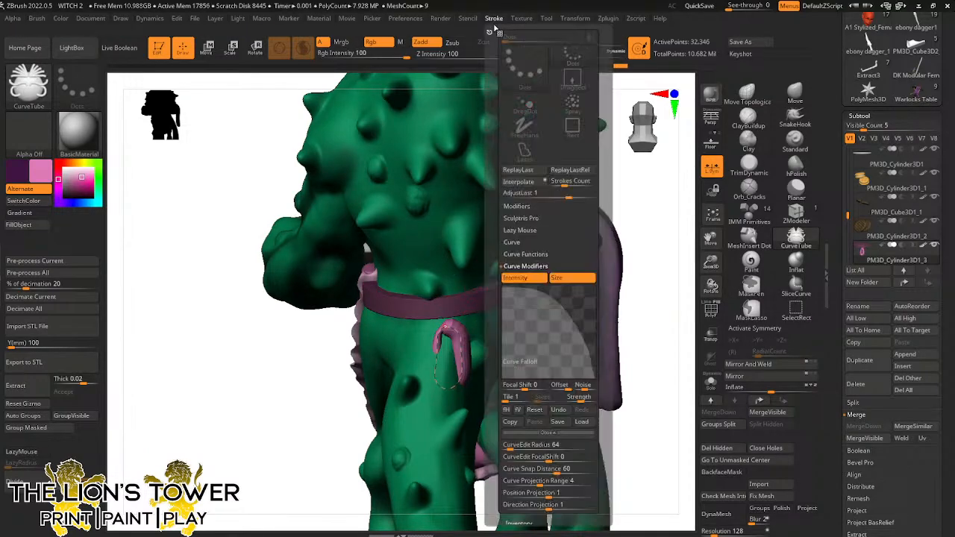
left_click(564, 280)
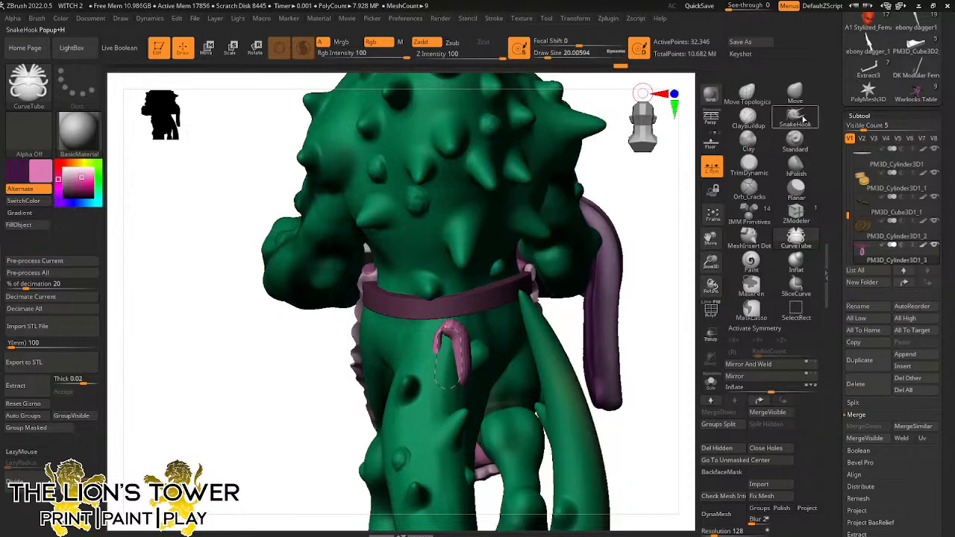
left_click(28, 82)
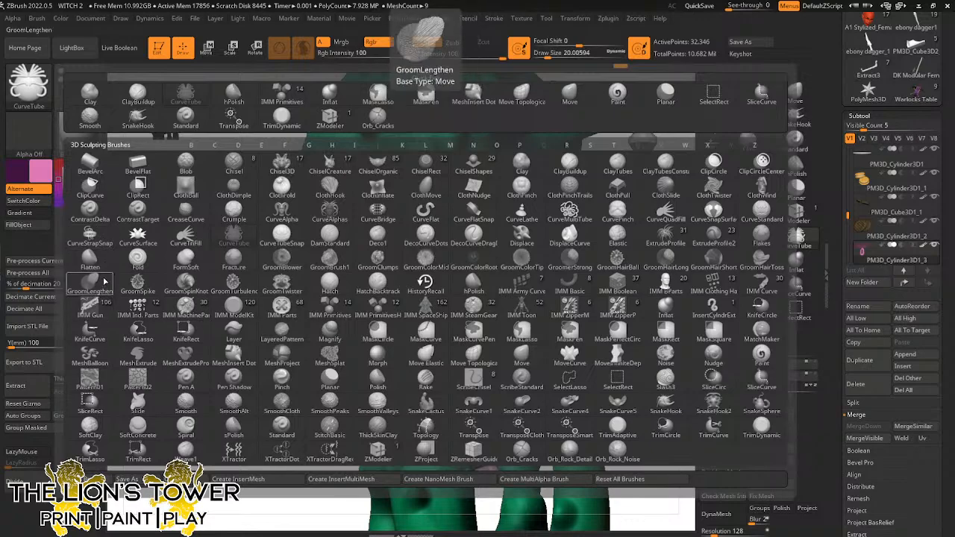
left_click(89, 238)
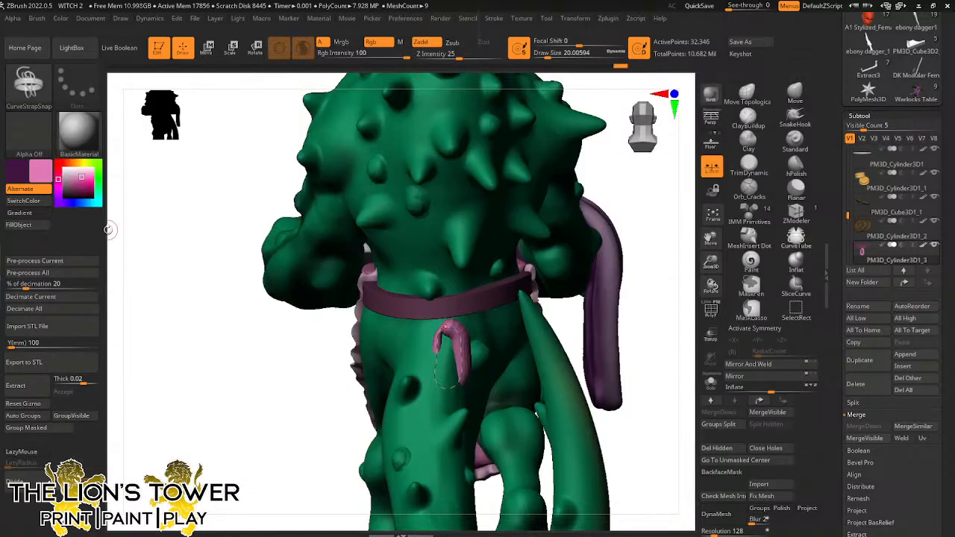
Try to turn the bow loop below the waistband into a strap with the CurveStrapSnap brush and reshape its curve
left_click(451, 336)
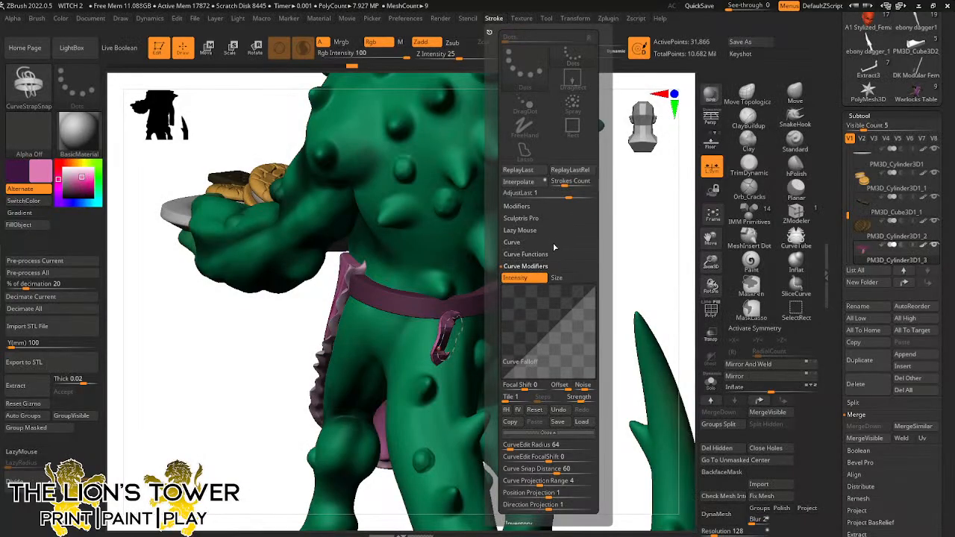
left_click(553, 243)
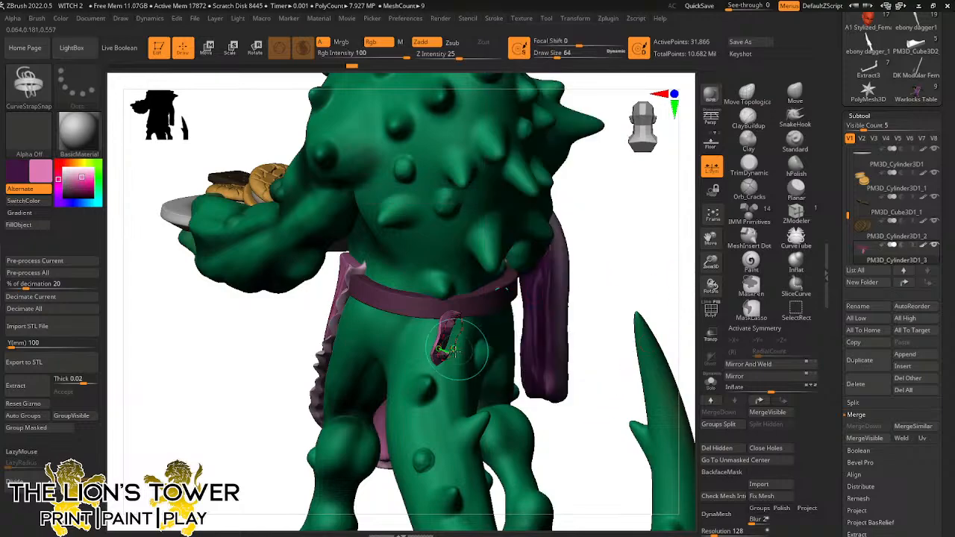
left_click_drag(452, 357, 474, 318)
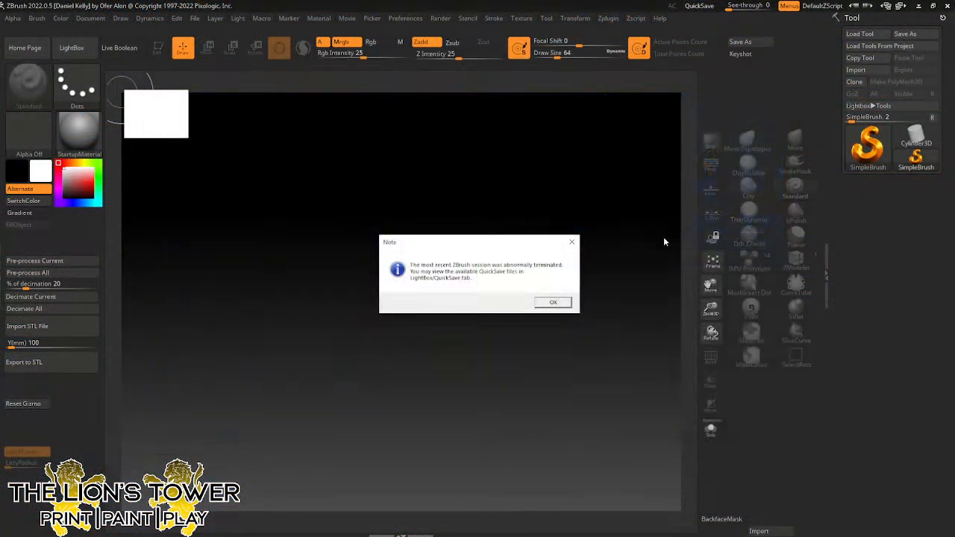
Dismiss the abnormal-termination notice and reopen the recent Quasit project with the whole figure in view
left_click(553, 303)
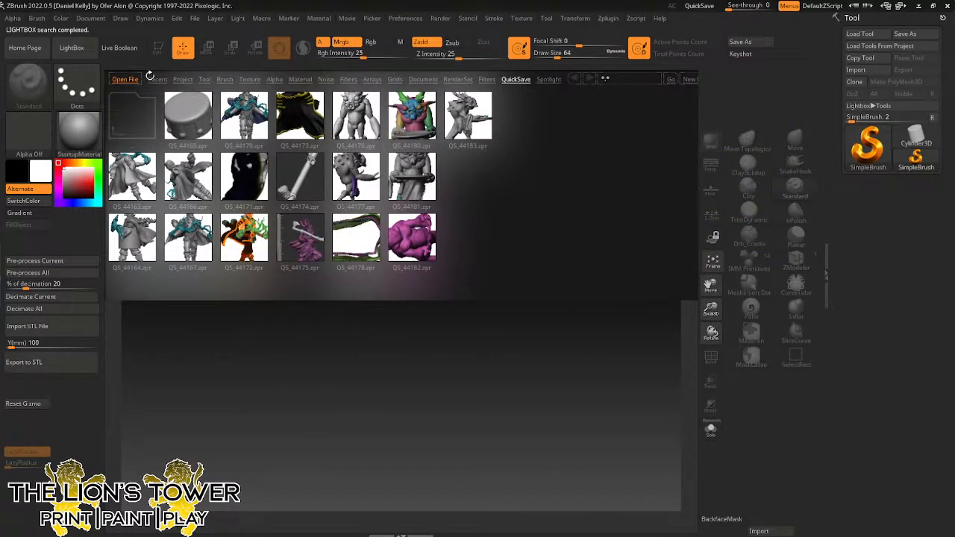
left_click(155, 80)
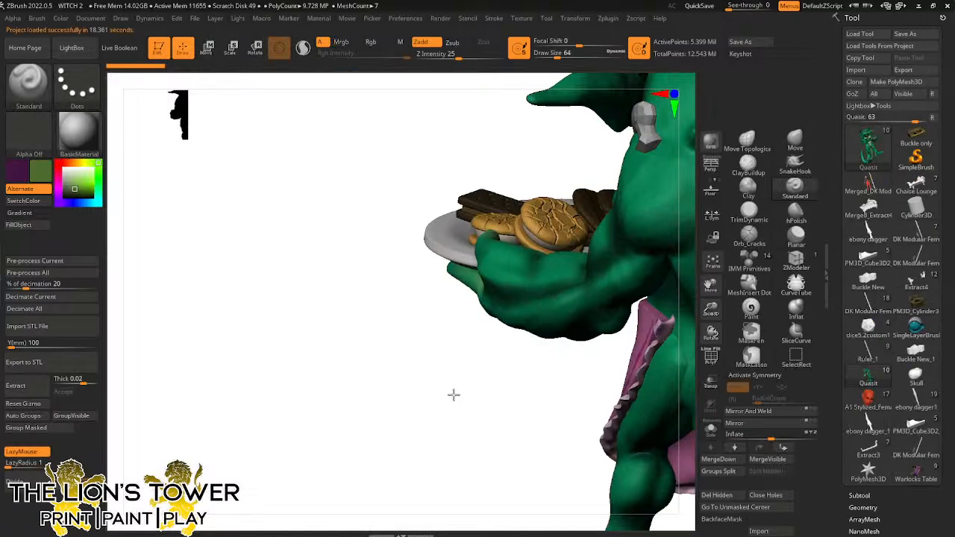
left_click_drag(452, 394, 629, 414)
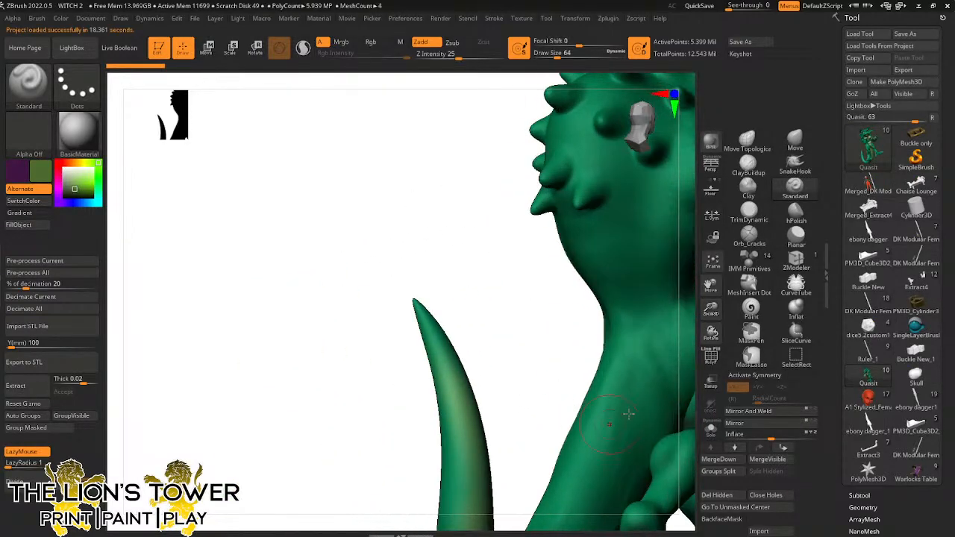
left_click_drag(715, 303, 627, 287)
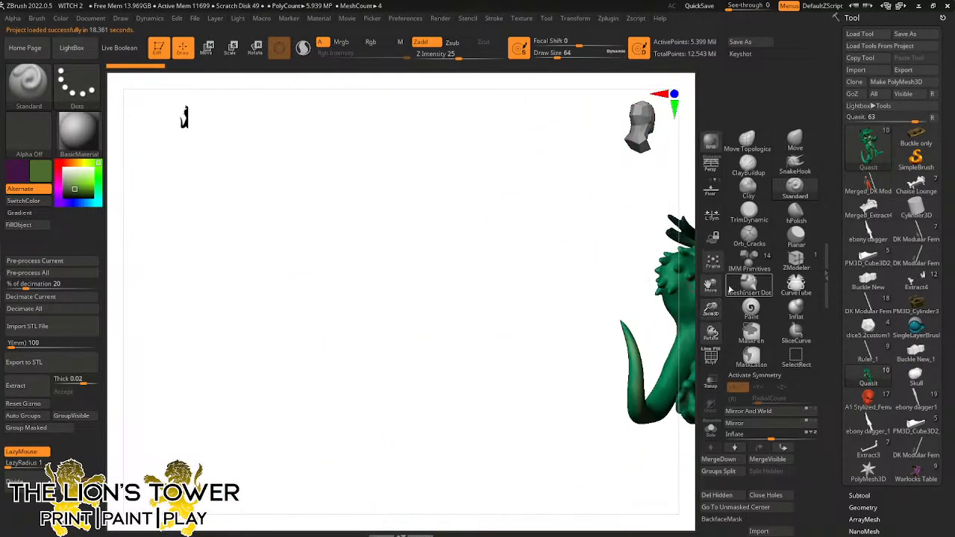
left_click_drag(710, 283, 536, 270)
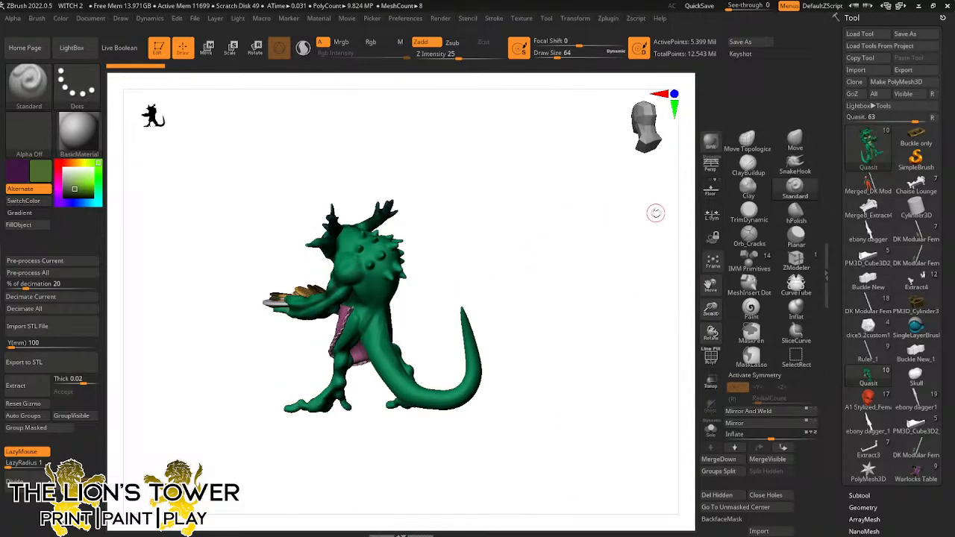
left_click_drag(711, 309, 713, 325)
left_click_drag(711, 285, 715, 313)
left_click_drag(629, 354, 655, 332)
Isolate the Quasit body subtool so the apron, tray and biscuits are hidden
left_click(711, 383)
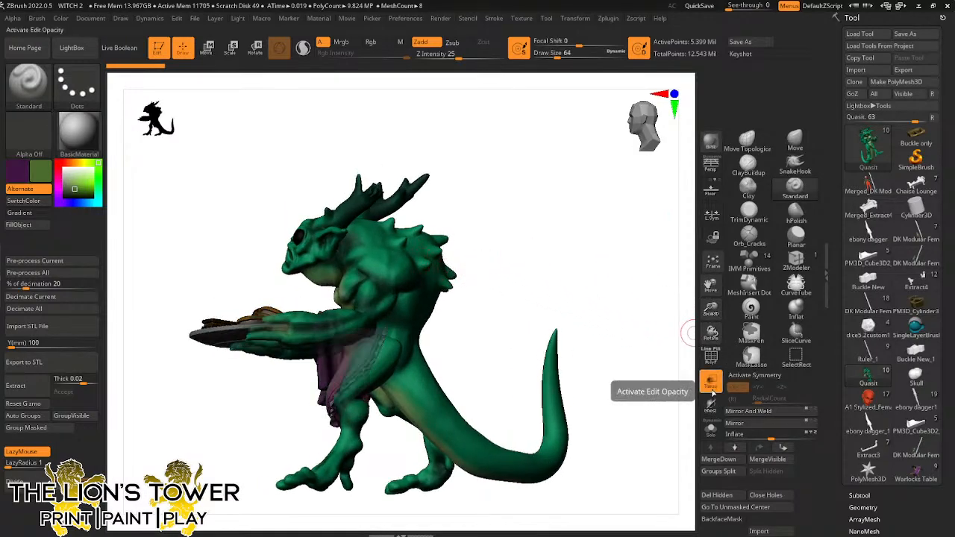
left_click(710, 383)
left_click(710, 429)
left_click_drag(630, 360, 650, 365)
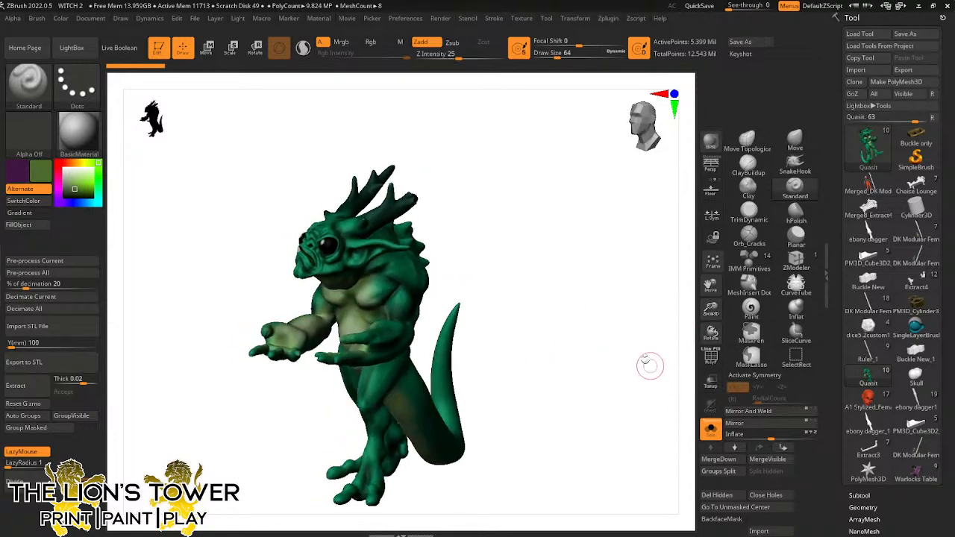
Try to hide the eyes' polygroups on the body and split them off
left_click(329, 245, "ctrl+shift")
left_click(333, 154, "ctrl+shift")
left_click_drag(328, 144, 354, 171)
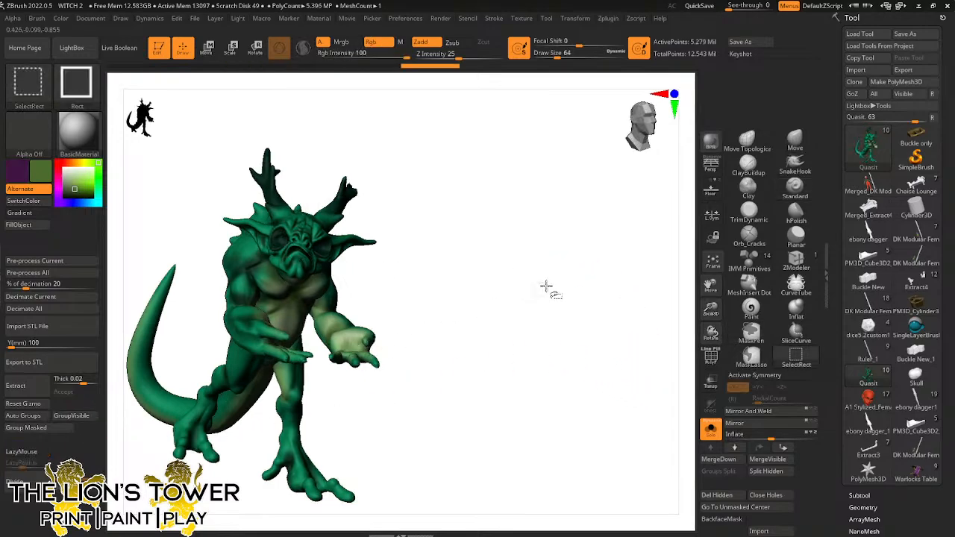
left_click(769, 472)
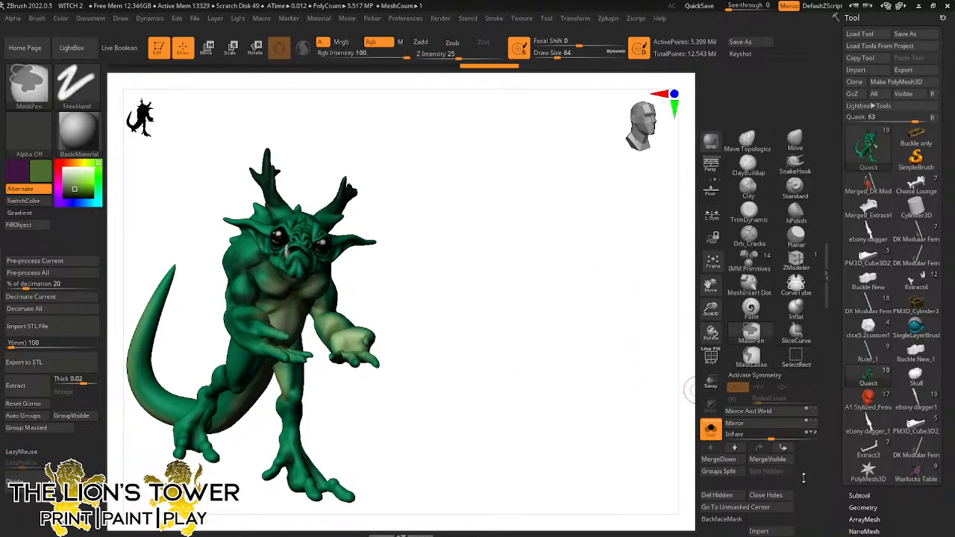
Remesh the Quasit body with DynaMesh at resolution 1032 with Groups and Polish on
scroll(804, 424, "down", 3)
left_click_drag(741, 489, 736, 484)
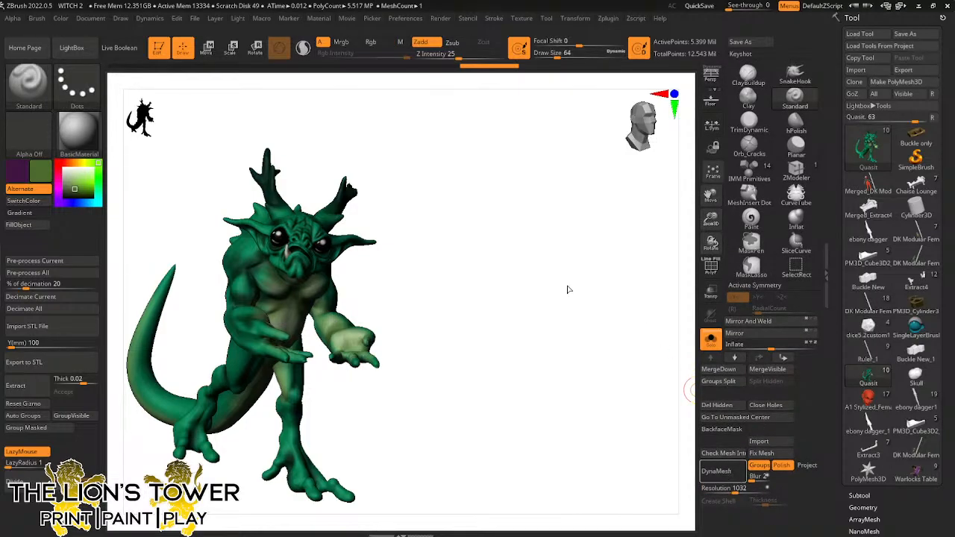
left_click(560, 338, "ctrl")
left_click(560, 338, "ctrl")
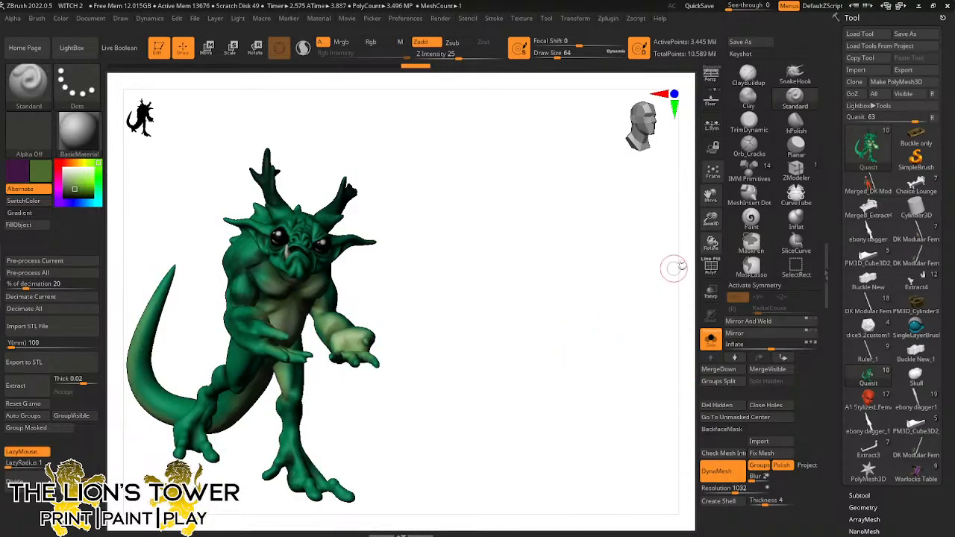
Choose the MeshInsert Dot brush and sample a mid green from the skin as its colour
left_click_drag(711, 219, 712, 232)
mouse_move(711, 196)
left_mouse_down()
mouse_move(815, 216)
mouse_move(788, 218)
left_mouse_up()
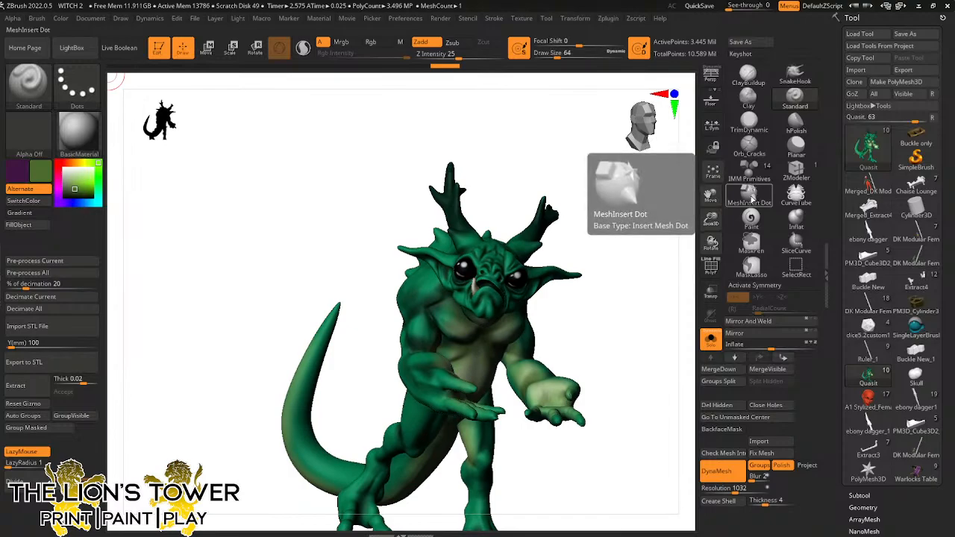
left_click(750, 195)
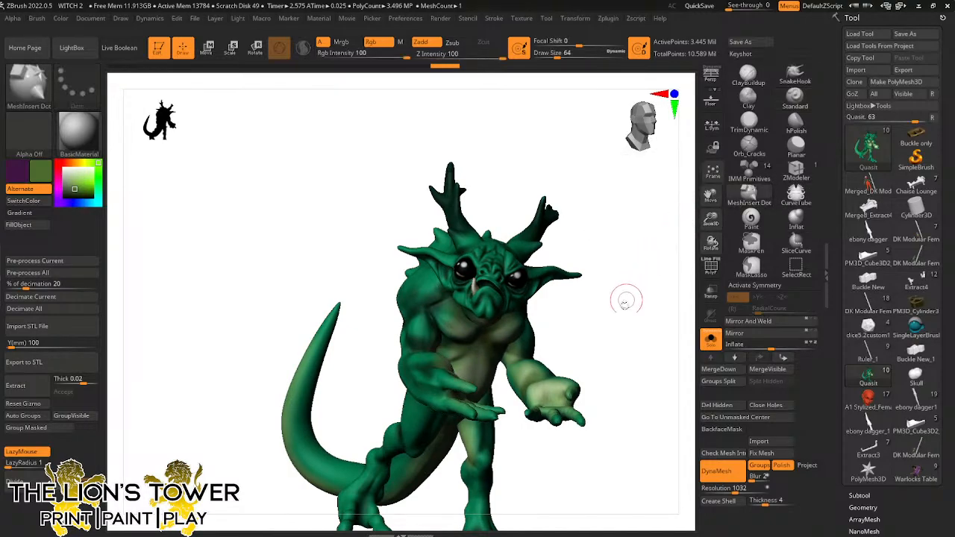
left_click_drag(625, 299, 558, 314)
left_click_drag(605, 342, 621, 334)
mouse_move(670, 309)
left_mouse_down()
mouse_move(650, 324)
mouse_move(647, 294)
mouse_move(658, 294)
left_mouse_up()
left_click_drag(41, 171, 627, 347)
Insert small round warts on the shoulder beside the back spikes
left_click_drag(712, 200, 640, 254)
left_click(585, 347)
left_click_drag(672, 298, 597, 317)
left_click_drag(582, 340, 587, 343)
left_click_drag(665, 303, 589, 346)
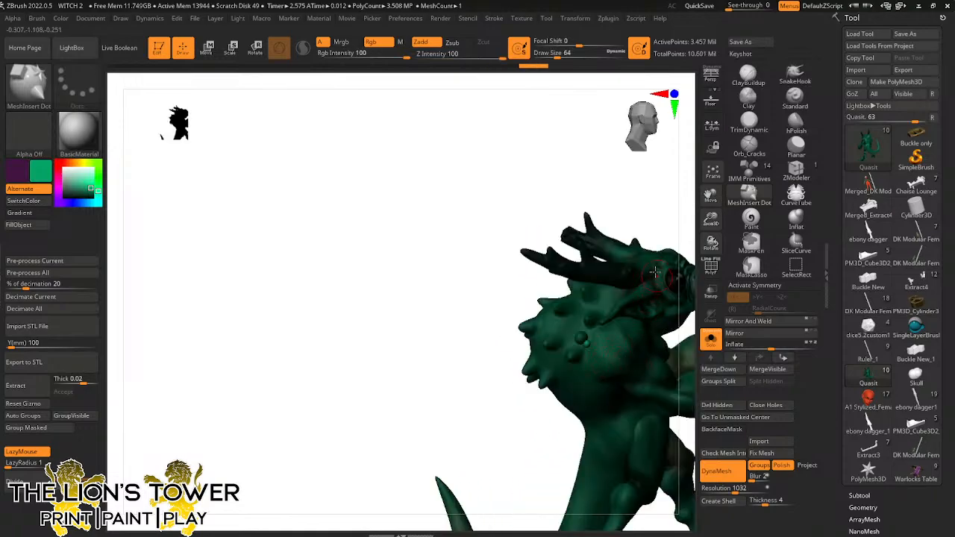
Insert small warts on the throat and along the outstretched forearm
left_click_drag(665, 228, 676, 328)
left_click_drag(711, 220, 711, 212)
left_click_drag(711, 196, 565, 162)
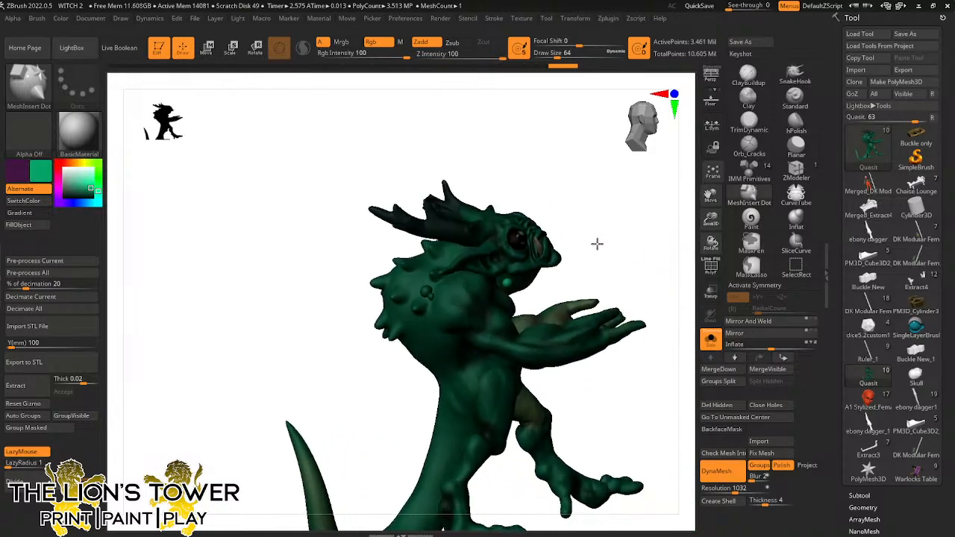
left_click_drag(597, 243, 590, 261)
left_click_drag(575, 361, 606, 322)
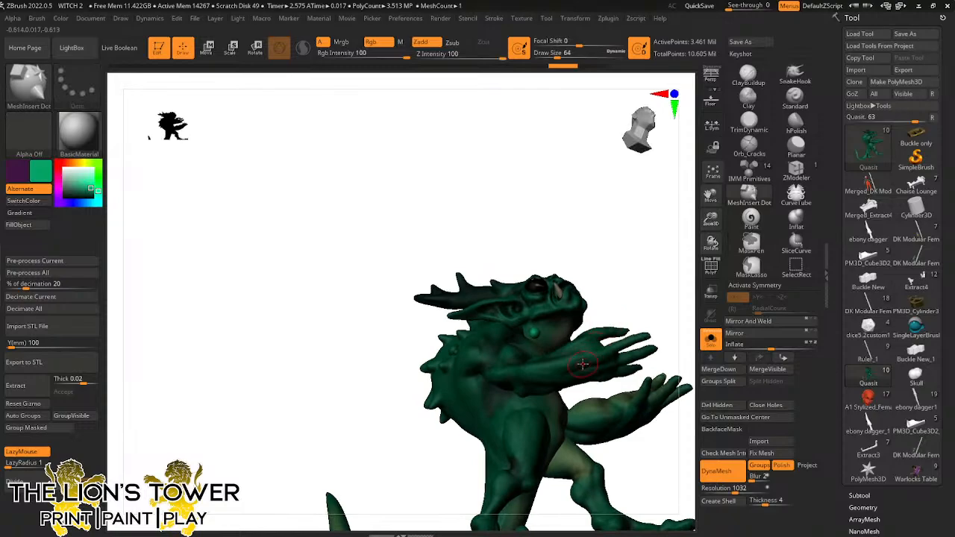
left_click_drag(582, 364, 582, 365)
mouse_move(631, 286)
left_mouse_down()
mouse_move(635, 366)
mouse_move(617, 277)
mouse_move(626, 275)
left_mouse_up()
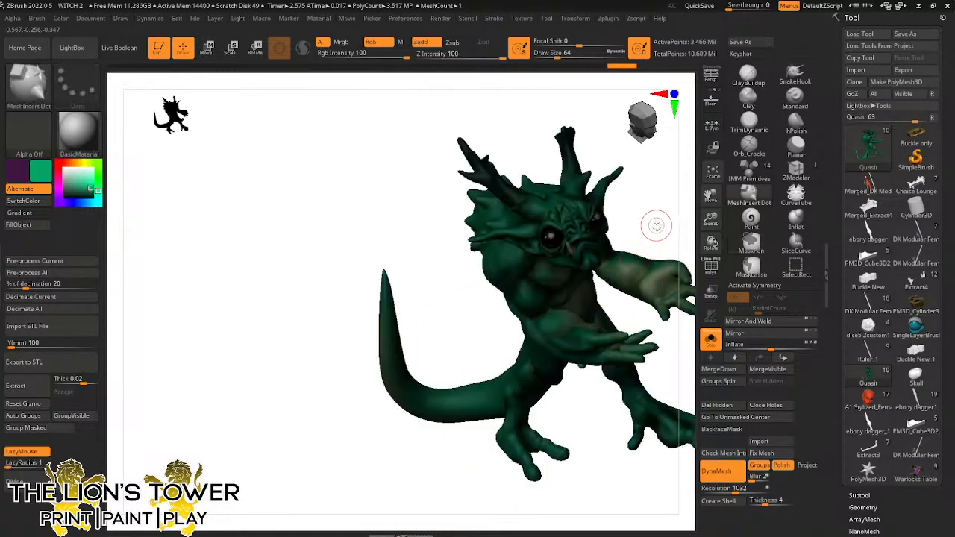
Insert warts on the other arm and undo the last misplaced one
left_click_drag(657, 226, 648, 297)
left_click_drag(635, 256, 638, 256)
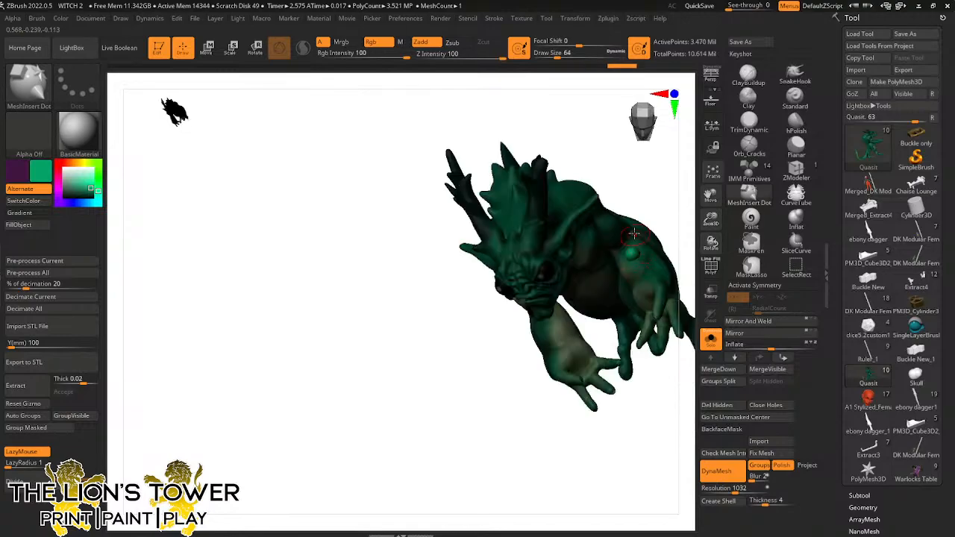
left_click_drag(635, 208, 624, 230)
left_click_drag(654, 195, 541, 297)
key("ctrl+z")
left_click_drag(602, 224, 600, 256)
key("b")
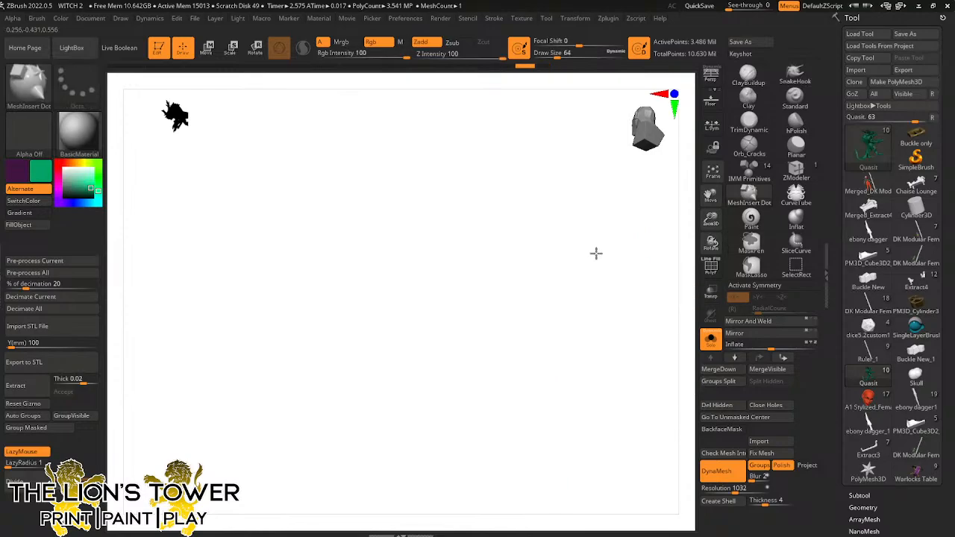
Insert more warts on the upper back and the back of the arm
left_click_drag(635, 231, 616, 263)
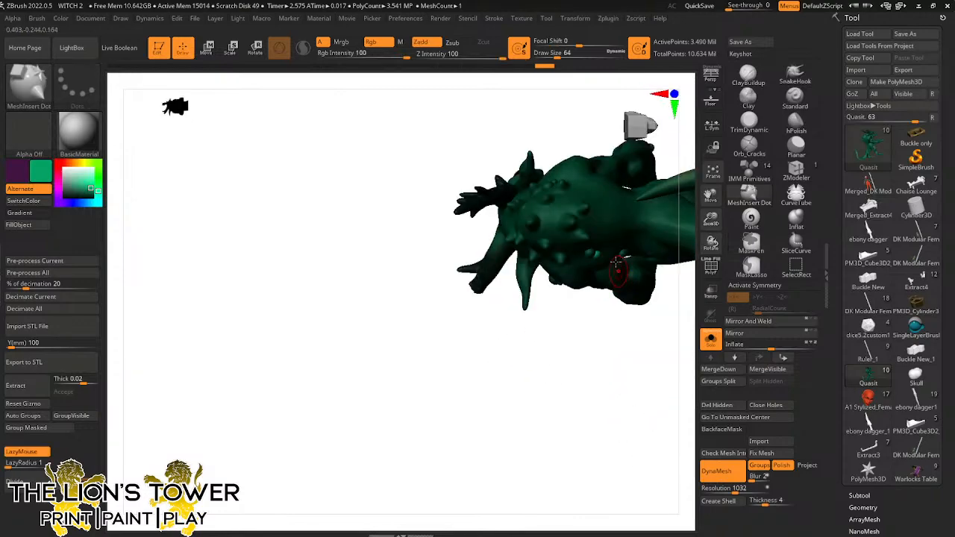
left_click_drag(565, 196, 572, 205)
mouse_move(587, 321)
left_mouse_down()
mouse_move(589, 358)
mouse_move(582, 178)
mouse_move(555, 224)
mouse_move(509, 231)
mouse_move(506, 171)
mouse_move(513, 176)
left_mouse_up()
key("shift")
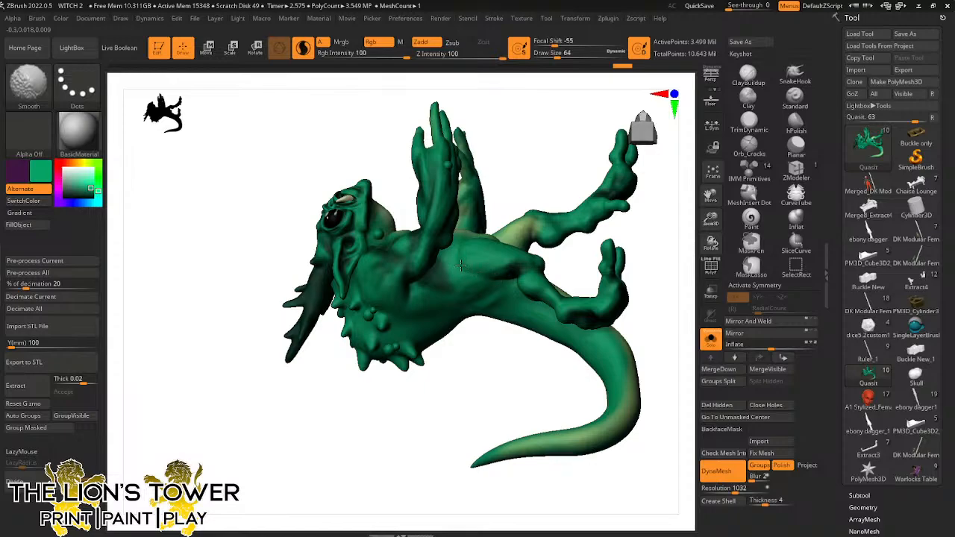
left_click_drag(513, 177, 531, 135)
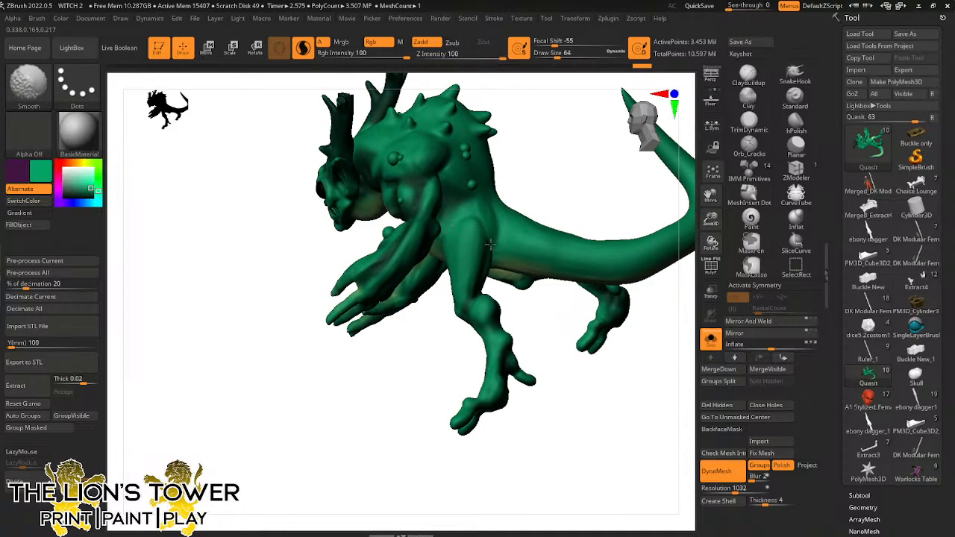
Return to the MeshInsert Dot brush and insert warts on the thigh and knee
key("b")
key("m")
key("i")
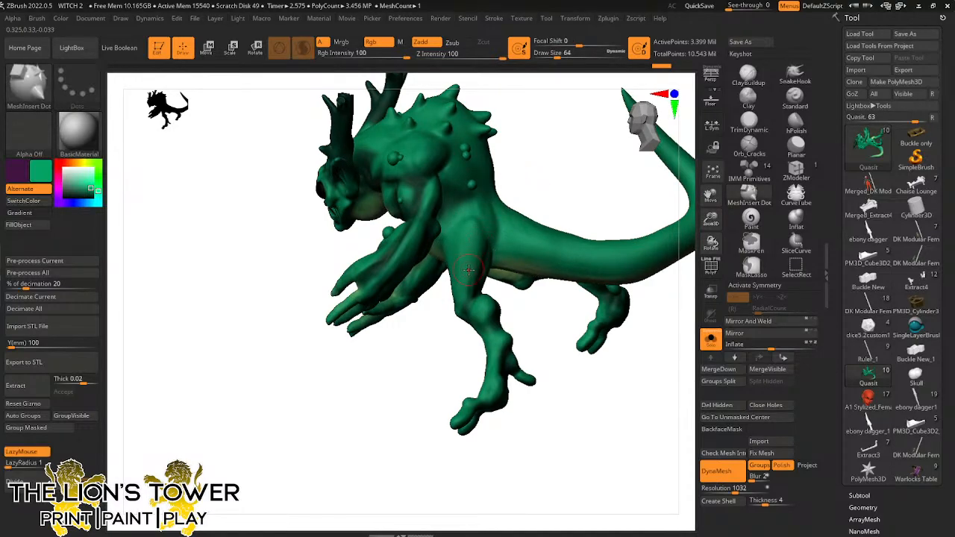
key("ctrl+n")
left_click_drag(469, 270, 552, 218)
key("ctrl+n")
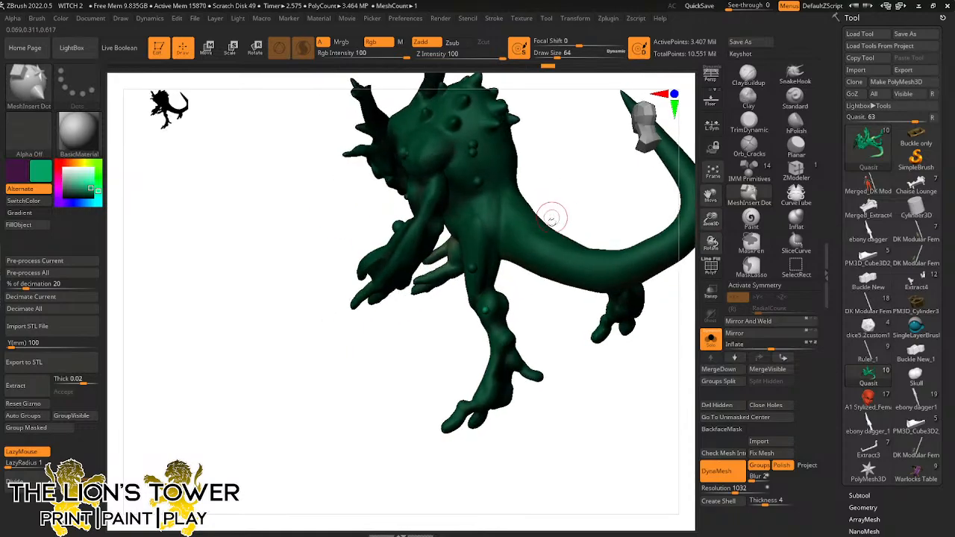
Insert warts of varied sizes along the underside and side of the tail
key("ctrl+n")
left_click_drag(552, 258, 554, 258)
left_click_drag(611, 264, 618, 265)
left_click_drag(635, 216, 671, 235)
key("ctrl+n")
left_click_drag(710, 196, 585, 261)
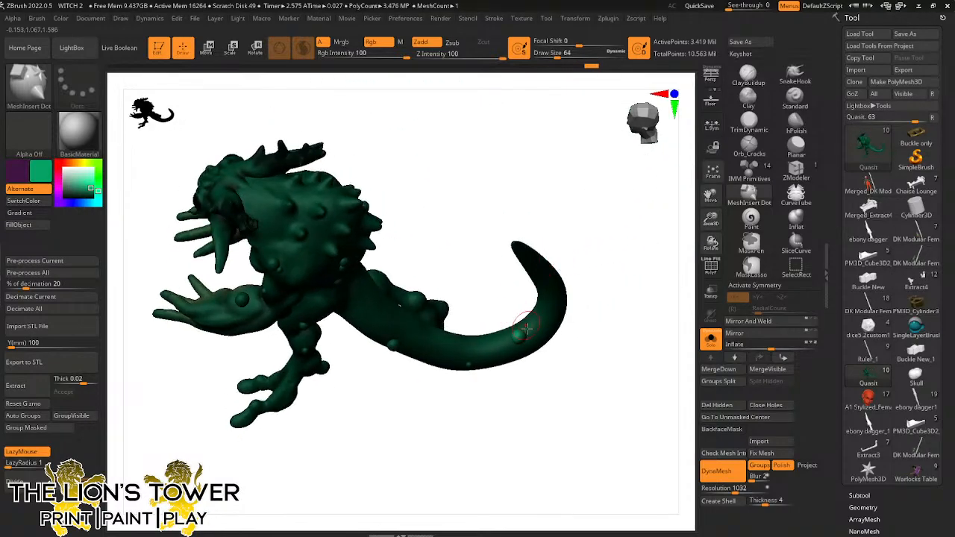
left_click_drag(527, 329, 529, 336)
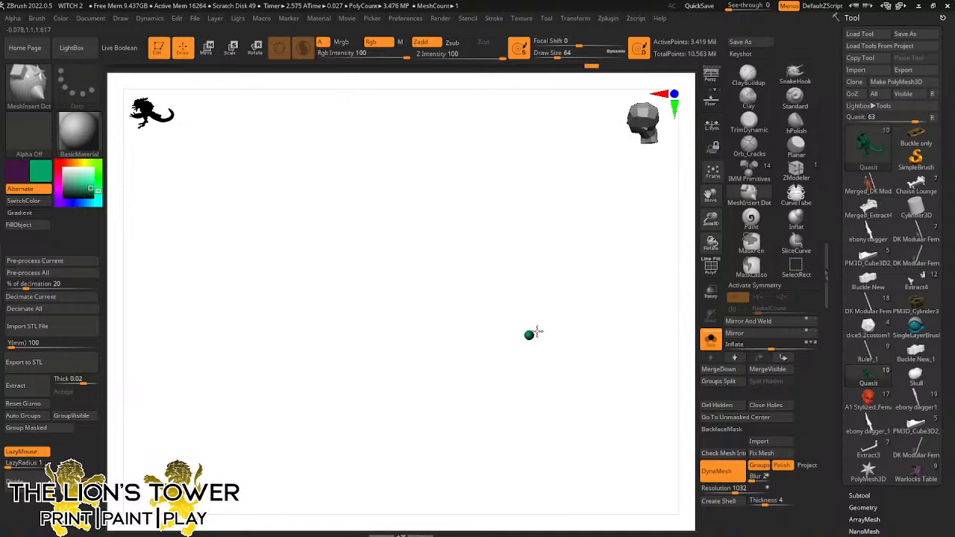
mouse_move(575, 271)
left_mouse_down()
mouse_move(550, 316)
mouse_move(444, 182)
mouse_move(458, 210)
left_mouse_up()
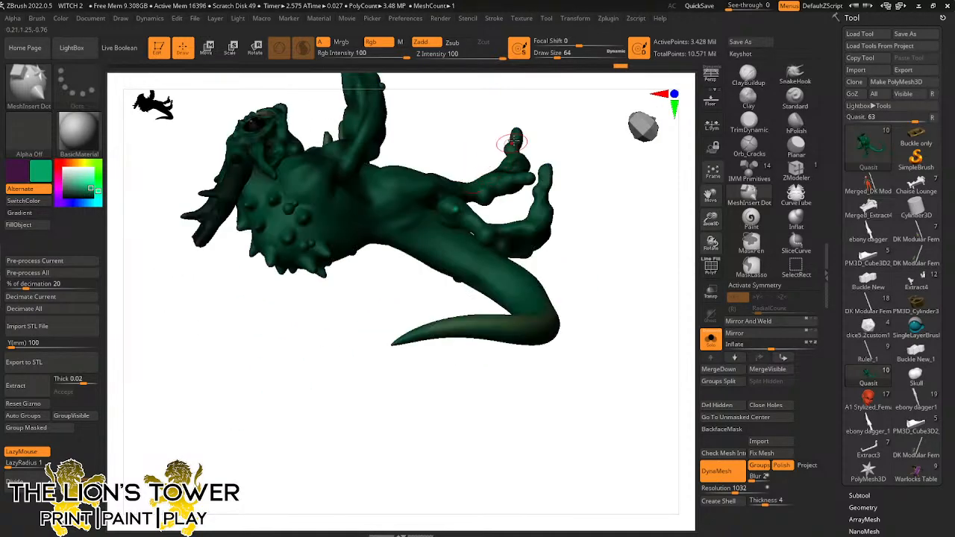
Insert further small warts on the foot, the bend of the tail and the upper body
left_click_drag(539, 133, 527, 212)
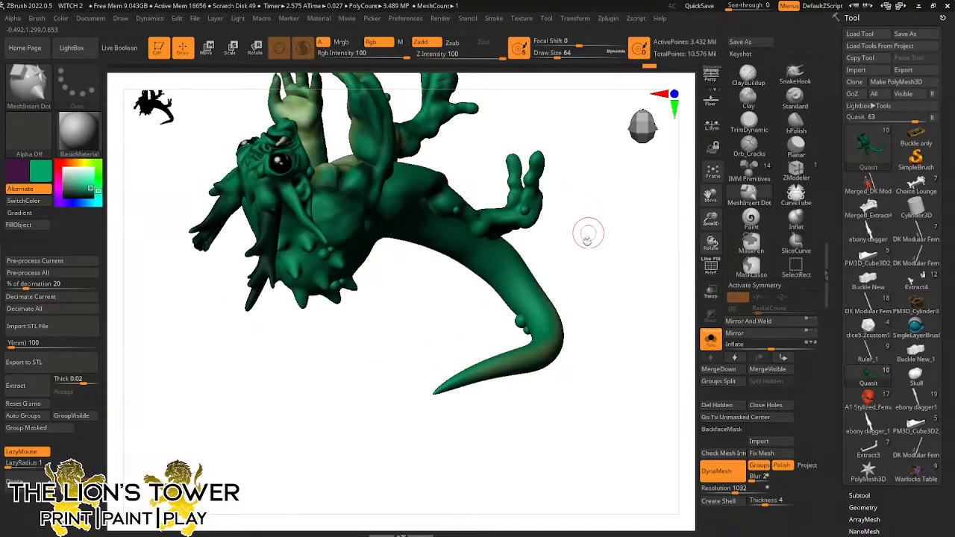
left_click_drag(584, 231, 607, 247)
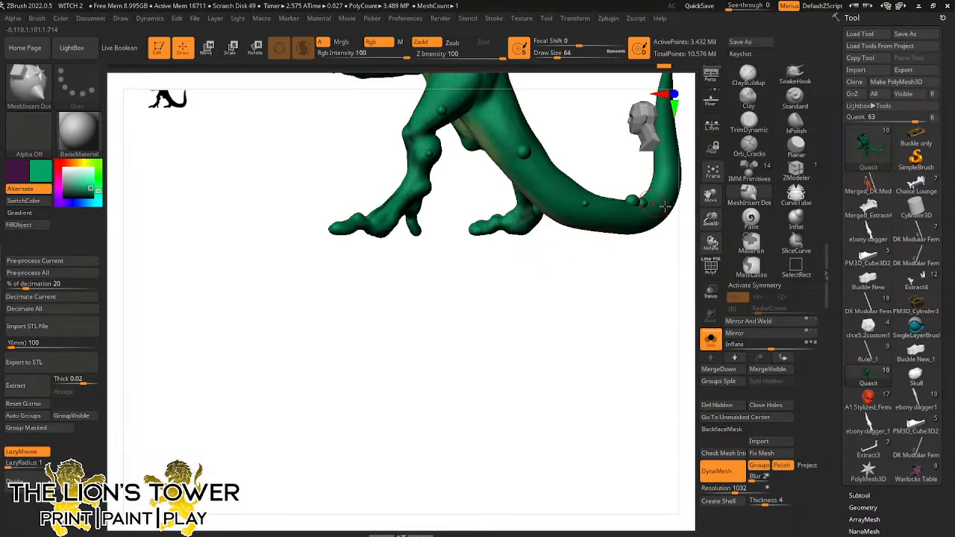
left_click_drag(711, 221, 692, 309)
left_click_drag(550, 228, 523, 188)
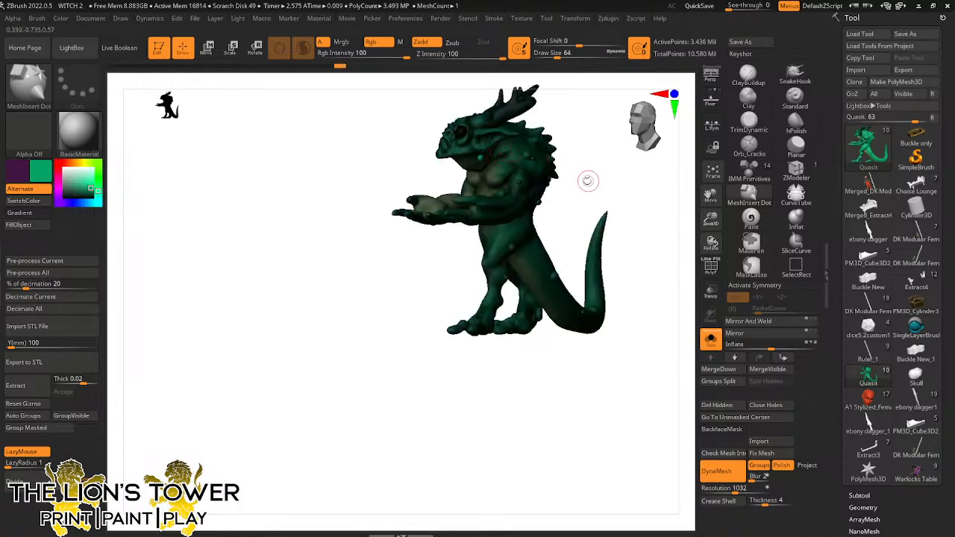
mouse_move(589, 181)
left_mouse_down()
mouse_move(619, 164)
mouse_move(567, 188)
mouse_move(591, 187)
left_mouse_up()
left_click_drag(423, 152, 430, 158)
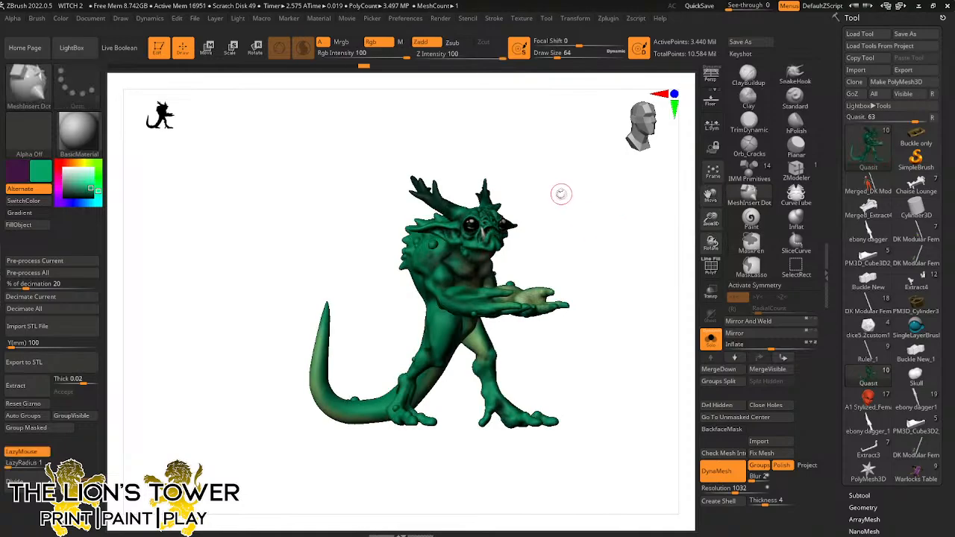
left_click_drag(560, 195, 464, 218)
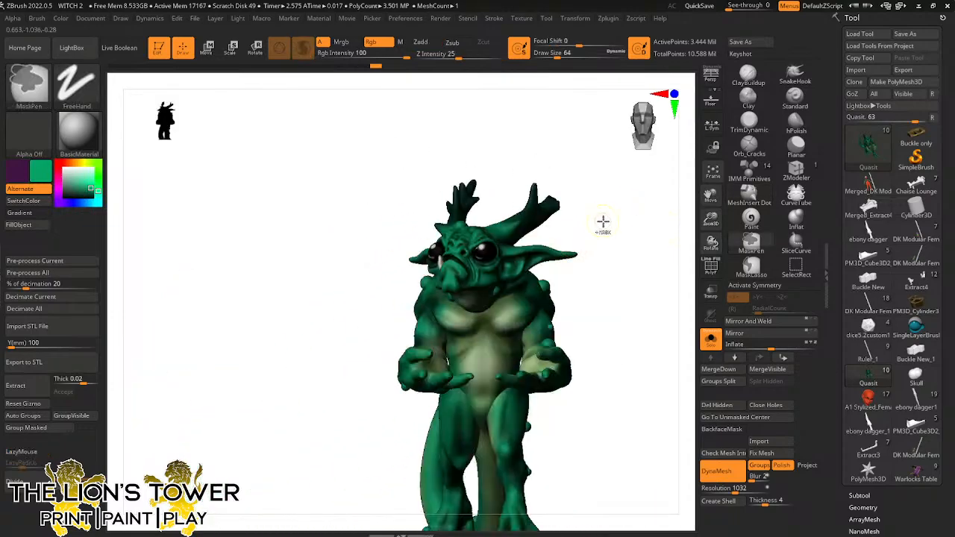
Isolate the body from the eyes and tusk, group it with its warts, and remesh the whole figure with DynaMesh at resolution 1032
left_click(484, 252, "ctrl+shift")
left_click(451, 260, "ctrl+shift")
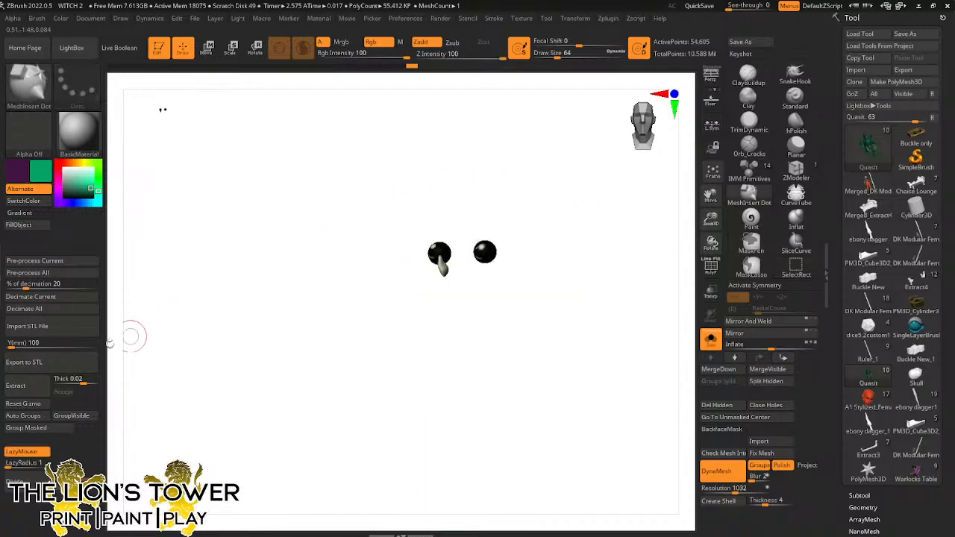
left_click_drag(279, 309, 304, 364, "ctrl+shift")
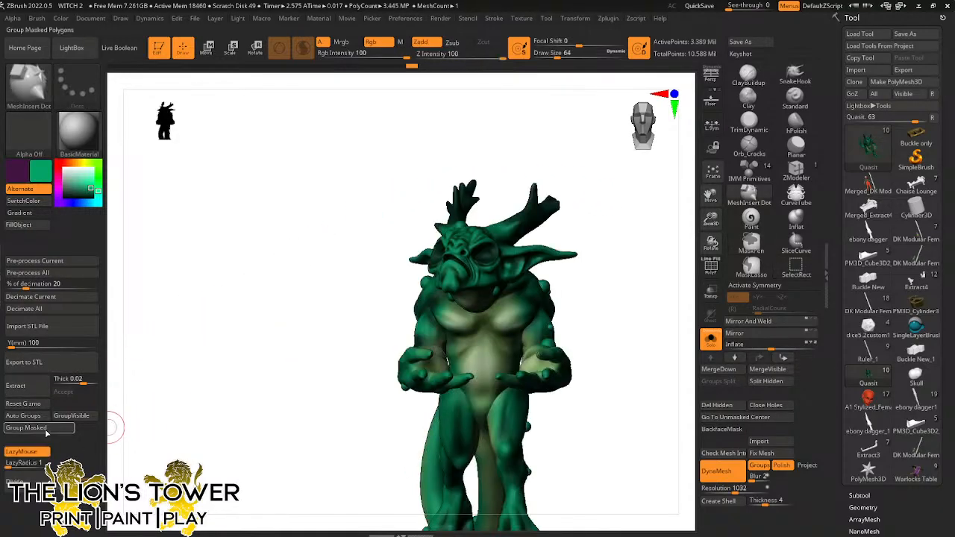
left_click_drag(617, 247, 623, 308, "ctrl")
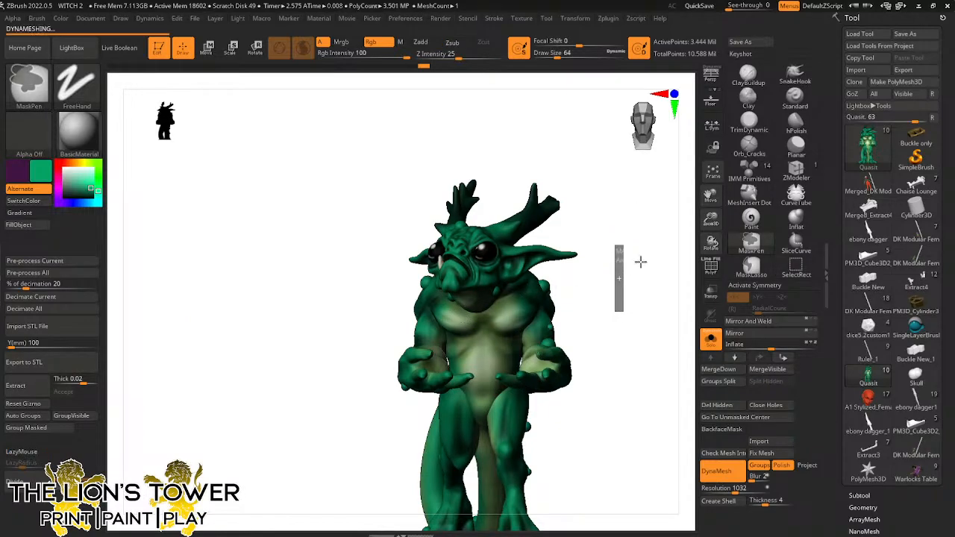
Smooth the joins between the inserted warts and the skin on the arms, back, legs and tail
left_click_drag(637, 267, 557, 279)
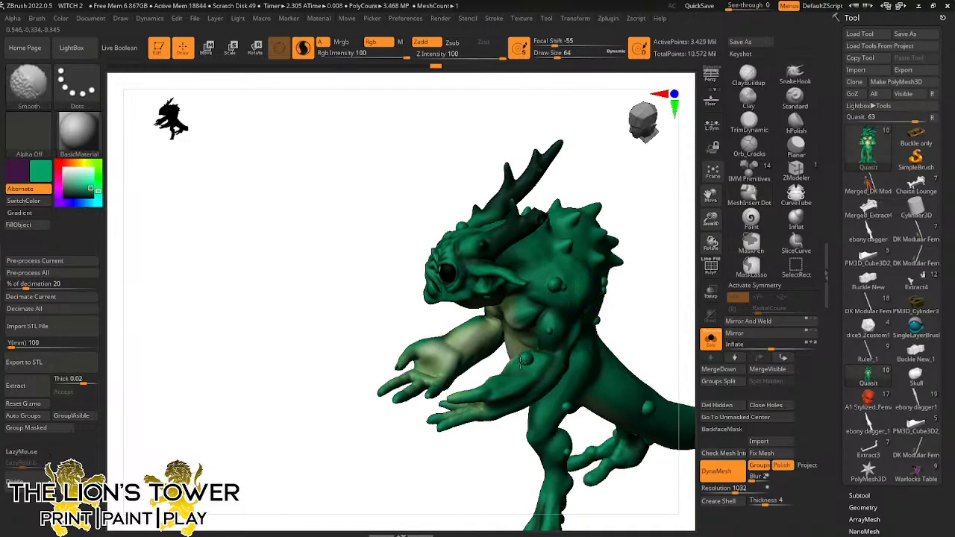
left_click_drag(633, 291, 625, 269)
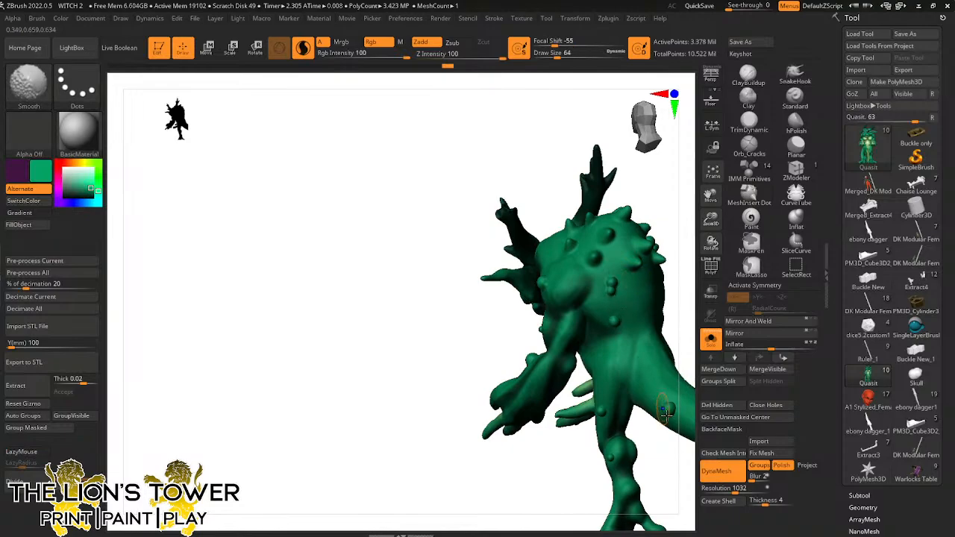
mouse_move(675, 259)
left_mouse_down()
mouse_move(689, 249)
mouse_move(664, 284)
left_mouse_up()
mouse_move(710, 196)
left_mouse_down()
mouse_move(592, 248)
mouse_move(471, 344)
left_mouse_up()
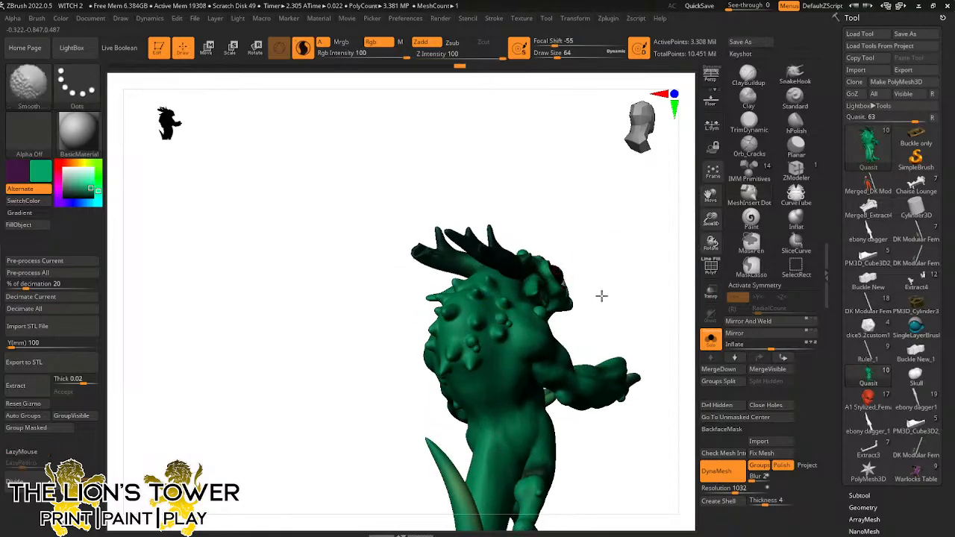
left_click(613, 327)
left_click_drag(606, 326, 666, 247)
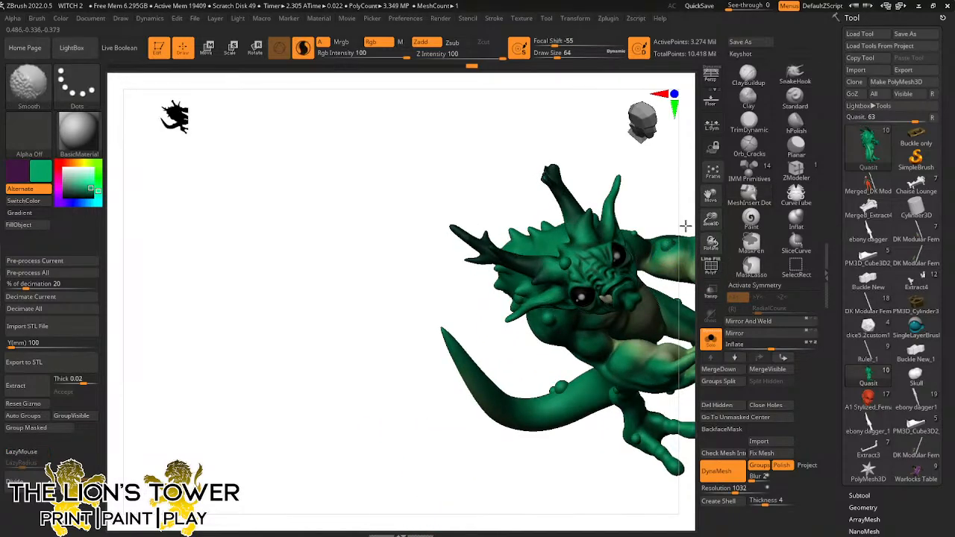
mouse_move(711, 218)
left_mouse_down()
mouse_move(711, 228)
mouse_move(632, 179)
left_mouse_up()
mouse_move(554, 344)
left_mouse_down()
mouse_move(595, 280)
mouse_move(503, 228)
mouse_move(655, 292)
mouse_move(649, 321)
mouse_move(664, 299)
left_mouse_up()
key("shift")
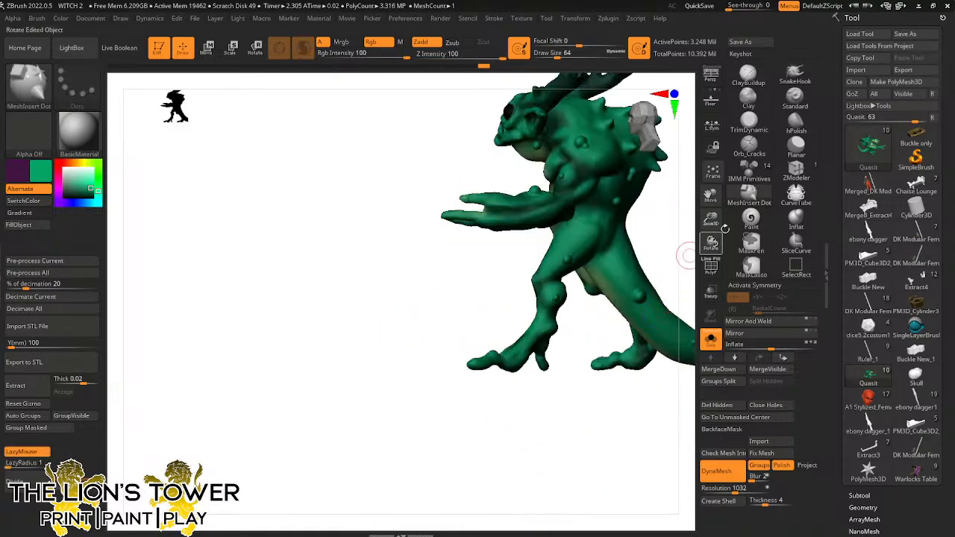
Pull the warts on the shoulders and back outward into pointed shapes with the SnakeHook brush
left_click(795, 73)
left_click_drag(710, 195, 670, 357)
left_click_drag(656, 291, 576, 275)
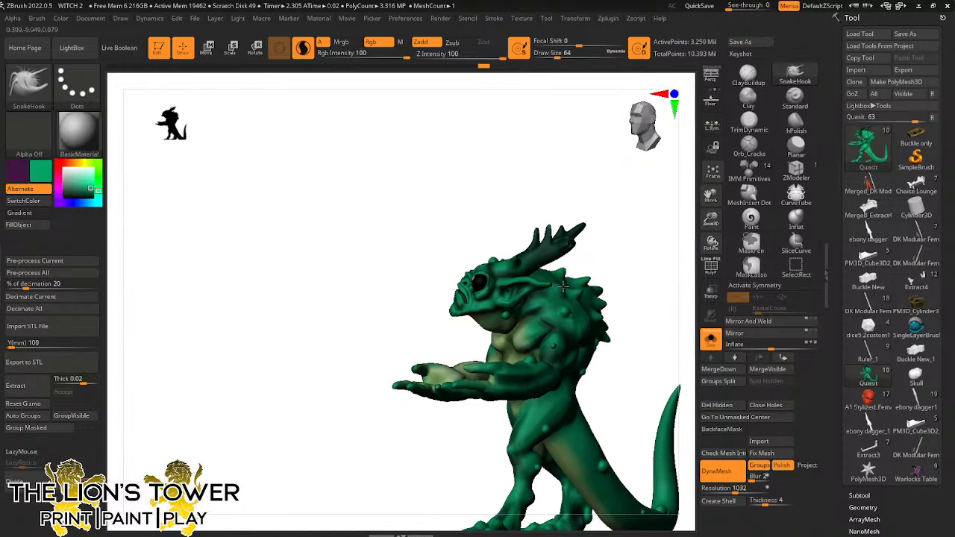
mouse_move(598, 256)
left_mouse_down()
mouse_move(640, 286)
mouse_move(623, 258)
mouse_move(604, 272)
mouse_move(634, 278)
mouse_move(593, 280)
mouse_move(619, 224)
mouse_move(605, 183)
mouse_move(625, 216)
mouse_move(633, 273)
mouse_move(603, 217)
mouse_move(641, 216)
mouse_move(667, 291)
mouse_move(640, 84)
left_mouse_up()
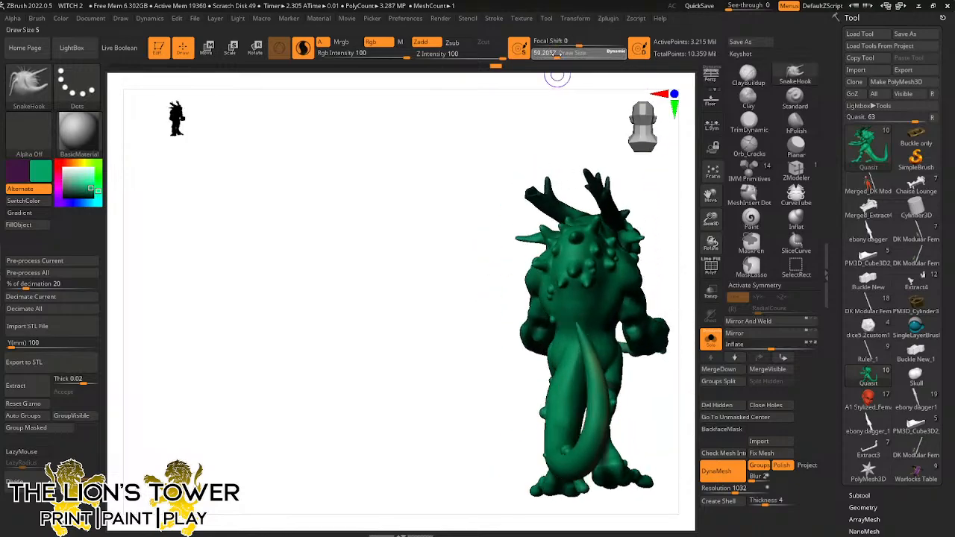
Reduce the SnakeHook draw size to about 46 and pull the tail and remaining back warts into points
mouse_move(667, 239)
left_mouse_down()
mouse_move(684, 220)
mouse_move(621, 296)
mouse_move(634, 247)
mouse_move(587, 298)
left_mouse_up()
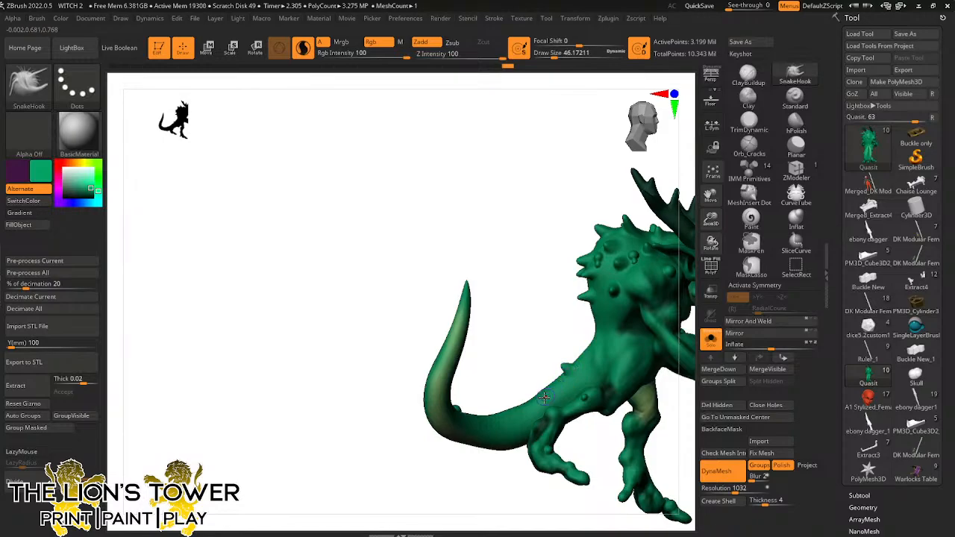
left_click_drag(519, 363, 515, 370)
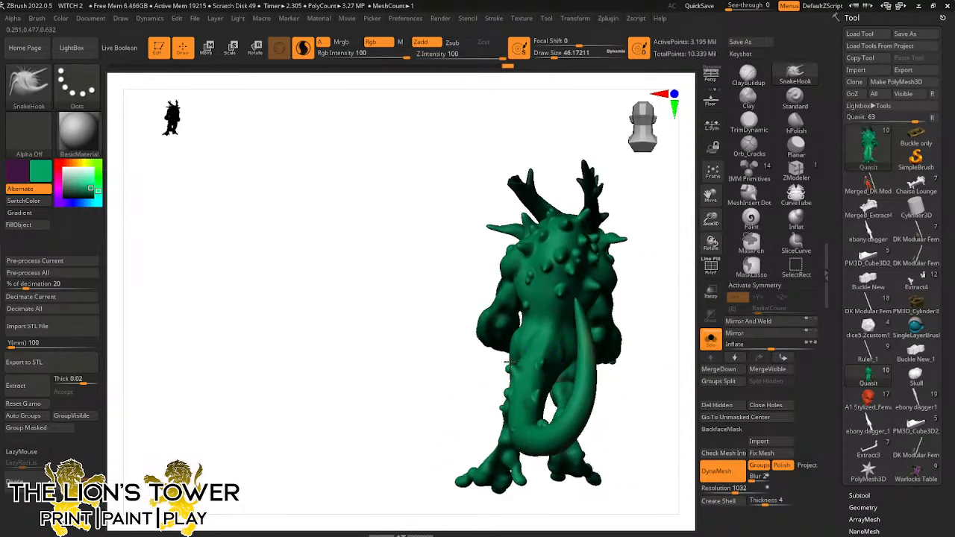
left_click_drag(658, 351, 627, 416)
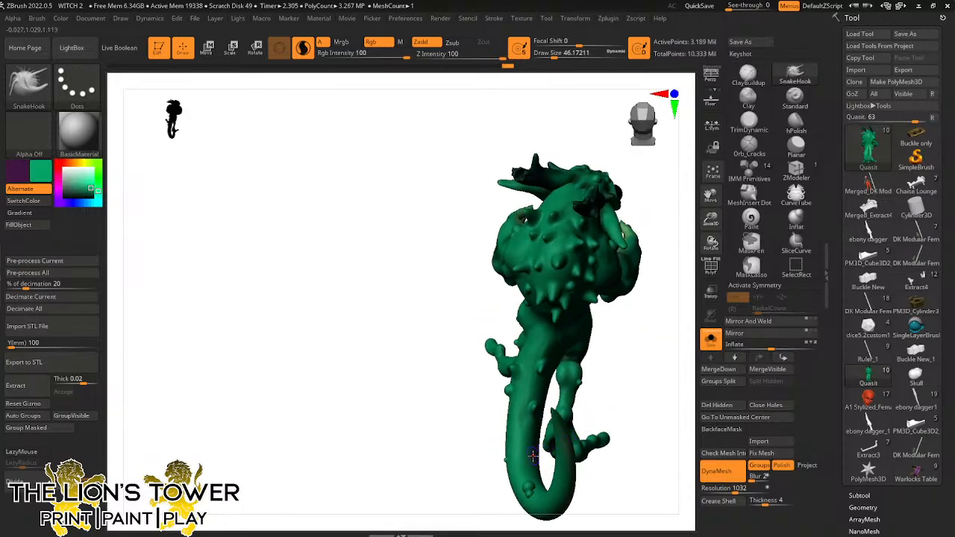
left_click_drag(543, 458, 544, 455)
left_click_drag(580, 418, 647, 365)
mouse_move(504, 437)
left_mouse_down()
mouse_move(495, 418)
mouse_move(595, 335)
mouse_move(488, 310)
mouse_move(557, 294)
mouse_move(527, 303)
left_mouse_up()
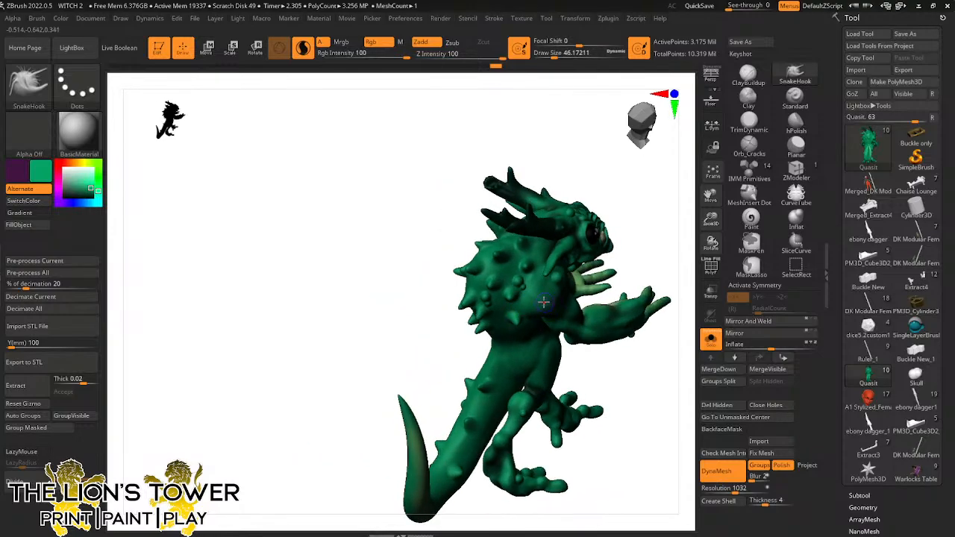
left_click_drag(648, 249, 611, 246)
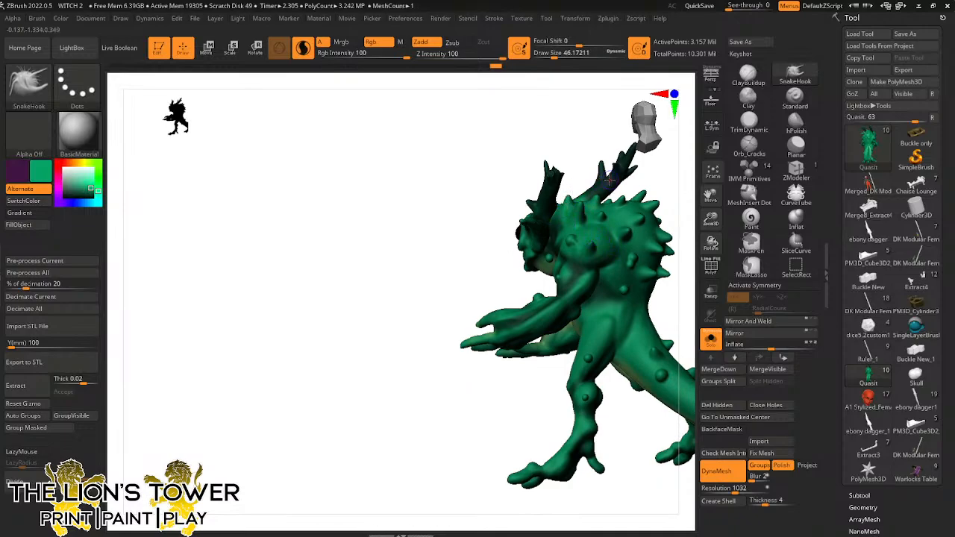
Turn off Solo mode to display the complete figure with its apron, cloth and biscuit plate
left_click(711, 340)
mouse_move(502, 398)
left_mouse_down()
mouse_move(524, 401)
mouse_move(635, 252)
left_mouse_up()
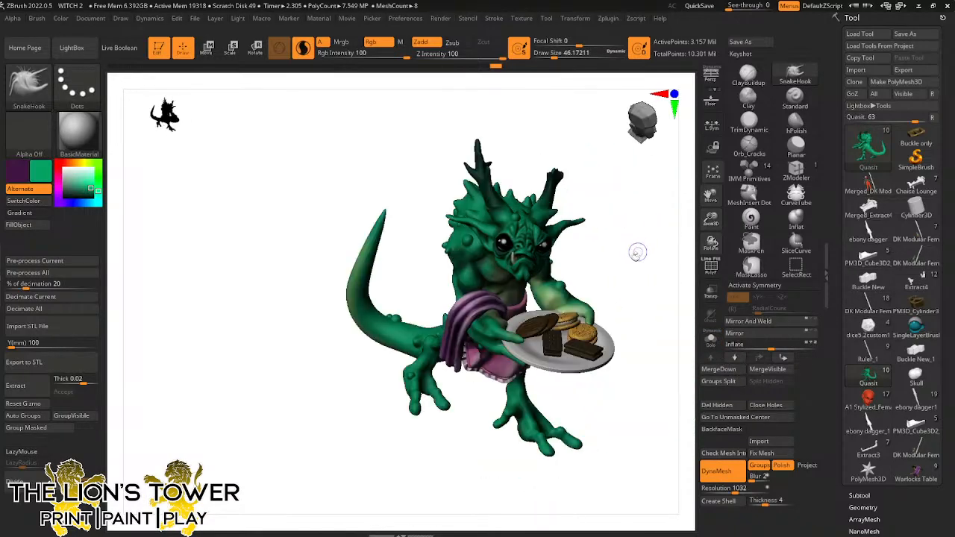
left_click(637, 259, "ctrl")
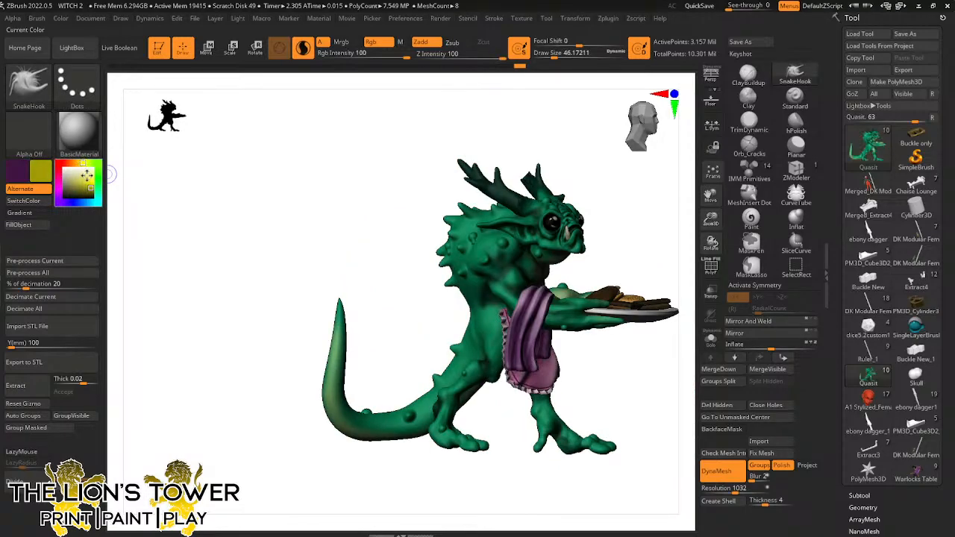
Choose a pale yellow and colour the large shoulder wart with the Paint brush at a draw size of about 25
left_click(86, 174)
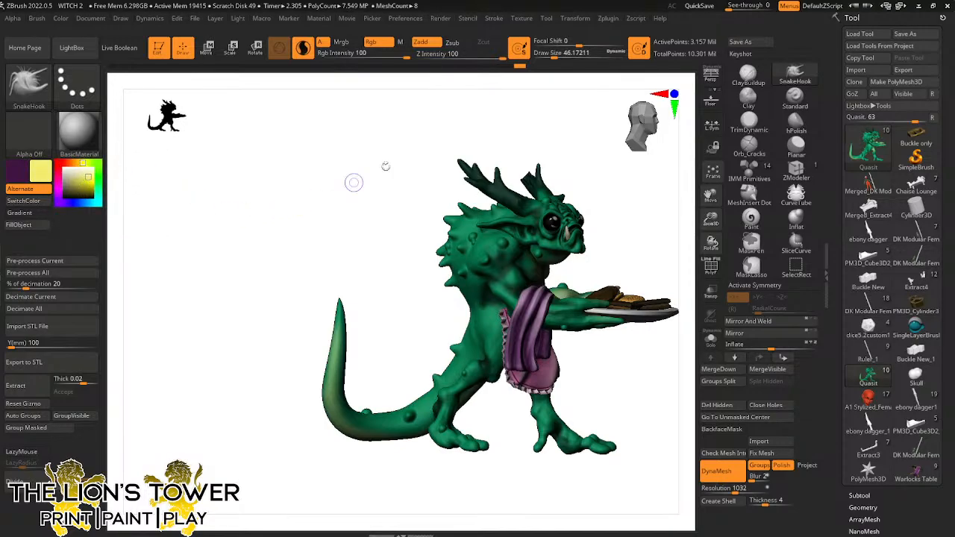
left_click(751, 218)
left_click_drag(709, 220, 708, 285)
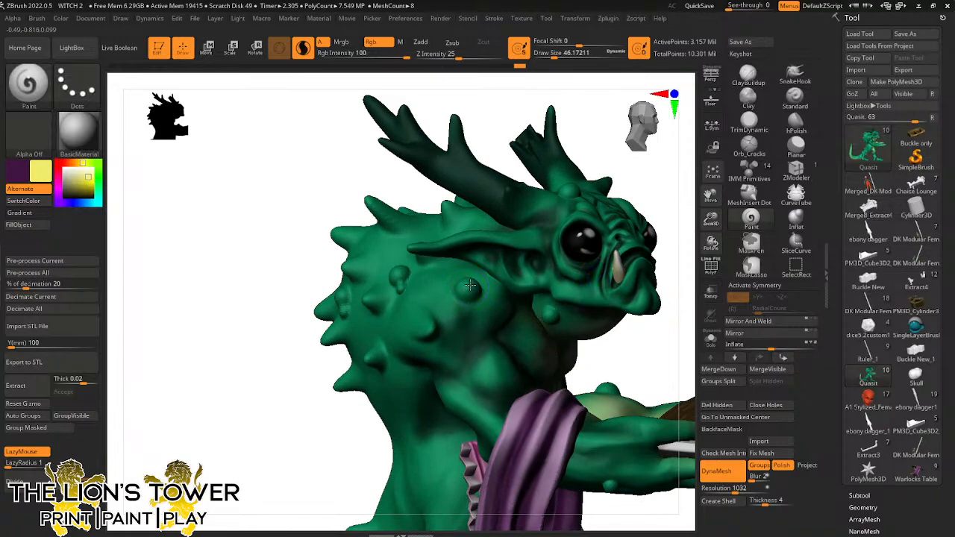
left_click_drag(470, 290, 467, 288)
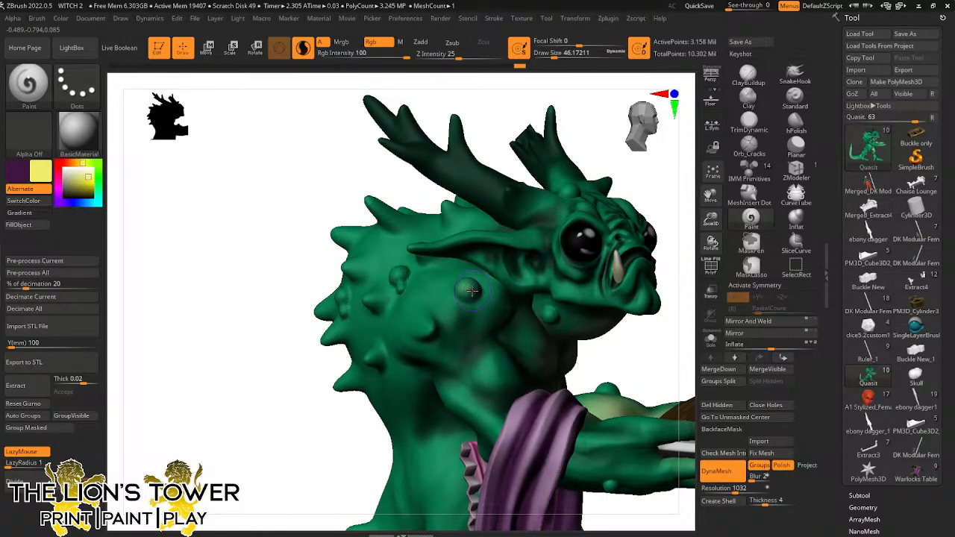
right_click_drag(472, 291, 466, 278)
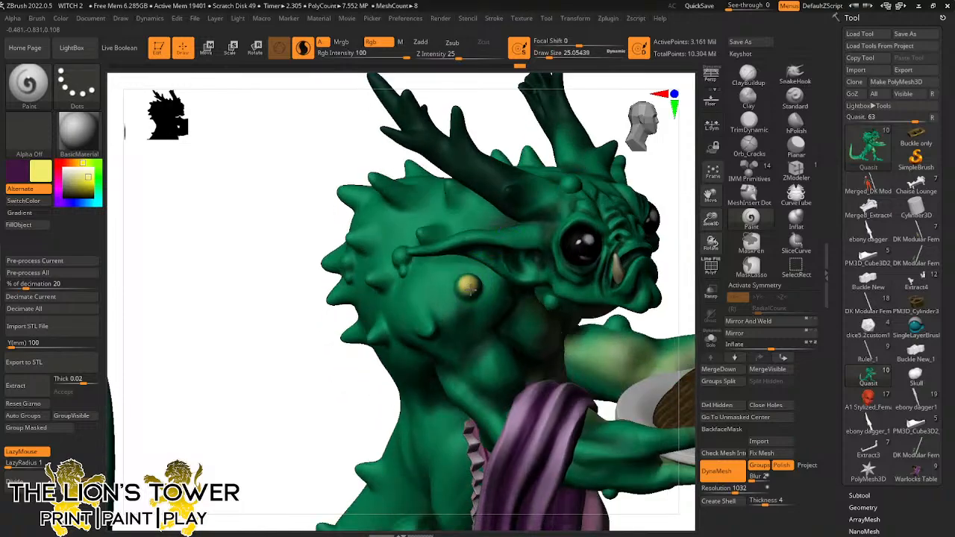
Disable Zadd on the Smooth brush and soften the yellow paint edge on the shoulder wart
key("shift")
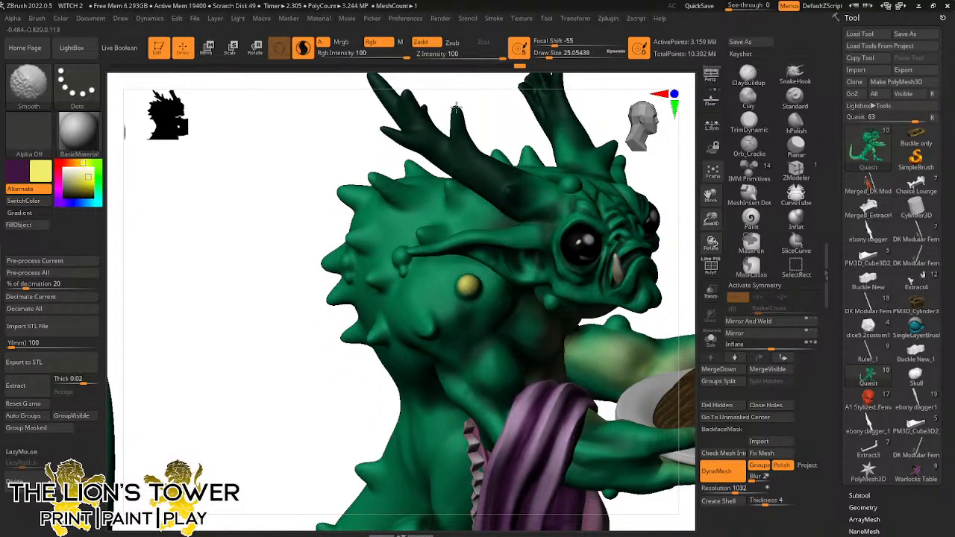
left_click(425, 42, "shift")
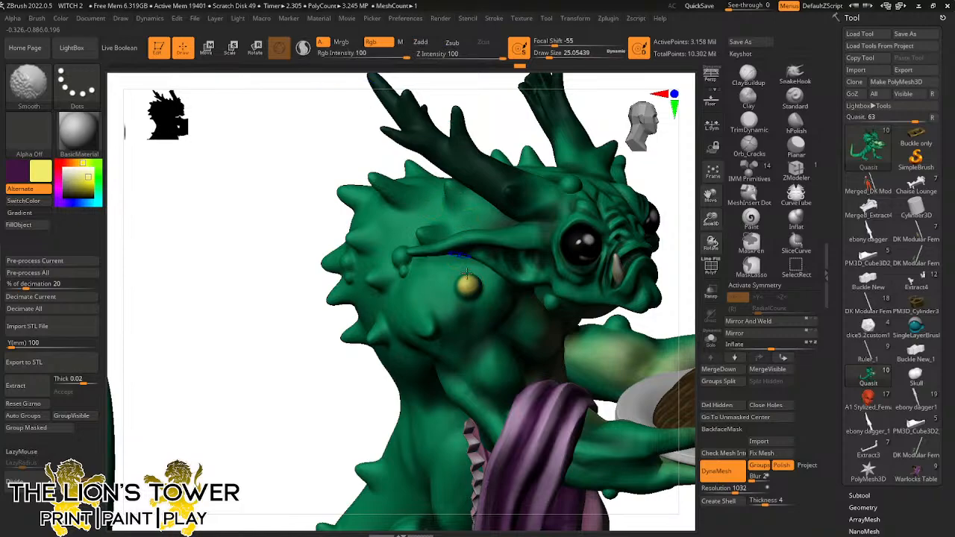
left_click_drag(474, 283, 469, 285, "shift")
Turn off LazyMouse and paint the two paired wart clusters on the side of the back pale yellow
left_click_drag(478, 101, 568, 180)
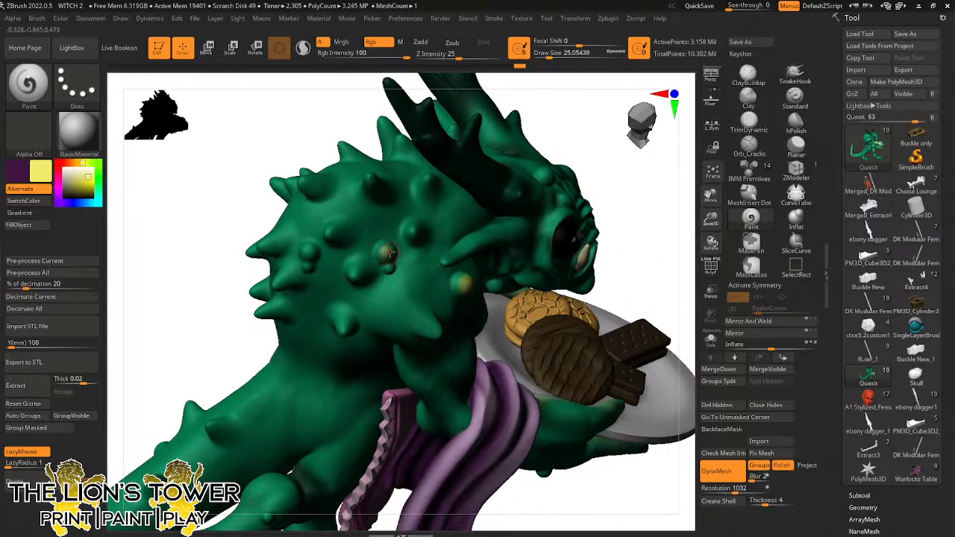
left_click(27, 452)
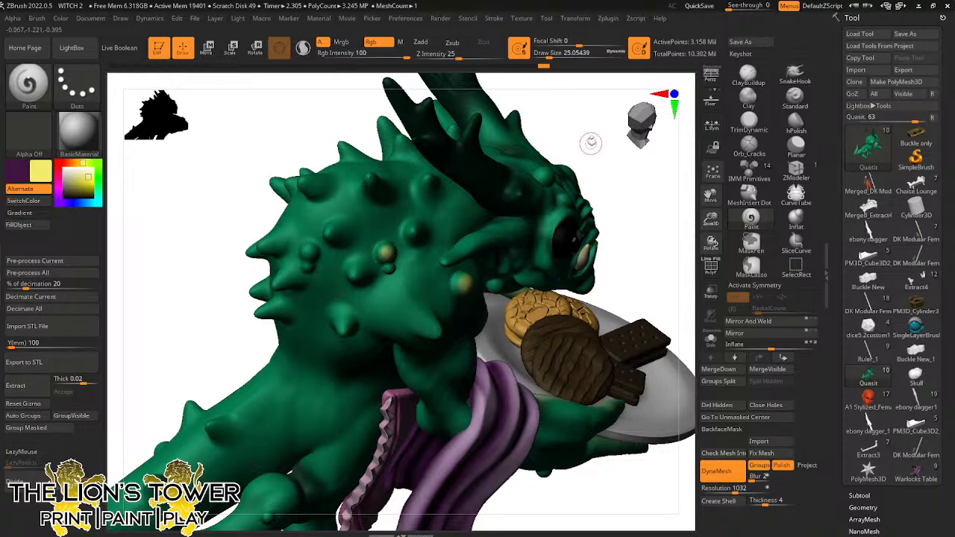
left_click_drag(591, 143, 523, 153)
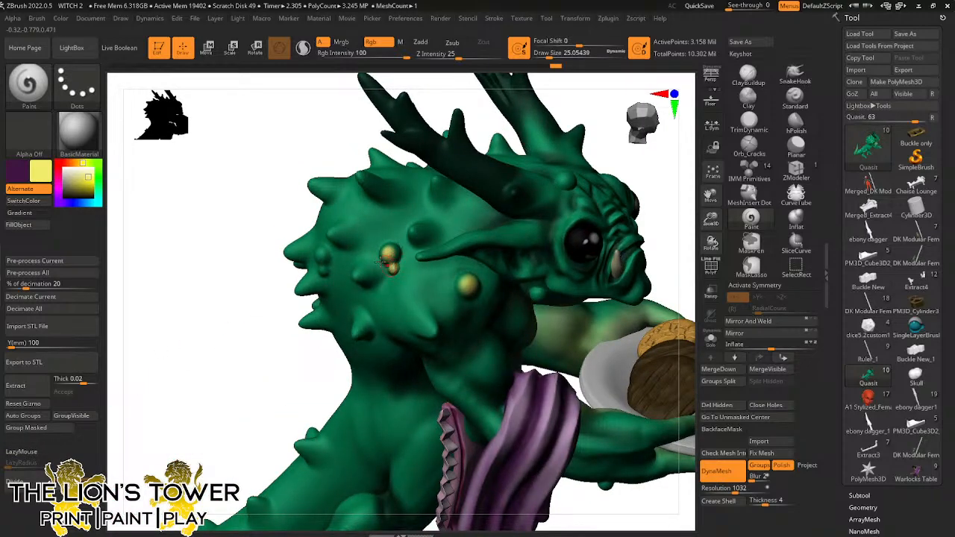
left_click_drag(329, 169, 381, 142)
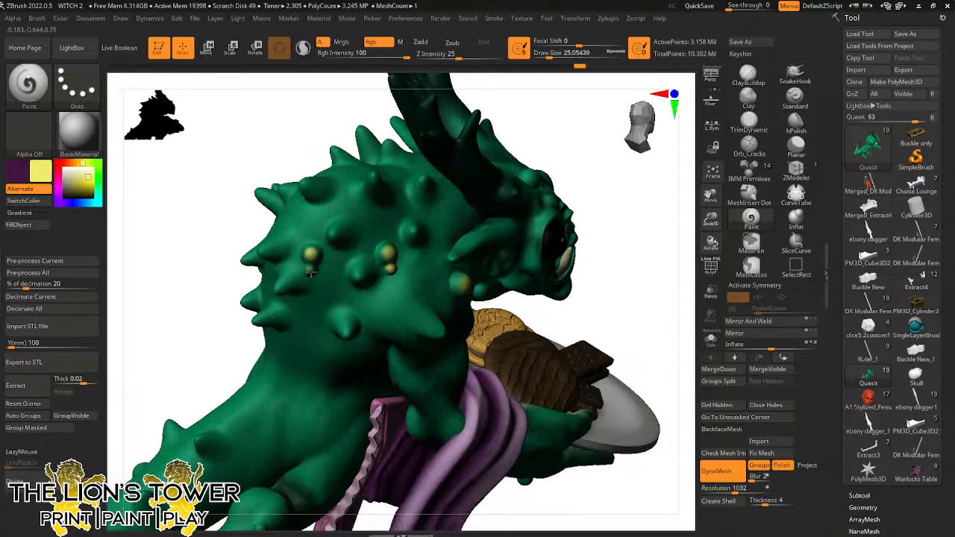
key("shift")
Paint the warts on the lower back, opposite shoulder and upper arm pale yellow
left_click_drag(309, 125, 467, 160)
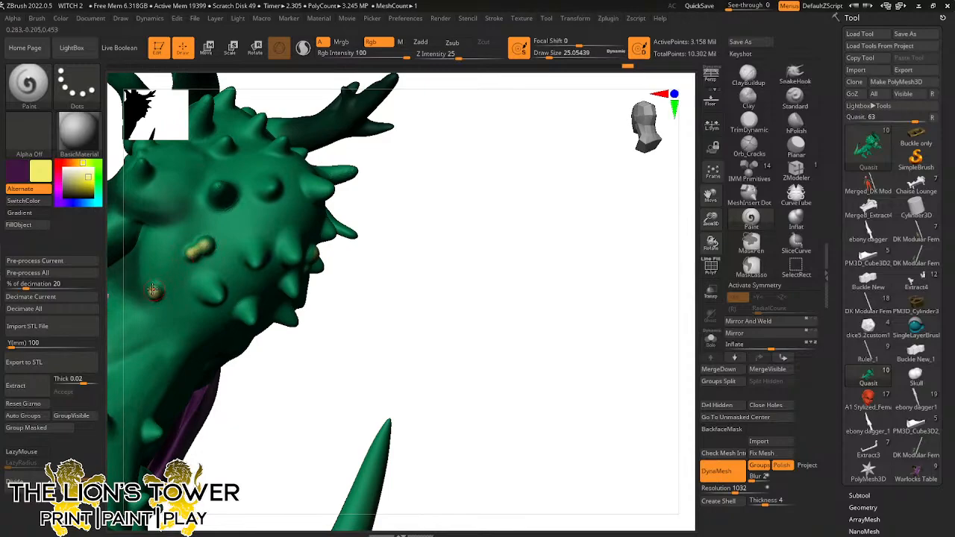
mouse_move(711, 219)
left_mouse_down()
mouse_move(711, 196)
mouse_move(727, 218)
left_mouse_up()
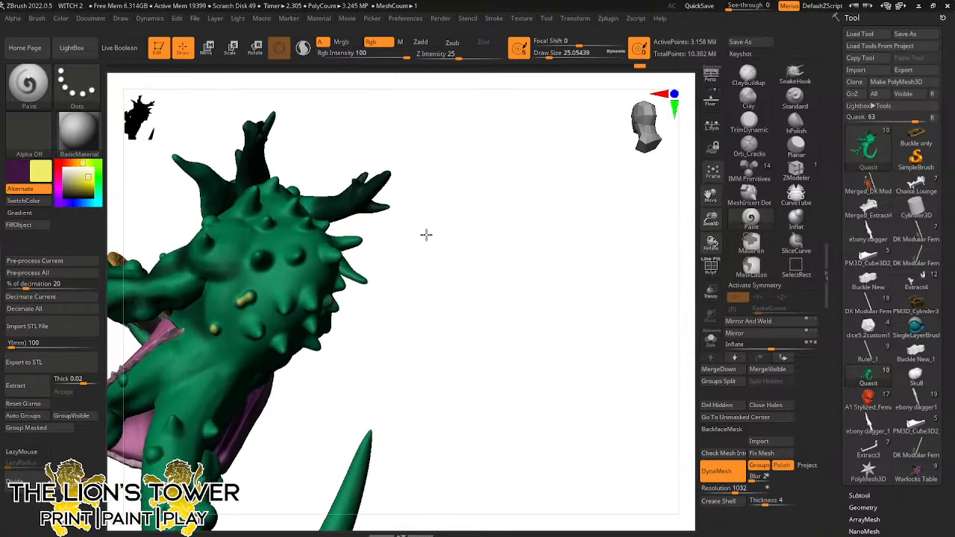
left_click_drag(426, 235, 389, 253)
left_click_drag(272, 168, 190, 215)
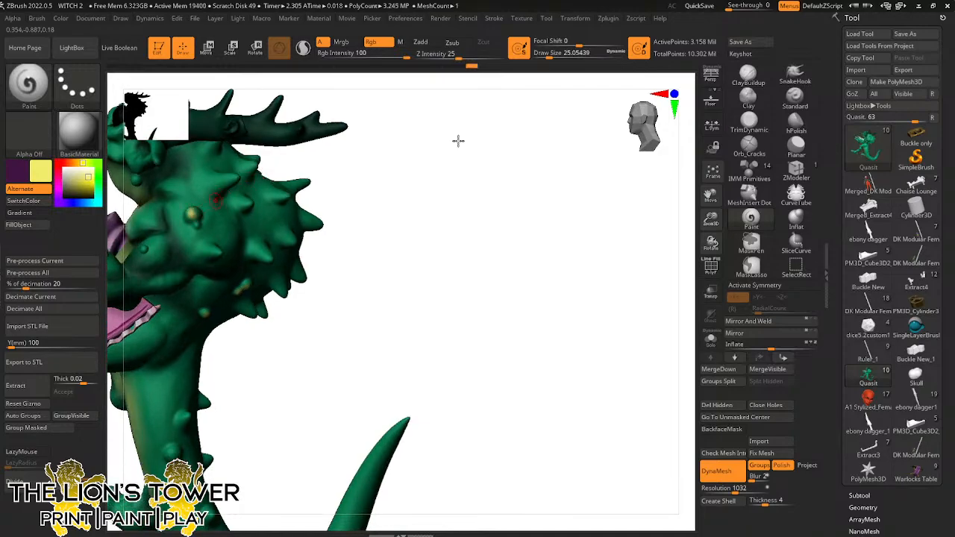
left_click_drag(377, 204, 196, 212)
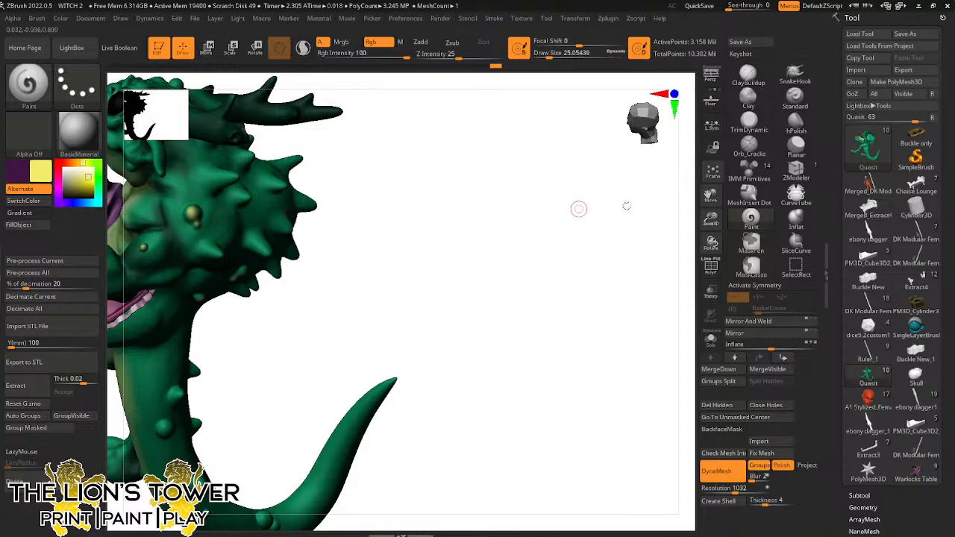
Paint selected warts on the head, forearm, leg and tail pale yellow
mouse_move(691, 191)
left_mouse_down()
mouse_move(559, 213)
mouse_move(394, 189)
left_mouse_up()
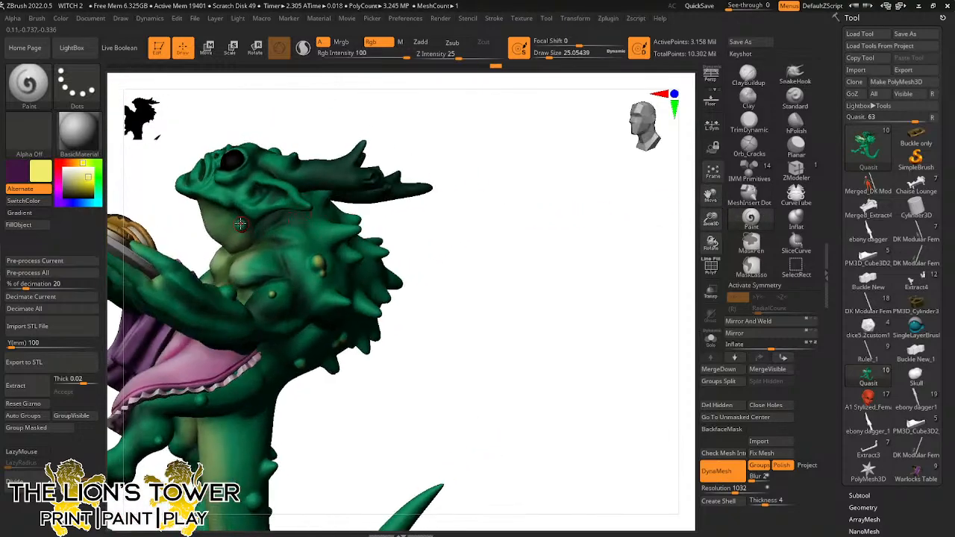
mouse_move(241, 225)
left_mouse_down()
mouse_move(331, 130)
mouse_move(283, 168)
left_mouse_up()
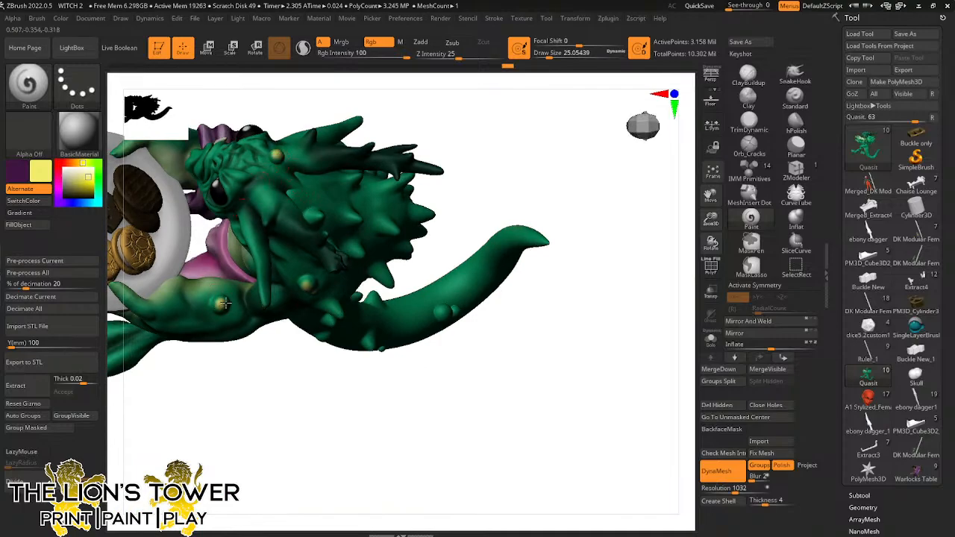
mouse_move(487, 154)
left_mouse_down()
mouse_move(456, 229)
mouse_move(403, 164)
left_mouse_up()
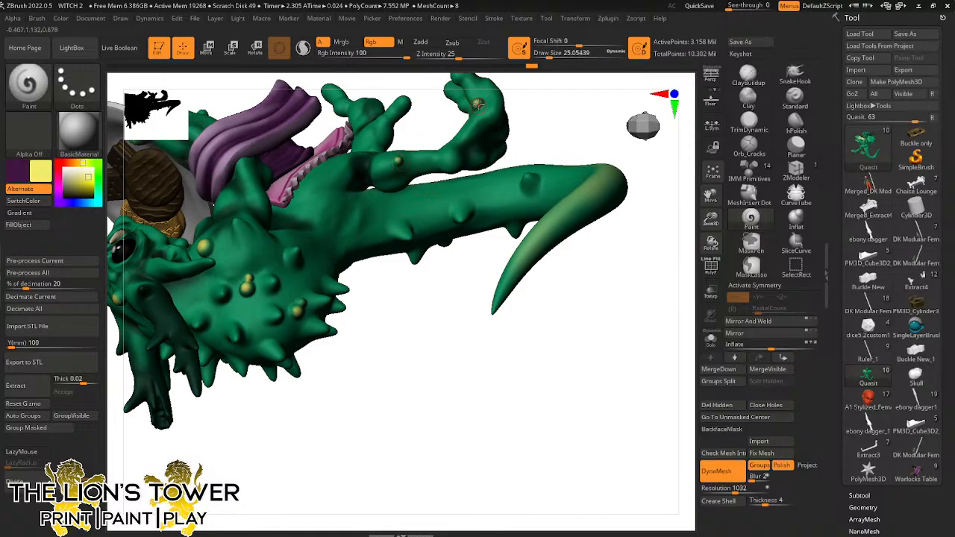
mouse_move(540, 175)
left_mouse_down()
mouse_move(557, 109)
mouse_move(514, 252)
mouse_move(440, 175)
mouse_move(570, 239)
left_mouse_up()
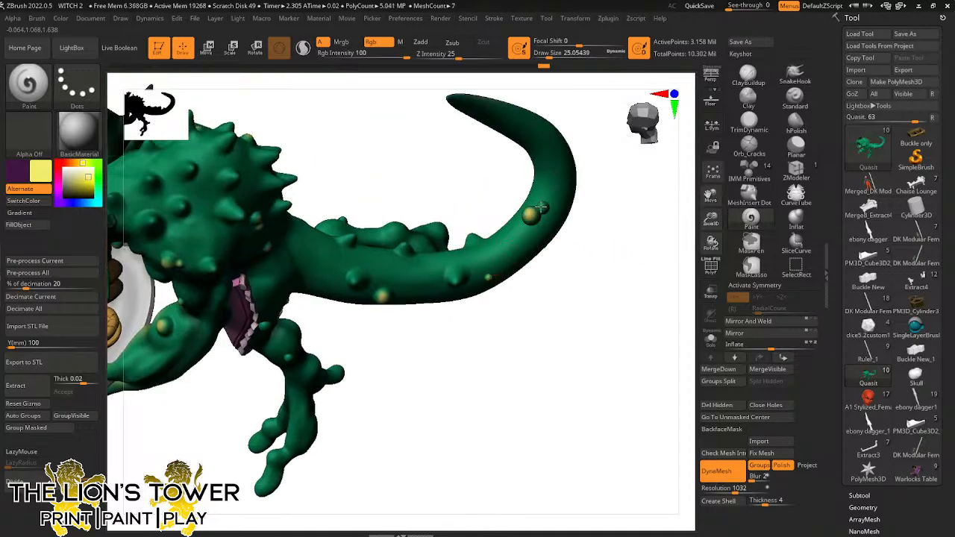
Finish painting the paired warts near the end of the tail pale yellow
left_click_drag(544, 297, 314, 310)
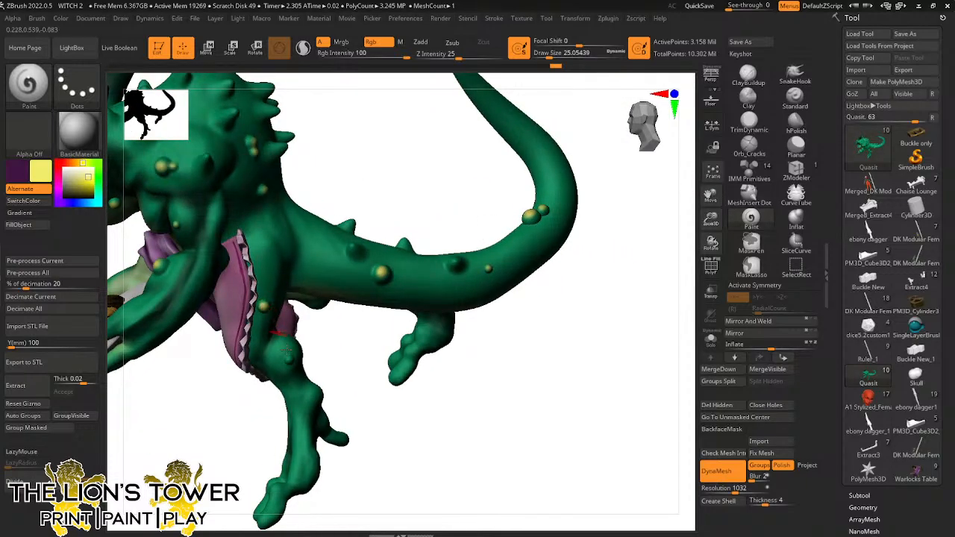
mouse_move(290, 360)
left_mouse_down()
mouse_move(354, 380)
mouse_move(392, 356)
mouse_move(417, 279)
left_mouse_up()
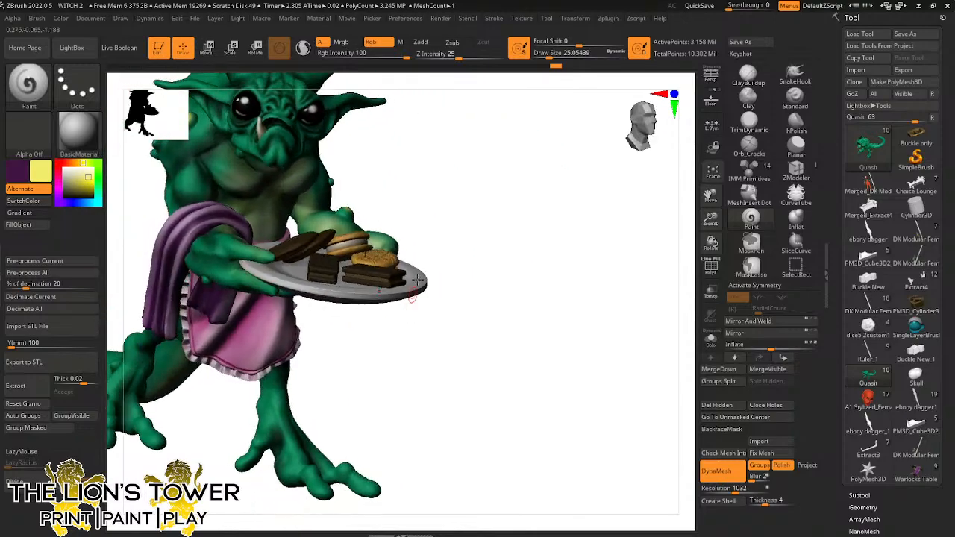
mouse_move(379, 178)
left_mouse_down()
mouse_move(348, 112)
mouse_move(432, 113)
mouse_move(325, 183)
left_mouse_up()
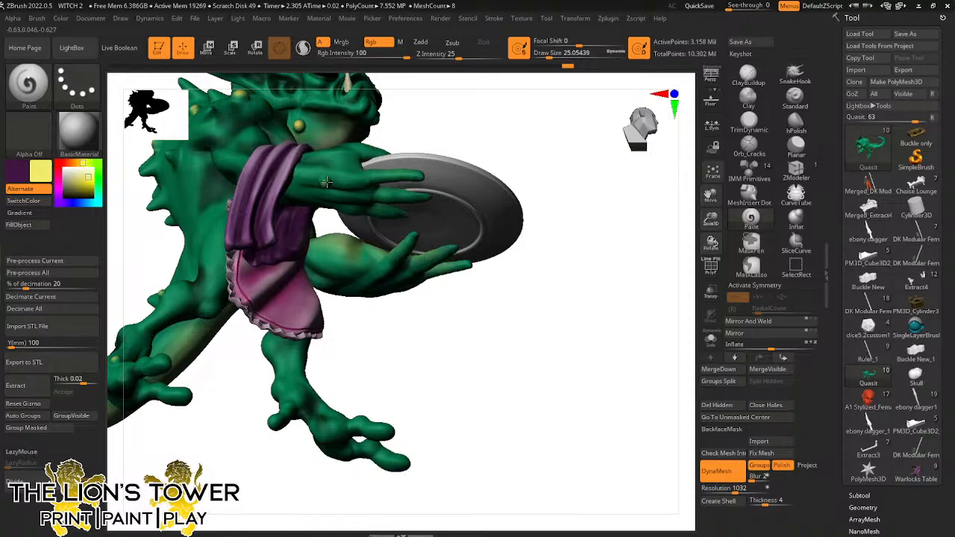
mouse_move(327, 183)
left_mouse_down()
mouse_move(318, 321)
mouse_move(341, 380)
mouse_move(310, 394)
mouse_move(295, 382)
left_mouse_up()
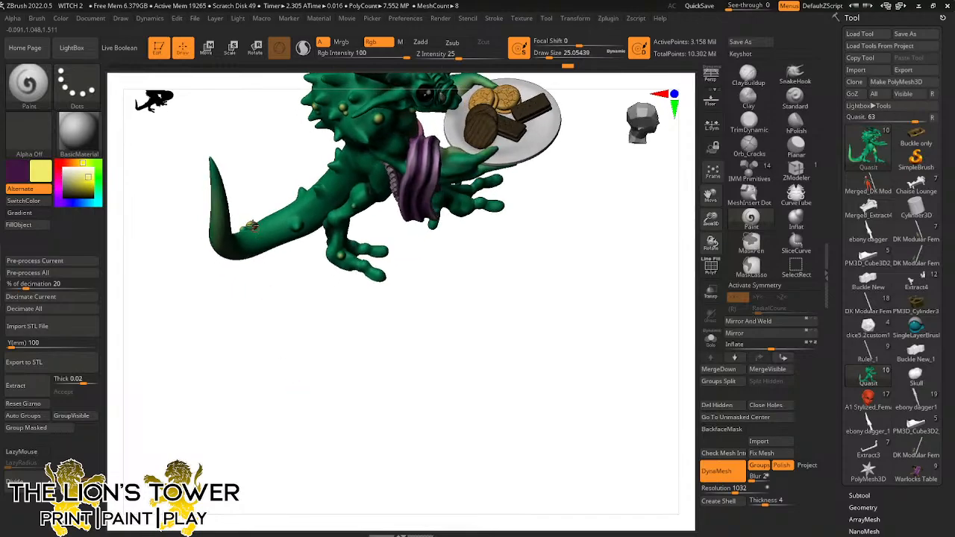
Choose a lighter cream yellow and paint highlights on the yellow warts of the back, shoulder, leg and tail
left_click(83, 171)
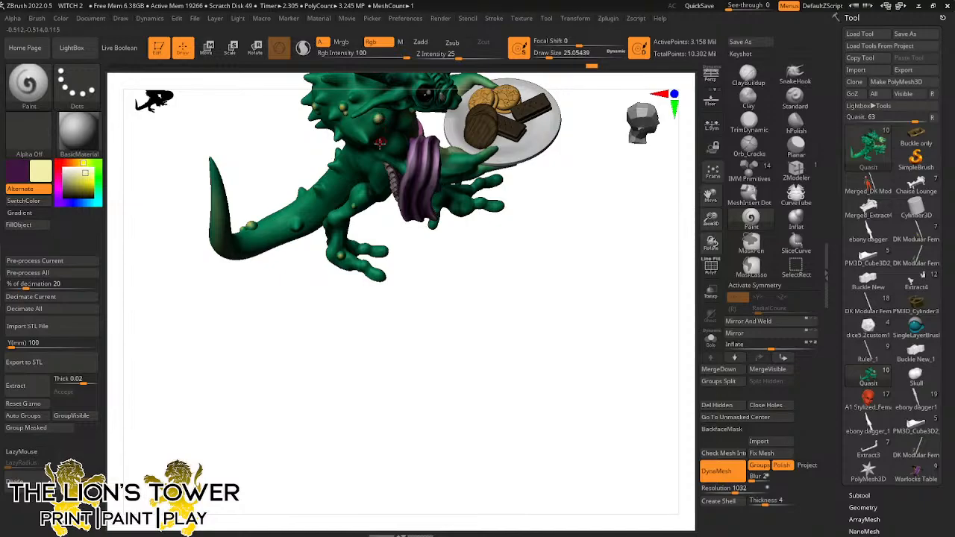
left_click_drag(399, 224, 413, 190)
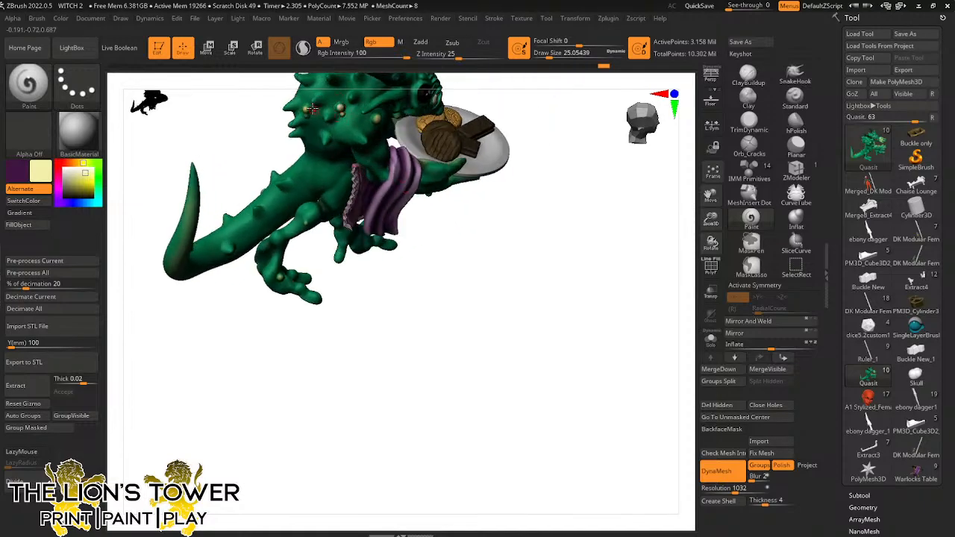
left_click_drag(337, 252, 308, 226)
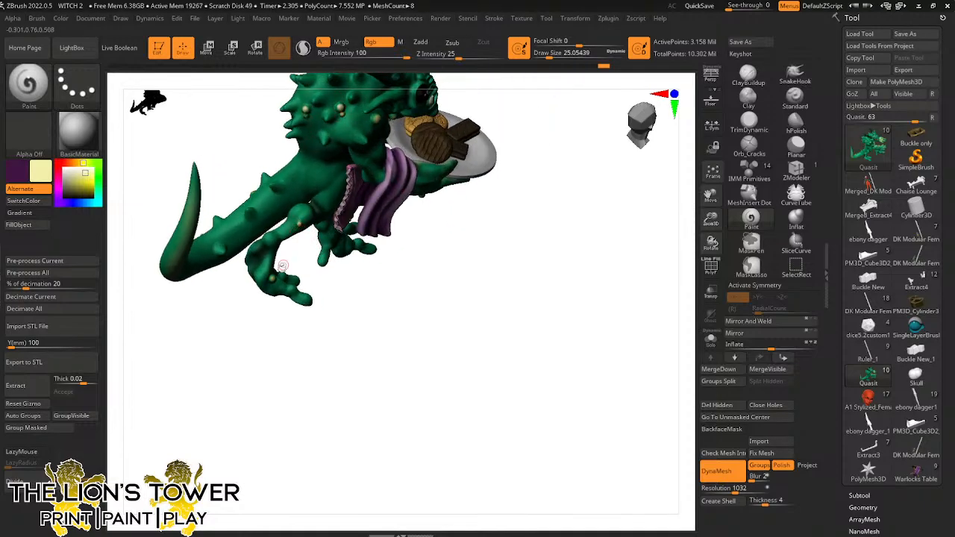
left_click_drag(231, 169, 275, 197)
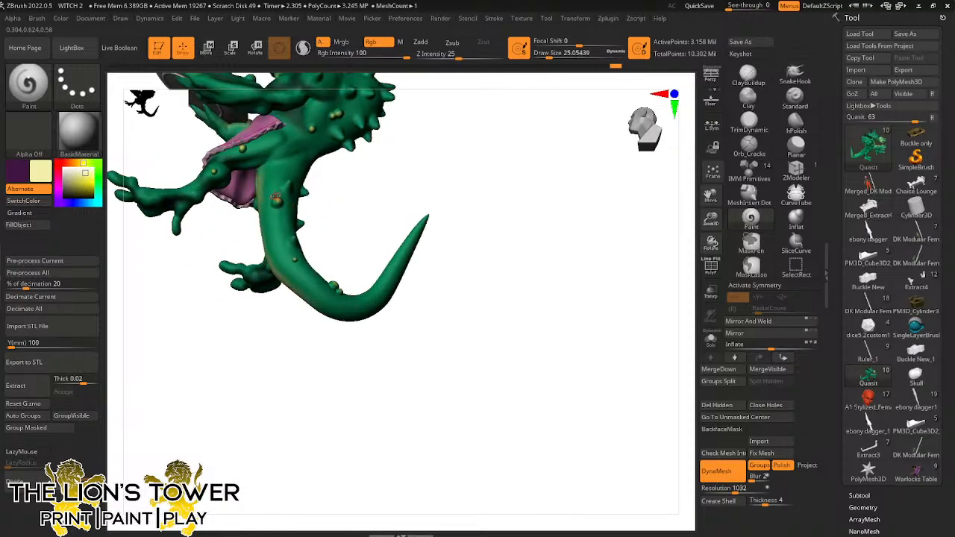
left_click_drag(422, 170, 336, 105)
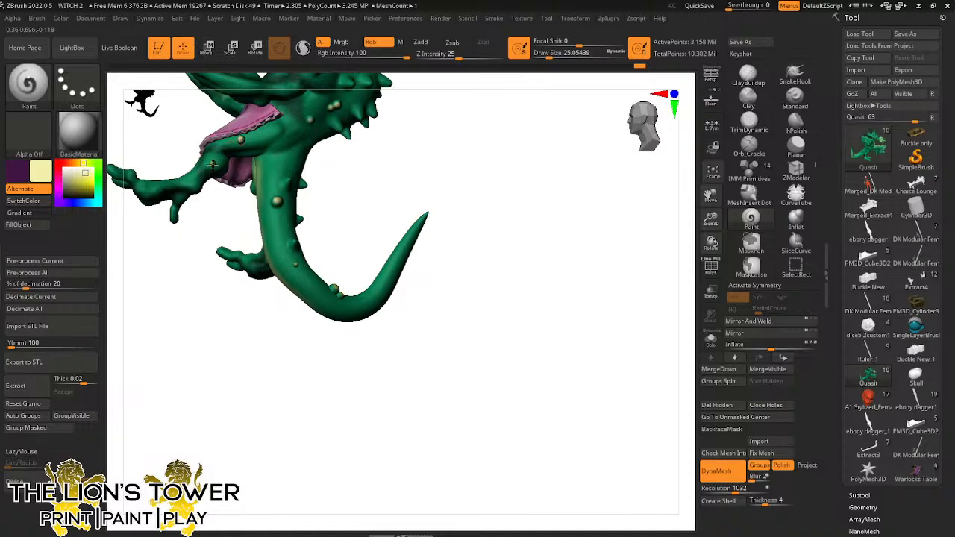
key("shift")
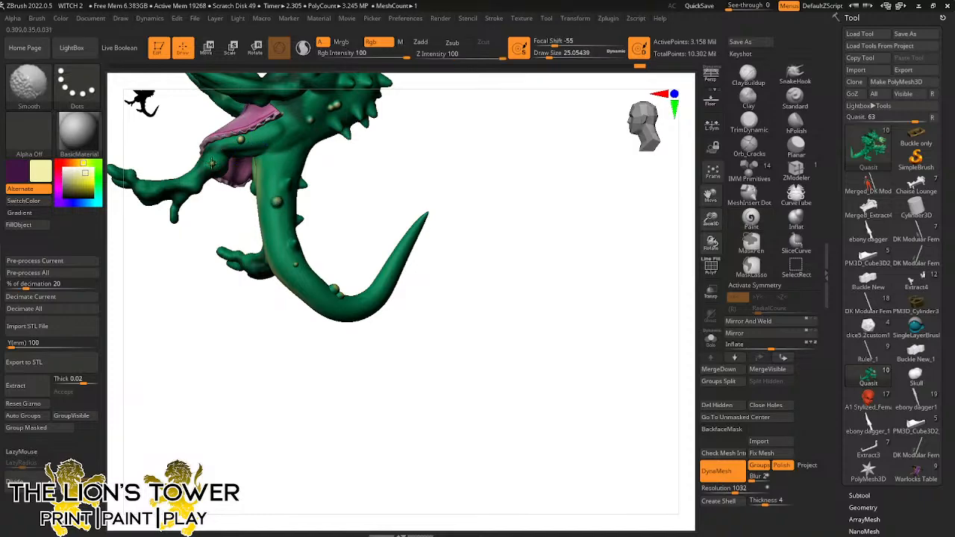
Add cream highlights to the yellow warts on the upper arm, jaw and forehead, blending the paint with the Smooth brush
left_click_drag(711, 221, 711, 228)
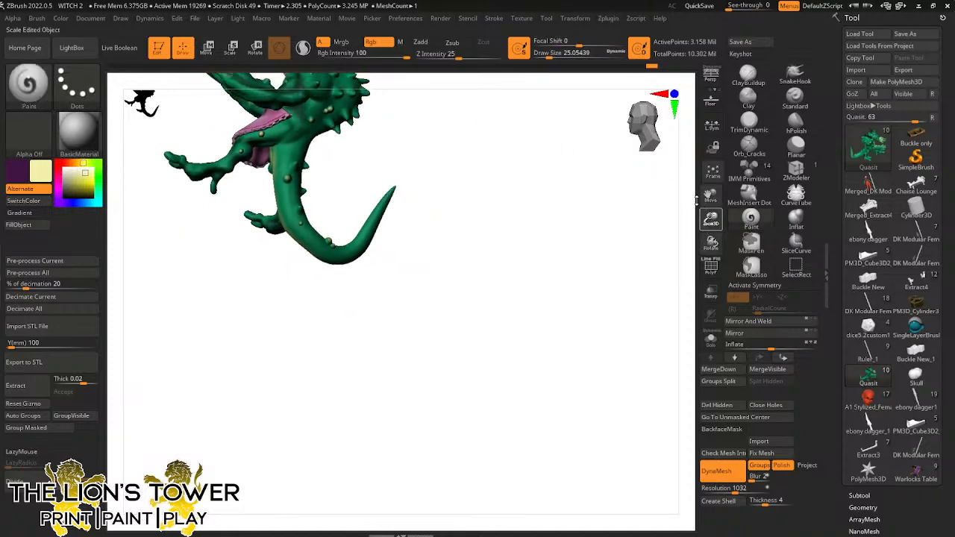
left_click_drag(627, 242, 591, 251, "shift")
left_click_drag(716, 204, 750, 265)
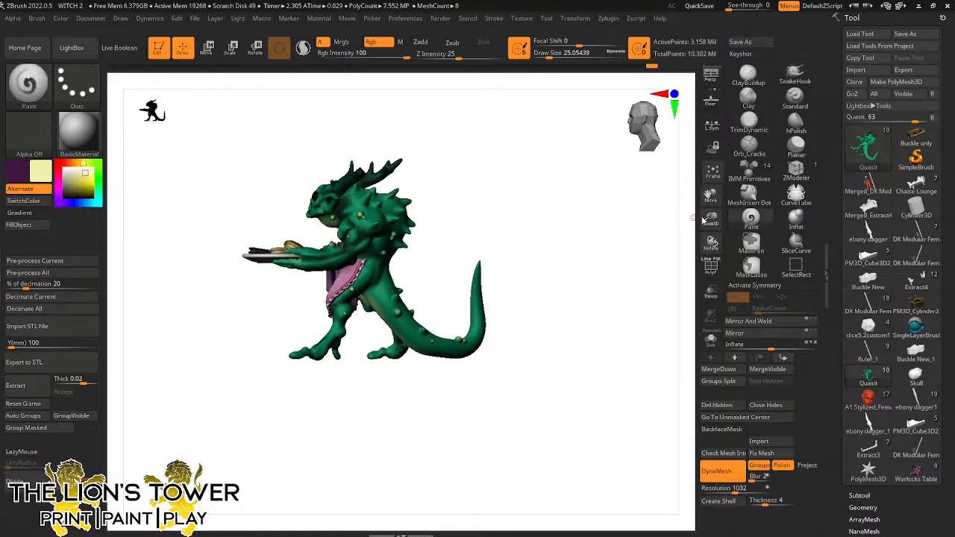
left_click_drag(709, 222, 706, 202)
left_click_drag(530, 202, 349, 192)
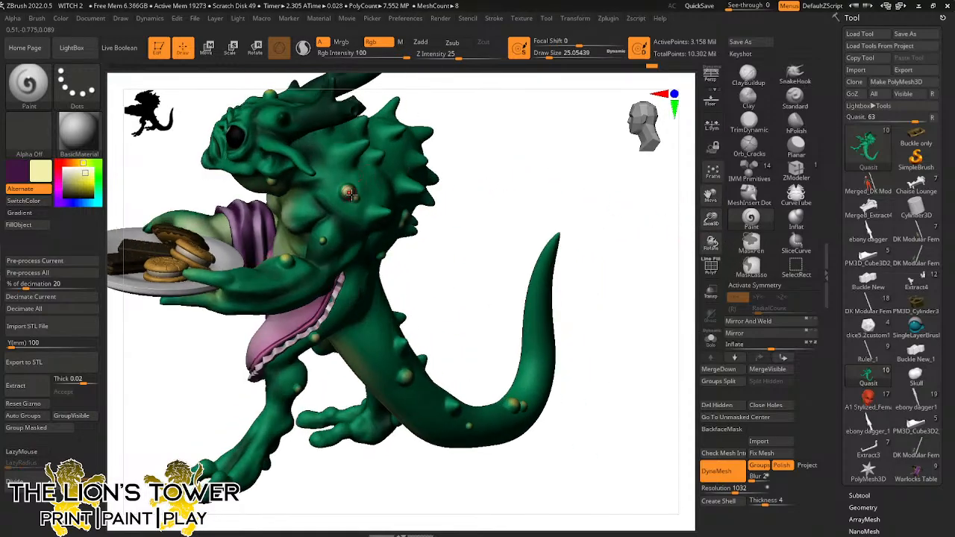
key("shift")
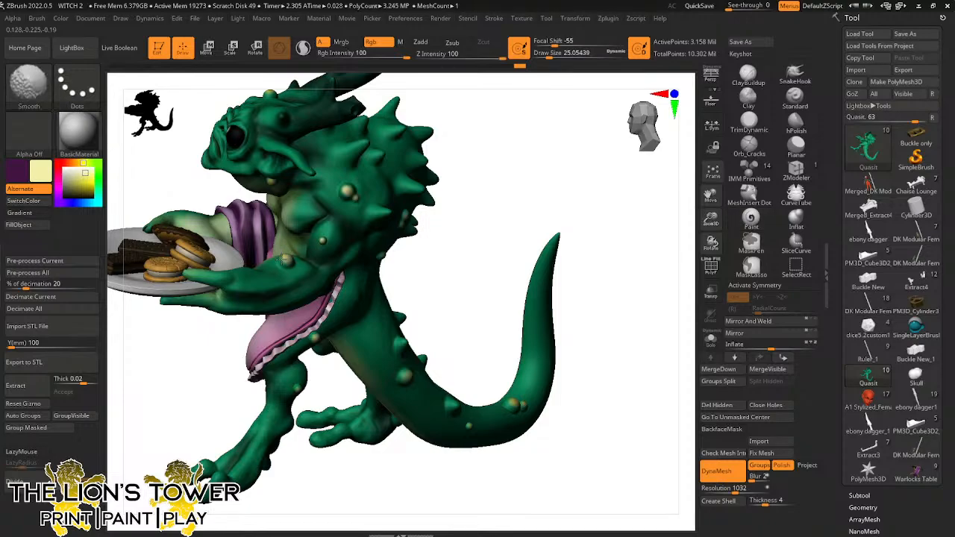
left_click_drag(448, 128, 465, 115, "shift")
key("shift")
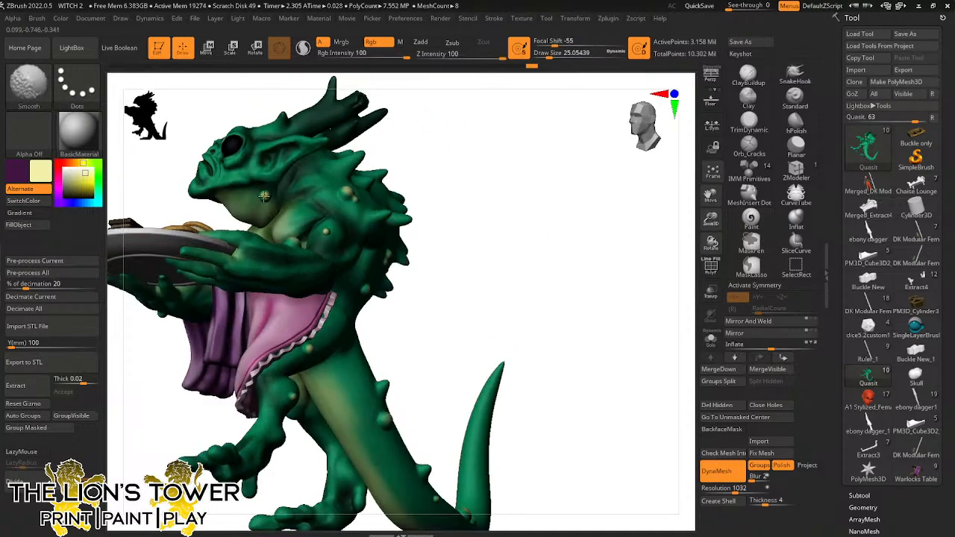
mouse_move(388, 136)
left_mouse_down()
mouse_move(430, 157)
mouse_move(494, 248)
mouse_move(255, 179)
left_mouse_up()
key("shift")
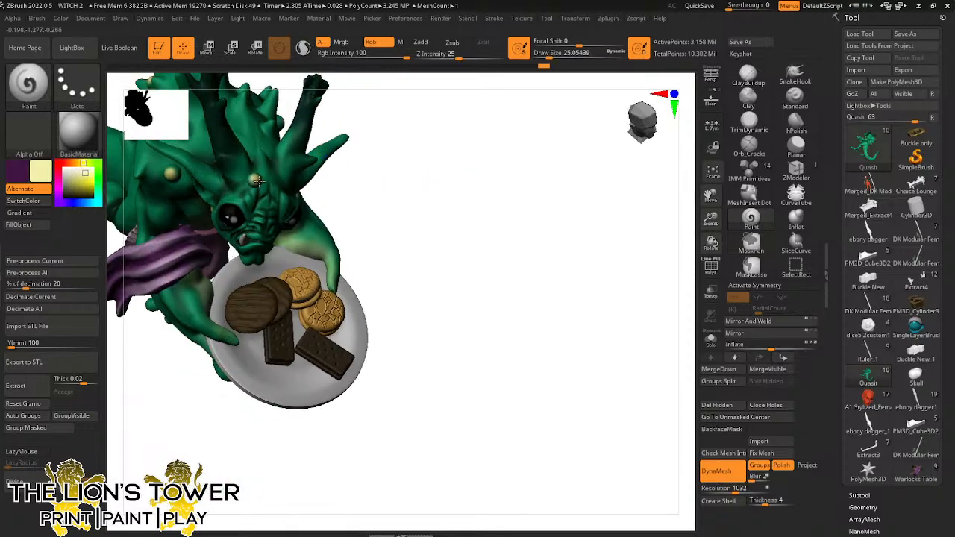
key("shift")
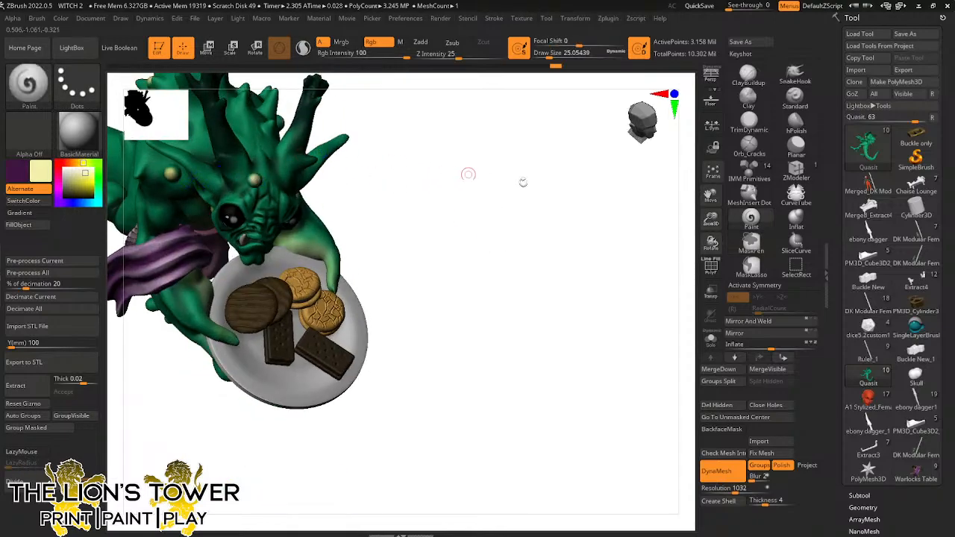
Save the project over the existing WITCH 2.ZPR file
mouse_move(712, 223)
left_mouse_down()
mouse_move(712, 176)
mouse_move(714, 197)
mouse_move(916, 243)
left_mouse_up()
left_click(533, 218, "ctrl")
left_click(546, 244, "ctrl")
mouse_move(676, 230)
left_mouse_down("shift")
mouse_move(574, 214)
mouse_move(557, 172)
mouse_move(561, 202)
mouse_move(595, 219)
mouse_move(572, 230)
mouse_move(599, 268)
mouse_move(629, 271)
mouse_move(512, 265)
mouse_move(542, 228)
left_mouse_up("shift")
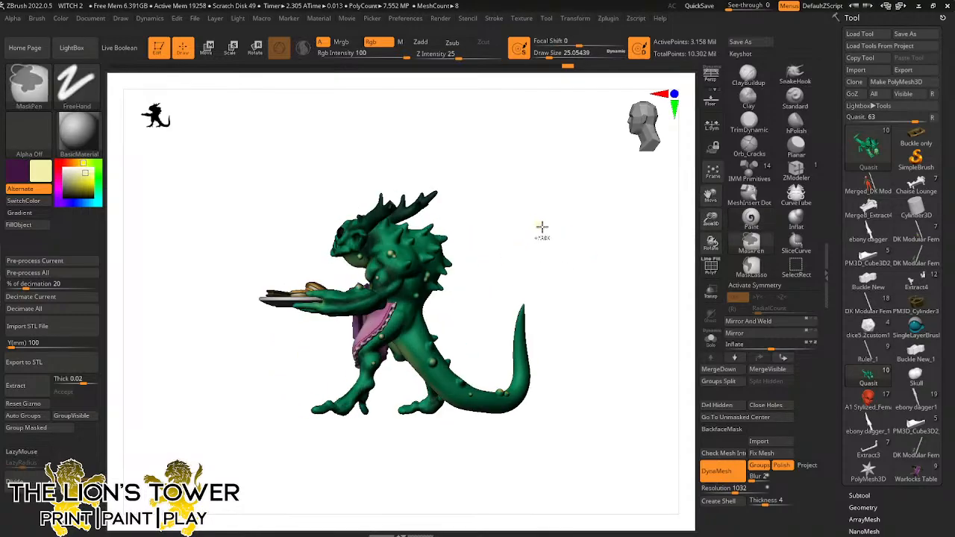
key("ctrl+s")
left_click(693, 445)
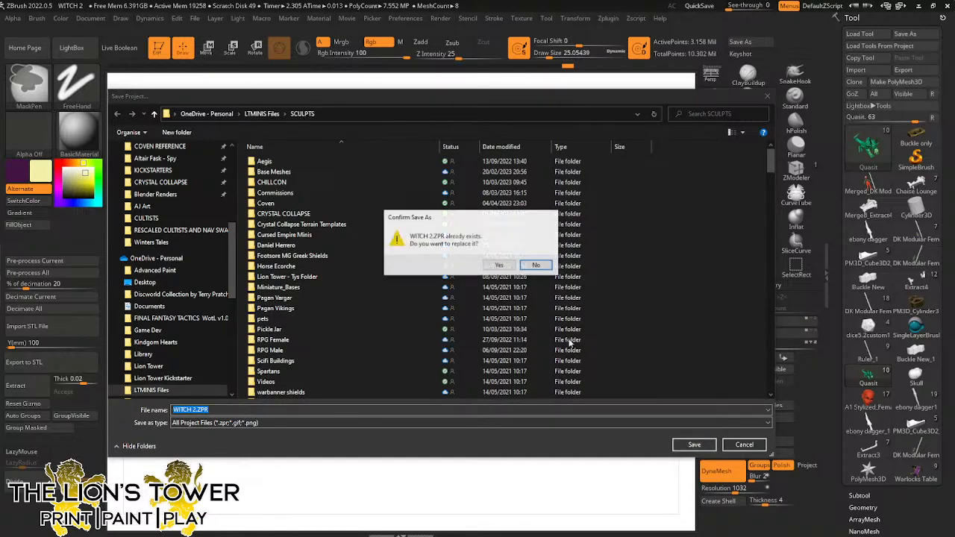
left_click(496, 265)
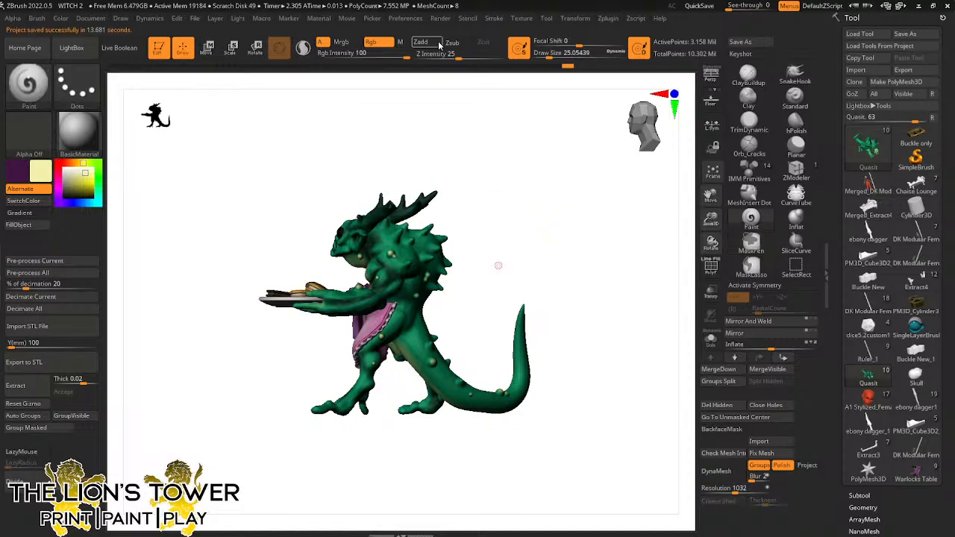
Append a Cube3D to the Quasit as a new subtool
left_click_drag(840, 344, 844, 298)
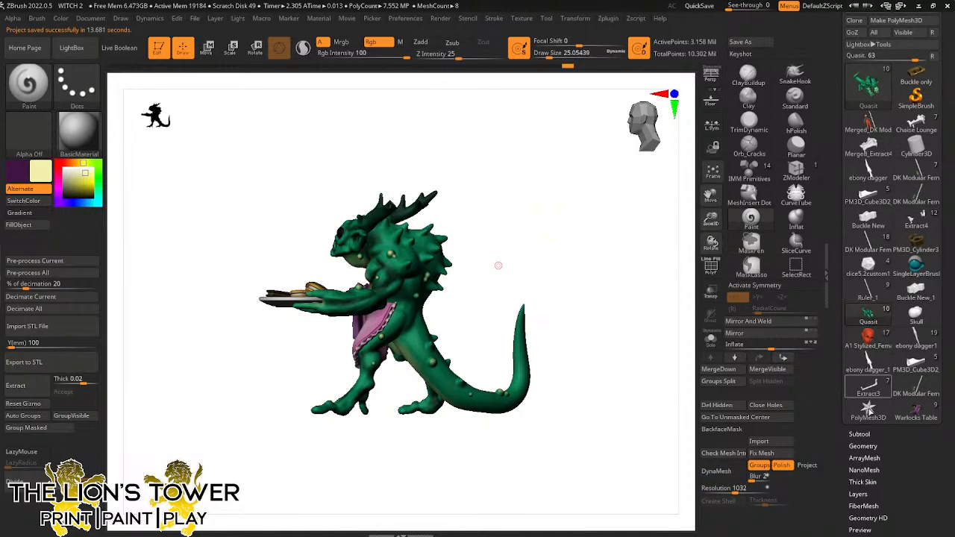
left_click(868, 411)
left_click(907, 346)
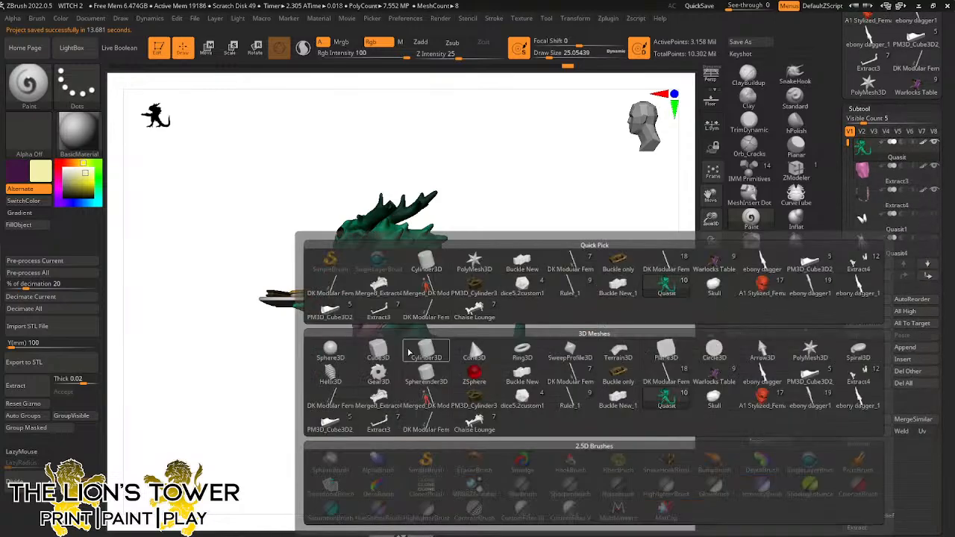
left_click(378, 351)
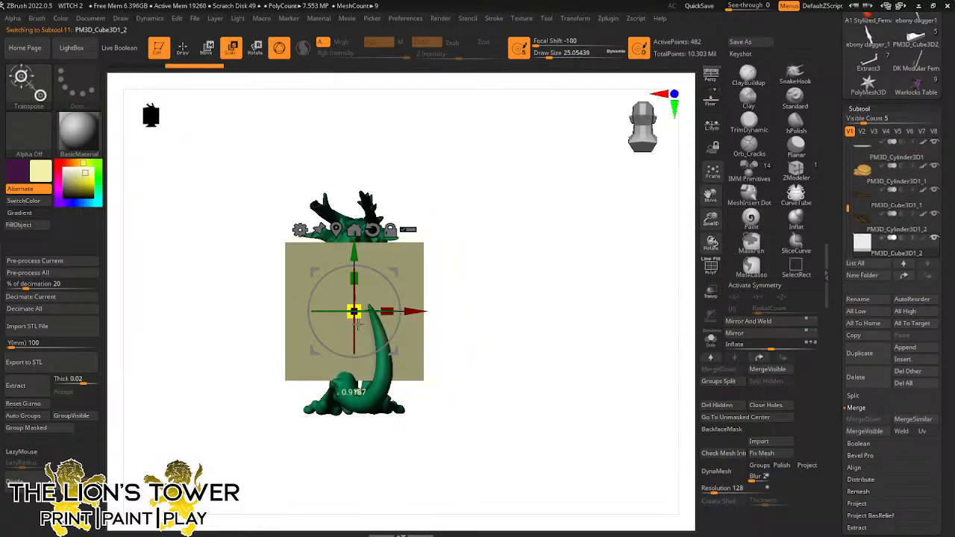
Shrink the cube into a bow knot behind the waist and add a narrow, elongated, tilted copy below it as a ribbon tail
left_click_drag(337, 427, 492, 269)
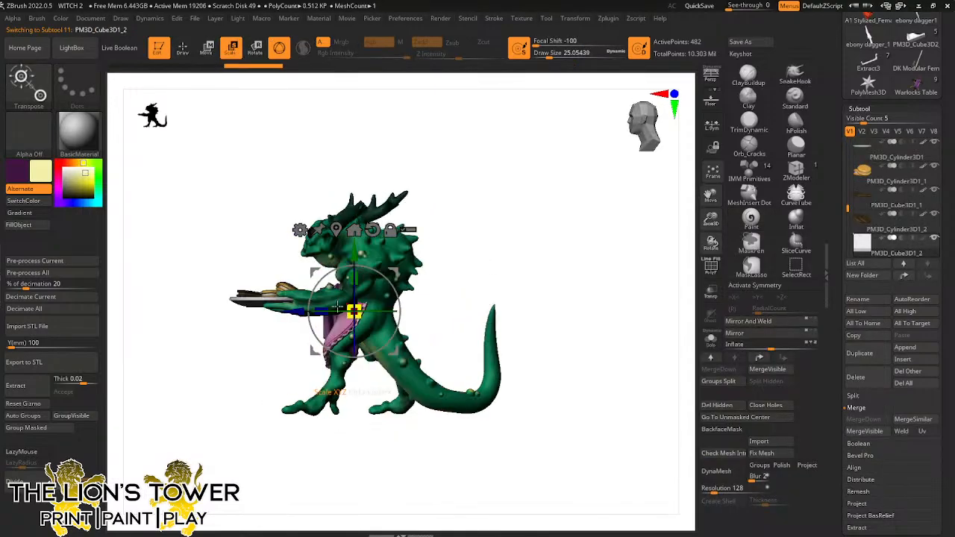
left_click_drag(712, 219, 729, 303)
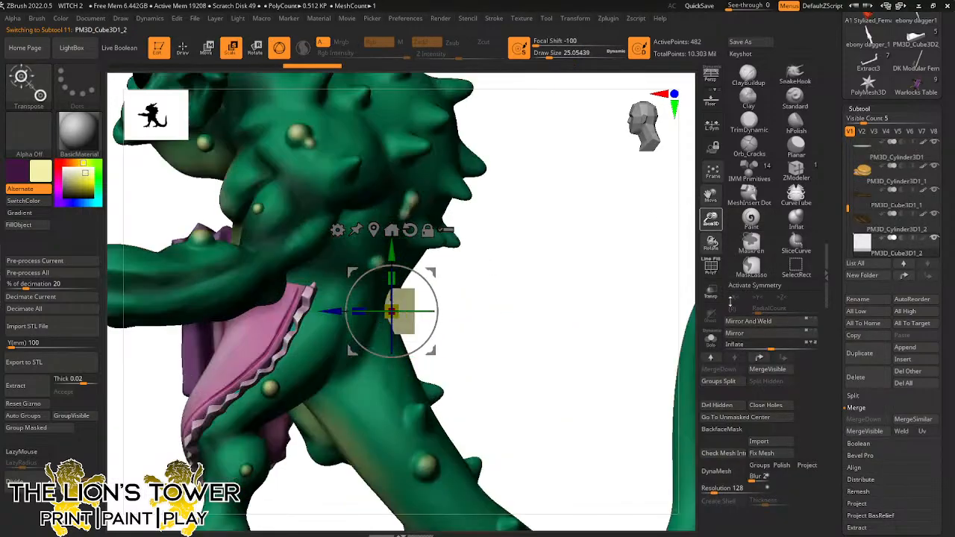
left_click_drag(657, 287, 455, 287)
left_click_drag(391, 311, 422, 263)
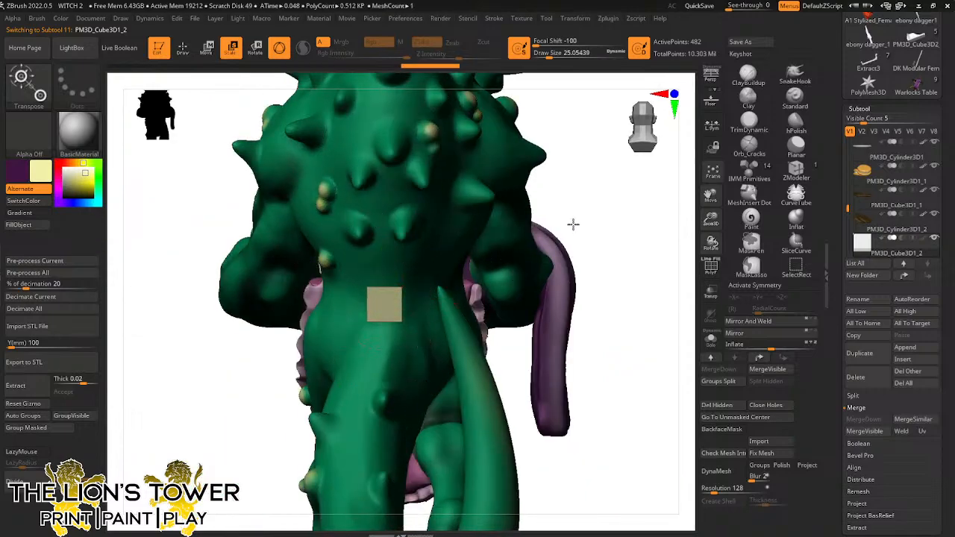
left_click_drag(388, 302, 383, 306)
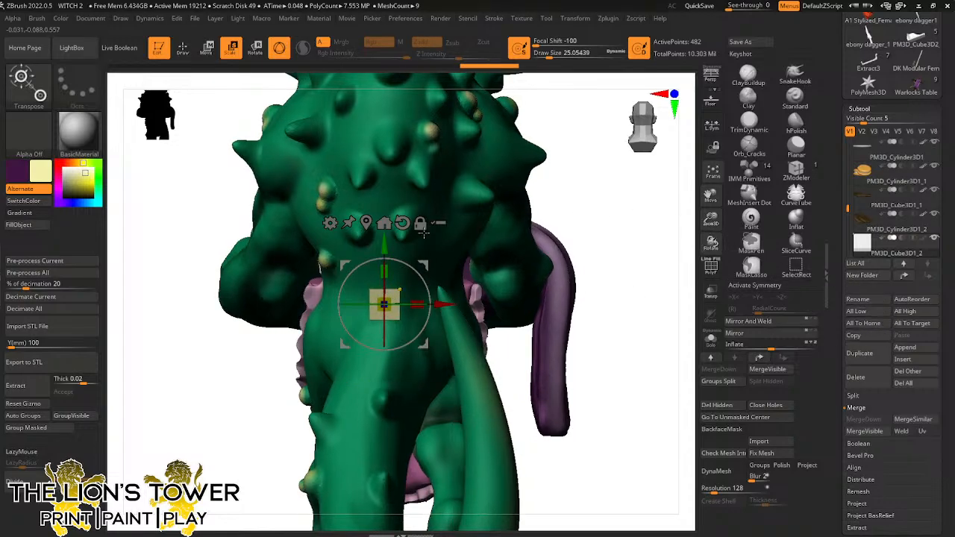
mouse_move(420, 279)
left_mouse_down()
mouse_move(390, 282)
mouse_move(386, 321)
left_mouse_up()
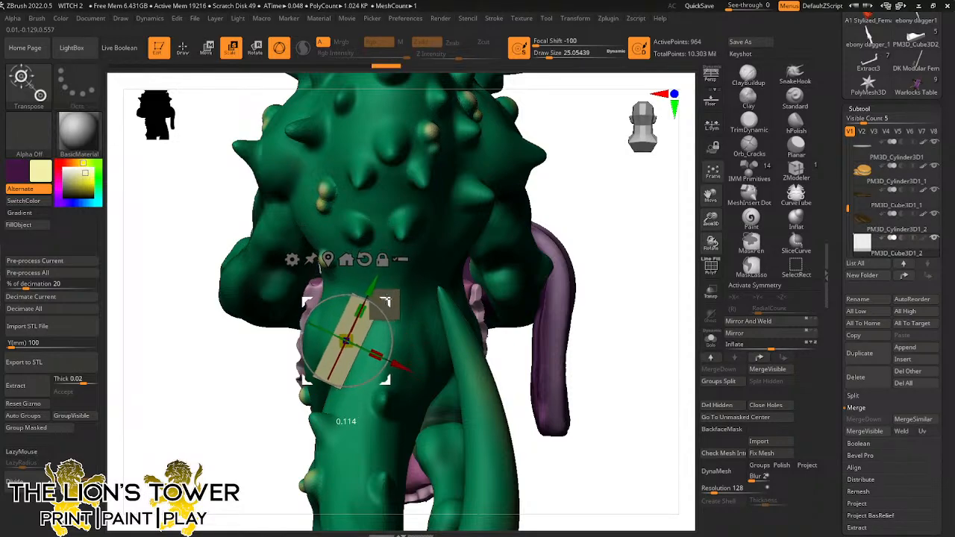
Examine the whole figure from the back, side and front, leaving the transform gizmo for Draw mode
left_click_drag(572, 222, 592, 218)
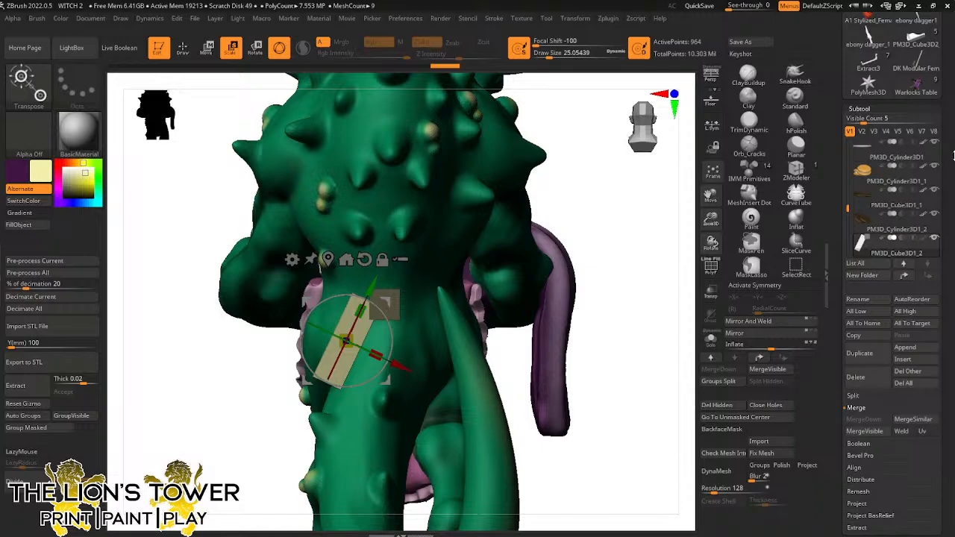
left_click_drag(604, 242, 649, 256)
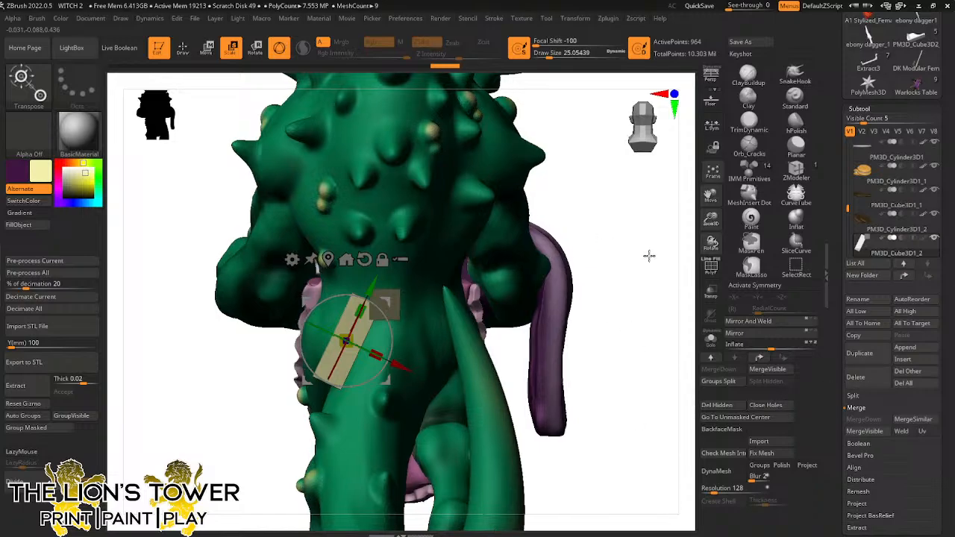
left_click_drag(710, 218, 659, 216)
left_click_drag(578, 217, 538, 221)
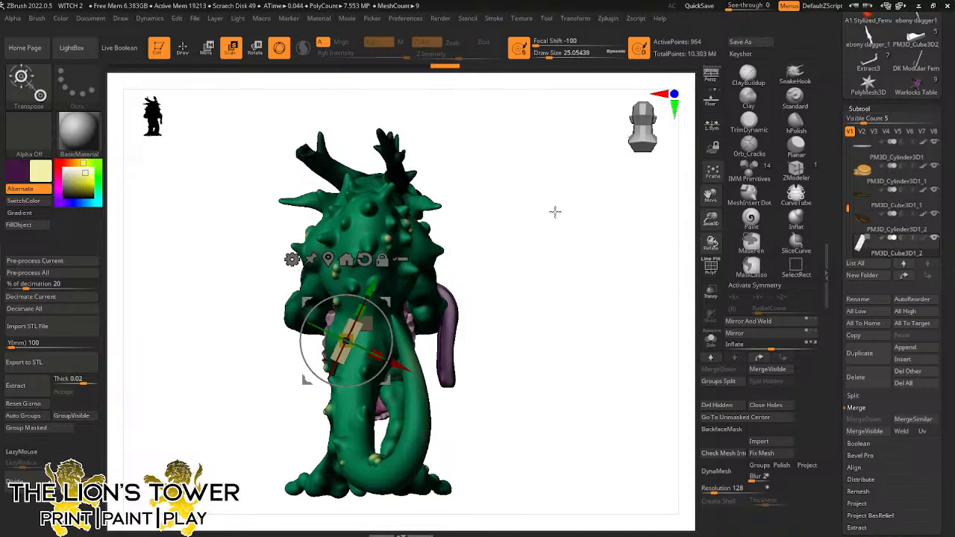
mouse_move(528, 249)
left_mouse_down()
mouse_move(479, 256)
mouse_move(523, 244)
left_mouse_up()
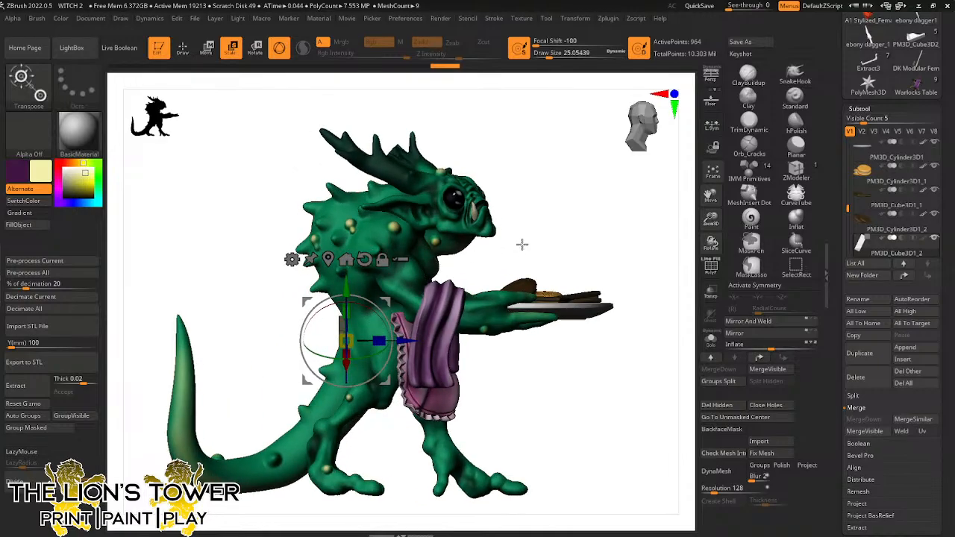
left_click_drag(638, 223, 593, 232)
left_click_drag(697, 217, 627, 239)
left_click(183, 47)
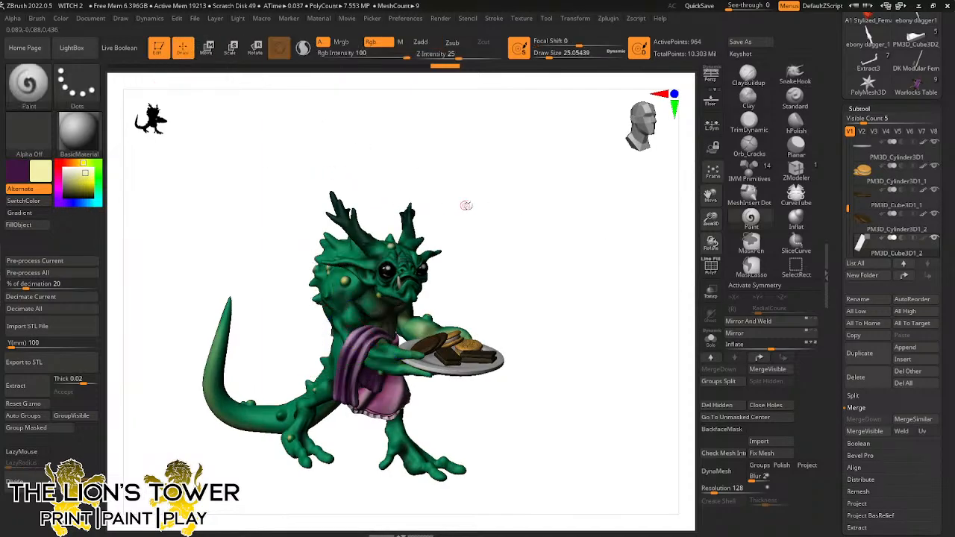
left_click_drag(465, 204, 459, 207)
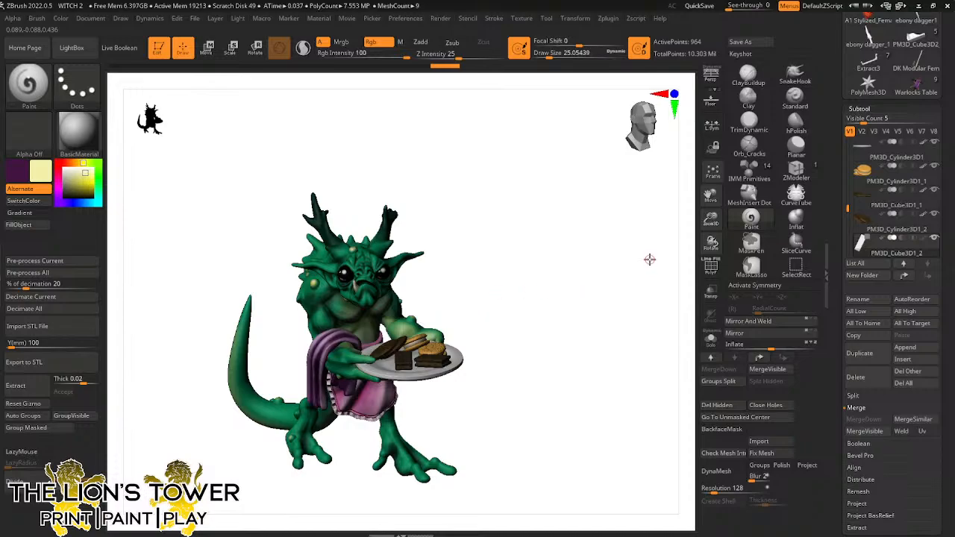
mouse_move(650, 259)
left_mouse_down()
mouse_move(640, 268)
mouse_move(646, 243)
left_mouse_up()
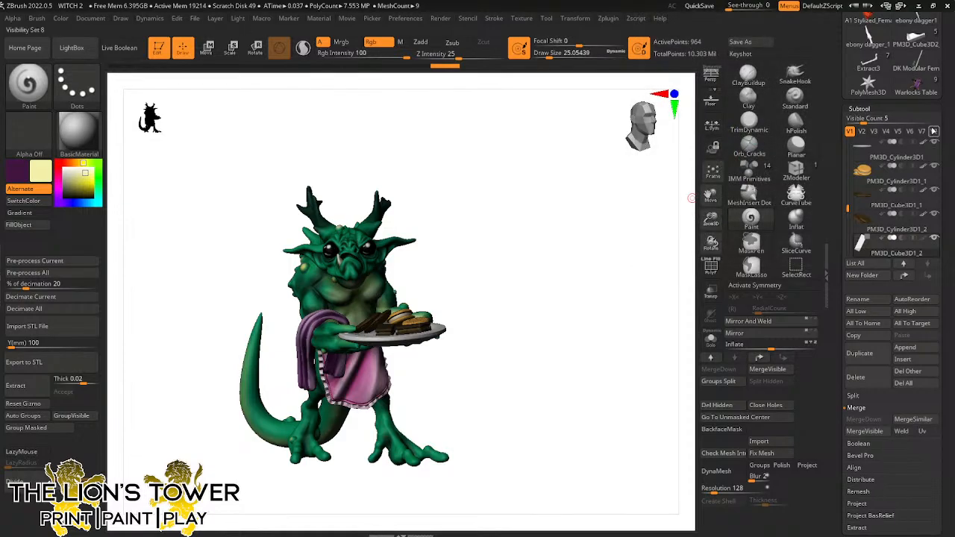
Inspect how the bow knot and ribbon tail sit behind the waist, turning the figure through side, back and front views
left_click_drag(712, 213, 625, 262)
mouse_move(586, 323)
left_mouse_down()
mouse_move(601, 325)
mouse_move(604, 309)
mouse_move(619, 307)
mouse_move(606, 296)
mouse_move(609, 202)
left_mouse_up()
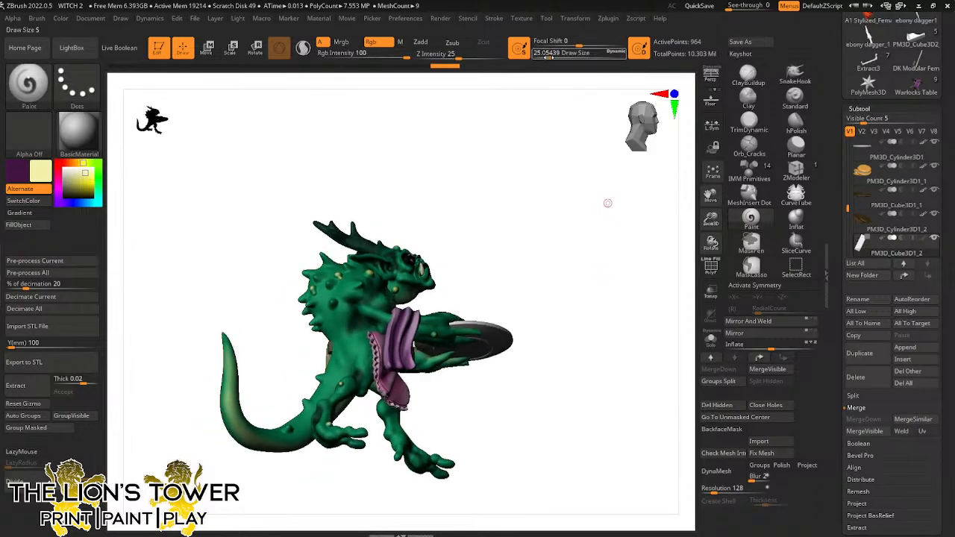
key("shift")
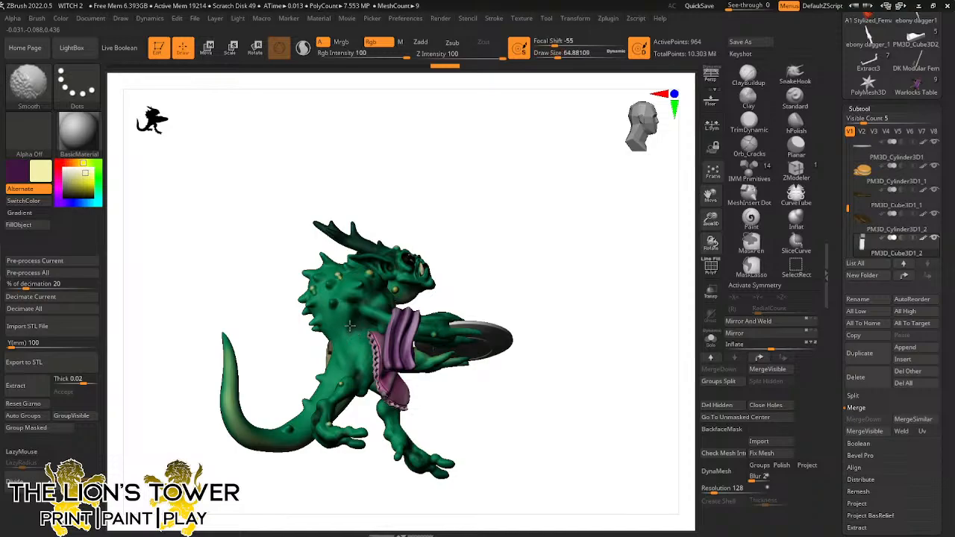
mouse_move(680, 252)
left_mouse_down()
mouse_move(642, 258)
mouse_move(600, 293)
mouse_move(661, 271)
mouse_move(649, 286)
mouse_move(711, 215)
mouse_move(664, 215)
left_mouse_up()
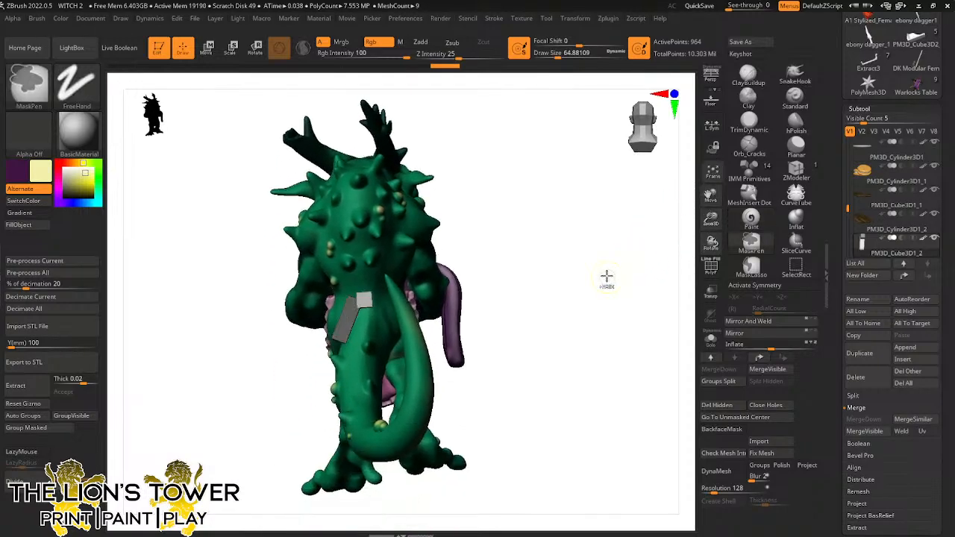
left_click_drag(606, 278, 567, 260)
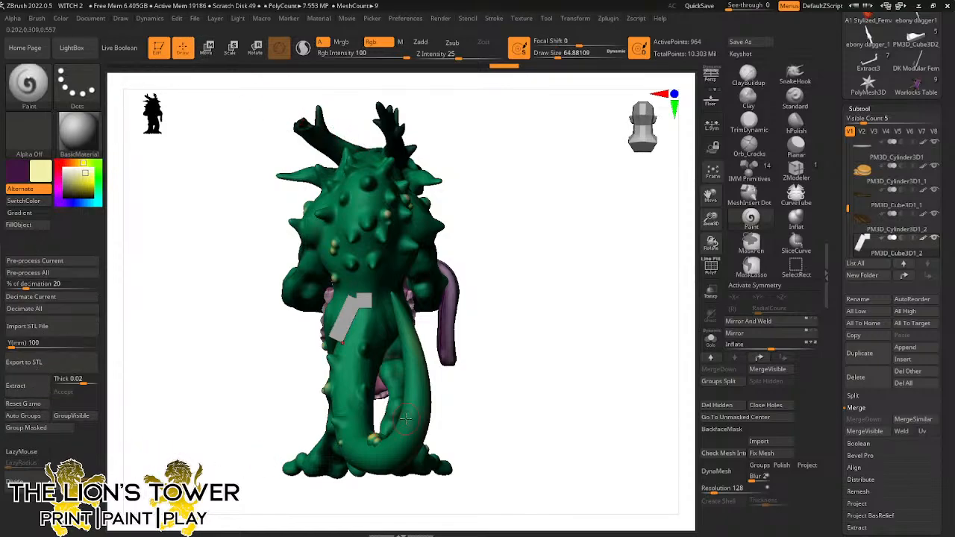
left_click_drag(601, 309, 650, 316)
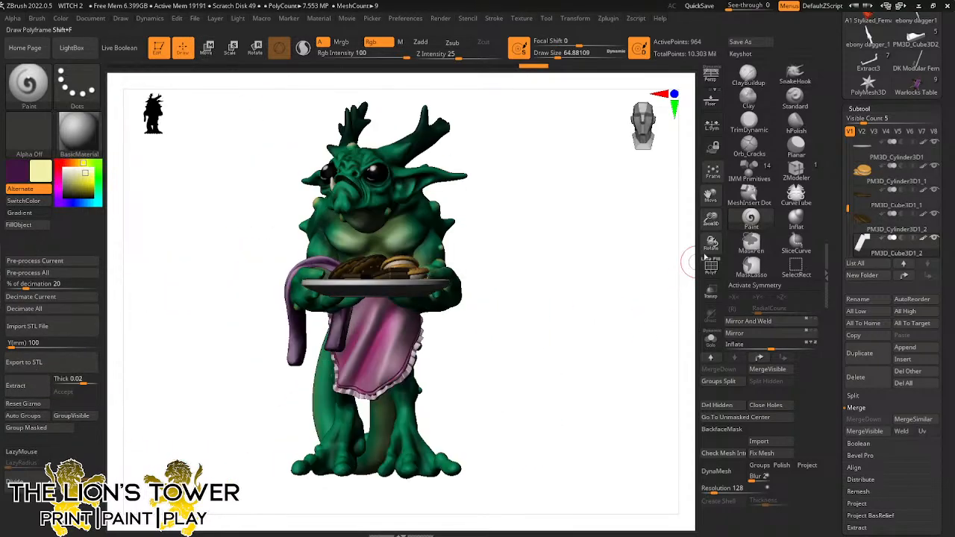
mouse_move(691, 263)
left_mouse_down()
mouse_move(674, 262)
mouse_move(632, 326)
mouse_move(548, 329)
mouse_move(604, 331)
mouse_move(683, 286)
left_mouse_up()
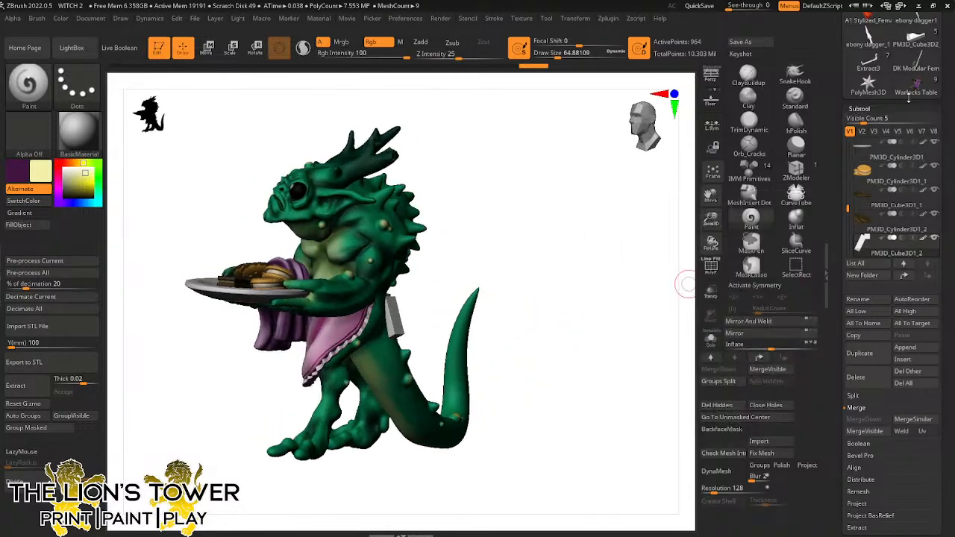
Switch to the Warlocks Table model and examine the reclining demon, chaise lounge and side table
left_click(916, 84)
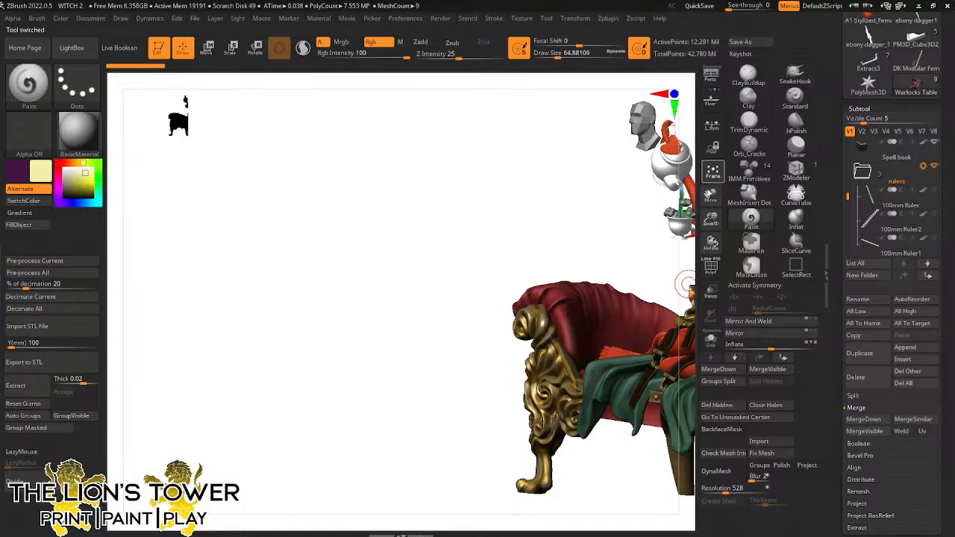
key("f")
left_click_drag(646, 253, 666, 226)
left_click_drag(710, 195, 737, 174)
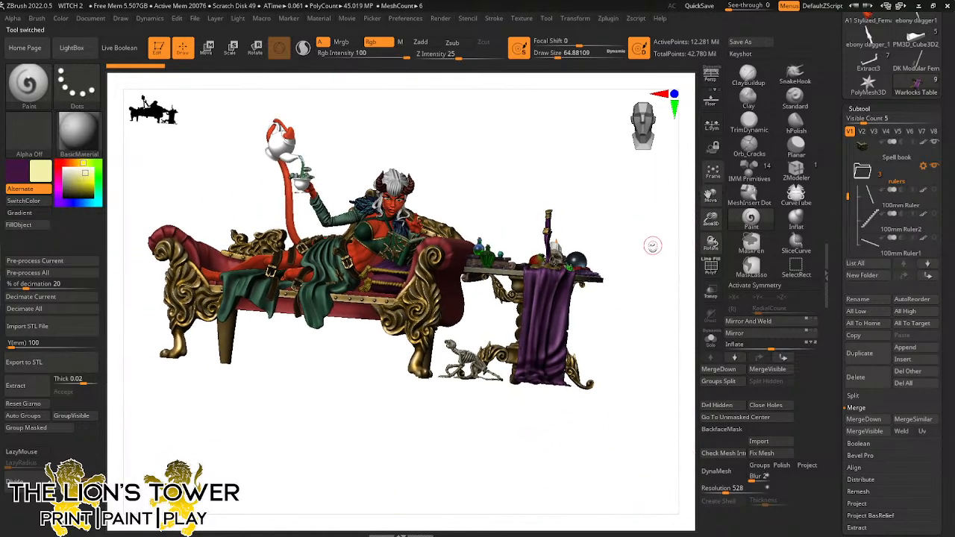
left_click_drag(653, 245, 676, 248)
left_click_drag(710, 195, 722, 238)
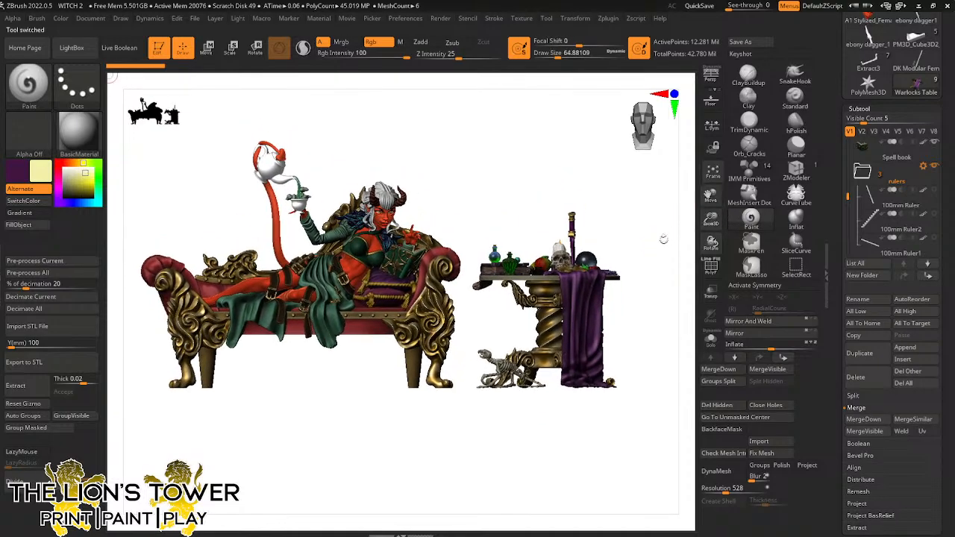
mouse_move(663, 239)
left_mouse_down()
mouse_move(654, 271)
mouse_move(657, 255)
left_mouse_up()
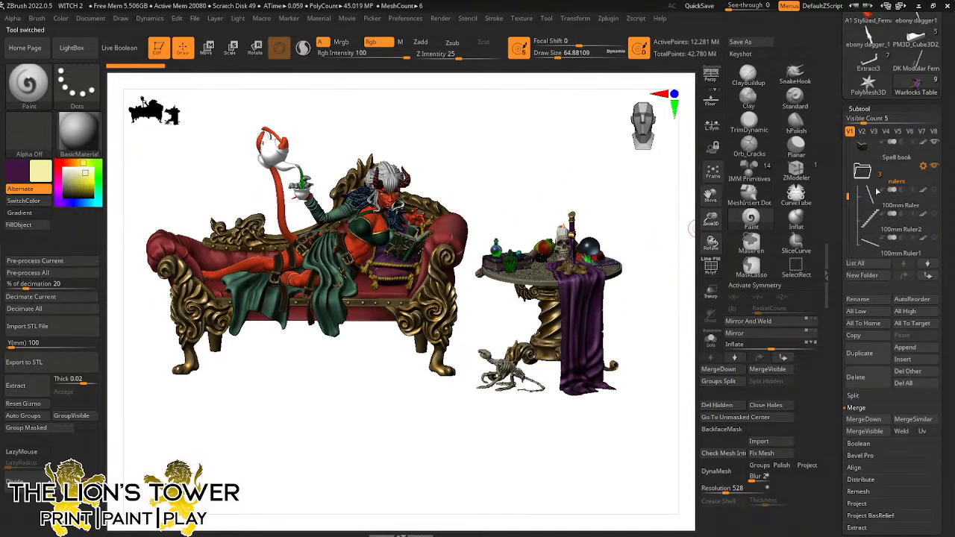
Return to the green creature by making the PM3D_Cube3D1 model with 11 subtools active
left_click(861, 190)
scroll(868, 110, "up", 4)
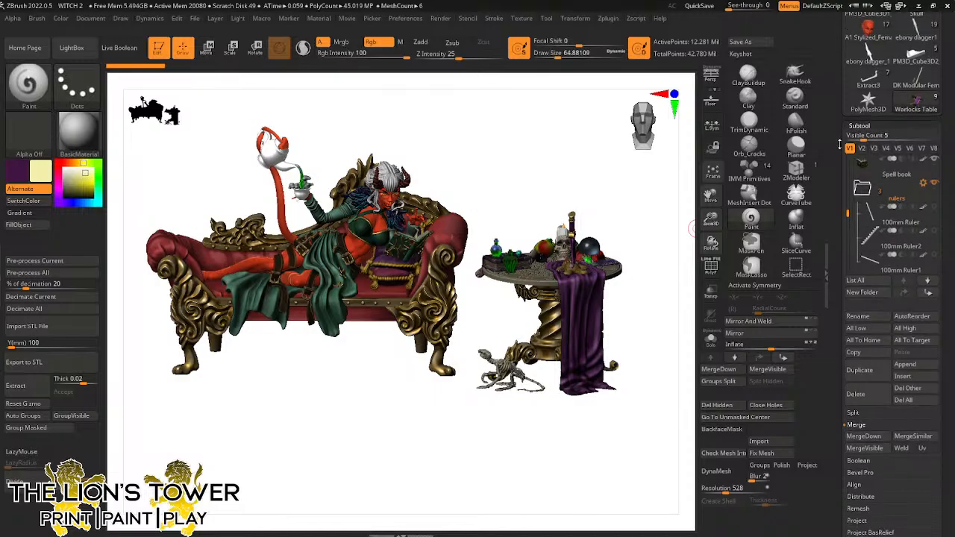
scroll(868, 176, "up", 2)
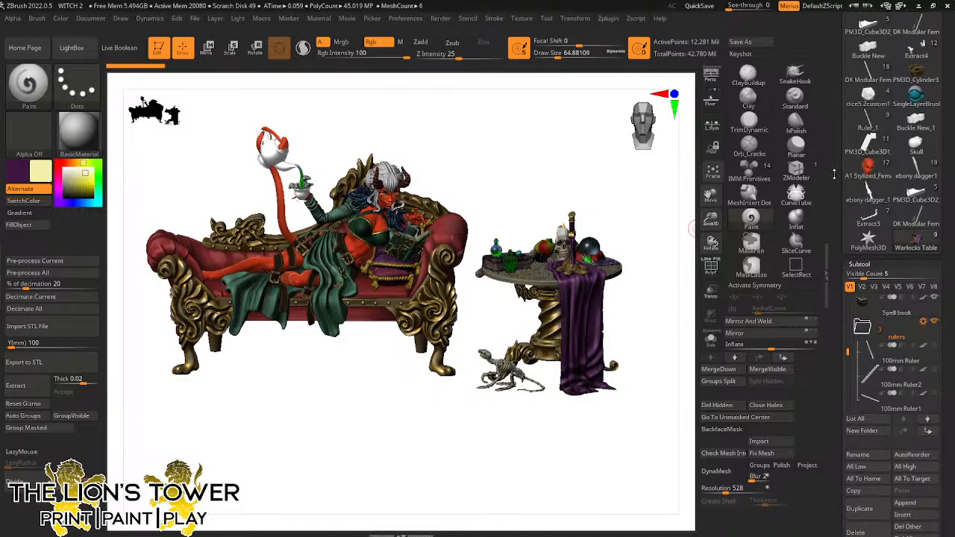
mouse_move(918, 156)
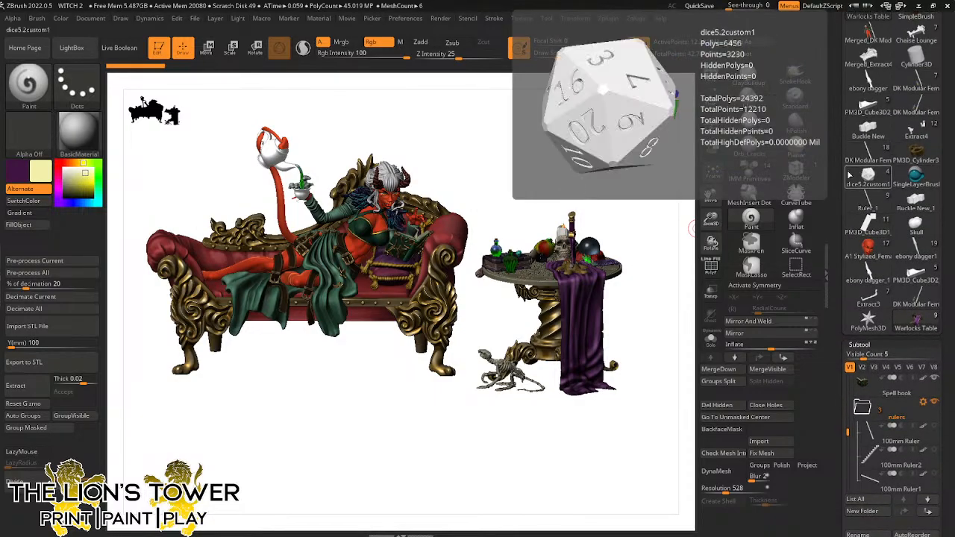
scroll(838, 216, "up", 2)
left_click_drag(838, 216, 838, 211)
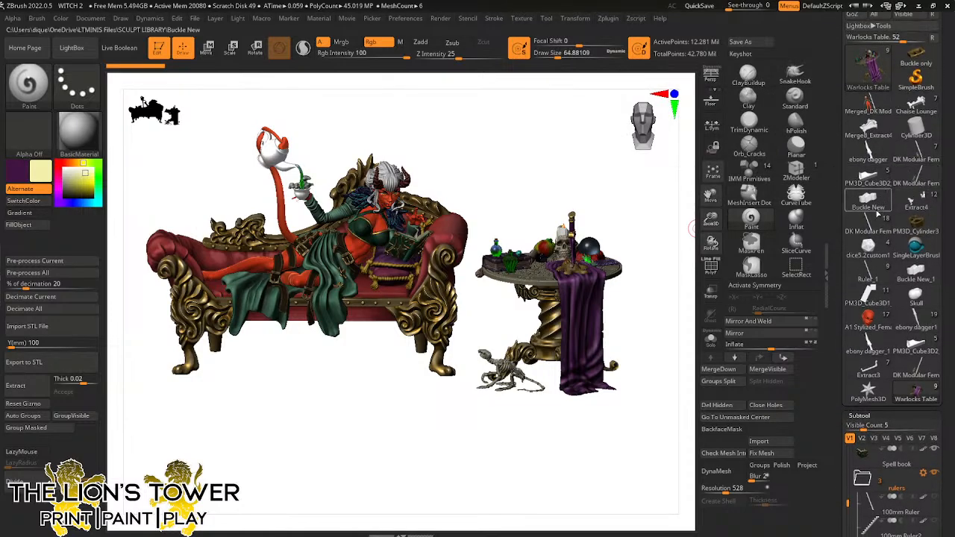
left_click(872, 295)
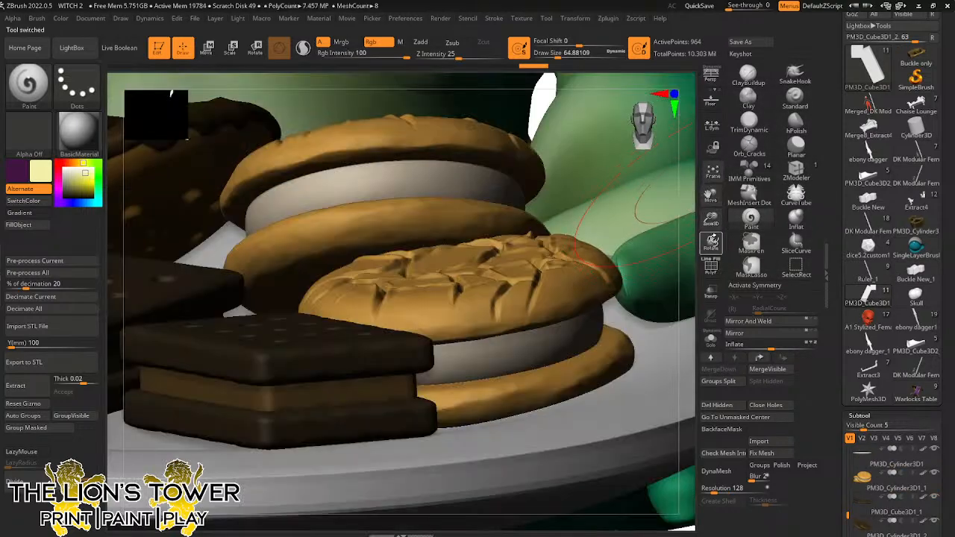
Examine the green creature and its plate of biscuits from the front, above, both sides and behind
left_click_drag(711, 218, 659, 127)
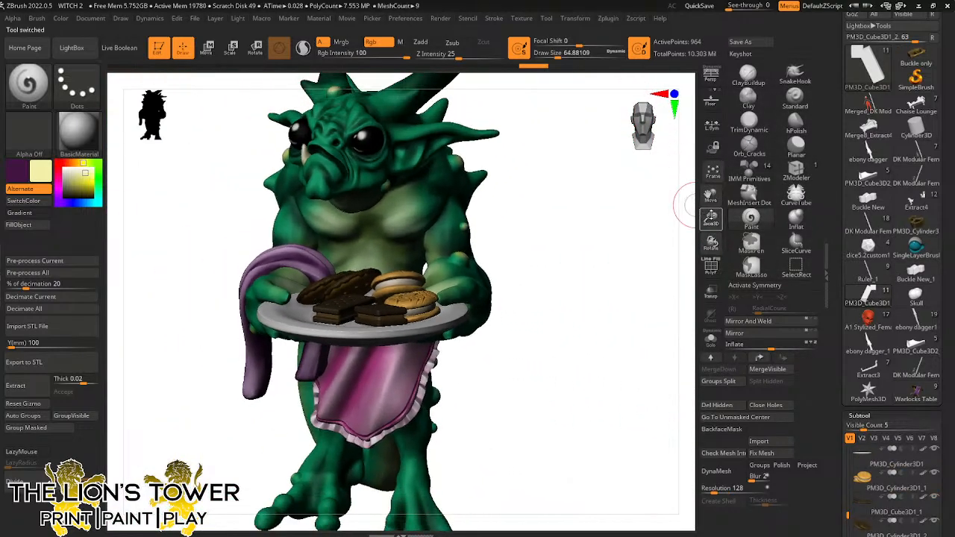
left_click_drag(683, 205, 706, 205)
left_click_drag(710, 196, 702, 147)
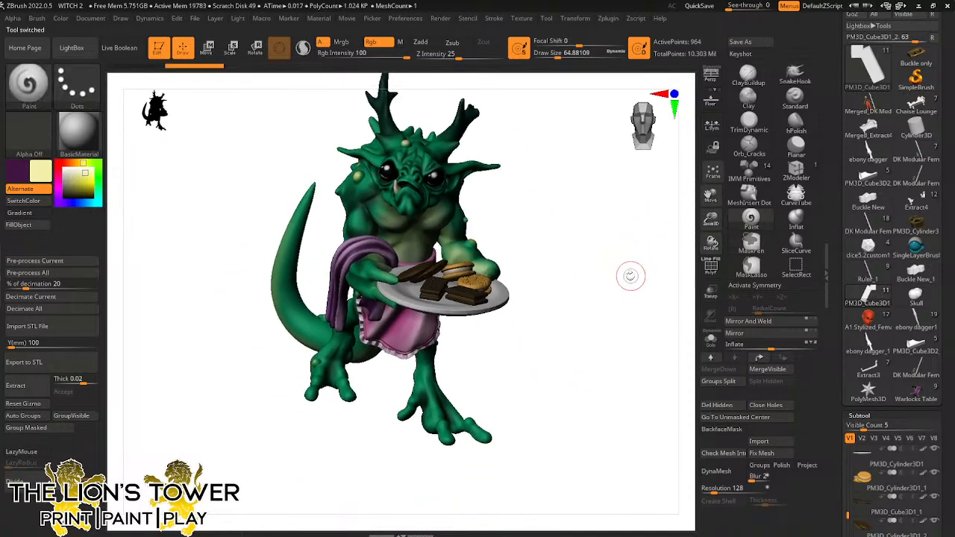
left_click_drag(629, 274, 627, 332)
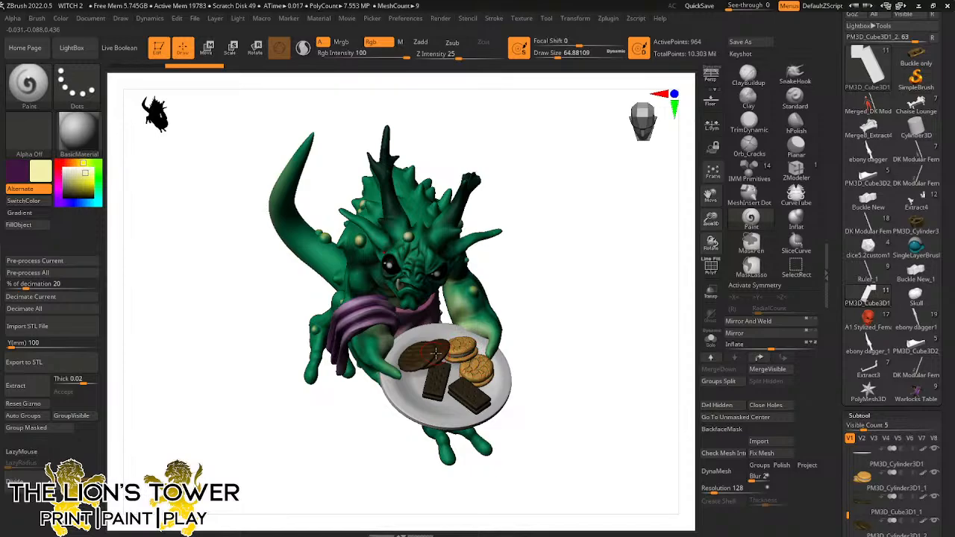
left_click_drag(565, 309, 610, 279)
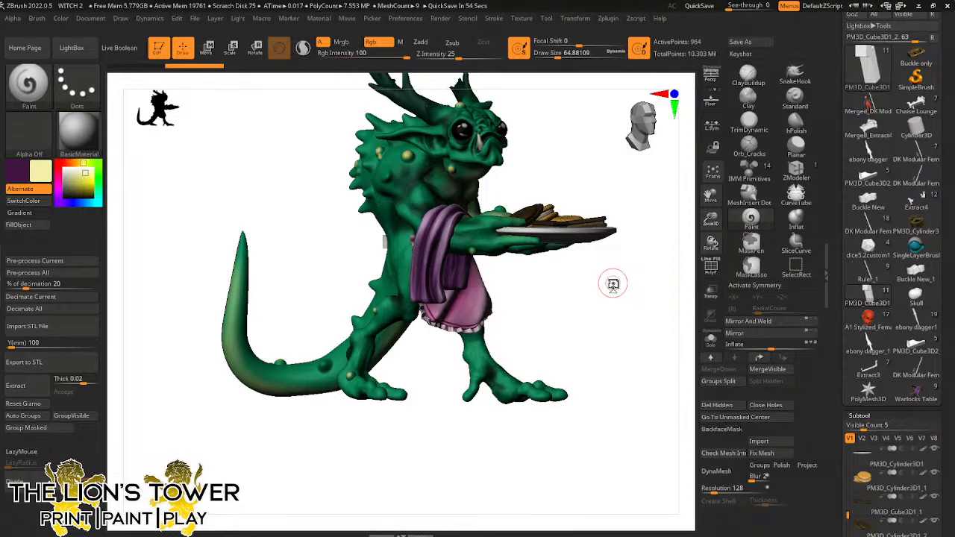
left_click_drag(674, 279, 648, 317)
left_click_drag(711, 222, 711, 231)
left_click_drag(710, 196, 710, 249)
left_click_drag(633, 330, 612, 301)
left_click(619, 292, "ctrl")
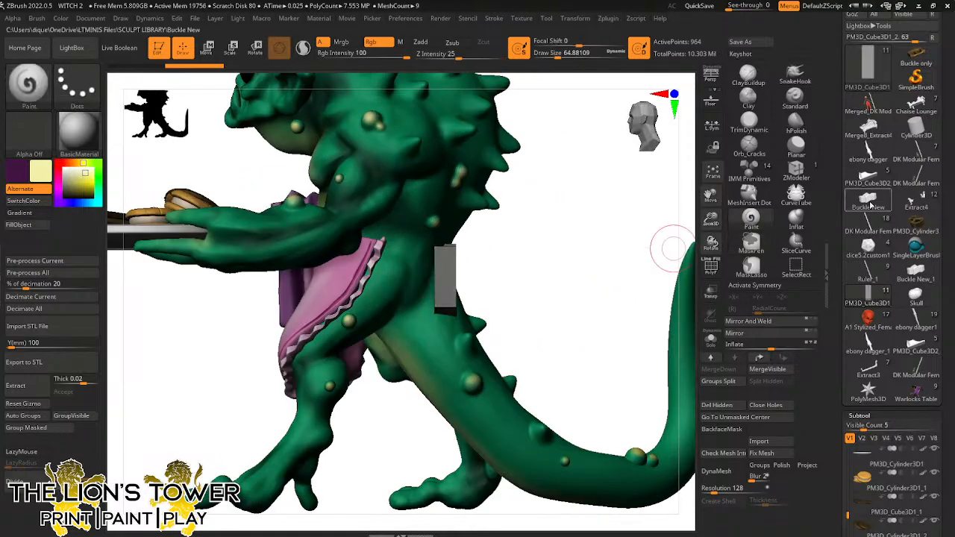
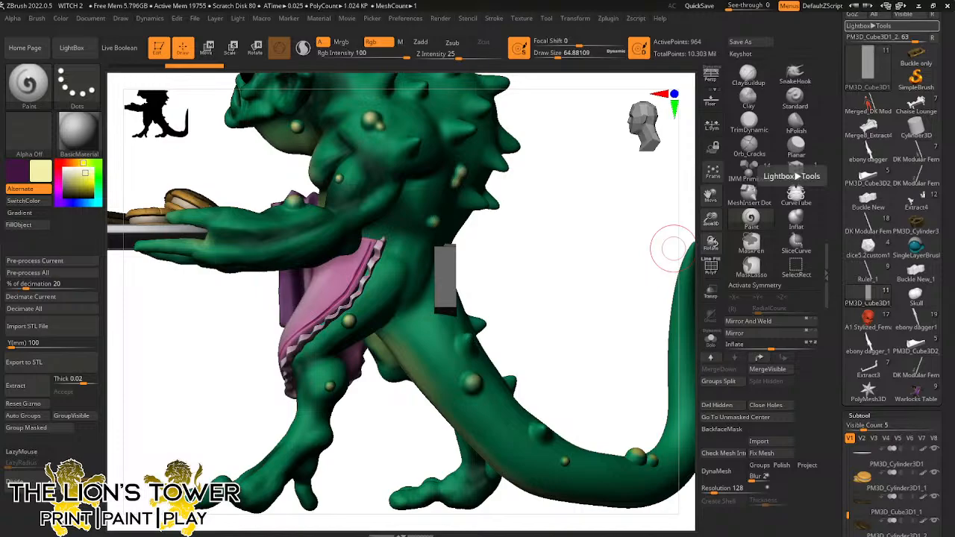
left_click_drag(619, 336, 671, 74)
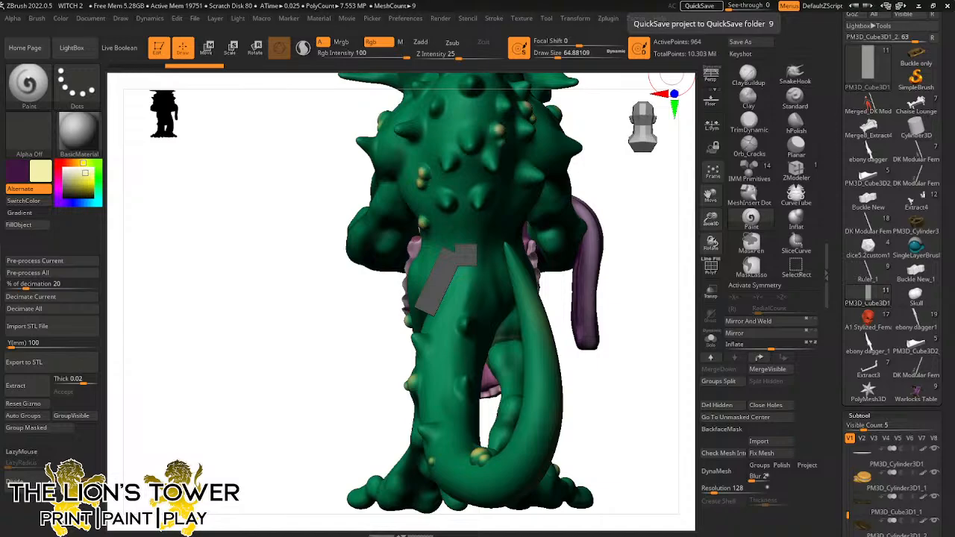
Switch to the web browser and check the internet connection with the speed test on speedcheck.org
left_click_drag(495, 0, 572, 13)
left_click(660, 12)
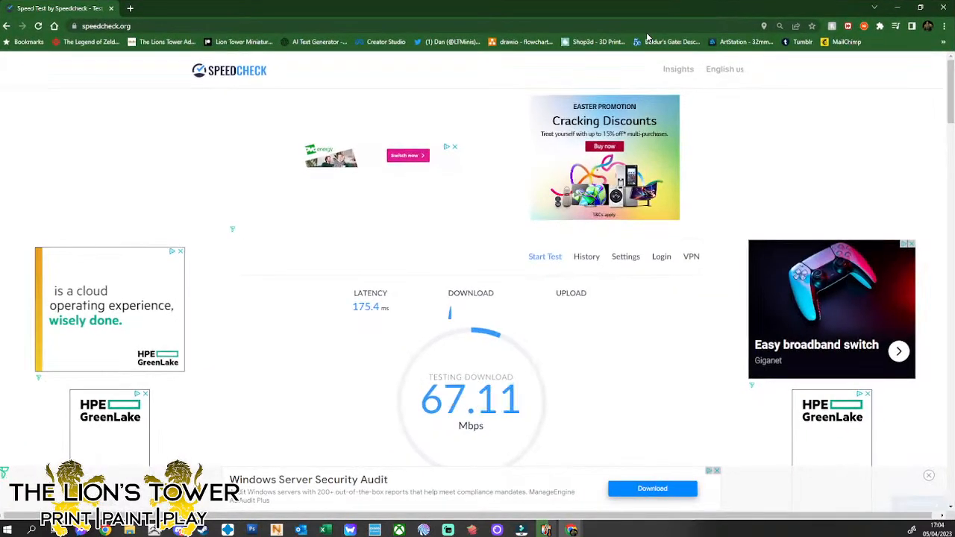
scroll(665, 277, "down", 2)
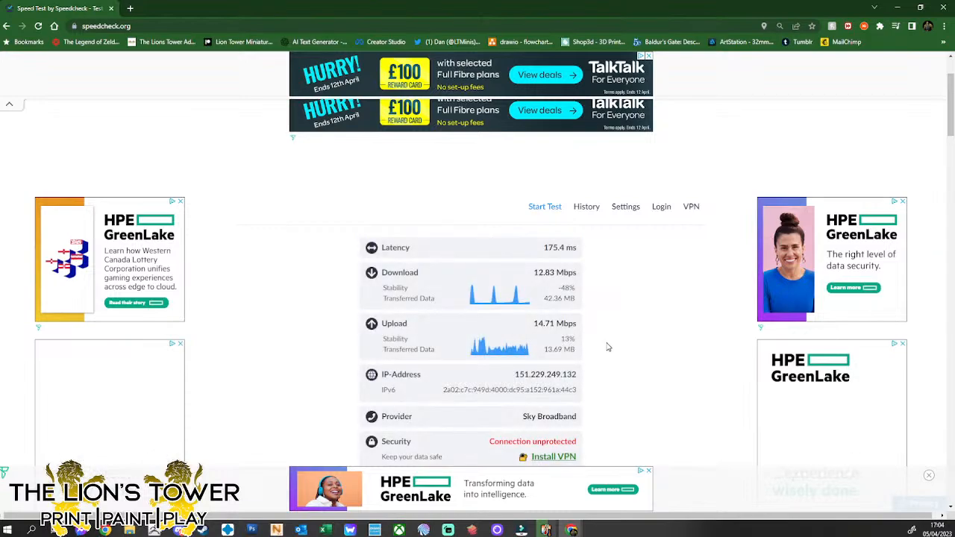
scroll(610, 341, "down", 1)
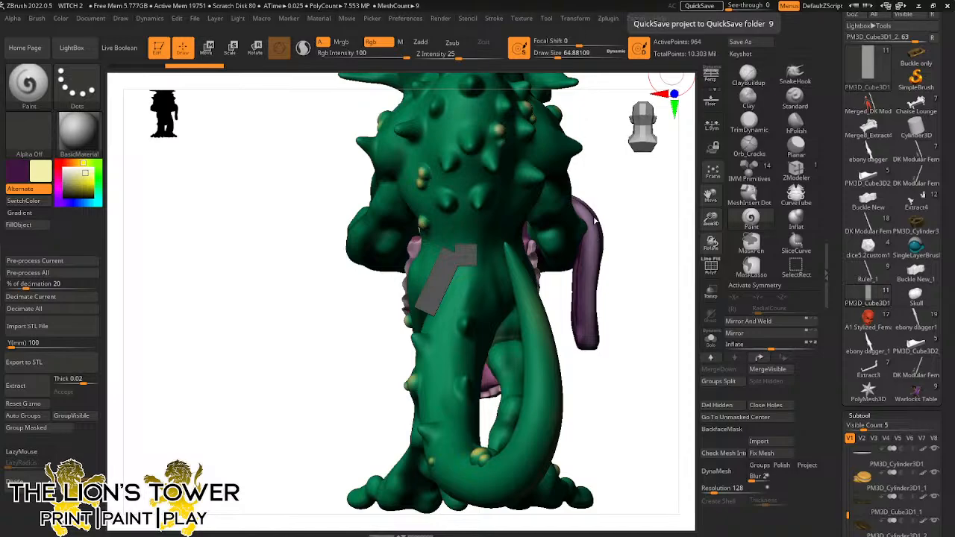
Invert the mask to unmask the grey strip and cube behind the creature's waist
left_click(637, 269, "ctrl")
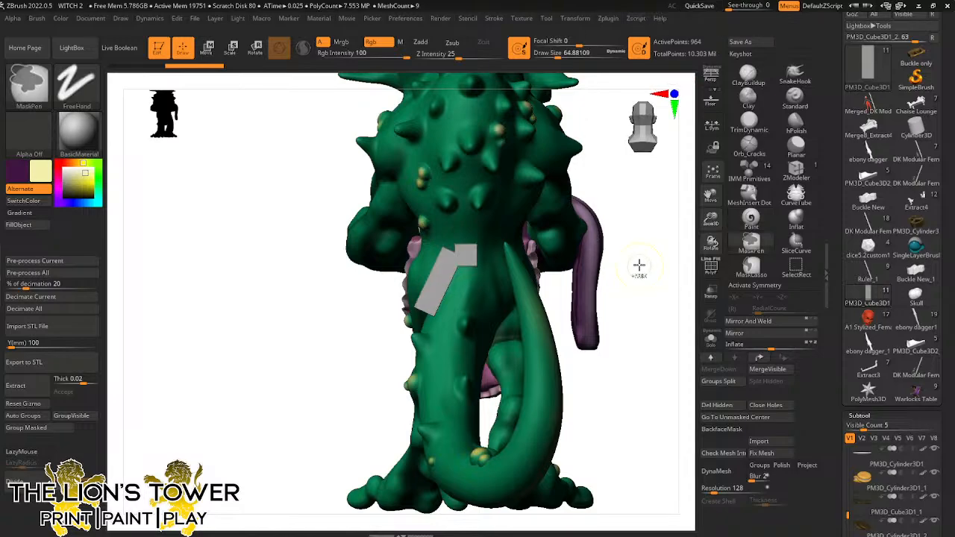
left_click_drag(693, 240, 654, 264)
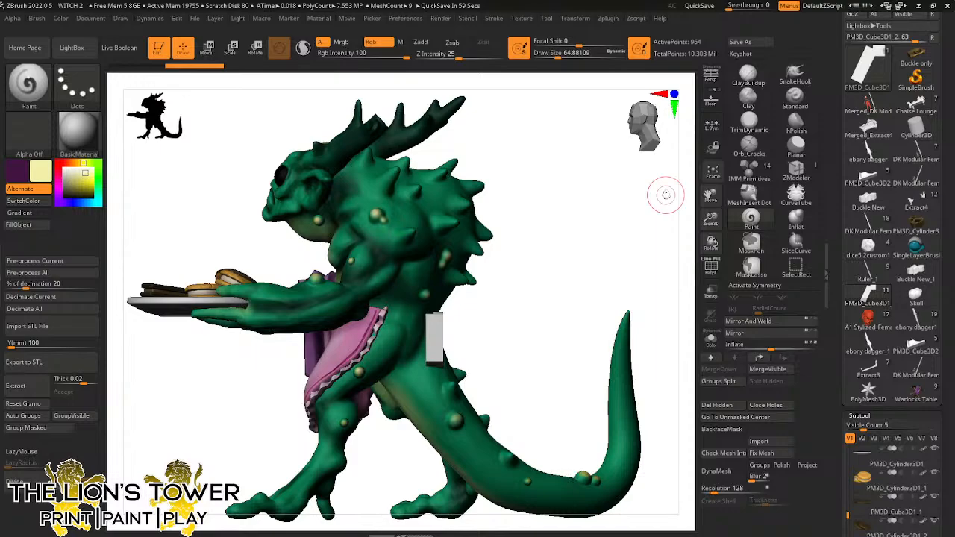
left_click_drag(666, 195, 692, 186)
left_click_drag(646, 283, 749, 183)
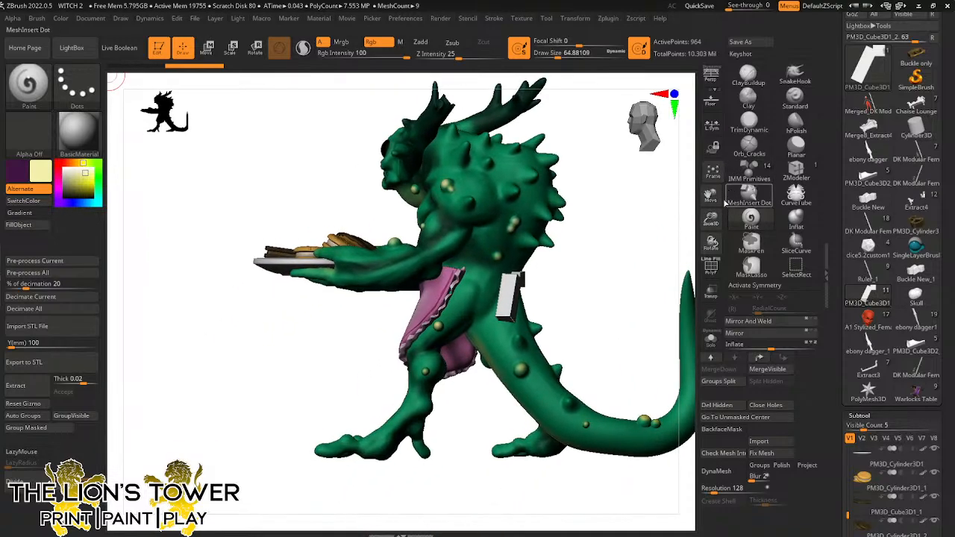
left_click_drag(666, 254, 624, 263)
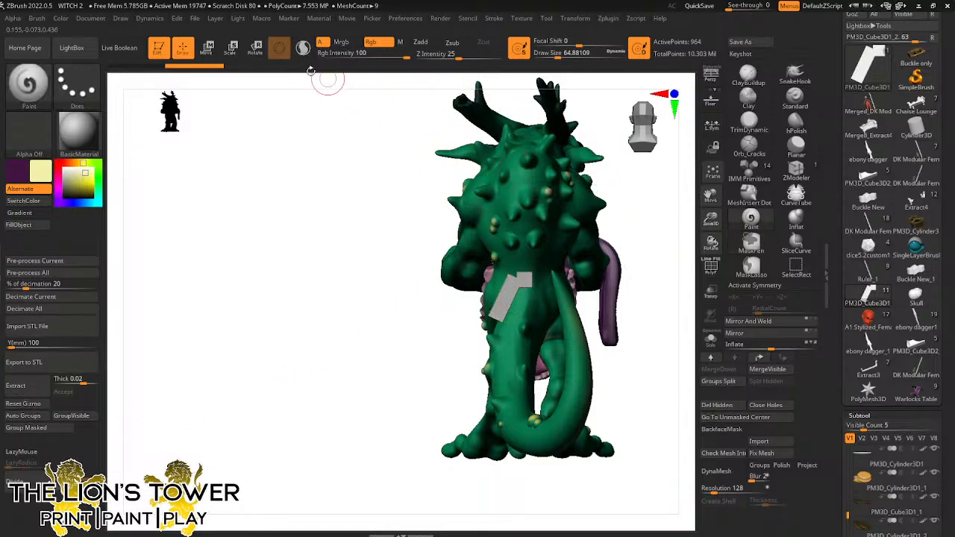
Mask the small cube and scale the angled strip in depth with the gizmo to thicken it
key("e")
left_click_drag(520, 282, 497, 287)
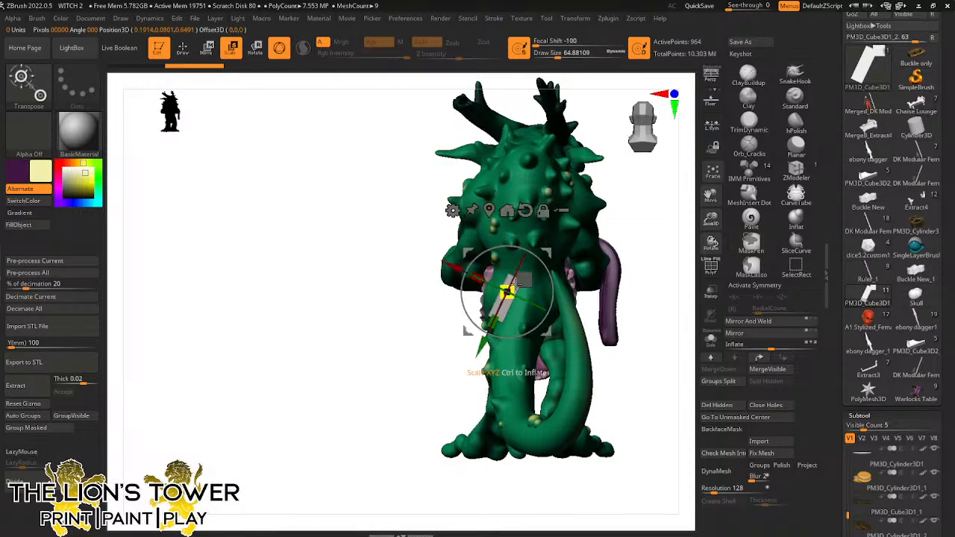
left_click_drag(646, 241, 670, 248, "shift")
left_click_drag(517, 258, 654, 256)
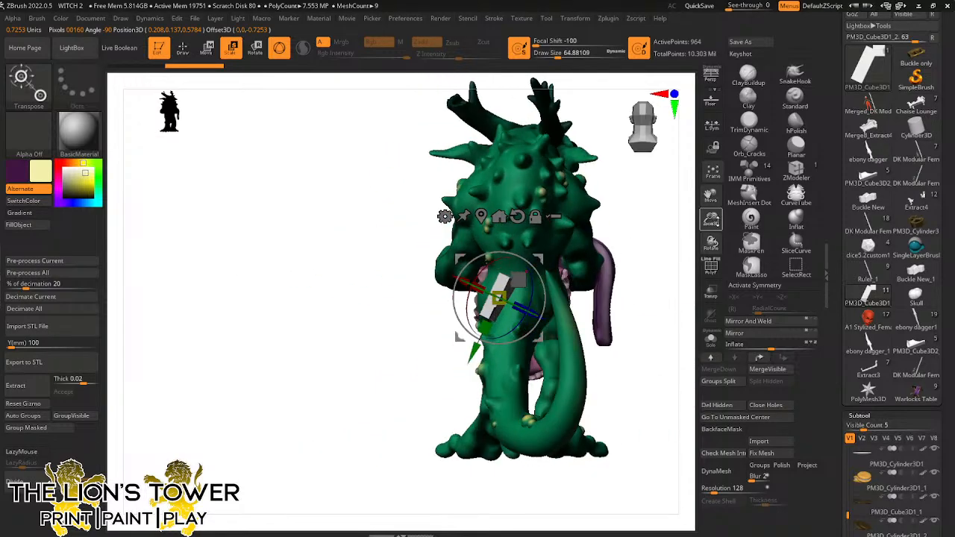
left_click_drag(712, 218, 691, 180)
Try to DynaMesh the strip and cube with Groups enabled and the resolution set to 680
key("q")
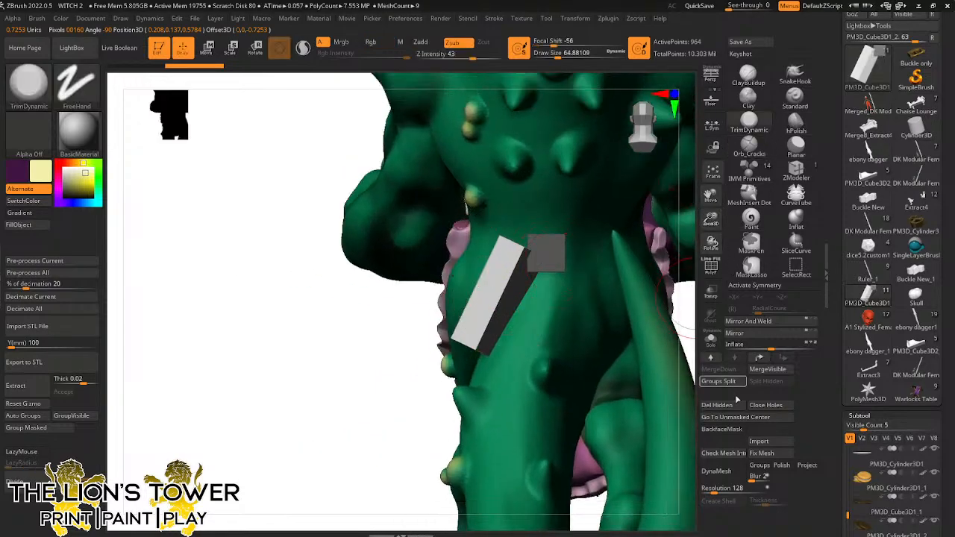
left_click(759, 465)
left_click_drag(715, 490, 728, 490)
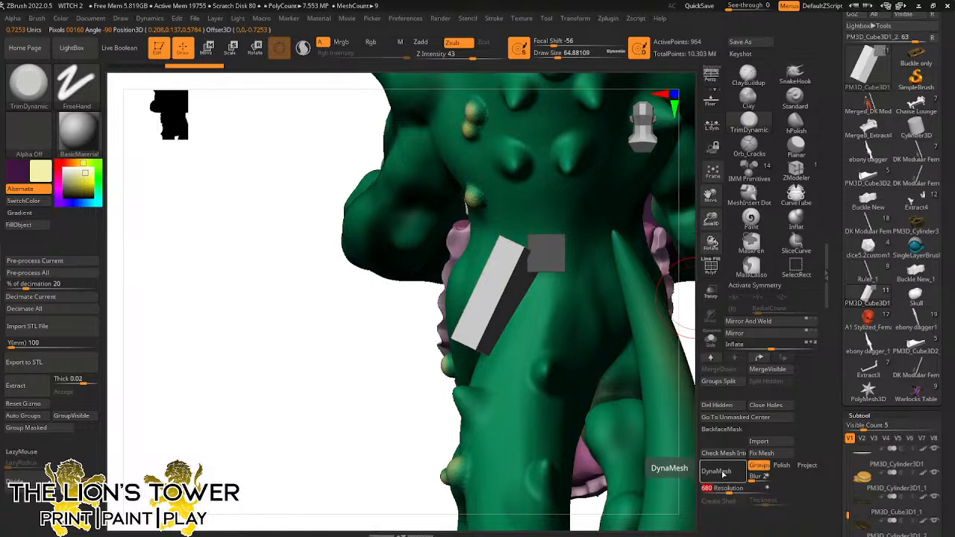
left_click(726, 474)
Trim the lower corners of the thickened strip round with TrimDynamic at a draw size of about 44
mouse_move(712, 223)
left_mouse_down()
mouse_move(663, 211)
mouse_move(670, 254)
mouse_move(697, 233)
mouse_move(495, 228)
mouse_move(465, 273)
left_mouse_up()
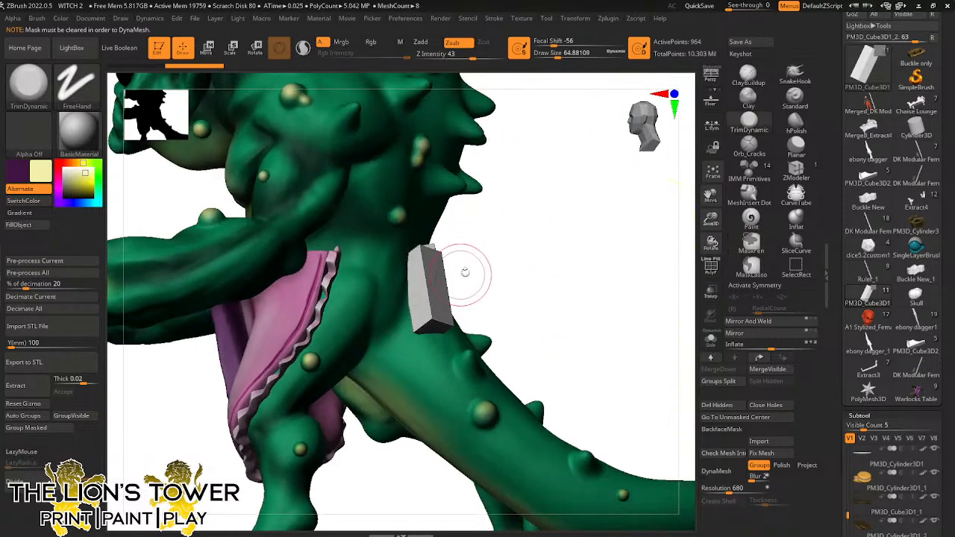
left_click_drag(557, 54, 551, 54)
left_click_drag(552, 187, 485, 254)
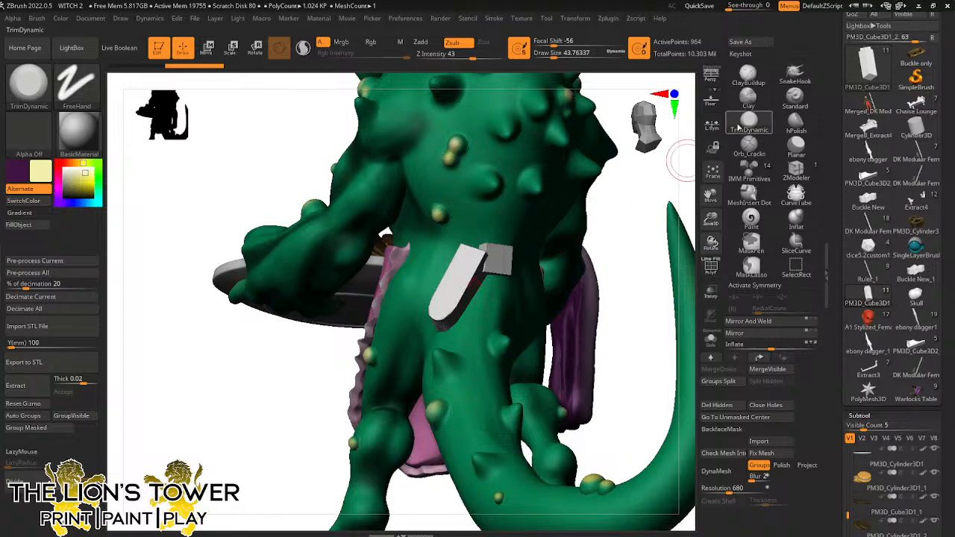
Raise the draw size to about 68 and trim the upper end of the strip into a taper
mouse_move(617, 201)
left_mouse_down()
mouse_move(627, 241)
mouse_move(649, 136)
mouse_move(542, 102)
left_mouse_up()
left_click_drag(553, 54, 558, 54)
mouse_move(604, 224)
left_mouse_down()
mouse_move(593, 231)
mouse_move(522, 216)
left_mouse_up()
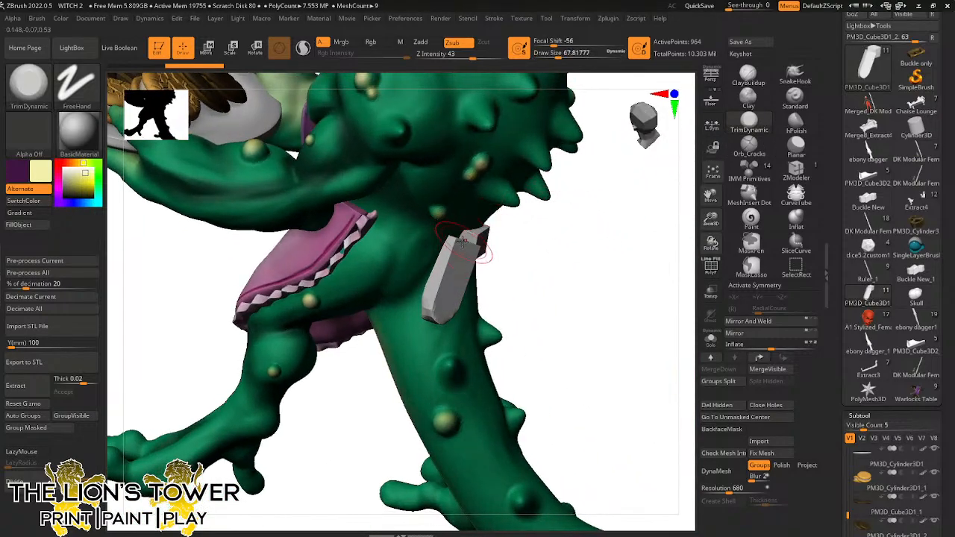
mouse_move(457, 248)
left_mouse_down()
mouse_move(437, 275)
mouse_move(462, 244)
mouse_move(438, 274)
mouse_move(454, 252)
left_mouse_up()
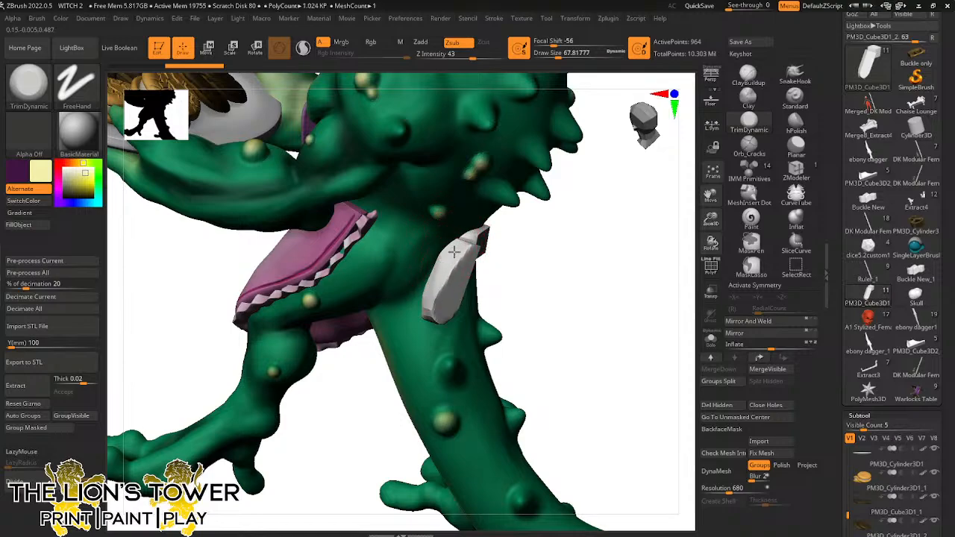
Choose the ClayBuildup brush with Sculptris Pro enabled, and isolate the strip by soloing it and hiding the cube
left_click(749, 75)
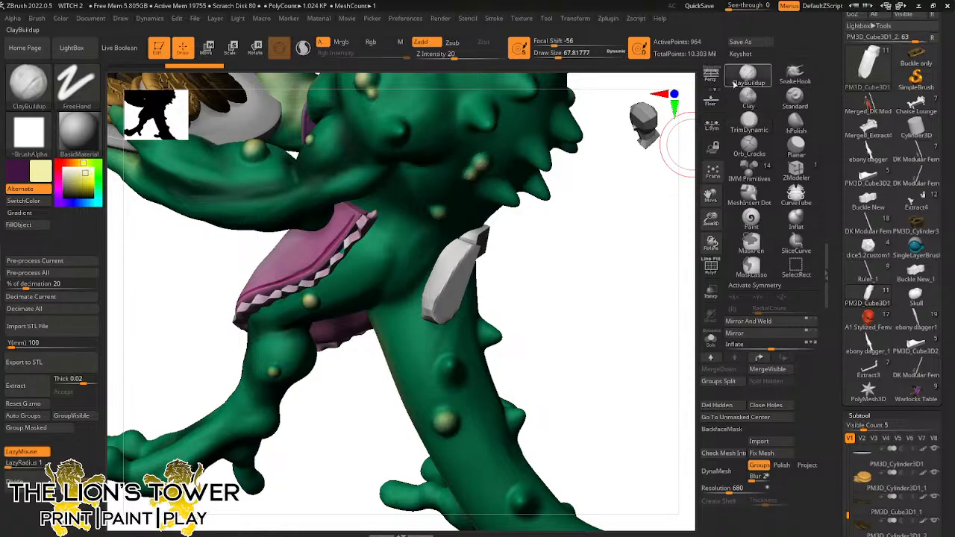
left_click(303, 48)
mouse_move(579, 250)
left_mouse_down()
mouse_move(526, 224)
mouse_move(494, 186)
left_mouse_up()
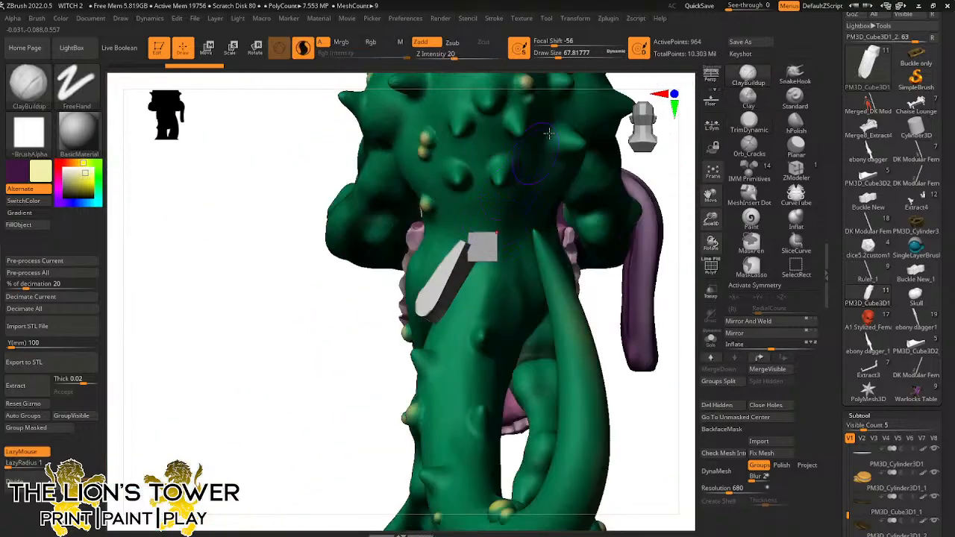
left_click(555, 54)
left_click(711, 340)
left_click_drag(651, 354, 672, 370)
left_click(461, 270, "ctrl+shift")
Build up long fabric folds along the front face of the strip with ClayBuildup at a draw size of about 27
left_click_drag(491, 274, 469, 214)
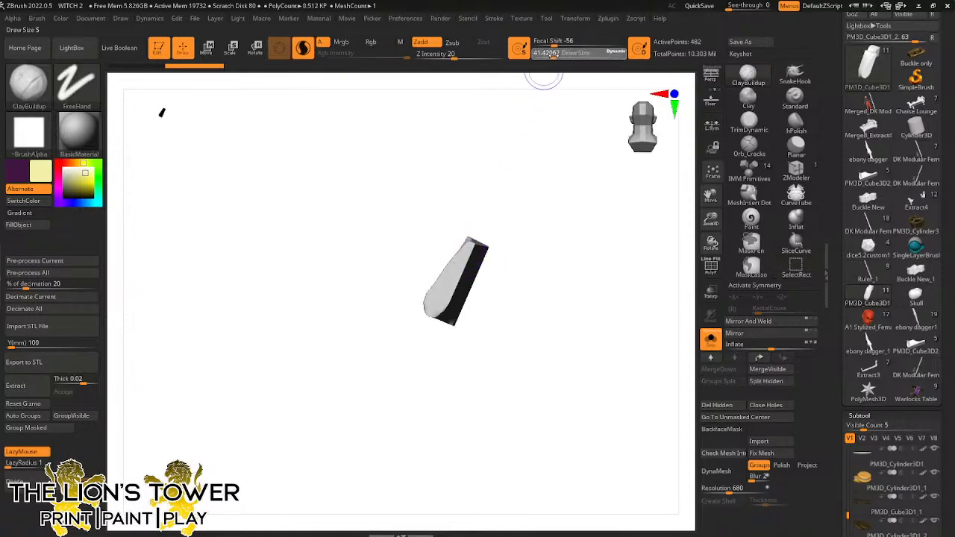
left_click_drag(551, 54, 548, 54)
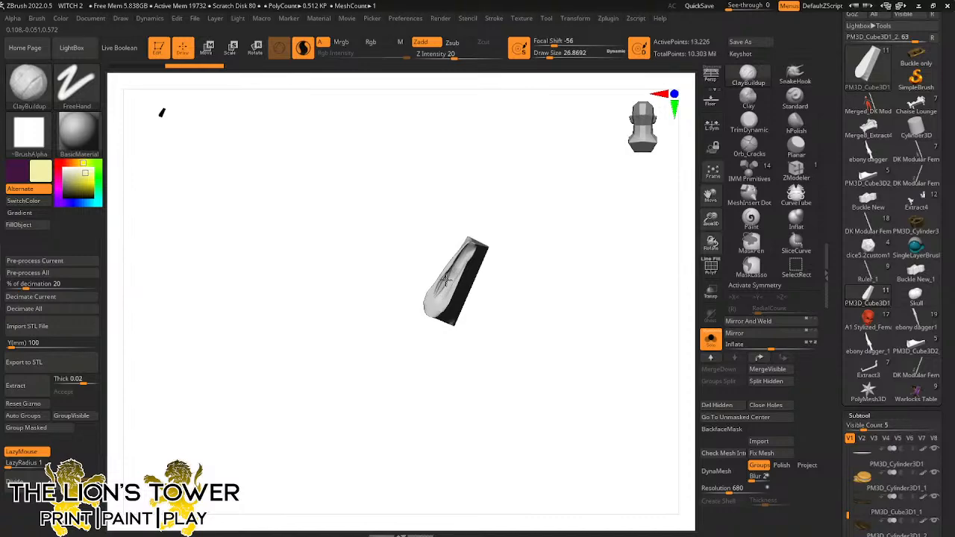
left_click_drag(444, 302, 460, 276)
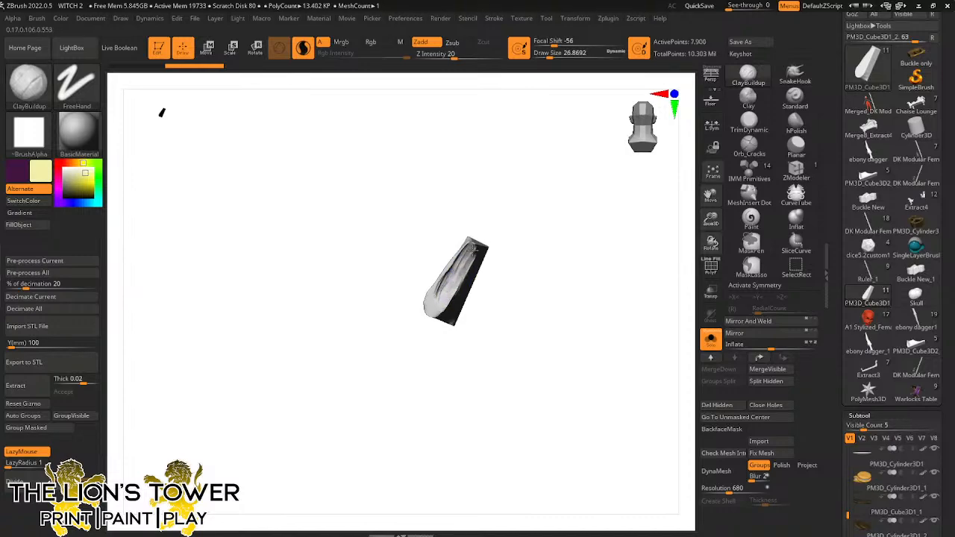
left_click_drag(493, 231, 507, 213)
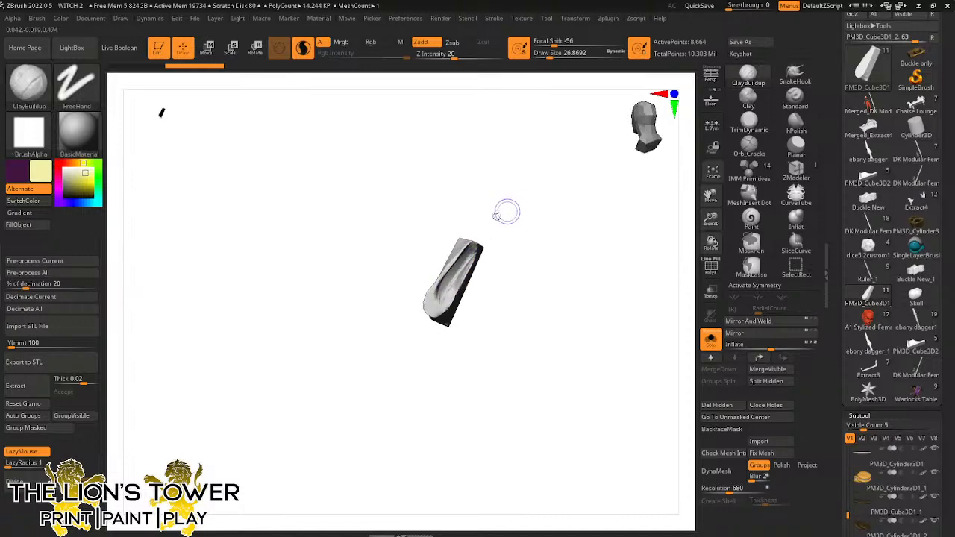
left_click_drag(469, 258, 450, 287)
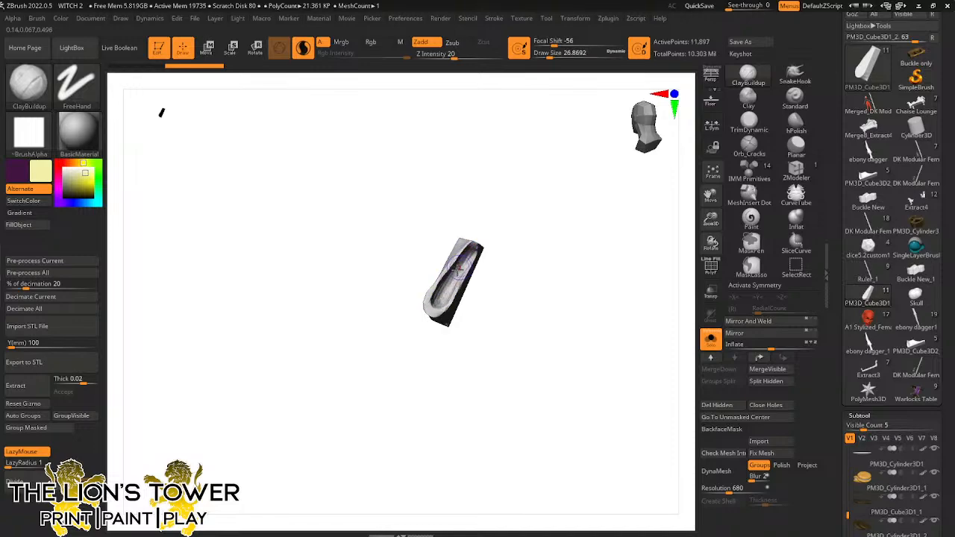
Smooth the sculpted hollow and the adjoining side face of the strip
key("shift")
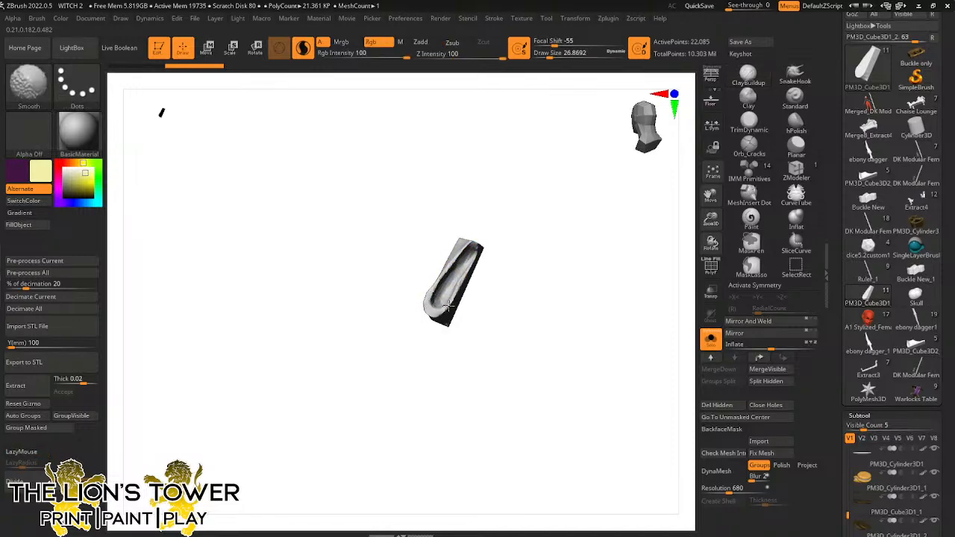
left_click_drag(448, 306, 468, 257, "shift")
right_click_drag(470, 257, 495, 226)
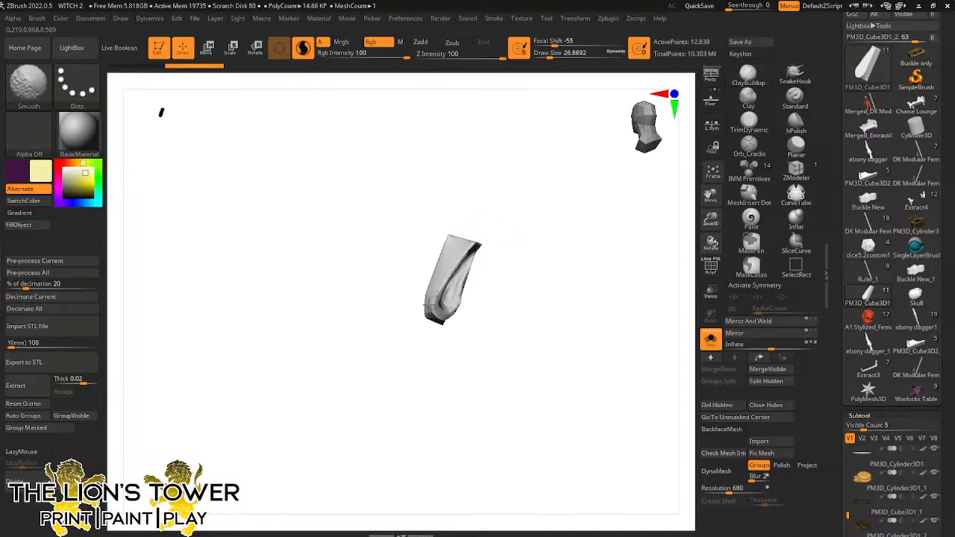
left_click_drag(430, 295, 473, 237, "shift")
Polish the flat side and upper end of the strip using hPolish at a draw size of about 46
left_click(796, 124)
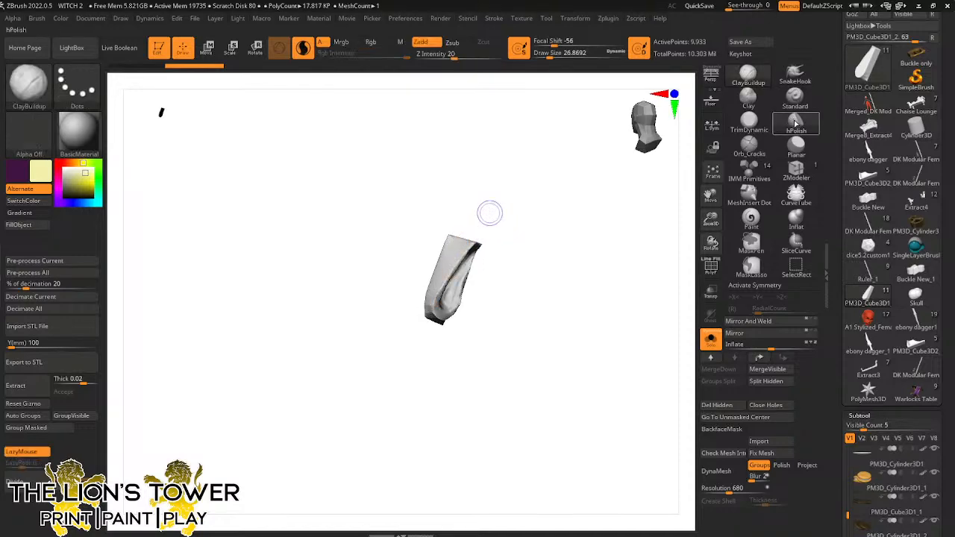
left_click_drag(555, 57, 554, 57)
right_click_drag(522, 224, 489, 218)
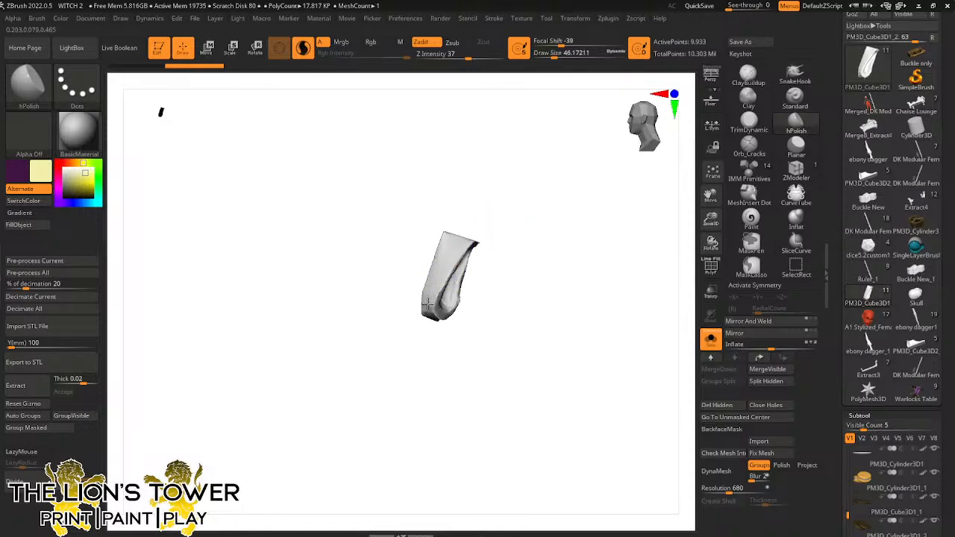
mouse_move(490, 177)
left_mouse_down("shift")
mouse_move(429, 319)
mouse_move(440, 247)
left_mouse_up("shift")
right_click_drag(443, 217, 445, 261)
left_click_drag(446, 260, 437, 249)
mouse_move(508, 194)
left_mouse_down()
mouse_move(495, 180)
mouse_move(448, 187)
left_mouse_up()
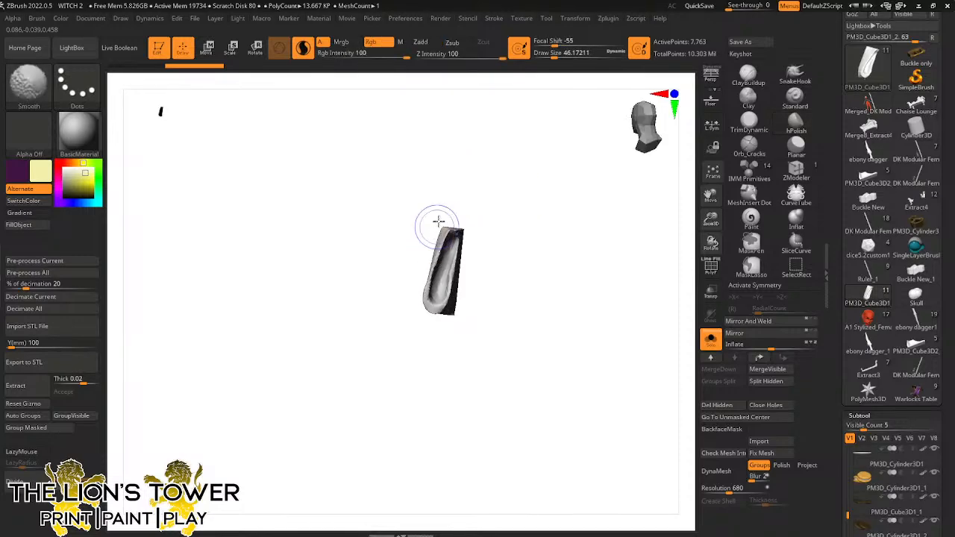
Lower the draw size to about 27 and smooth the rim and both long edges around the strip's hollow
left_click_drag(556, 55, 549, 55)
mouse_move(426, 275)
left_mouse_down("shift")
mouse_move(441, 245)
mouse_move(430, 293)
left_mouse_up("shift")
left_click_drag(493, 217, 478, 218)
left_click_drag(458, 286, 462, 226, "shift")
left_click_drag(502, 202, 455, 195)
left_click_drag(457, 297, 454, 301, "shift")
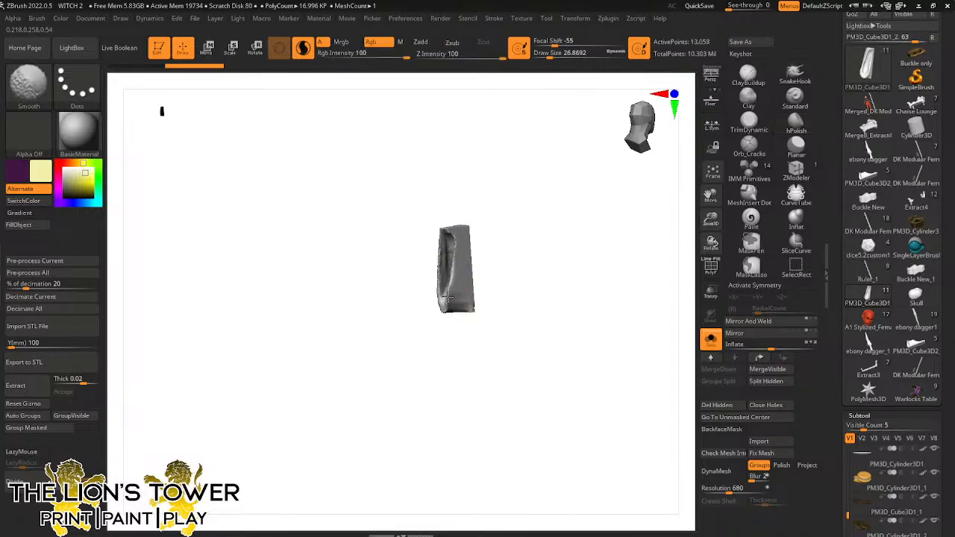
mouse_move(499, 260)
left_mouse_down()
mouse_move(464, 296)
mouse_move(470, 303)
left_mouse_up()
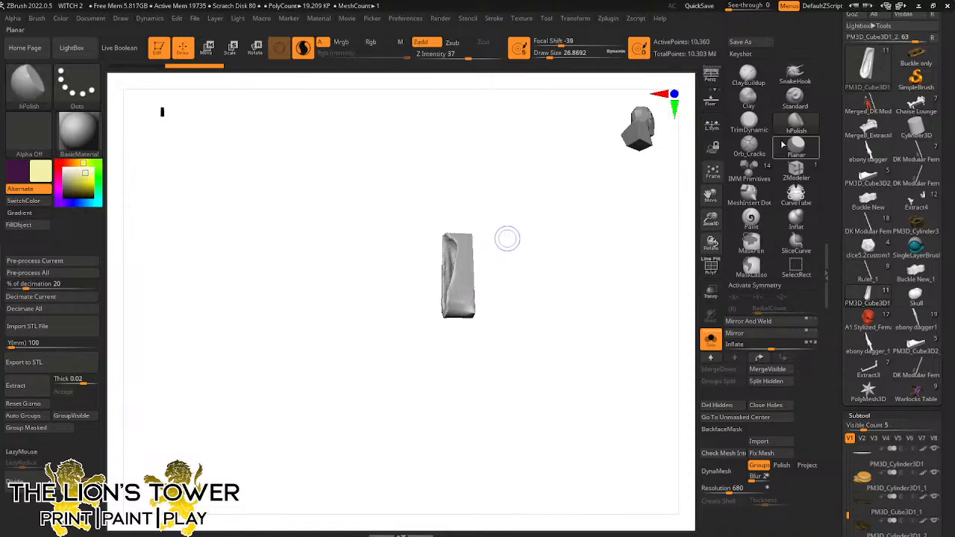
Trim the strip's side edges and lower end rounder with TrimDynamic at a draw size of about 29
left_click(751, 123)
mouse_move(628, 252)
left_mouse_down()
mouse_move(571, 250)
mouse_move(522, 230)
left_mouse_up()
left_click_drag(561, 55, 550, 56)
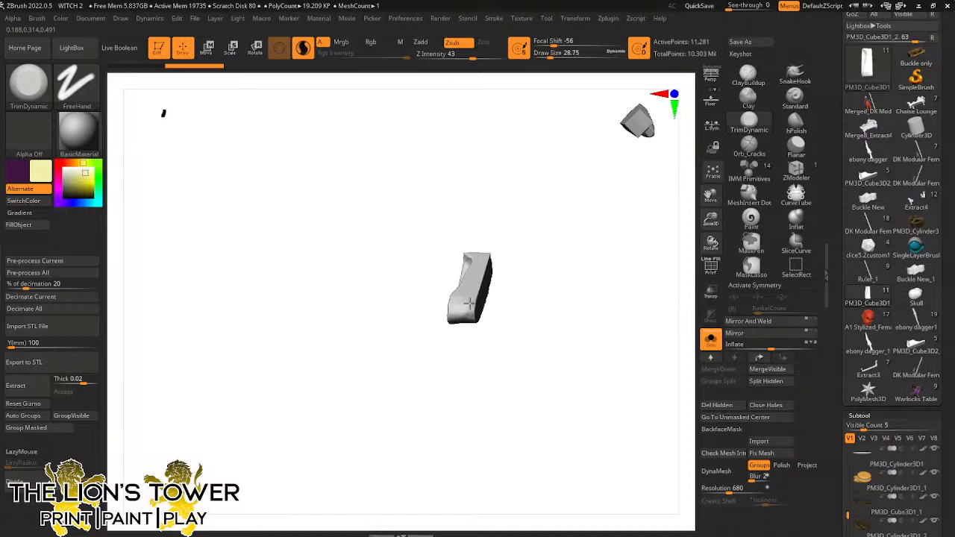
mouse_move(460, 291)
left_mouse_down()
mouse_move(503, 252)
mouse_move(475, 290)
mouse_move(477, 272)
left_mouse_up()
mouse_move(506, 258)
left_mouse_down()
mouse_move(537, 246)
mouse_move(487, 252)
left_mouse_up()
left_click_drag(452, 293, 469, 248)
left_click_drag(510, 202, 528, 206)
left_click_drag(469, 260, 470, 242)
left_click_drag(503, 177, 464, 203)
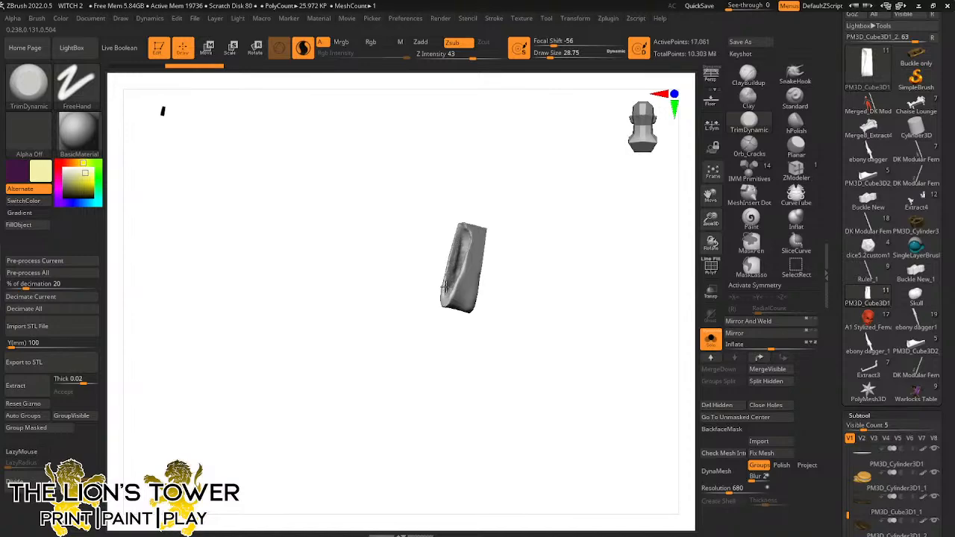
Smooth the trimmed rim and the inside of the strip's hollow from both sides
left_click_drag(444, 287, 456, 263, "shift")
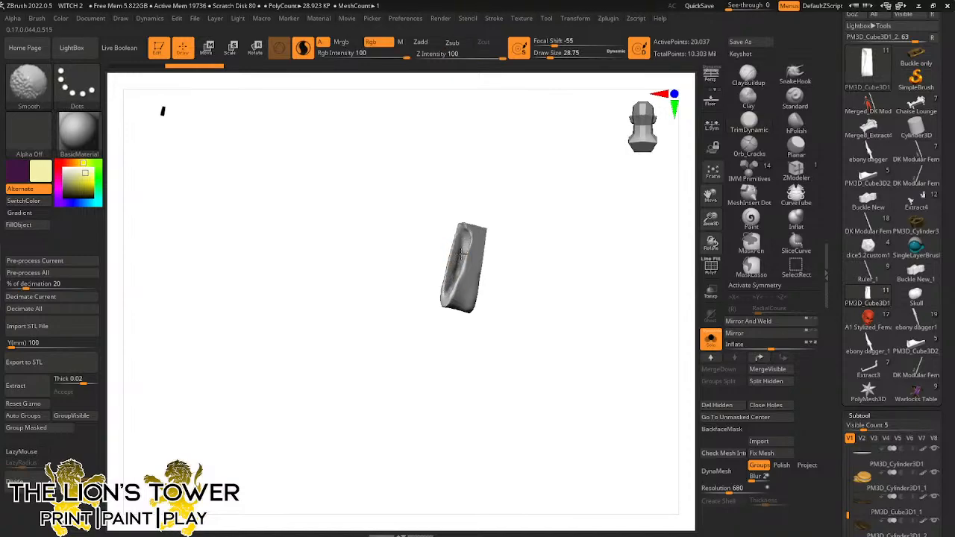
left_click_drag(494, 192, 565, 194)
mouse_move(452, 241)
left_mouse_down("shift")
mouse_move(456, 271)
mouse_move(443, 269)
left_mouse_up("shift")
left_click_drag(526, 241, 482, 215)
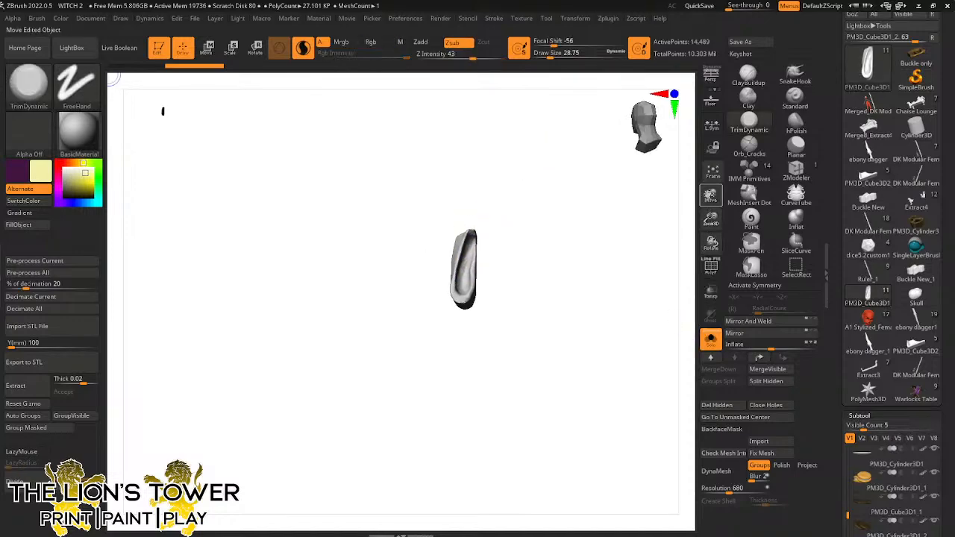
Turn off solo to show the whole creature, and unhide the cube at the strip's upper end
left_click(711, 337)
left_click_drag(620, 269, 633, 295, "ctrl")
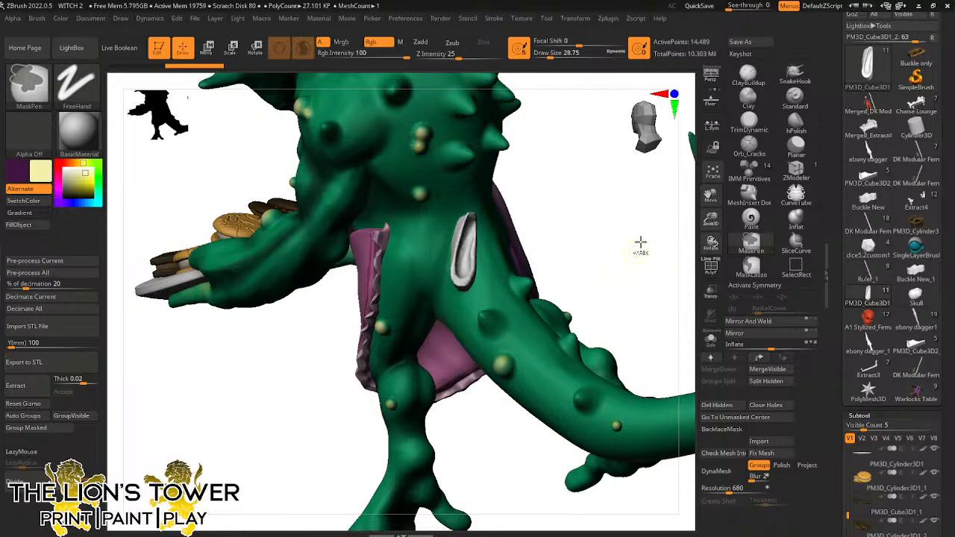
left_click(733, 471)
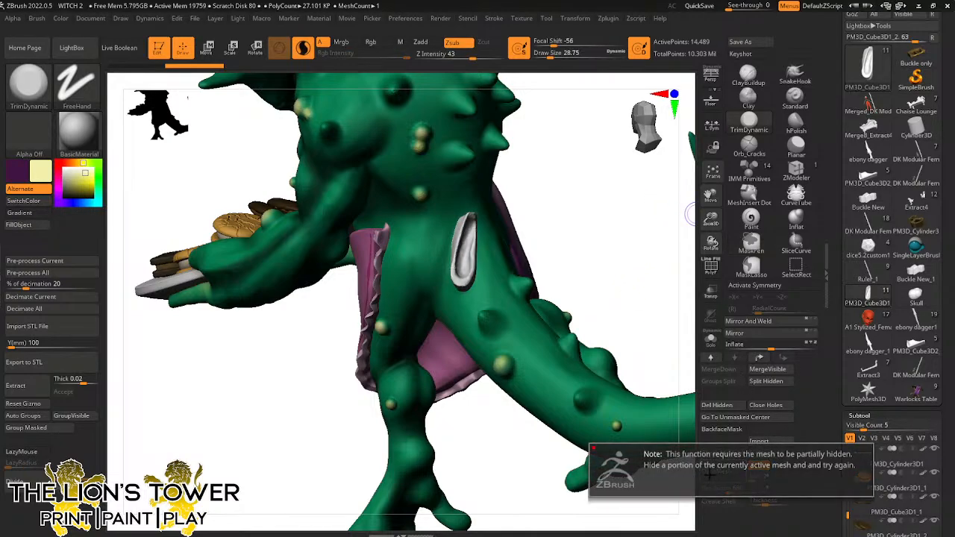
key("ctrl+z")
left_click(622, 261, "ctrl+shift")
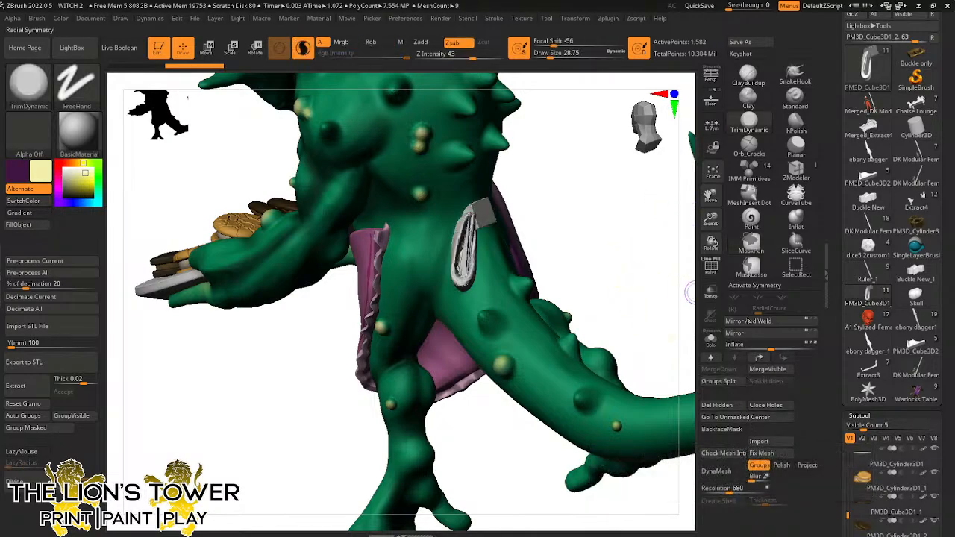
Enable Polish alongside Groups for DynaMesh and try to remesh the strip and cube
left_click(781, 465)
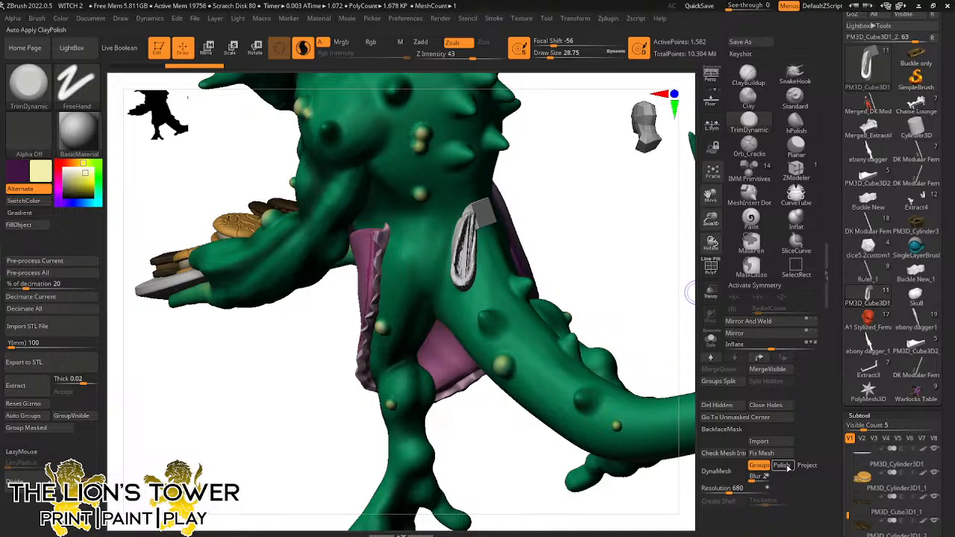
left_click(630, 274, "ctrl")
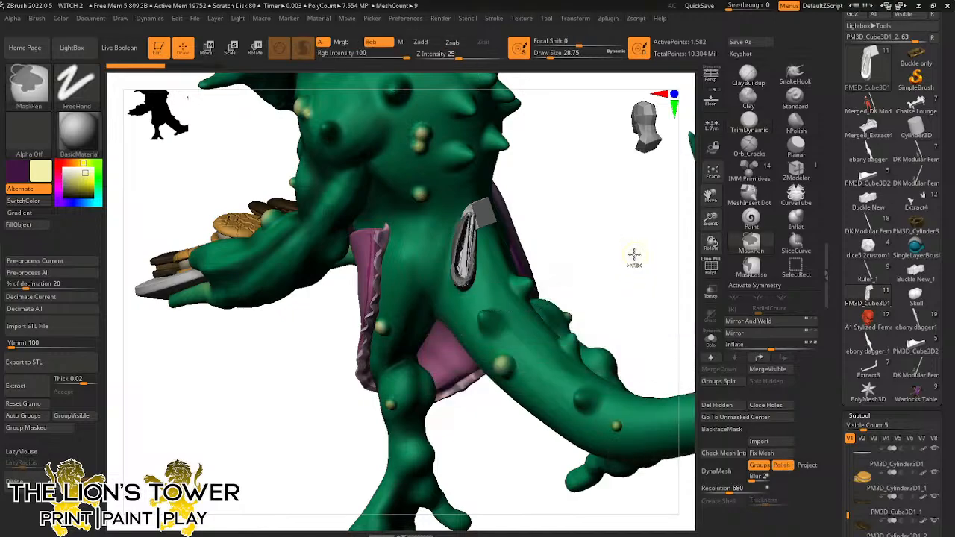
mouse_move(633, 258)
left_mouse_down()
mouse_move(607, 260)
mouse_move(650, 276)
mouse_move(663, 296)
left_mouse_up()
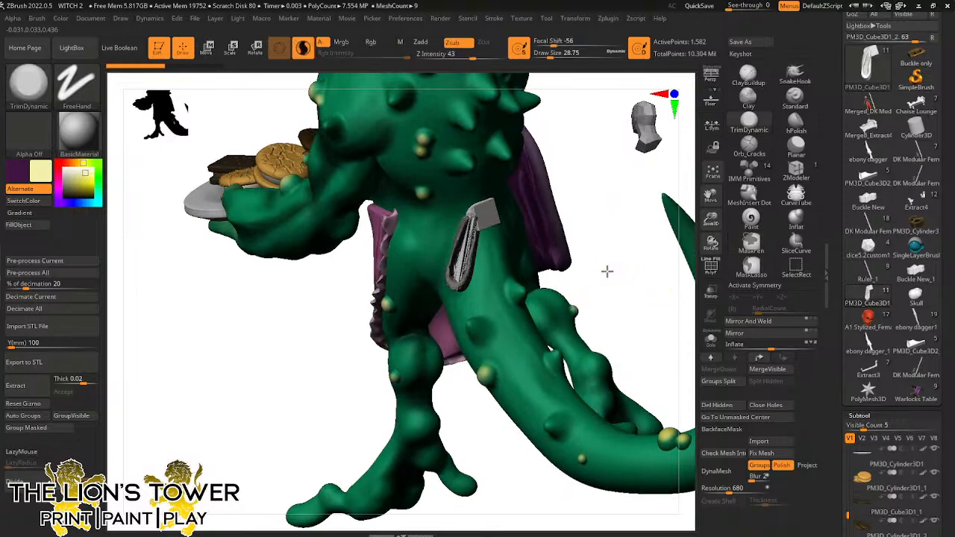
left_click_drag(605, 271, 531, 231)
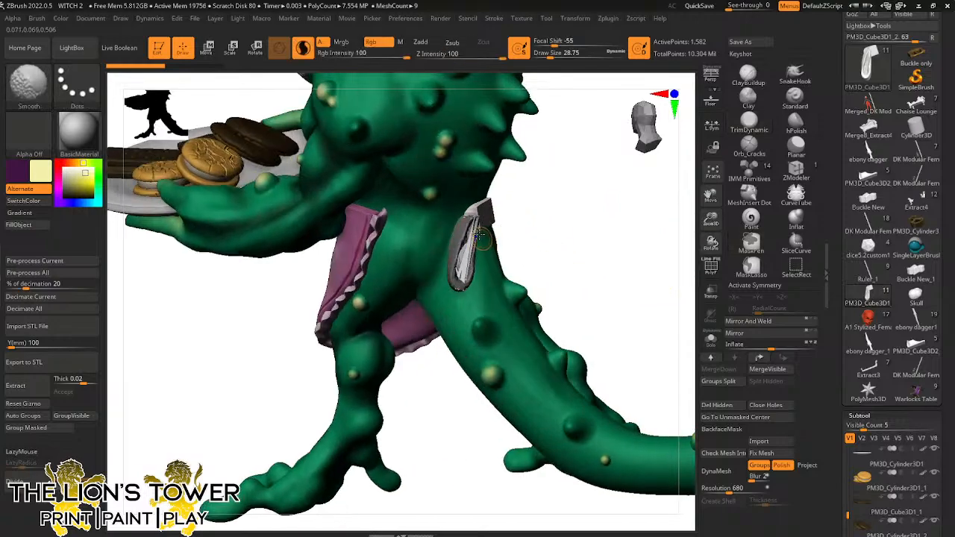
Solo the strip with its cube and smooth the ragged folds and rim
left_click(711, 339)
left_click_drag(581, 271, 523, 246, "shift")
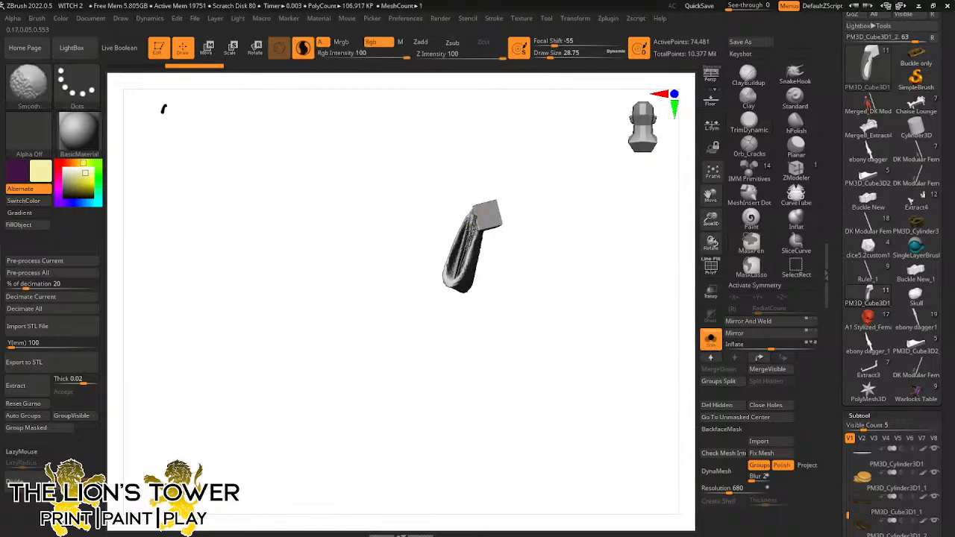
left_click_drag(471, 227, 463, 250, "shift")
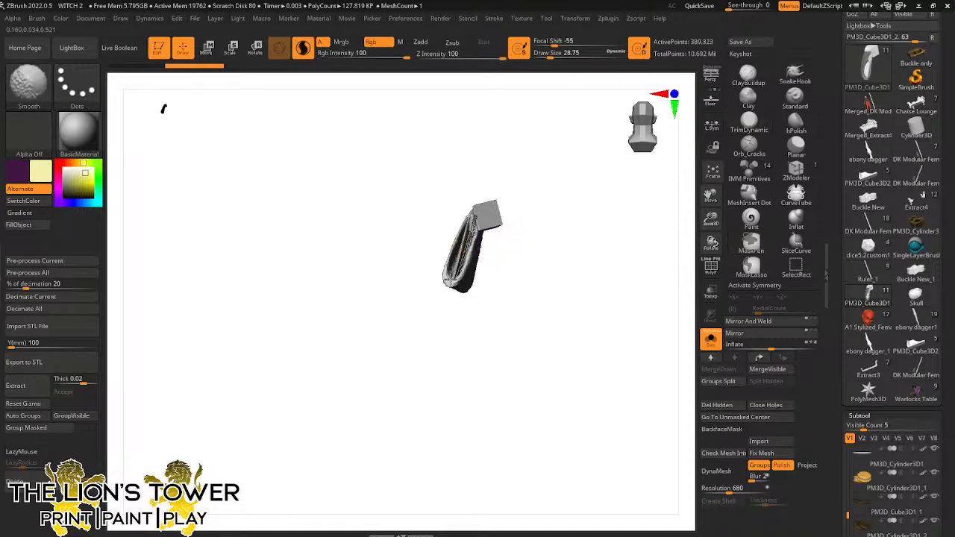
left_click_drag(531, 263, 505, 255)
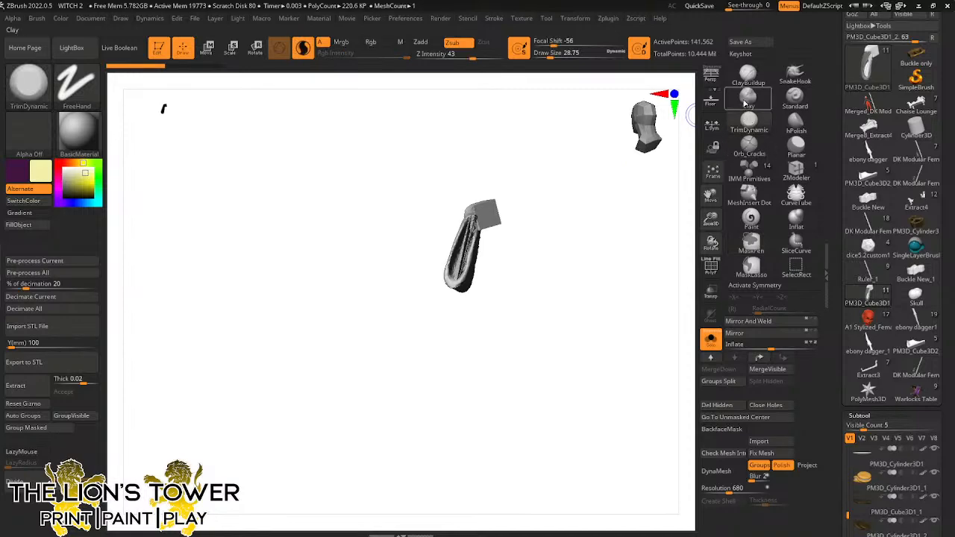
Build up the inner folds of the strip with ClayBuildup at a draw size of about 27, smoothing between strokes
left_click(749, 78)
left_click_drag(711, 219, 640, 240)
left_click_drag(640, 239, 587, 275)
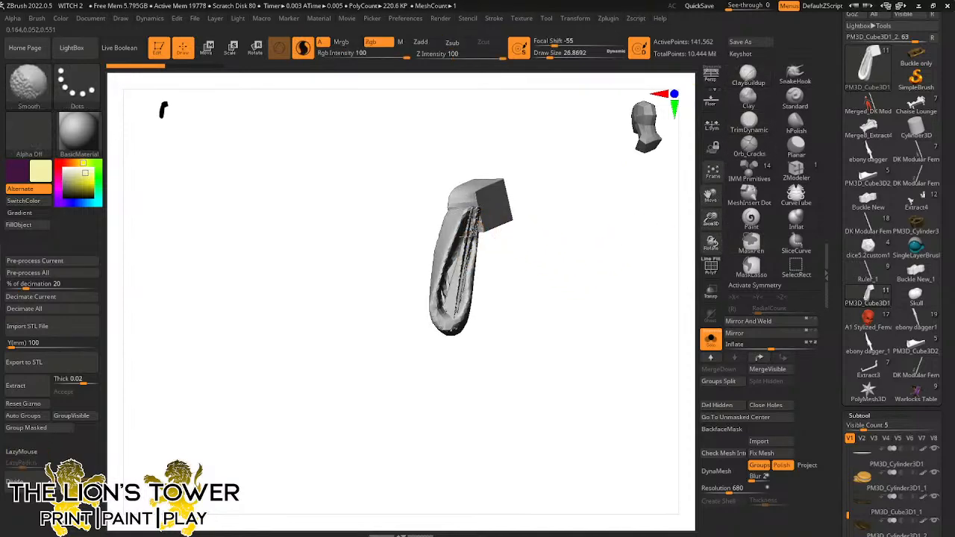
mouse_move(458, 273)
left_mouse_down("shift")
mouse_move(469, 231)
mouse_move(544, 293)
left_mouse_up("shift")
mouse_move(497, 243)
left_mouse_down()
mouse_move(460, 275)
mouse_move(454, 297)
mouse_move(468, 251)
mouse_move(503, 249)
left_mouse_up()
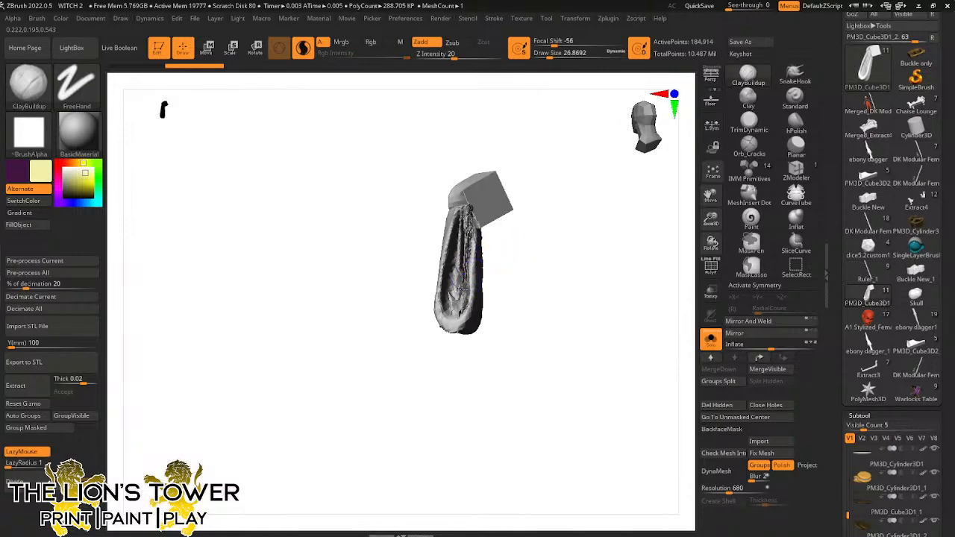
left_click_drag(461, 286, 460, 287)
key("shift")
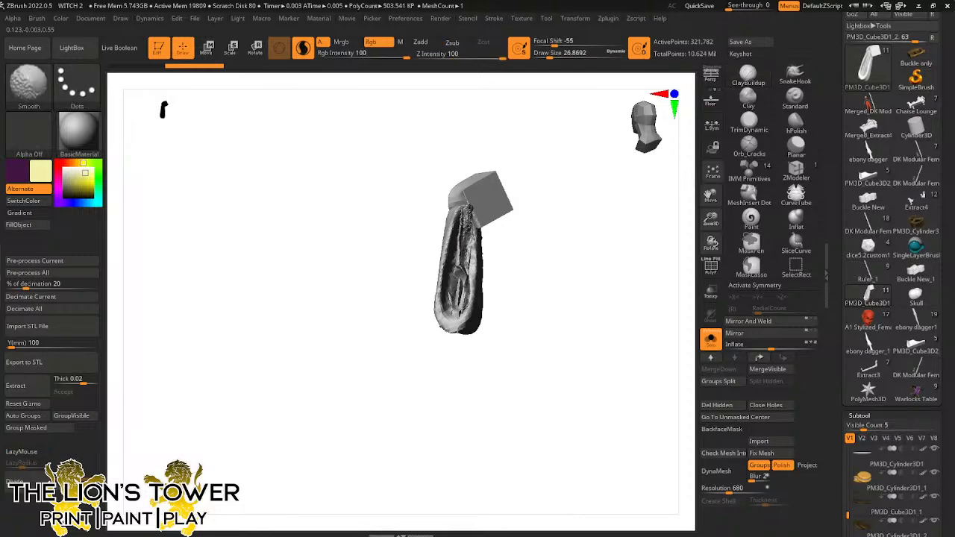
DynaMesh the strip and cube together at resolution 680 with Groups and Polish off, and smooth the inner folds
key("ctrl")
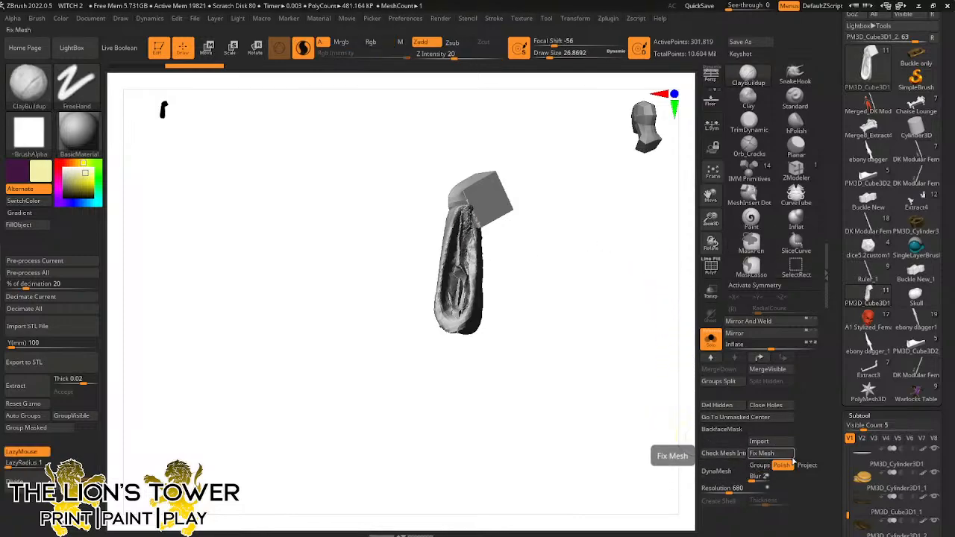
left_click(721, 472)
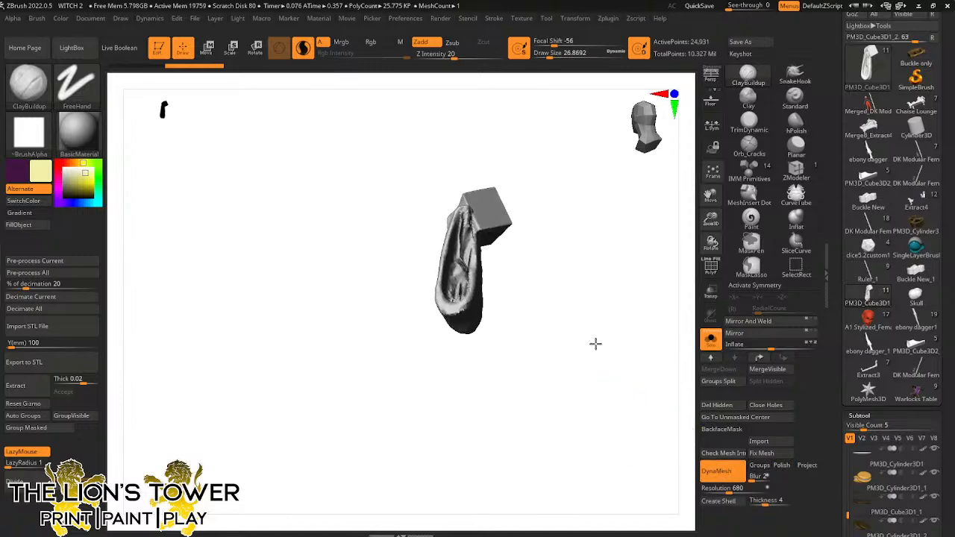
key("shift")
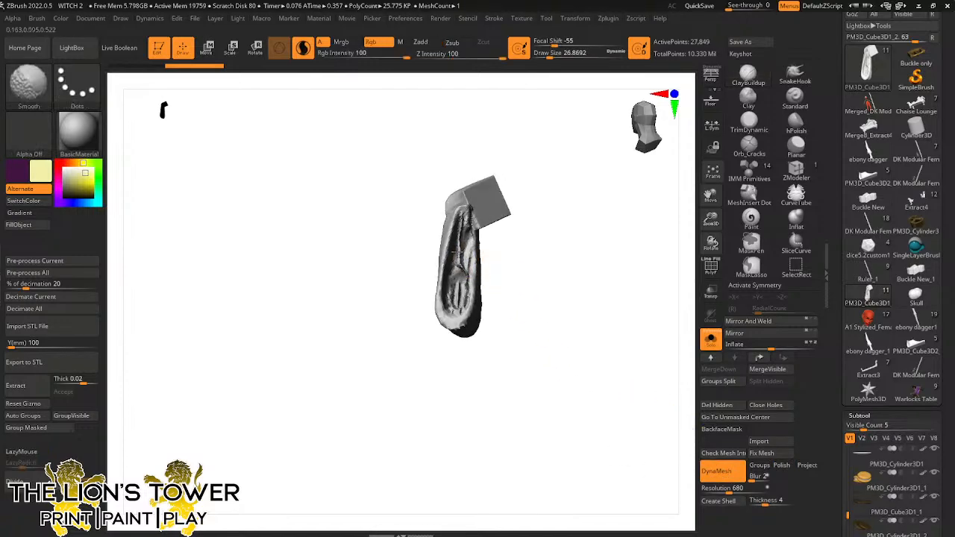
Smooth the strip's folds and rounded lower end at a draw size of about 20, and turn off Sculptris Pro
left_click_drag(552, 54, 547, 54)
key("shift")
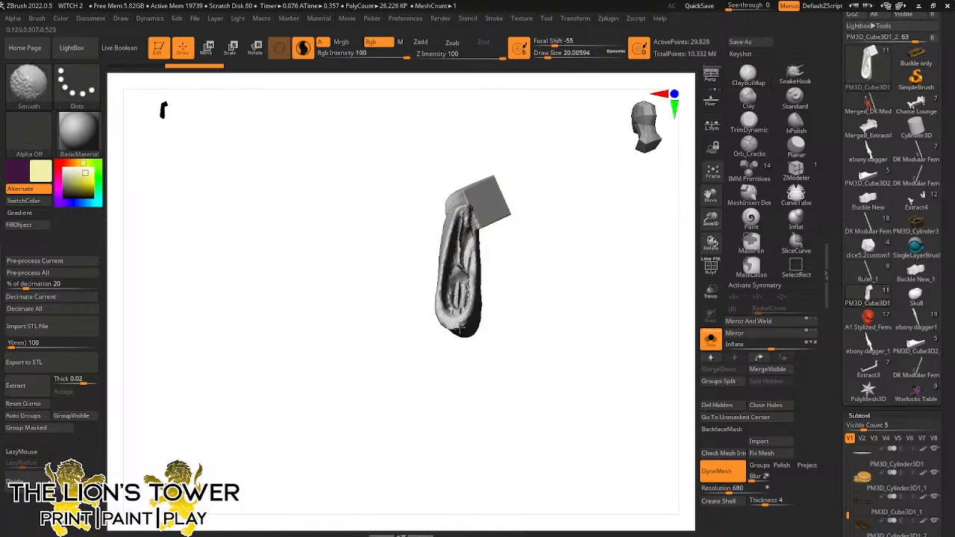
left_click_drag(508, 318, 538, 223)
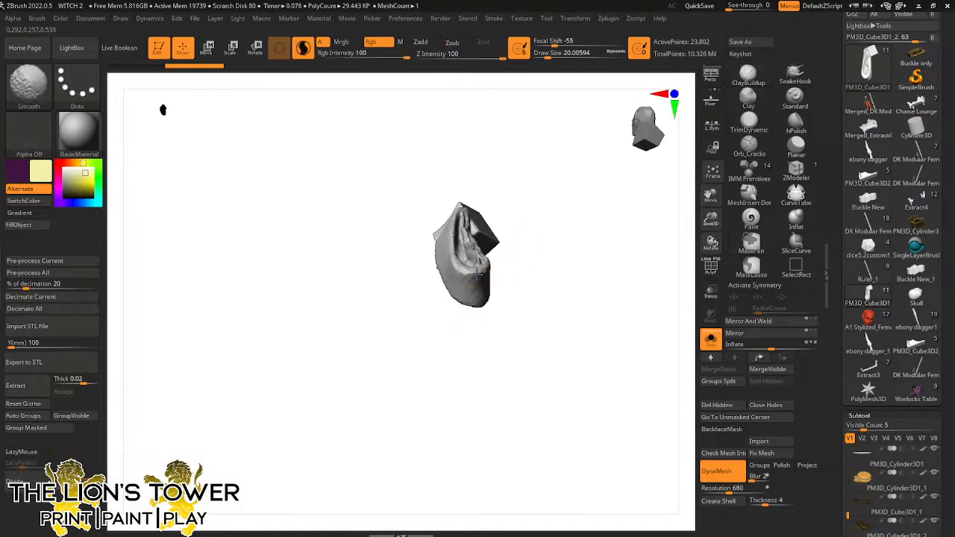
mouse_move(477, 285)
left_mouse_down("shift")
mouse_move(487, 264)
mouse_move(478, 268)
mouse_move(464, 227)
left_mouse_up("shift")
left_click(303, 48)
mouse_move(502, 183)
left_mouse_down()
mouse_move(488, 175)
mouse_move(465, 216)
left_mouse_up()
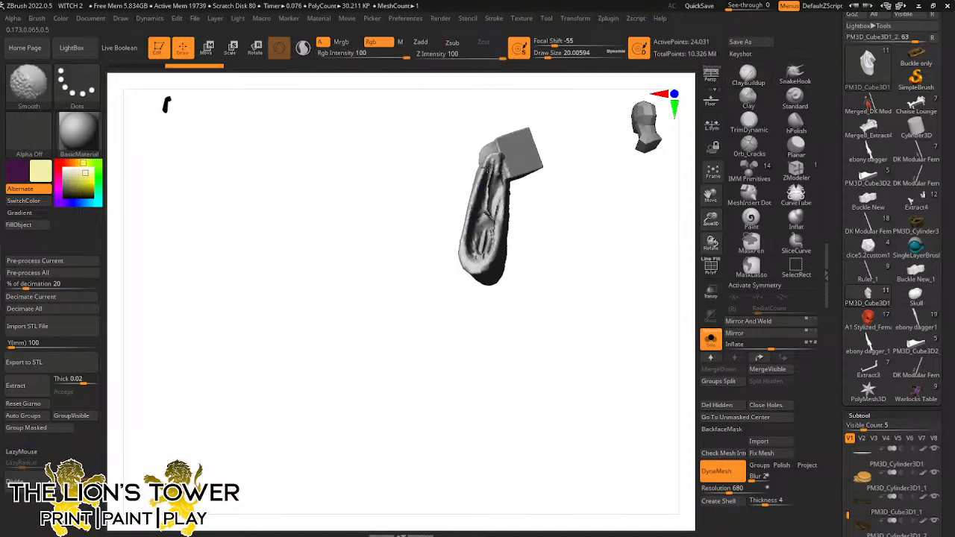
DynaMesh the strip and cube again at resolution 360 with Groups and Polish on
left_click(721, 489)
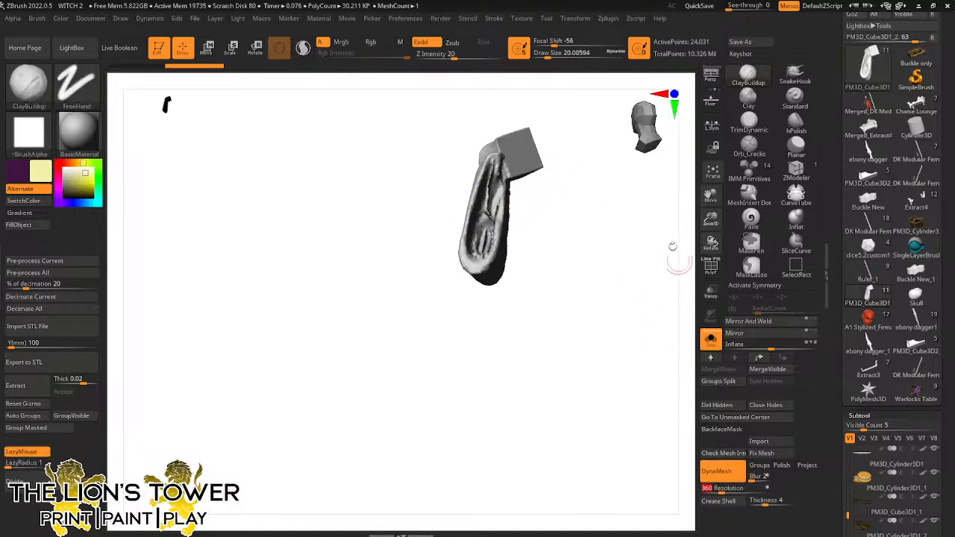
left_click(782, 466)
left_click(760, 466)
left_click_drag(561, 303, 596, 389, "ctrl")
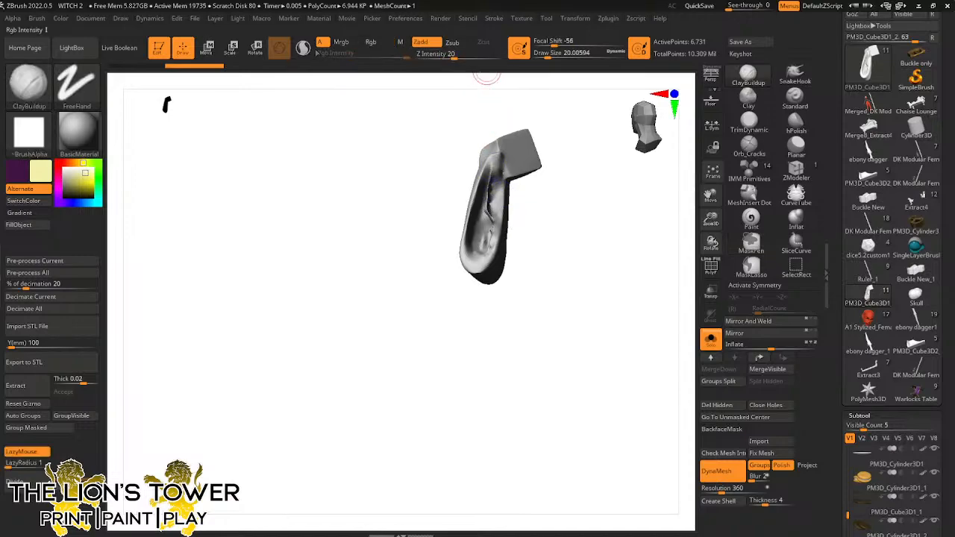
Turn on Sculptris Pro and build up the inside of the strip's hollow below the cube with ClayBuildup
left_click(304, 48)
mouse_move(515, 187)
left_mouse_down()
mouse_move(548, 220)
mouse_move(530, 202)
left_mouse_up()
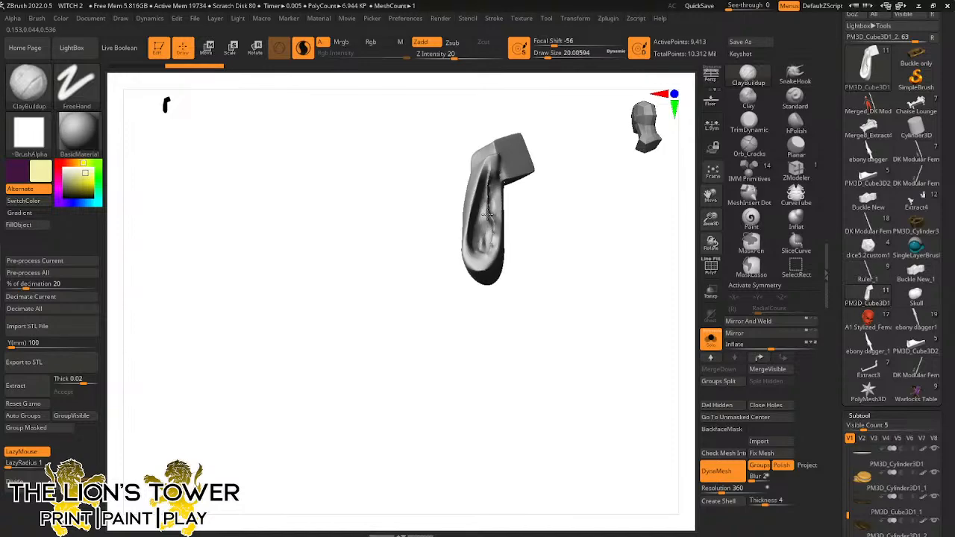
mouse_move(488, 198)
left_mouse_down()
mouse_move(487, 181)
mouse_move(506, 202)
left_mouse_up()
mouse_move(485, 164)
left_mouse_down()
mouse_move(486, 174)
mouse_move(491, 168)
left_mouse_up()
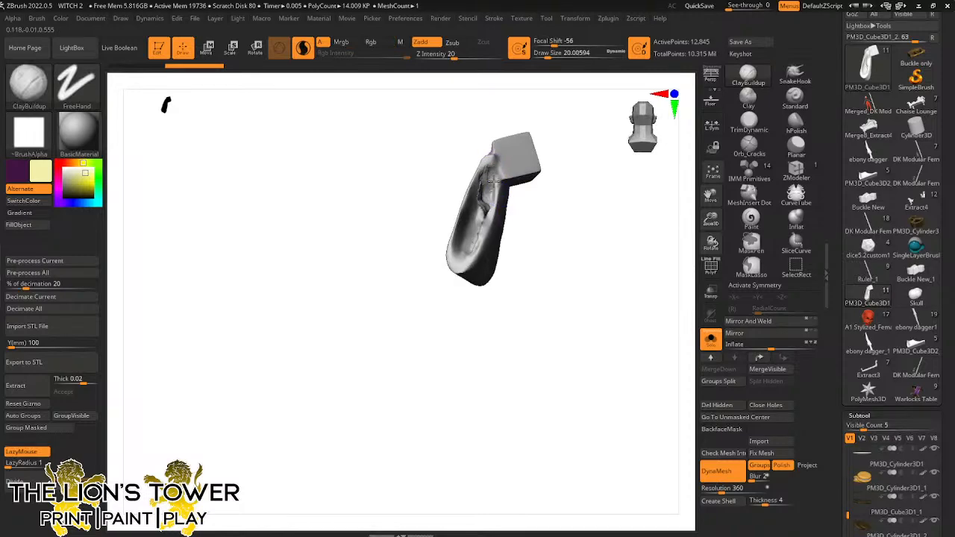
left_click_drag(520, 241, 484, 209)
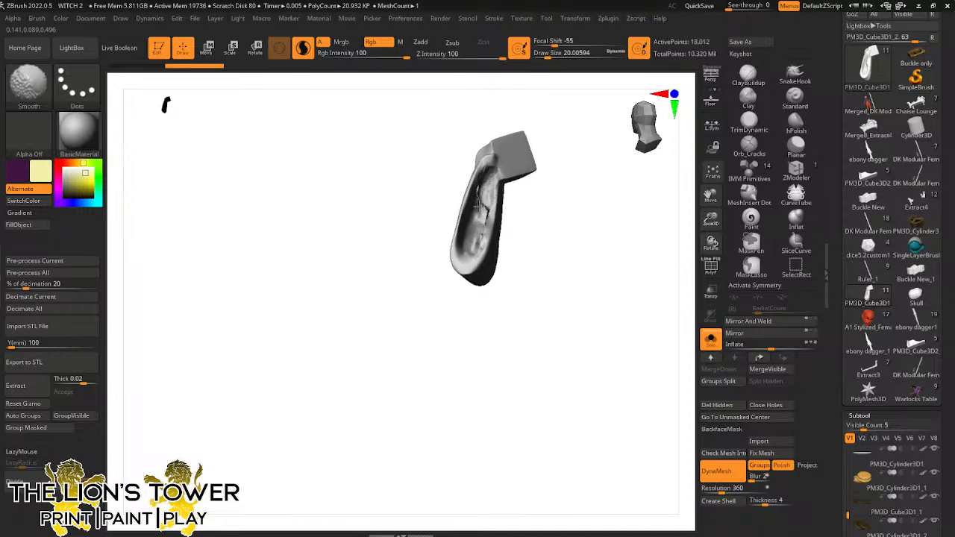
Smooth the folds inside the hollow at a draw size of about 20, from the cube down to the lower end
left_click_drag(480, 206, 483, 170, "shift")
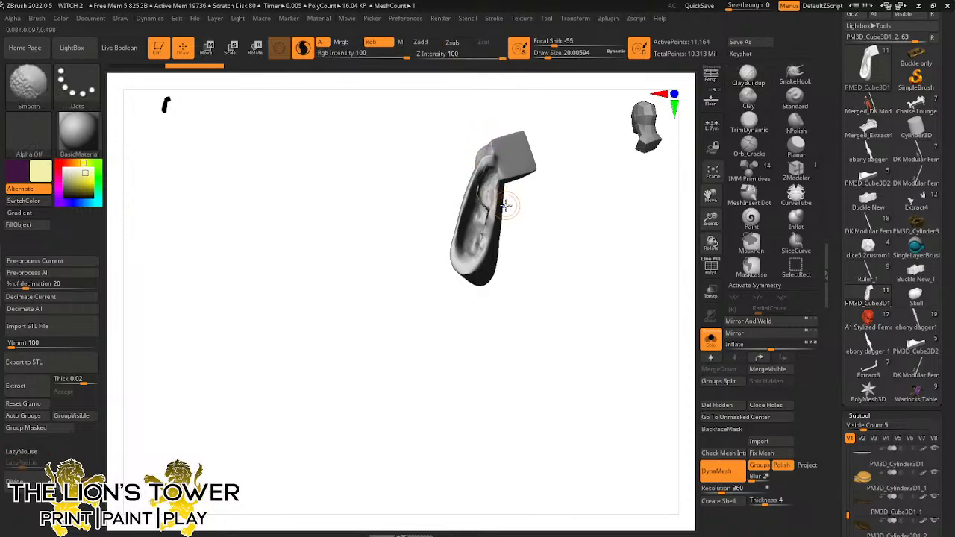
left_click_drag(496, 207, 486, 206, "shift")
left_click_drag(484, 230, 477, 253, "shift")
mouse_move(529, 246)
left_mouse_down()
mouse_move(550, 249)
mouse_move(544, 229)
mouse_move(574, 261)
left_mouse_up()
mouse_move(485, 194)
left_mouse_down("shift")
mouse_move(481, 206)
mouse_move(498, 215)
left_mouse_up("shift")
left_click_drag(475, 195, 471, 186, "shift")
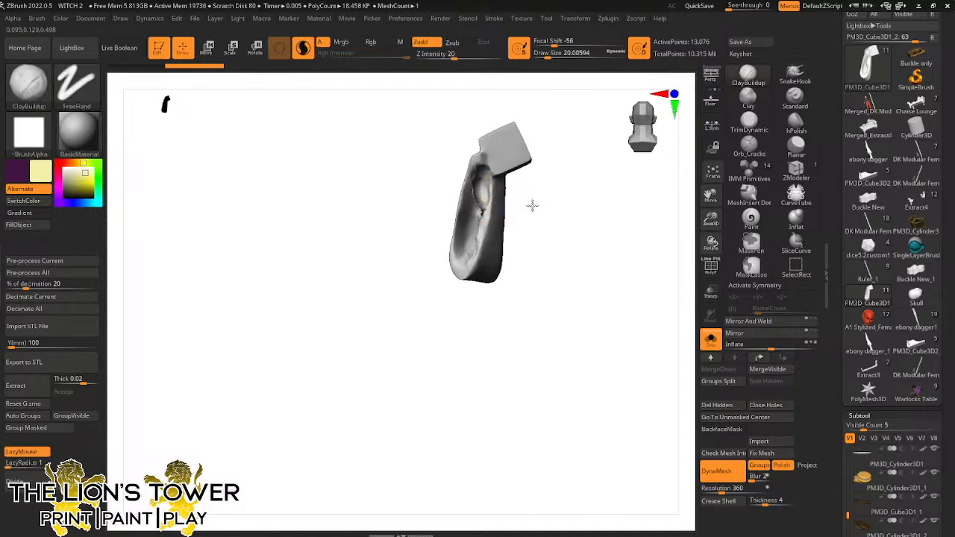
Smooth the remaining creases along the hollow's inner wall from several angles, down to the strip's rounded end
left_click_drag(533, 205, 506, 203)
left_click_drag(478, 202, 474, 197, "shift")
left_click_drag(528, 219, 526, 238)
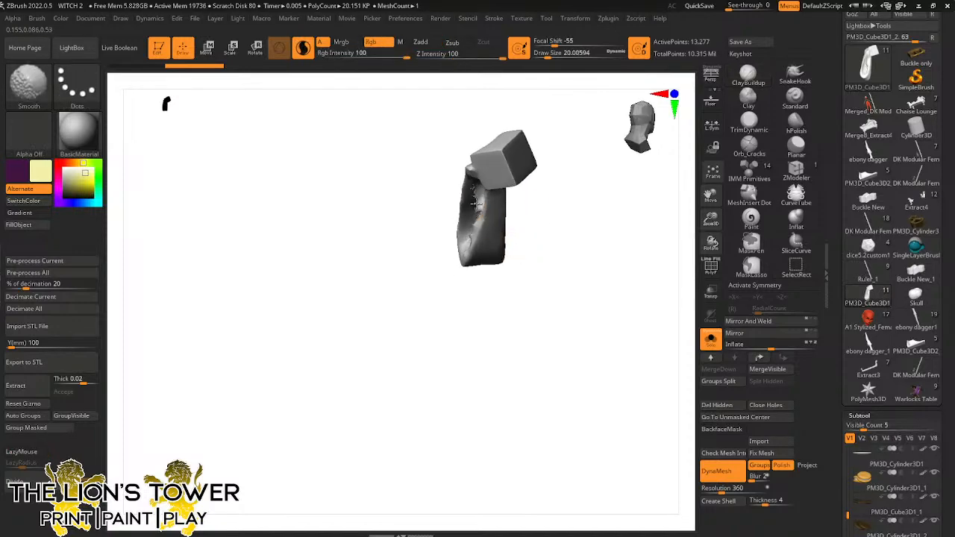
left_click_drag(479, 207, 474, 202, "shift")
left_click_drag(527, 220, 502, 212)
mouse_move(478, 206)
left_mouse_down("shift")
mouse_move(475, 221)
mouse_move(505, 233)
left_mouse_up("shift")
left_click_drag(471, 242, 466, 248, "shift")
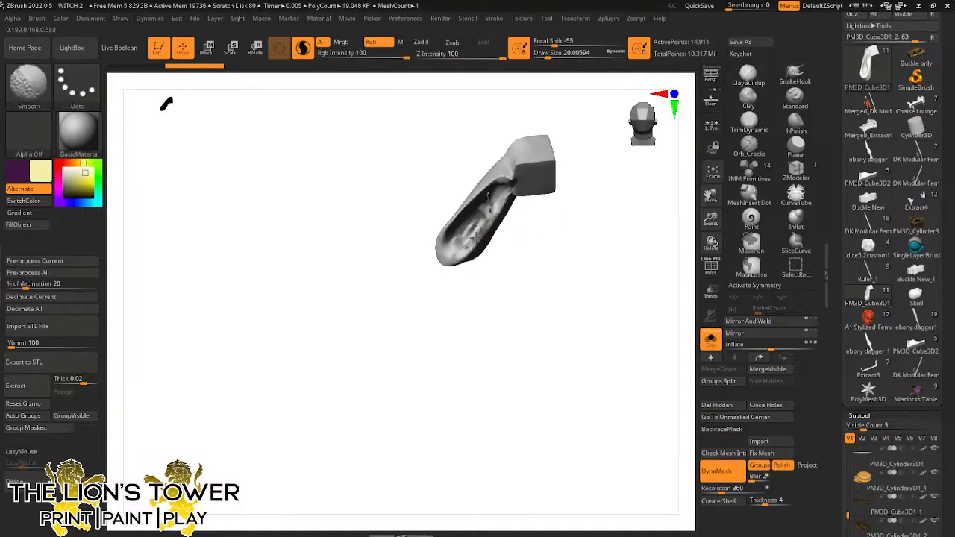
DynaMesh the strip again at resolution 360 and smooth the inner surface and the thin upper area of the hollow
left_click_drag(527, 249, 556, 335, "ctrl")
left_click_drag(485, 216, 493, 208, "shift")
left_click_drag(509, 219, 498, 205)
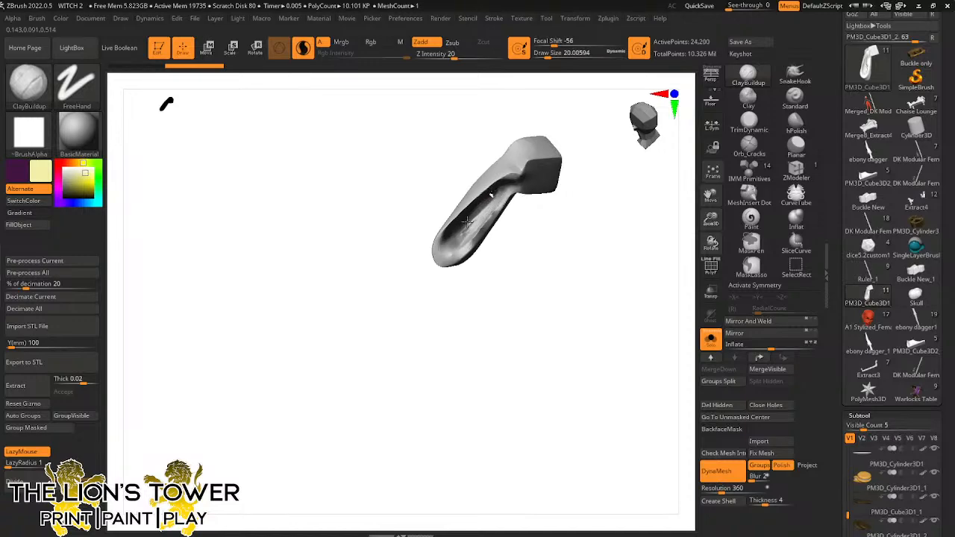
left_click_drag(529, 251, 470, 227, "shift")
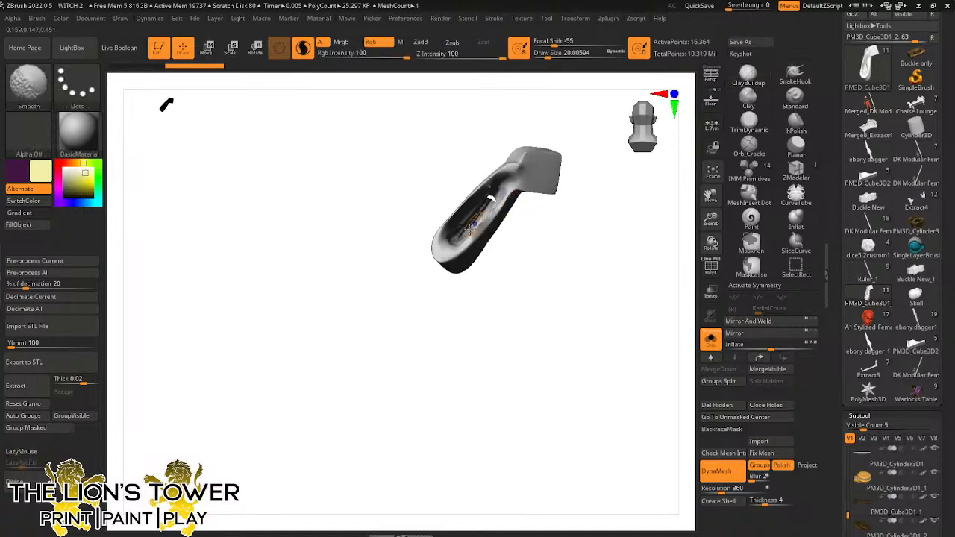
left_click_drag(491, 196, 567, 214, "shift")
Repair the strip with Fix Mesh and Close Holes, and DynaMesh it again at resolution 360
left_click(762, 453)
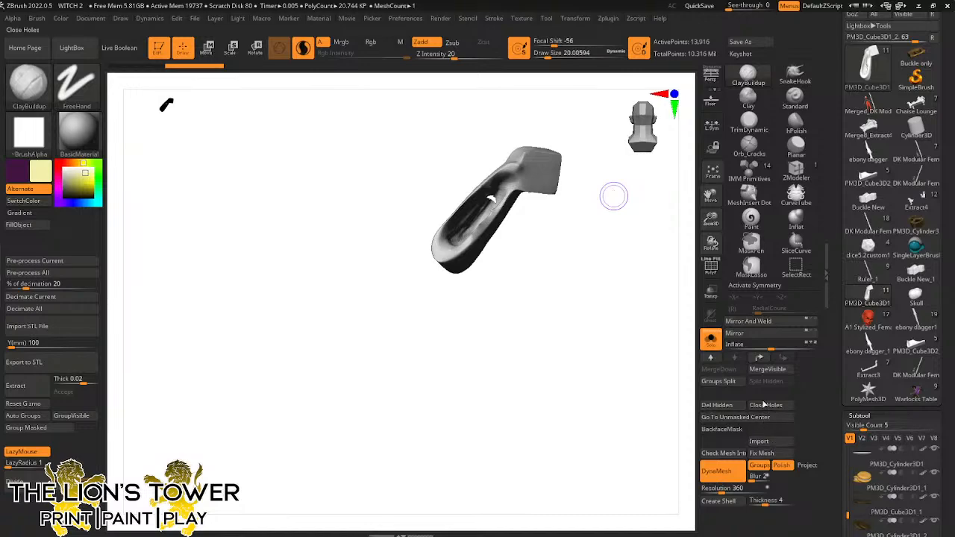
left_click(765, 405)
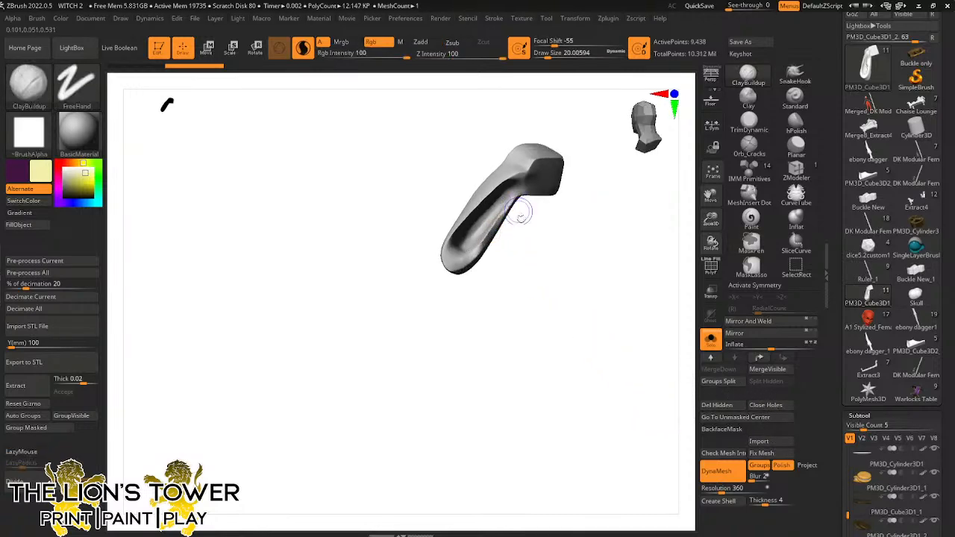
left_click_drag(543, 280, 565, 353, "ctrl")
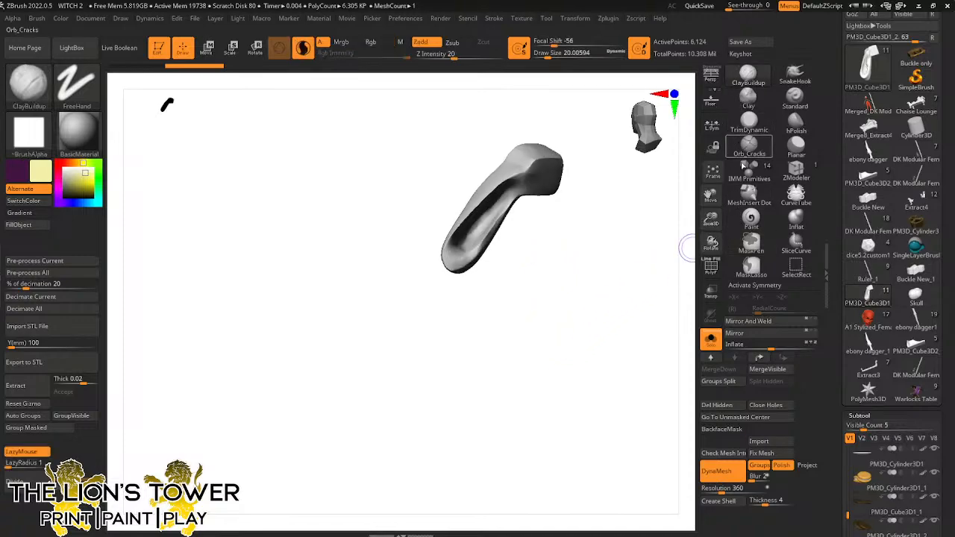
Smooth the strip's outer rim beside the hollow and check its shape from the side
left_click_drag(681, 246, 547, 292)
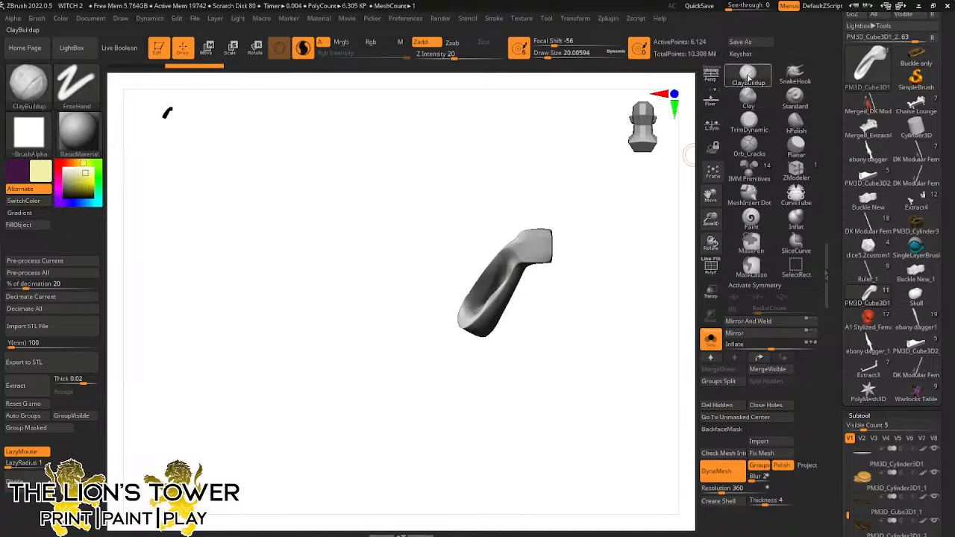
left_click_drag(627, 269, 557, 303)
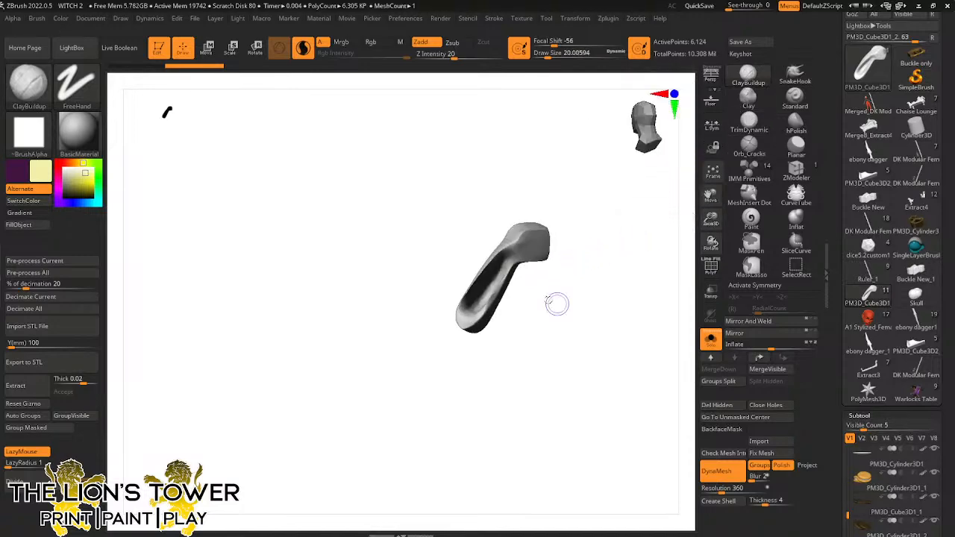
key("shift")
left_click_drag(465, 287, 461, 300, "shift")
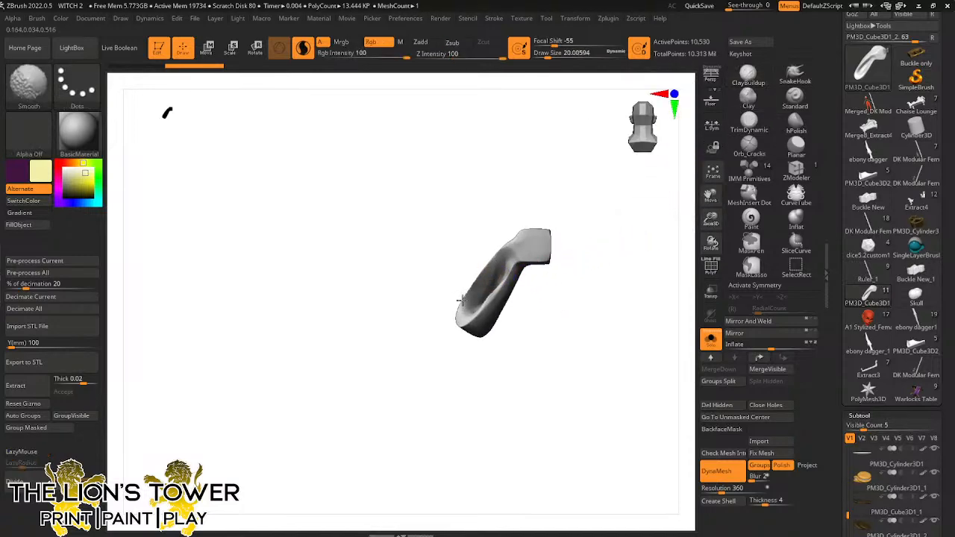
mouse_move(489, 261)
left_mouse_down()
mouse_move(565, 231)
mouse_move(580, 205)
left_mouse_up()
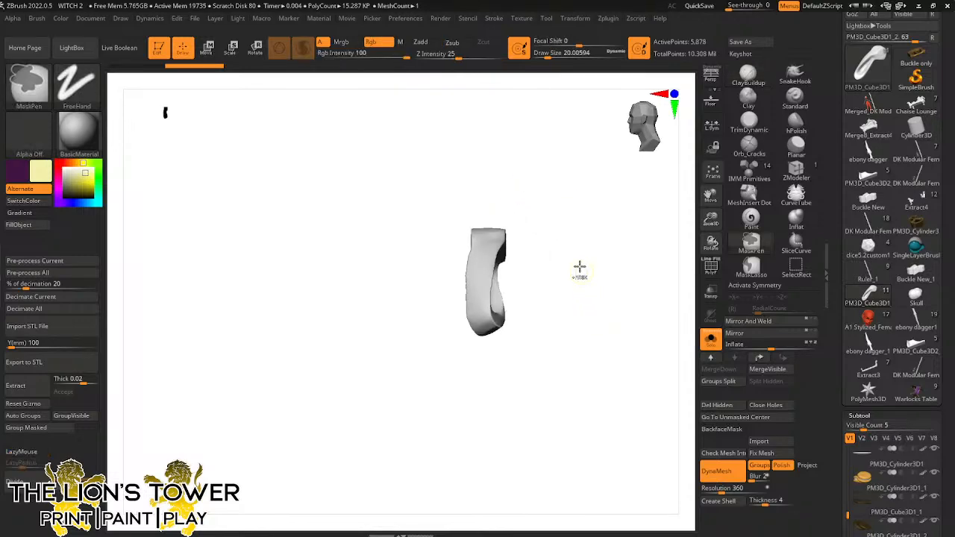
mouse_move(578, 266)
left_mouse_down()
mouse_move(596, 269)
mouse_move(614, 247)
mouse_move(589, 224)
left_mouse_up()
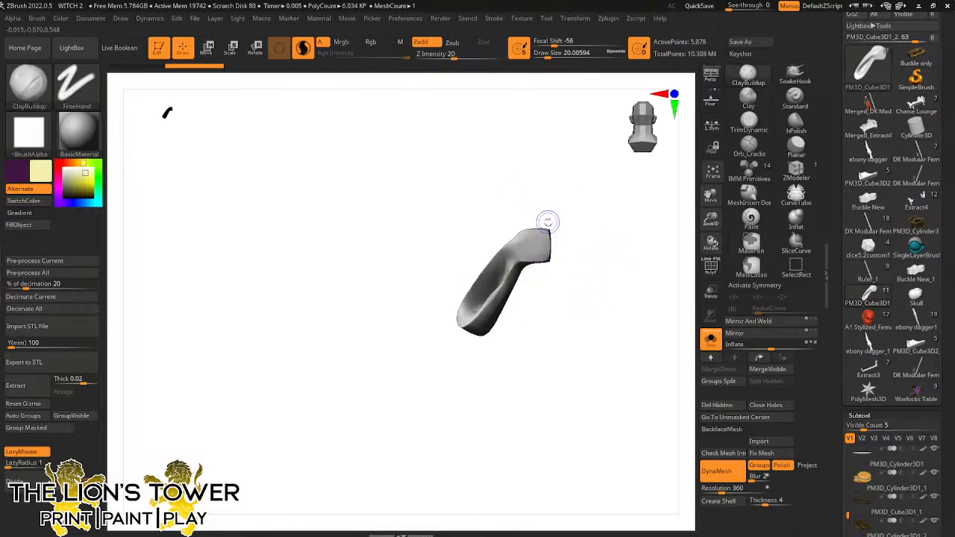
Thicken the rim around the hollow with the Inflat brush at a draw size of about 20, and smooth it
key("b")
key("i")
key("n")
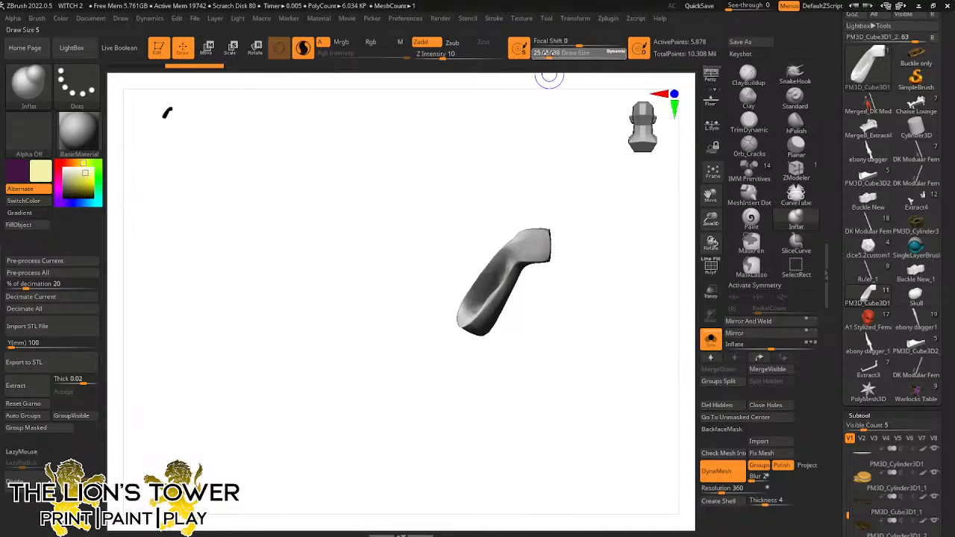
left_click_drag(530, 195, 550, 202)
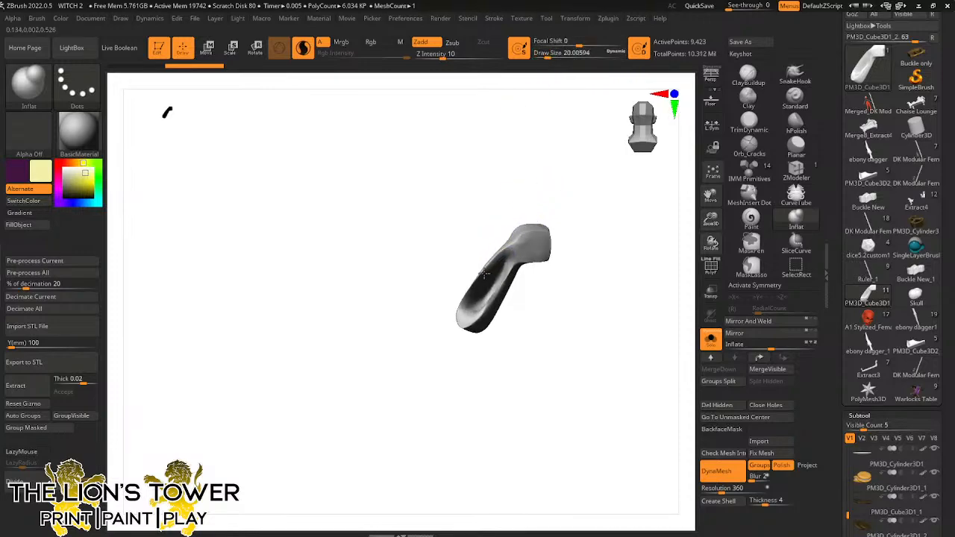
left_click_drag(484, 274, 497, 254)
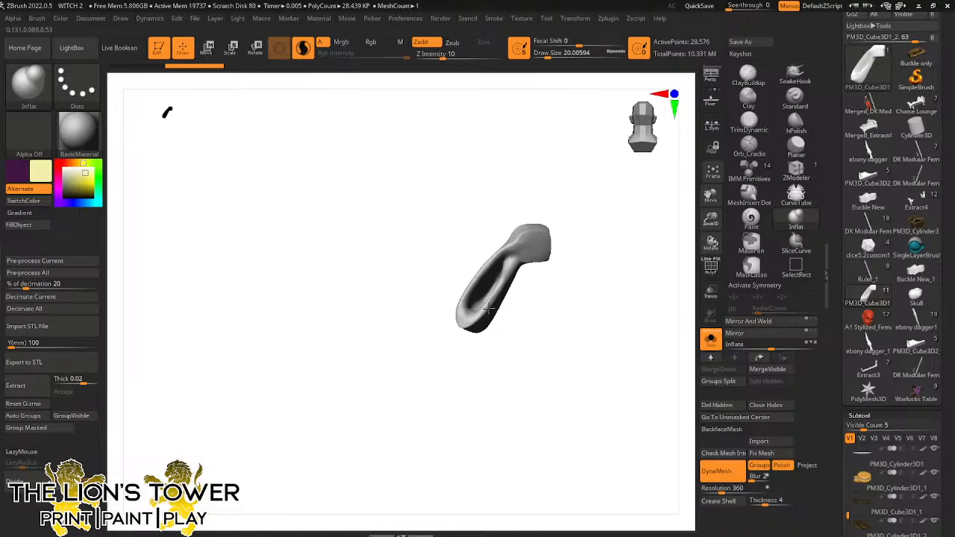
left_click_drag(500, 322, 512, 306)
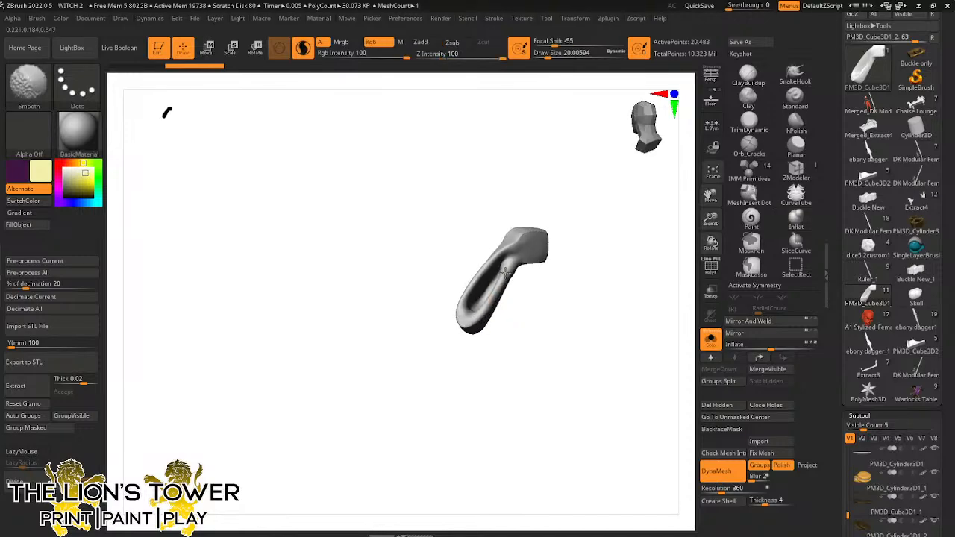
left_click_drag(472, 284, 558, 286)
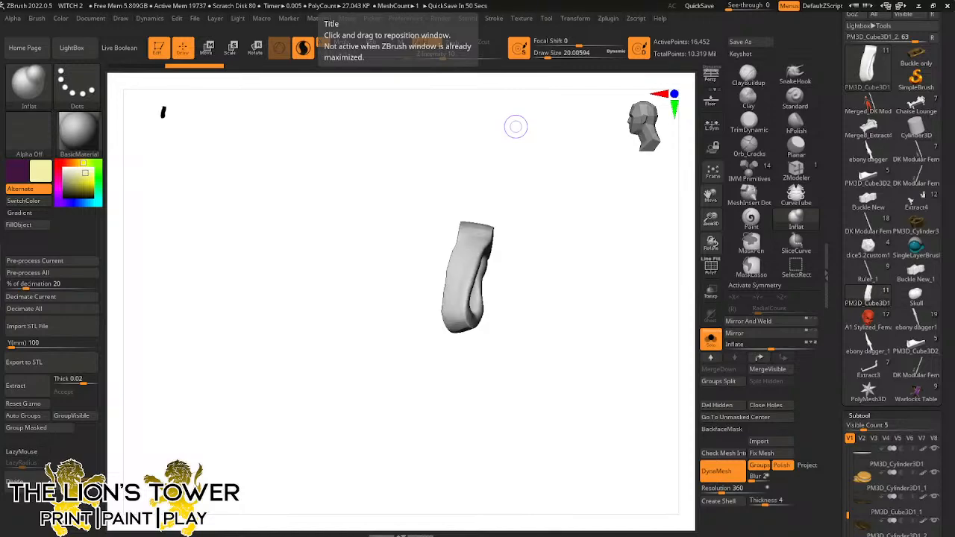
left_click_drag(668, 245, 657, 292)
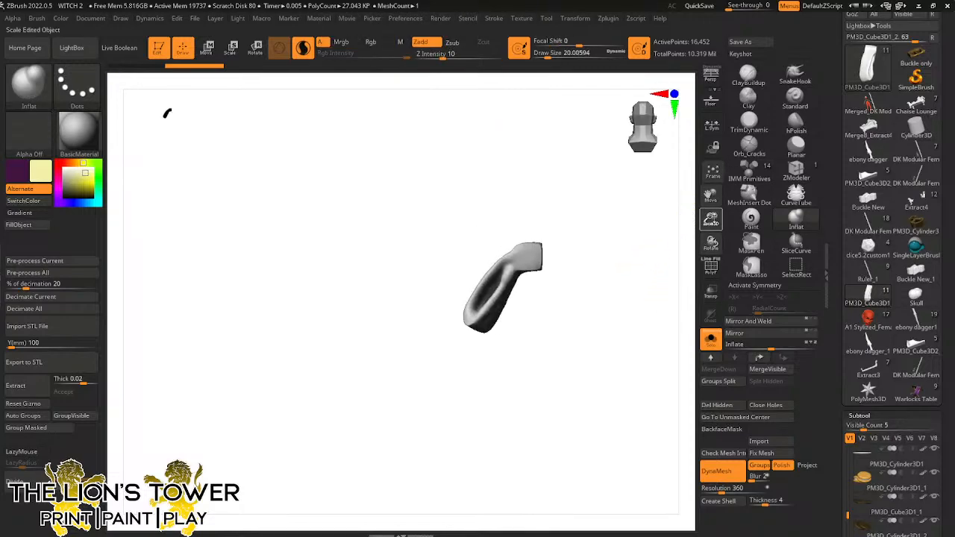
Turn off Solo to show the whole creature and mirror the strip to the other side of its back
left_click_drag(713, 197, 692, 198)
left_click(711, 340)
left_click_drag(680, 298, 595, 284)
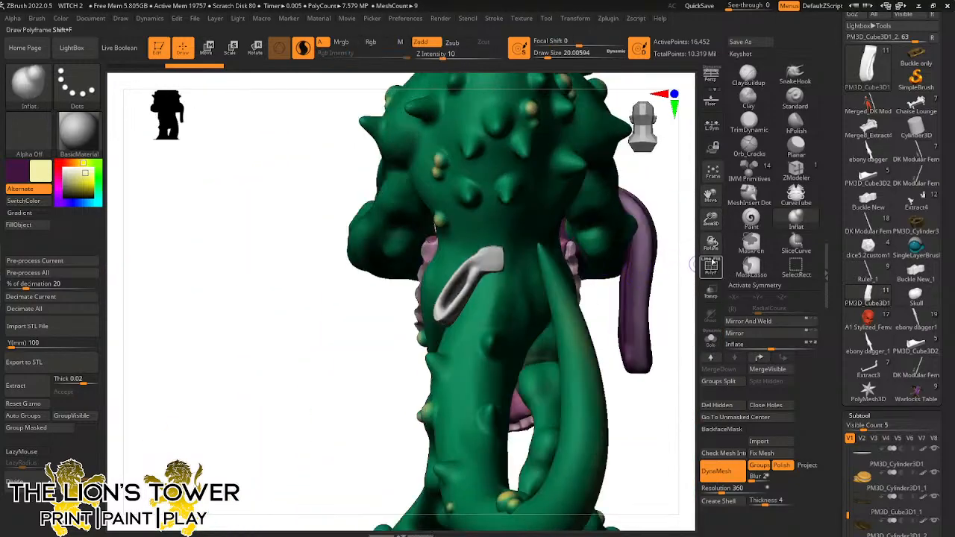
mouse_move(711, 221)
left_mouse_down()
mouse_move(713, 246)
mouse_move(711, 215)
left_mouse_up()
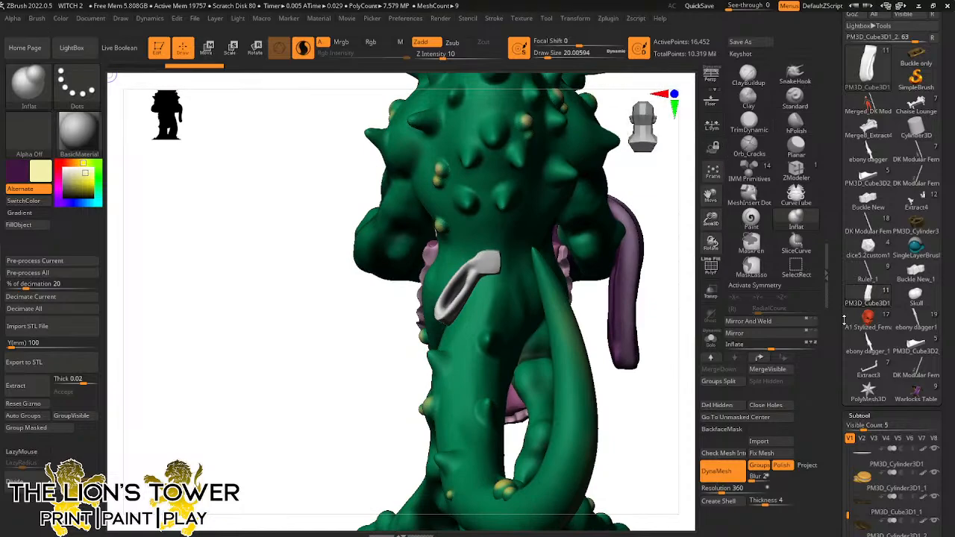
left_click_drag(839, 325, 837, 322)
scroll(837, 318, "down", 5)
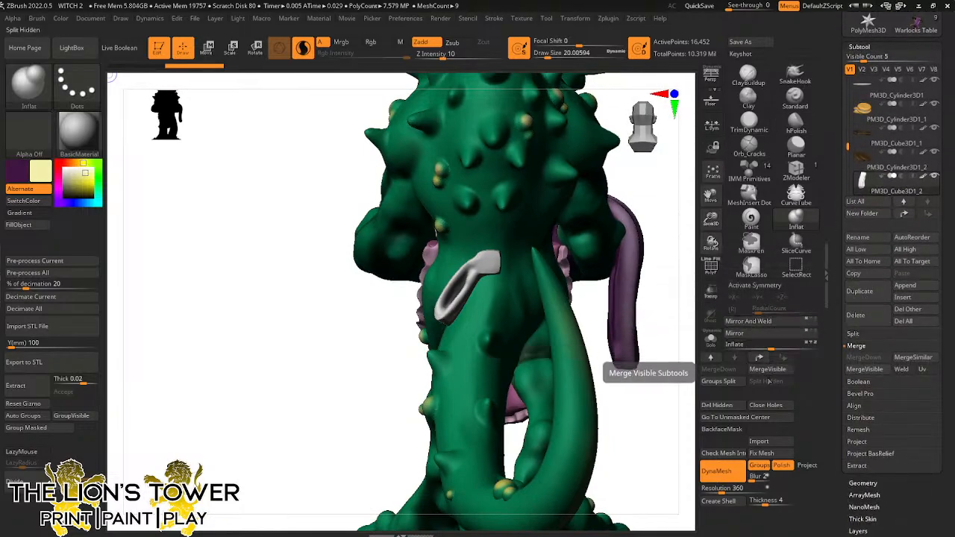
left_click(771, 321)
key("ctrl+z")
left_click(773, 335)
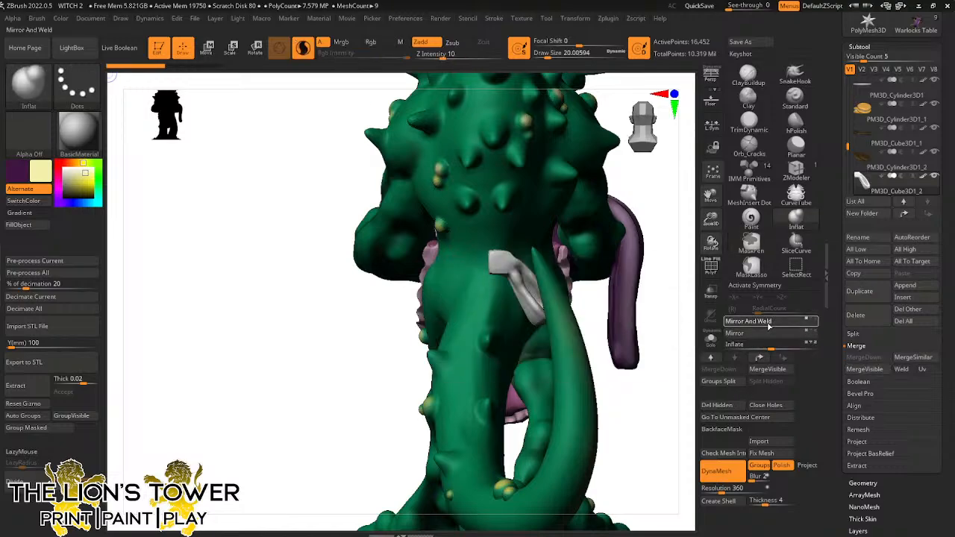
Try Mirror And Weld on the mirrored strip, and undo it
left_click(769, 323)
mouse_move(672, 342)
left_mouse_down()
mouse_move(688, 375)
mouse_move(661, 334)
left_mouse_up()
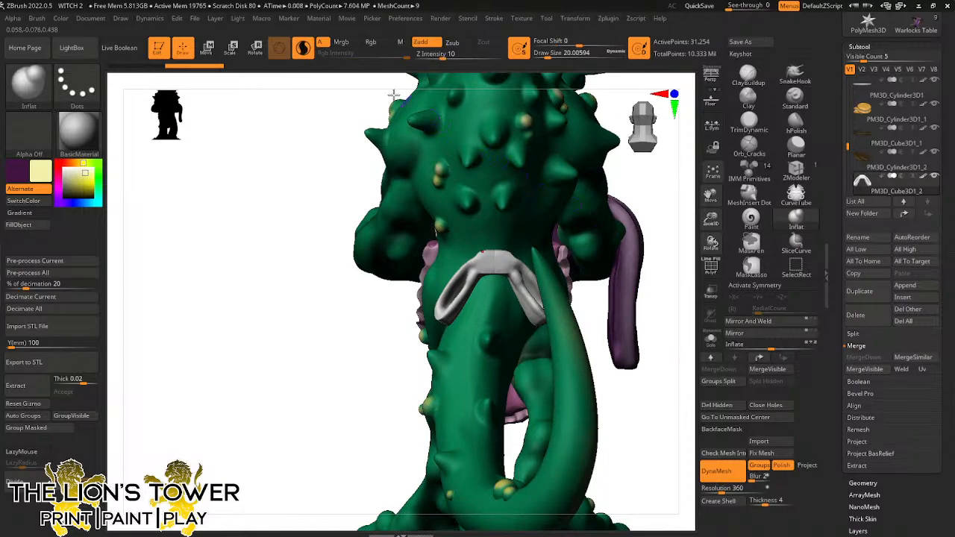
key("ctrl+z")
Shift the mirrored strip slightly sideways across the waist's centre and apply Mirror And Weld to form a two-loop bow
key("r")
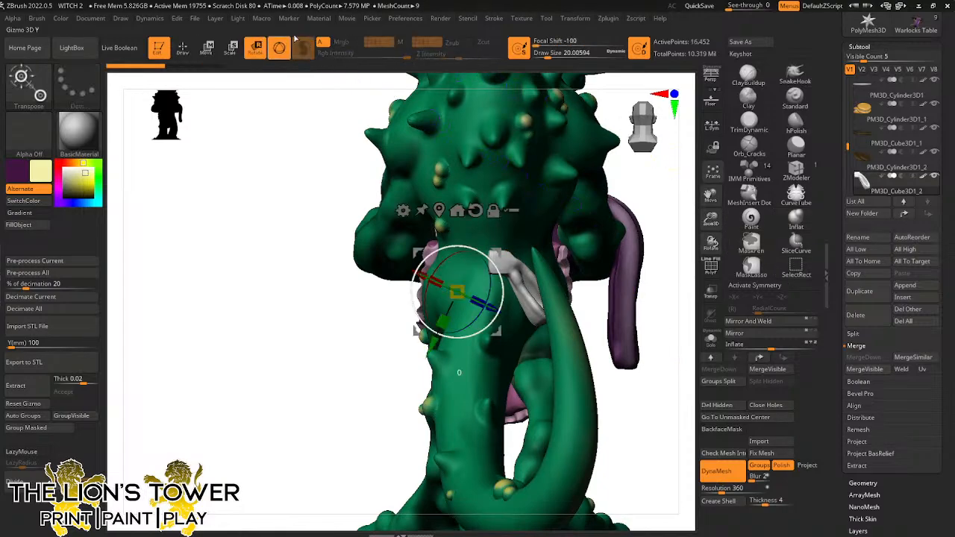
left_click_drag(493, 256, 484, 257)
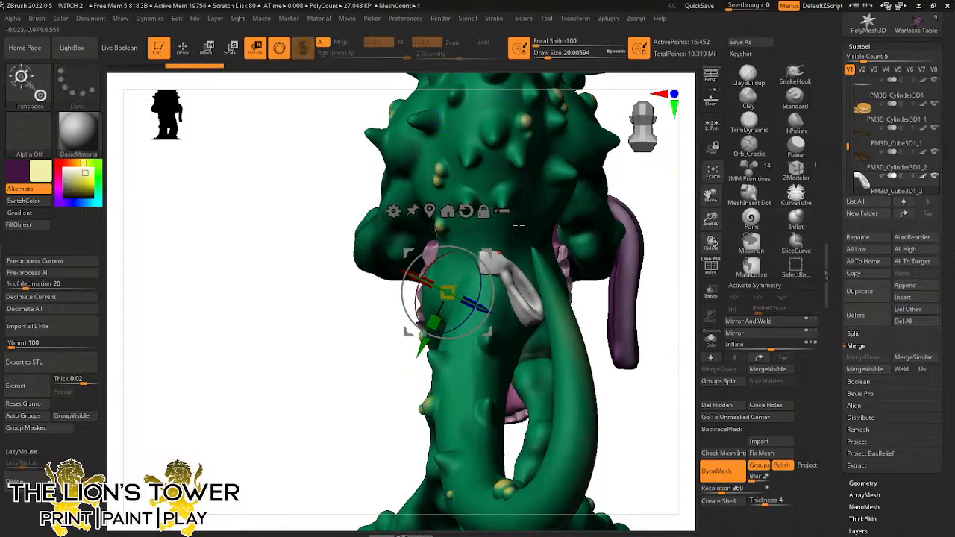
left_click(766, 321)
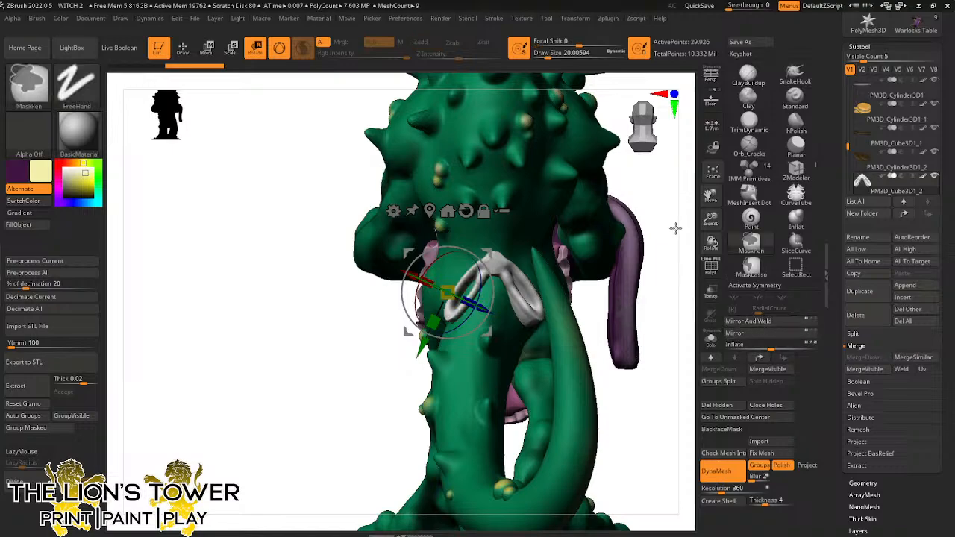
Build up a rounded knot over the centre of the bow with the ClayBuildup brush at a draw size of about 27
left_click_drag(711, 219, 739, 171)
left_click(748, 76)
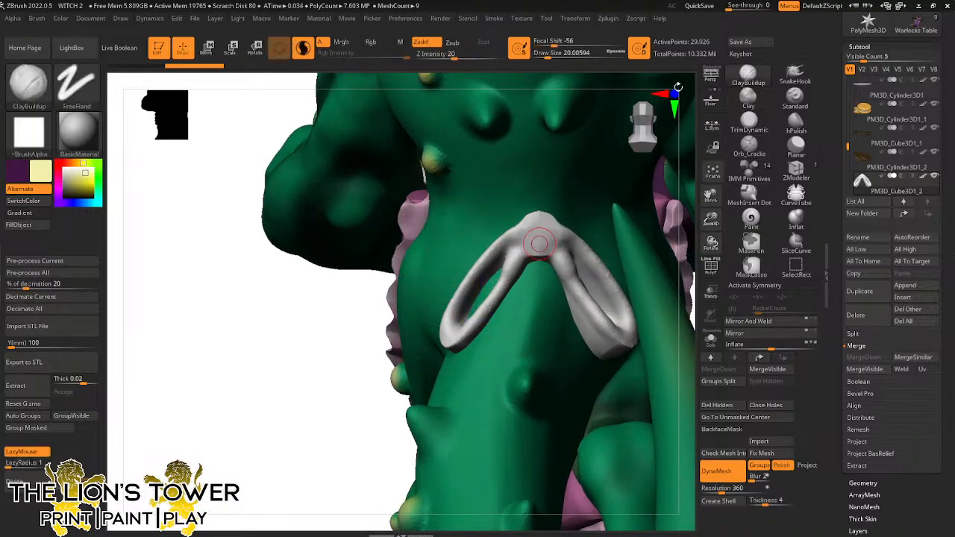
left_click_drag(547, 55, 548, 55)
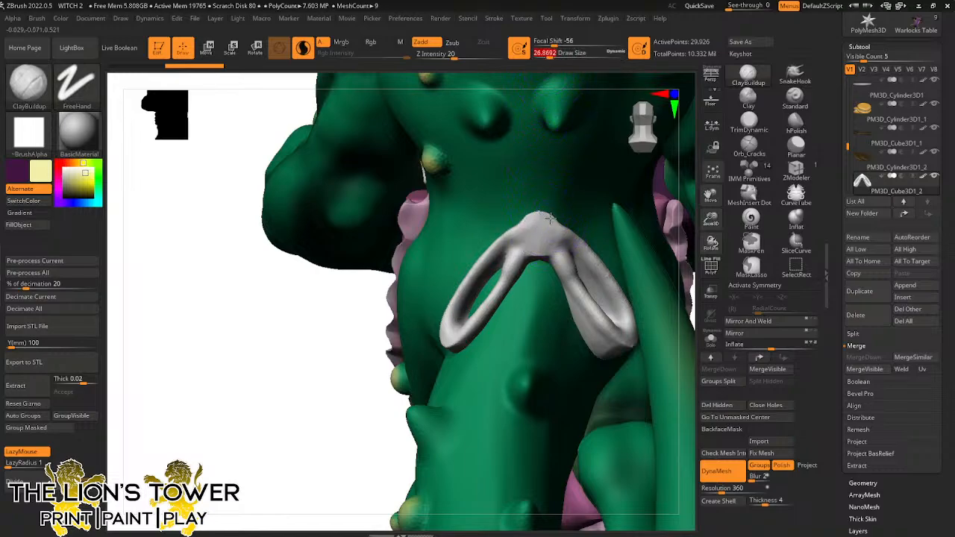
mouse_move(545, 218)
left_mouse_down()
mouse_move(527, 253)
mouse_move(554, 217)
left_mouse_up()
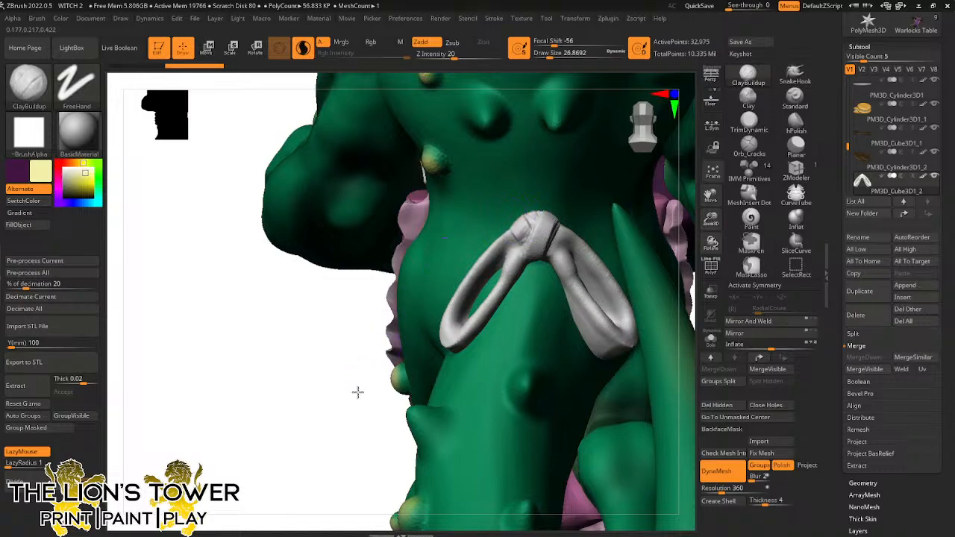
left_click_drag(358, 392, 514, 206)
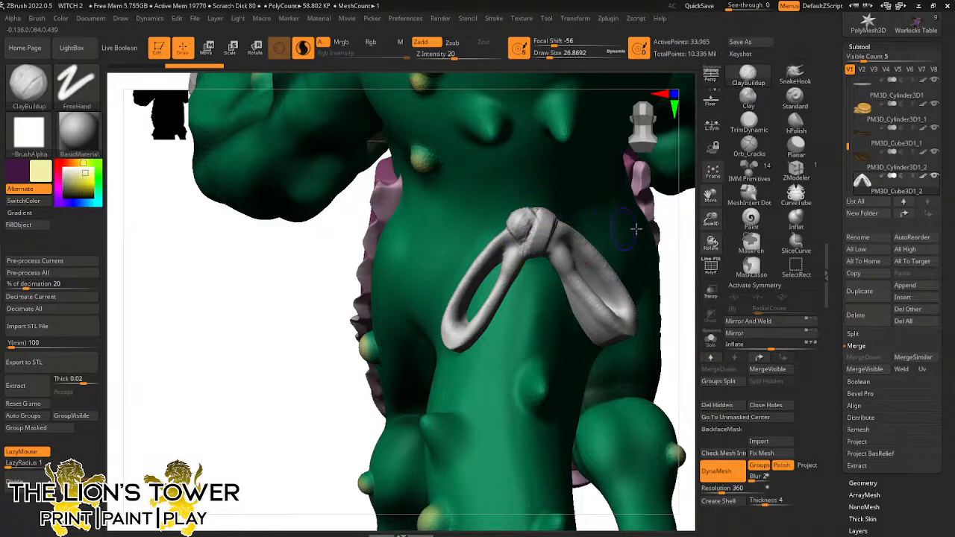
left_click_drag(678, 224, 540, 213)
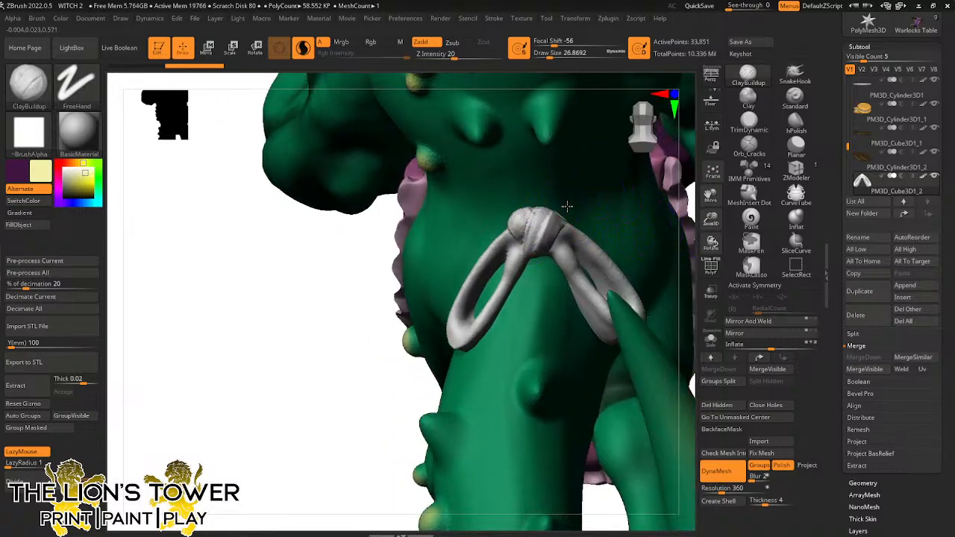
left_click_drag(567, 206, 543, 206)
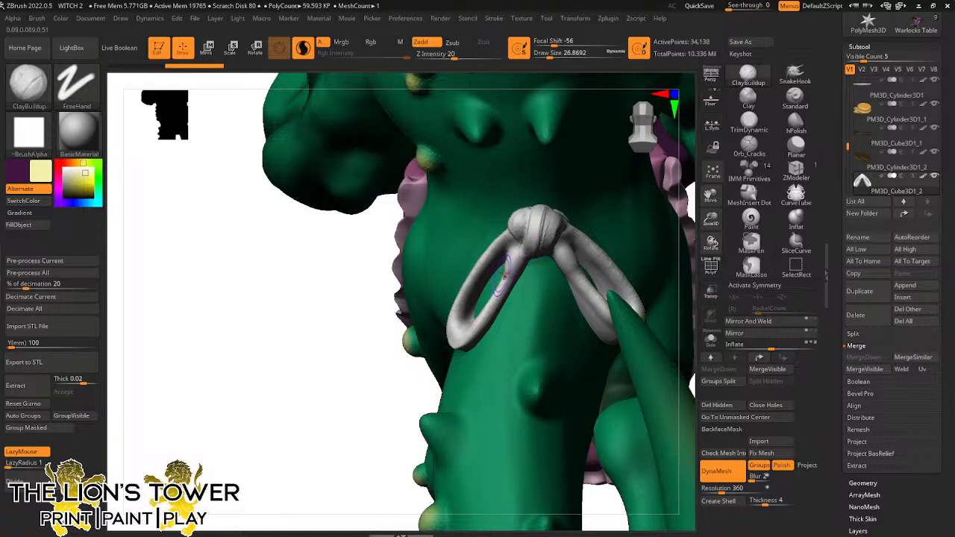
Add clay along both loops of the bow and smooth the loop nearest the tail tip
left_click_drag(515, 259, 462, 329)
left_click_drag(358, 420, 492, 411)
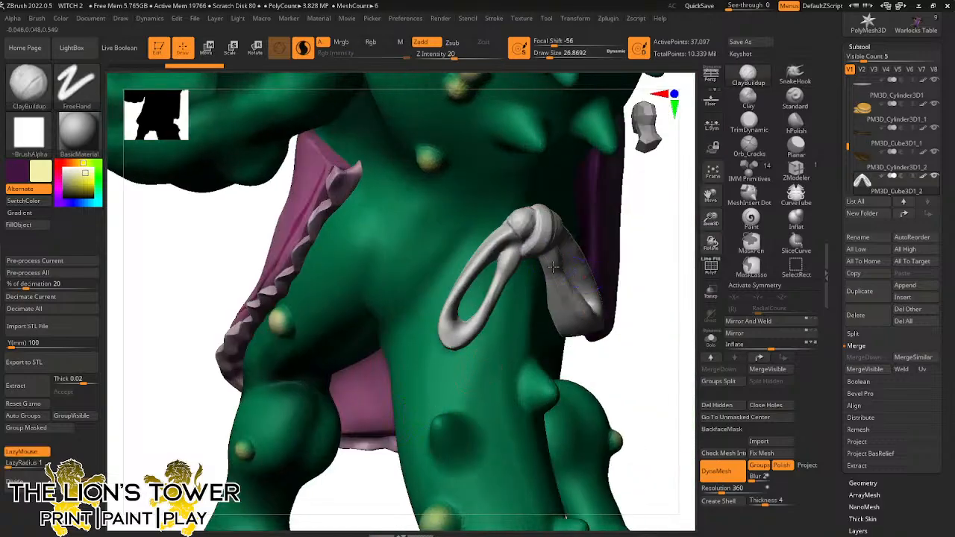
mouse_move(643, 291)
left_mouse_down()
mouse_move(679, 256)
mouse_move(660, 283)
left_mouse_up()
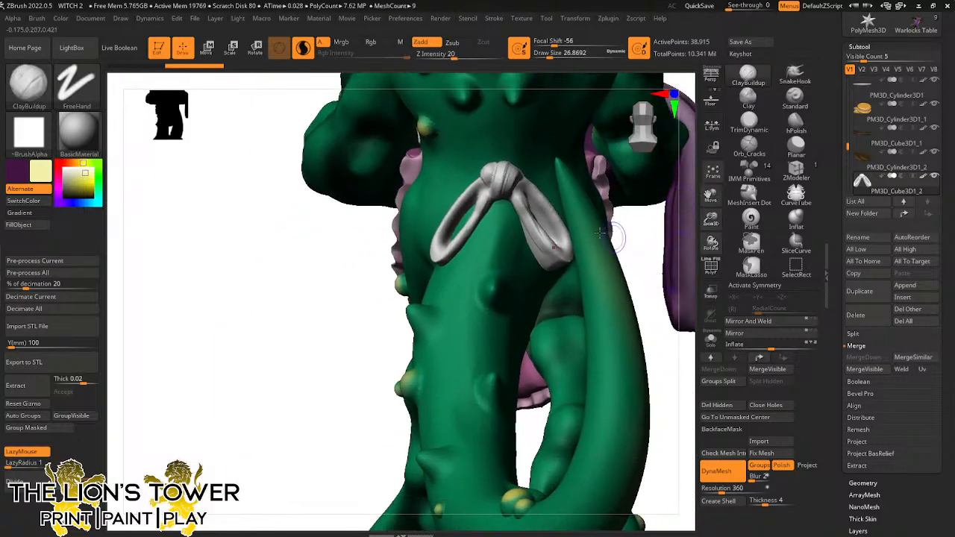
key("shift")
left_click_drag(530, 230, 551, 273, "shift")
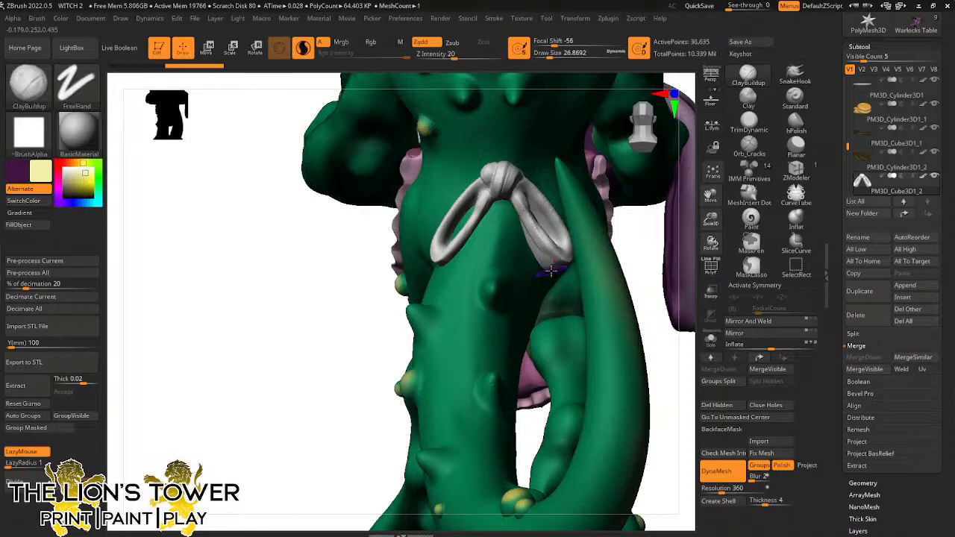
Append a cube subtool, scale it down and tilt it into place behind the bow
left_click_drag(711, 218, 712, 191)
left_click_drag(711, 196, 633, 216)
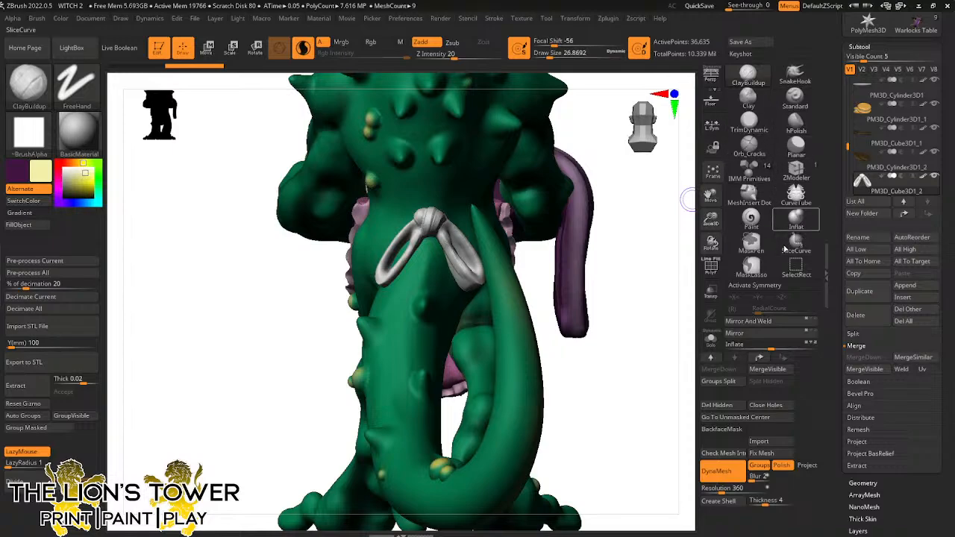
left_click(905, 285)
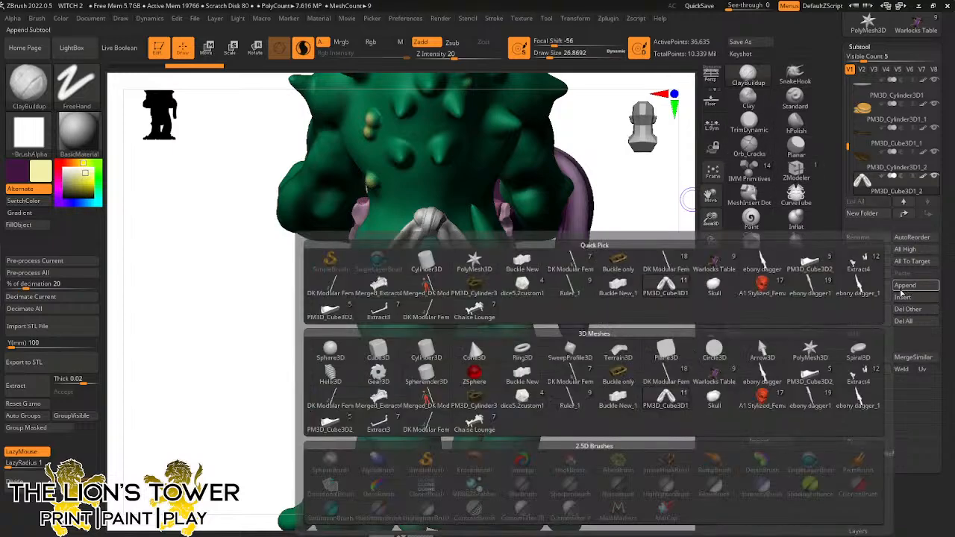
left_click(665, 285)
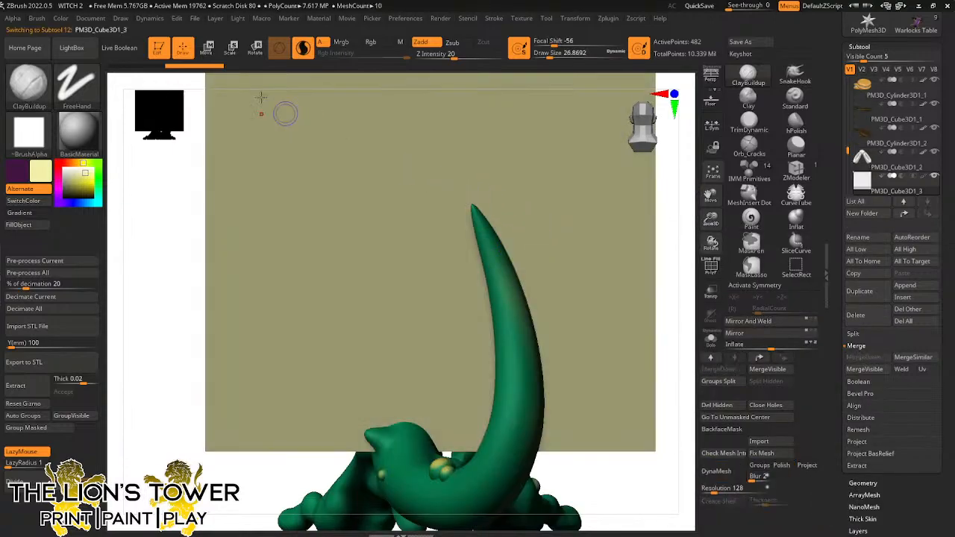
key("w")
left_click_drag(427, 218, 593, 412)
left_click_drag(608, 291, 675, 286)
left_click_drag(470, 190, 588, 194)
left_click_drag(614, 238, 593, 240)
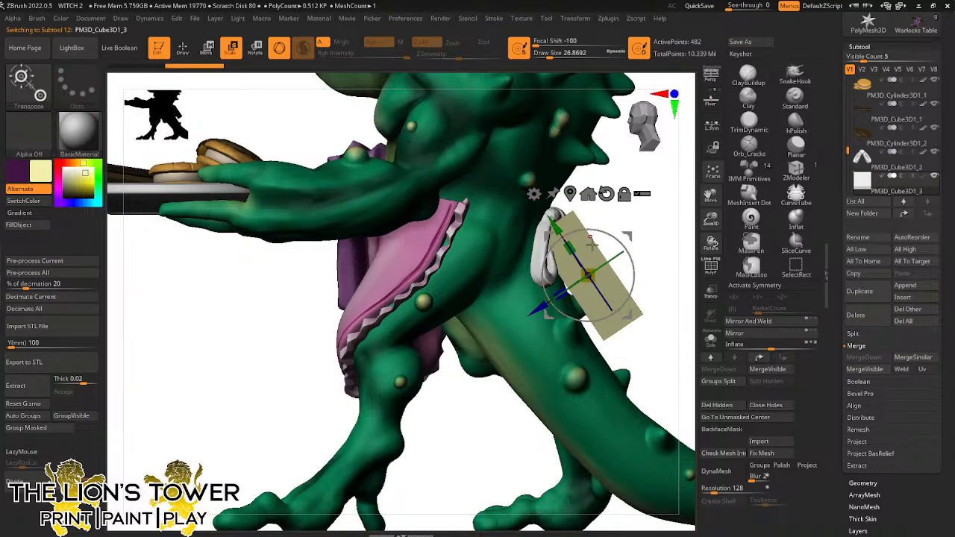
Slim the box into a narrow strip and position it so it hangs below the bow's knot
left_click_drag(673, 230, 692, 202)
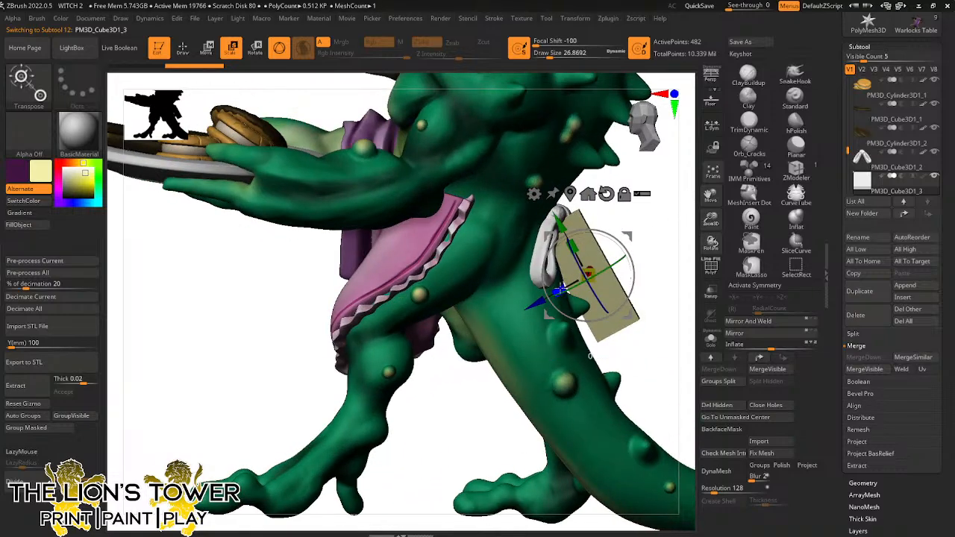
left_click_drag(563, 288, 576, 281)
left_click_drag(660, 226, 604, 237)
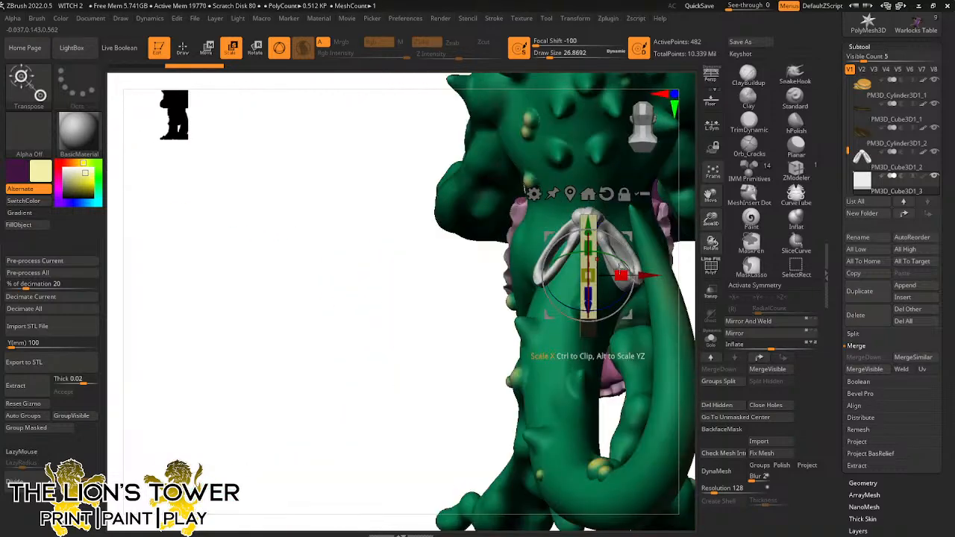
left_click_drag(710, 196, 594, 217)
left_click_drag(630, 326, 561, 329)
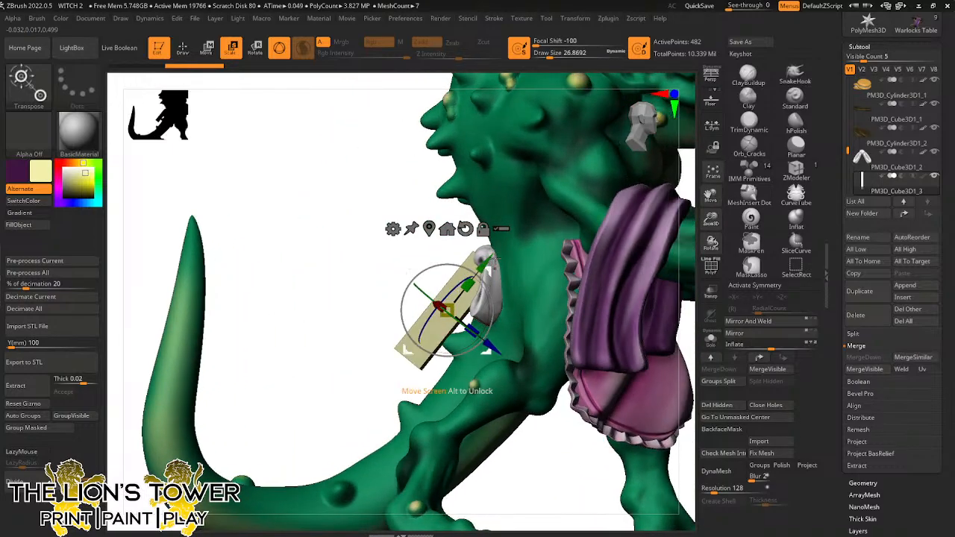
mouse_move(489, 273)
left_mouse_down()
mouse_move(495, 288)
mouse_move(494, 270)
left_mouse_up()
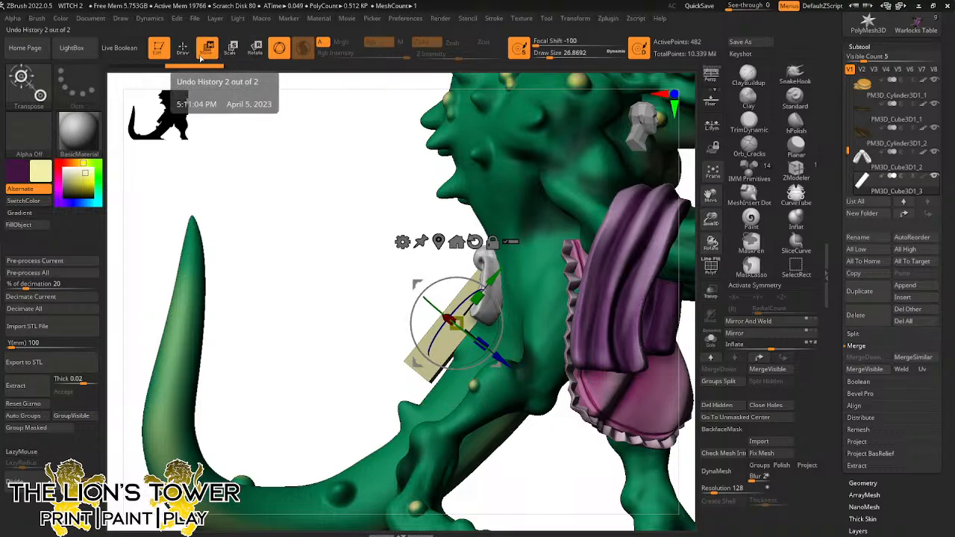
Bend the strip's side profile along the tail with the Move brush at a draw size of about 120
left_click(182, 48)
left_click_drag(544, 56, 565, 151)
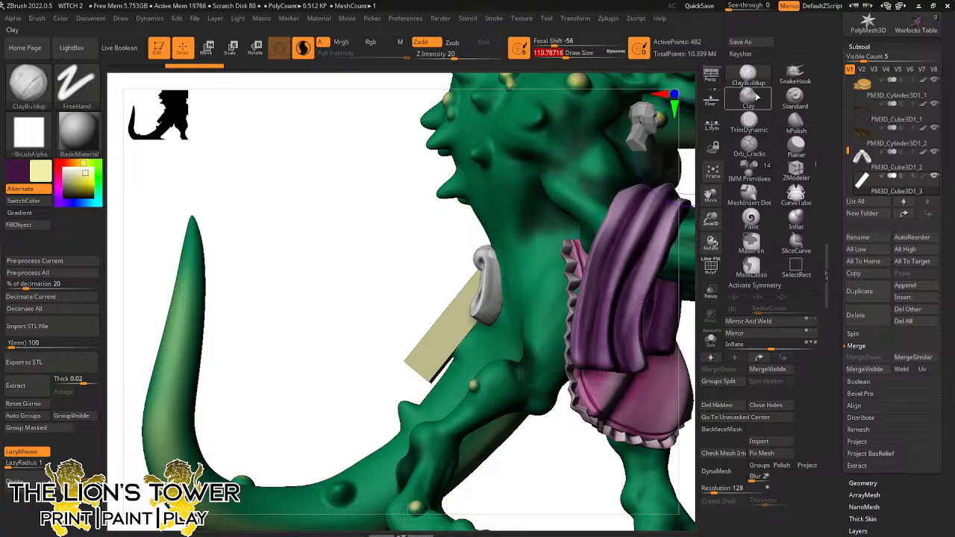
key("ctrl")
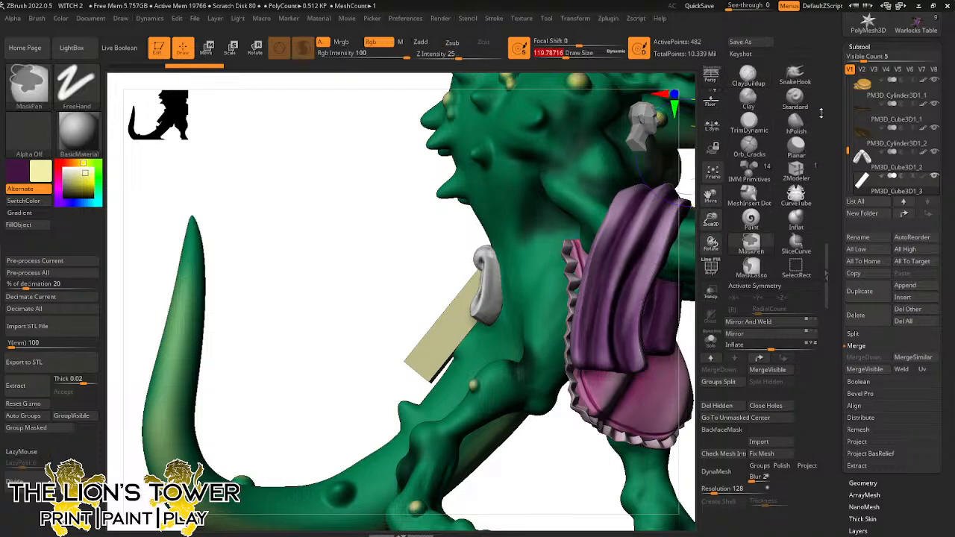
left_click_drag(821, 113, 821, 185)
left_click(796, 124)
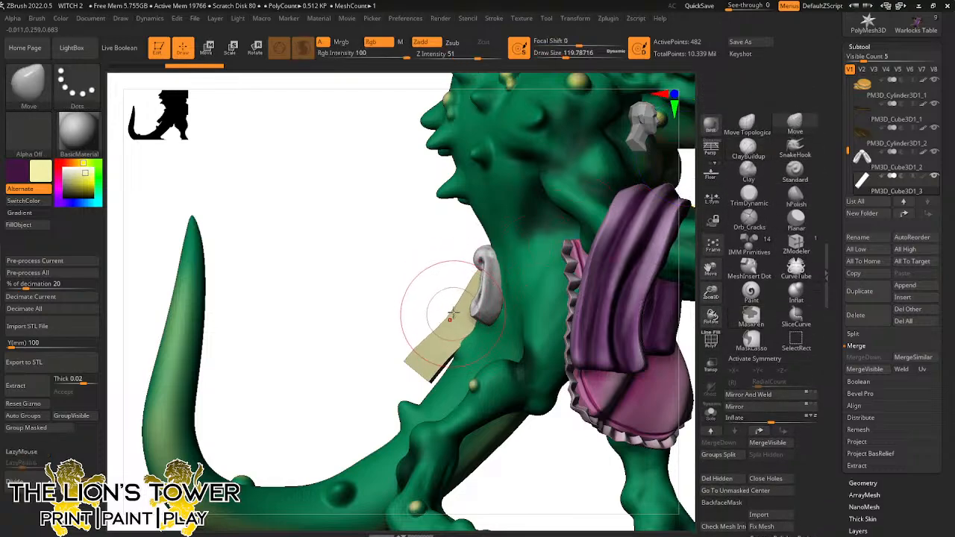
left_click_drag(452, 317, 438, 367)
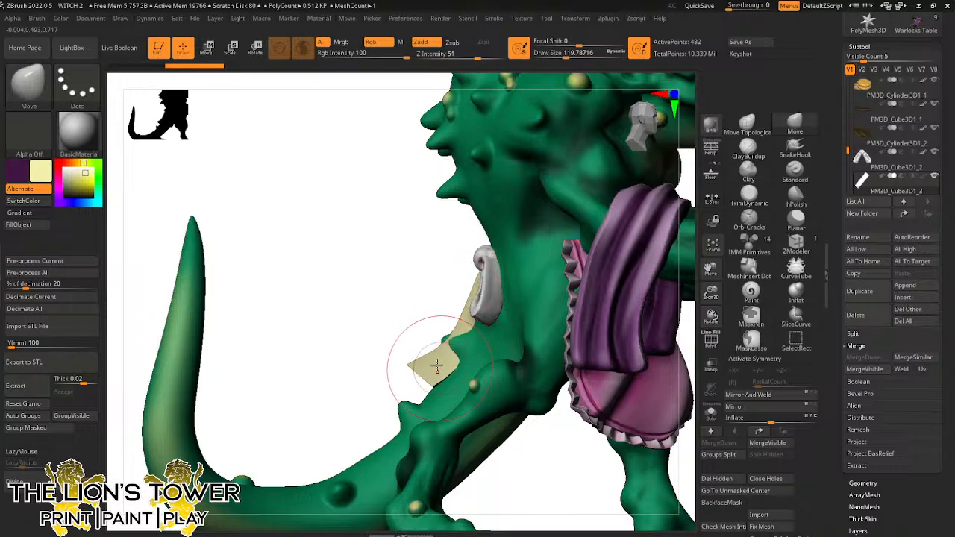
left_click_drag(414, 311, 466, 326)
Curve the strip sideways into a gentle wave and reduce the Move brush's draw size to about 71
left_click_drag(600, 365, 649, 364)
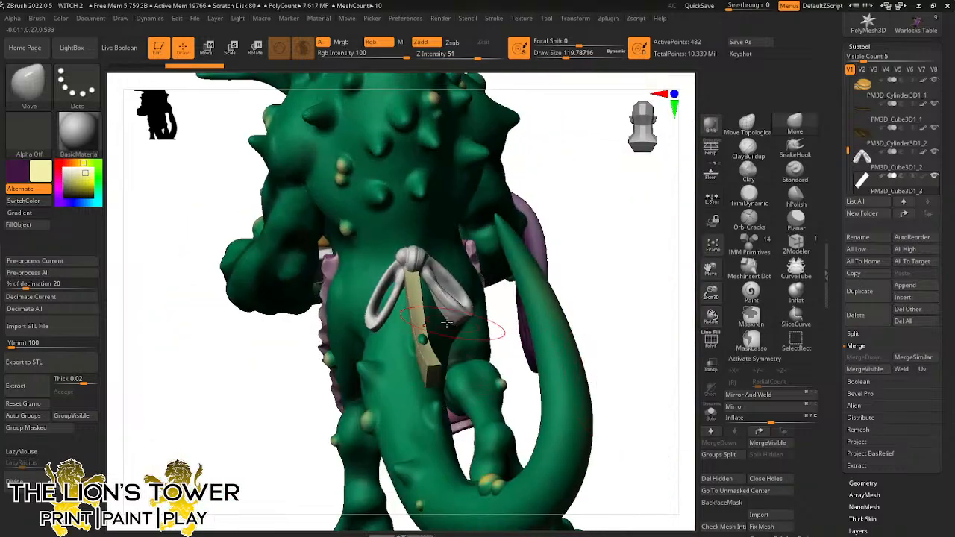
left_click_drag(447, 324, 424, 345)
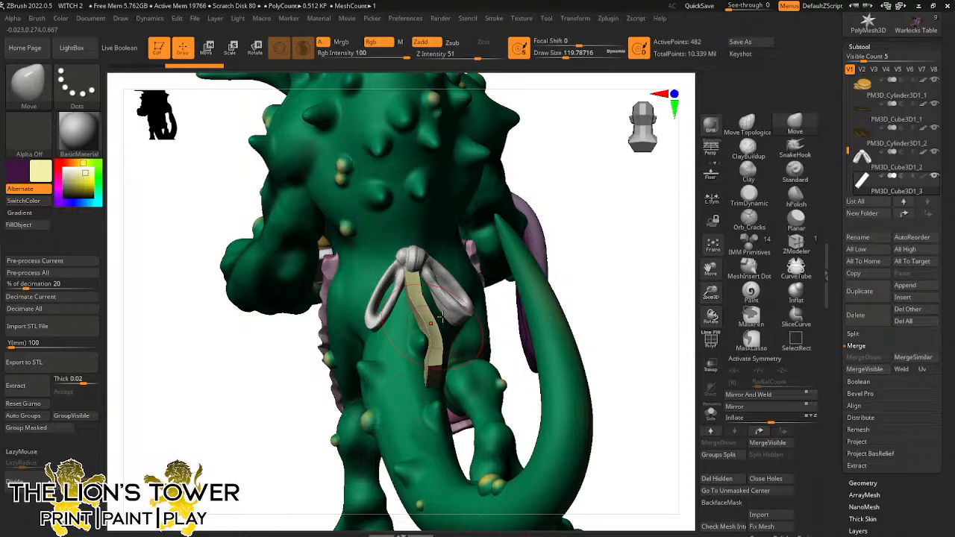
left_click_drag(556, 224, 499, 211)
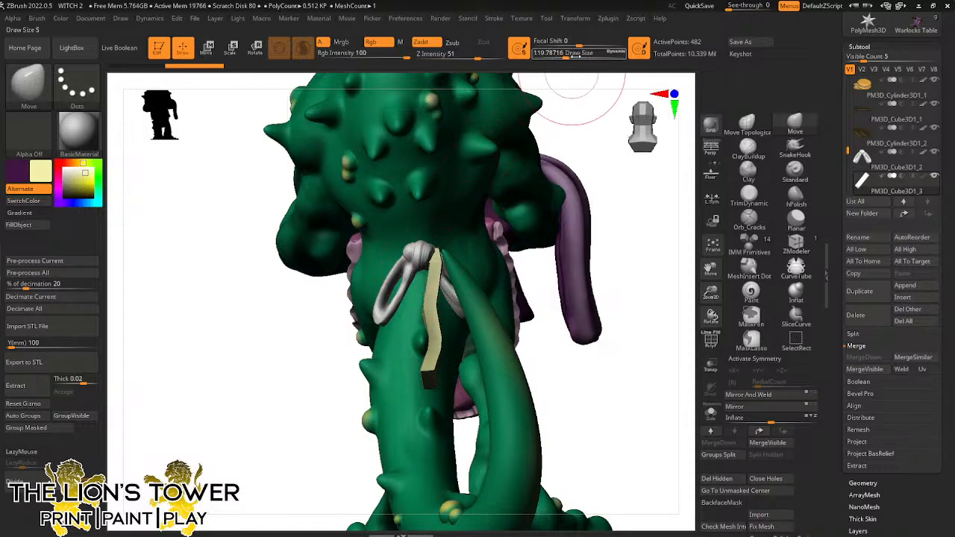
left_click_drag(576, 56, 559, 57)
left_click_drag(575, 112, 606, 132)
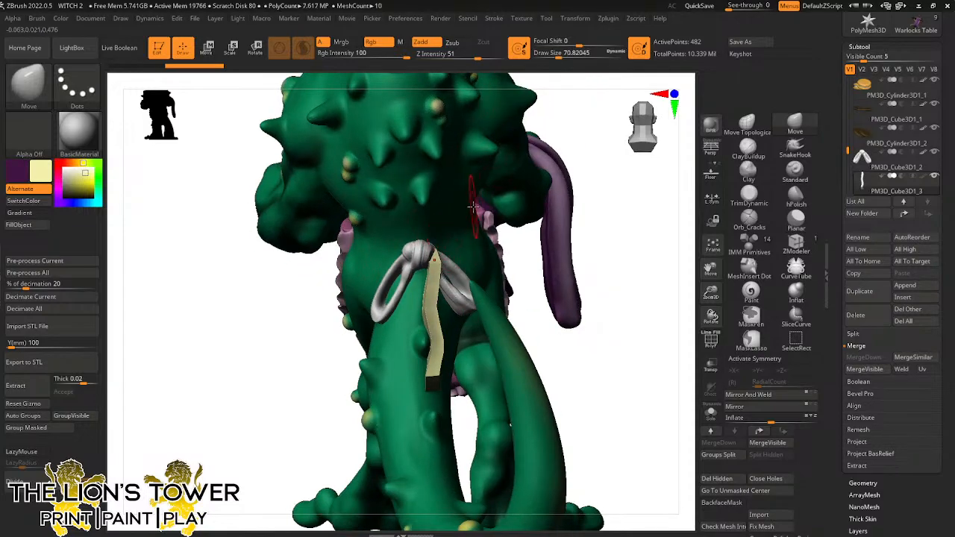
Duplicate the hanging strip and place the copy, slightly rotated, beside the first one under the knot
left_click(874, 297)
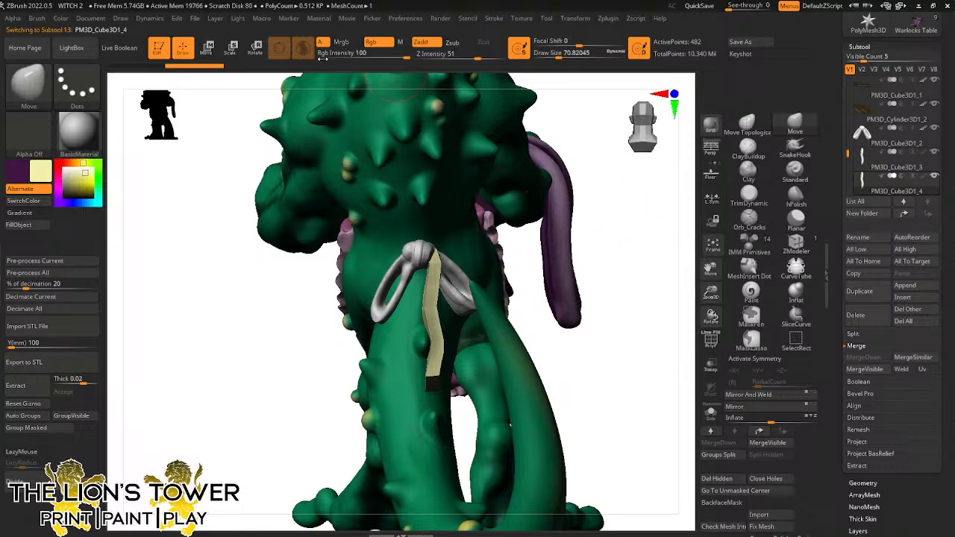
left_click(255, 47)
left_click_drag(475, 299, 426, 309)
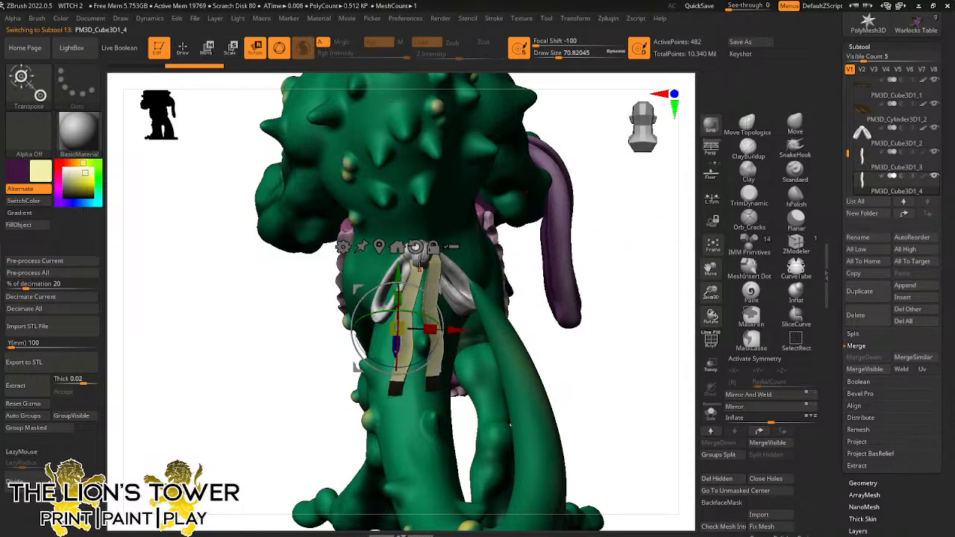
key("q")
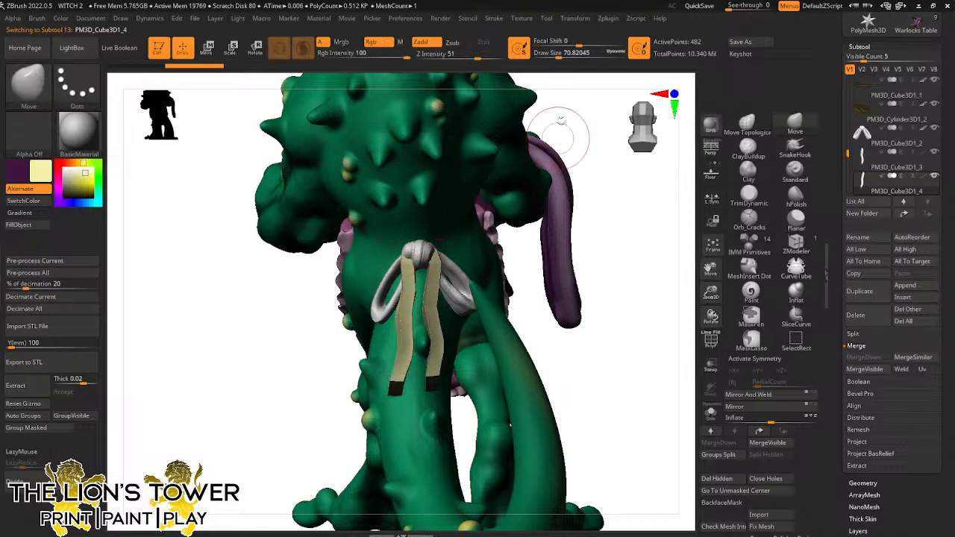
Raise the duplicated strip along its length so it ends higher than the first strip
key("r")
left_click_drag(586, 341, 437, 292)
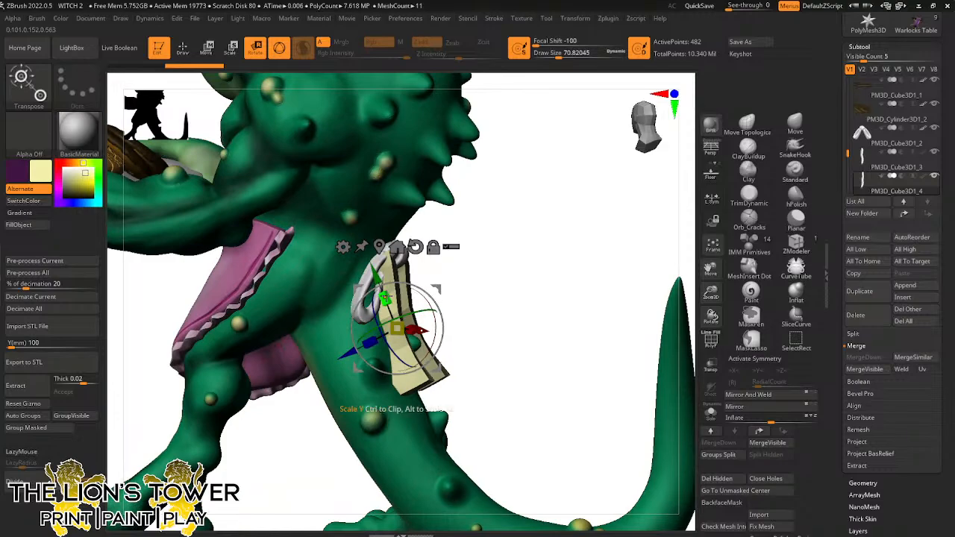
left_click_drag(375, 275, 367, 255)
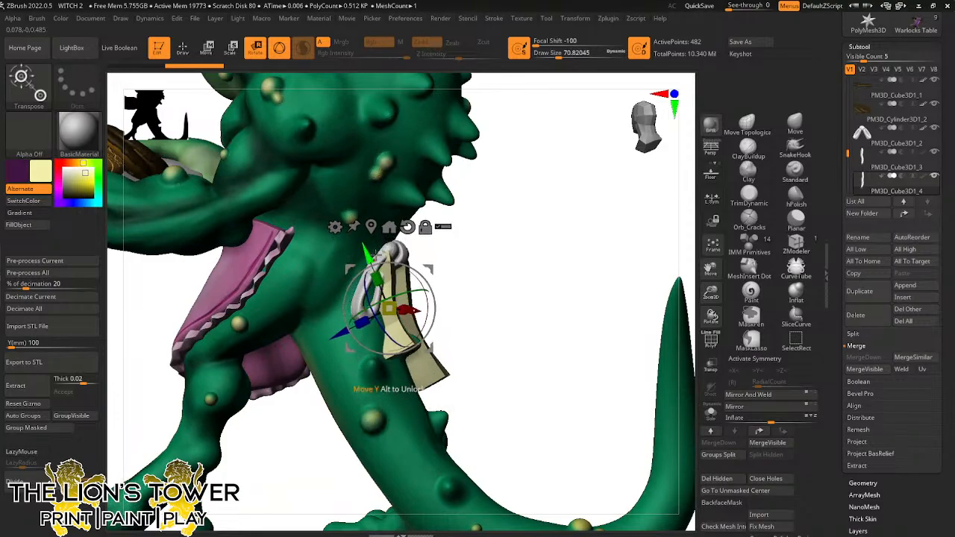
left_click_drag(515, 231, 443, 243)
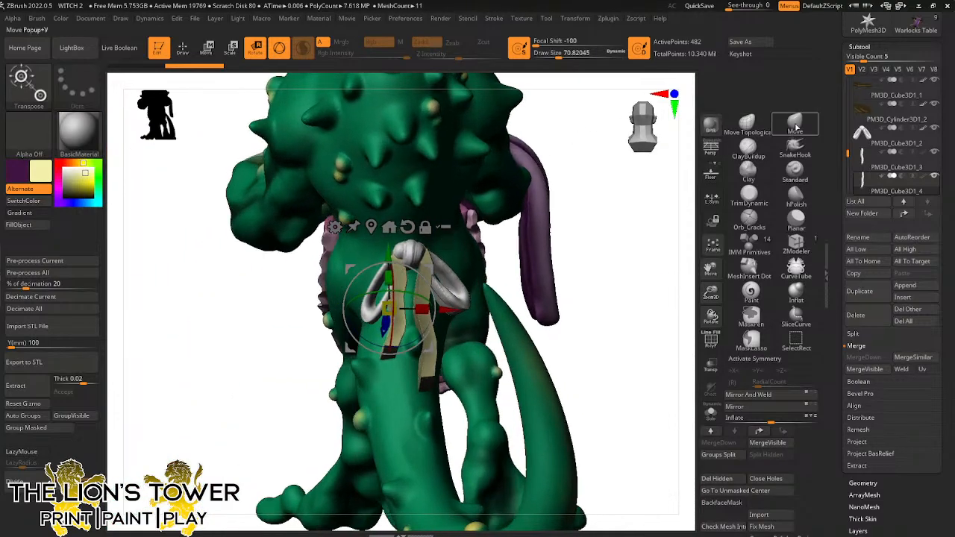
Reshape the duplicated strip with the Move brush so its upper end tucks in against the knot
left_click(795, 127)
mouse_move(582, 168)
left_mouse_down()
mouse_move(590, 192)
mouse_move(562, 167)
left_mouse_up()
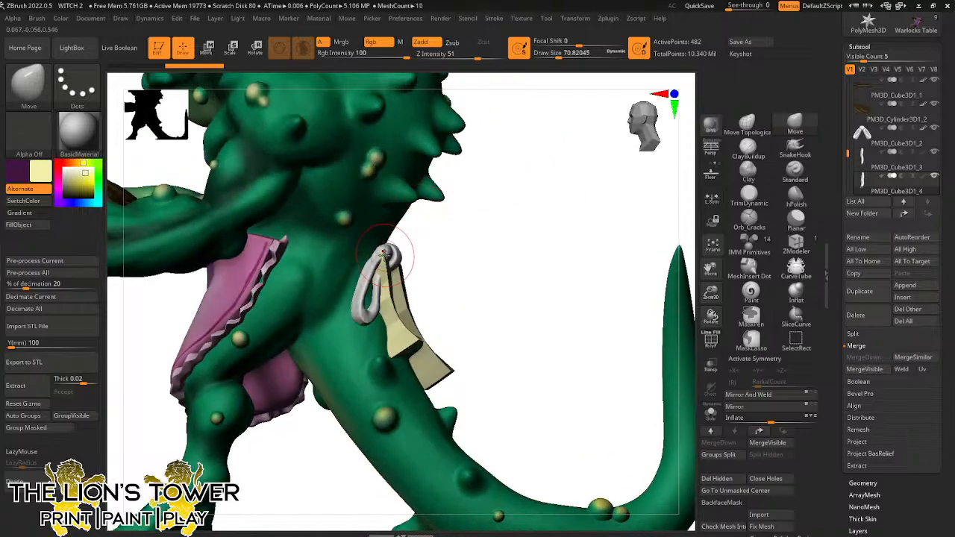
left_click_drag(411, 235, 407, 235)
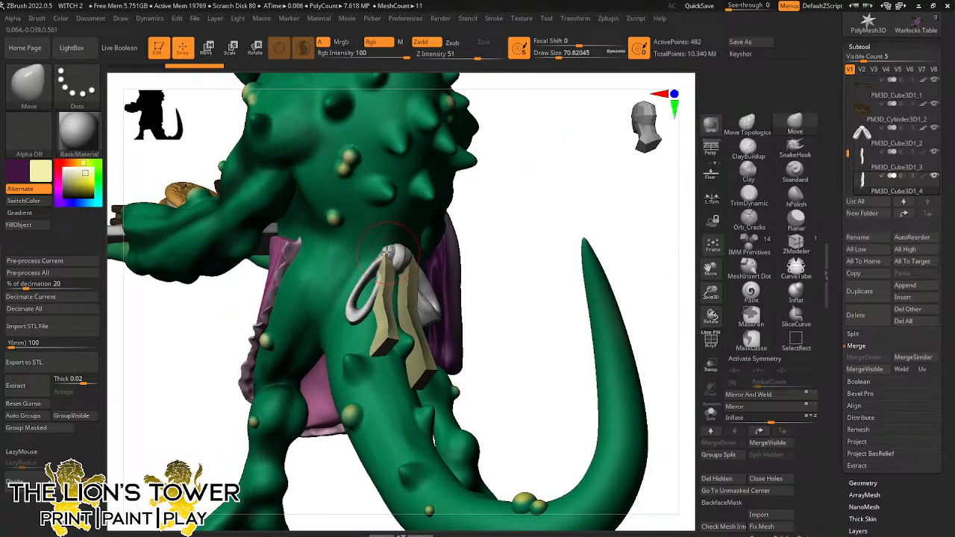
Select the bow and add clay to the knot above the strip with ClayBuildup at a draw size of about 35
left_click(385, 253, "alt")
left_click(749, 146)
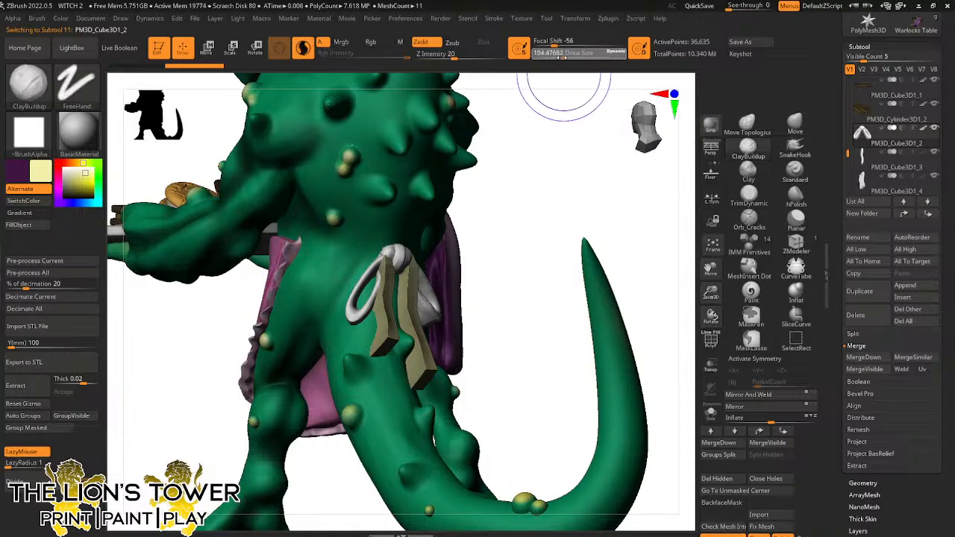
left_click_drag(562, 56, 401, 216)
left_click_drag(384, 249, 386, 253)
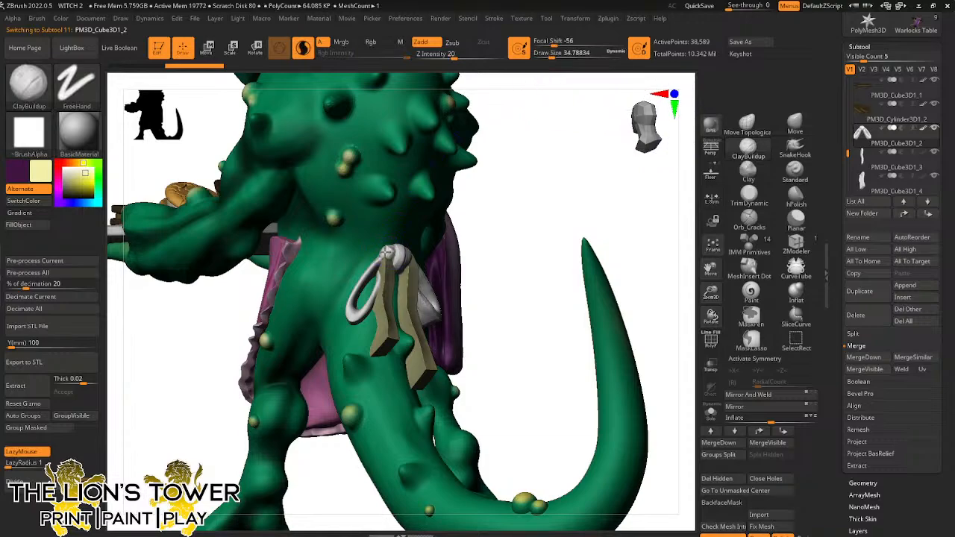
Sample the apron's pink as the current colour and fill the bow with it
left_click_drag(544, 205, 400, 277)
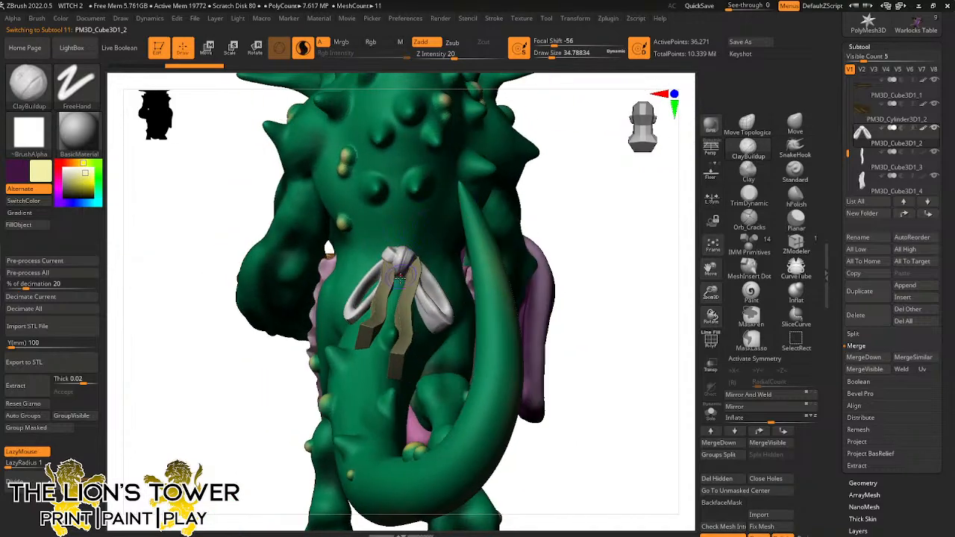
left_click_drag(601, 222, 487, 224)
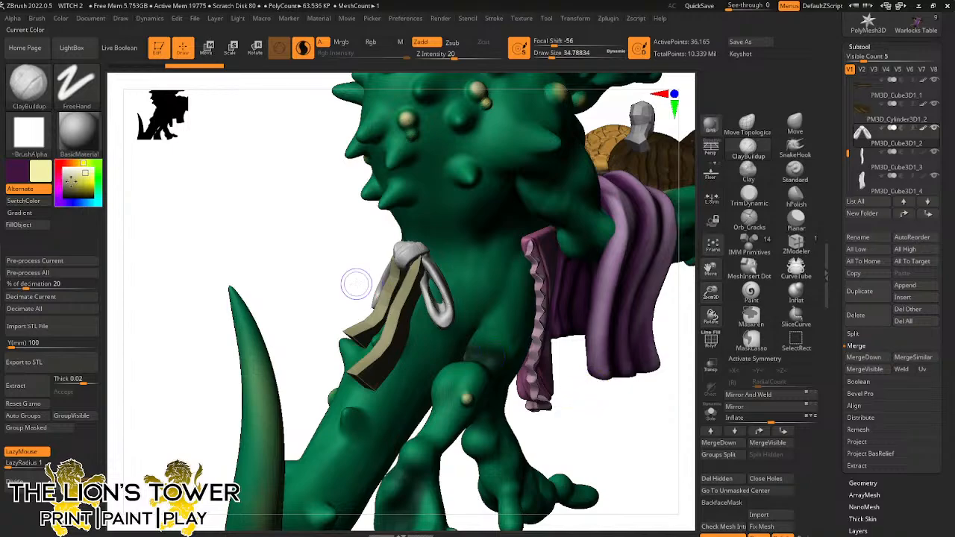
left_click_drag(41, 171, 537, 238)
left_click(32, 230)
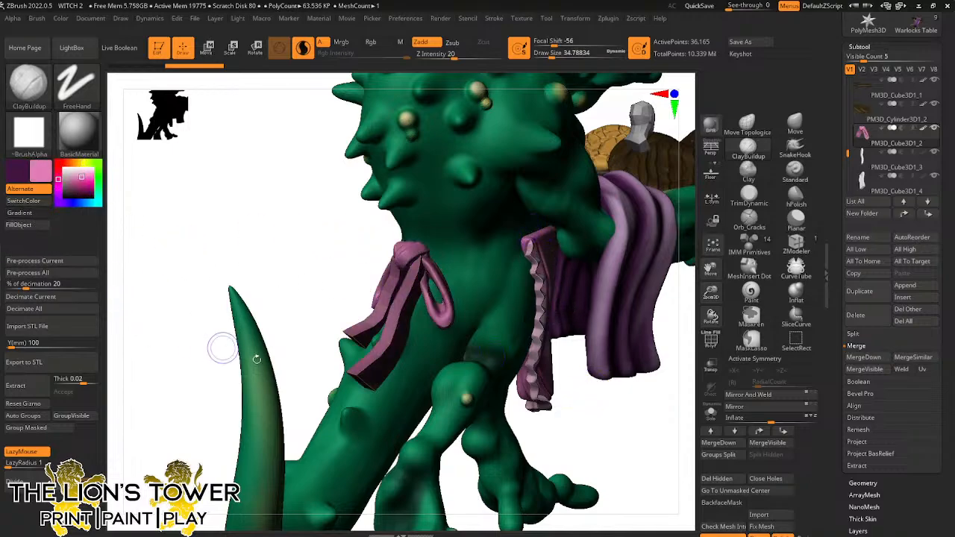
Fill both hanging ribbon strips with the same pink
left_click_drag(600, 426, 645, 395)
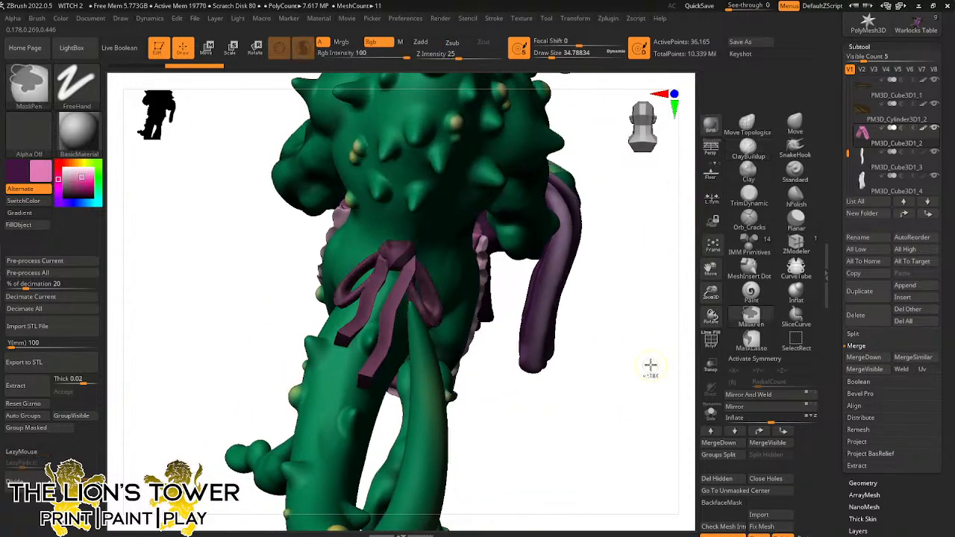
left_click(403, 293, "alt")
key("ctrl+shift+d")
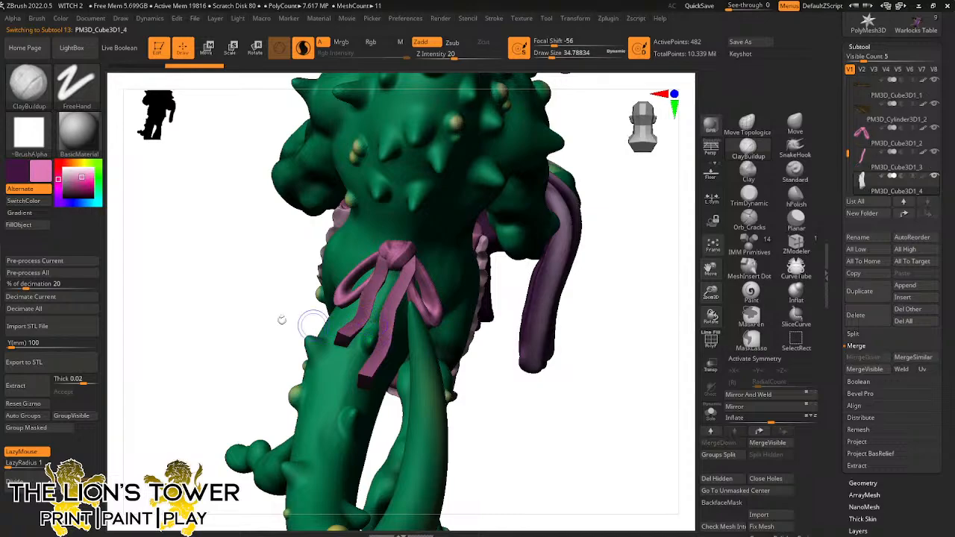
key("ctrl")
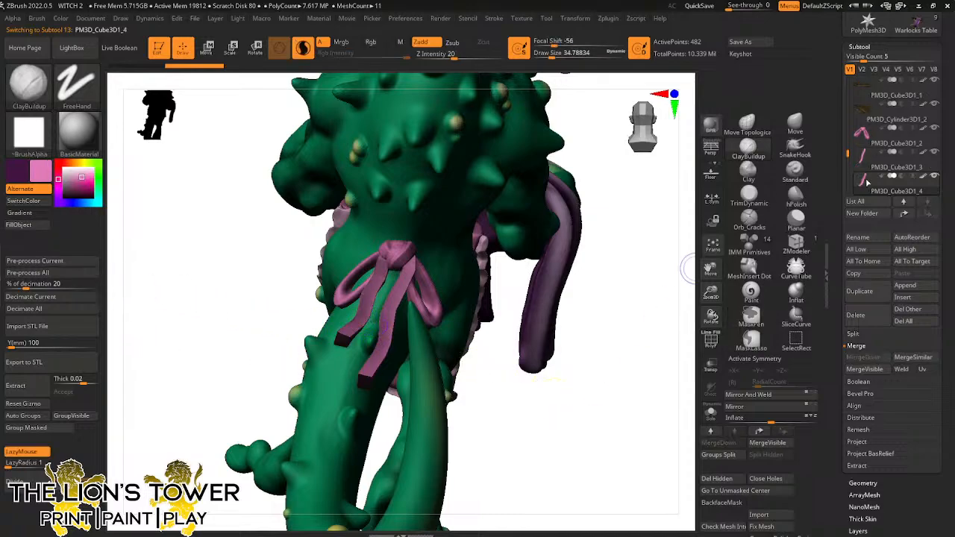
Merge the two hanging ribbon strips into a single subtool and subdivide the mesh
left_click(895, 167)
left_click(877, 359)
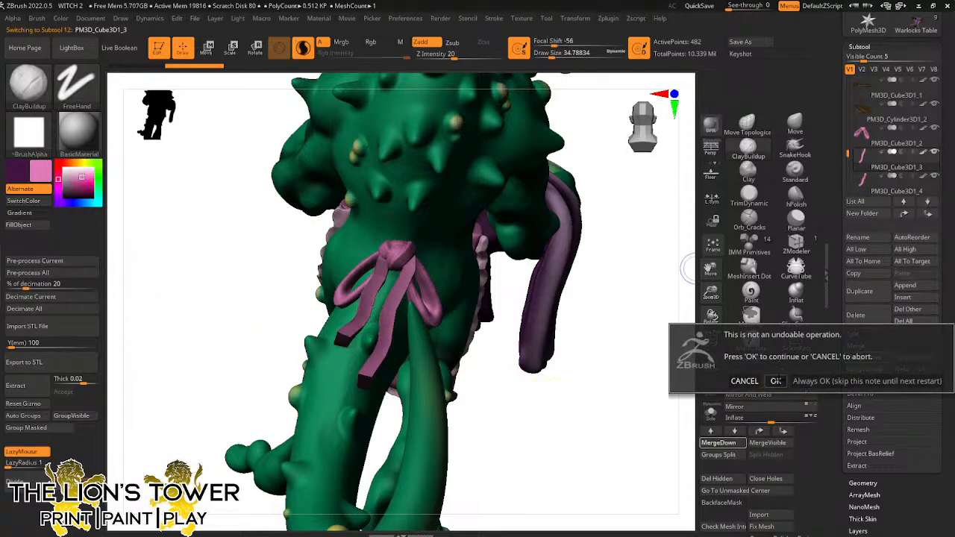
left_click(777, 381)
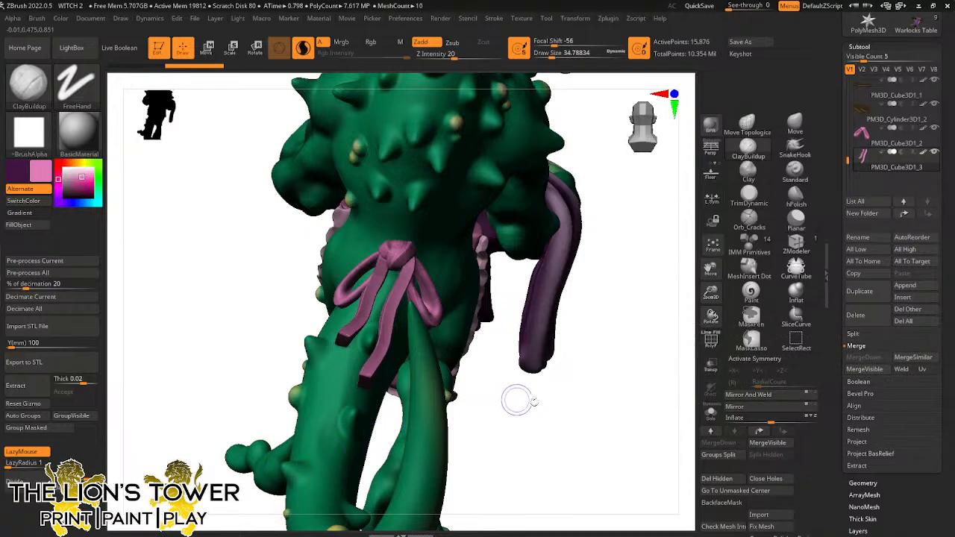
left_click_drag(590, 410, 573, 385)
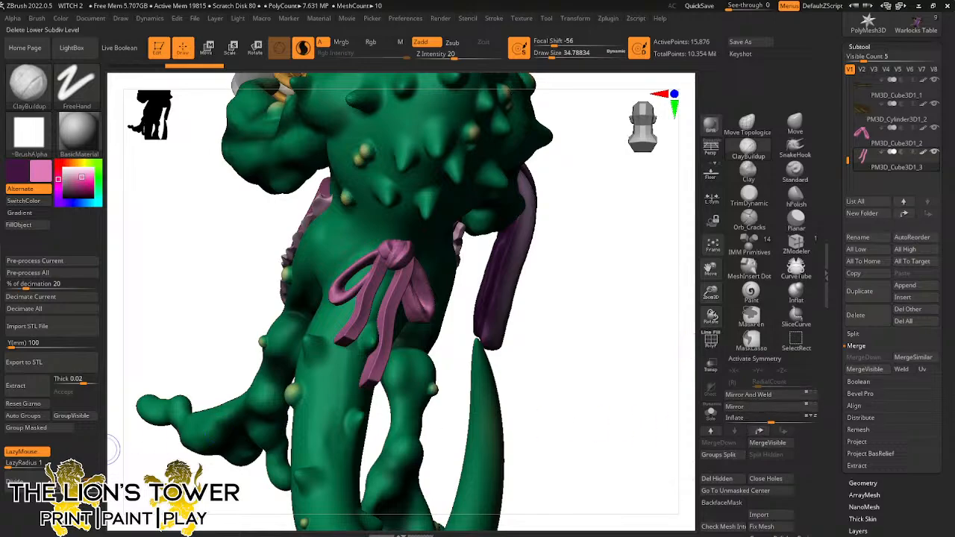
Isolate the merged ribbons and carve their folds with Orb_Cracks at Z intensity 16 and a draw size of about 74
left_click_drag(603, 343, 657, 299)
left_click(750, 216)
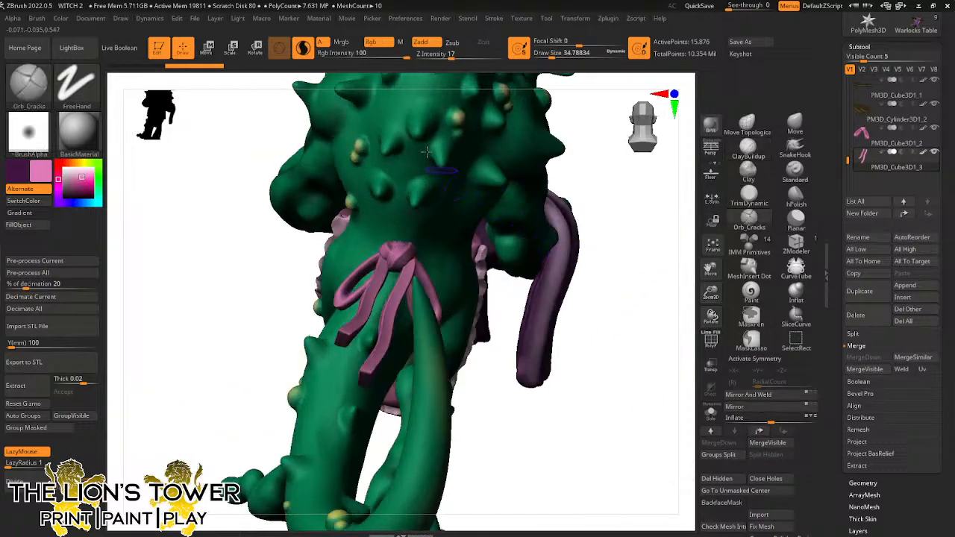
left_click_drag(452, 56, 450, 58)
mouse_move(549, 57)
left_mouse_down()
mouse_move(572, 58)
mouse_move(559, 58)
left_mouse_up()
left_click(302, 47)
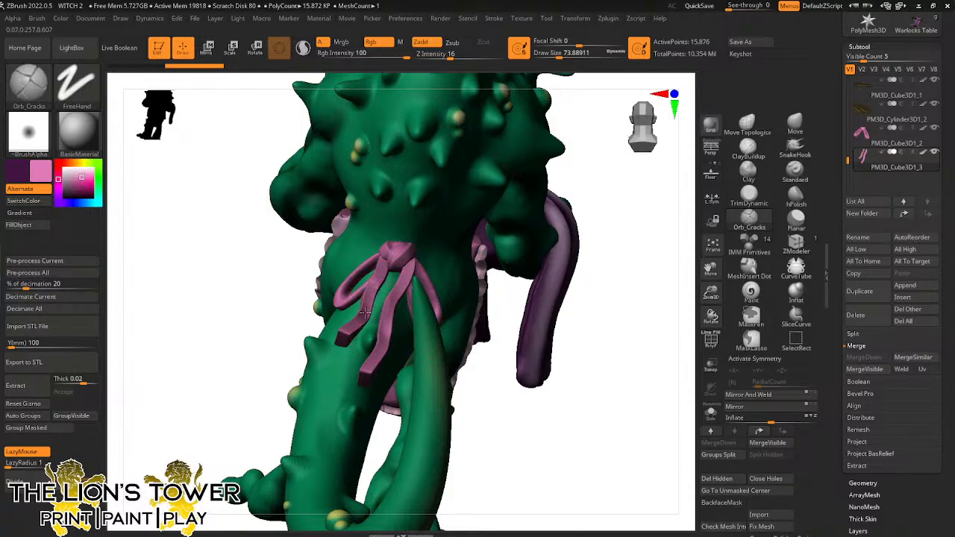
left_click_drag(578, 359, 677, 342)
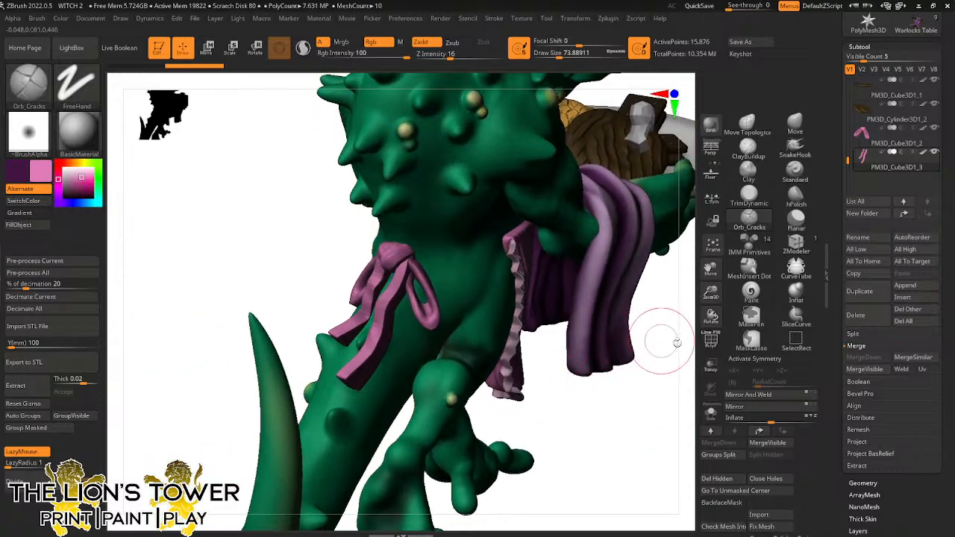
left_click(711, 413)
left_click_drag(522, 416, 379, 323)
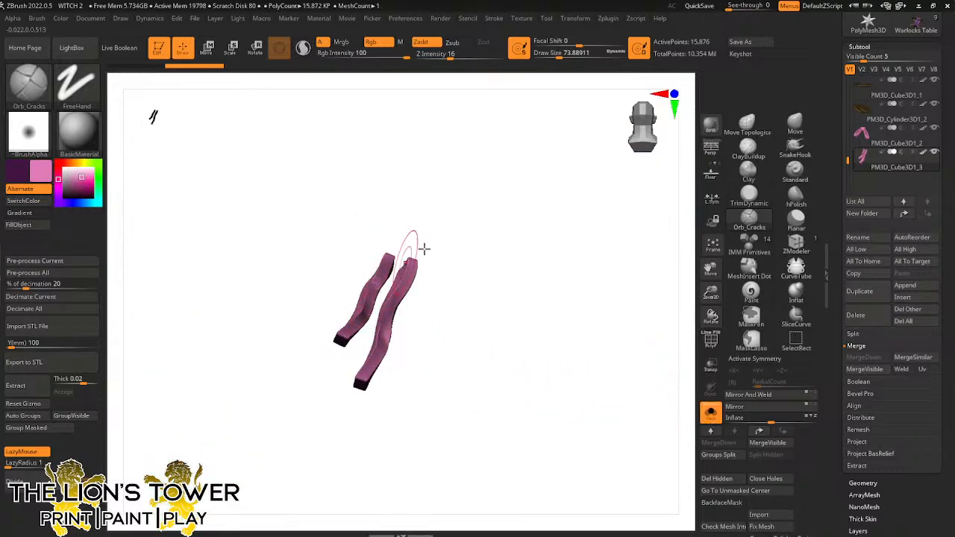
left_click_drag(424, 249, 418, 203)
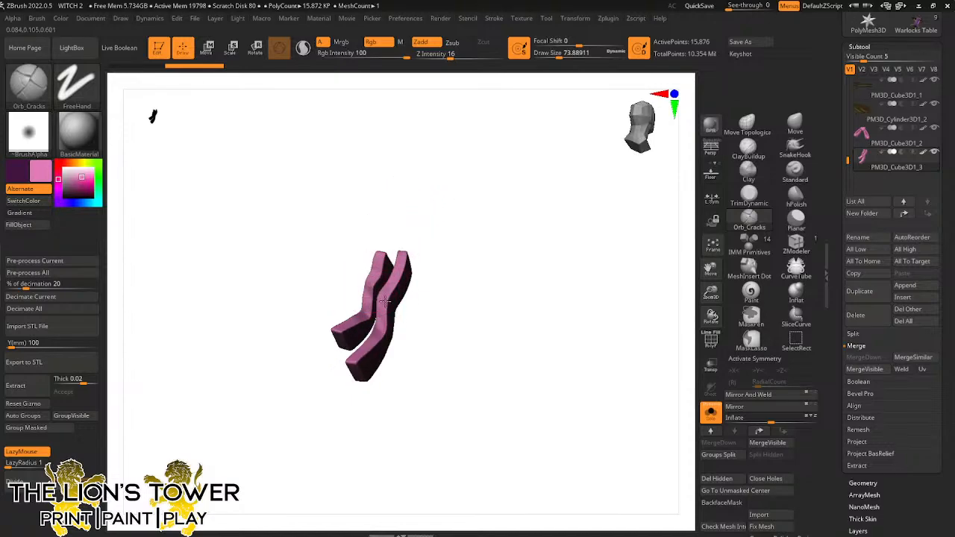
left_click_drag(404, 320, 373, 292)
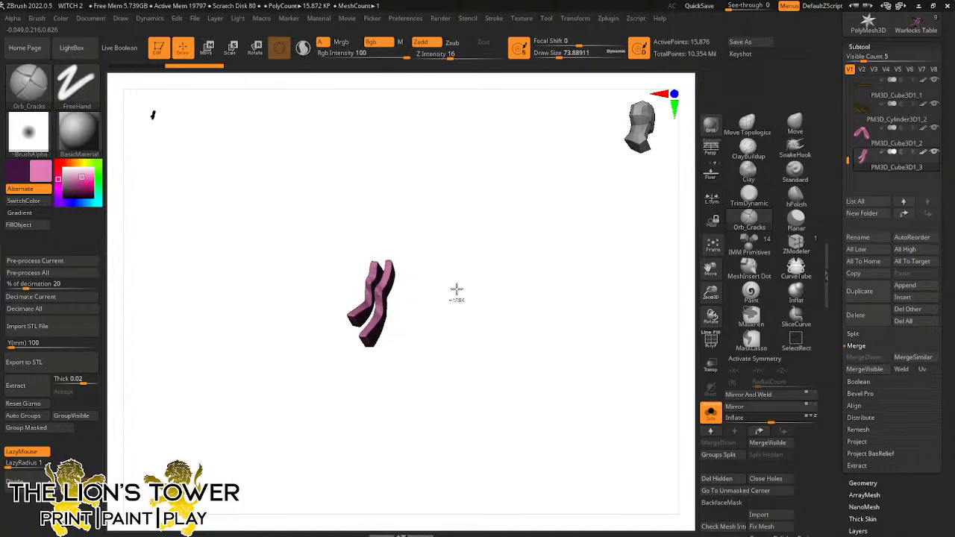
DynaMesh the ribbons at resolution 400 with Polish enabled
key("ctrl")
scroll(807, 477, "down", 3)
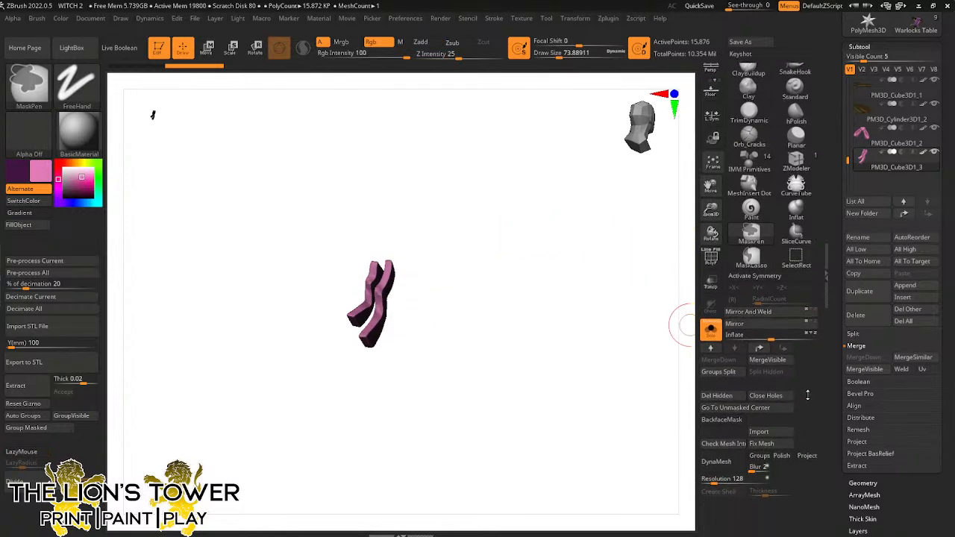
left_click(782, 445)
left_click_drag(715, 469, 724, 469)
left_click(725, 455)
Flatten the ribbon faces and folds with hPolish at a draw size of about 31, and show the whole model again
left_click_drag(501, 332, 523, 298)
left_click(797, 109)
left_click_drag(711, 198, 750, 248)
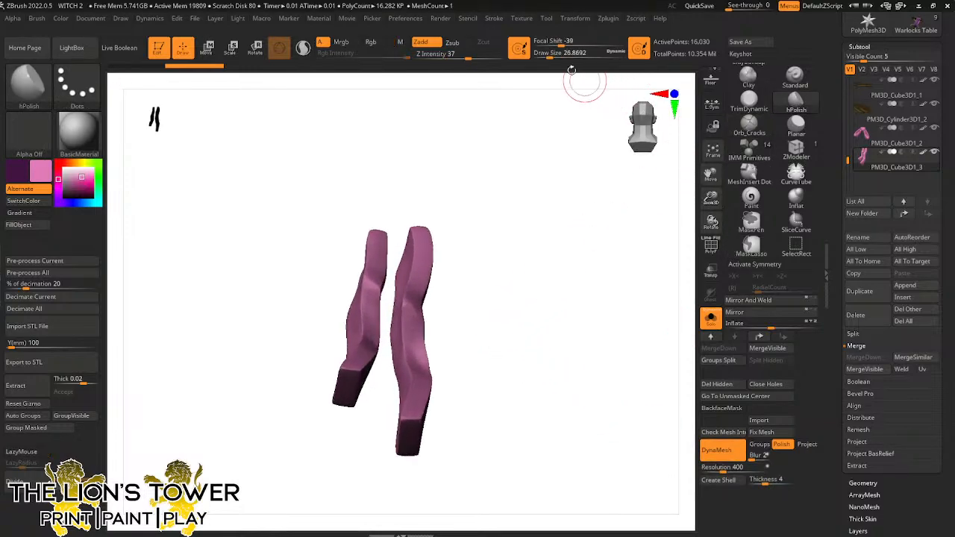
left_click(546, 54)
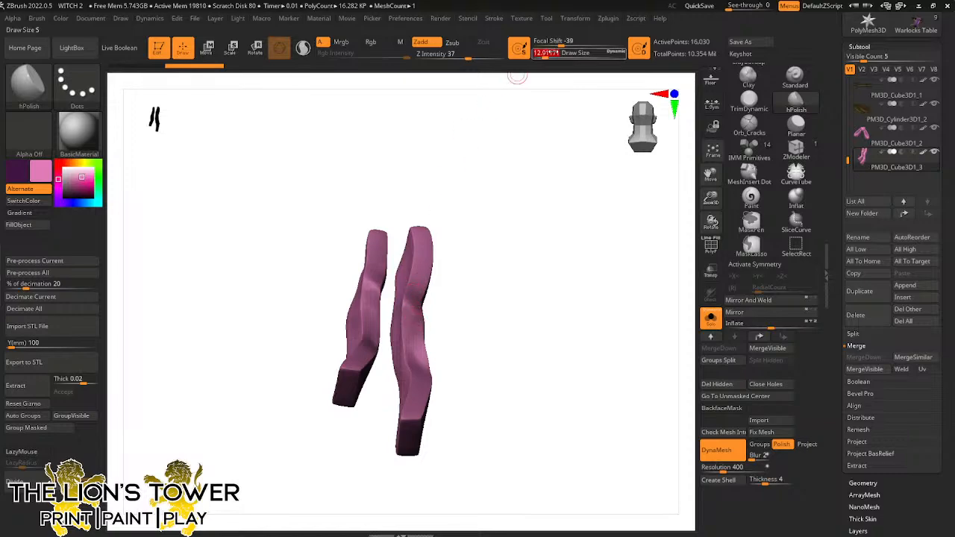
left_click_drag(544, 54, 551, 55)
left_click_drag(489, 246, 473, 211)
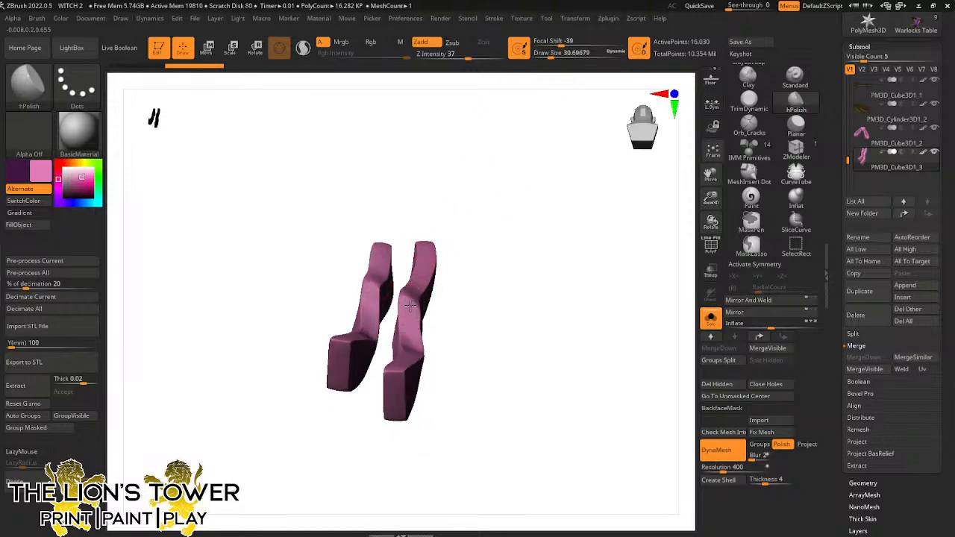
left_click_drag(465, 335, 372, 277)
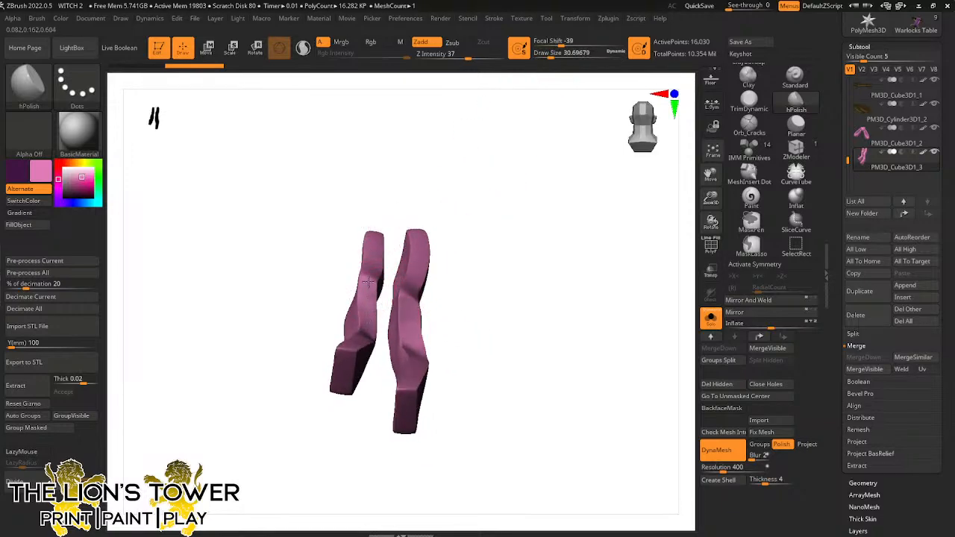
mouse_move(467, 244)
left_mouse_down()
mouse_move(406, 301)
mouse_move(413, 315)
left_mouse_up()
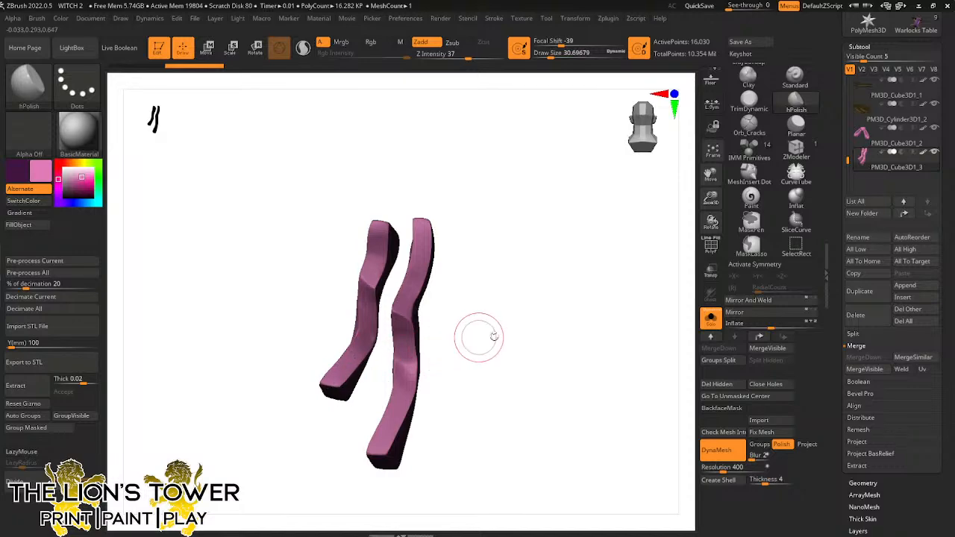
left_click_drag(478, 335, 495, 309)
left_click_drag(535, 233, 621, 200)
left_click(711, 318)
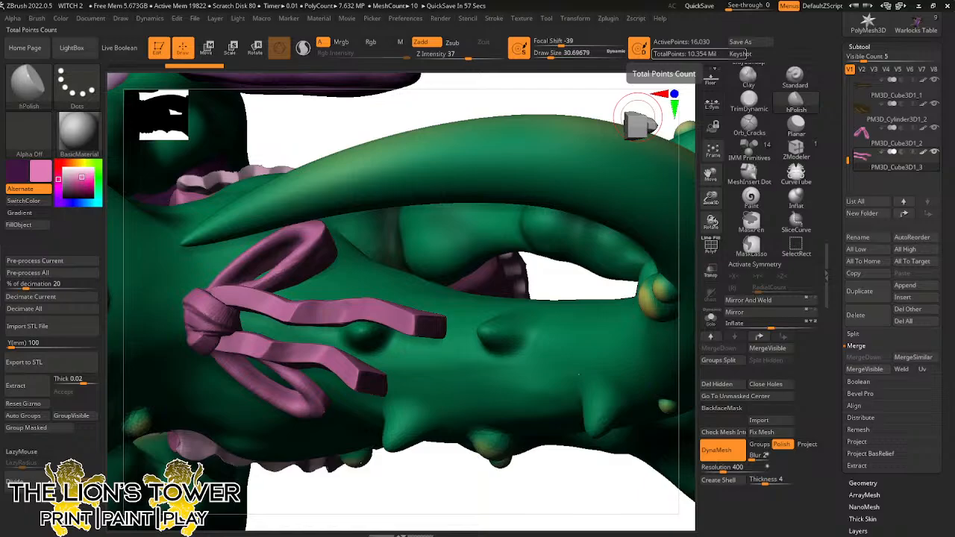
Append a cylinder subtool for the apron's waistband and fill it with the pink
left_click_drag(559, 284, 620, 264)
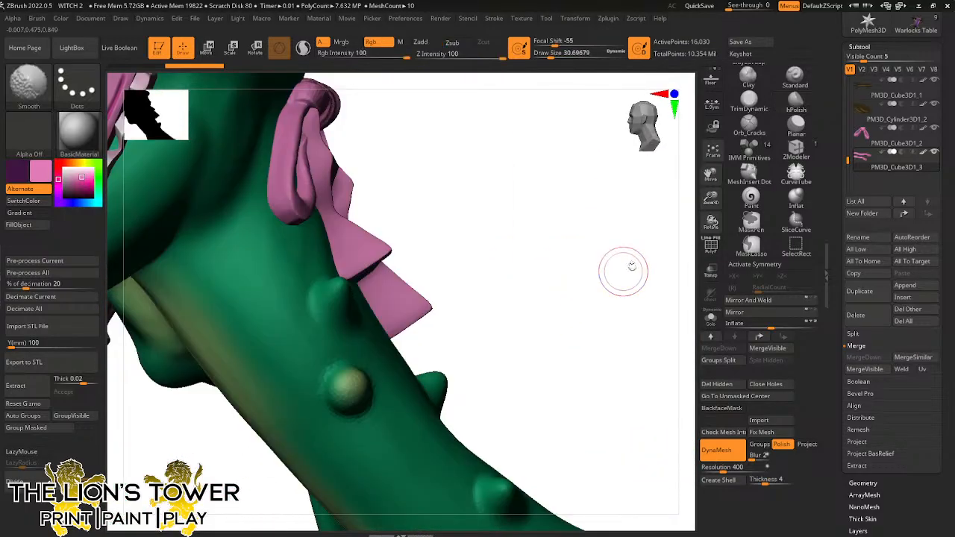
left_click_drag(711, 198, 441, 273)
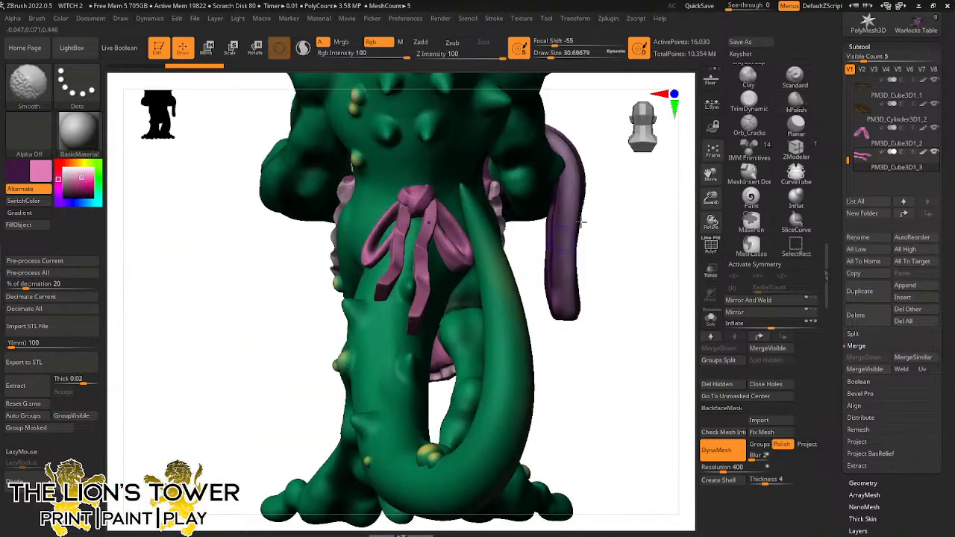
left_click(911, 290)
left_click(426, 343)
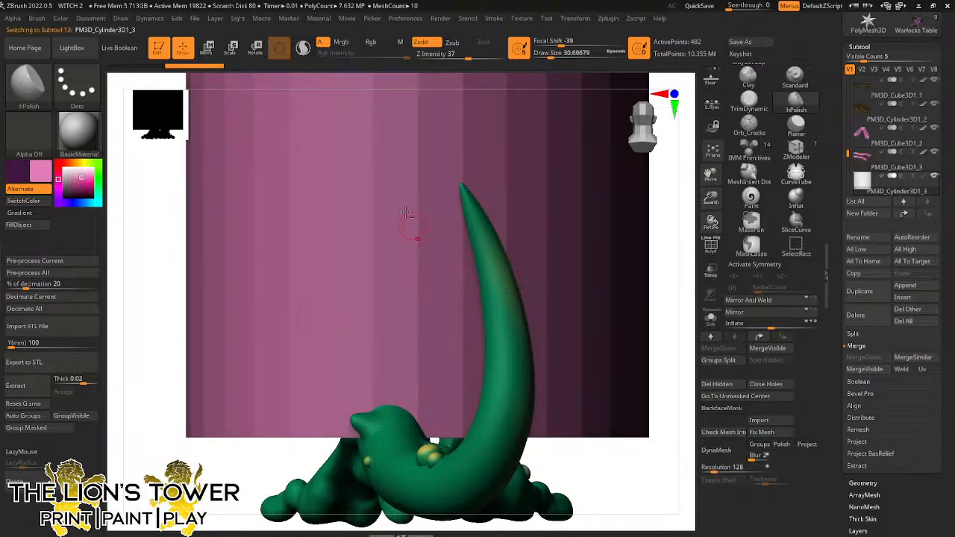
key("e")
left_click(33, 228)
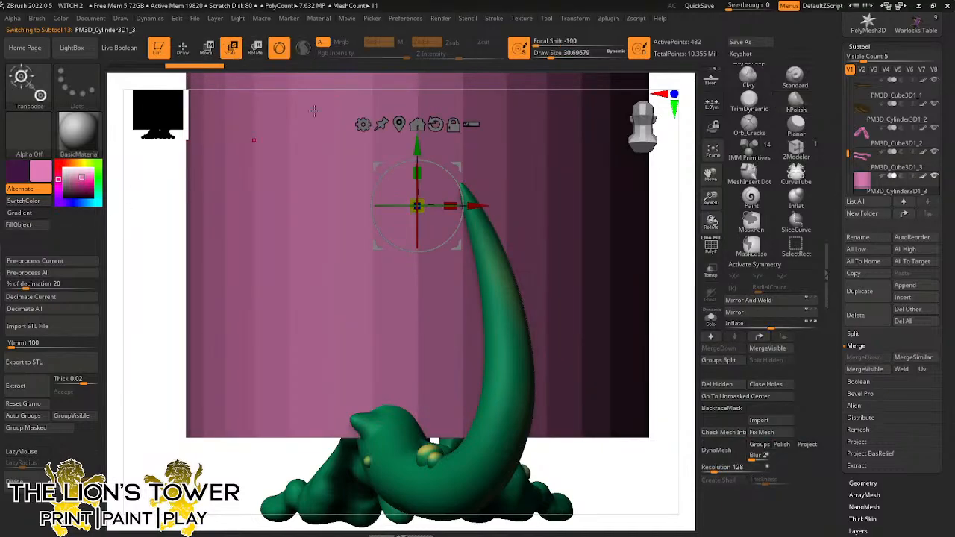
Scale the cylinder down in height, width and depth into a flat band sized to the creature's waist
left_click_drag(418, 173, 225, 421)
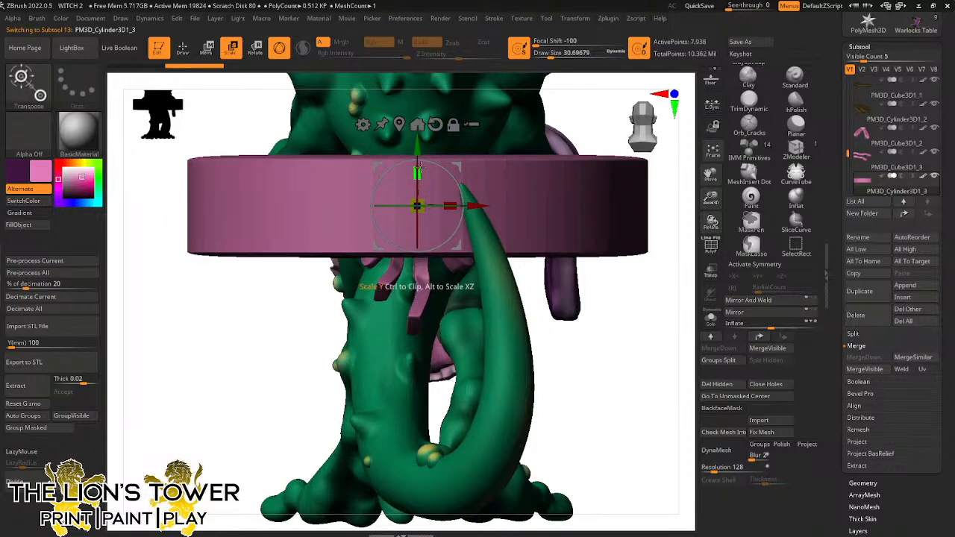
left_click_drag(417, 173, 426, 306)
left_click_drag(452, 202, 368, 186)
left_click_drag(572, 320, 477, 200)
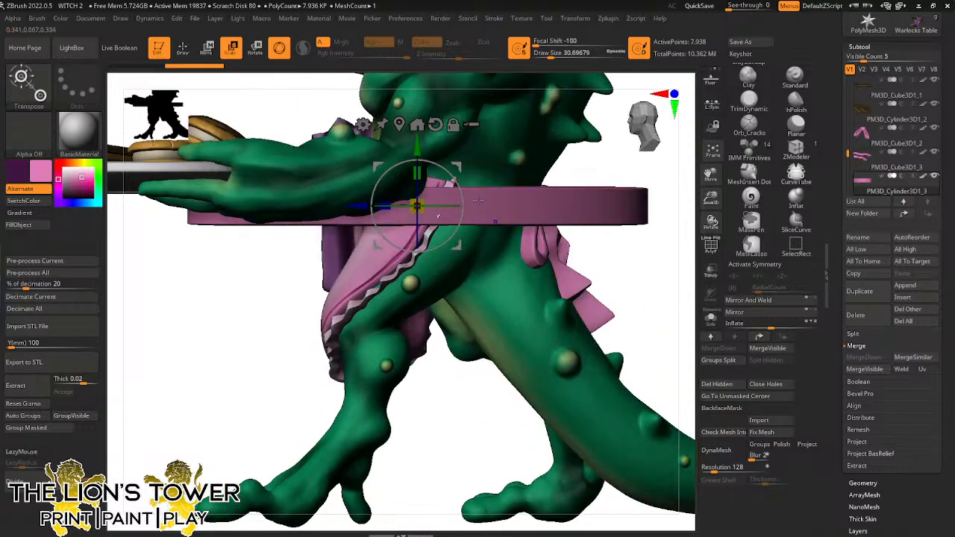
left_click_drag(422, 173, 421, 177)
left_click_drag(384, 205, 456, 209)
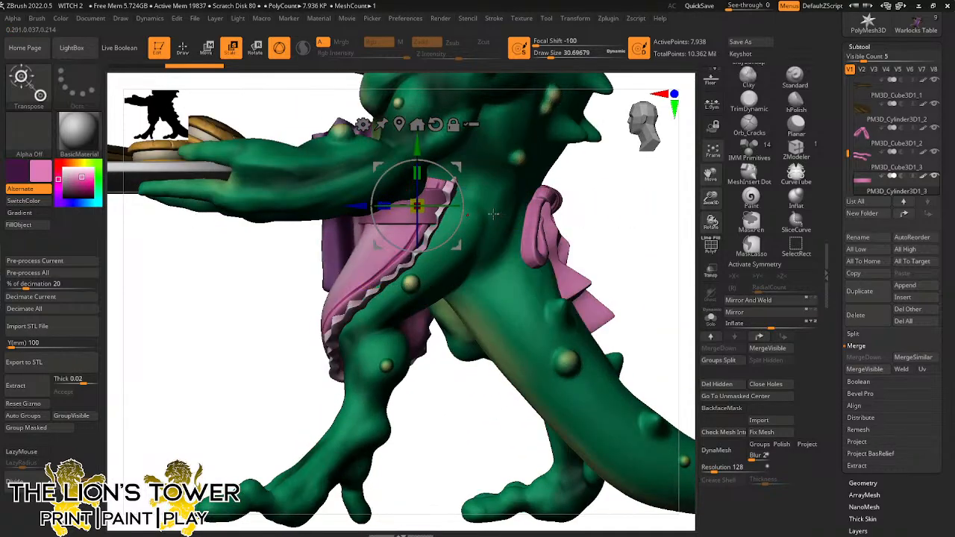
Move the band back to meet the bow's knot, thin its height, and raise it level with the apron's upper edge
left_click_drag(361, 202, 424, 205)
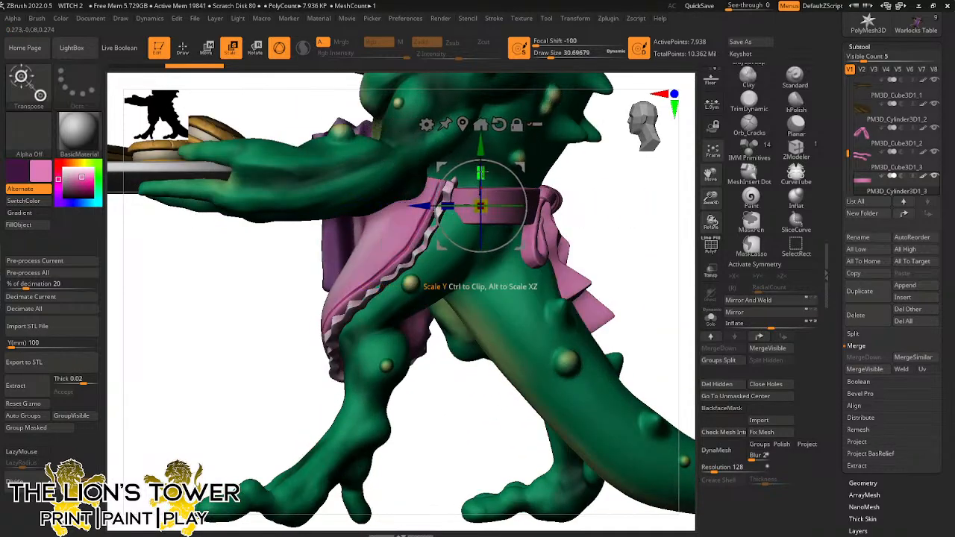
left_click_drag(481, 171, 484, 199)
left_click_drag(480, 145, 481, 133)
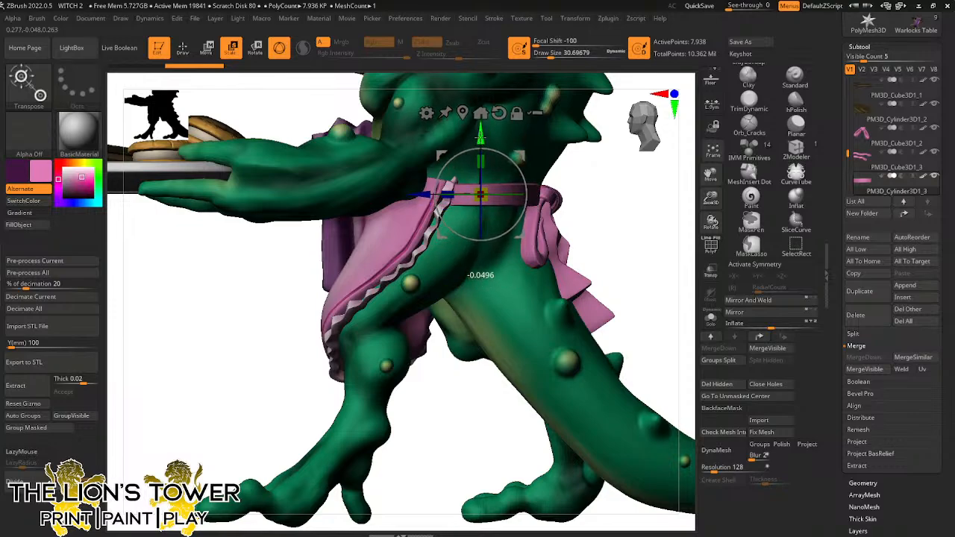
mouse_move(549, 159)
left_mouse_down()
mouse_move(599, 211)
mouse_move(599, 185)
left_mouse_up()
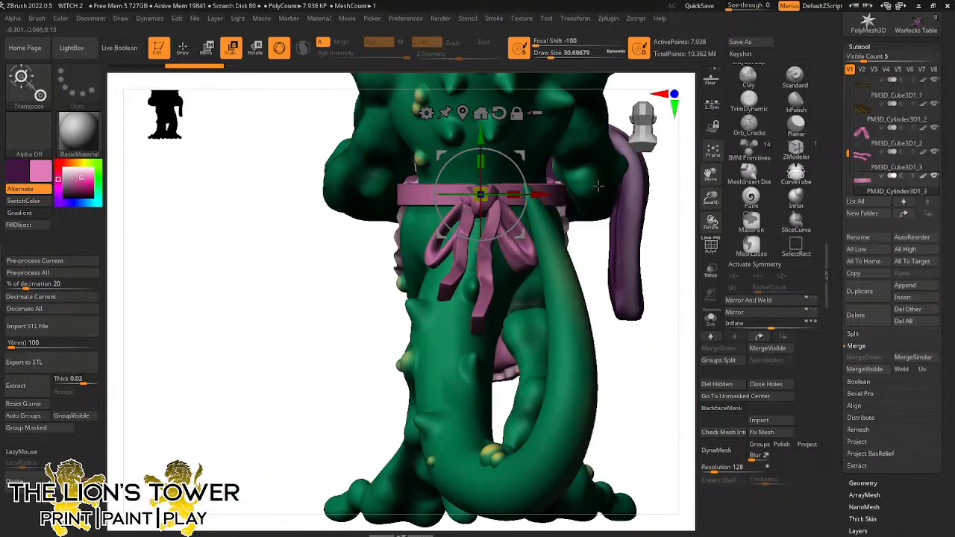
Pull the waistband's end out to the apron's frilled side edge with the Move brush at a draw size of about 87
left_click(792, 109)
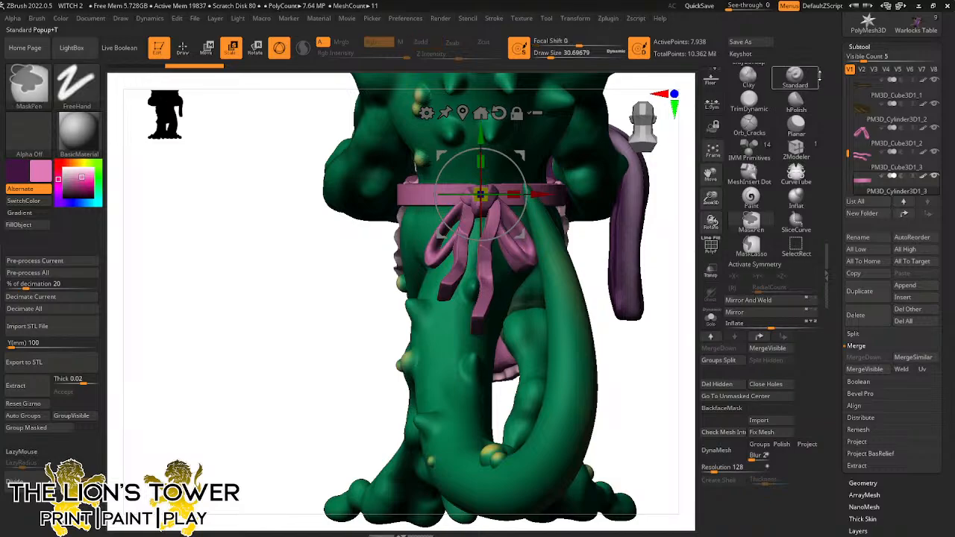
left_click_drag(822, 82, 822, 188)
left_click(800, 134)
mouse_move(649, 290)
left_mouse_down()
mouse_move(579, 295)
mouse_move(614, 288)
left_mouse_up()
left_click_drag(560, 54, 561, 54)
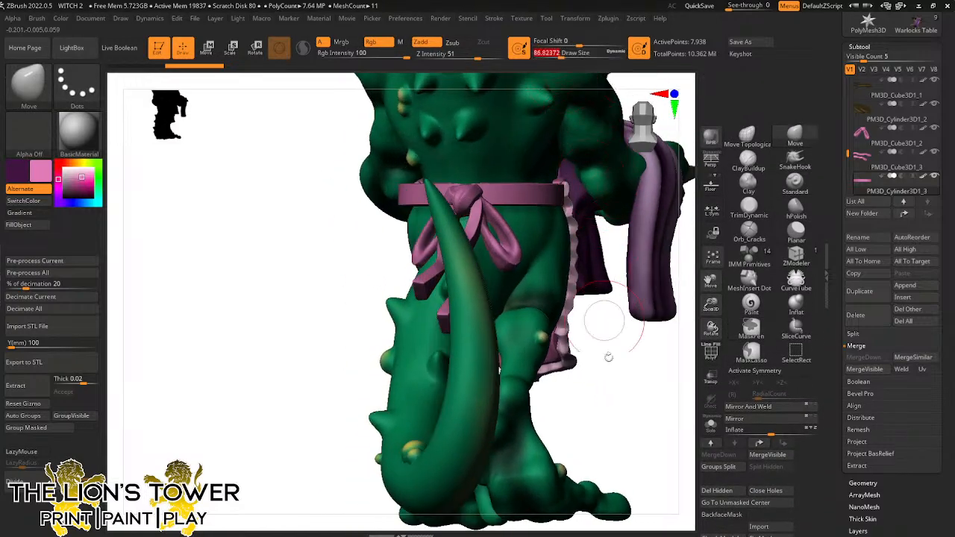
mouse_move(620, 365)
left_mouse_down()
mouse_move(599, 413)
mouse_move(545, 406)
mouse_move(530, 392)
left_mouse_up()
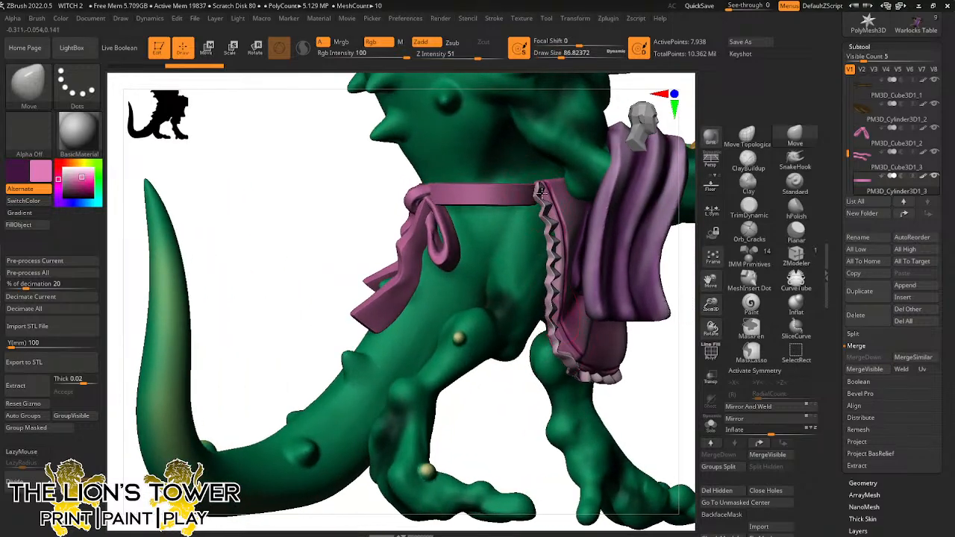
left_click_drag(551, 196, 535, 185)
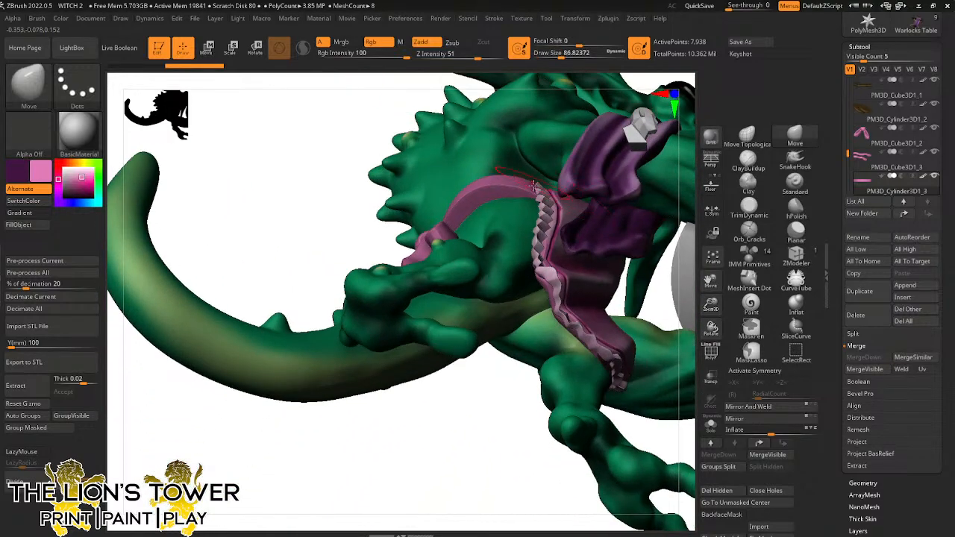
Fit the waistband around the hips between the knot and the apron with the Move brush at a draw size of about 136
left_click_drag(562, 55, 568, 55)
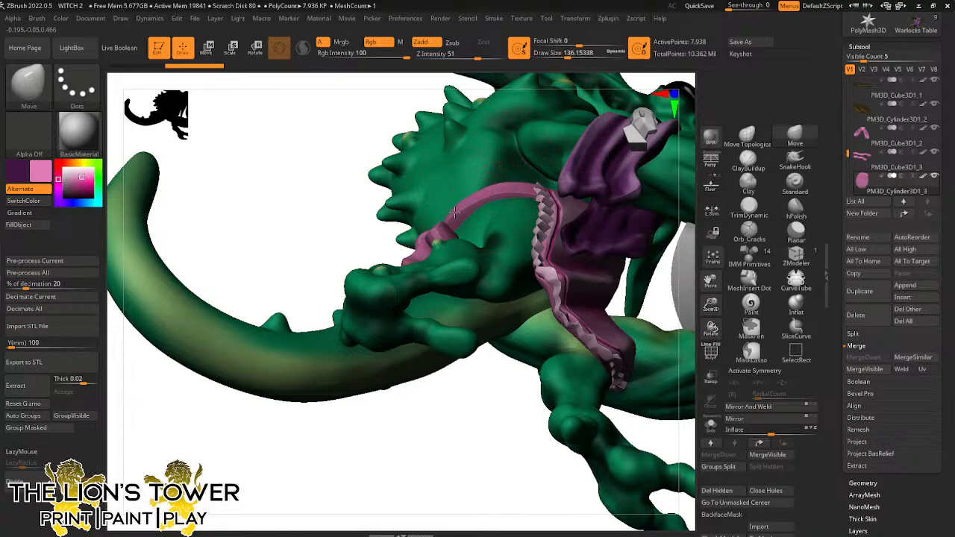
mouse_move(344, 258)
left_mouse_down()
mouse_move(390, 273)
mouse_move(567, 153)
left_mouse_up()
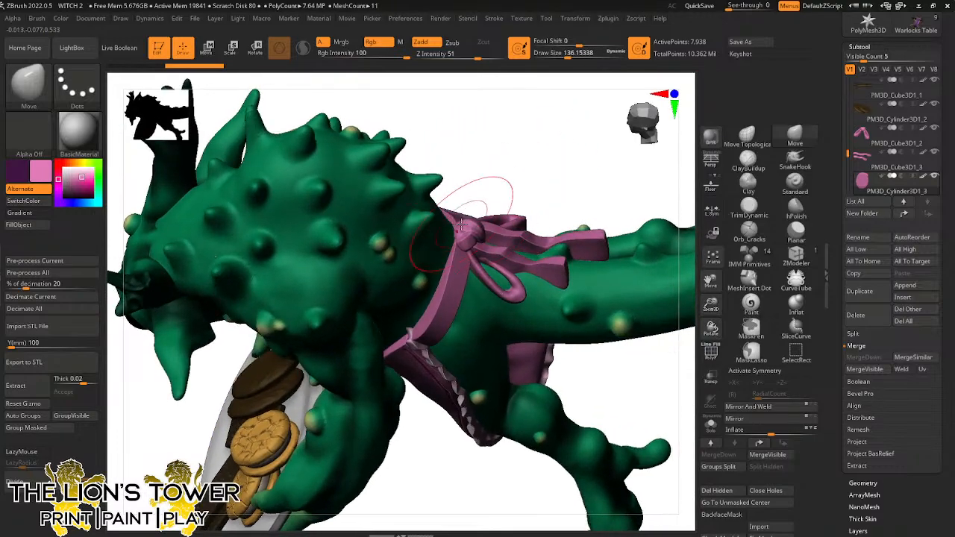
left_click_drag(534, 183, 575, 168)
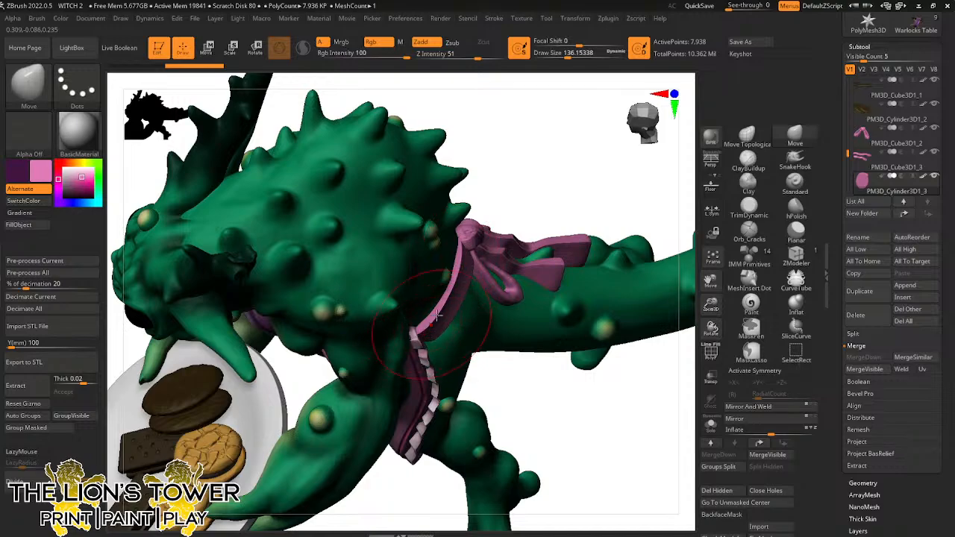
mouse_move(536, 184)
left_mouse_down()
mouse_move(546, 90)
mouse_move(528, 146)
left_mouse_up()
Refine the waistband's ends where they meet the apron edge and the bow's knot, using Move draw sizes of about 101 and 108
left_click(563, 54)
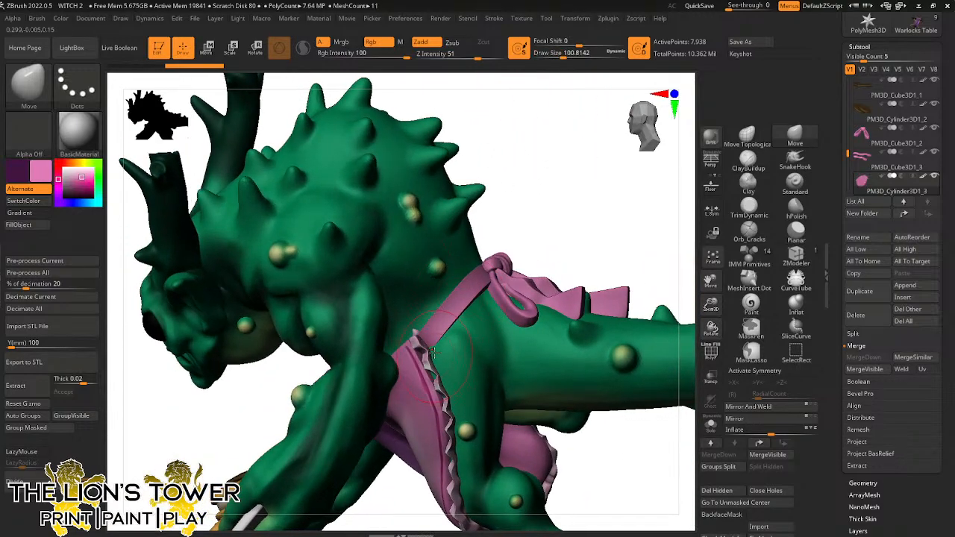
mouse_move(520, 221)
left_mouse_down()
mouse_move(527, 202)
mouse_move(525, 288)
mouse_move(543, 229)
left_mouse_up()
left_click(565, 57)
left_click_drag(565, 56, 563, 57)
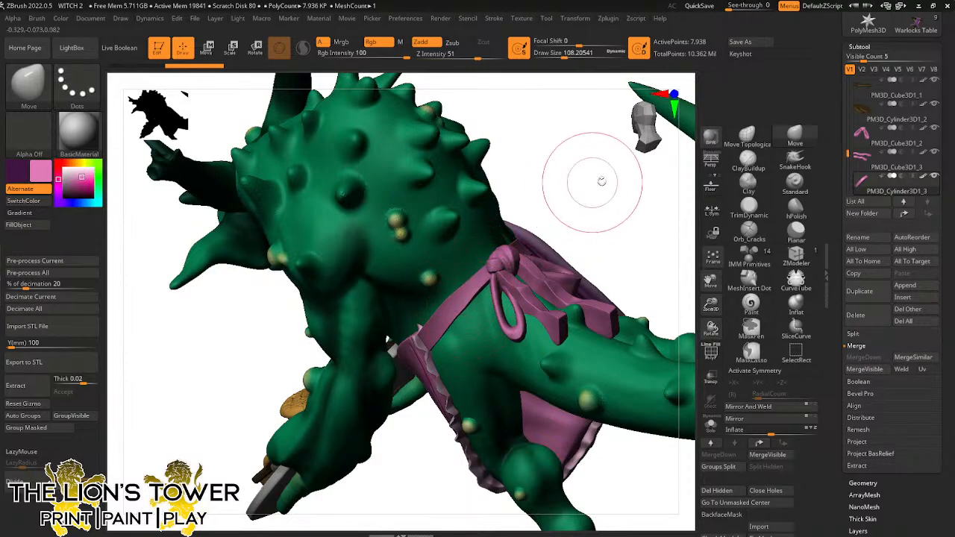
left_click_drag(607, 181, 517, 277)
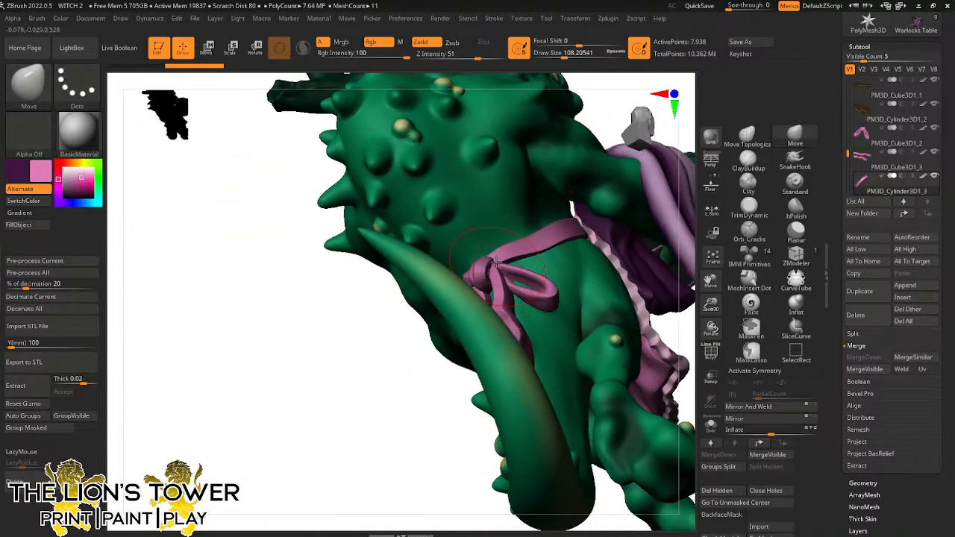
left_click_drag(606, 146, 503, 248)
Carve fabric creases along both sides of the waistband with the Orb_Cracks brush at a draw size of about 46
left_click(749, 230)
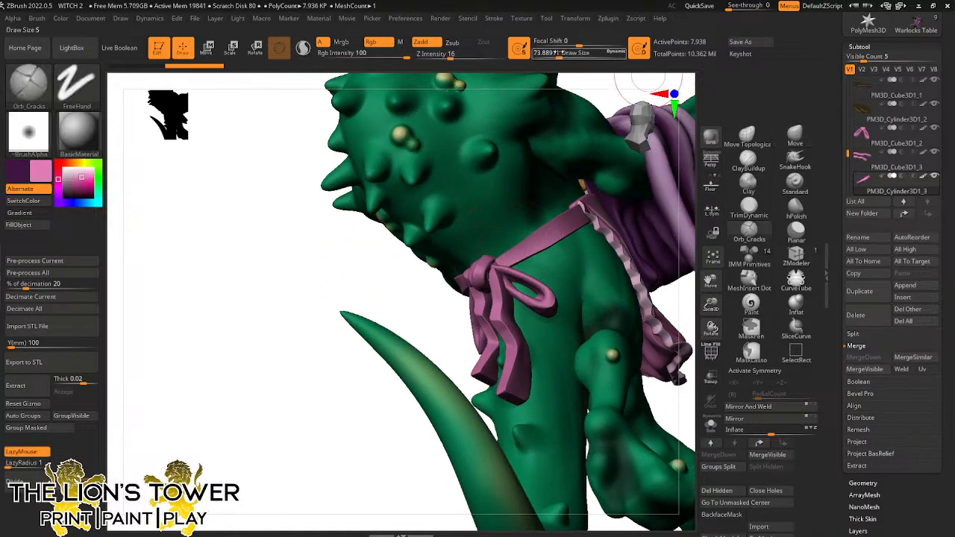
left_click(555, 55)
left_click_drag(430, 330, 509, 269)
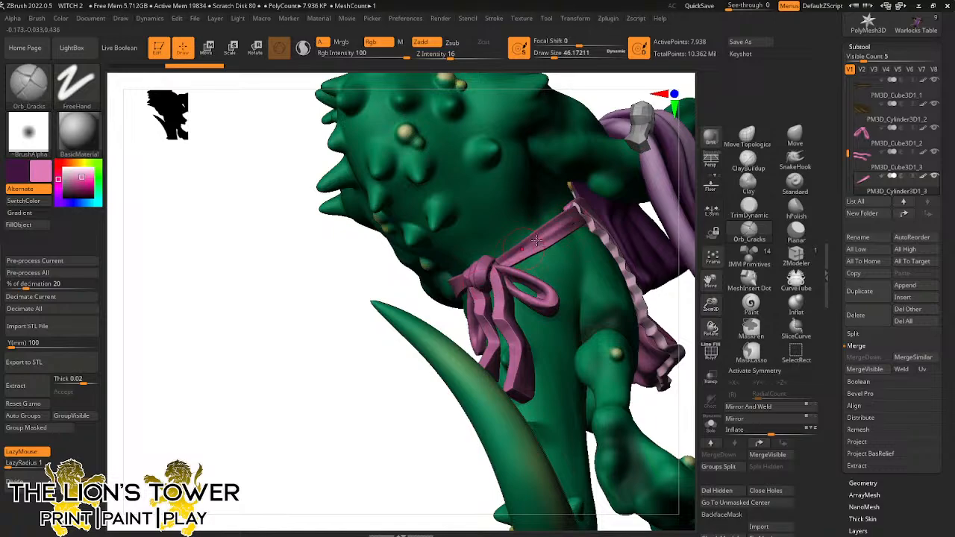
left_click_drag(358, 396, 556, 228)
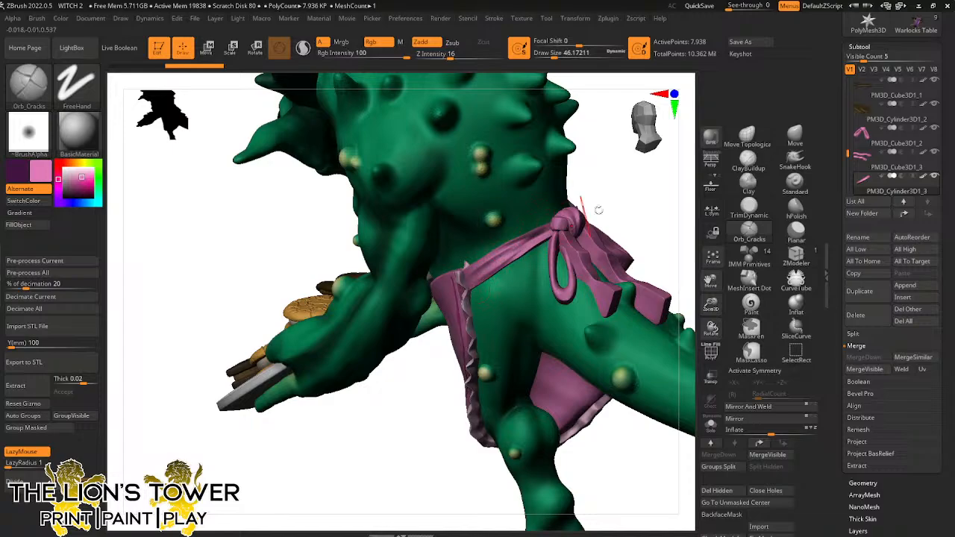
left_click_drag(598, 210, 642, 249)
left_click_drag(654, 303, 520, 252)
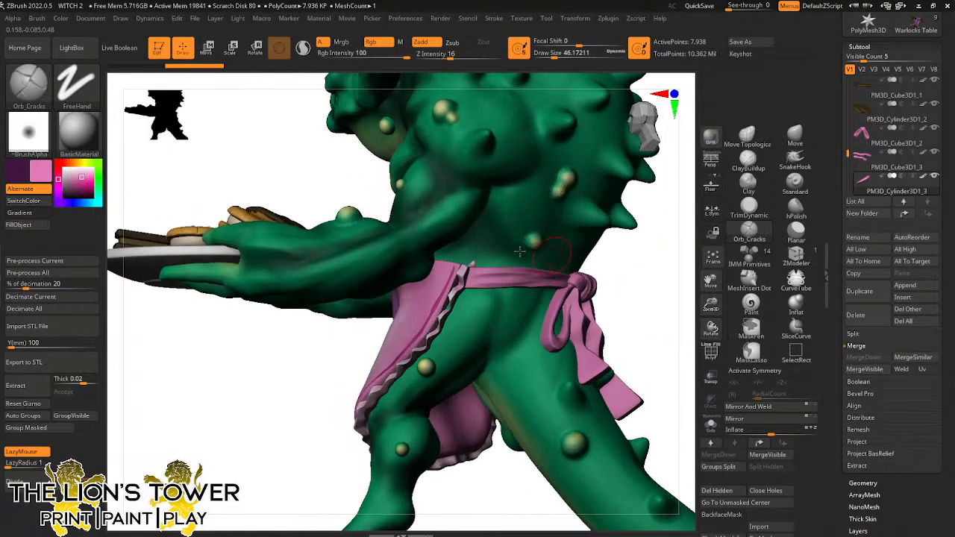
mouse_move(653, 281)
left_mouse_down()
mouse_move(665, 288)
mouse_move(676, 277)
mouse_move(642, 264)
left_mouse_up()
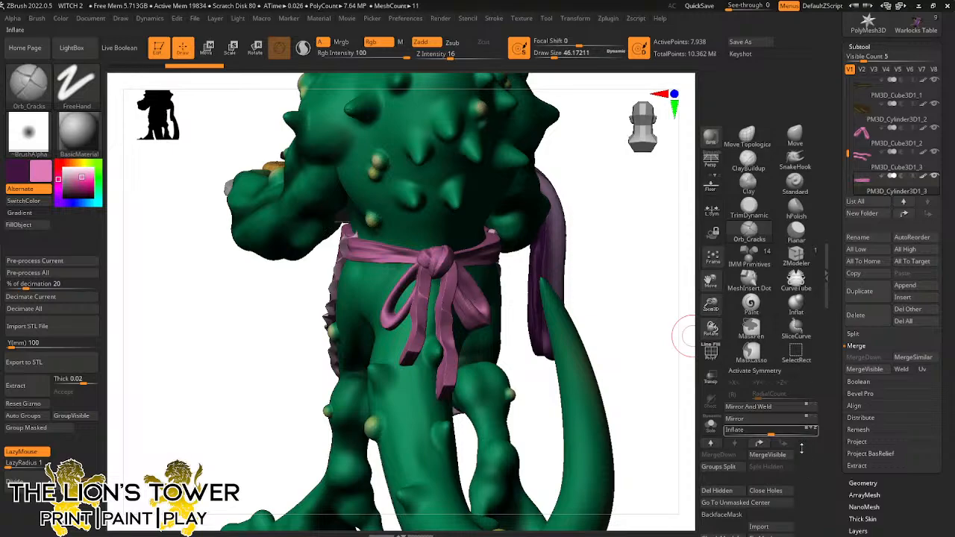
DynaMesh the waistband at resolution 576 with Polish enabled
left_click_drag(806, 469, 805, 388, "ctrl")
left_click_drag(715, 495, 728, 494)
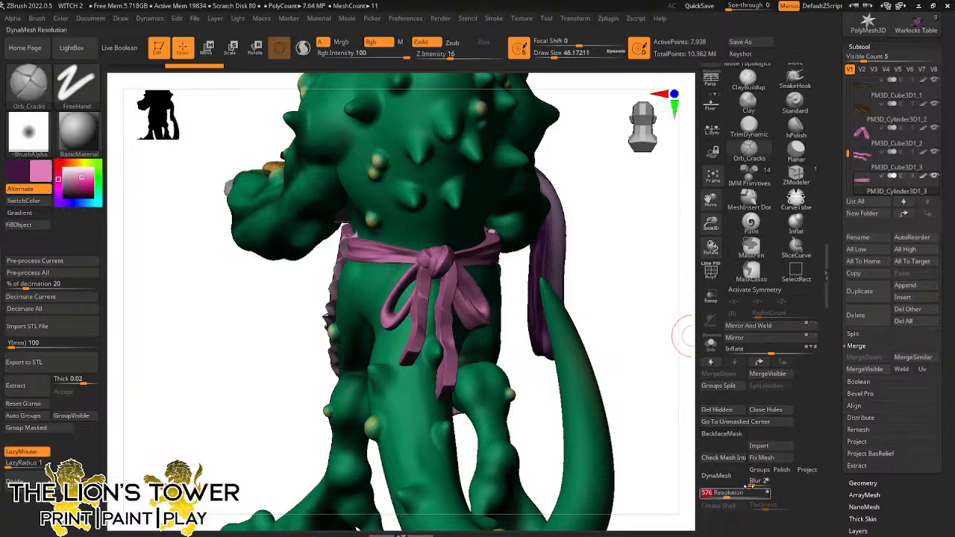
left_click(782, 470)
left_click(730, 480)
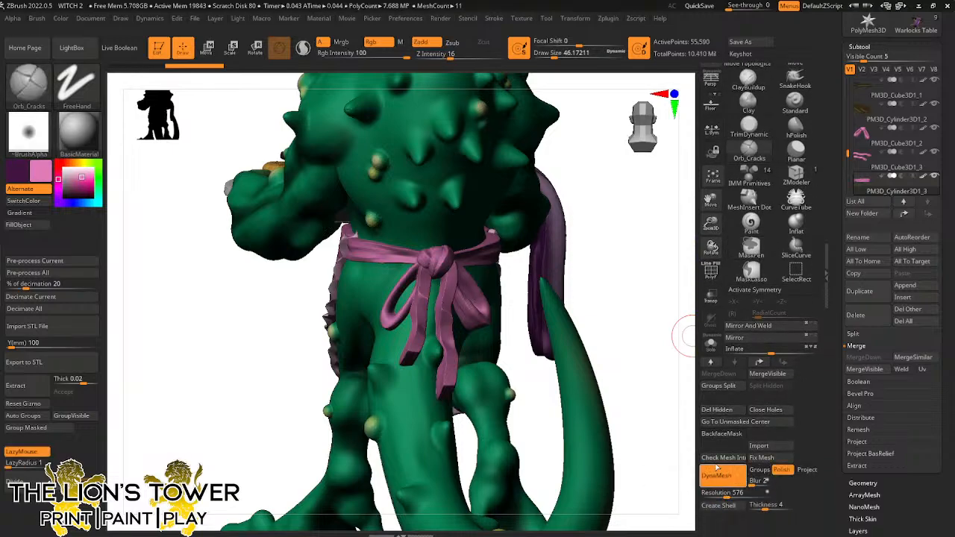
Paint light pink highlights along the waistband's folds with the Paint brush at a draw size of about 27
left_click_drag(640, 321, 453, 277)
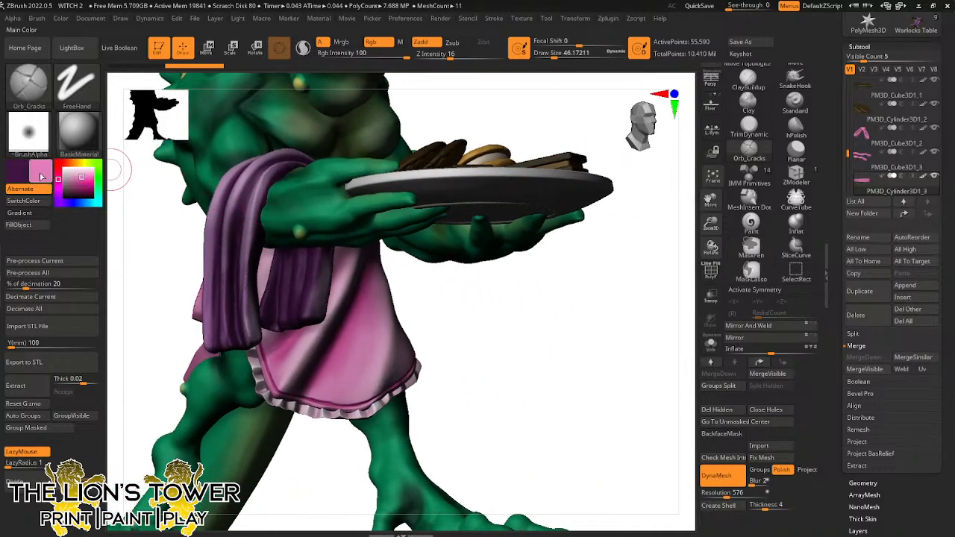
left_click_drag(454, 310, 480, 231)
left_click(751, 221)
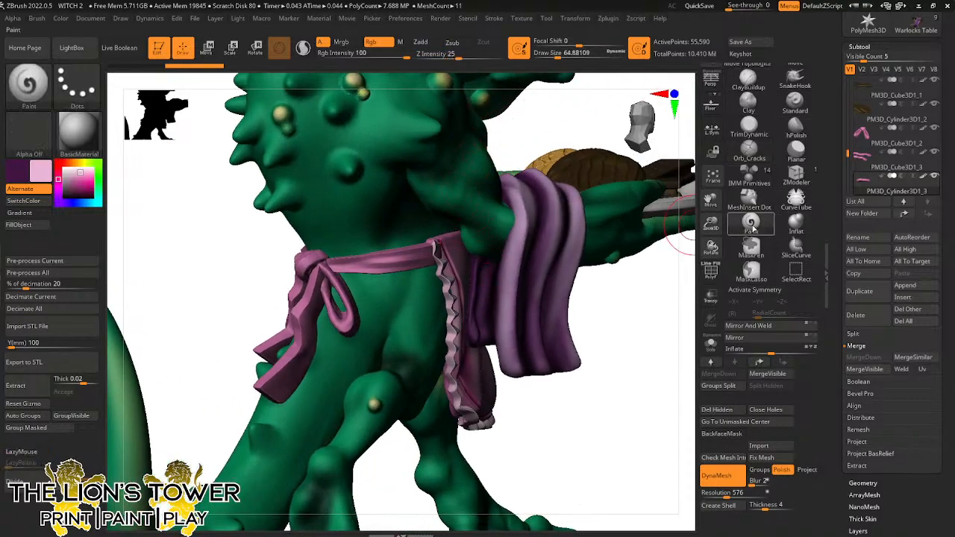
left_click_drag(557, 57, 548, 58)
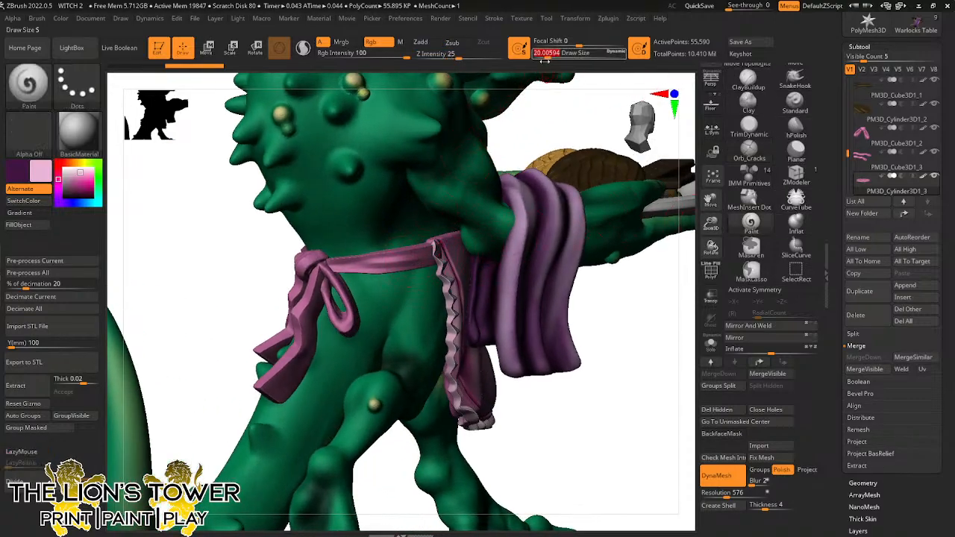
left_click_drag(603, 411, 682, 316)
left_click_drag(691, 355, 563, 242)
left_click_drag(600, 396, 567, 396)
left_click_drag(547, 55, 550, 56)
left_click_drag(394, 206, 422, 263)
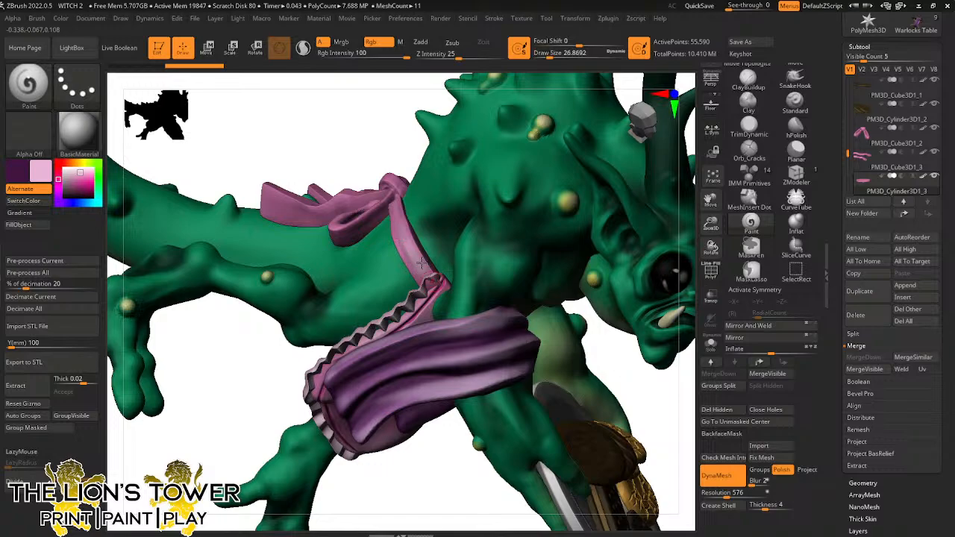
mouse_move(386, 174)
left_mouse_down()
mouse_move(378, 202)
mouse_move(369, 156)
left_mouse_up()
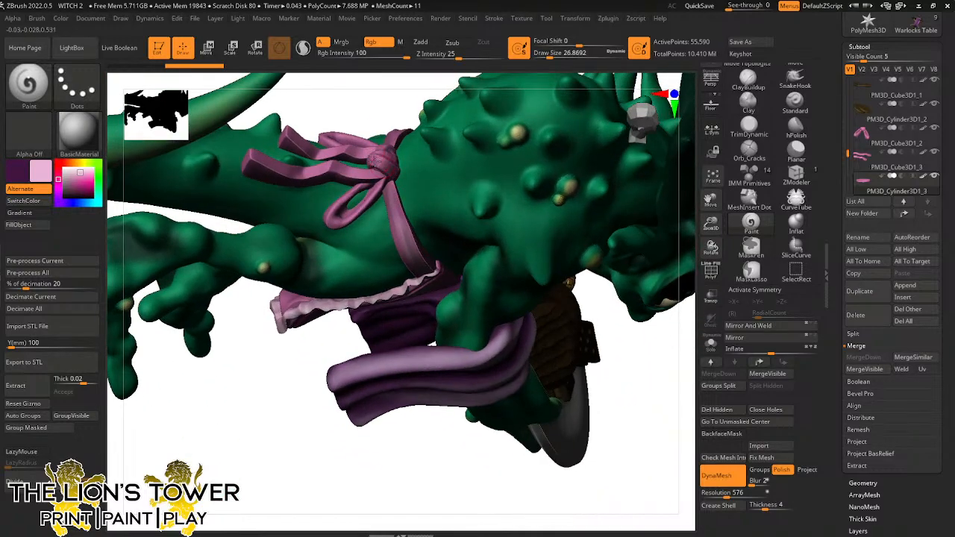
Select the bow's loops and knot and paint light pink highlights on their raised folds at a draw size of about 16
left_click(377, 159, "alt")
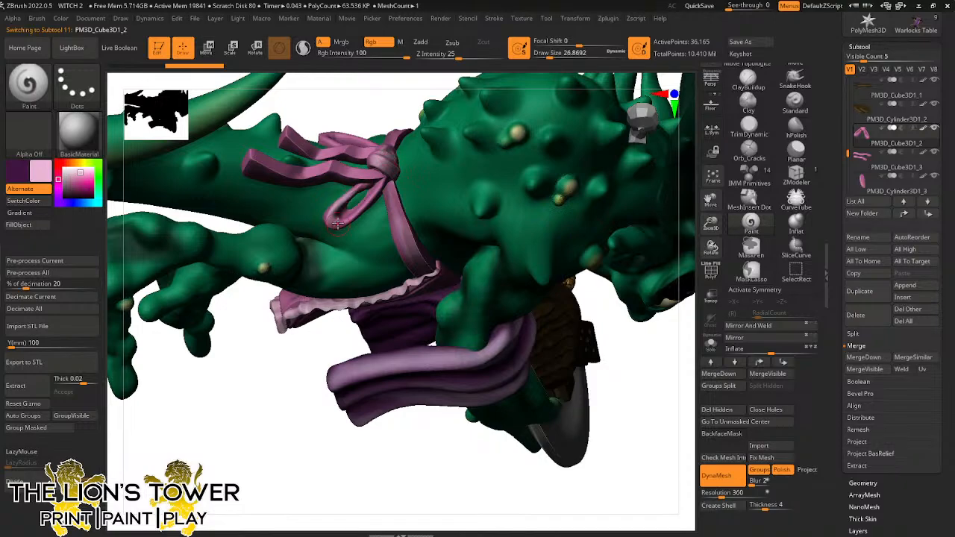
right_click_drag(363, 154, 357, 111)
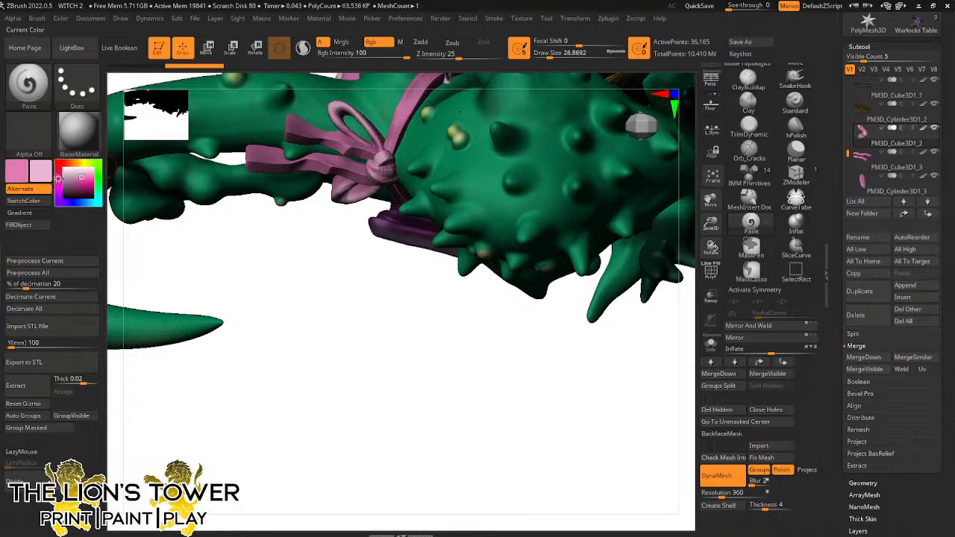
left_click(549, 54)
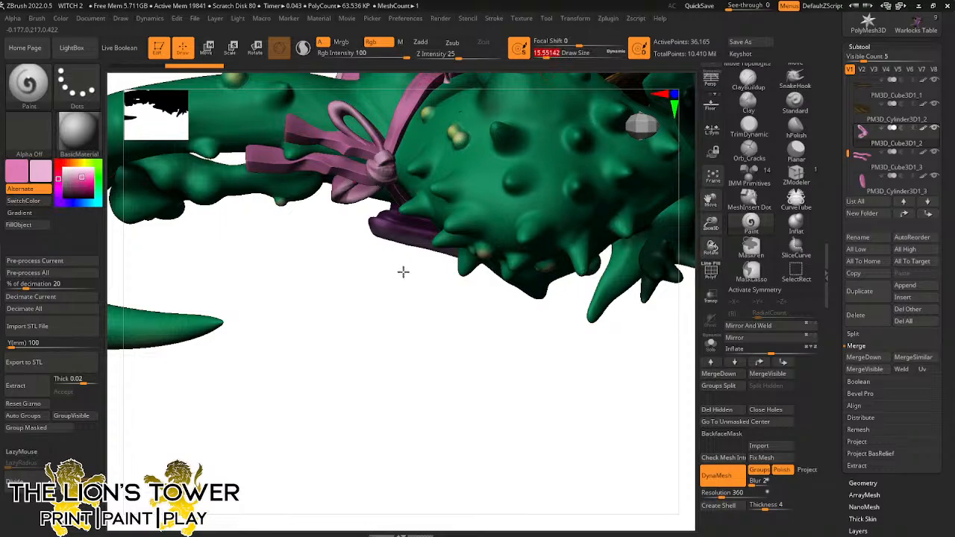
mouse_move(403, 271)
left_mouse_down()
mouse_move(411, 303)
mouse_move(377, 171)
left_mouse_up()
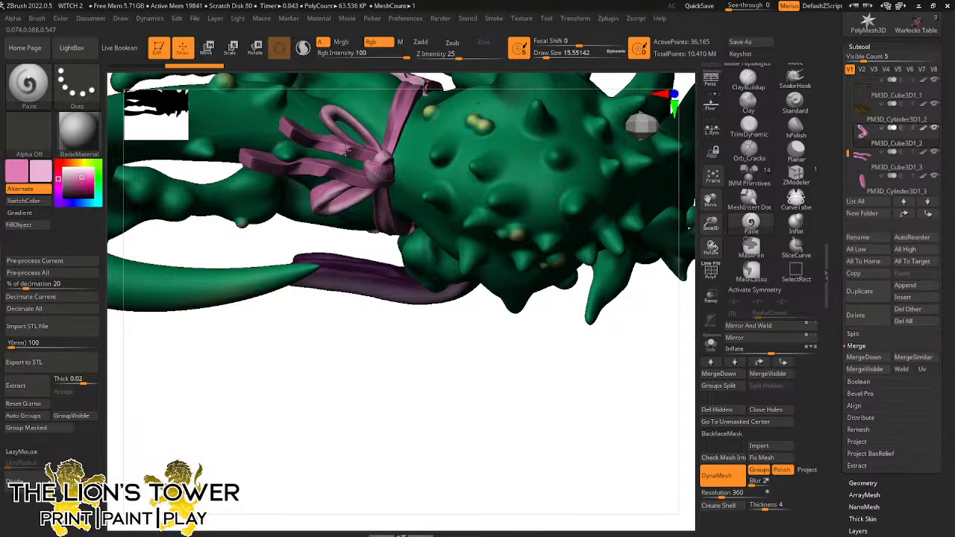
Select the two ribbon tails and paint light pink highlights along their edges and folds
left_click(347, 147, "alt")
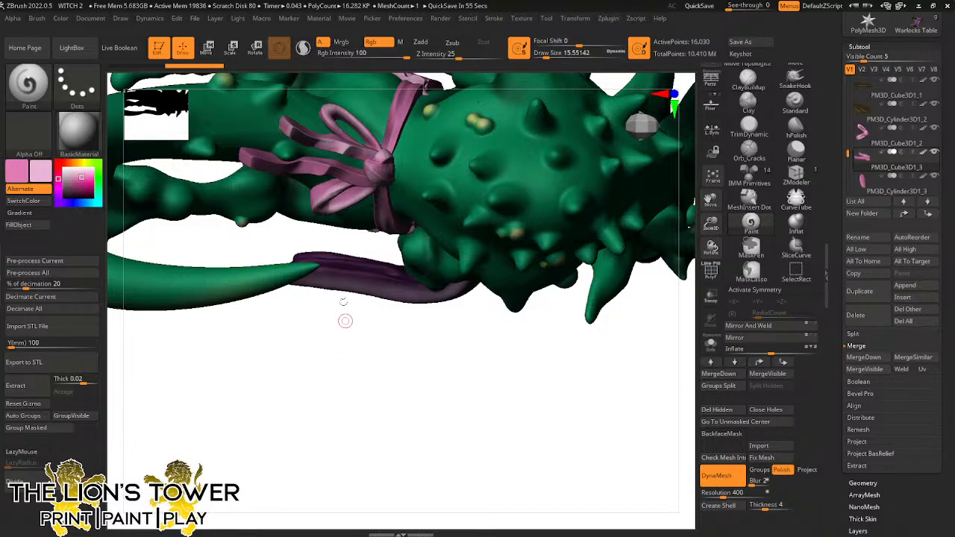
left_click_drag(344, 321, 328, 172)
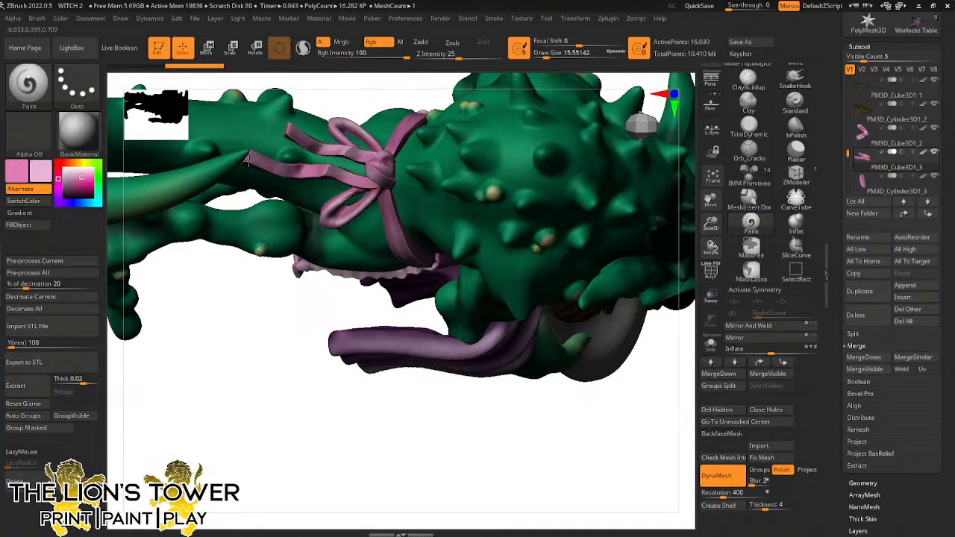
left_click_drag(249, 315, 262, 158)
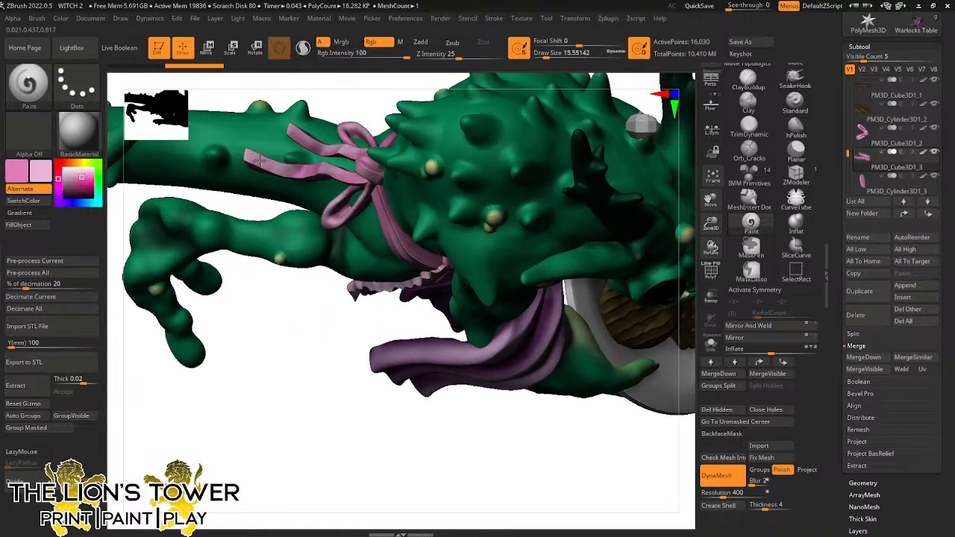
left_click_drag(254, 309, 291, 287)
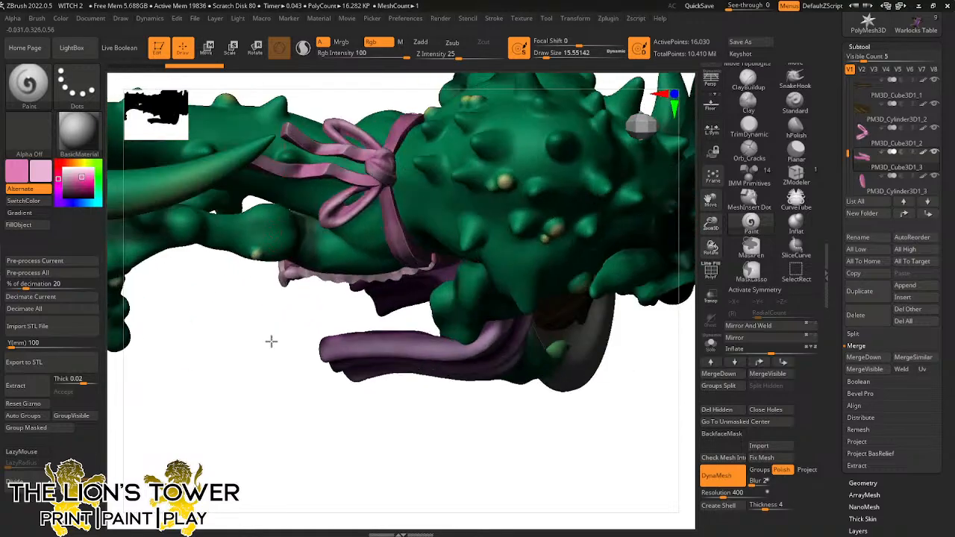
left_click_drag(271, 341, 325, 125)
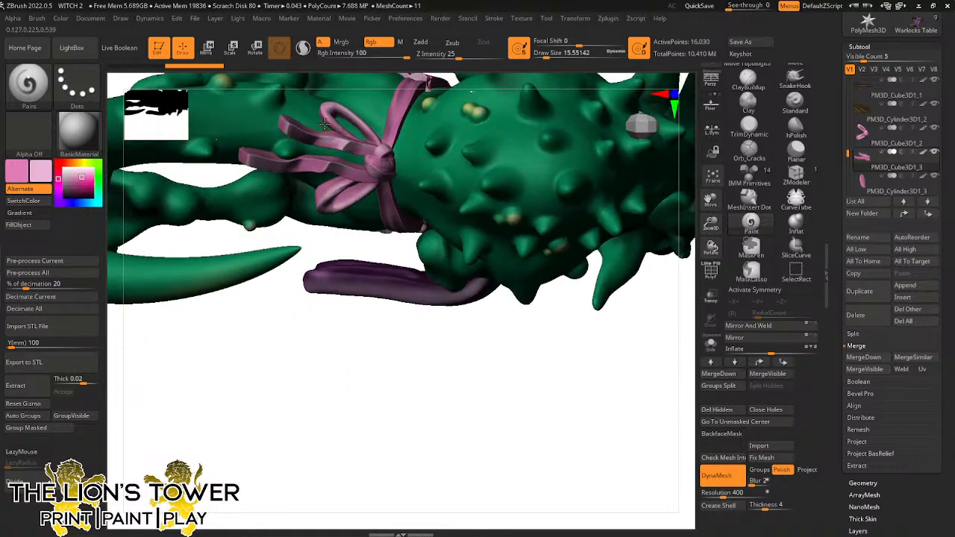
Reselect the waistband and paint finer light pink highlights along its edges between the knot and the apron
left_click(389, 135, "alt")
left_click_drag(711, 200, 602, 386)
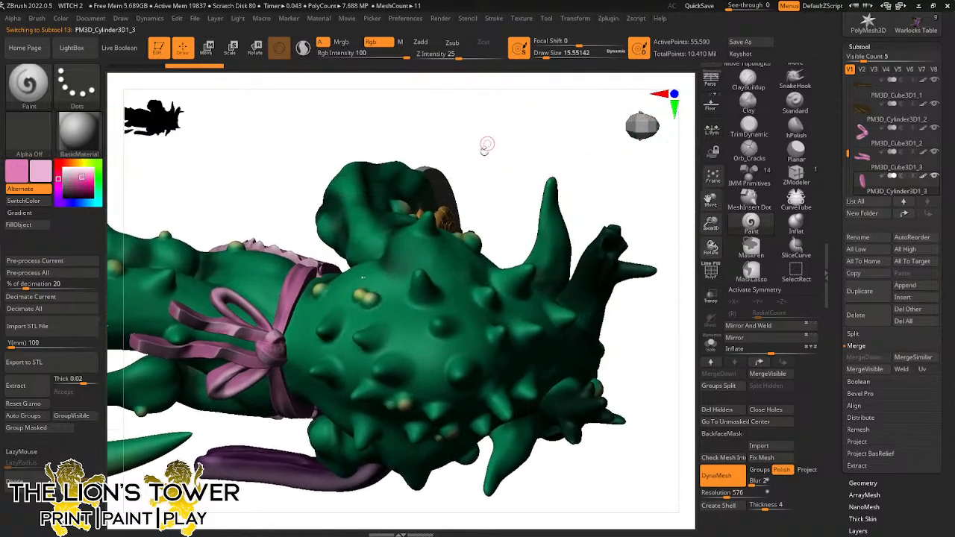
left_click_drag(485, 147, 307, 200)
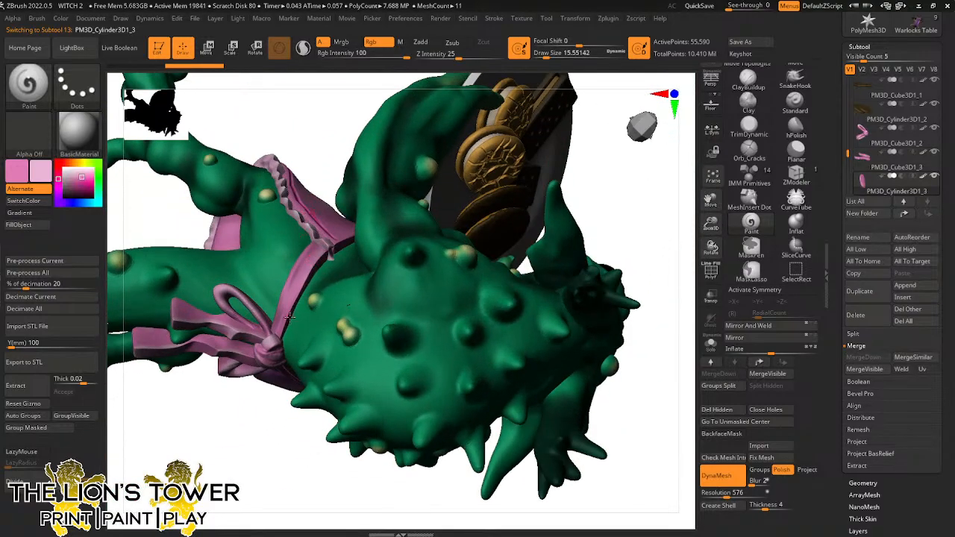
left_click_drag(297, 272, 281, 311)
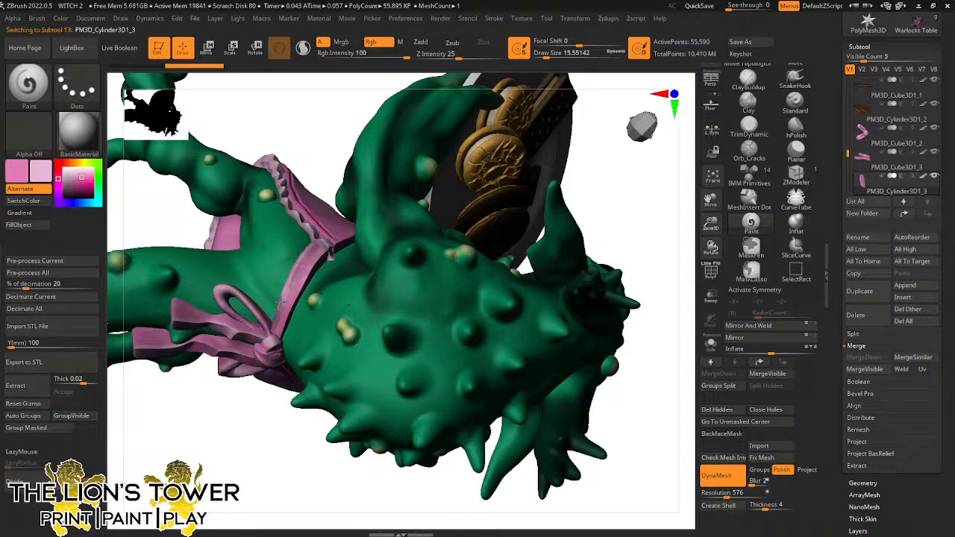
left_click_drag(278, 409, 126, 319)
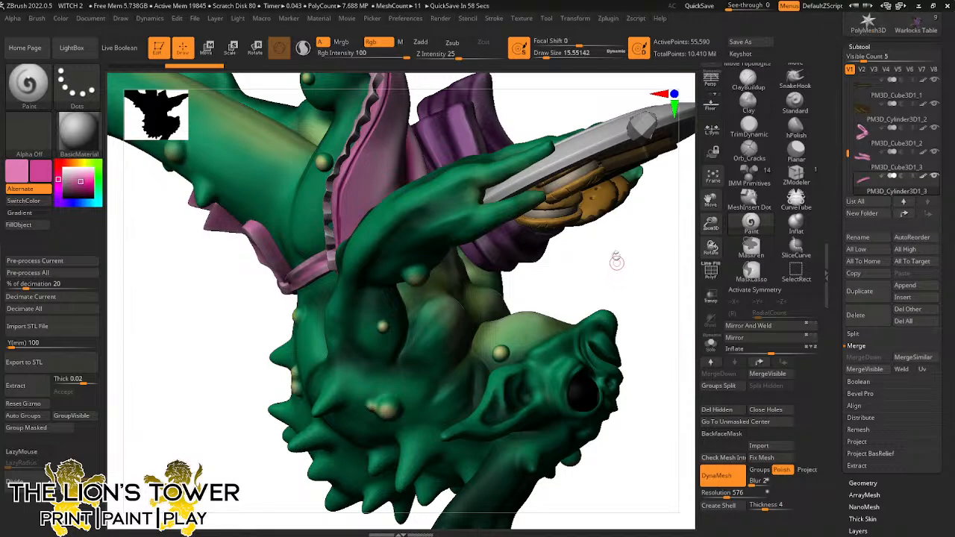
Select the bow and paint light pink highlights on its knot at a draw size of about 10.5
left_click_drag(622, 279, 613, 240)
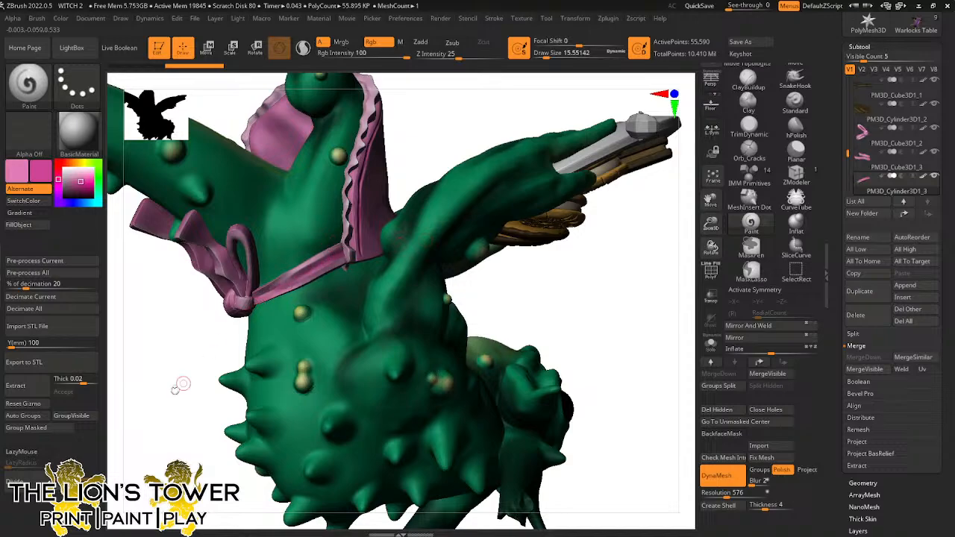
left_click_drag(181, 386, 261, 265)
mouse_move(363, 181)
left_mouse_down()
mouse_move(396, 126)
mouse_move(448, 97)
left_mouse_up()
left_click_drag(547, 56, 550, 56)
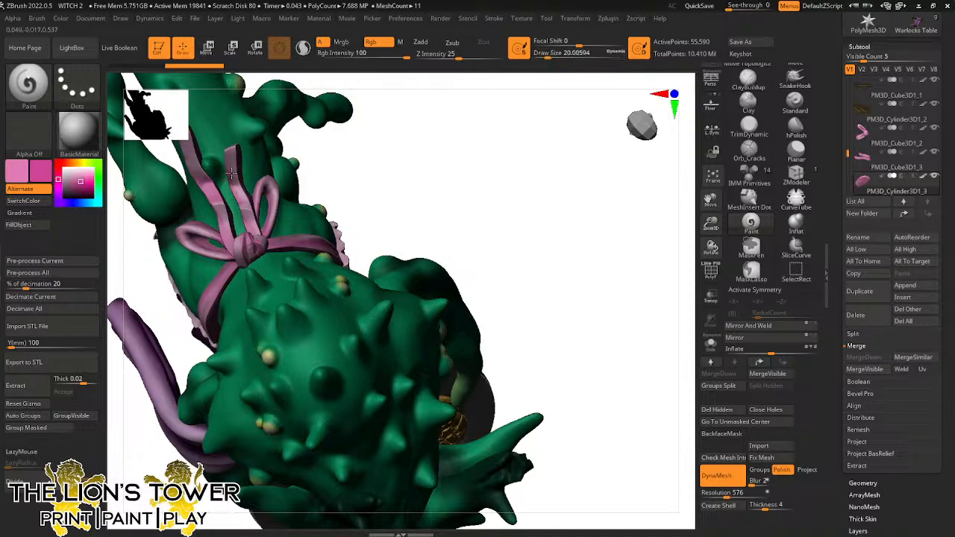
left_click(233, 175, "alt")
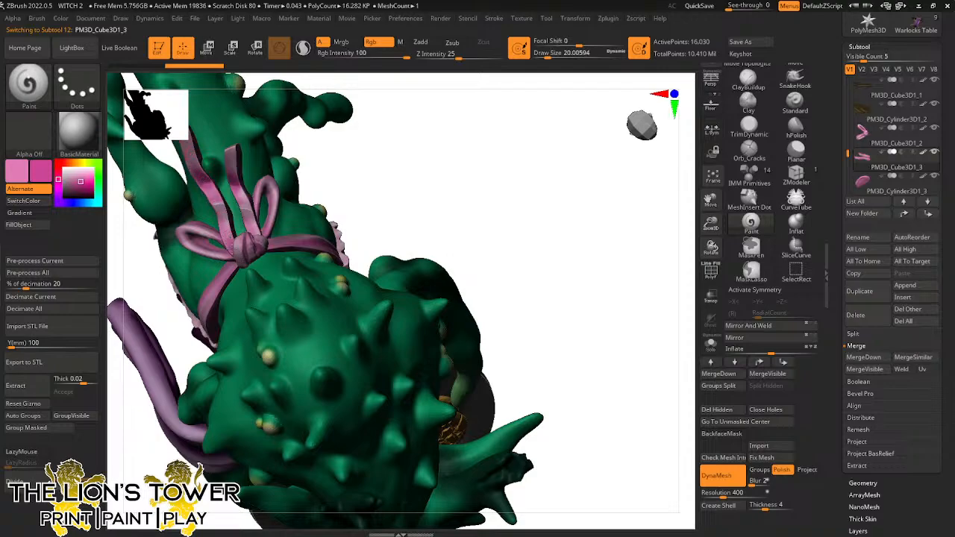
left_click(243, 236, "alt")
left_click(544, 54)
mouse_move(497, 149)
left_mouse_down()
mouse_move(463, 153)
mouse_move(440, 142)
left_mouse_up()
mouse_move(303, 160)
left_mouse_down()
mouse_move(324, 139)
mouse_move(333, 146)
mouse_move(260, 238)
left_mouse_up()
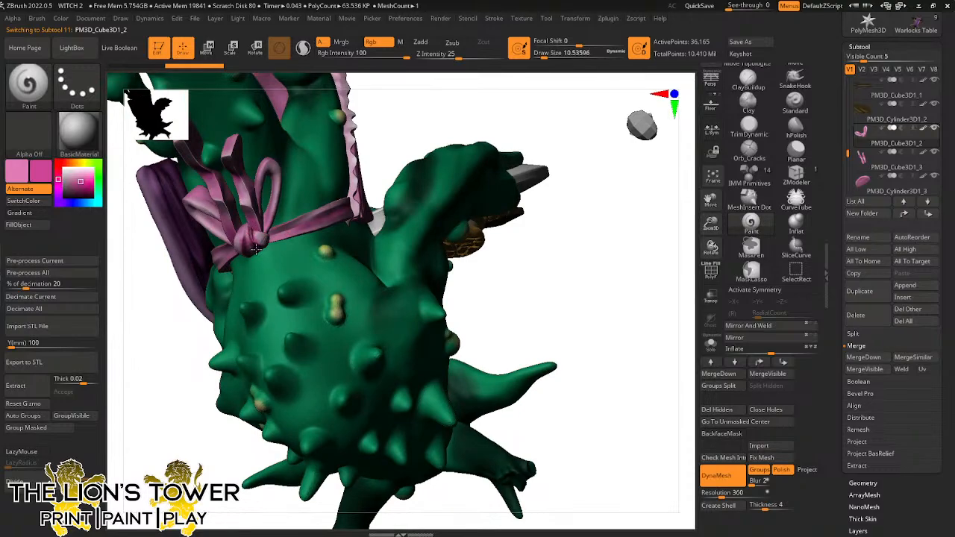
Paint broader light pink highlights on the bow's two loops at a draw size of about 18.5
left_click_drag(377, 128, 427, 79)
left_click_drag(247, 182, 191, 218)
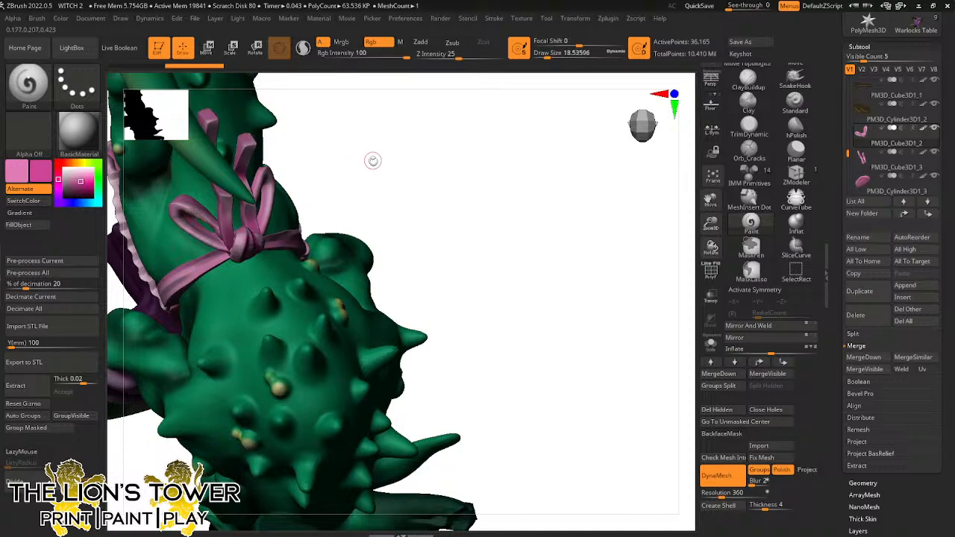
left_click_drag(373, 157, 351, 167)
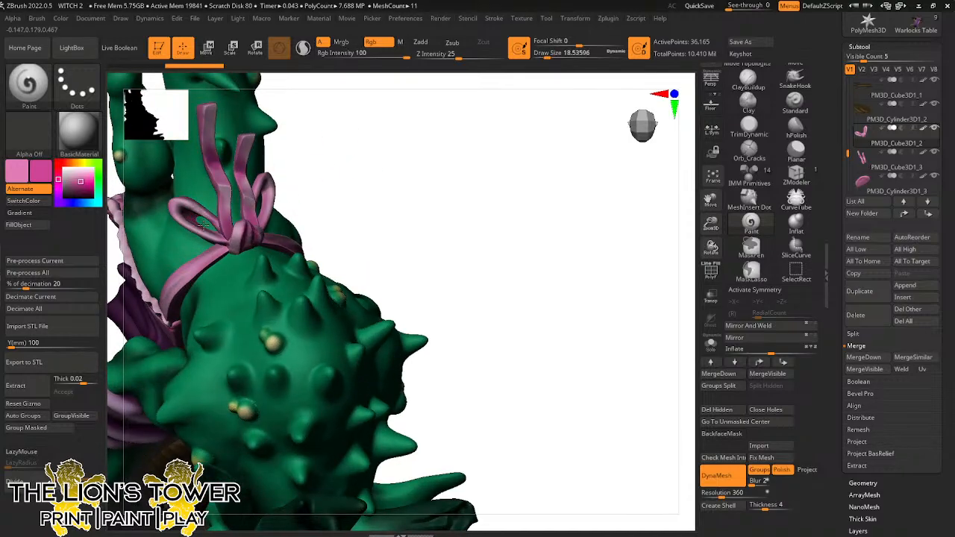
left_click_drag(294, 174, 257, 186)
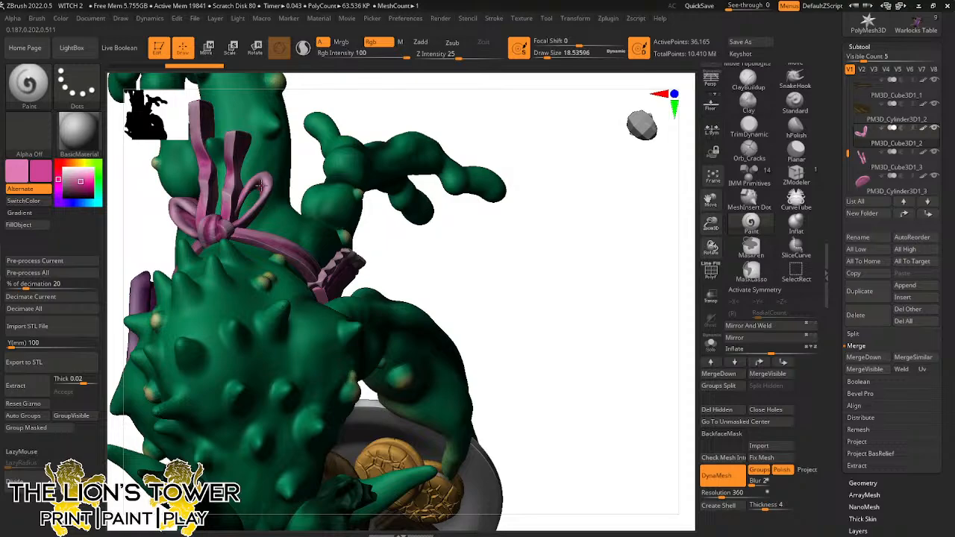
left_click_drag(322, 116, 262, 196)
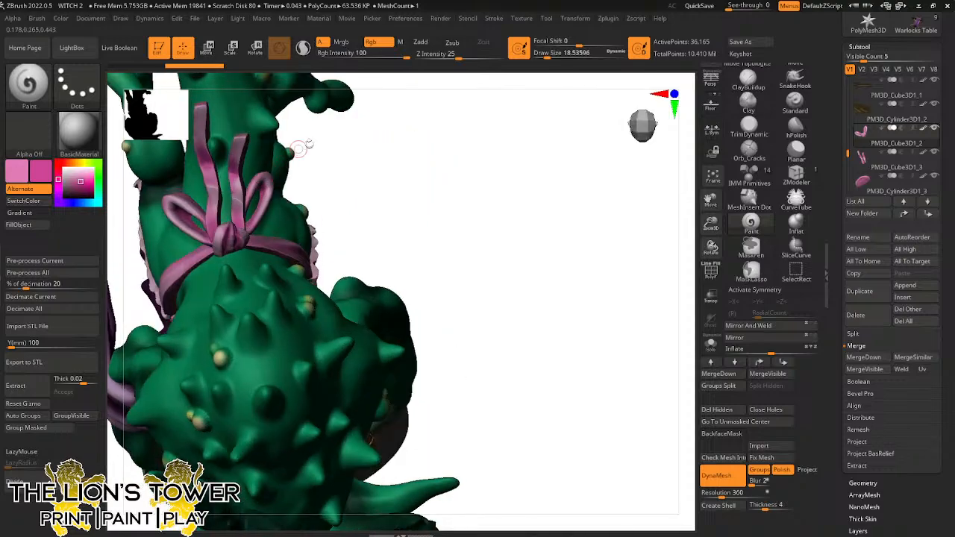
left_click_drag(302, 146, 241, 146)
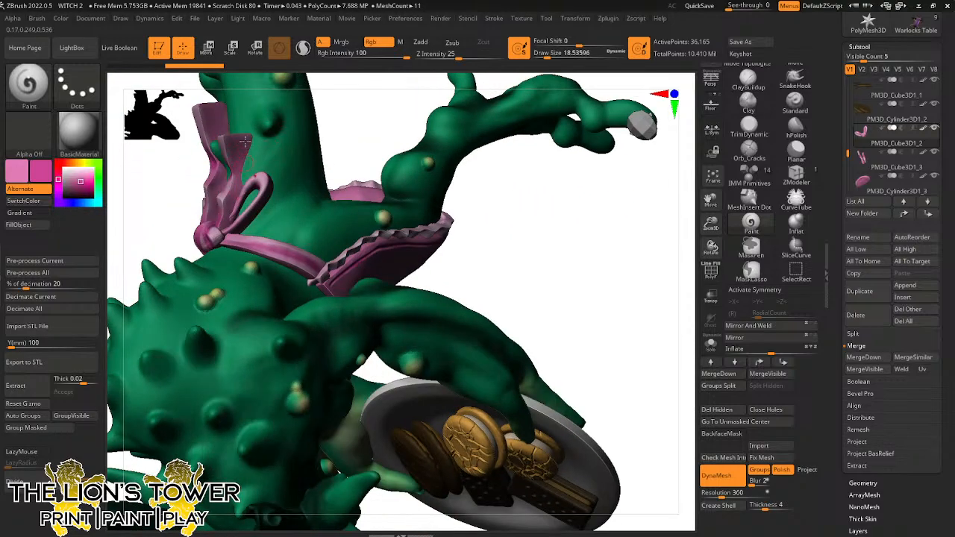
Bring the whole creature upright into view and save the project over the existing file WITCH 2.ZPR
right_click_drag(633, 239, 555, 251, "ctrl")
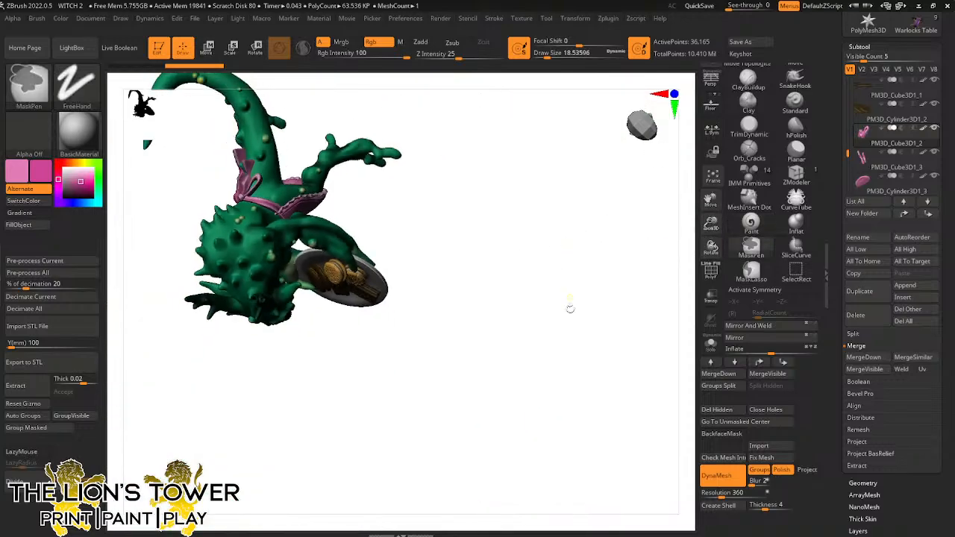
left_click_drag(570, 308, 567, 215)
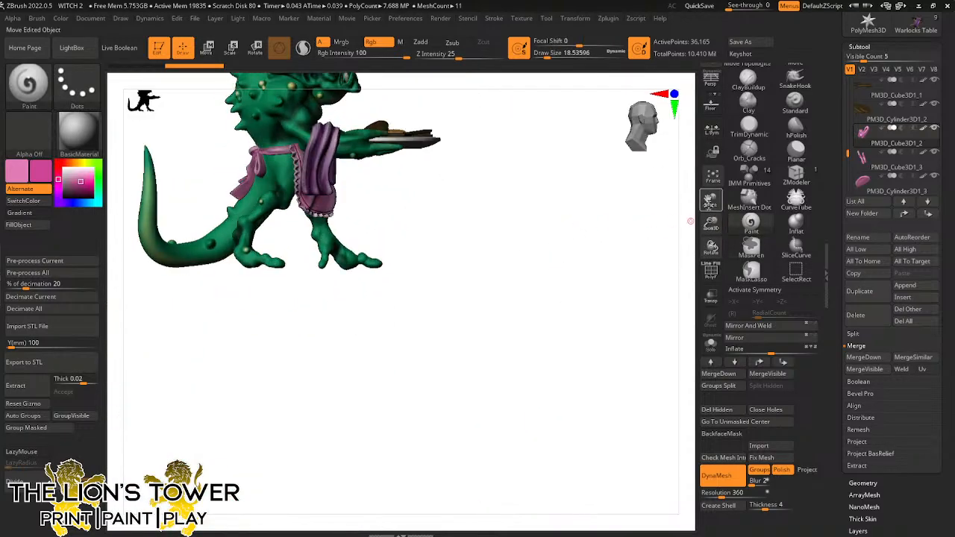
left_click_drag(691, 221, 597, 342)
key("ctrl+s")
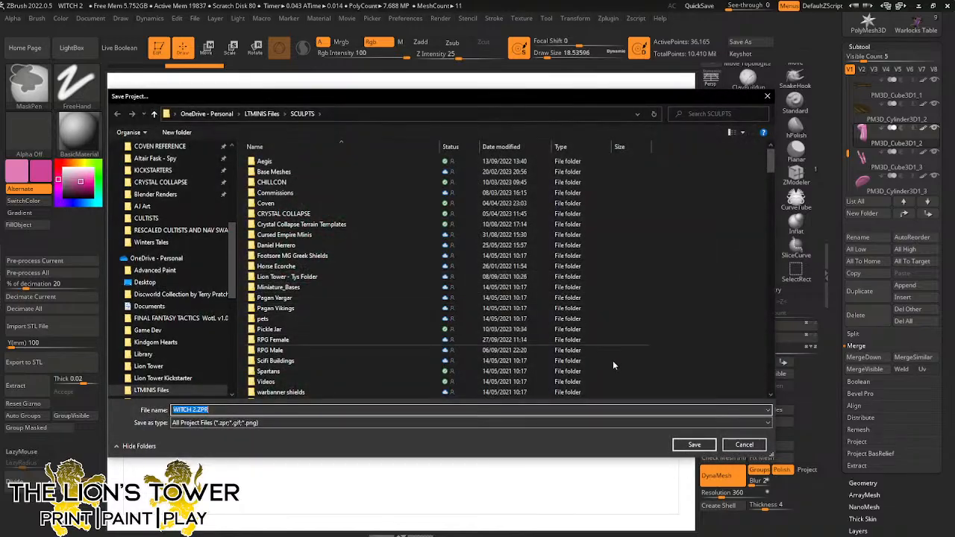
key("Return")
left_click(507, 266)
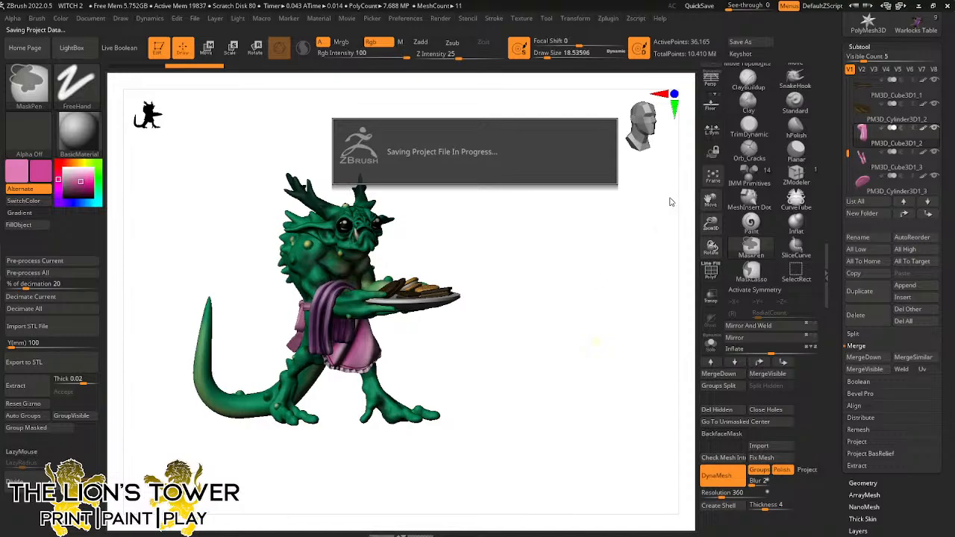
Turn on perspective and frame the whole creature larger in a three-quarter view for rendering
mouse_move(628, 214)
left_mouse_down()
mouse_move(615, 219)
mouse_move(629, 215)
left_mouse_up()
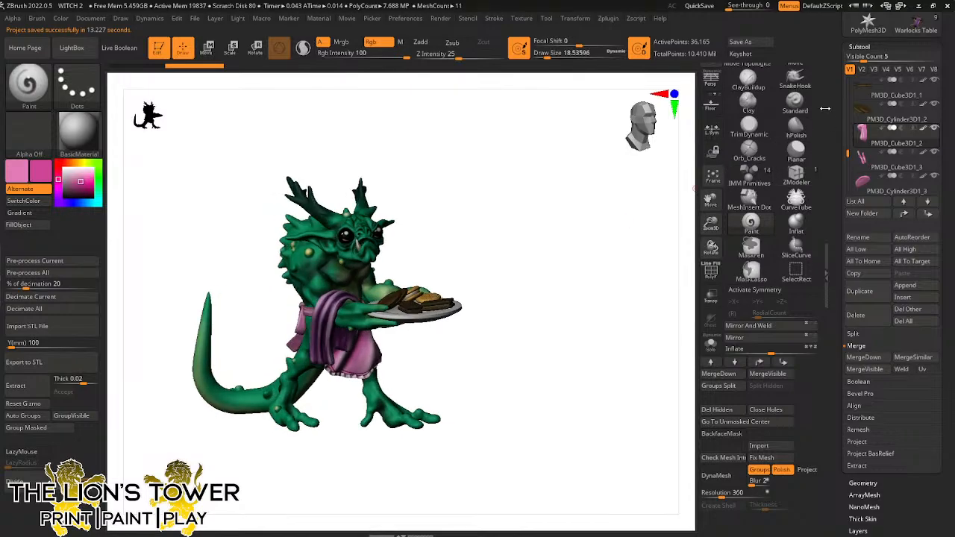
key("ctrl")
scroll(822, 106, "up", 3)
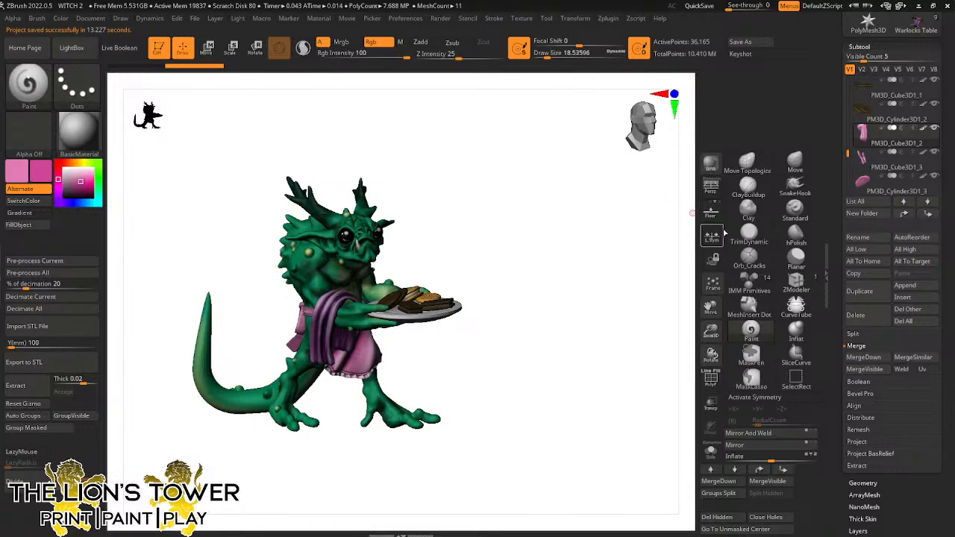
left_click(711, 188)
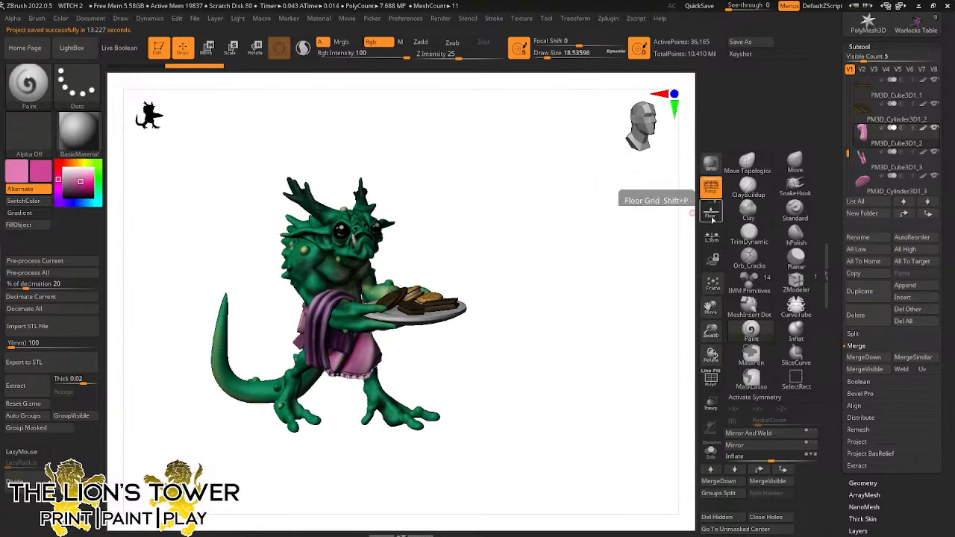
mouse_move(661, 266)
left_mouse_down()
mouse_move(659, 283)
mouse_move(661, 270)
left_mouse_up()
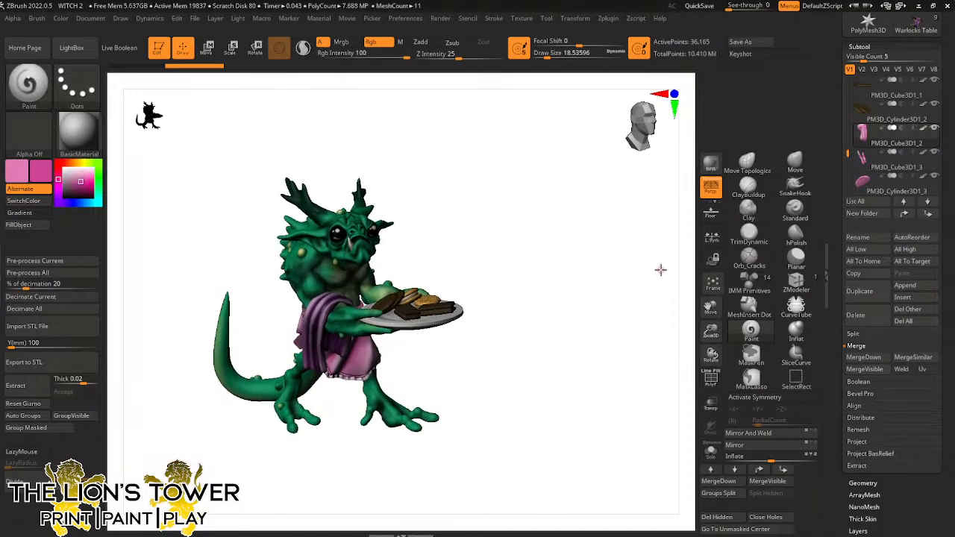
mouse_move(712, 333)
left_mouse_down()
mouse_move(716, 313)
mouse_move(724, 320)
left_mouse_up()
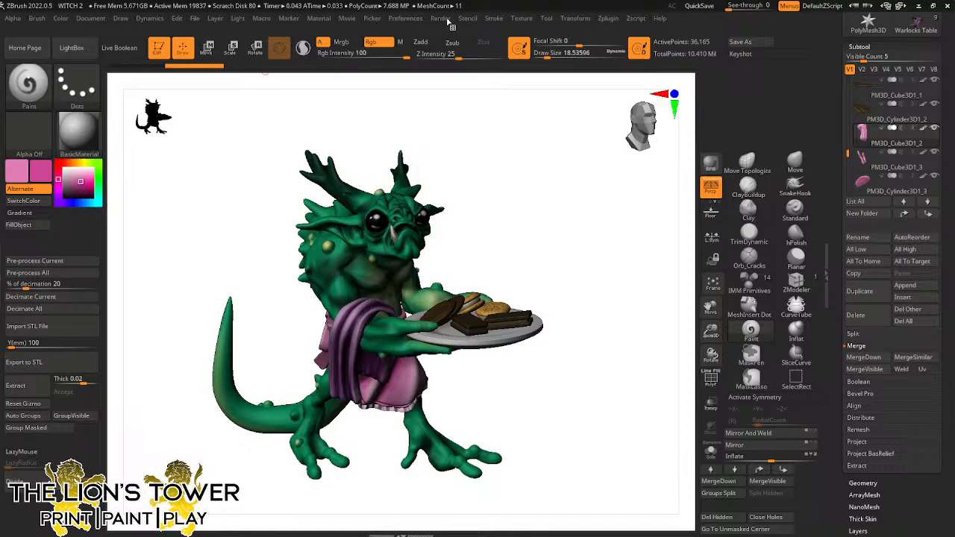
Load the comic-style preset with the colour figure thumbnail from the library of render presets
left_click(71, 47)
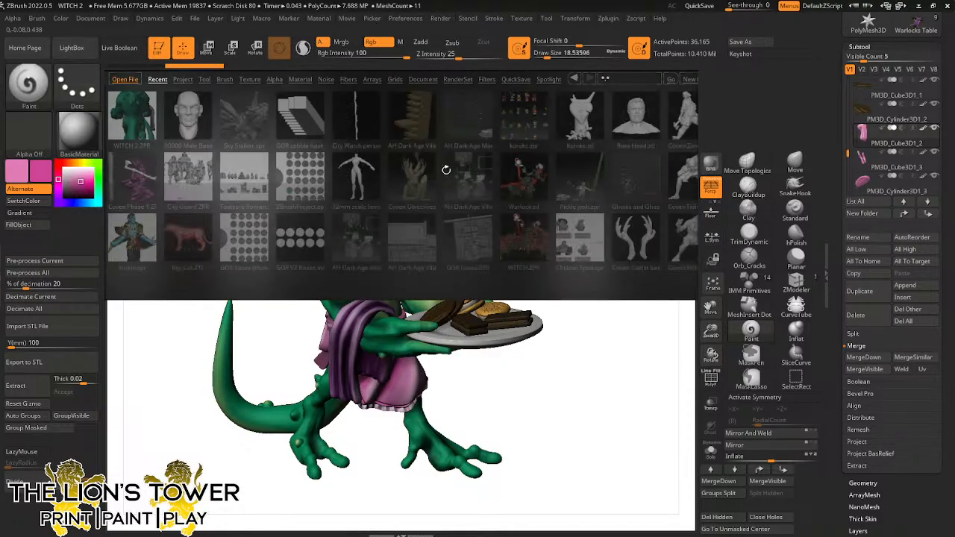
left_click(457, 79)
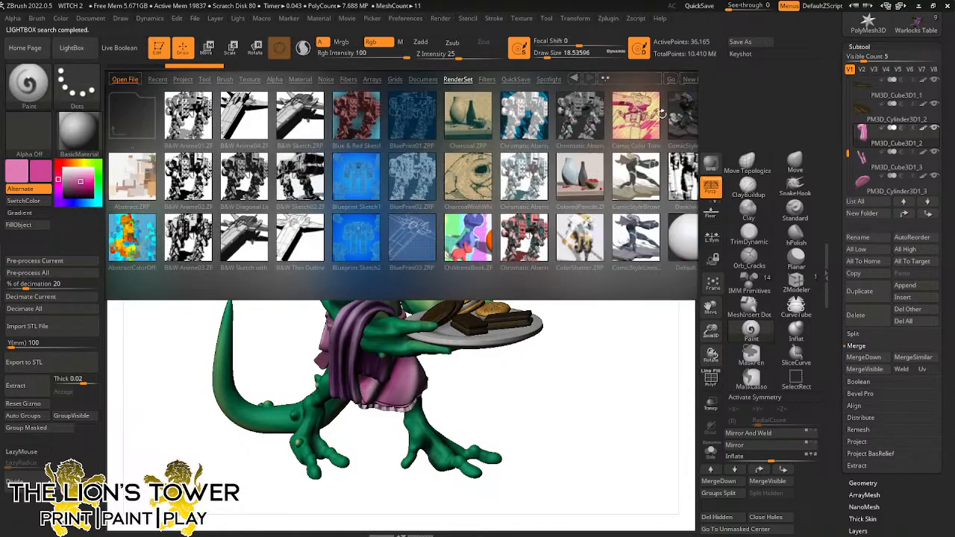
double_click(675, 113)
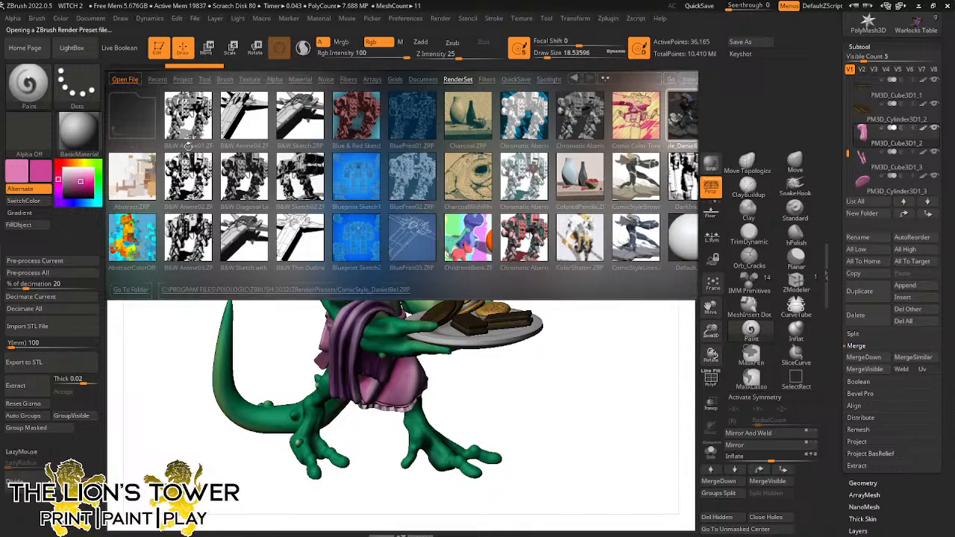
left_click(72, 47)
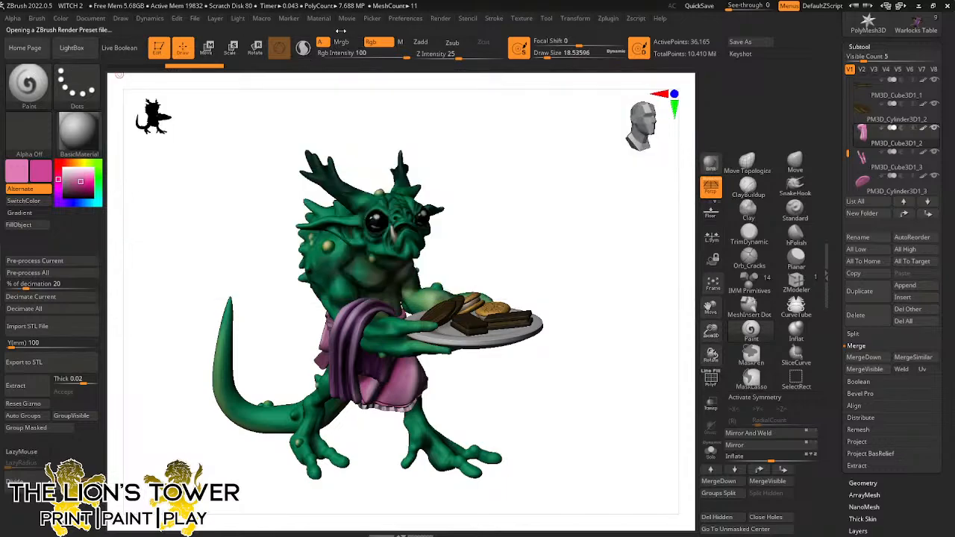
Expand the BPR filter settings and render the creature with BPR
left_click(440, 18)
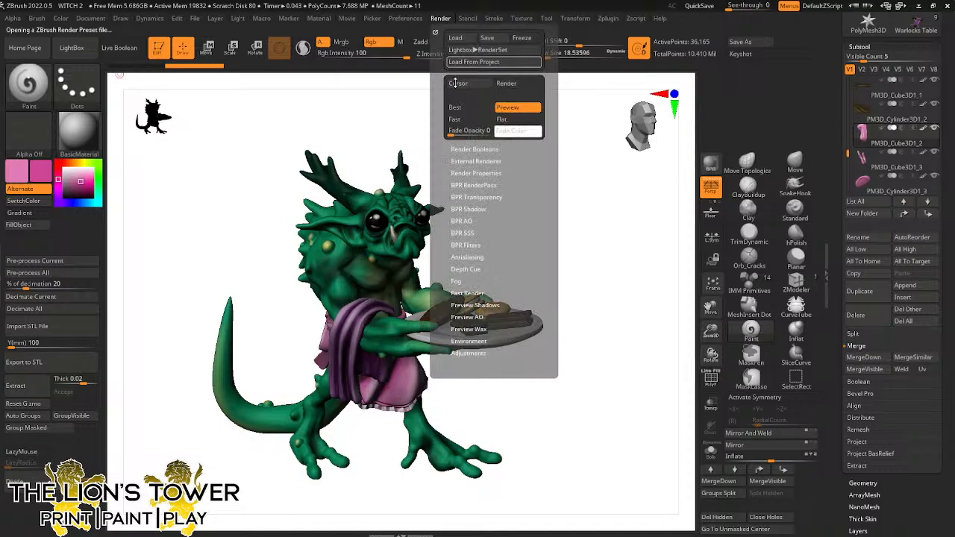
left_click(466, 245)
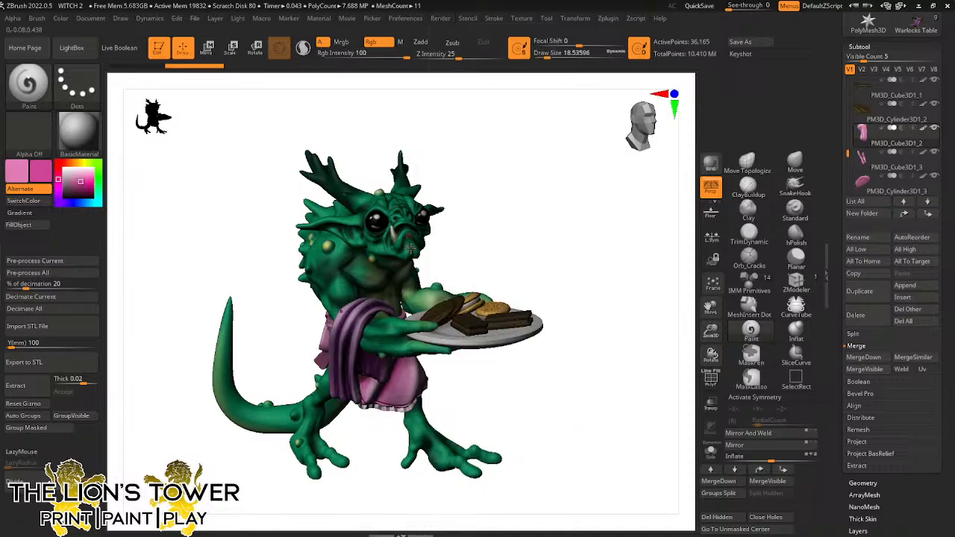
left_click(711, 164)
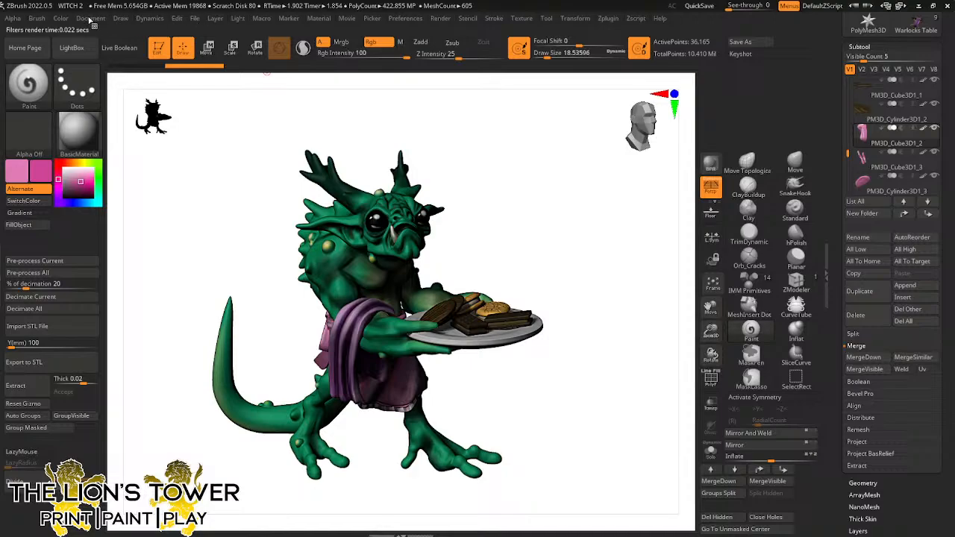
Examine the render settings for ambient occlusion, render booleans and BPR render passes
left_click(440, 18)
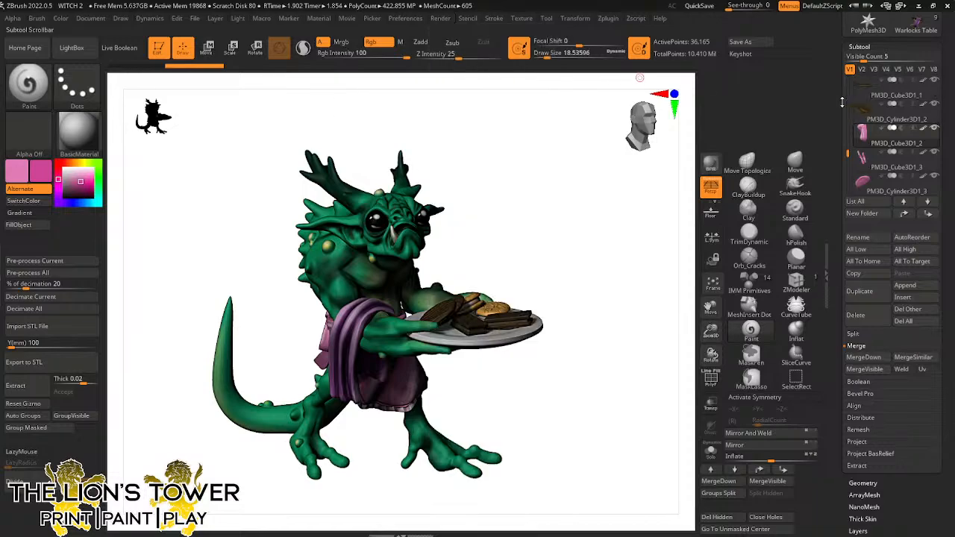
left_click(440, 19)
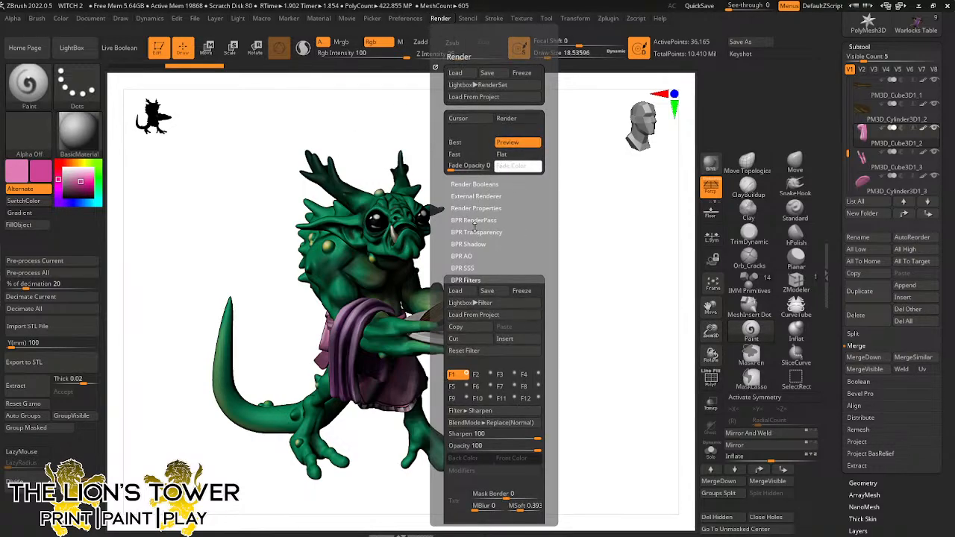
left_click(468, 256)
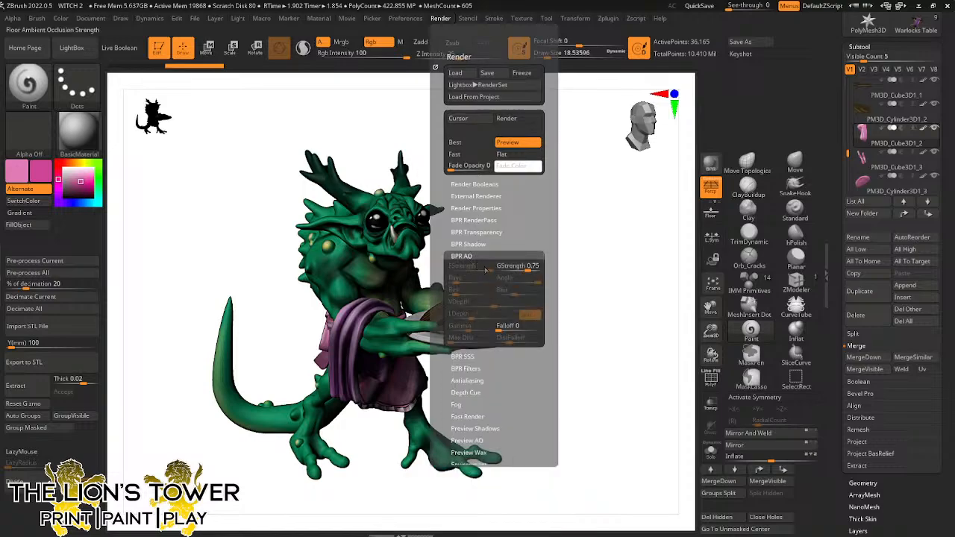
left_click(484, 197)
left_click(477, 185)
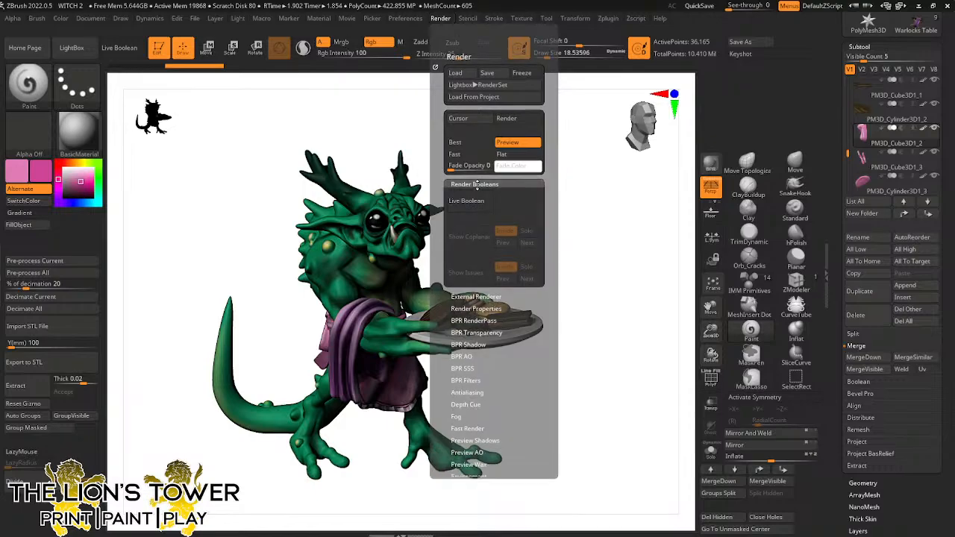
left_click(477, 184)
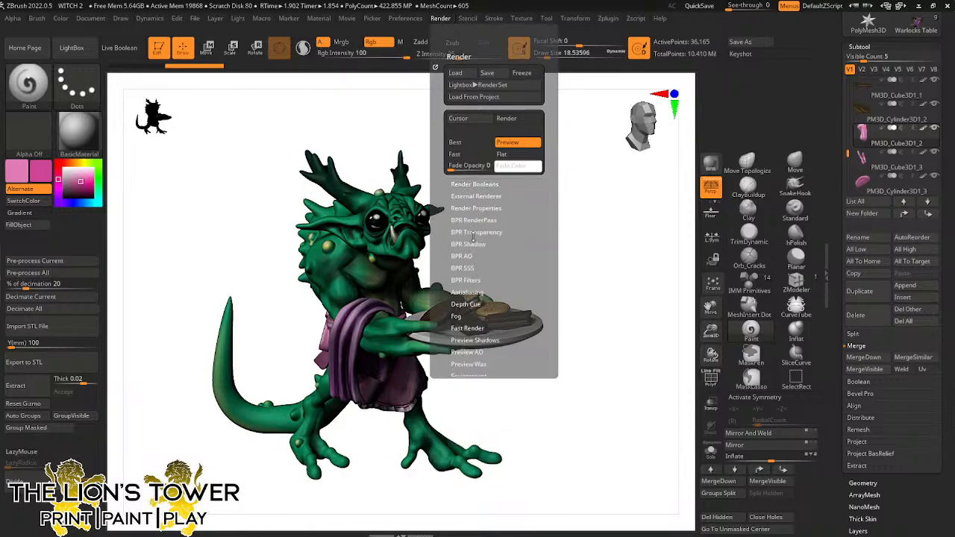
left_click(474, 221)
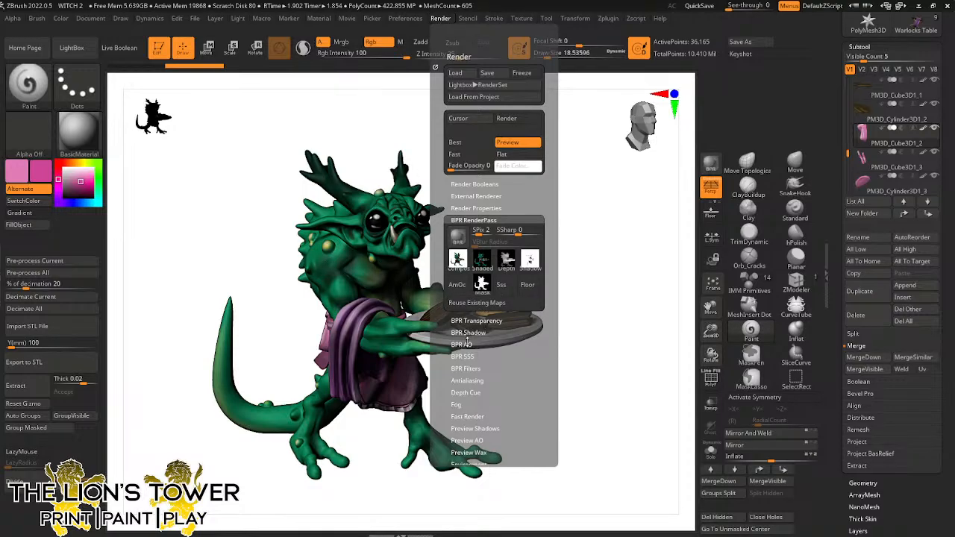
left_click(467, 344)
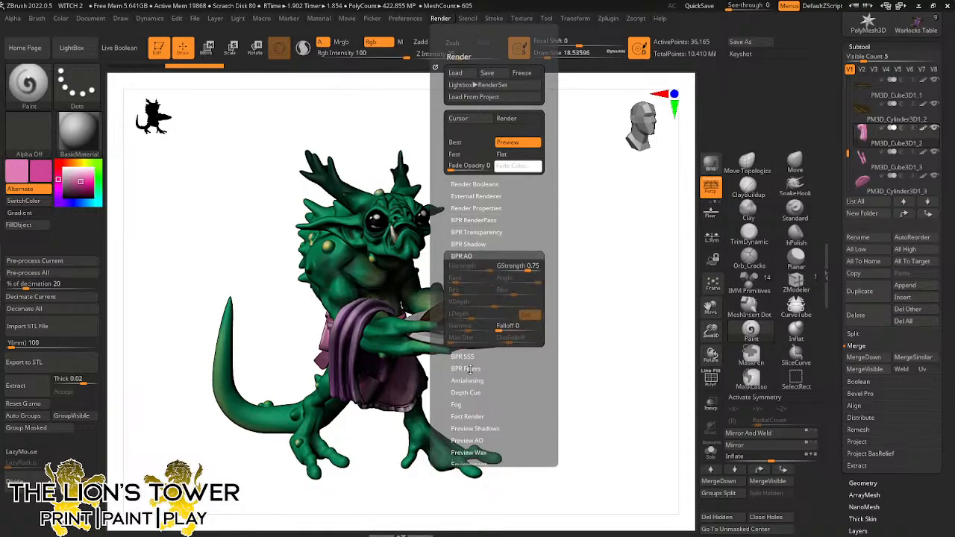
Enable ambient occlusion in the render properties and render the creature again with BPR
left_click(473, 208)
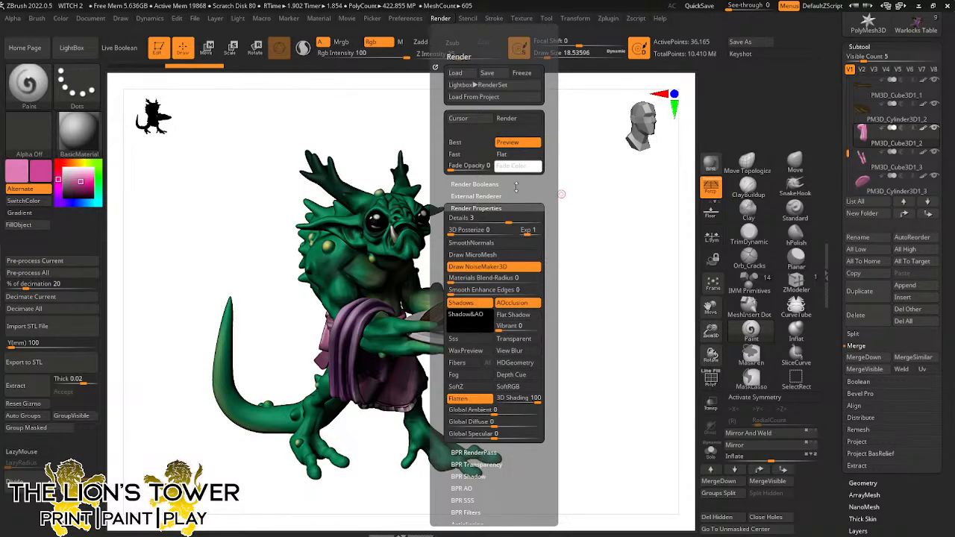
left_click(472, 209)
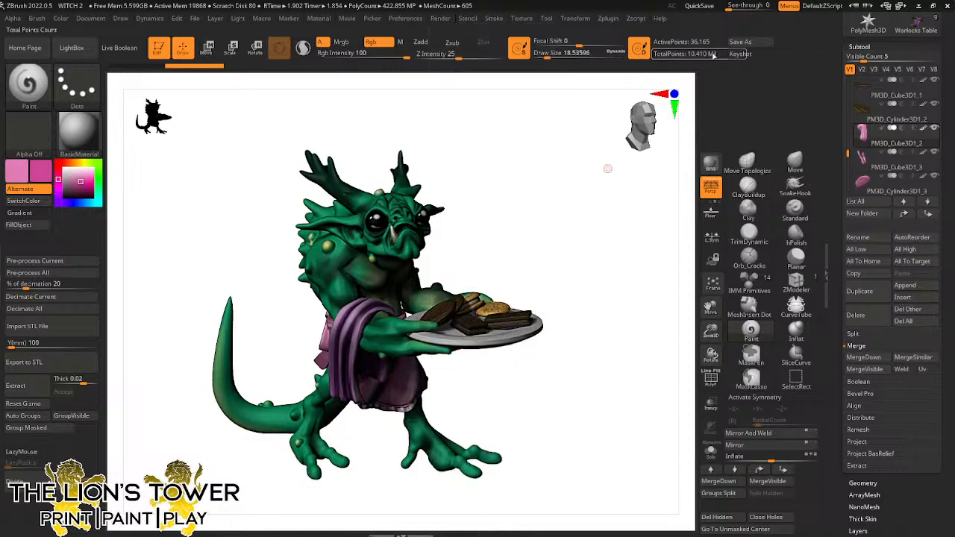
left_click(711, 166)
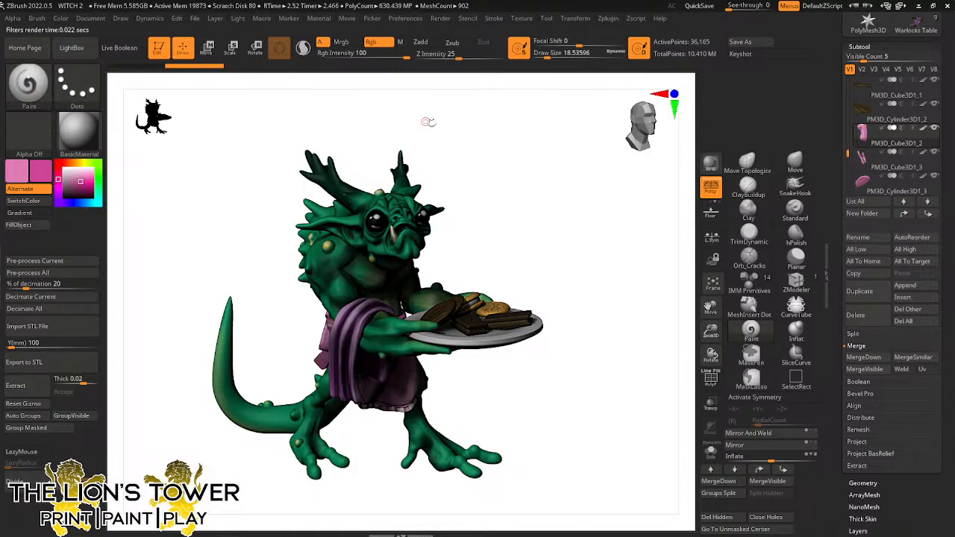
Start exporting the composite BPR render pass and browse to the RENDERS folder inside KICKSTARTERS, THE WARLOCK
left_click(441, 18)
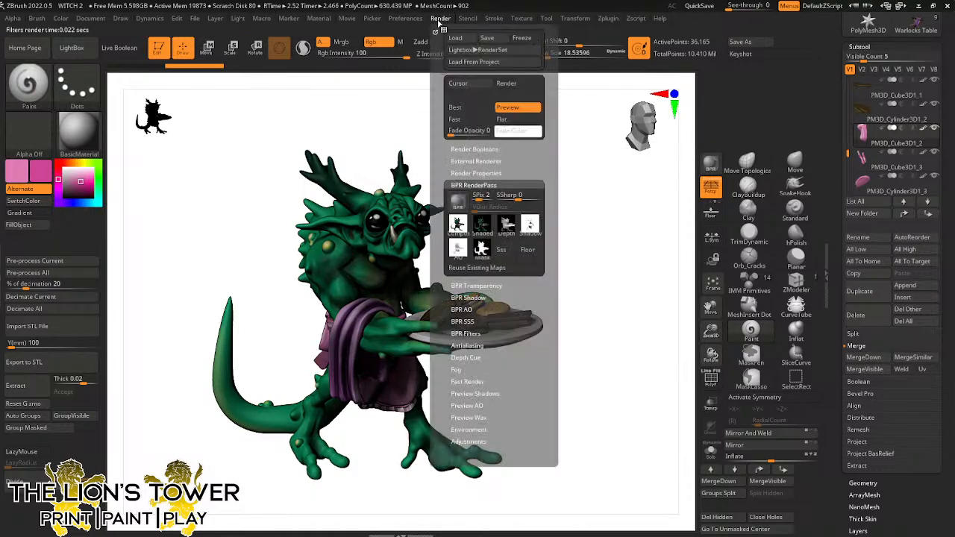
mouse_move(456, 227)
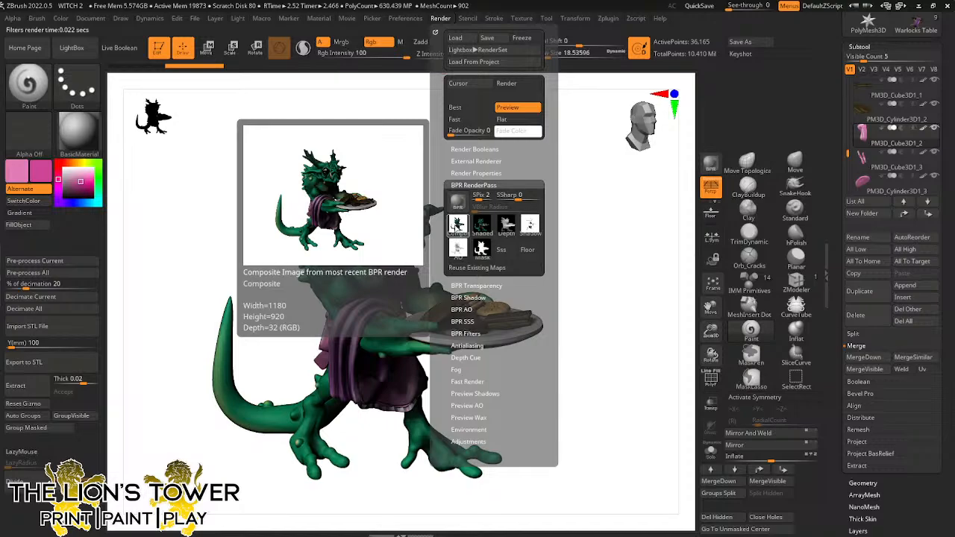
left_click(457, 226)
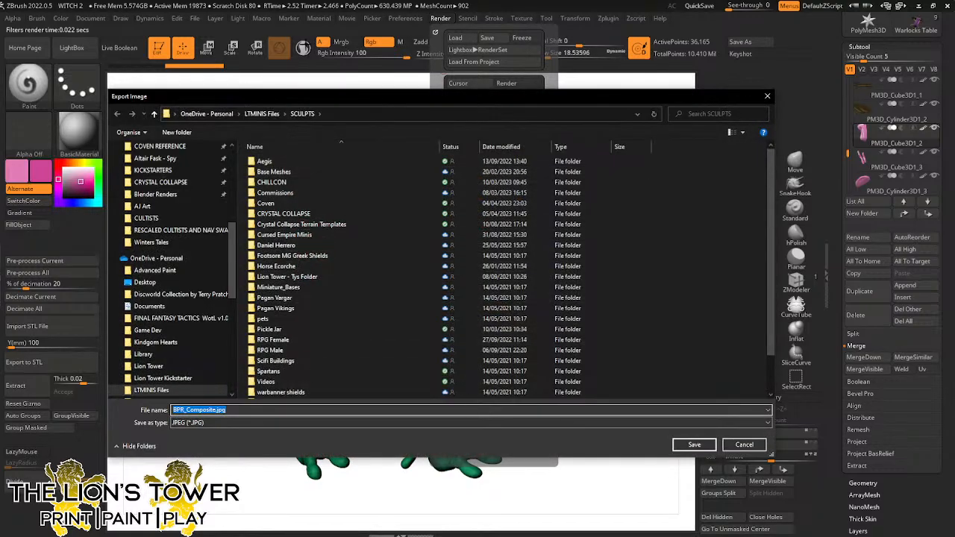
scroll(229, 252, "up", 2)
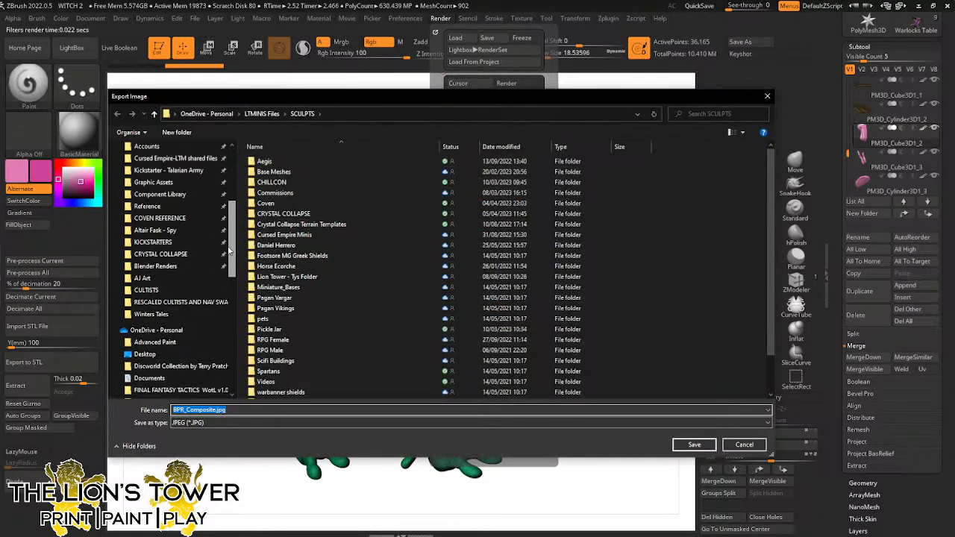
left_click(179, 242)
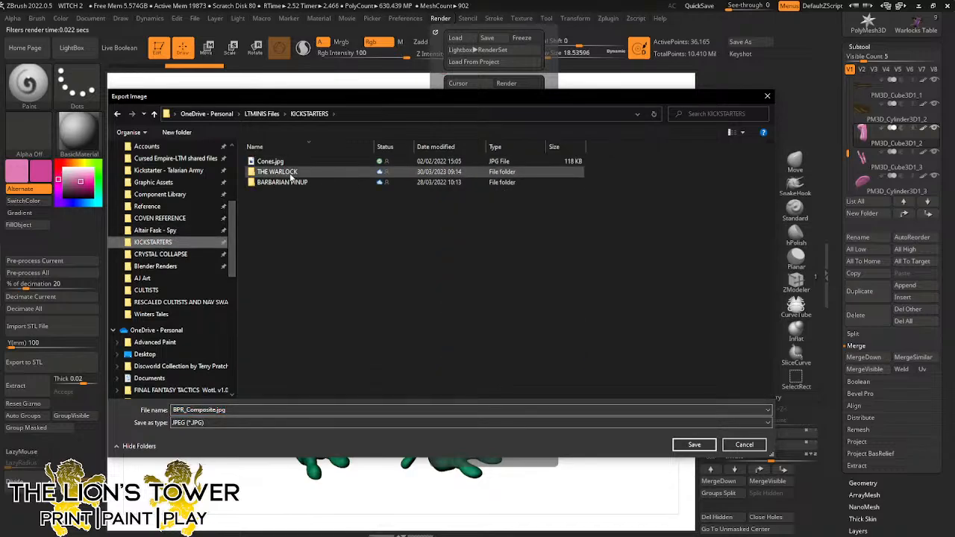
double_click(290, 173)
double_click(271, 172)
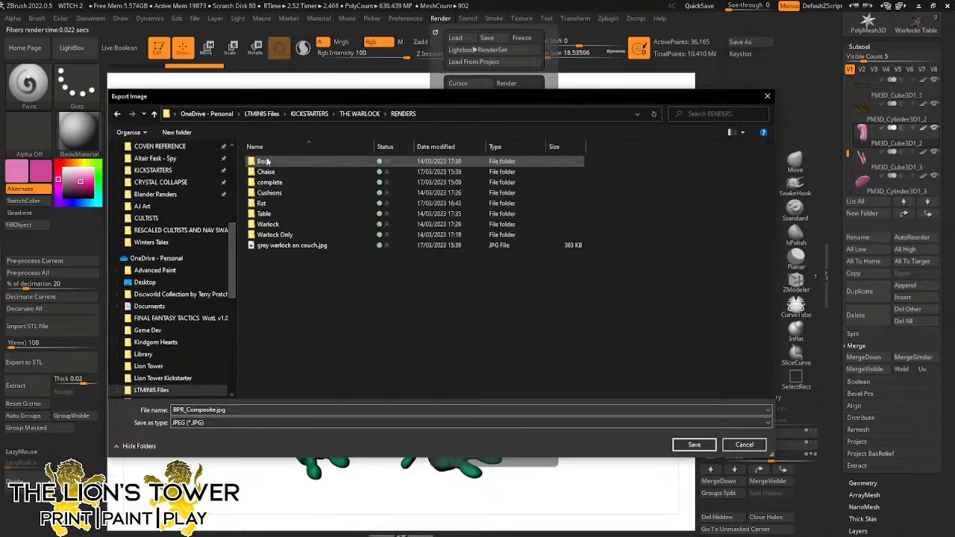
Create a folder named Quasit Butler and export the composite render into it as BPR_Composite.jpg
left_click(177, 133)
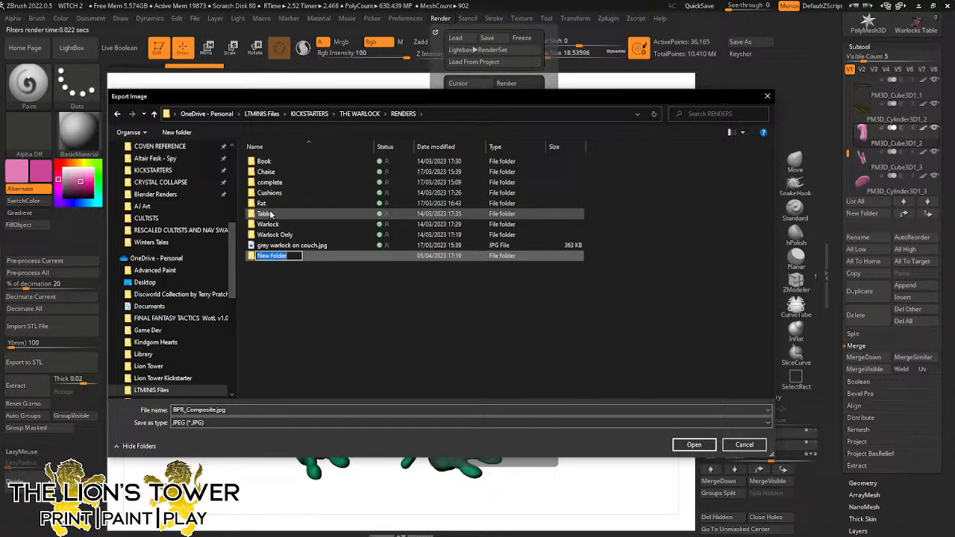
type("Qua")
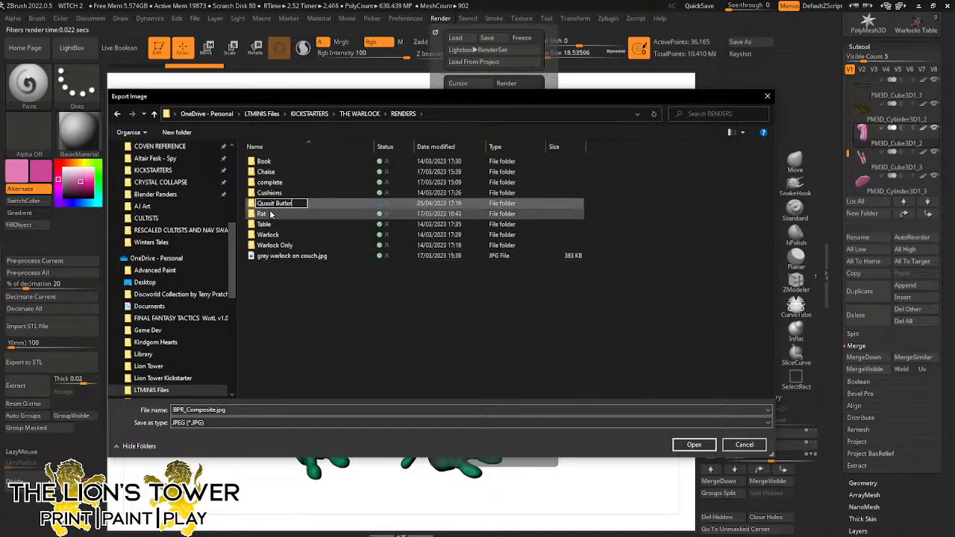
type("sit Butler")
key("Return")
key("Return")
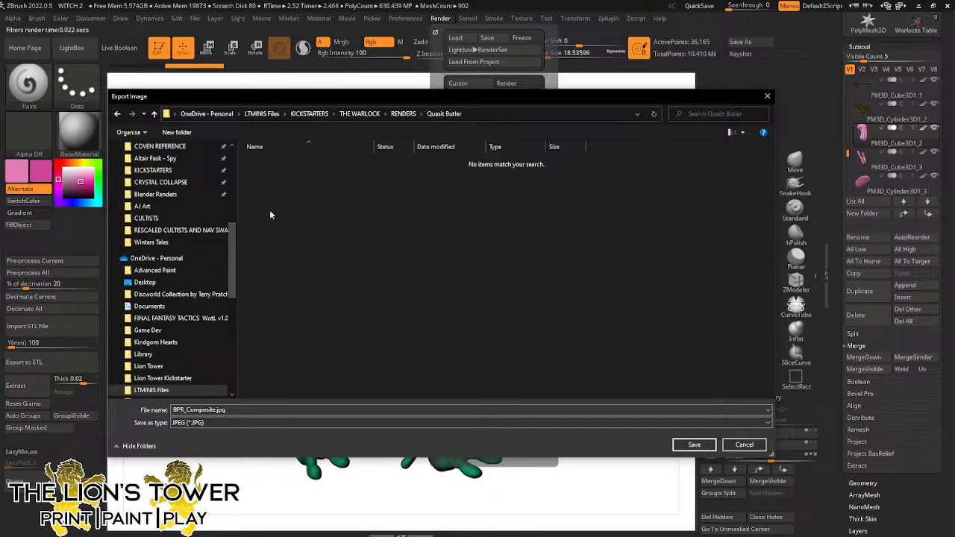
left_click(693, 446)
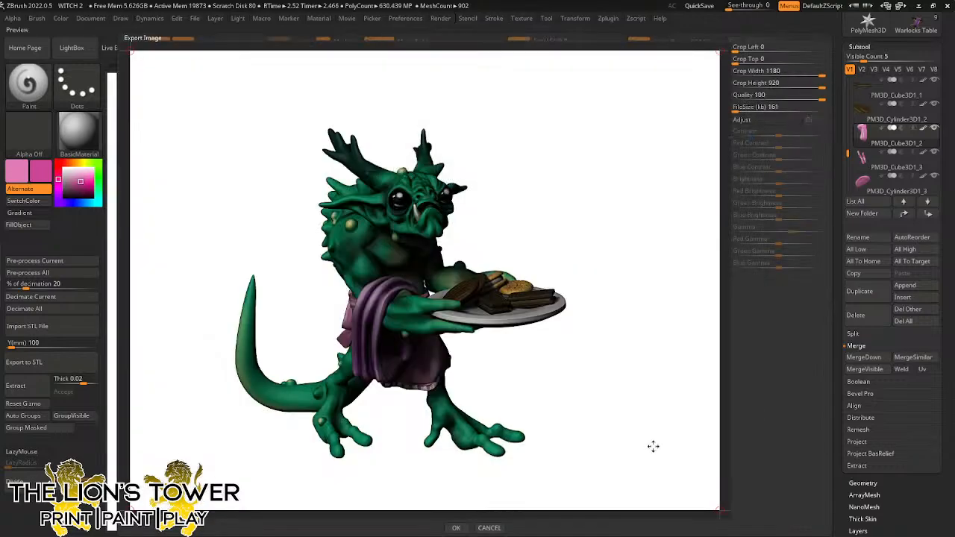
left_click(458, 527)
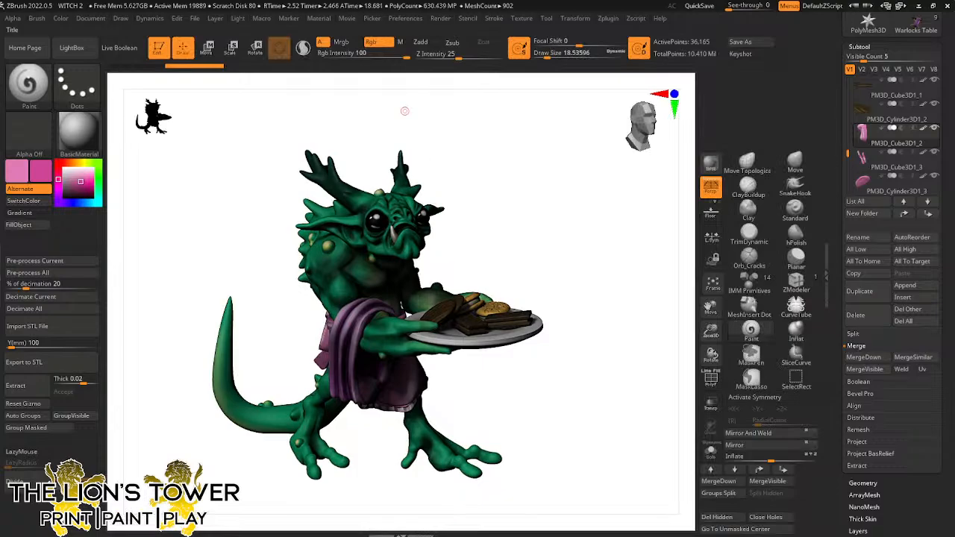
Export the mask and ambient occlusion passes to the Quasit Butler folder as BPR_Mask.psd and BPR_AO.psd
left_click(446, 20)
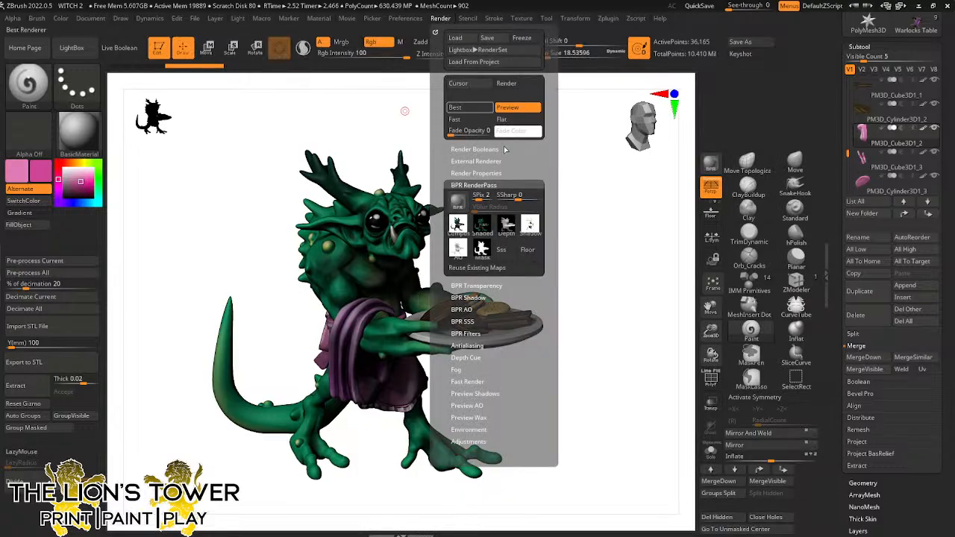
mouse_move(506, 224)
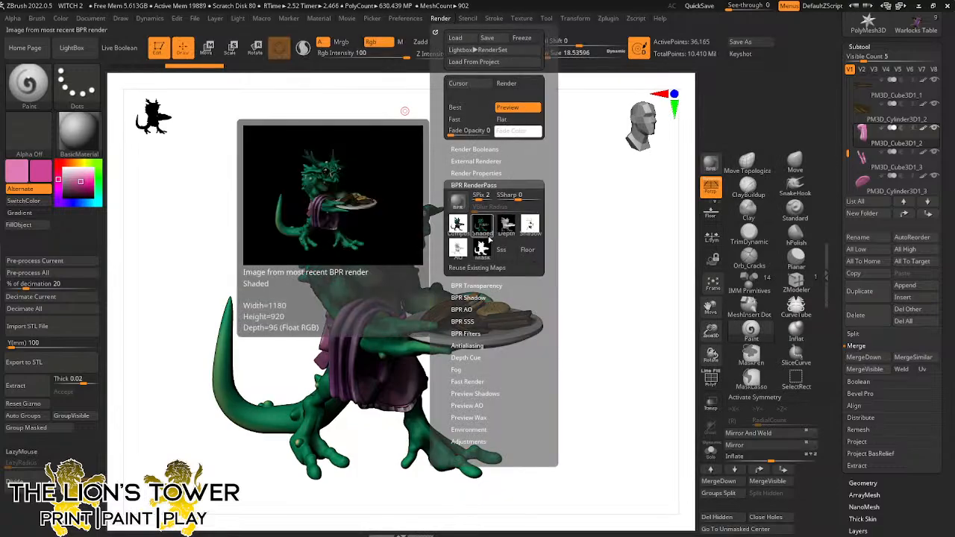
left_click(482, 249)
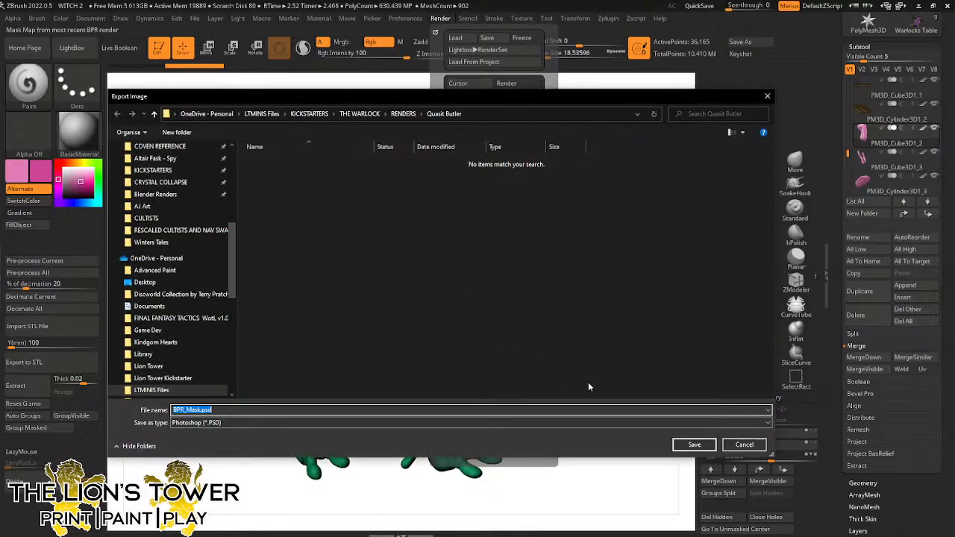
key("Return")
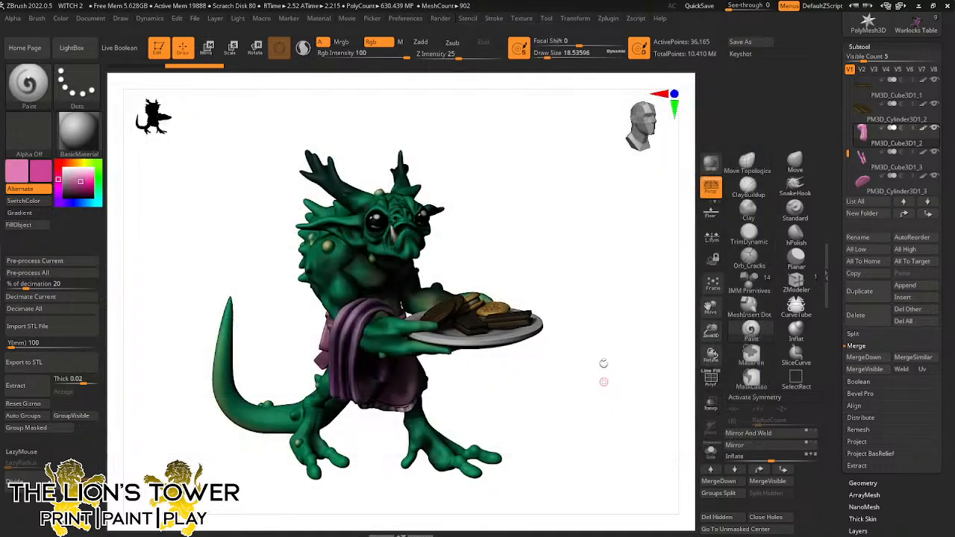
left_click(440, 19)
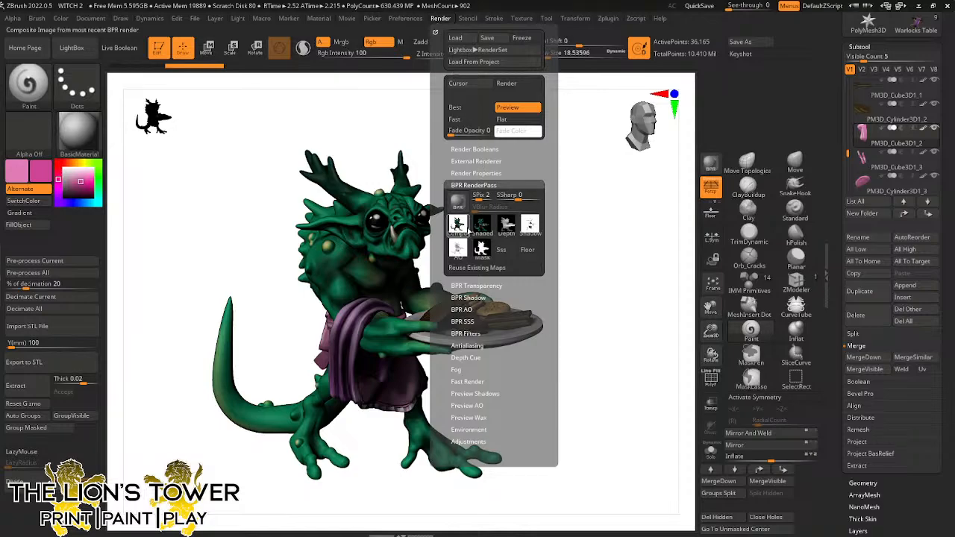
left_click(458, 250)
key("Return")
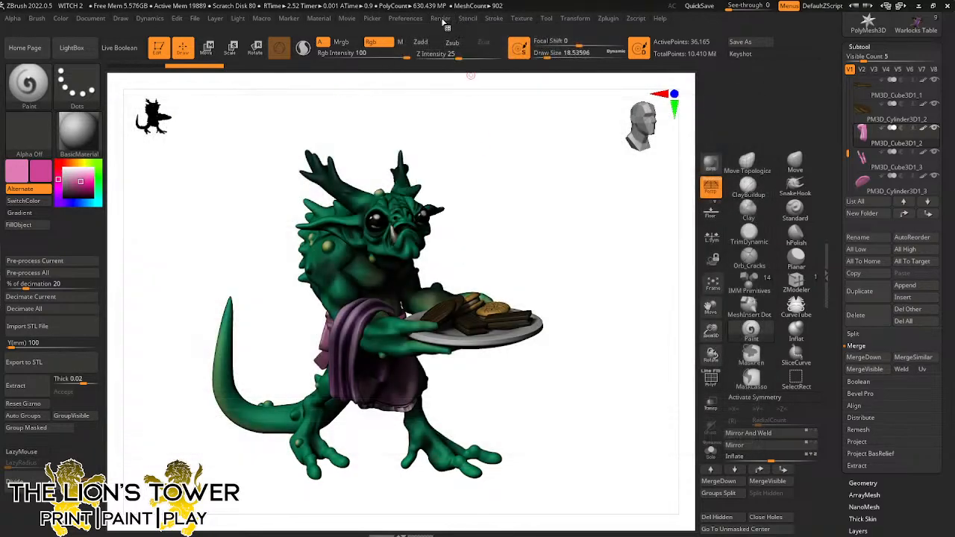
Export the depth and shadow passes to the Quasit Butler folder as BPR_Depth.psd and BPR_Shadow.psd
left_click(442, 20)
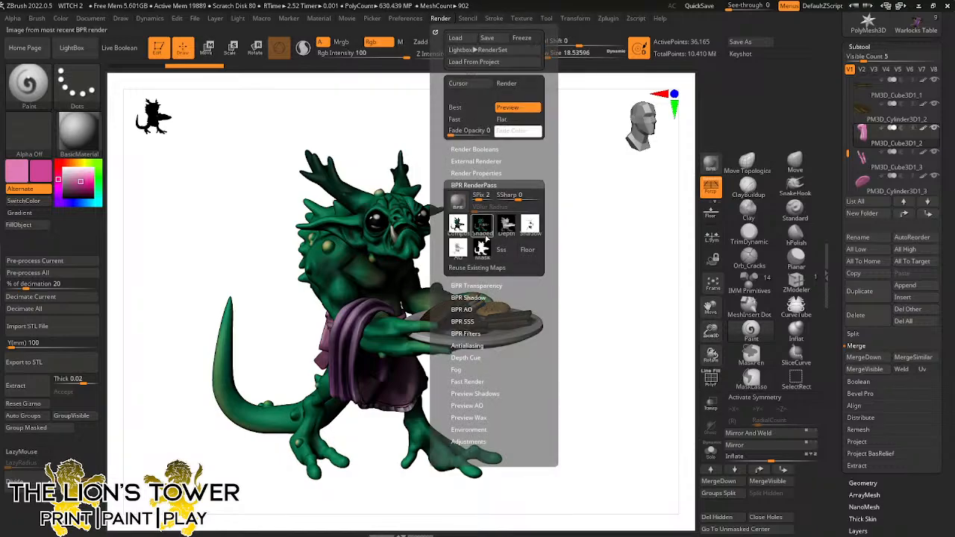
left_click(506, 224)
key("Return")
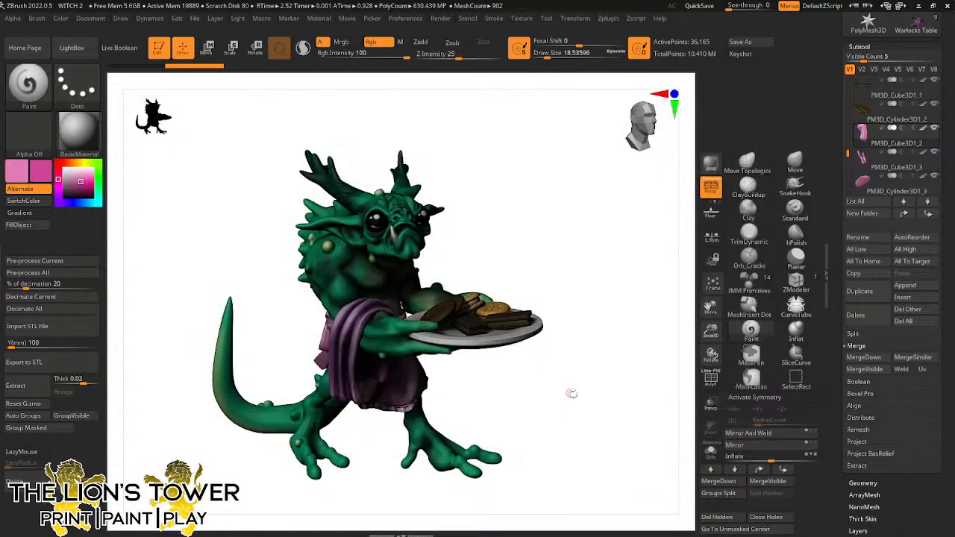
left_click(442, 19)
left_click(530, 224)
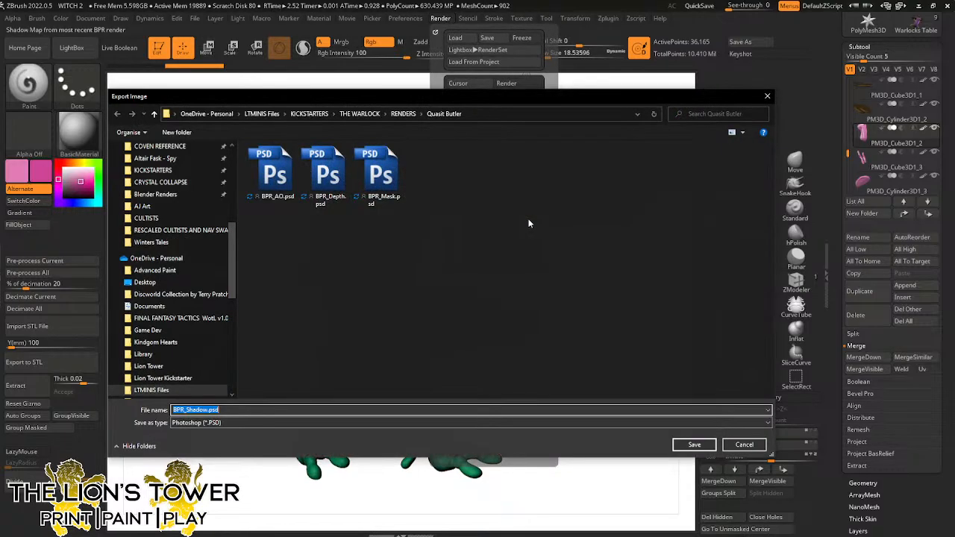
key("Return")
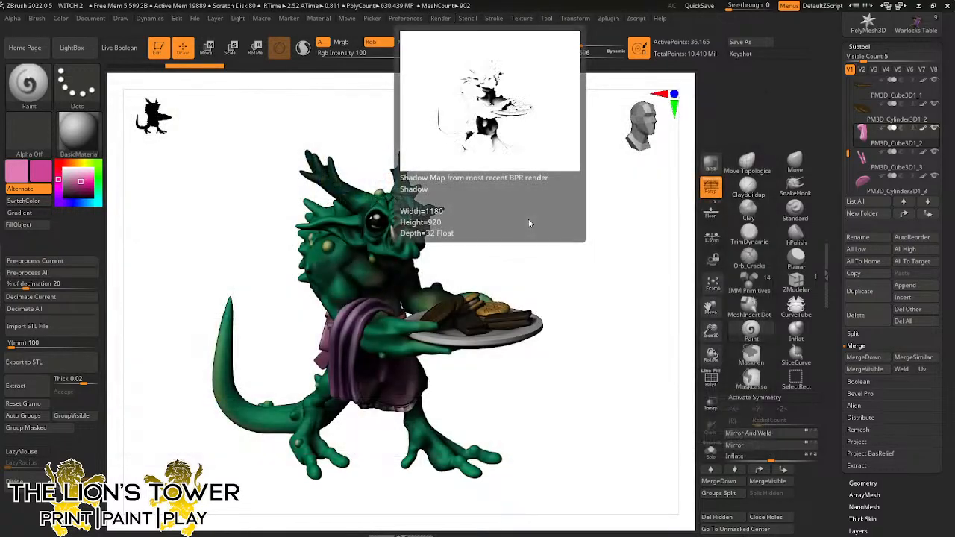
Export the shaded render pass at full size, keeping the default file name and image settings
left_click(443, 20)
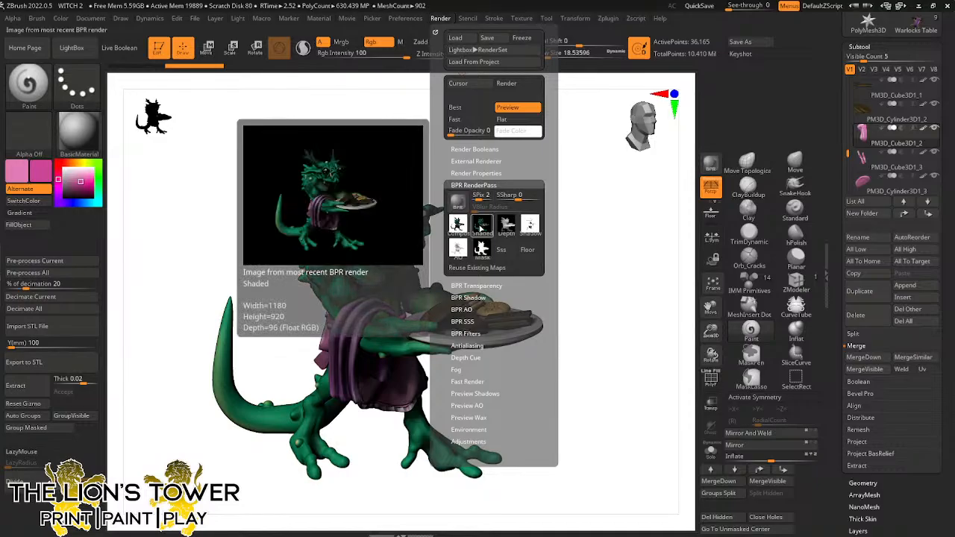
left_click(482, 225)
key("Return")
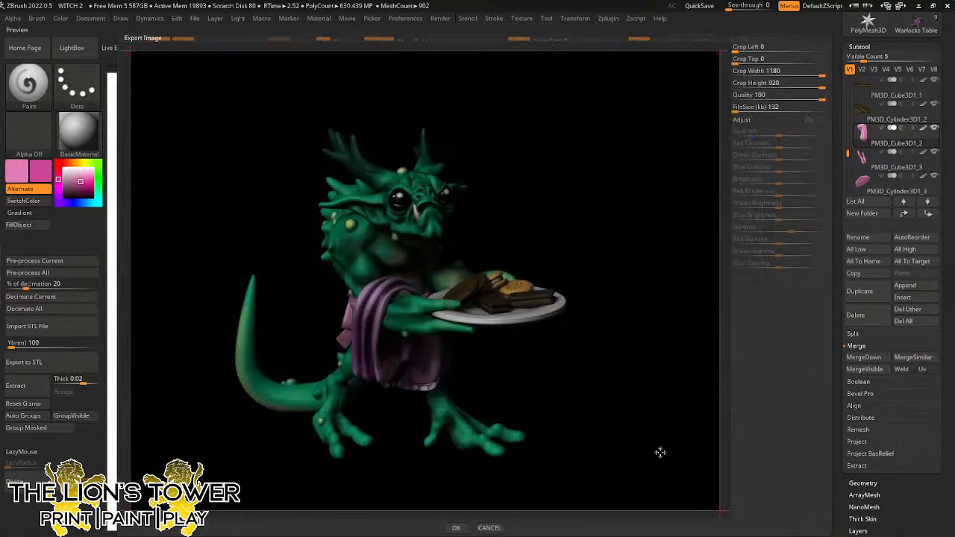
left_click(456, 527)
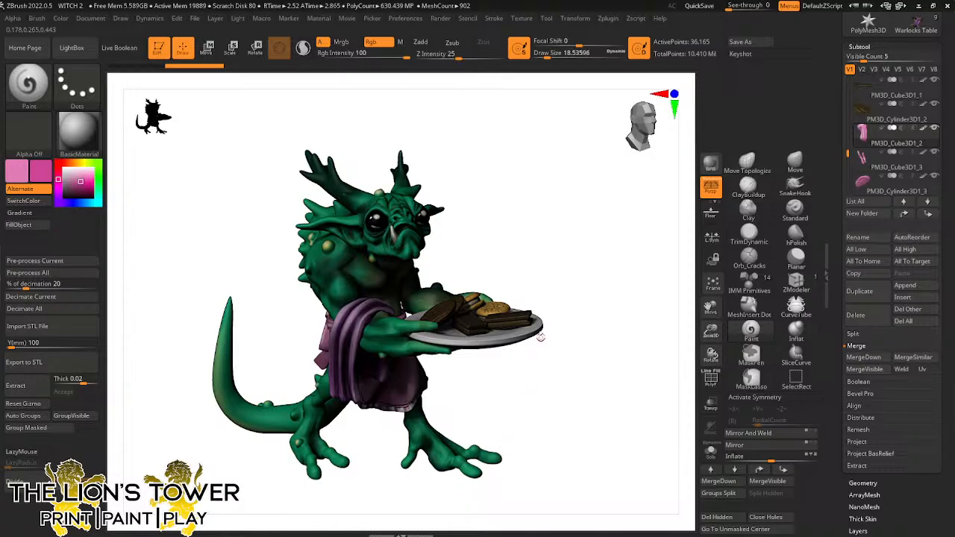
Save the project as WITCH 2.ZPR in the SCULPTS folder, replacing the existing file
mouse_move(539, 219)
left_mouse_down()
mouse_move(586, 241)
mouse_move(542, 205)
left_mouse_up()
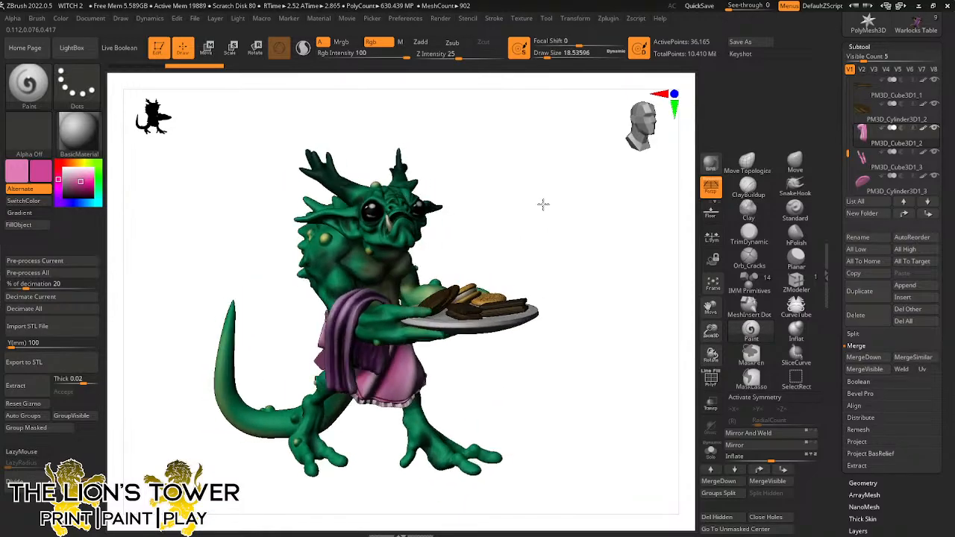
left_click(744, 42)
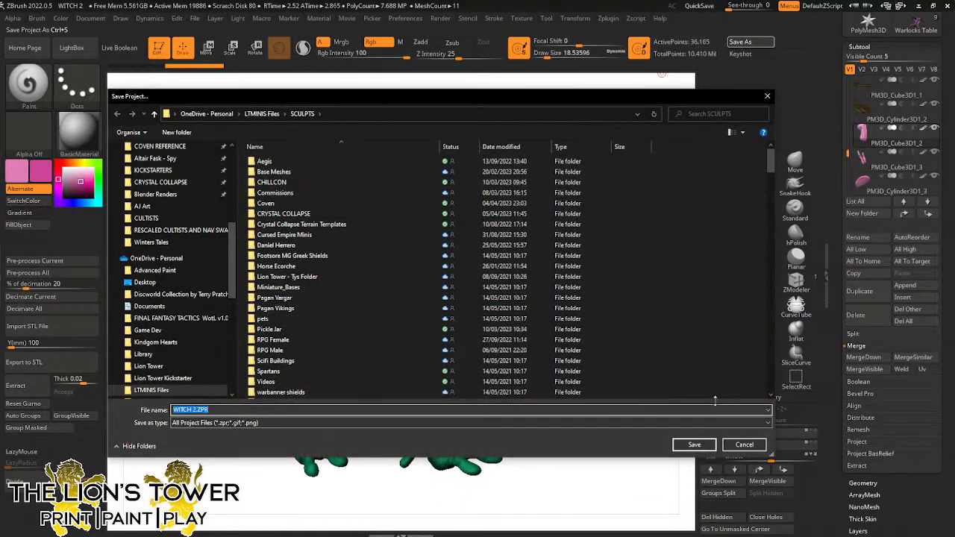
left_click(713, 444)
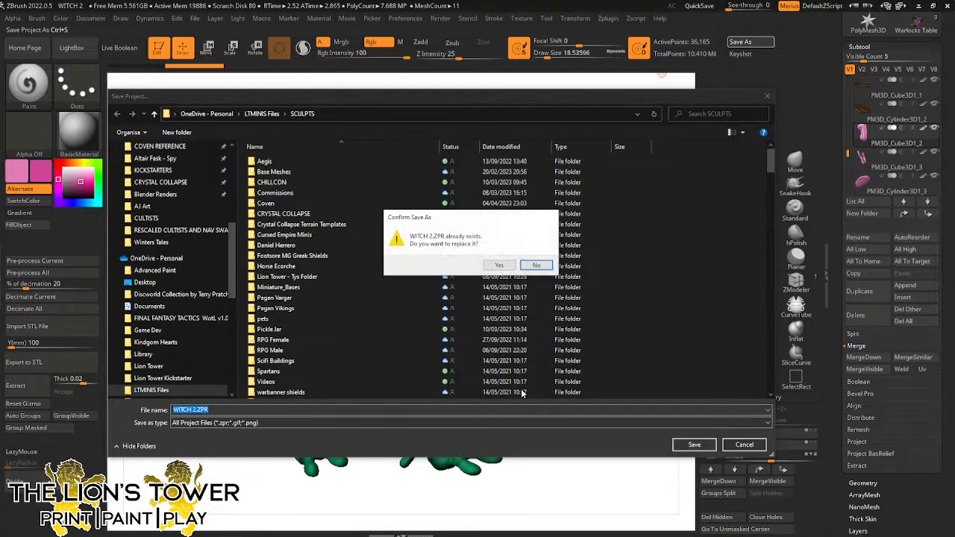
left_click(500, 267)
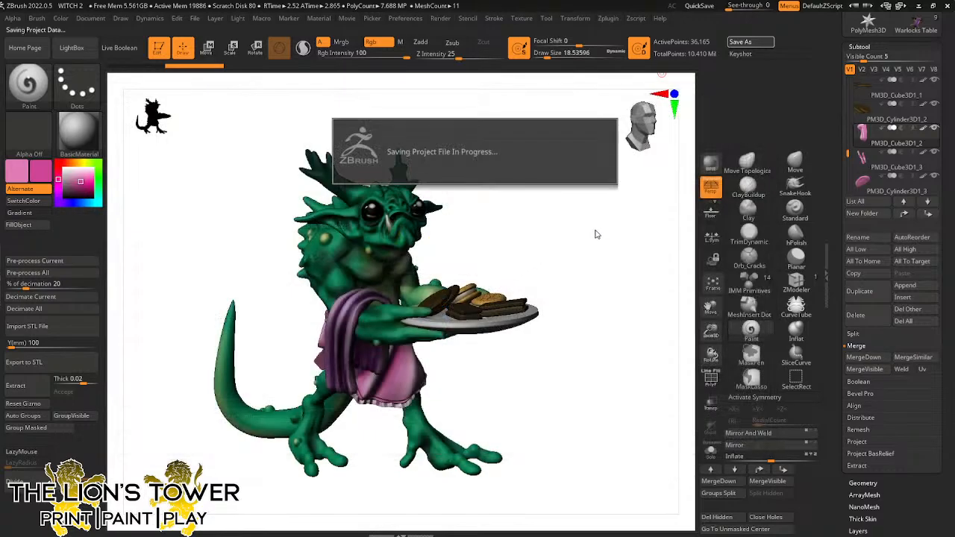
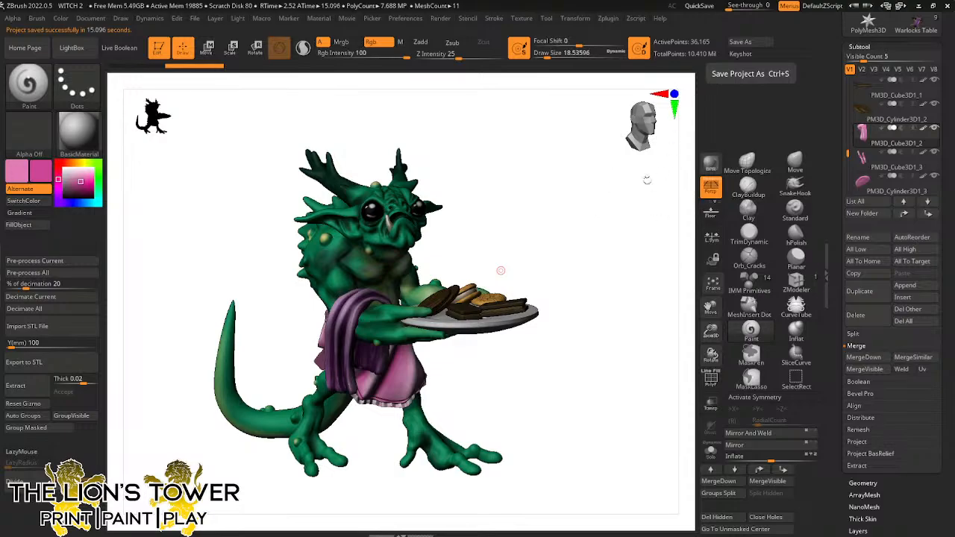
Merge all visible subtools of the creature into a new tool and make that merged tool active
left_click_drag(647, 180, 647, 244)
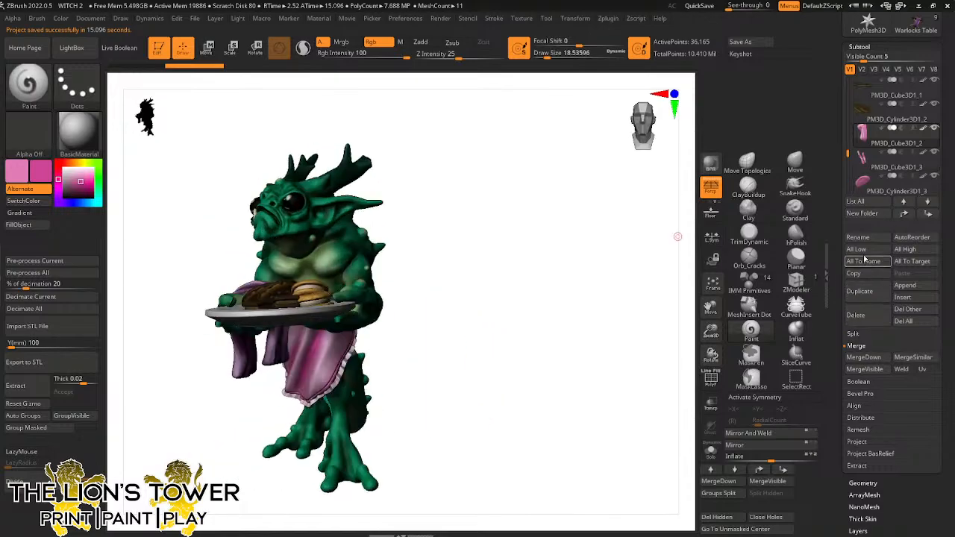
left_click(878, 371)
left_click(830, 191)
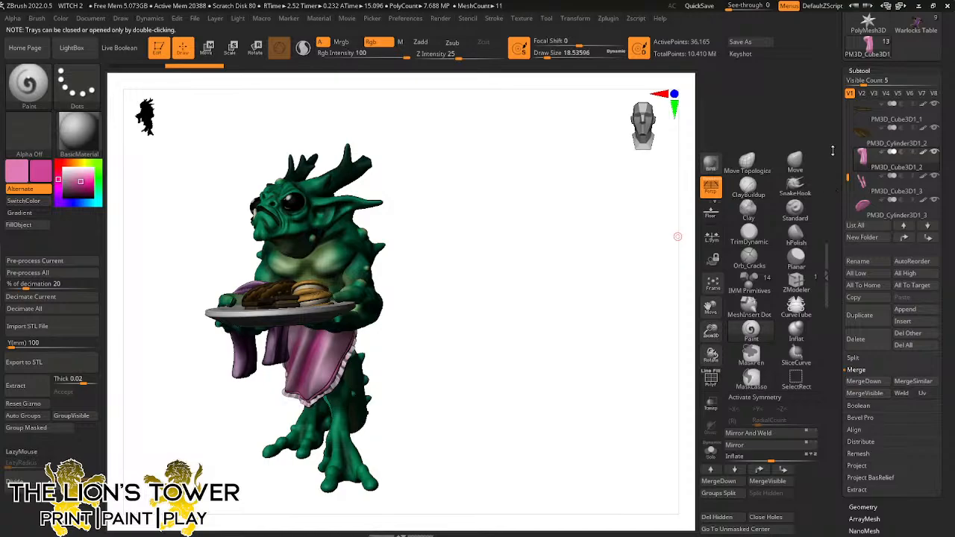
left_click_drag(833, 150, 839, 249)
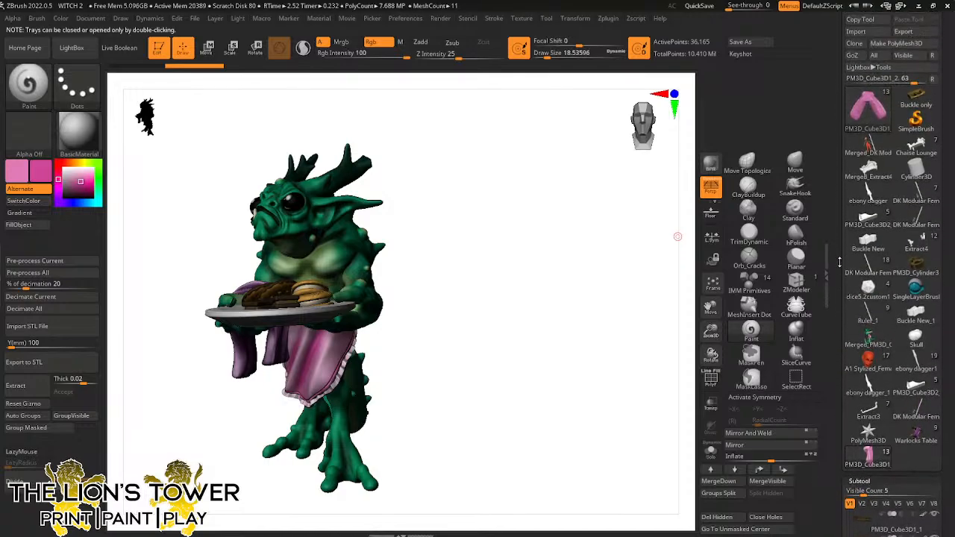
mouse_move(916, 265)
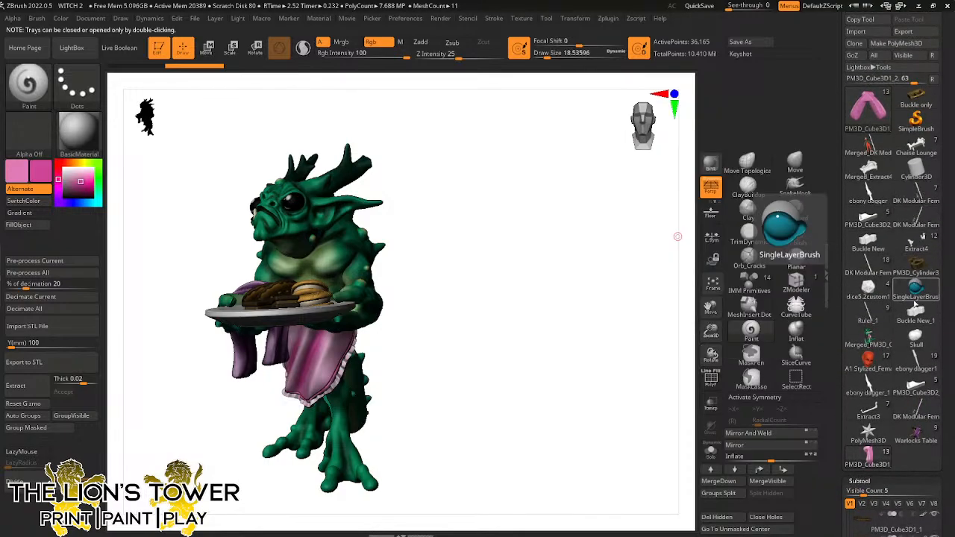
left_click(871, 342)
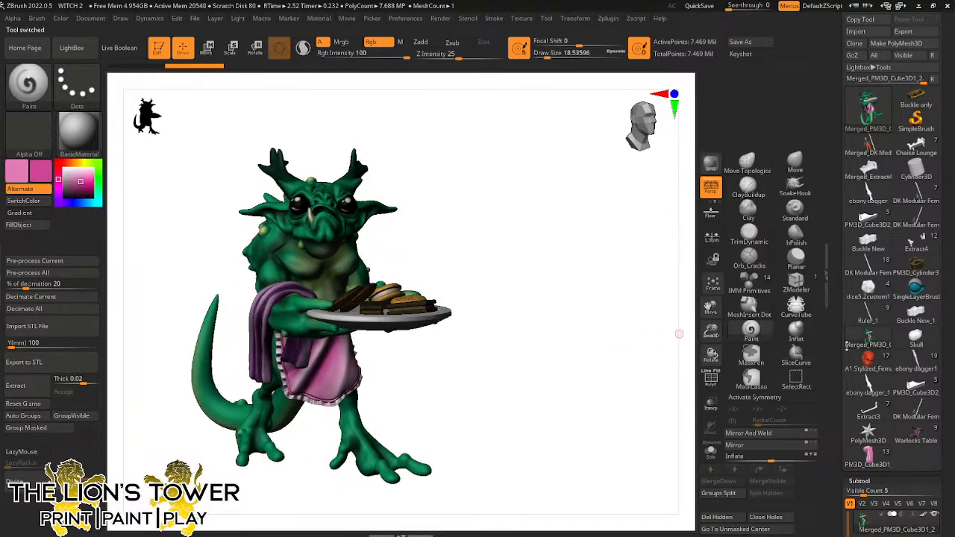
left_click_drag(841, 395, 856, 310)
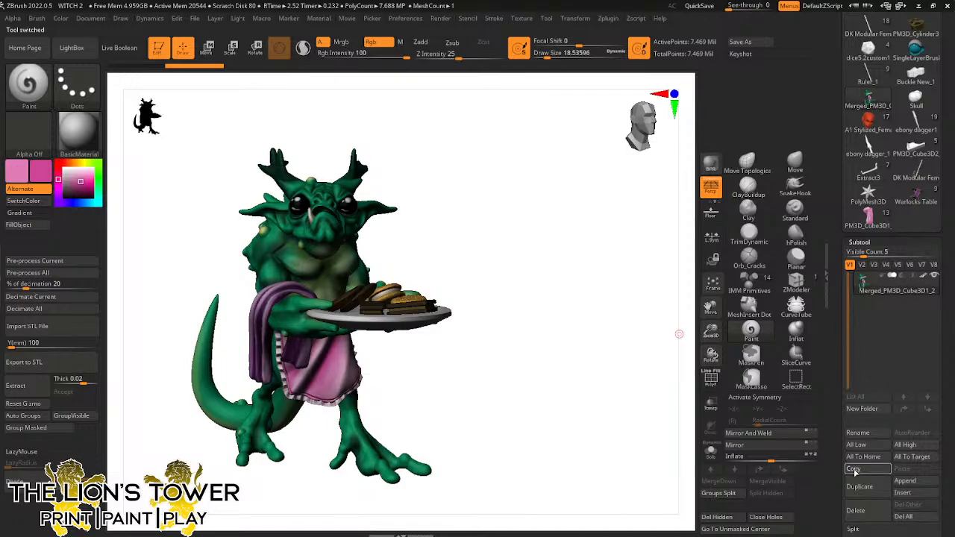
Paste the copied creature as a new subtool into the Warlocks Table tool, viewing the scene from the front without perspective
left_click(916, 196)
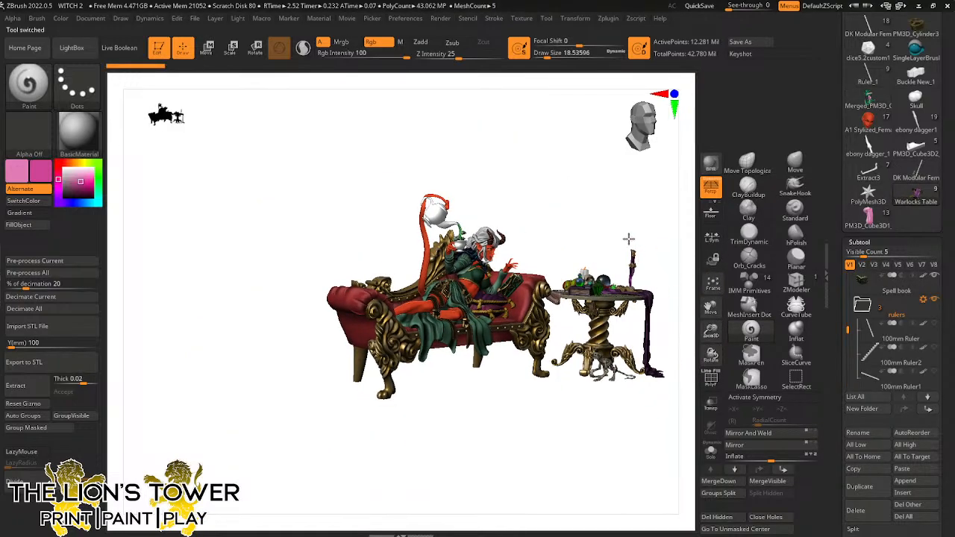
left_click_drag(629, 239, 669, 241)
left_click(712, 190)
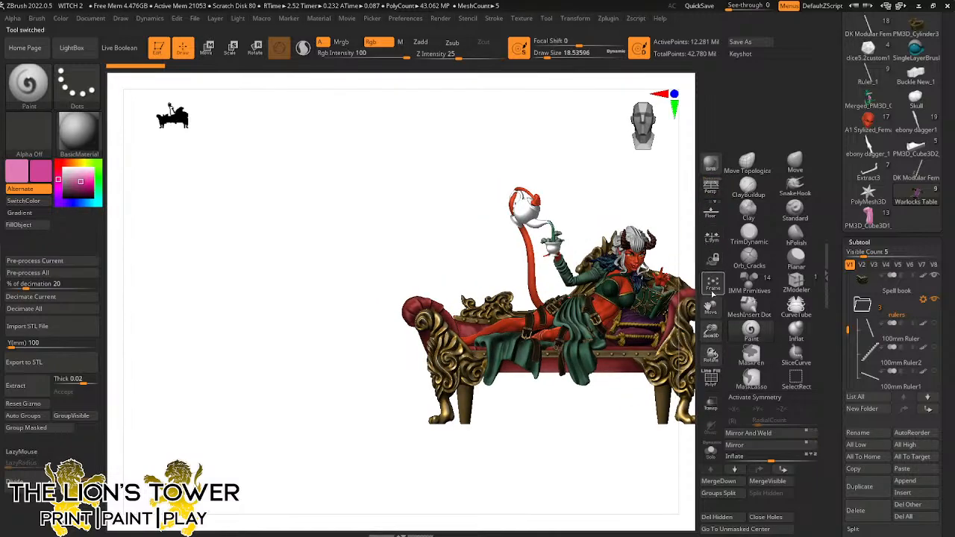
left_click(713, 286)
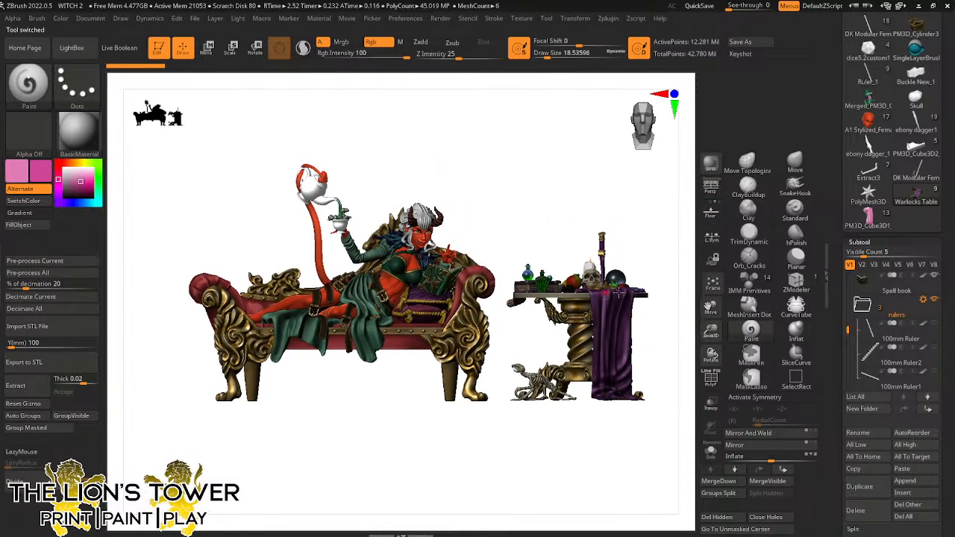
left_click(901, 469)
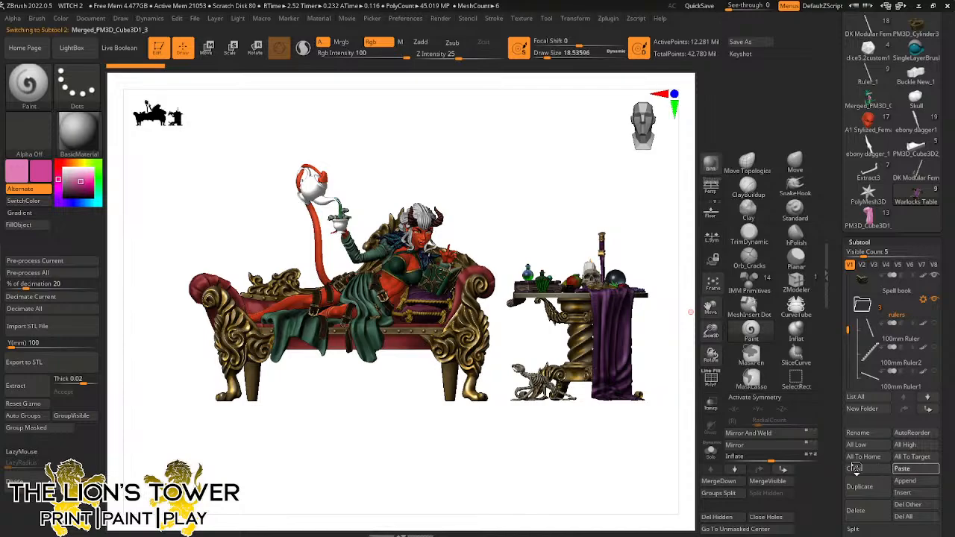
Move the pasted creature in front of the chaise and scale it down around its own center to about half its size
key("w")
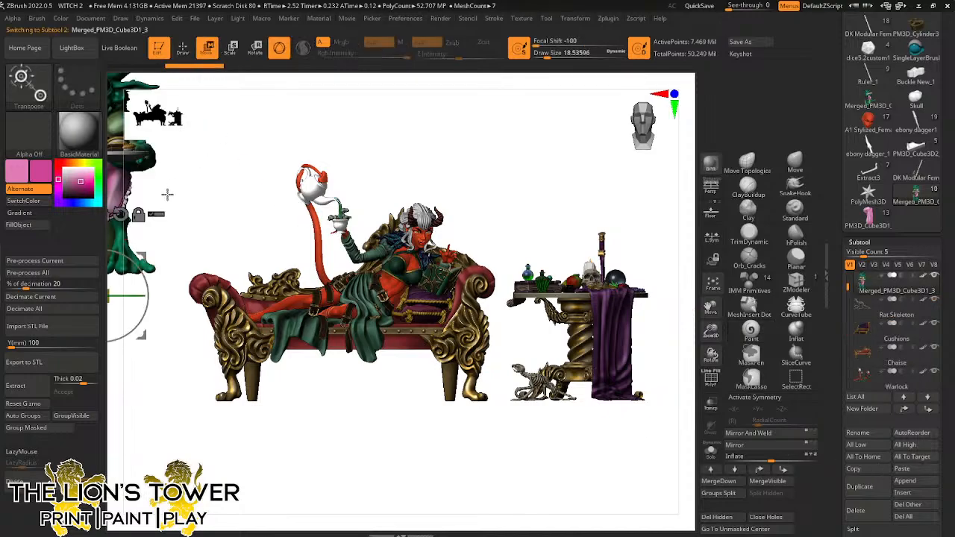
left_click_drag(153, 254, 382, 383)
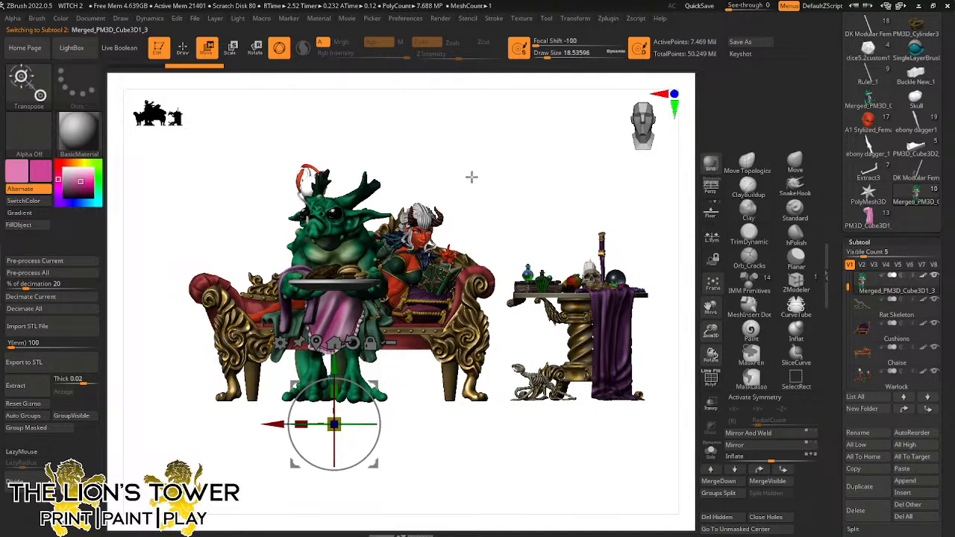
left_click_drag(471, 177, 399, 209)
left_click(317, 344)
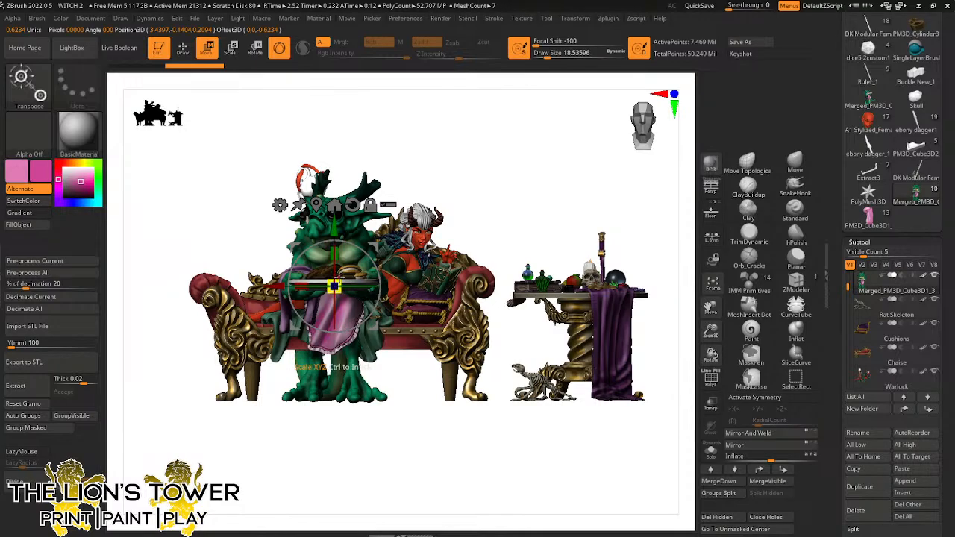
left_click_drag(335, 286, 328, 316)
left_click_drag(358, 287, 399, 281)
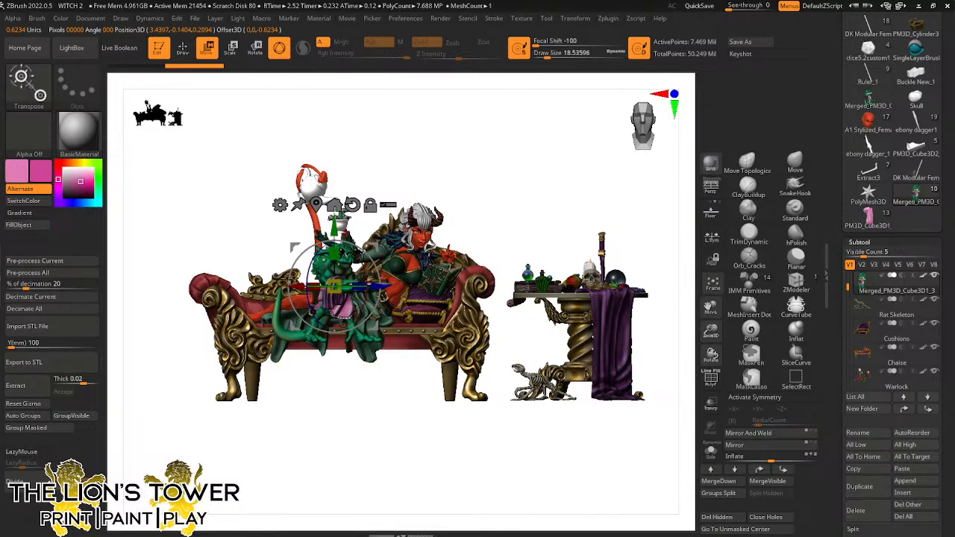
Place the creature on the floor at the foot end of the chaise, turned so its tray points toward the reclining warlock
left_click_drag(288, 280, 244, 281)
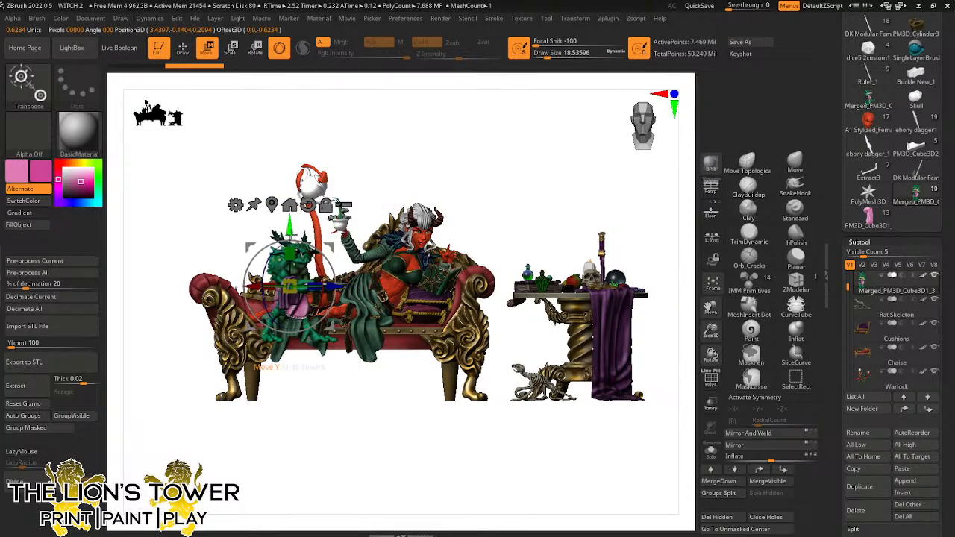
left_click_drag(289, 231, 289, 290)
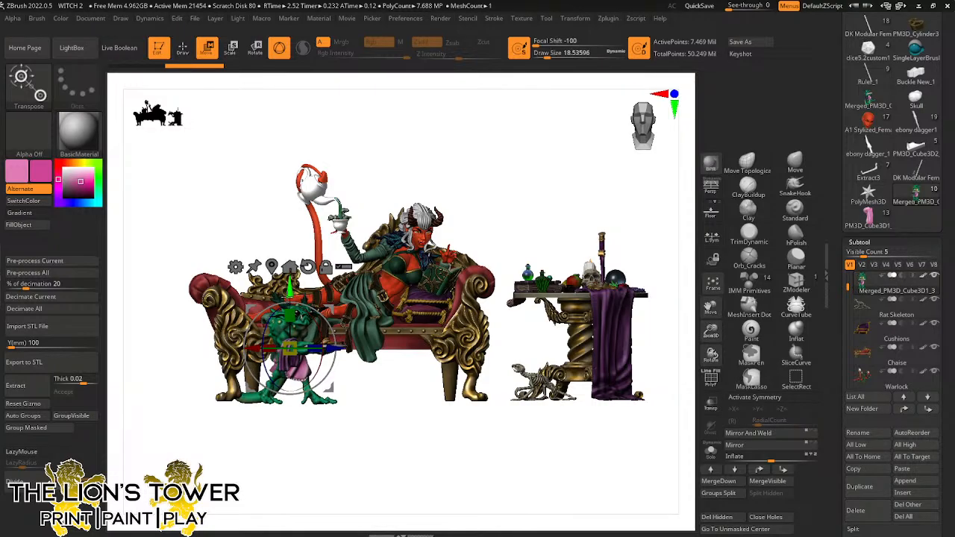
left_click_drag(405, 380, 397, 535)
left_click_drag(289, 347, 300, 316)
left_click_drag(389, 437, 405, 352)
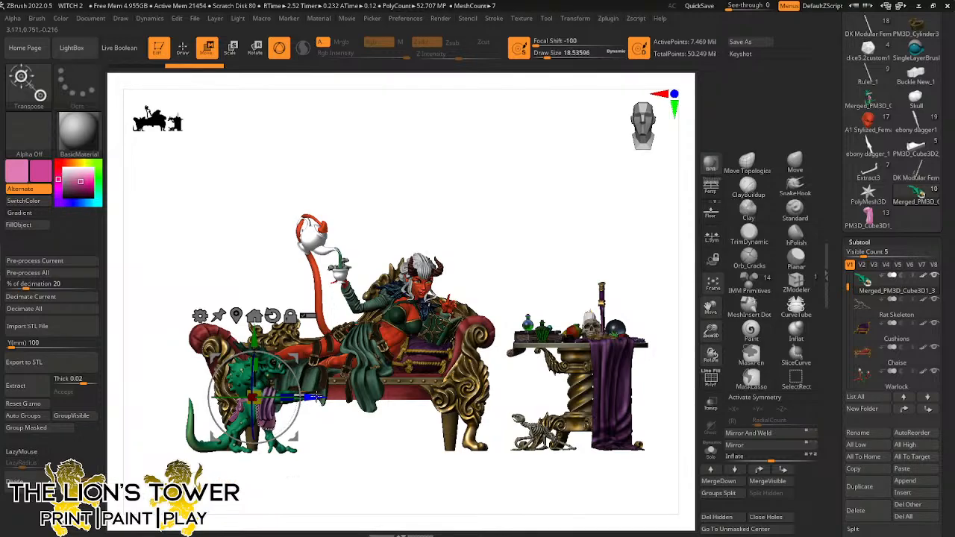
left_click_drag(318, 397, 299, 397)
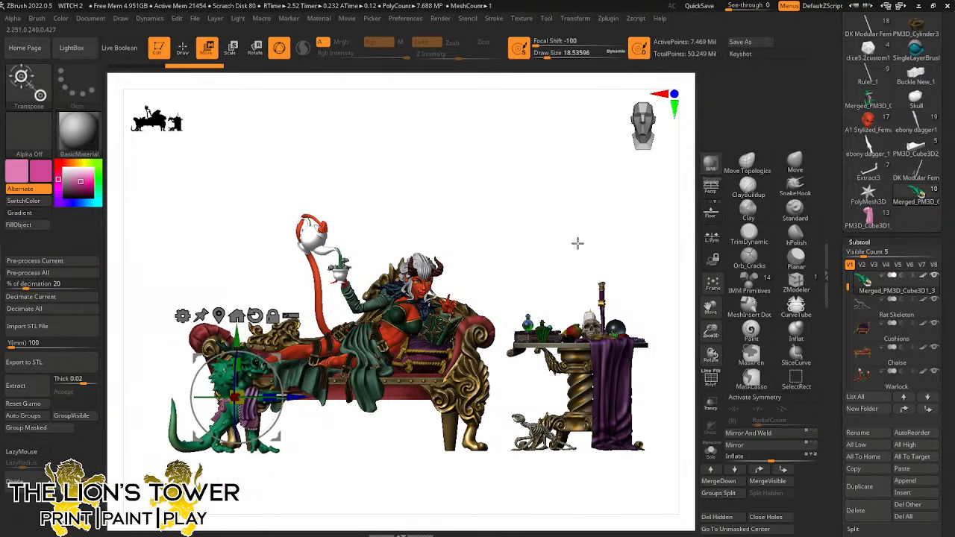
Render the whole scene with BPR in perspective, framed from a slightly raised and angled front view
left_click_drag(578, 244, 591, 224)
left_click(712, 187)
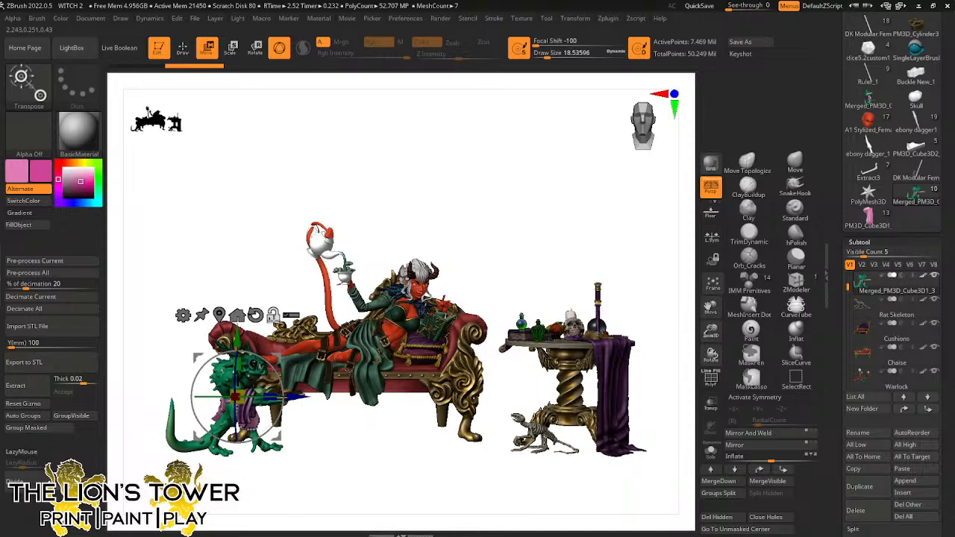
key("q")
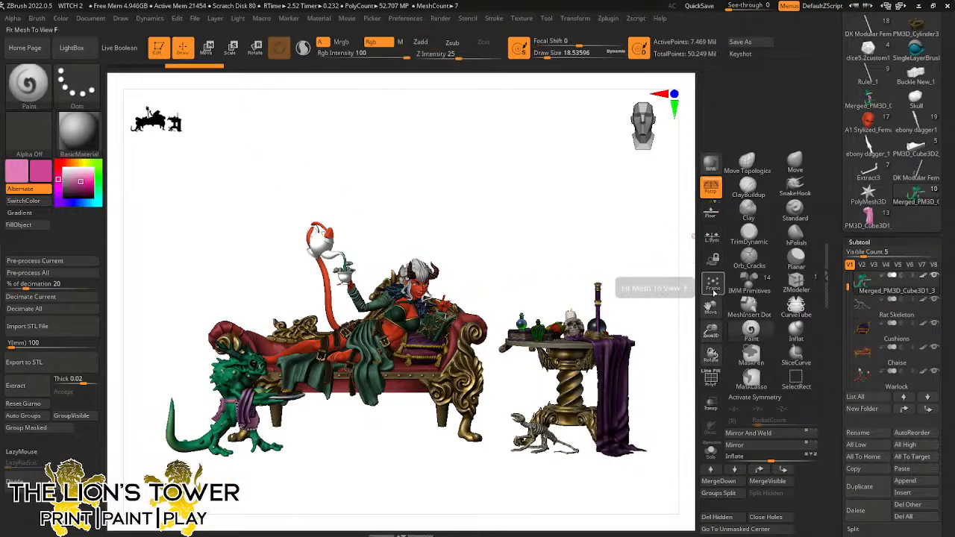
left_click_drag(709, 308, 709, 307)
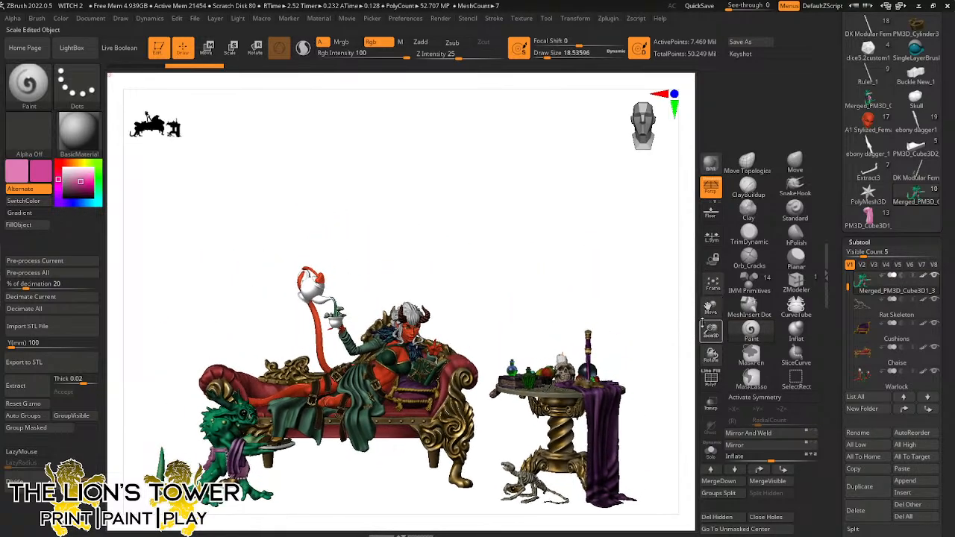
left_click_drag(638, 288, 635, 300)
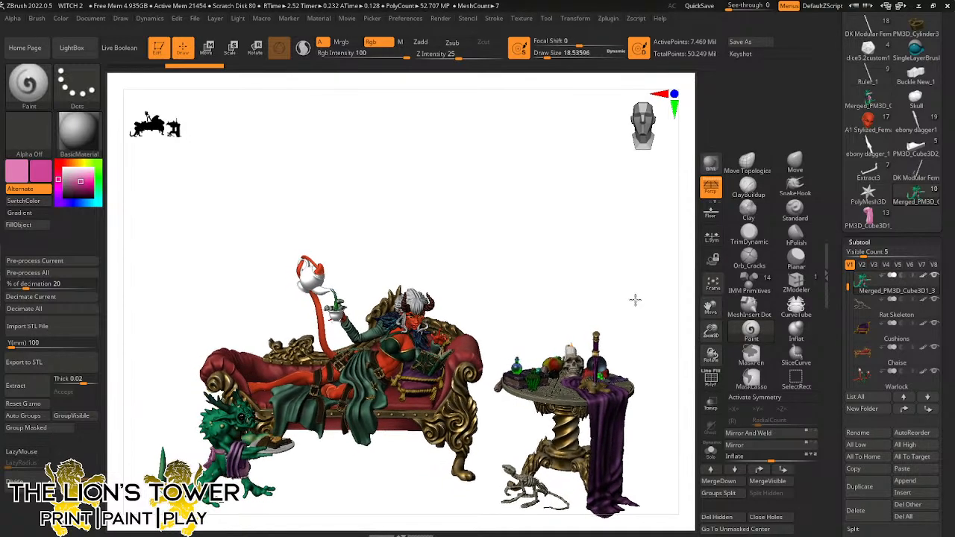
left_click_drag(710, 312, 708, 303)
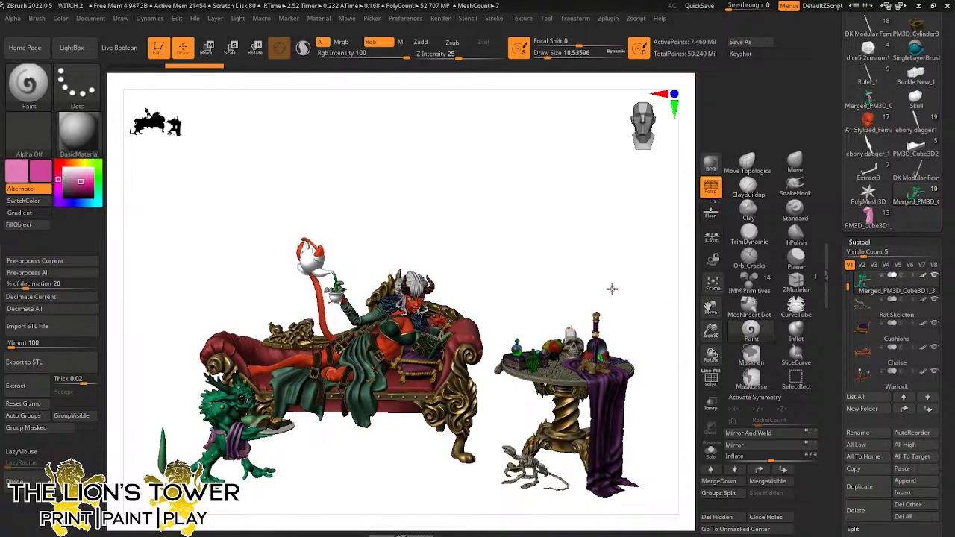
left_click_drag(612, 289, 602, 283)
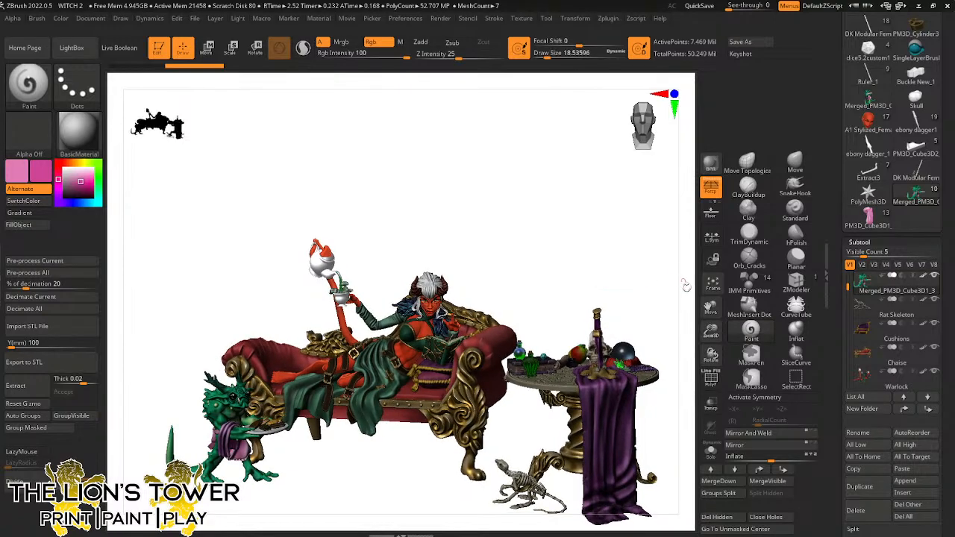
left_click_drag(712, 307, 705, 286)
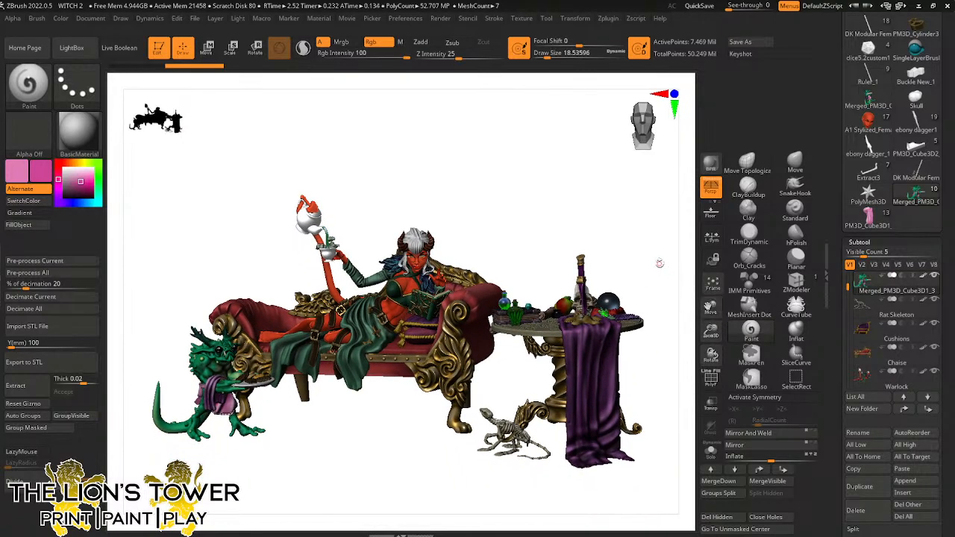
left_click_drag(660, 263, 657, 263)
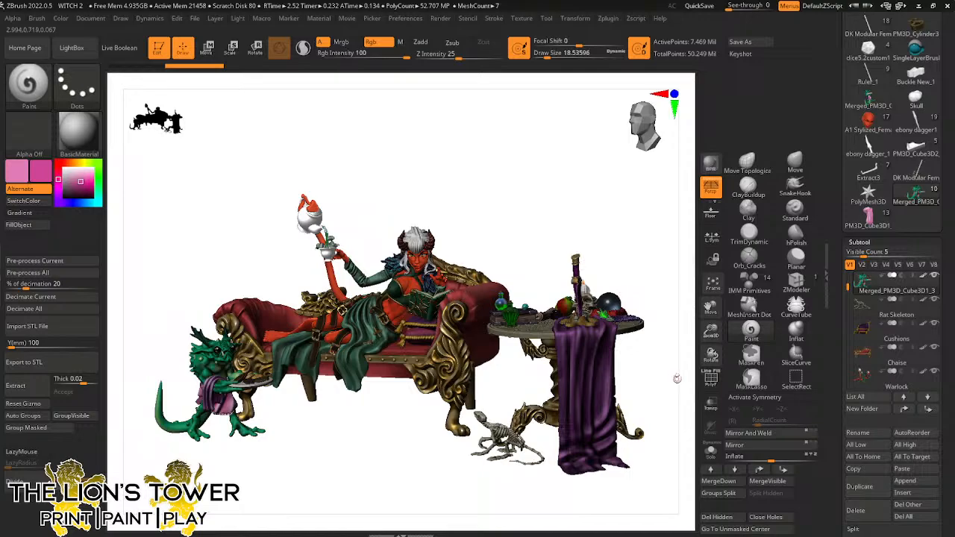
left_click(712, 164)
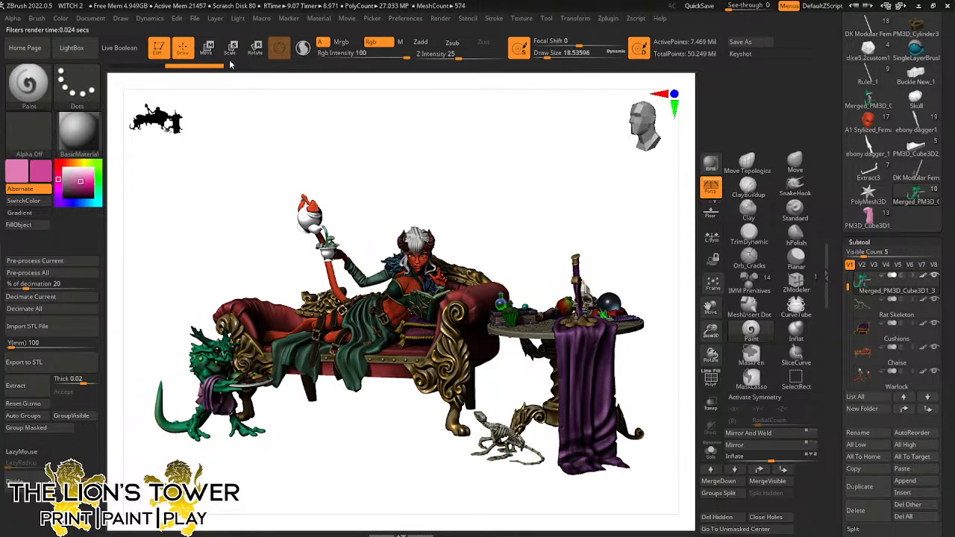
Start exporting the composite pass and browse to the RENDERS folder of THE WARLOCK inside KICKSTARTERS
left_click(442, 19)
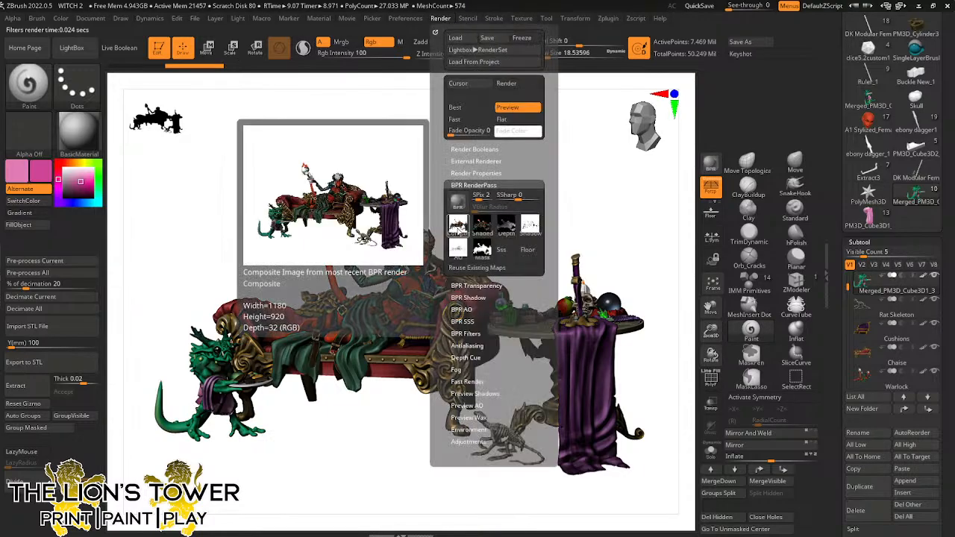
left_click(458, 226)
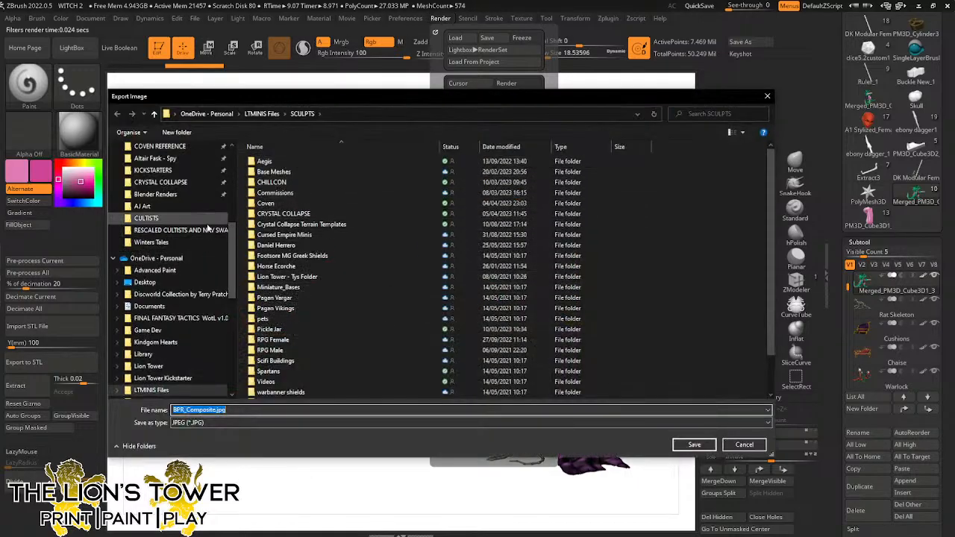
scroll(161, 223, "up", 1)
left_click(157, 194)
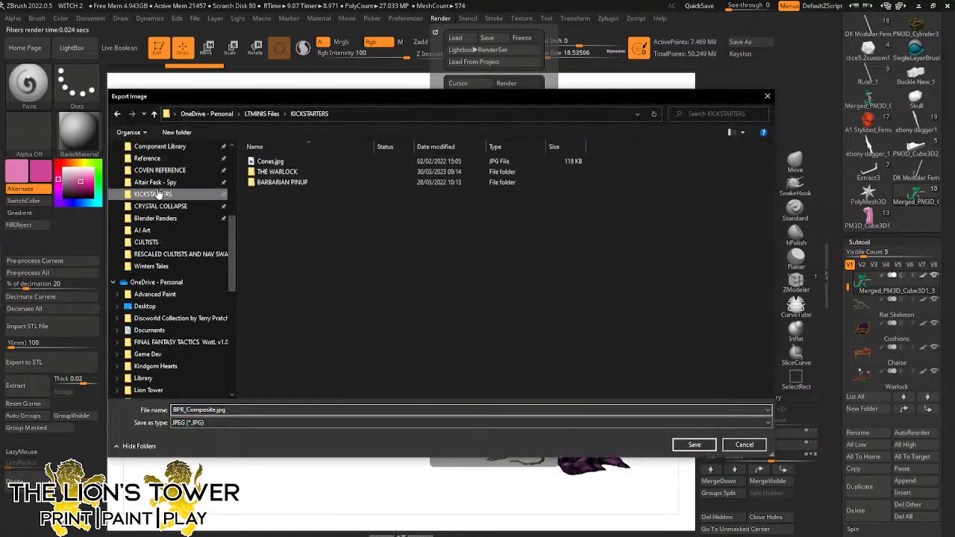
double_click(276, 173)
double_click(270, 172)
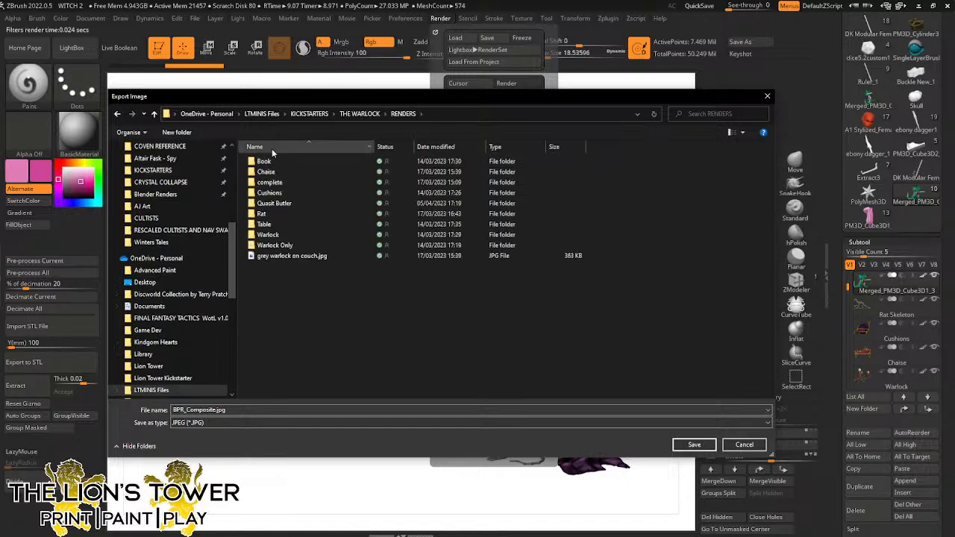
Create a folder named Complete plus butler and save the composite in it as BPR_Composite.jpg with the default image settings
left_click(177, 132)
type("Comp")
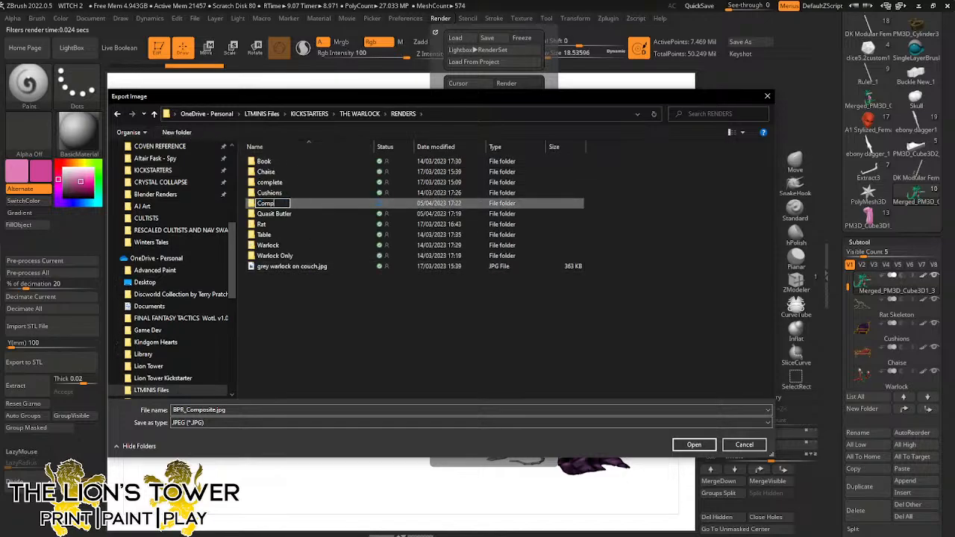
type("lete plus butle")
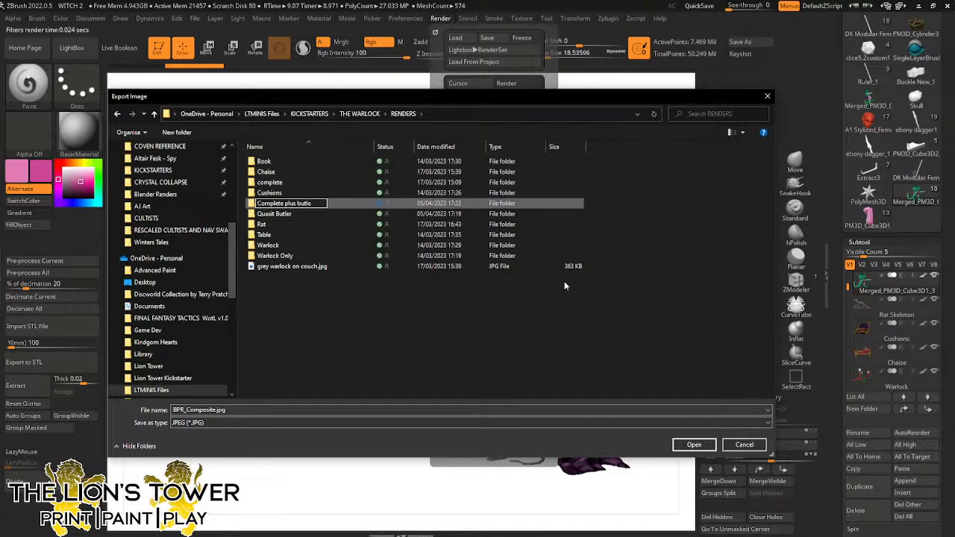
type("r")
key("Return")
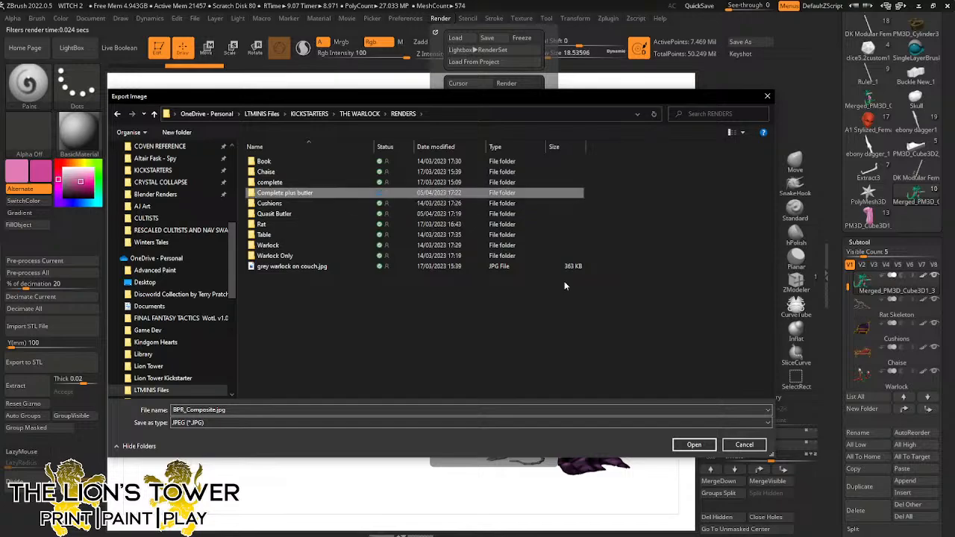
key("Return")
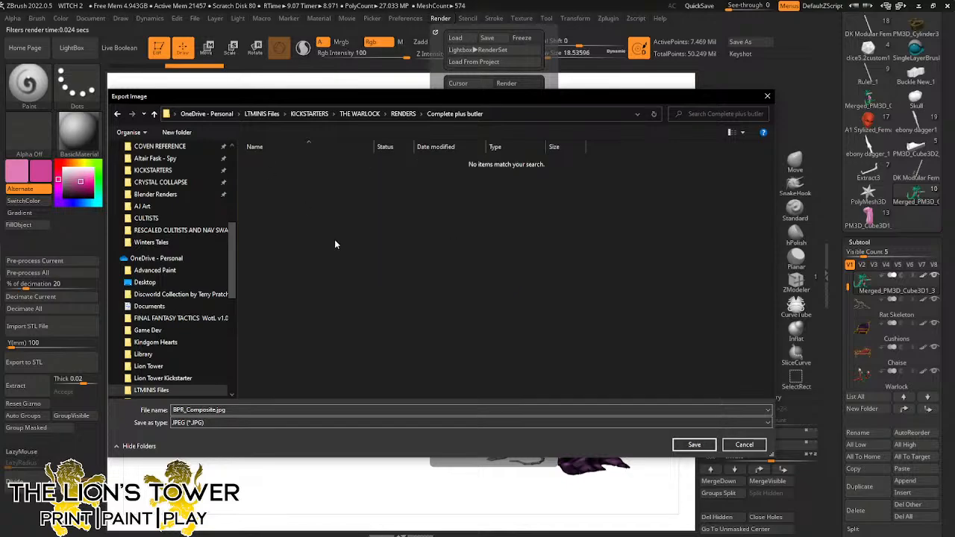
left_click(697, 446)
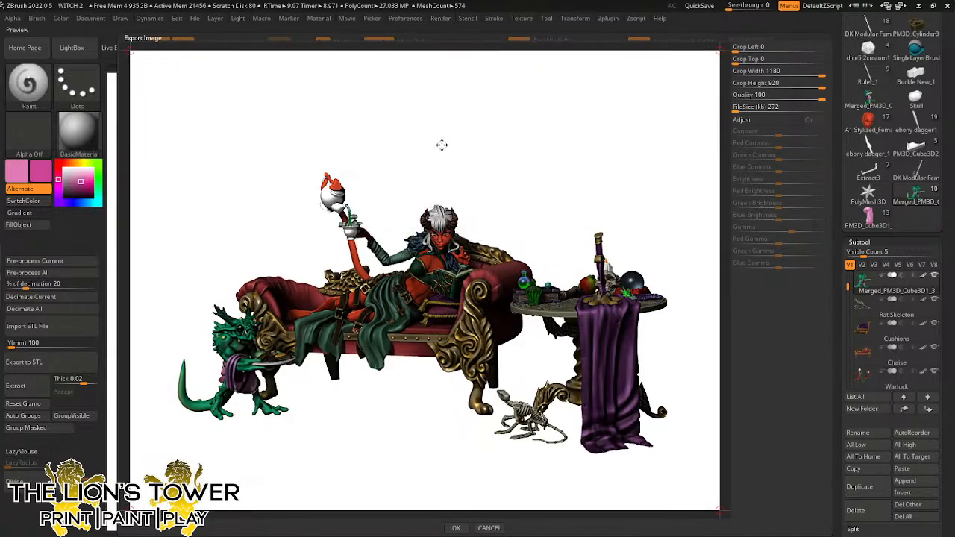
left_click(458, 528)
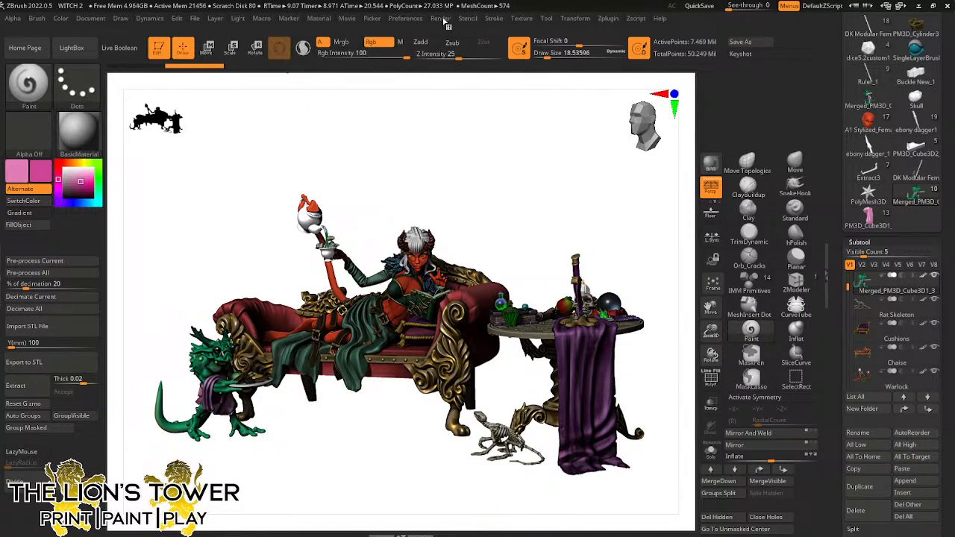
Export the shaded pass to the Complete plus butler folder as BPR_Render.jpg with the default image settings
left_click(441, 19)
left_click(482, 225)
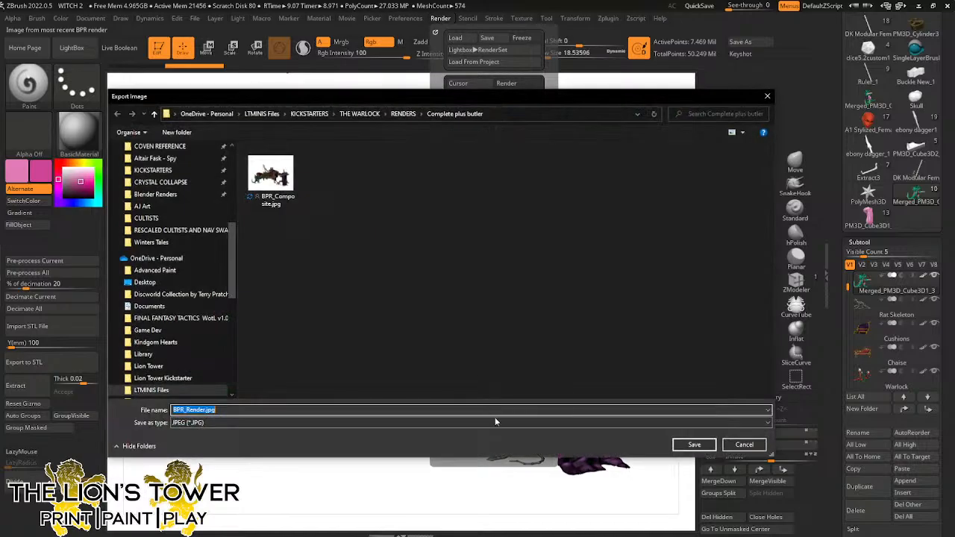
left_click(696, 444)
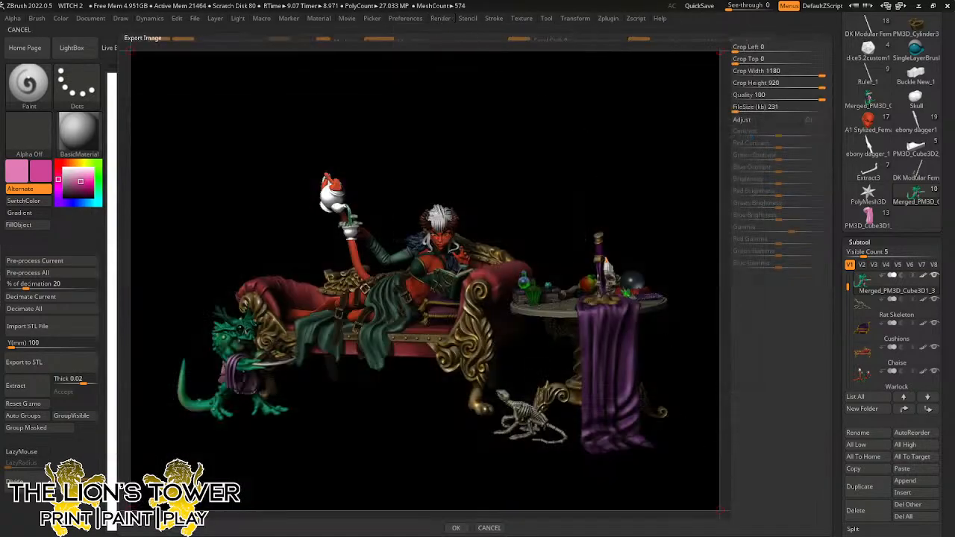
left_click(456, 527)
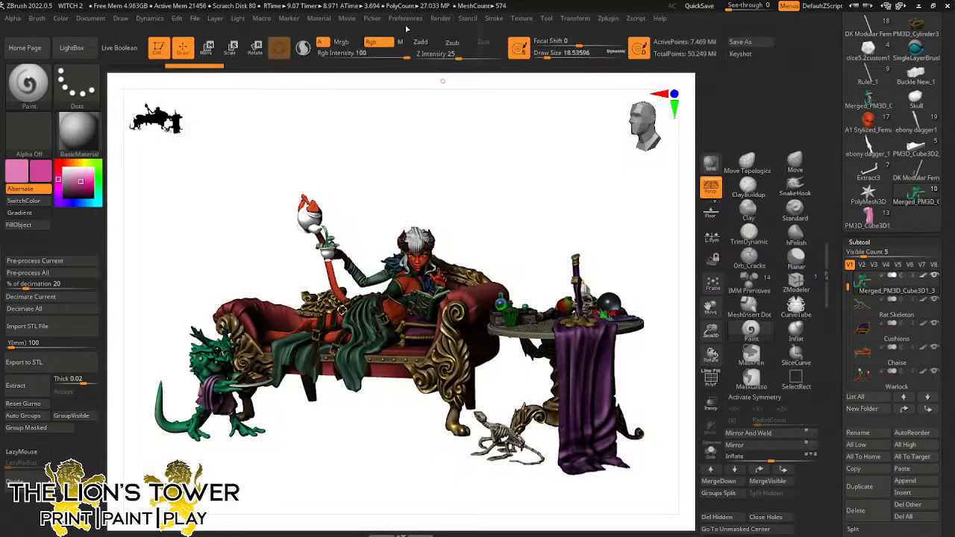
Export the depth and shadow passes to the Complete plus butler folder as BPR_Depth.psd and BPR_Shadow.psd
left_click(441, 19)
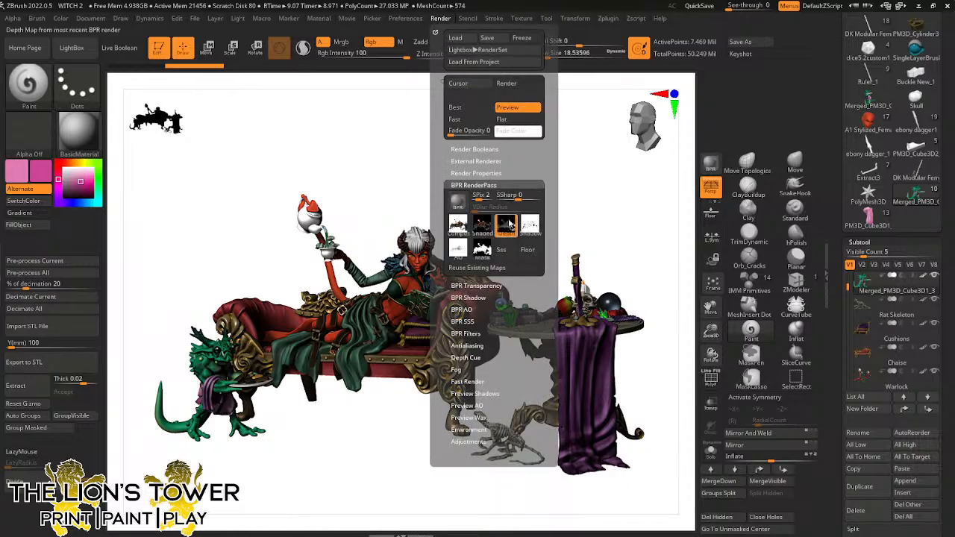
left_click(505, 225)
left_click(694, 444)
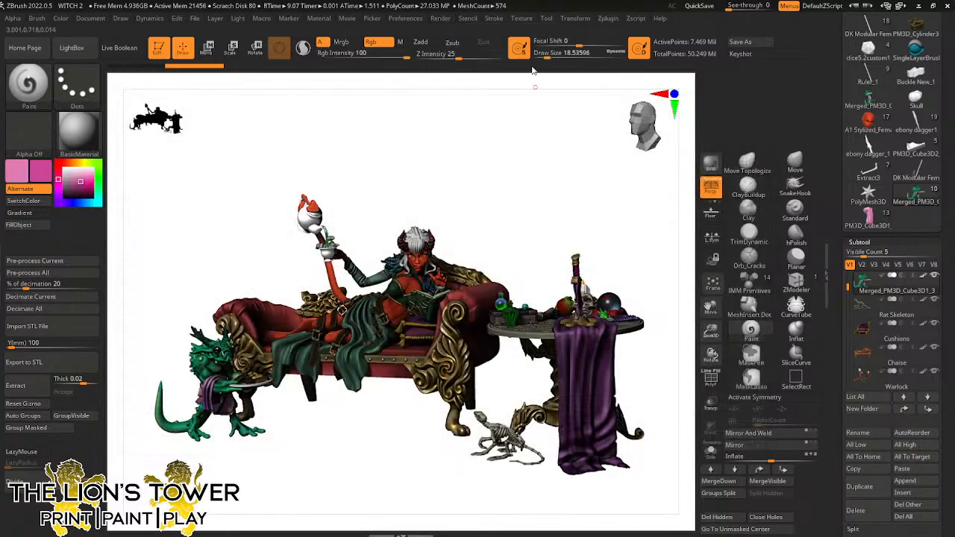
left_click(441, 19)
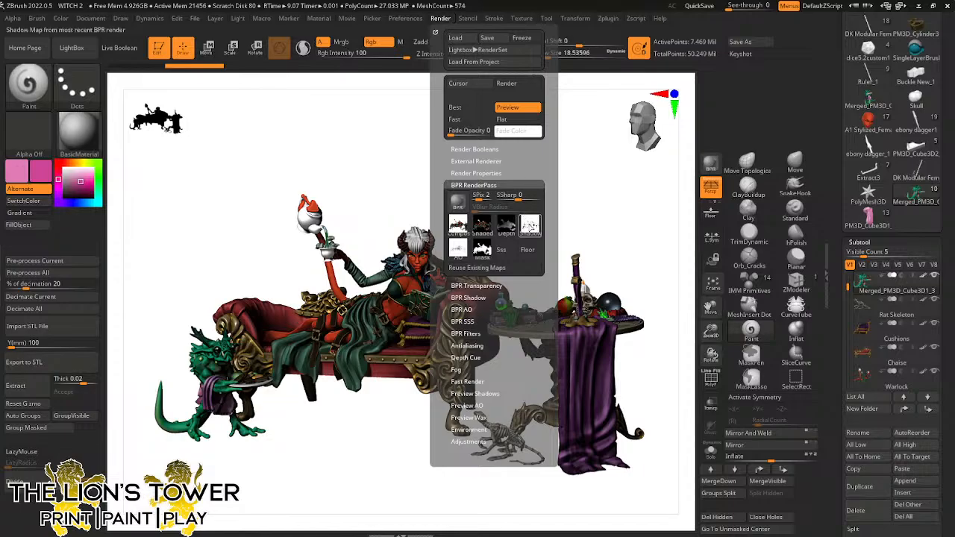
left_click(530, 225)
left_click(691, 445)
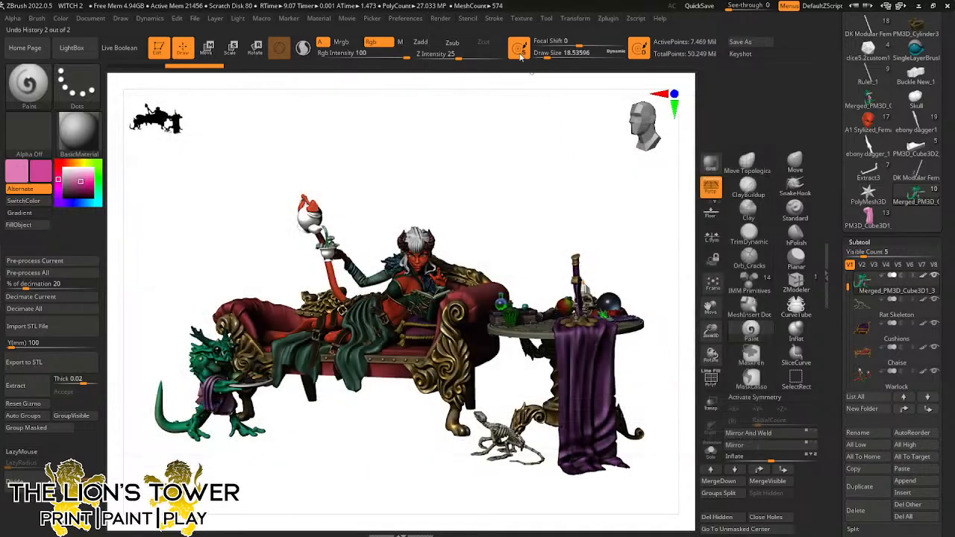
Export the ambient occlusion and mask passes to the Complete plus butler folder as BPR_AO.psd and BPR_Mask.psd
left_click(451, 20)
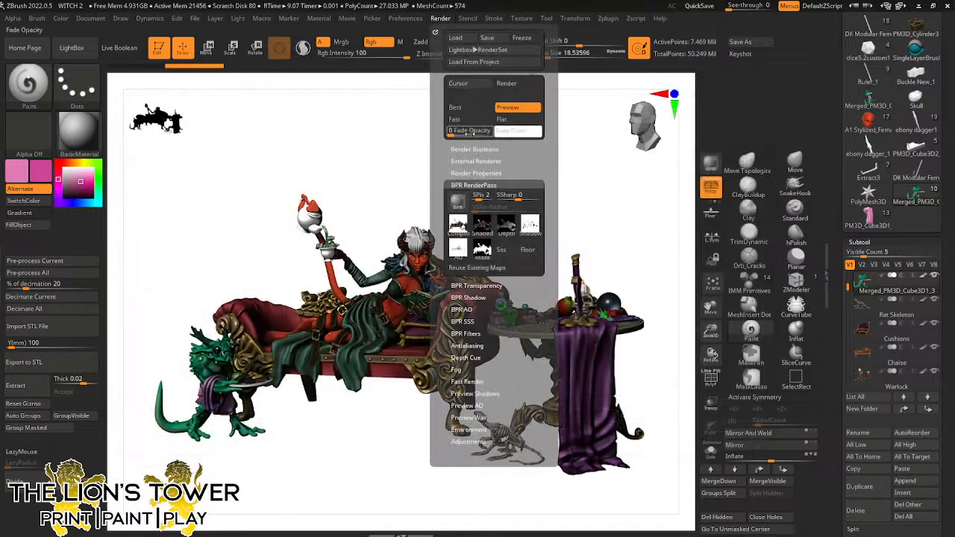
left_click(465, 249)
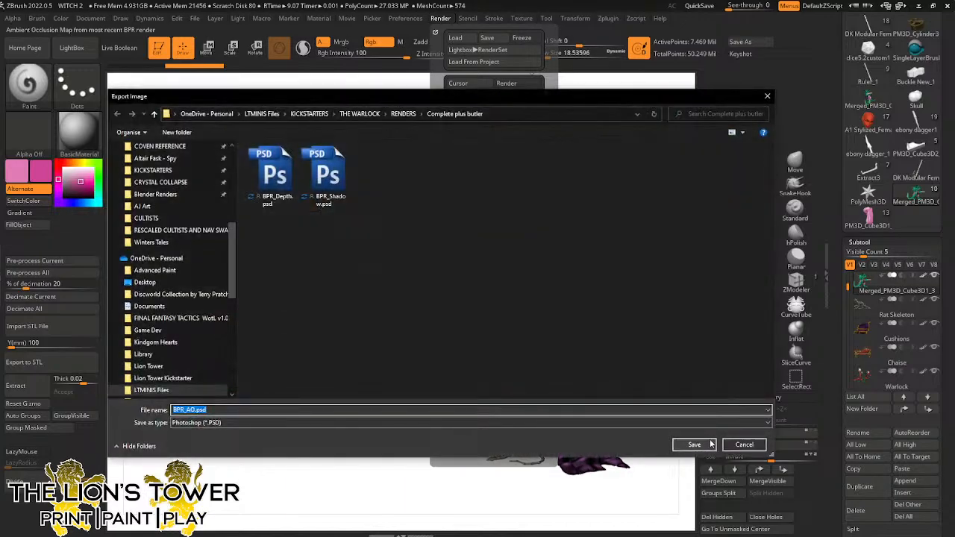
left_click(693, 445)
left_click(439, 19)
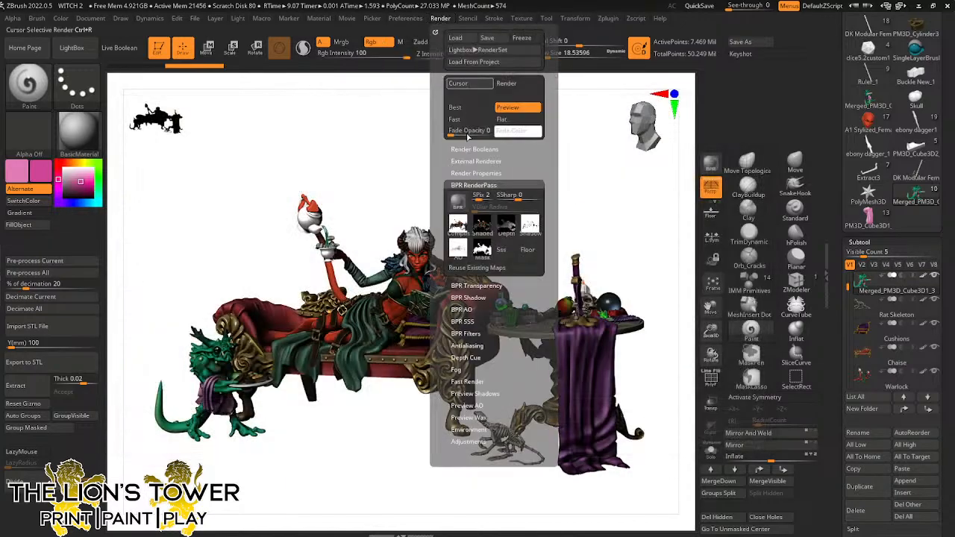
left_click(482, 251)
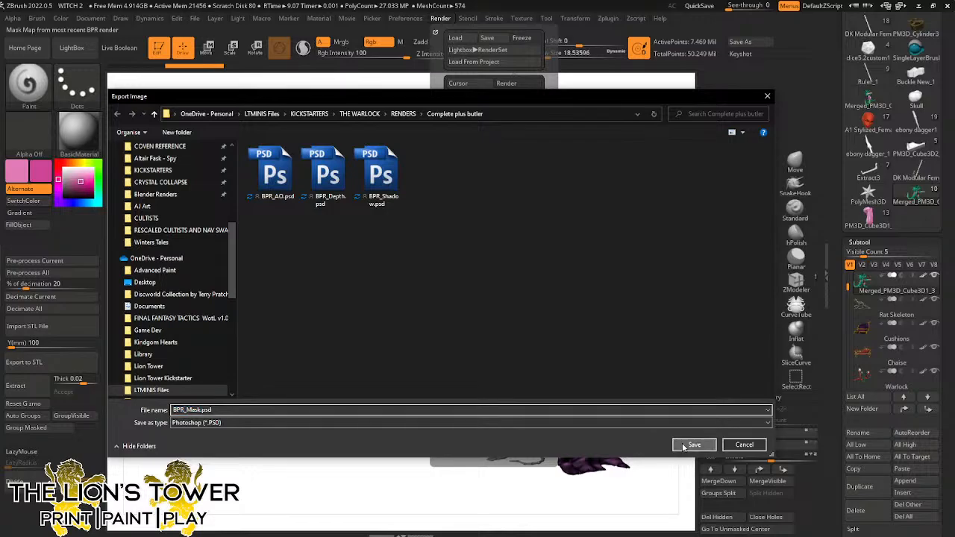
left_click(691, 448)
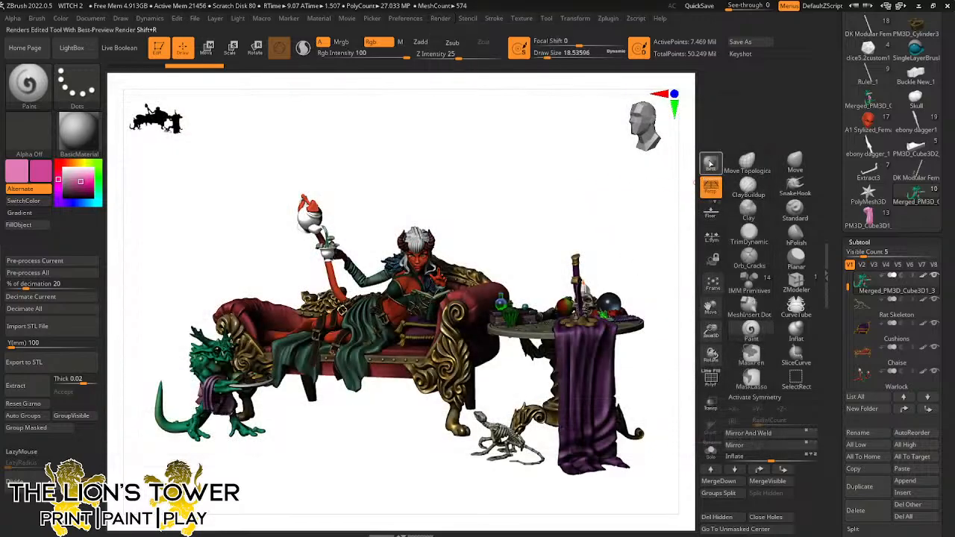
Save the project in the SCULPTS folder as WITCH 2.ZPR, replacing the existing file
left_click(758, 41)
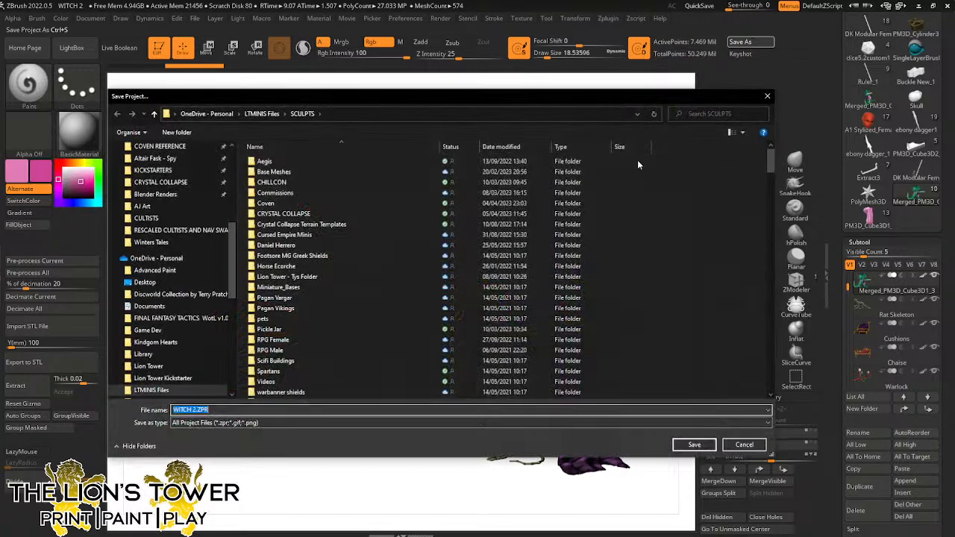
left_click(694, 445)
left_click(500, 266)
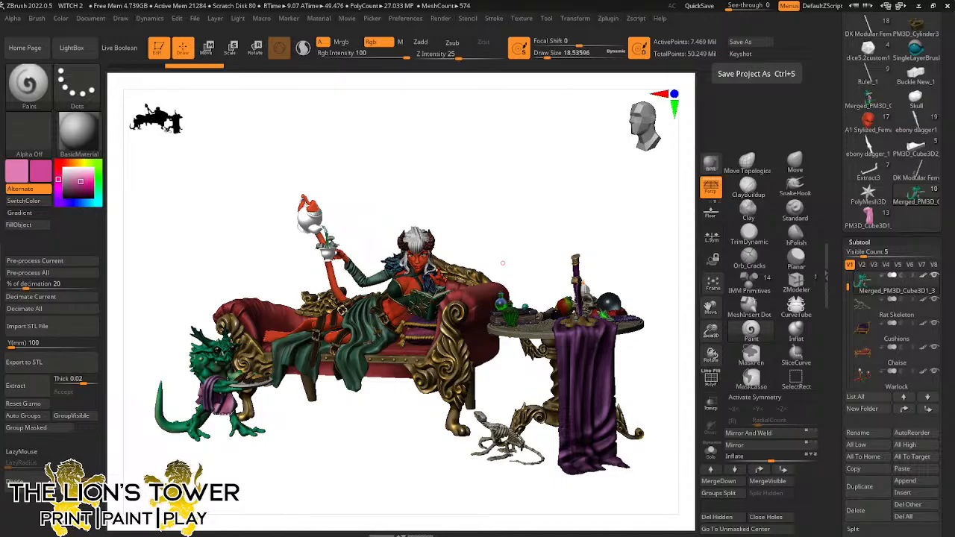
Switch to Chrome, maximize the Warlock Kickstarter page, and review the story introduction, coloured renders and personal-use pledge tier
left_click_drag(373, 0, 478, 60)
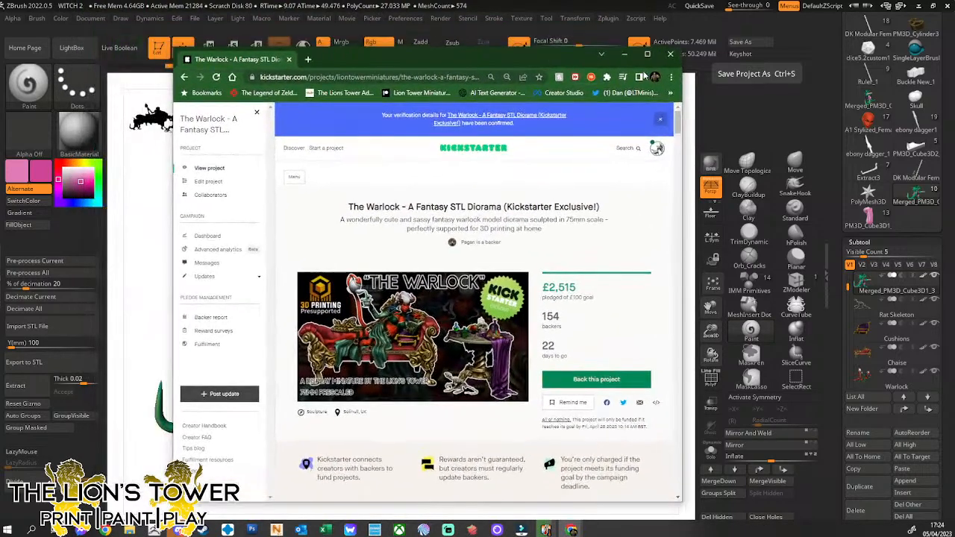
left_click(647, 54)
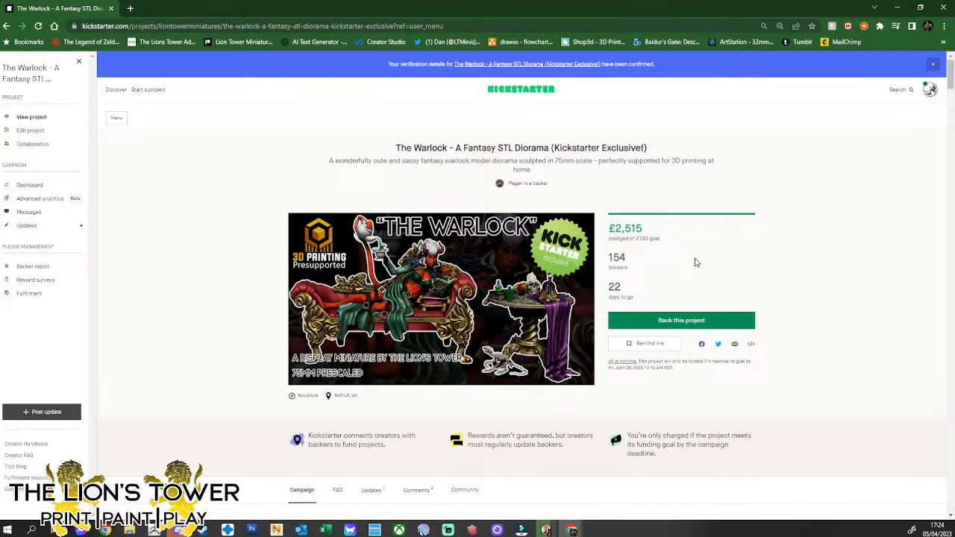
scroll(695, 262, "down", 5)
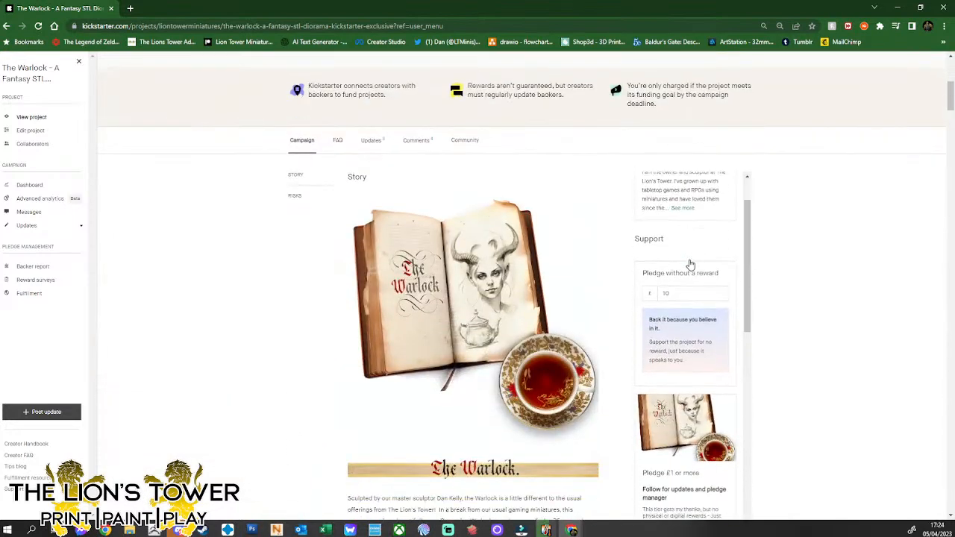
scroll(553, 283, "down", 4)
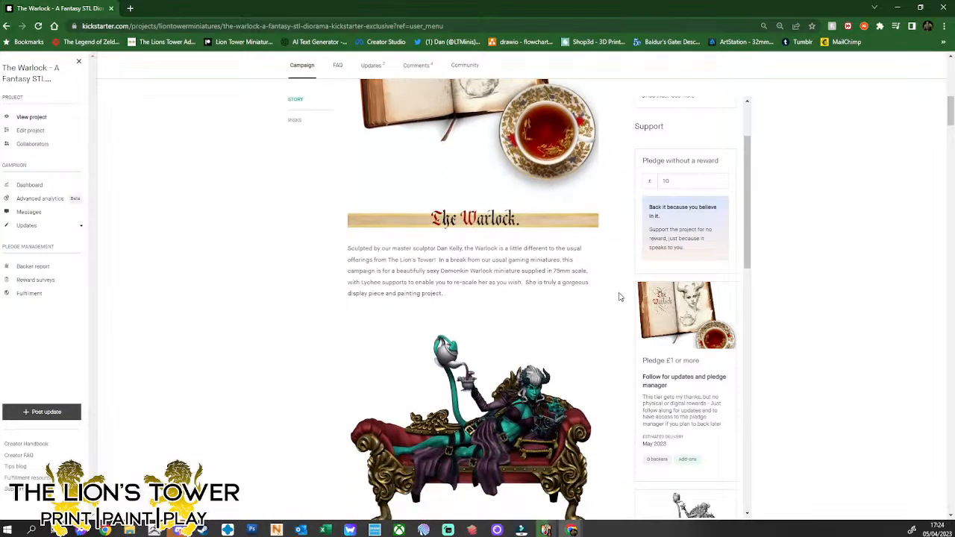
scroll(667, 300, "up", 3)
scroll(694, 306, "down", 5)
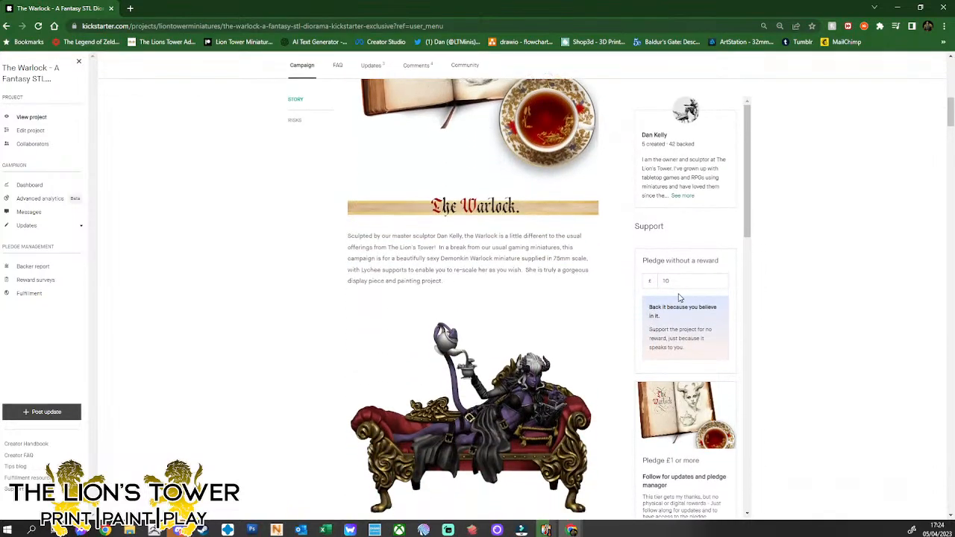
scroll(707, 313, "down", 5)
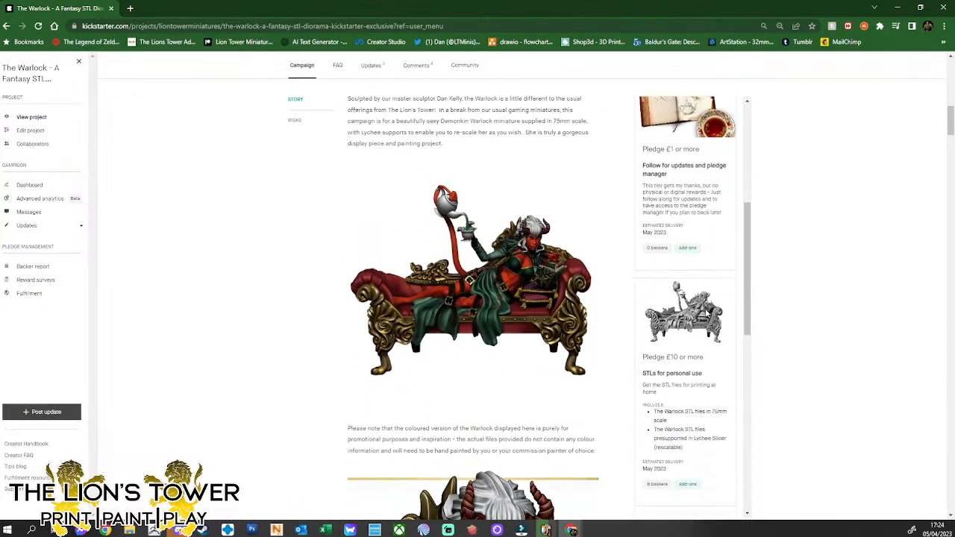
scroll(707, 313, "down", 1)
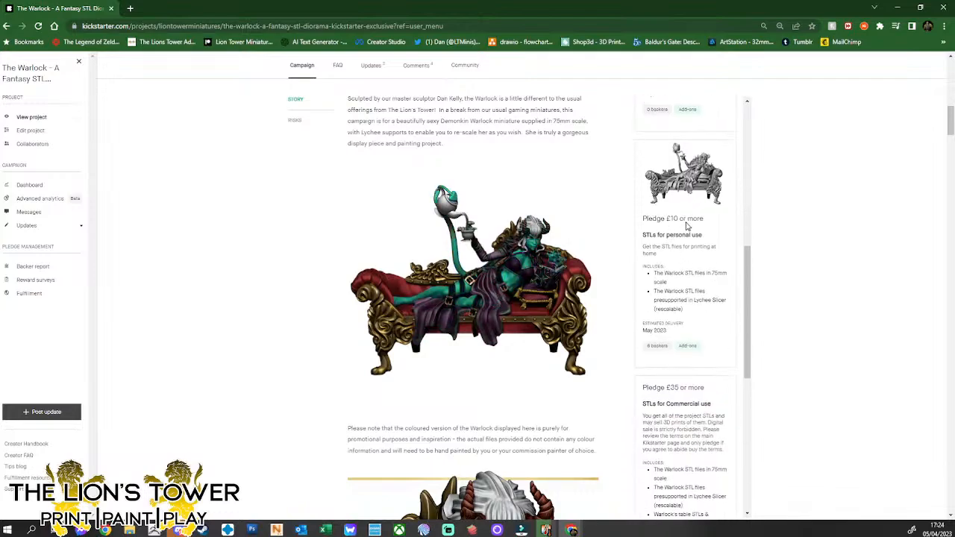
scroll(533, 239, "down", 2)
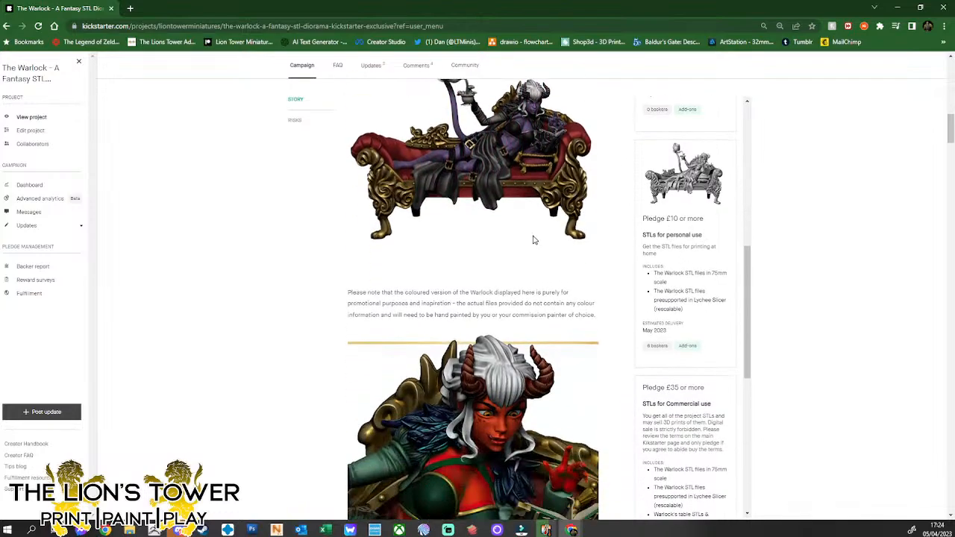
scroll(436, 236, "down", 7)
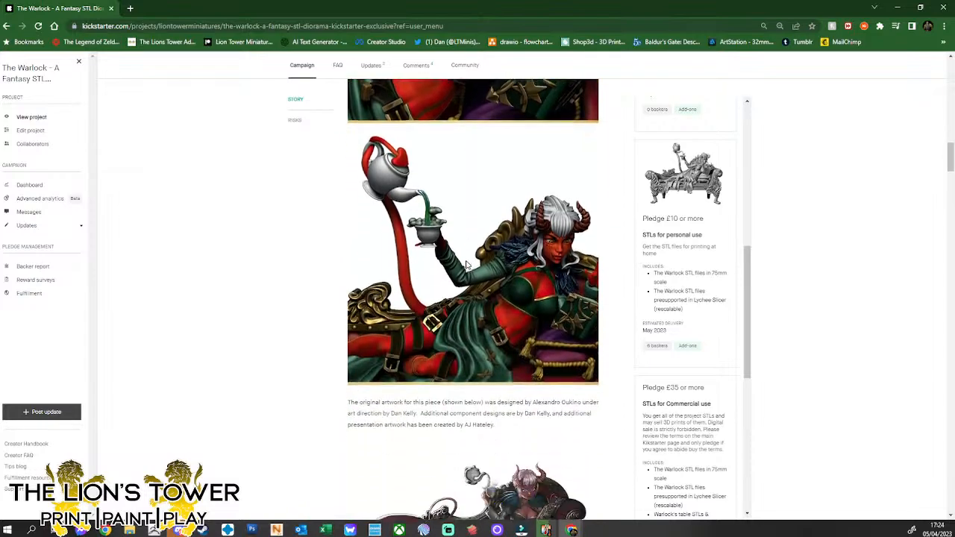
scroll(466, 265, "down", 2)
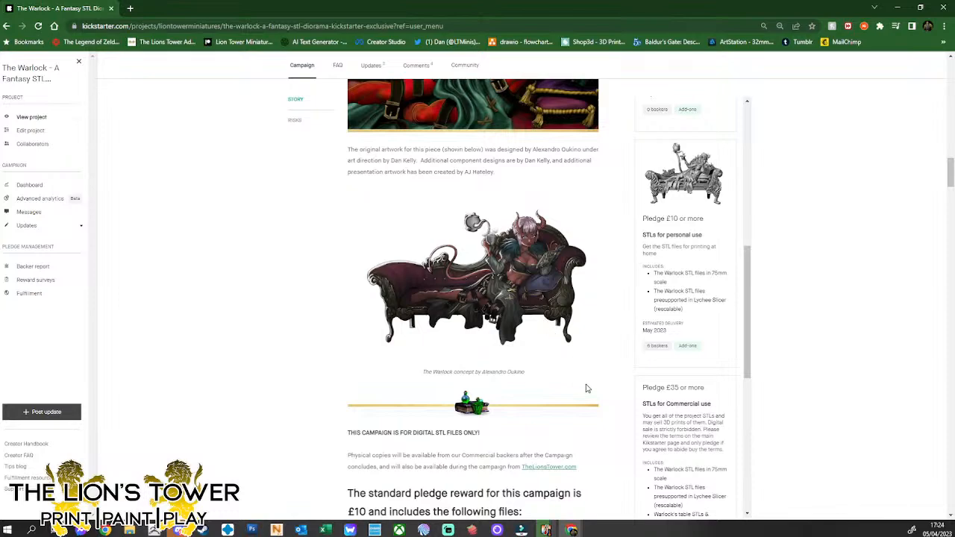
Review the standard pledge contents, the accessory add-on, the component images and the combined scene render on the campaign page
scroll(586, 388, "down", 4)
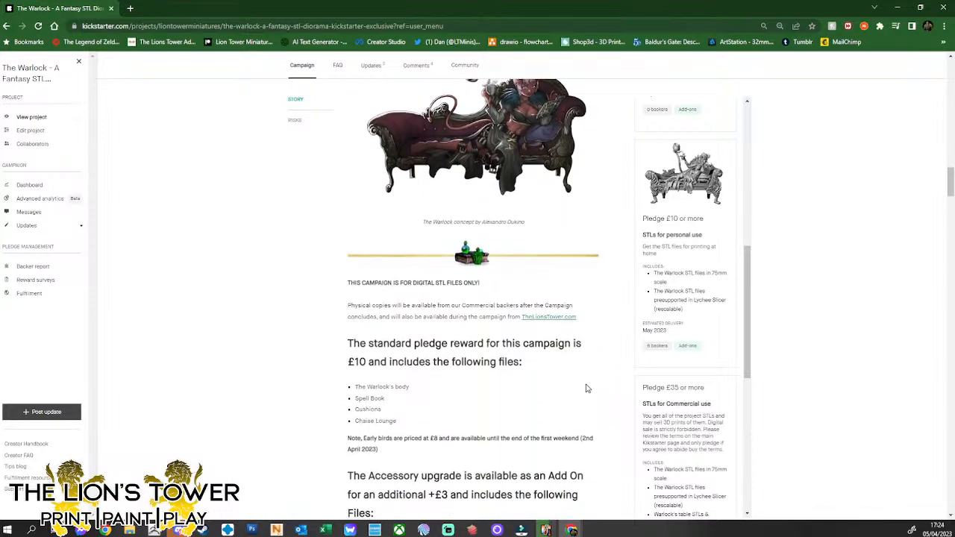
scroll(587, 386, "down", 1)
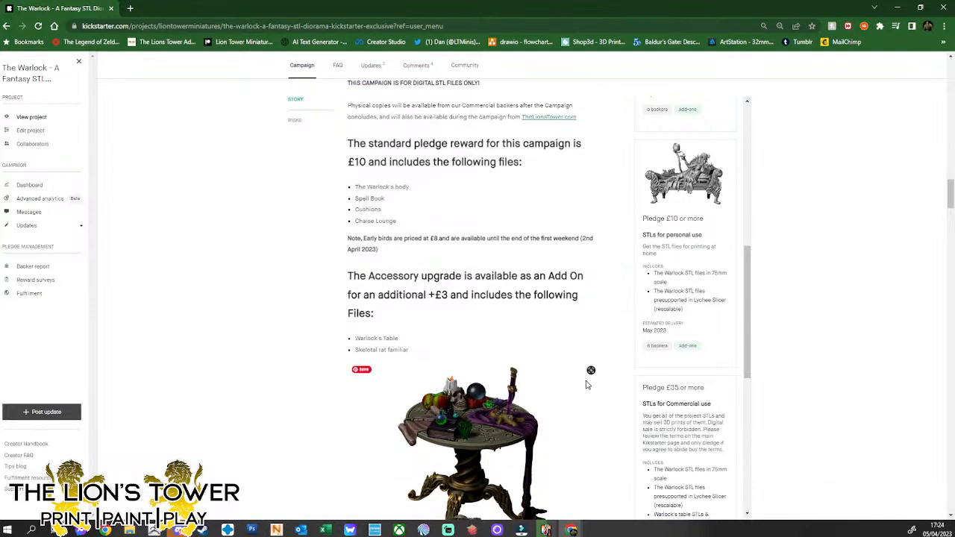
scroll(482, 357, "down", 1)
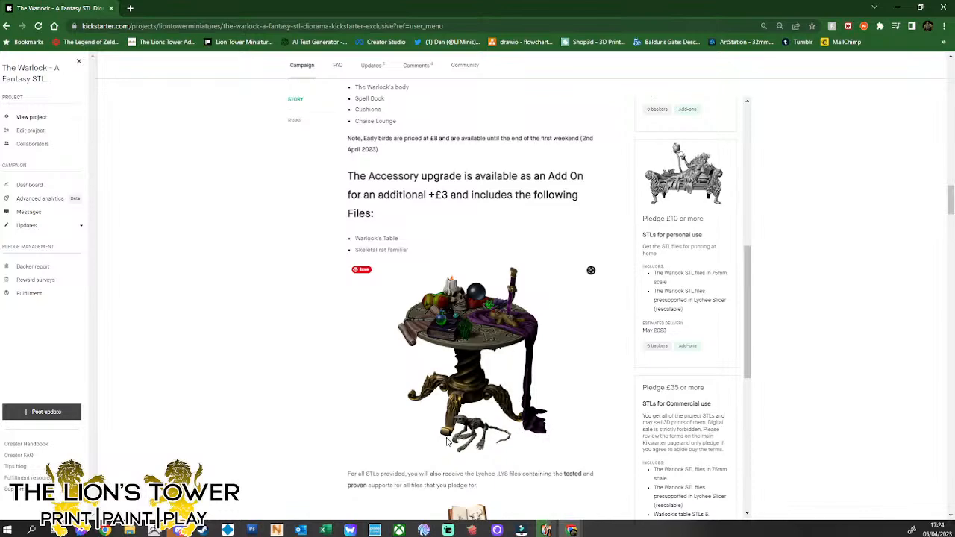
scroll(481, 386, "down", 5)
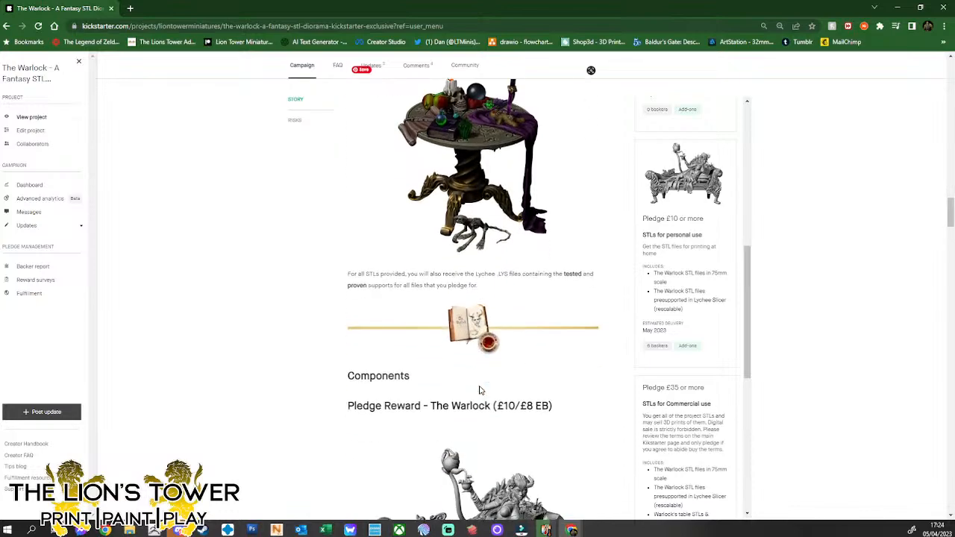
scroll(482, 380, "down", 9)
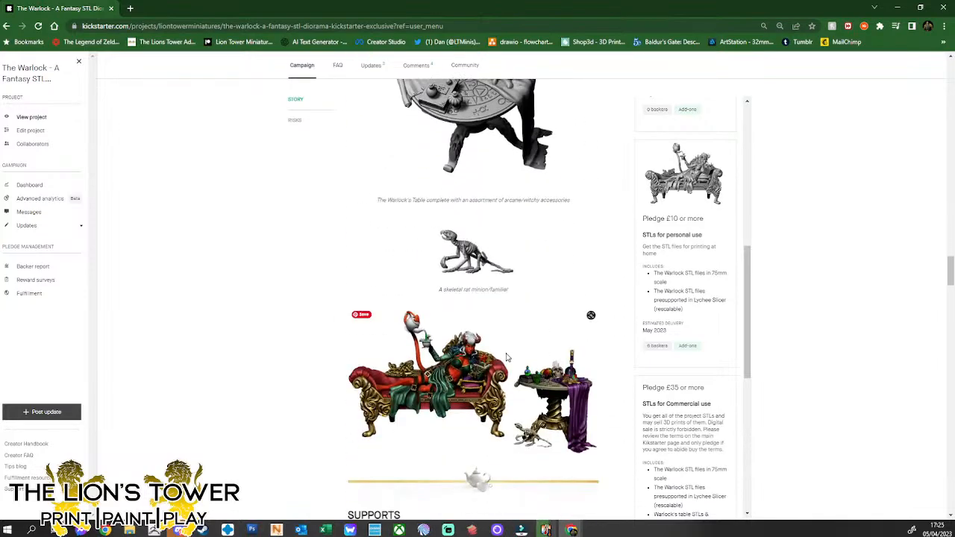
scroll(529, 368, "up", 8)
scroll(529, 368, "up", 12)
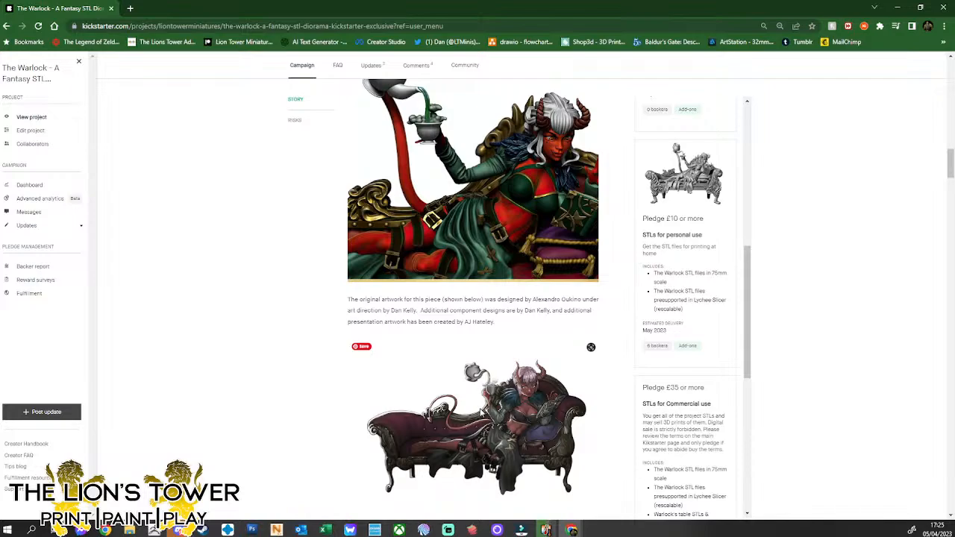
scroll(482, 412, "down", 10)
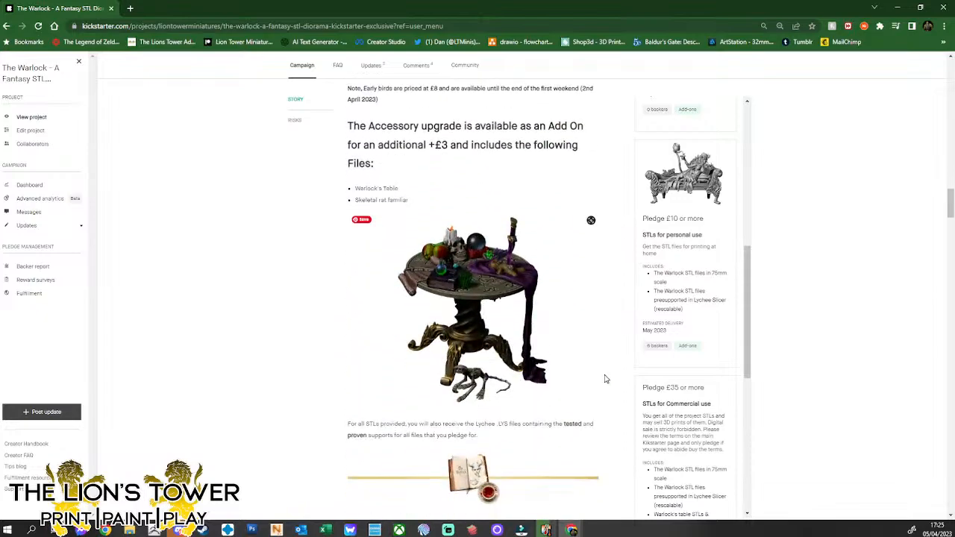
scroll(608, 392, "down", 10)
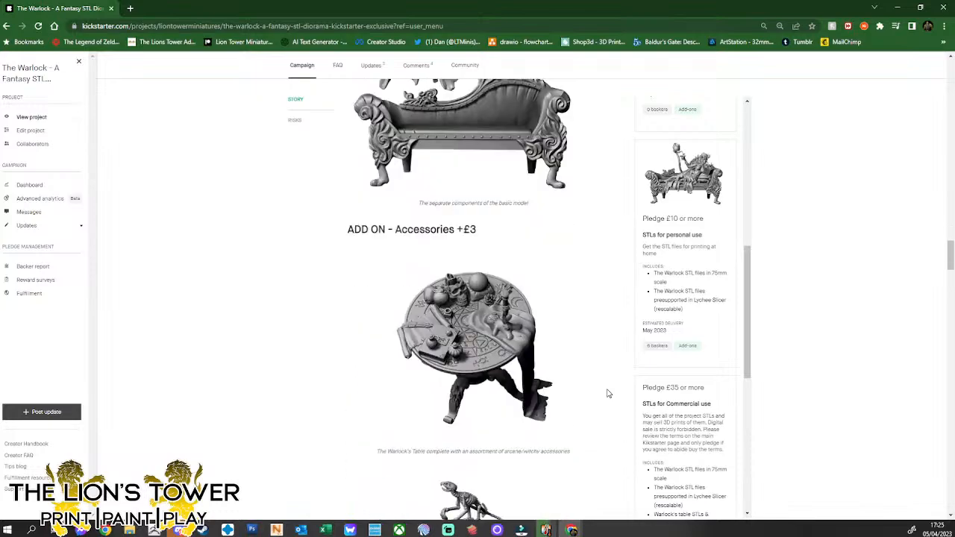
scroll(608, 388, "up", 1)
scroll(606, 385, "down", 6)
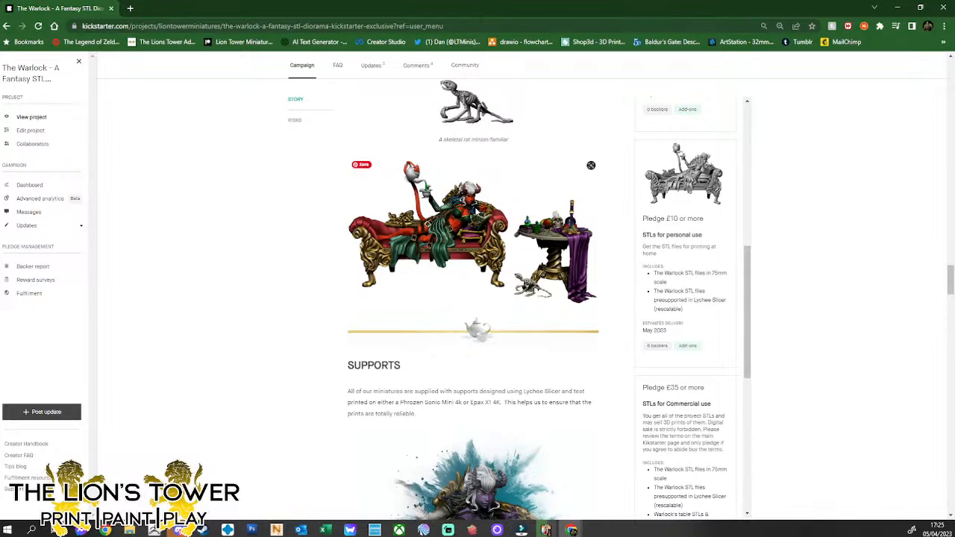
Review the campaign page's supports section, printed examples, Barbarian add-on, terms of use and commercial licence info
scroll(479, 214, "down", 1)
scroll(480, 216, "down", 3)
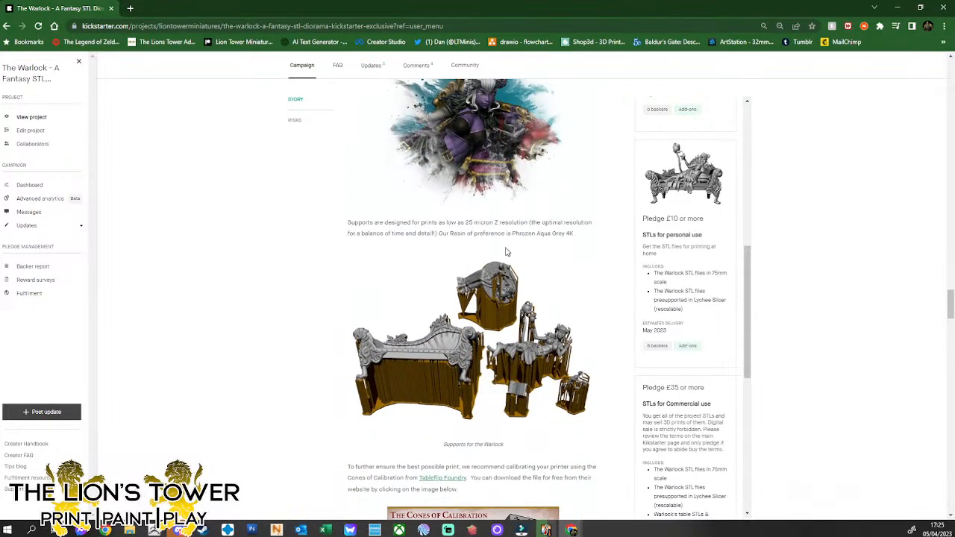
scroll(506, 252, "down", 1)
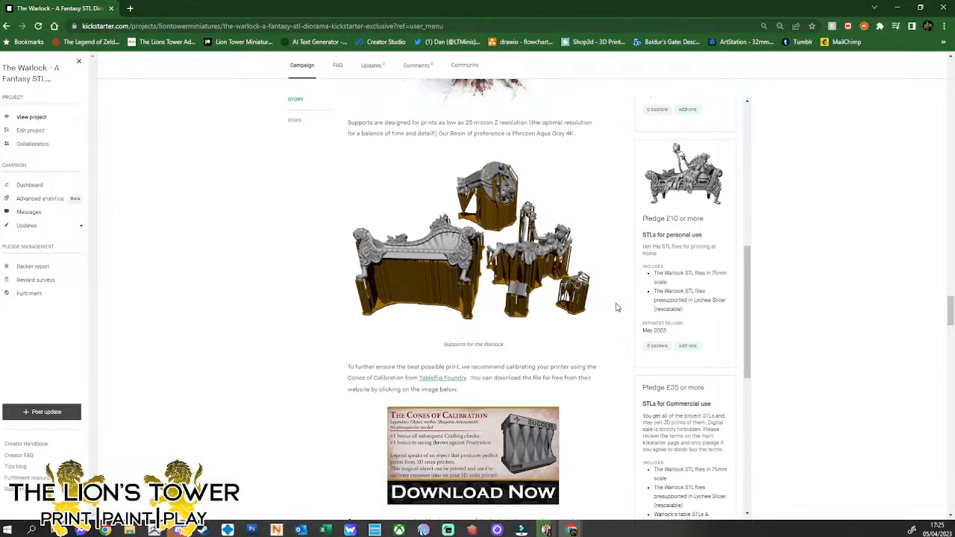
scroll(625, 311, "down", 2)
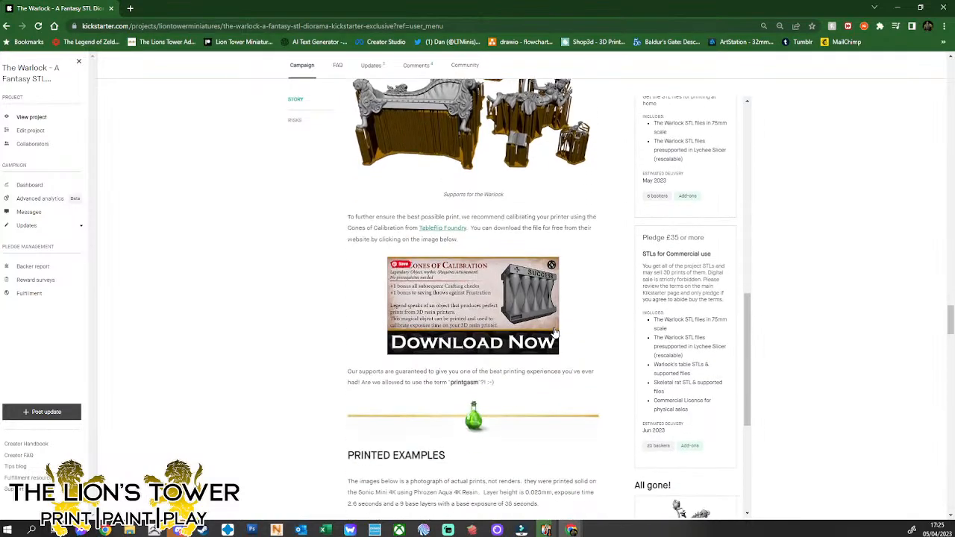
scroll(555, 333, "down", 5)
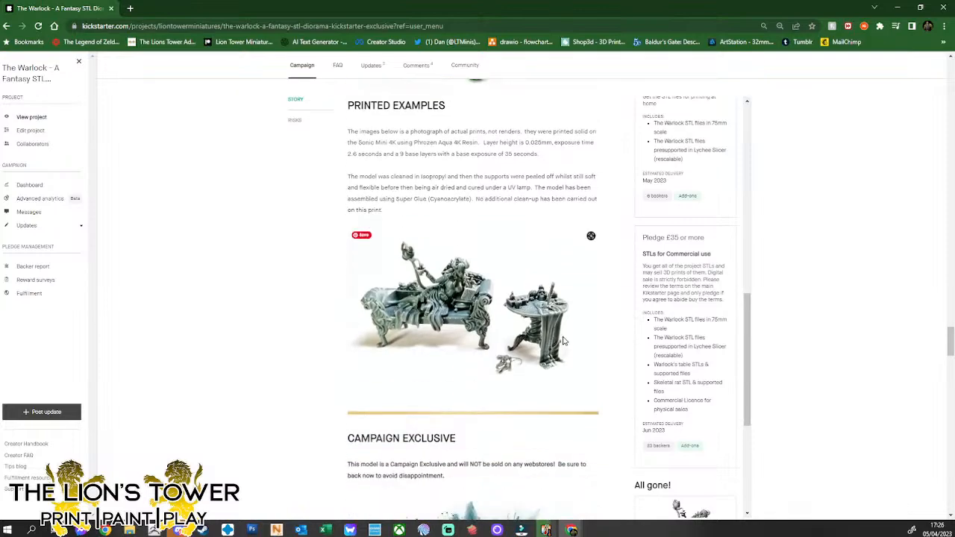
scroll(563, 341, "down", 8)
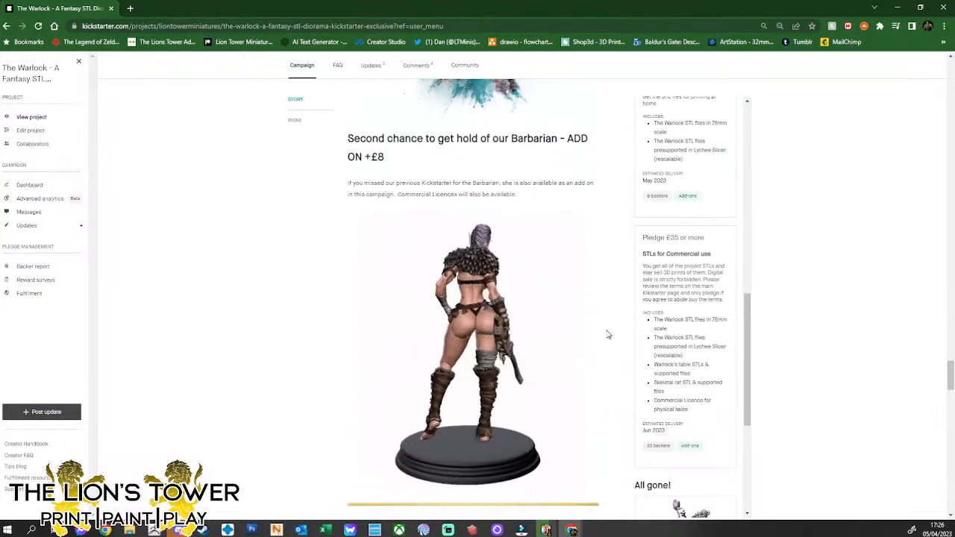
scroll(607, 333, "down", 1)
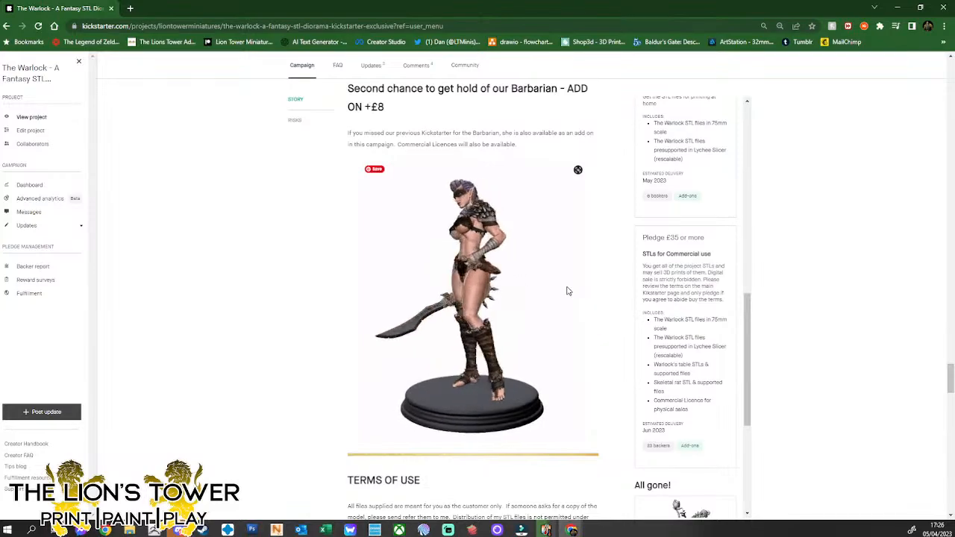
scroll(518, 252, "down", 5)
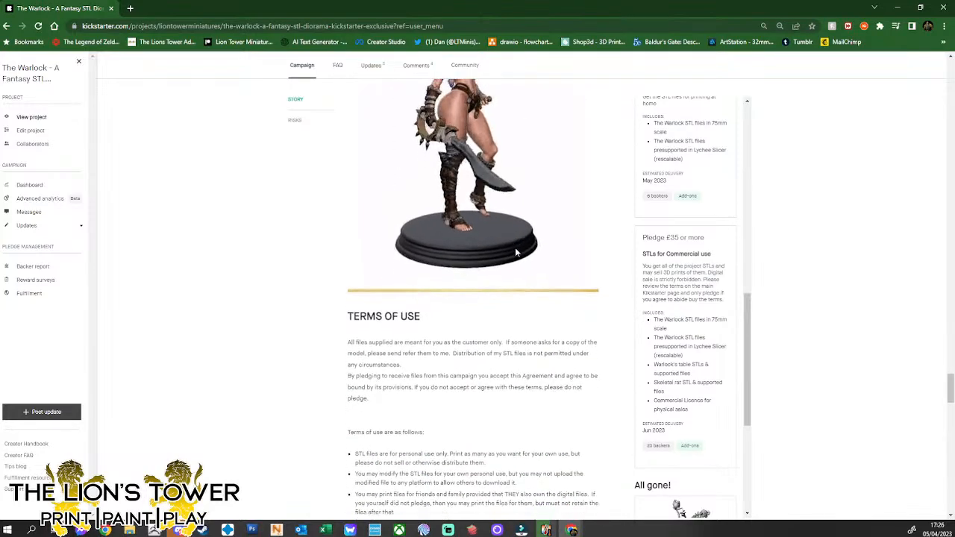
scroll(517, 252, "down", 6)
Return to the coloured Warlock renders near the start of the campaign story and examine the close-up
scroll(523, 249, "up", 11)
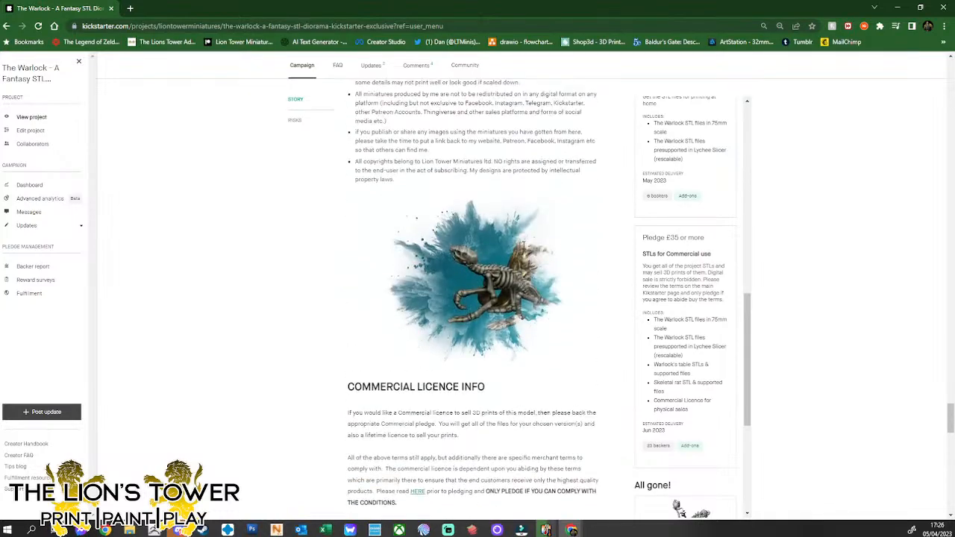
scroll(525, 247, "up", 12)
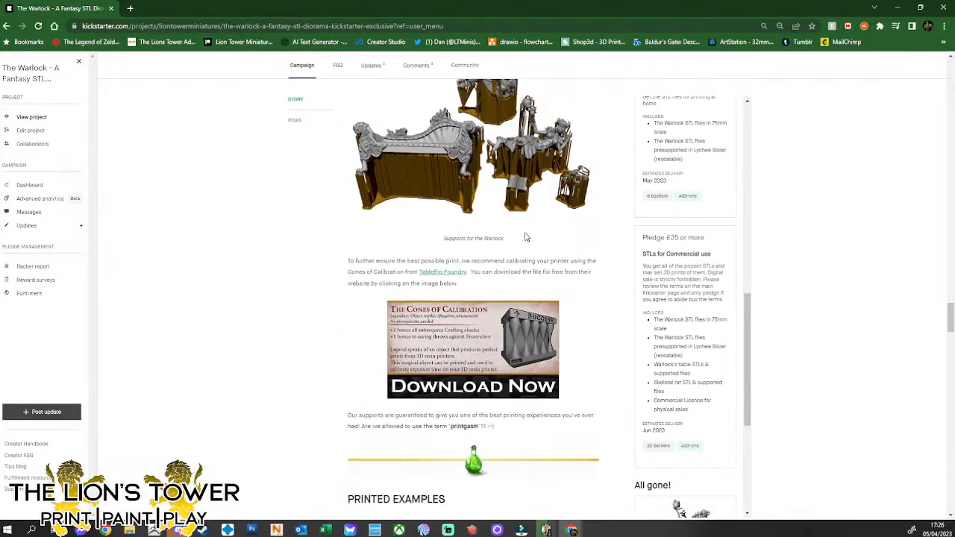
scroll(525, 236, "up", 5)
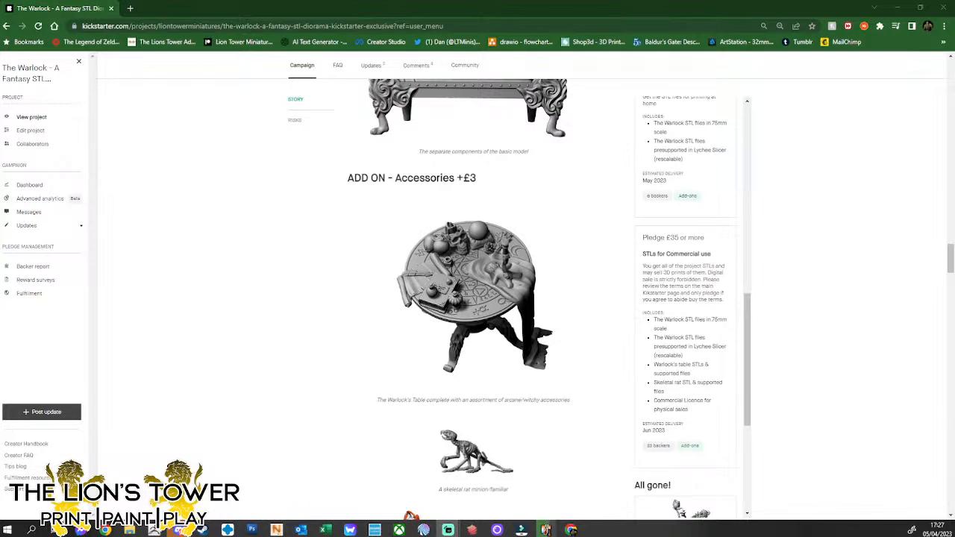
scroll(502, 250, "up", 15)
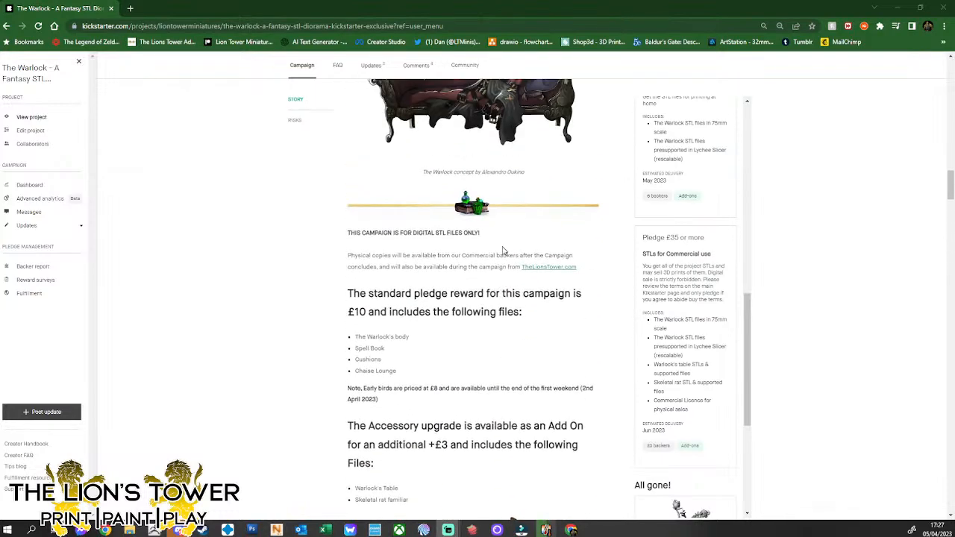
scroll(502, 251, "up", 10)
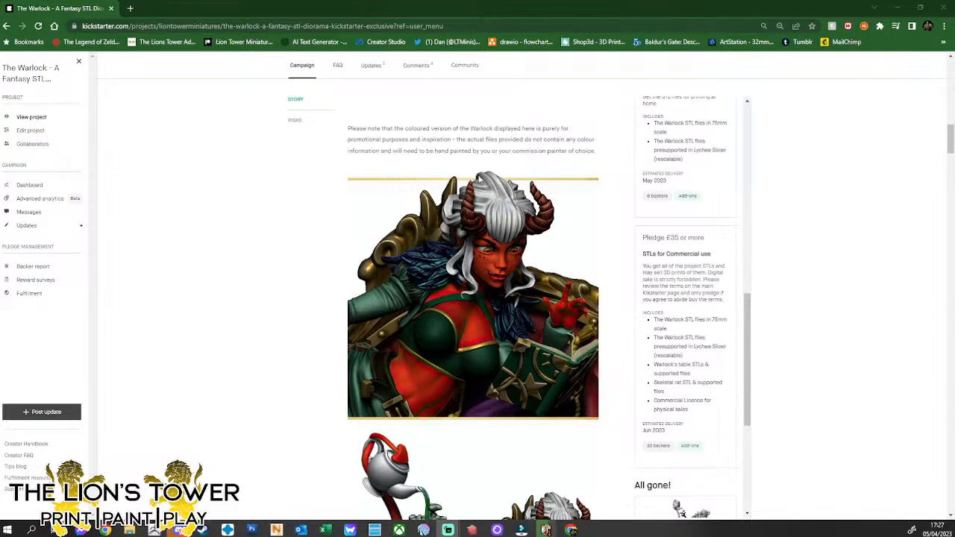
scroll(611, 224, "down", 2)
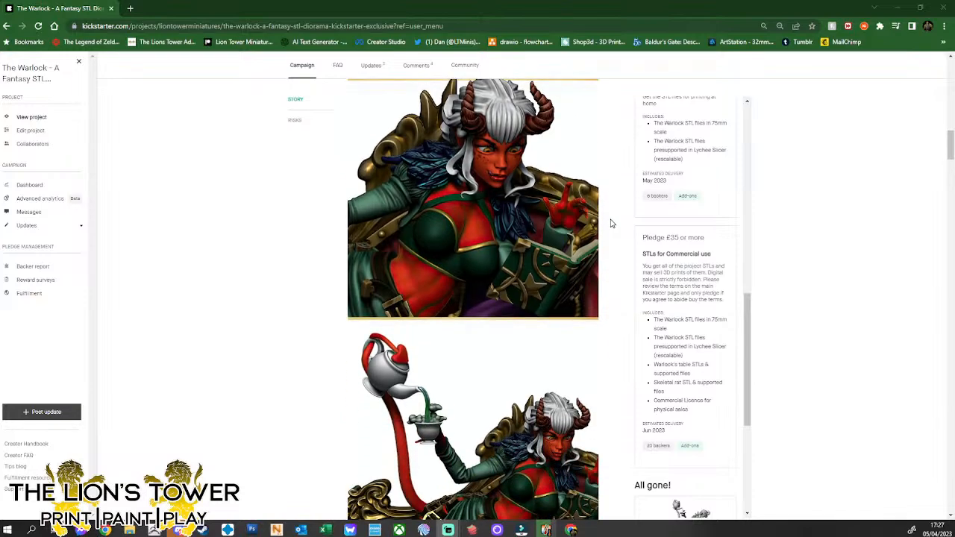
scroll(612, 221, "up", 1)
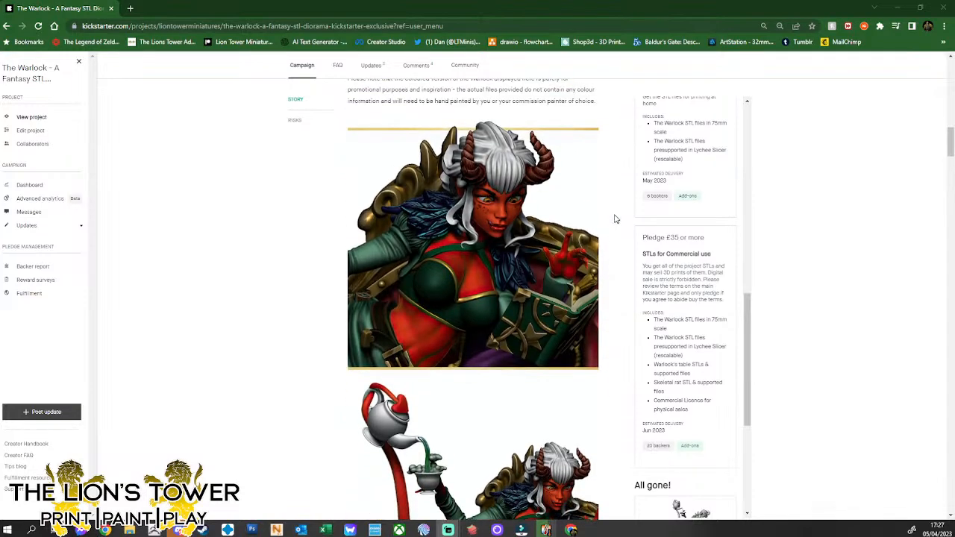